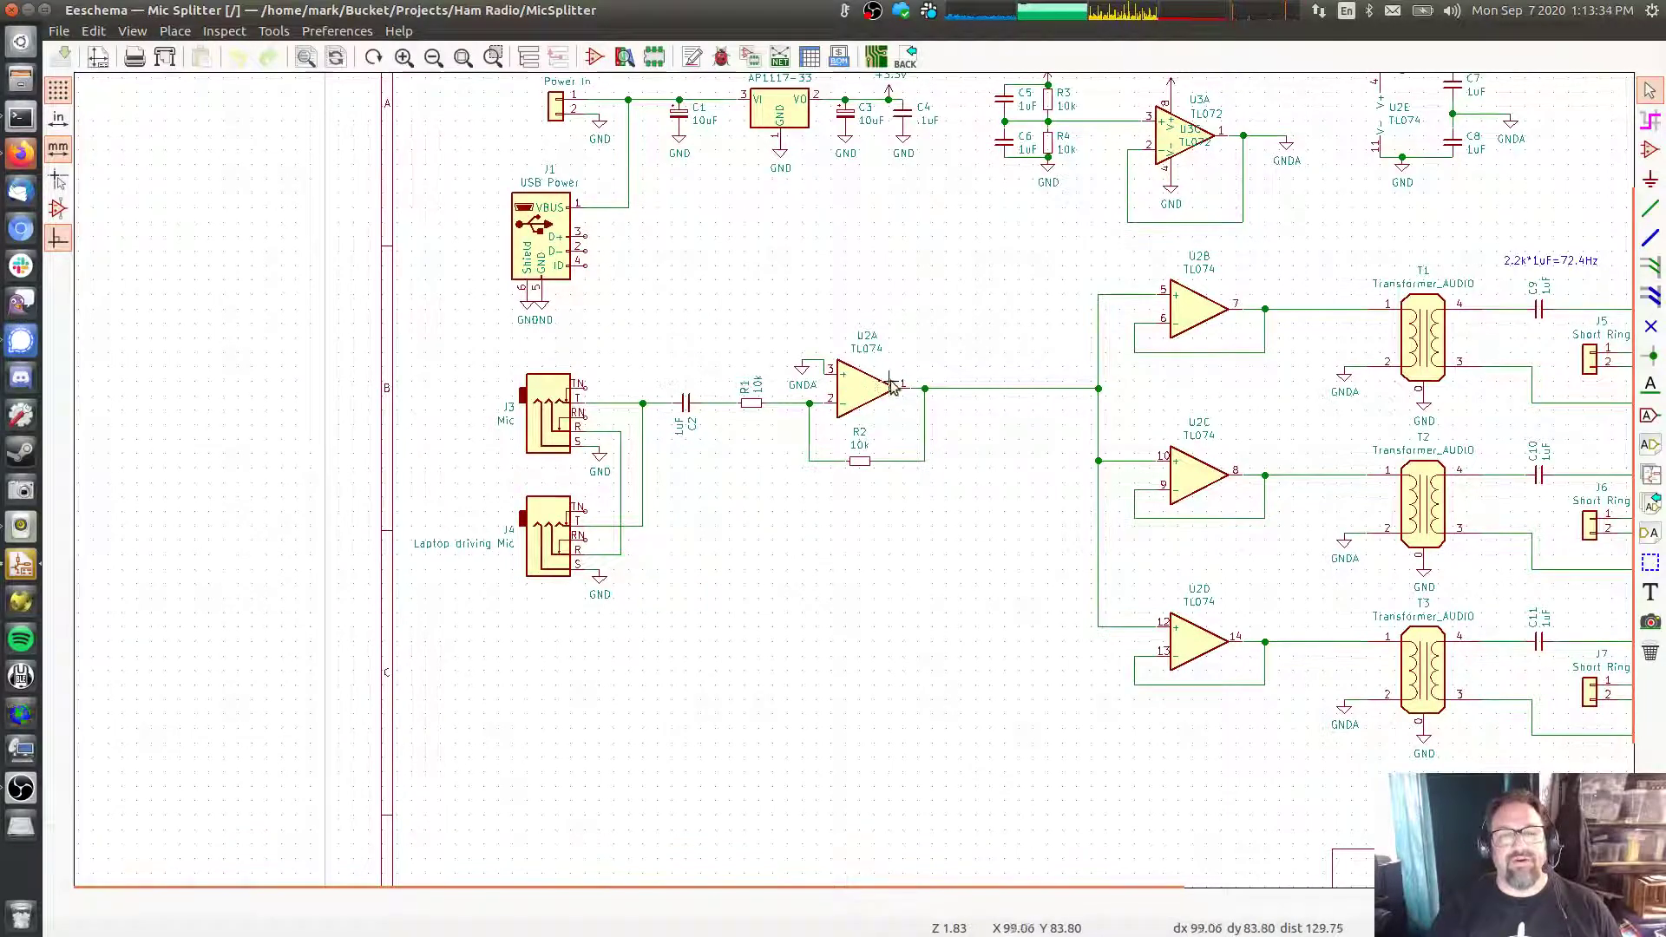
Open the board layout file Mic Splitter.kicad_pcb from the KiCad project window
{"action": "middle_click_drag", "start_coordinate": [842, 387], "coordinate": [100, 369]}
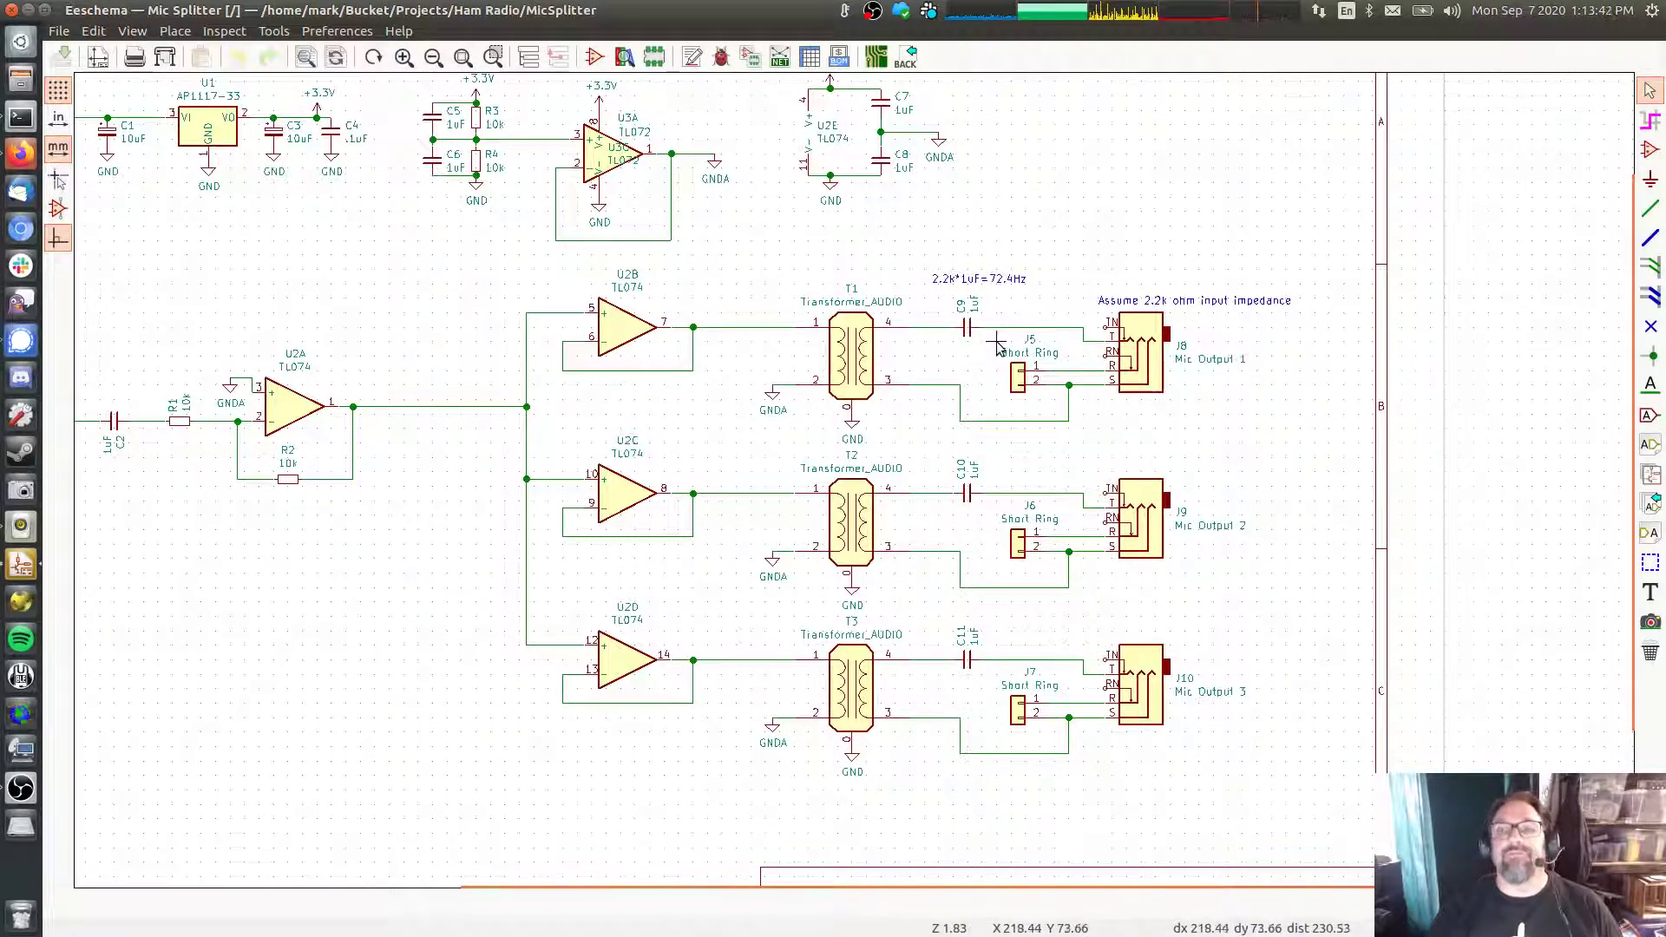
{"action": "scroll", "coordinate": [1002, 337], "scroll_direction": "up", "scroll_amount": 2}
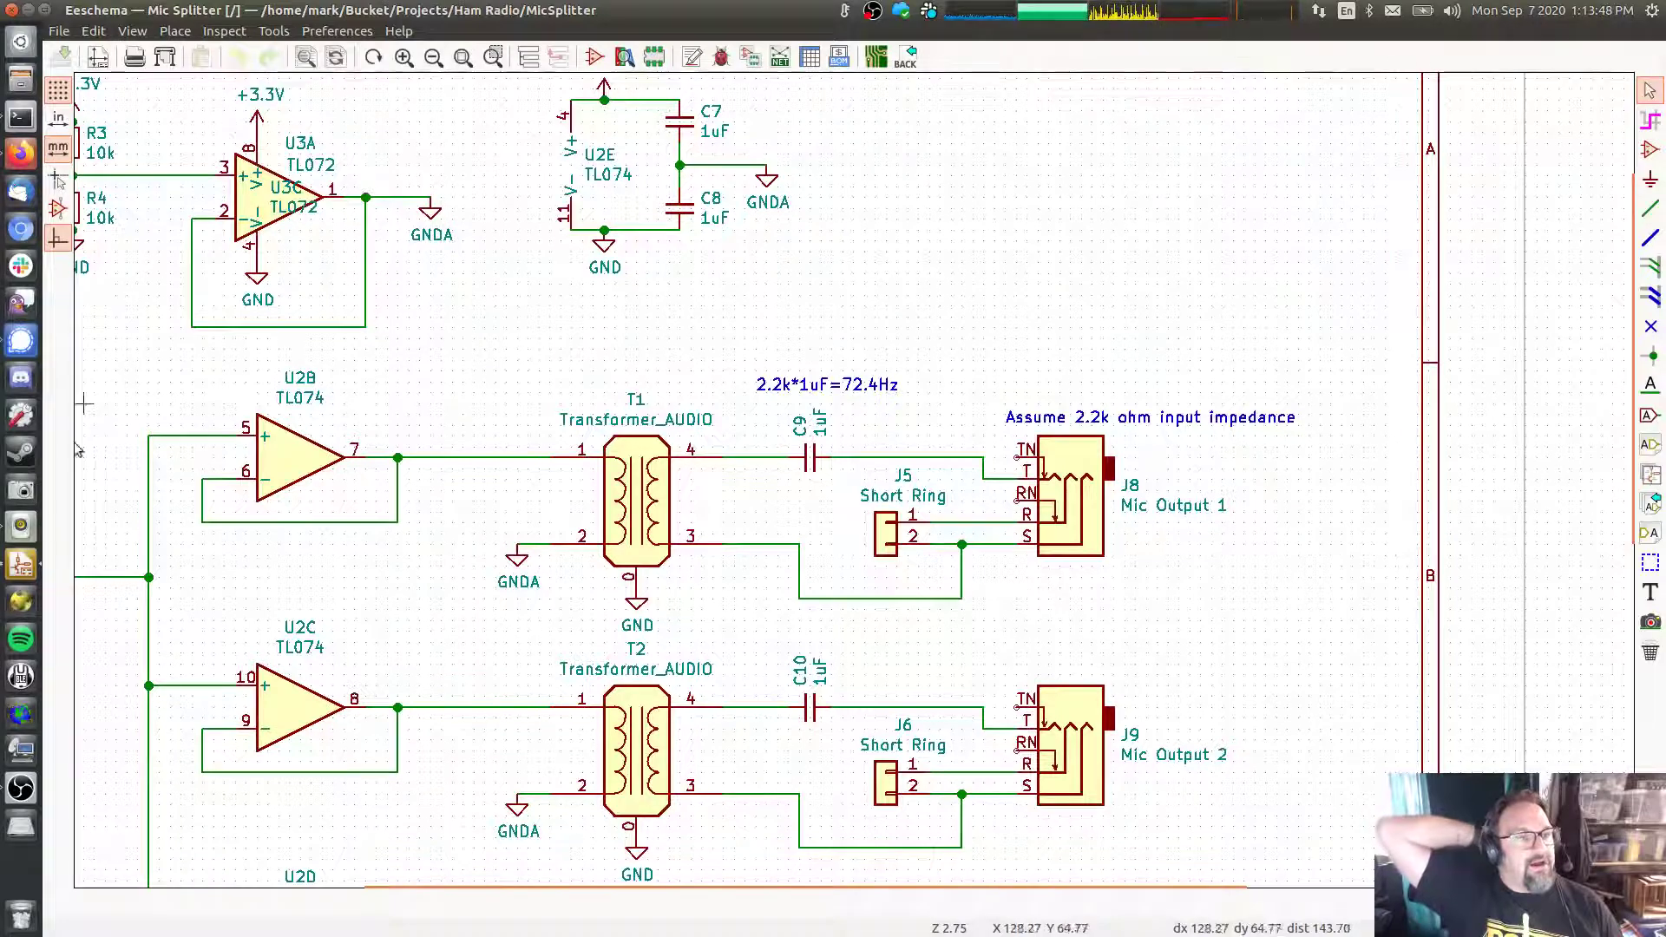
{"action": "left_click", "coordinate": [21, 565]}
{"action": "left_click", "coordinate": [528, 451]}
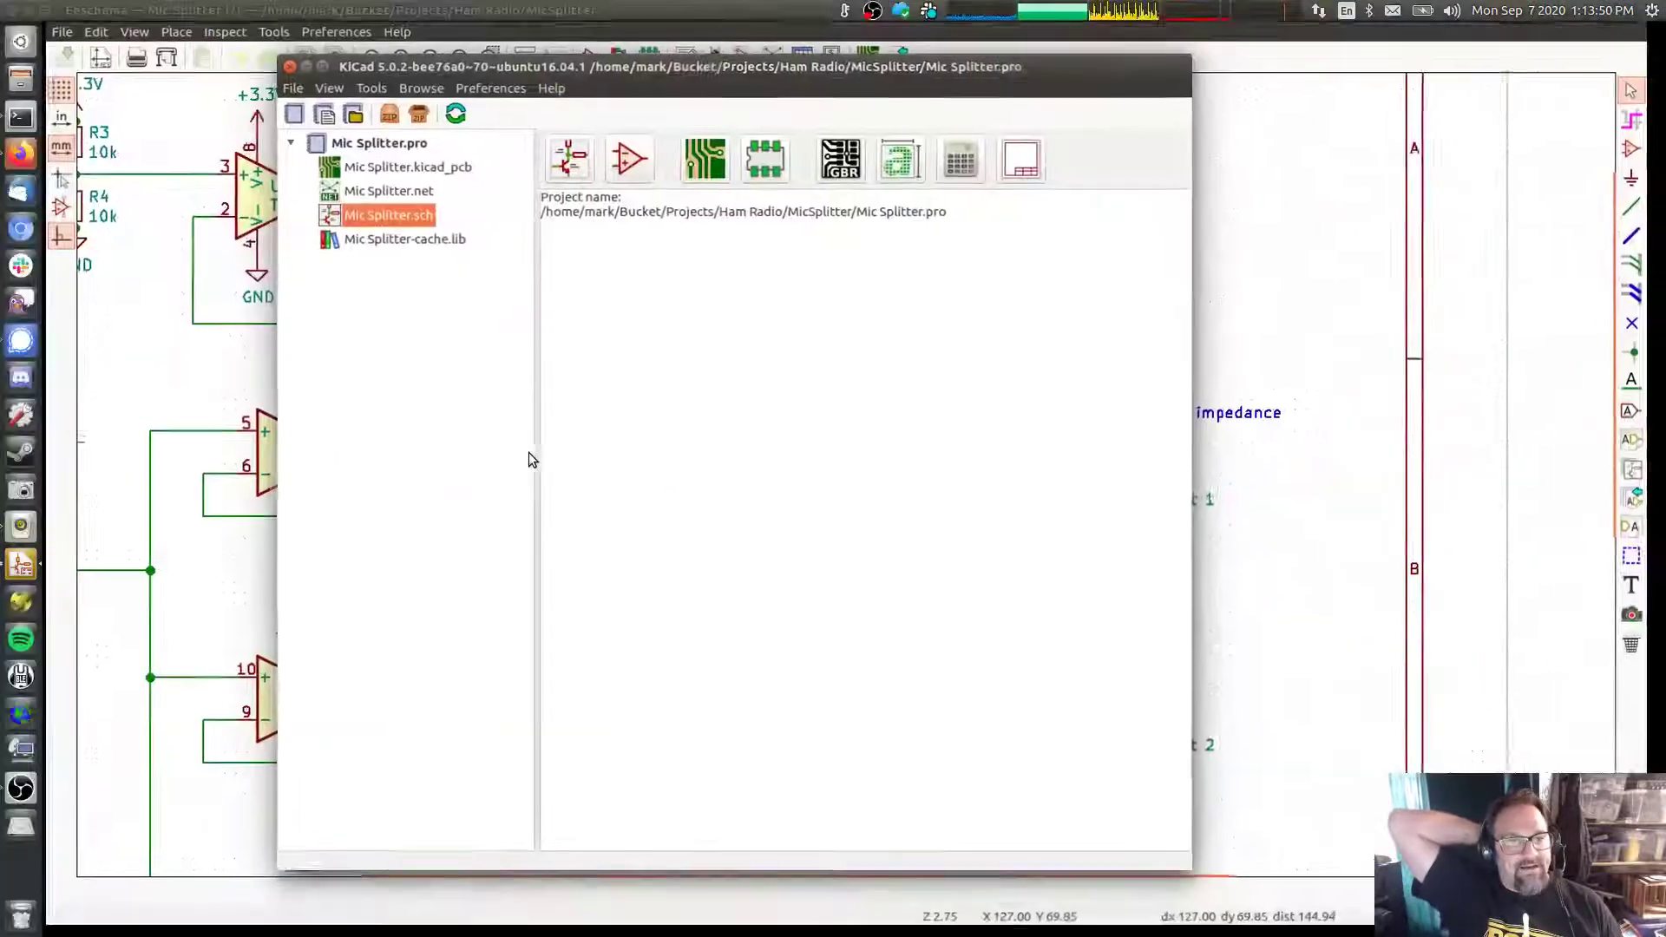
{"action": "left_click", "coordinate": [398, 163]}
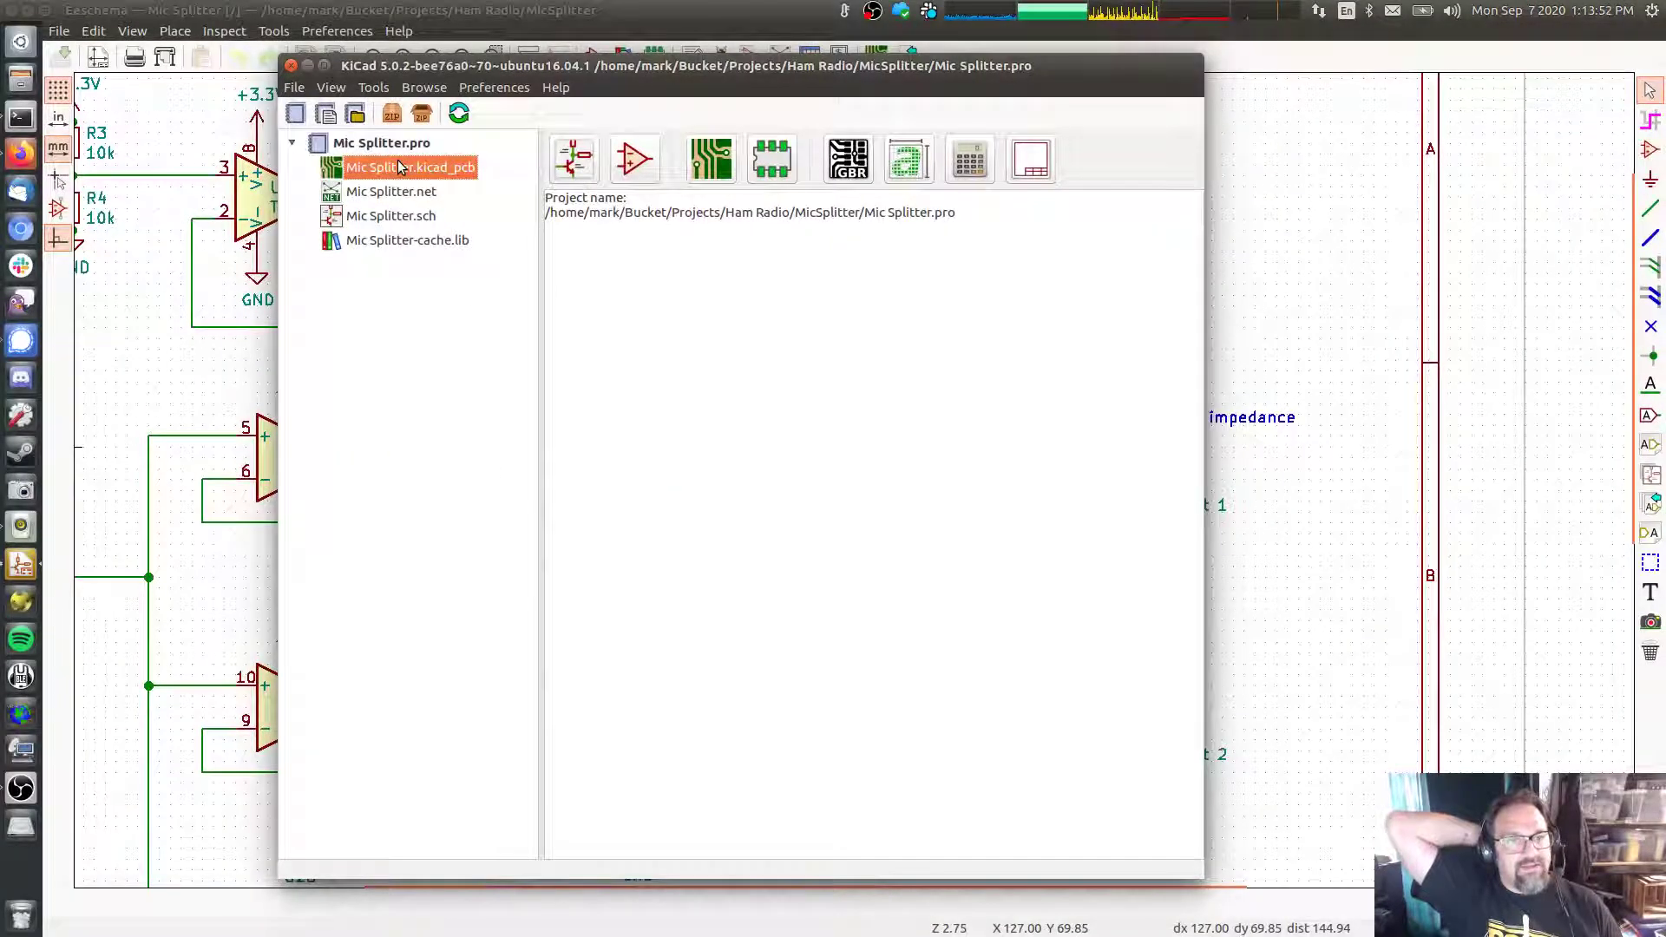
{"action": "double_click", "coordinate": [397, 165]}
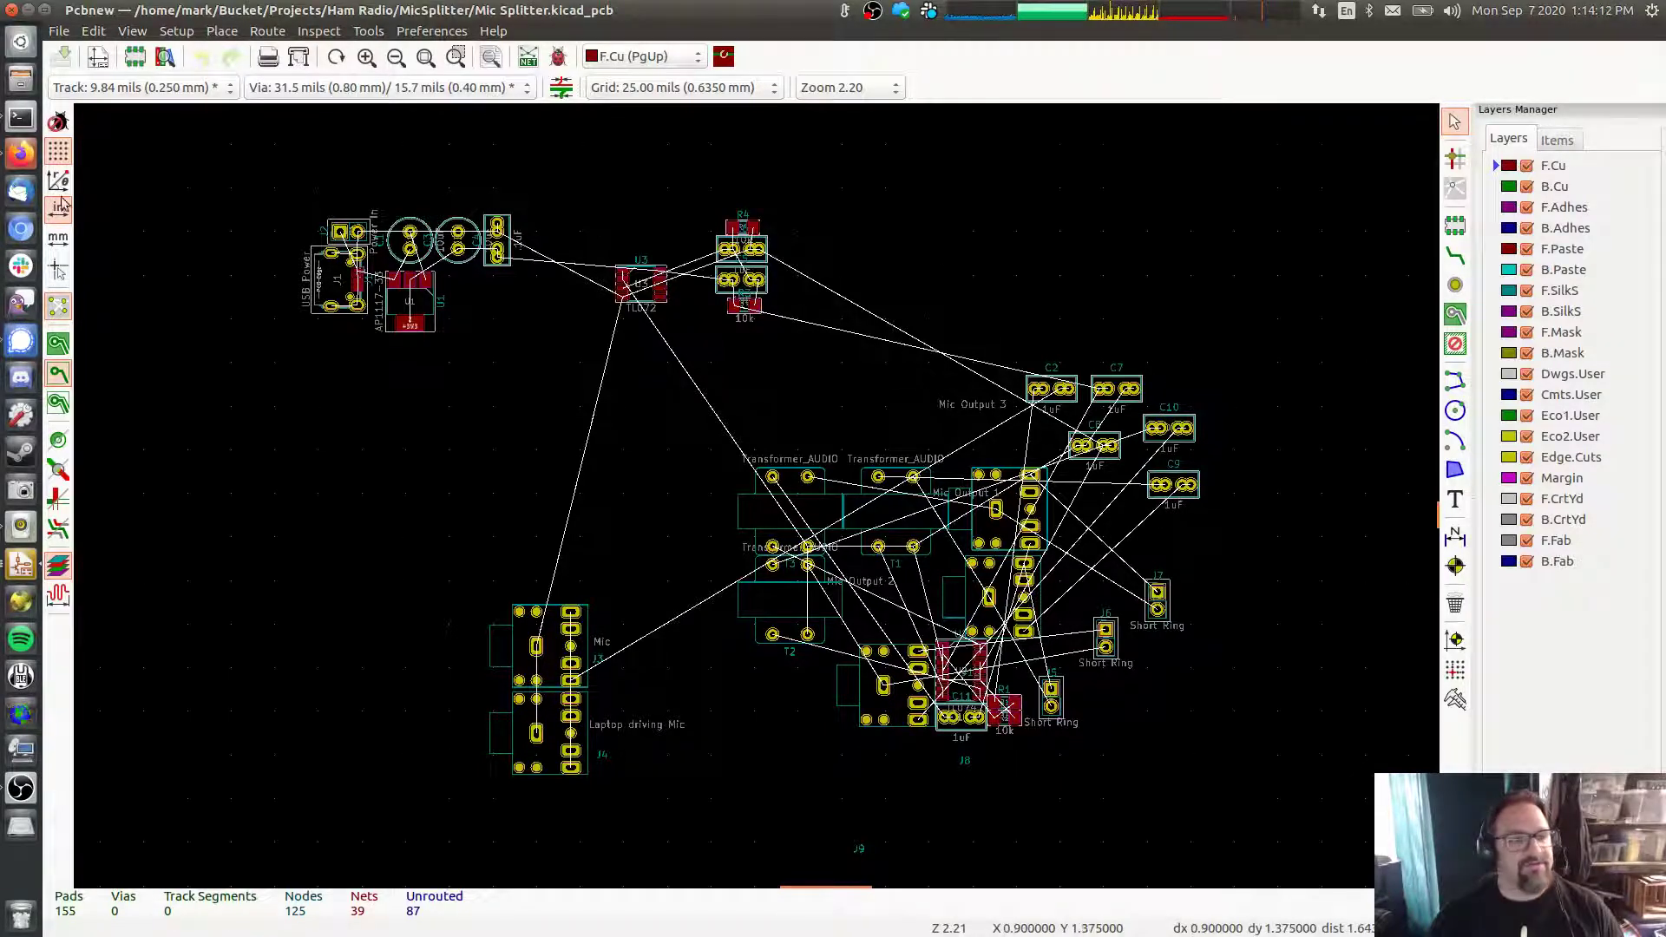
Separate the overlapping bias network footprints by moving R4 to the upper right of C6 and C5 to the upper right of R3
{"action": "left_click", "coordinate": [21, 565]}
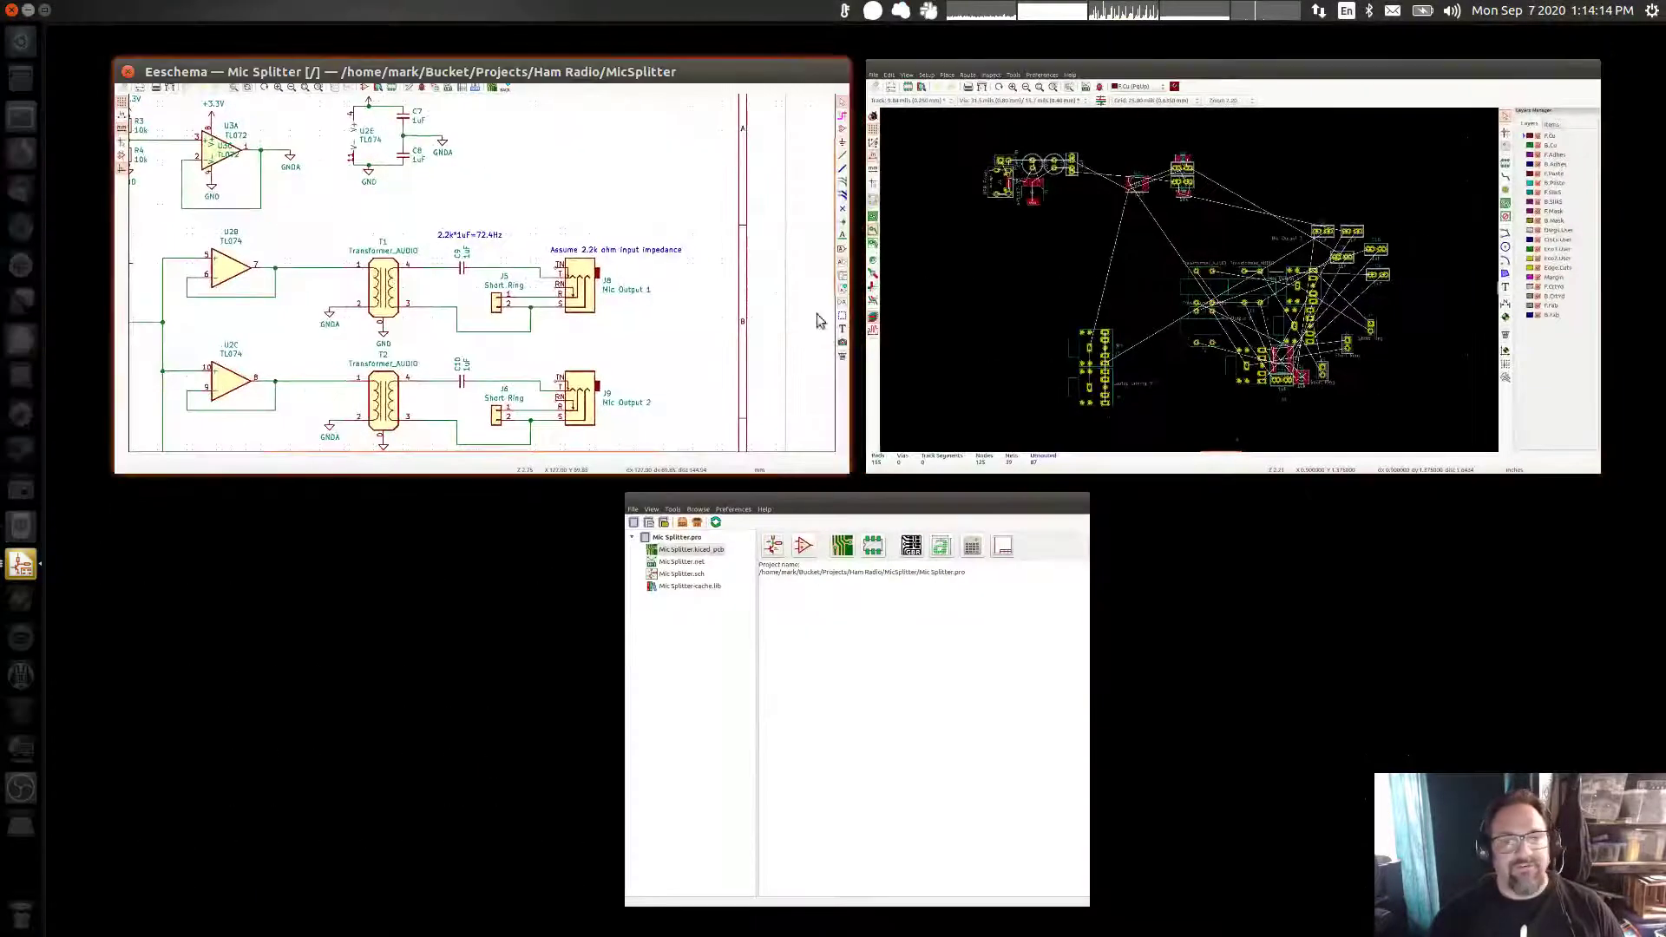
{"action": "left_click", "coordinate": [1130, 243]}
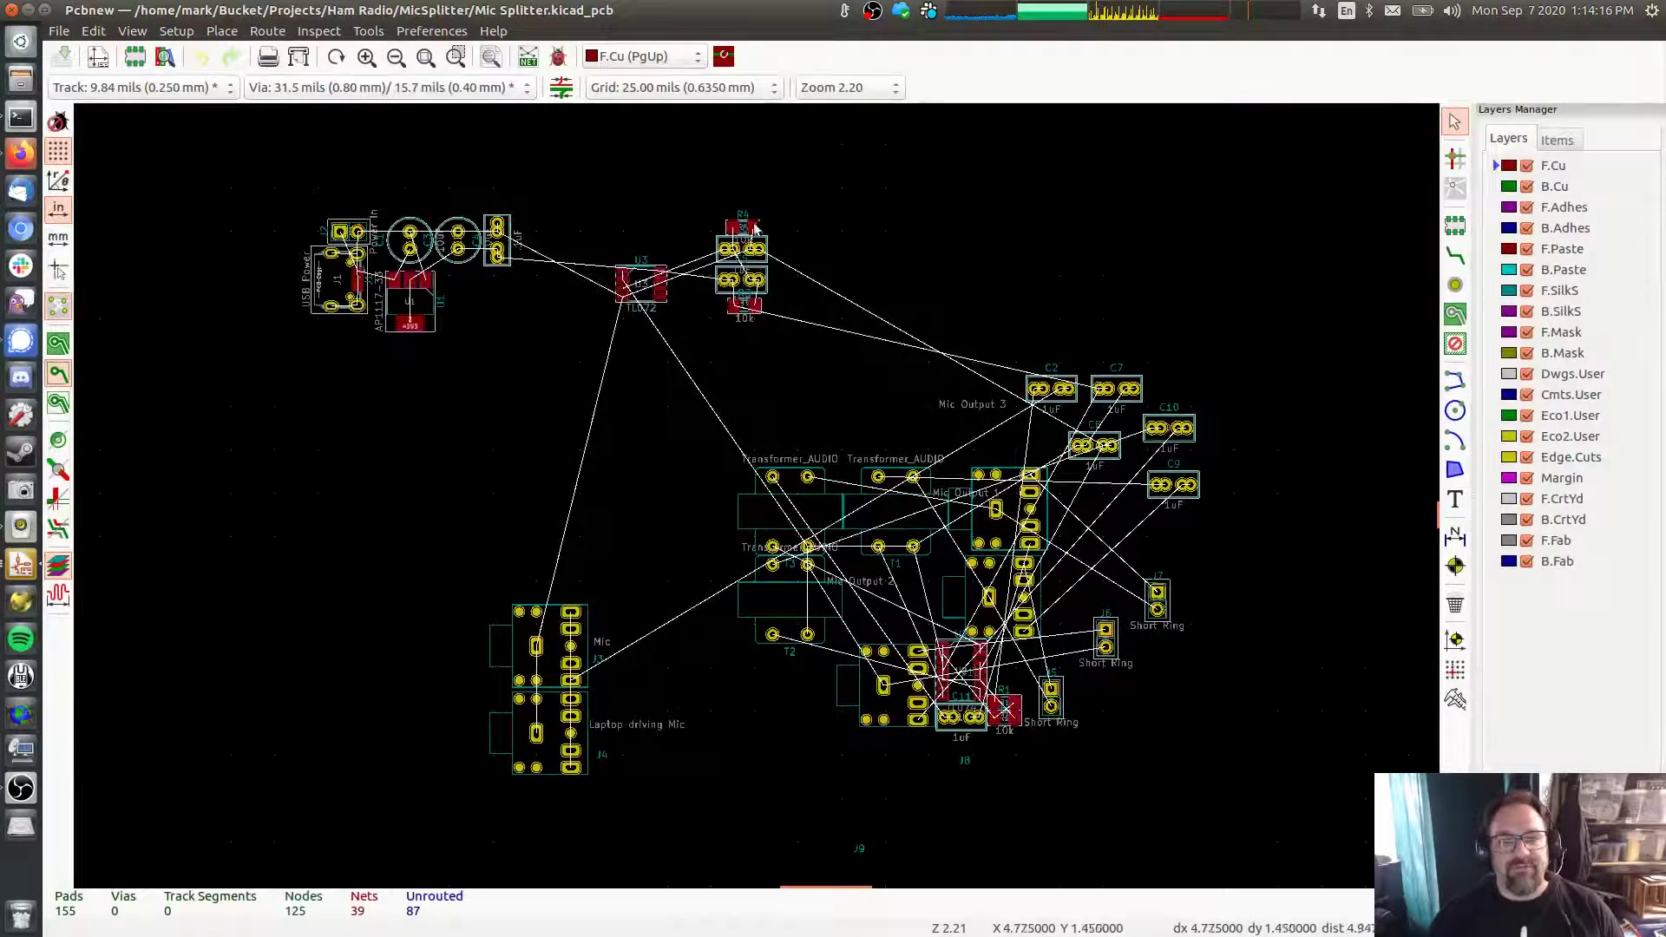
{"action": "scroll", "coordinate": [759, 233], "scroll_direction": "up", "scroll_amount": 3}
{"action": "scroll", "coordinate": [759, 233], "scroll_direction": "up", "scroll_amount": 5}
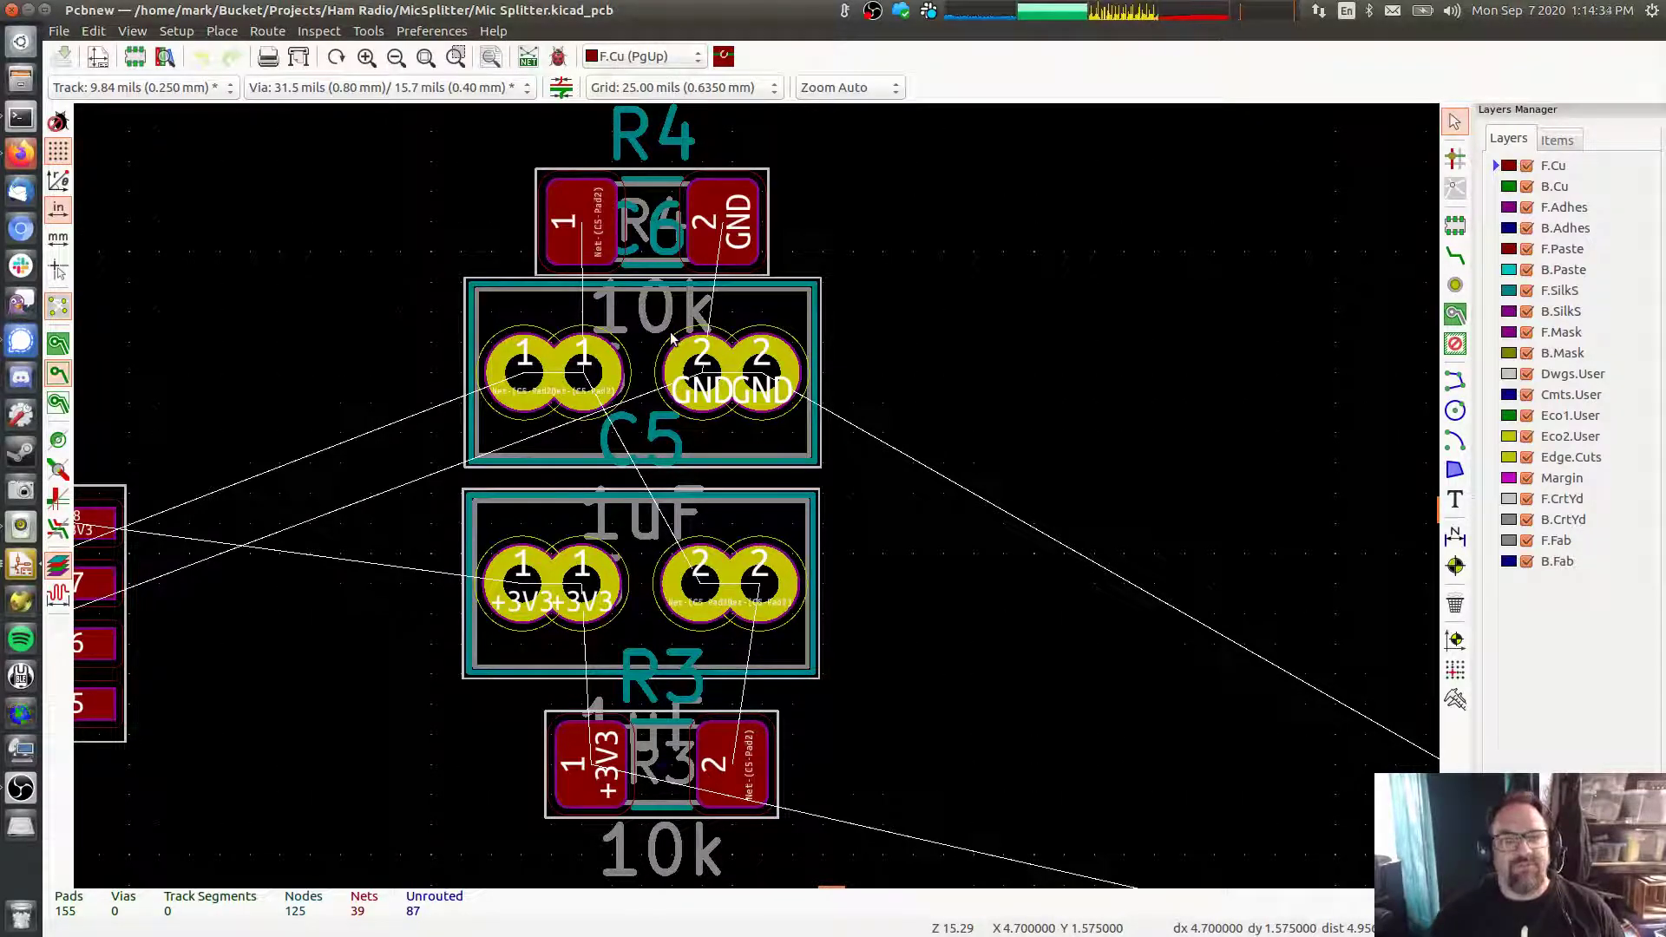
{"action": "left_click_drag", "start_coordinate": [729, 222], "coordinate": [1163, 253]}
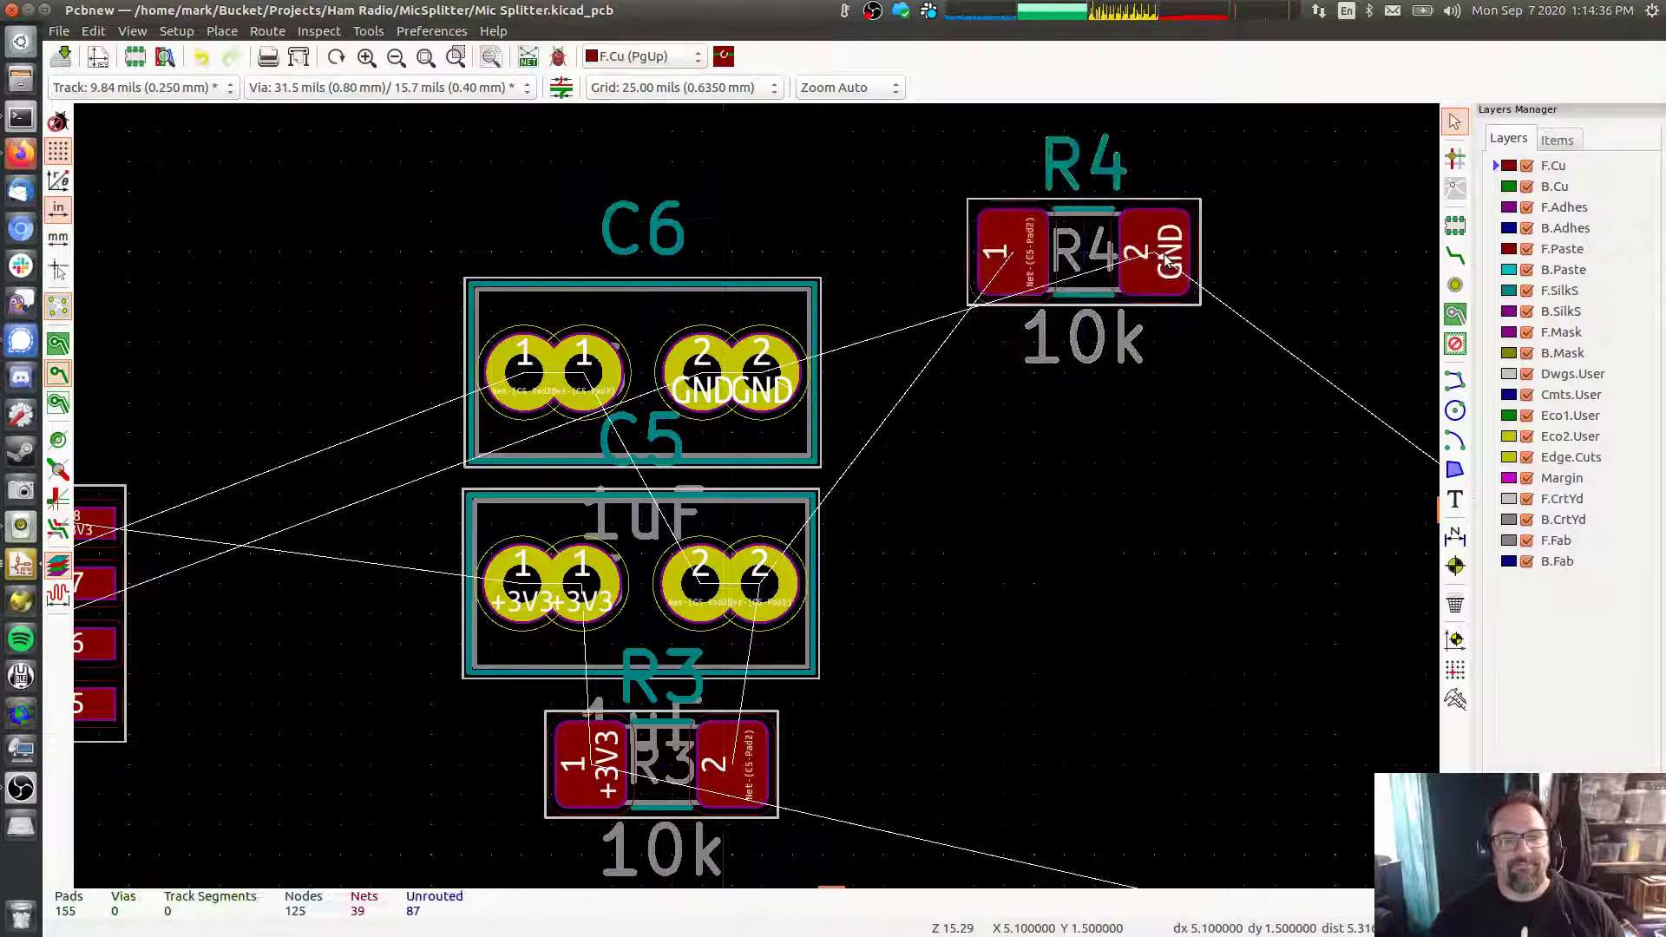
{"action": "left_click", "coordinate": [701, 612]}
{"action": "left_click", "coordinate": [781, 640]}
{"action": "left_click_drag", "start_coordinate": [686, 583], "coordinate": [1260, 583]}
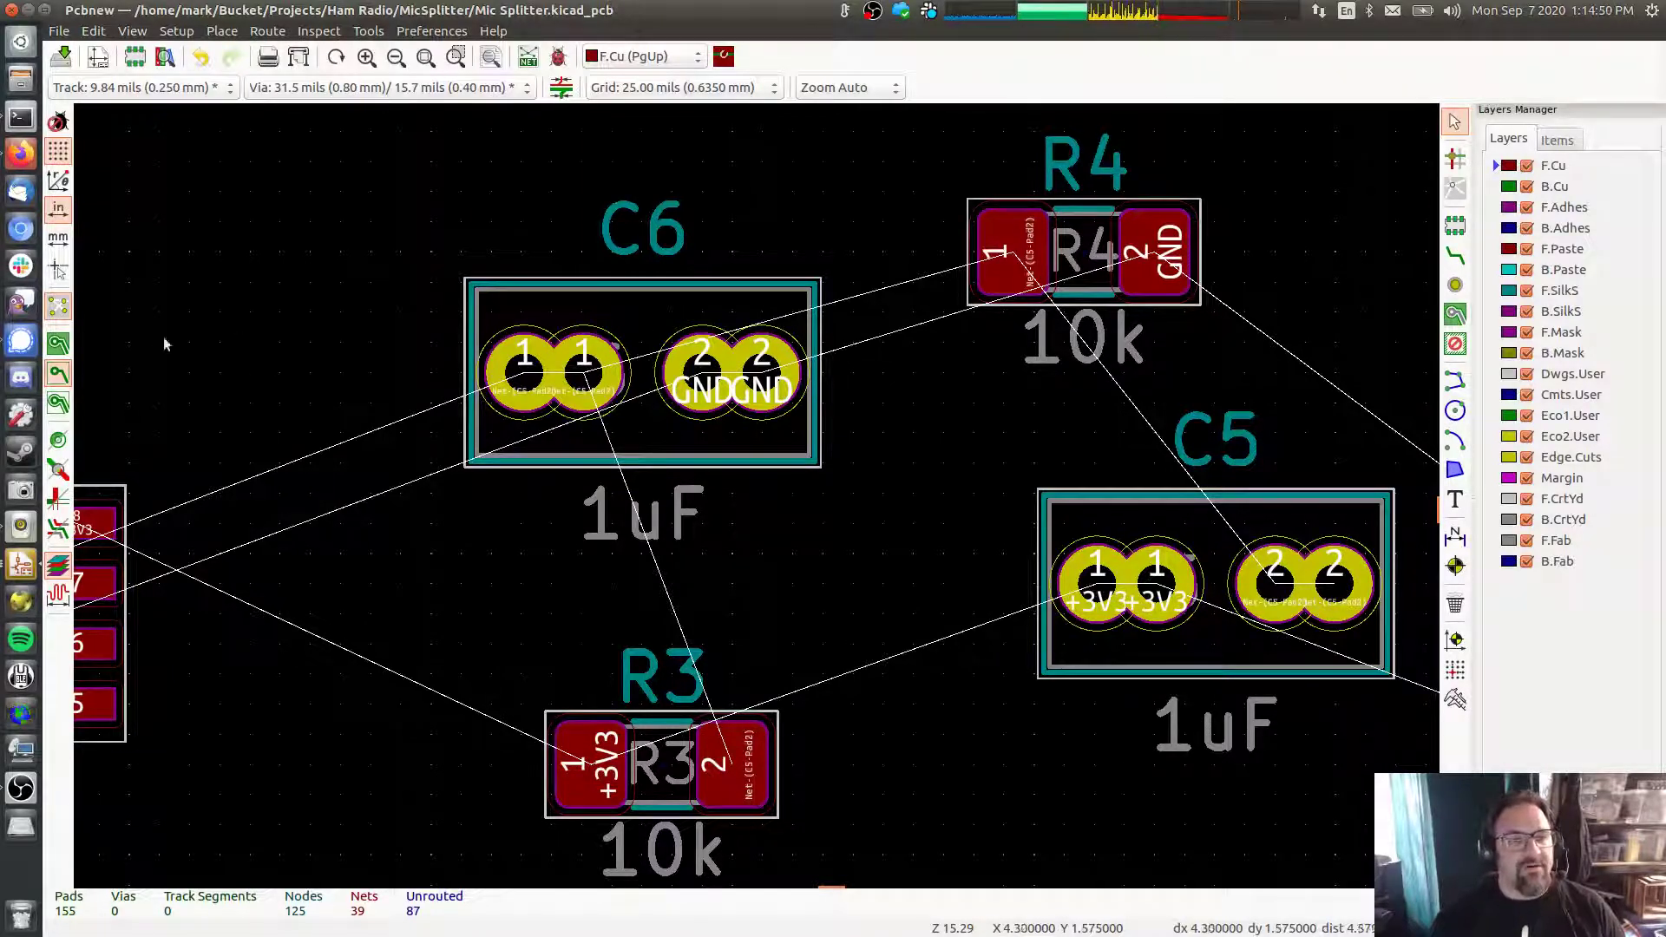
Switch to the schematic in Eeschema and open its footprint assignments
{"action": "left_click", "coordinate": [21, 566]}
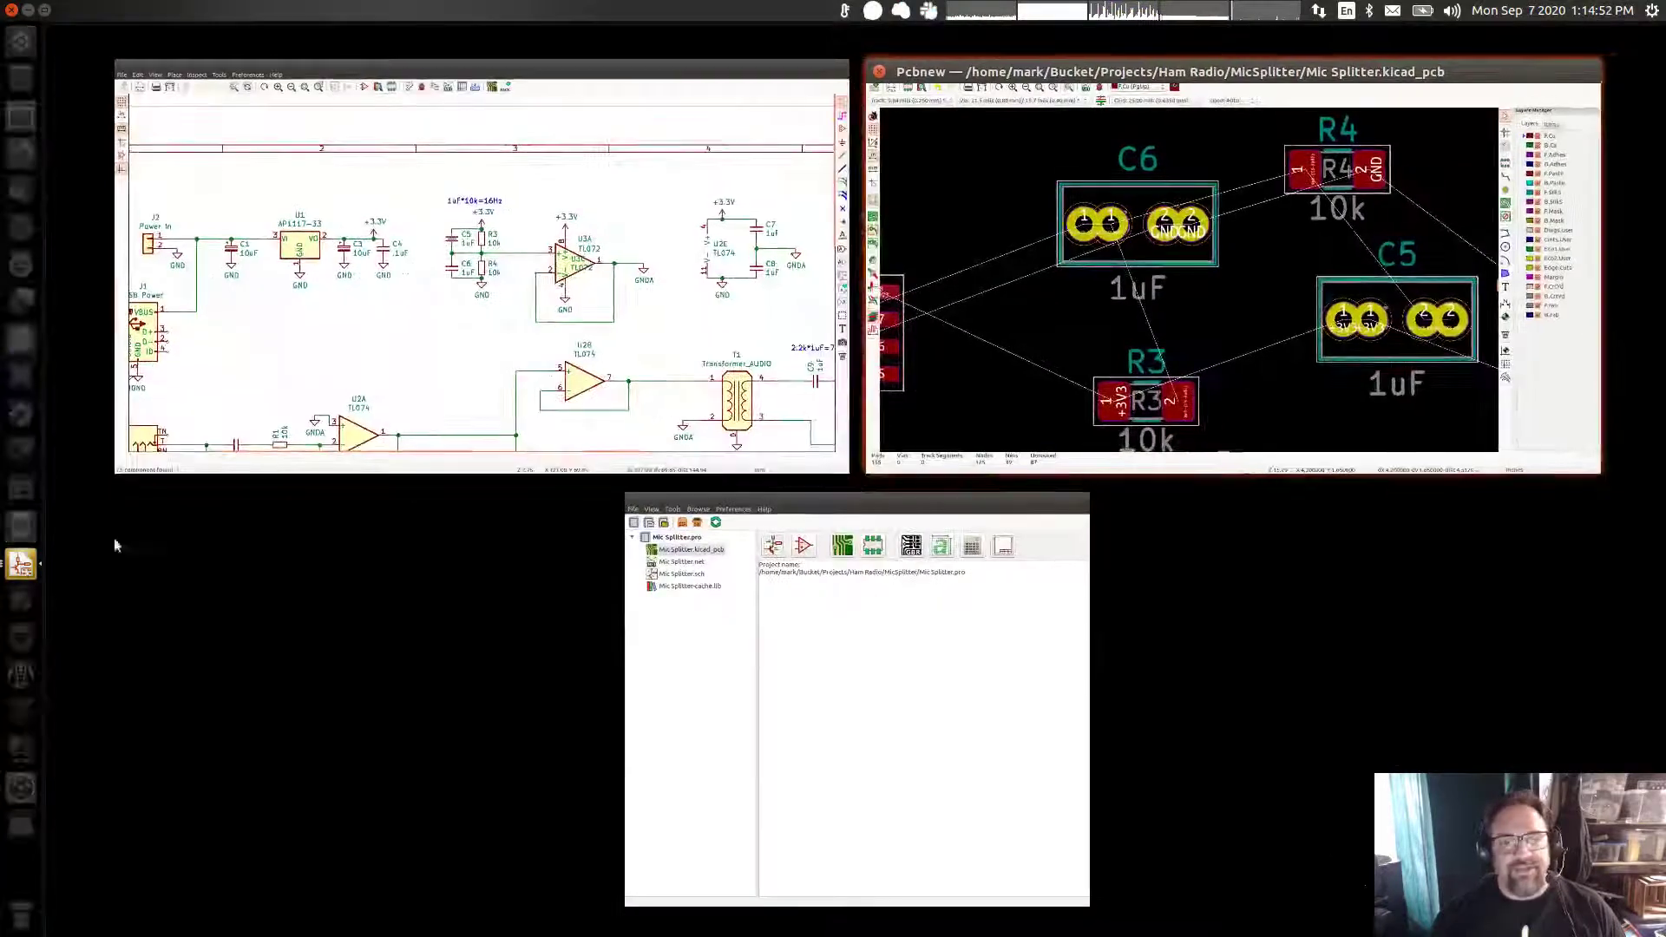
{"action": "left_click", "coordinate": [695, 65]}
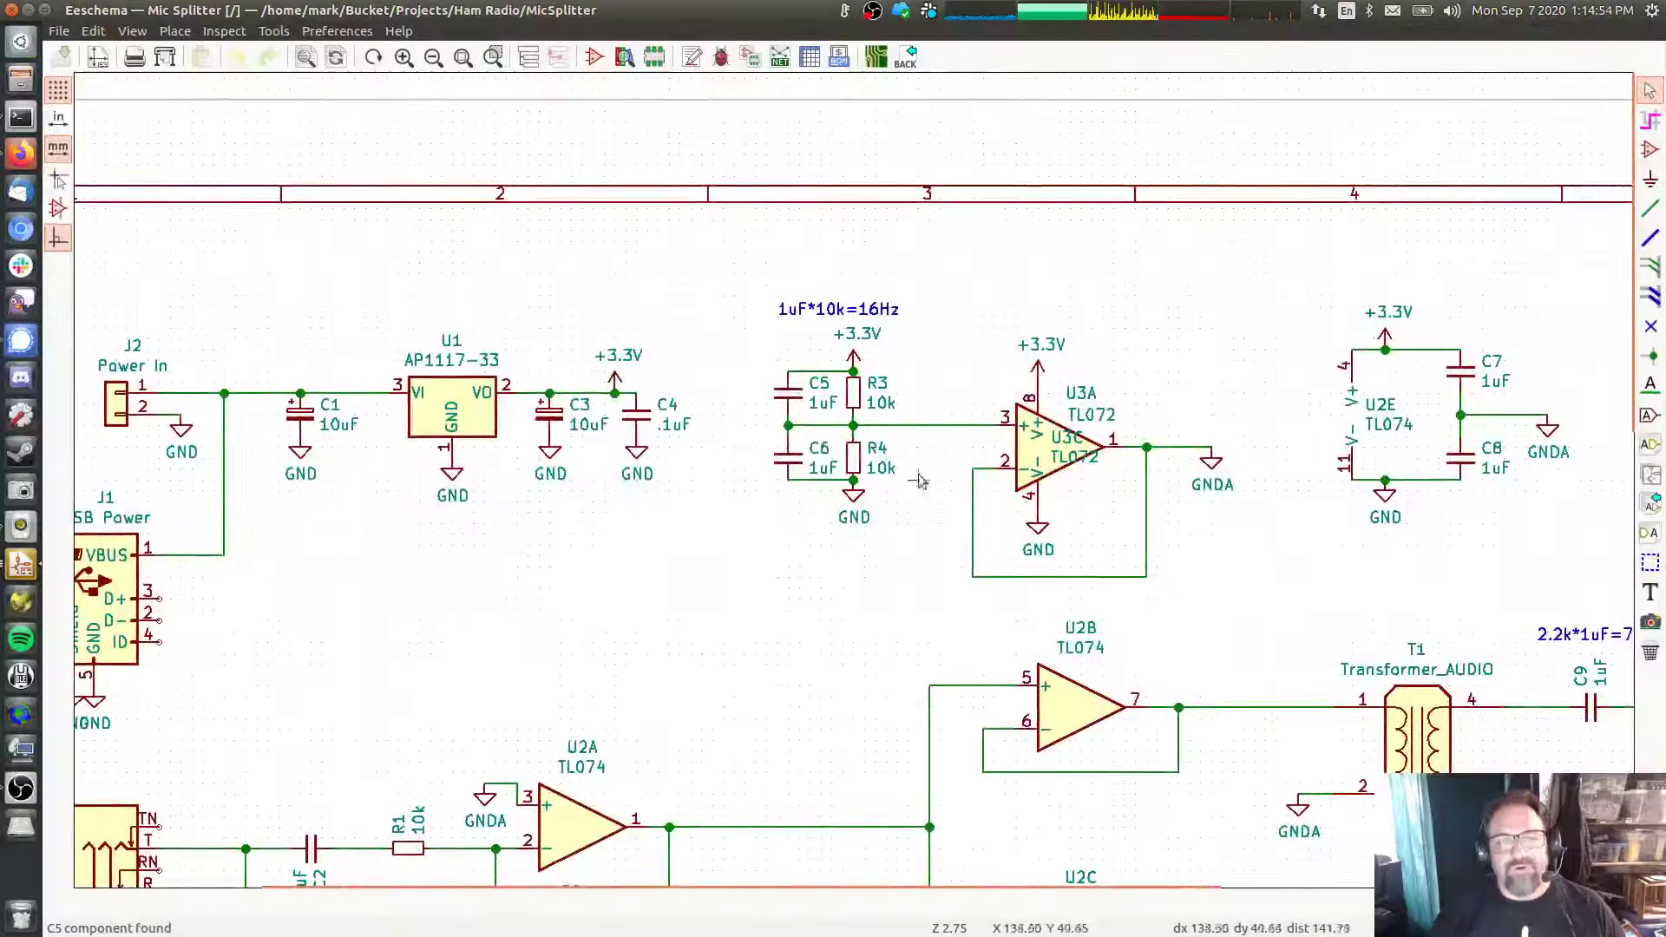
{"action": "left_click", "coordinate": [747, 56]}
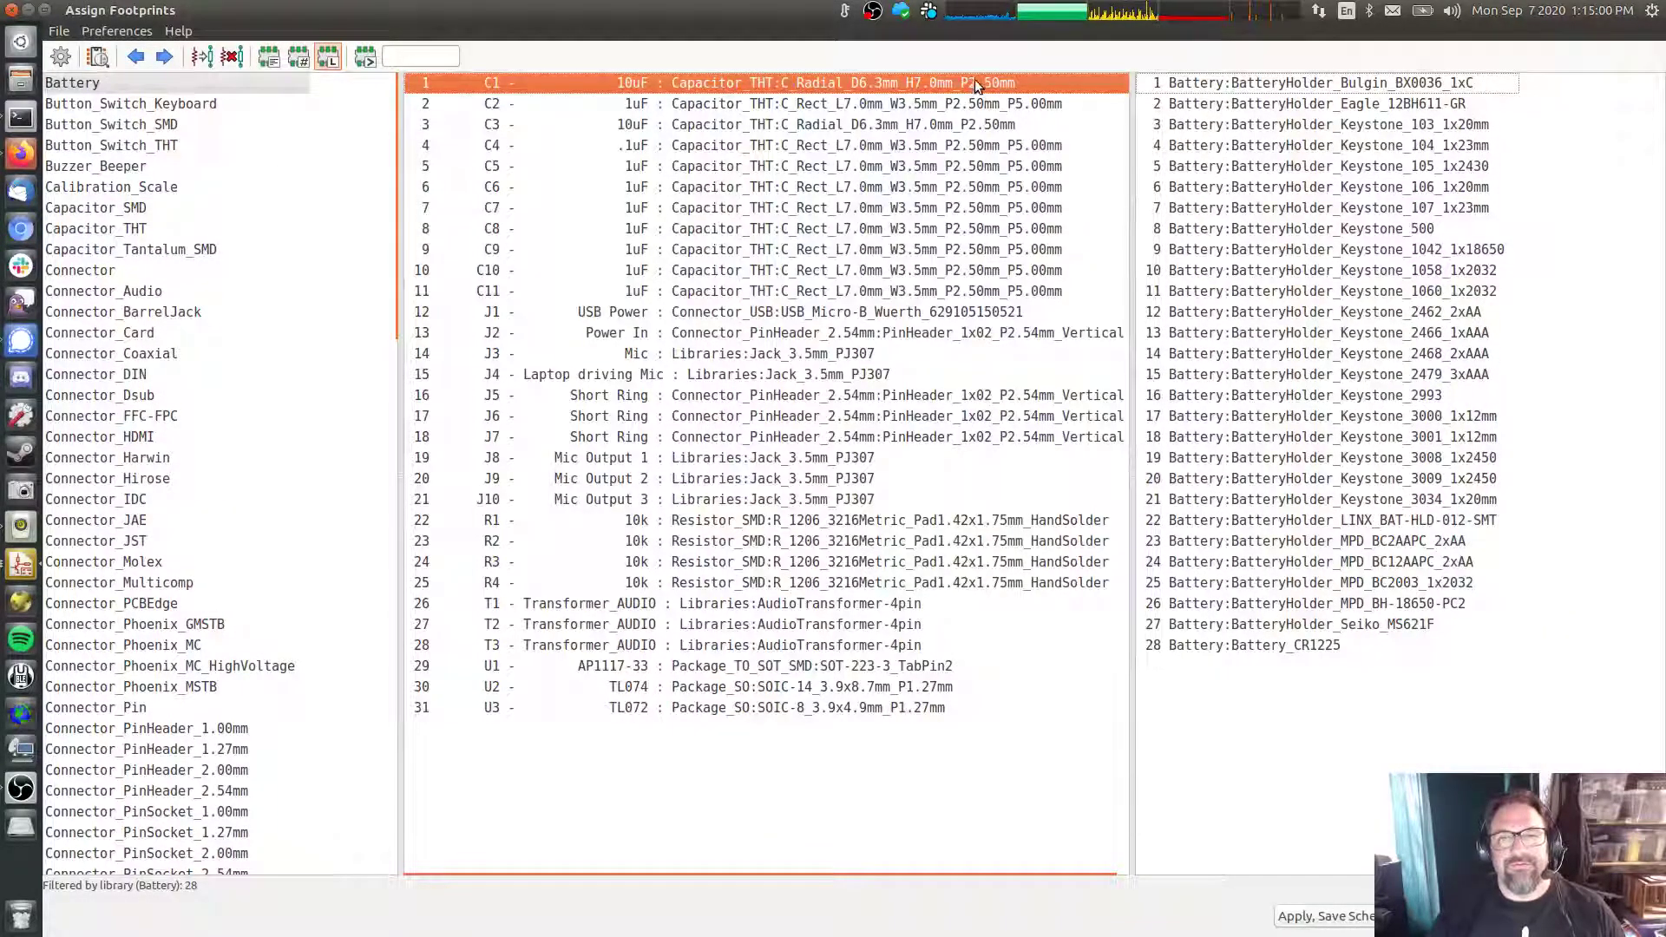
Assign Capacitor_THT:C_Rect_L7.0mm_W3.5mm_P5.00mm to C2 and C4 through C11, and apply the change to the schematic
{"action": "left_click", "coordinate": [826, 104]}
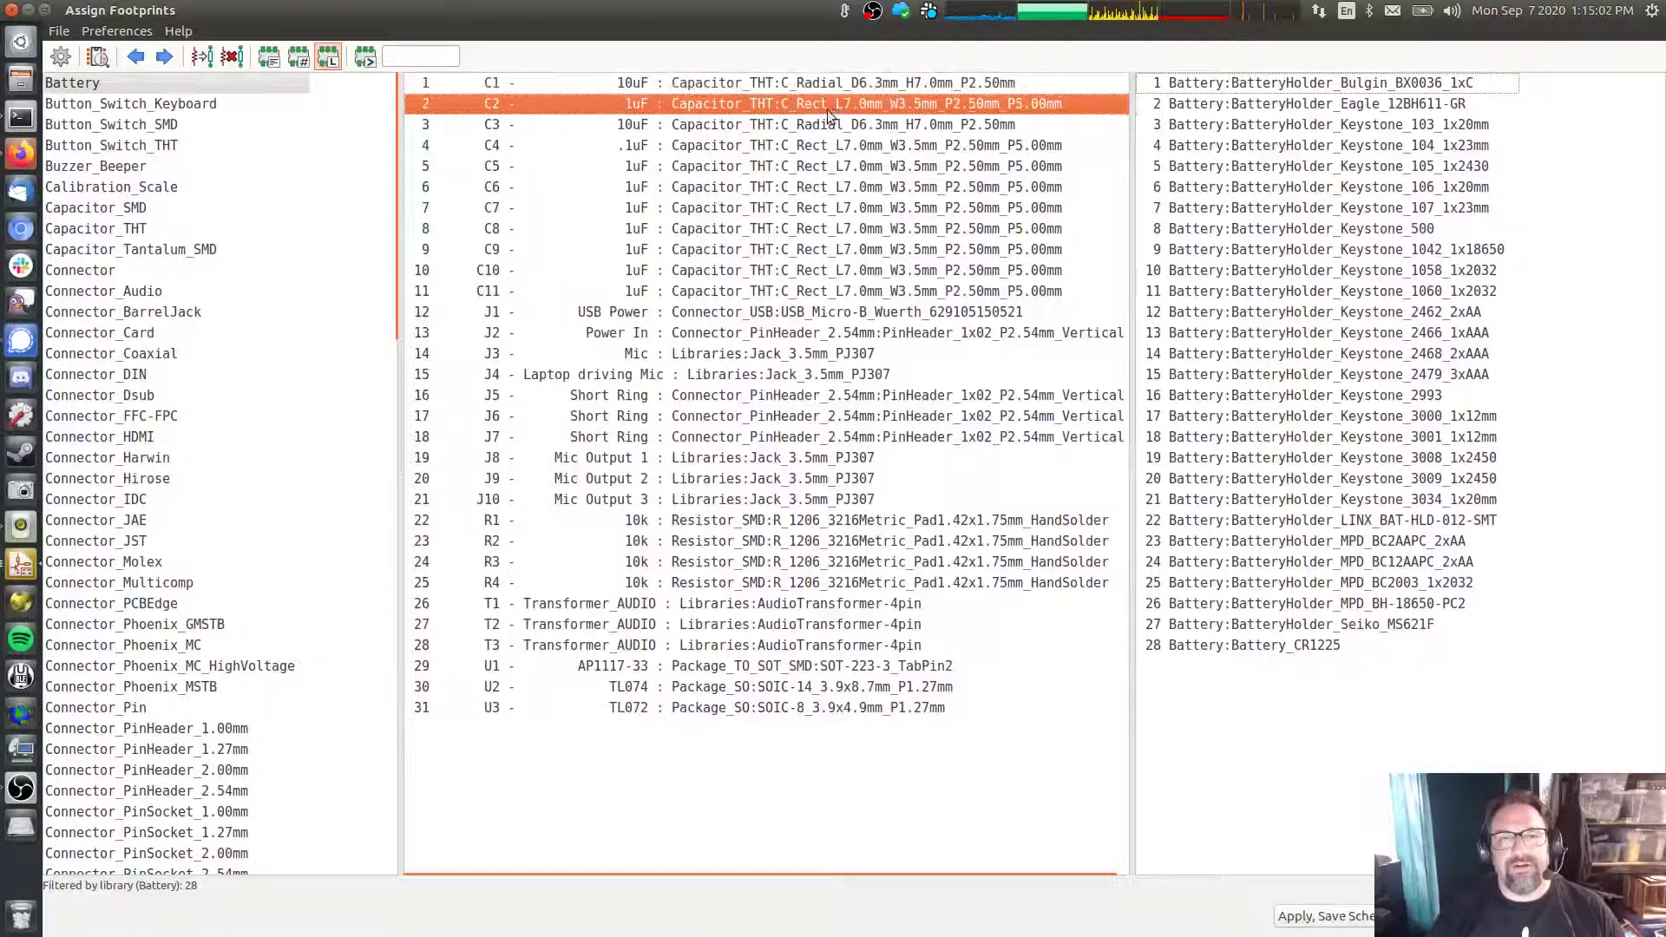
{"action": "left_click", "coordinate": [821, 145], "text": "ctrl"}
{"action": "left_click", "coordinate": [817, 166], "text": "ctrl"}
{"action": "left_click", "coordinate": [821, 187], "text": "ctrl"}
{"action": "left_click", "coordinate": [821, 207], "text": "ctrl"}
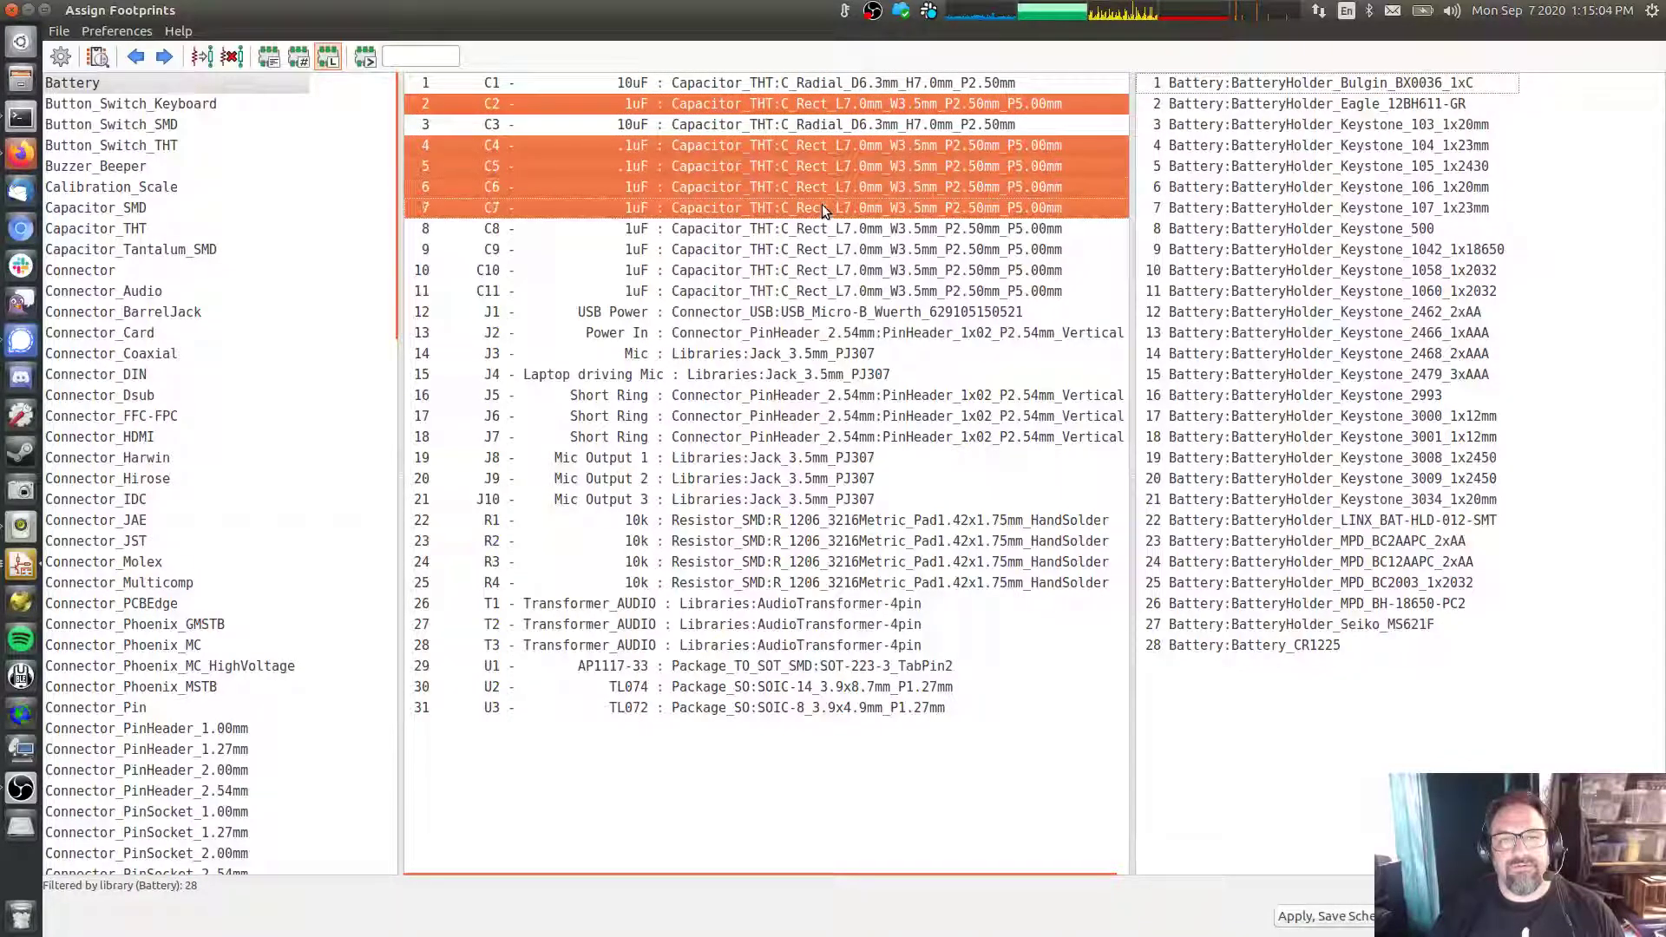
{"action": "left_click", "coordinate": [826, 227], "text": "ctrl"}
{"action": "left_click", "coordinate": [824, 249], "text": "ctrl"}
{"action": "left_click", "coordinate": [829, 272], "text": "ctrl"}
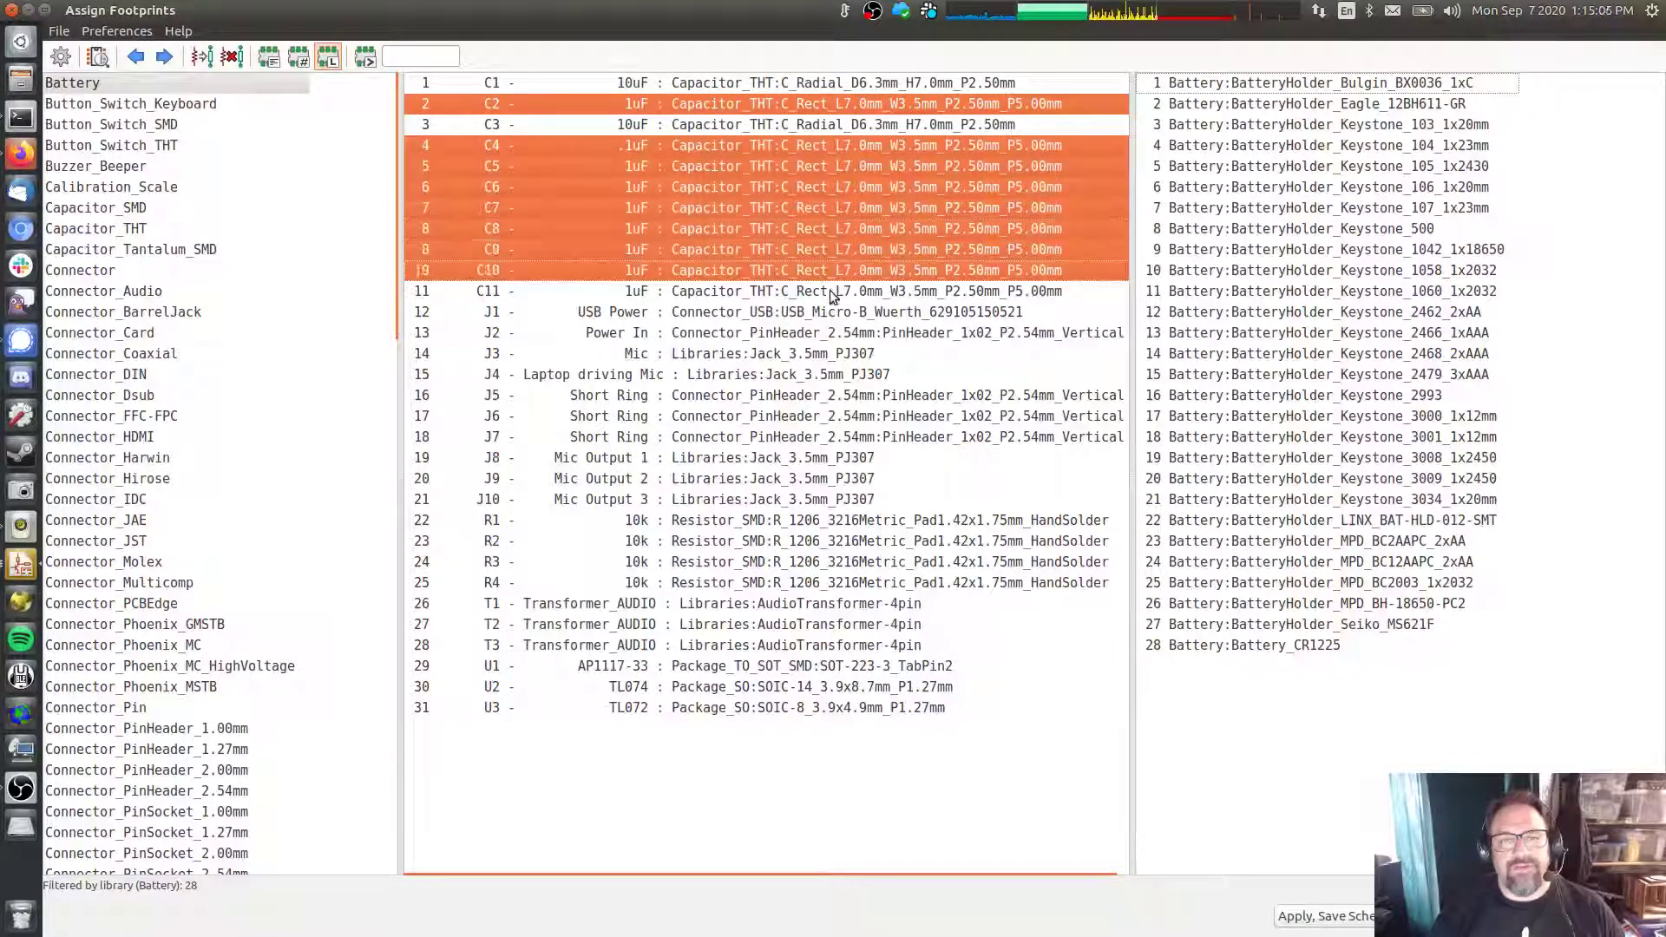
{"action": "left_click", "coordinate": [997, 291], "text": "ctrl"}
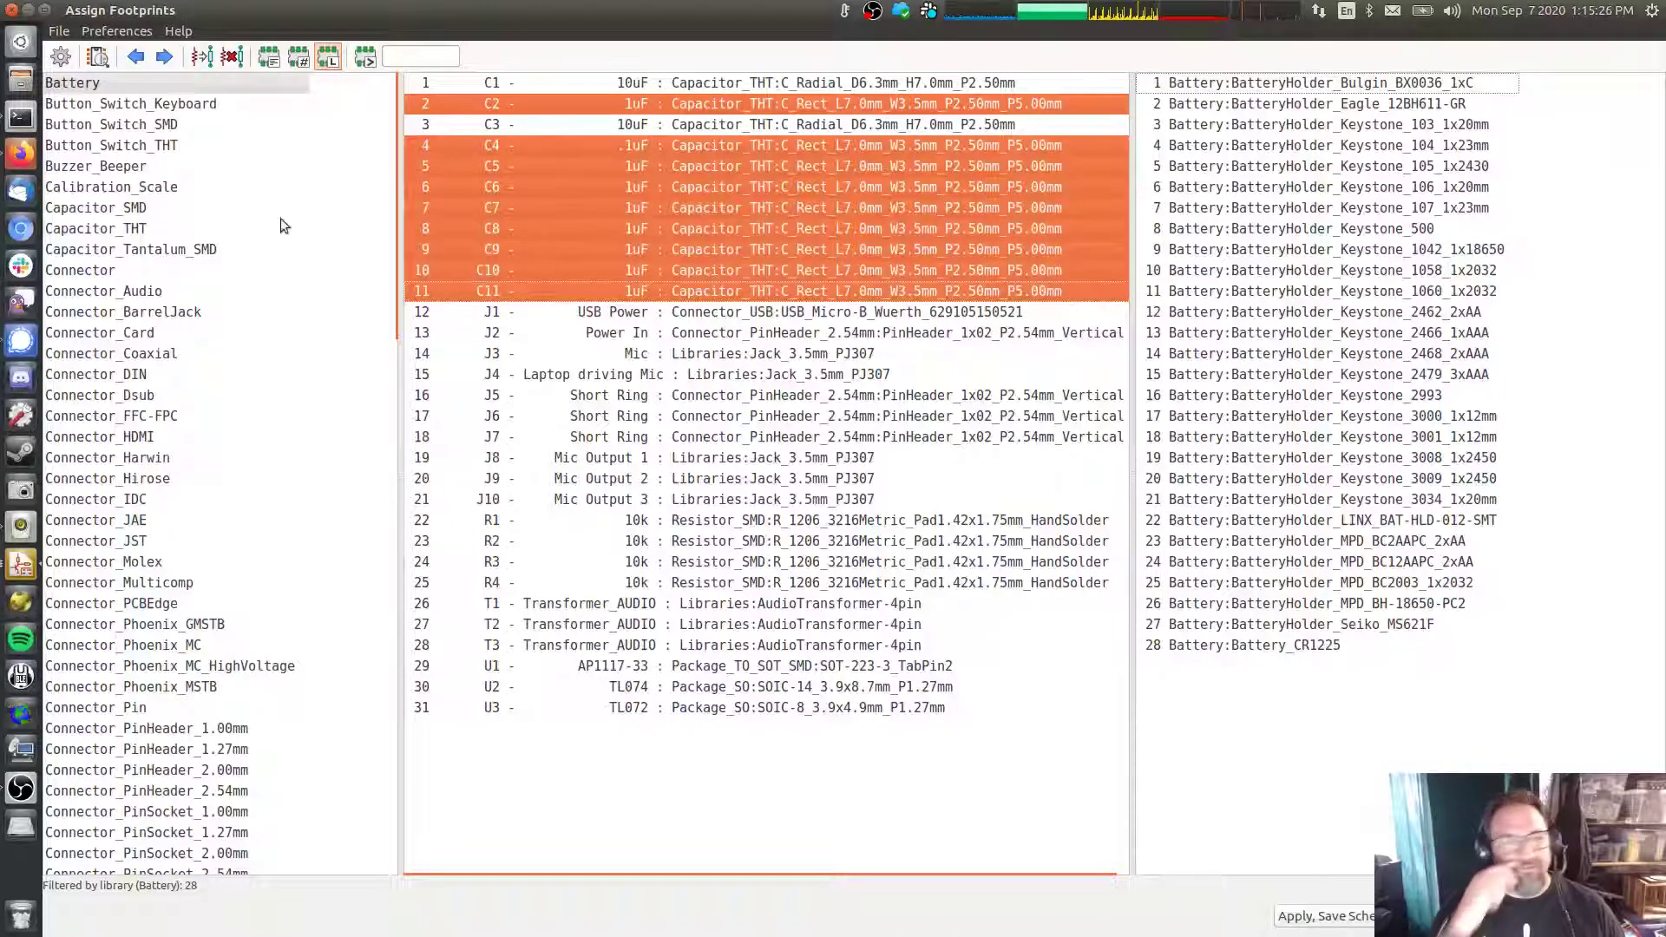
{"action": "left_click", "coordinate": [123, 228]}
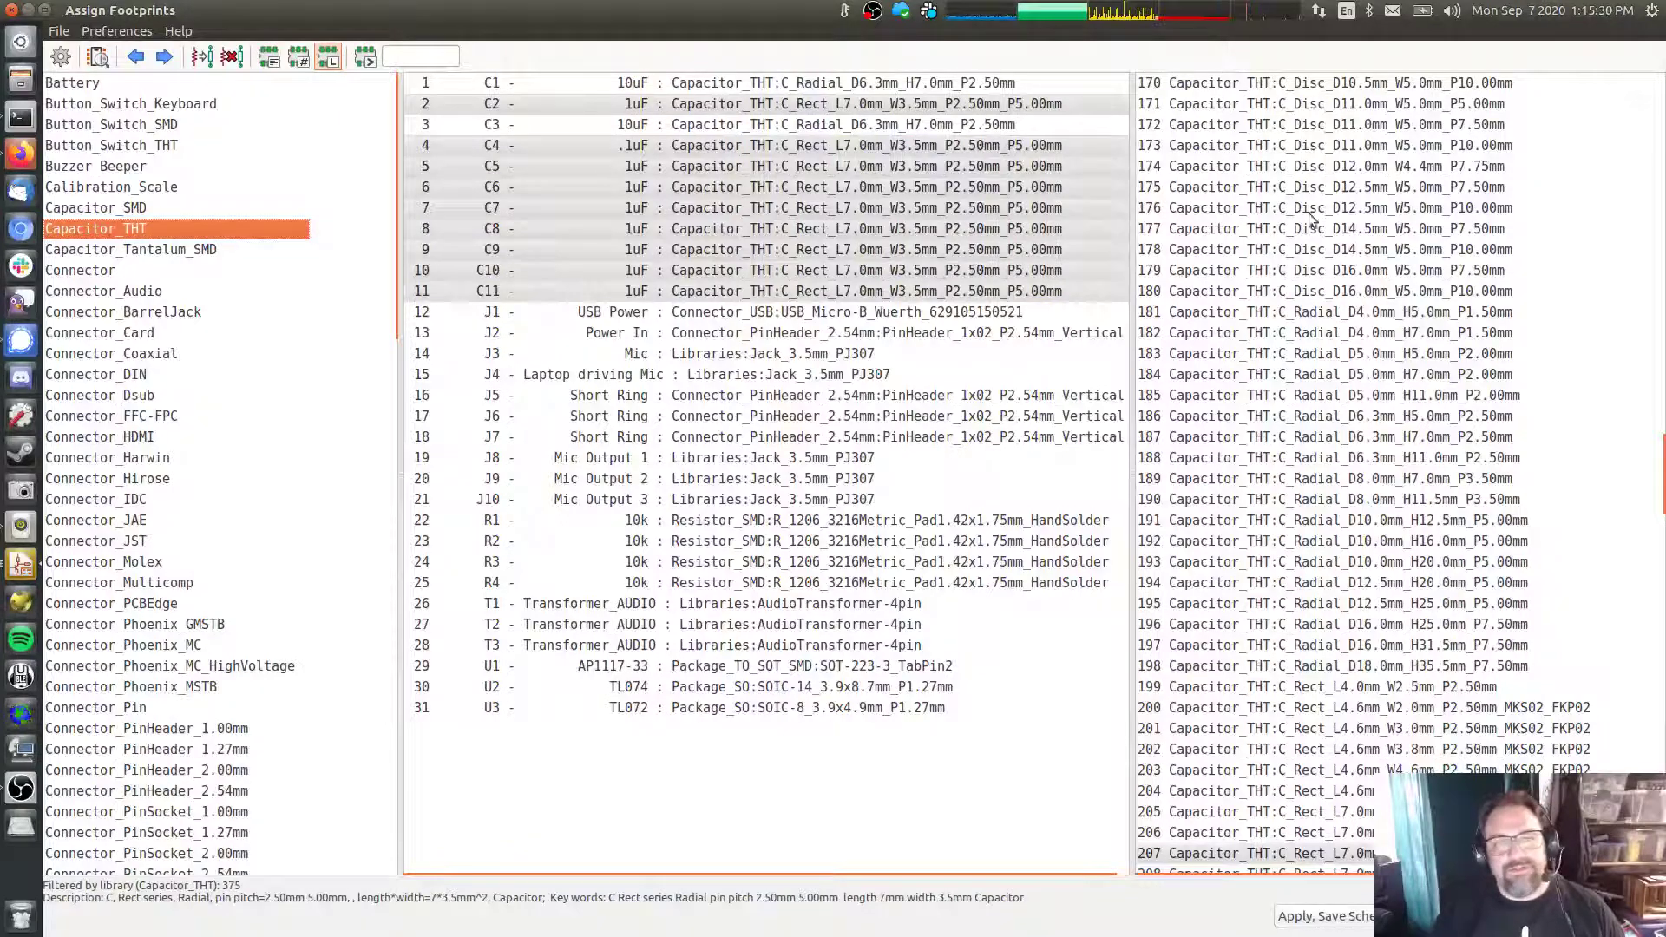
{"action": "scroll", "coordinate": [1406, 382], "scroll_direction": "down", "scroll_amount": 7}
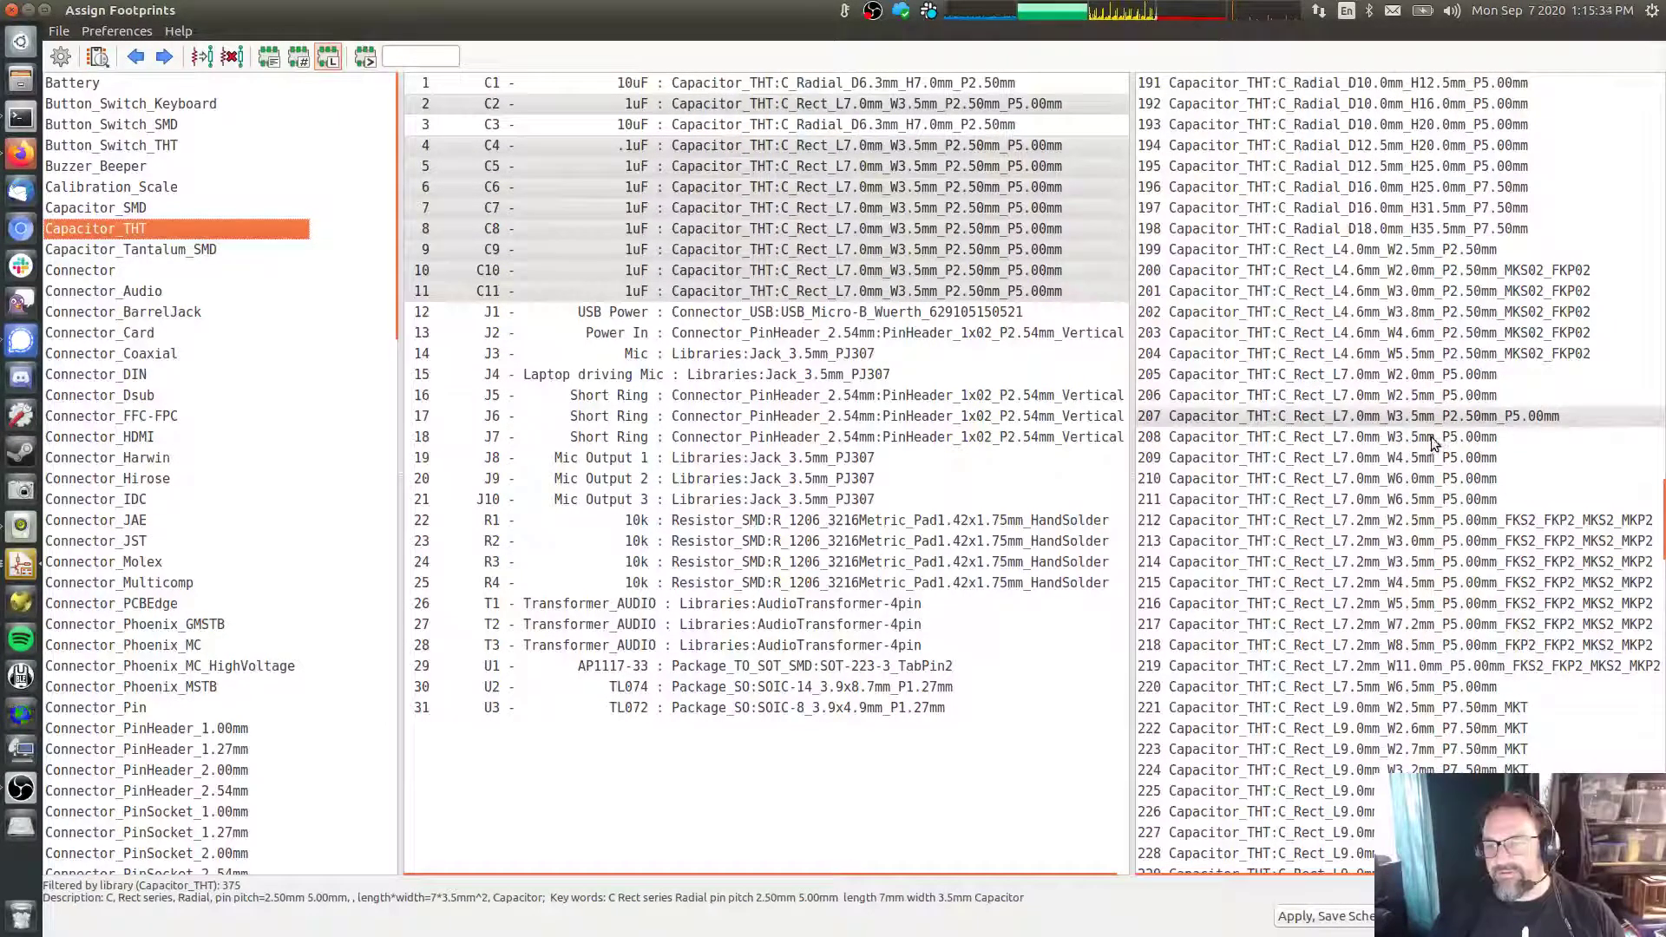
{"action": "double_click", "coordinate": [1430, 435]}
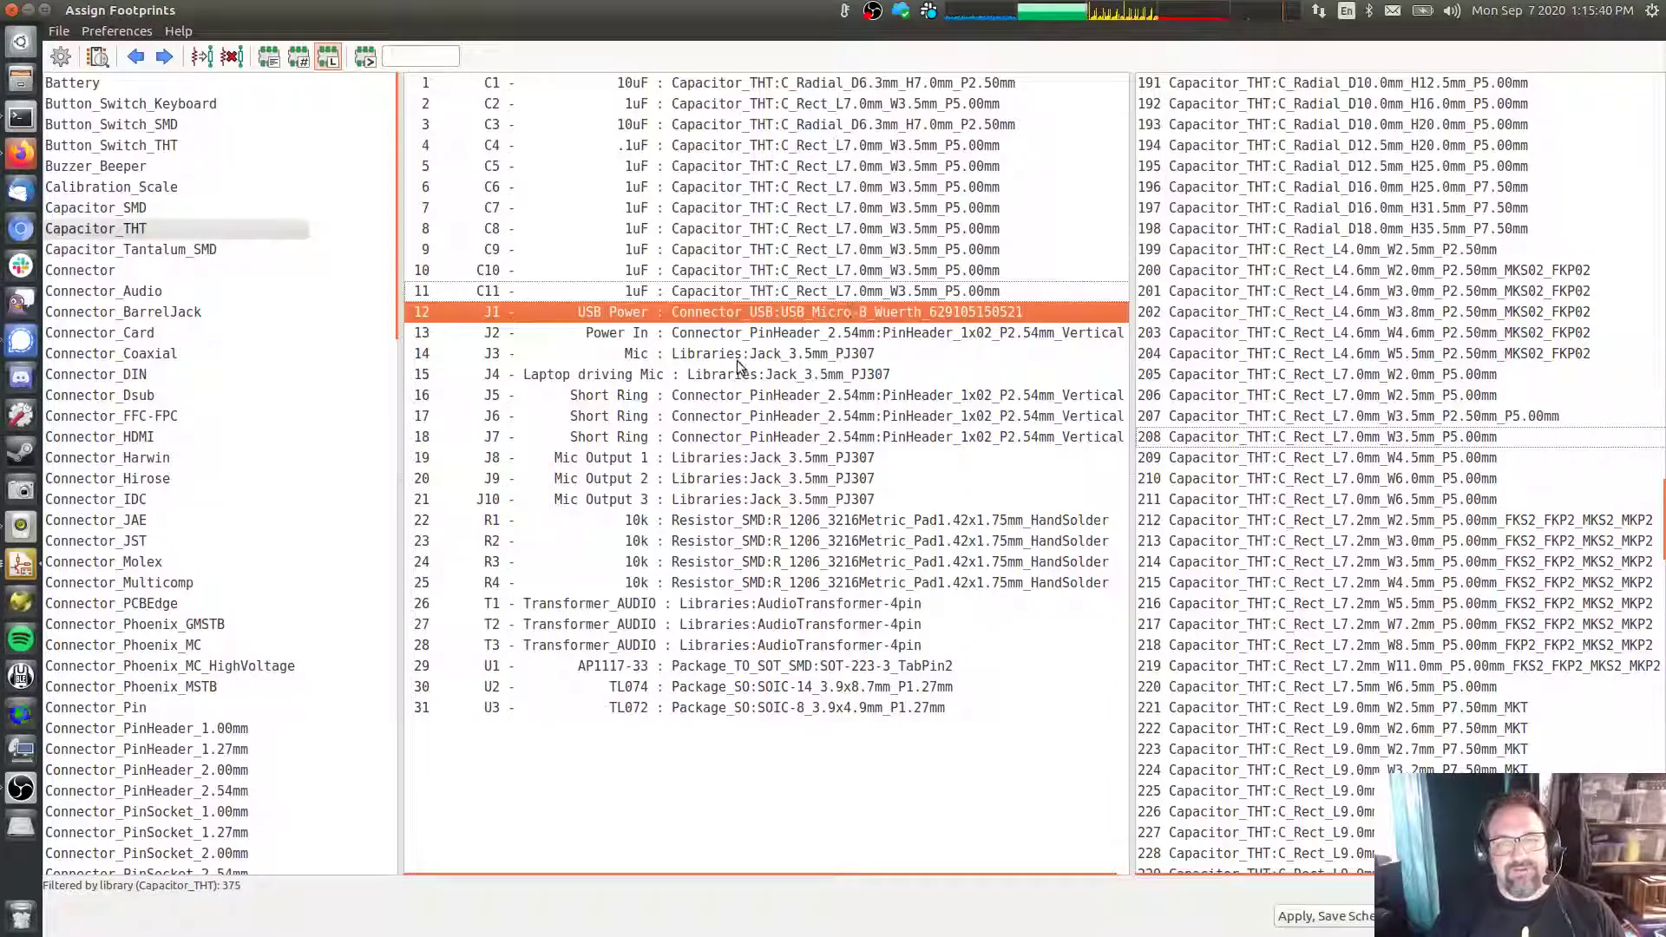
{"action": "left_click", "coordinate": [1336, 922]}
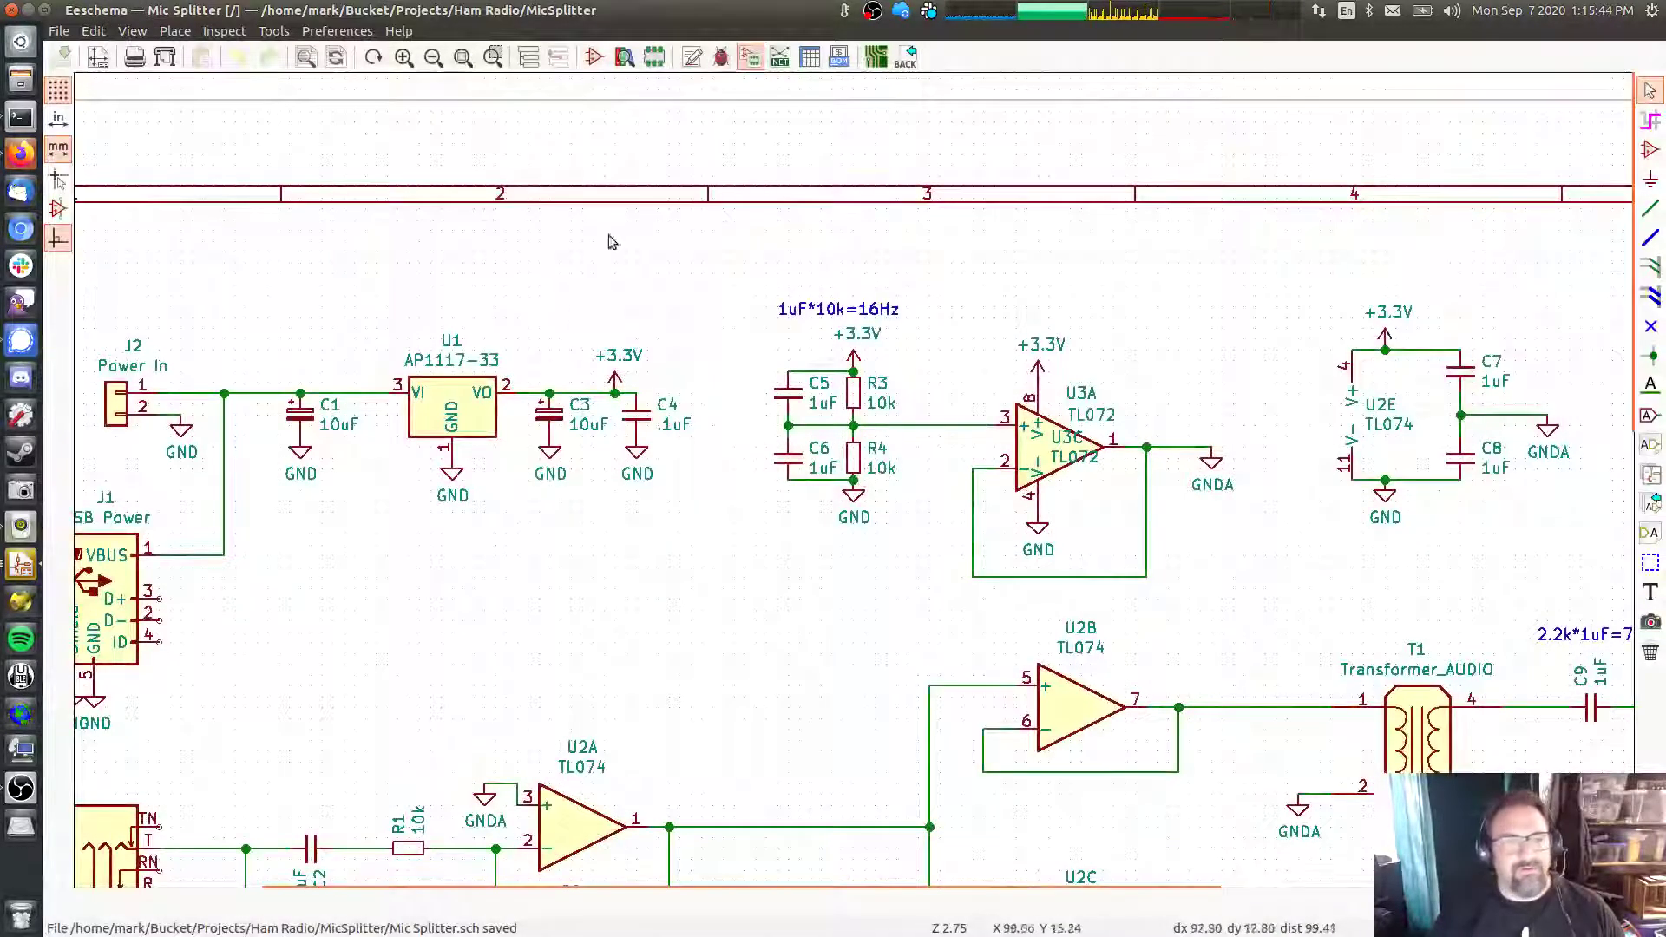
Generate the Pcbnew netlist in the default format and save it as Mic Splitter.net in the MicSplitter folder
{"action": "left_click", "coordinate": [779, 56]}
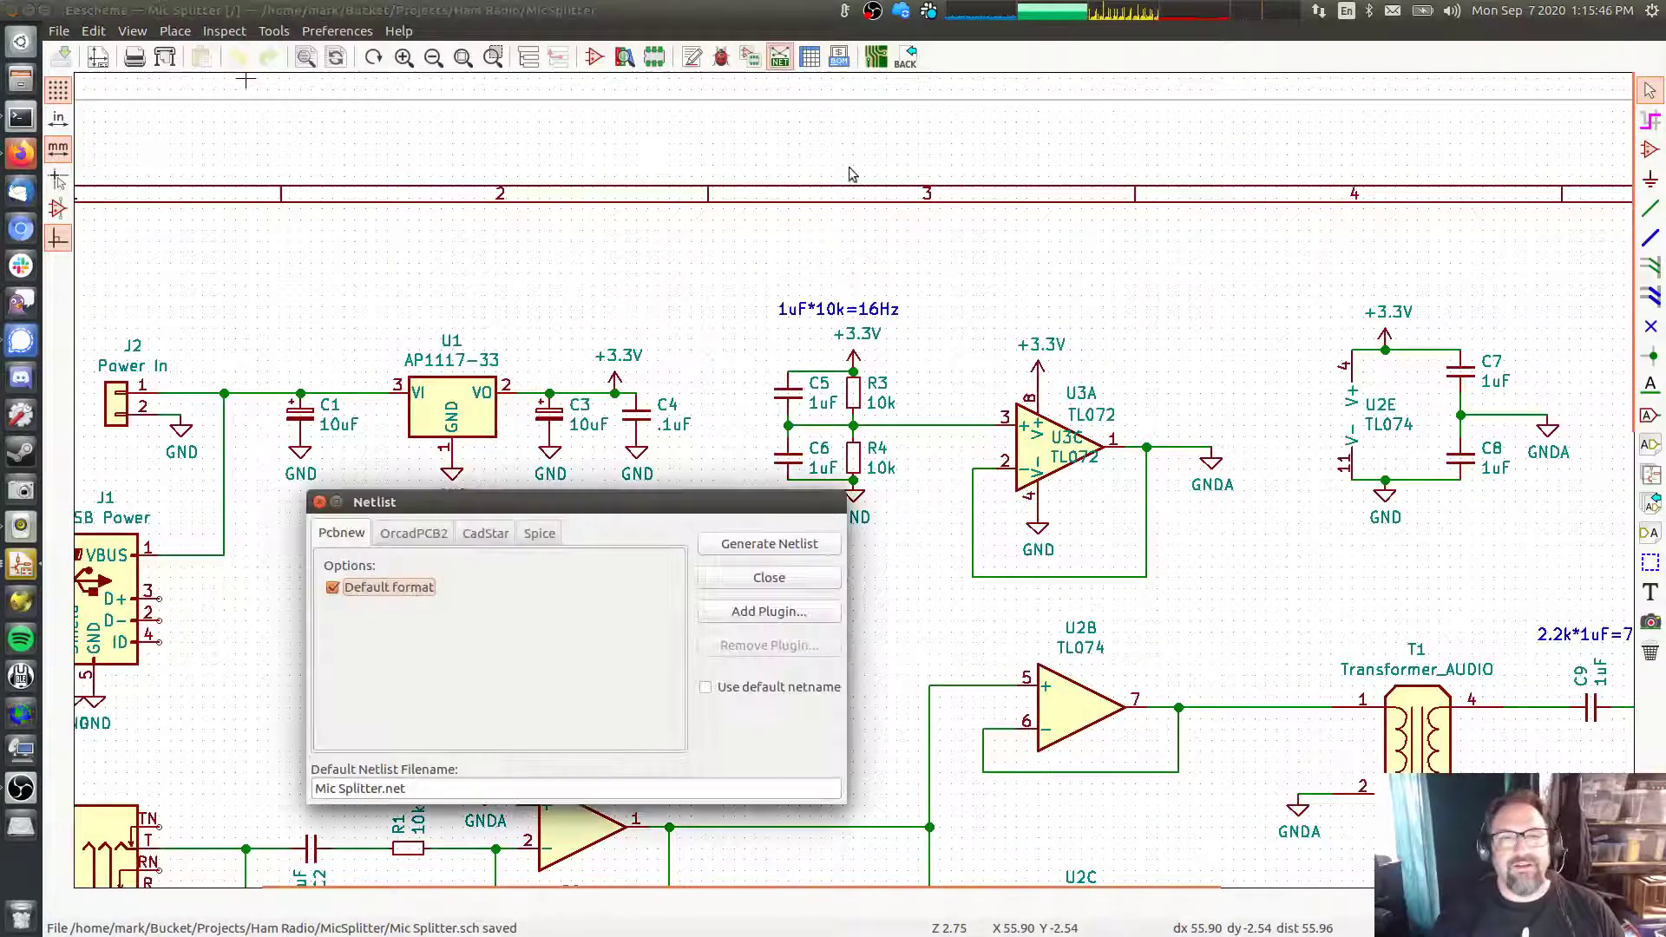
{"action": "left_click", "coordinate": [751, 547]}
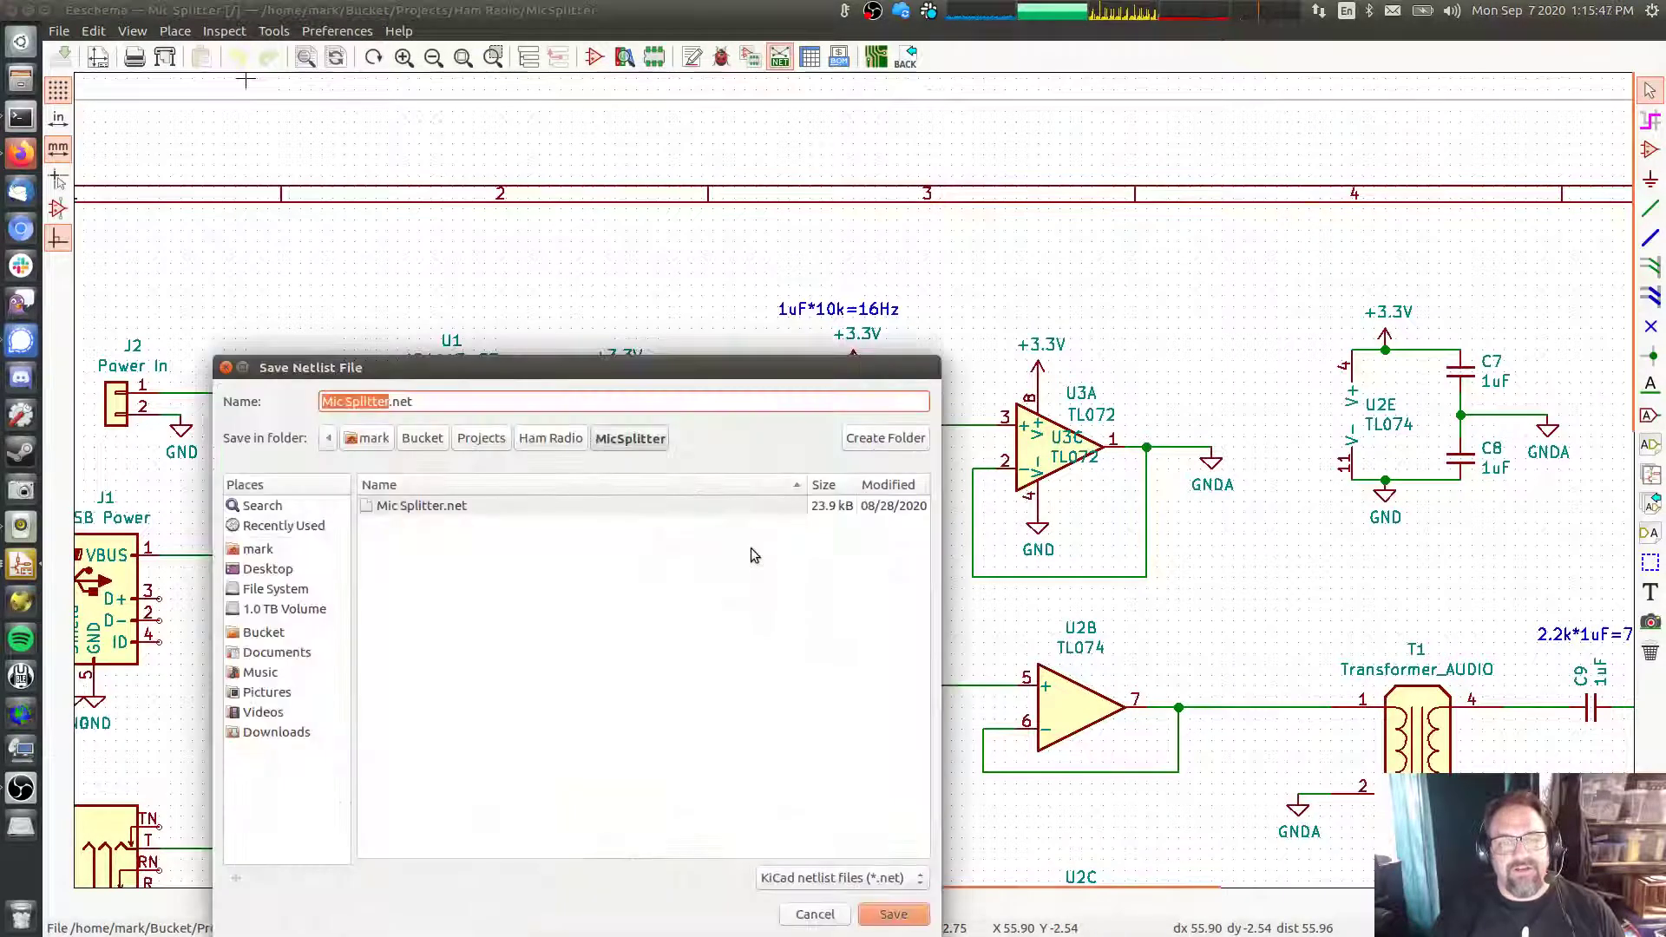
{"action": "left_click", "coordinate": [918, 913]}
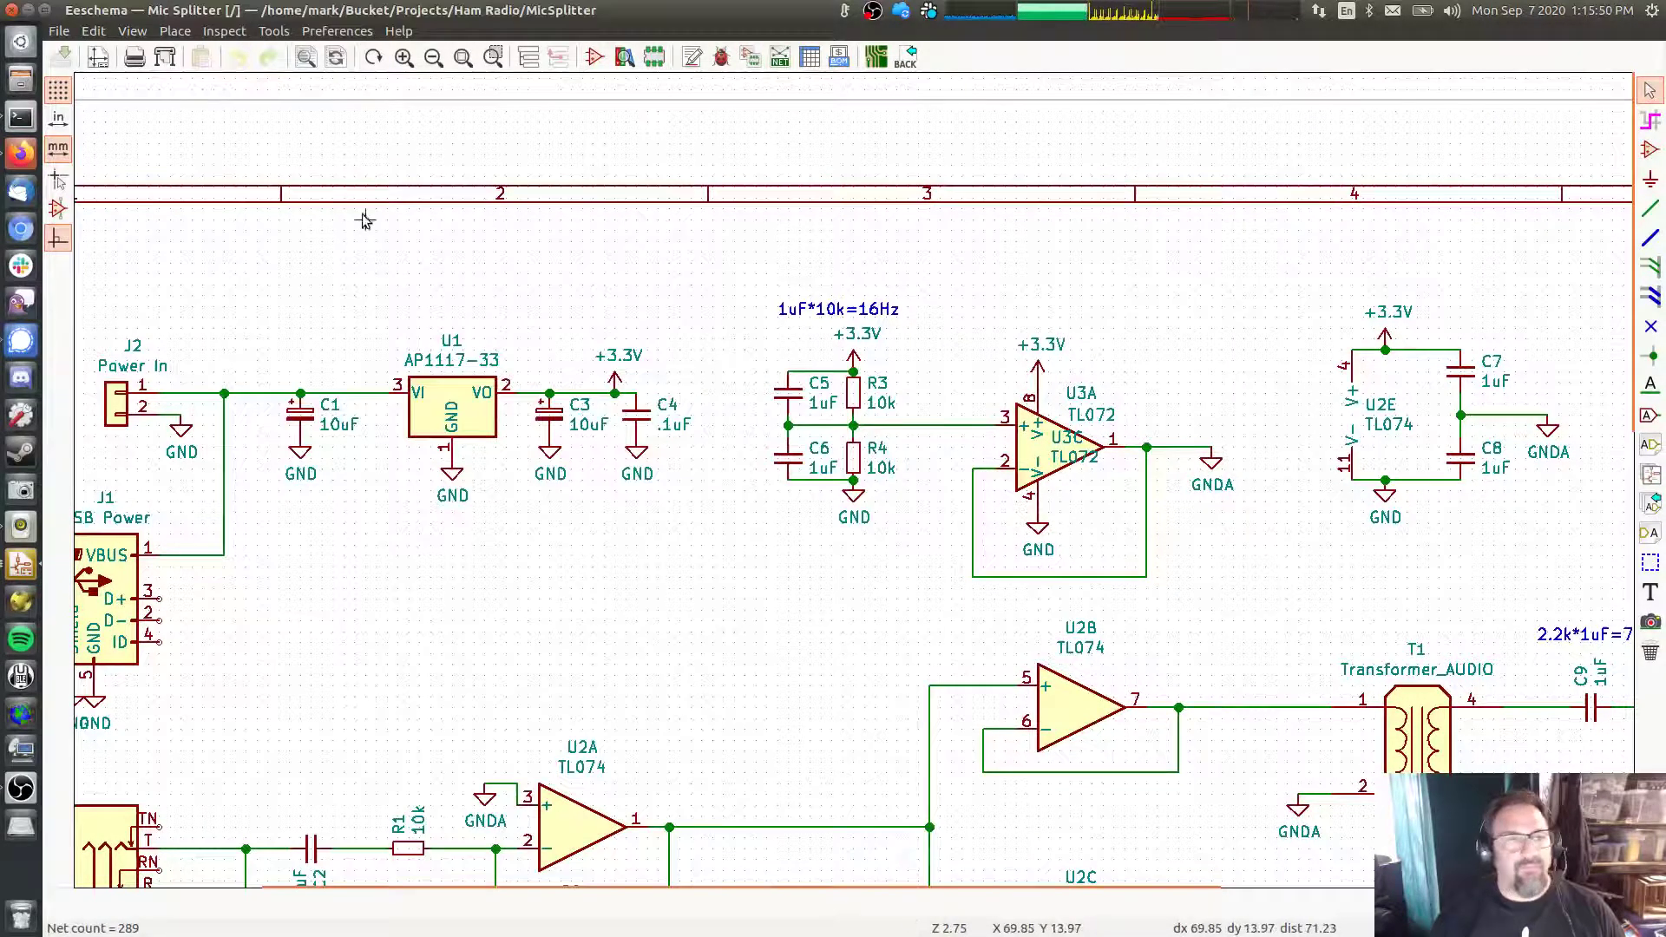
Switch to the board in Pcbnew and read Mic Splitter.net with Exchange Footprint set to Change, reviewing the output messages
{"action": "left_click", "coordinate": [19, 566]}
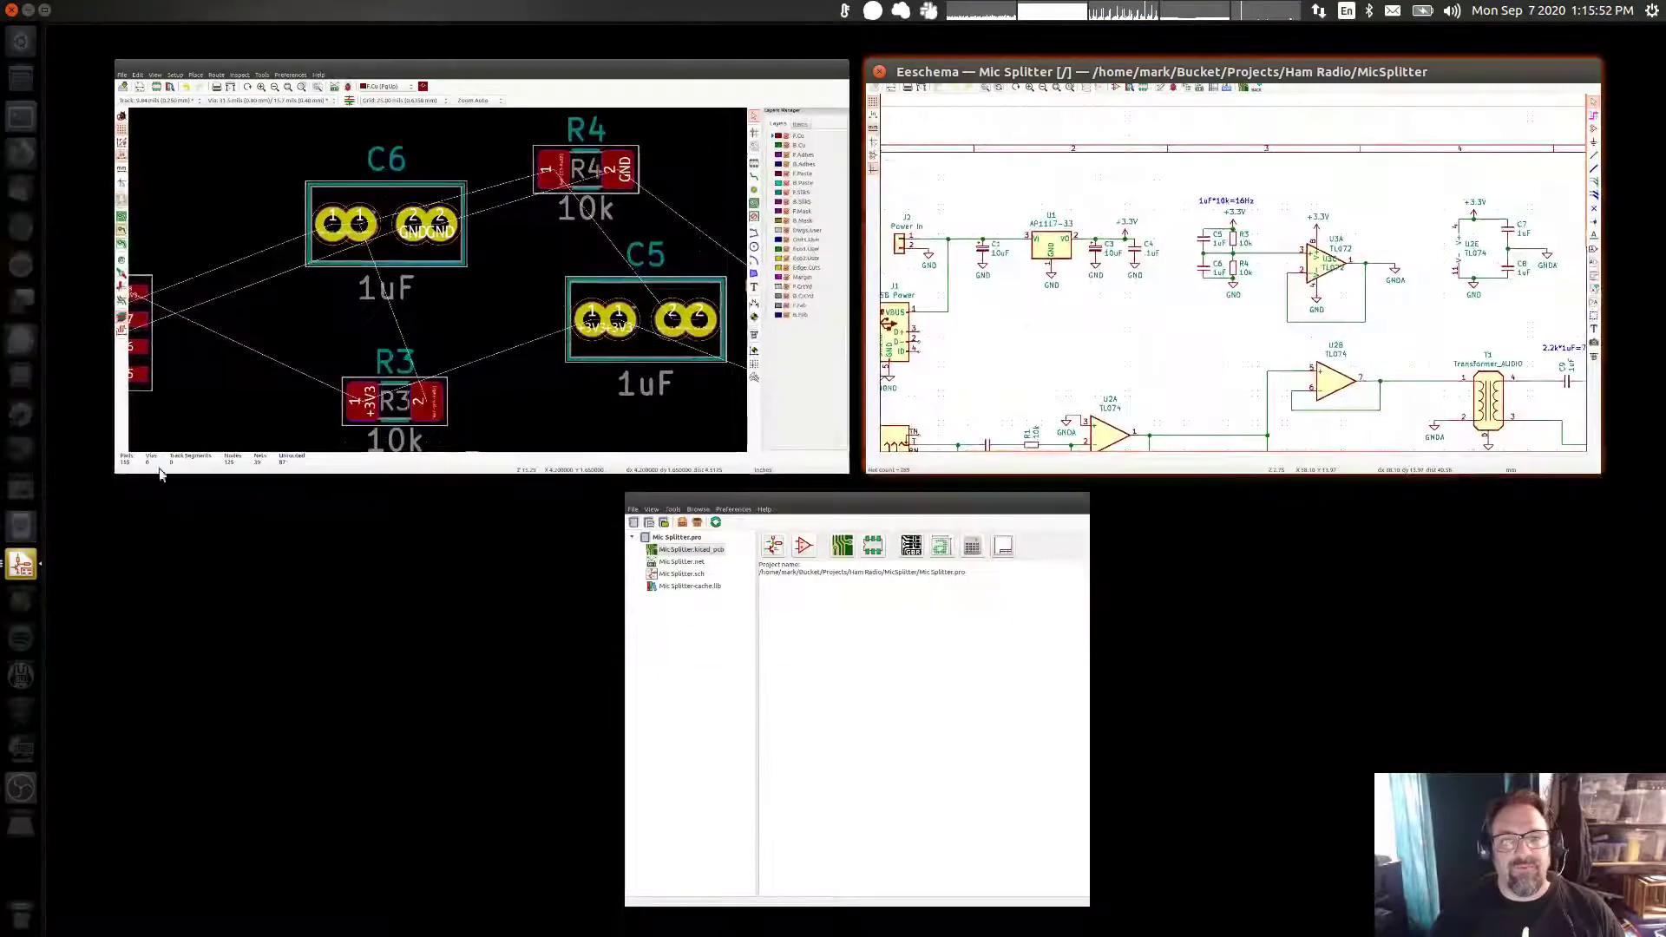
{"action": "left_click", "coordinate": [730, 43]}
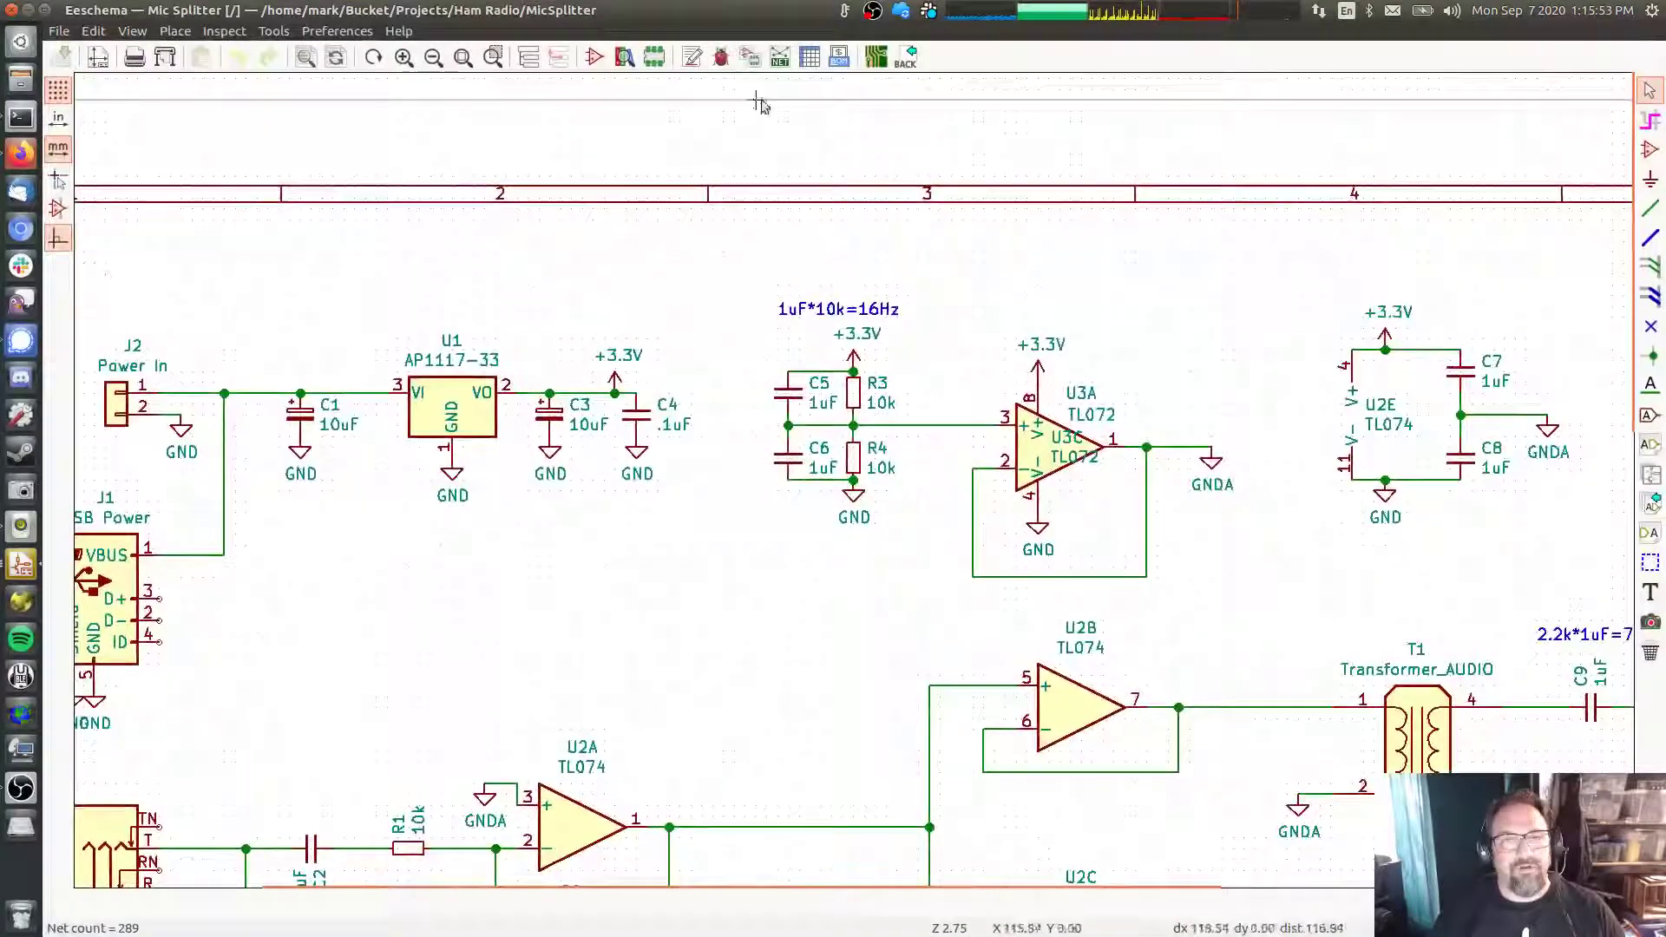
{"action": "left_click", "coordinate": [30, 571]}
{"action": "left_click", "coordinate": [680, 184]}
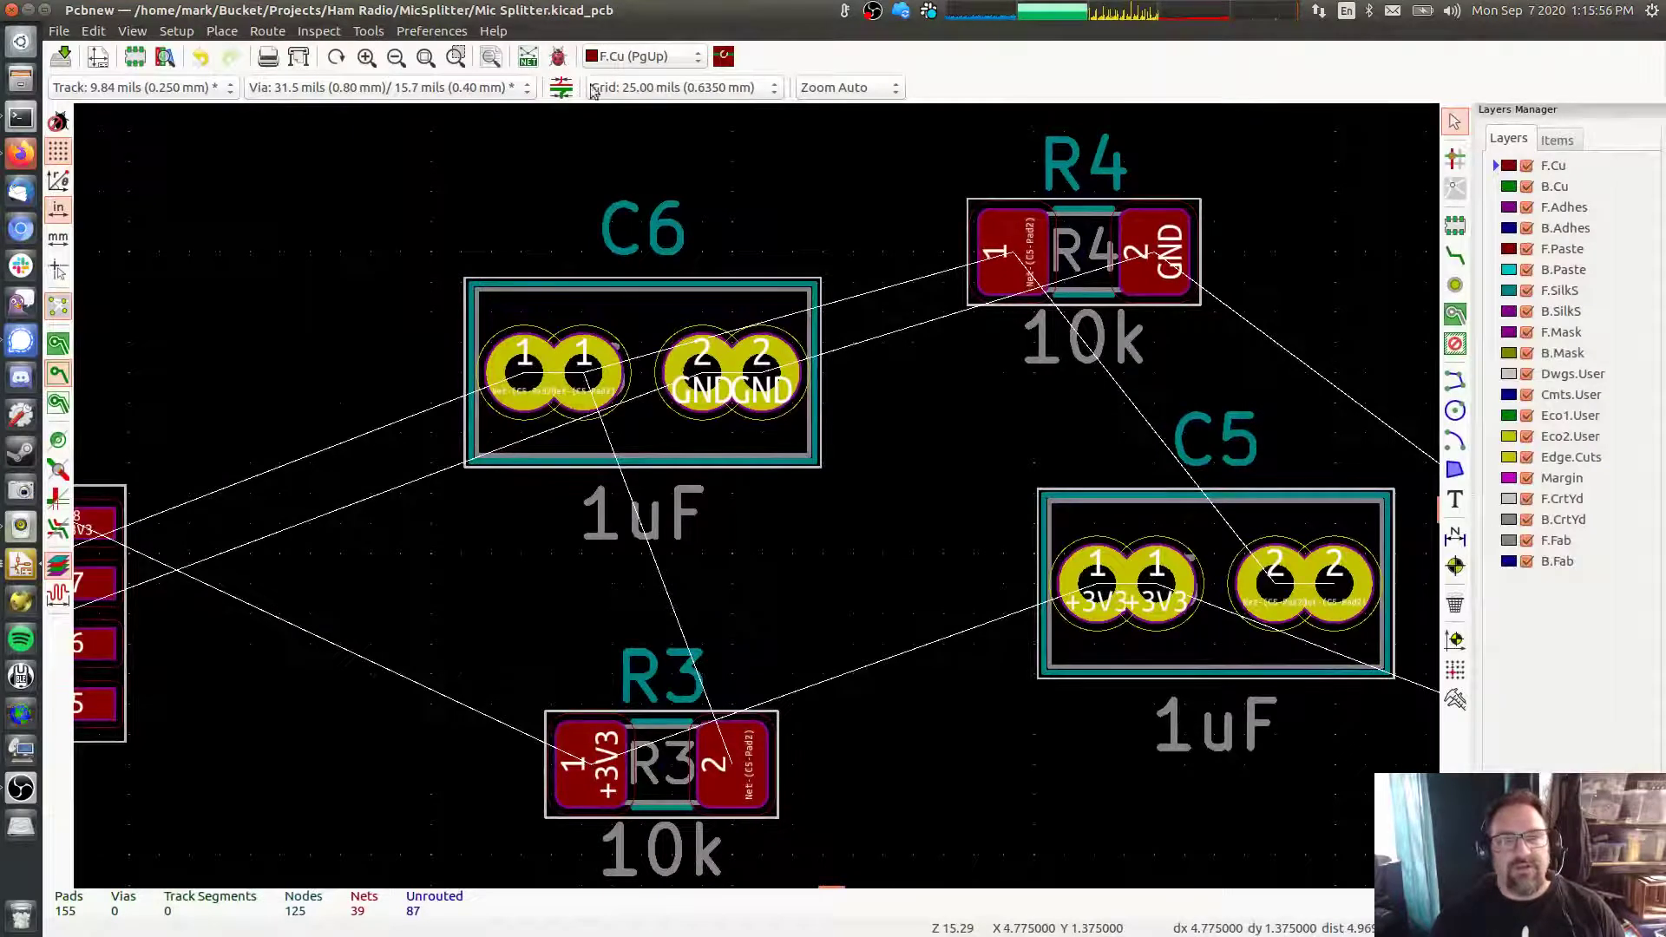
{"action": "left_click", "coordinate": [528, 57]}
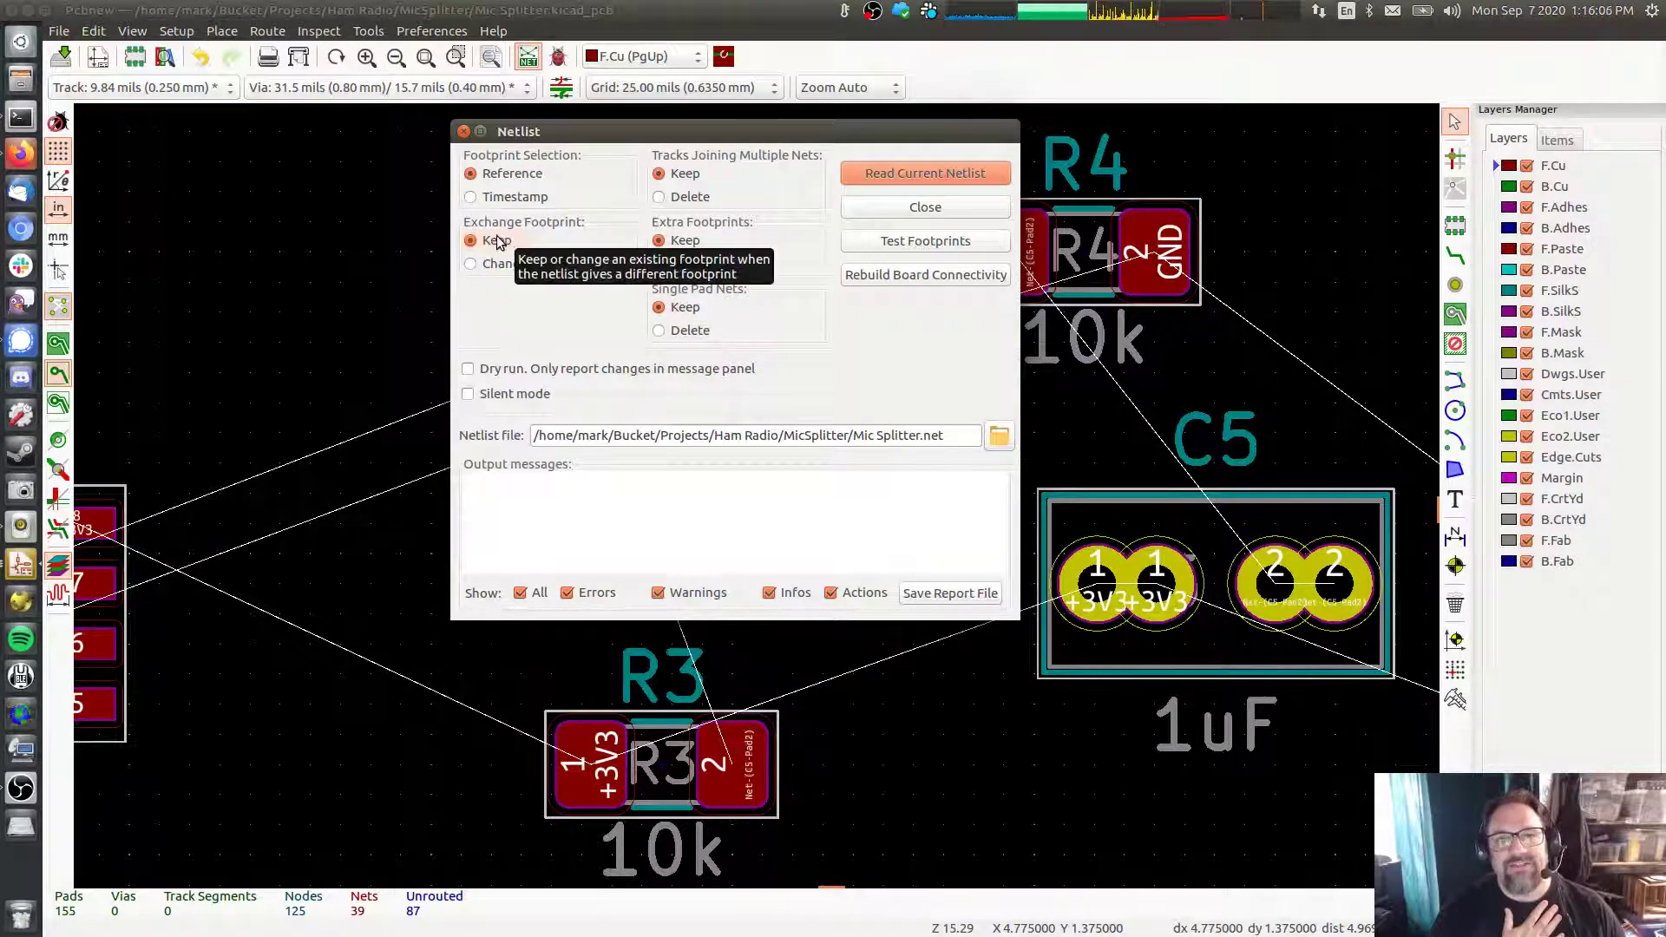
{"action": "left_click", "coordinate": [489, 265]}
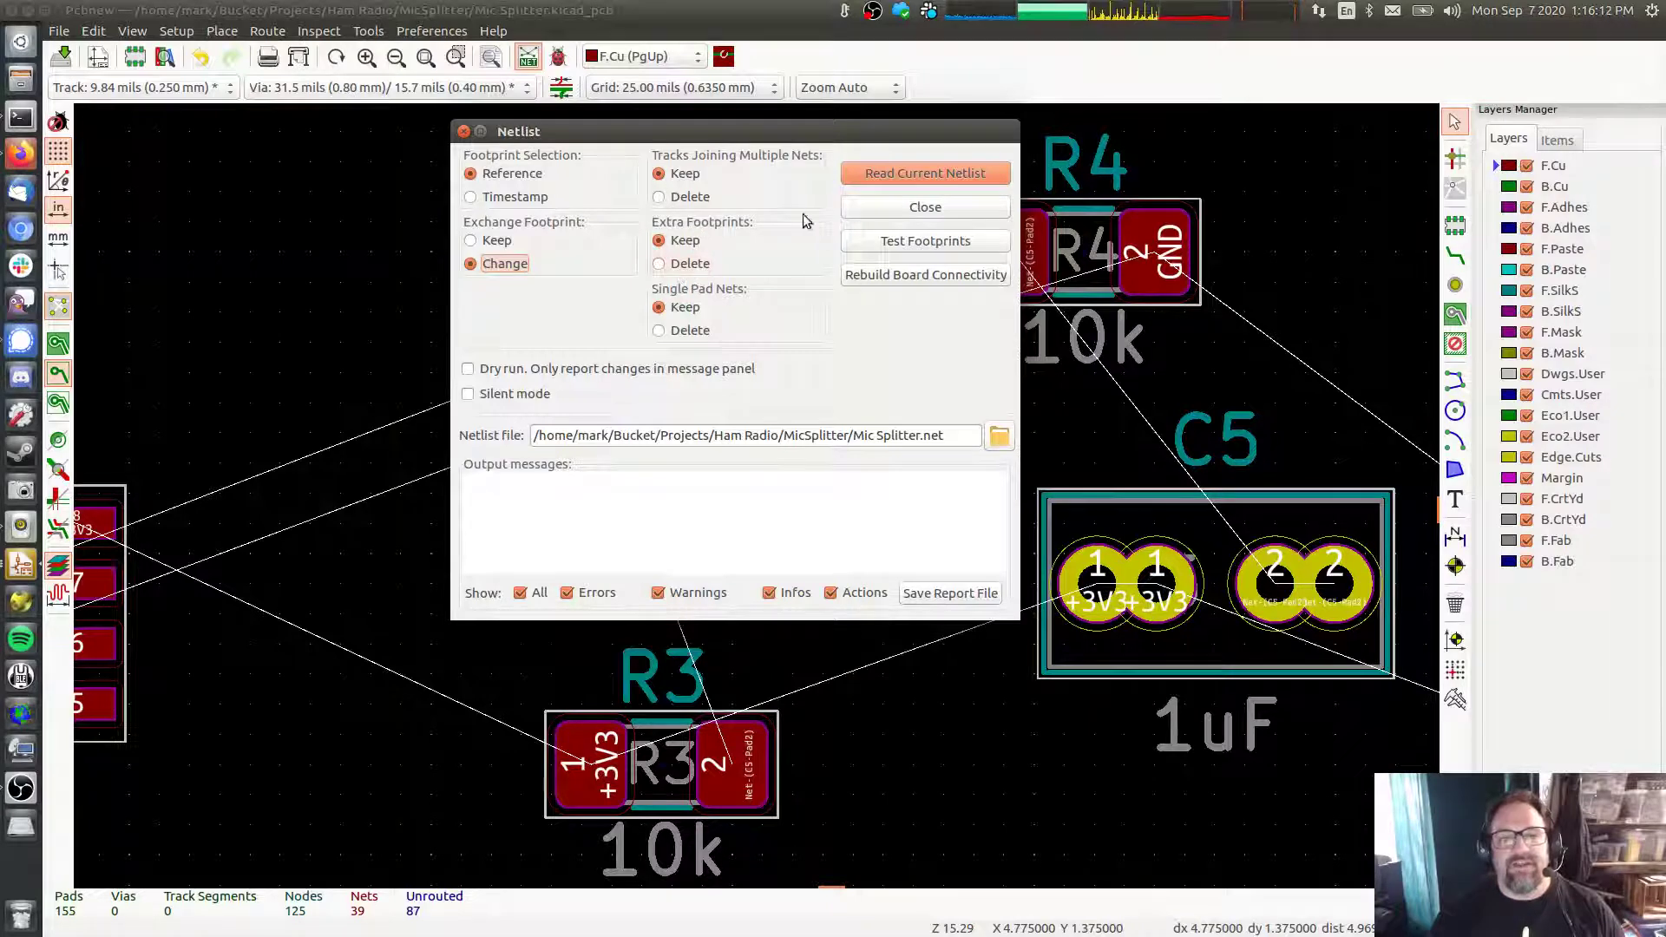
{"action": "left_click", "coordinate": [880, 171]}
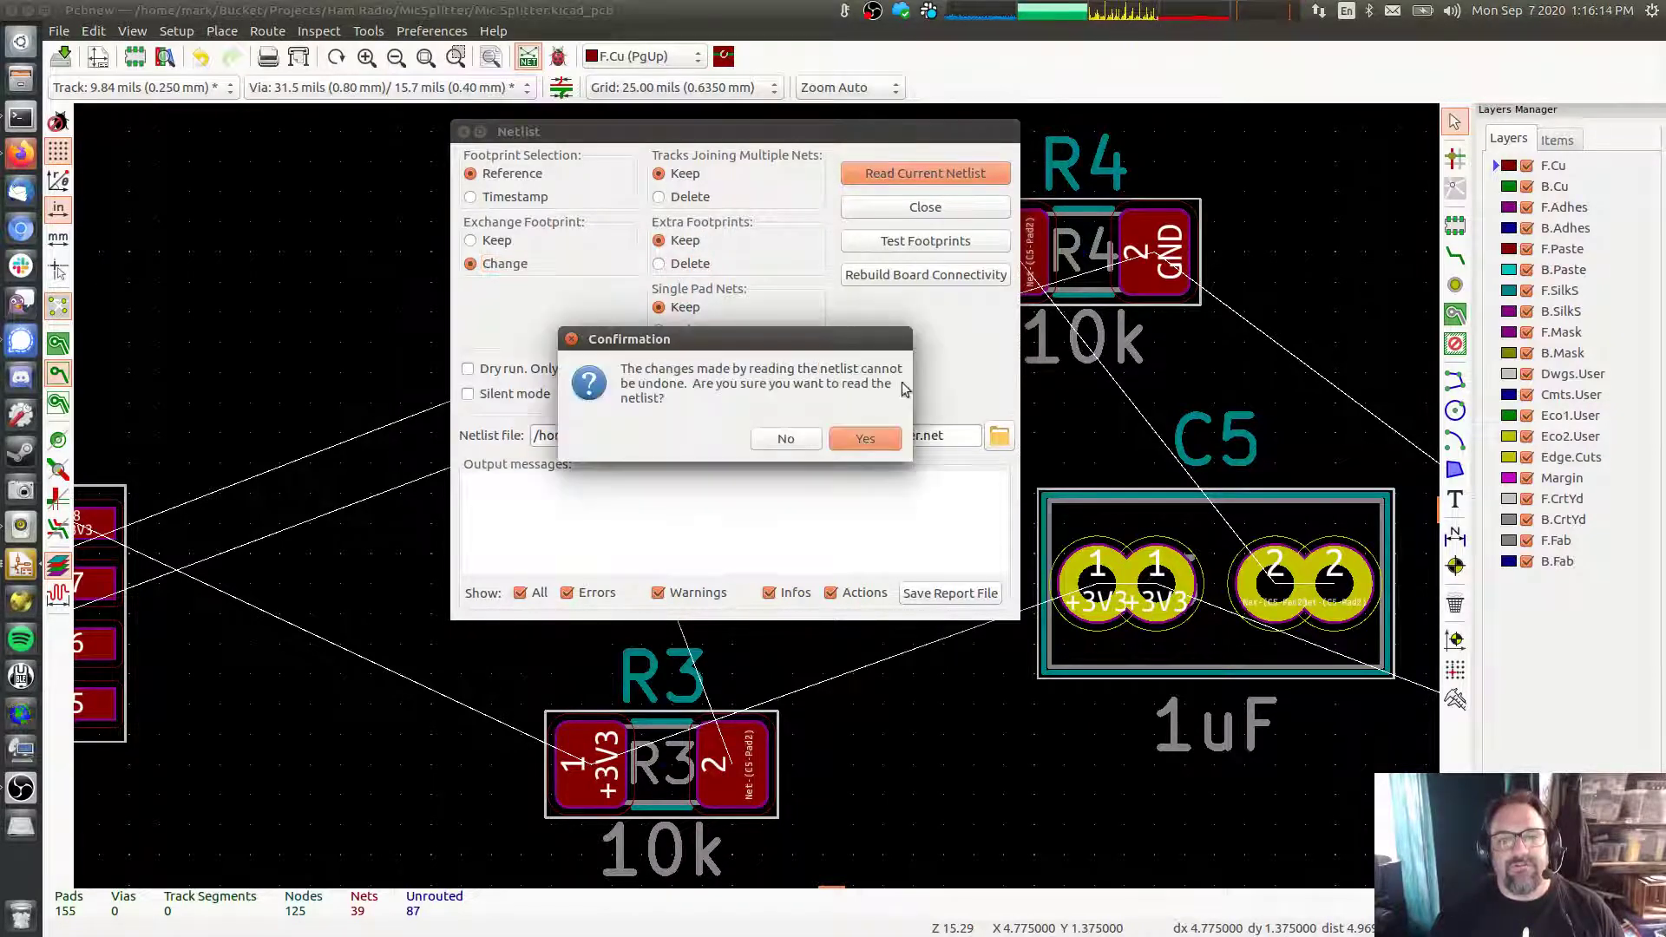
{"action": "left_click", "coordinate": [865, 437]}
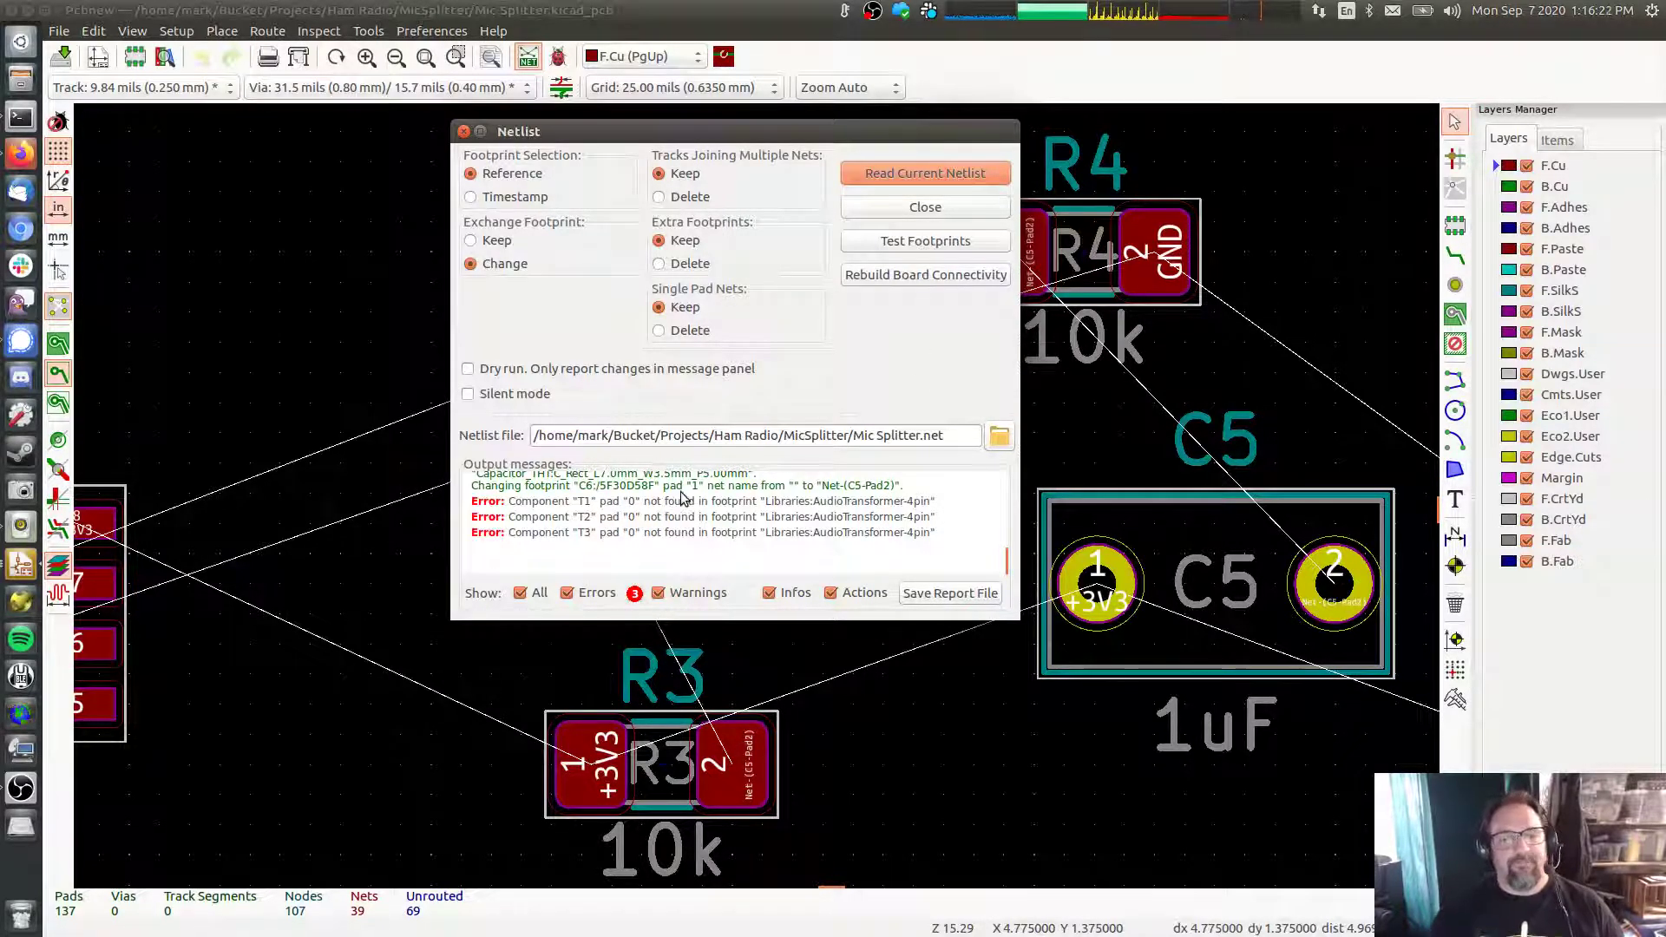
{"action": "scroll", "coordinate": [737, 519], "scroll_direction": "up", "scroll_amount": 5}
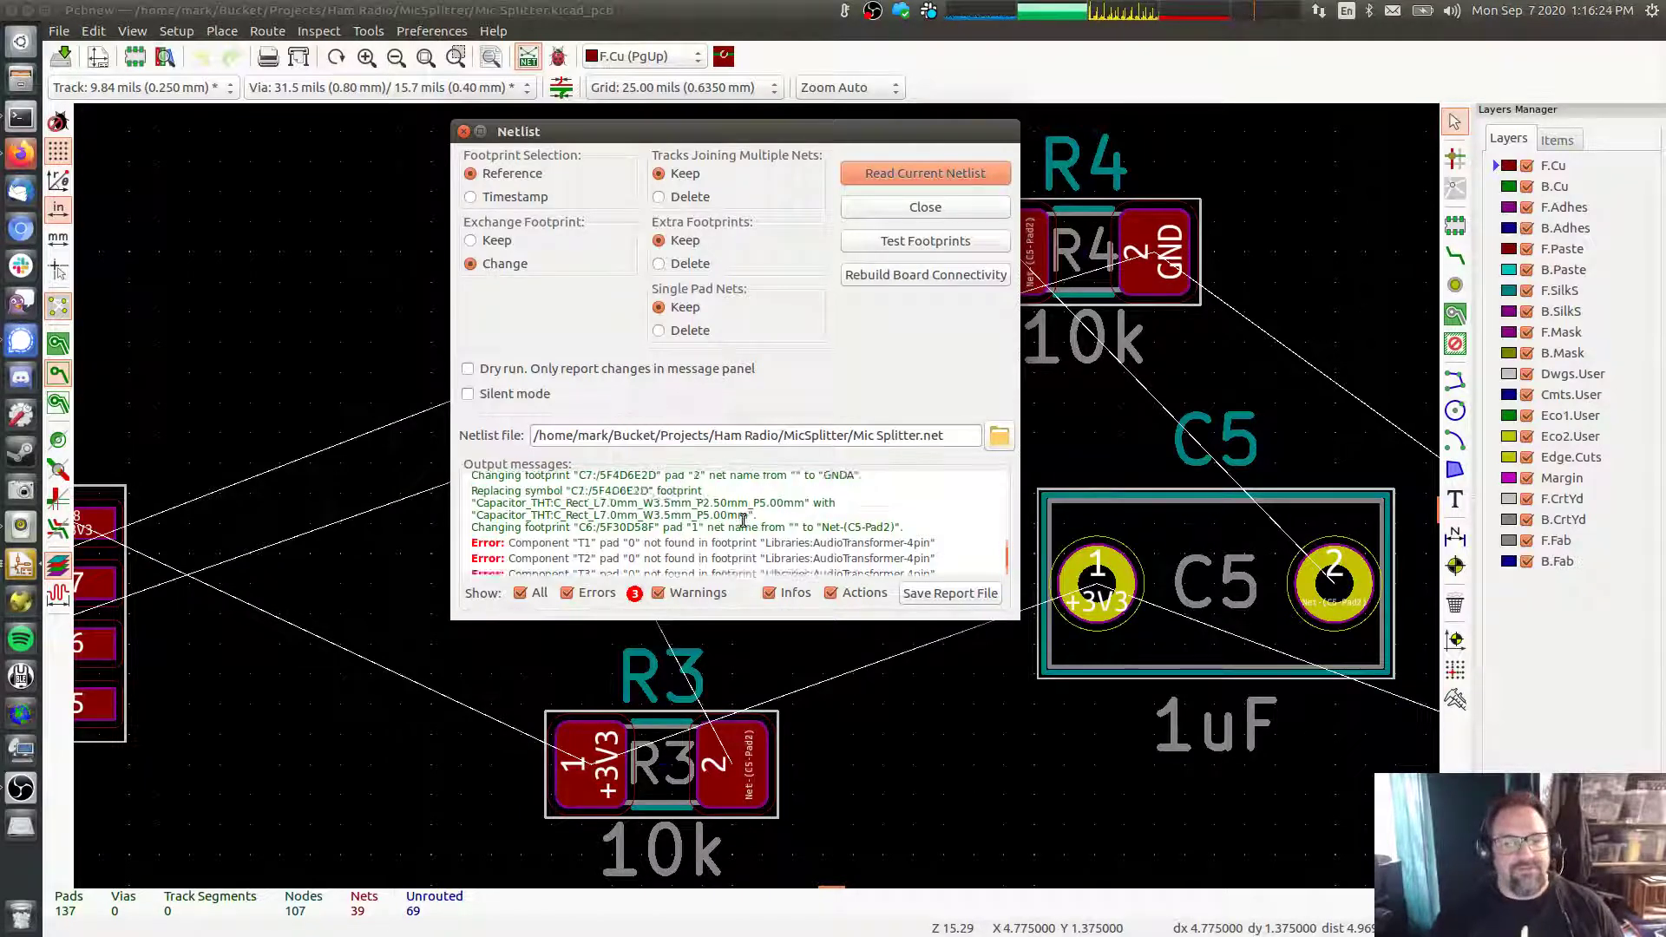
{"action": "scroll", "coordinate": [741, 519], "scroll_direction": "down", "scroll_amount": 5}
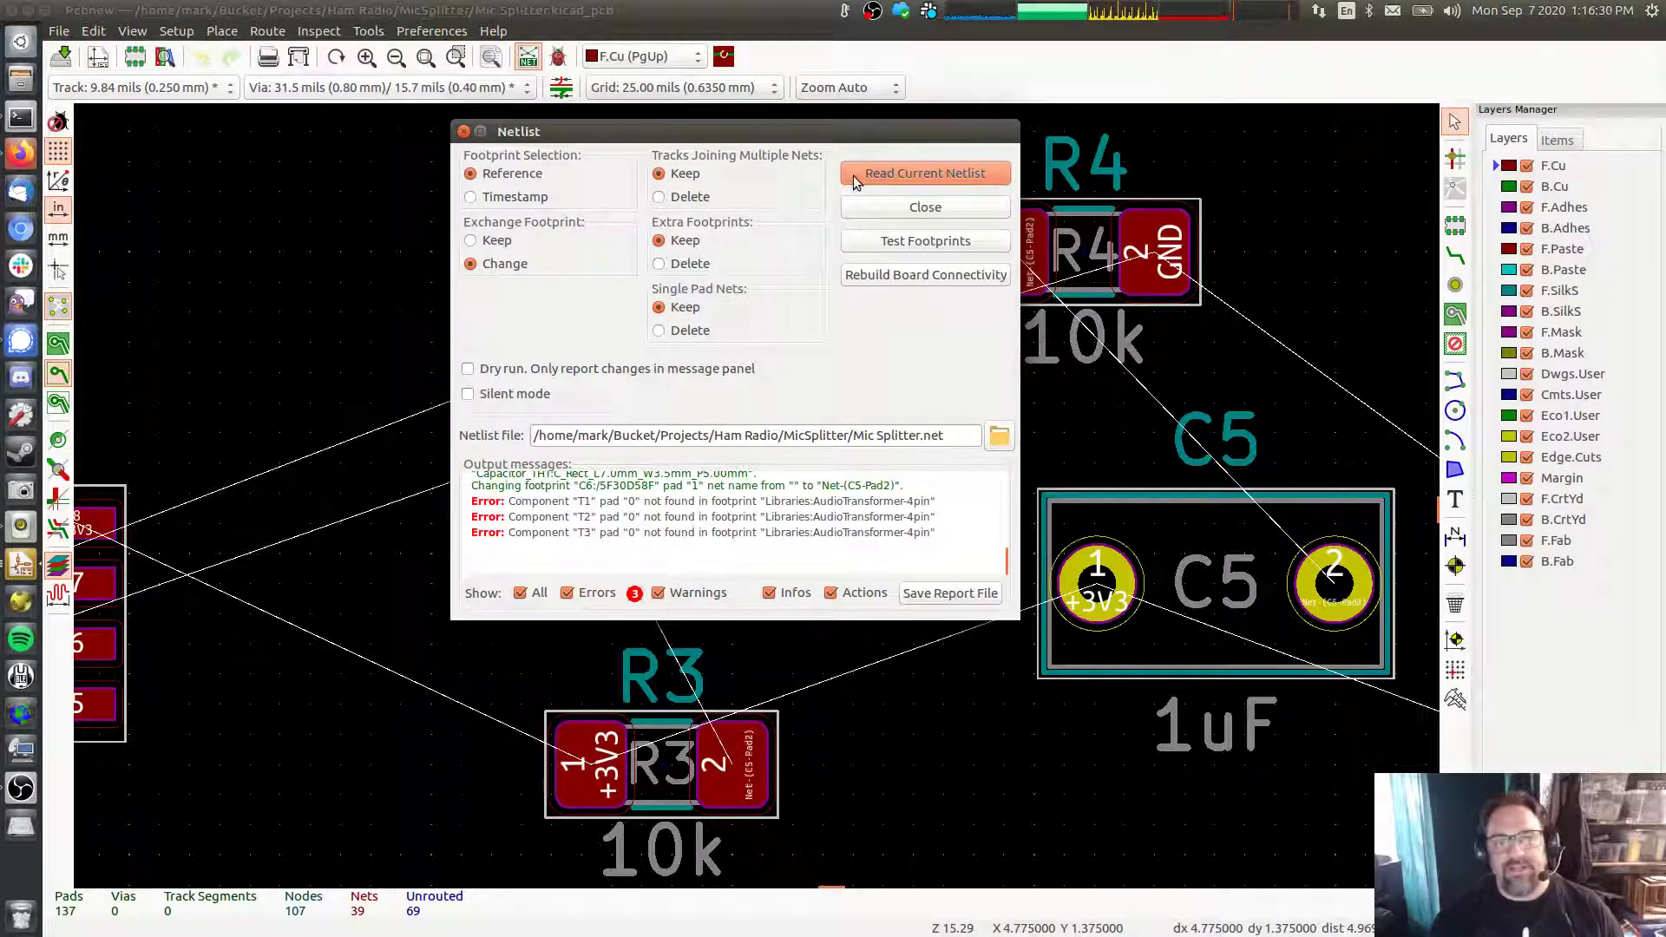
{"action": "left_click", "coordinate": [887, 208]}
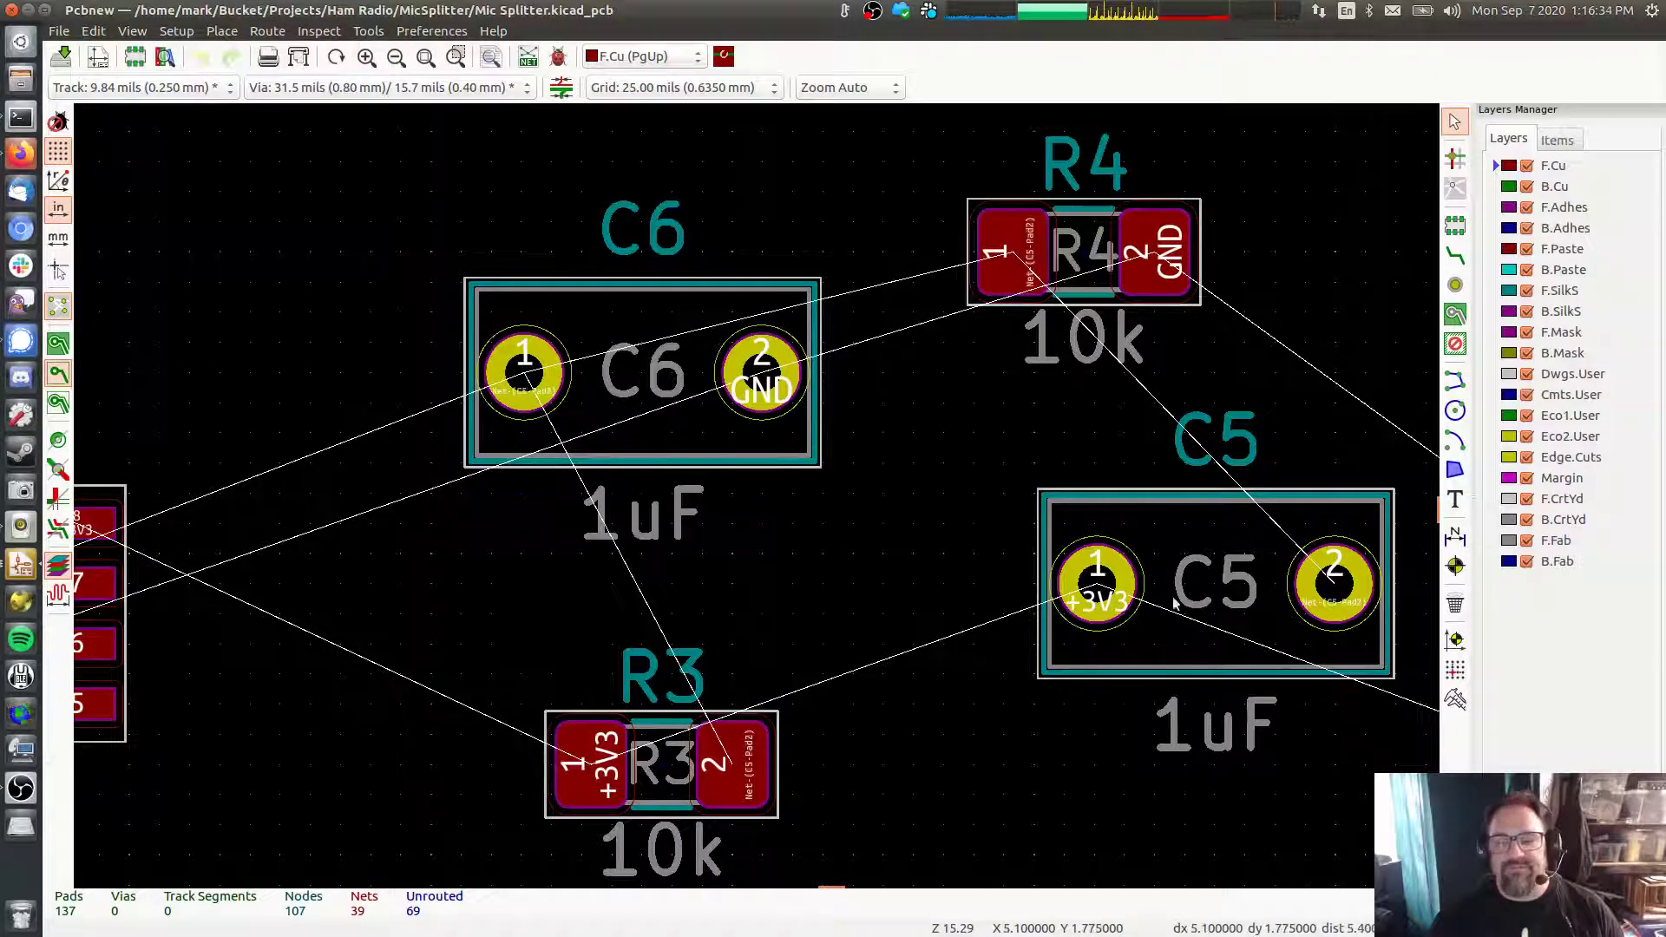
{"action": "scroll", "coordinate": [901, 462], "scroll_direction": "down", "scroll_amount": 1}
{"action": "scroll", "coordinate": [899, 456], "scroll_direction": "down", "scroll_amount": 6}
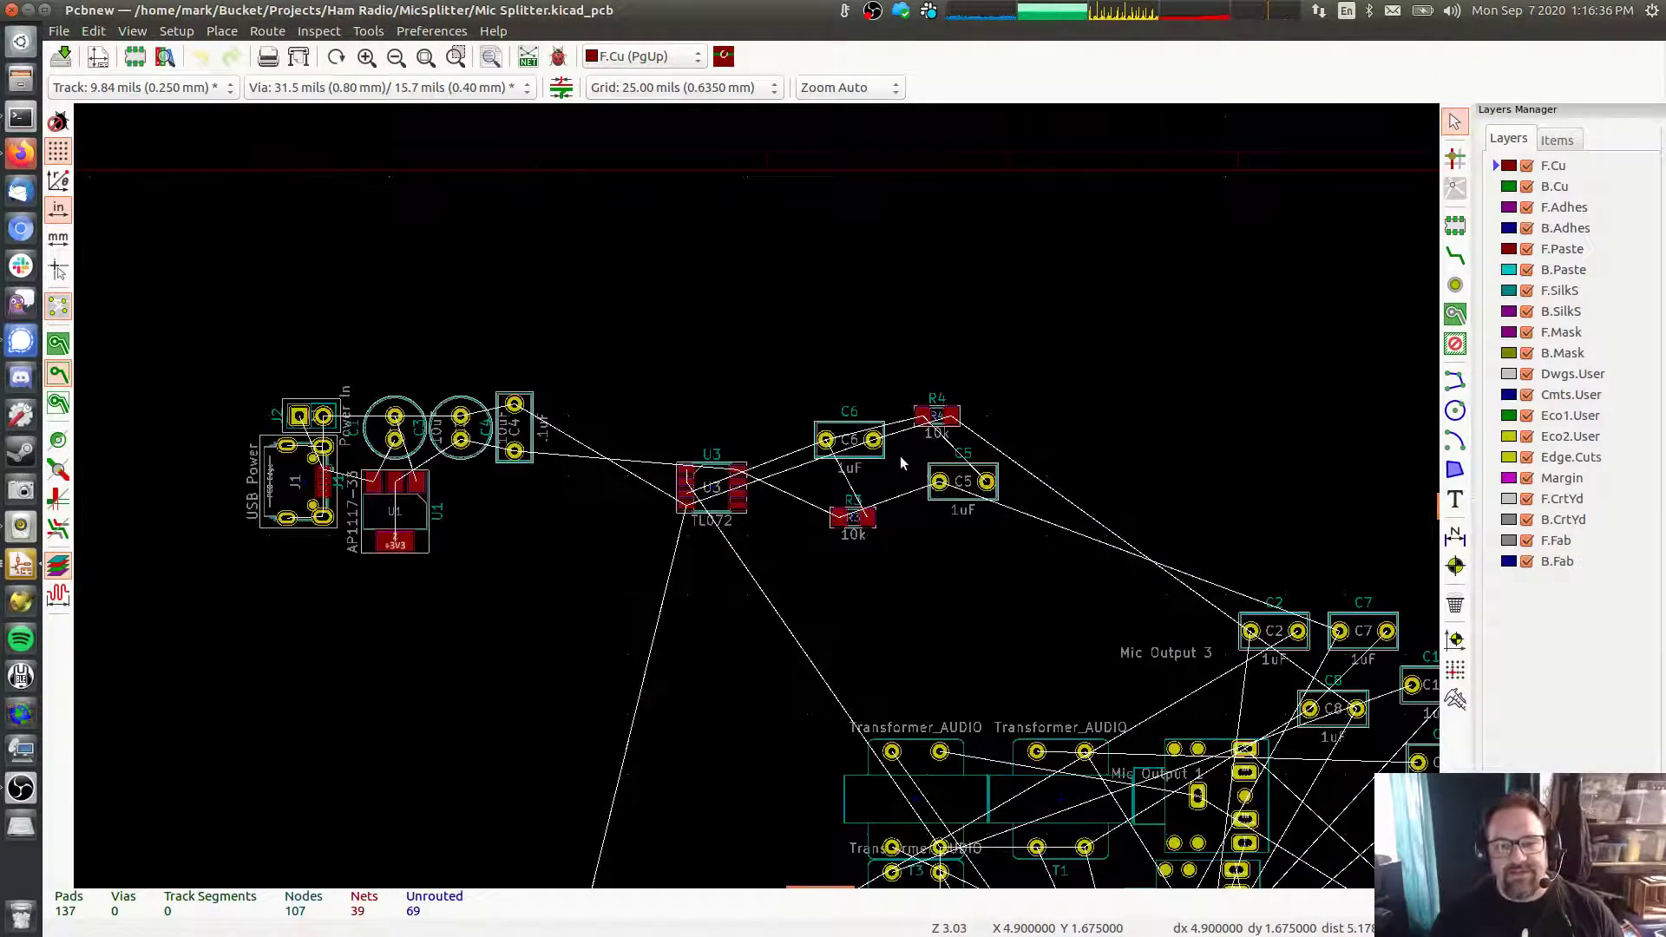
Check the power circuit in the Eeschema schematic, and in Pcbnew shift regulator U1 slightly right so its pads sit between C1 and C3
{"action": "middle_click_drag", "start_coordinate": [899, 455], "coordinate": [894, 236]}
{"action": "middle_click_drag", "start_coordinate": [920, 497], "coordinate": [1026, 504]}
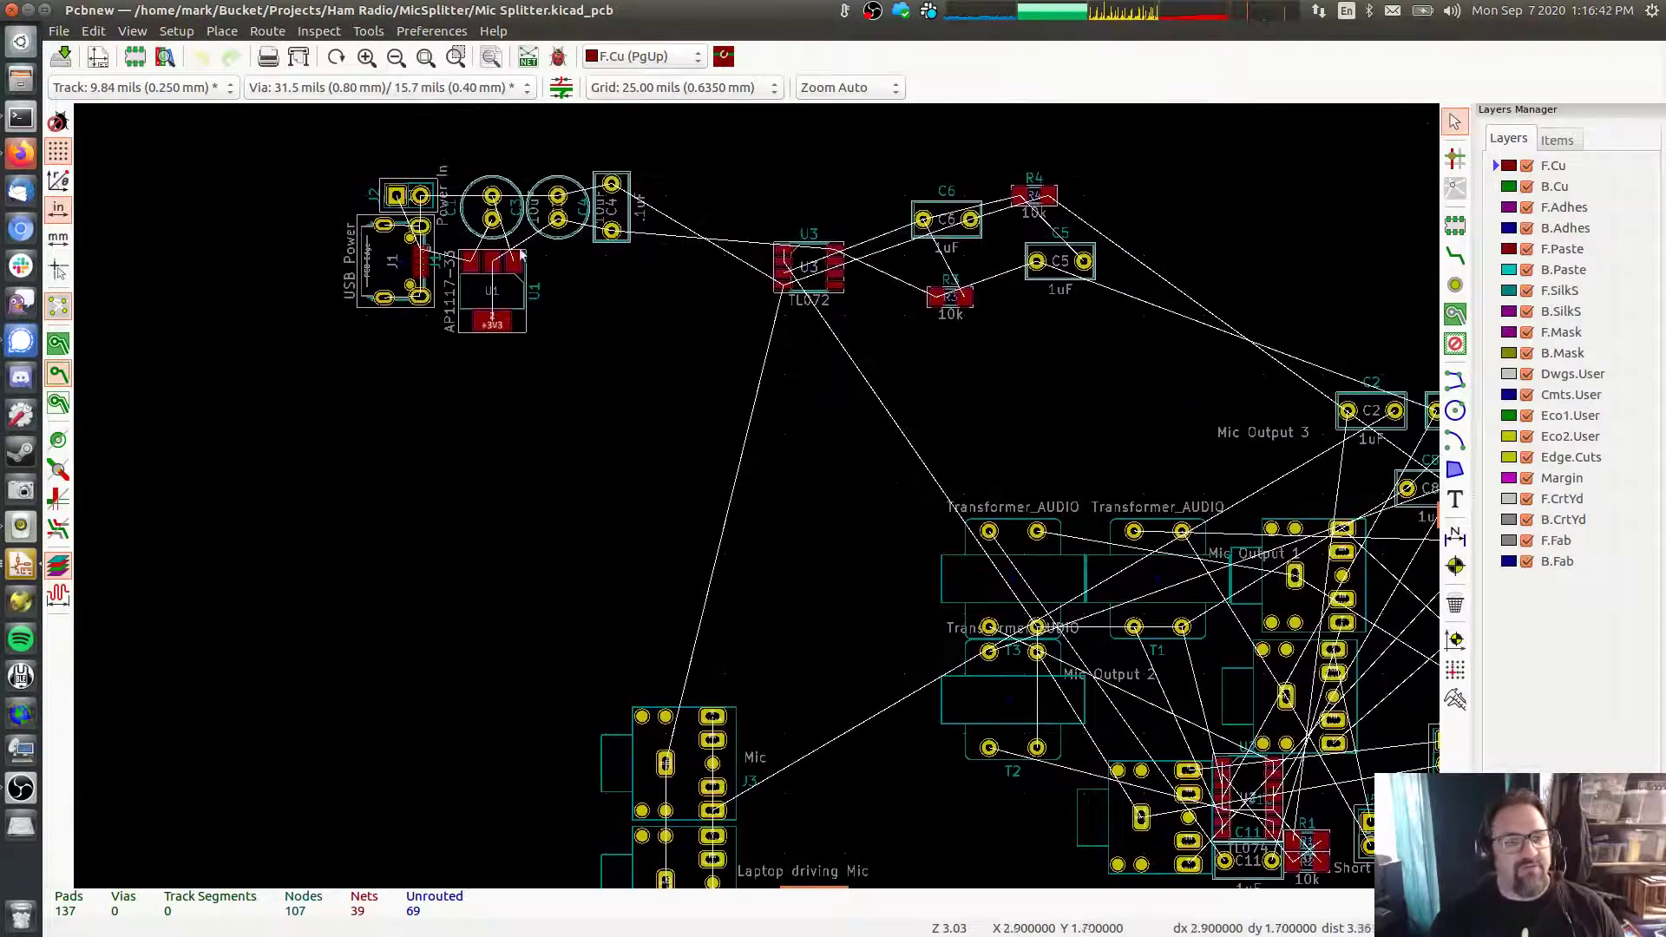
{"action": "scroll", "coordinate": [525, 261], "scroll_direction": "up", "scroll_amount": 4}
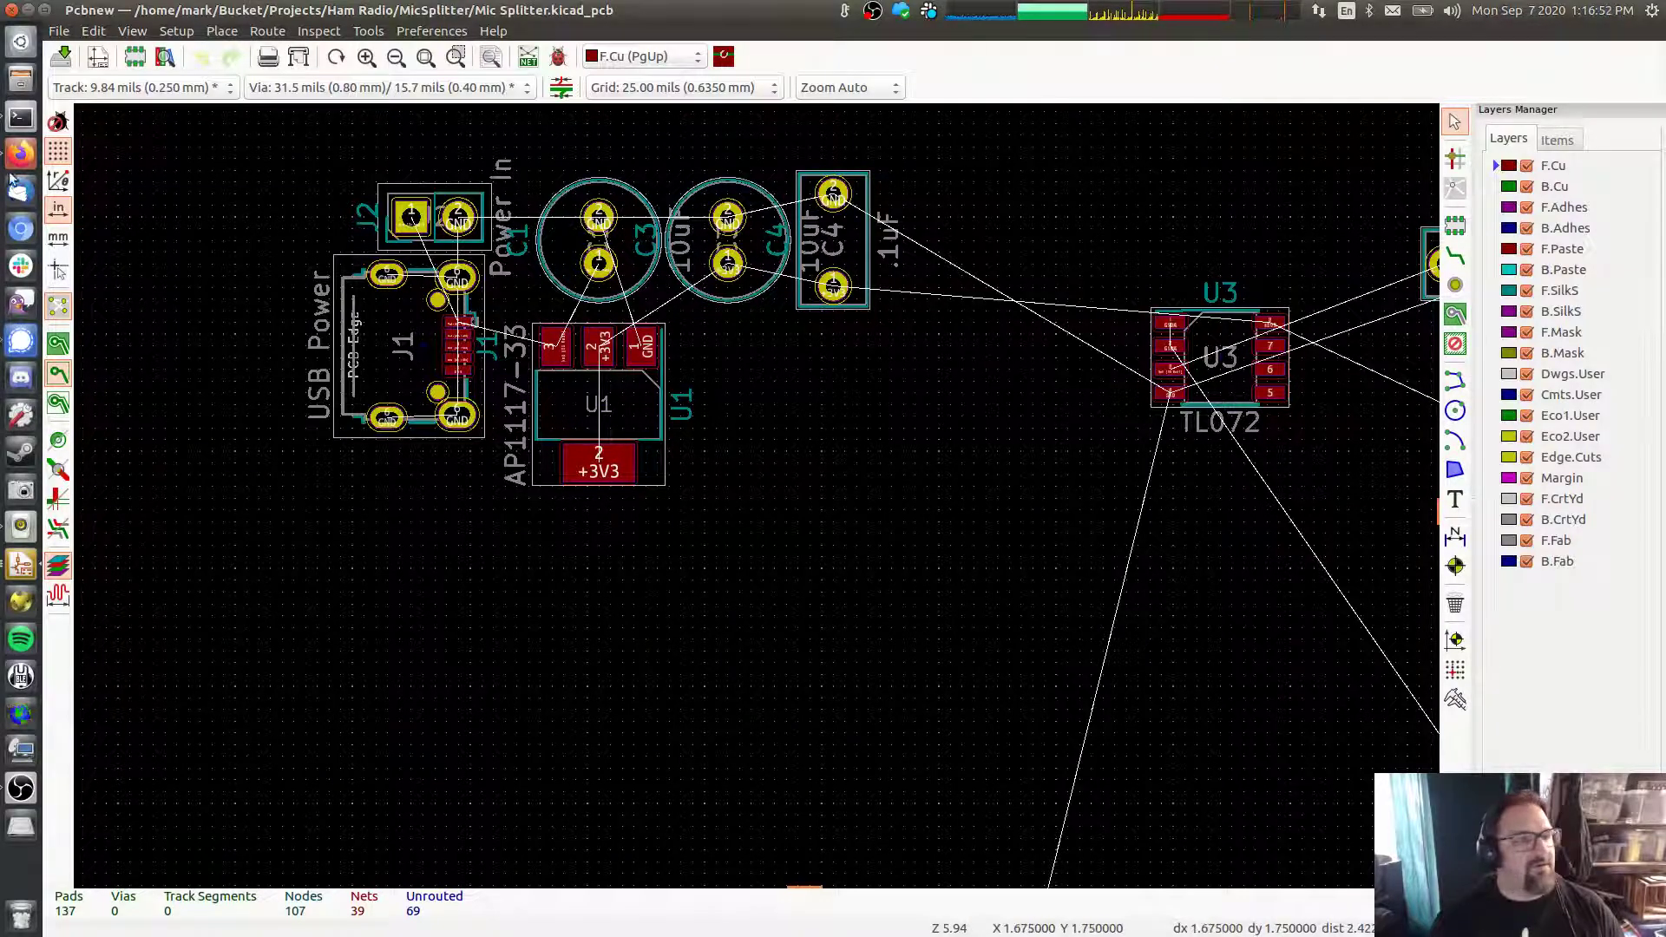
{"action": "left_click", "coordinate": [19, 565]}
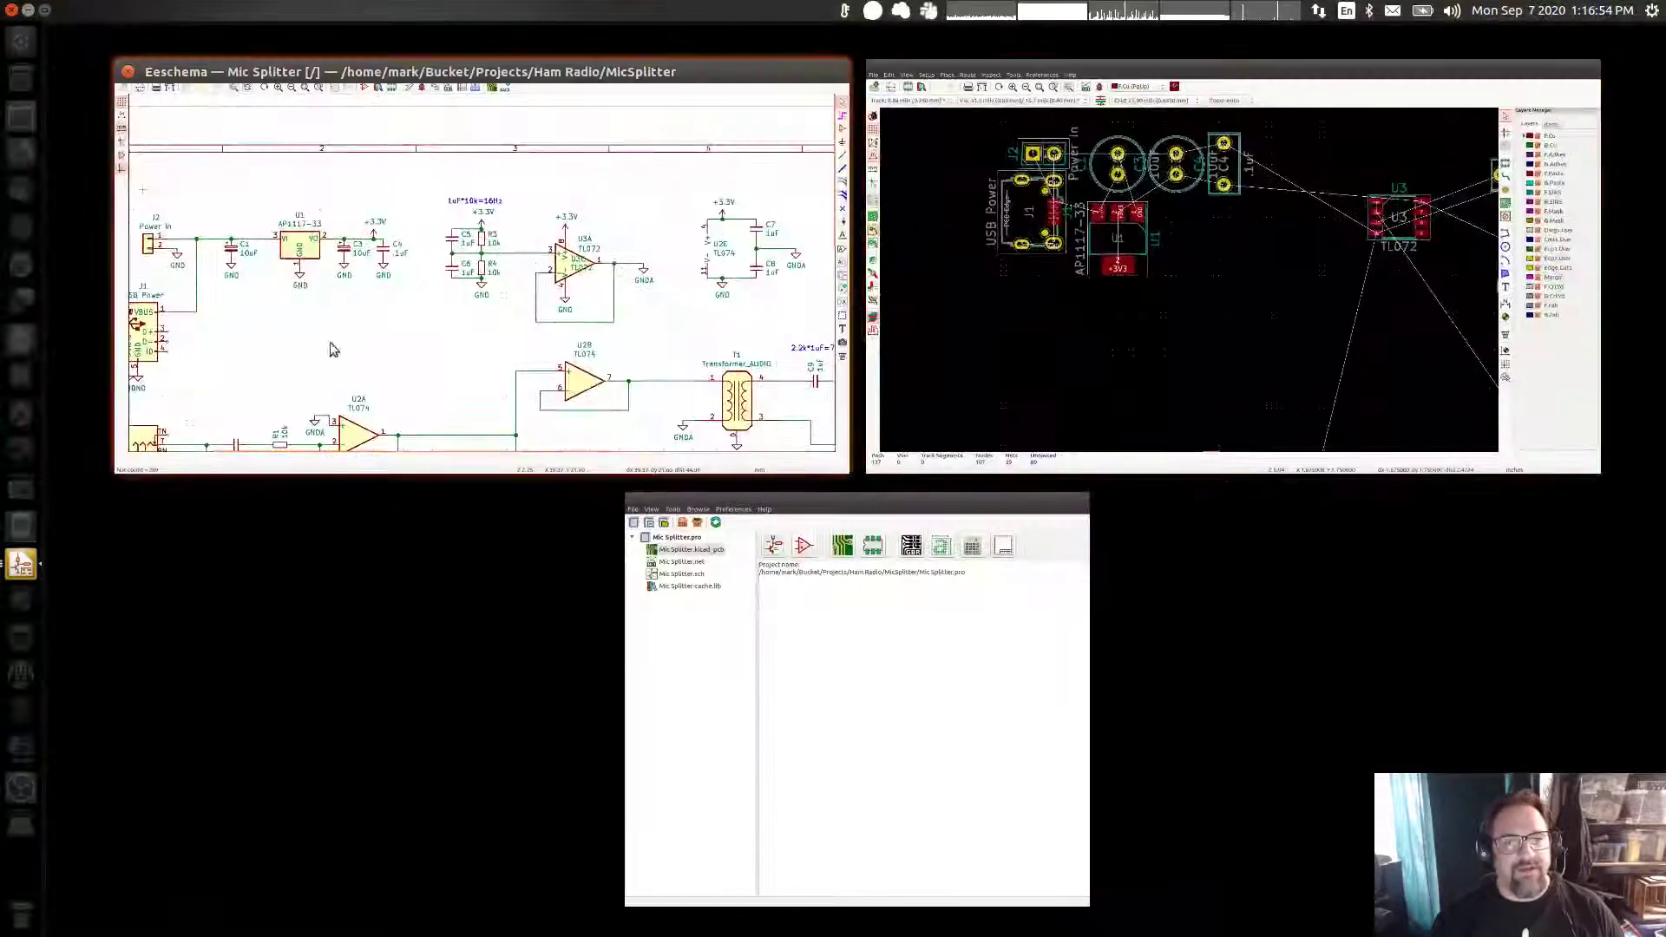
{"action": "left_click", "coordinate": [338, 347]}
{"action": "key", "text": "alt+Tab"}
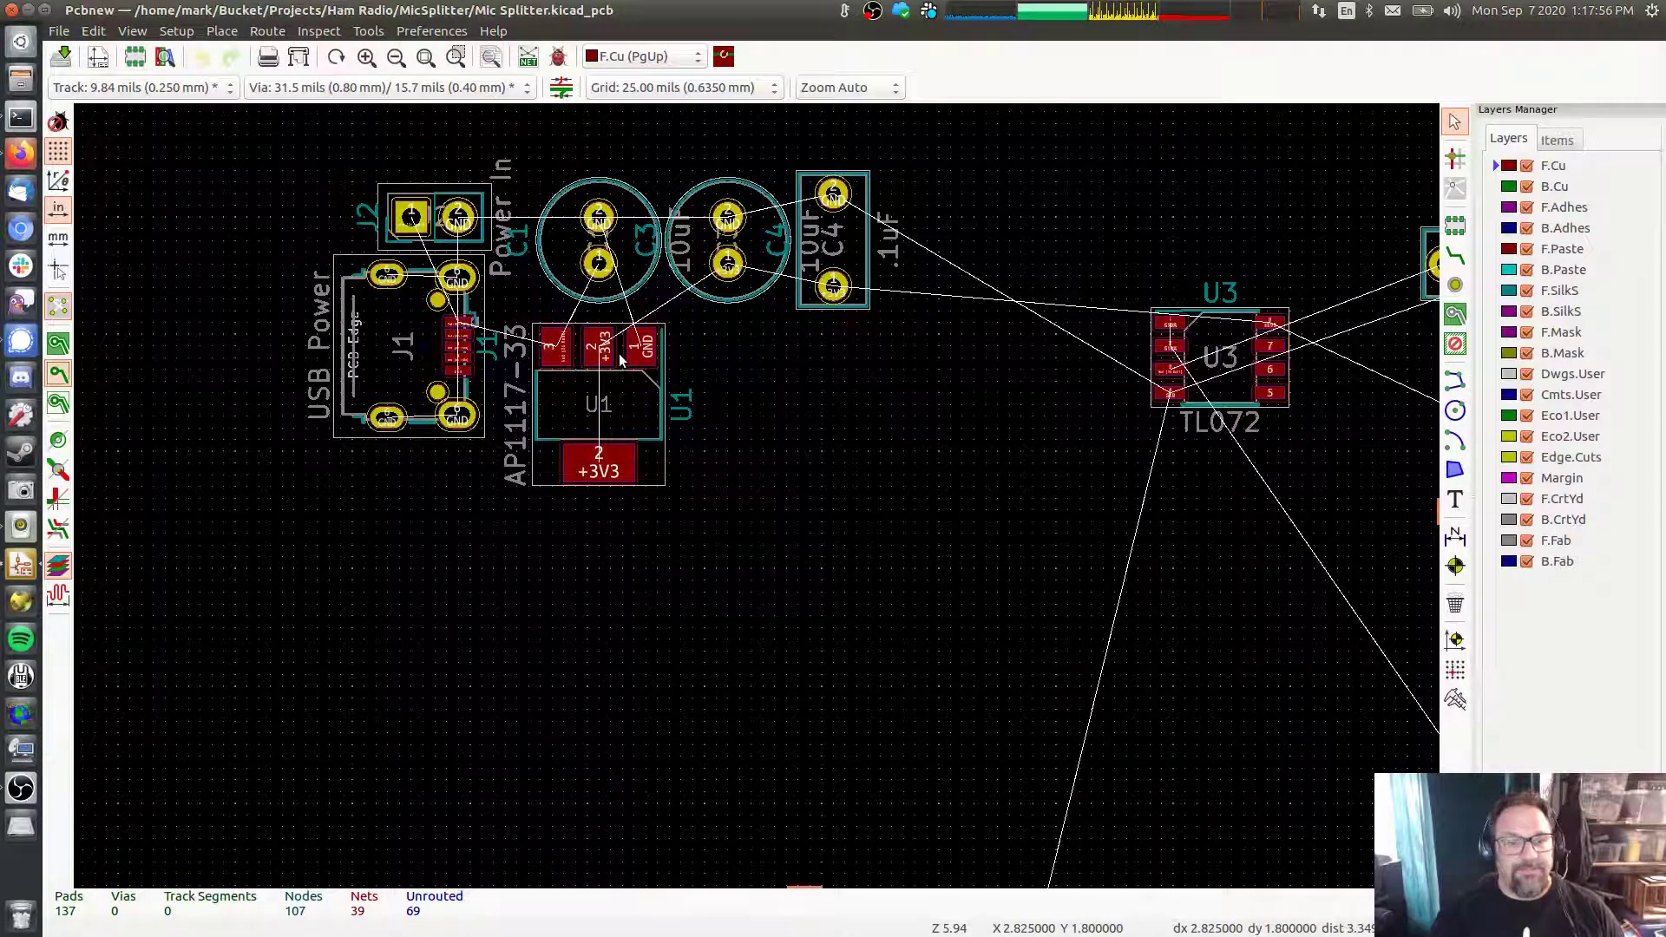
{"action": "left_click_drag", "start_coordinate": [619, 363], "coordinate": [669, 338]}
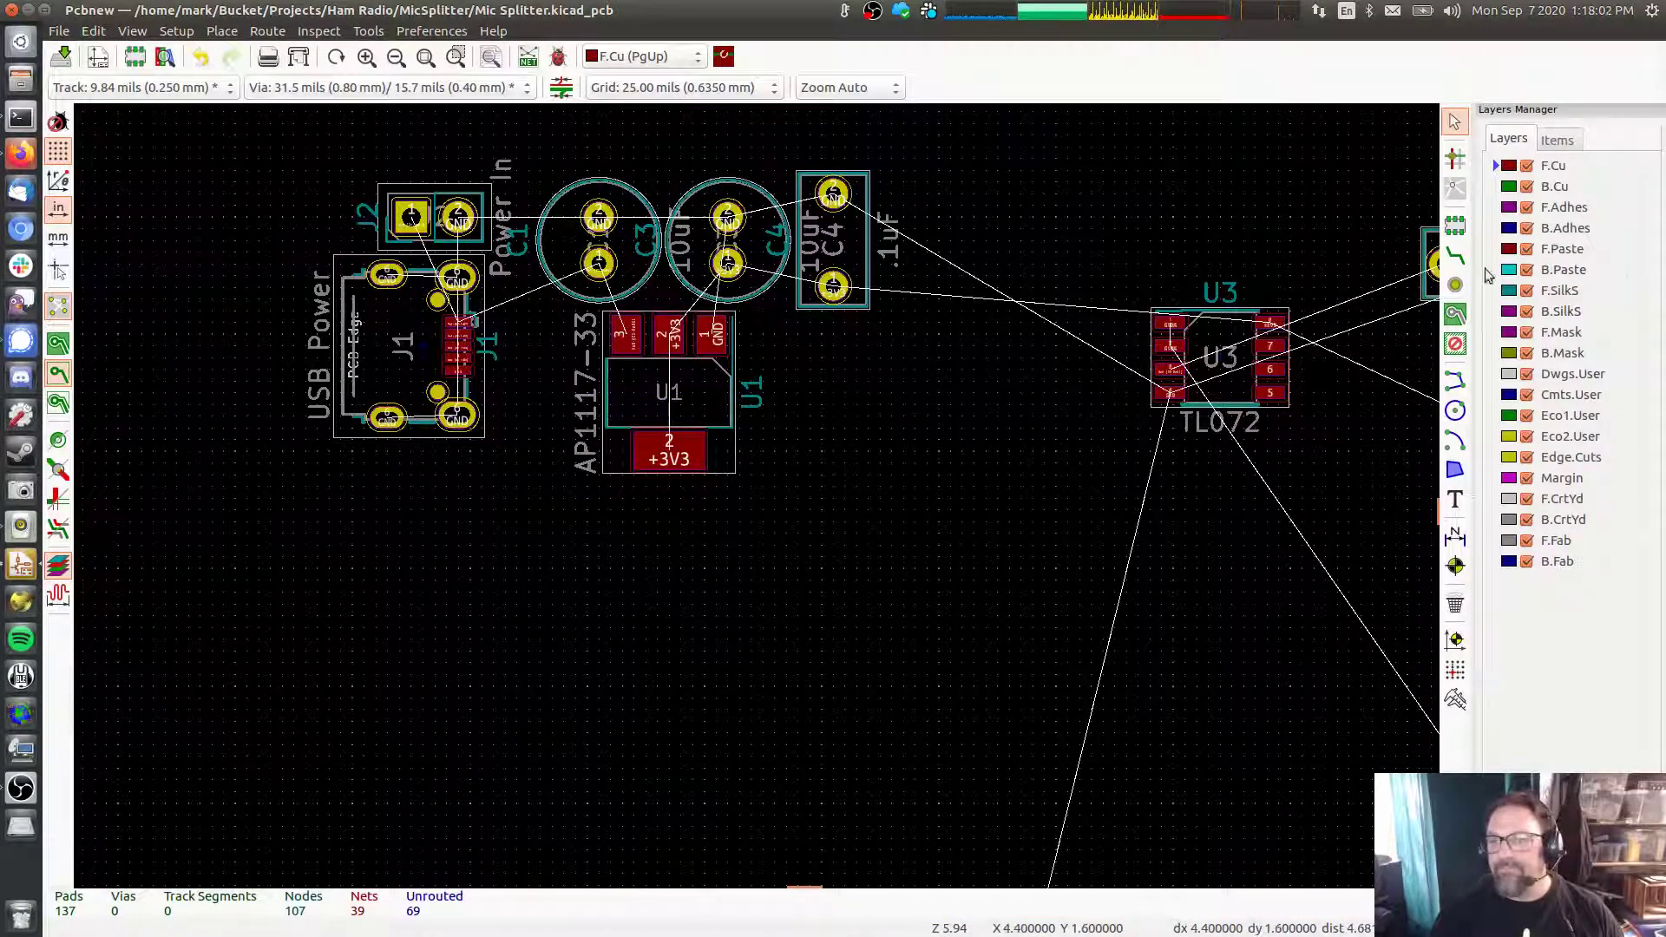
Try routing a front copper track from J2's square pad to pad 1 of USB connector J1, and undo it
{"action": "left_click", "coordinate": [1456, 257]}
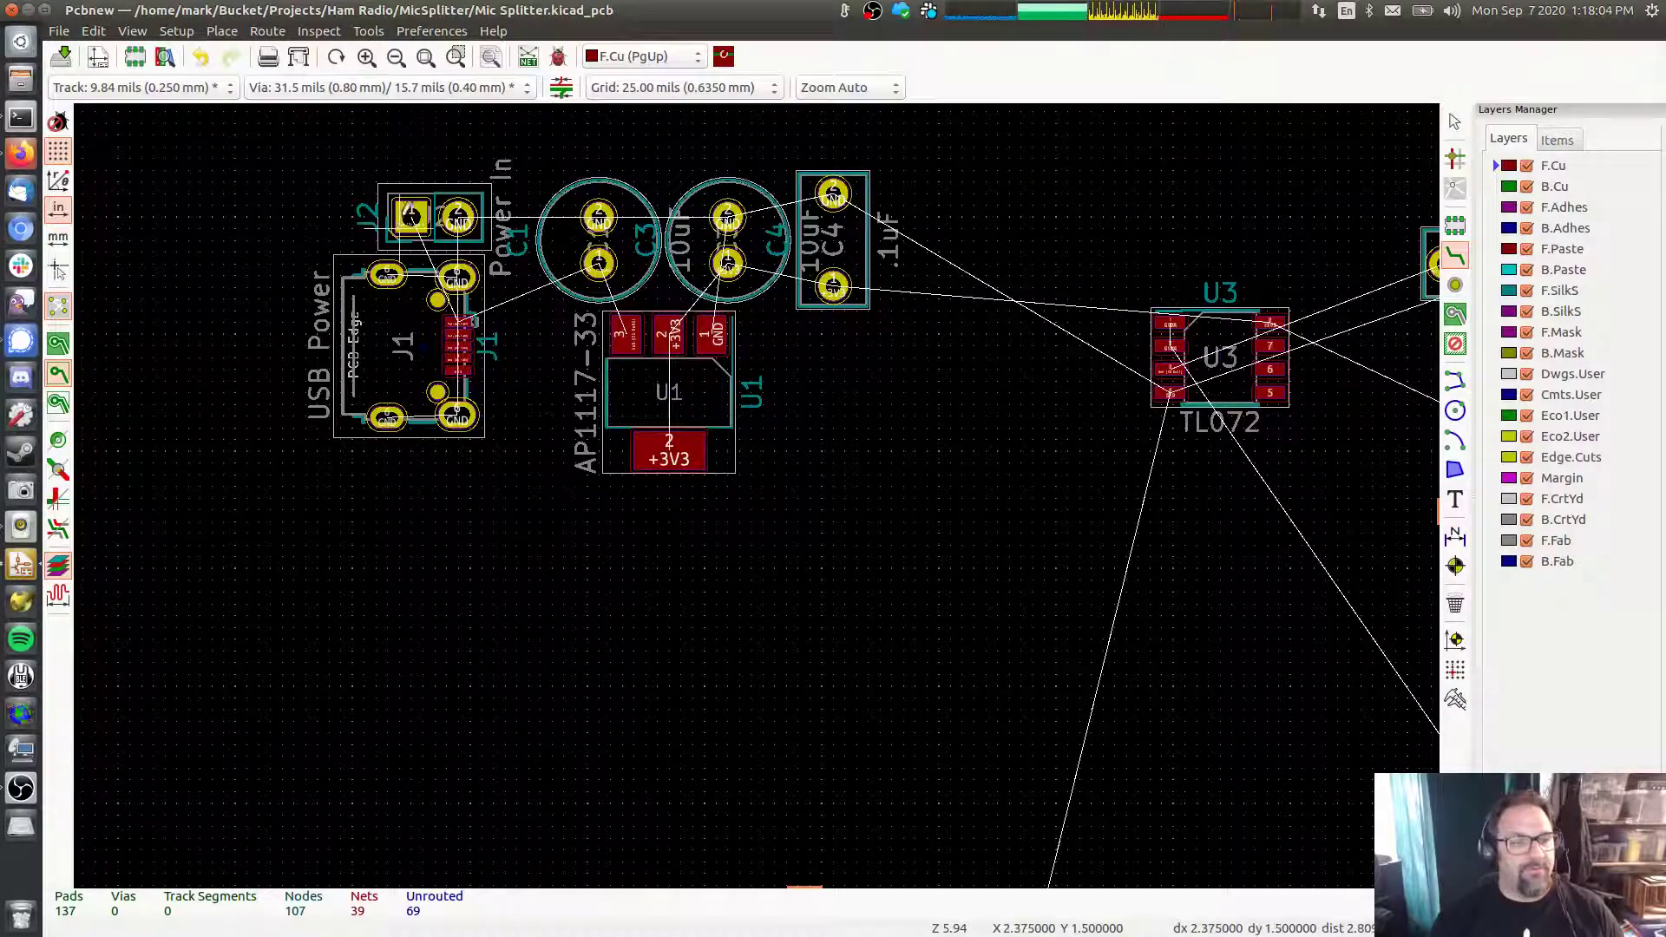
{"action": "left_click", "coordinate": [412, 216]}
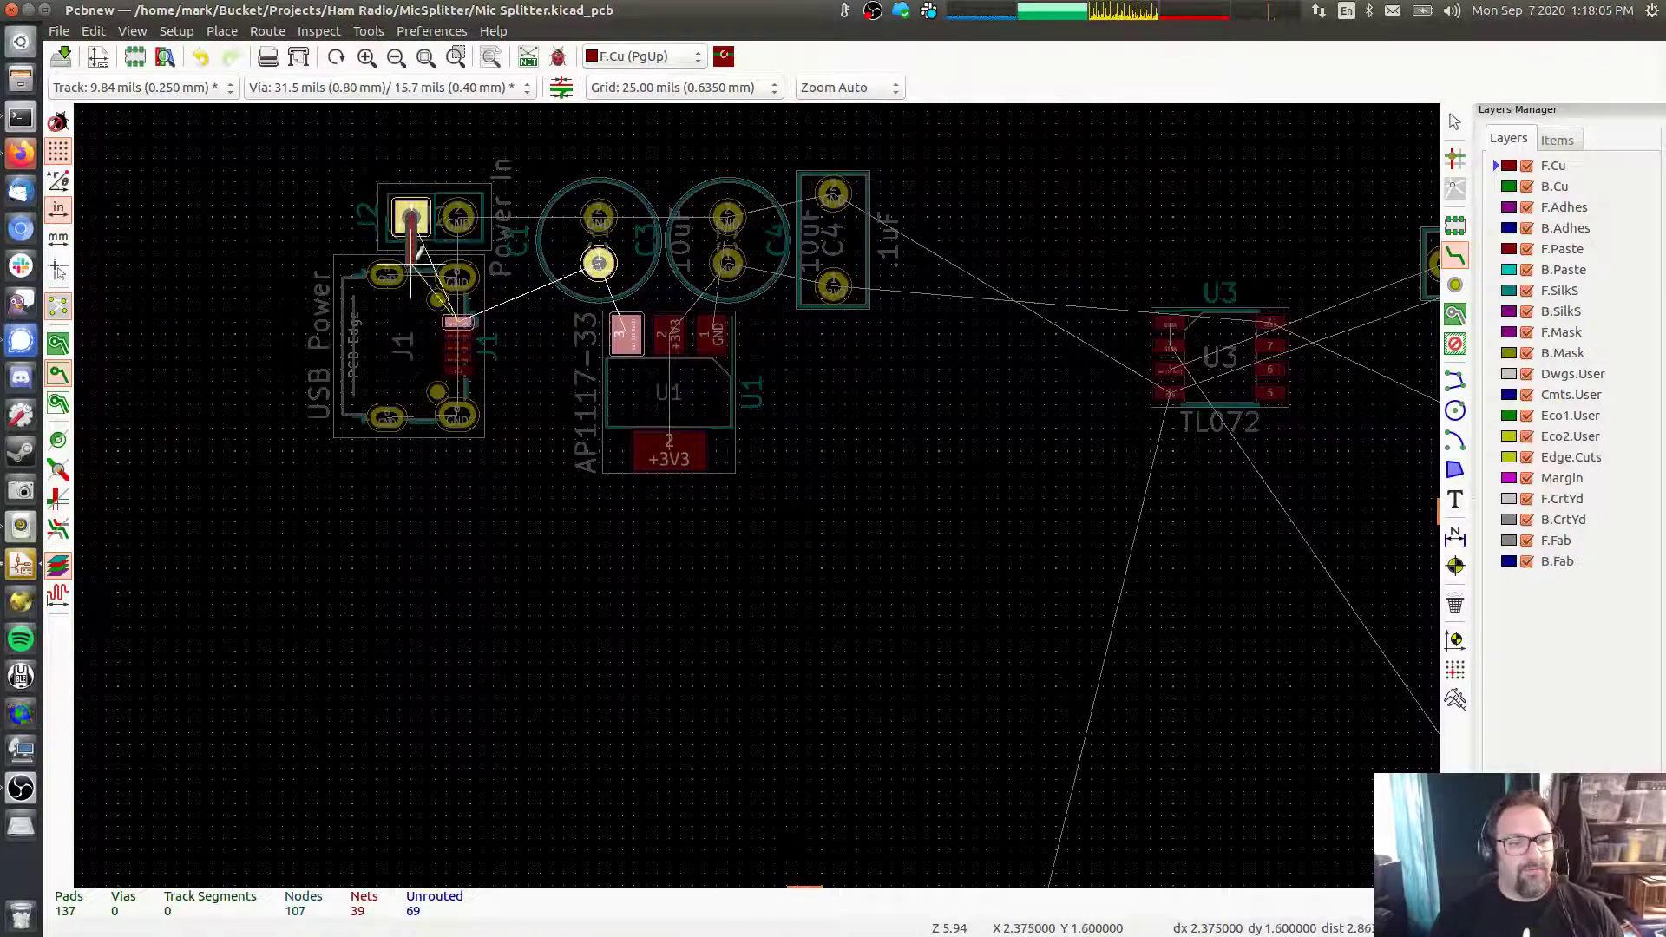
{"action": "left_click", "coordinate": [464, 314]}
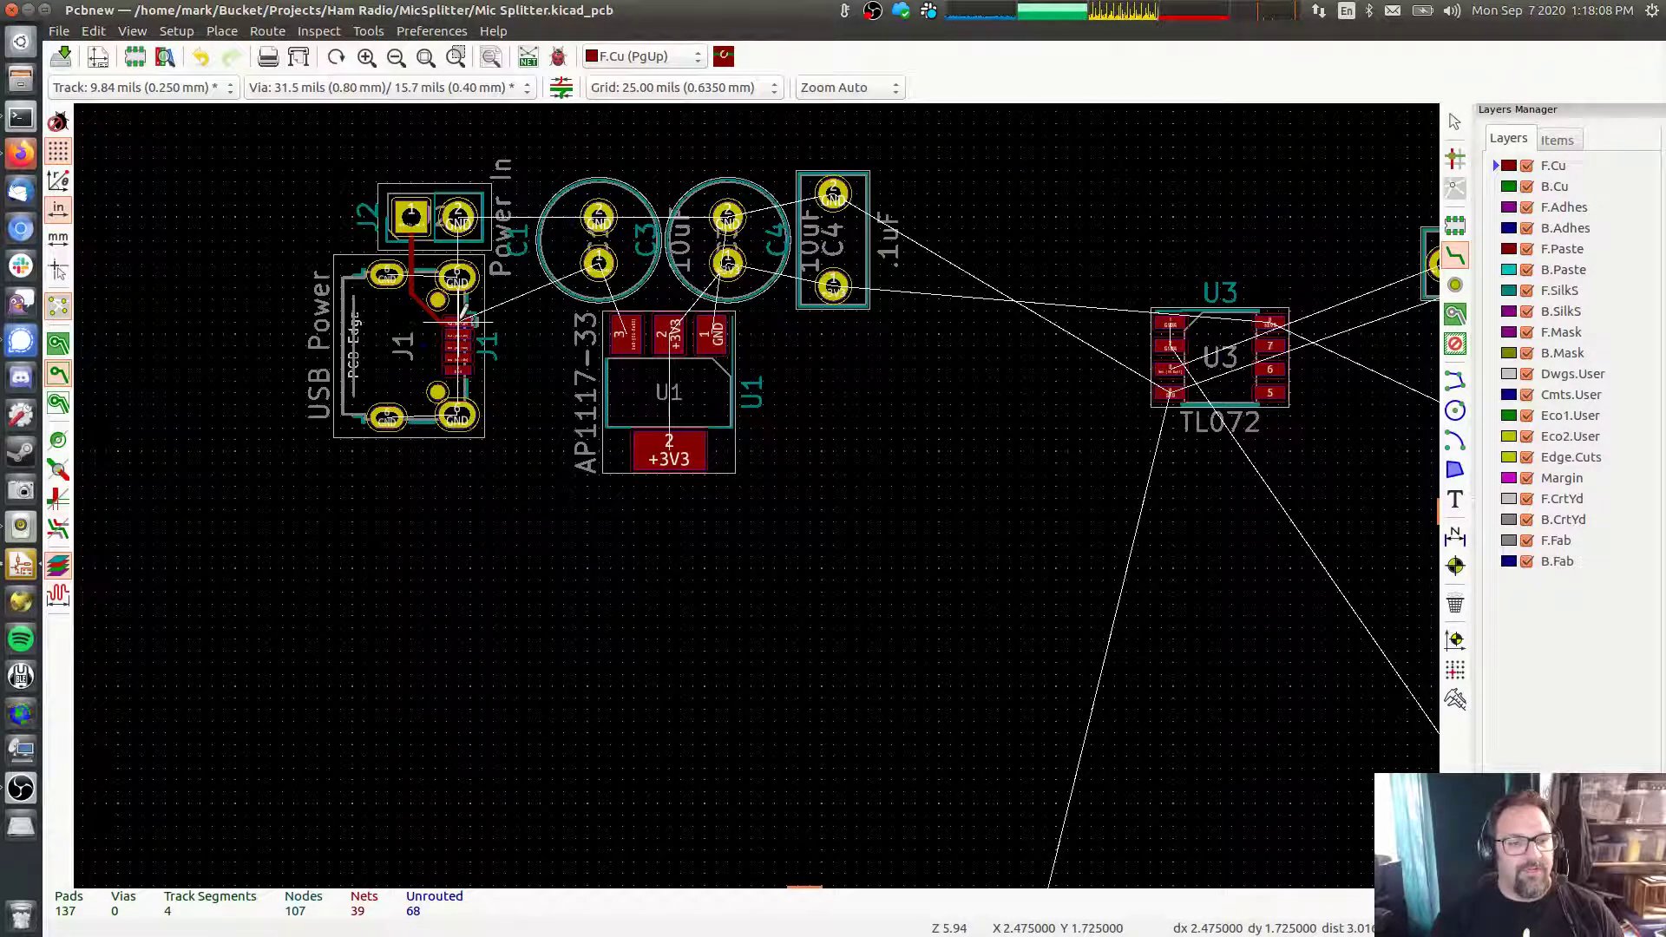
{"action": "key", "text": "ctrl+z"}
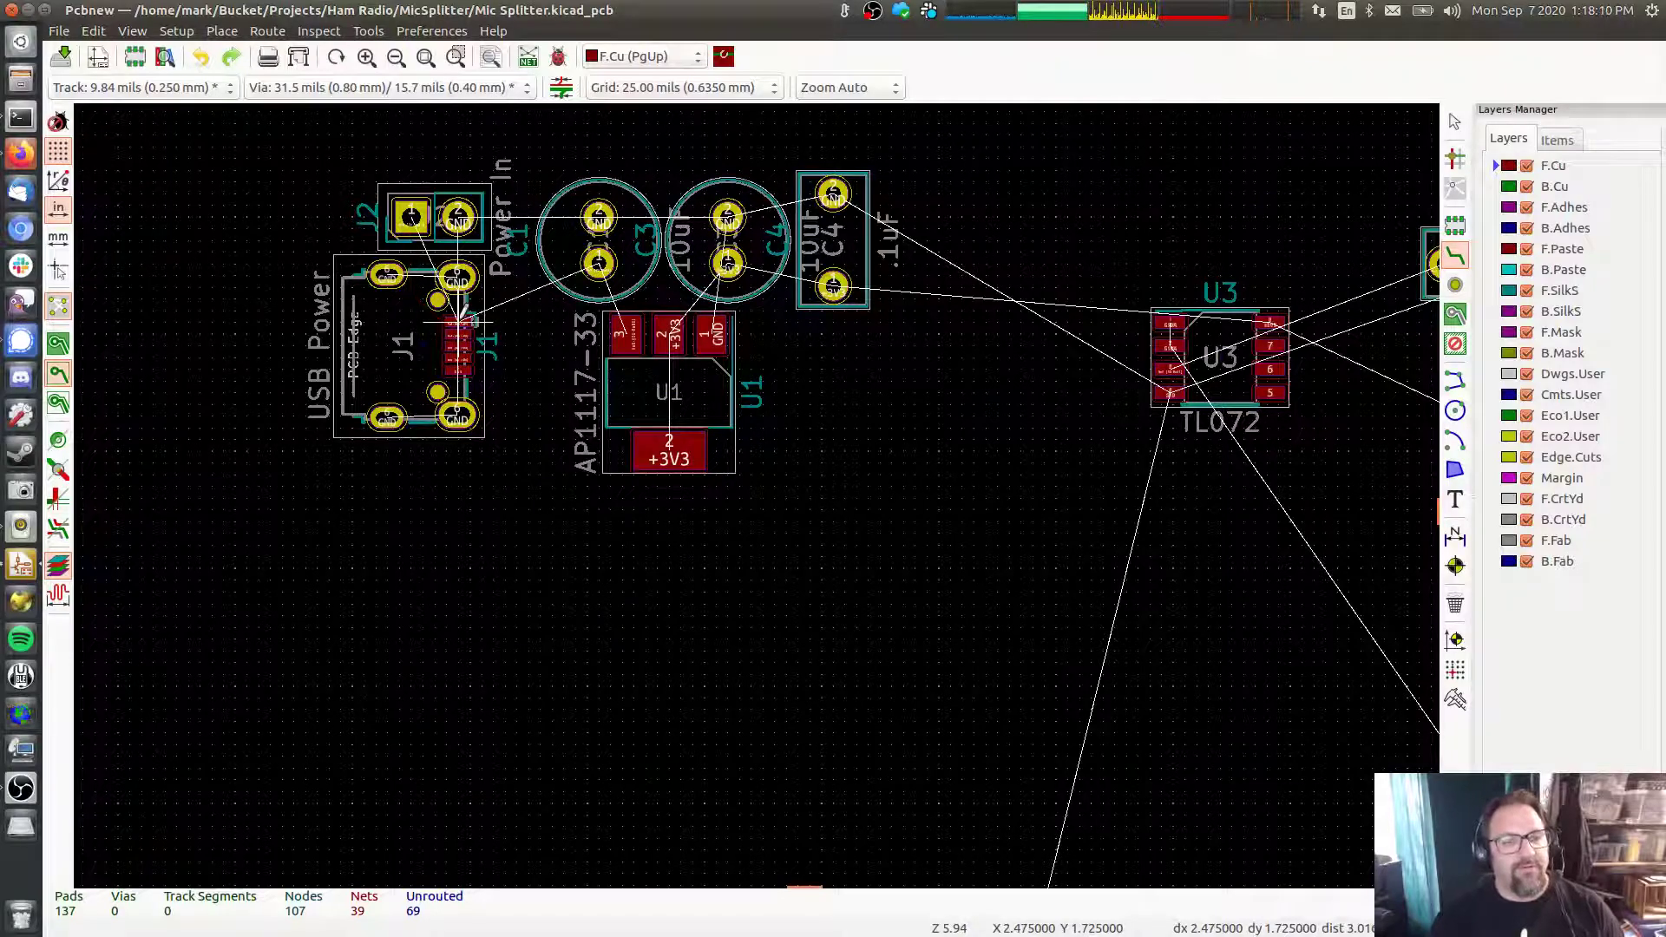
Open the board's design rules and add a net class named Power
{"action": "left_click", "coordinate": [177, 33]}
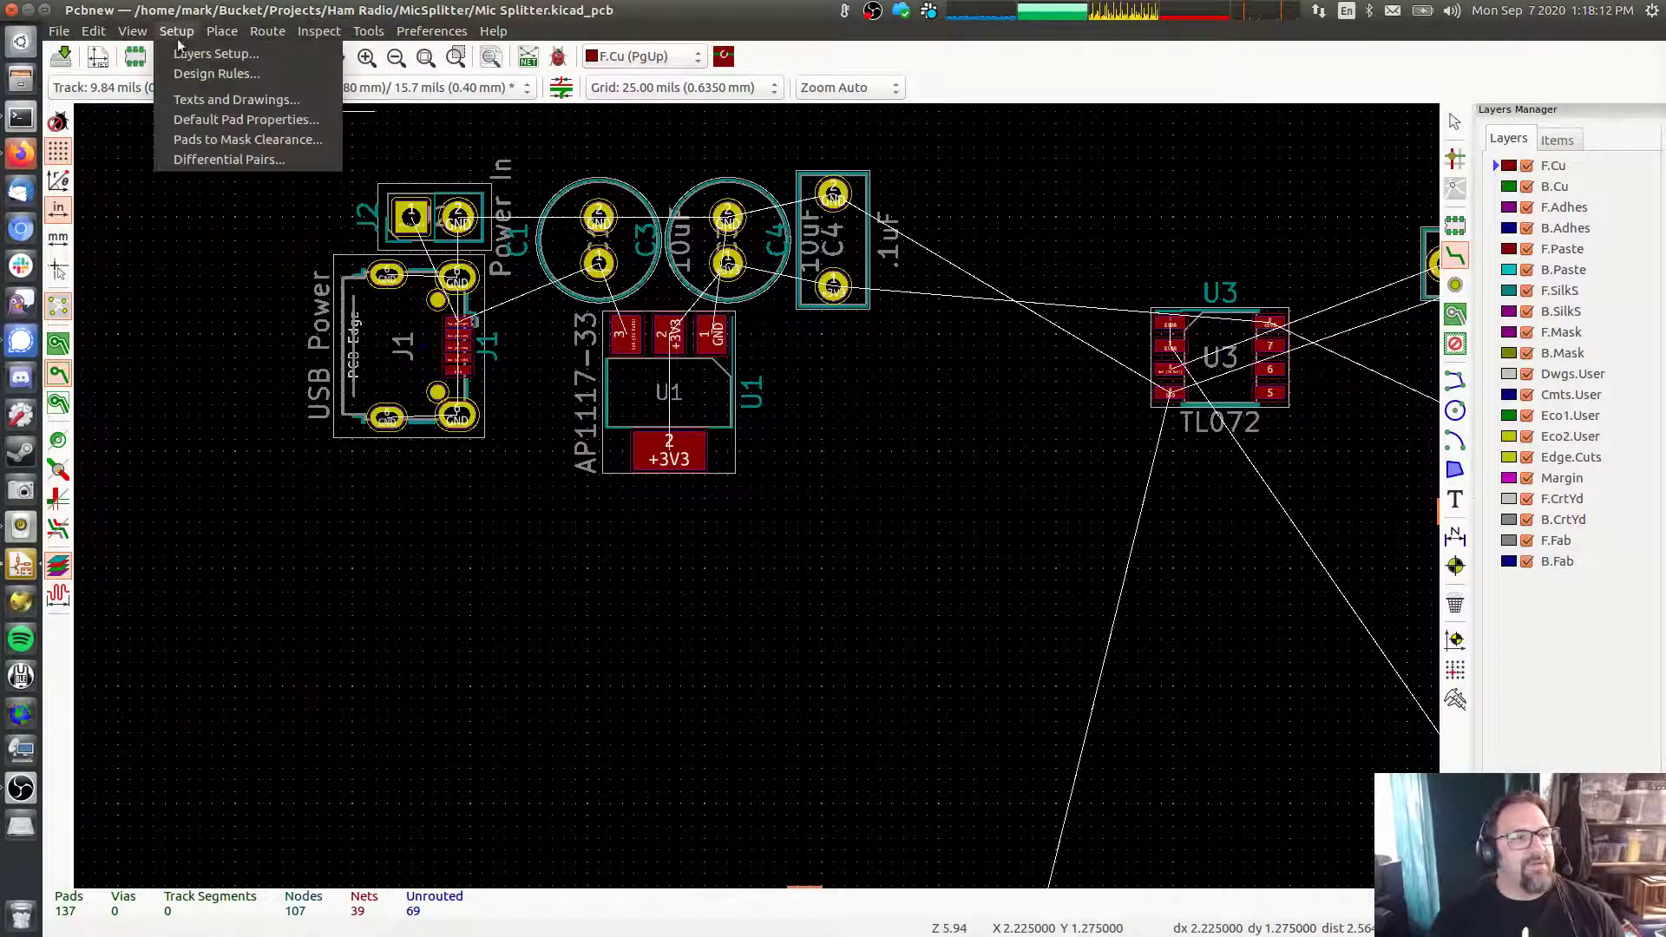
{"action": "left_click", "coordinate": [185, 73]}
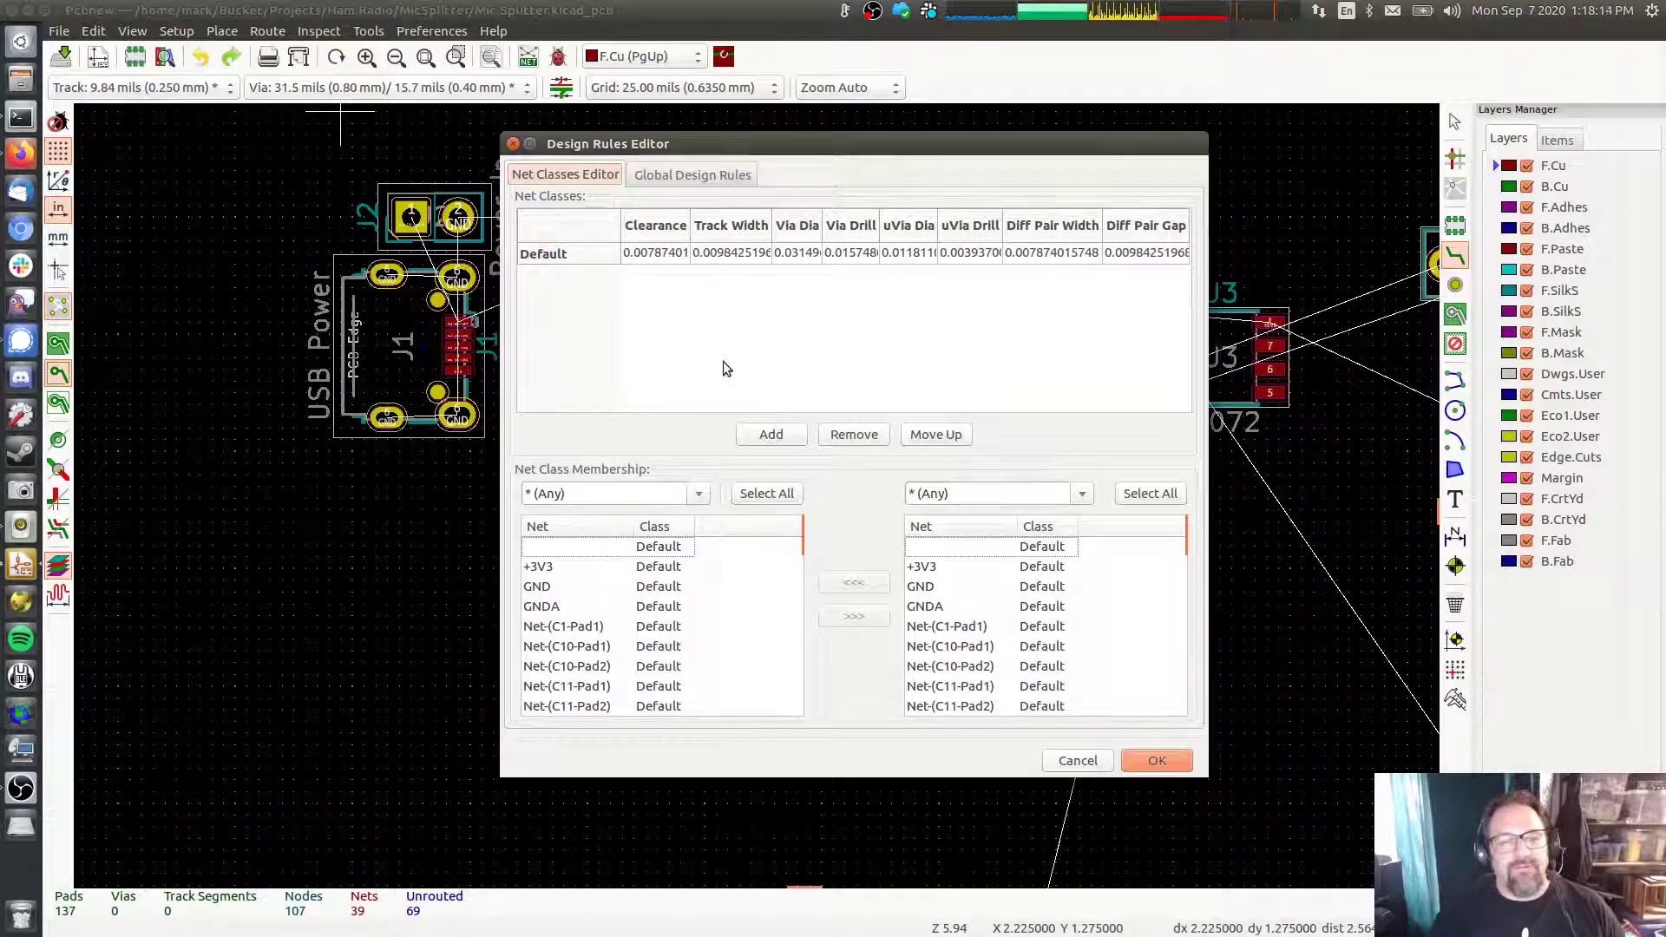
{"action": "left_click", "coordinate": [771, 435]}
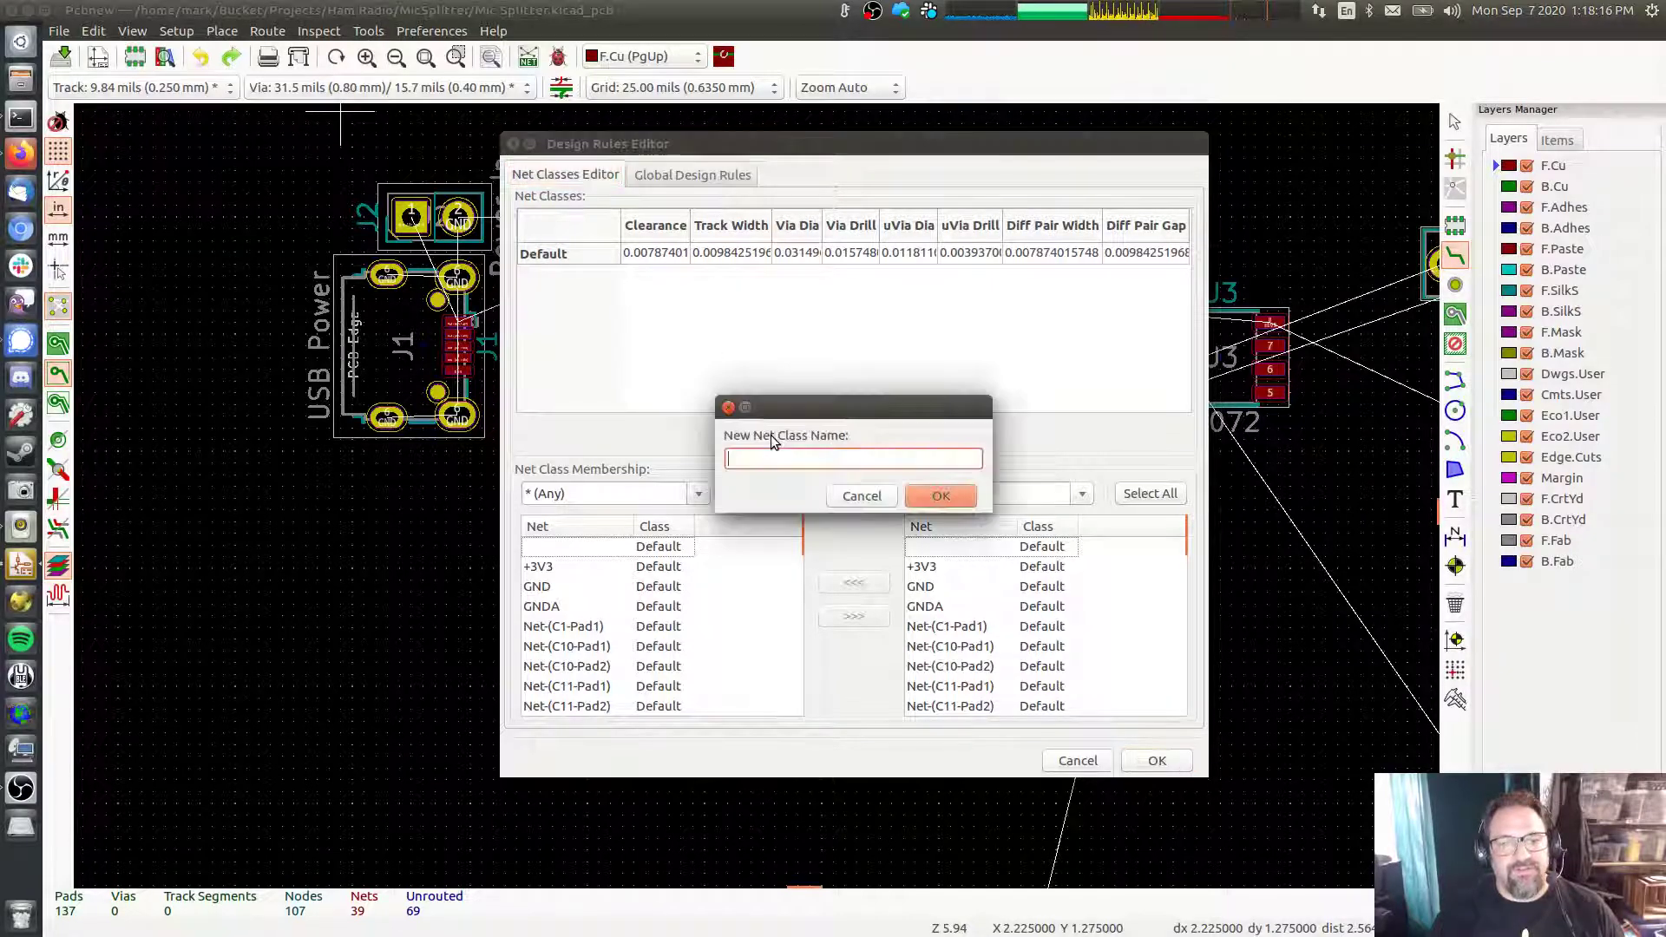
{"action": "type", "text": "Po"}
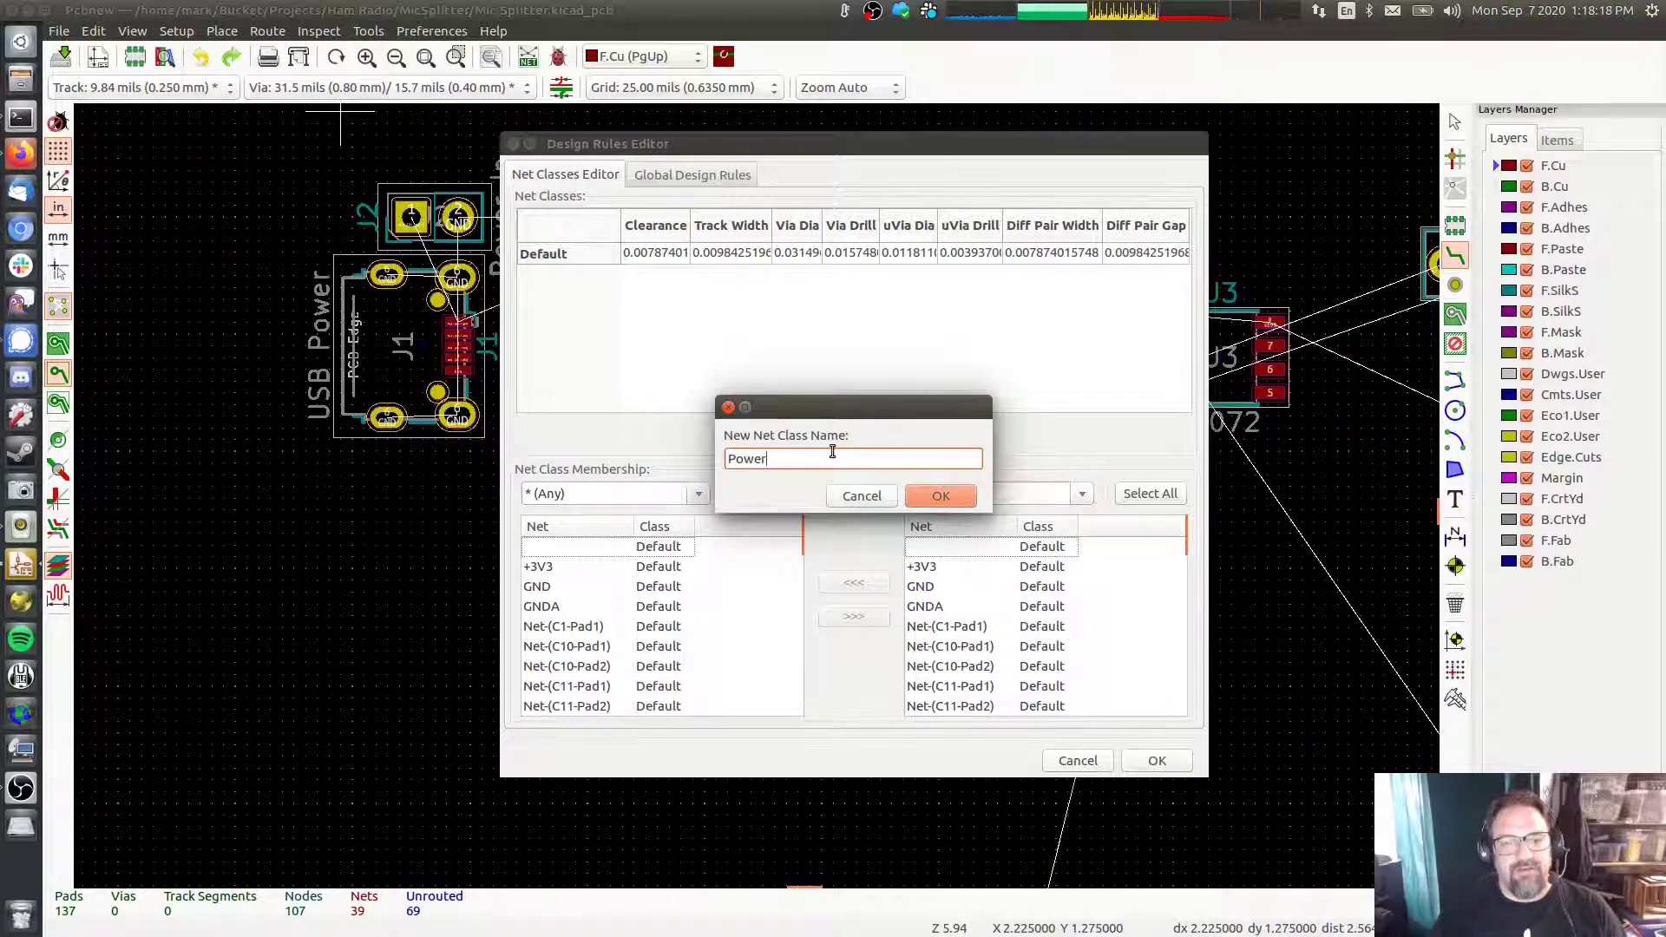
{"action": "type", "text": "wer"}
{"action": "left_click", "coordinate": [941, 496]}
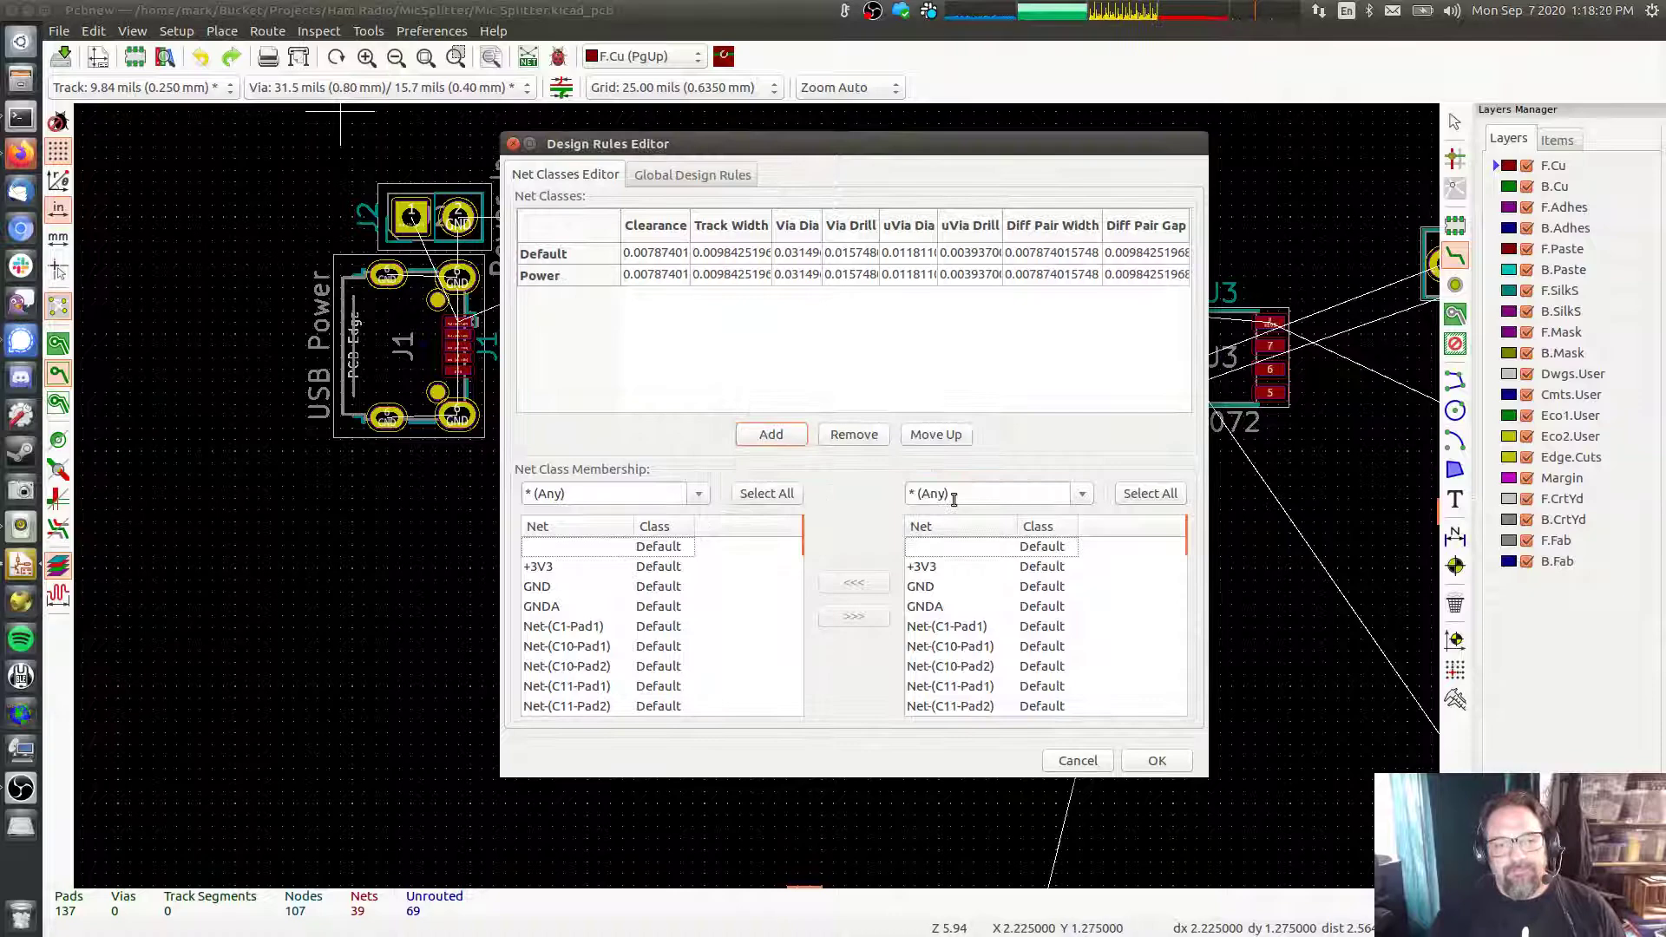
Set the Power net class's track width to 0.02 inches
{"action": "left_click", "coordinate": [714, 276]}
{"action": "left_click", "coordinate": [713, 276]}
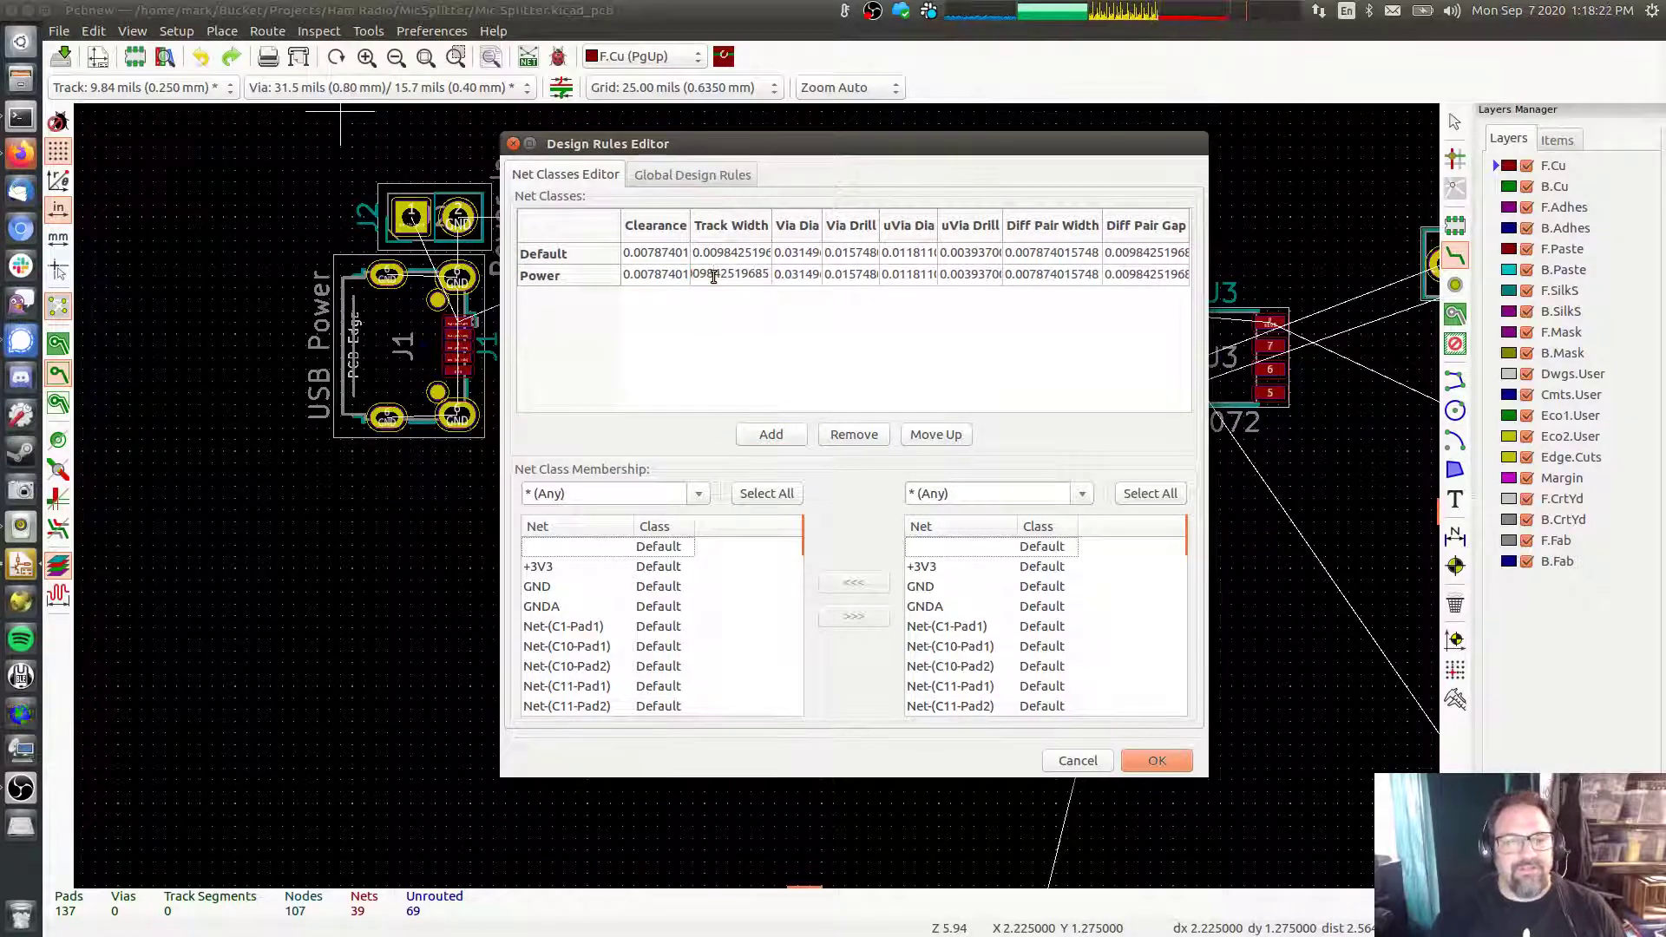
{"action": "double_click", "coordinate": [714, 276]}
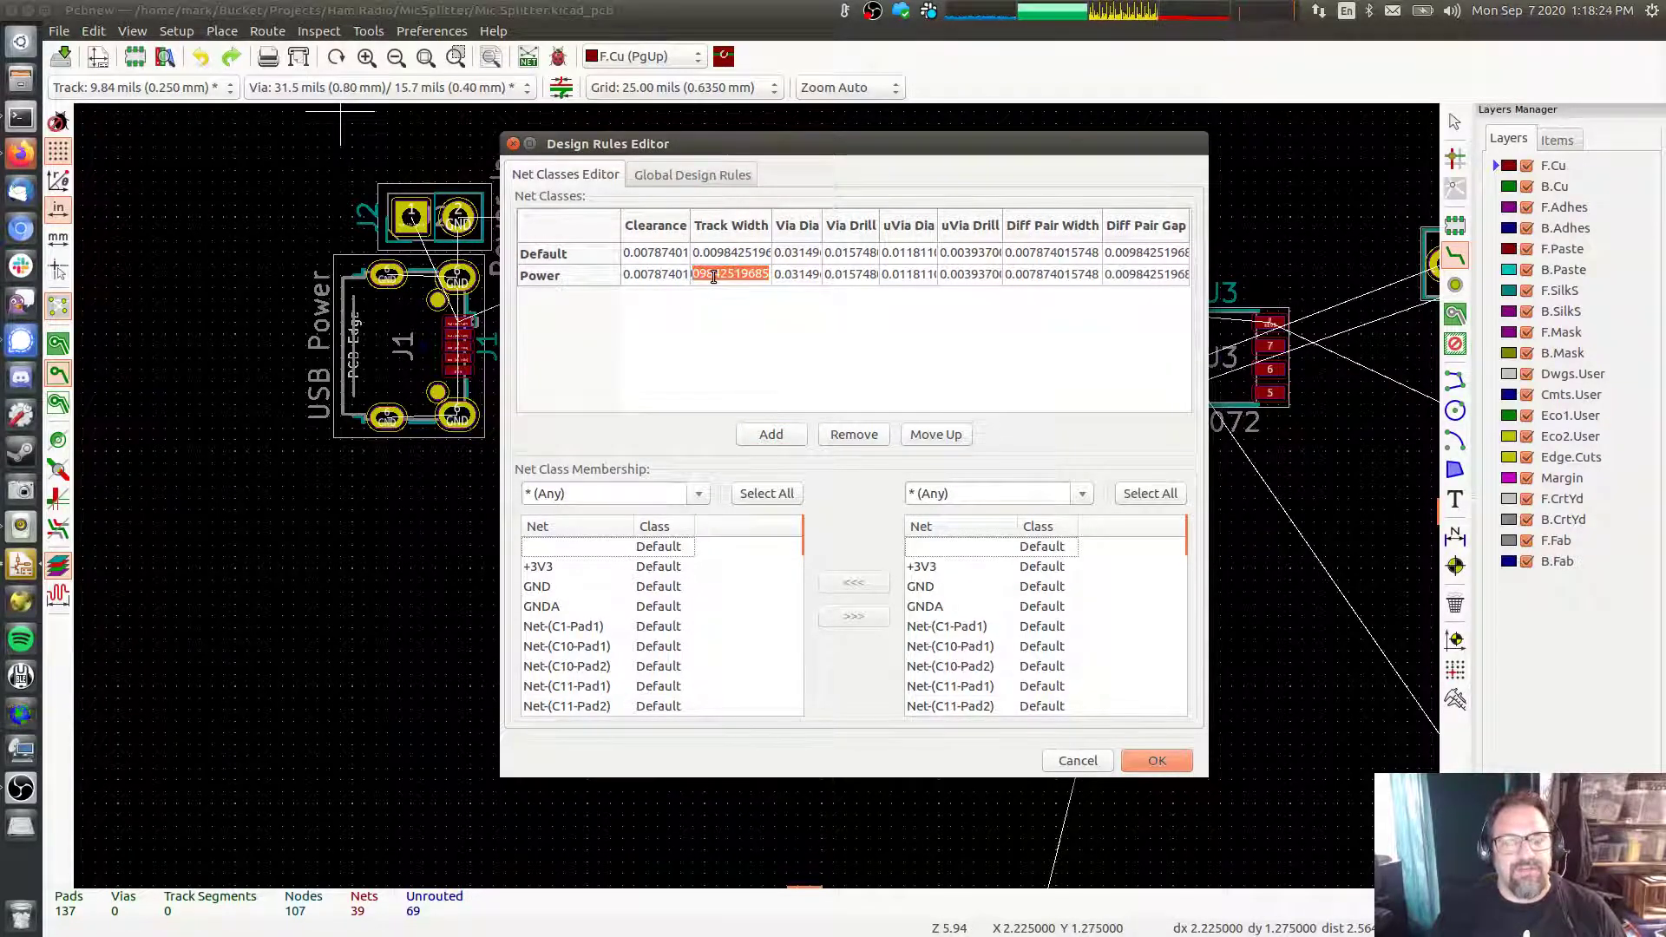
{"action": "type", "text": "0.02"}
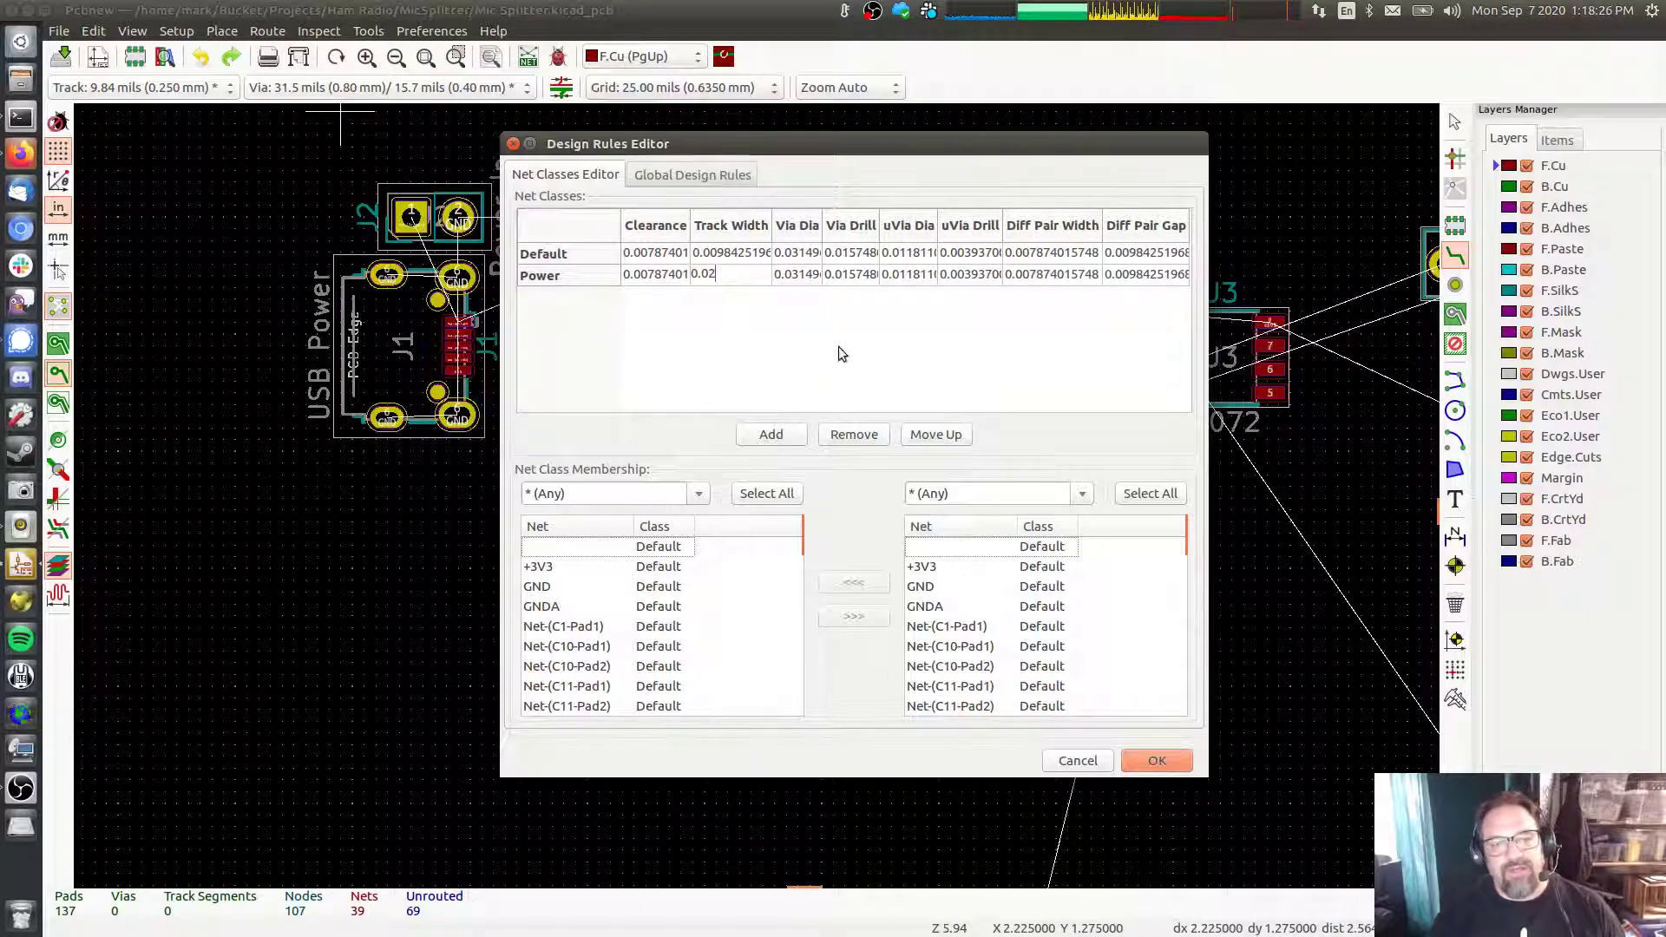
{"action": "key", "text": "Return"}
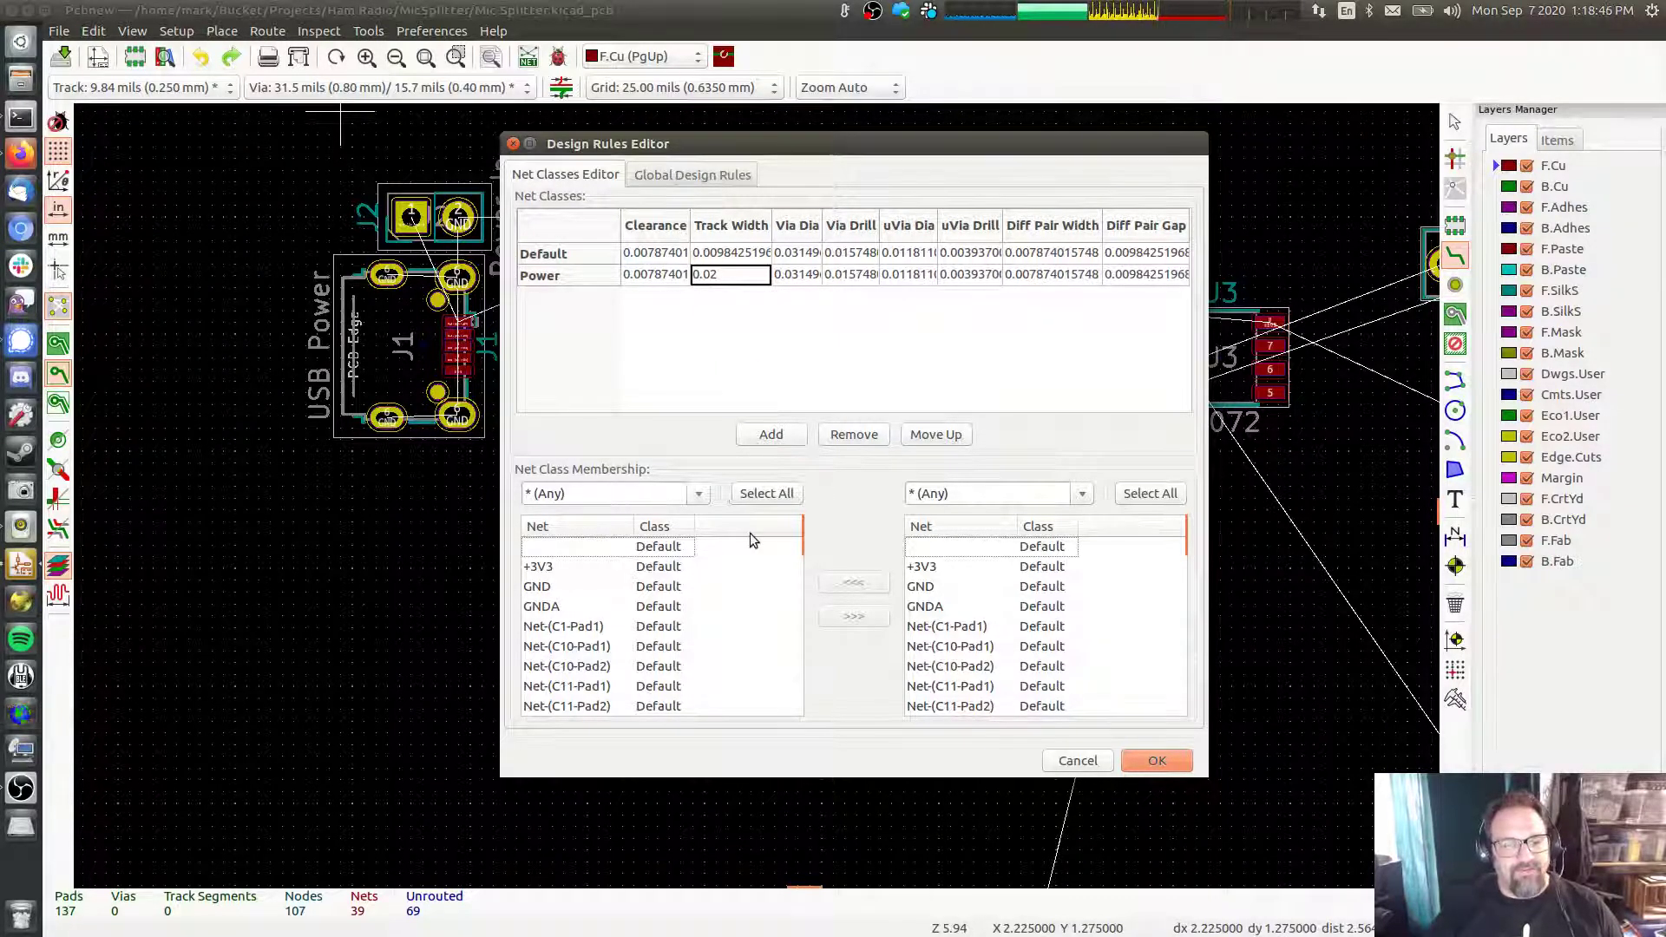
Assign the nets +3V3, GND and Net-(C1-Pad1) to the Power net class and apply the design rules
{"action": "left_click", "coordinate": [1082, 493]}
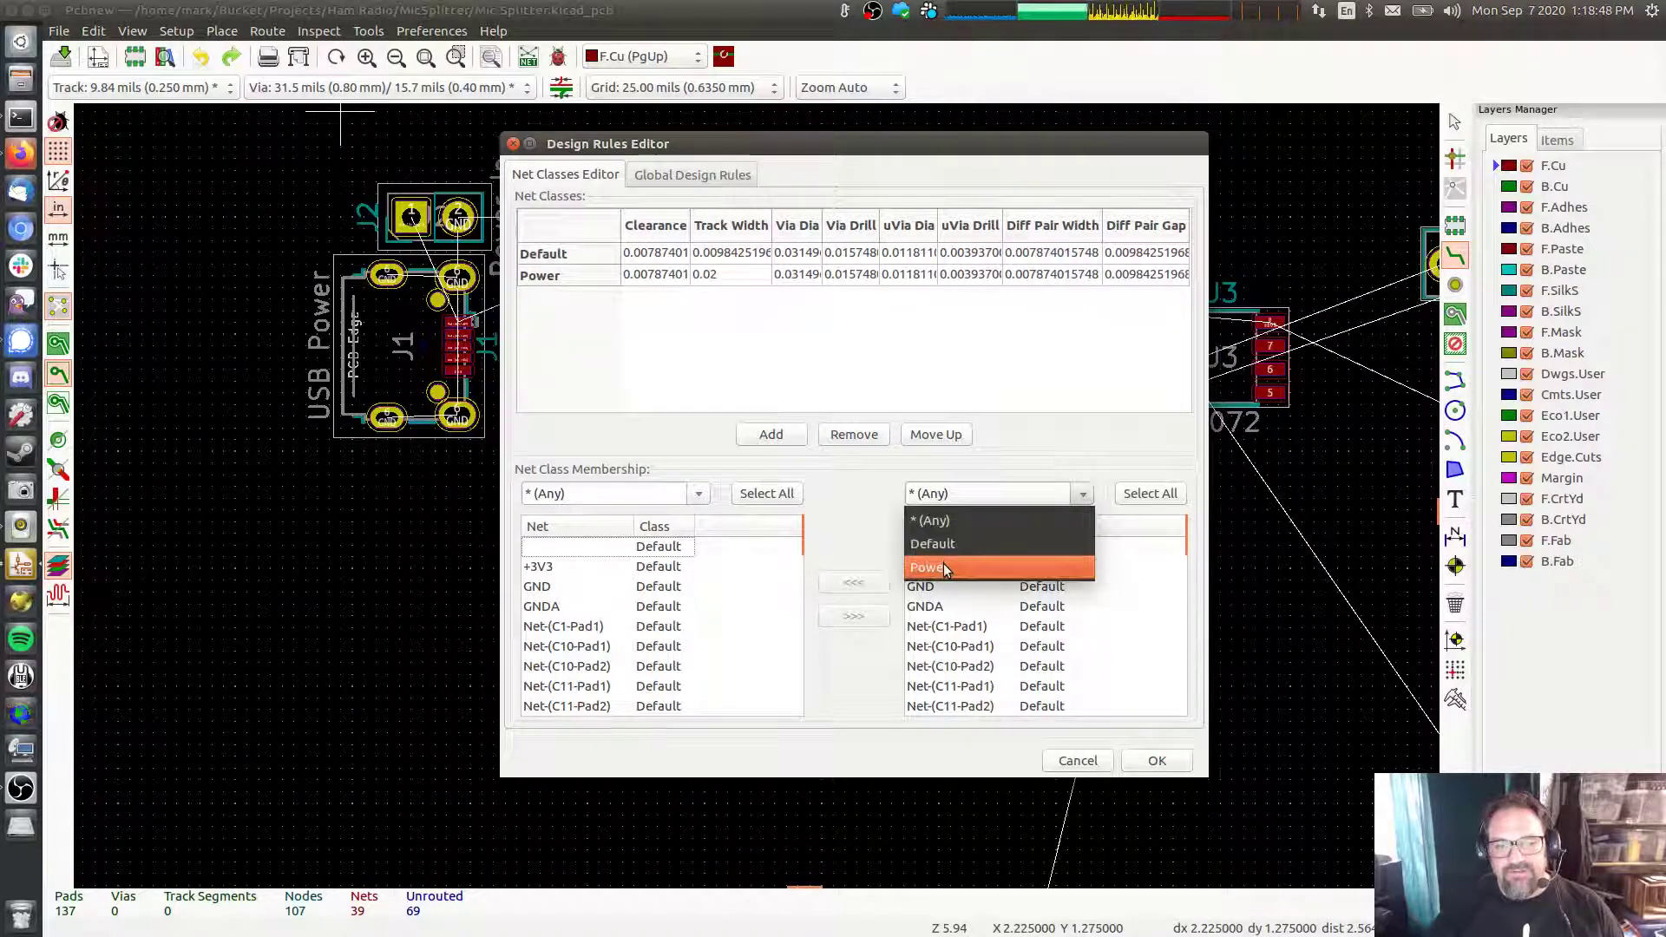
{"action": "left_click", "coordinate": [944, 564]}
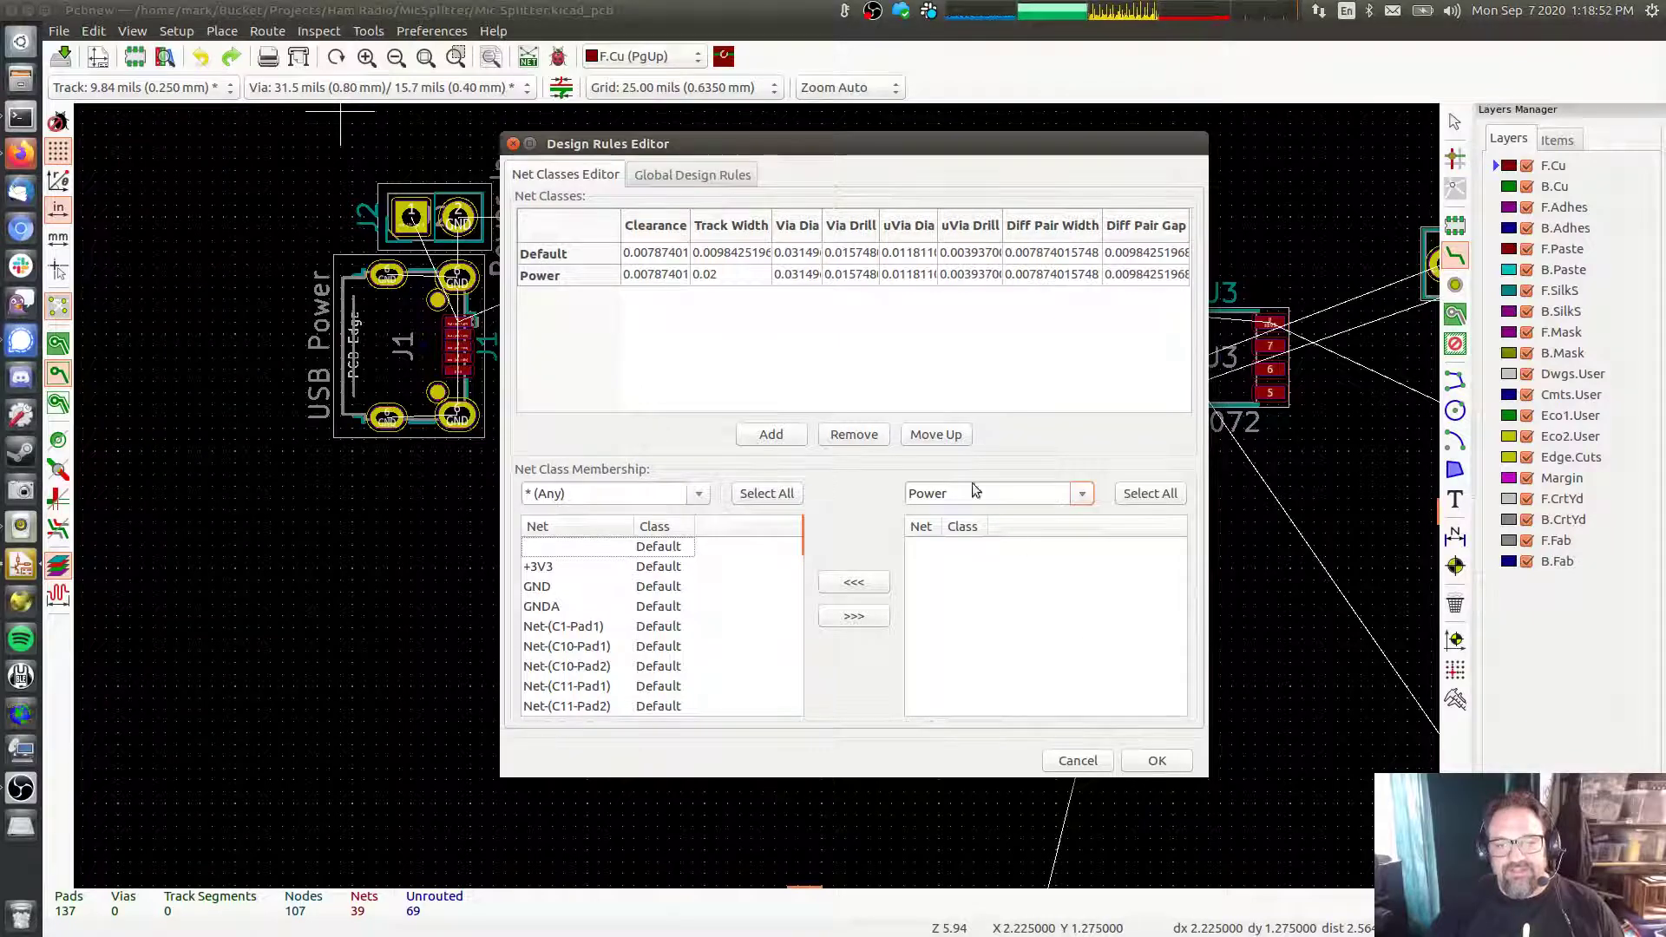
{"action": "left_click", "coordinate": [548, 571]}
{"action": "left_click", "coordinate": [548, 594], "text": "shift"}
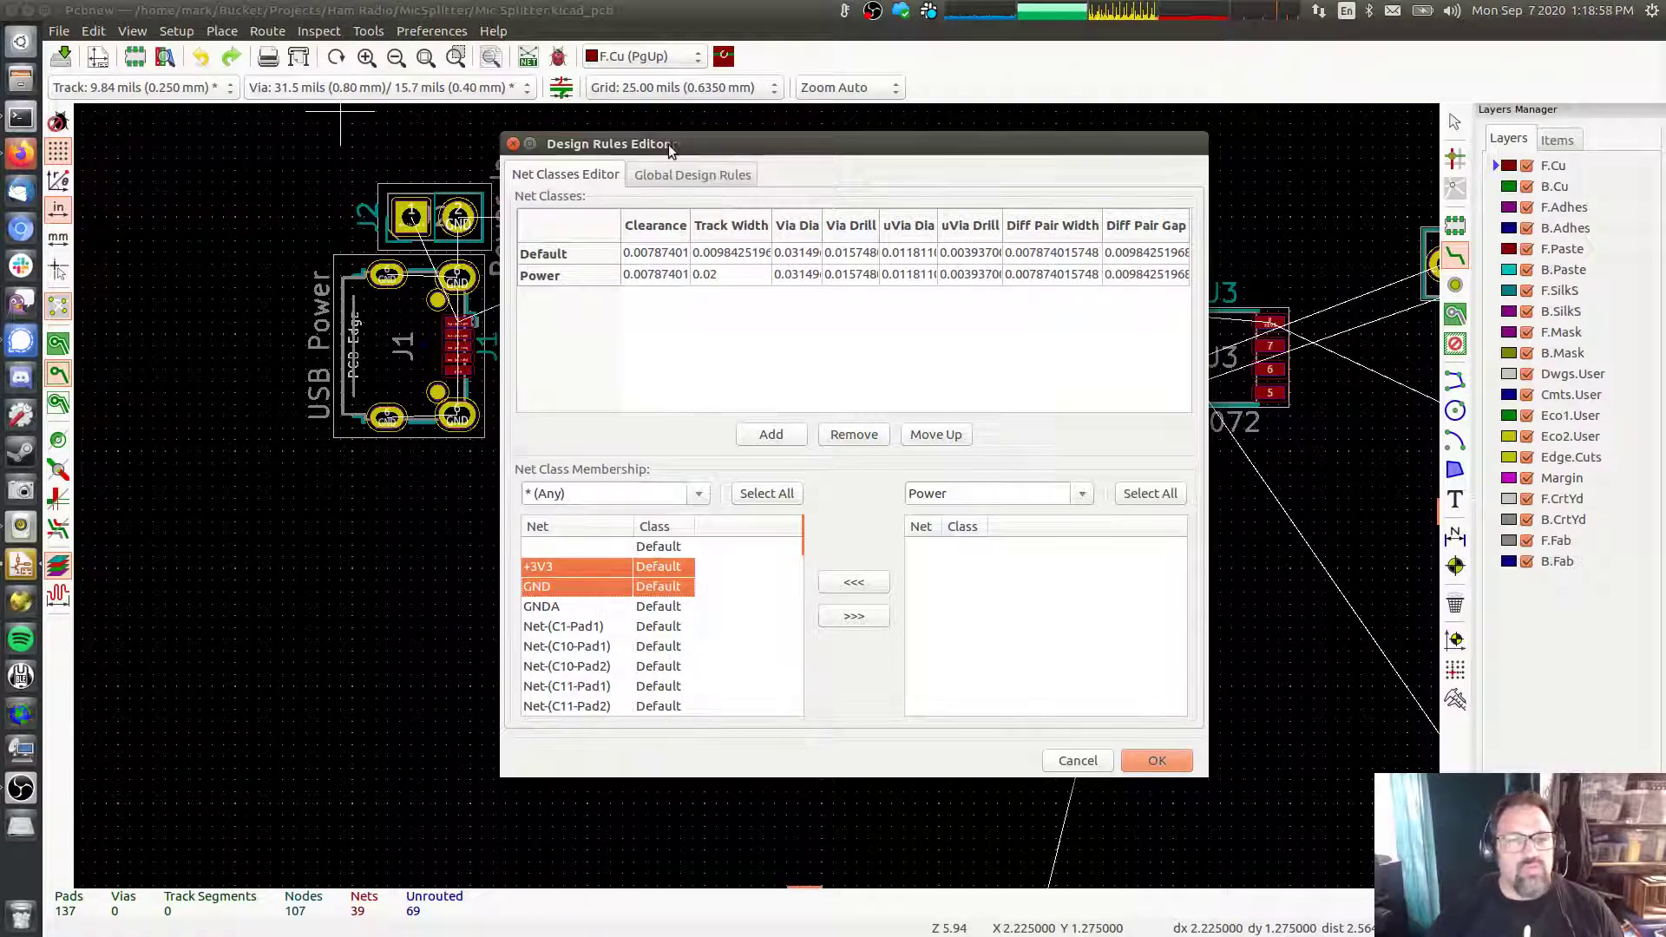
{"action": "left_click_drag", "start_coordinate": [668, 144], "coordinate": [921, 138]}
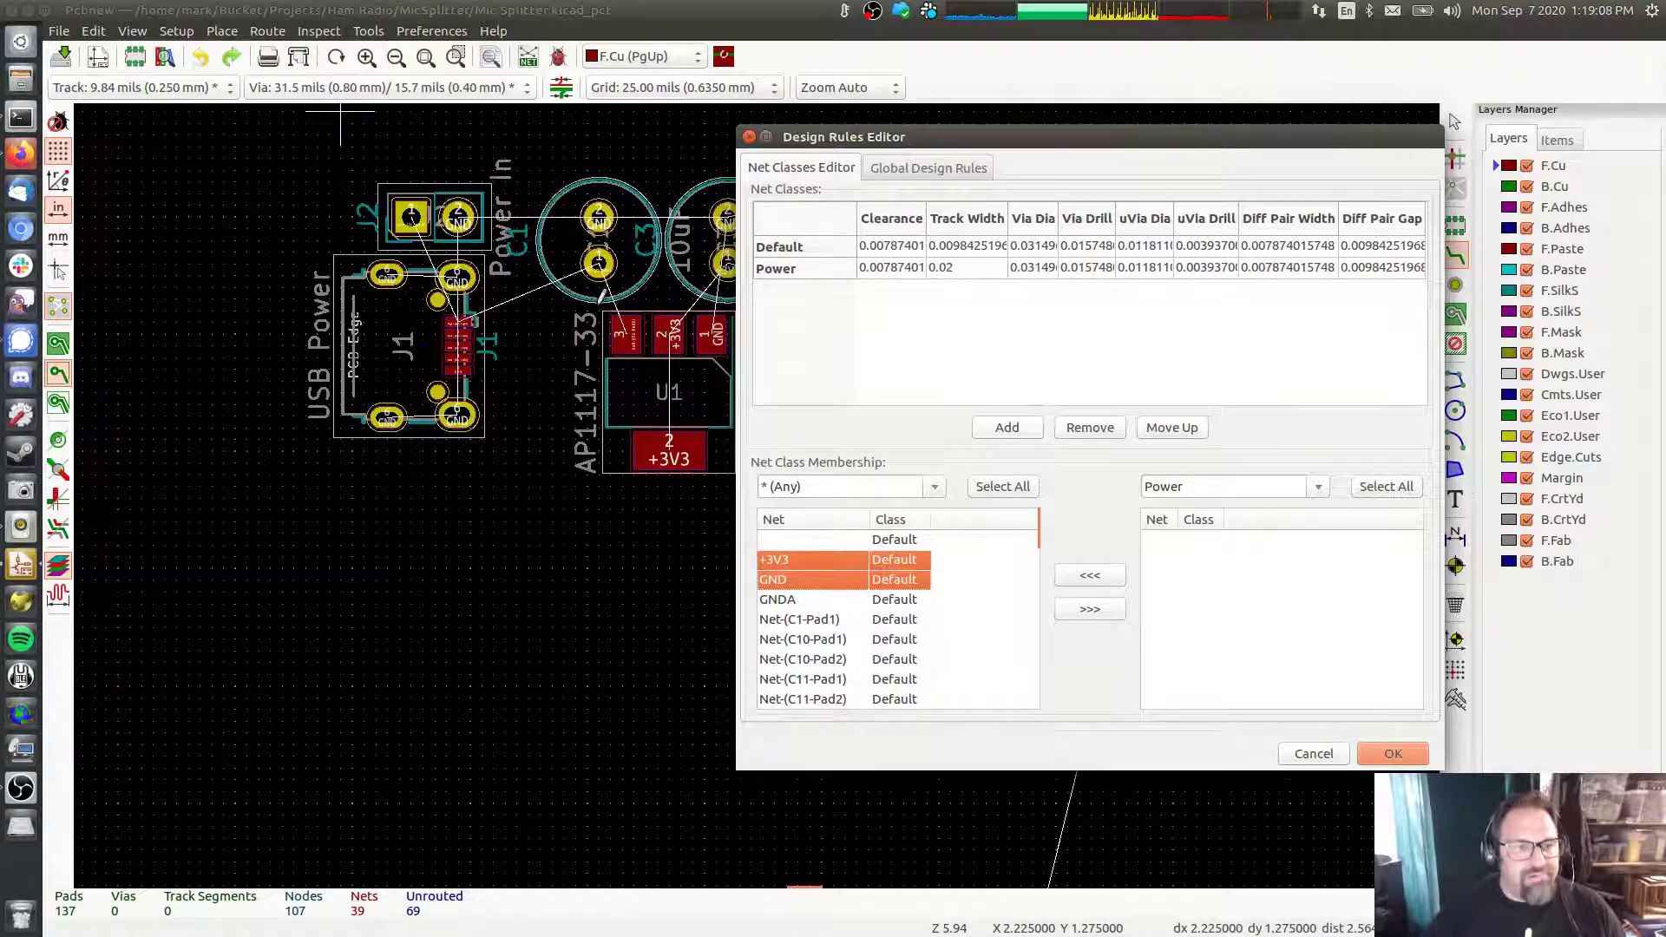
{"action": "left_click", "coordinate": [823, 622], "text": "ctrl"}
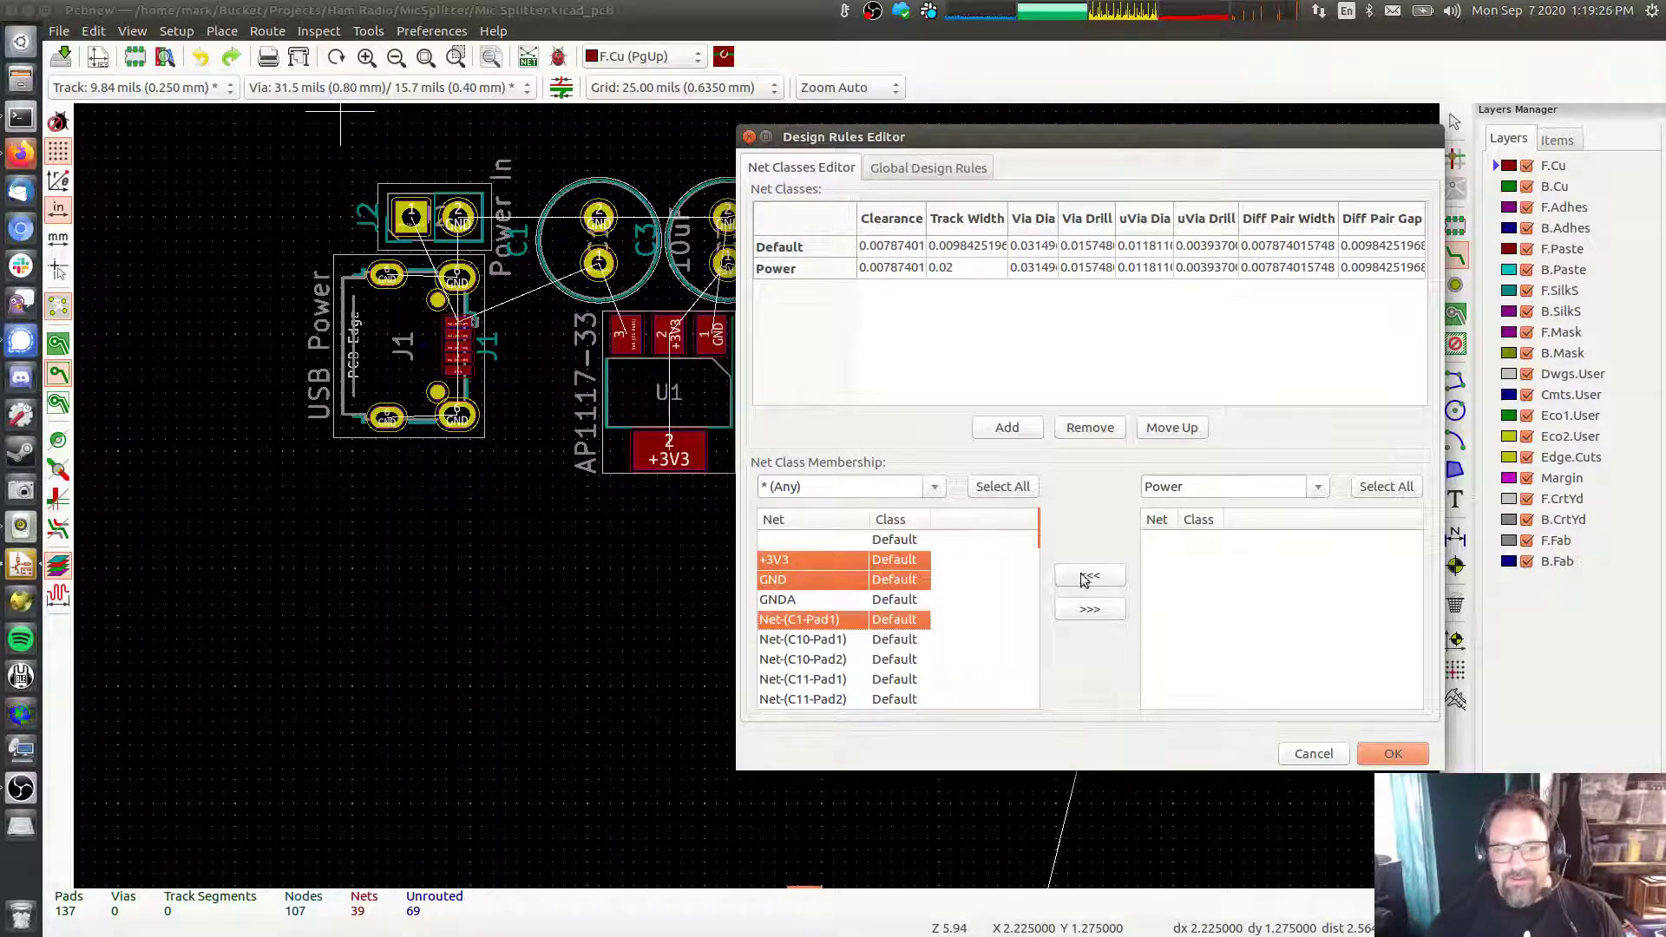
{"action": "left_click", "coordinate": [1090, 609]}
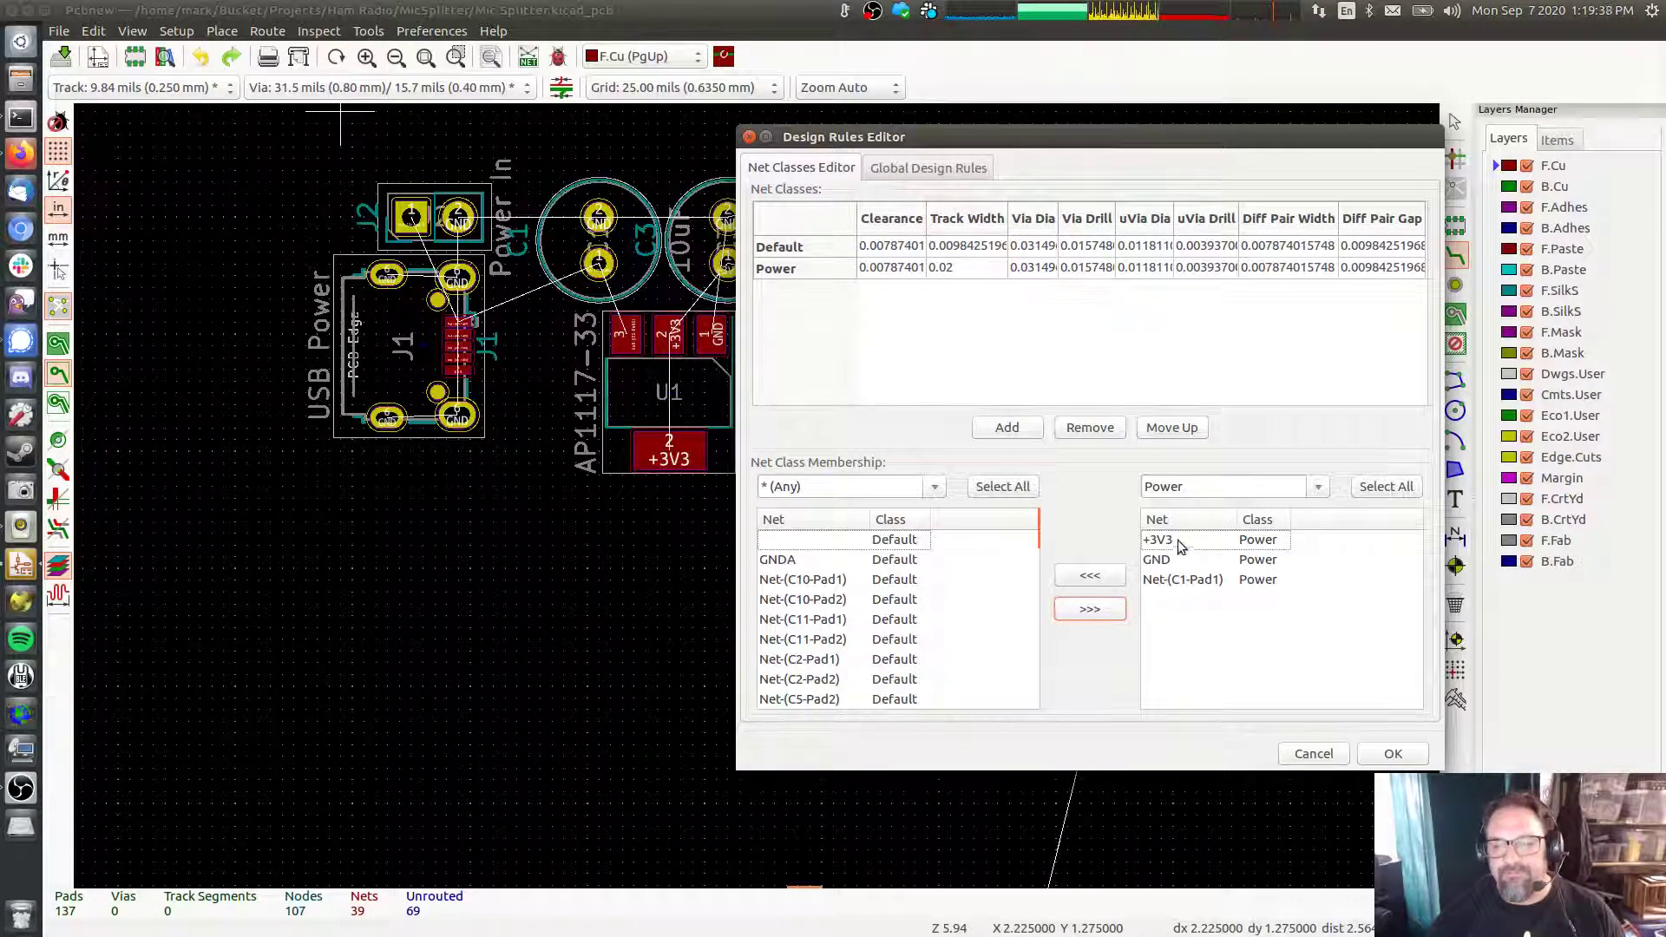
{"action": "left_click", "coordinate": [1396, 754]}
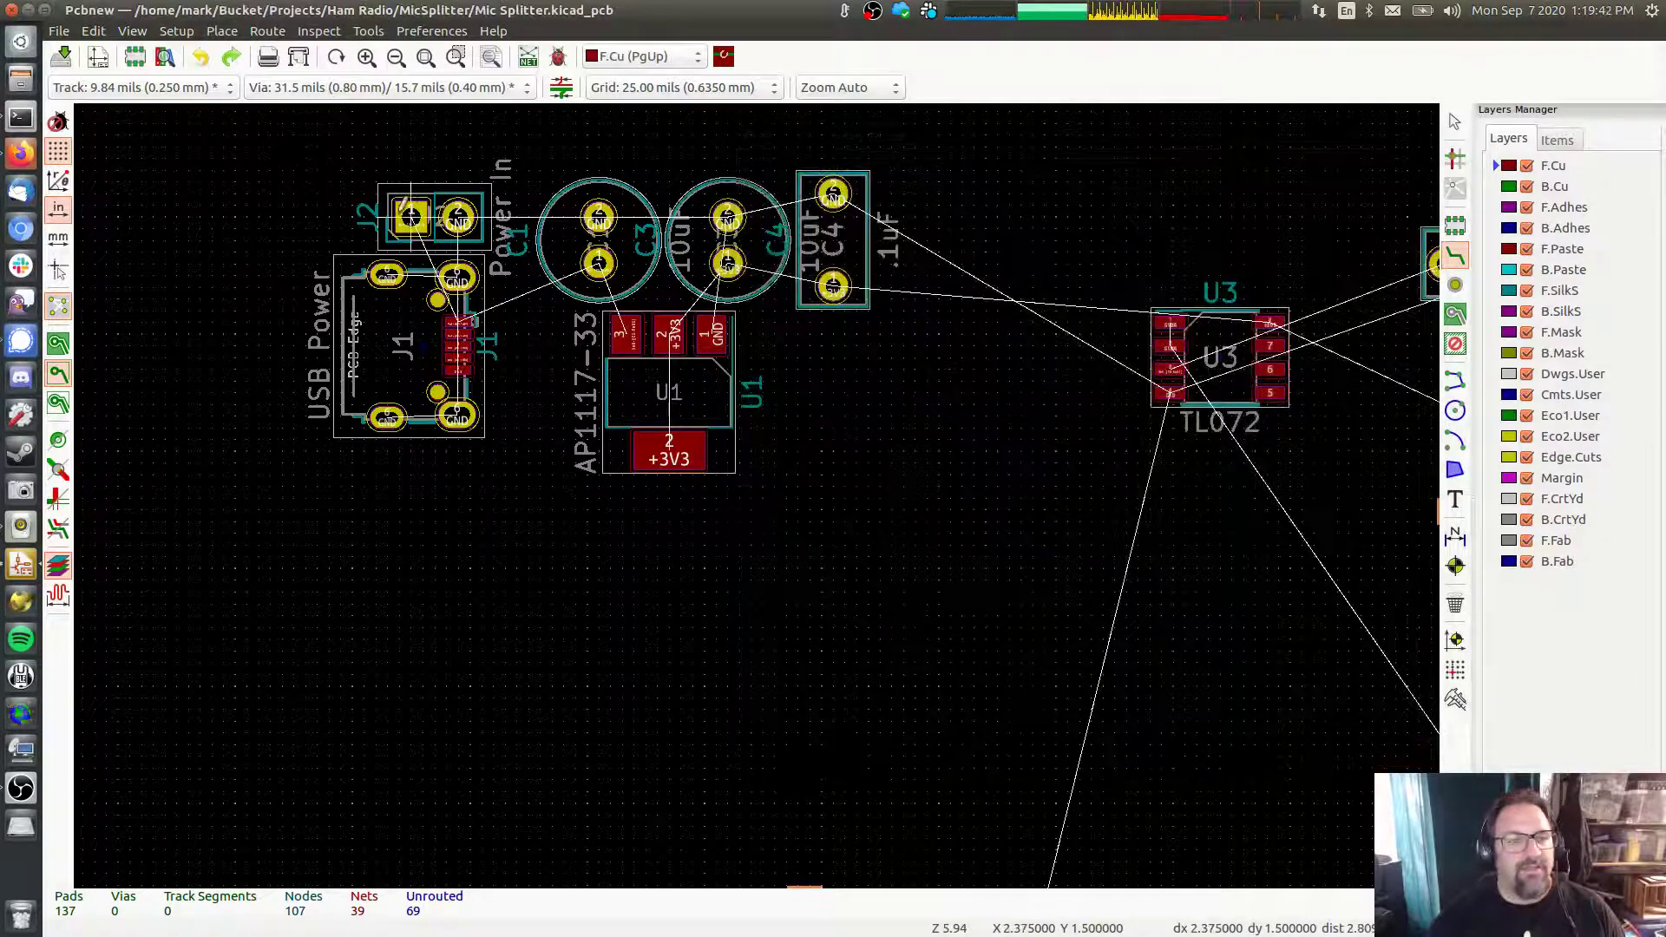
Route a 20 mil front copper track from pad 3 of U1 to pad 1 of C1
{"action": "left_click", "coordinate": [410, 214]}
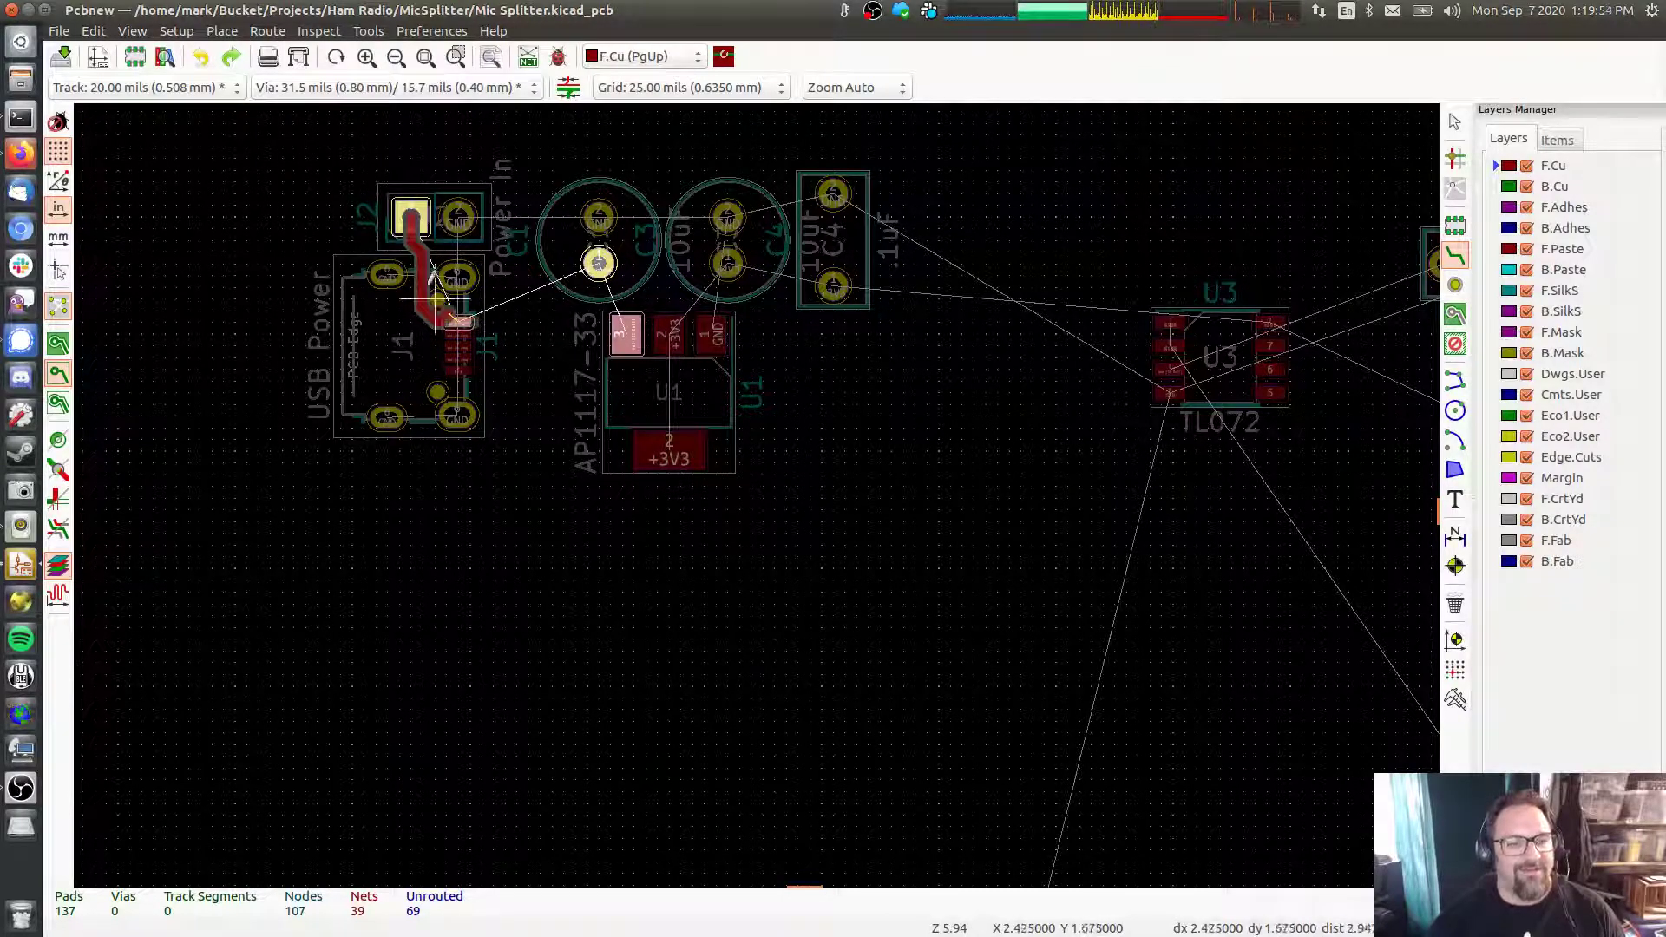
{"action": "key", "text": "Escape"}
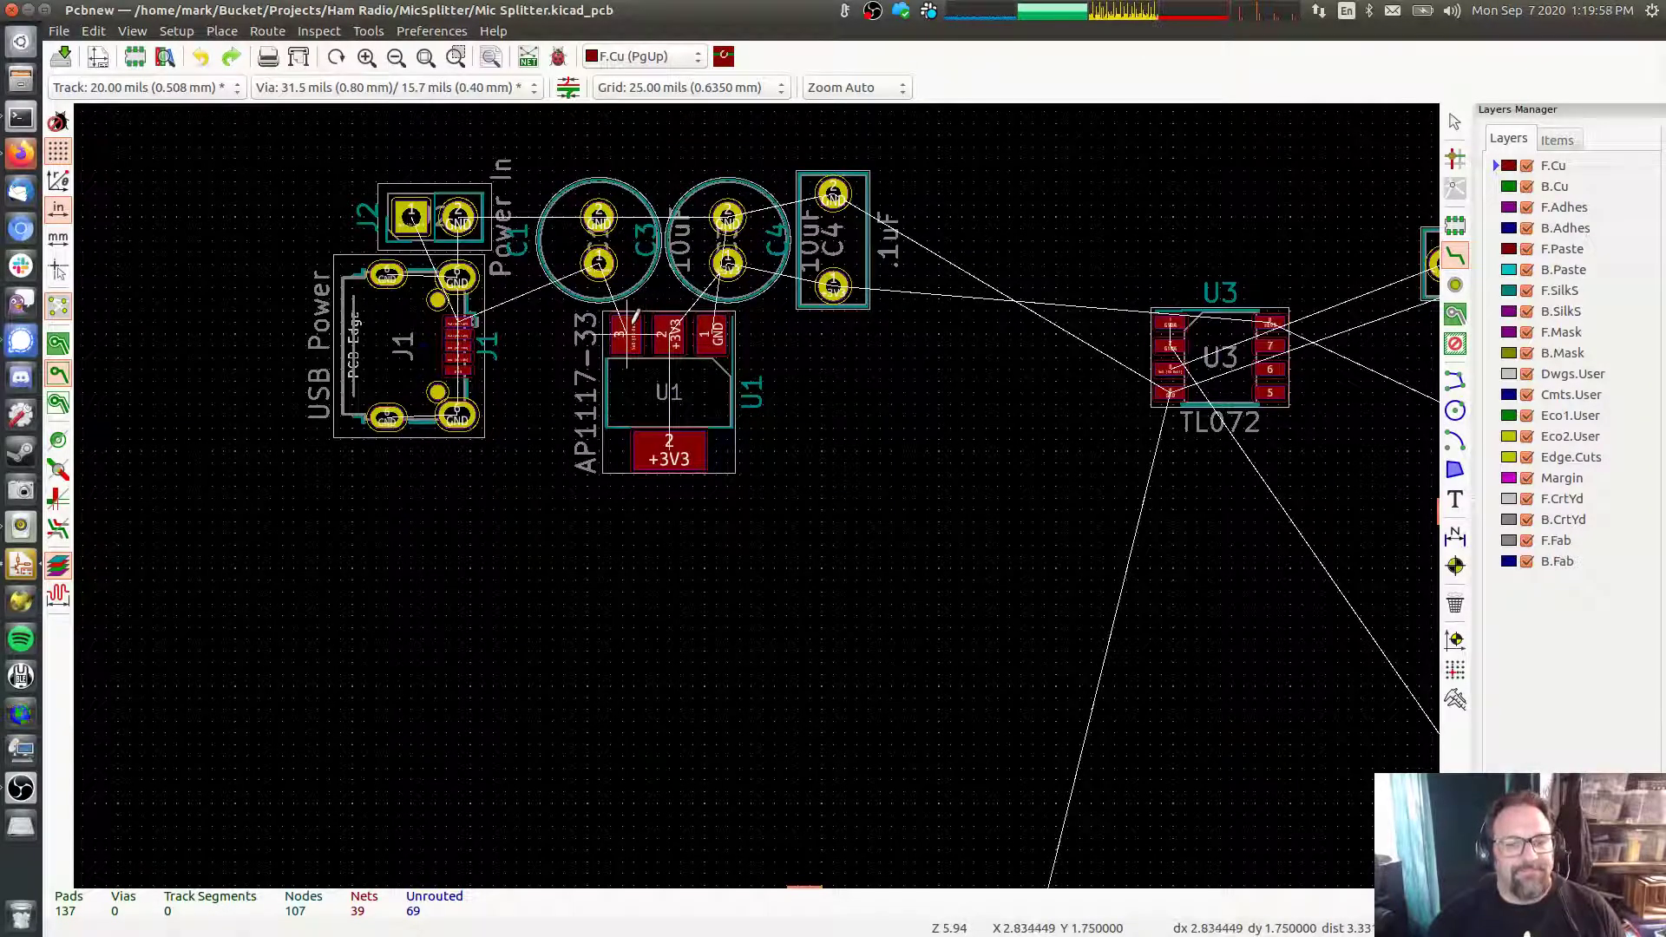
{"action": "left_click", "coordinate": [619, 333]}
{"action": "left_click", "coordinate": [601, 262]}
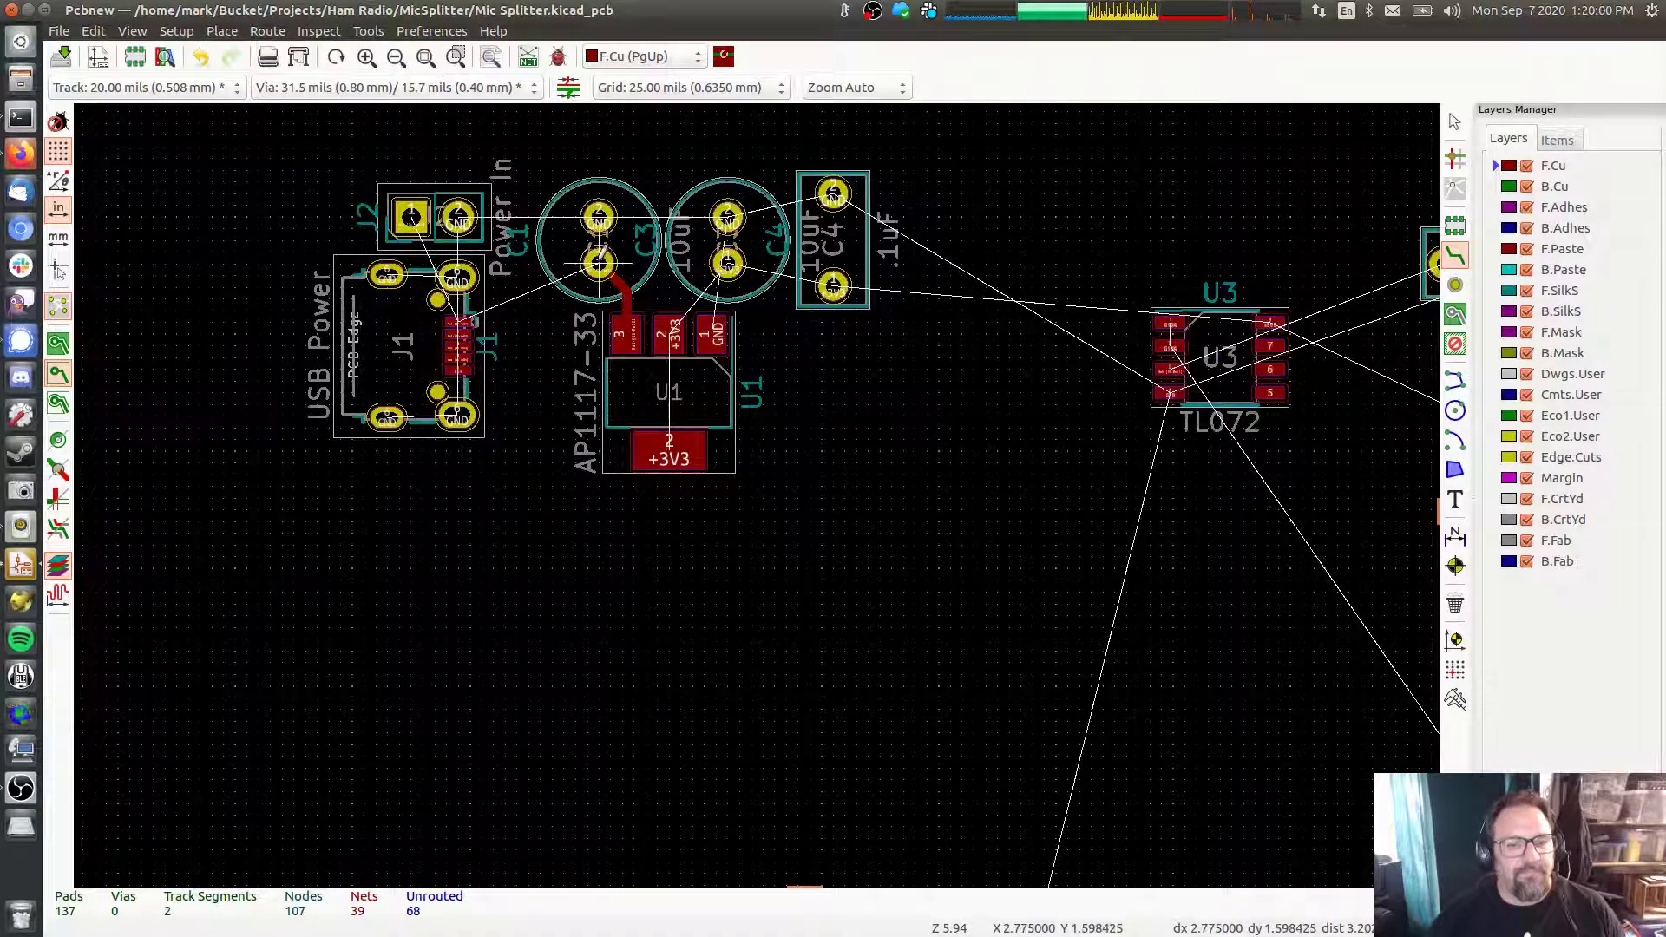
Try to route a 20 mil track from pad 1 of C1 to pad 1 of USB connector J1
{"action": "left_click", "coordinate": [598, 262]}
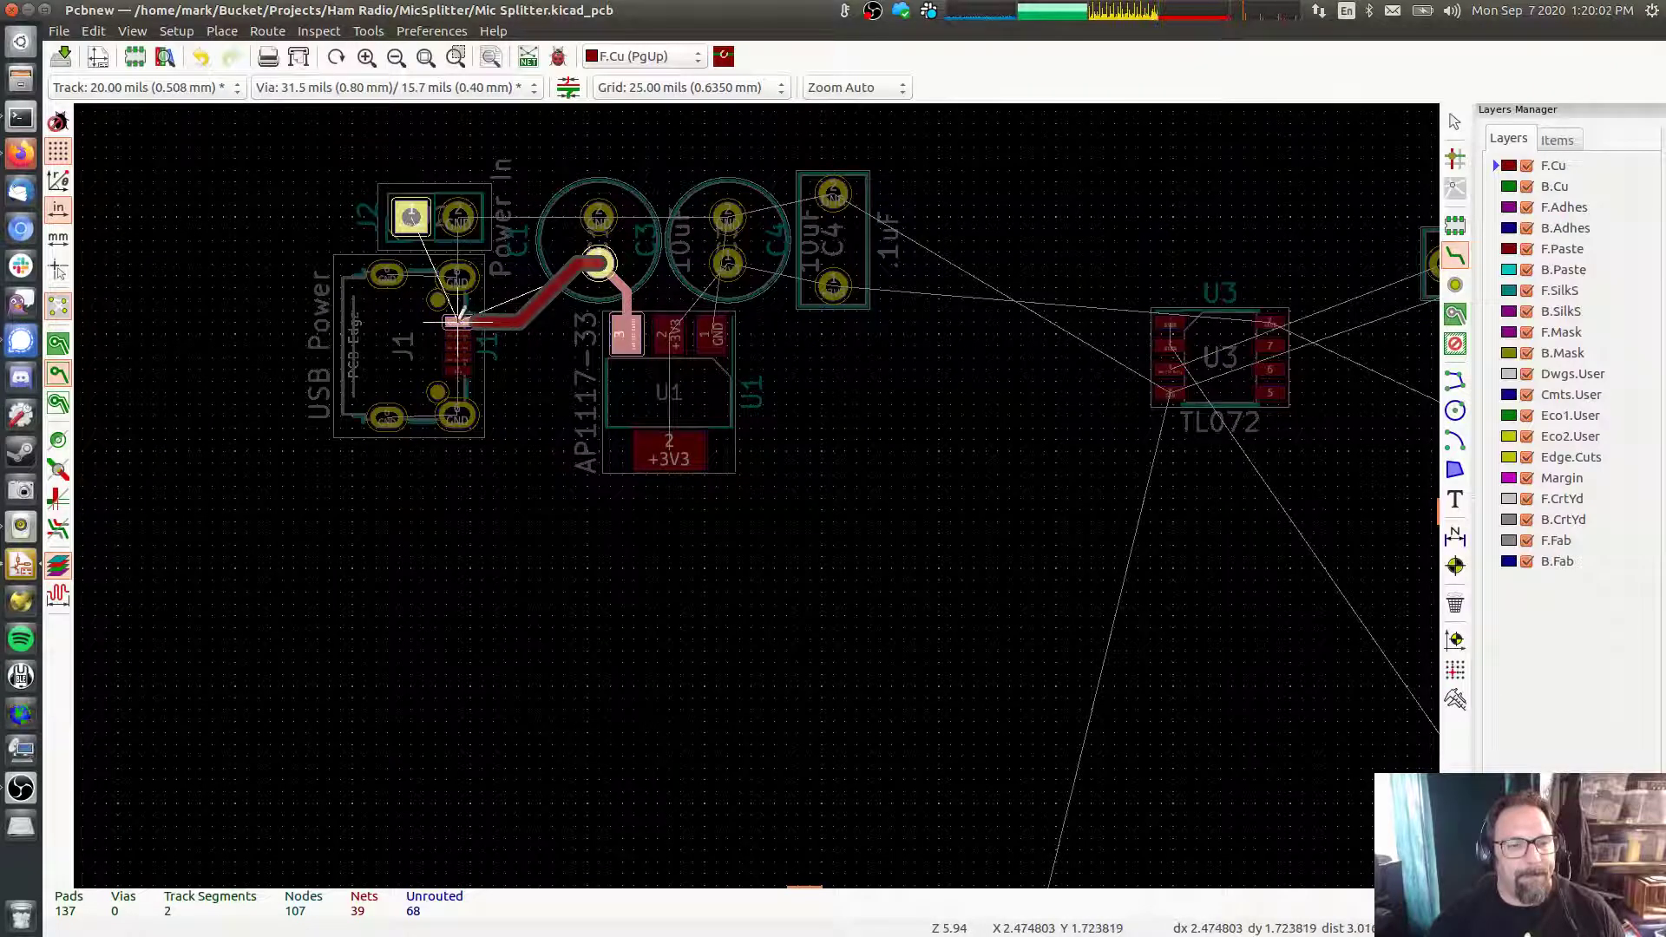
{"action": "scroll", "coordinate": [457, 322], "scroll_direction": "up", "scroll_amount": 6}
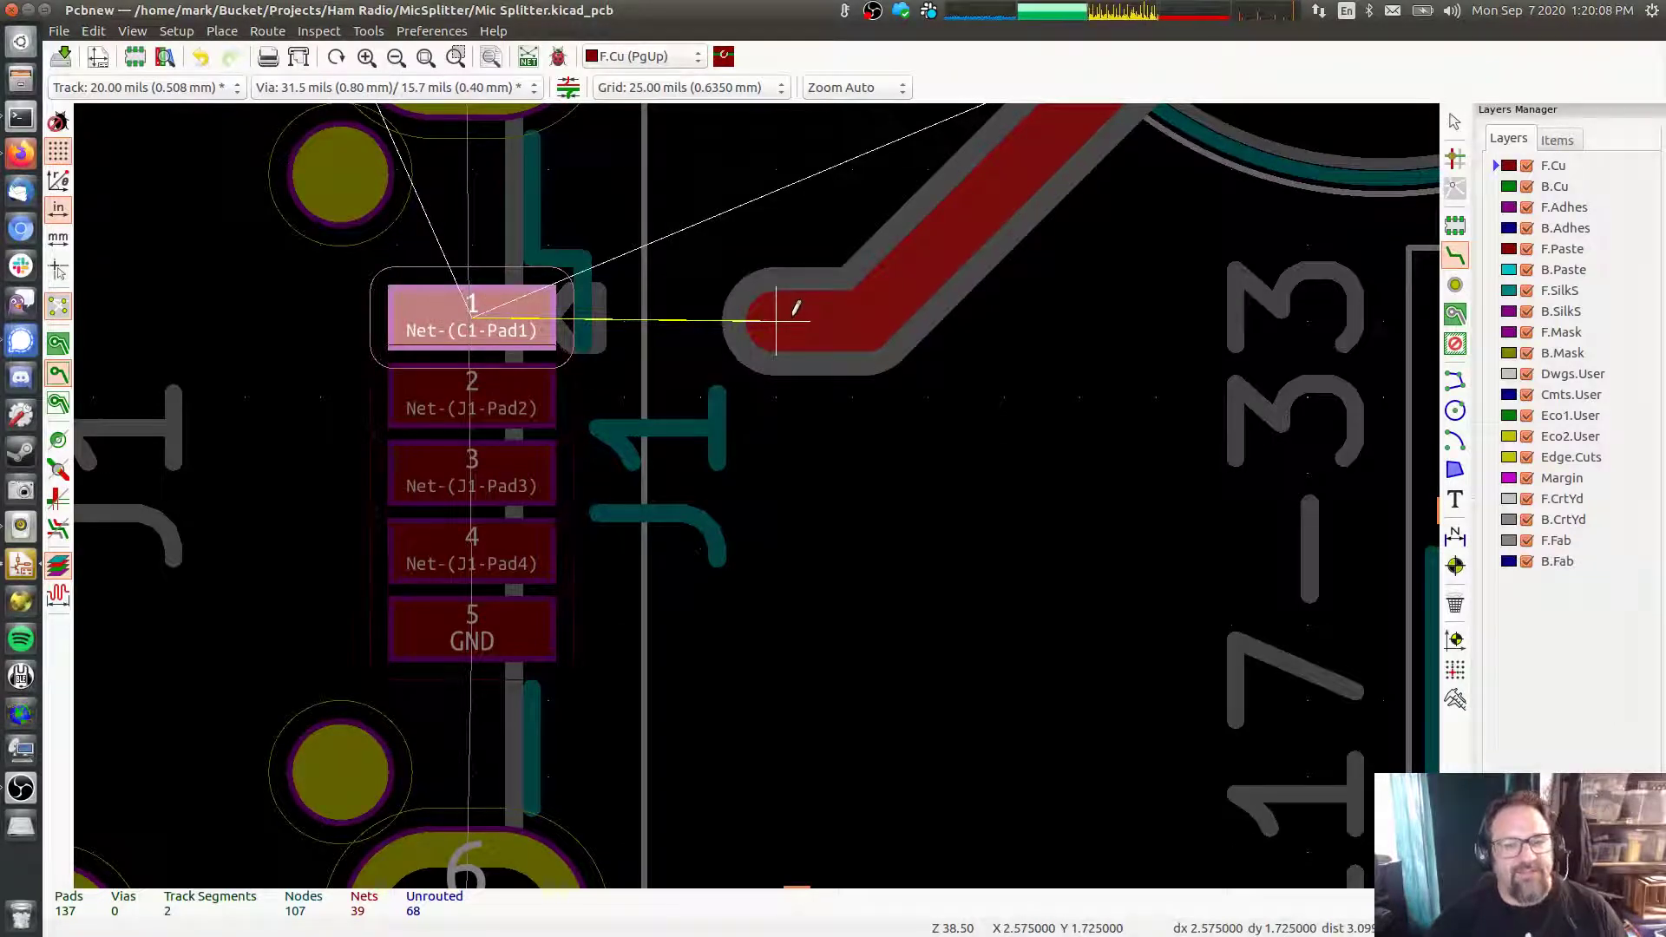
{"action": "key", "text": "Escape"}
{"action": "key", "text": "Escape"}
{"action": "scroll", "coordinate": [791, 318], "scroll_direction": "down", "scroll_amount": 4}
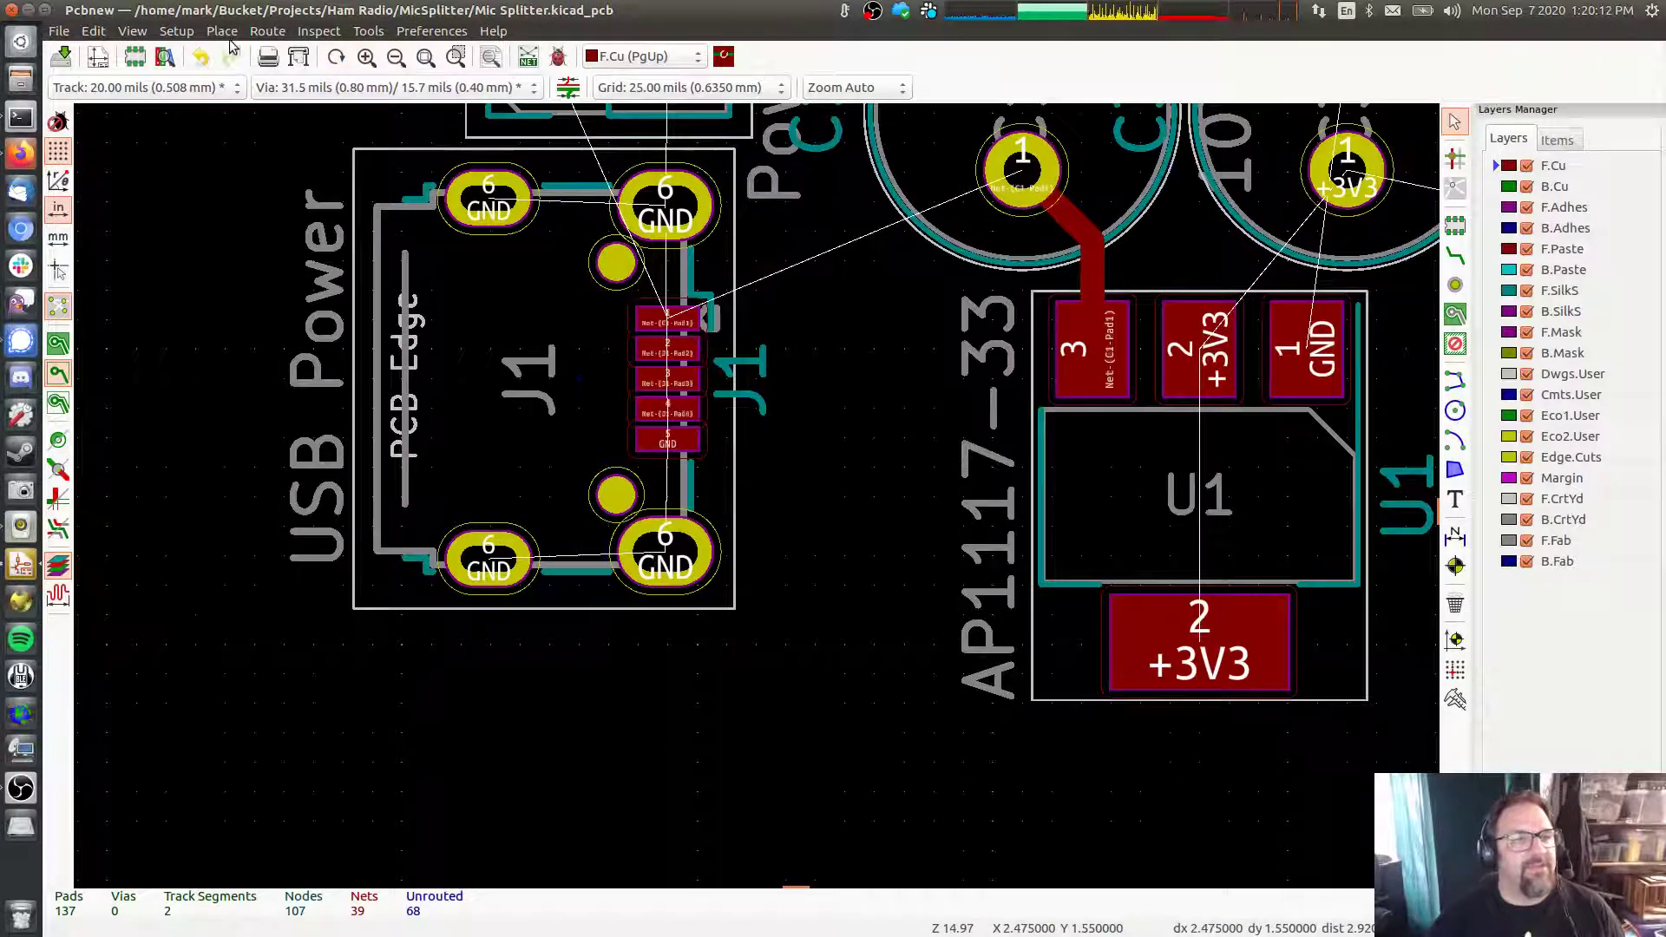
Set the Power net class's track width to 0.019 inches in the design rules and apply it
{"action": "left_click", "coordinate": [176, 31]}
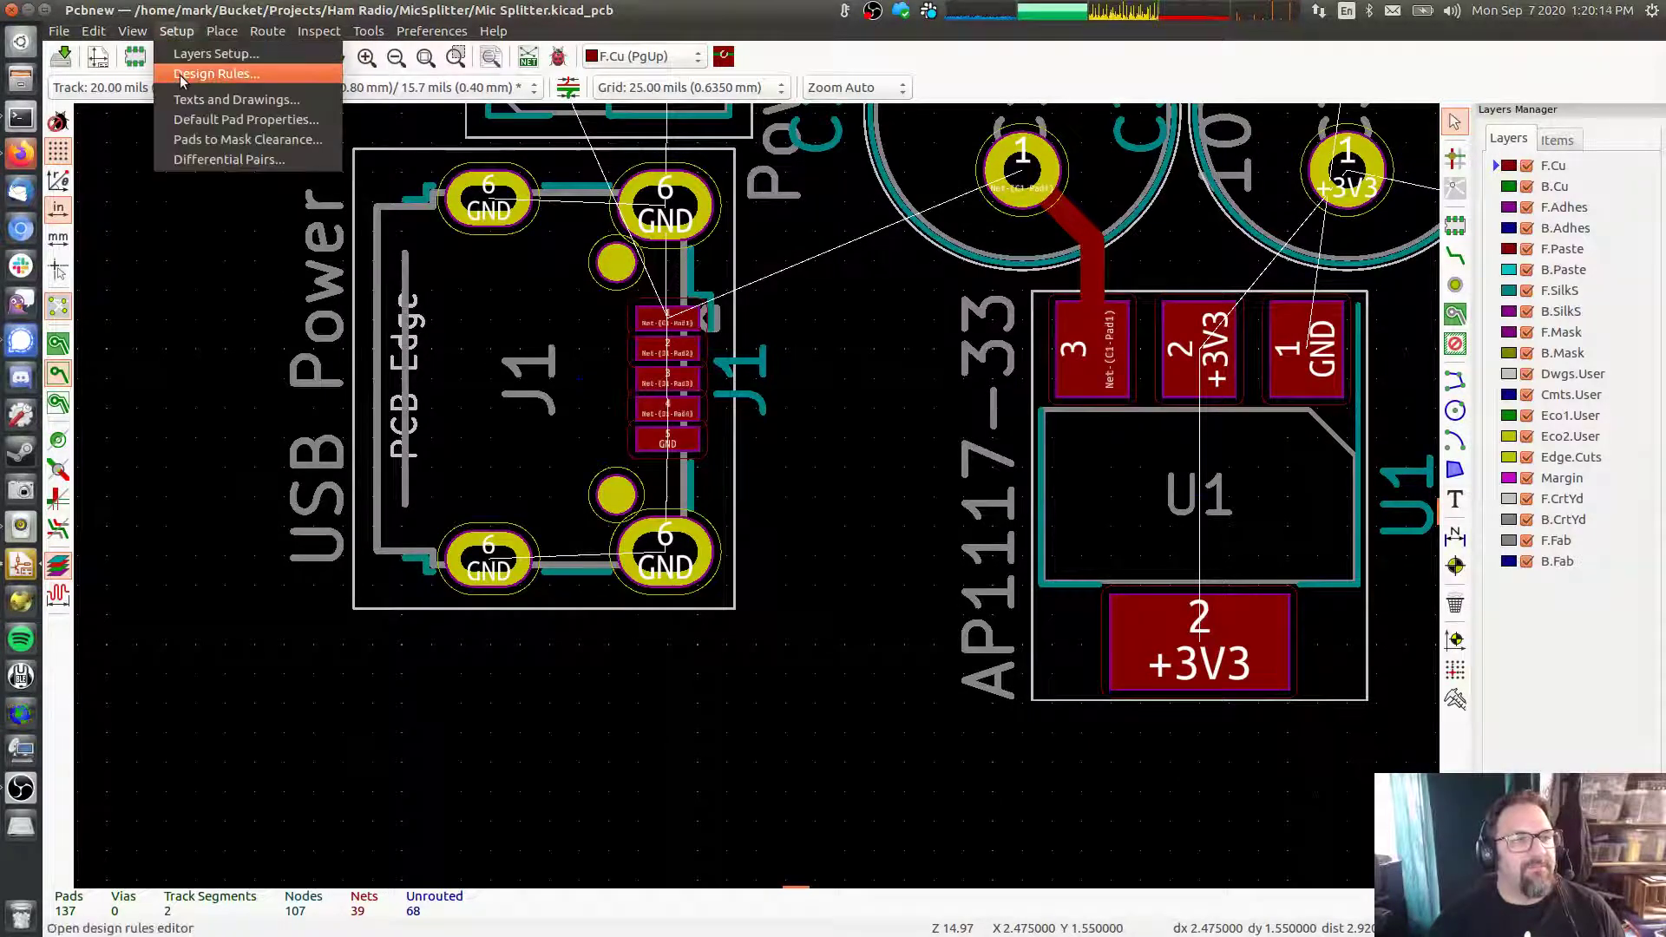
{"action": "left_click", "coordinate": [184, 73]}
{"action": "left_click", "coordinate": [967, 268]}
{"action": "left_click", "coordinate": [969, 269]}
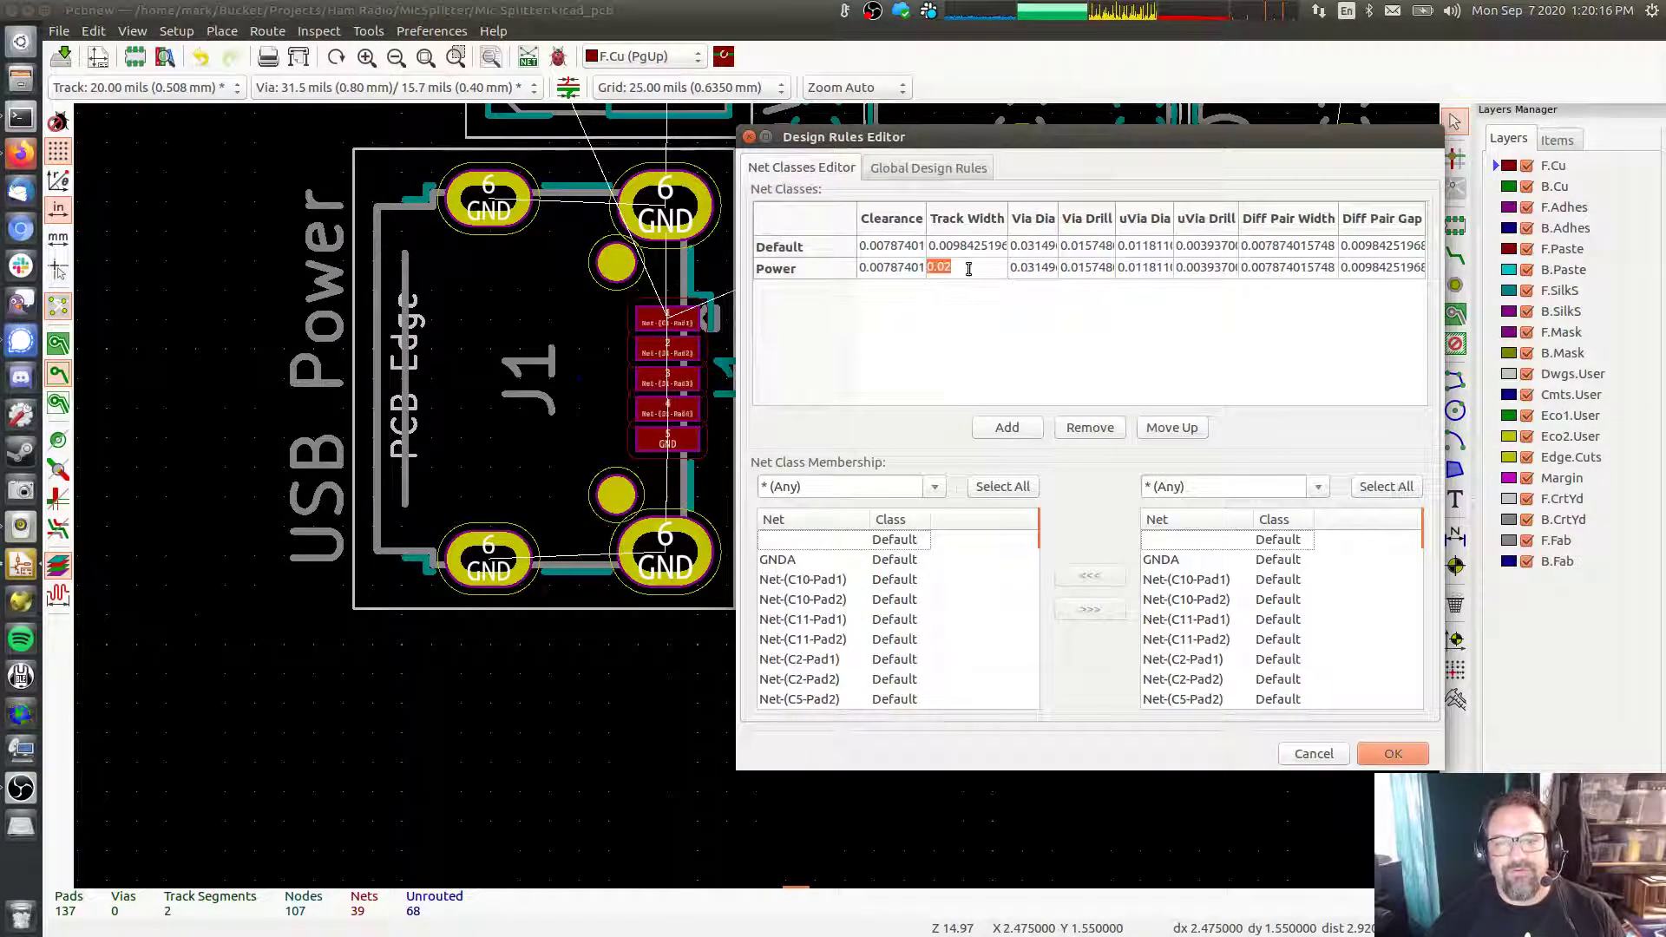
{"action": "key", "text": "BackSpace"}
{"action": "type", "text": "19"}
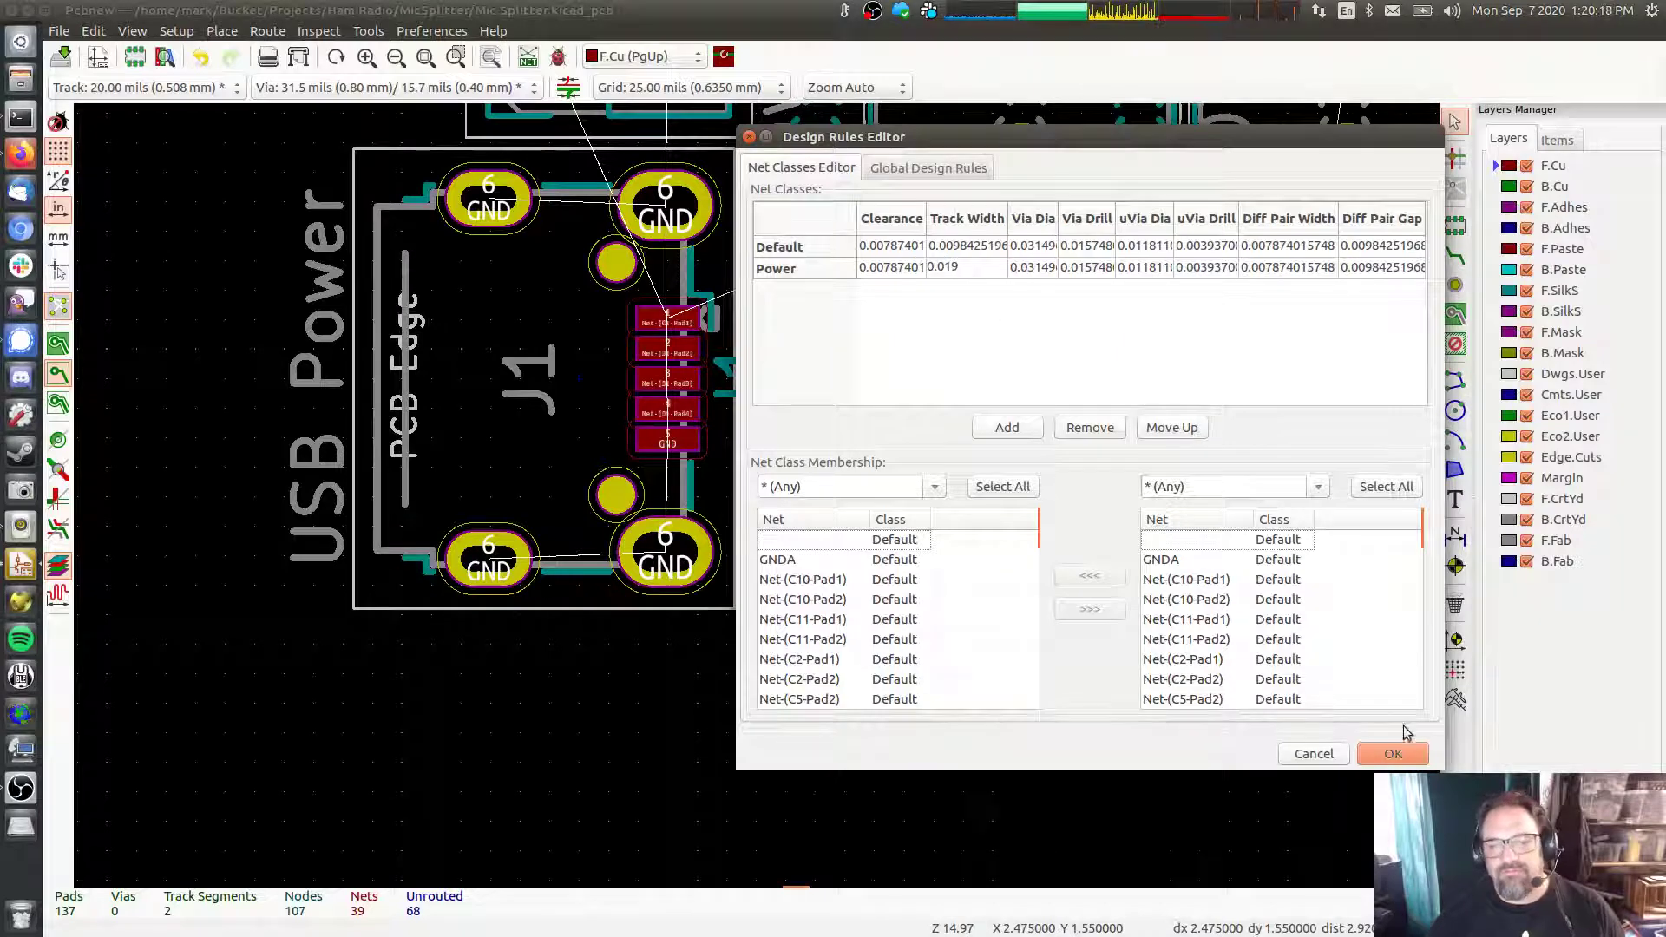
{"action": "left_click", "coordinate": [1387, 753]}
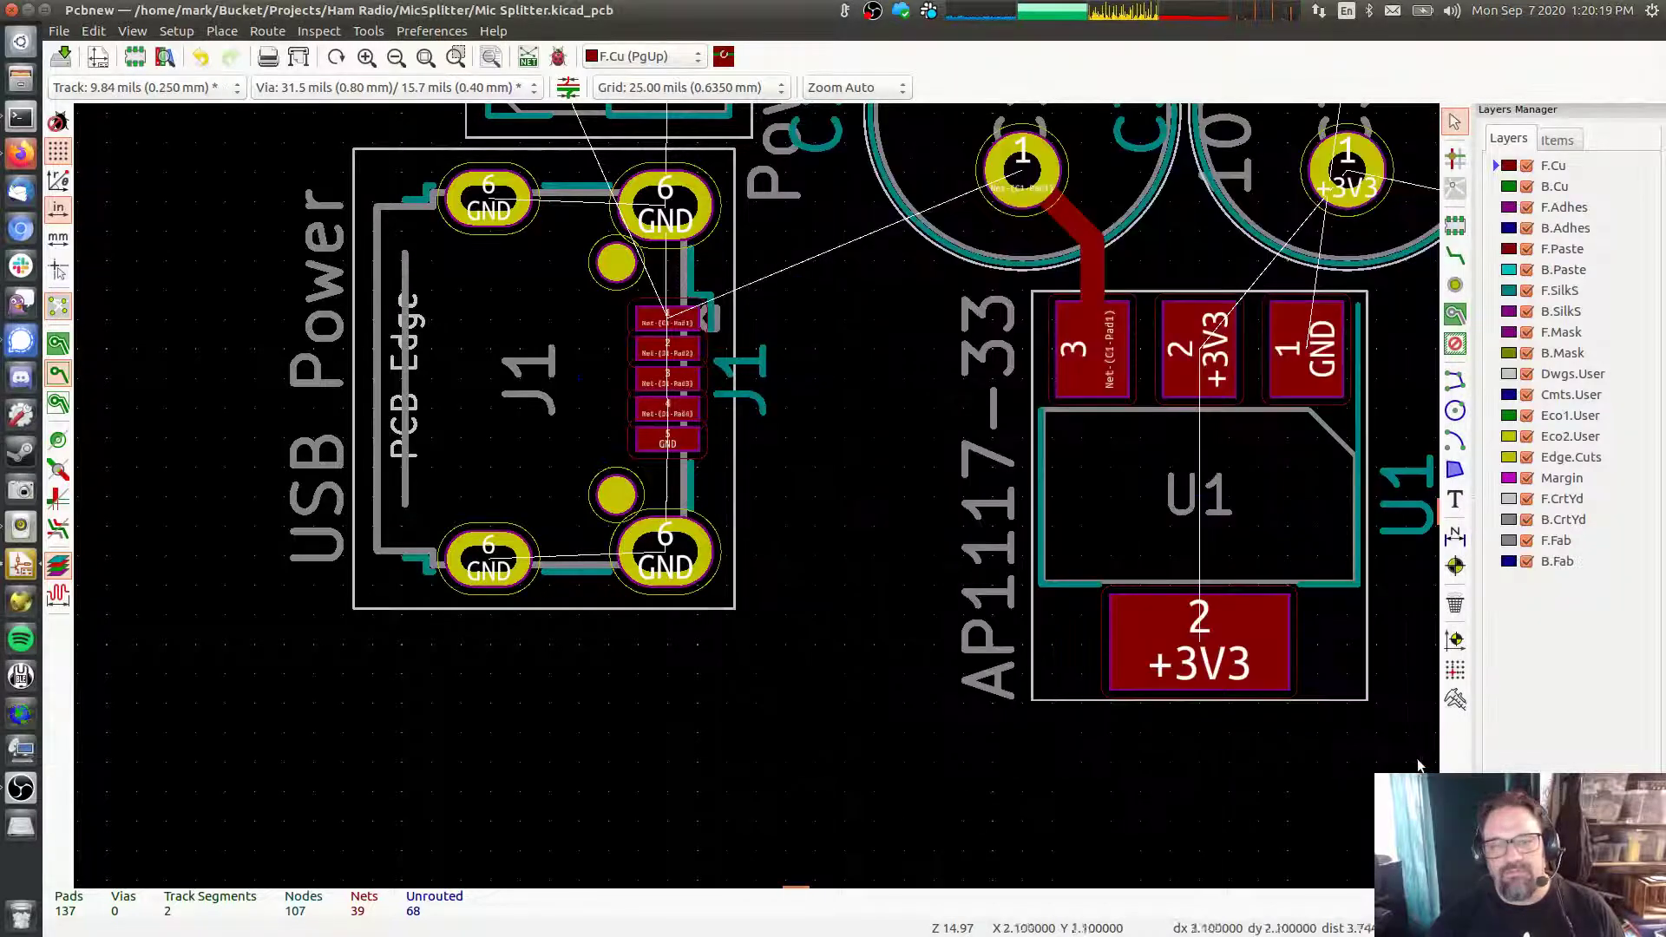
Inspect the properties of pad 1 on USB connector J1 to check its size, without changing anything
{"action": "left_click", "coordinate": [668, 325]}
{"action": "double_click", "coordinate": [668, 326]}
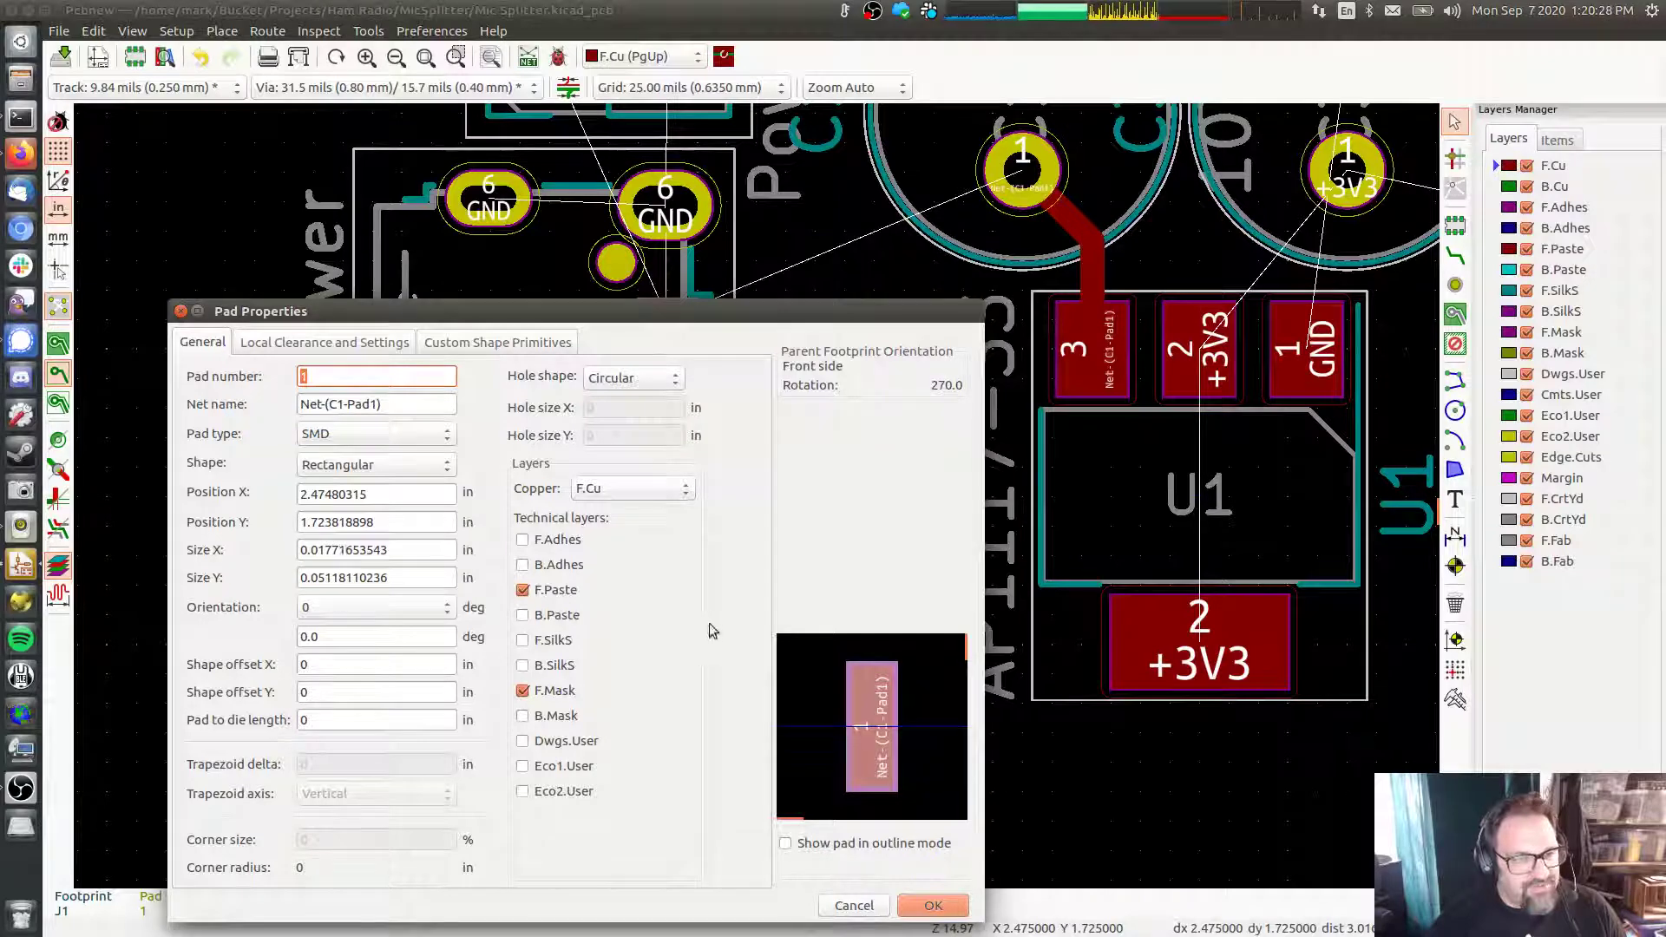
{"action": "left_click", "coordinate": [860, 906]}
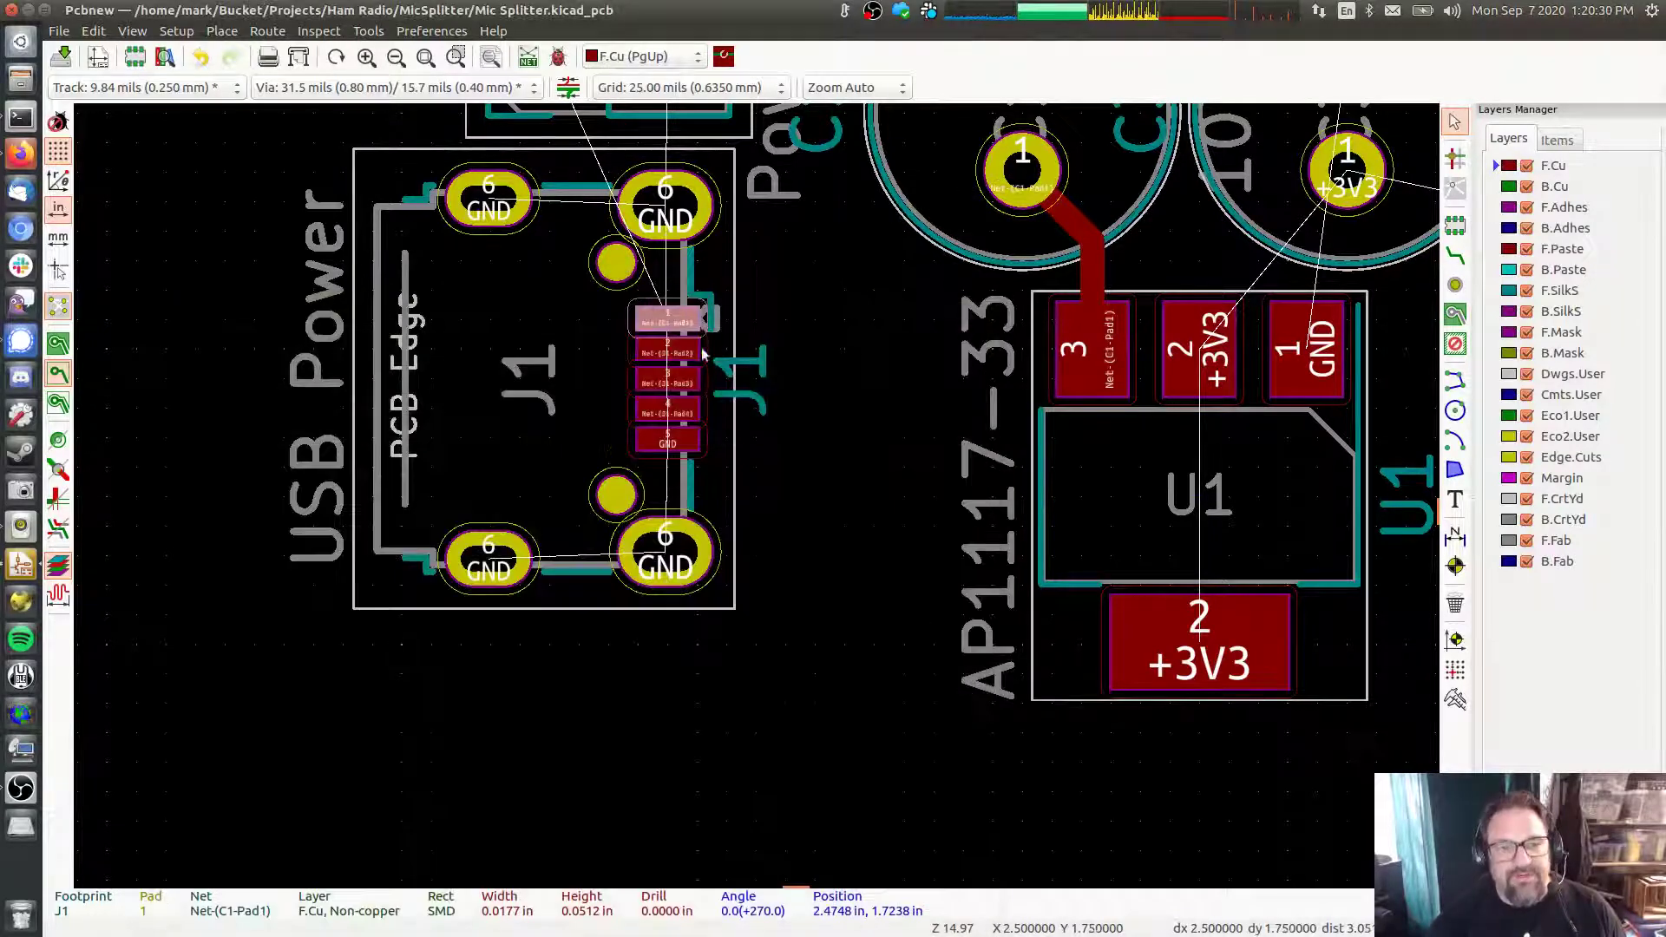
Set the Power net class's track width to 0.0177 inches in the design rules and apply it
{"action": "left_click", "coordinate": [176, 32]}
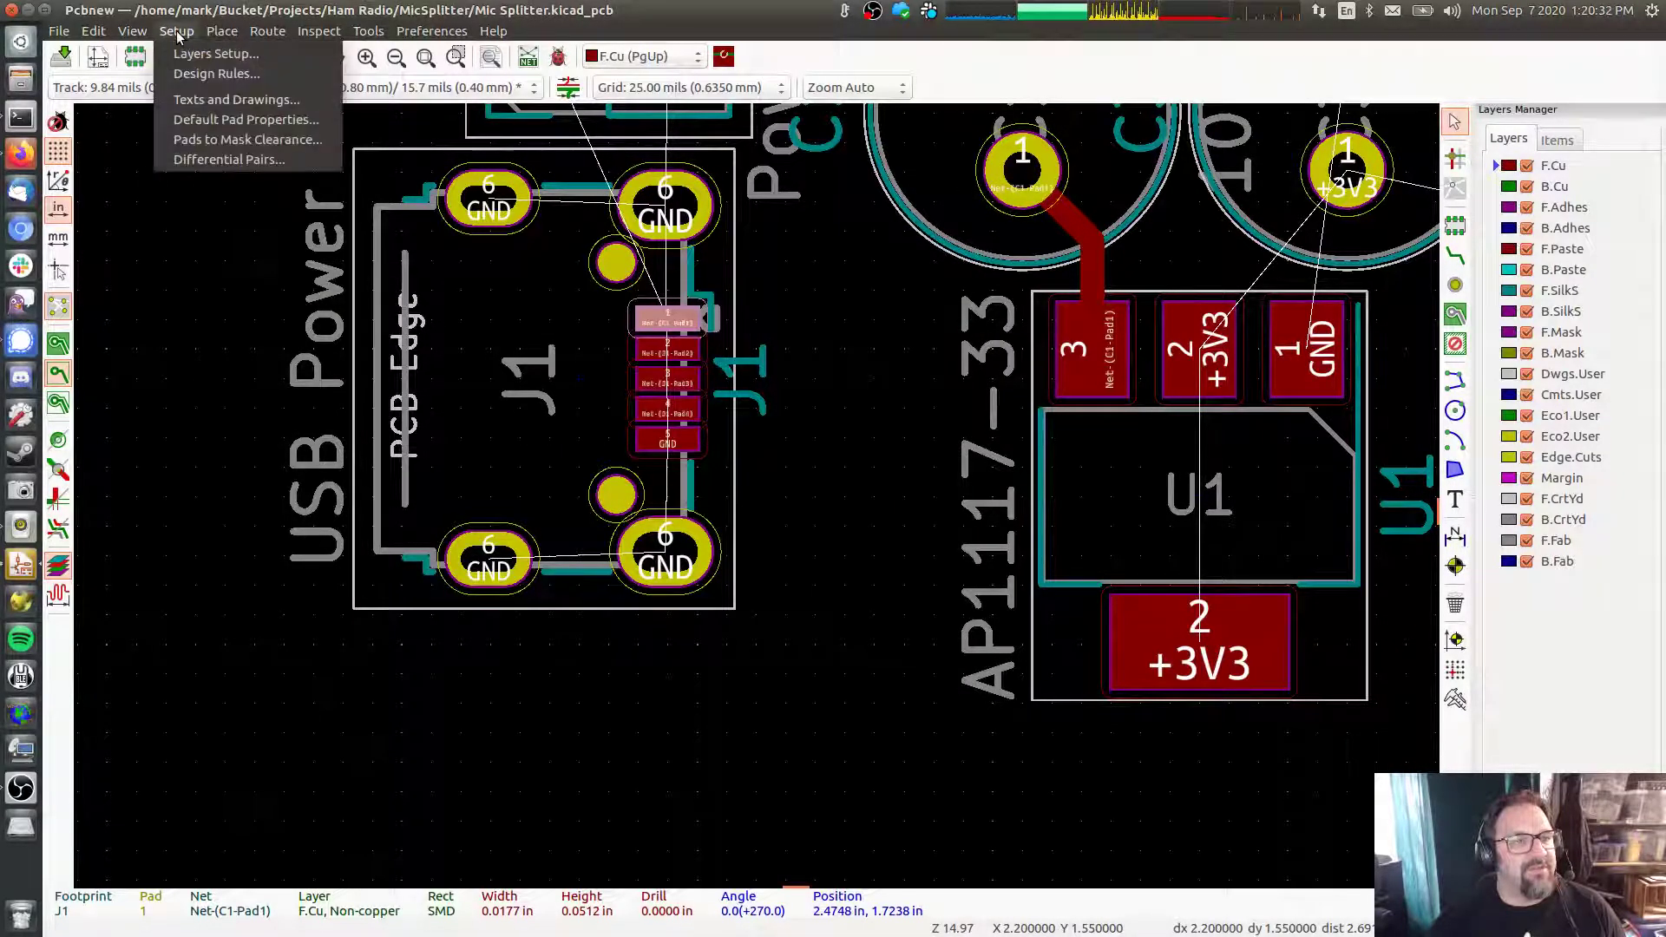
{"action": "left_click", "coordinate": [186, 70]}
{"action": "double_click", "coordinate": [996, 269]}
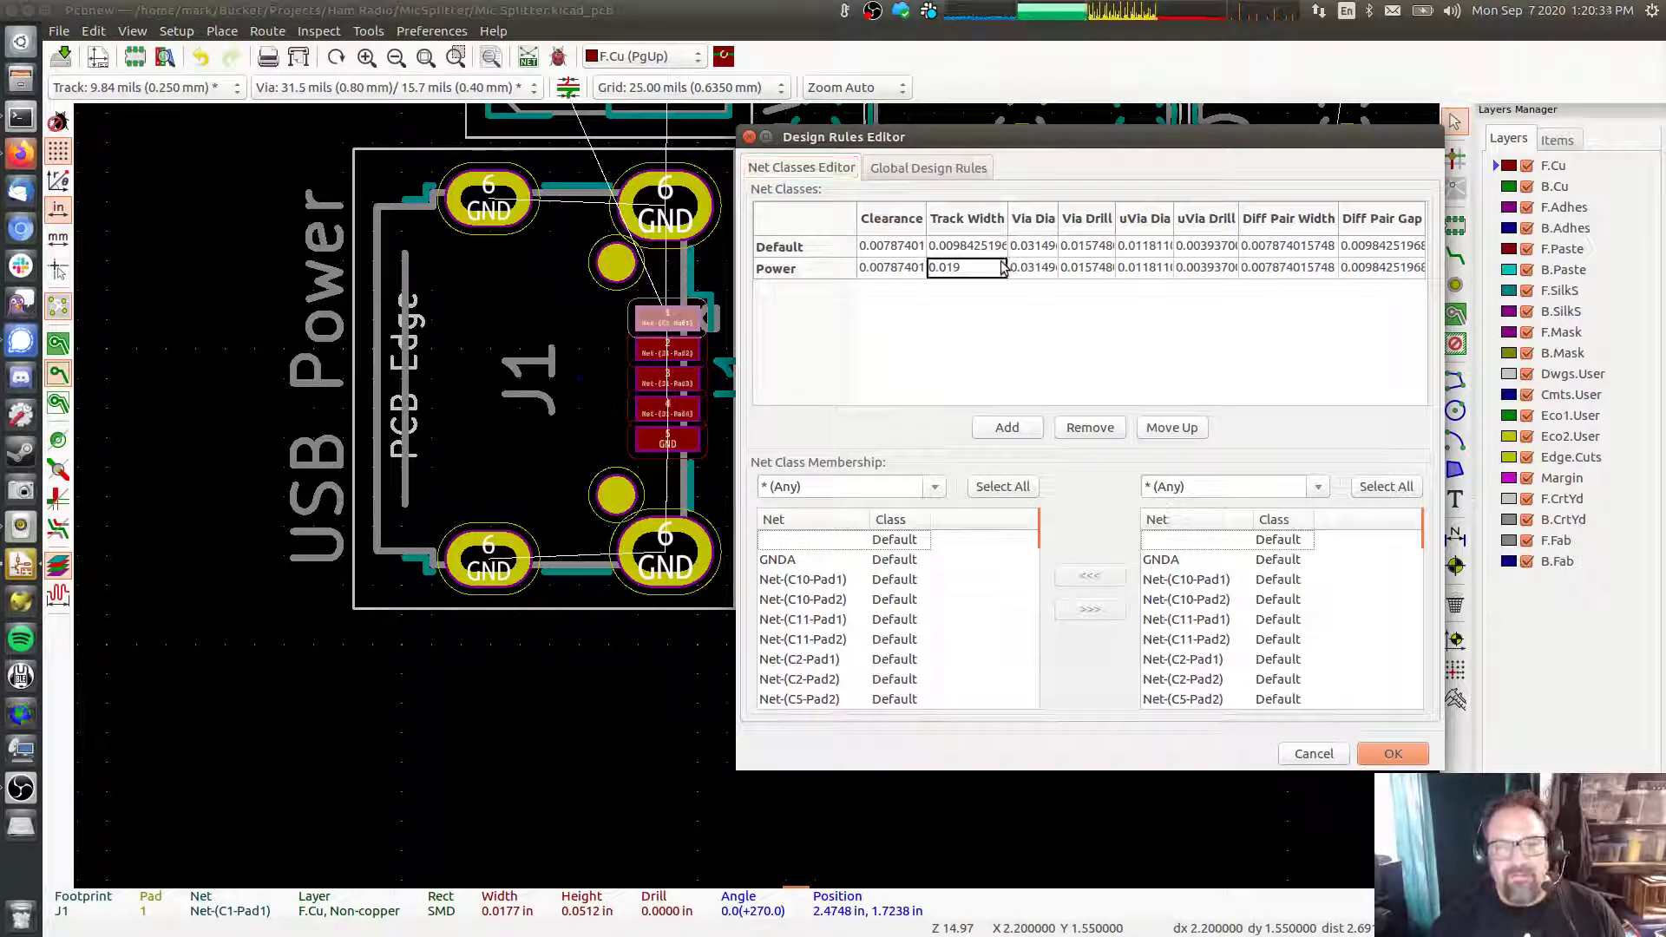
{"action": "type", "text": "77"}
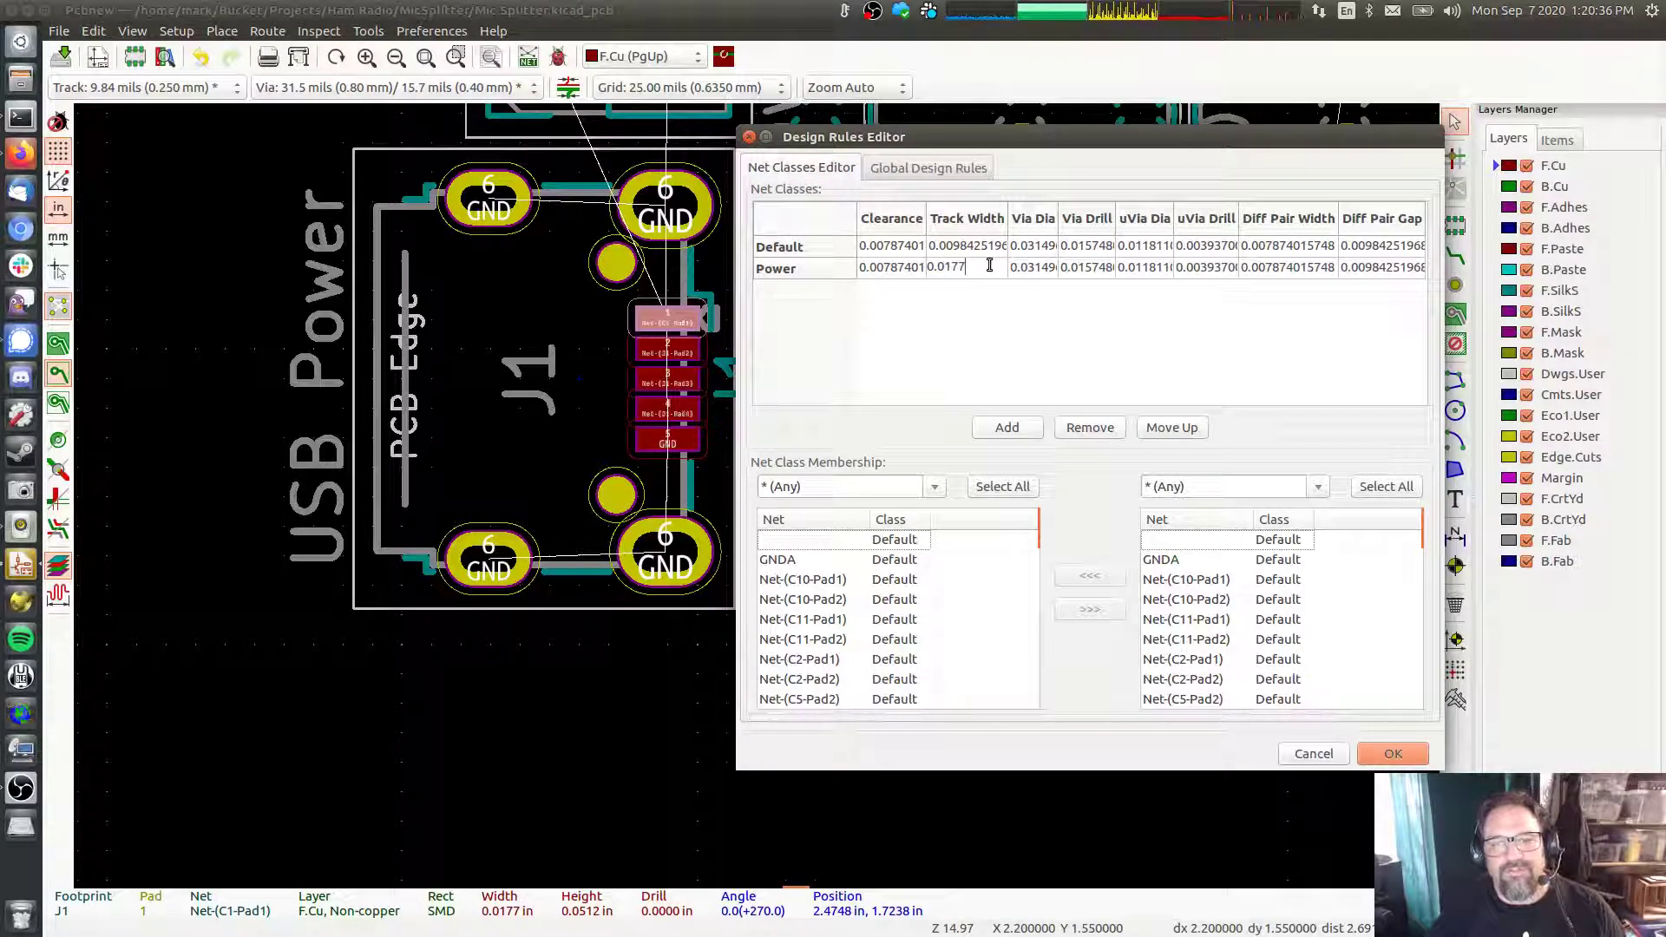
{"action": "left_click", "coordinate": [1389, 751]}
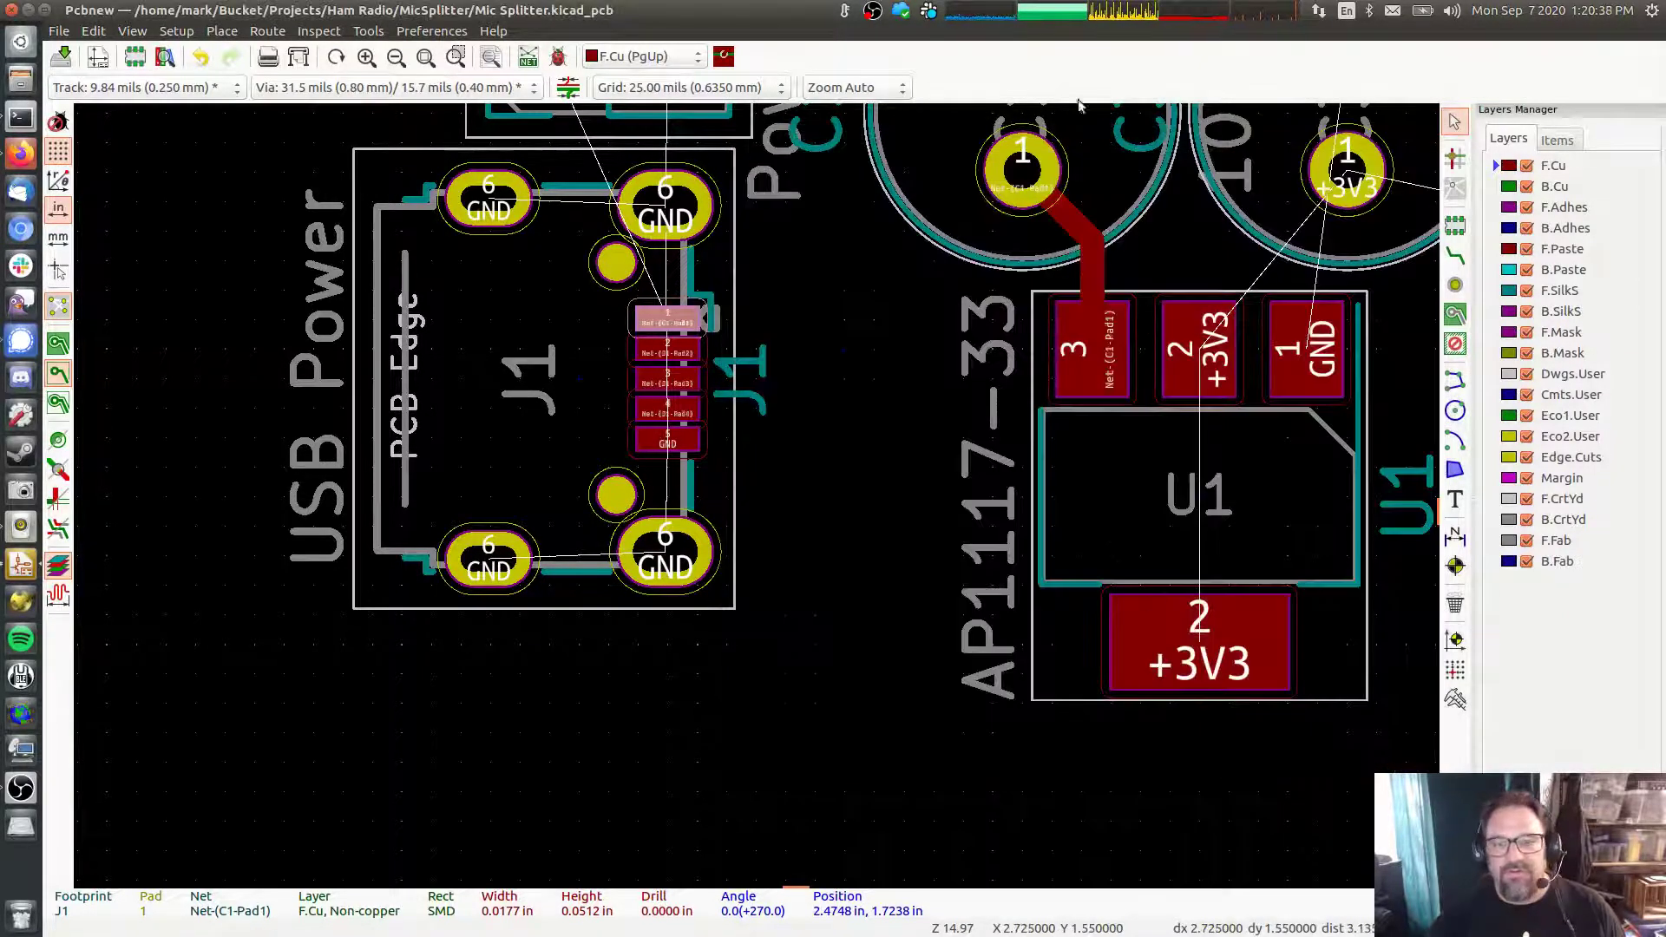
Route a 17.7 mil front copper track from pad 1 of C1 to pad 1 of USB connector J1
{"action": "left_click", "coordinate": [1455, 256]}
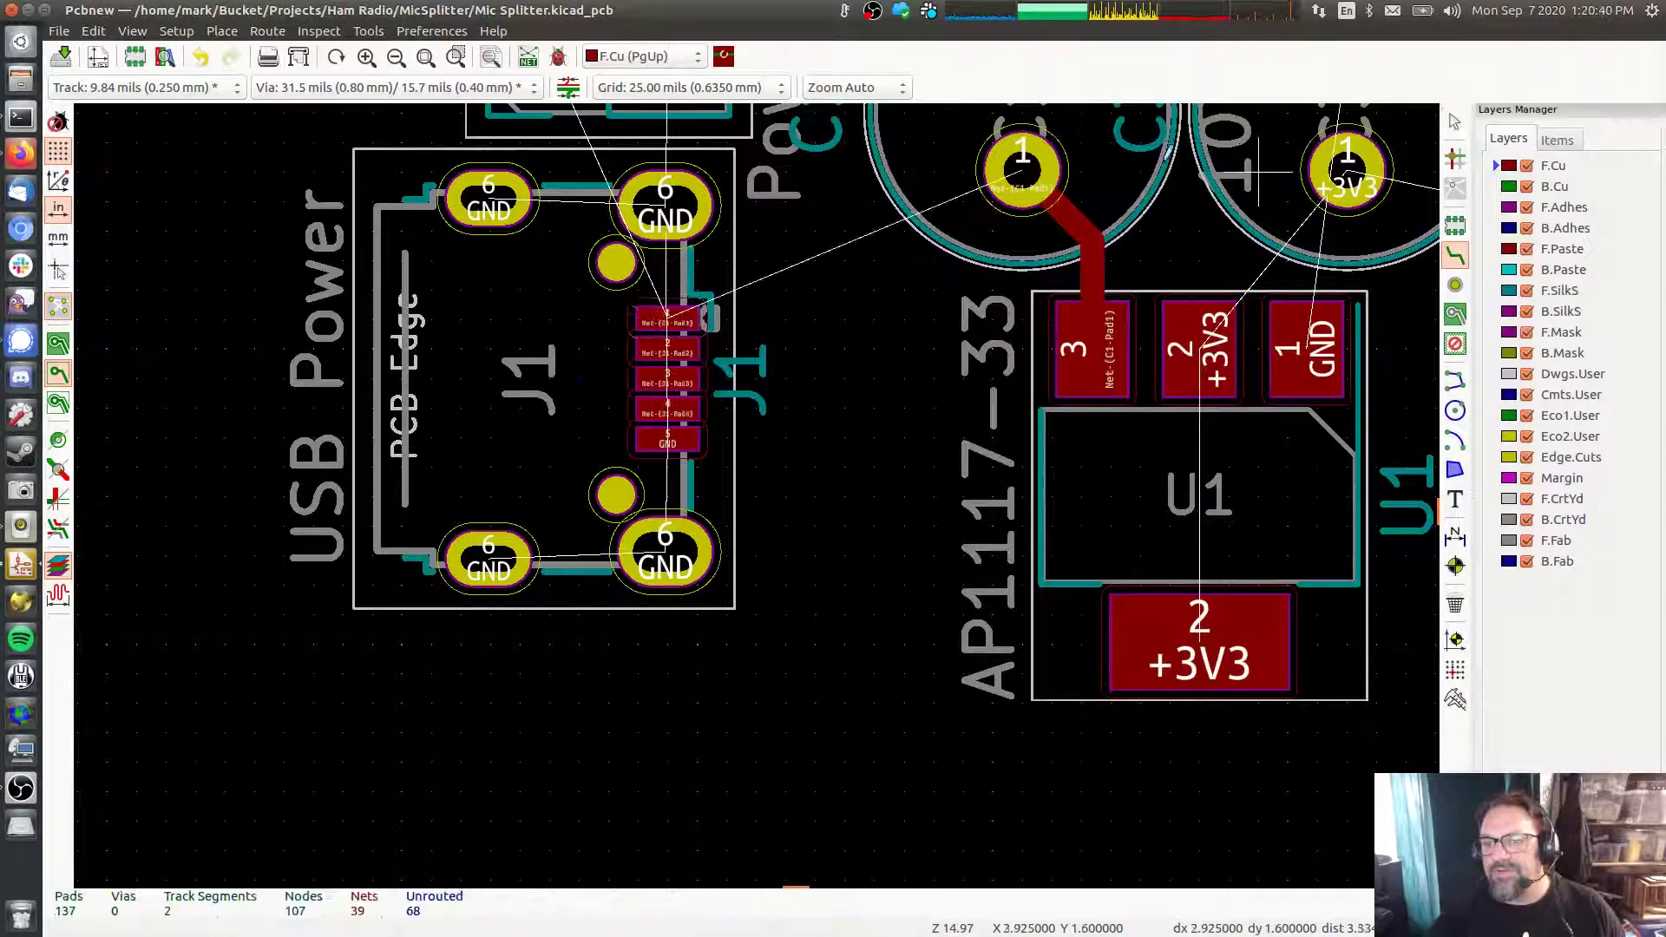
{"action": "left_click", "coordinate": [1022, 169]}
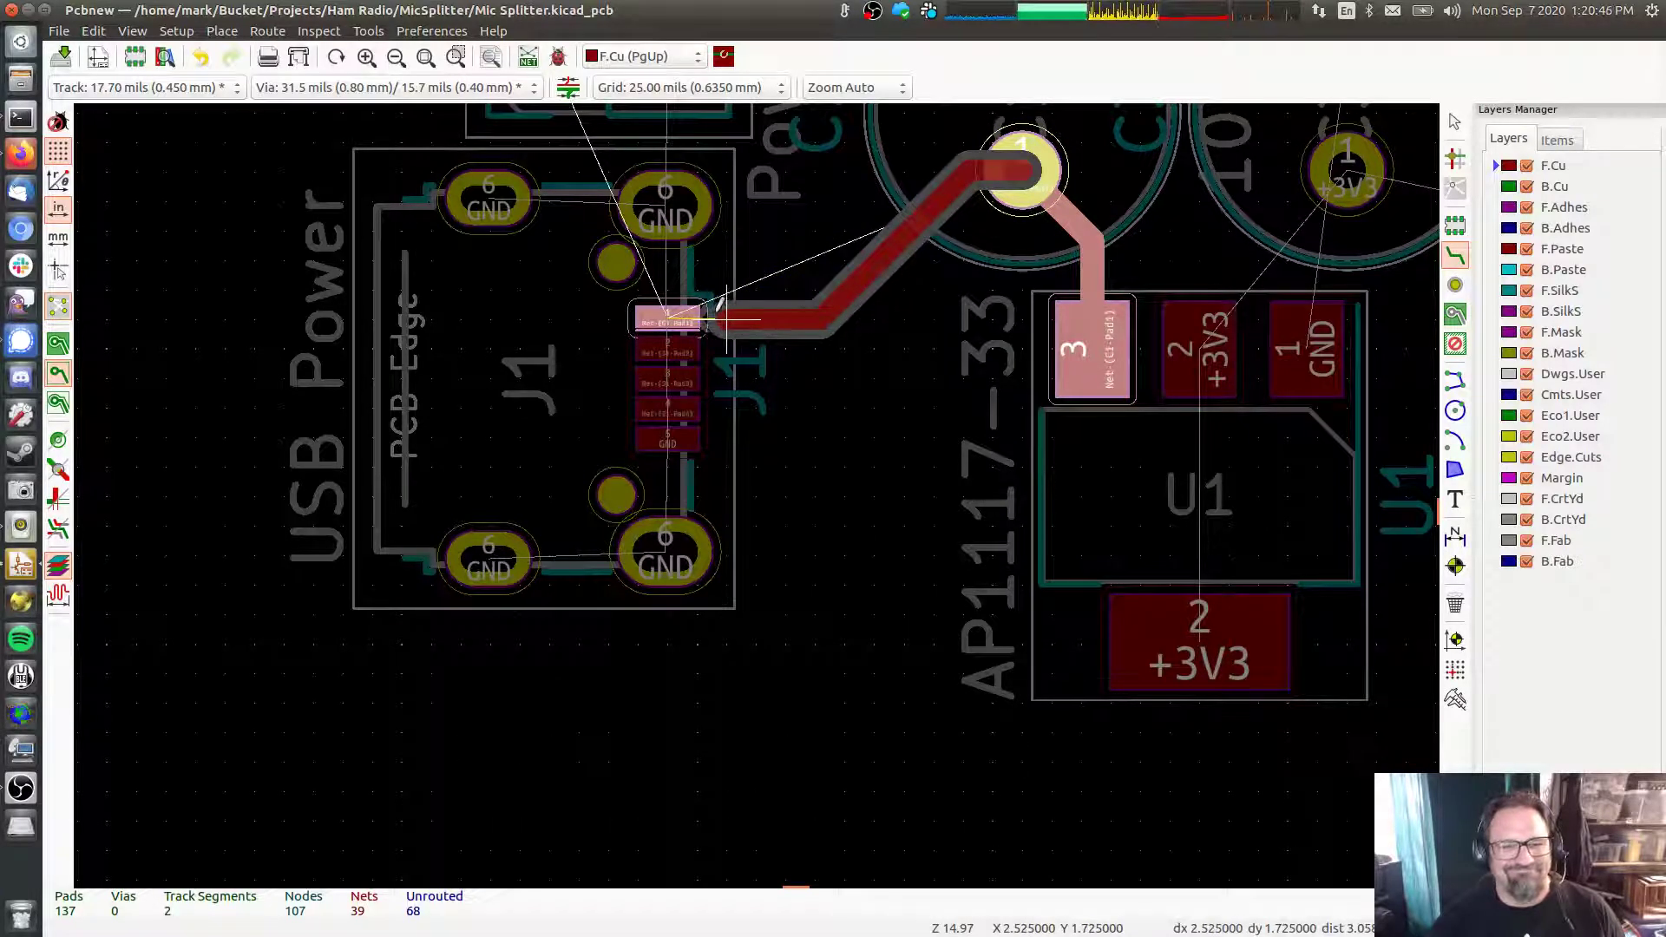
{"action": "left_click", "coordinate": [719, 302]}
{"action": "left_click", "coordinate": [668, 319]}
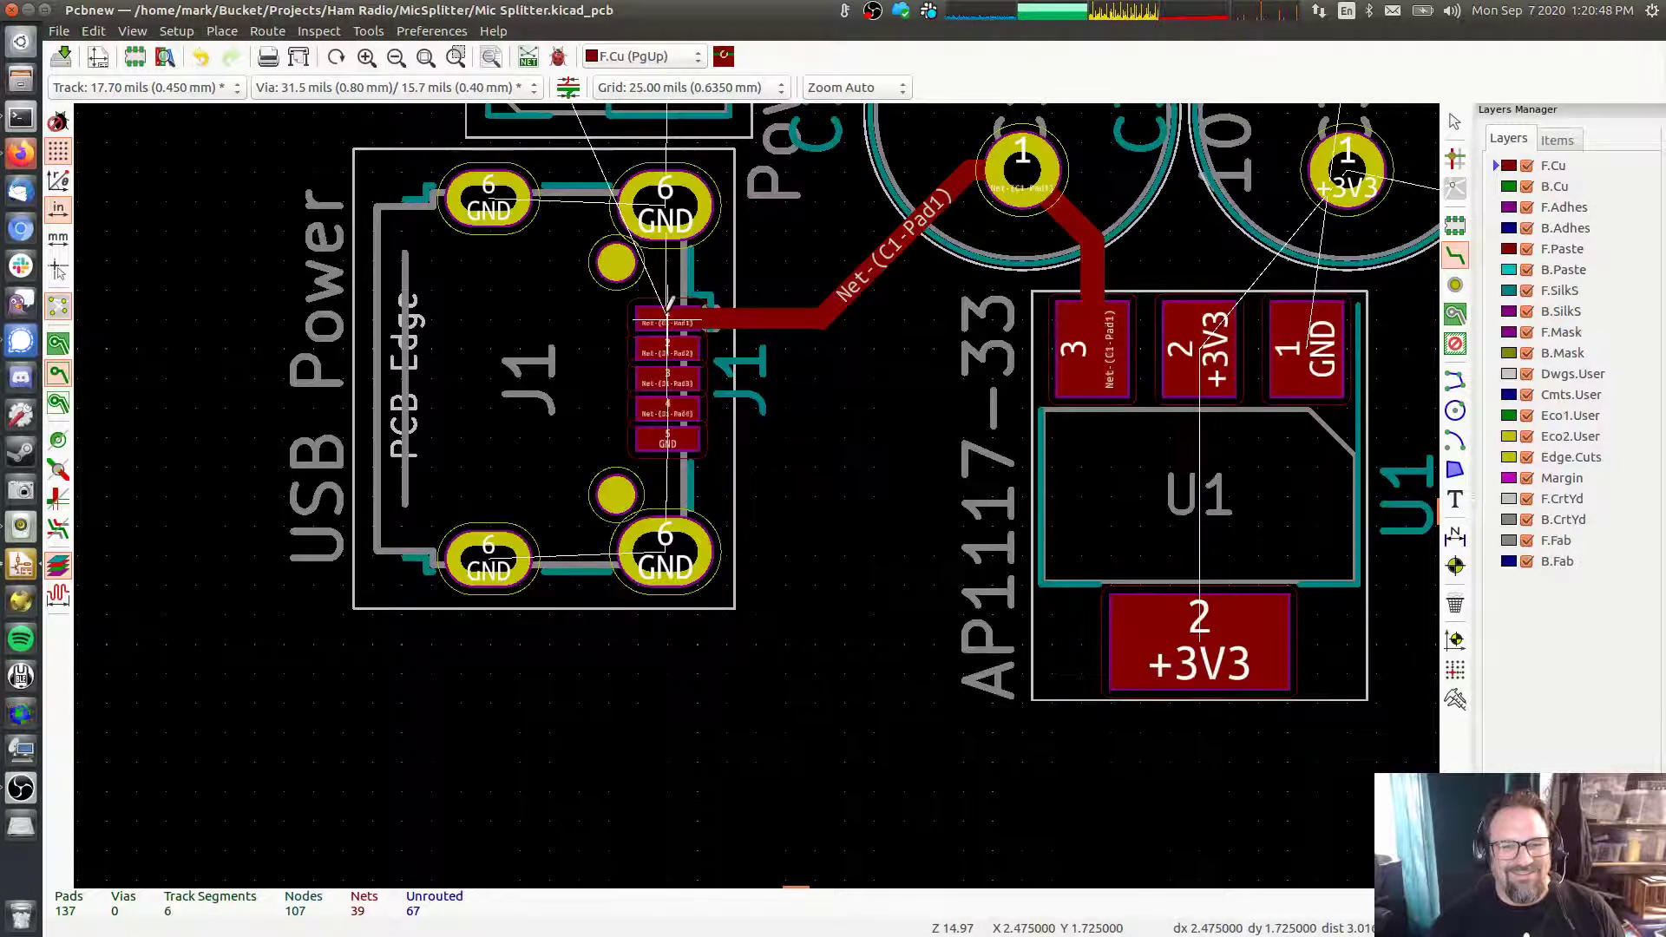
Route a 17.7 mil front copper track from pad 1 of J2 to pad 1 of J1
{"action": "middle_click_drag", "start_coordinate": [816, 216], "coordinate": [894, 373]}
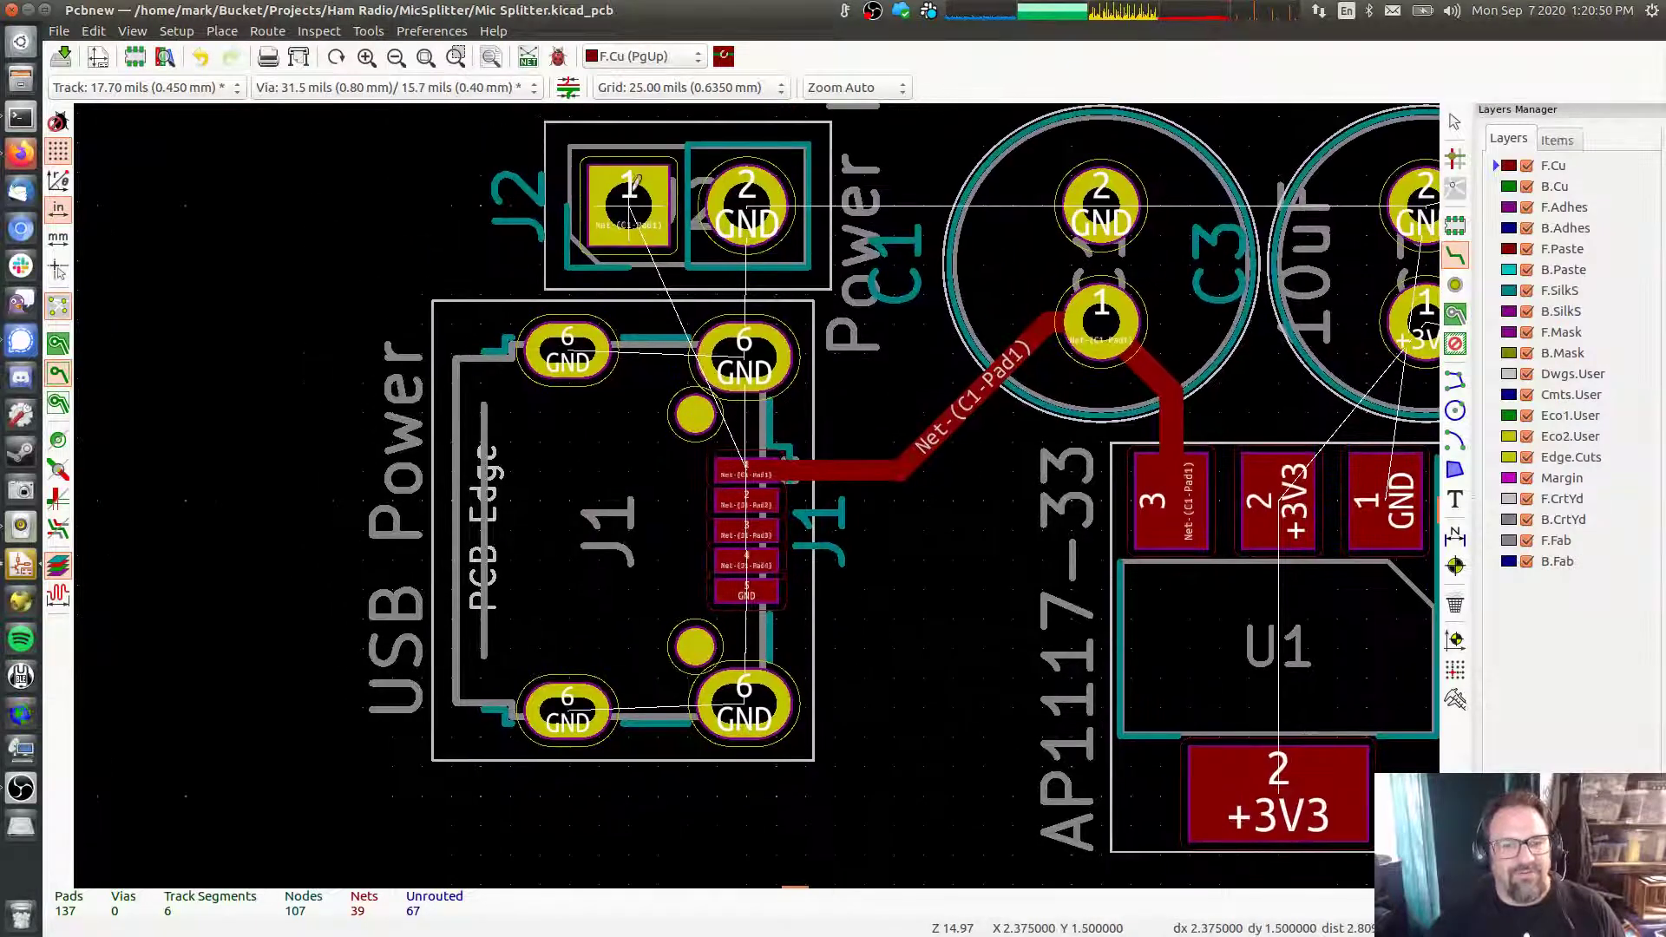
{"action": "left_click", "coordinate": [631, 185]}
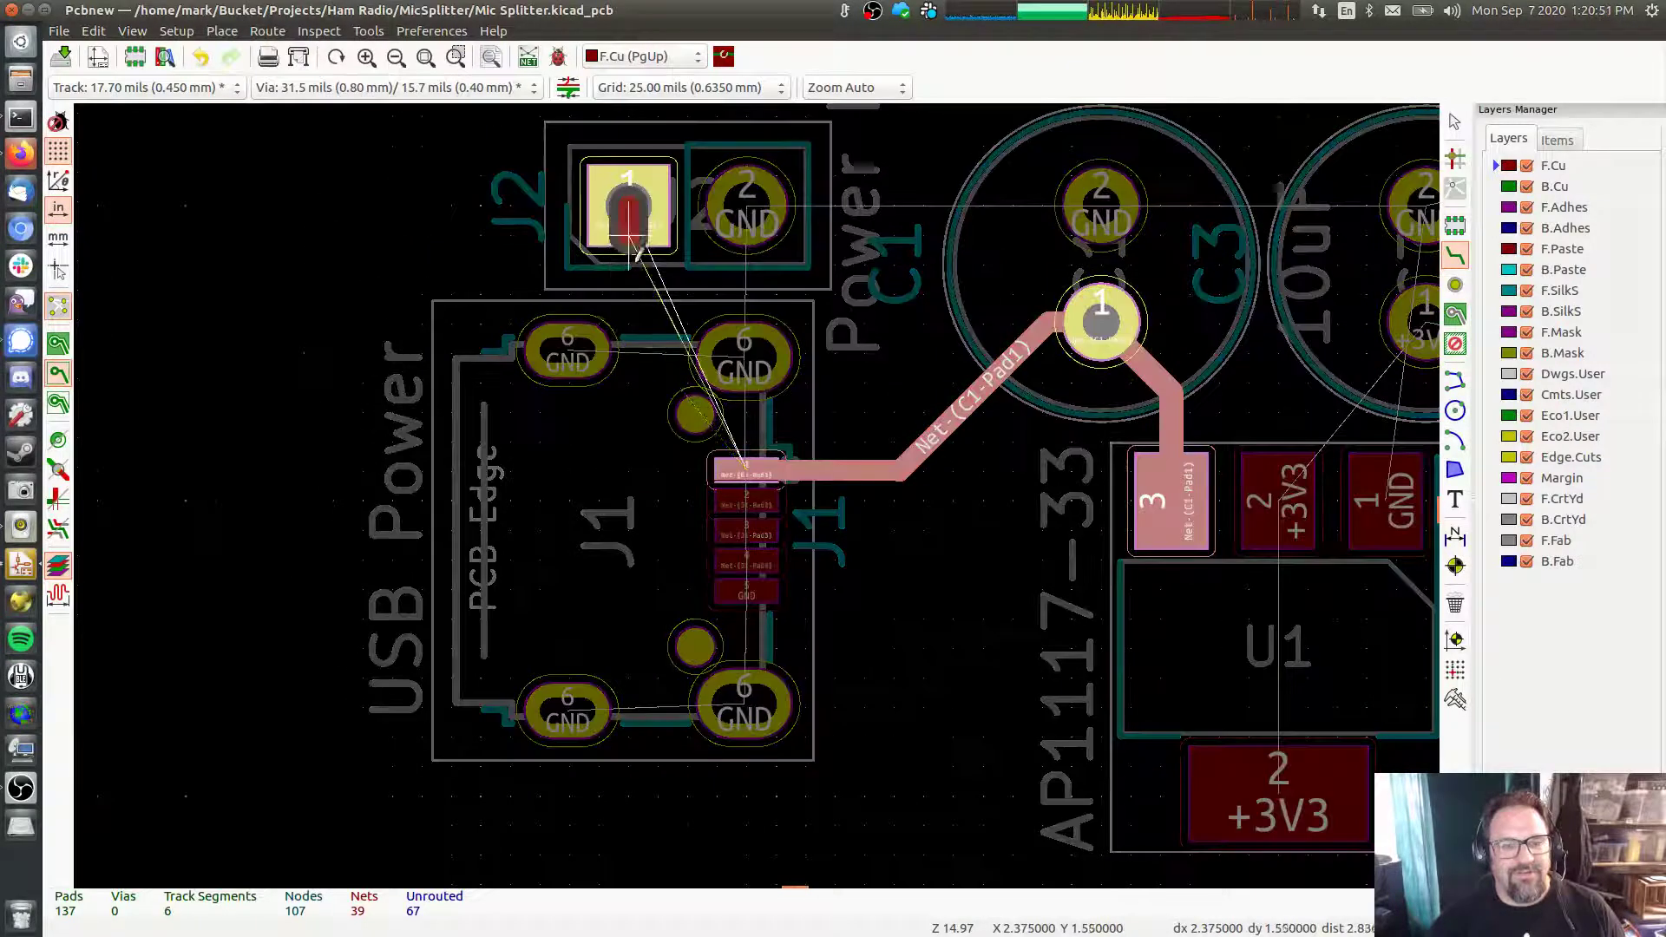
{"action": "left_click", "coordinate": [744, 469]}
{"action": "left_click", "coordinate": [759, 466]}
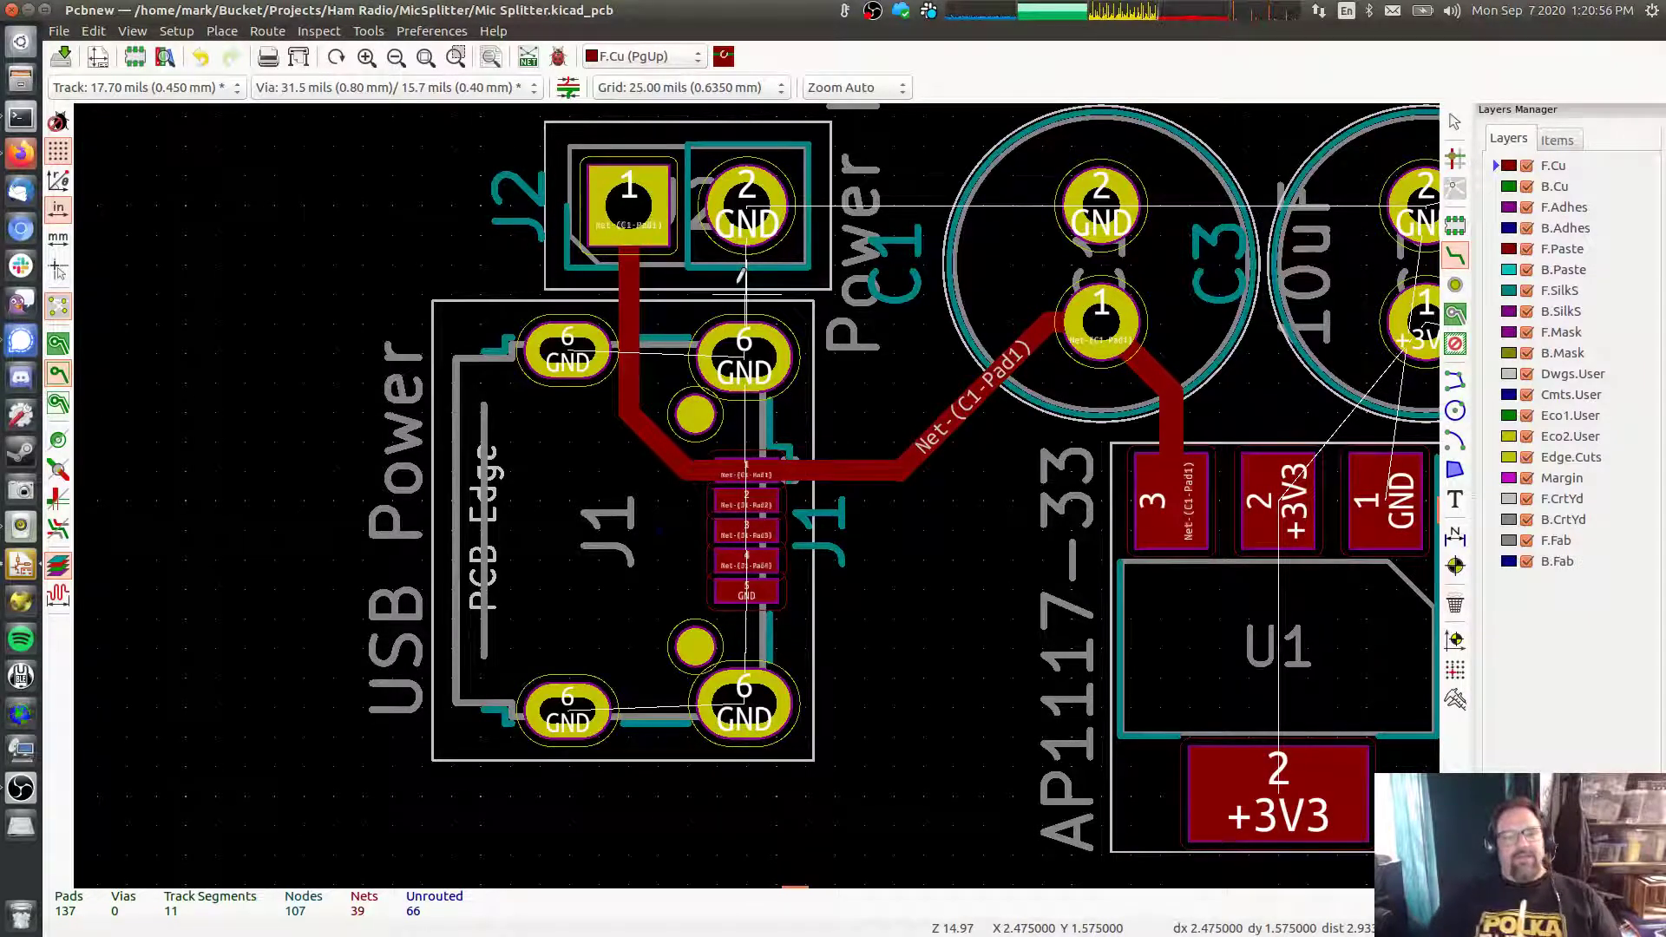
Route the +3V3 net in 17.7 mil track from U1's large pad 2 through its small pad 2 and C3 pad 1 to C4 pad 1
{"action": "middle_click_drag", "start_coordinate": [1011, 471], "coordinate": [532, 495]}
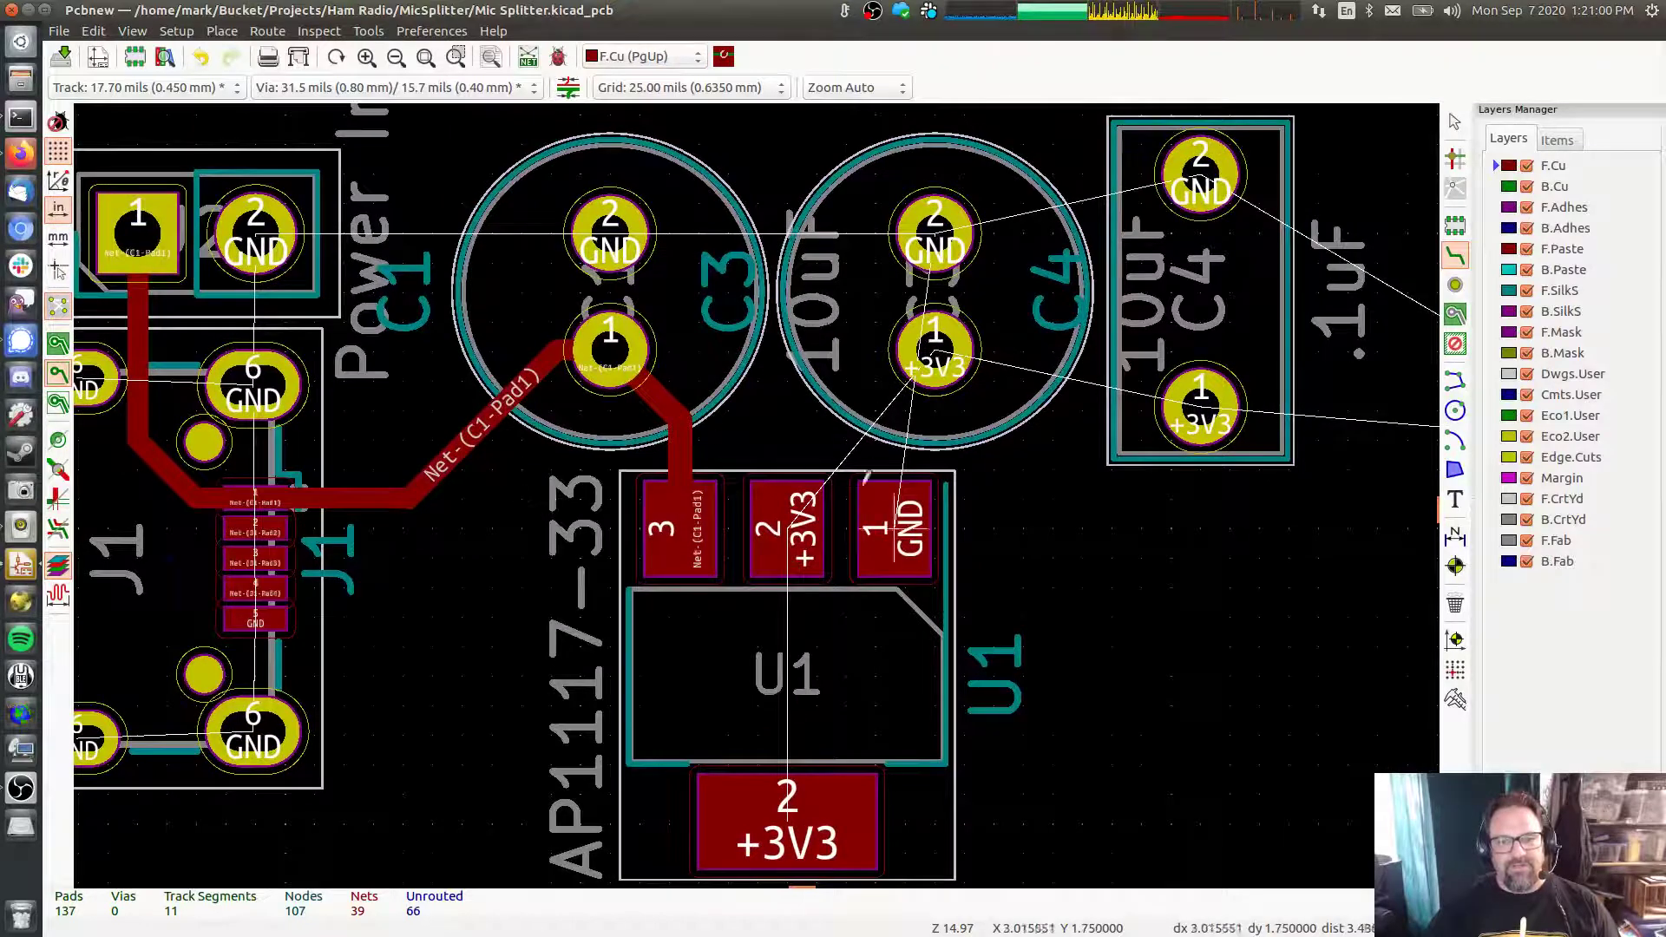
{"action": "left_click", "coordinate": [787, 821]}
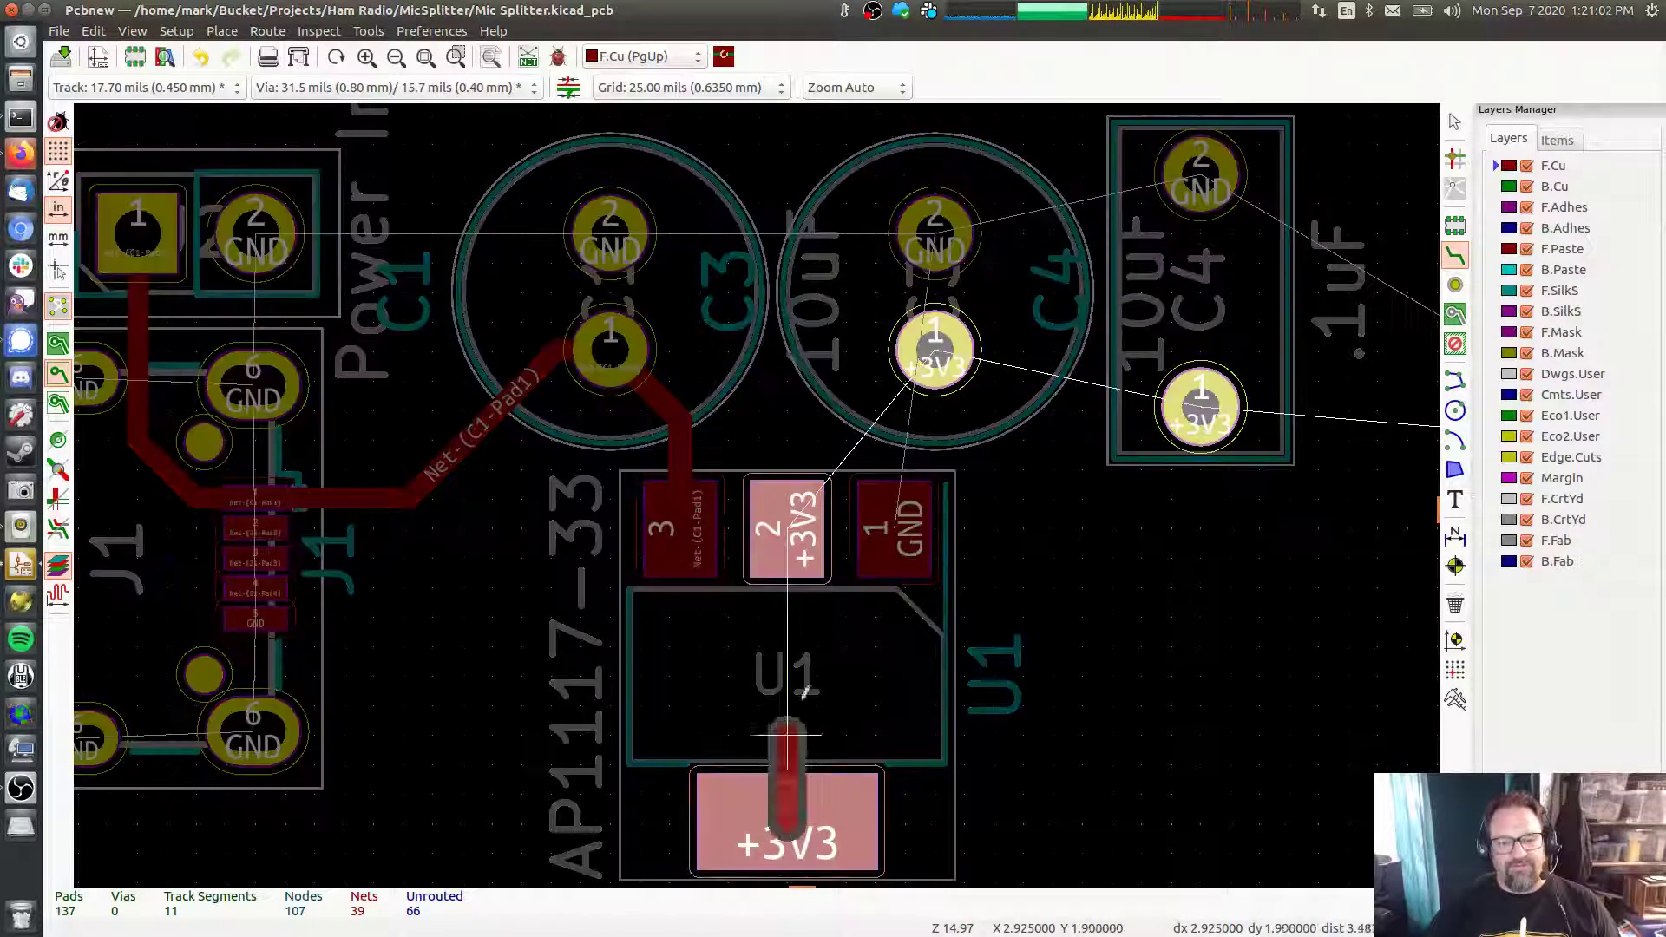
{"action": "left_click", "coordinate": [787, 519]}
{"action": "left_click", "coordinate": [789, 519]}
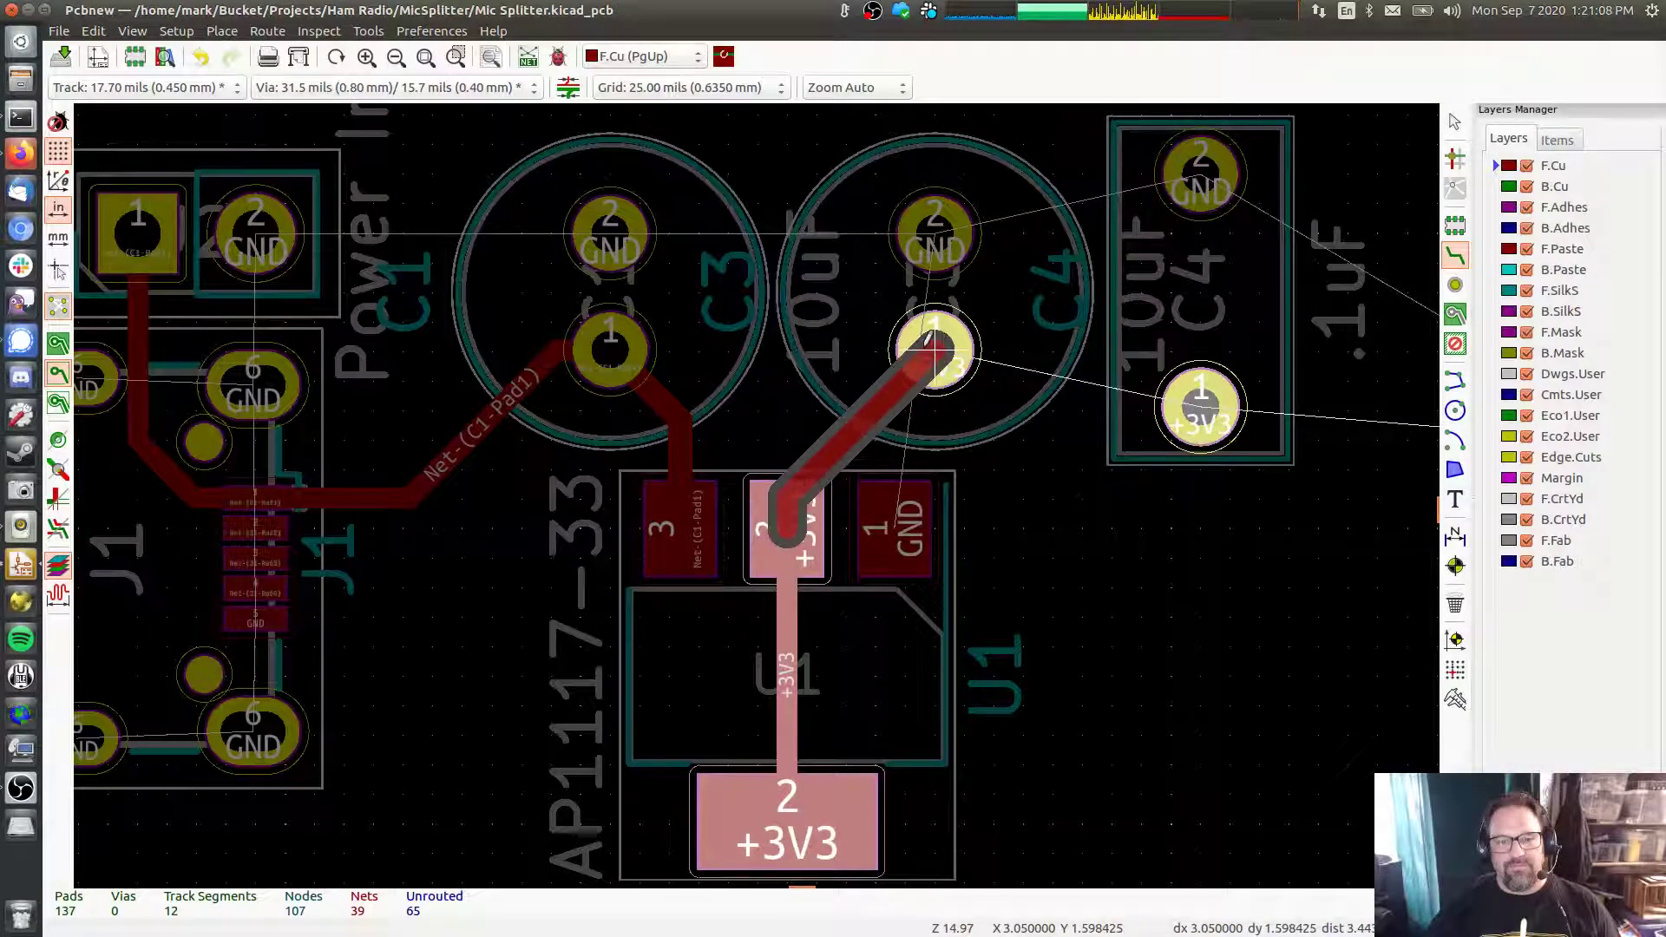
{"action": "left_click", "coordinate": [931, 338]}
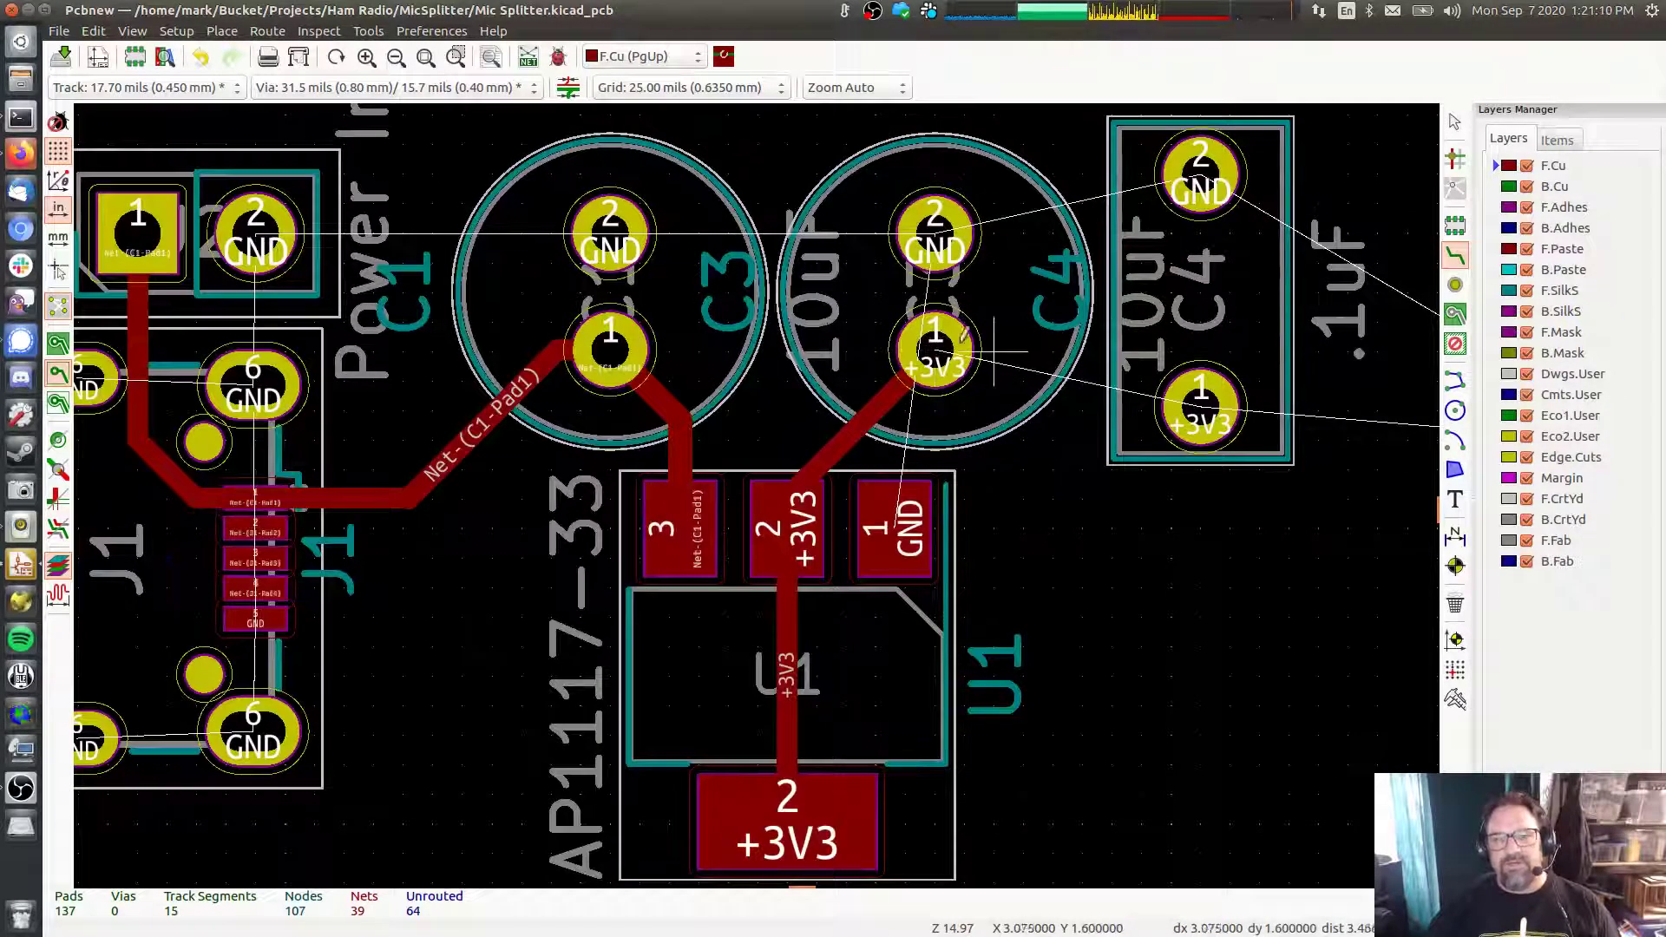
{"action": "left_click", "coordinate": [936, 339]}
{"action": "left_click", "coordinate": [1200, 405]}
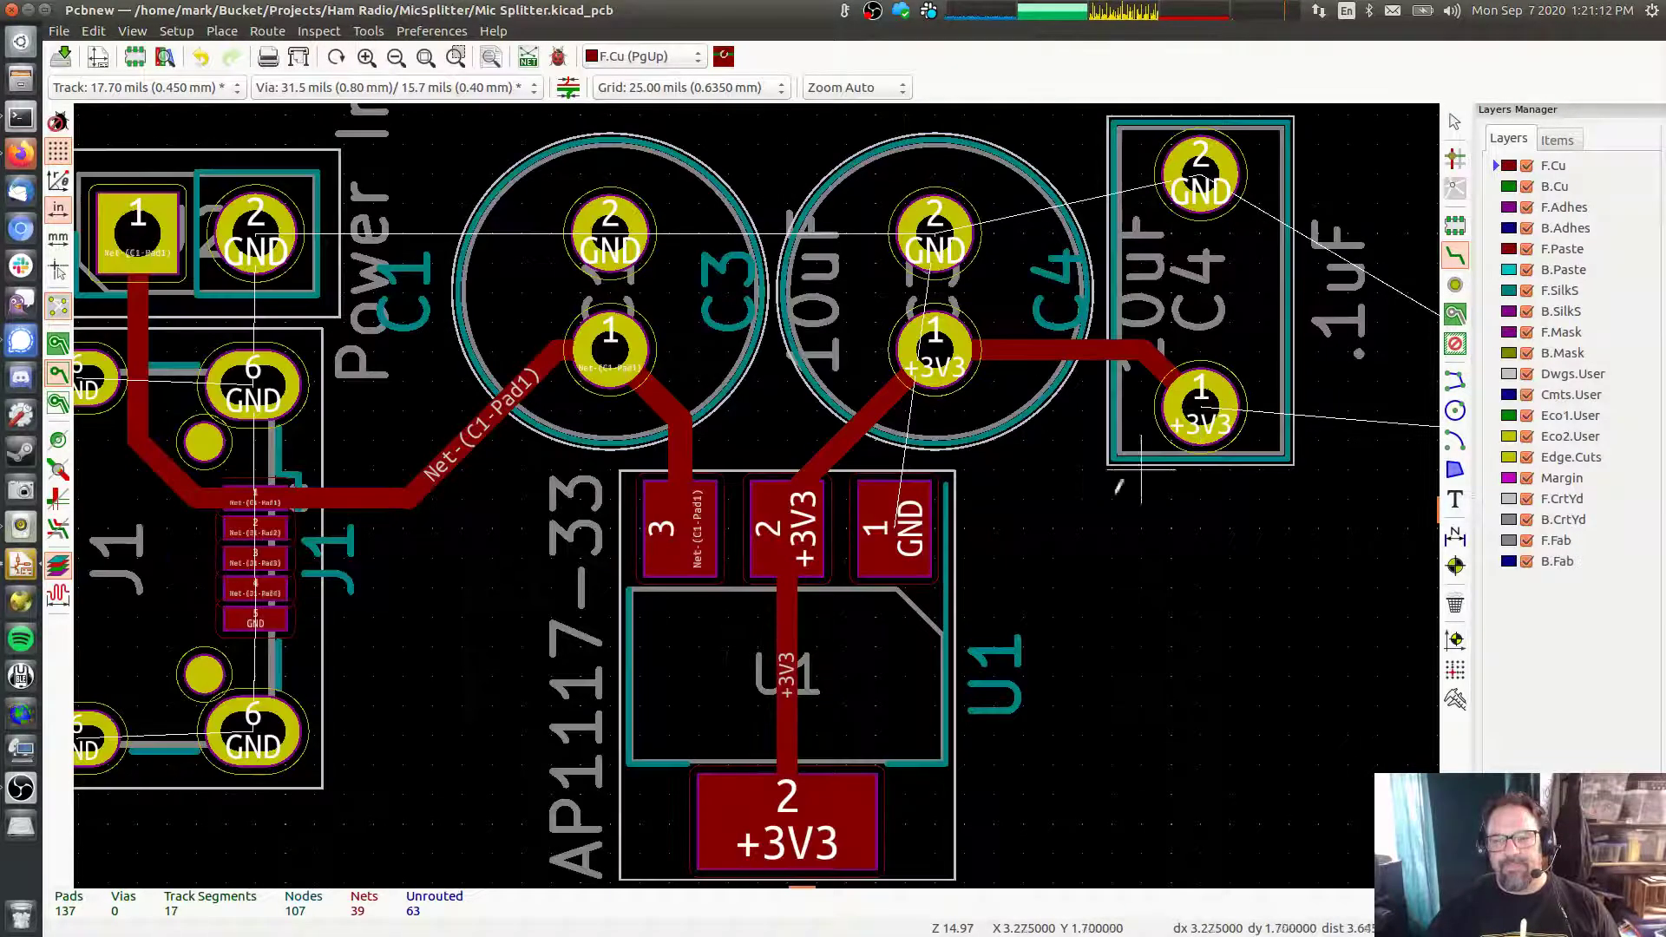
{"action": "scroll", "coordinate": [1080, 528], "scroll_direction": "down", "scroll_amount": 2}
{"action": "middle_click_drag", "start_coordinate": [1079, 523], "coordinate": [958, 471]}
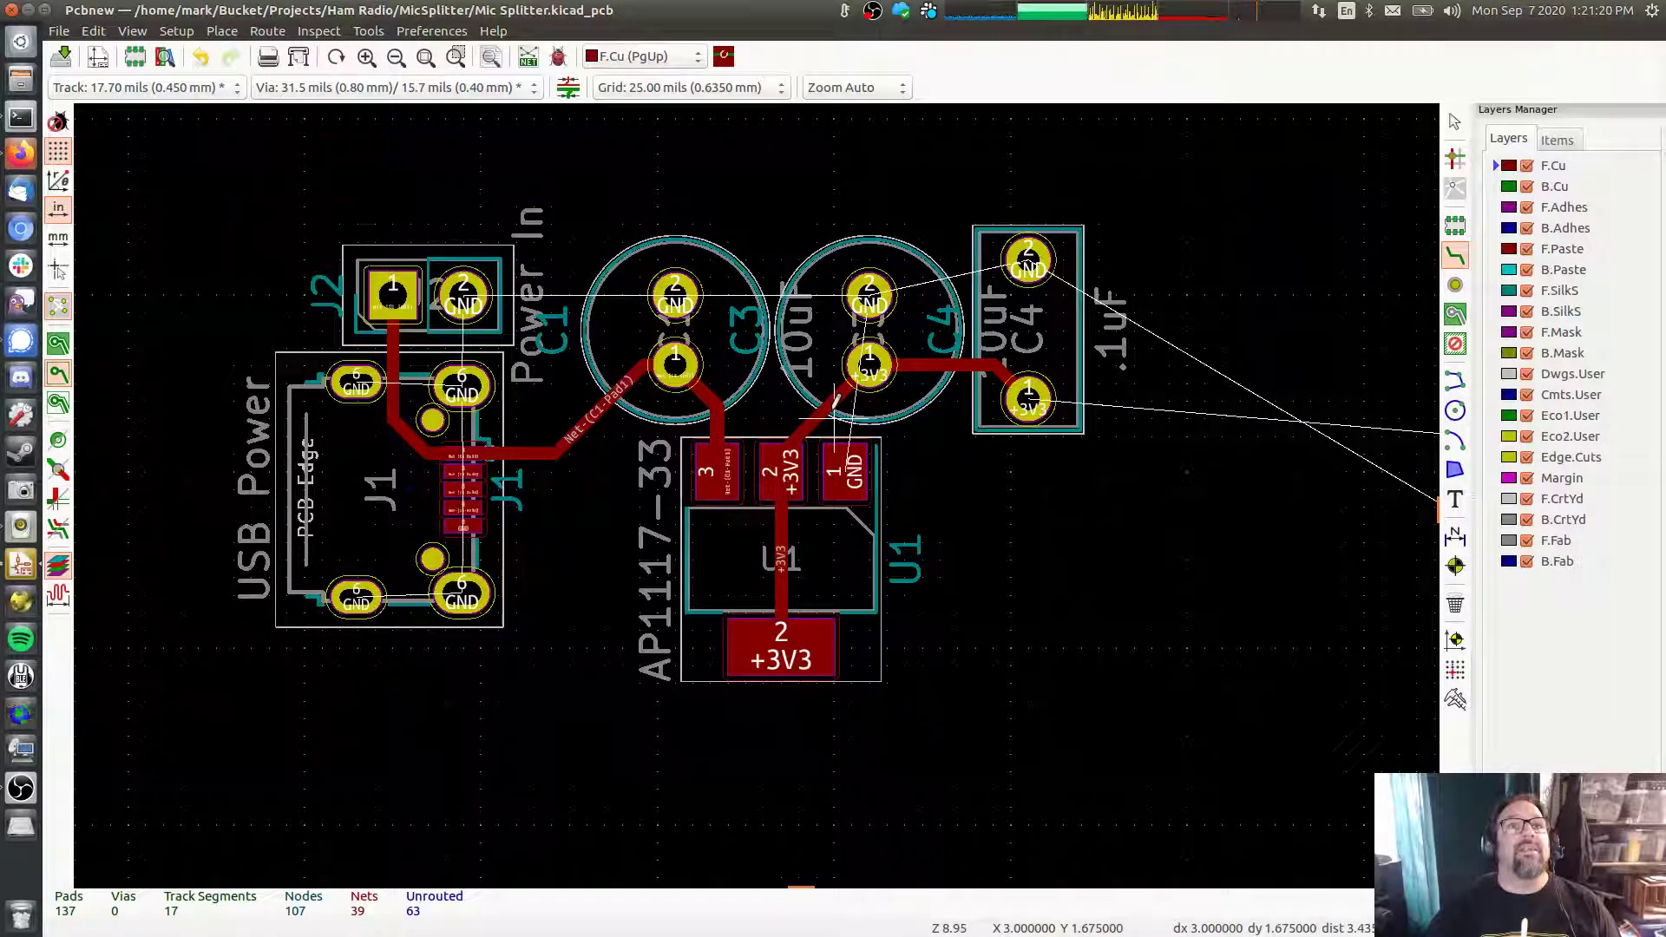
{"action": "left_click", "coordinate": [864, 371]}
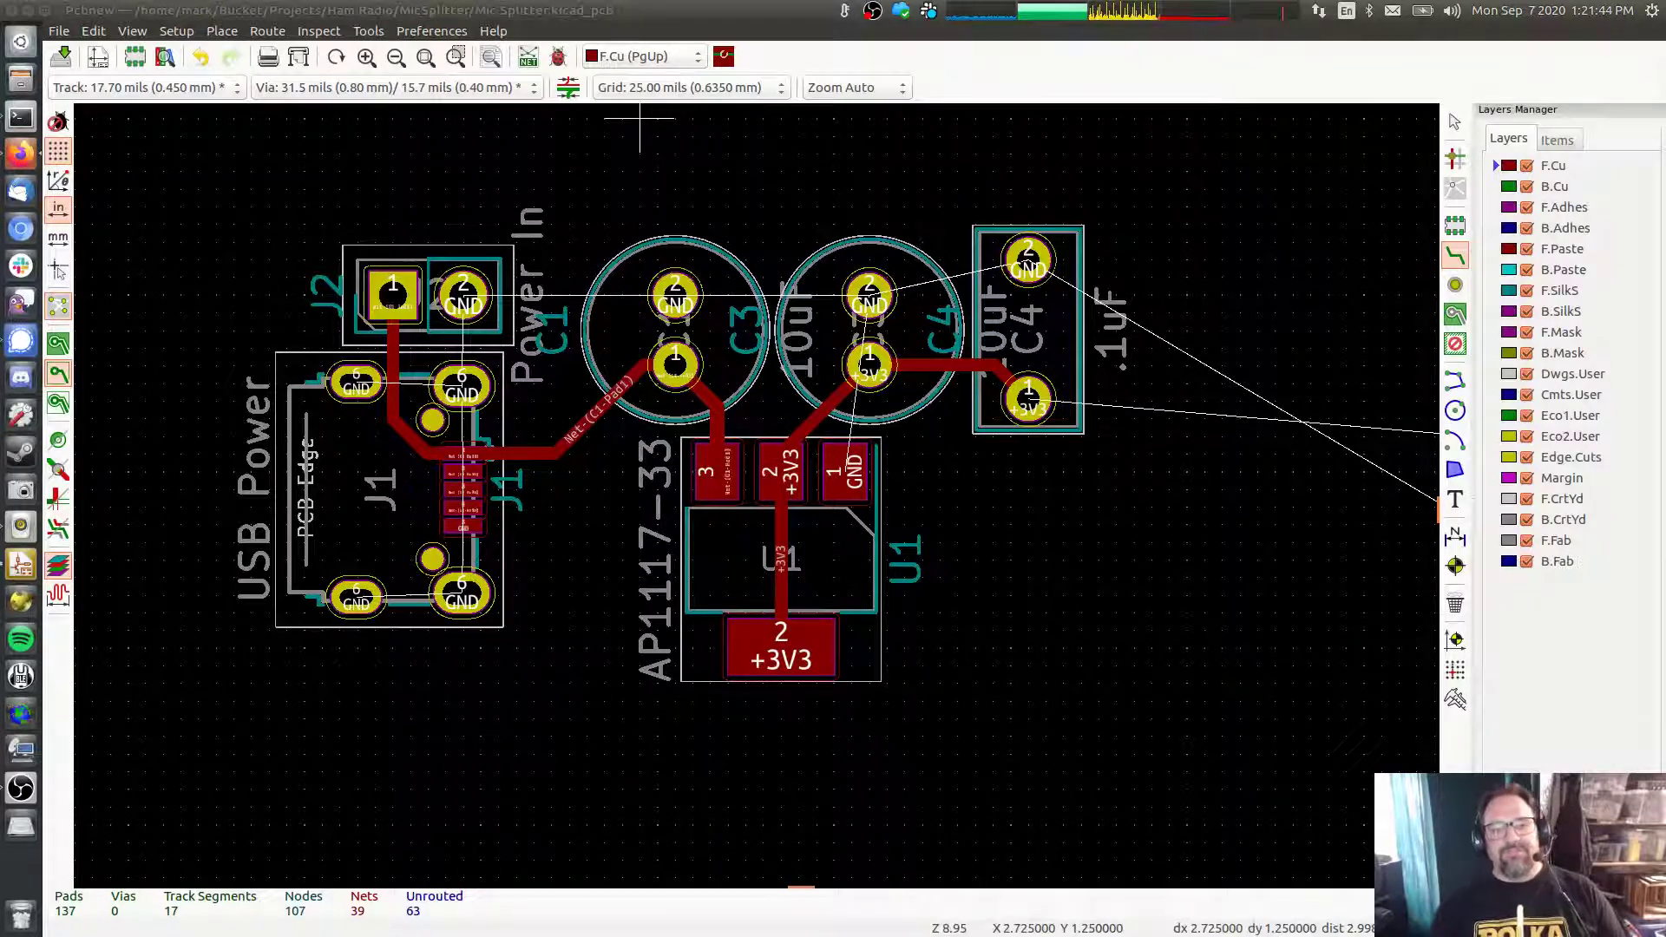
{"action": "left_click", "coordinate": [511, 41]}
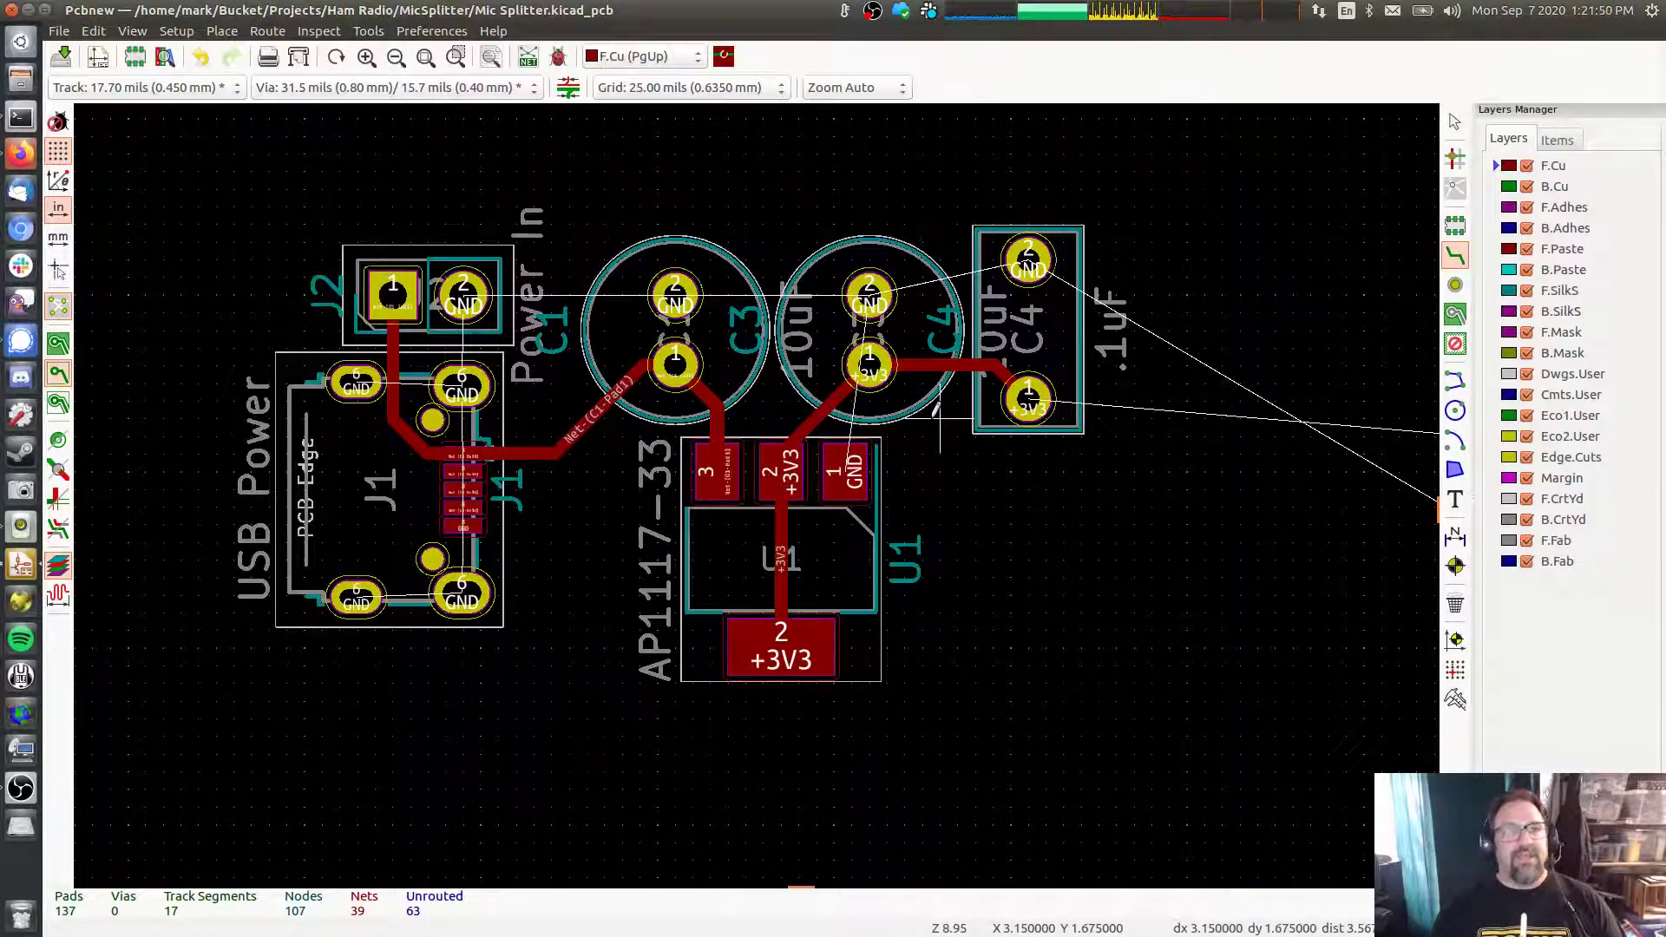
Draw a vertical 3.5-inch board edge line on Edge.Cuts from (2.25, 1.25) to (2.25, 4.75) in, running past the power connectors
{"action": "middle_click_drag", "start_coordinate": [1011, 419], "coordinate": [761, 305]}
{"action": "scroll", "coordinate": [731, 389], "scroll_direction": "down", "scroll_amount": 3}
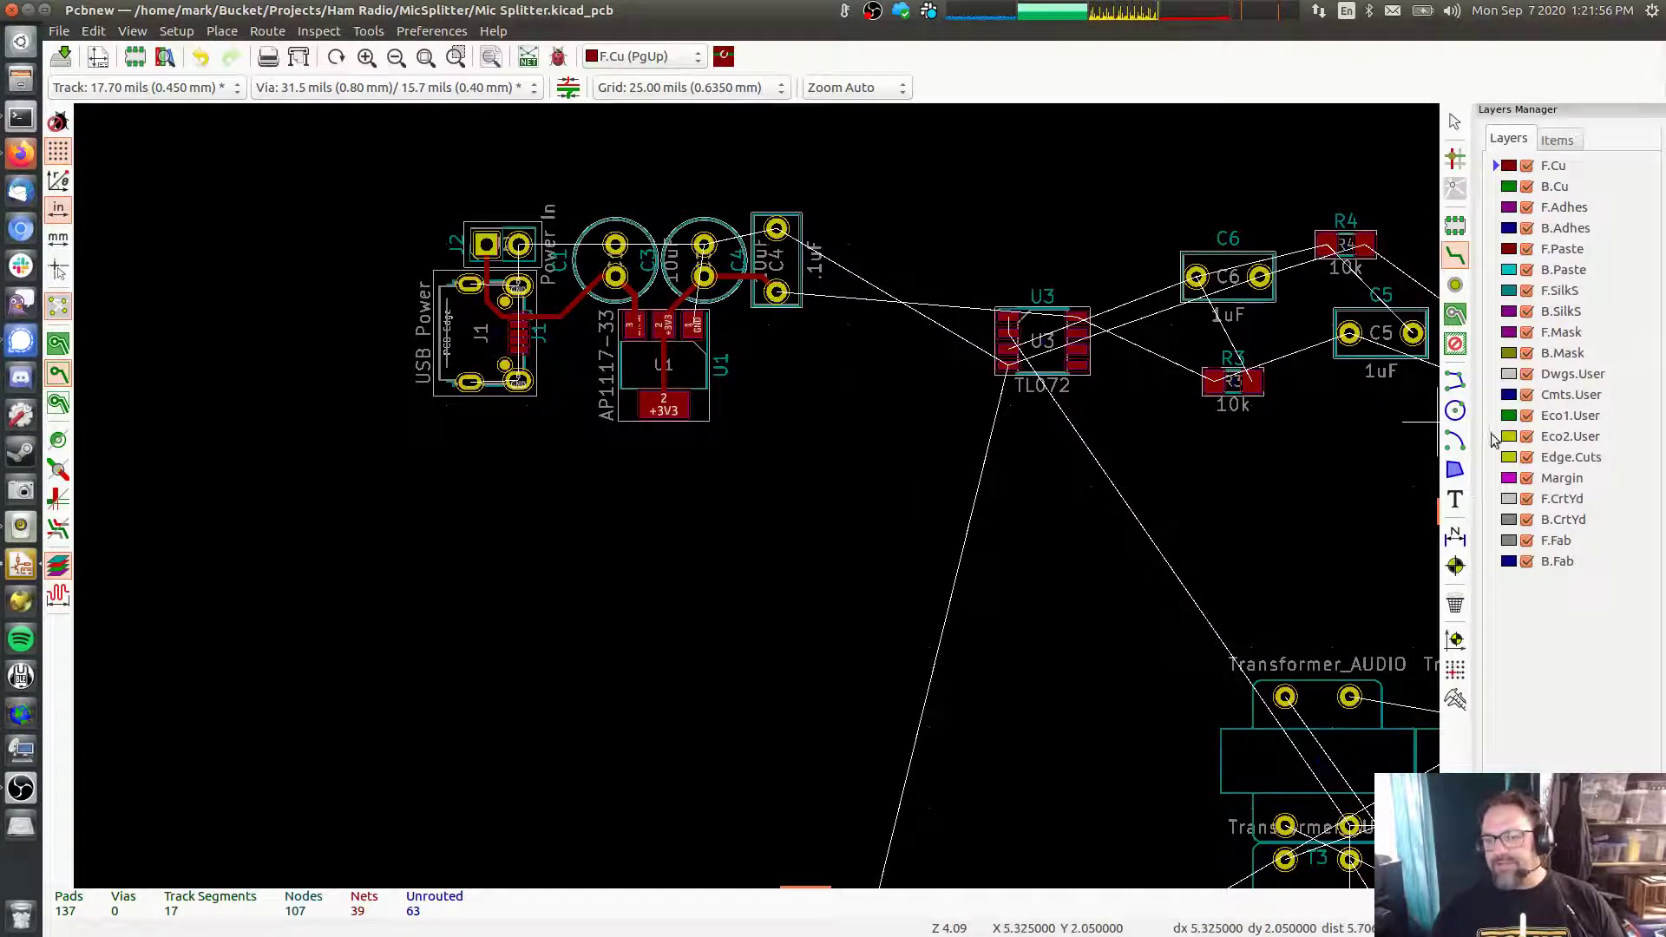
{"action": "left_click", "coordinate": [1455, 379]}
{"action": "left_click", "coordinate": [1512, 460]}
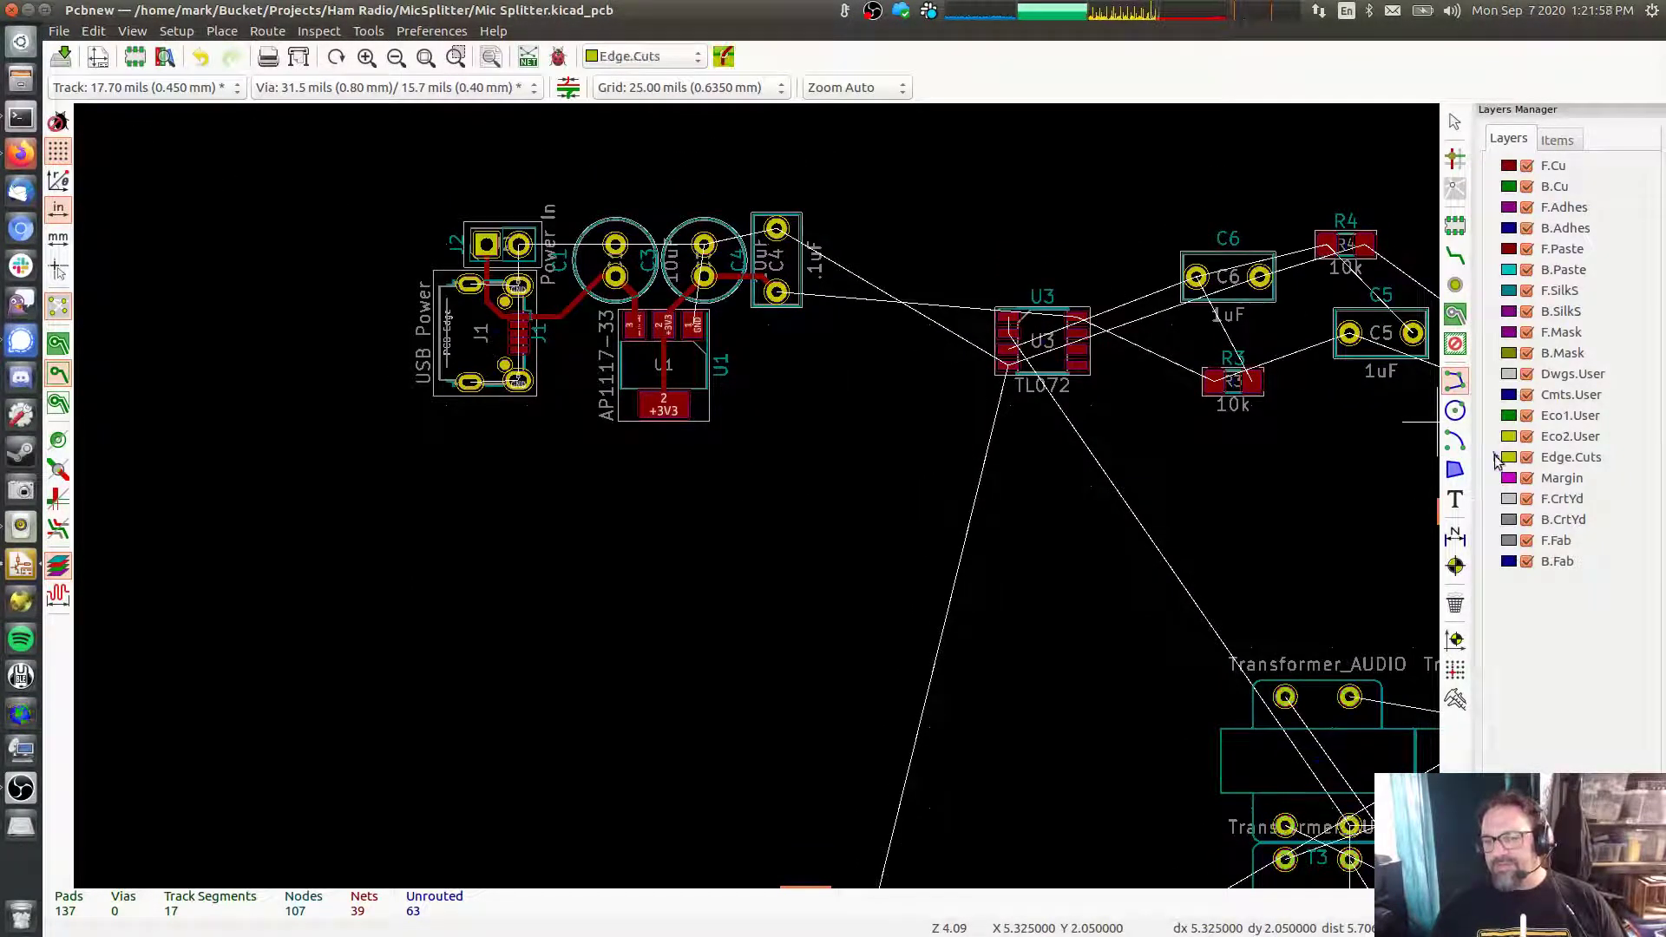
{"action": "left_click", "coordinate": [446, 167]}
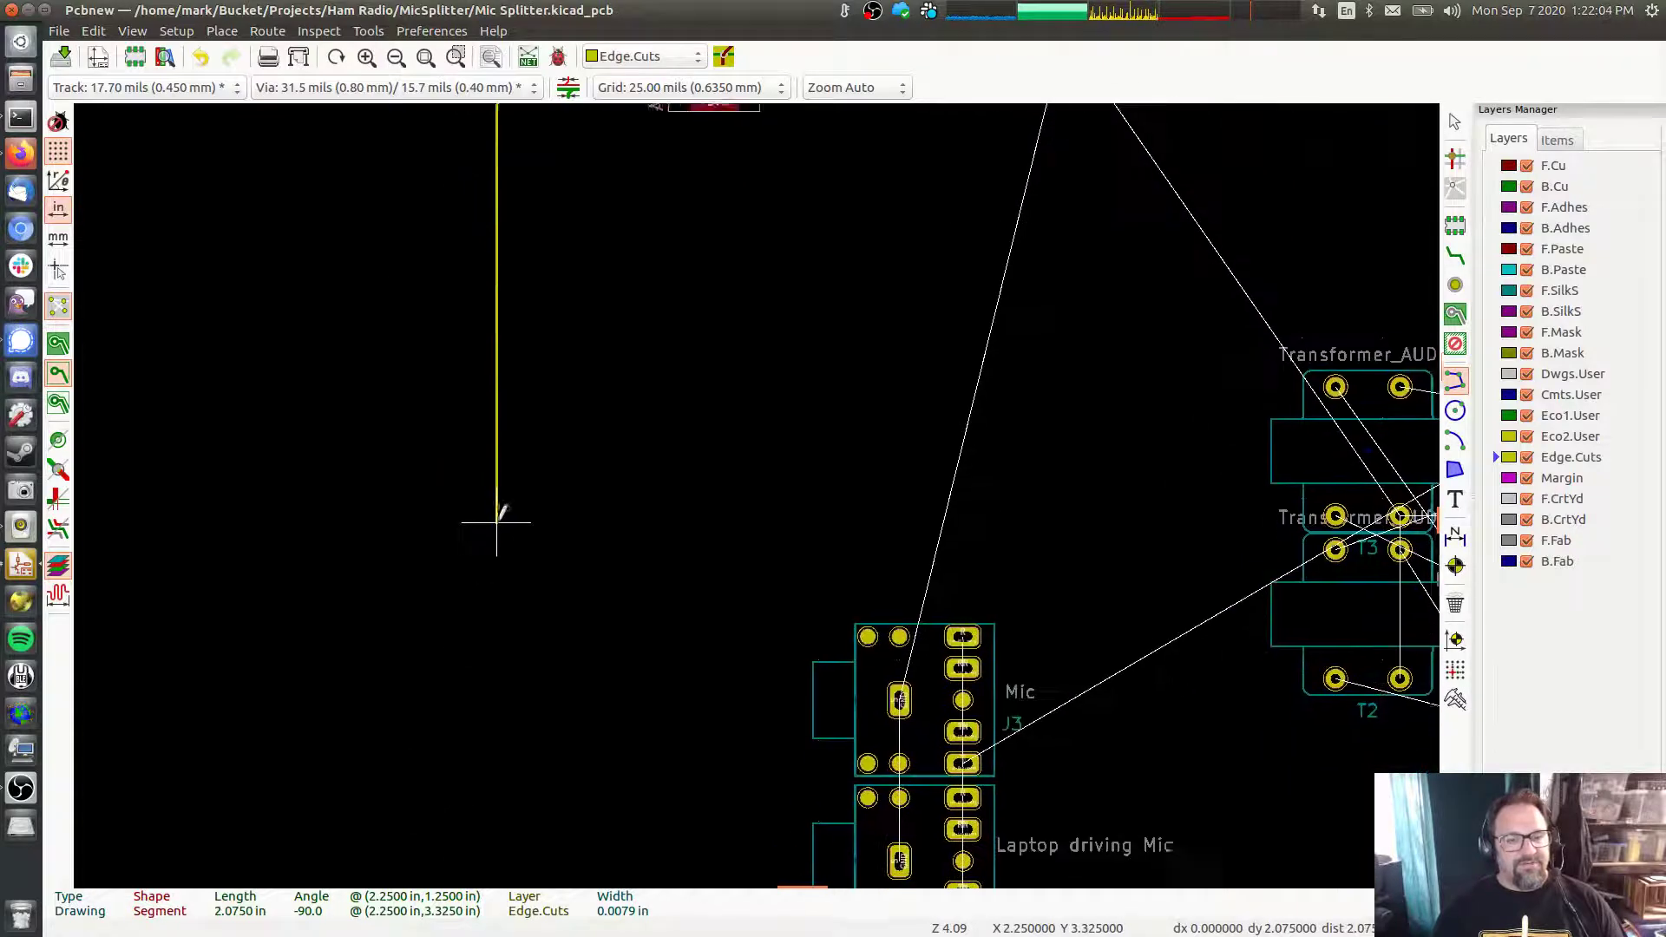
{"action": "scroll", "coordinate": [497, 521], "scroll_direction": "down", "scroll_amount": 4}
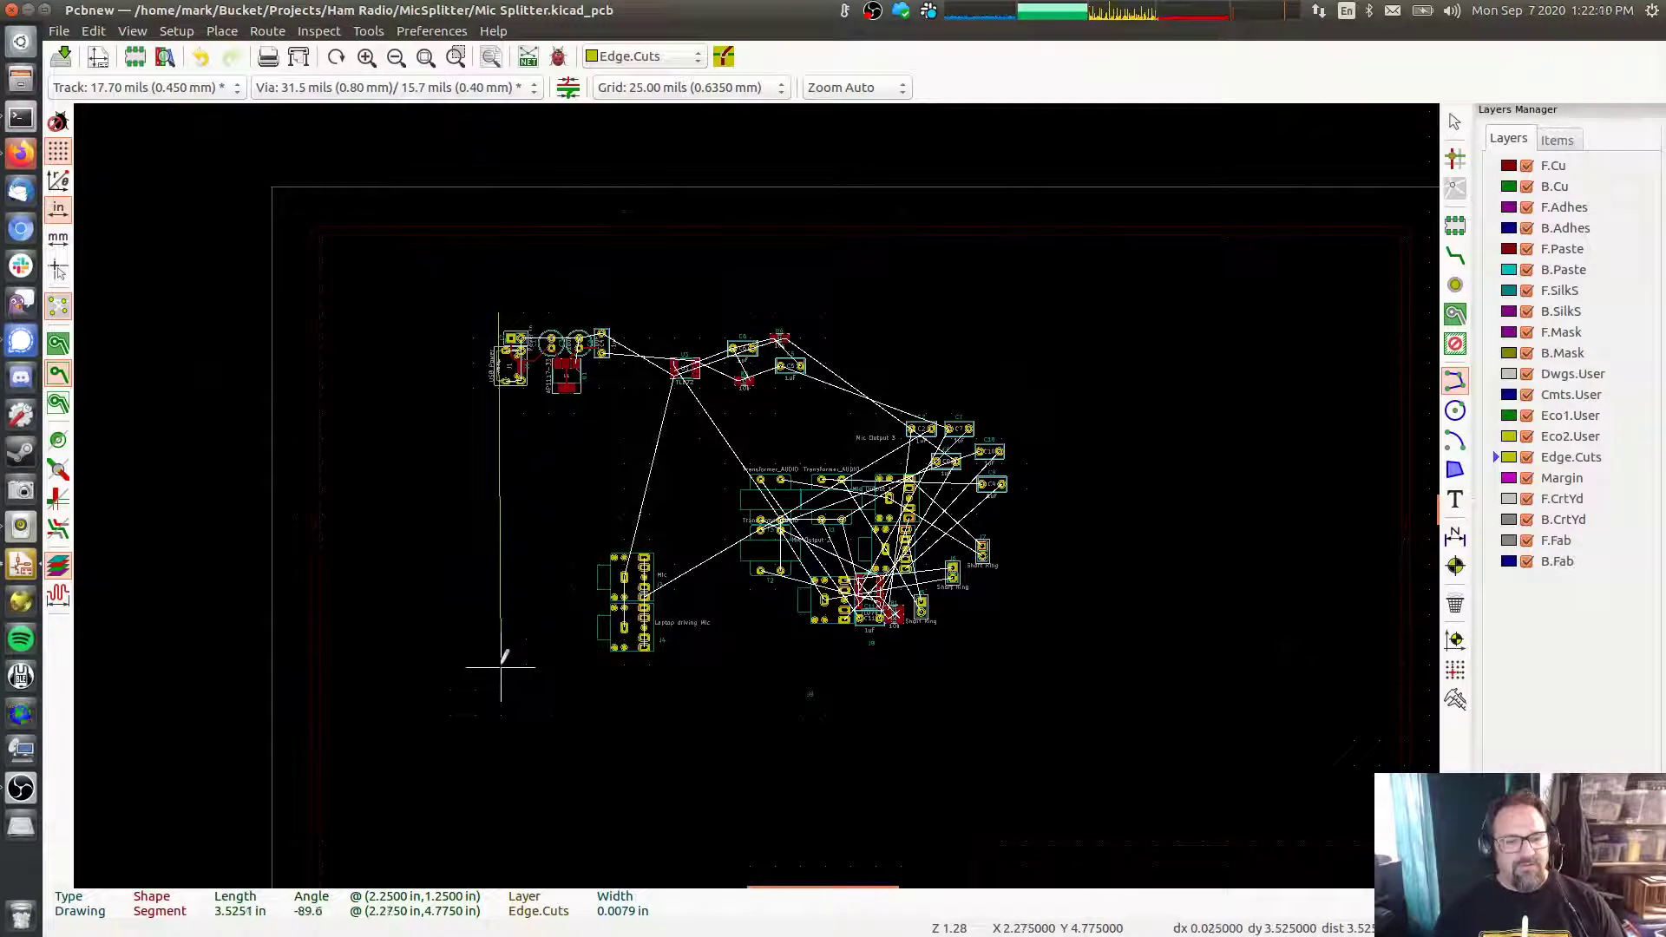
{"action": "scroll", "coordinate": [503, 667], "scroll_direction": "up", "scroll_amount": 5}
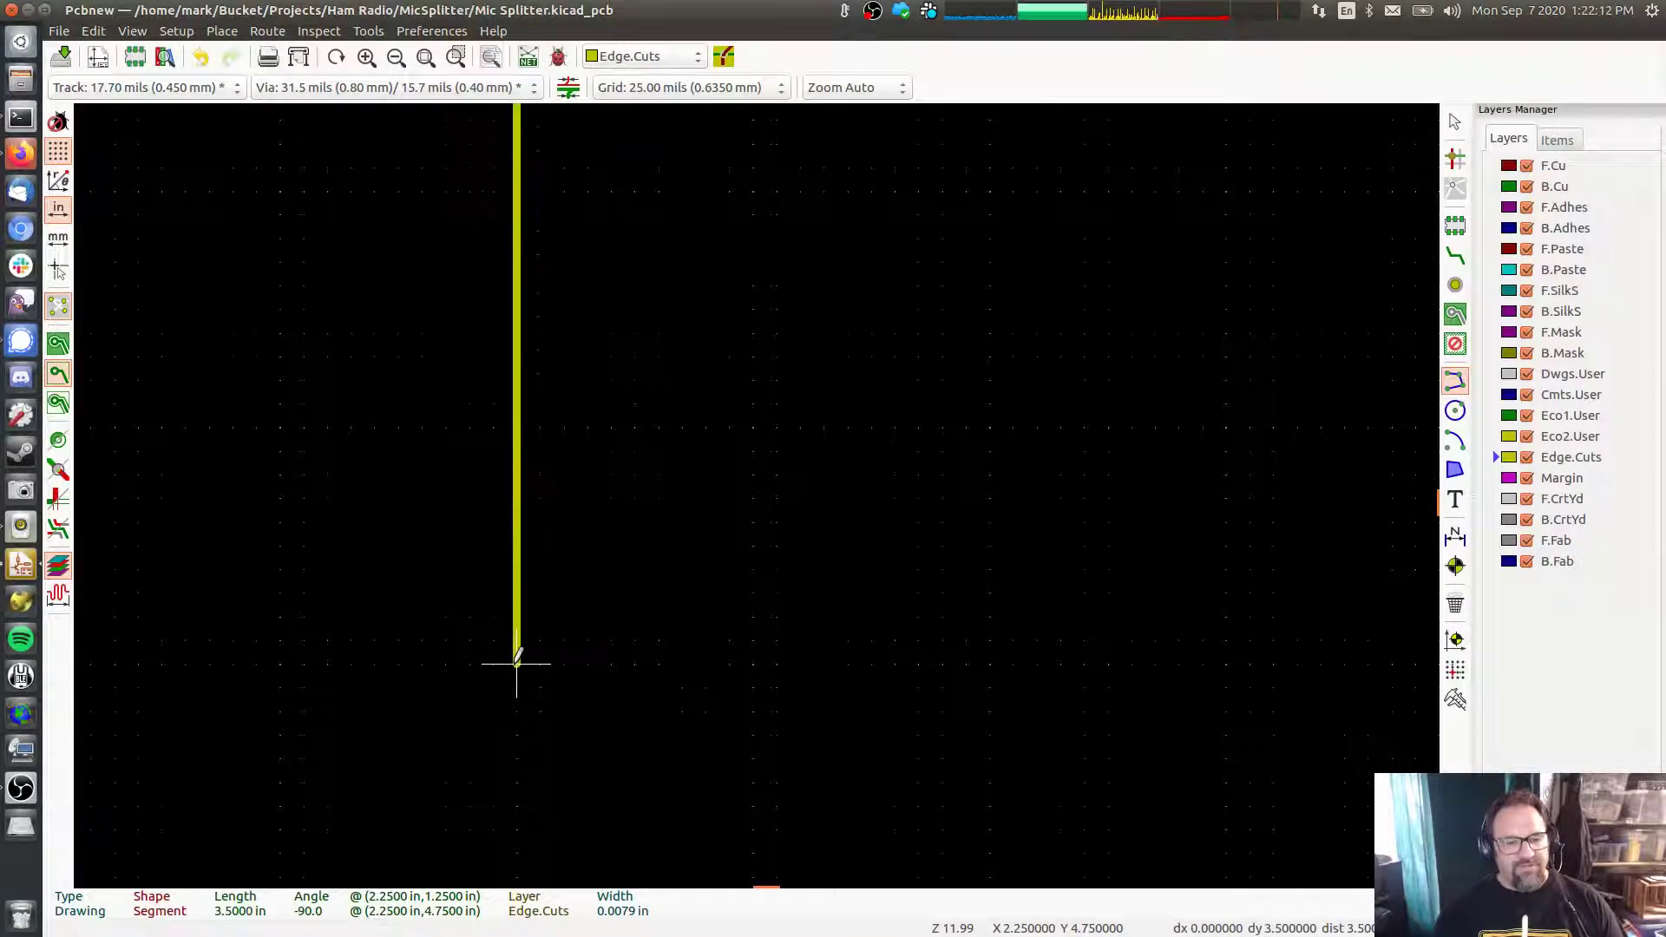
{"action": "double_click", "coordinate": [516, 664]}
Move the TL072 footprint U3 slightly up and left to X 4.05, Y 1.75 inches
{"action": "scroll", "coordinate": [778, 441], "scroll_direction": "down", "scroll_amount": 5}
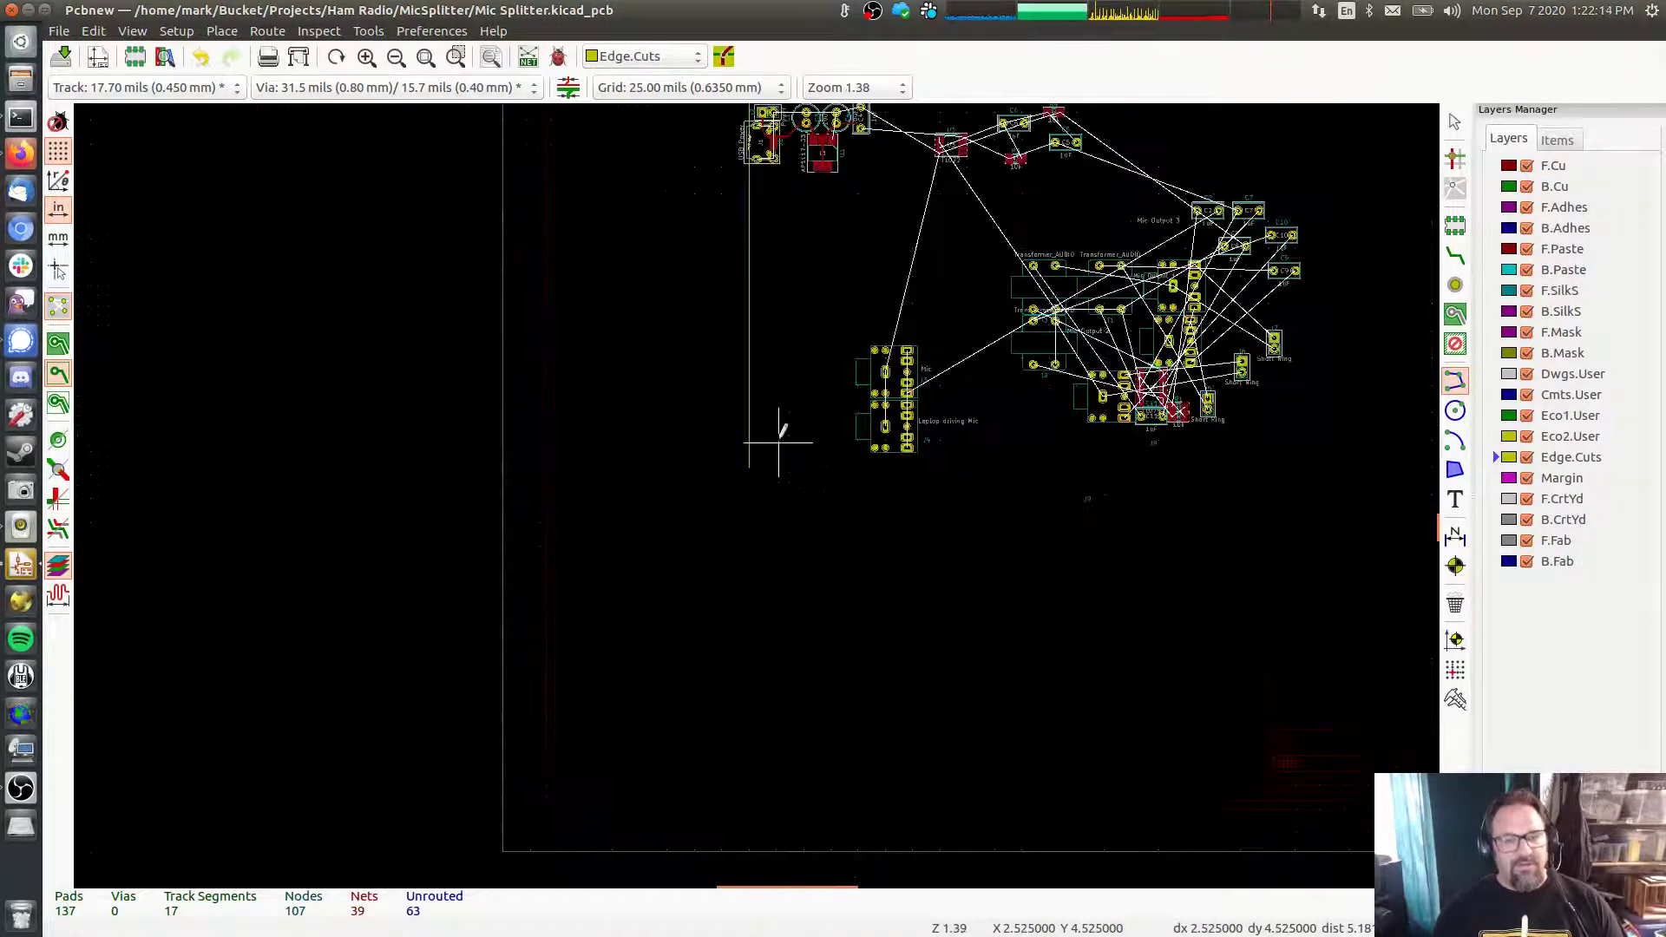
{"action": "middle_click_drag", "start_coordinate": [813, 284], "coordinate": [578, 558]}
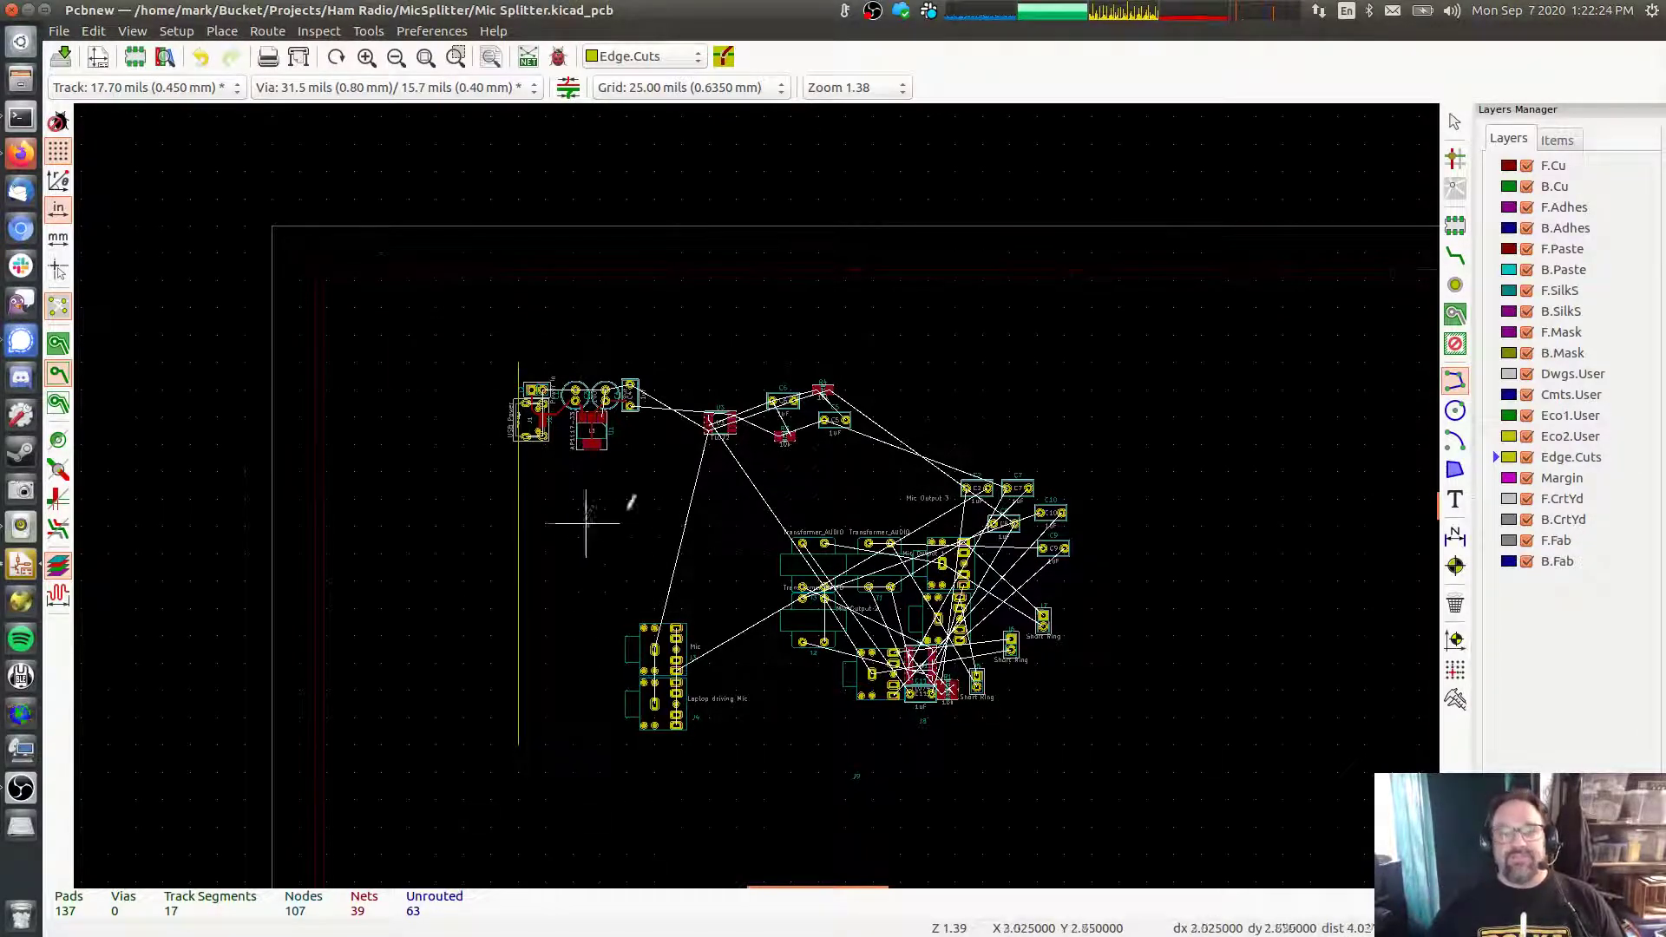
{"action": "middle_click_drag", "start_coordinate": [632, 521], "coordinate": [506, 494]}
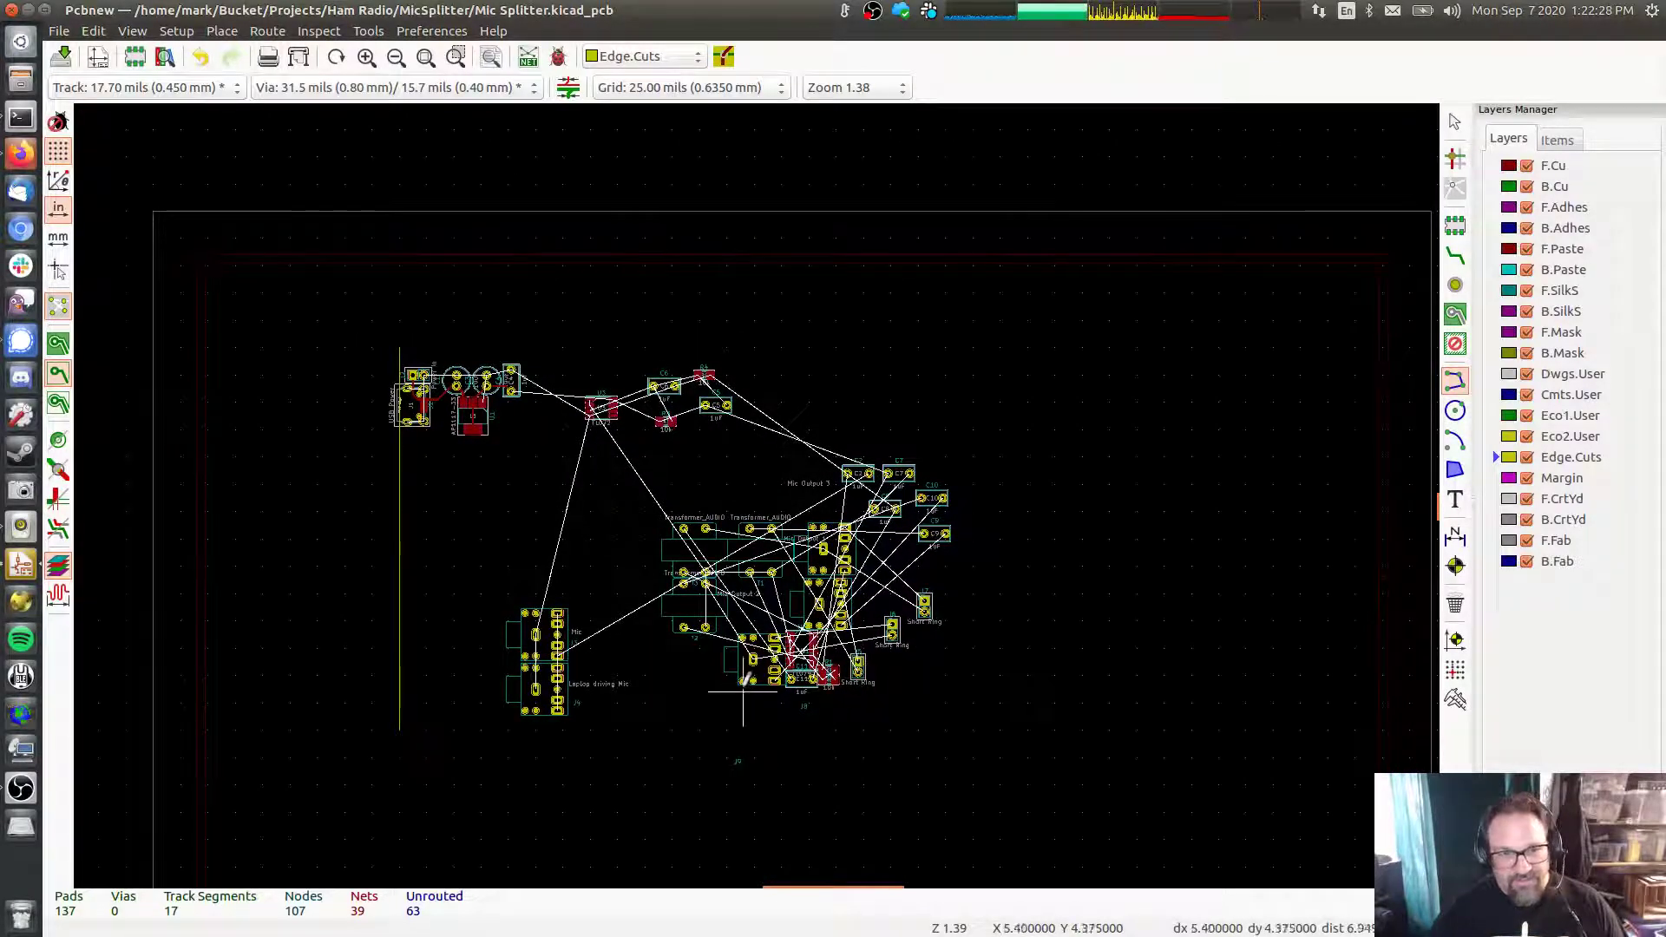
{"action": "left_click", "coordinate": [601, 413]}
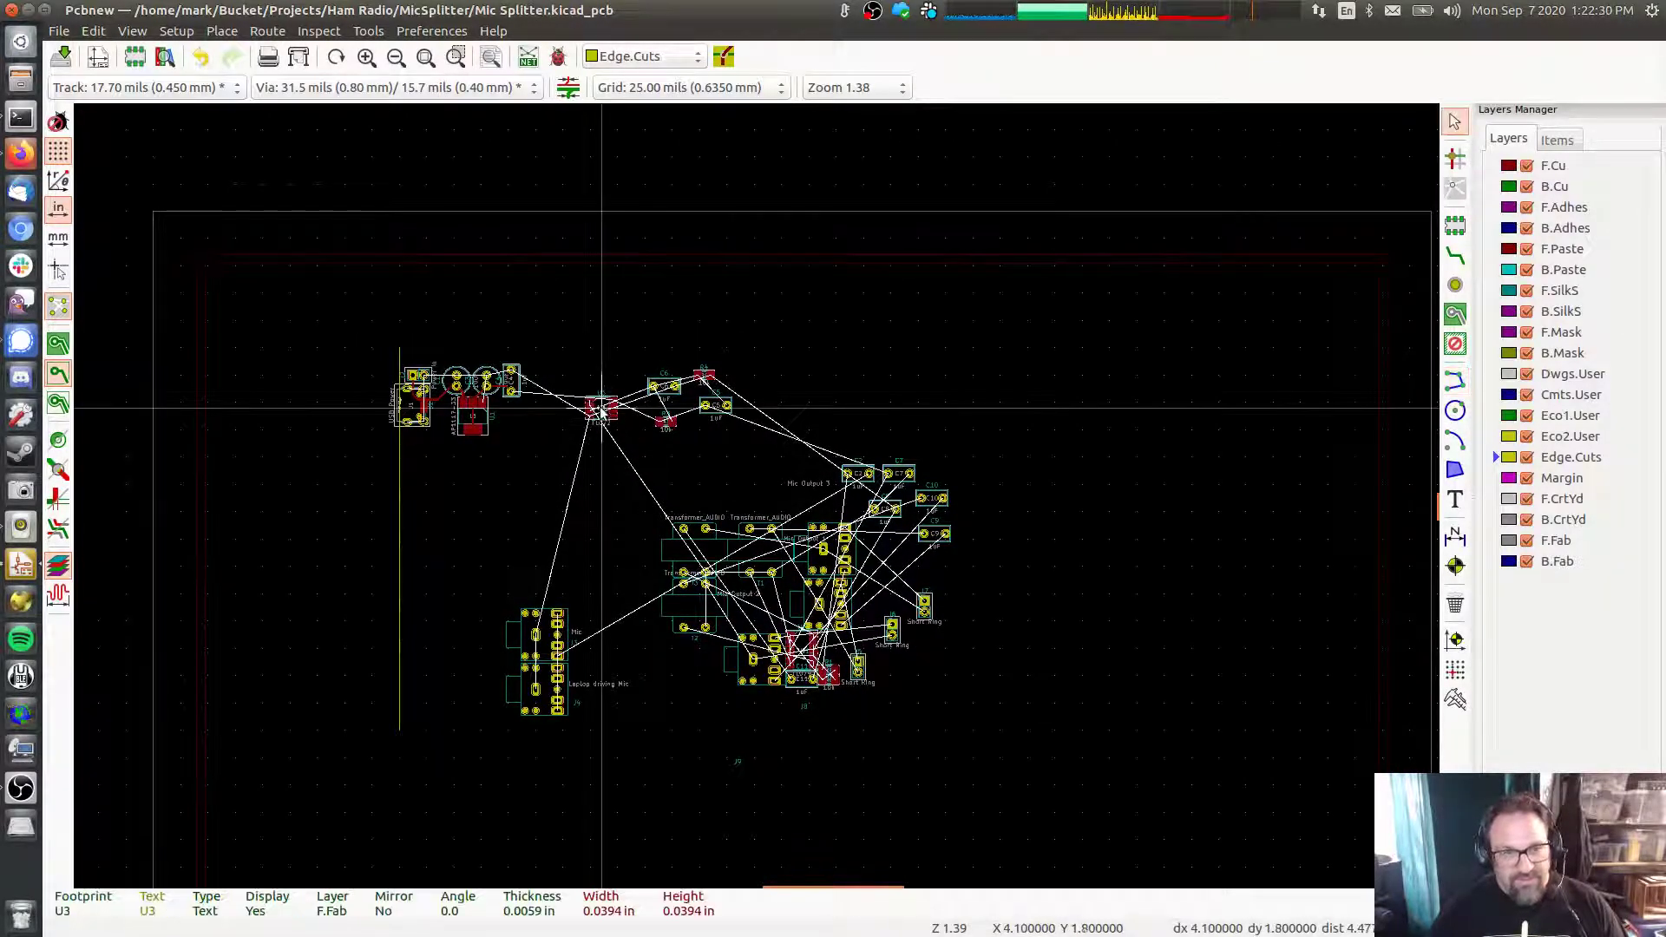
{"action": "key", "text": "Escape"}
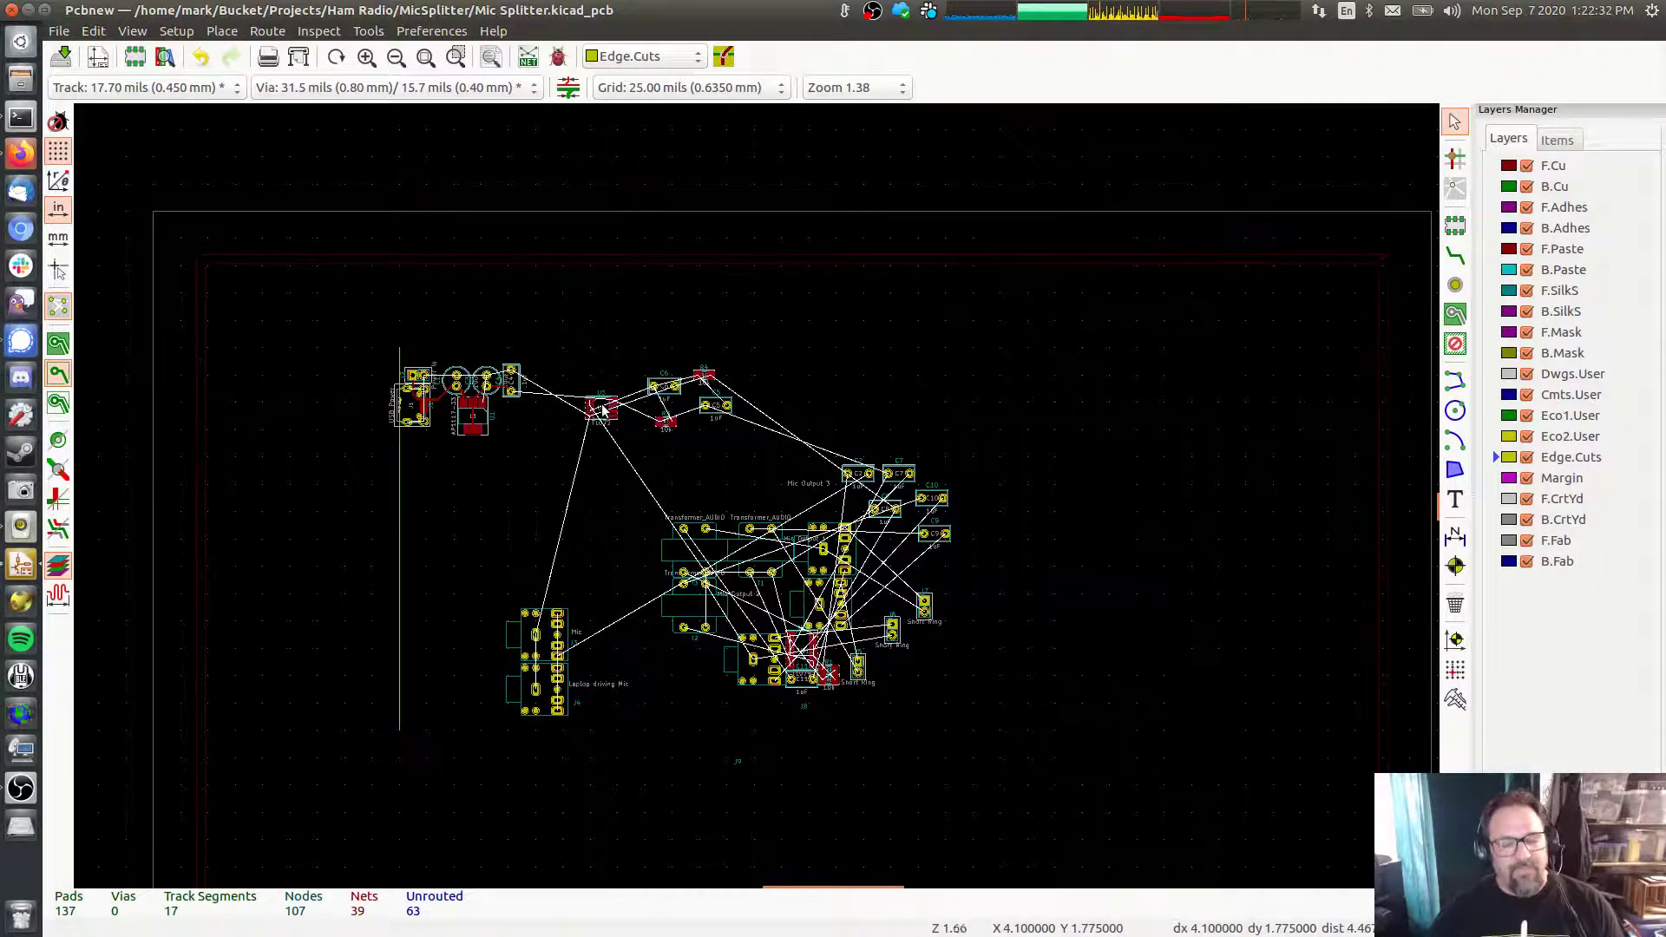
{"action": "scroll", "coordinate": [603, 410], "scroll_direction": "up", "scroll_amount": 5}
{"action": "middle_click_drag", "start_coordinate": [628, 413], "coordinate": [747, 353]}
{"action": "left_click", "coordinate": [717, 272]}
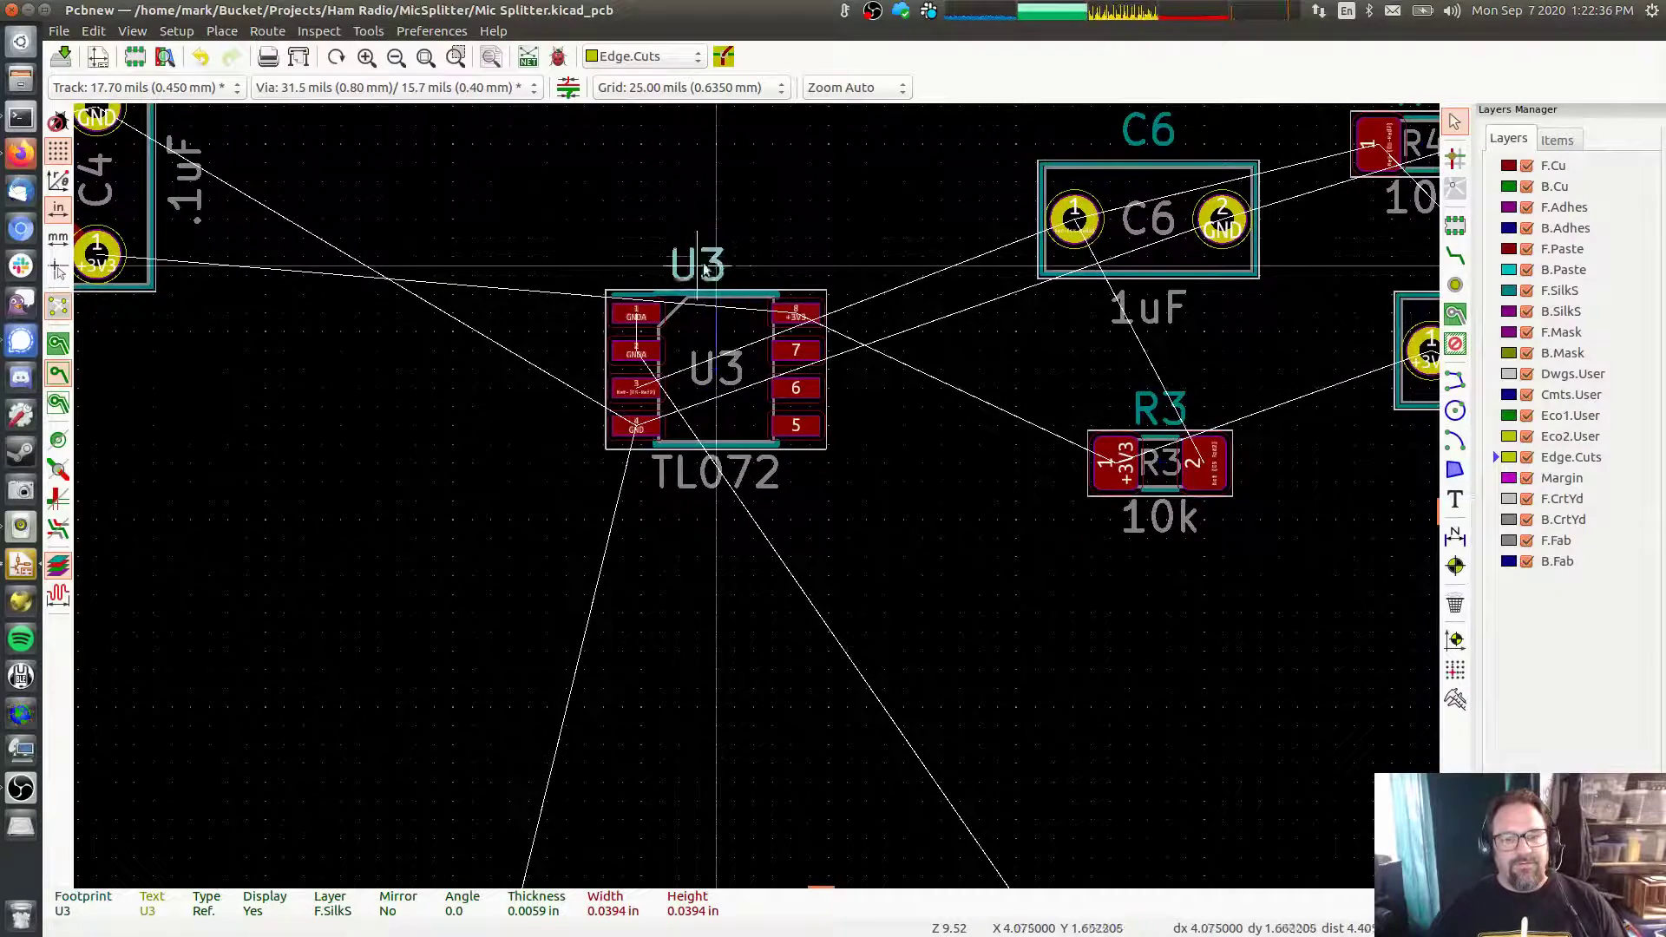
{"action": "left_click", "coordinate": [753, 388]}
{"action": "left_click_drag", "start_coordinate": [753, 388], "coordinate": [677, 337]}
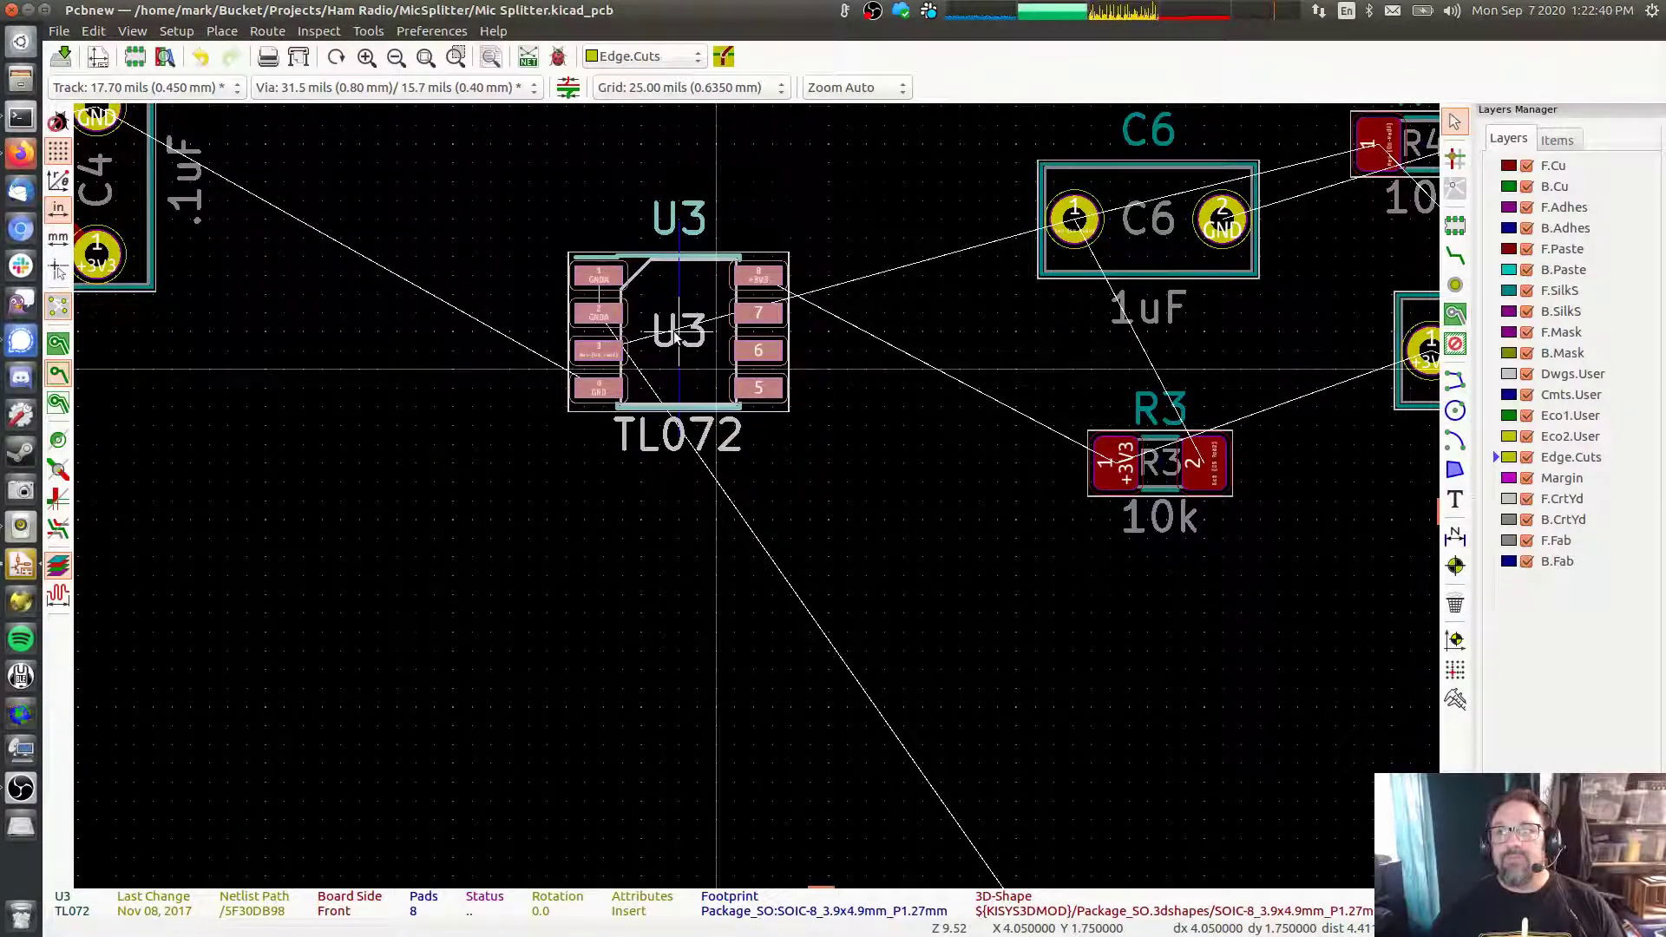
{"action": "key", "text": "Escape"}
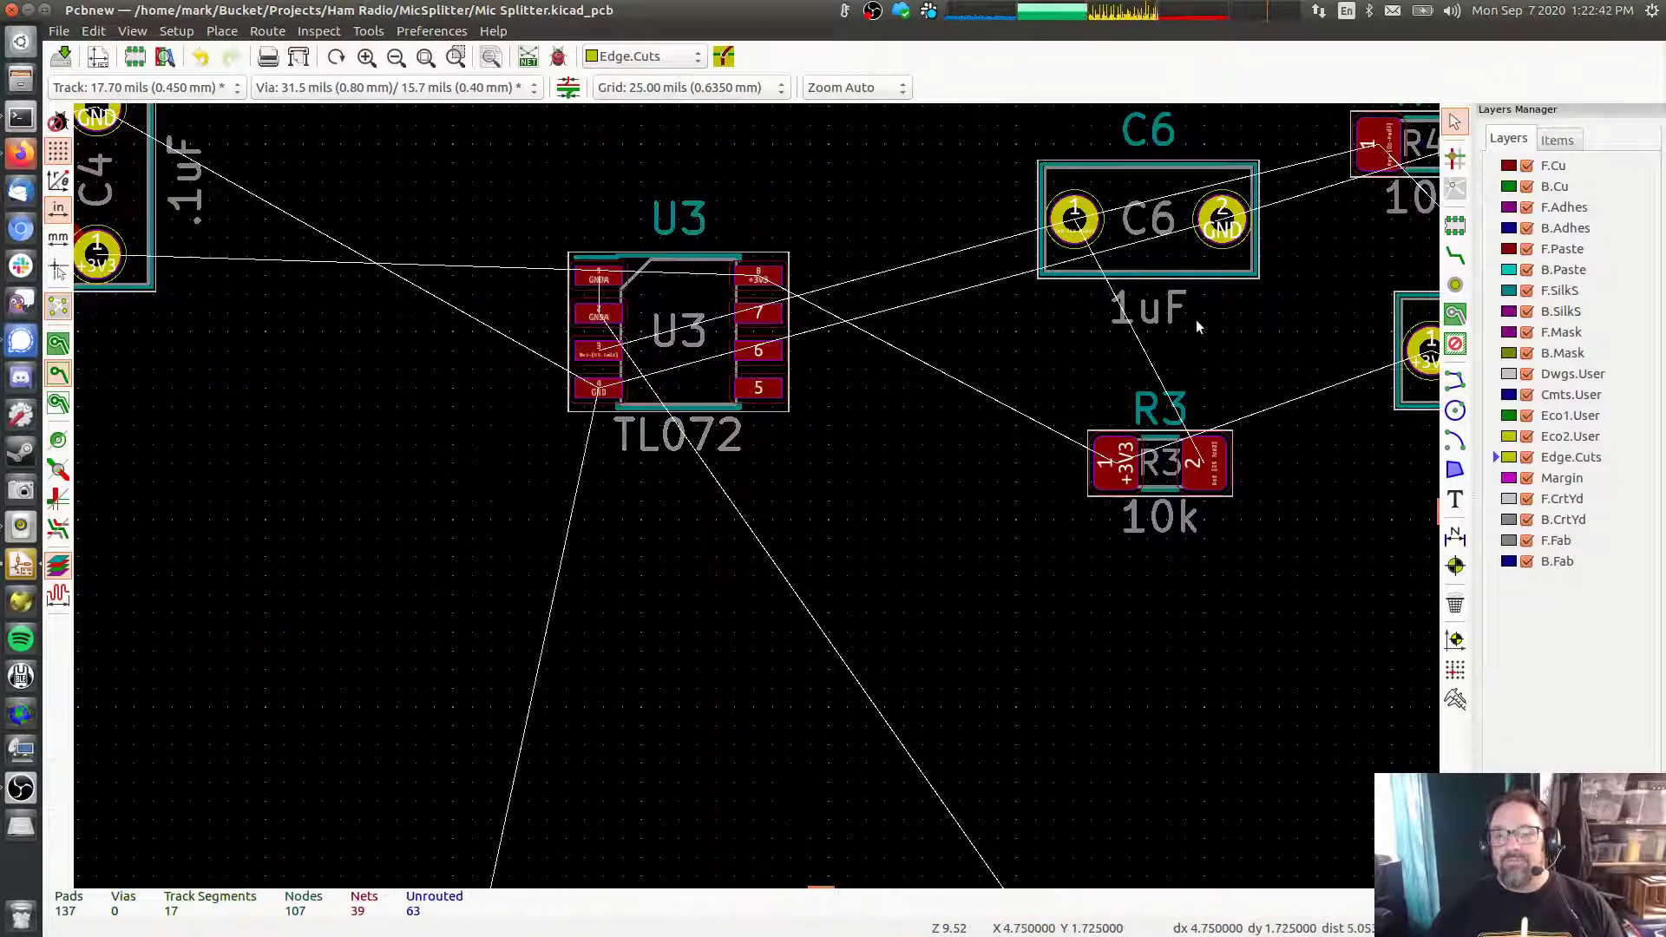
Move resistor R3 to the left of U3 and rotate it to 270 degrees, with pad 1 near X 3.8, Y 1.6 inches
{"action": "left_click_drag", "start_coordinate": [1304, 325], "coordinate": [955, 365]}
{"action": "middle_click_drag", "start_coordinate": [1022, 365], "coordinate": [739, 463]}
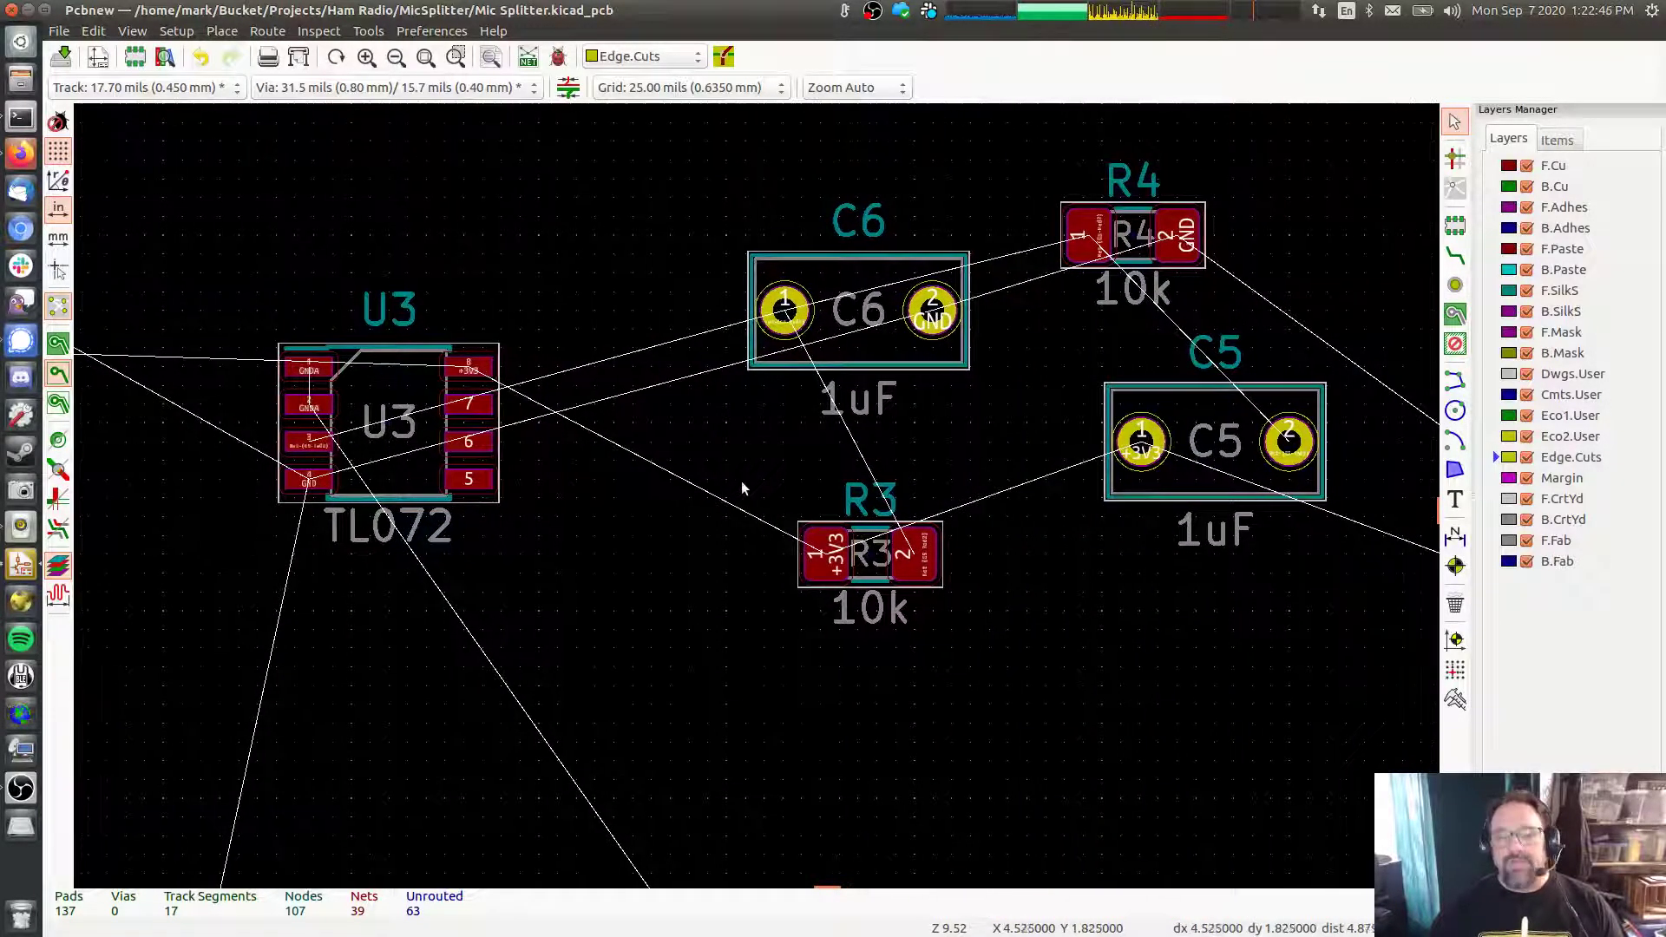
{"action": "left_click_drag", "start_coordinate": [826, 560], "coordinate": [663, 519]}
{"action": "middle_click_drag", "start_coordinate": [662, 519], "coordinate": [1120, 457]}
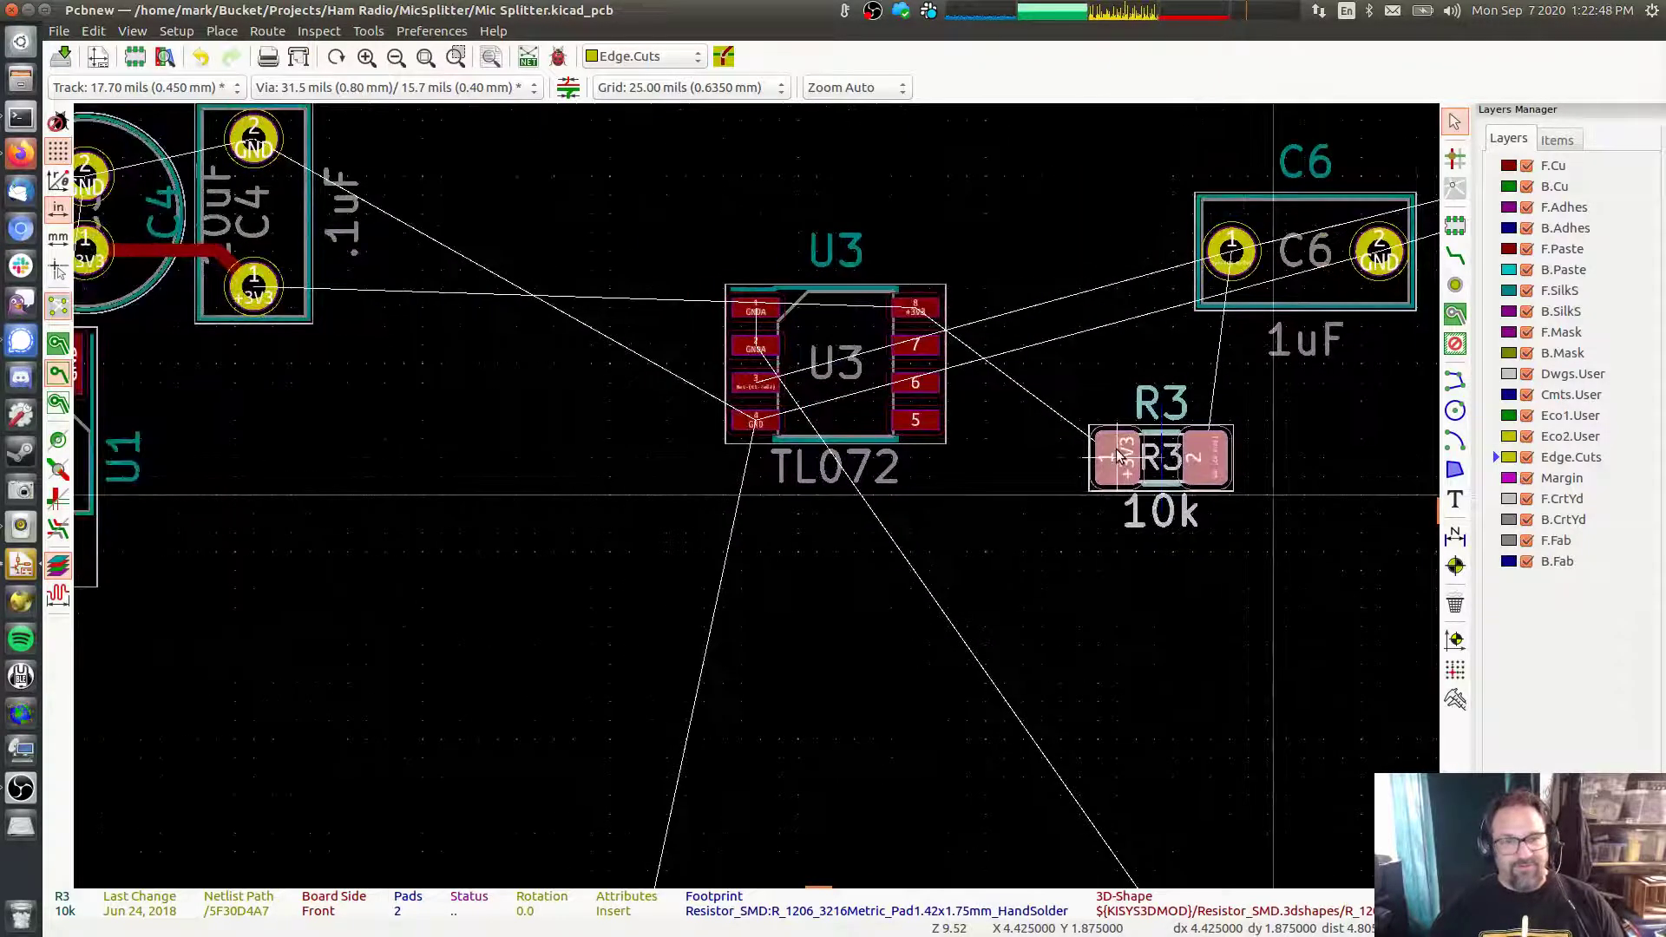
{"action": "left_click_drag", "start_coordinate": [1120, 458], "coordinate": [640, 259]}
{"action": "key", "text": "r"}
{"action": "key", "text": "r"}
{"action": "key", "text": "r"}
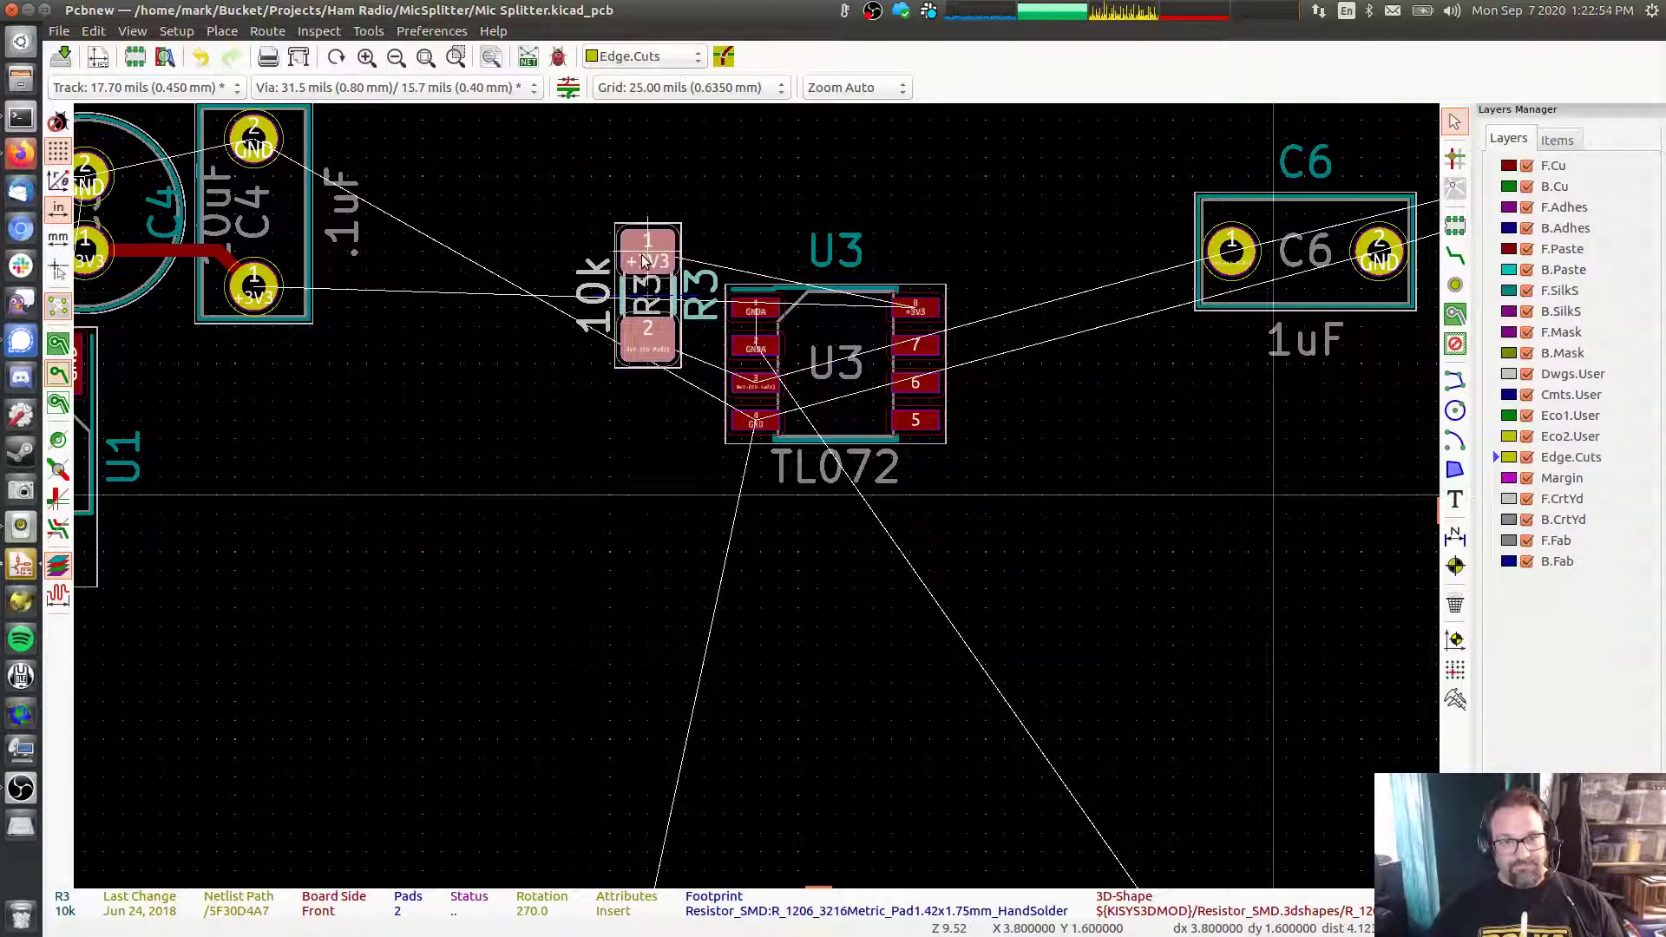
{"action": "left_click", "coordinate": [1120, 402]}
Move resistor R4 directly below R3 and rotate it vertical, with its pad 1 facing R3's pad 2
{"action": "middle_click_drag", "start_coordinate": [1120, 396], "coordinate": [382, 434]}
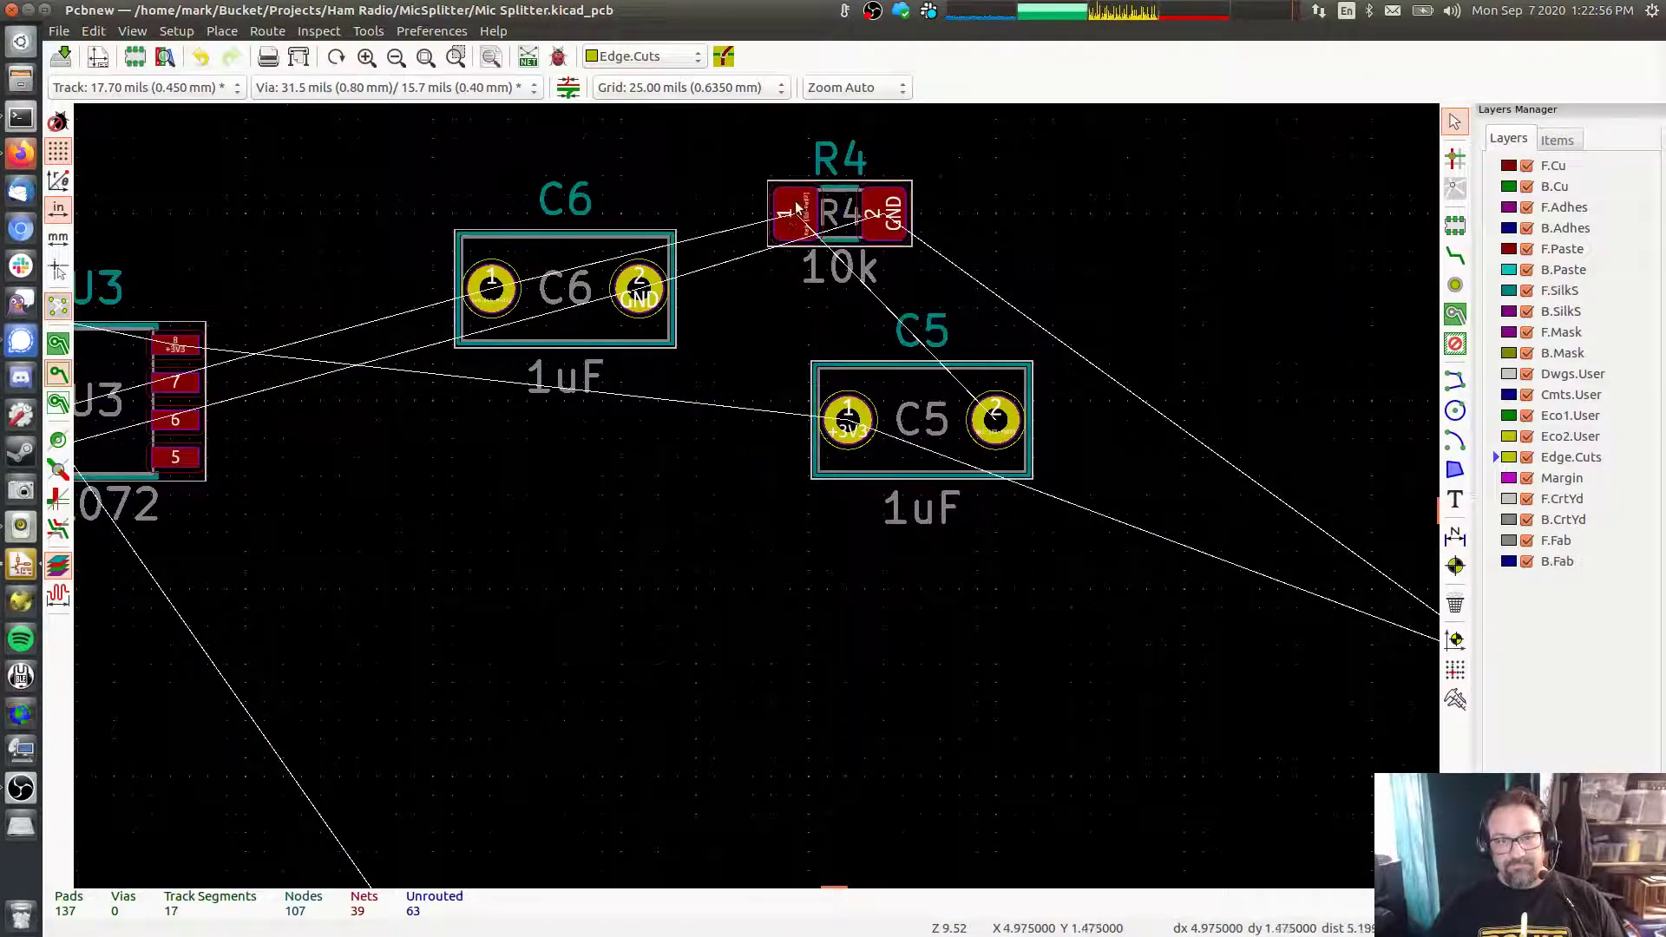
{"action": "left_click_drag", "start_coordinate": [799, 210], "coordinate": [540, 462]}
{"action": "middle_click_drag", "start_coordinate": [539, 461], "coordinate": [1285, 503]}
{"action": "left_click_drag", "start_coordinate": [1285, 503], "coordinate": [668, 499]}
{"action": "key", "text": "r"}
{"action": "left_click_drag", "start_coordinate": [662, 431], "coordinate": [663, 424]}
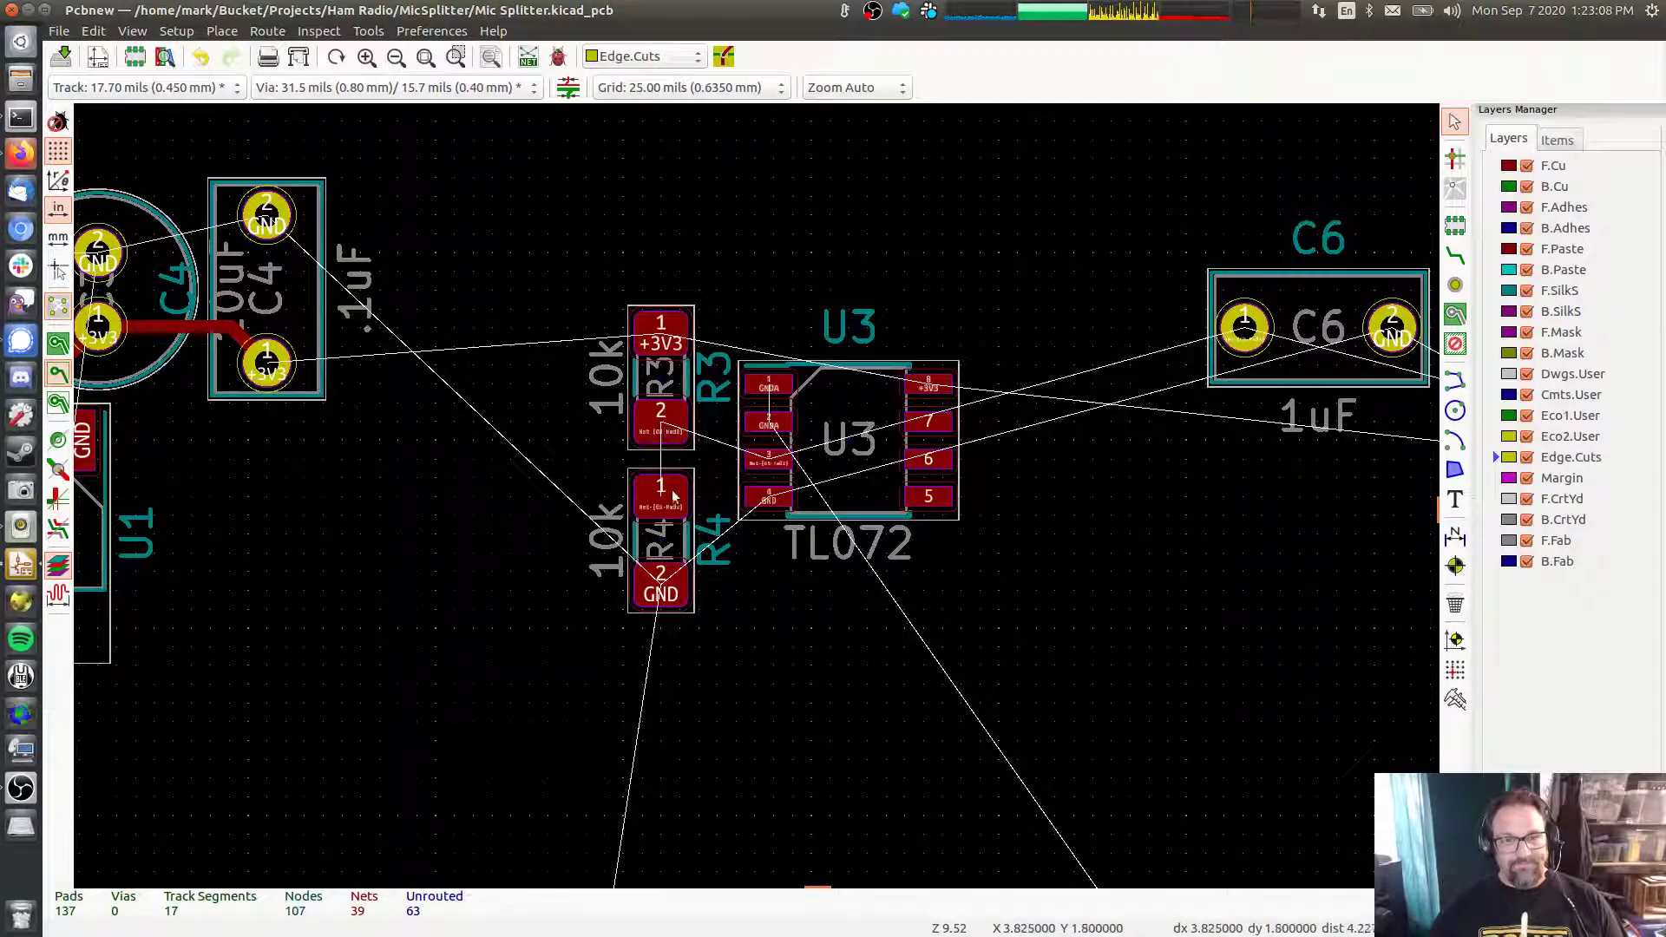
{"action": "left_click_drag", "start_coordinate": [660, 497], "coordinate": [660, 497]}
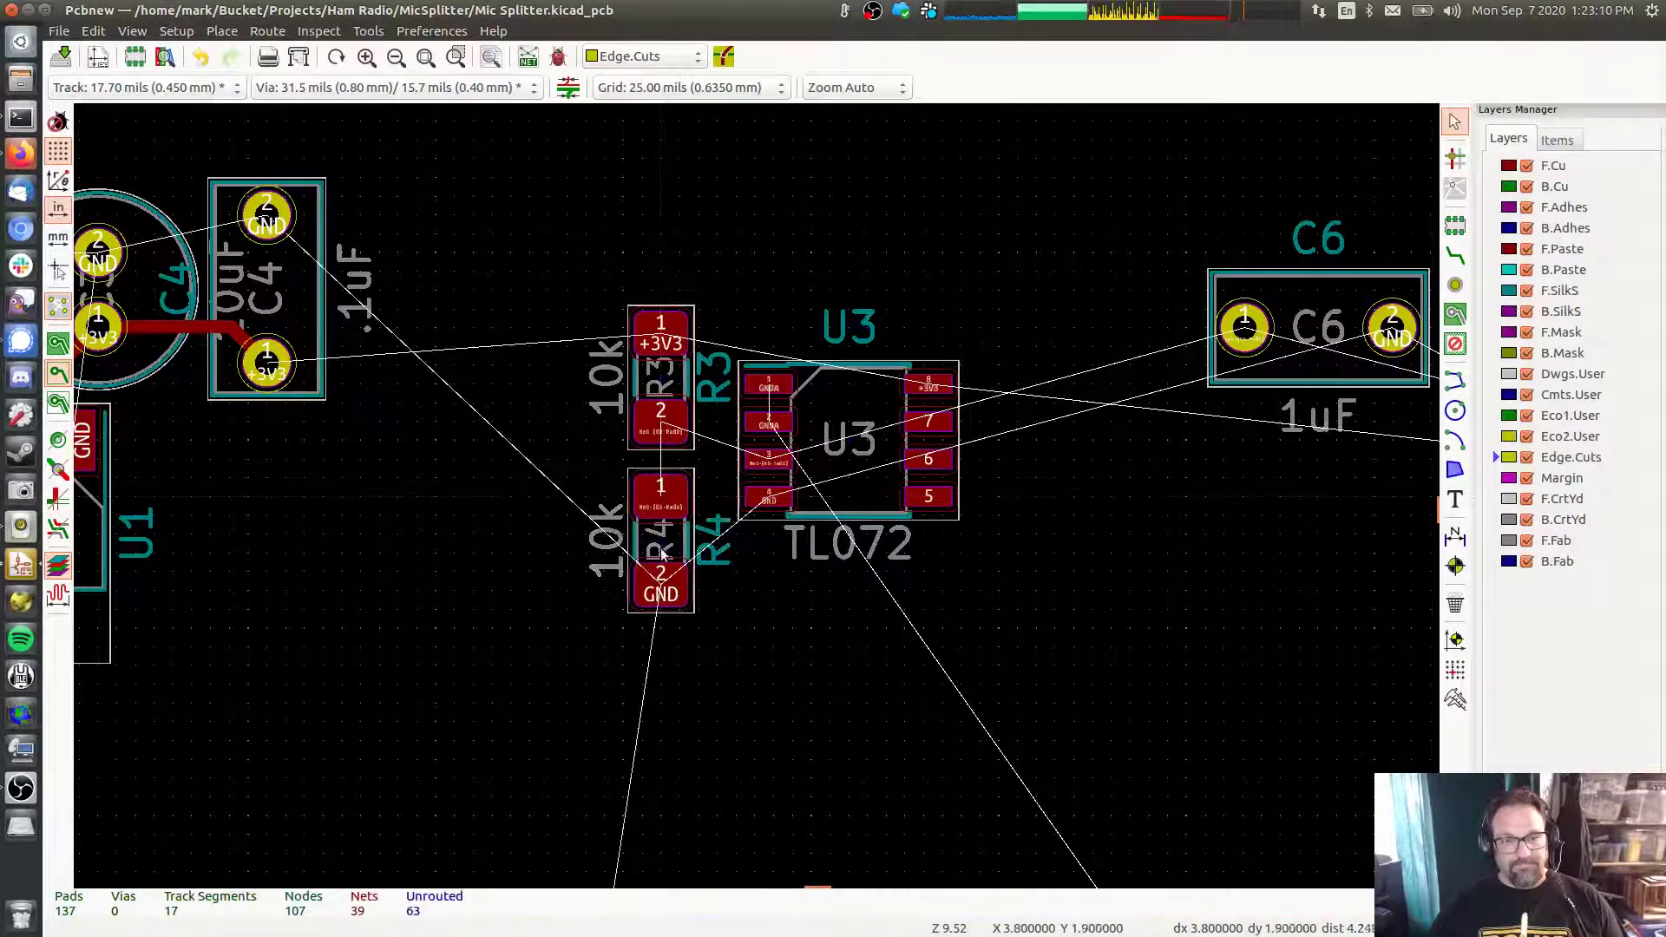
Try placing R3 and R4 tight against each other and restore their one-step spacing
{"action": "left_click_drag", "start_coordinate": [664, 594], "coordinate": [667, 581]}
{"action": "left_click_drag", "start_coordinate": [661, 338], "coordinate": [661, 352]}
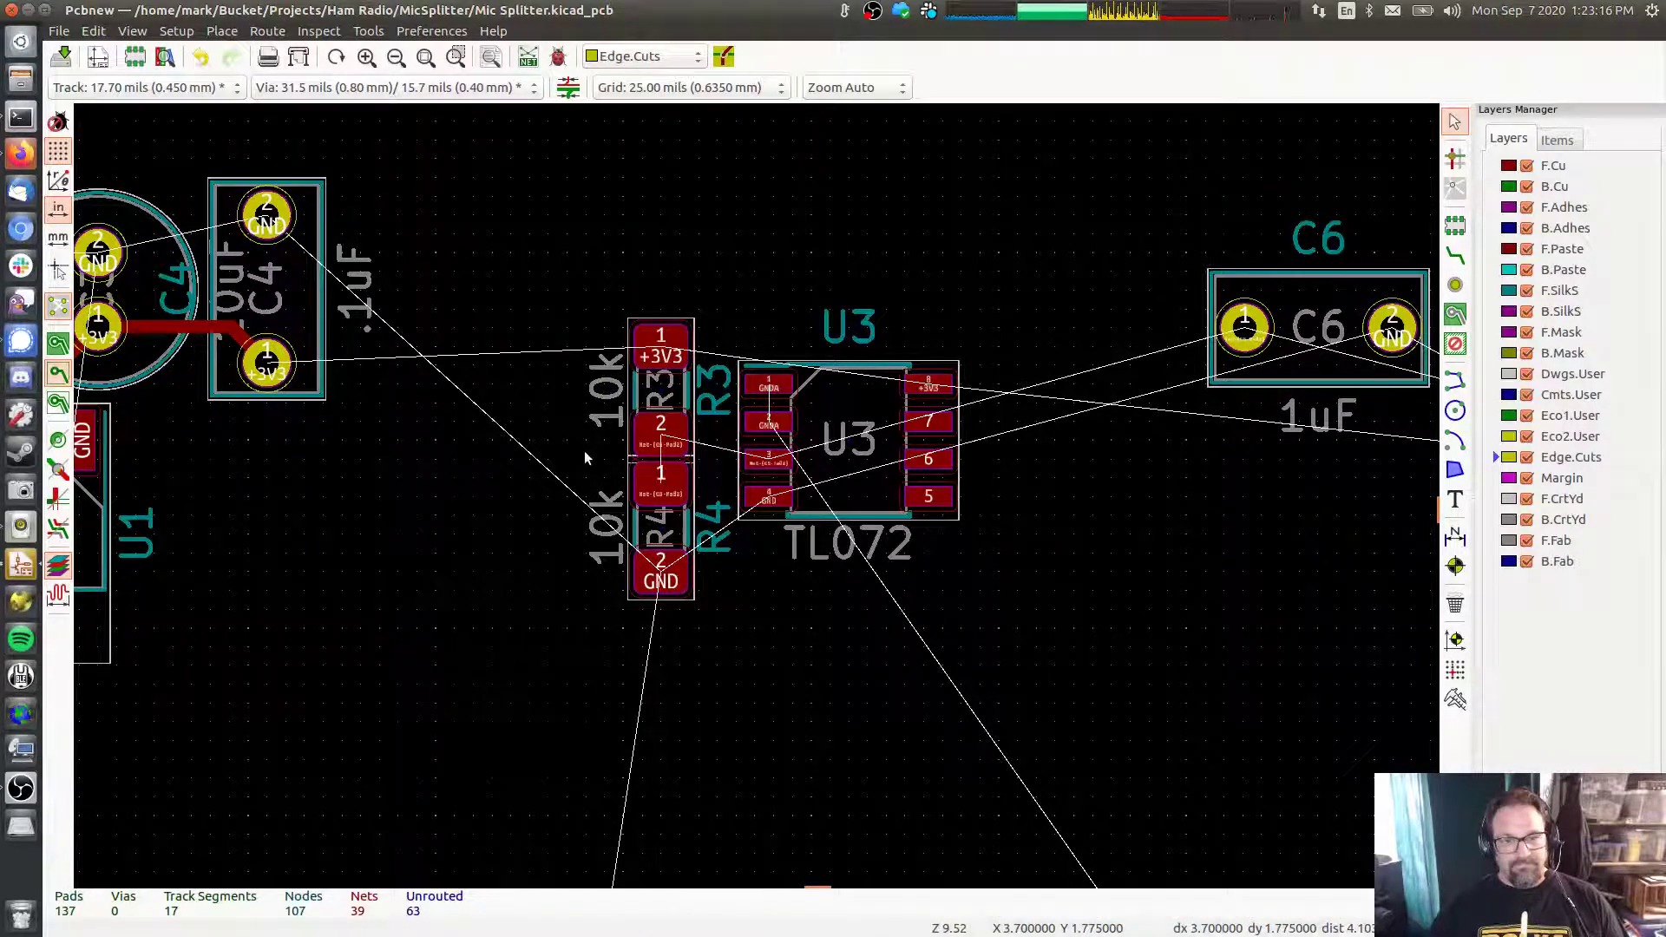
{"action": "left_click_drag", "start_coordinate": [667, 439], "coordinate": [667, 434]}
{"action": "left_click_drag", "start_coordinate": [661, 521], "coordinate": [661, 533]}
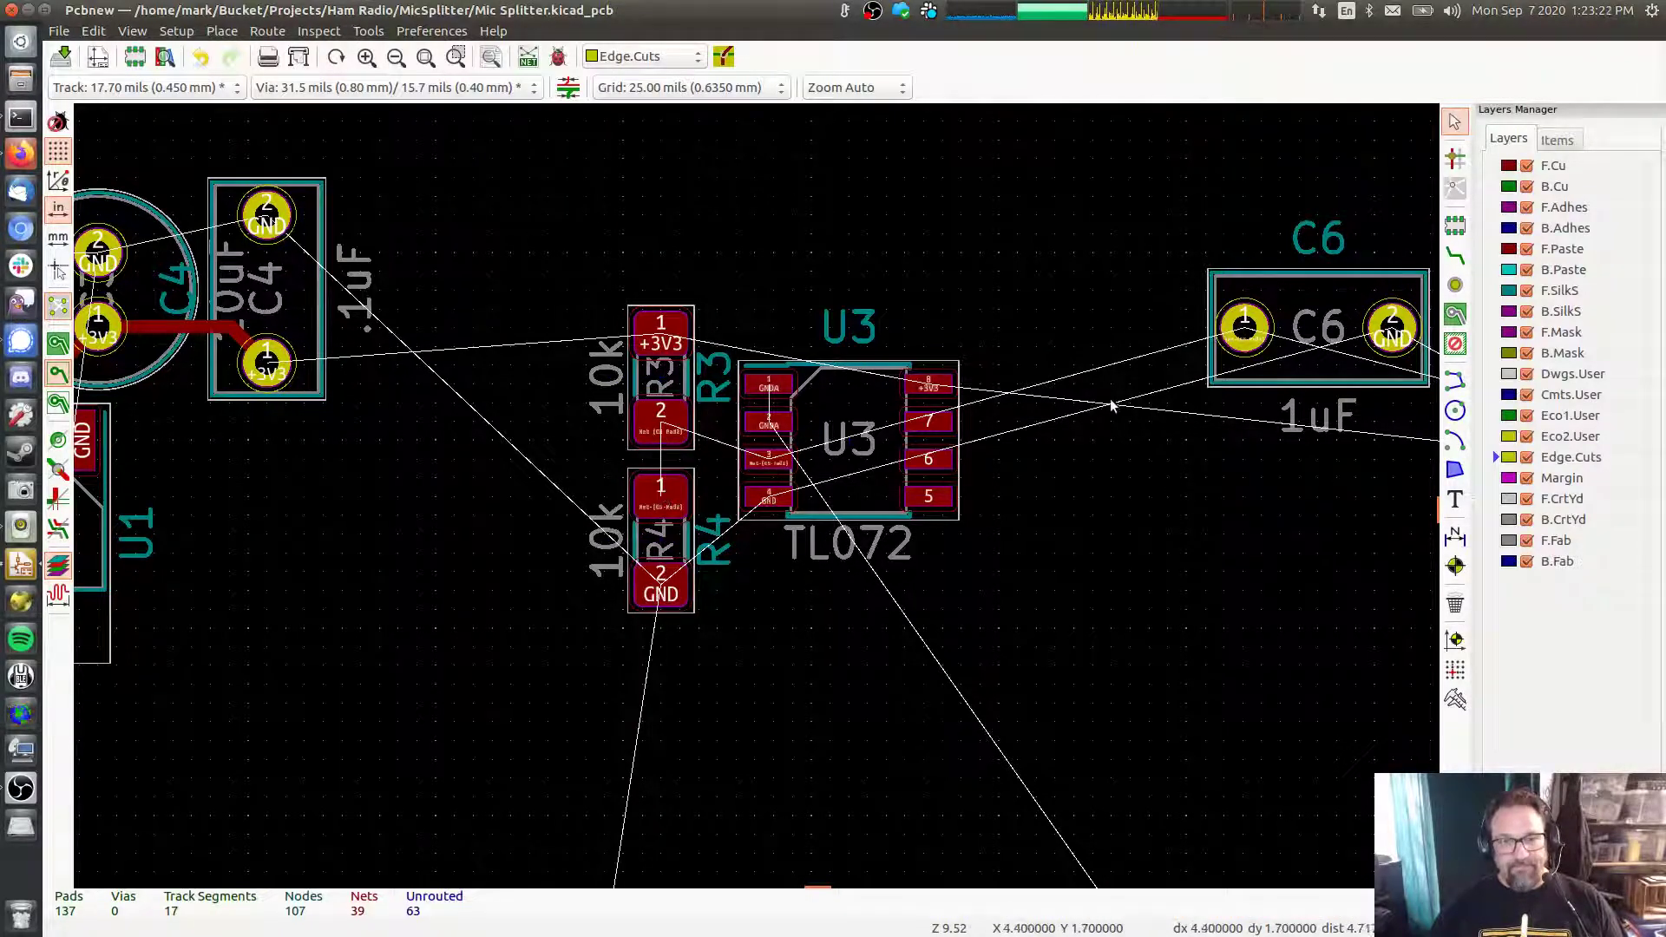
Move capacitor C6 to the left of R4, rotated to 270 degrees, with pad 2 at X 3.675, Y 2.025 inches
{"action": "middle_click_drag", "start_coordinate": [1100, 394], "coordinate": [1036, 372]}
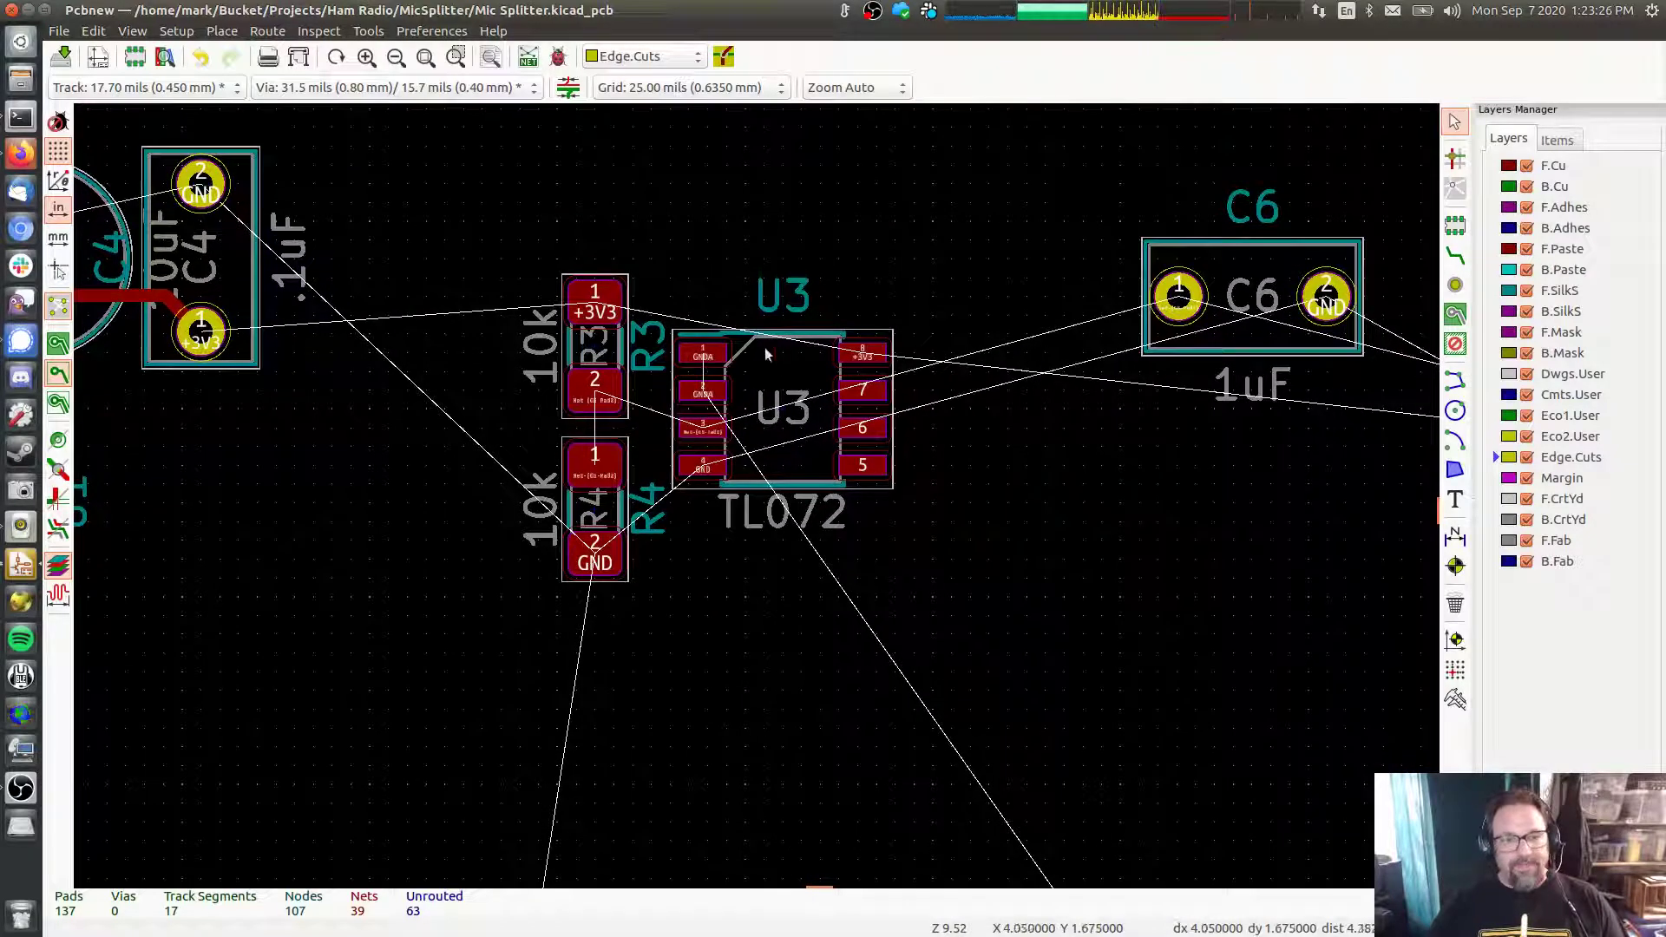
{"action": "left_click_drag", "start_coordinate": [599, 309], "coordinate": [599, 308]}
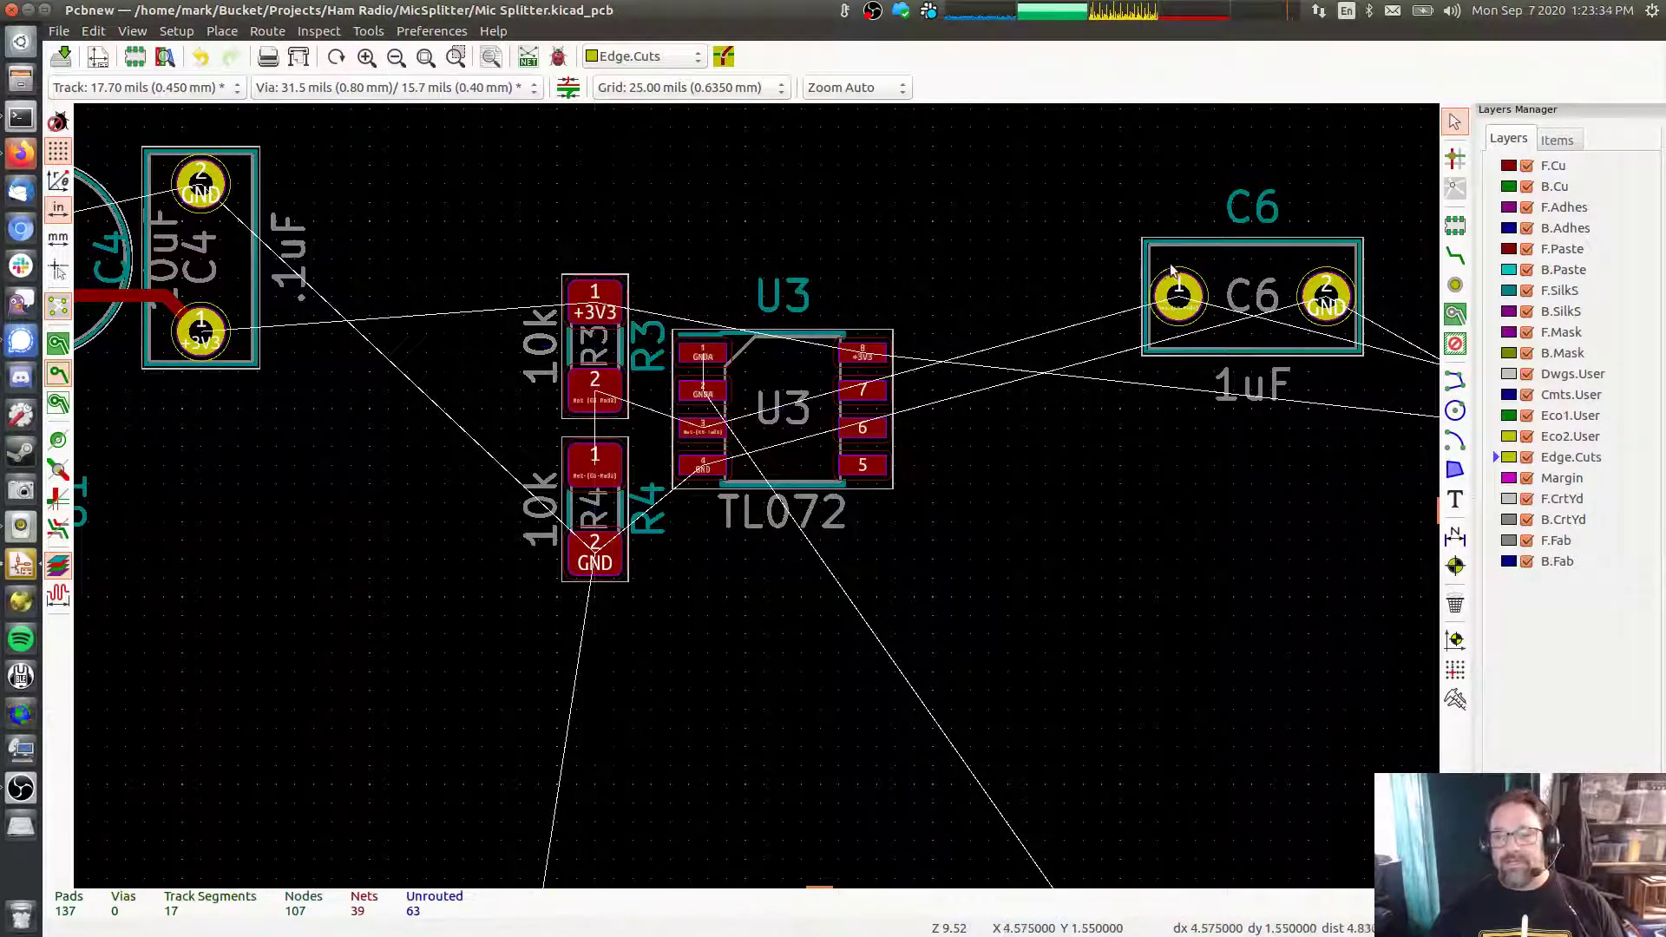
{"action": "left_click_drag", "start_coordinate": [1176, 276], "coordinate": [503, 618]}
{"action": "key", "text": "shift+r"}
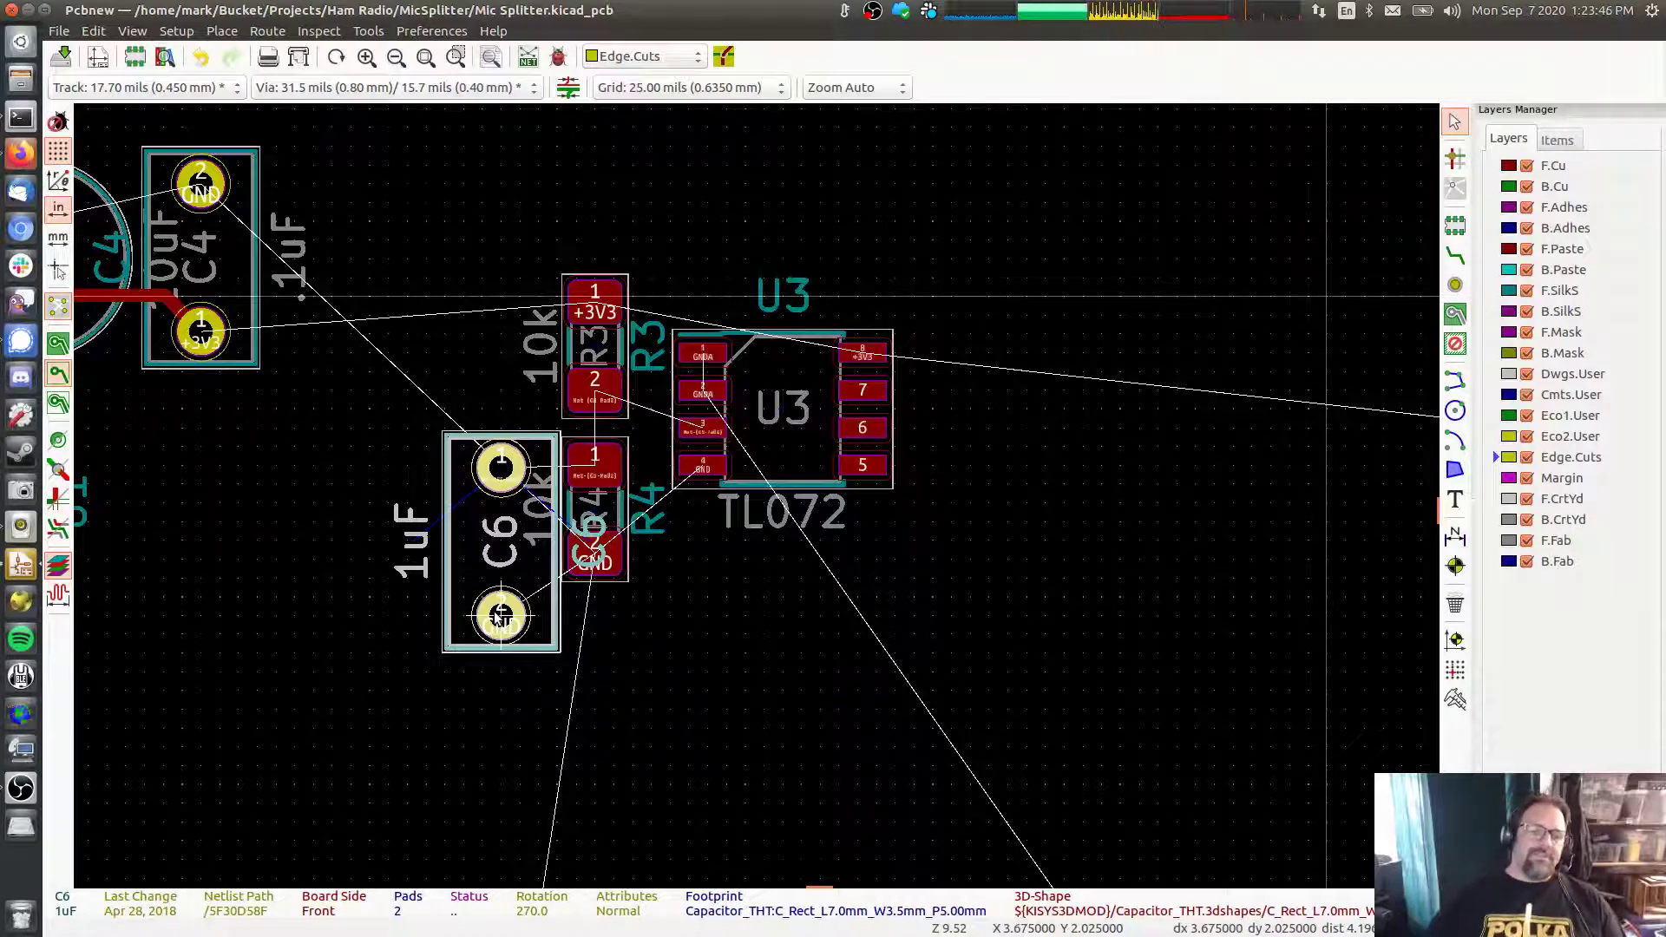
{"action": "left_click", "coordinate": [497, 616]}
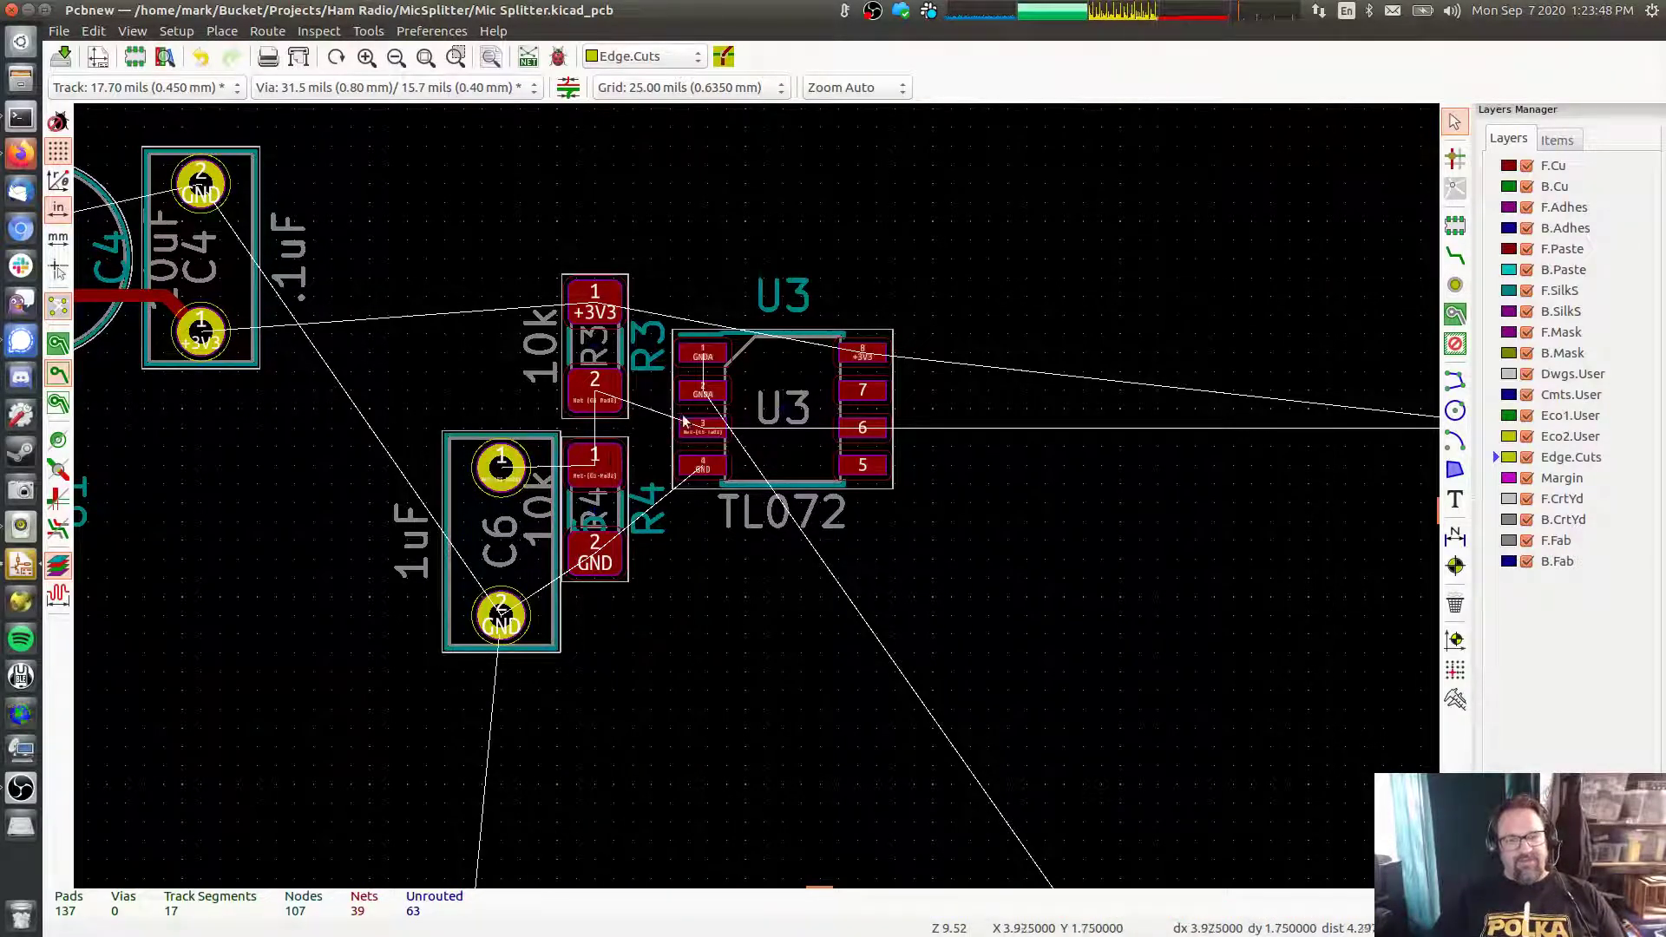
Move capacitor C5 to the left of R3, directly above C6, rotated vertical with its +3V3 pad 1 up
{"action": "middle_click_drag", "start_coordinate": [1190, 358], "coordinate": [682, 342]}
{"action": "left_click_drag", "start_coordinate": [976, 416], "coordinate": [614, 394]}
{"action": "middle_click_drag", "start_coordinate": [614, 395], "coordinate": [1296, 341]}
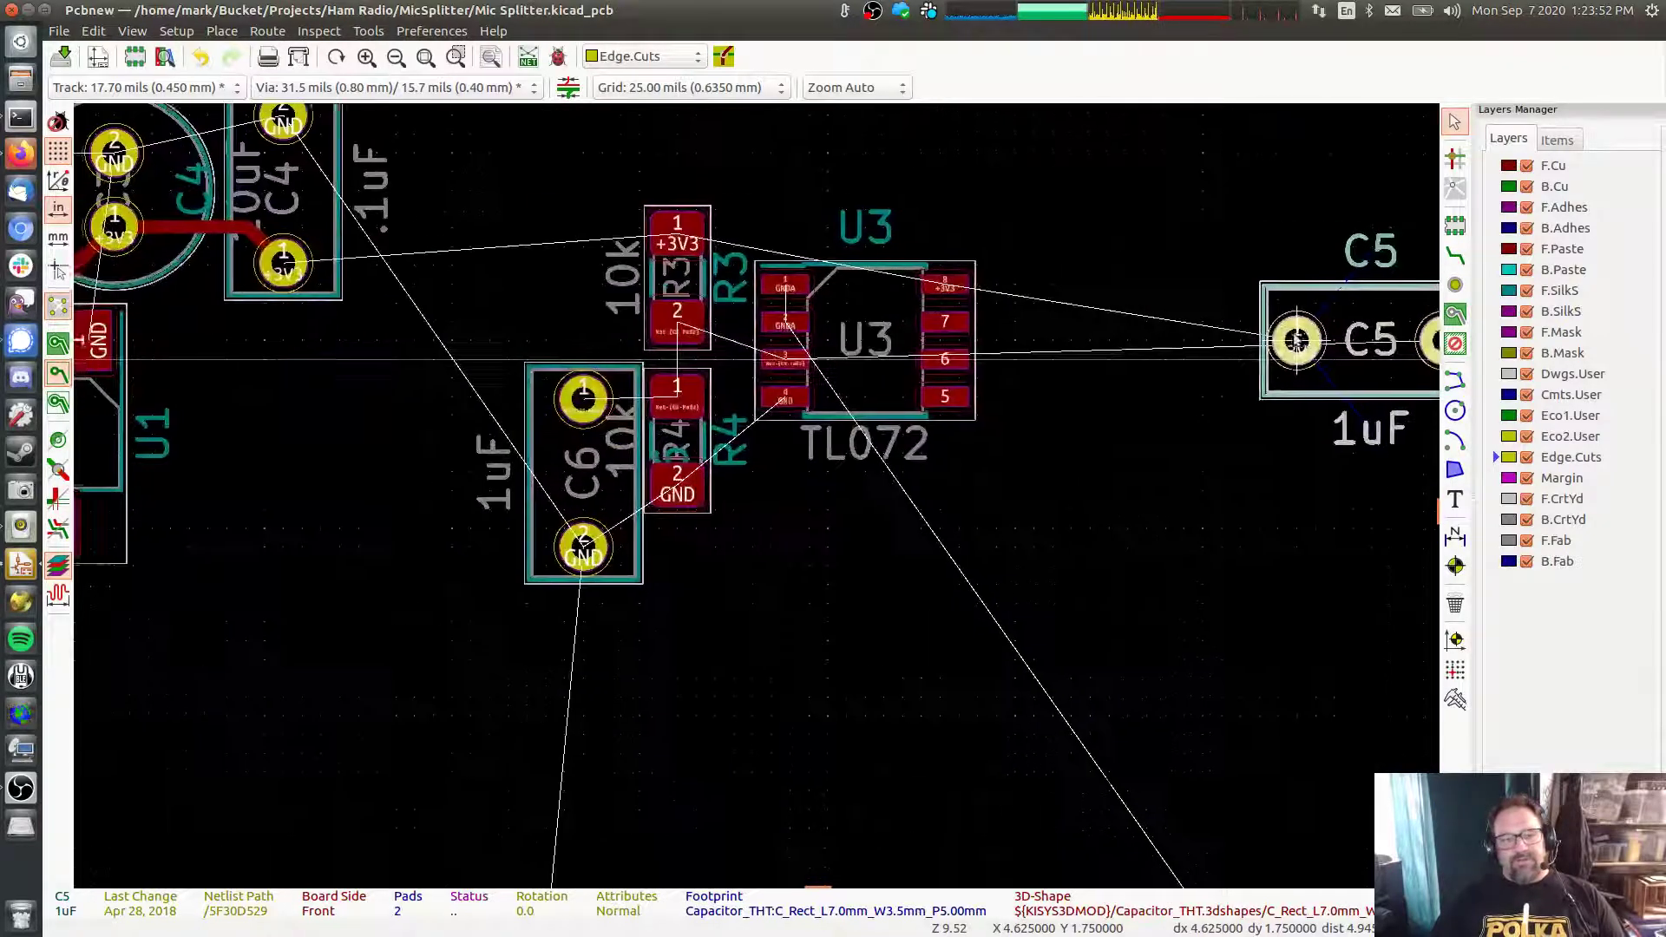
{"action": "left_click_drag", "start_coordinate": [1297, 340], "coordinate": [577, 182]}
{"action": "key", "text": "r"}
{"action": "left_click", "coordinate": [894, 161]}
Switch to the Eeschema schematic, examine how C5, C6, R3 and R4 connect to U3A, and return to the board
{"action": "middle_click_drag", "start_coordinate": [894, 162], "coordinate": [992, 224]}
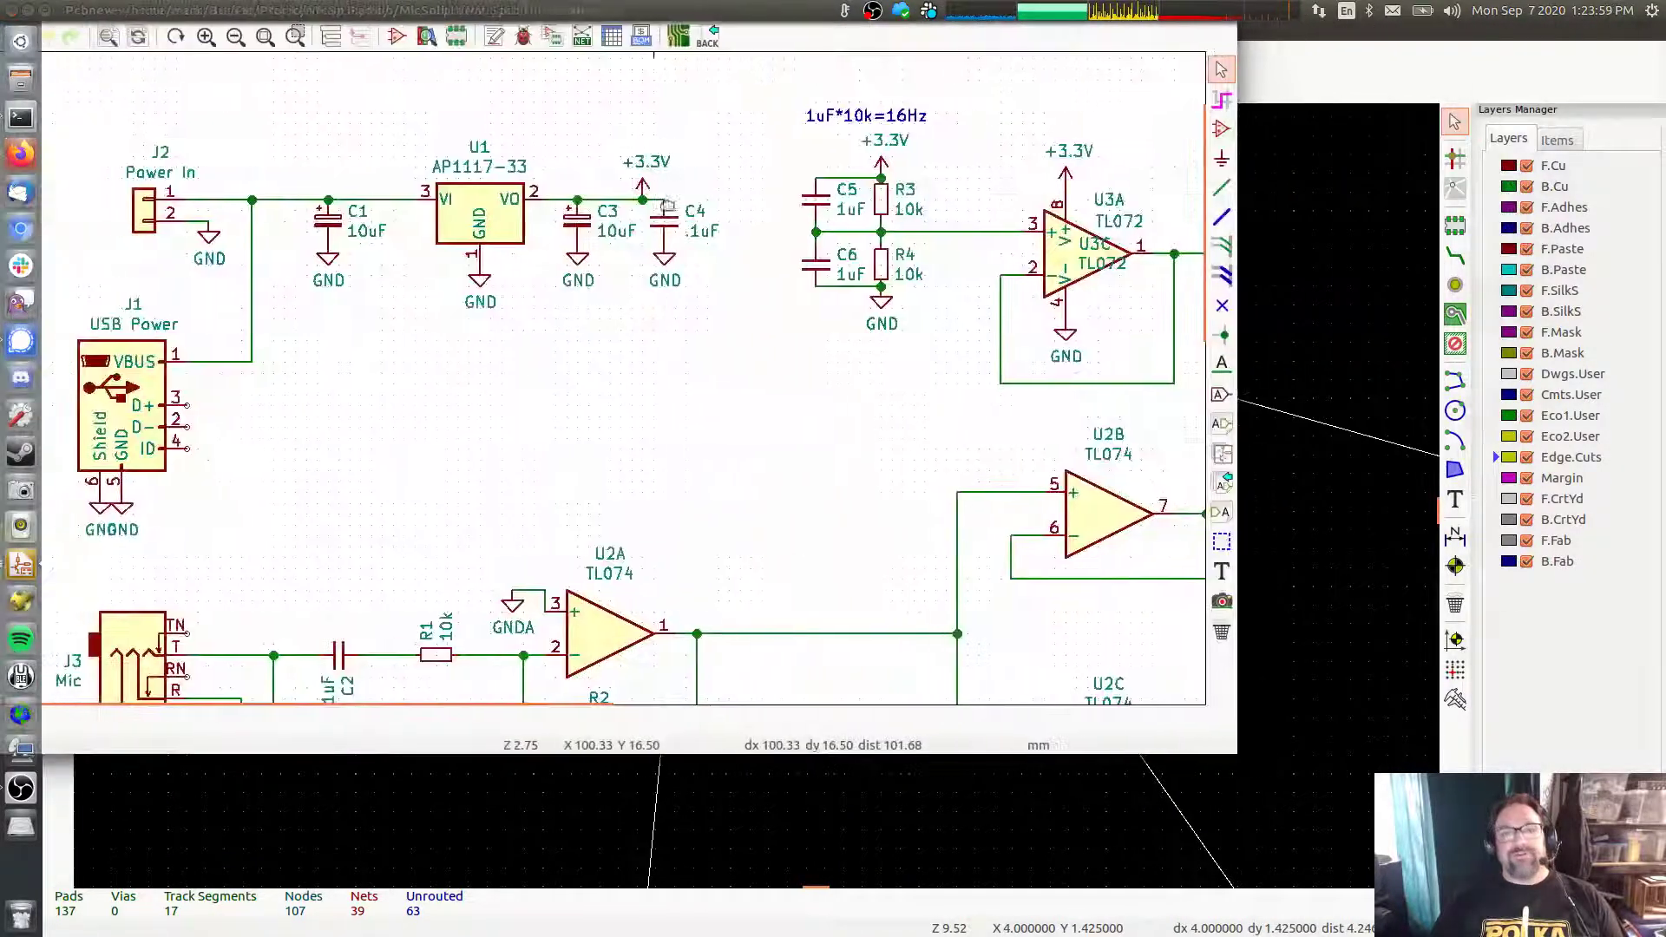
{"action": "left_click_drag", "start_coordinate": [695, 17], "coordinate": [928, 113]}
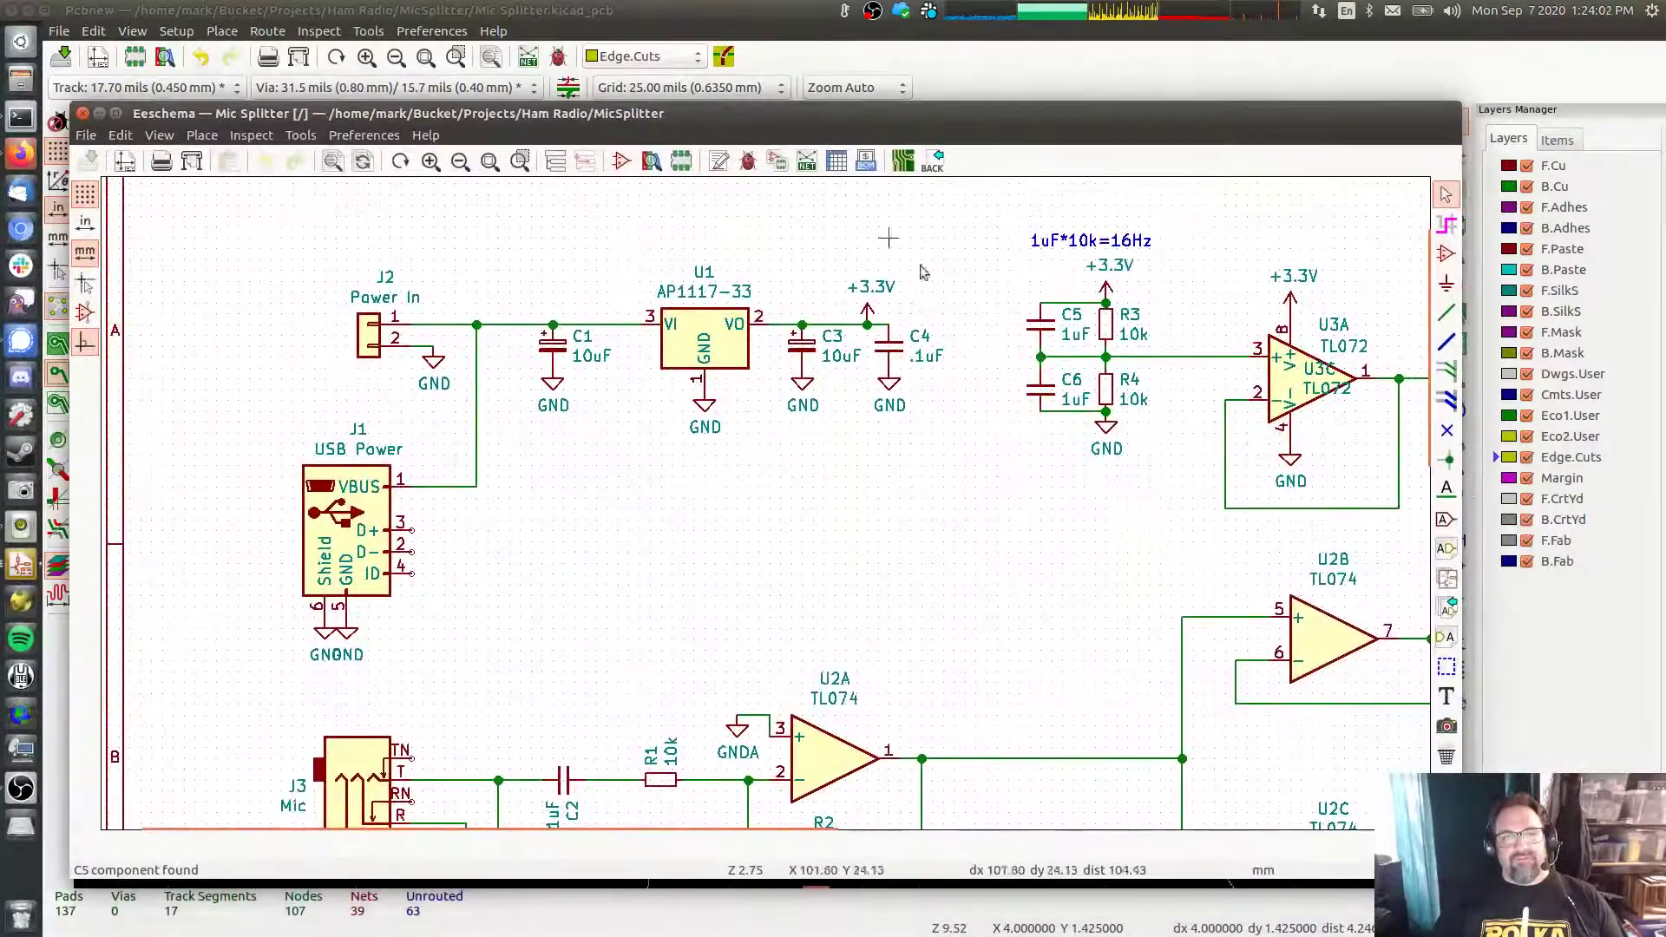
{"action": "middle_click_drag", "start_coordinate": [1216, 405], "coordinate": [819, 443]}
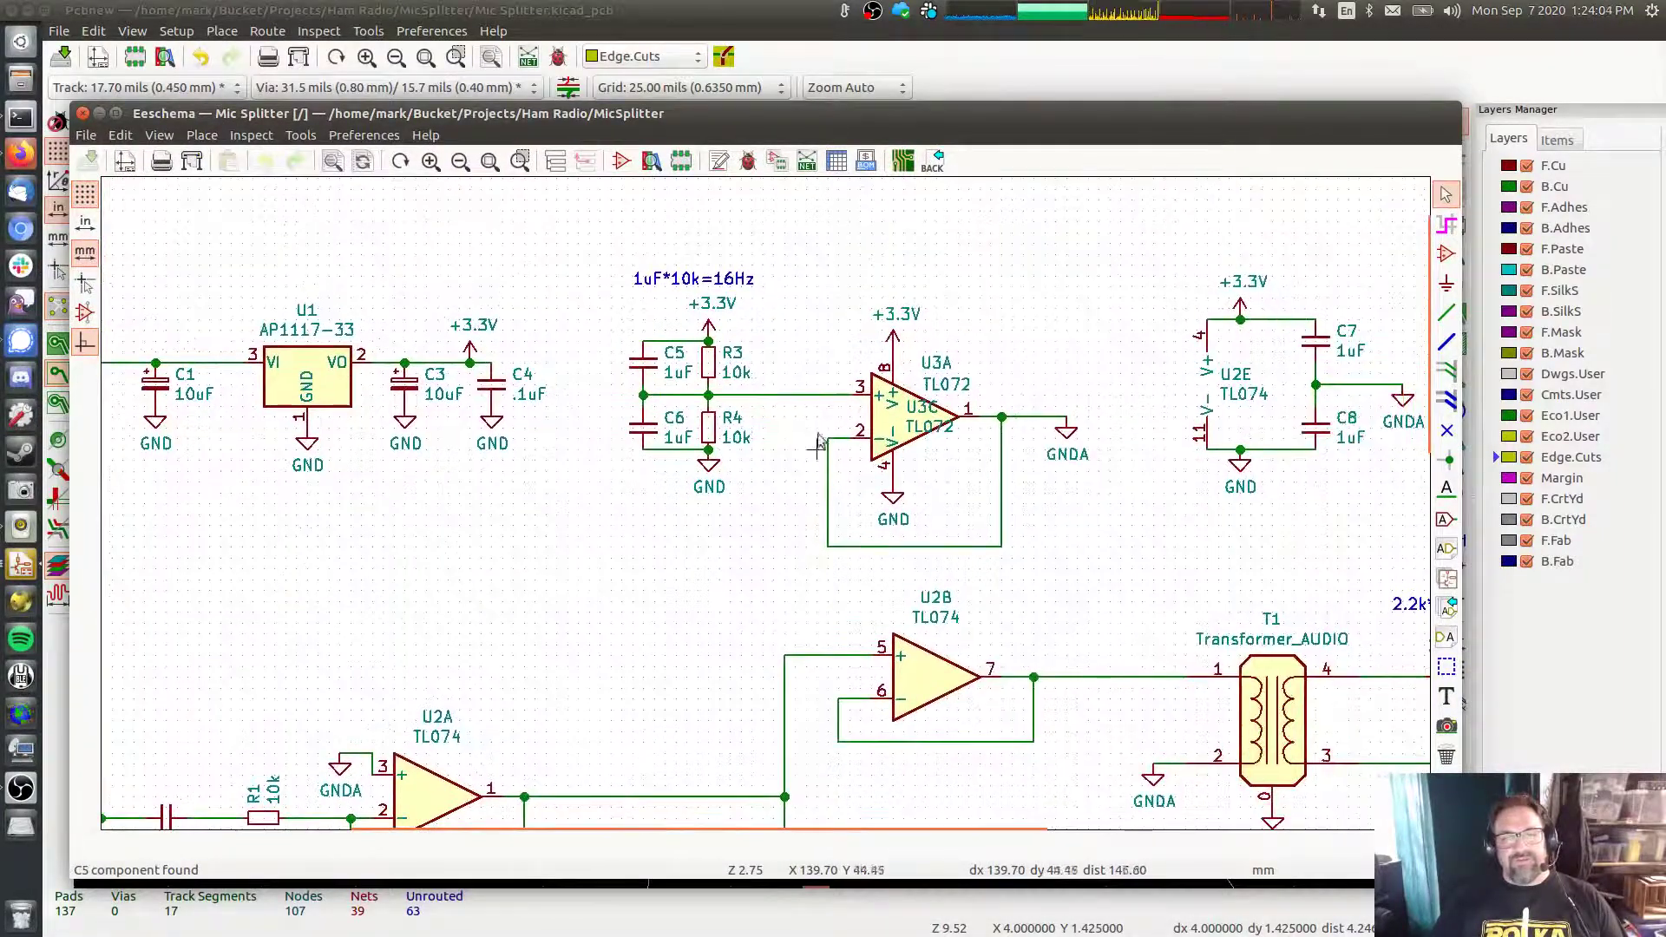
{"action": "scroll", "coordinate": [819, 442], "scroll_direction": "up", "scroll_amount": 3}
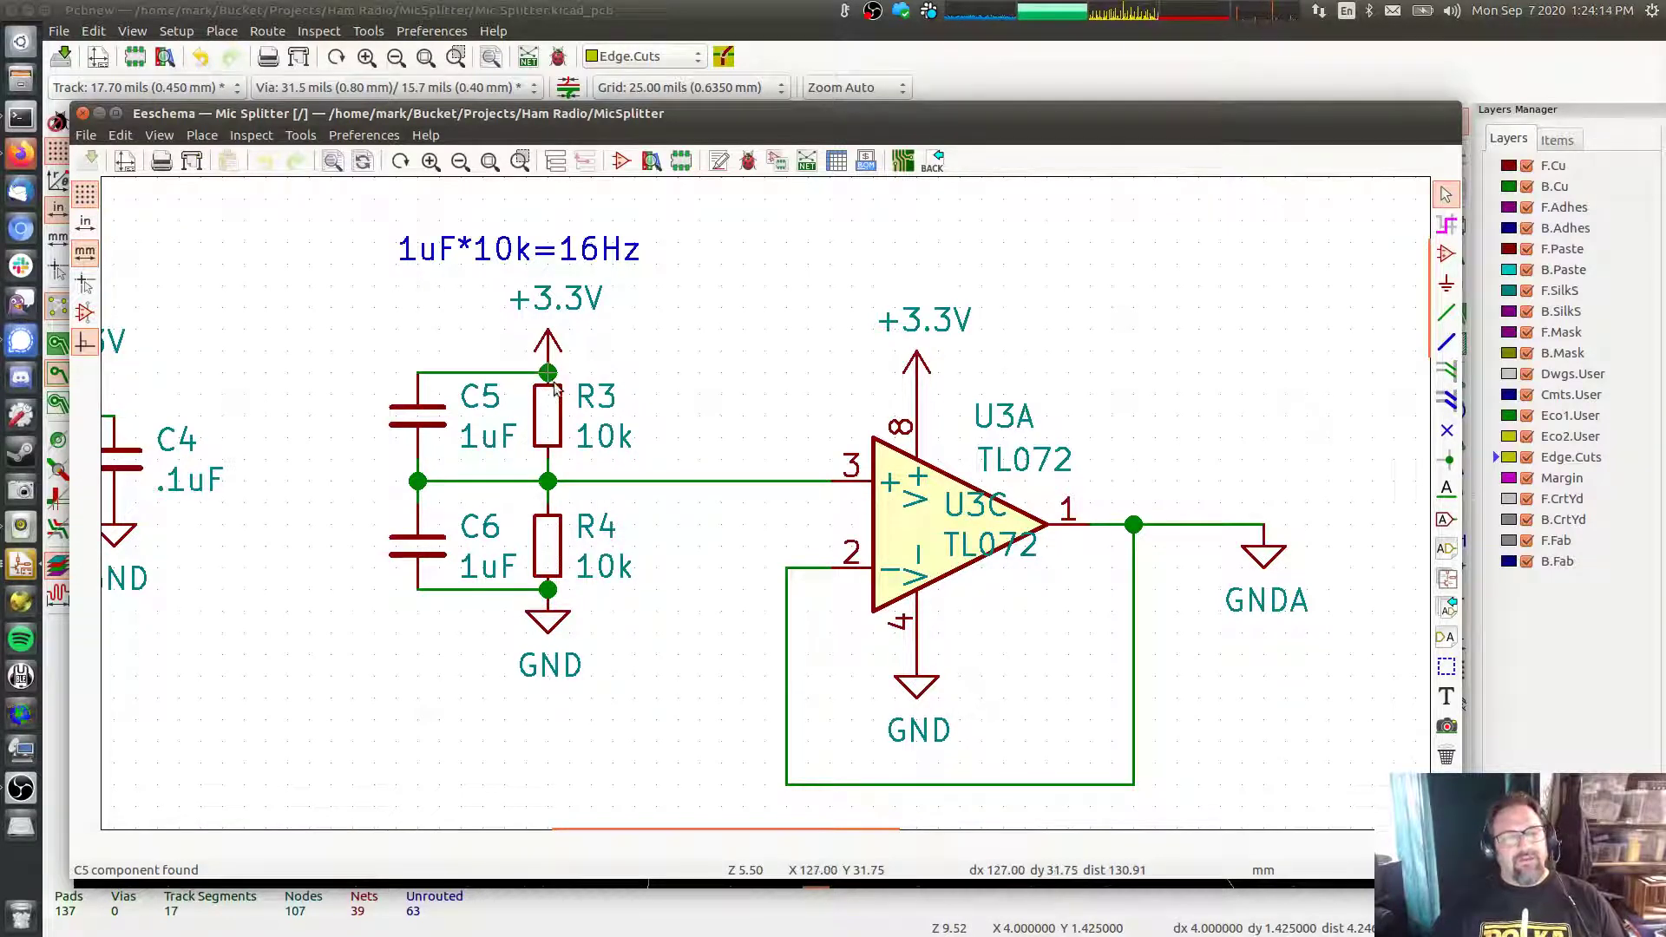
{"action": "left_click", "coordinate": [99, 114]}
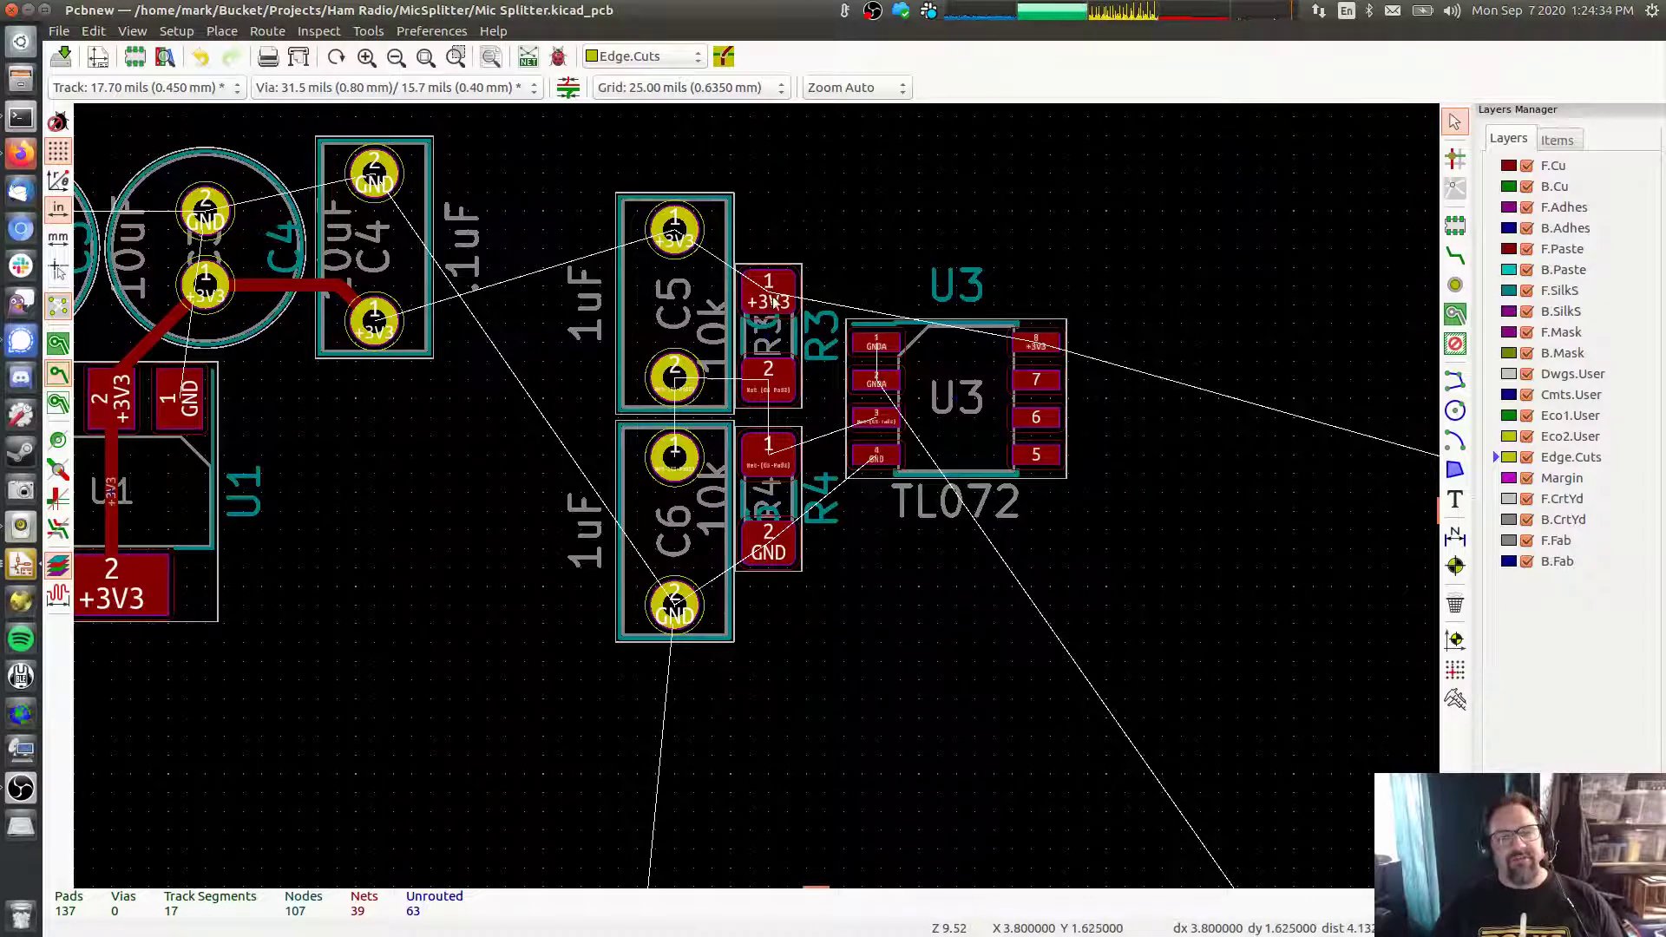
Set the track width to 9.84 mils and move R4 and R3 to the left side of C6 and C5
{"action": "key", "text": "w"}
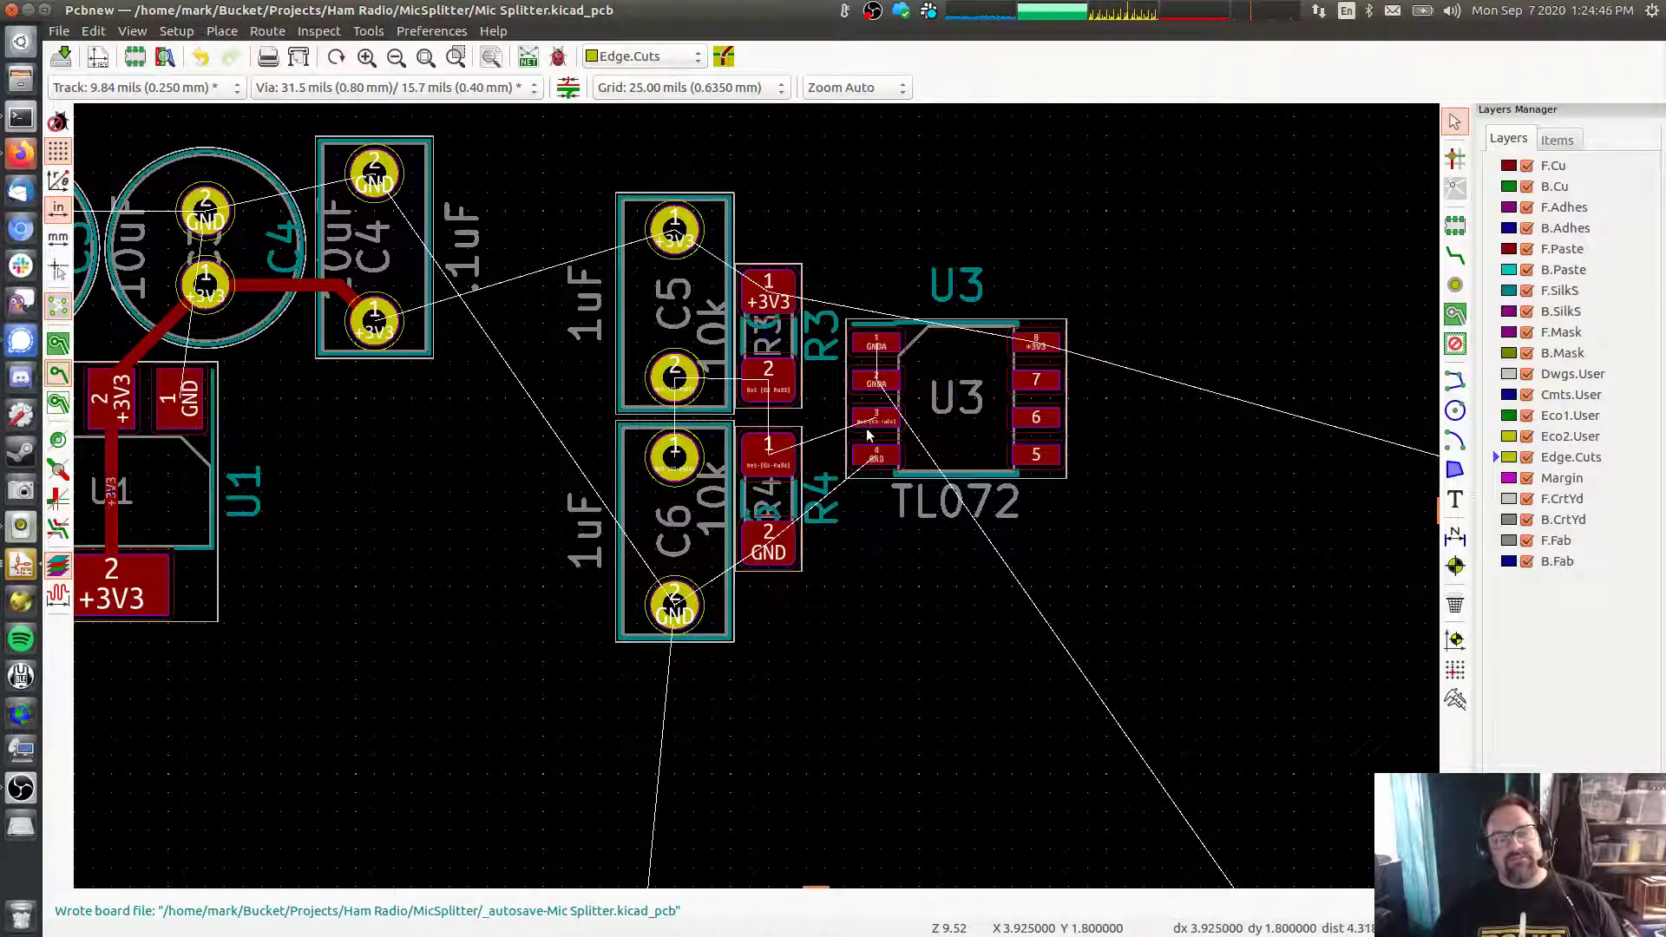
{"action": "left_click_drag", "start_coordinate": [768, 455], "coordinate": [581, 456]}
{"action": "key", "text": "Escape"}
{"action": "left_click_drag", "start_coordinate": [775, 370], "coordinate": [585, 382]}
{"action": "key", "text": "Escape"}
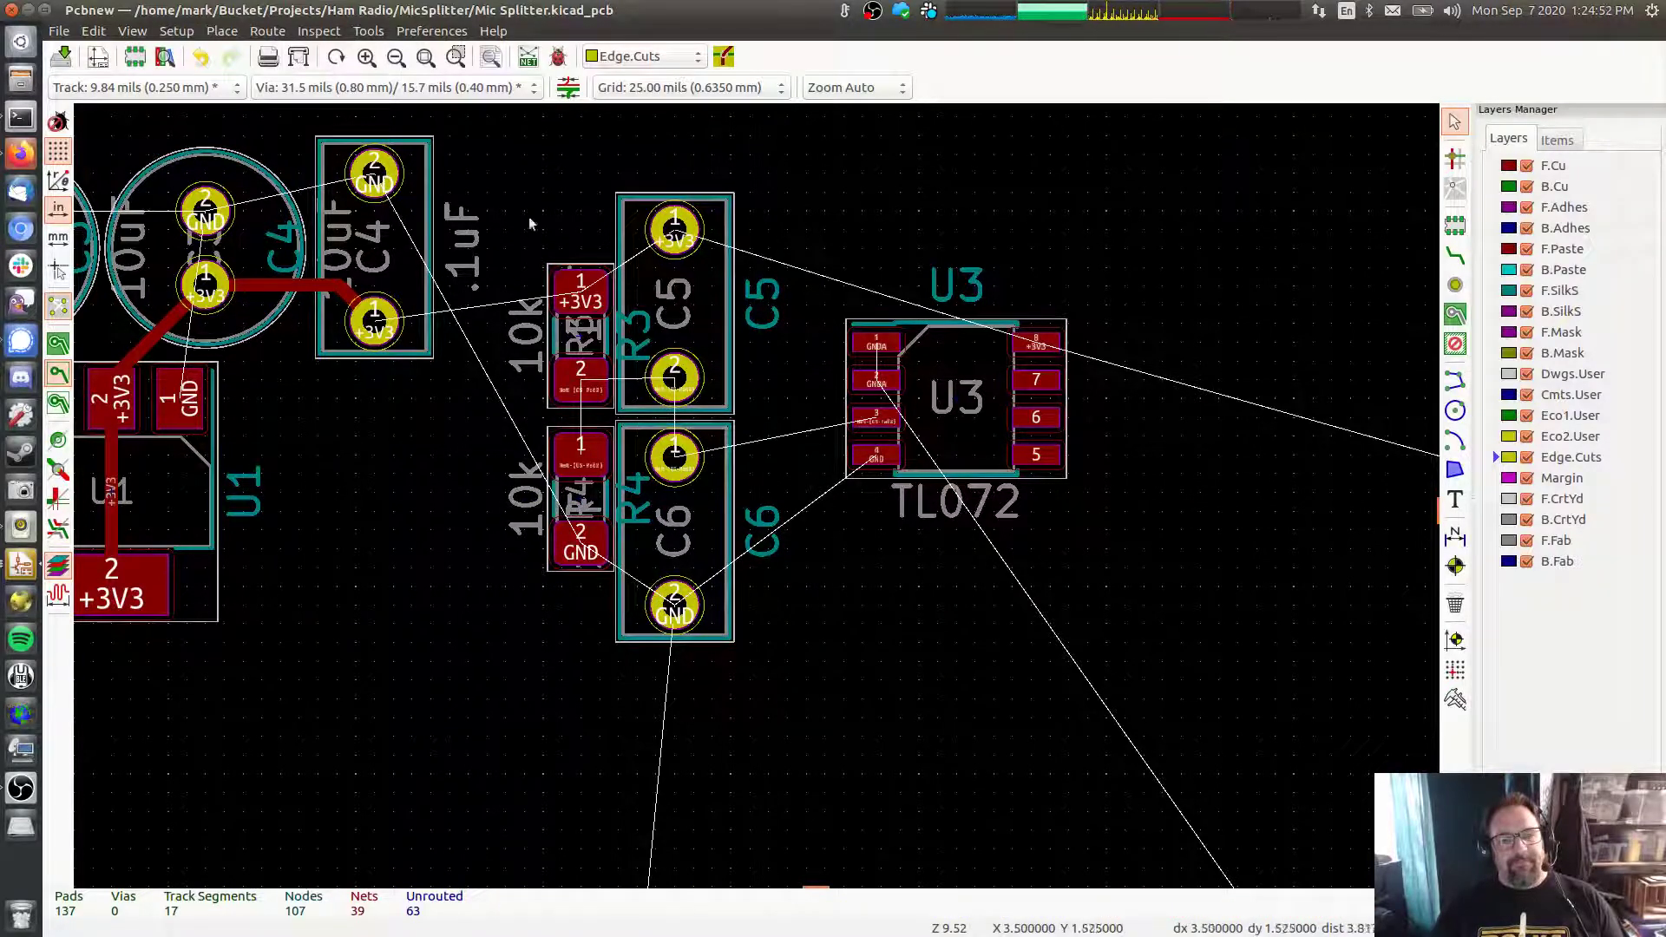
Move R3, R4, C5 and C6 together as a block closer to U3
{"action": "left_click_drag", "start_coordinate": [502, 144], "coordinate": [804, 714]}
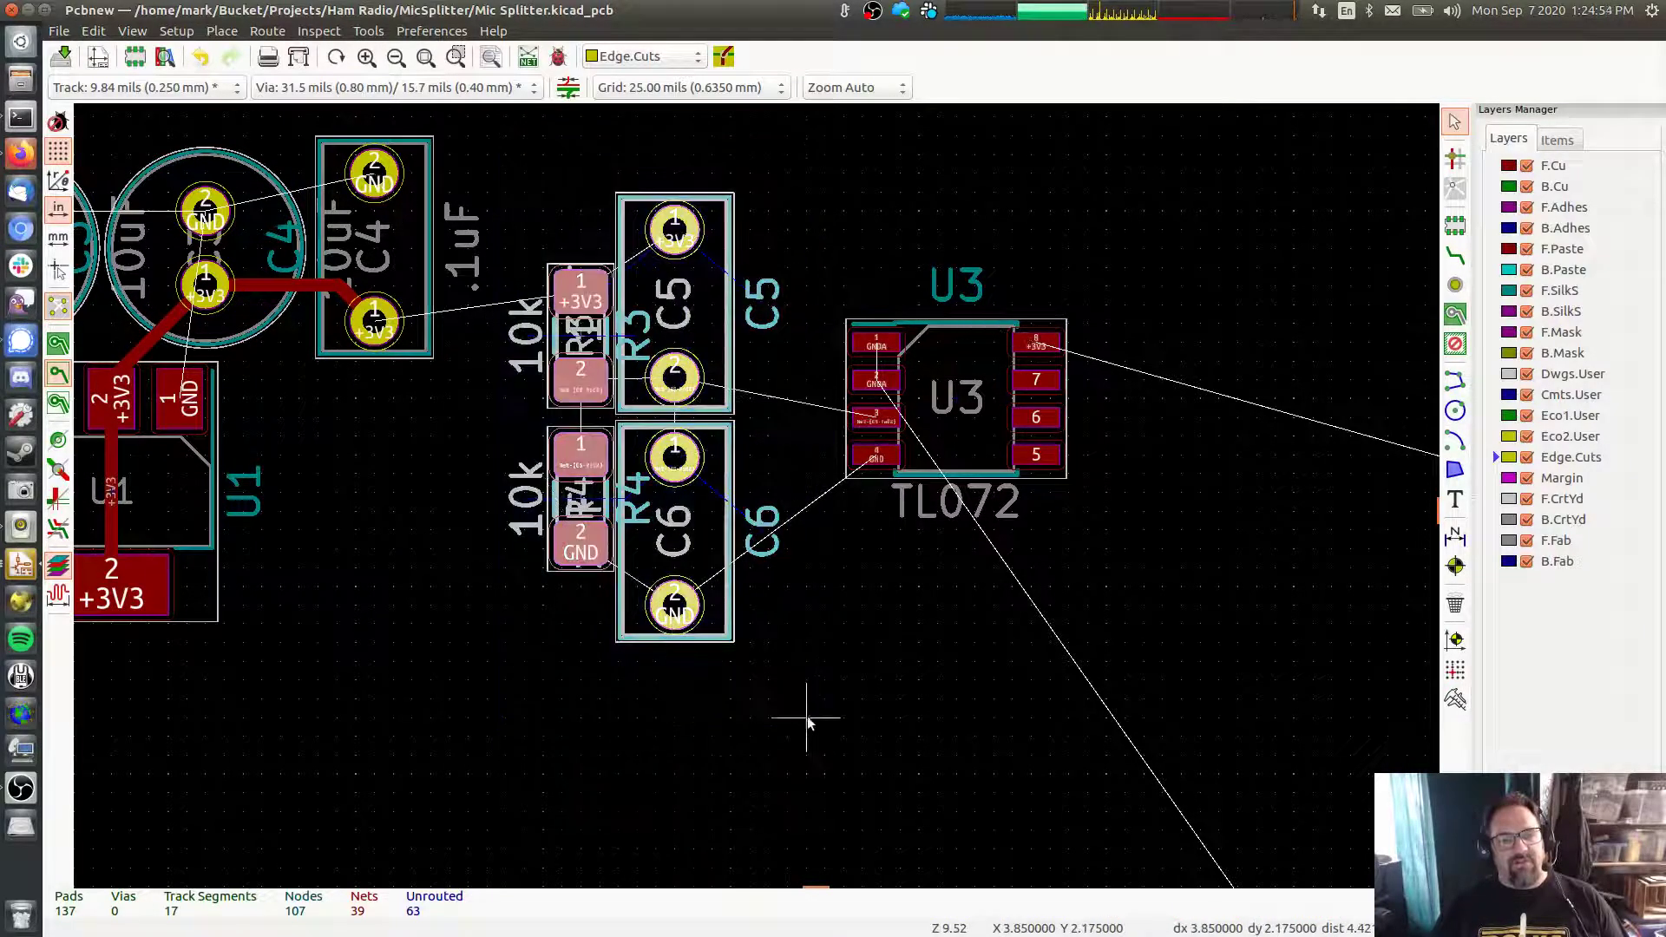
{"action": "key", "text": "m"}
{"action": "left_click", "coordinate": [900, 714]}
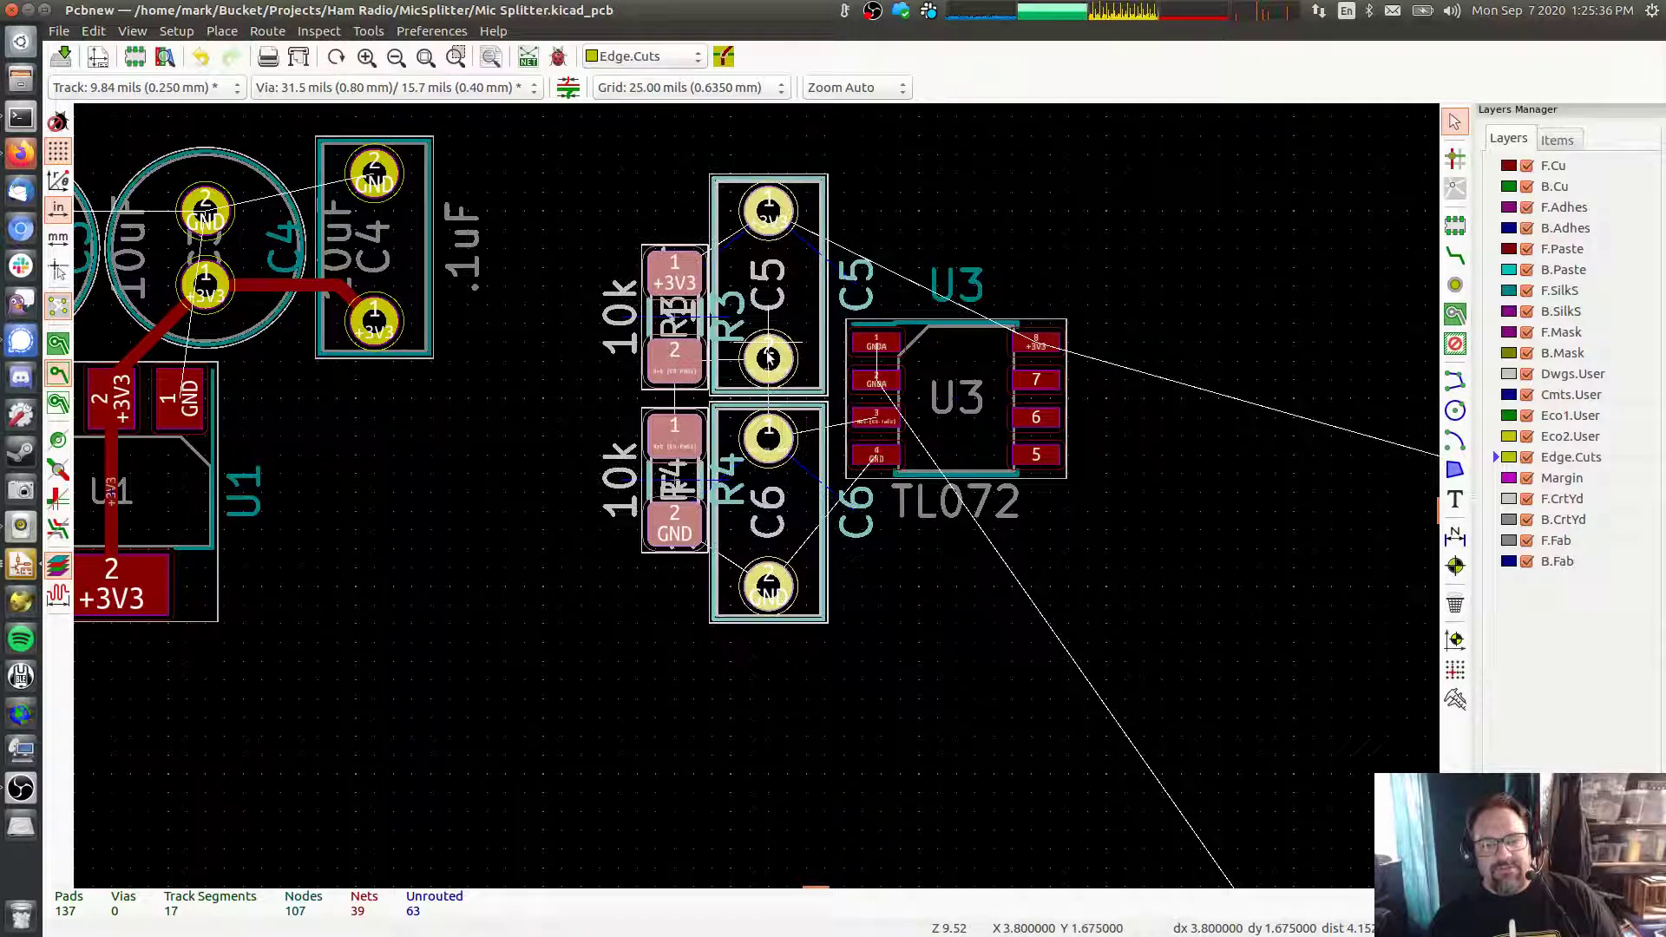
{"action": "left_click", "coordinate": [607, 372]}
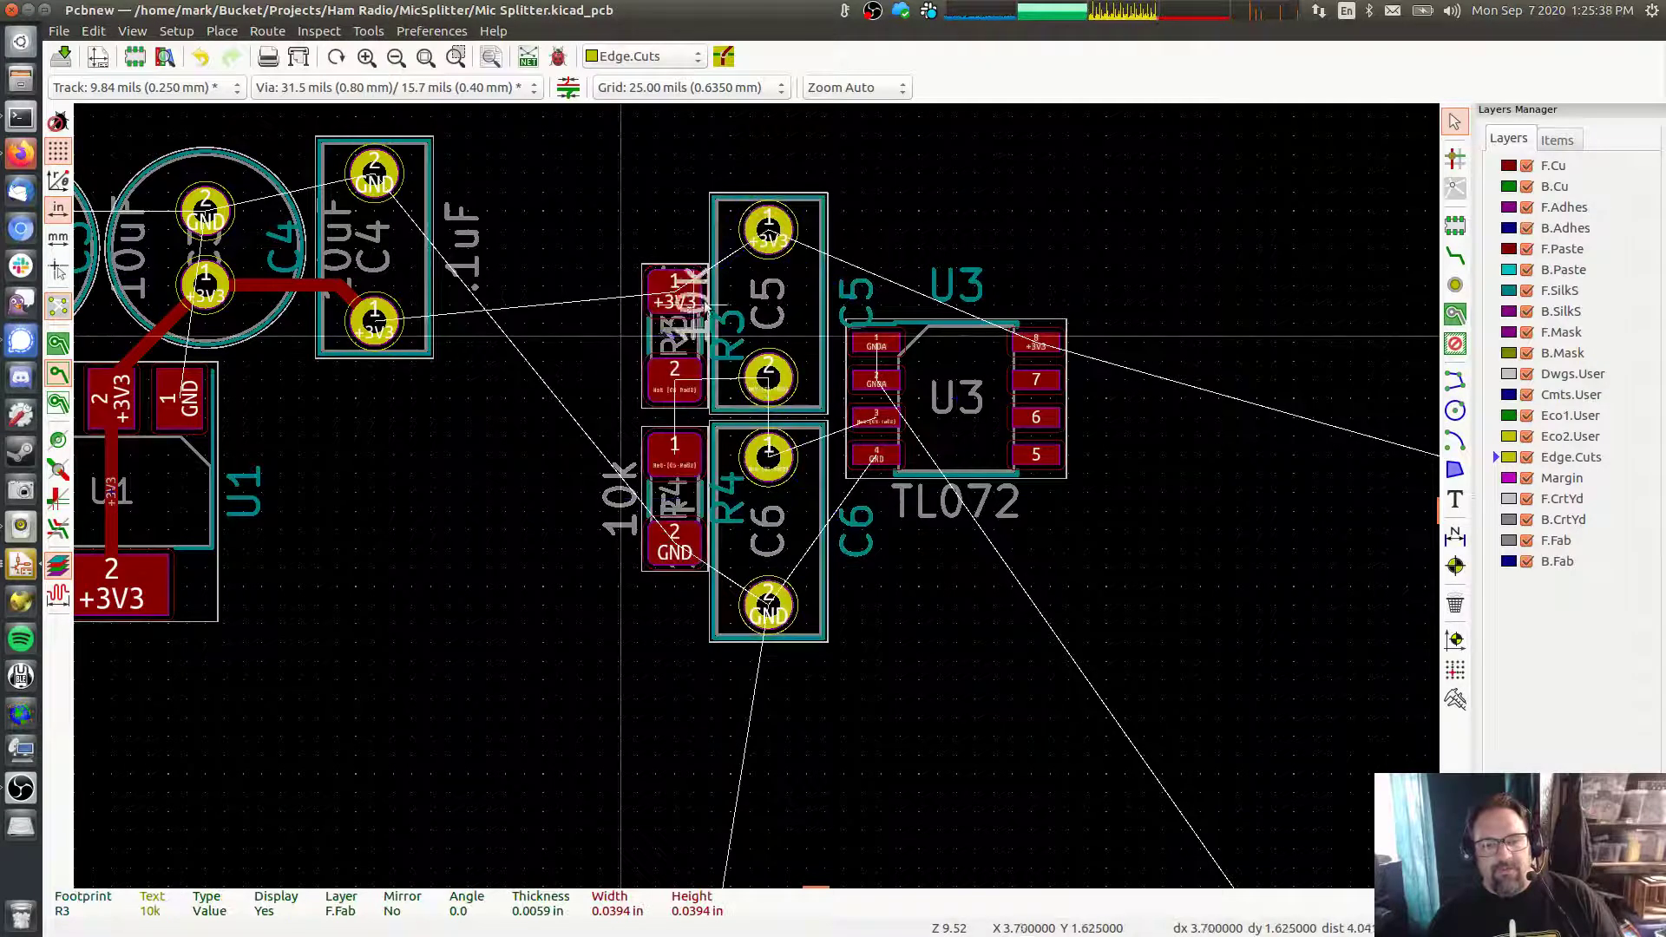
{"action": "key", "text": "Escape"}
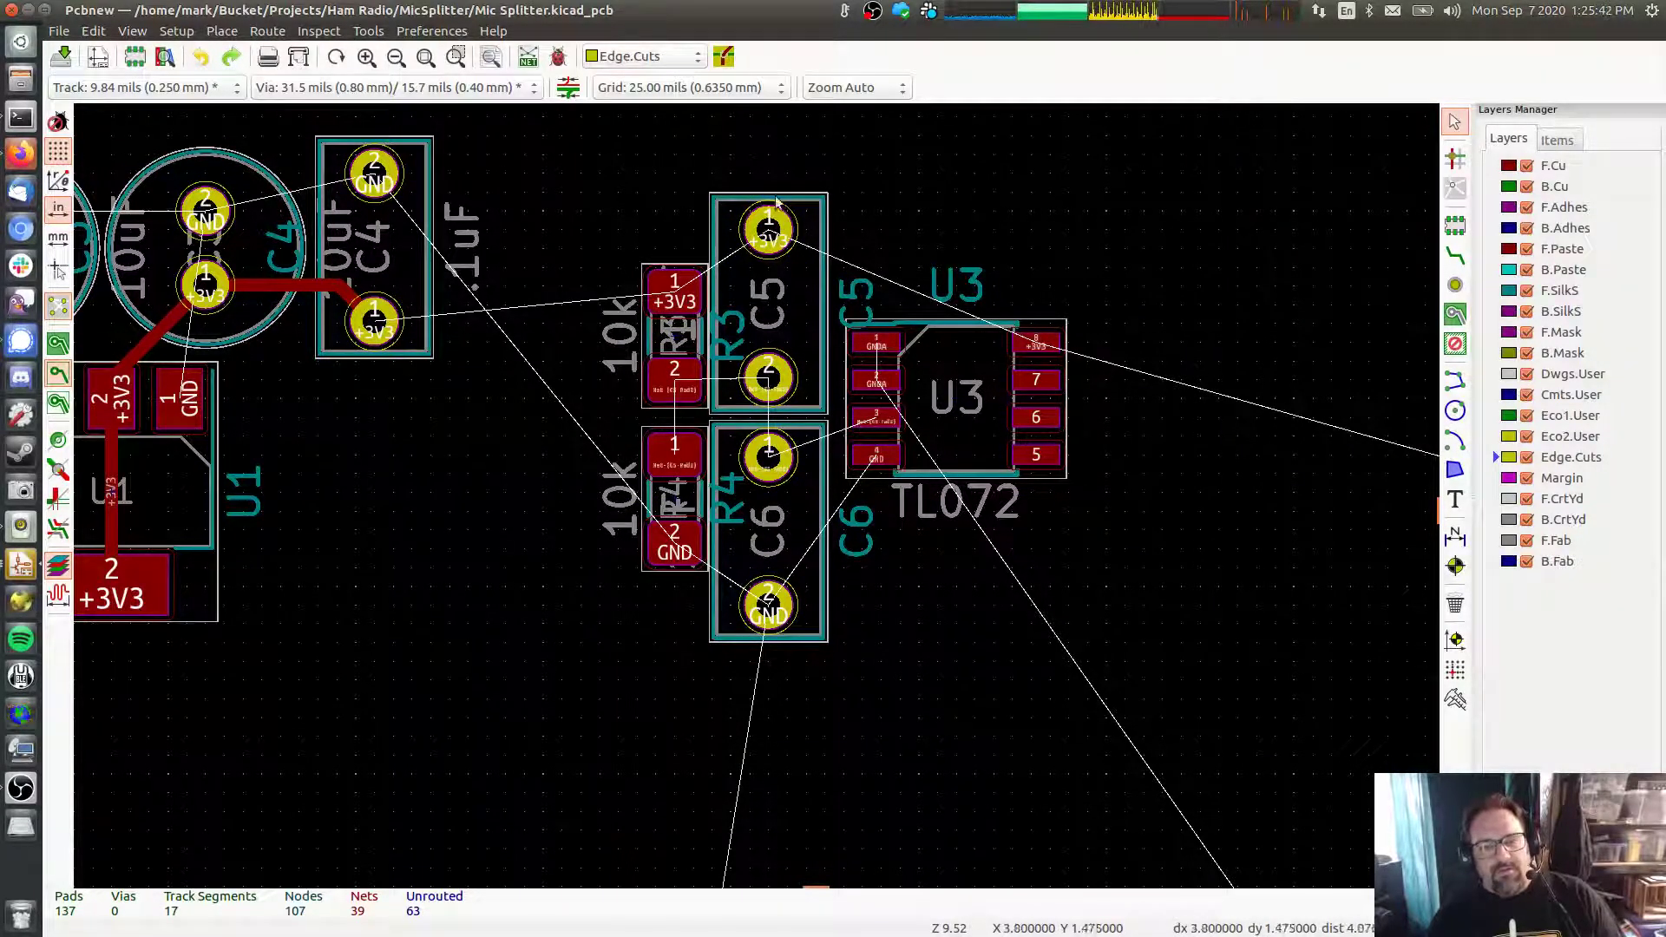
Place C5 horizontally above U3 with pad 1 over pin 8, and C6 horizontally below U3 with pad 2 under pin 4
{"action": "left_click", "coordinate": [768, 232]}
{"action": "left_click_drag", "start_coordinate": [768, 232], "coordinate": [1032, 250]}
{"action": "key", "text": "r"}
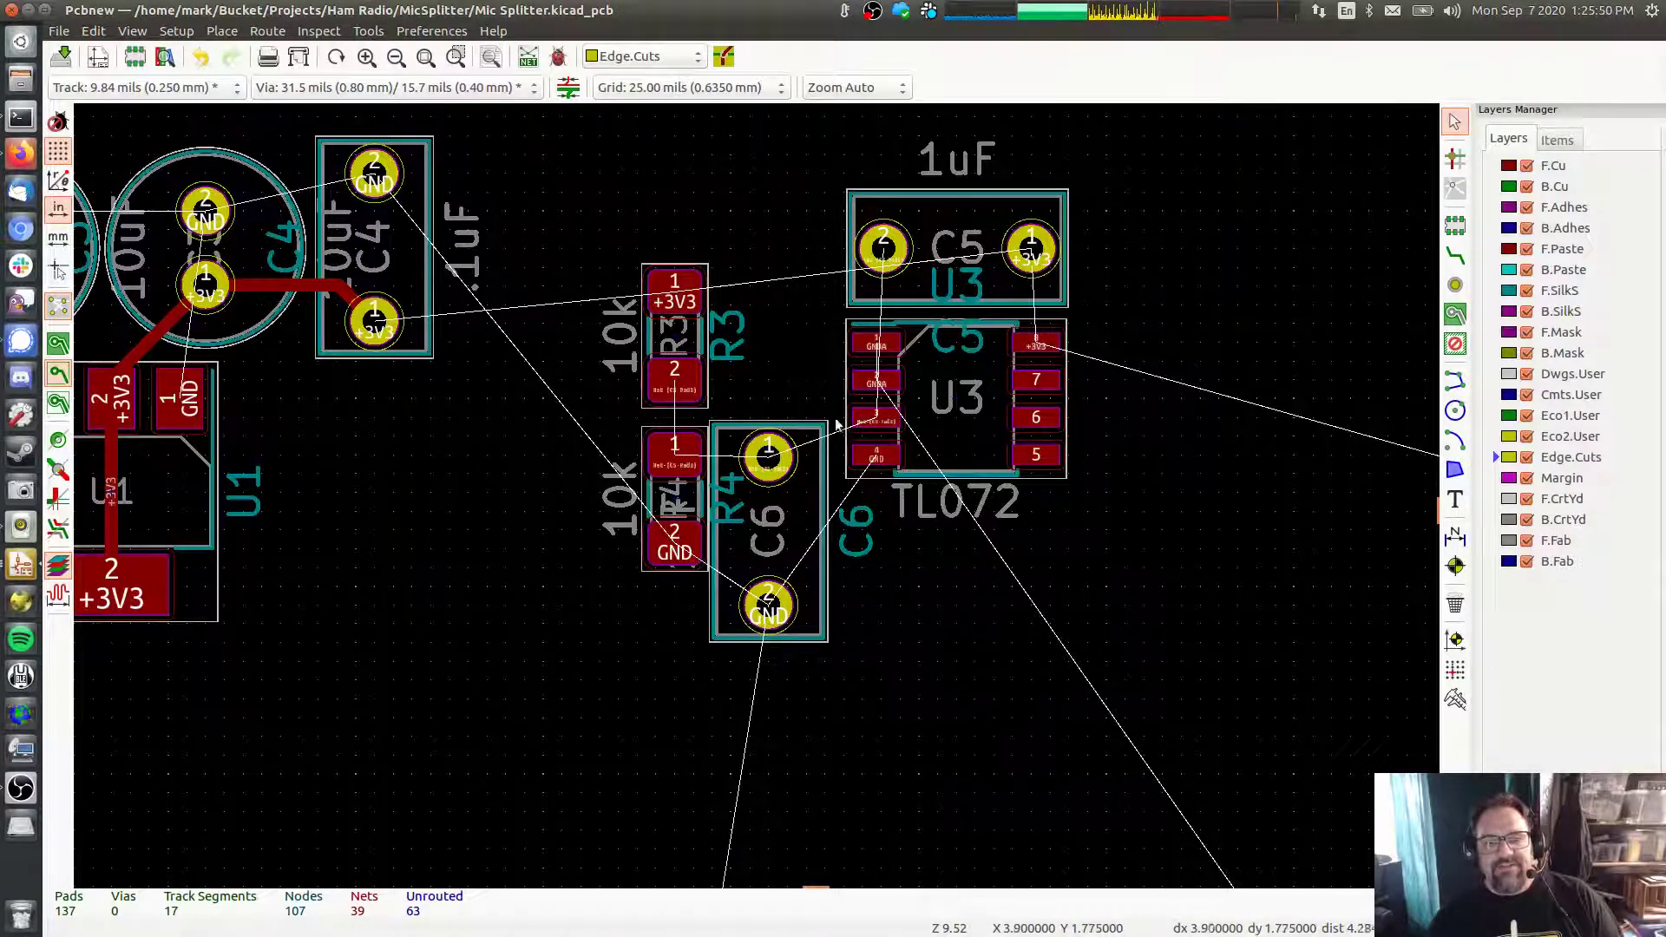
{"action": "left_click_drag", "start_coordinate": [768, 605], "coordinate": [892, 556]}
{"action": "key", "text": "r"}
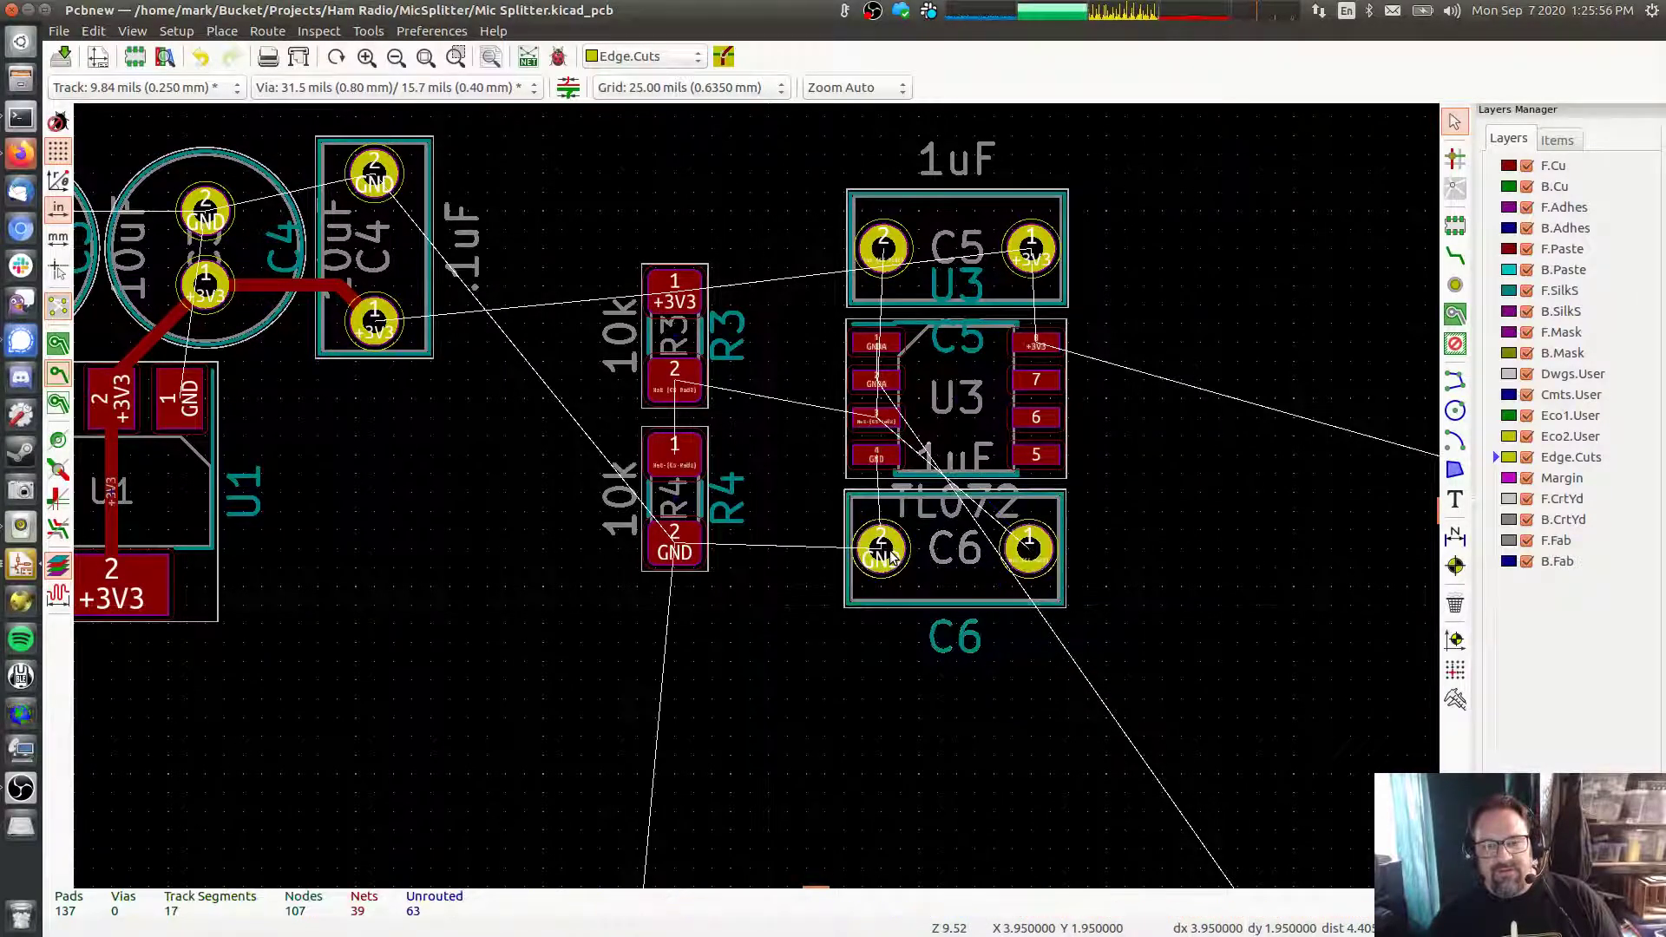
Move R4 closer to U3 and place R3 above it, rotated horizontal with pad 2 at X 3.775, Y 1.725 inches
{"action": "left_click_drag", "start_coordinate": [676, 464], "coordinate": [752, 464]}
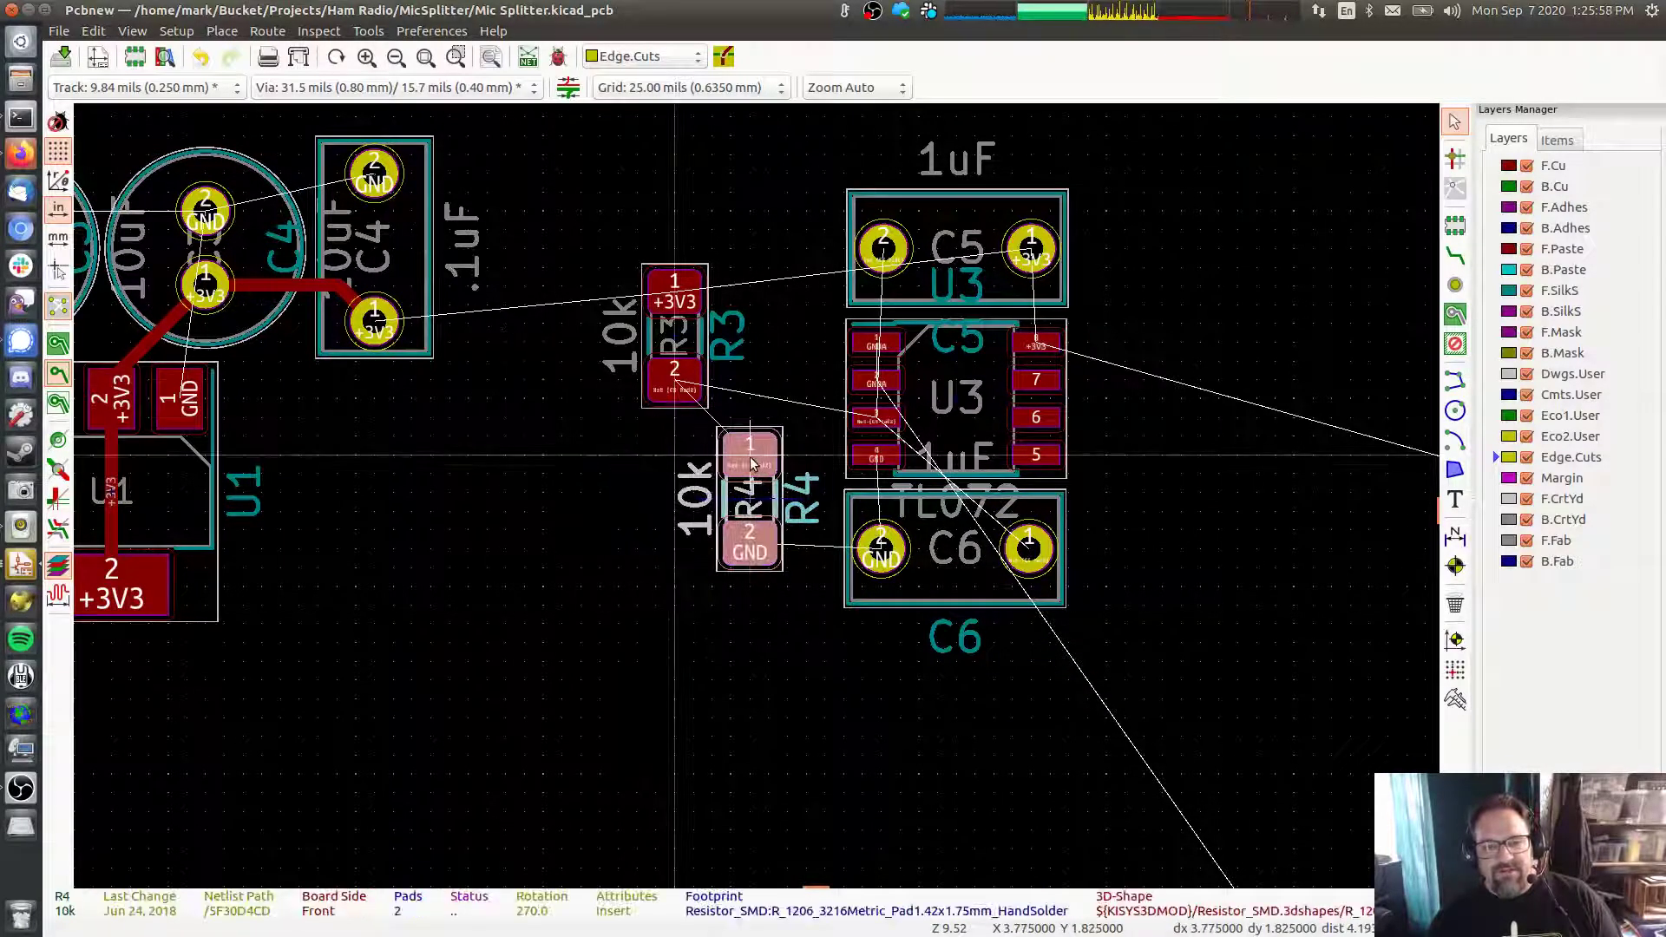
{"action": "left_click", "coordinate": [759, 463]}
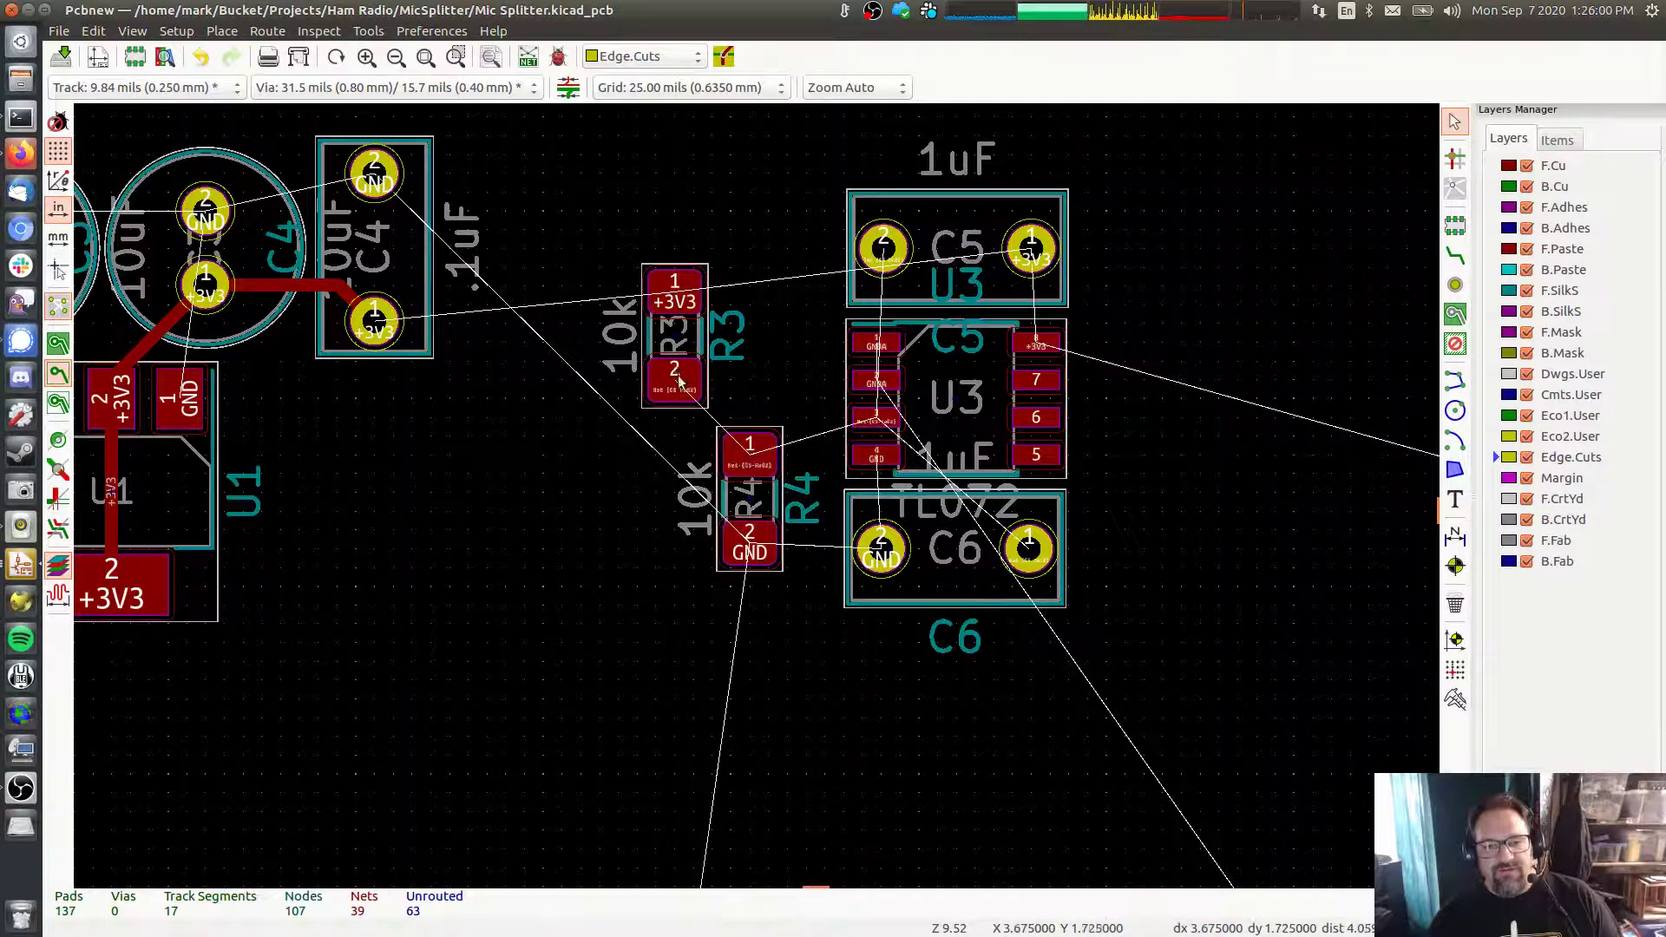
{"action": "left_click", "coordinate": [685, 386]}
{"action": "left_click_drag", "start_coordinate": [685, 386], "coordinate": [754, 390]}
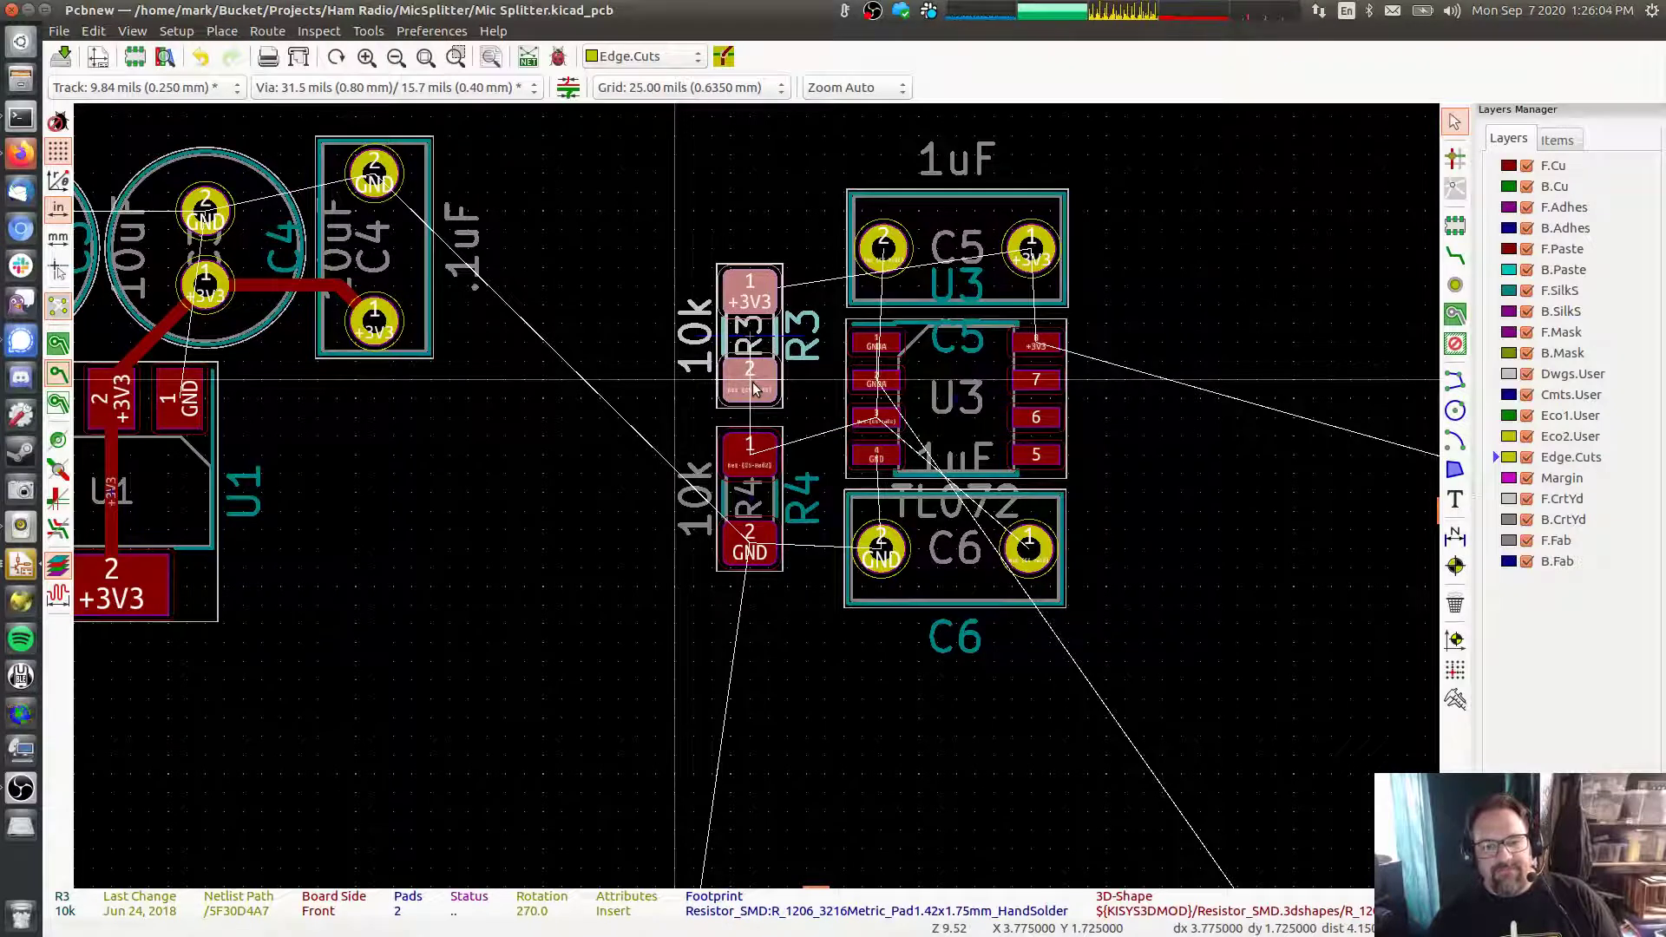
{"action": "key", "text": "r"}
{"action": "left_click", "coordinate": [754, 388]}
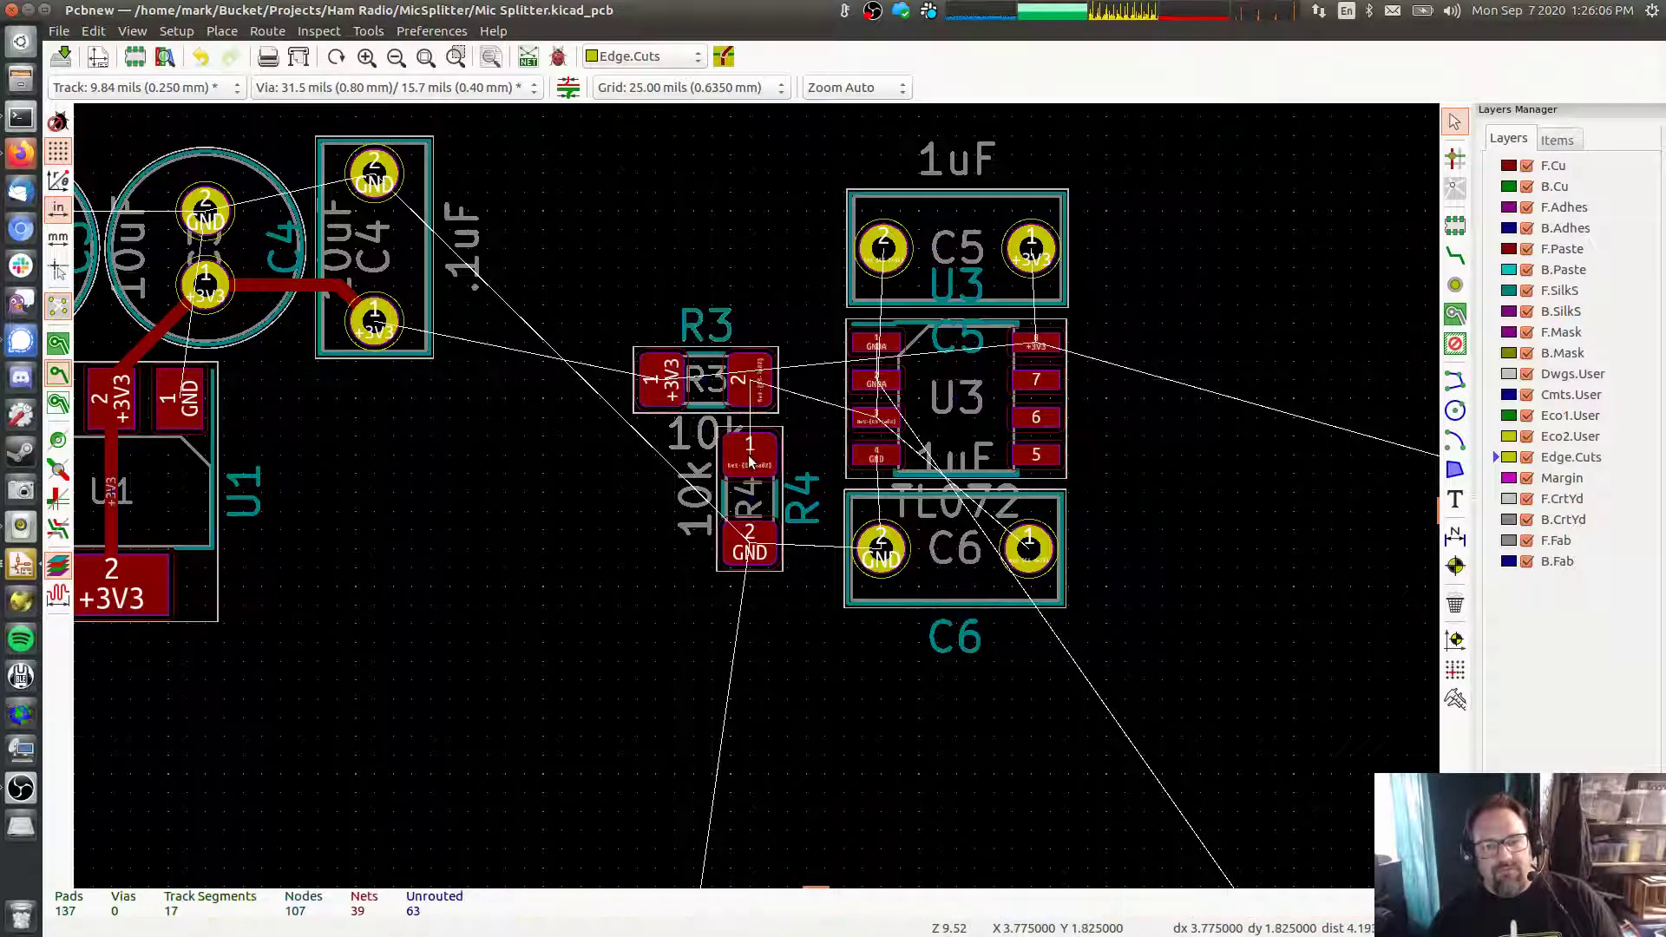
Rotate R4 to 180 degrees and place it horizontally just below R3, with pad 1 facing U3
{"action": "key", "text": "m"}
{"action": "key", "text": "r"}
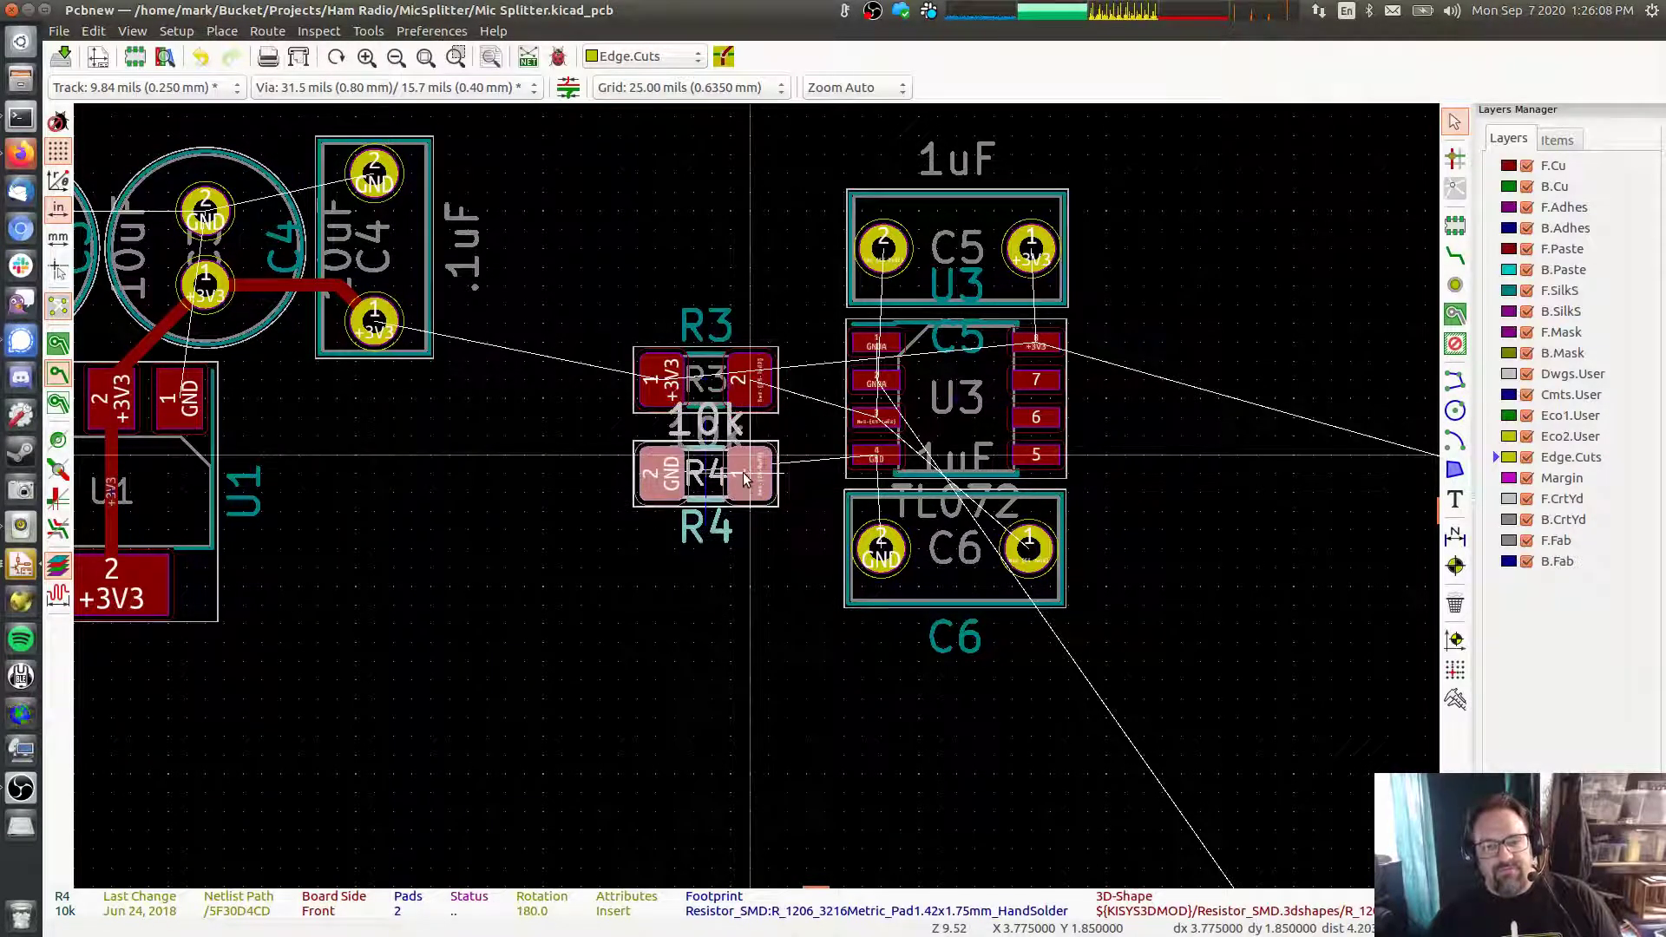
{"action": "left_click", "coordinate": [744, 457]}
{"action": "left_click", "coordinate": [745, 388]}
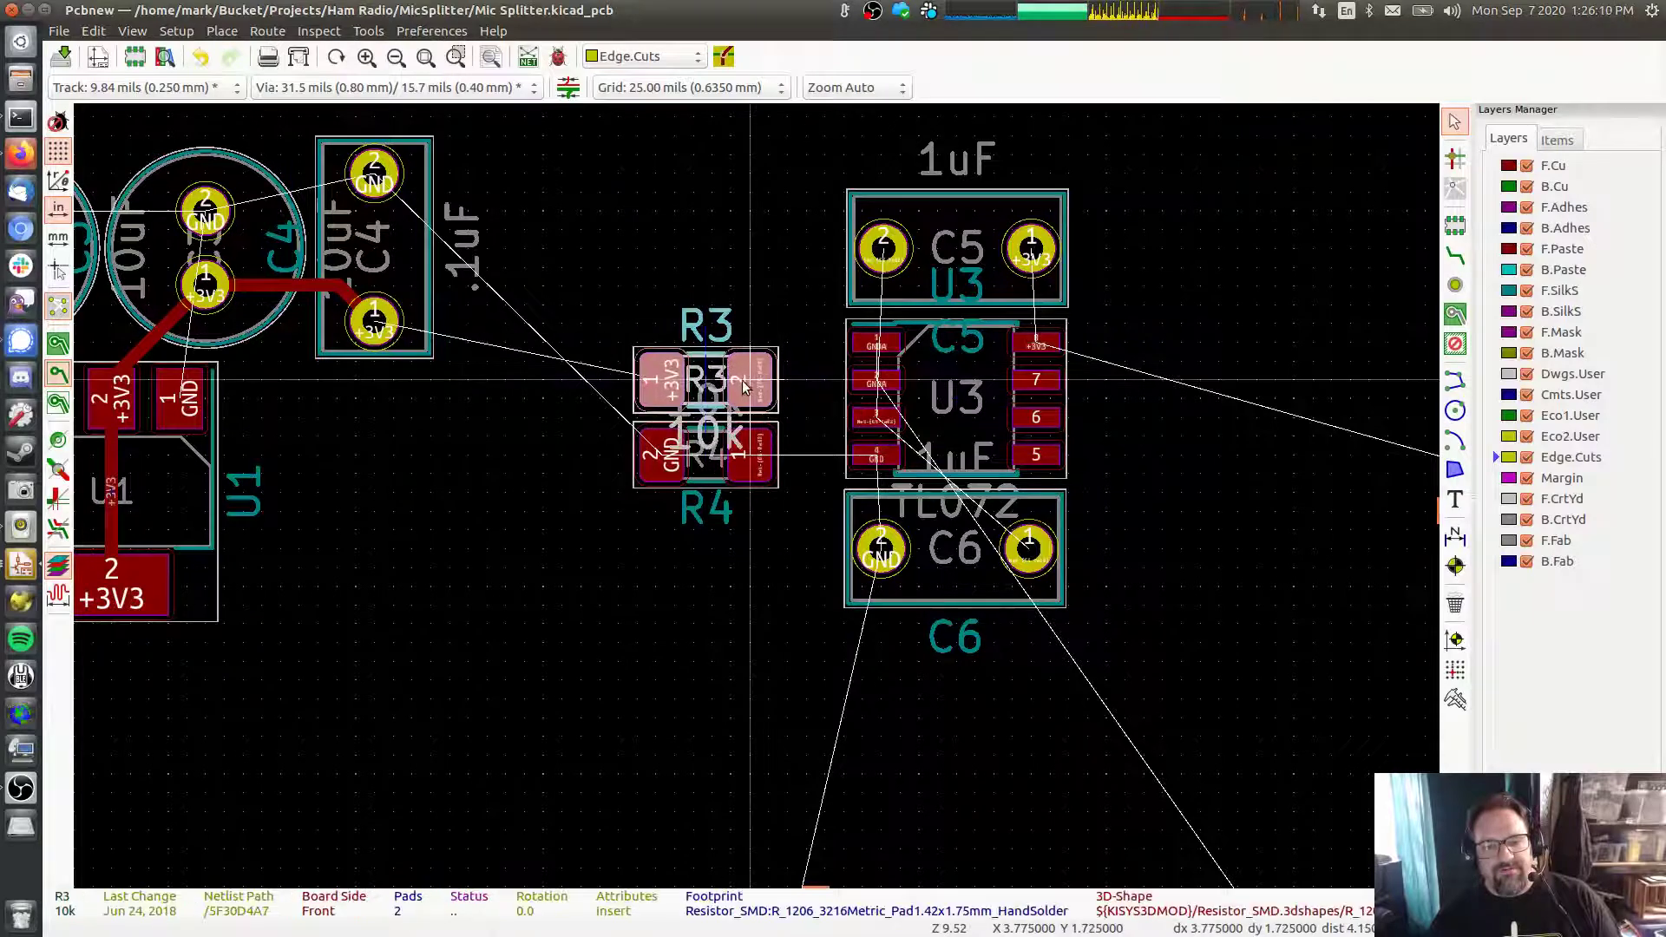
{"action": "left_click", "coordinate": [825, 482]}
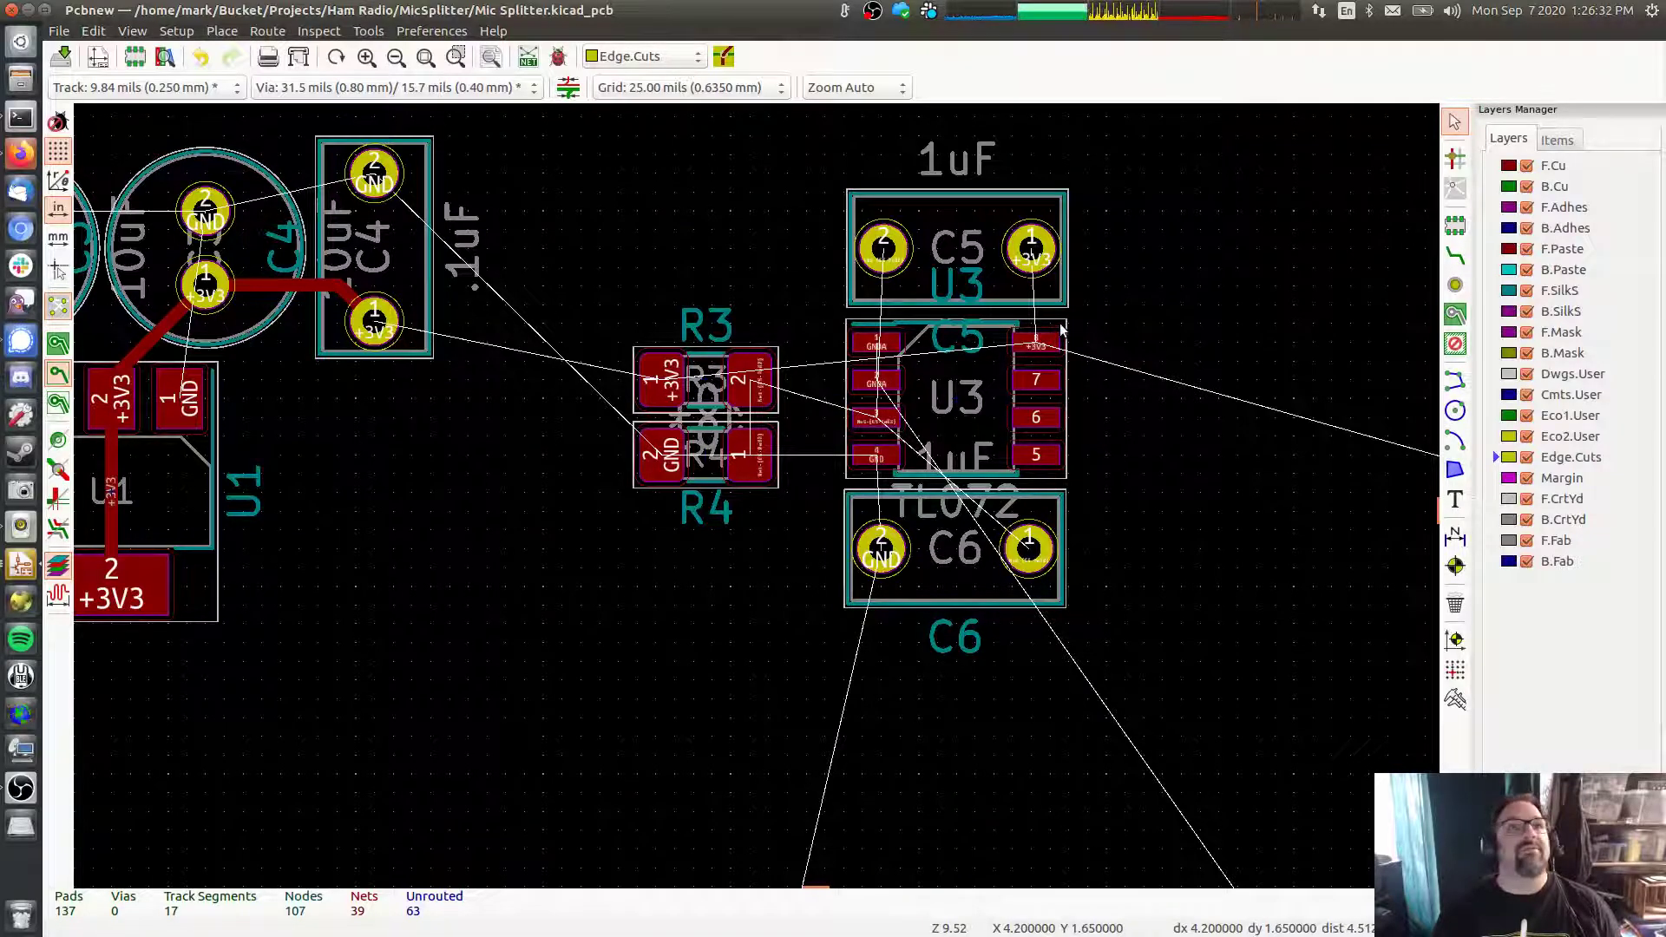
{"action": "scroll", "coordinate": [1061, 328], "scroll_direction": "down", "scroll_amount": 4}
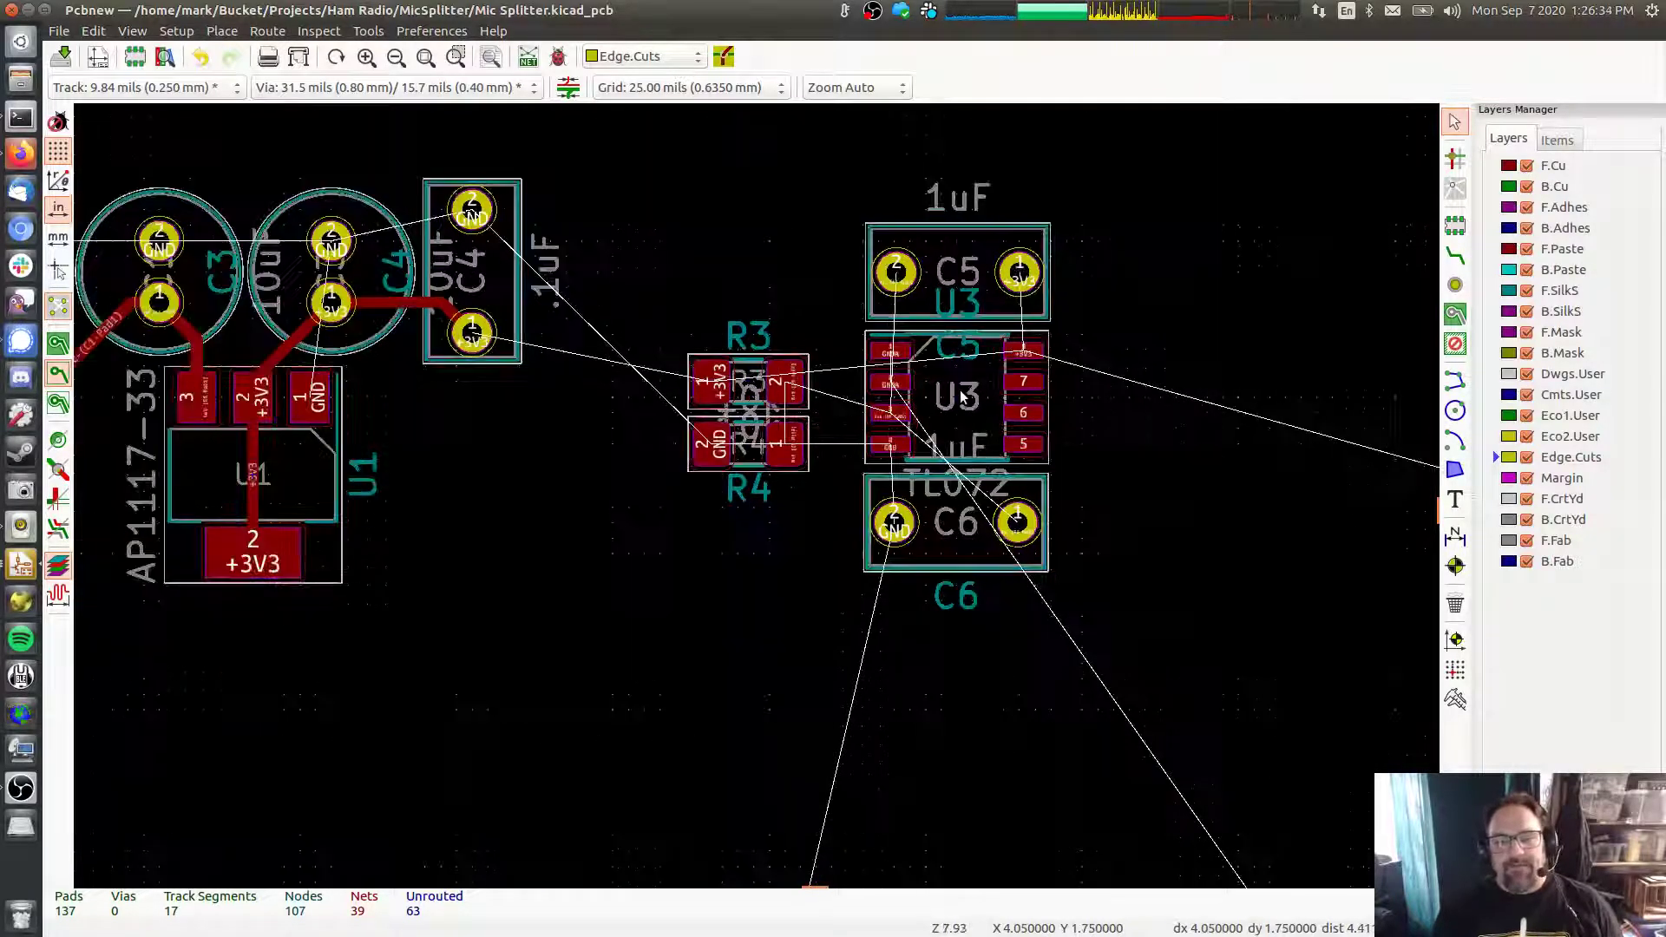
{"action": "scroll", "coordinate": [960, 395], "scroll_direction": "down", "scroll_amount": 5}
{"action": "middle_click_drag", "start_coordinate": [961, 395], "coordinate": [692, 327]}
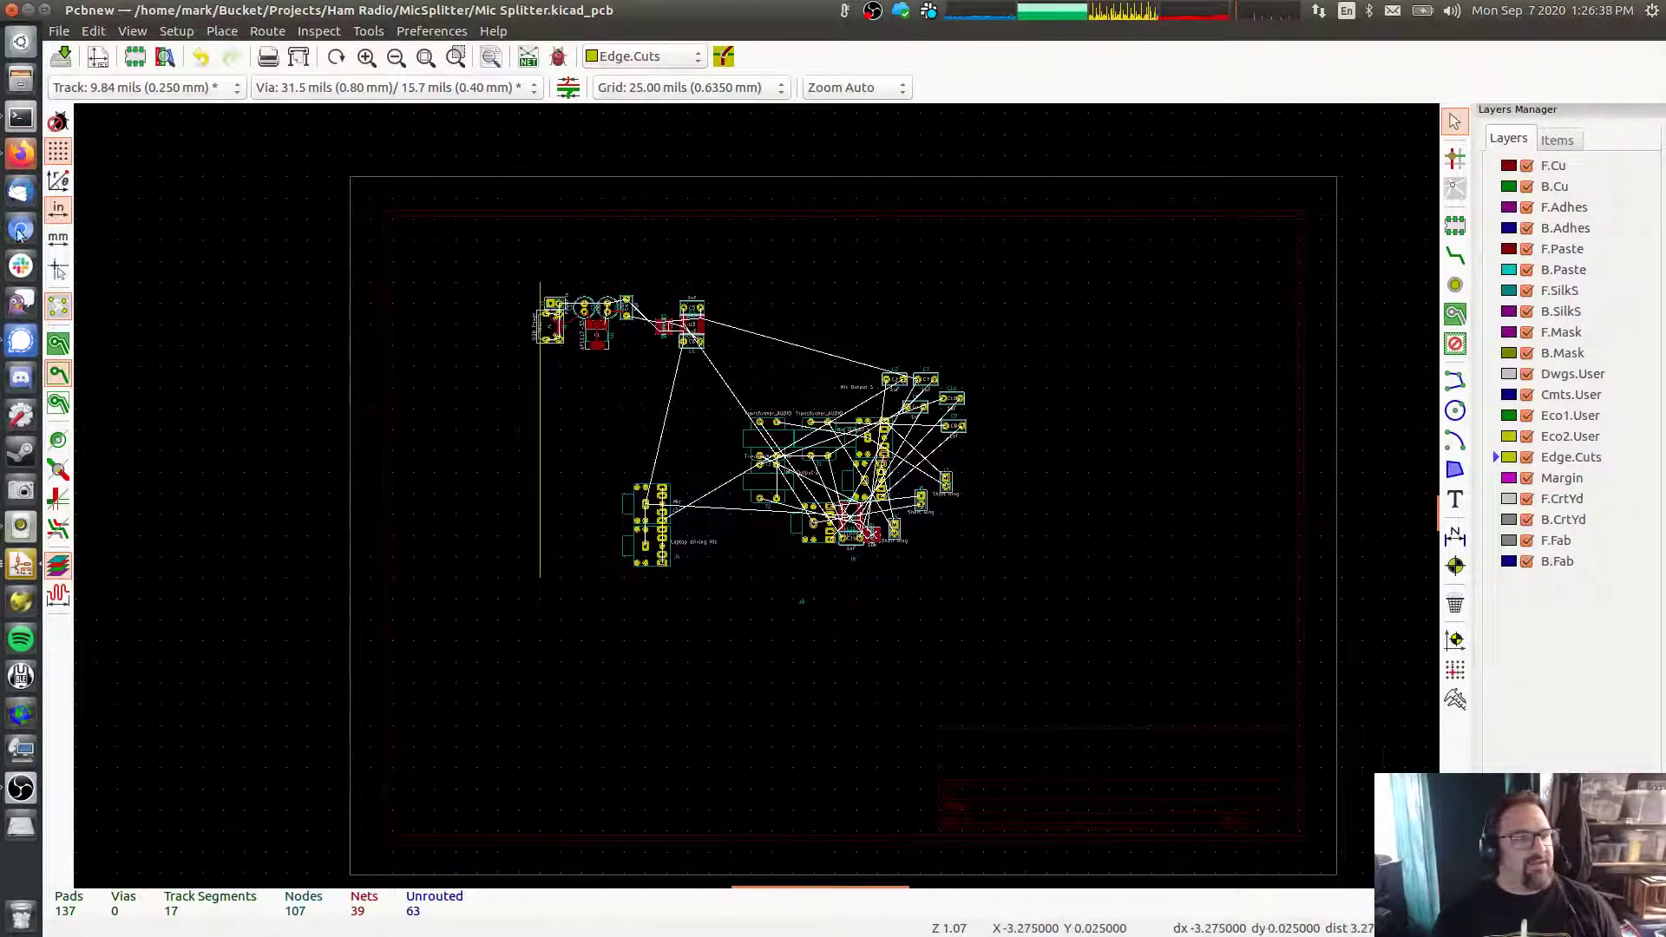
Switch to the schematic and examine the microphone input stage with J3, J4, C2, R1, R2 and U2A, and return to the board layout
{"action": "left_click", "coordinate": [21, 565]}
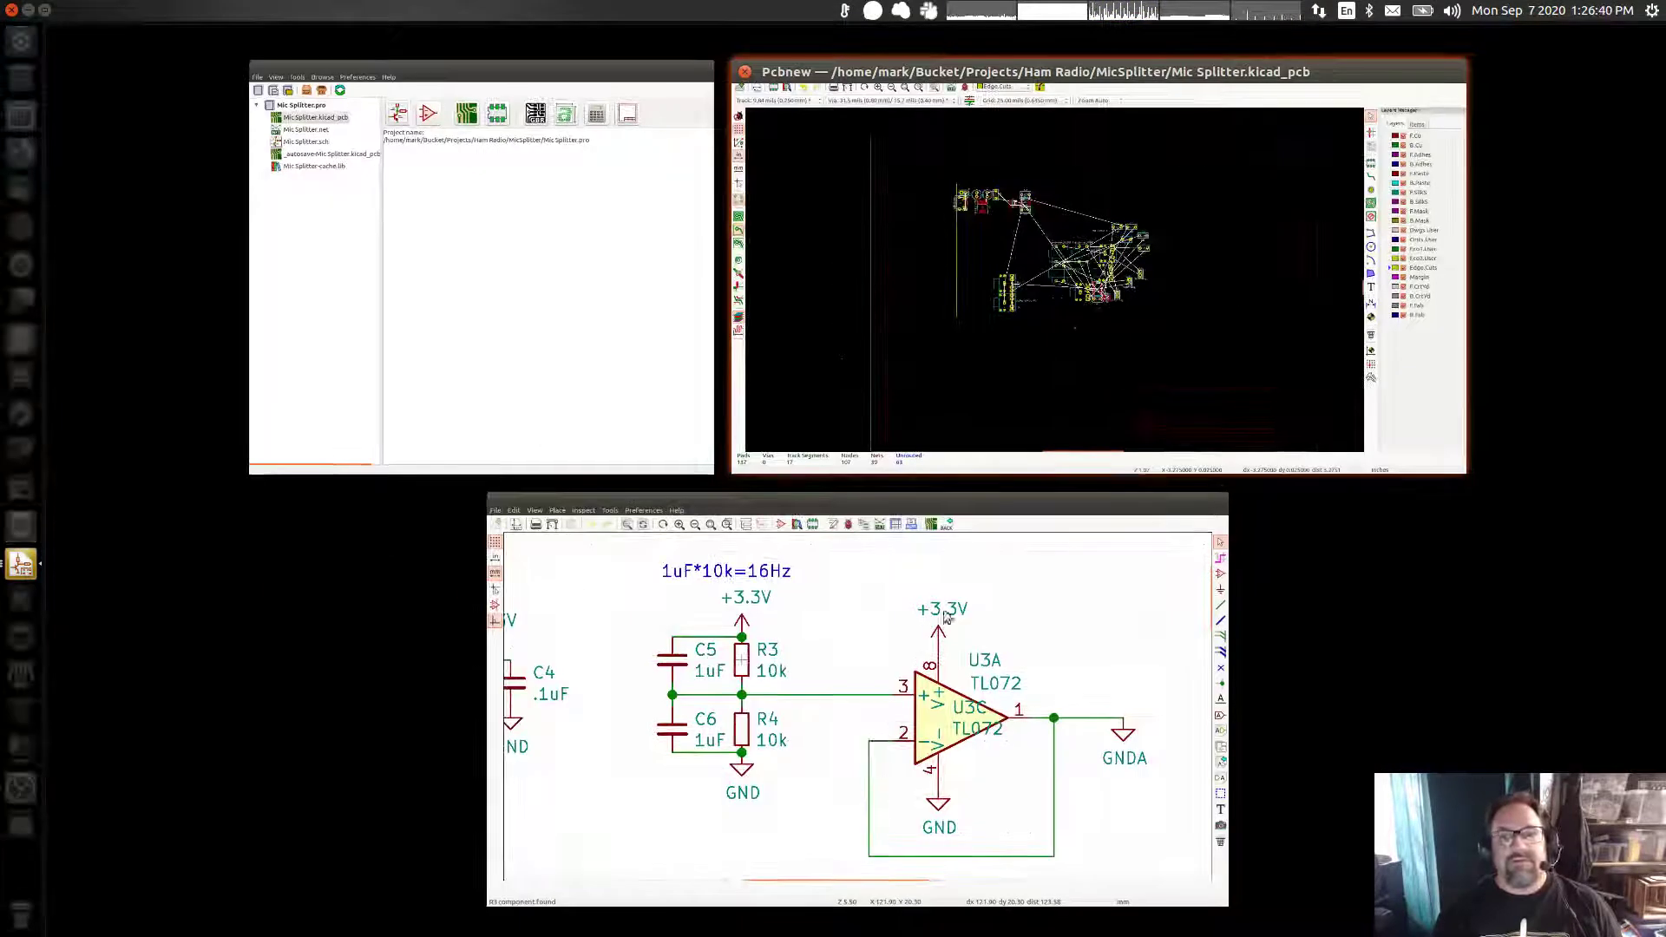
{"action": "left_click", "coordinate": [1046, 608]}
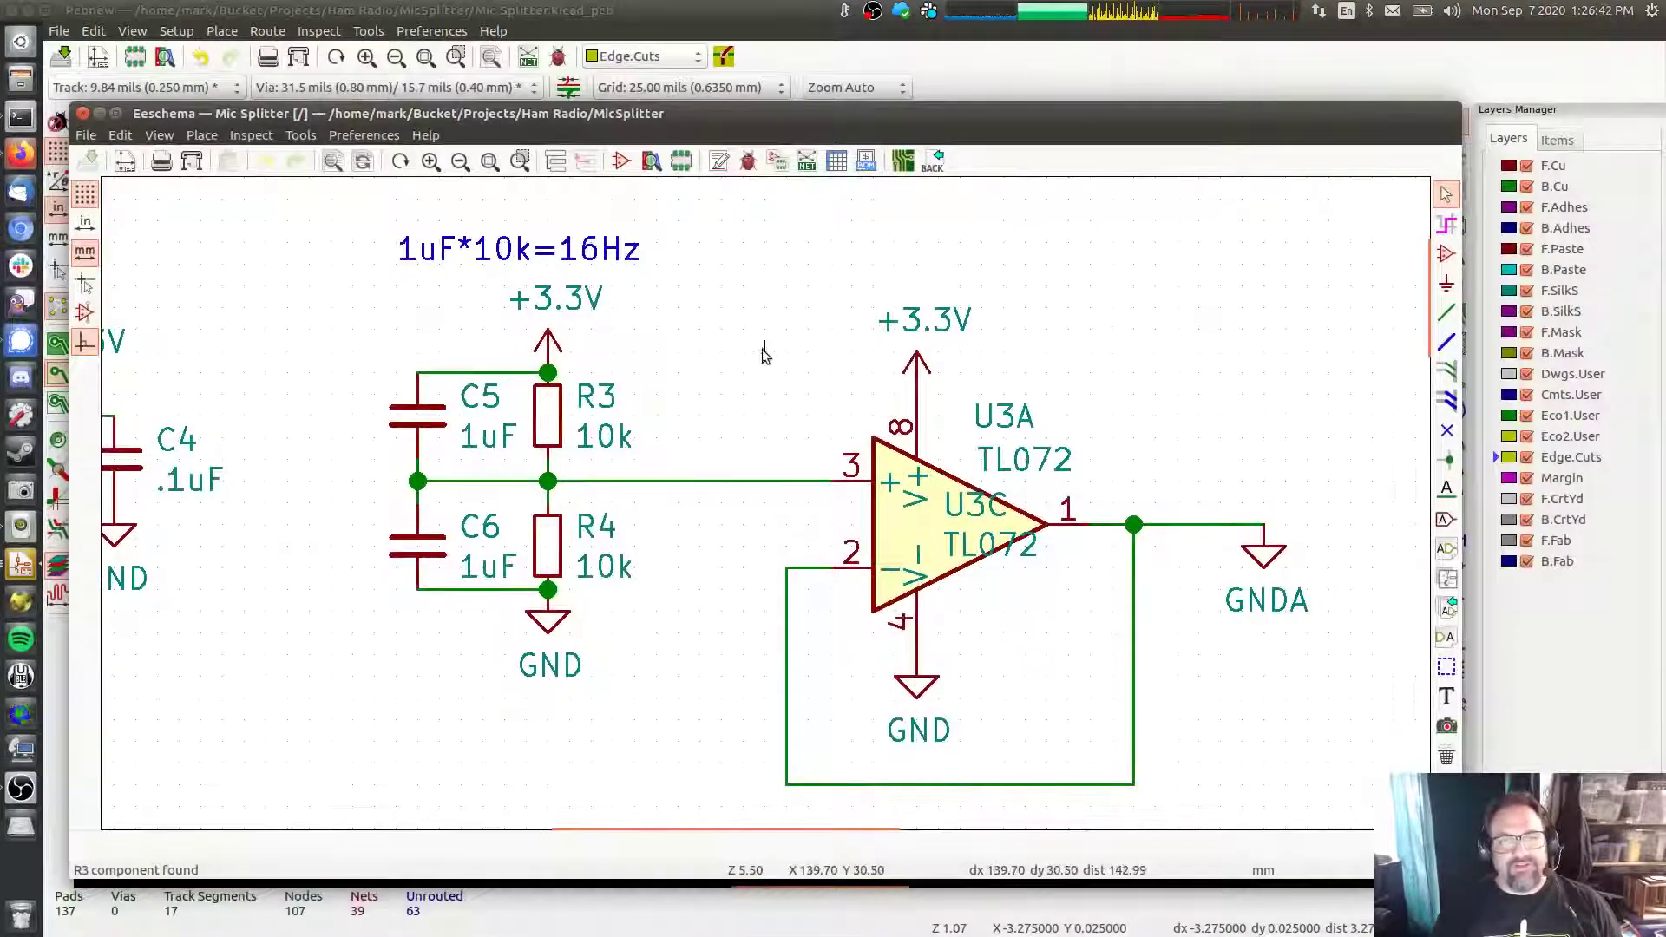
{"action": "scroll", "coordinate": [918, 618], "scroll_direction": "down", "scroll_amount": 2}
{"action": "middle_click_drag", "start_coordinate": [765, 508], "coordinate": [728, 439]}
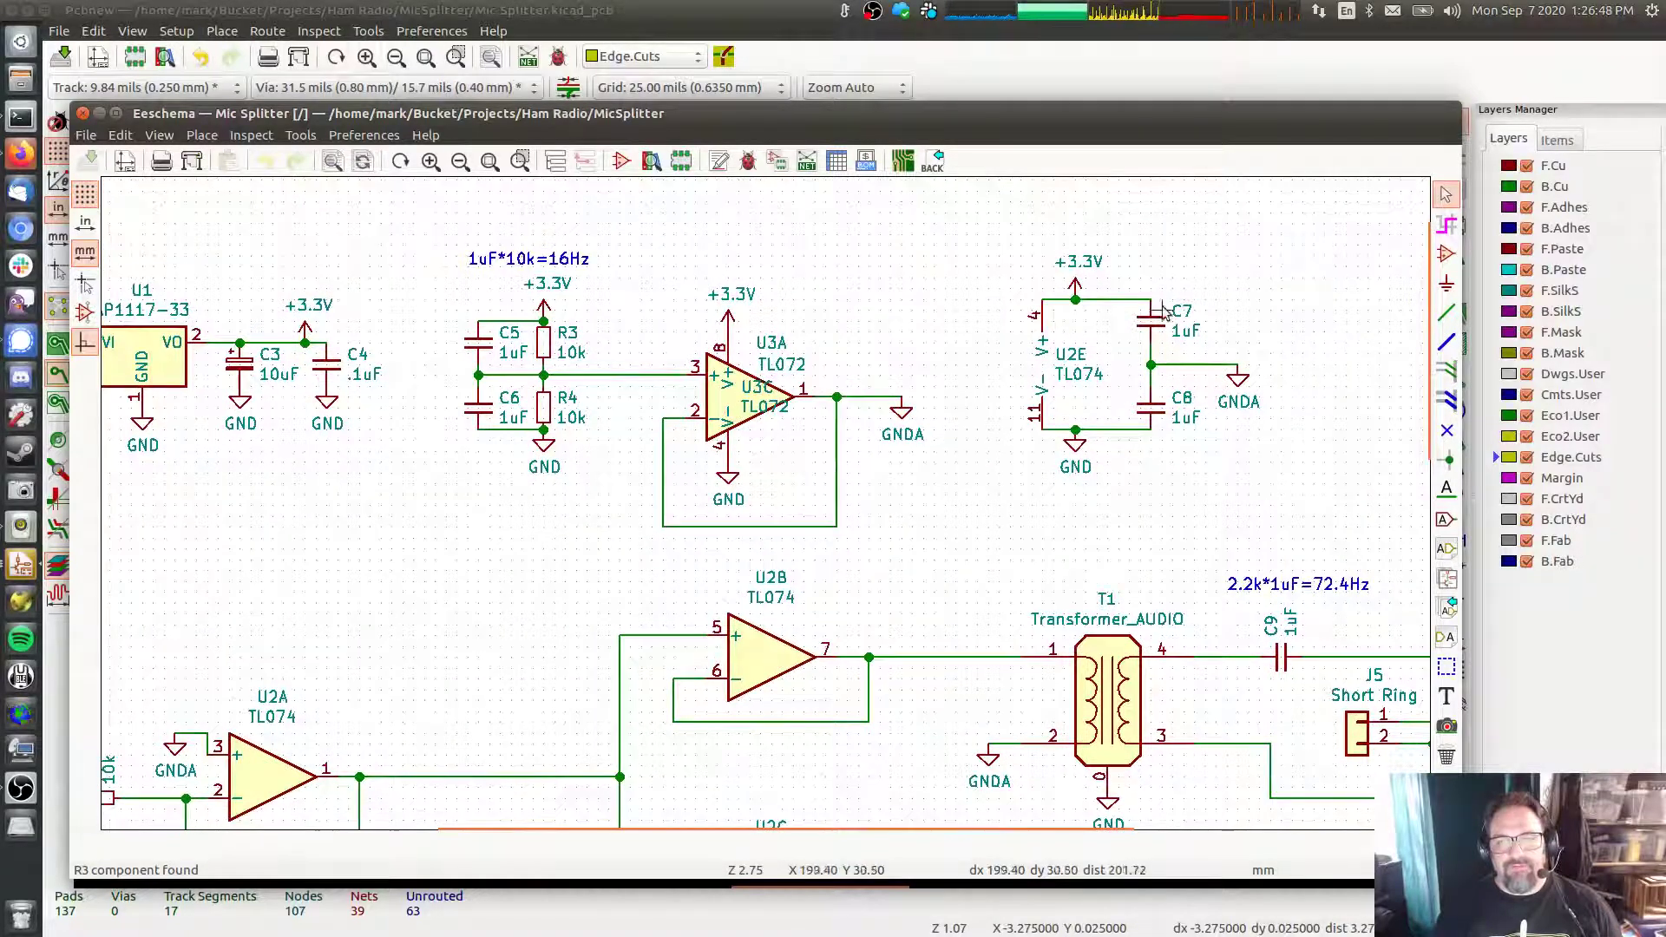
{"action": "middle_click_drag", "start_coordinate": [697, 545], "coordinate": [914, 371]}
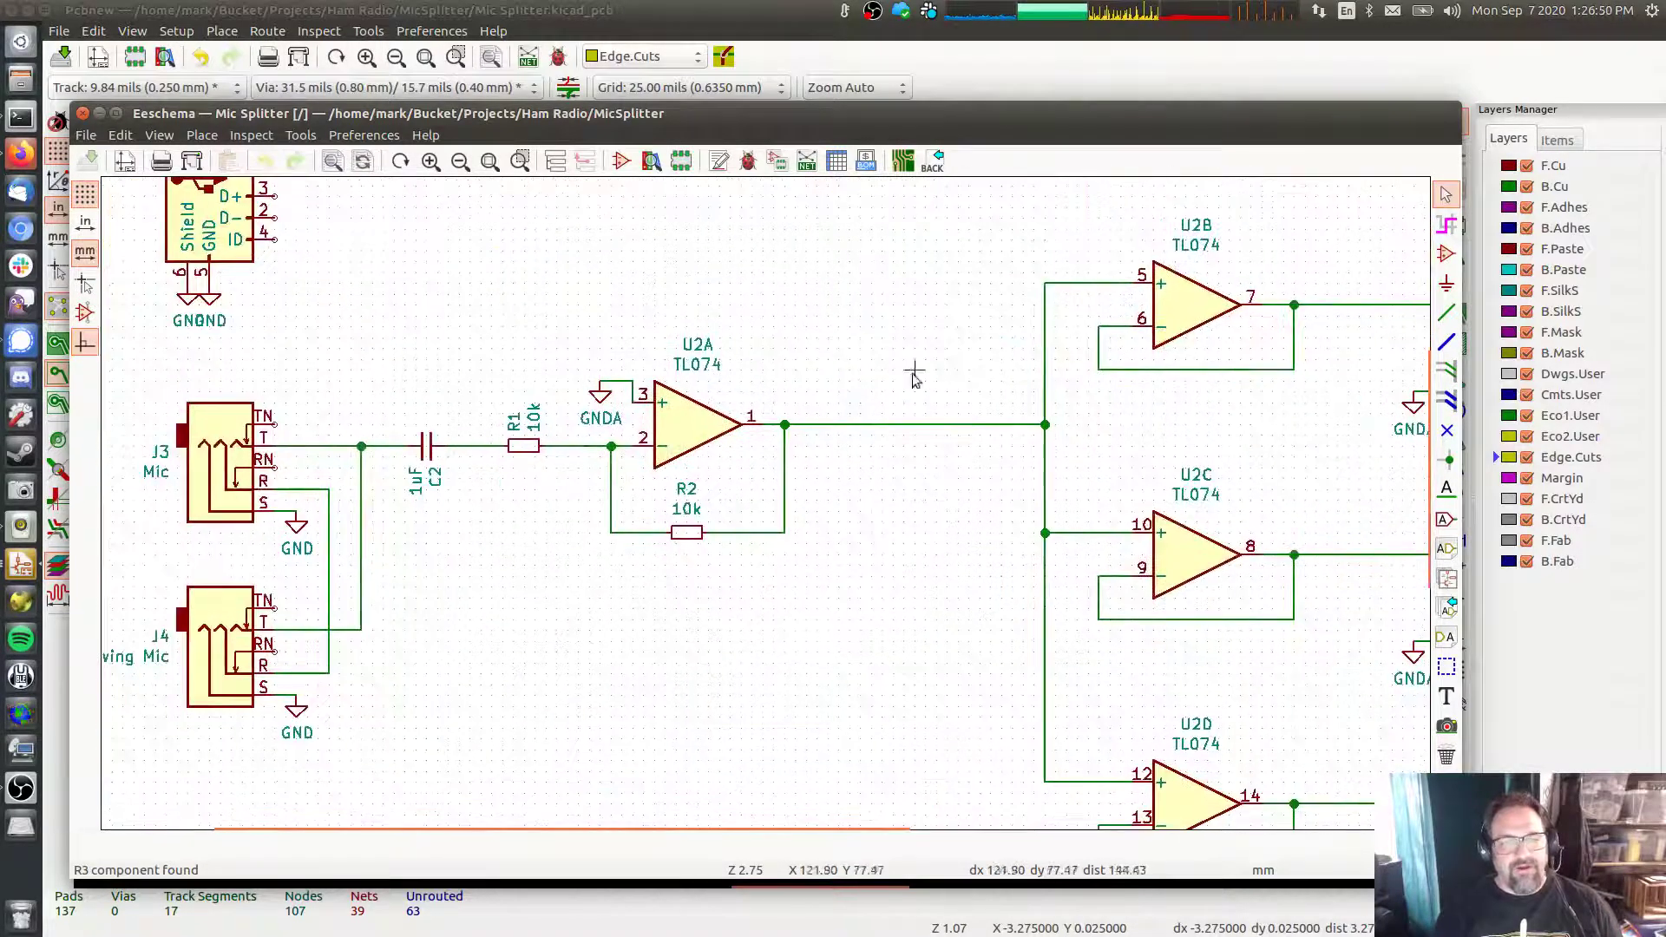
{"action": "middle_click_drag", "start_coordinate": [673, 532], "coordinate": [832, 479]}
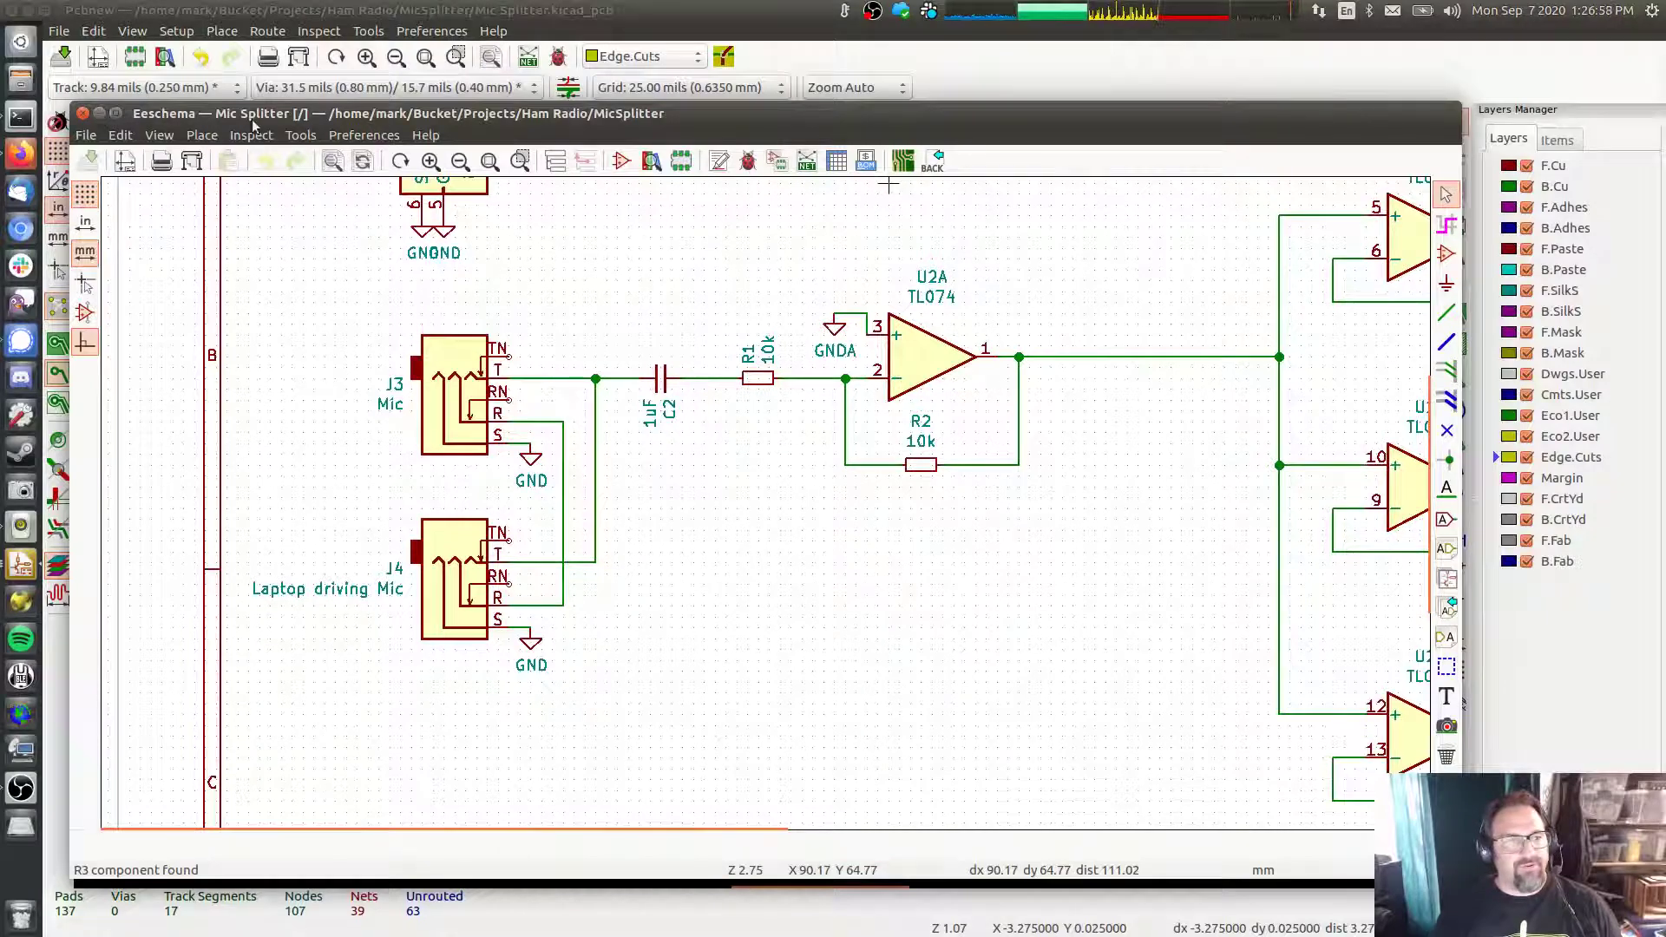
{"action": "left_click", "coordinate": [98, 113]}
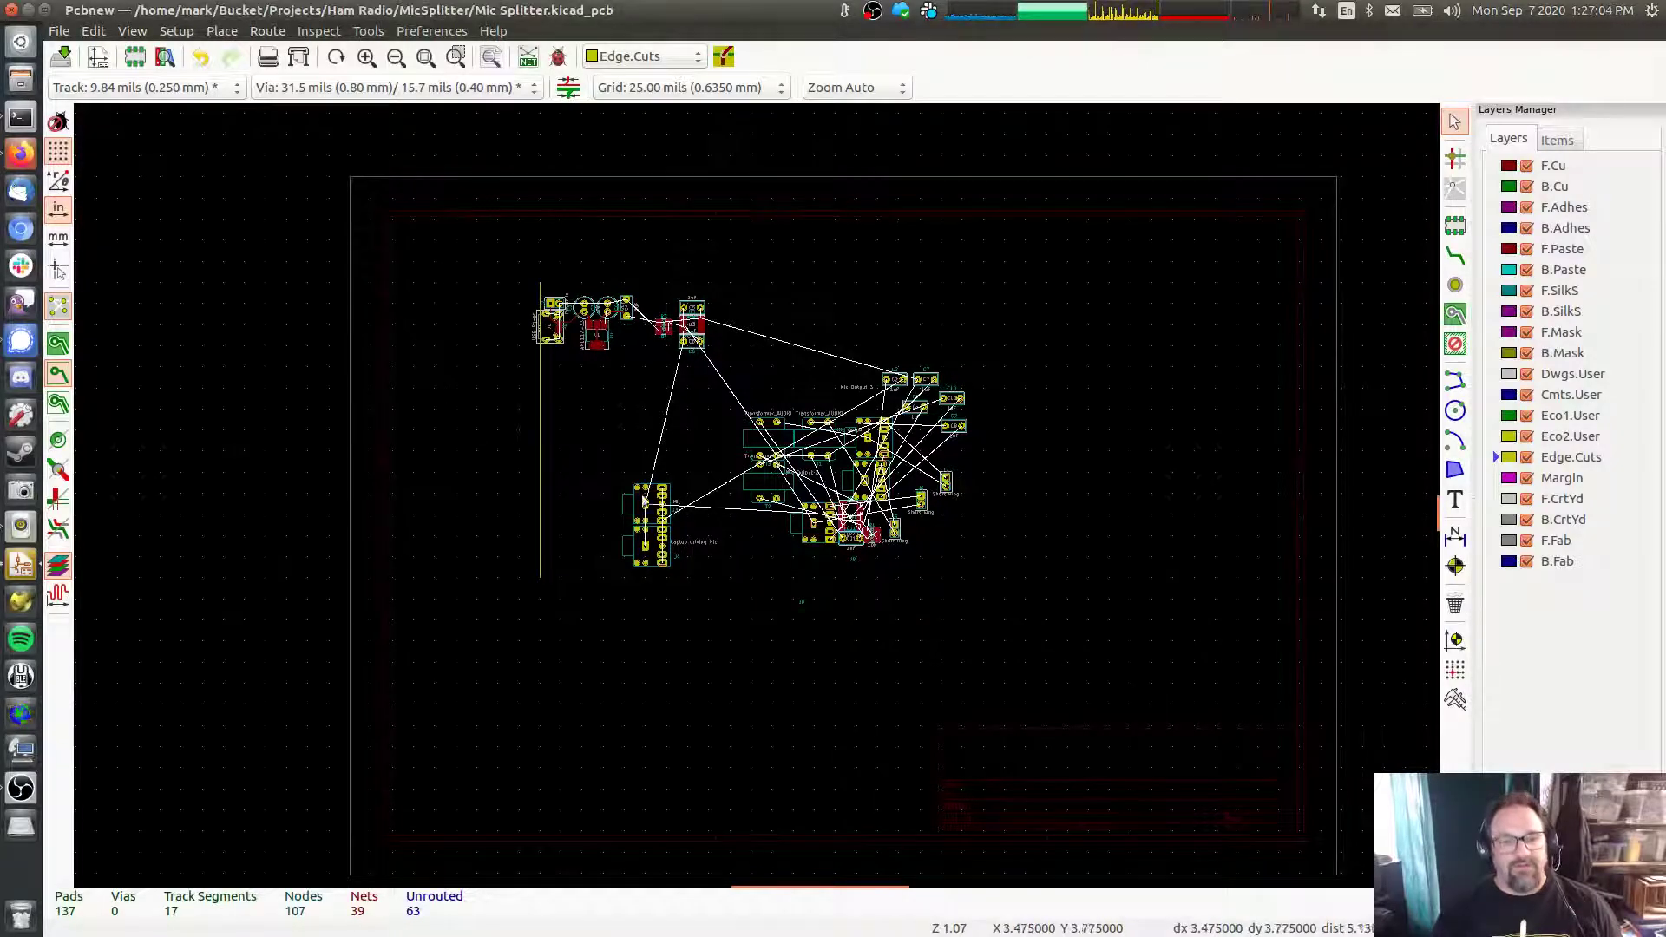
Move jacks J3 and J4 together onto the board edge line, below the USB power connector
{"action": "left_click_drag", "start_coordinate": [606, 469], "coordinate": [695, 590]}
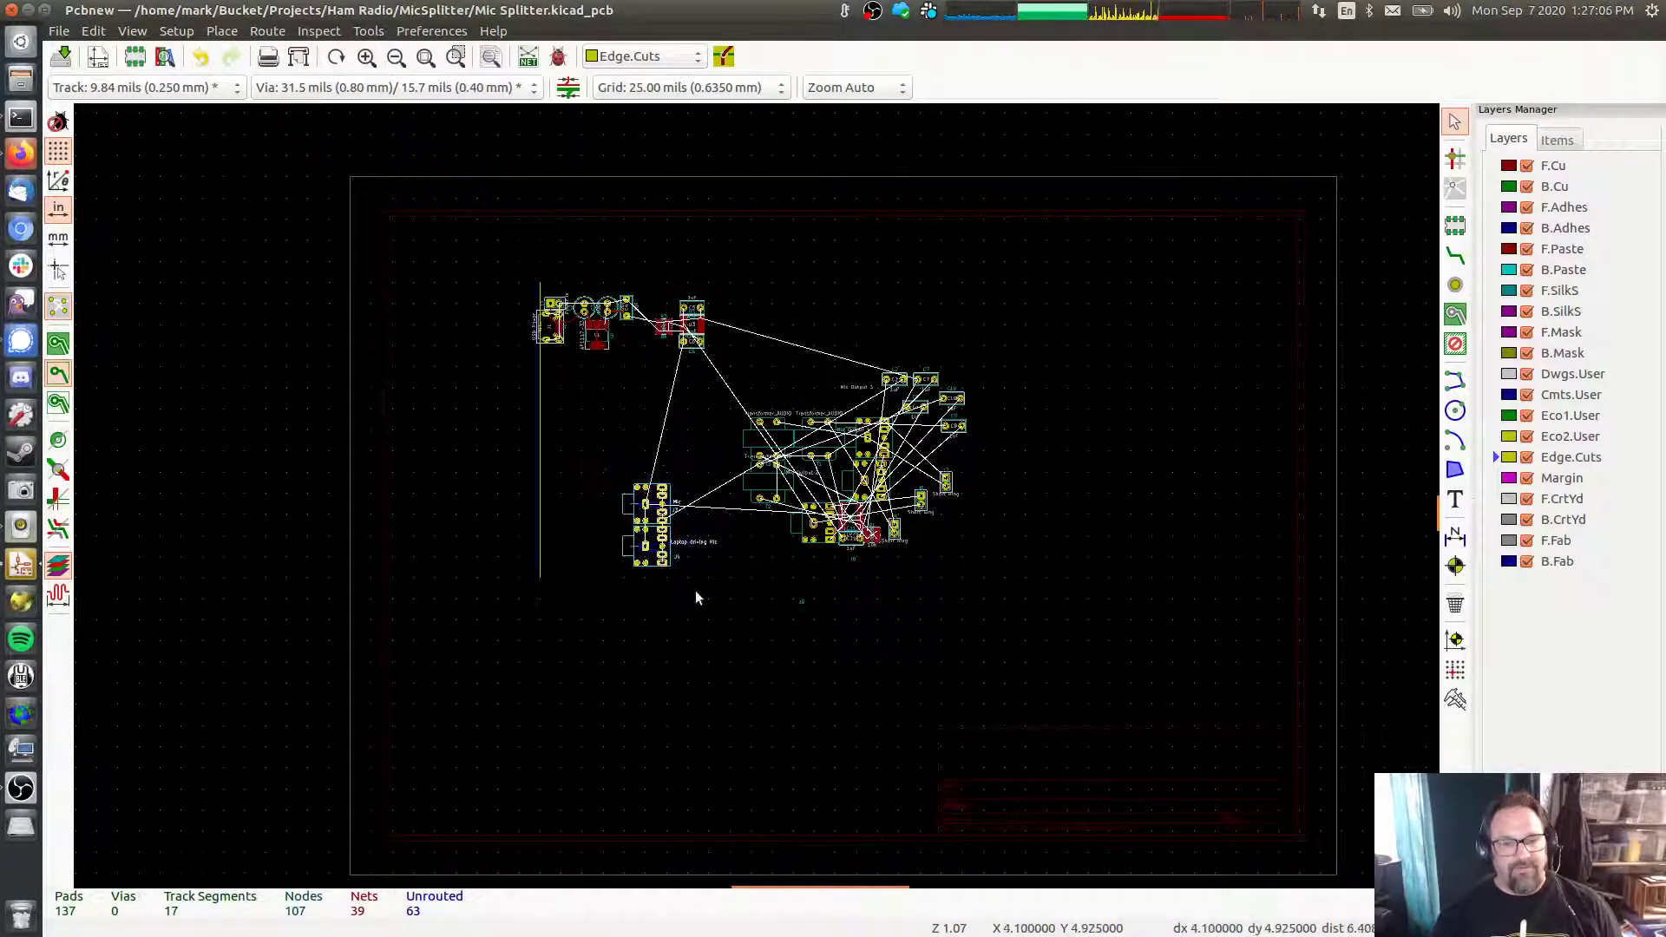
{"action": "key", "text": "m"}
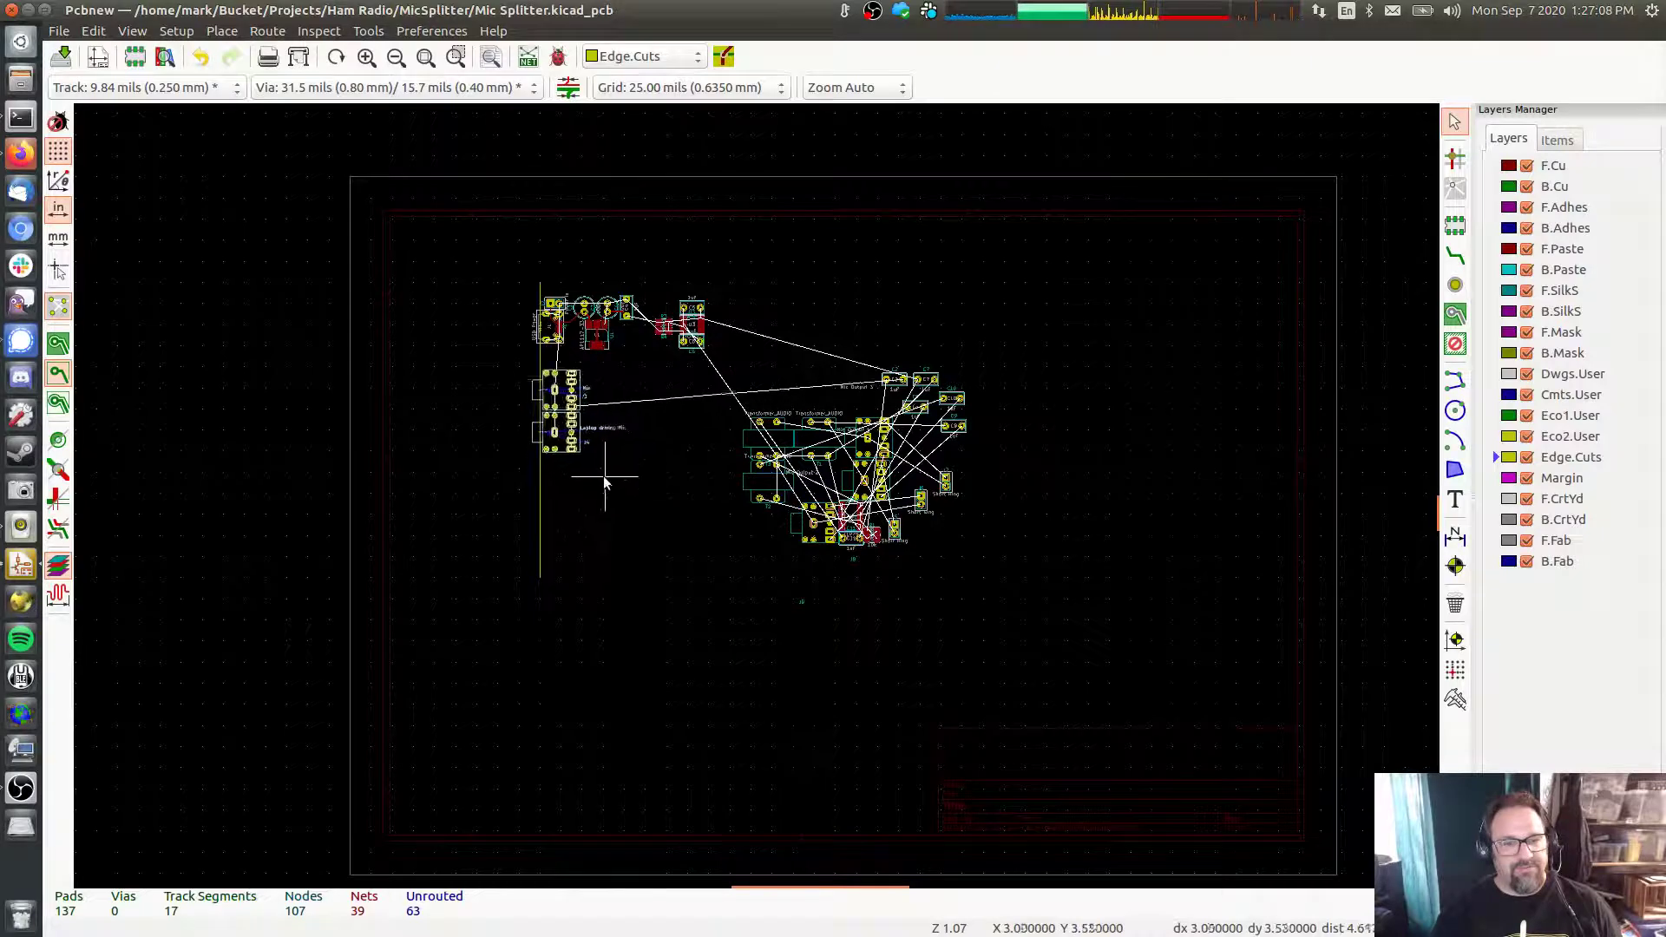
{"action": "left_click", "coordinate": [601, 472]}
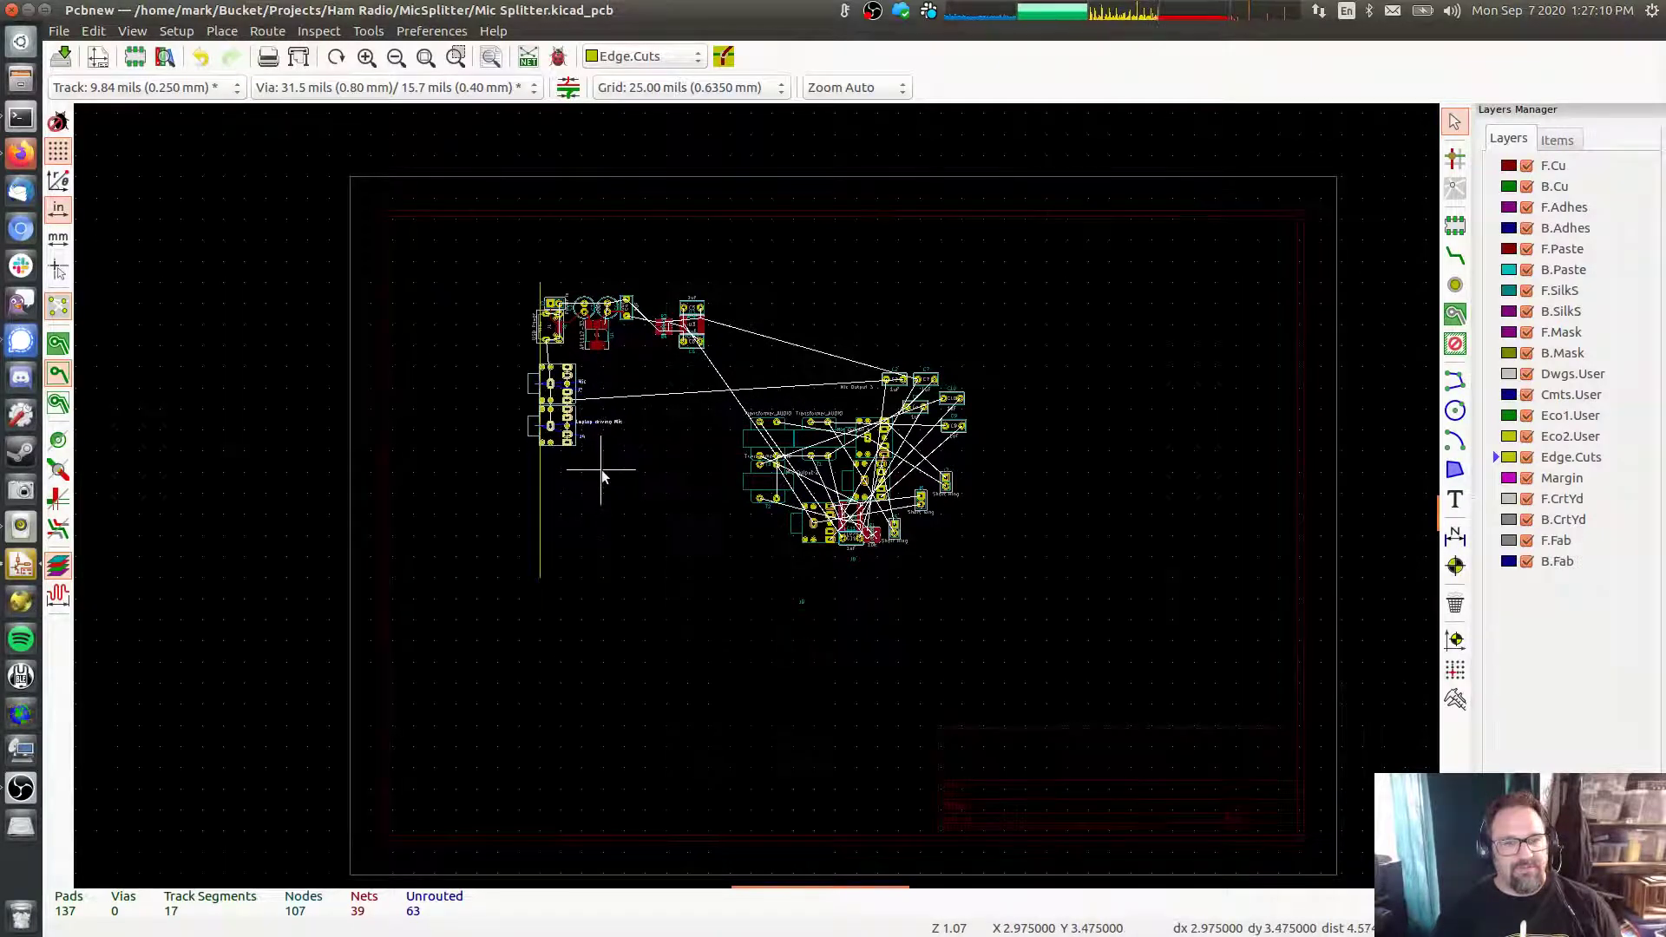
{"action": "scroll", "coordinate": [499, 402], "scroll_direction": "up", "scroll_amount": 5}
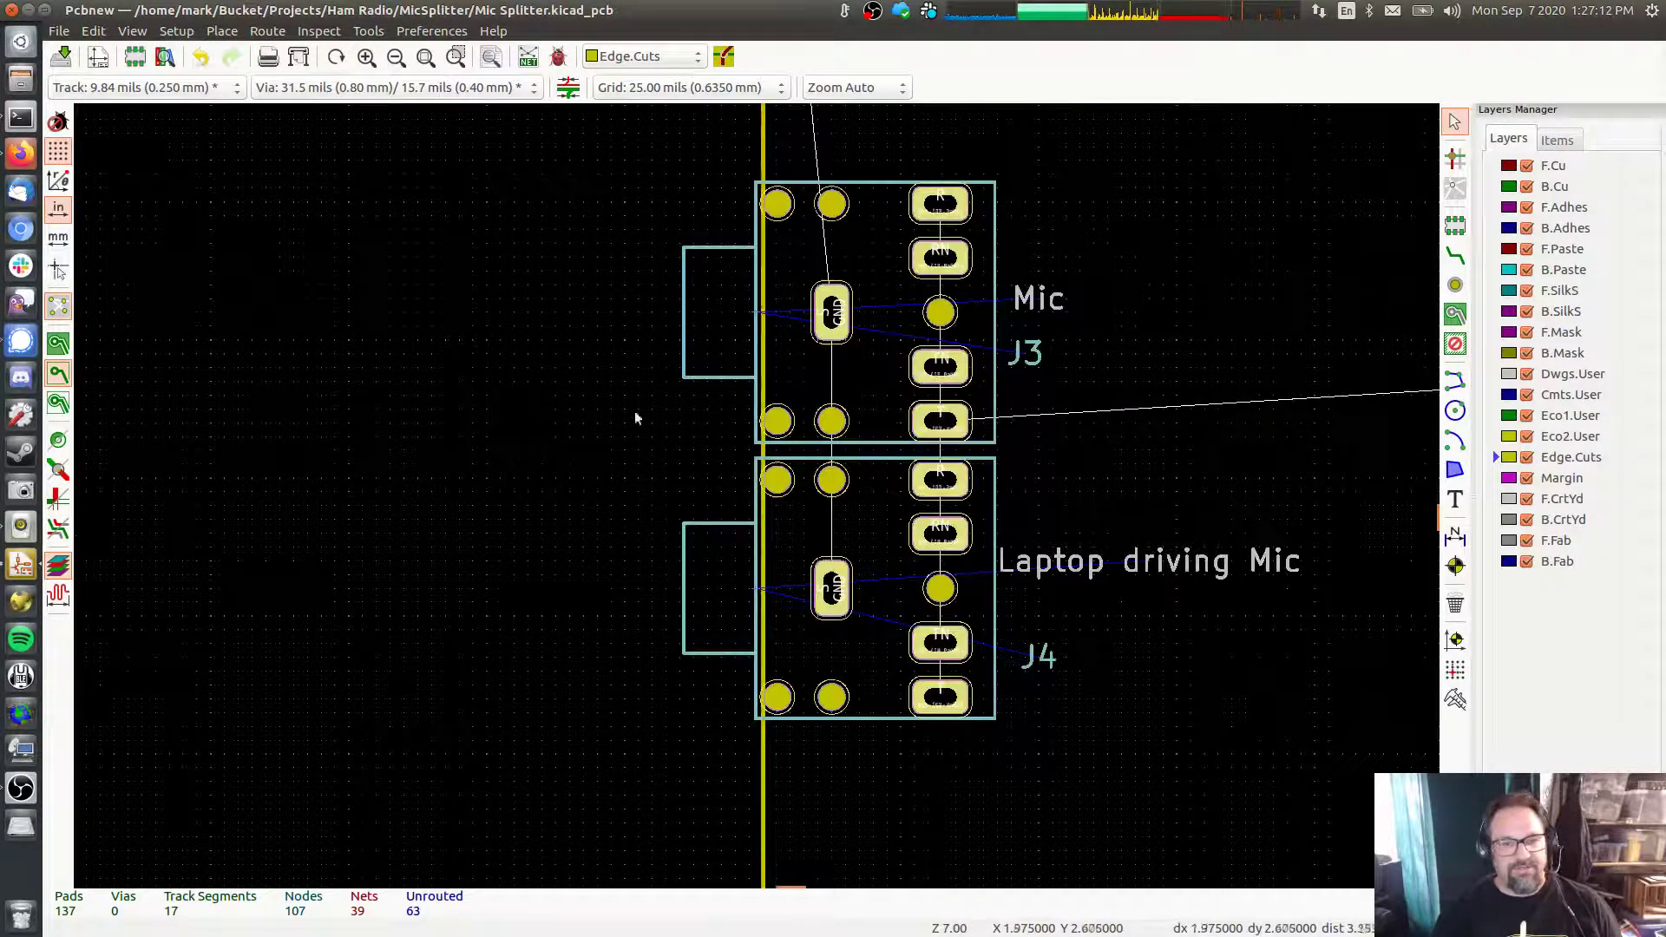
Shift J3 and J4 inward so their body outlines sit just inside the board edge, with J4 lined up under J3
{"action": "left_click", "coordinate": [849, 318]}
{"action": "key", "text": "m"}
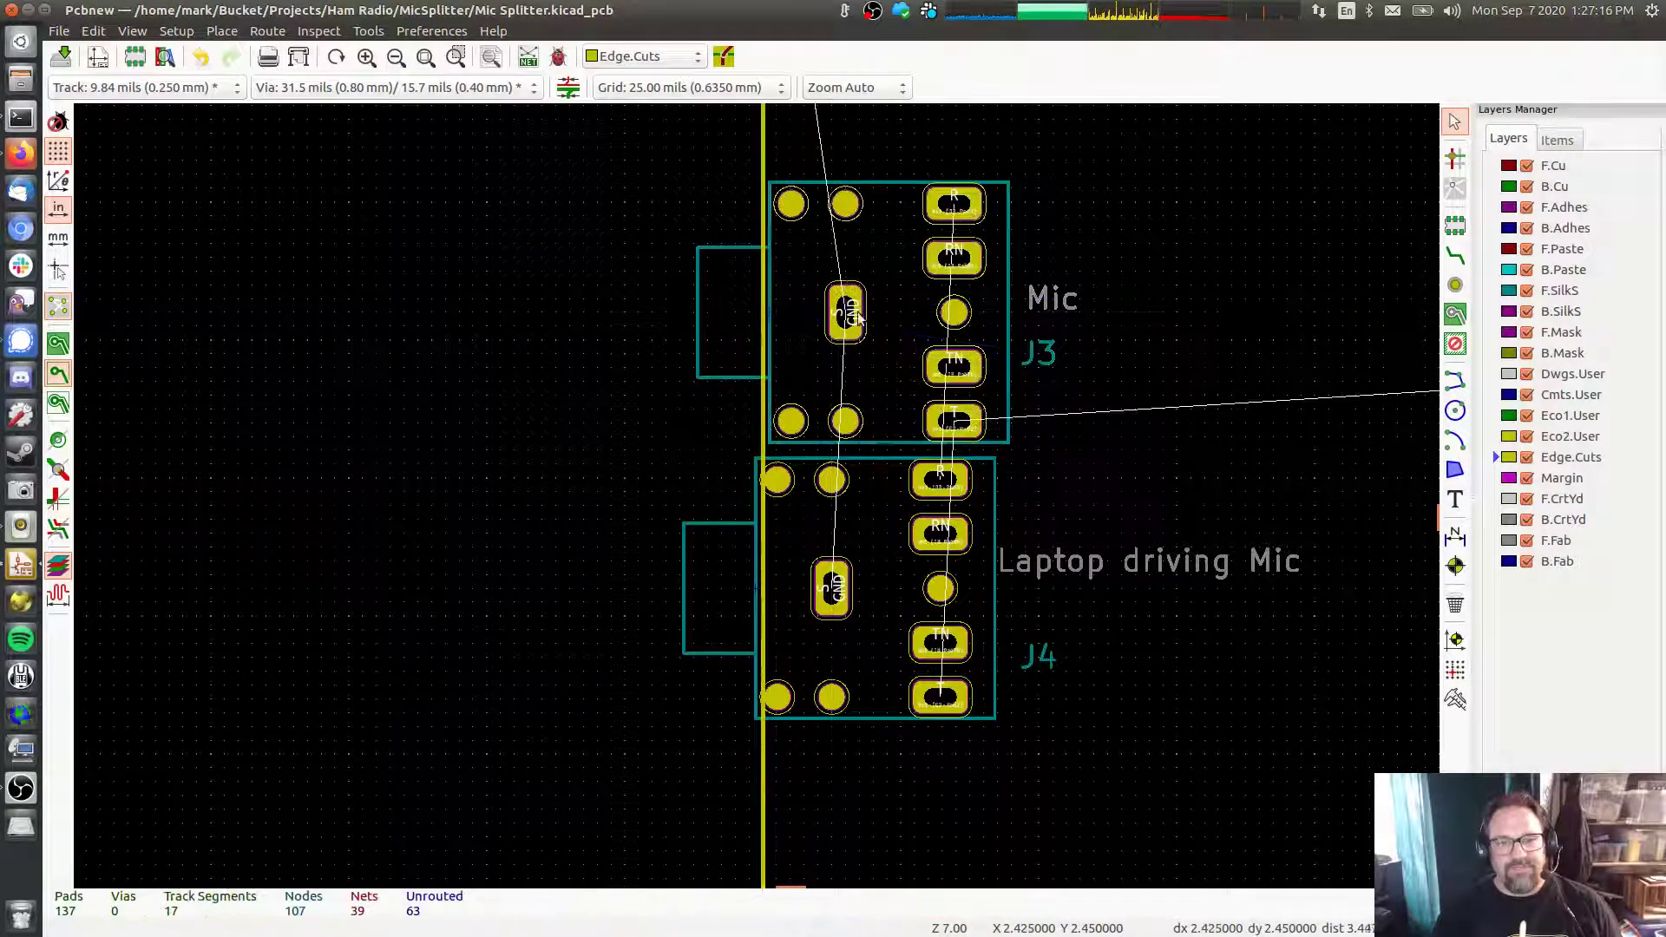
{"action": "key", "text": "Escape"}
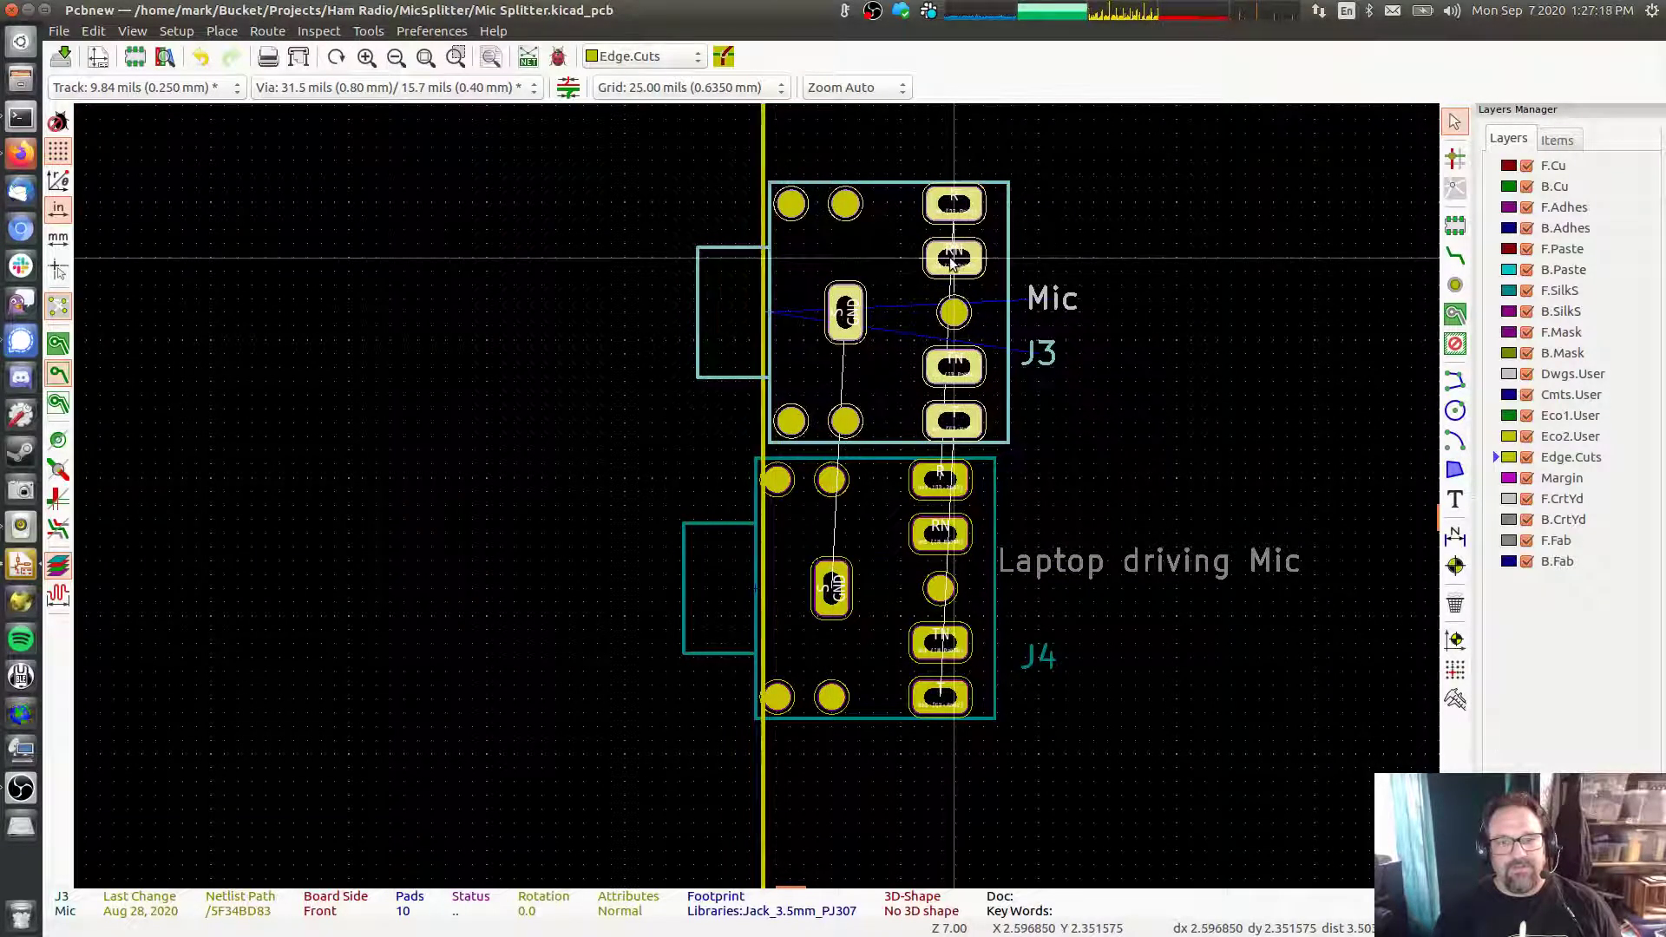
{"action": "left_click", "coordinate": [953, 263]}
{"action": "key", "text": "m"}
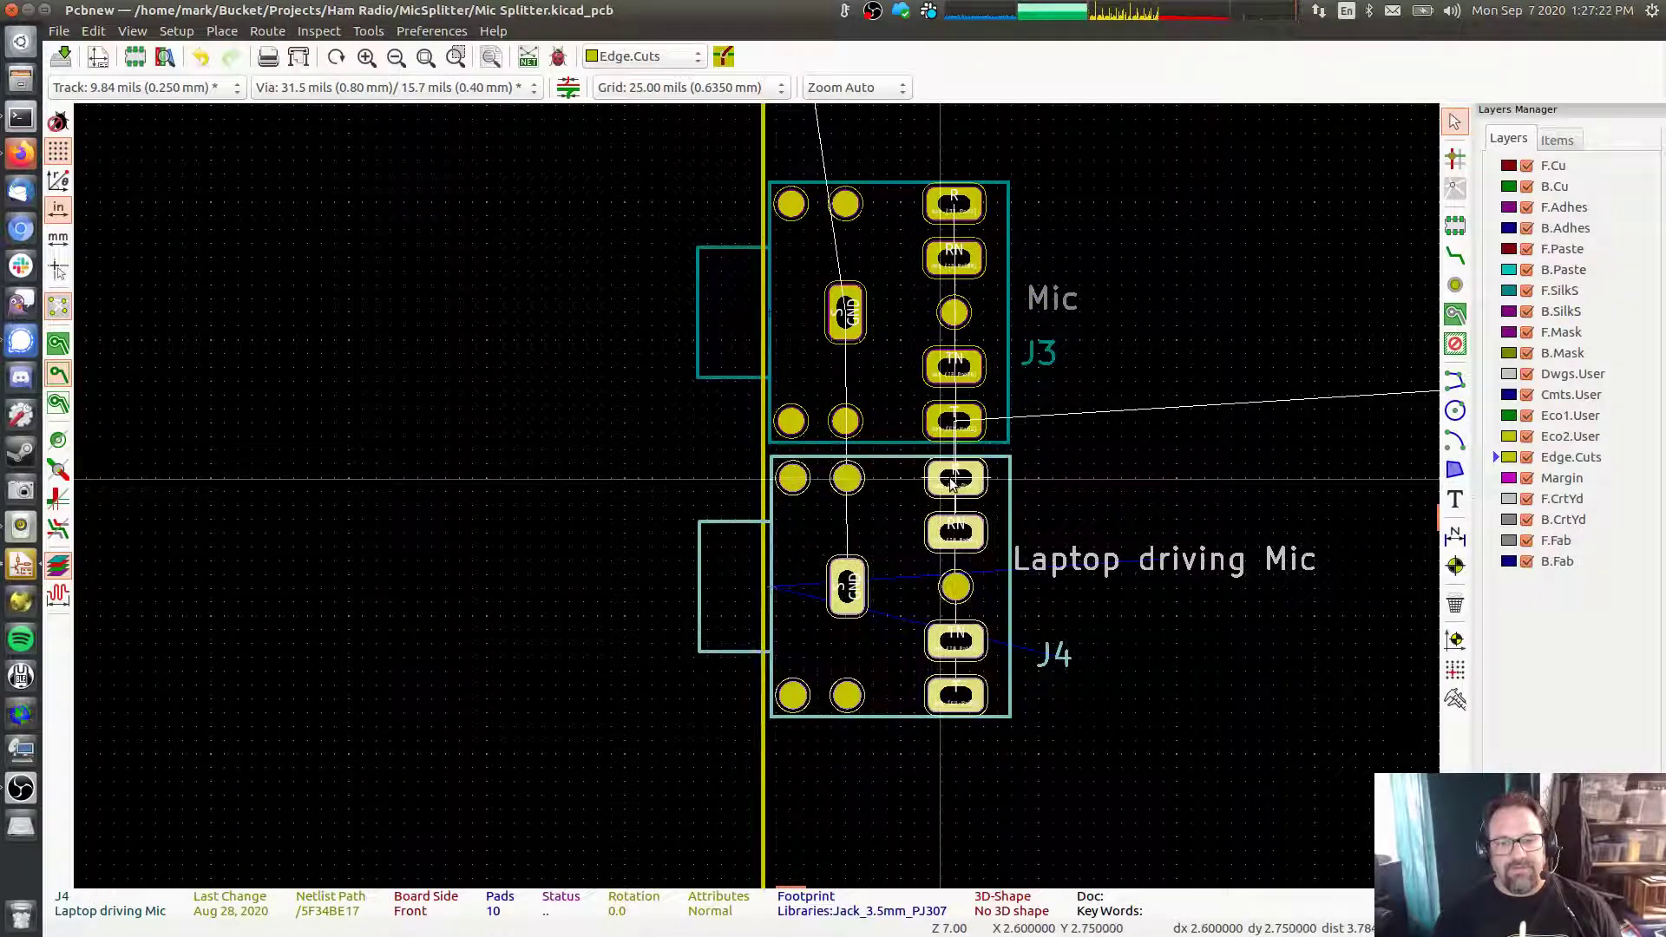
{"action": "left_click", "coordinate": [952, 486]}
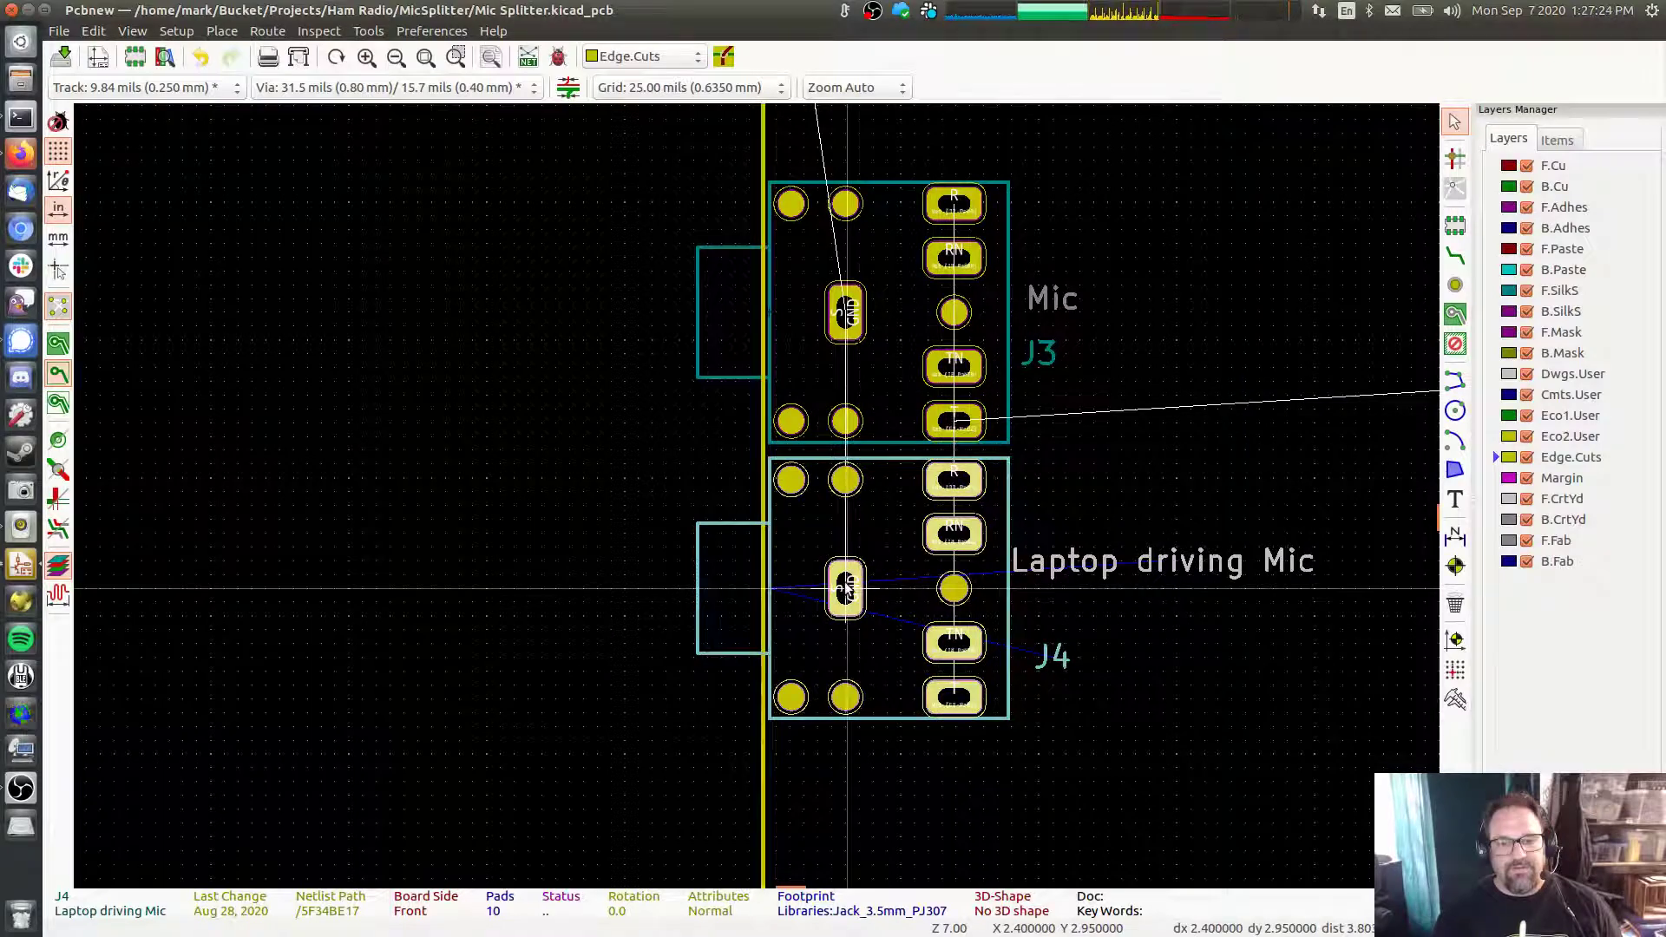
{"action": "key", "text": "m"}
{"action": "key", "text": "Escape"}
{"action": "left_click", "coordinate": [848, 593]}
{"action": "left_click", "coordinate": [653, 417]}
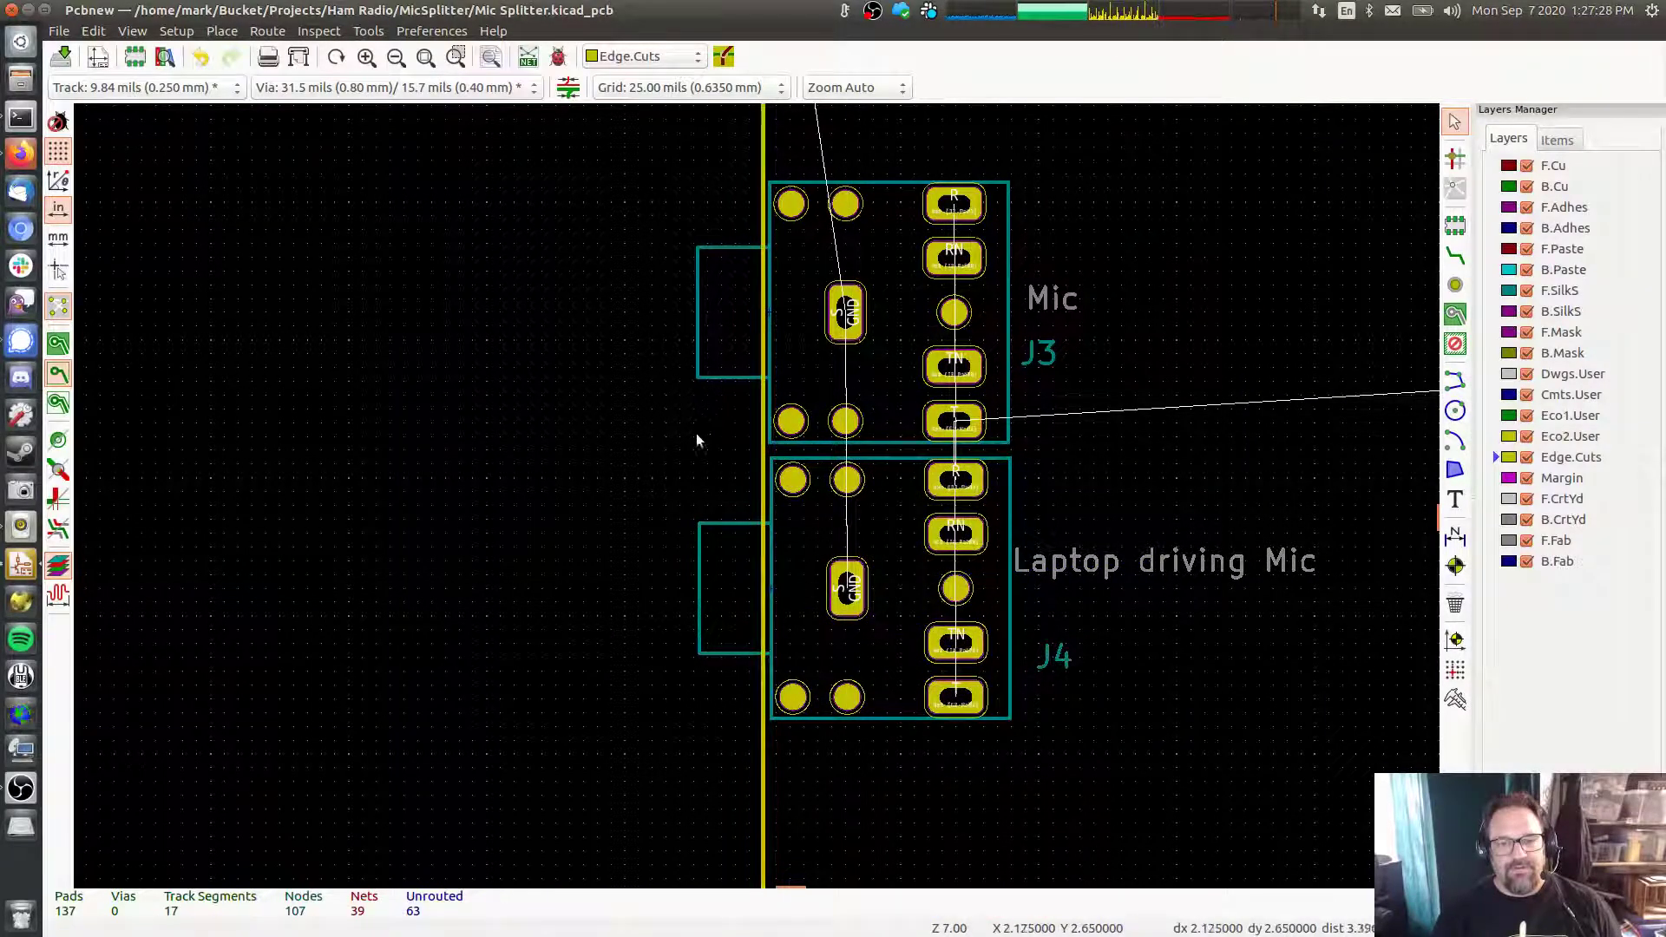
Lower J3 so its GND pad sits at X 2.400, Y 2.500 inches, and realign J4 directly beneath it against the board edge
{"action": "left_click_drag", "start_coordinate": [857, 593], "coordinate": [1062, 620]}
{"action": "mouse_move", "coordinate": [849, 317]}
{"action": "left_mouse_down"}
{"action": "mouse_move", "coordinate": [972, 317]}
{"action": "mouse_move", "coordinate": [848, 319]}
{"action": "mouse_move", "coordinate": [842, 344]}
{"action": "left_mouse_up"}
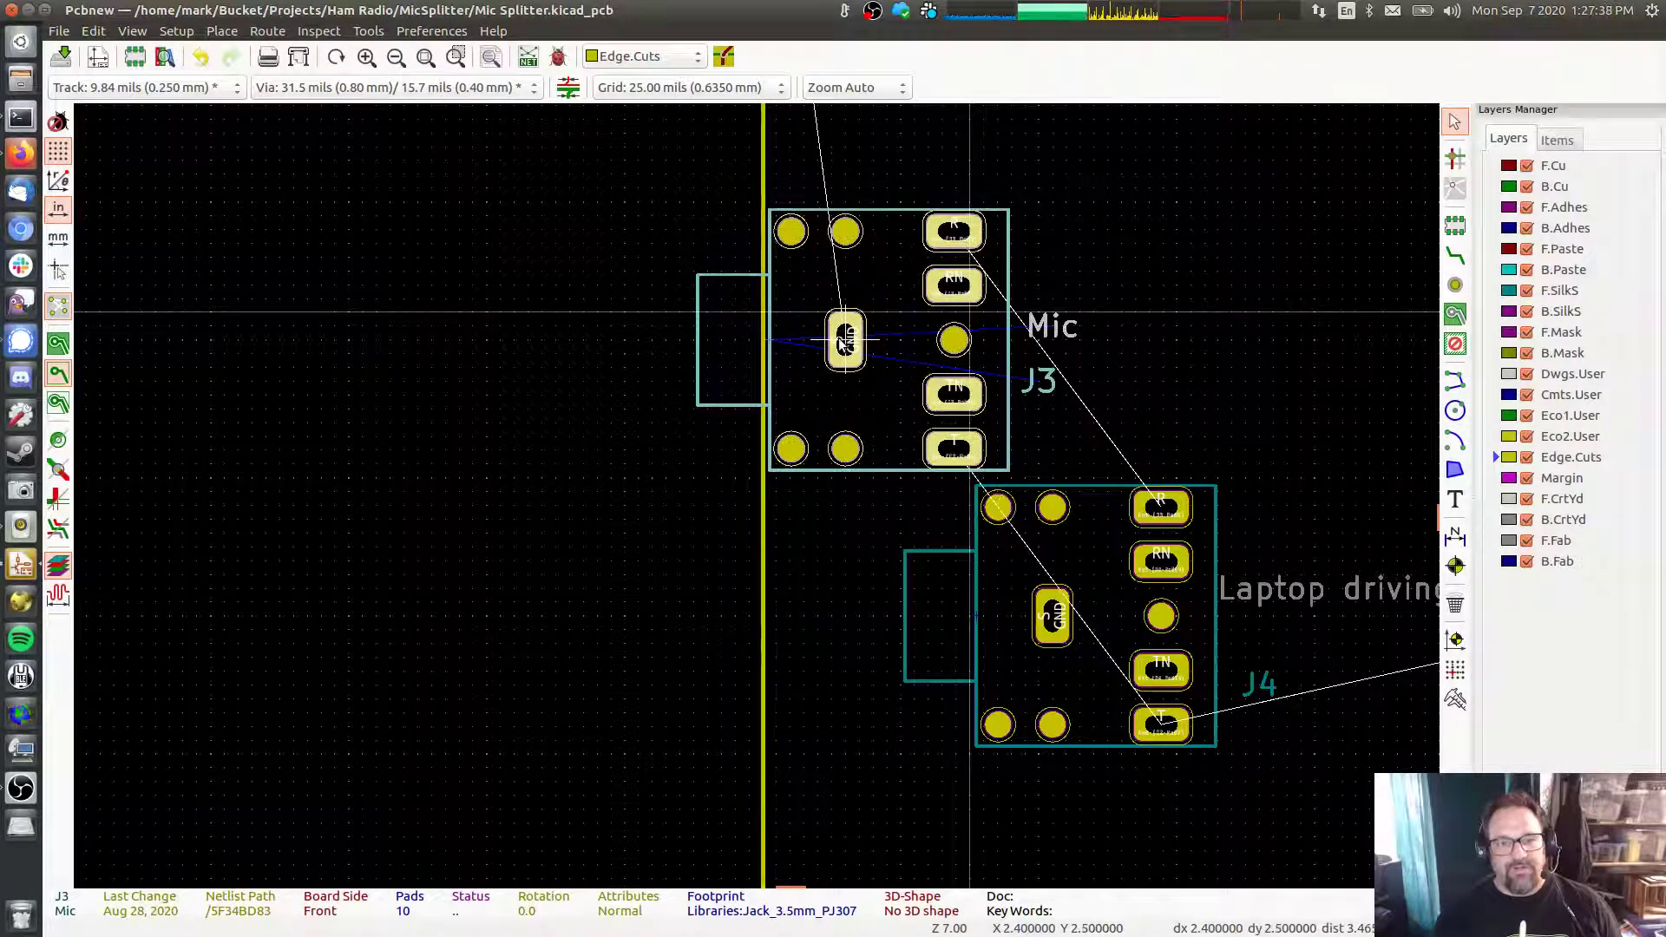
{"action": "left_click_drag", "start_coordinate": [1047, 621], "coordinate": [844, 619]}
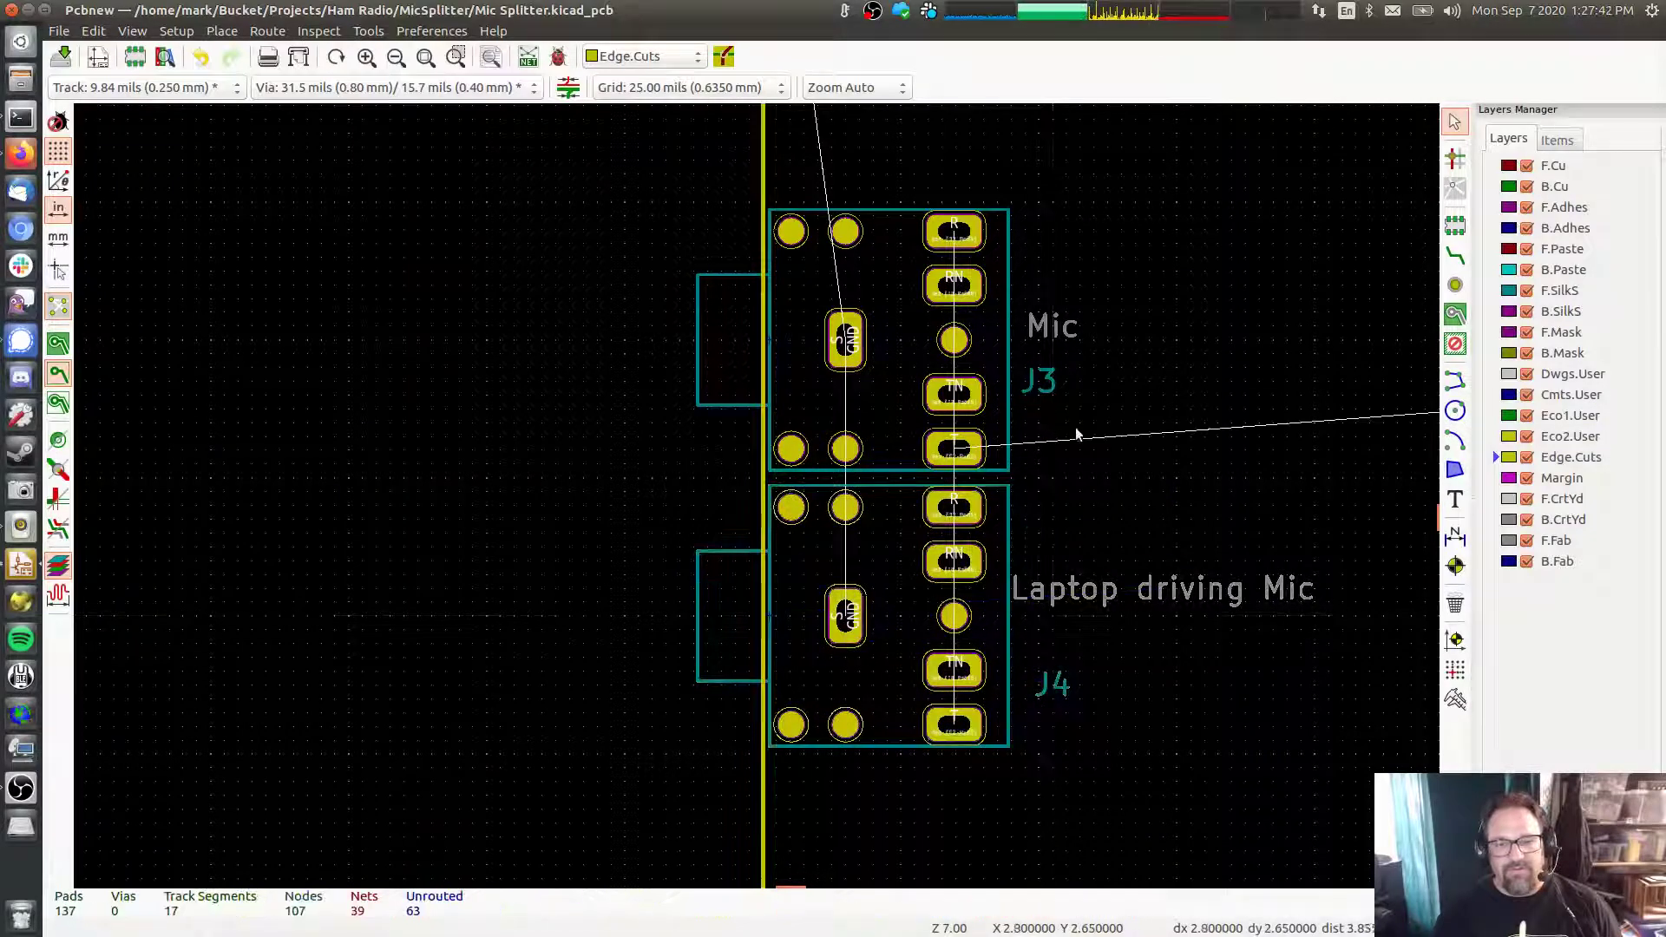
Rotate C2 by 180 degrees and place it horizontally beside J3, level with the jack's T pad
{"action": "middle_click_drag", "start_coordinate": [1122, 424], "coordinate": [838, 443]}
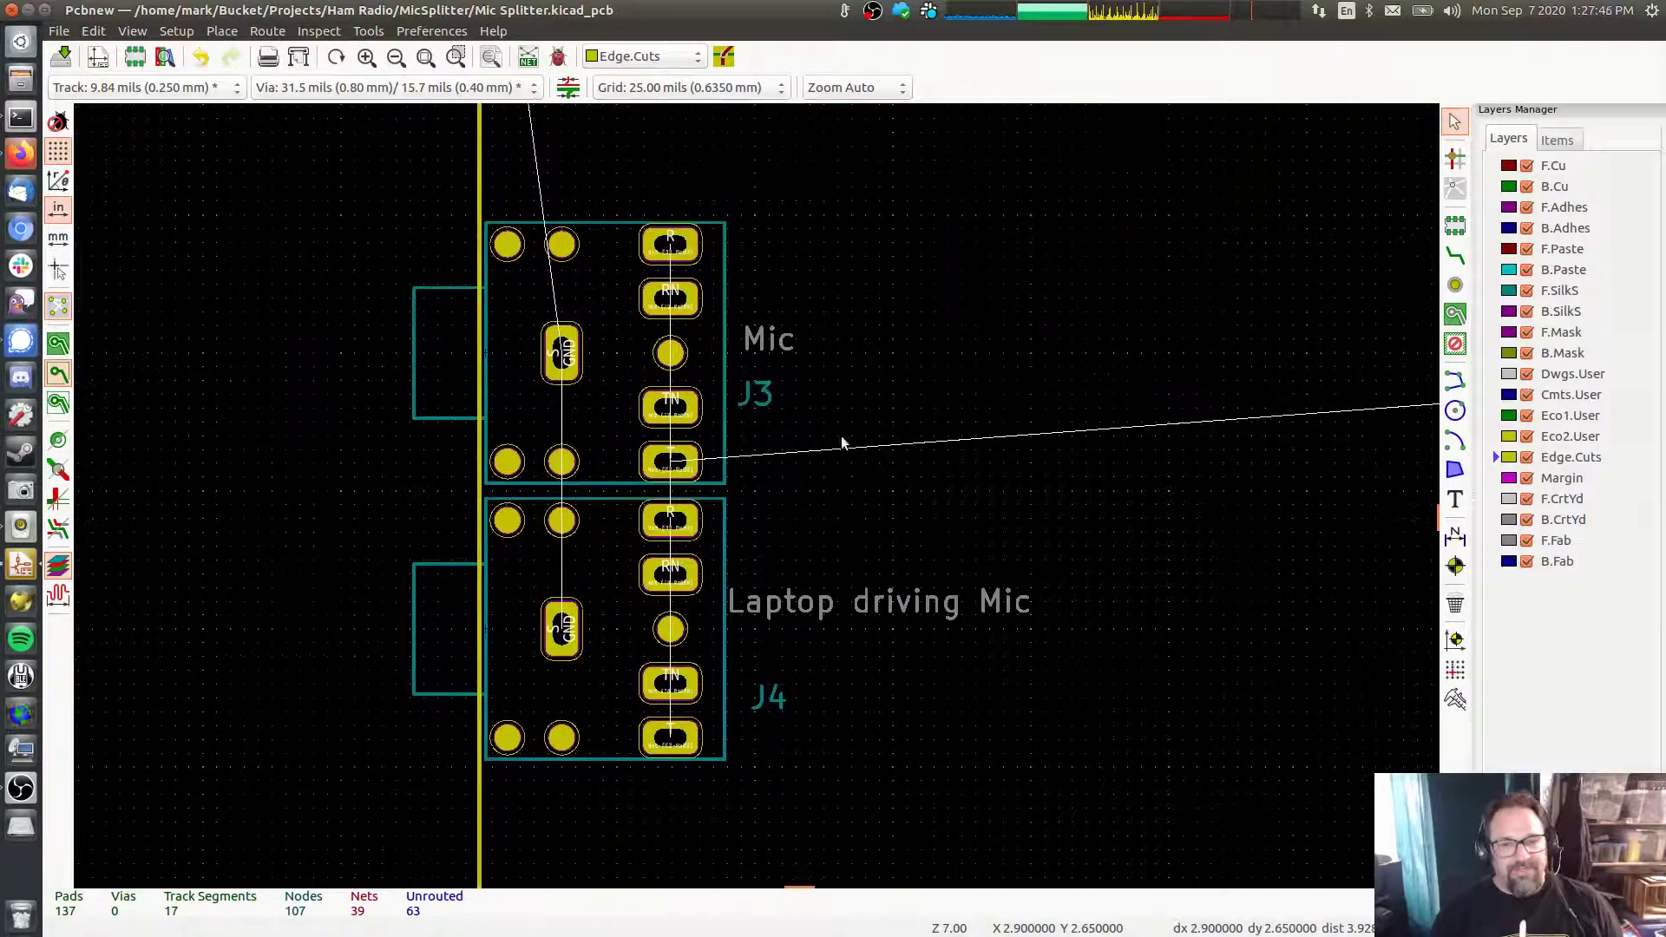
{"action": "middle_click_drag", "start_coordinate": [1158, 340], "coordinate": [454, 309]}
{"action": "scroll", "coordinate": [831, 466], "scroll_direction": "down", "scroll_amount": 1}
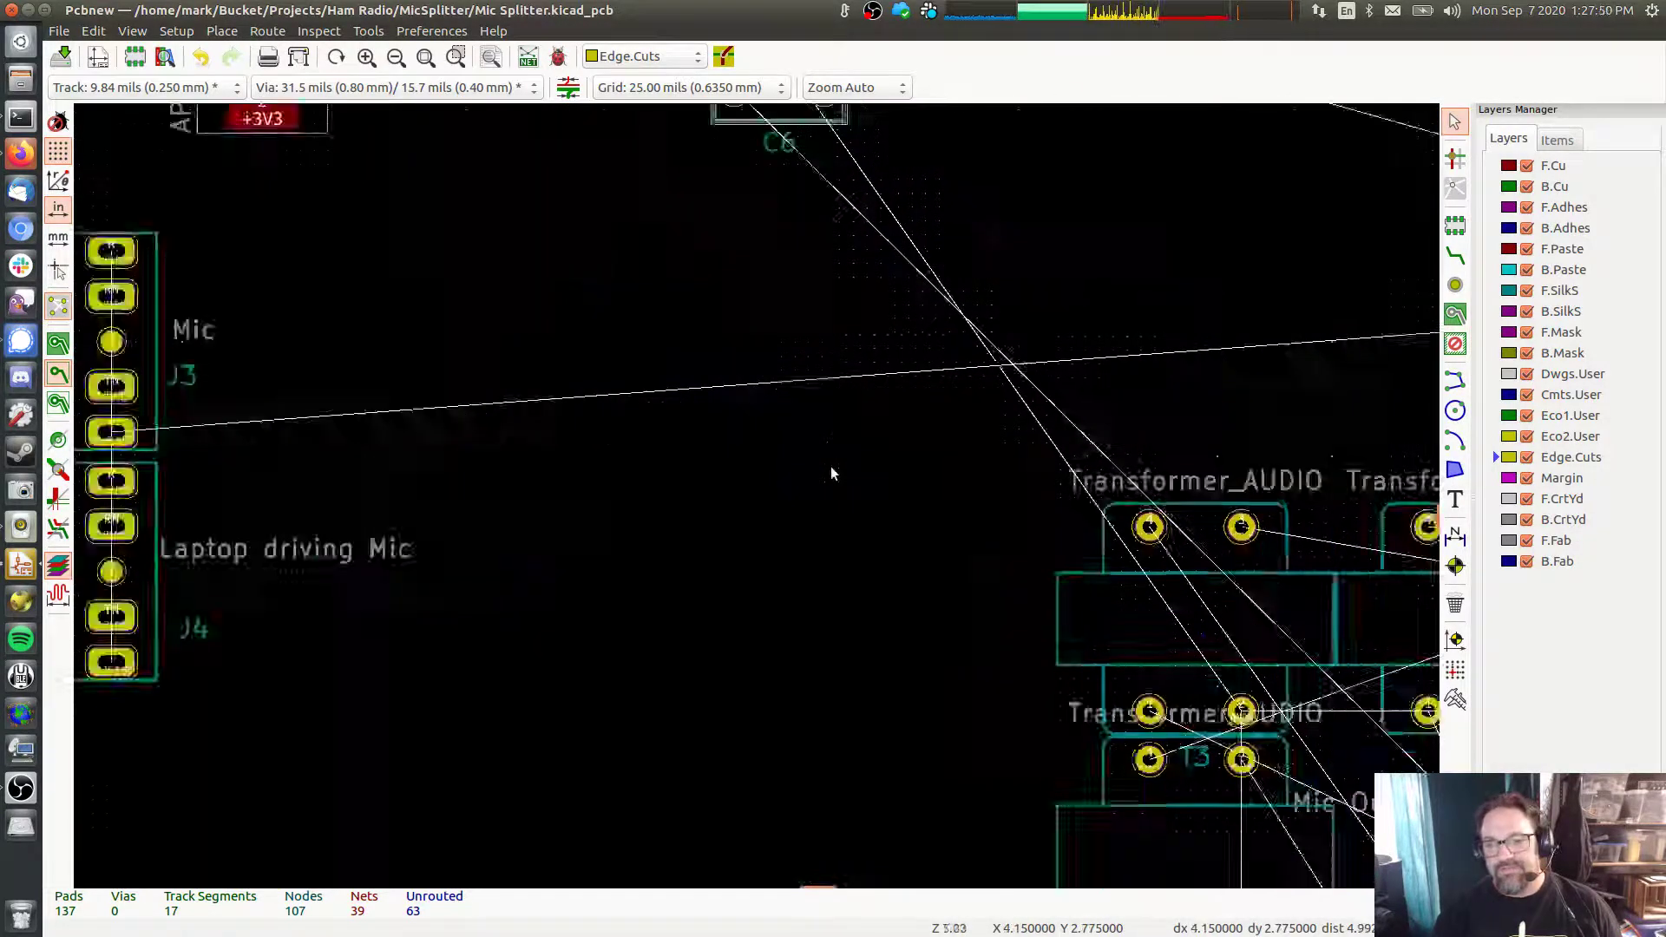
{"action": "scroll", "coordinate": [831, 473], "scroll_direction": "down", "scroll_amount": 3}
{"action": "left_click", "coordinate": [1171, 410]}
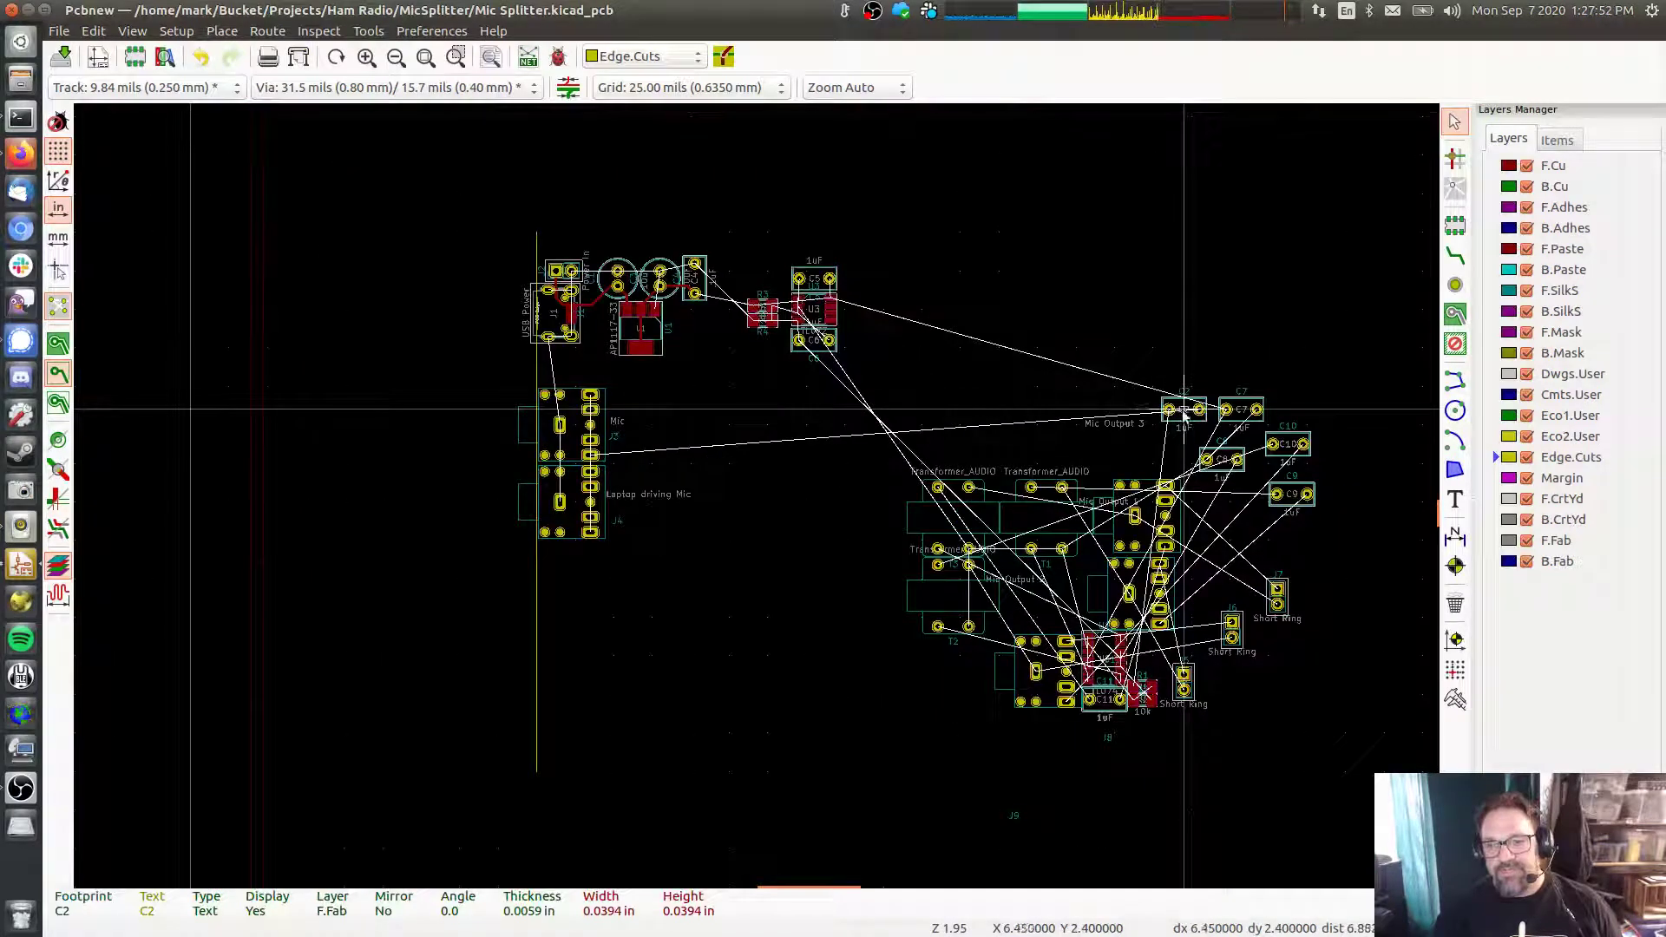
{"action": "key", "text": "Escape"}
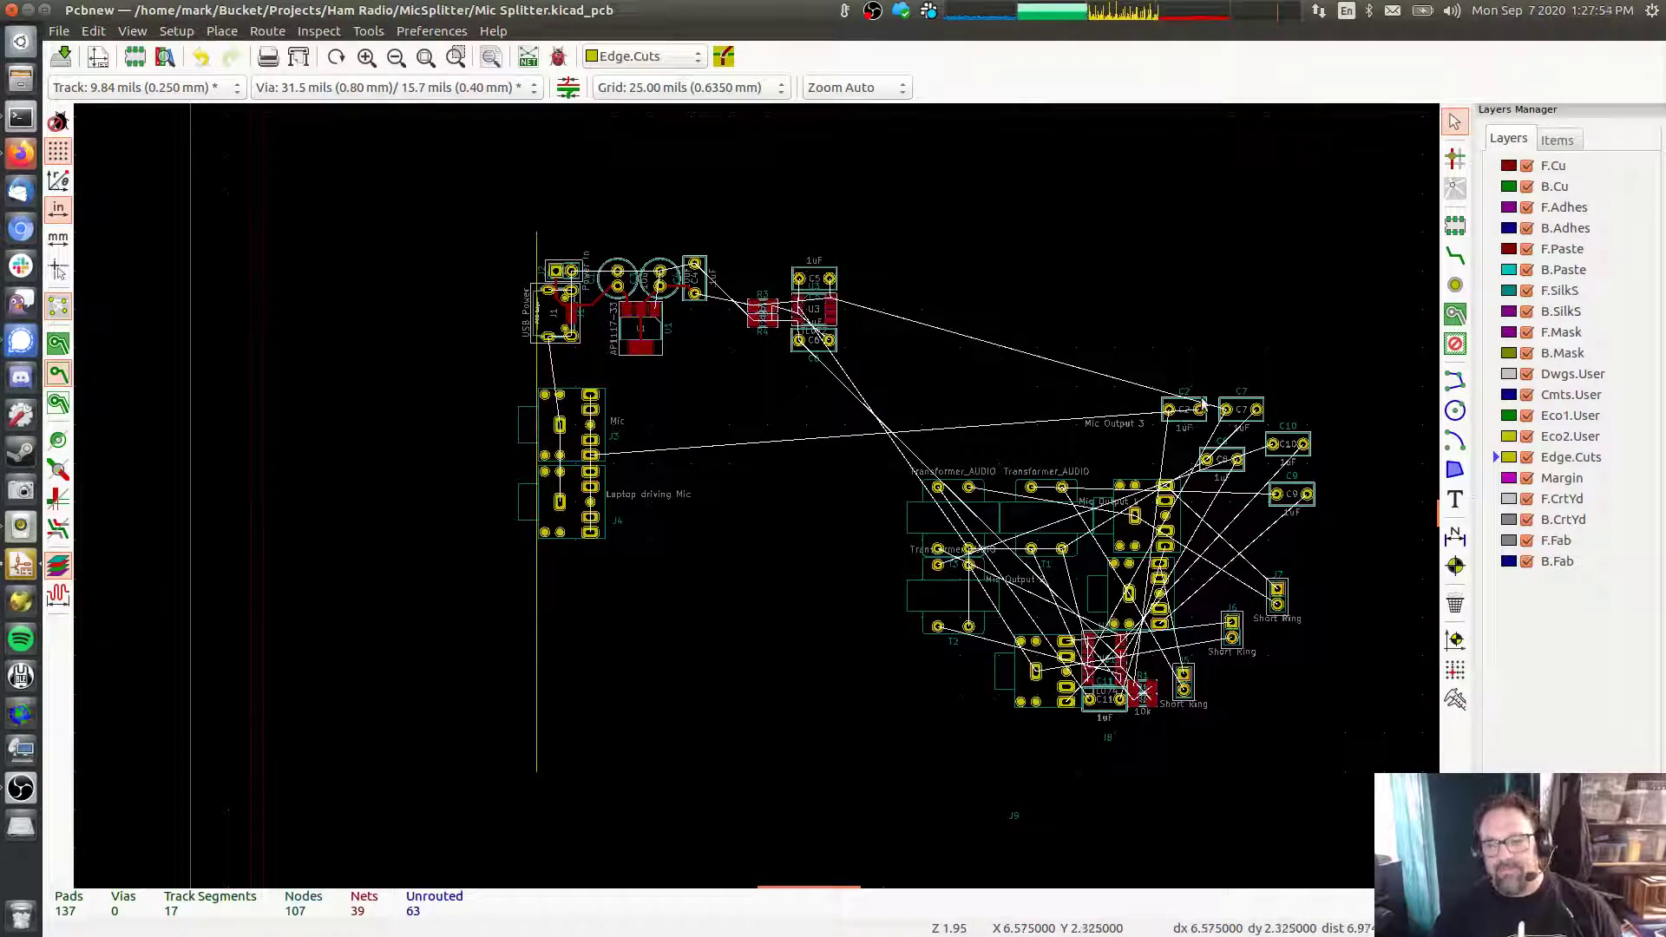
{"action": "left_click_drag", "start_coordinate": [1203, 405], "coordinate": [661, 457]}
{"action": "key", "text": "r"}
{"action": "key", "text": "r"}
{"action": "key", "text": "r"}
{"action": "left_click", "coordinate": [661, 458]}
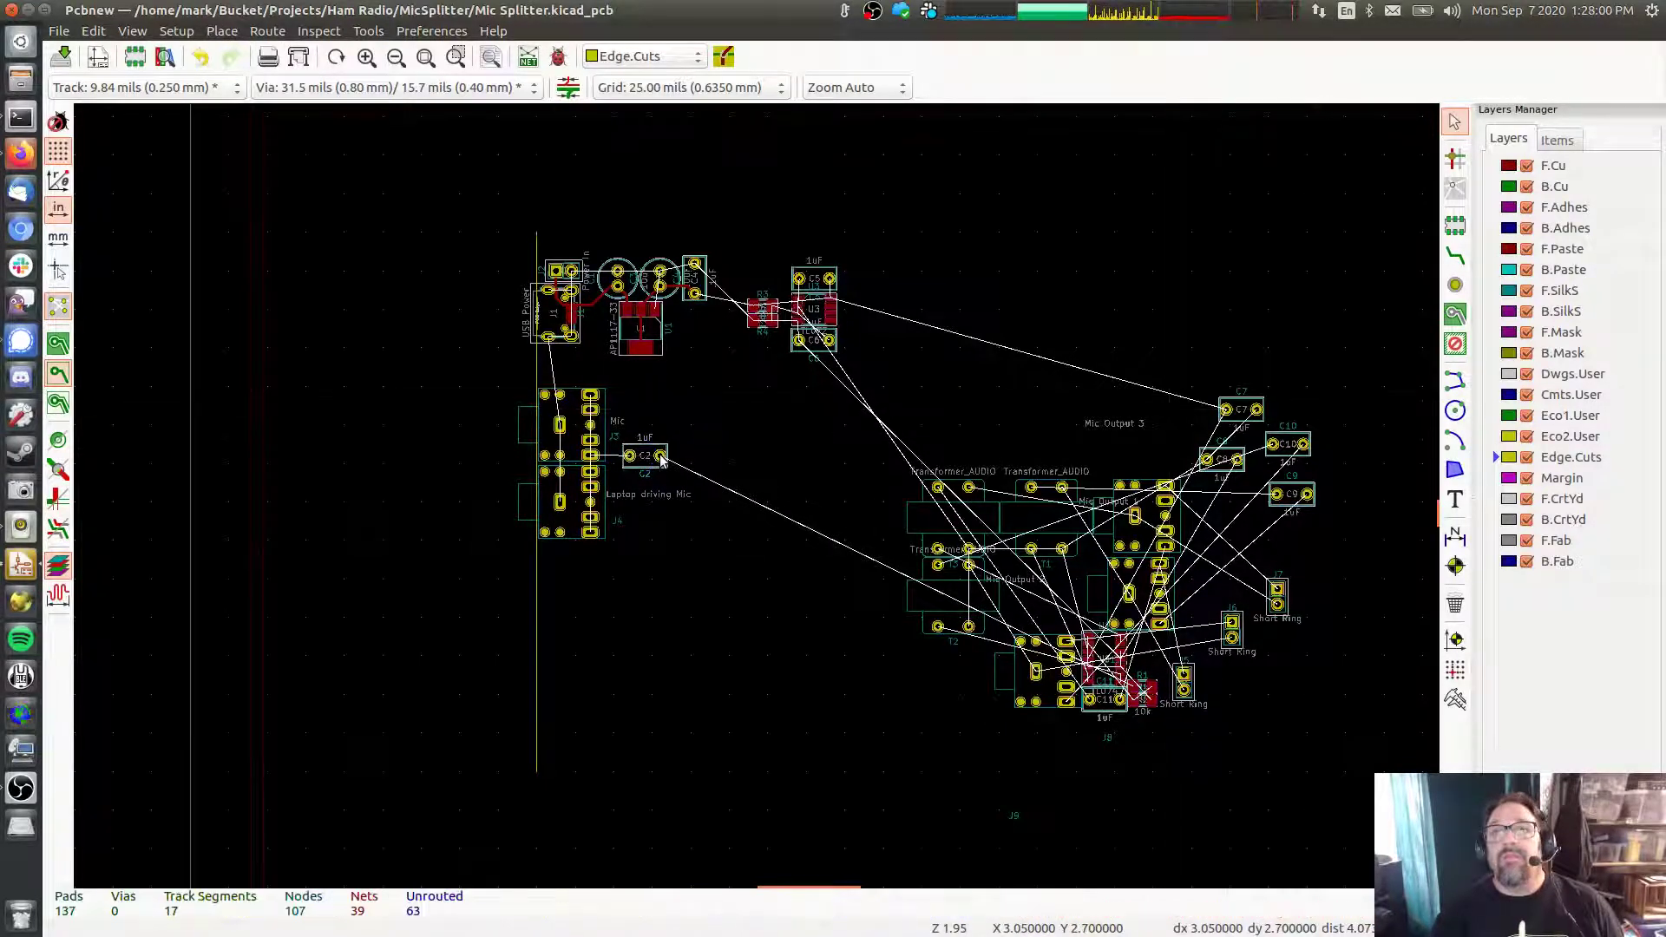
Place R1 and R2 stacked horizontally on the far side of C2 from the jacks, with U2 just beyond them
{"action": "scroll", "coordinate": [1100, 705], "scroll_direction": "up", "scroll_amount": 3}
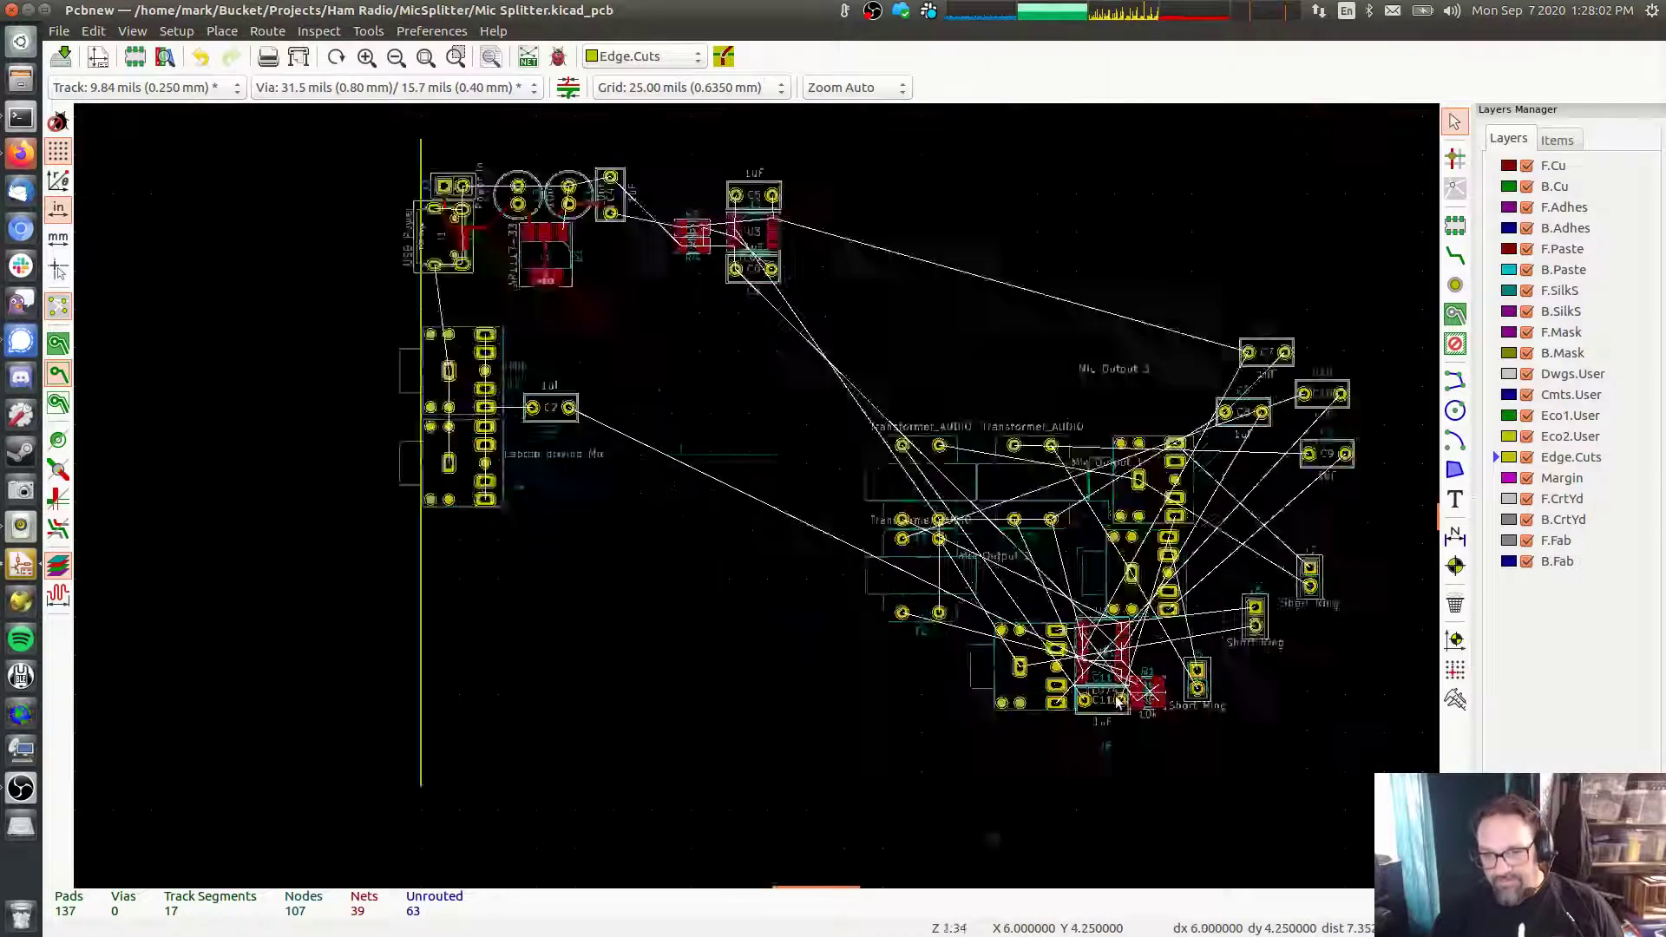
{"action": "left_click", "coordinate": [1199, 674]}
{"action": "left_click_drag", "start_coordinate": [1198, 674], "coordinate": [184, 155]}
{"action": "left_click_drag", "start_coordinate": [1200, 726], "coordinate": [209, 203]}
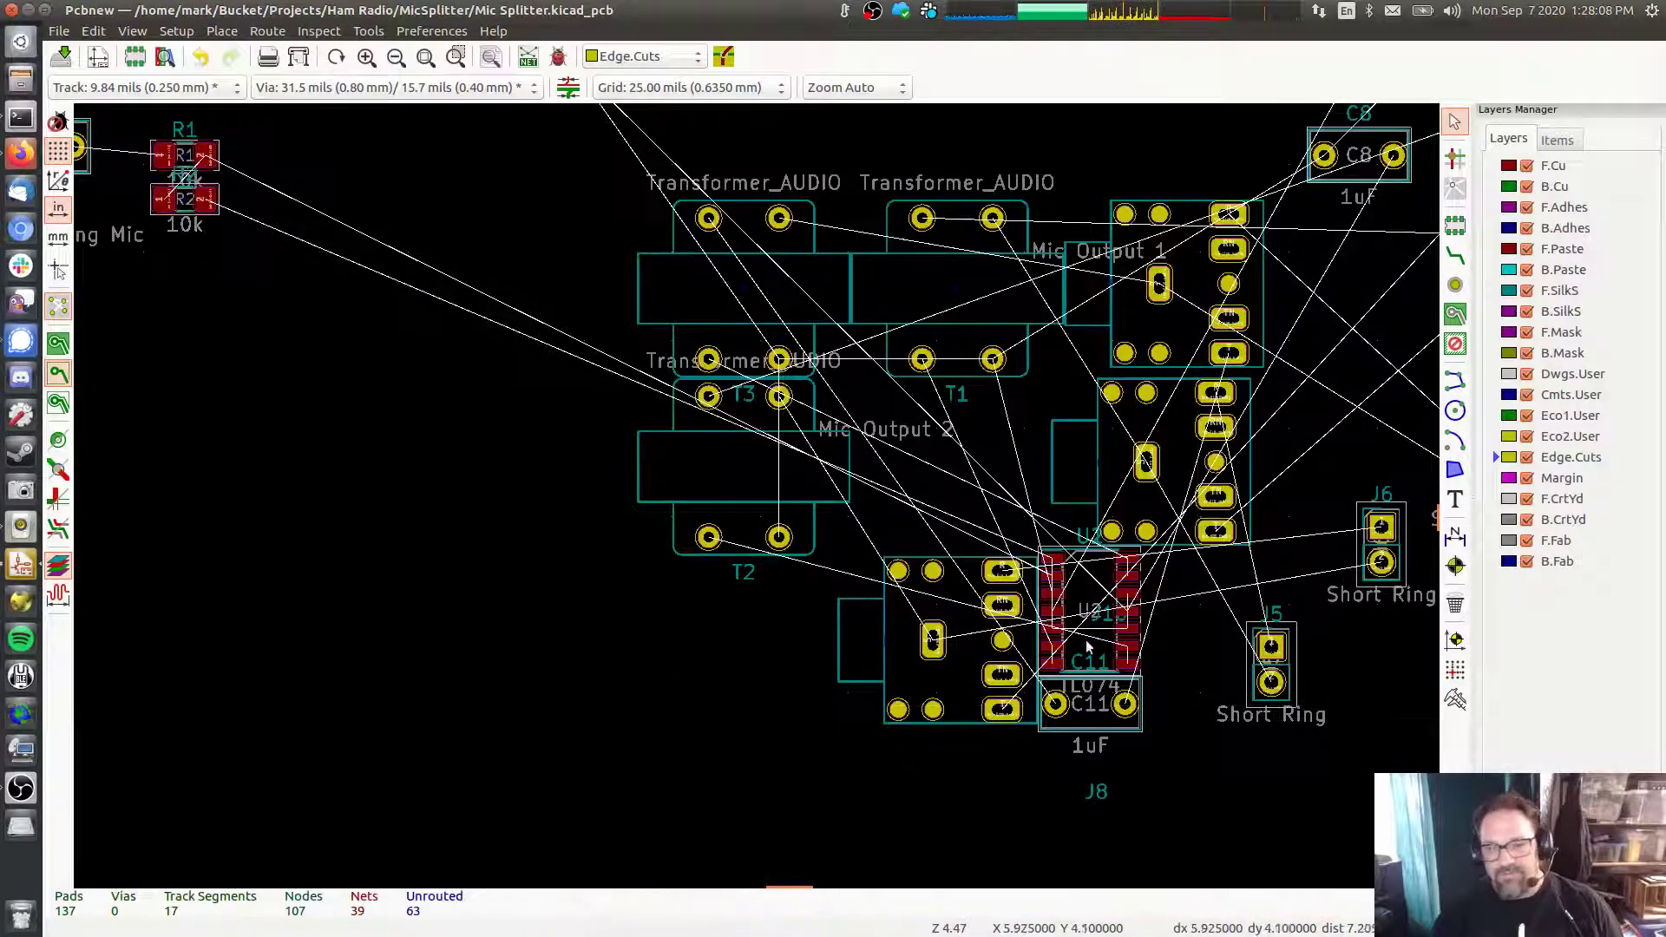
{"action": "left_click_drag", "start_coordinate": [1133, 582], "coordinate": [410, 180]}
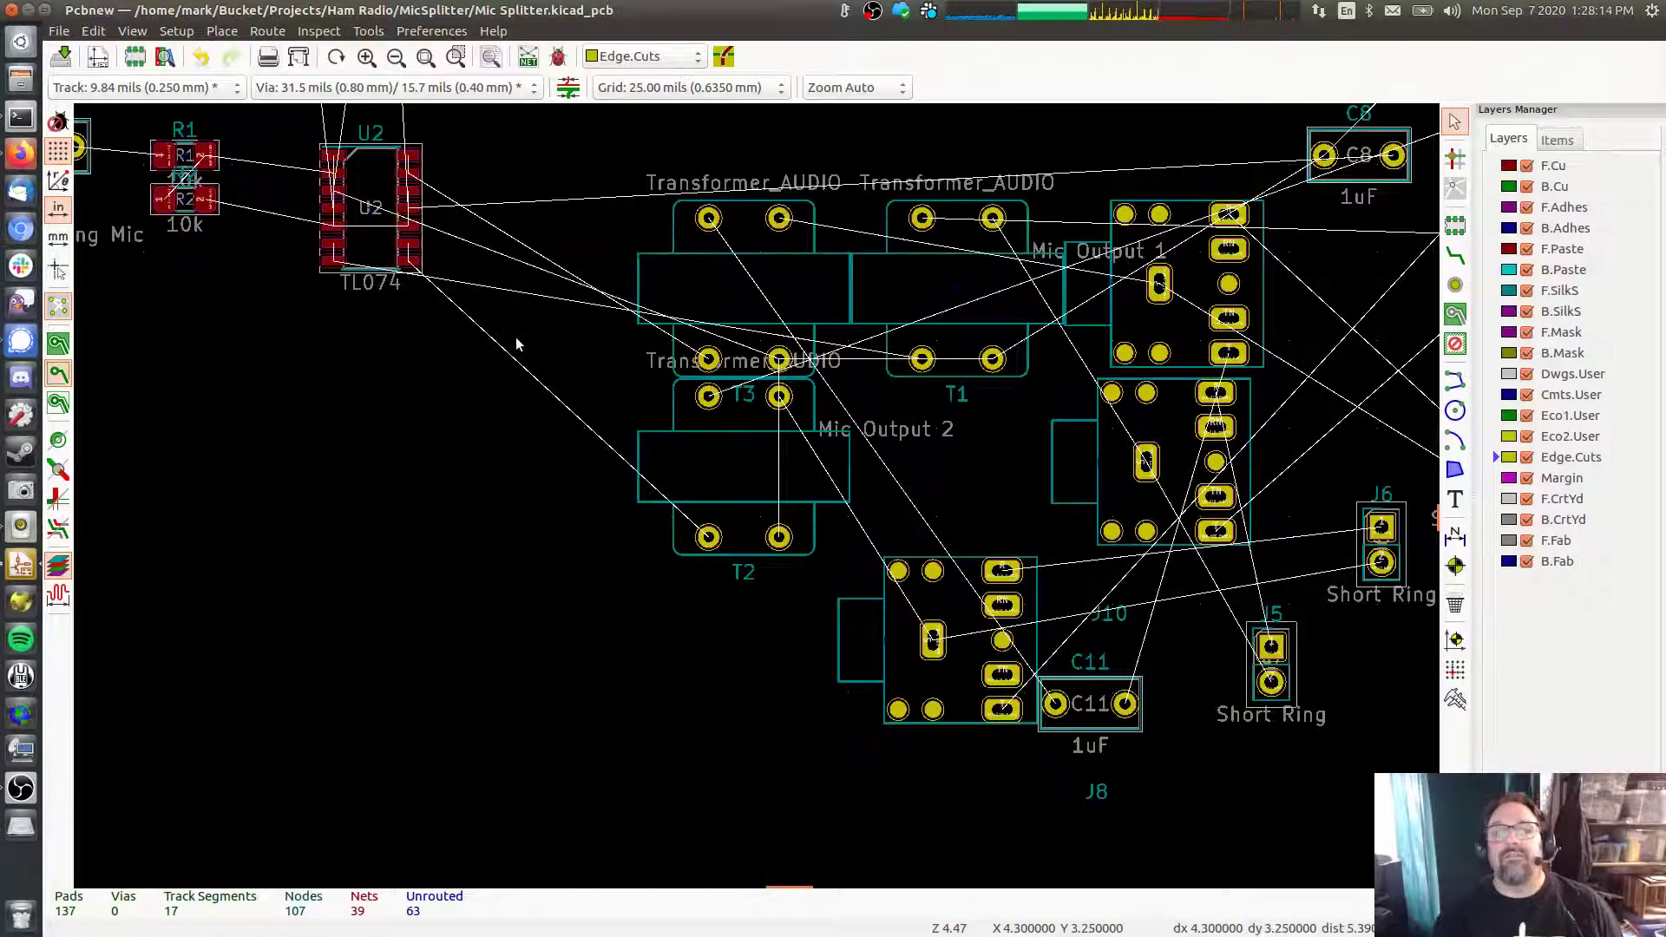
Examine the U2 amplifier stages and output transformers T1 to T3 in the schematic, and return to the board layout
{"action": "middle_click_drag", "start_coordinate": [515, 337], "coordinate": [858, 725]}
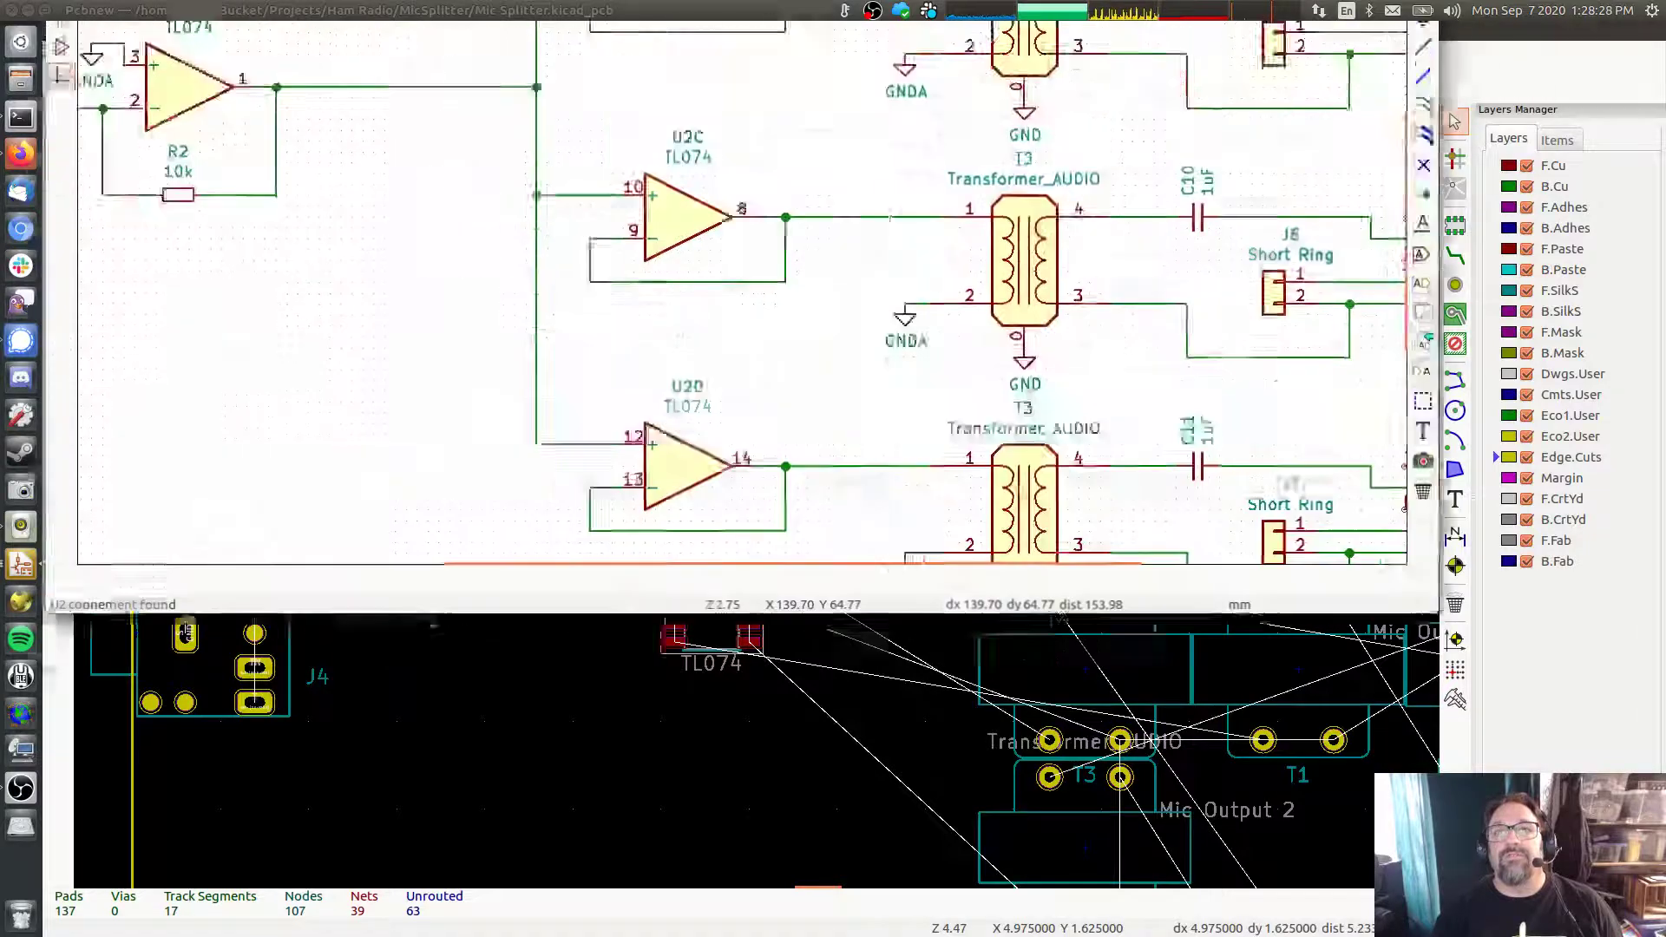
{"action": "left_click_drag", "start_coordinate": [708, 0], "coordinate": [709, 97]}
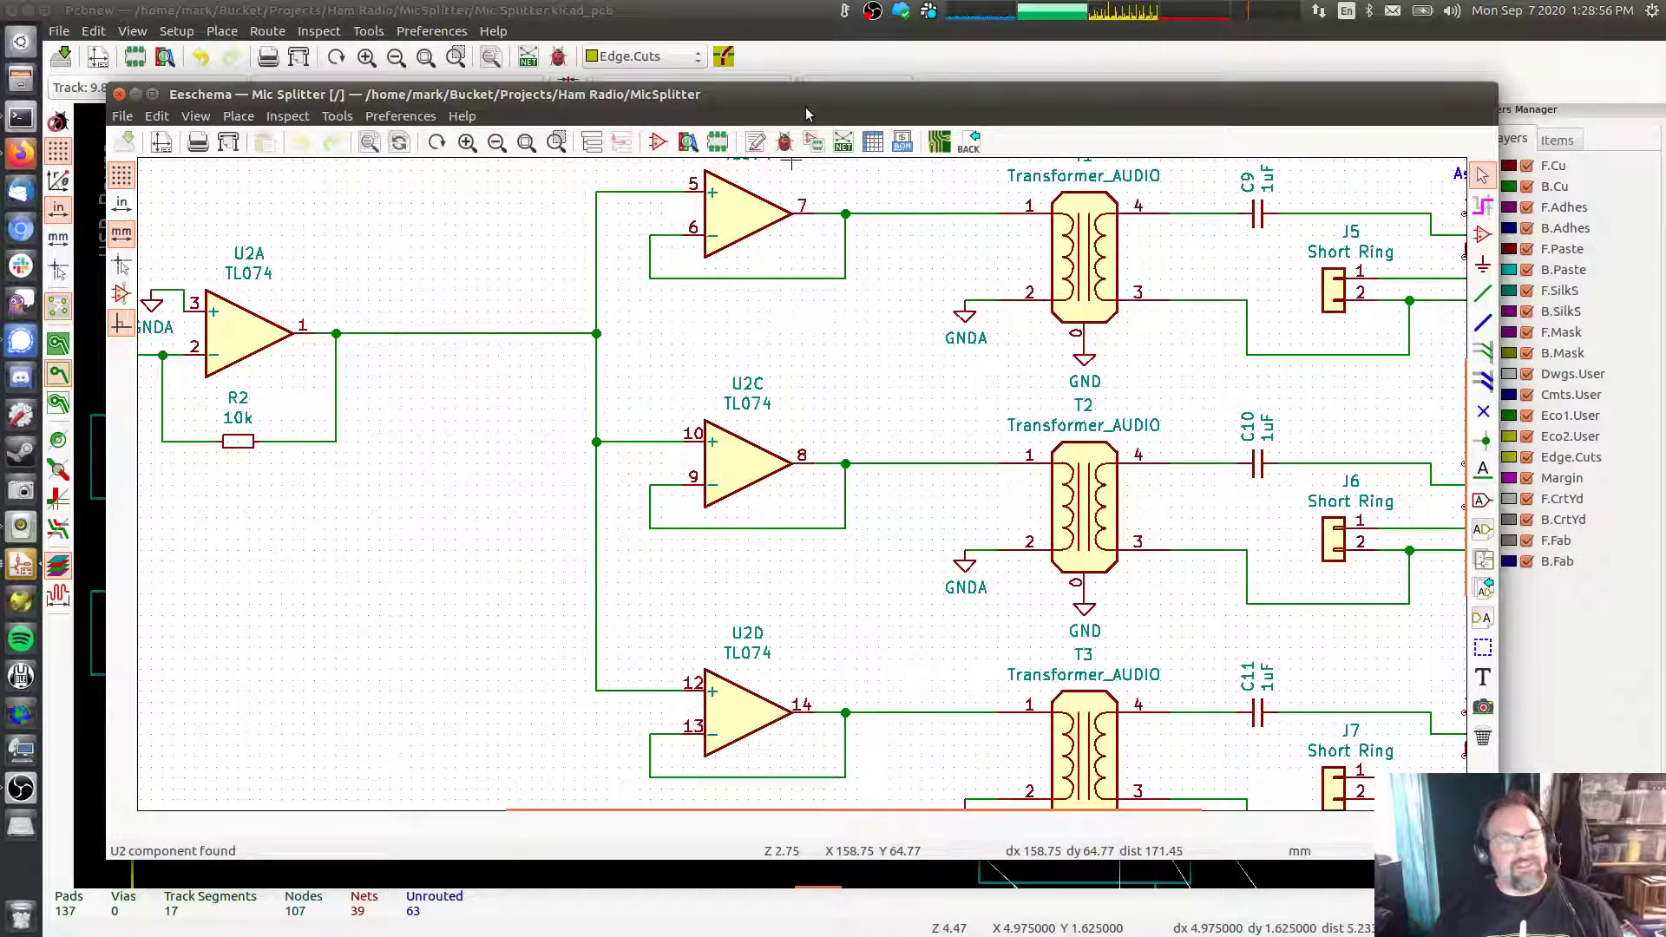
{"action": "left_click_drag", "start_coordinate": [801, 104], "coordinate": [806, 45]}
{"action": "key", "text": "alt+Tab"}
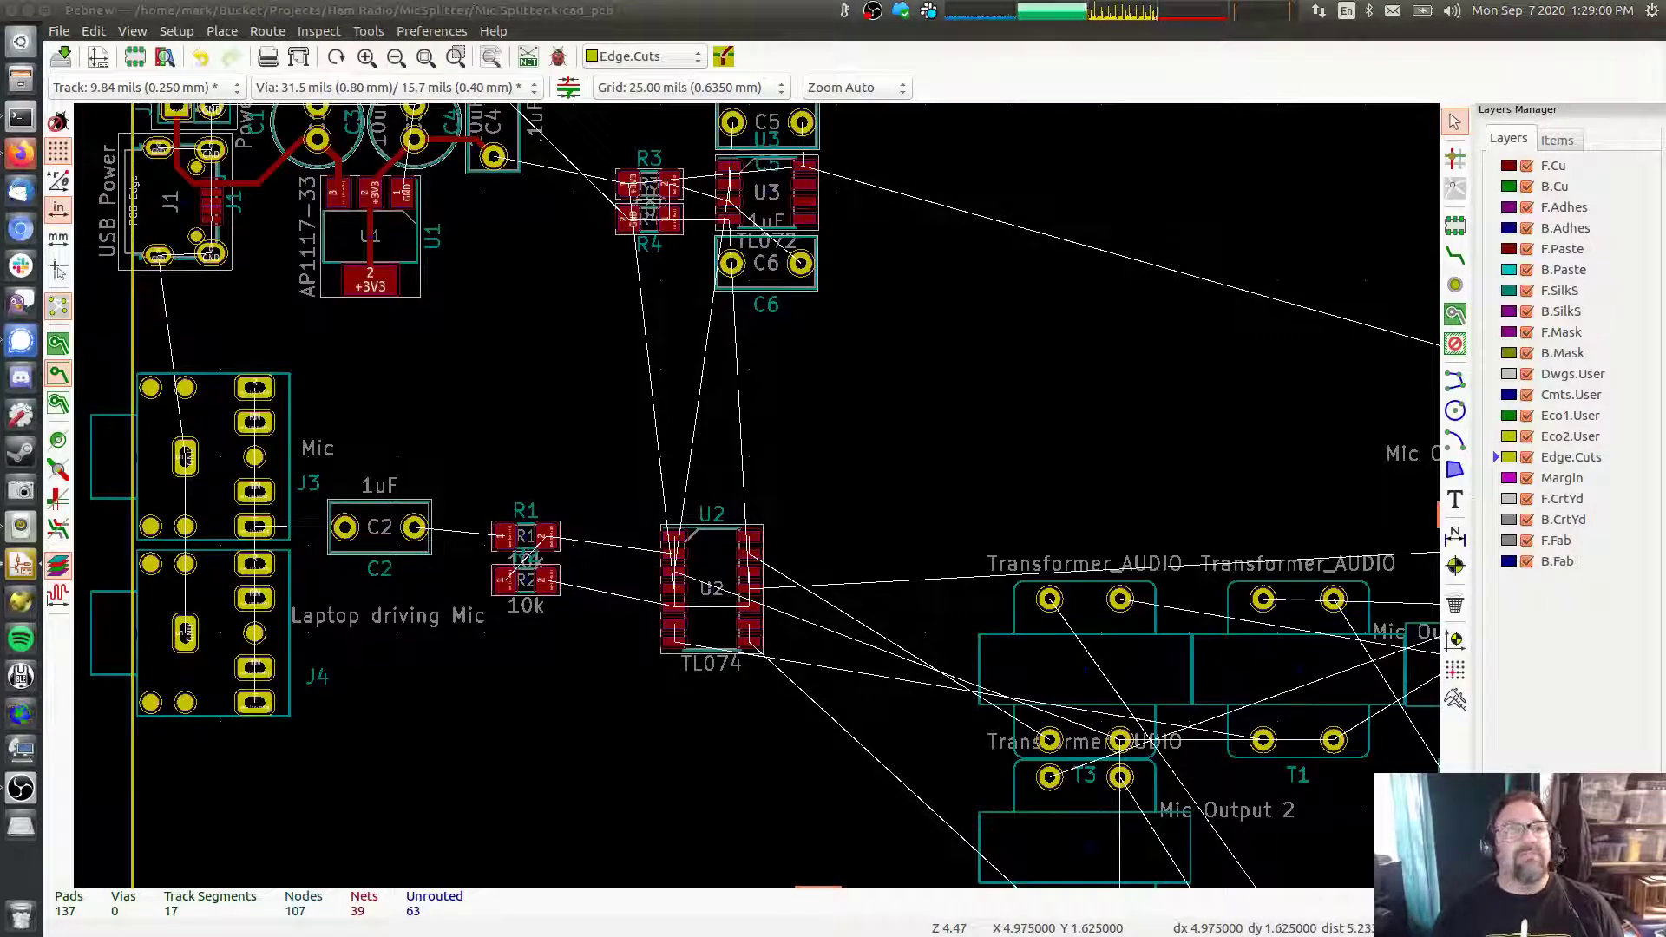
{"action": "left_click", "coordinate": [551, 10]}
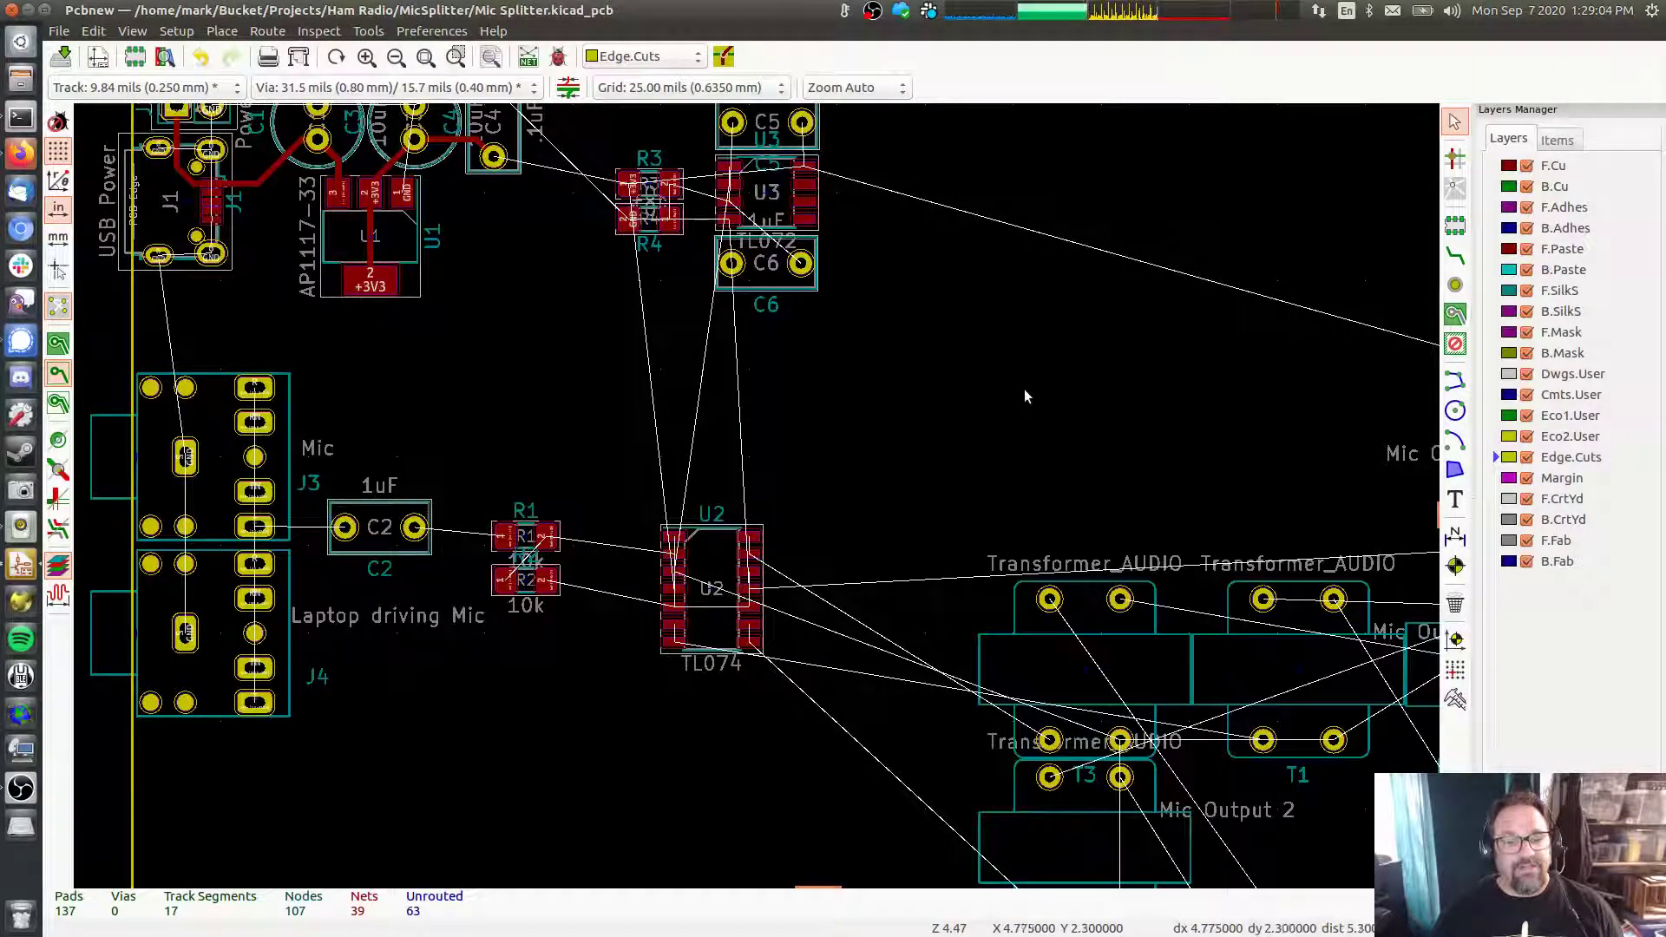
{"action": "key", "text": "alt+Tab"}
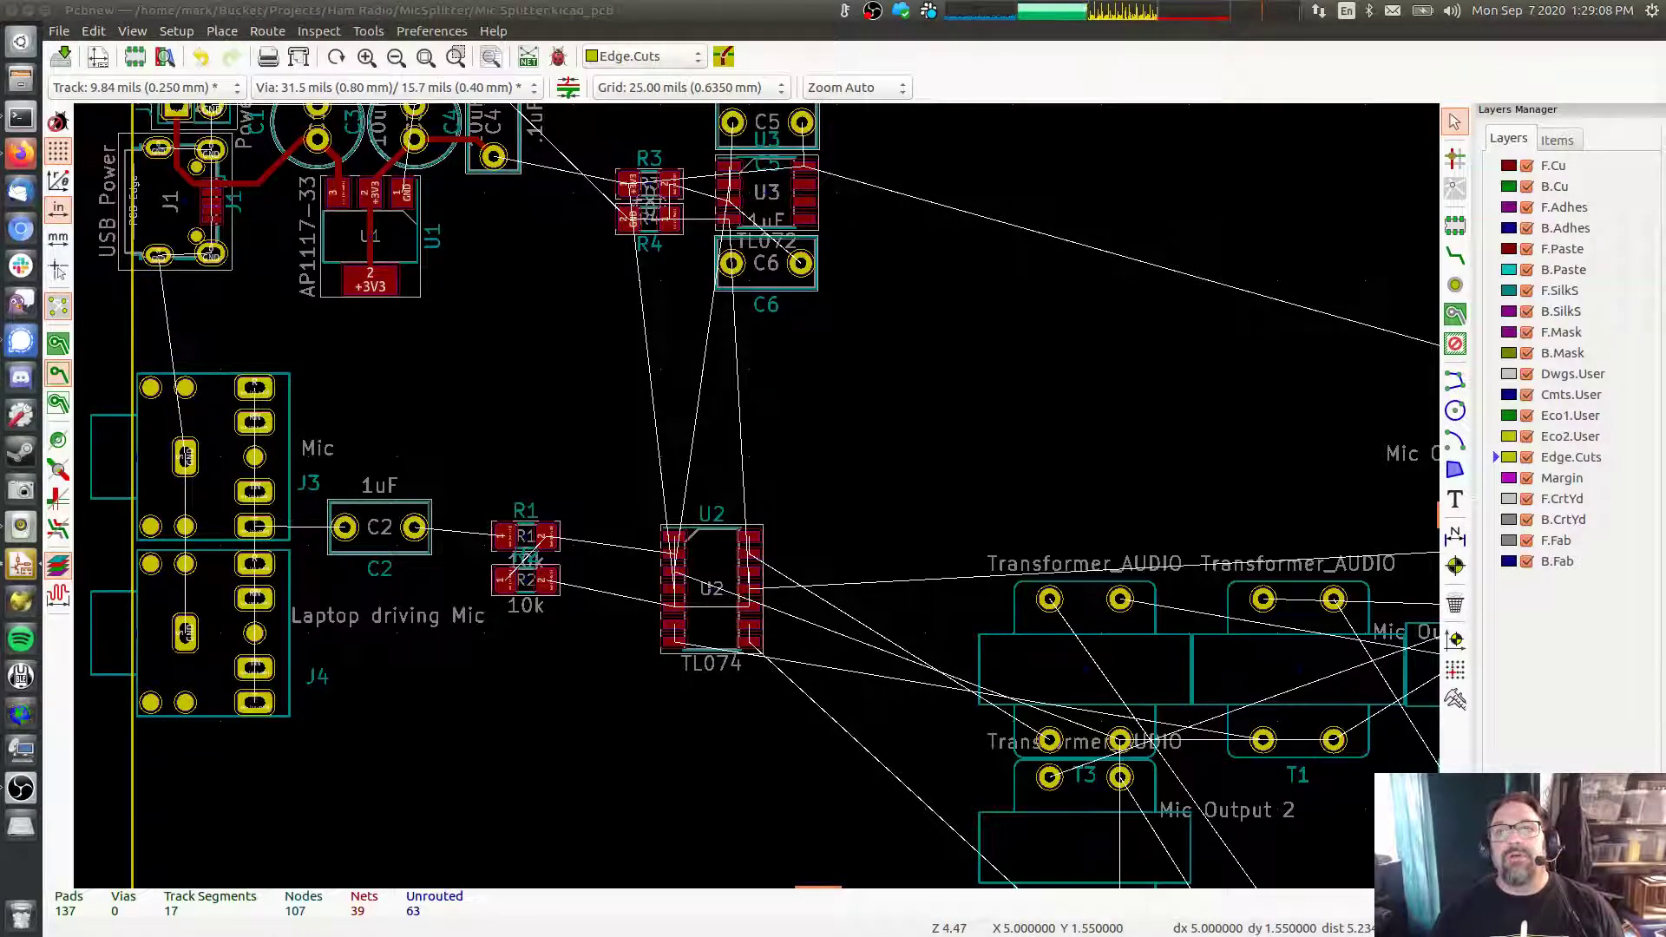
{"action": "key", "text": "alt+Tab"}
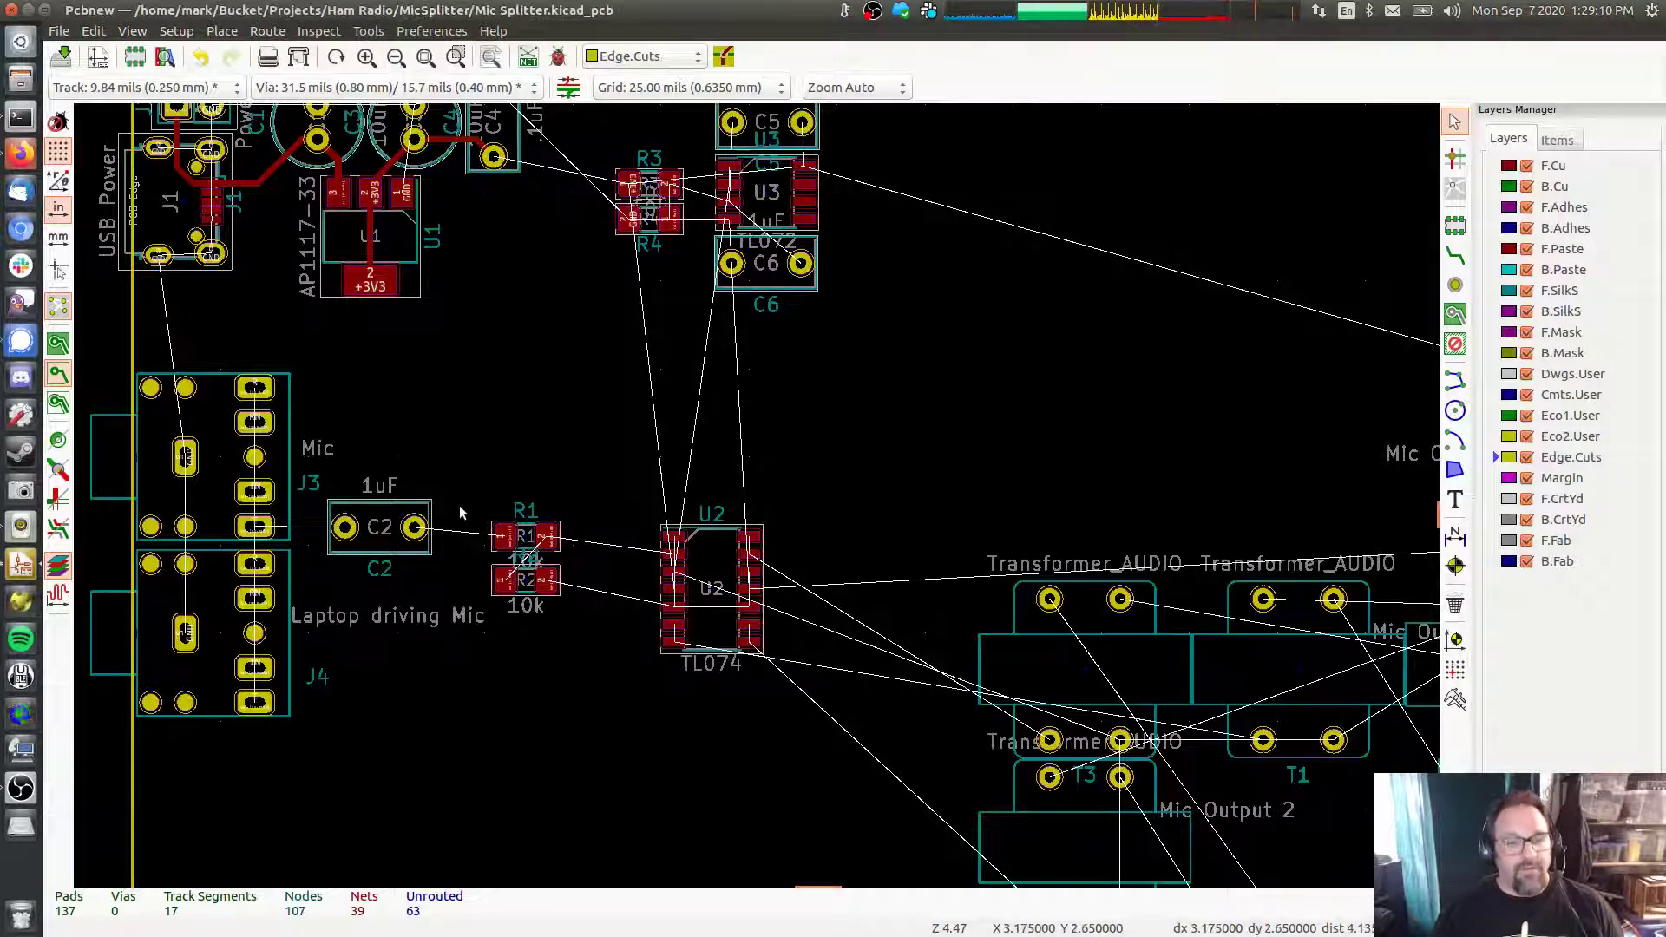
Move U2 closer to R1 and R2, and shift C2 upward to about the middle of J3's height
{"action": "middle_click_drag", "start_coordinate": [460, 506], "coordinate": [508, 430]}
{"action": "left_click_drag", "start_coordinate": [729, 484], "coordinate": [679, 458]}
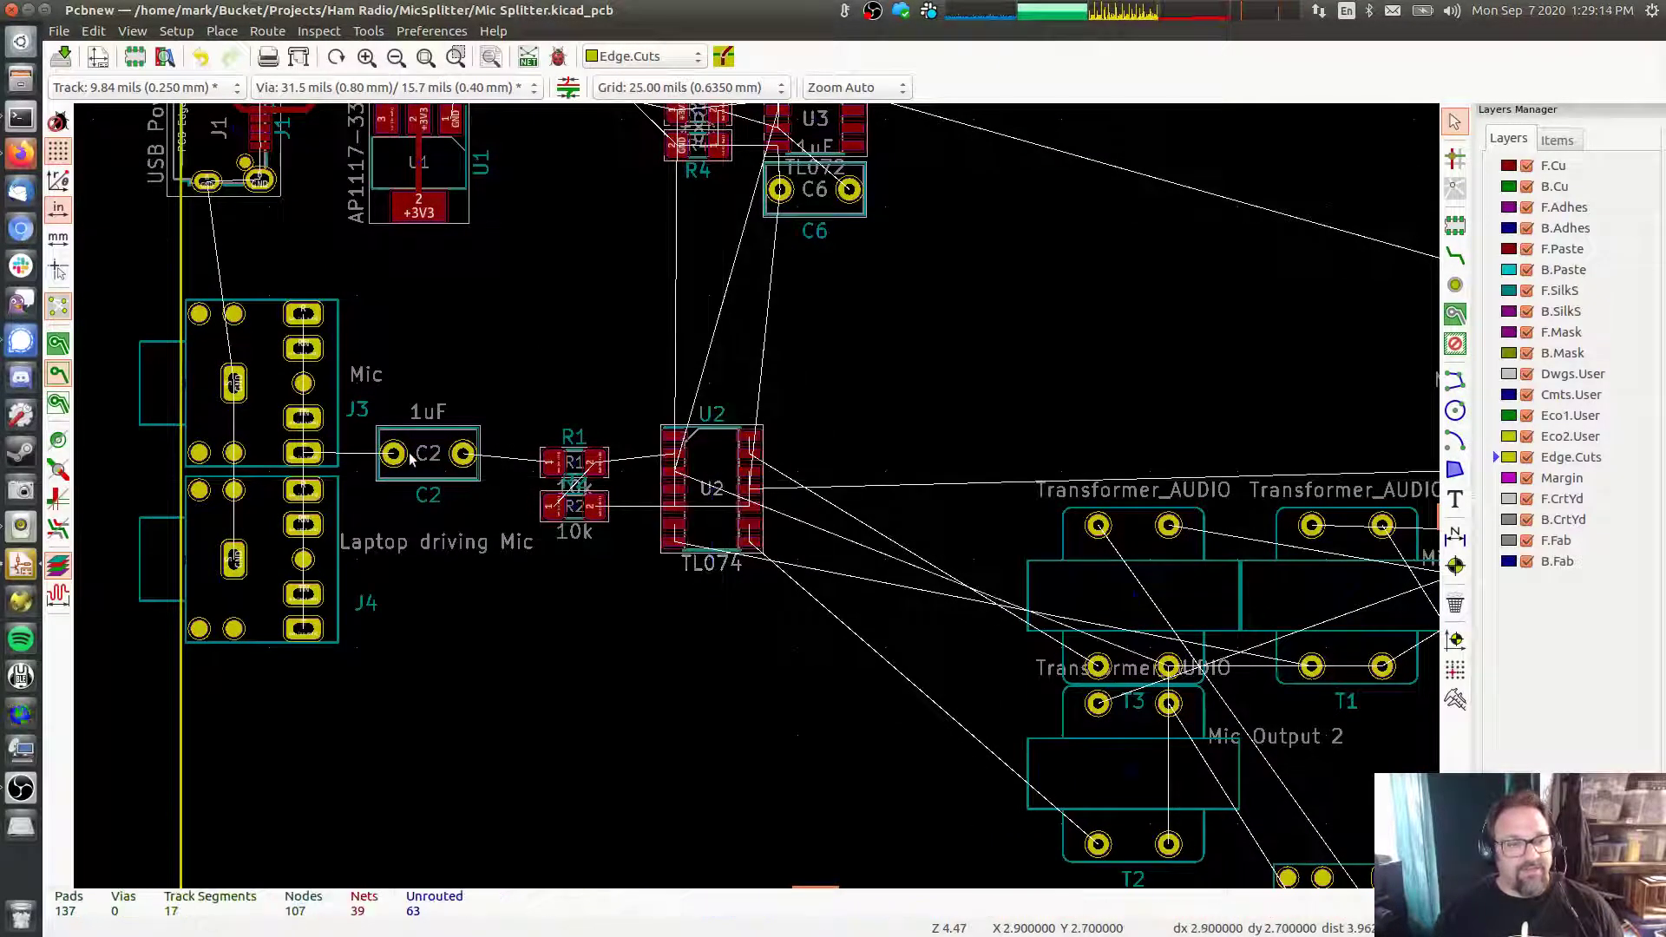
{"action": "left_click_drag", "start_coordinate": [393, 454], "coordinate": [410, 400]}
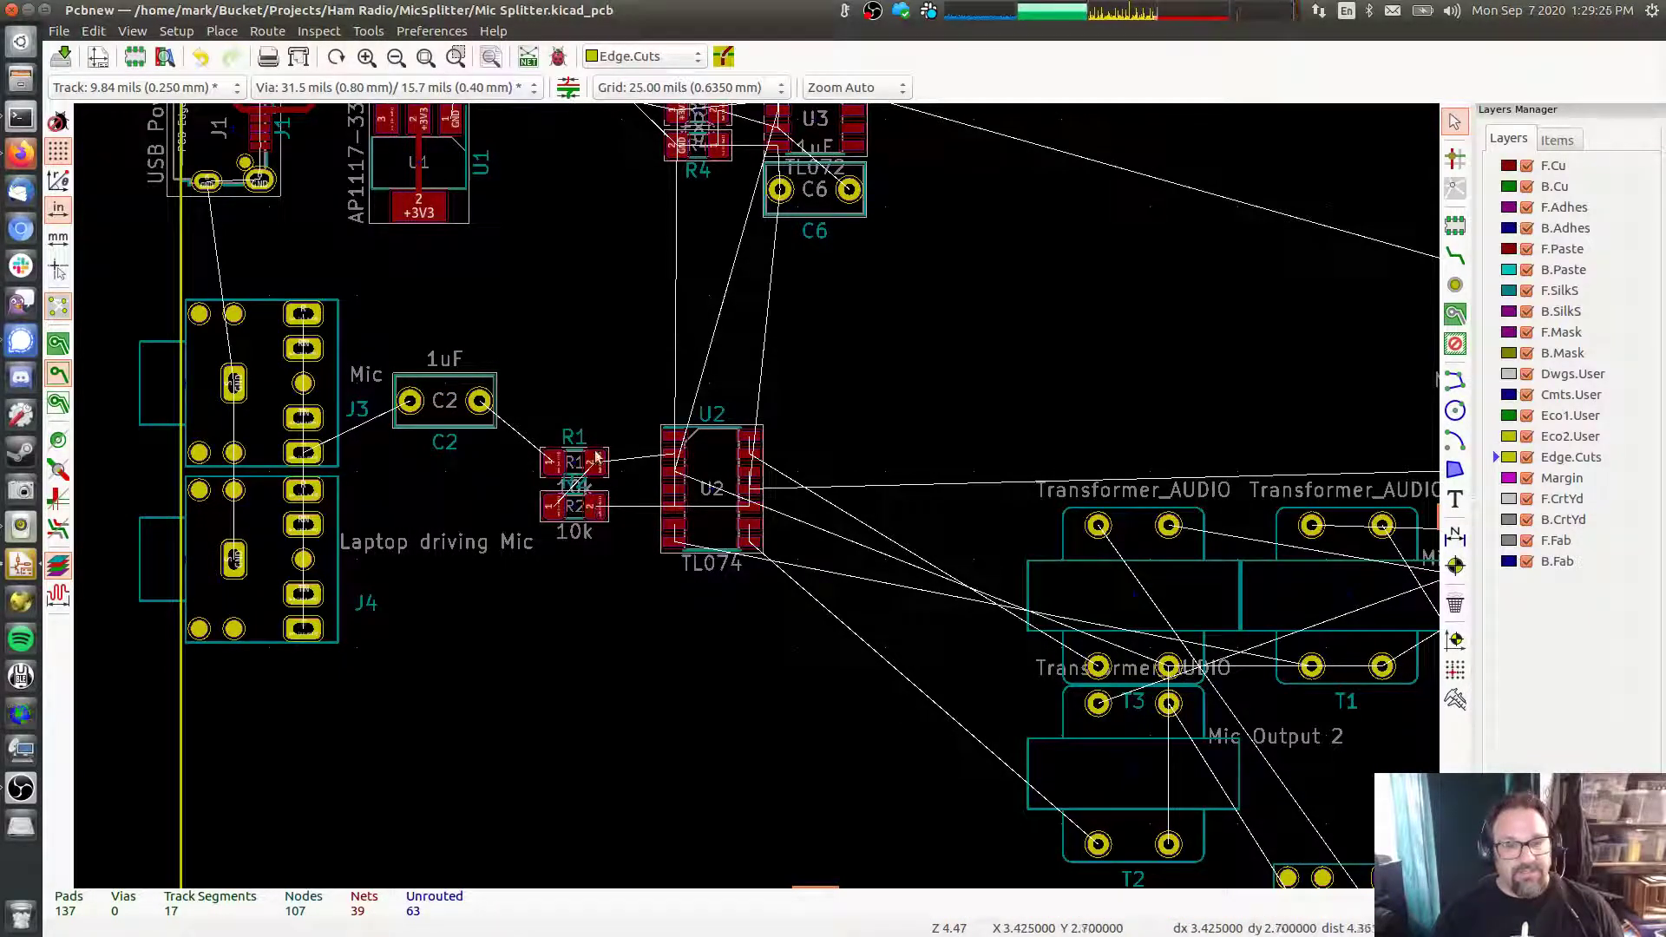
Move R1 right next to C2 and level with it, and stack R2 directly beneath R1
{"action": "left_click", "coordinate": [597, 465]}
{"action": "left_click_drag", "start_coordinate": [597, 464], "coordinate": [569, 400]}
{"action": "left_click_drag", "start_coordinate": [596, 513], "coordinate": [605, 513]}
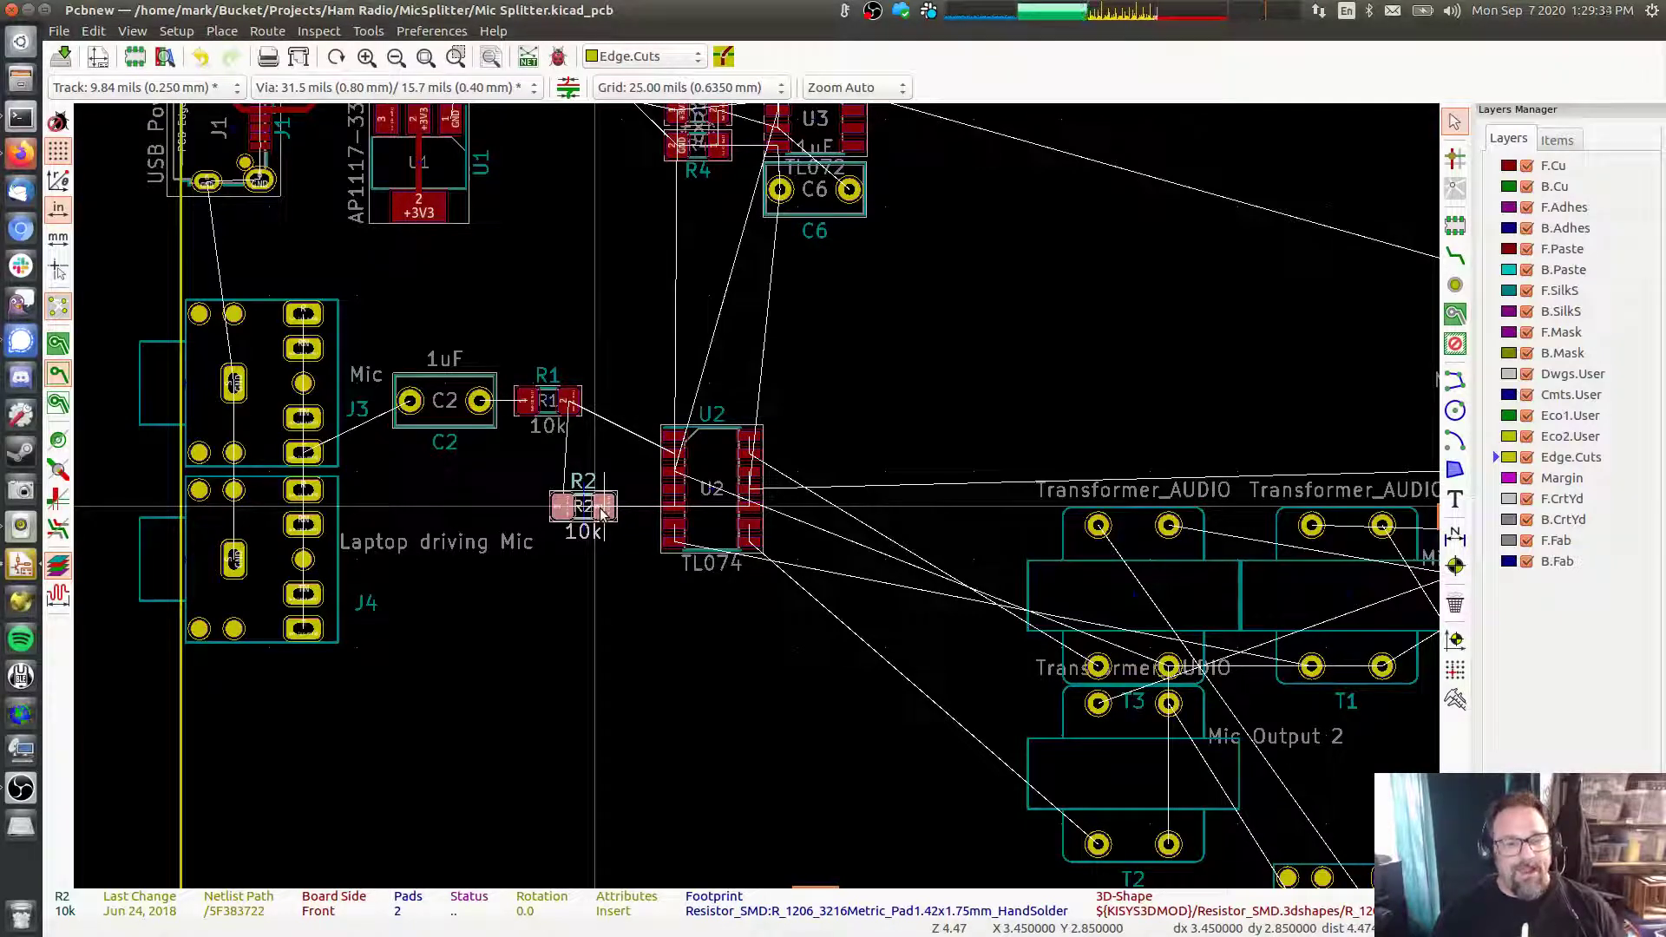
{"action": "left_click_drag", "start_coordinate": [600, 509], "coordinate": [569, 441]}
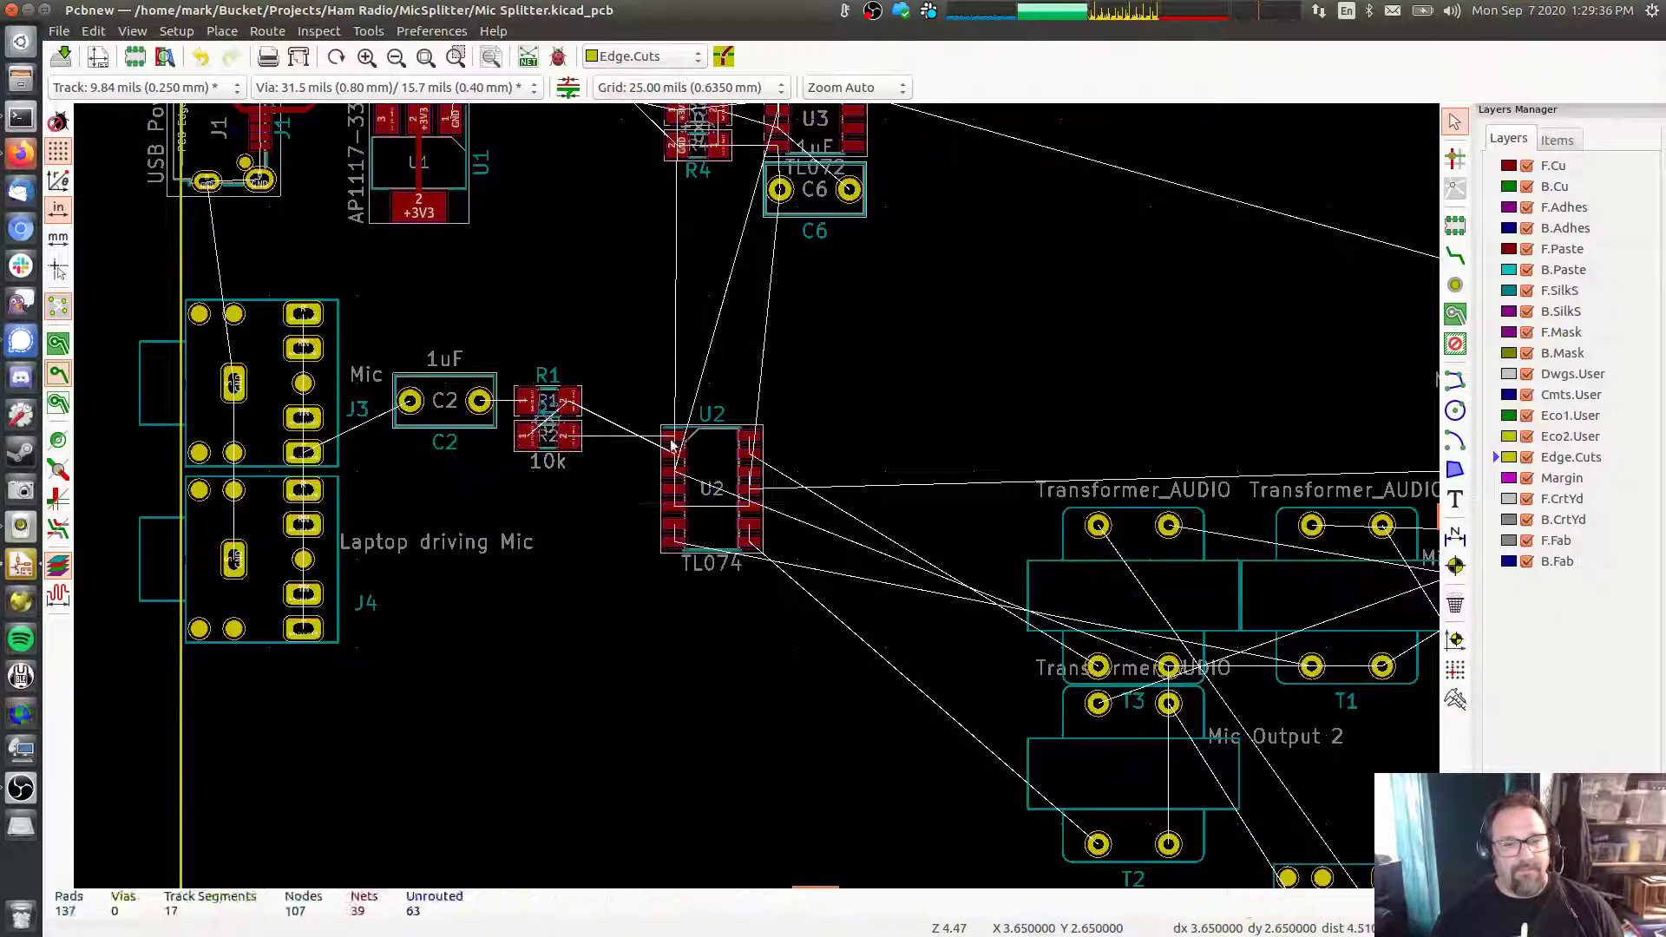
Move R2 directly above R1, and shift U2 up and closer so its pins 1 and 2 sit beside the resistors
{"action": "left_click_drag", "start_coordinate": [676, 438], "coordinate": [623, 388]}
{"action": "scroll", "coordinate": [612, 421], "scroll_direction": "up", "scroll_amount": 5}
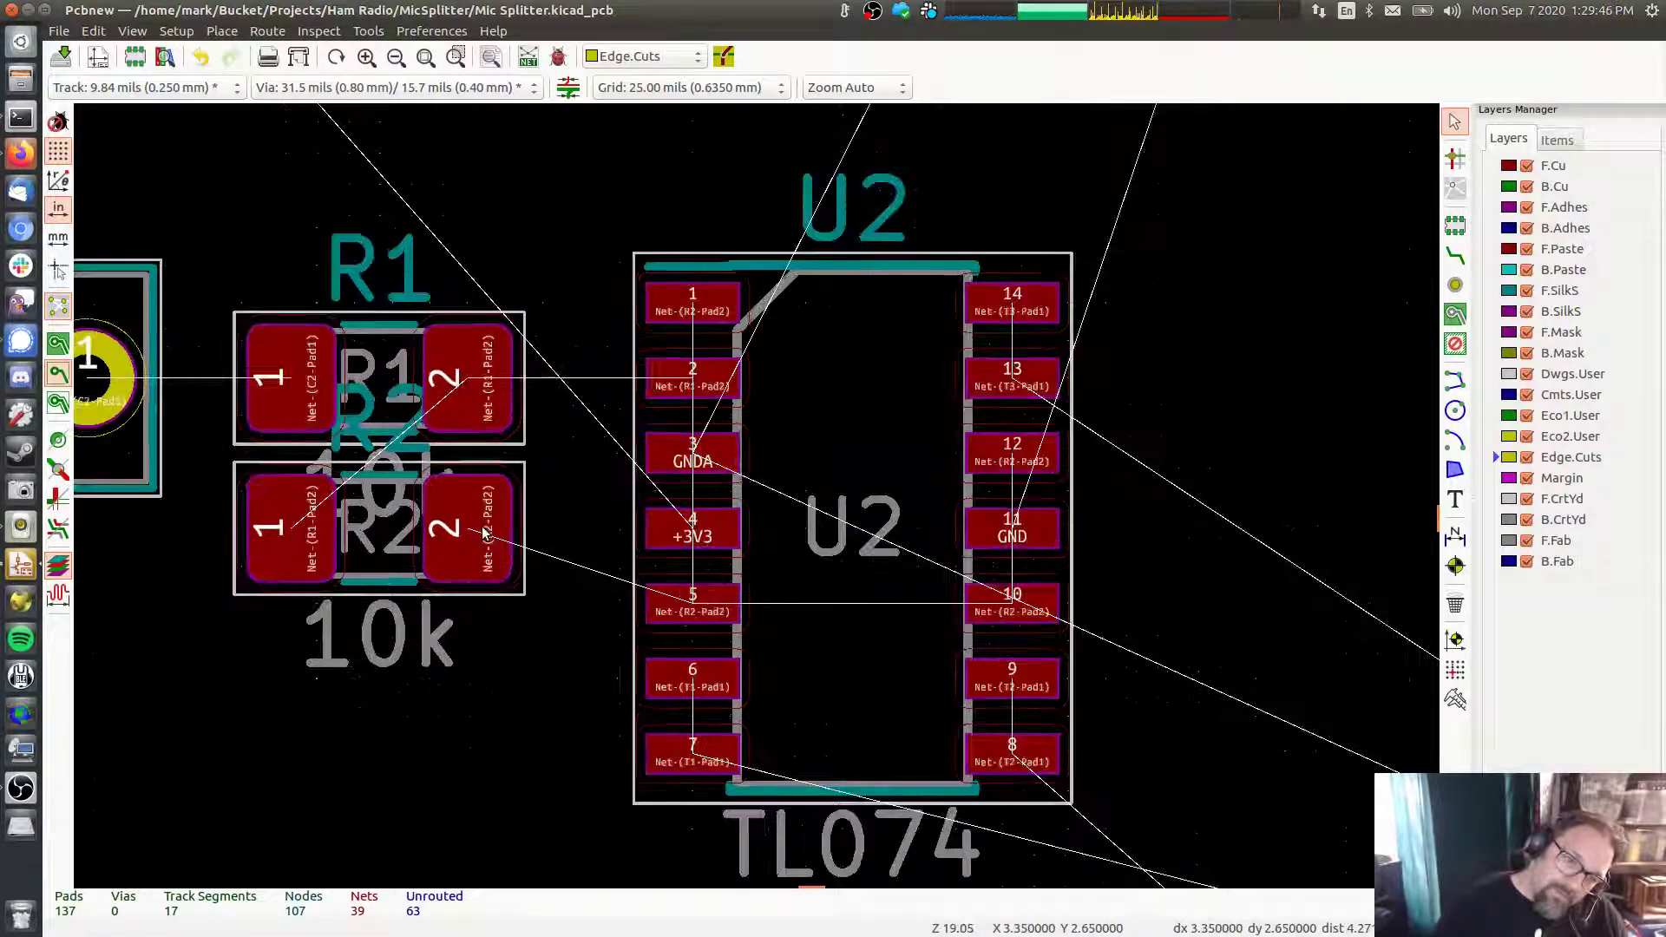
{"action": "scroll", "coordinate": [489, 543], "scroll_direction": "up", "scroll_amount": 1}
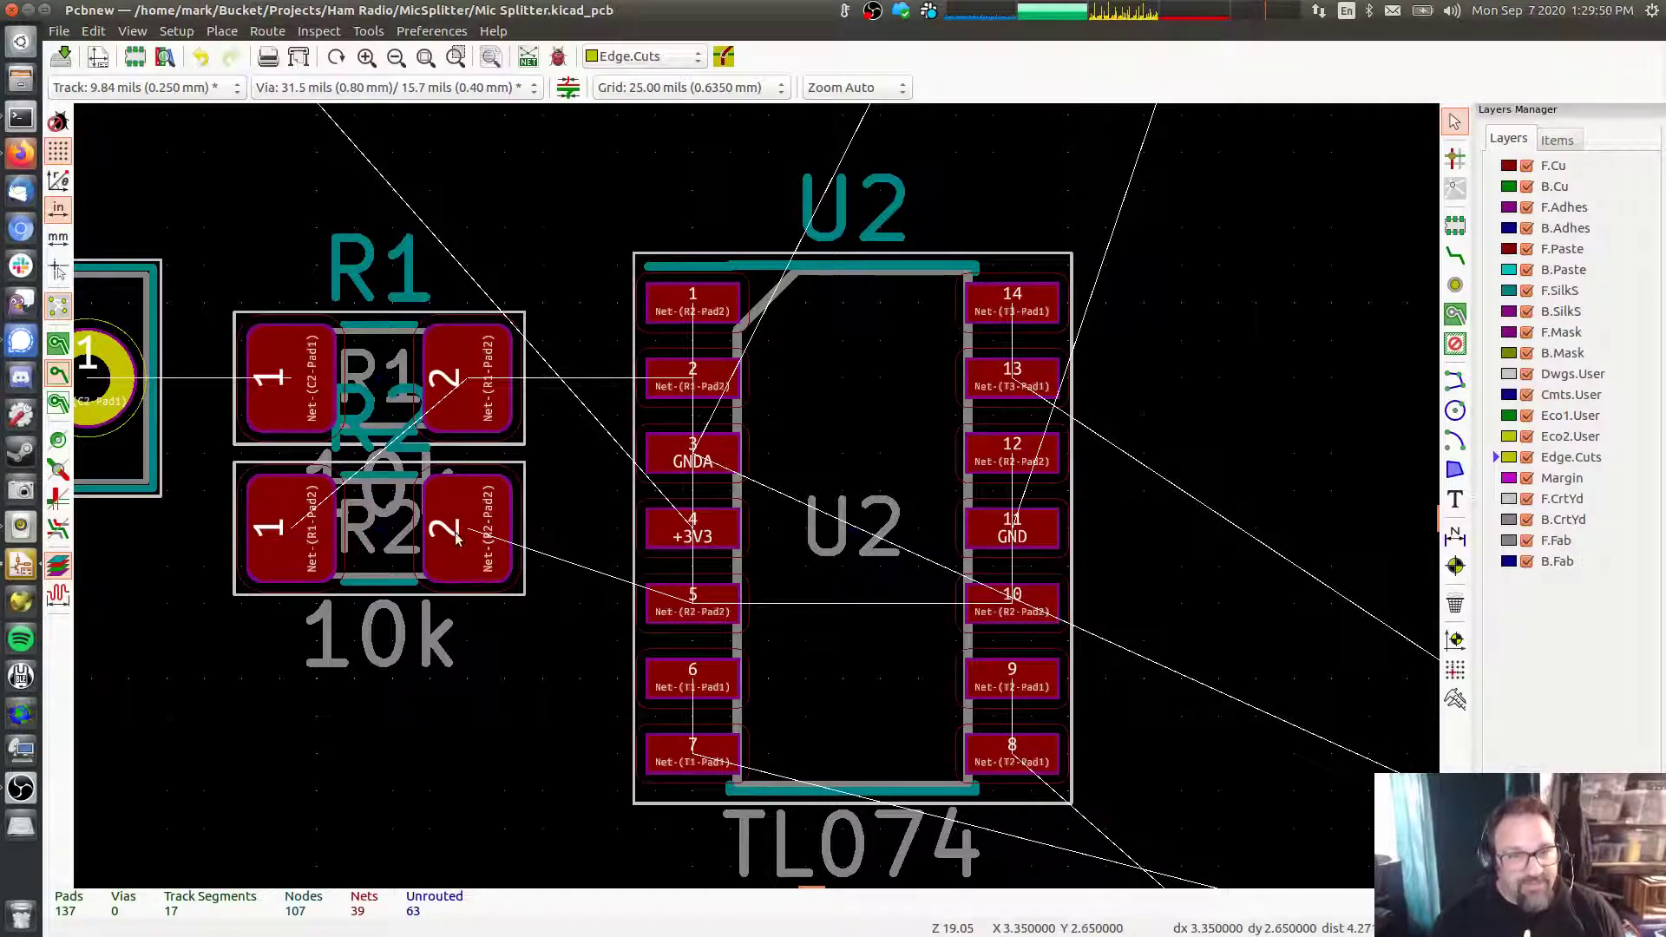
{"action": "left_click_drag", "start_coordinate": [469, 553], "coordinate": [469, 252]}
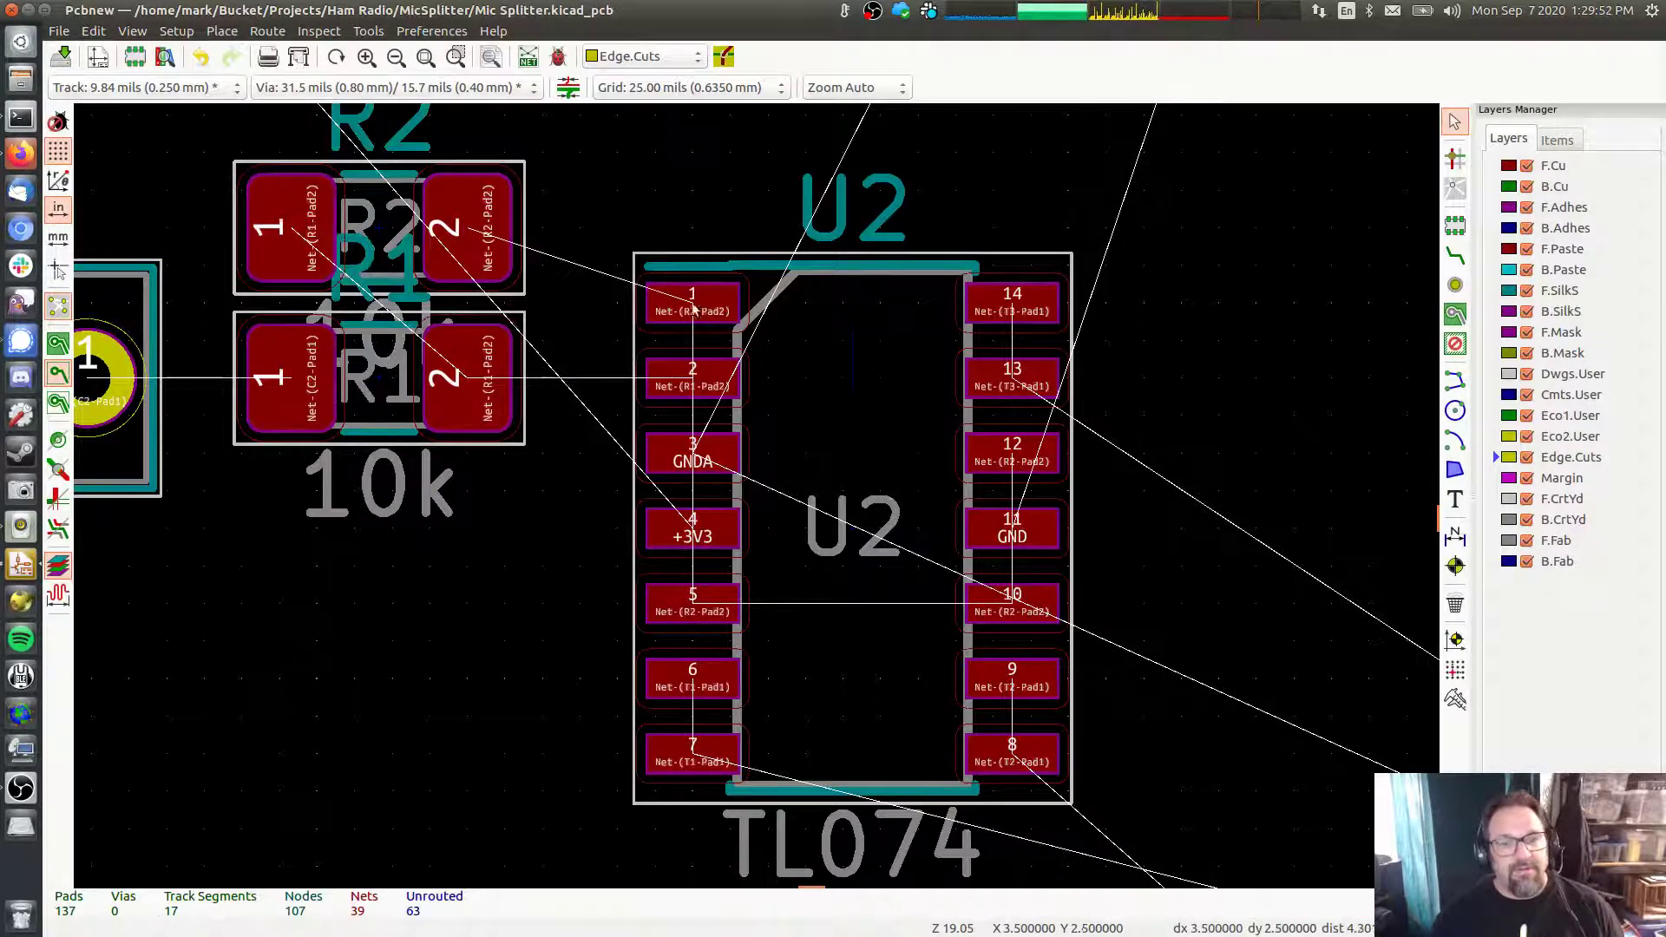
{"action": "left_click_drag", "start_coordinate": [705, 295], "coordinate": [668, 258]}
{"action": "left_click", "coordinate": [568, 314]}
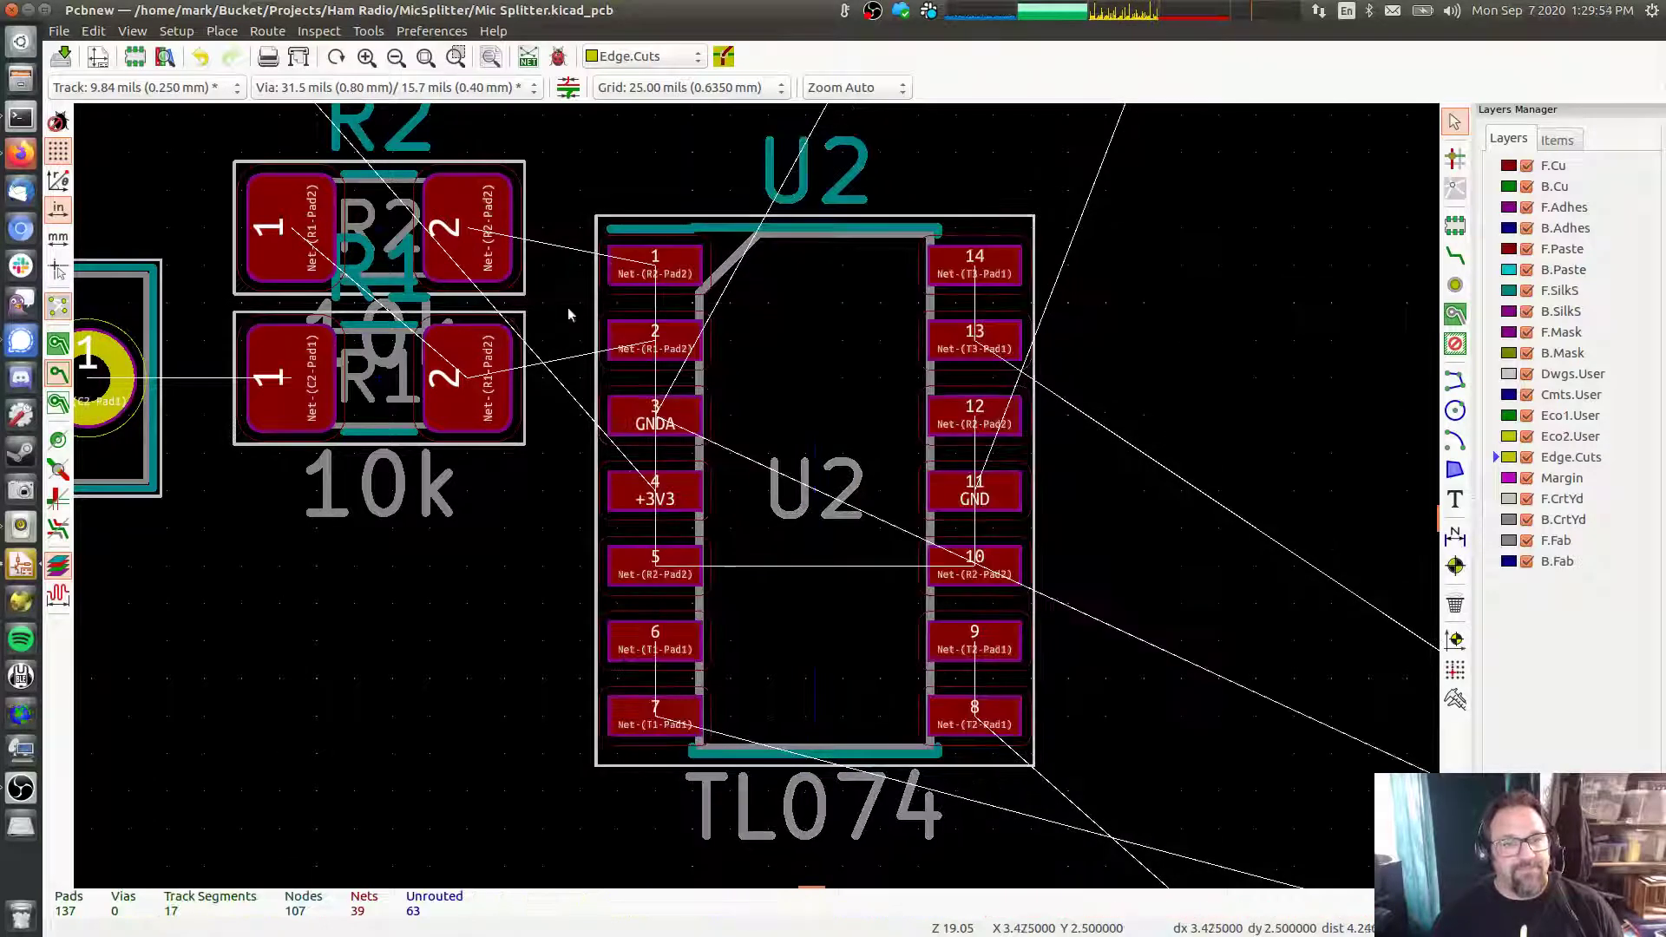
Move C2, R1, R2 and U2 together down until C2 lines up with J3's T pad, and nudge U2 slightly away from the resistors
{"action": "middle_click_drag", "start_coordinate": [564, 379], "coordinate": [826, 497]}
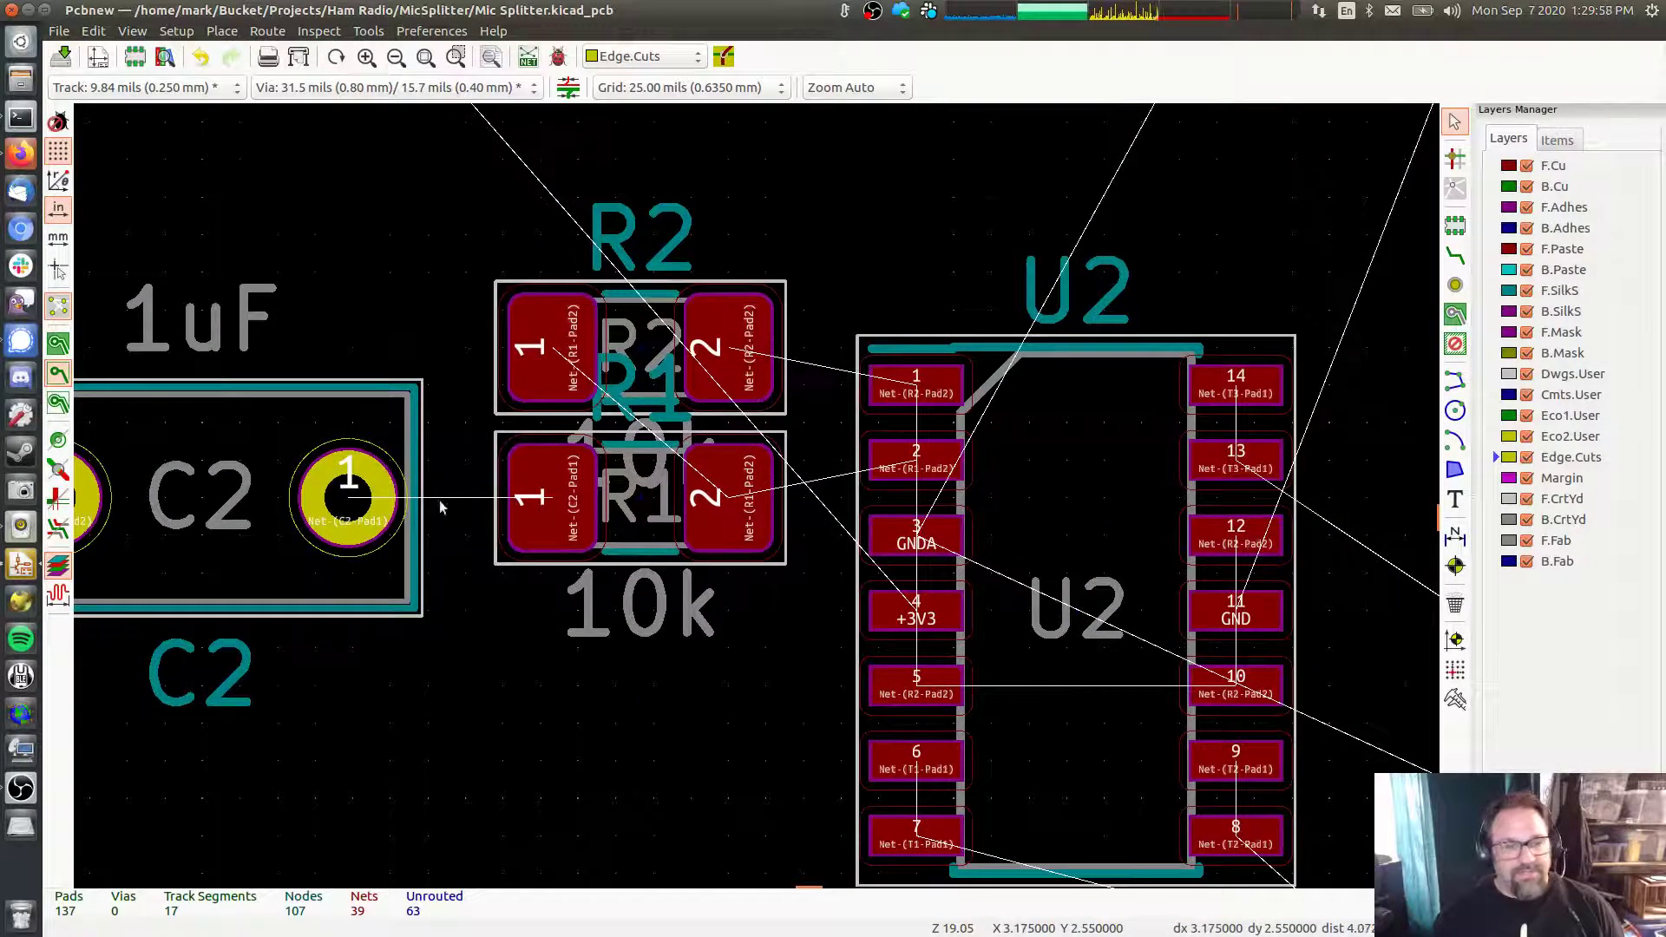
{"action": "scroll", "coordinate": [246, 469], "scroll_direction": "left", "scroll_amount": 6, "text": "ctrl"}
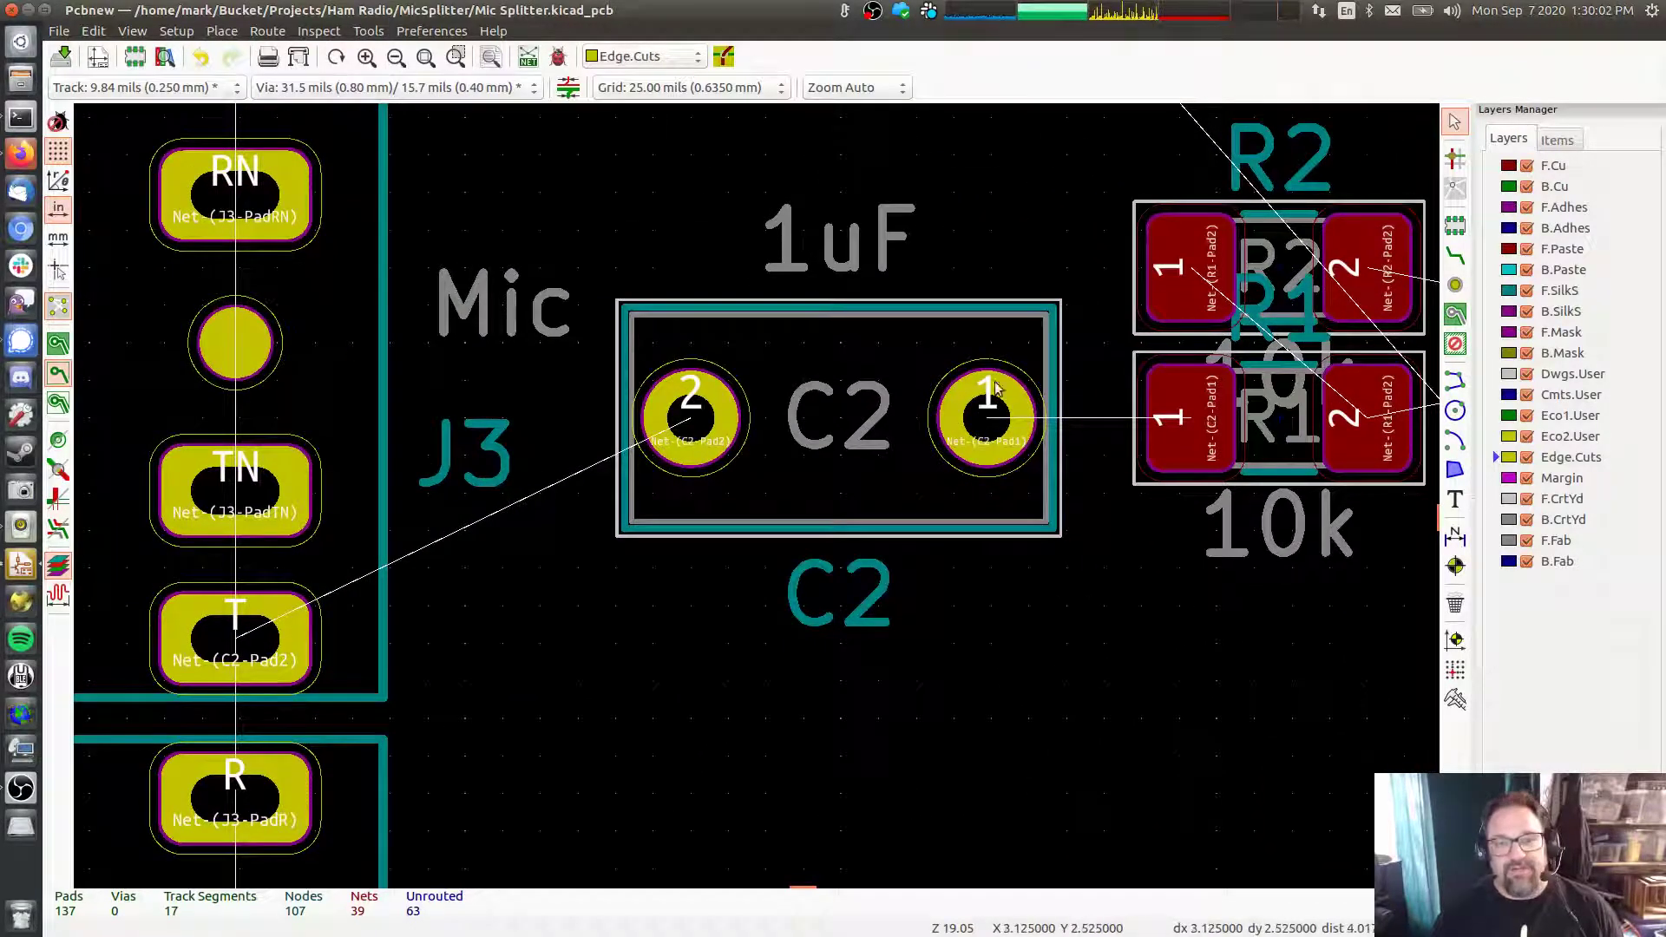
{"action": "middle_click_drag", "start_coordinate": [1099, 383], "coordinate": [394, 383]}
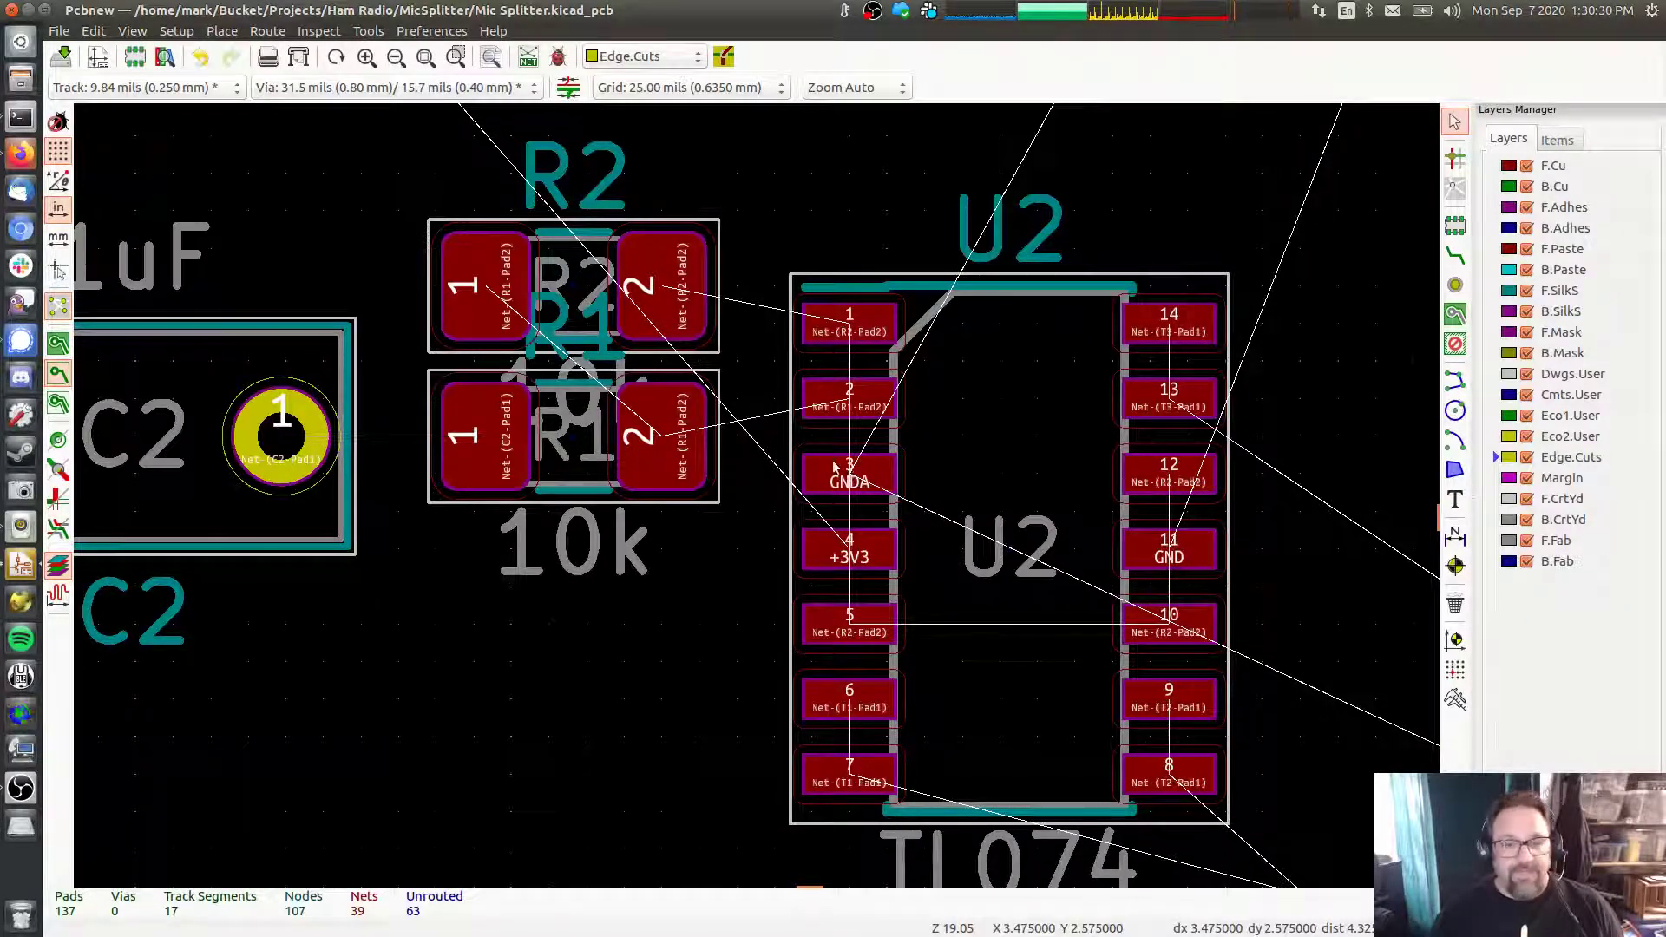
{"action": "middle_click_drag", "start_coordinate": [887, 447], "coordinate": [917, 509]}
{"action": "scroll", "coordinate": [917, 510], "scroll_direction": "down", "scroll_amount": 5}
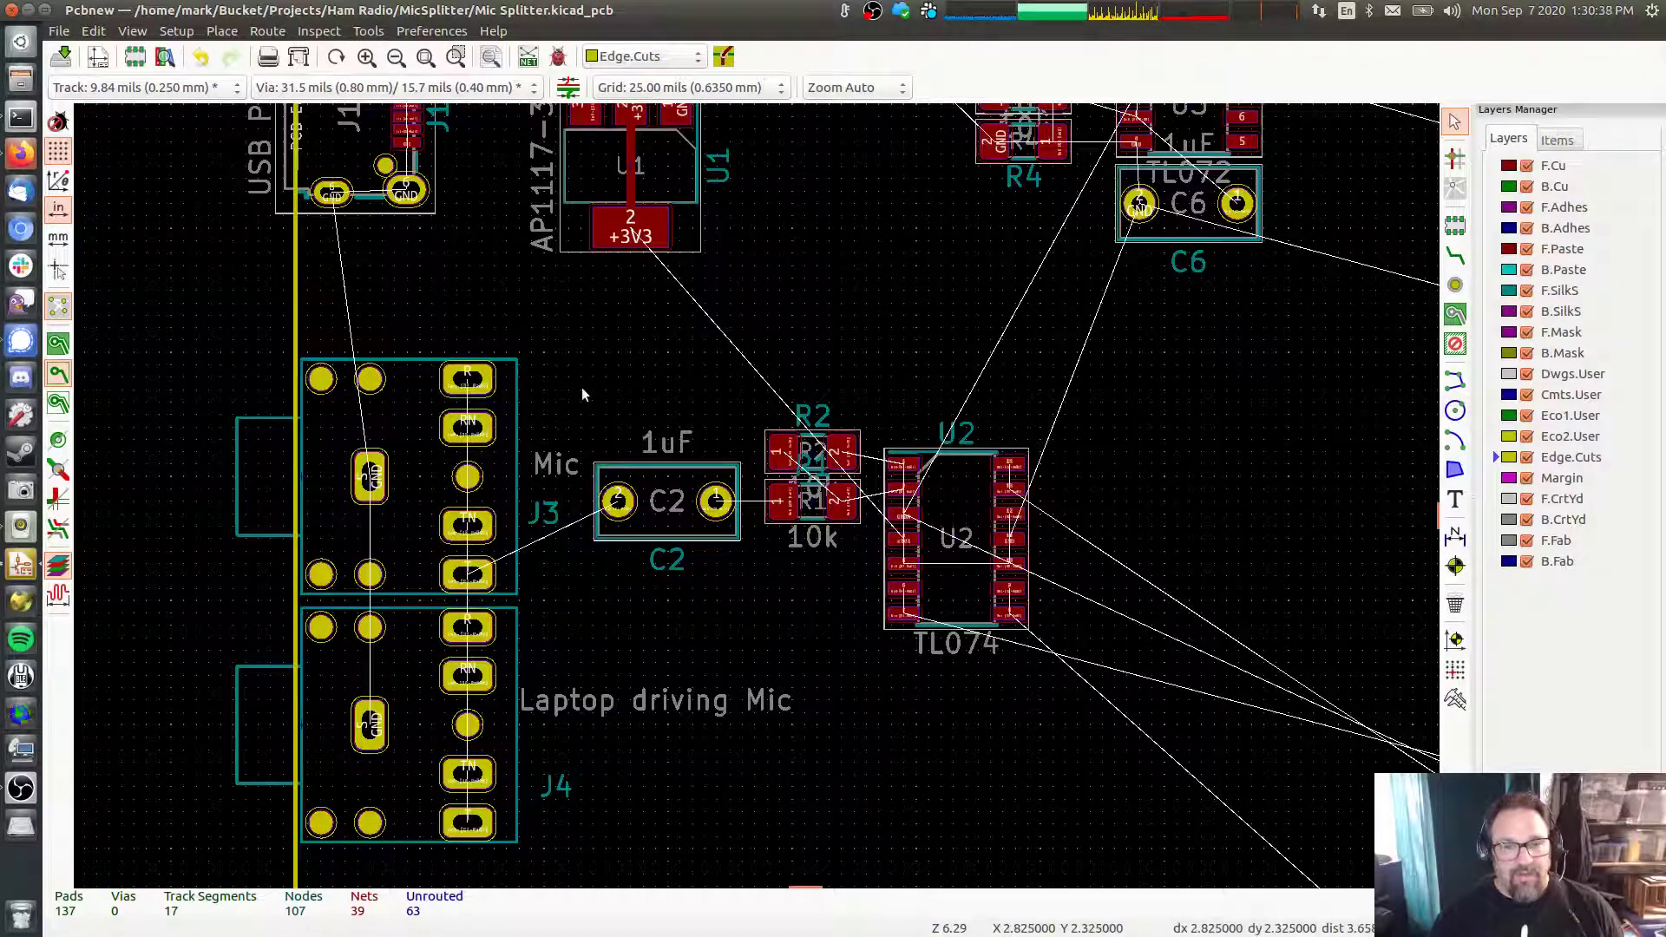
{"action": "left_click_drag", "start_coordinate": [569, 368], "coordinate": [1045, 773]}
{"action": "key", "text": "m"}
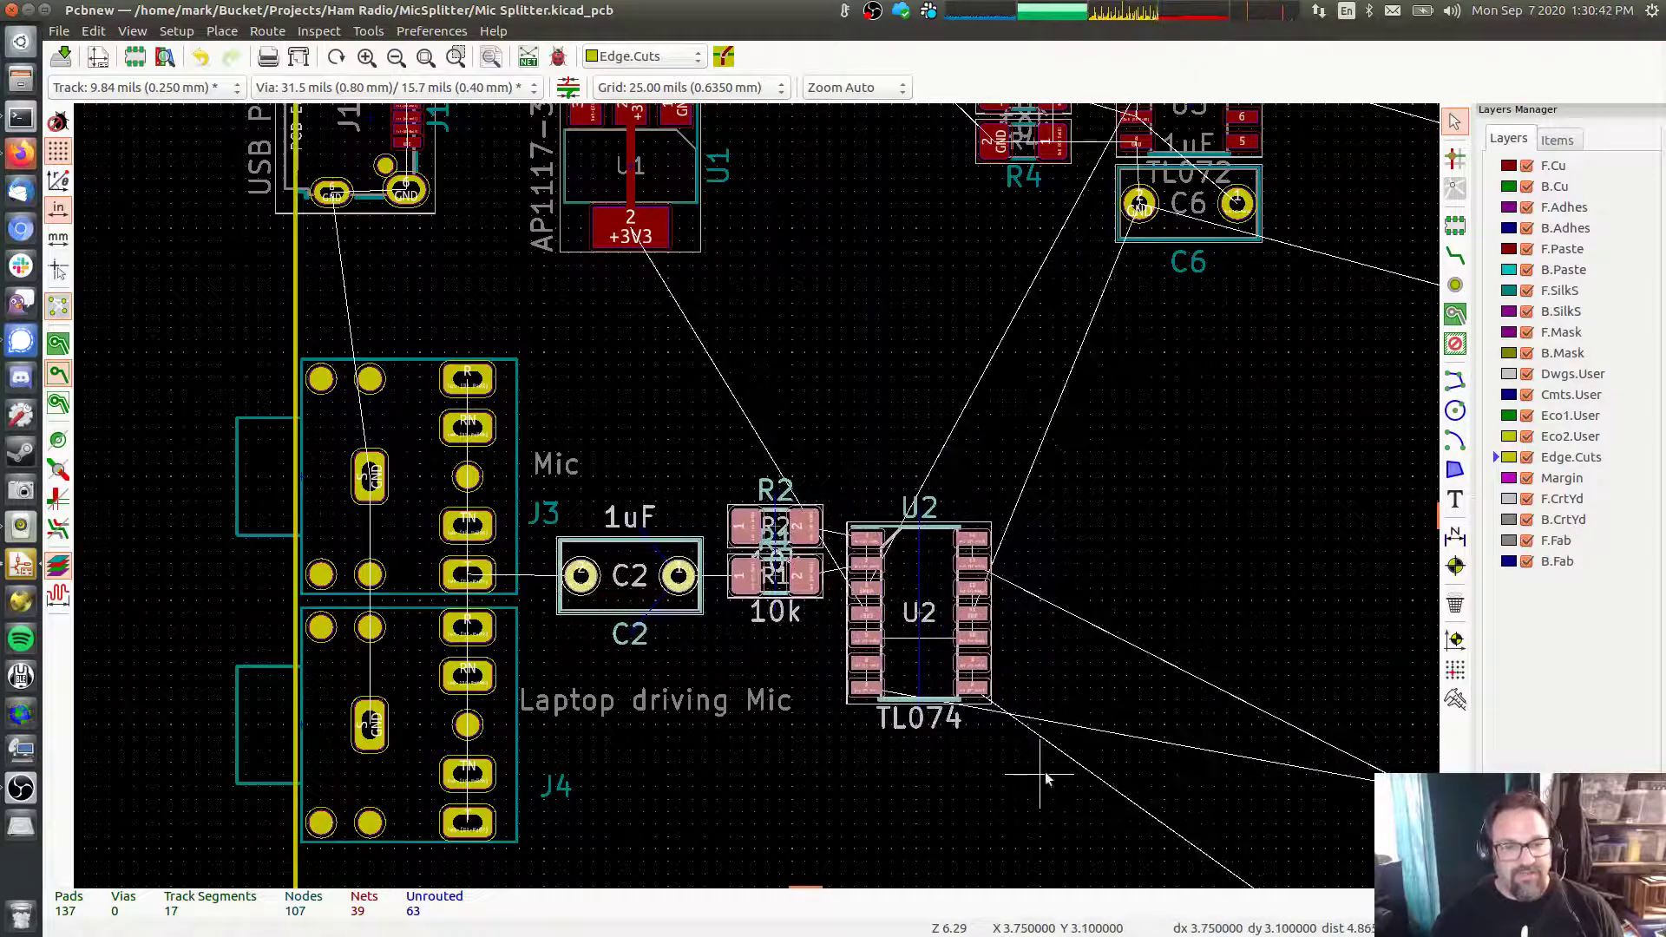
{"action": "left_click", "coordinate": [1043, 772]}
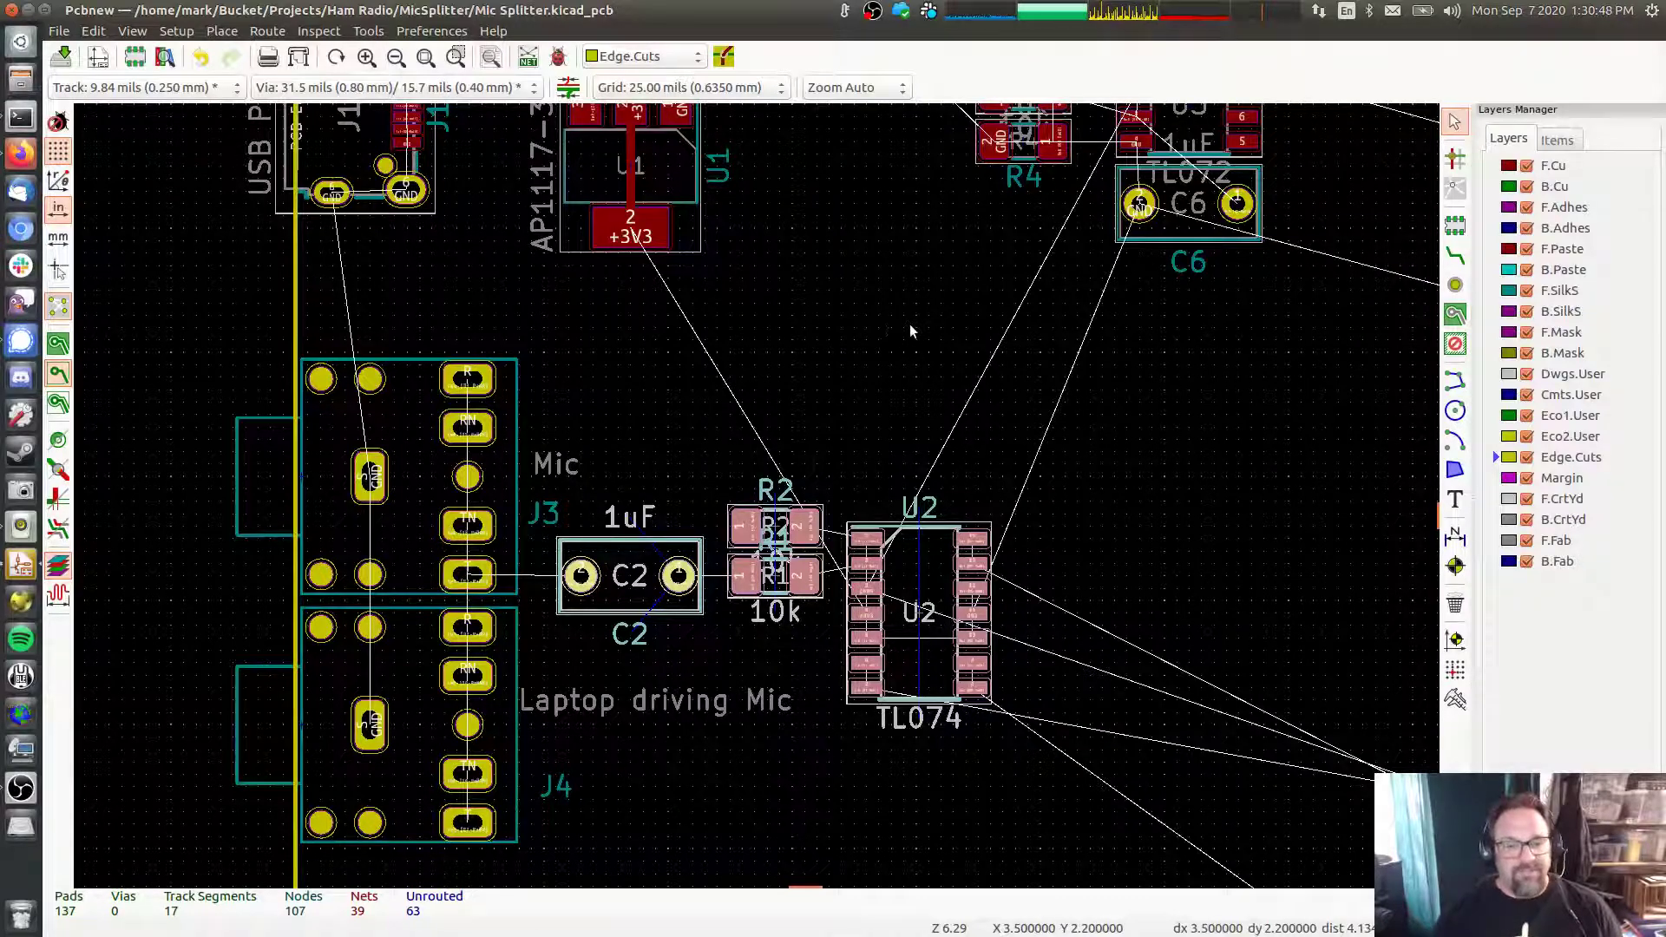
{"action": "middle_click_drag", "start_coordinate": [910, 325], "coordinate": [922, 282]}
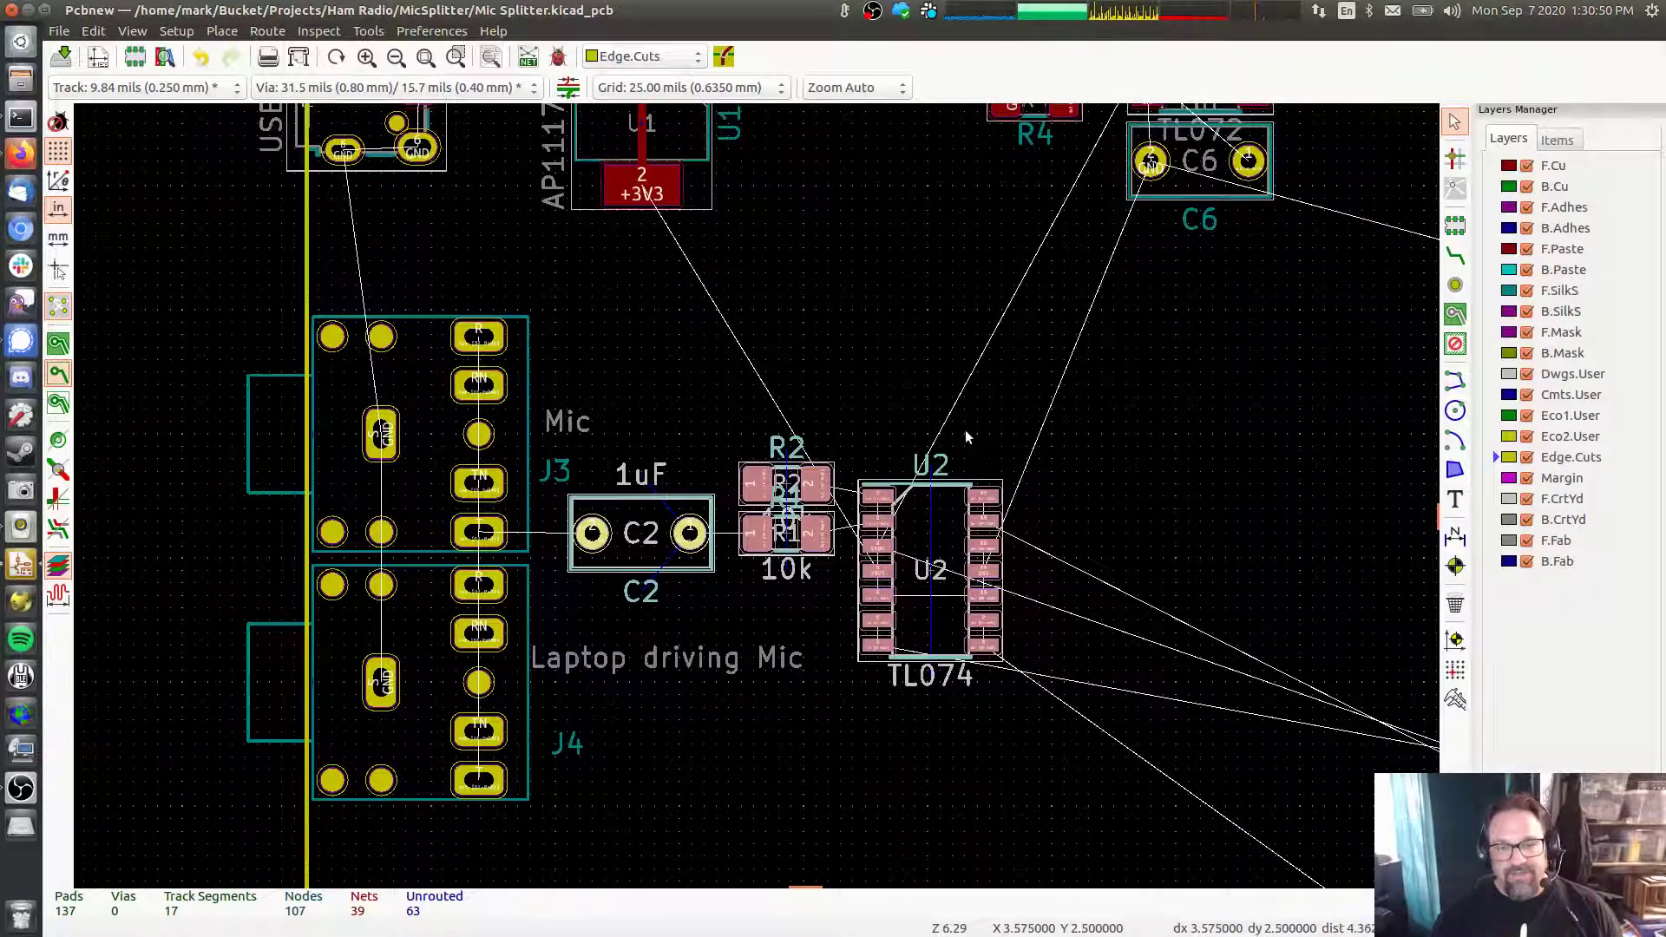
{"action": "left_click", "coordinate": [866, 391]}
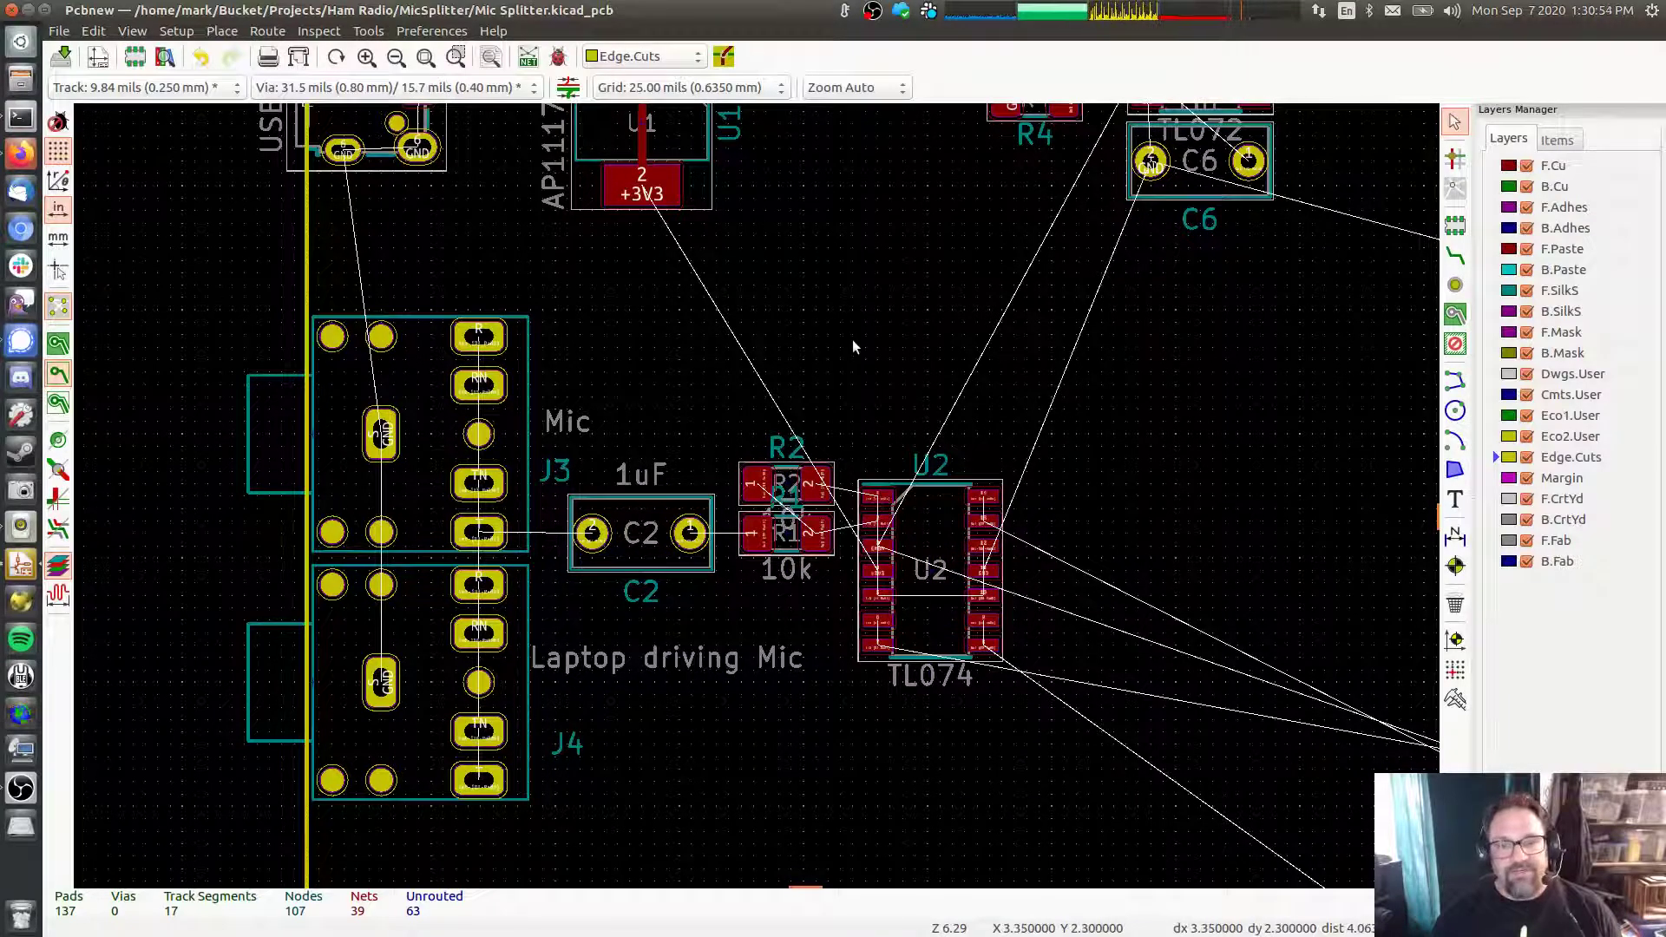
{"action": "middle_click_drag", "start_coordinate": [853, 341], "coordinate": [857, 439]}
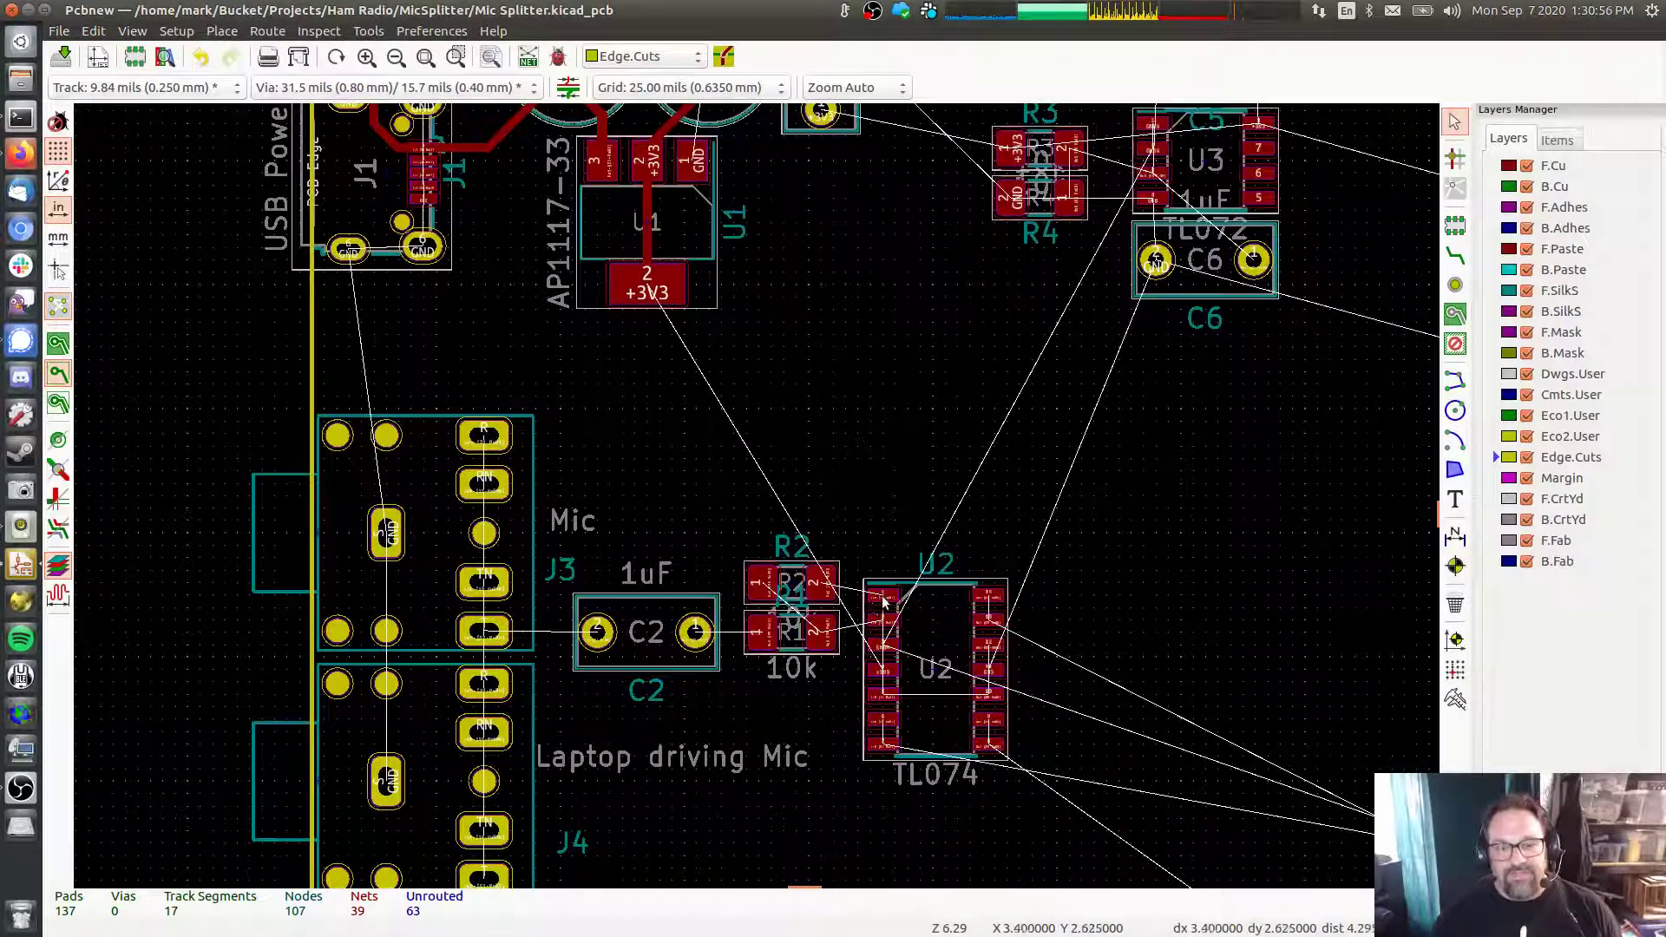
{"action": "left_click_drag", "start_coordinate": [877, 599], "coordinate": [900, 597]}
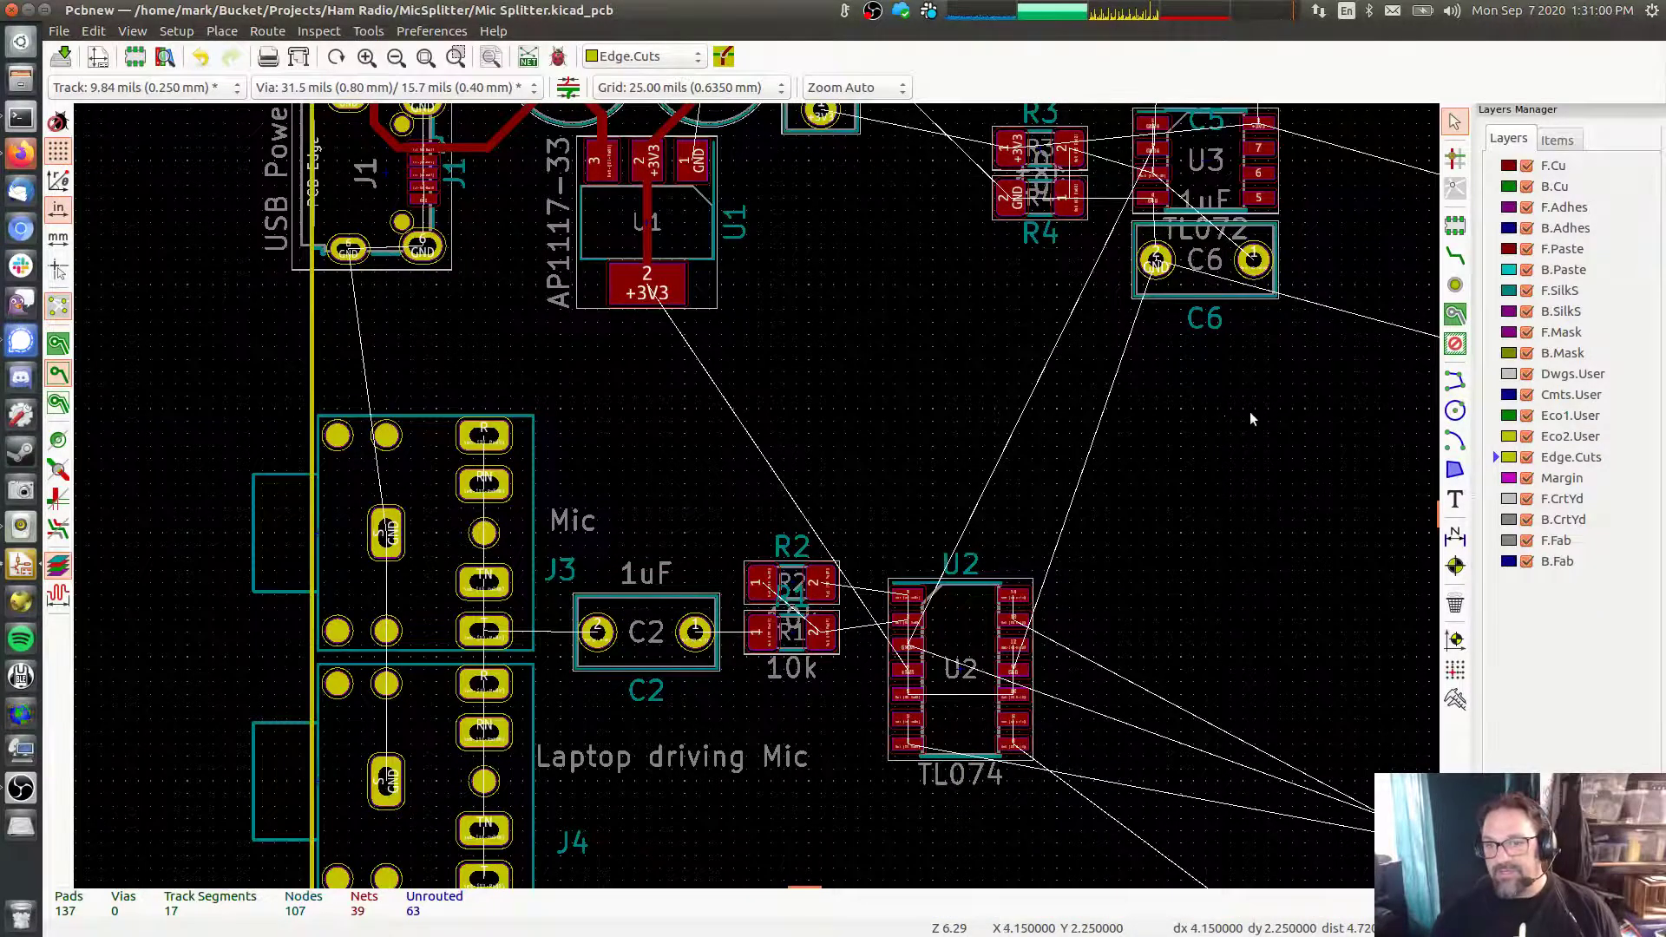
Rotate transformers T3, T1 and T2 by 90° and stack them in that order in a vertical column beyond U2
{"action": "scroll", "coordinate": [880, 299], "scroll_direction": "down", "scroll_amount": 4}
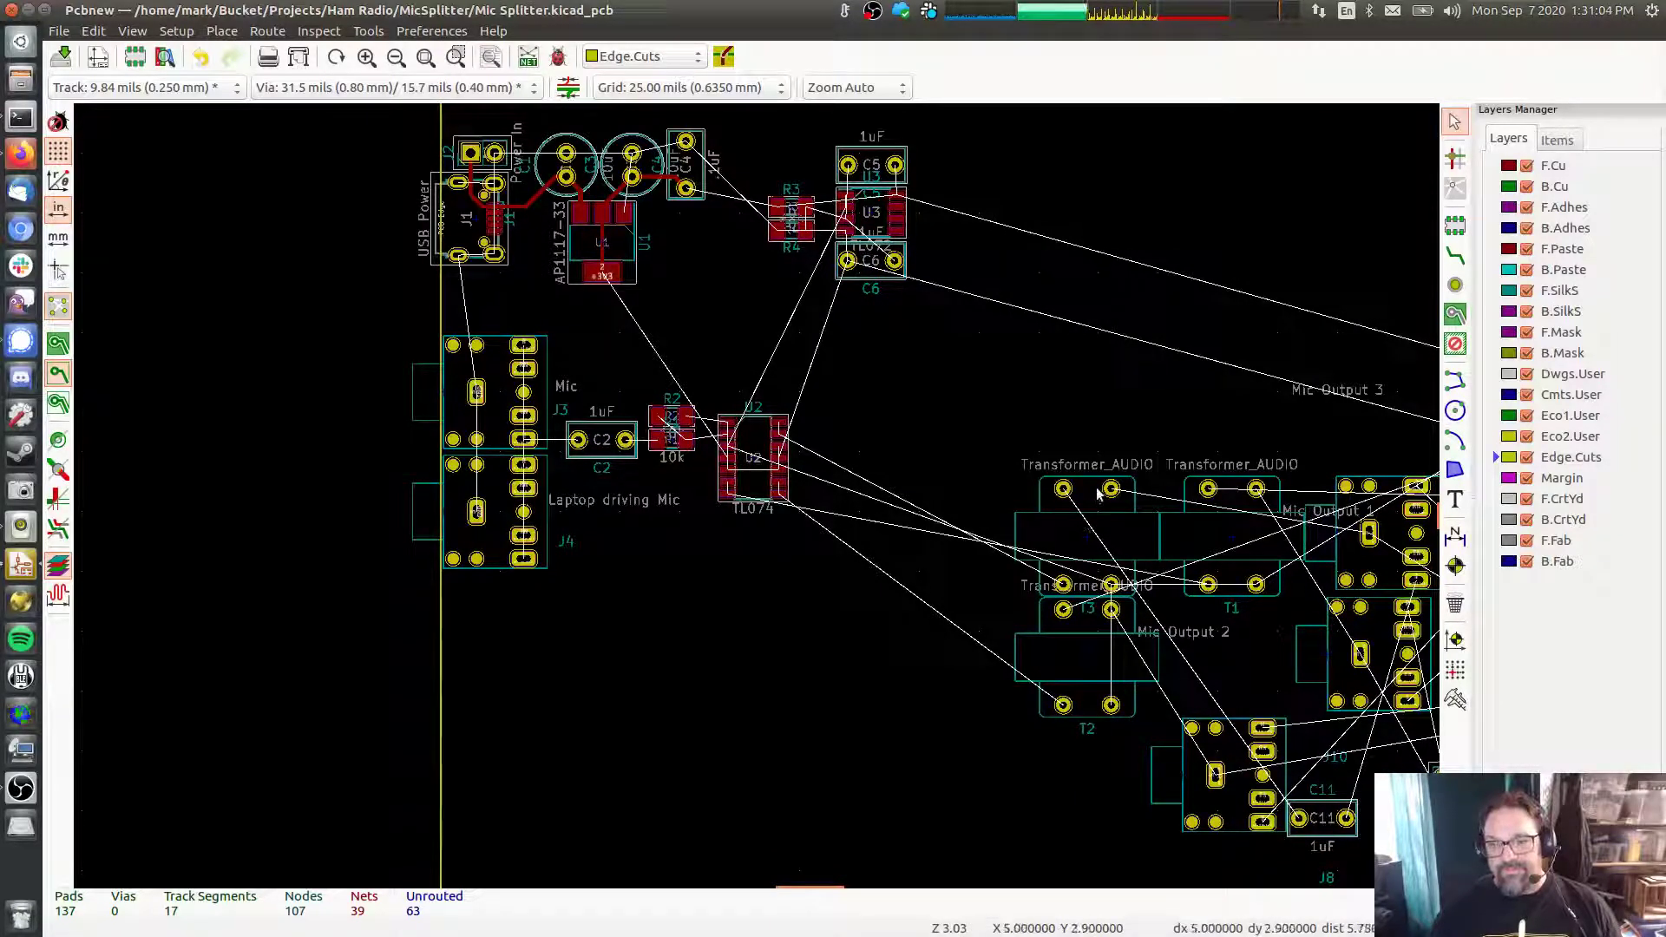
{"action": "left_click_drag", "start_coordinate": [1111, 490], "coordinate": [1005, 428]}
{"action": "key", "text": "r"}
{"action": "key", "text": "Escape"}
{"action": "left_click_drag", "start_coordinate": [1206, 493], "coordinate": [1004, 535]}
{"action": "key", "text": "r"}
{"action": "key", "text": "Escape"}
{"action": "left_click_drag", "start_coordinate": [1122, 611], "coordinate": [1004, 728]}
{"action": "key", "text": "r"}
{"action": "key", "text": "Escape"}
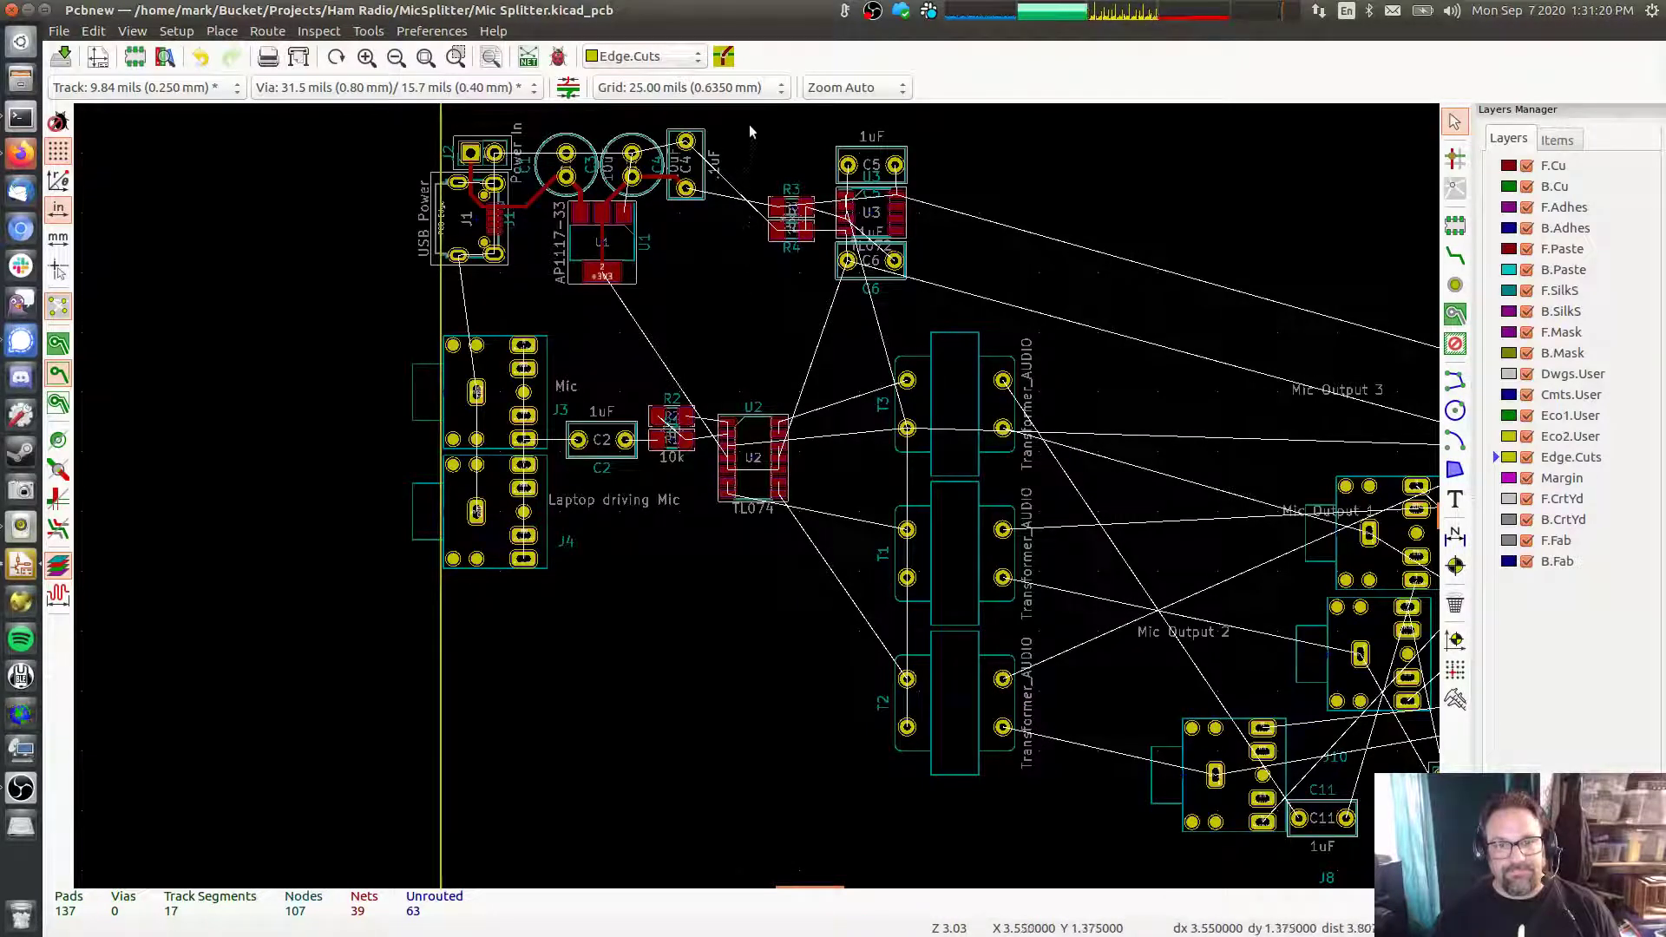
Move the virtual-ground group R3, R4, U3, C5 and C6 together close to U1 and C4
{"action": "left_click_drag", "start_coordinate": [736, 125], "coordinate": [960, 309]}
{"action": "key", "text": "m"}
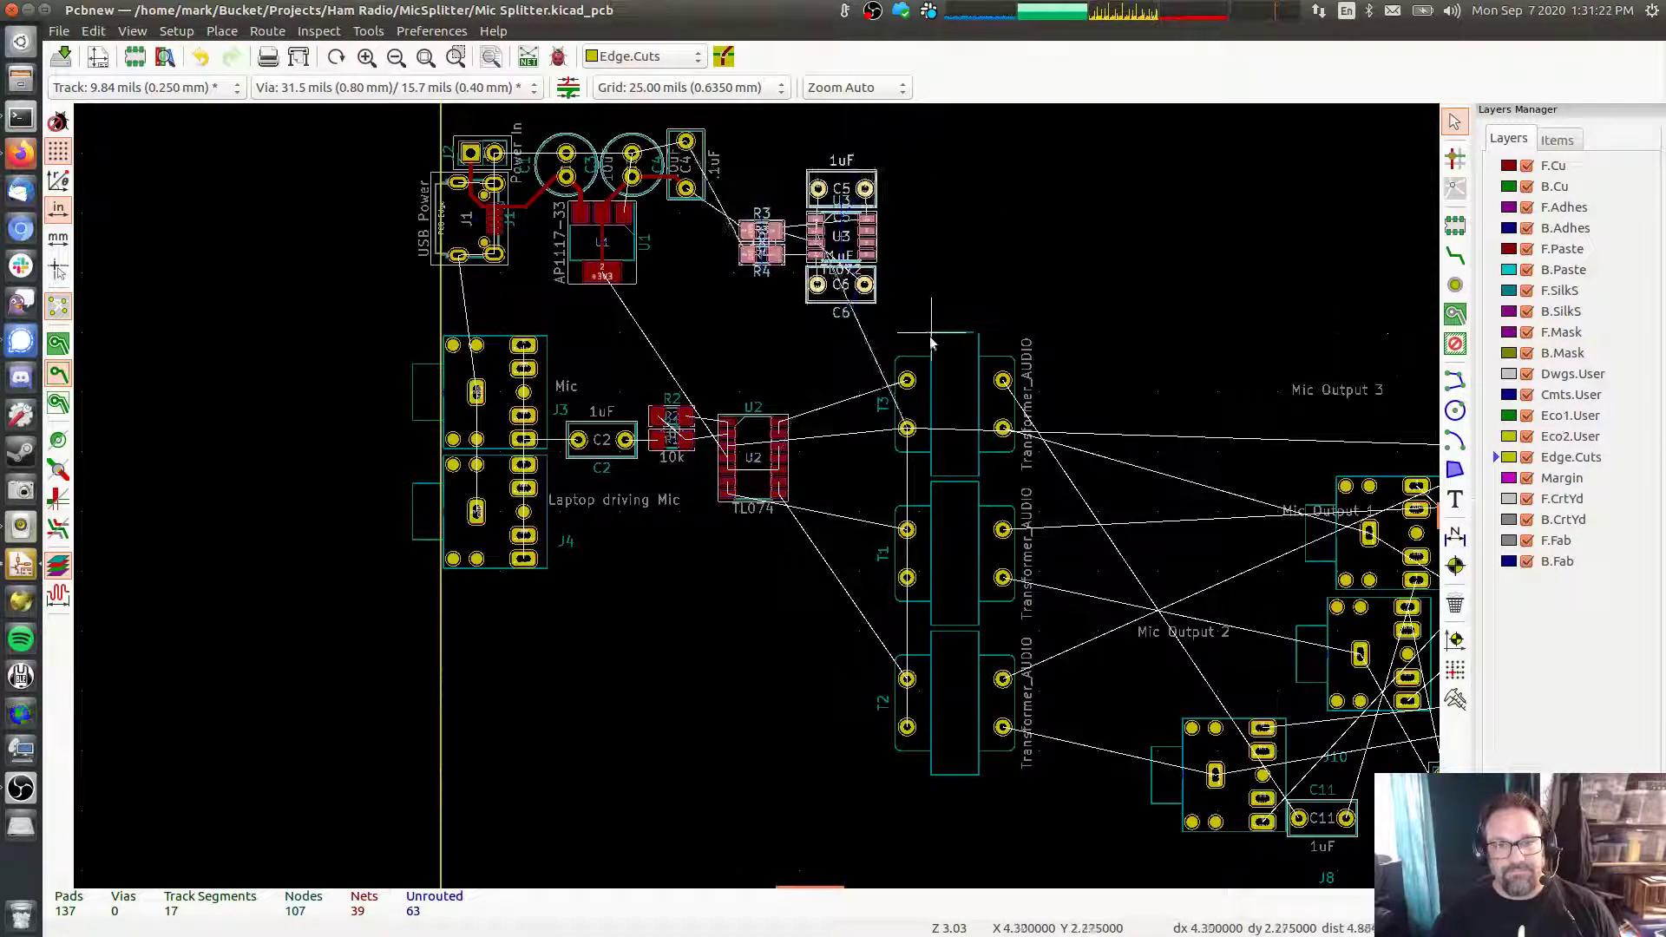
{"action": "left_click", "coordinate": [852, 340]}
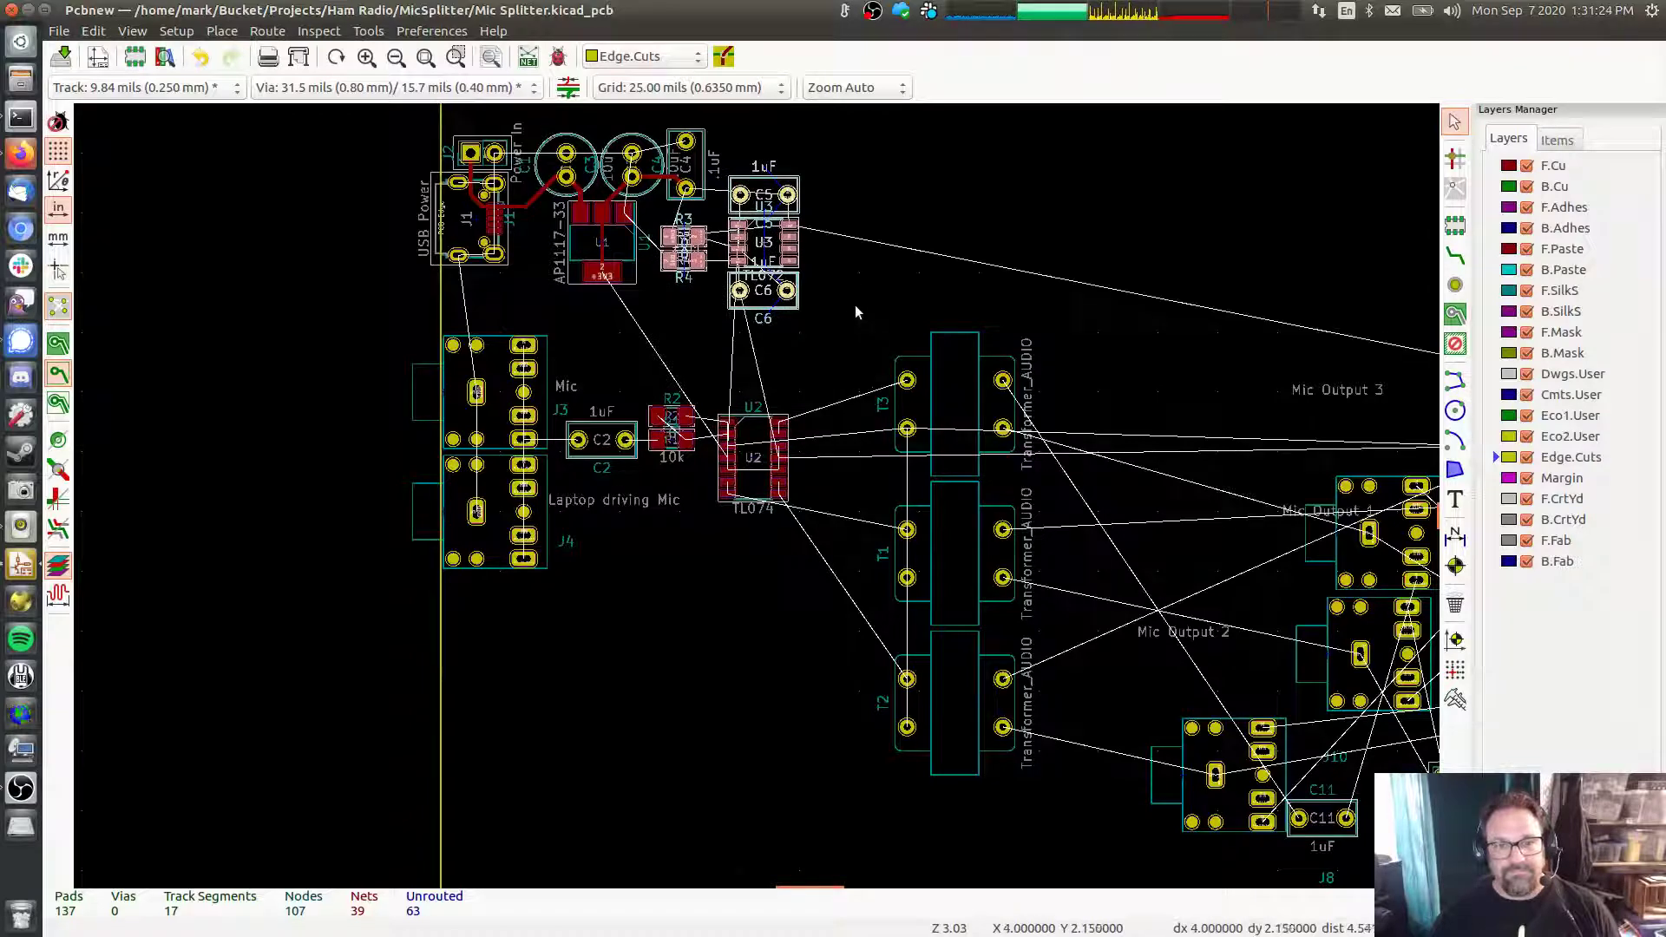
Move the T3, T1 and T2 column together upward and closer, right beside U3 and U2
{"action": "left_click_drag", "start_coordinate": [856, 305], "coordinate": [1051, 795]}
{"action": "key", "text": "m"}
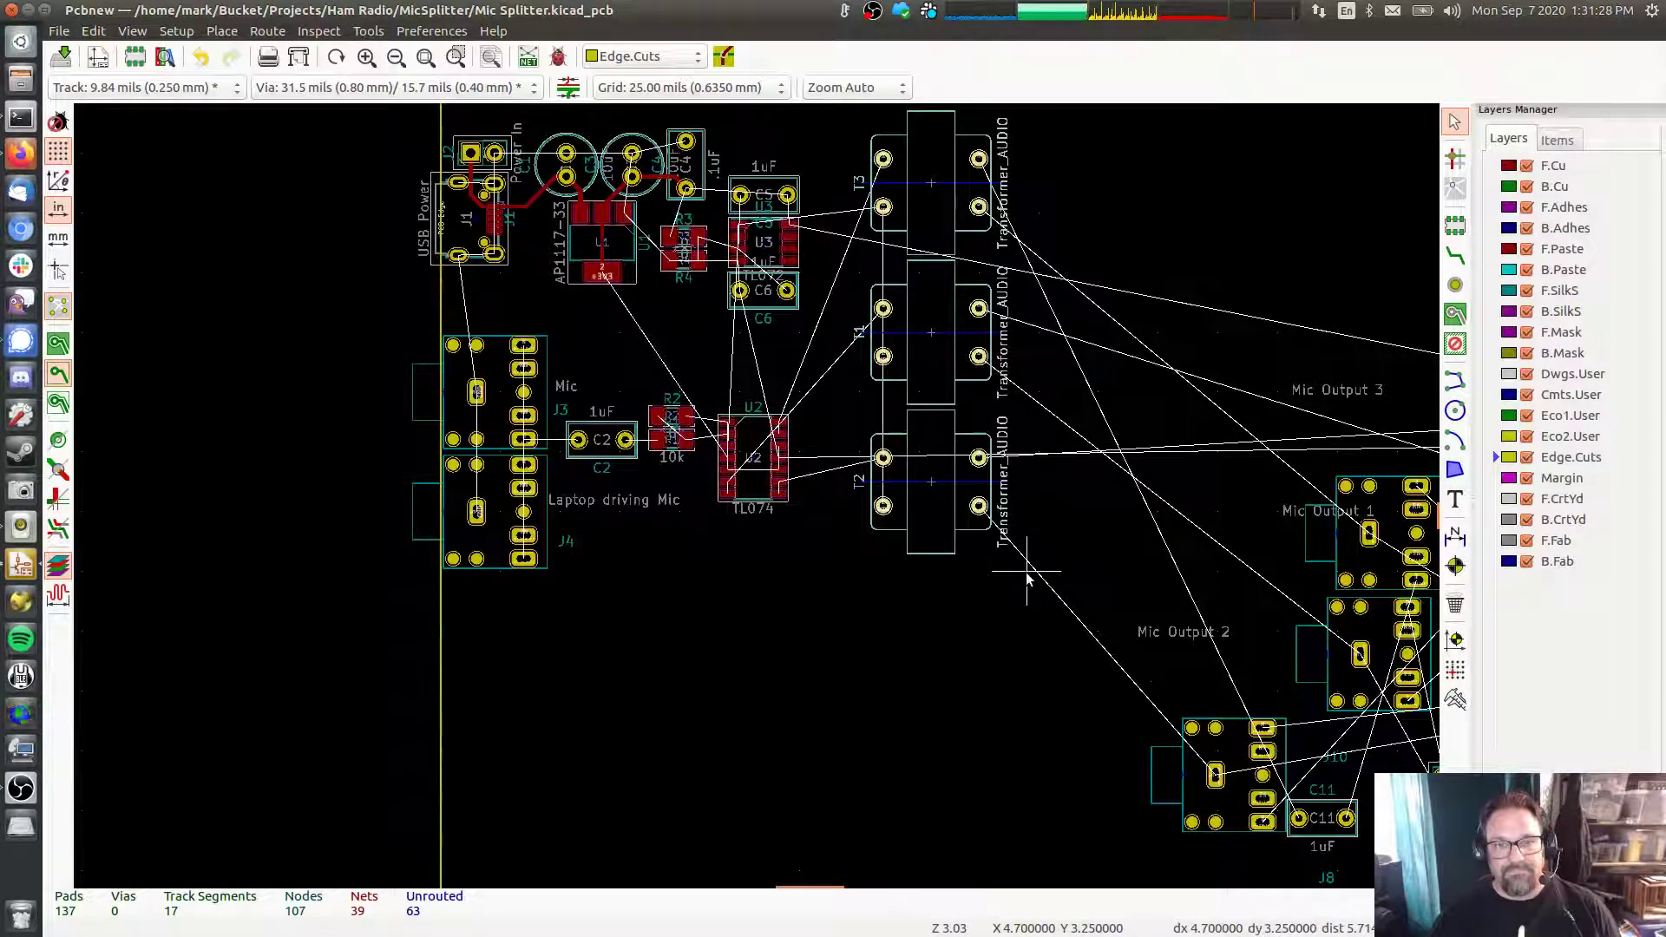
{"action": "left_click", "coordinate": [1027, 576]}
{"action": "middle_click_drag", "start_coordinate": [1148, 392], "coordinate": [995, 414]}
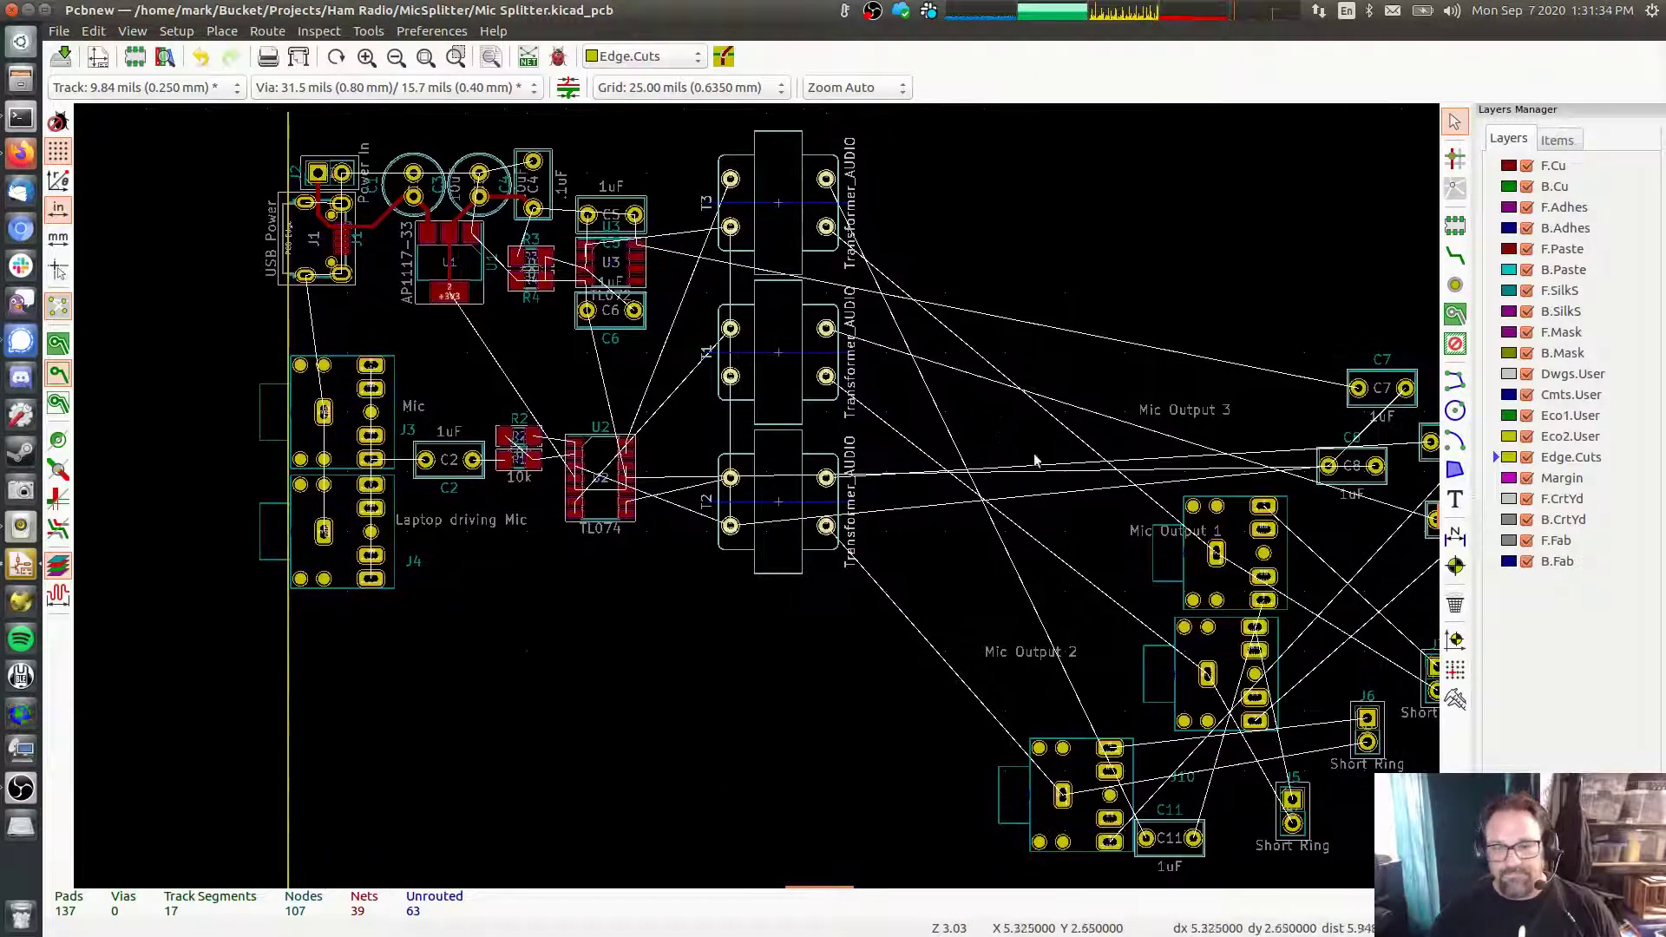
{"action": "middle_click_drag", "start_coordinate": [1176, 388], "coordinate": [1125, 387]}
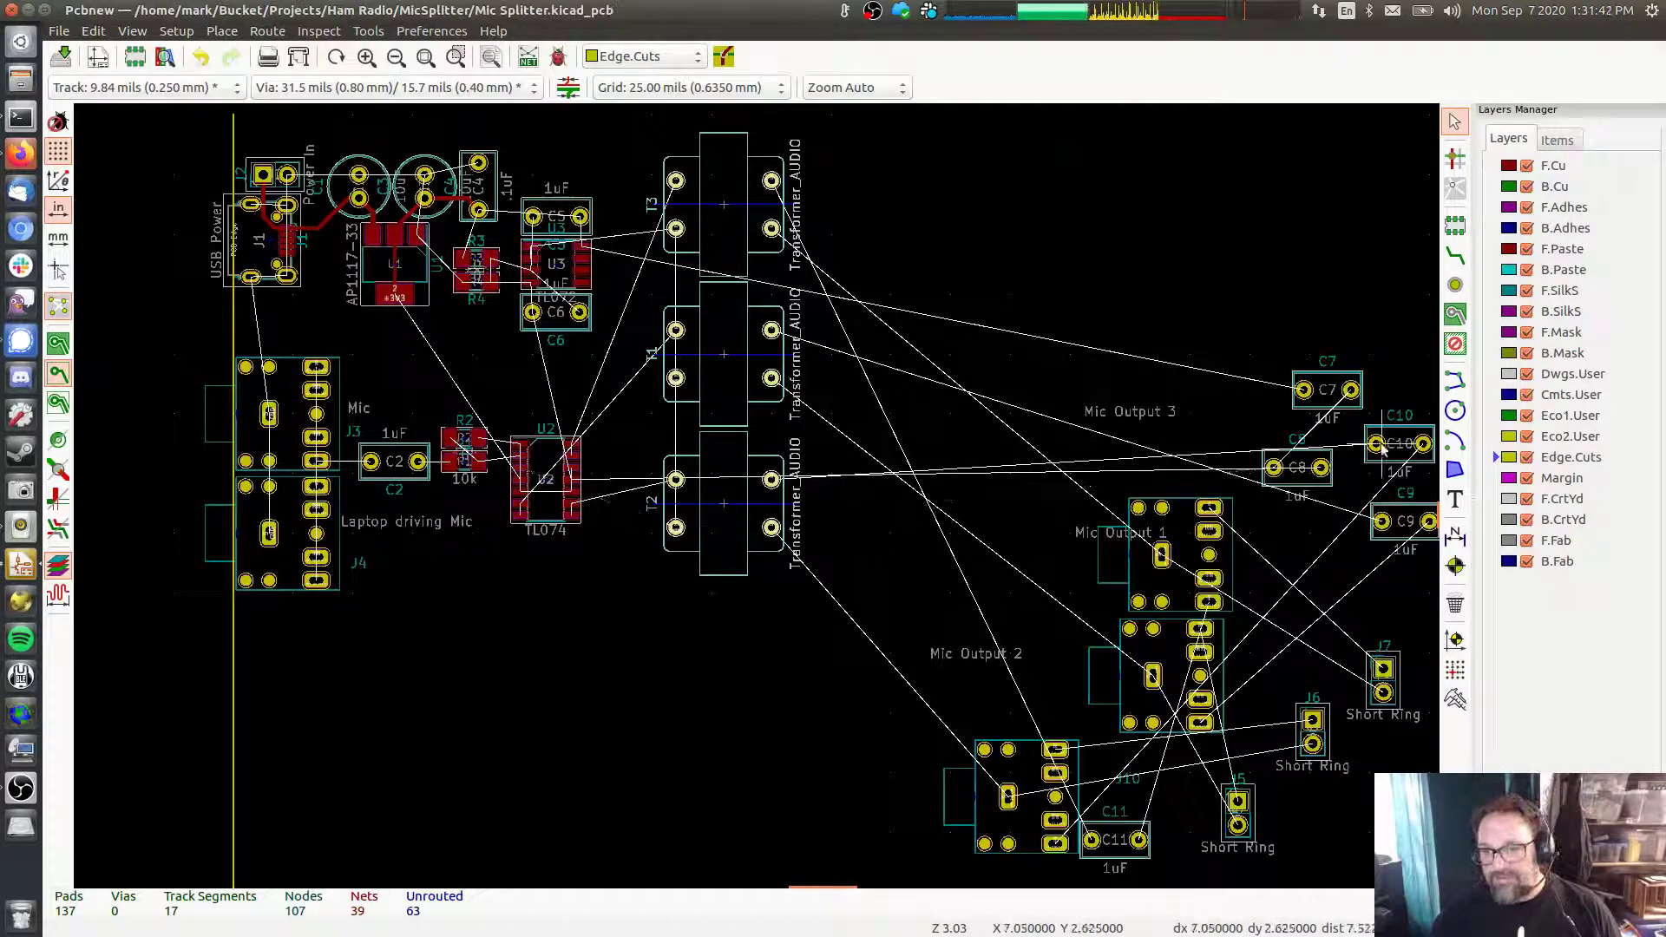
{"action": "key", "text": "ctrl+z"}
{"action": "key", "text": "ctrl+y"}
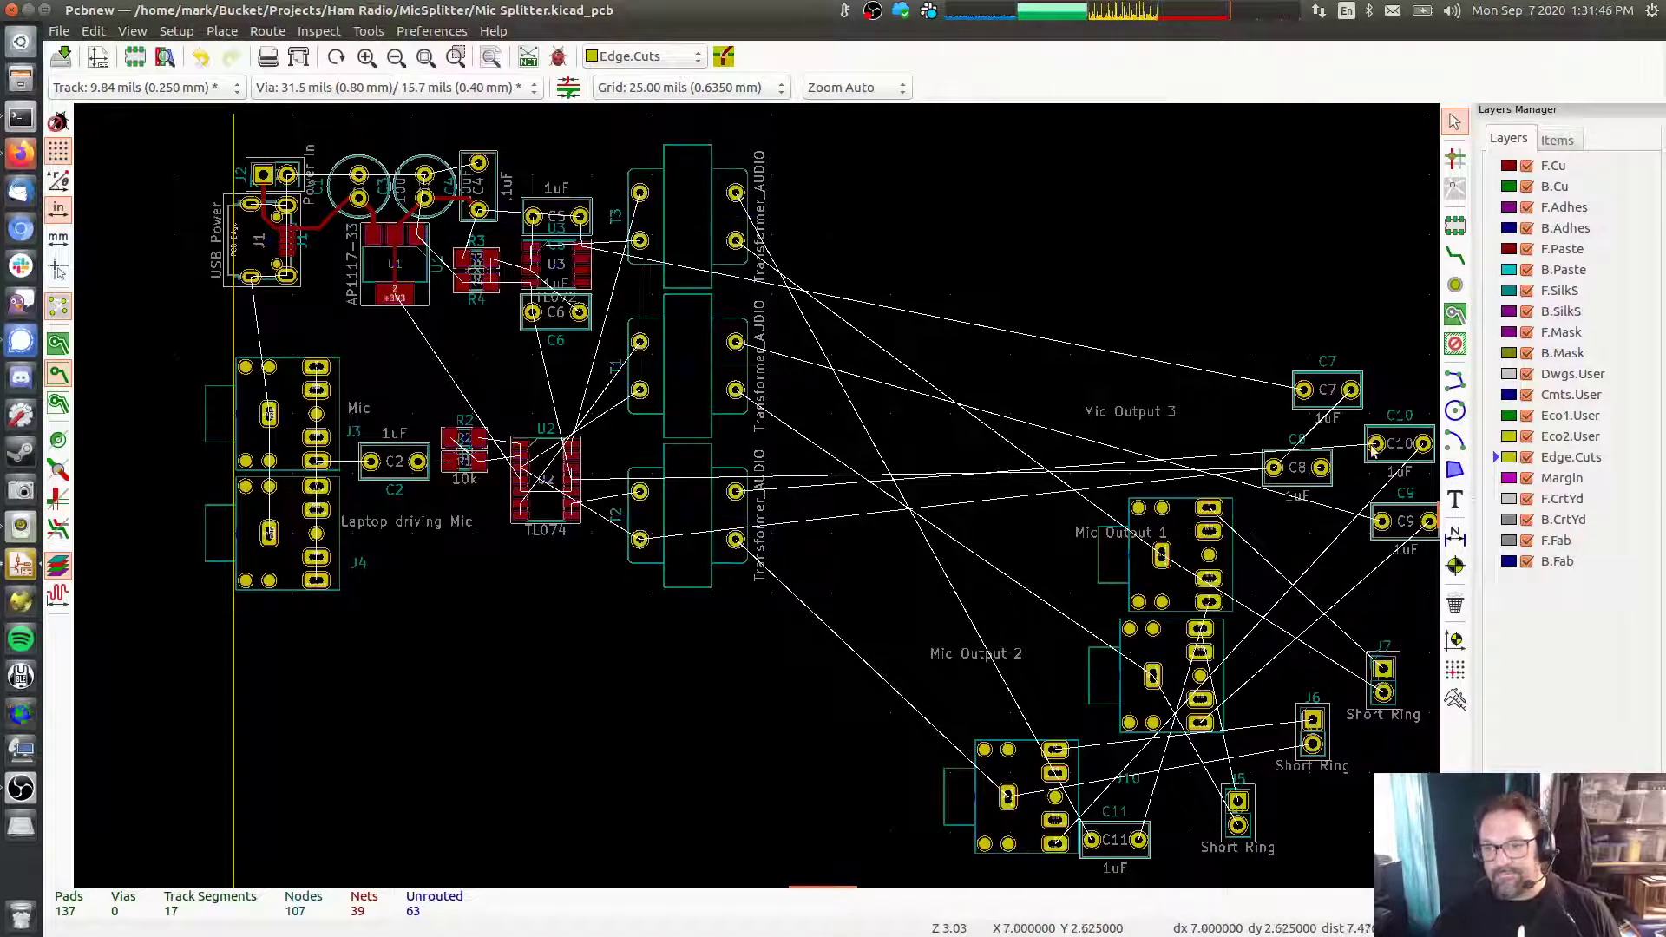
Place C10 beside T2, C11 beside T3 and C9 beside T1, each at the transformer's output pads
{"action": "left_click_drag", "start_coordinate": [1363, 464], "coordinate": [807, 501]}
{"action": "left_click_drag", "start_coordinate": [1127, 829], "coordinate": [839, 167]}
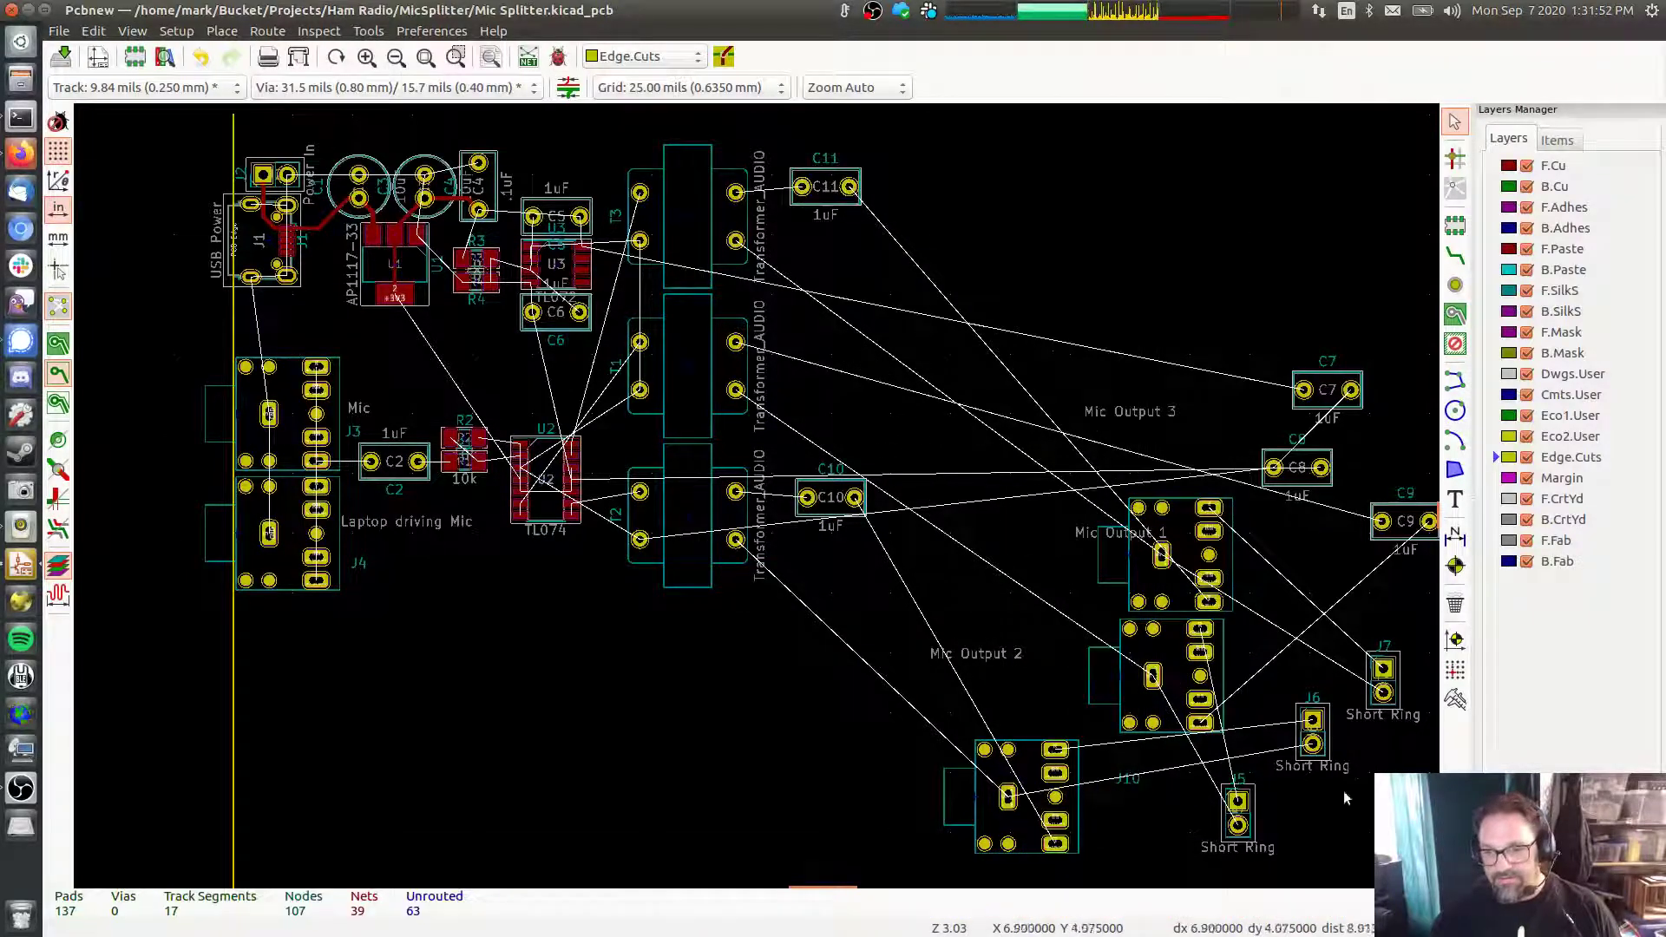
{"action": "left_click_drag", "start_coordinate": [1373, 533], "coordinate": [792, 345]}
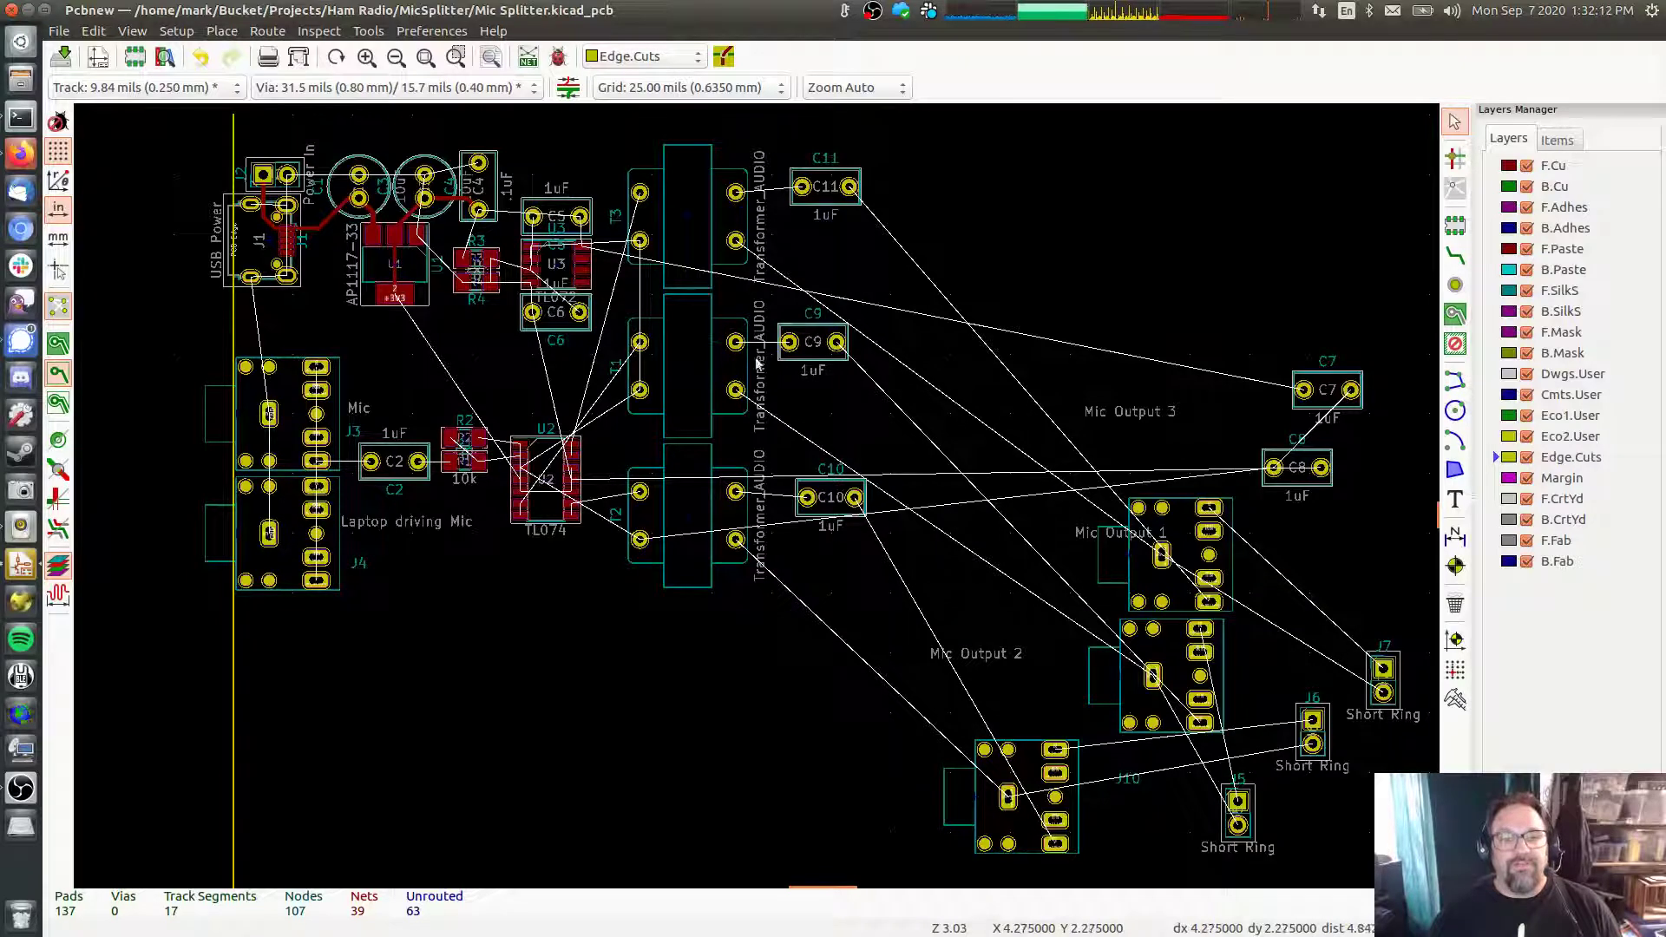
Move T1 with C9 out of the column into the open area above Mic Output 3, and T3 with C11 below T2
{"action": "left_click_drag", "start_coordinate": [616, 295], "coordinate": [887, 445]}
{"action": "key", "text": "m"}
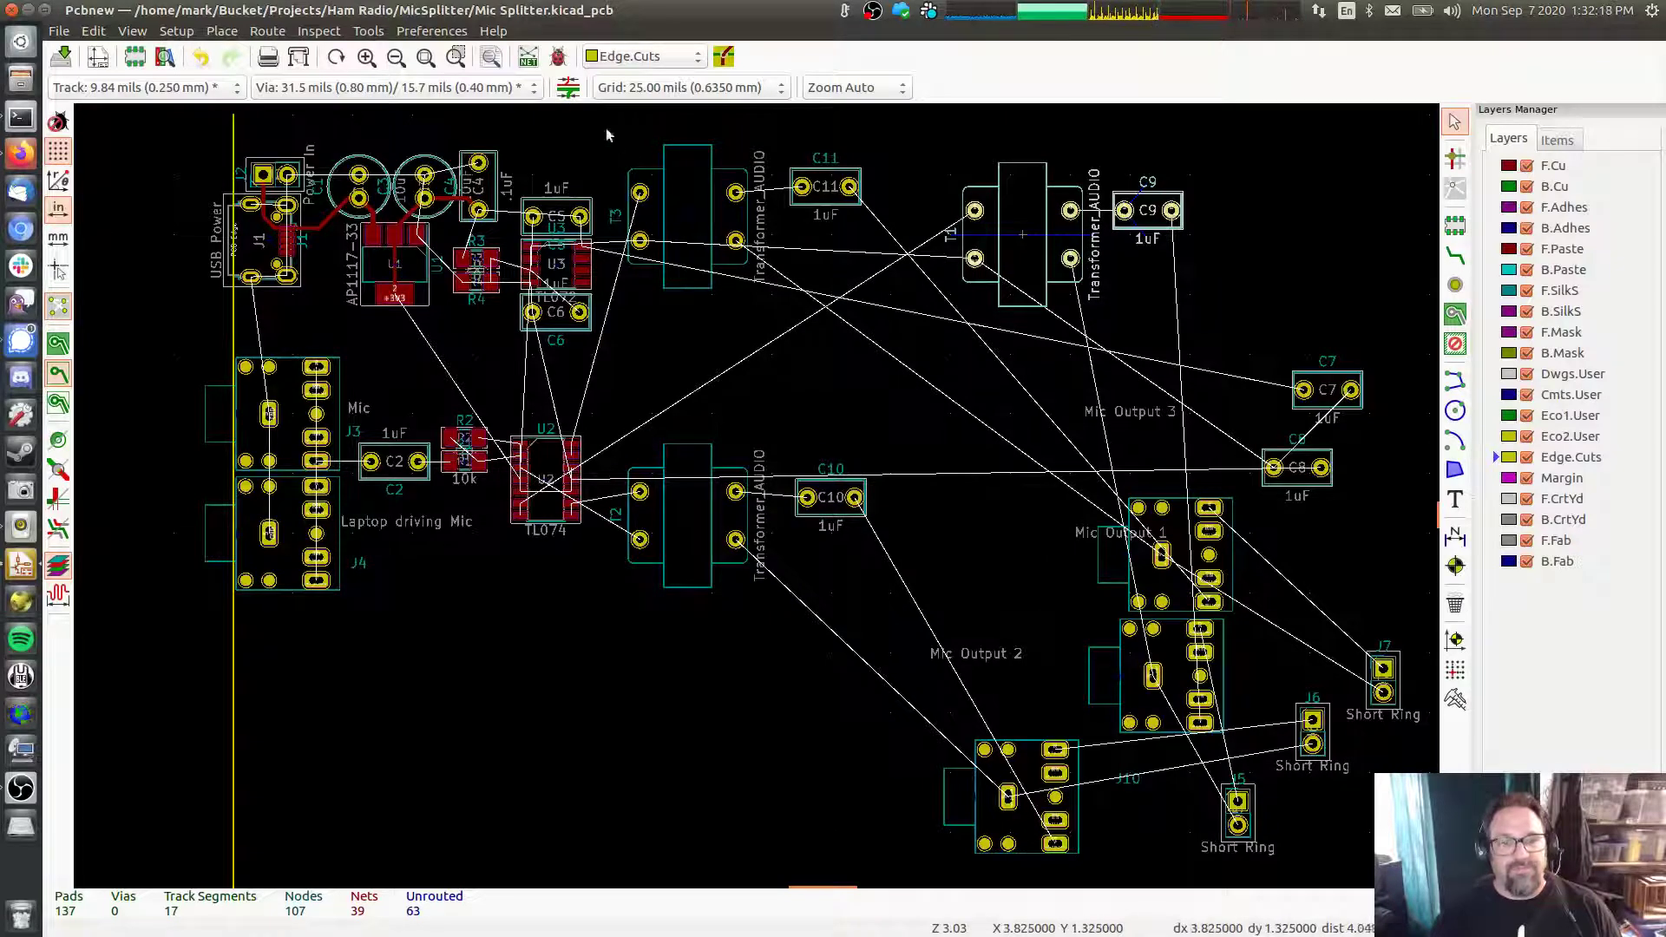
{"action": "left_click_drag", "start_coordinate": [606, 133], "coordinate": [889, 316]}
{"action": "key", "text": "m"}
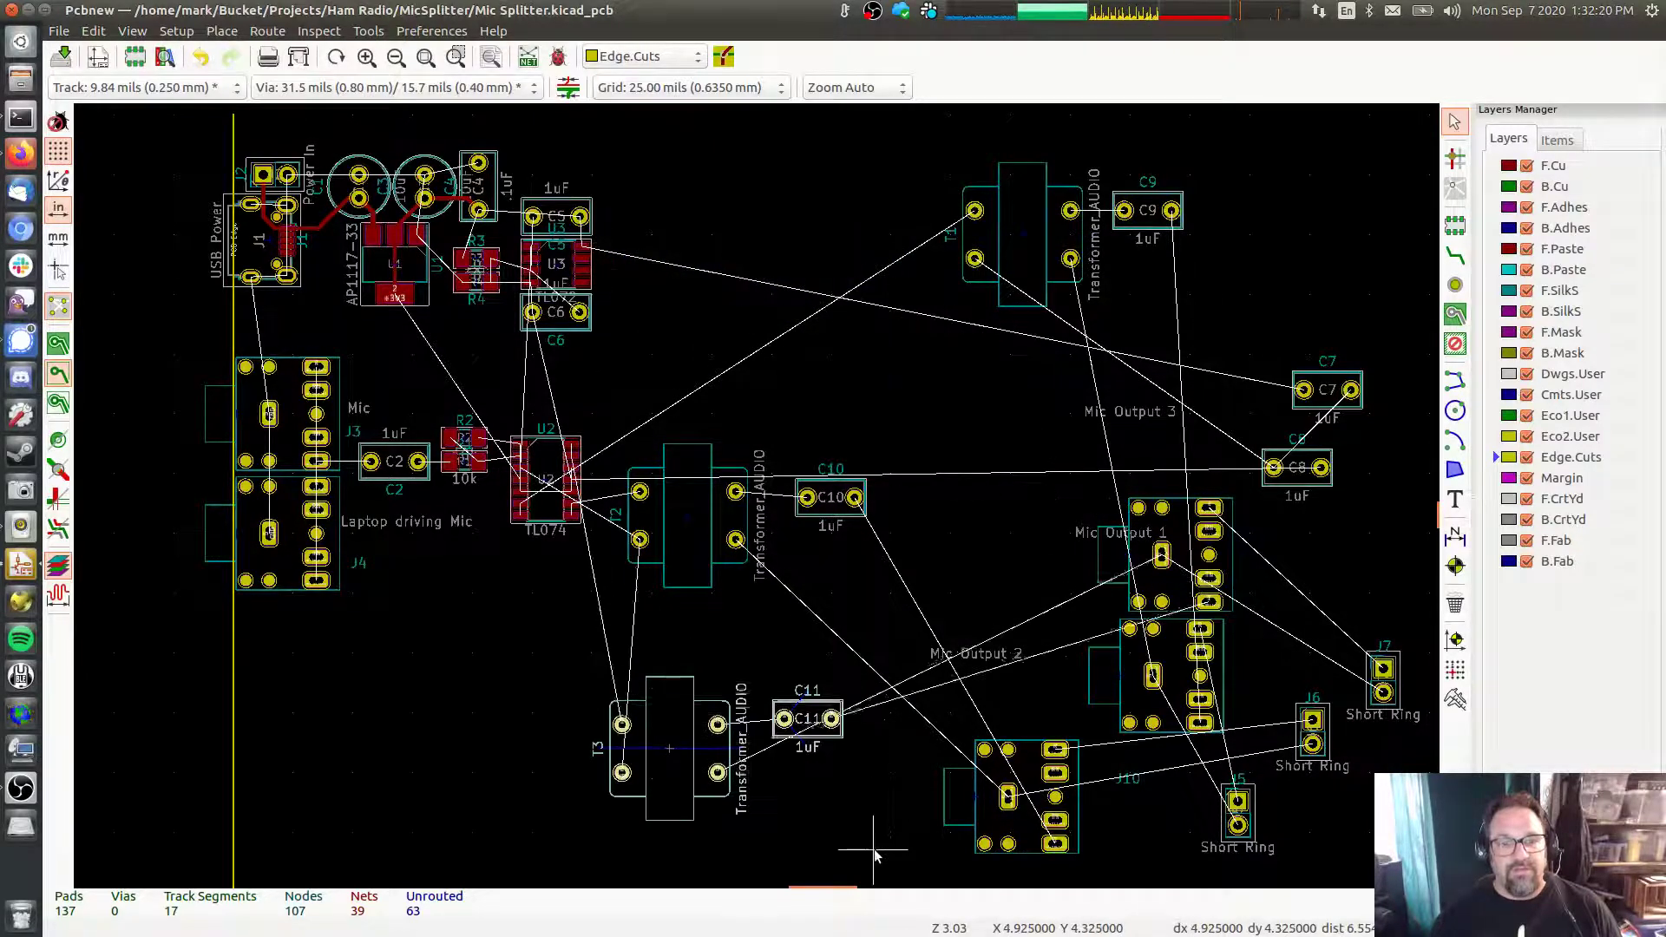
{"action": "left_click", "coordinate": [881, 837]}
Move T2 with C10 up into the middle of the column, and place T1 with C9 directly above them beside U3
{"action": "mouse_move", "coordinate": [605, 434]}
{"action": "left_mouse_down"}
{"action": "mouse_move", "coordinate": [901, 667]}
{"action": "mouse_move", "coordinate": [903, 618]}
{"action": "left_mouse_up"}
{"action": "key", "text": "m"}
{"action": "left_click", "coordinate": [907, 497]}
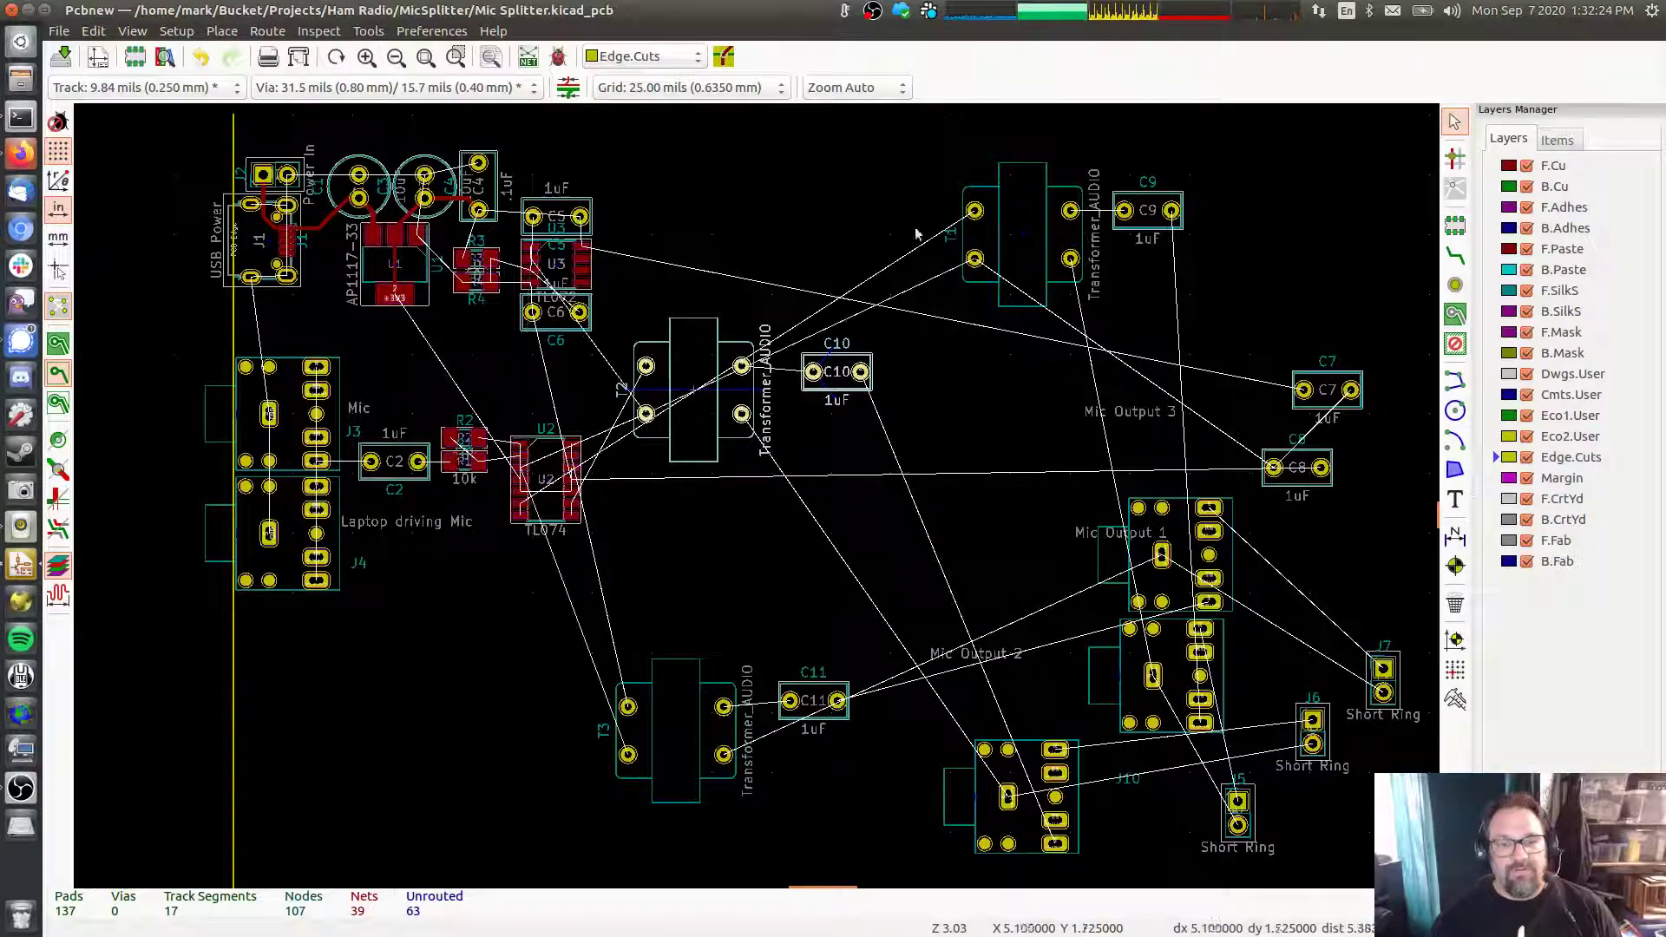
{"action": "left_click_drag", "start_coordinate": [928, 162], "coordinate": [1212, 321]}
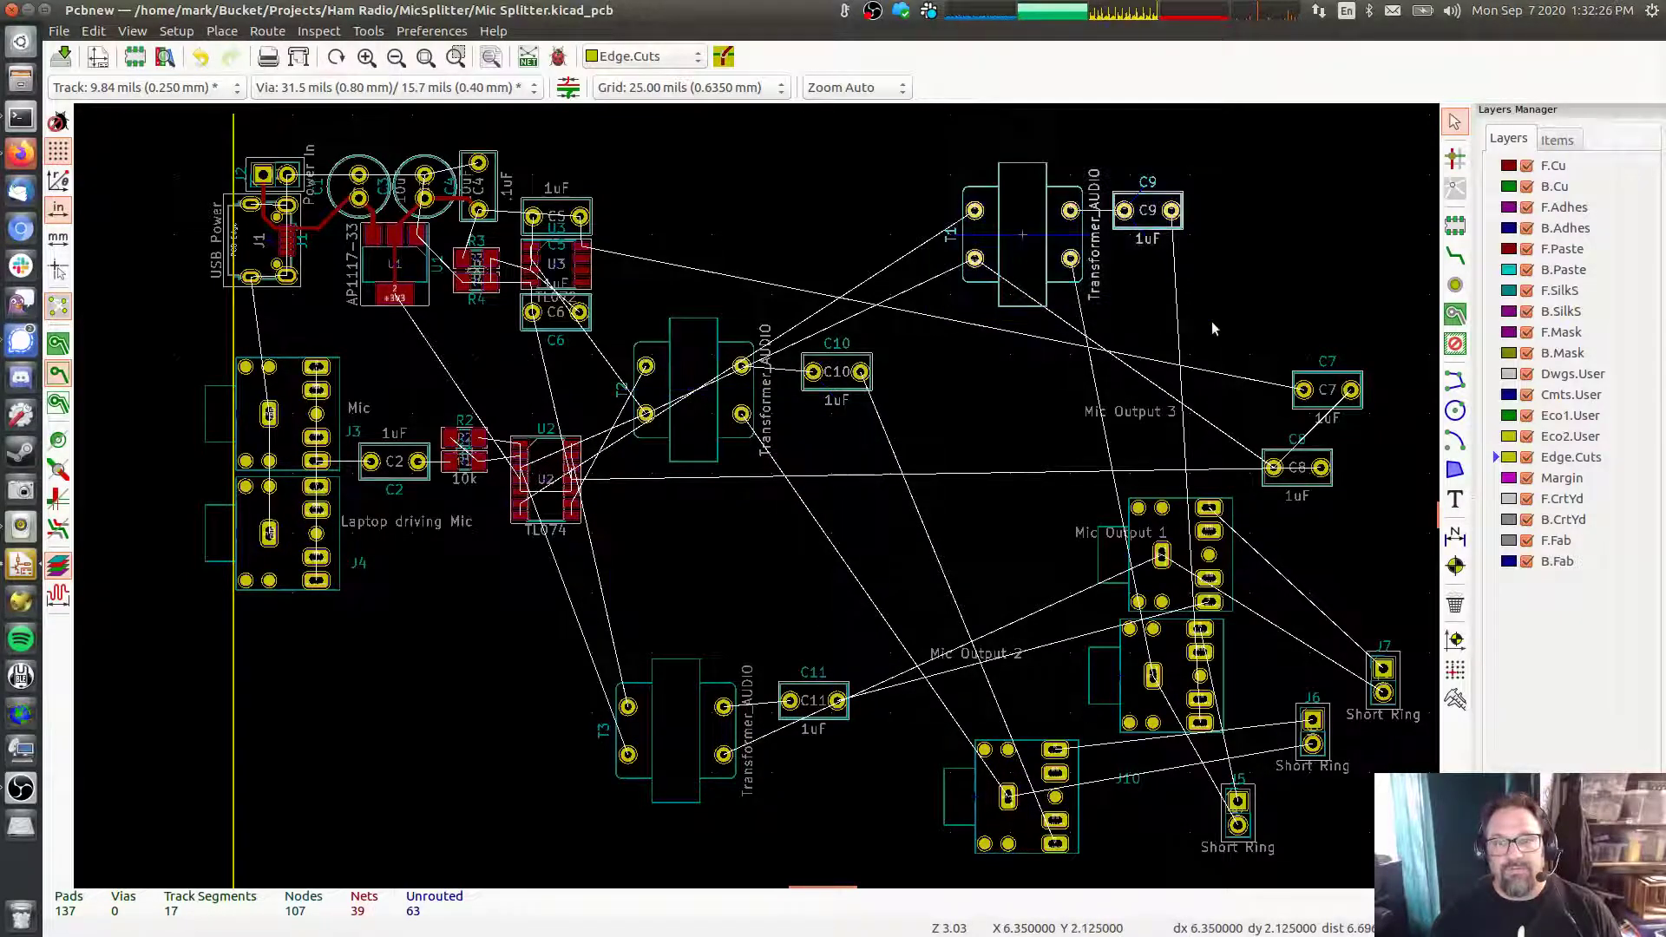
{"action": "key", "text": "m"}
{"action": "left_click", "coordinate": [883, 335]}
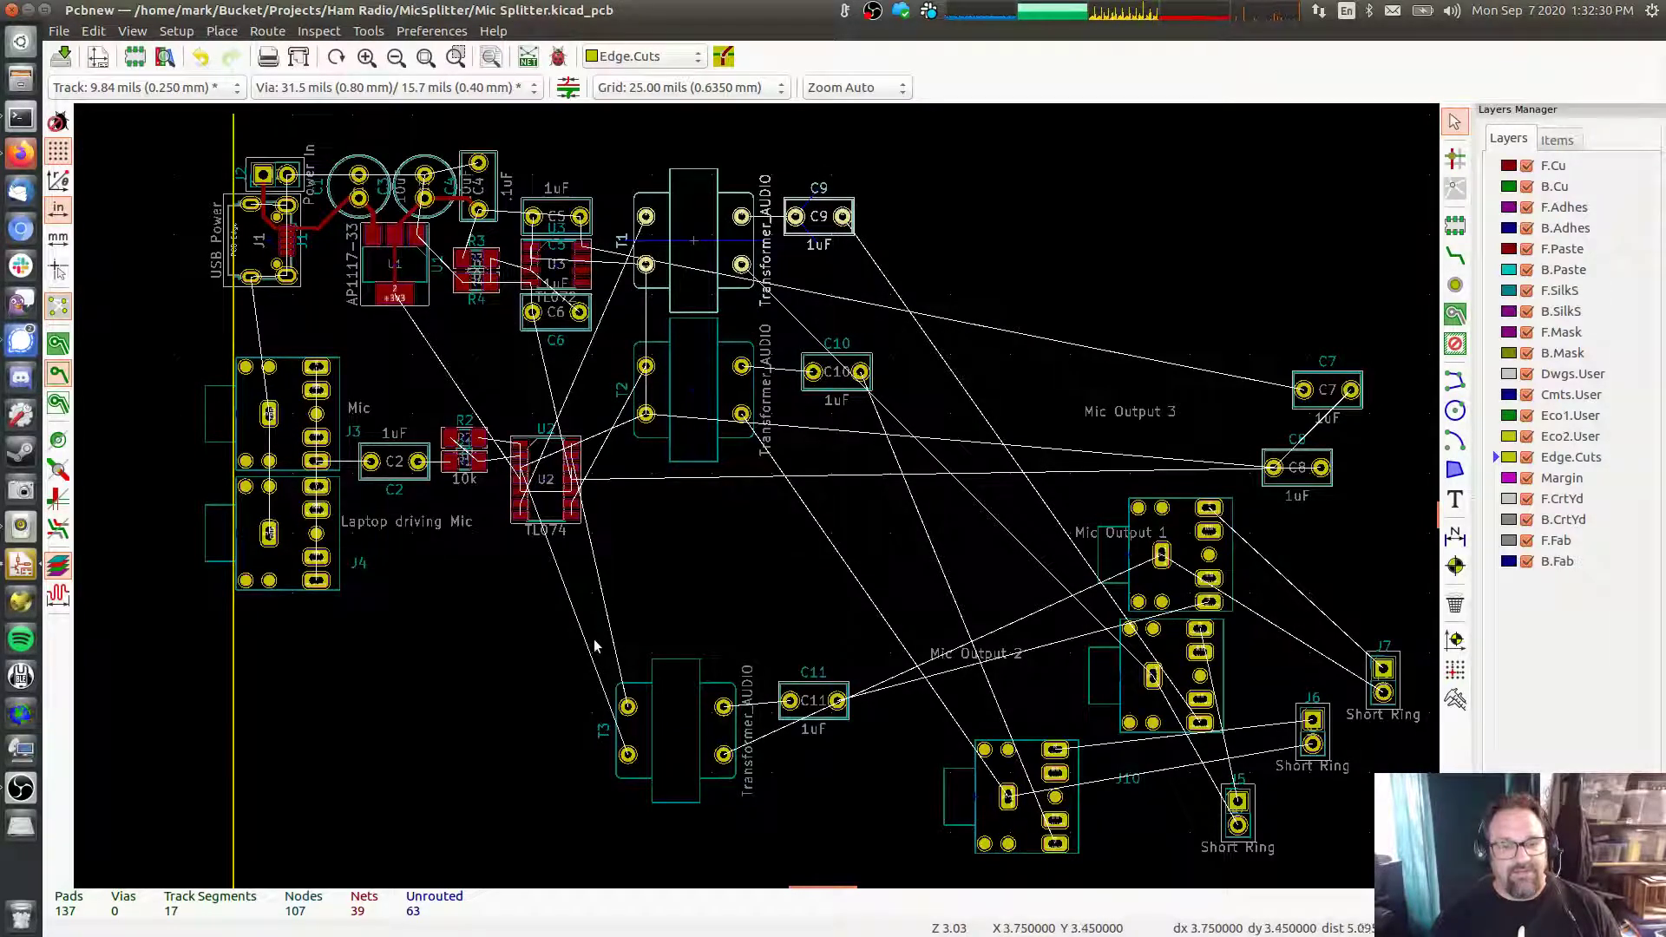
Move T3 with C11 directly beneath T2, aligned with the transformer column
{"action": "left_click_drag", "start_coordinate": [596, 646], "coordinate": [889, 826]}
{"action": "key", "text": "m"}
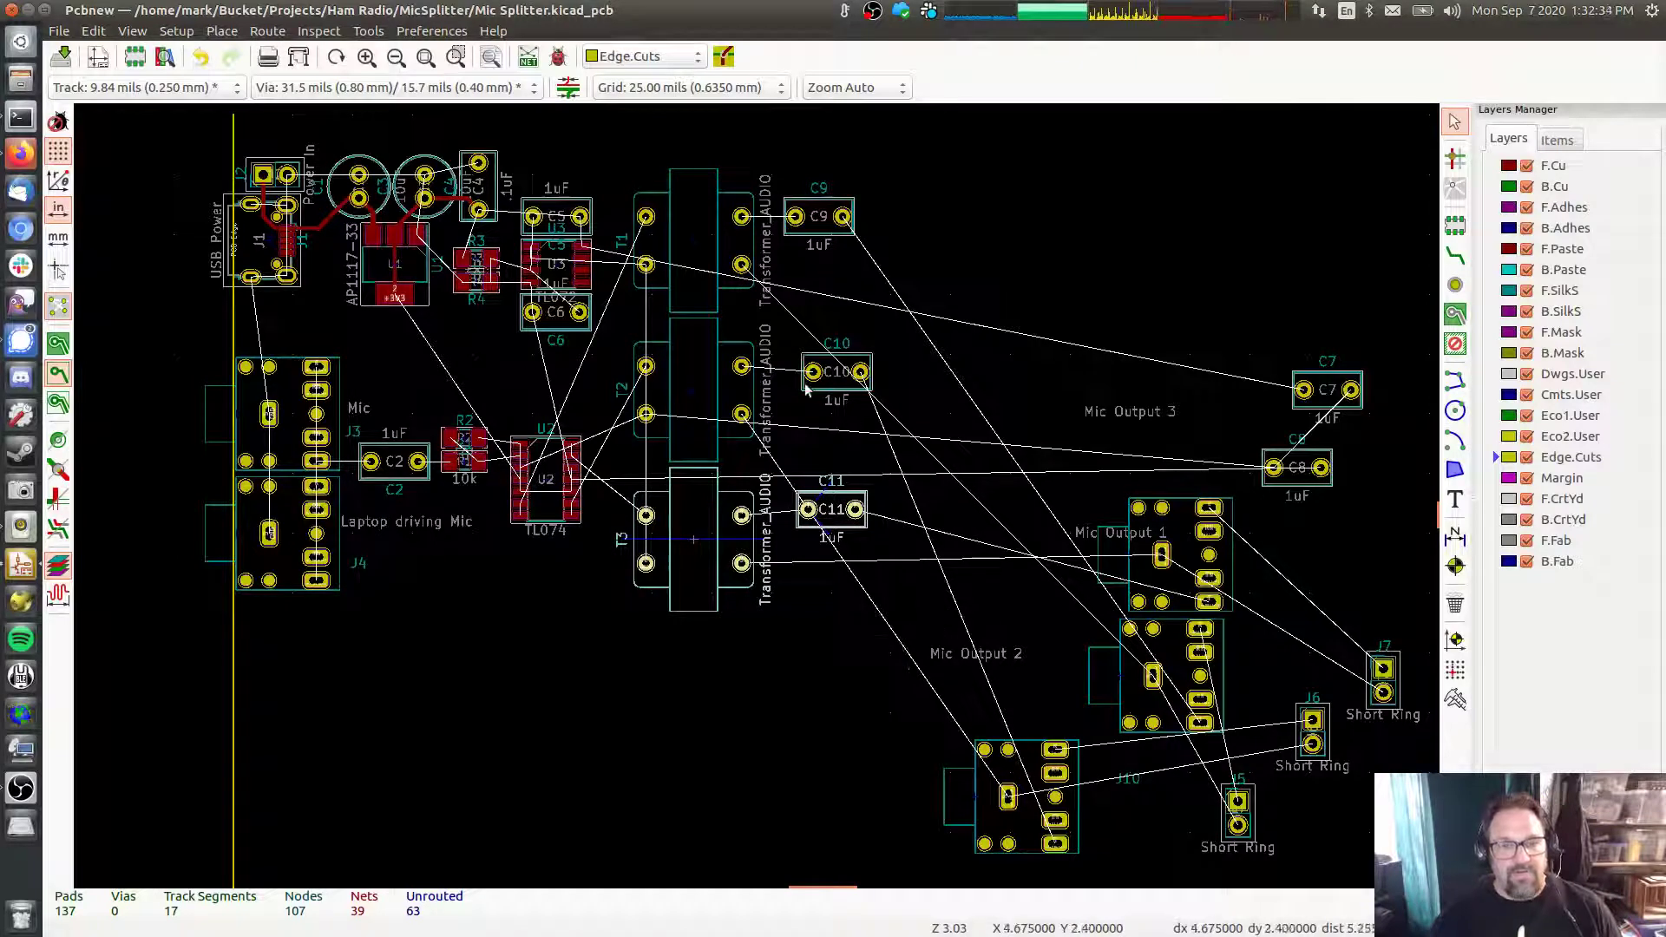
{"action": "key", "text": "r"}
{"action": "key", "text": "r"}
{"action": "key", "text": "r"}
{"action": "key", "text": "r"}
{"action": "left_click", "coordinate": [808, 511]}
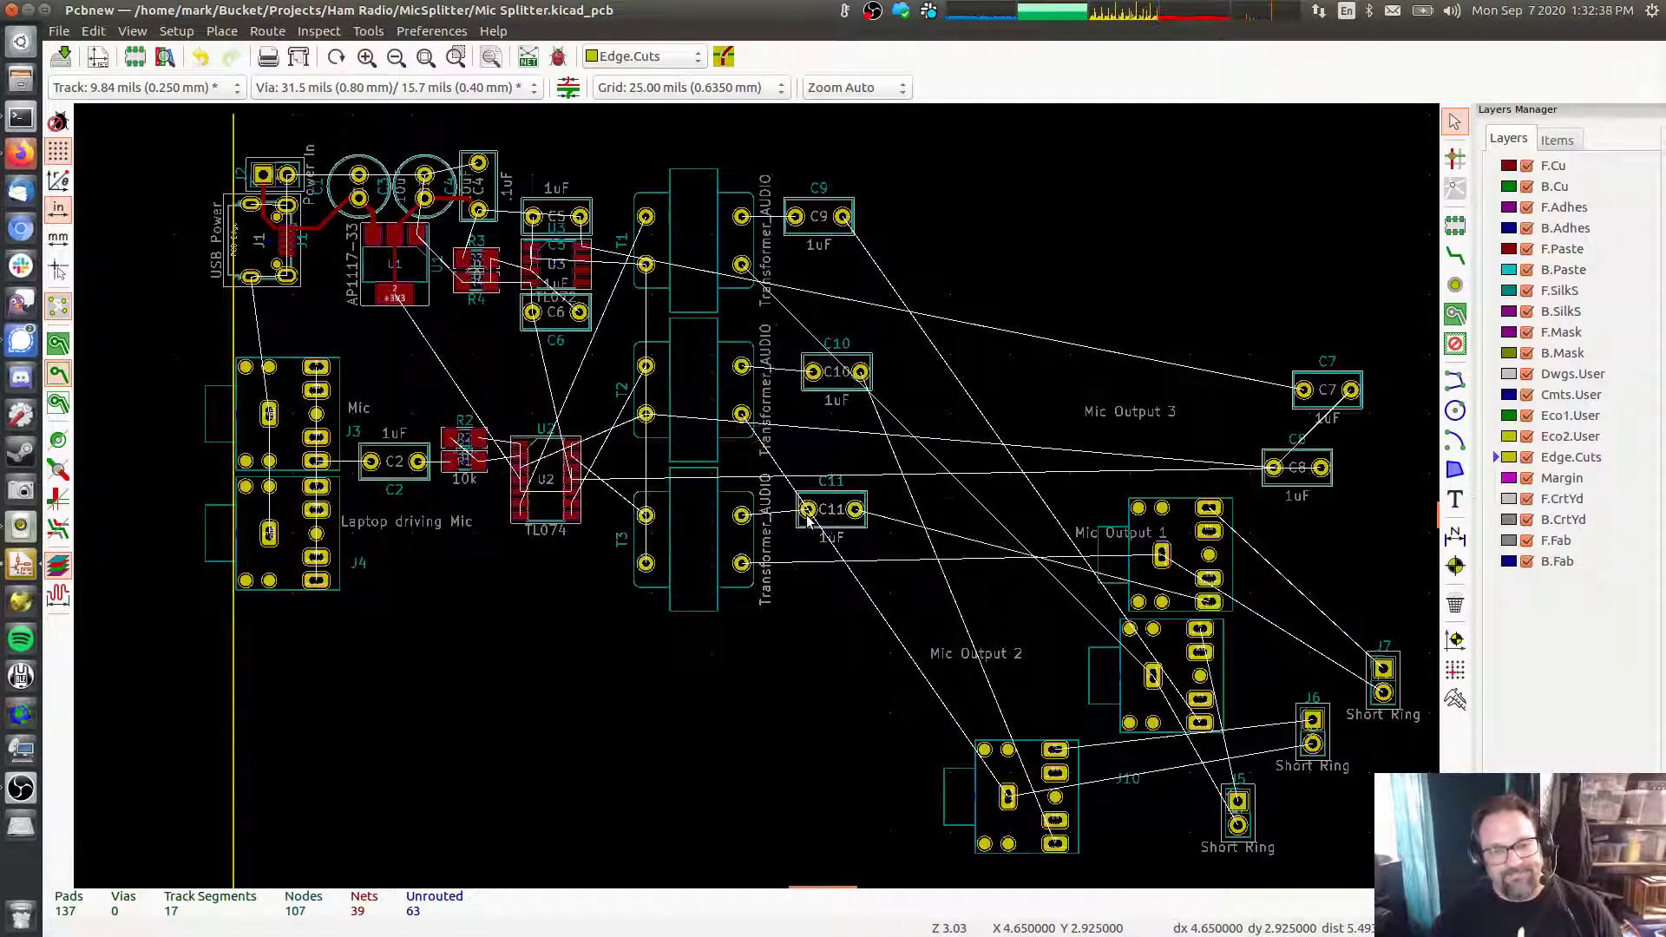
Rotate C11 to 270° and place it vertically against T3, level with its two output pads
{"action": "left_click", "coordinate": [808, 511]}
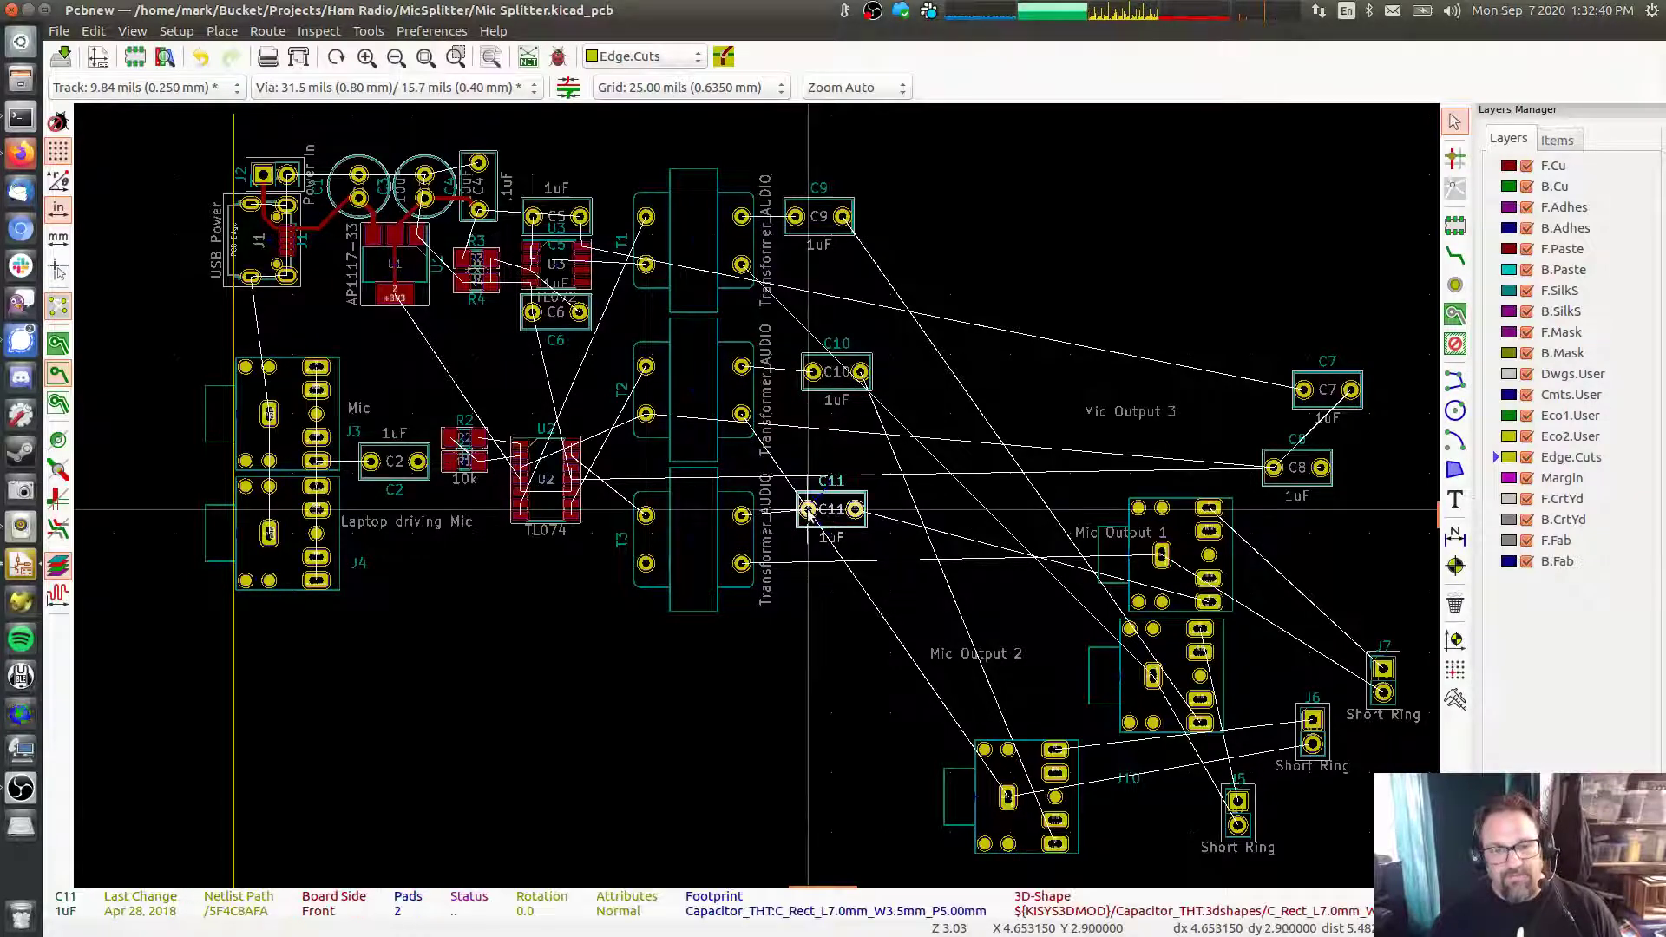
{"action": "key", "text": "m"}
{"action": "key", "text": "r"}
{"action": "key", "text": "r"}
{"action": "key", "text": "r"}
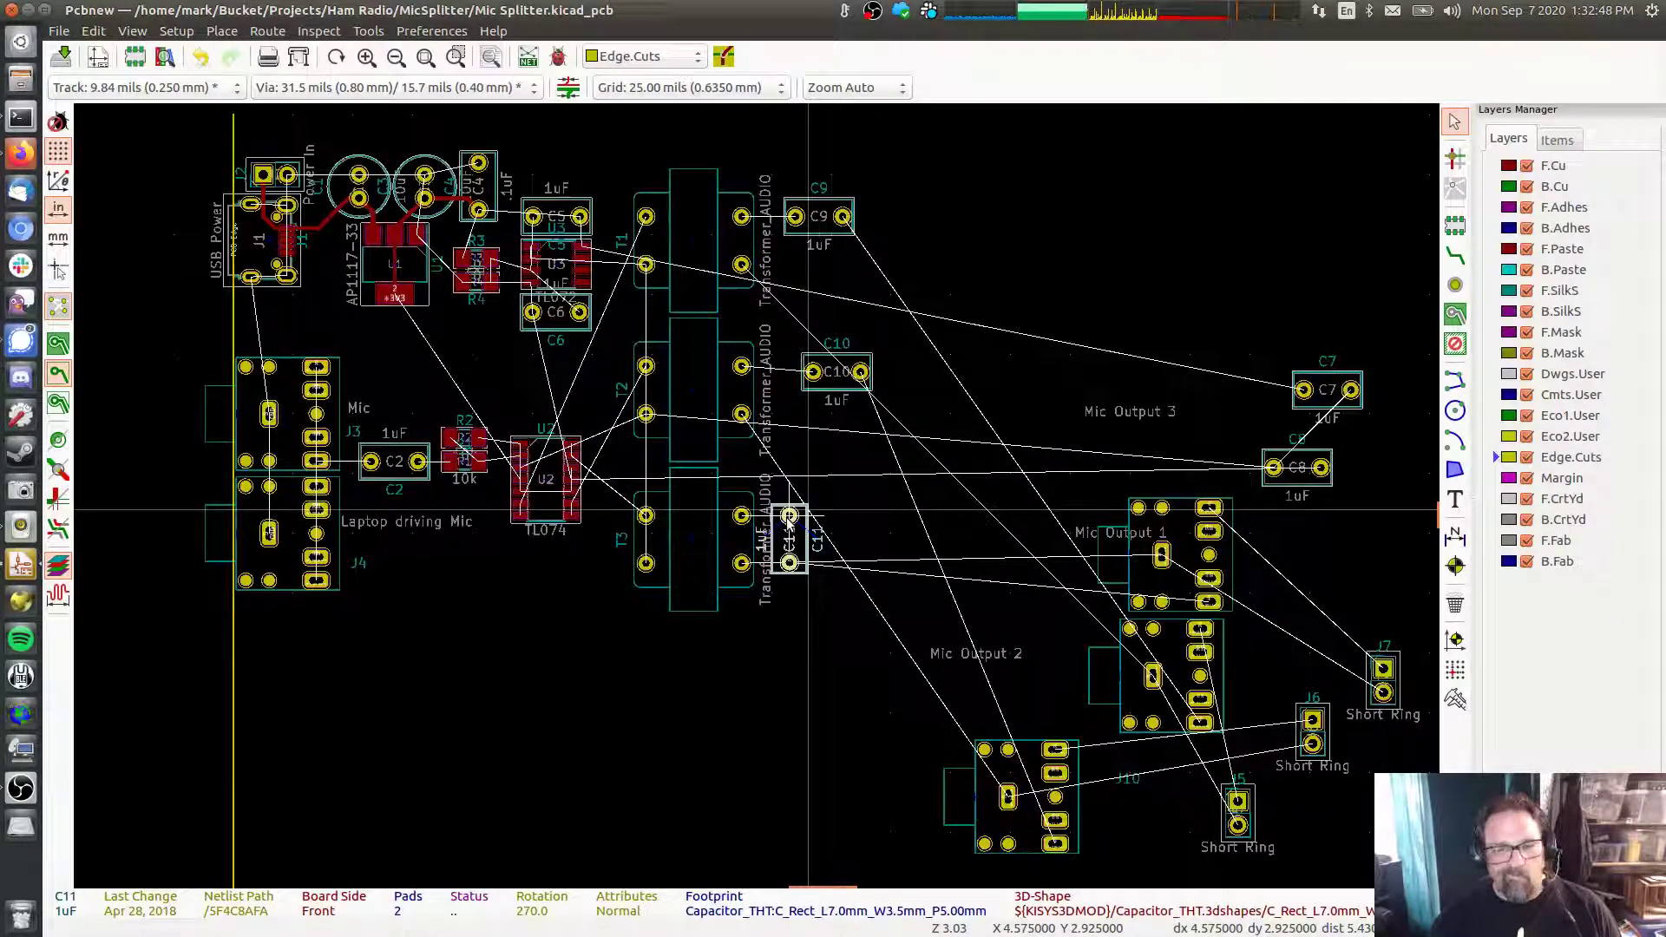
{"action": "left_click", "coordinate": [788, 519]}
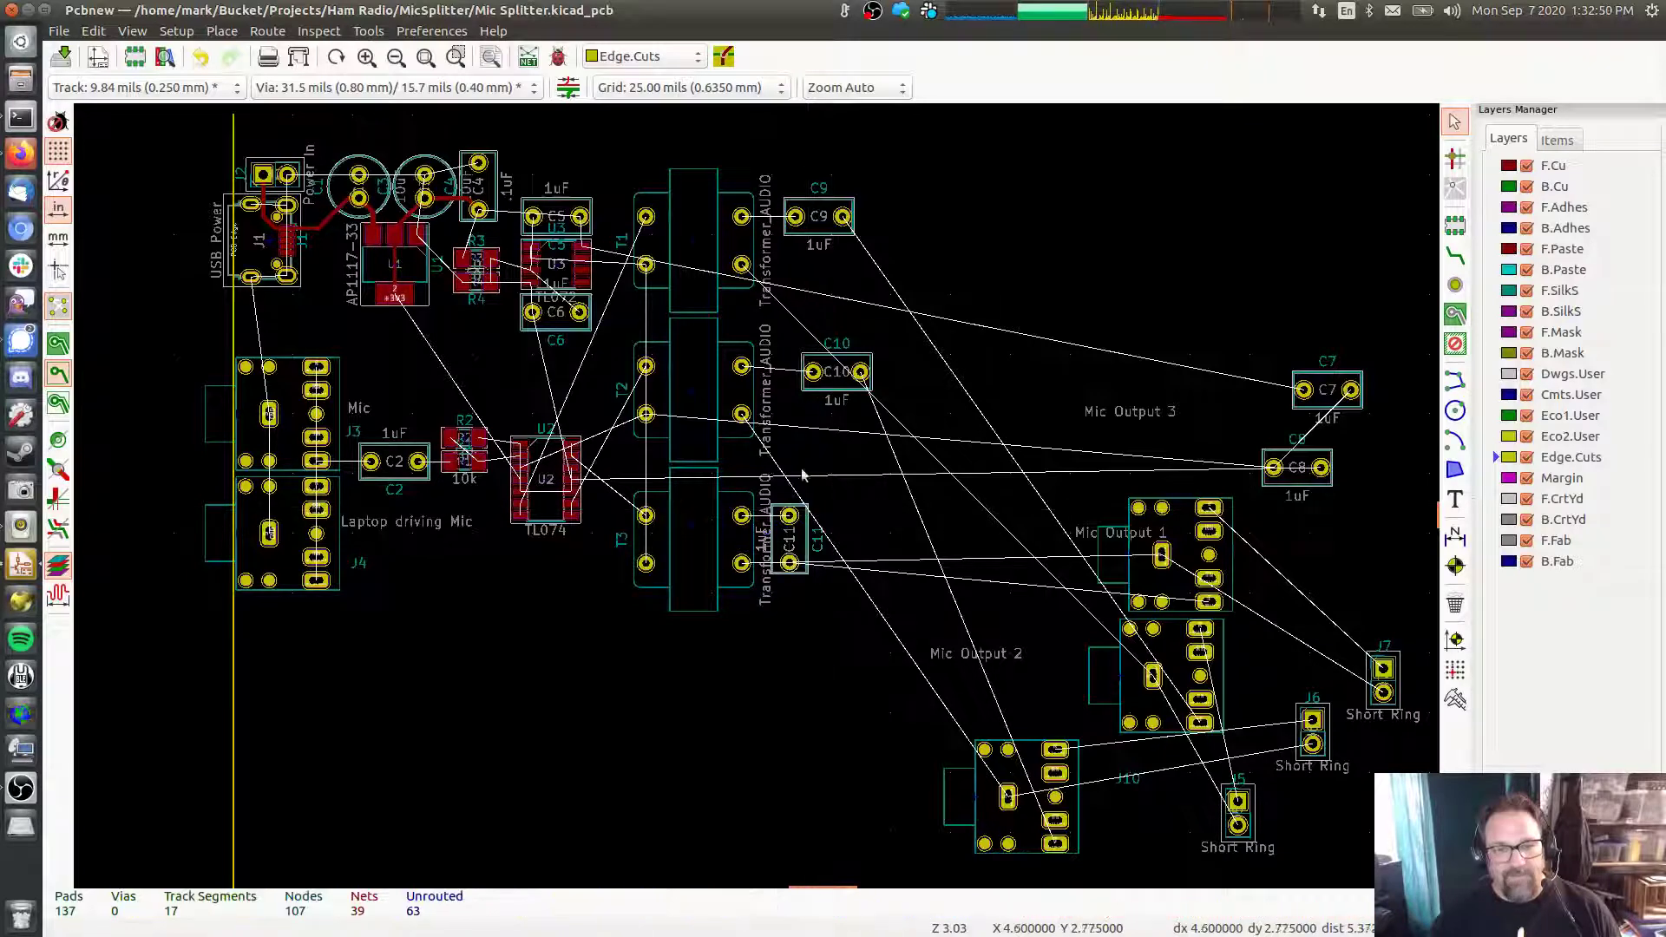
Rotate C10 and C9 to 270° and place them vertically beside the output pads of T2 and T1
{"action": "left_click", "coordinate": [814, 373]}
{"action": "key", "text": "m"}
{"action": "key", "text": "r"}
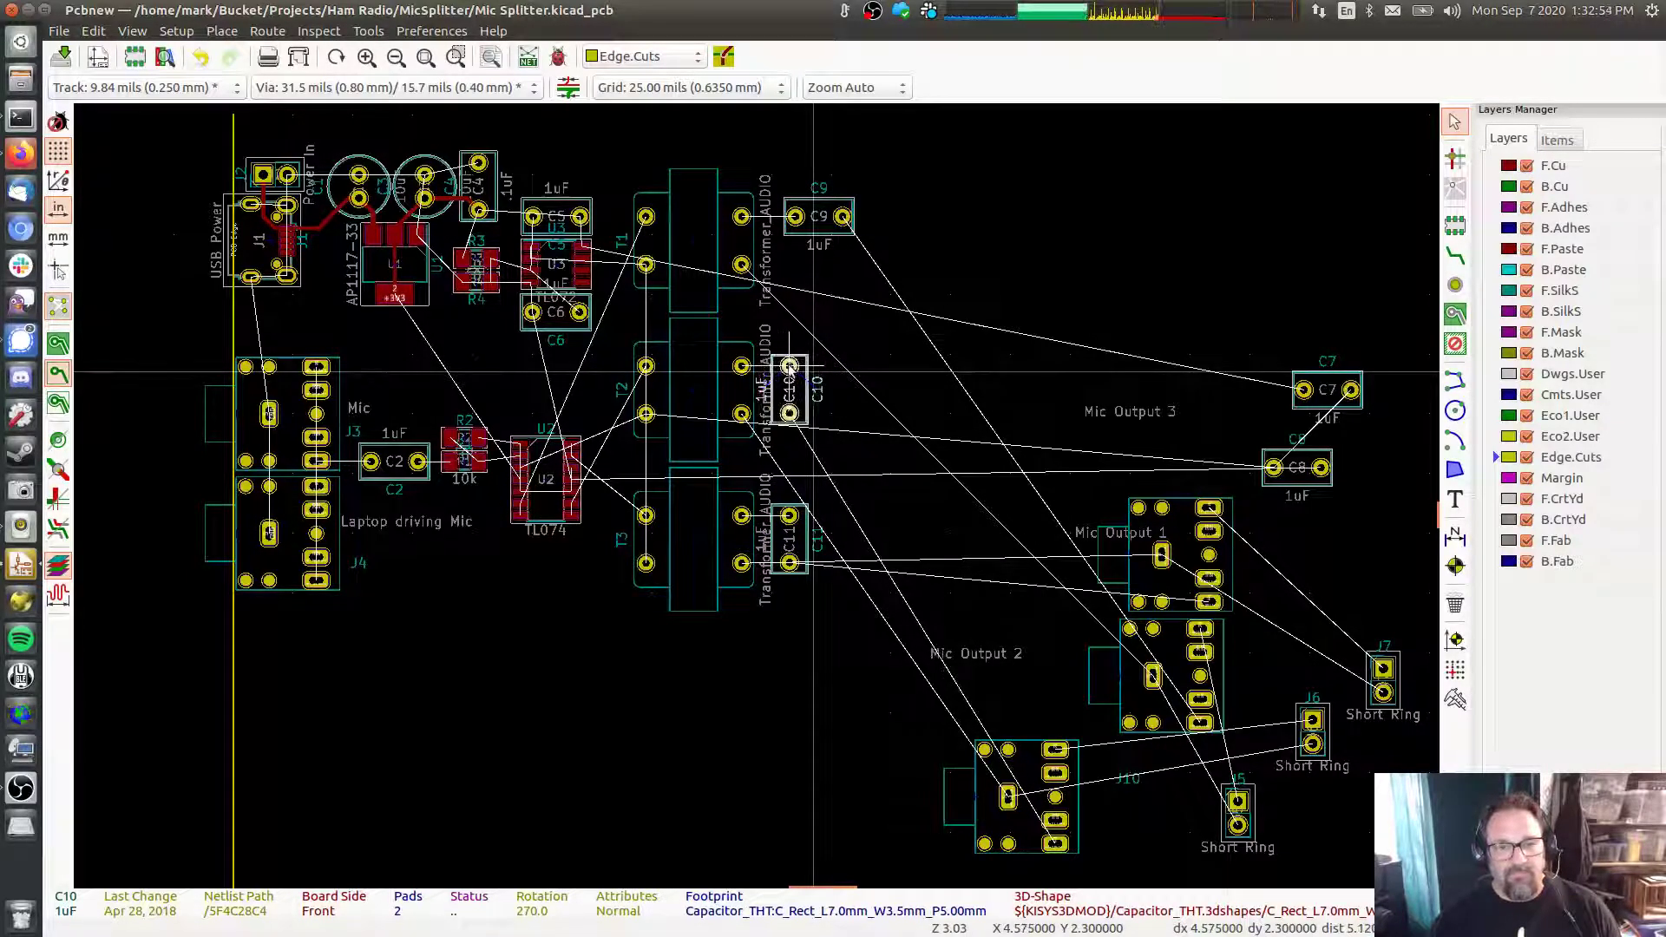
{"action": "left_click", "coordinate": [789, 365]}
{"action": "left_click", "coordinate": [795, 217]}
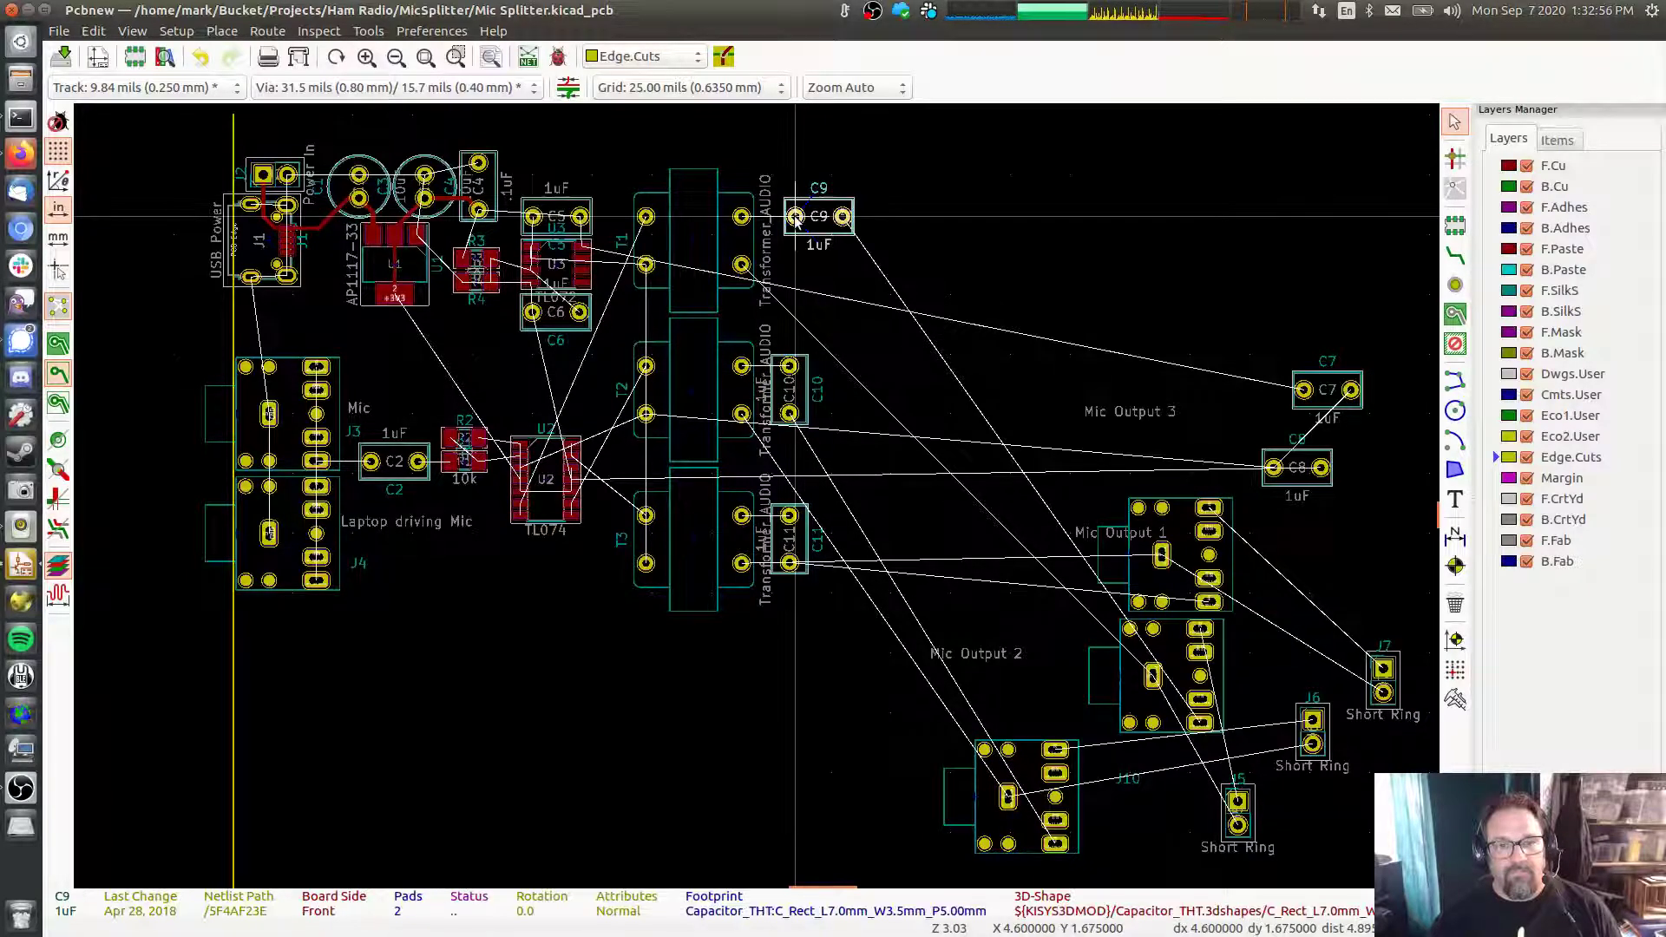
{"action": "key", "text": "m"}
{"action": "key", "text": "r"}
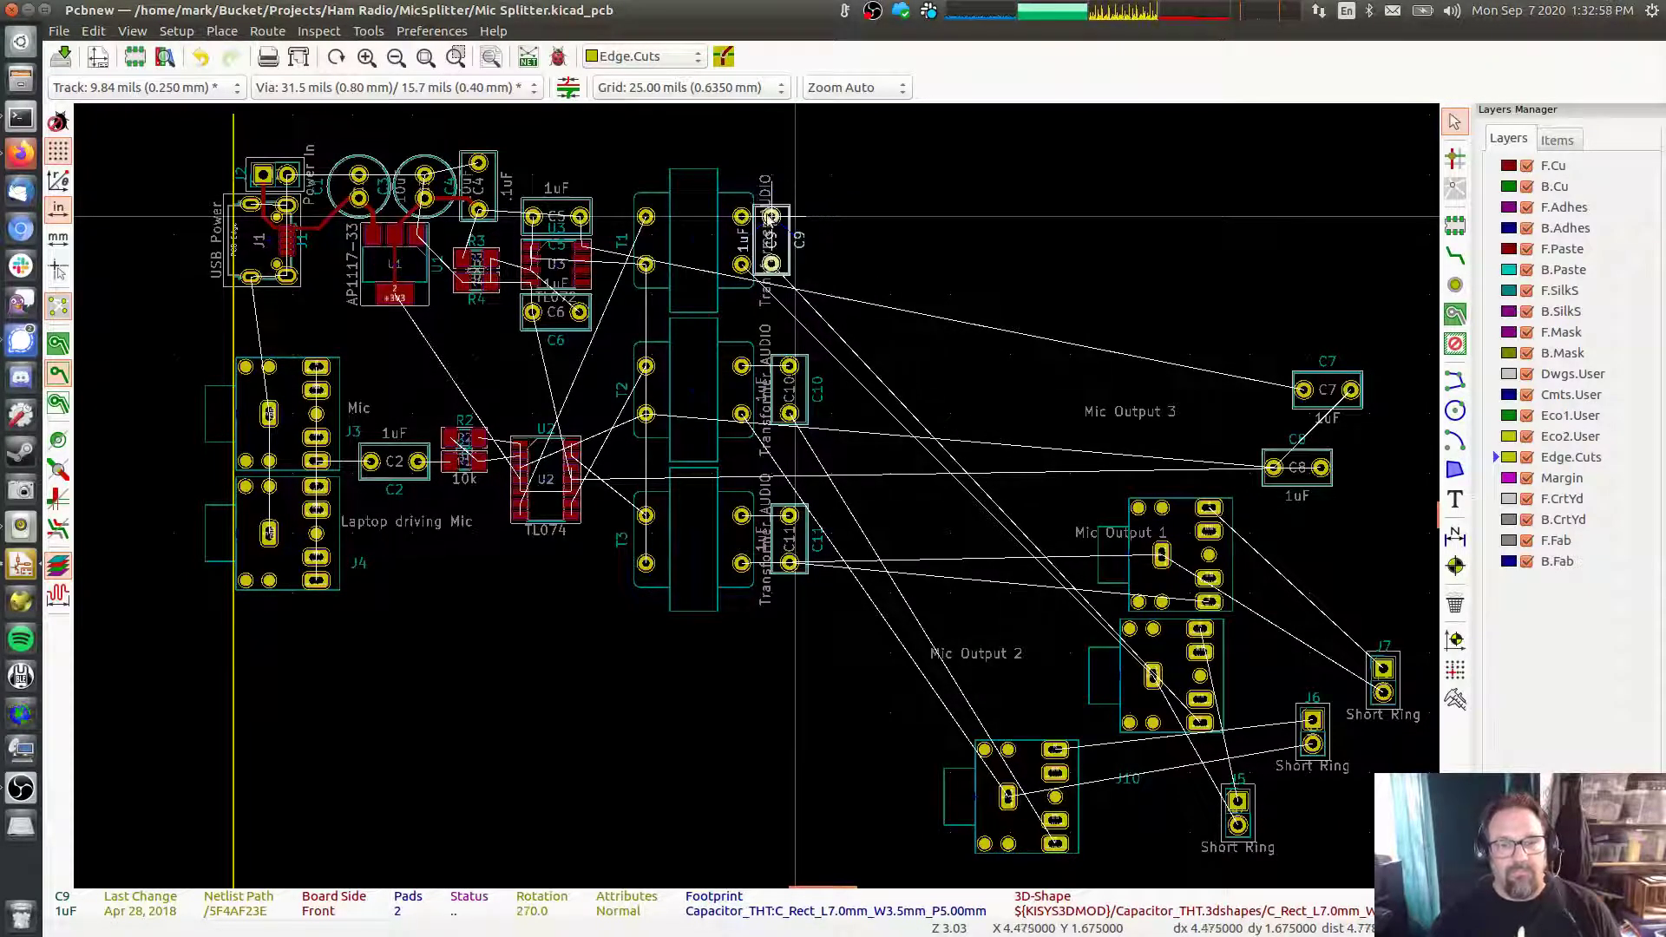
{"action": "left_click", "coordinate": [791, 222]}
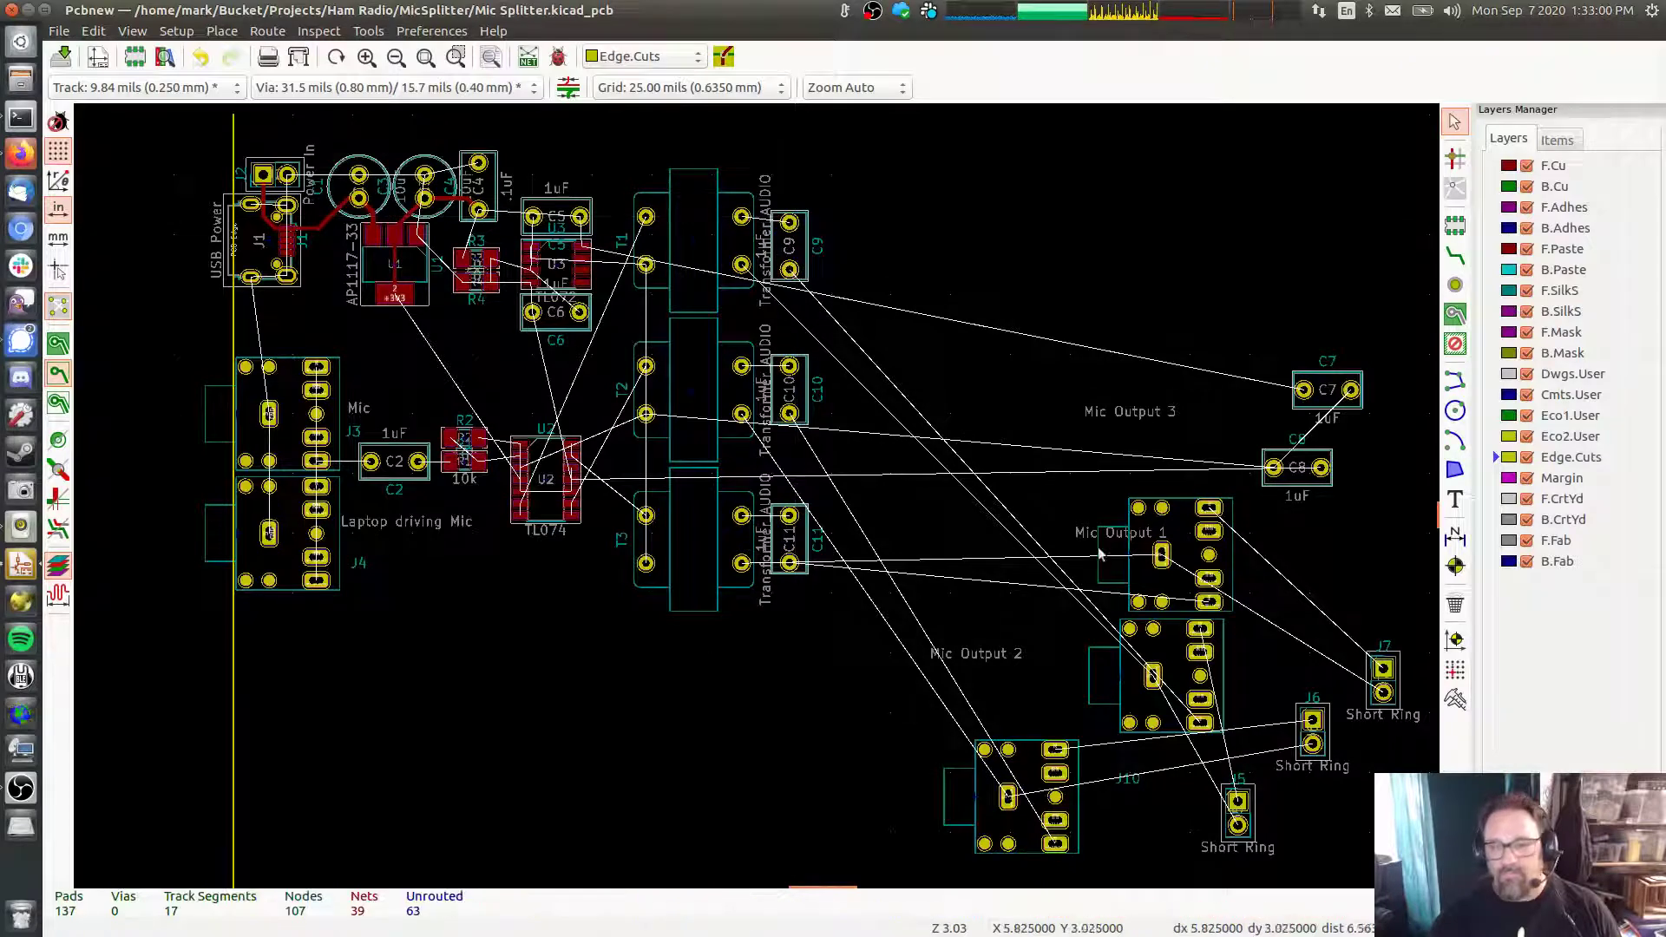
Rotate the Mic Output 1 jack J8 to 180° and place it beside C9, facing away from T1
{"action": "left_click", "coordinate": [1152, 675]}
{"action": "key", "text": "m"}
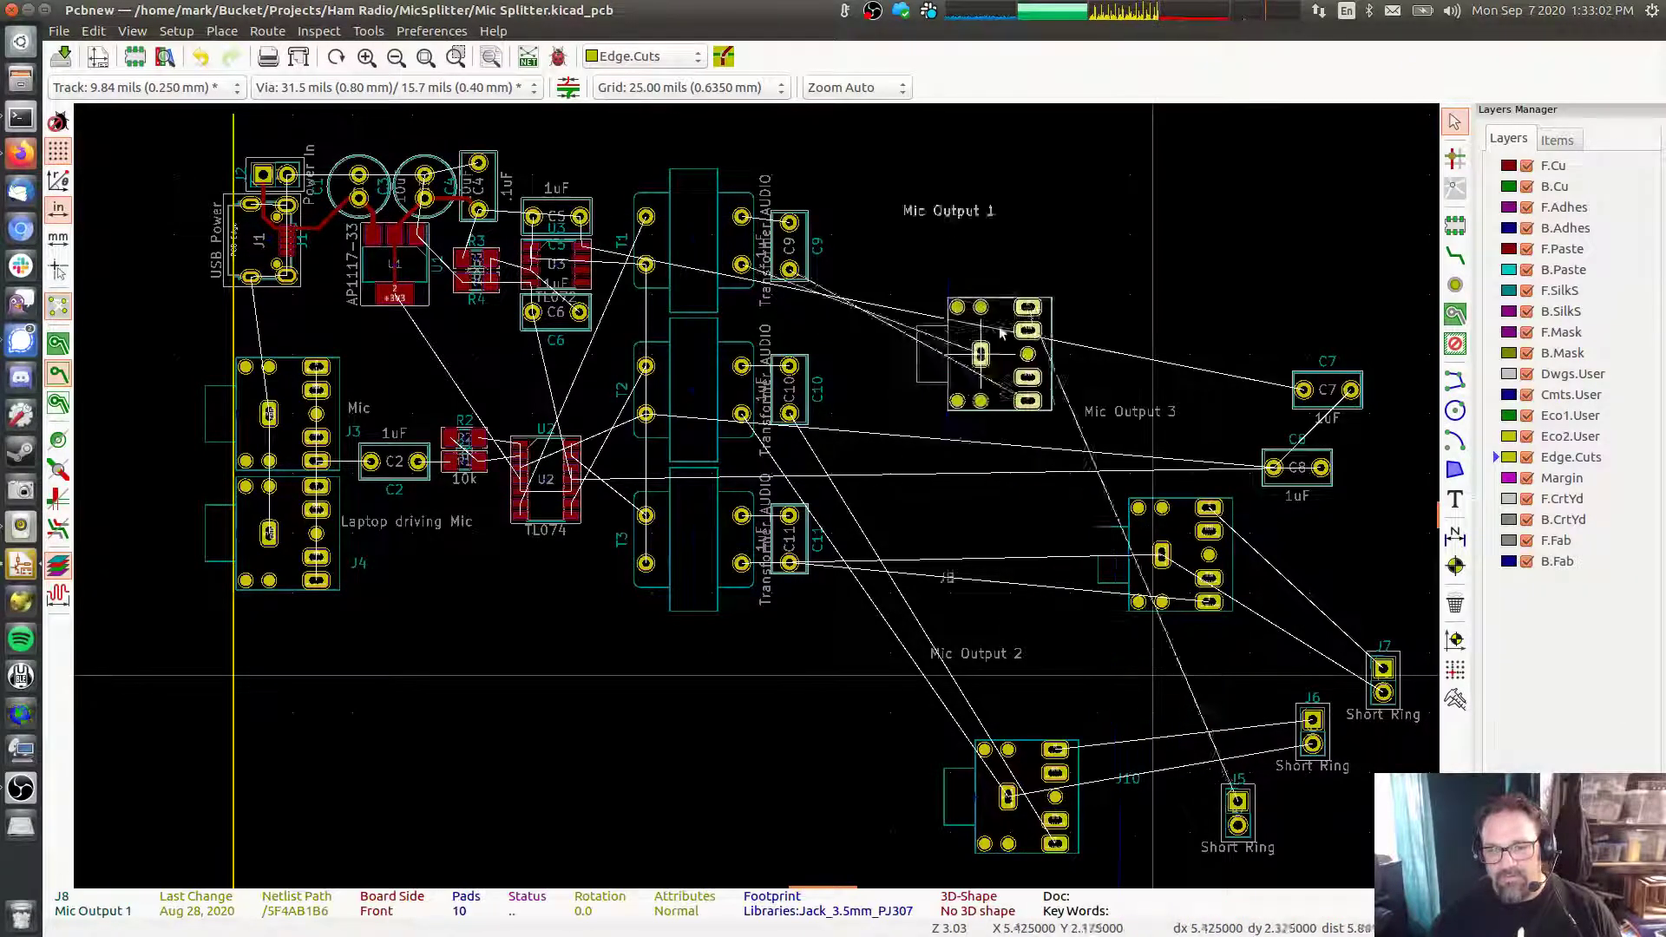
{"action": "key", "text": "r"}
{"action": "key", "text": "r"}
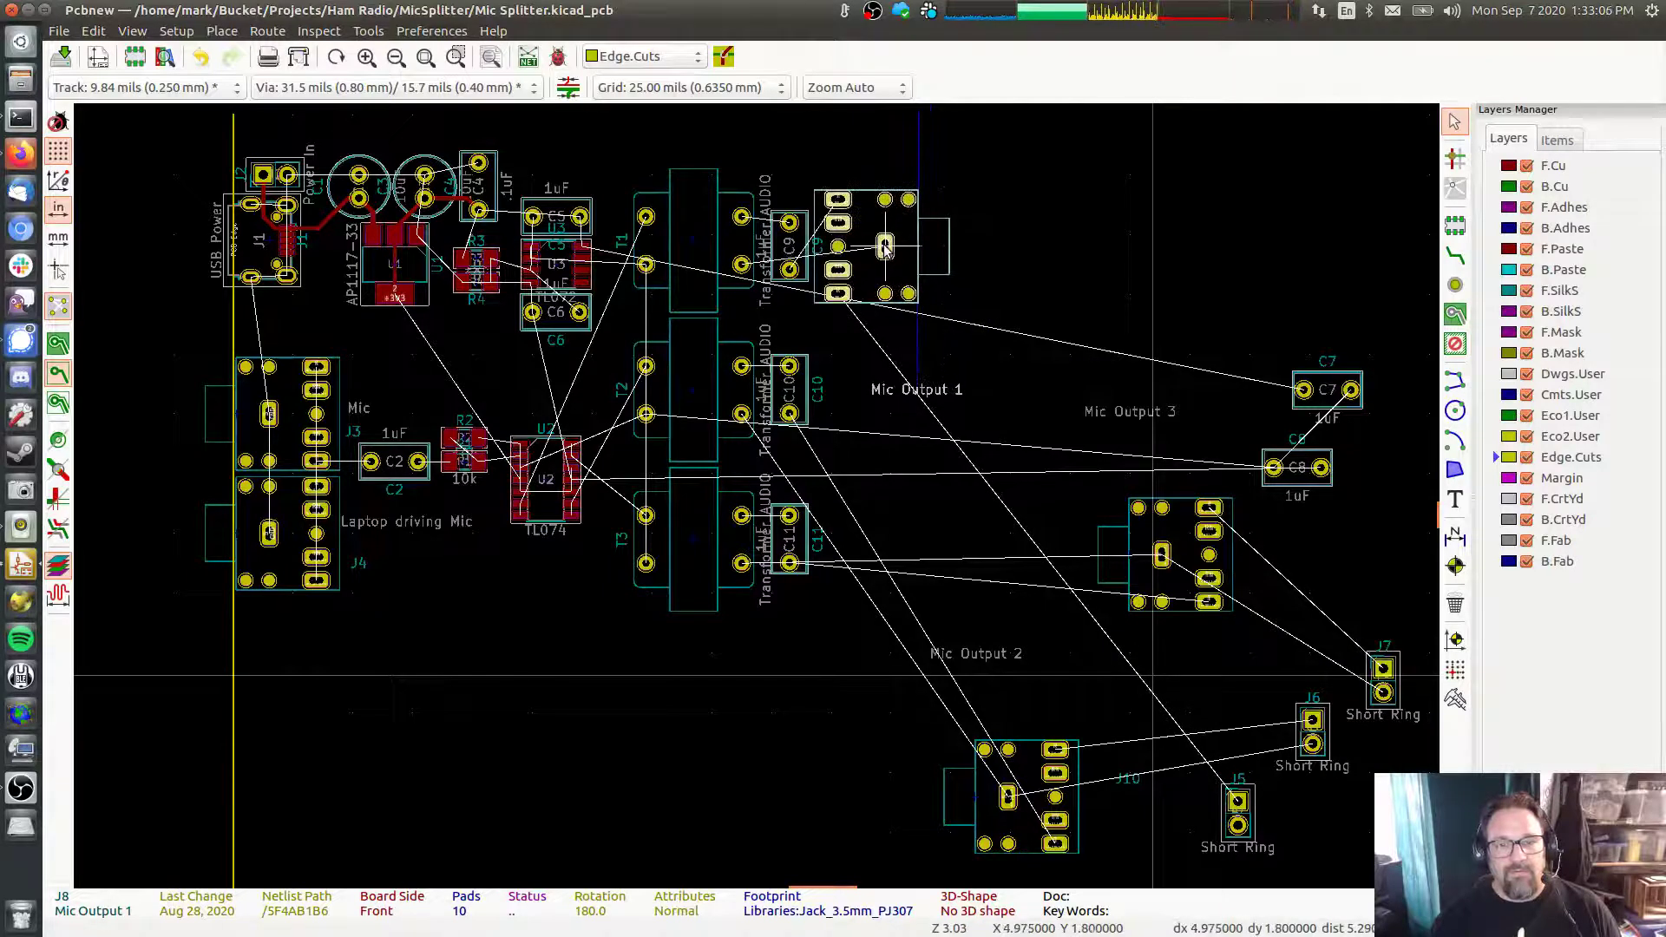
{"action": "left_click", "coordinate": [884, 248]}
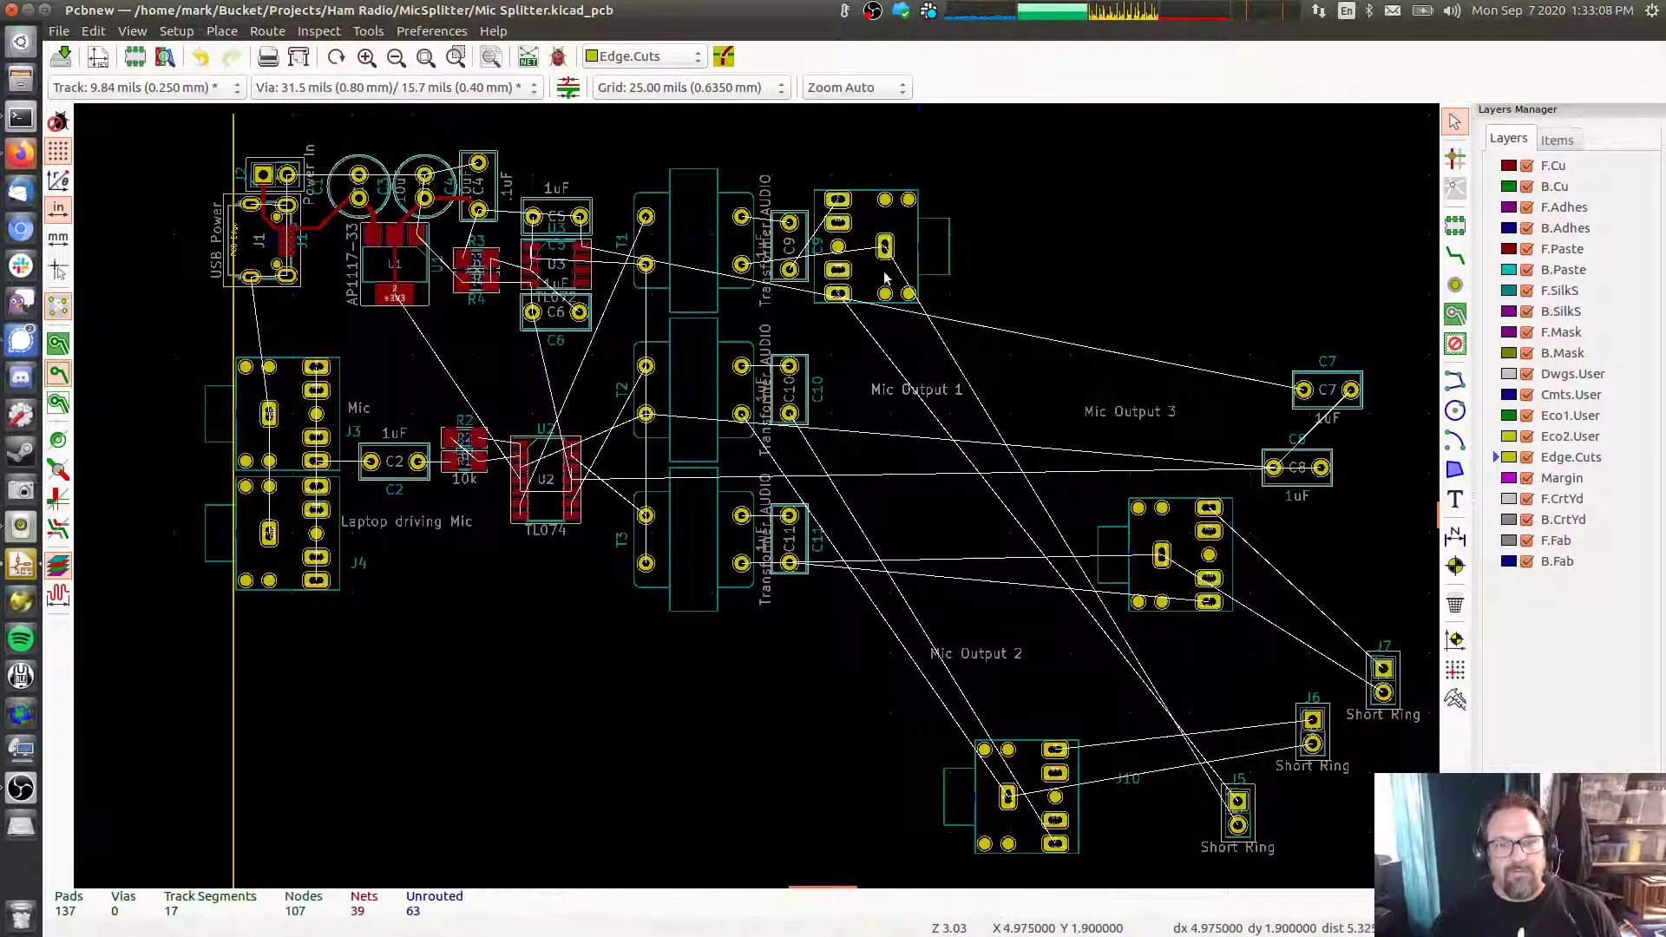
Nudge C9 up level with T1's output pads and shift the Mic Output 1 jack up slightly
{"action": "key", "text": "m"}
{"action": "left_click", "coordinate": [789, 221]}
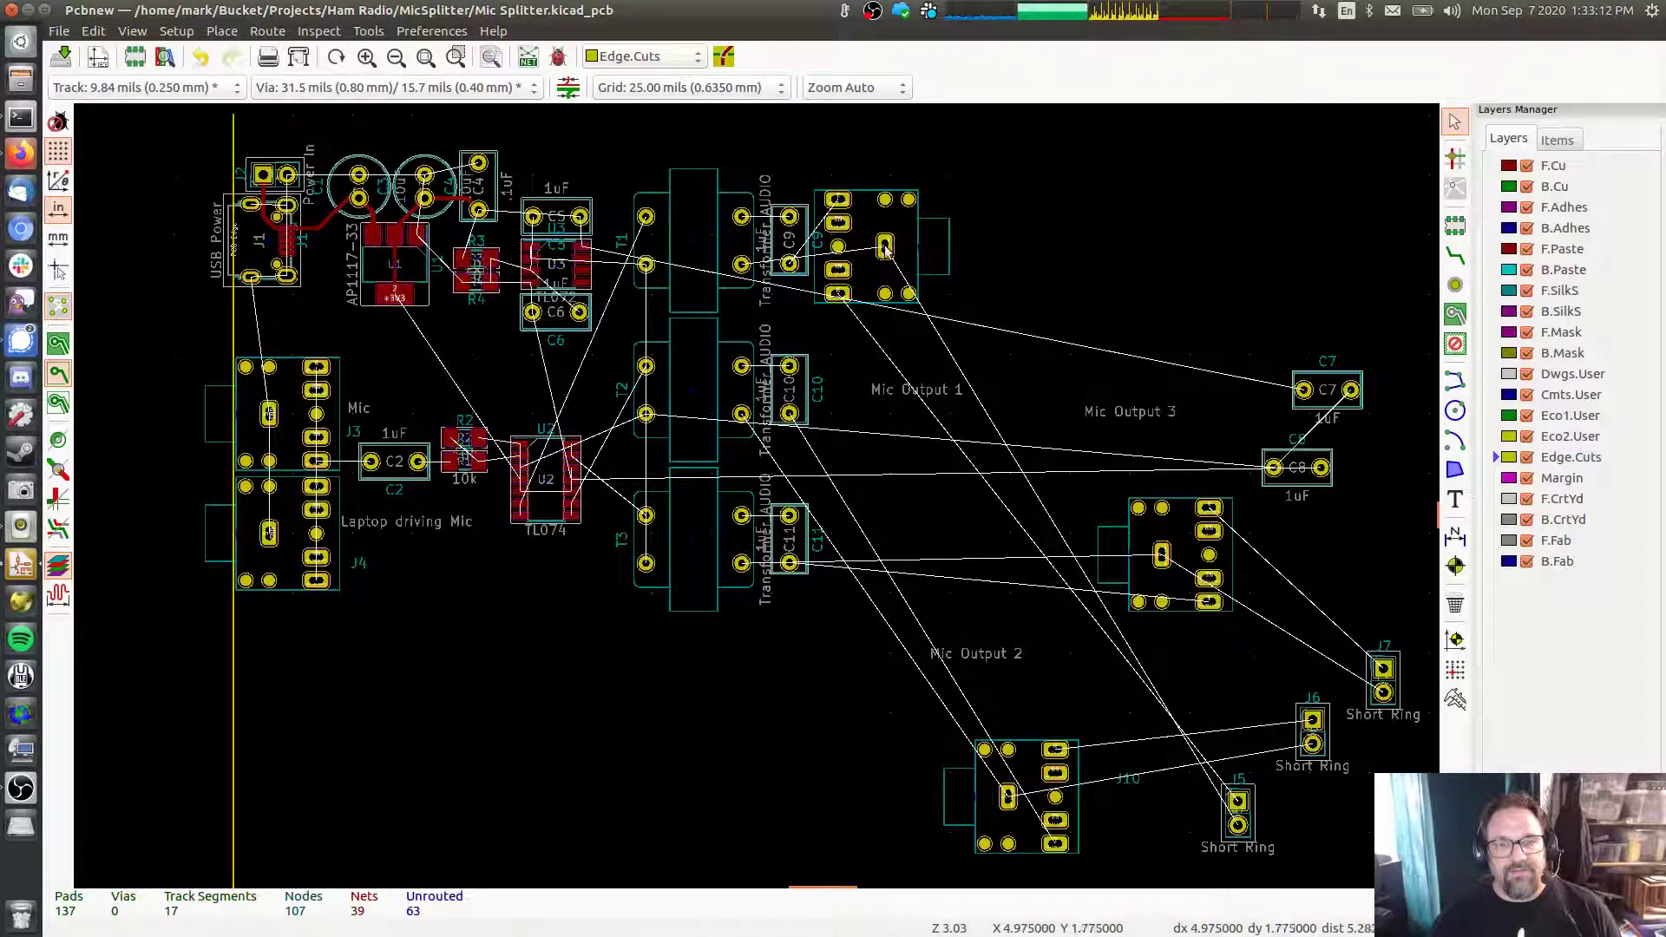
{"action": "key", "text": "m"}
{"action": "left_click", "coordinate": [885, 242]}
Rotate the Mic Output 3 jack J10 to 180° and place it beside C11, aligned below the Mic Output 1 jack
{"action": "key", "text": "m"}
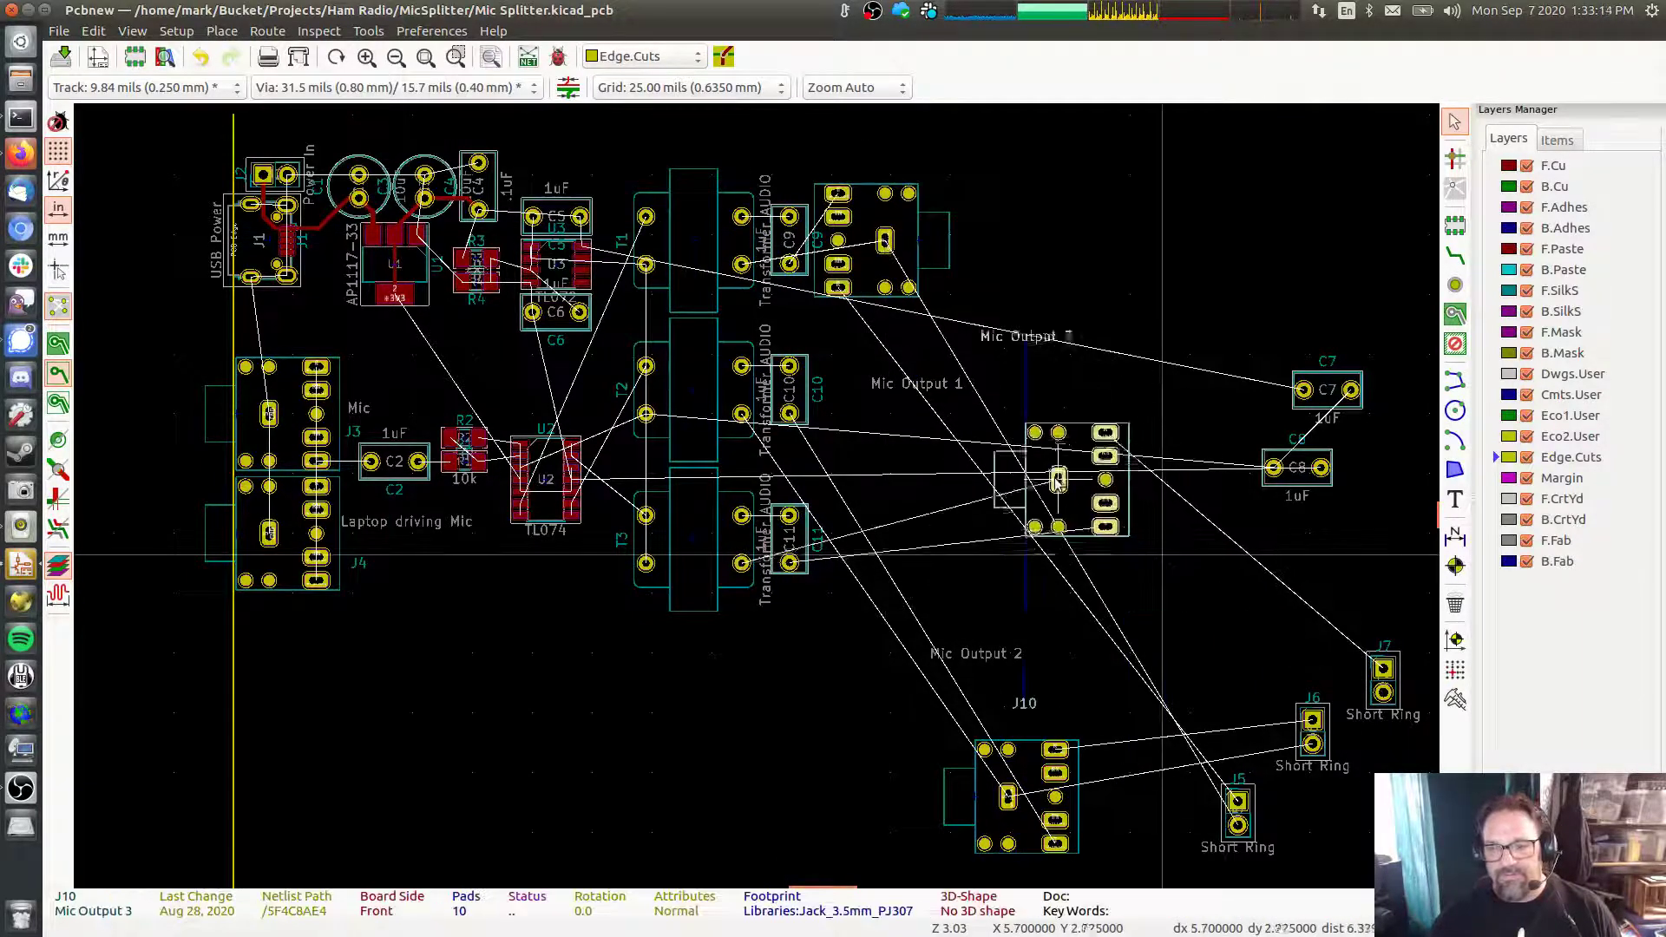
{"action": "key", "text": "r"}
{"action": "key", "text": "r"}
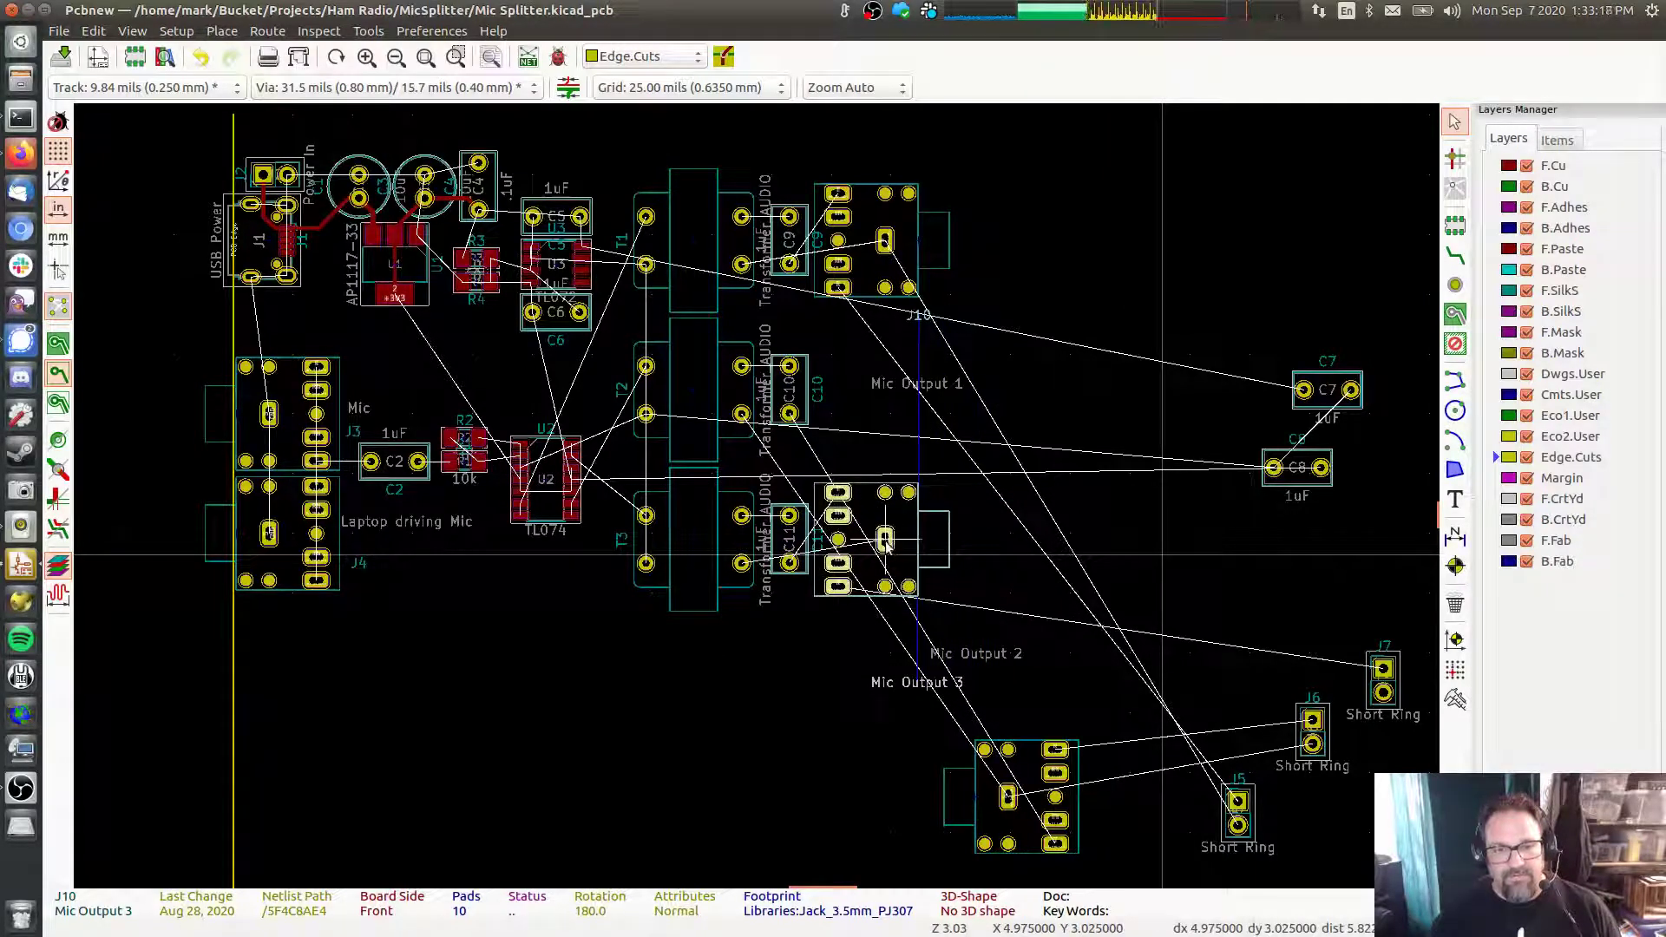
{"action": "left_click", "coordinate": [885, 543]}
Rotate the Mic Output 2 jack J9 to 180° and place it beside C10, between the other two output jacks
{"action": "key", "text": "m"}
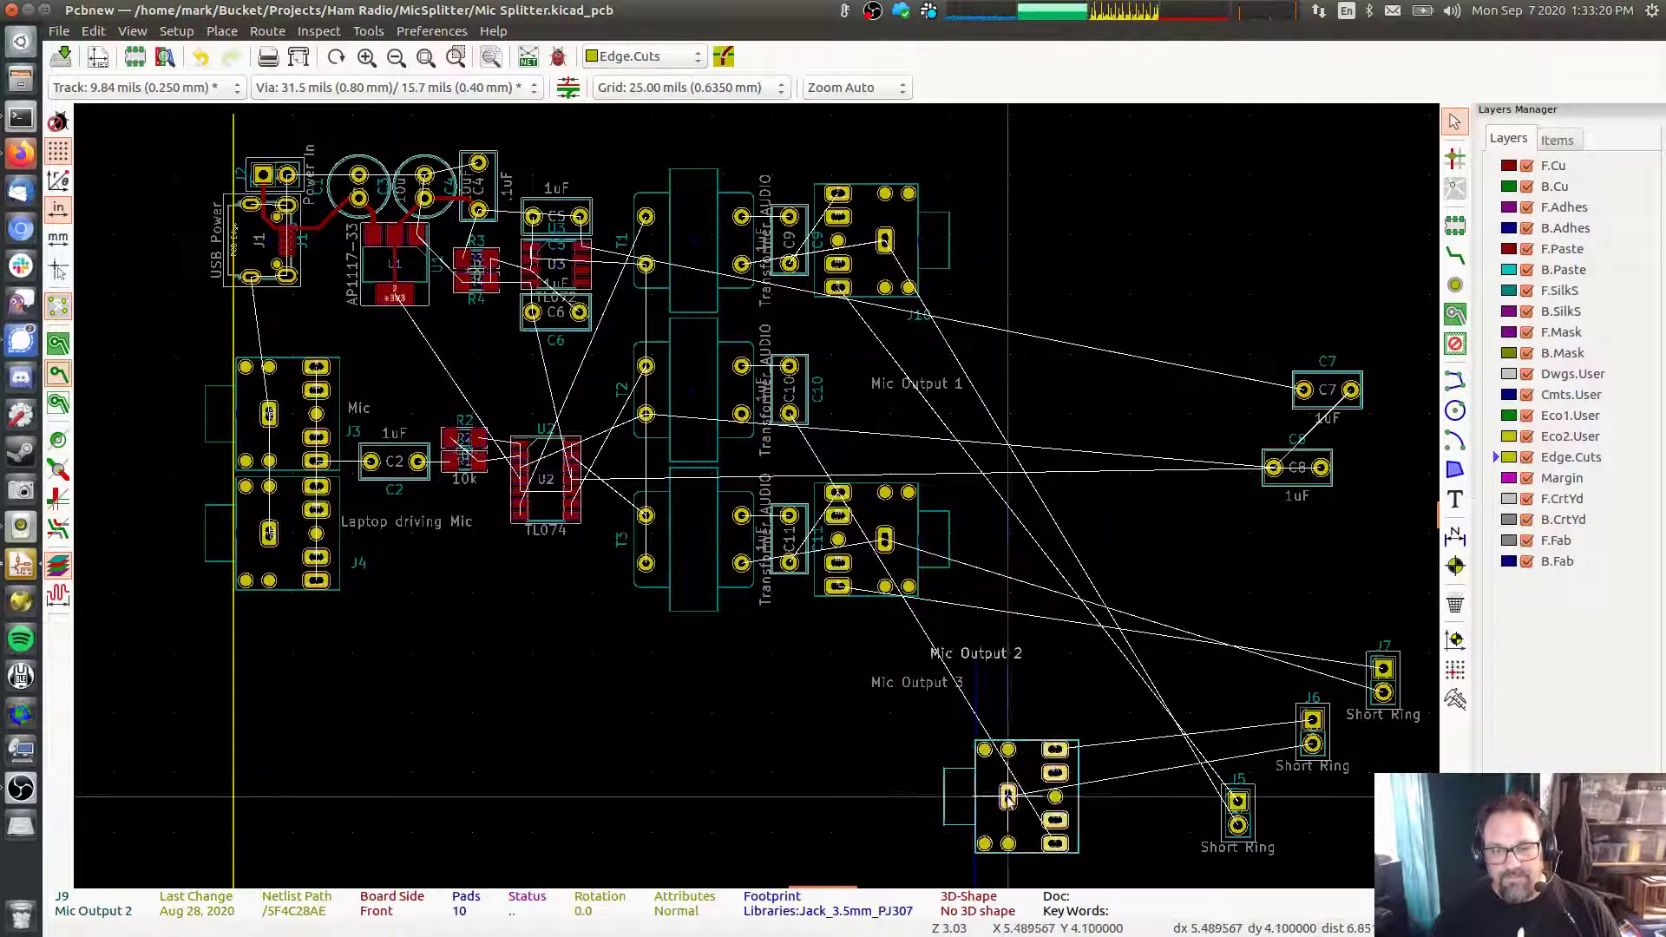
{"action": "key", "text": "r"}
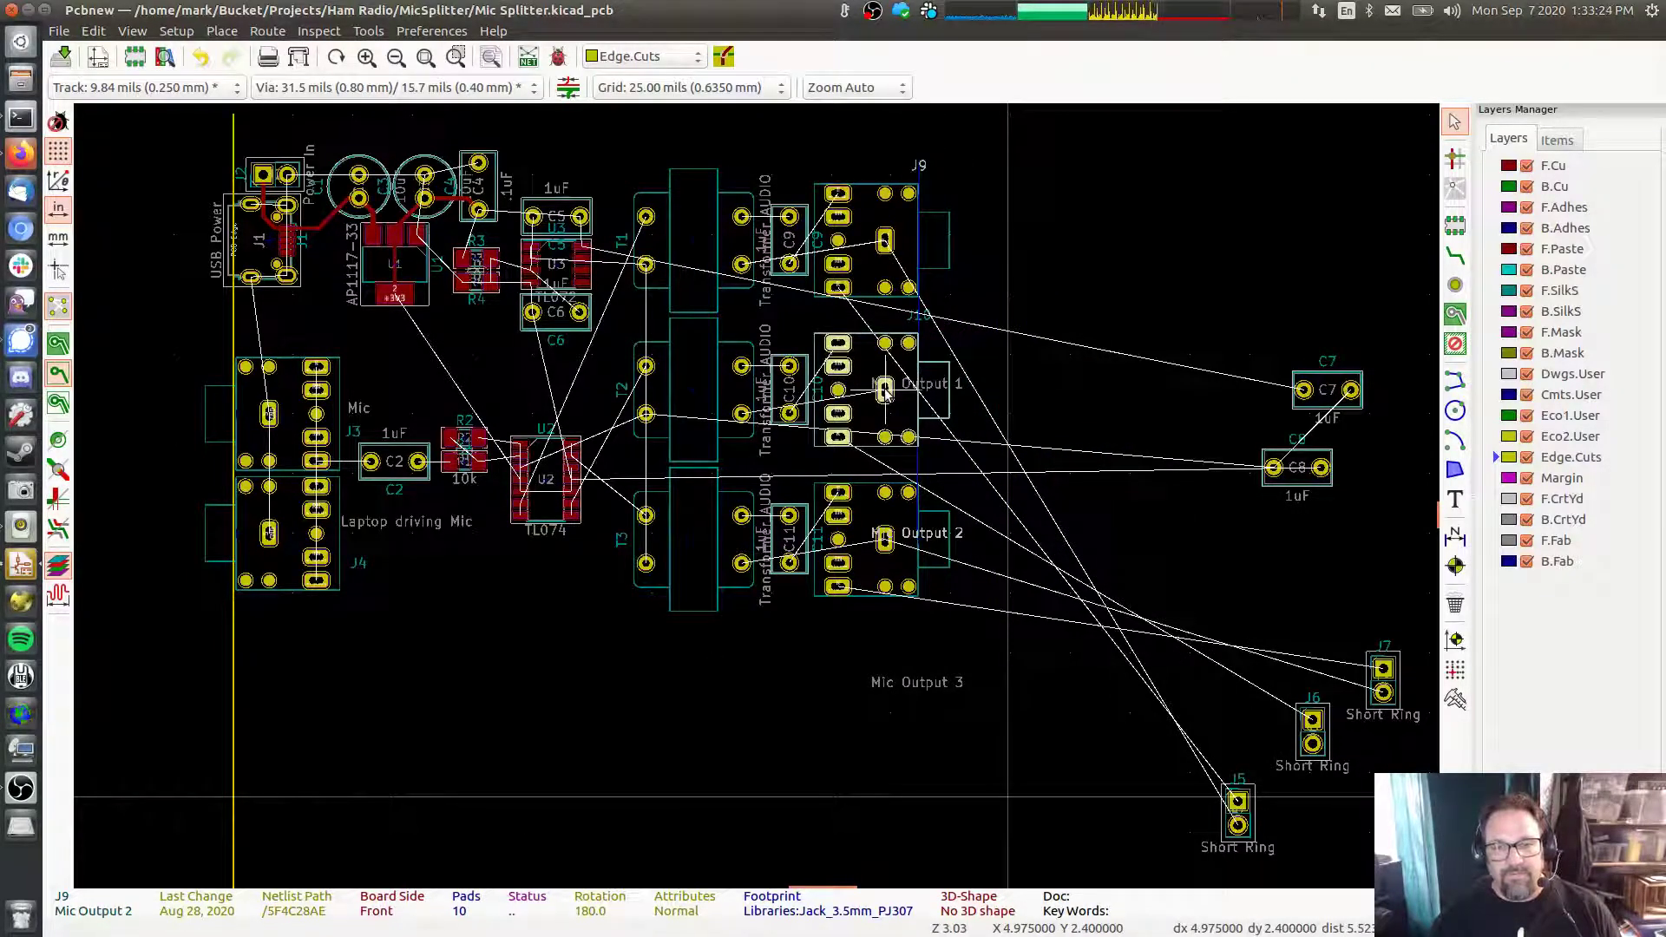
{"action": "left_click", "coordinate": [885, 392]}
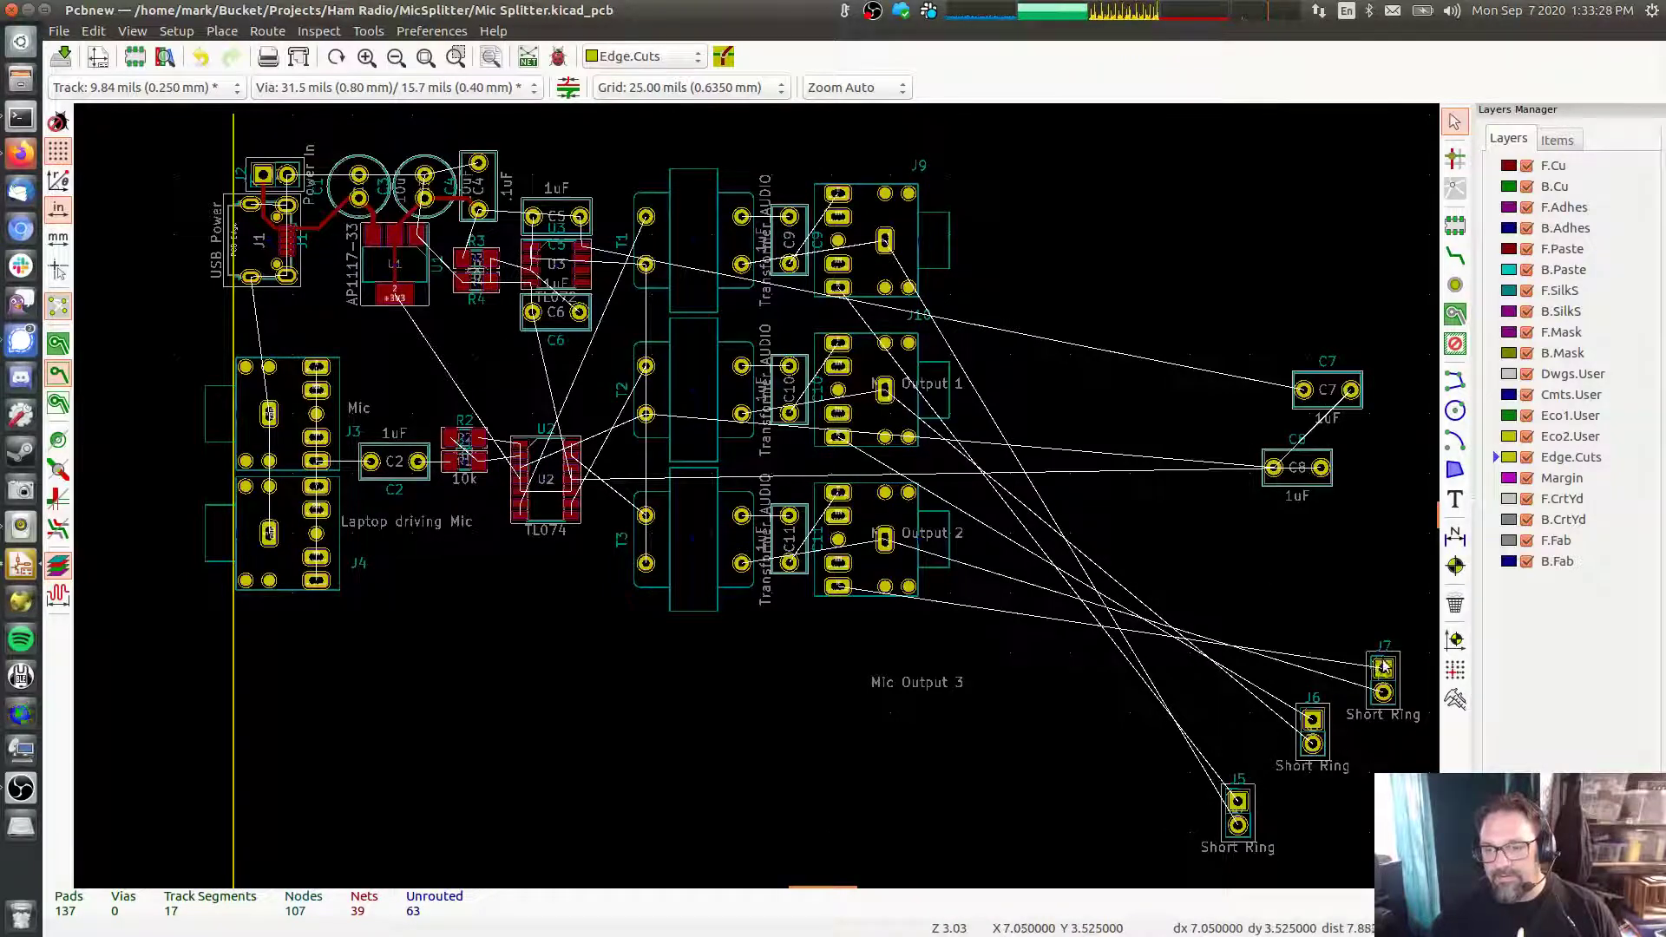
Bring Short Ring header J7 beneath C11, and rotate C11 to 90° and shift it up to make room
{"action": "key", "text": "m"}
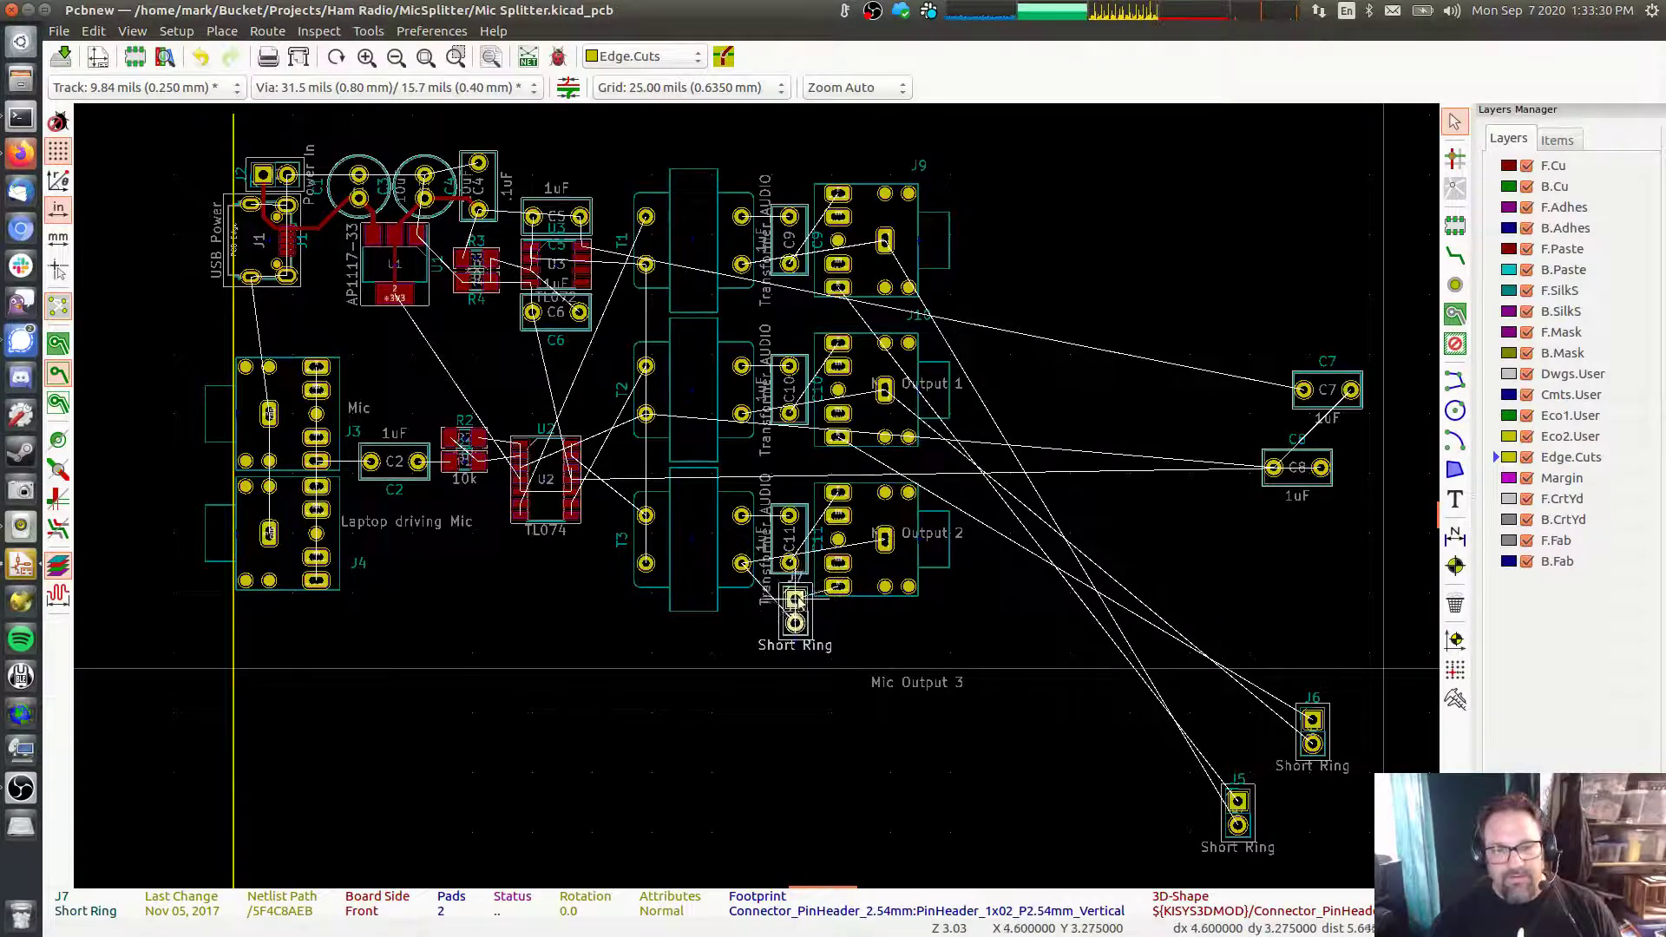
{"action": "left_click_drag", "start_coordinate": [796, 597], "coordinate": [827, 644]}
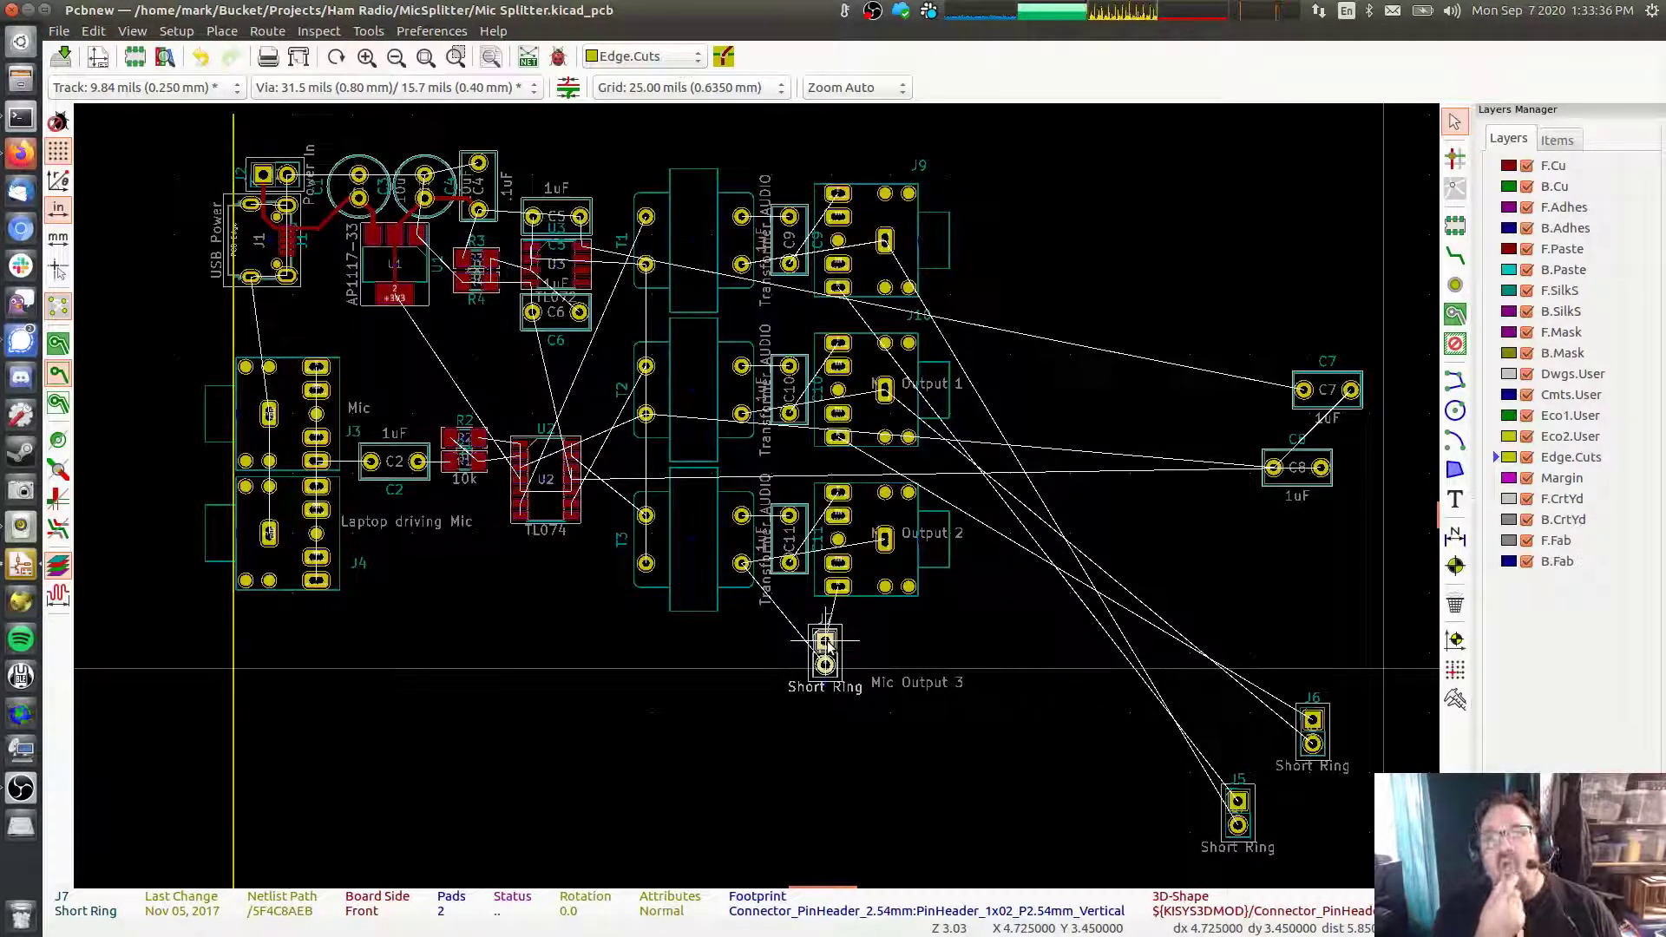
{"action": "left_click_drag", "start_coordinate": [827, 644], "coordinate": [790, 597]}
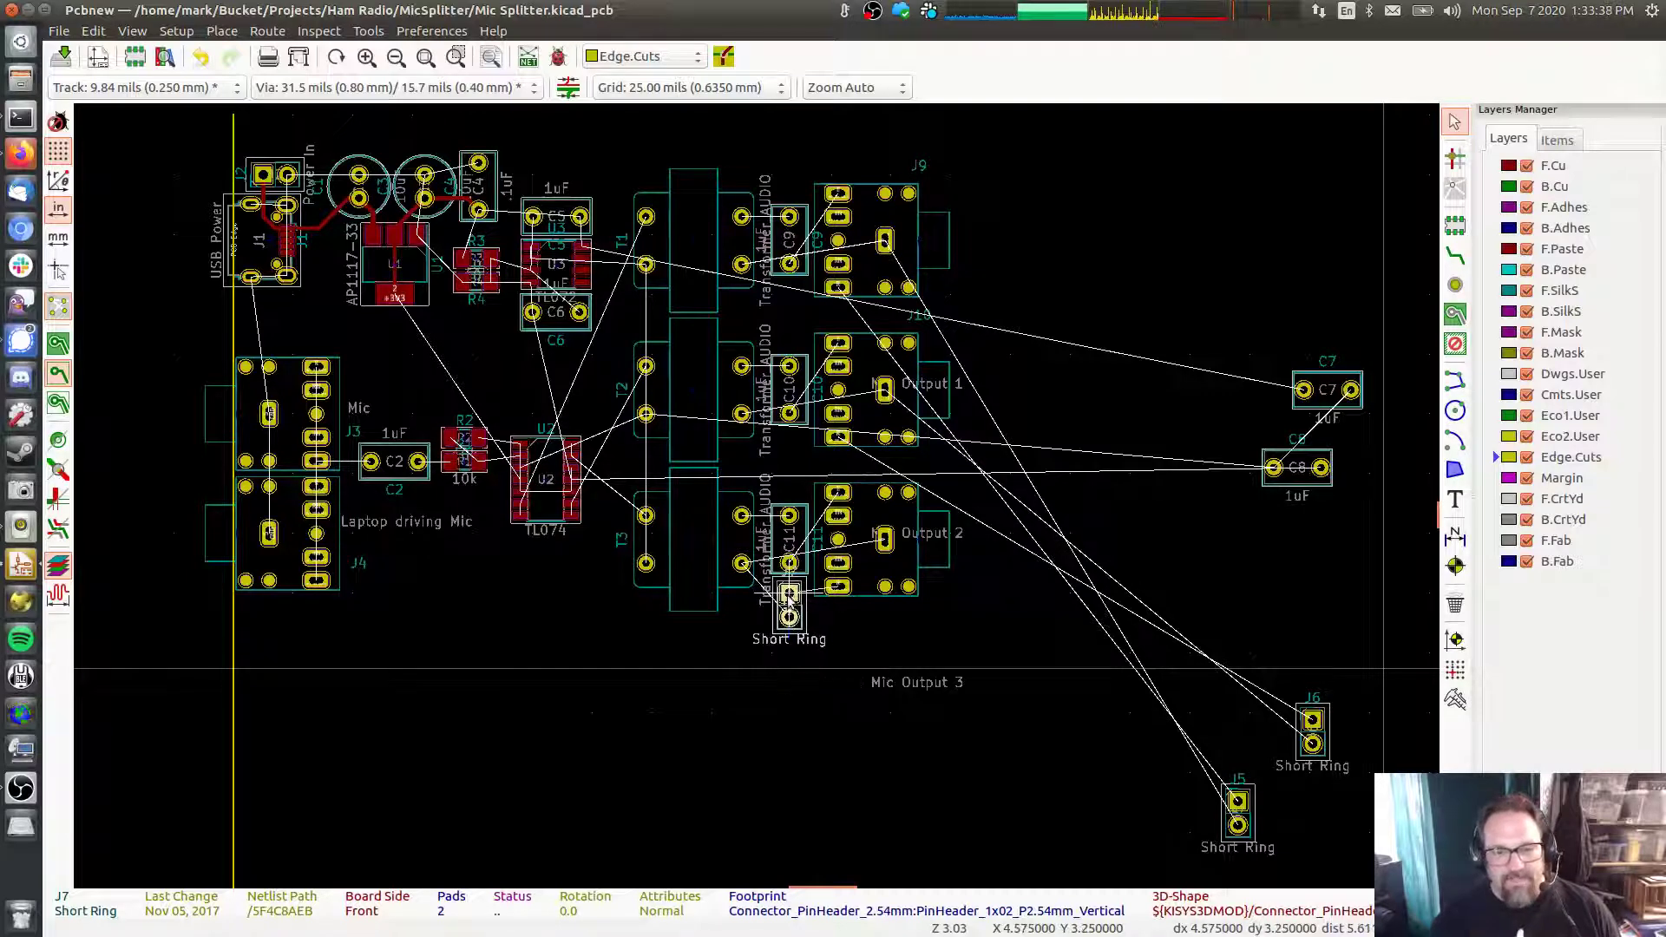
{"action": "left_click", "coordinate": [790, 521]}
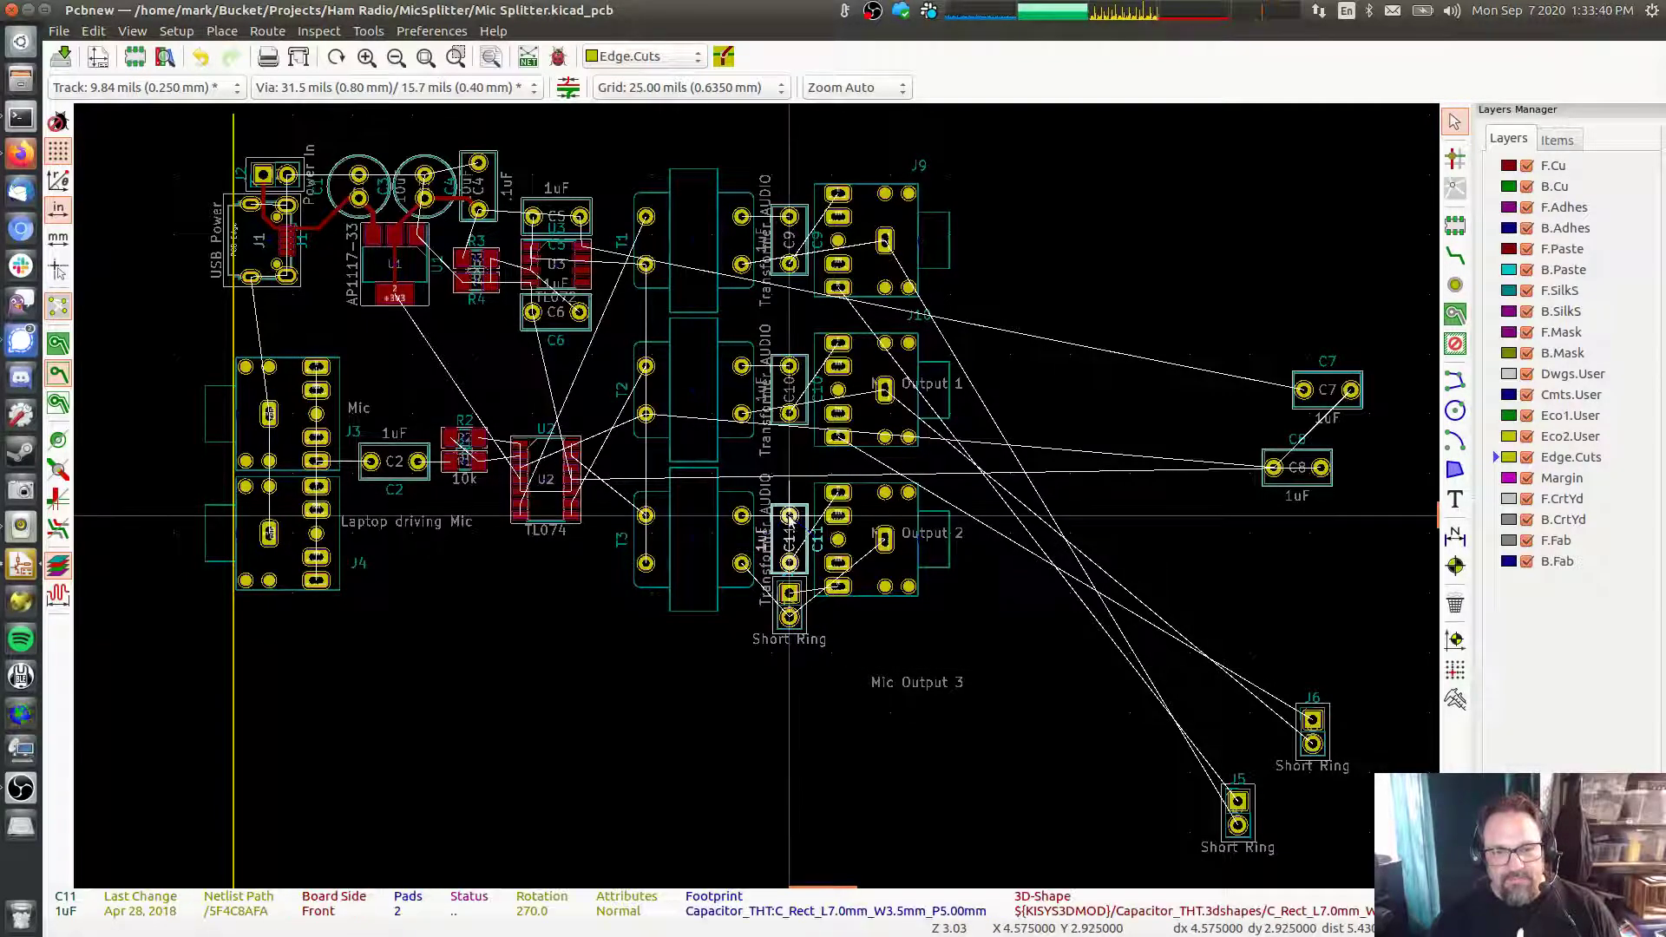
{"action": "key", "text": "m"}
{"action": "left_click", "coordinate": [790, 528]}
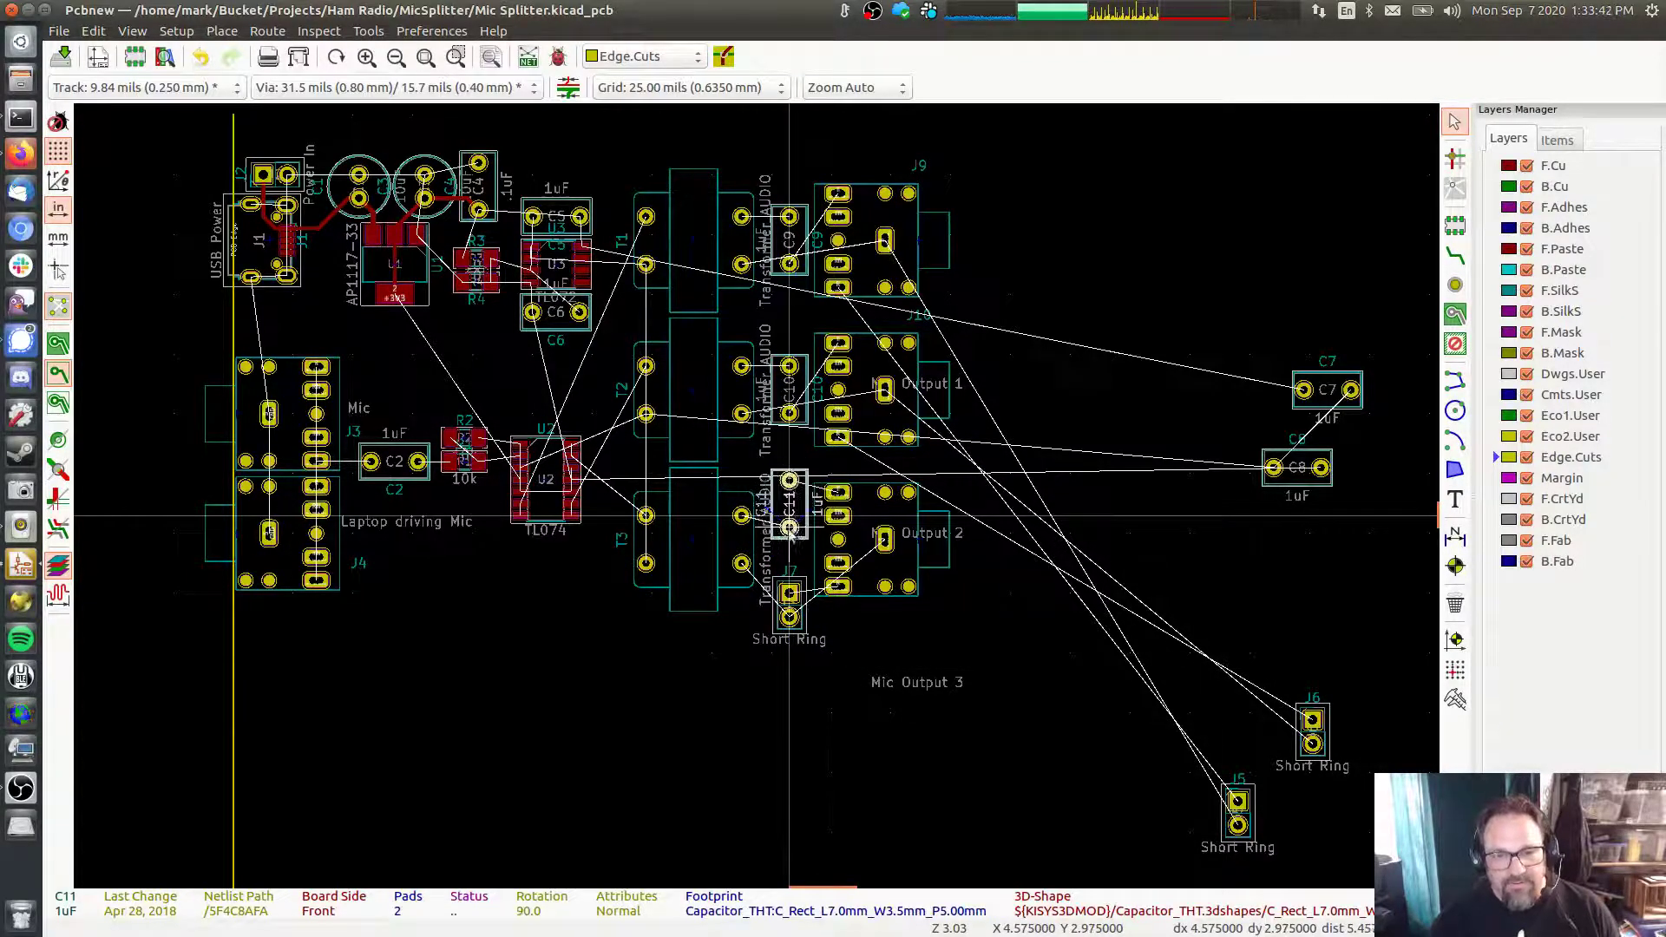
Rotate Short Ring header J7 to 180° and fit it directly beneath C11, between T3 and its output jack
{"action": "left_click", "coordinate": [790, 595]}
{"action": "key", "text": "m"}
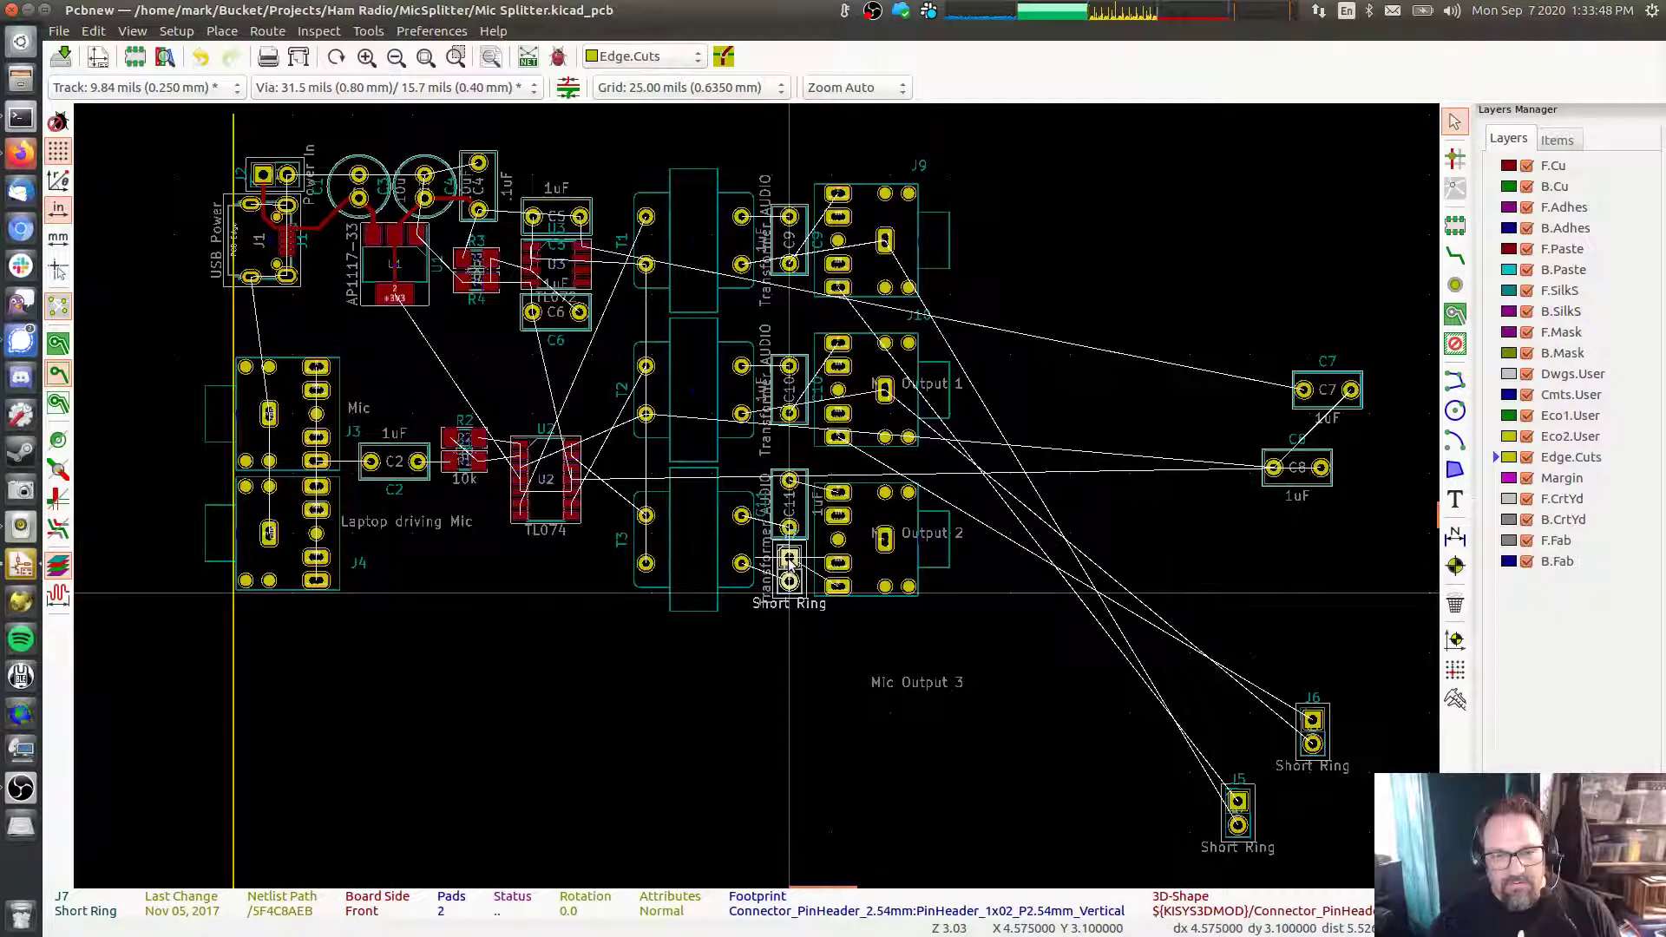
{"action": "key", "text": "r"}
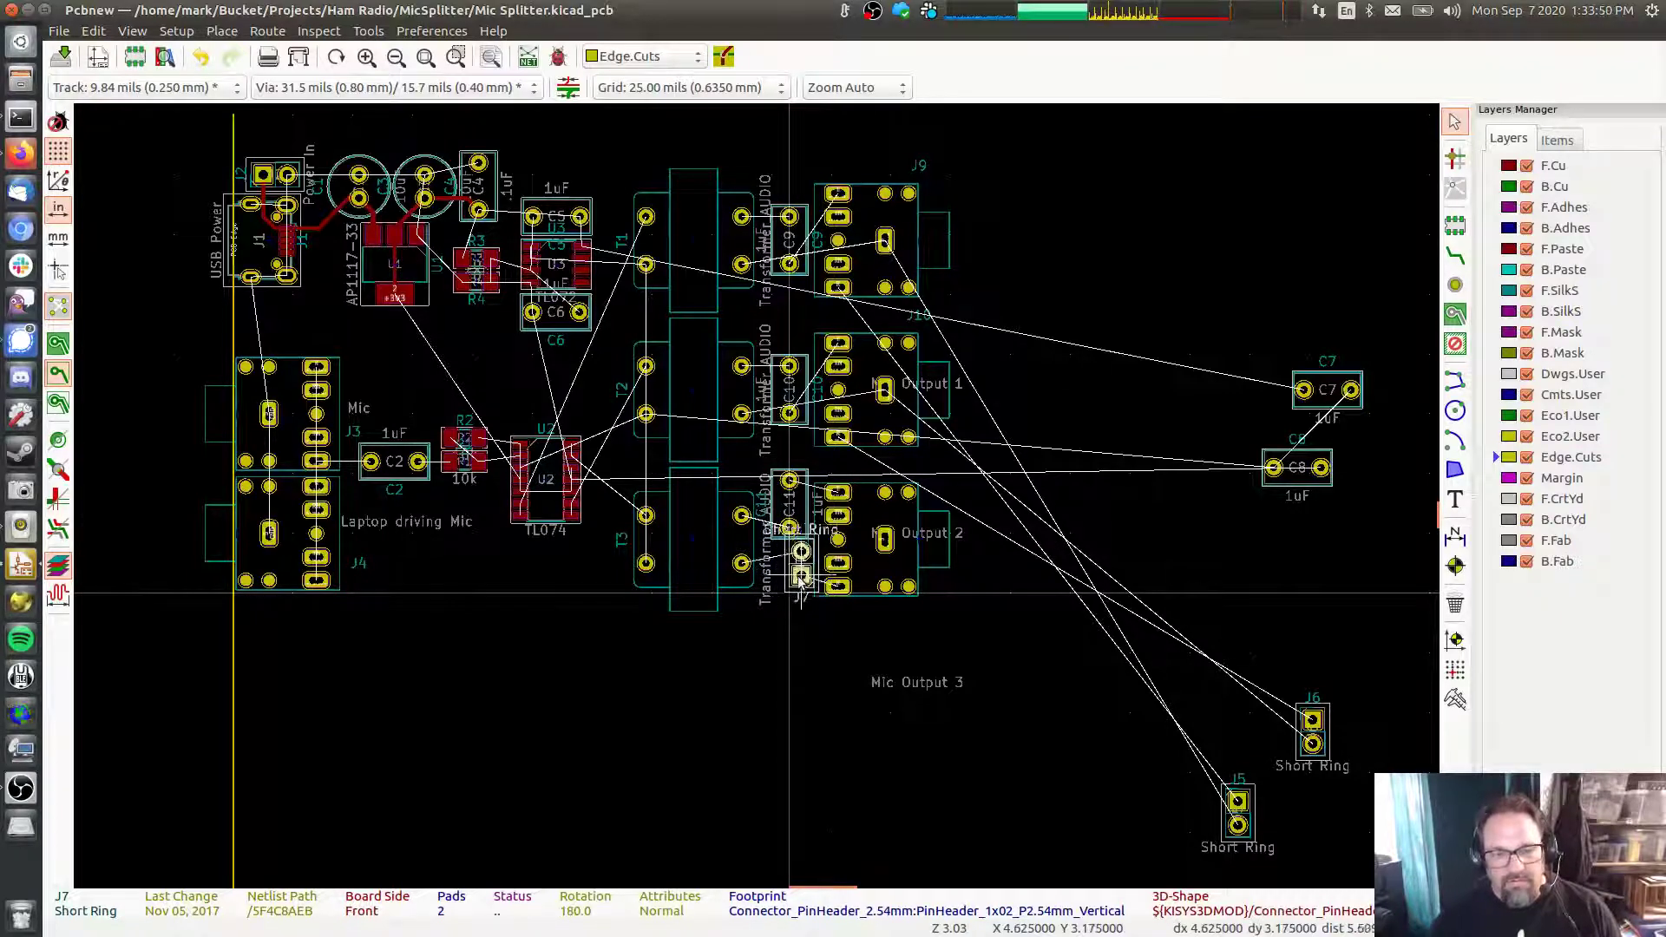
{"action": "left_click", "coordinate": [795, 582]}
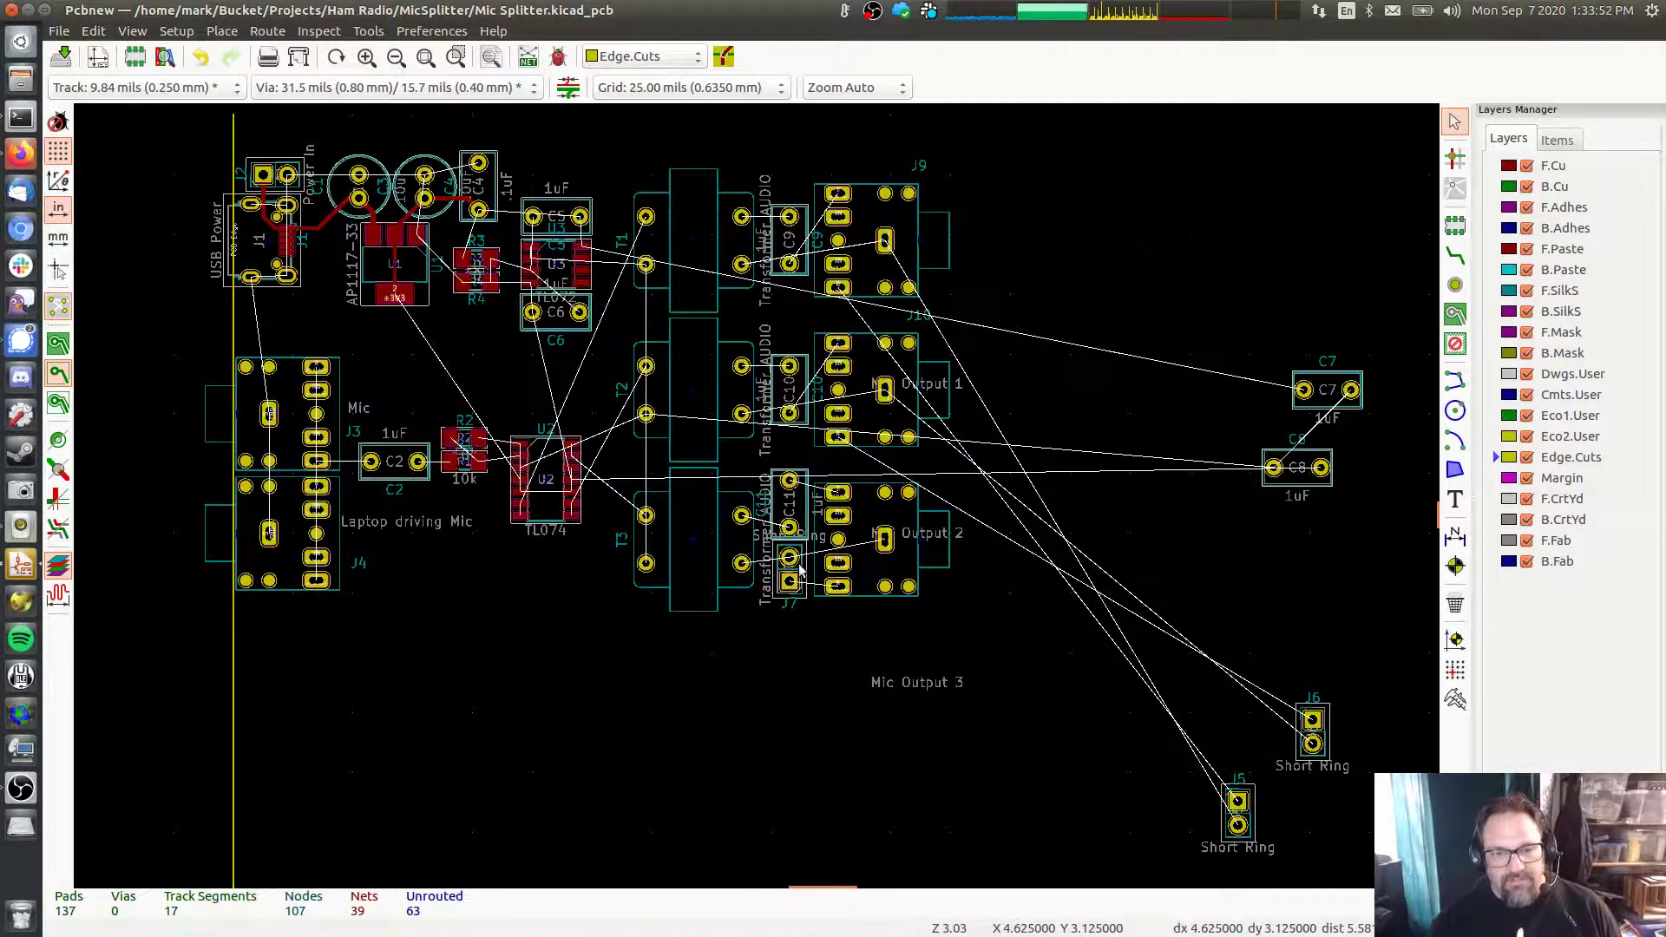
Rotate Short Ring header J6 by 180° and fit it beneath C10, shifting C10 up to make room
{"action": "scroll", "coordinate": [797, 576], "scroll_direction": "up", "scroll_amount": 3}
{"action": "scroll", "coordinate": [800, 570], "scroll_direction": "up", "scroll_amount": 2}
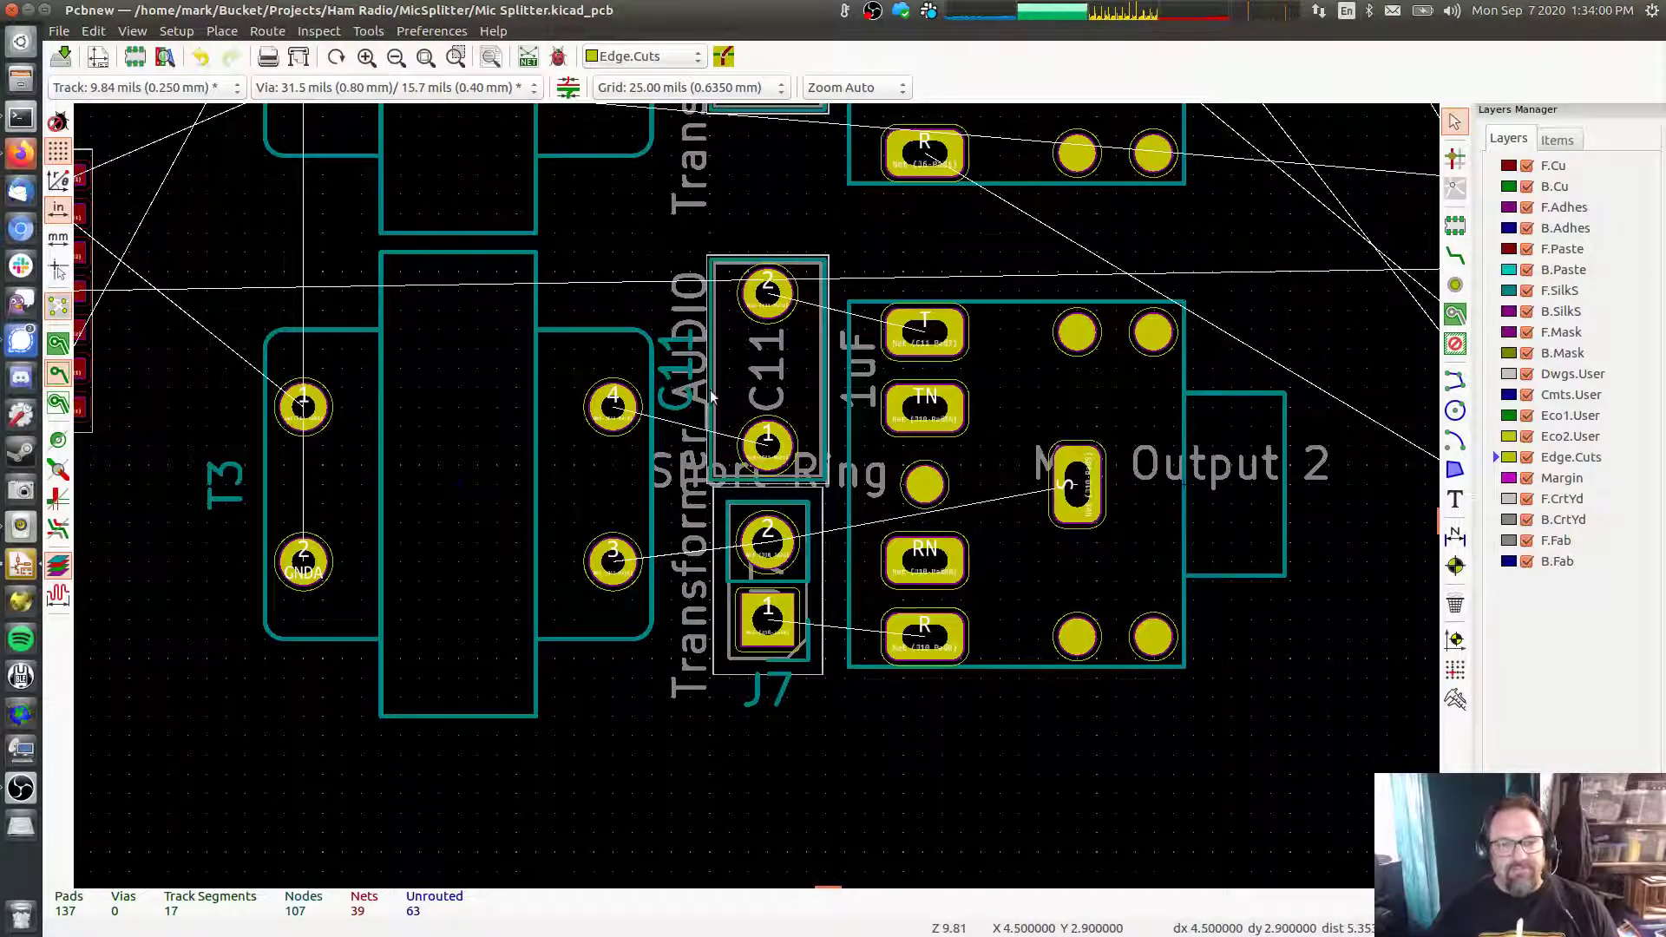
{"action": "scroll", "coordinate": [919, 473], "scroll_direction": "down", "scroll_amount": 4}
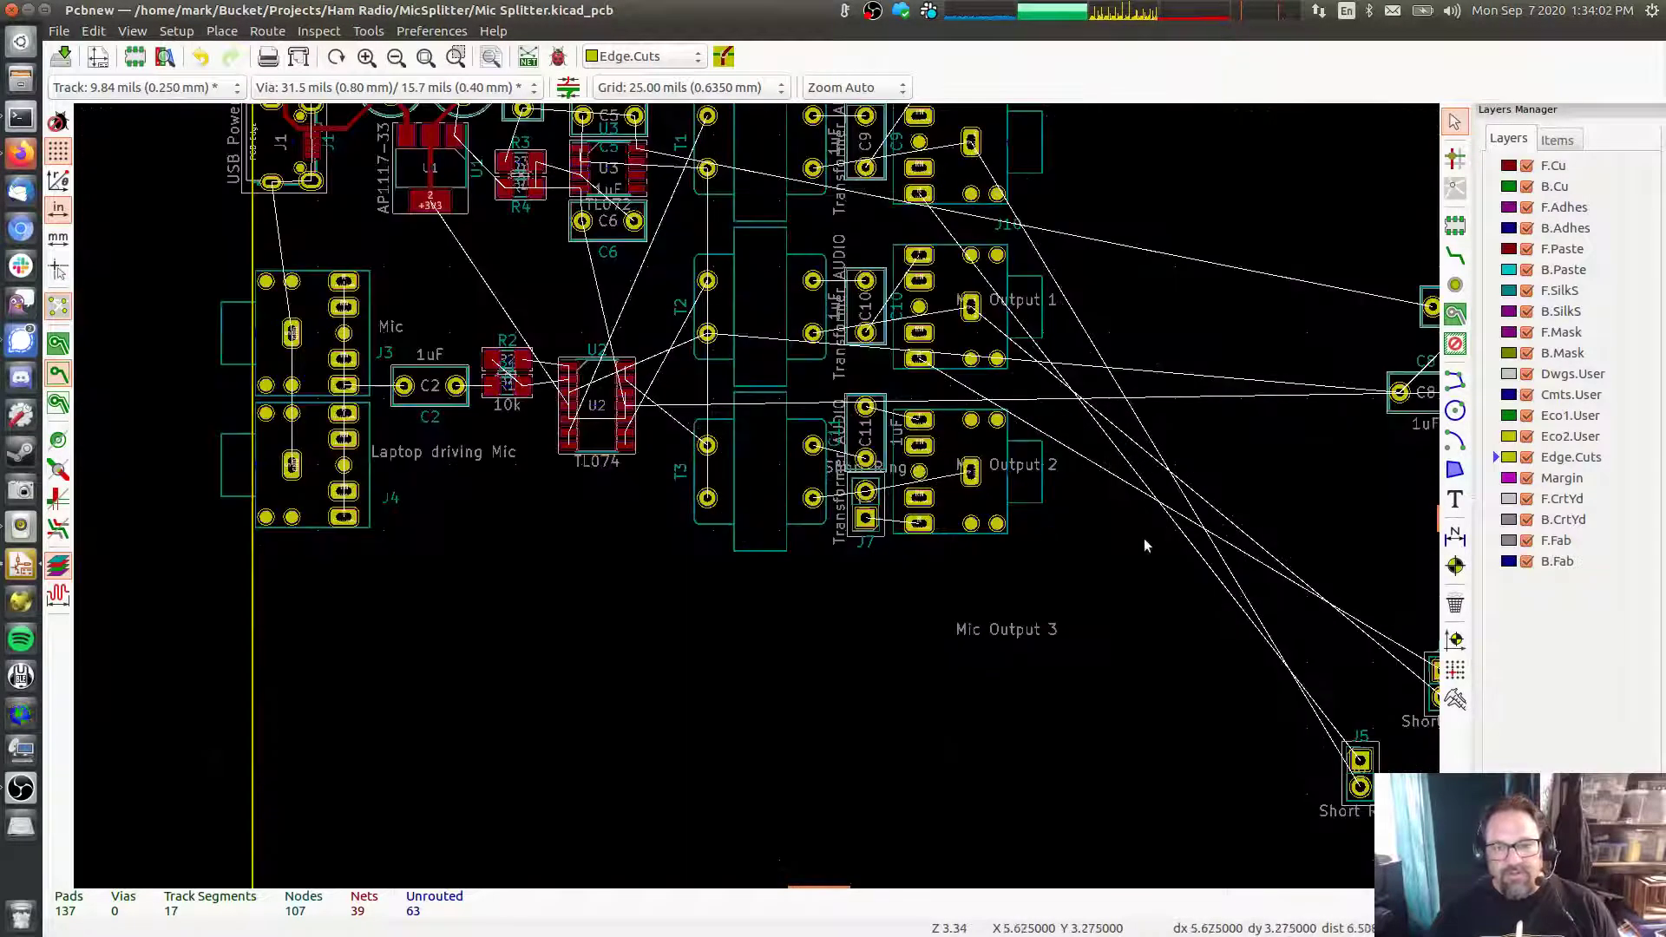
{"action": "middle_click_drag", "start_coordinate": [1175, 535], "coordinate": [1004, 541]}
{"action": "left_click_drag", "start_coordinate": [1244, 674], "coordinate": [707, 361]}
{"action": "key", "text": "r"}
{"action": "key", "text": "r"}
{"action": "left_click_drag", "start_coordinate": [671, 291], "coordinate": [671, 258]}
{"action": "left_click", "coordinate": [708, 331]}
{"action": "left_click_drag", "start_coordinate": [708, 331], "coordinate": [668, 341]}
Rotate Short Ring header J5 by 180° and fit it beneath C9, shifting C9 up to make room
{"action": "left_click", "coordinate": [1110, 746]}
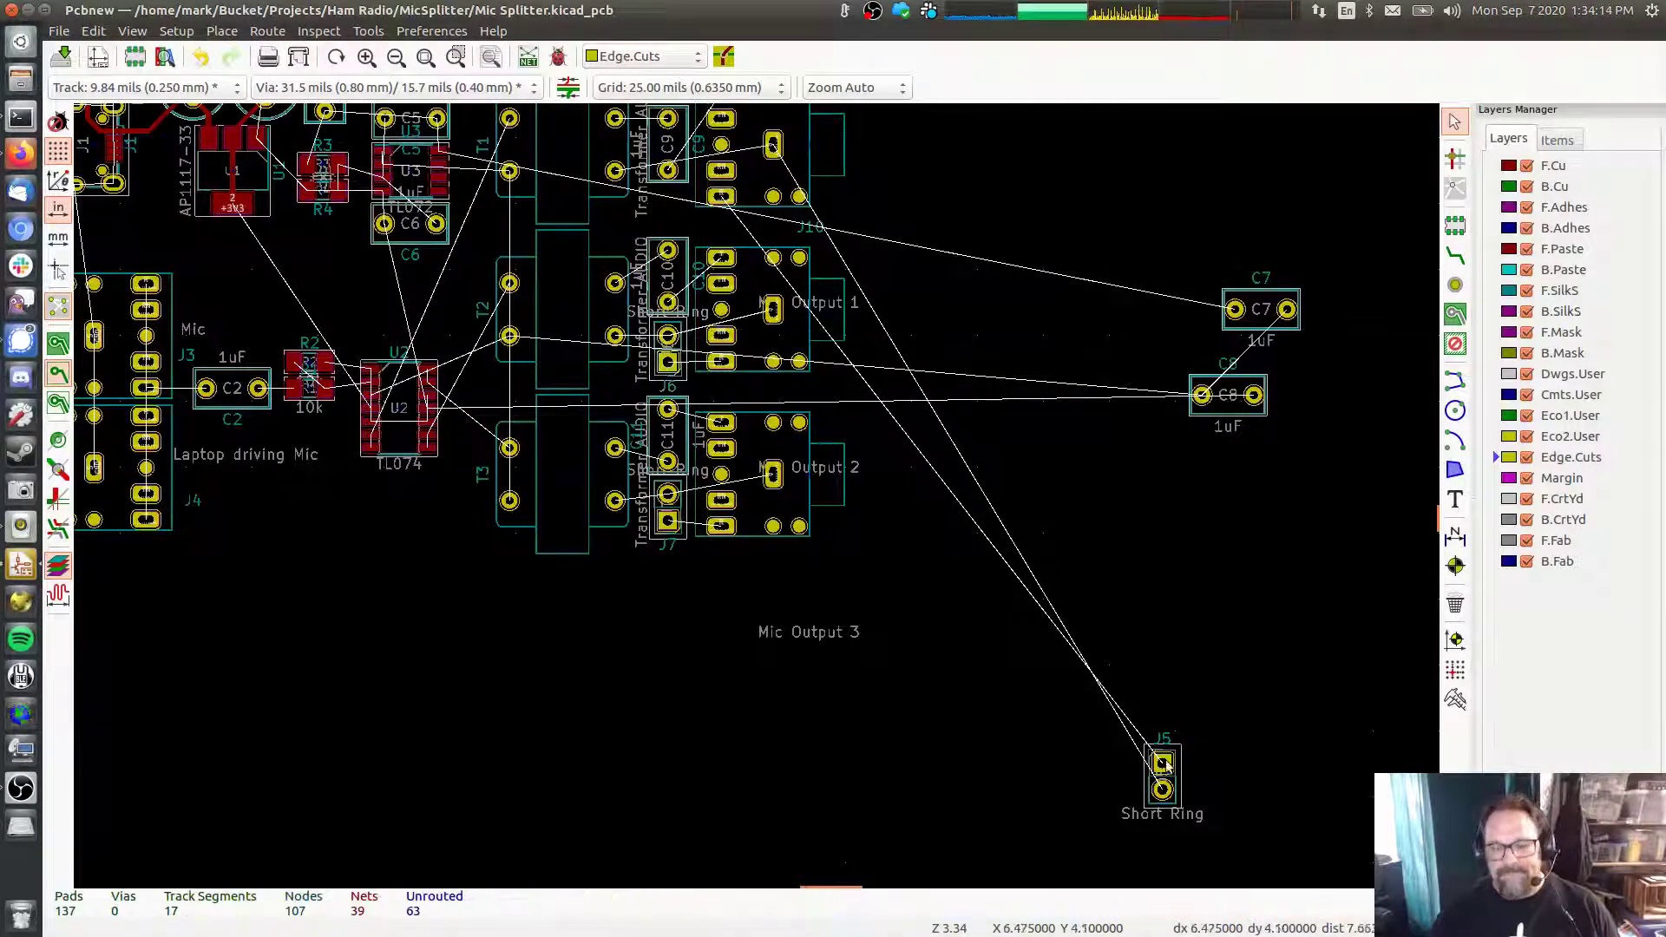
{"action": "left_click_drag", "start_coordinate": [1165, 764], "coordinate": [665, 181]}
{"action": "key", "text": "r"}
{"action": "key", "text": "r"}
{"action": "scroll", "coordinate": [668, 198], "scroll_direction": "up", "scroll_amount": 2, "text": "shift"}
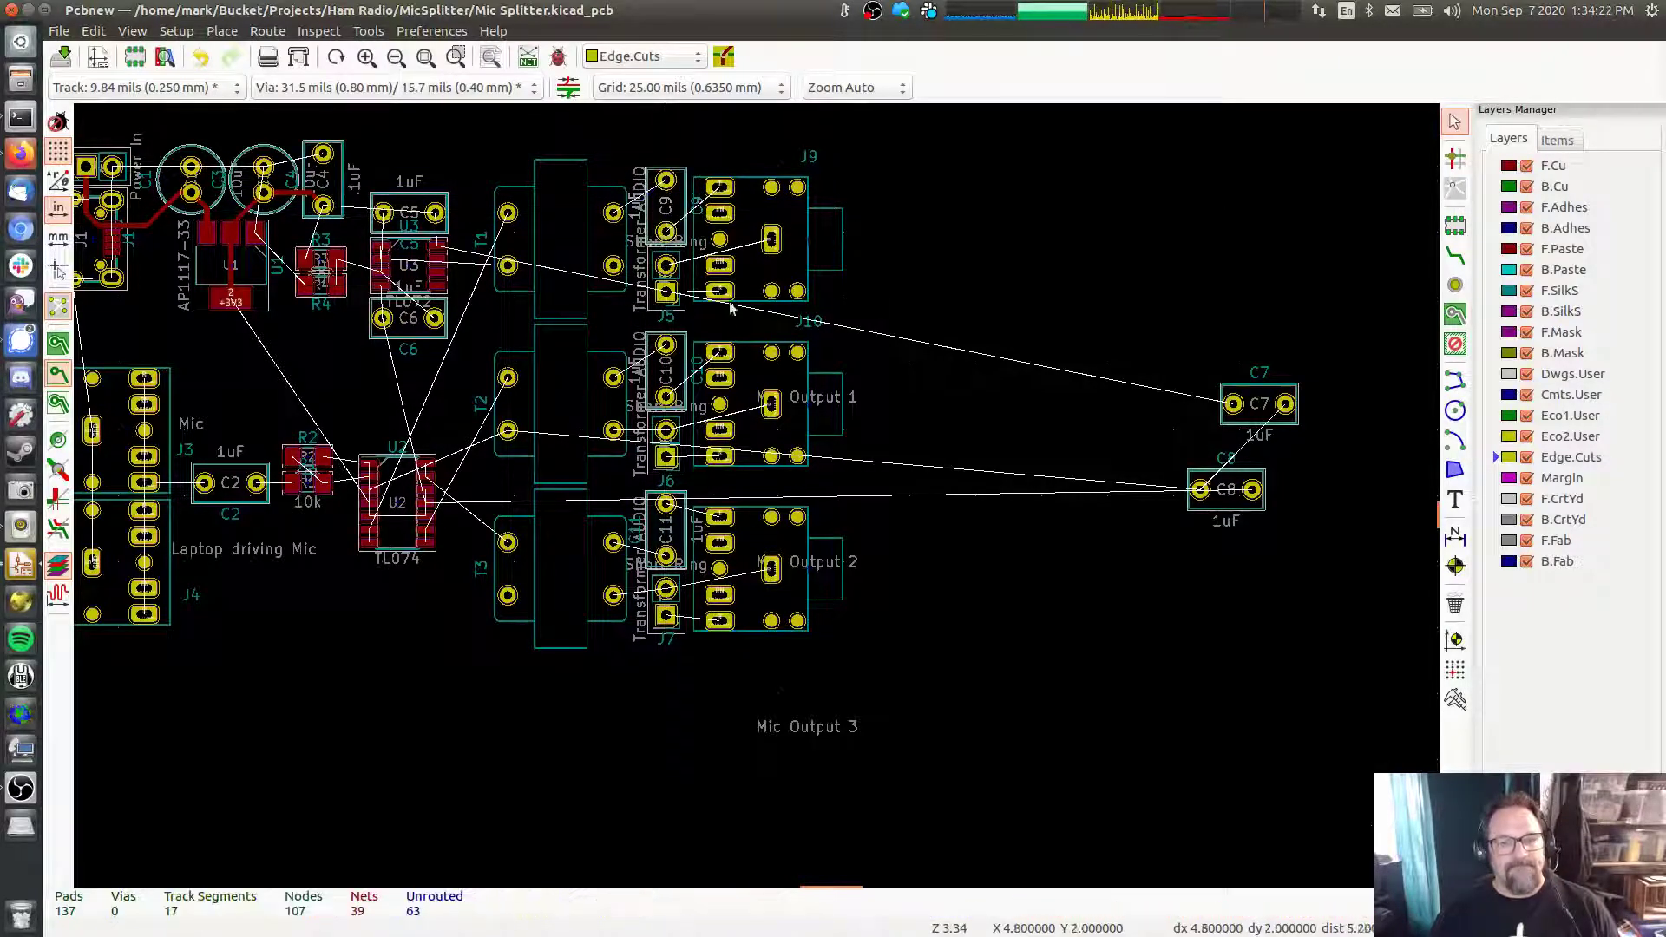
Place capacitor C7 directly below U2 and C8 directly above it
{"action": "left_click_drag", "start_coordinate": [1234, 405], "coordinate": [369, 580]}
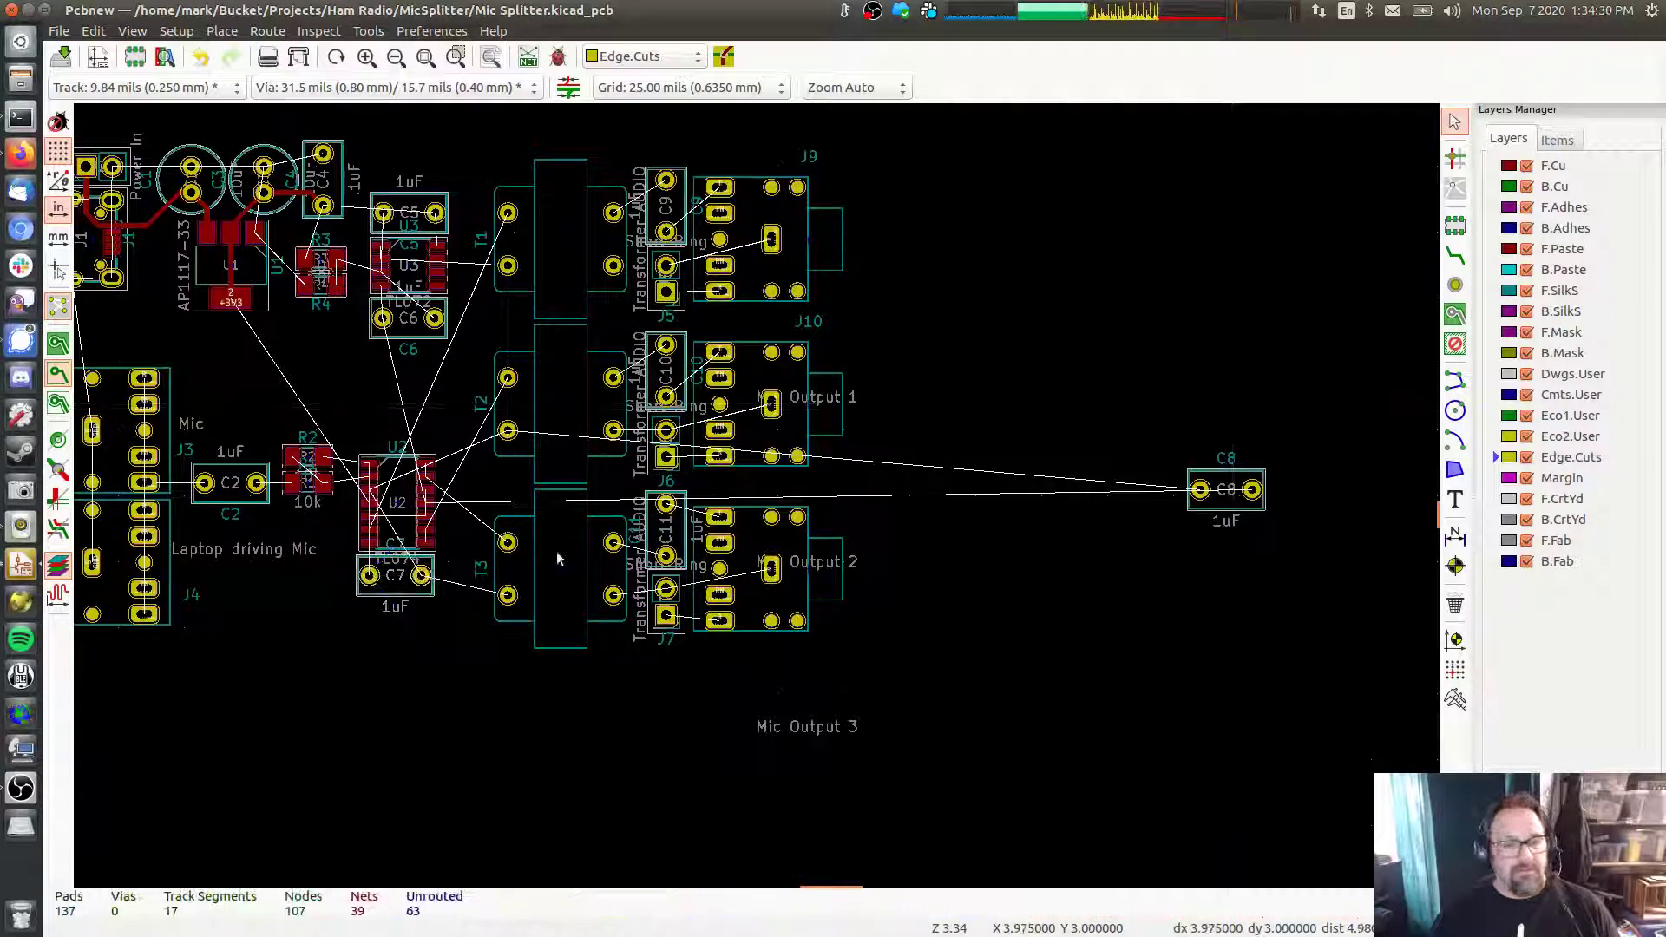
{"action": "left_click_drag", "start_coordinate": [1200, 490], "coordinate": [379, 432]}
{"action": "left_click", "coordinate": [379, 432]}
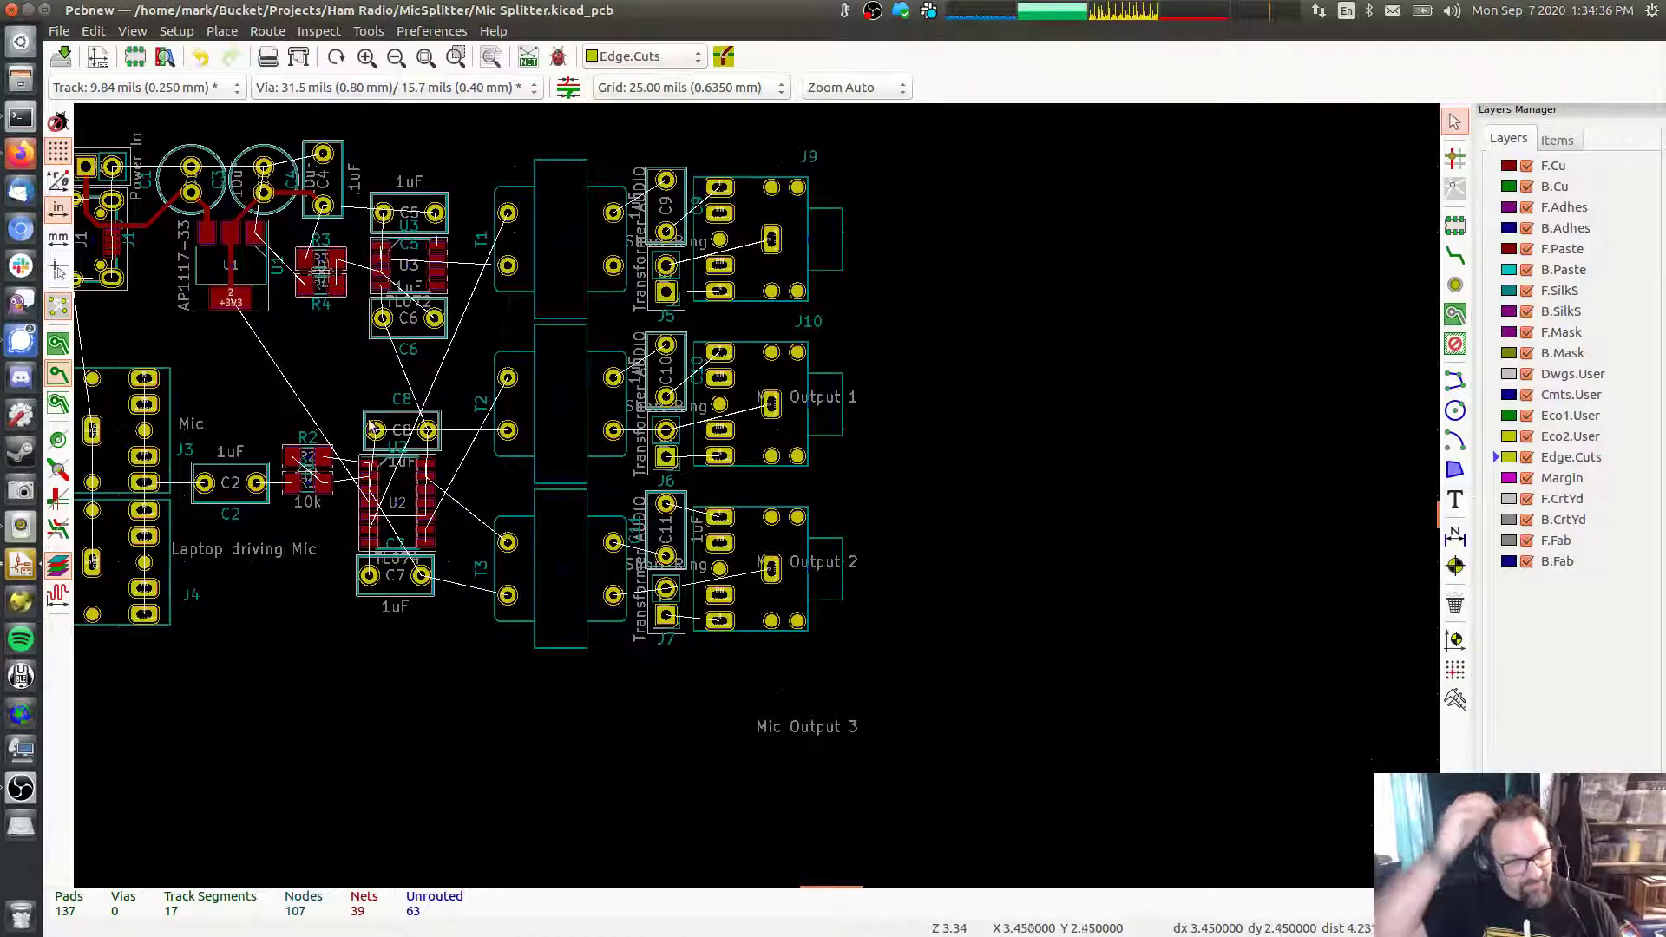
Try U3 with C5 and C6 as a group in a lower, rotated position above U2
{"action": "middle_click_drag", "start_coordinate": [305, 358], "coordinate": [616, 382]}
{"action": "scroll", "coordinate": [616, 383], "scroll_direction": "down", "scroll_amount": 3}
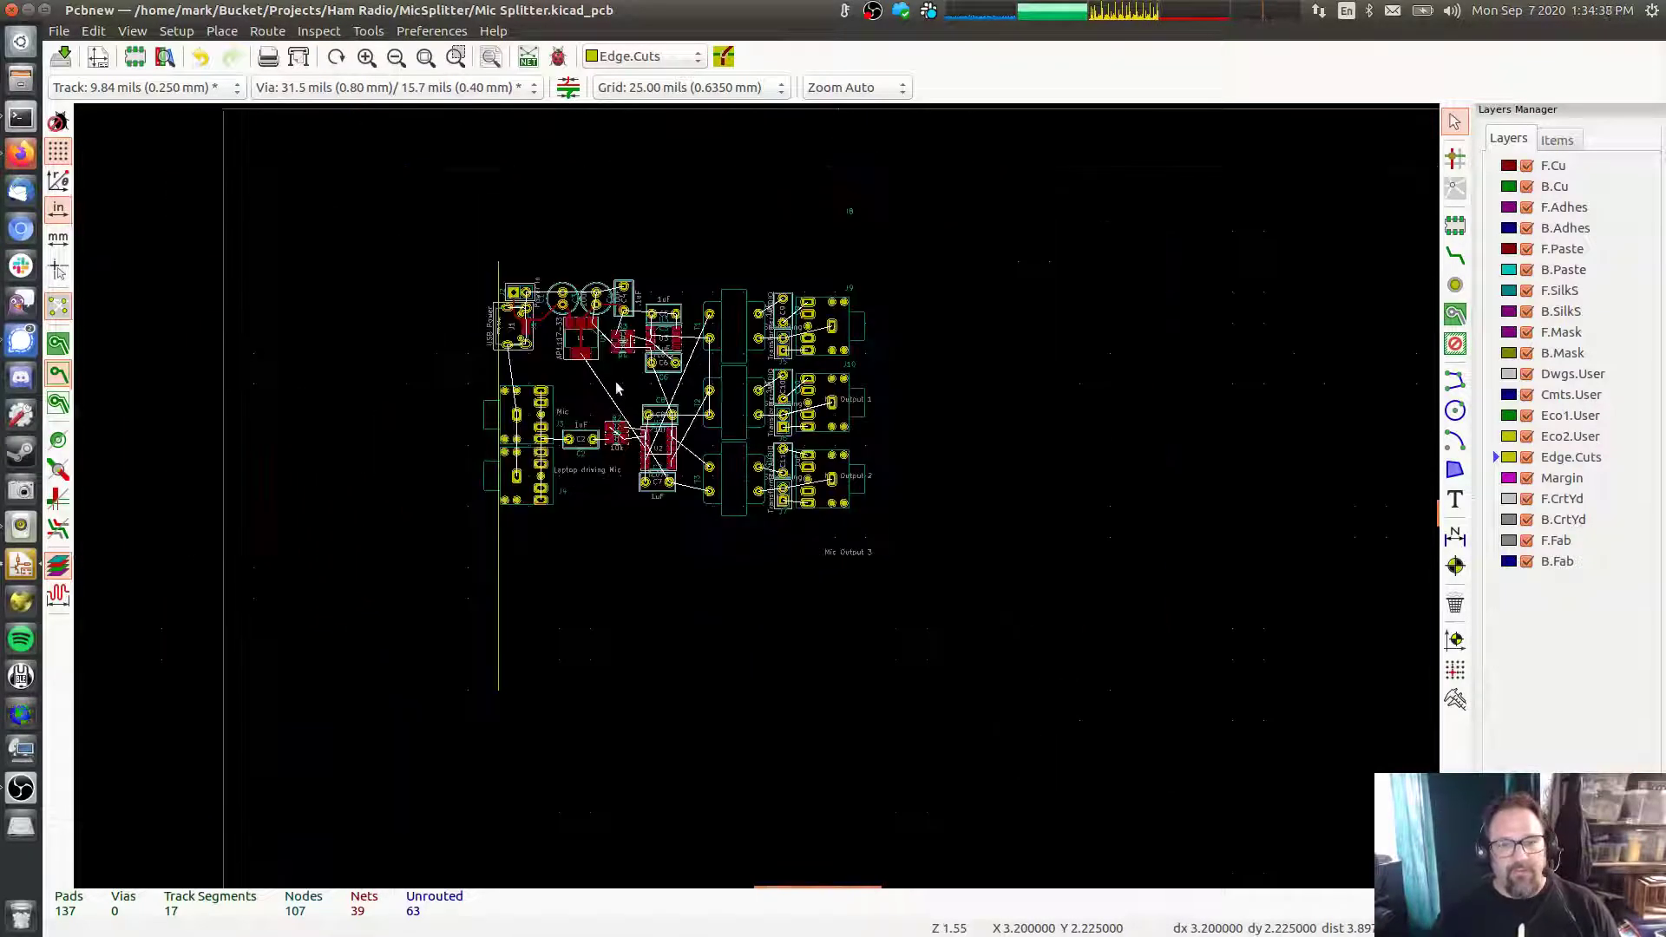
{"action": "scroll", "coordinate": [764, 438], "scroll_direction": "down", "scroll_amount": 2}
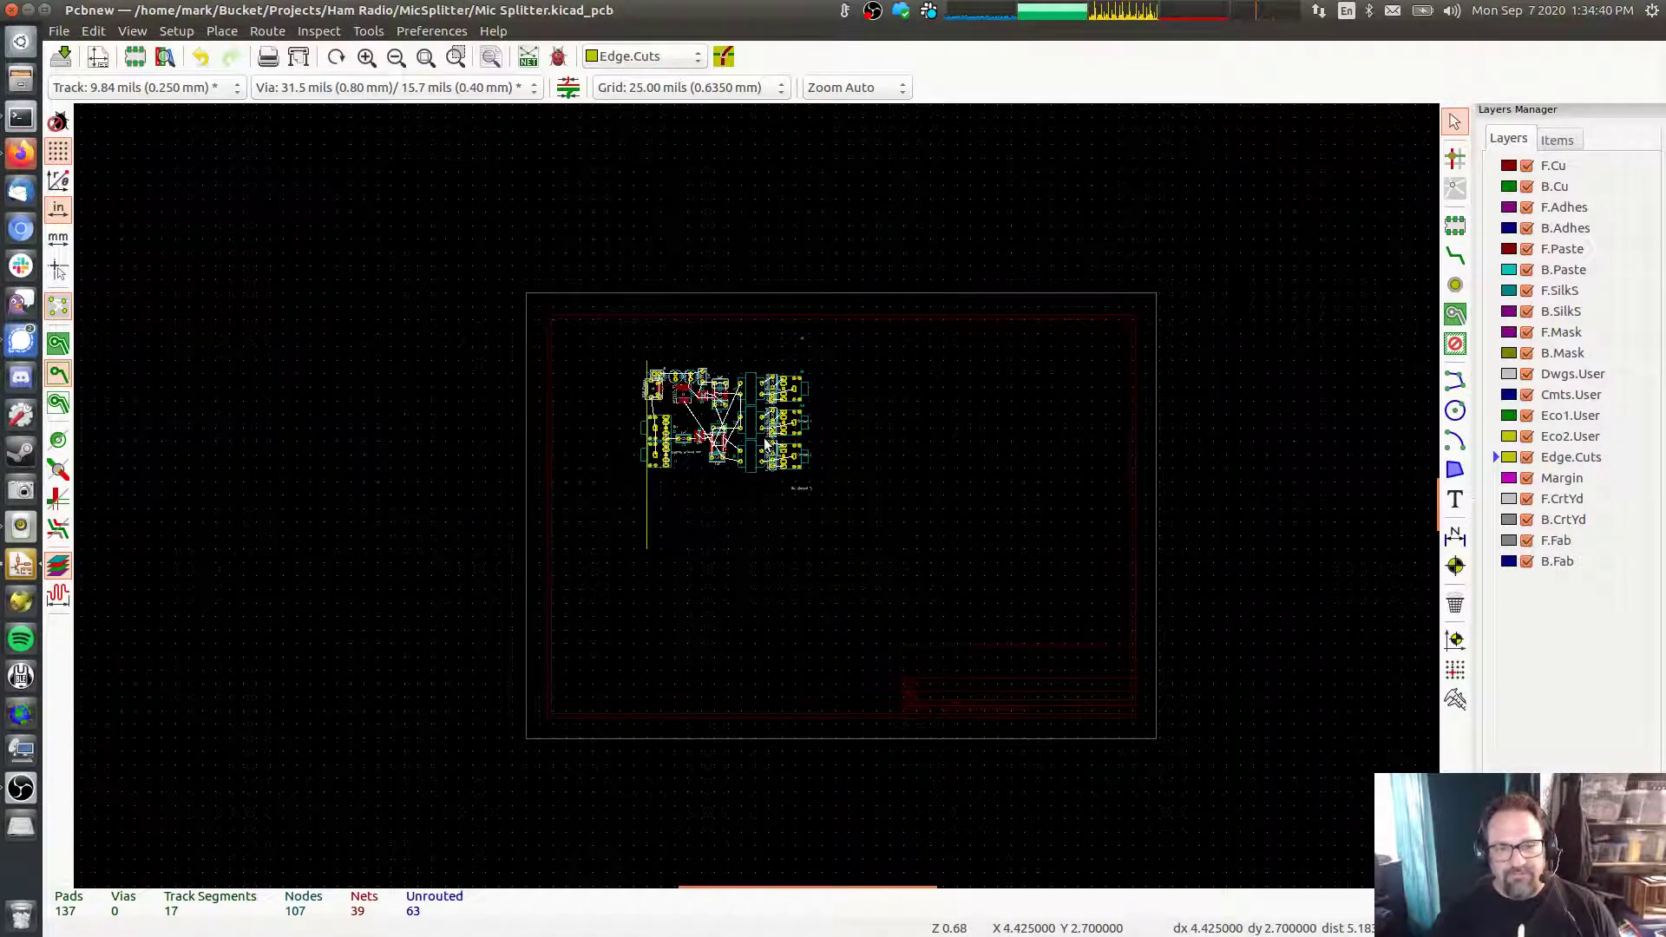
{"action": "scroll", "coordinate": [763, 438], "scroll_direction": "up", "scroll_amount": 4}
{"action": "scroll", "coordinate": [764, 437], "scroll_direction": "up", "scroll_amount": 2}
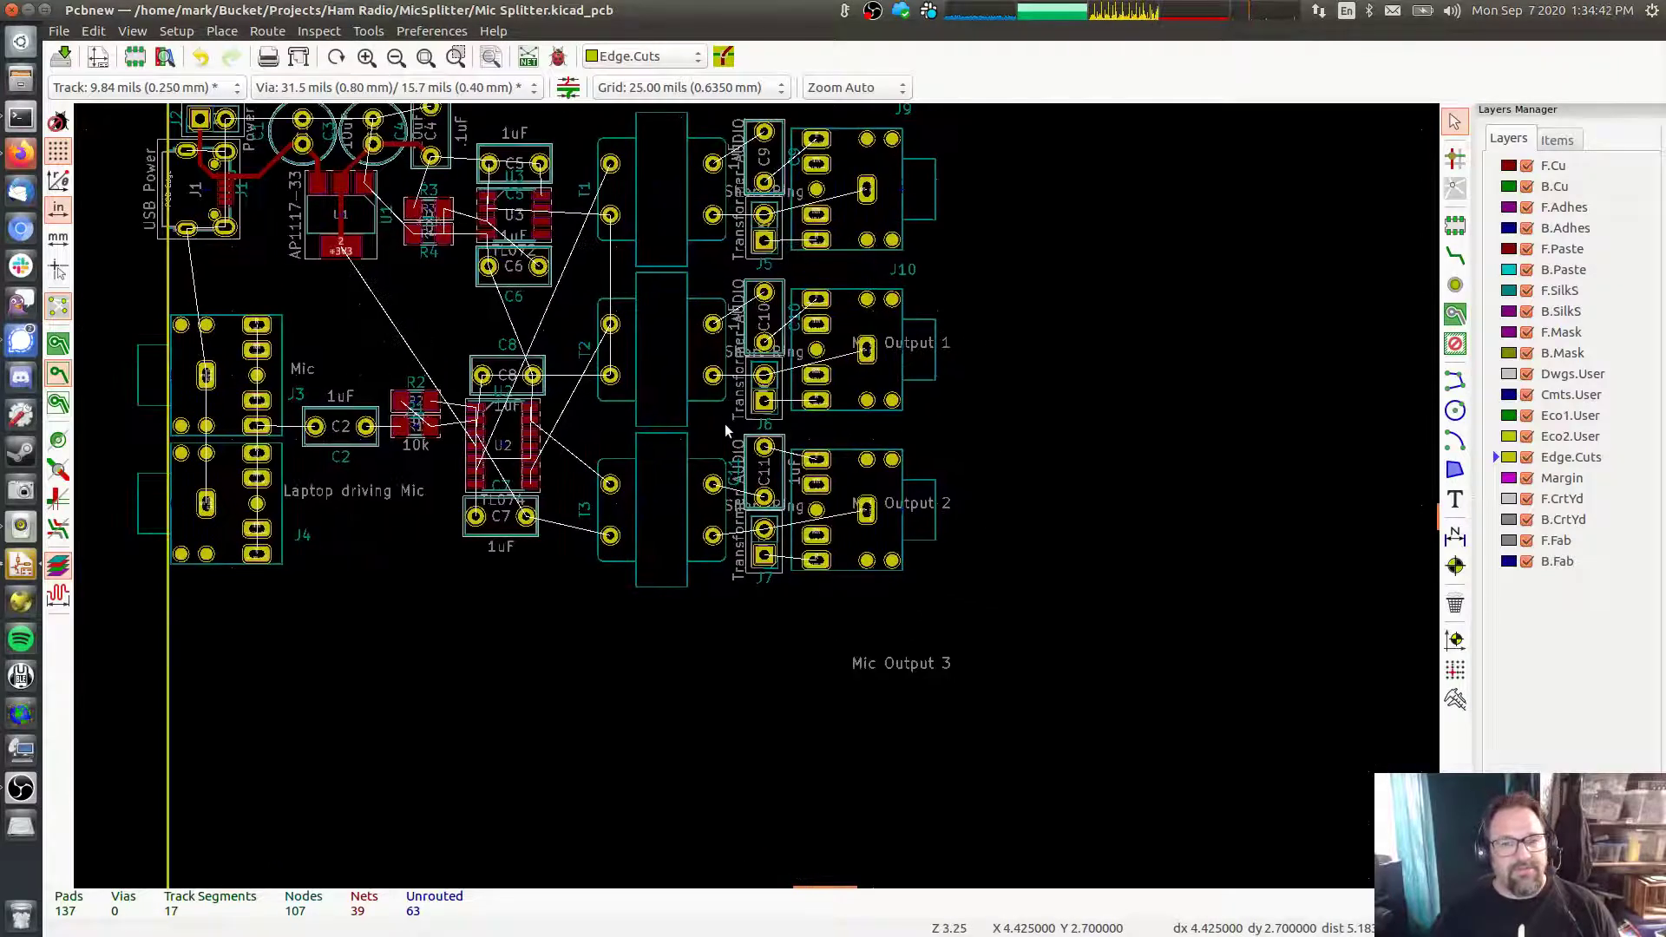
{"action": "middle_click_drag", "start_coordinate": [783, 455], "coordinate": [945, 545]}
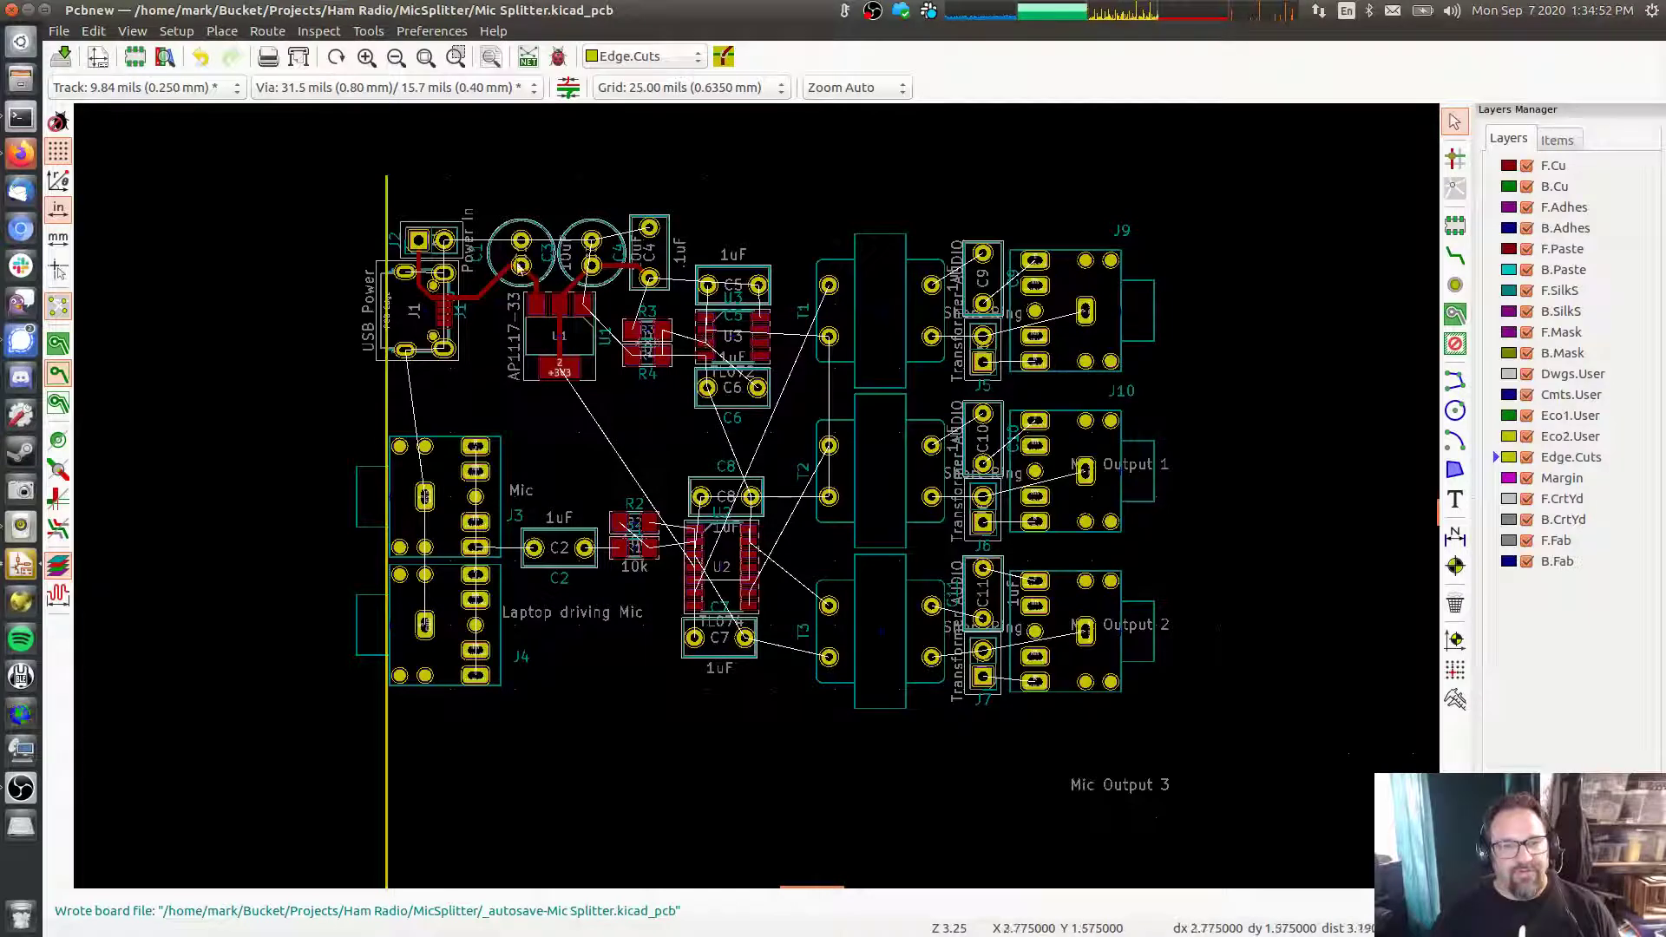
{"action": "left_click_drag", "start_coordinate": [690, 247], "coordinate": [802, 447]}
{"action": "key", "text": "m"}
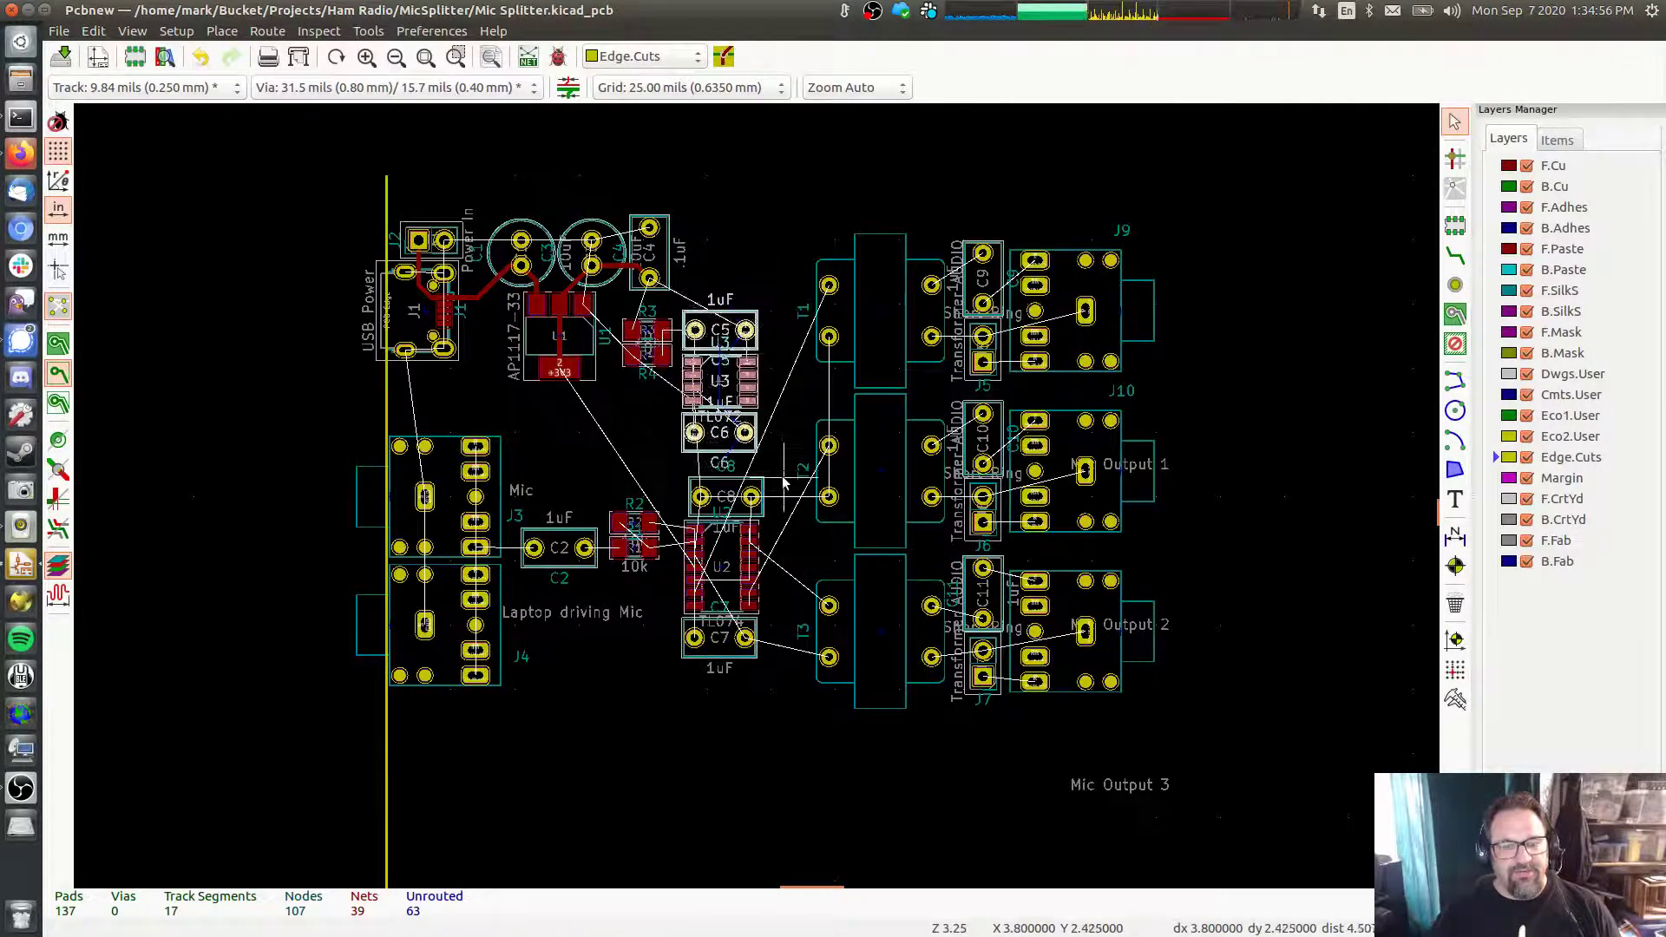
{"action": "key", "text": "r"}
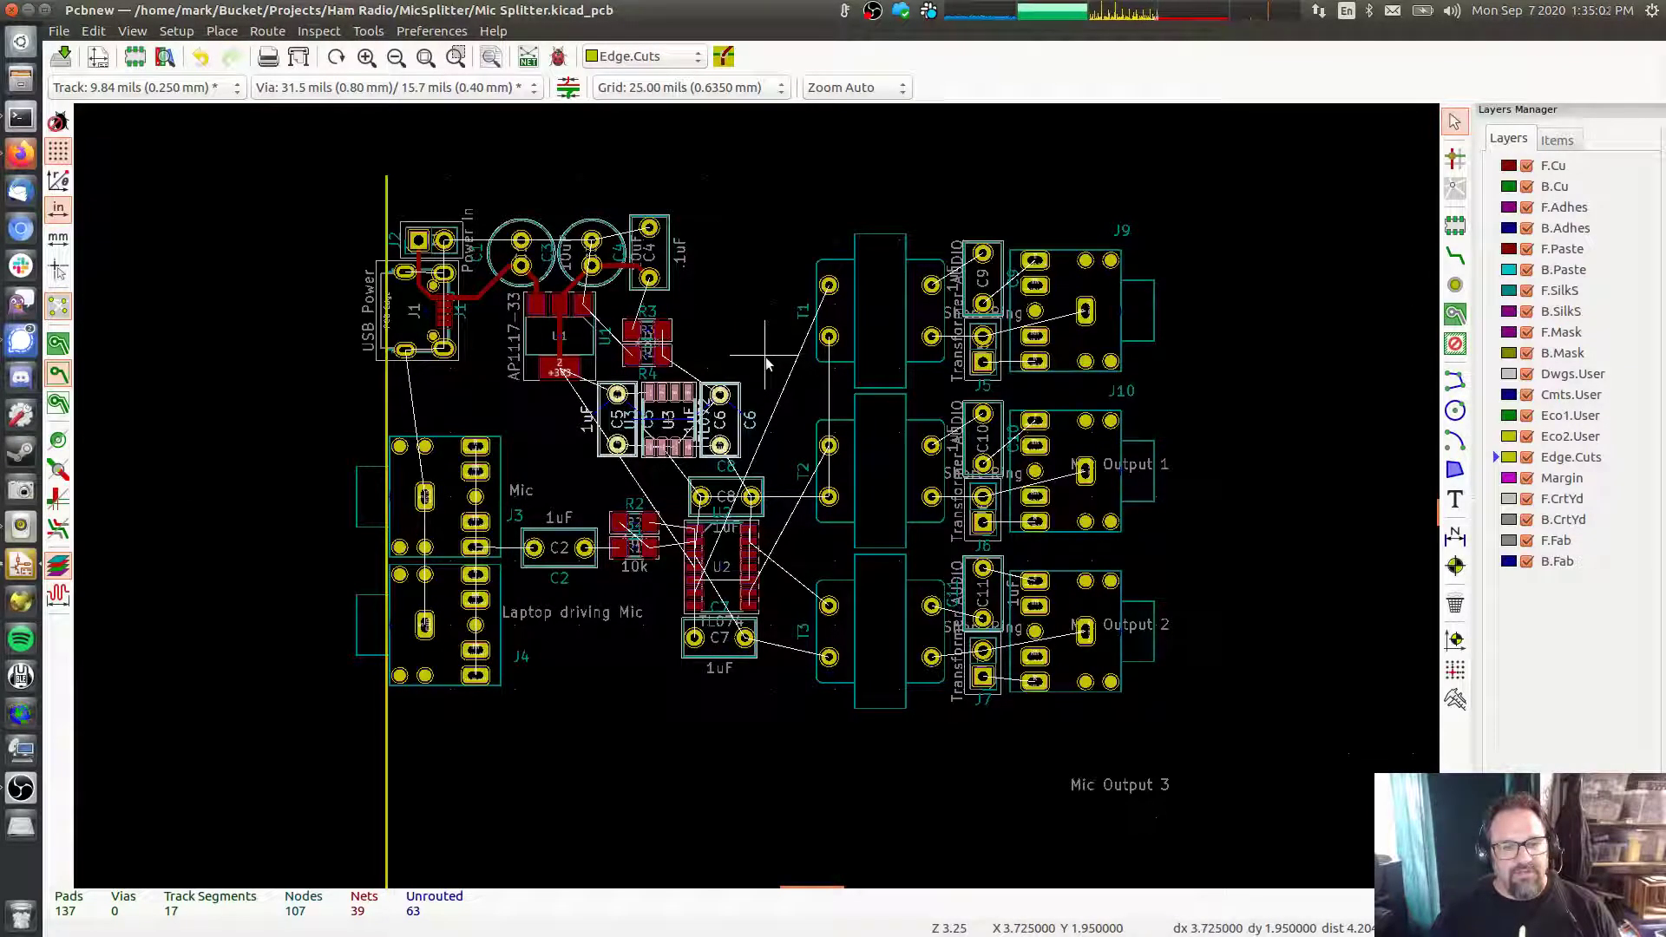
{"action": "key", "text": "r"}
{"action": "left_click", "coordinate": [779, 341]}
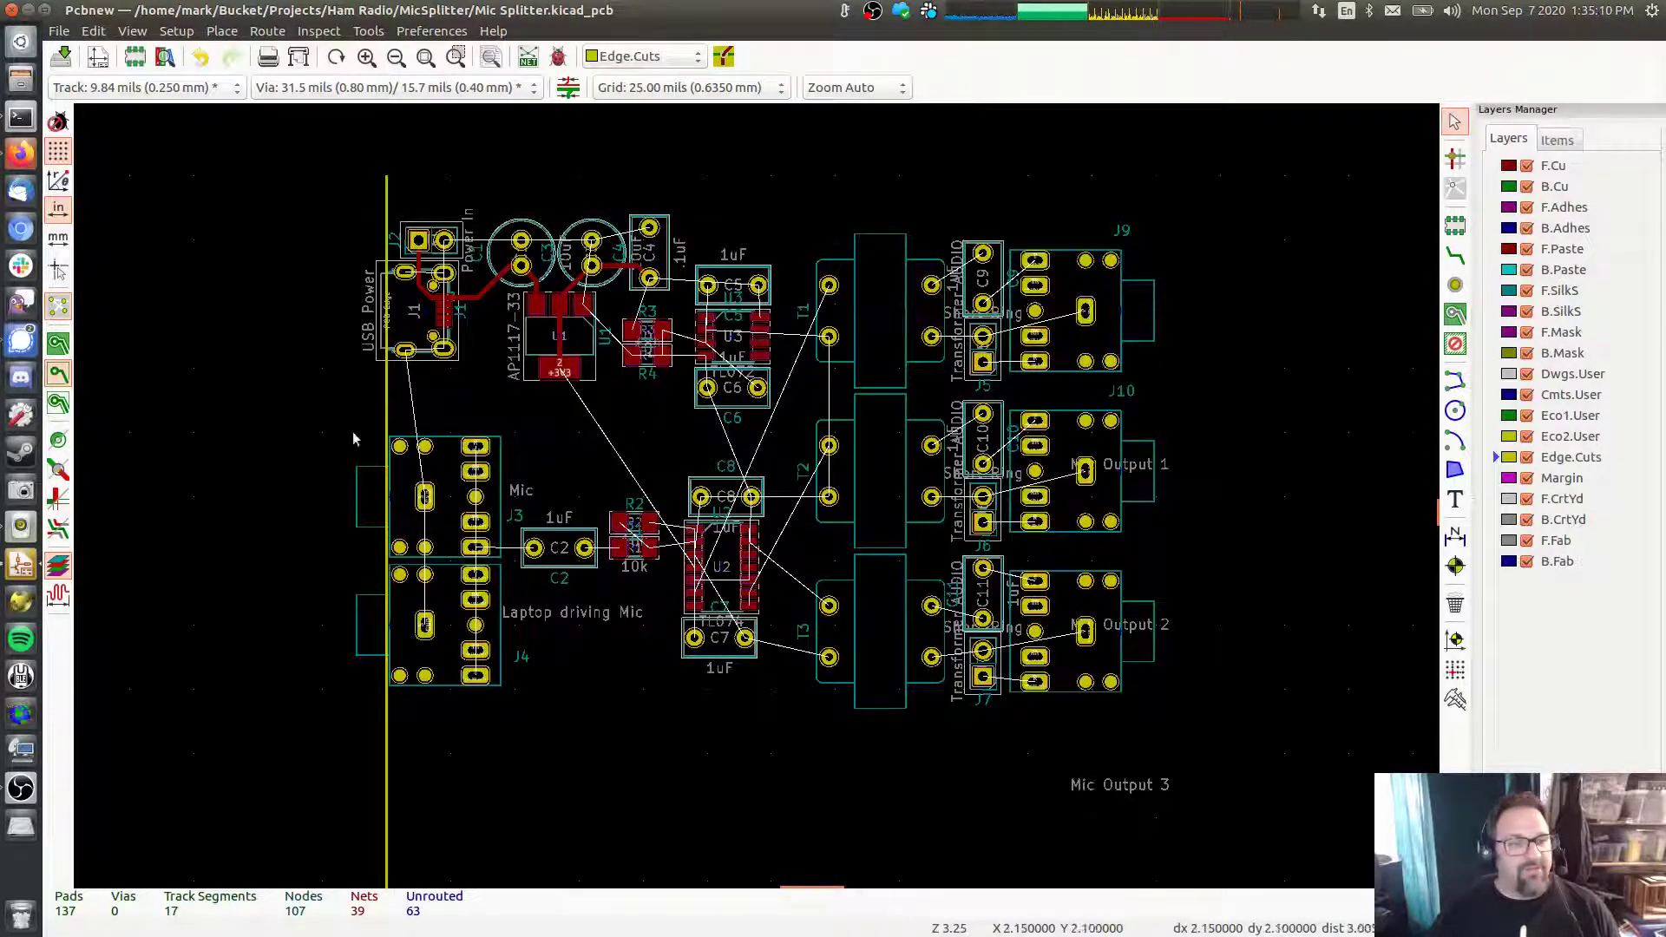
{"action": "middle_click_drag", "start_coordinate": [227, 623], "coordinate": [329, 309]}
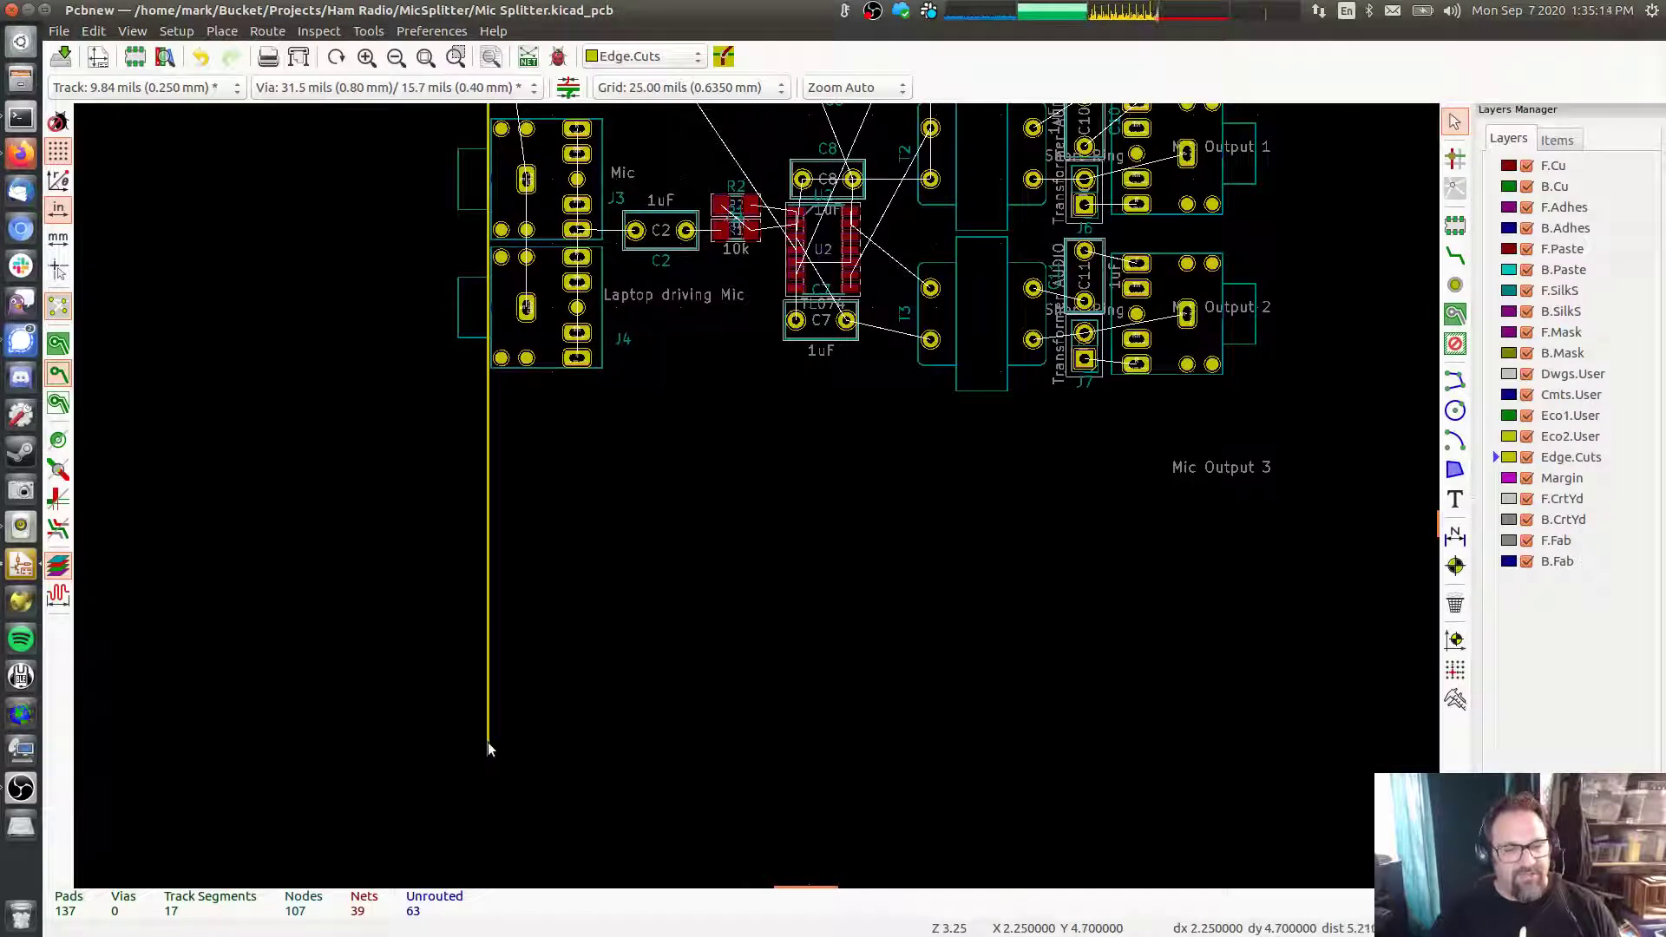
Set the end of the vertical Edge.Cuts line just below jack J4, making the line 2.25 in long
{"action": "left_click", "coordinate": [488, 755]}
{"action": "left_click_drag", "start_coordinate": [488, 756], "coordinate": [487, 435]}
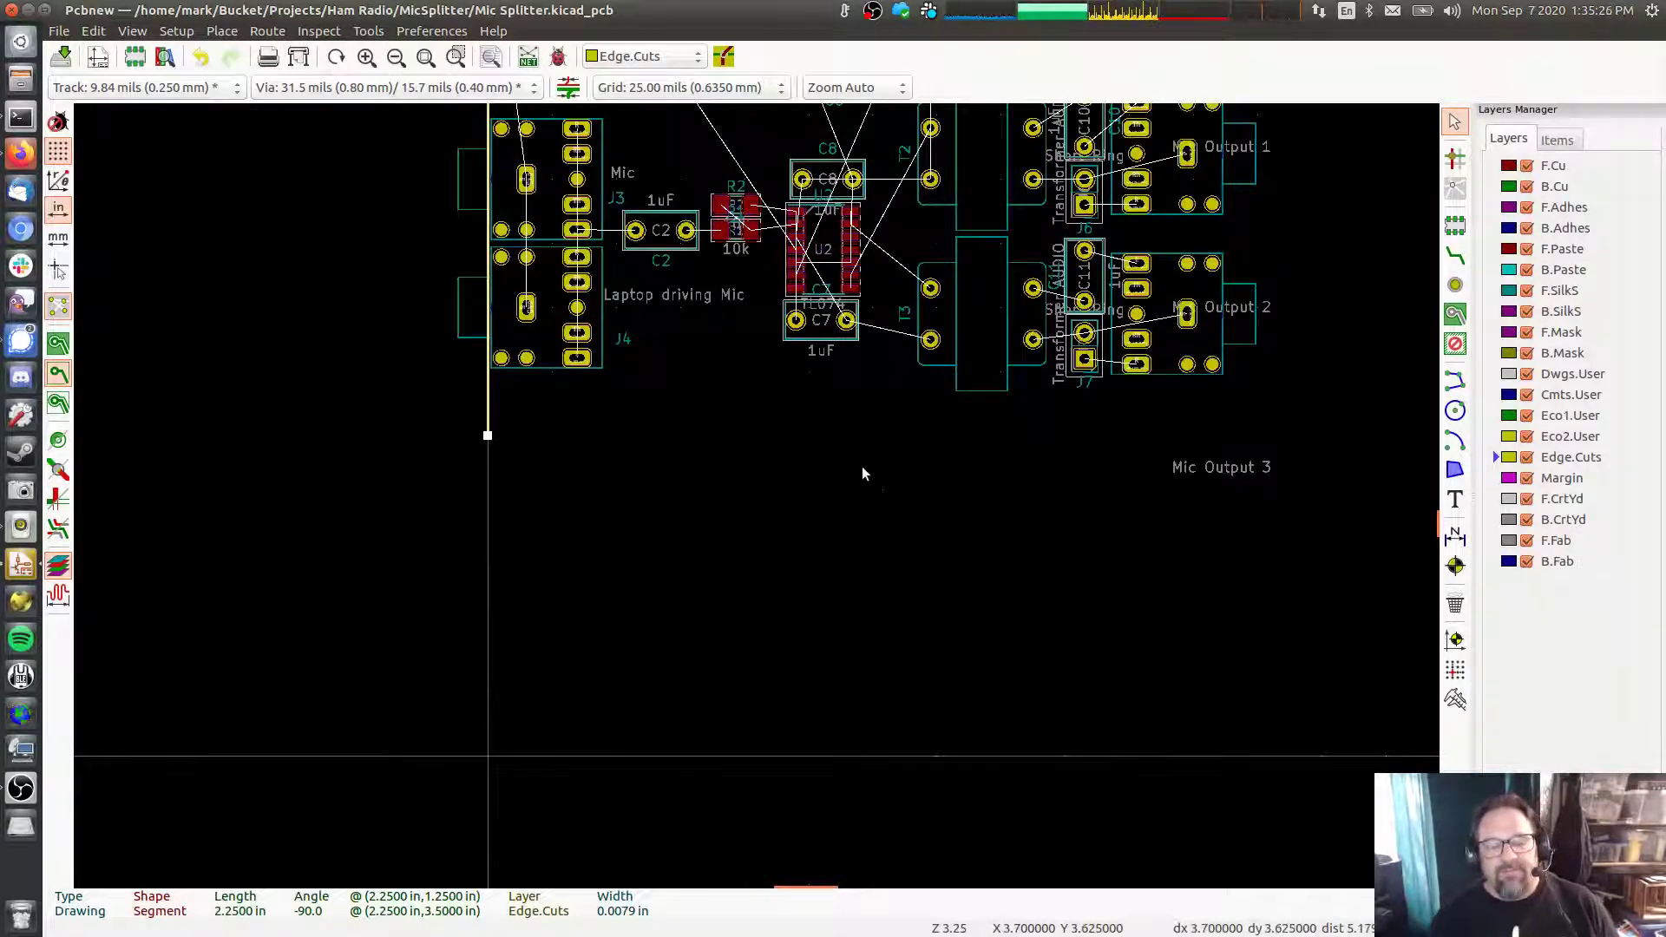
{"action": "middle_click_drag", "start_coordinate": [861, 466], "coordinate": [743, 769]}
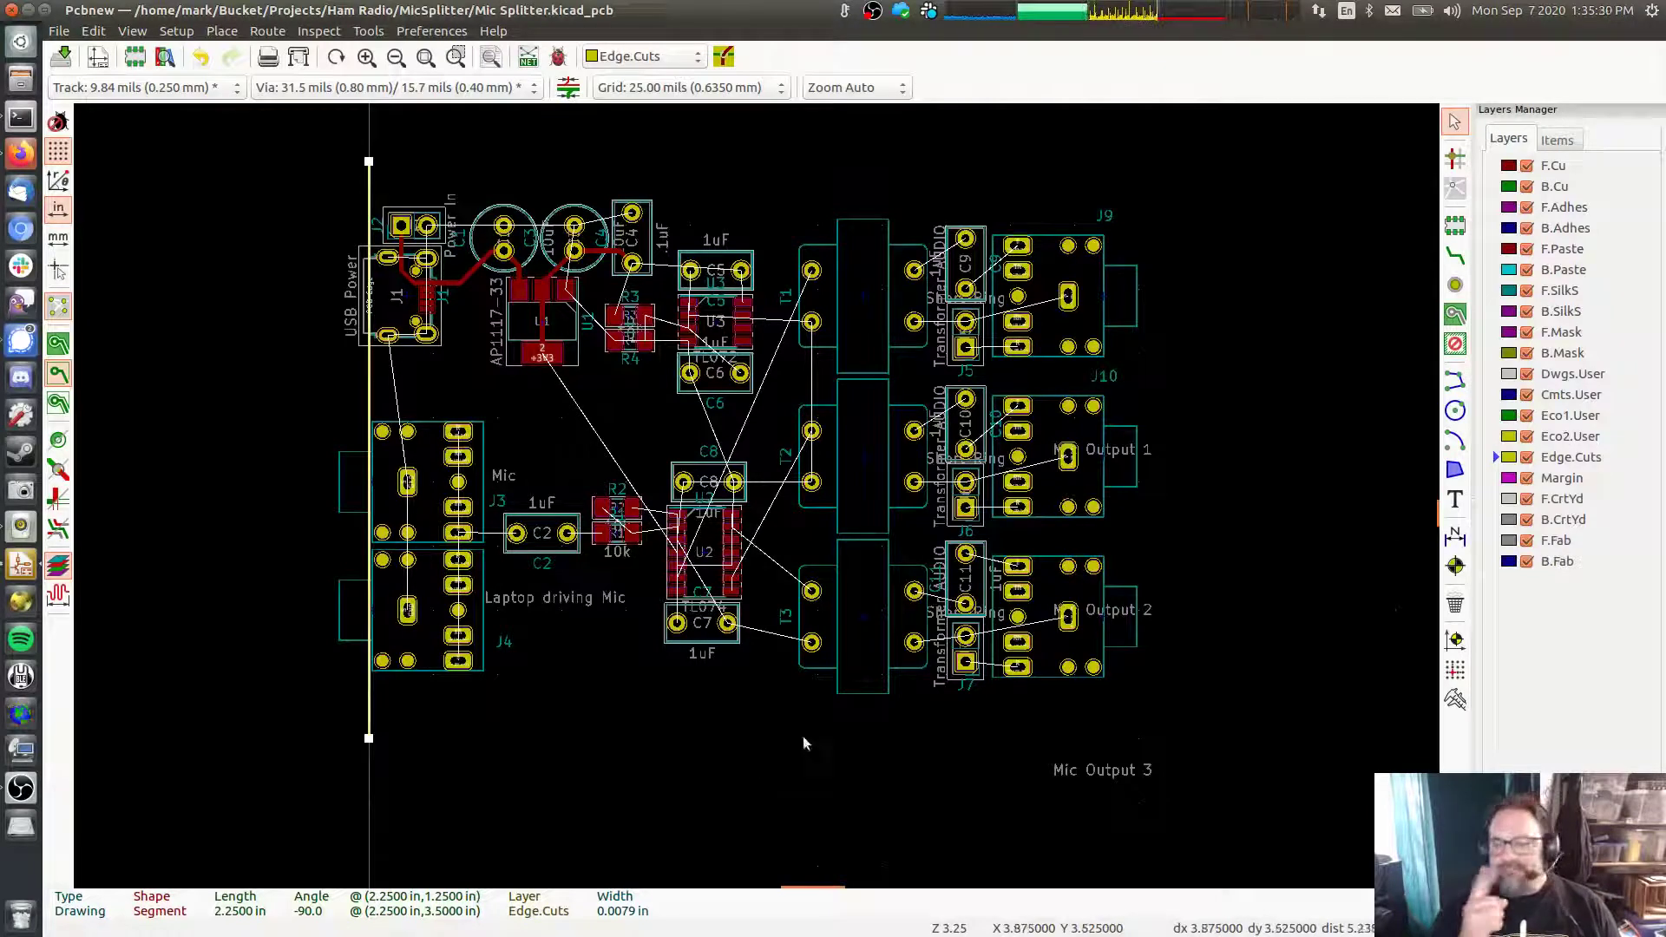
Place the PlasticCaseOutline footprint from the Libraries library around the component layout, with its lower-left corner at X 1.775, Y 3.425 in
{"action": "left_click", "coordinate": [1456, 224]}
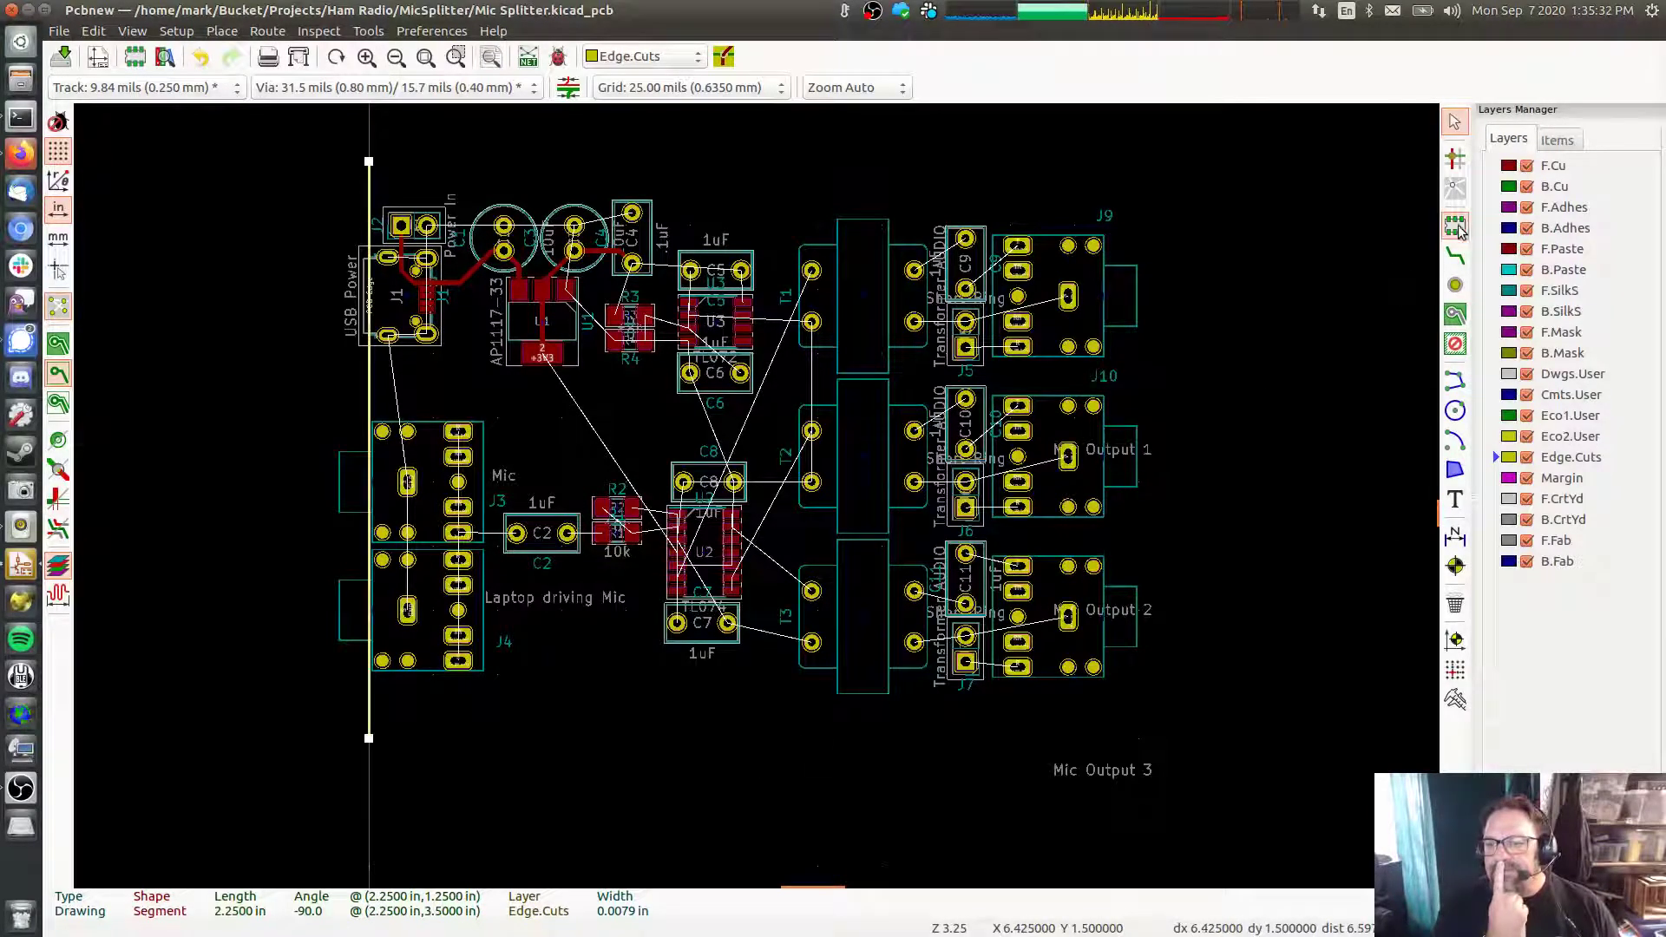
{"action": "left_click", "coordinate": [1312, 283]}
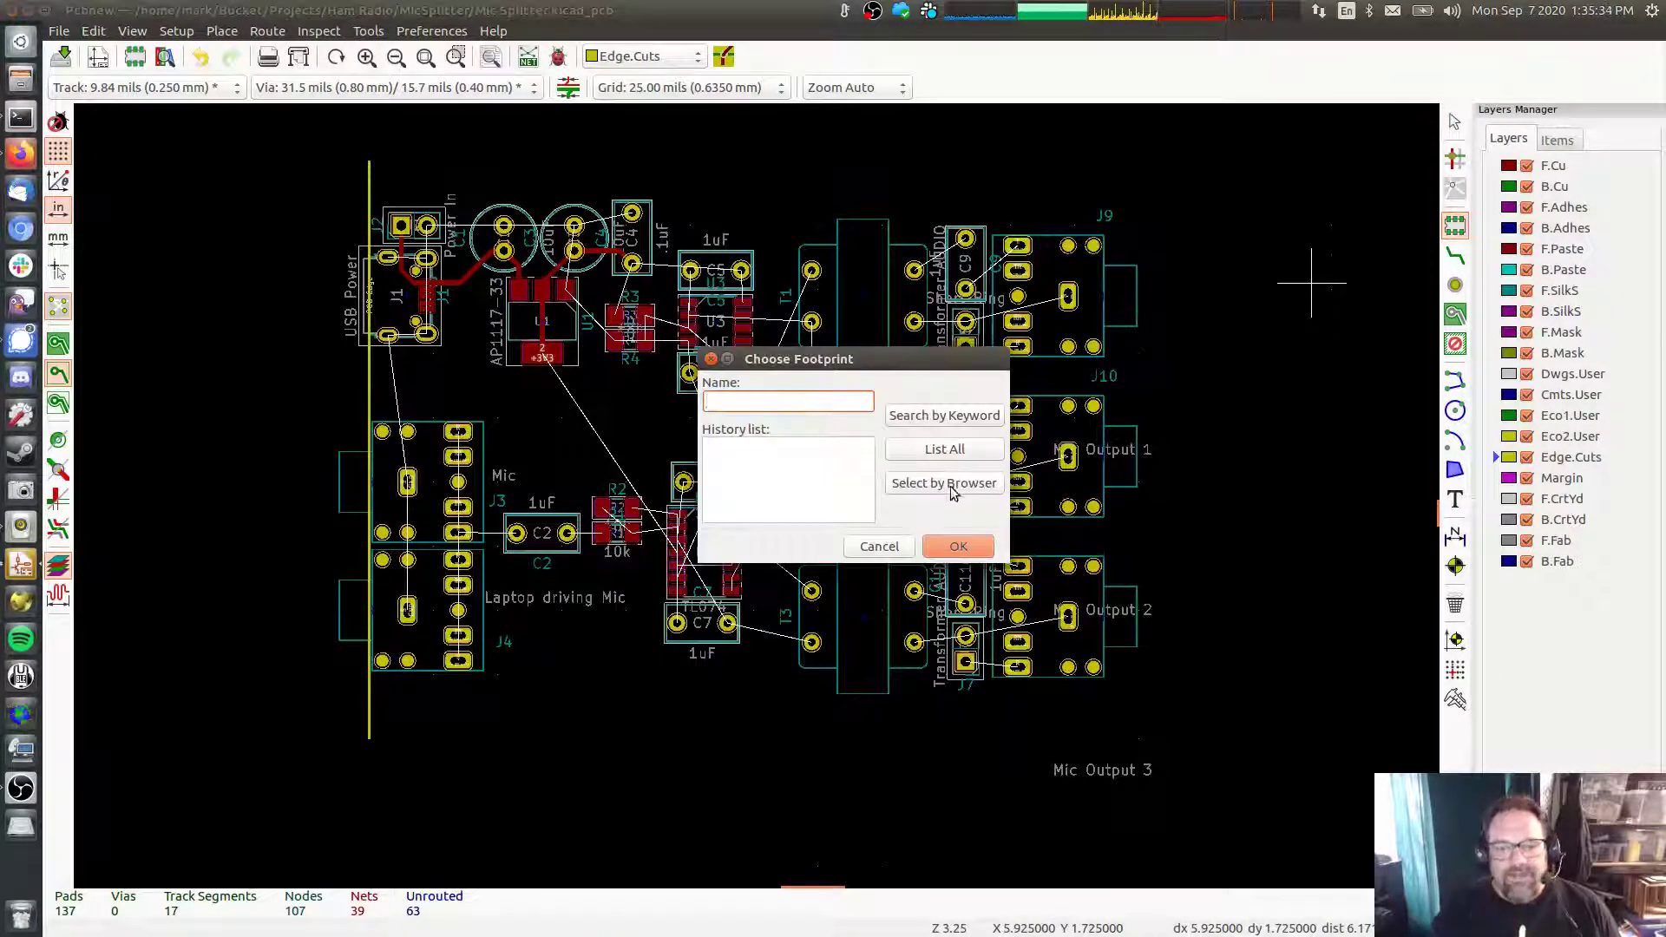
{"action": "left_click", "coordinate": [949, 485]}
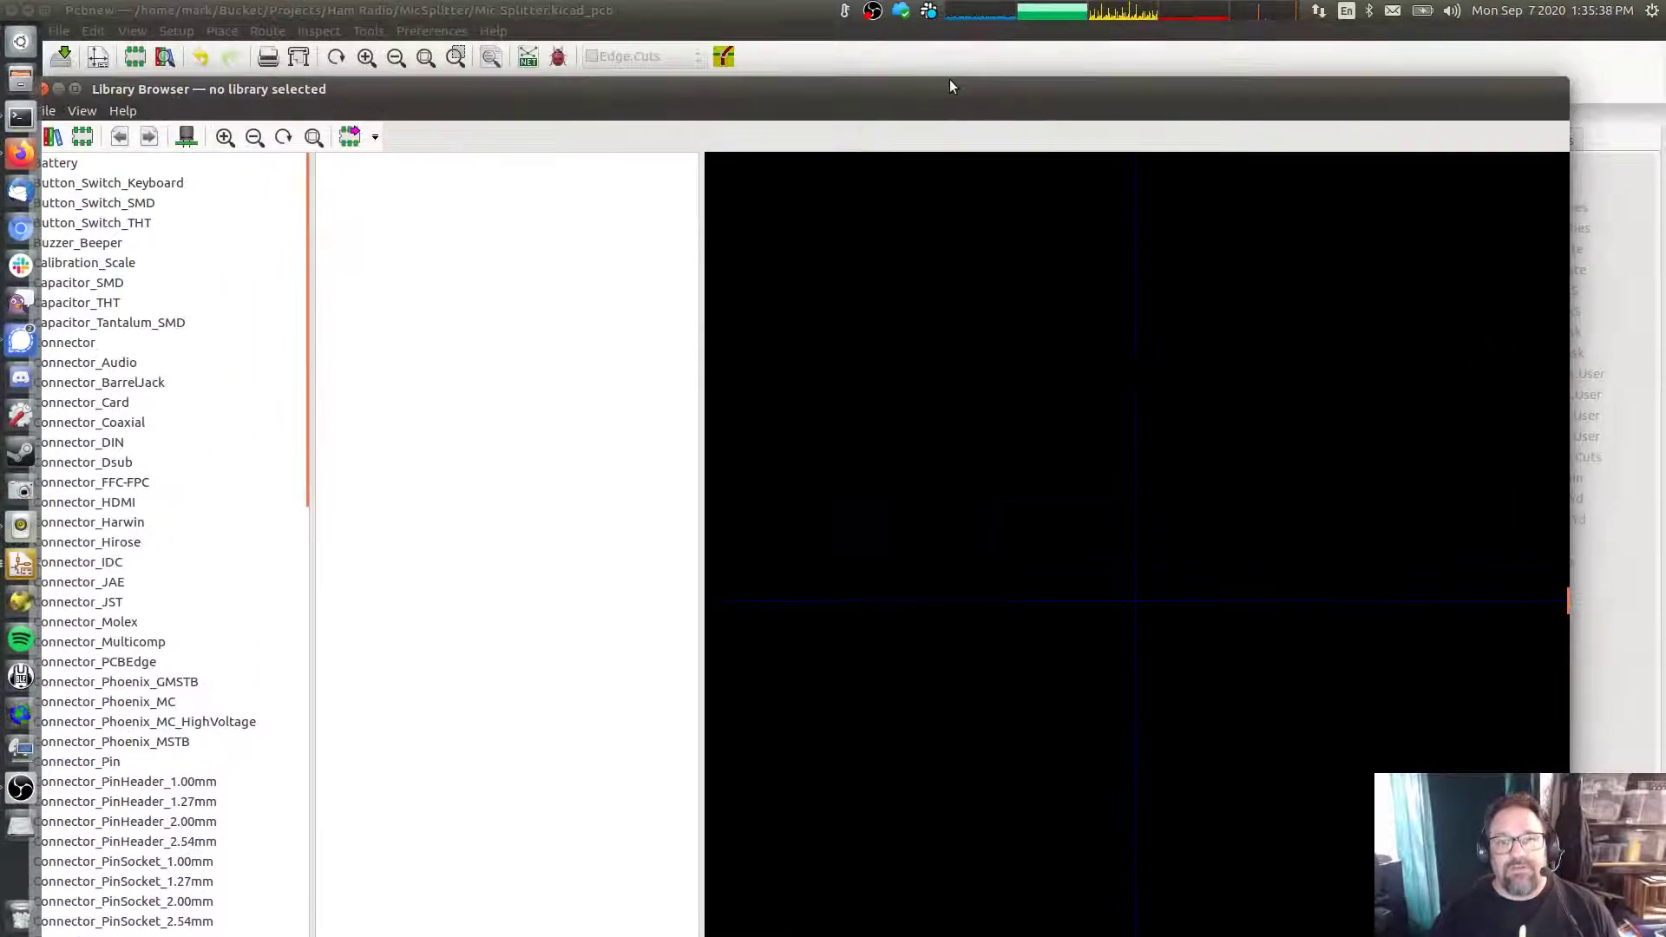
{"action": "double_click", "coordinate": [950, 80]}
{"action": "scroll", "coordinate": [124, 449], "scroll_direction": "down", "scroll_amount": 7}
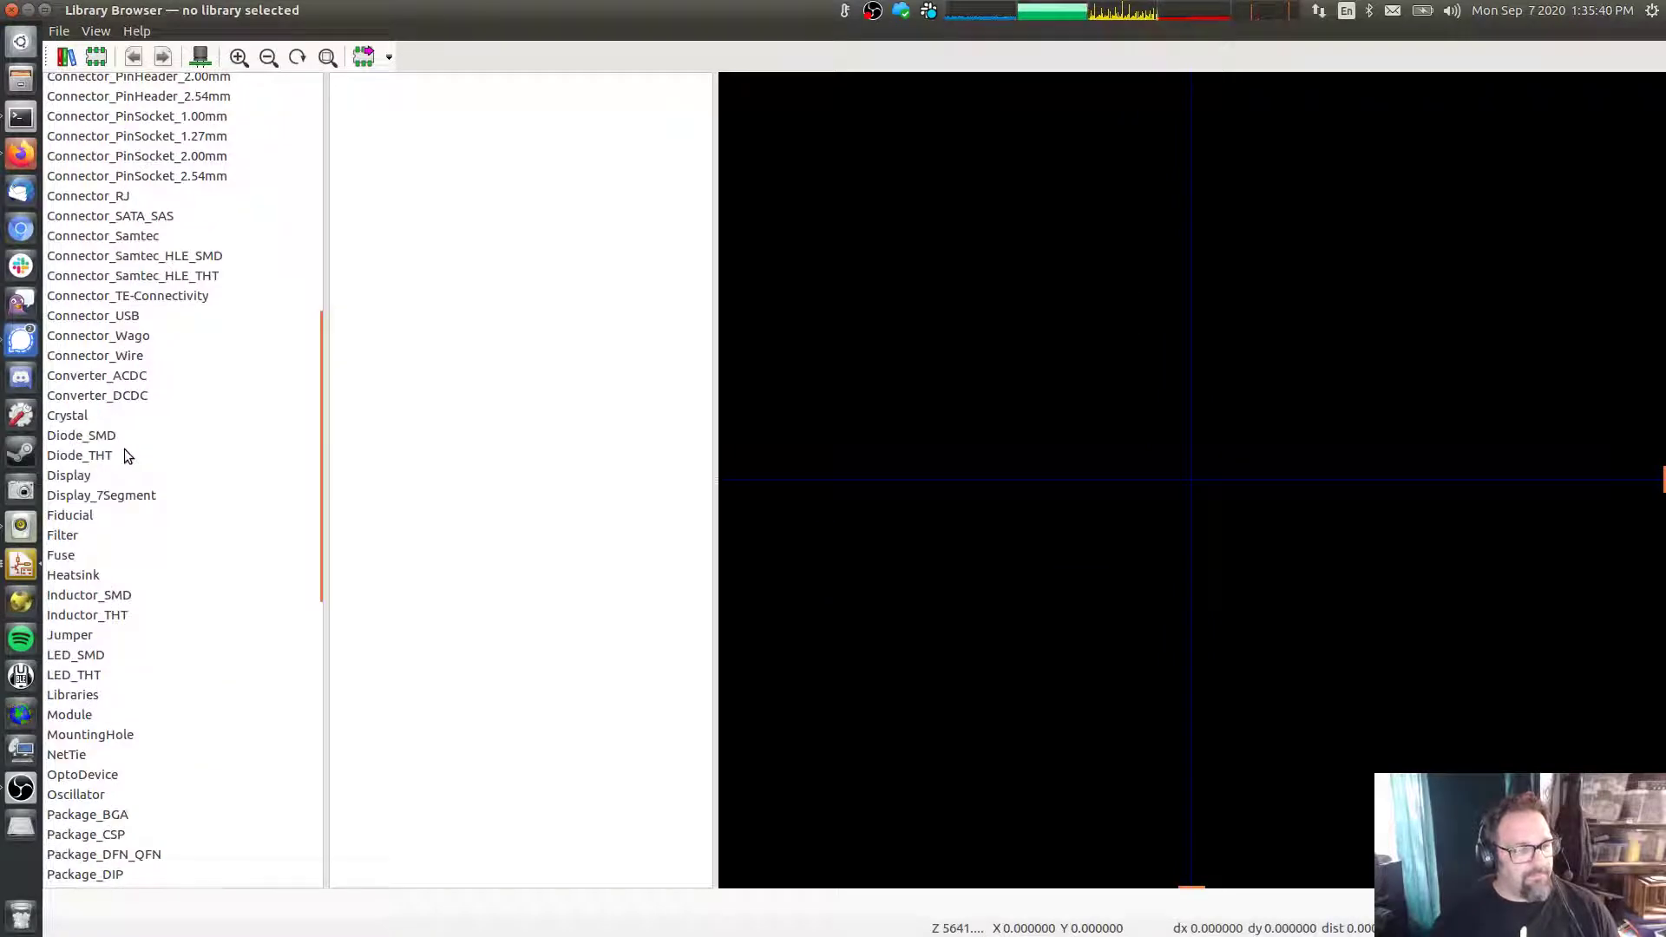
{"action": "scroll", "coordinate": [123, 450], "scroll_direction": "down", "scroll_amount": 3}
{"action": "left_click", "coordinate": [91, 529]}
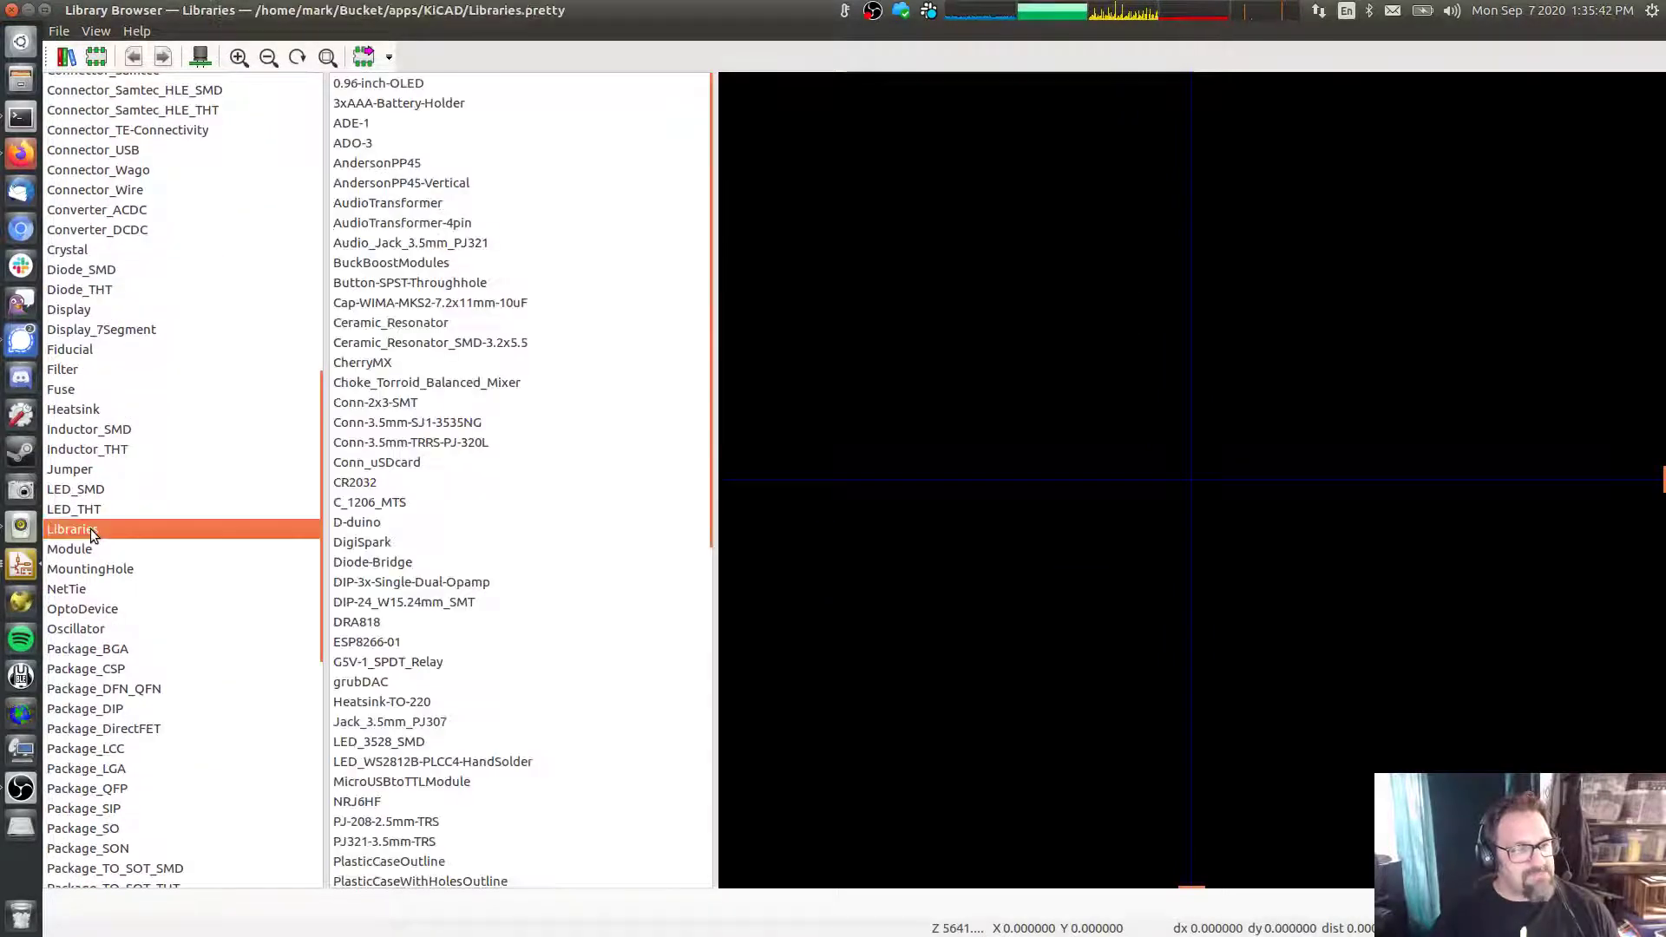
{"action": "scroll", "coordinate": [457, 559], "scroll_direction": "down", "scroll_amount": 8}
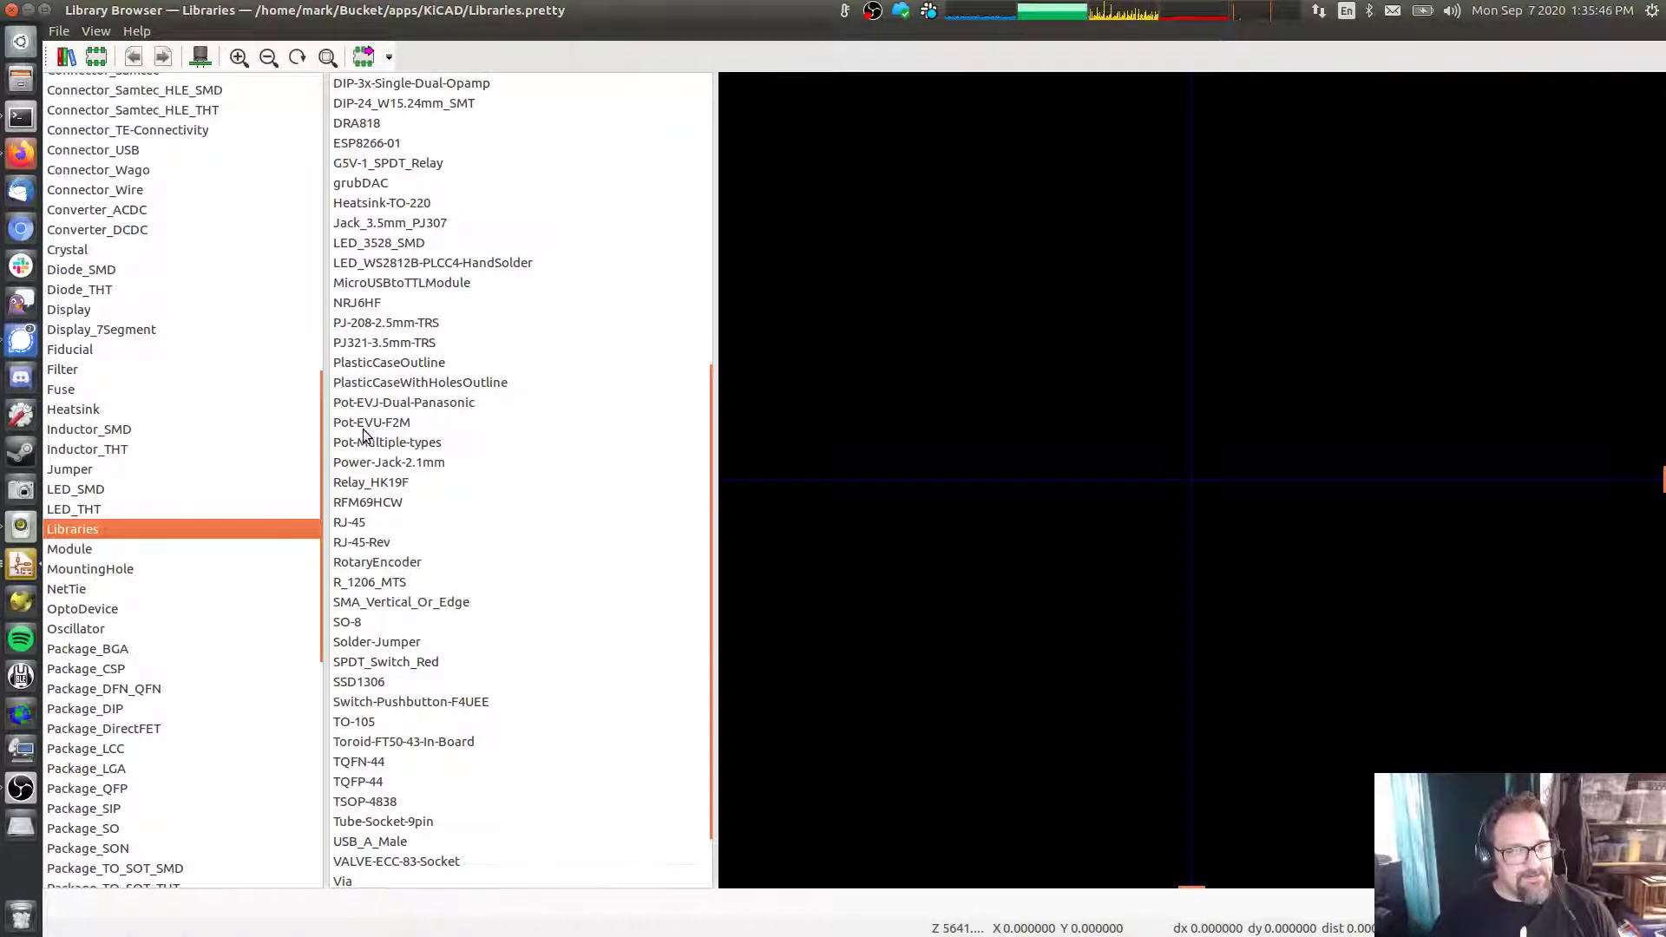
{"action": "left_click", "coordinate": [363, 384]}
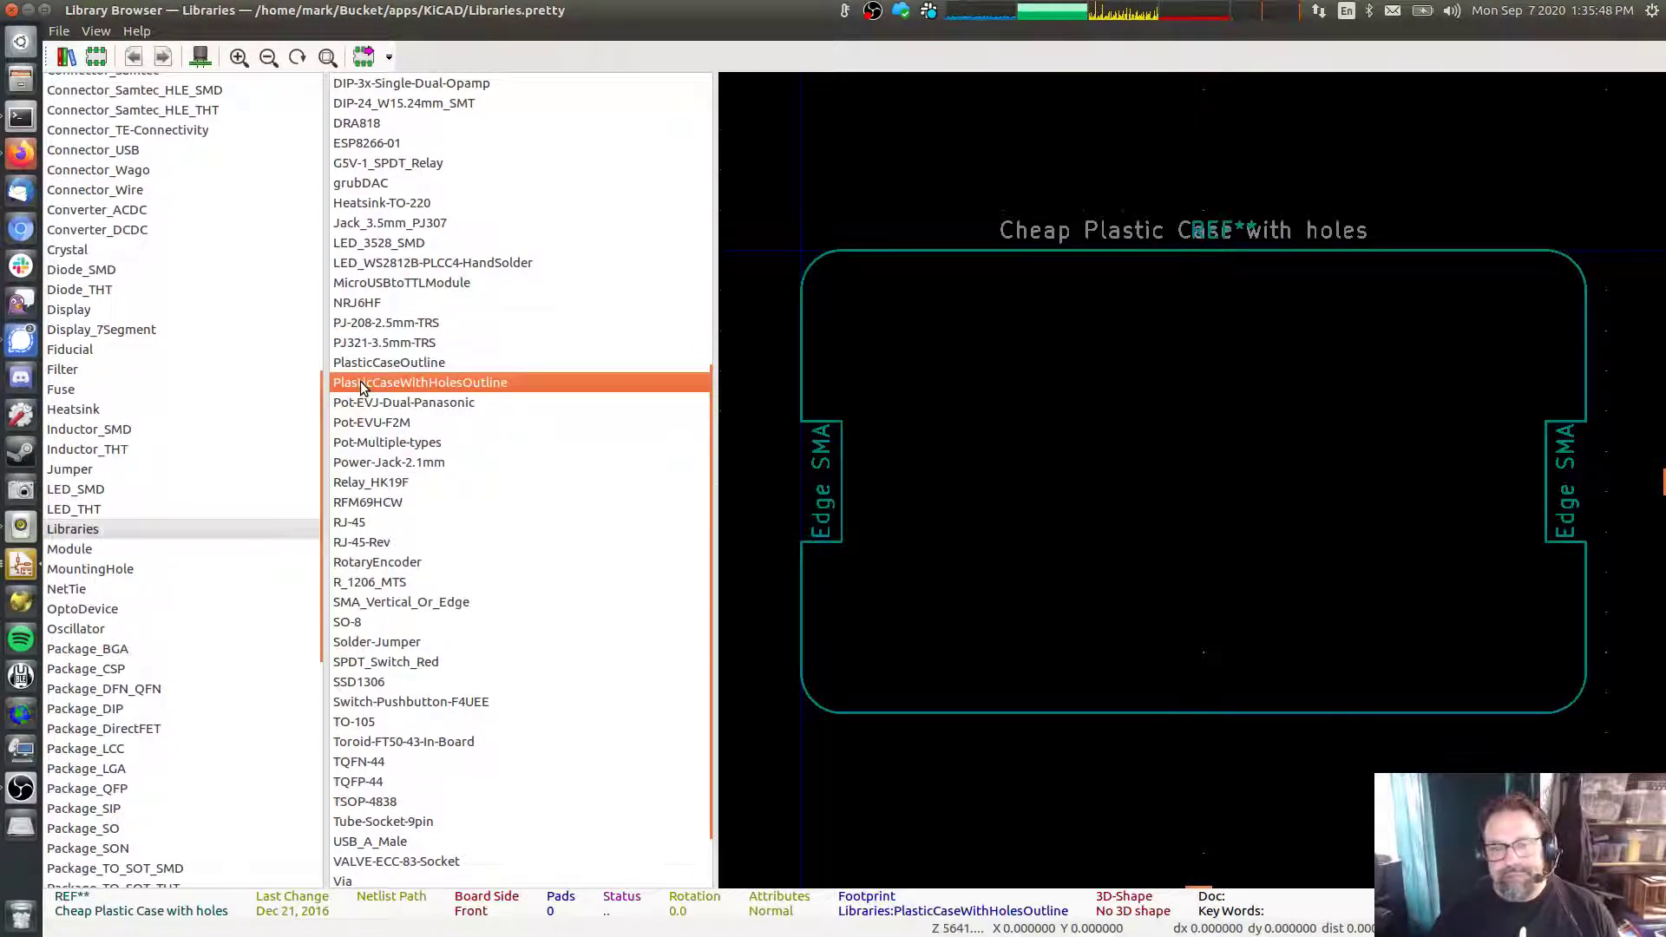
{"action": "left_click", "coordinate": [358, 362]}
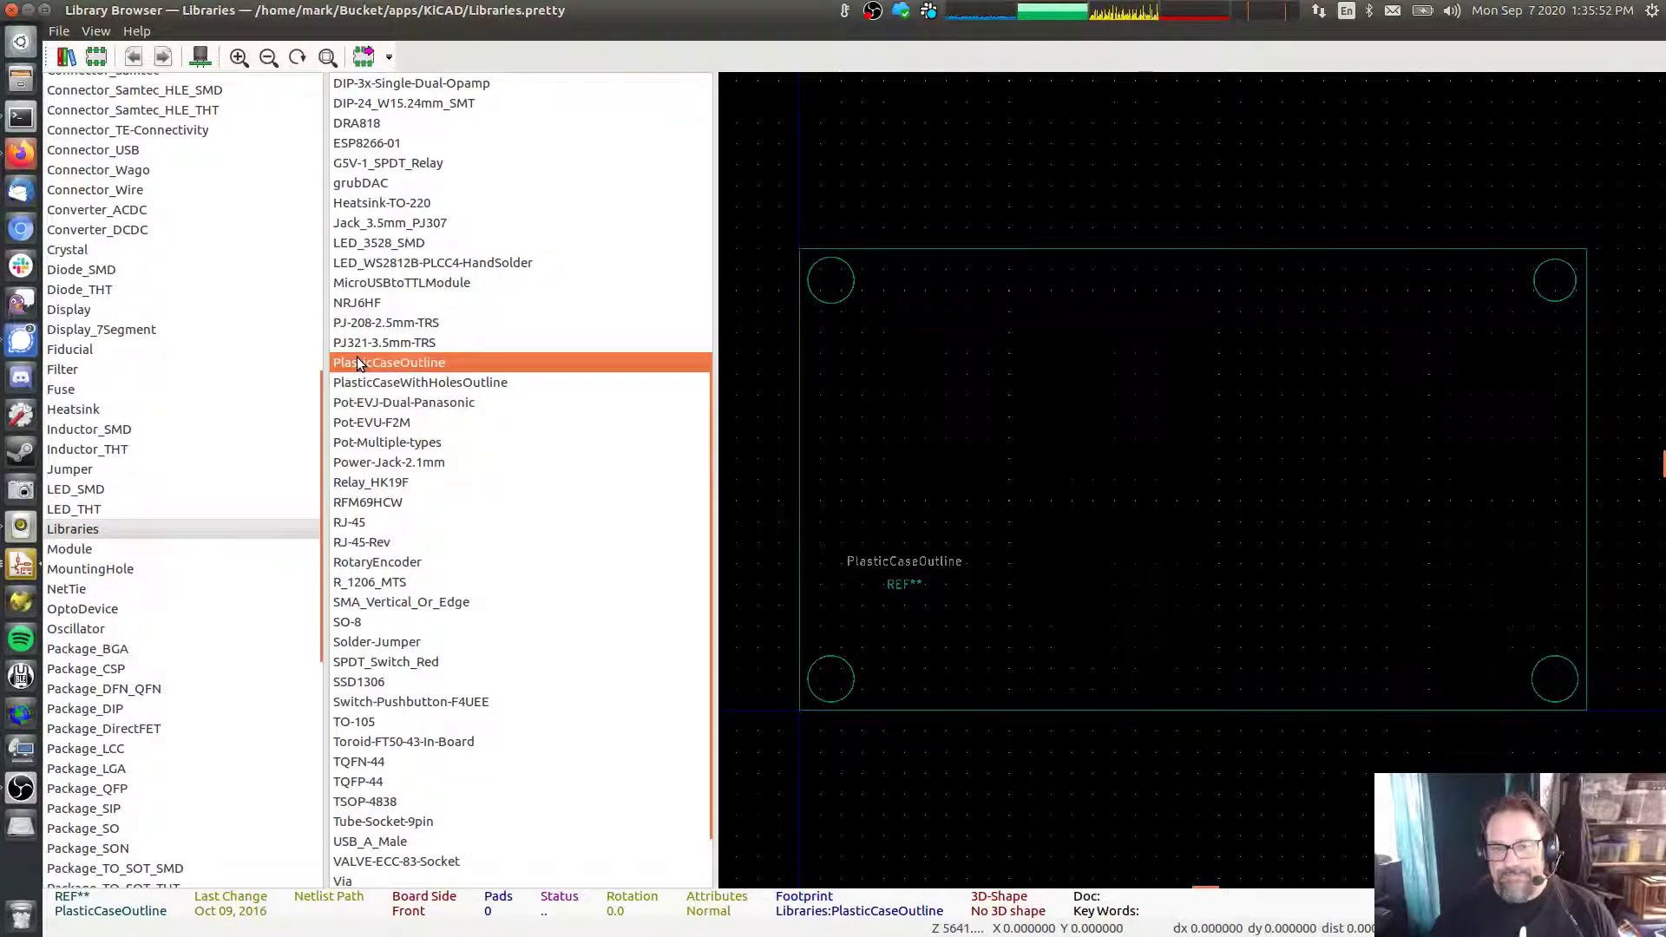
{"action": "double_click", "coordinate": [357, 361]}
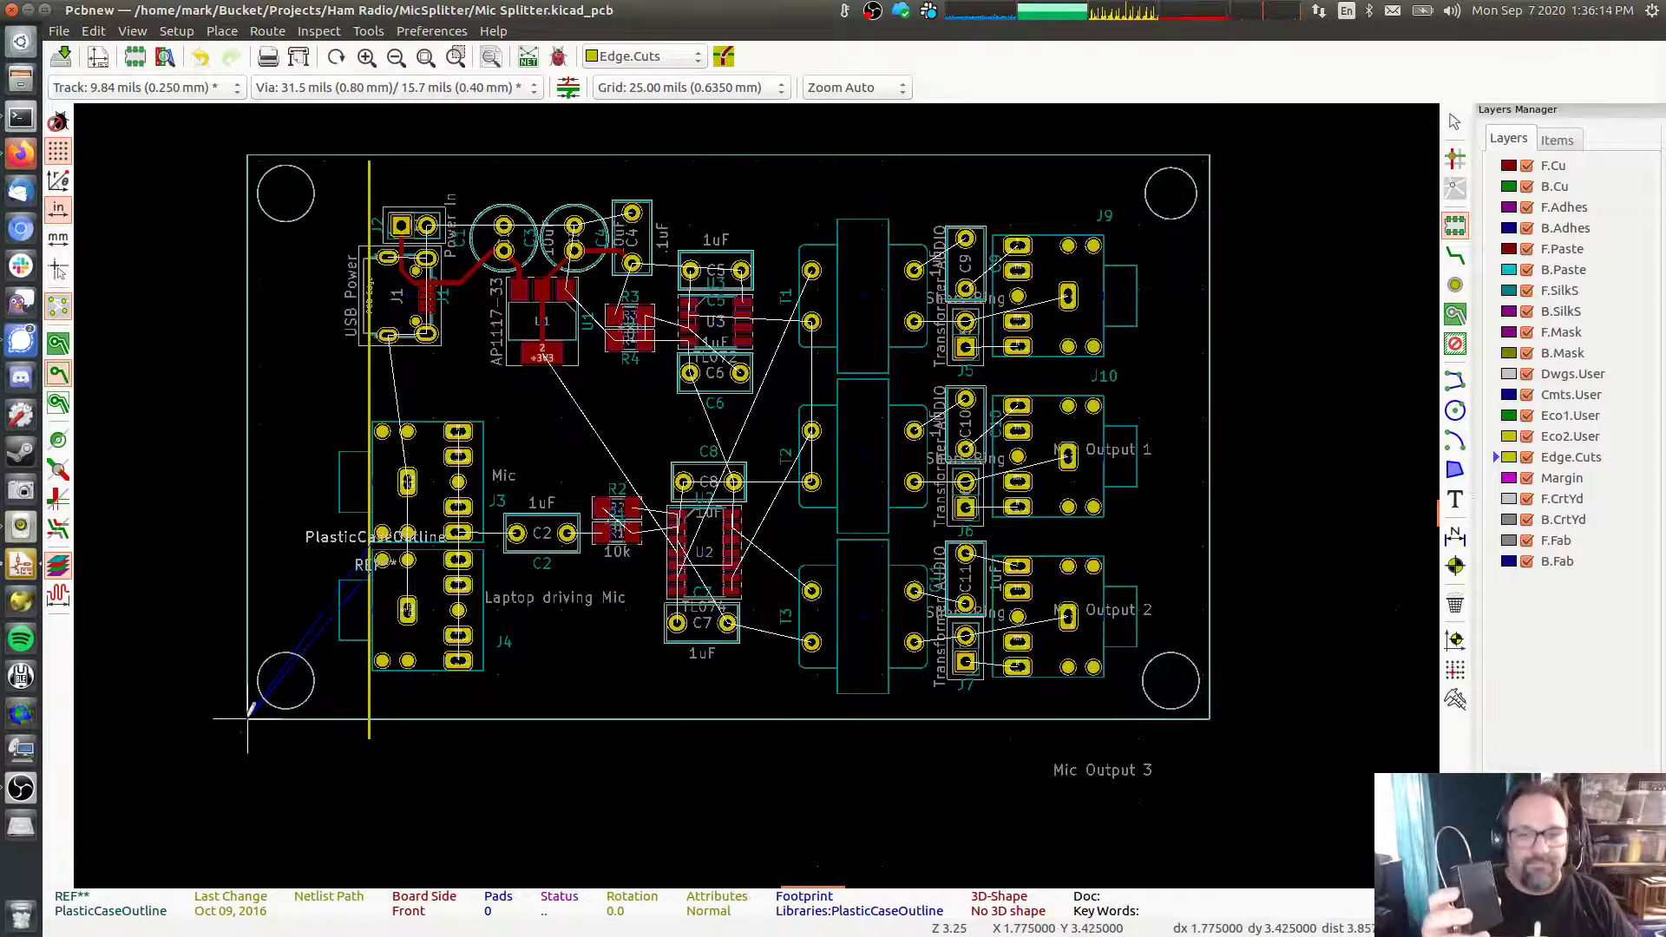
{"action": "left_click", "coordinate": [249, 714]}
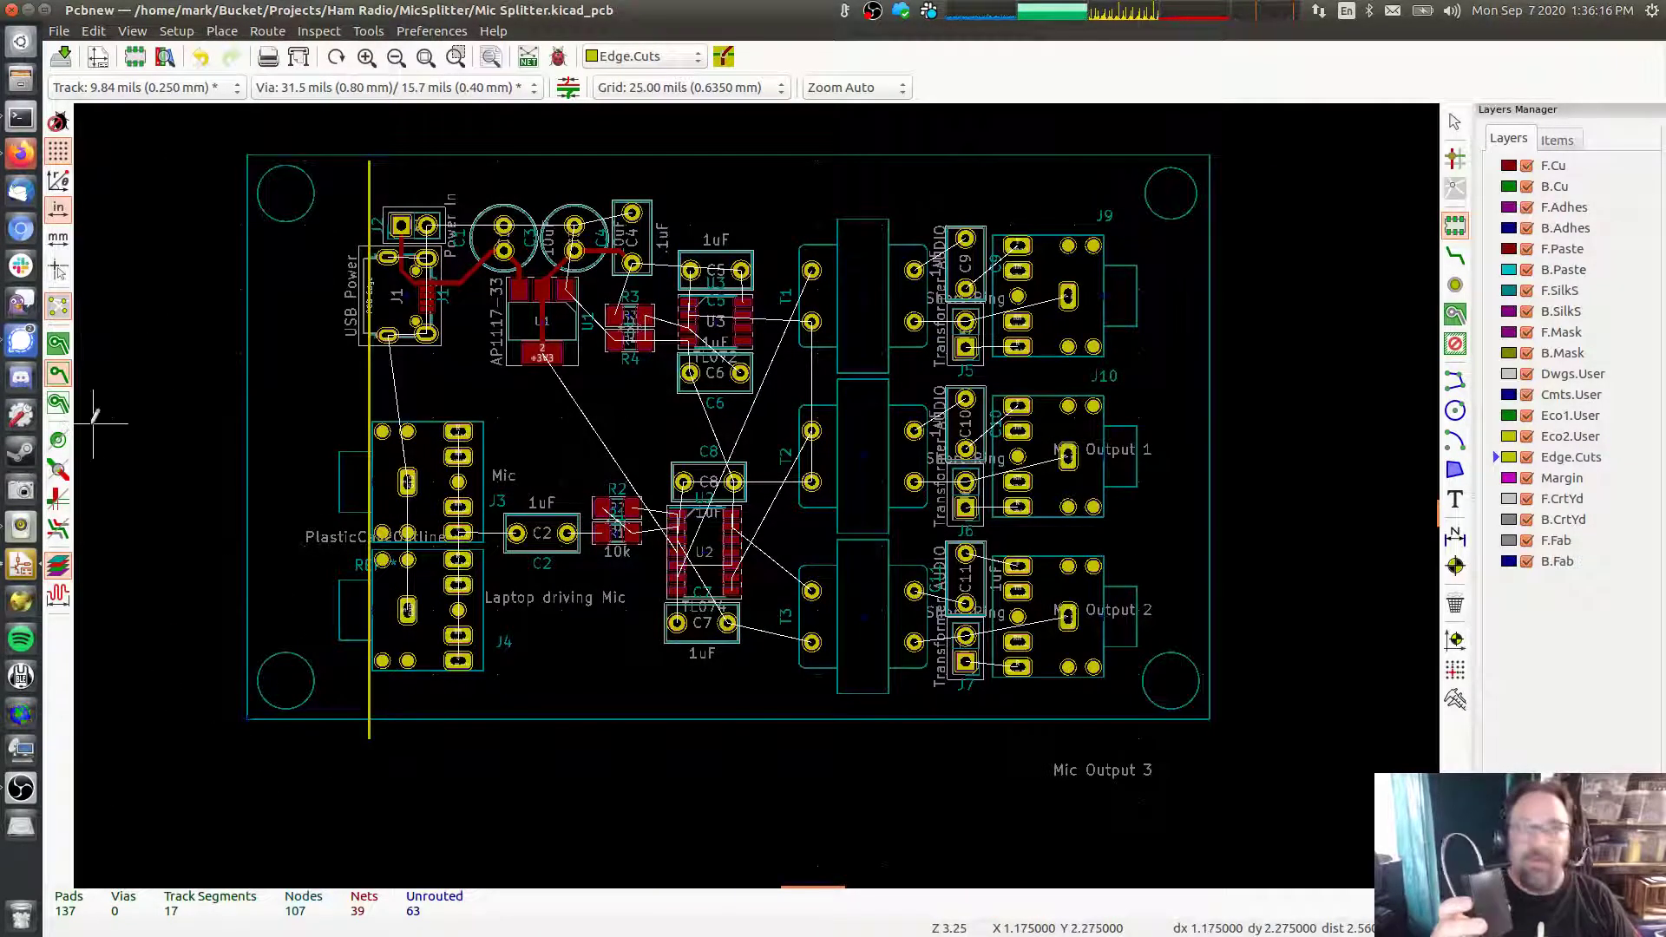
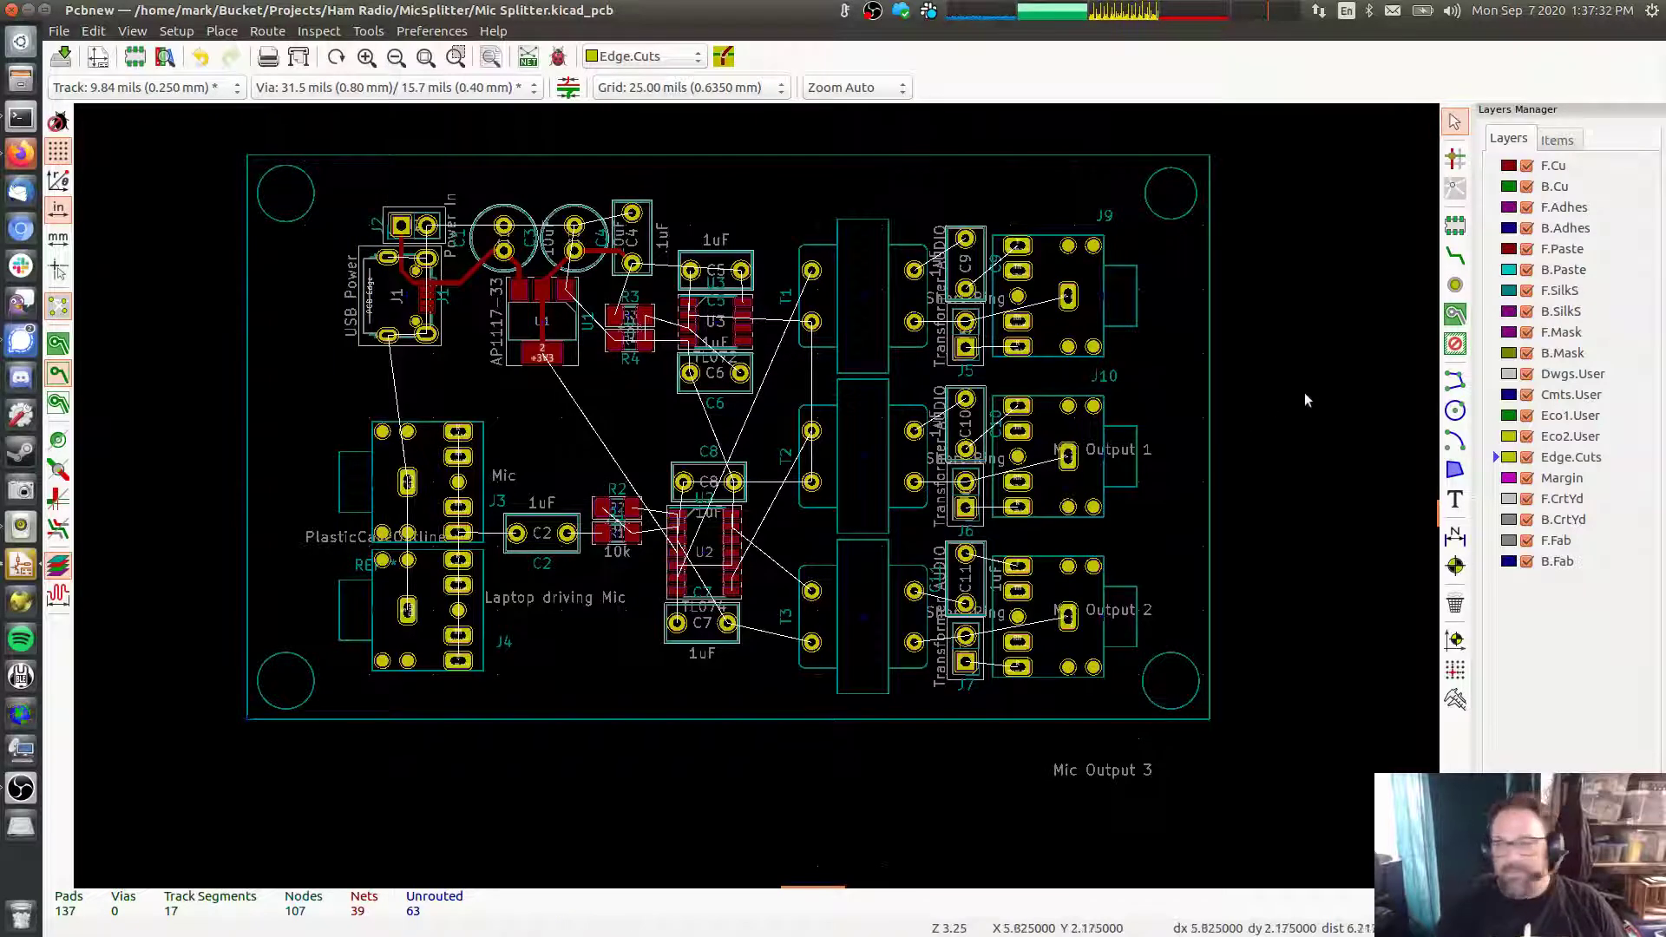
Draw a closed rectangular board edge on Edge.Cuts along the case outline, from (1.775, 1.225) to (5.525, 3.425) in
{"action": "left_click", "coordinate": [1457, 384]}
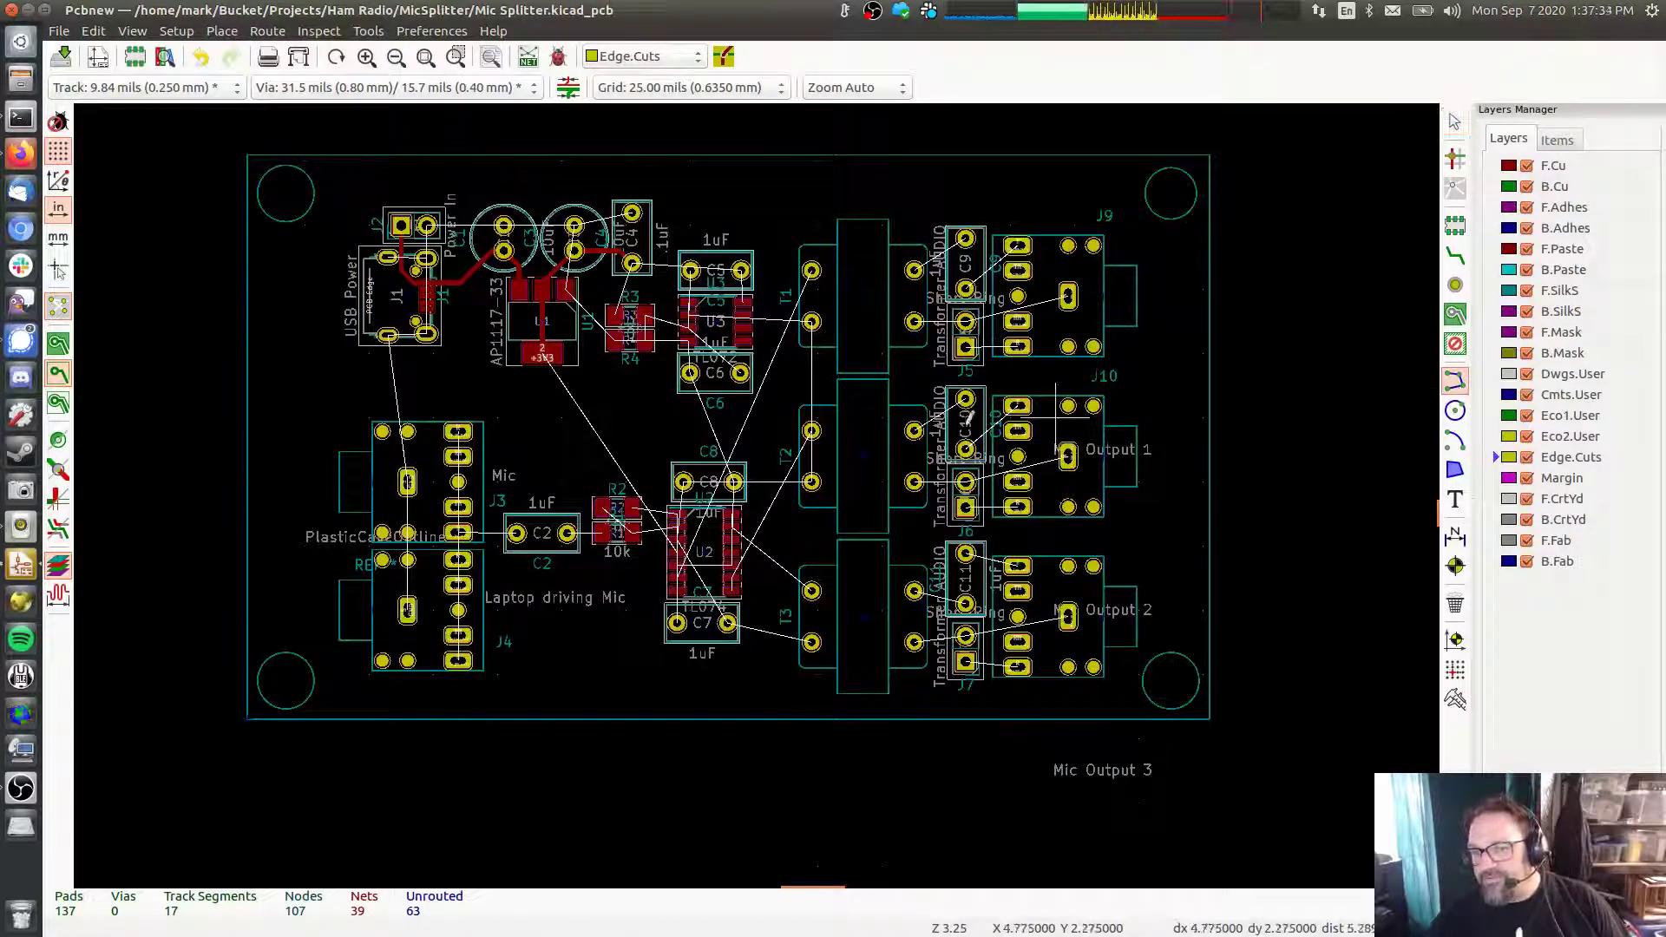
{"action": "left_click", "coordinate": [249, 156]}
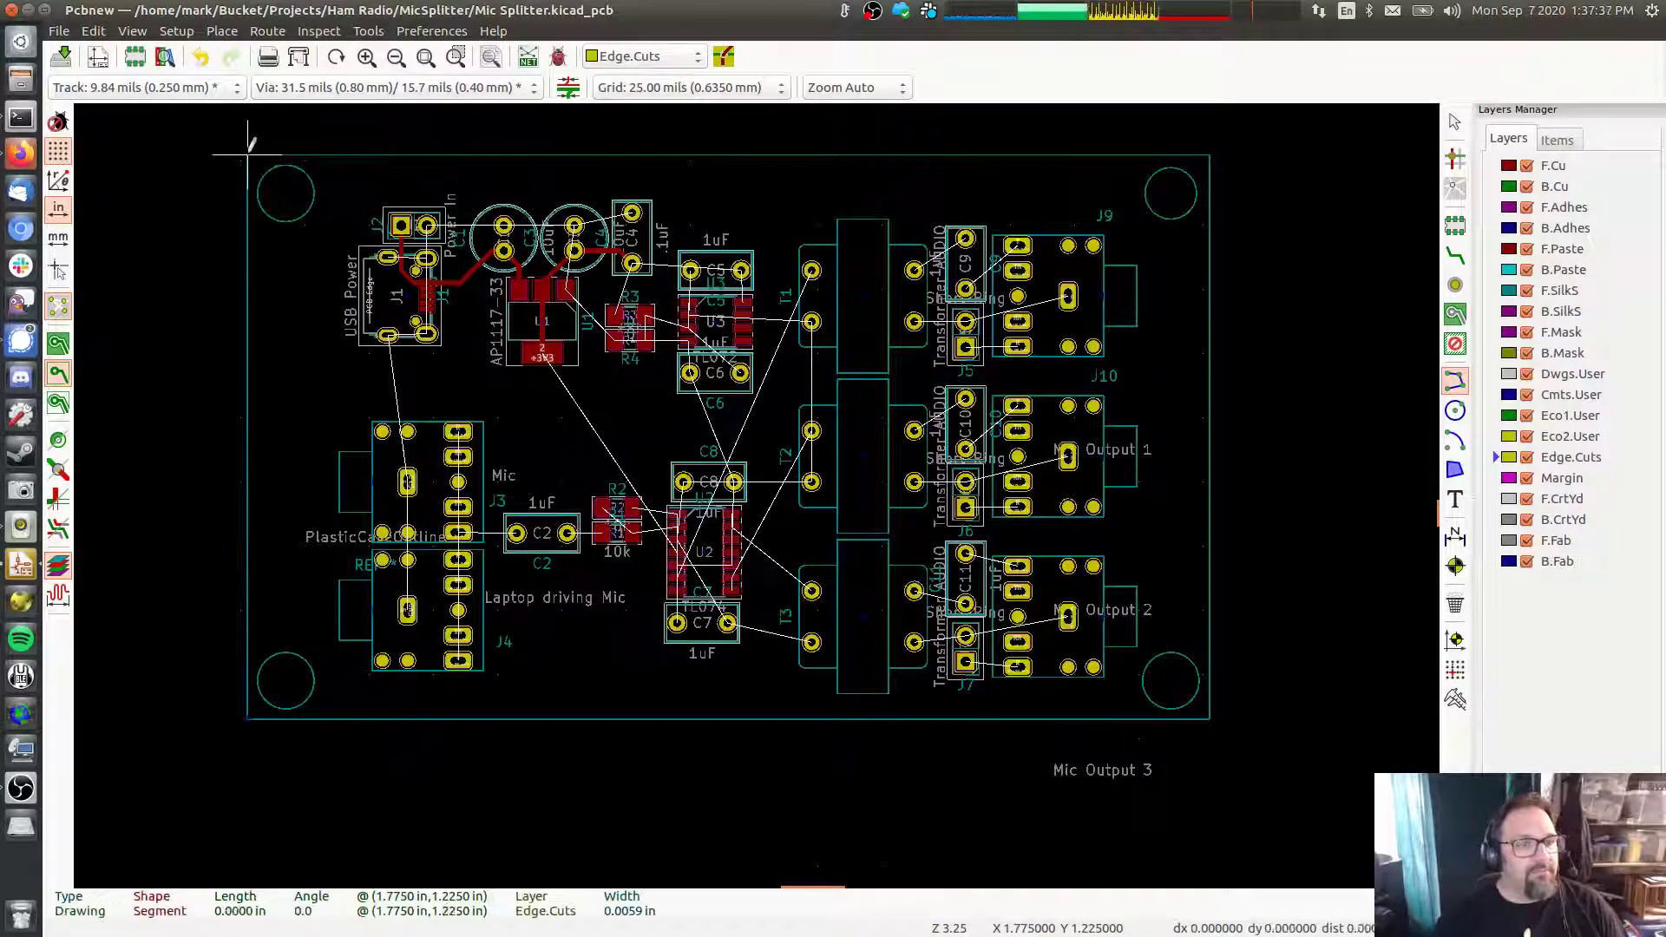
{"action": "left_click", "coordinate": [250, 718]}
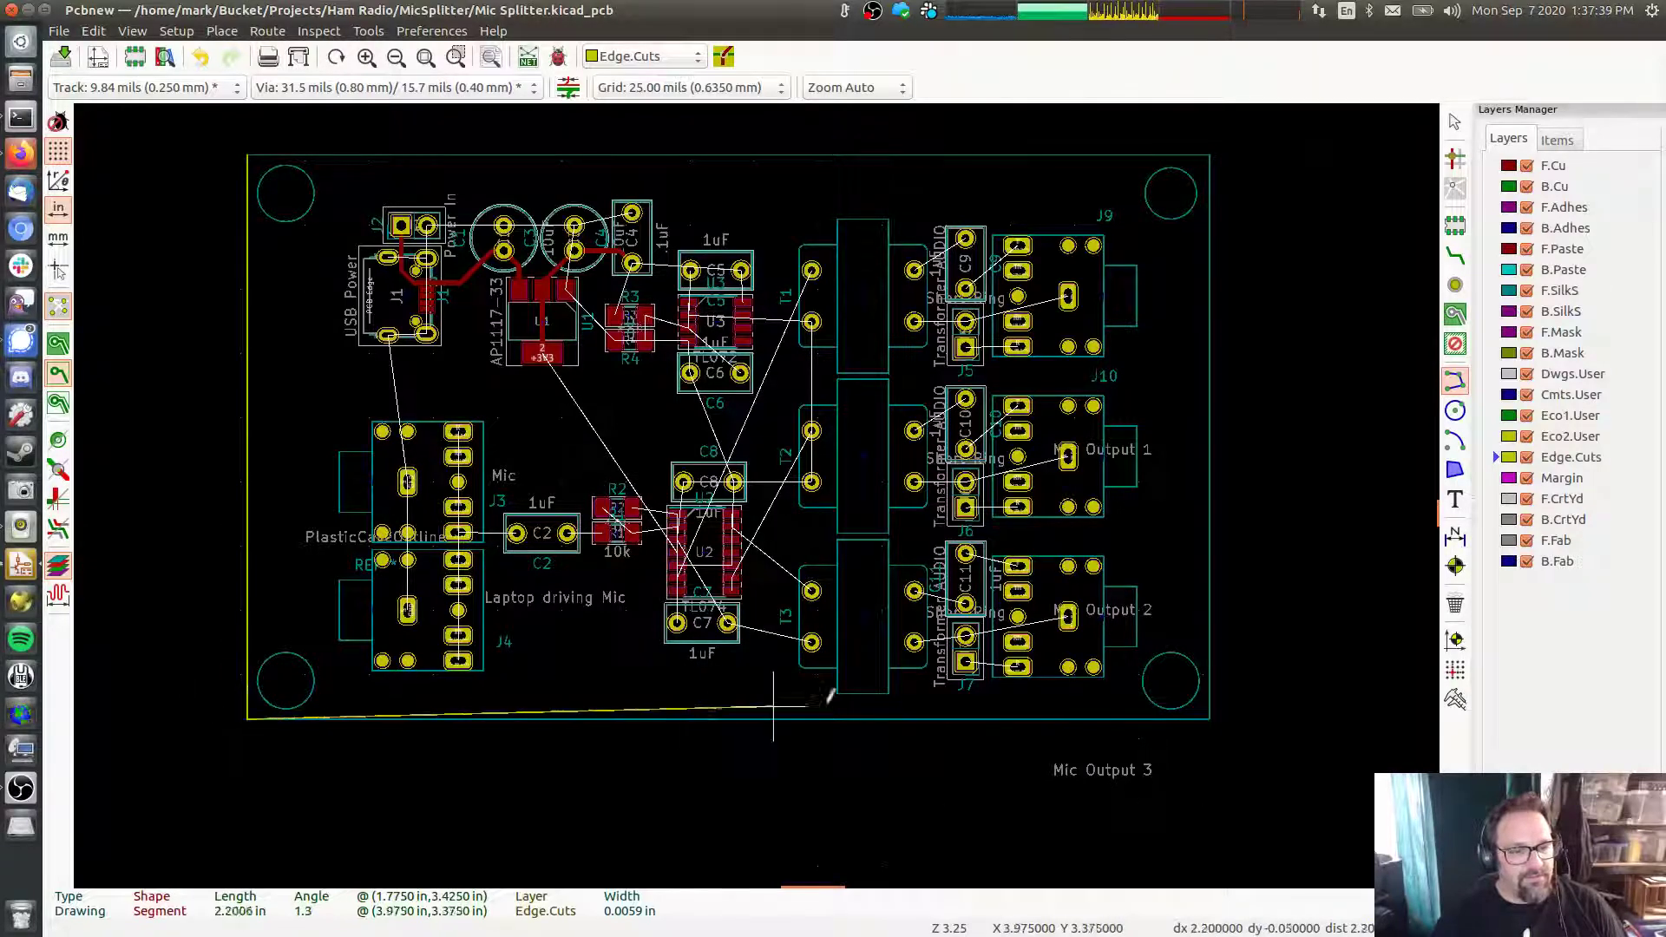
{"action": "left_click", "coordinate": [1210, 719]}
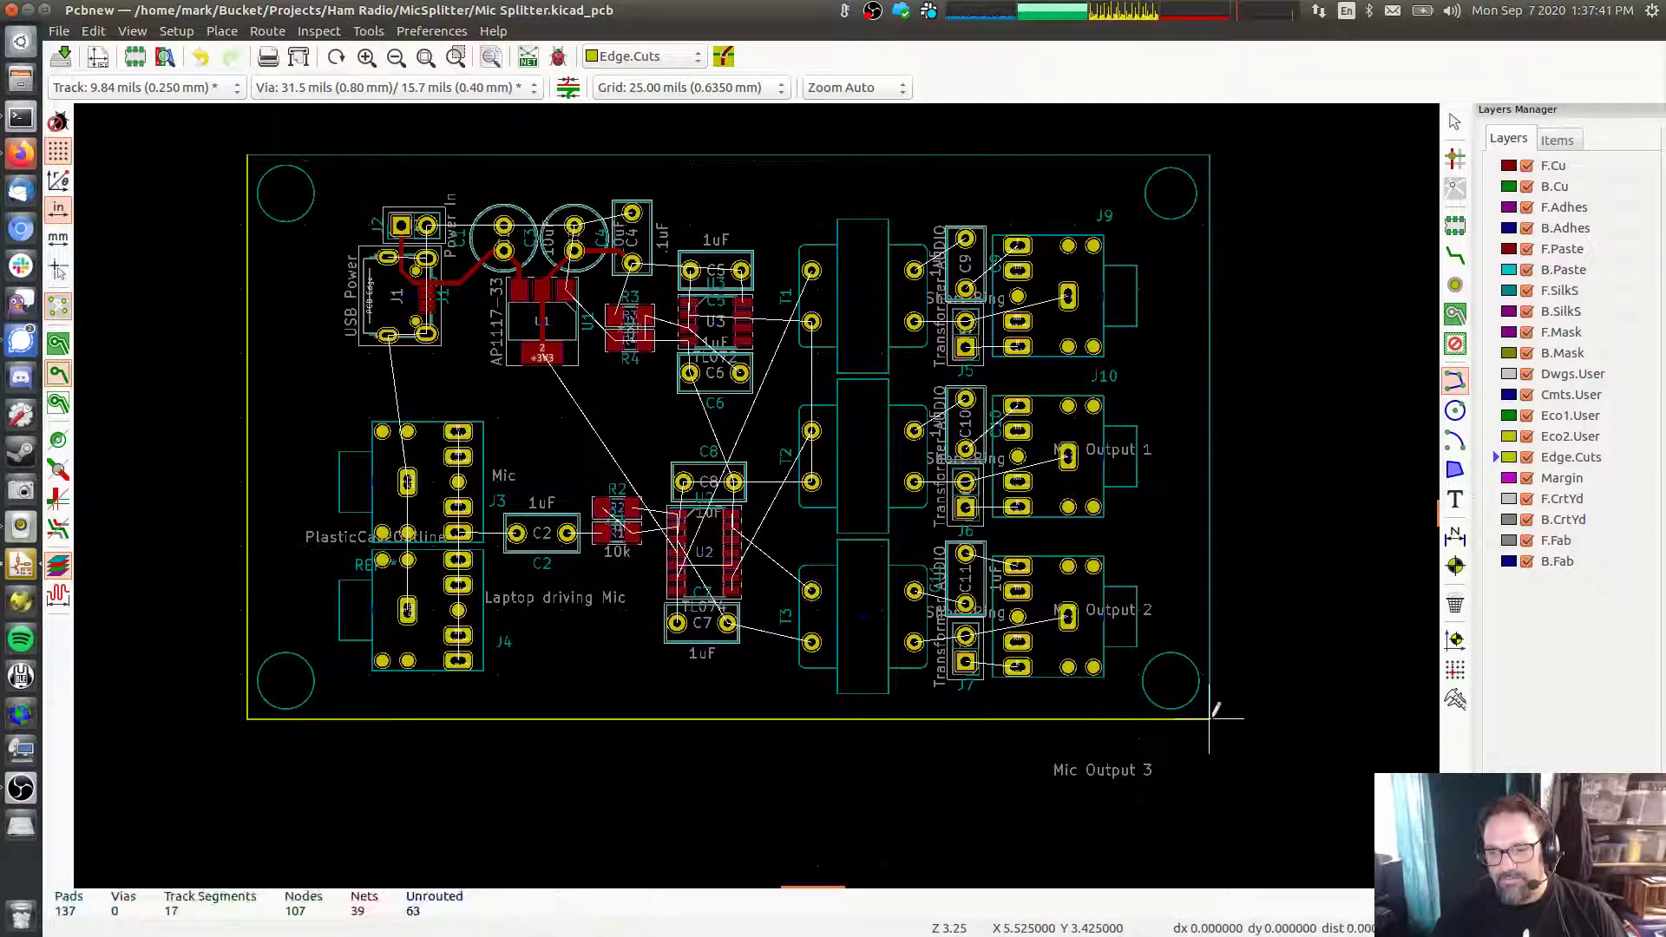
{"action": "left_click", "coordinate": [1210, 155]}
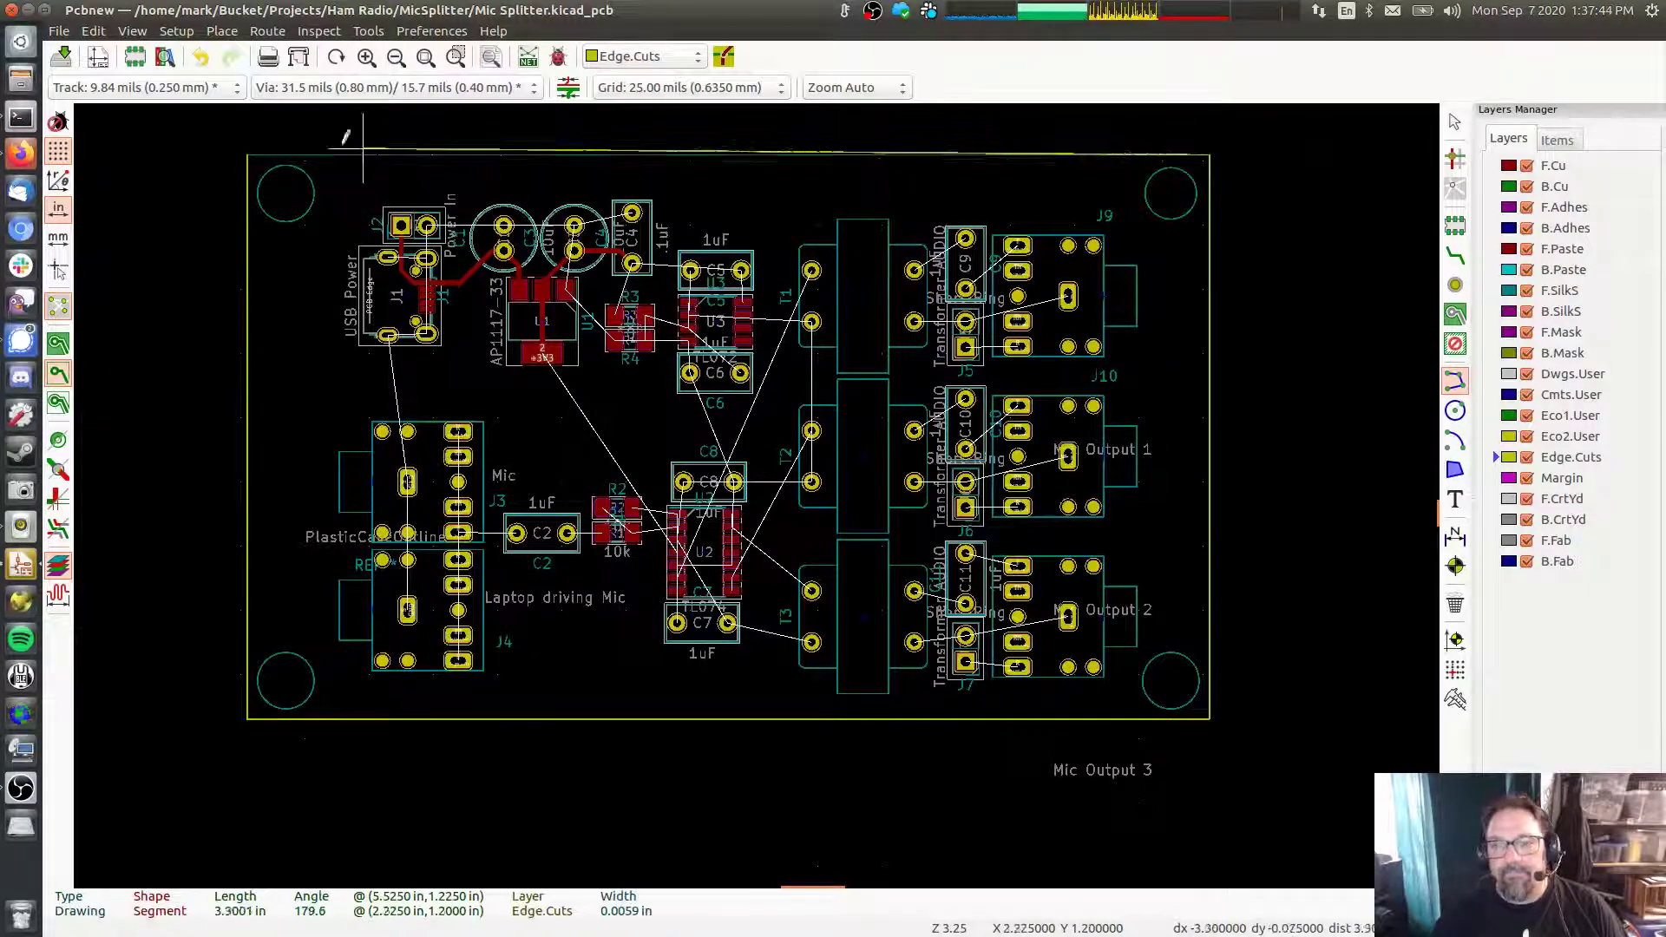
{"action": "left_click", "coordinate": [253, 154]}
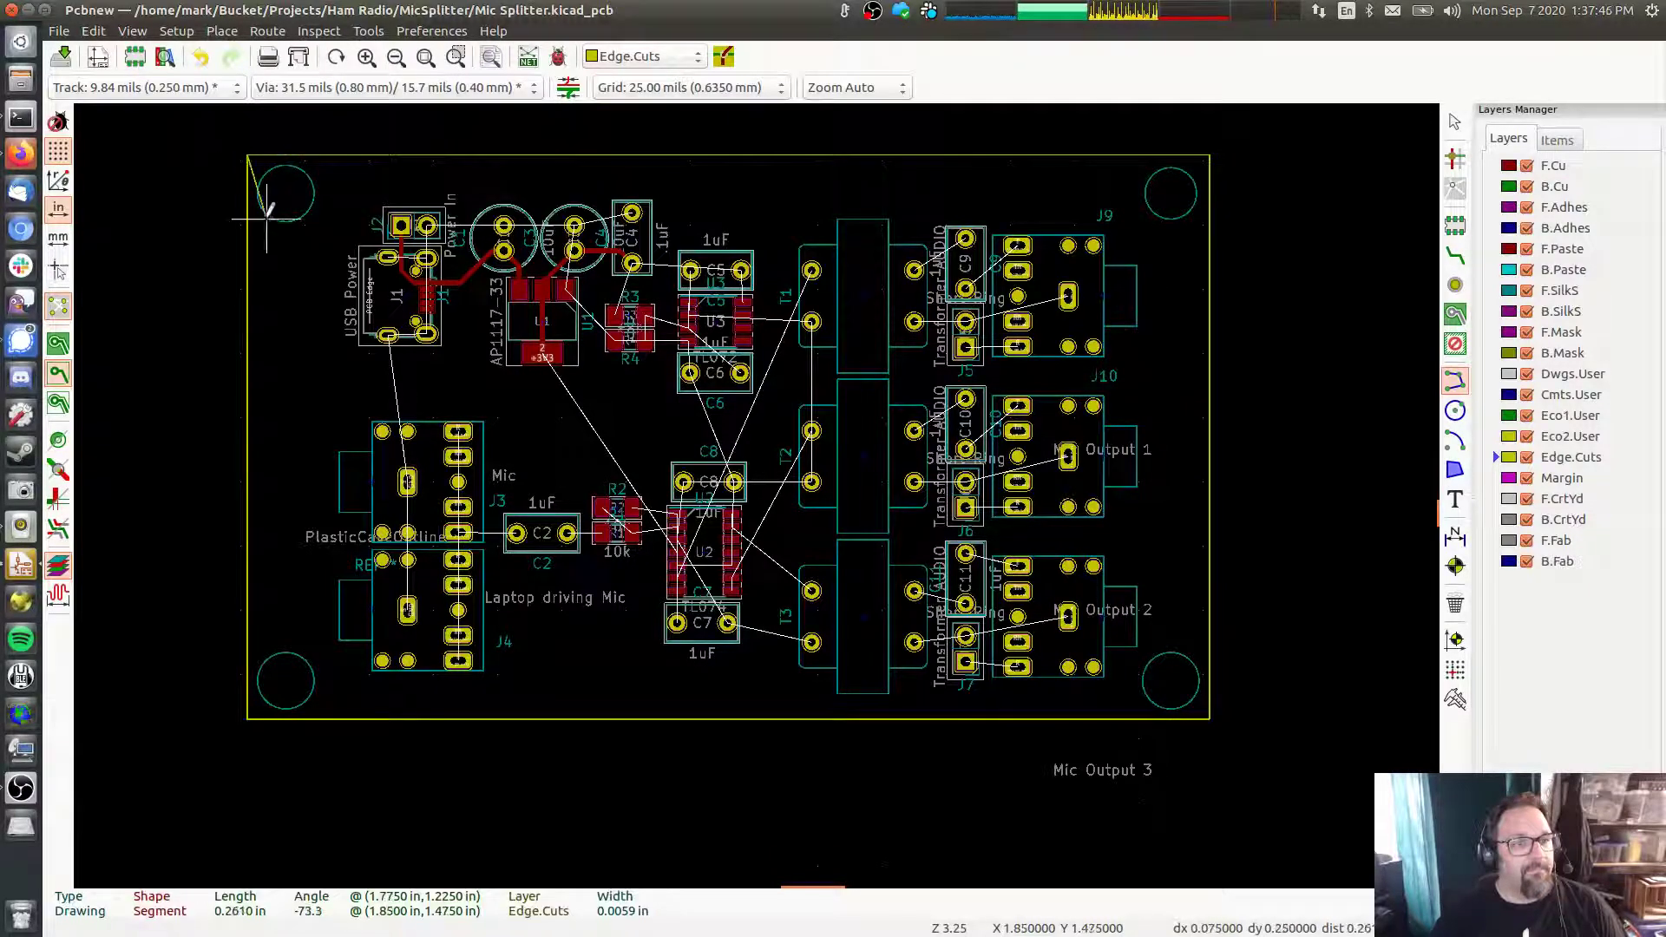
{"action": "double_click", "coordinate": [254, 156]}
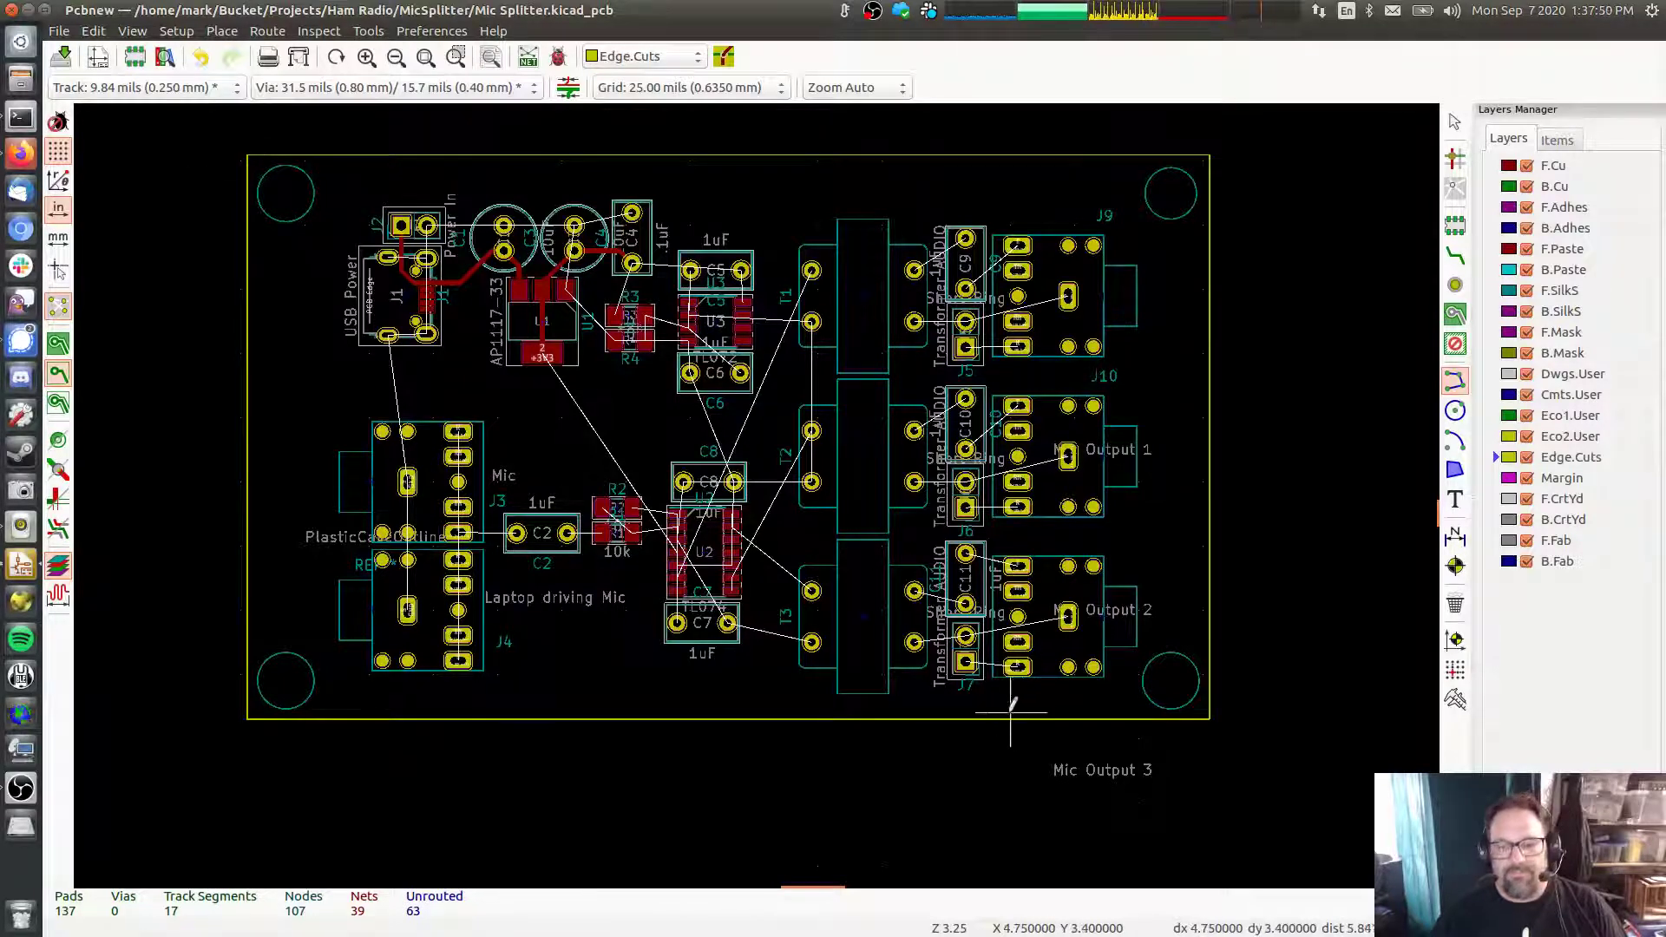
{"action": "key", "text": "Escape"}
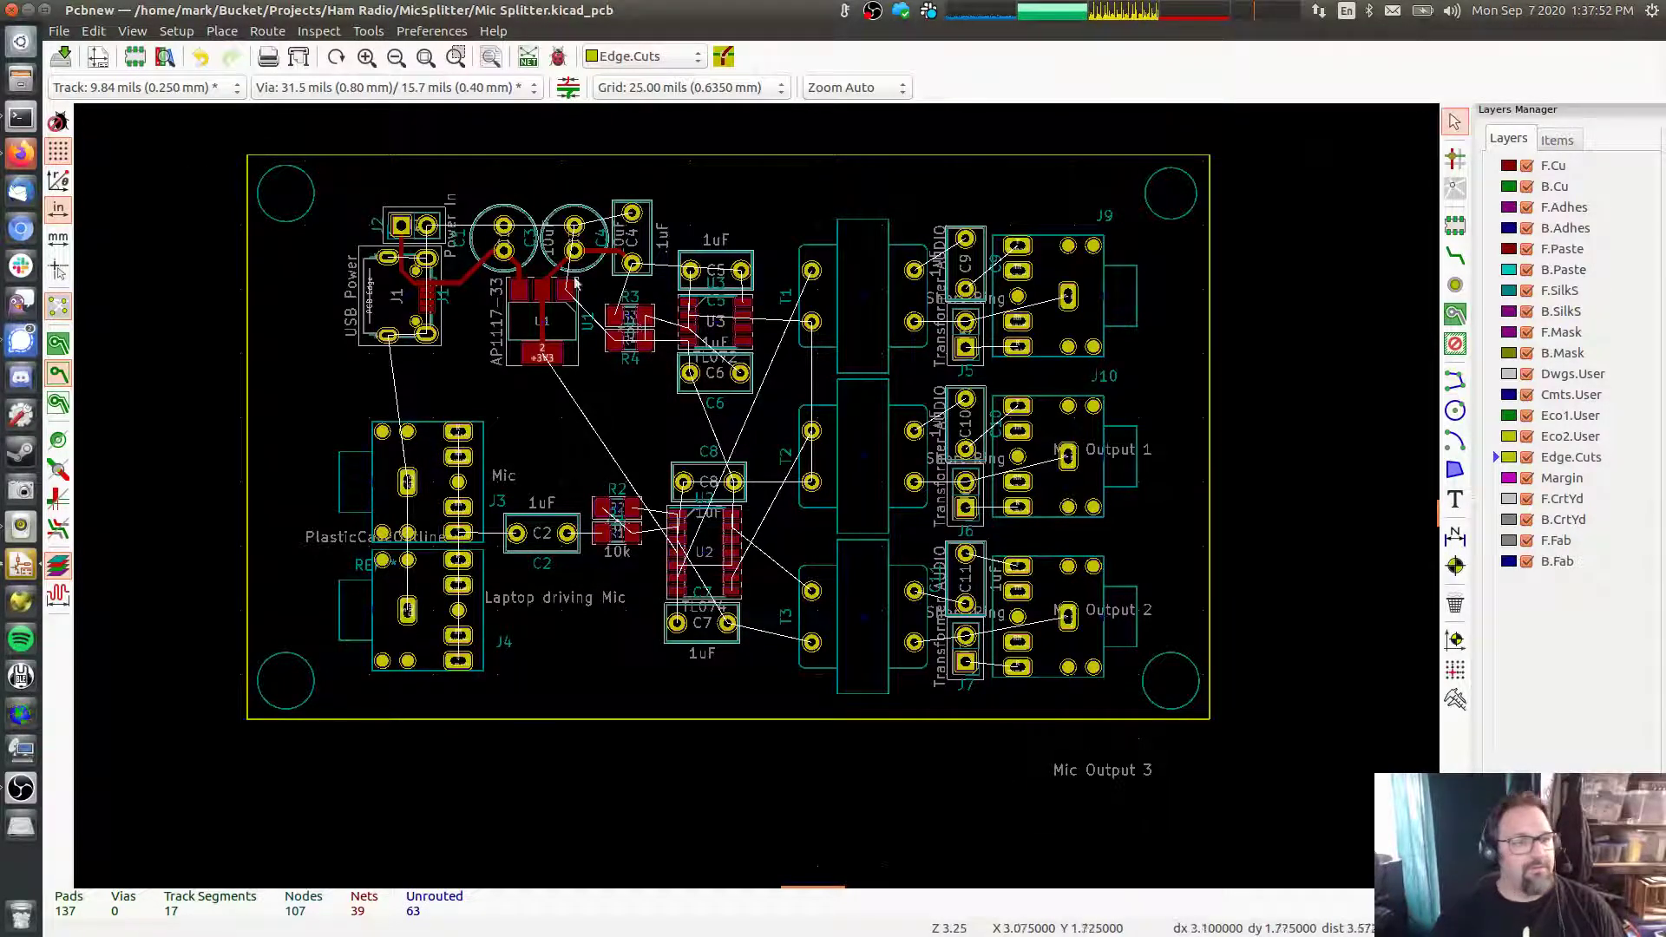
Move the entire layout, including the board edge, case outline and all components, about 0.025 in left and down
{"action": "left_click_drag", "start_coordinate": [205, 130], "coordinate": [1278, 756]}
{"action": "key", "text": "m"}
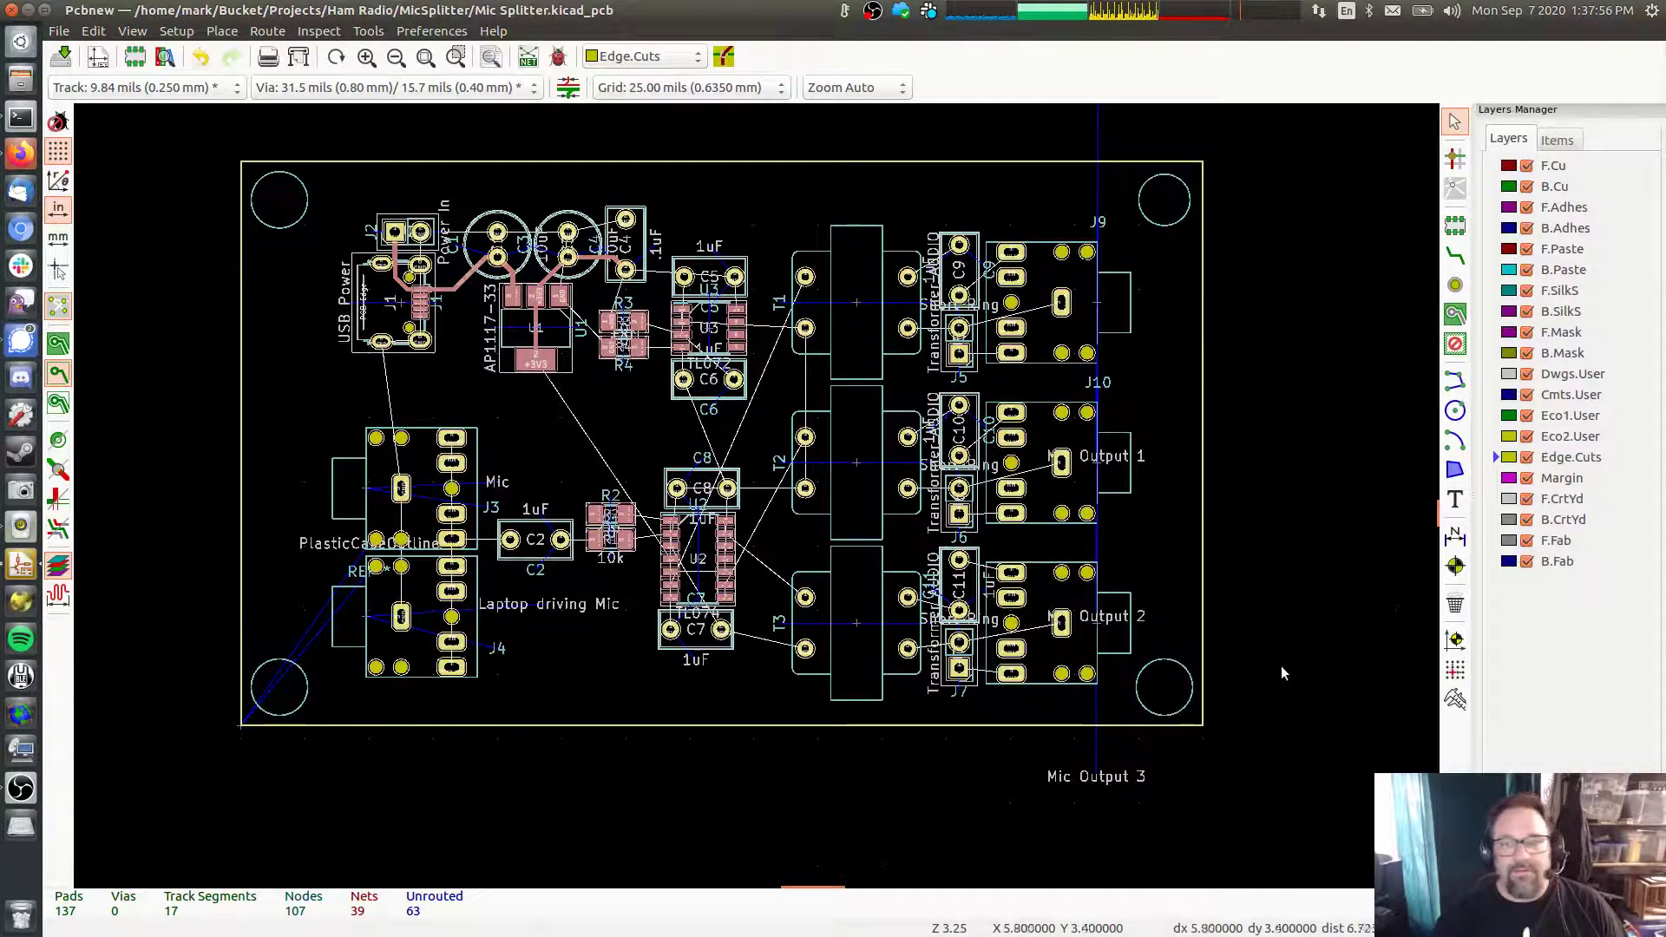
{"action": "key", "text": "Escape"}
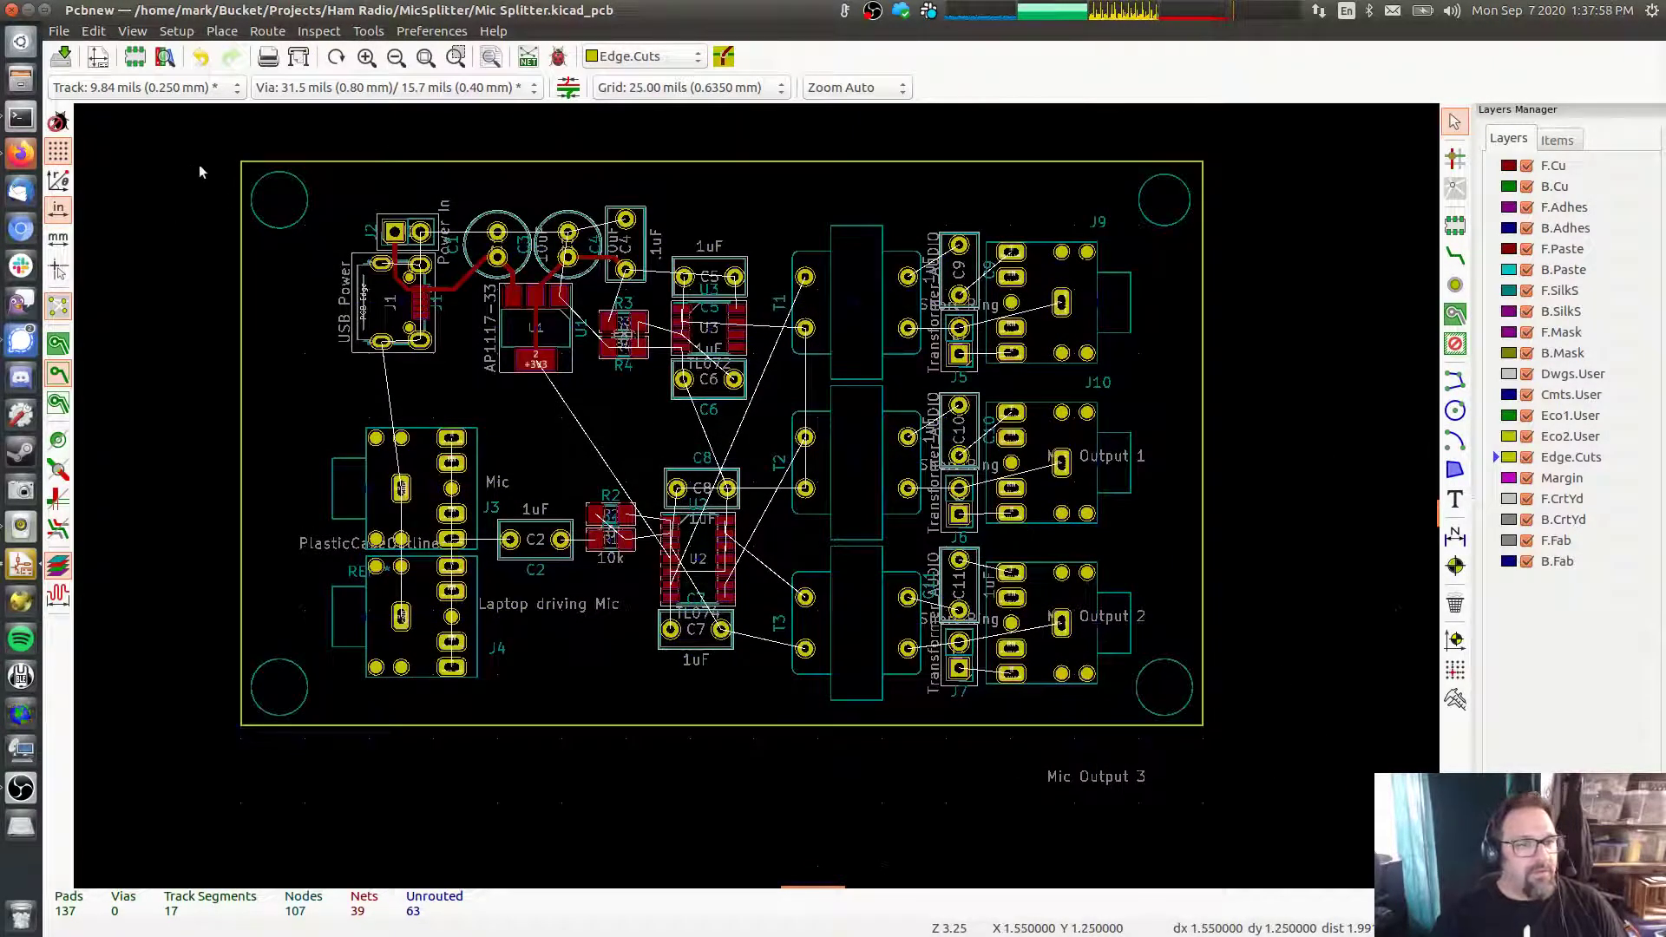
Place a MountingHole_3.2mm_M3 footprint from the MountingHole library in the case outline's upper-right corner circle
{"action": "left_click", "coordinate": [1456, 225]}
{"action": "left_click", "coordinate": [1318, 243]}
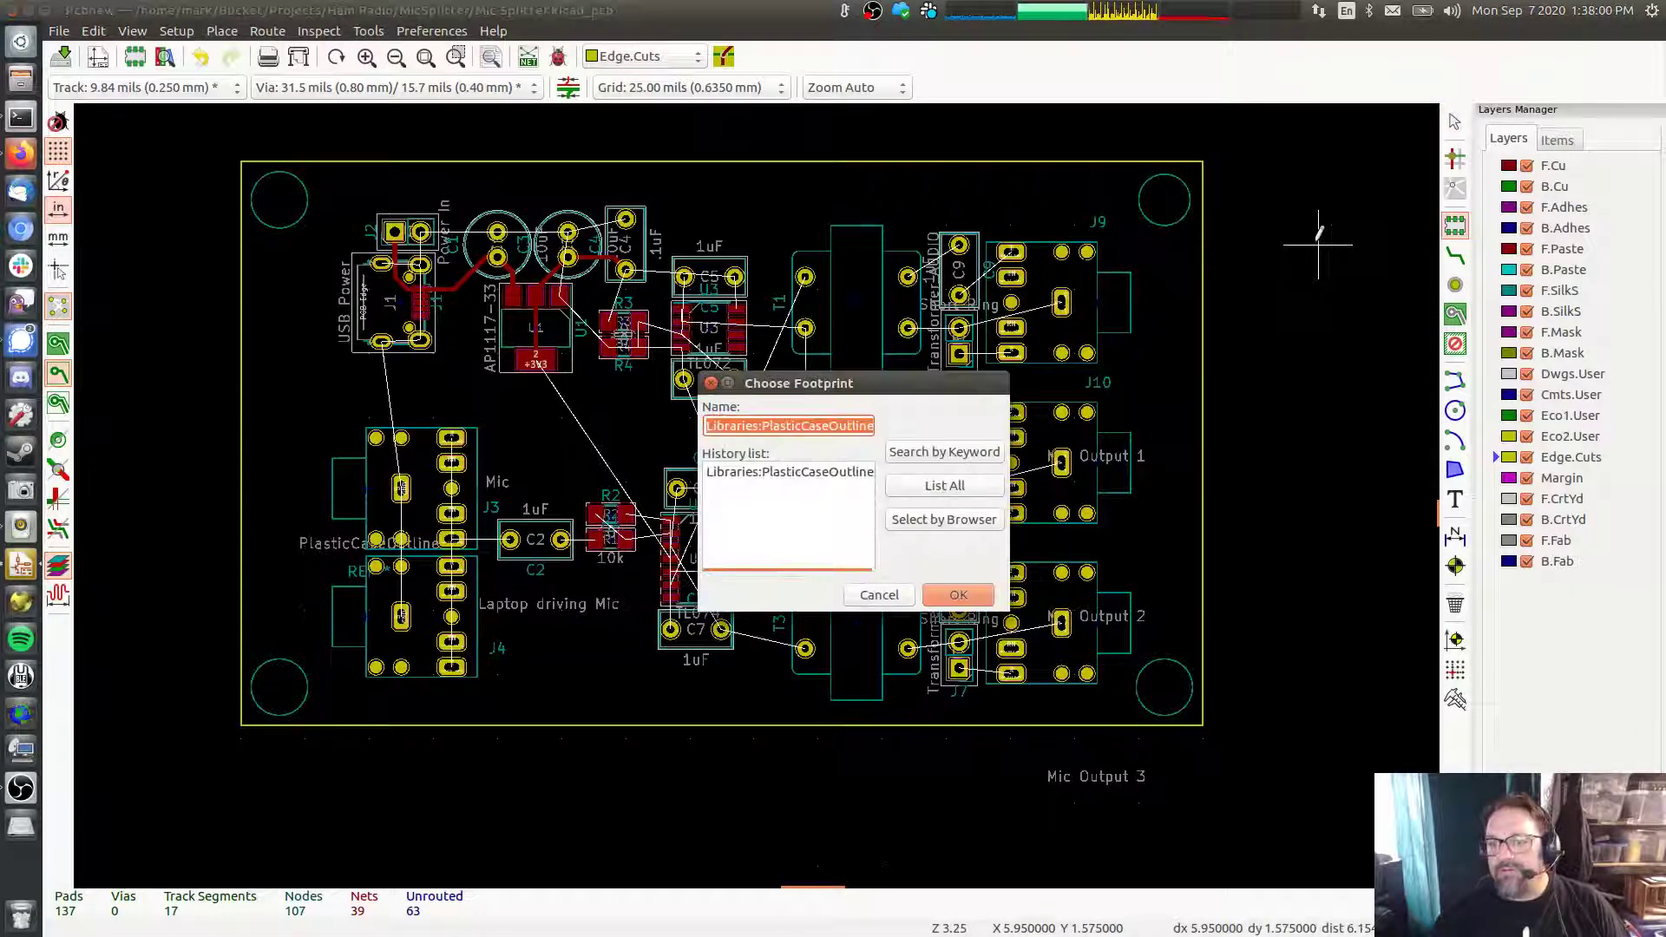
{"action": "left_click", "coordinate": [924, 521]}
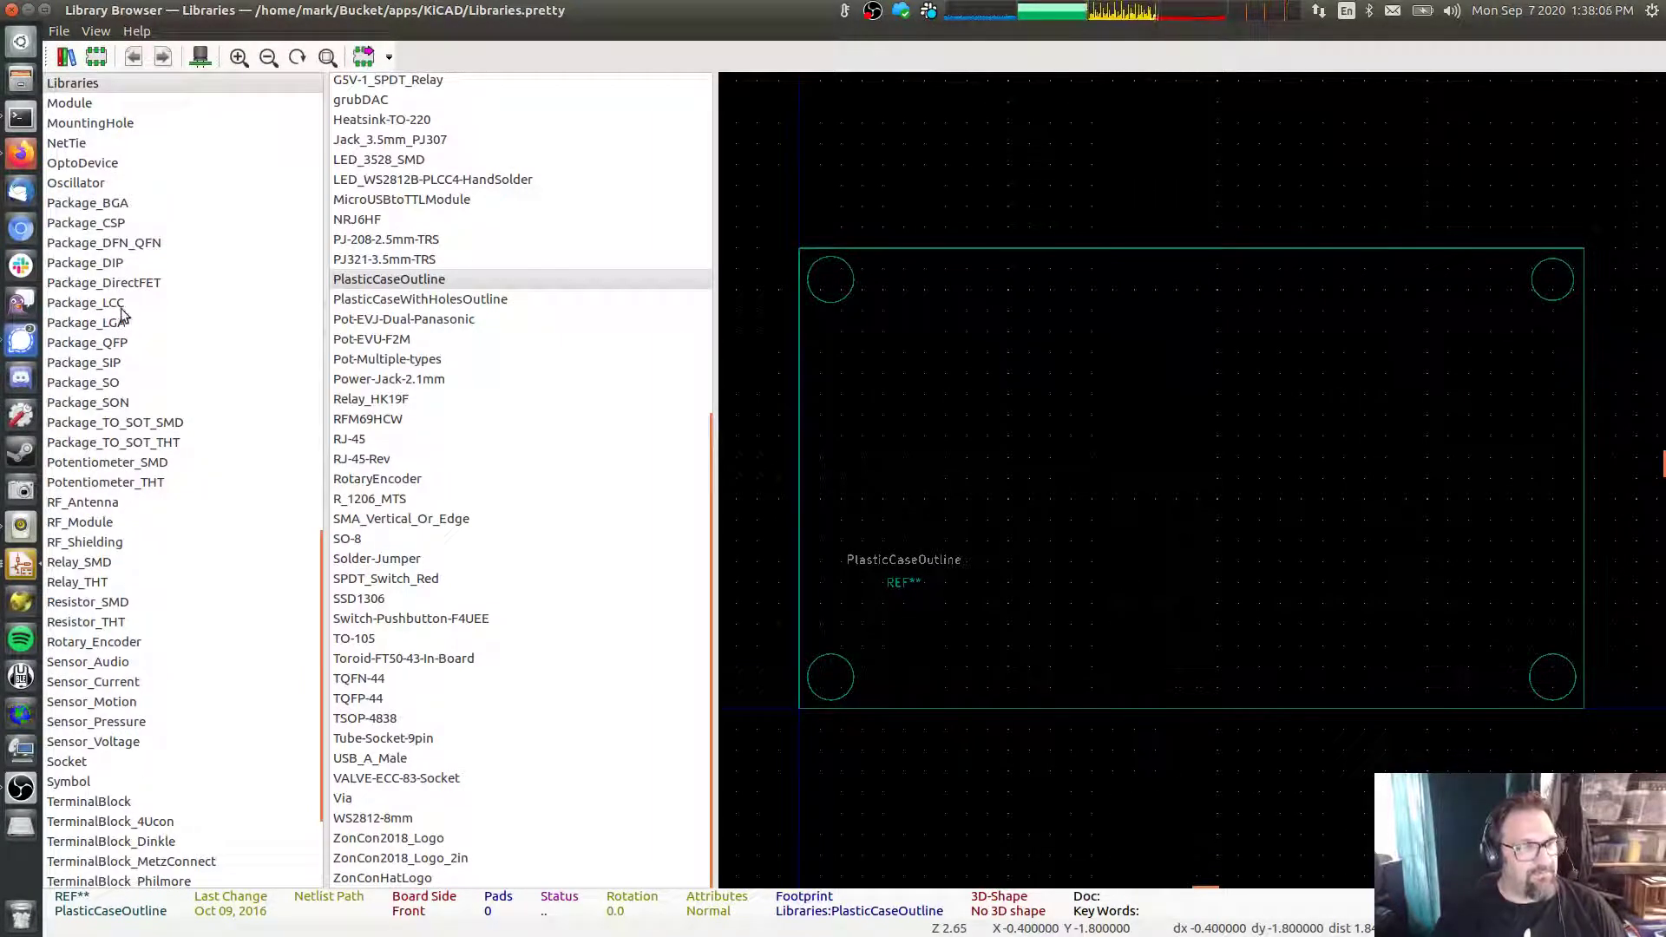
{"action": "left_click", "coordinate": [118, 123]}
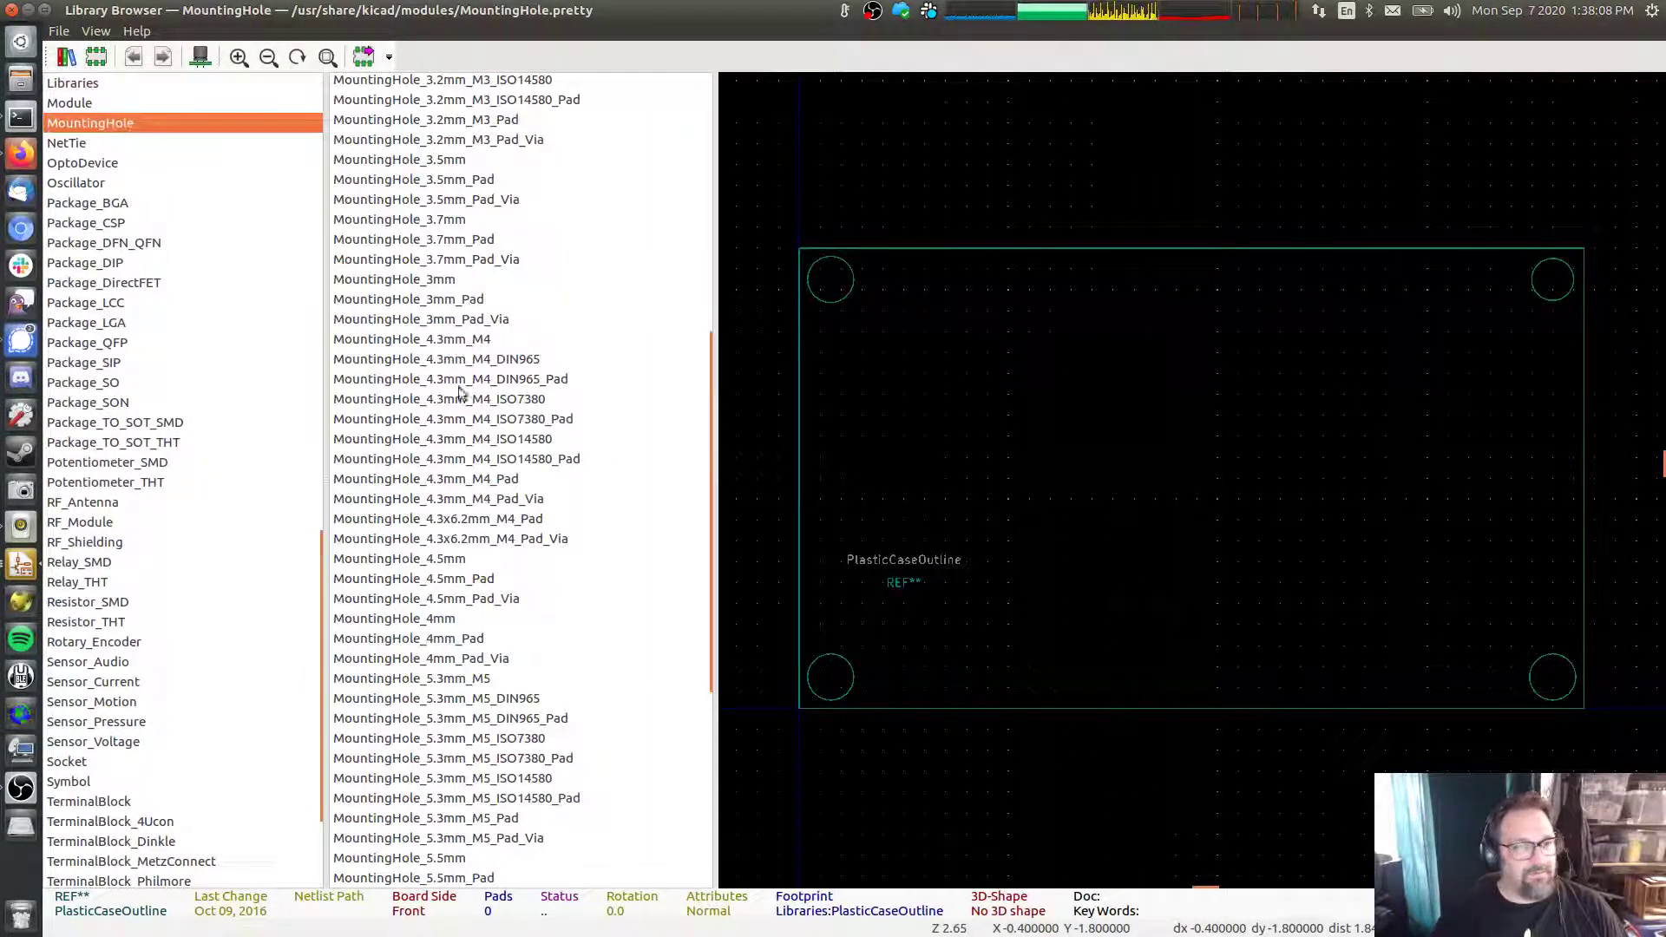
{"action": "scroll", "coordinate": [469, 200], "scroll_direction": "up", "scroll_amount": 7}
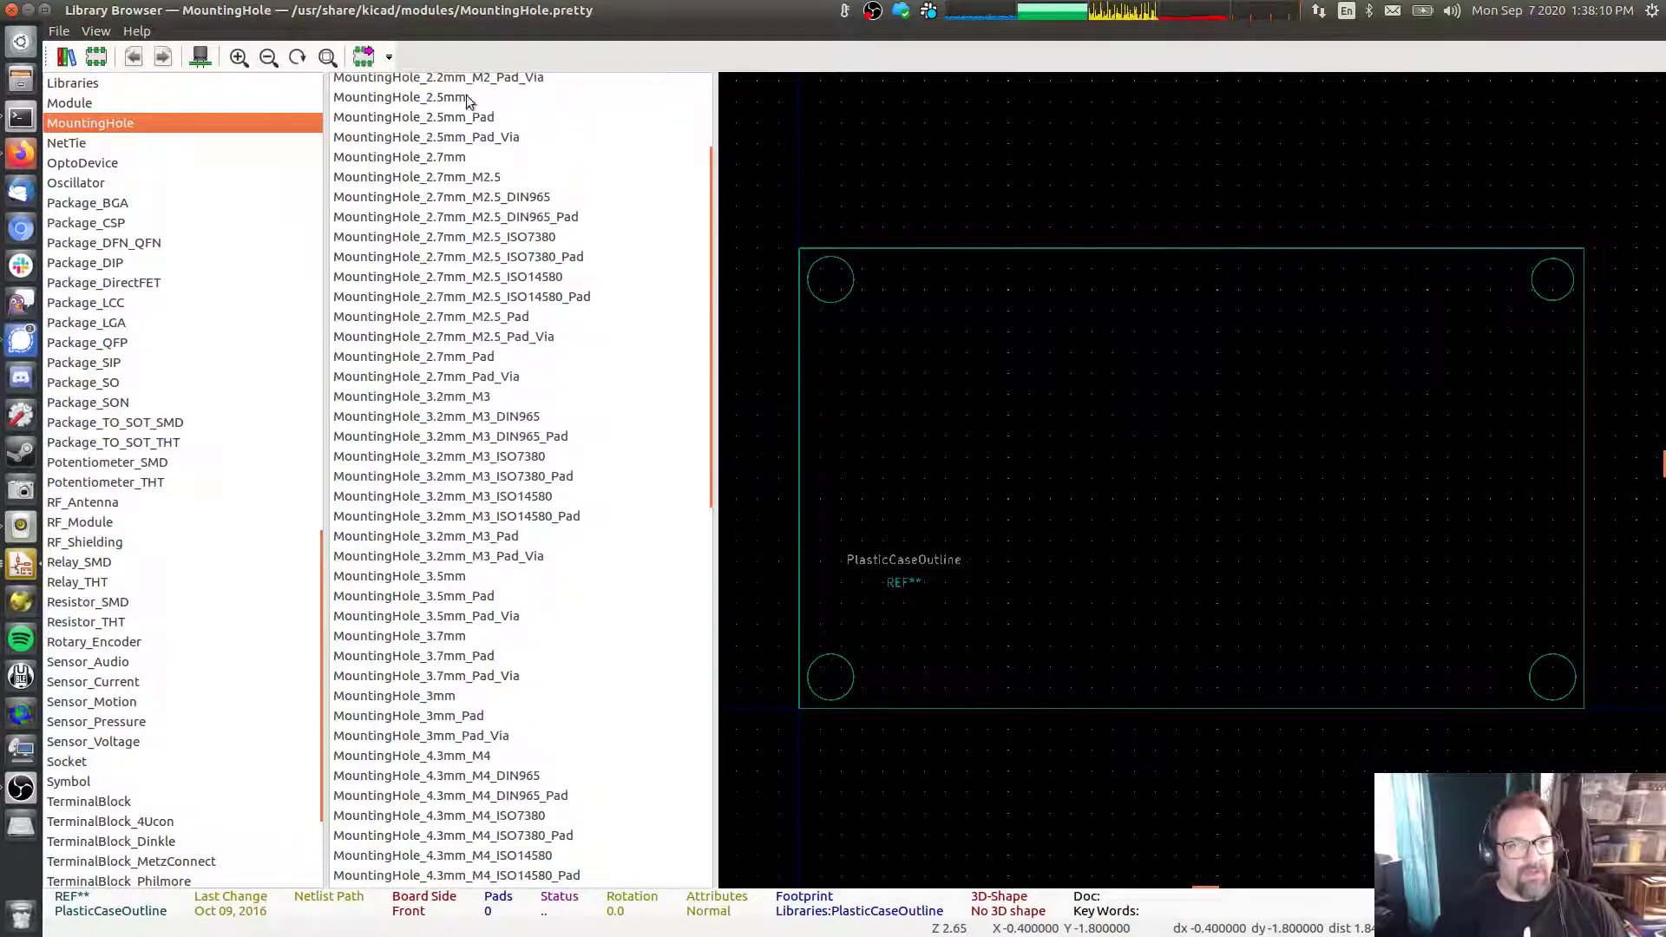
{"action": "left_click", "coordinate": [468, 401]}
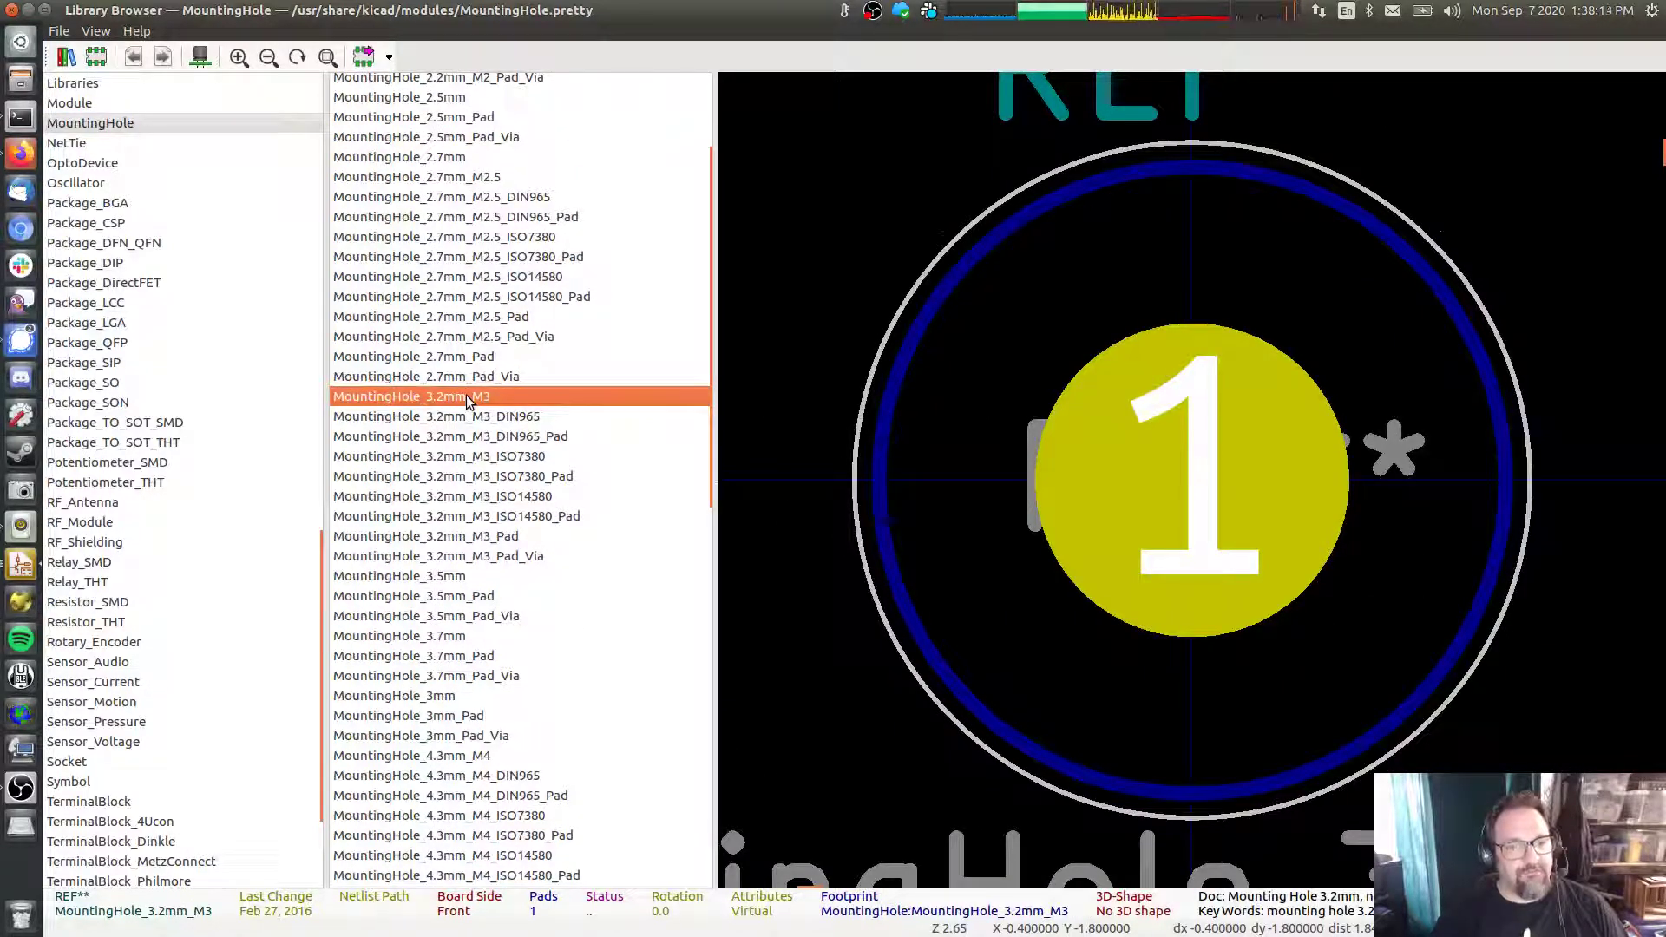
{"action": "double_click", "coordinate": [466, 396]}
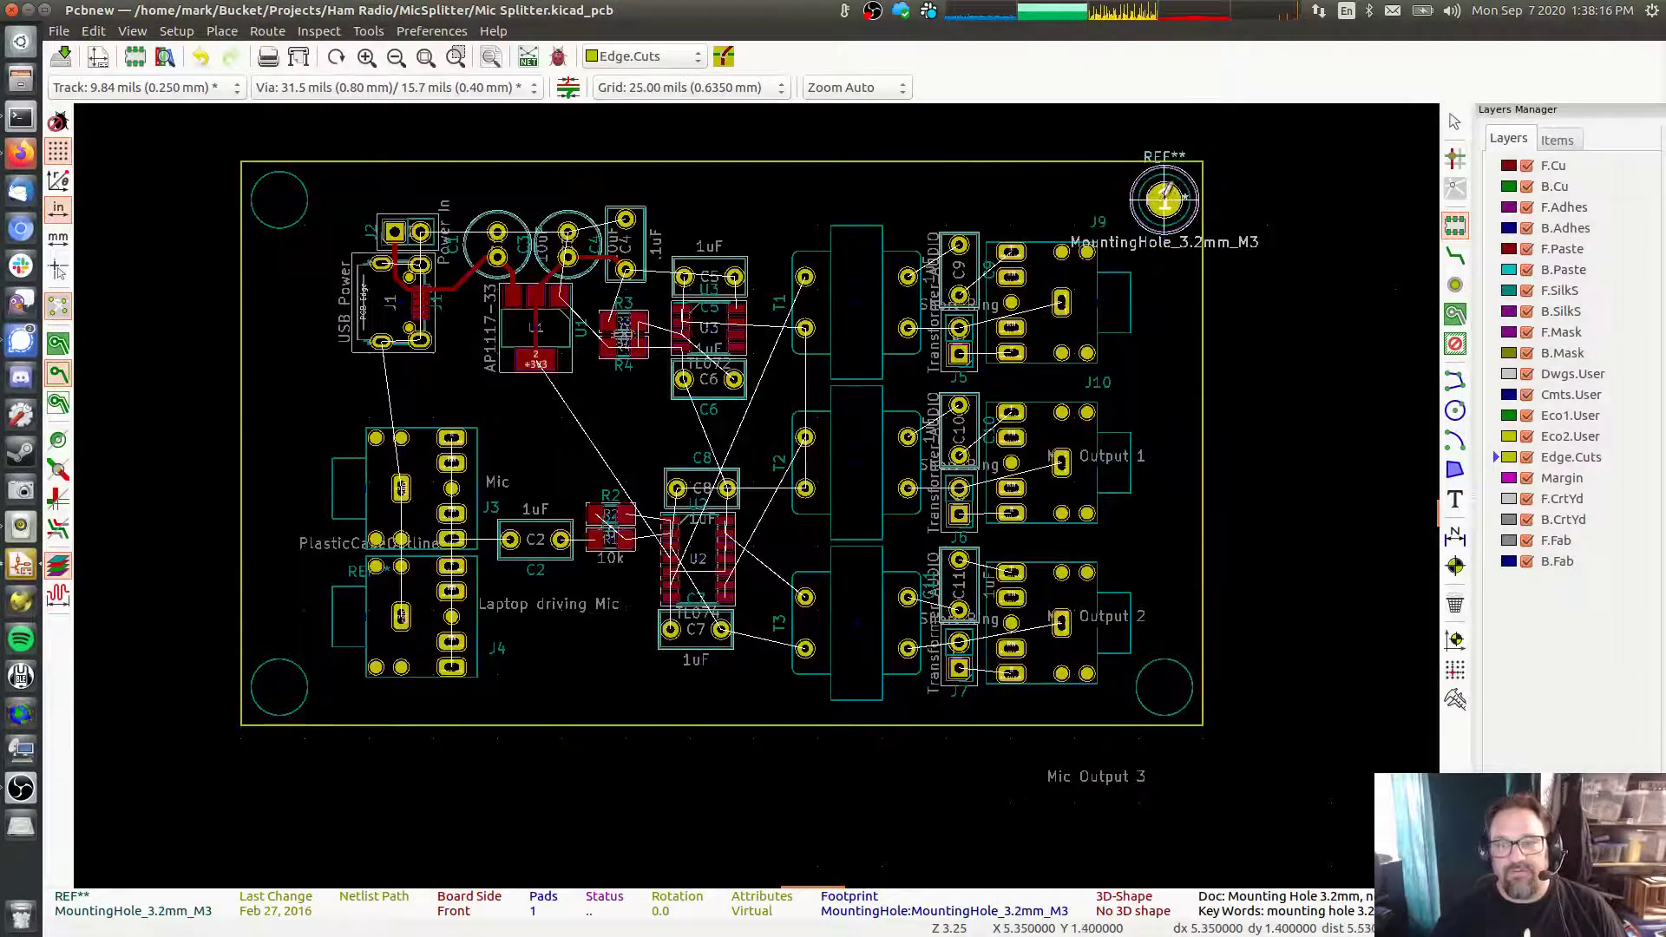
{"action": "left_click", "coordinate": [1165, 200]}
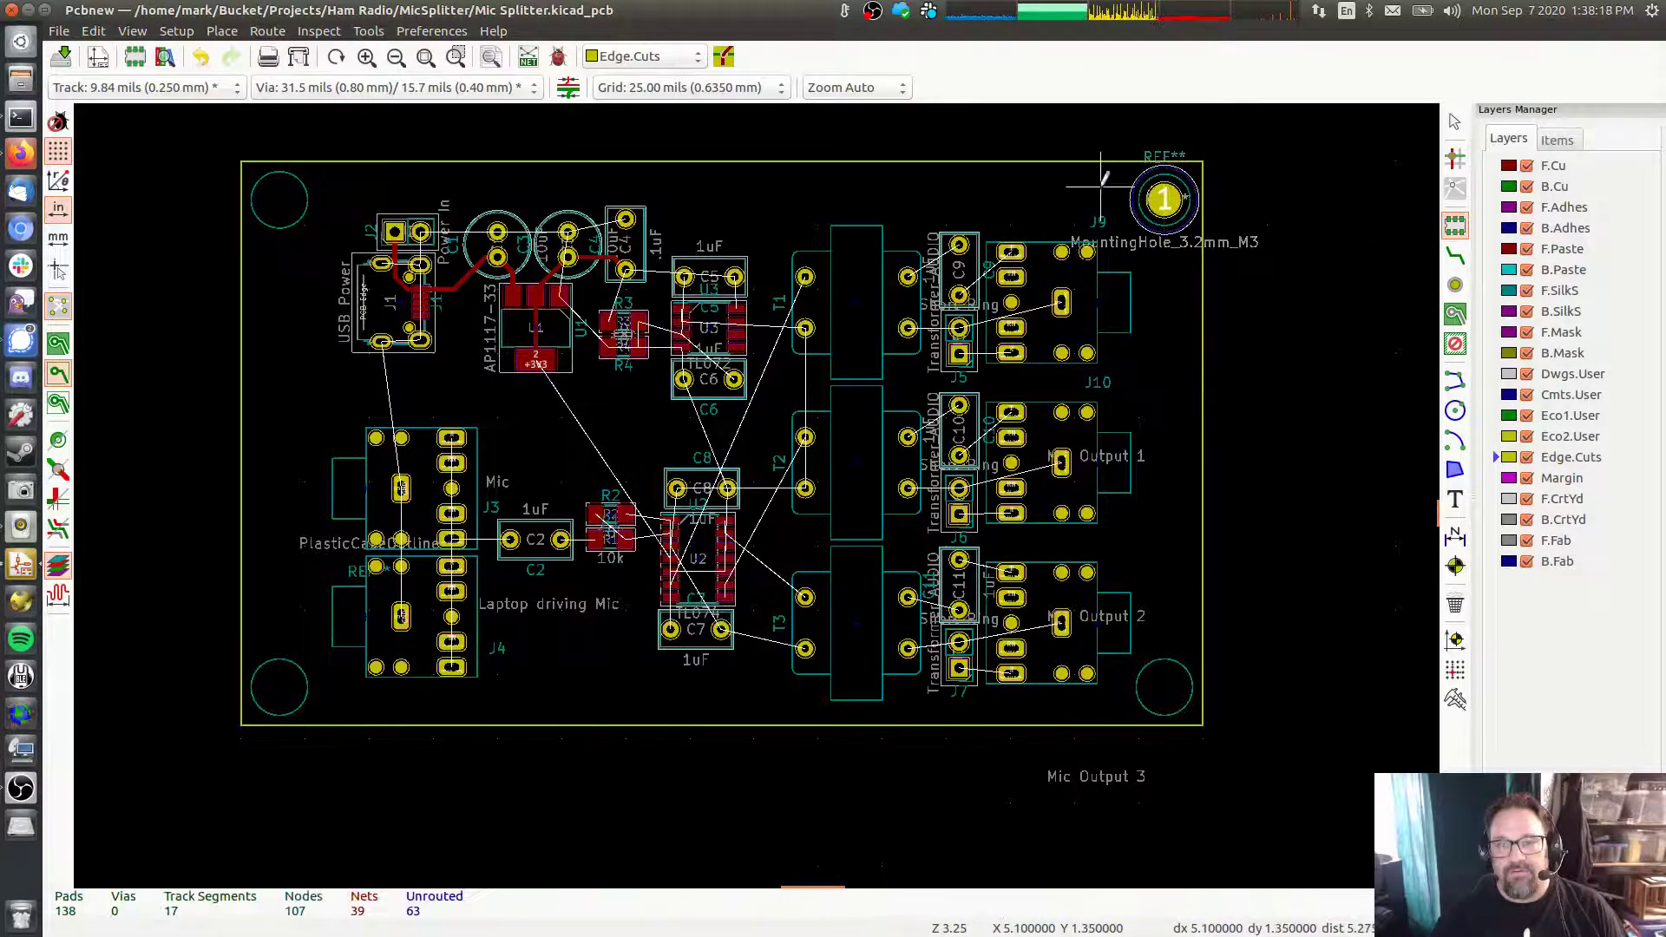
Place MountingHole_3.2mm_M3 footprints in the remaining three corner circles: upper left, lower left and lower right
{"action": "left_click", "coordinate": [280, 194]}
{"action": "key", "text": "Return"}
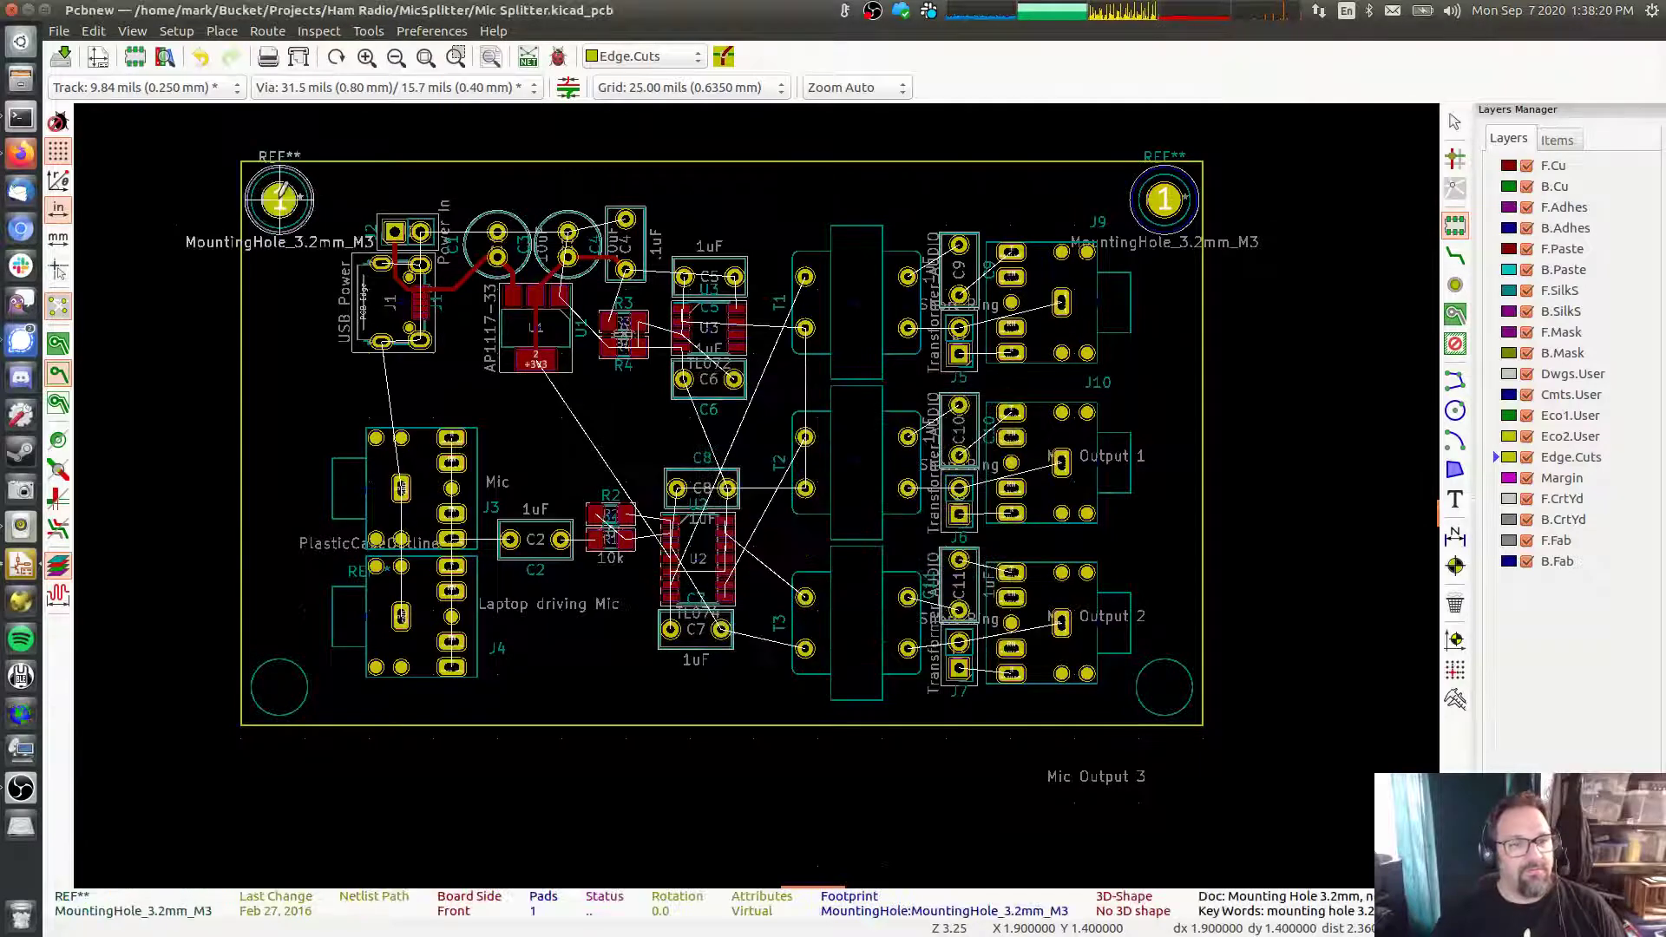
{"action": "left_click", "coordinate": [280, 196]}
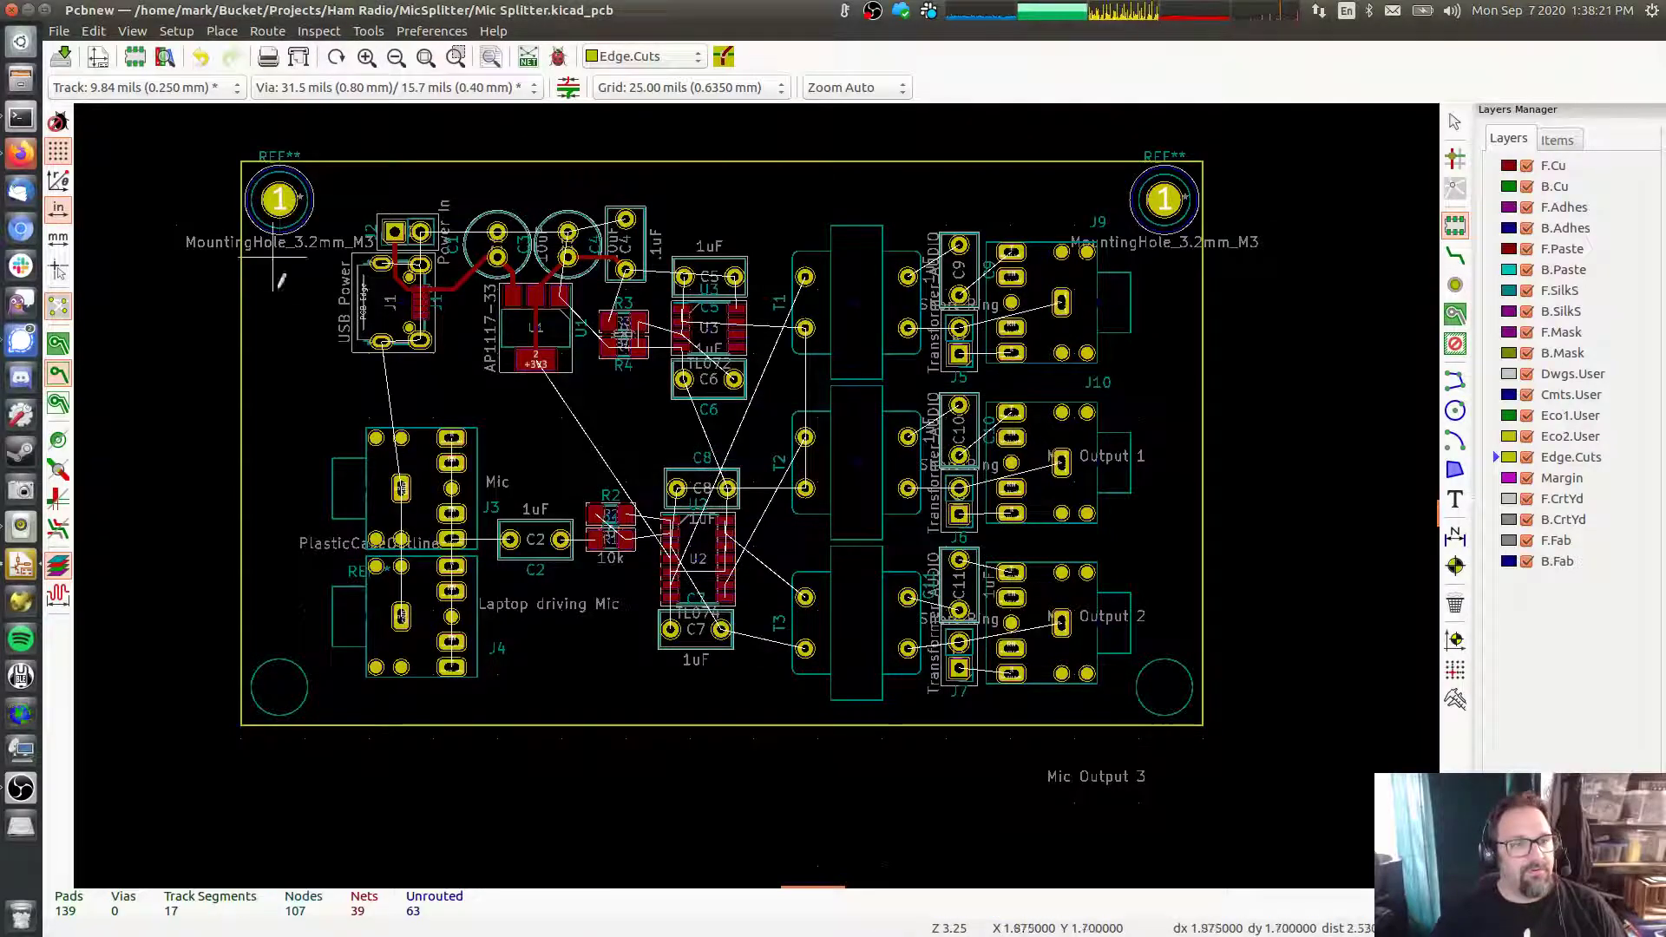
{"action": "left_click", "coordinate": [280, 686]}
{"action": "key", "text": "Return"}
{"action": "left_click", "coordinate": [280, 685]}
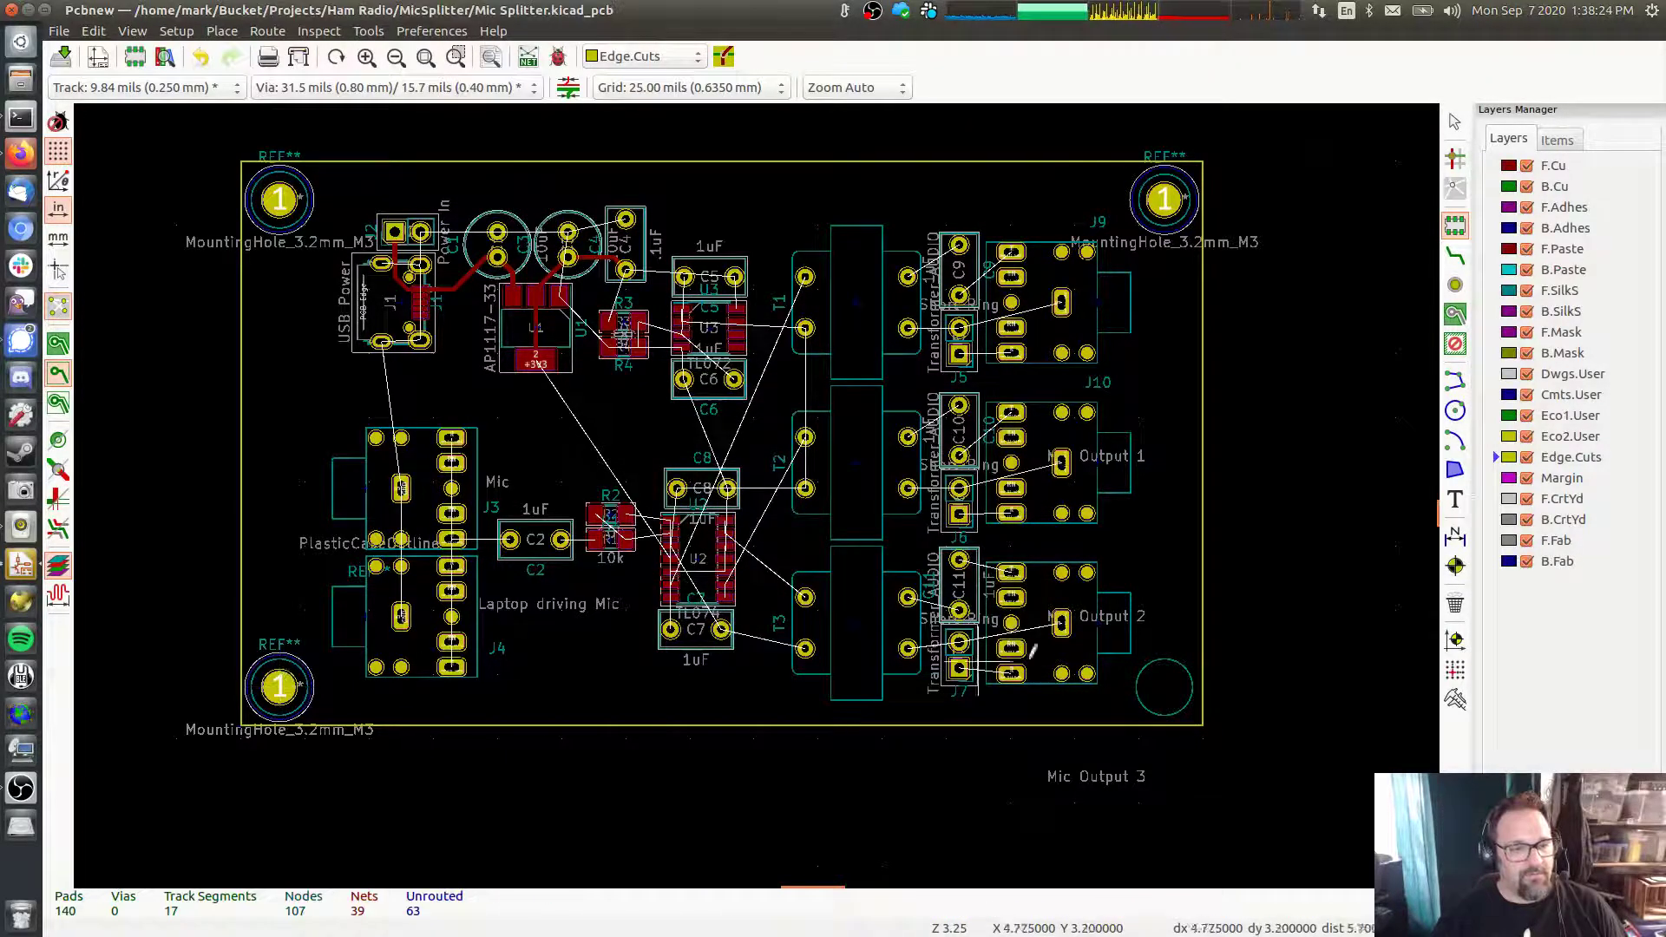
{"action": "left_click", "coordinate": [1164, 684]}
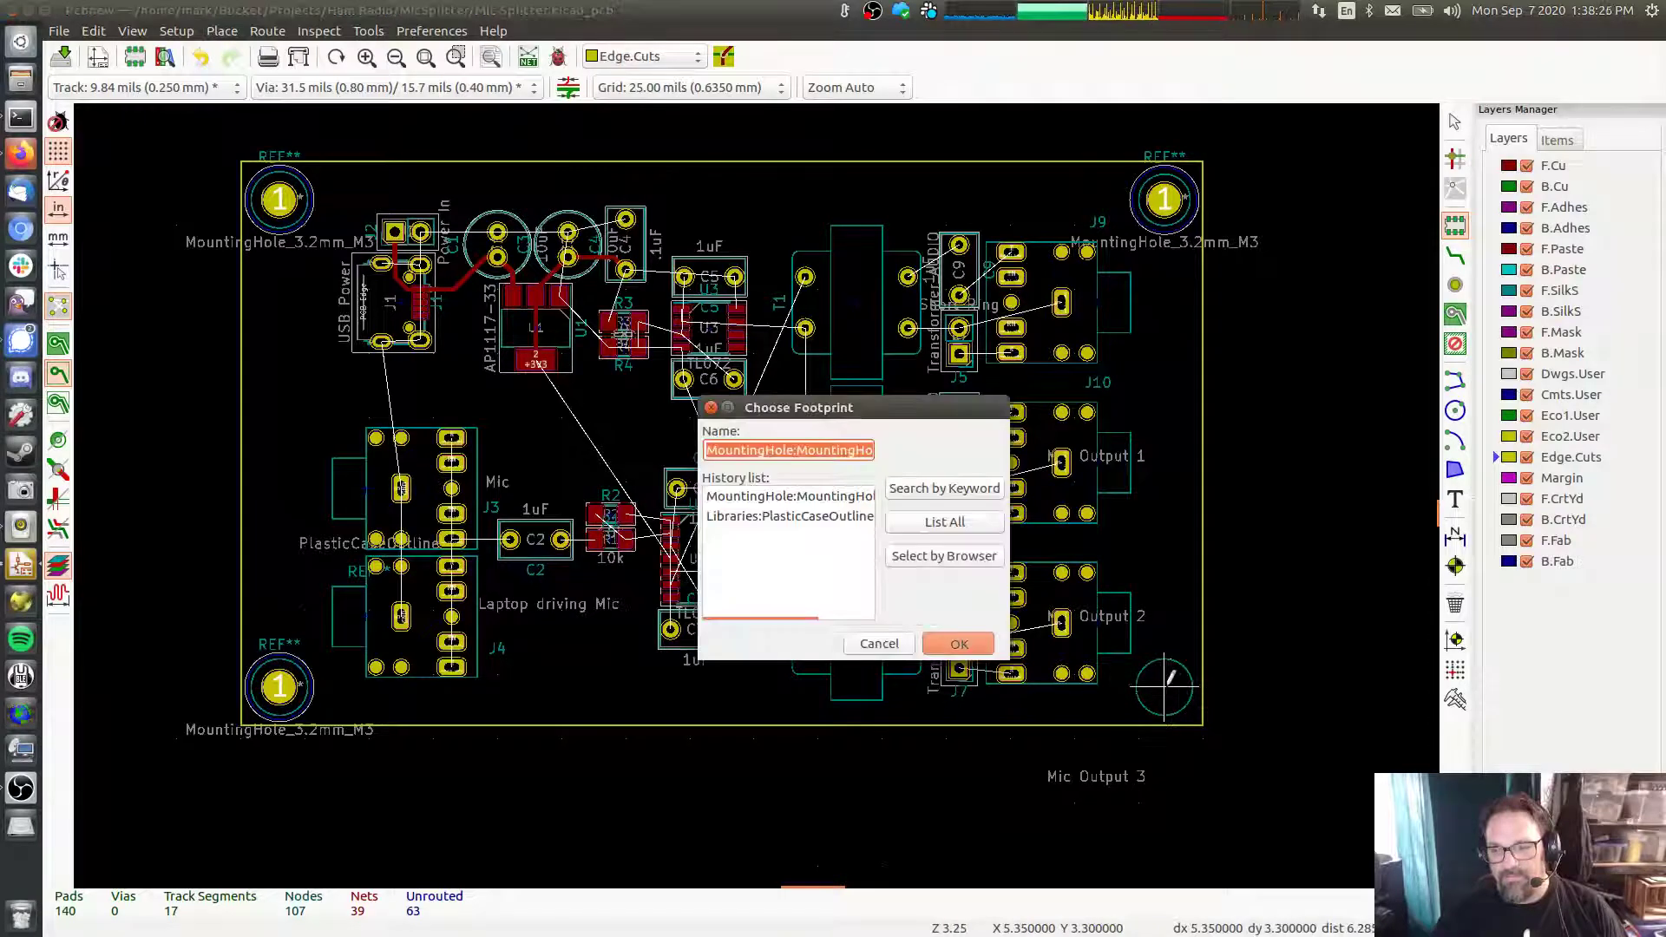
{"action": "key", "text": "Return"}
{"action": "left_click", "coordinate": [1164, 685]}
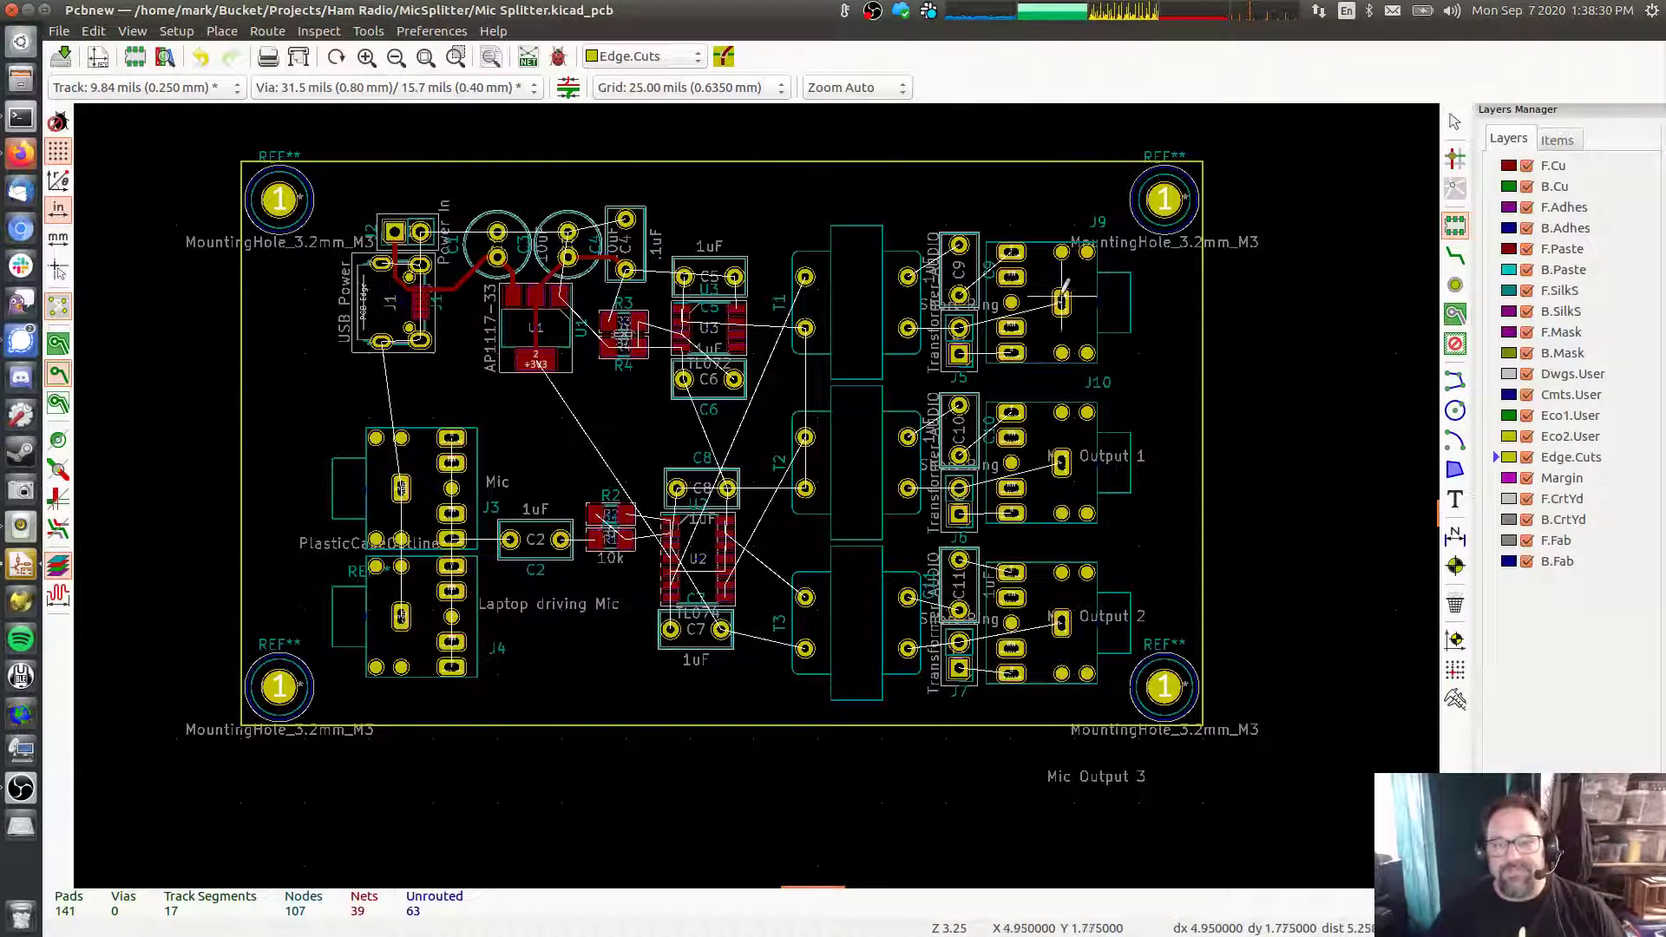
Move the three Mic Output jacks to the board's right edge between the corner mounting holes and space them evenly
{"action": "key", "text": "Escape"}
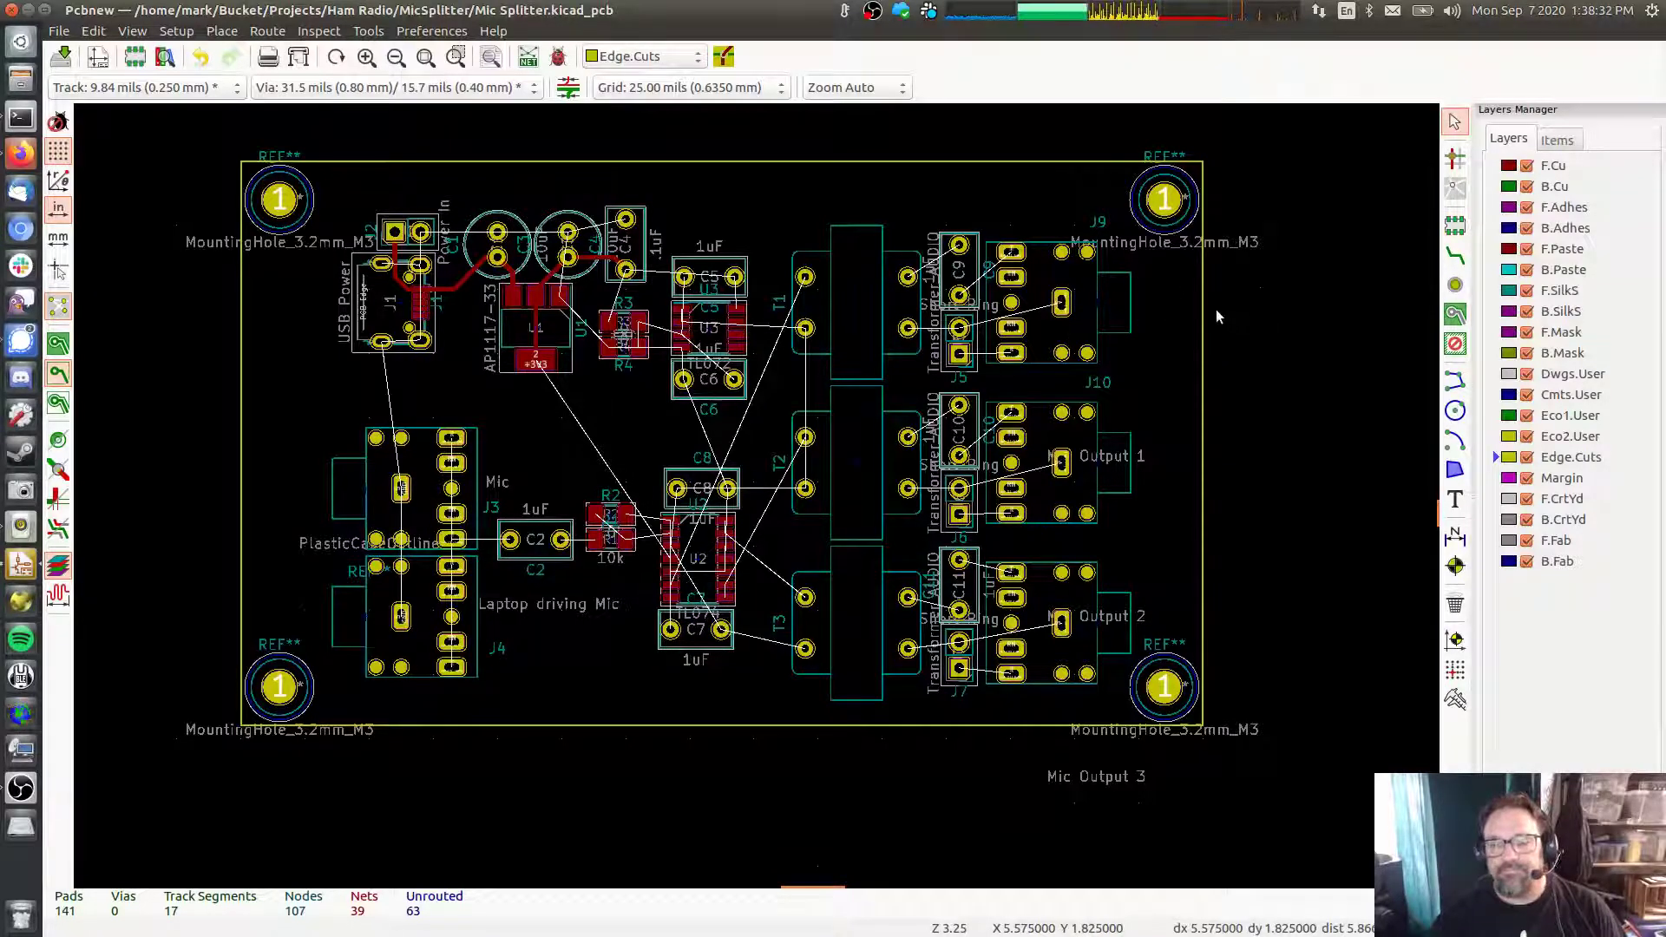
{"action": "left_click_drag", "start_coordinate": [1060, 303], "coordinate": [1164, 304]}
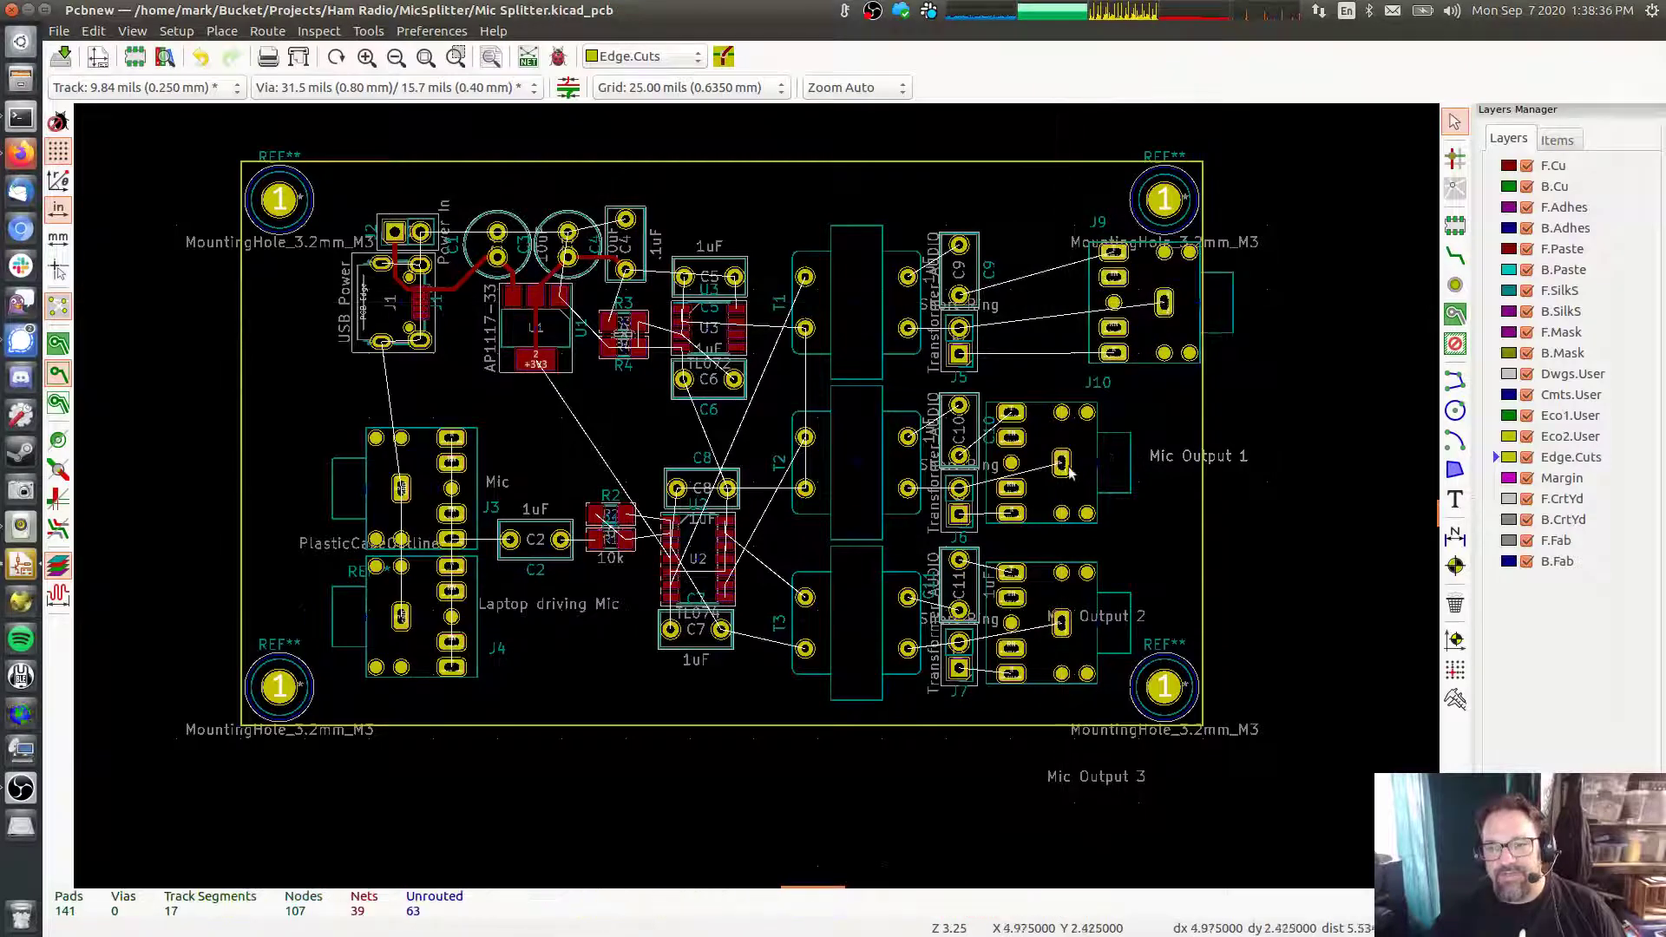
{"action": "left_click_drag", "start_coordinate": [1061, 466], "coordinate": [1164, 466]}
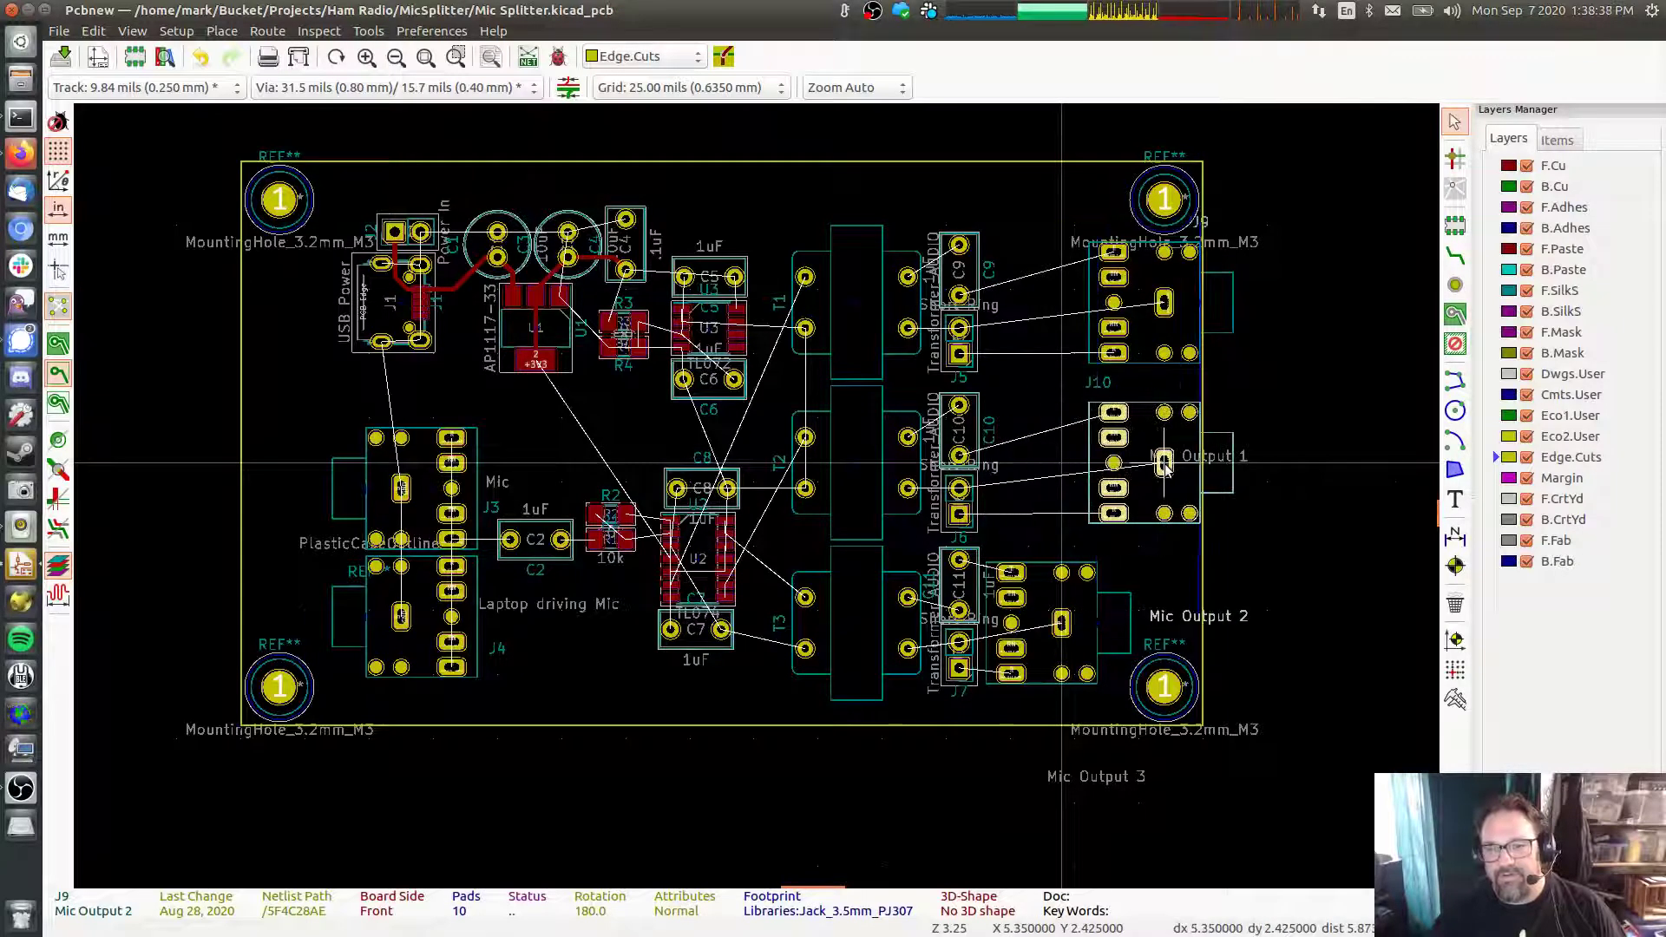
{"action": "key", "text": "Escape"}
{"action": "left_click_drag", "start_coordinate": [1064, 626], "coordinate": [1165, 593]}
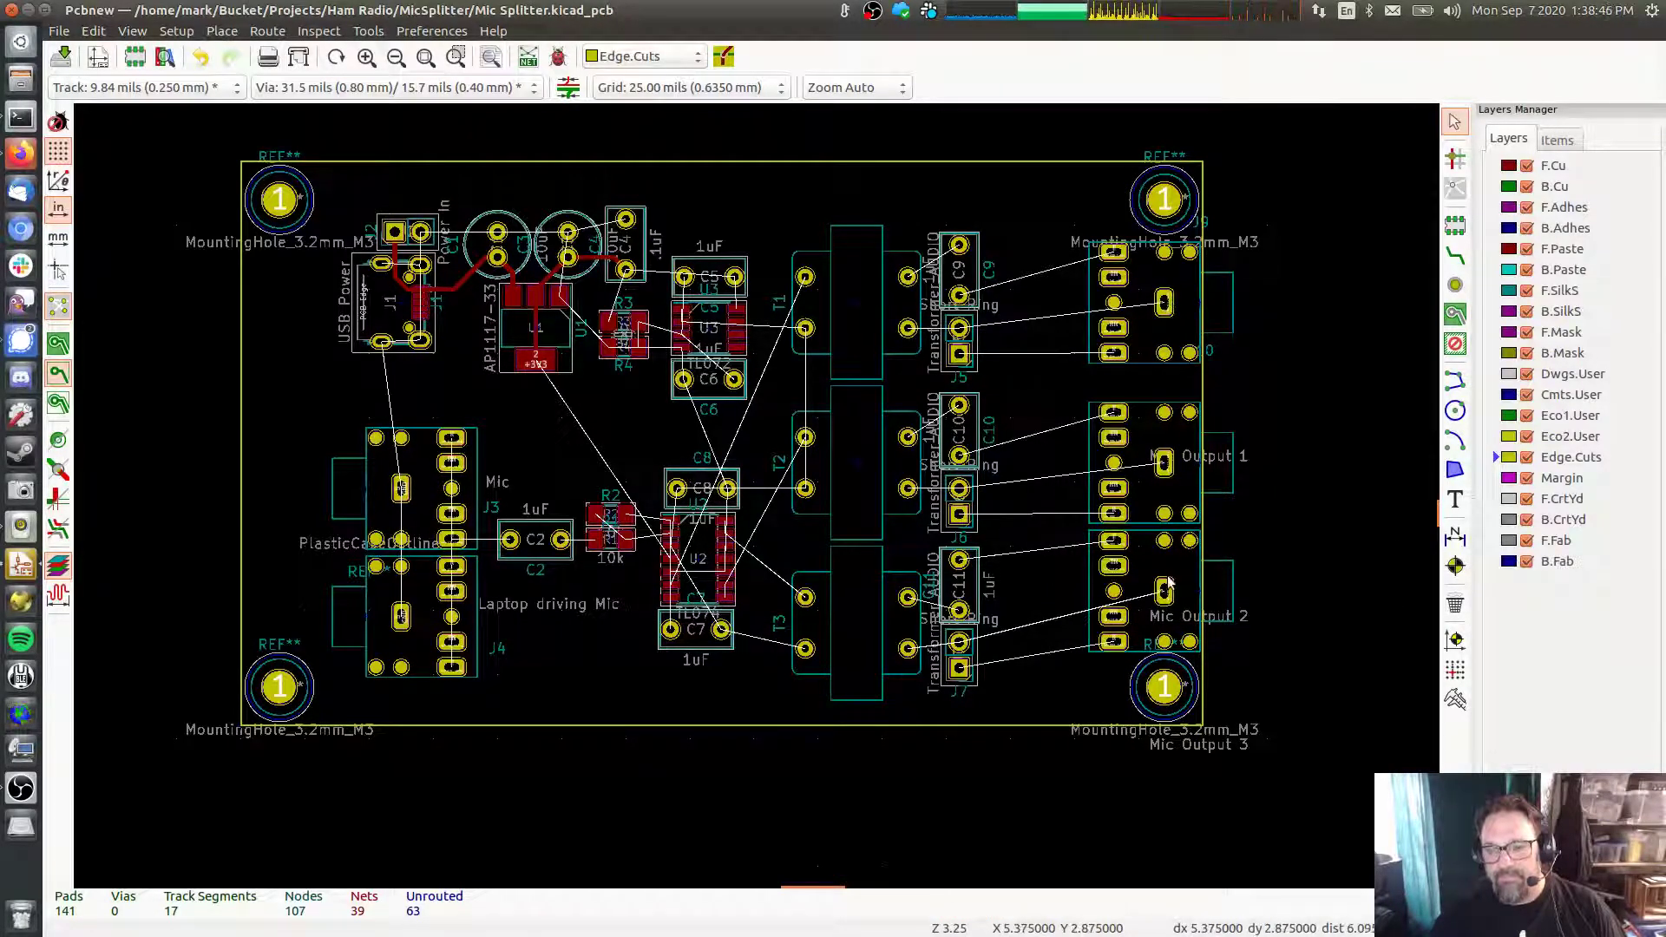
{"action": "left_click_drag", "start_coordinate": [1165, 464], "coordinate": [1164, 451]}
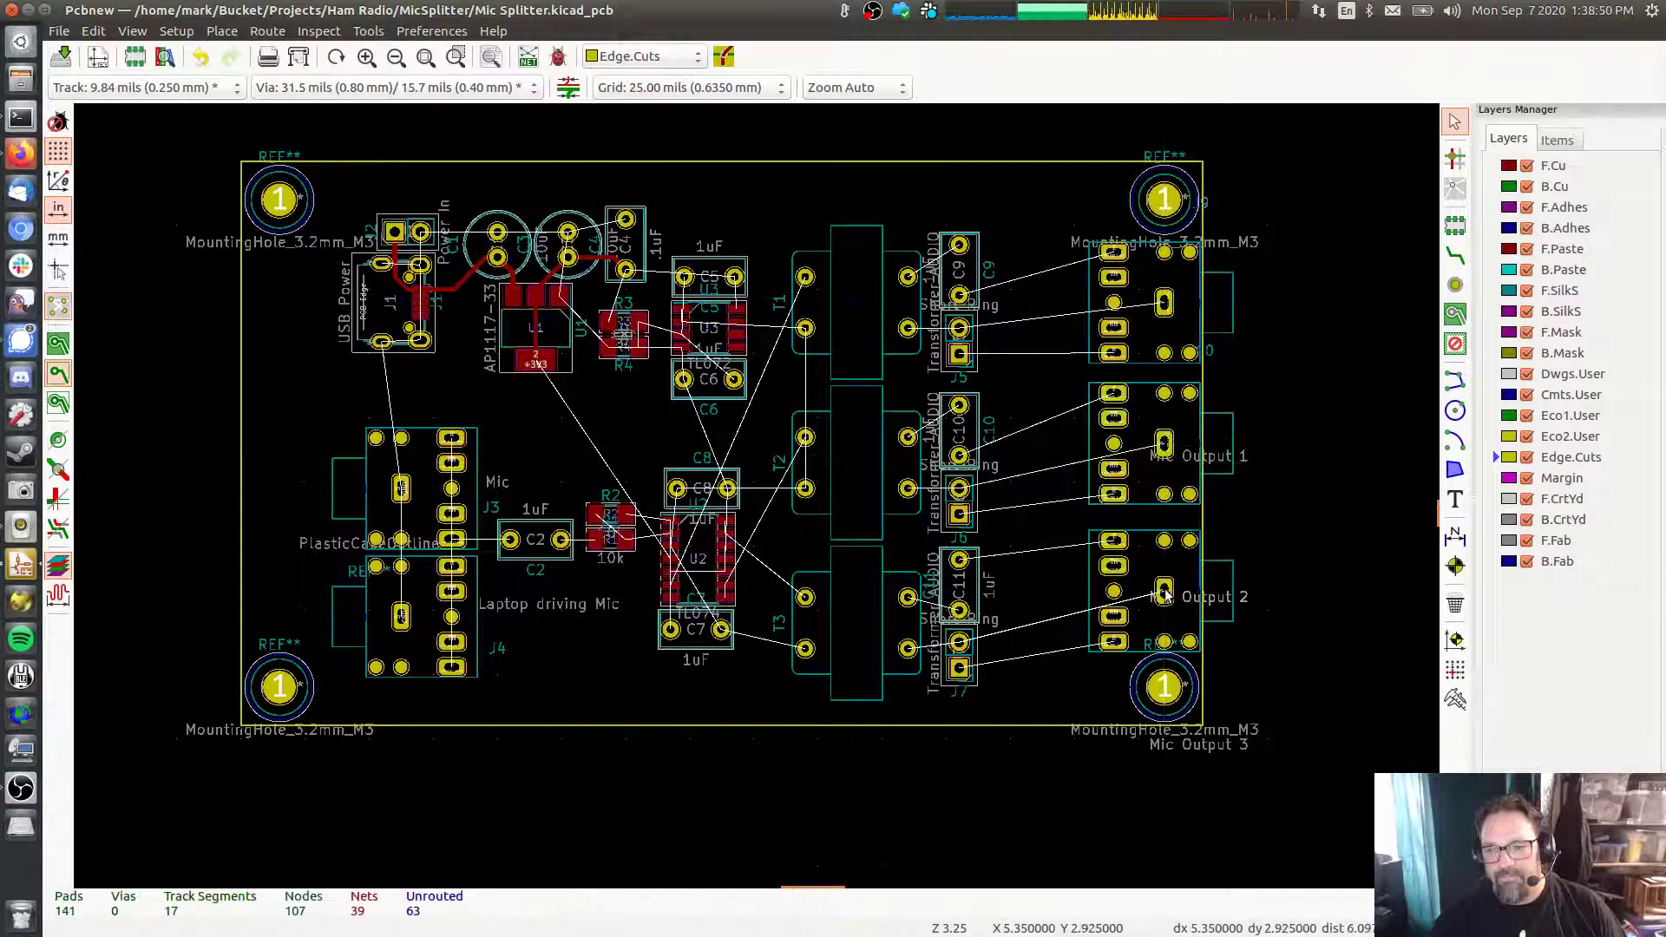
{"action": "left_click_drag", "start_coordinate": [1165, 596], "coordinate": [1165, 587]}
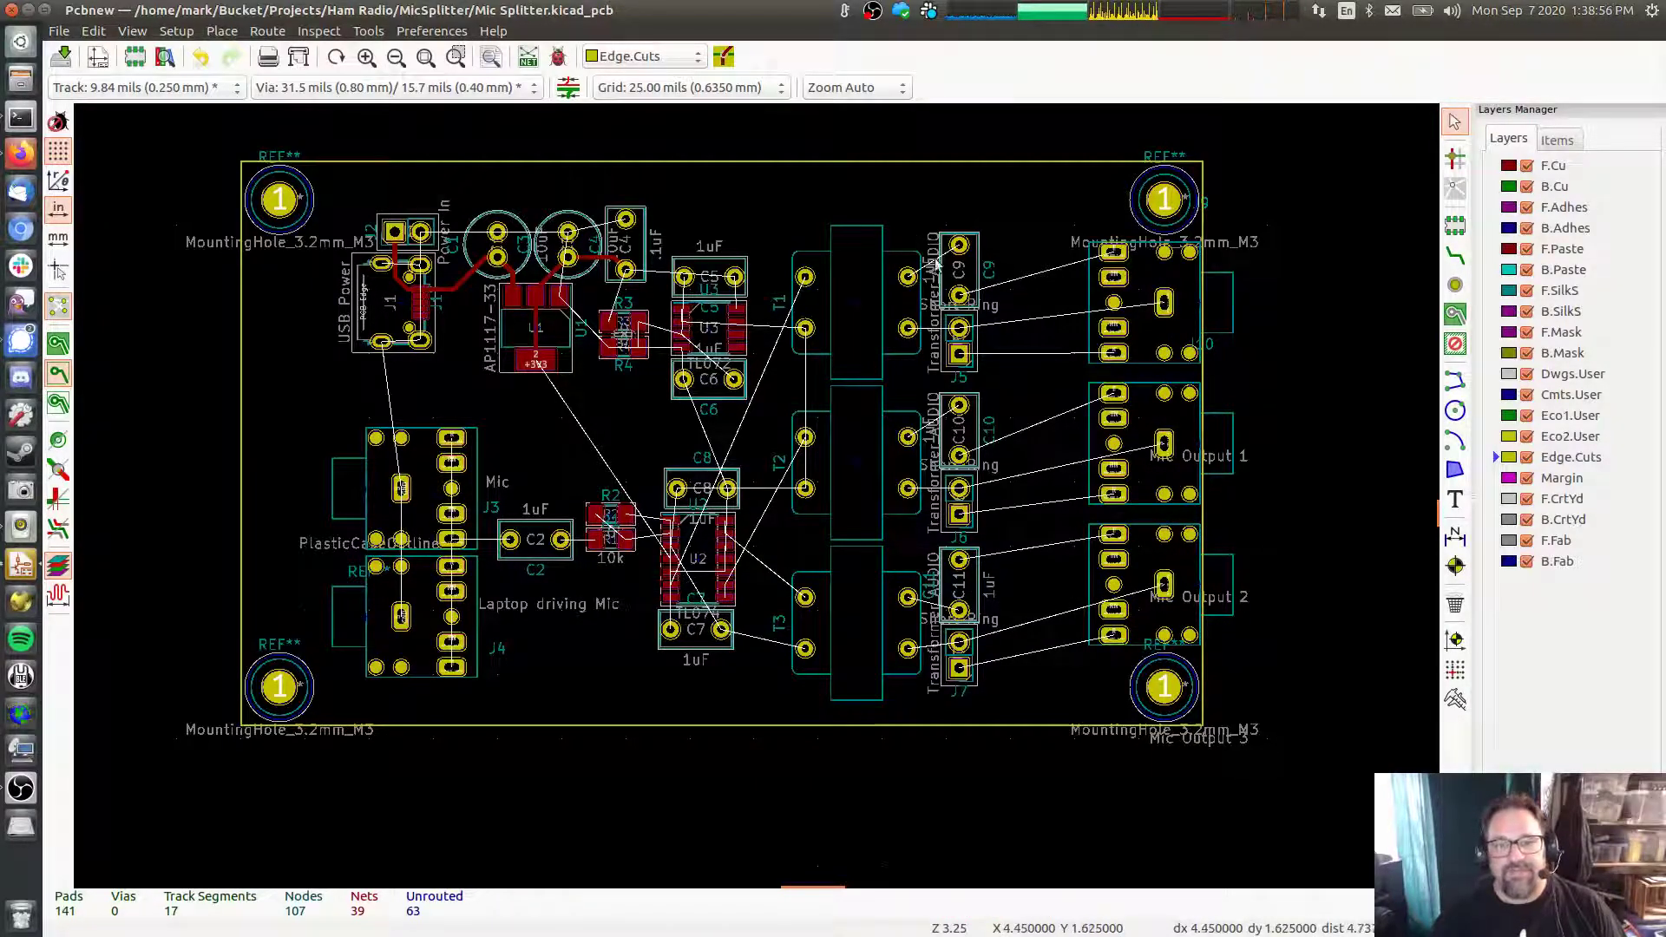
Move capacitor C9, Short Ring header J5 and transformer T1 toward the uppermost output jack, with C9 and J5 stacked directly beside it
{"action": "left_click_drag", "start_coordinate": [959, 251], "coordinate": [1068, 201]}
{"action": "left_click_drag", "start_coordinate": [963, 356], "coordinate": [1065, 342]}
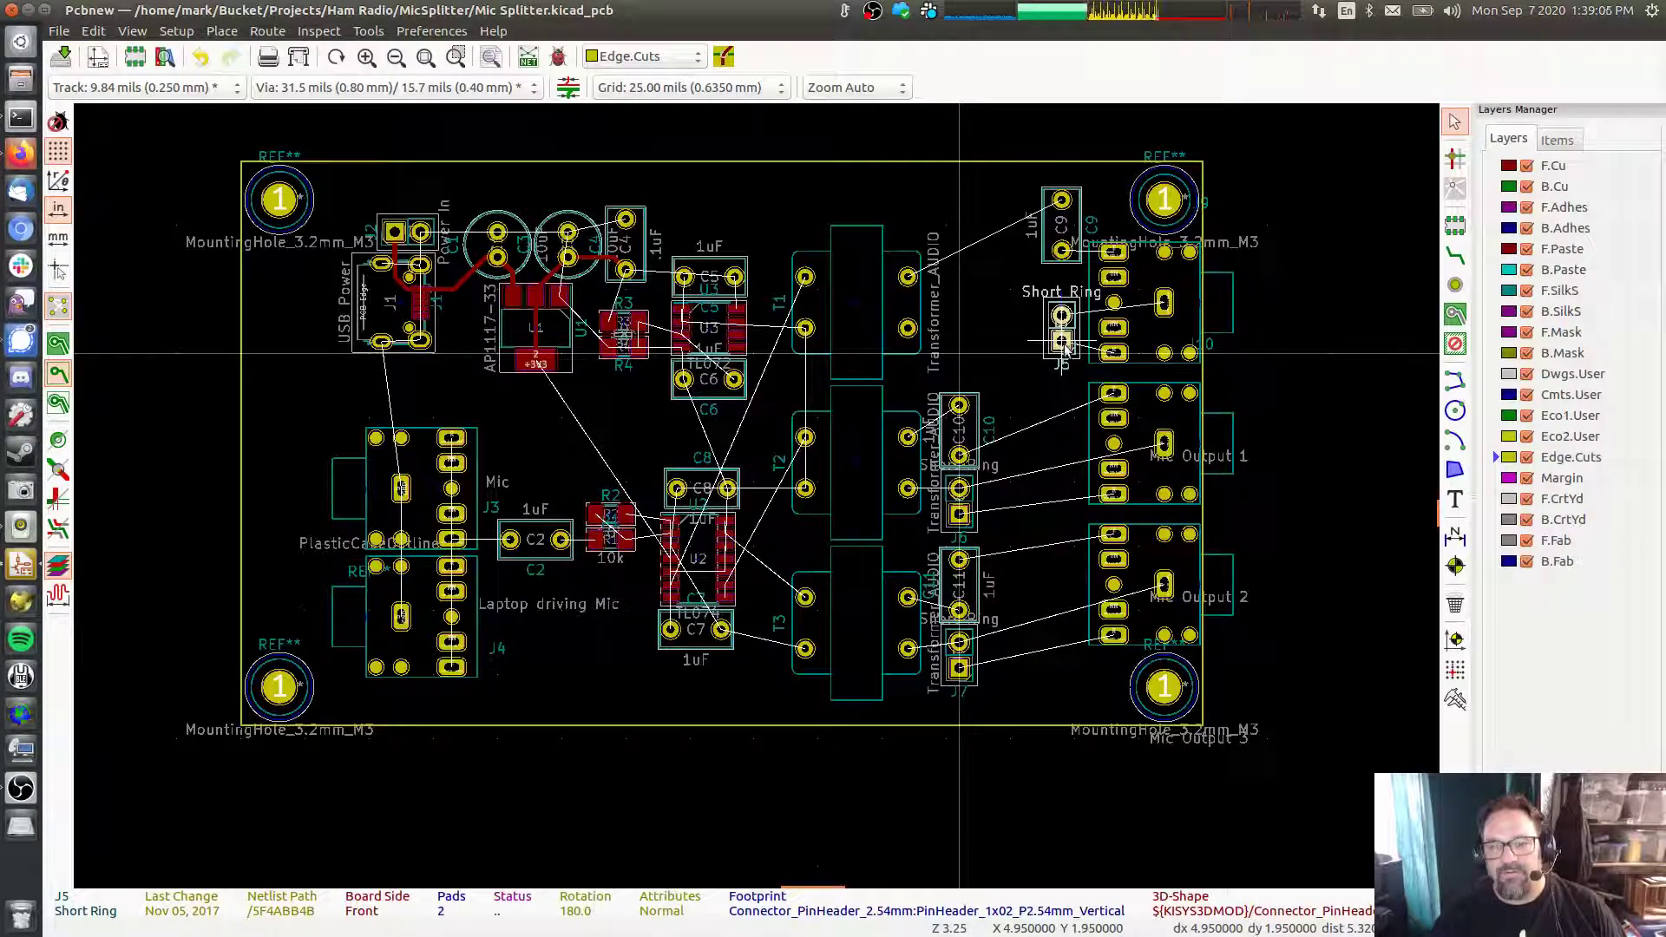
{"action": "left_click_drag", "start_coordinate": [1065, 343], "coordinate": [1063, 341]}
{"action": "left_click_drag", "start_coordinate": [909, 329], "coordinate": [1016, 297]}
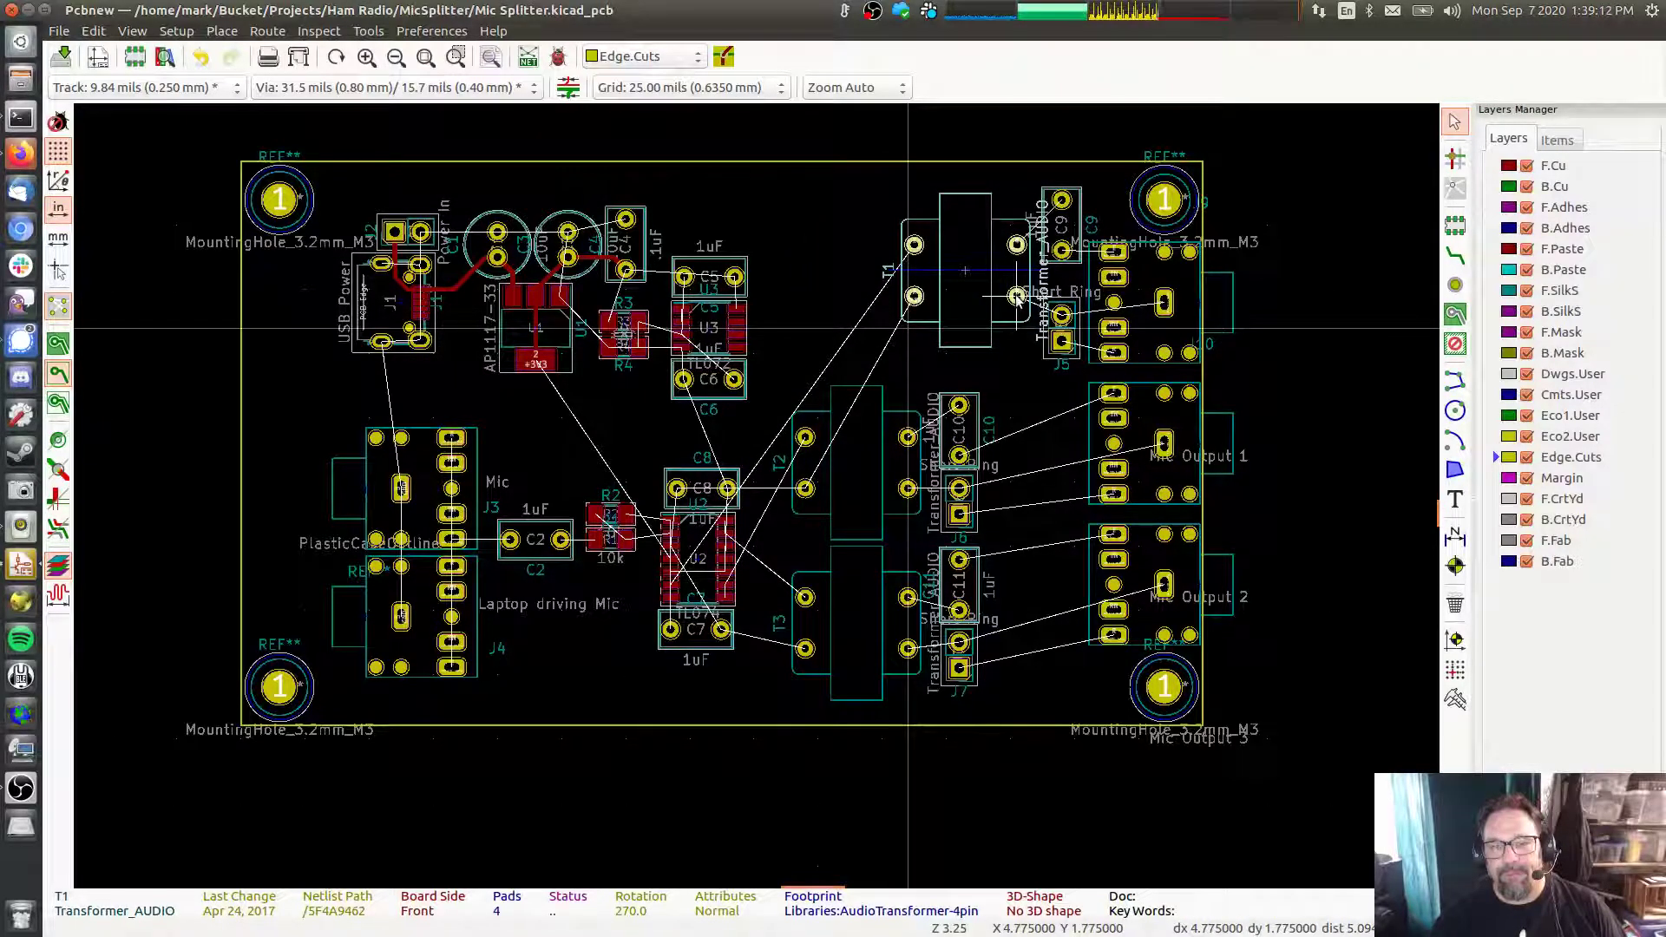
{"action": "left_click", "coordinate": [1016, 298]}
Move capacitor C10 and Short Ring header J6 into the column below J5, beside the middle output jack
{"action": "key", "text": "m"}
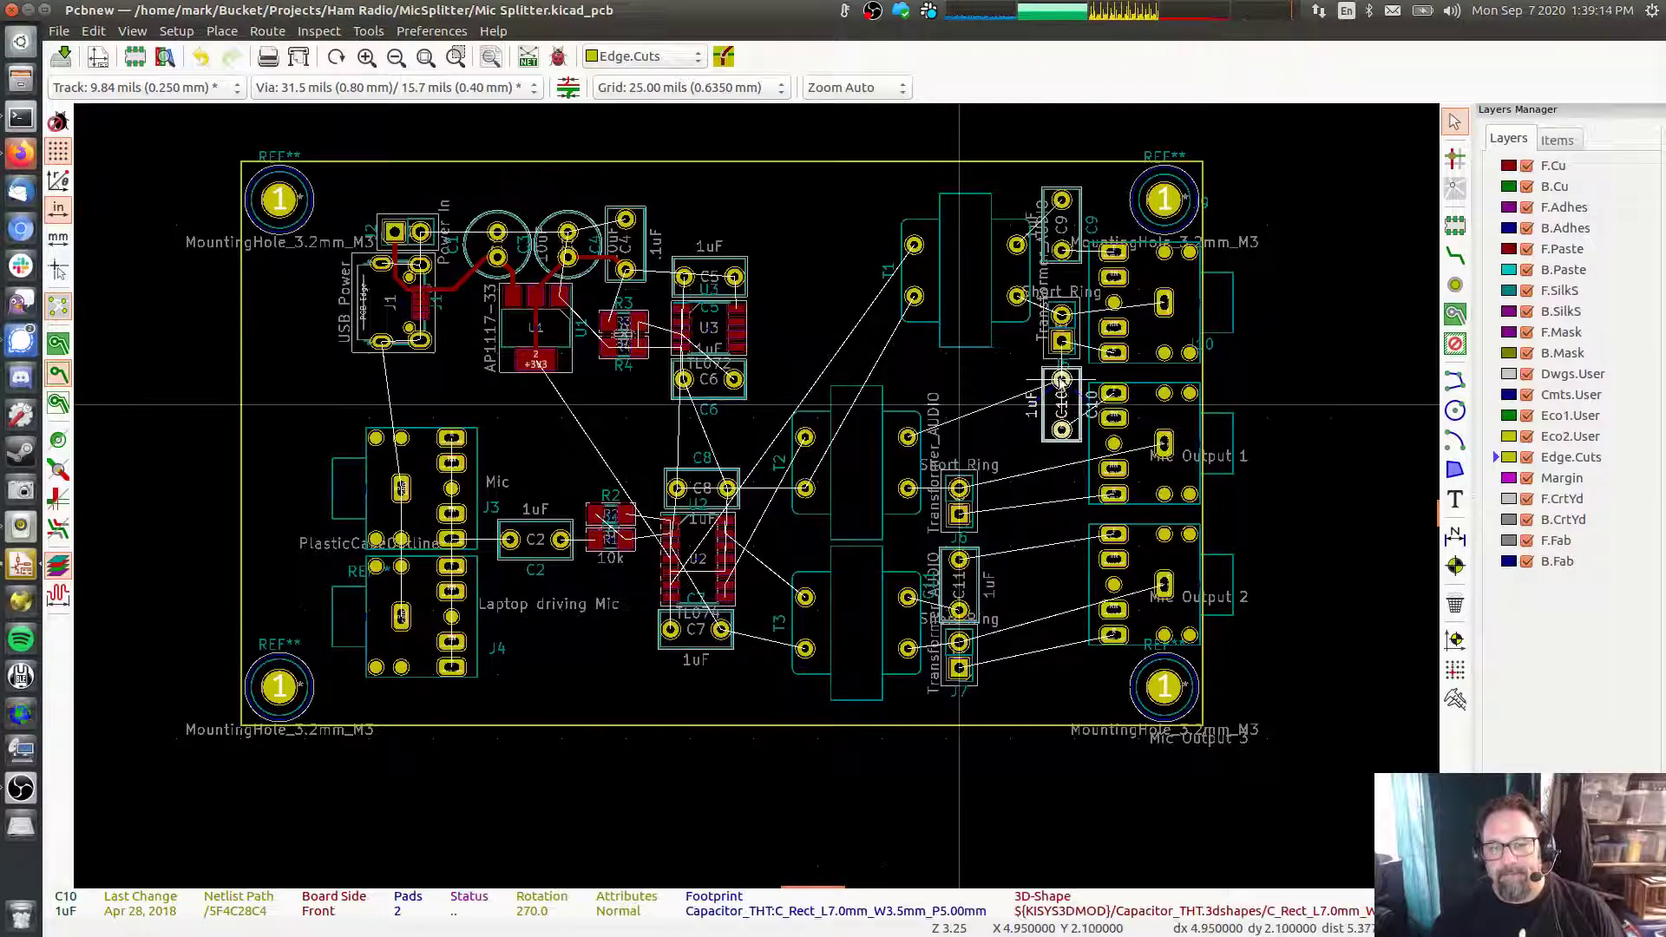
{"action": "left_click", "coordinate": [1062, 374]}
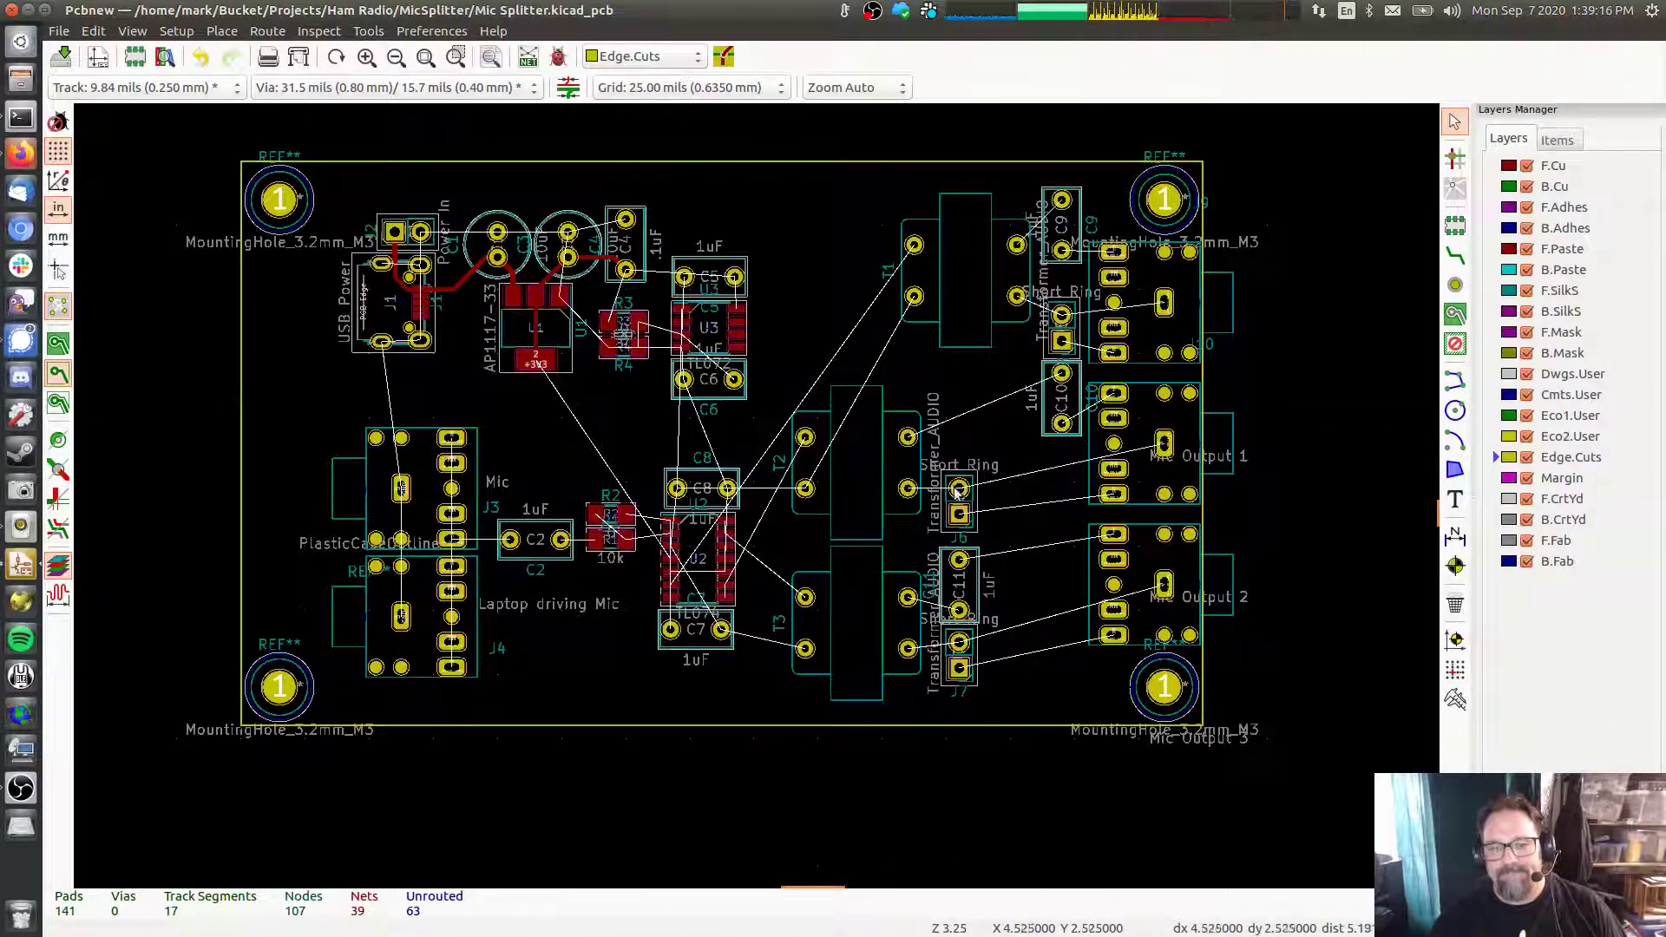
{"action": "key", "text": "m"}
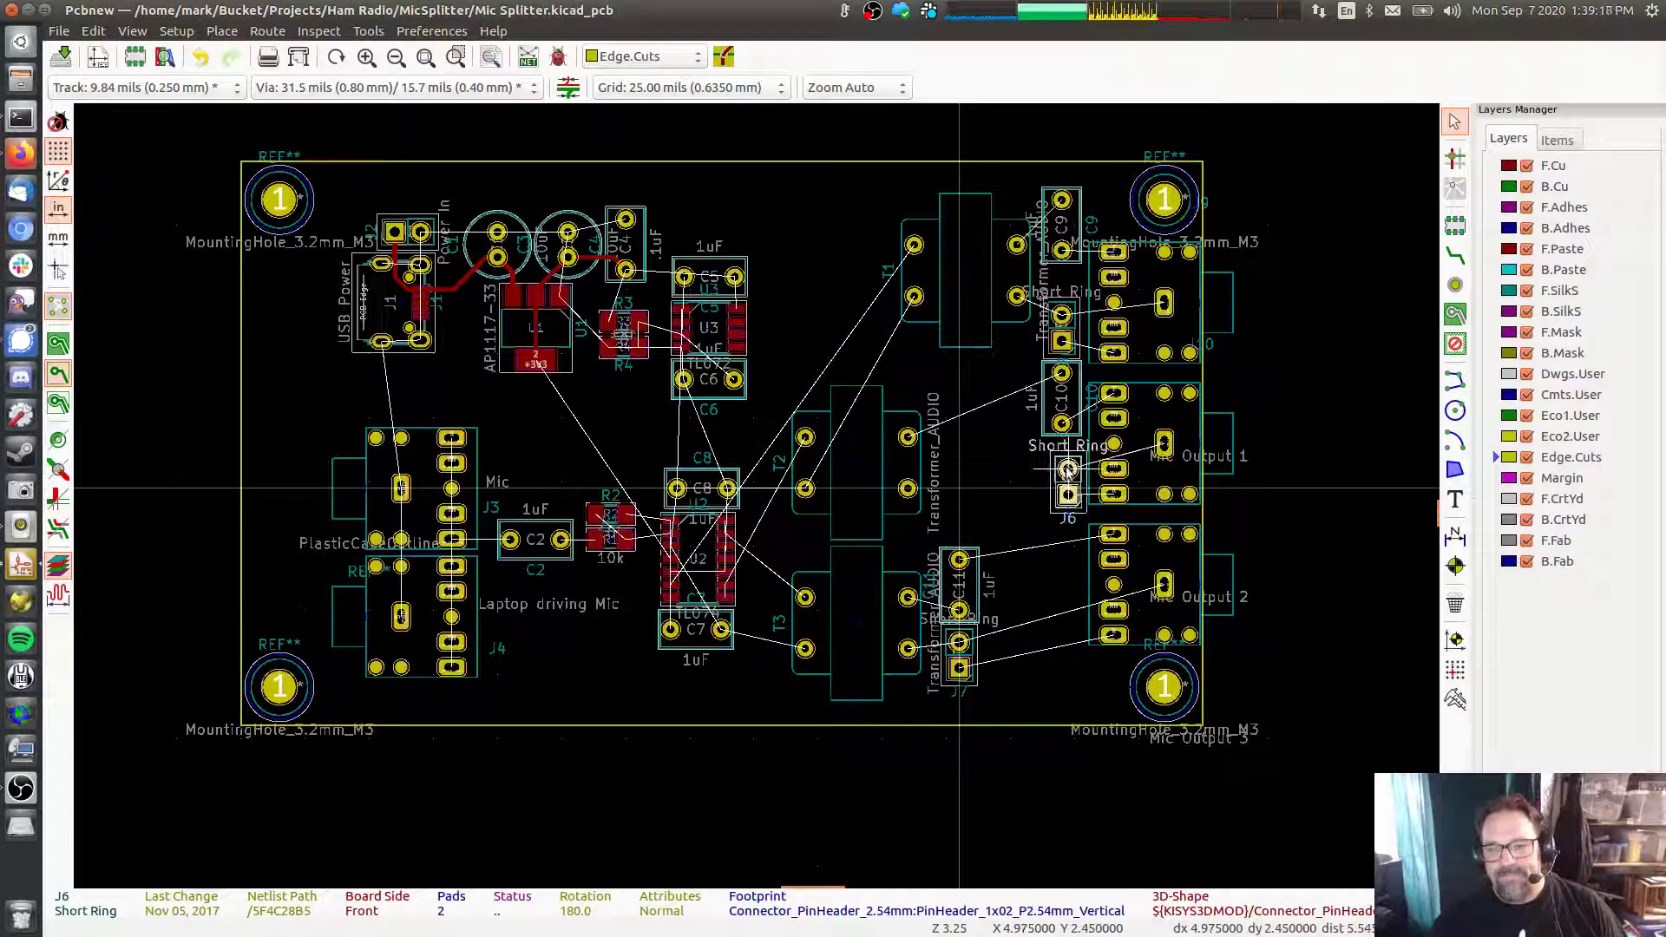
{"action": "left_click", "coordinate": [1068, 469]}
{"action": "key", "text": "m"}
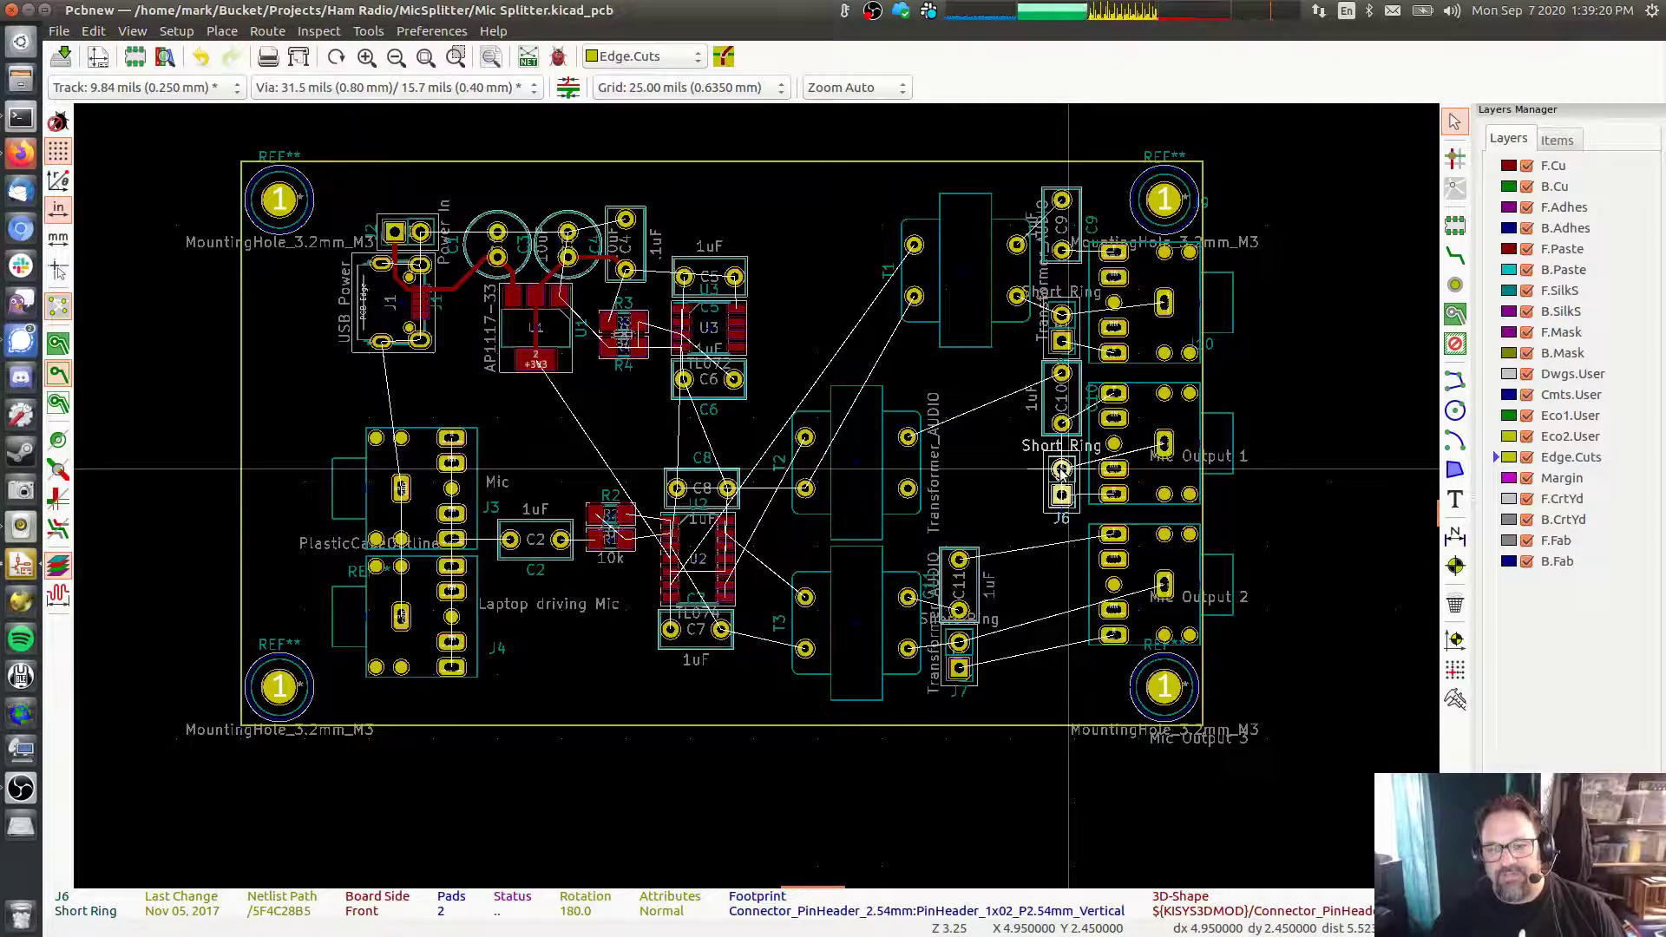
{"action": "left_click", "coordinate": [1061, 470]}
Move capacitor C11 and Short Ring header J7 into the same column below J6, beside the lowest output jack
{"action": "key", "text": "m"}
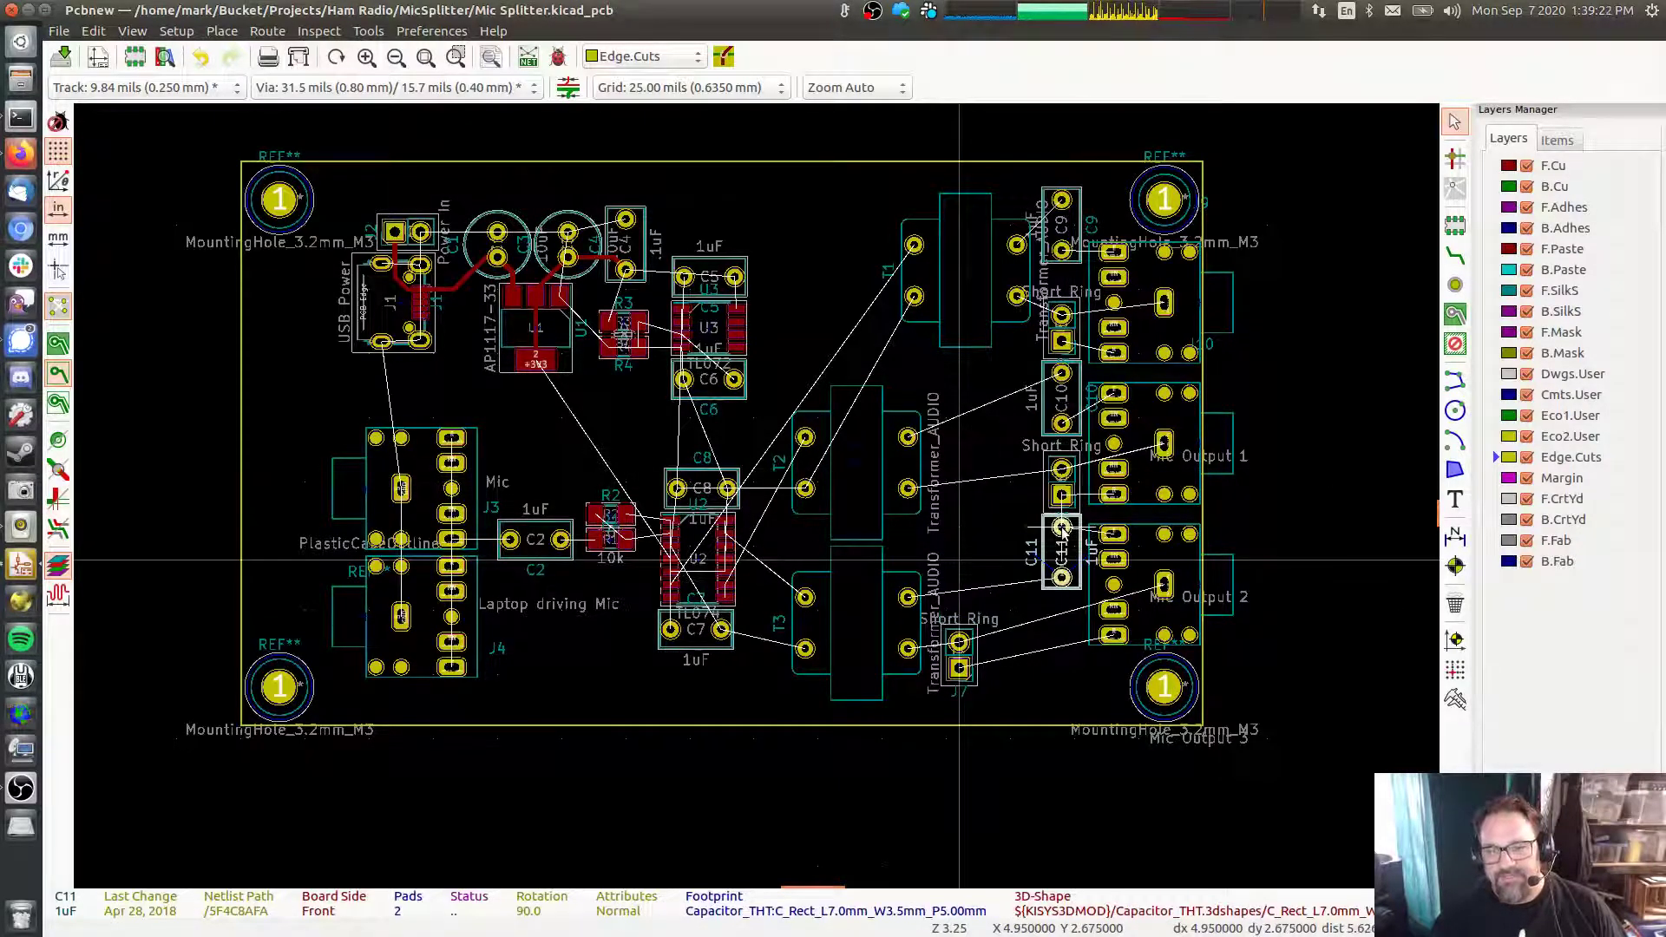
{"action": "left_click", "coordinate": [1063, 527]}
{"action": "key", "text": "m"}
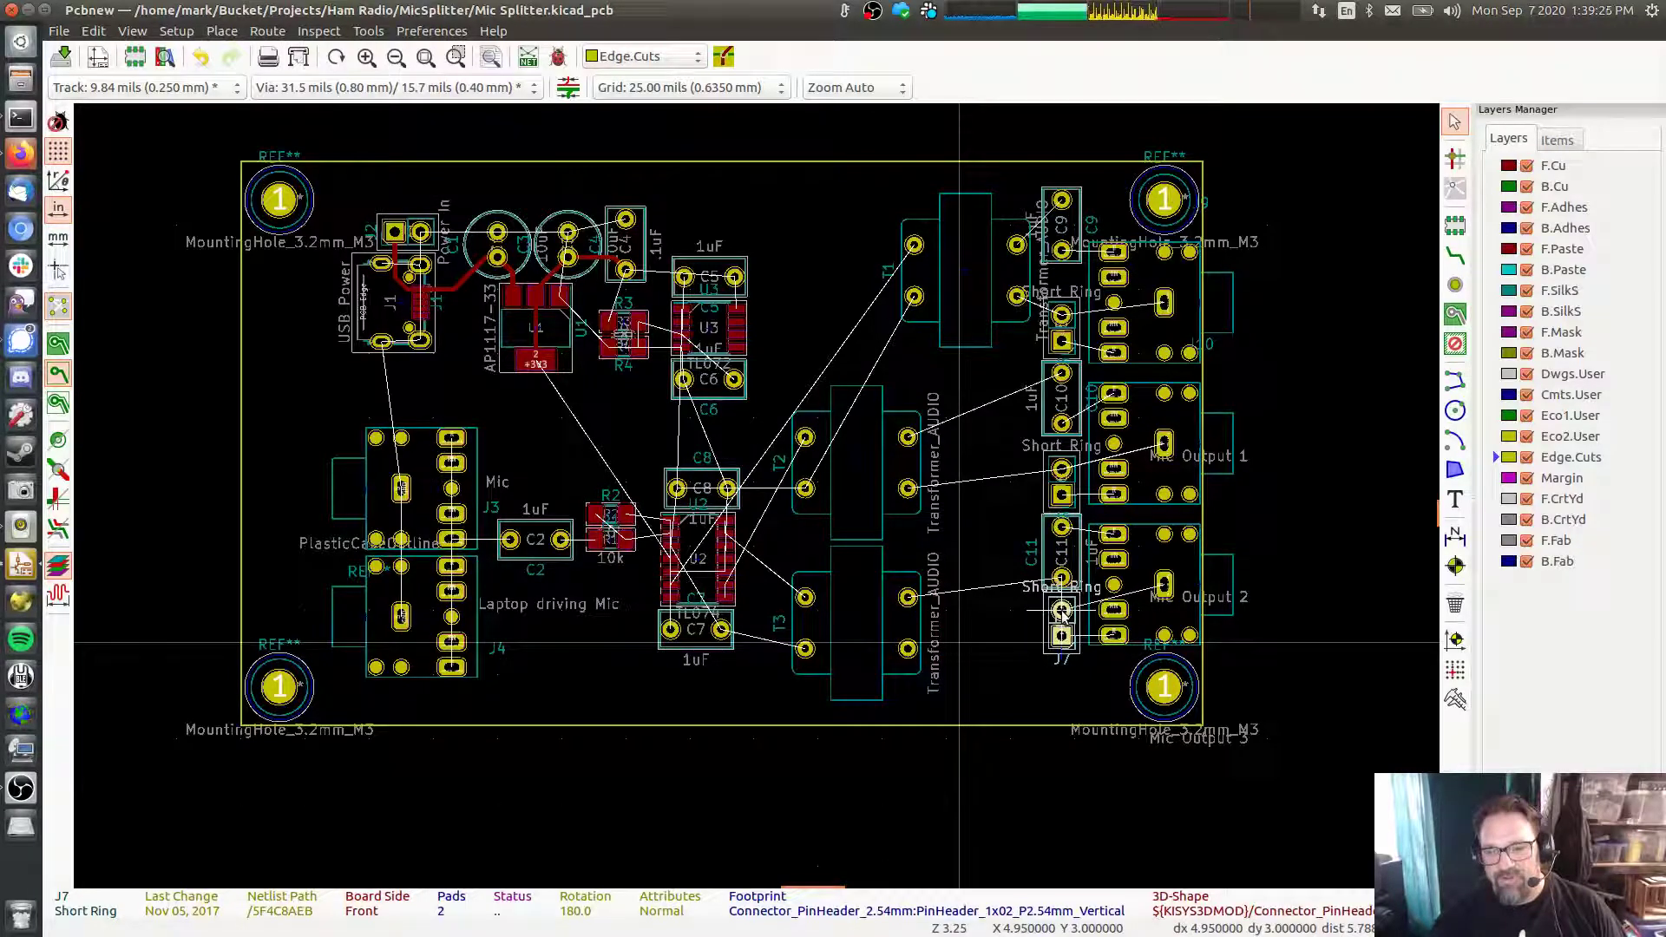
{"action": "left_click", "coordinate": [1063, 611]}
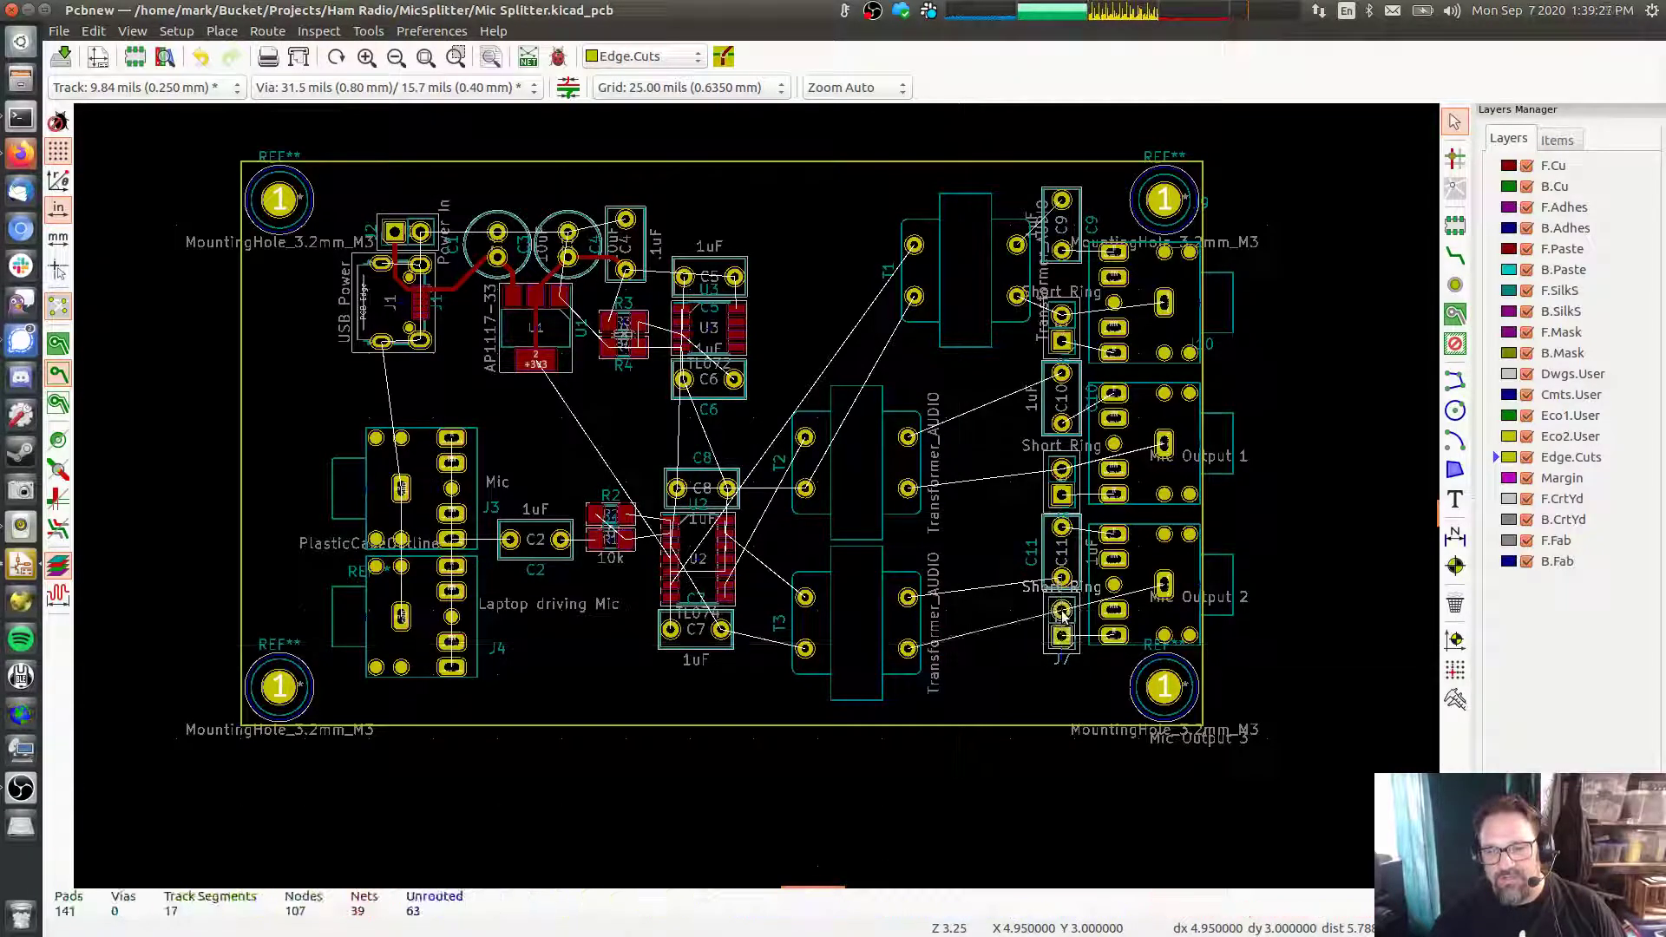
Shift C10 and J5 down about 0.05 in each, and lower C9 about 0.175 in to sit just above J5
{"action": "left_click", "coordinate": [1066, 384]}
{"action": "key", "text": "m"}
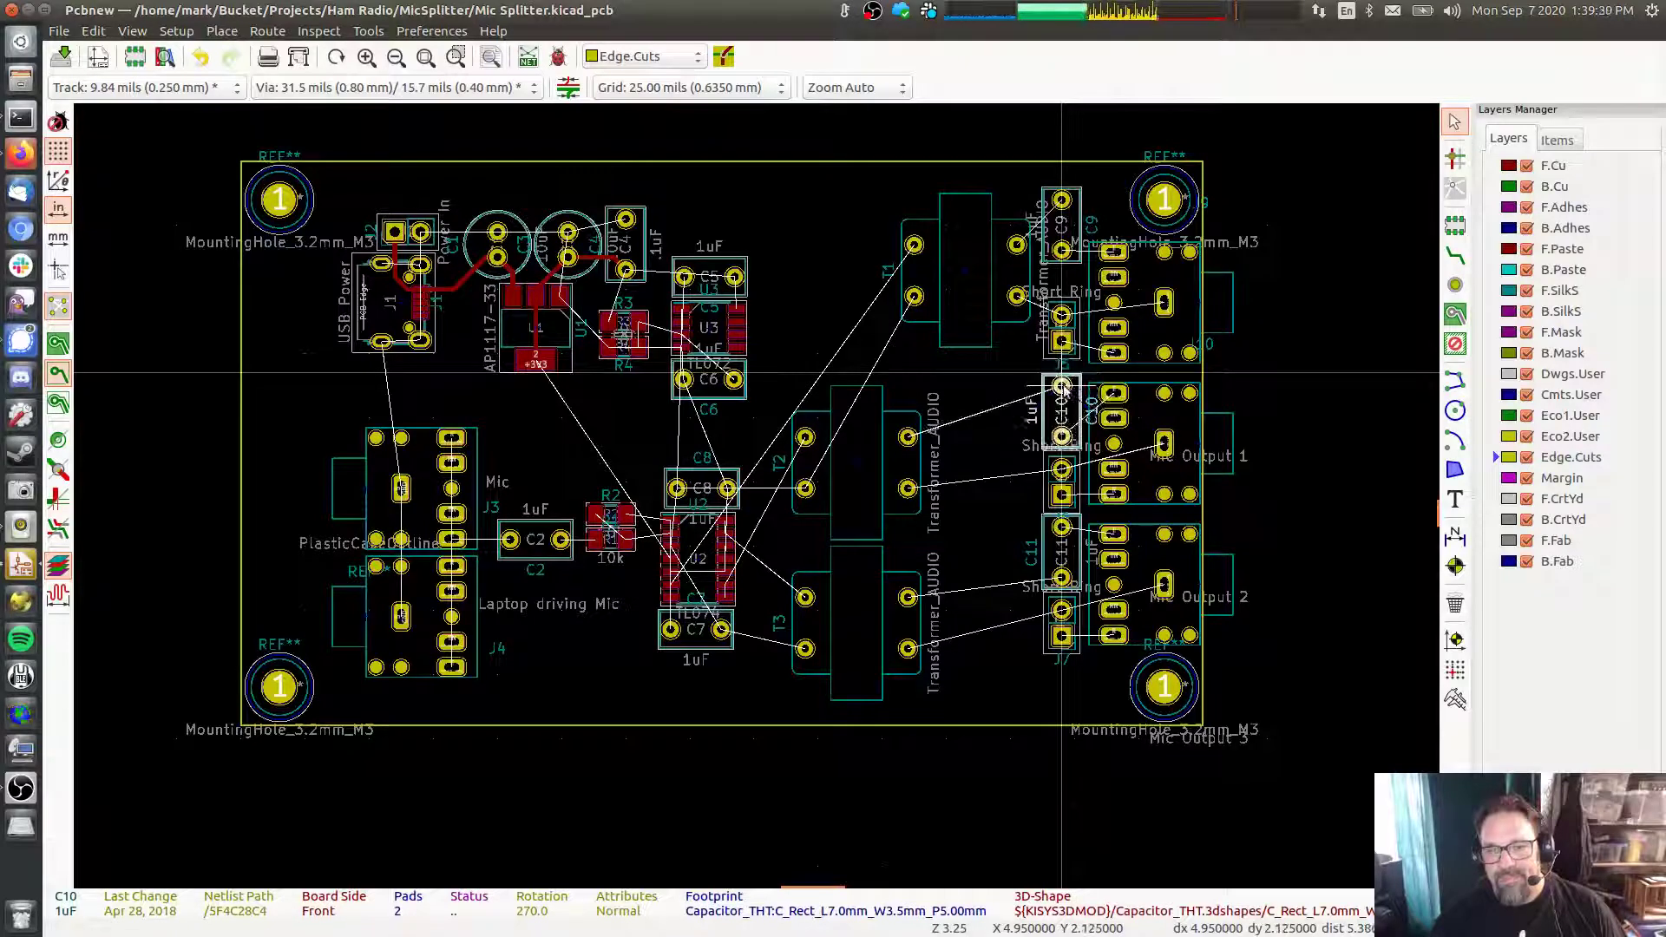
{"action": "left_click", "coordinate": [1063, 382]}
{"action": "left_click", "coordinate": [1064, 343]}
{"action": "key", "text": "m"}
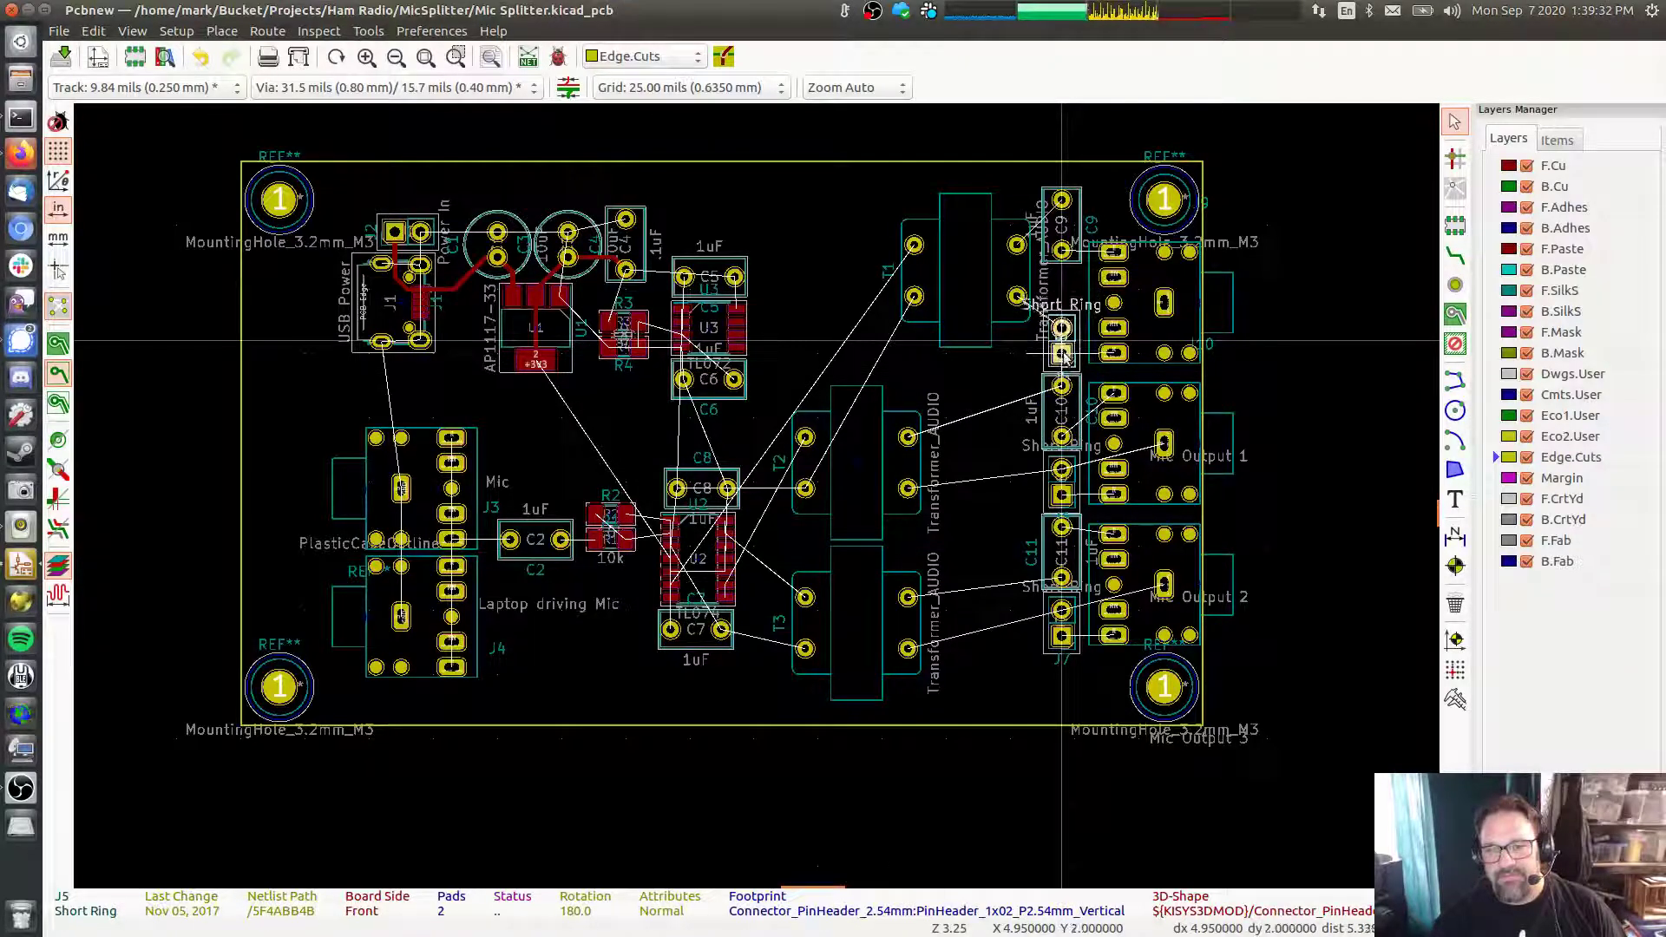
{"action": "left_click", "coordinate": [1064, 353]}
{"action": "left_click", "coordinate": [1064, 252]}
{"action": "key", "text": "m"}
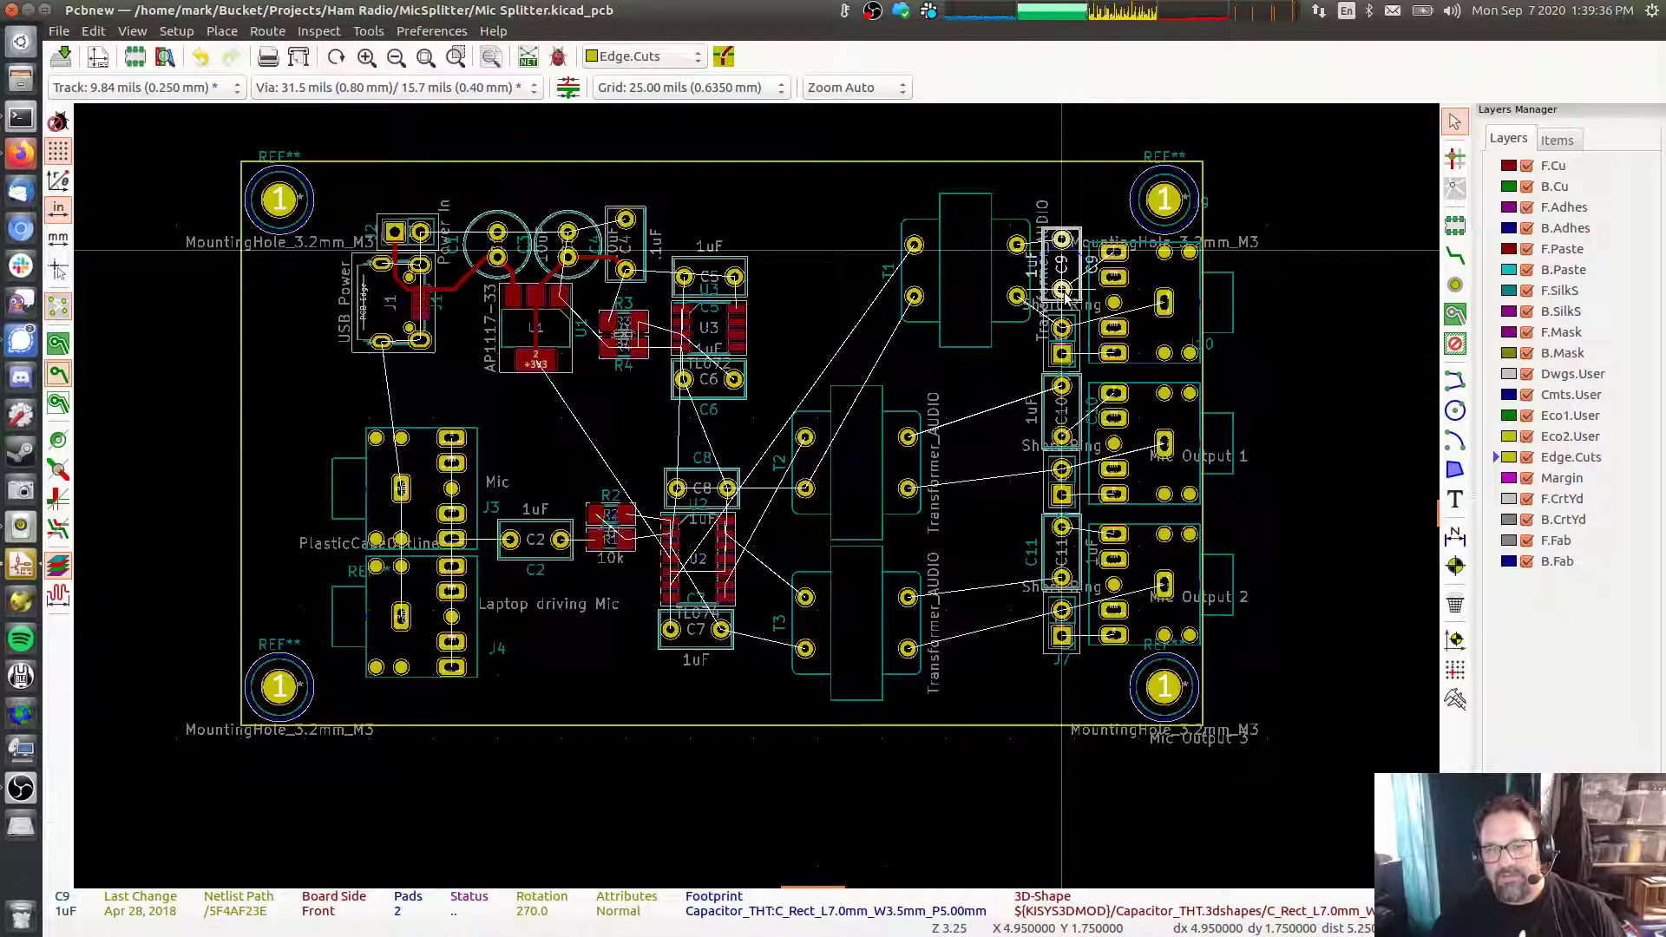
{"action": "left_click", "coordinate": [1063, 300]}
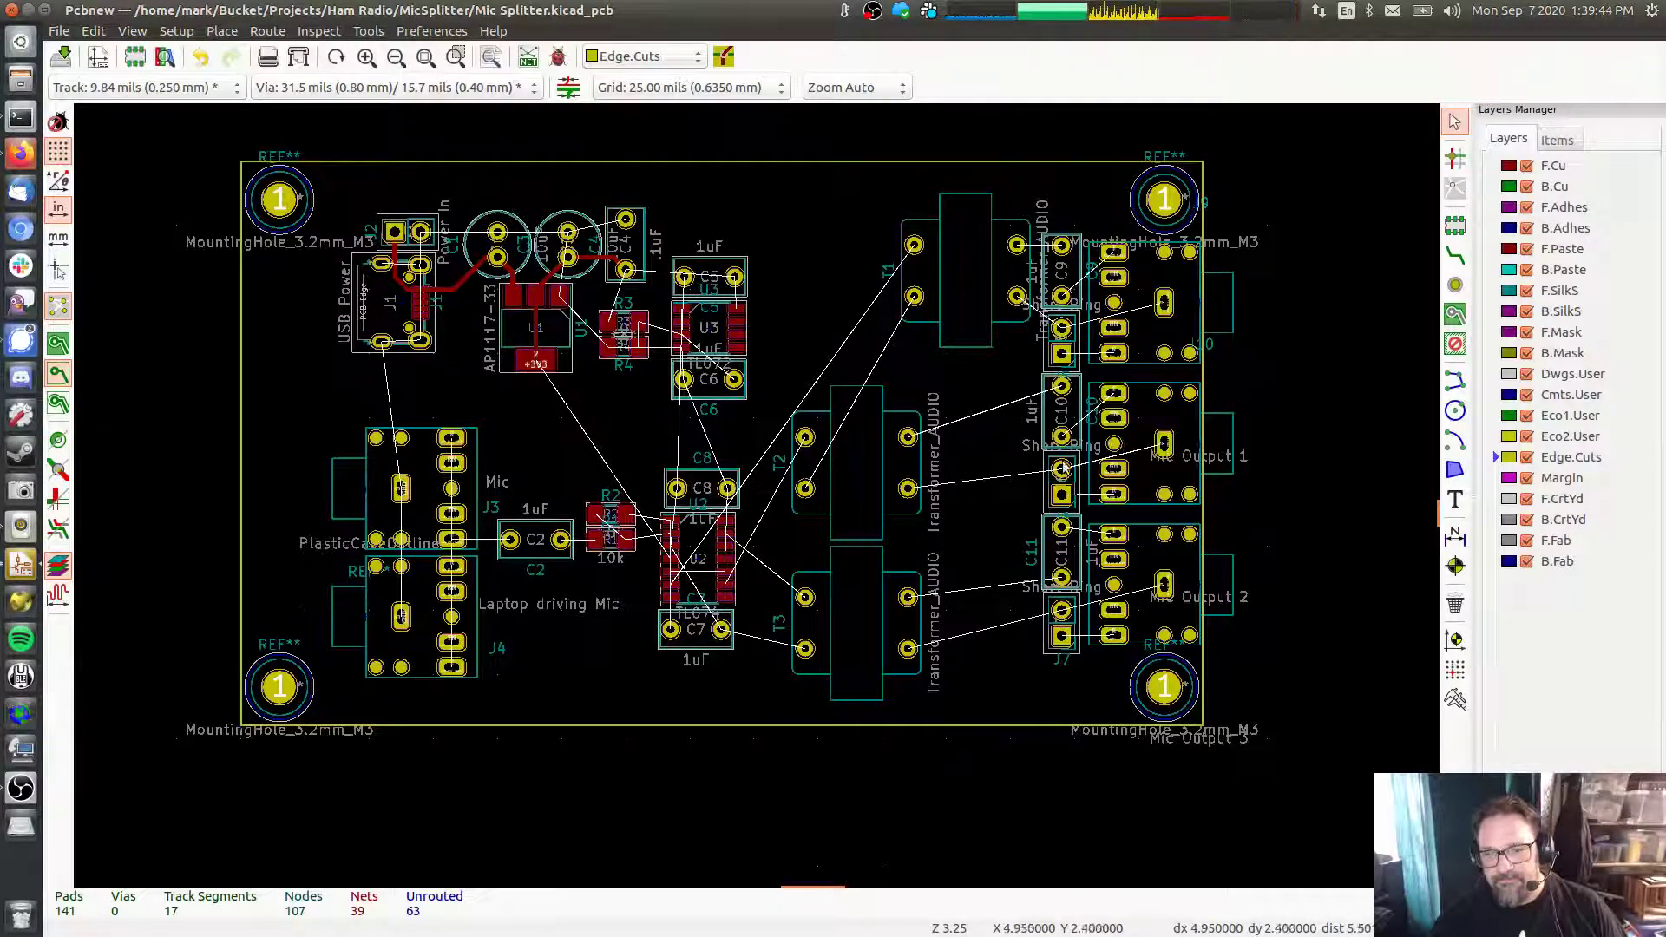
{"action": "left_click", "coordinate": [1064, 496]}
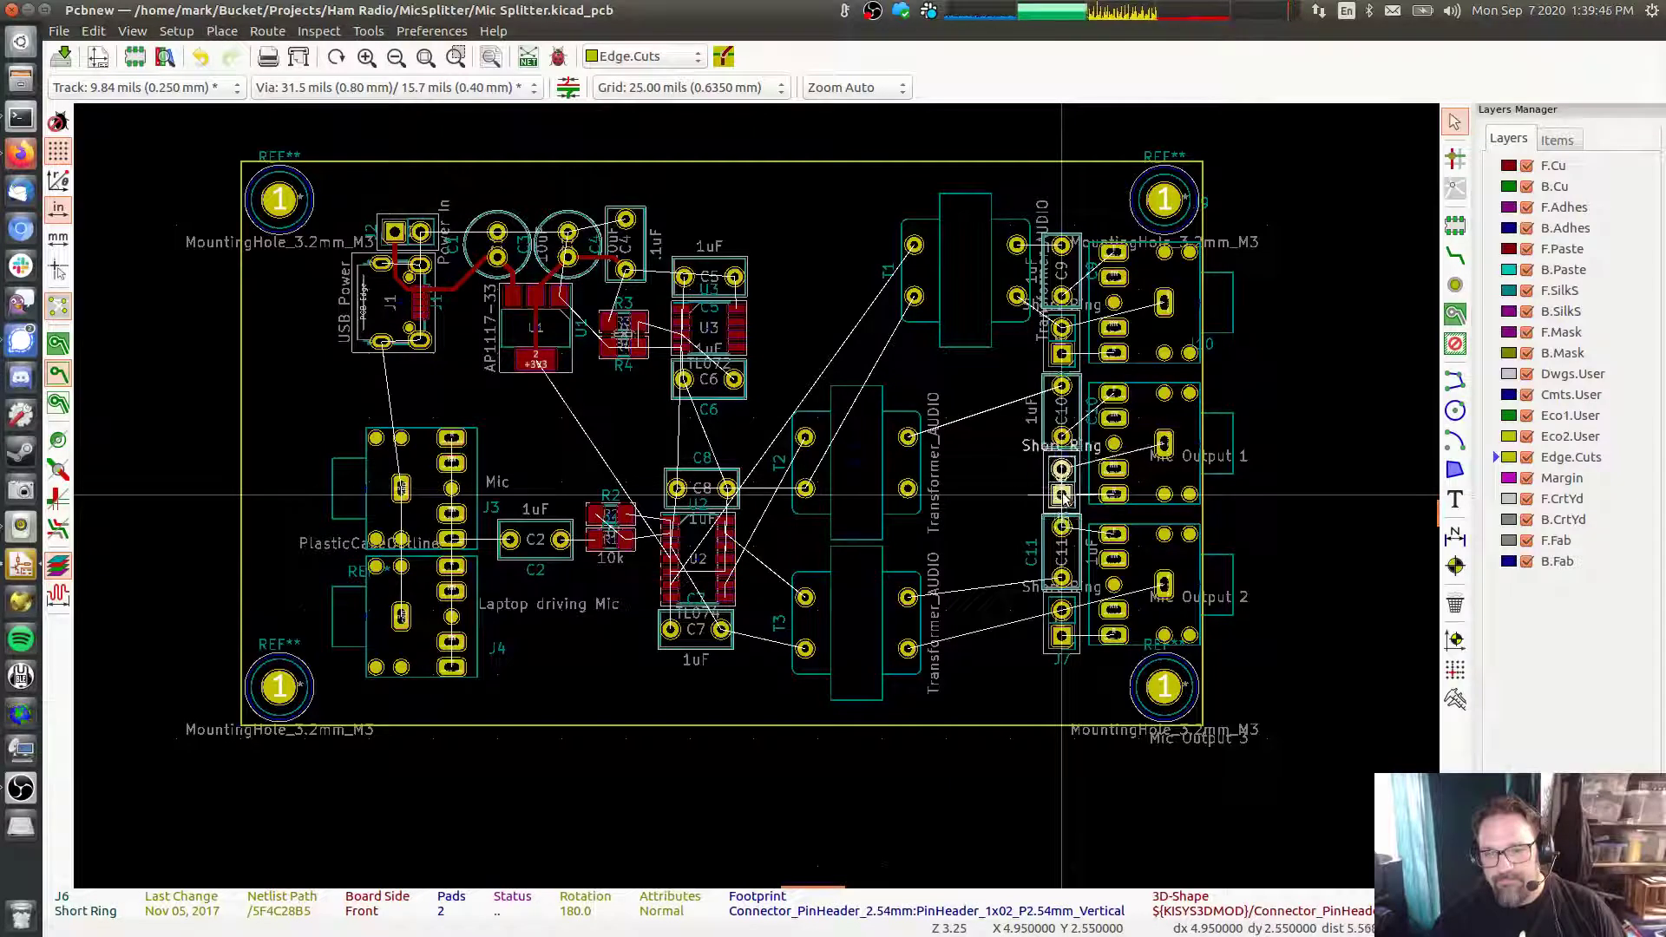
{"action": "left_click_drag", "start_coordinate": [1064, 497], "coordinate": [1068, 469]}
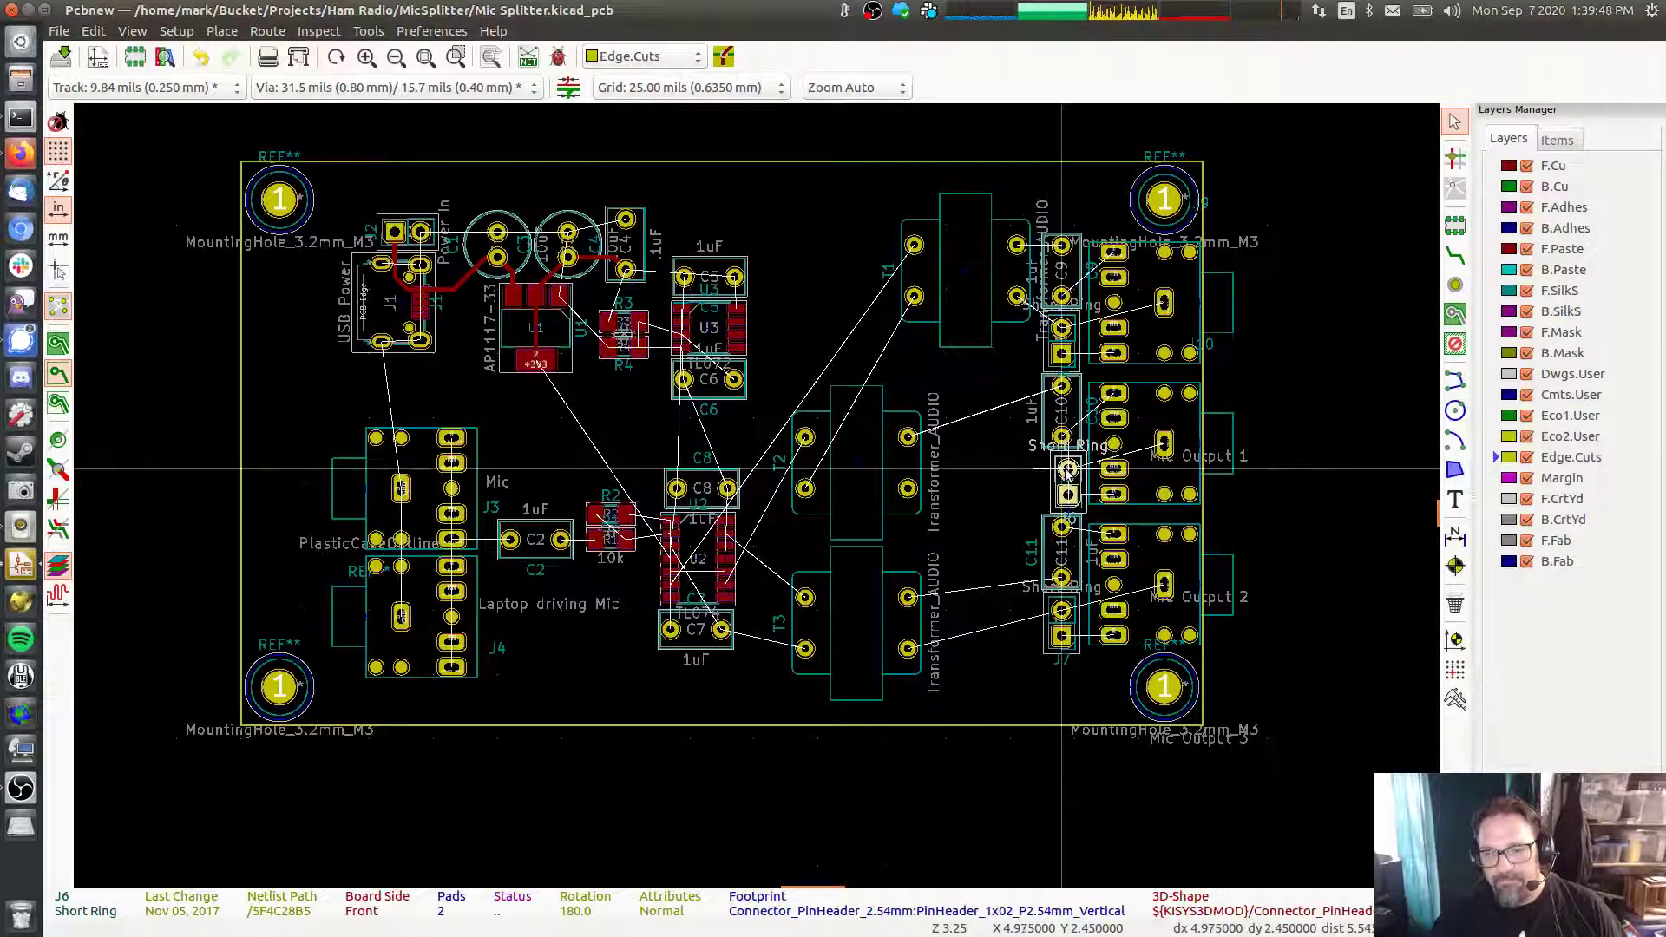
{"action": "key", "text": "Escape"}
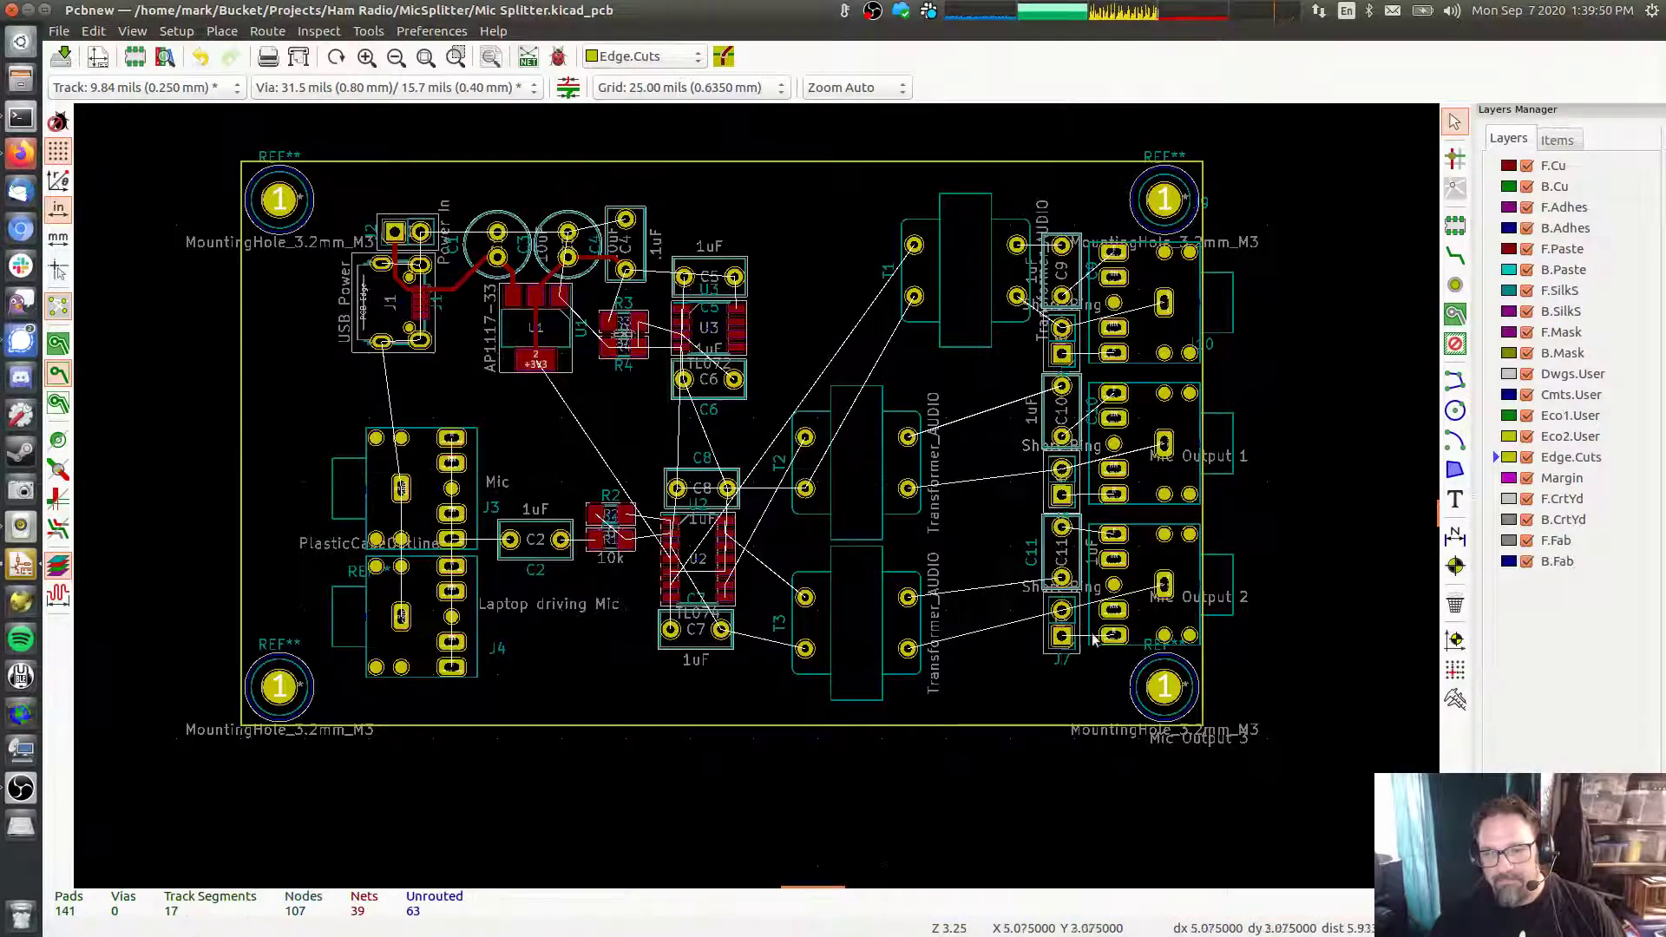
Move transformer T2 directly below T1, centred on the middle output jack and next to C10 and J6
{"action": "left_click_drag", "start_coordinate": [849, 486], "coordinate": [972, 451]}
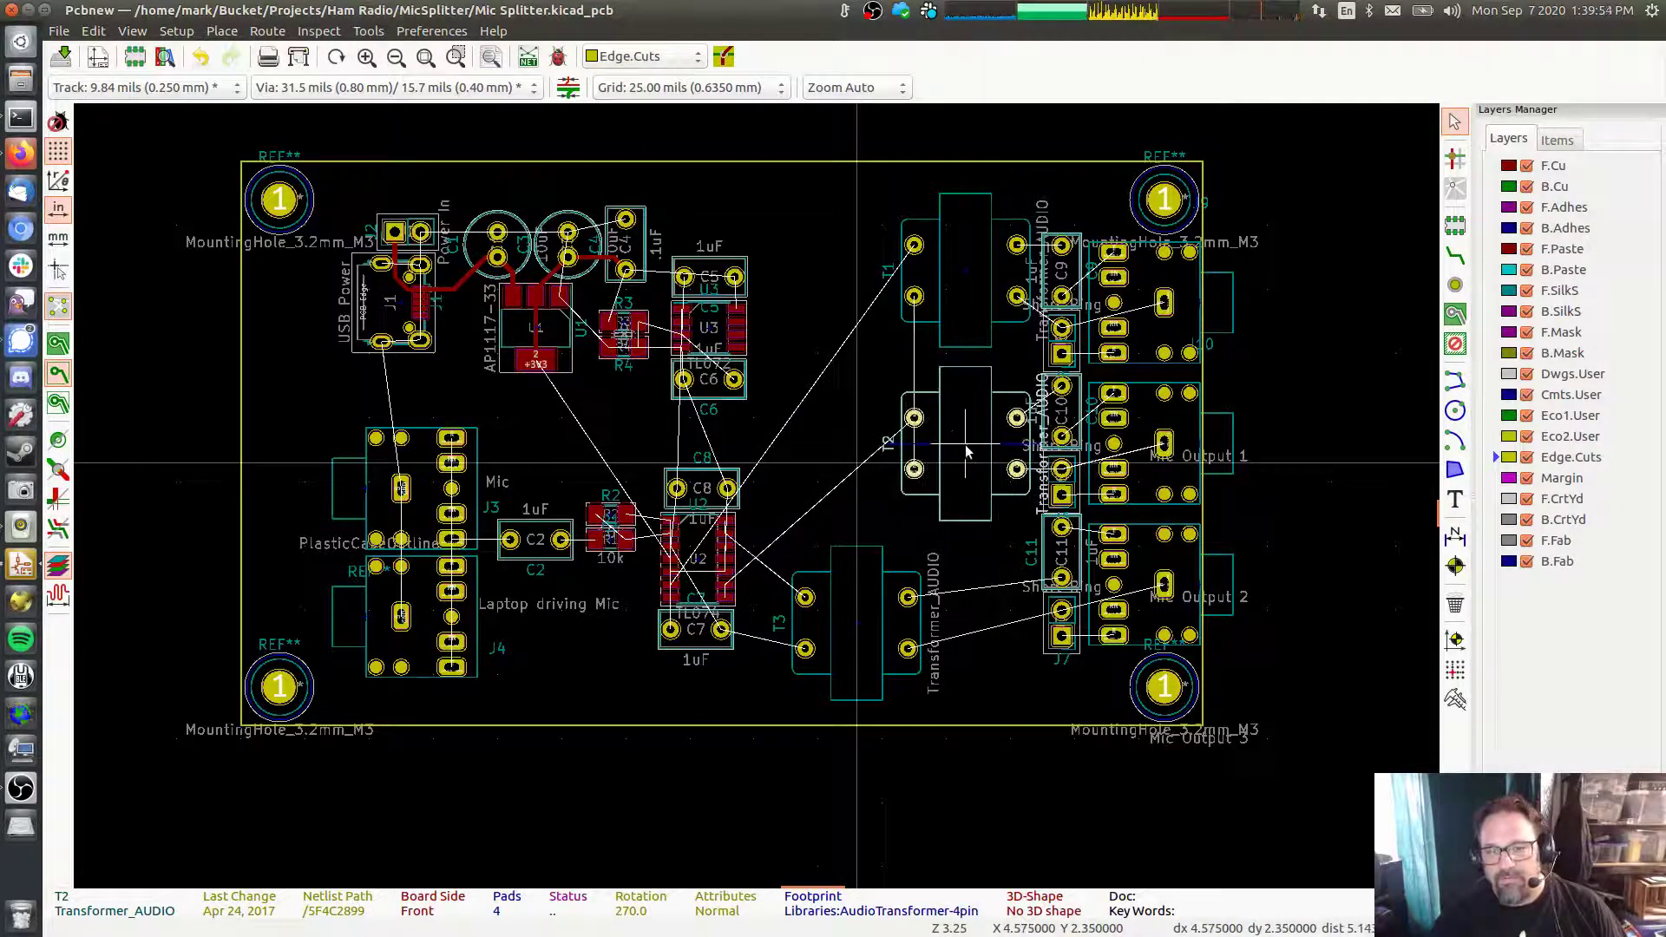
{"action": "left_click", "coordinate": [1399, 413]}
Draw three horizontal guide lines on the Dwgs.User layer, one from each output jack across to the transformers
{"action": "left_click", "coordinate": [1455, 381]}
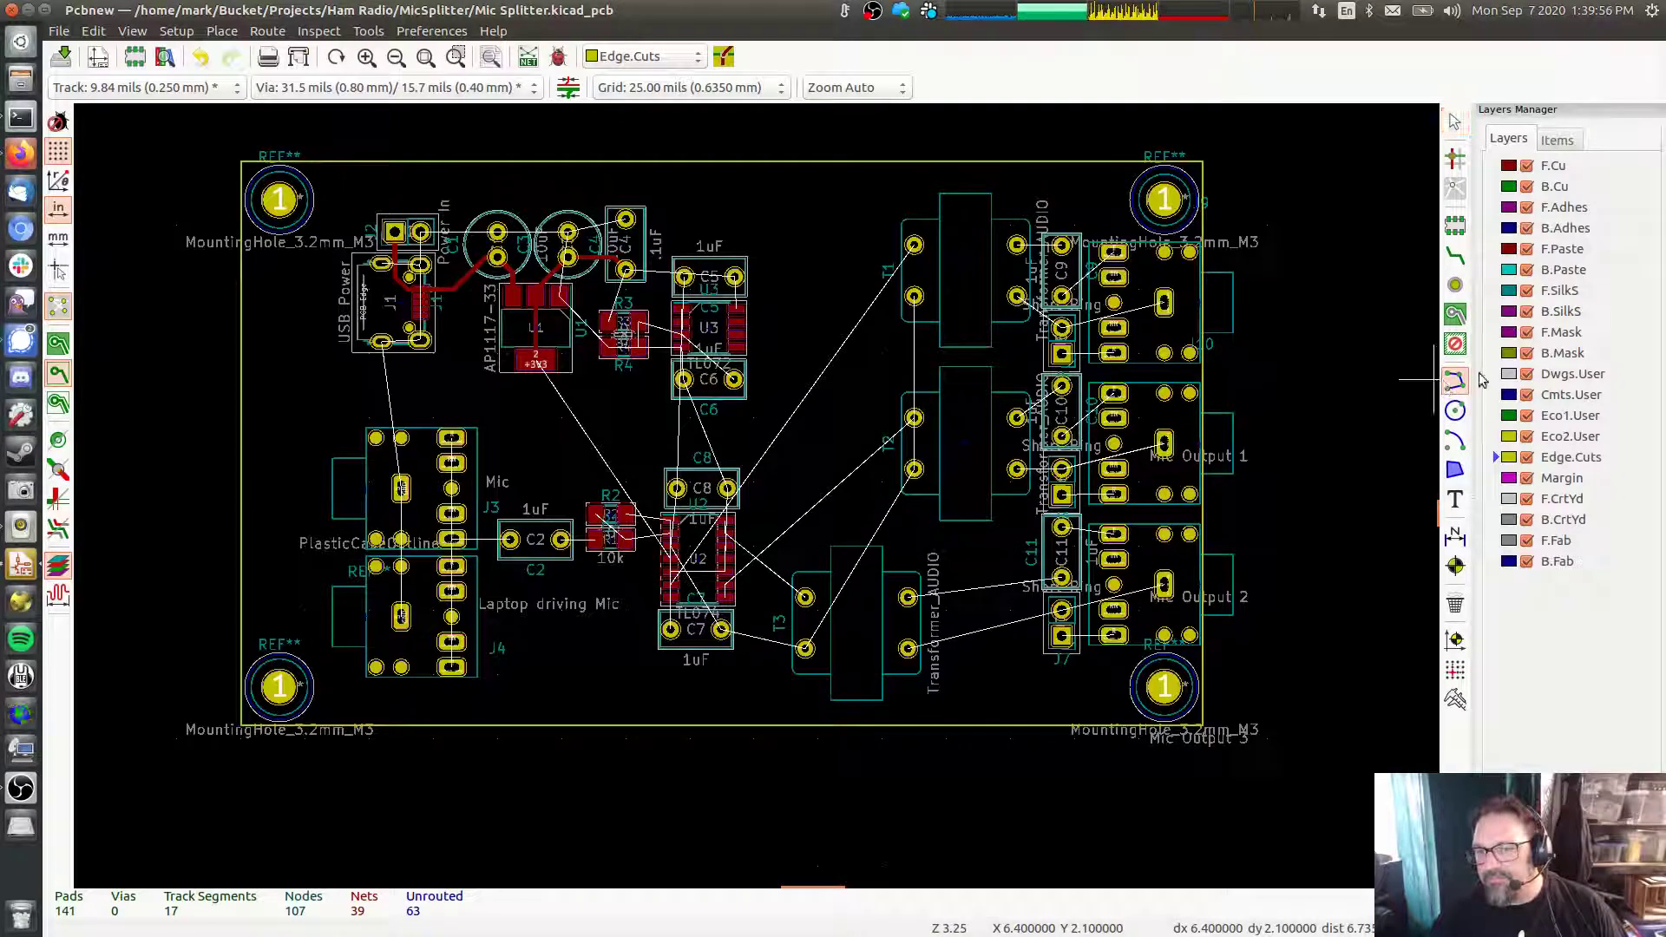
{"action": "left_click", "coordinate": [1496, 375]}
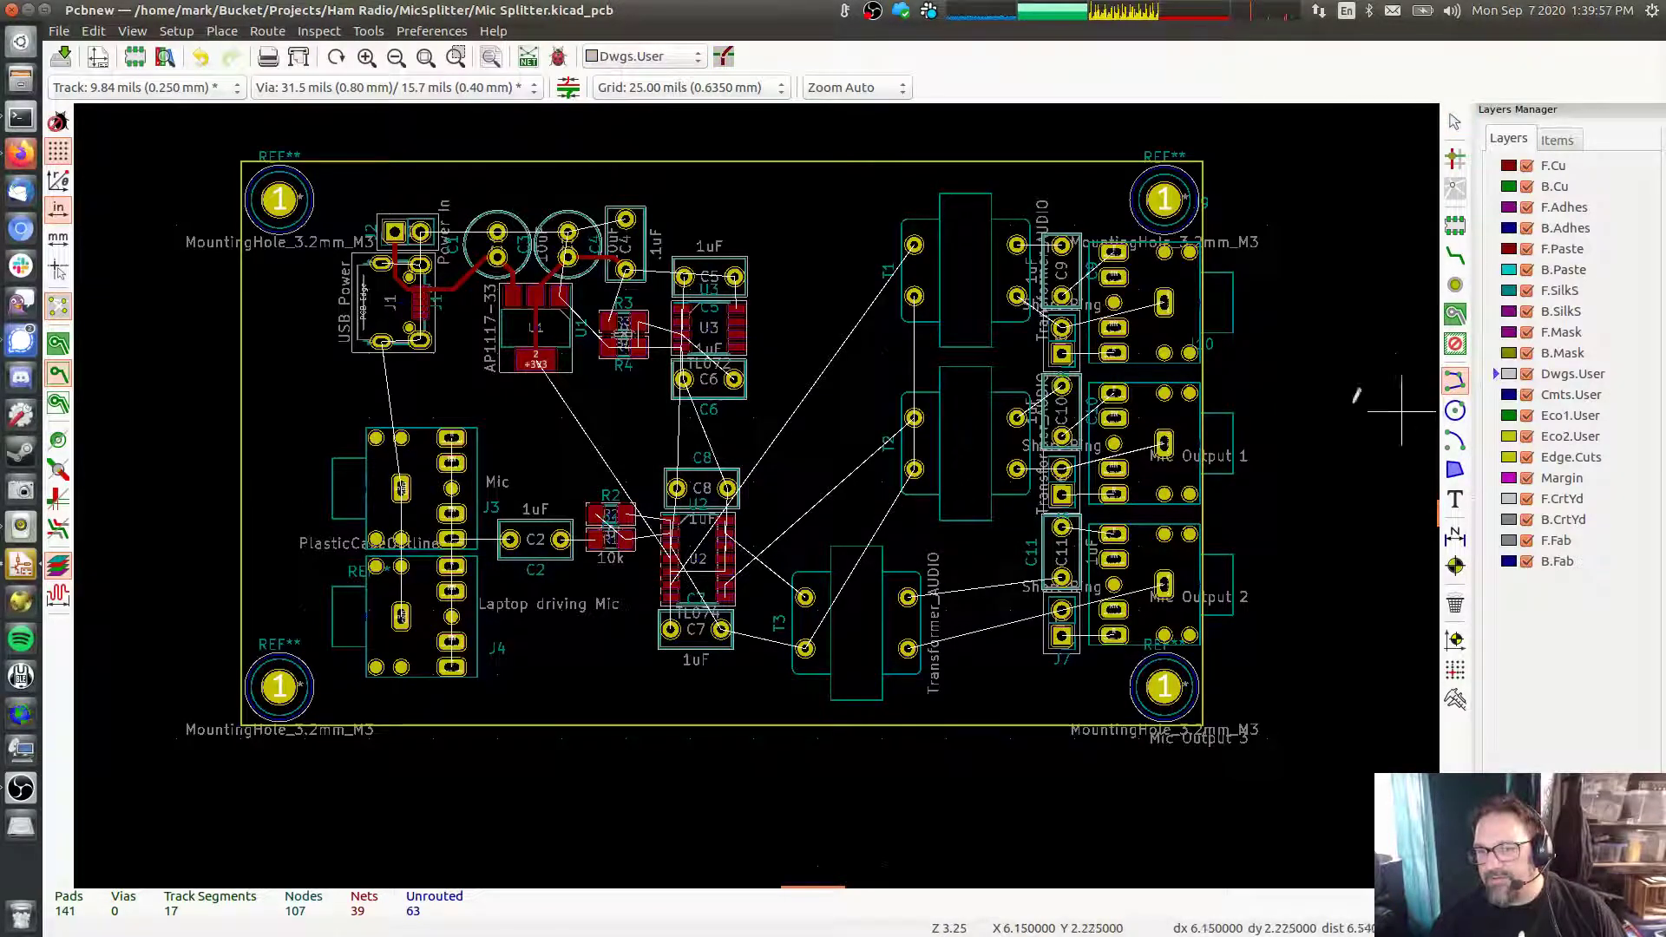
{"action": "left_click", "coordinate": [1248, 444]}
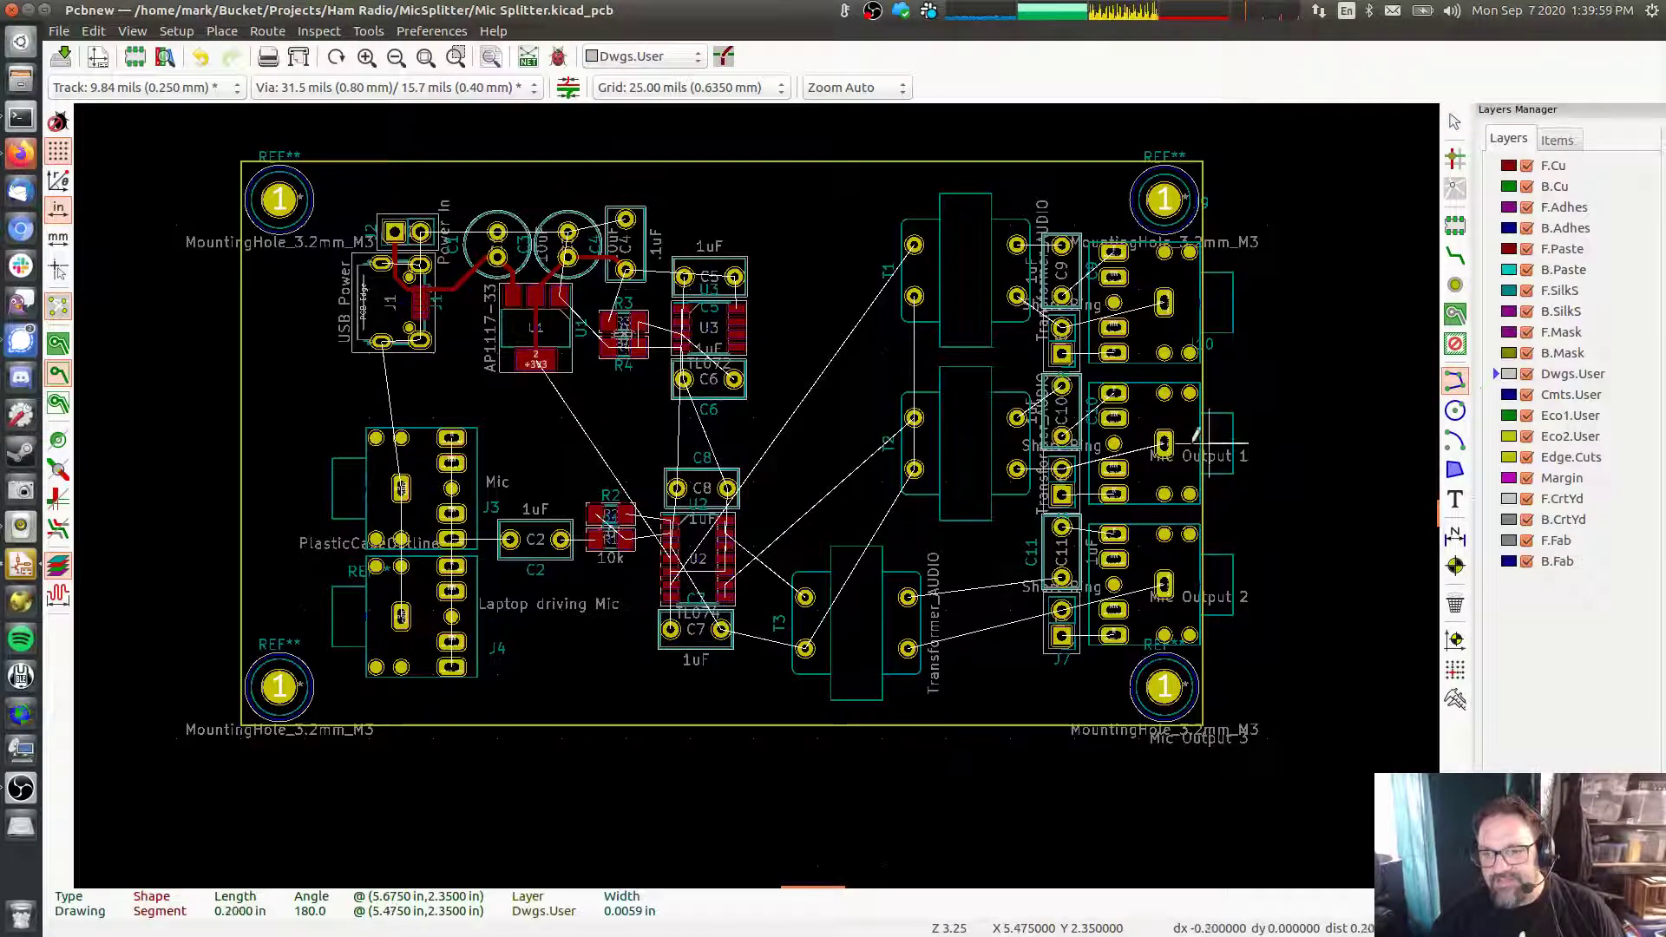
{"action": "double_click", "coordinate": [882, 444]}
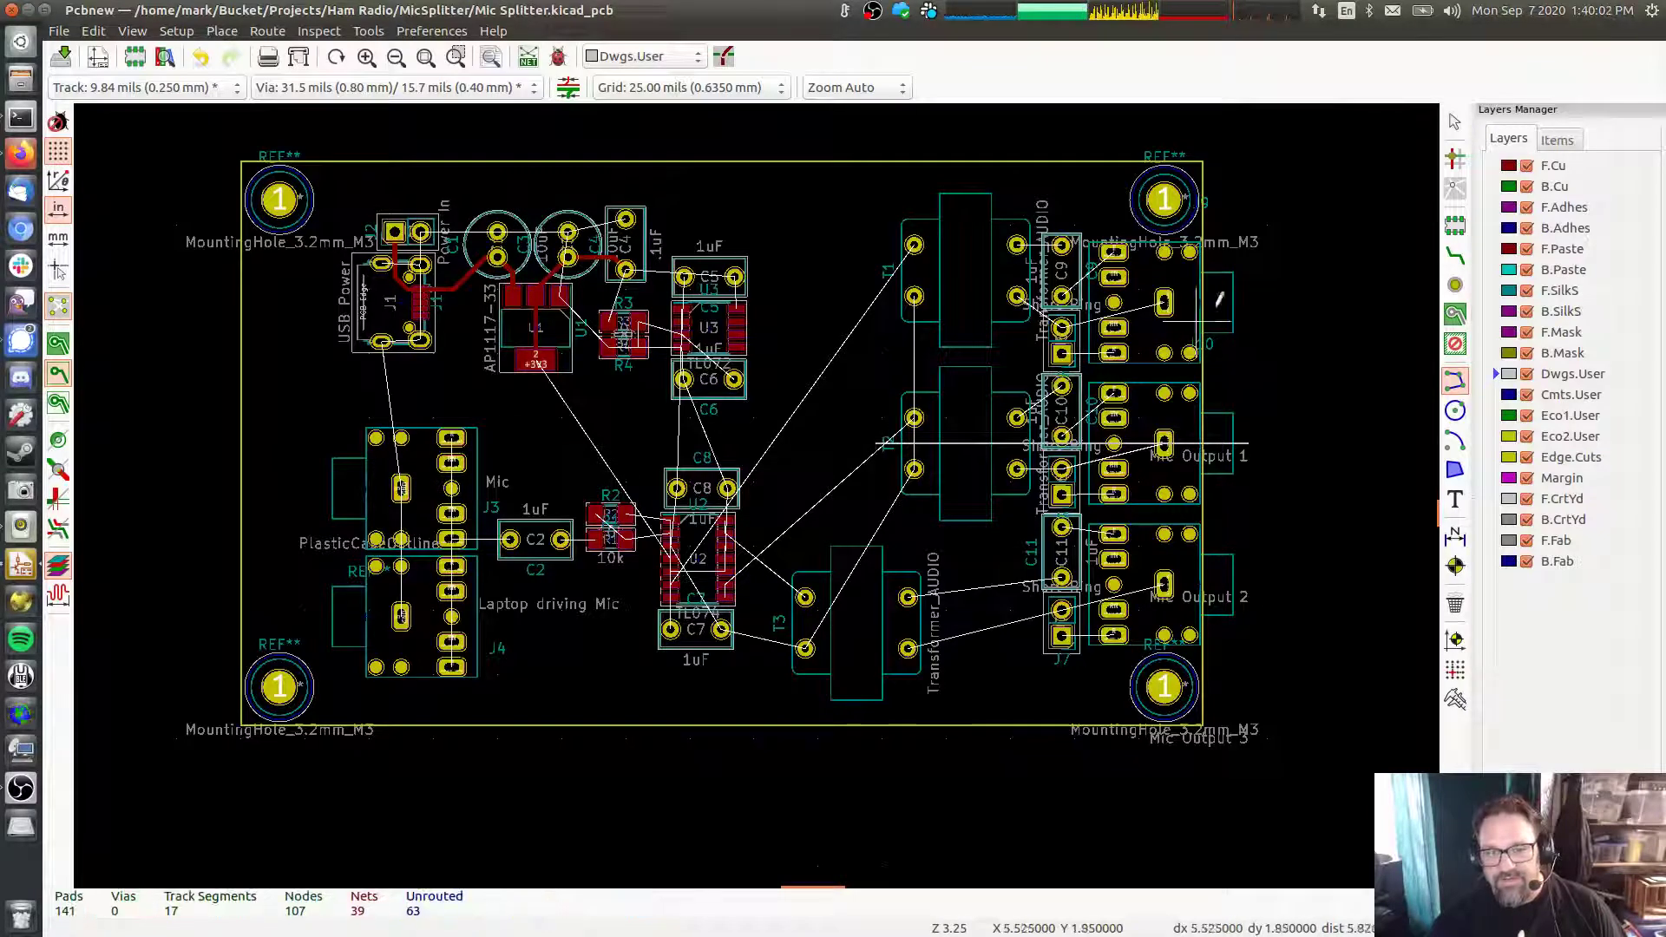
{"action": "left_click", "coordinate": [1249, 303]}
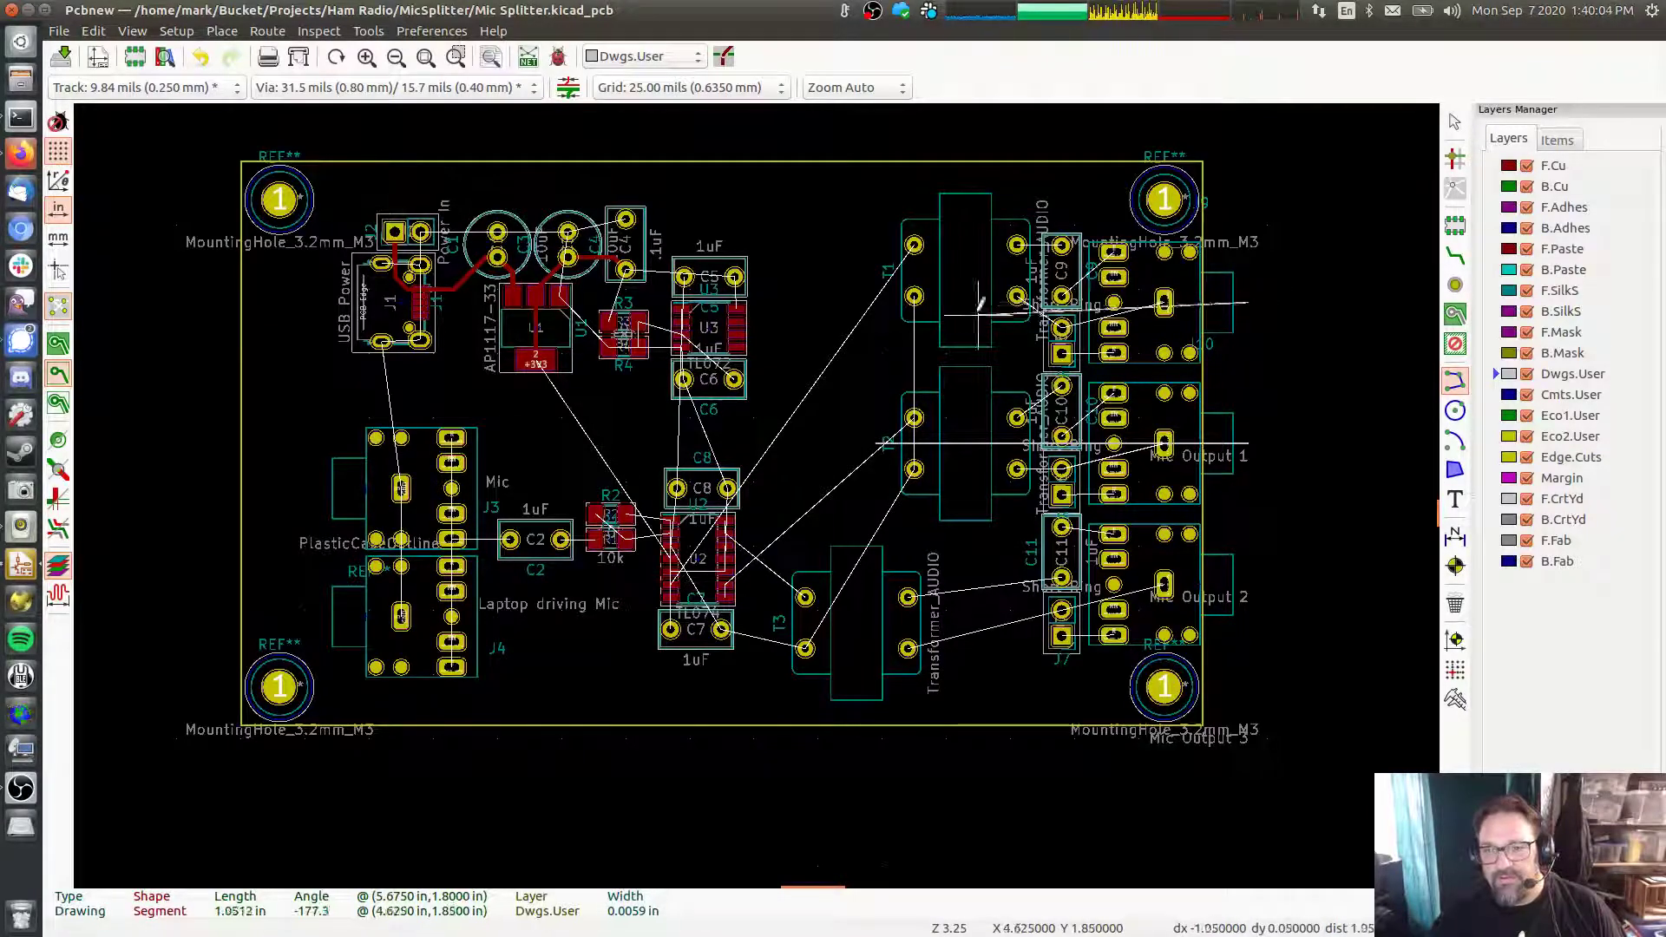
{"action": "double_click", "coordinate": [883, 303]}
{"action": "left_click", "coordinate": [1263, 585]}
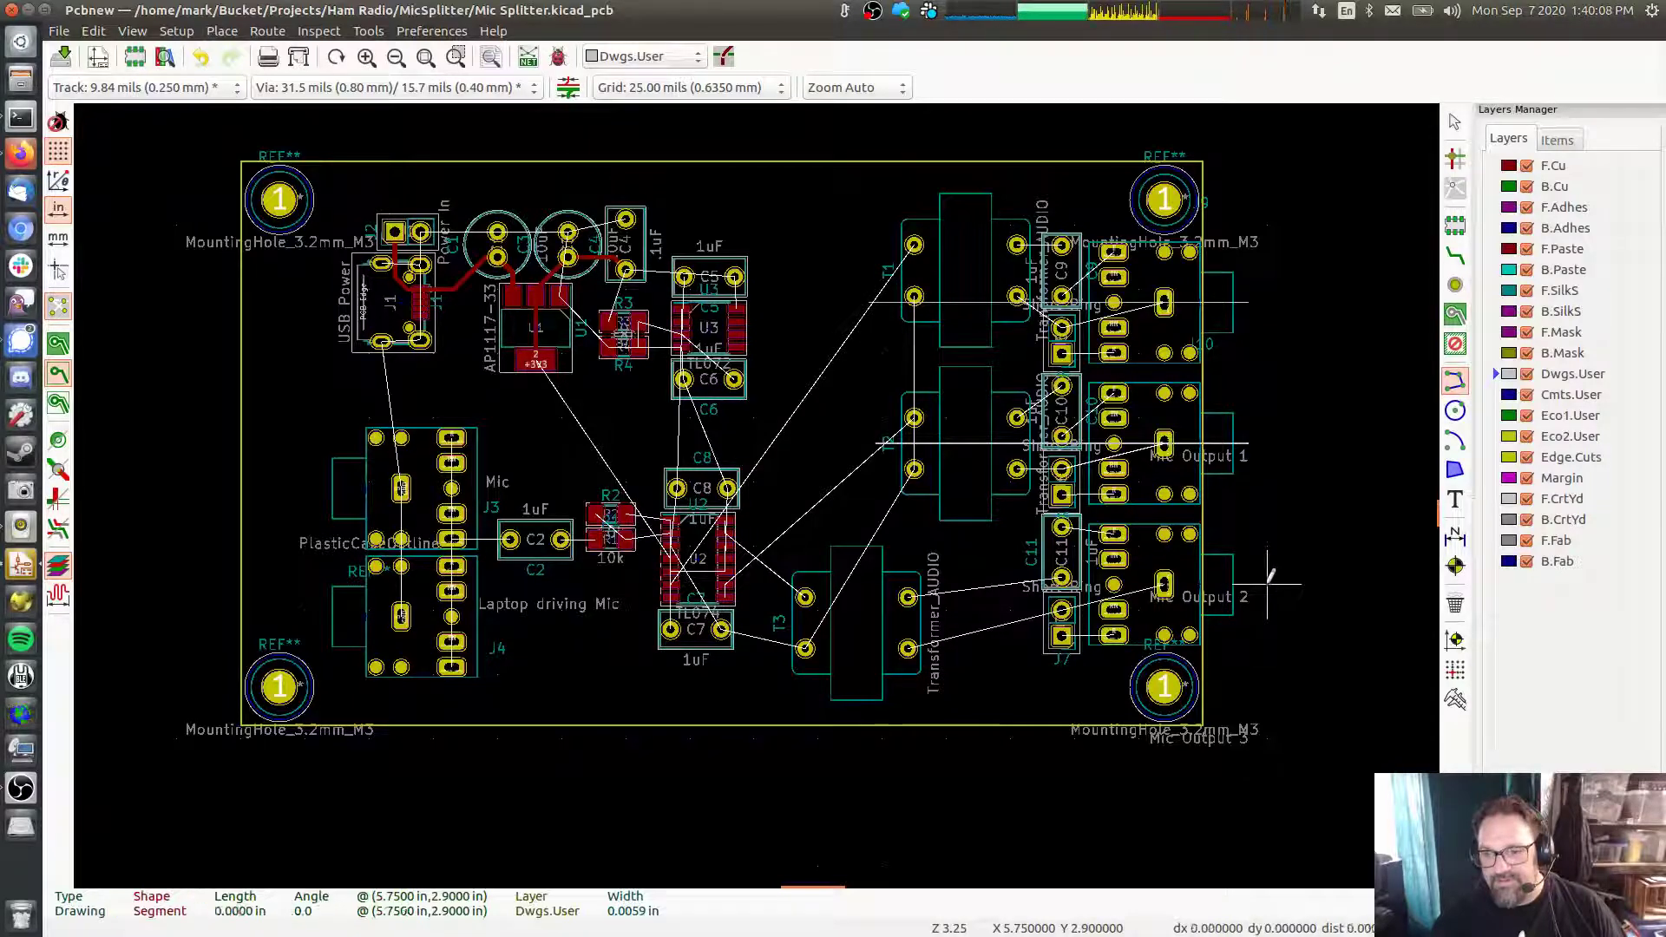
{"action": "double_click", "coordinate": [863, 579]}
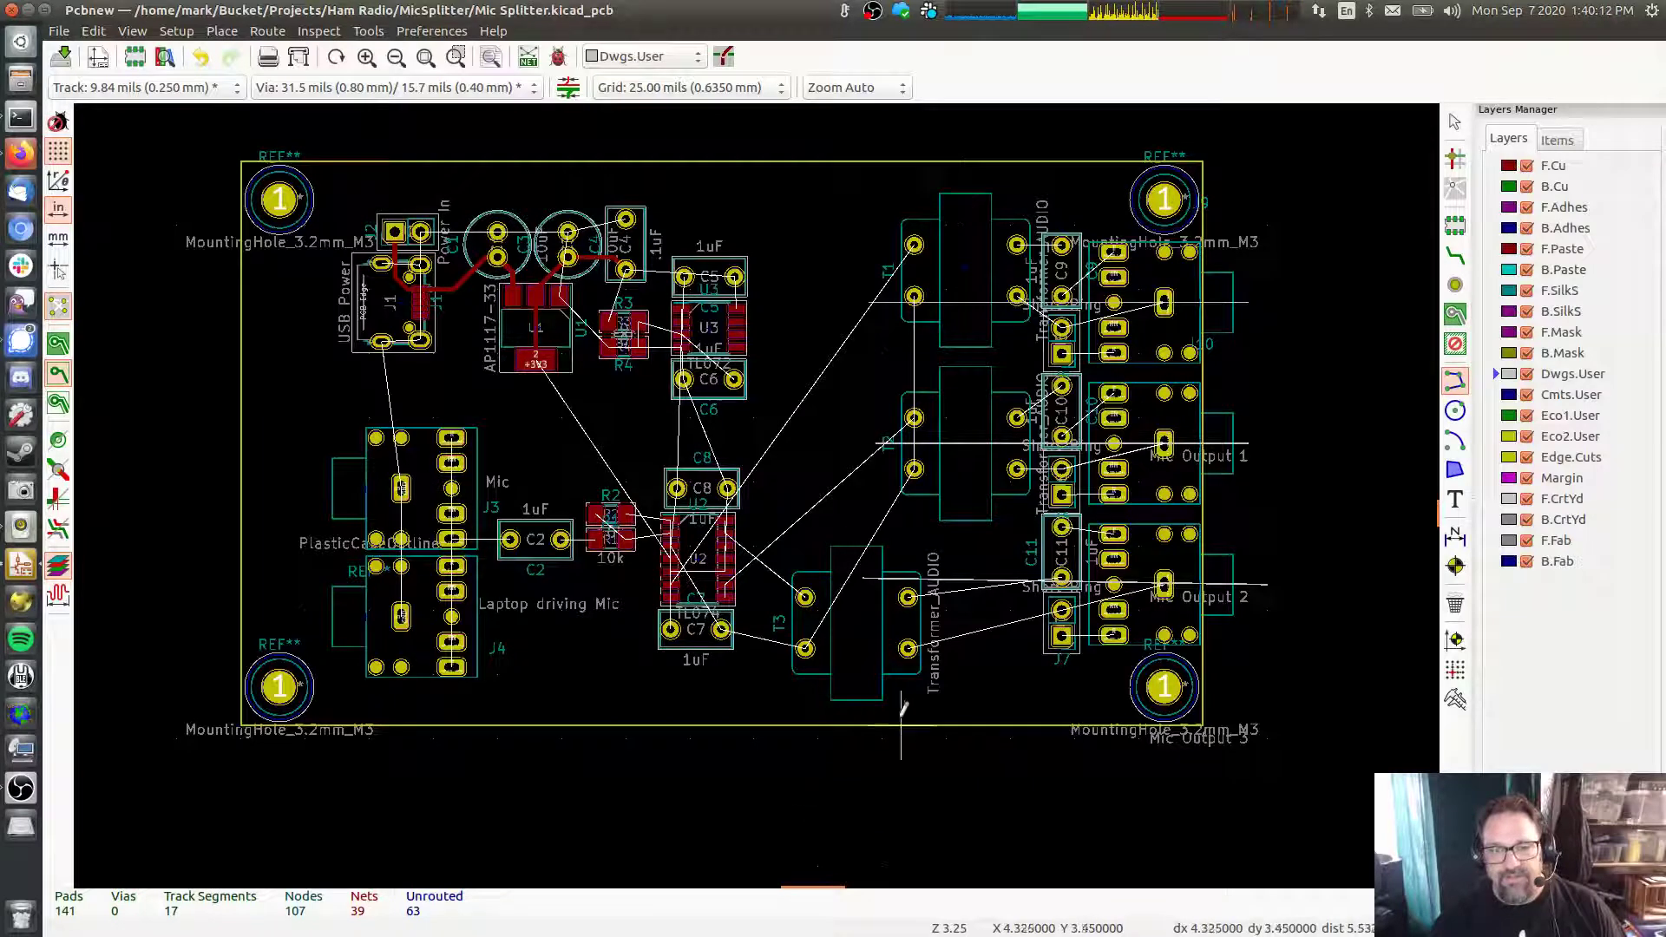
{"action": "key", "text": "Escape"}
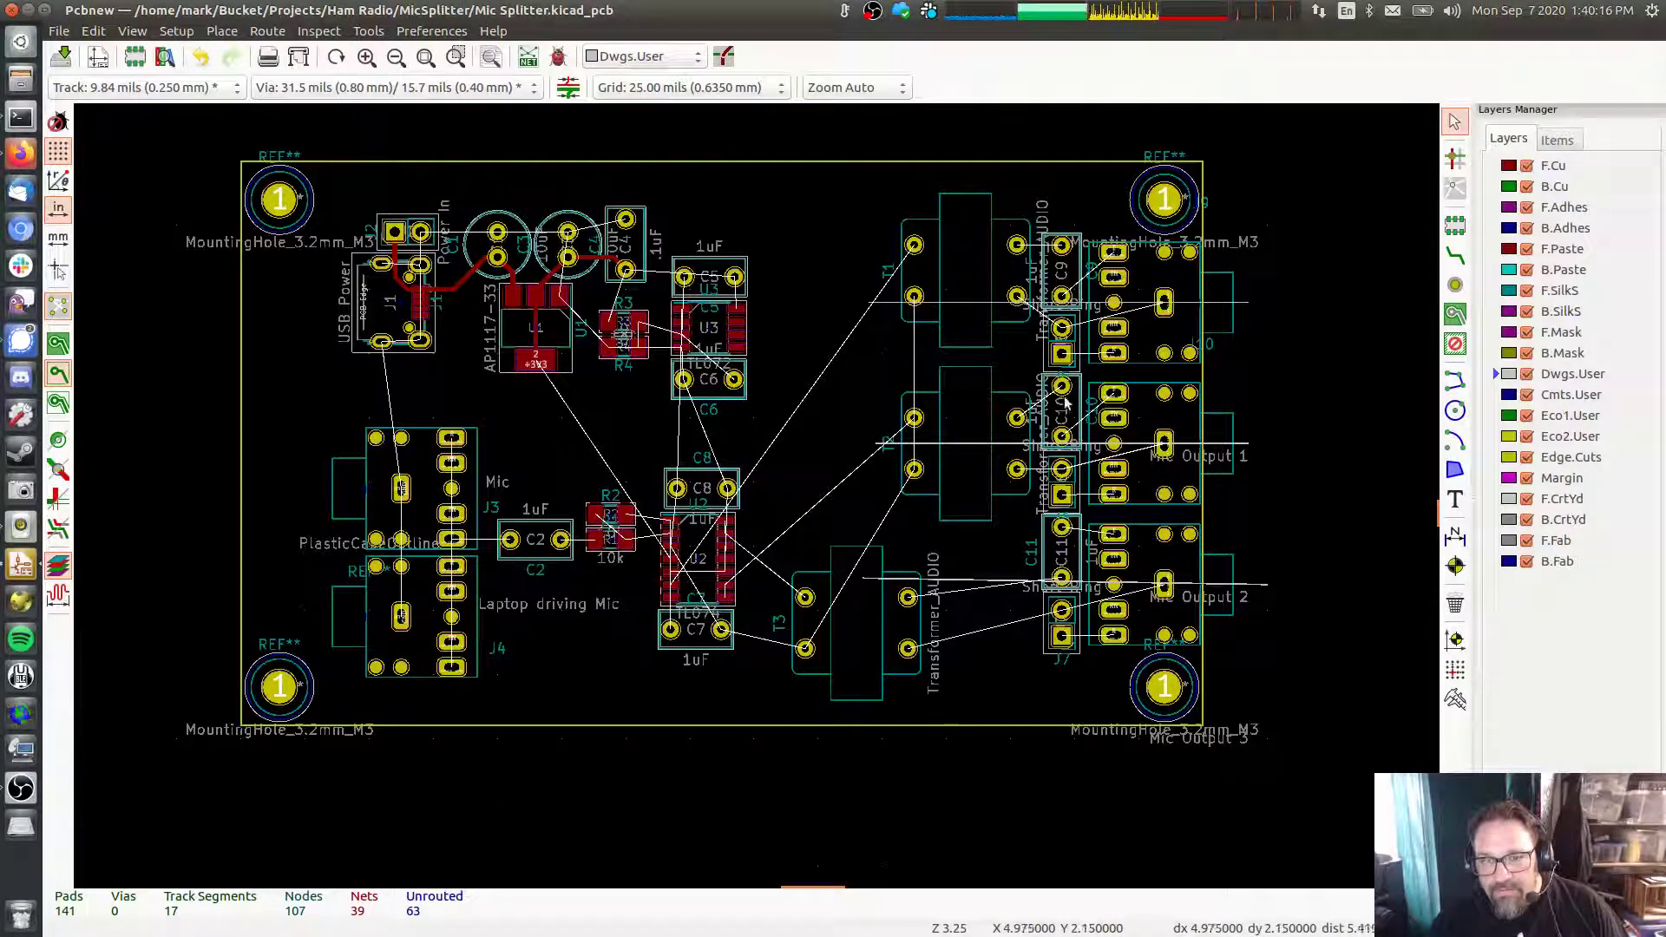
Move transformer T3 into line below T2, beside C11 and J7
{"action": "left_click_drag", "start_coordinate": [855, 622], "coordinate": [970, 621]}
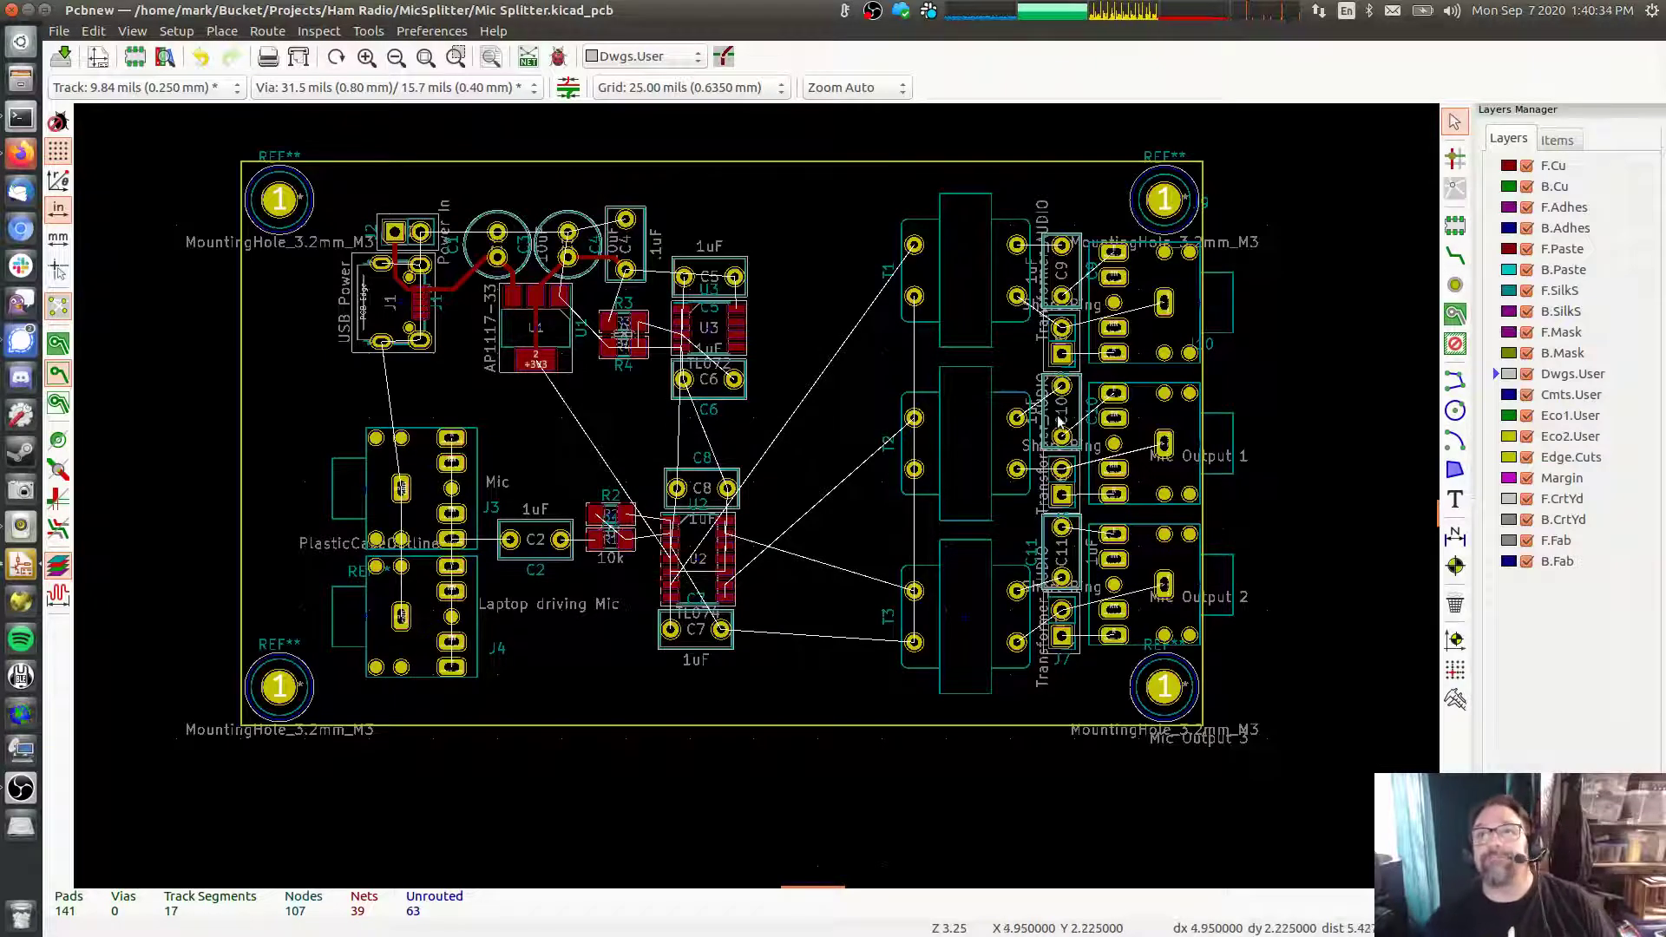
Shift capacitor C9 and header J5 each up about 0.1 in beside transformer T1
{"action": "scroll", "coordinate": [915, 297], "scroll_direction": "up", "scroll_amount": 1}
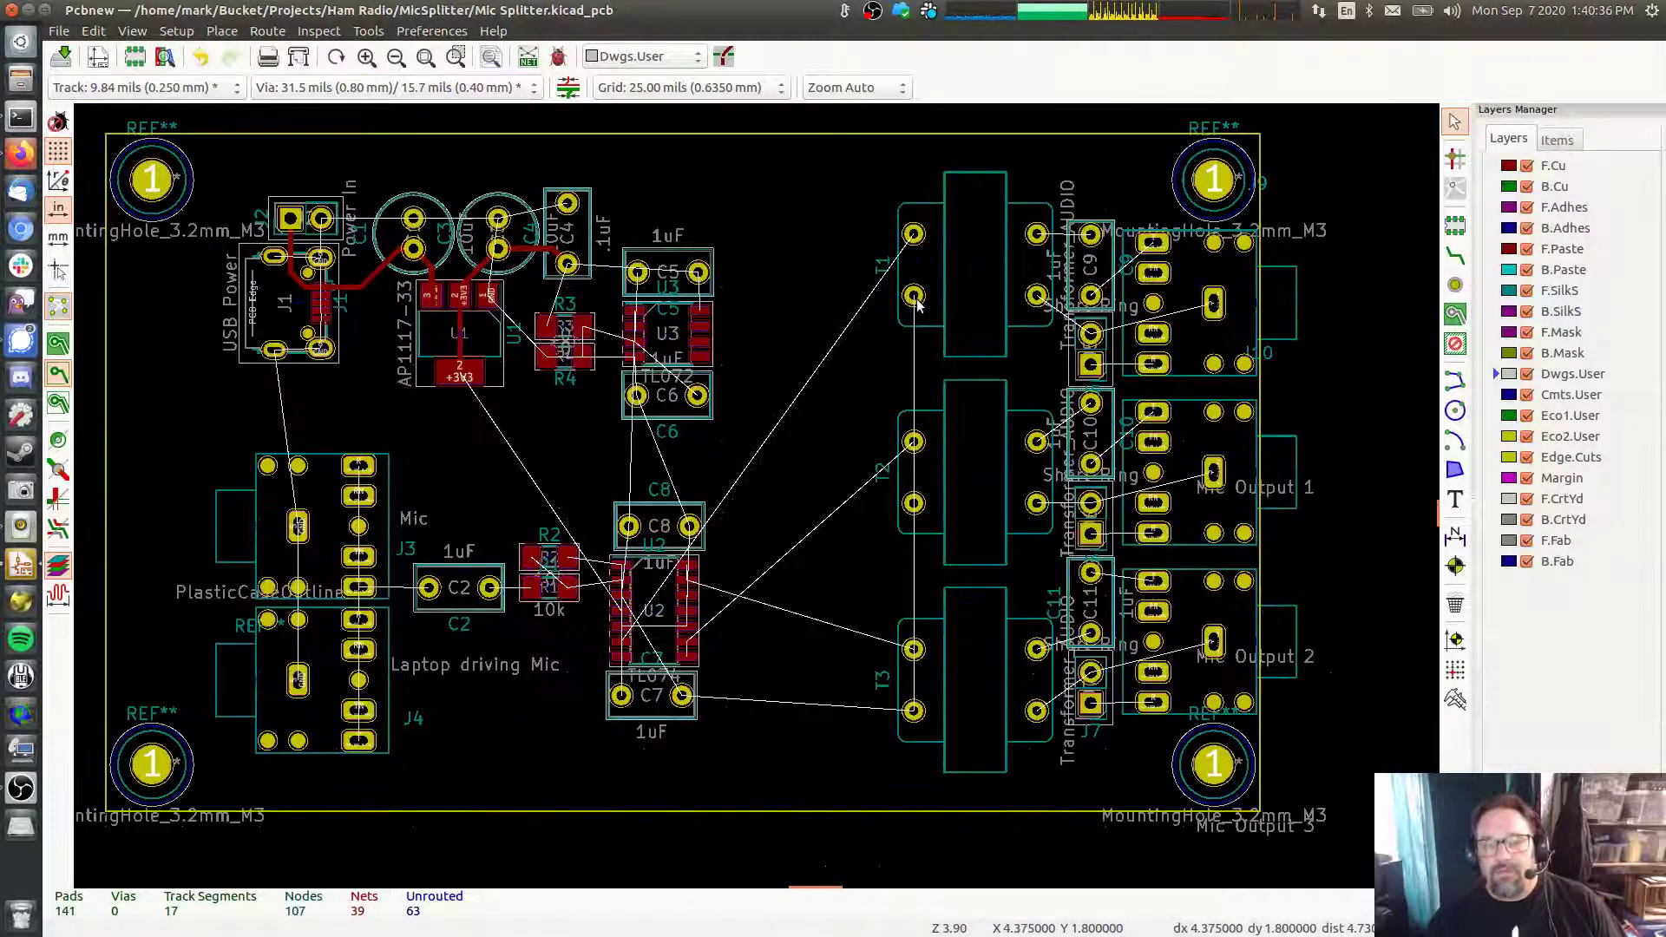
{"action": "left_click", "coordinate": [1076, 265]}
{"action": "key", "text": "m"}
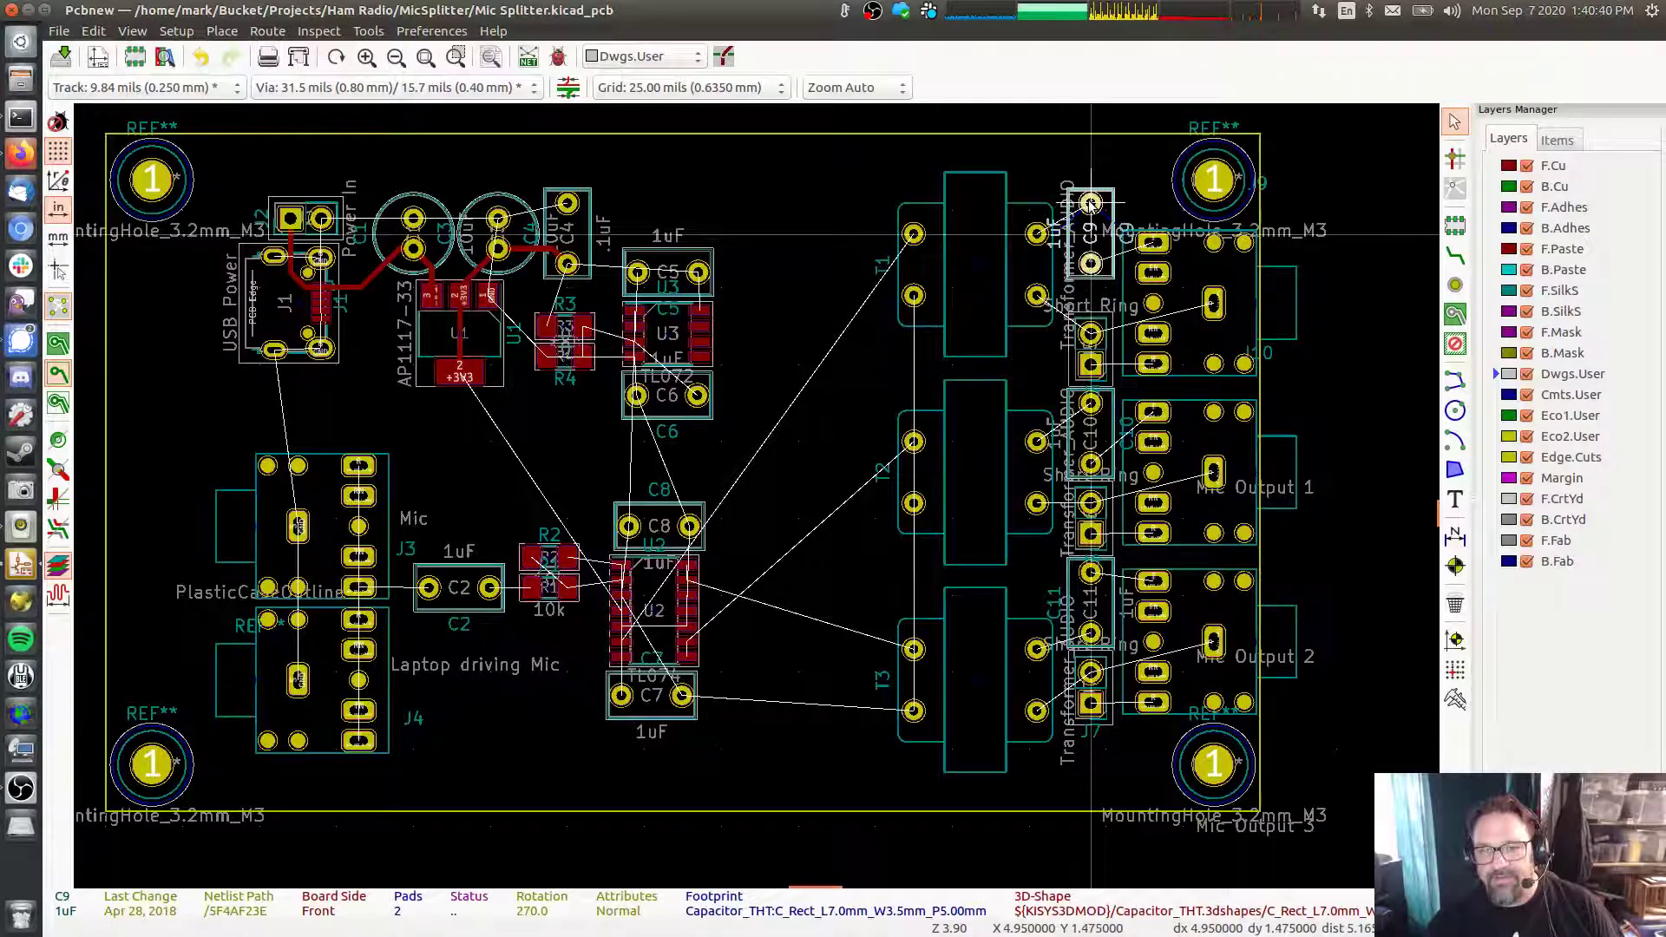
{"action": "left_click", "coordinate": [1091, 202]}
{"action": "left_click", "coordinate": [1090, 332]}
{"action": "key", "text": "m"}
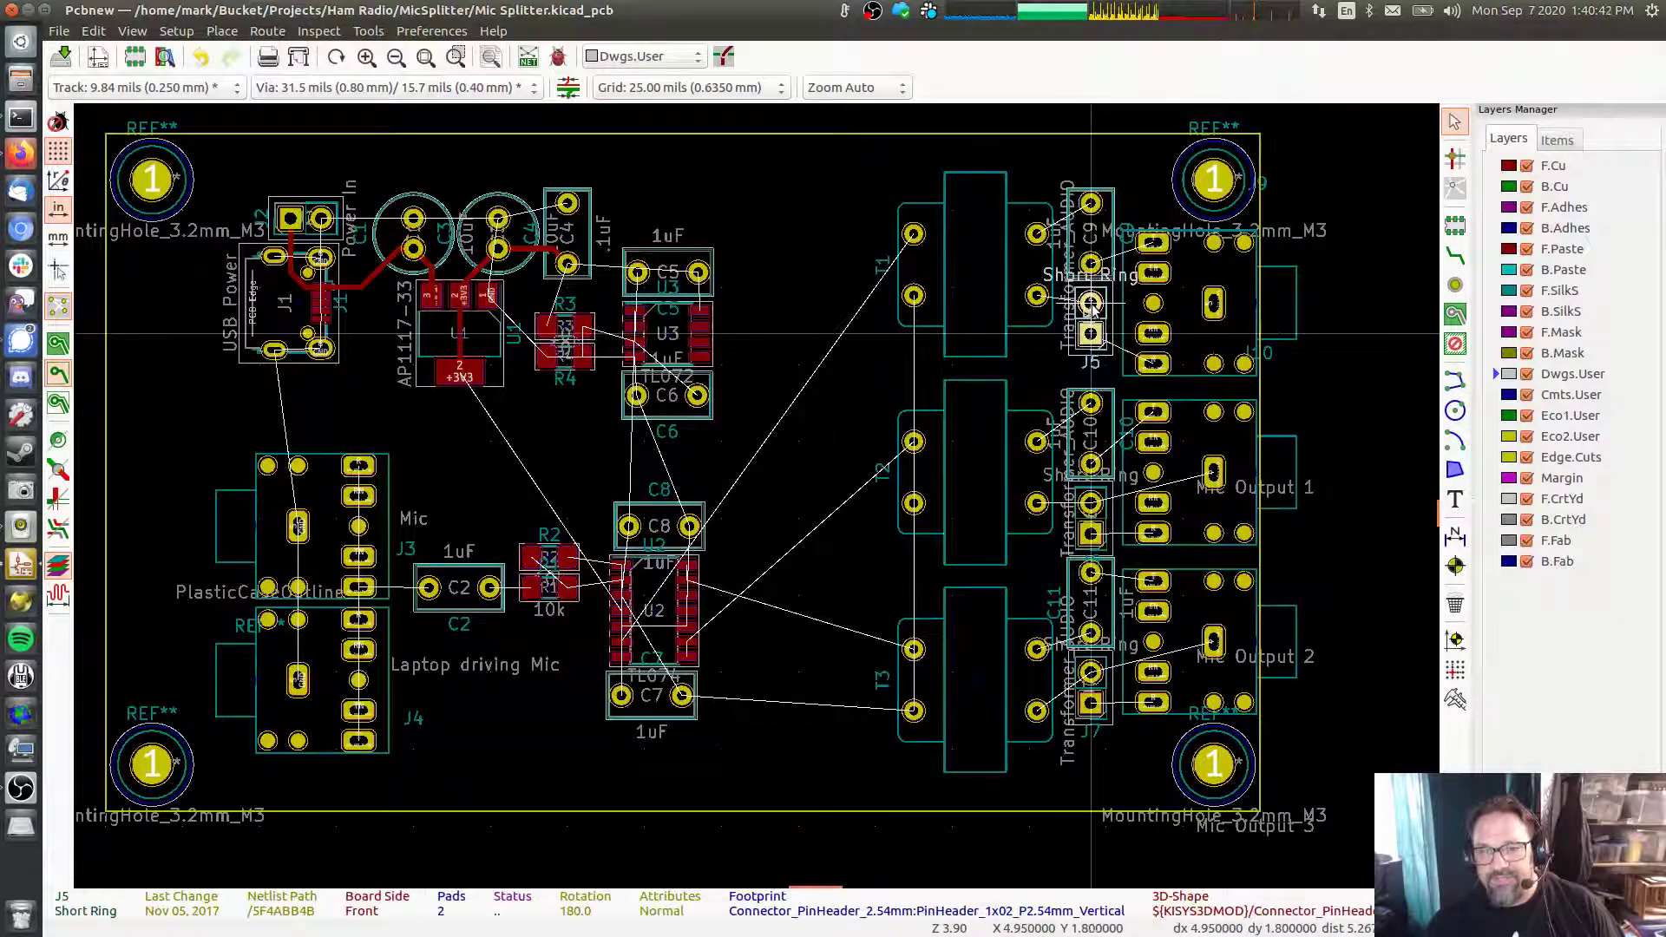
{"action": "left_click", "coordinate": [1091, 304]}
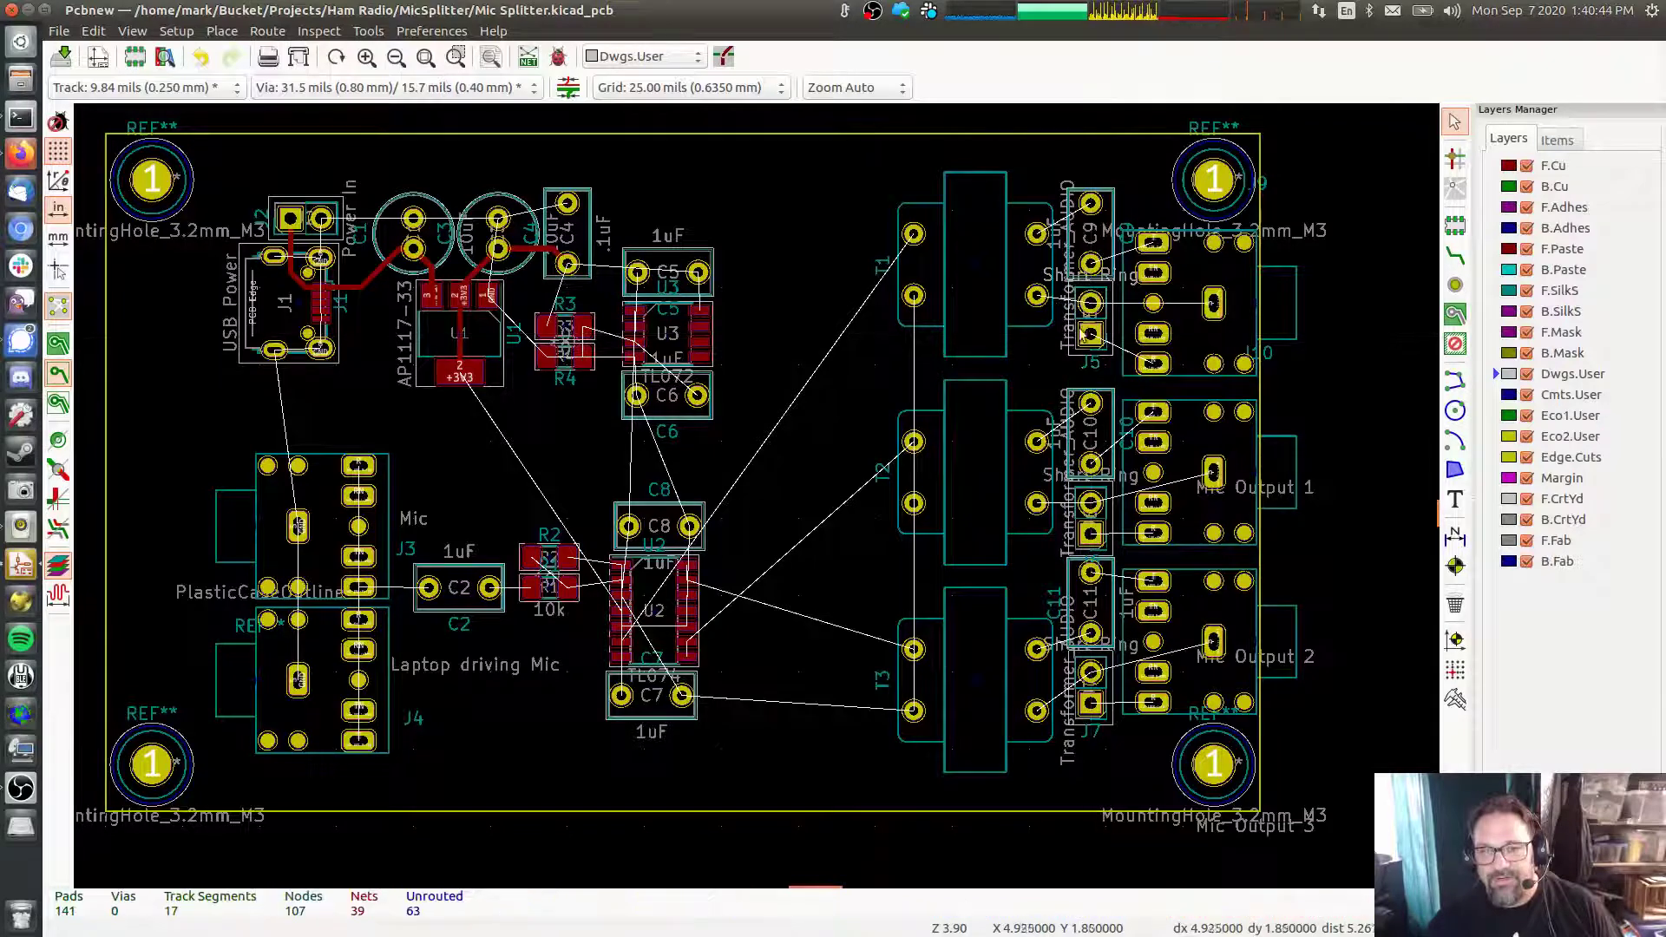
Lower header J7 about 0.125 in and capacitor C11 about 0.05 in to line up with the pins of T3
{"action": "left_click", "coordinate": [1092, 705]}
{"action": "key", "text": "m"}
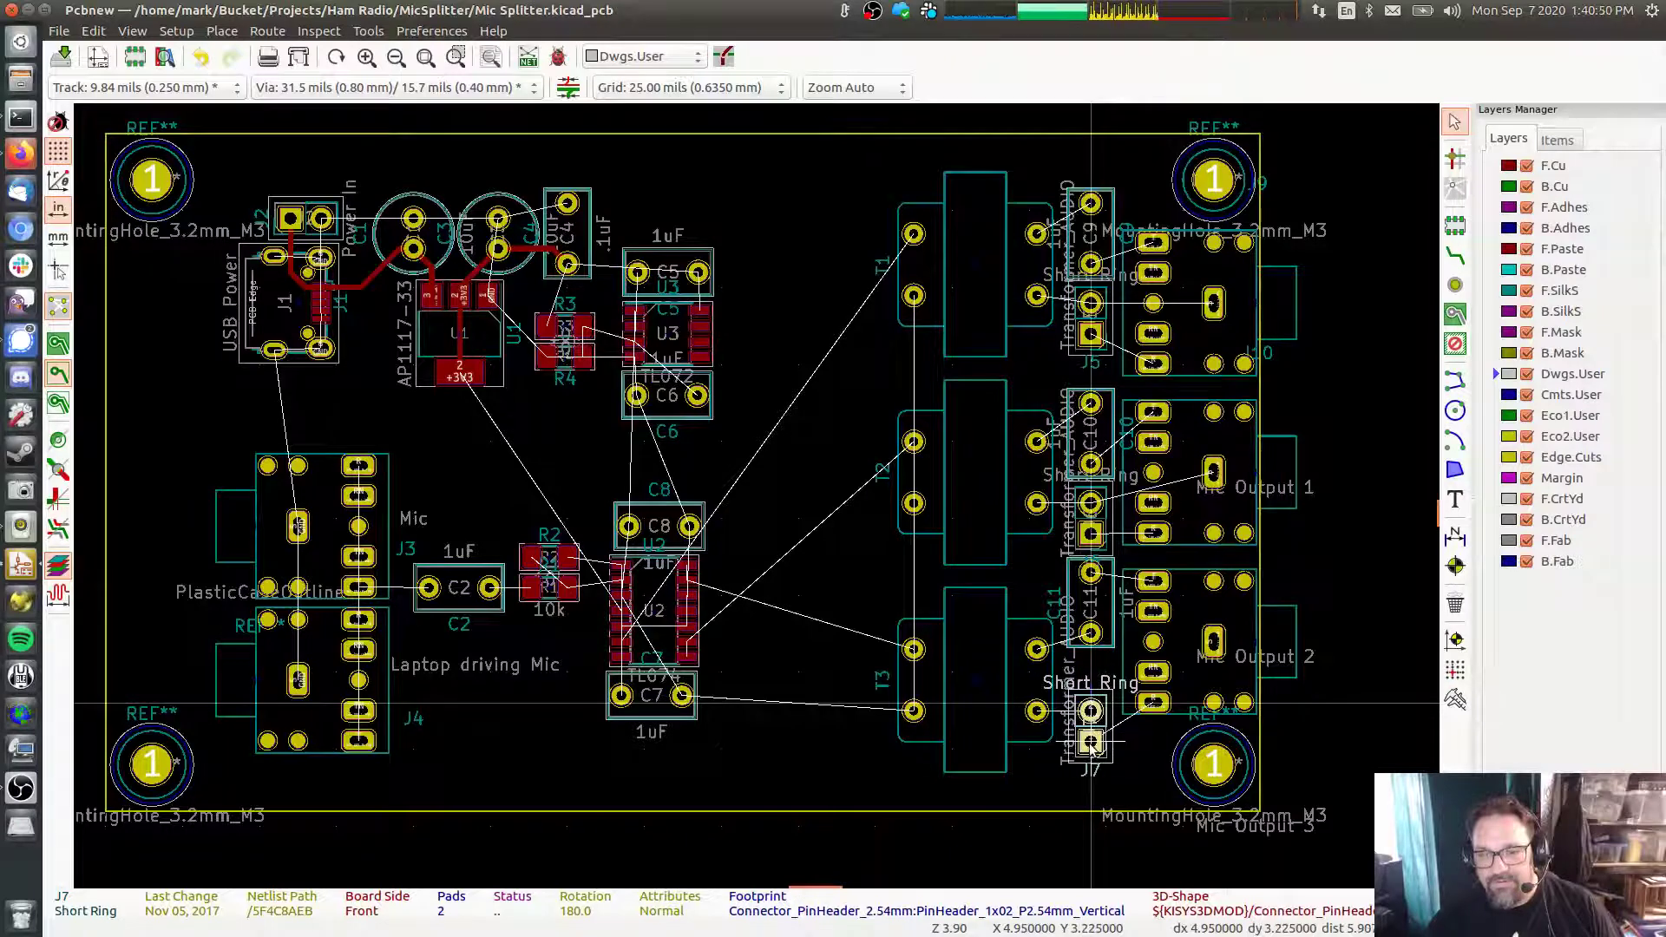
{"action": "left_click", "coordinate": [1092, 745]}
{"action": "left_click", "coordinate": [1091, 634]}
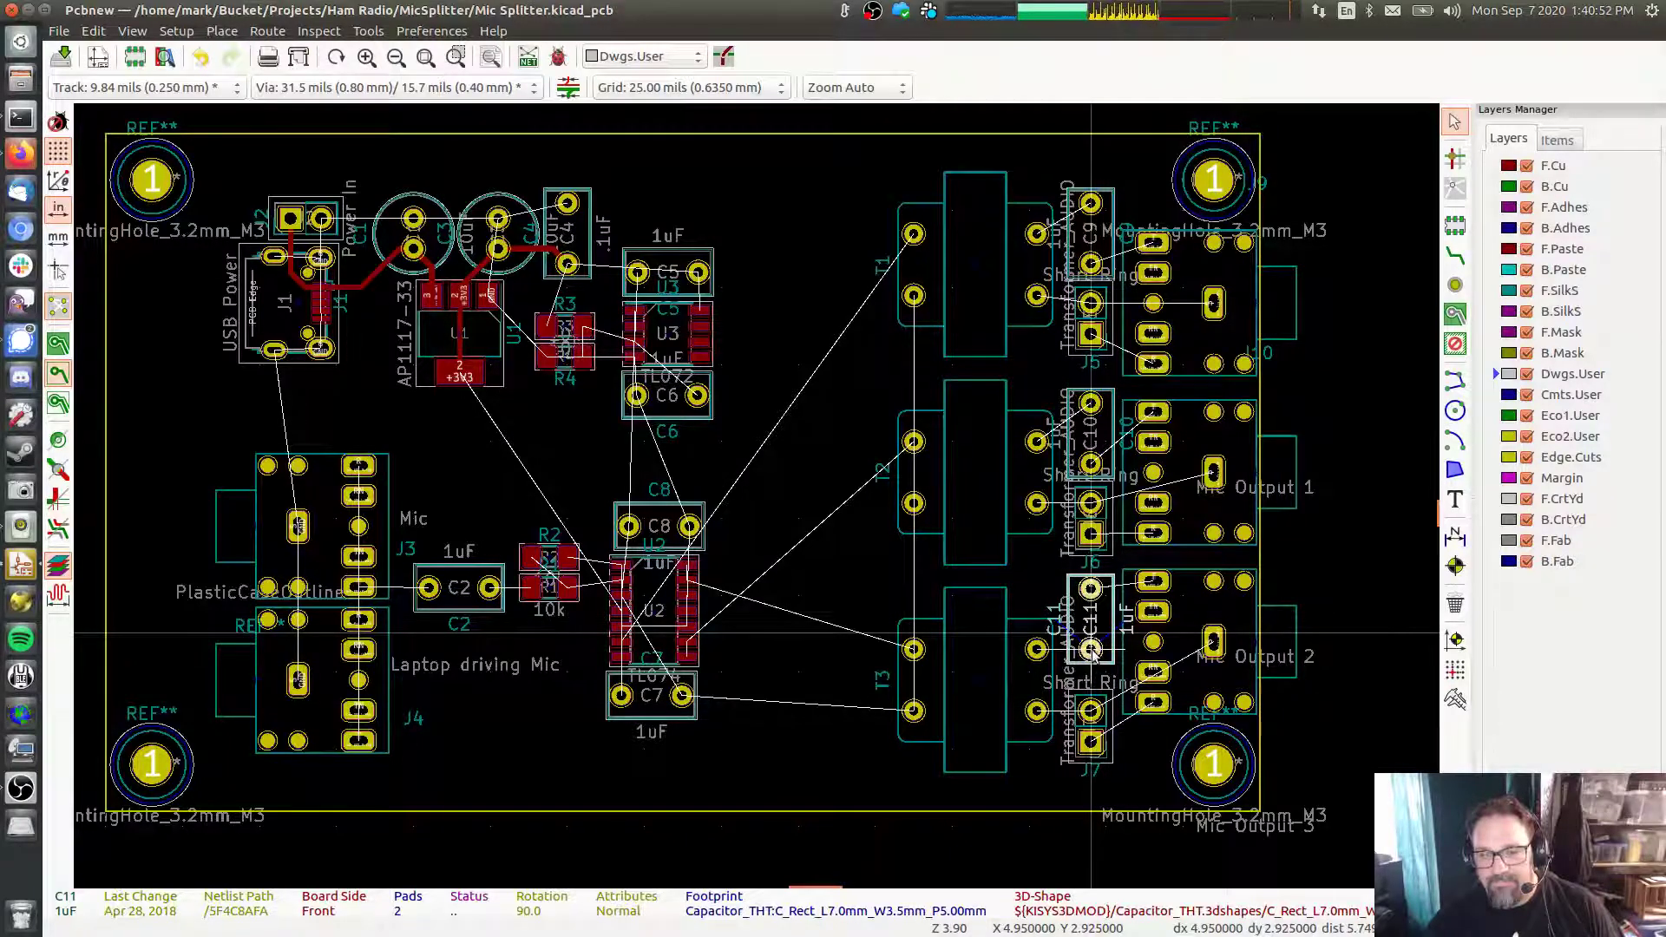
{"action": "key", "text": "Escape"}
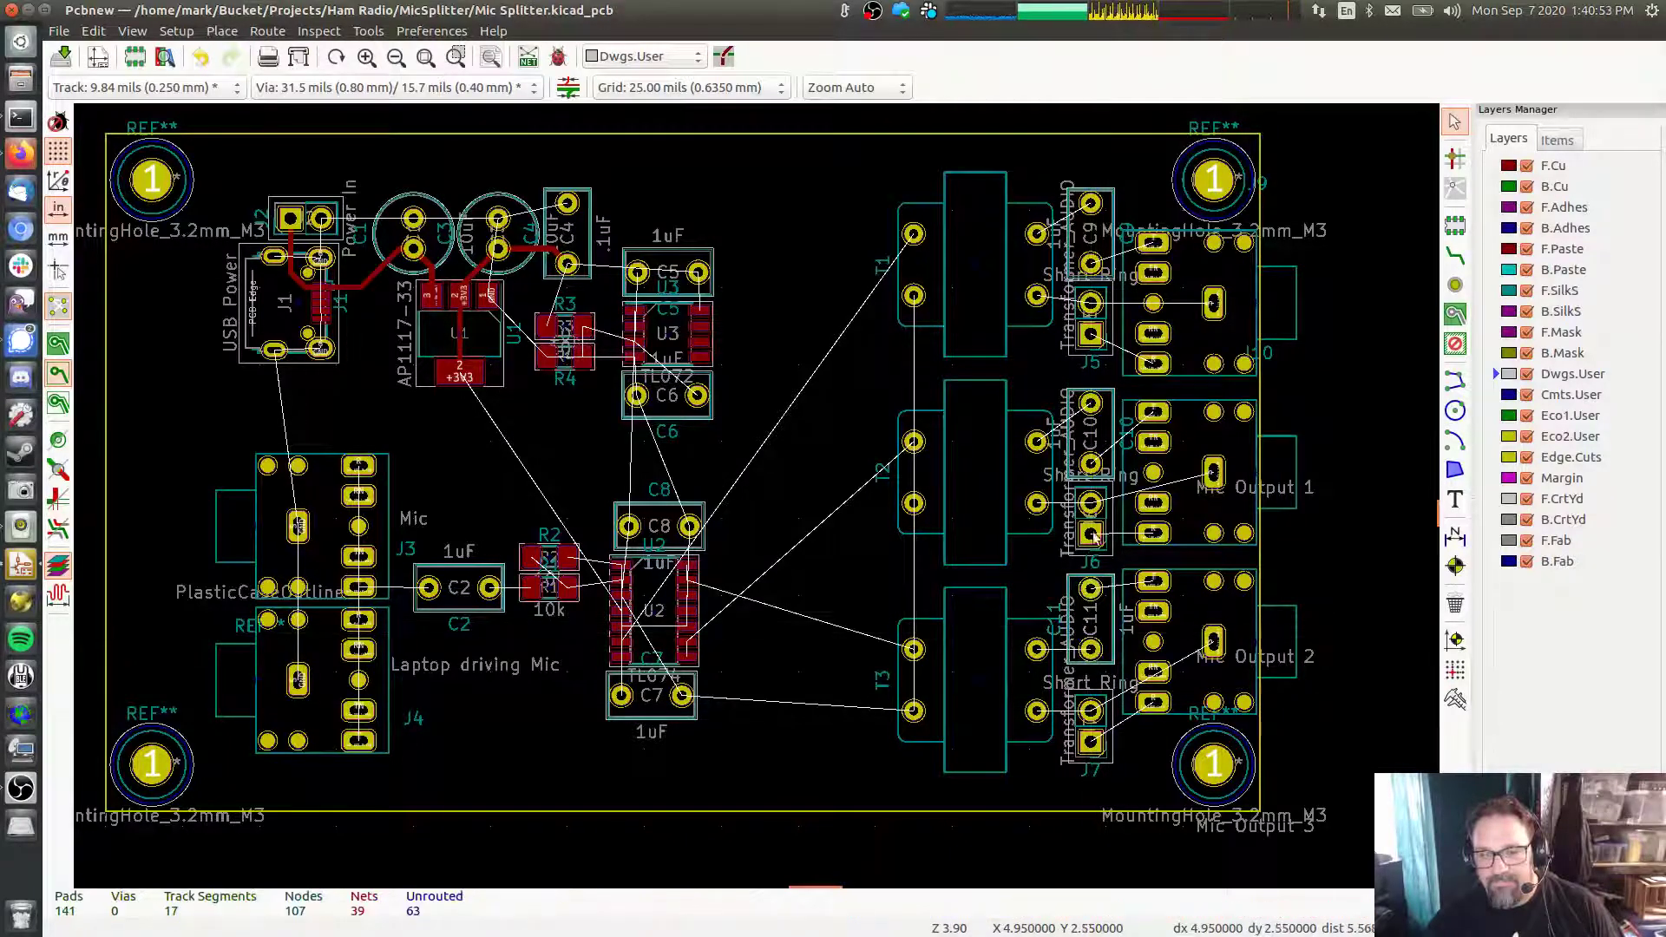
Rotate capacitor C10 by 180 degrees and move it up about 0.075 in, level with the upper pin of T2
{"action": "left_click", "coordinate": [1093, 466]}
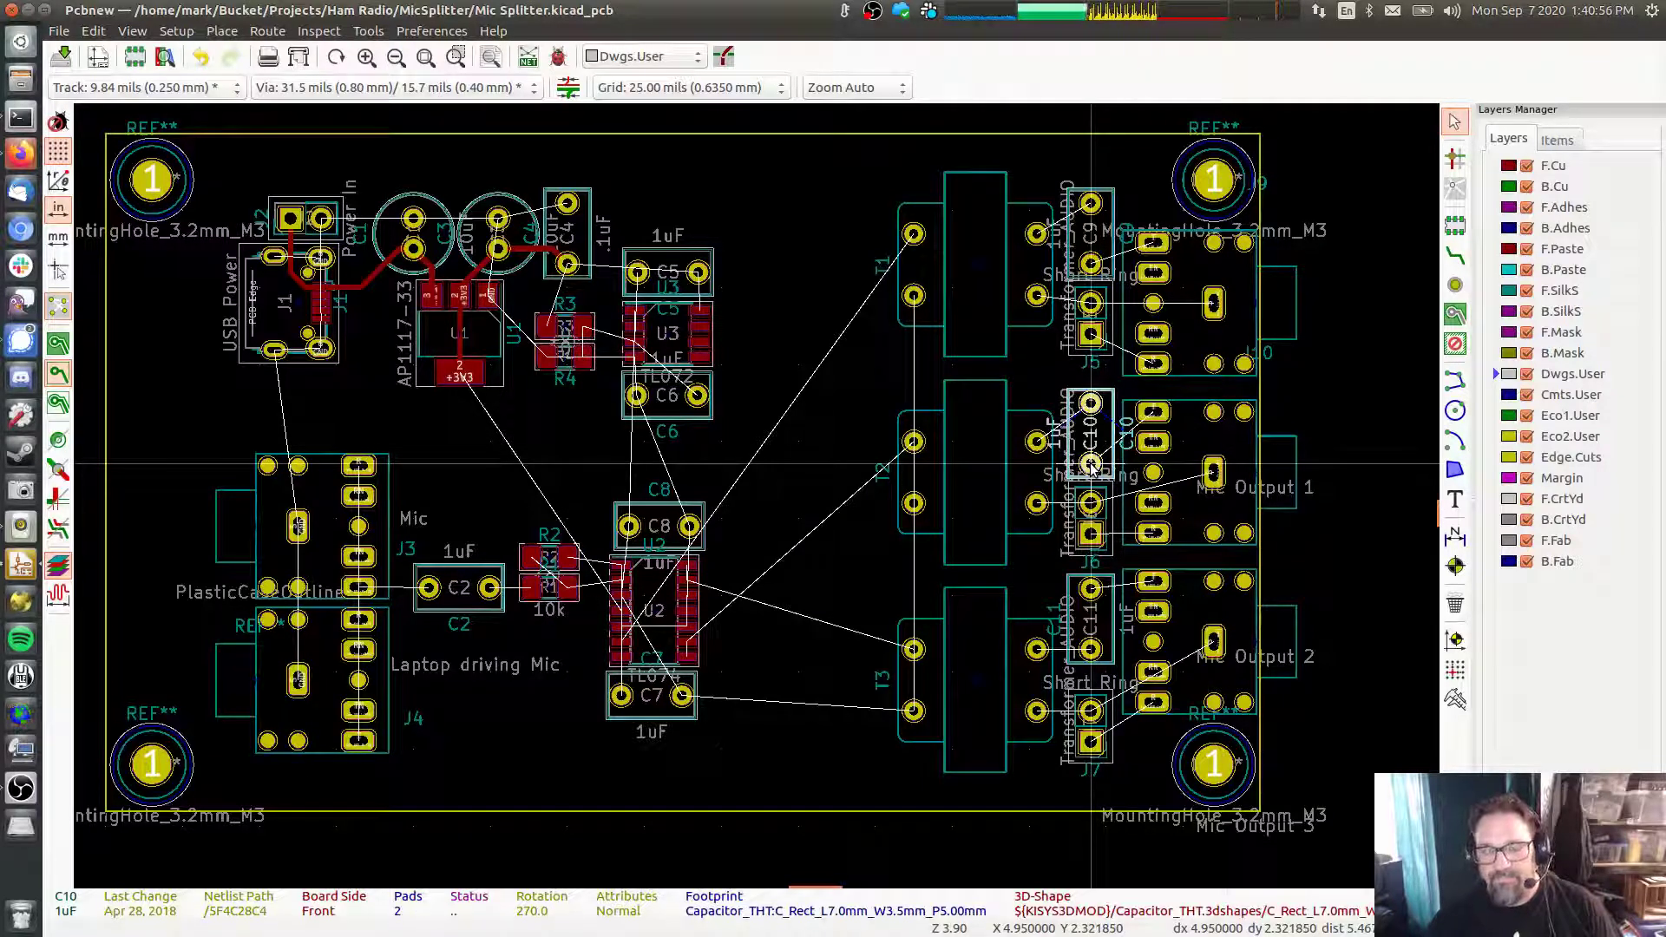
{"action": "key", "text": "m"}
{"action": "key", "text": "r"}
{"action": "key", "text": "r"}
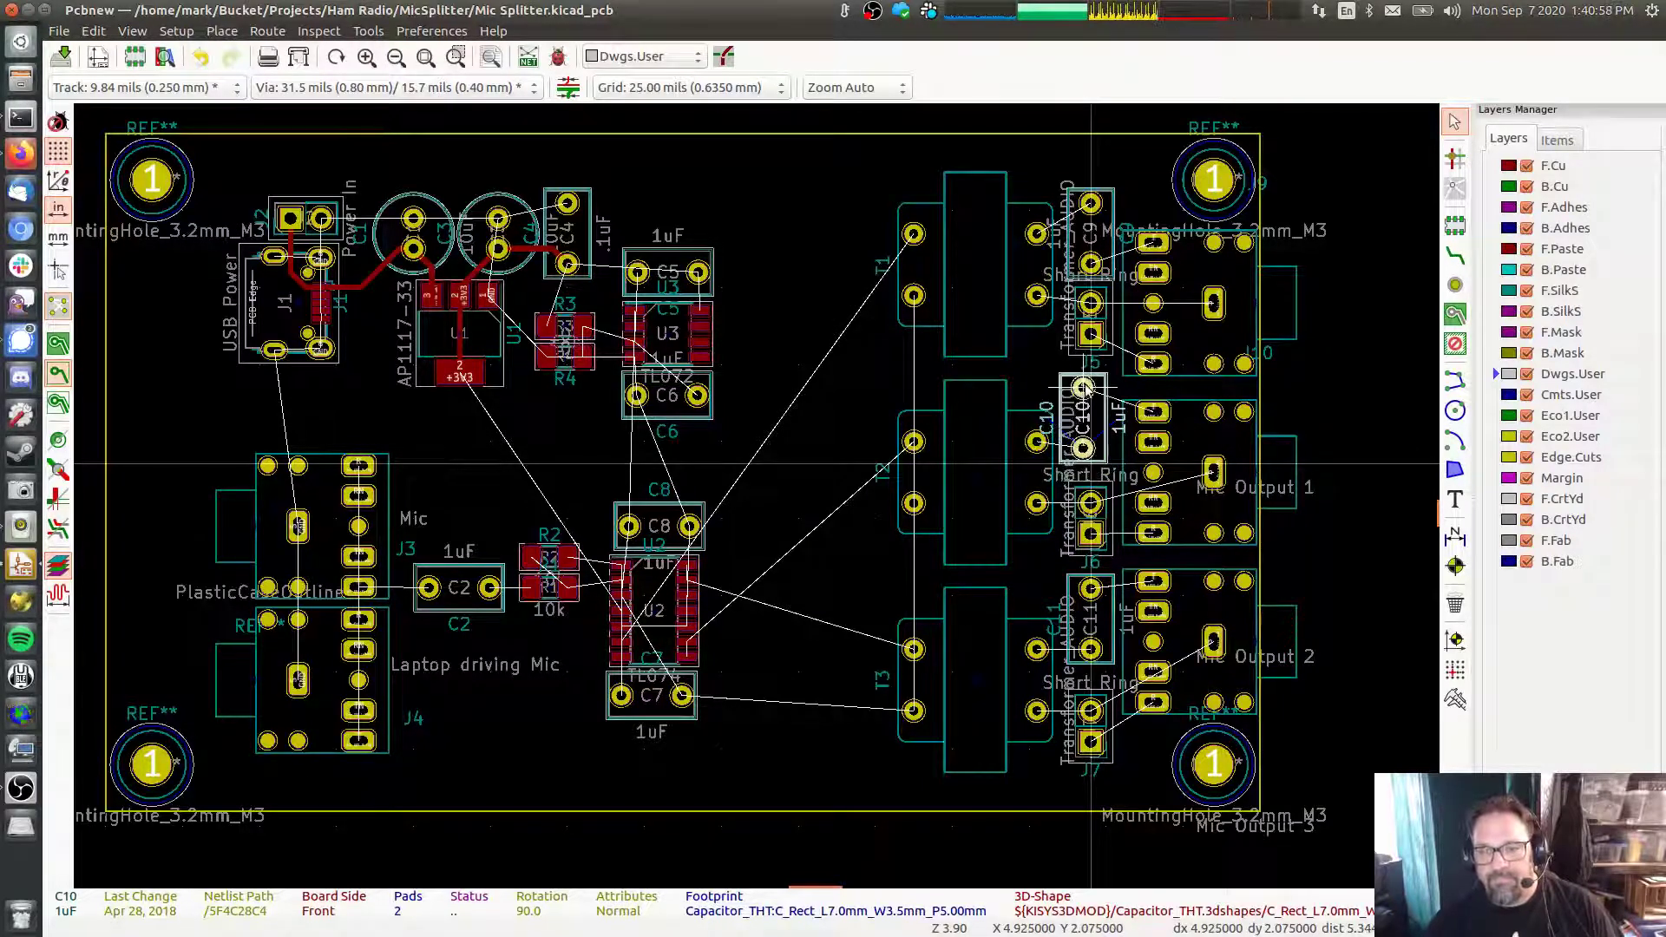
{"action": "left_click", "coordinate": [1091, 466]}
{"action": "left_click", "coordinate": [1093, 447]}
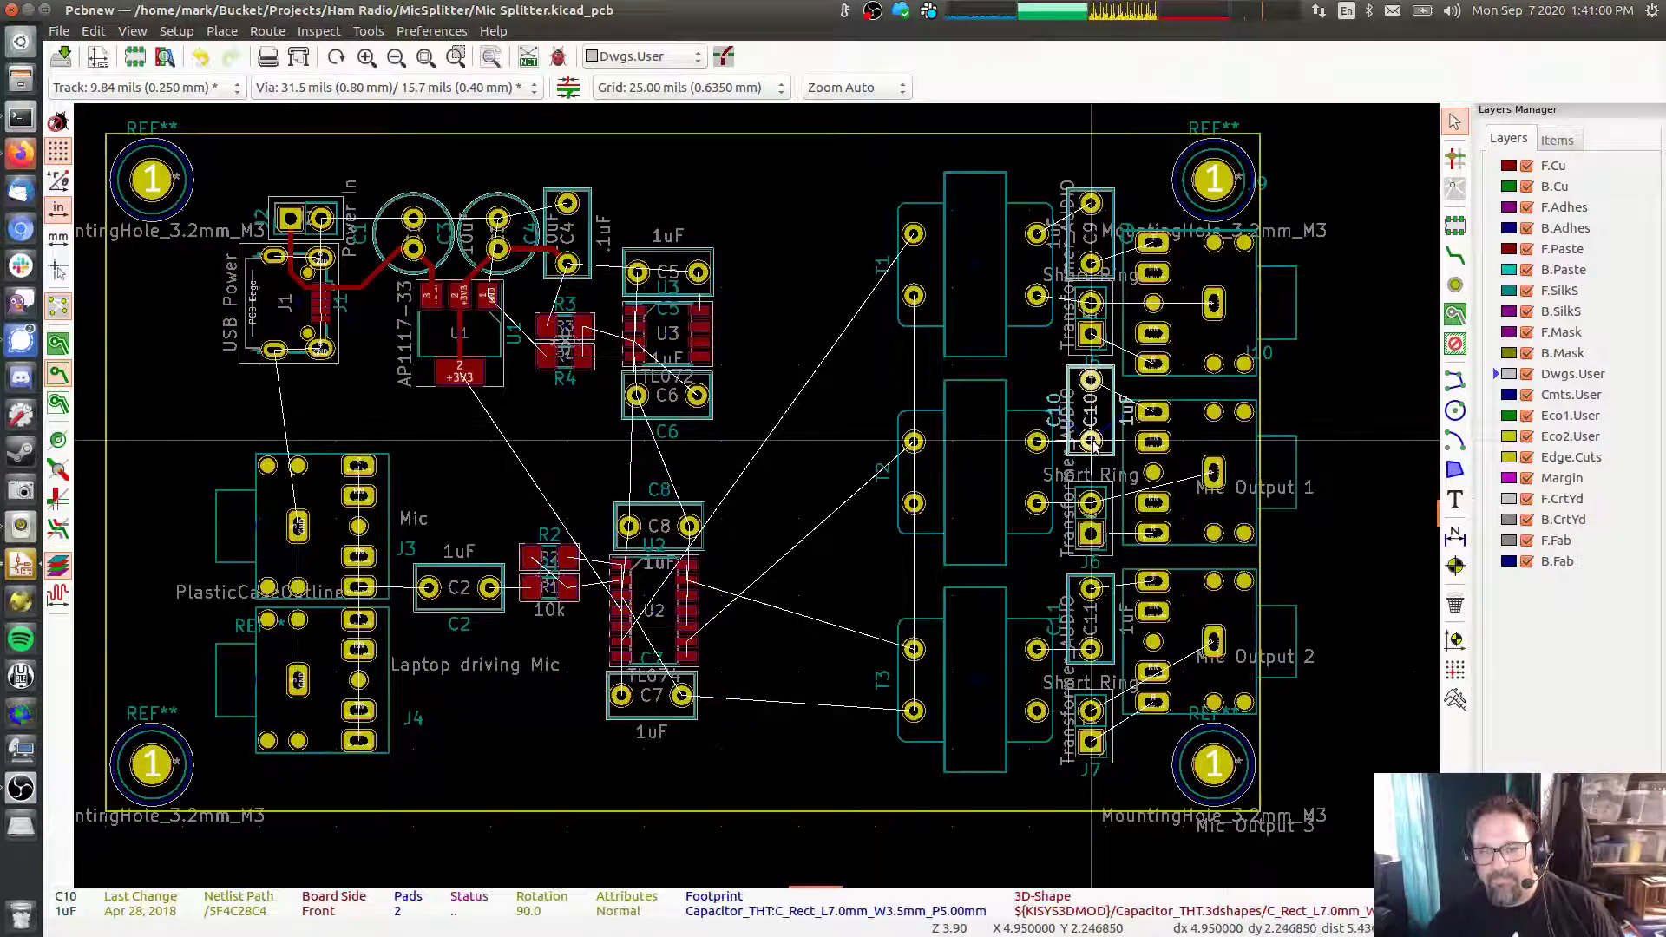
{"action": "key", "text": "Escape"}
{"action": "left_click", "coordinate": [1092, 508]}
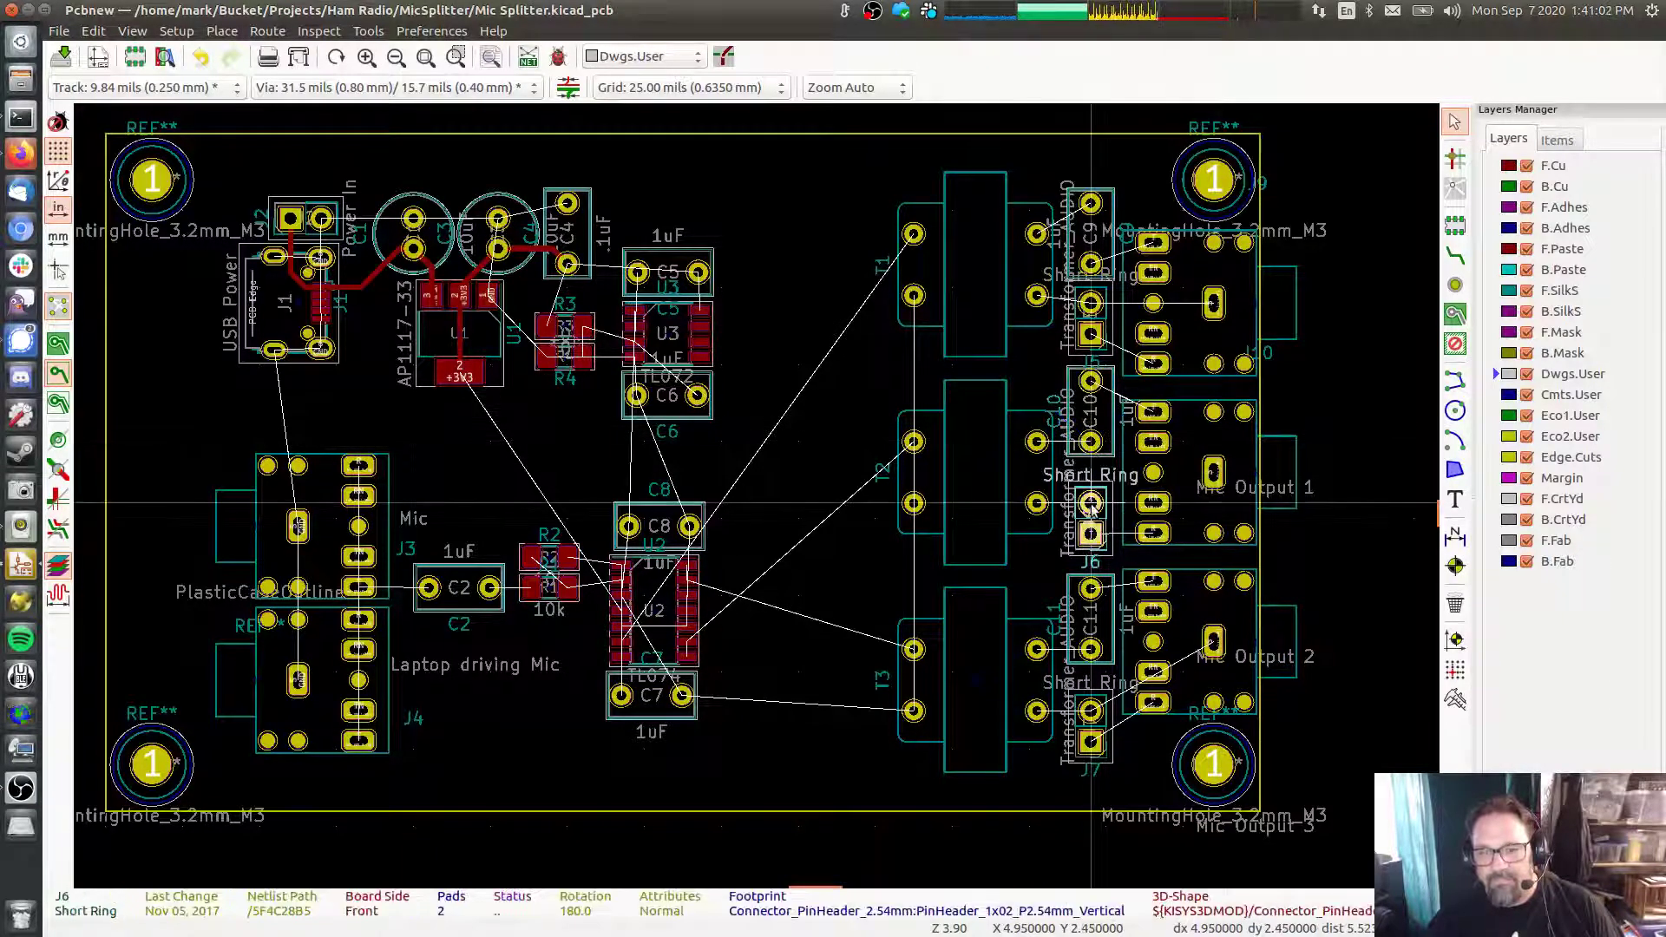
{"action": "key", "text": "Escape"}
{"action": "left_click", "coordinate": [1091, 649]}
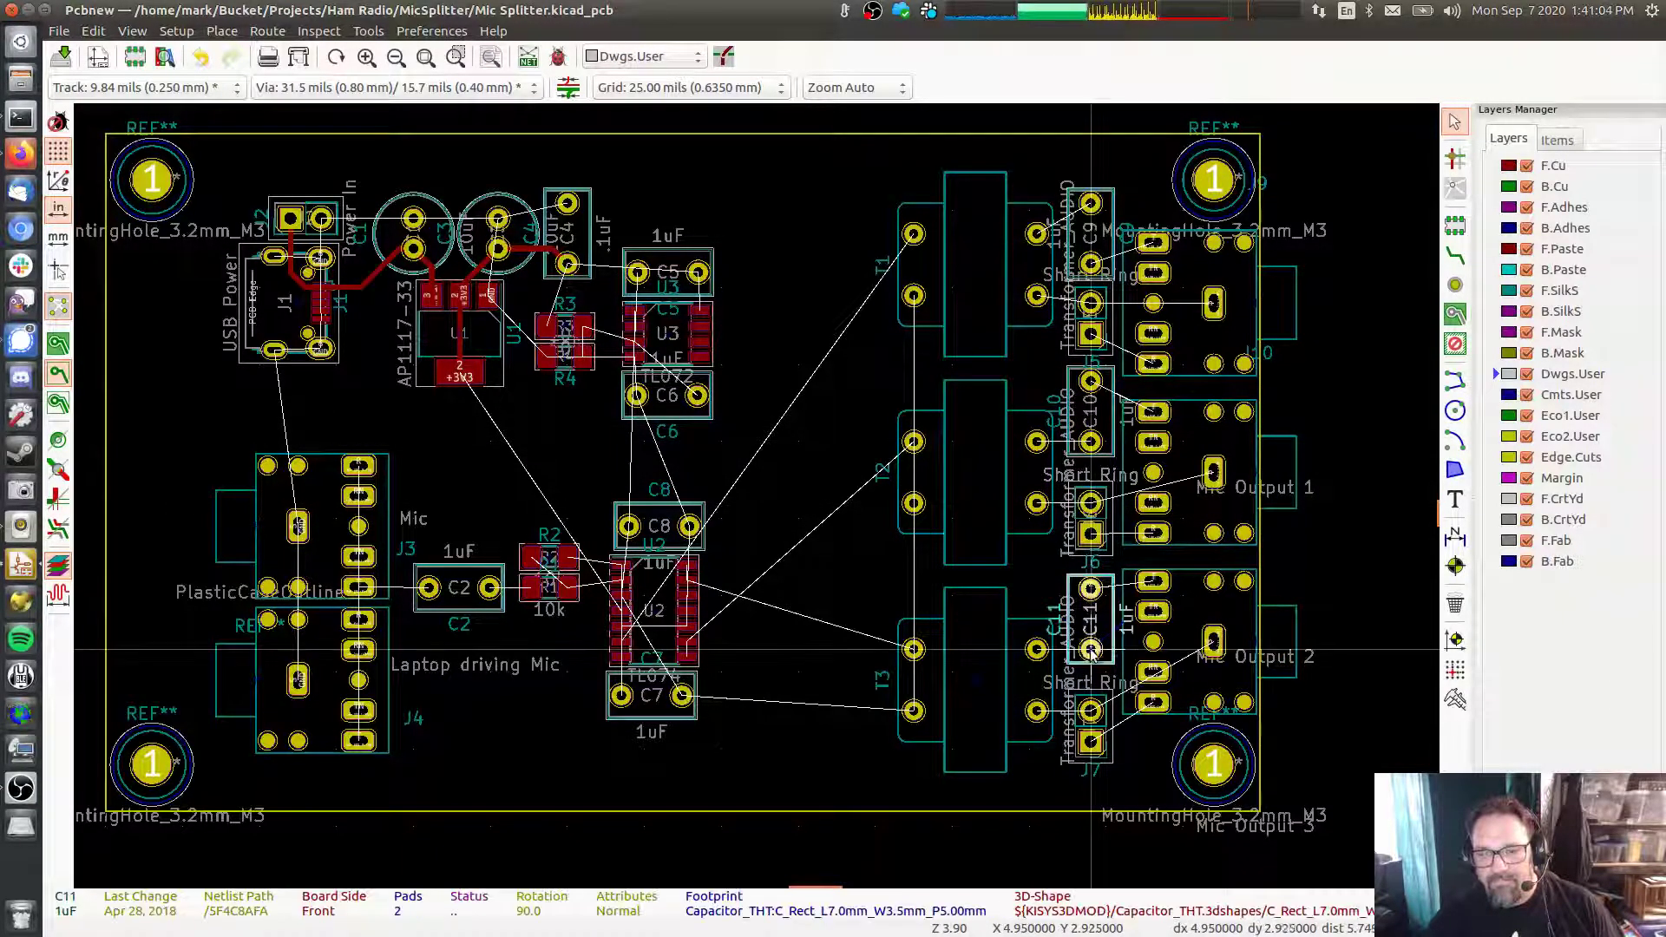
{"action": "key", "text": "Escape"}
{"action": "left_click", "coordinate": [1092, 710]}
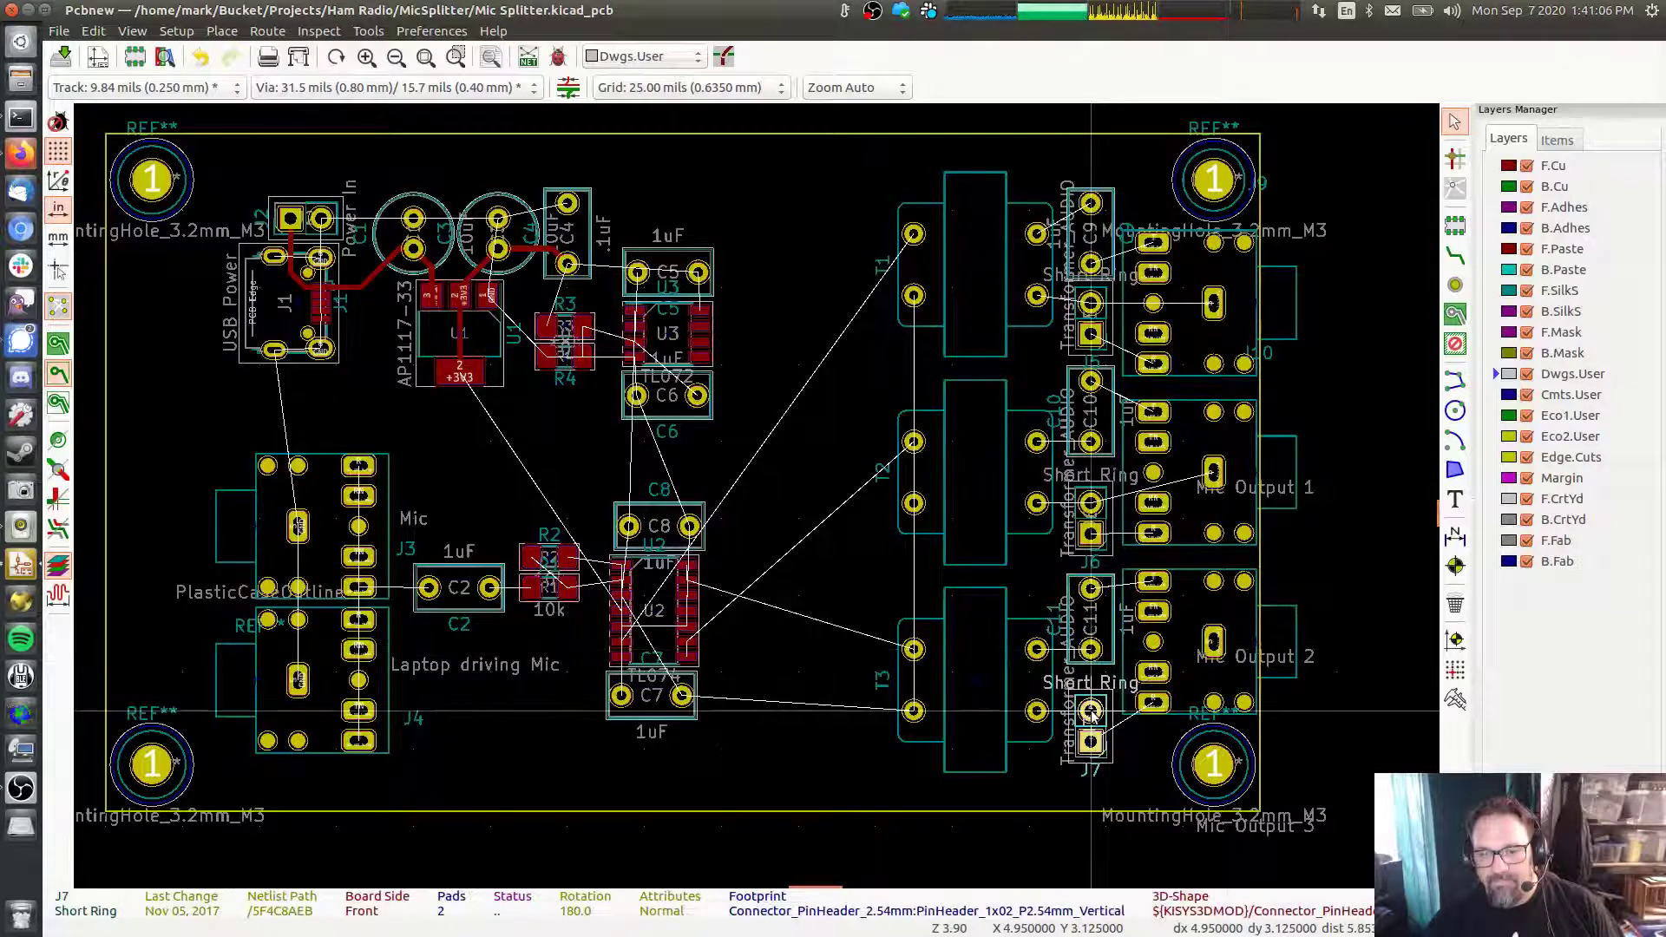
{"action": "key", "text": "Escape"}
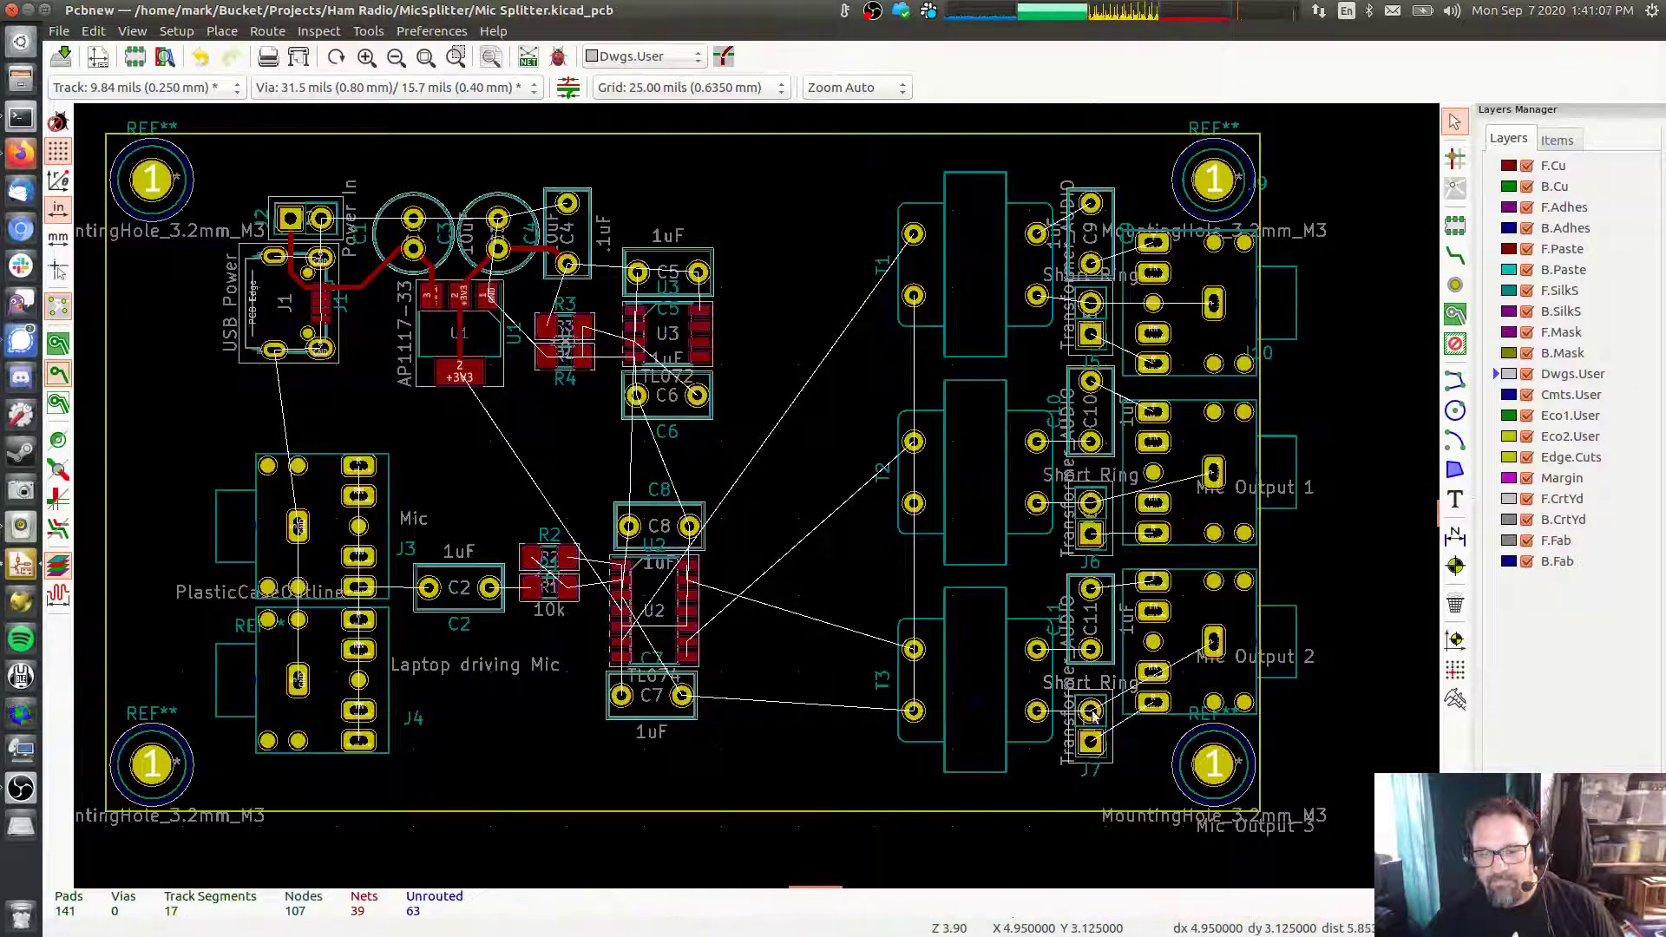
Raise J5 about 0.025 in, then rotate C9 by 180 degrees and raise it about 0.1 in to align with T1's pins
{"action": "left_click", "coordinate": [1091, 313]}
{"action": "left_click_drag", "start_coordinate": [1091, 313], "coordinate": [1091, 305]}
{"action": "key", "text": "Escape"}
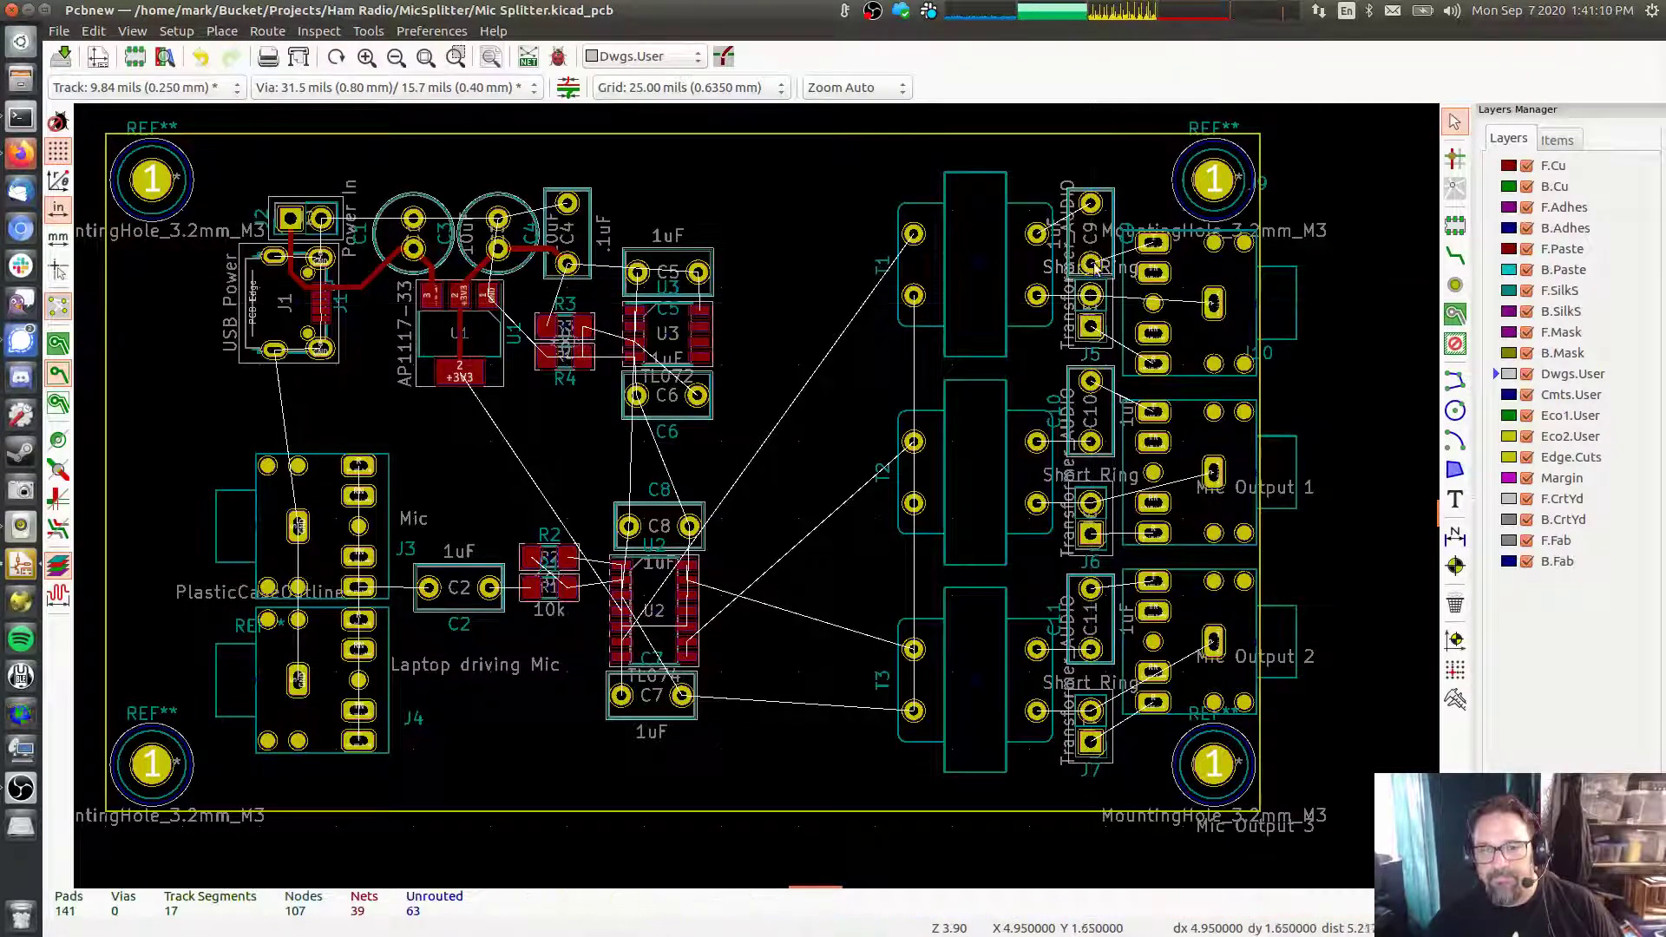
{"action": "left_click", "coordinate": [1095, 269]}
{"action": "key", "text": "m"}
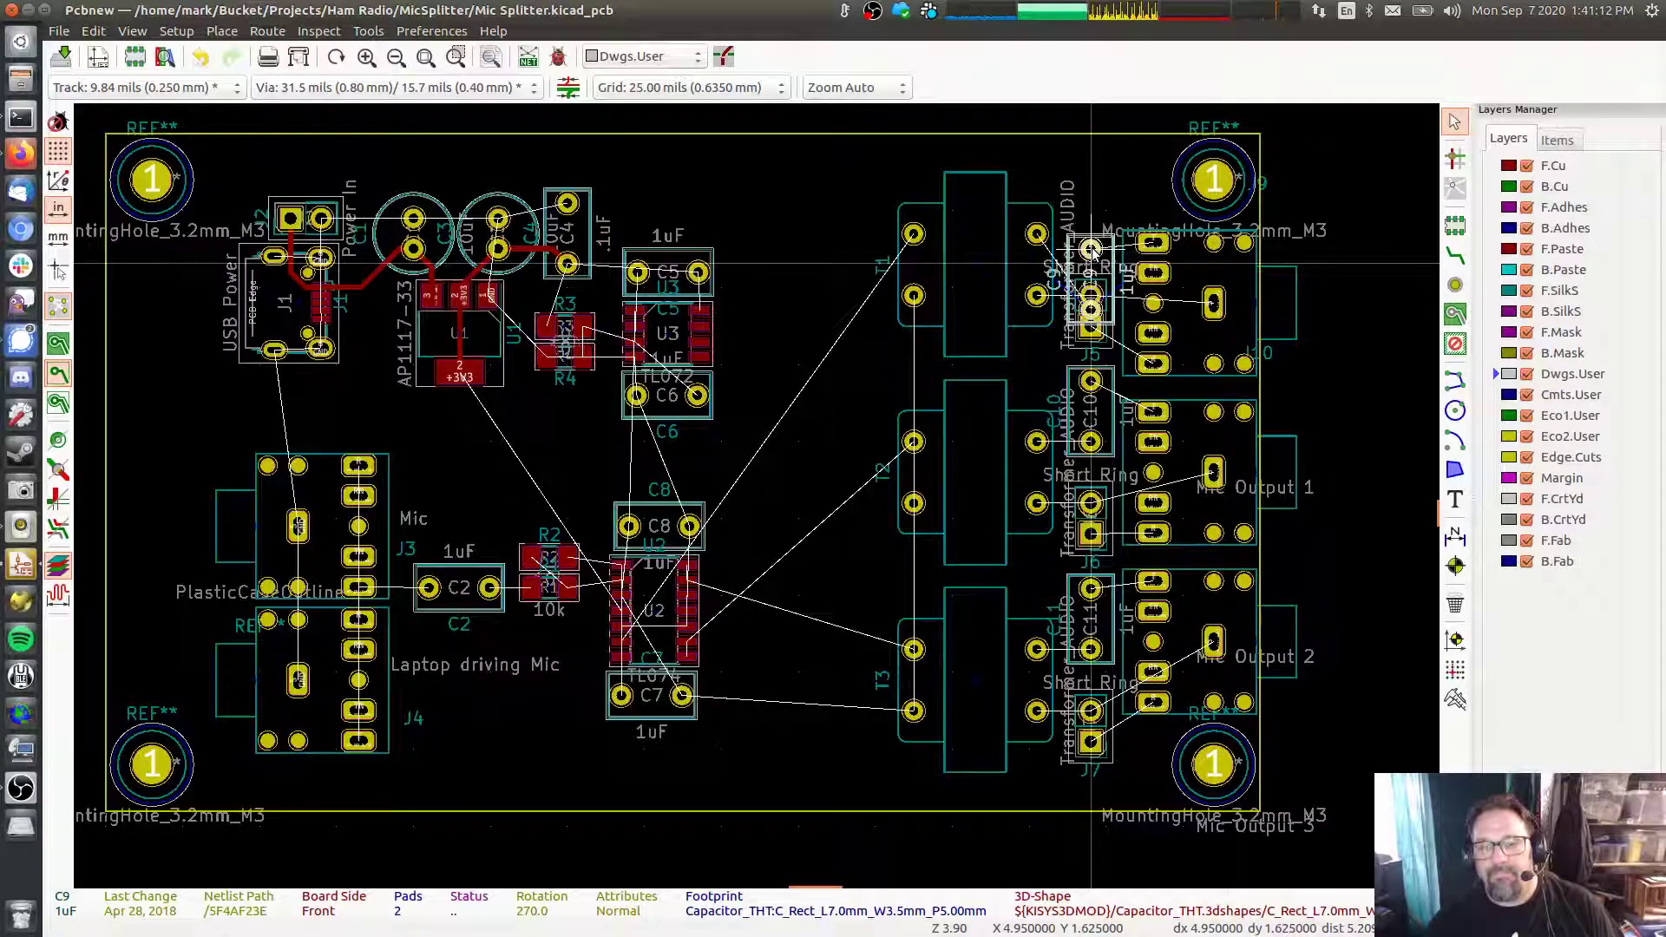
{"action": "left_click", "coordinate": [1094, 177]}
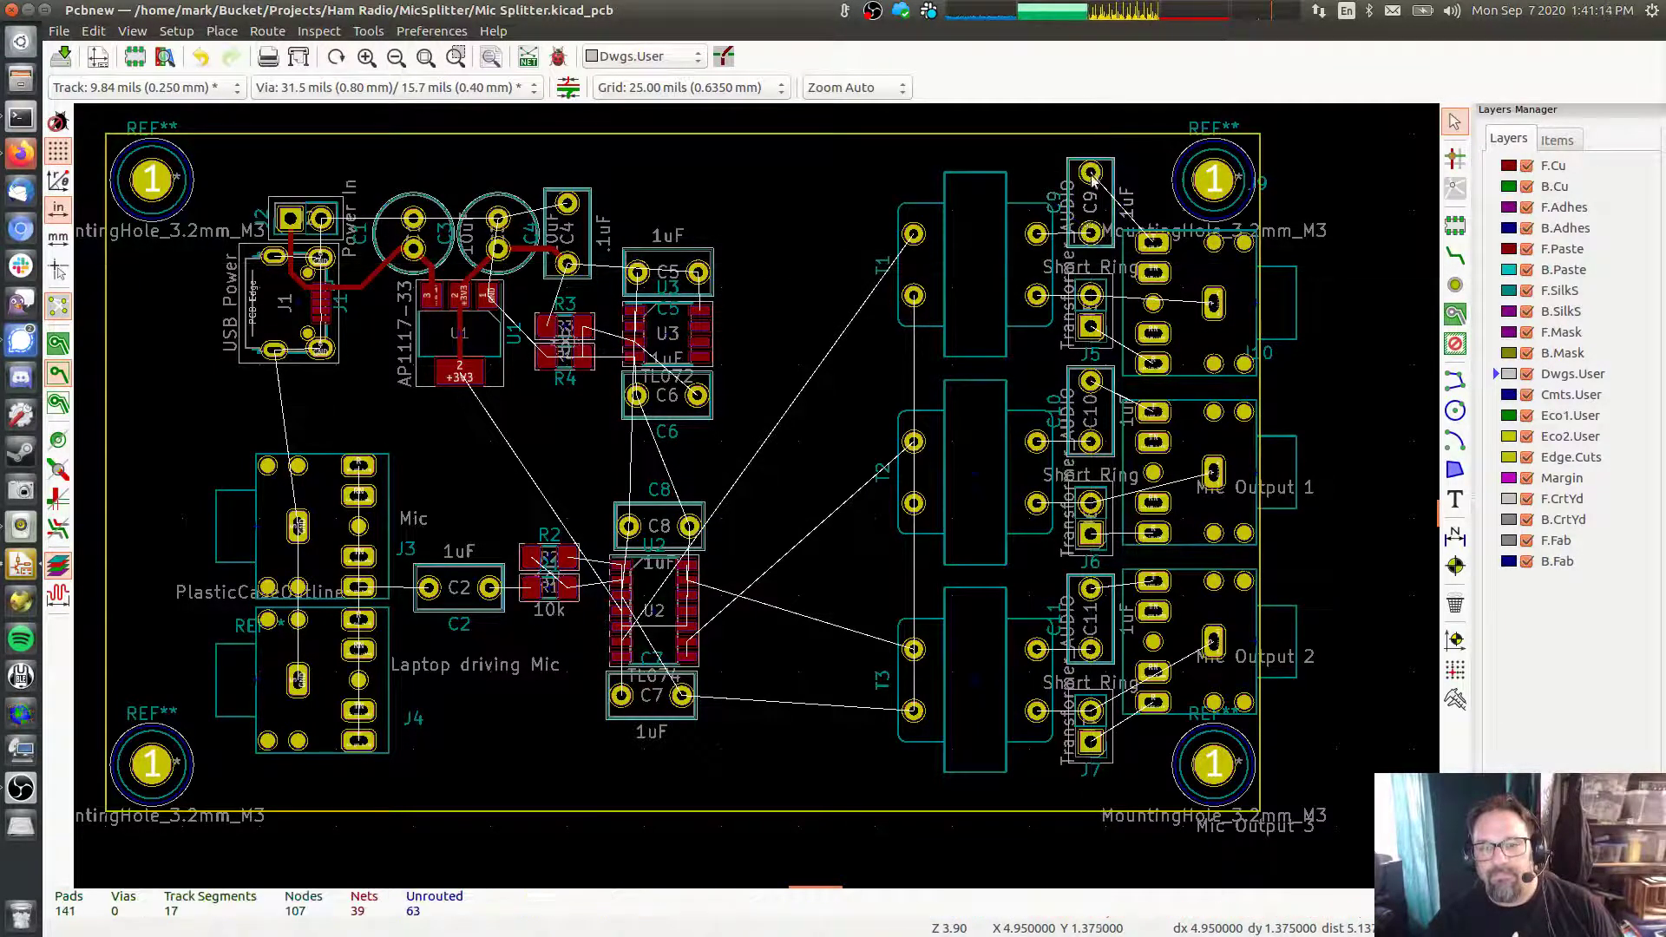
{"action": "left_click", "coordinate": [1095, 233]}
{"action": "key", "text": "Escape"}
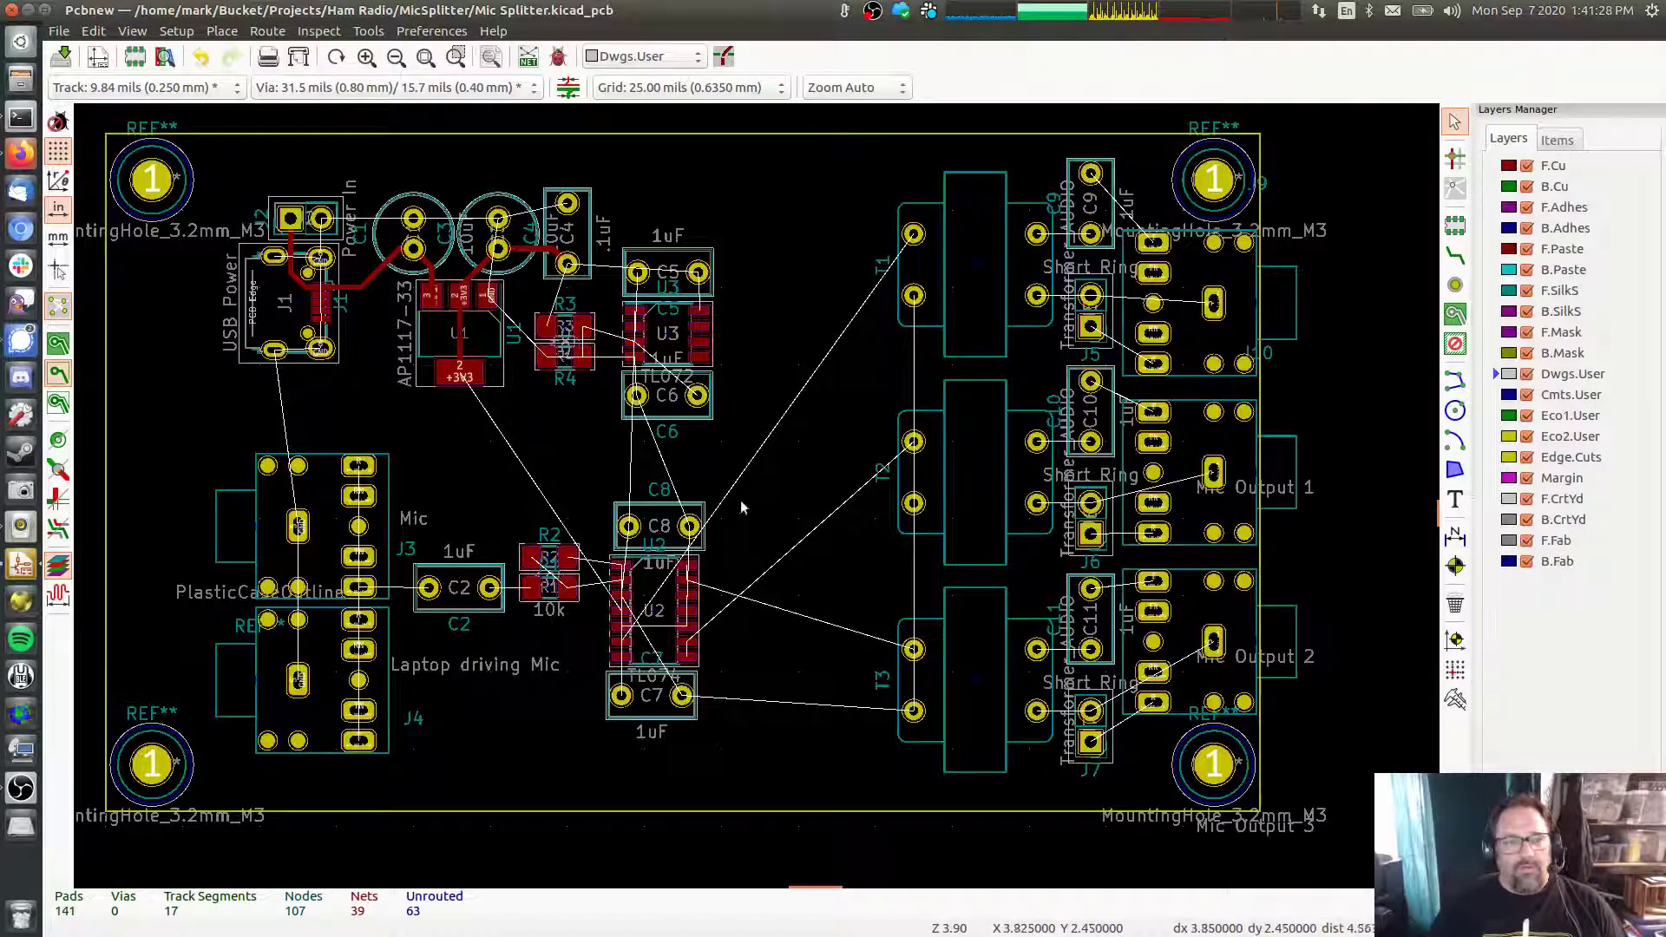
Move jack J4 to the left board edge, directly above the lower-left mounting hole
{"action": "middle_click_drag", "start_coordinate": [508, 448], "coordinate": [707, 395]}
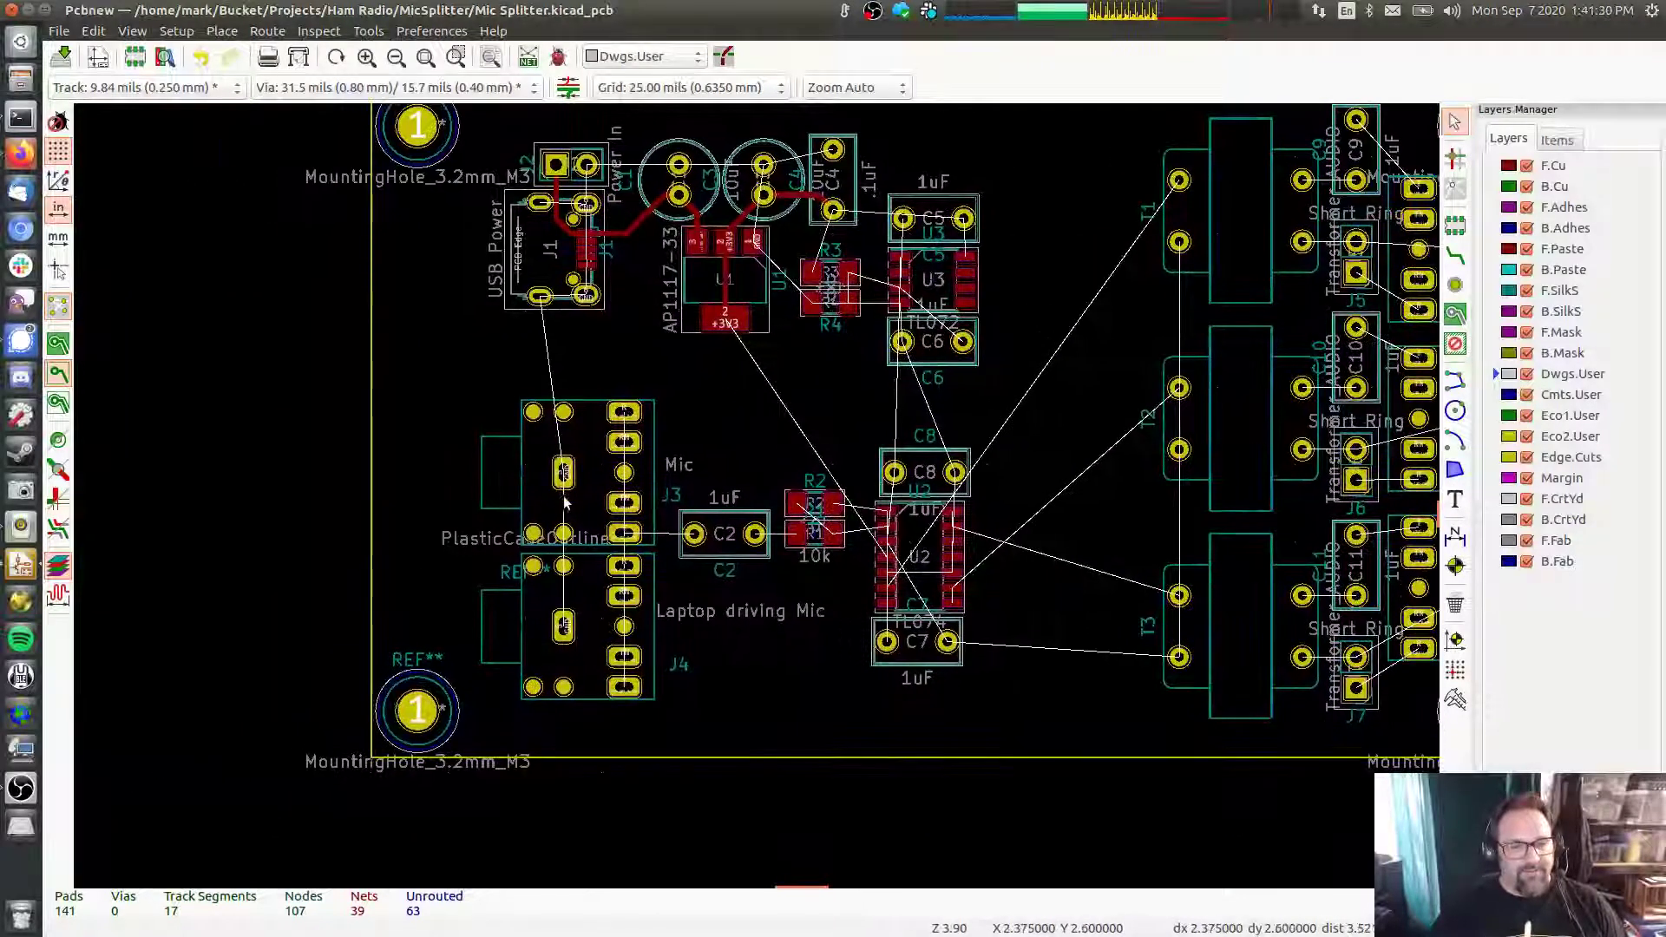
{"action": "left_click_drag", "start_coordinate": [564, 631], "coordinate": [416, 583]}
{"action": "left_click", "coordinate": [623, 664]}
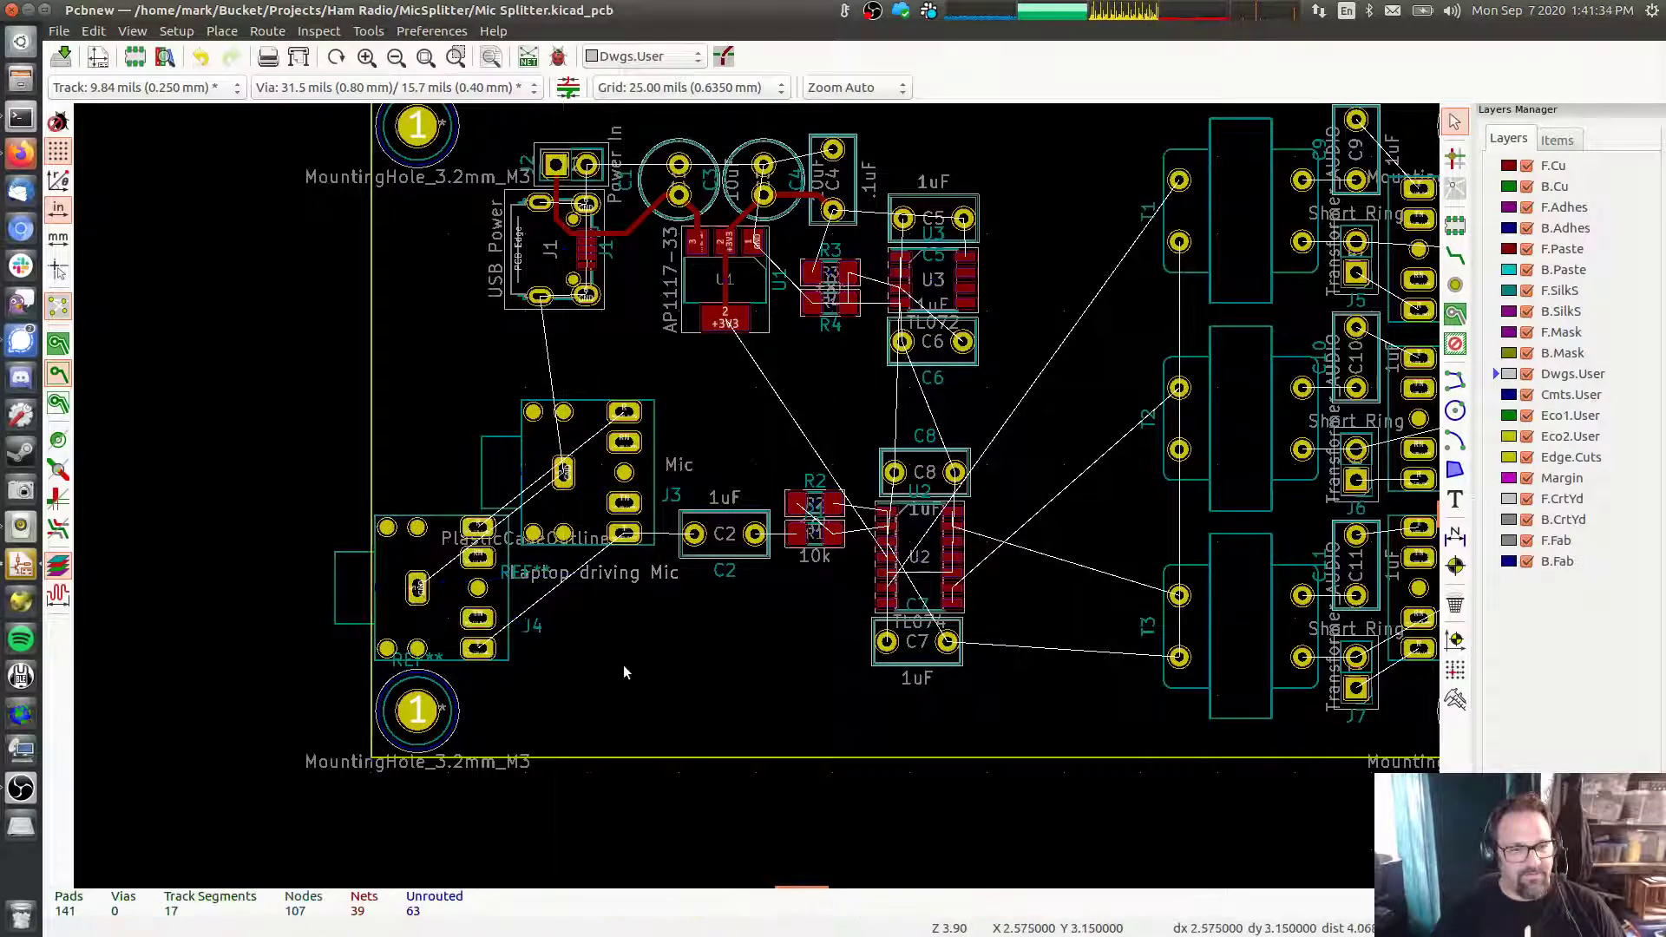
Move the Mic jack J3 to the left board edge, directly above J4 and aligned with it
{"action": "middle_click_drag", "start_coordinate": [624, 665], "coordinate": [501, 601]}
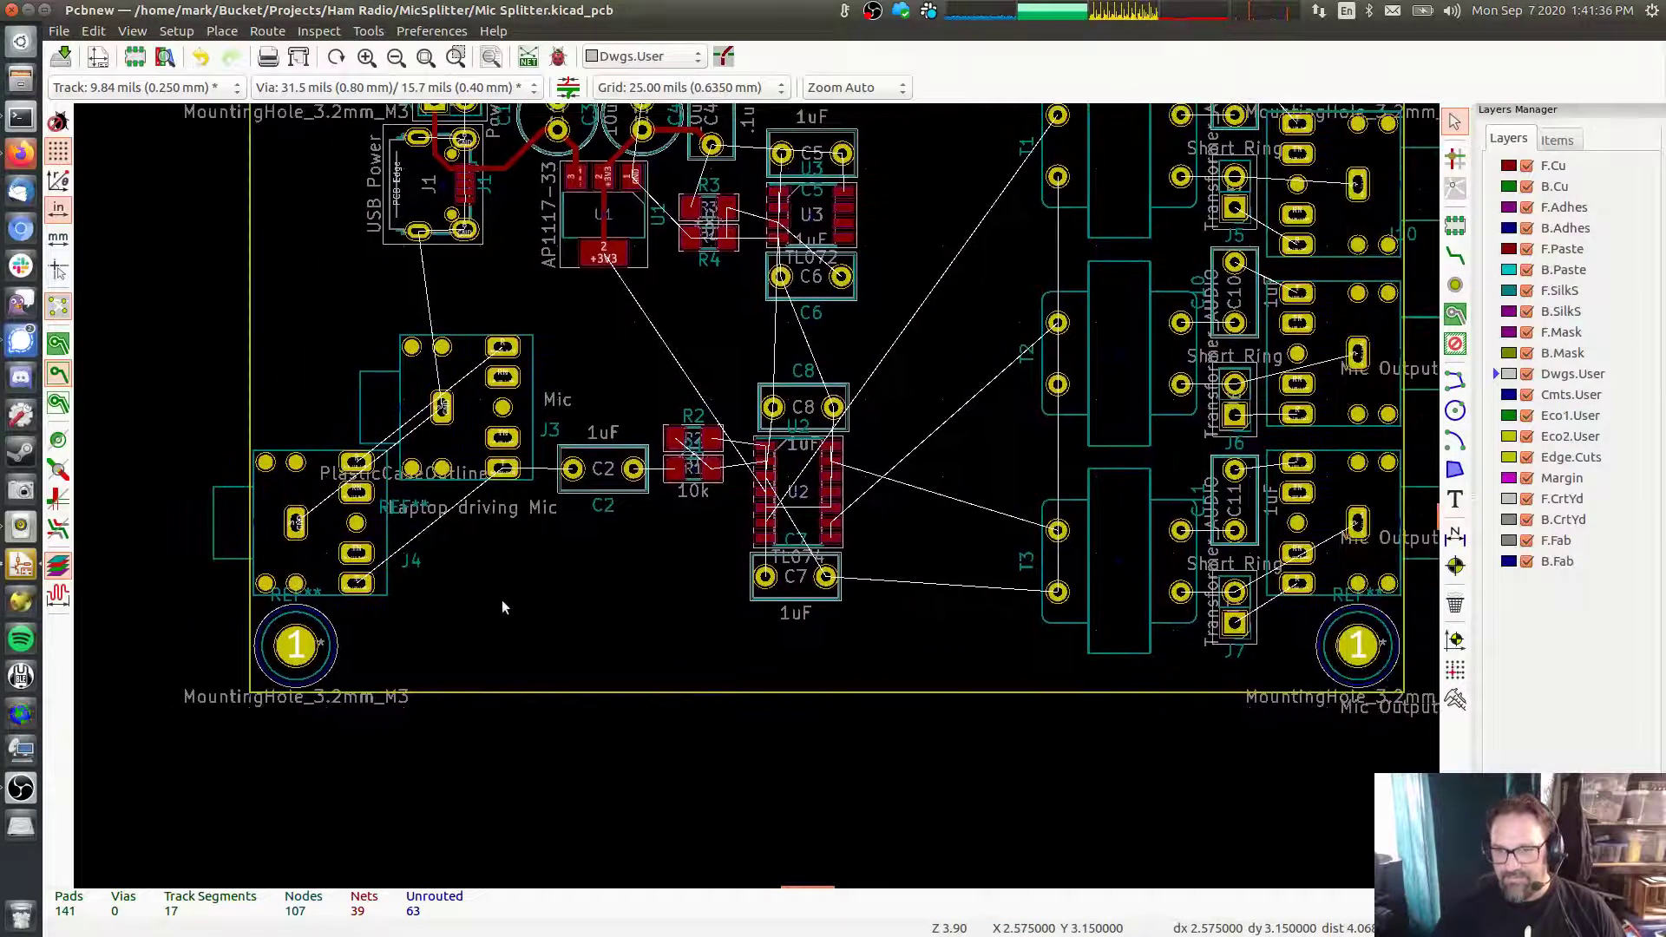
{"action": "scroll", "coordinate": [1327, 388], "scroll_direction": "up", "scroll_amount": 1}
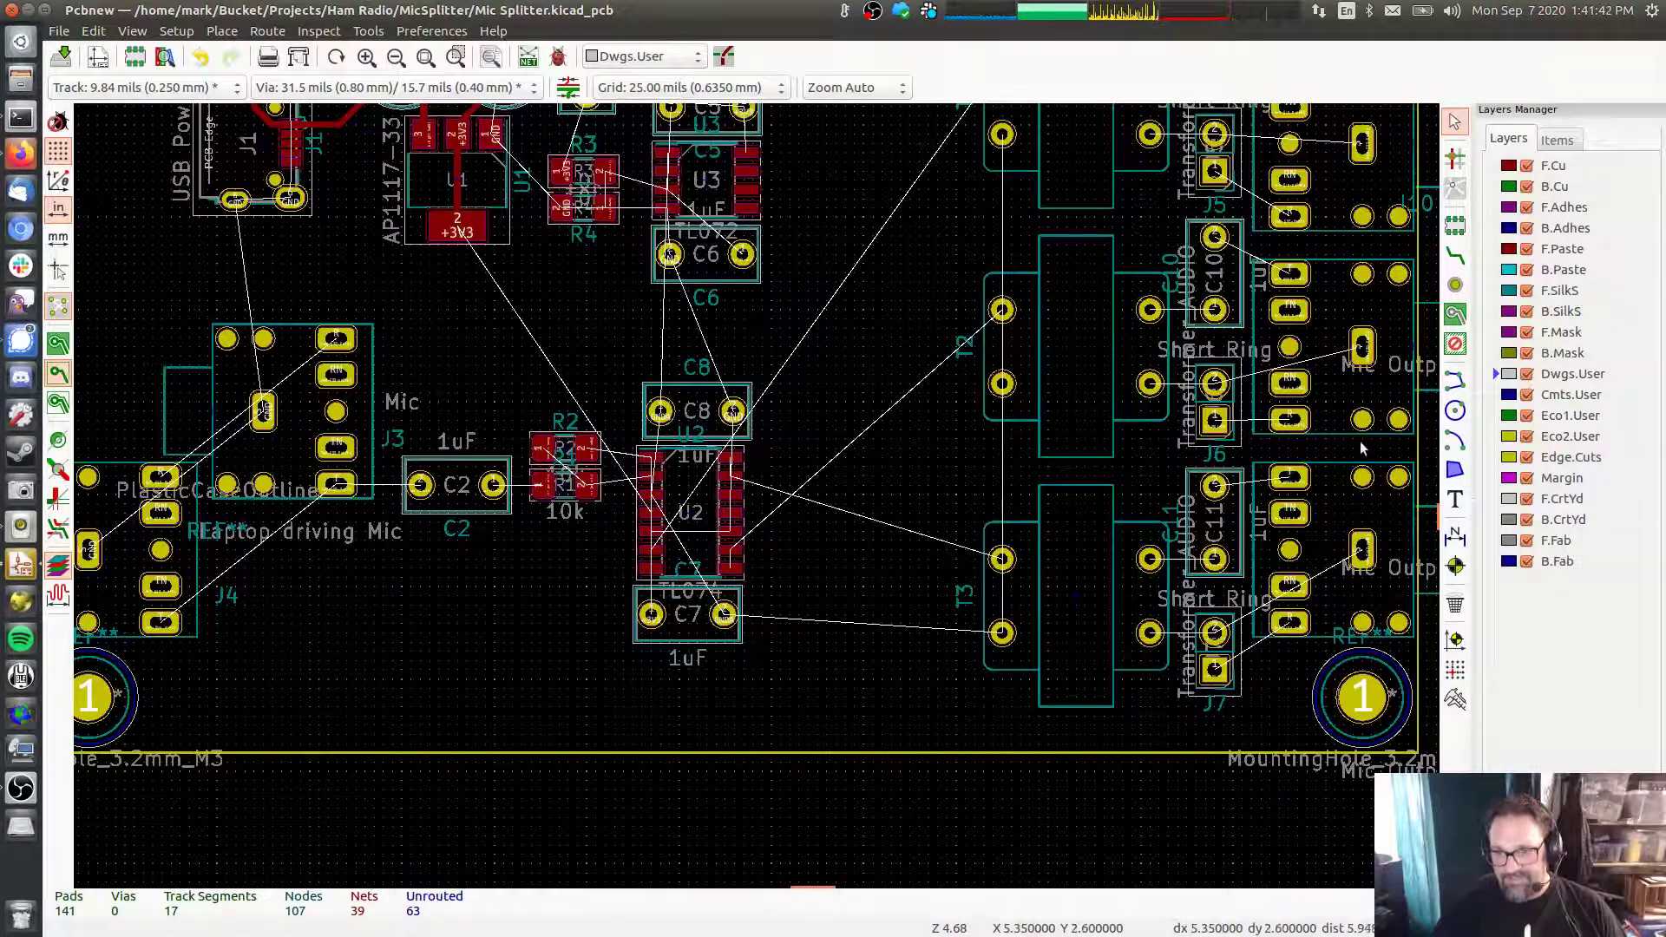
{"action": "scroll", "coordinate": [903, 452], "scroll_direction": "left", "scroll_amount": 5, "text": "ctrl"}
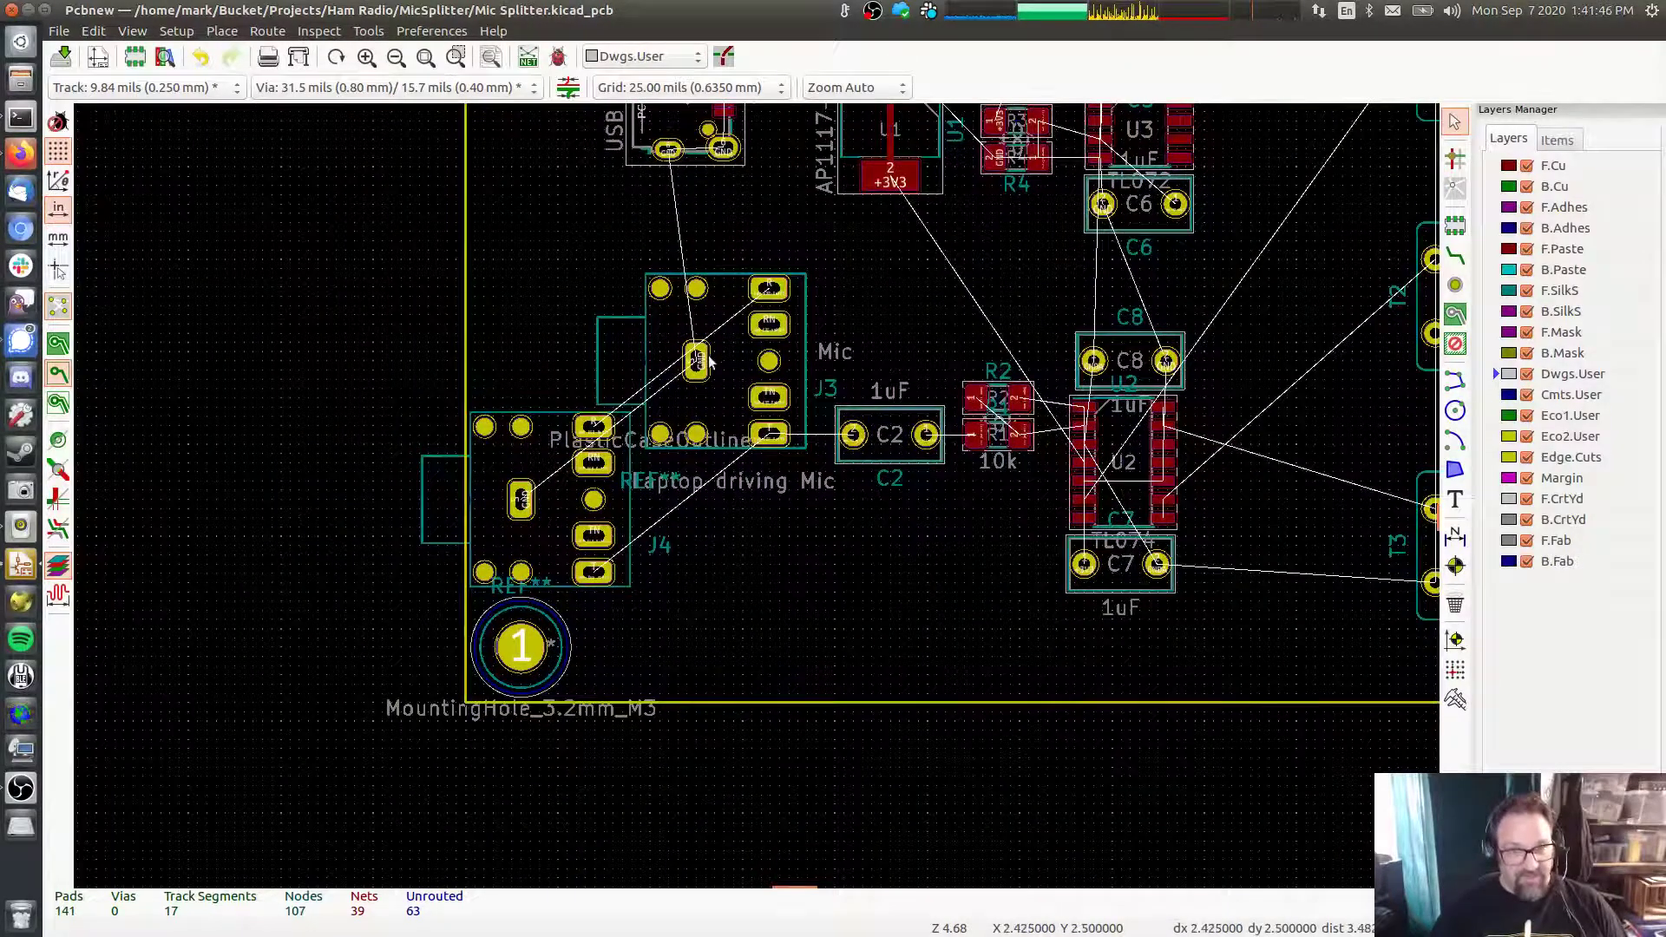
{"action": "left_click_drag", "start_coordinate": [699, 375], "coordinate": [522, 311]}
{"action": "scroll", "coordinate": [667, 305], "scroll_direction": "up", "scroll_amount": 3, "text": "shift"}
{"action": "scroll", "coordinate": [685, 575], "scroll_direction": "left", "scroll_amount": 1, "text": "ctrl"}
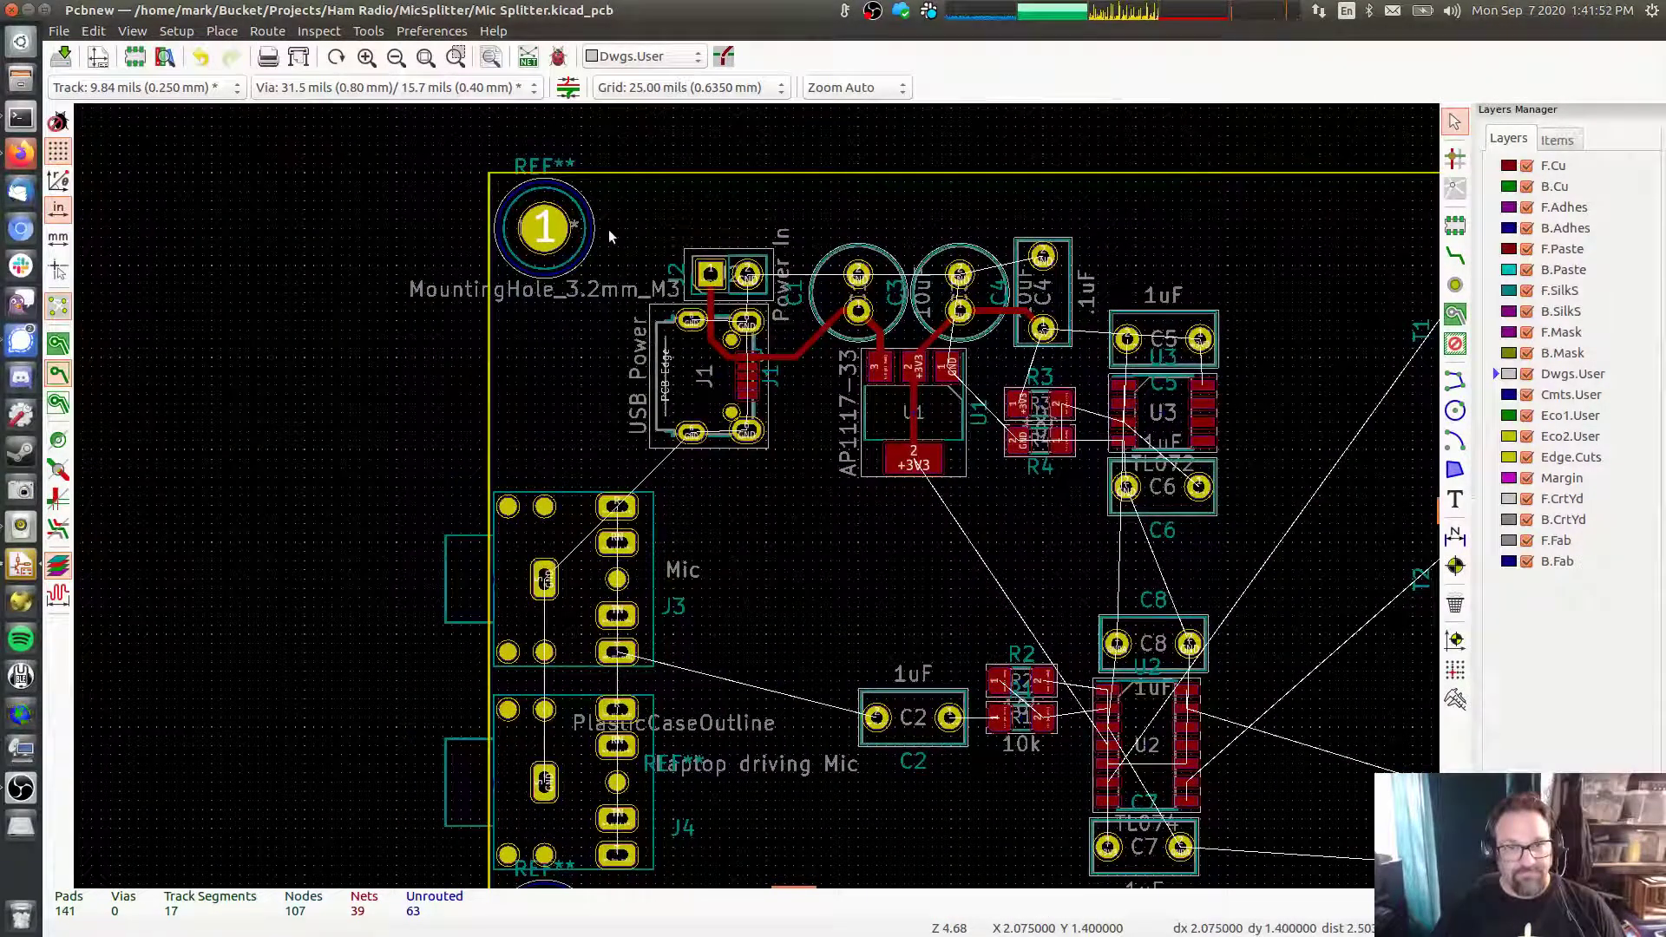
Delete all the routed tracks around J1, J2, C1, C3, C4 and regulator U1
{"action": "left_click", "coordinate": [712, 341]}
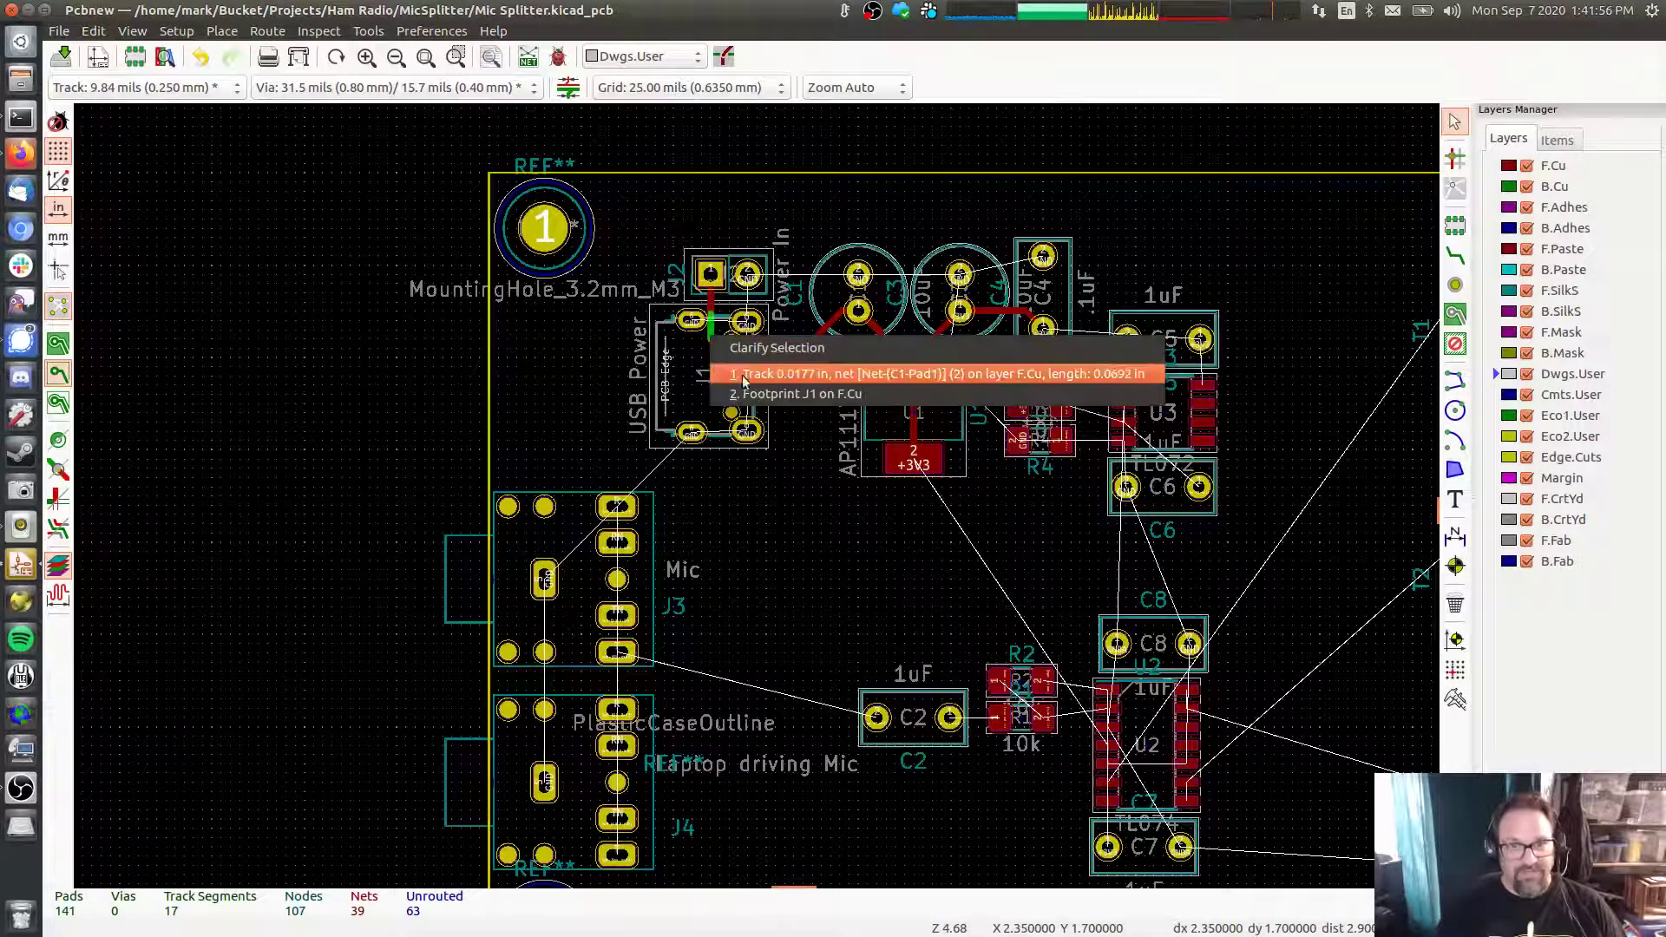
{"action": "left_click", "coordinate": [729, 367]}
{"action": "key", "text": "Delete"}
{"action": "key", "text": "Delete"}
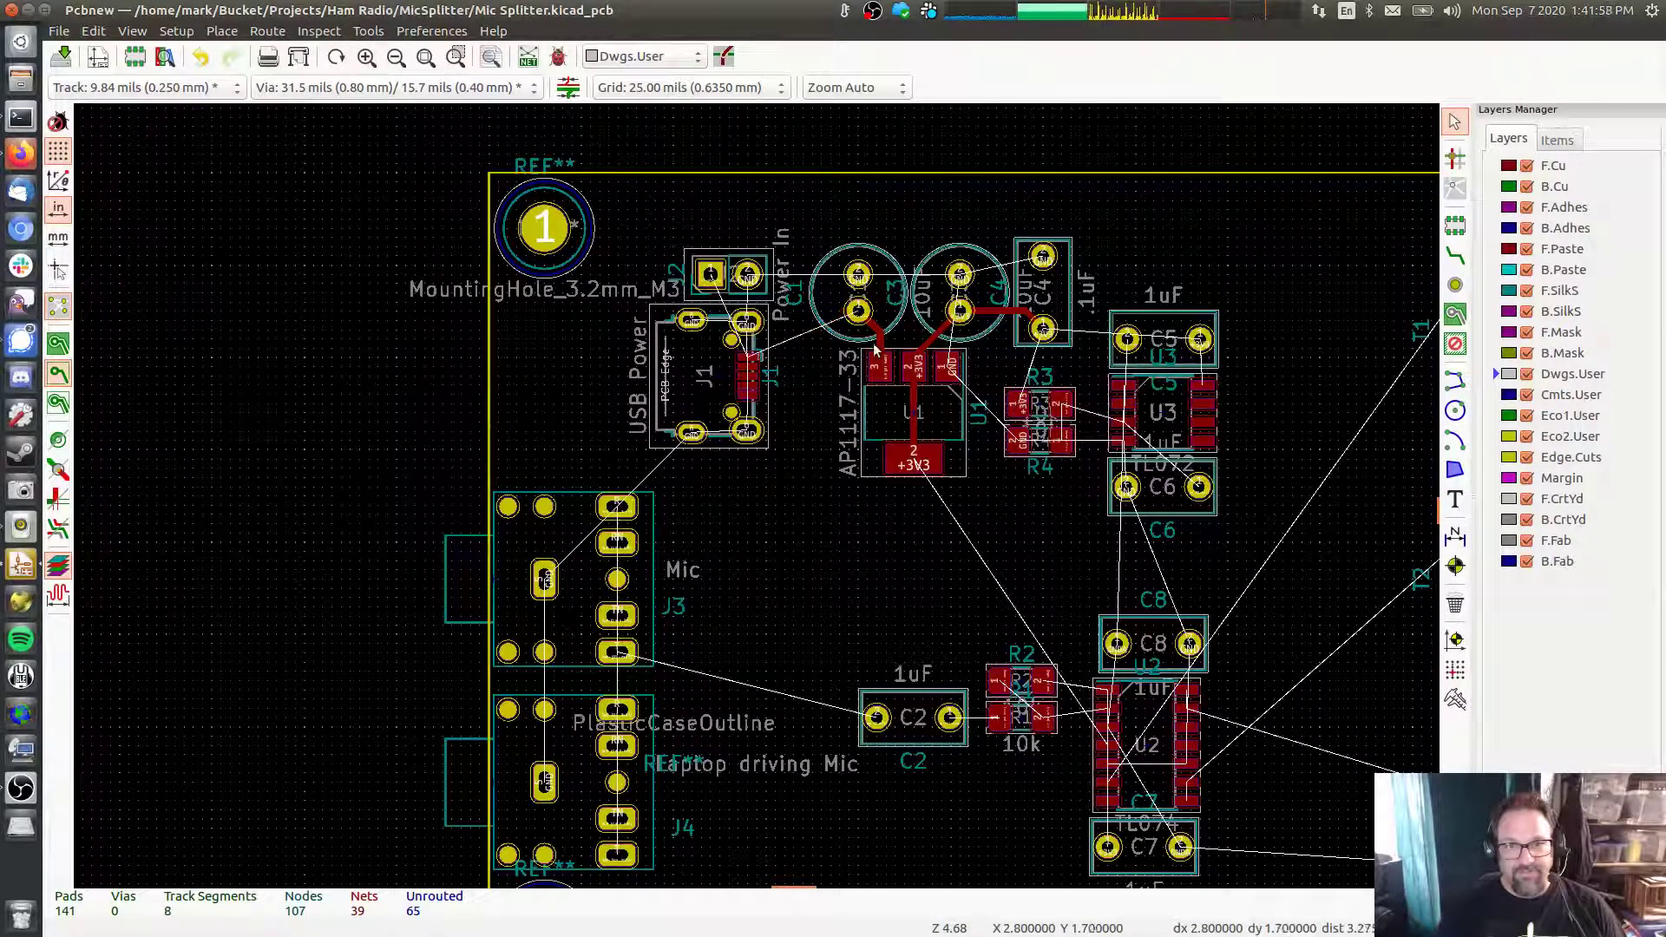
{"action": "left_click", "coordinate": [933, 341]}
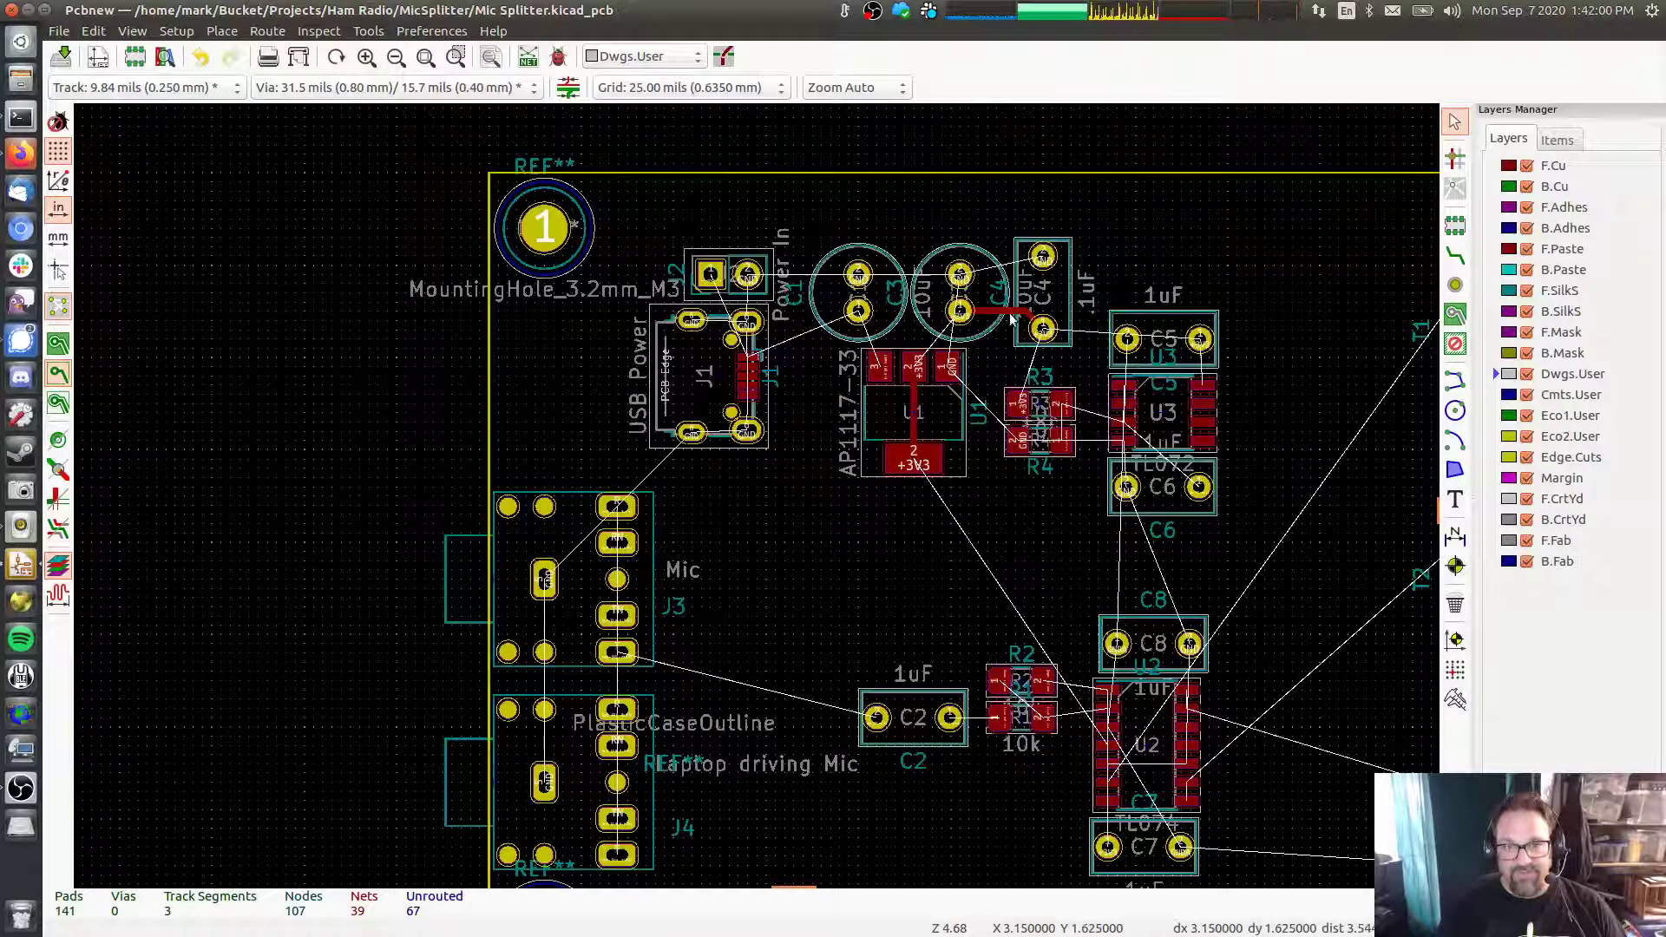
{"action": "key", "text": "Delete"}
{"action": "left_click", "coordinate": [921, 448]}
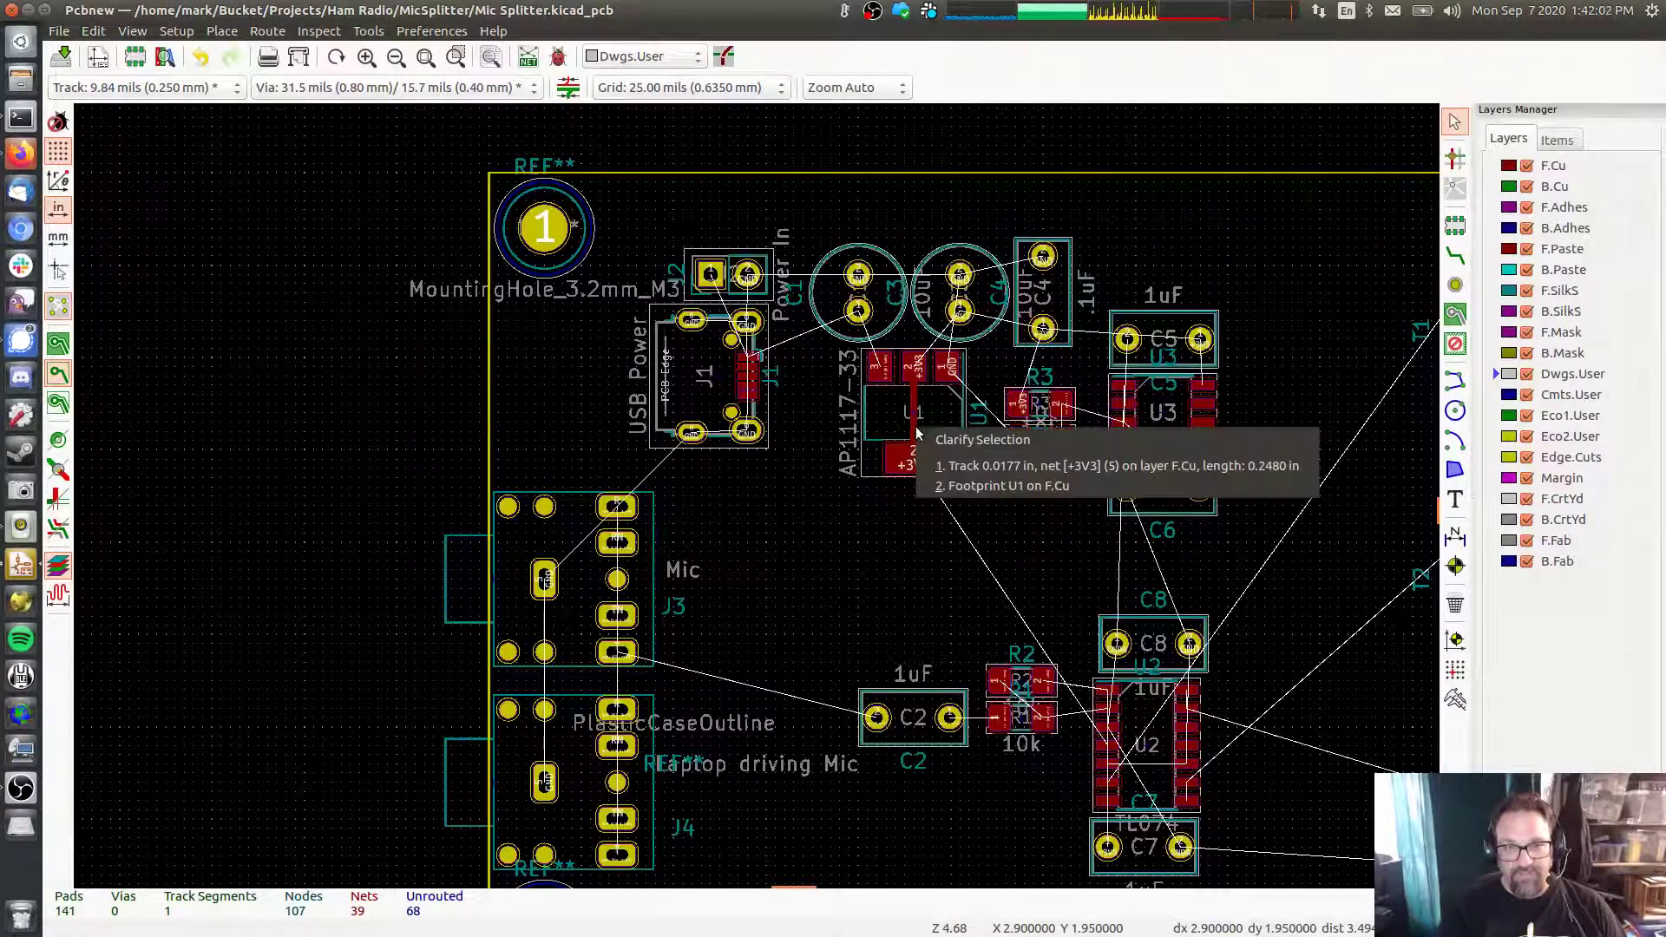
{"action": "left_click", "coordinate": [964, 464]}
{"action": "key", "text": "Delete"}
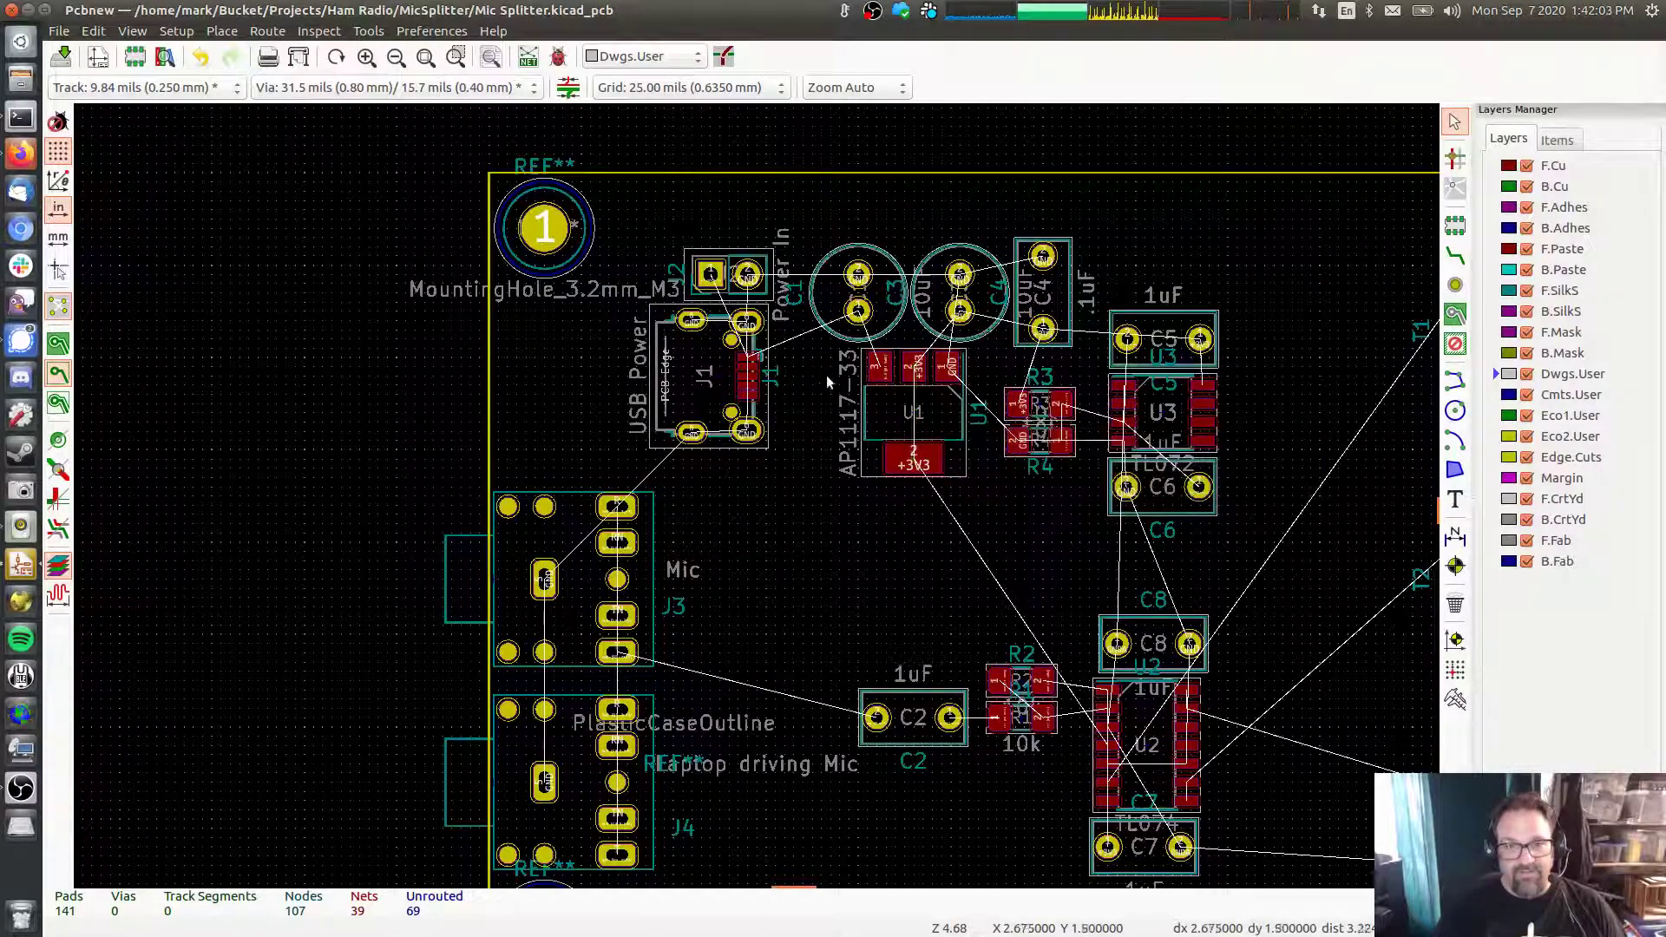
Move USB connector J1 to the left board edge, between the upper-left mounting hole and jack J3
{"action": "left_click", "coordinate": [692, 321]}
{"action": "left_click_drag", "start_coordinate": [692, 321], "coordinate": [518, 333]}
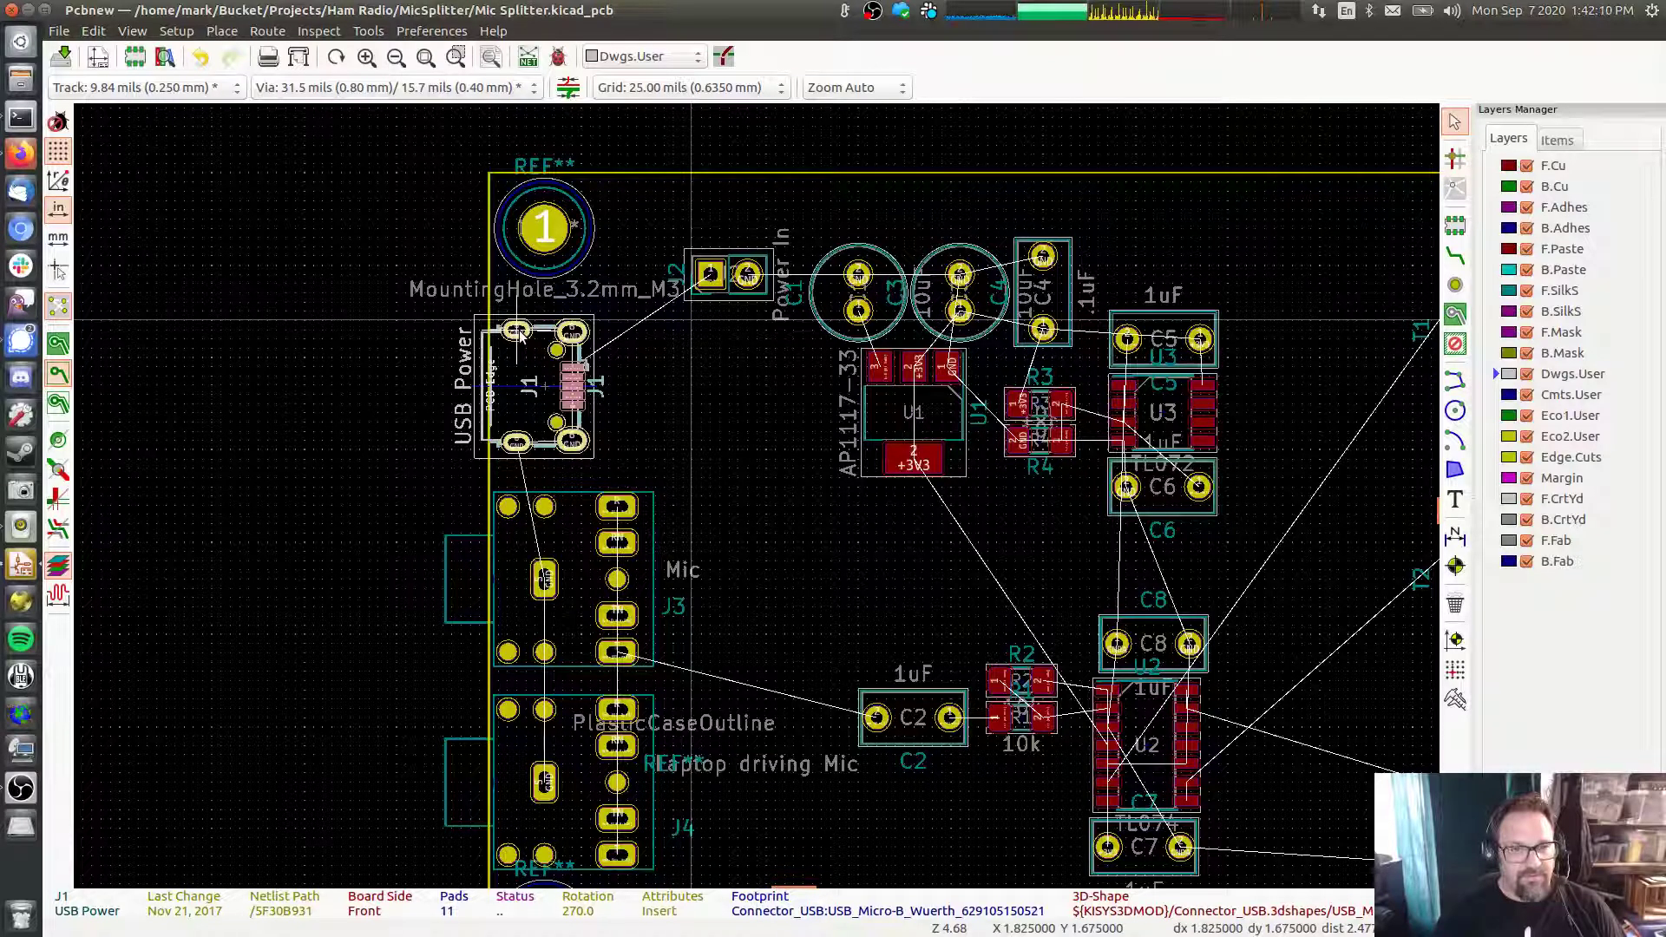
{"action": "left_click_drag", "start_coordinate": [521, 334], "coordinate": [520, 323]}
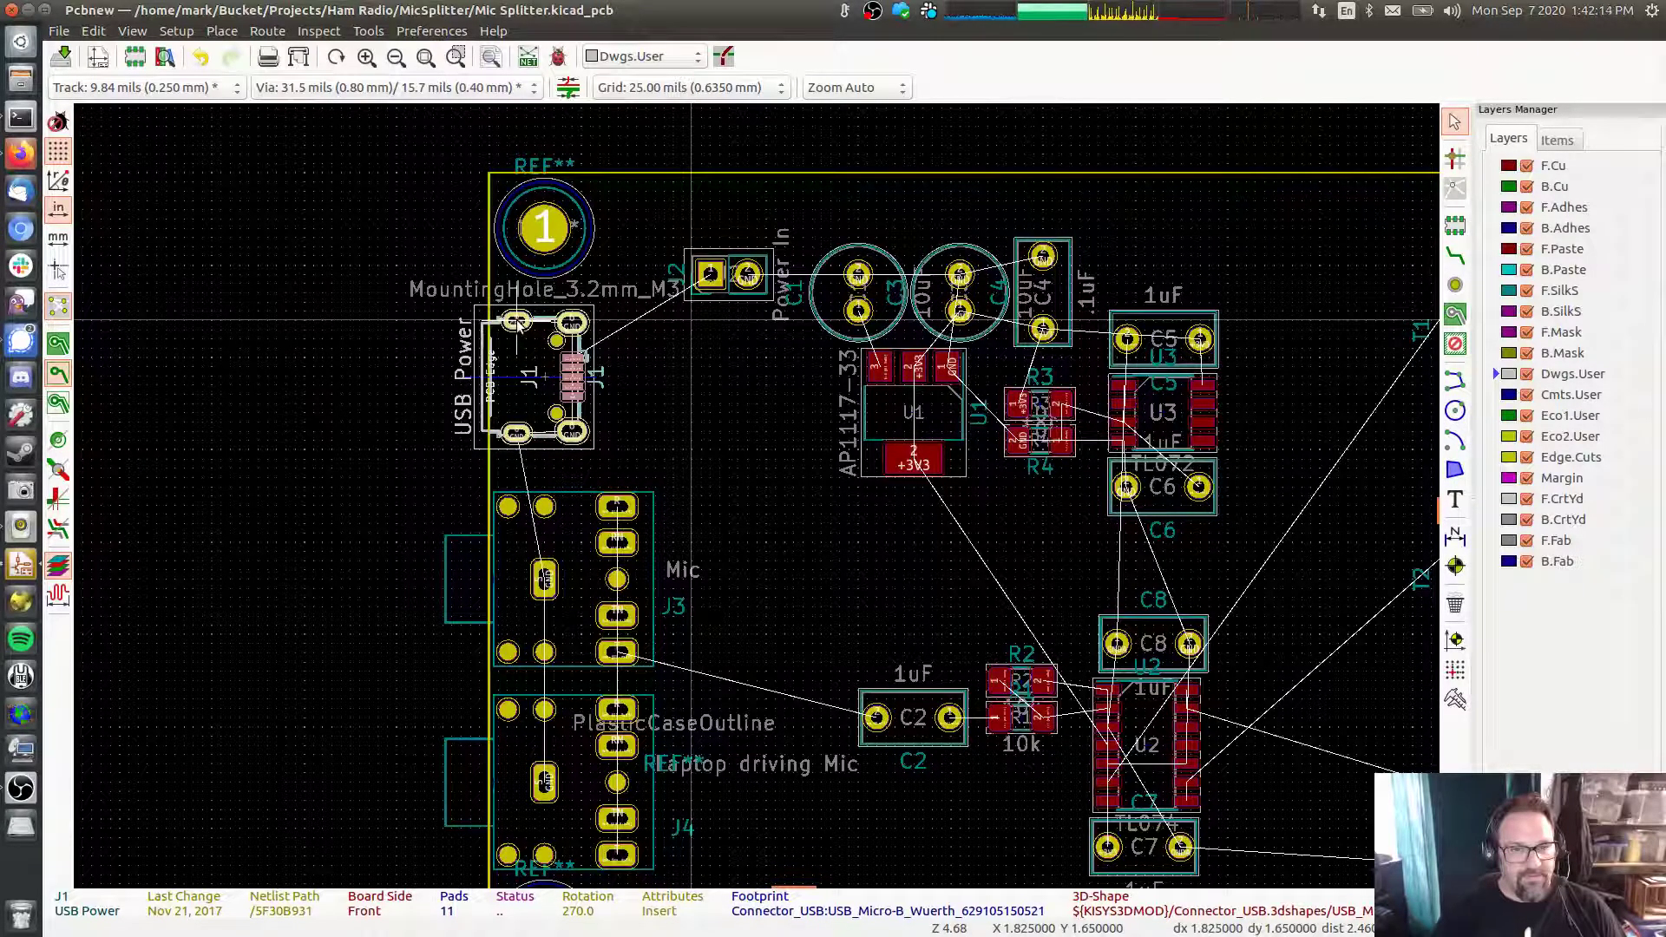
{"action": "left_click_drag", "start_coordinate": [518, 323], "coordinate": [518, 312]}
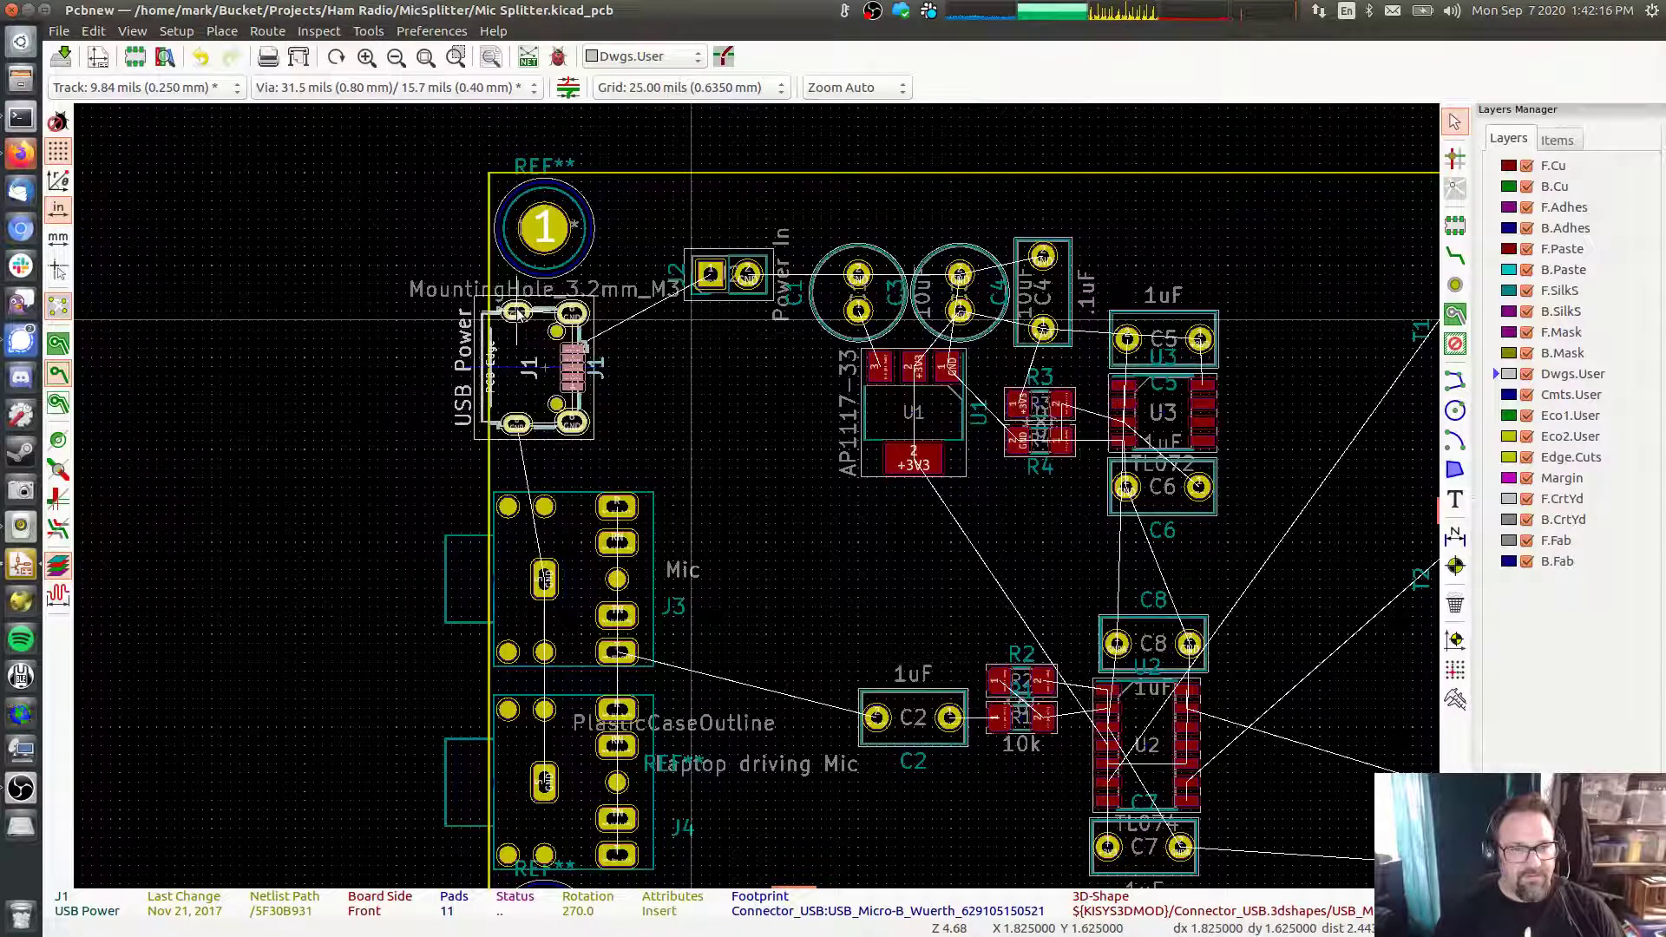
{"action": "key", "text": "Escape"}
Nudge J1 slightly toward the board outline so its PCB Edge marking lines up with the edge cut
{"action": "scroll", "coordinate": [517, 358], "scroll_direction": "up", "scroll_amount": 5}
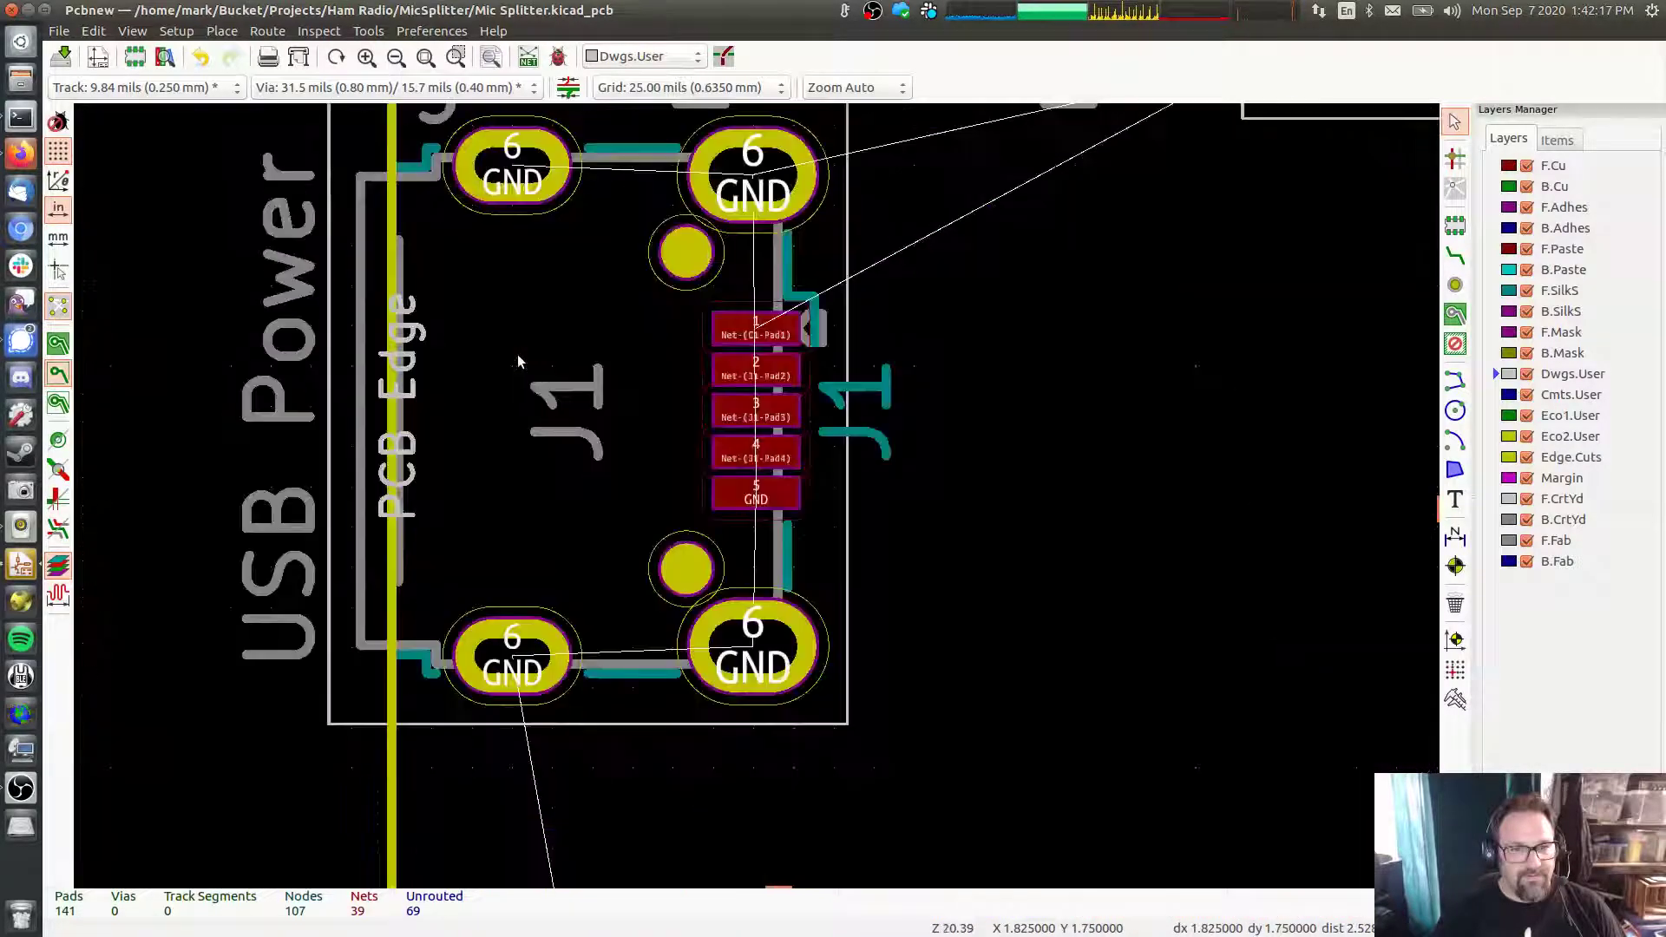
{"action": "left_click", "coordinate": [631, 411]}
{"action": "key", "text": "Escape"}
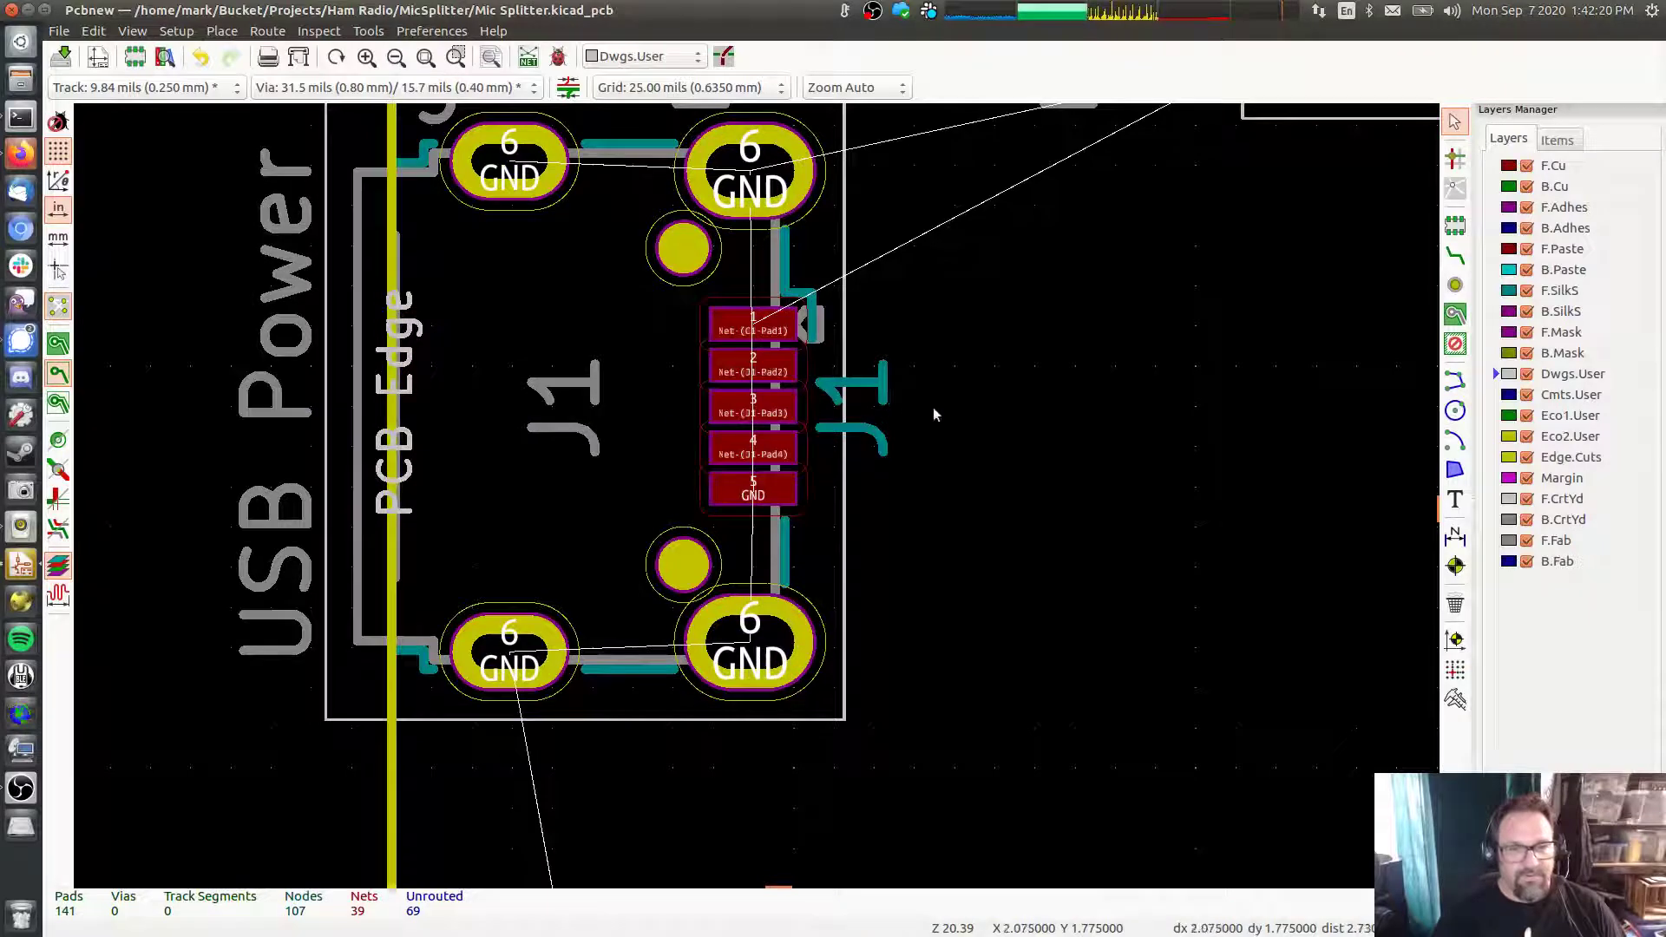
{"action": "scroll", "coordinate": [939, 406], "scroll_direction": "down", "scroll_amount": 3}
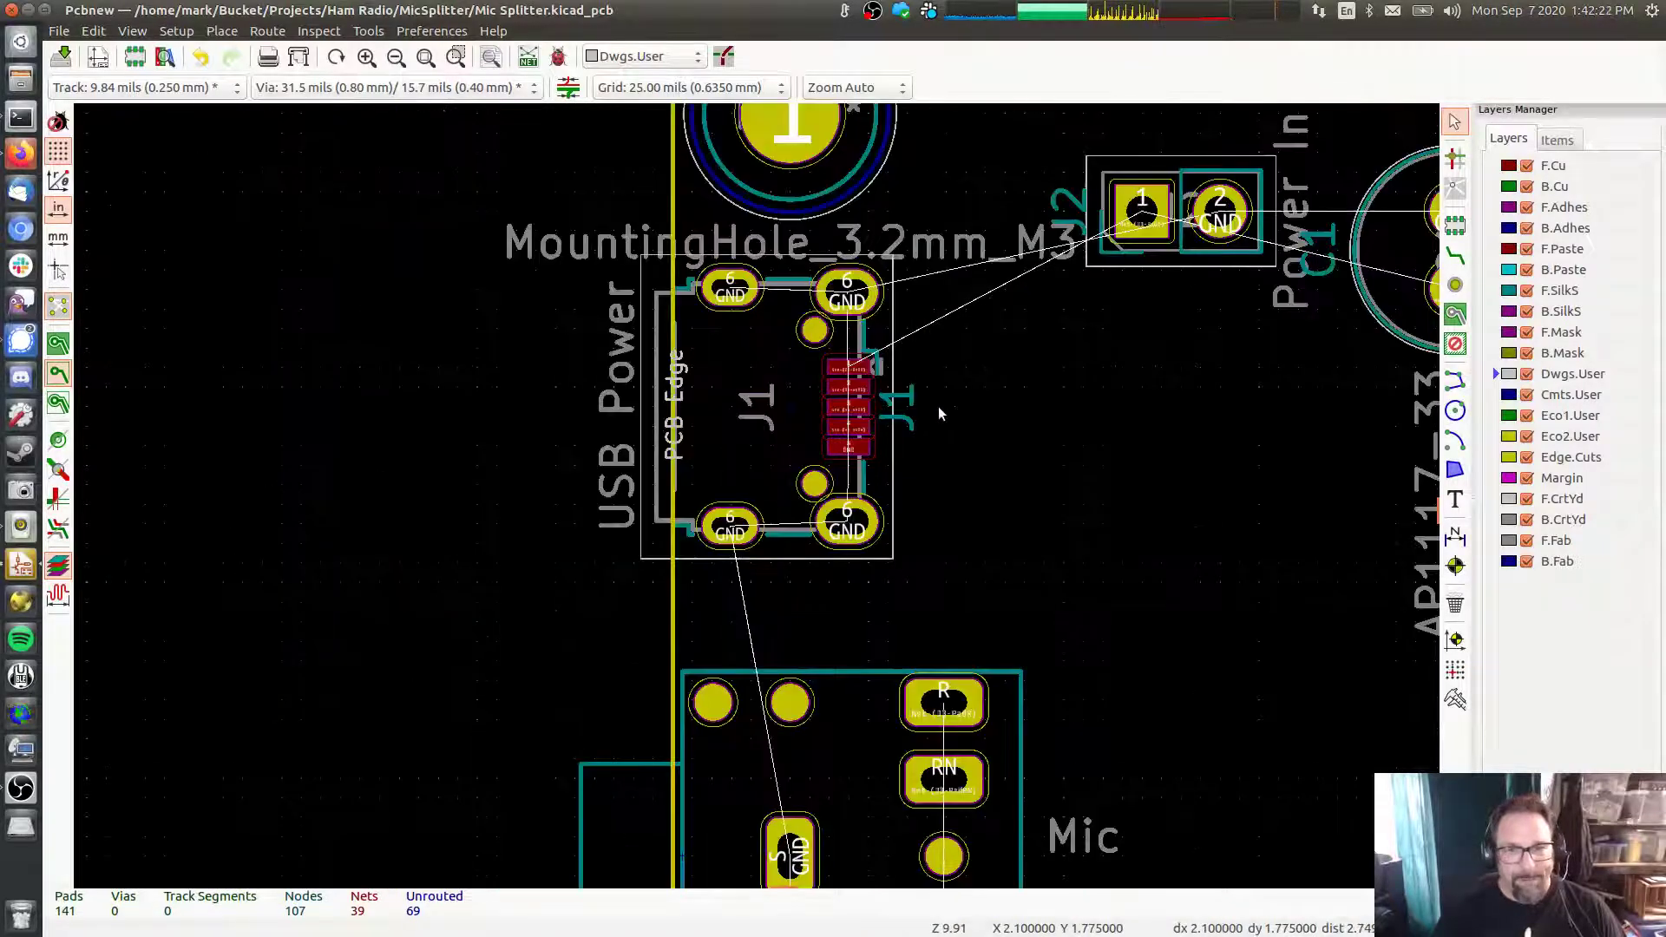
Move USB connector J1 0.05 in down along the left board edge, closer to jack J3
{"action": "left_click", "coordinate": [794, 414]}
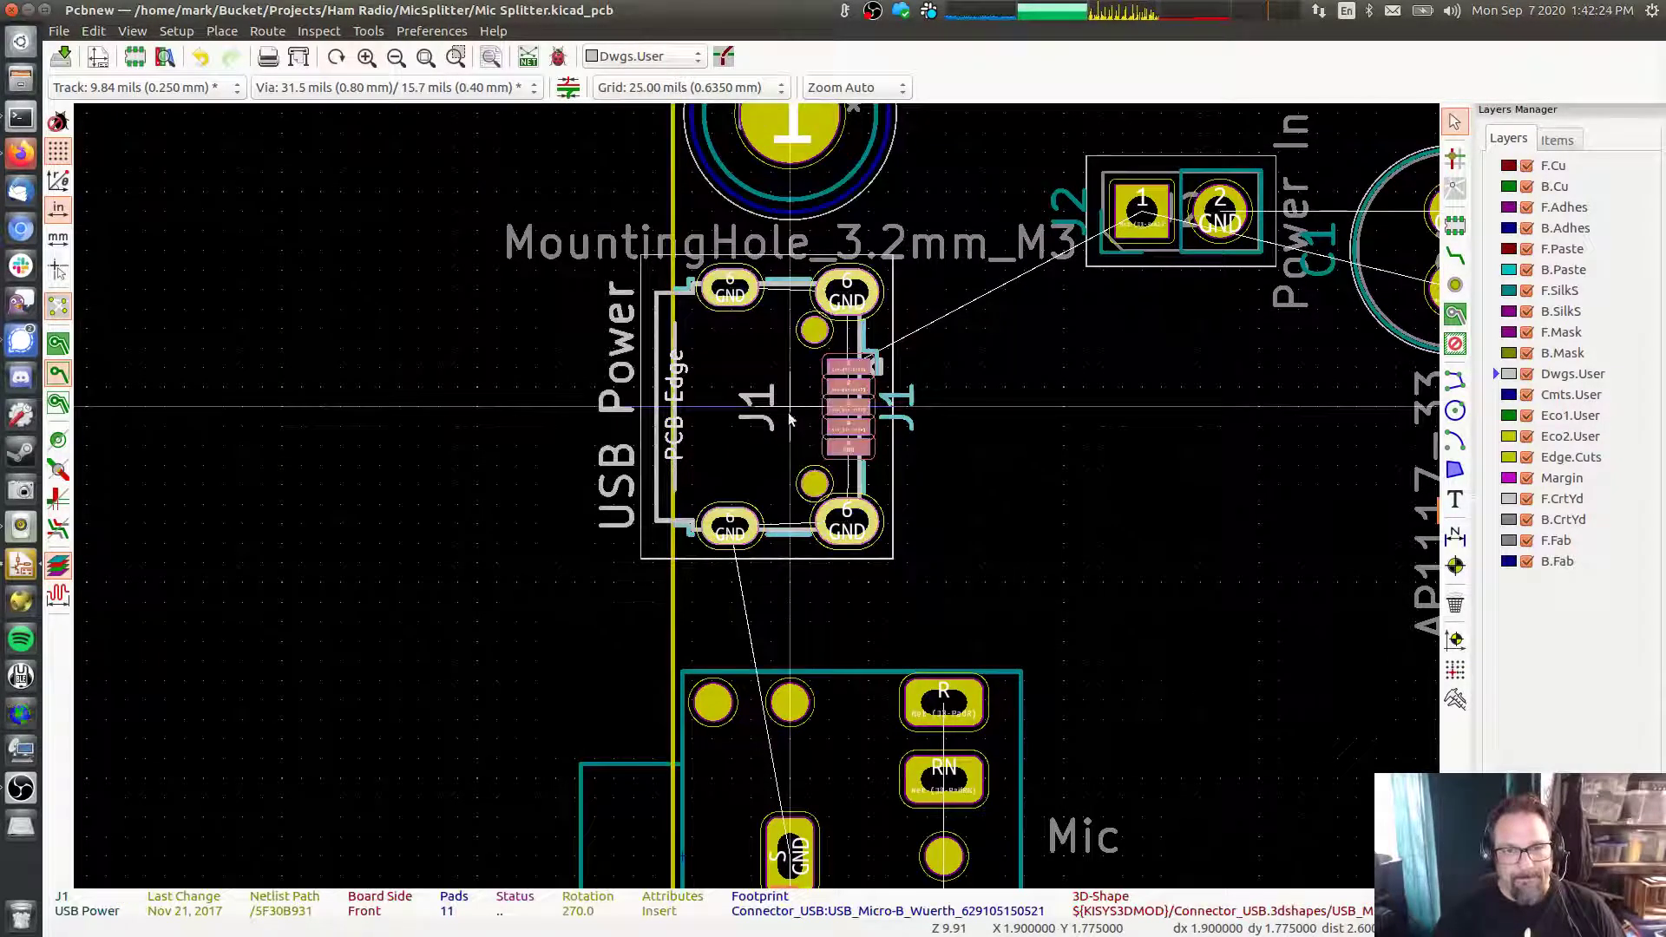
{"action": "left_click_drag", "start_coordinate": [791, 410], "coordinate": [788, 452]}
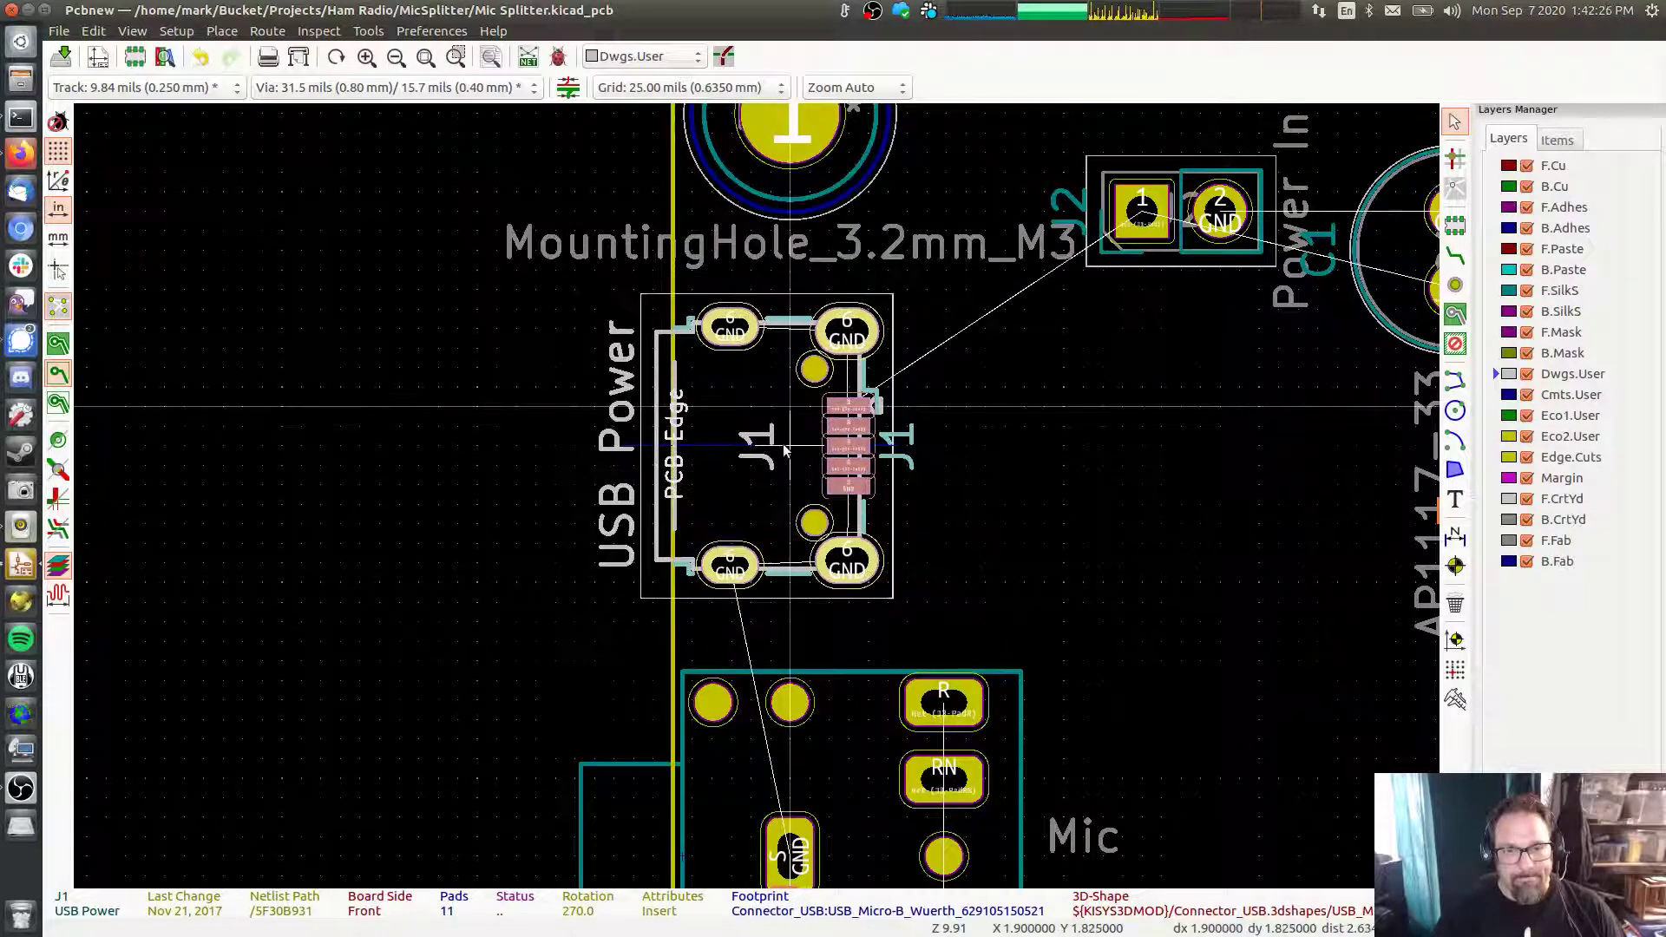
{"action": "key", "text": "Escape"}
Move Power In header J2 just right of USB connector J1's upper end and rotate it so its pads stack vertically
{"action": "scroll", "coordinate": [951, 585], "scroll_direction": "down", "scroll_amount": 2}
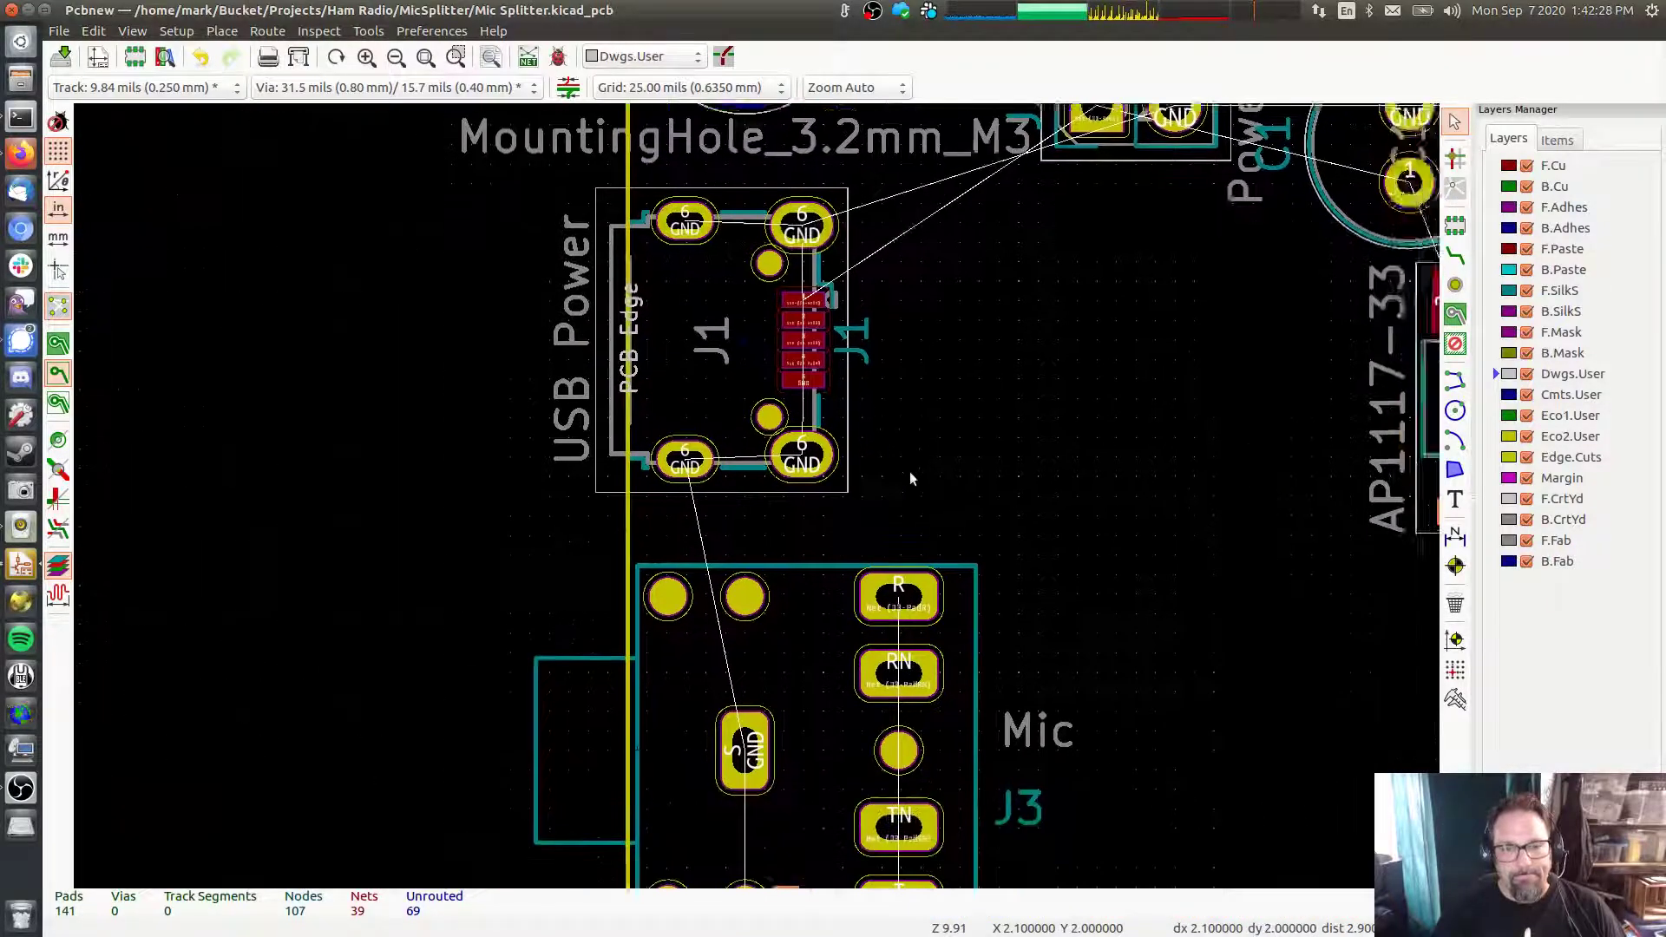
{"action": "scroll", "coordinate": [909, 471], "scroll_direction": "down", "scroll_amount": 2, "text": "shift"}
{"action": "scroll", "coordinate": [925, 527], "scroll_direction": "up", "scroll_amount": 2, "text": "shift"}
{"action": "scroll", "coordinate": [924, 527], "scroll_direction": "up", "scroll_amount": 3}
{"action": "scroll", "coordinate": [924, 528], "scroll_direction": "down", "scroll_amount": 2}
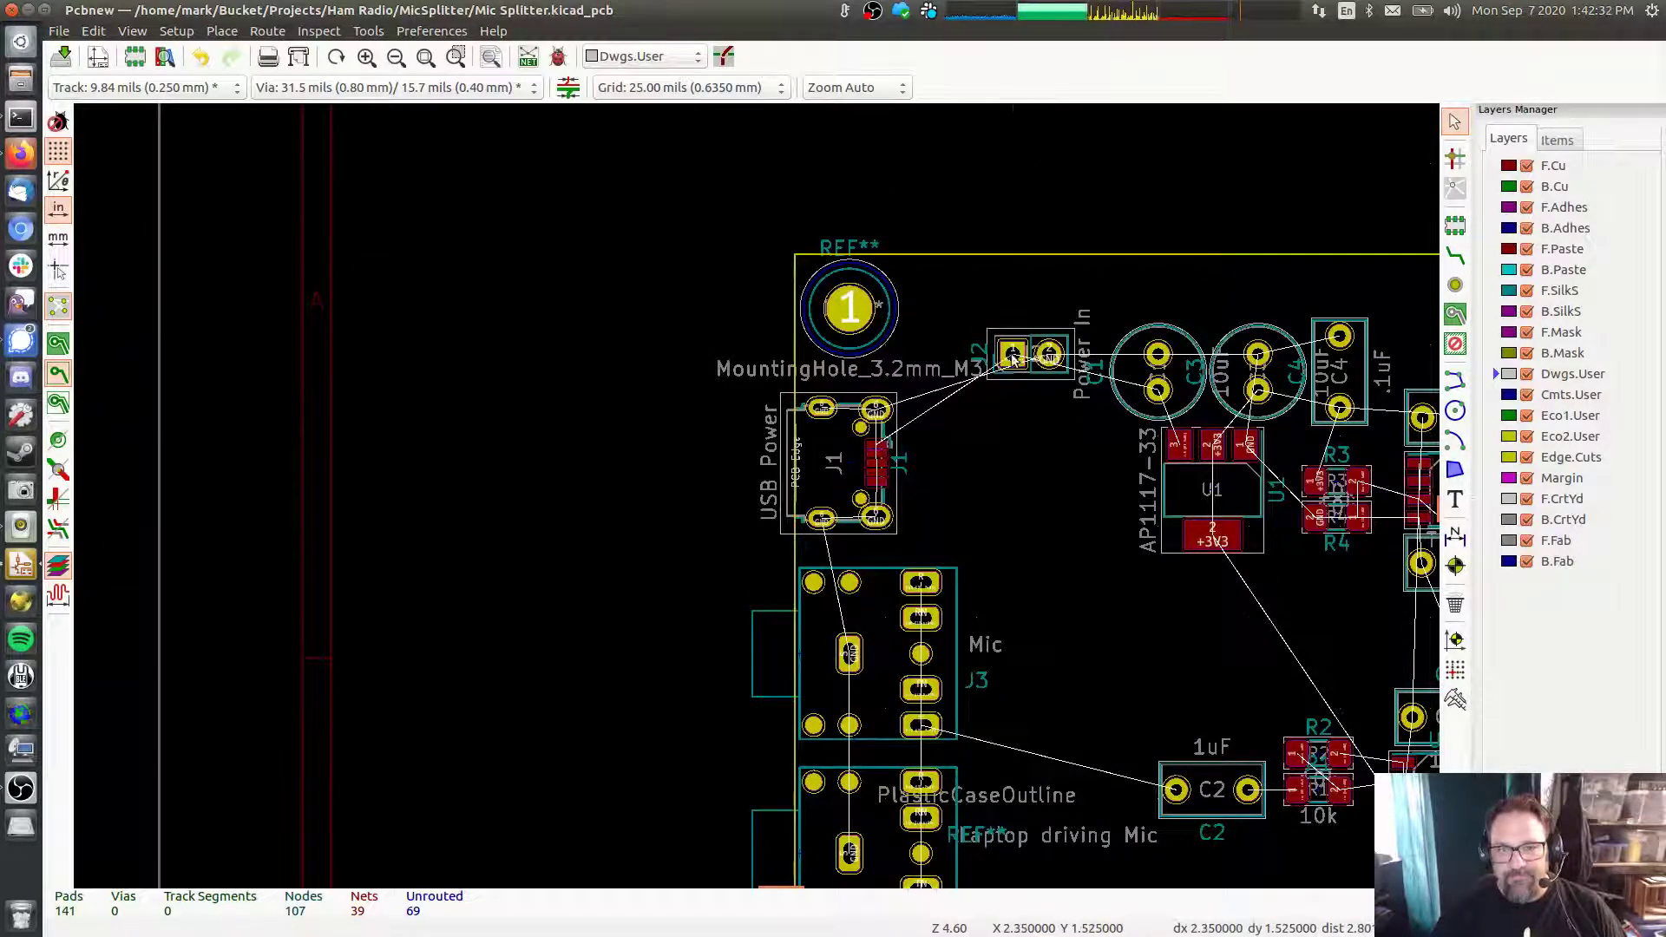
{"action": "left_click_drag", "start_coordinate": [1013, 354], "coordinate": [941, 413]}
{"action": "key", "text": "r"}
{"action": "middle_click_drag", "start_coordinate": [1016, 393], "coordinate": [898, 359]}
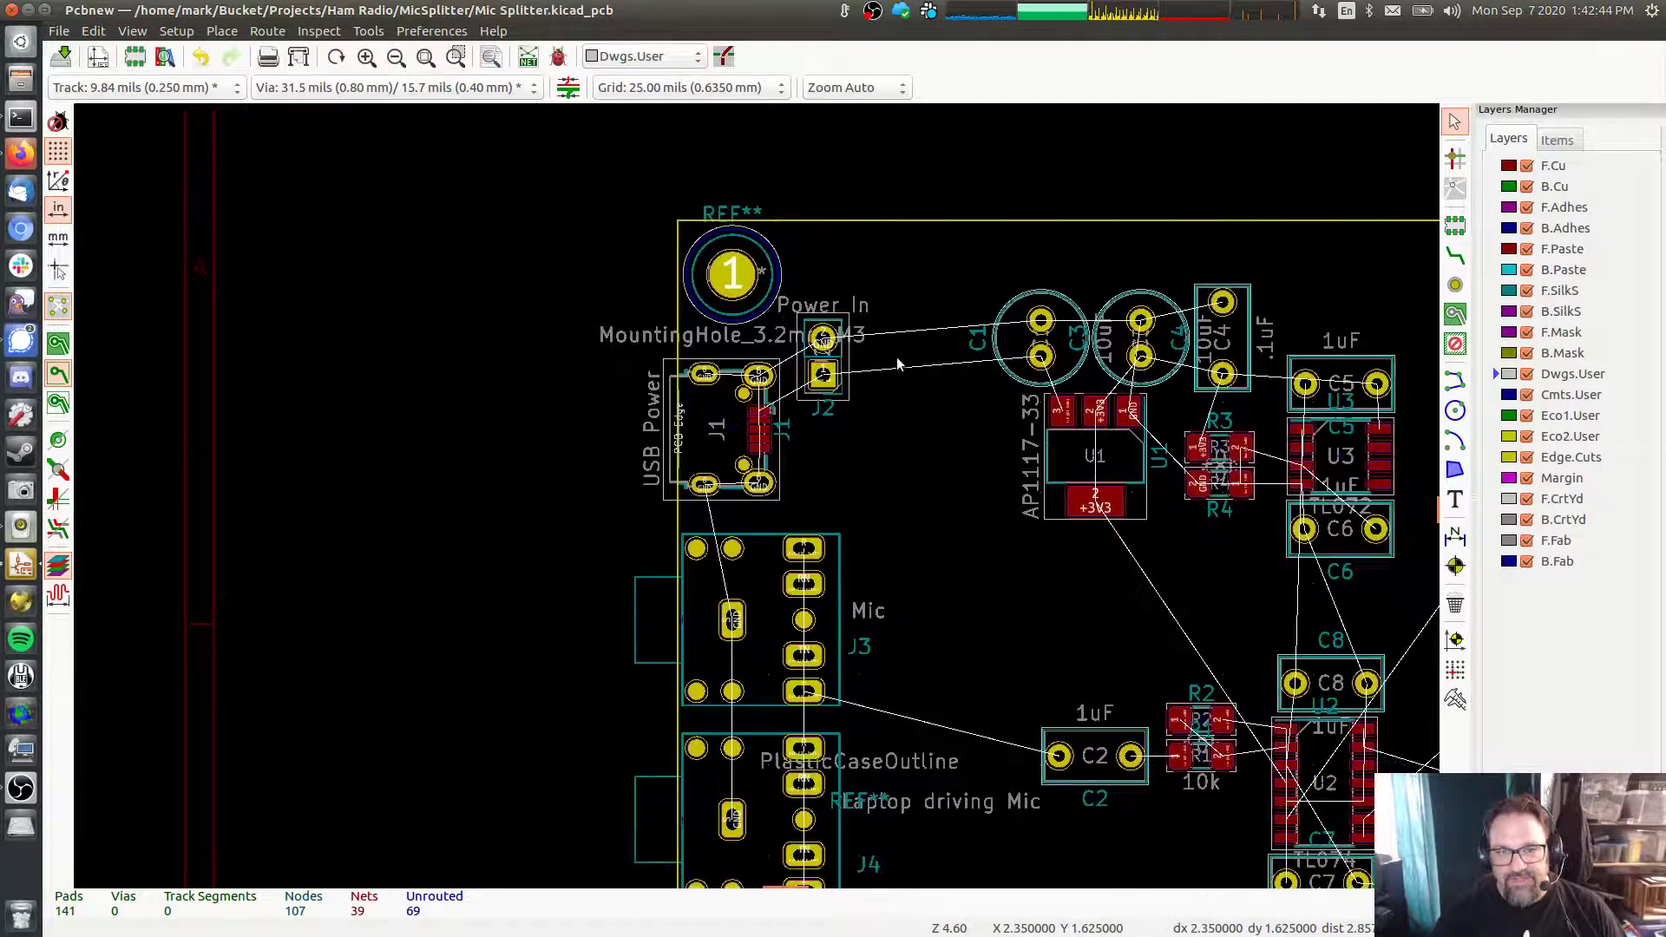
Place capacitors C1 and C3 in a row right of header J2, with regulator U1 directly below them
{"action": "left_click_drag", "start_coordinate": [1041, 356], "coordinate": [910, 382]}
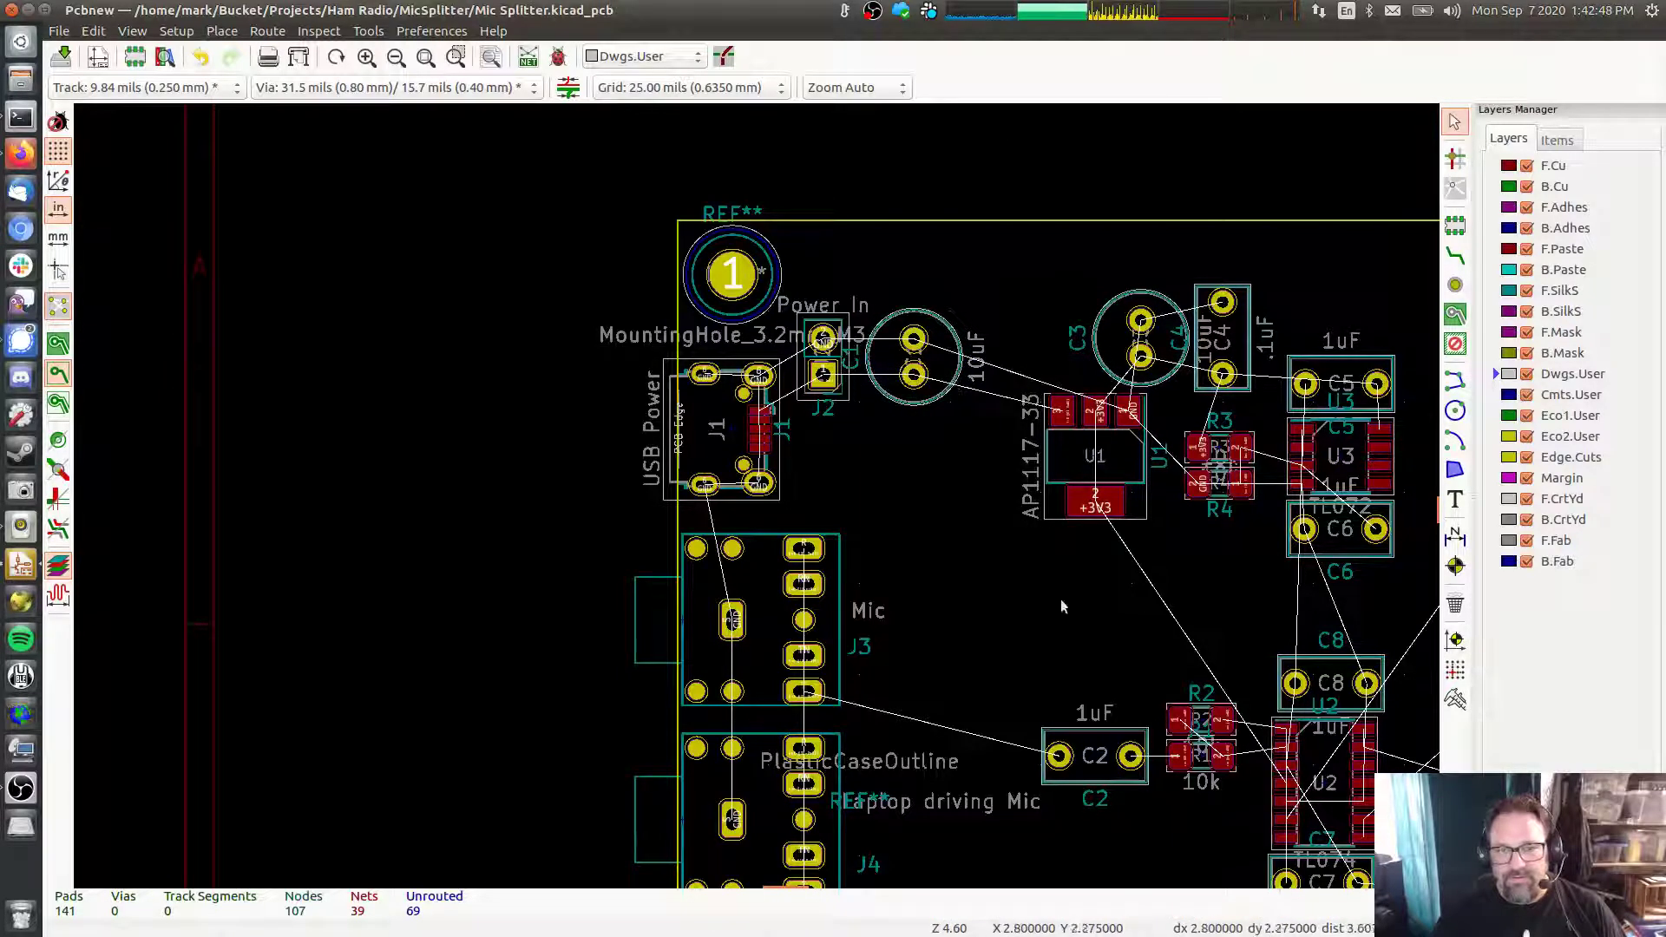
{"action": "left_click_drag", "start_coordinate": [1095, 508], "coordinate": [986, 527]}
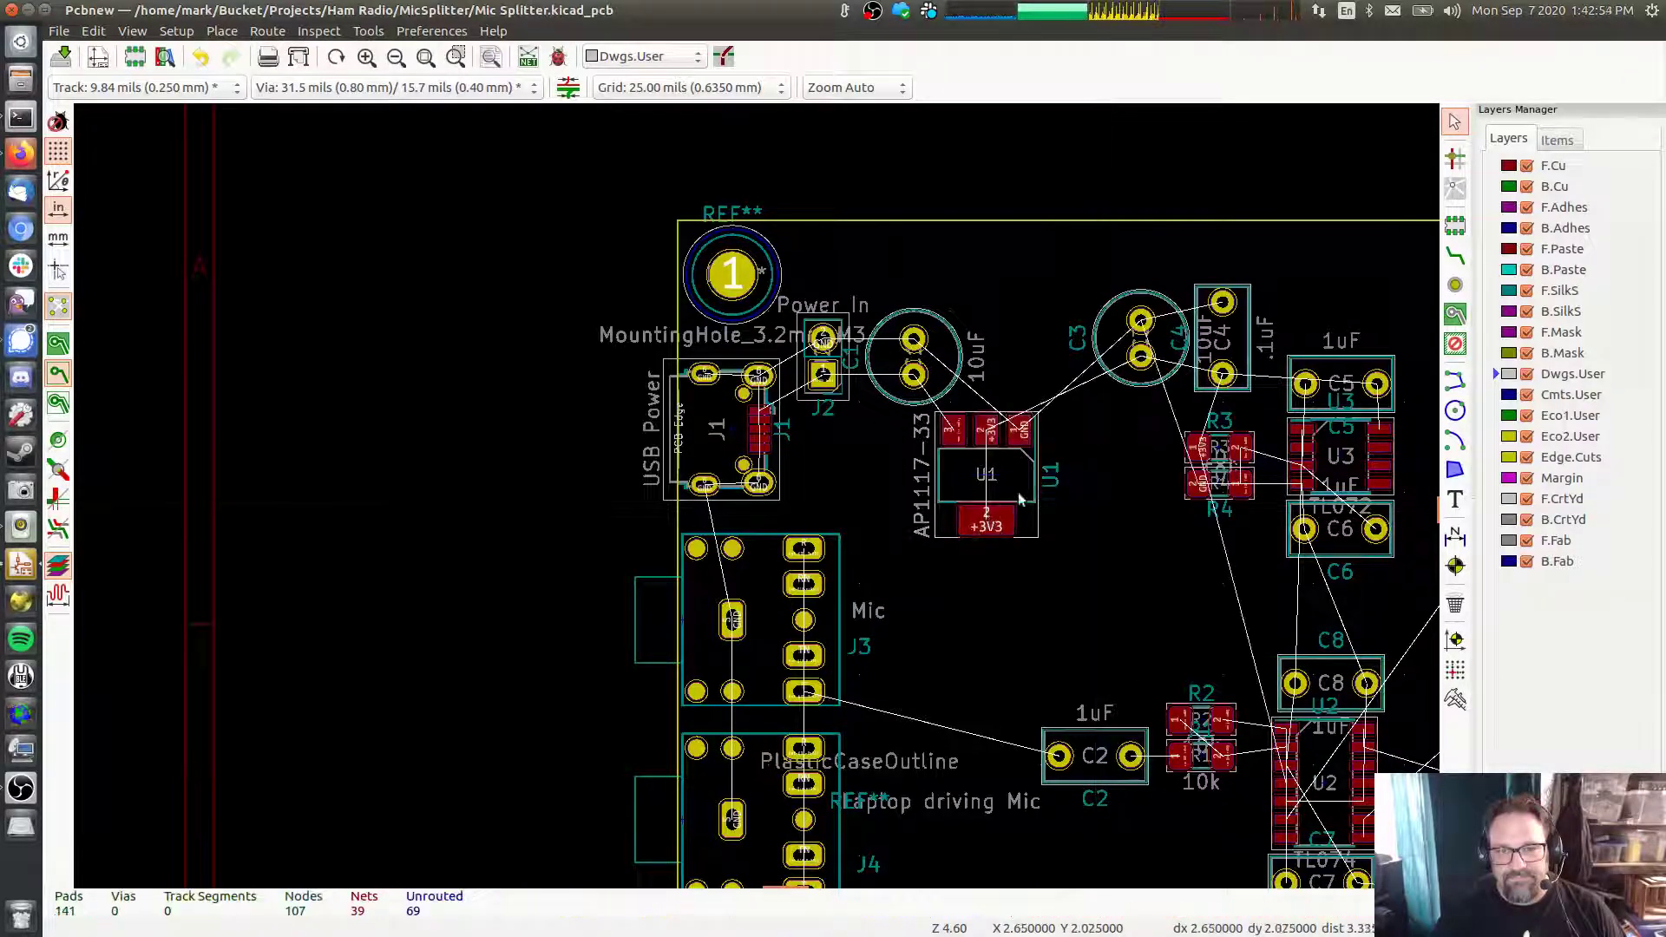
{"action": "left_click_drag", "start_coordinate": [1140, 357], "coordinate": [1022, 375]}
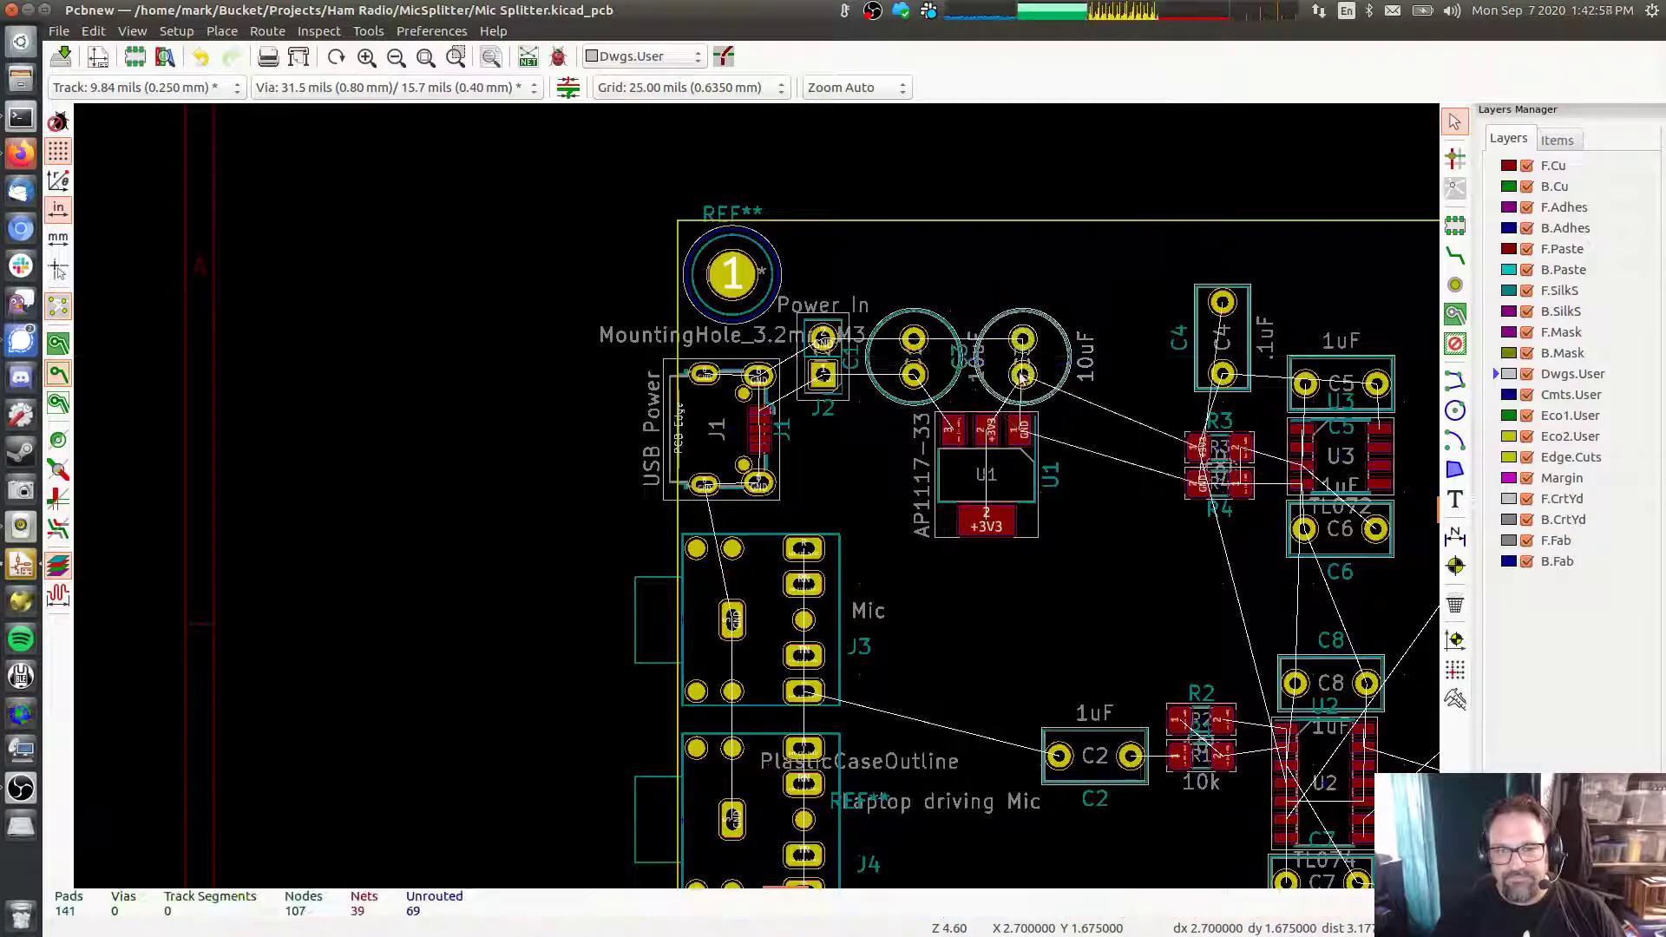
Switch to the Eeschema schematic, open its footprint assignments and select the 10uF capacitors C1 and C3
{"action": "scroll", "coordinate": [1009, 379], "scroll_direction": "up", "scroll_amount": 5}
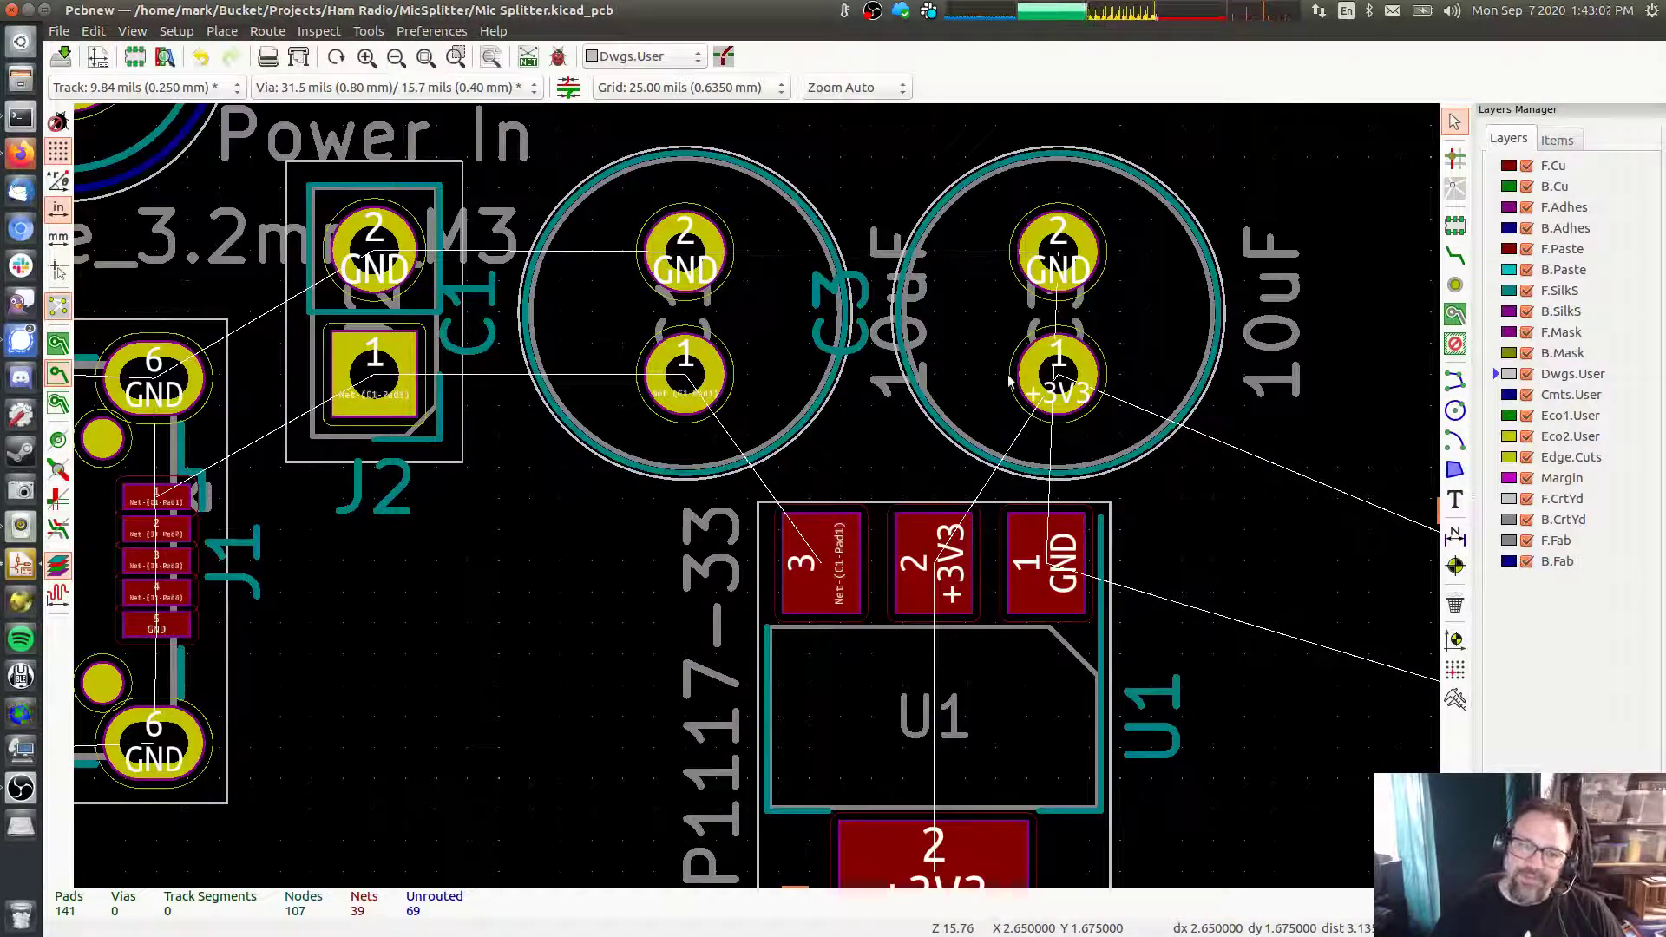
{"action": "scroll", "coordinate": [1009, 380], "scroll_direction": "down", "scroll_amount": 6}
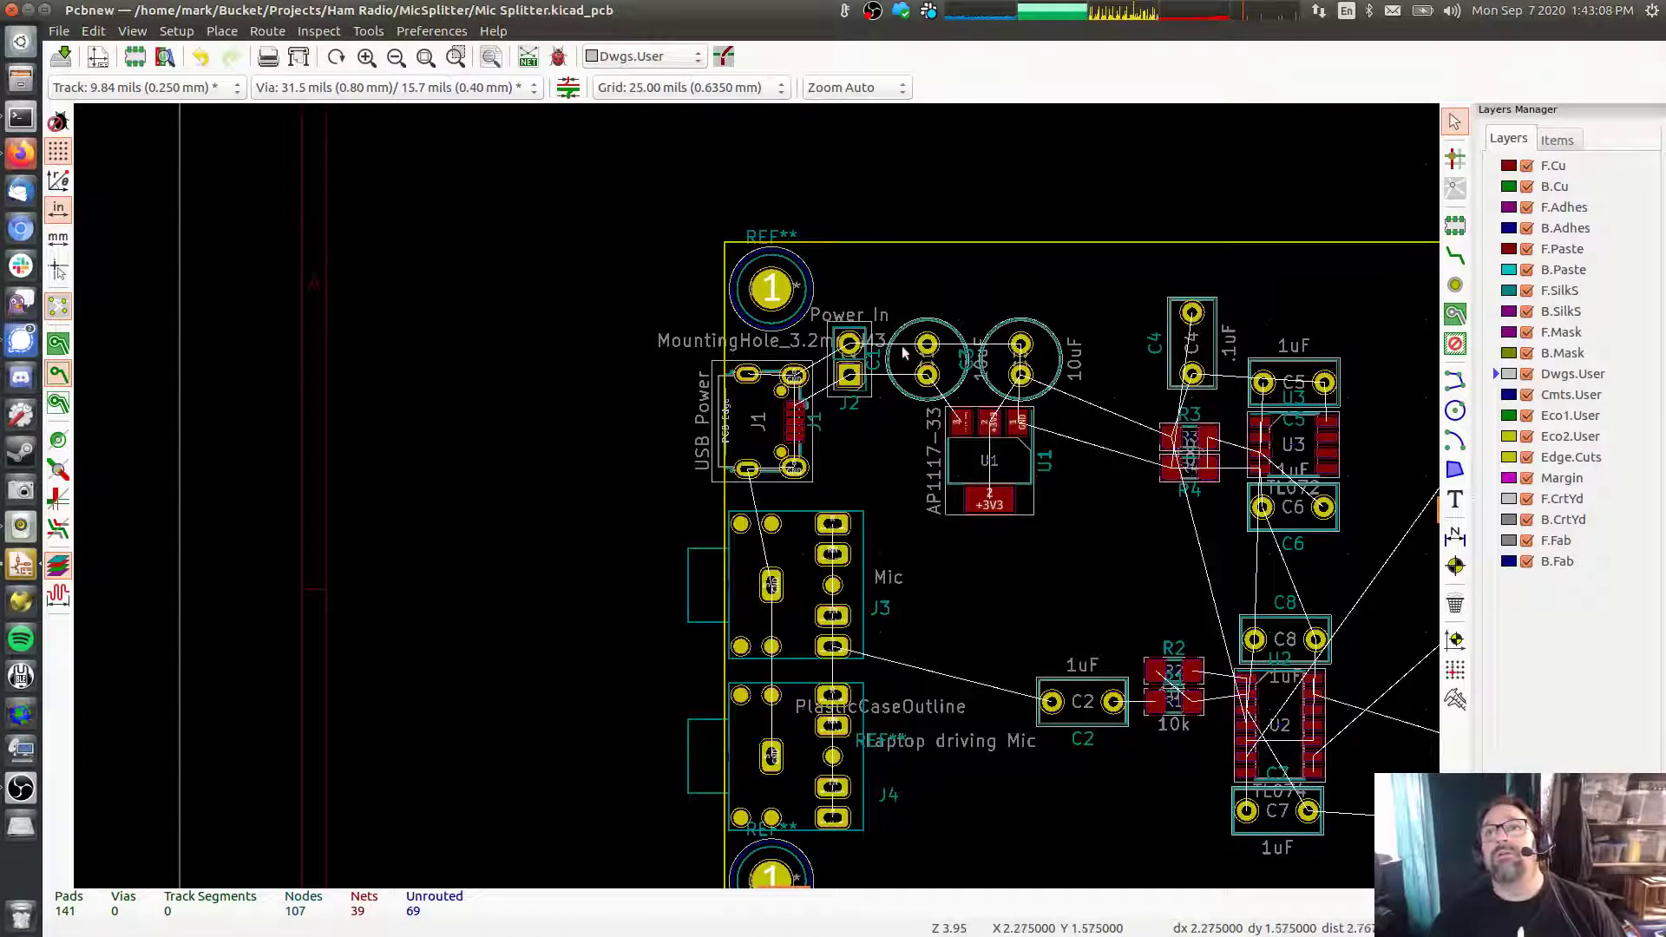
{"action": "middle_click_drag", "start_coordinate": [1139, 502], "coordinate": [804, 413]}
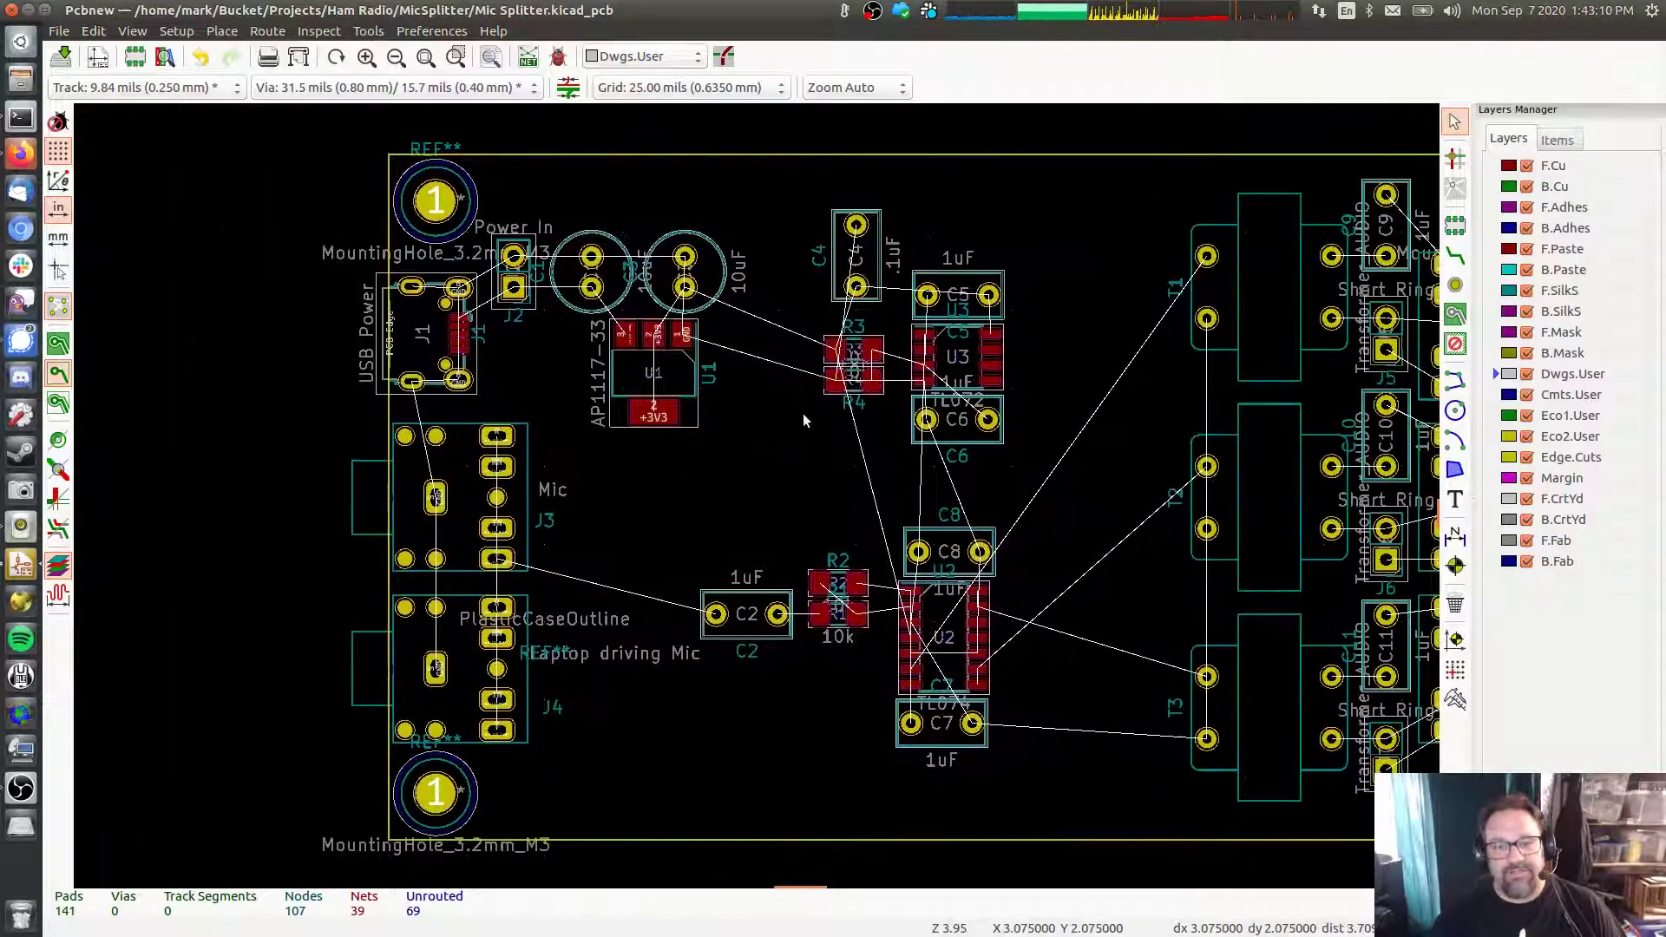
{"action": "scroll", "coordinate": [757, 266], "scroll_direction": "up", "scroll_amount": 1}
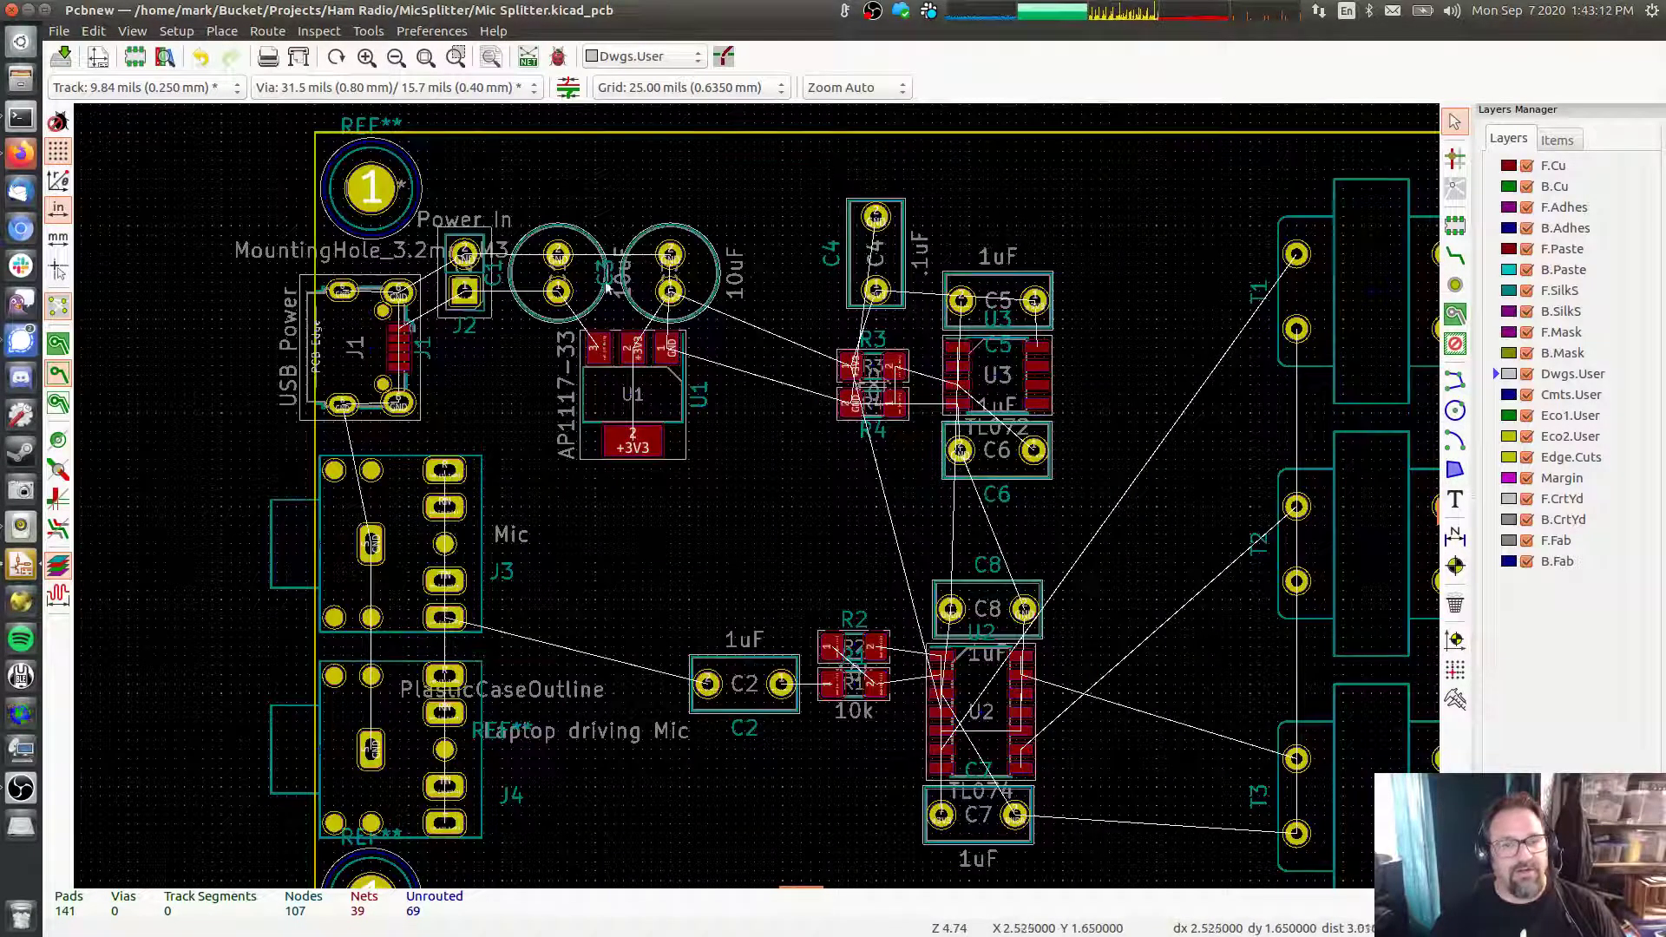
{"action": "left_click", "coordinate": [69, 61]}
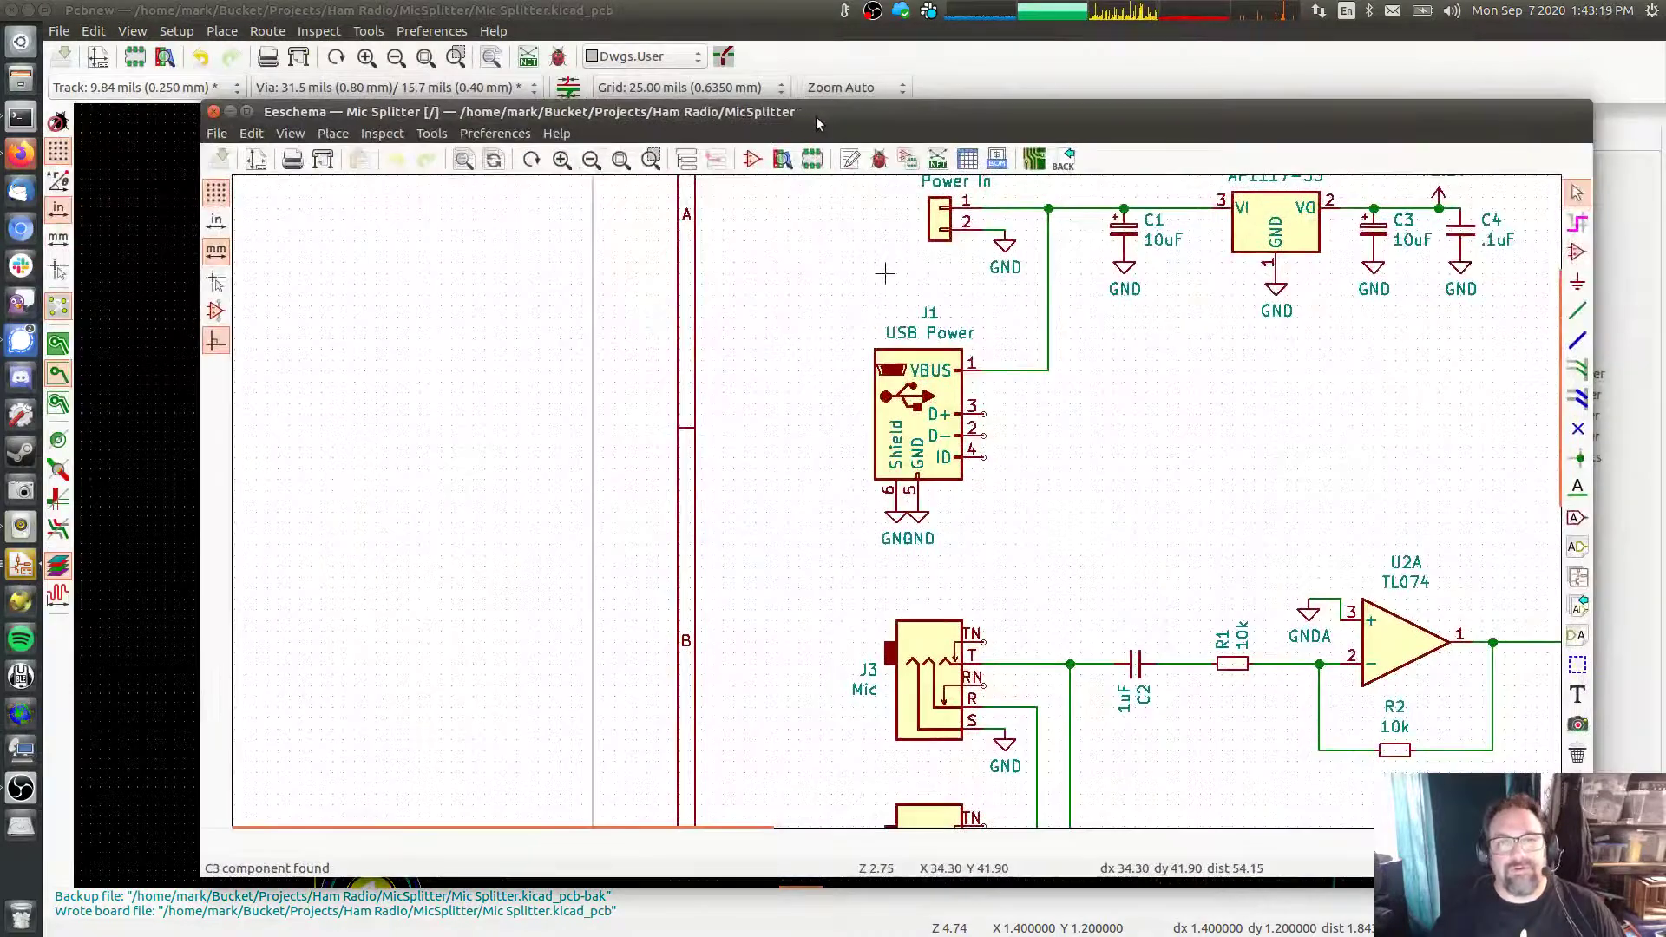
{"action": "left_click", "coordinate": [909, 160]}
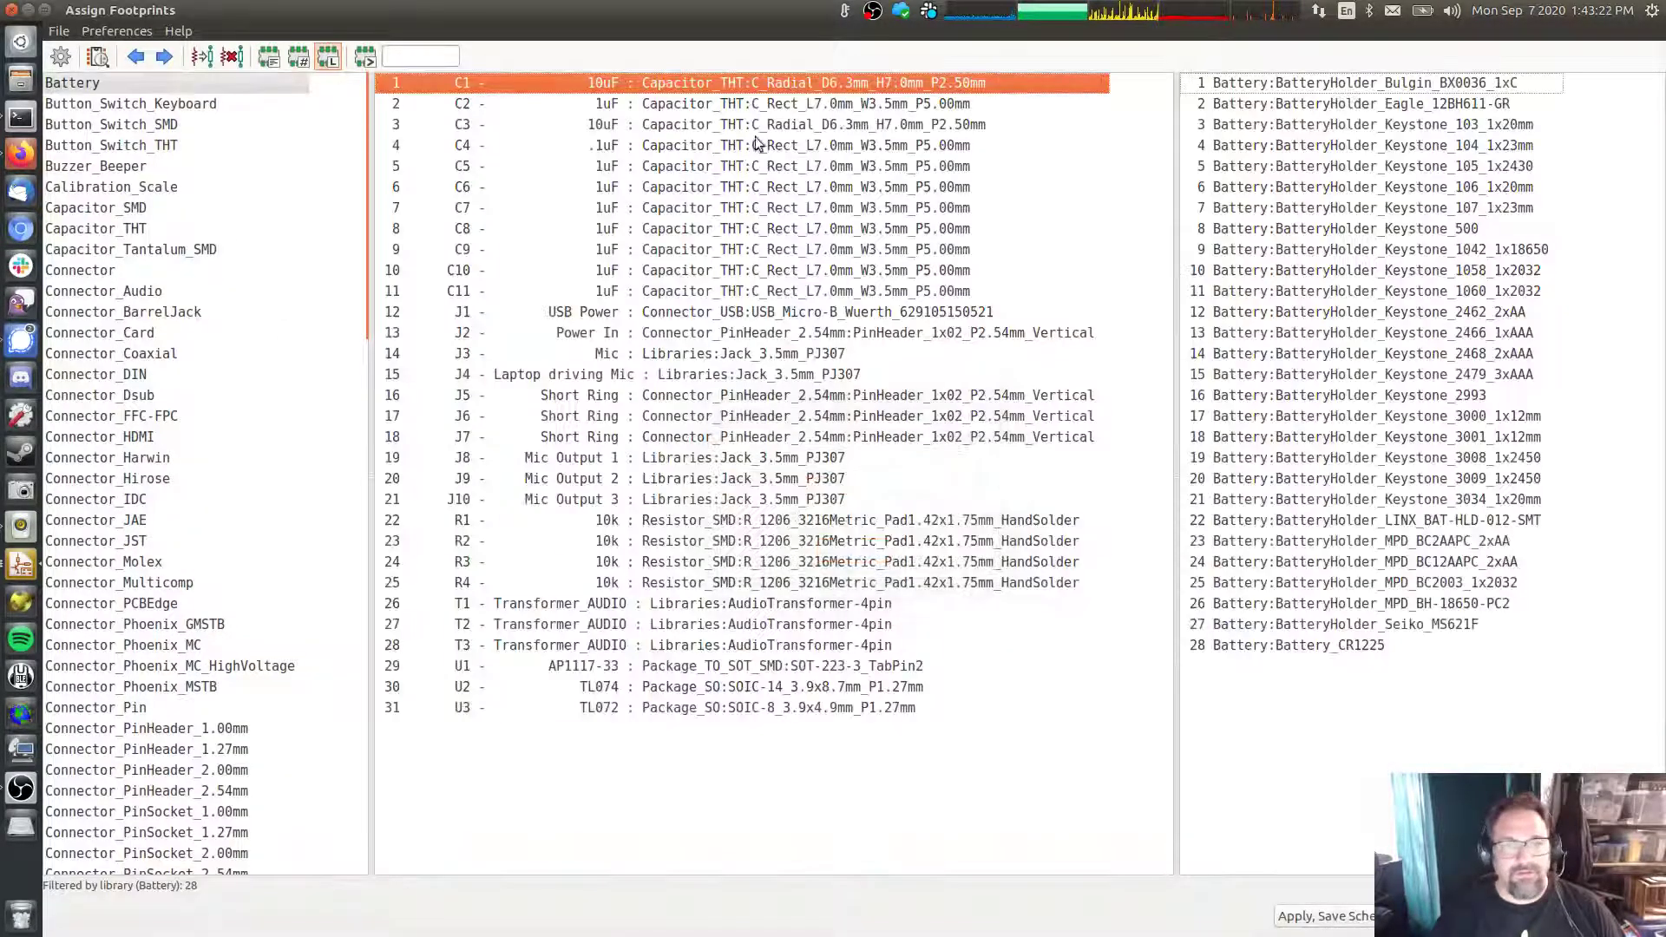
{"action": "left_click", "coordinate": [622, 127]}
{"action": "left_click", "coordinate": [654, 81], "text": "ctrl"}
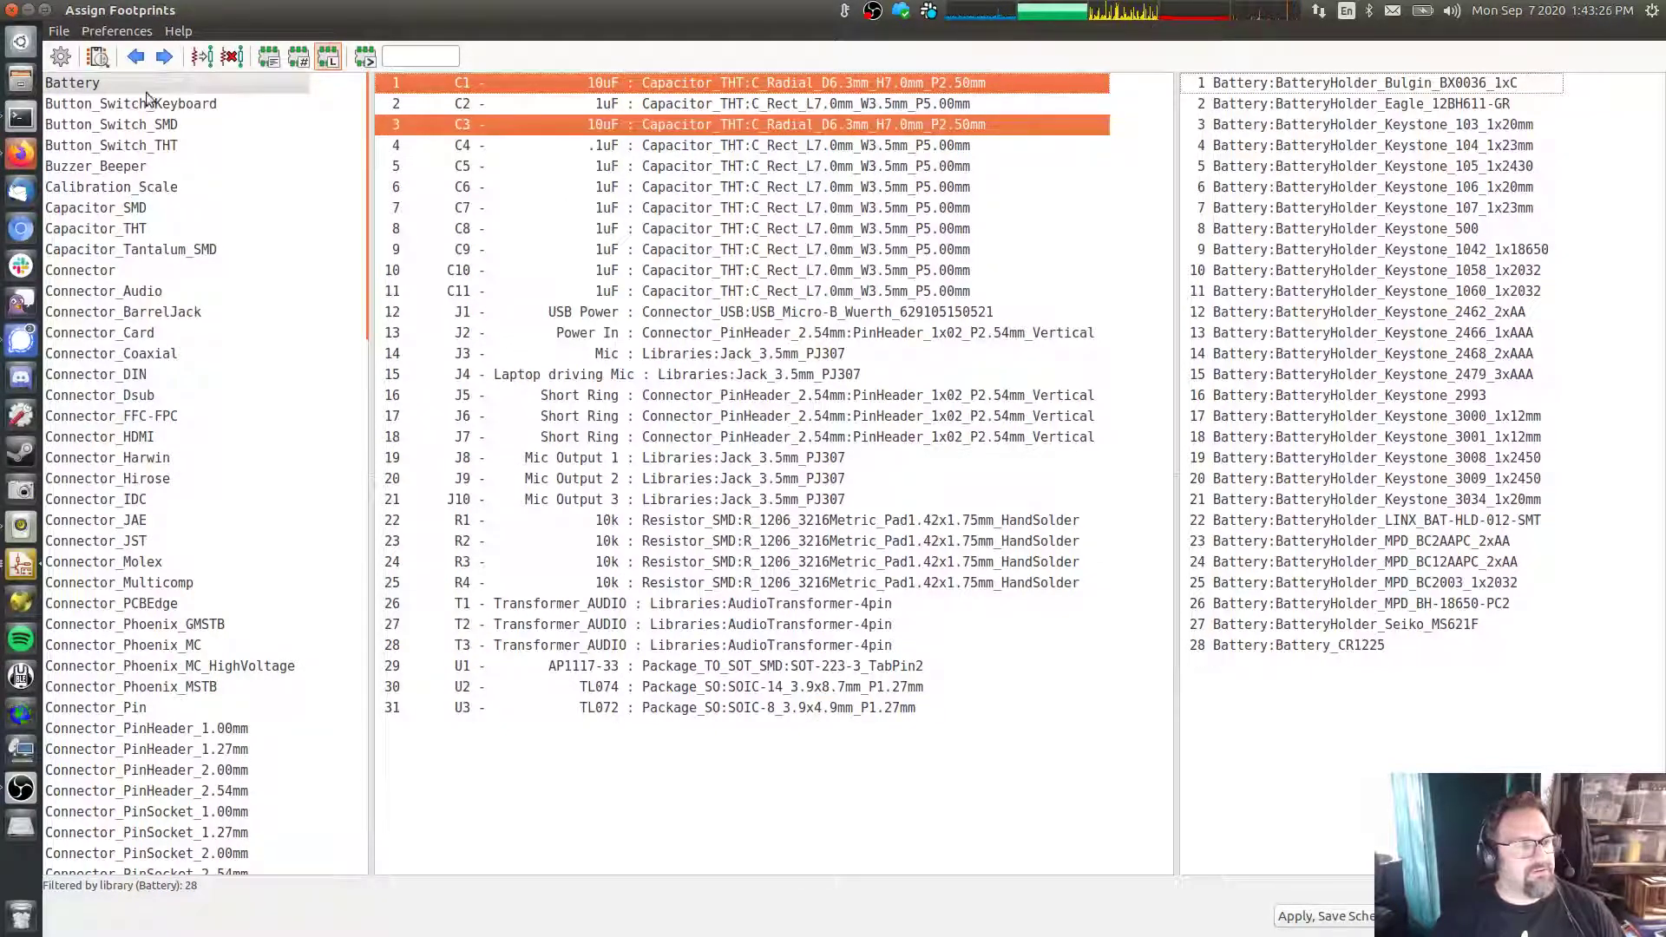
Filter the available footprints to the Capacitor_THT library and browse to its radial capacitors
{"action": "left_click", "coordinate": [138, 227]}
{"action": "scroll", "coordinate": [1446, 466], "scroll_direction": "down", "scroll_amount": 9}
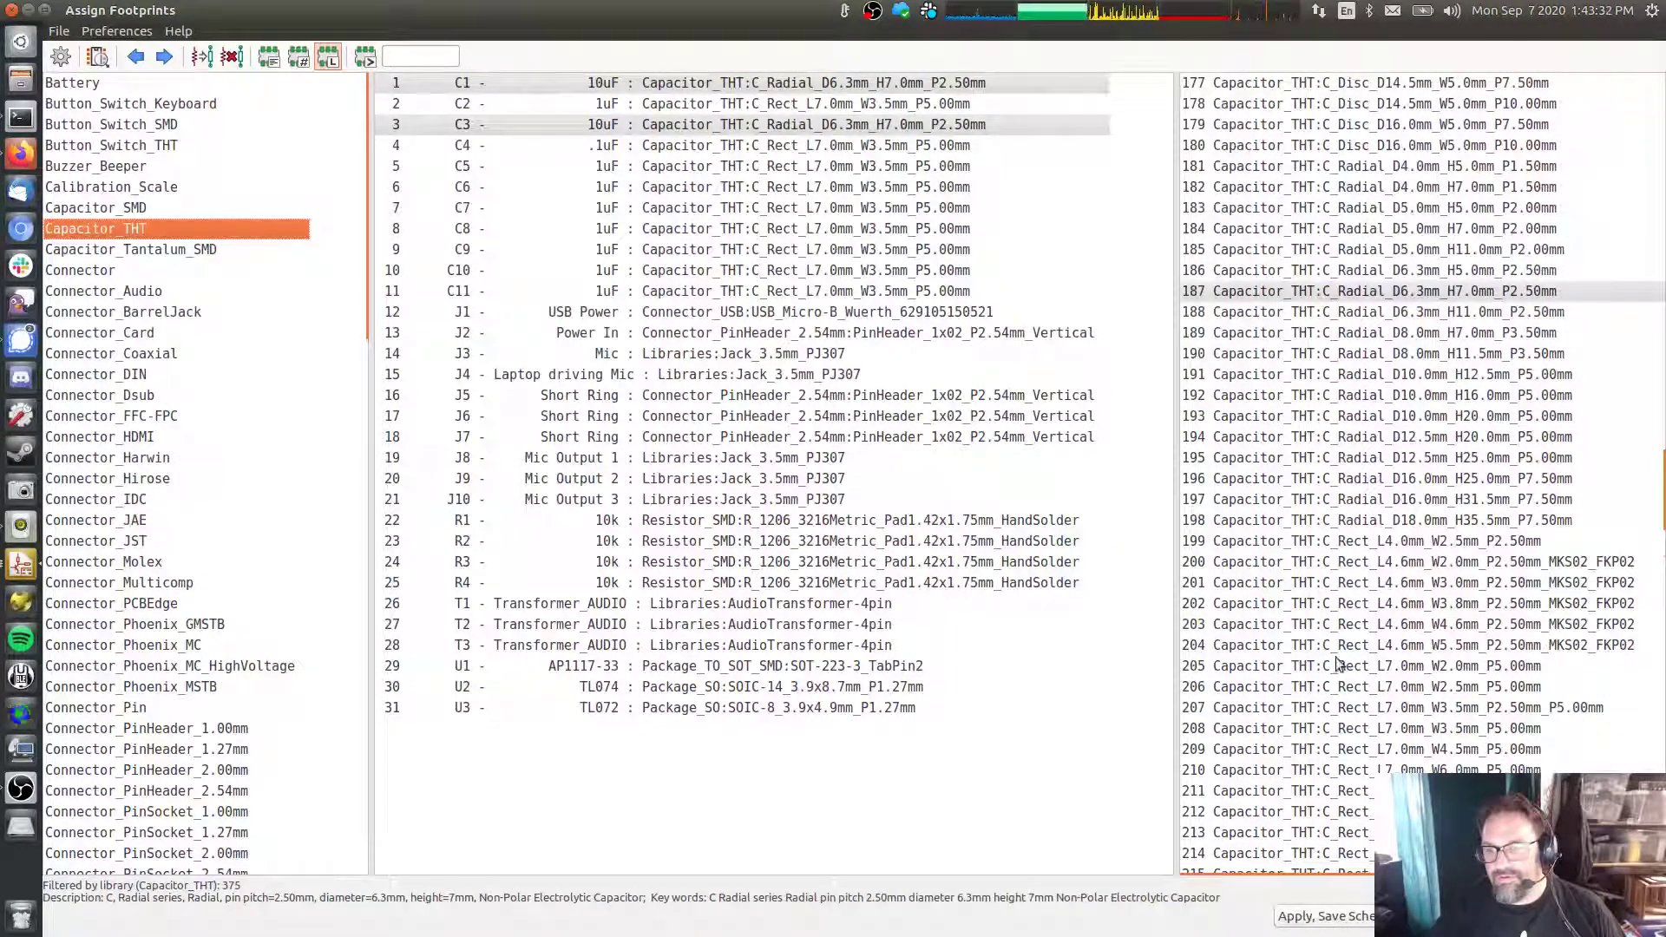
{"action": "scroll", "coordinate": [1366, 665], "scroll_direction": "down", "scroll_amount": 20}
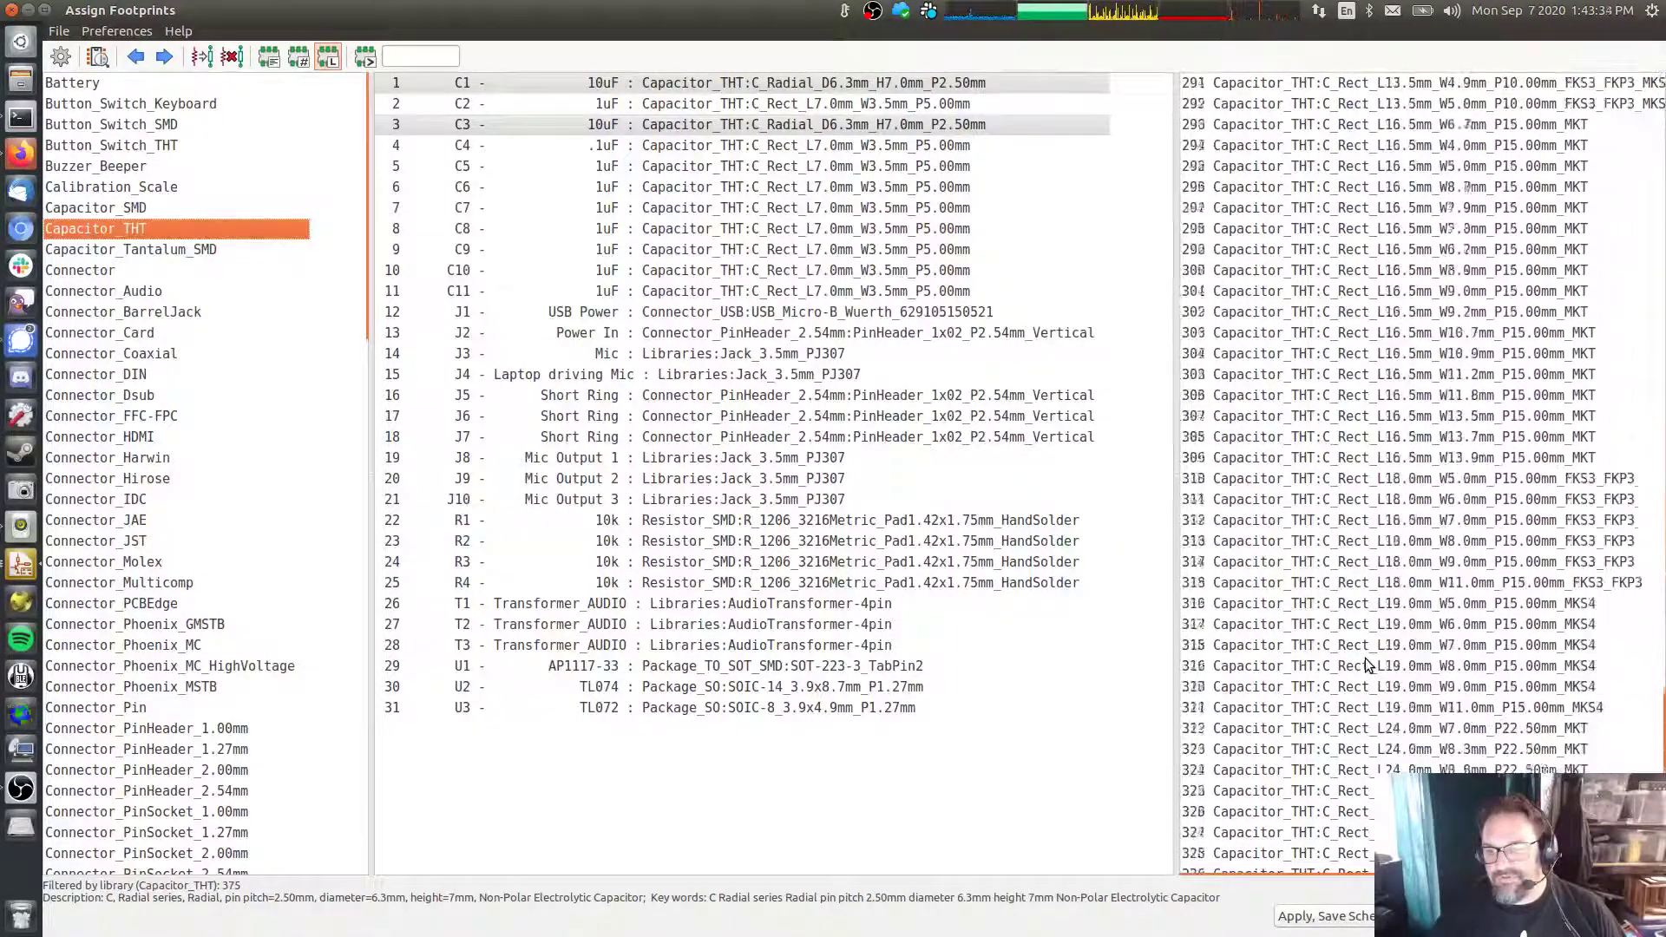
{"action": "scroll", "coordinate": [1366, 665], "scroll_direction": "up", "scroll_amount": 9}
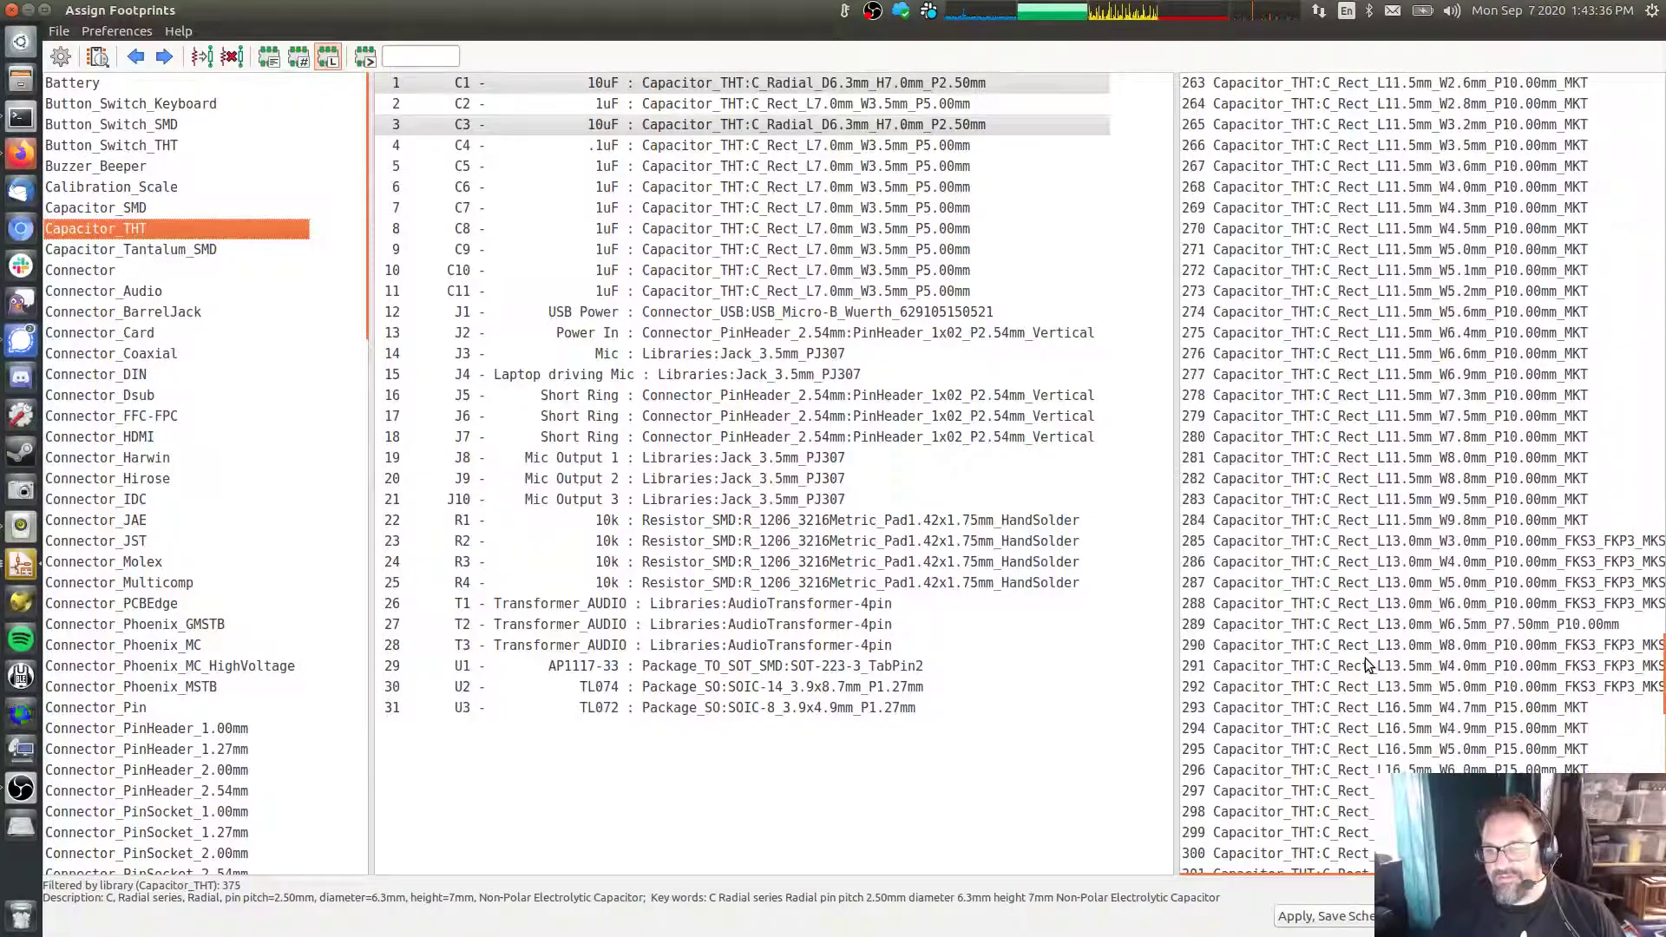
{"action": "scroll", "coordinate": [1366, 662], "scroll_direction": "up", "scroll_amount": 20}
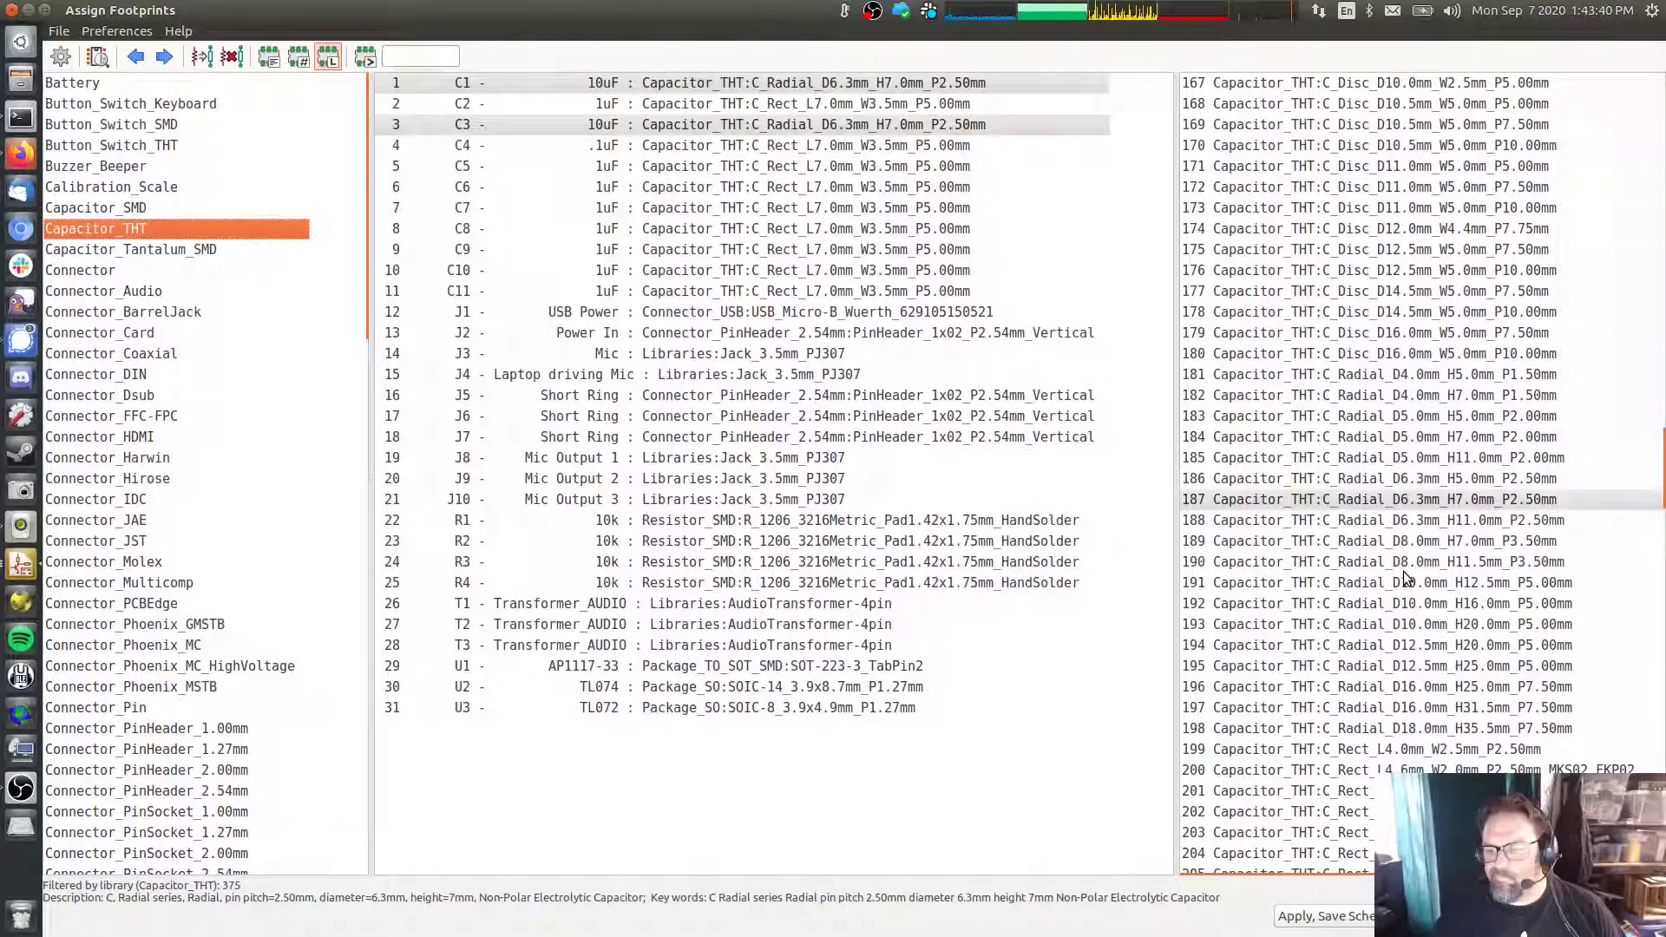
Open a preview of the C_Radial_D6.3mm_H7.0mm_P2.50mm footprint and arrange it side by side with the footprint assignments
{"action": "left_click", "coordinate": [22, 38]}
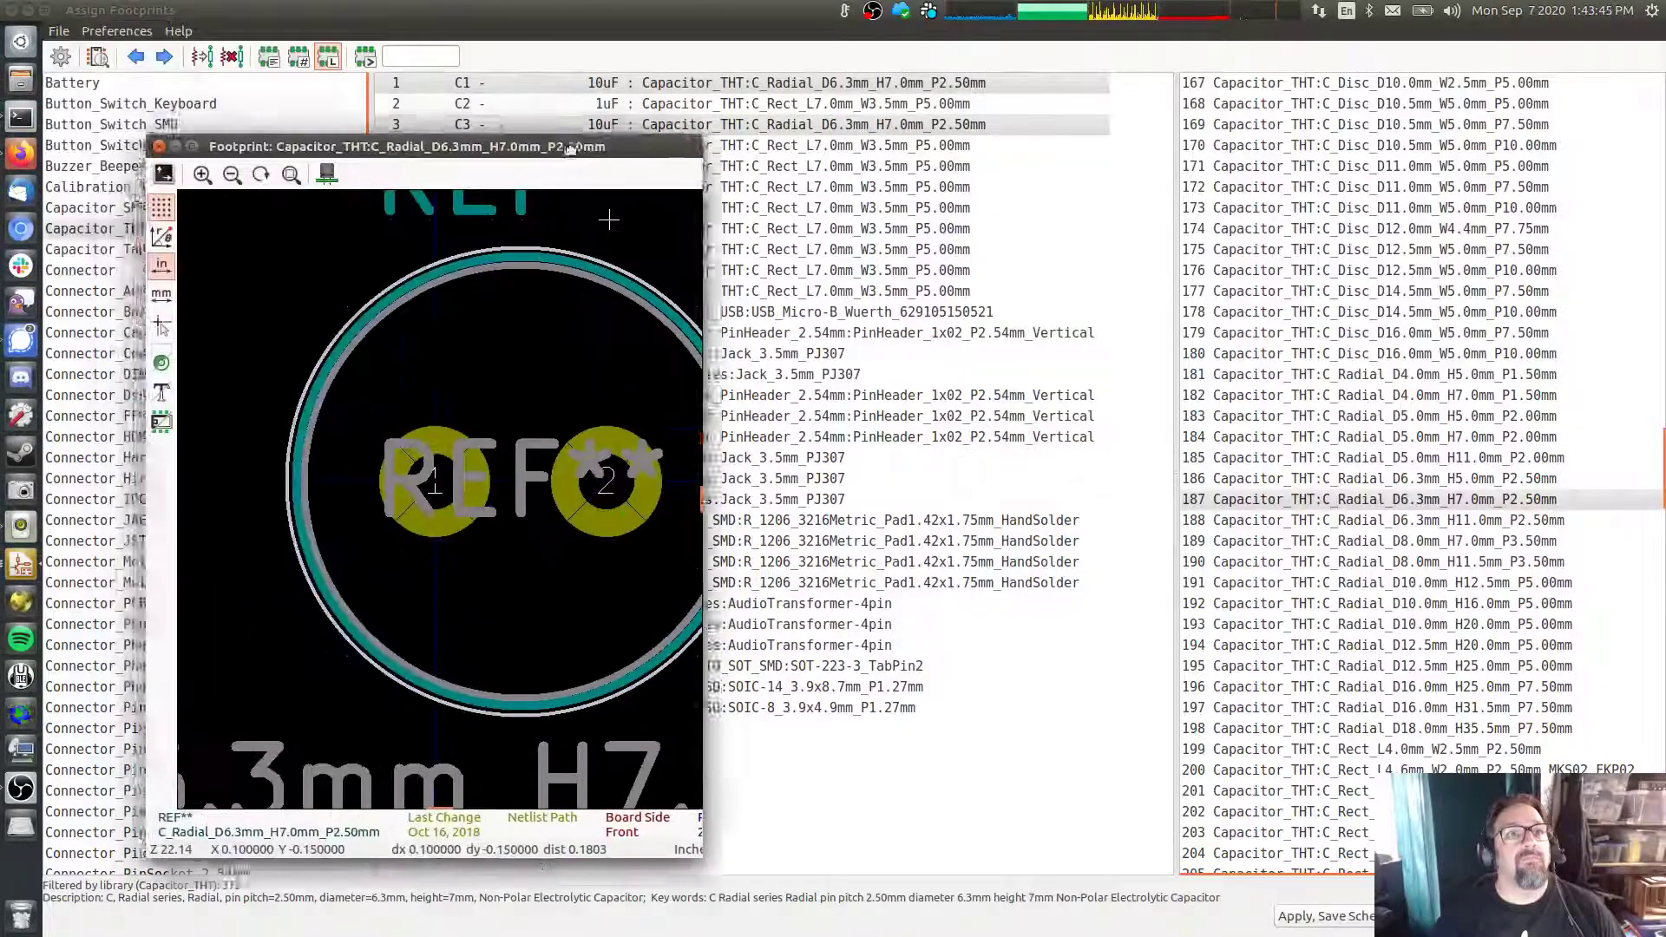
{"action": "left_click_drag", "start_coordinate": [553, 137], "coordinate": [484, 96]}
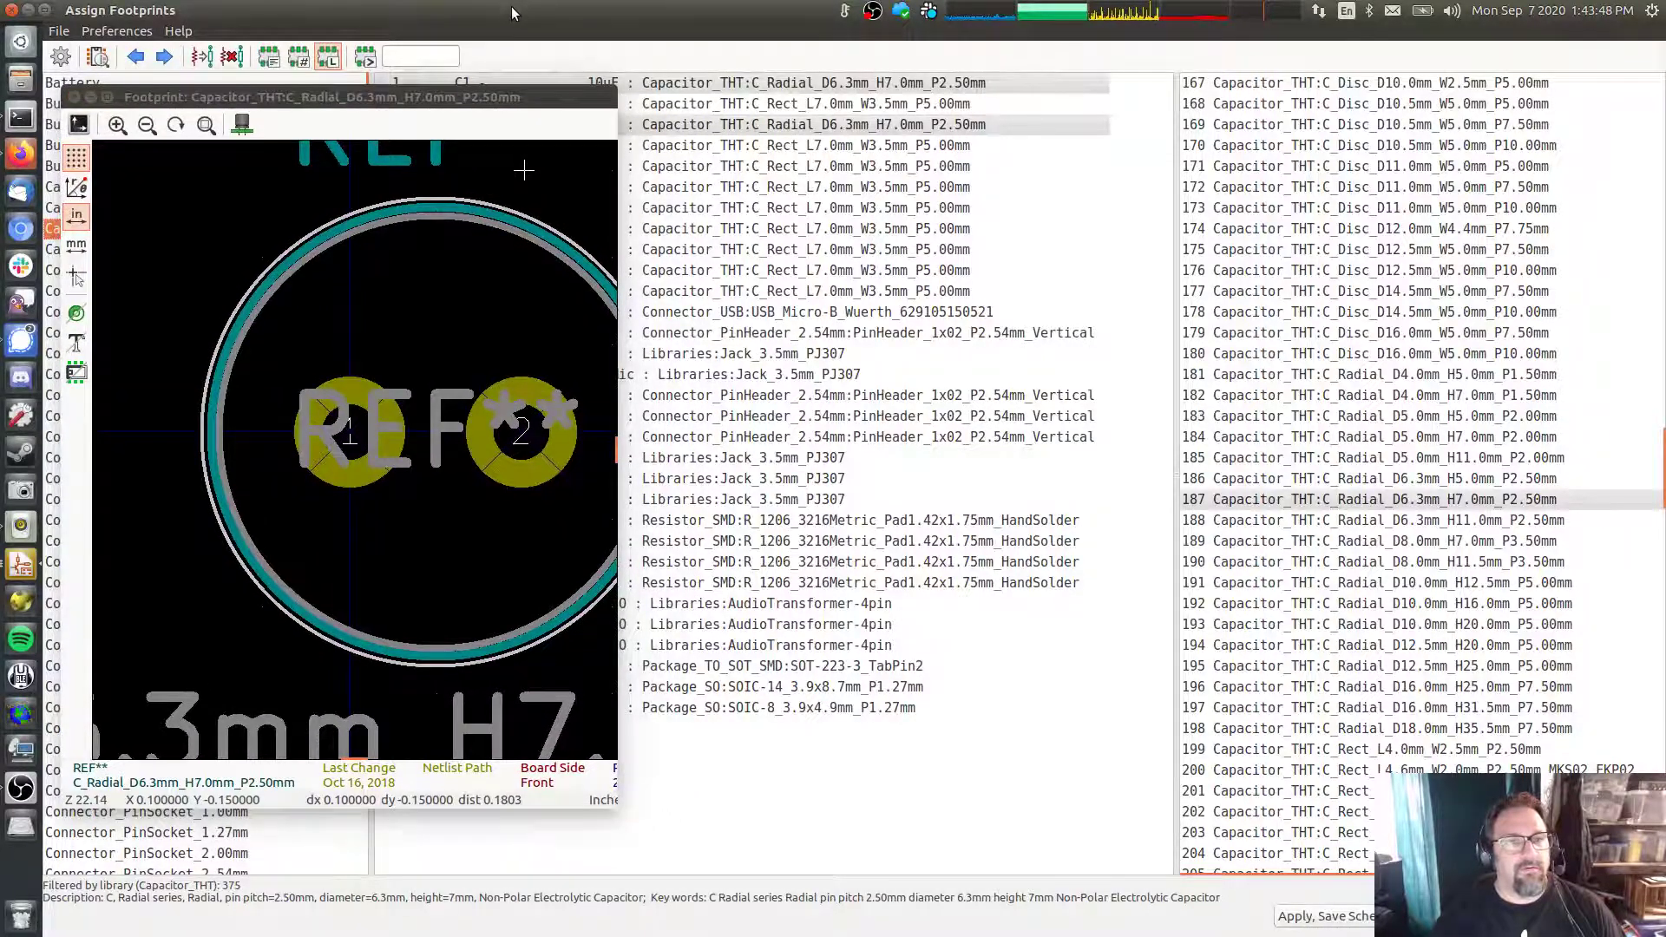
{"action": "left_click_drag", "start_coordinate": [511, 9], "coordinate": [1662, 213]}
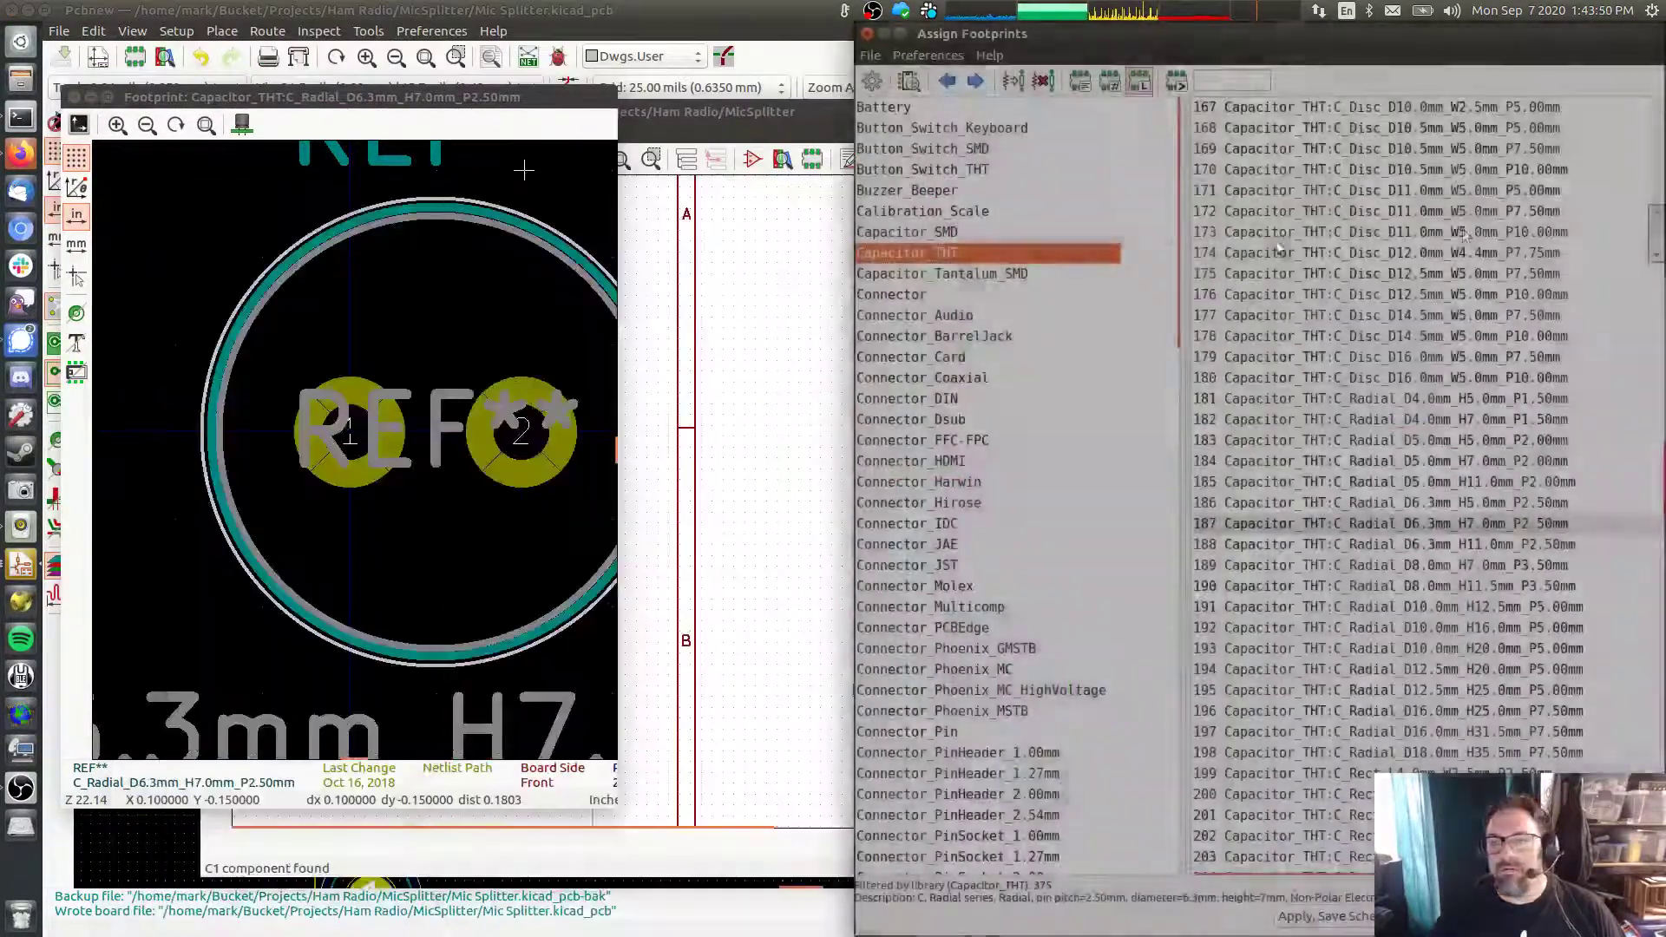
{"action": "left_click_drag", "start_coordinate": [850, 220], "coordinate": [571, 217]}
{"action": "left_click", "coordinate": [452, 102]}
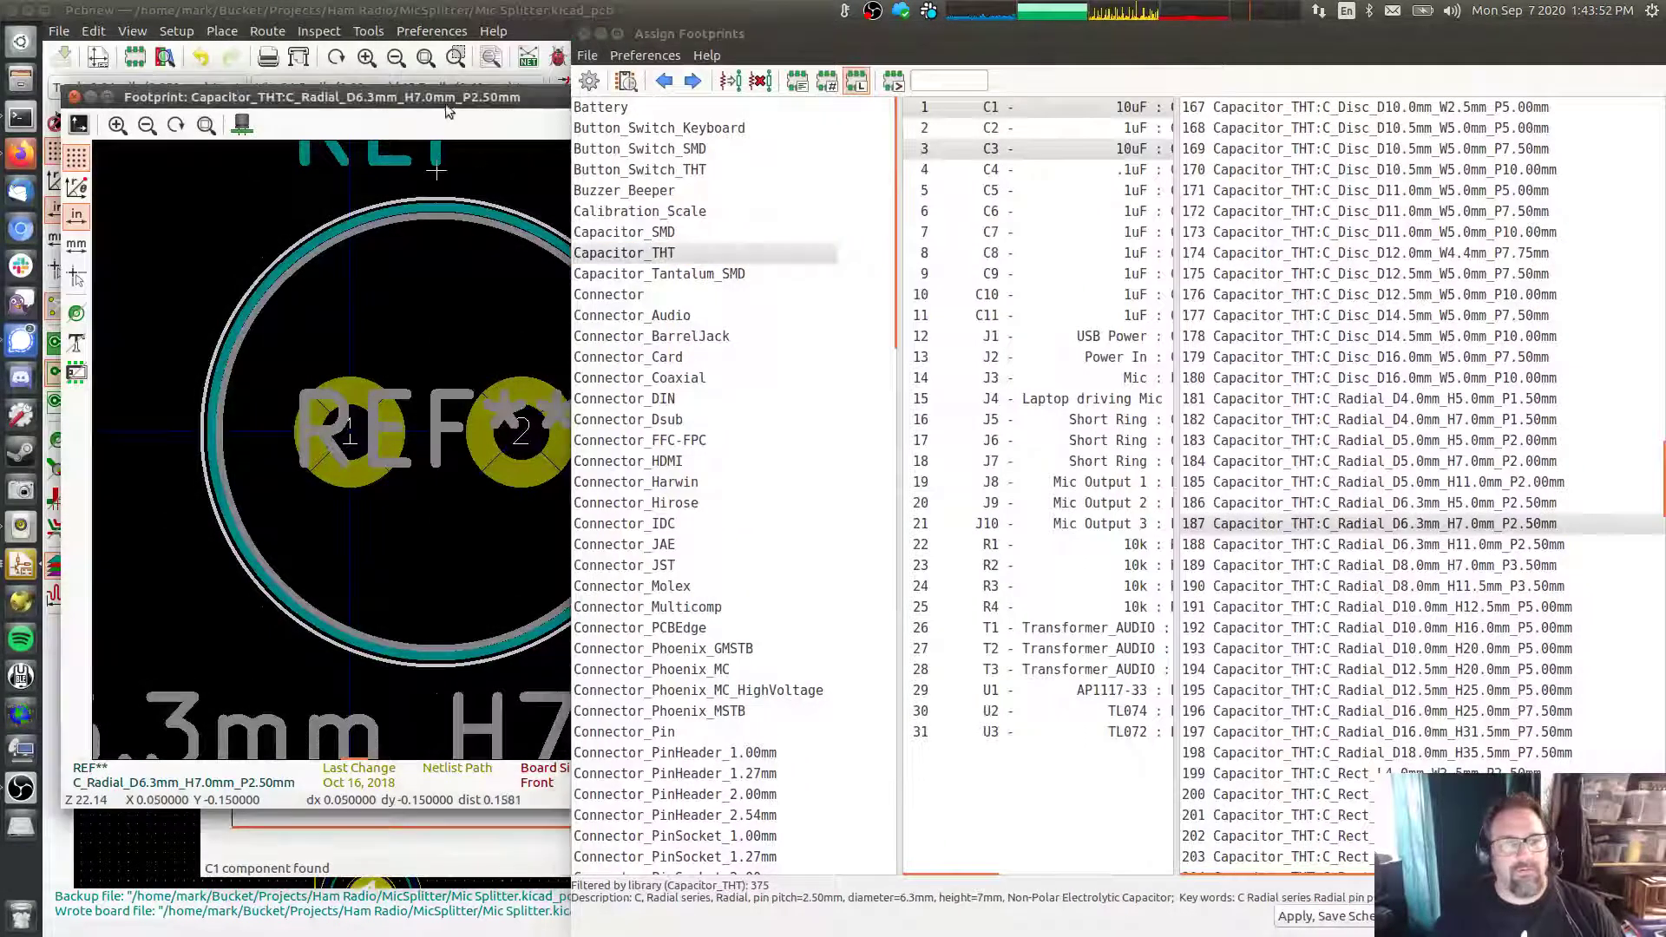
{"action": "left_click_drag", "start_coordinate": [451, 102], "coordinate": [418, 74]}
{"action": "left_click", "coordinate": [711, 252]}
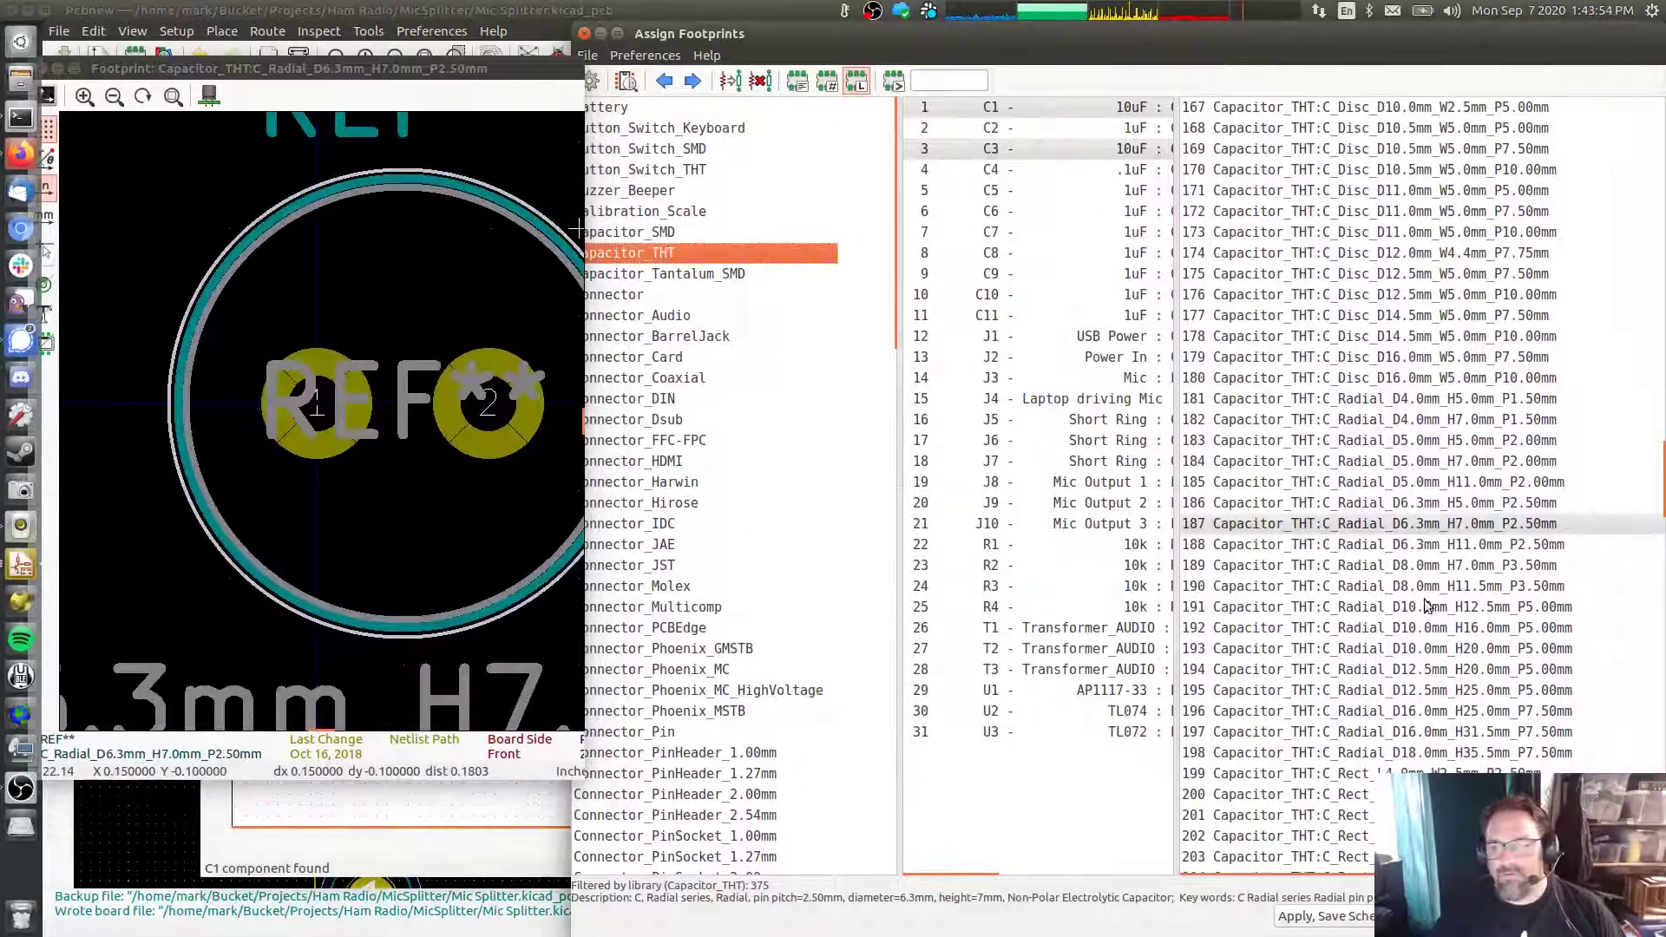
Preview the C_Radial footprints with diameters from 8.0 mm down to 4.0 mm to compare their outlines and pads
{"action": "left_click", "coordinate": [1445, 526]}
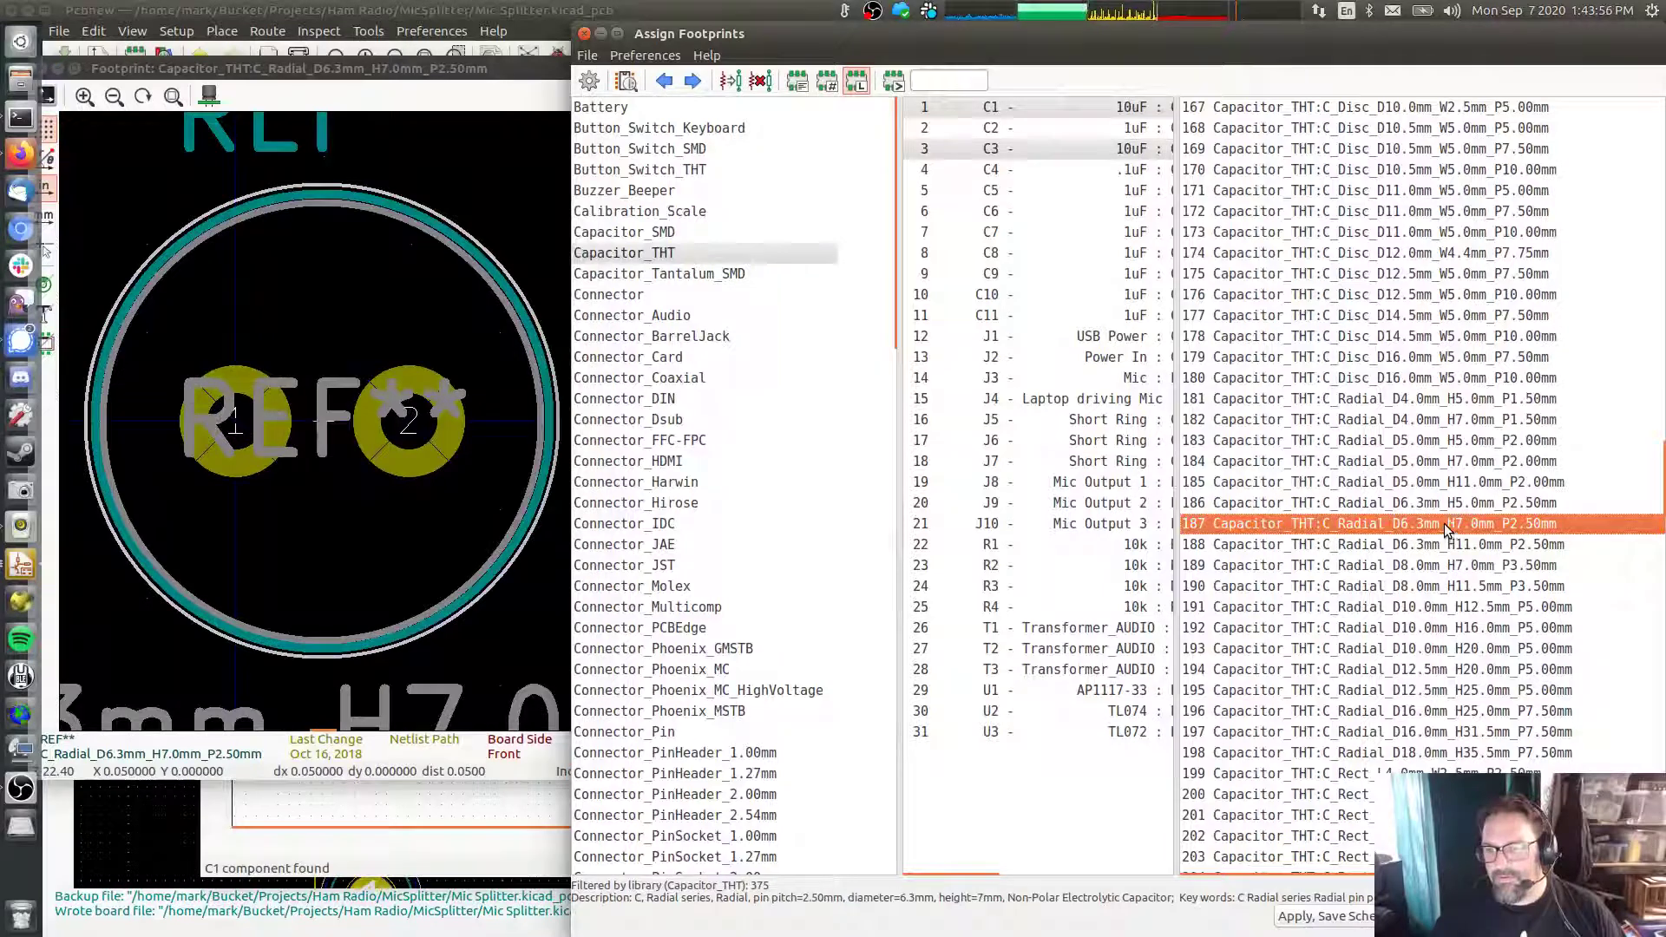
{"action": "left_click", "coordinate": [1369, 586]}
{"action": "left_click", "coordinate": [1364, 565]}
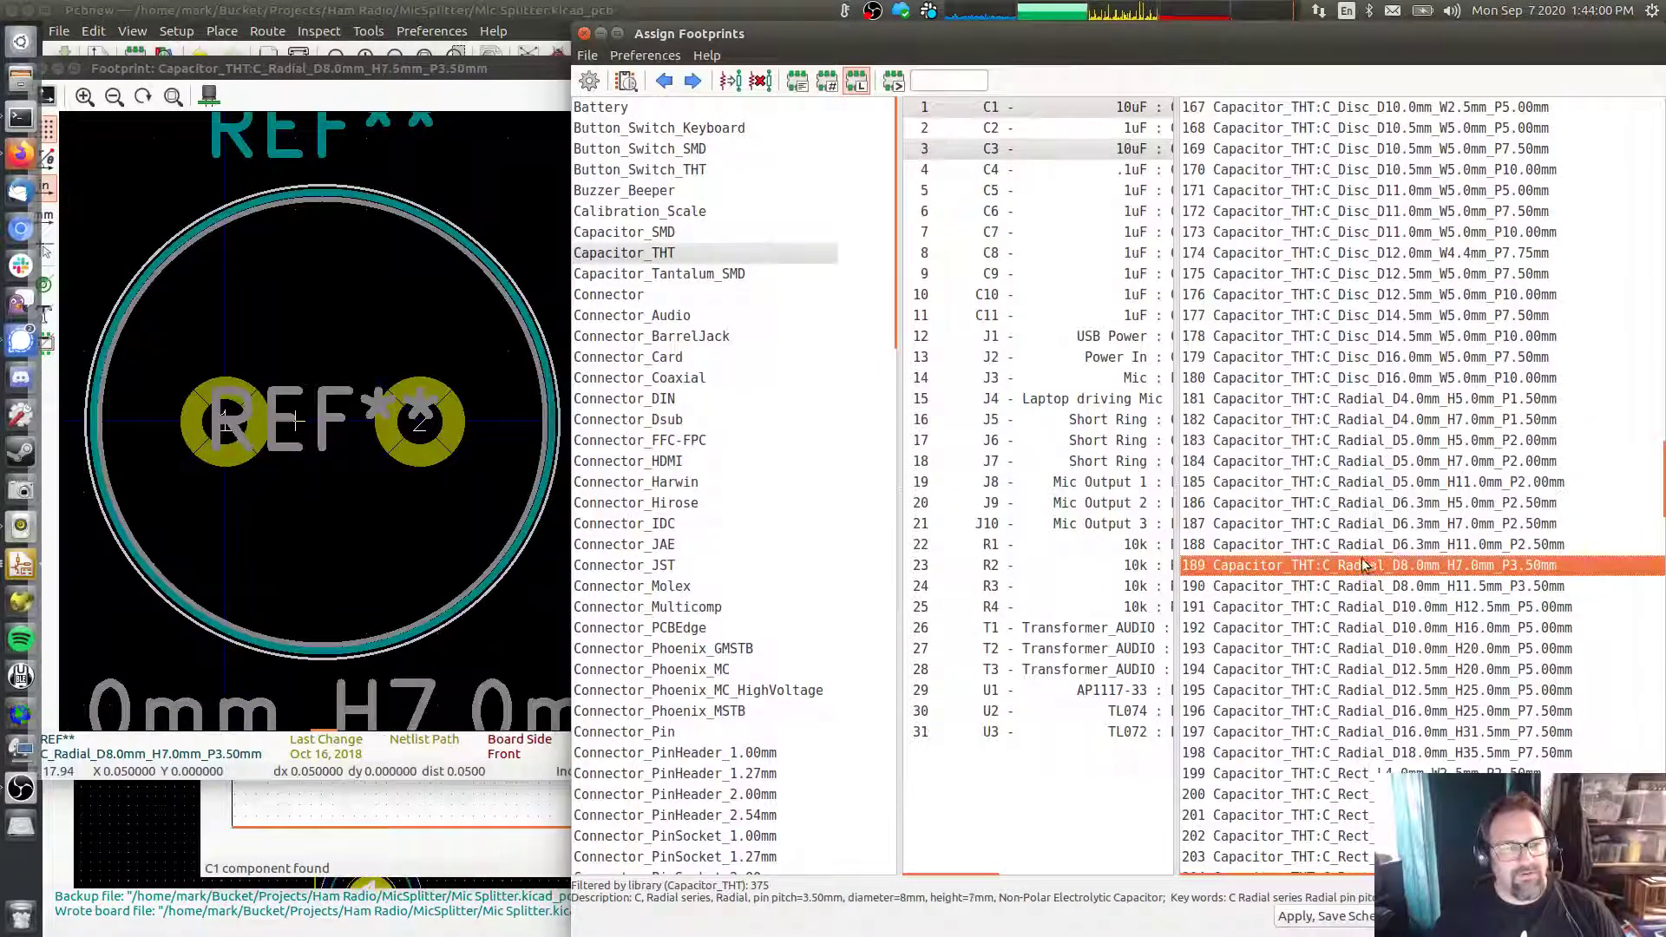
{"action": "left_click", "coordinate": [1360, 544]}
{"action": "left_click", "coordinate": [1360, 524]}
{"action": "left_click", "coordinate": [1360, 502]}
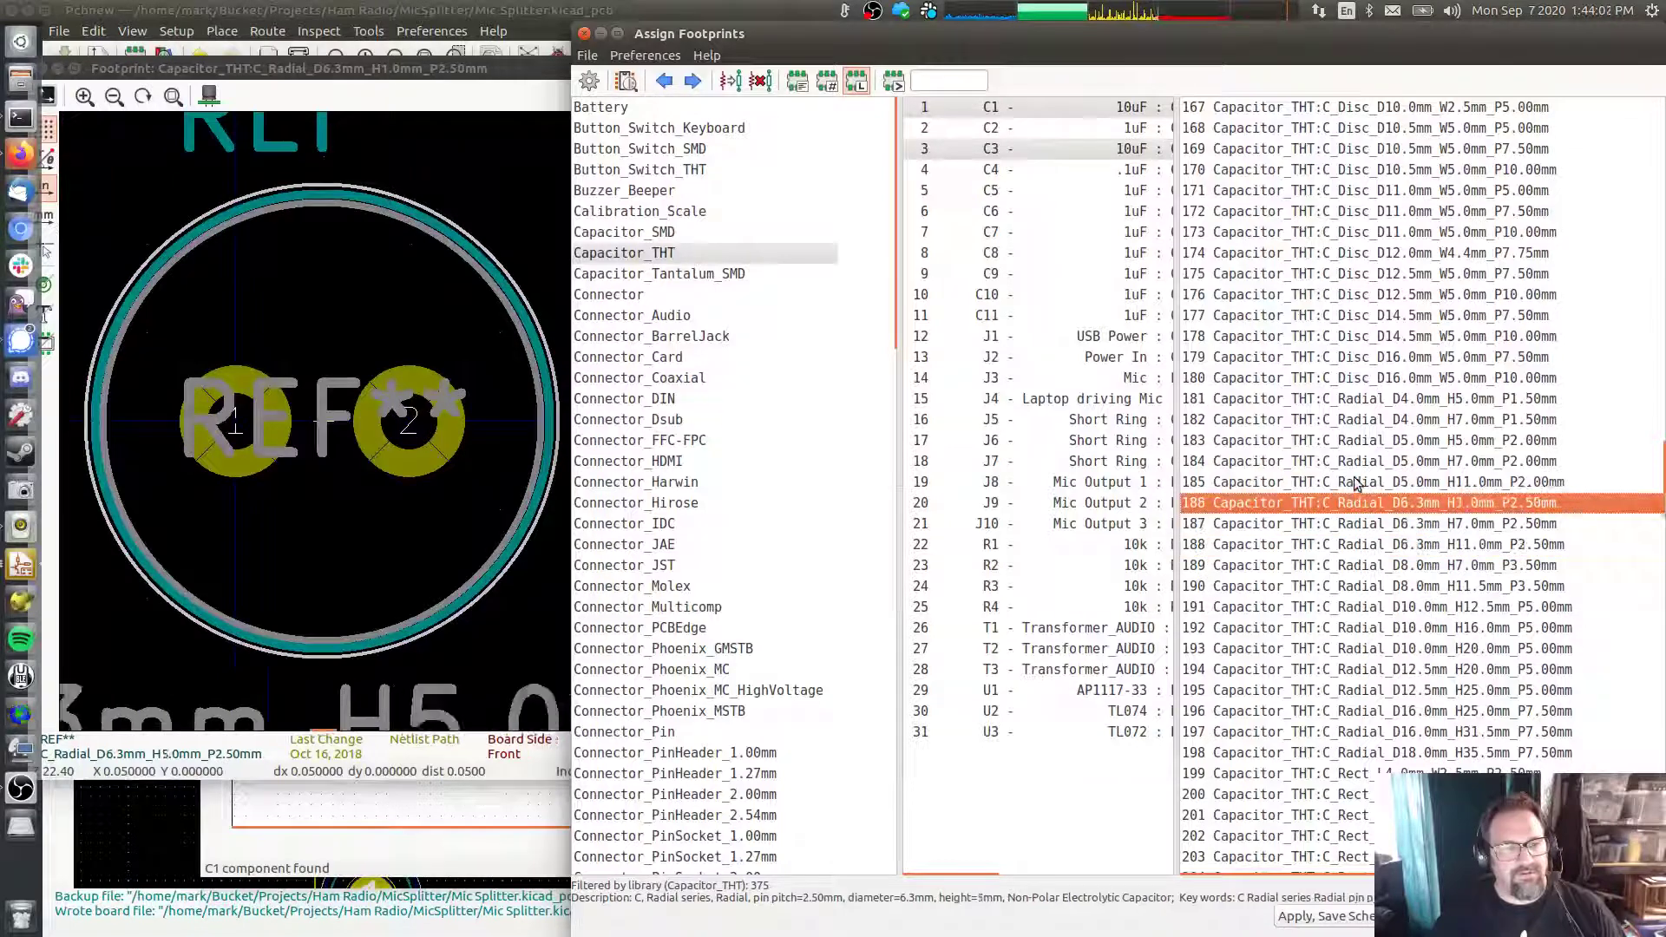
{"action": "left_click", "coordinate": [1359, 482]}
{"action": "left_click", "coordinate": [1358, 461]}
{"action": "left_click", "coordinate": [1358, 440]}
{"action": "left_click", "coordinate": [1358, 419]}
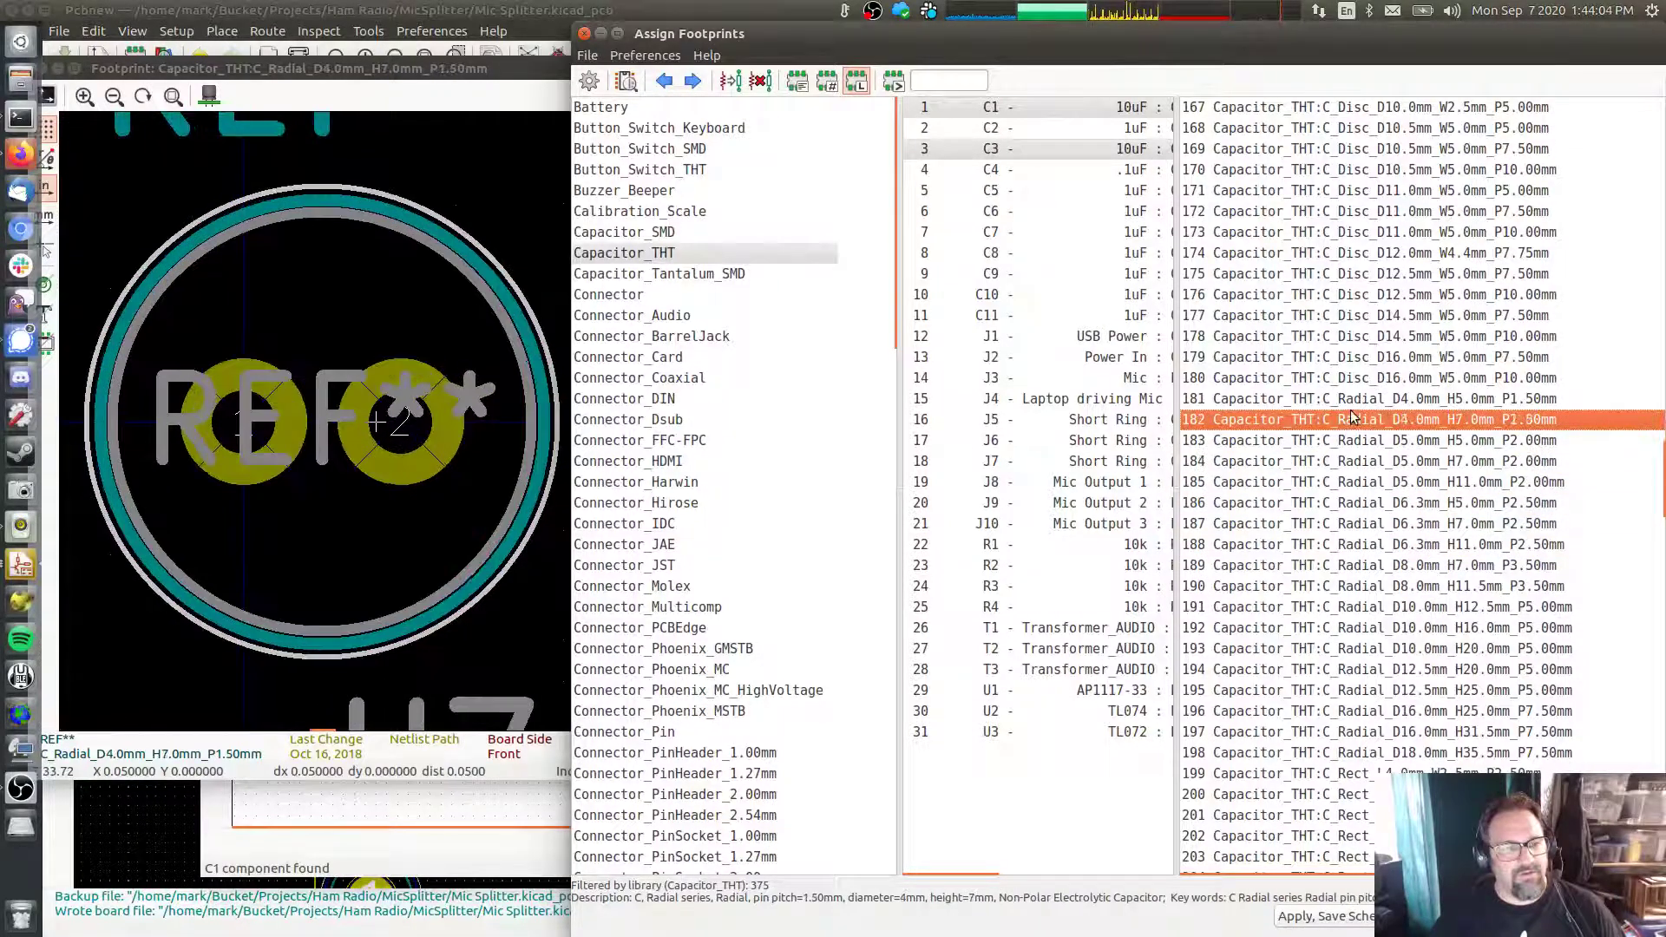
{"action": "left_click", "coordinate": [1356, 398]}
Preview the larger D12.5mm and D16.0mm C_Radial footprints and the rectangular C_Rect_L7.2mm_W8.5mm footprint
{"action": "left_click", "coordinate": [1366, 692]}
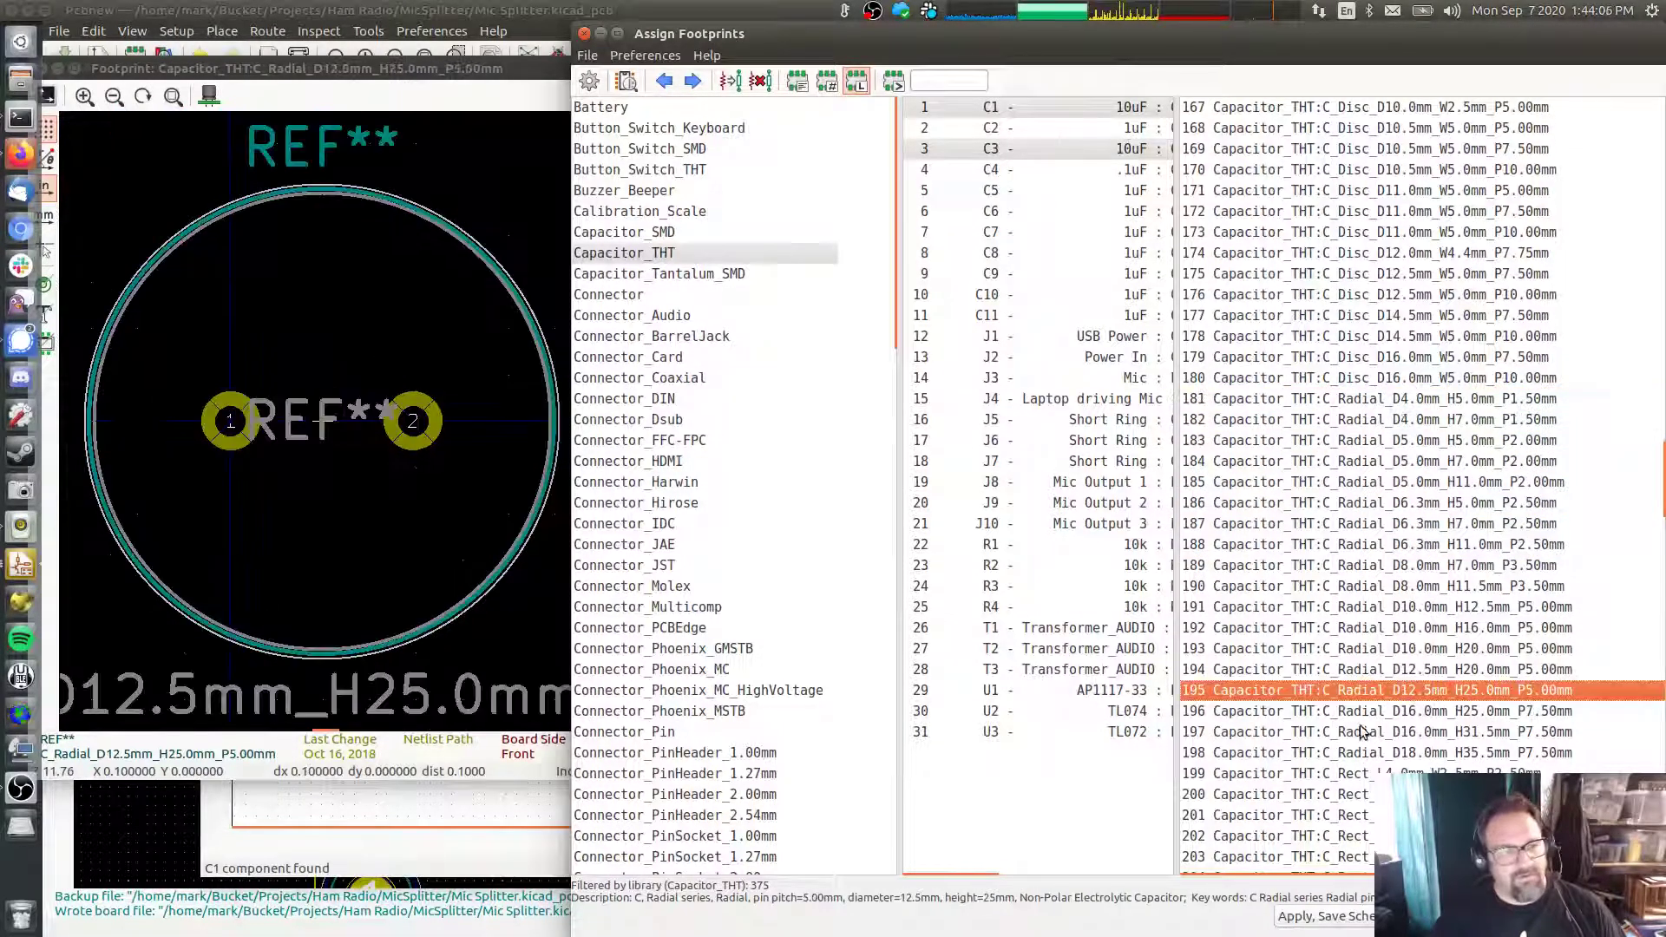
{"action": "left_click", "coordinate": [1365, 731]}
{"action": "scroll", "coordinate": [1369, 629], "scroll_direction": "down", "scroll_amount": 3}
{"action": "scroll", "coordinate": [1369, 629], "scroll_direction": "down", "scroll_amount": 7}
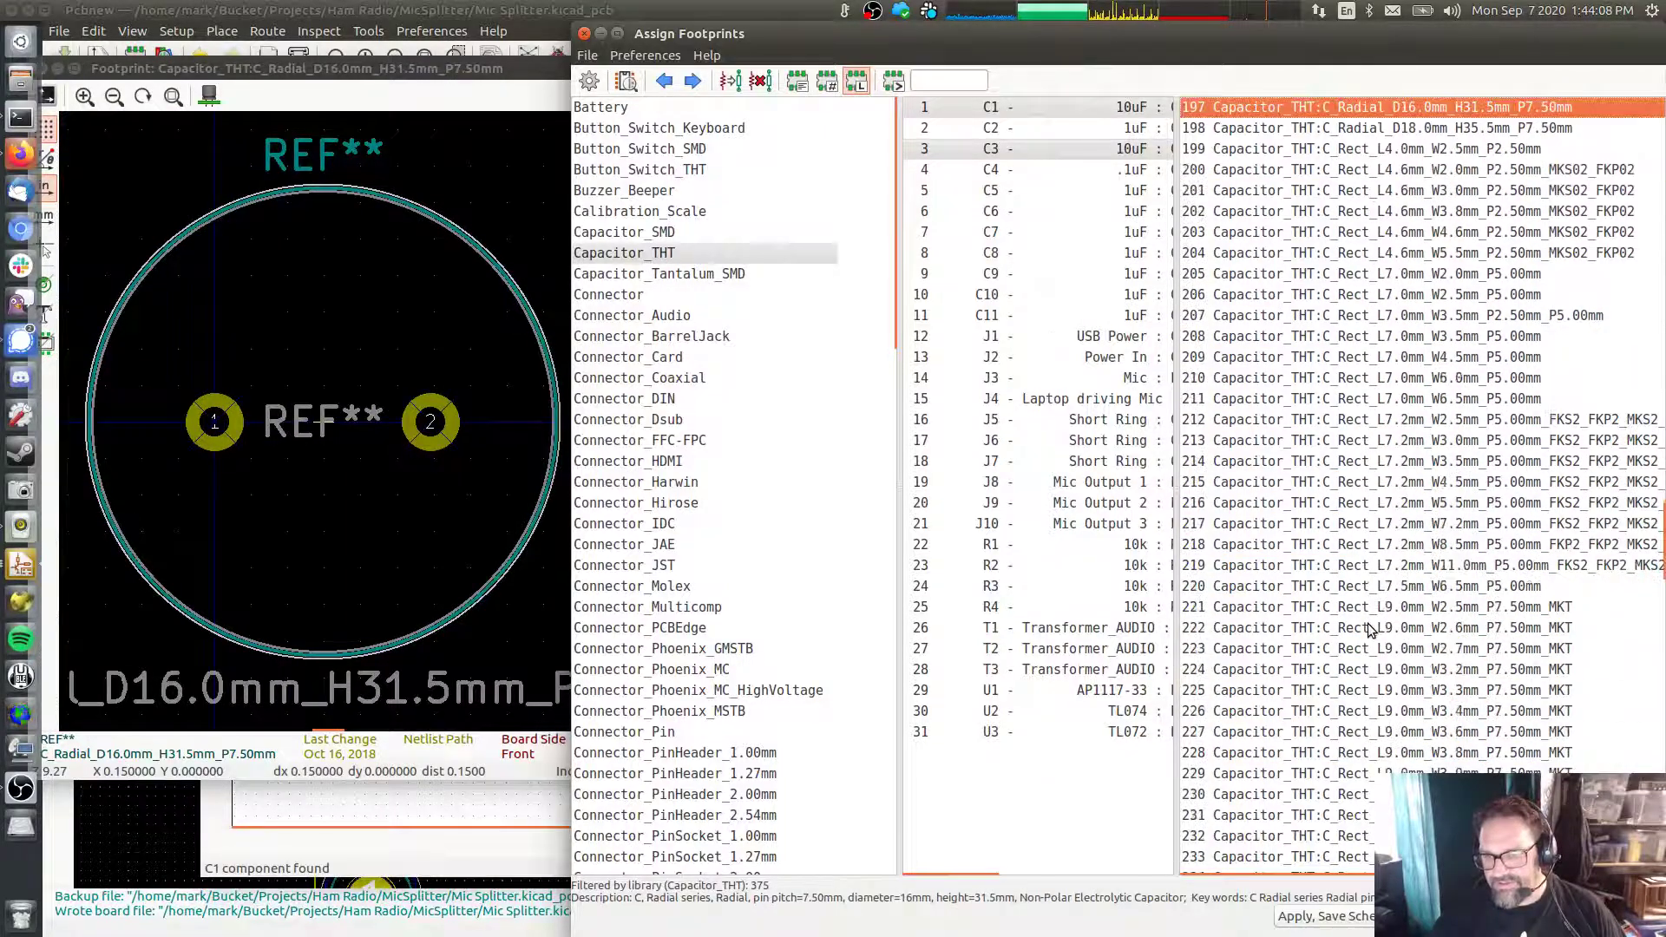
{"action": "left_click", "coordinate": [1351, 461]}
{"action": "left_click", "coordinate": [1351, 545]}
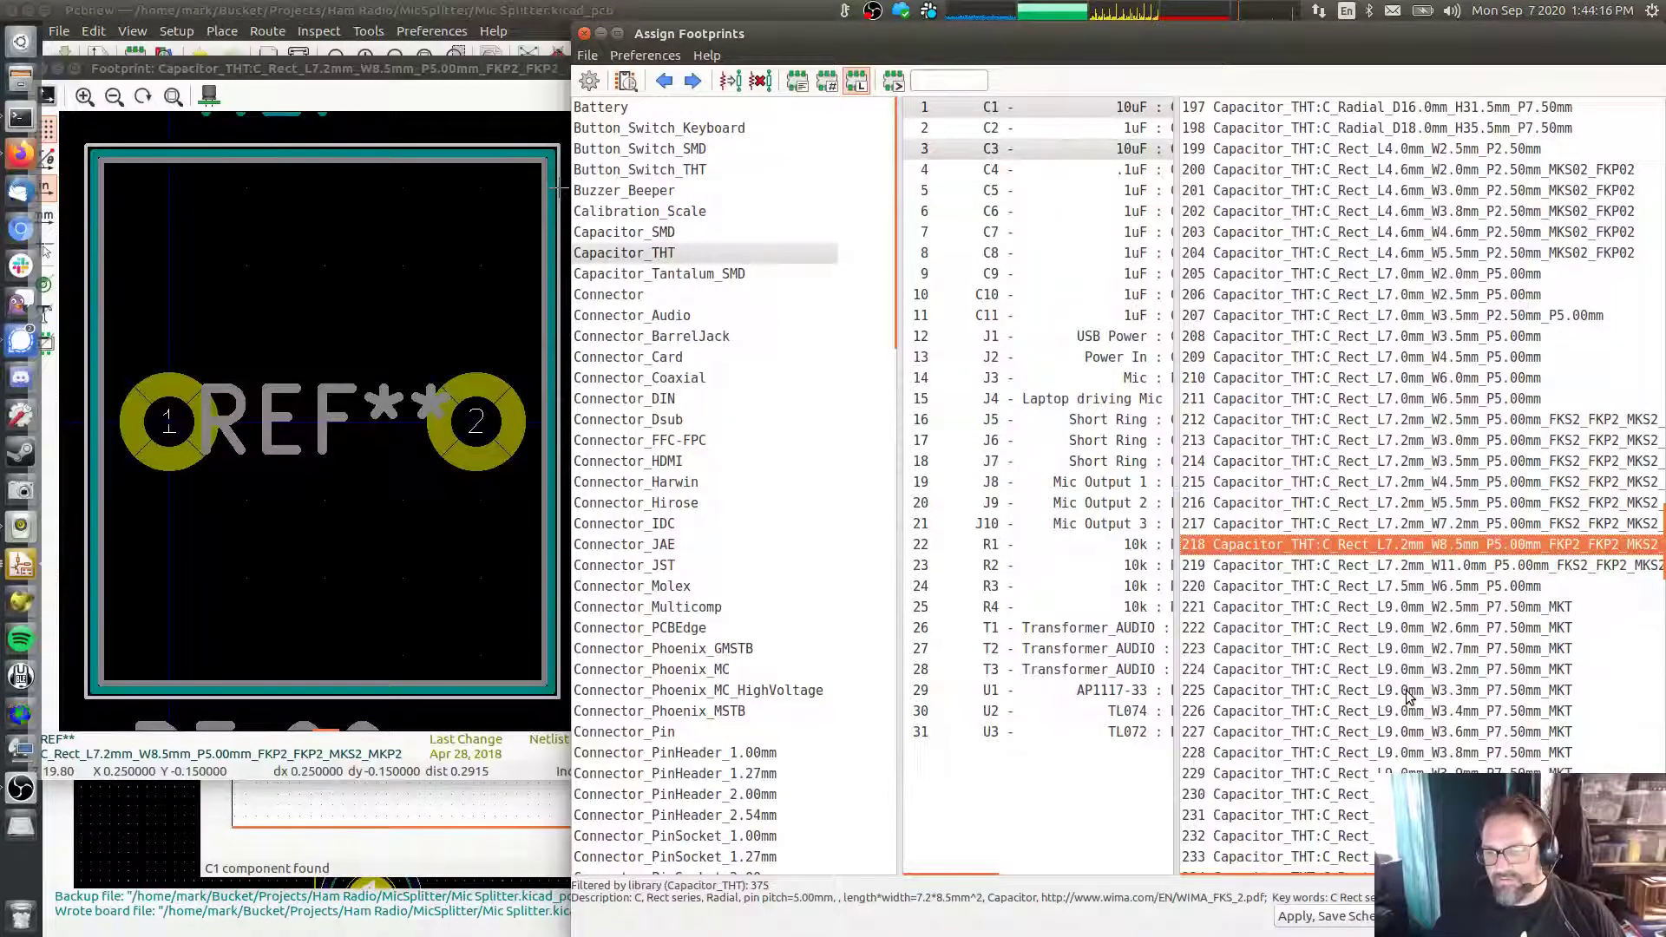
Search the Capacitor_THT library for the CP_Radial electrolytic footprints and preview CP_Radial_D7.5mm_P2.50mm
{"action": "scroll", "coordinate": [1406, 694], "scroll_direction": "down", "scroll_amount": 20}
{"action": "scroll", "coordinate": [1406, 690], "scroll_direction": "up", "scroll_amount": 15}
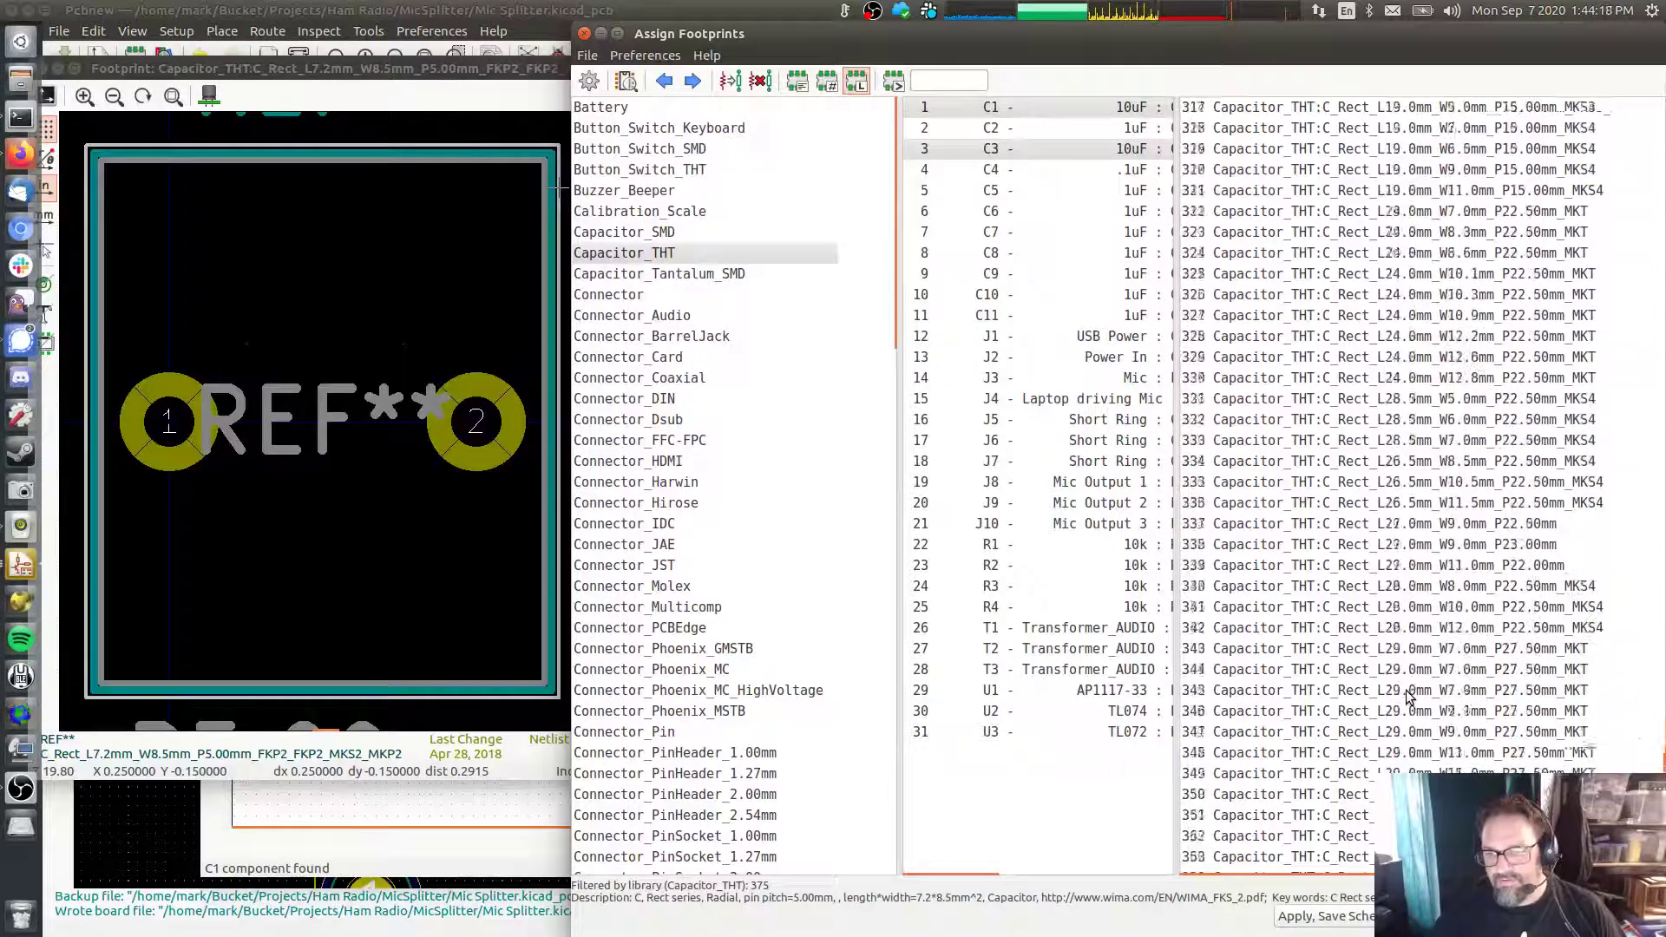
{"action": "scroll", "coordinate": [1406, 690], "scroll_direction": "up", "scroll_amount": 20}
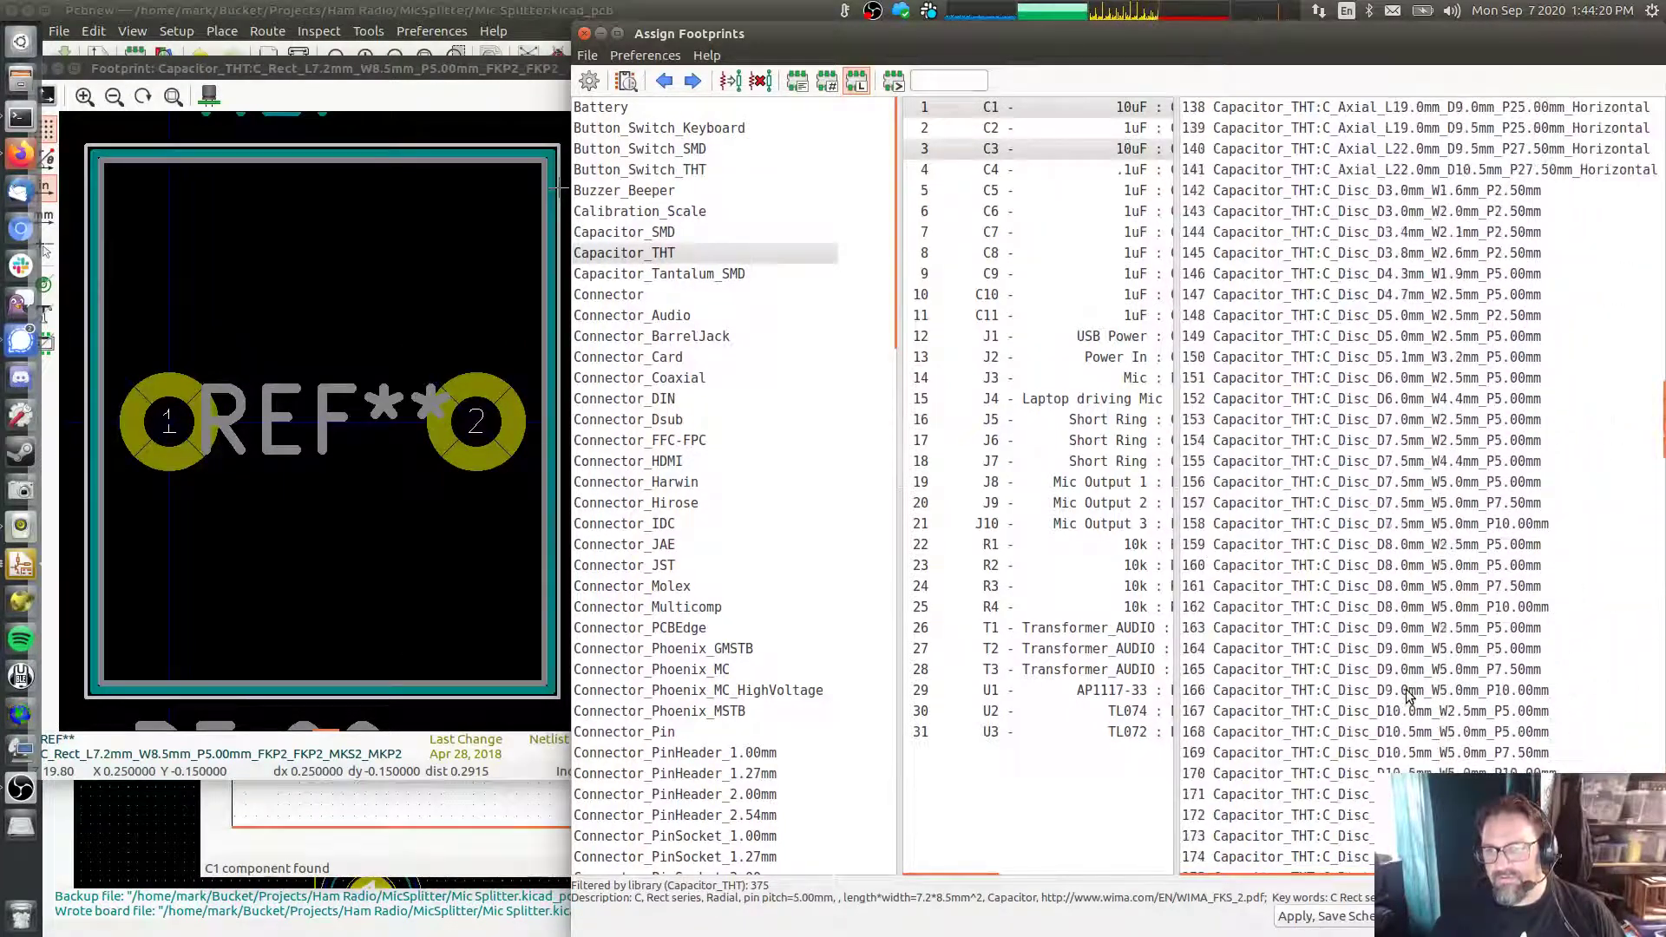
{"action": "scroll", "coordinate": [1406, 694], "scroll_direction": "up", "scroll_amount": 5}
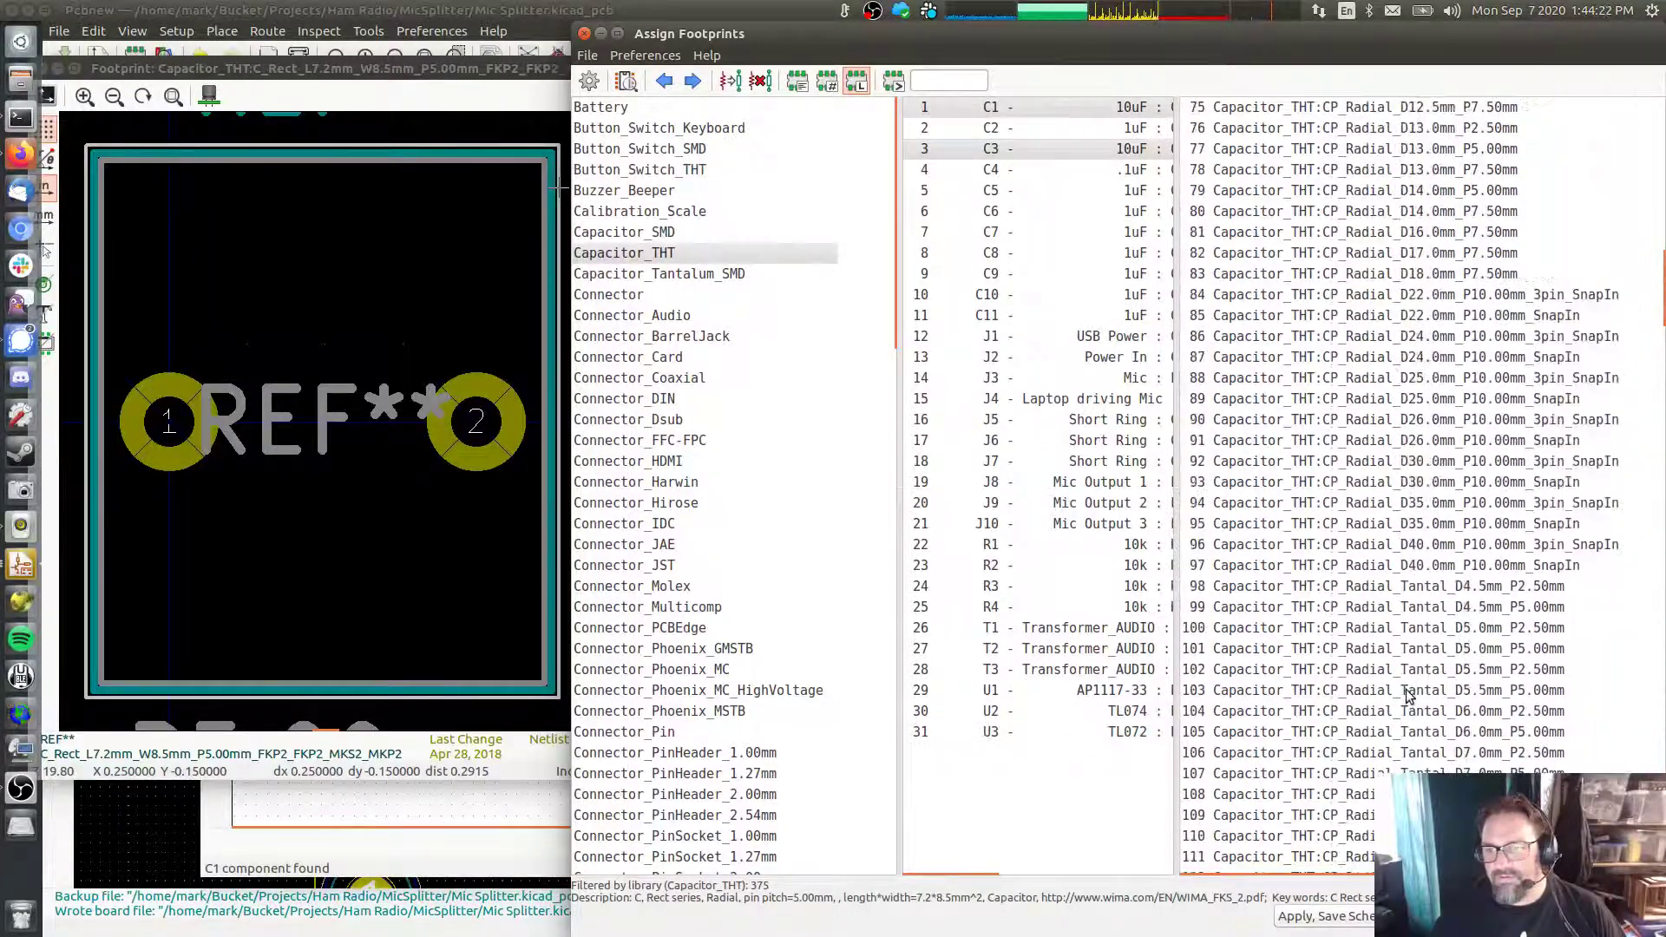
{"action": "scroll", "coordinate": [1413, 470], "scroll_direction": "up", "scroll_amount": 10}
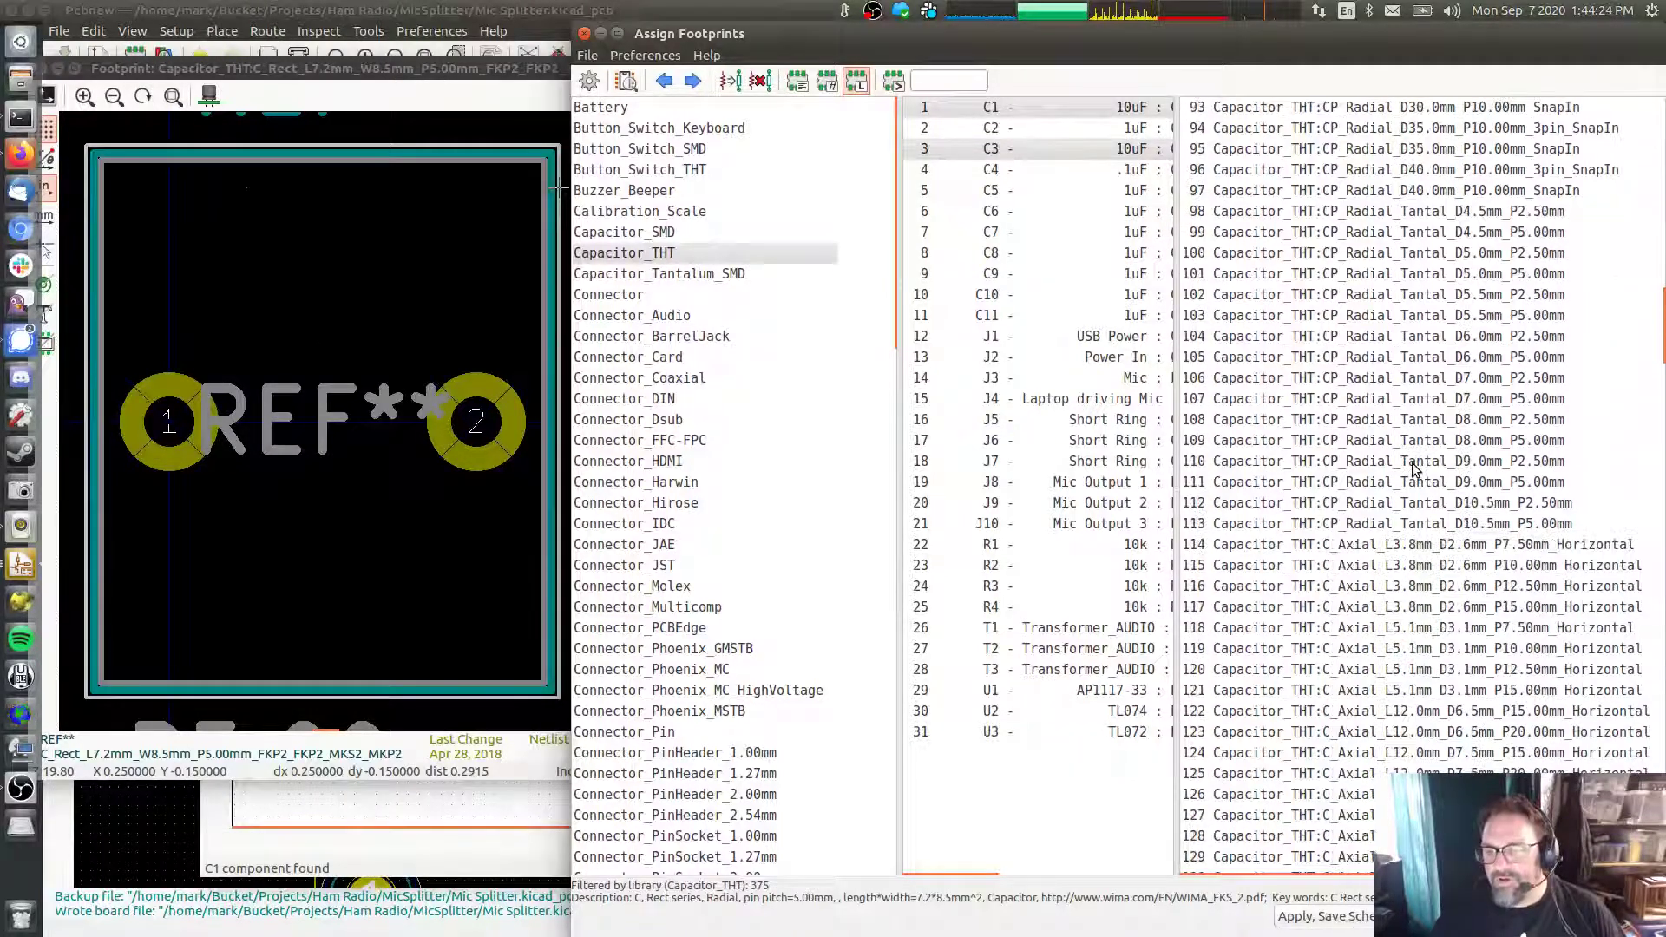
{"action": "scroll", "coordinate": [1413, 470], "scroll_direction": "down", "scroll_amount": 3}
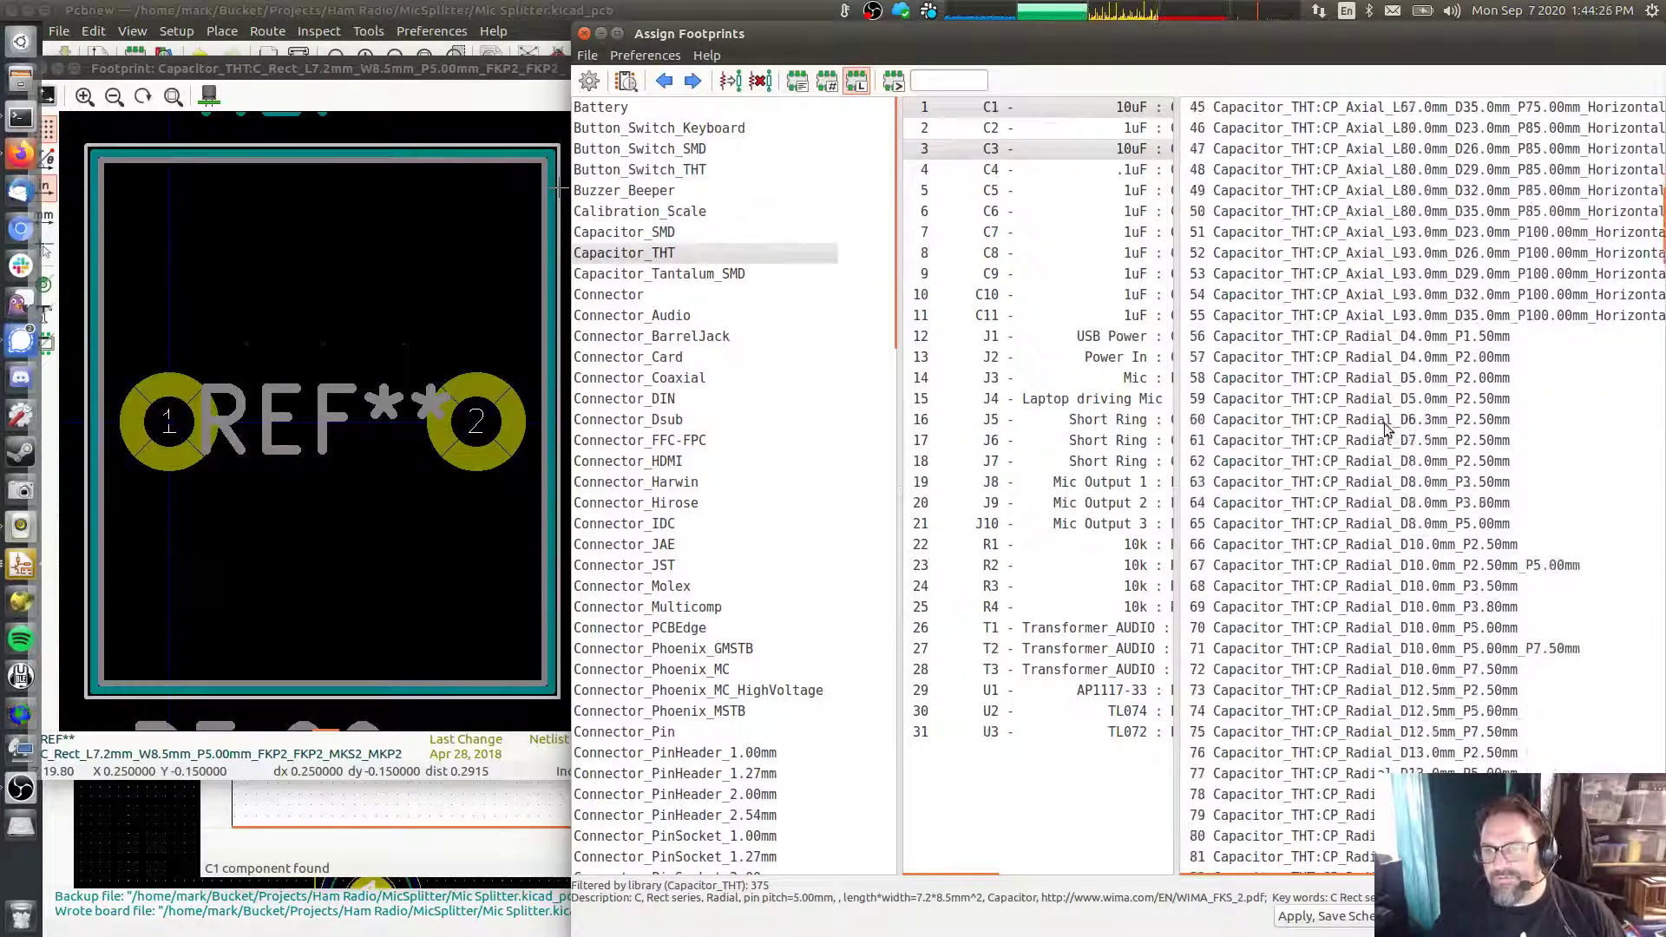
{"action": "left_click", "coordinate": [1387, 440]}
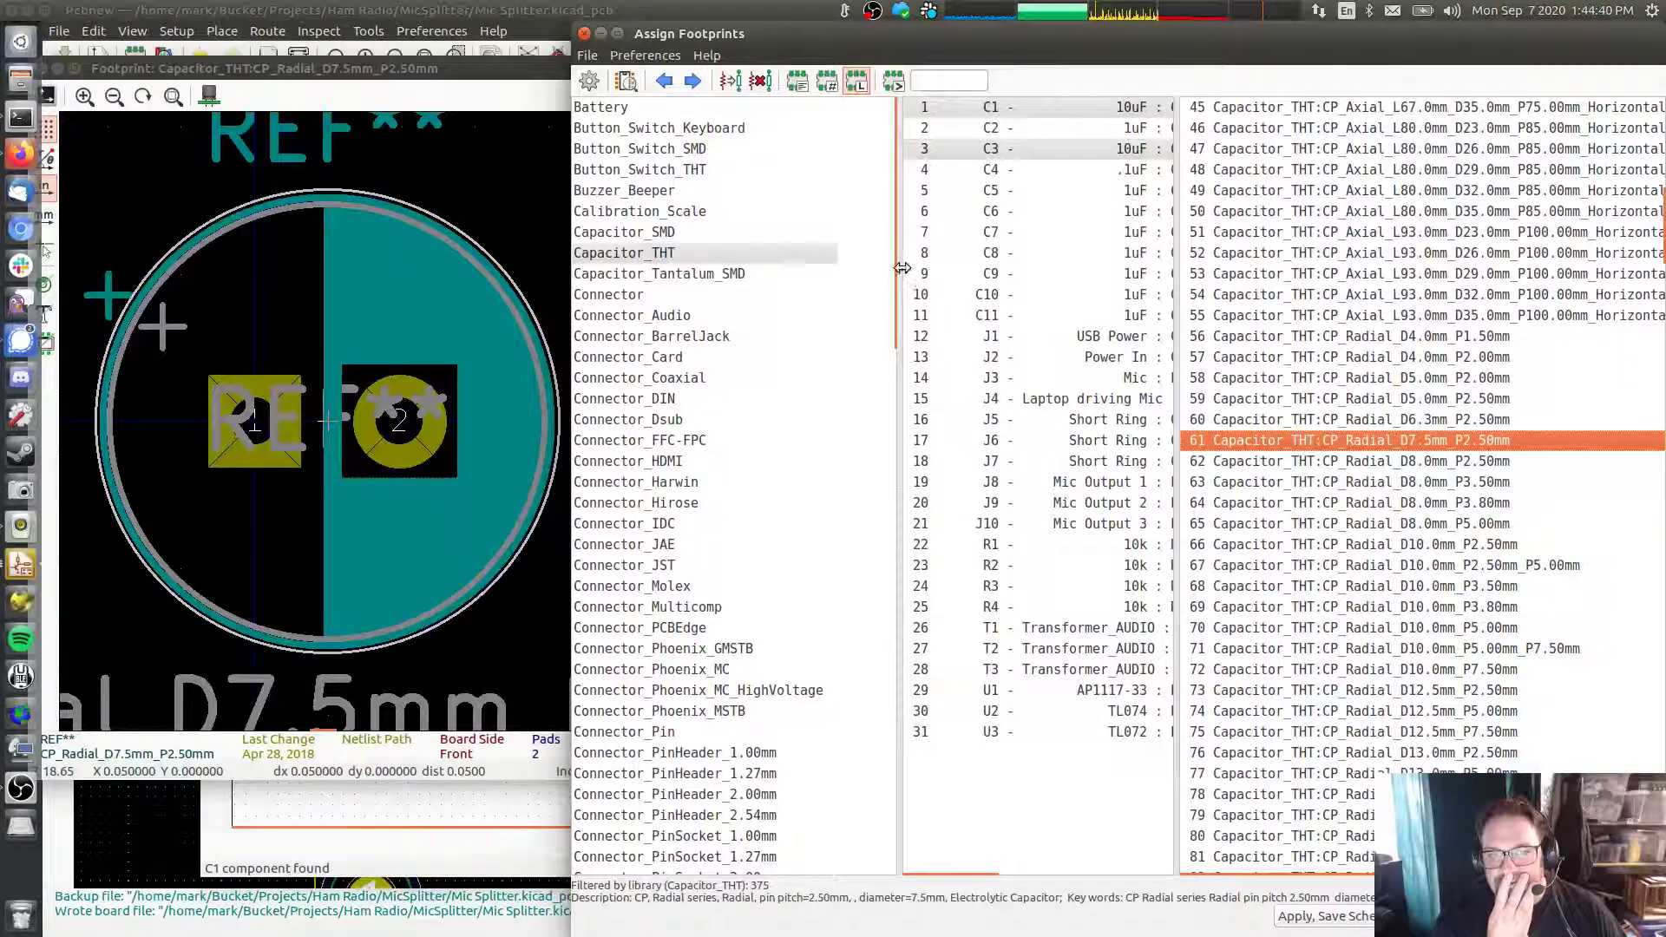
Widen the component assignment list and scroll it sideways to read the full footprint names of C1 and C3
{"action": "left_click_drag", "start_coordinate": [897, 278], "coordinate": [793, 289]}
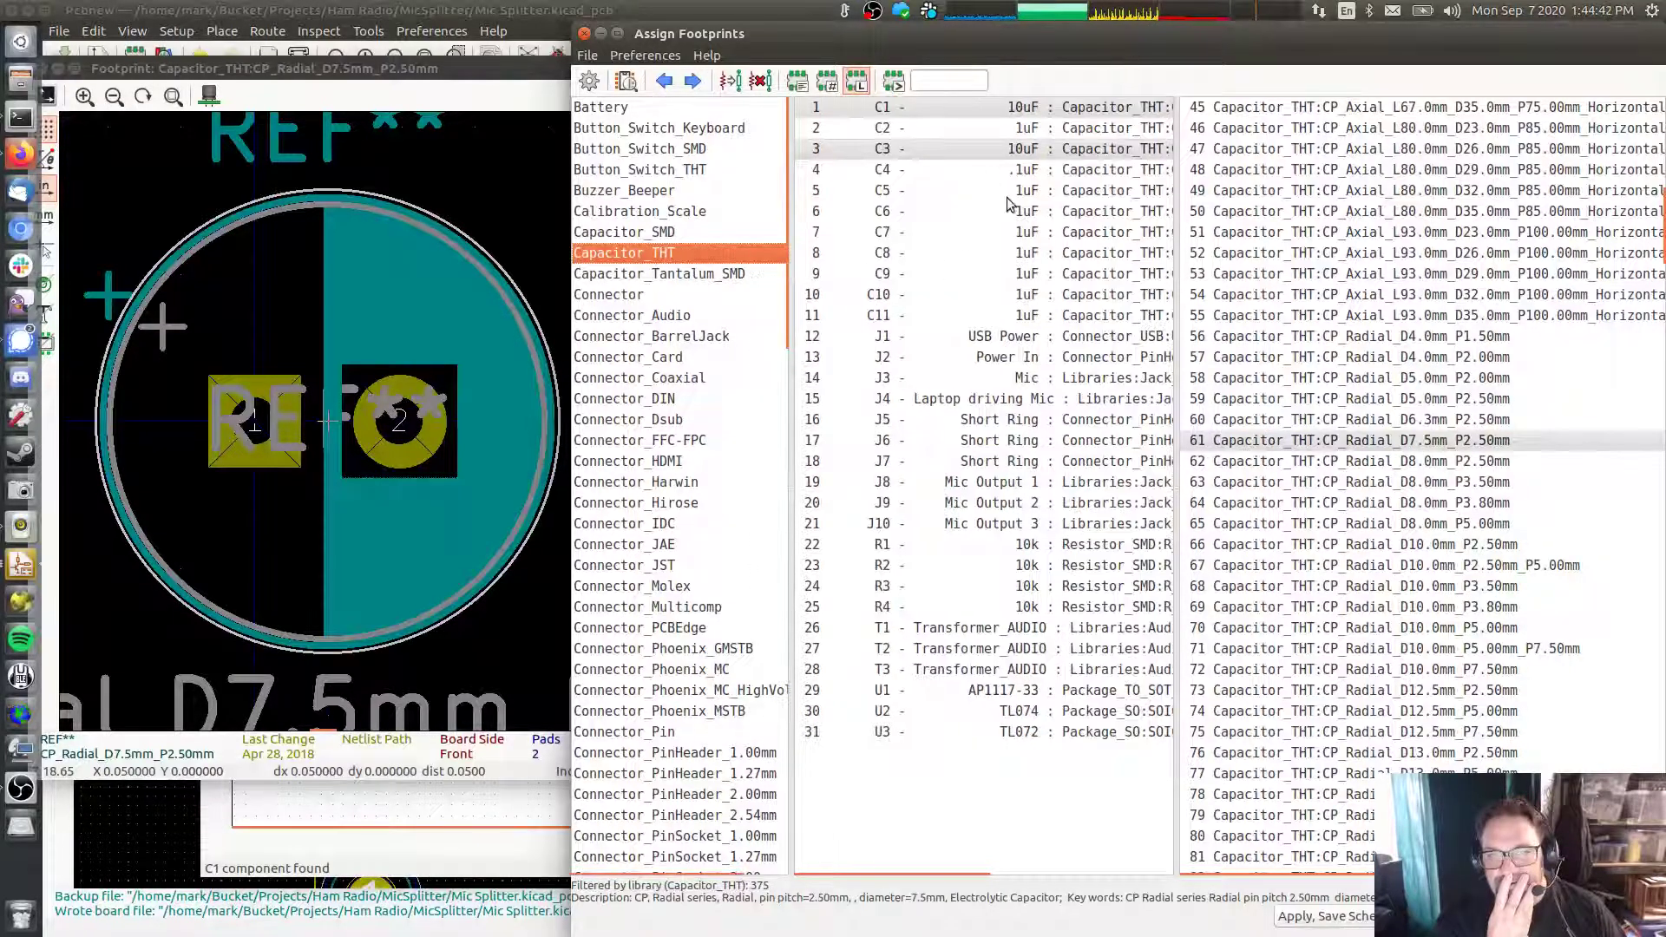
{"action": "left_click_drag", "start_coordinate": [1178, 223], "coordinate": [1208, 229]}
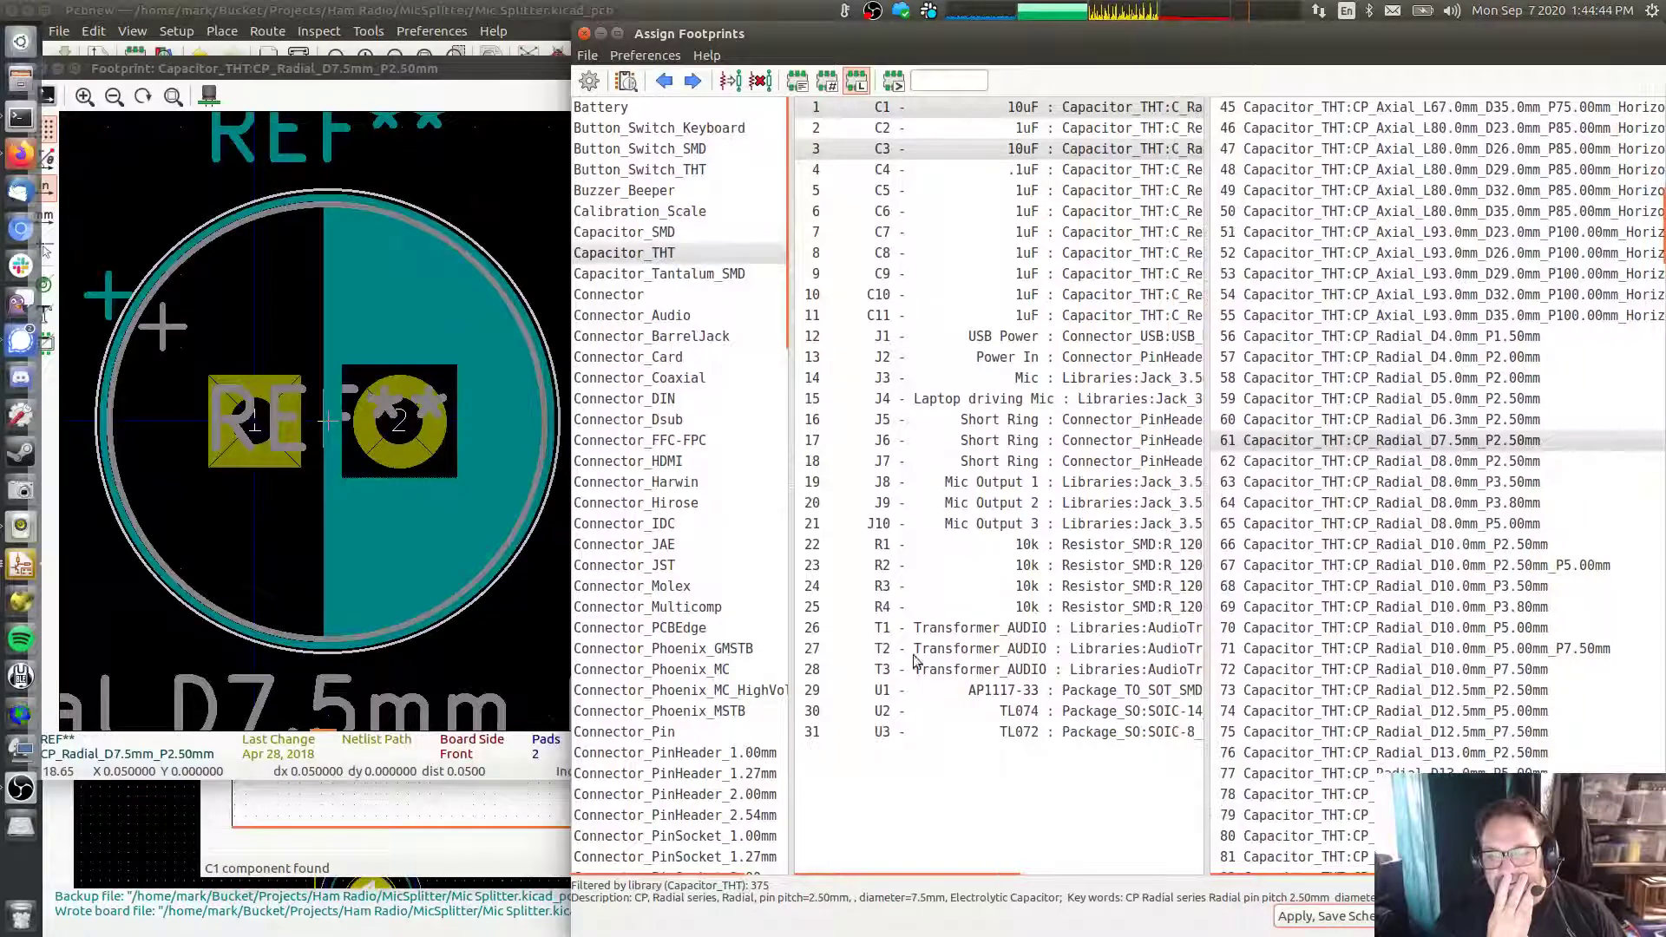
{"action": "left_click_drag", "start_coordinate": [936, 877], "coordinate": [1097, 898]}
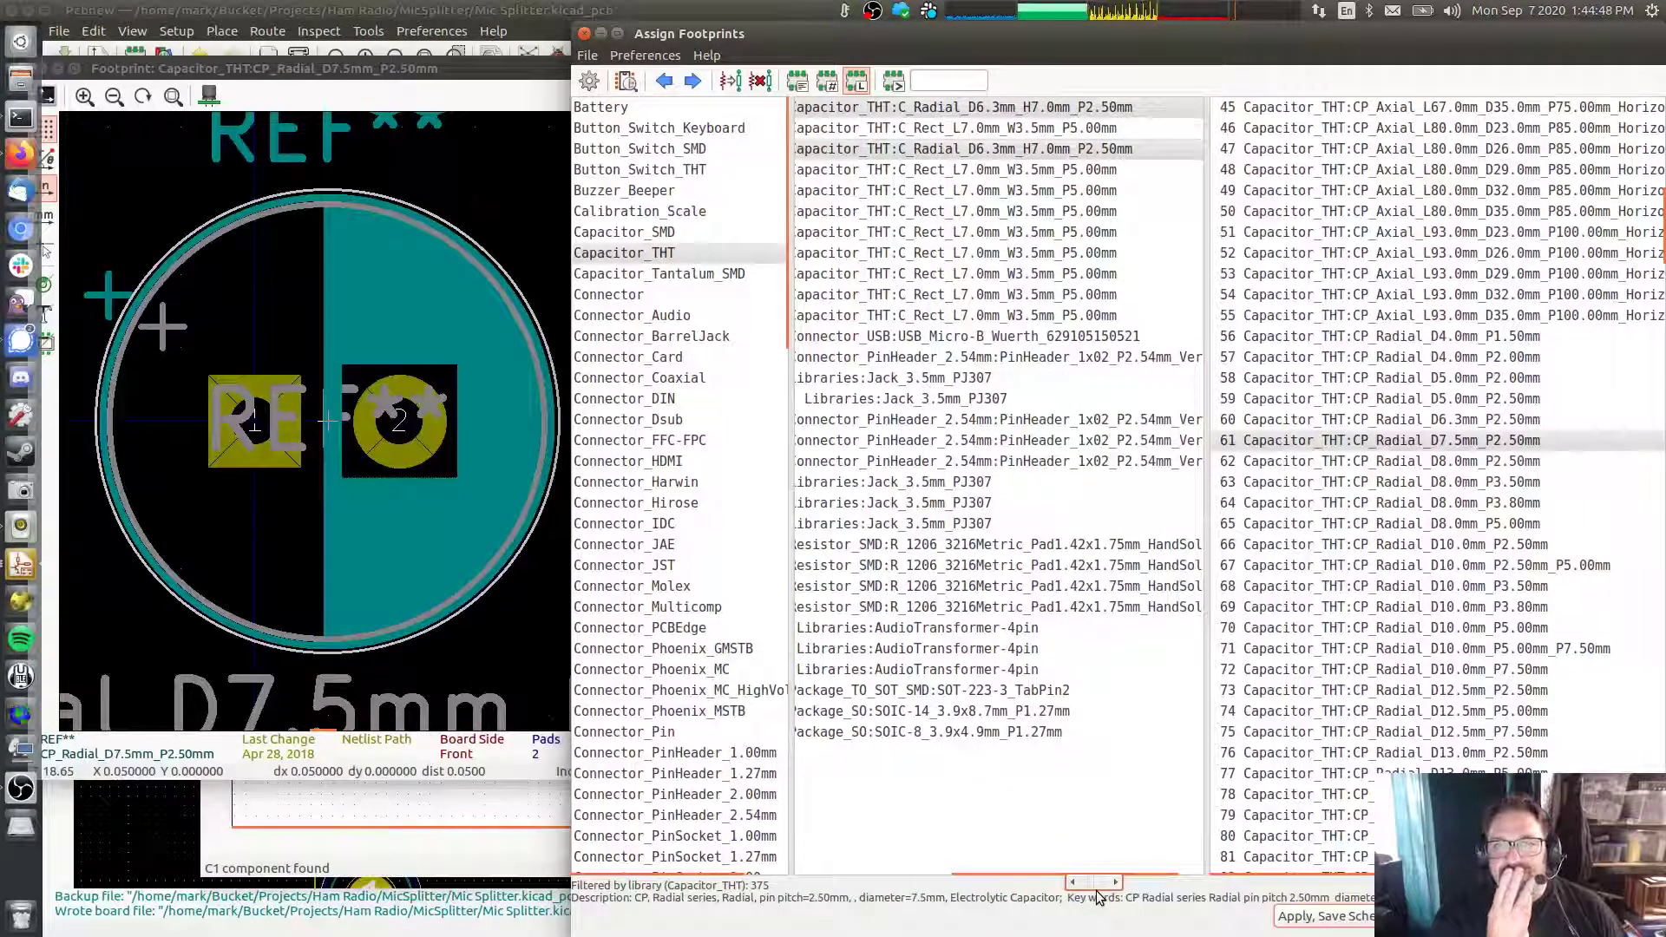
Assign the footprint Capacitor_THT:CP_Radial_D6.3mm_P2.50mm to C1 and C3 and save the assignments to the schematic
{"action": "left_click", "coordinate": [1476, 424]}
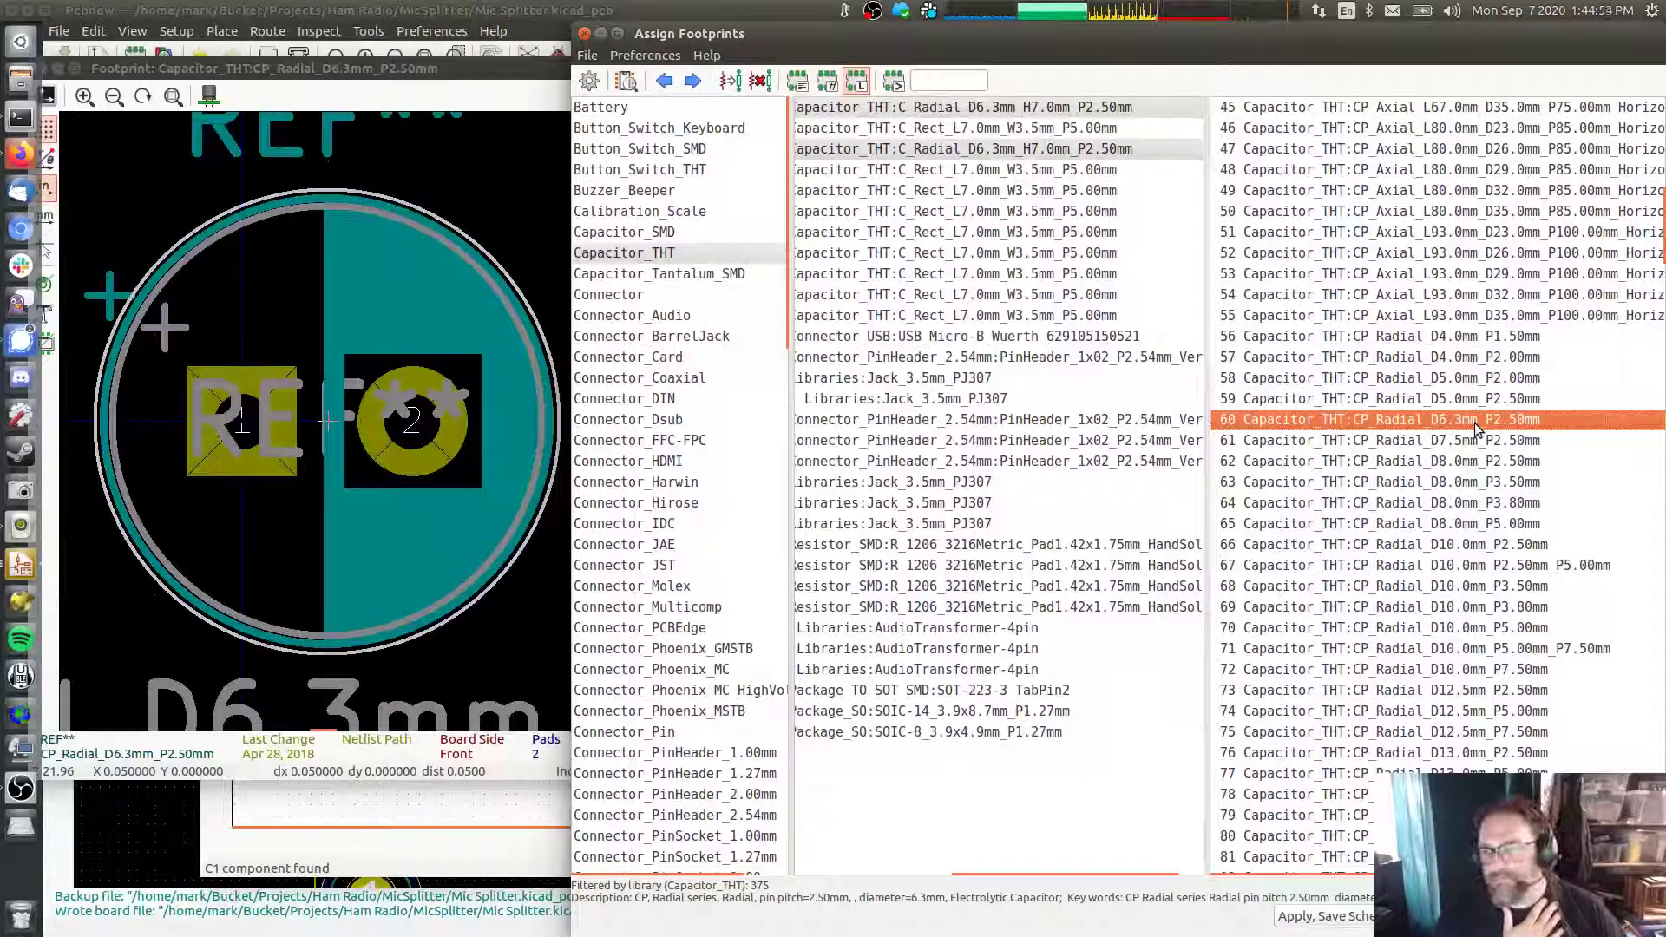
{"action": "double_click", "coordinate": [1476, 424]}
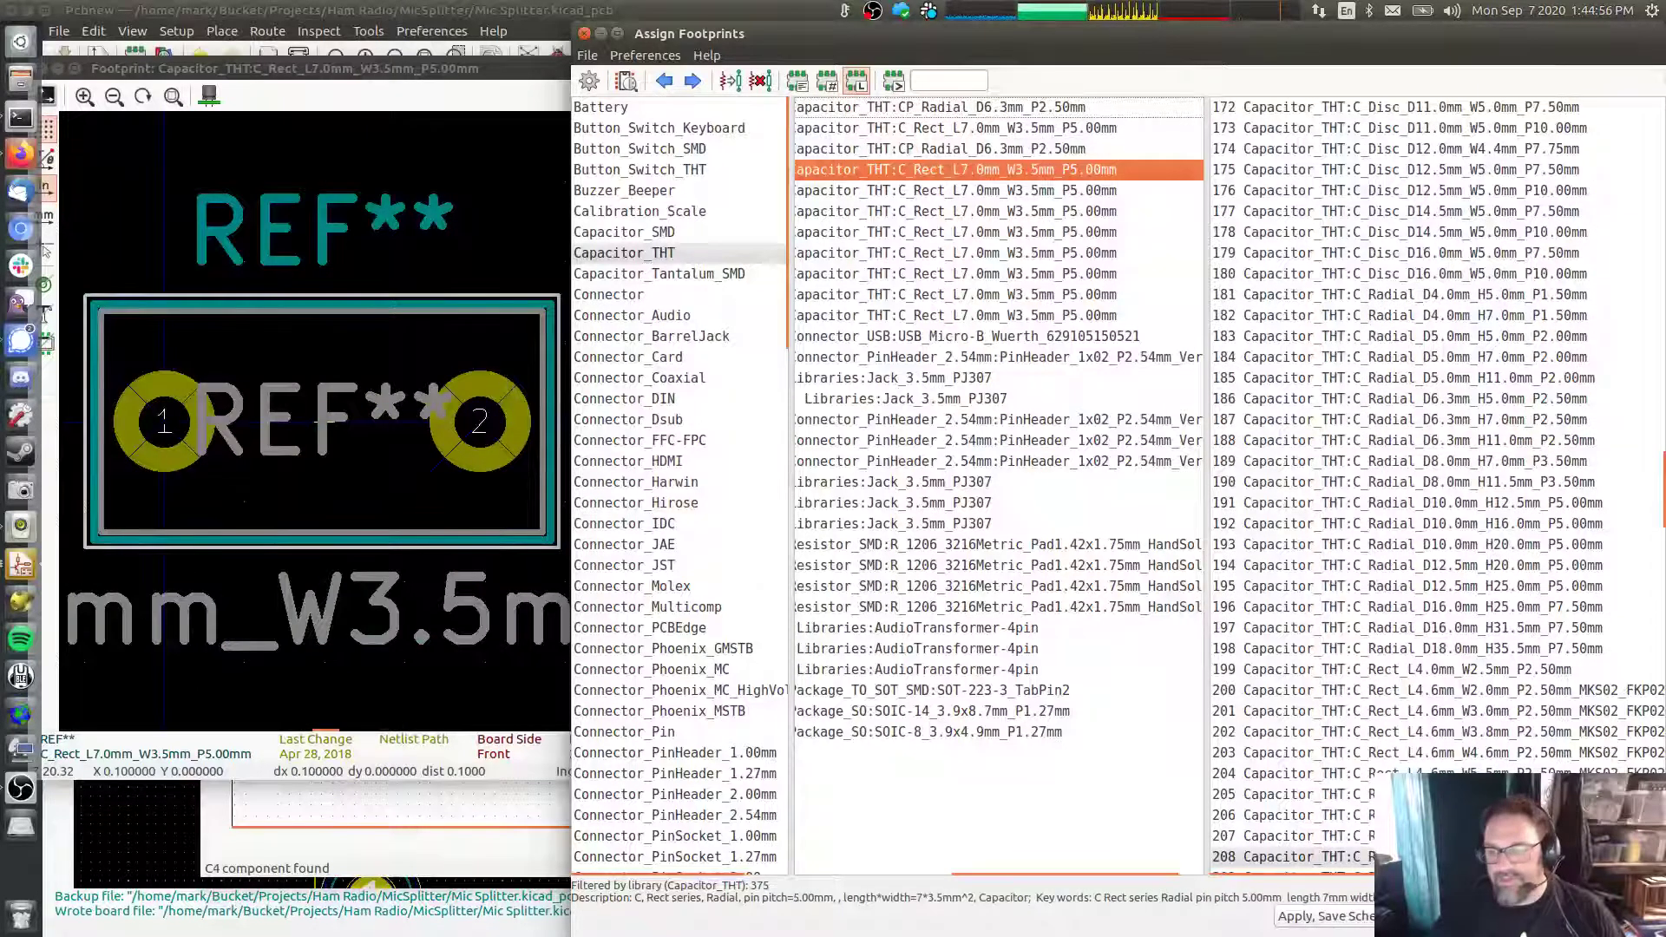
{"action": "left_click", "coordinate": [1514, 917]}
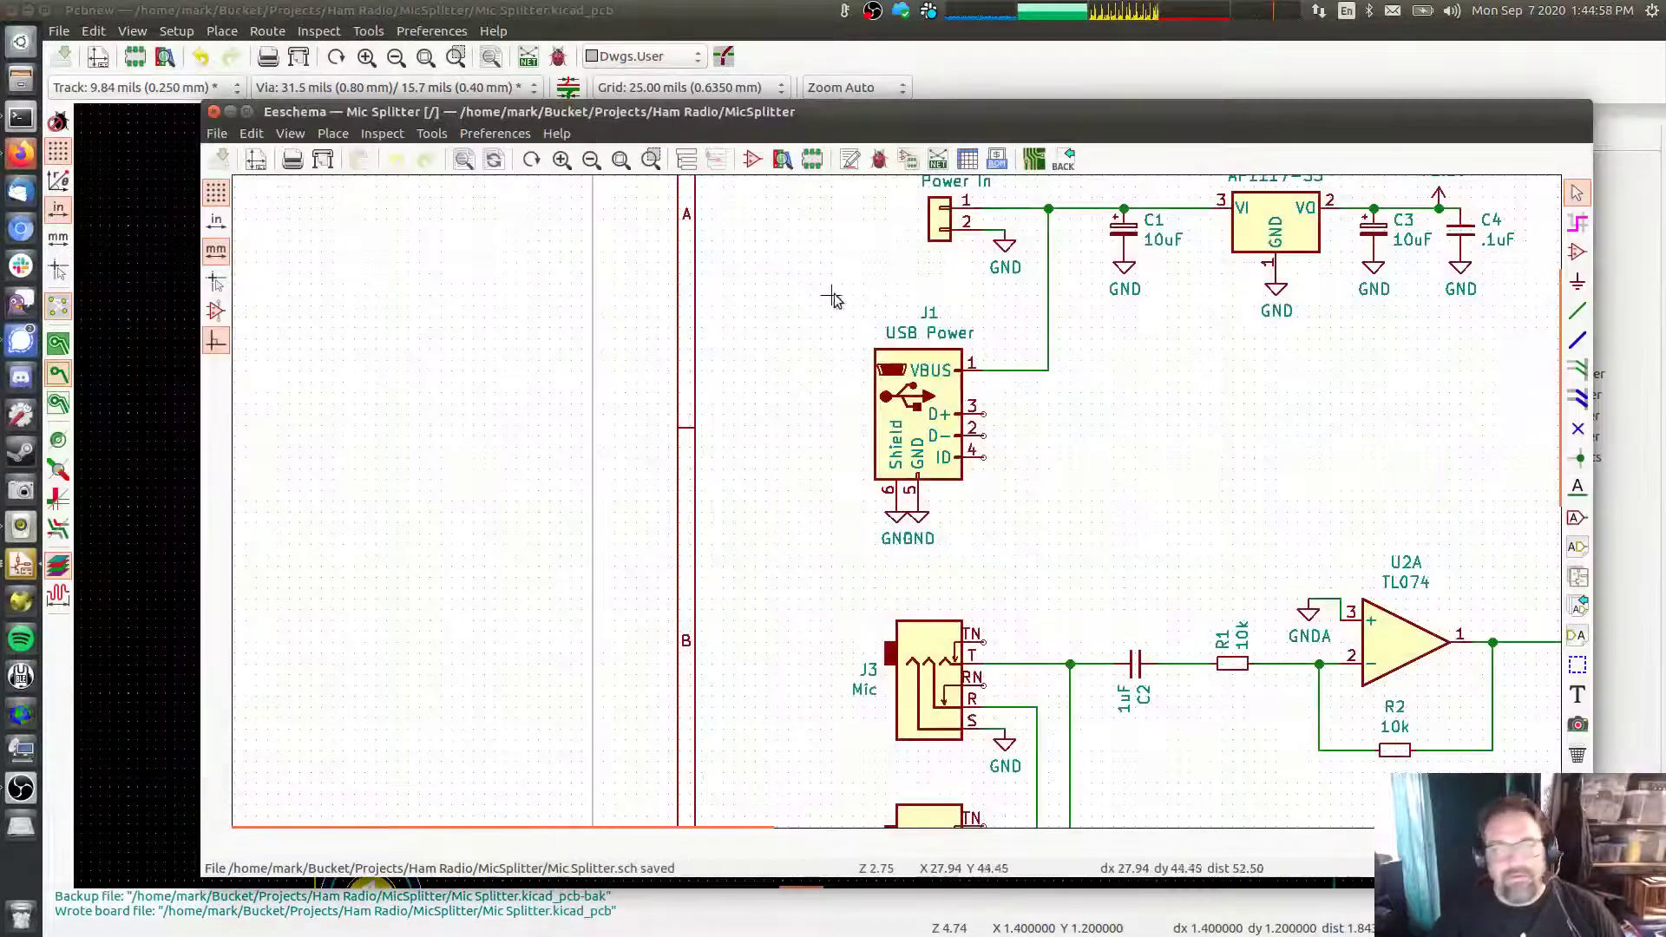
Generate the schematic's netlist and save it as Mic Splitter.net in the MicSplitter folder
{"action": "left_click", "coordinate": [938, 159]}
{"action": "left_click", "coordinate": [778, 569]}
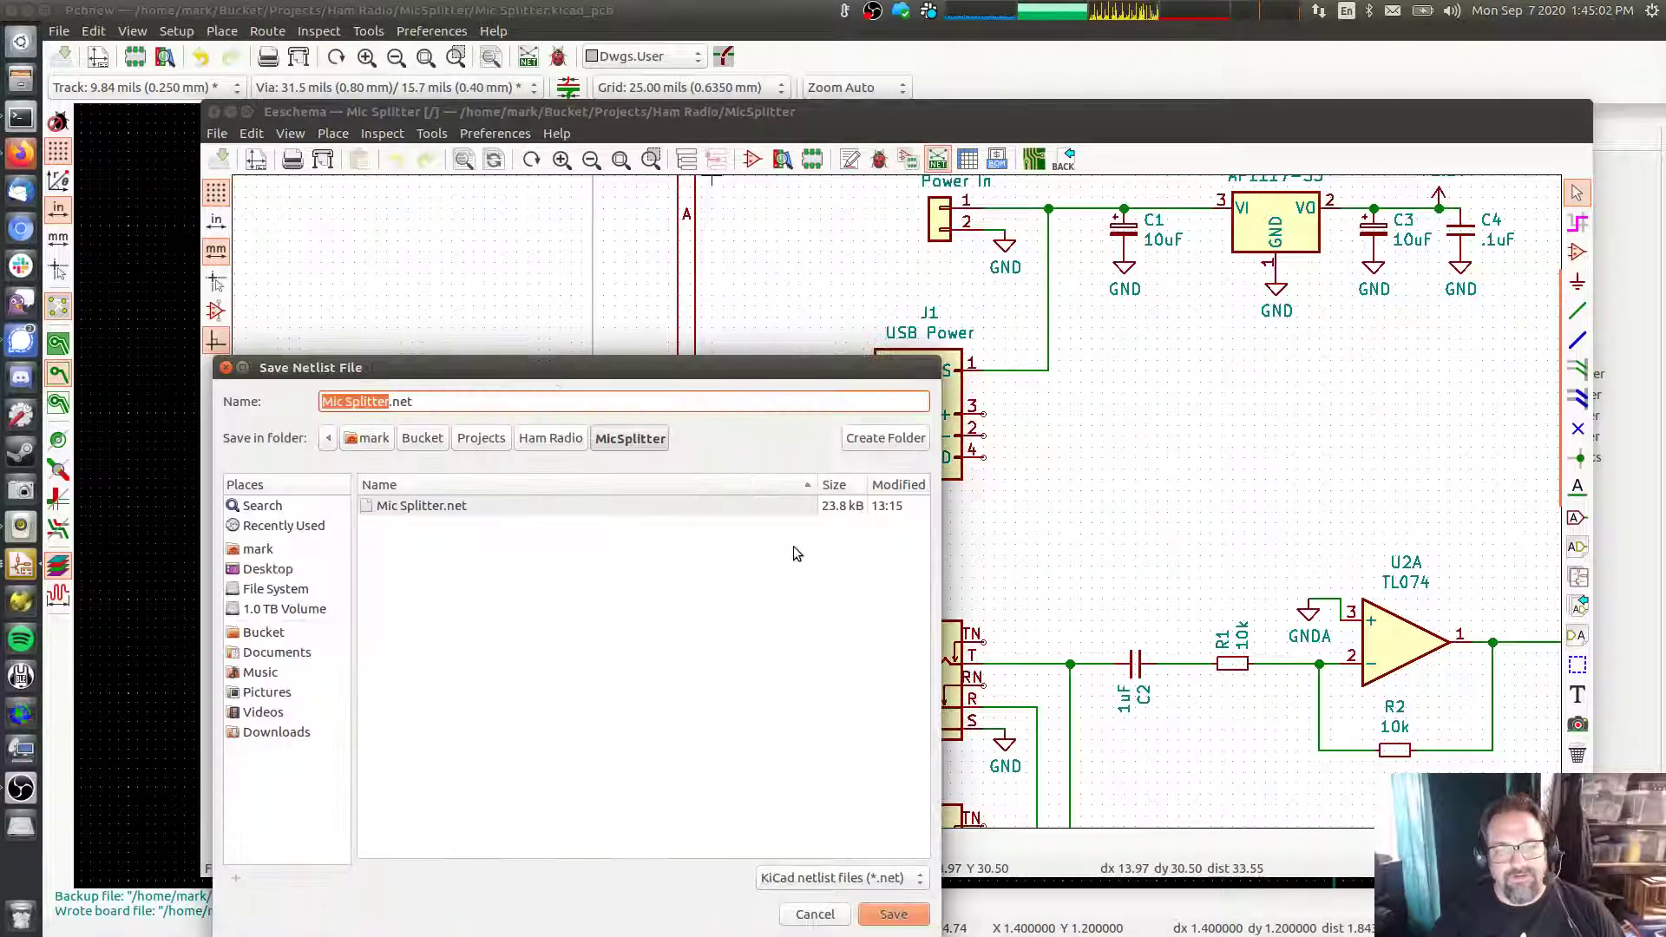
{"action": "left_click", "coordinate": [903, 915]}
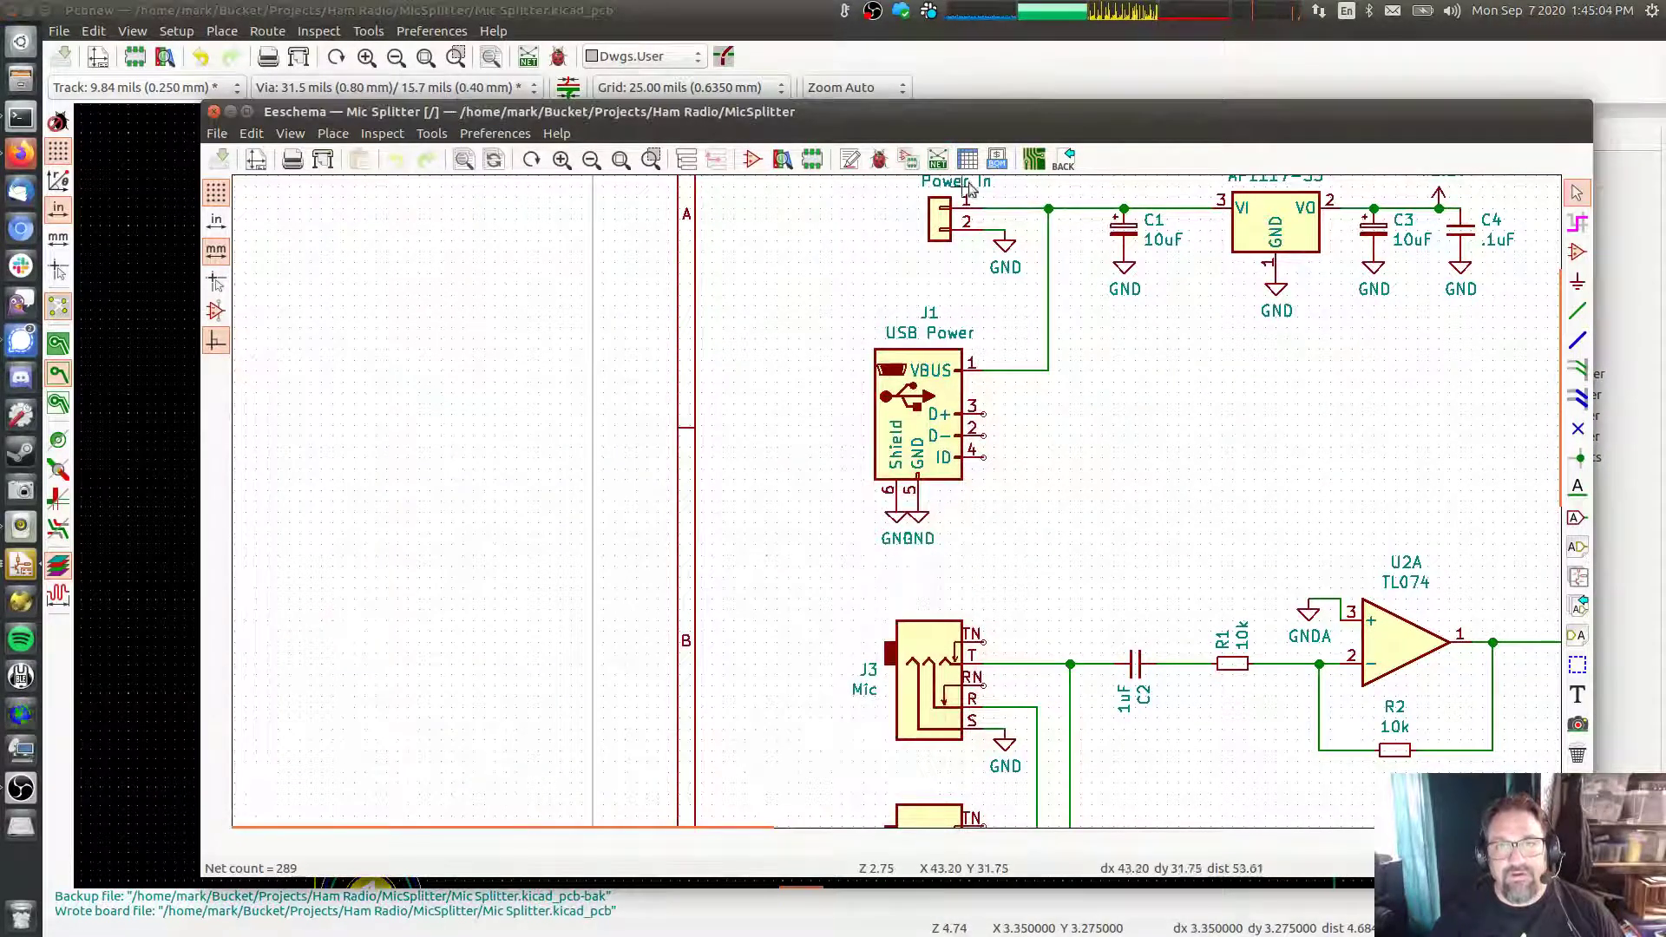
Return to the board and read in the current netlist with footprint exchange set to Change
{"action": "left_click", "coordinate": [229, 111]}
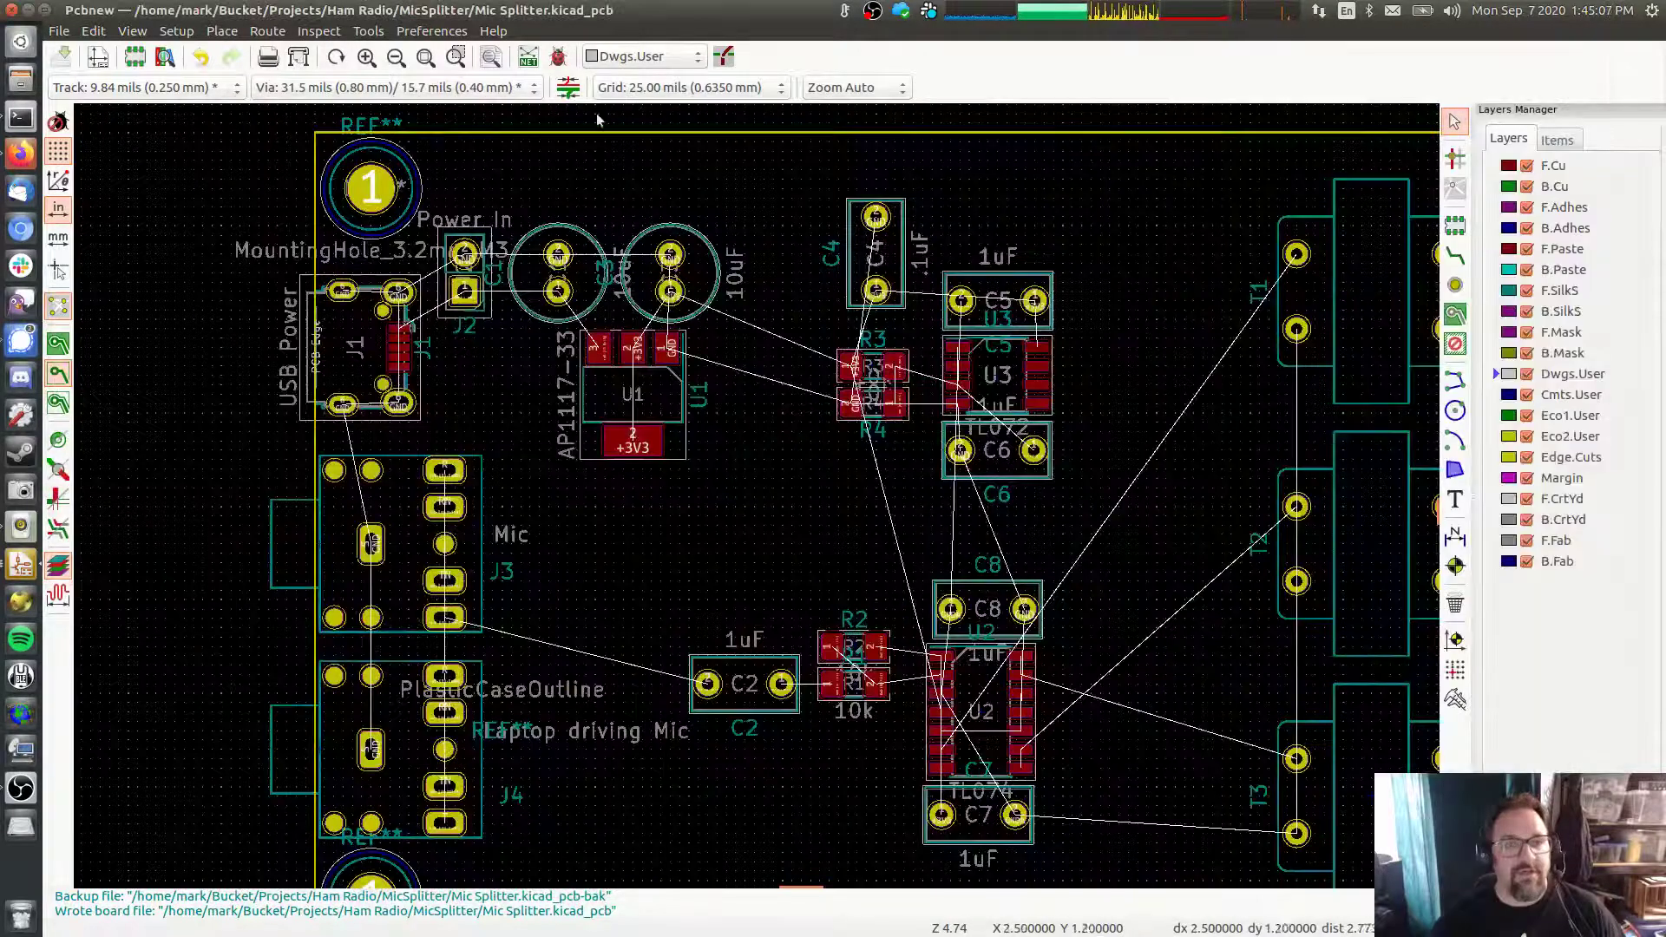
{"action": "left_click", "coordinate": [528, 57]}
{"action": "left_click", "coordinate": [495, 267]}
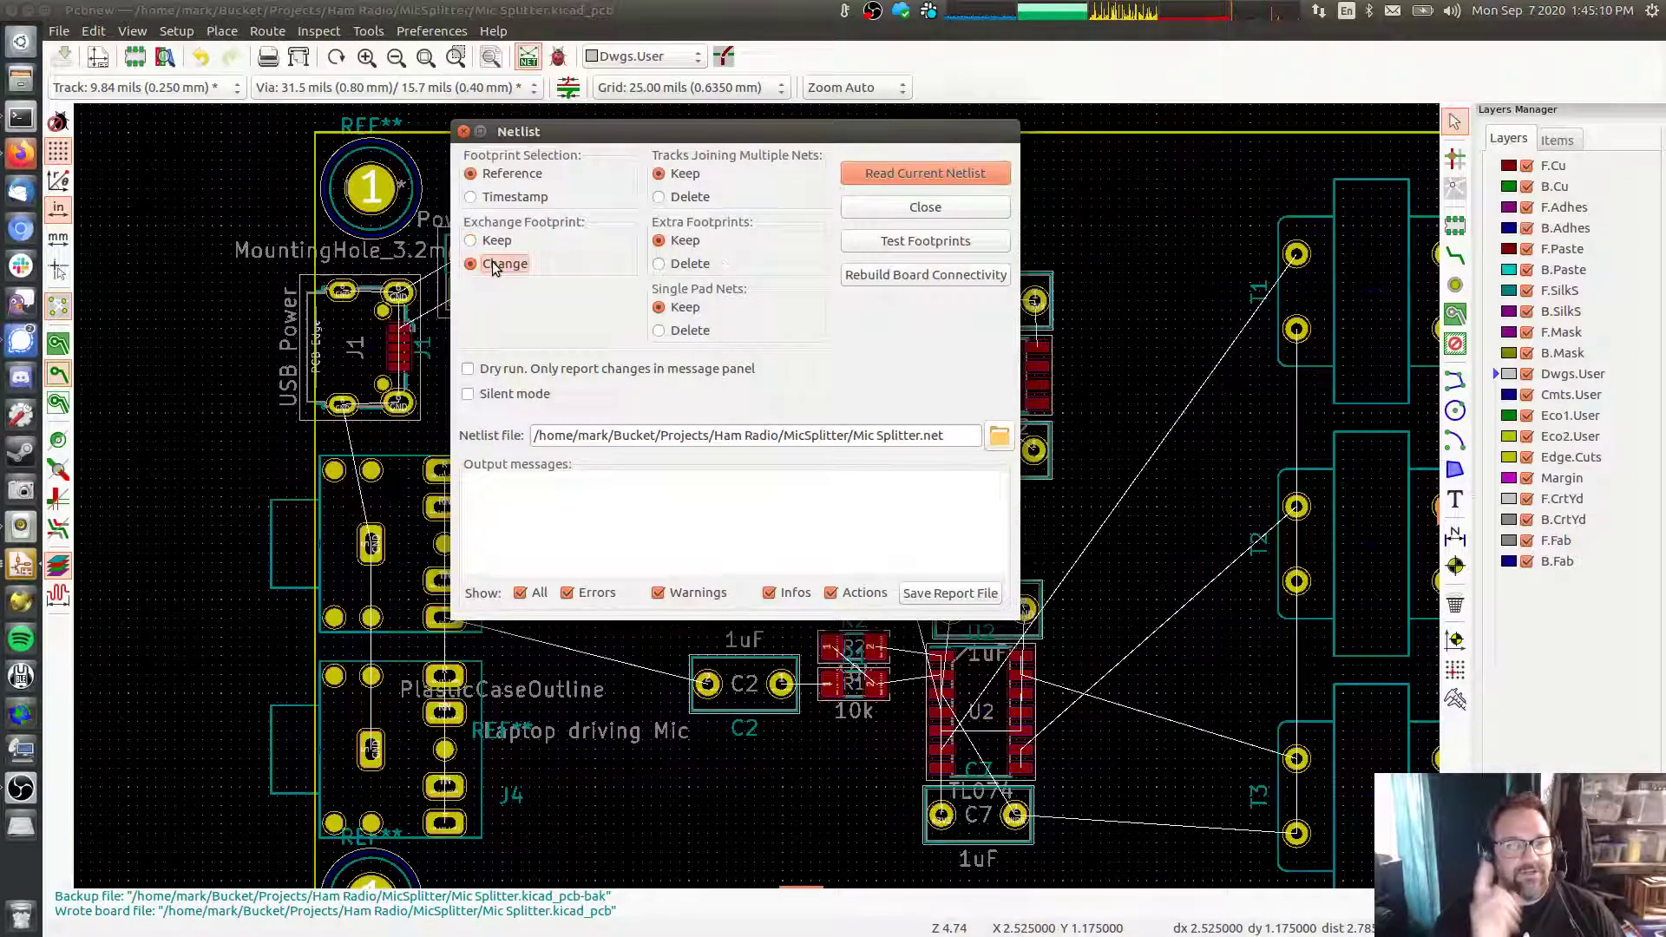
{"action": "left_click", "coordinate": [897, 174]}
{"action": "left_click", "coordinate": [860, 440]}
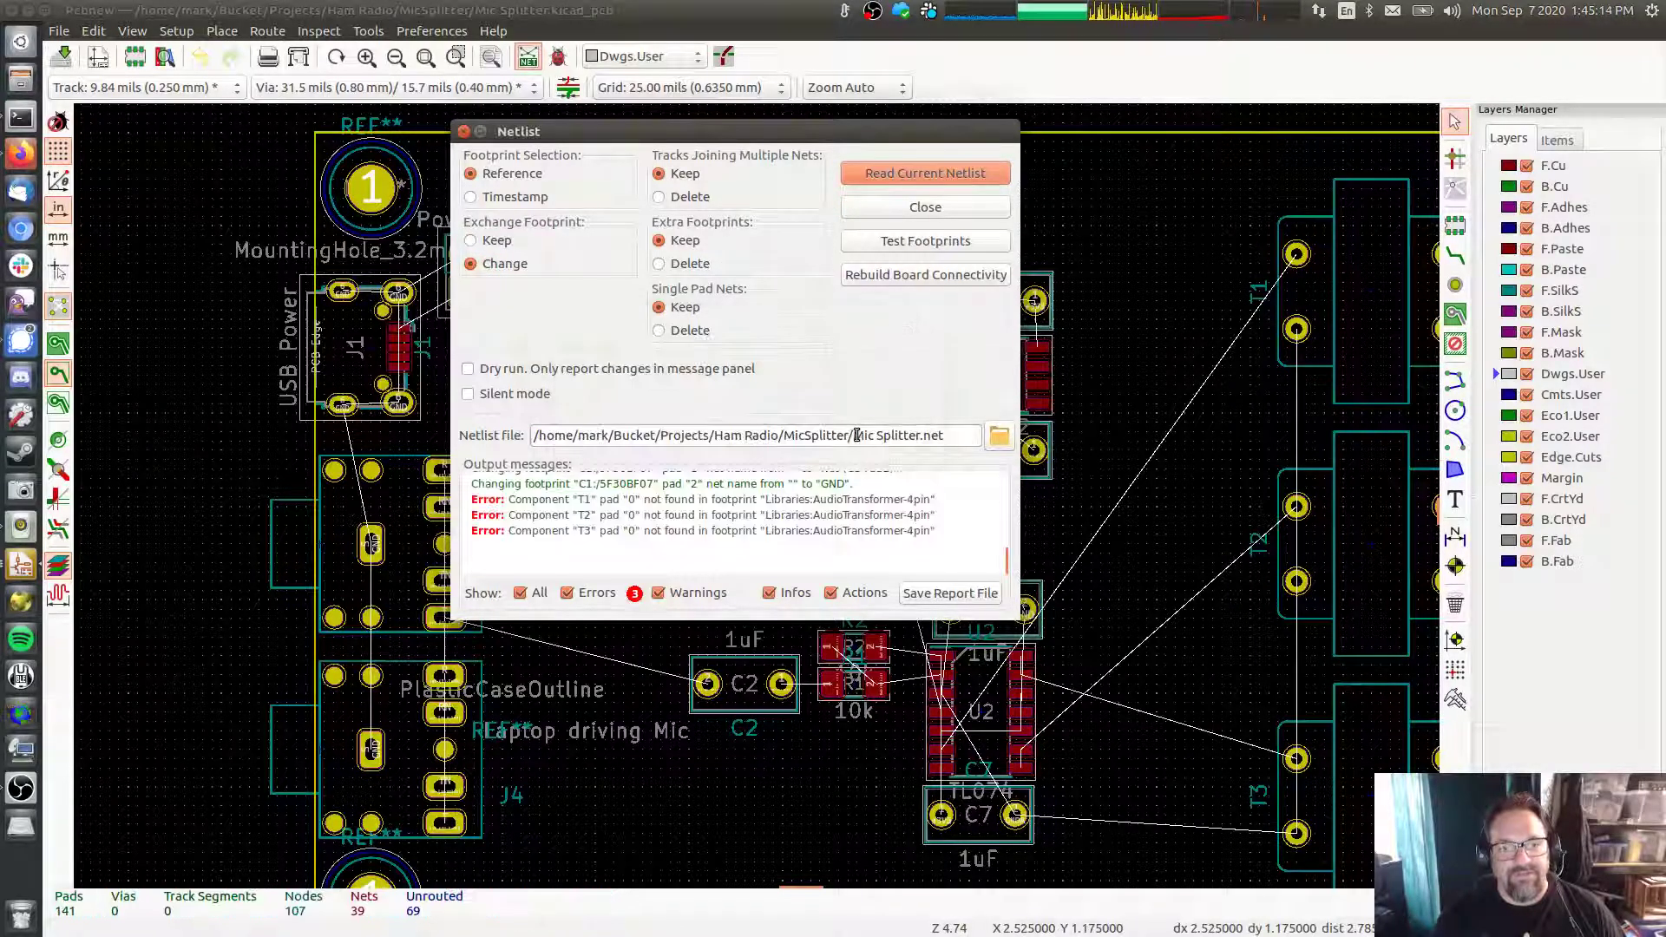
{"action": "left_click", "coordinate": [877, 205]}
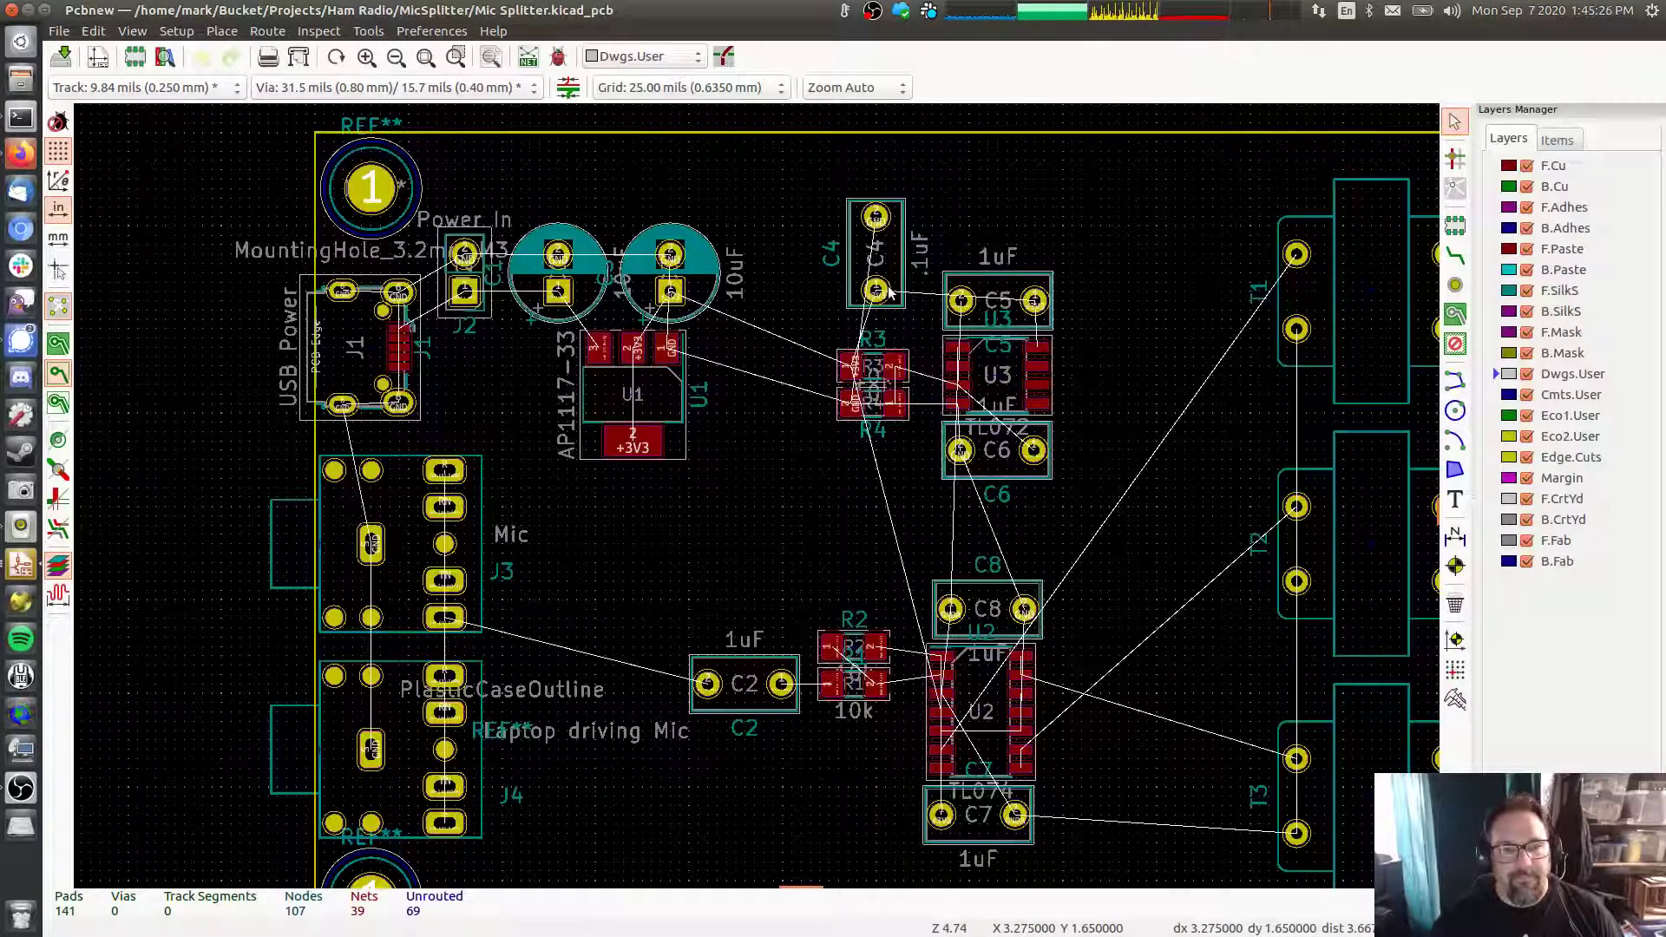
Check the regulator circuit in the schematic and move capacitor C4 beside the 10uF capacitor C3 on the board
{"action": "left_click", "coordinate": [19, 566]}
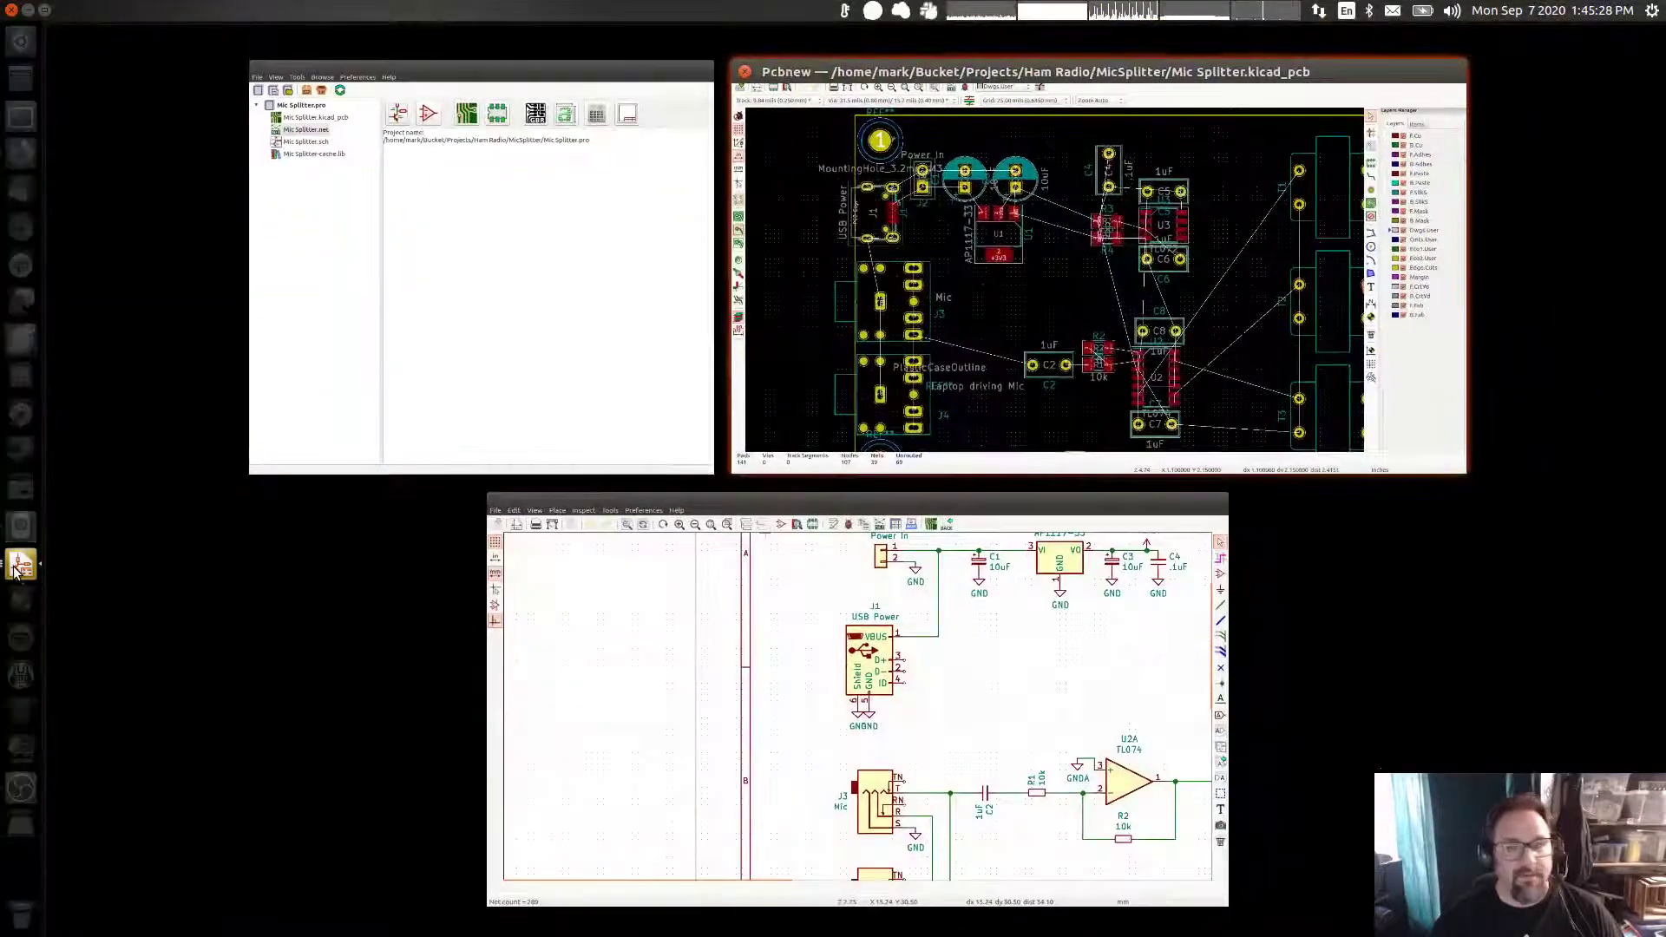
{"action": "left_click", "coordinate": [812, 708]}
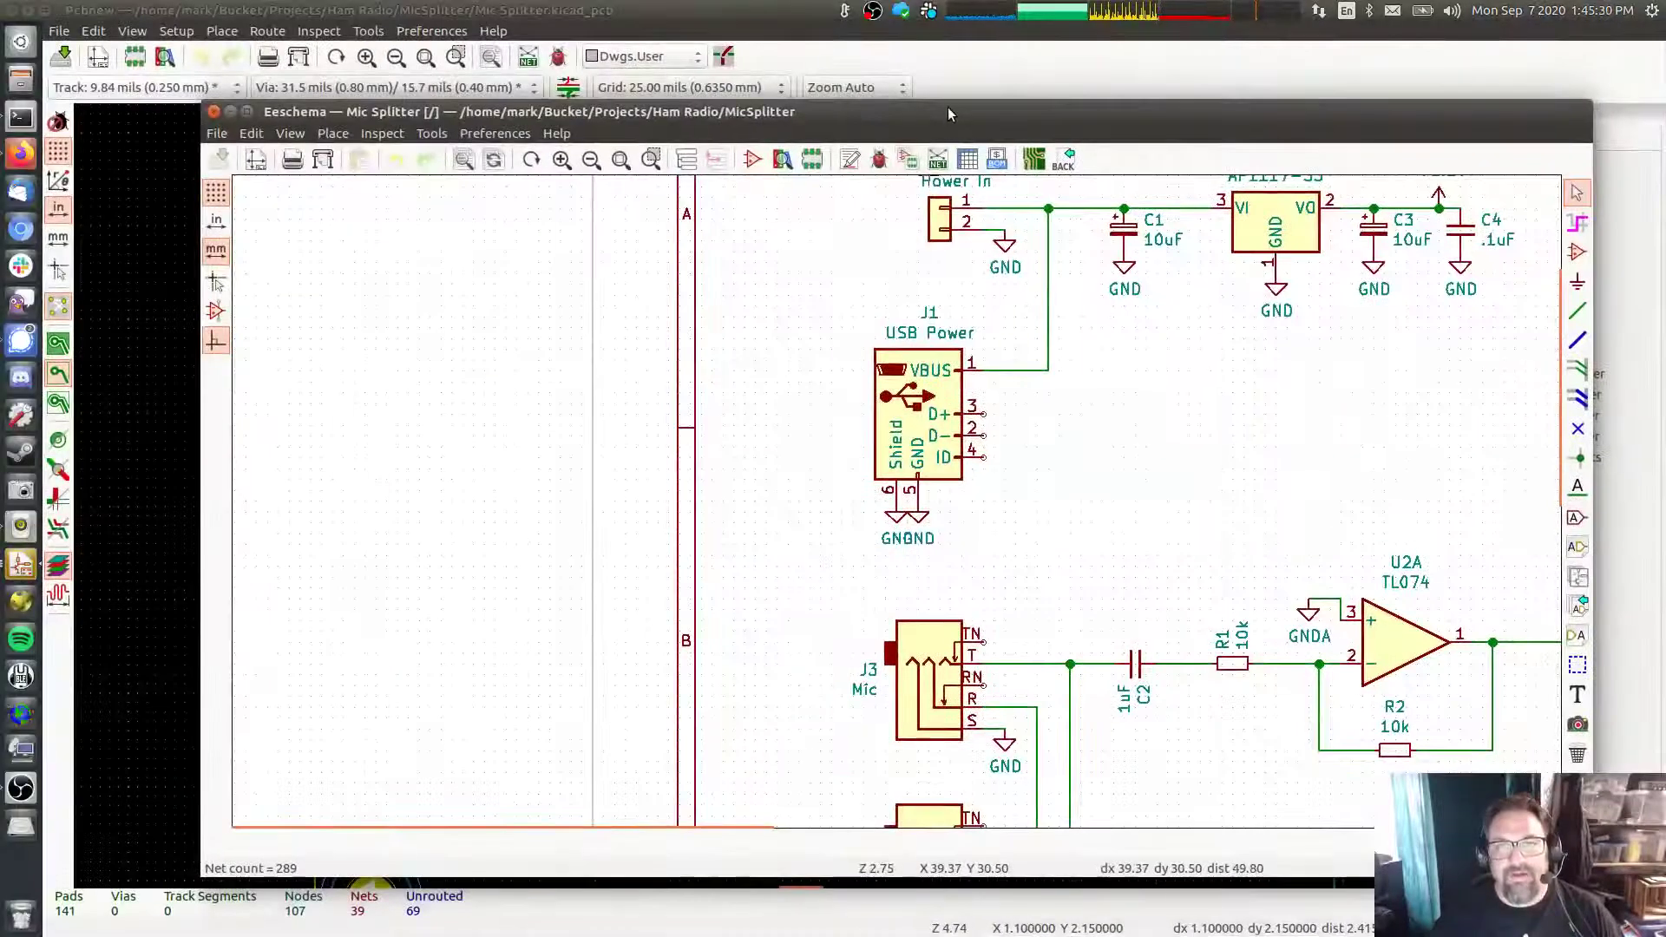
{"action": "key", "text": "alt+Tab"}
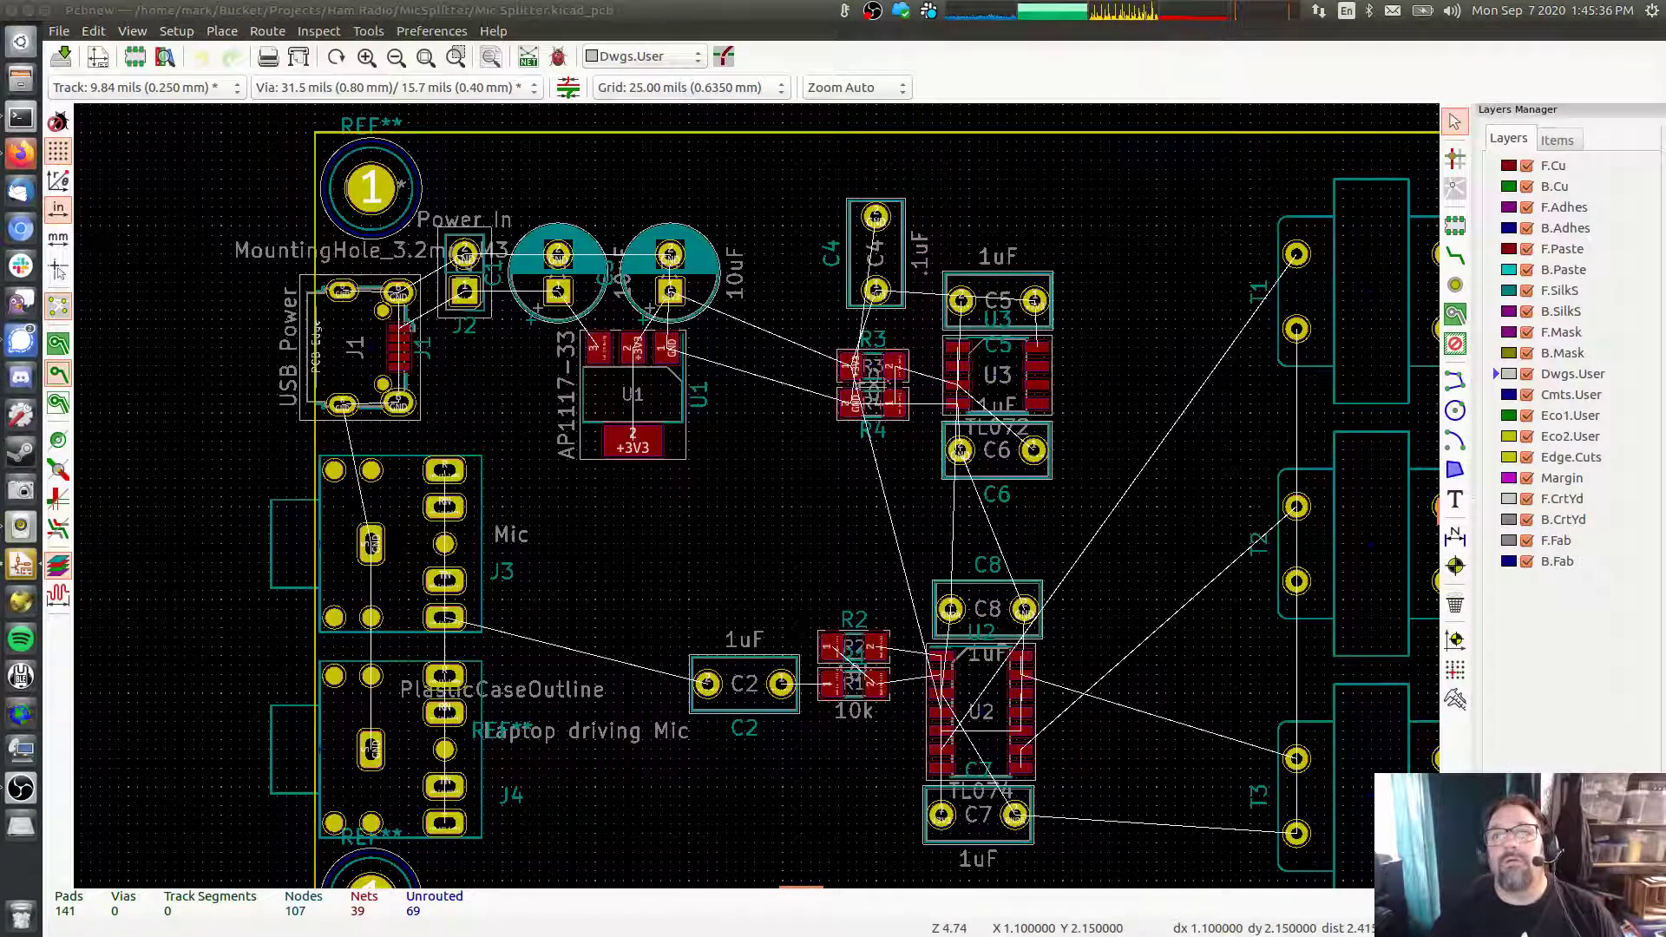
{"action": "key", "text": "alt+Tab"}
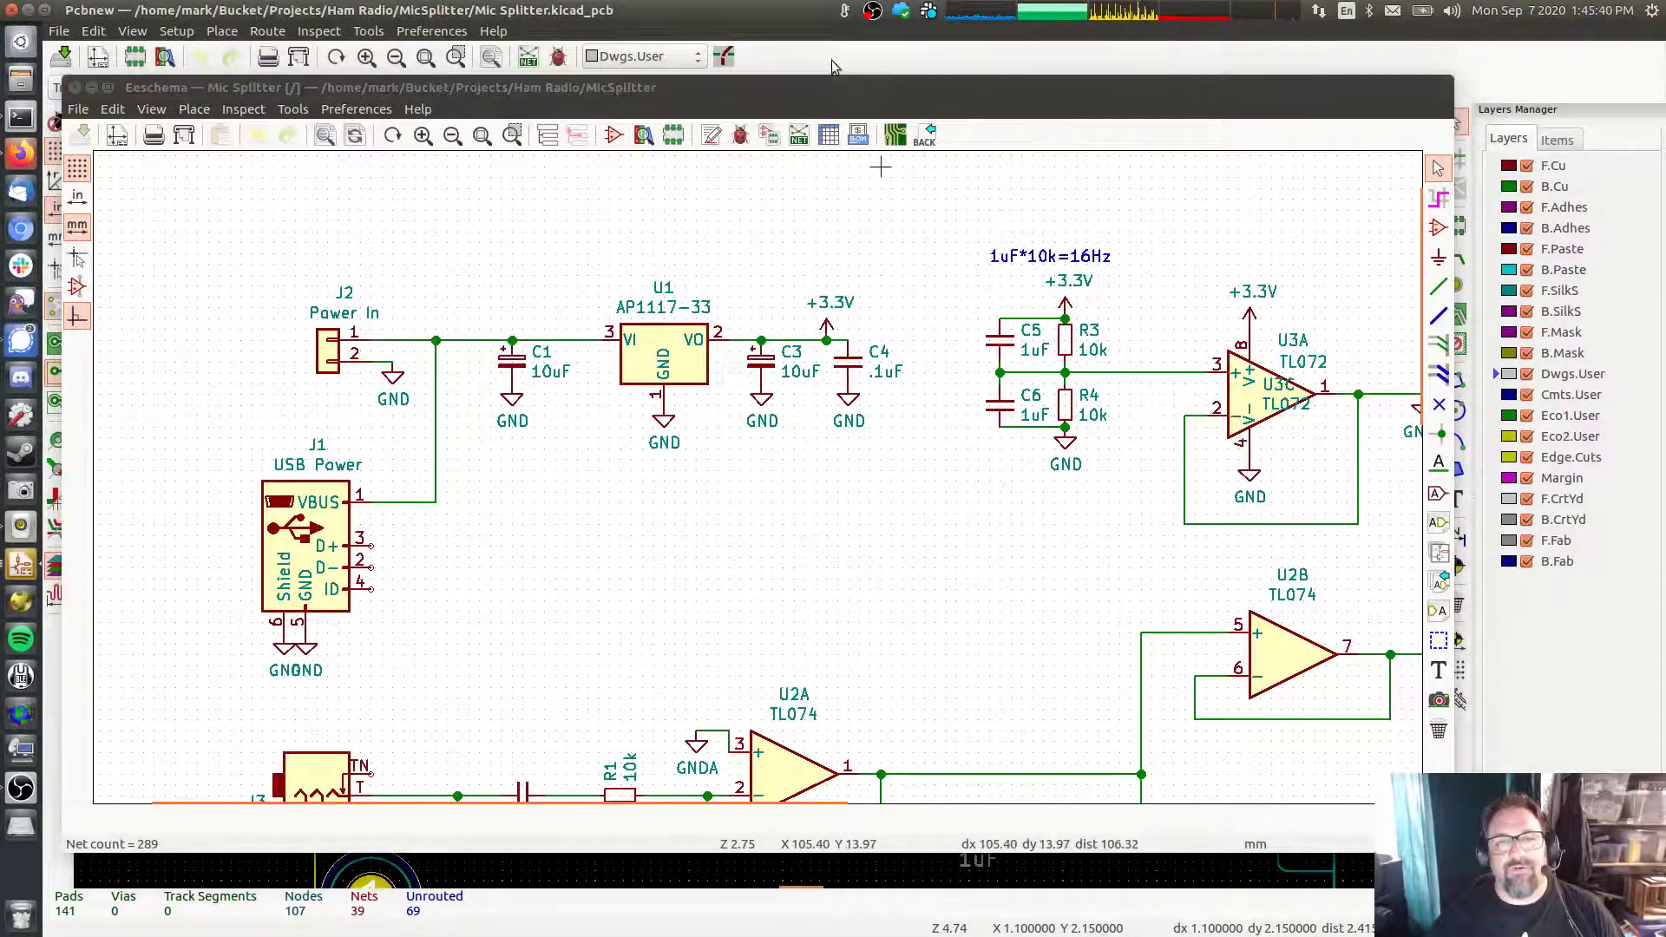
{"action": "key", "text": "alt+Tab"}
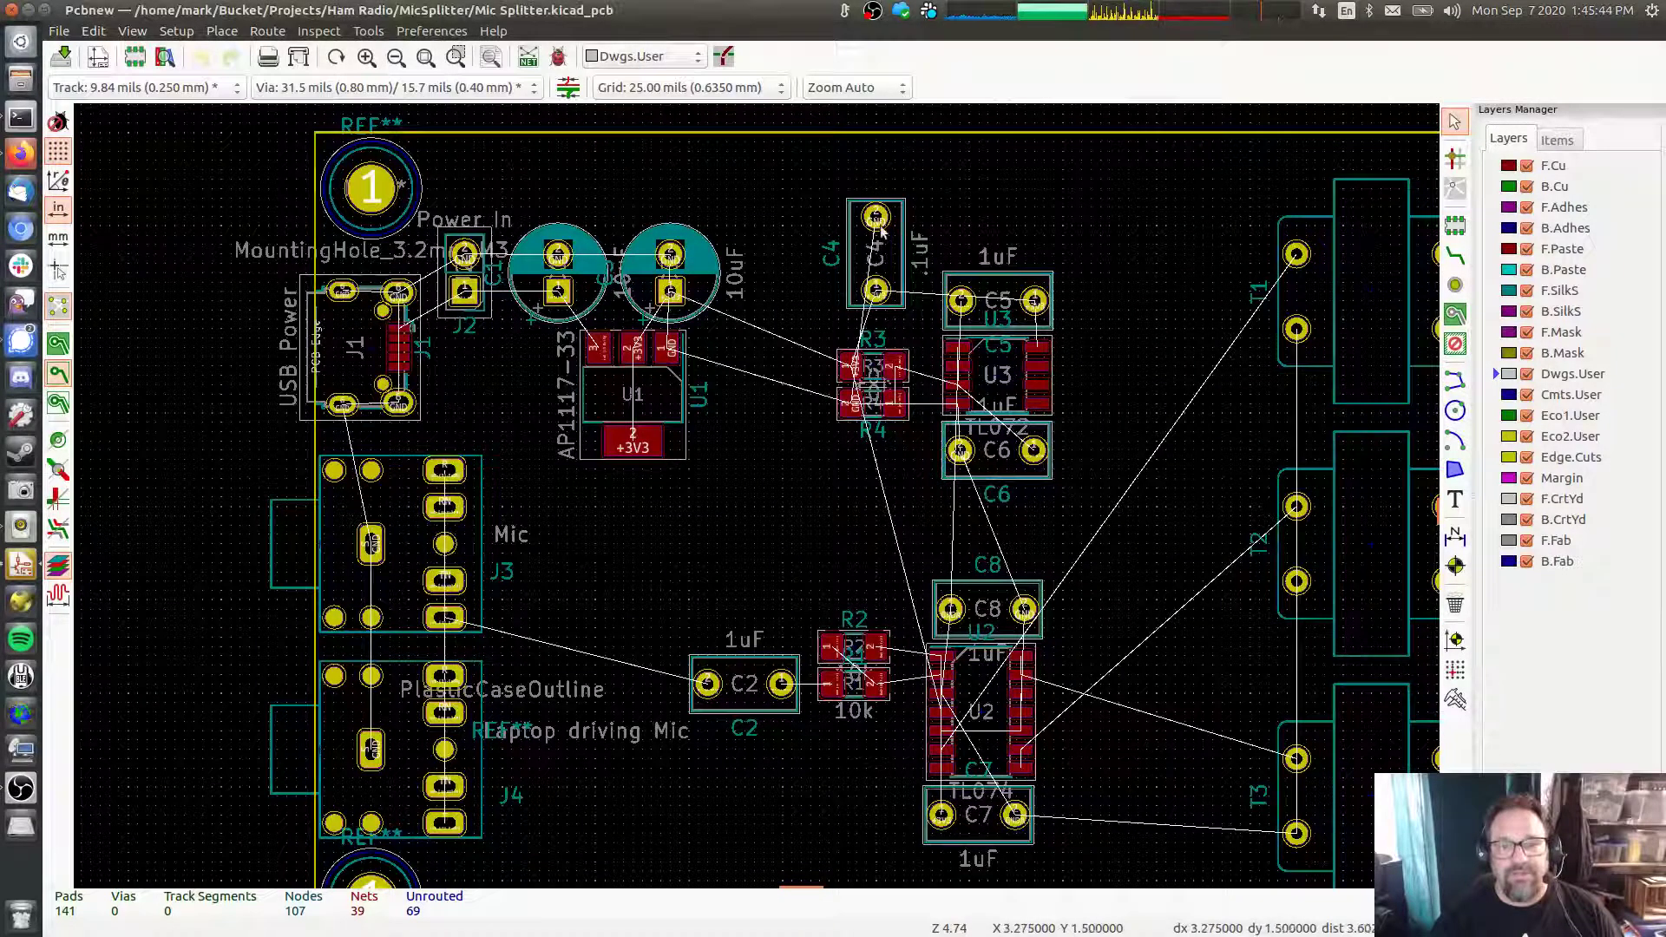
{"action": "left_click_drag", "start_coordinate": [876, 217], "coordinate": [754, 236]}
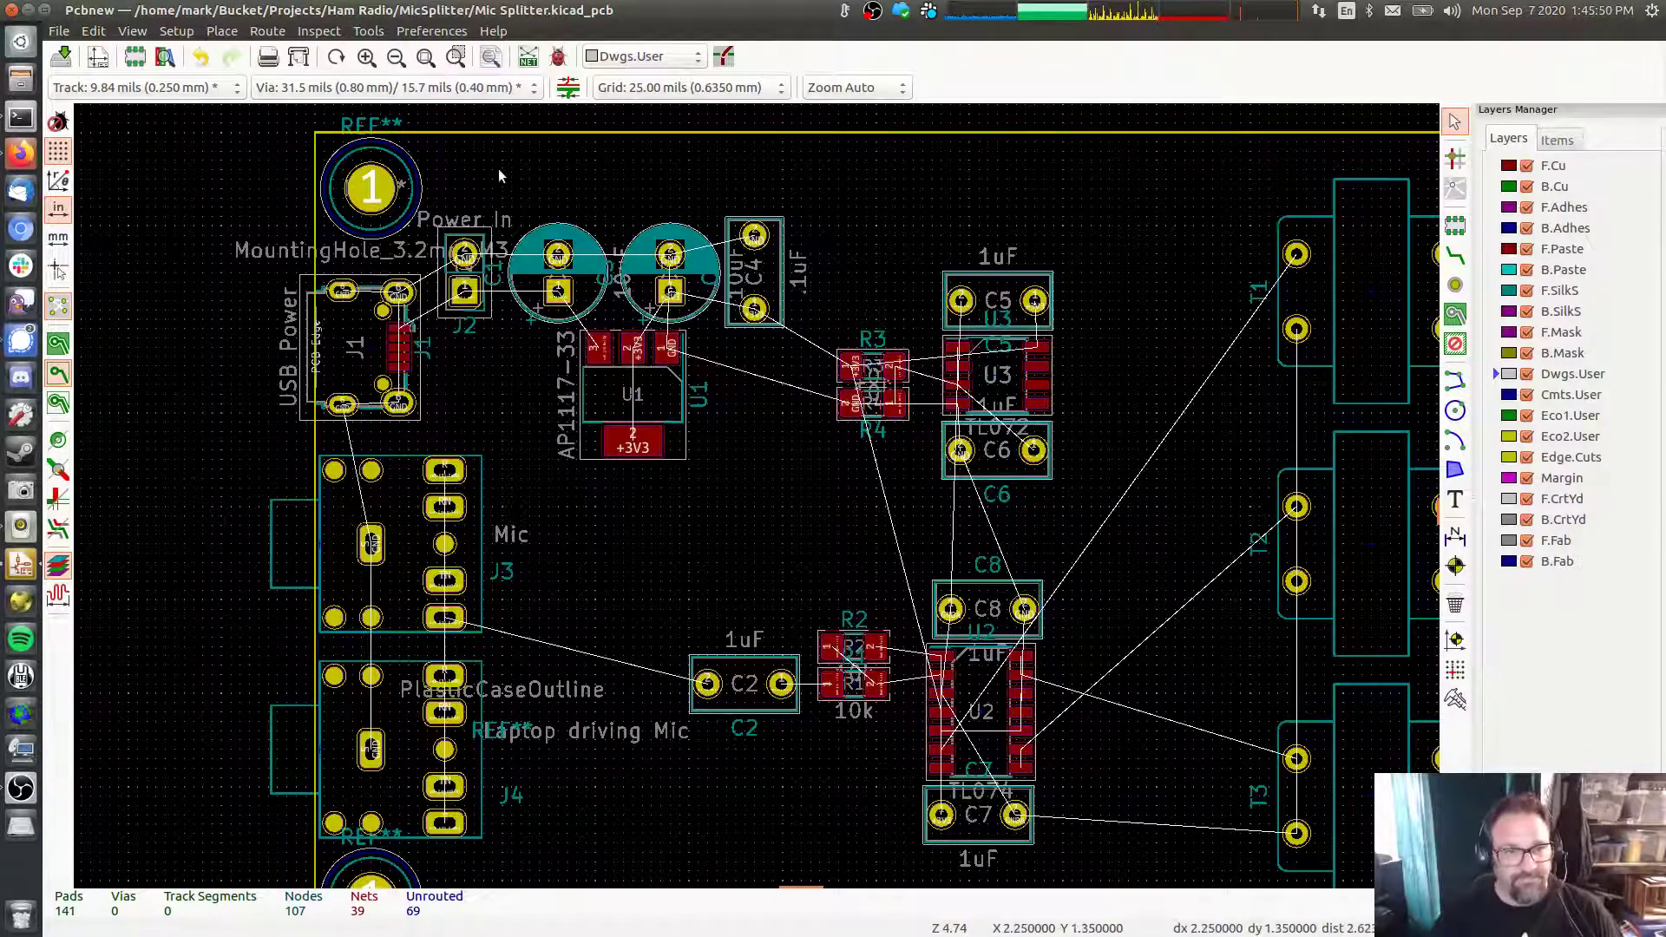
Move the U2 group with C2, C7, C8, R1 and R2 closer to the Mic jack J3
{"action": "scroll", "coordinate": [789, 408], "scroll_direction": "down", "scroll_amount": 3}
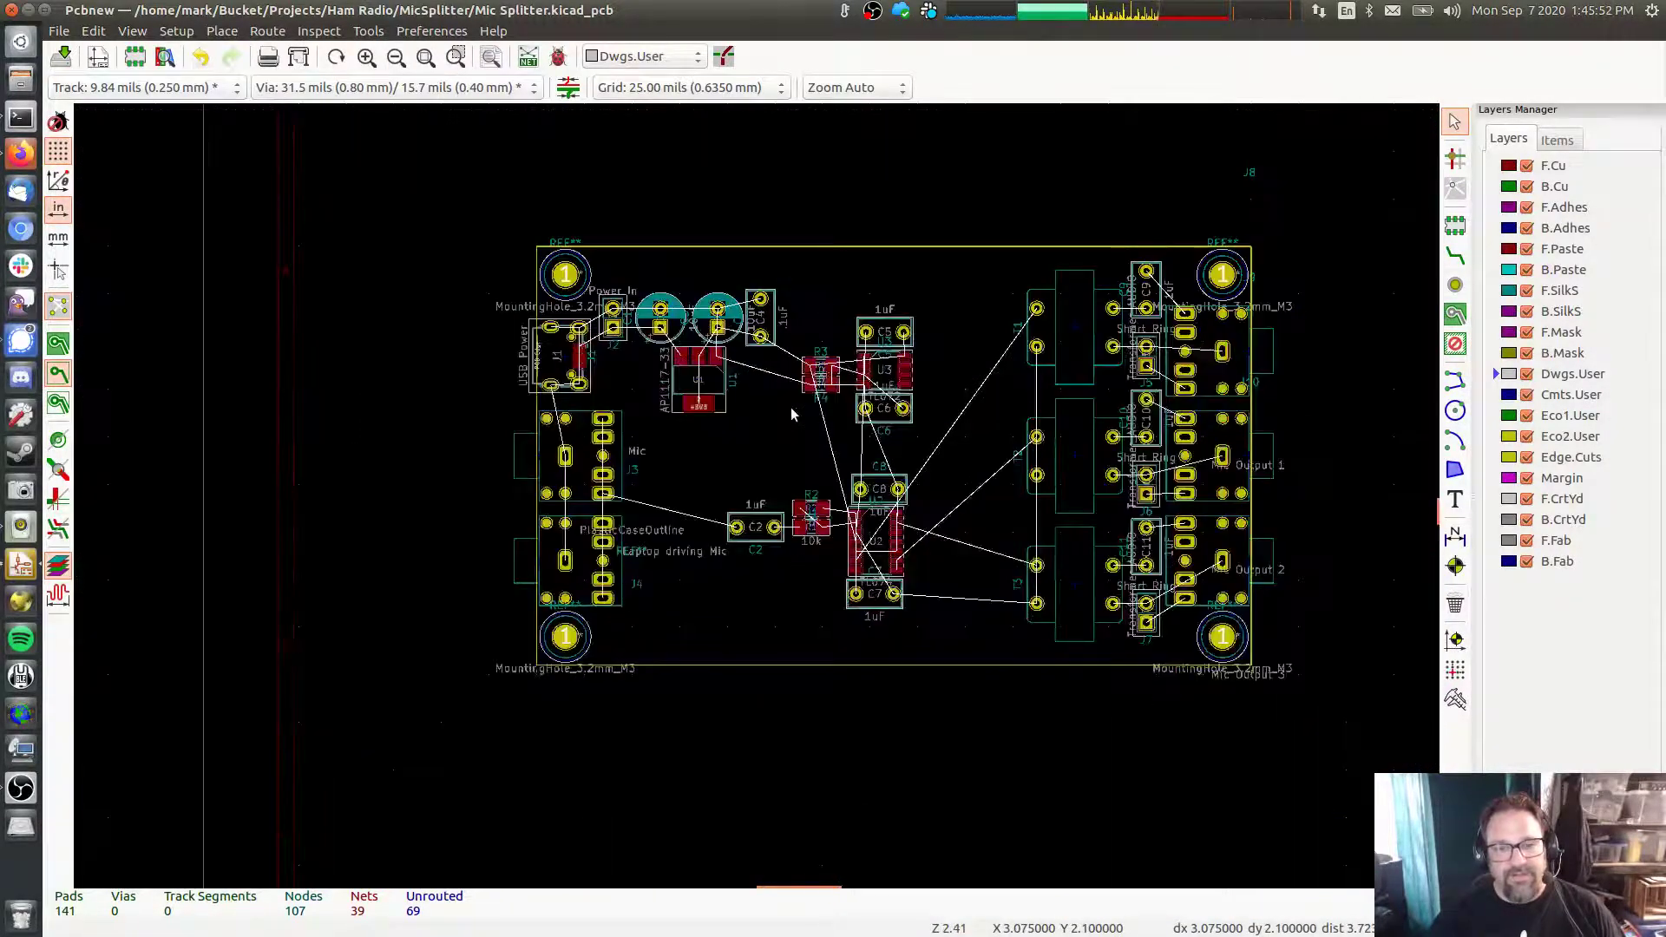
{"action": "scroll", "coordinate": [814, 419], "scroll_direction": "down", "scroll_amount": 1}
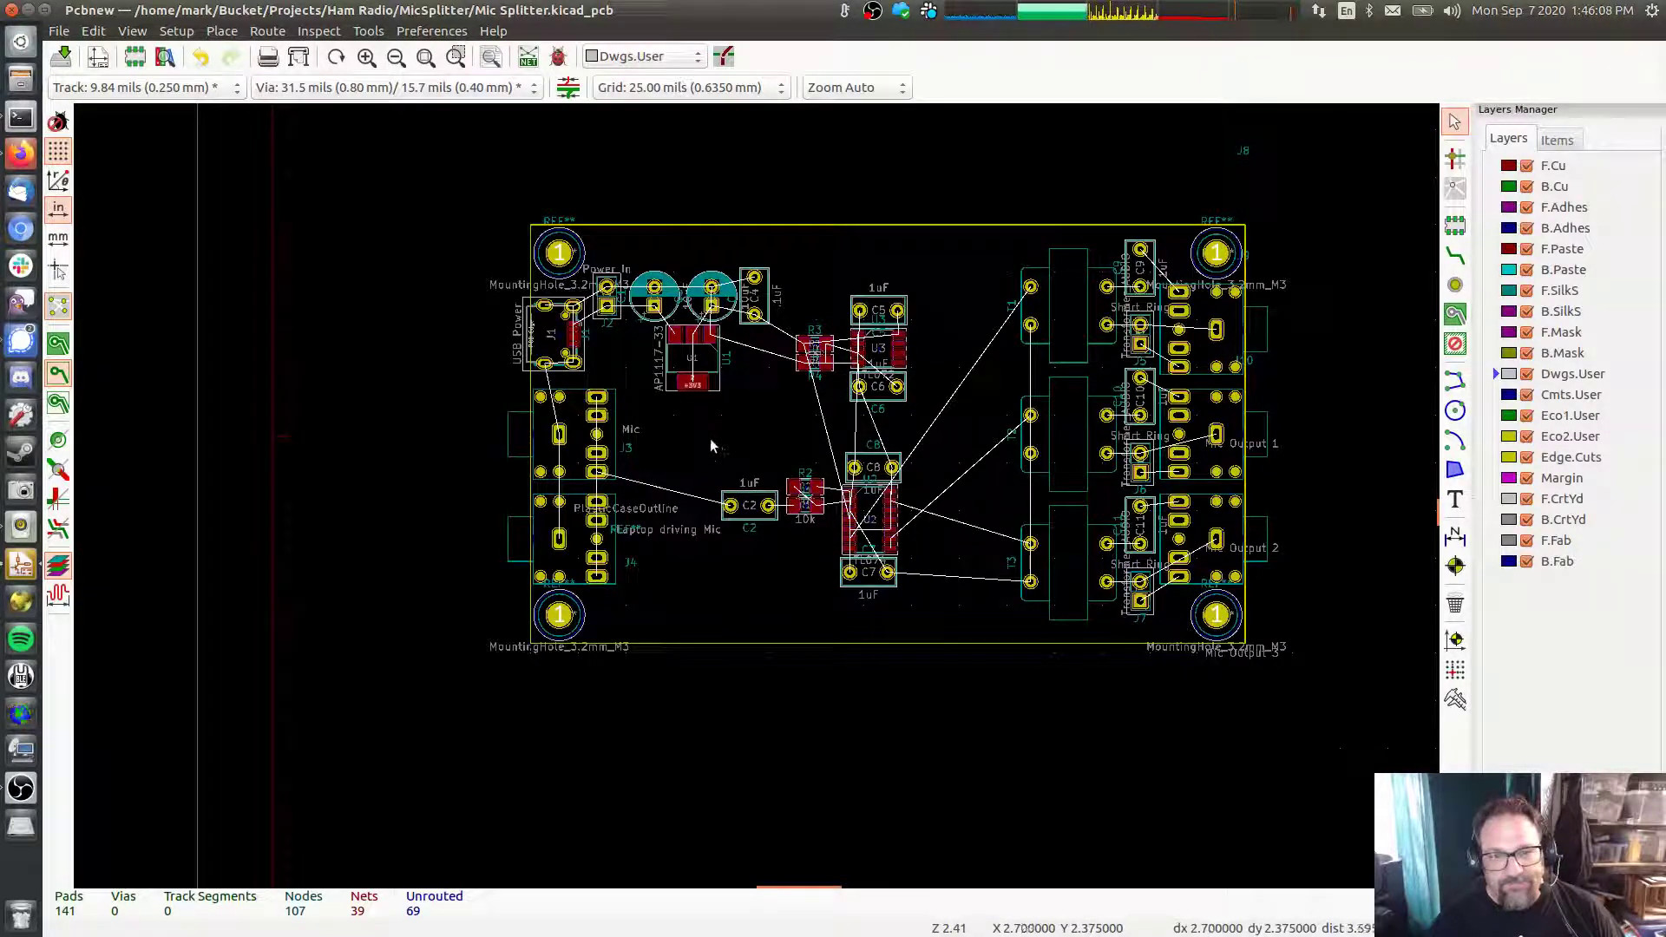
{"action": "left_click_drag", "start_coordinate": [700, 441], "coordinate": [938, 615]}
{"action": "key", "text": "m"}
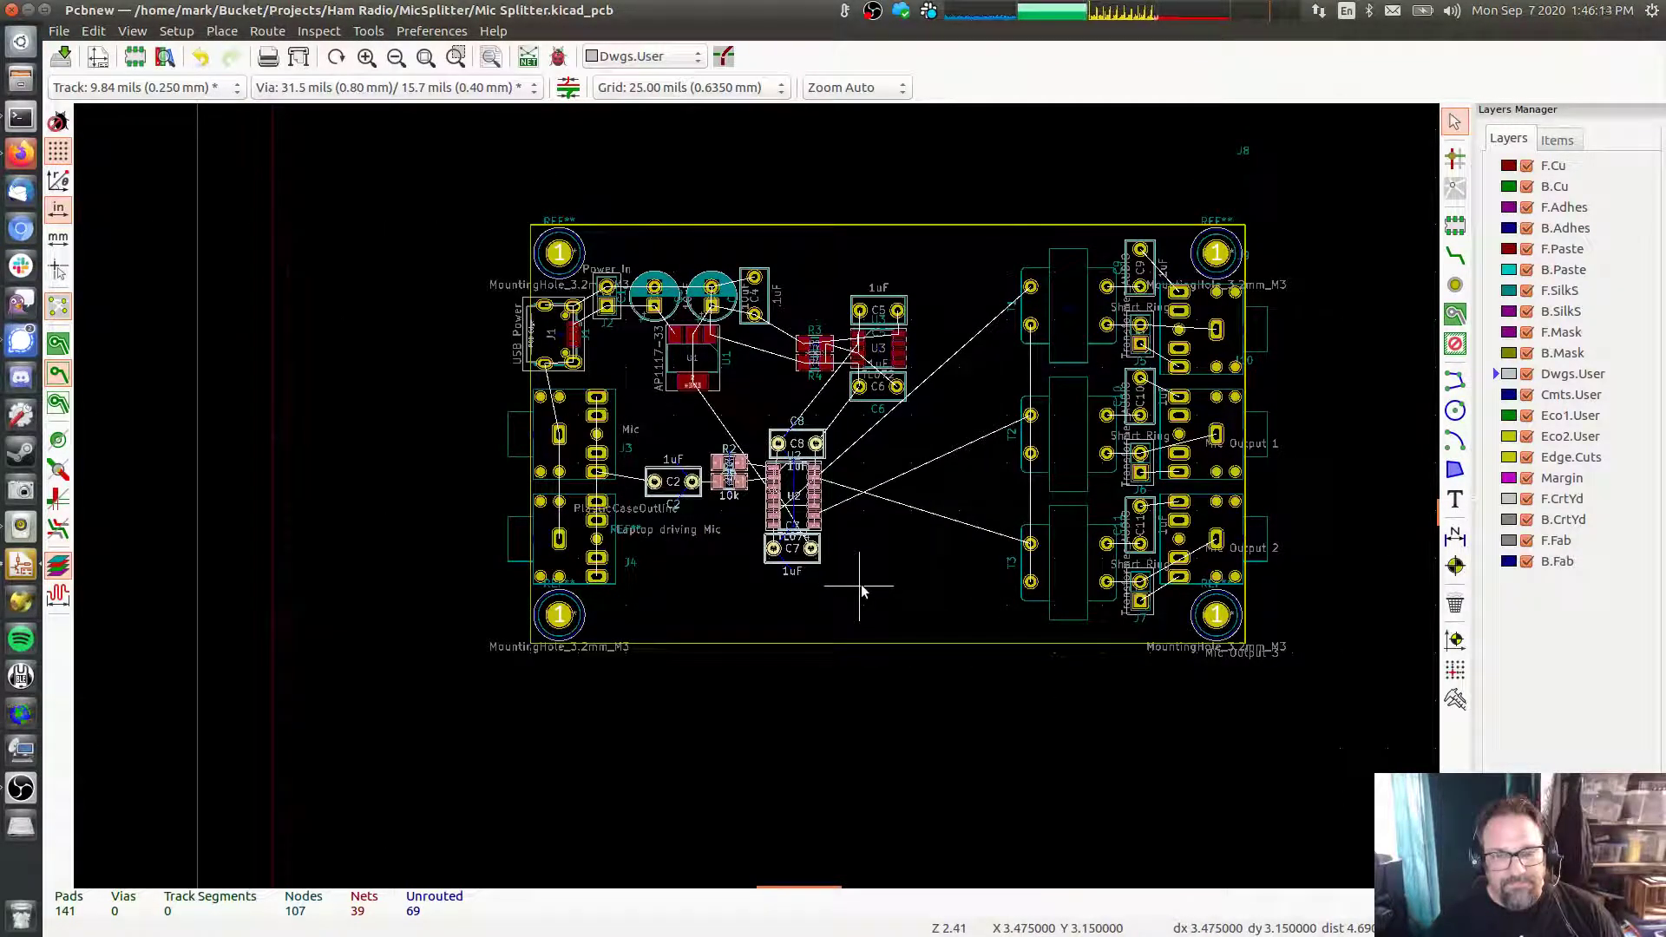
{"action": "left_click", "coordinate": [861, 590]}
Shift the U3 group with C5, C6, R3 and R4 slightly toward capacitor C4
{"action": "left_click_drag", "start_coordinate": [789, 271], "coordinate": [945, 413]}
{"action": "key", "text": "m"}
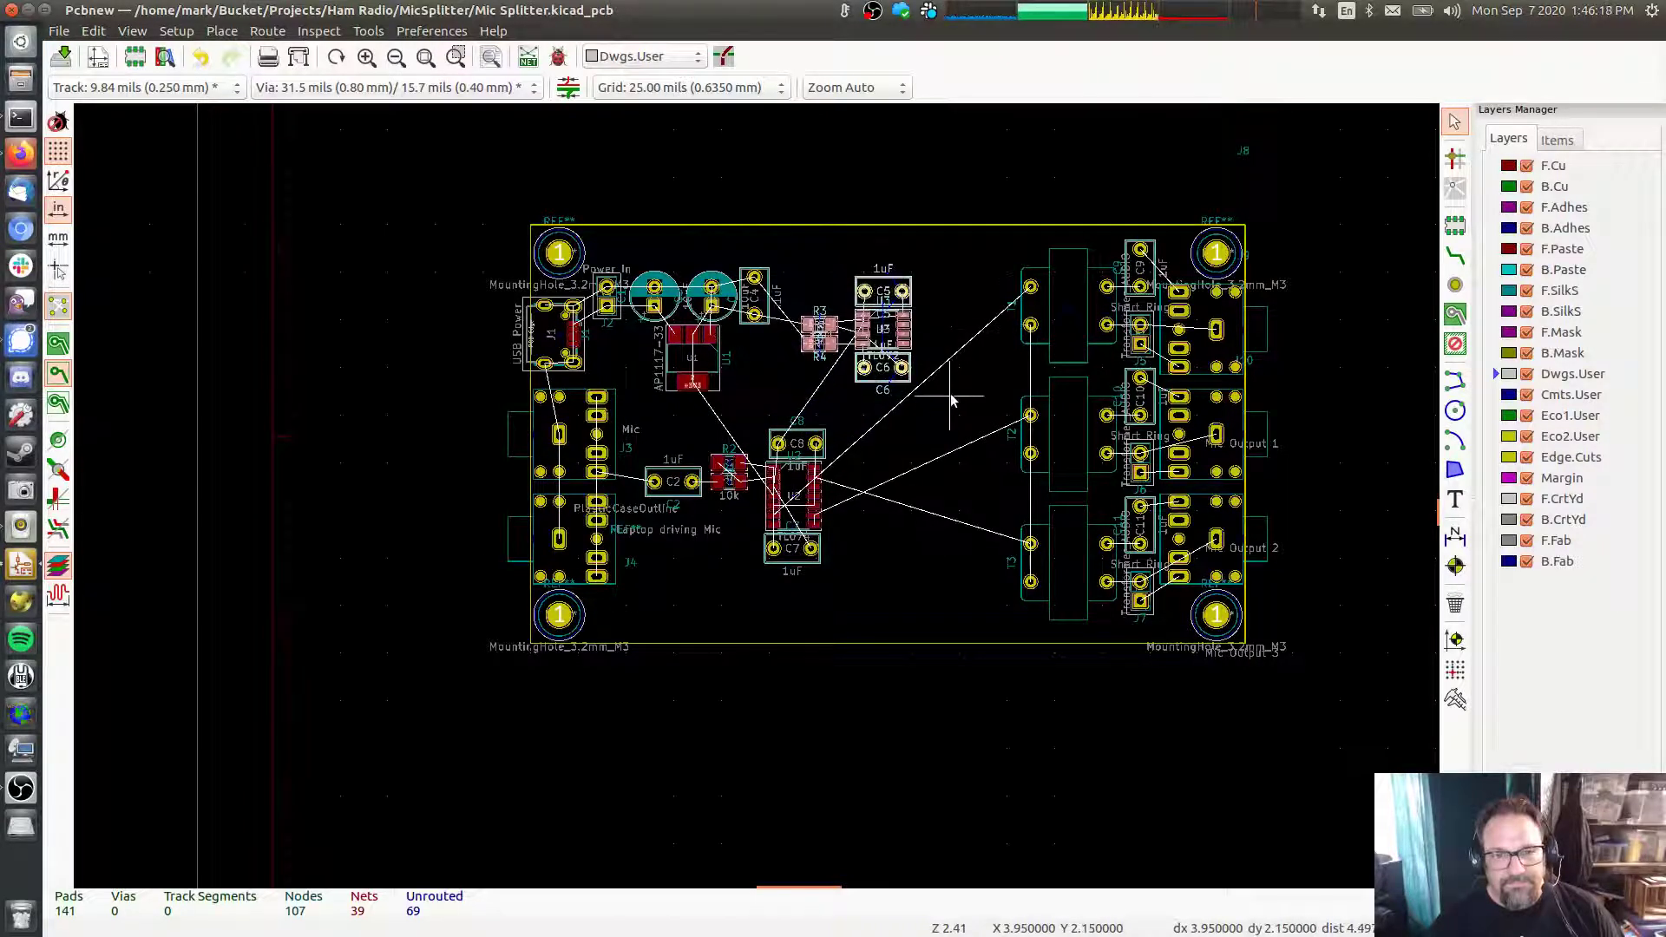
{"action": "left_click", "coordinate": [952, 412]}
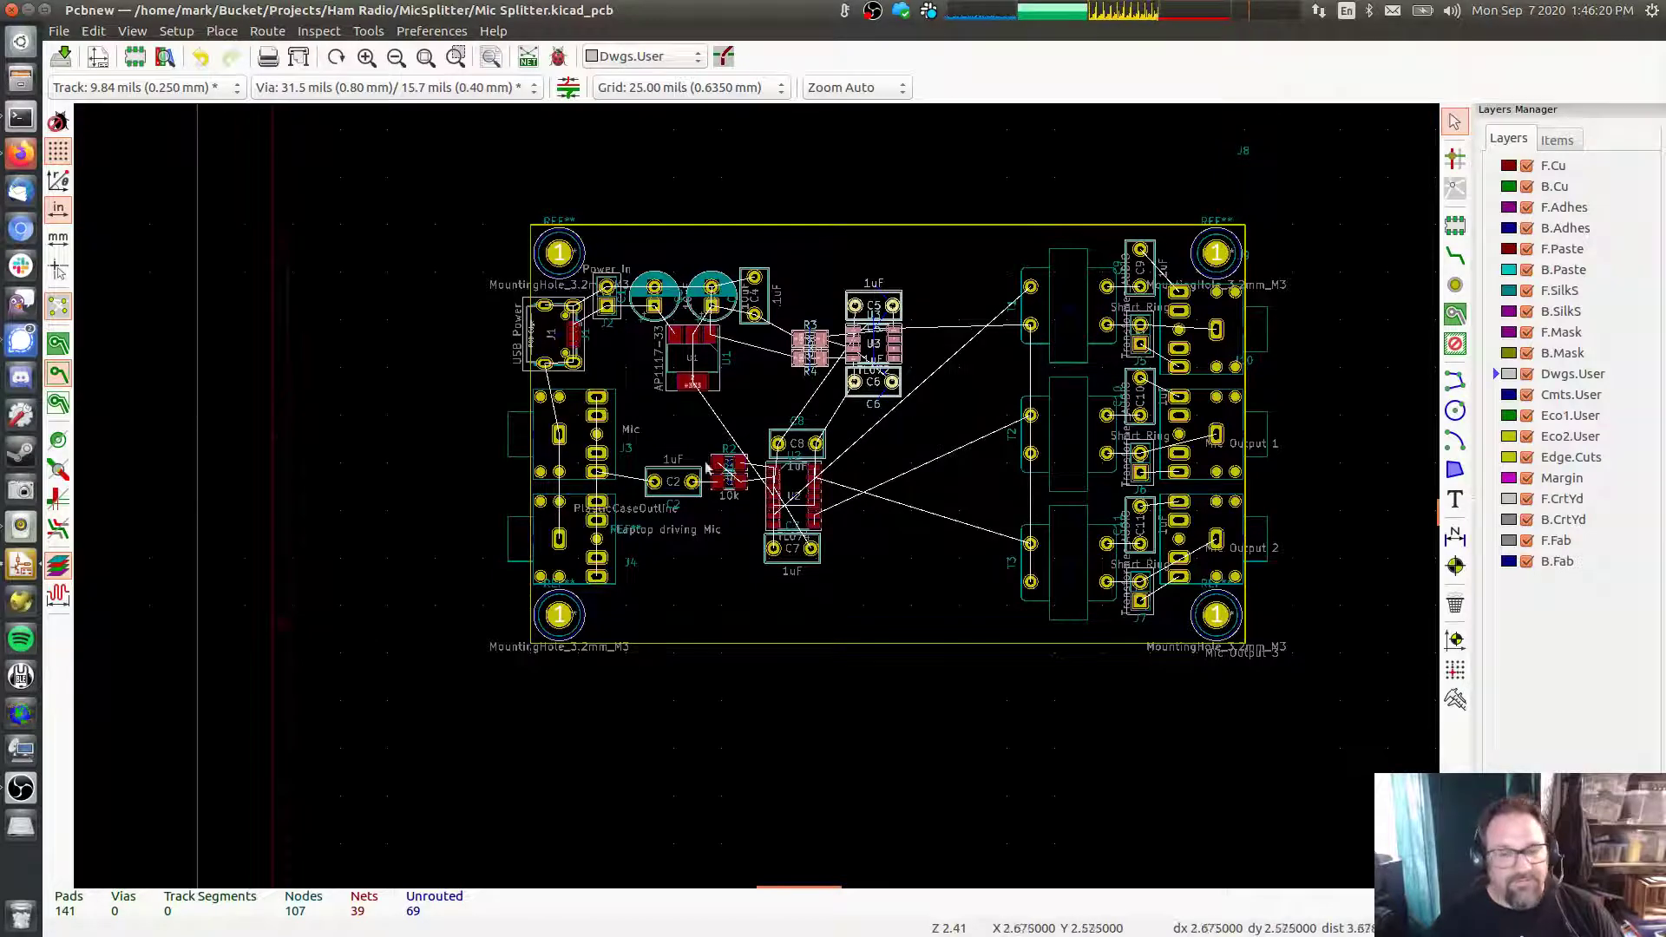
Start a copper zone on B.Cu at the board outline's upper-left corner and assign it to the GND net
{"action": "middle_click_drag", "start_coordinate": [705, 445], "coordinate": [733, 467]}
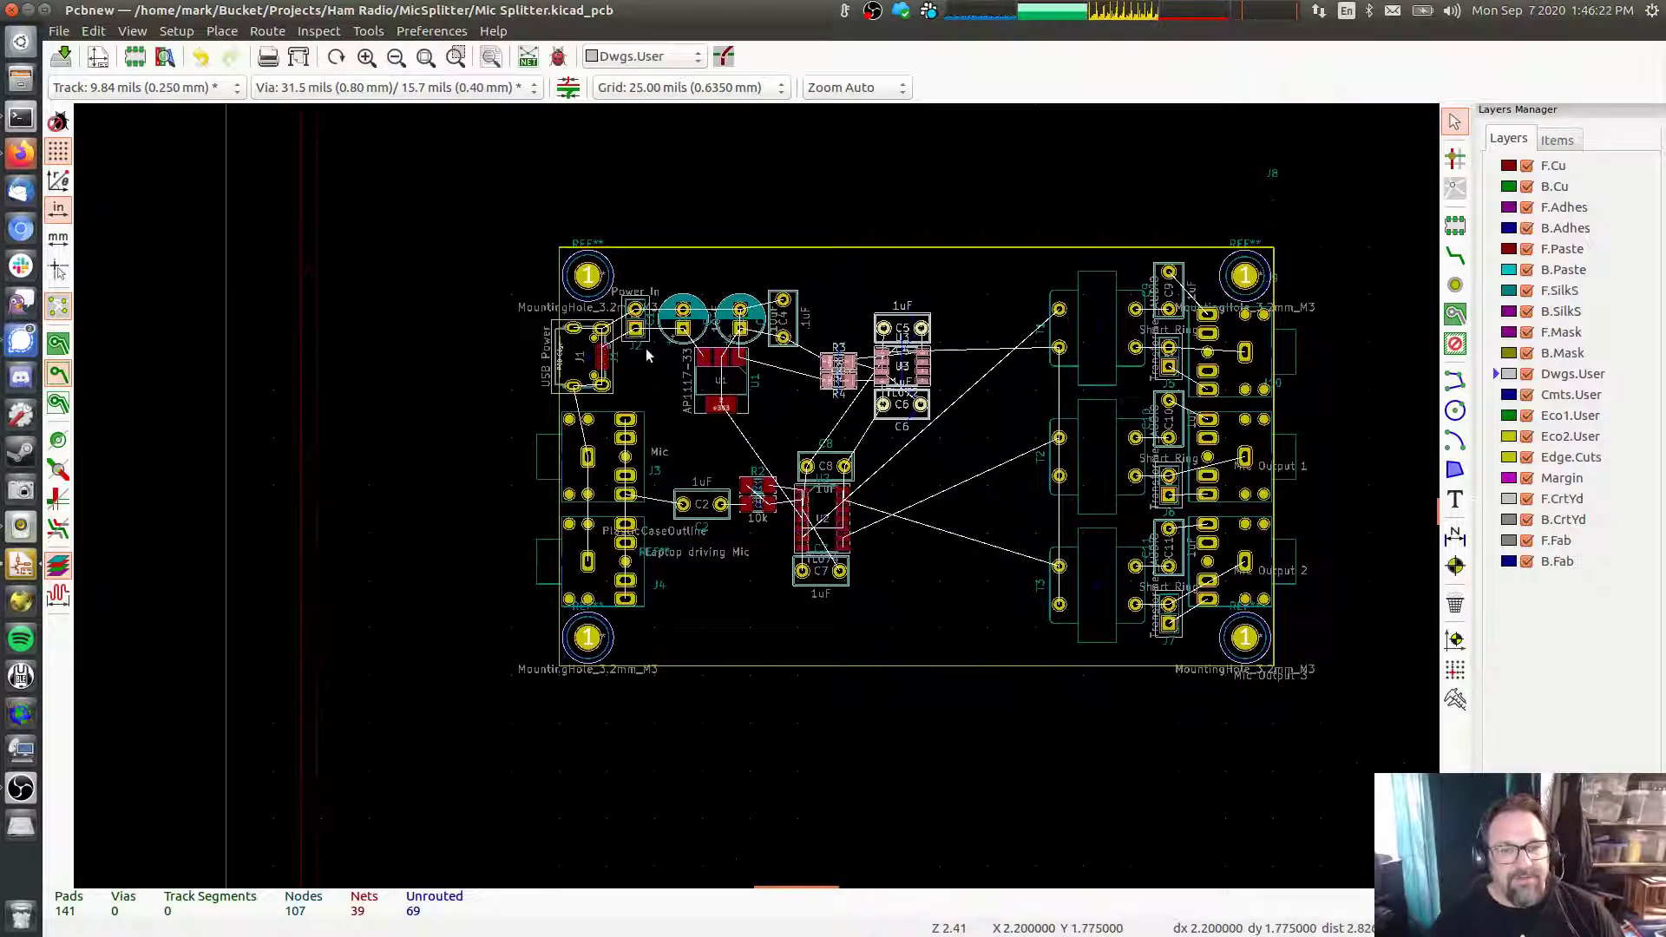
{"action": "scroll", "coordinate": [645, 348], "scroll_direction": "up", "scroll_amount": 5}
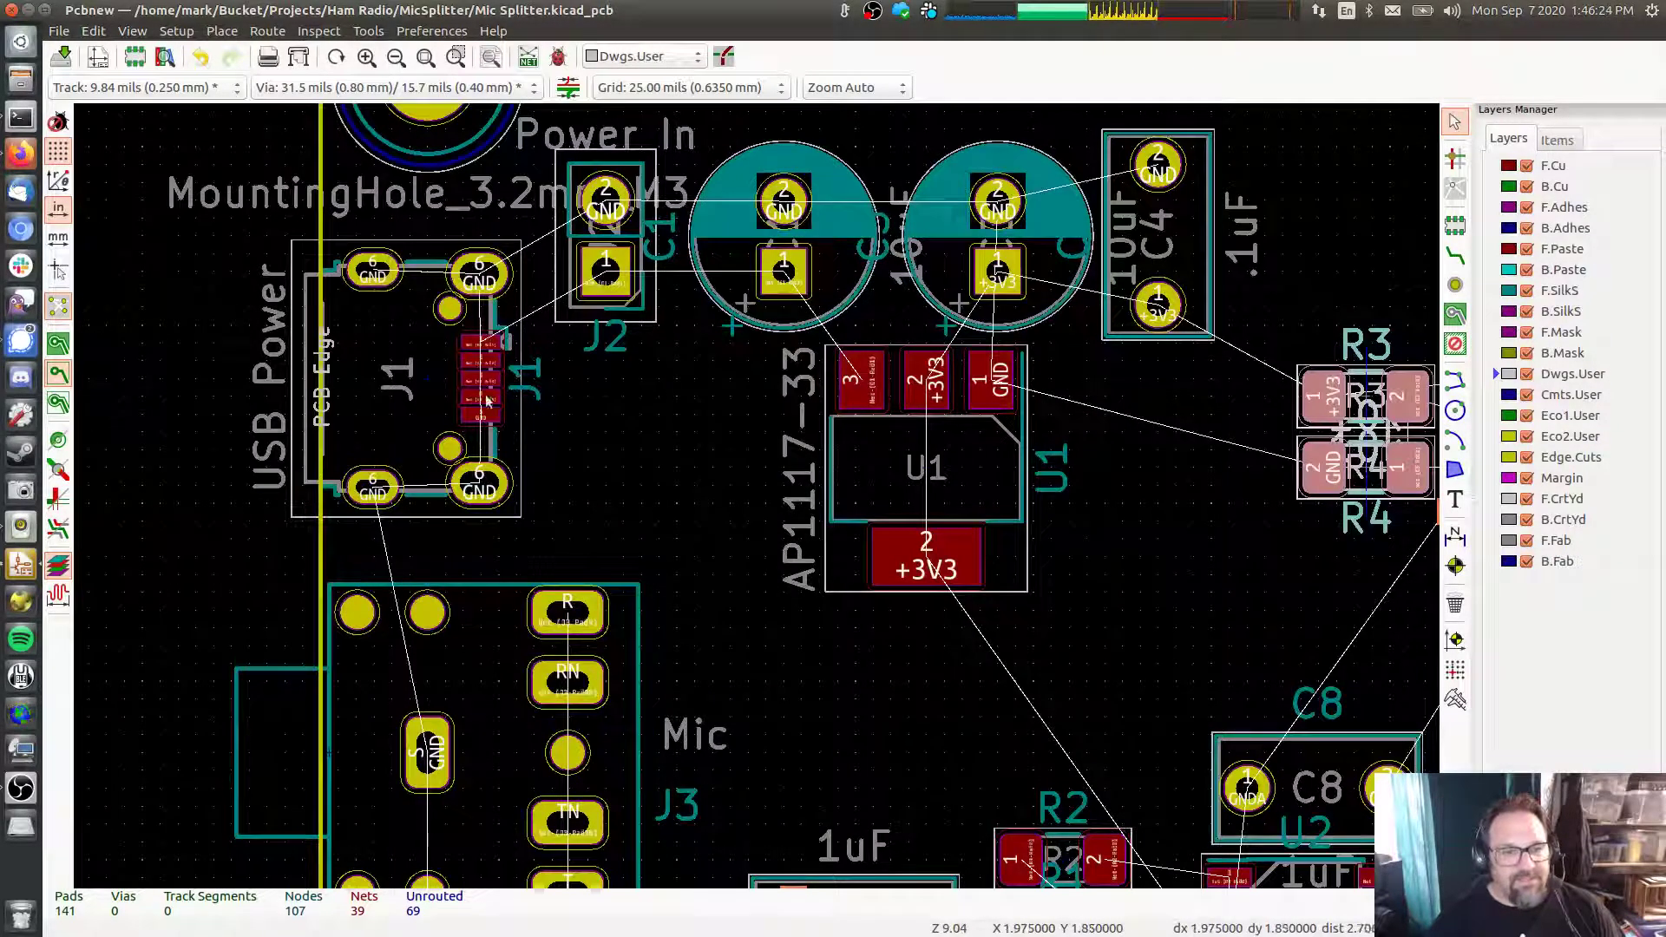
{"action": "middle_click_drag", "start_coordinate": [649, 460], "coordinate": [711, 503]}
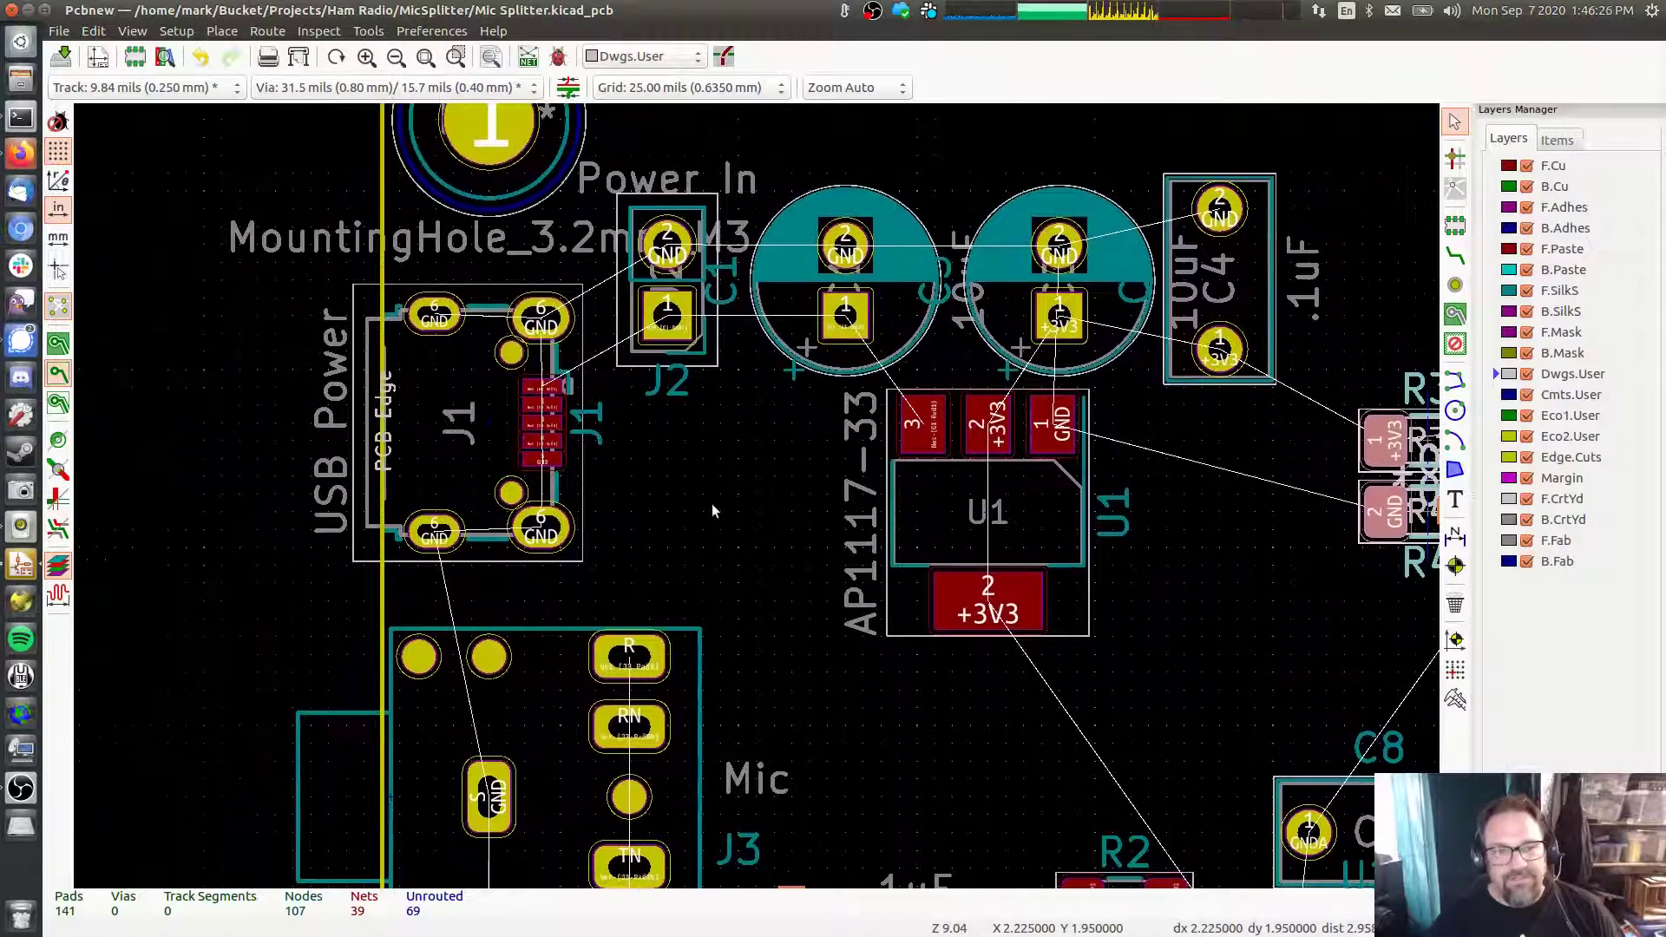
{"action": "scroll", "coordinate": [705, 517], "scroll_direction": "down", "scroll_amount": 1}
{"action": "scroll", "coordinate": [697, 517], "scroll_direction": "down", "scroll_amount": 1}
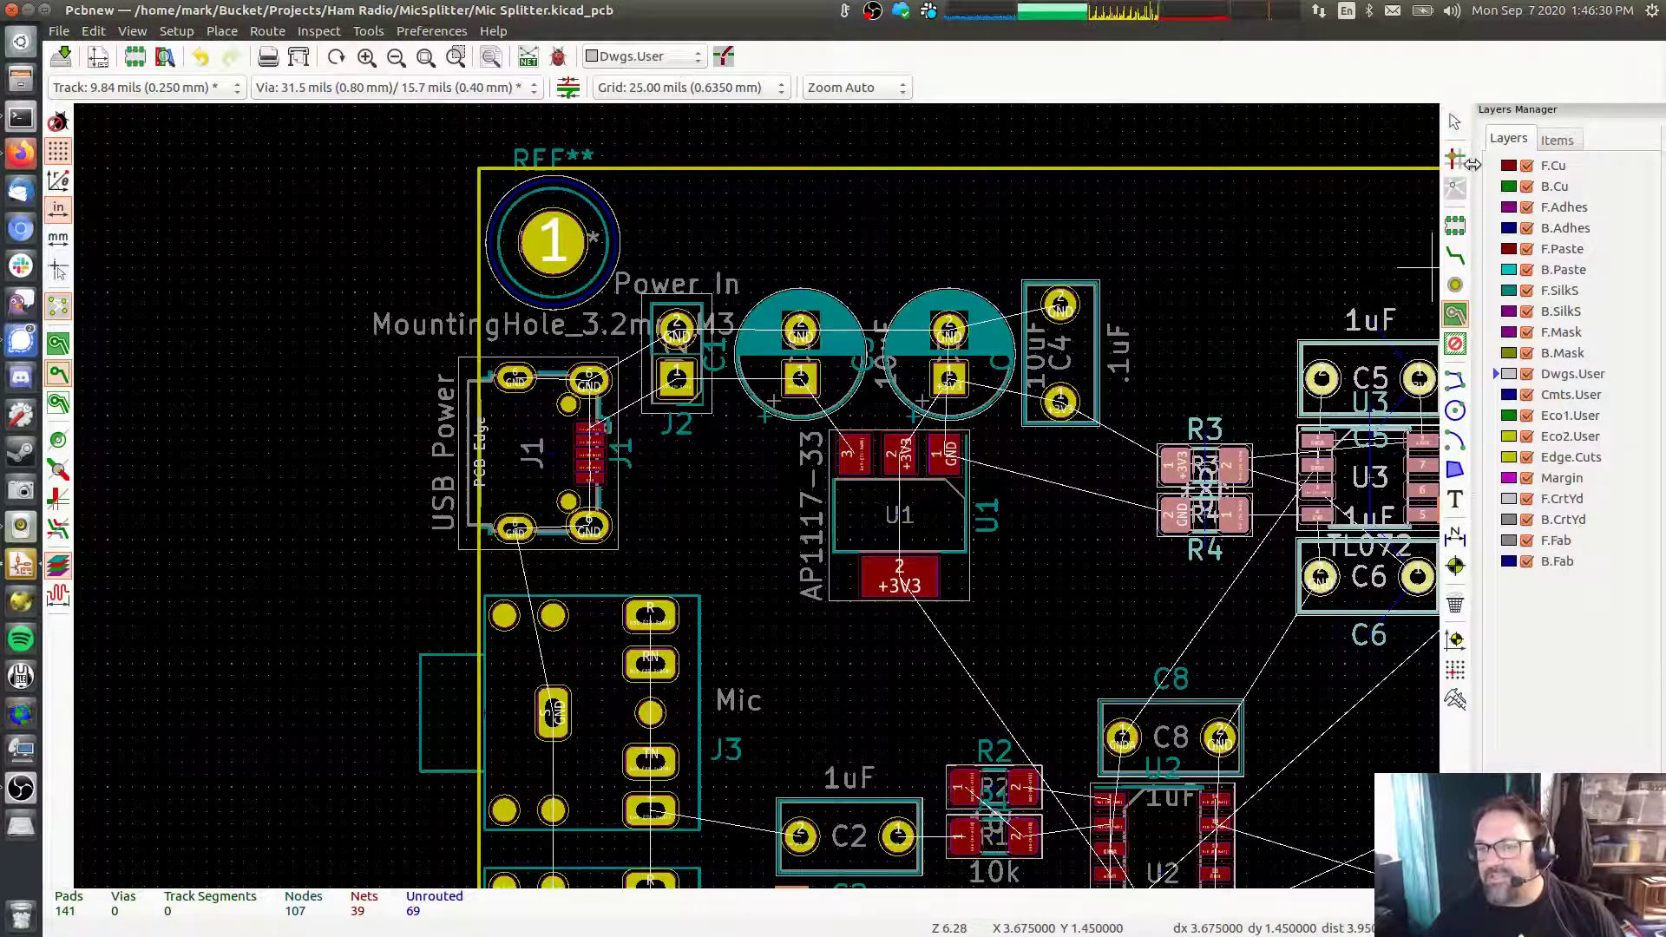
{"action": "left_click", "coordinate": [1496, 187]}
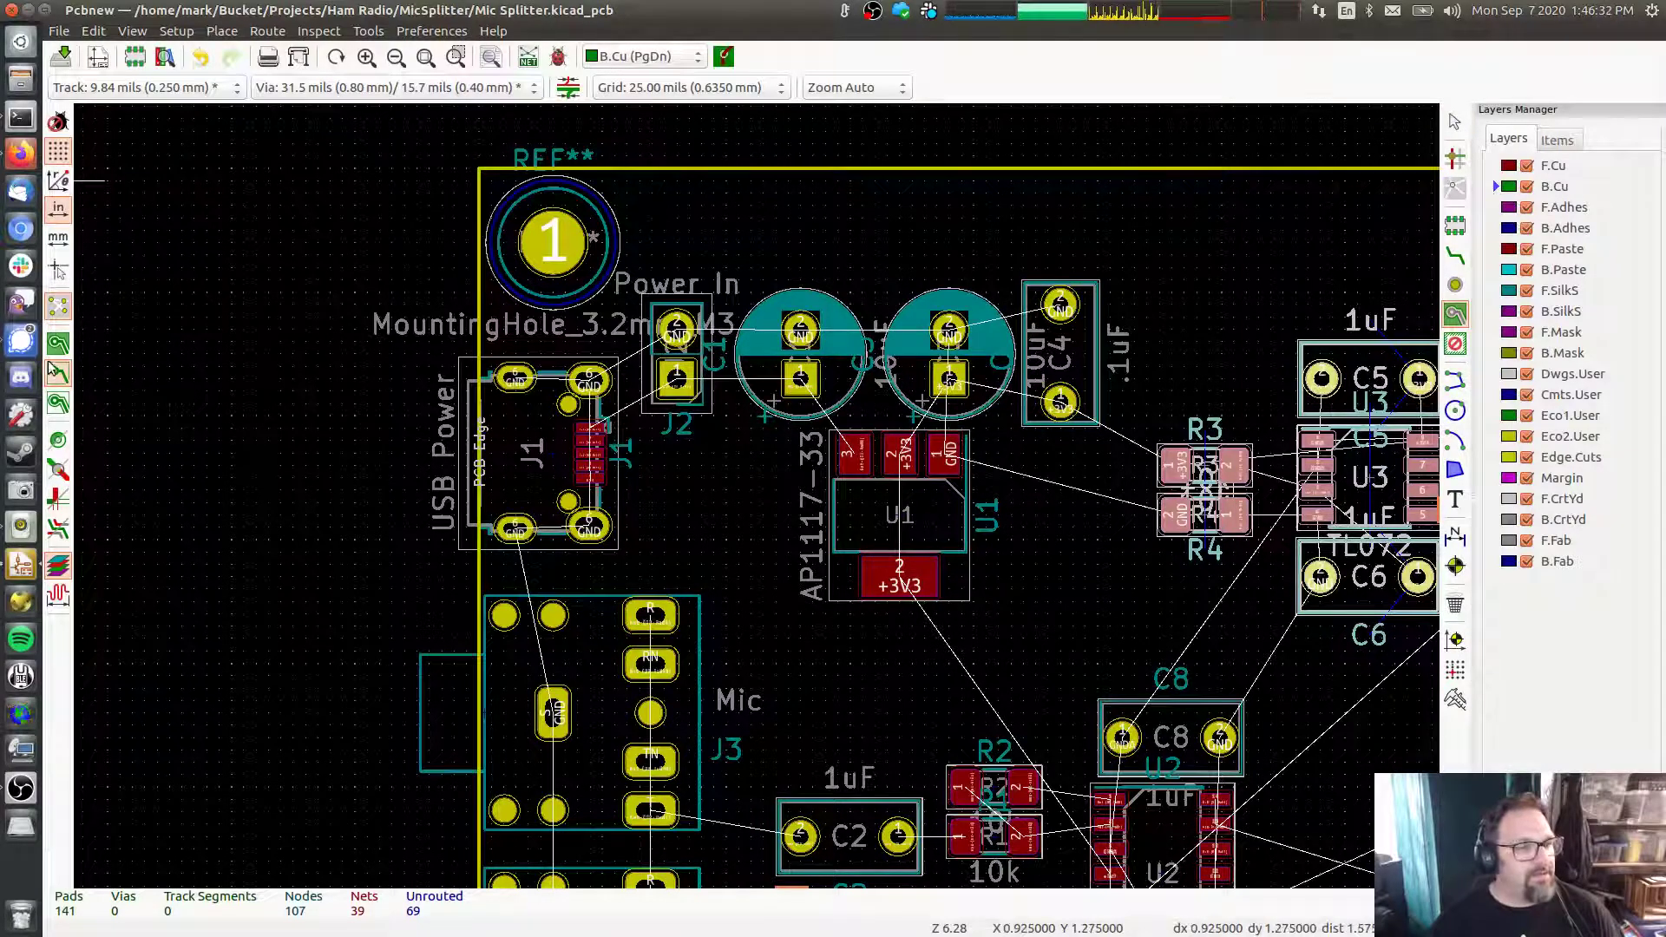
{"action": "left_click", "coordinate": [479, 159]}
{"action": "left_click", "coordinate": [572, 299]}
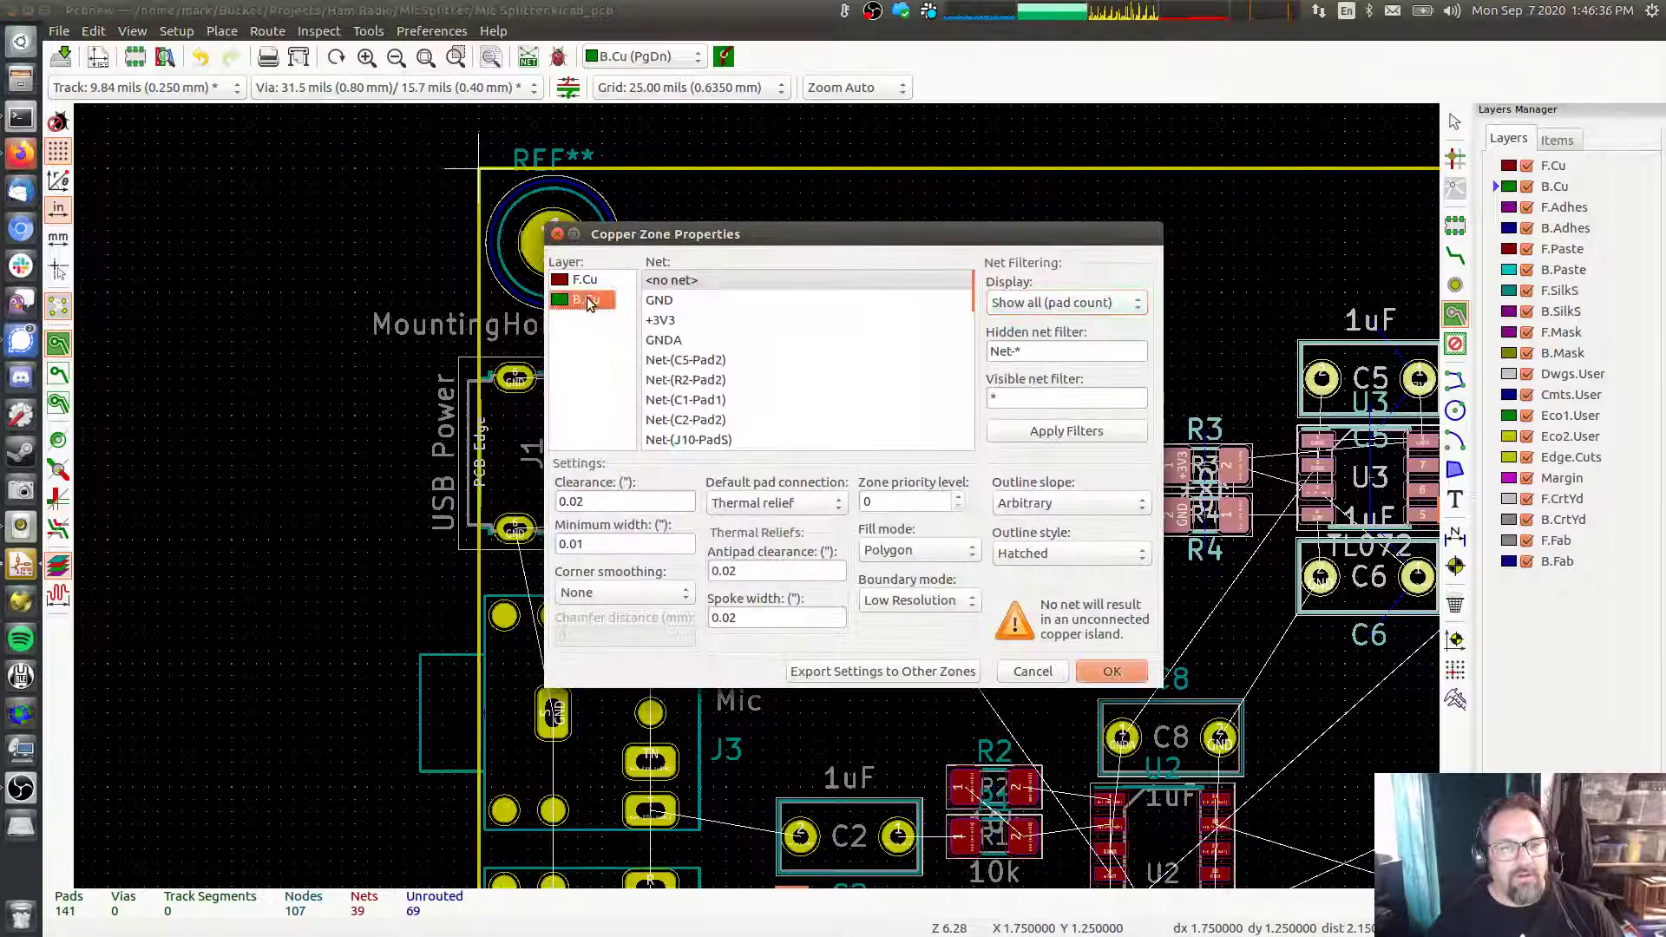
{"action": "left_click", "coordinate": [659, 302]}
{"action": "left_click", "coordinate": [1108, 673]}
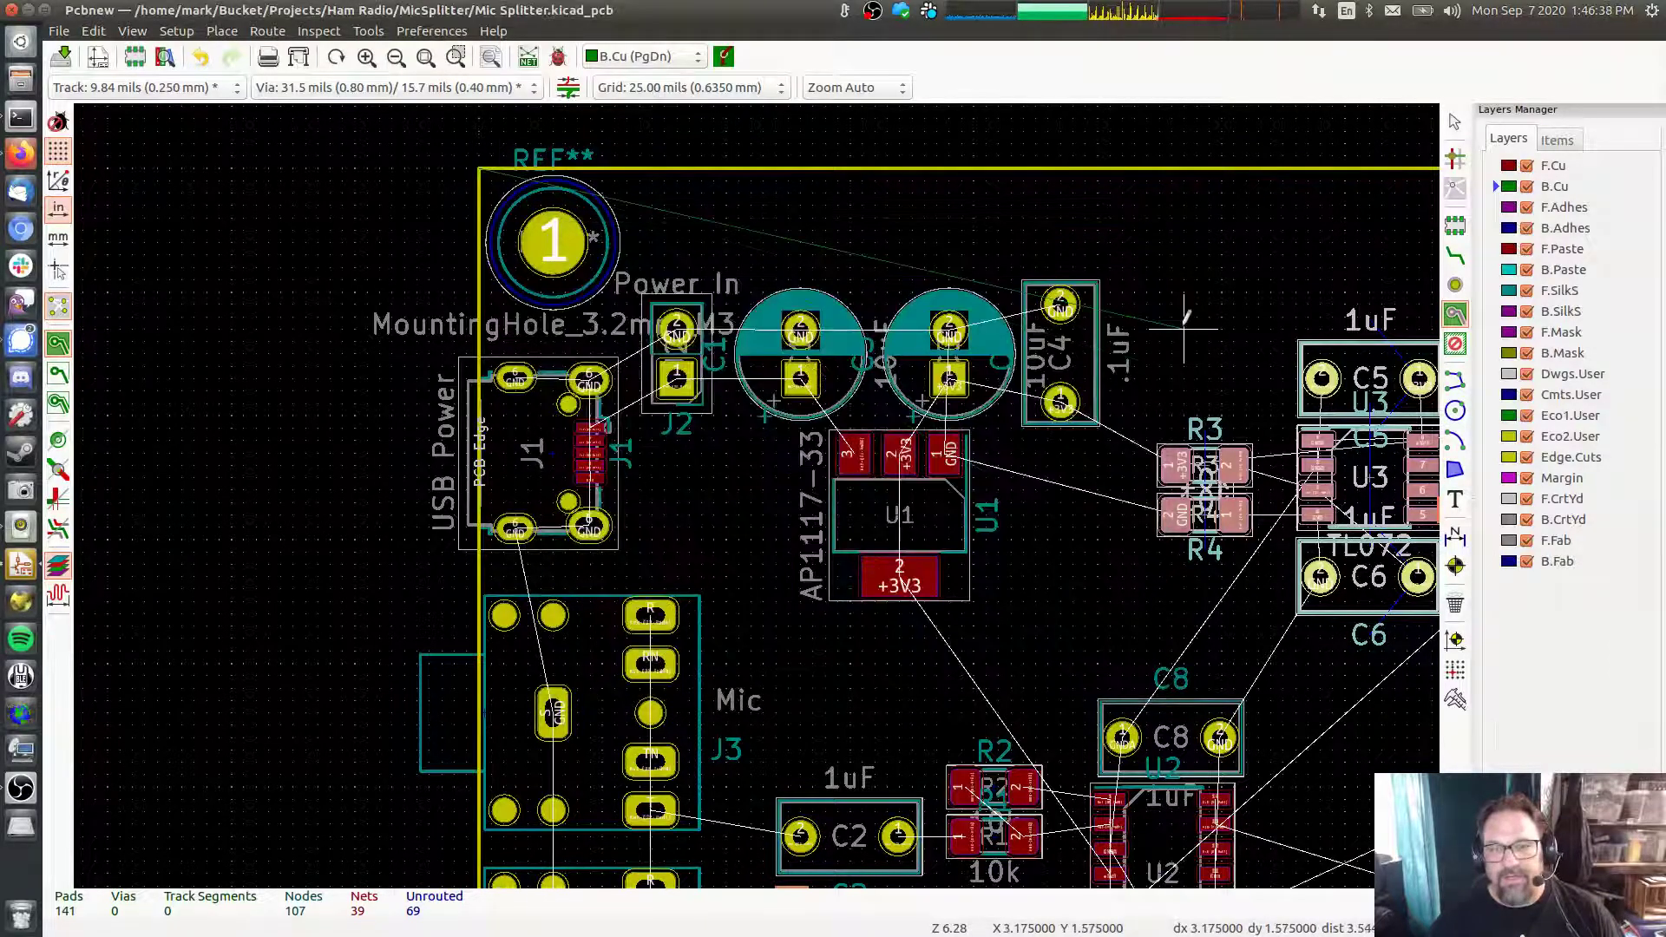
Outline the GND zone over the board's left part, about 2 in wide and the full board height, and close it
{"action": "middle_click_drag", "start_coordinate": [1183, 316], "coordinate": [353, 327]}
{"action": "scroll", "coordinate": [996, 205], "scroll_direction": "right", "scroll_amount": 5}
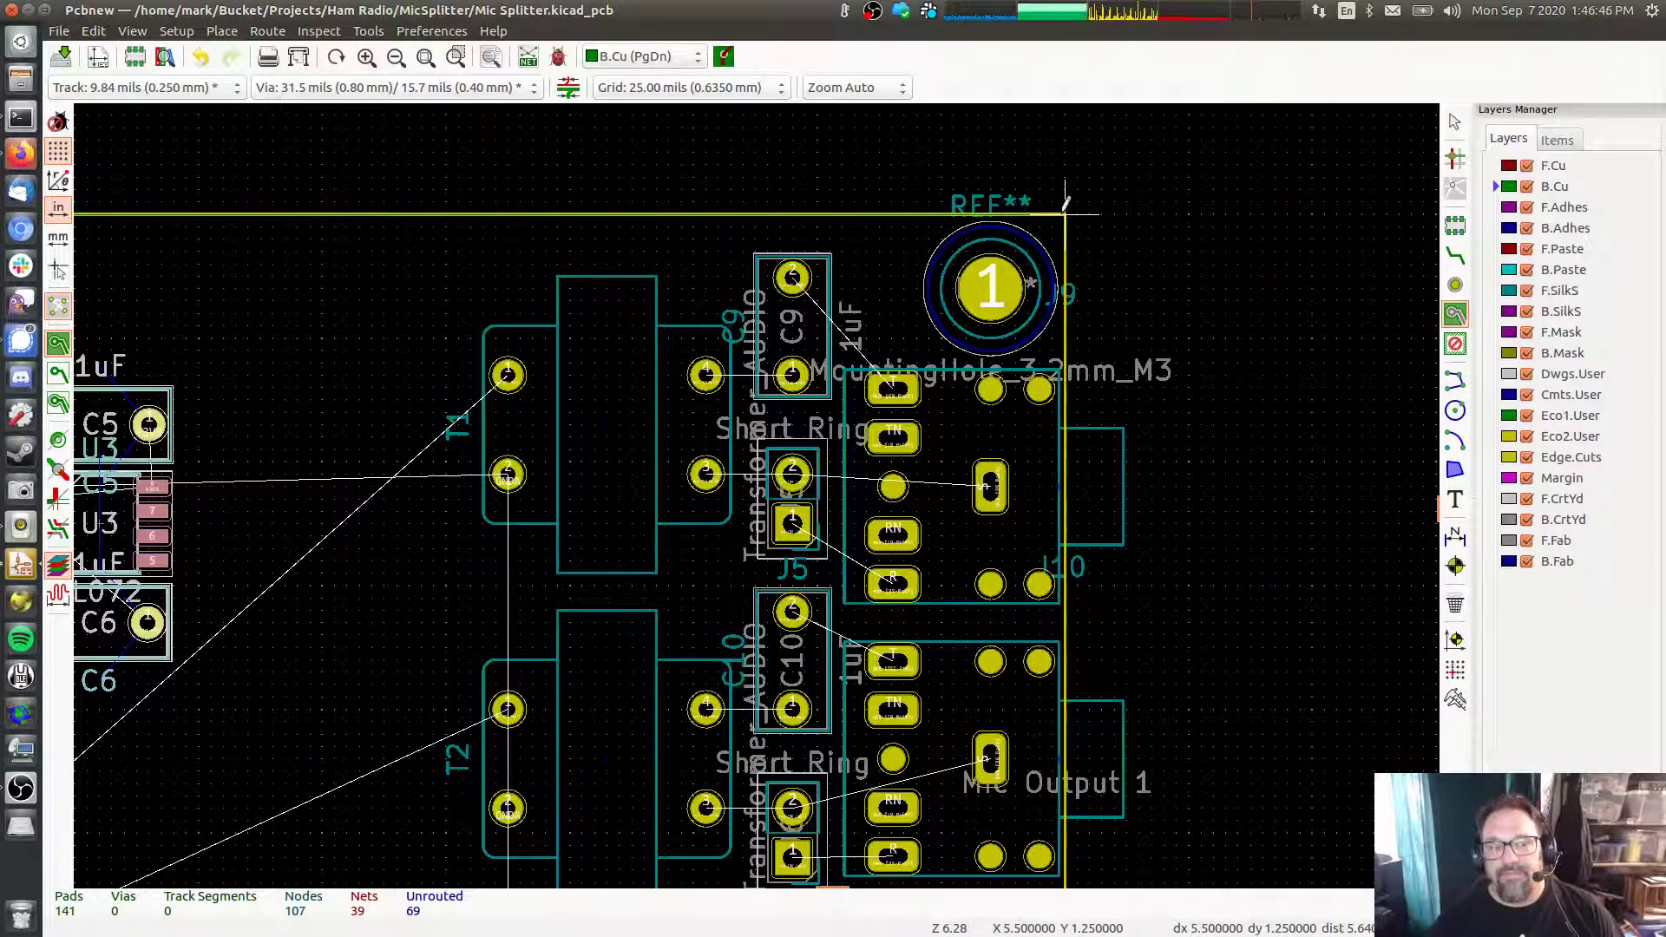
{"action": "middle_click_drag", "start_coordinate": [390, 212], "coordinate": [1296, 174]}
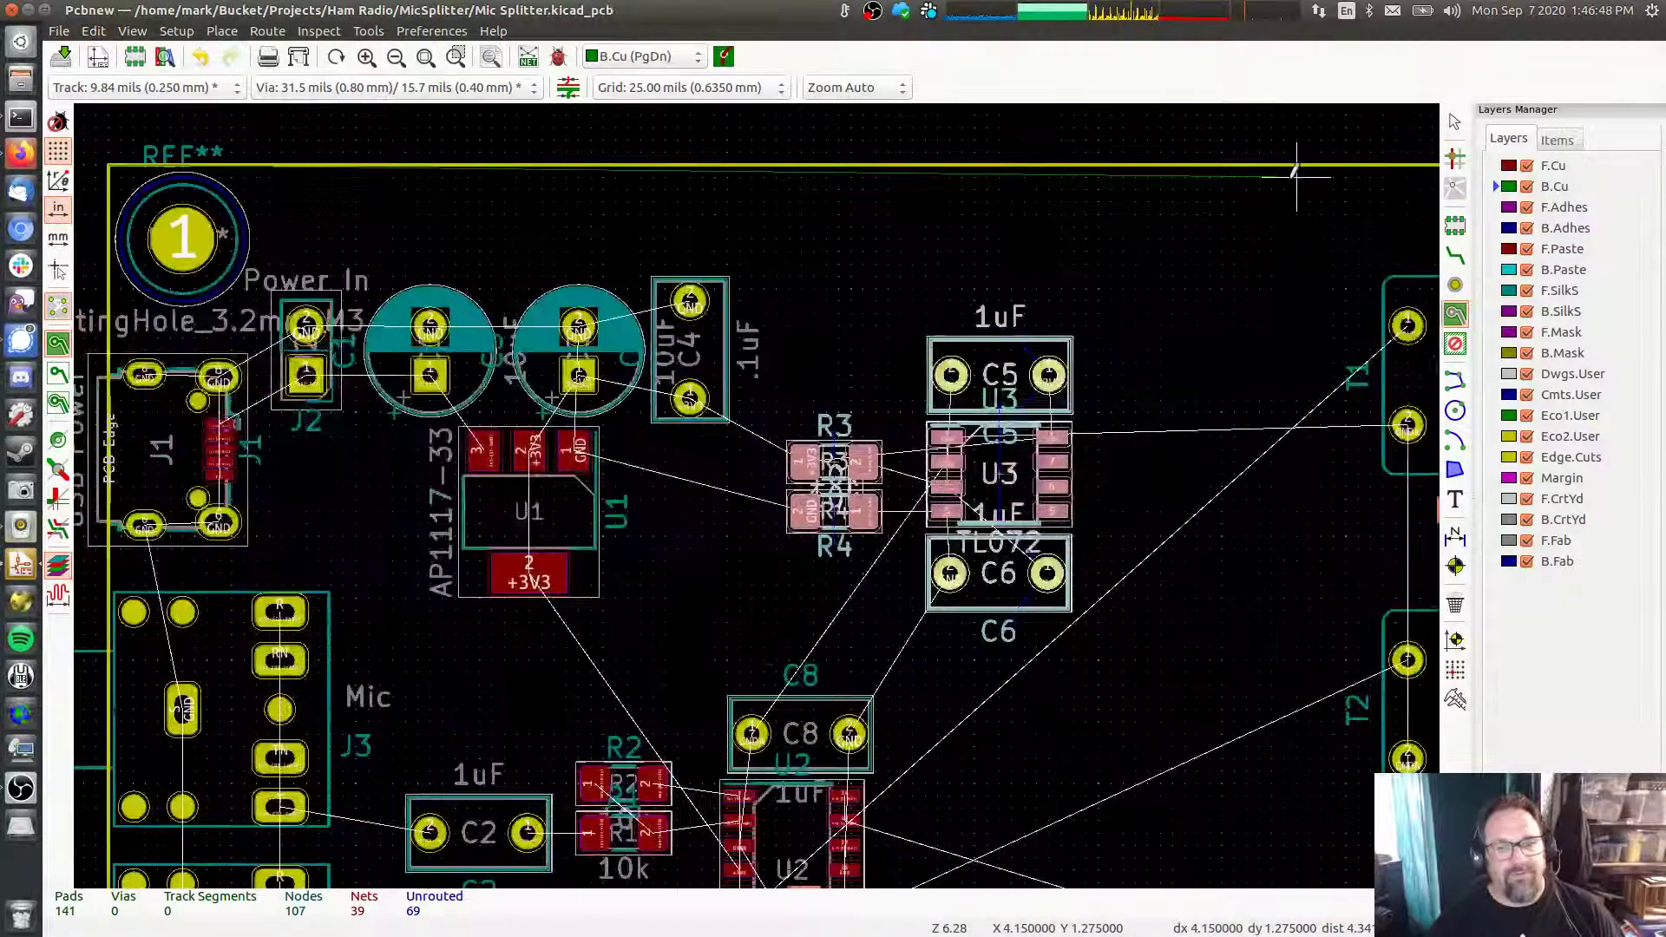
{"action": "scroll", "coordinate": [1296, 173], "scroll_direction": "left", "scroll_amount": 3}
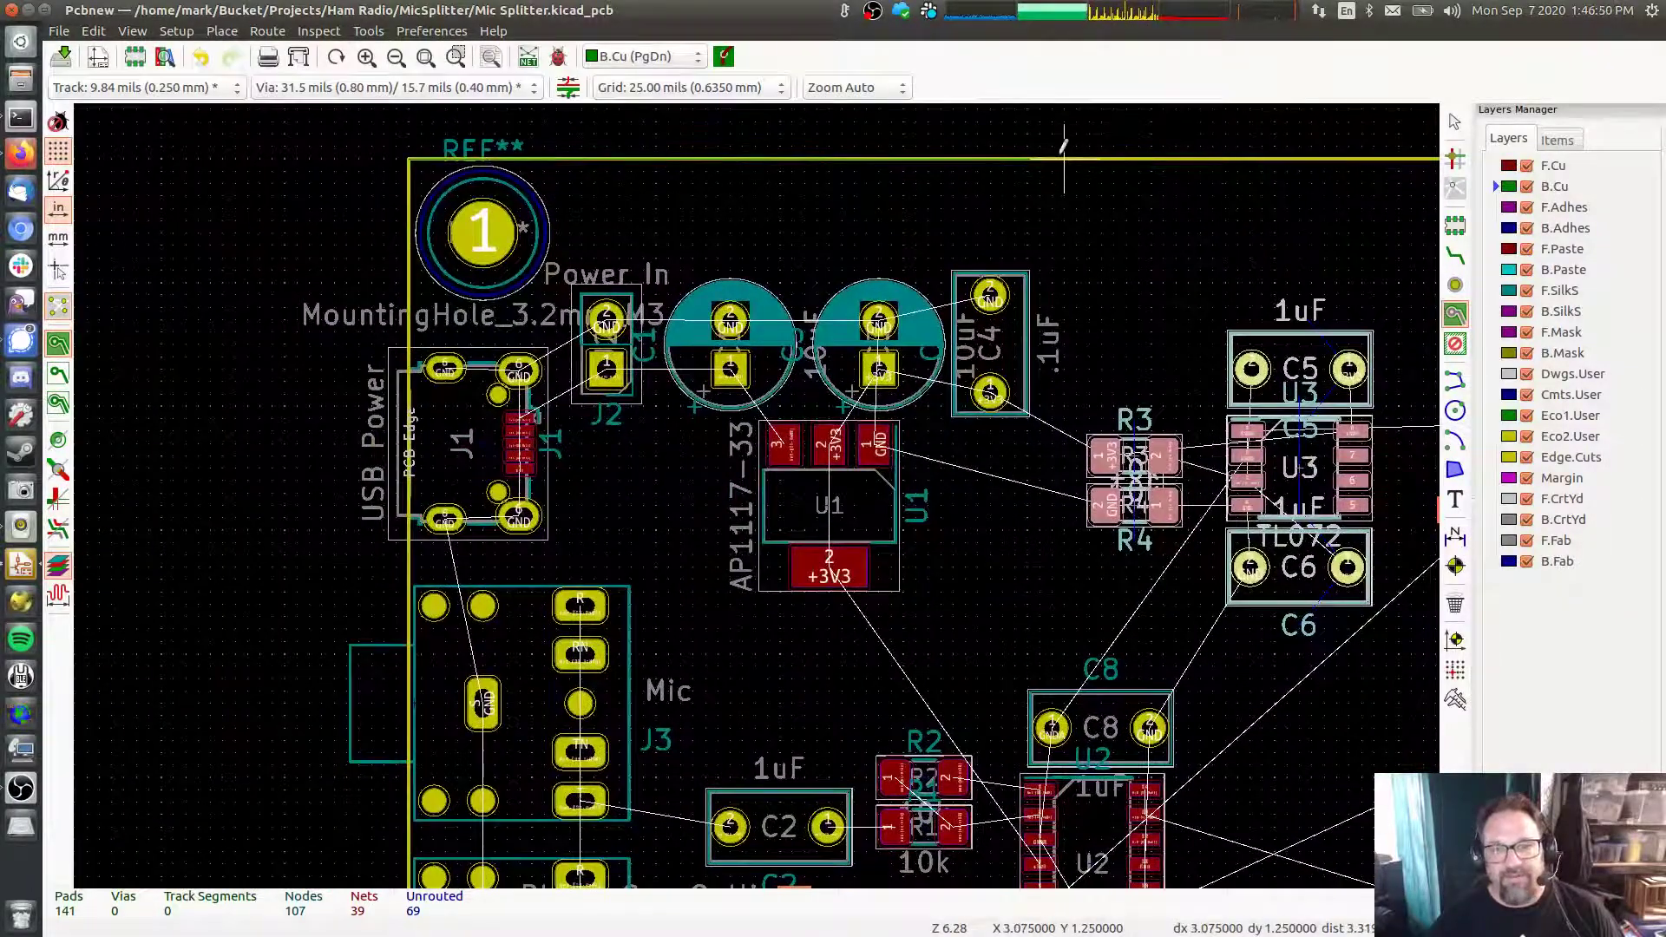
{"action": "middle_click_drag", "start_coordinate": [1064, 143], "coordinate": [895, 126]}
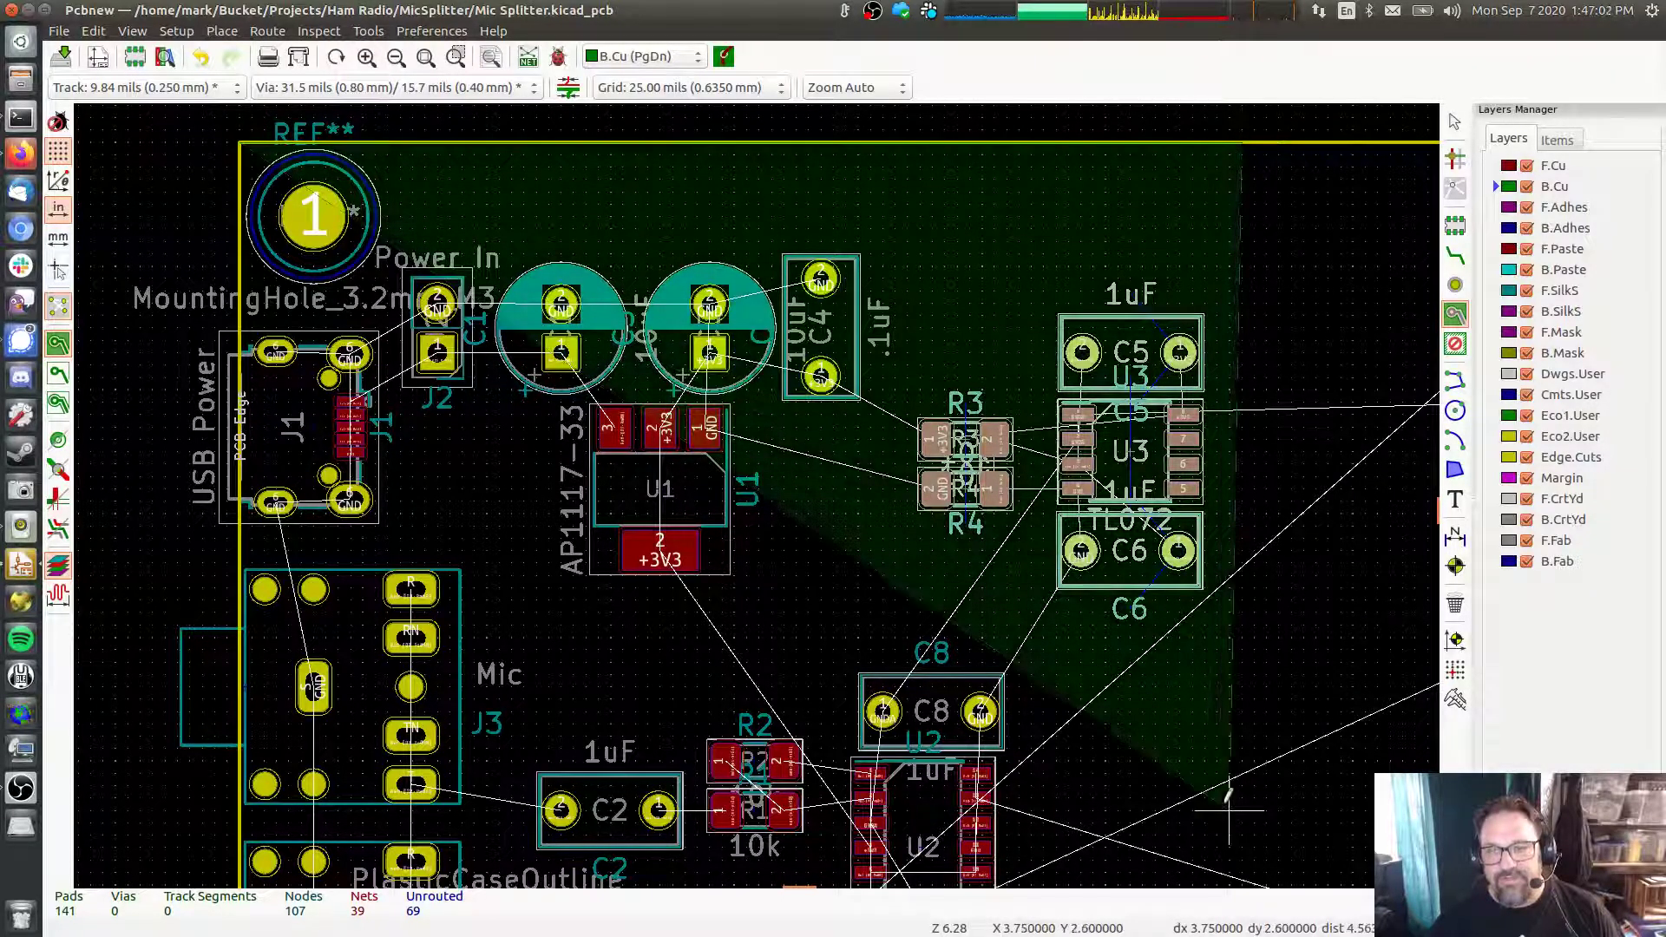
{"action": "scroll", "coordinate": [1120, 434], "scroll_direction": "down", "scroll_amount": 5}
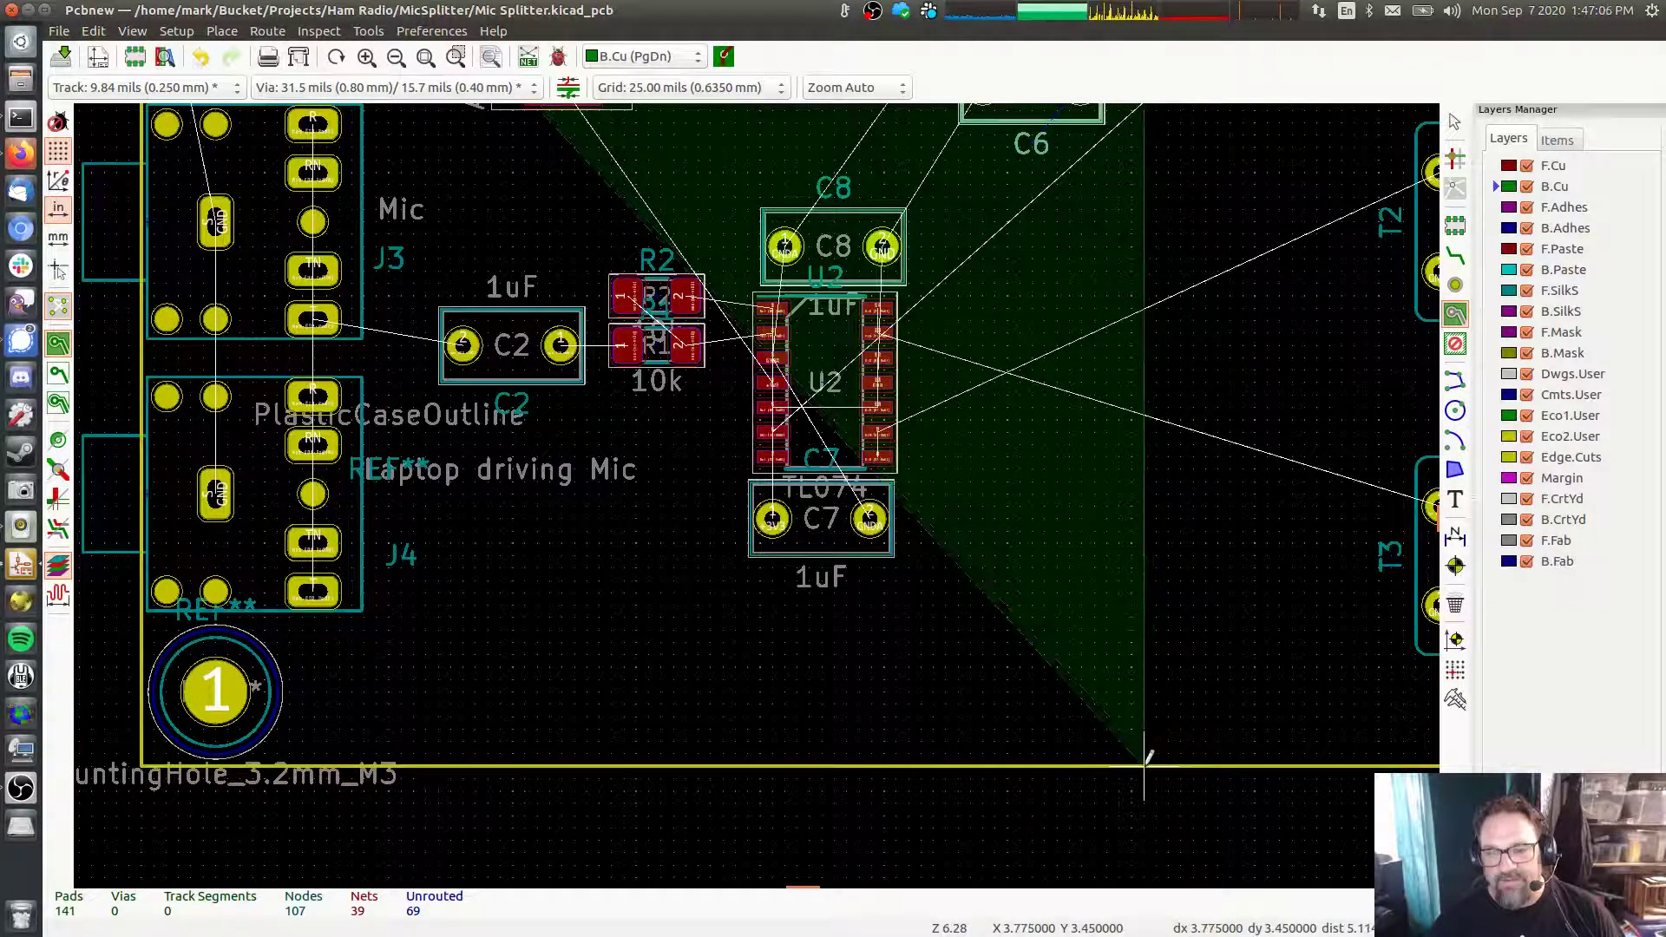
{"action": "left_click", "coordinate": [1145, 765]}
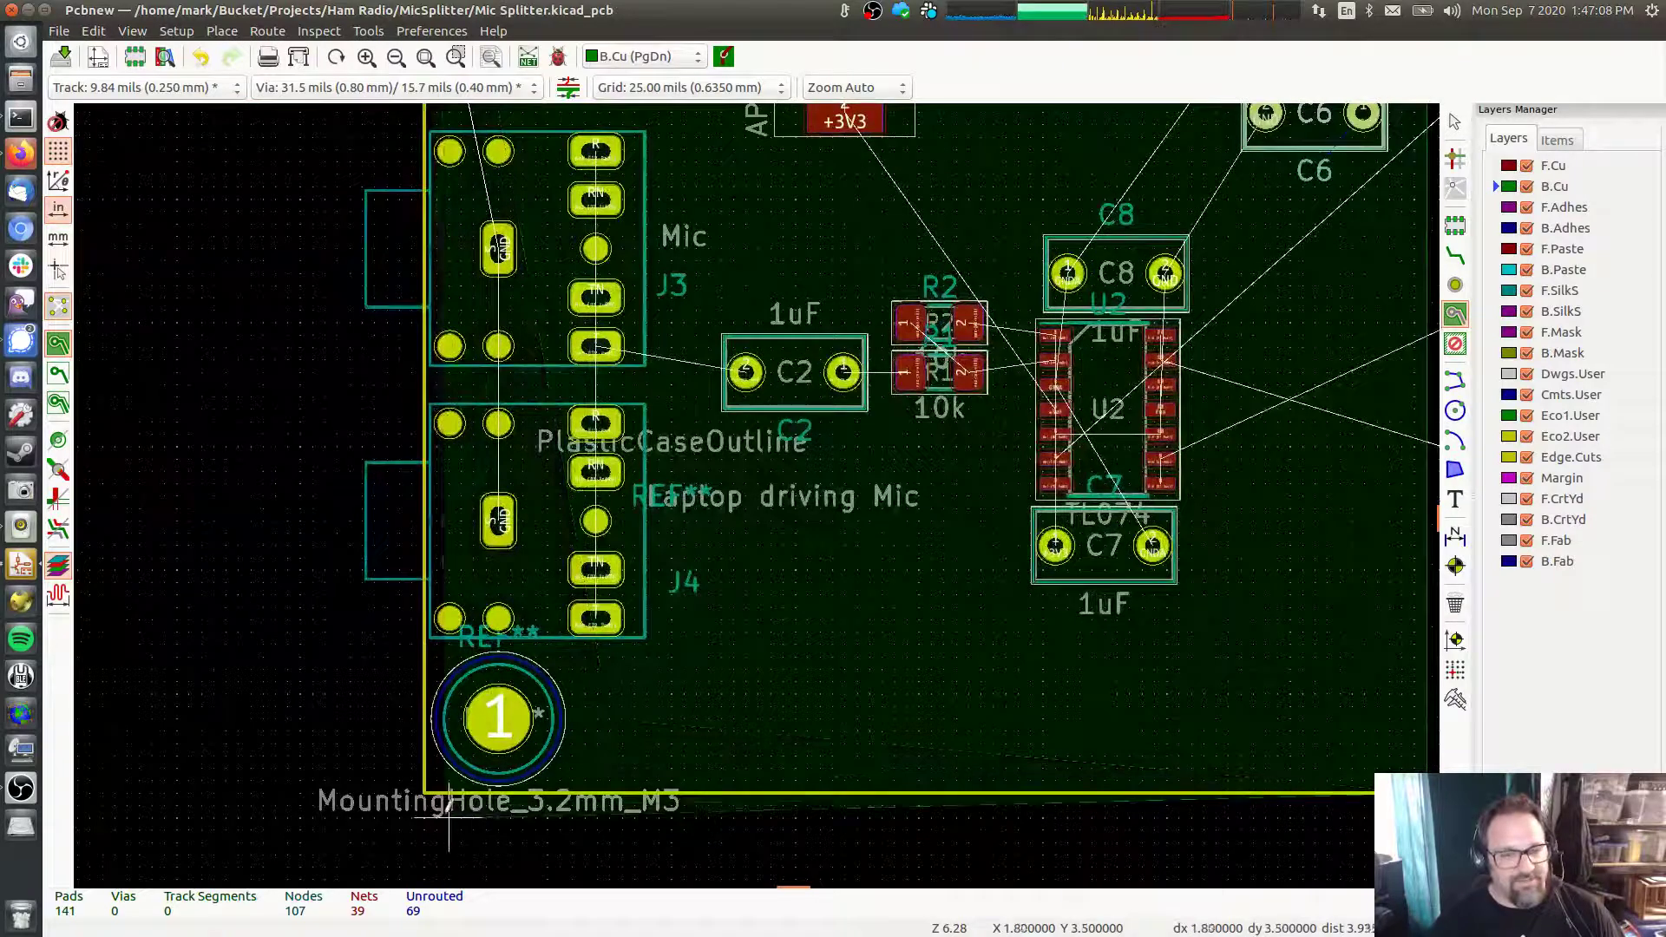
{"action": "double_click", "coordinate": [424, 792]}
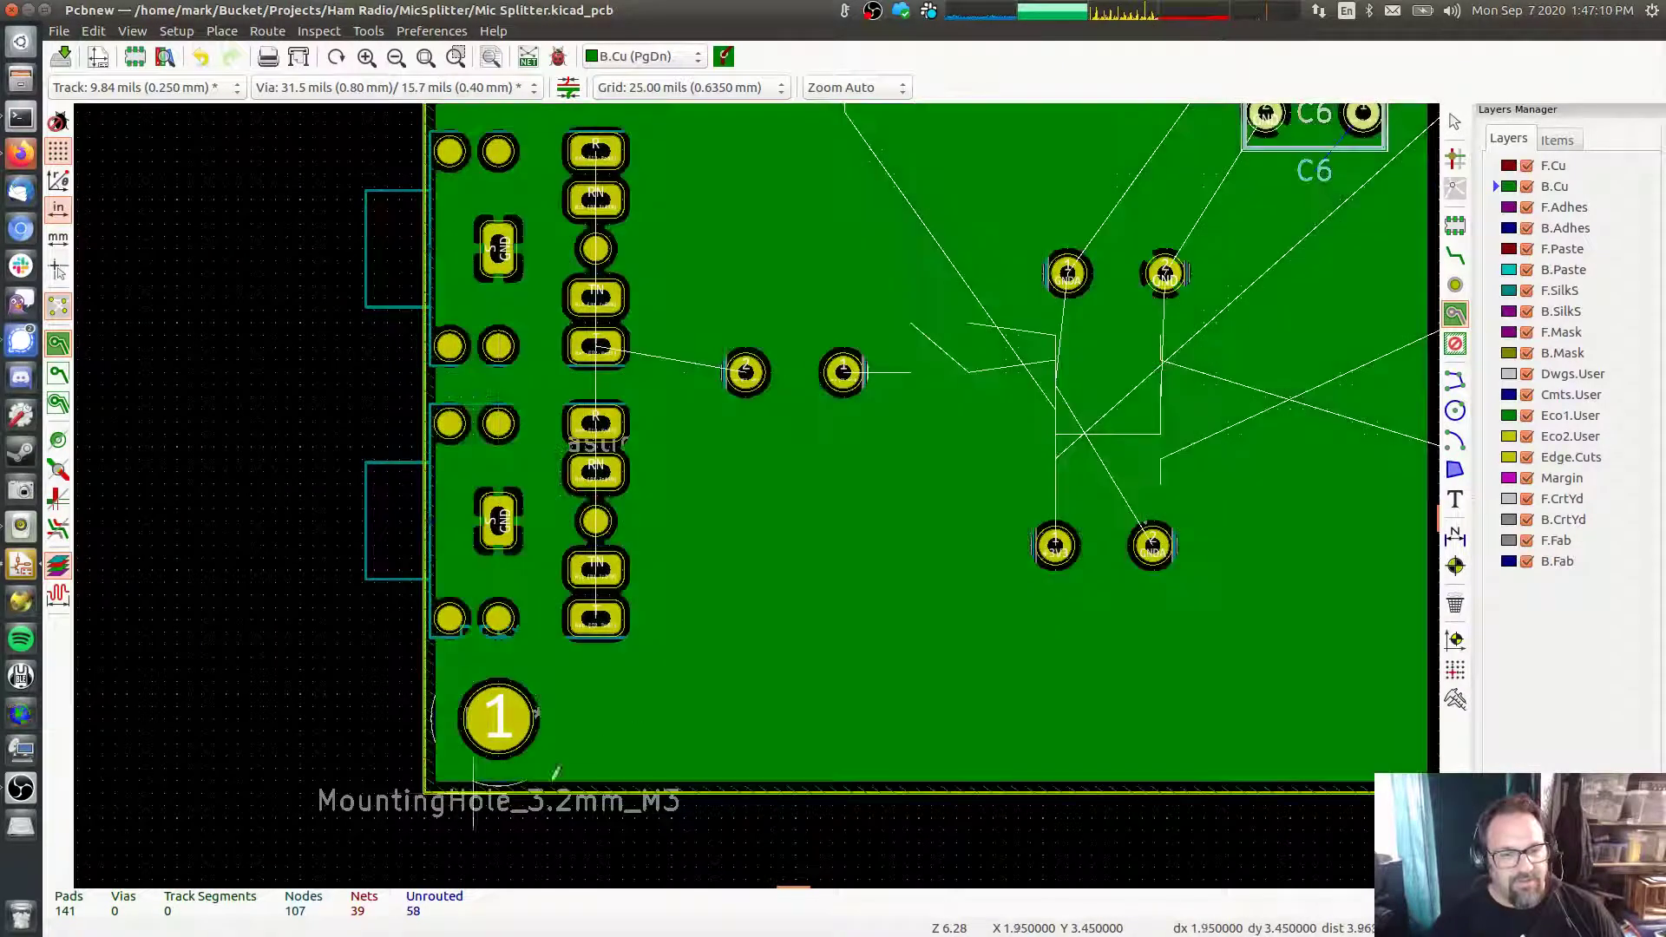
{"action": "middle_click_drag", "start_coordinate": [874, 439], "coordinate": [922, 648]}
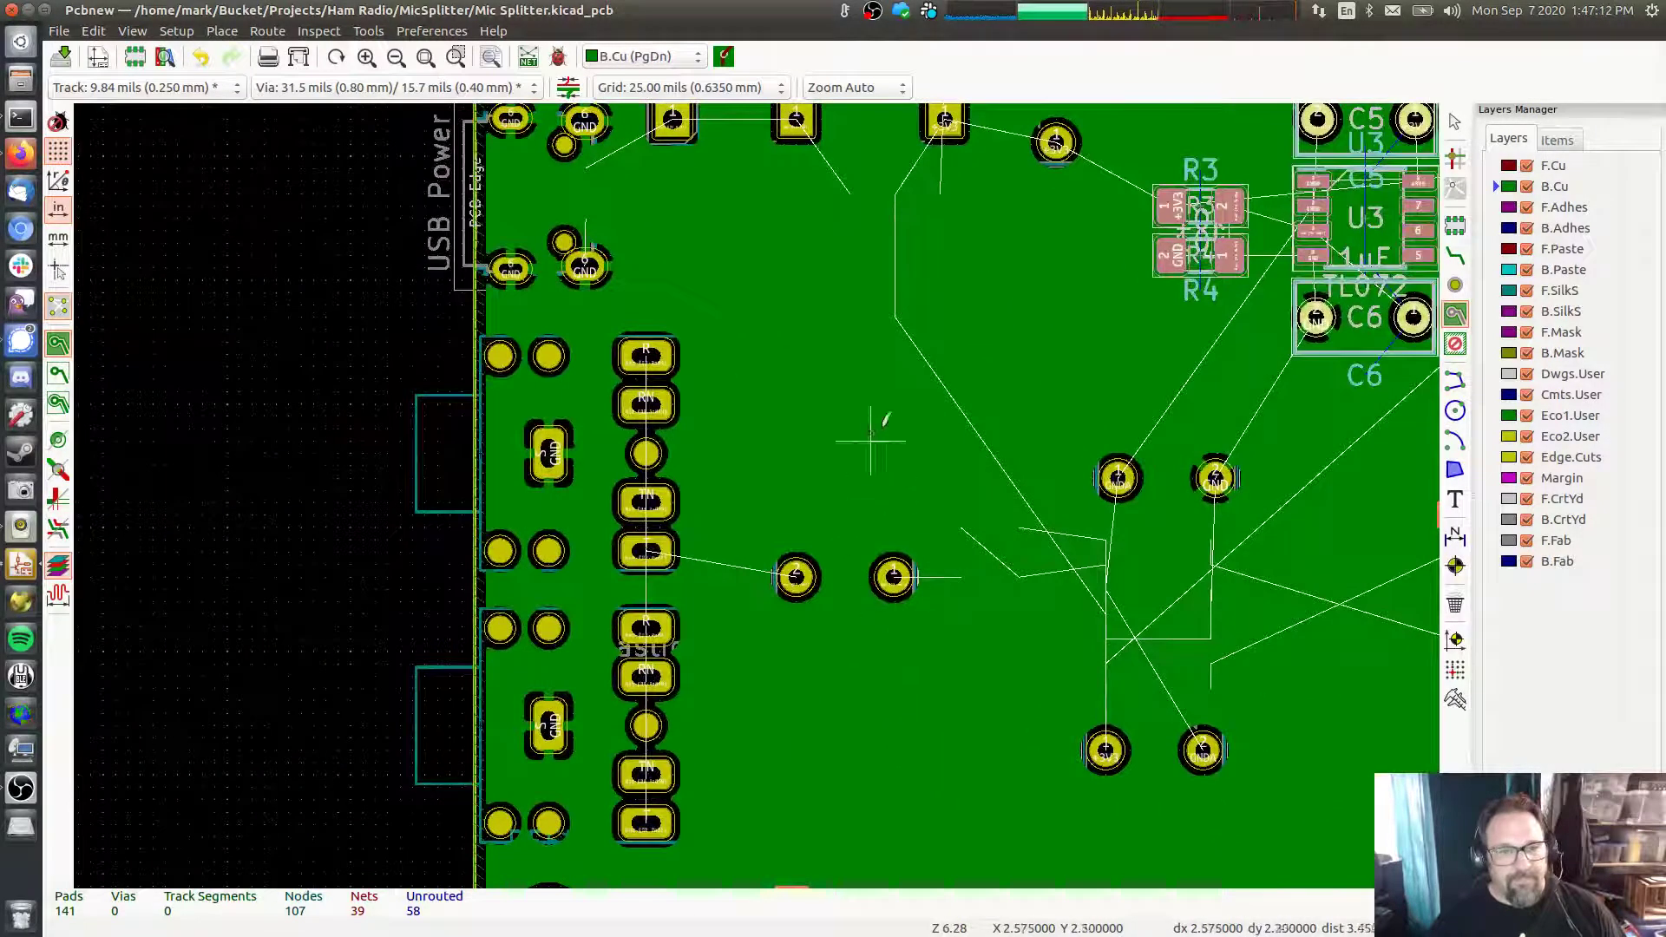
Switch to the schematic in Eeschema and examine where GND and GNDA are used between the mic jacks, op-amps and transformers
{"action": "scroll", "coordinate": [932, 373], "scroll_direction": "down", "scroll_amount": 5}
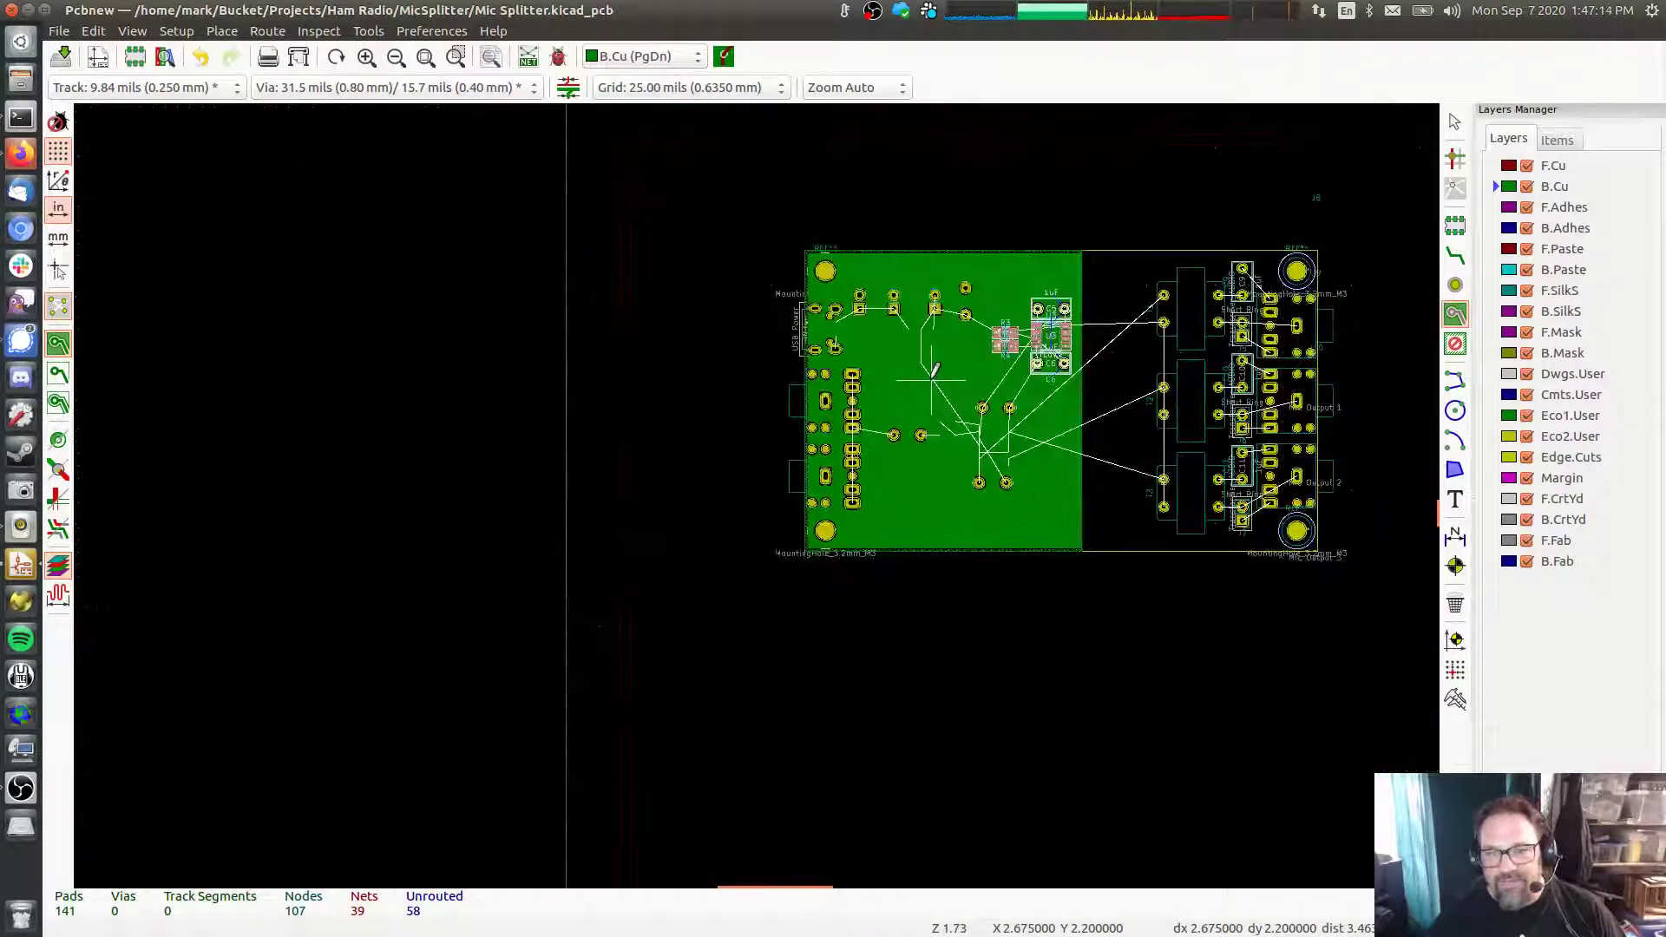
{"action": "scroll", "coordinate": [931, 373], "scroll_direction": "up", "scroll_amount": 3}
{"action": "middle_click_drag", "start_coordinate": [1348, 415], "coordinate": [699, 420]}
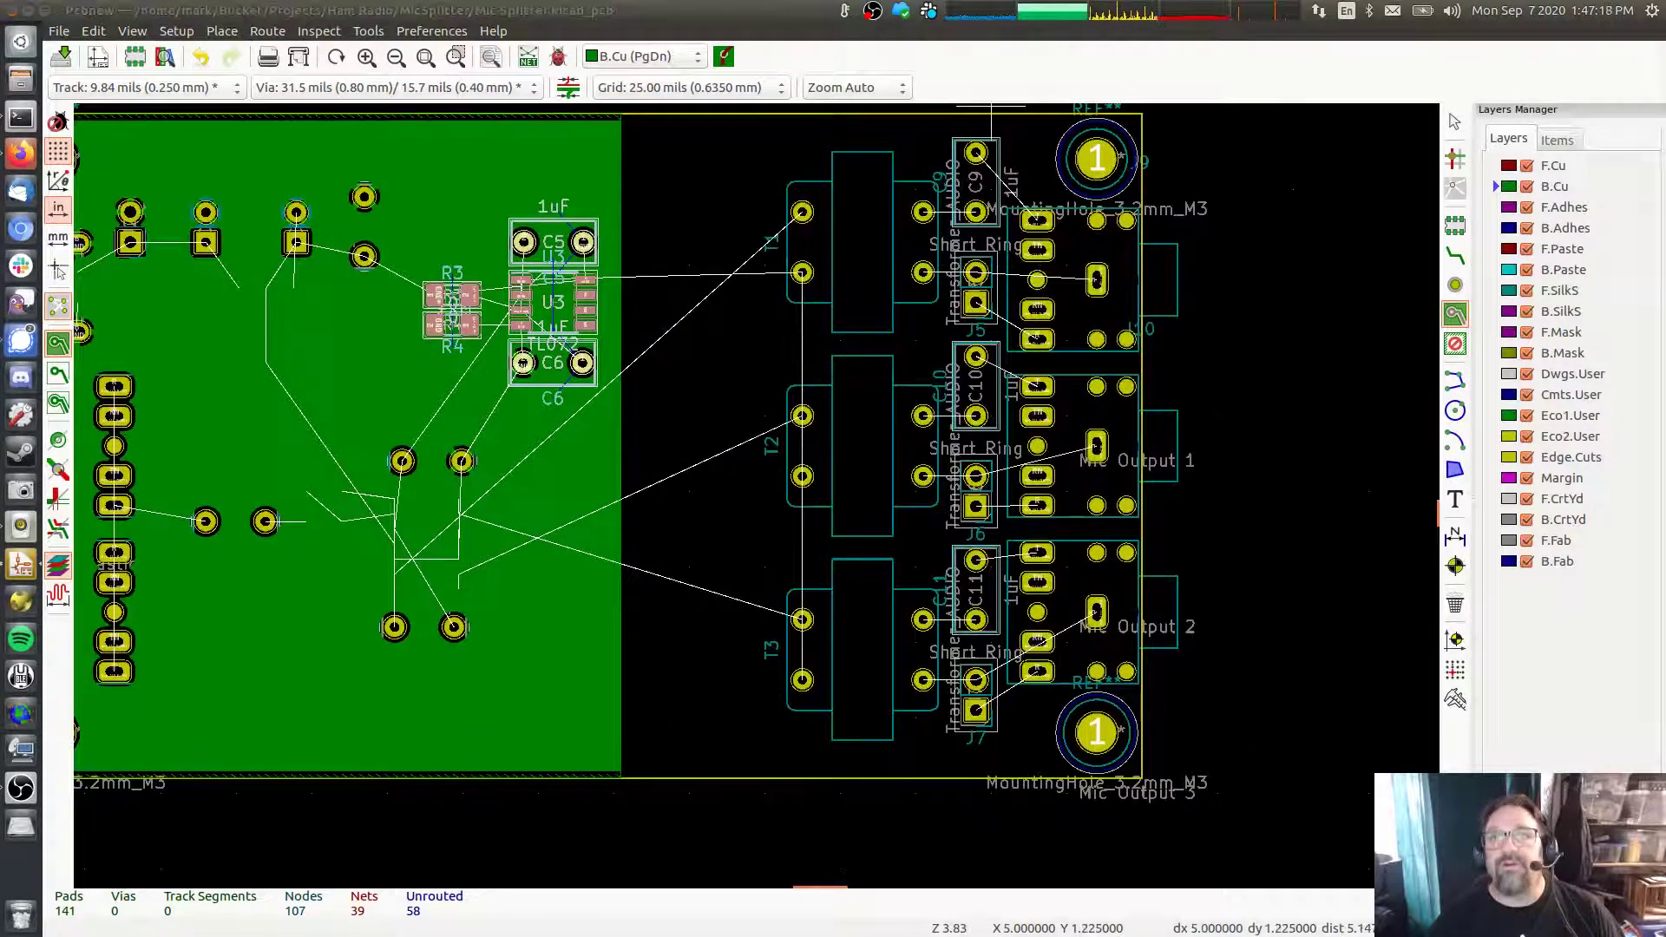
{"action": "left_click_drag", "start_coordinate": [868, 0], "coordinate": [1004, 178]}
{"action": "double_click", "coordinate": [1004, 178]}
{"action": "left_click", "coordinate": [1003, 178]}
{"action": "scroll", "coordinate": [868, 234], "scroll_direction": "down", "scroll_amount": 3}
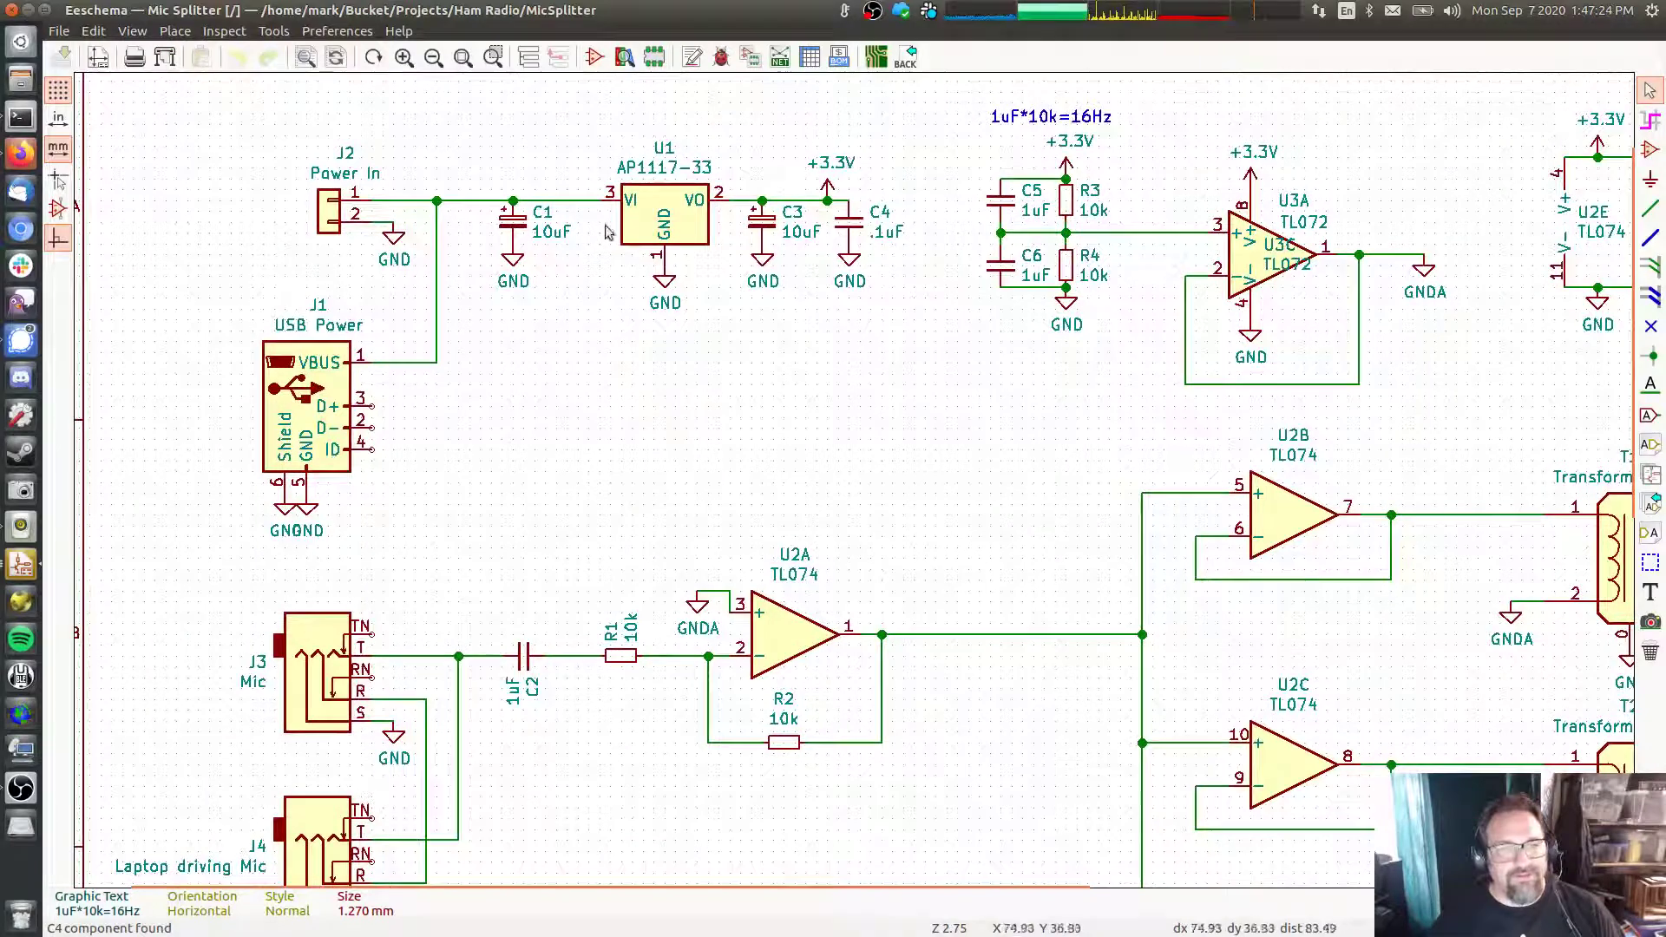
{"action": "scroll", "coordinate": [529, 399], "scroll_direction": "down", "scroll_amount": 2}
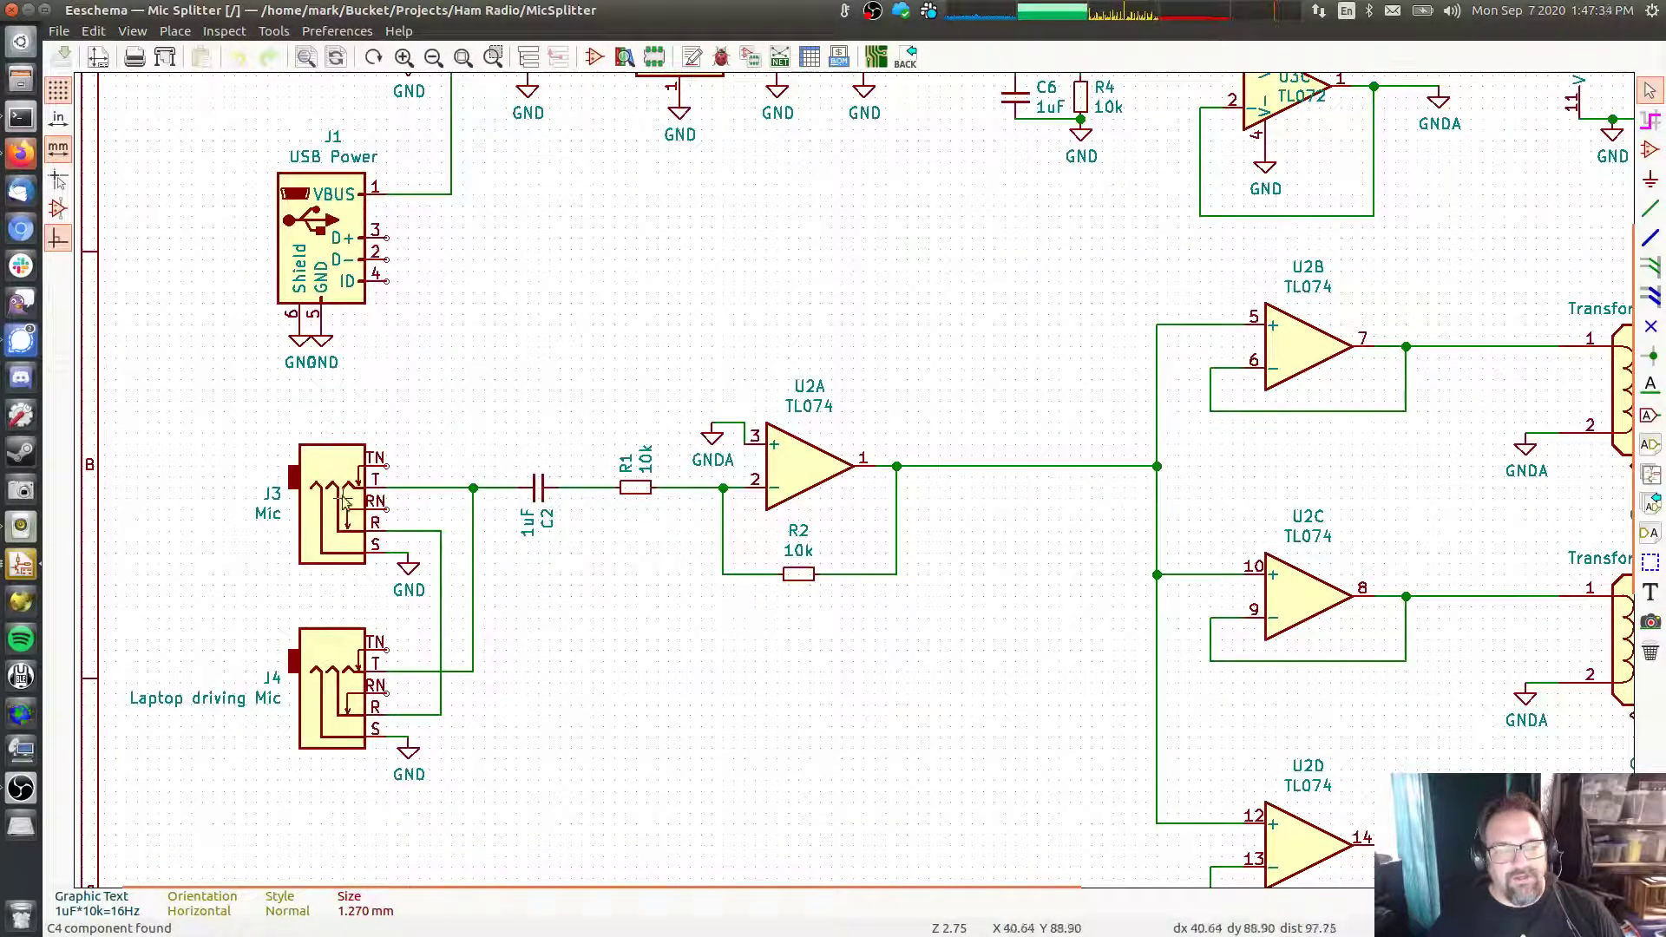
{"action": "middle_click_drag", "start_coordinate": [748, 353], "coordinate": [459, 498]}
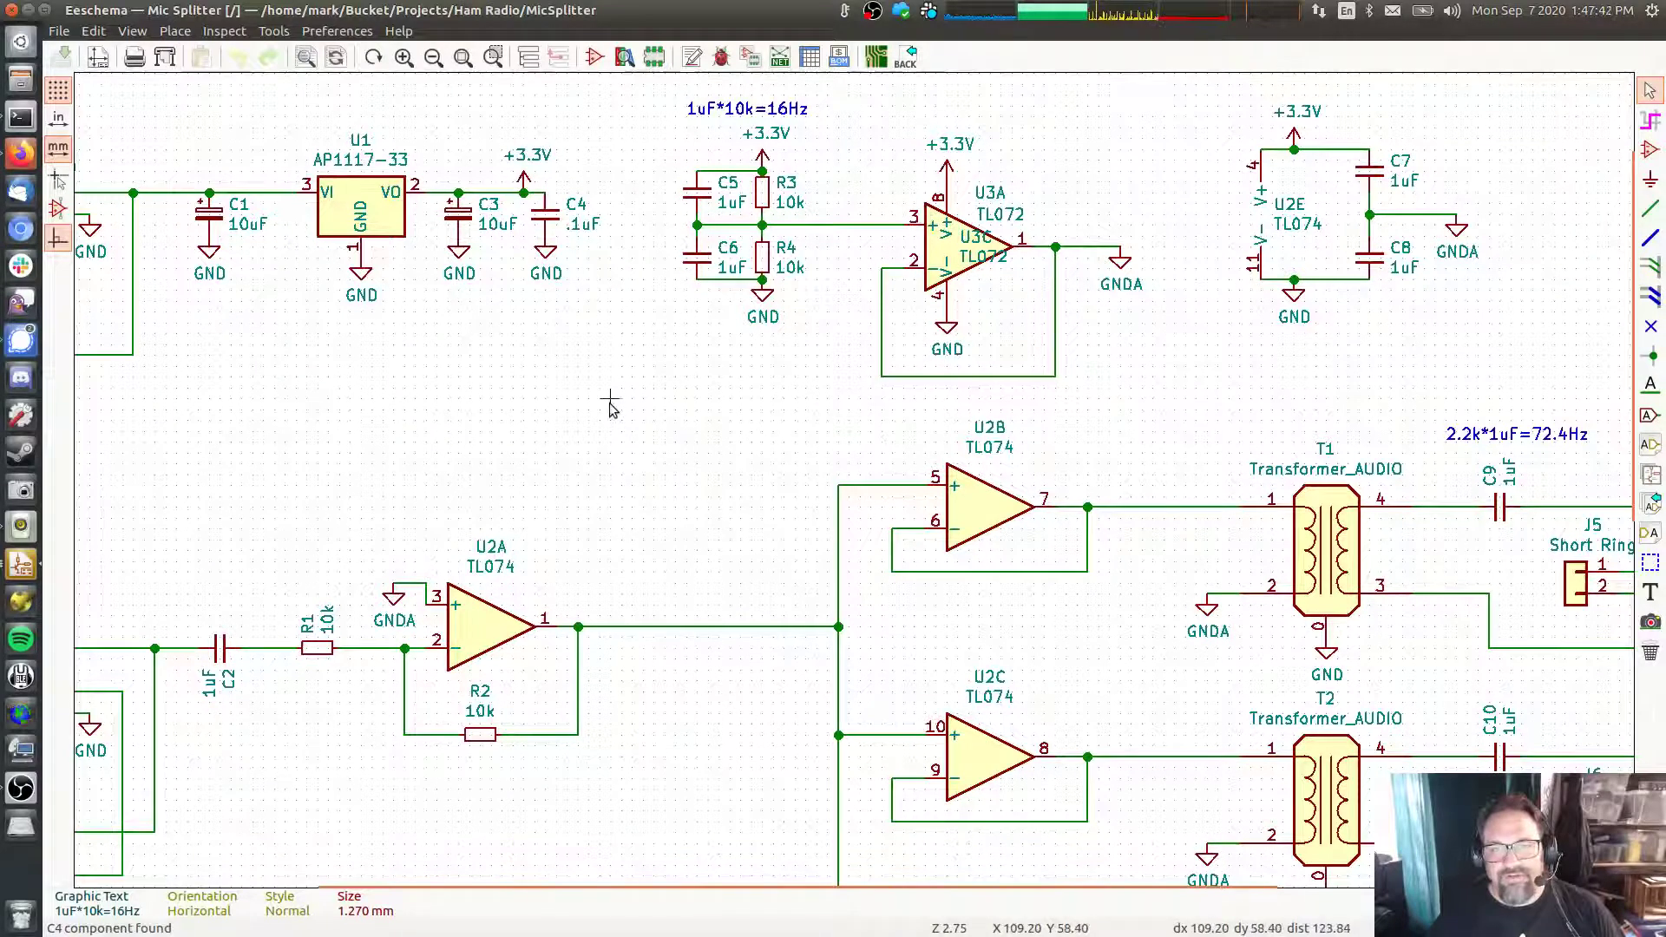
{"action": "middle_click_drag", "start_coordinate": [603, 398], "coordinate": [910, 290]}
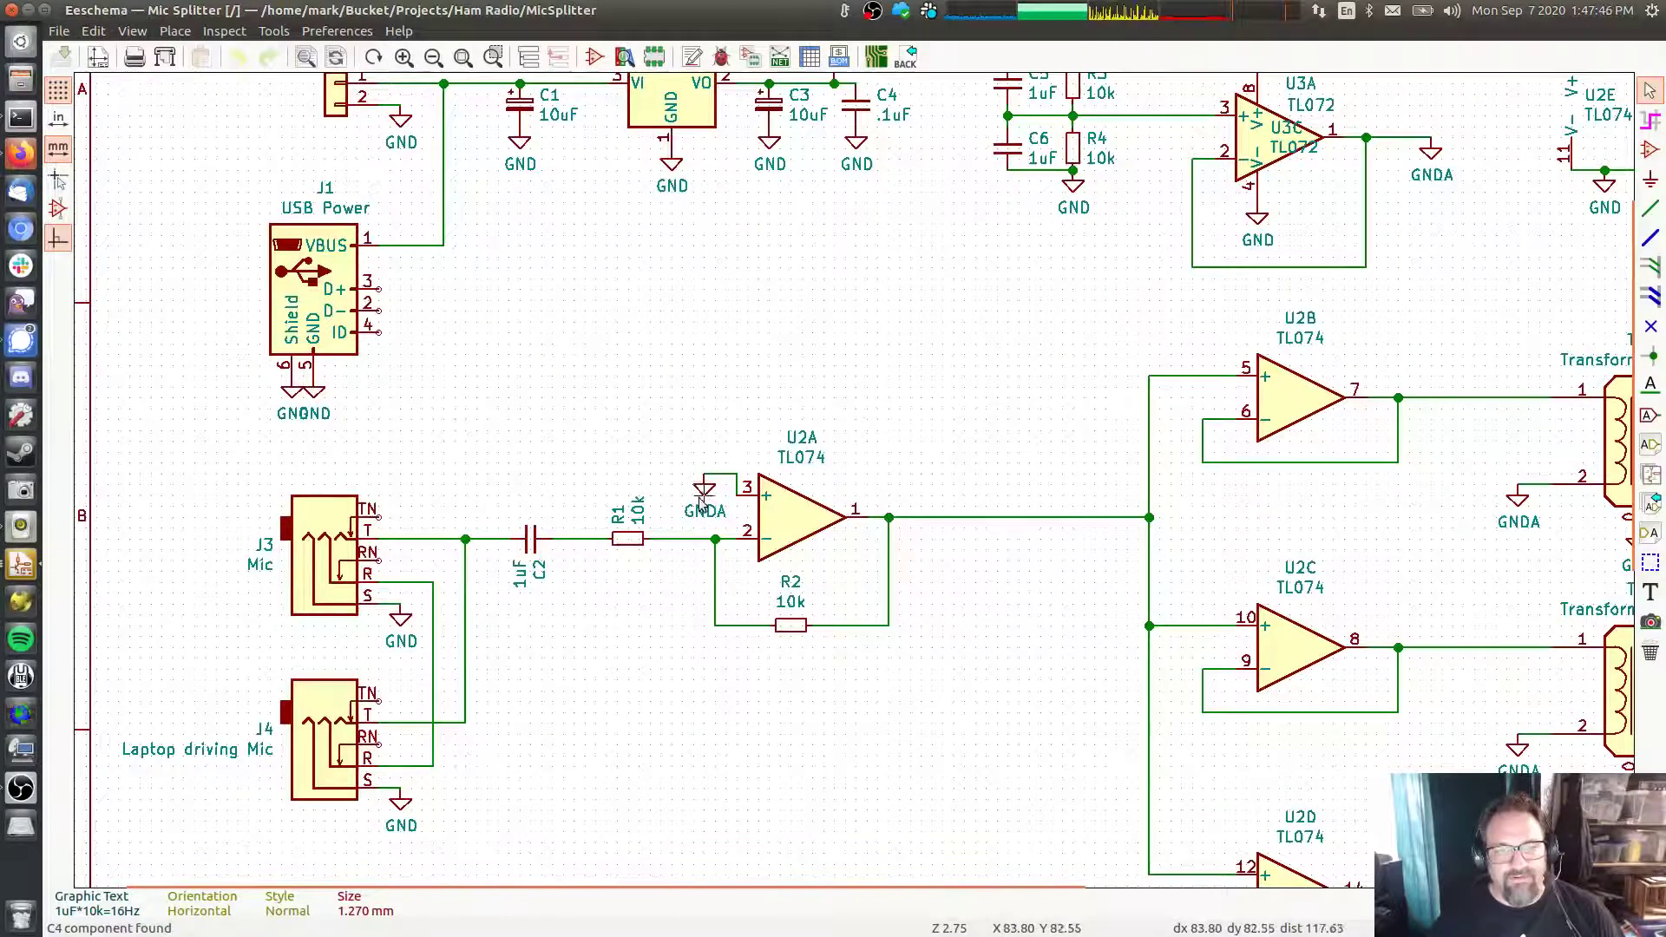
{"action": "middle_click_drag", "start_coordinate": [975, 469], "coordinate": [356, 467]}
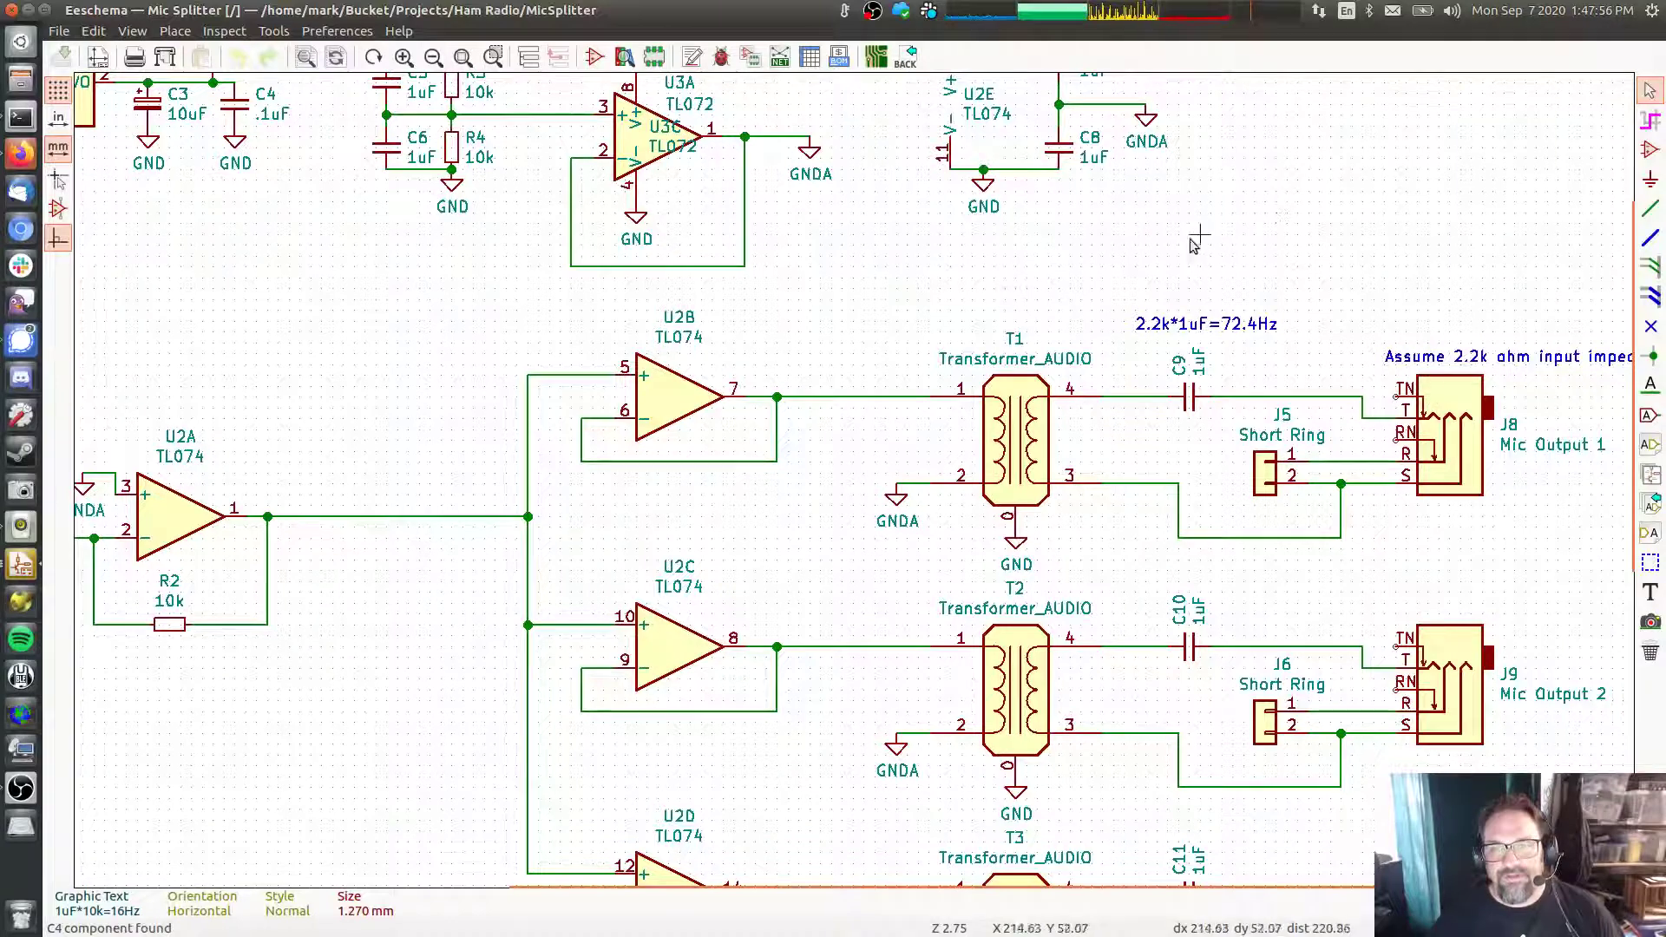
{"action": "middle_click_drag", "start_coordinate": [1190, 257], "coordinate": [1594, 338]}
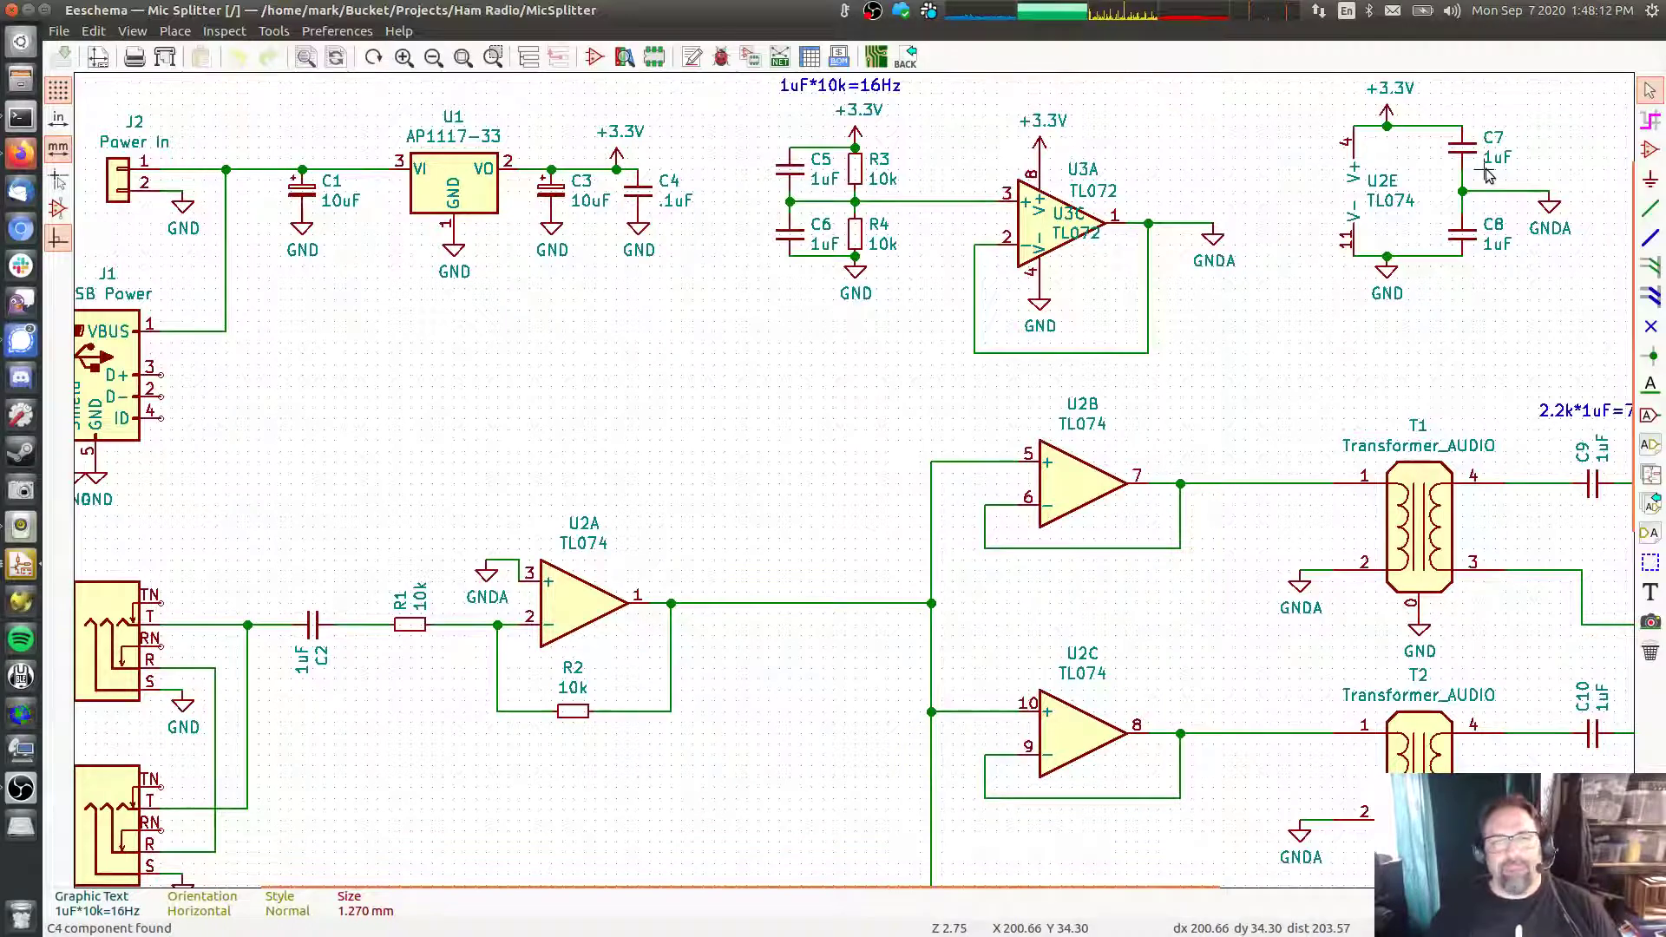
{"action": "left_click", "coordinate": [29, 10]}
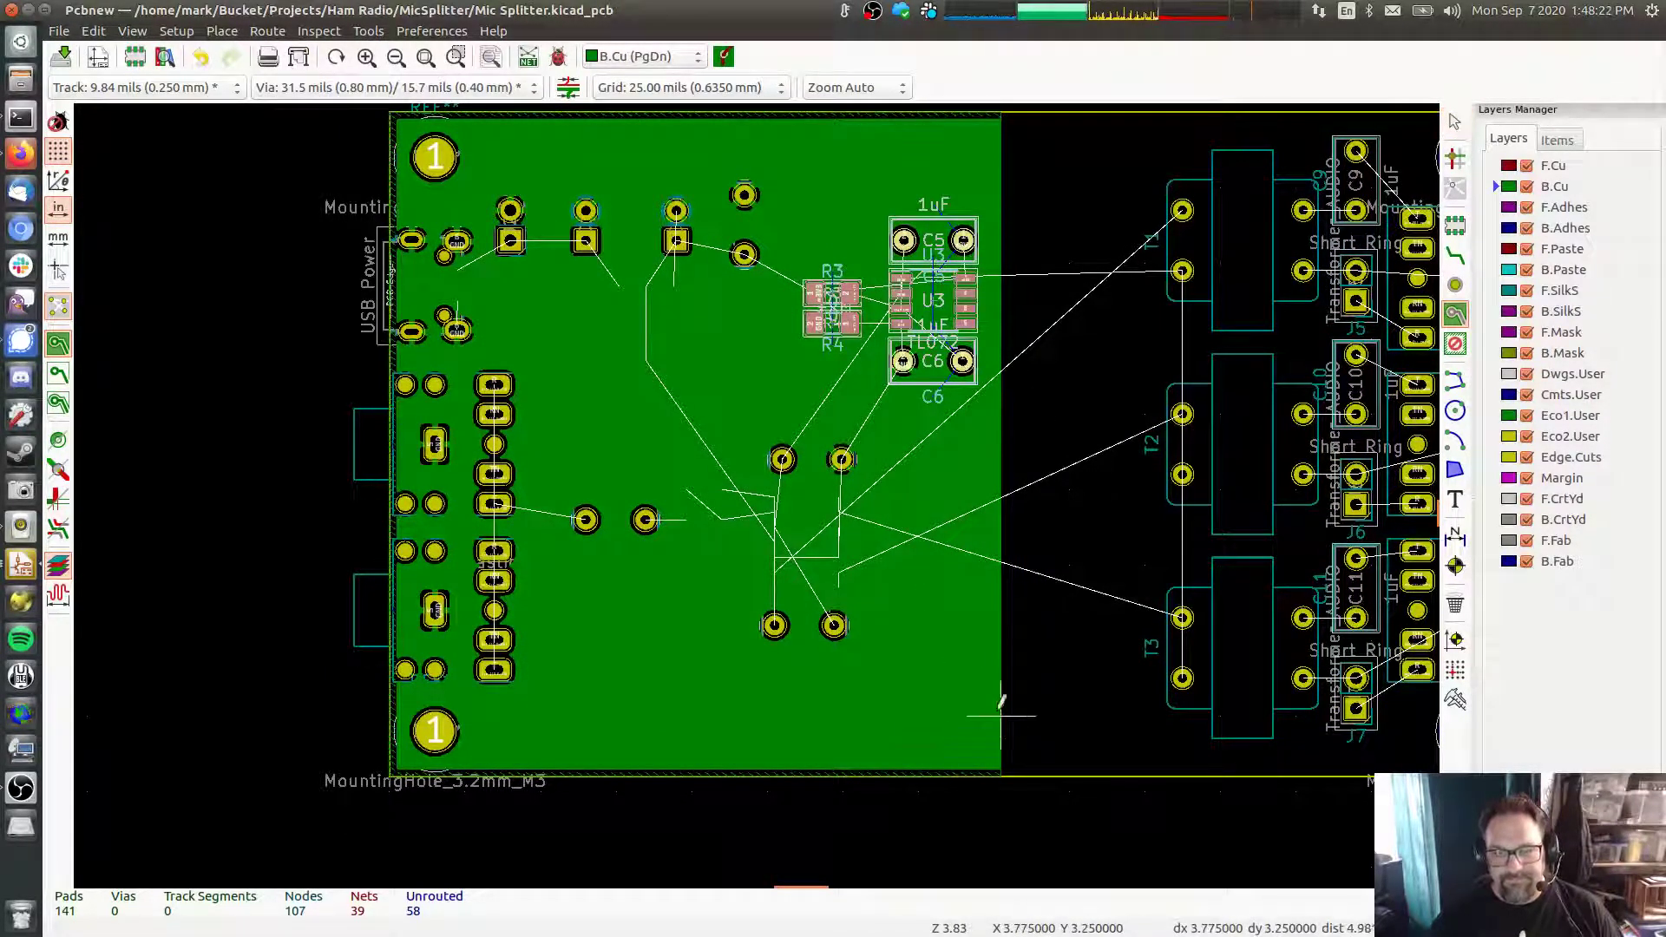
{"action": "key", "text": "Delete"}
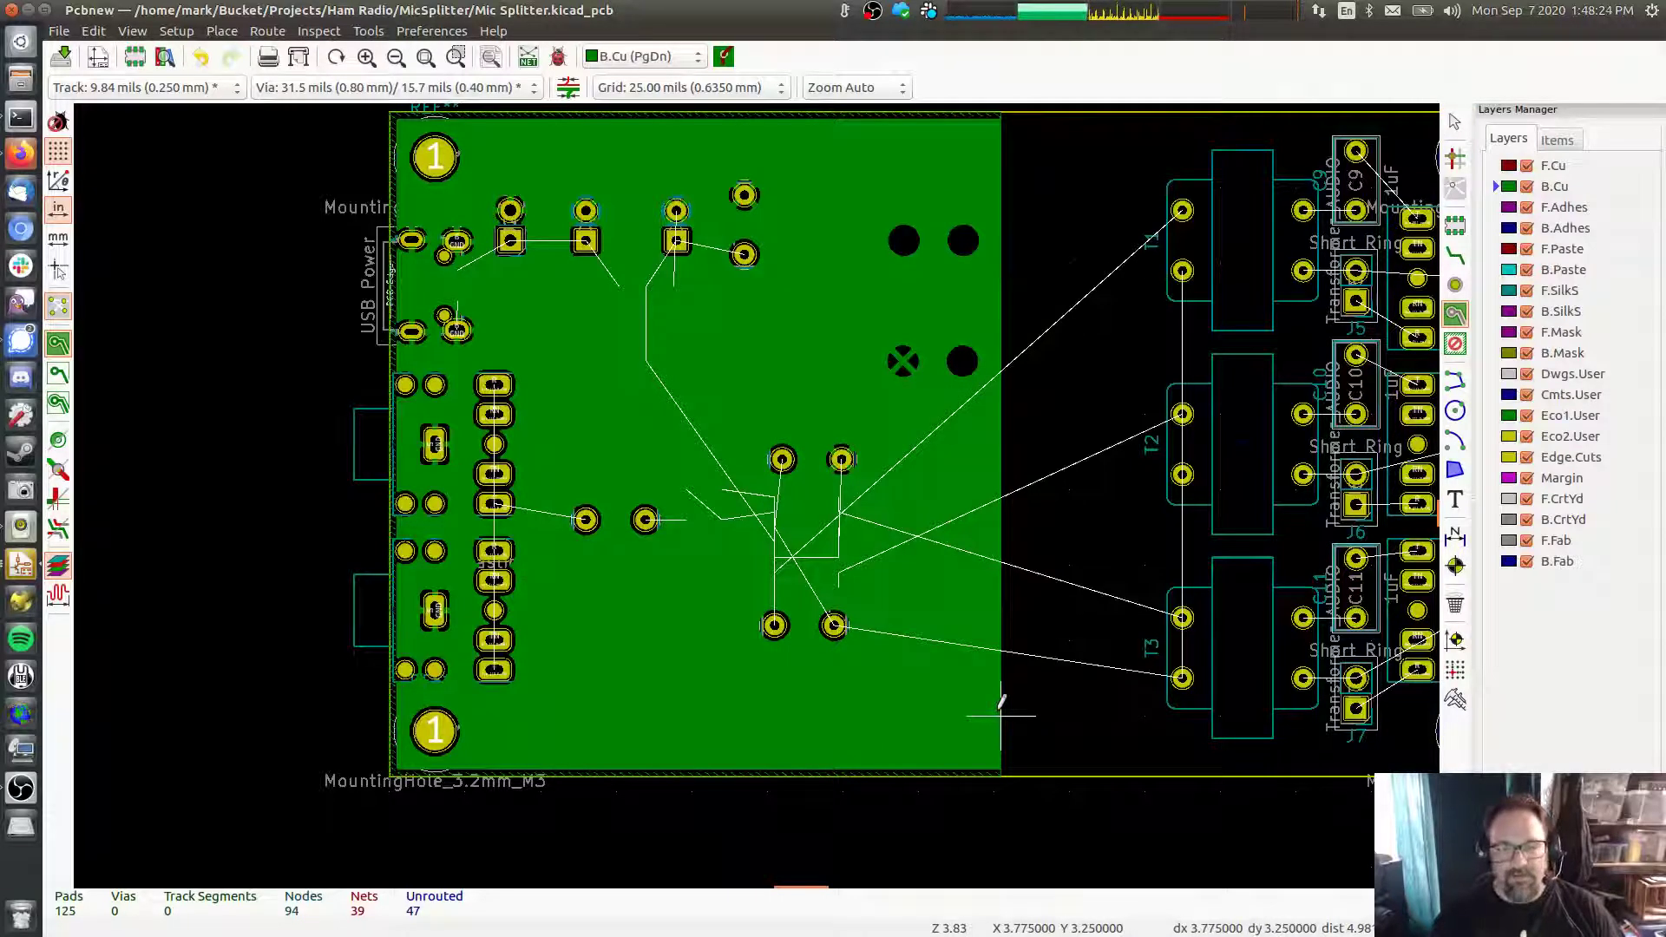
{"action": "key", "text": "ctrl+z"}
{"action": "left_click", "coordinate": [964, 836]}
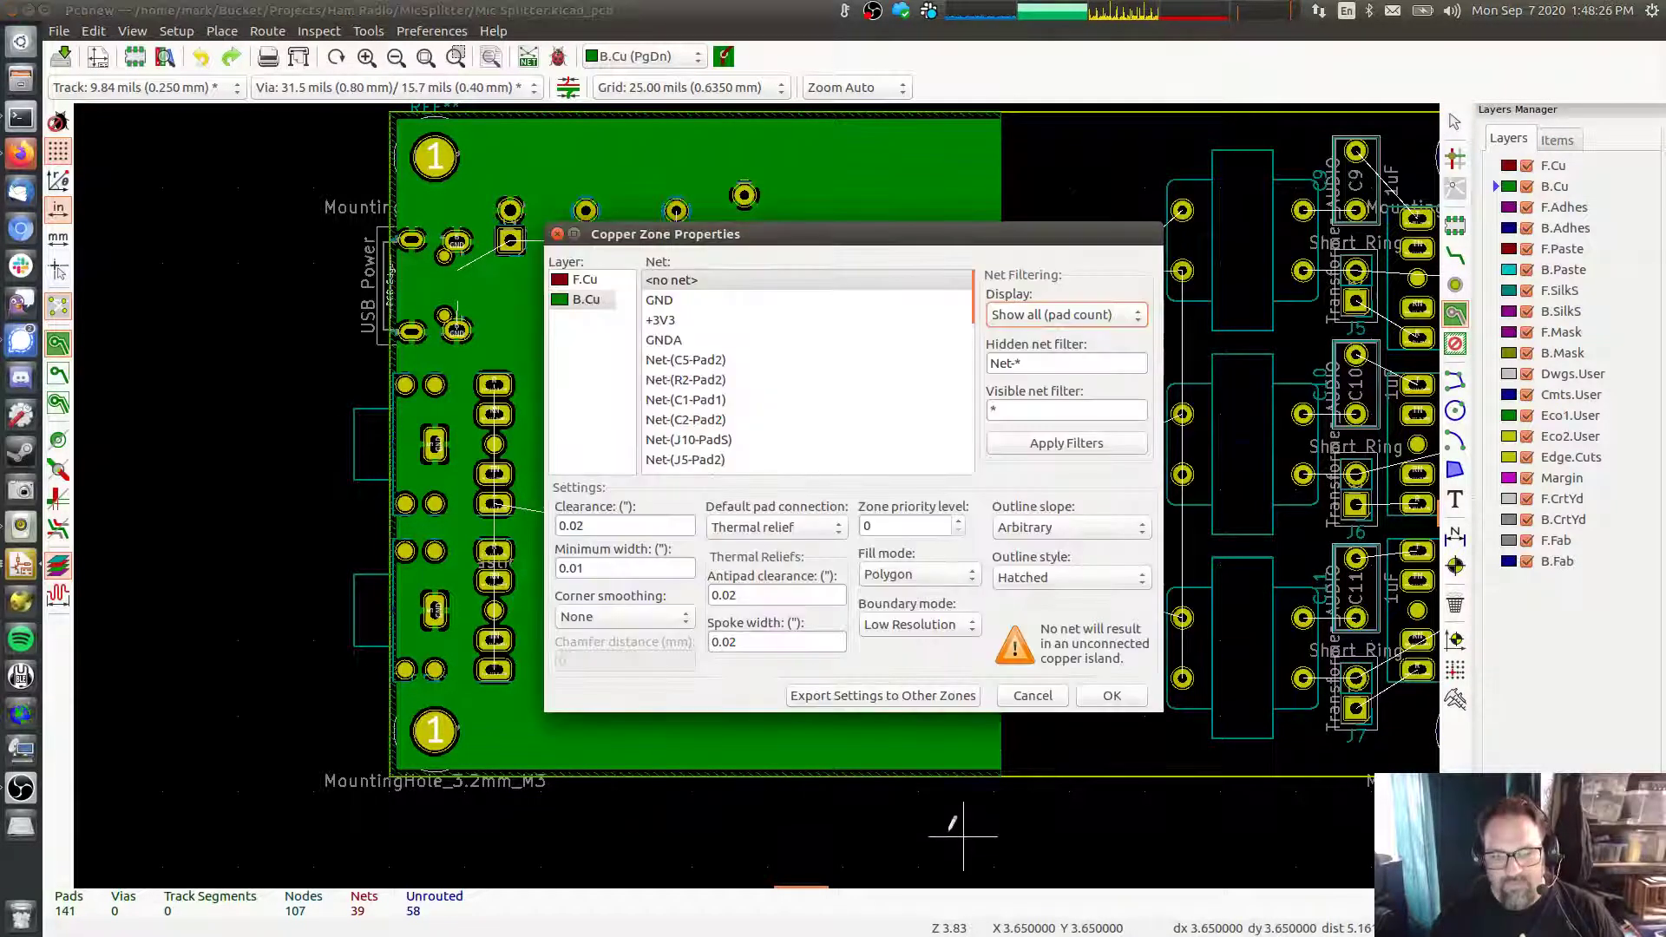
{"action": "key", "text": "Escape"}
Delete the GND copper zone covering the board's left part on B.Cu
{"action": "left_click", "coordinate": [962, 687]}
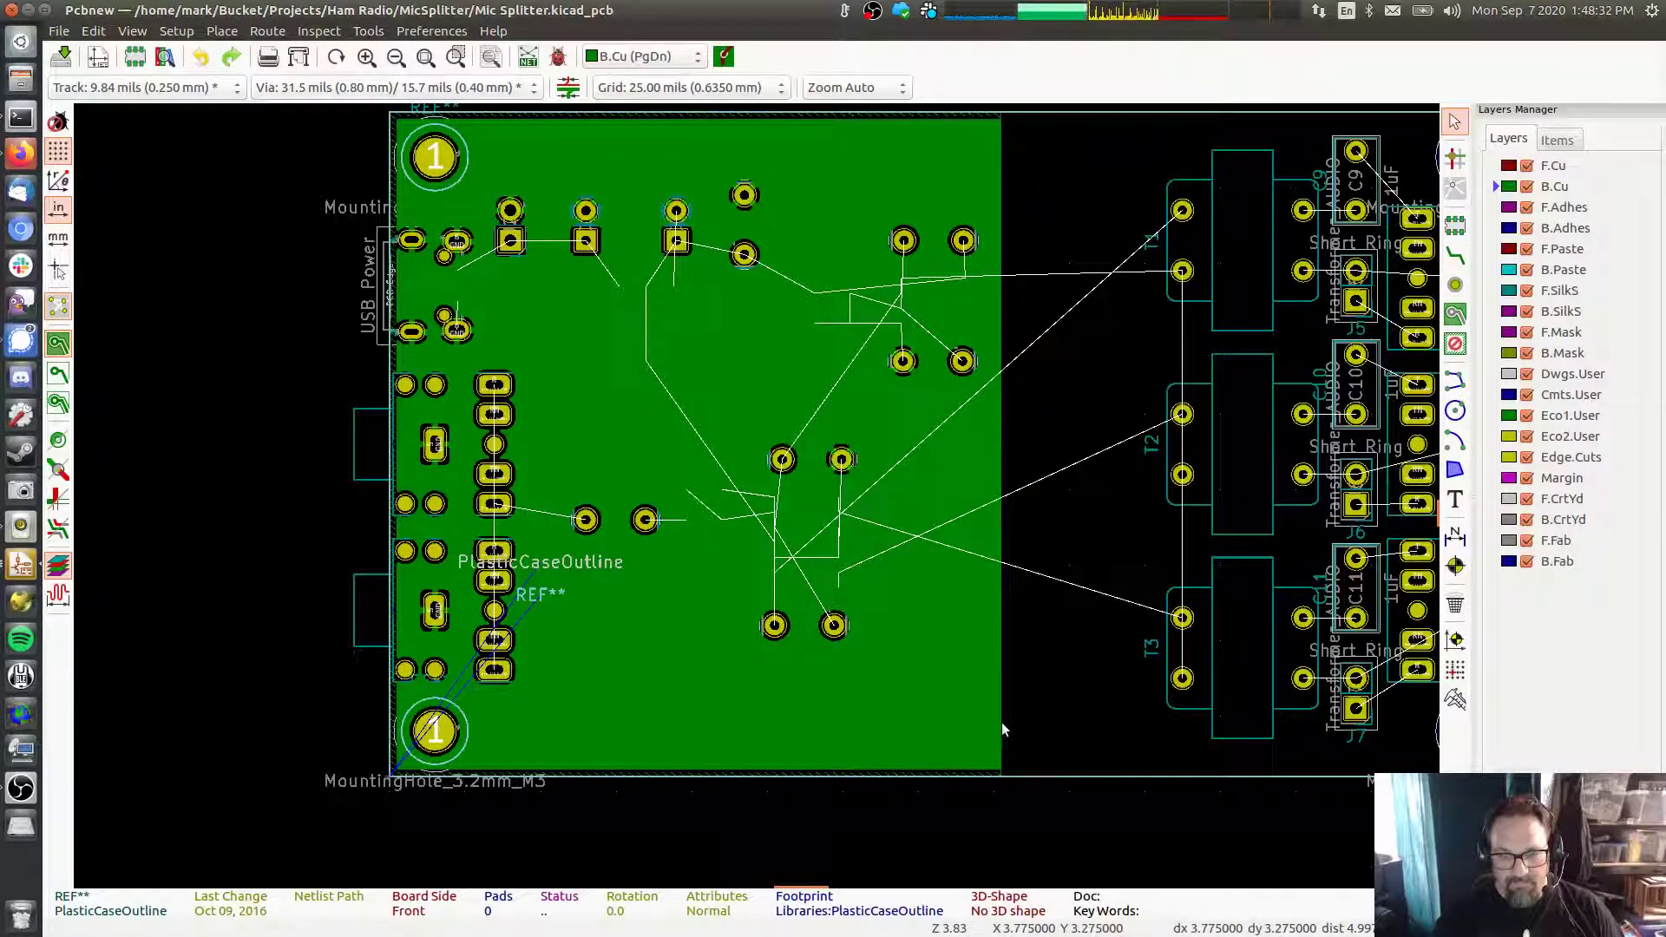
{"action": "scroll", "coordinate": [999, 768], "scroll_direction": "up", "scroll_amount": 4}
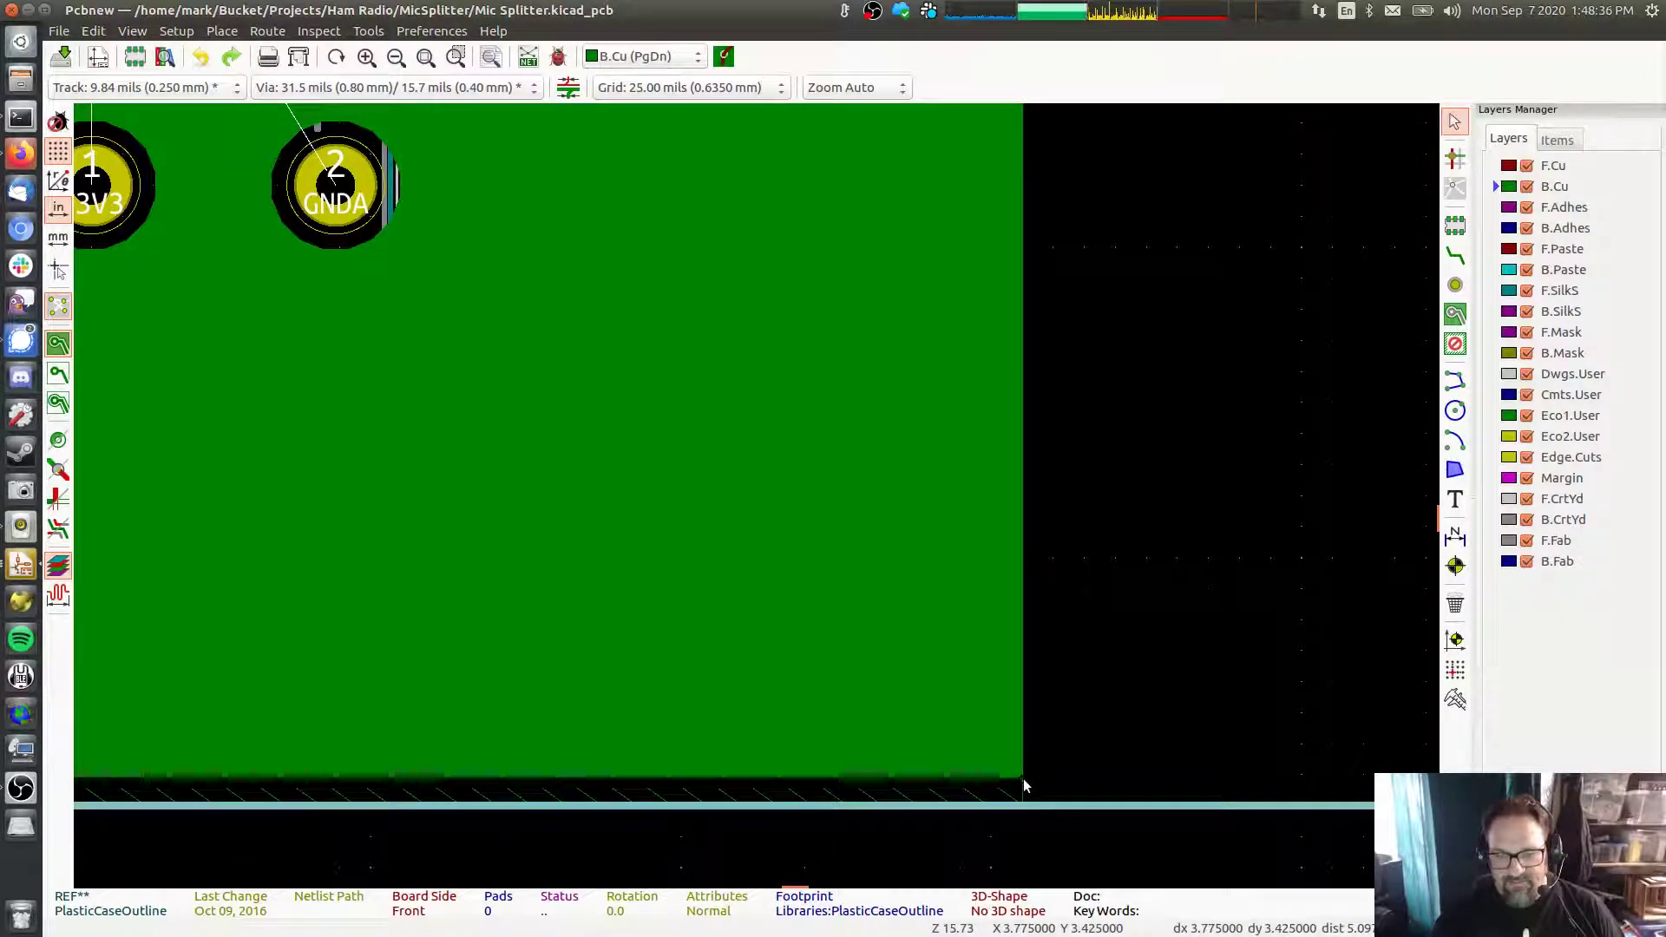
{"action": "left_click", "coordinate": [1019, 830]}
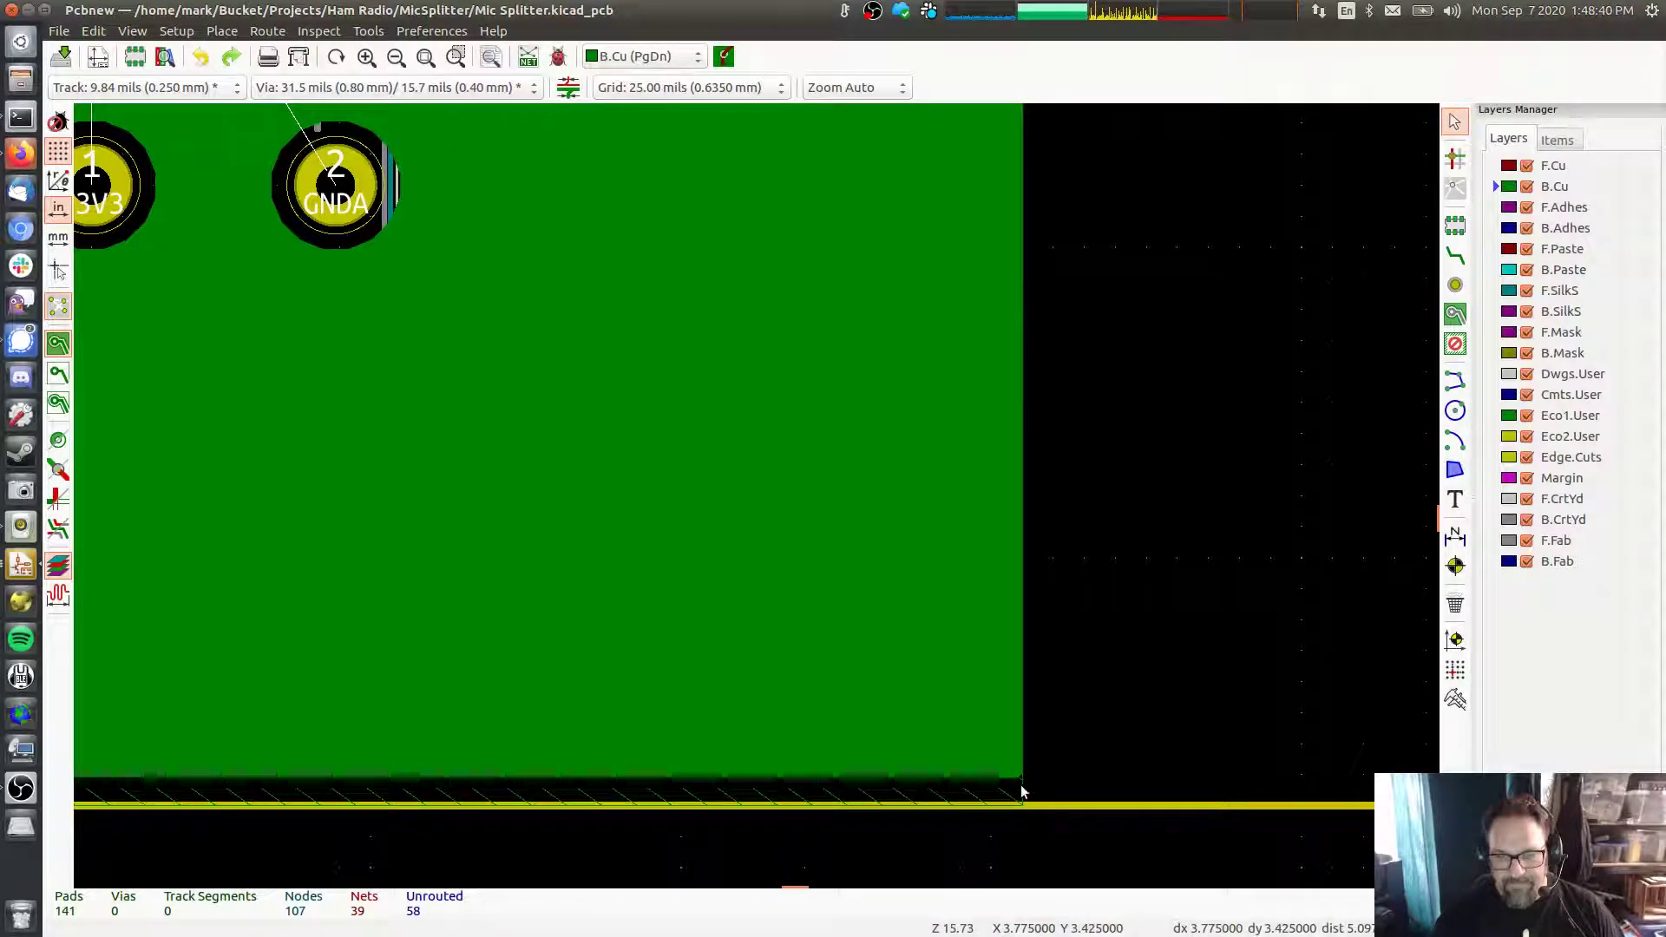
{"action": "left_click", "coordinate": [1024, 794]}
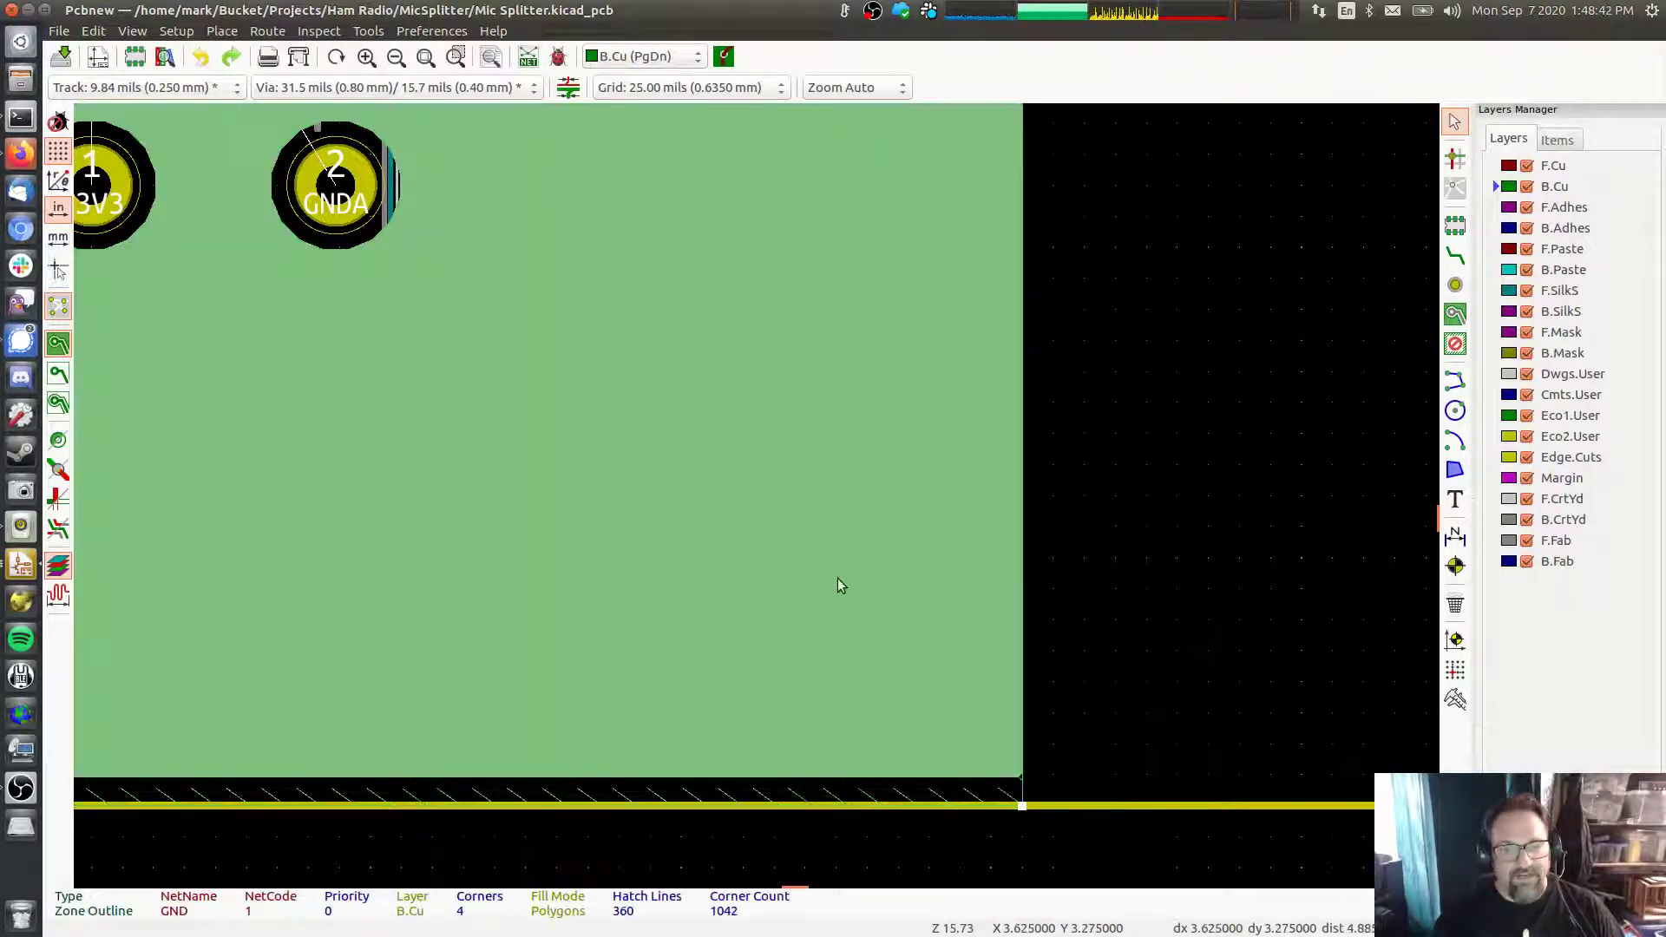
{"action": "key", "text": "Delete"}
Move the U2 group with C2, C7, C8, R1 and R2 away from the mic jacks, next to transformers T2 and T3
{"action": "scroll", "coordinate": [658, 424], "scroll_direction": "down", "scroll_amount": 5}
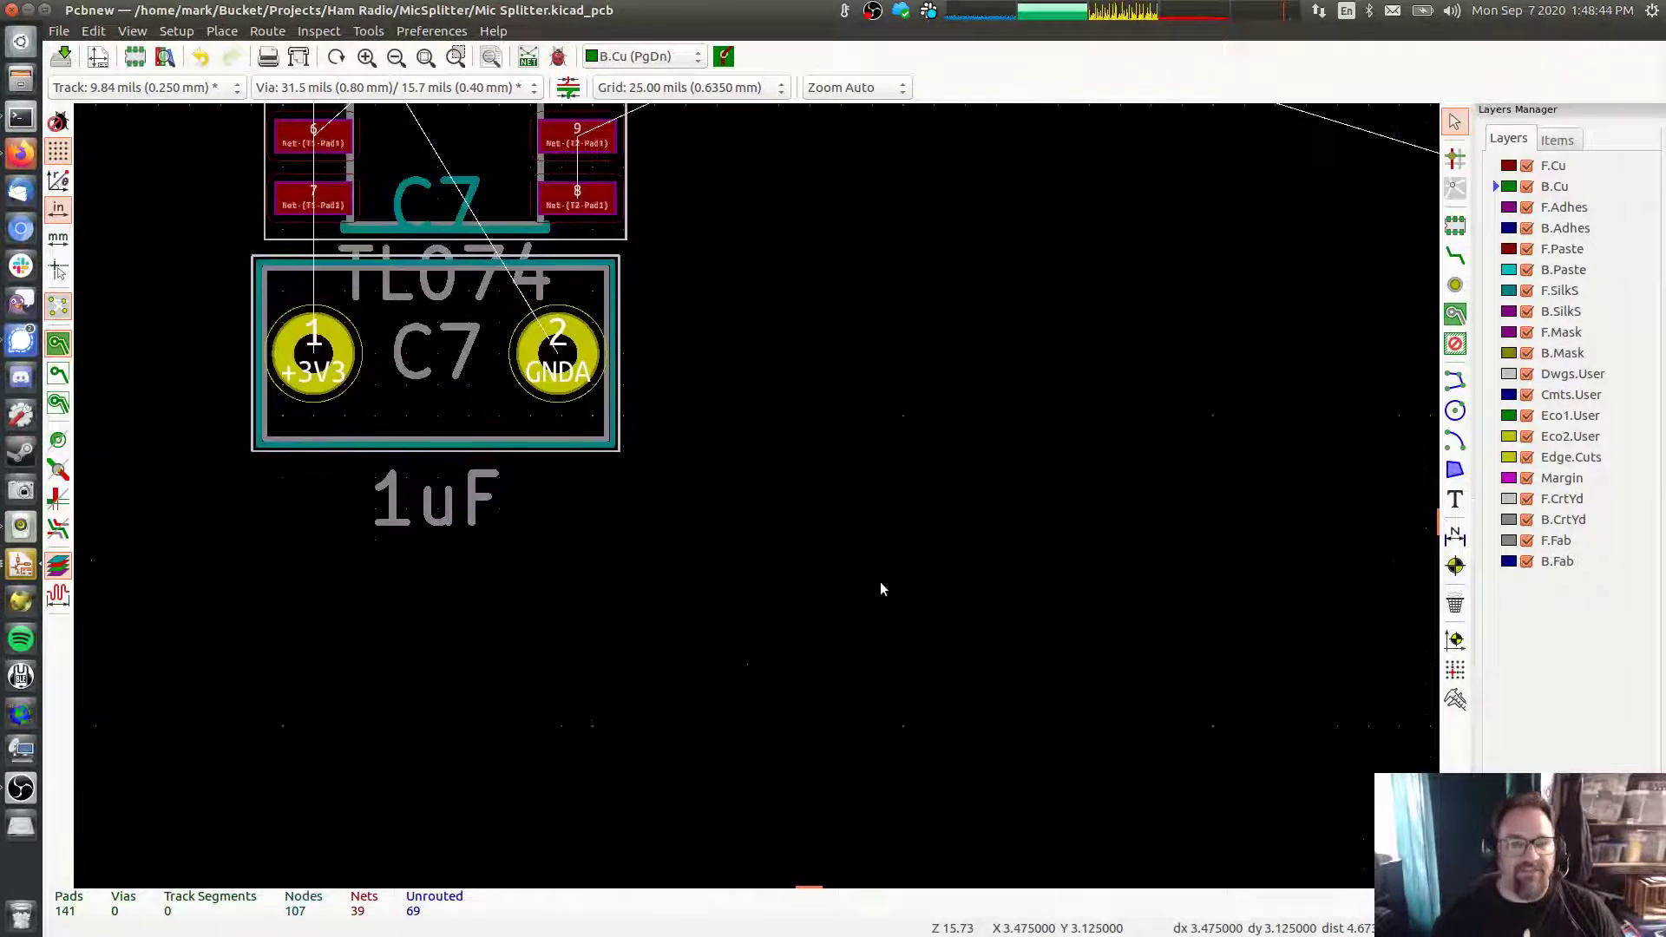
{"action": "left_click_drag", "start_coordinate": [664, 254], "coordinate": [868, 582]}
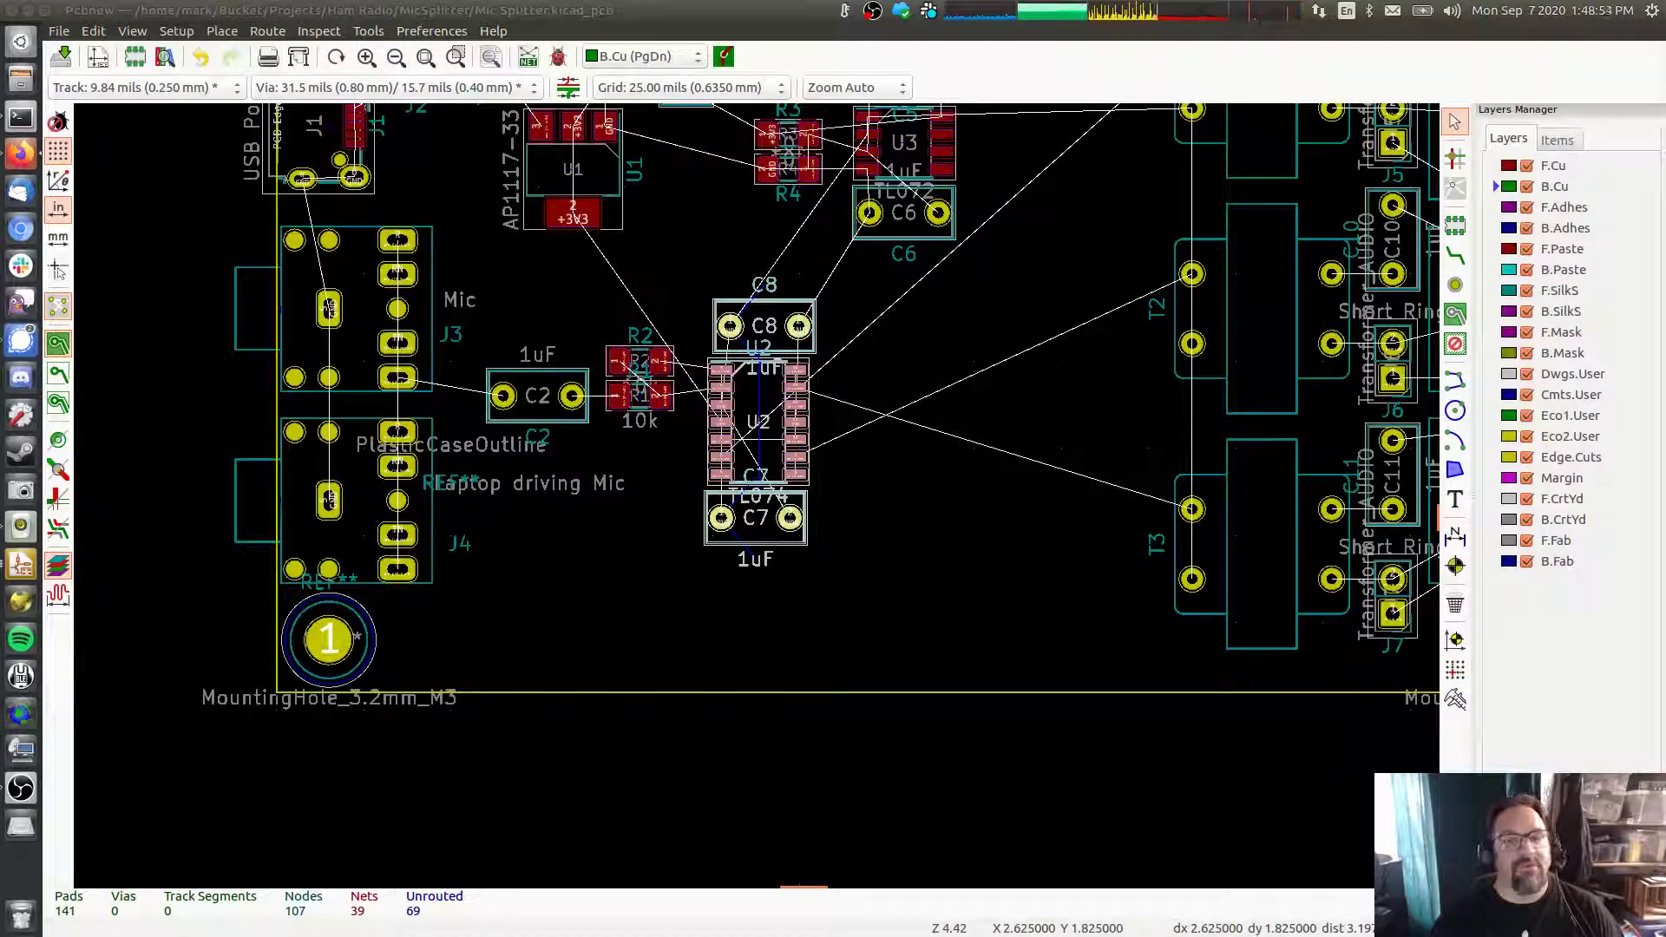
{"action": "middle_click_drag", "start_coordinate": [996, 458], "coordinate": [1138, 488]}
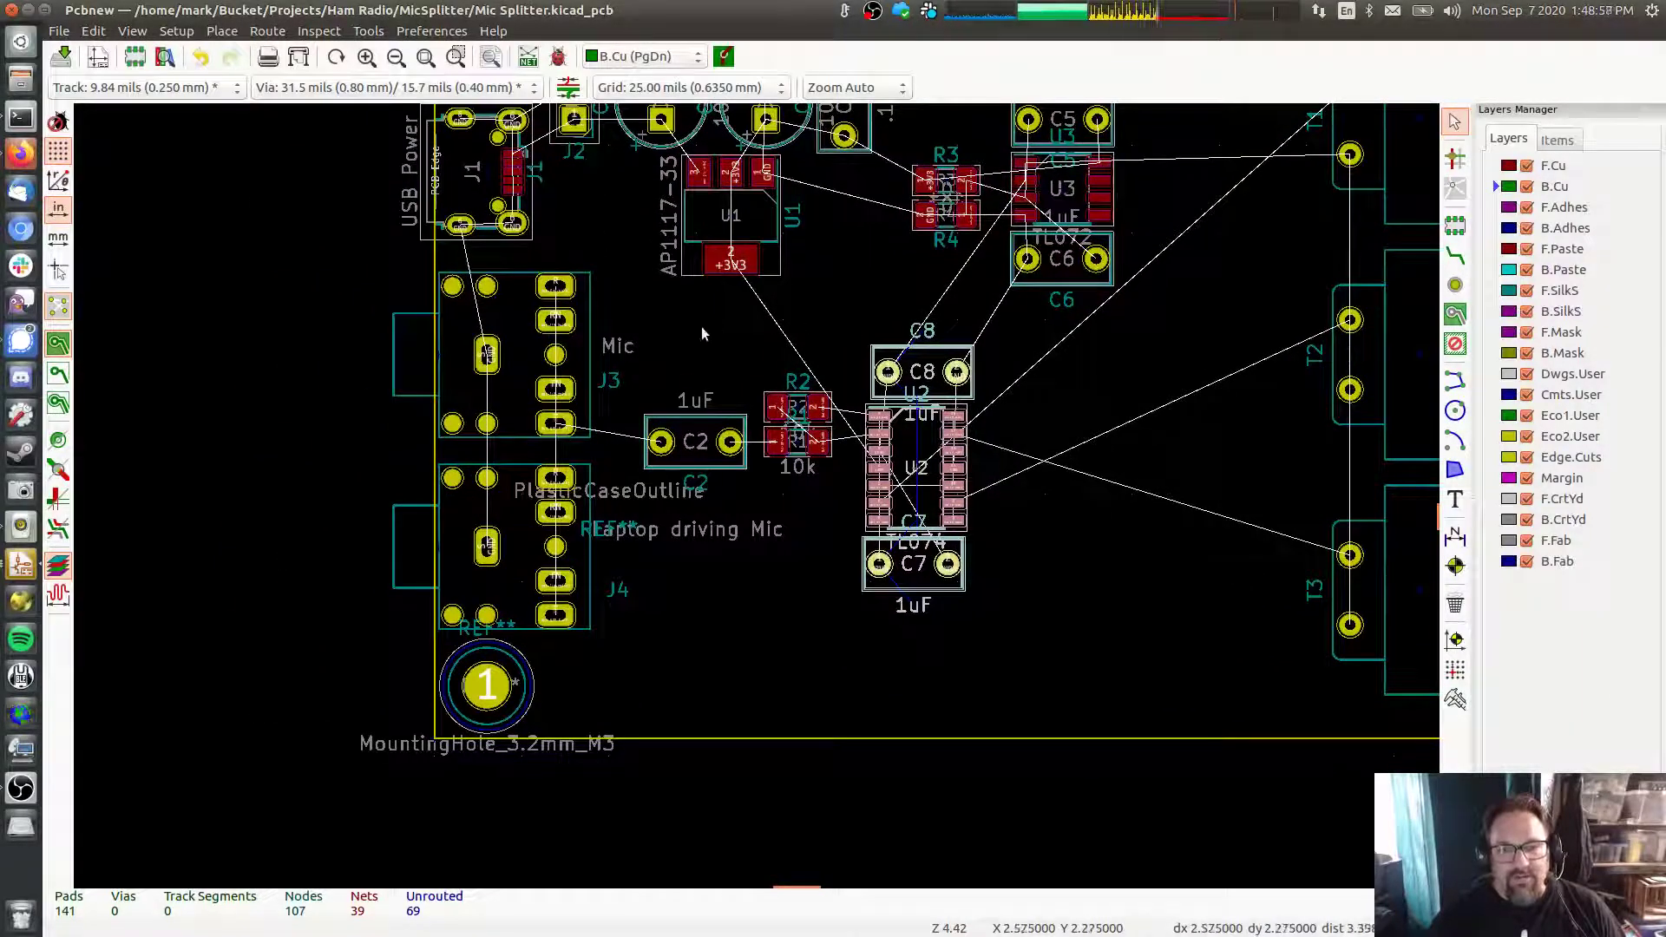
{"action": "left_click_drag", "start_coordinate": [629, 316], "coordinate": [1013, 638]}
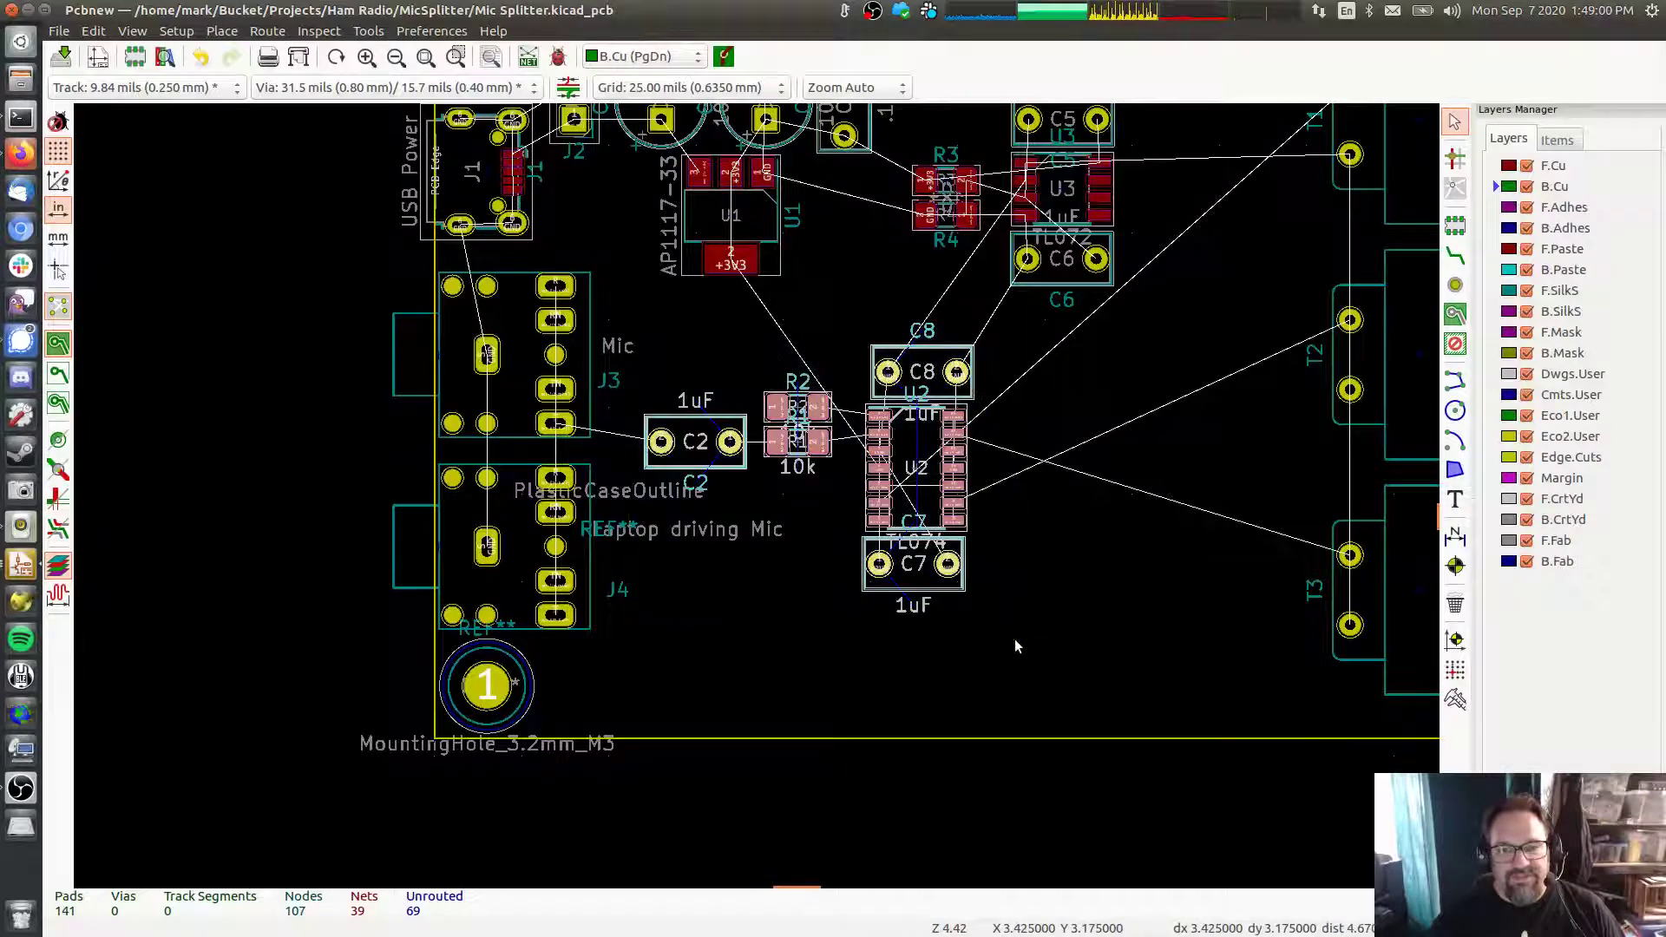
{"action": "key", "text": "m"}
{"action": "left_click", "coordinate": [1316, 629]}
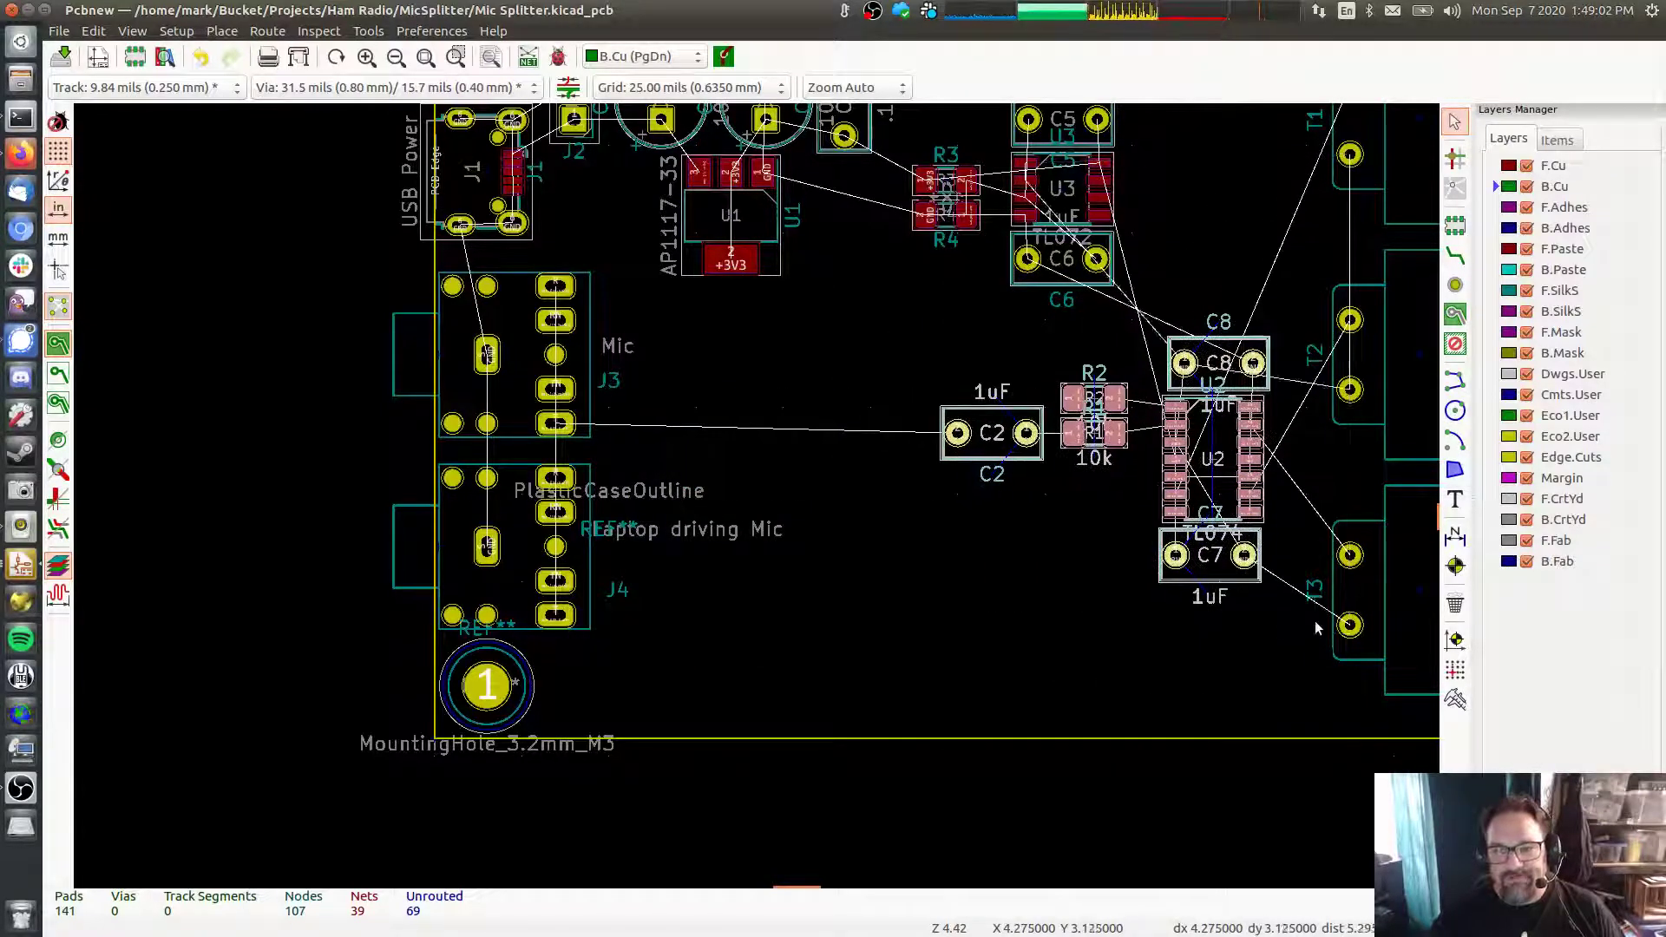
Move the U3 group with C5, C6, R3 and R4 below regulator U1, beside the mic jacks J3 and J4
{"action": "middle_click_drag", "start_coordinate": [1161, 220], "coordinate": [1160, 415]}
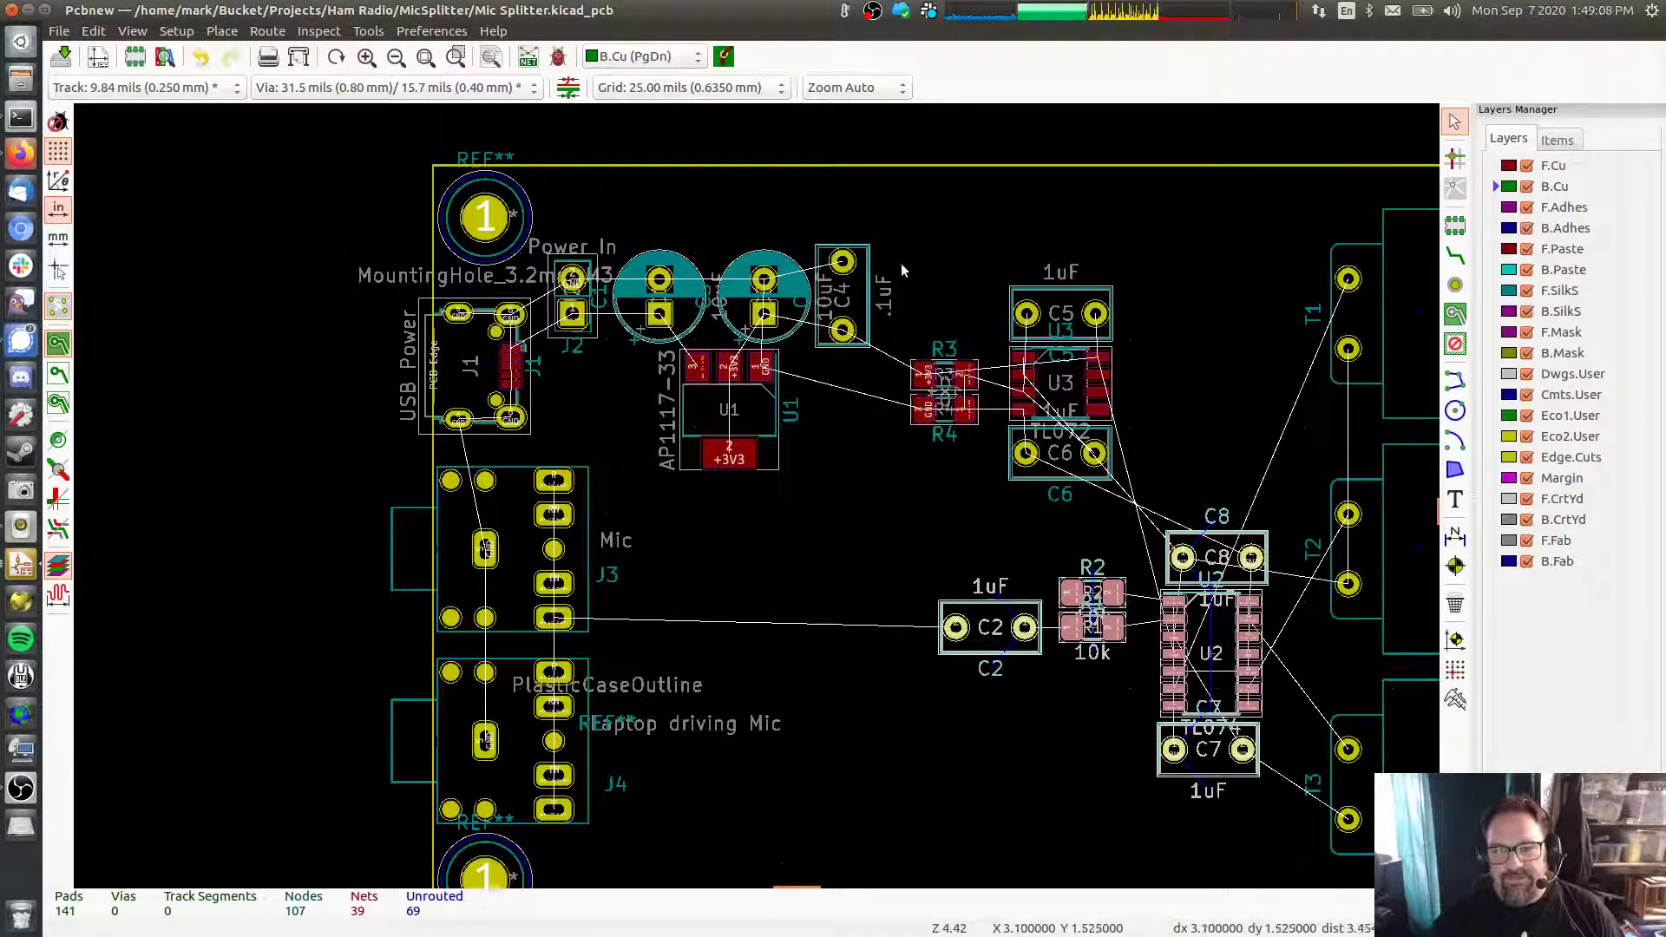
{"action": "left_click_drag", "start_coordinate": [903, 271], "coordinate": [1148, 501]}
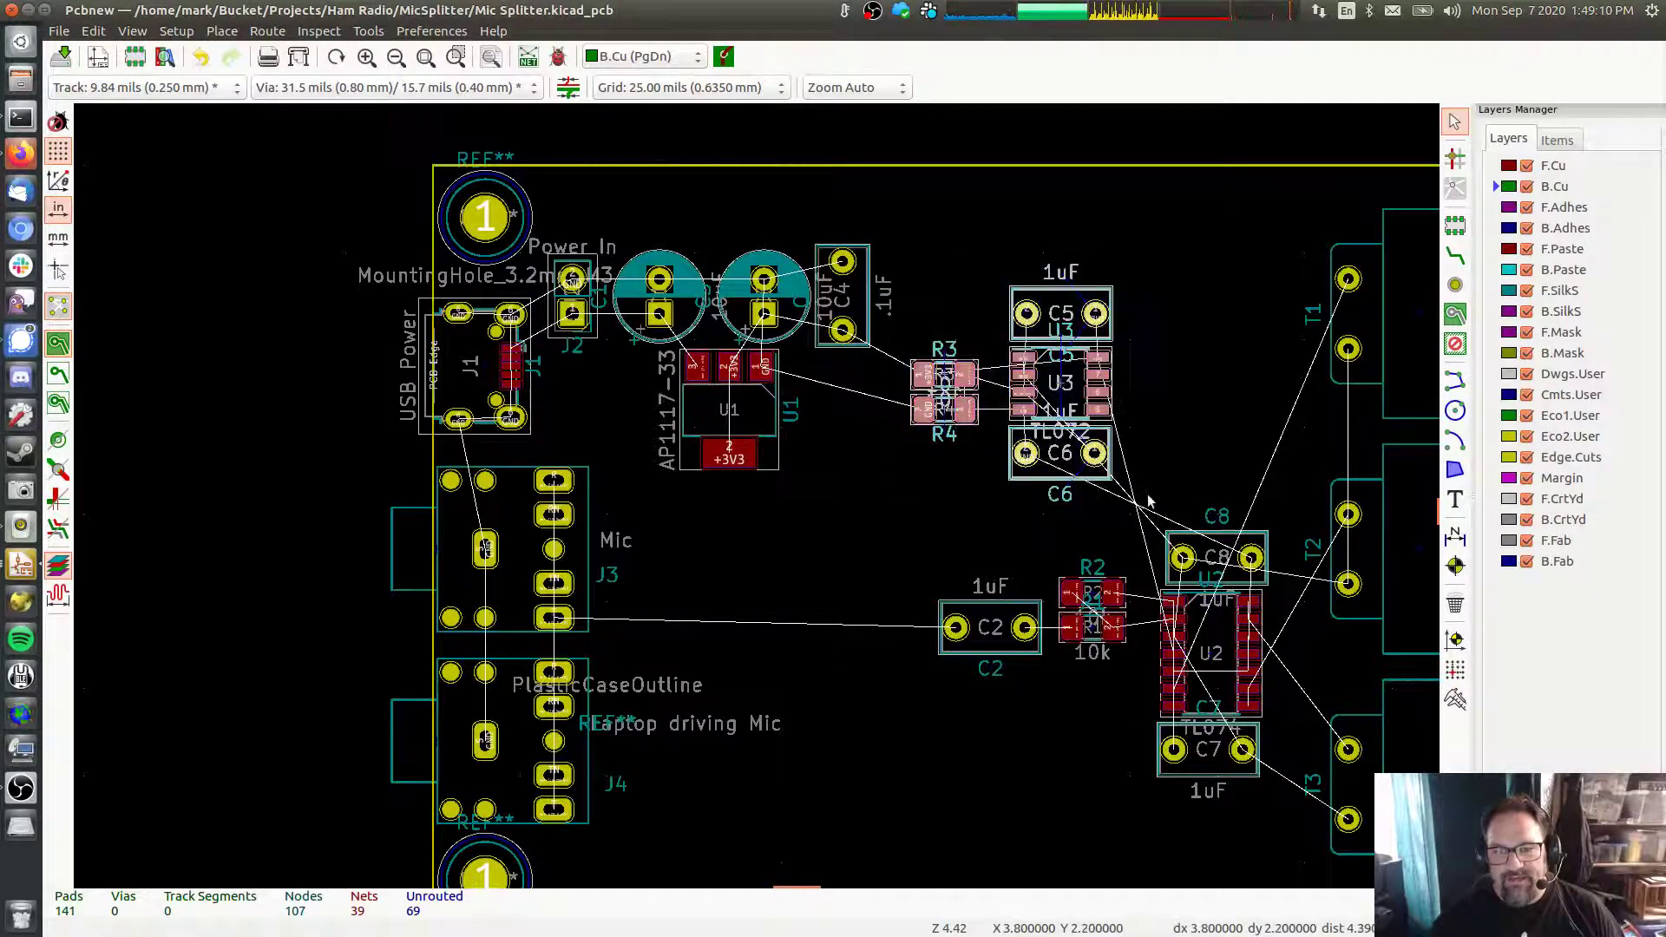
{"action": "key", "text": "m"}
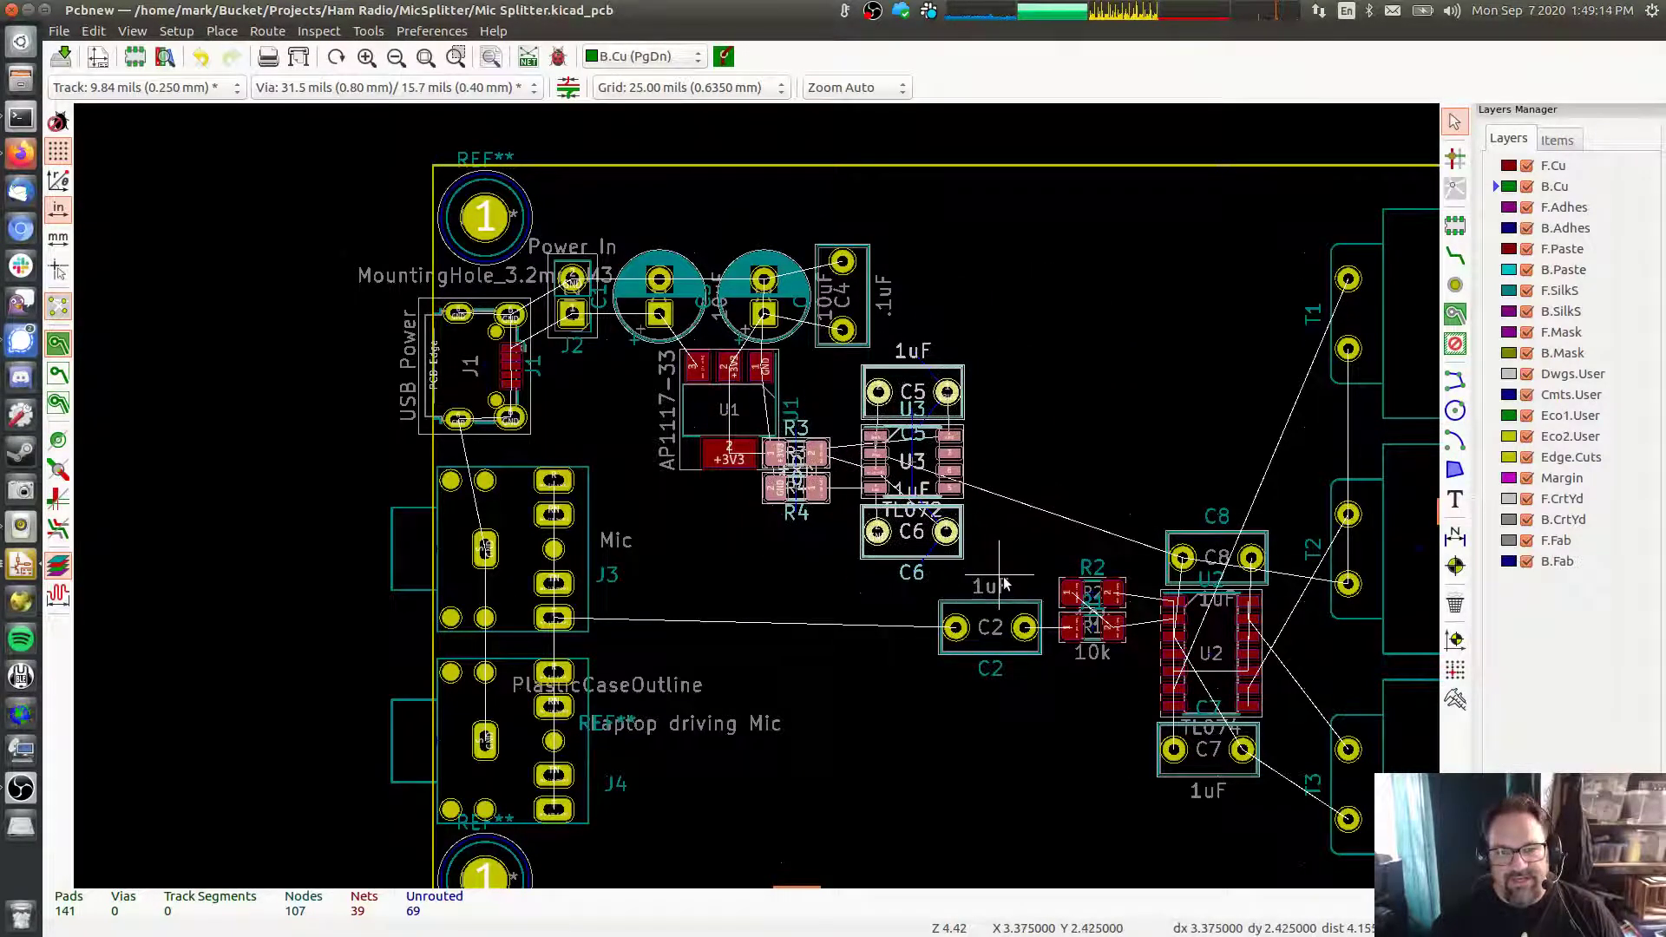
{"action": "left_click", "coordinate": [895, 698]}
Move C2, R1 and R2 down toward the board's lower edge, and shift U2 with C7 and C8 down beside them
{"action": "left_click_drag", "start_coordinate": [913, 529], "coordinate": [1142, 706]}
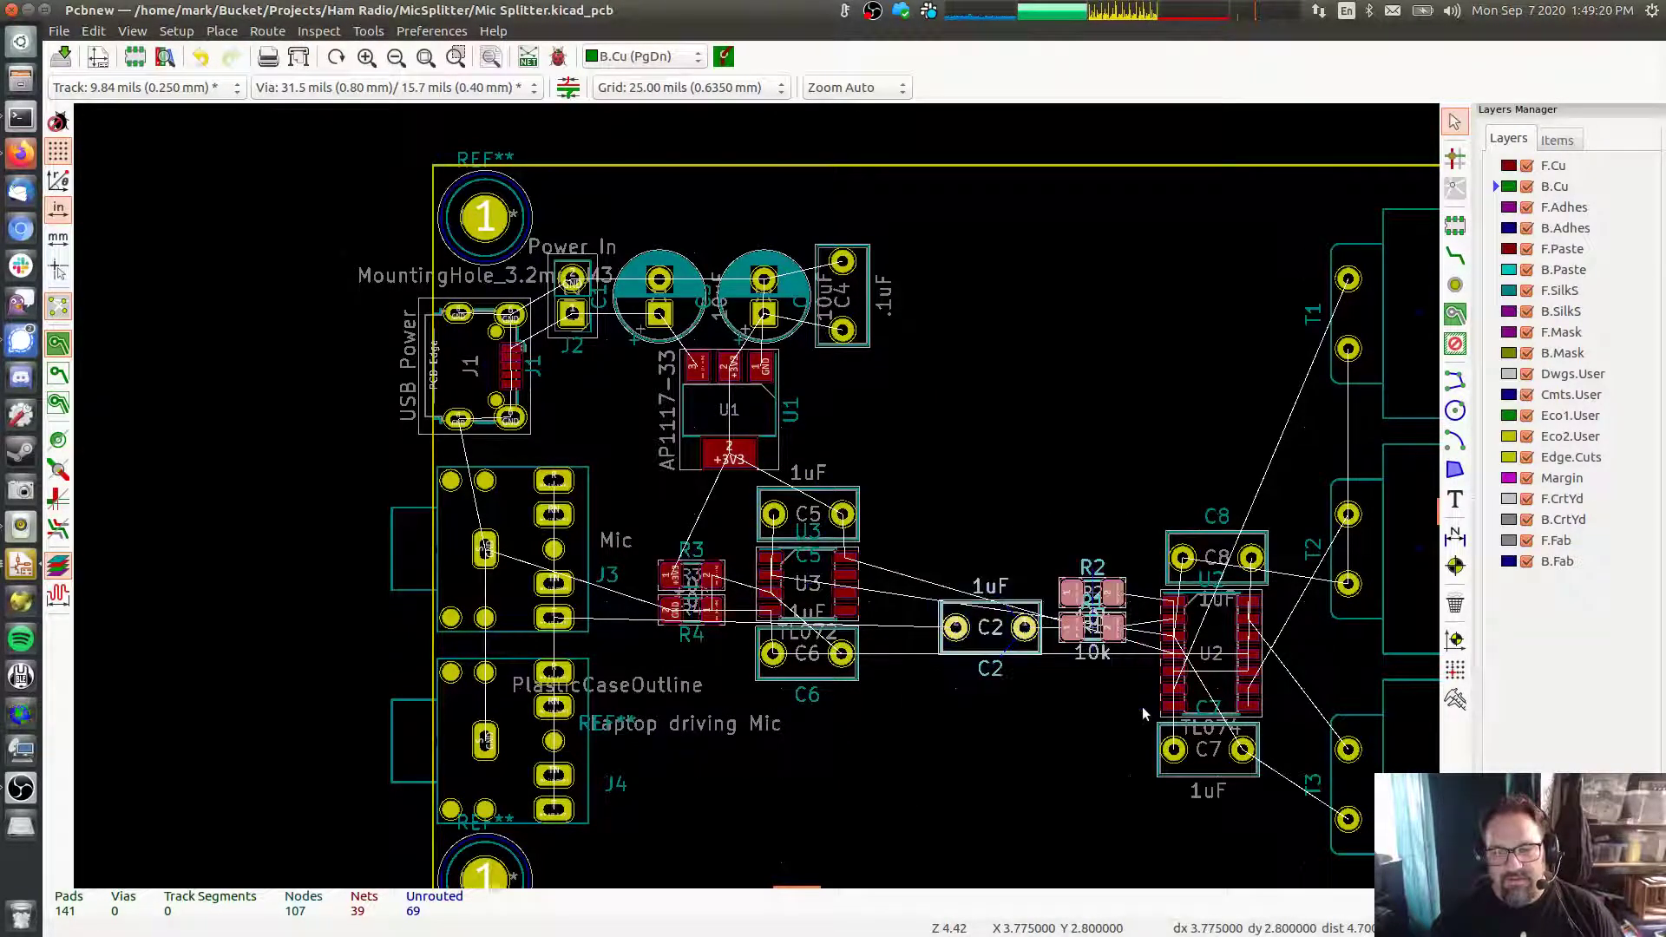
{"action": "key", "text": "m"}
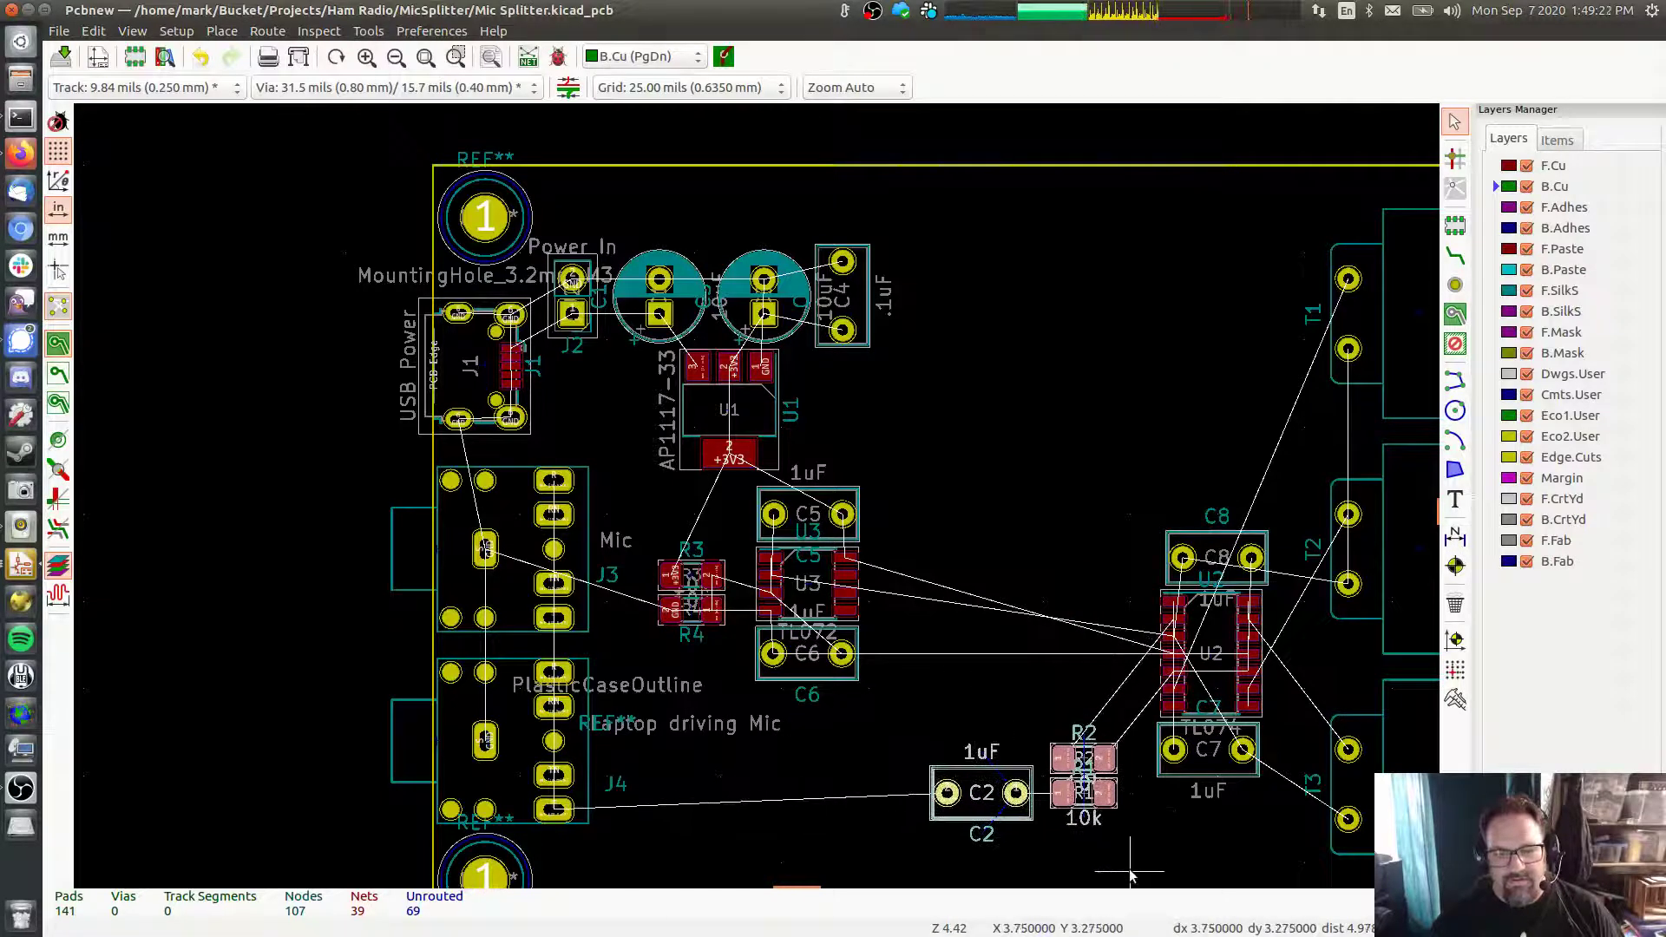
{"action": "left_click", "coordinate": [1130, 863]}
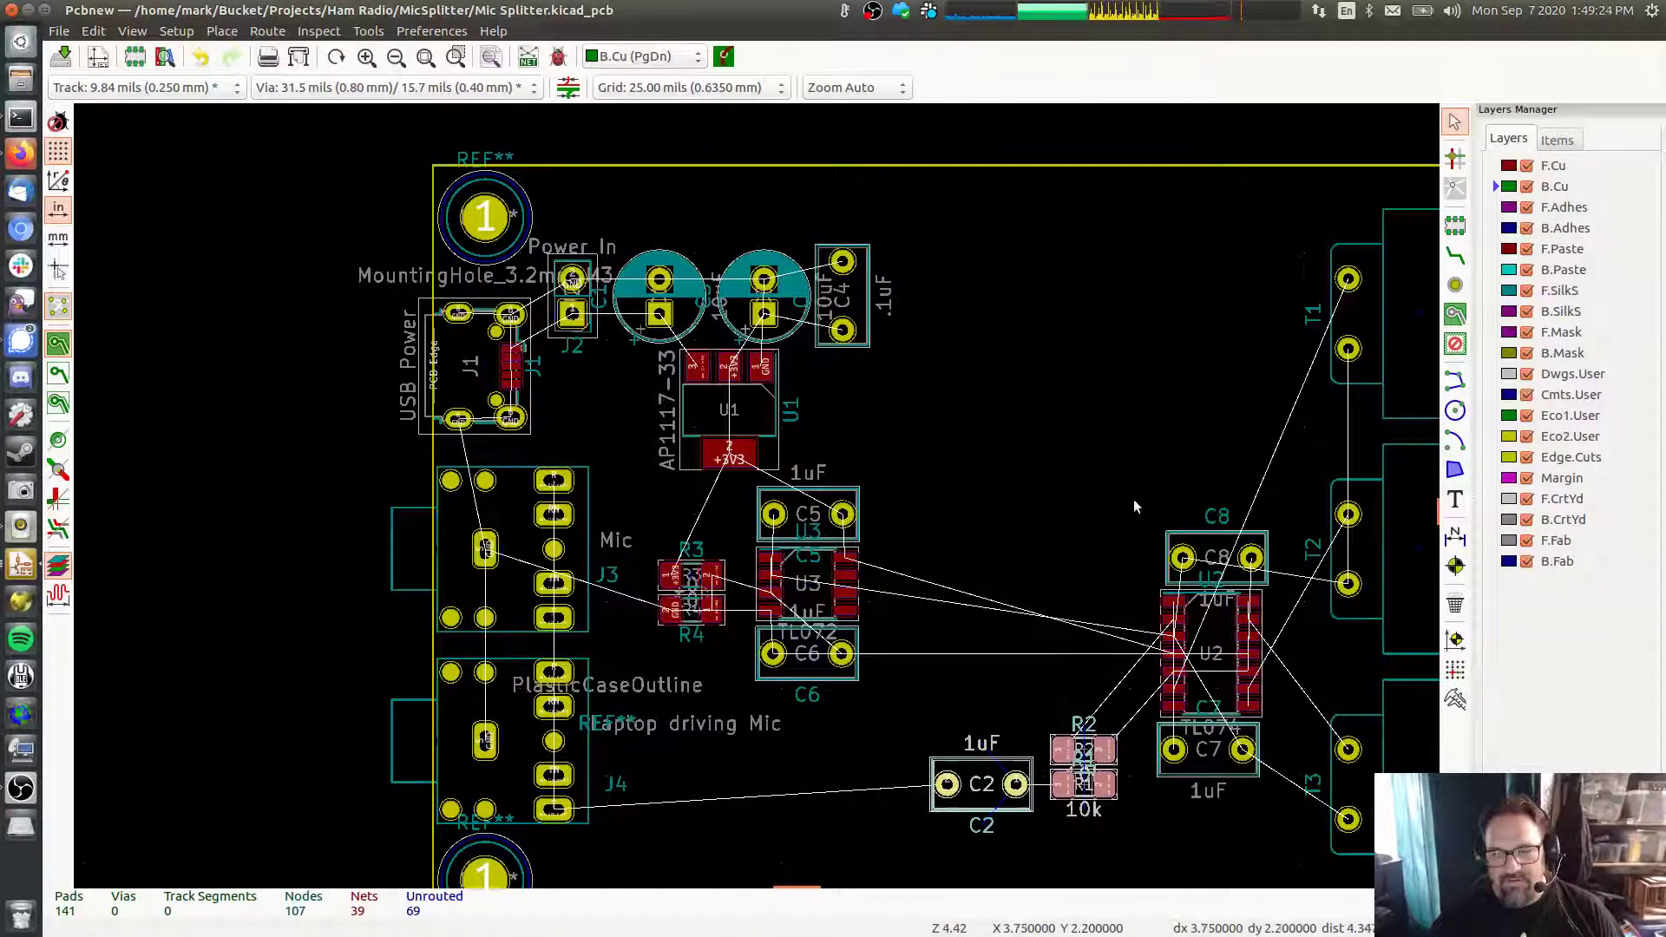
{"action": "left_click_drag", "start_coordinate": [1133, 498], "coordinate": [1289, 799]}
{"action": "key", "text": "m"}
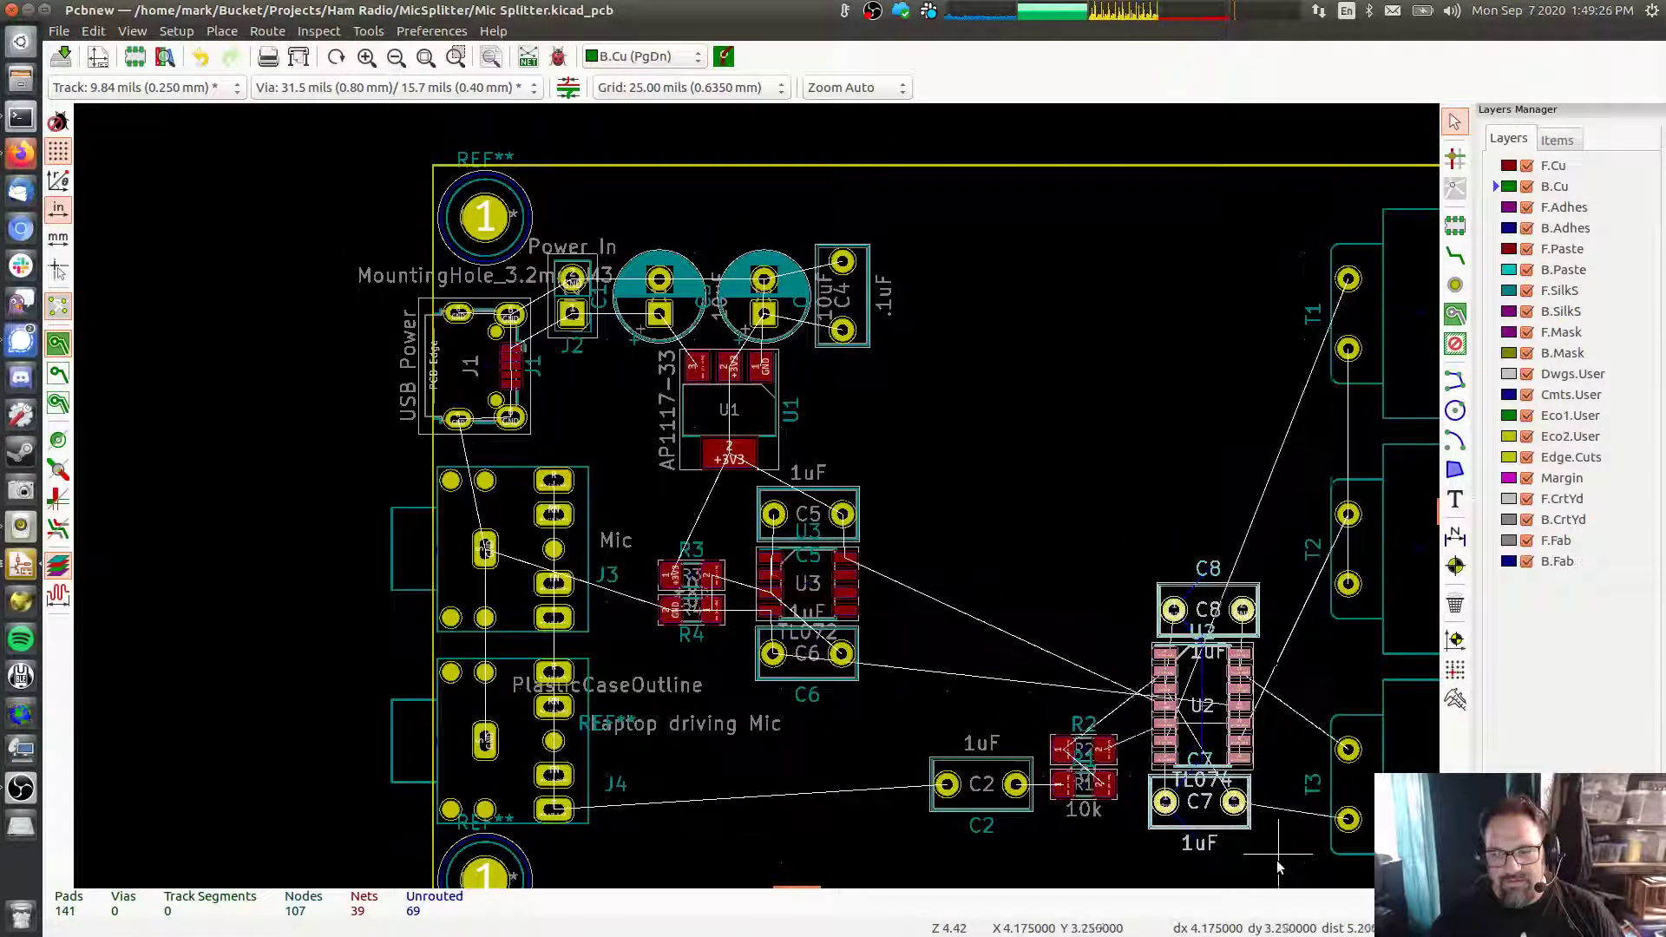
{"action": "left_click", "coordinate": [1245, 647]}
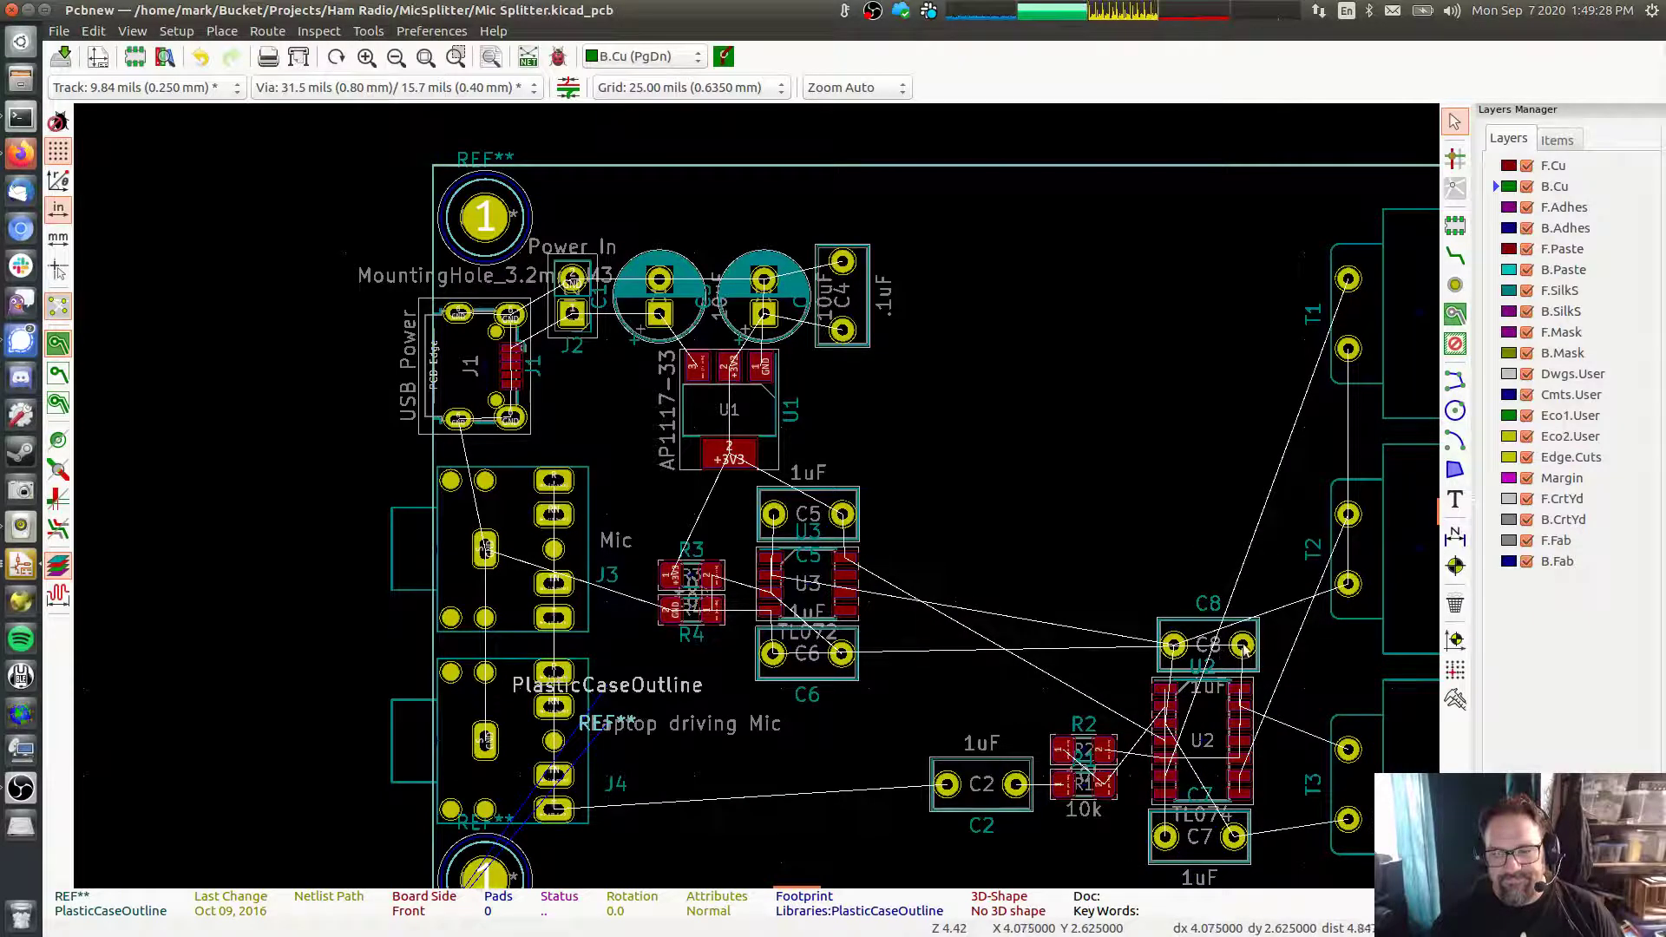
Shift capacitor C8 one grid step left above U2 so its pads line up with those of C7
{"action": "left_click", "coordinate": [1173, 644]}
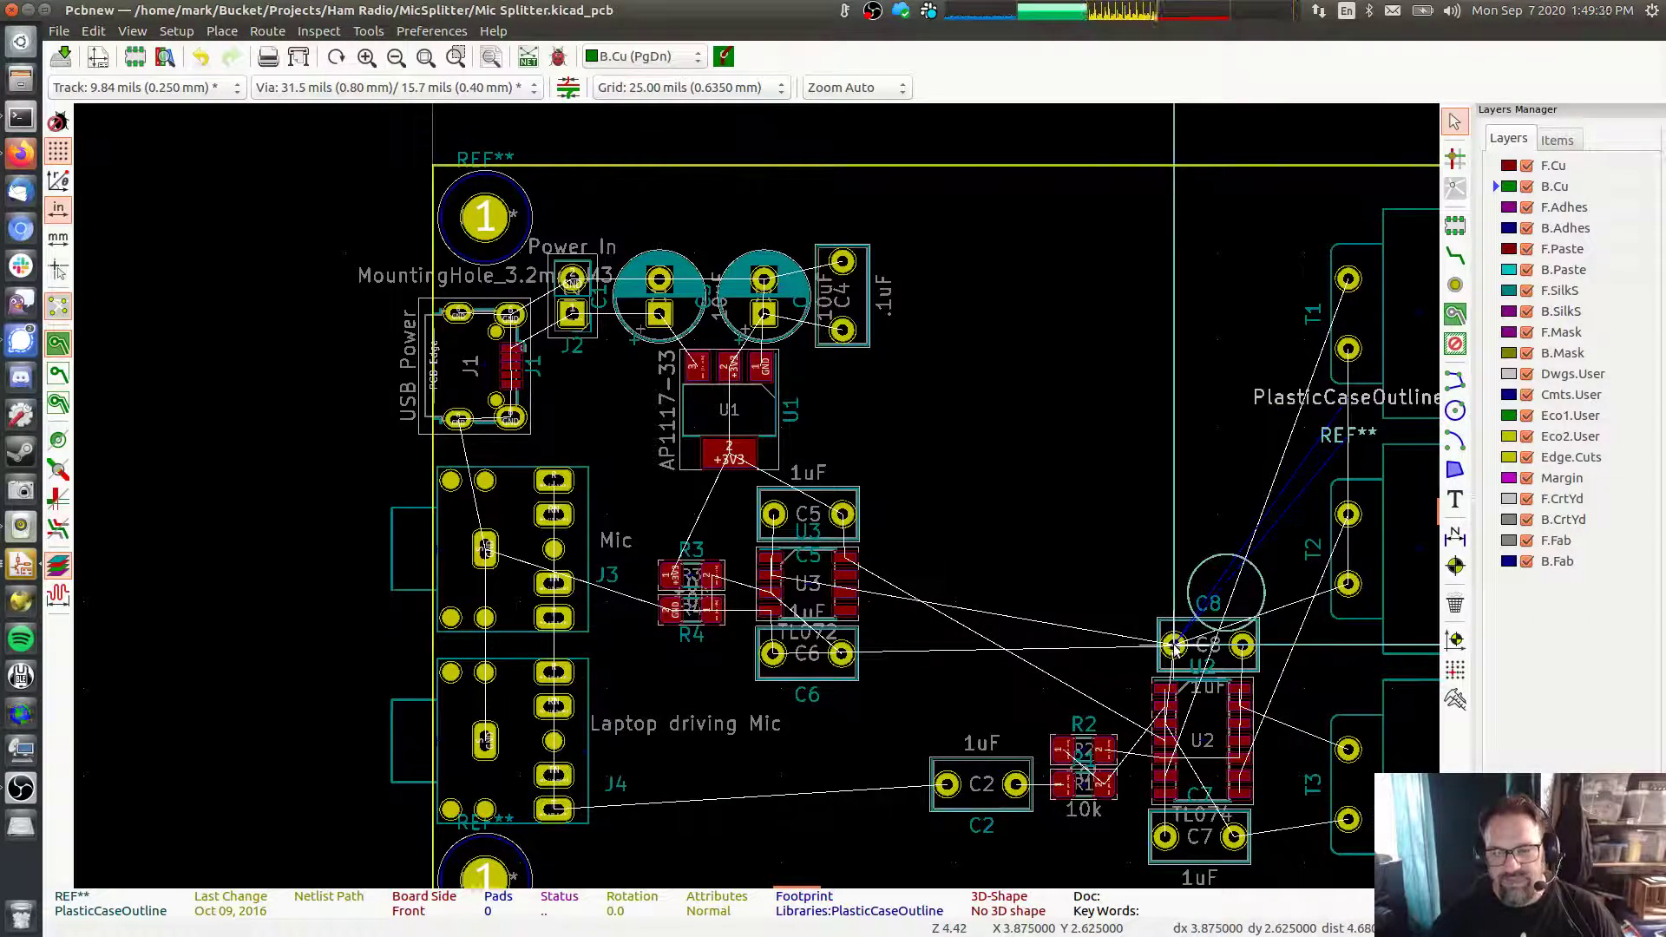
{"action": "left_click", "coordinate": [1173, 644]}
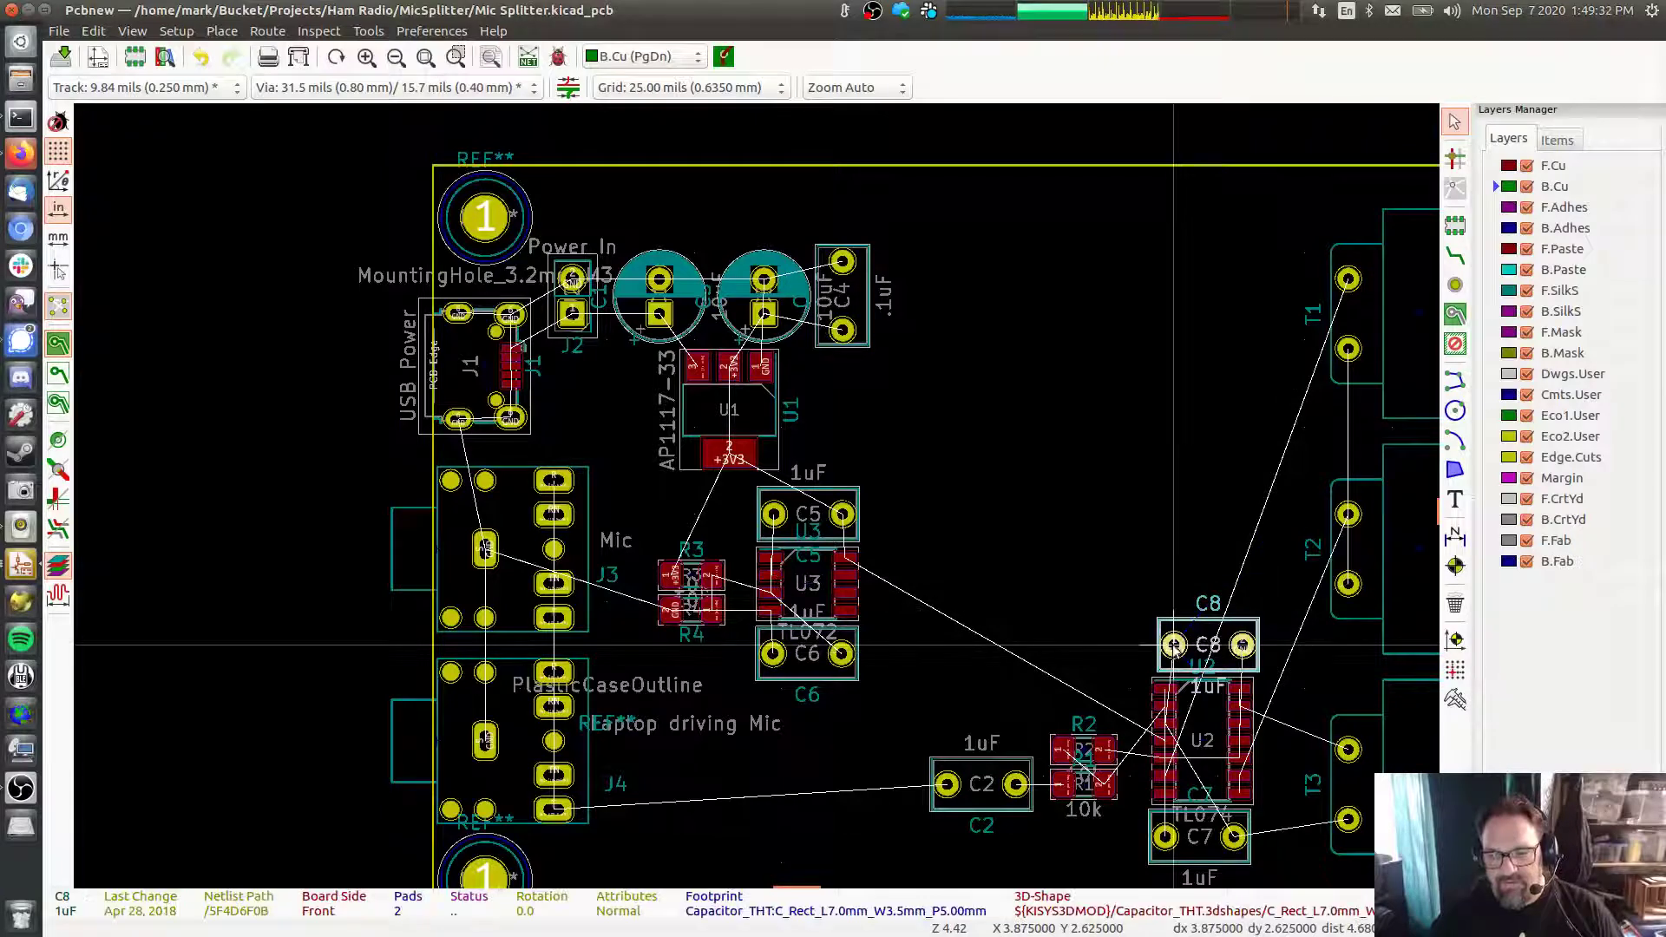
{"action": "left_click_drag", "start_coordinate": [1174, 644], "coordinate": [1165, 644]}
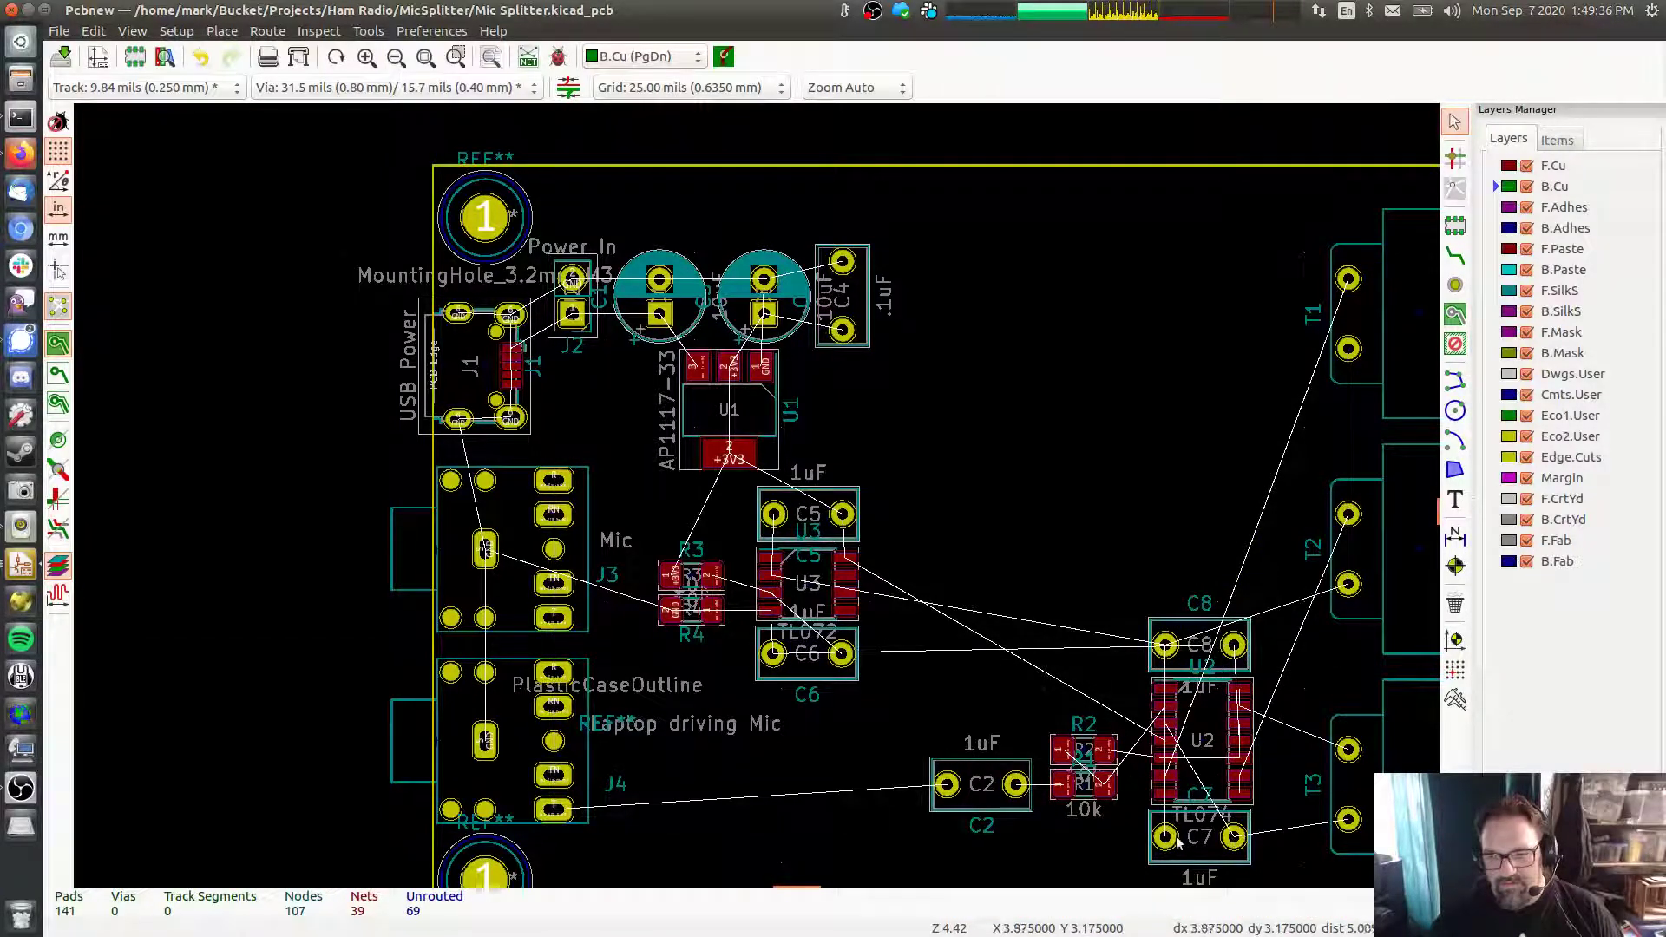
{"action": "left_click_drag", "start_coordinate": [1169, 838], "coordinate": [1165, 837]}
{"action": "left_click", "coordinate": [1158, 519]}
Move the U3 group with C5, C6, R3 and R4 toward the U2 group, just above capacitor C2
{"action": "mouse_move", "coordinate": [1148, 502]}
{"action": "middle_mouse_down"}
{"action": "mouse_move", "coordinate": [1113, 403]}
{"action": "mouse_move", "coordinate": [1157, 481]}
{"action": "middle_mouse_up"}
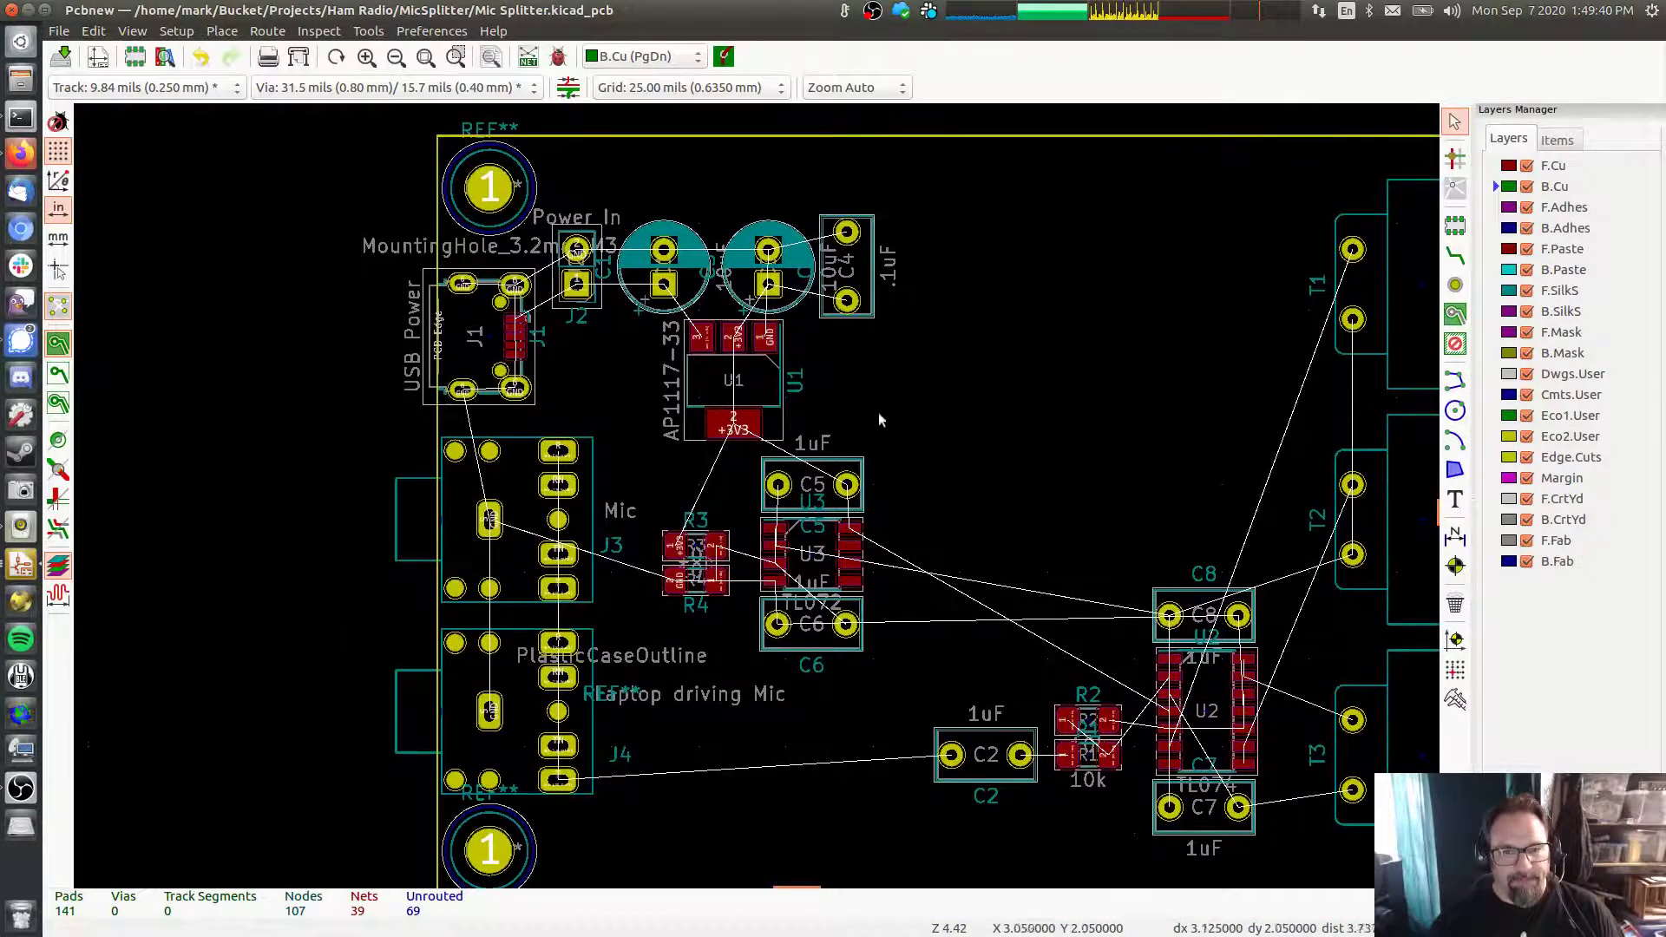
{"action": "left_click_drag", "start_coordinate": [653, 444], "coordinate": [897, 666]}
{"action": "key", "text": "m"}
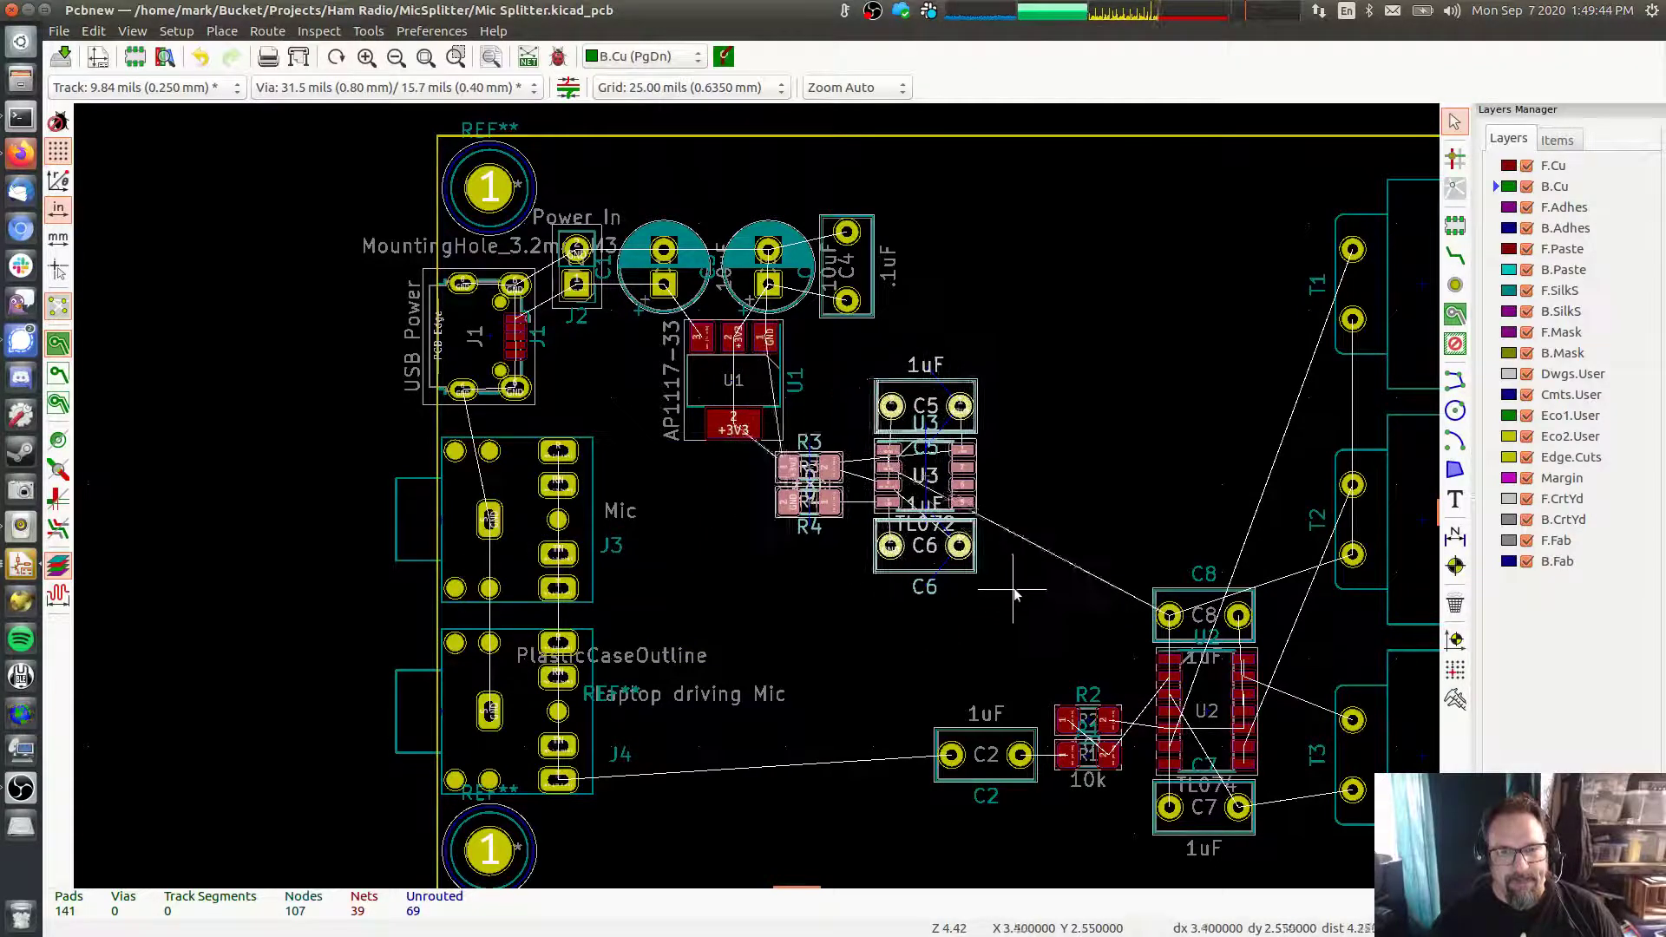
{"action": "left_click", "coordinate": [1014, 680]}
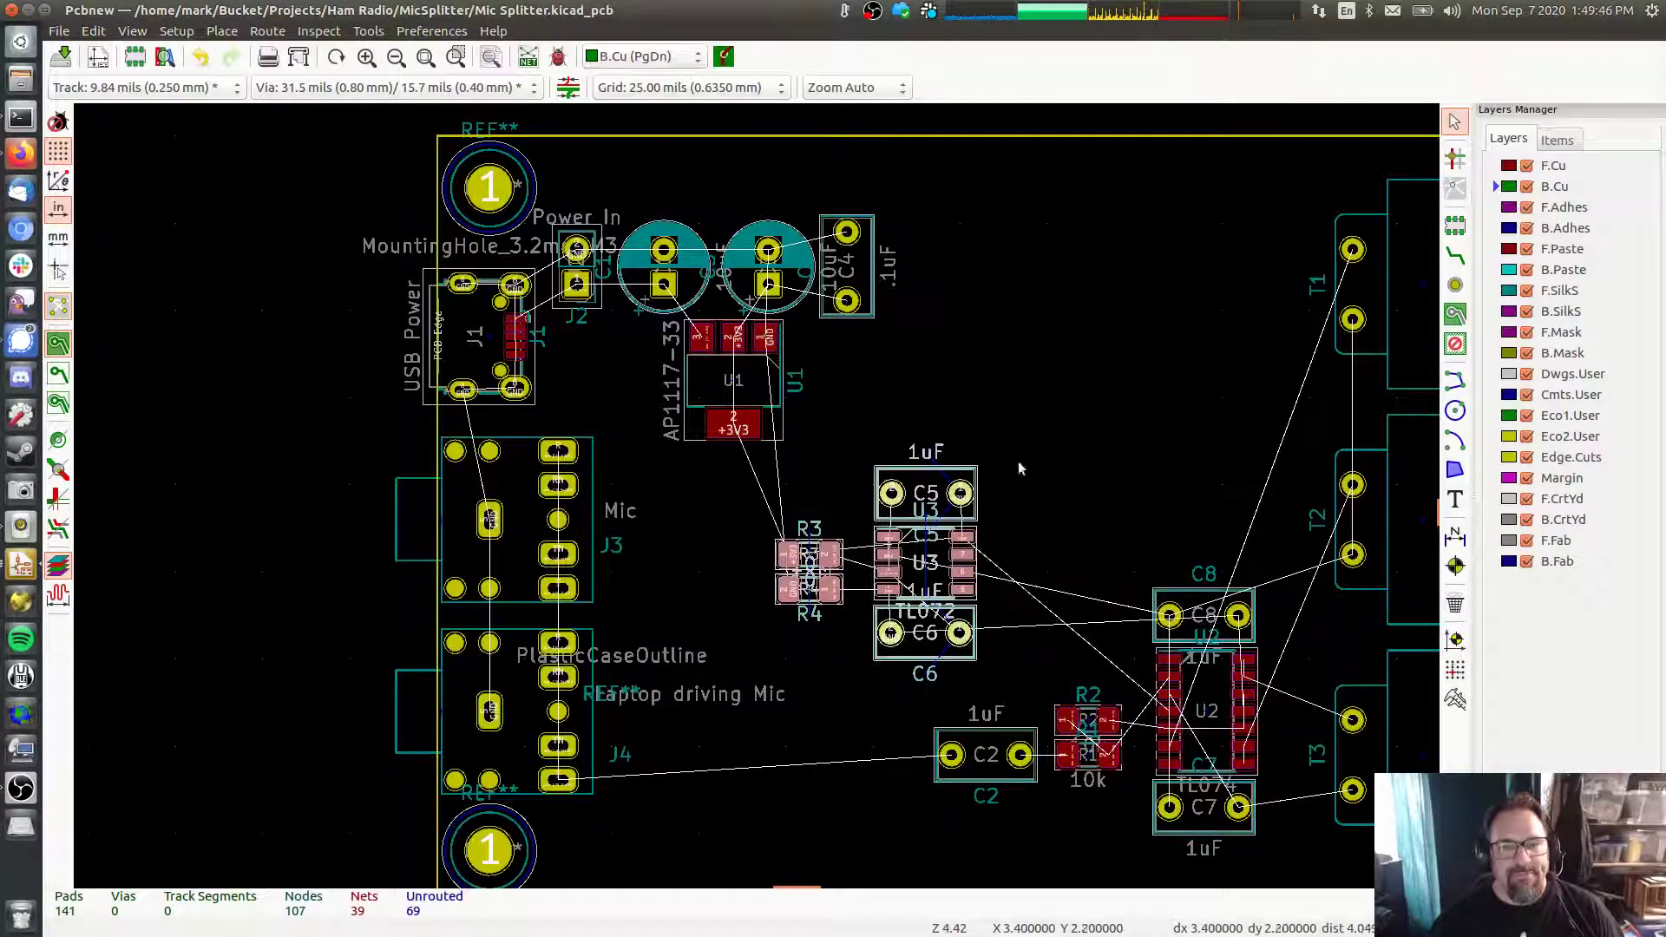
{"action": "left_click", "coordinate": [1063, 368]}
Move the PlasticCaseOutline footprint clear of the components and delete it from the board
{"action": "left_click", "coordinate": [848, 236]}
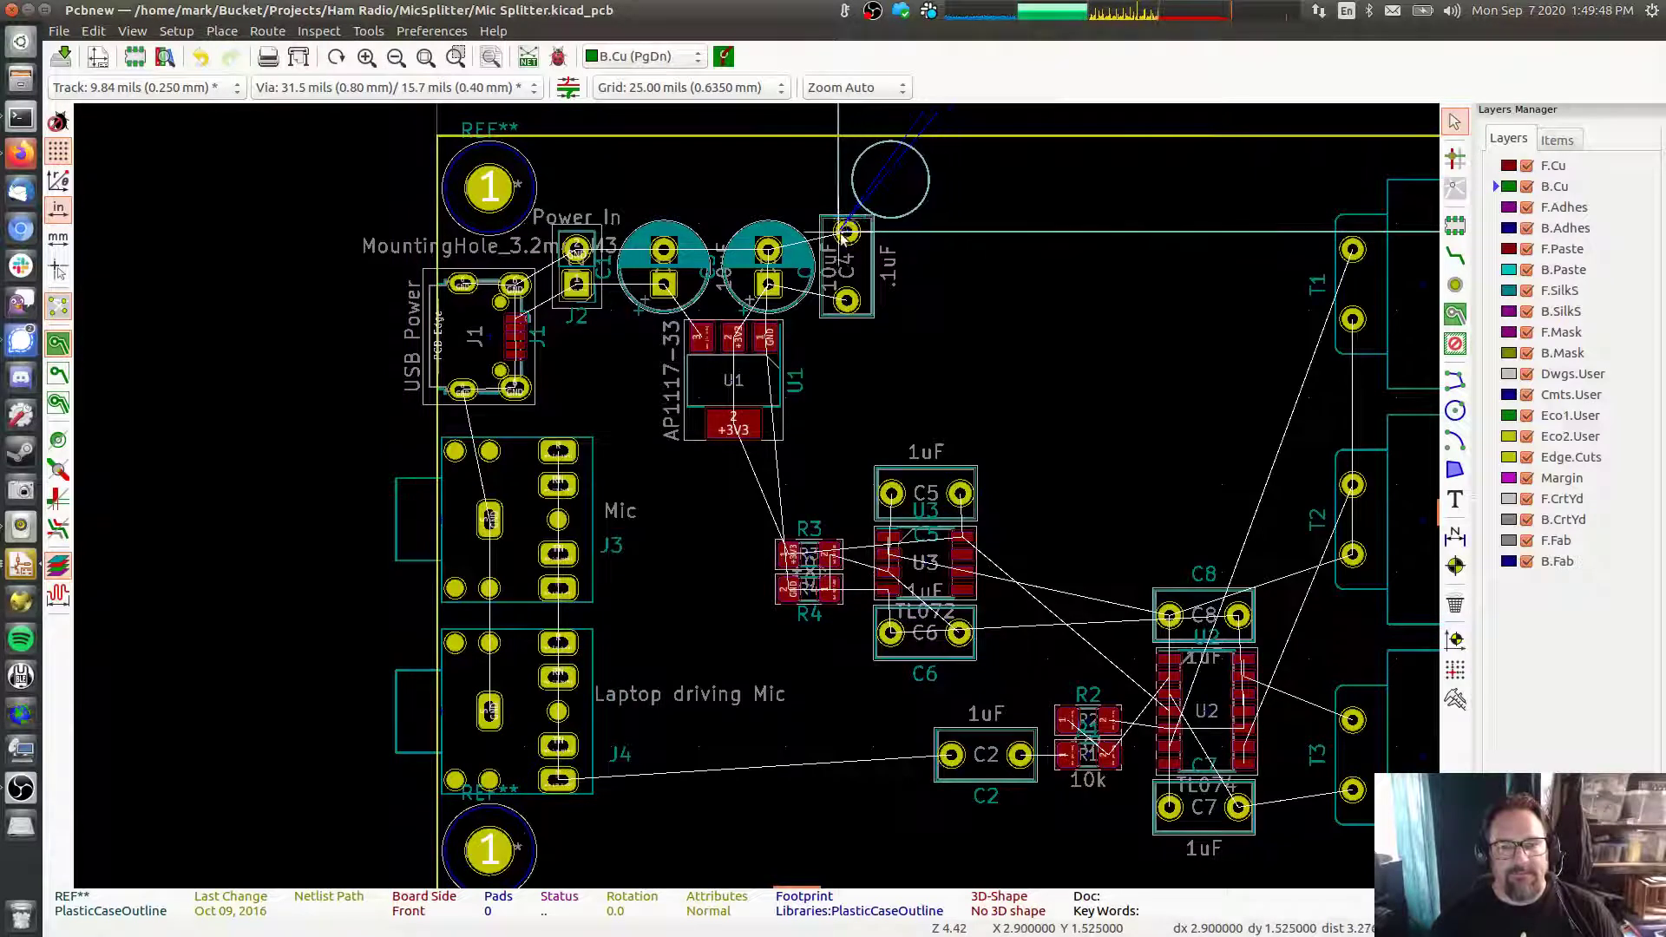
{"action": "key", "text": "m"}
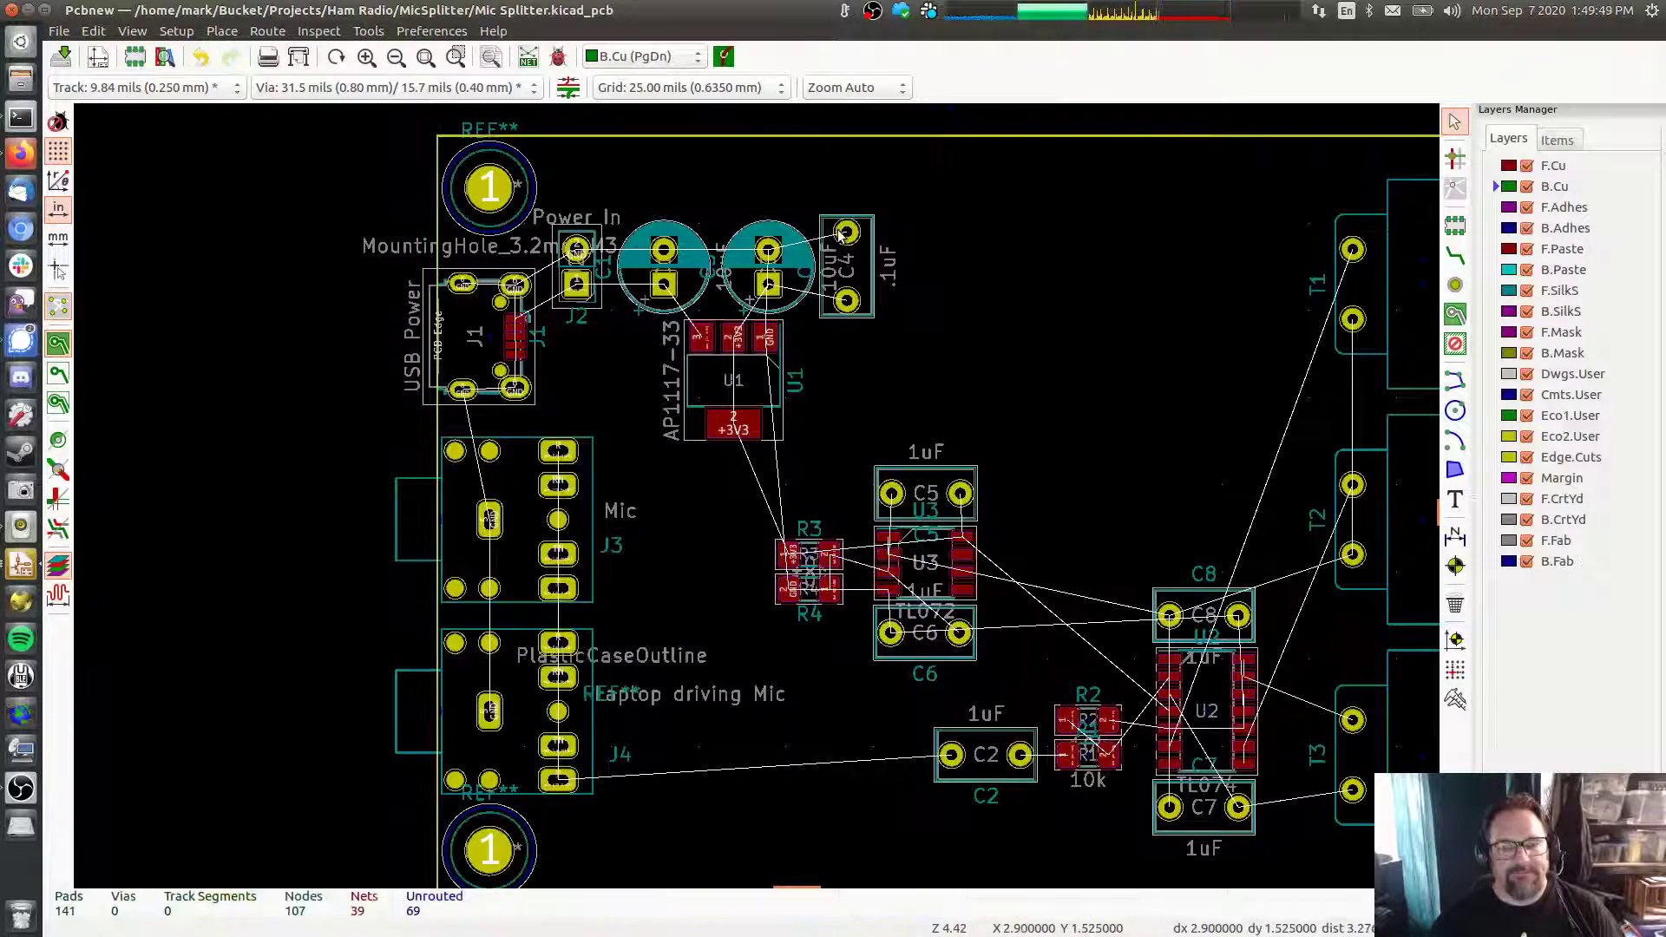
{"action": "left_click", "coordinate": [437, 321]}
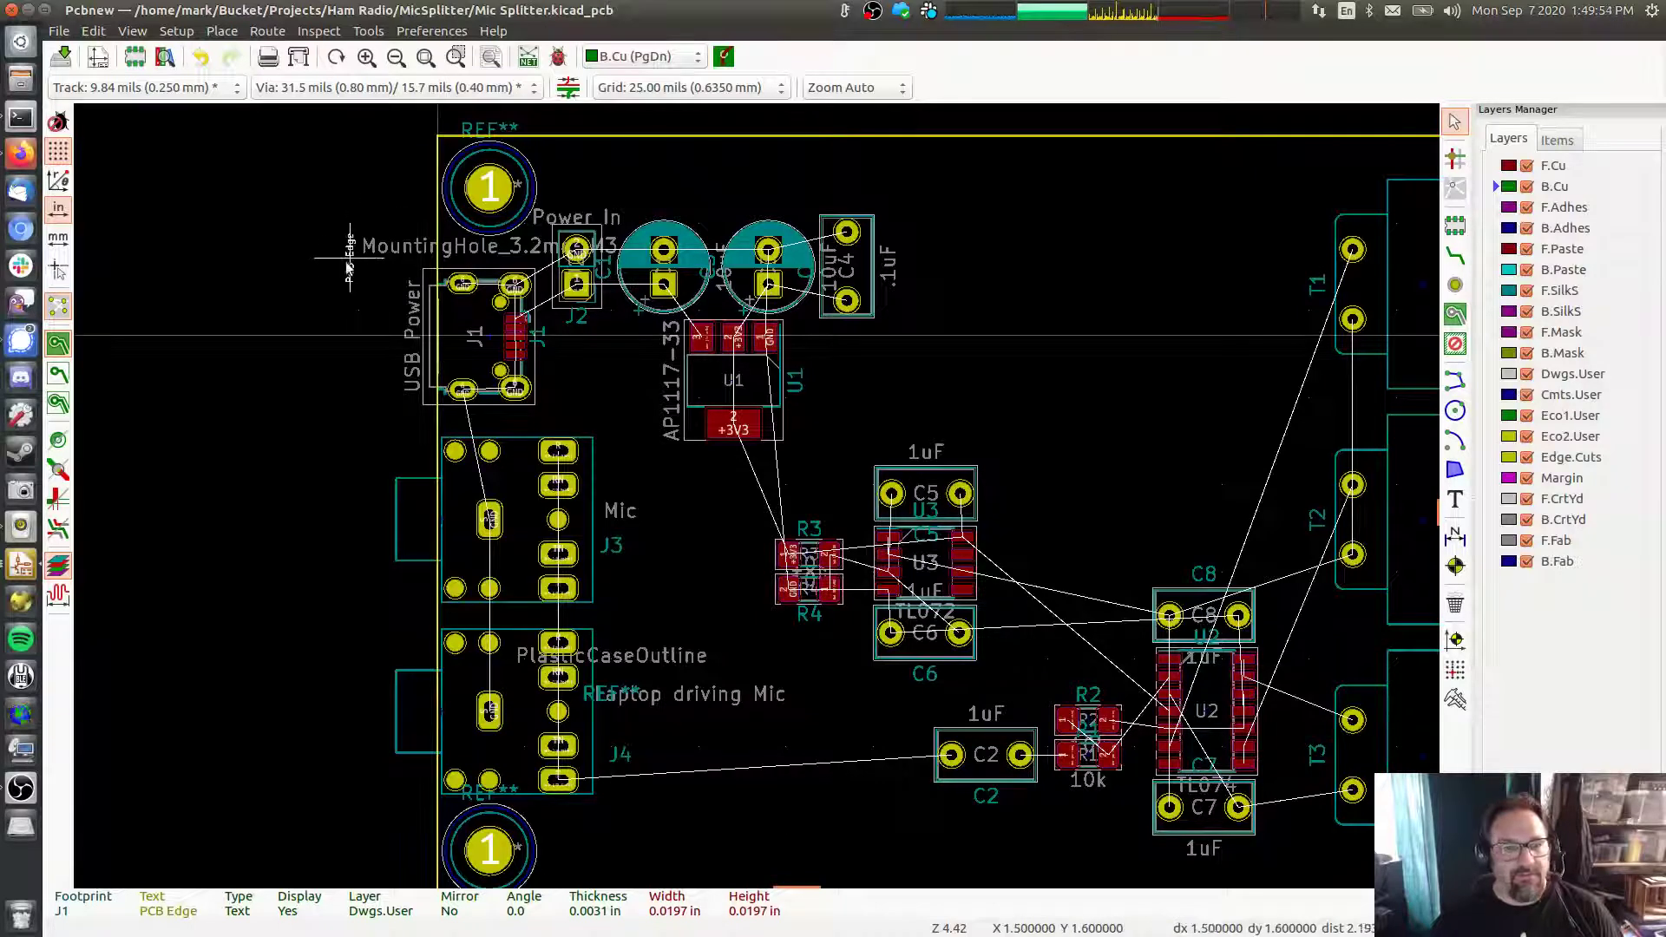
{"action": "left_click", "coordinate": [346, 269]}
{"action": "key", "text": "m"}
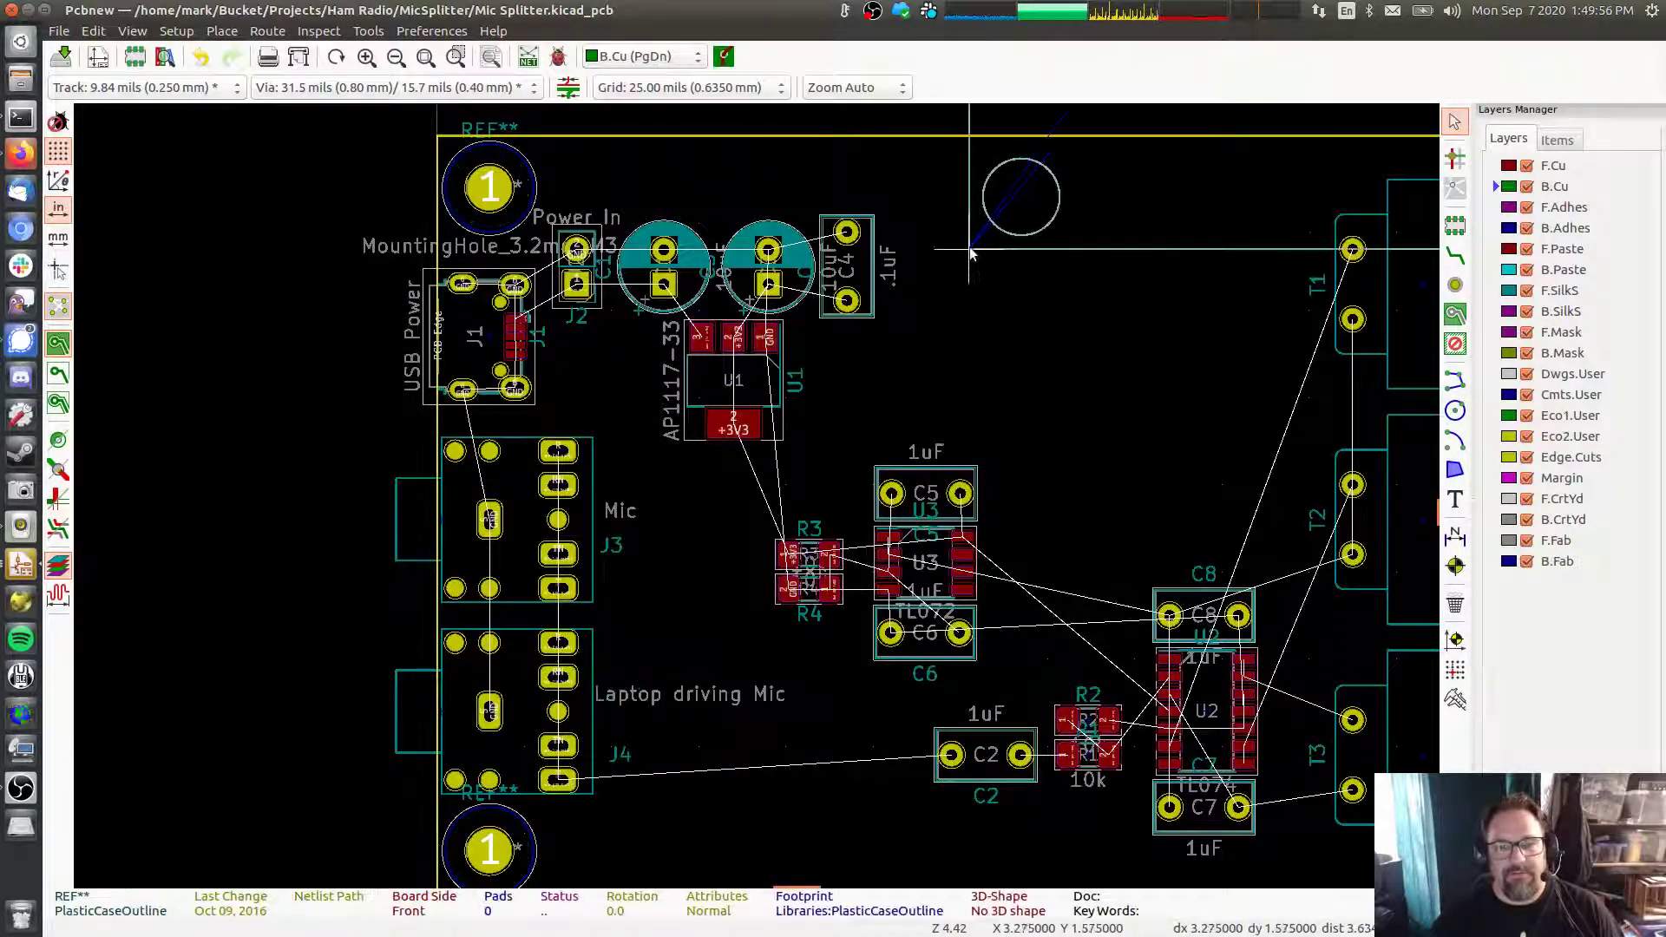
{"action": "left_click", "coordinate": [138, 491]}
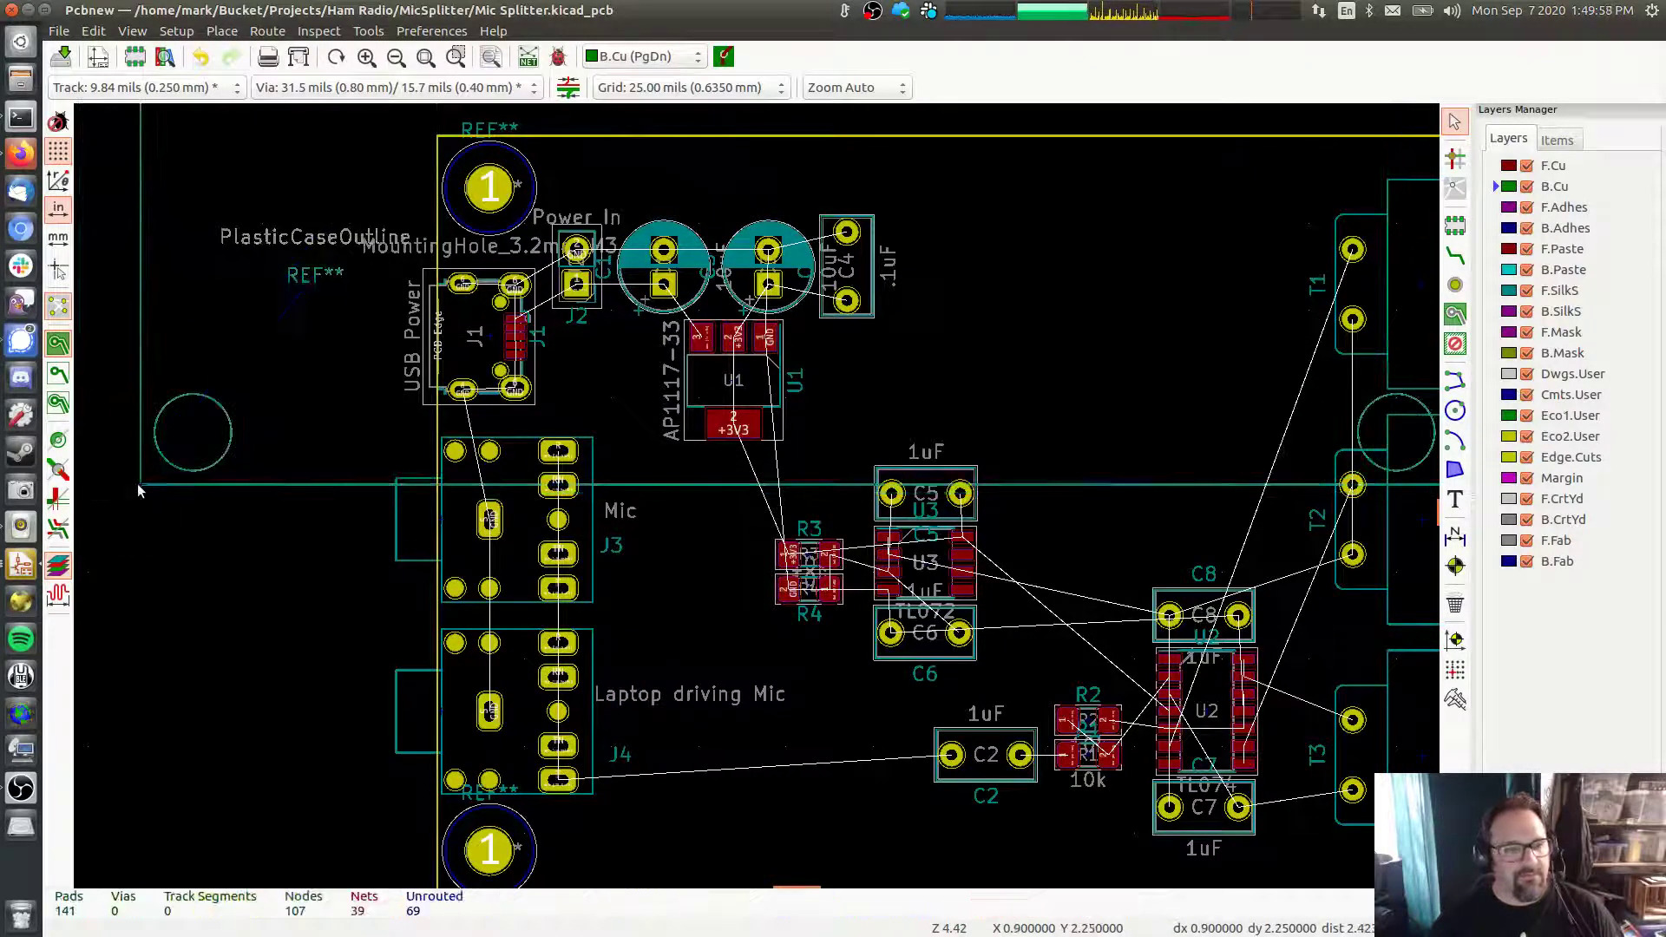
{"action": "left_click", "coordinate": [145, 491]}
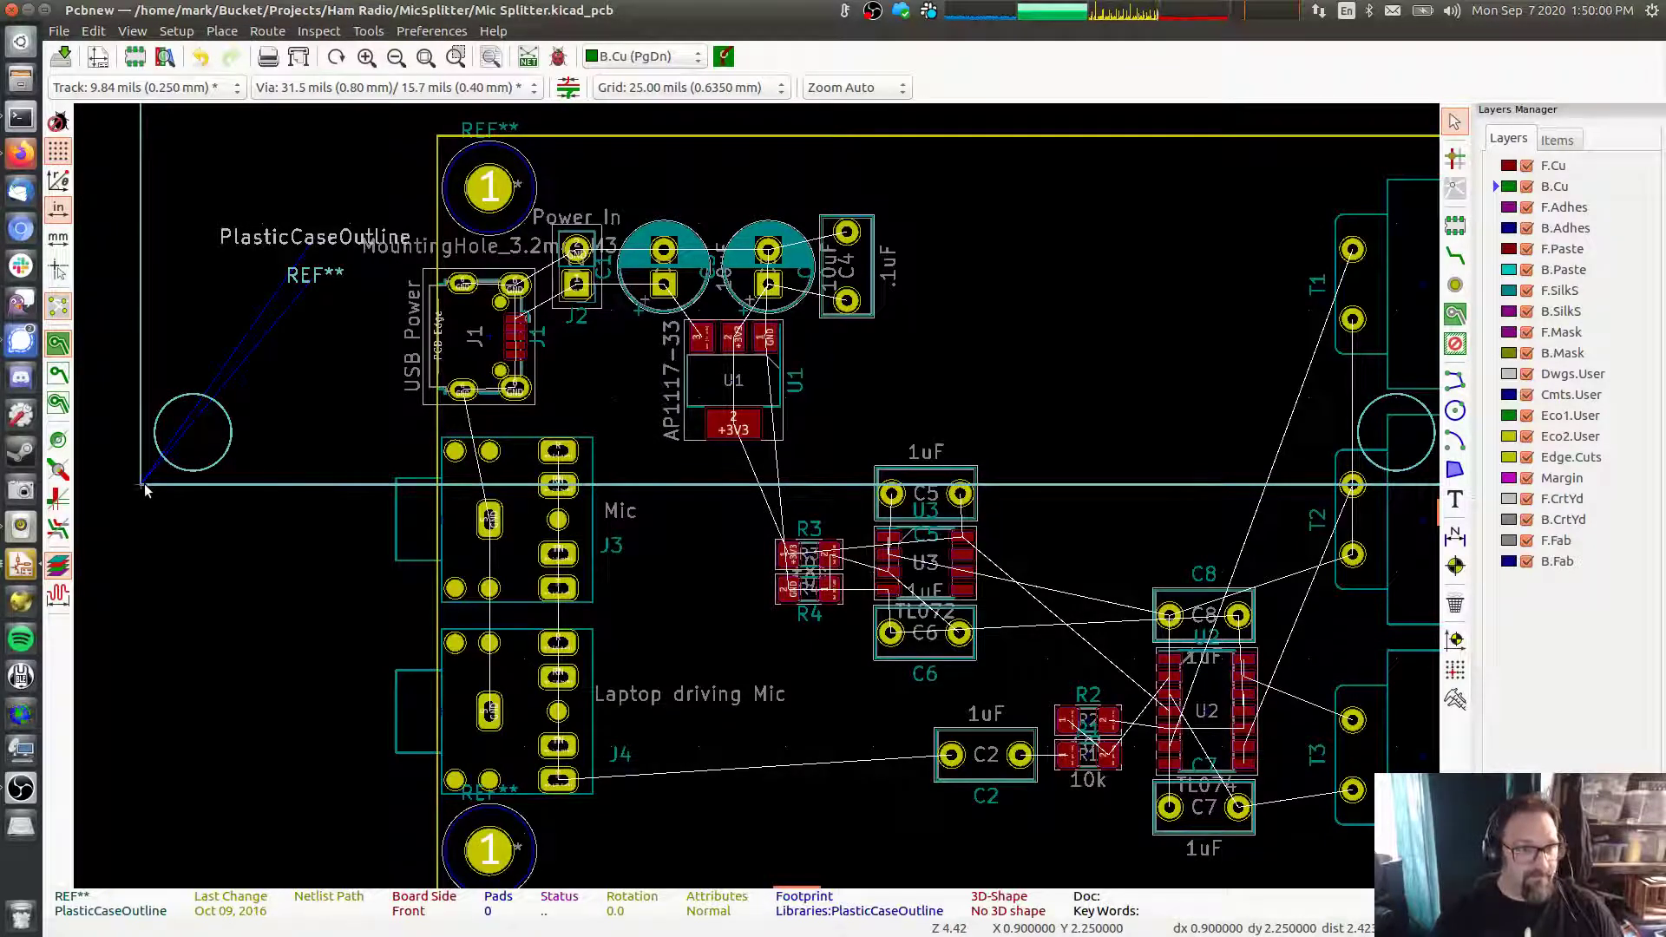
{"action": "key", "text": "Delete"}
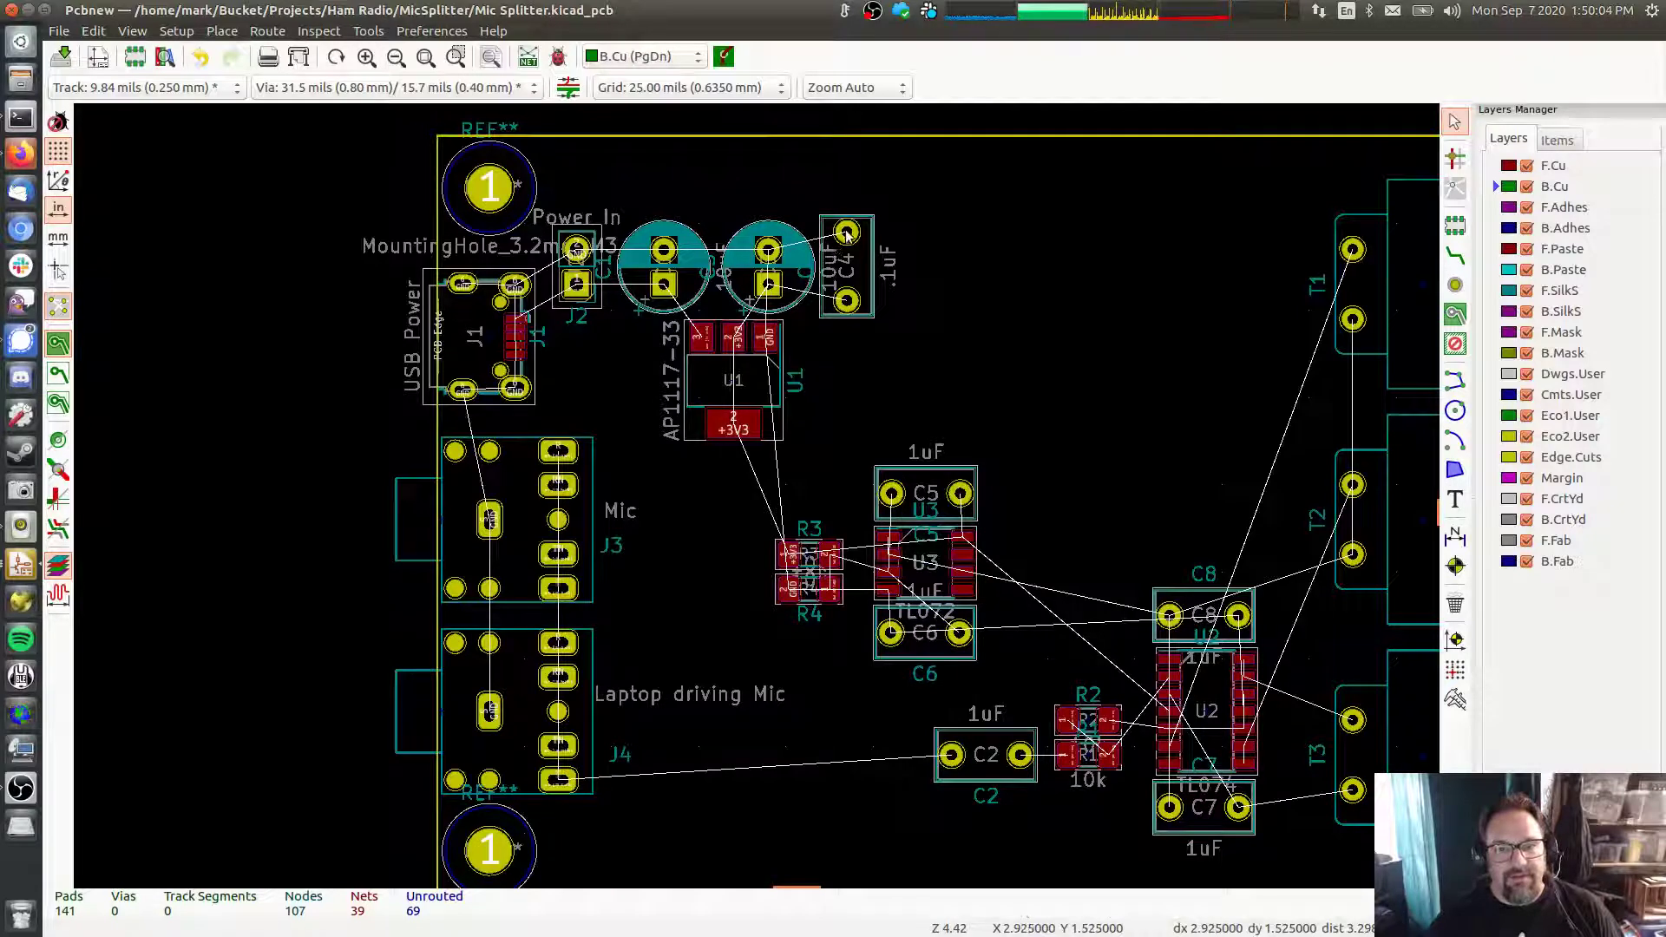
Shift capacitors C4 and C3 to the right to open up space beside C1
{"action": "left_click_drag", "start_coordinate": [846, 233], "coordinate": [934, 232]}
{"action": "left_click", "coordinate": [768, 250]}
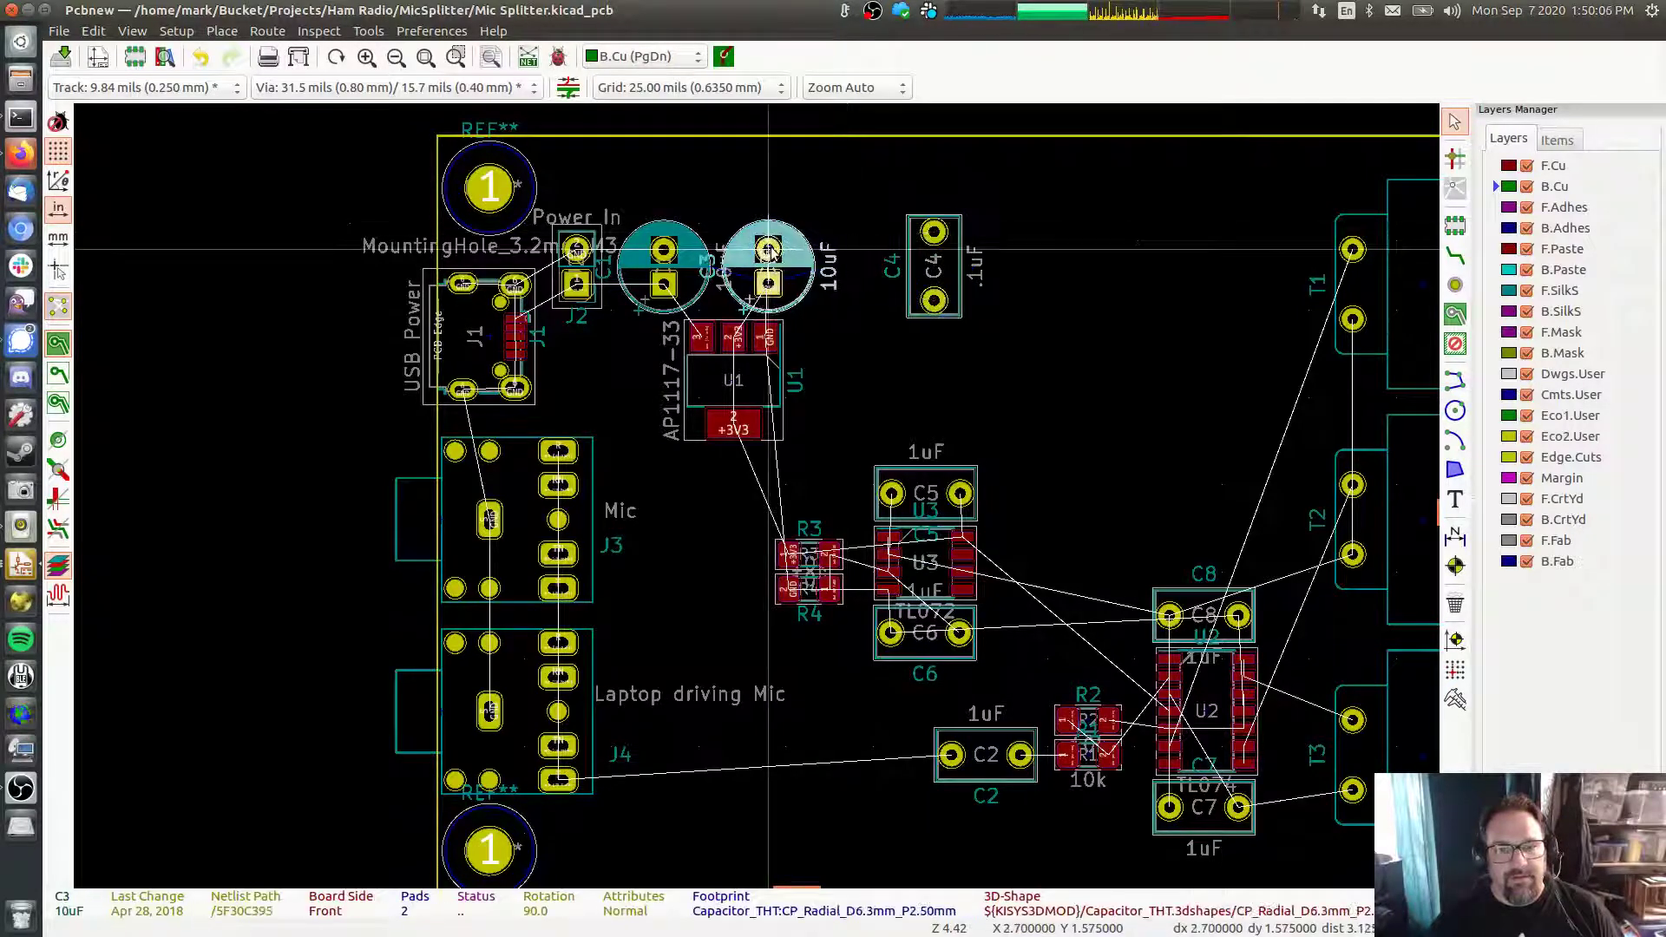
{"action": "left_click_drag", "start_coordinate": [768, 250], "coordinate": [838, 250]}
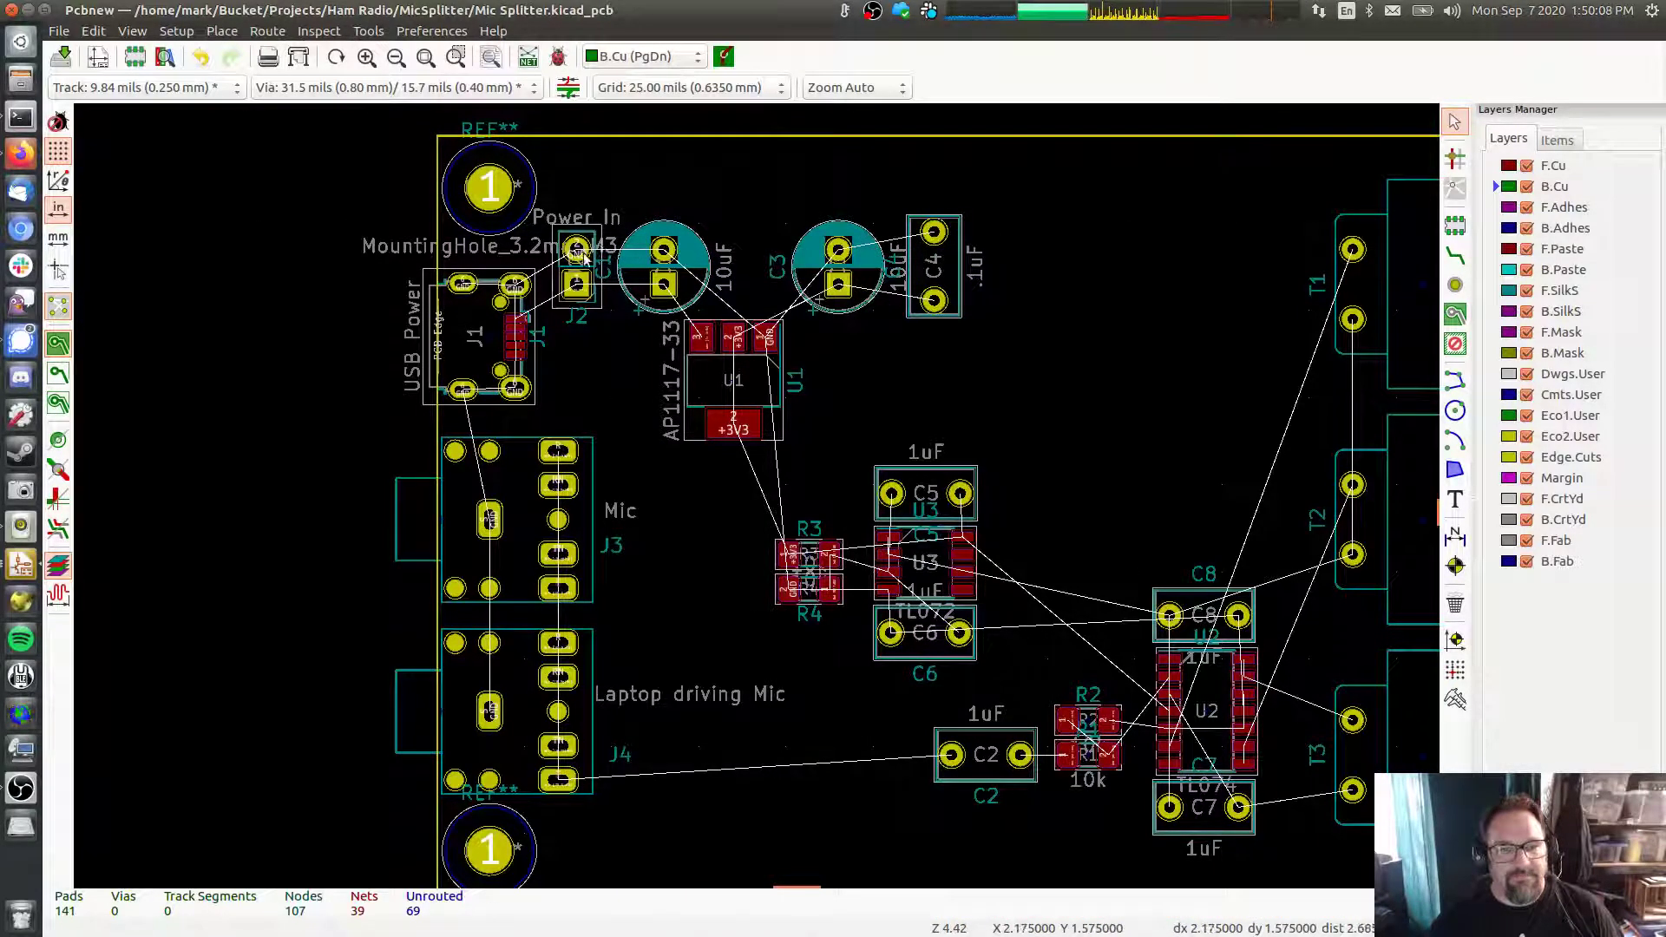
Move power header J2 and capacitor C1 up to the board's top edge, side by side next to the mounting hole
{"action": "left_click_drag", "start_coordinate": [585, 257], "coordinate": [581, 174]}
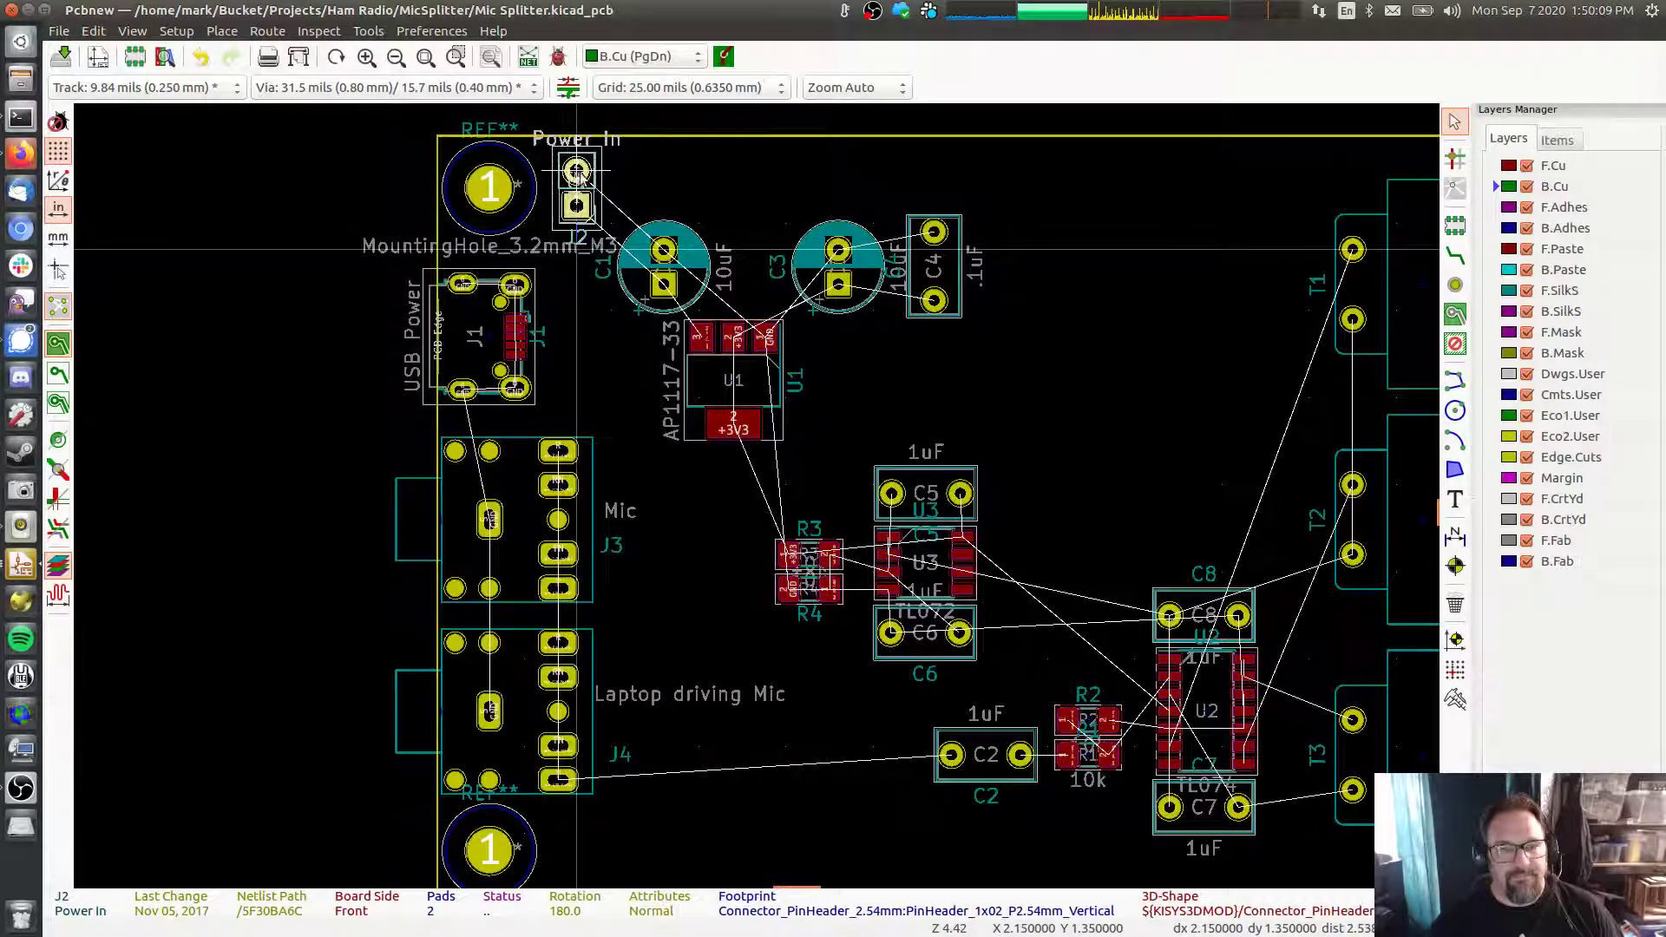
{"action": "left_click", "coordinate": [665, 252]}
{"action": "left_click_drag", "start_coordinate": [665, 252], "coordinate": [655, 173]}
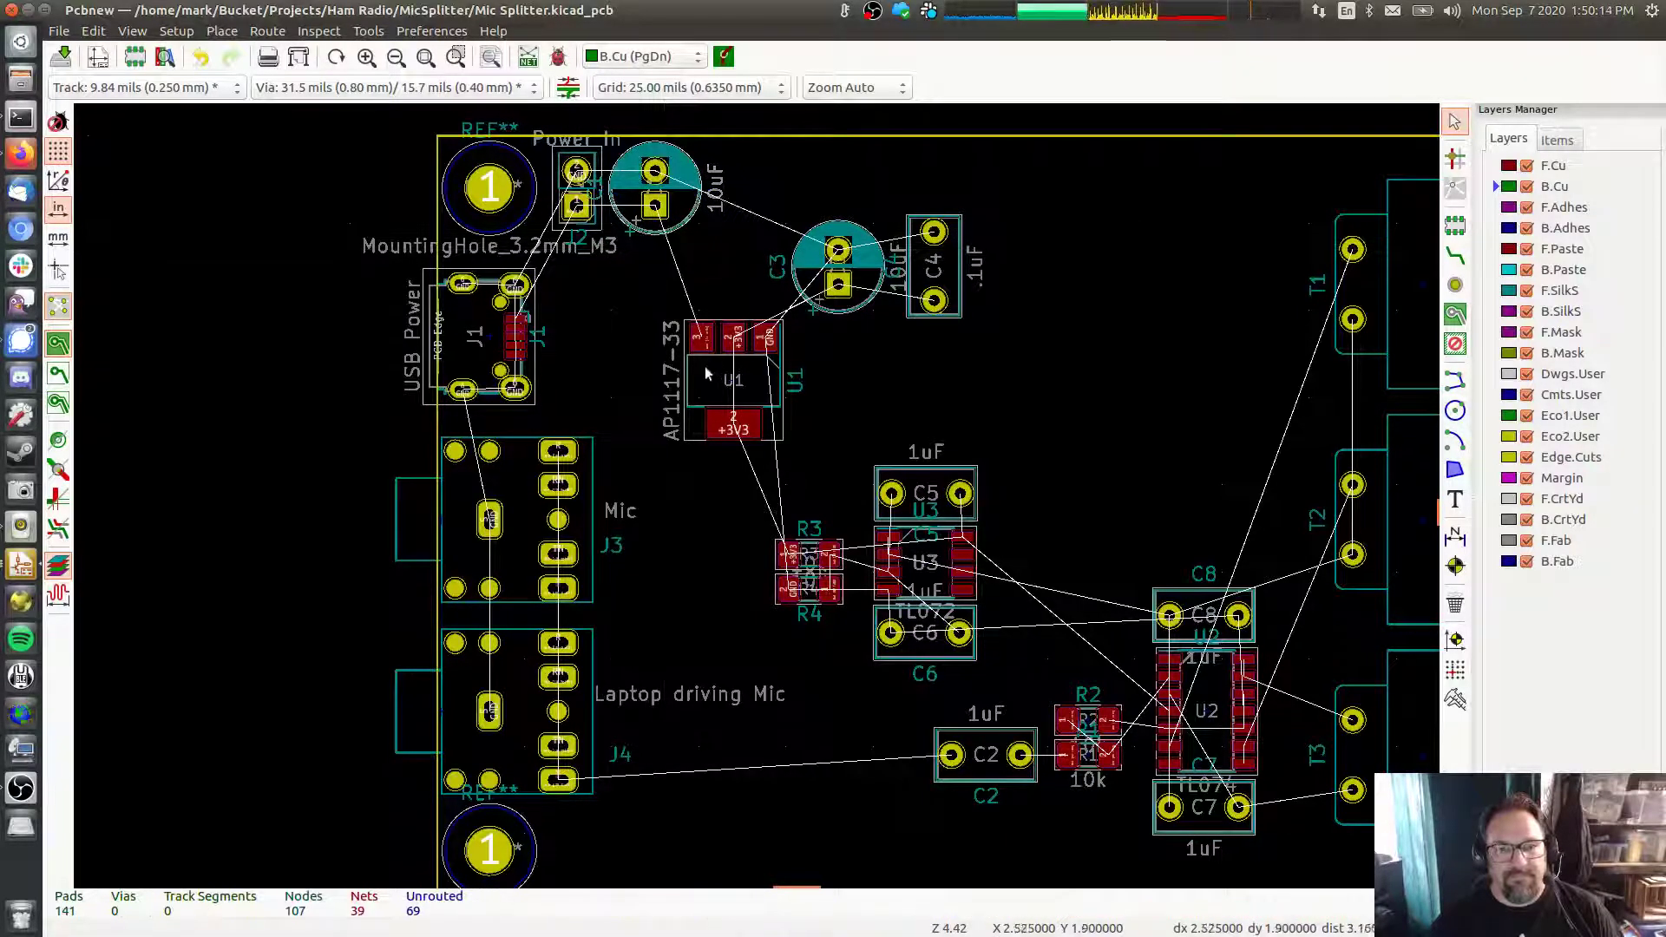
Line up regulator U1, C3 and C4 along the top edge beside C1, with U1 between the two round capacitors
{"action": "left_click_drag", "start_coordinate": [708, 374], "coordinate": [864, 172]}
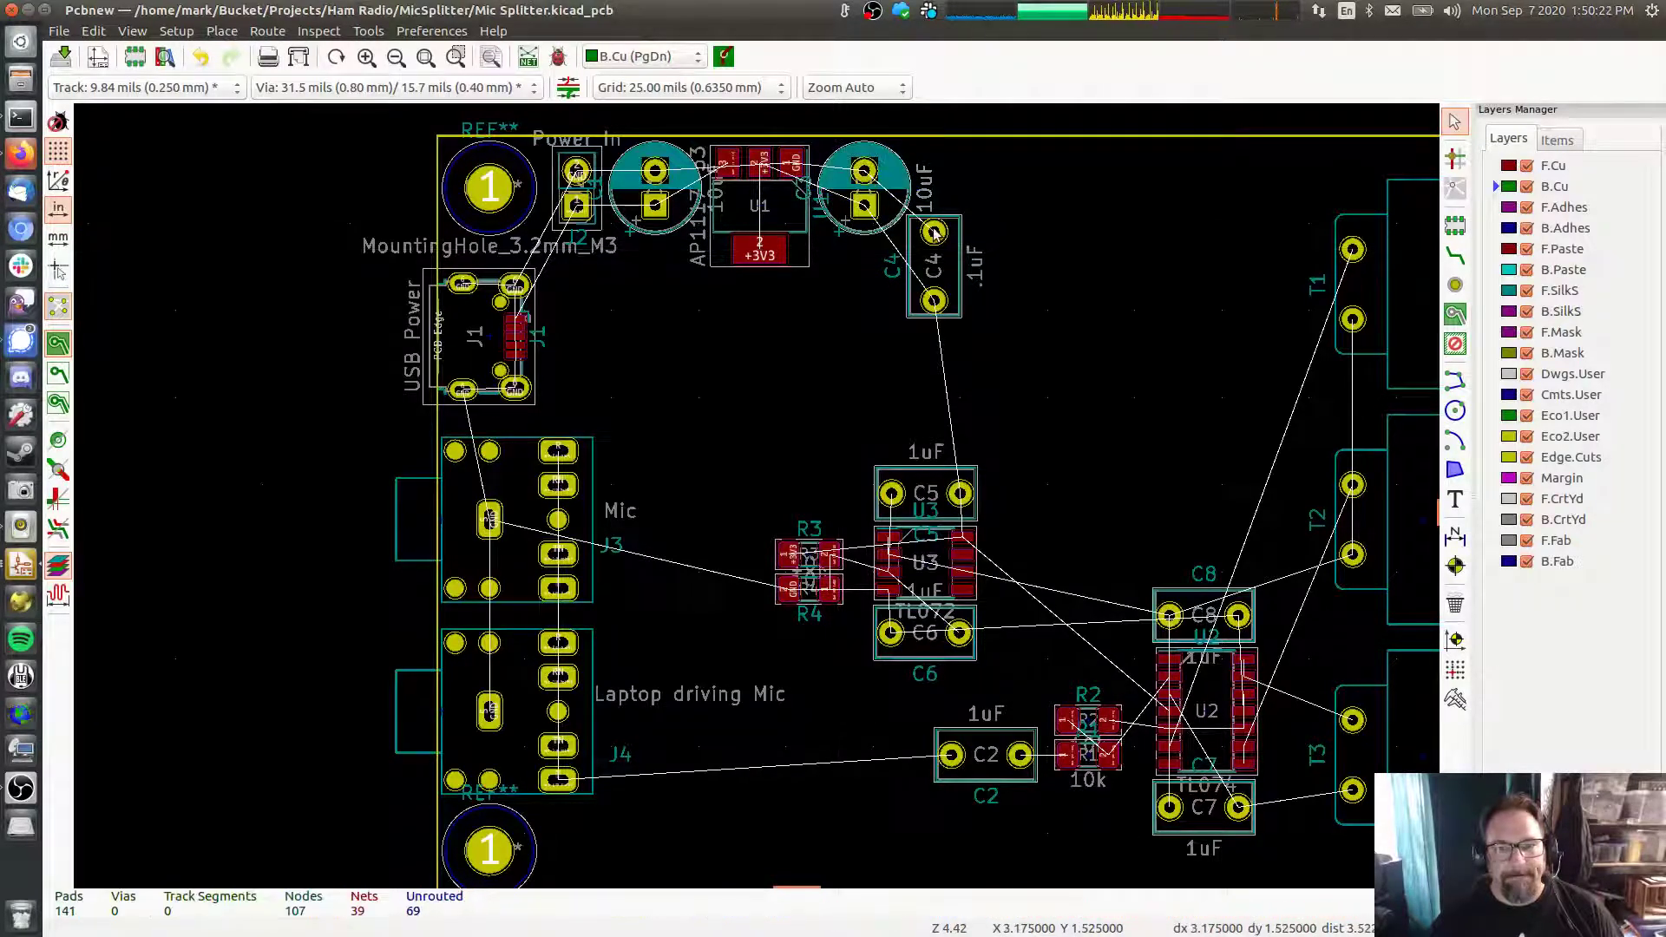
{"action": "left_click_drag", "start_coordinate": [934, 231], "coordinate": [951, 172]}
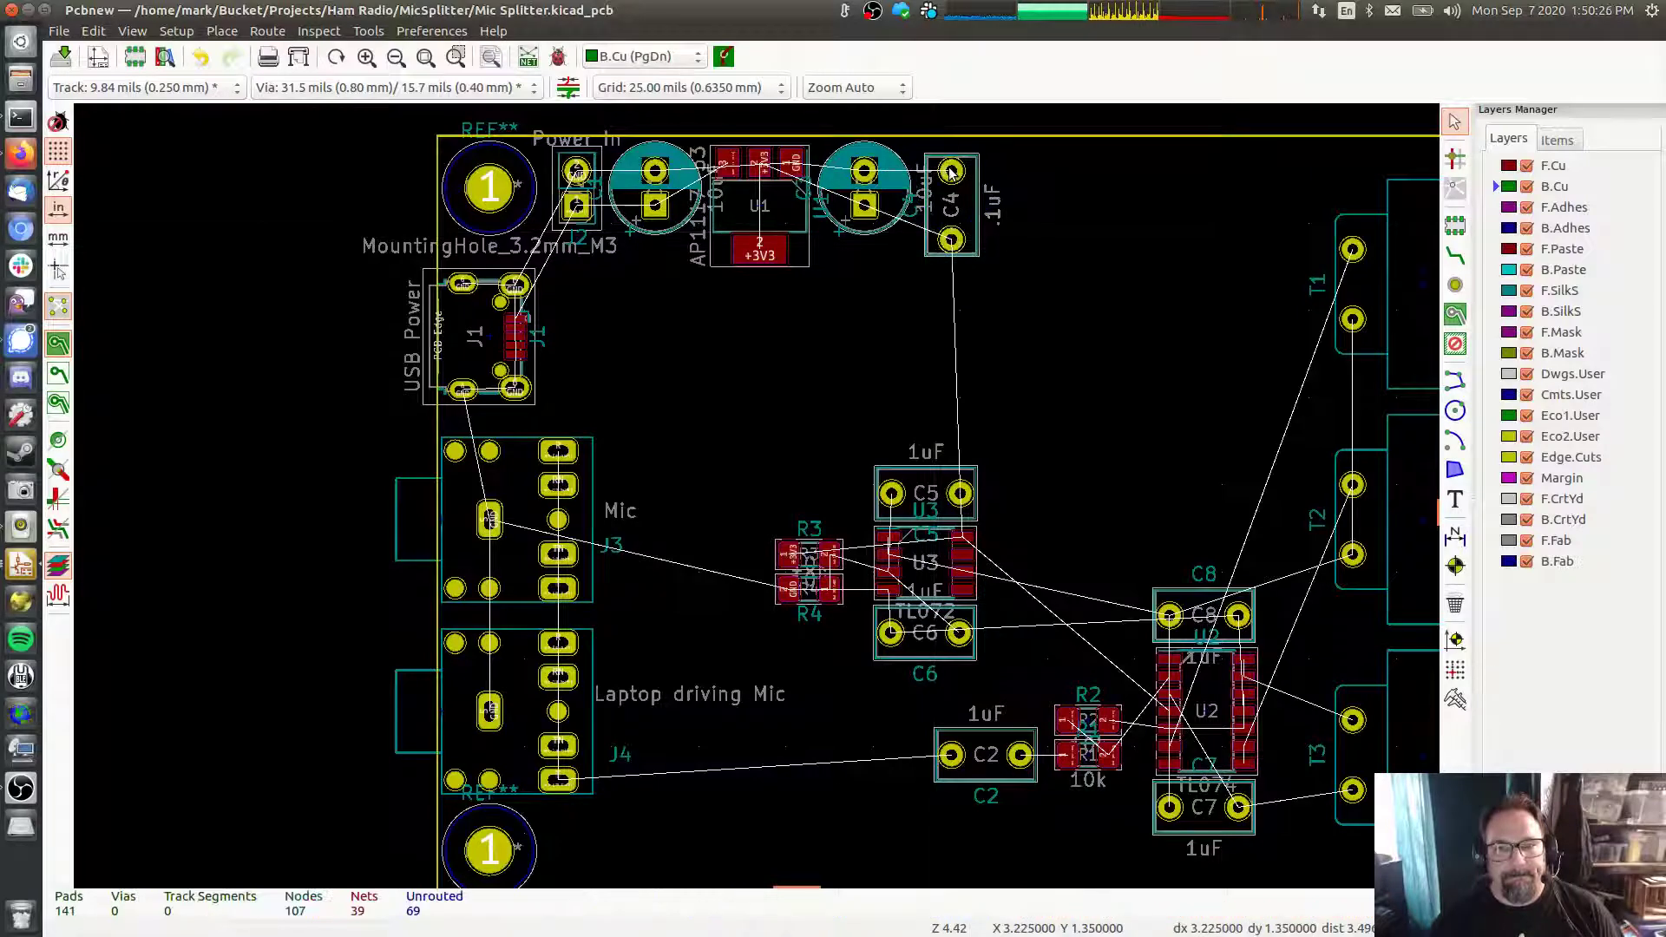
{"action": "left_click_drag", "start_coordinate": [774, 272], "coordinate": [760, 180]}
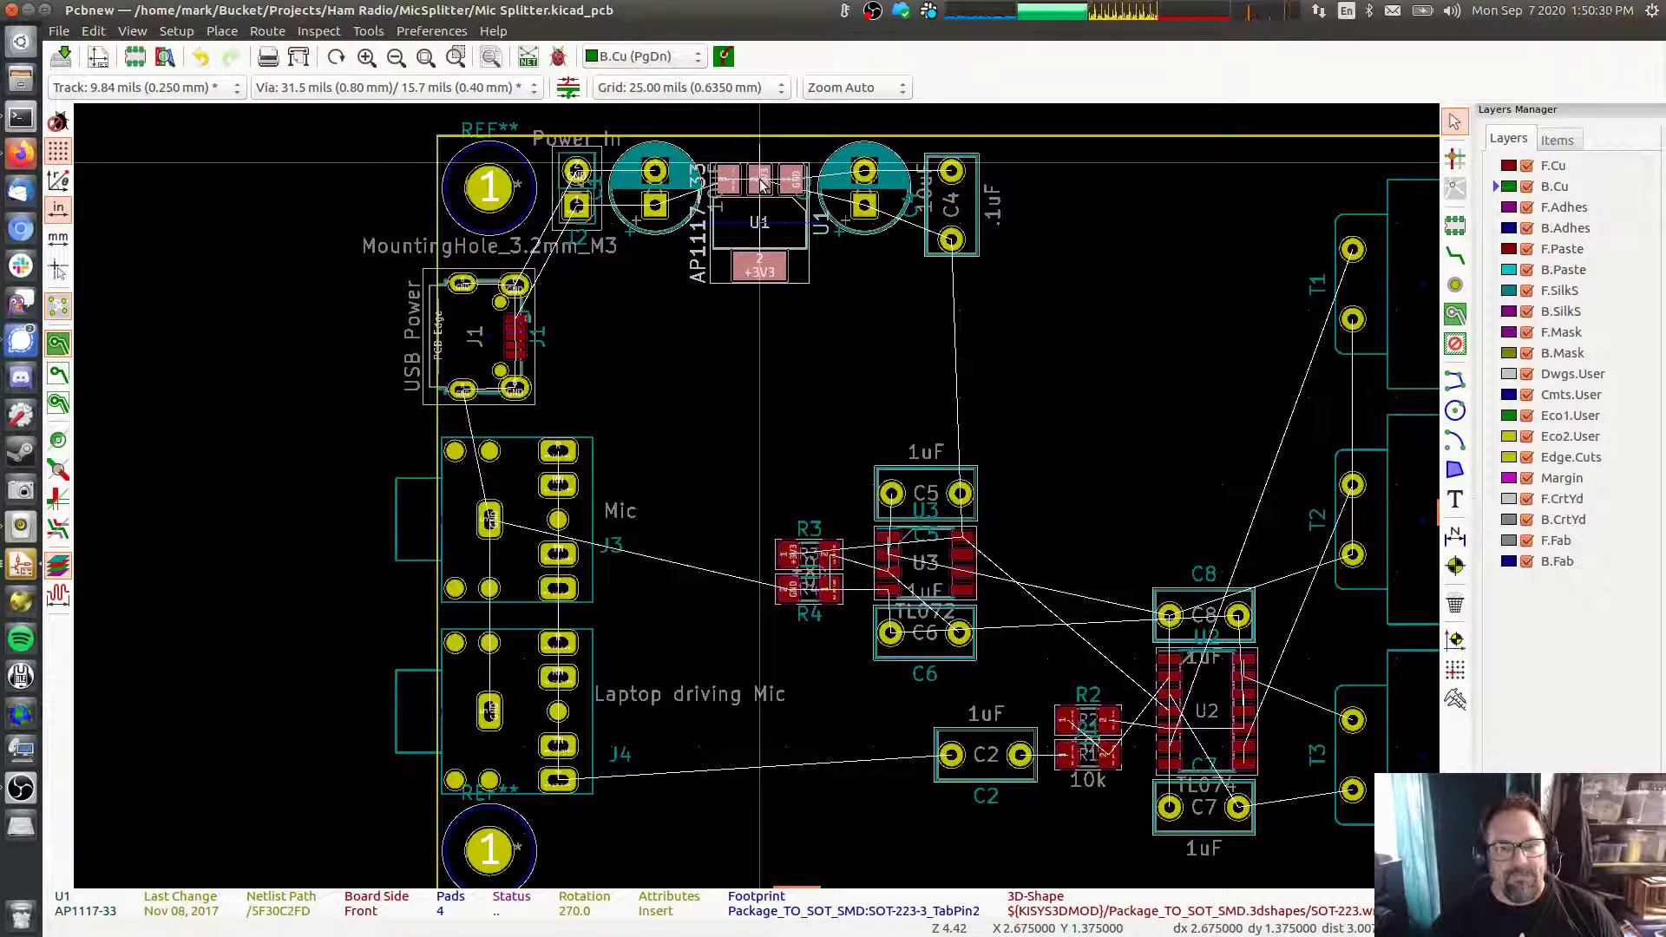
{"action": "left_click_drag", "start_coordinate": [761, 182], "coordinate": [760, 172]}
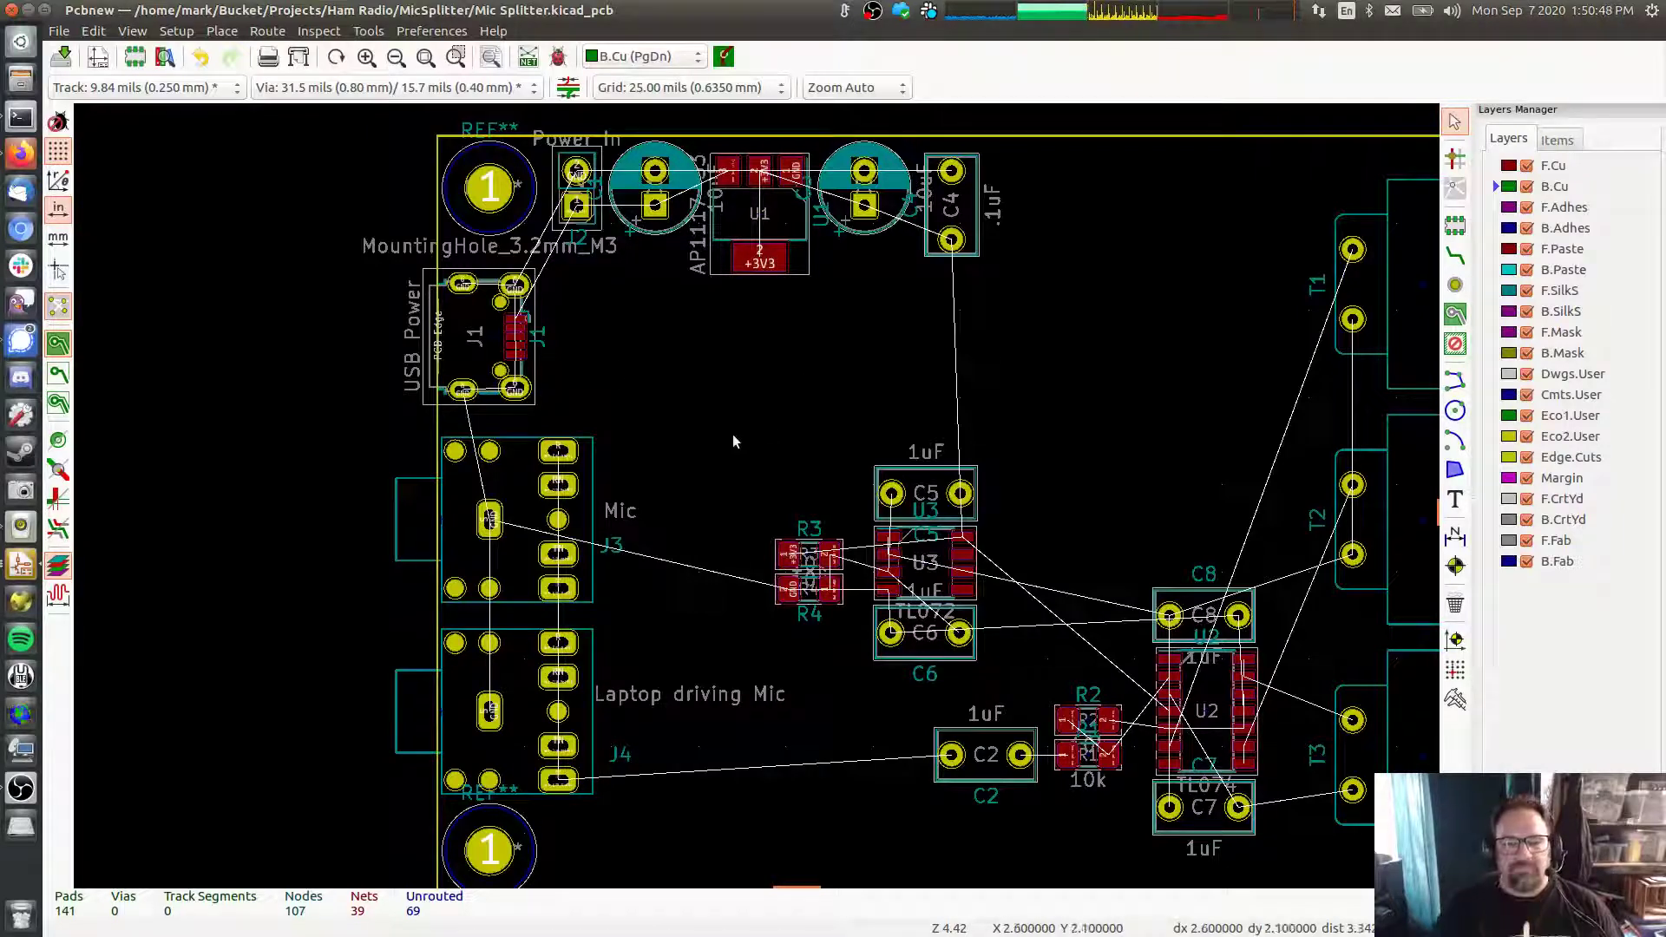
Move the U3 group with C5, C6, R3 and R4 up to just below U1 and C3
{"action": "left_click_drag", "start_coordinate": [733, 434], "coordinate": [1031, 684]}
{"action": "key", "text": "m"}
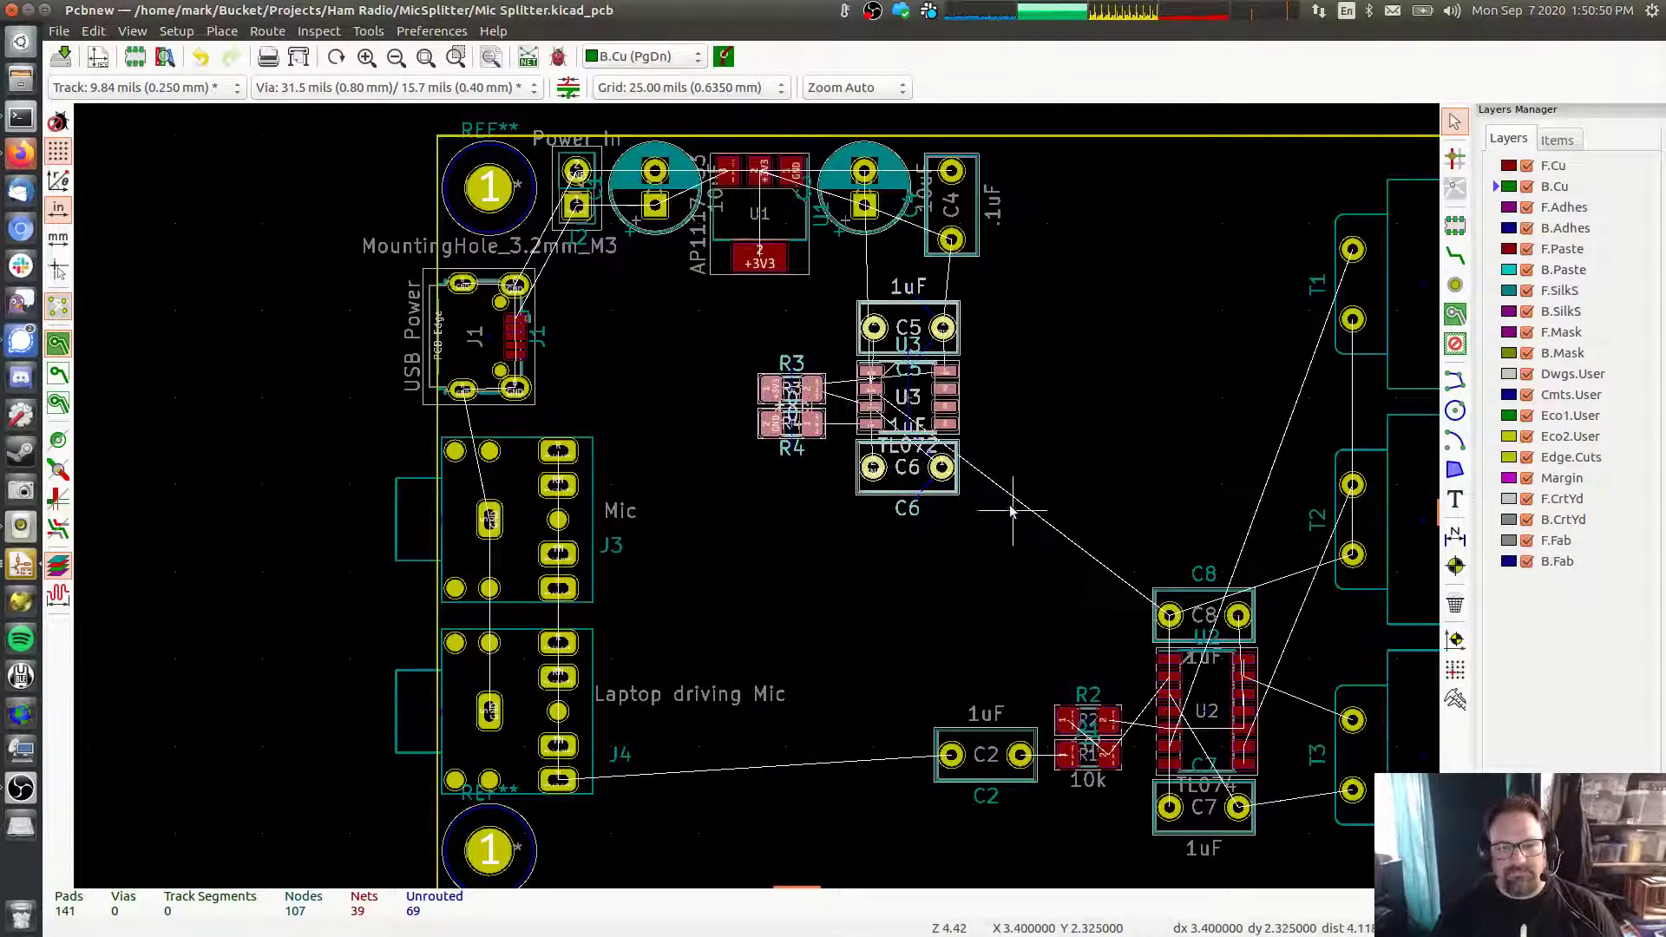
{"action": "left_click_drag", "start_coordinate": [998, 512], "coordinate": [978, 494]}
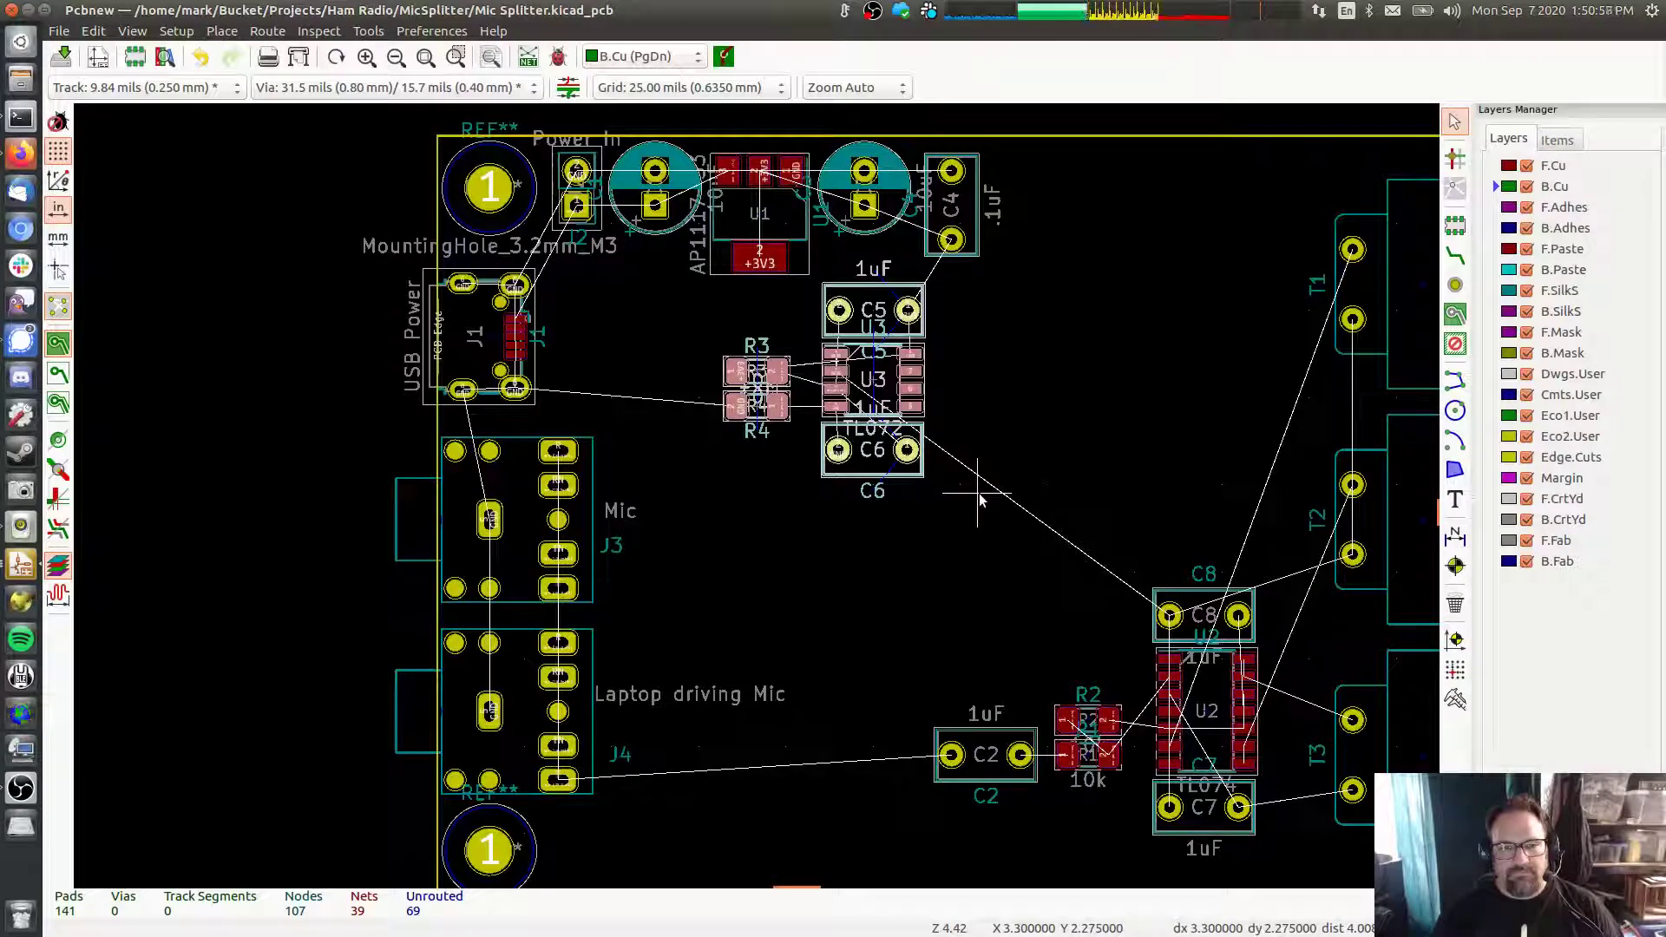
{"action": "left_click_drag", "start_coordinate": [979, 493], "coordinate": [976, 500]}
{"action": "left_click", "coordinate": [973, 493]}
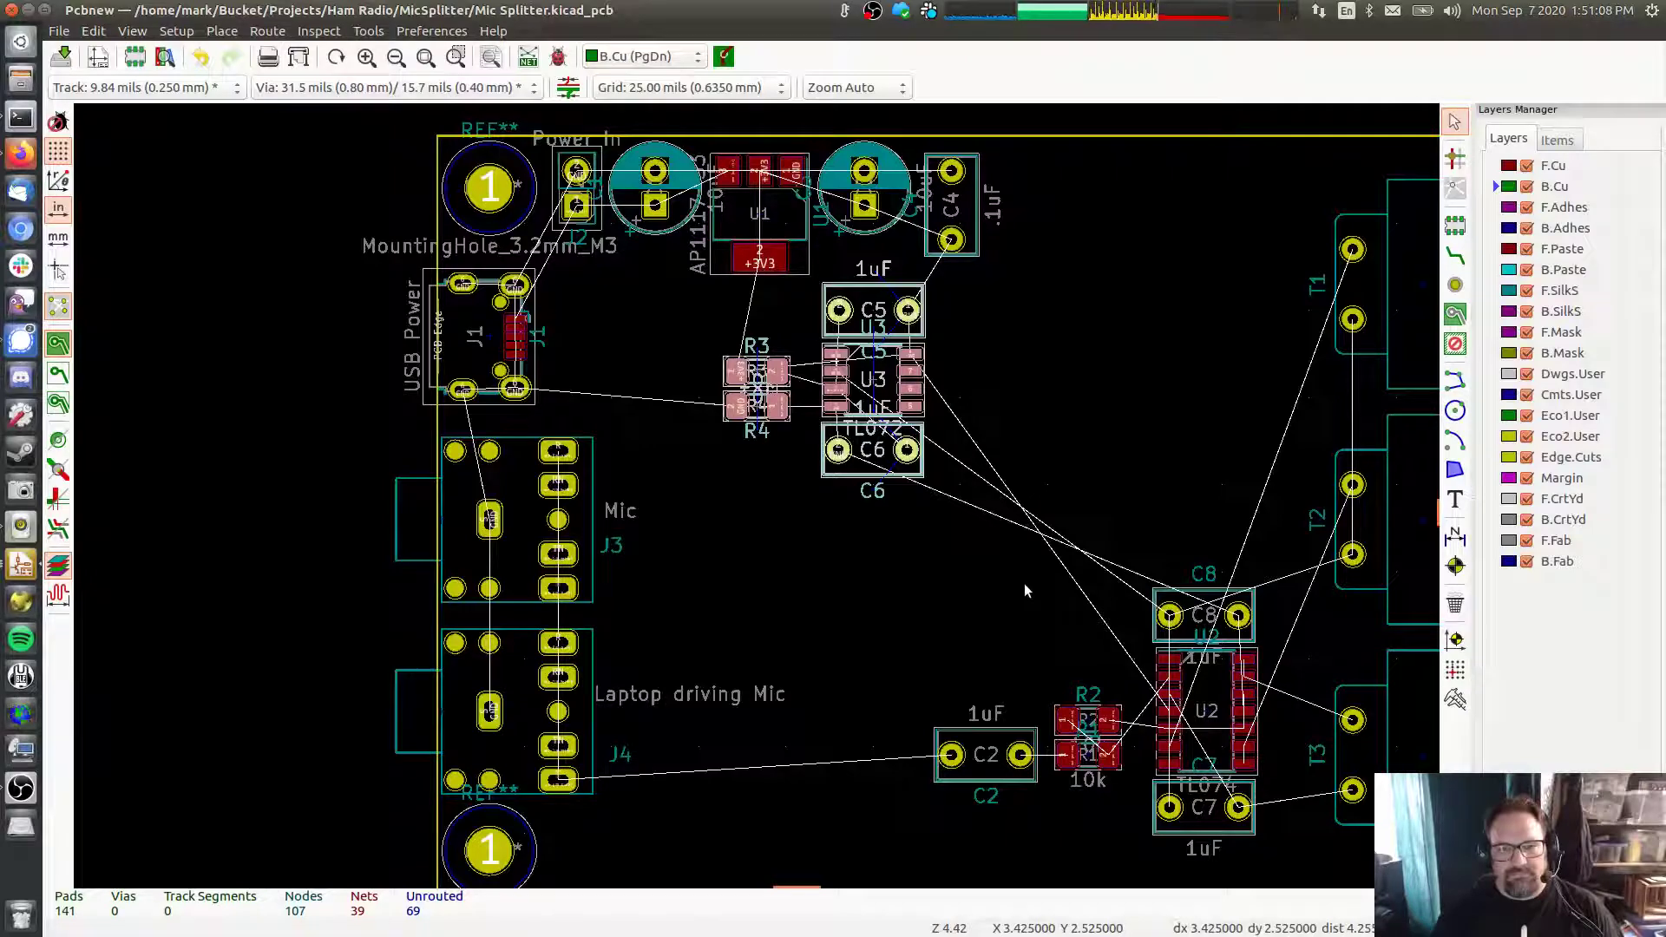
Rotate the U3 group 180 degrees so R3 and R4 sit on its right and C6 on top
{"action": "scroll", "coordinate": [824, 347], "scroll_direction": "up", "scroll_amount": 5}
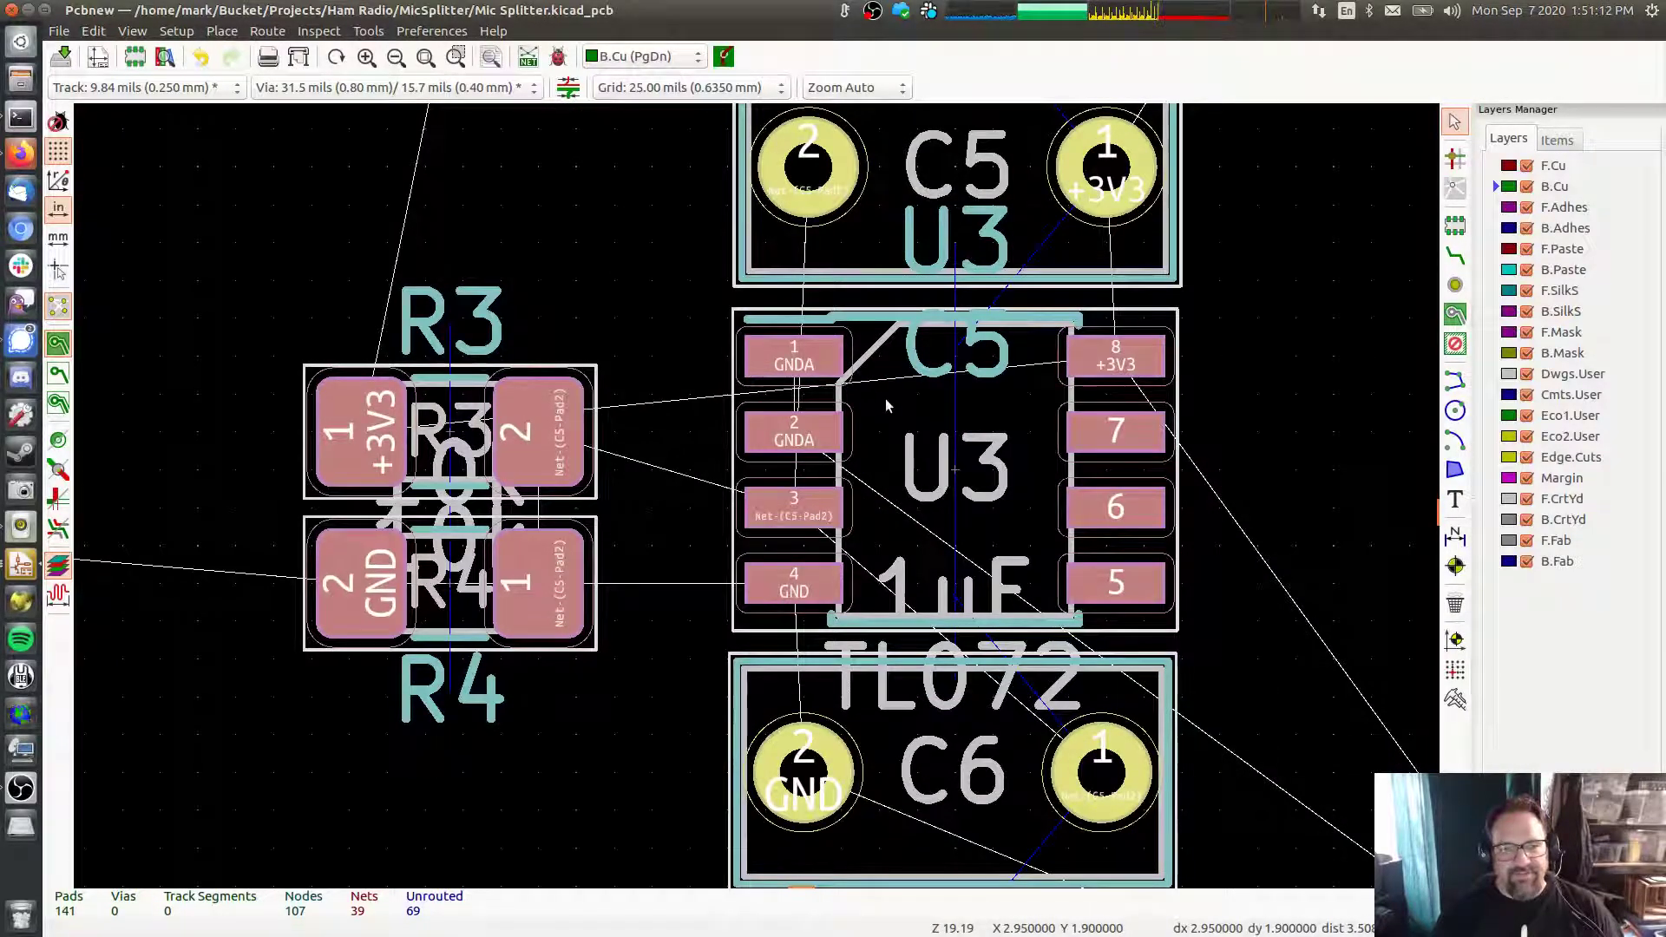
{"action": "scroll", "coordinate": [903, 399], "scroll_direction": "down", "scroll_amount": 5}
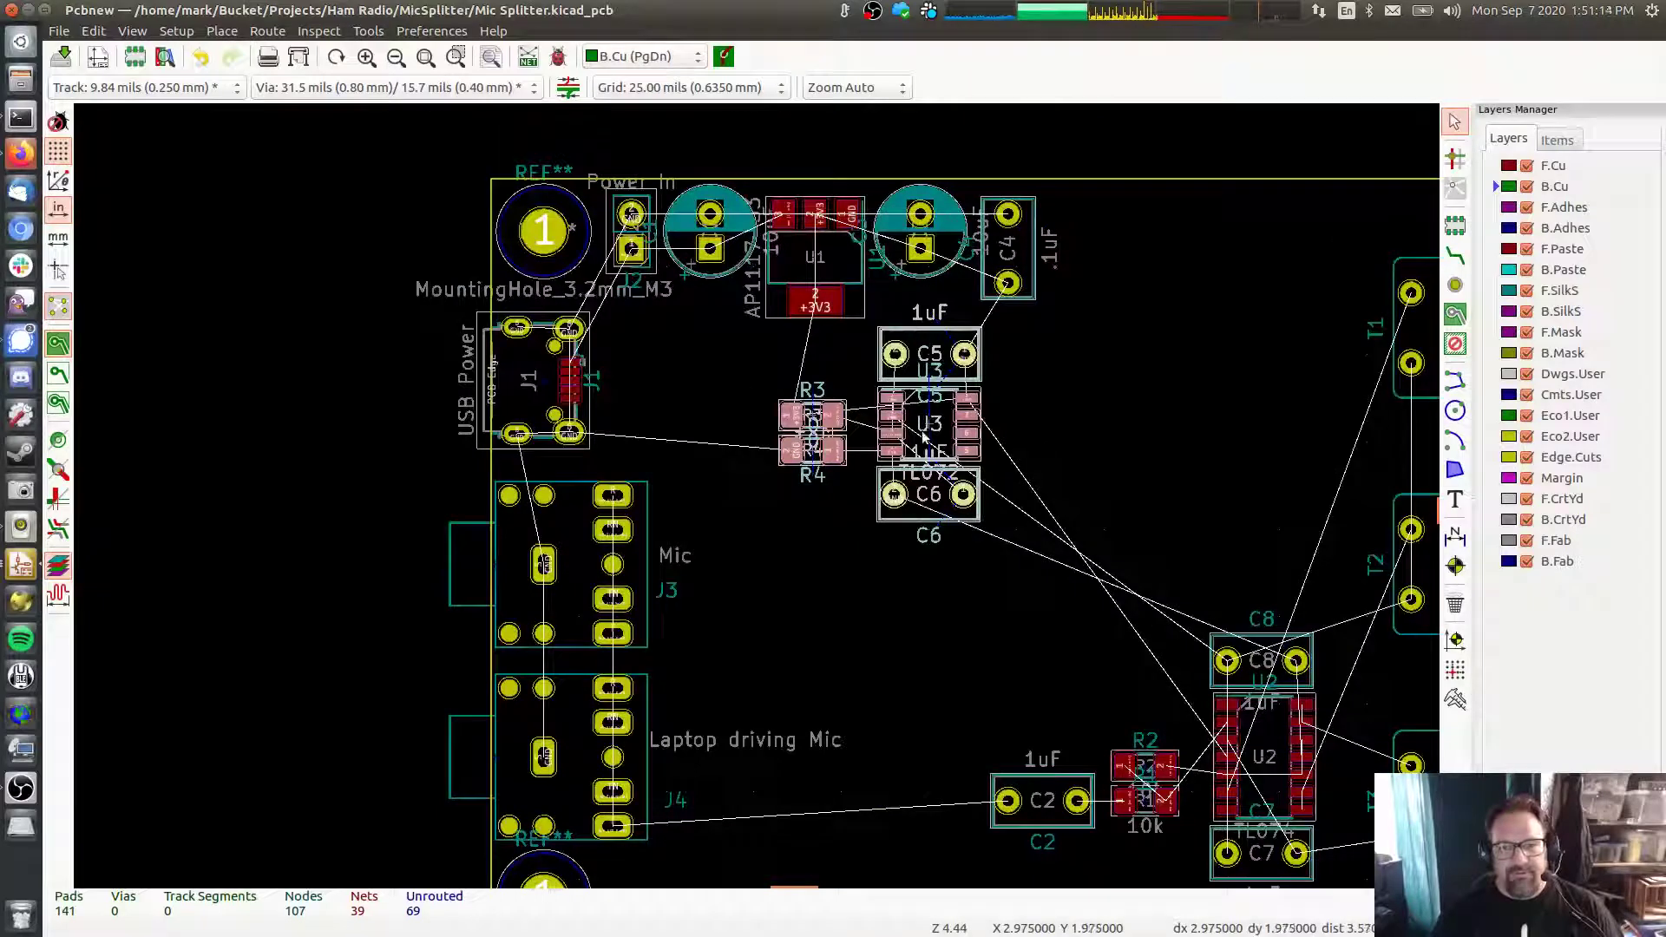
{"action": "mouse_move", "coordinate": [920, 436]}
{"action": "left_mouse_down"}
{"action": "mouse_move", "coordinate": [919, 455]}
{"action": "mouse_move", "coordinate": [930, 415]}
{"action": "left_mouse_up"}
{"action": "key", "text": "r"}
{"action": "key", "text": "r"}
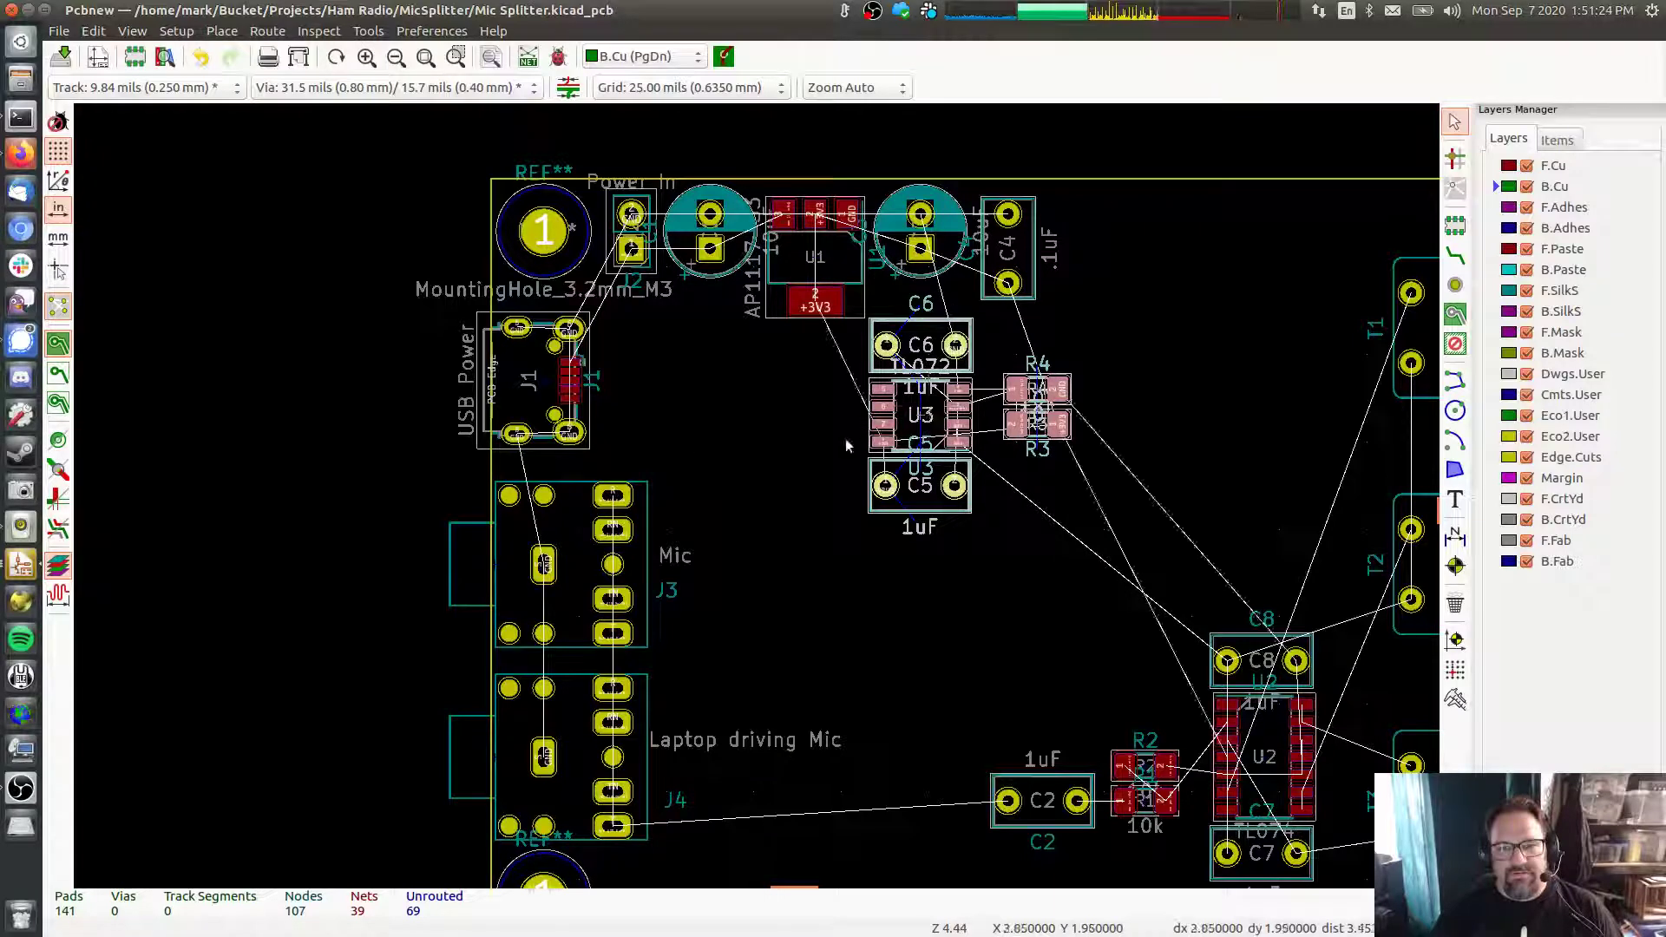
Start a copper zone at the board's upper-left corner on layer B.Cu, assigned to the GND net
{"action": "left_click", "coordinate": [1455, 314]}
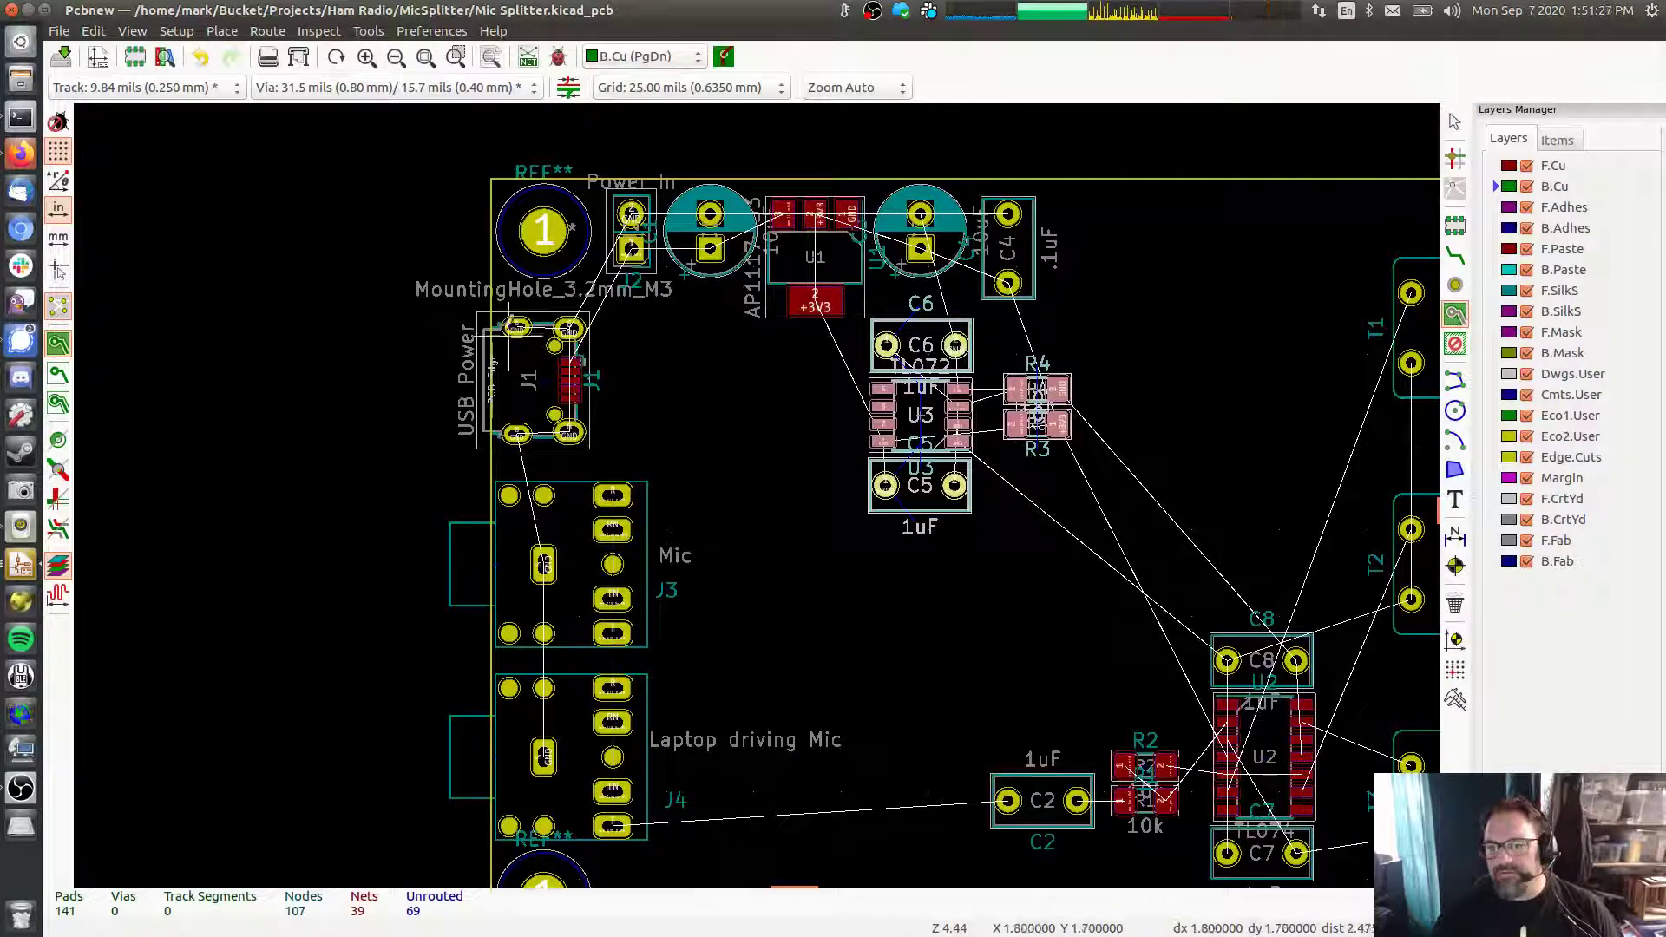
{"action": "left_click", "coordinate": [496, 170]}
{"action": "left_click", "coordinate": [586, 323]}
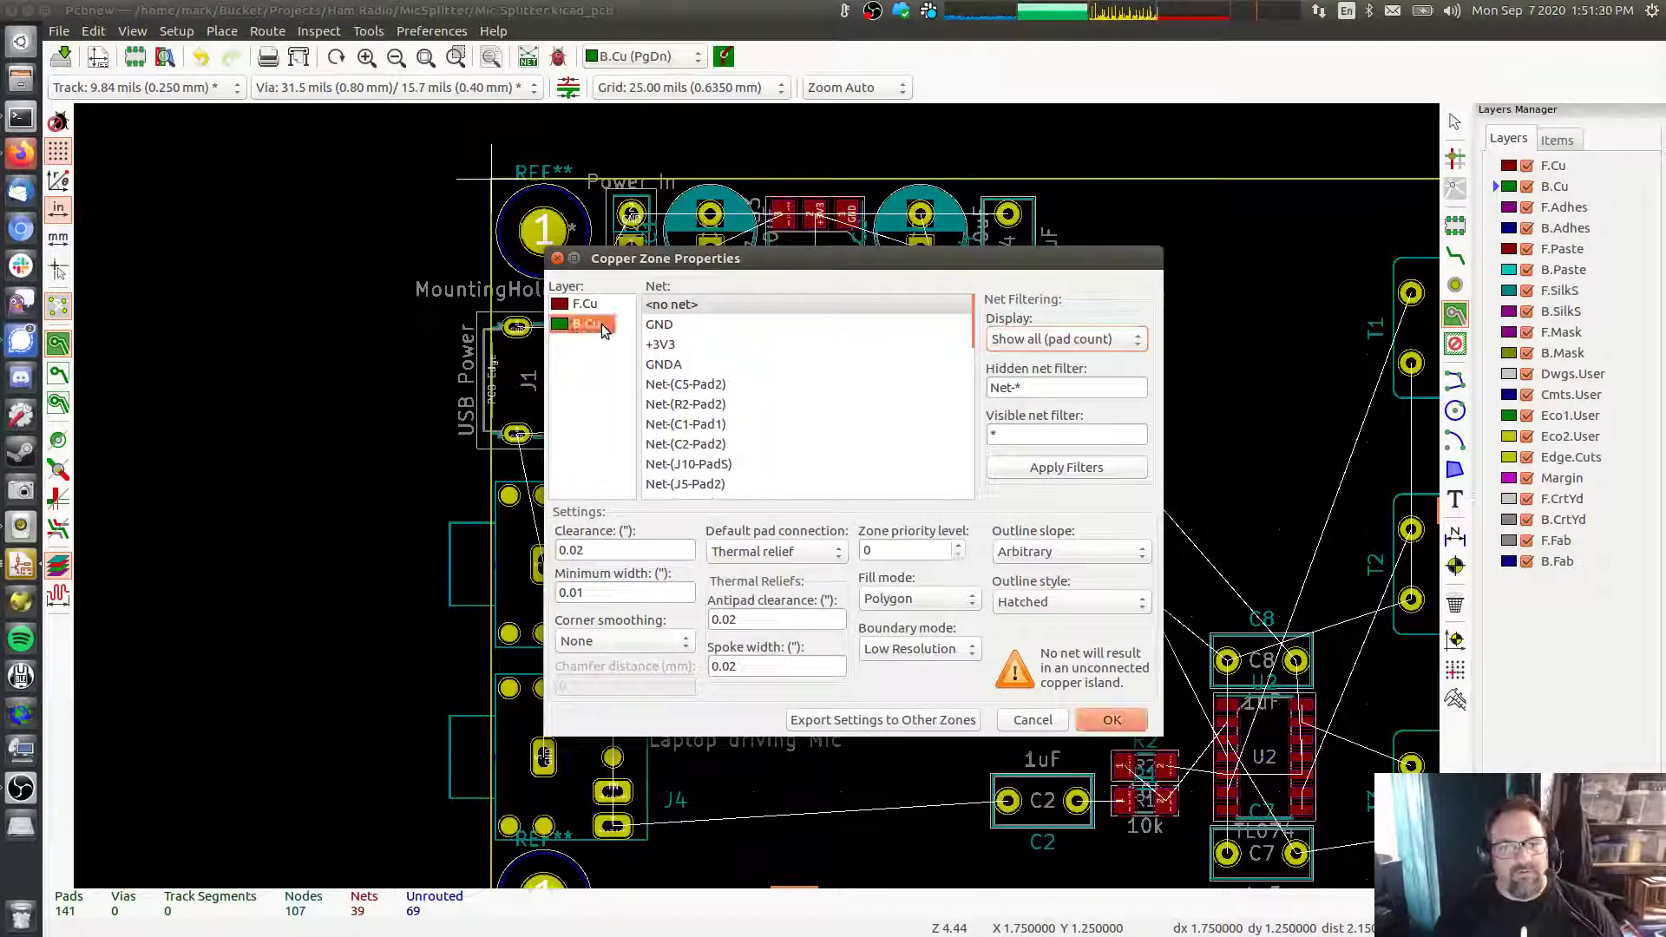
{"action": "left_click", "coordinate": [685, 326]}
{"action": "left_click", "coordinate": [1110, 720]}
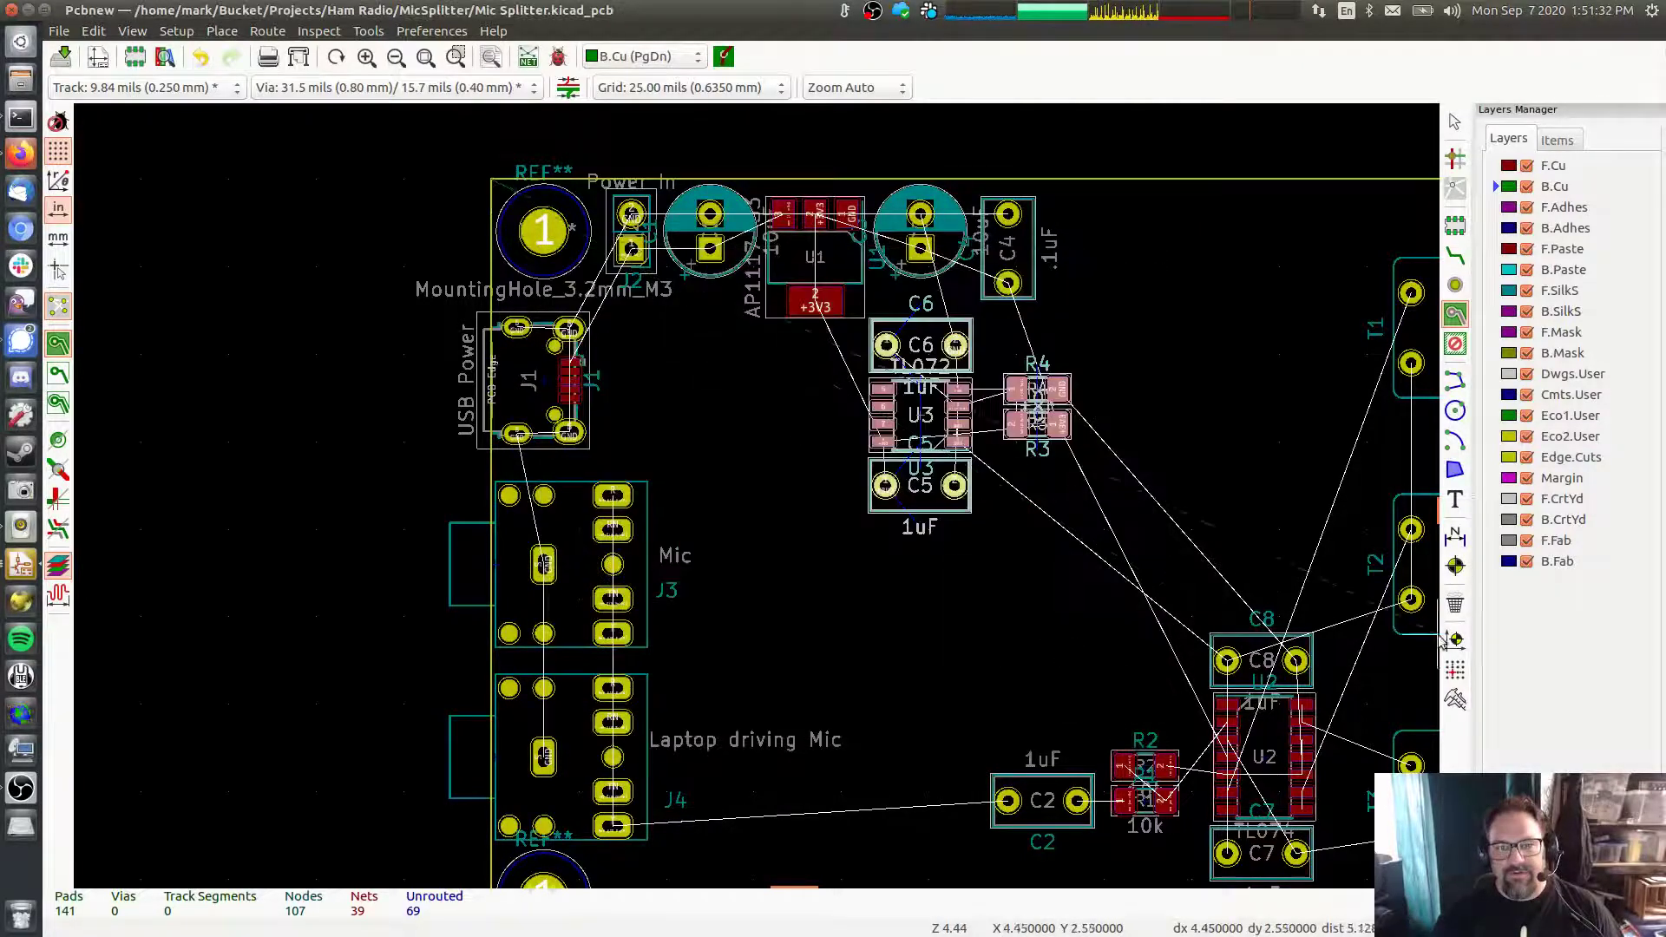
Outline the zone as an L around the power parts and U3 group, continuing past jacks J3 and J4 to the board's lower-left corner
{"action": "left_click", "coordinate": [1096, 178]}
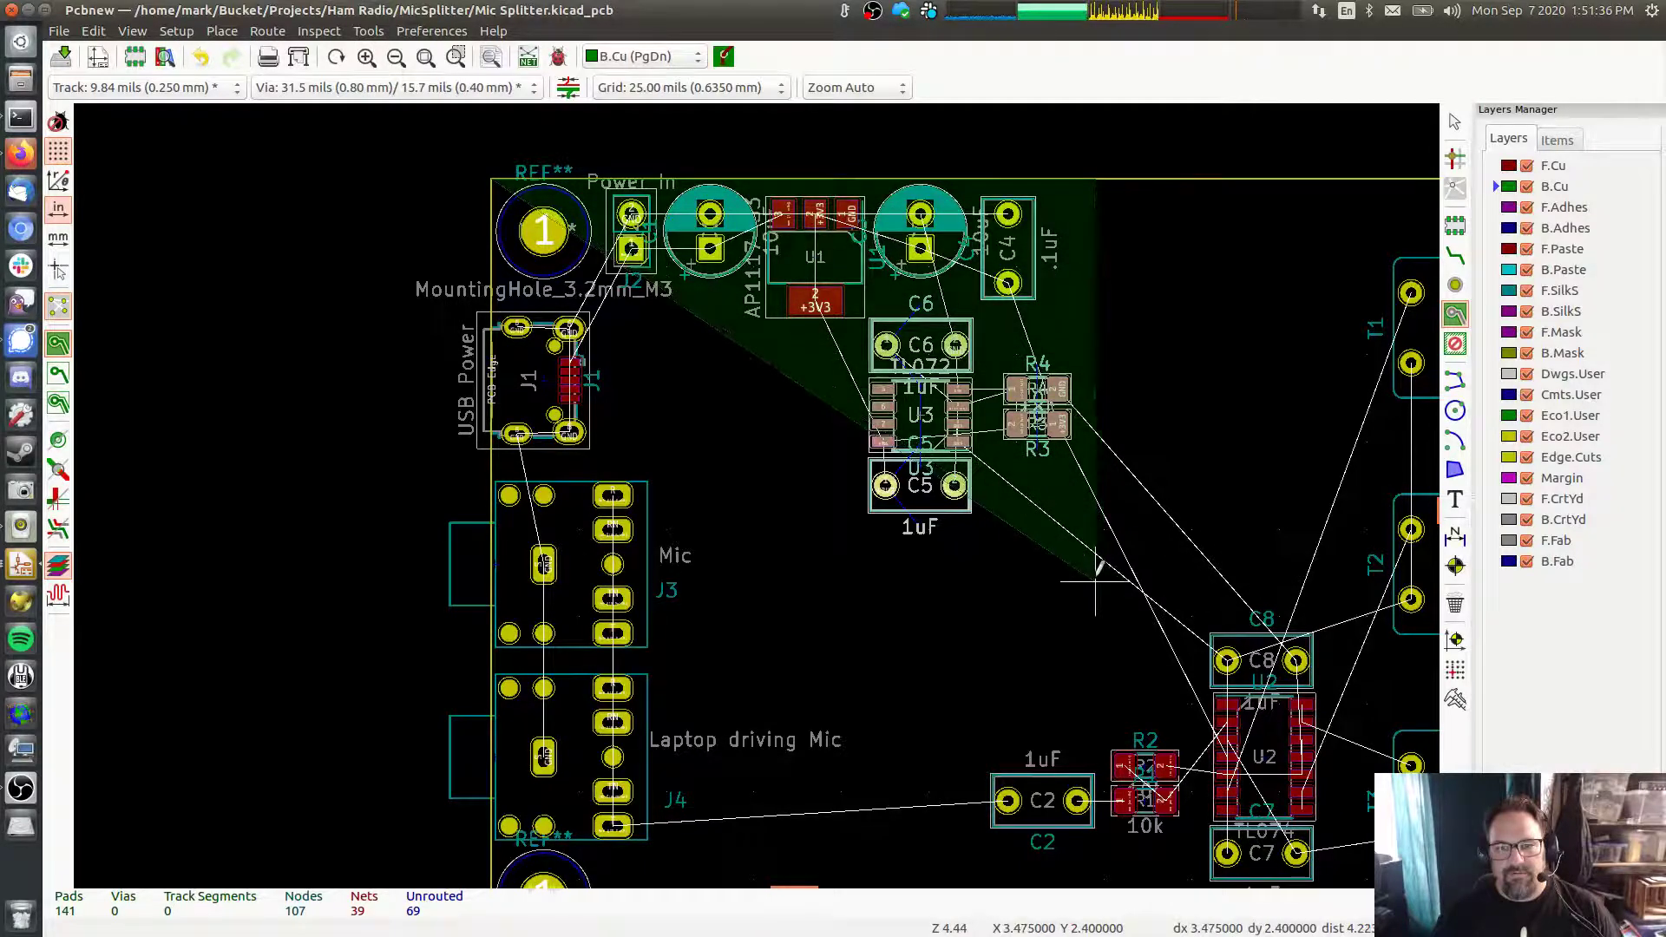
{"action": "left_click", "coordinate": [1097, 538]}
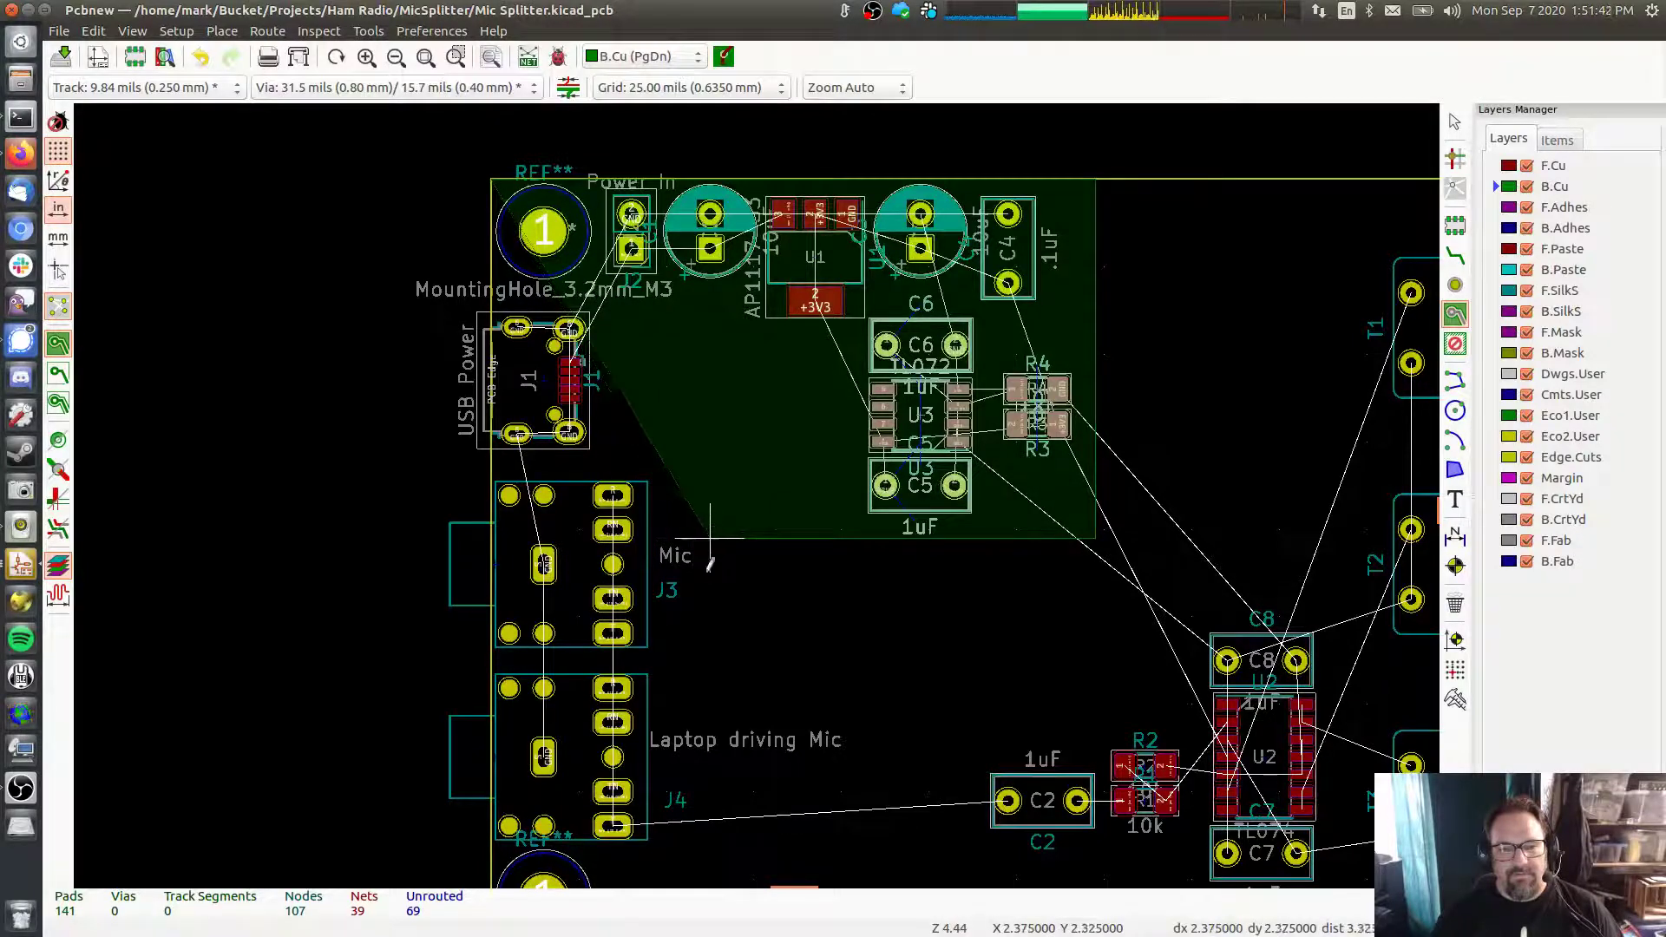
{"action": "left_click", "coordinate": [710, 538]}
{"action": "scroll", "coordinate": [706, 686], "scroll_direction": "down", "scroll_amount": 3, "text": "shift"}
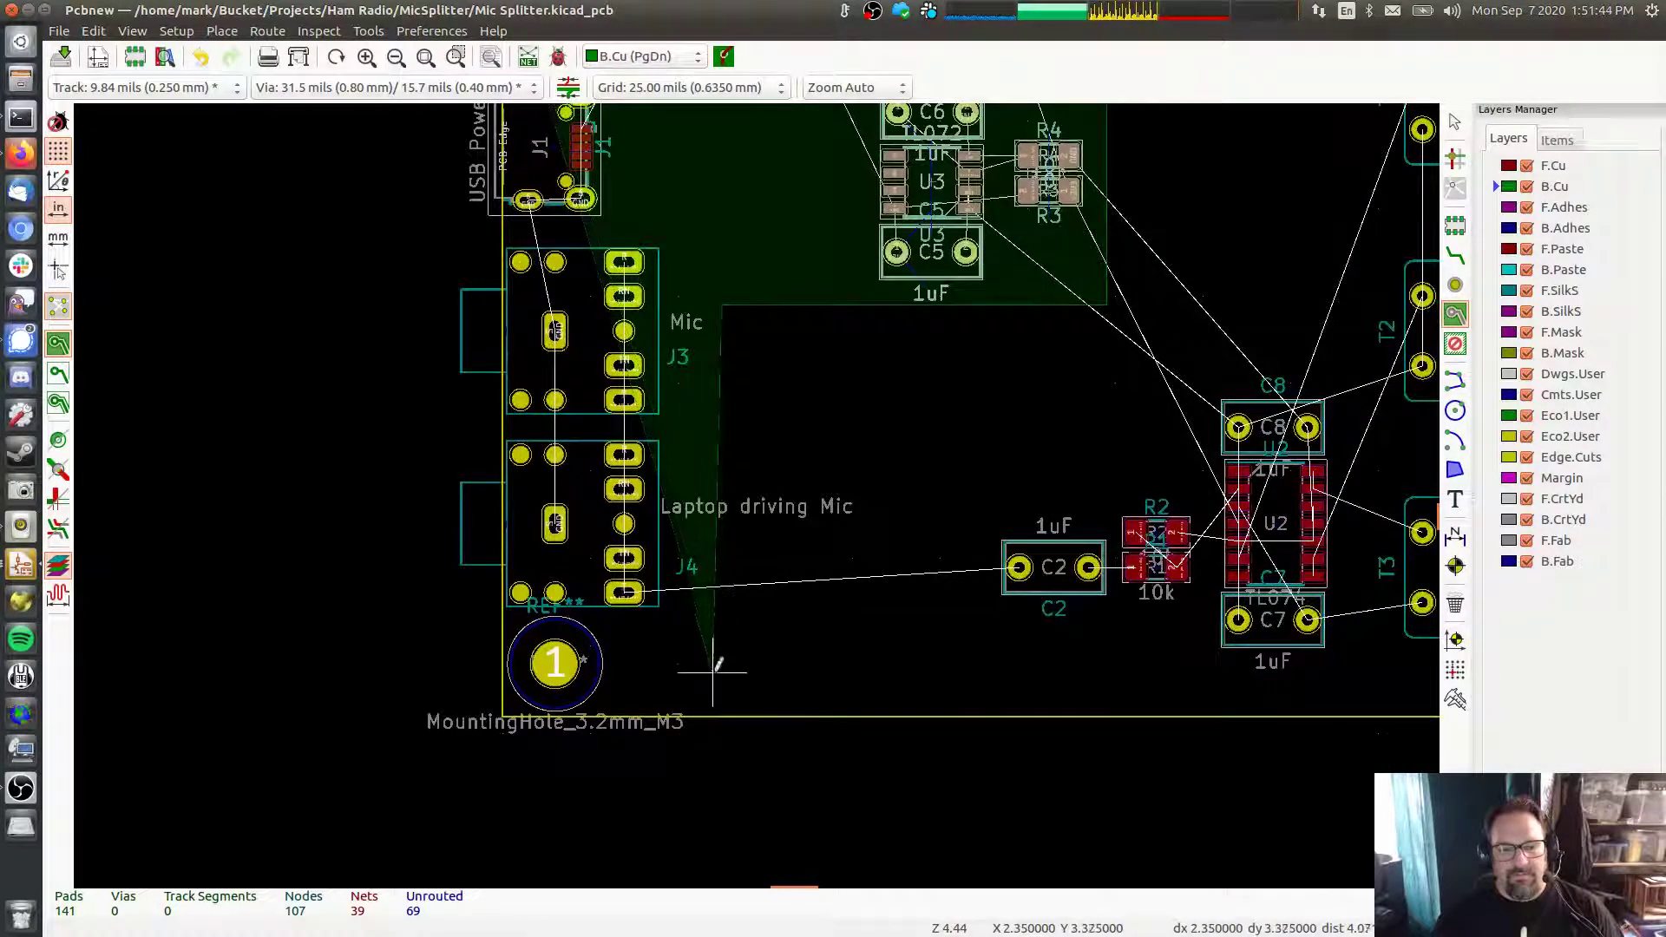
{"action": "left_click", "coordinate": [721, 716]}
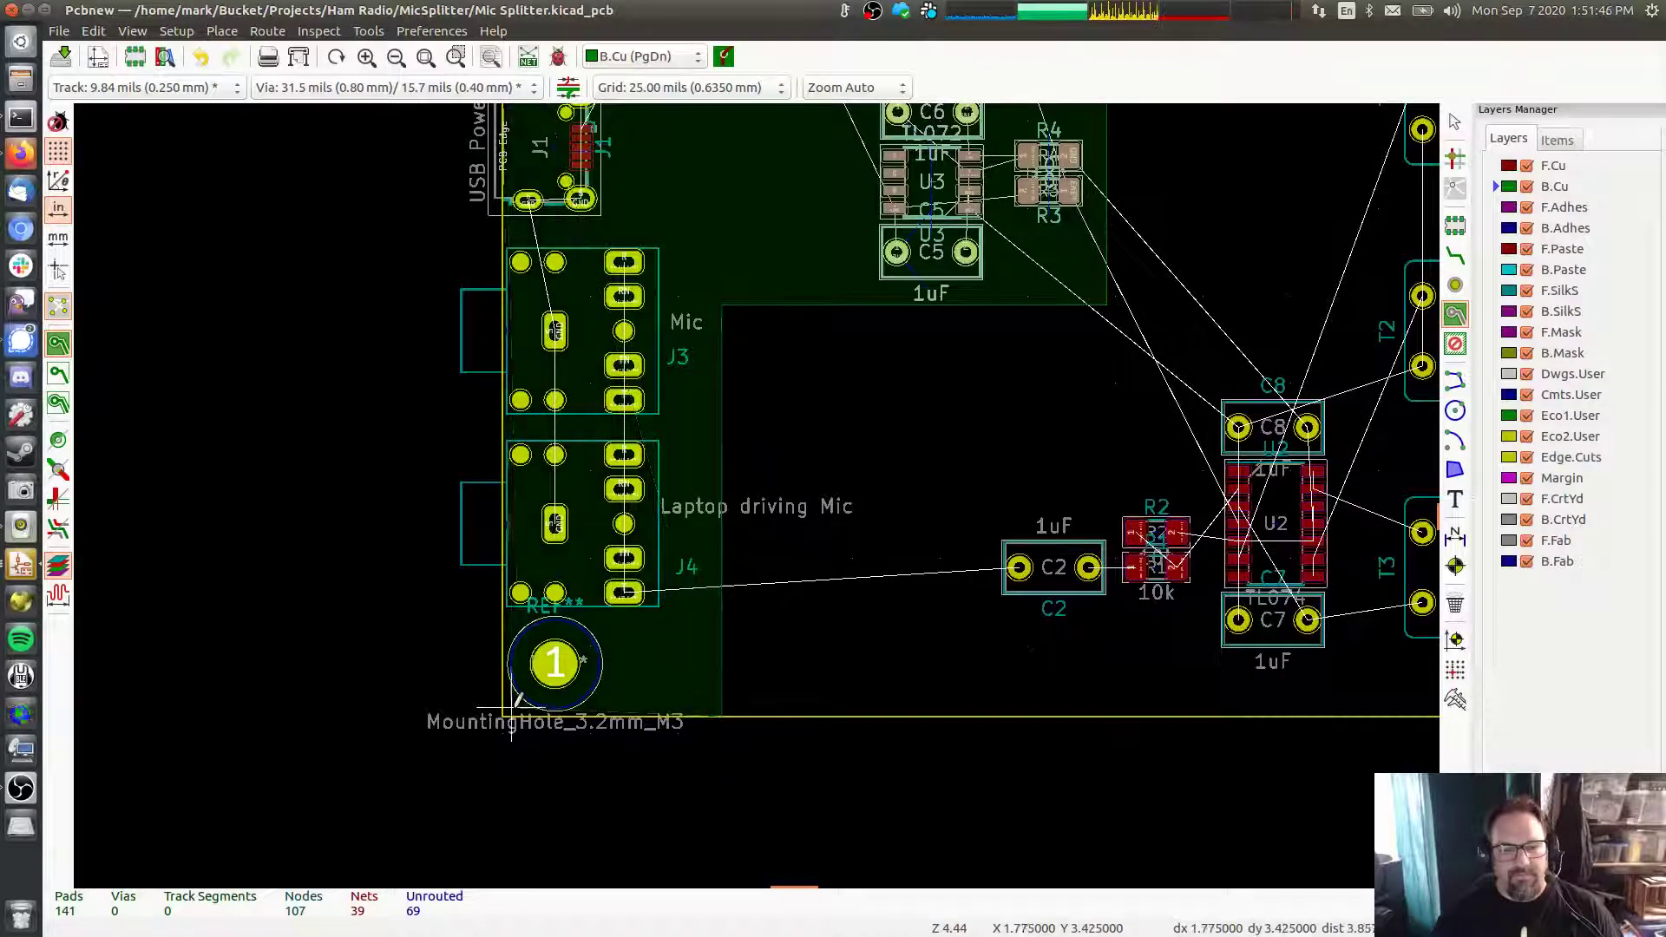
{"action": "double_click", "coordinate": [504, 716]}
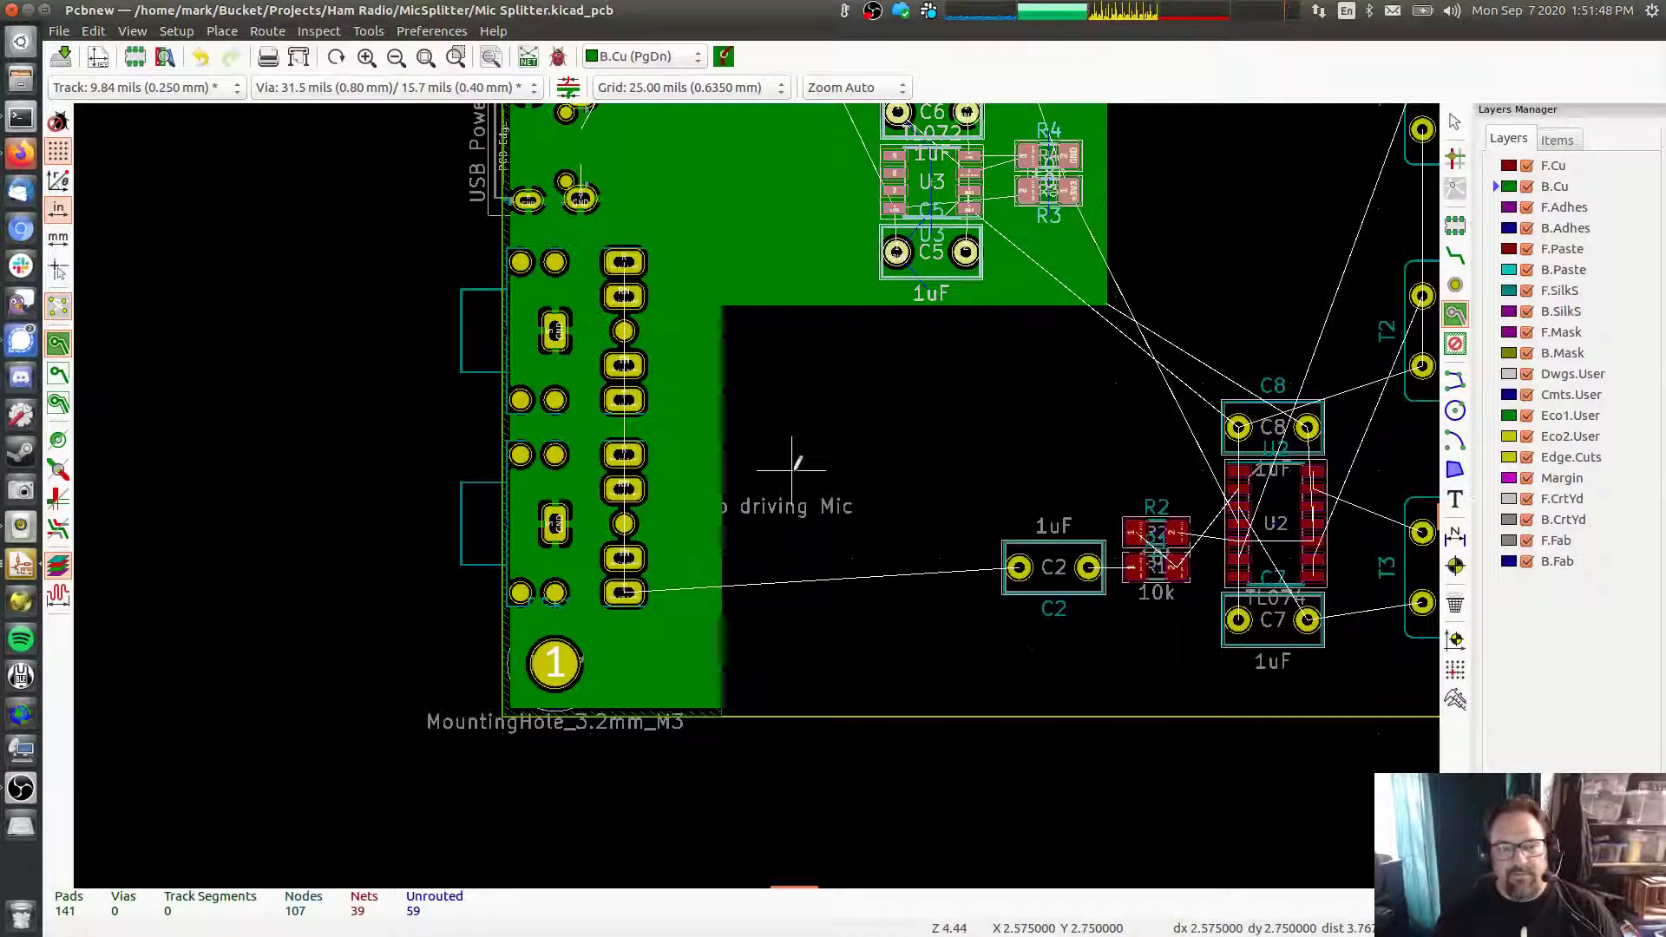
Show zones as outlines only and widen the GND zone's strip beside the jacks by moving its inner and lower corners 0.2 inches right
{"action": "scroll", "coordinate": [781, 473], "scroll_direction": "right", "scroll_amount": 1, "text": "ctrl"}
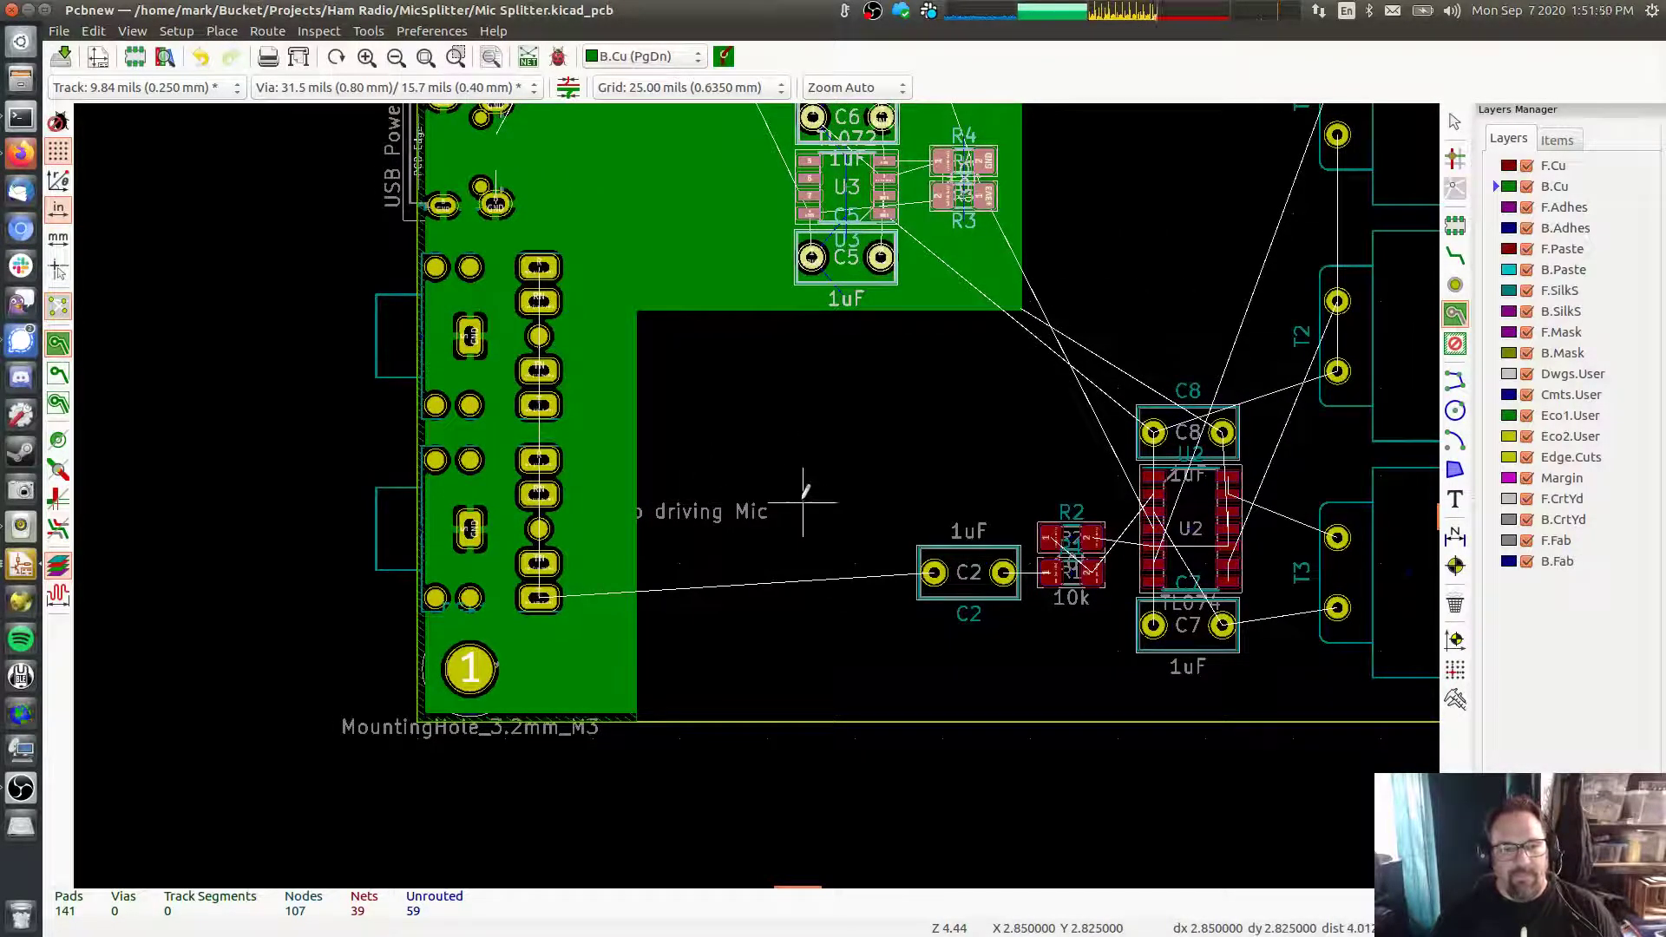
{"action": "left_click", "coordinate": [58, 374]}
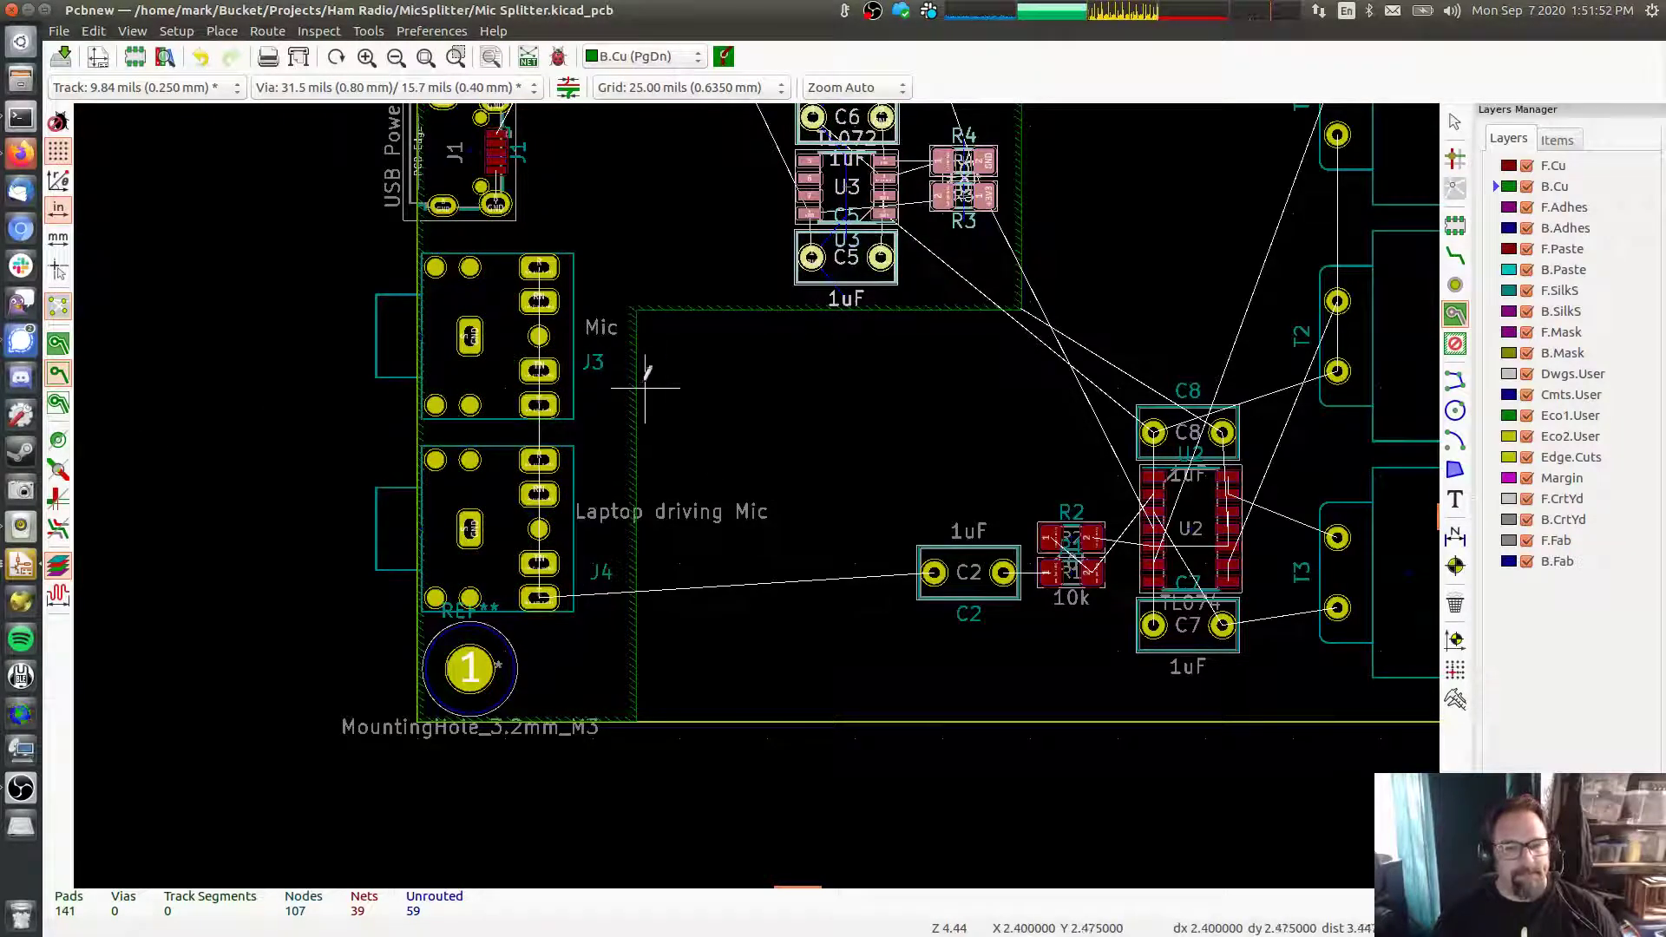
{"action": "key", "text": "Escape"}
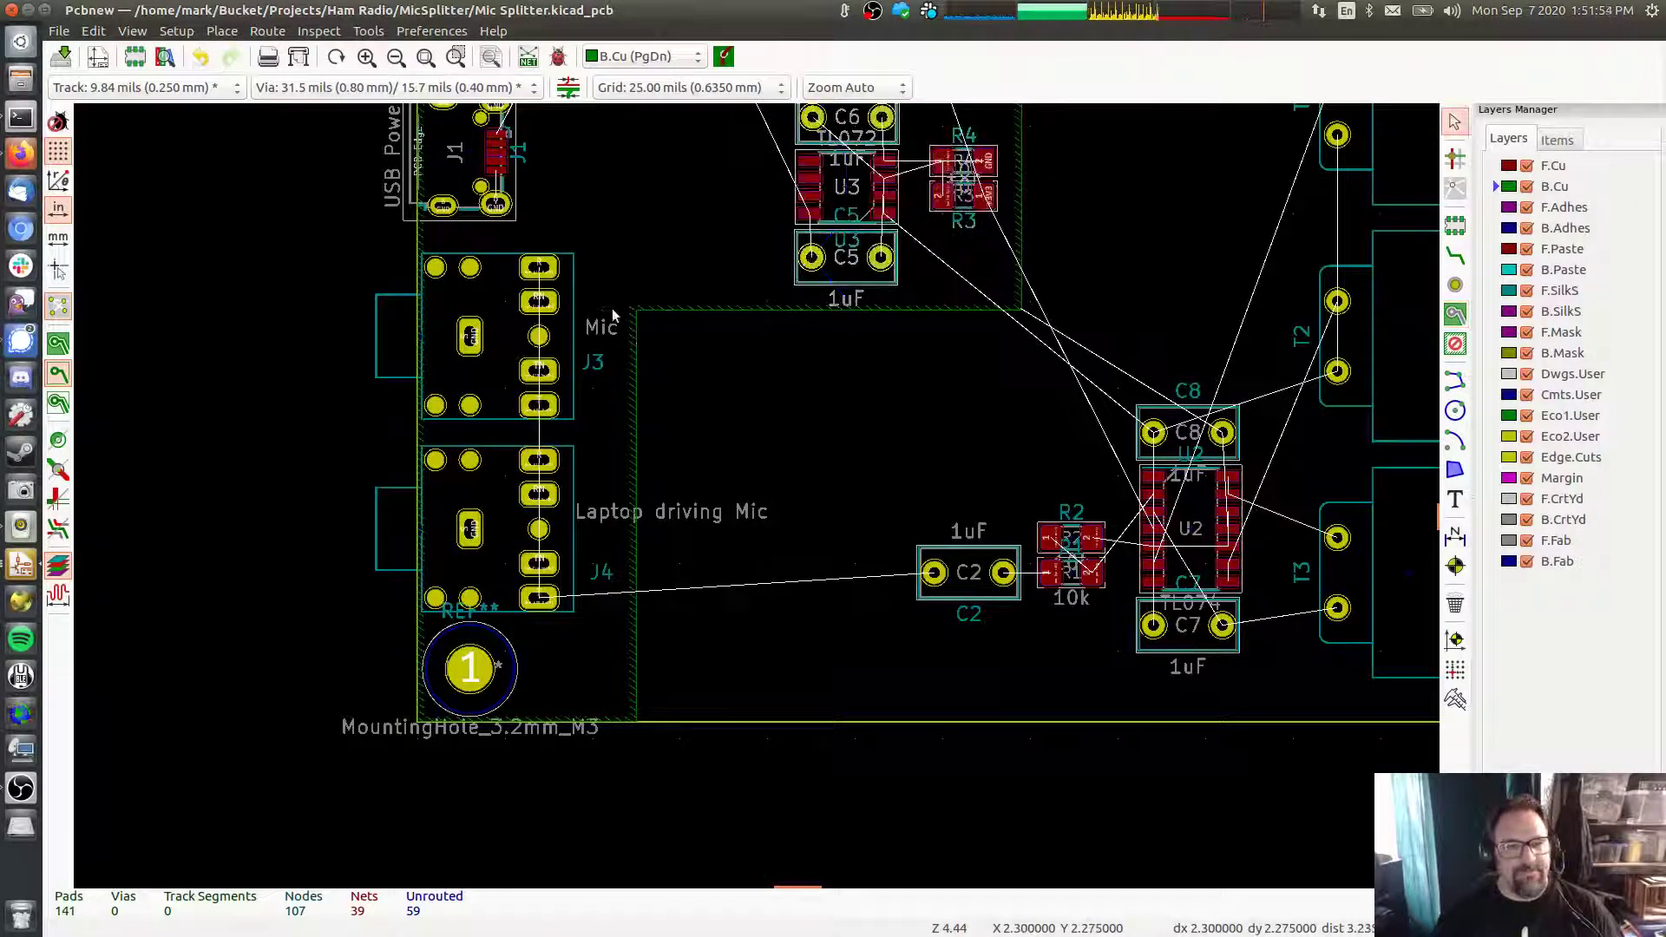
{"action": "left_click", "coordinate": [638, 320]}
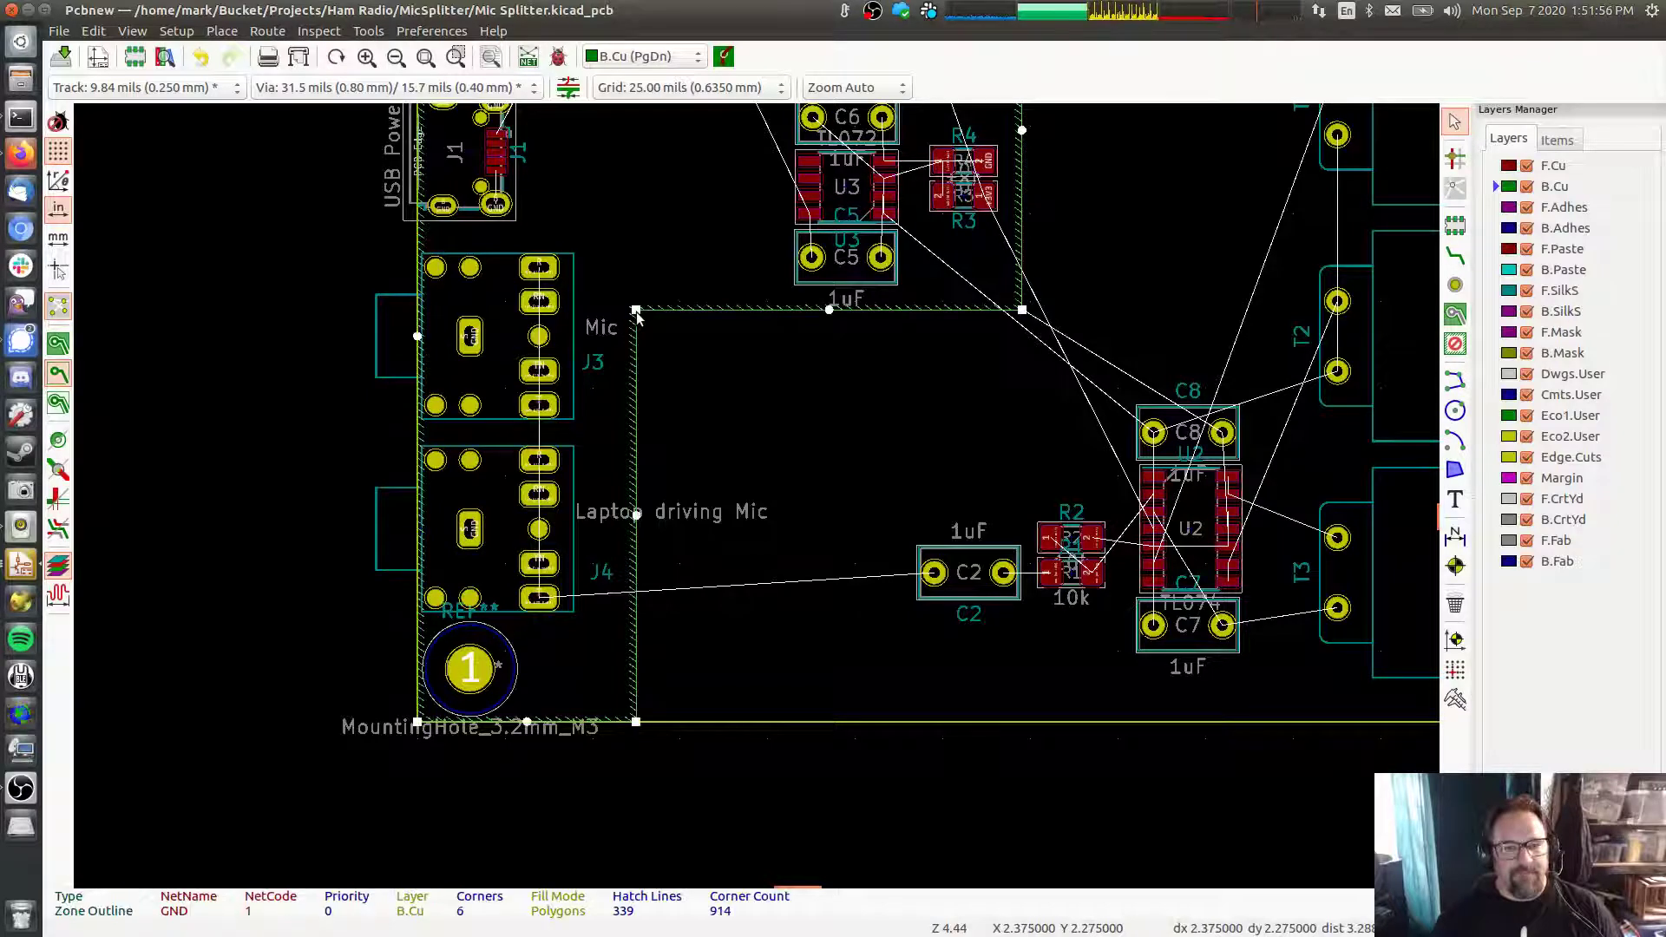
{"action": "left_click_drag", "start_coordinate": [638, 319], "coordinate": [705, 319]}
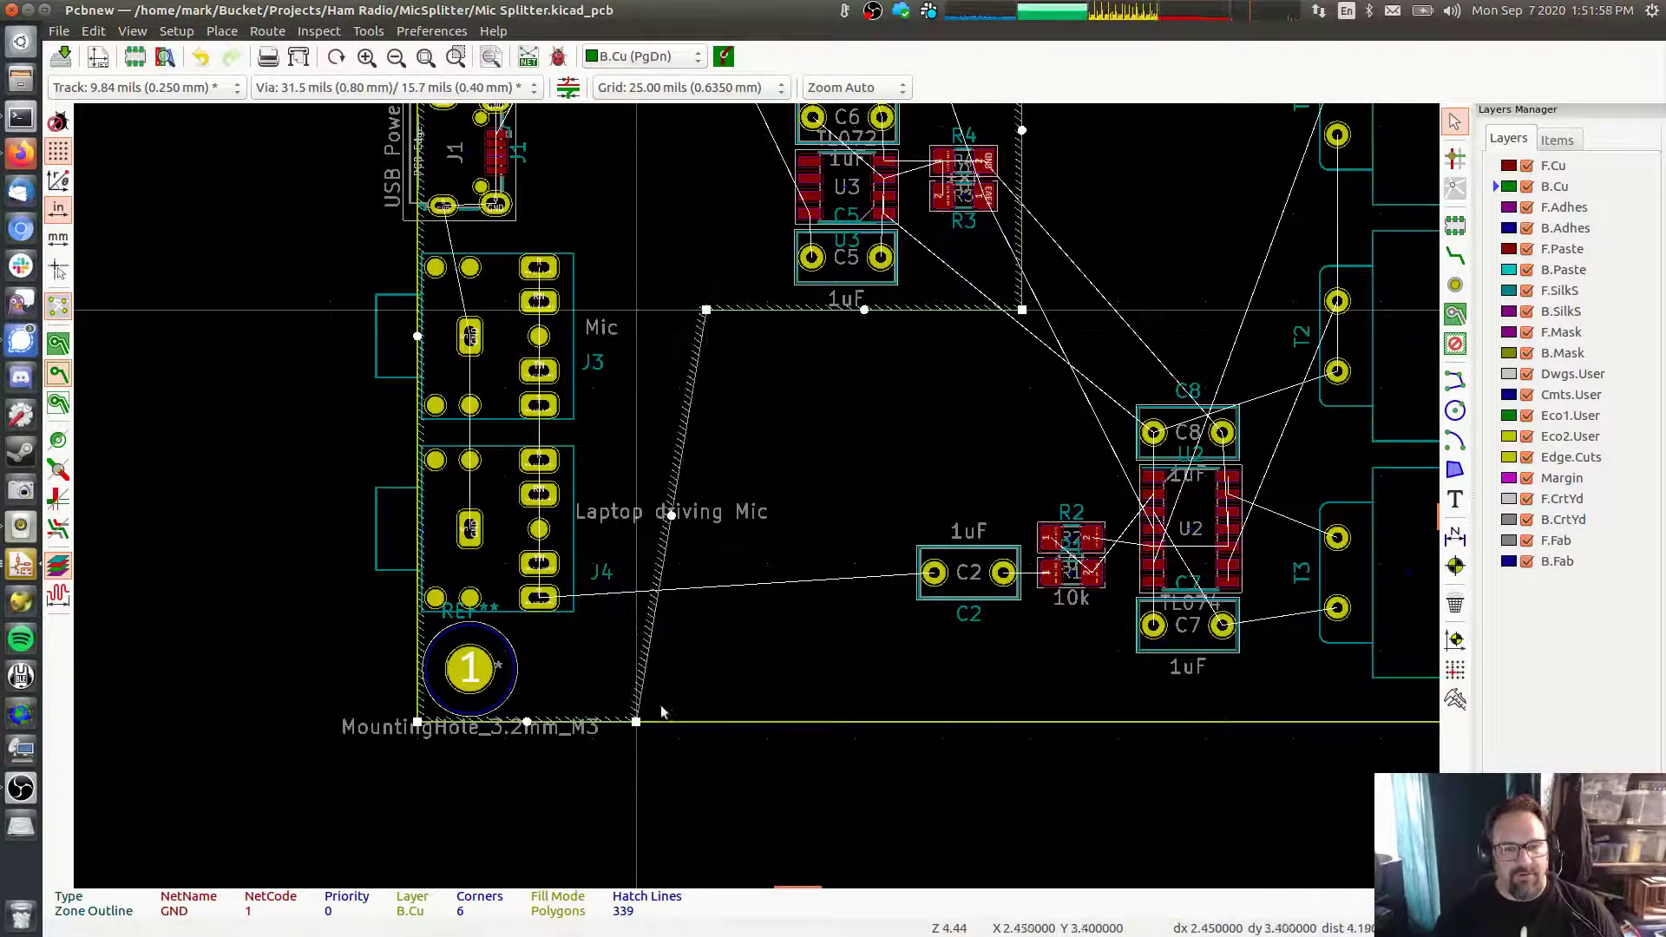
{"action": "left_click_drag", "start_coordinate": [636, 722], "coordinate": [707, 723]}
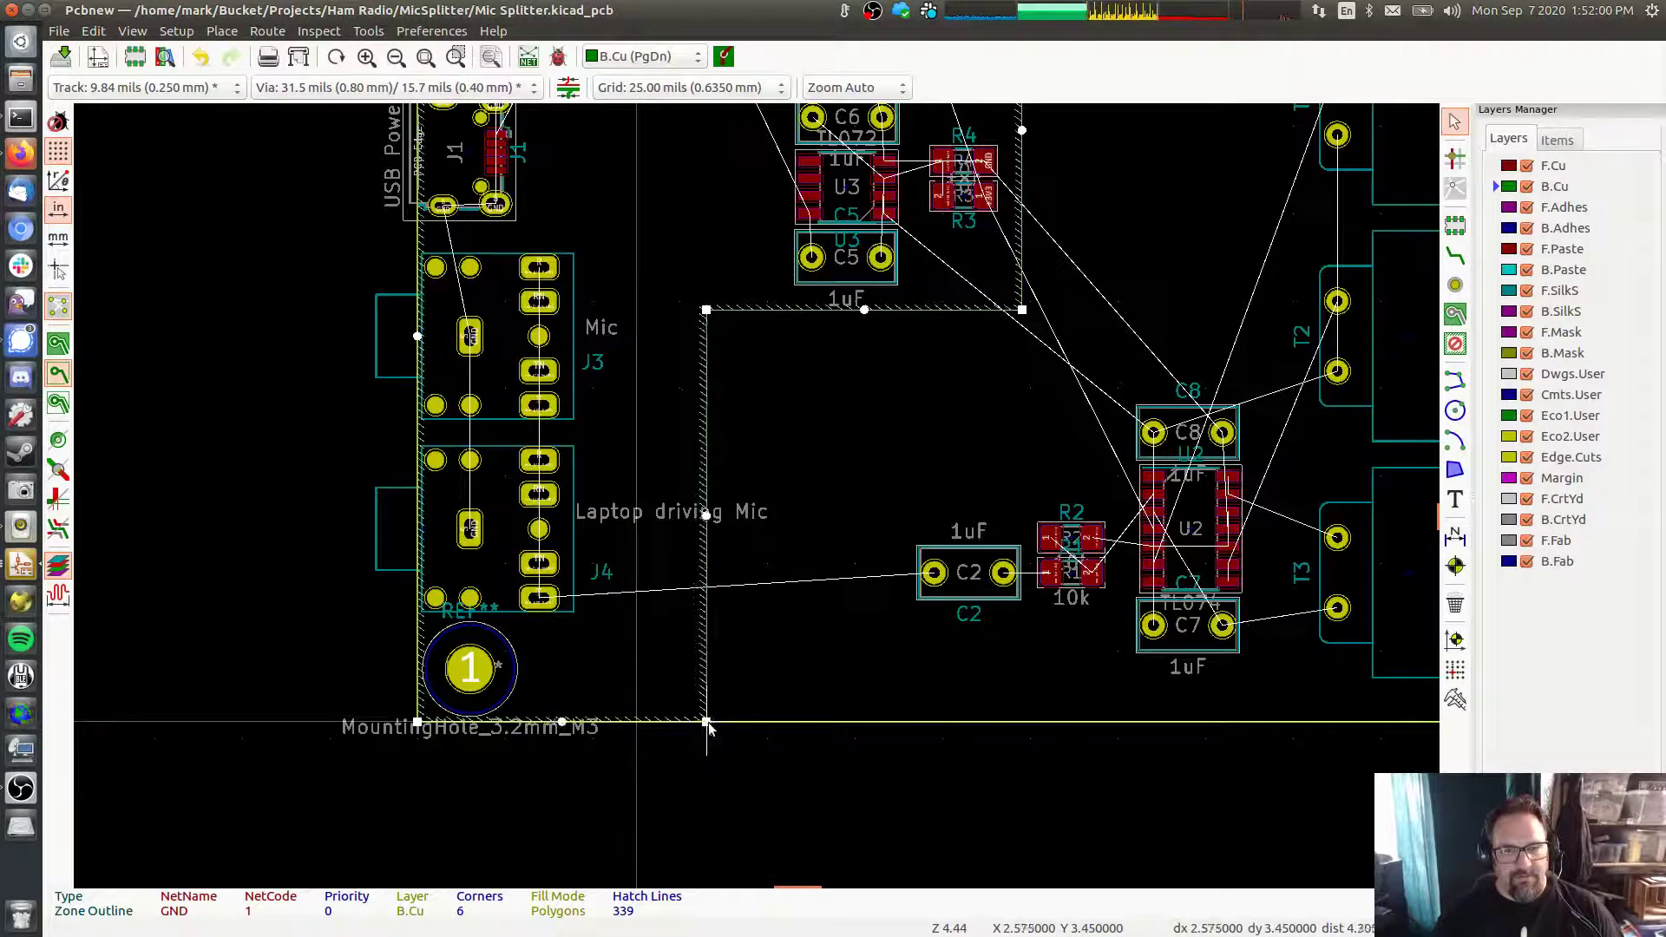
Undo the last corner edit on the GND zone and move capacitor C2 left beside jack J4, across the zone's inner edge
{"action": "mouse_move", "coordinate": [707, 575]}
{"action": "left_mouse_down"}
{"action": "mouse_move", "coordinate": [595, 575]}
{"action": "mouse_move", "coordinate": [715, 575]}
{"action": "left_mouse_up"}
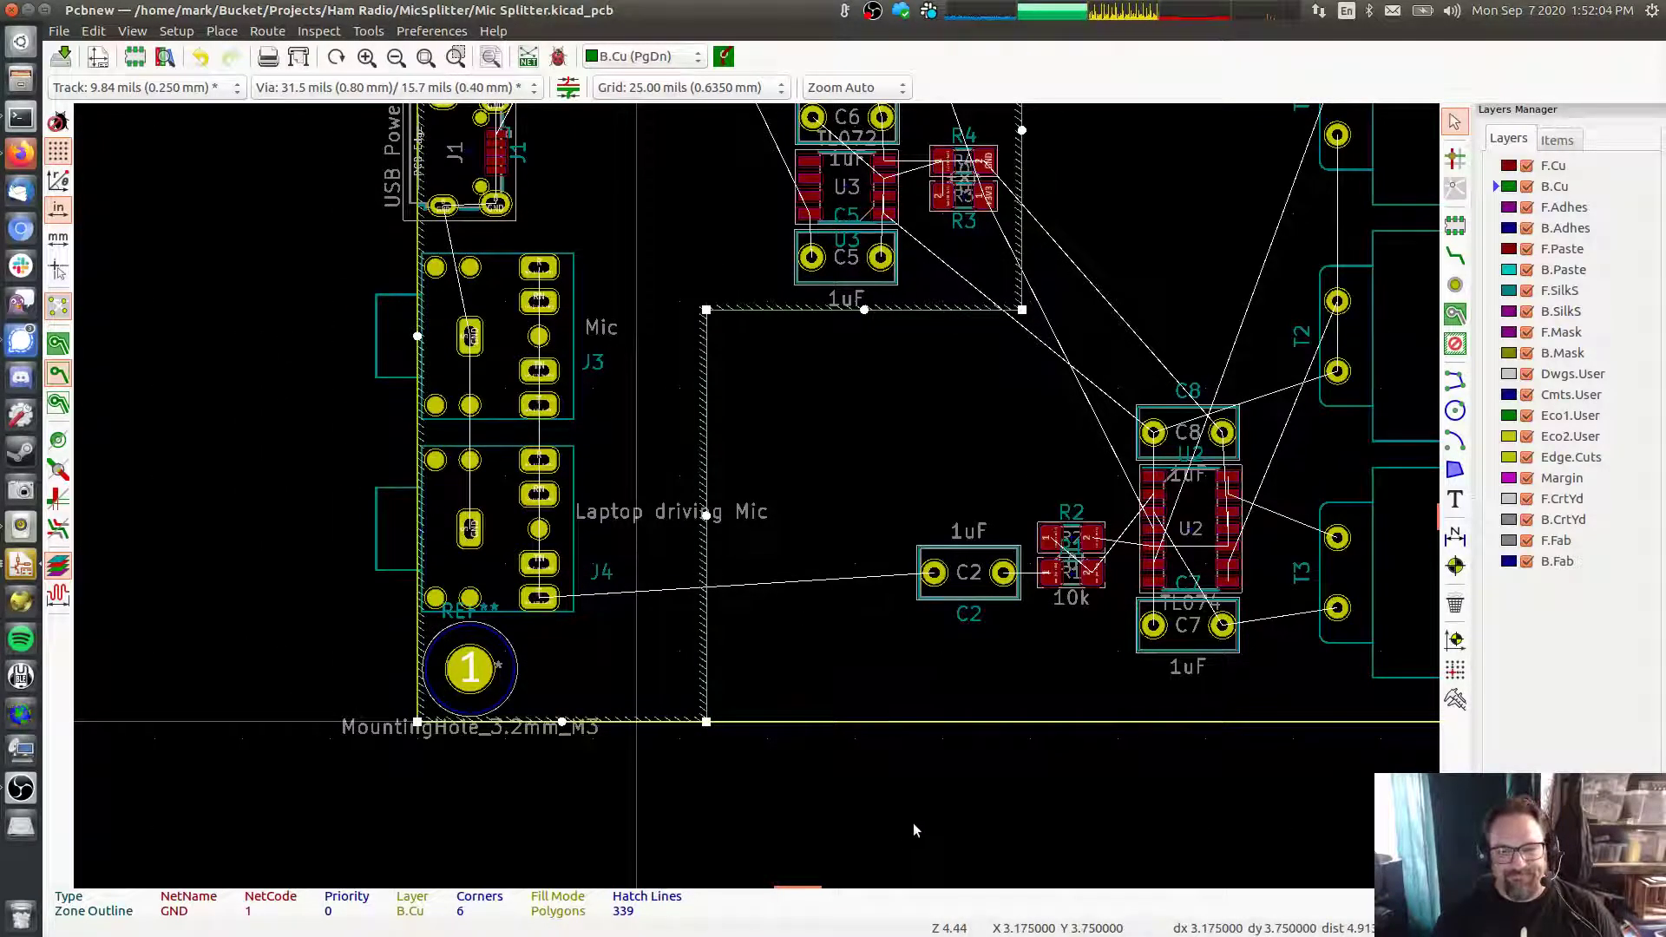
{"action": "key", "text": "ctrl+z"}
{"action": "left_click_drag", "start_coordinate": [938, 576], "coordinate": [689, 601]}
{"action": "left_click", "coordinate": [867, 564]}
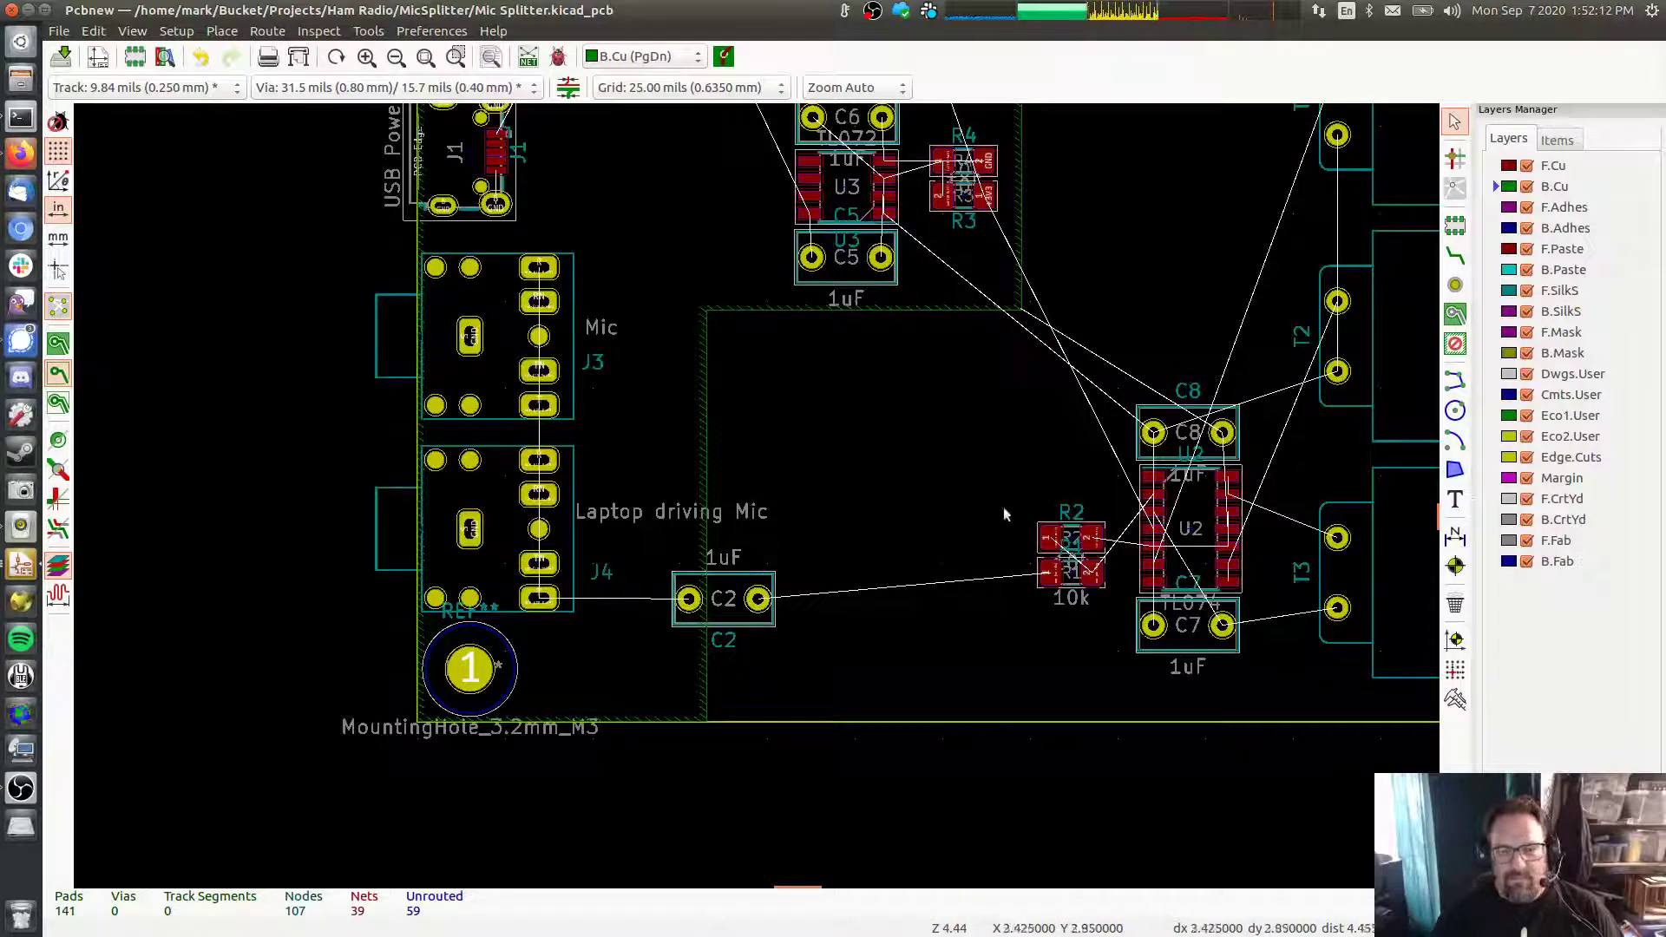
Move the U2 group with C7, C8, R1 and R2 left toward C2, lining R1 up with C2
{"action": "left_click_drag", "start_coordinate": [1002, 371], "coordinate": [1276, 680]}
{"action": "key", "text": "m"}
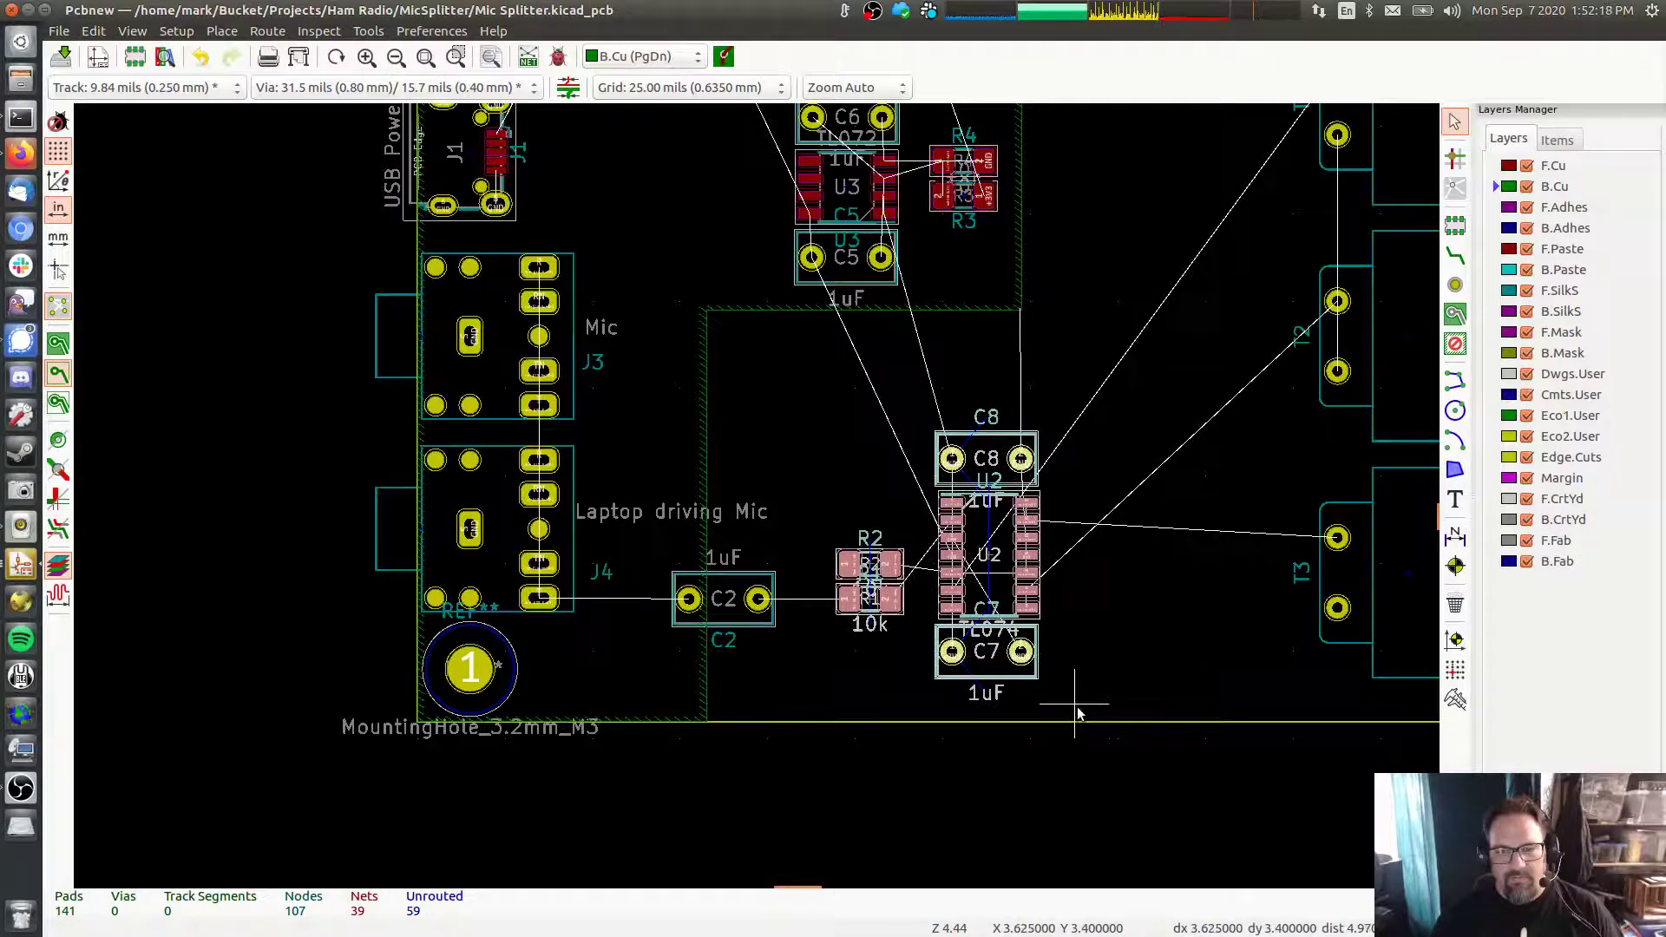
{"action": "left_click", "coordinate": [1077, 707]}
{"action": "scroll", "coordinate": [1155, 367], "scroll_direction": "down", "scroll_amount": 2}
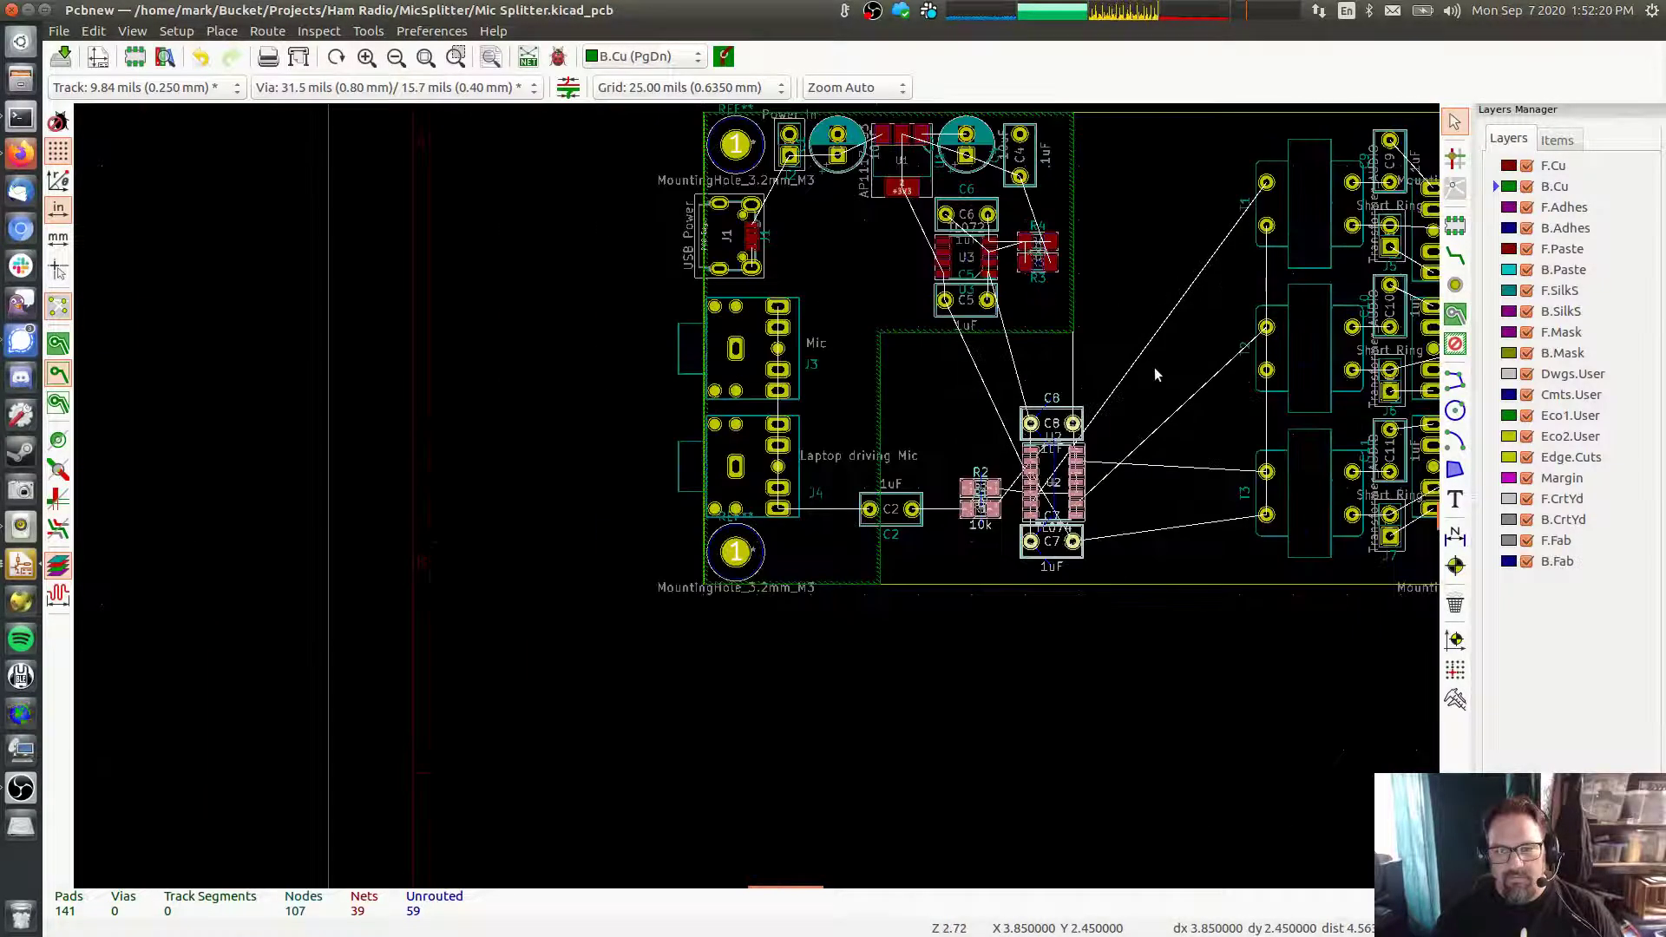
{"action": "middle_click_drag", "start_coordinate": [1155, 368], "coordinate": [924, 440]}
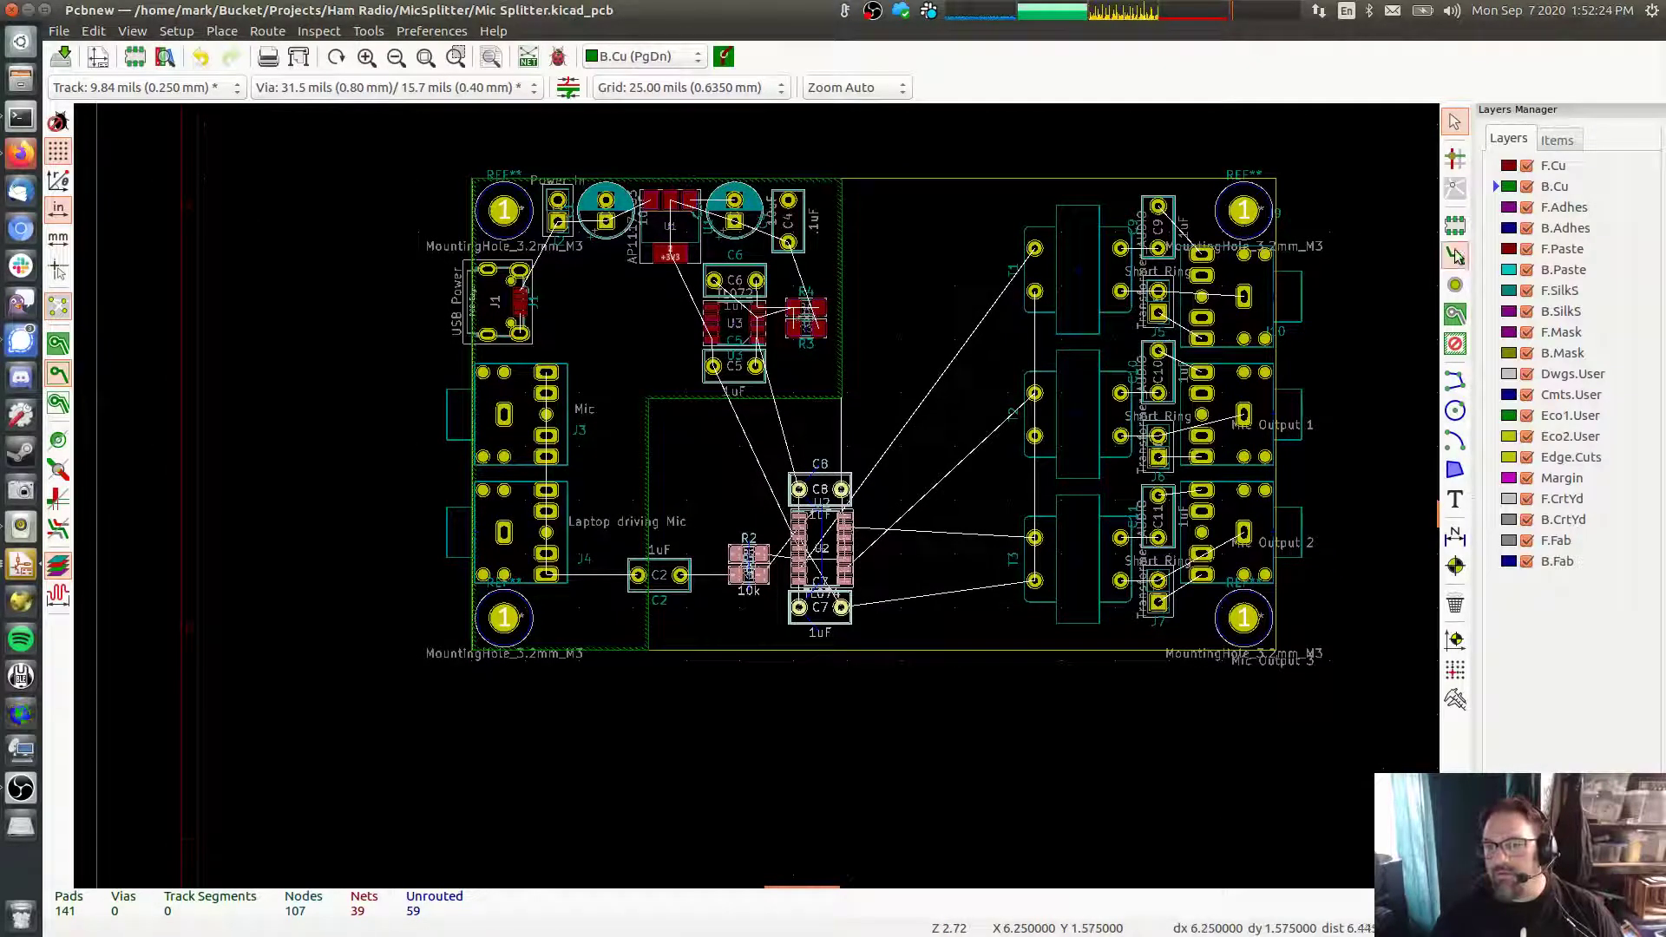
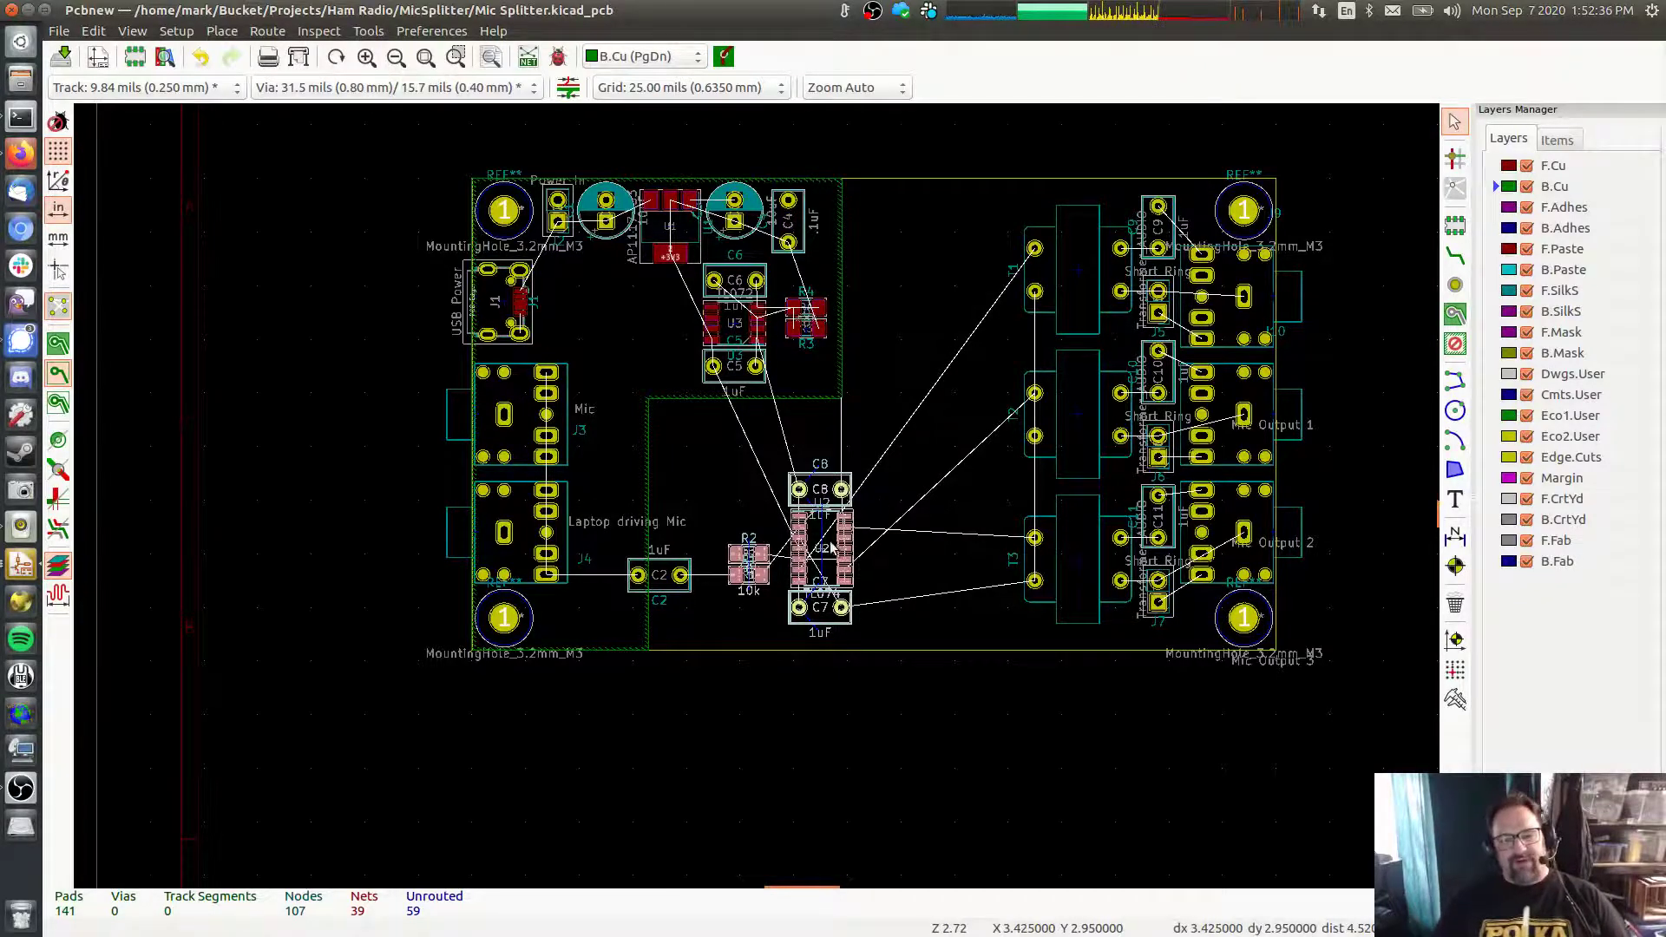
Start a copper zone at the board's lower edge, just right of the GND zone, on B.Cu with net GNDA
{"action": "scroll", "coordinate": [832, 547], "scroll_direction": "up", "scroll_amount": 7}
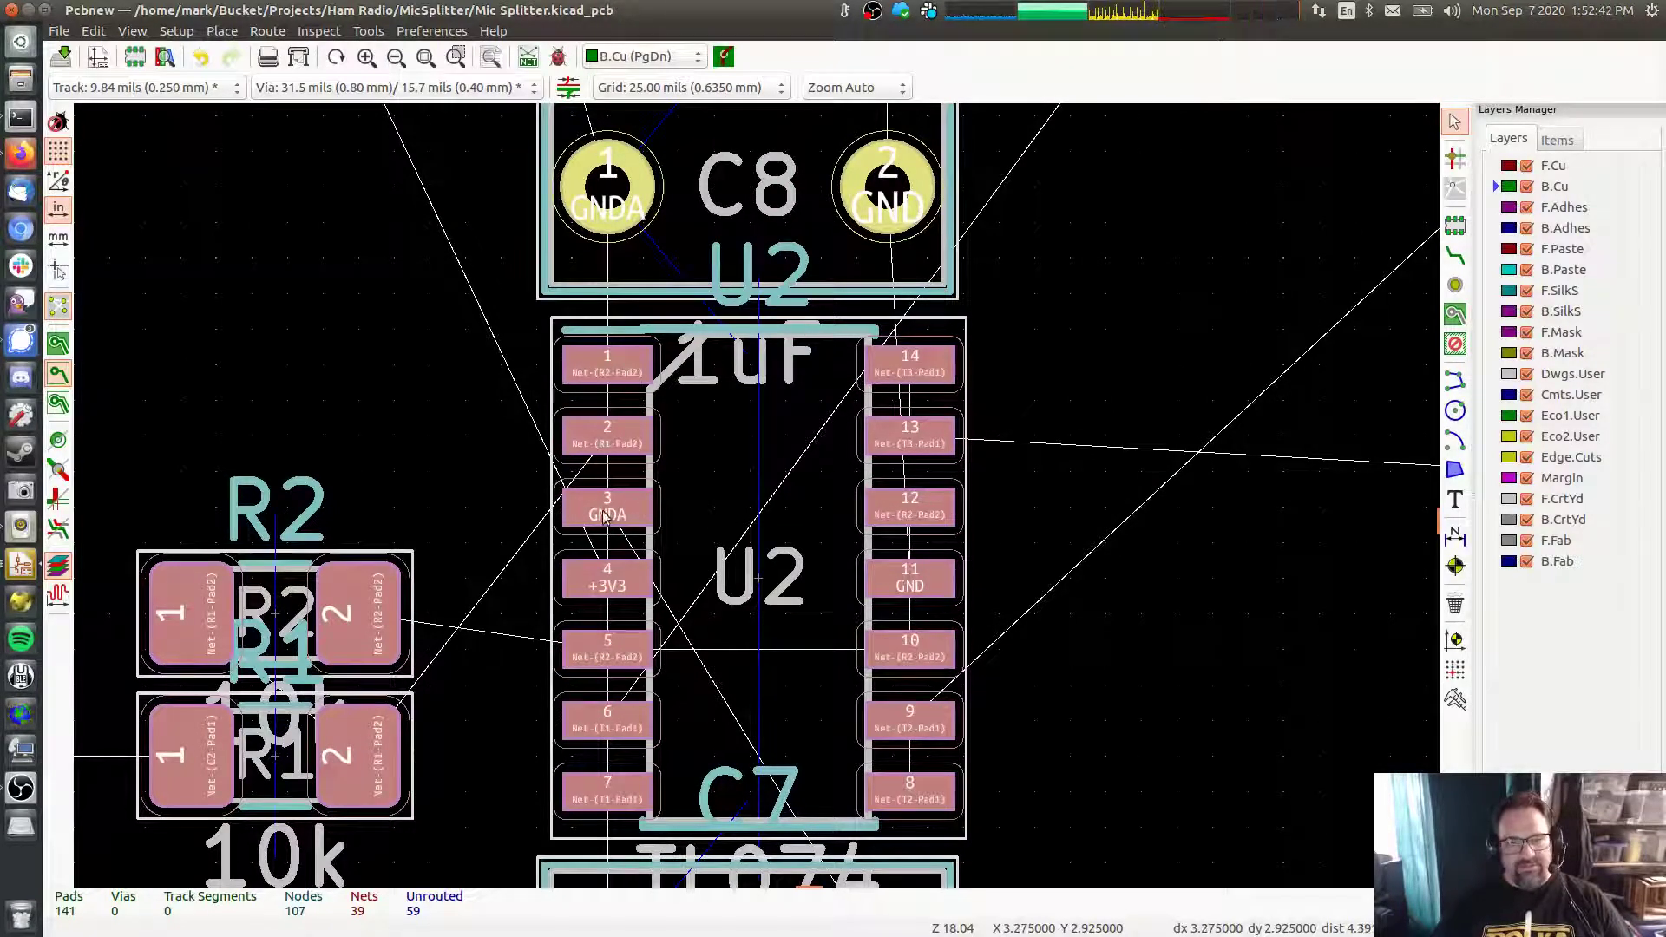
{"action": "scroll", "coordinate": [737, 494], "scroll_direction": "down", "scroll_amount": 4}
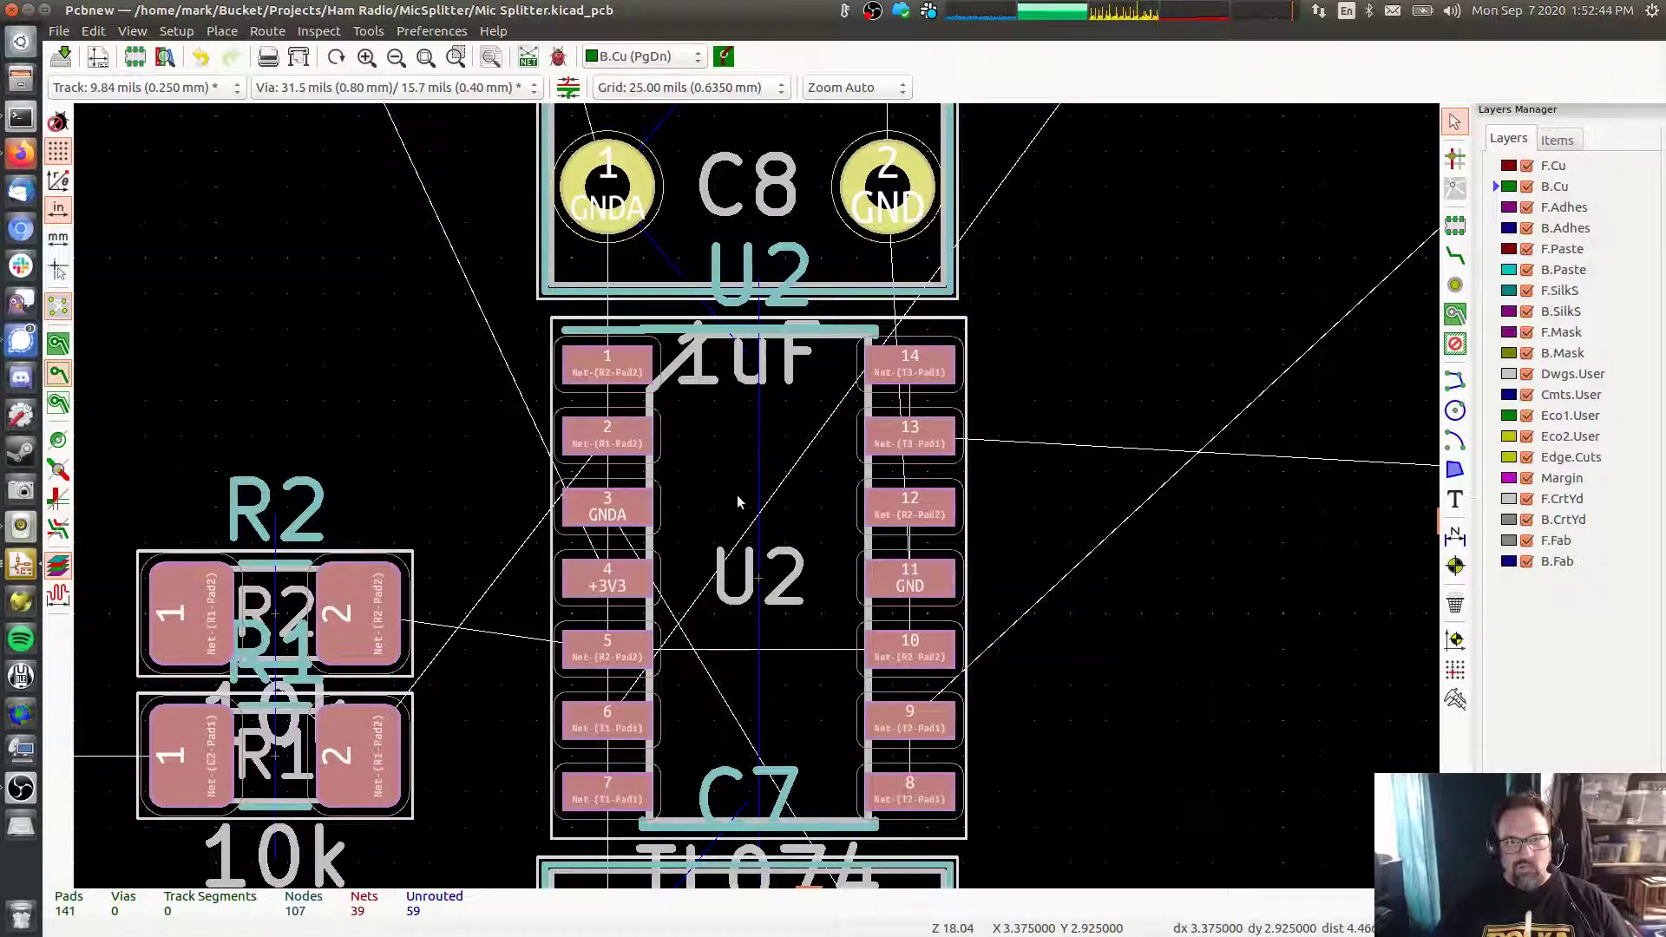
{"action": "scroll", "coordinate": [897, 306], "scroll_direction": "up", "scroll_amount": 2}
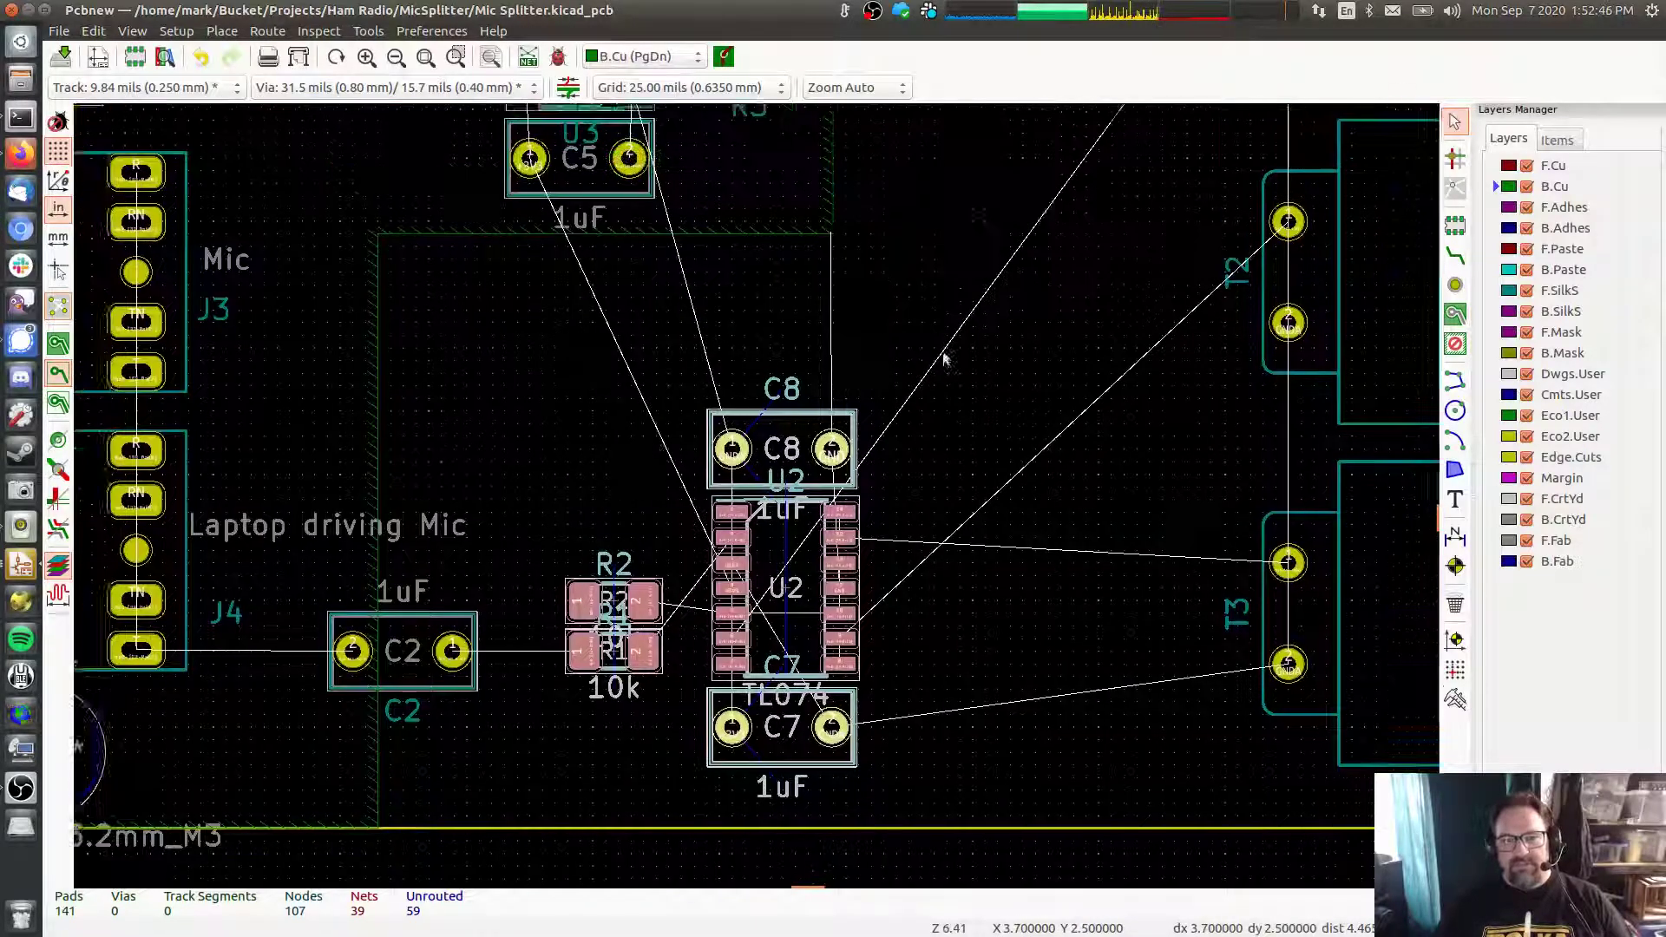
{"action": "left_click", "coordinate": [1455, 315]}
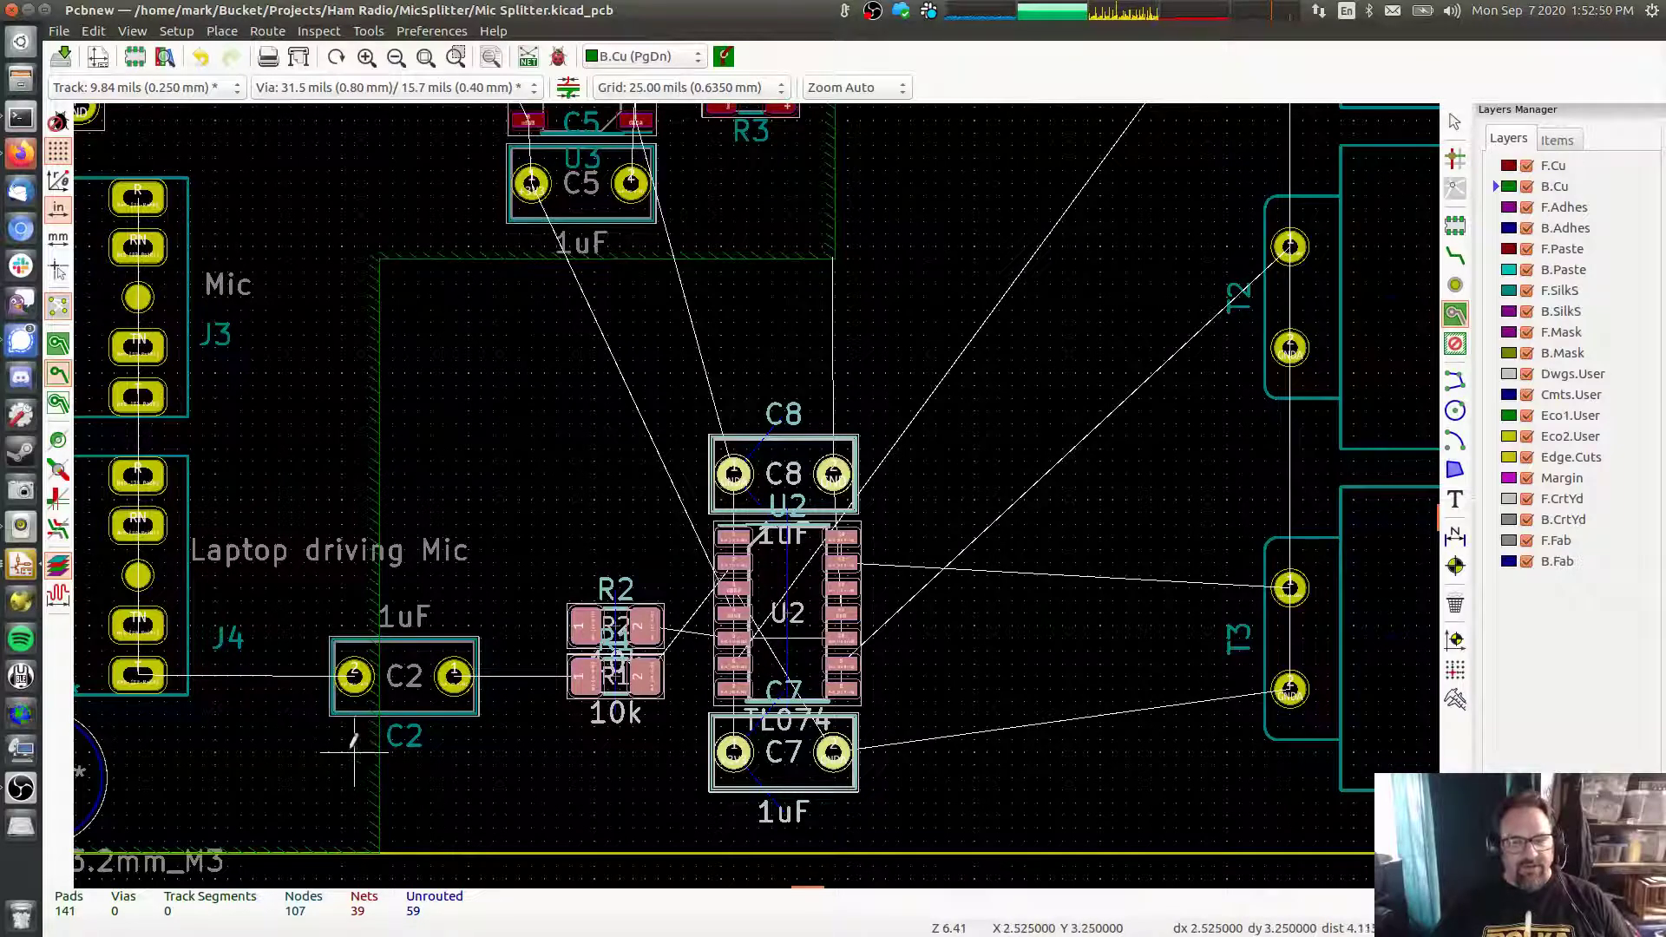
{"action": "left_click", "coordinate": [429, 846]}
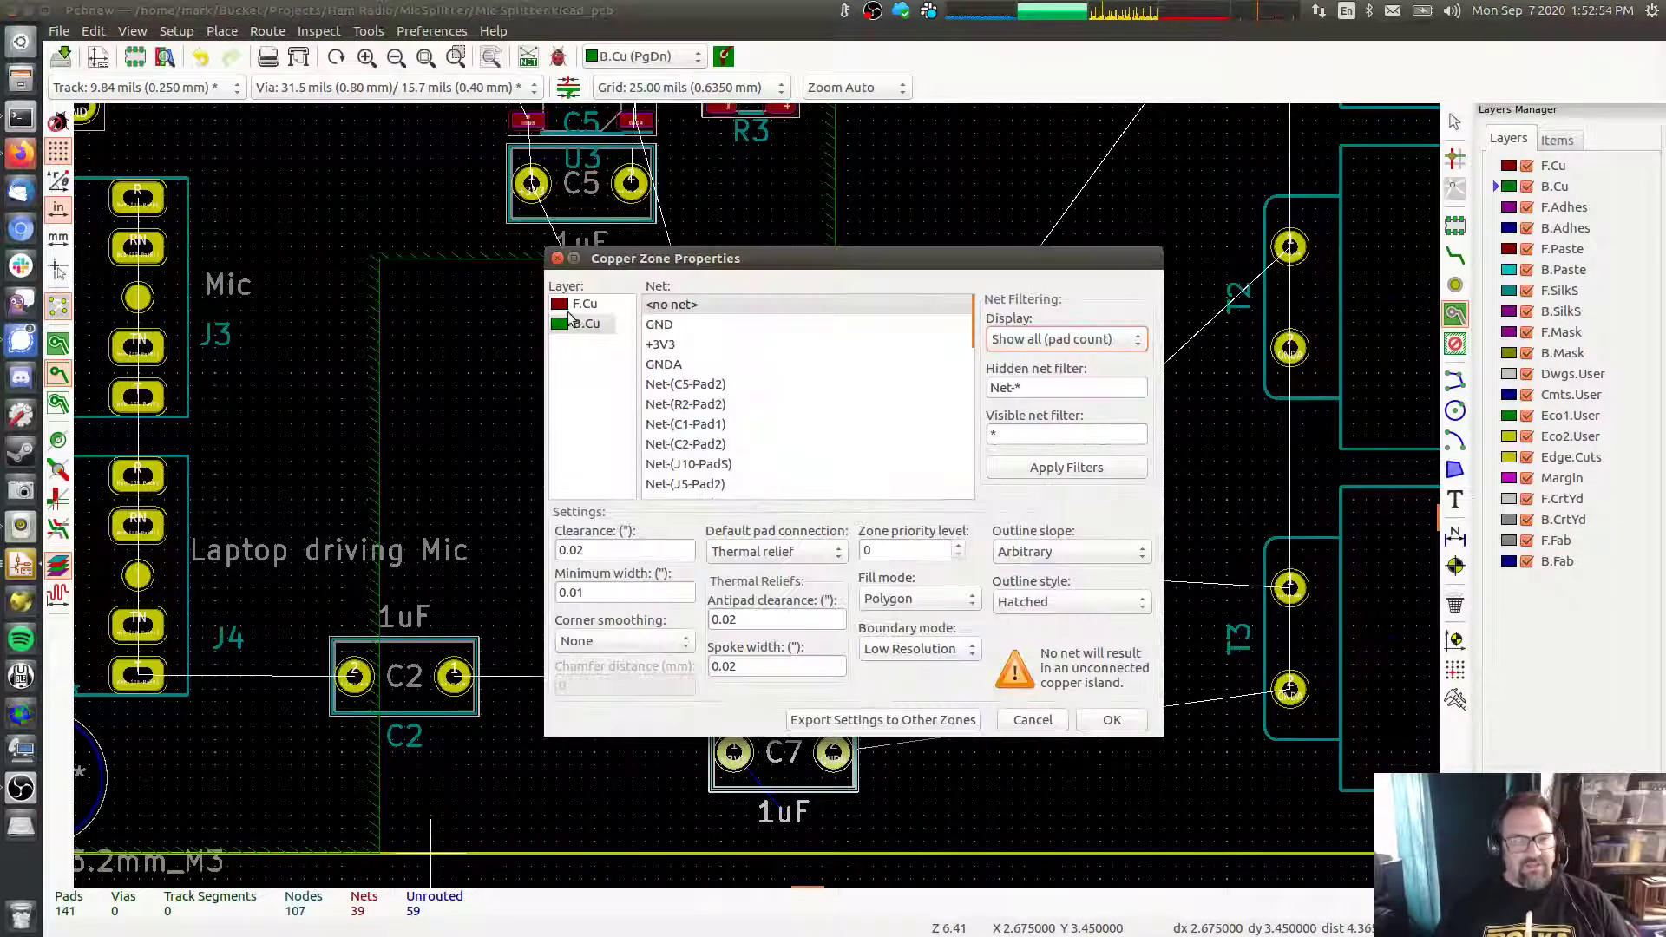
{"action": "left_click", "coordinate": [588, 326]}
{"action": "left_click", "coordinate": [672, 366]}
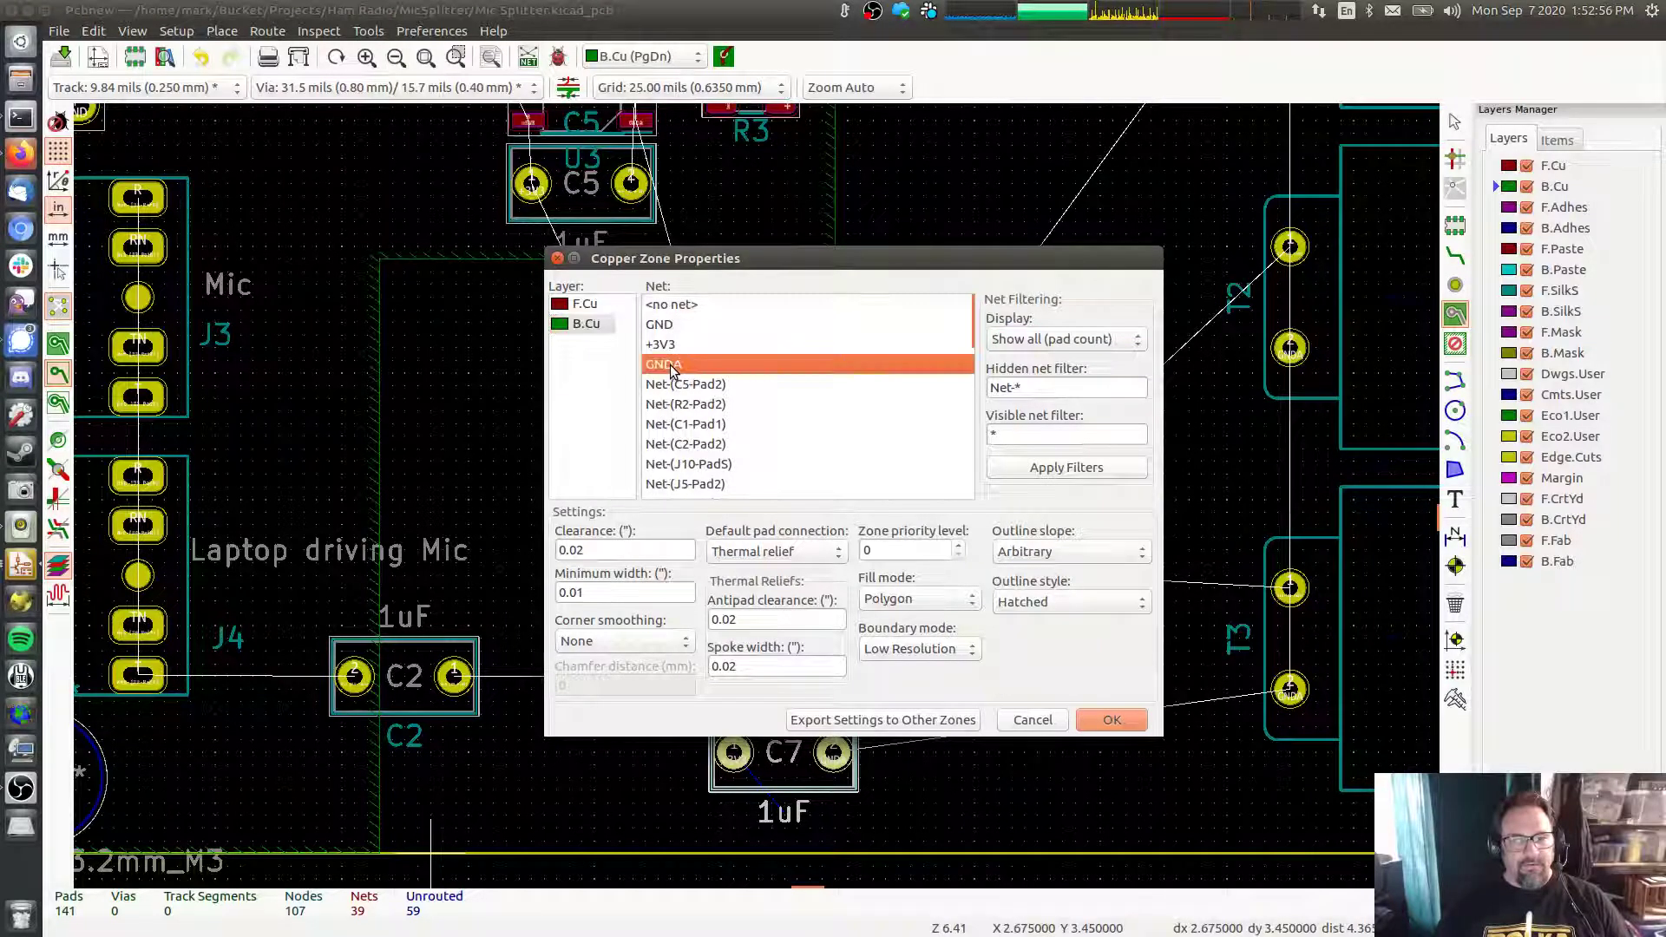
{"action": "left_click", "coordinate": [1112, 721]}
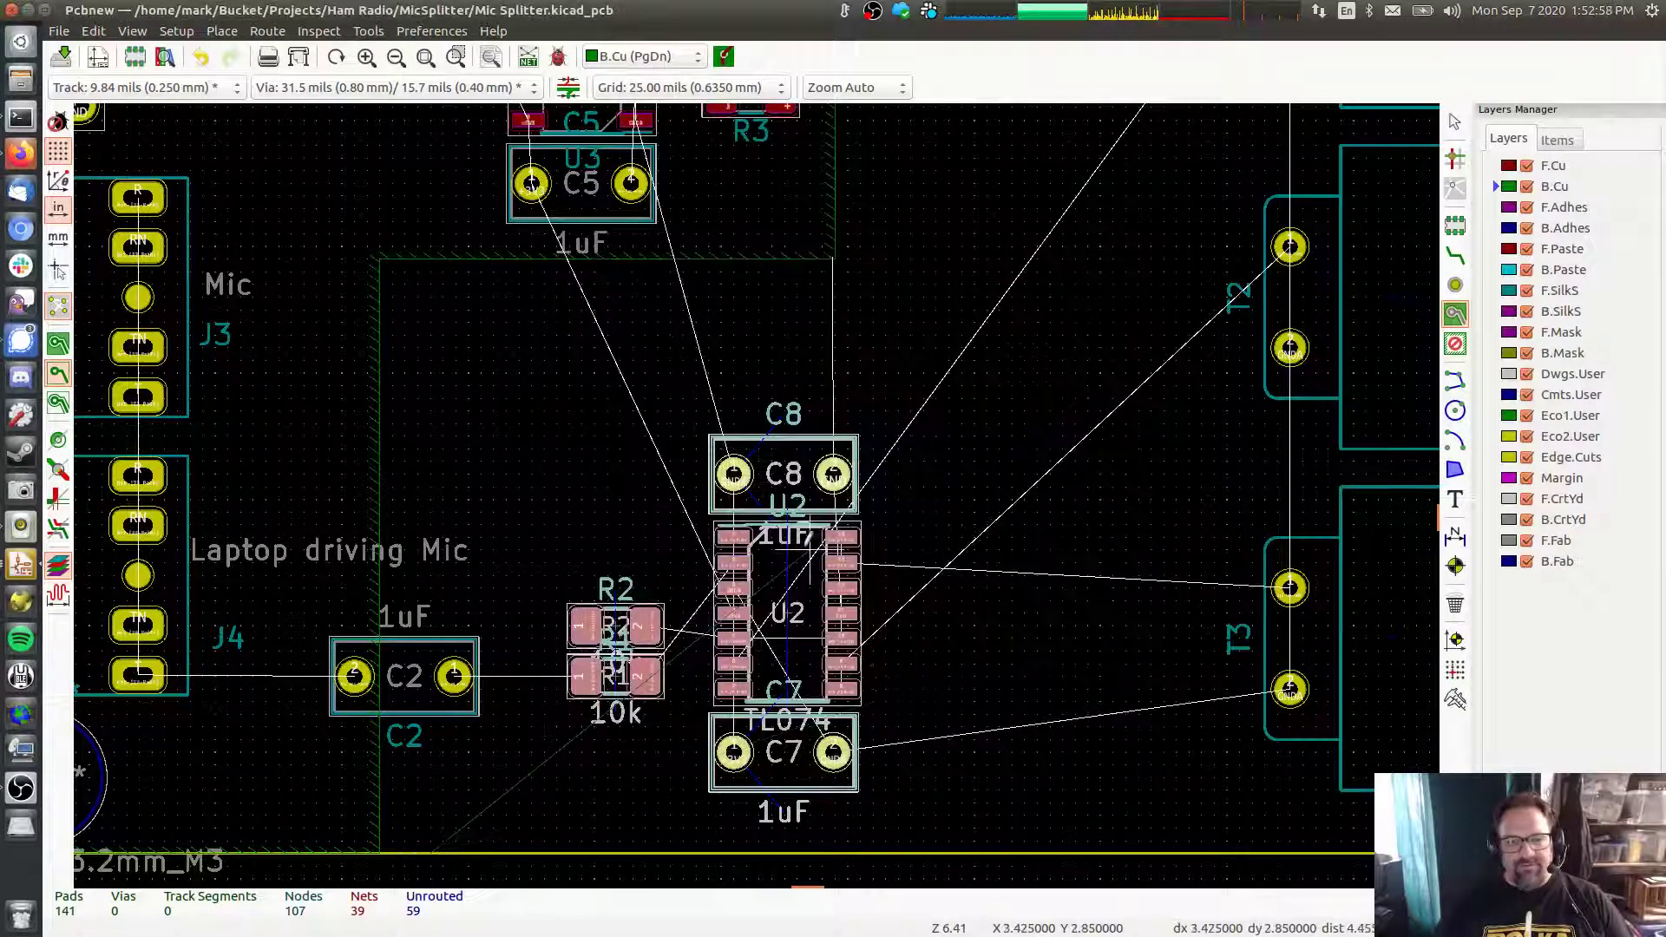
Outline the GNDA zone alongside the GND zone to the board's upper edge, across to X 4.525, and down through the transformers to the lower edge
{"action": "left_click", "coordinate": [431, 309]}
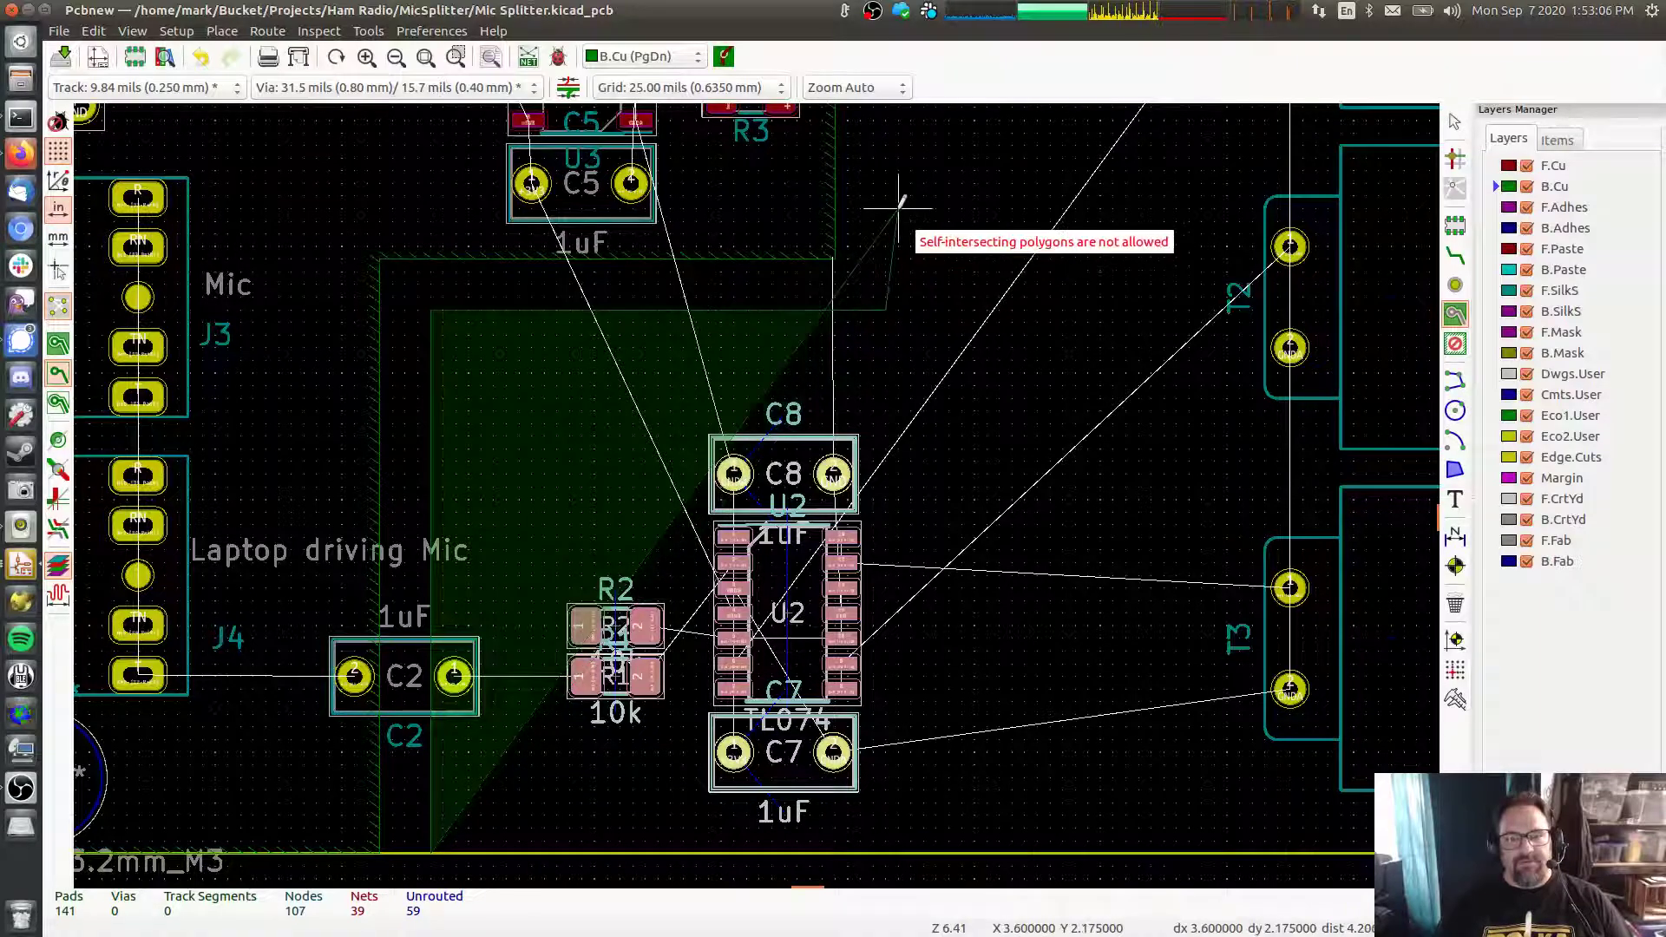
{"action": "middle_click_drag", "start_coordinate": [898, 206], "coordinate": [794, 631]}
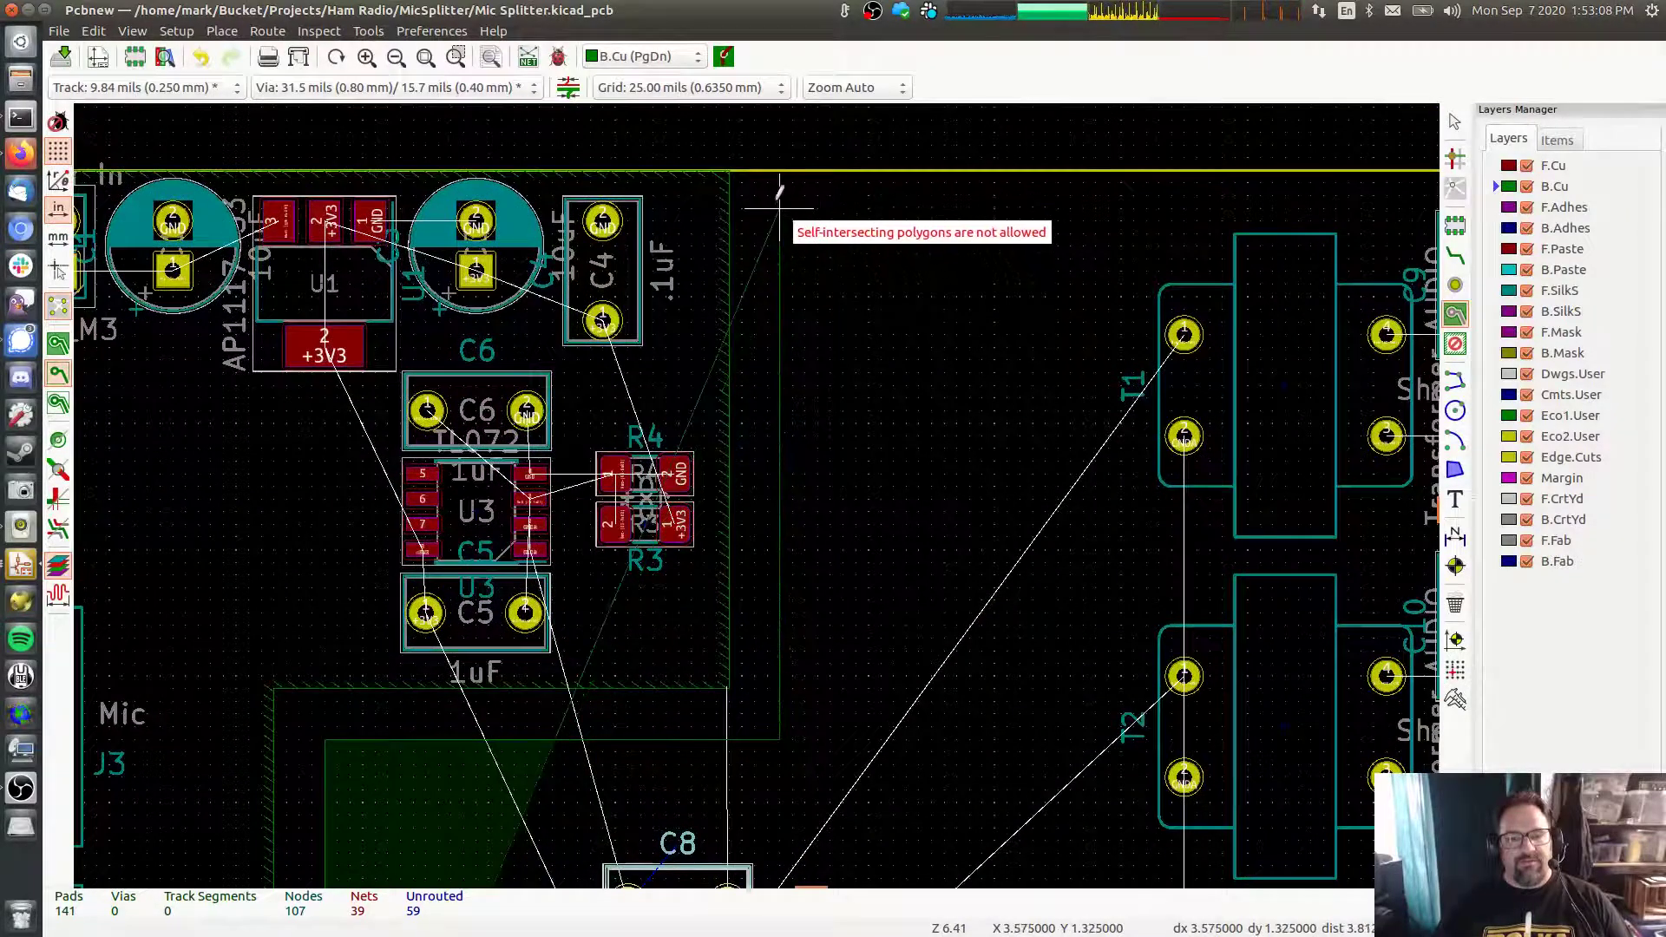
{"action": "left_click", "coordinate": [782, 167]}
{"action": "left_click", "coordinate": [1263, 167]}
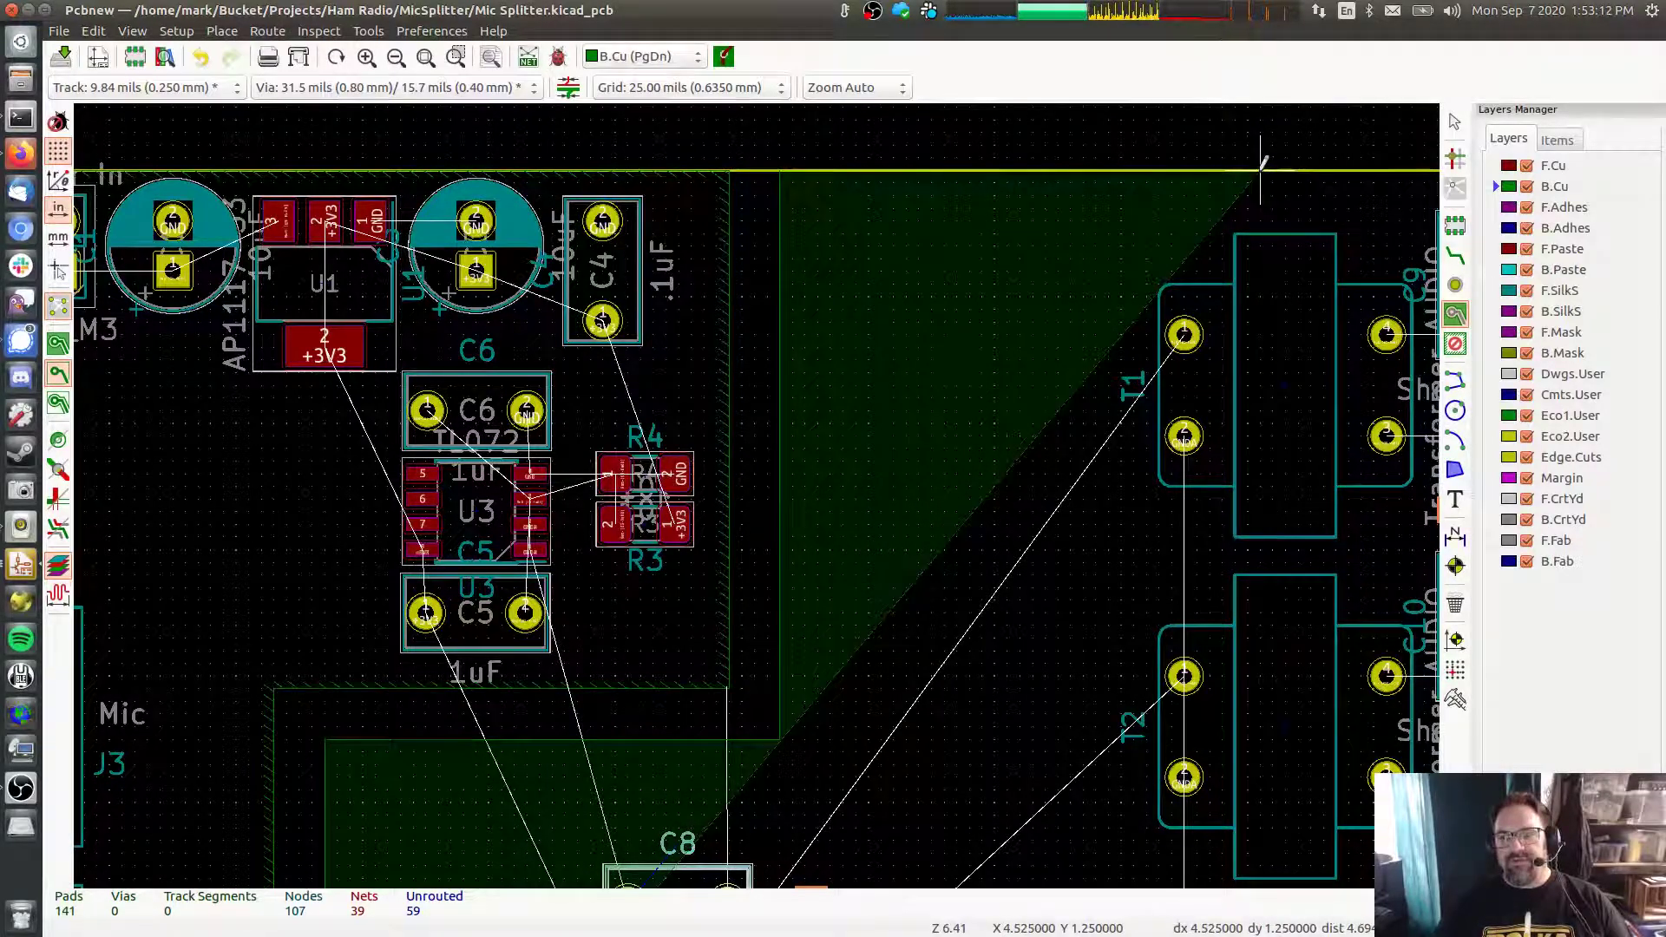
{"action": "middle_click_drag", "start_coordinate": [1275, 825], "coordinate": [1232, 447]}
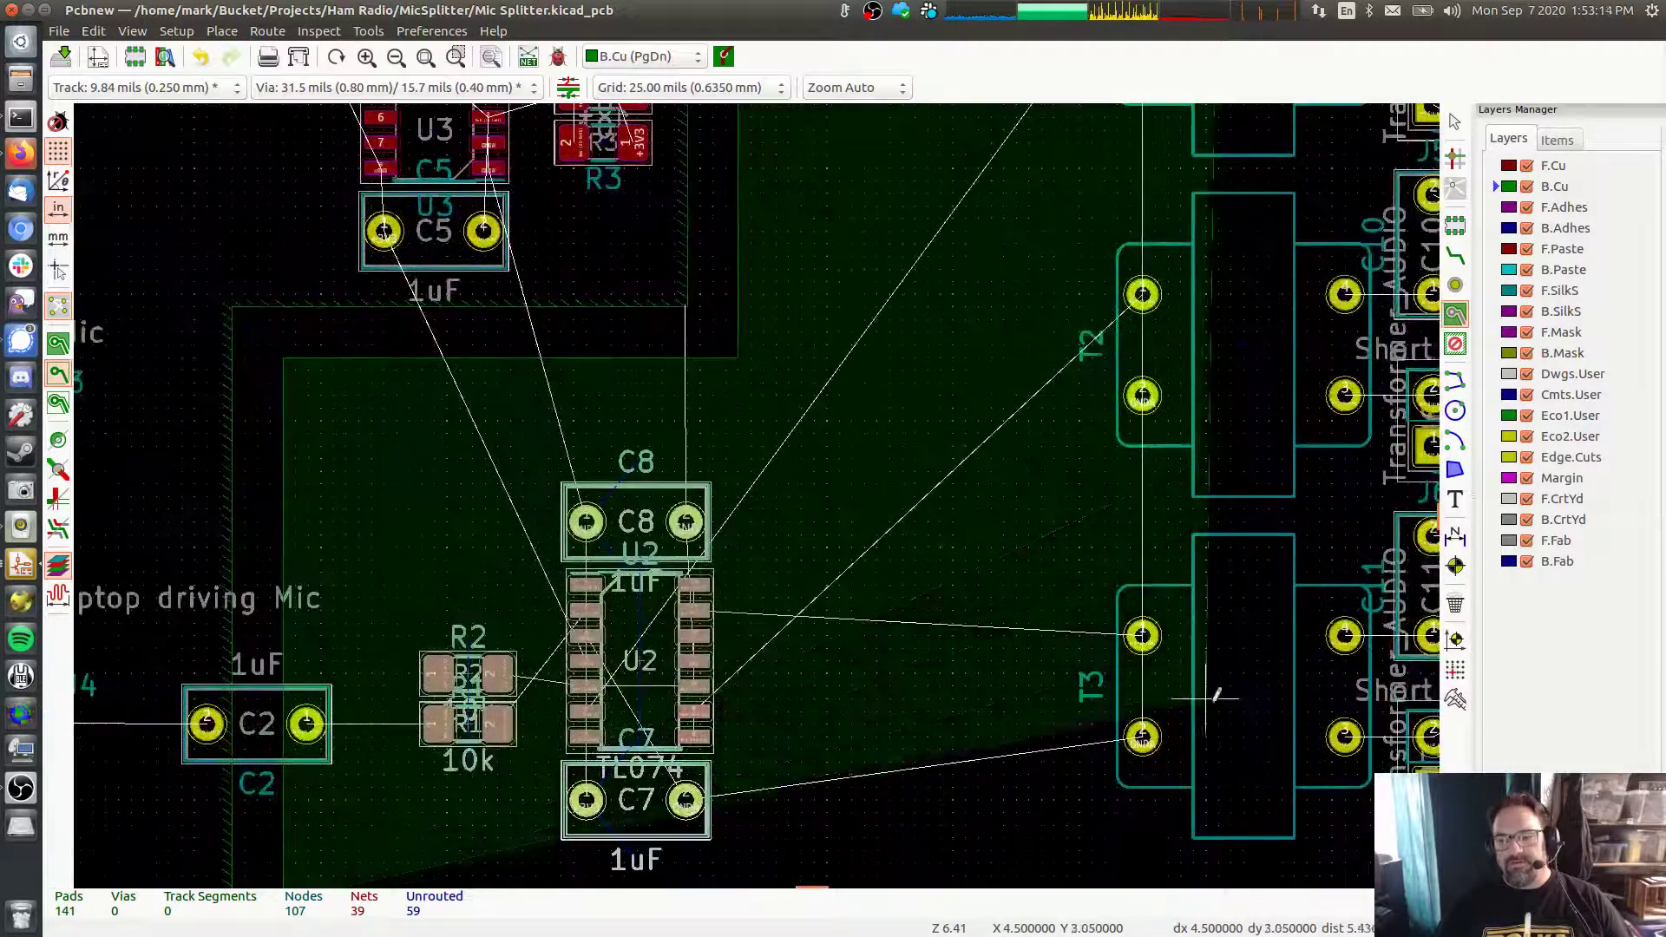
{"action": "middle_click_drag", "start_coordinate": [1227, 753], "coordinate": [1239, 502]}
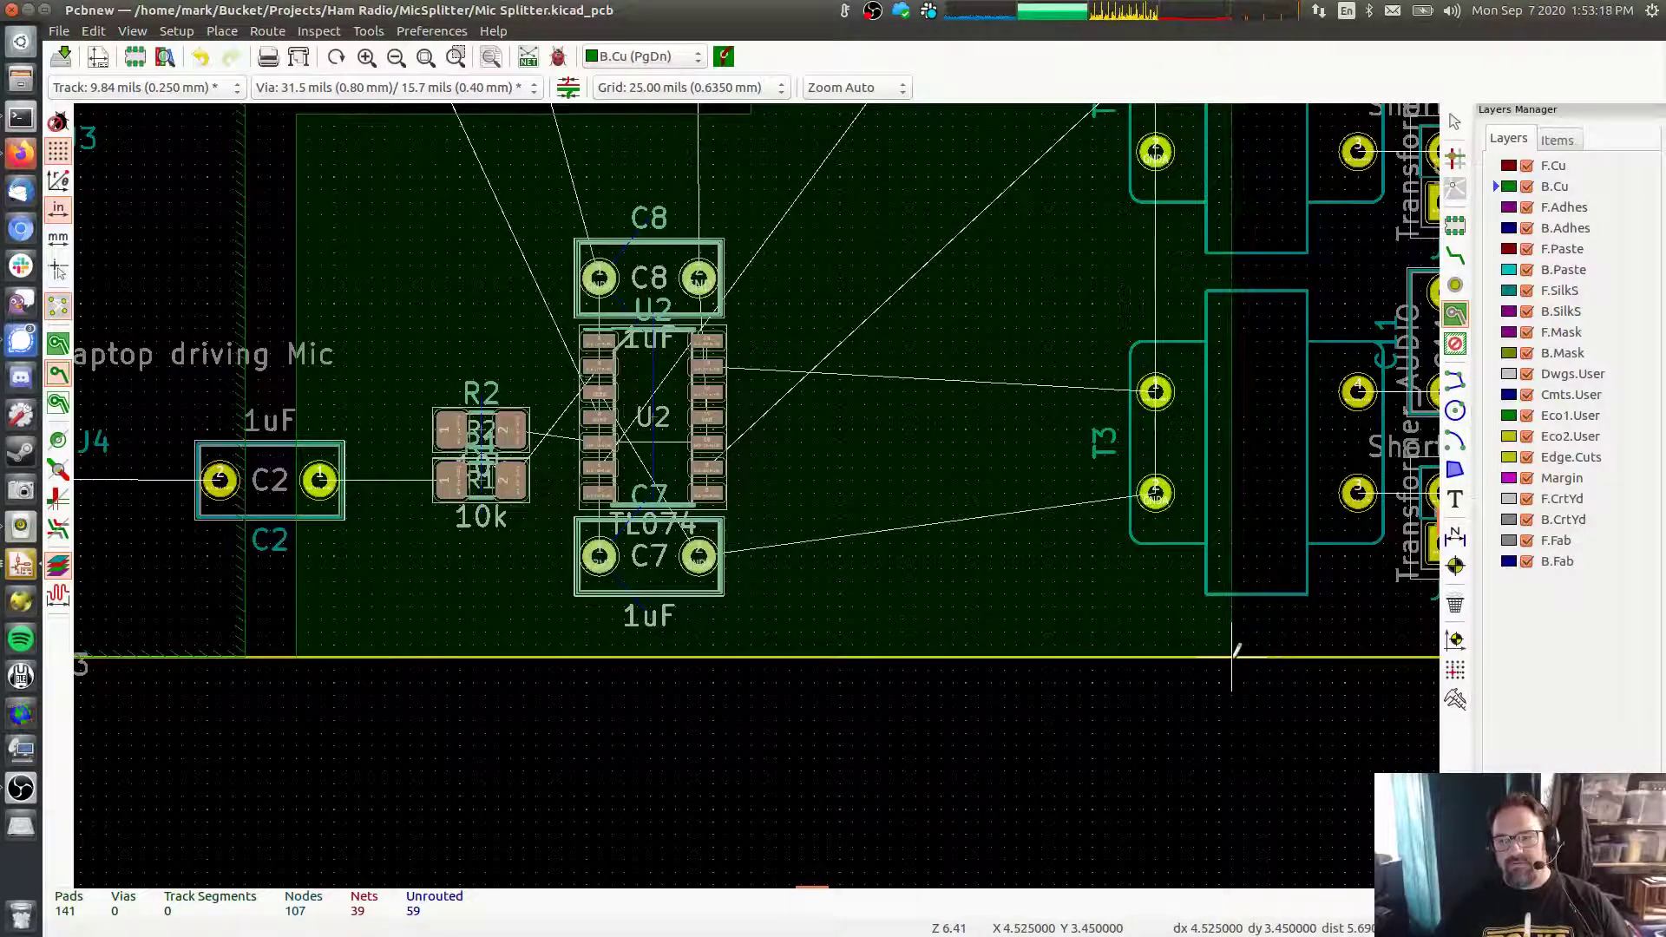
{"action": "double_click", "coordinate": [1232, 657]}
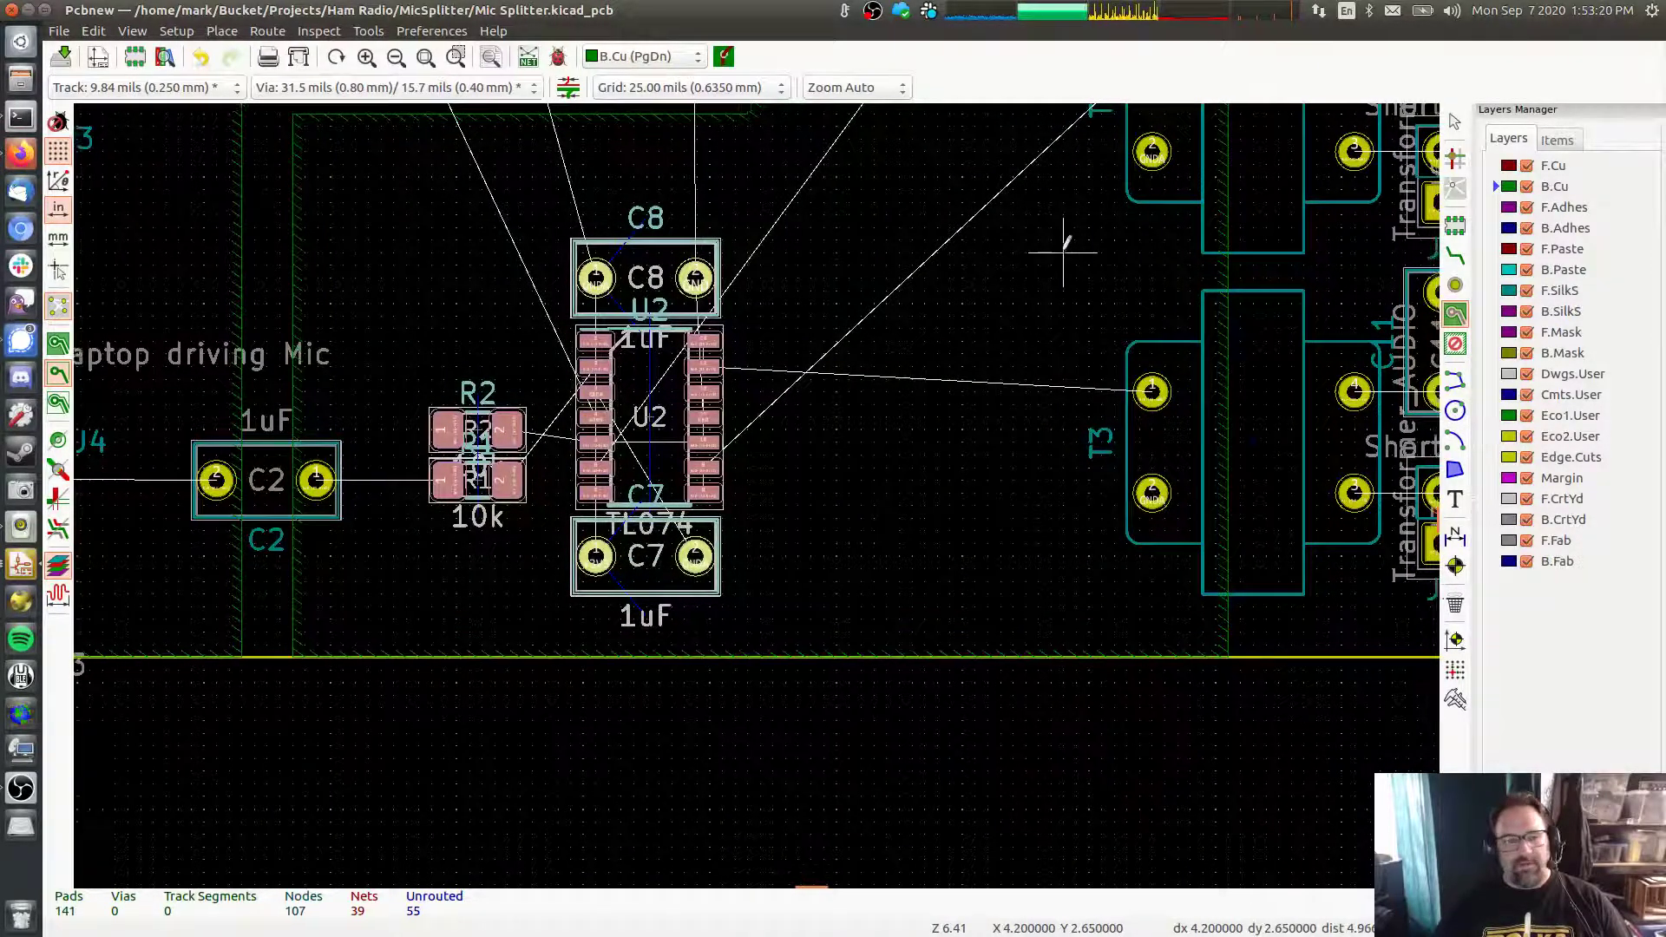
Examine the gap between the GND and GNDA zones, the nets on U2's pins, and the overall board layout
{"action": "mouse_move", "coordinate": [1069, 245]}
{"action": "middle_mouse_down"}
{"action": "mouse_move", "coordinate": [1116, 399]}
{"action": "mouse_move", "coordinate": [1156, 371]}
{"action": "middle_mouse_up"}
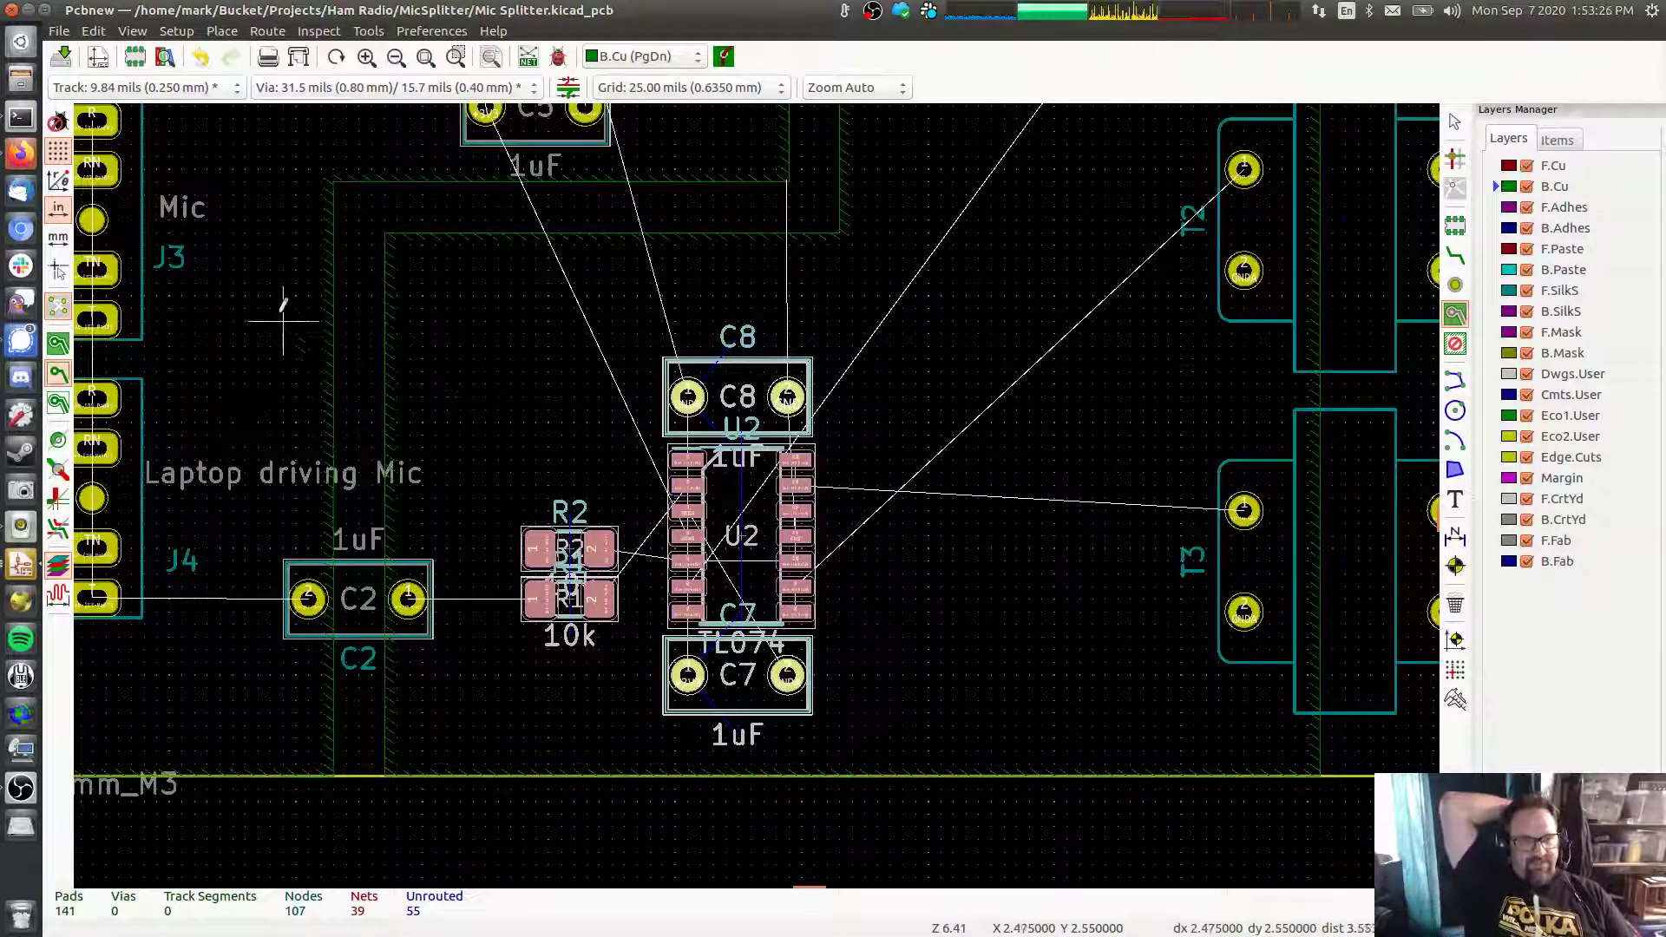
{"action": "middle_click_drag", "start_coordinate": [246, 258], "coordinate": [249, 539]}
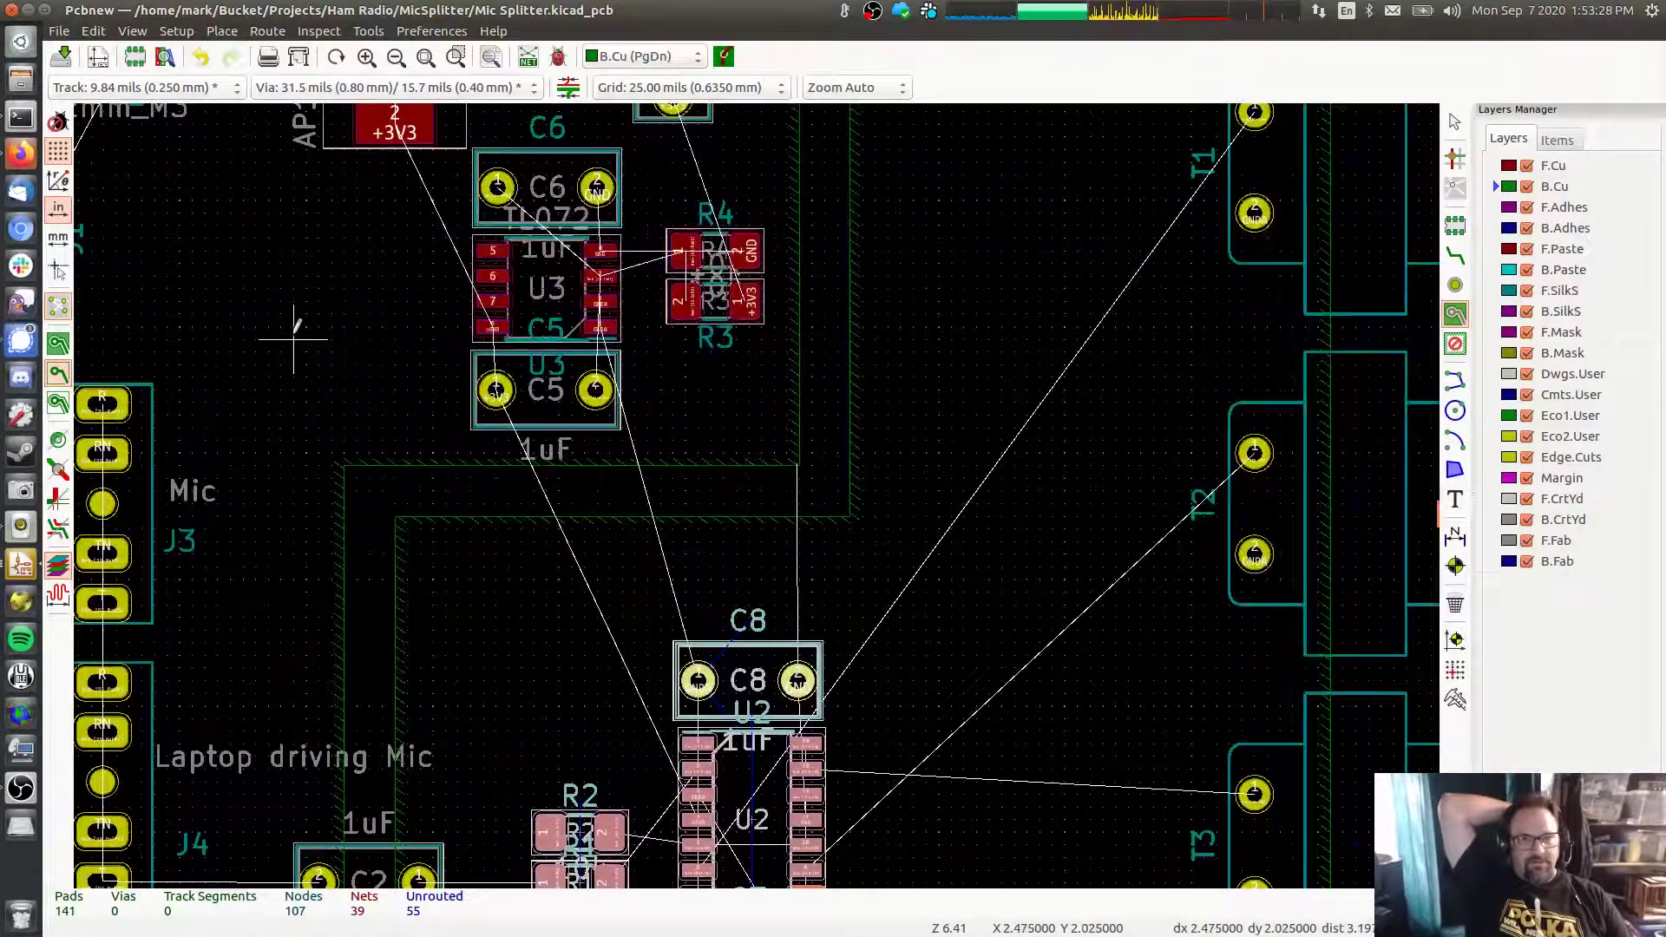
{"action": "middle_click_drag", "start_coordinate": [298, 327], "coordinate": [366, 491]}
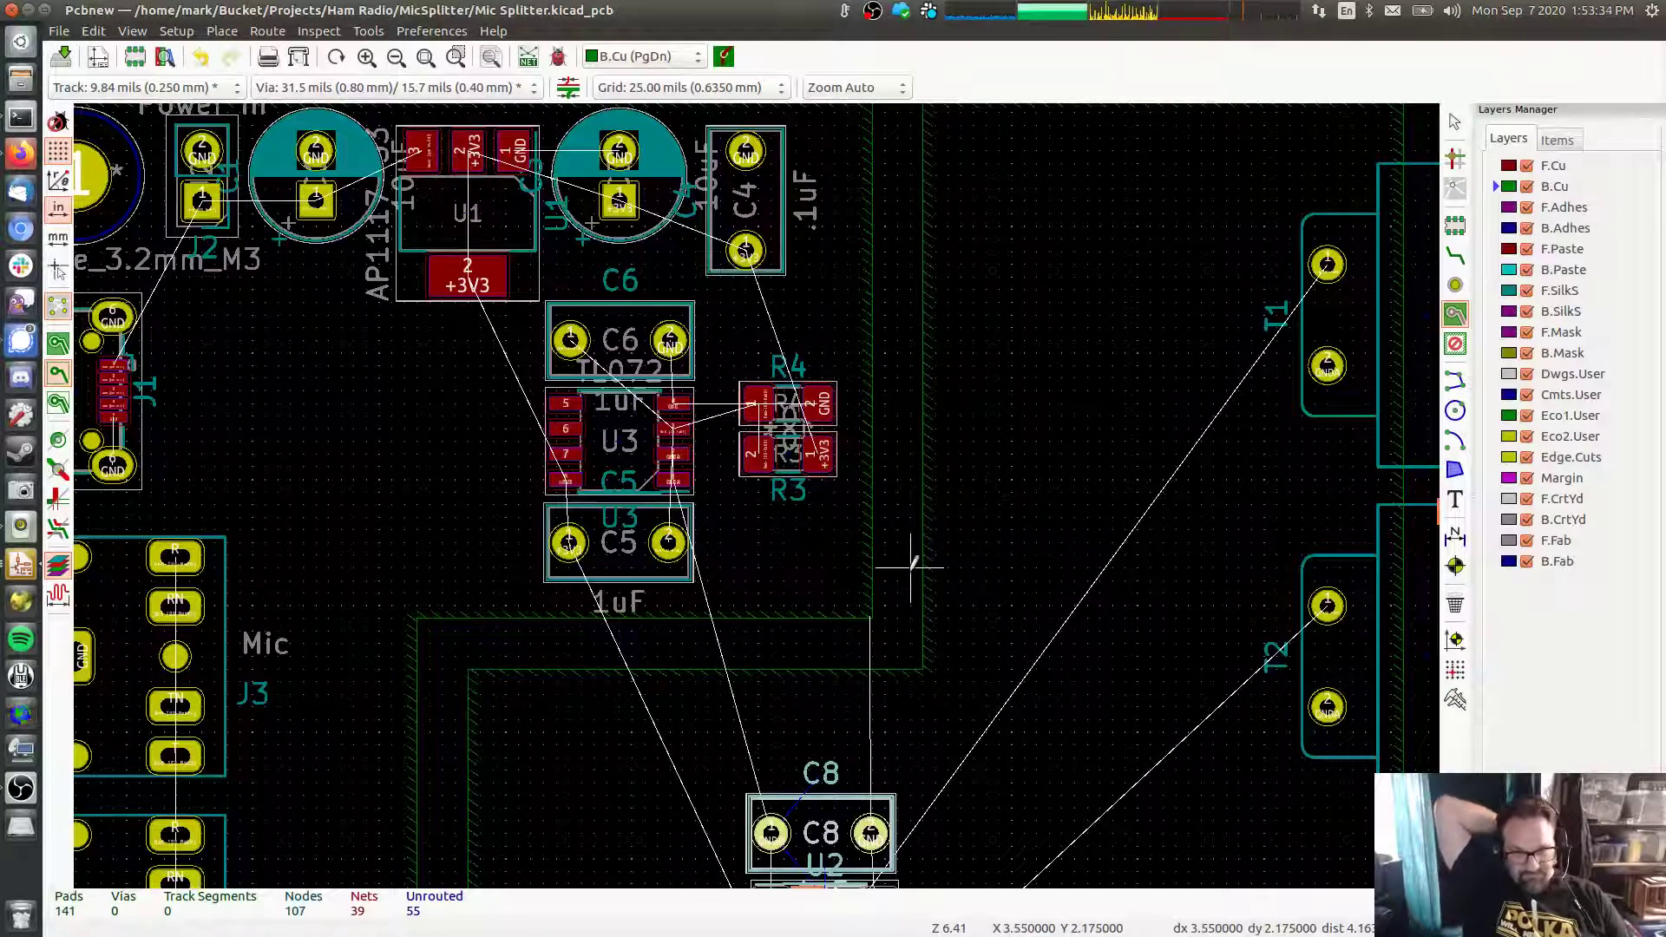
{"action": "middle_click_drag", "start_coordinate": [789, 564], "coordinate": [635, 370]}
{"action": "scroll", "coordinate": [635, 371], "scroll_direction": "down", "scroll_amount": 4, "text": "shift"}
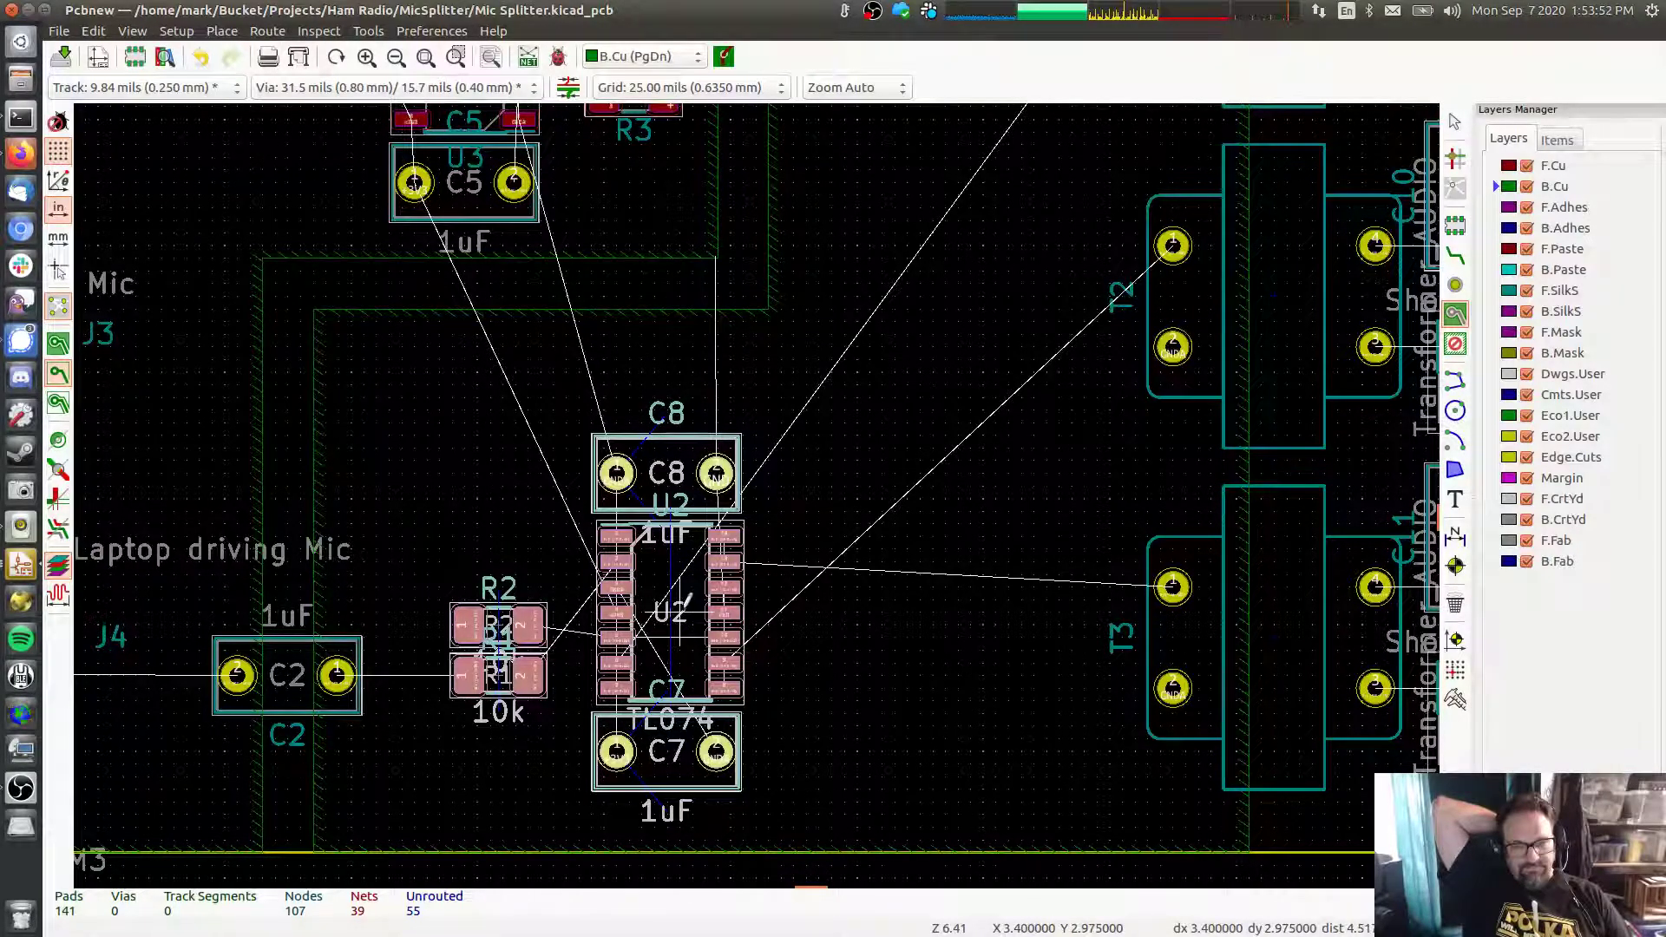
{"action": "scroll", "coordinate": [687, 601], "scroll_direction": "up", "scroll_amount": 5}
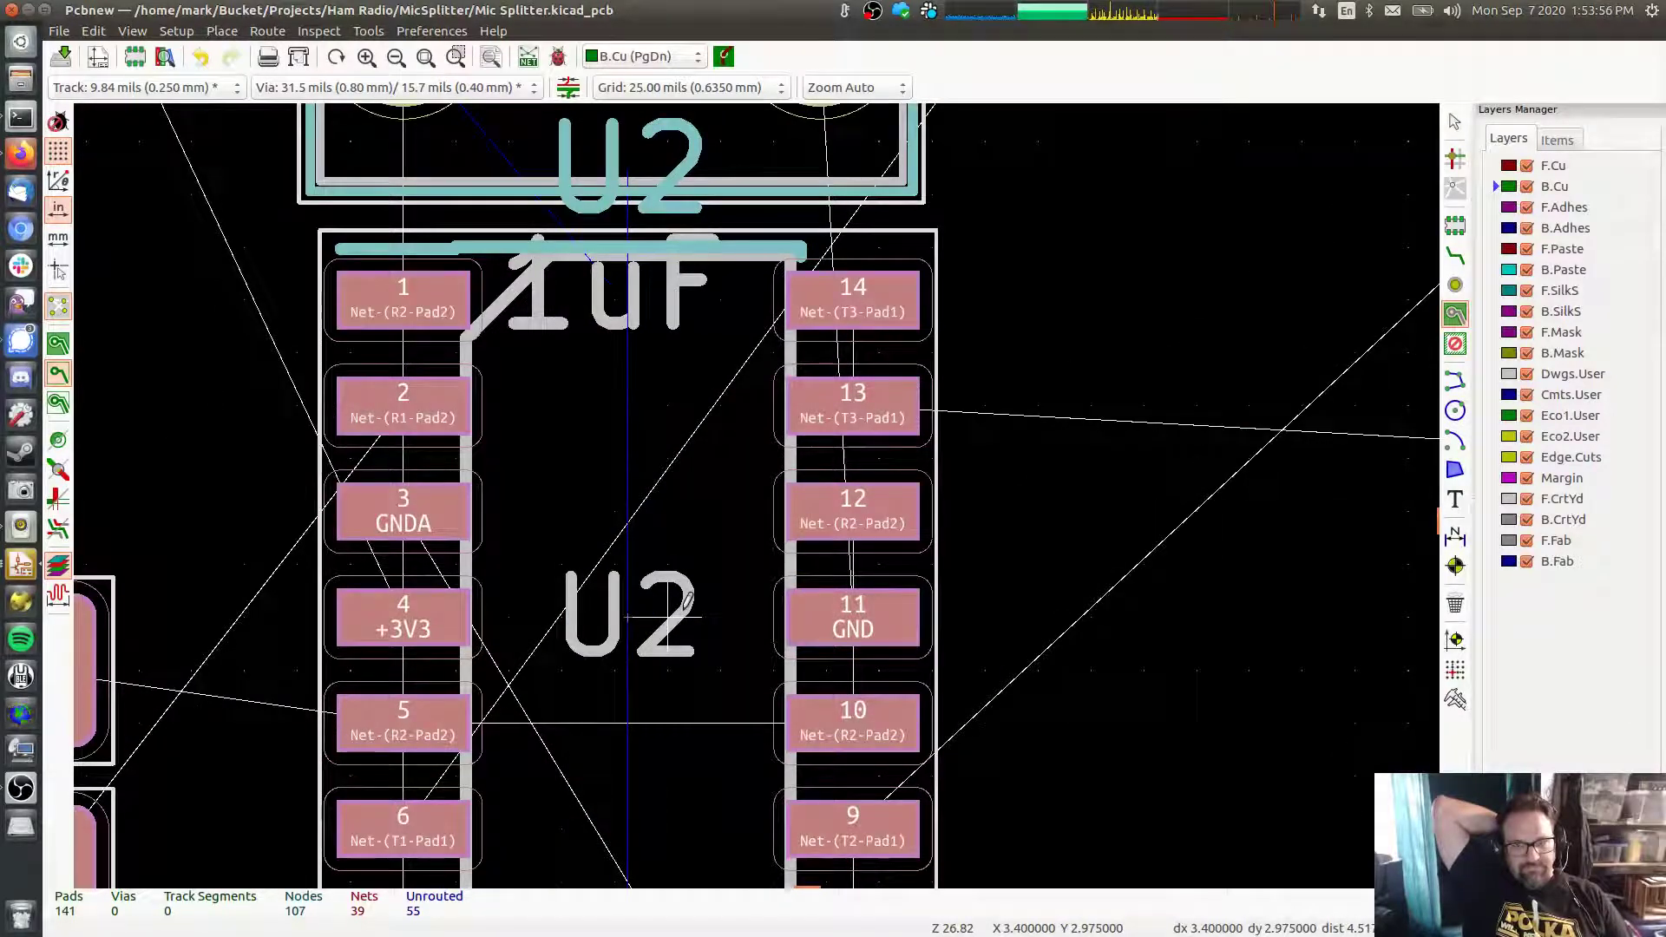
{"action": "scroll", "coordinate": [688, 599], "scroll_direction": "down", "scroll_amount": 3}
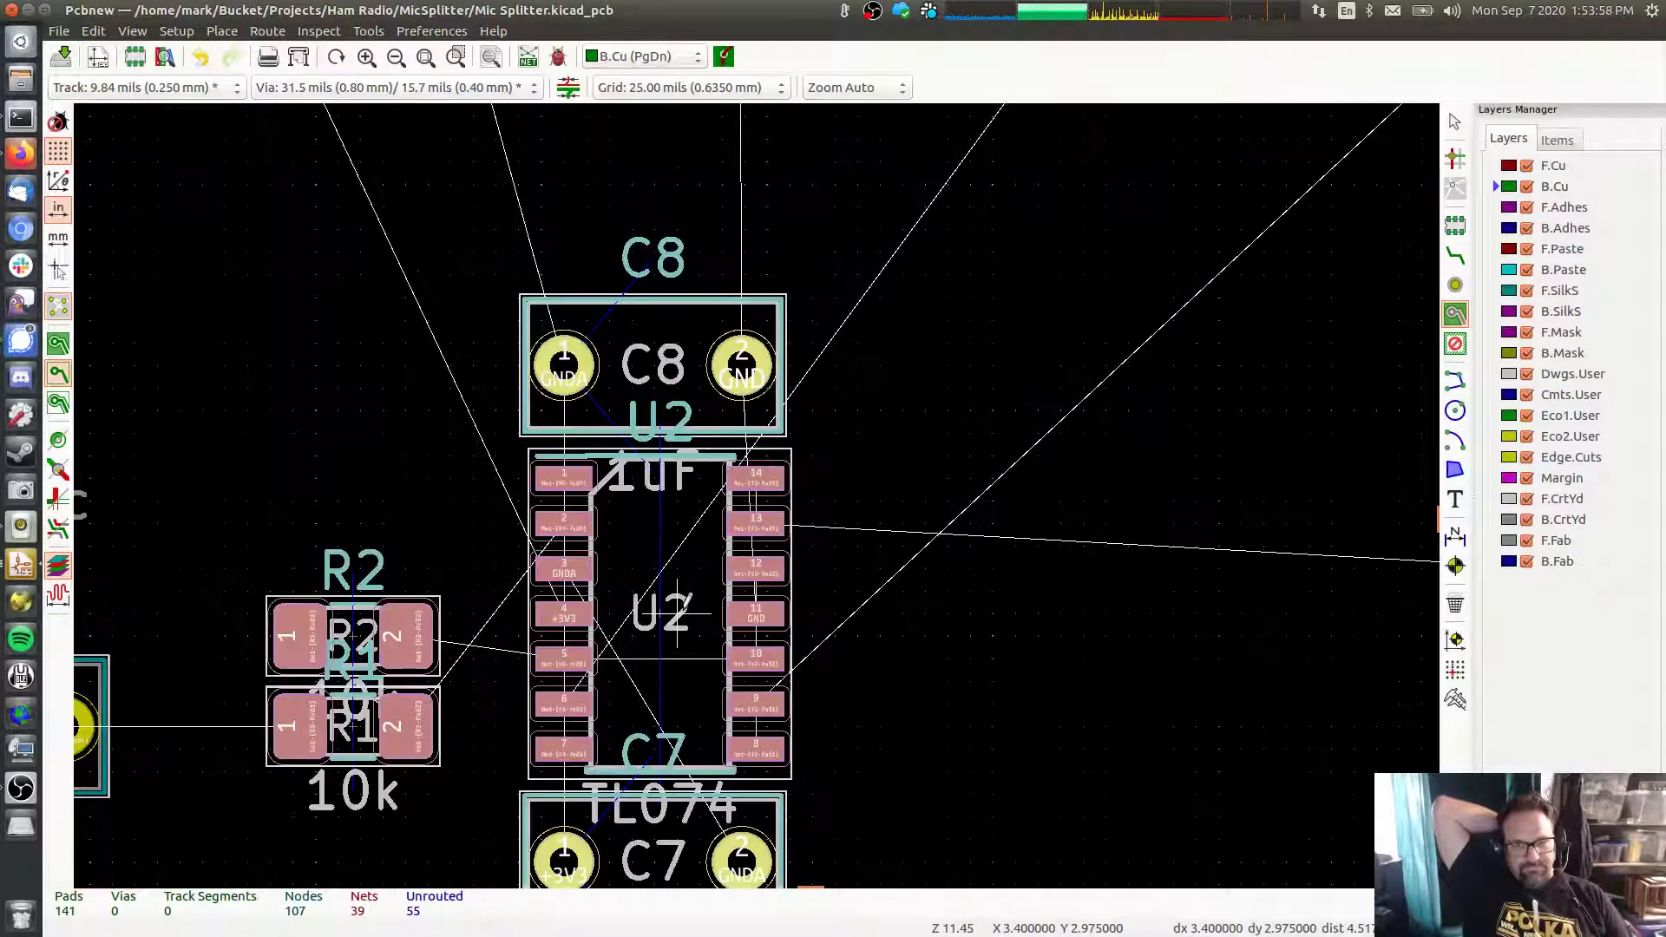
{"action": "scroll", "coordinate": [700, 591], "scroll_direction": "down", "scroll_amount": 5}
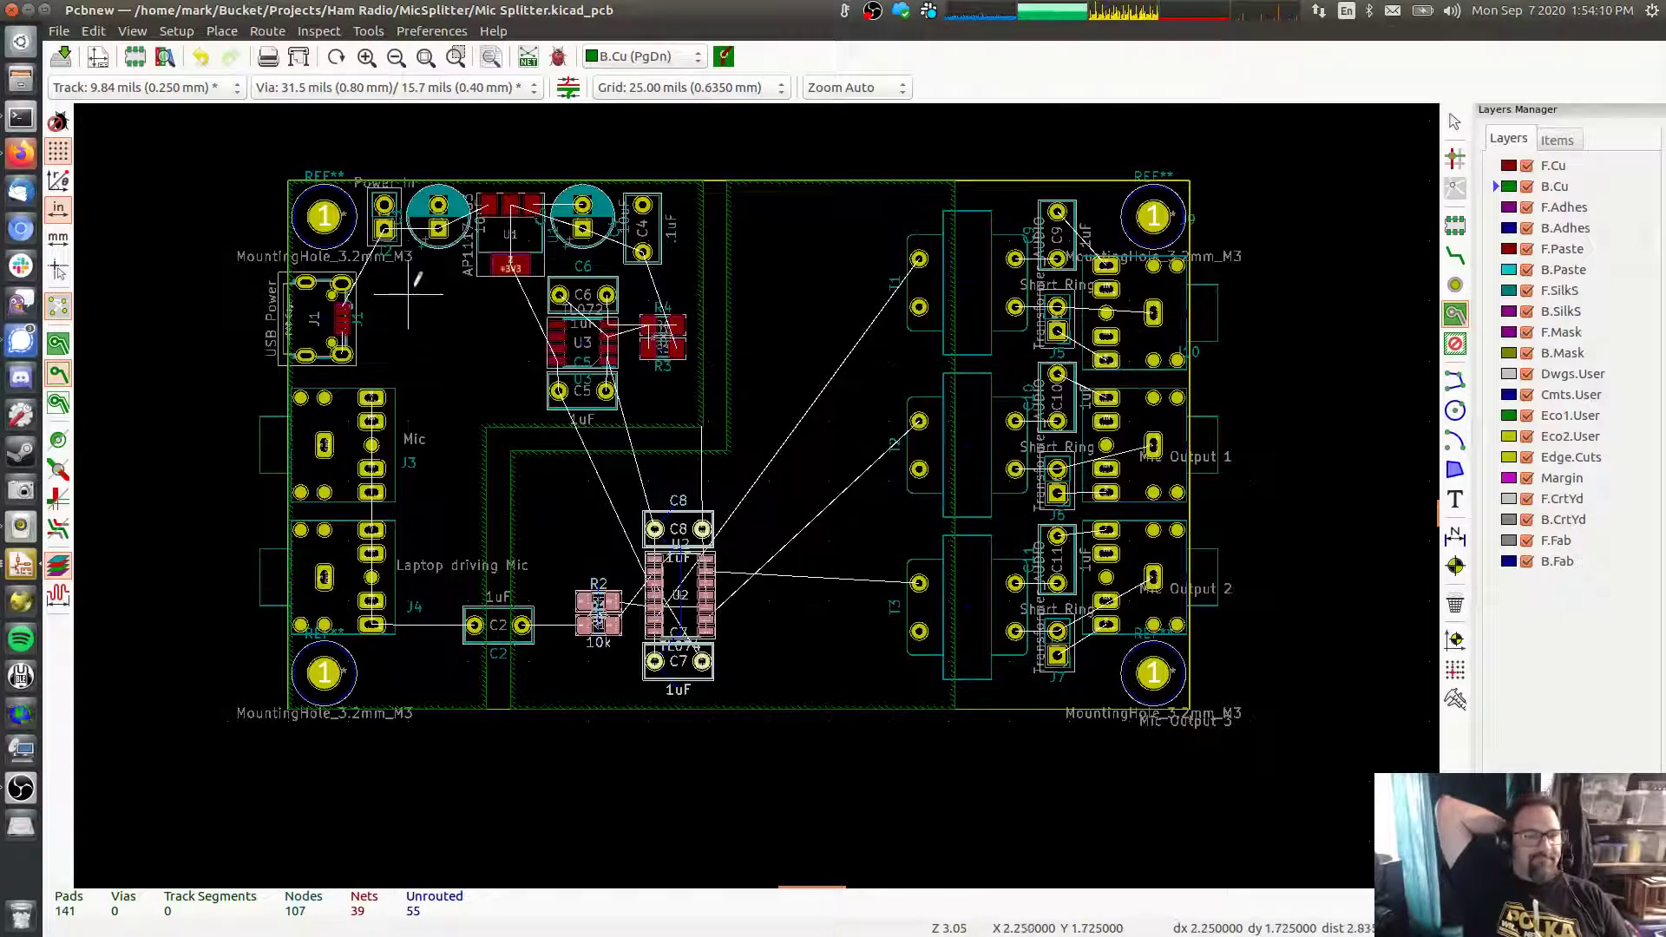
{"action": "middle_click_drag", "start_coordinate": [432, 286], "coordinate": [699, 341]}
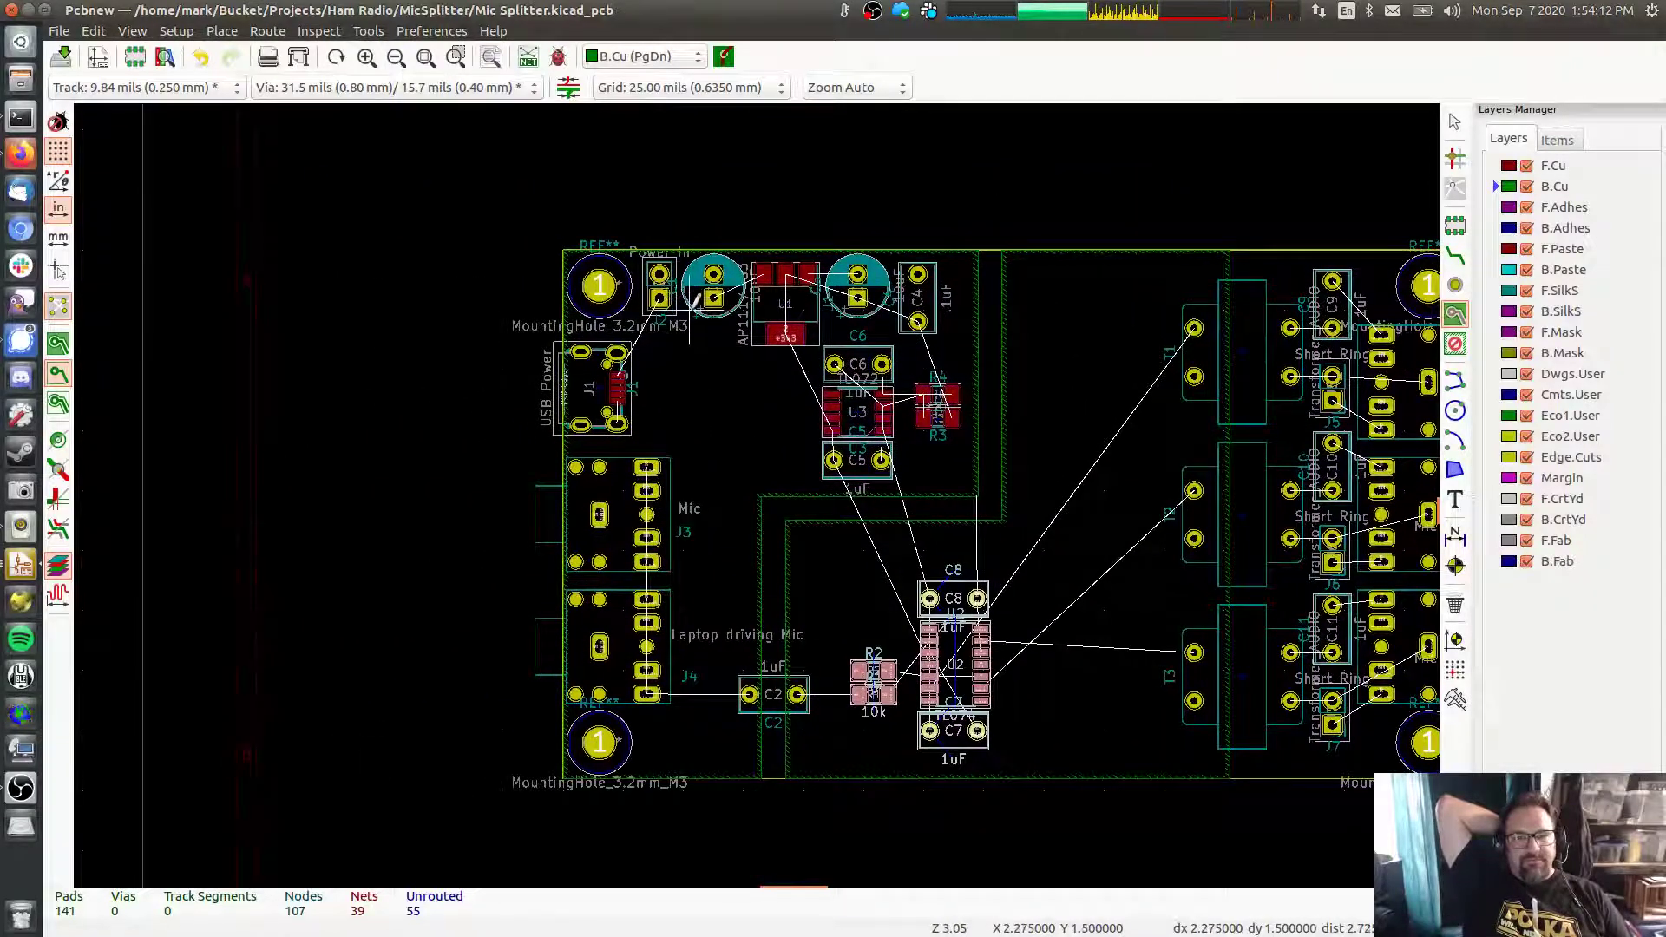
Make F.Cu the active layer for routing at USB connector J1
{"action": "scroll", "coordinate": [713, 353], "scroll_direction": "up", "scroll_amount": 5}
{"action": "middle_click_drag", "start_coordinate": [660, 545], "coordinate": [707, 532]}
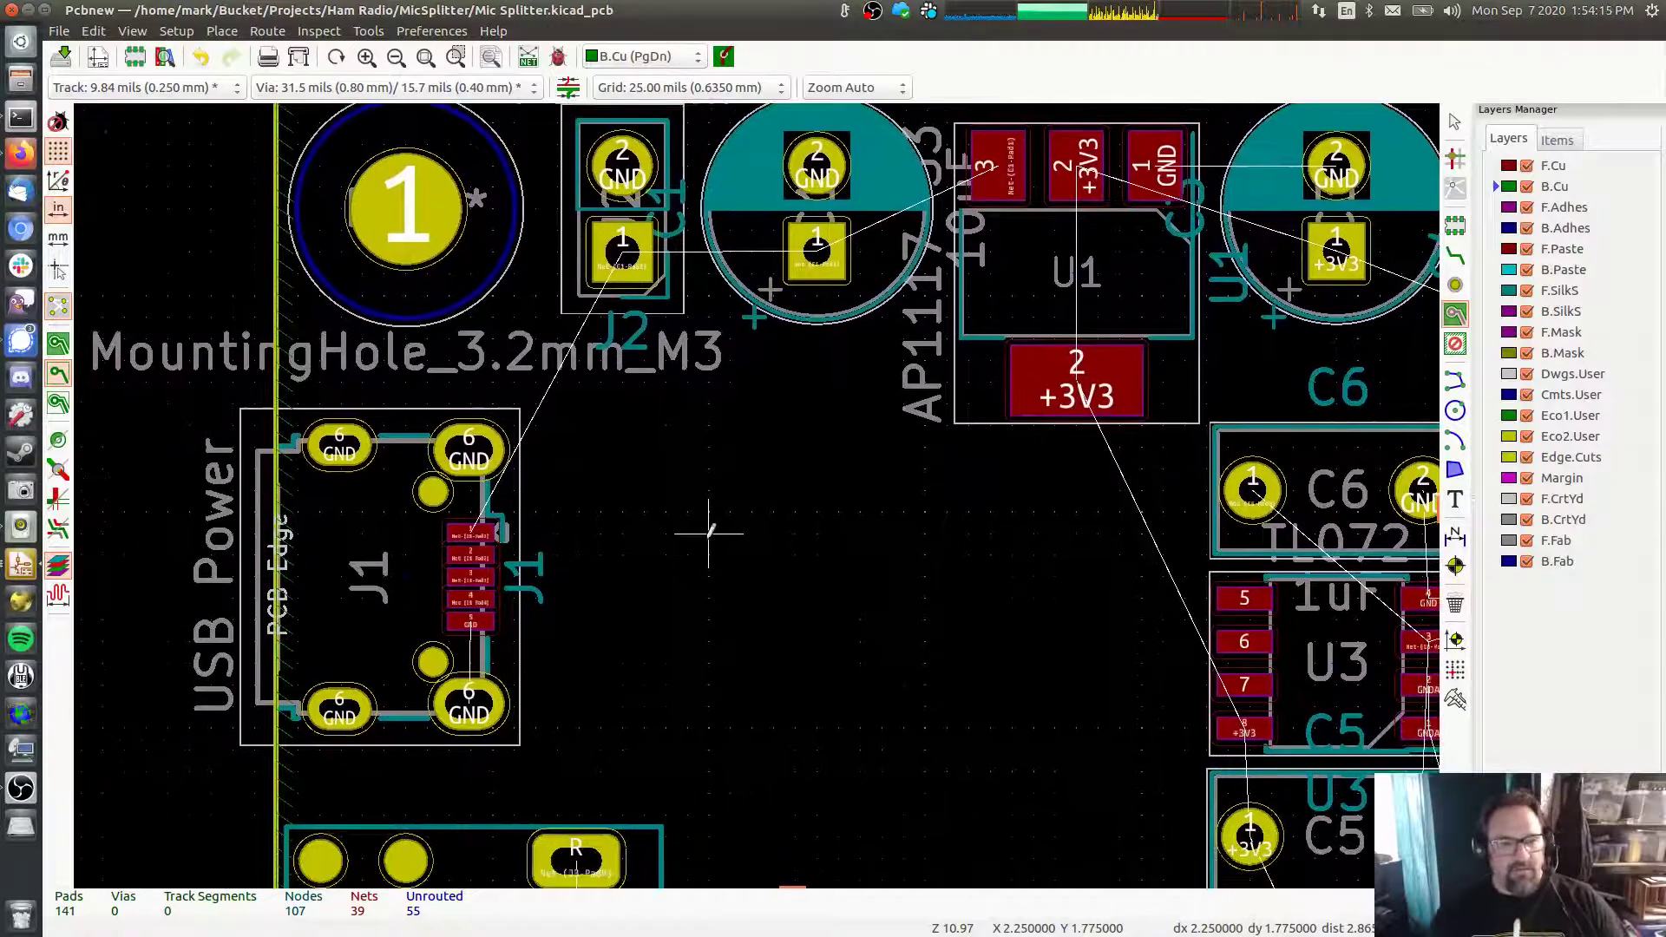
{"action": "left_click", "coordinate": [1488, 166]}
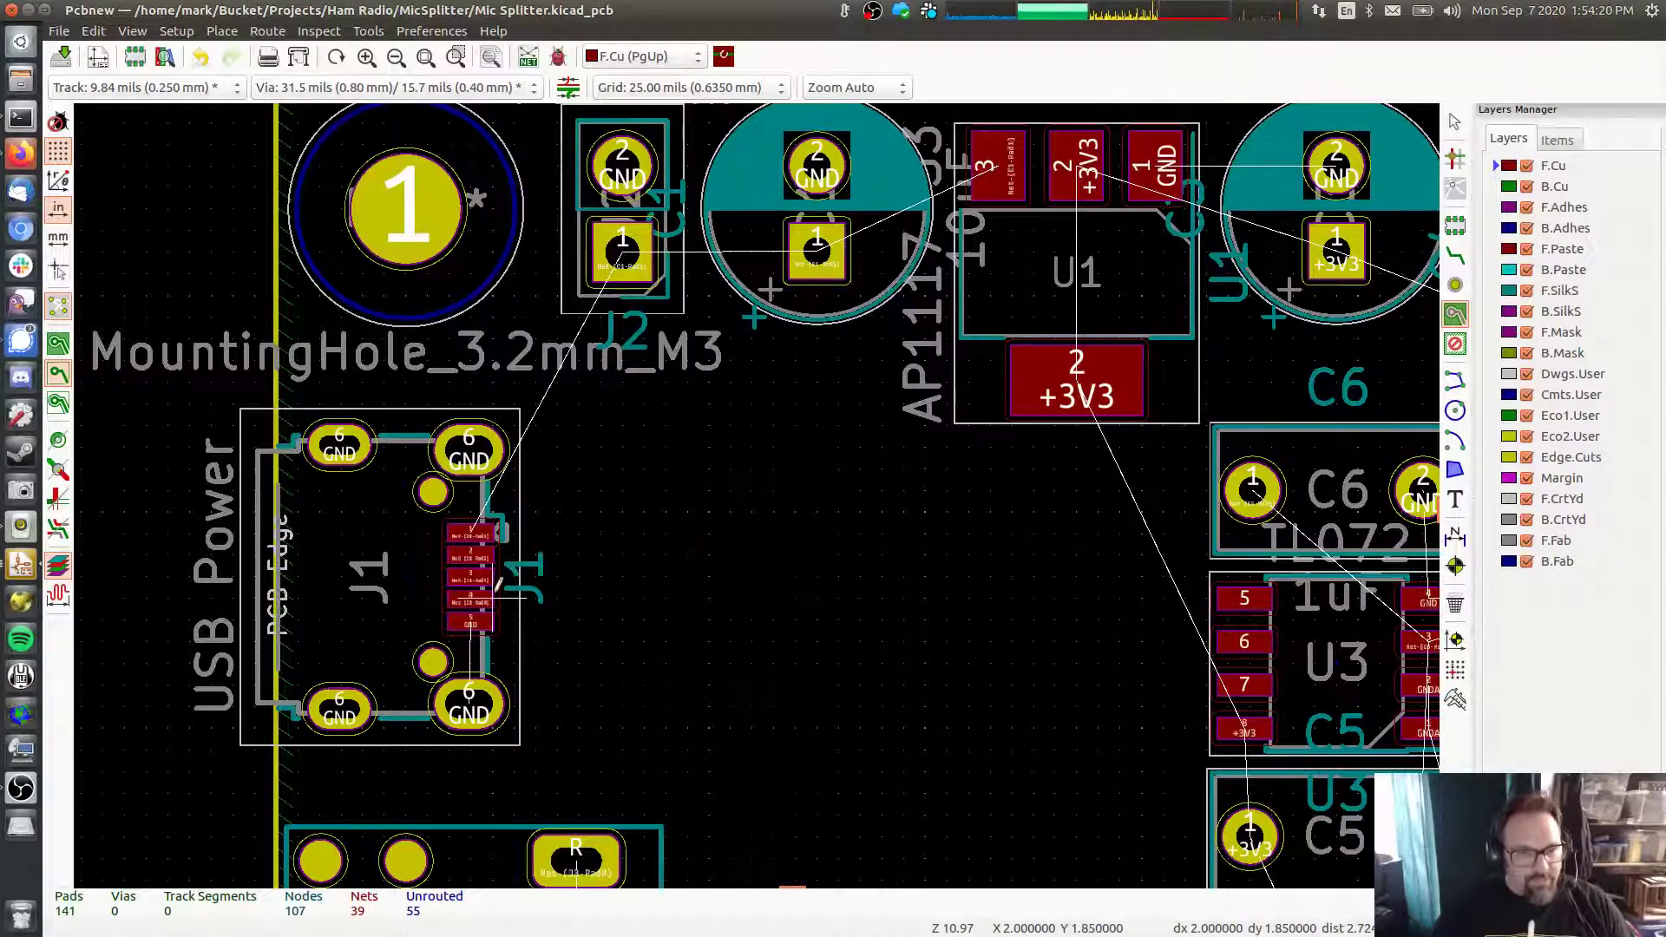
{"action": "scroll", "coordinate": [477, 621], "scroll_direction": "up", "scroll_amount": 3}
{"action": "left_click", "coordinate": [452, 636]}
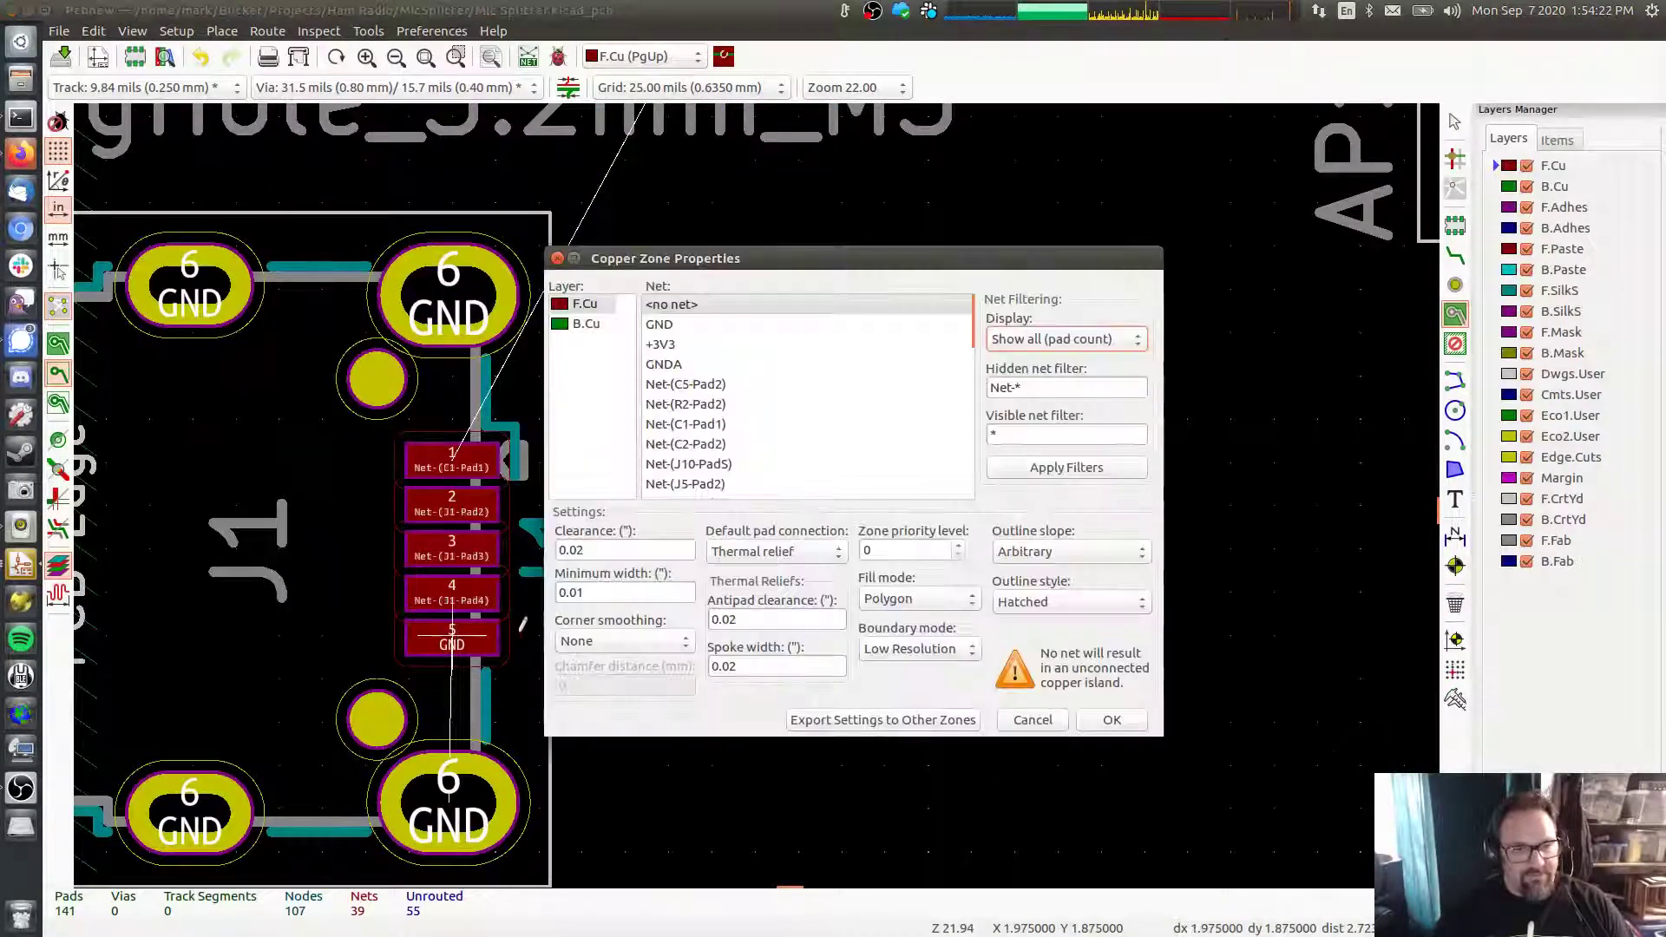
{"action": "left_click", "coordinate": [1034, 720]}
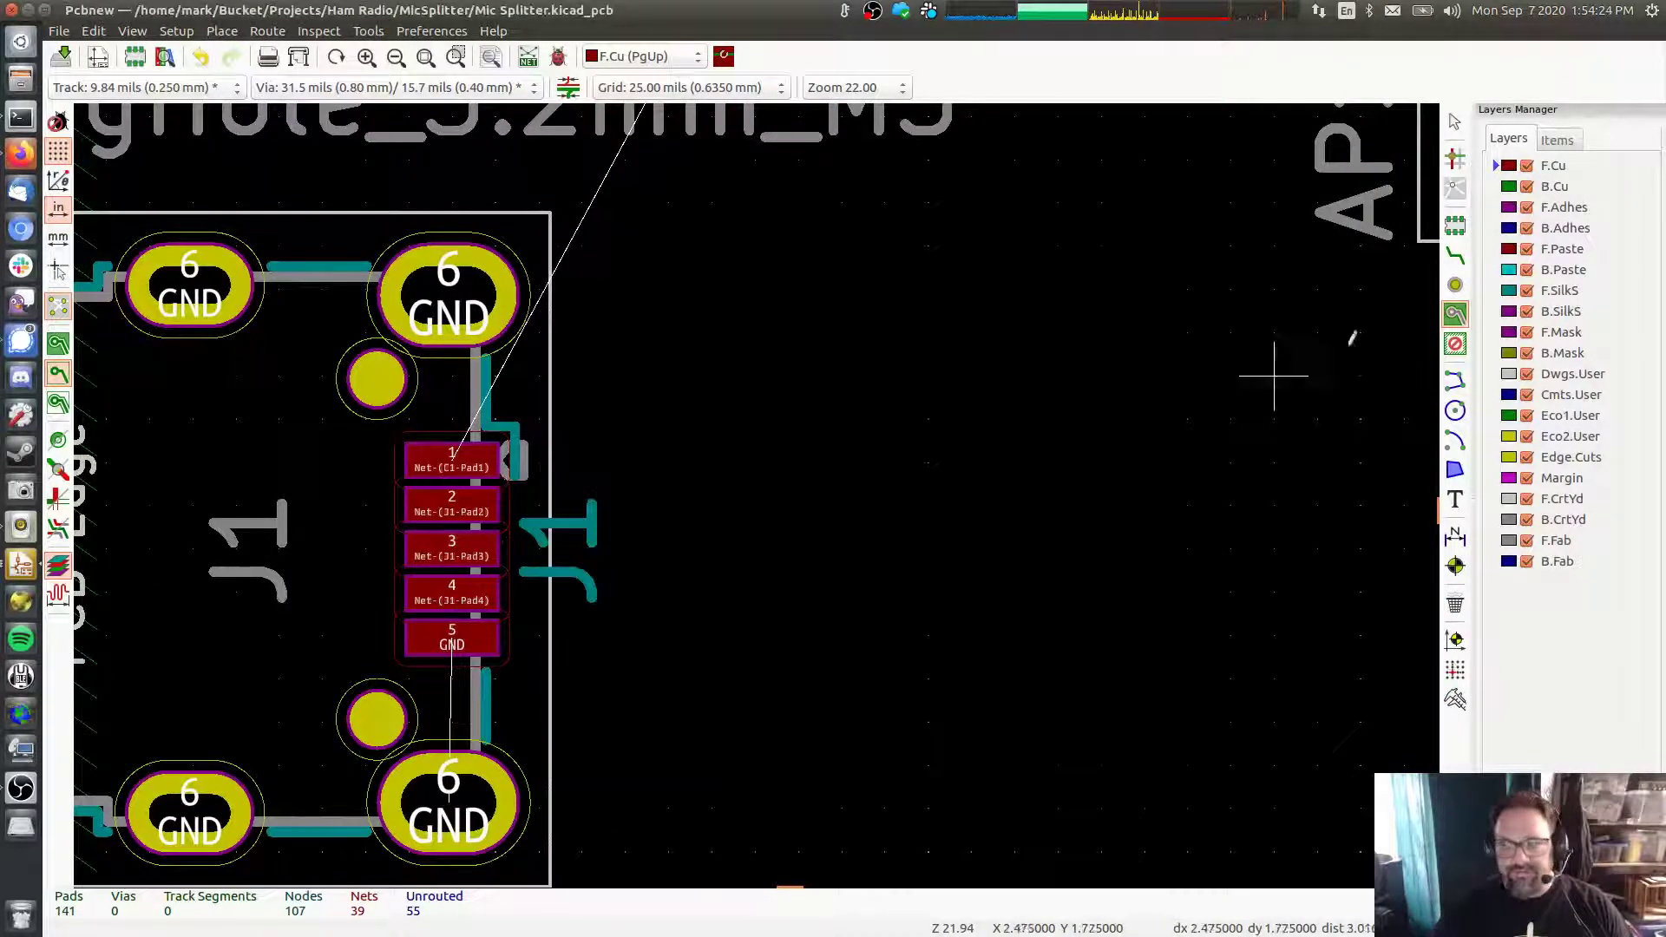
Route a 17.70 mil GND track on F.Cu from J1 pad 5 about 0.05 inches right and end it with a via
{"action": "key", "text": "x"}
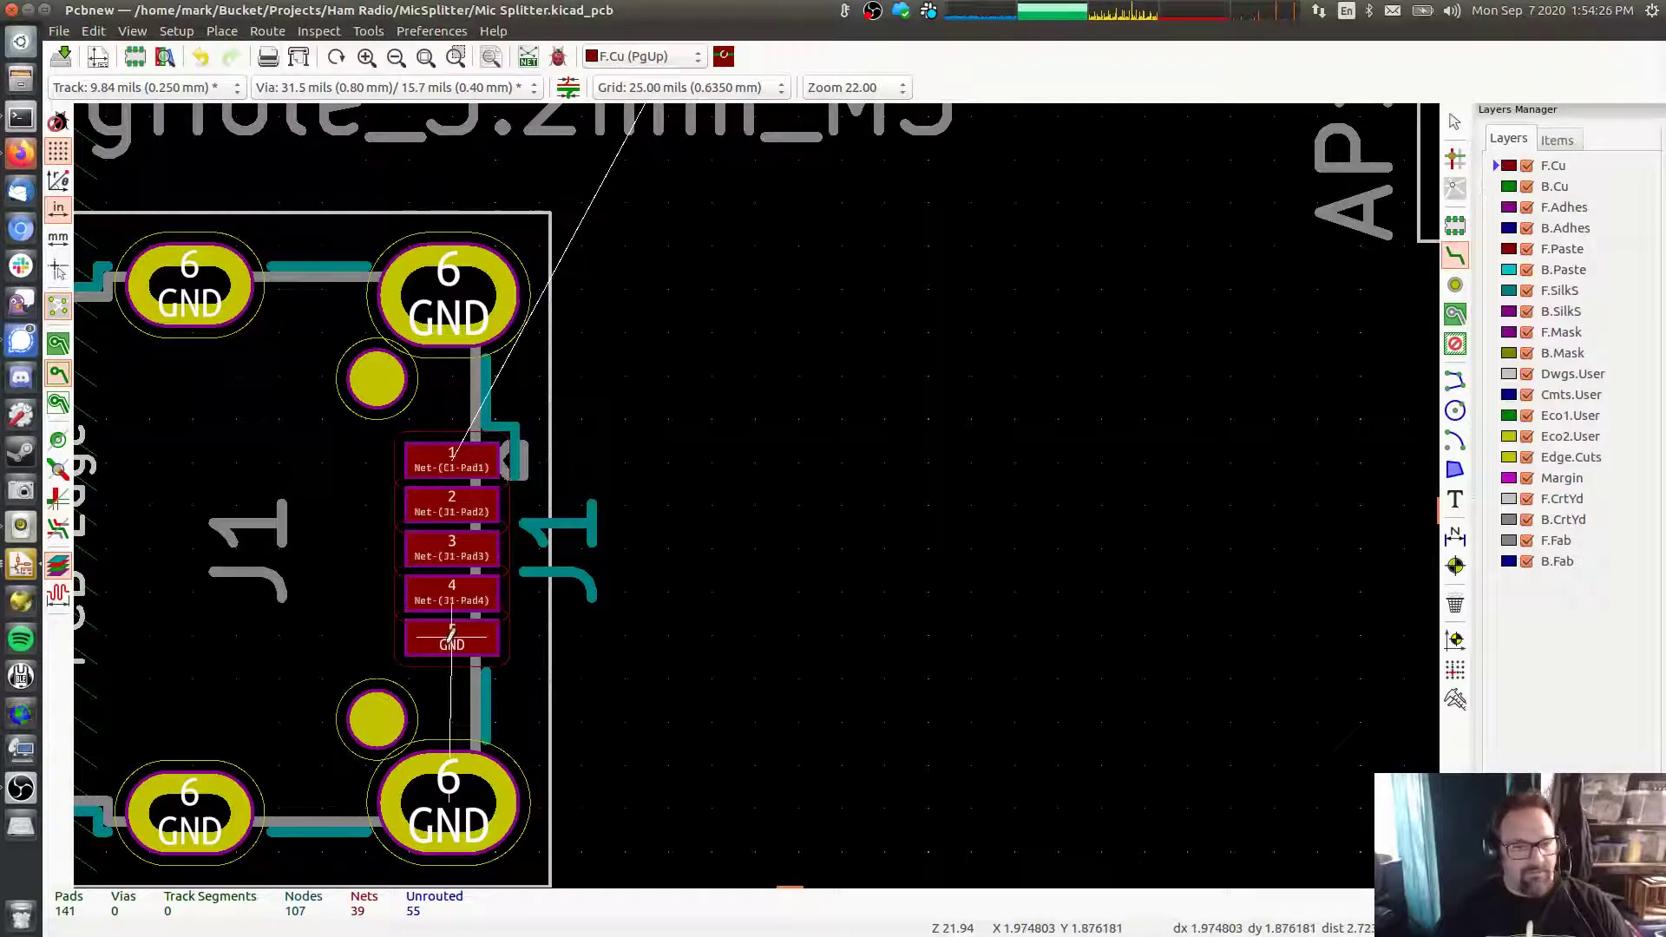
{"action": "left_click", "coordinate": [452, 634]}
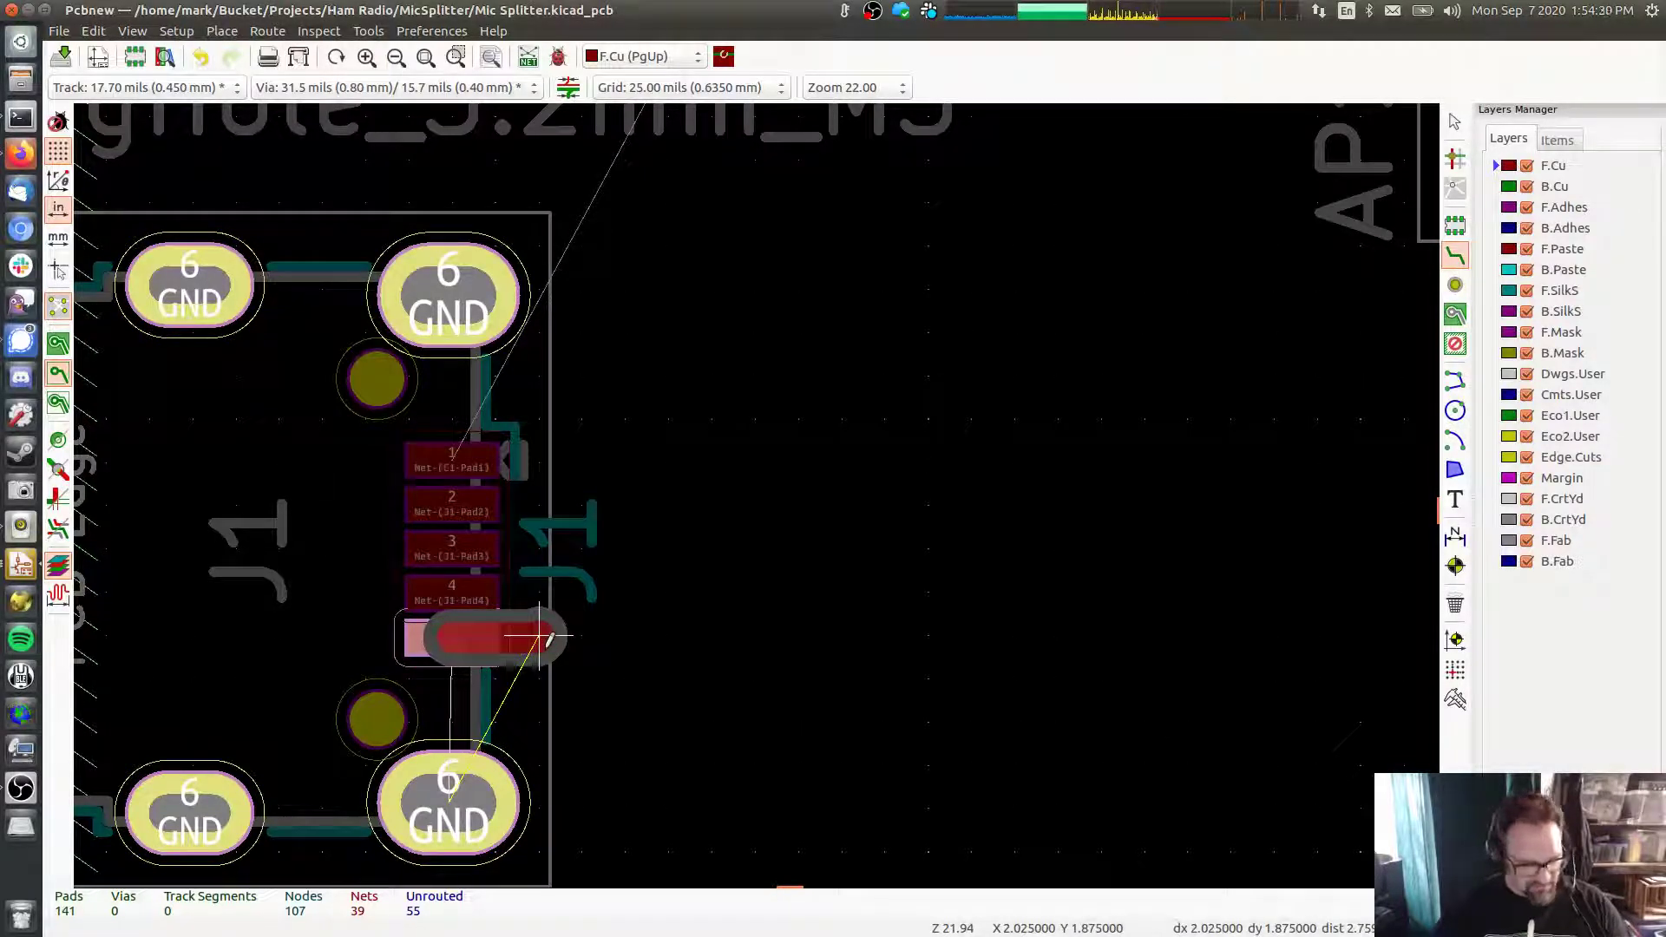
{"action": "key", "text": "v"}
{"action": "left_click", "coordinate": [539, 635]}
{"action": "key", "text": "Escape"}
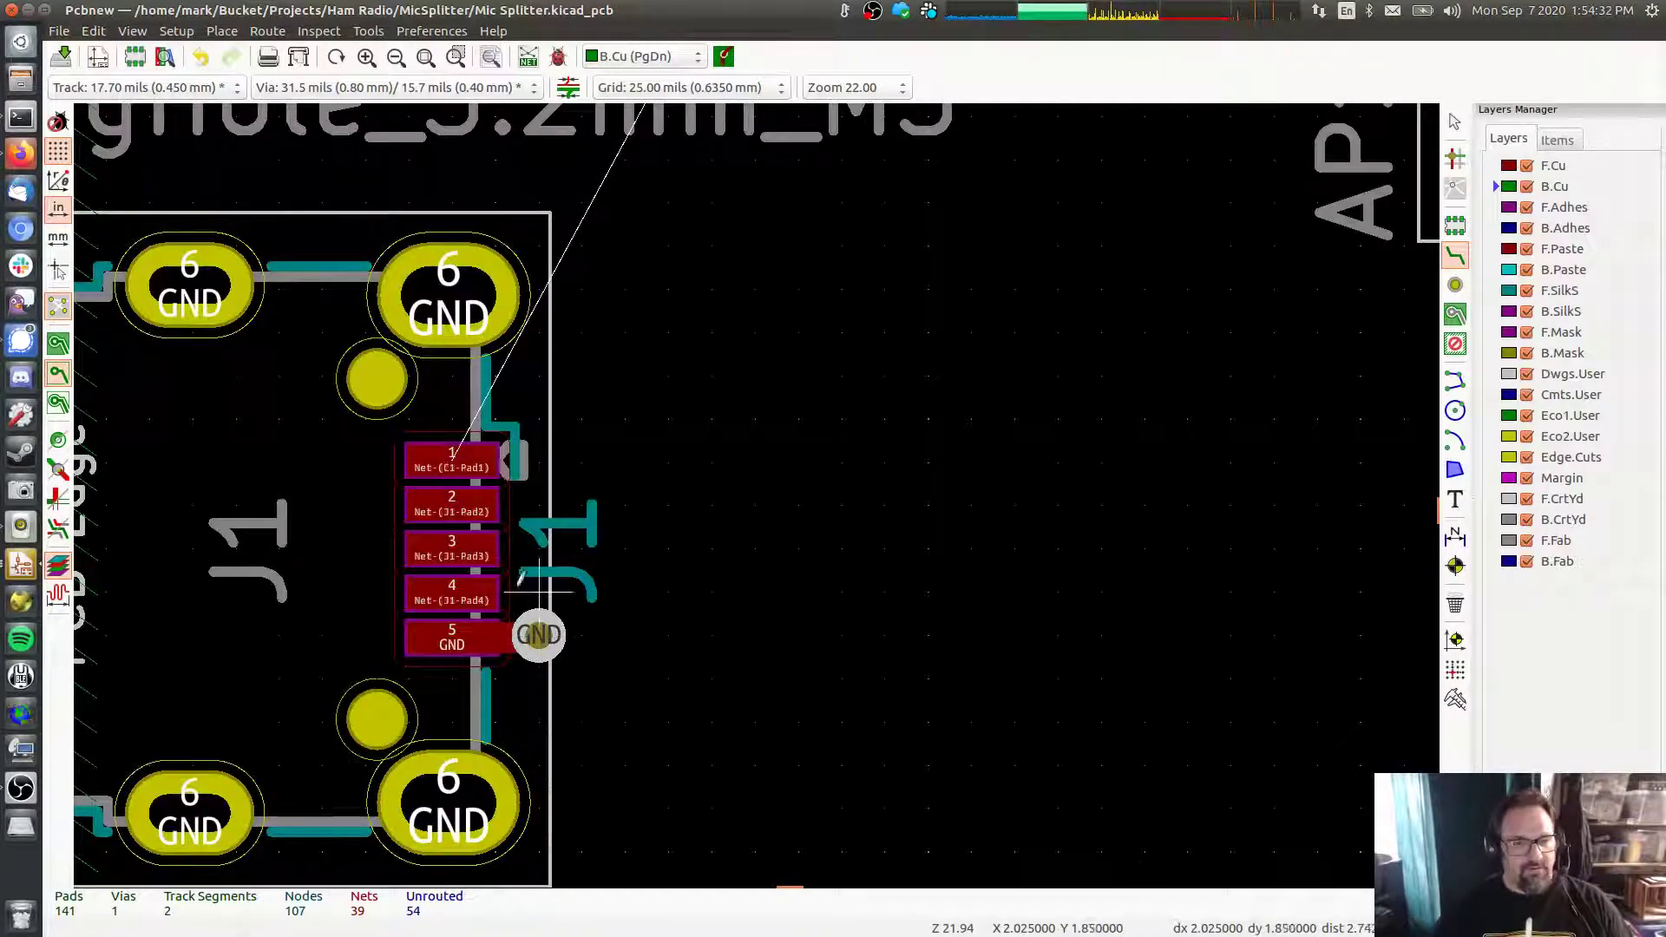
{"action": "scroll", "coordinate": [539, 593], "scroll_direction": "up", "scroll_amount": 5}
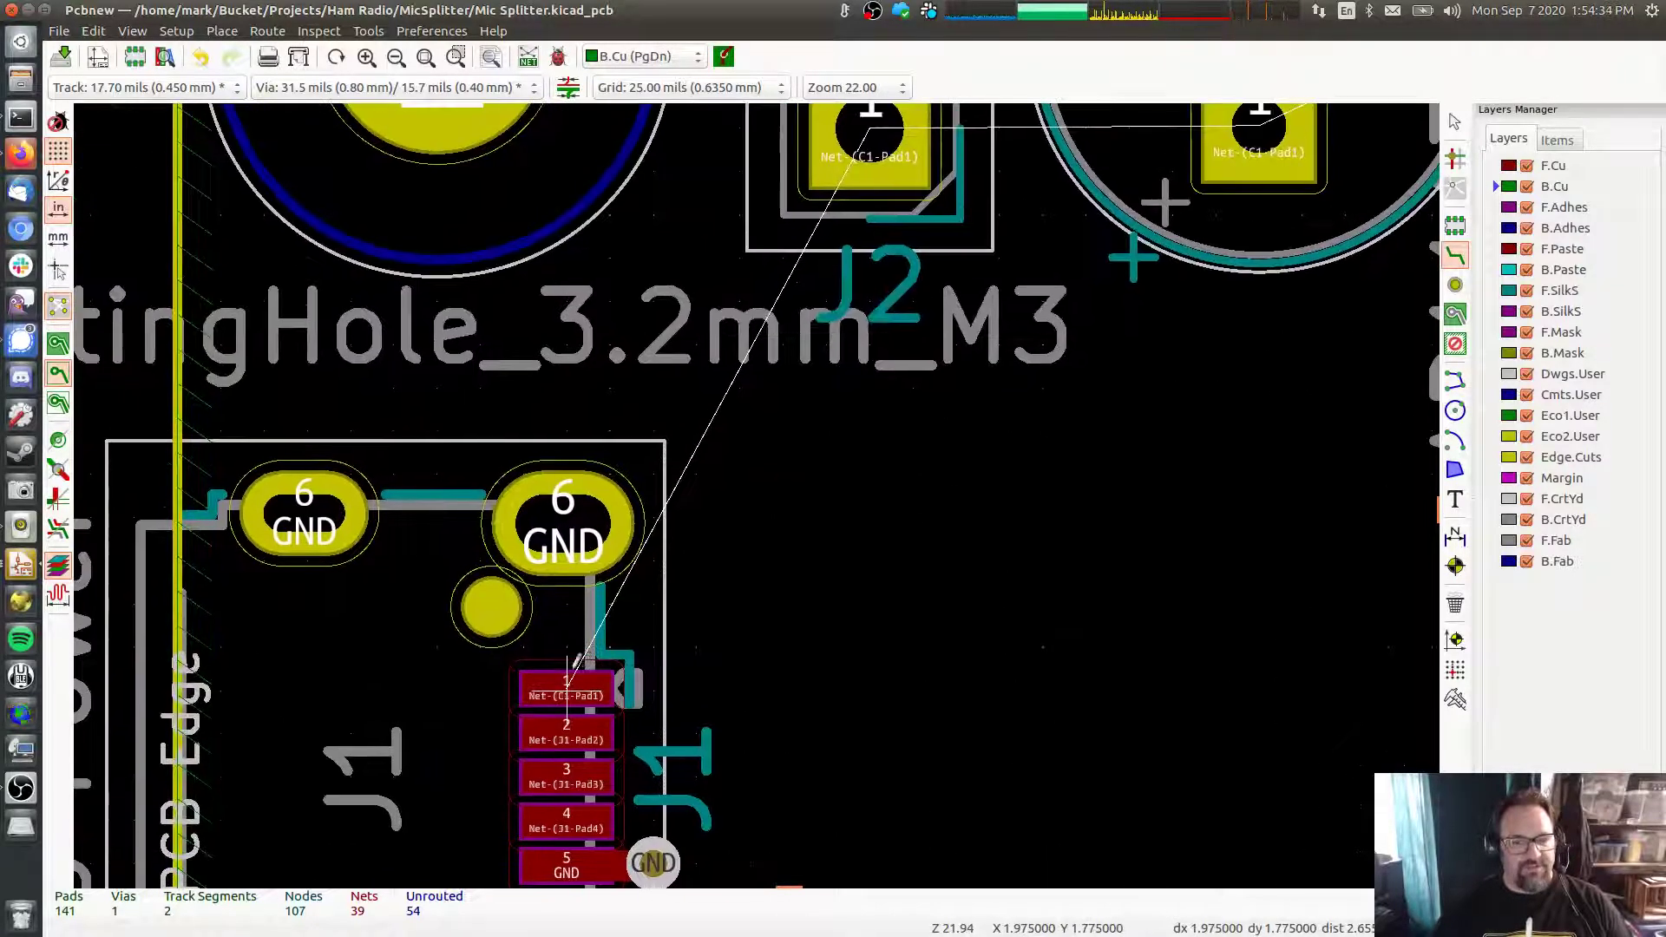
Route the 17.70 mil Net-(C1-Pad1) track on F.Cu from J1 pad 1 through J2 pad 1 and C1 pad 1 to U1 pad 3
{"action": "left_click", "coordinate": [589, 699]}
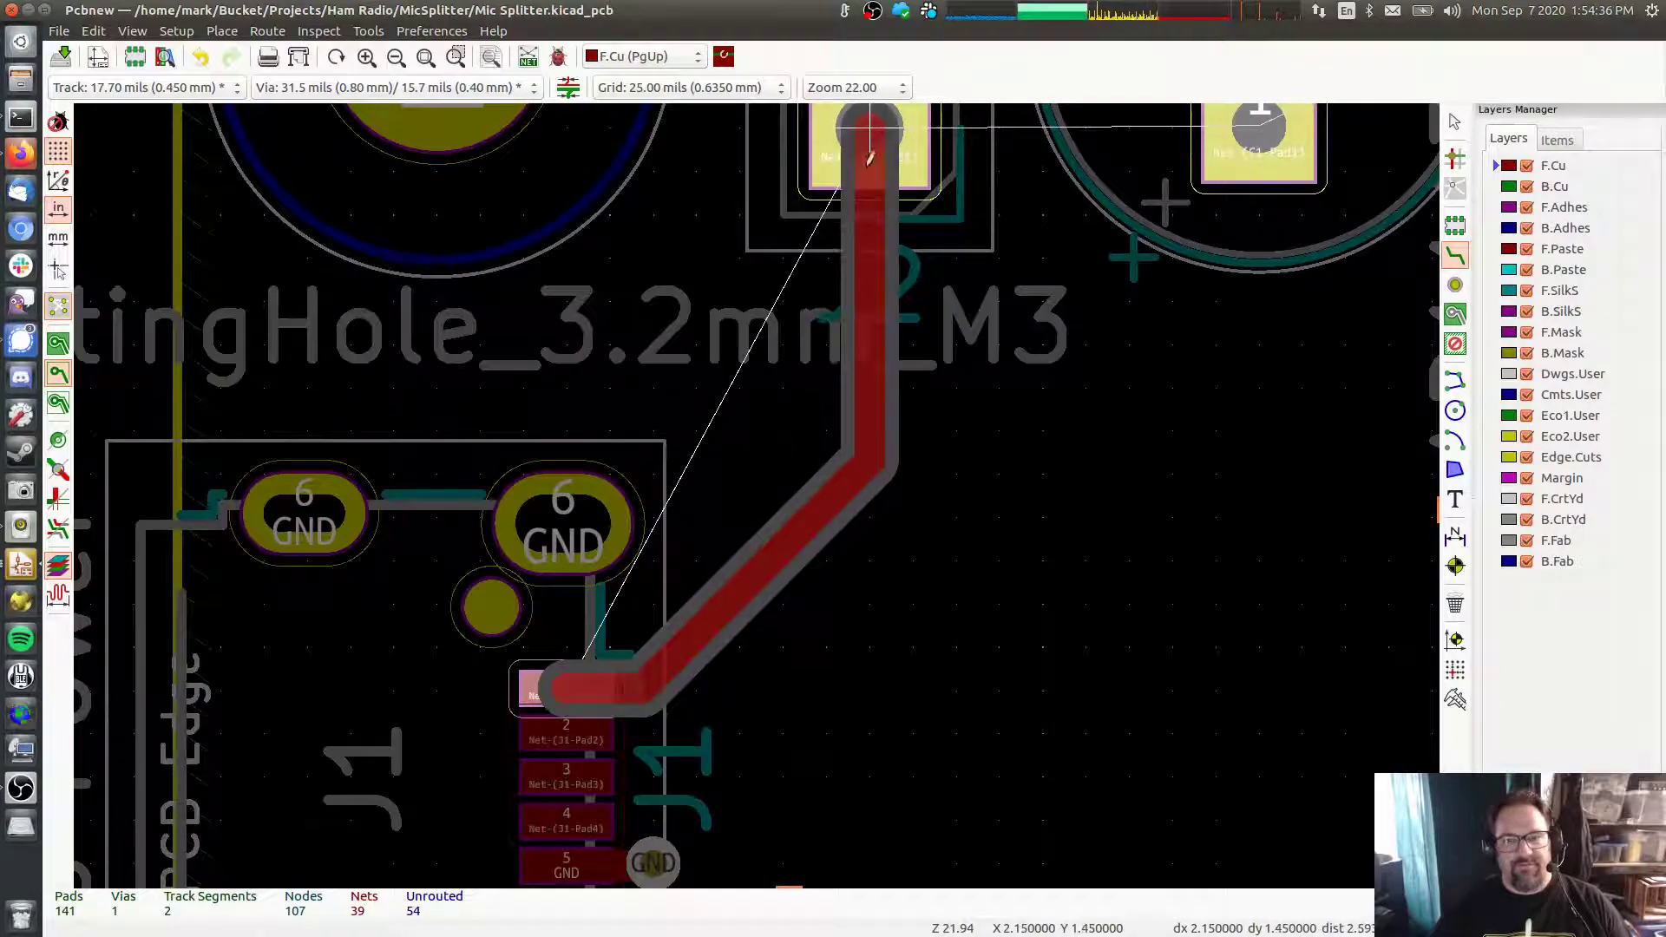
{"action": "left_click", "coordinate": [875, 137]}
{"action": "middle_click_drag", "start_coordinate": [875, 137], "coordinate": [626, 468]}
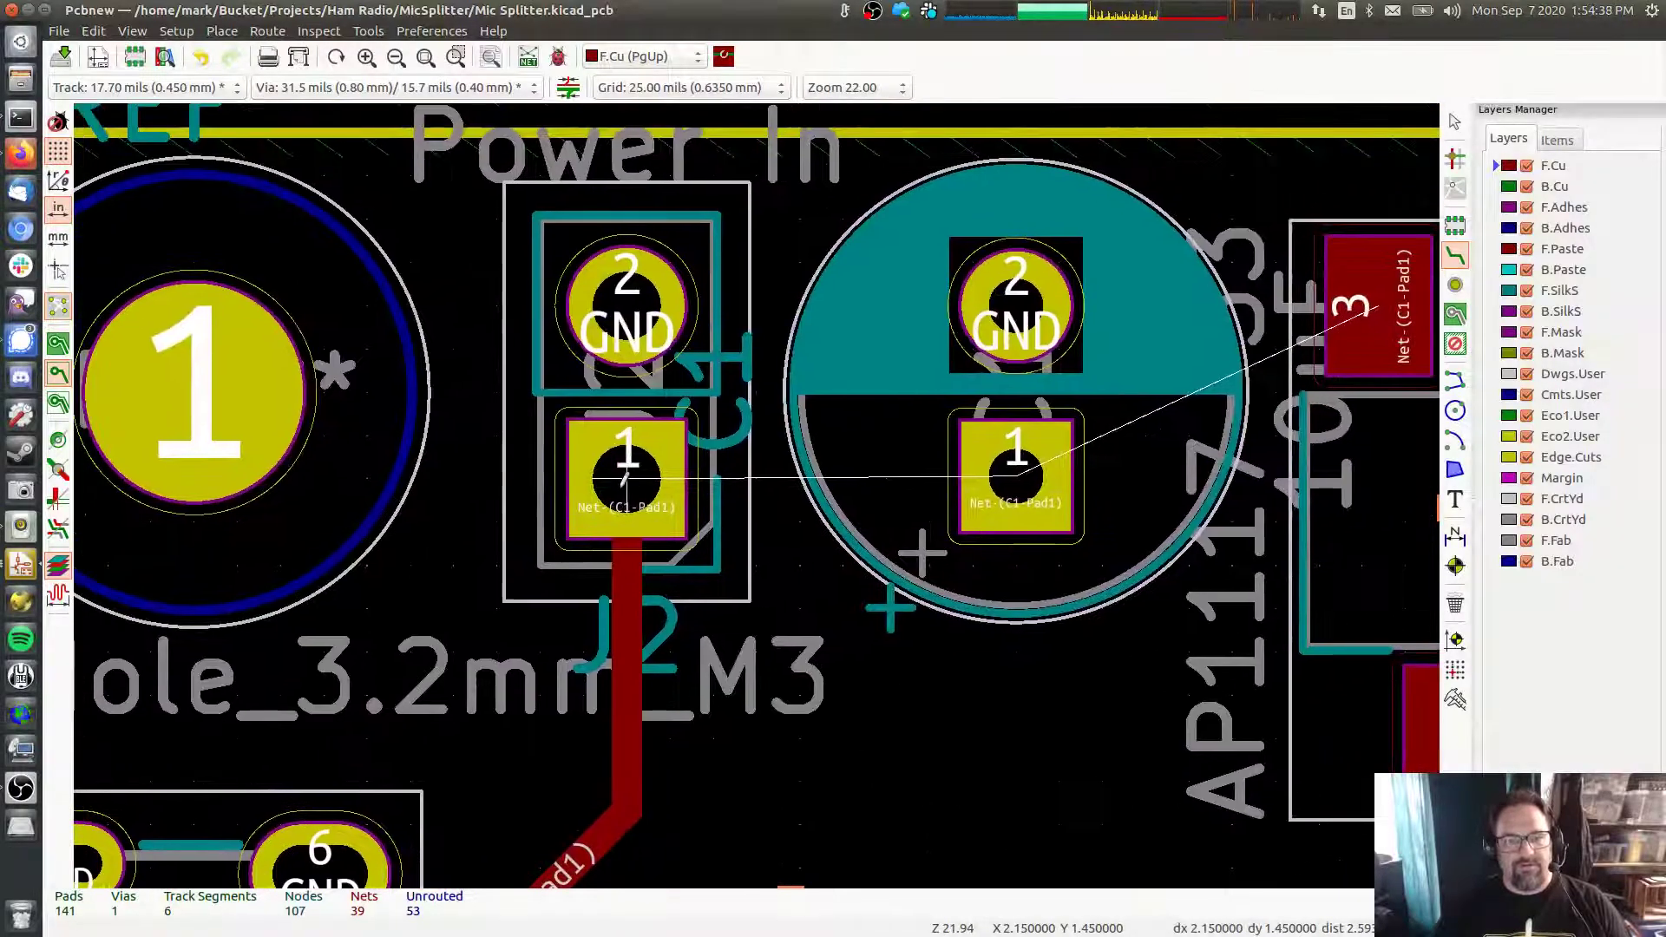
{"action": "left_click", "coordinate": [627, 469]}
{"action": "left_click", "coordinate": [1015, 473]}
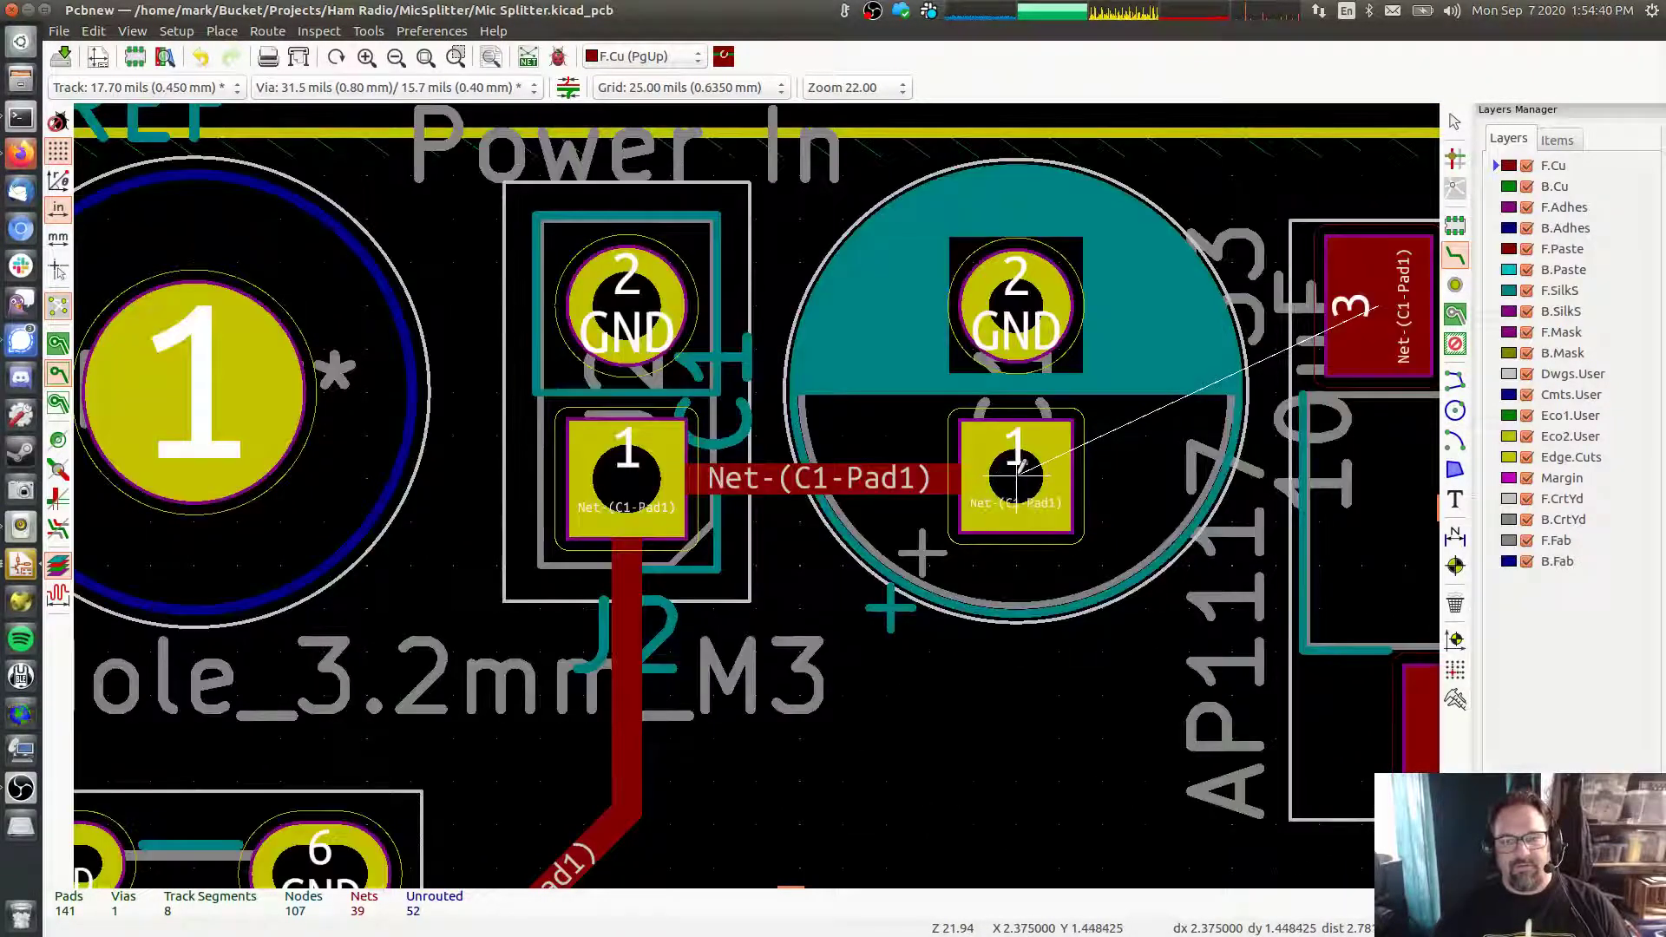
{"action": "middle_click_drag", "start_coordinate": [1016, 473], "coordinate": [359, 490]}
{"action": "left_click", "coordinate": [360, 480]}
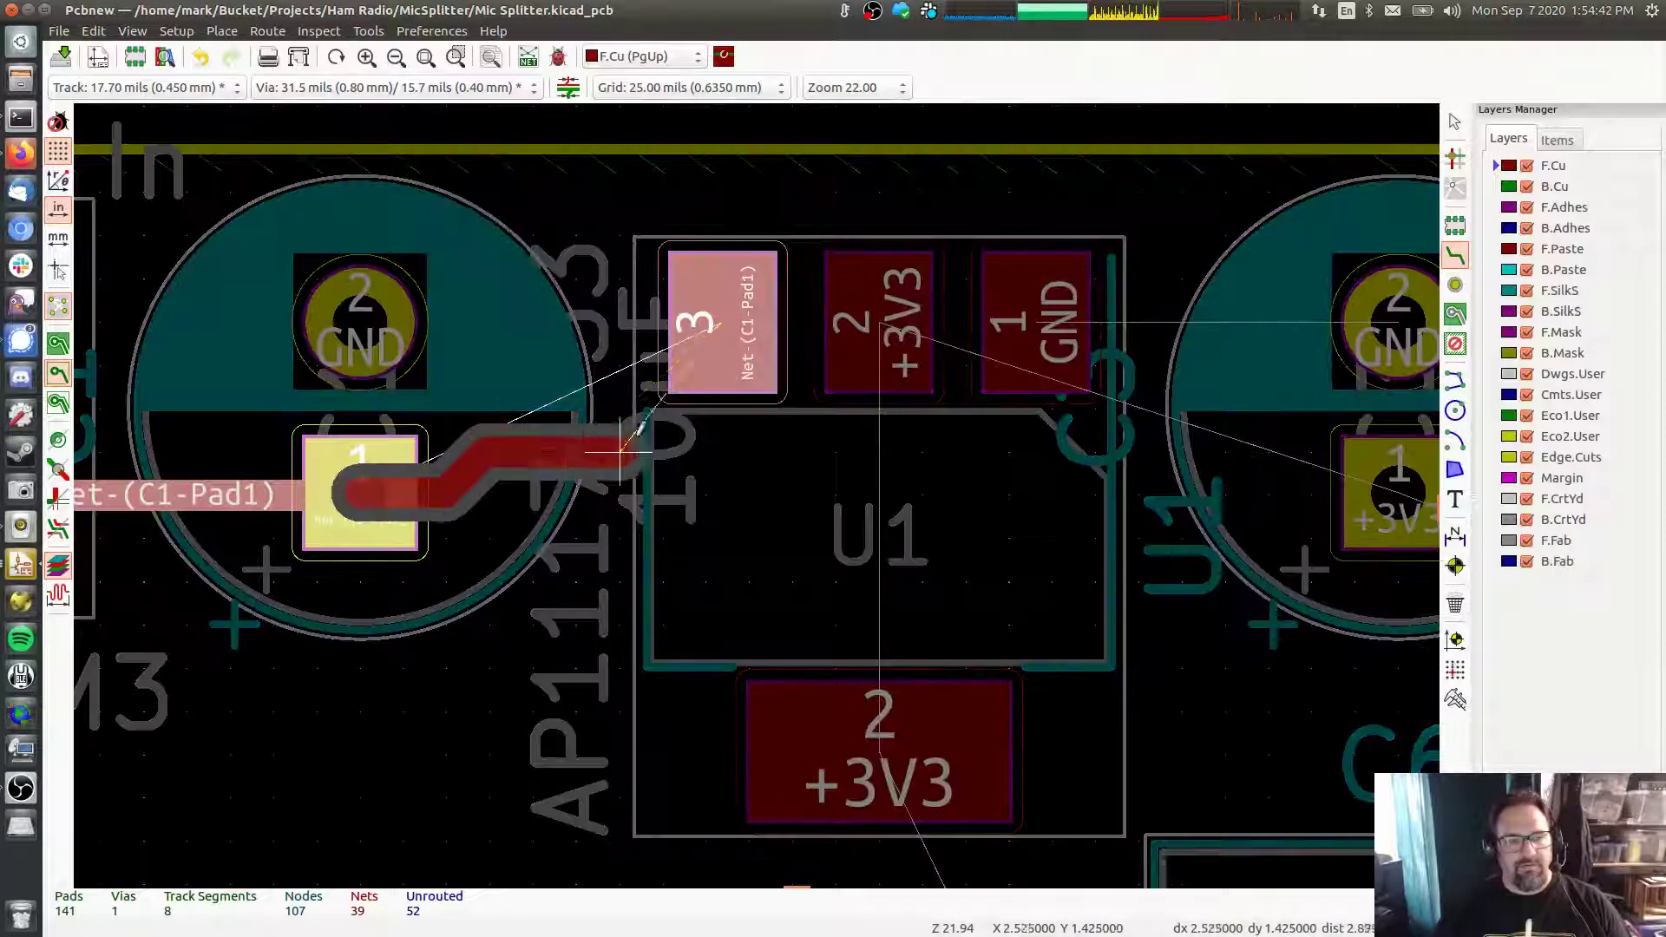
{"action": "left_click", "coordinate": [714, 331]}
Route the 17.70 mil +3V3 track on F.Cu between U1's two pads numbered 2, branching through C3 pad 1 to C4 pad 1
{"action": "left_click", "coordinate": [889, 322]}
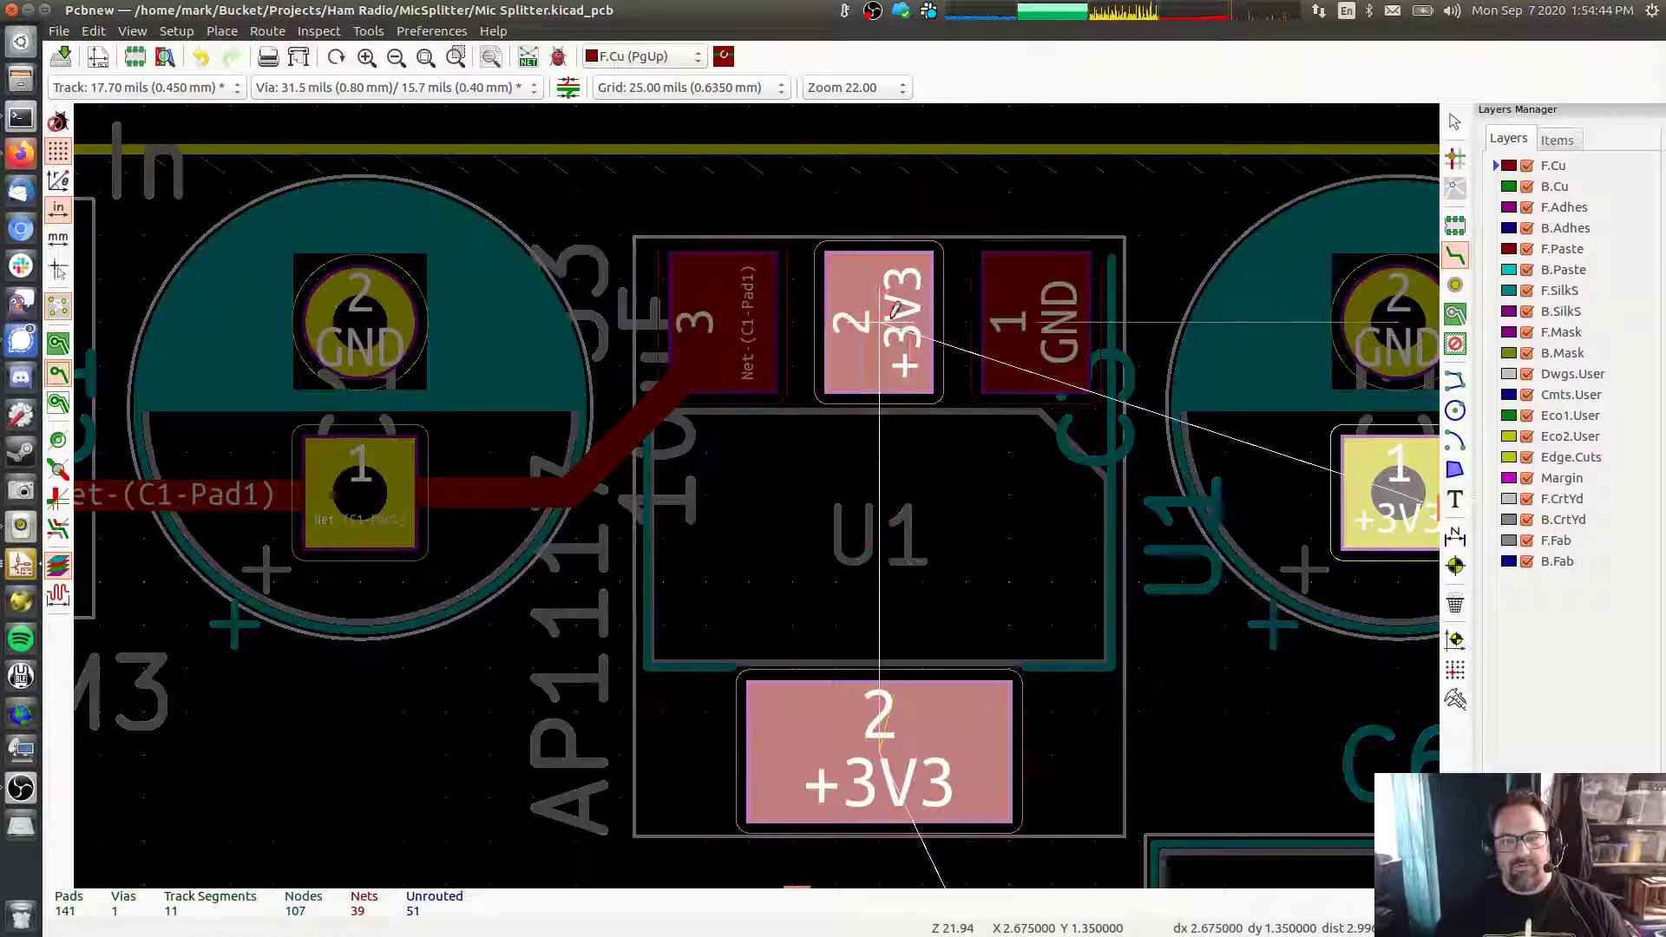
{"action": "left_click", "coordinate": [896, 727]}
{"action": "scroll", "coordinate": [712, 555], "scroll_direction": "right", "scroll_amount": 5}
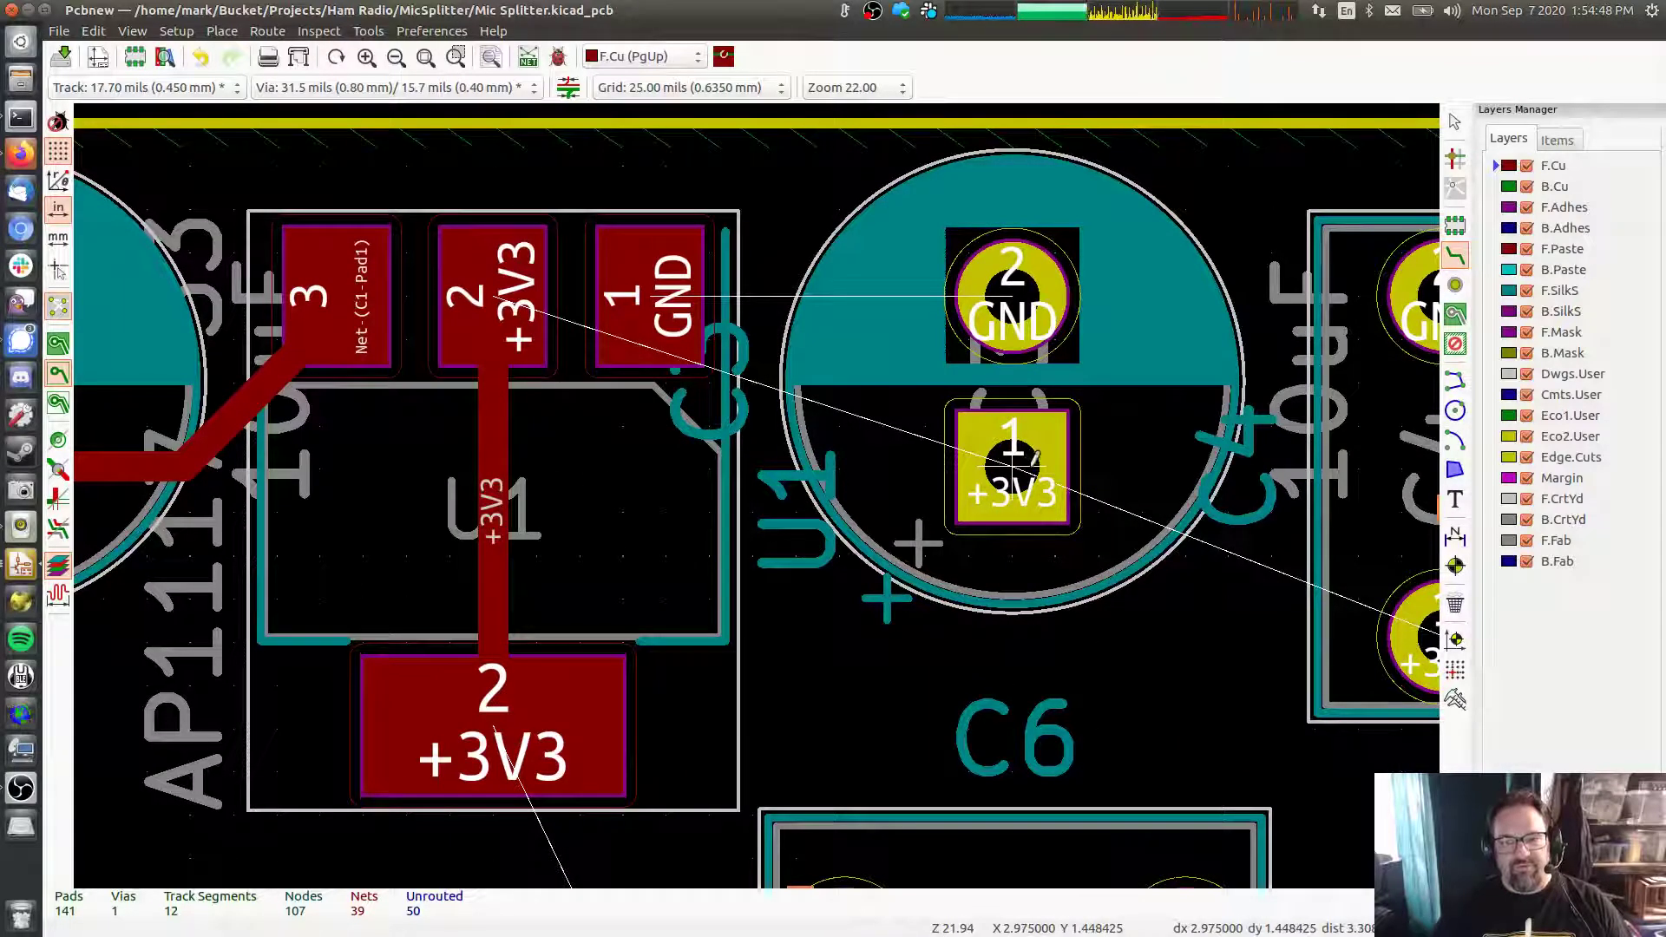
{"action": "left_click", "coordinate": [497, 468]}
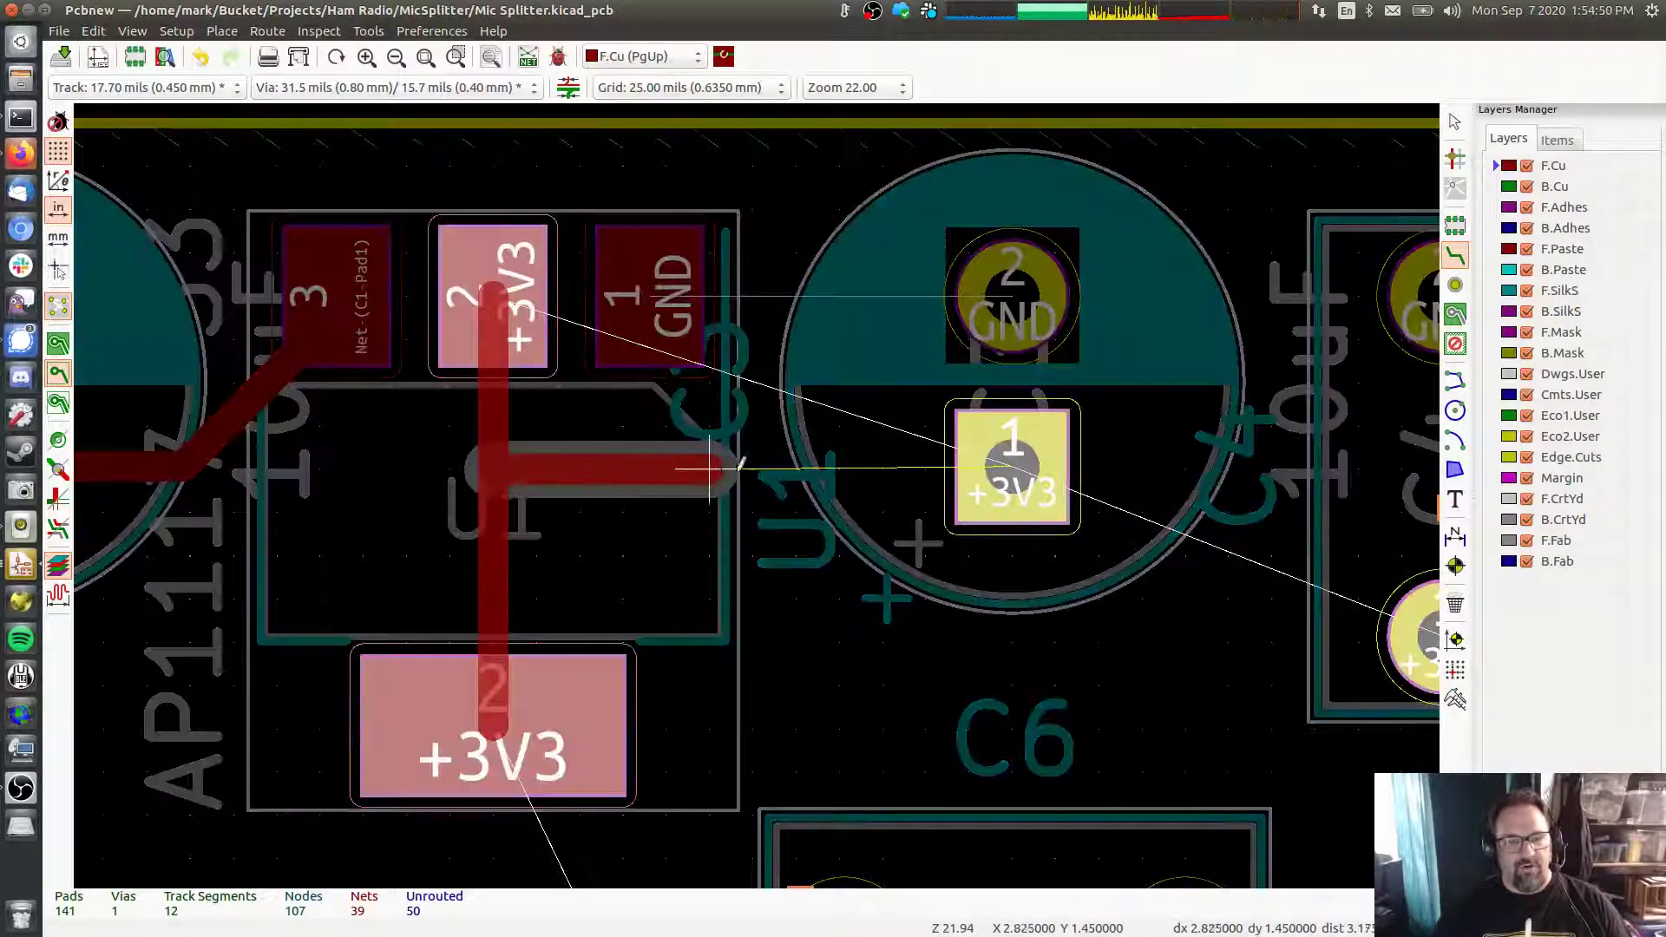
{"action": "left_click", "coordinate": [1007, 467]}
{"action": "scroll", "coordinate": [1067, 441], "scroll_direction": "right", "scroll_amount": 5}
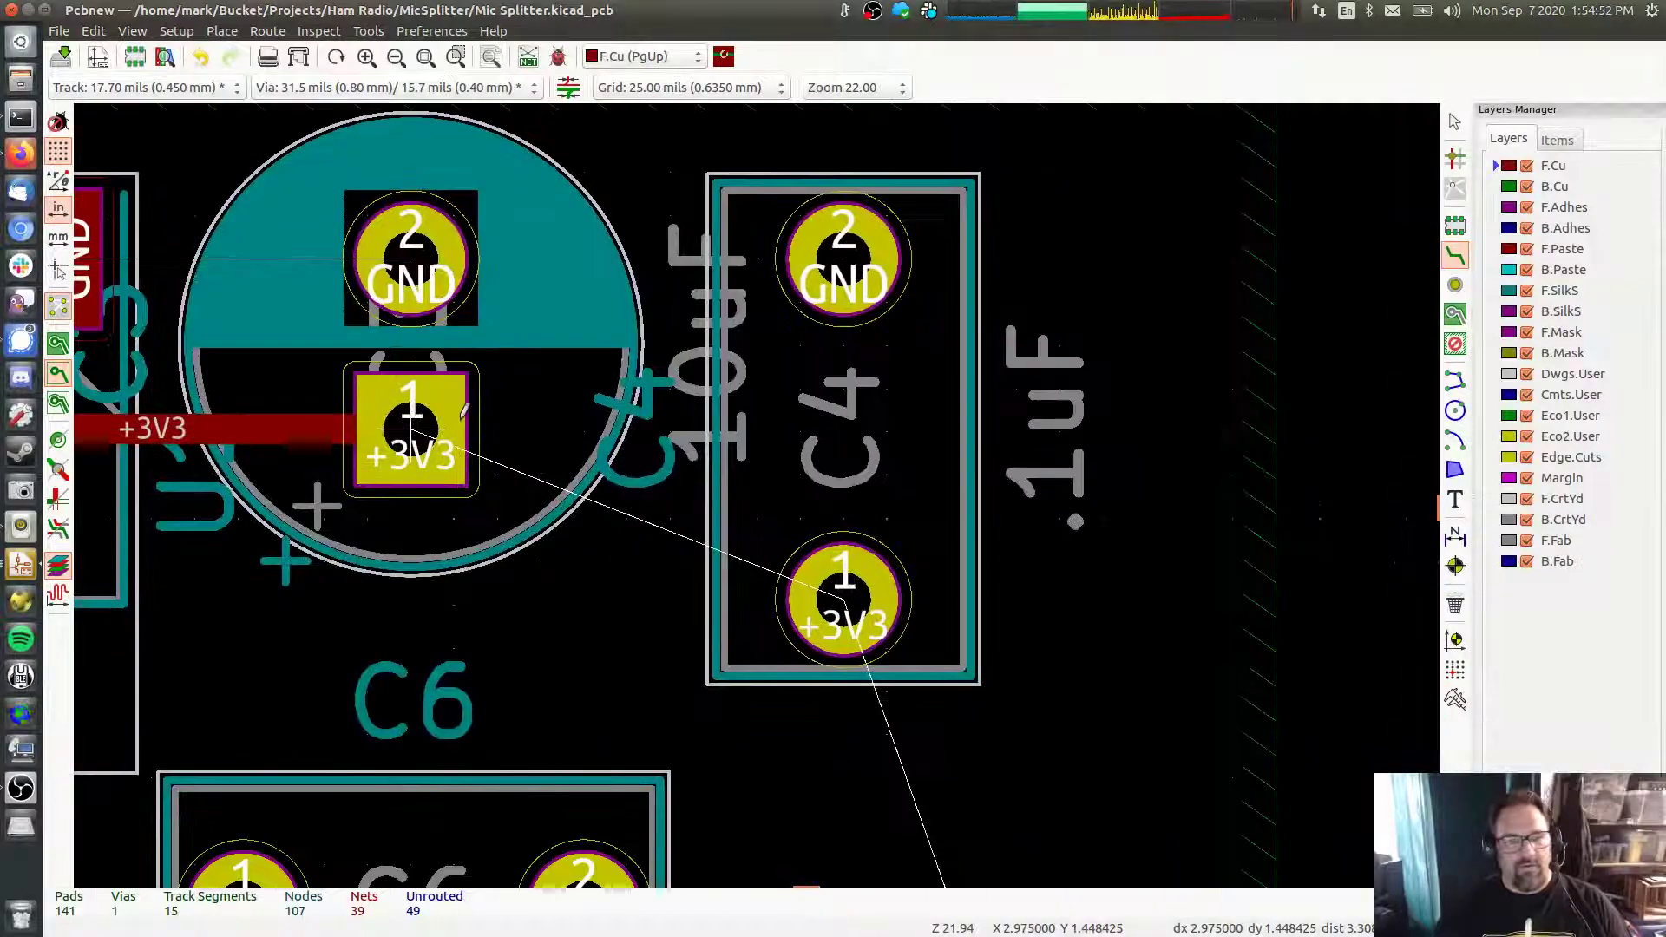
{"action": "left_click", "coordinate": [413, 428]}
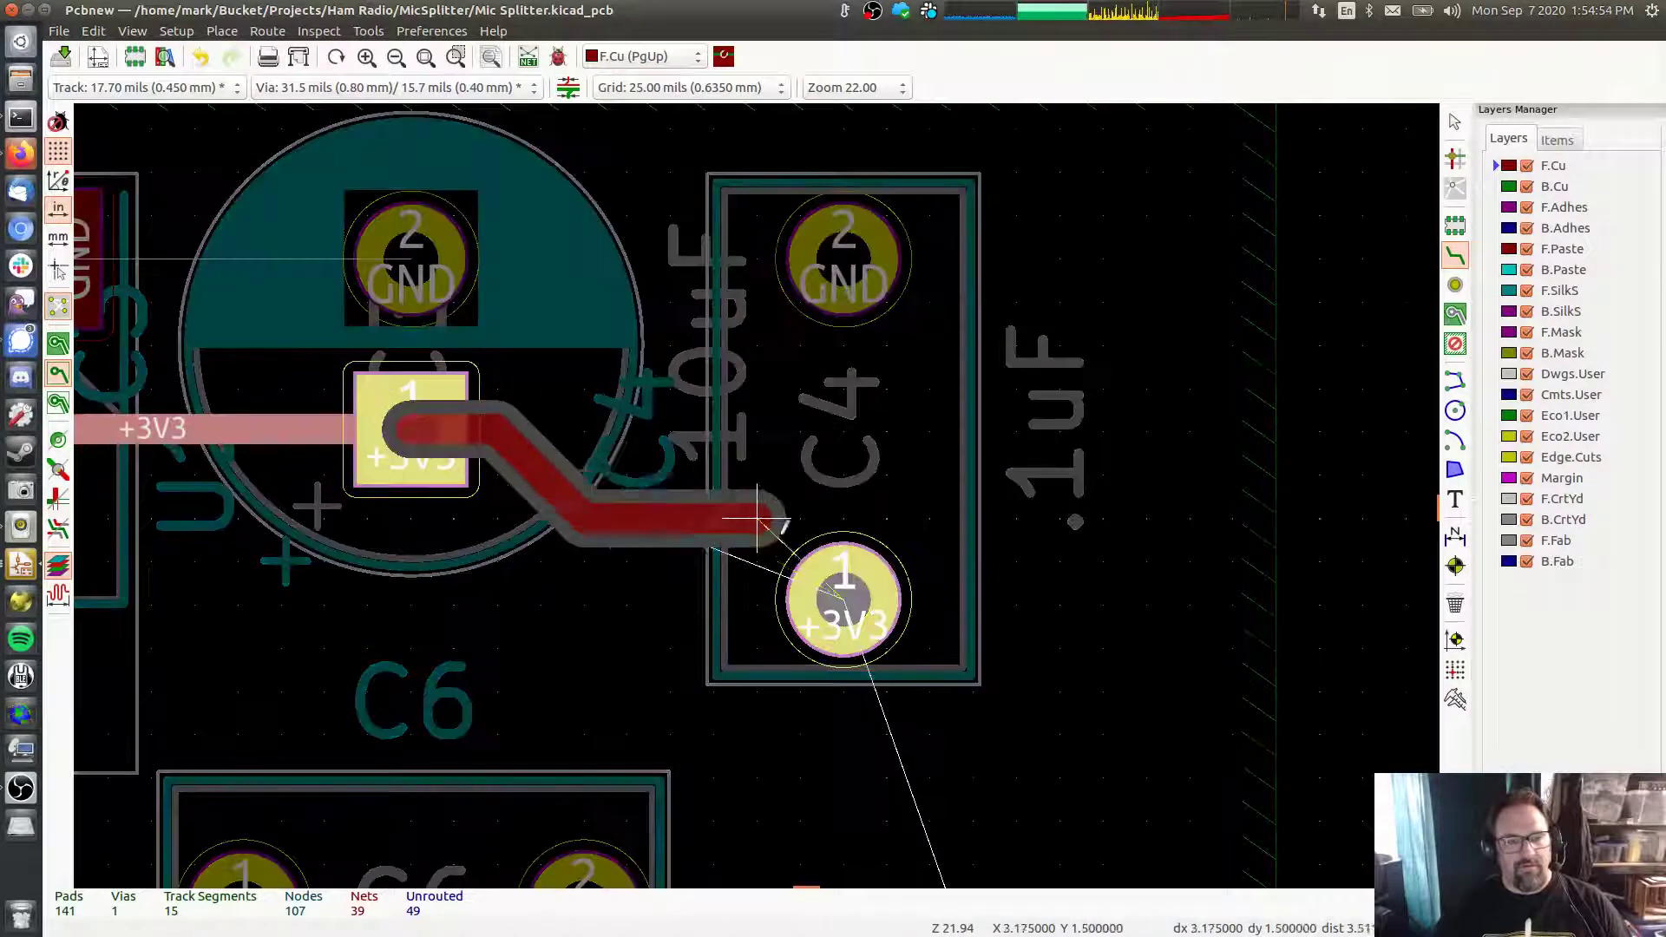
{"action": "left_click", "coordinate": [855, 592]}
{"action": "scroll", "coordinate": [855, 592], "scroll_direction": "down", "scroll_amount": 3}
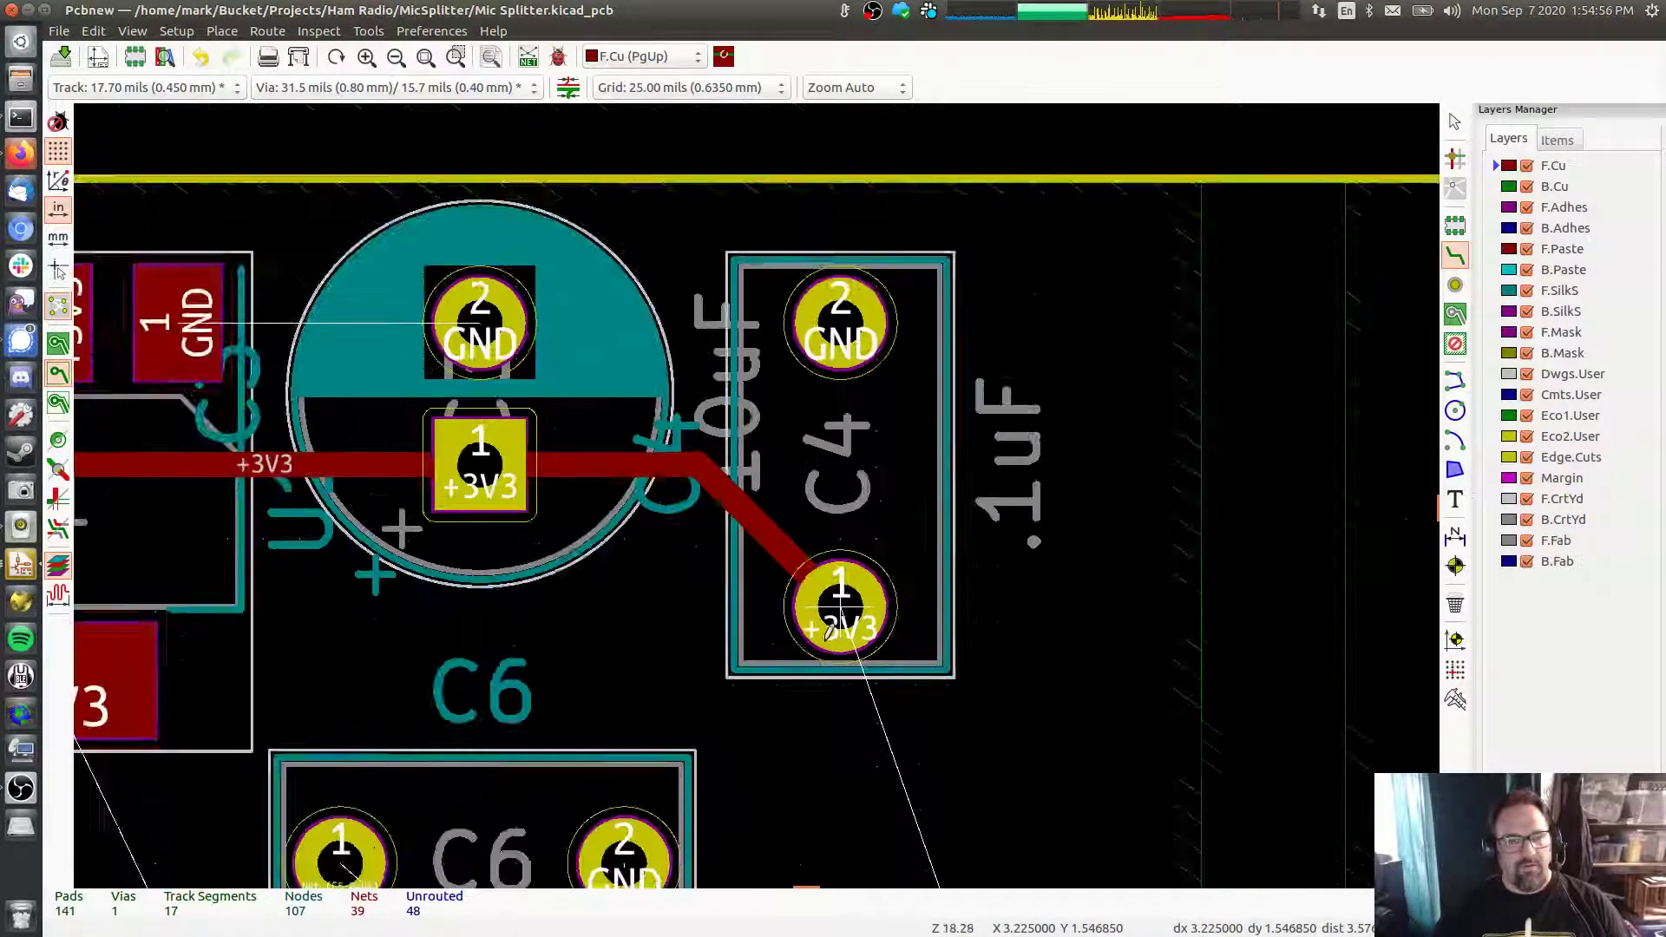
{"action": "middle_click_drag", "start_coordinate": [878, 491], "coordinate": [1152, 425]}
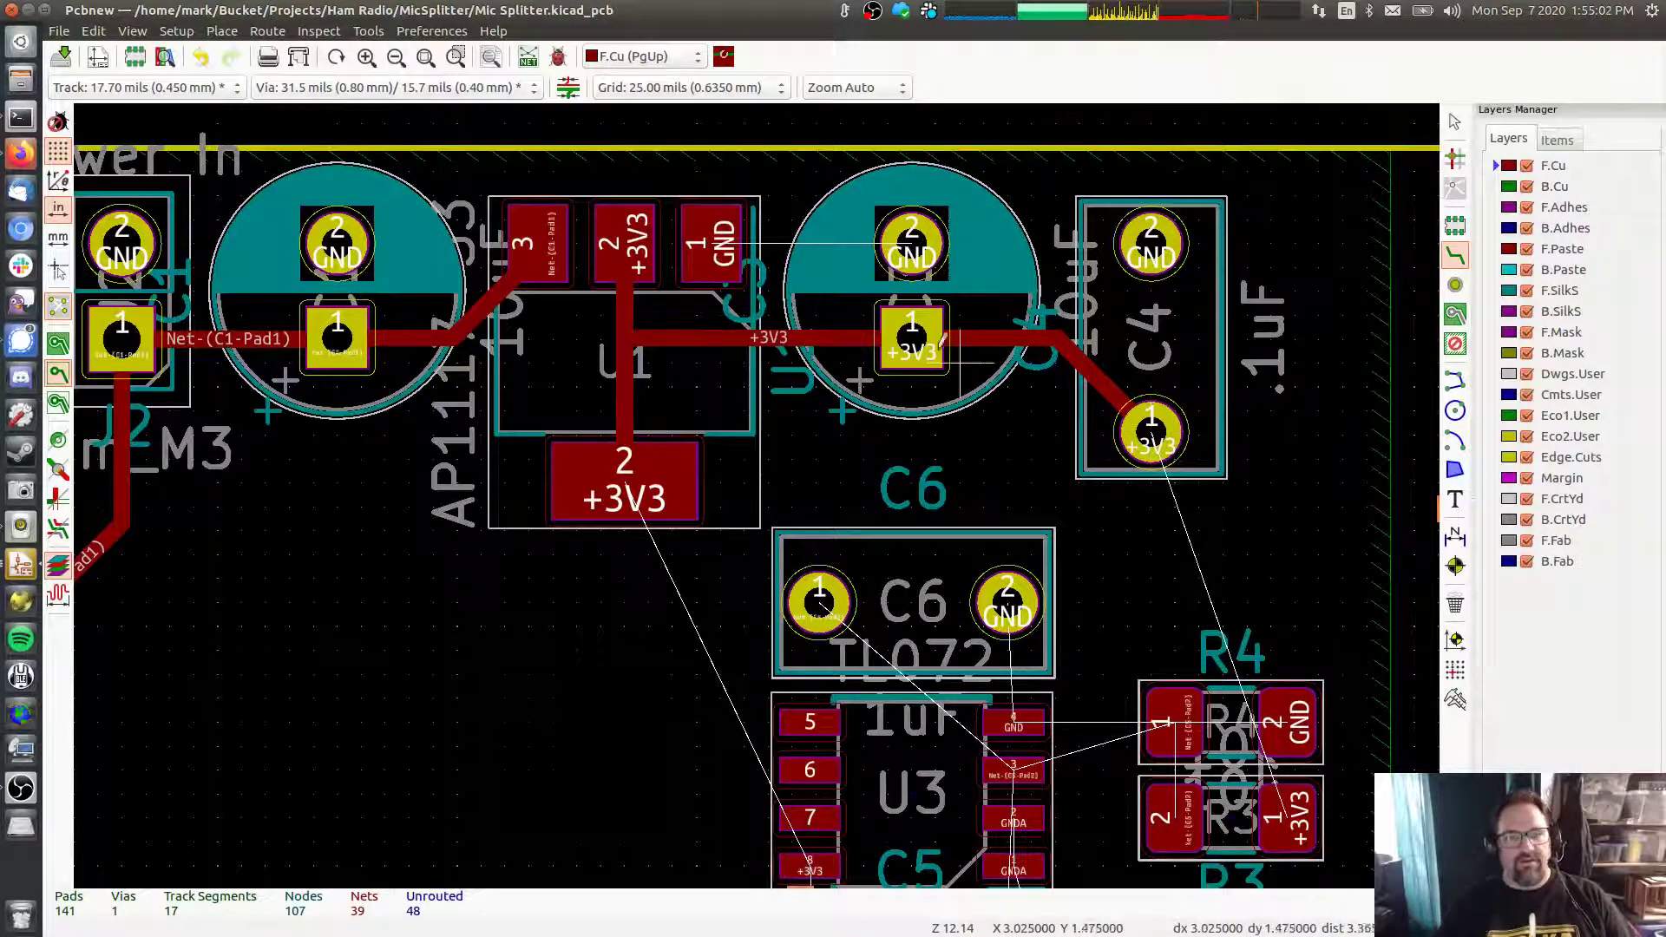
Route a GND track on F.Cu from U1 pad 1 to X 2.825, Y 1.350 and end it with a via
{"action": "left_click", "coordinate": [713, 243]}
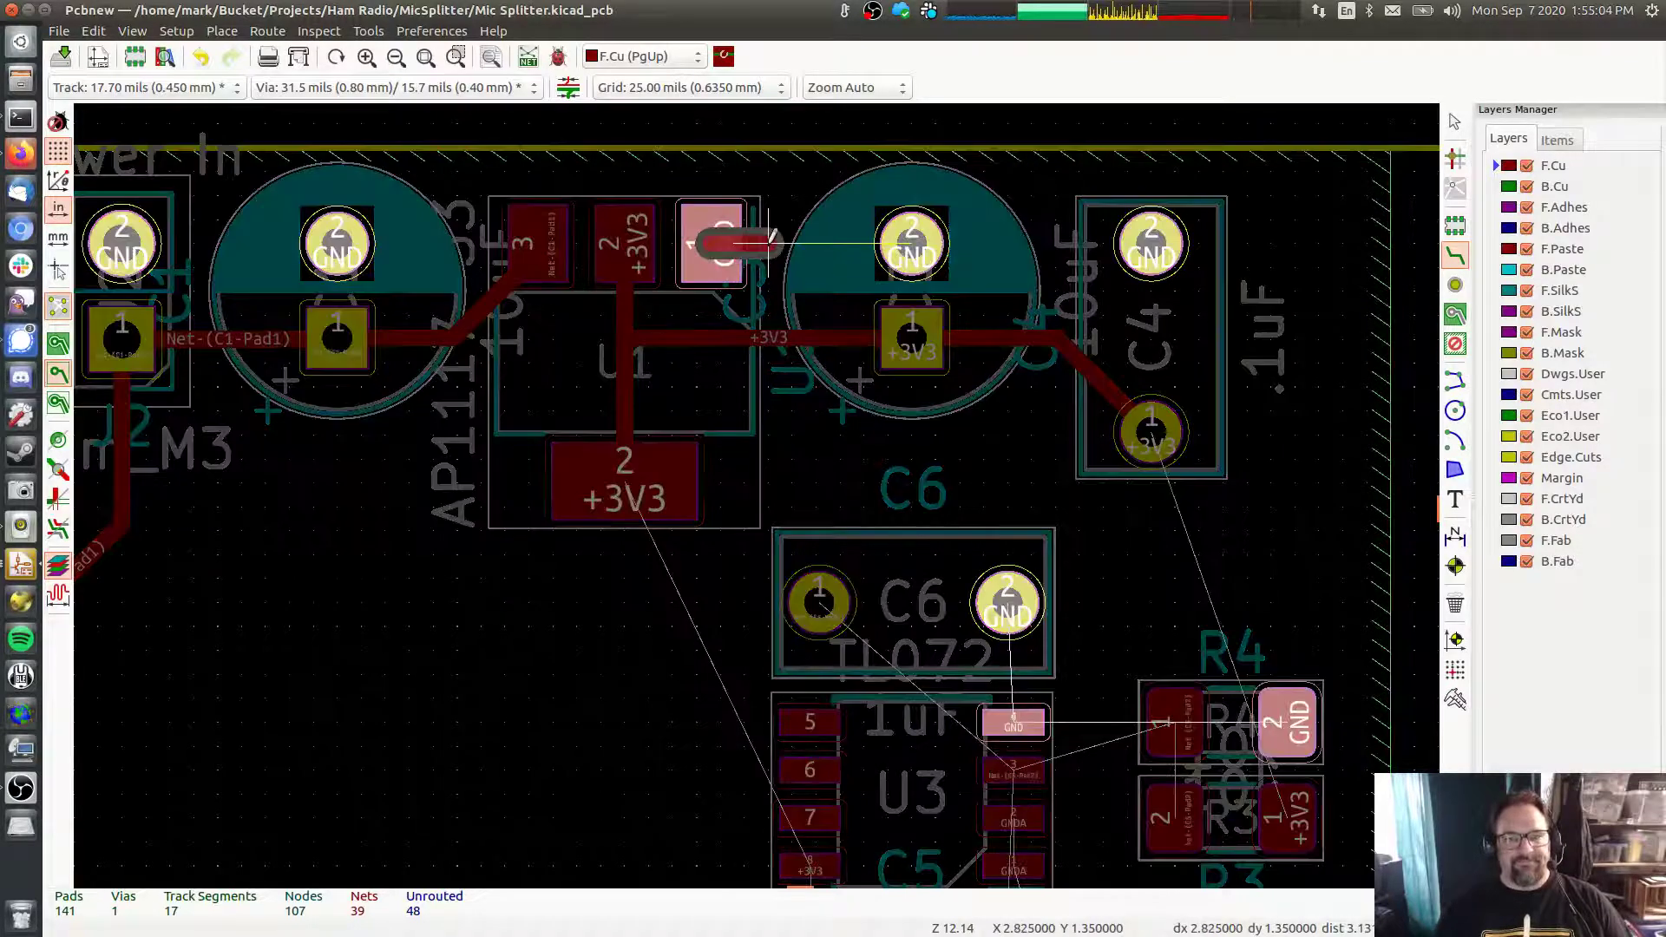
{"action": "key", "text": "v"}
{"action": "left_click", "coordinate": [769, 241]}
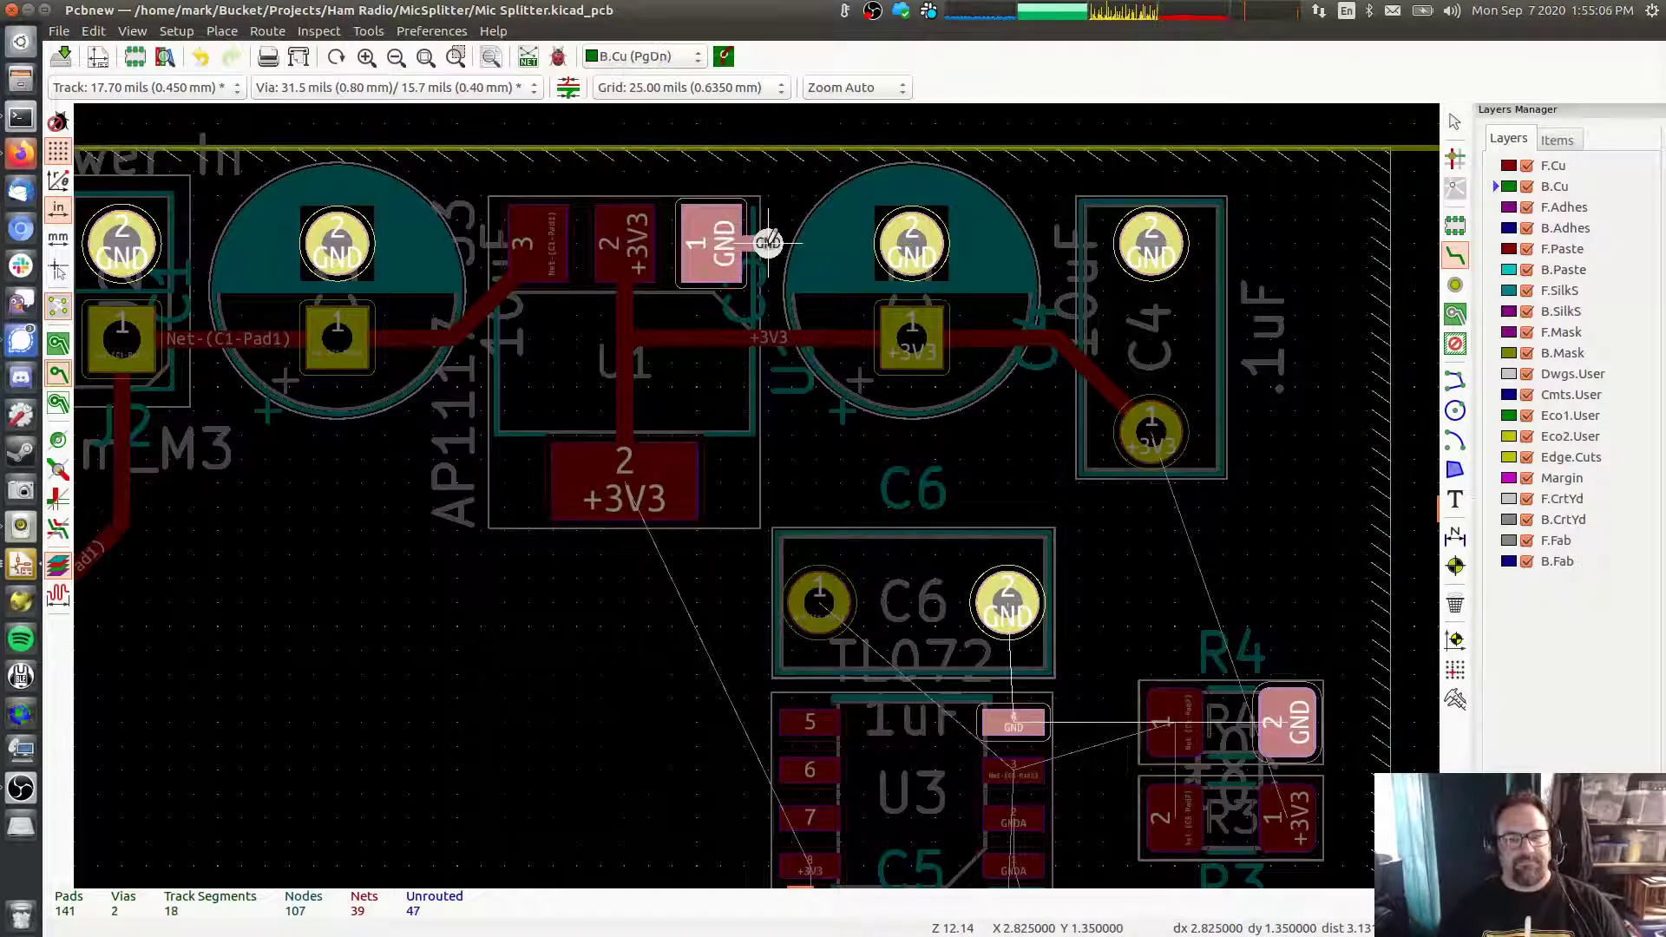
{"action": "key", "text": "Escape"}
Route a 9.84 mil GND track on F.Cu from U3 pad 4 to X 3.025, Y 1.850 and end it with a via
{"action": "middle_click_drag", "start_coordinate": [1066, 519], "coordinate": [987, 326]}
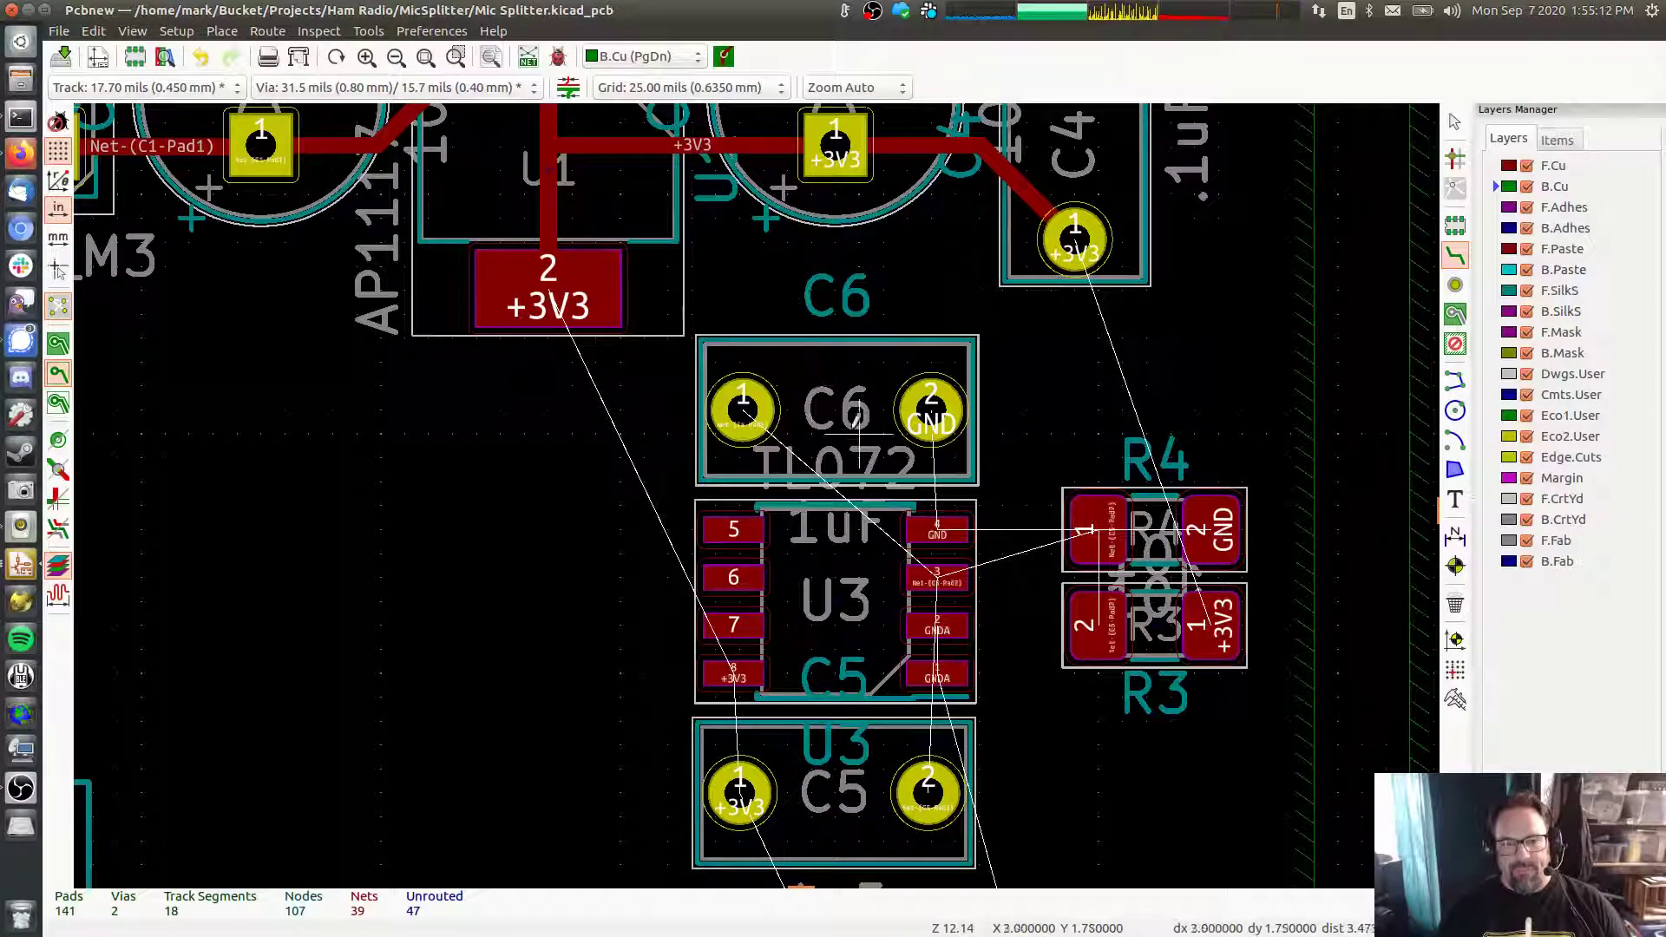
{"action": "left_click", "coordinate": [939, 528]}
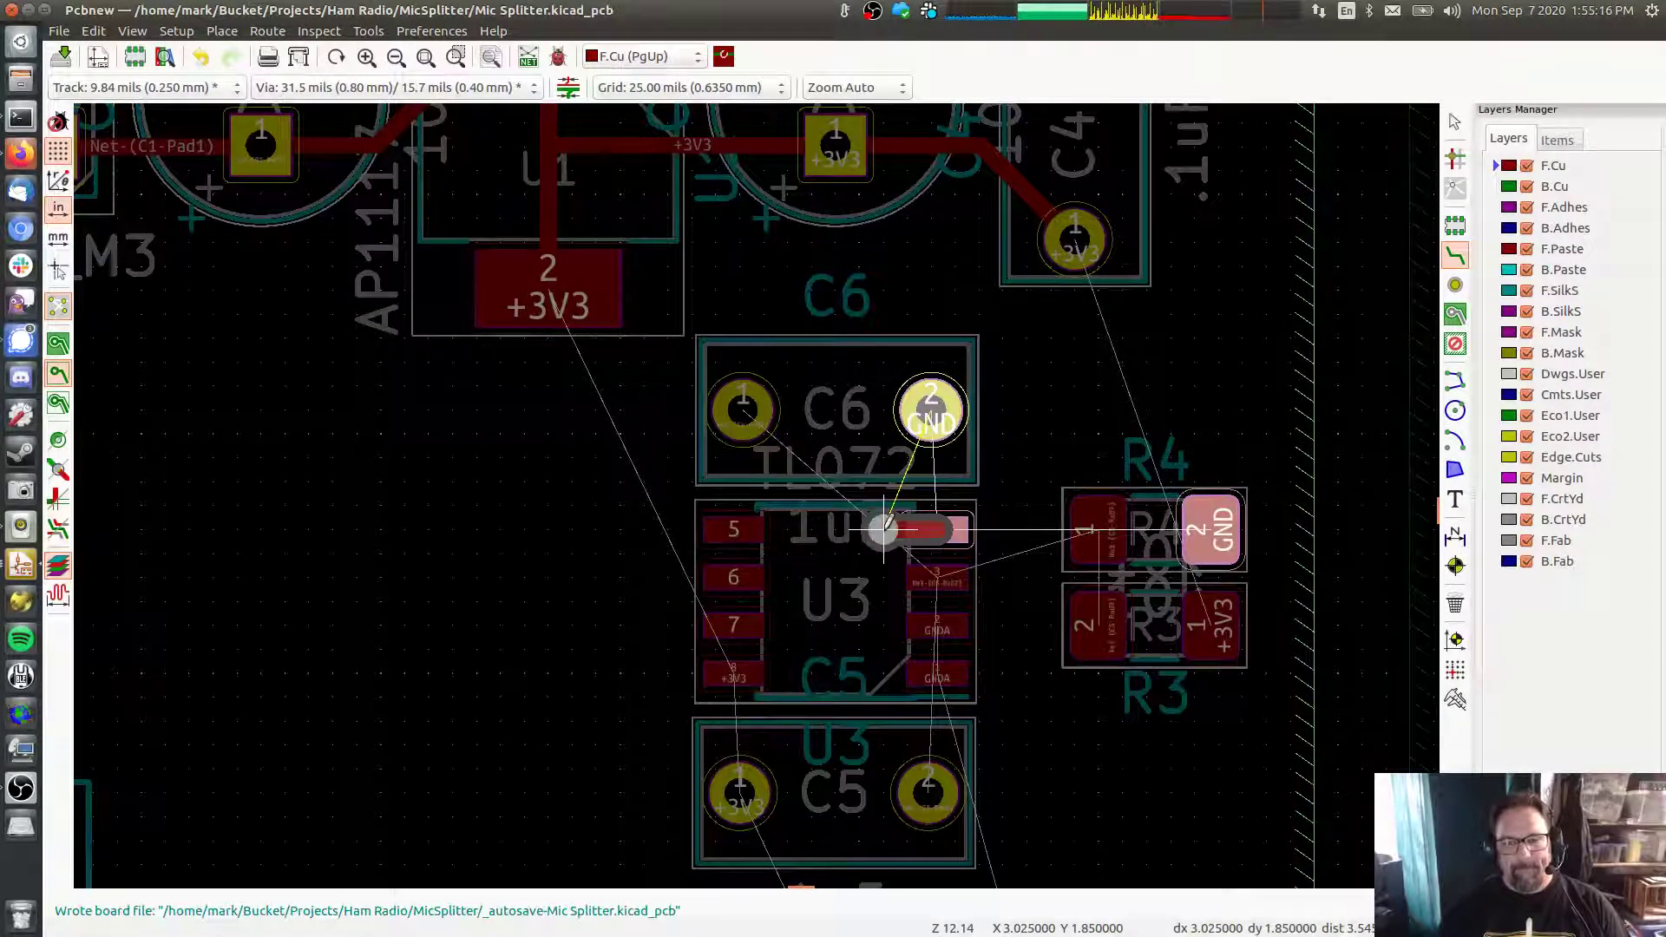
{"action": "key", "text": "v"}
{"action": "double_click", "coordinate": [883, 529]}
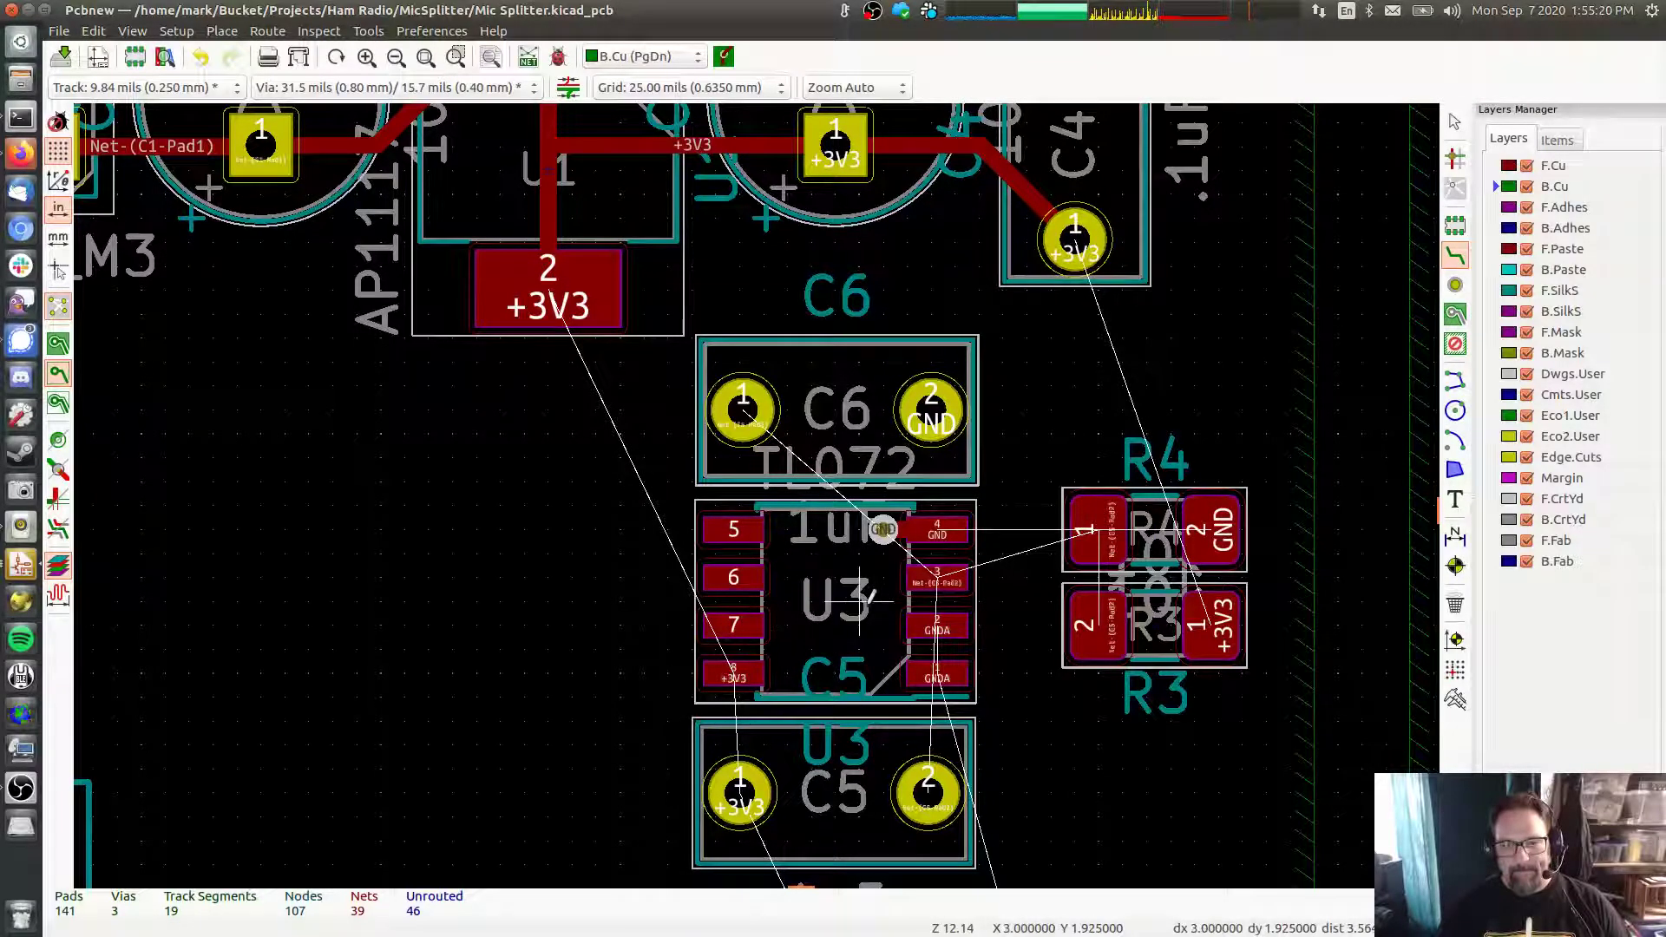
Begin a copper zone on F.Cu at the board's upper edge left of C4, assigned to the +3V3 net
{"action": "scroll", "coordinate": [1129, 422], "scroll_direction": "down", "scroll_amount": 3}
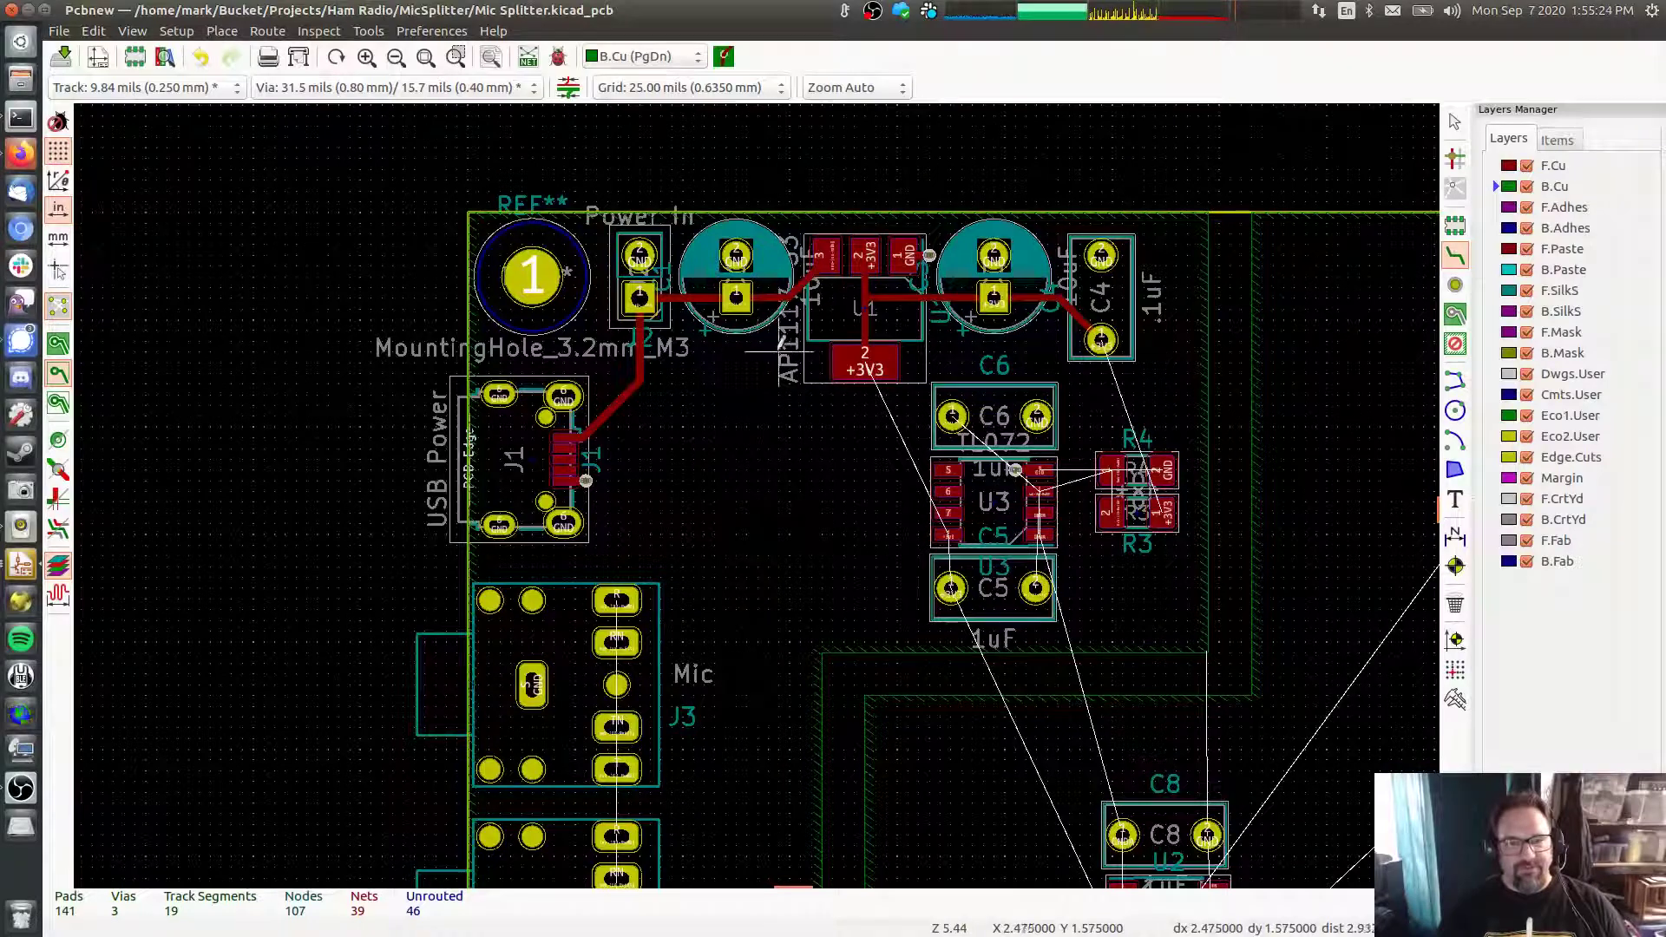
{"action": "left_click", "coordinate": [1500, 167]}
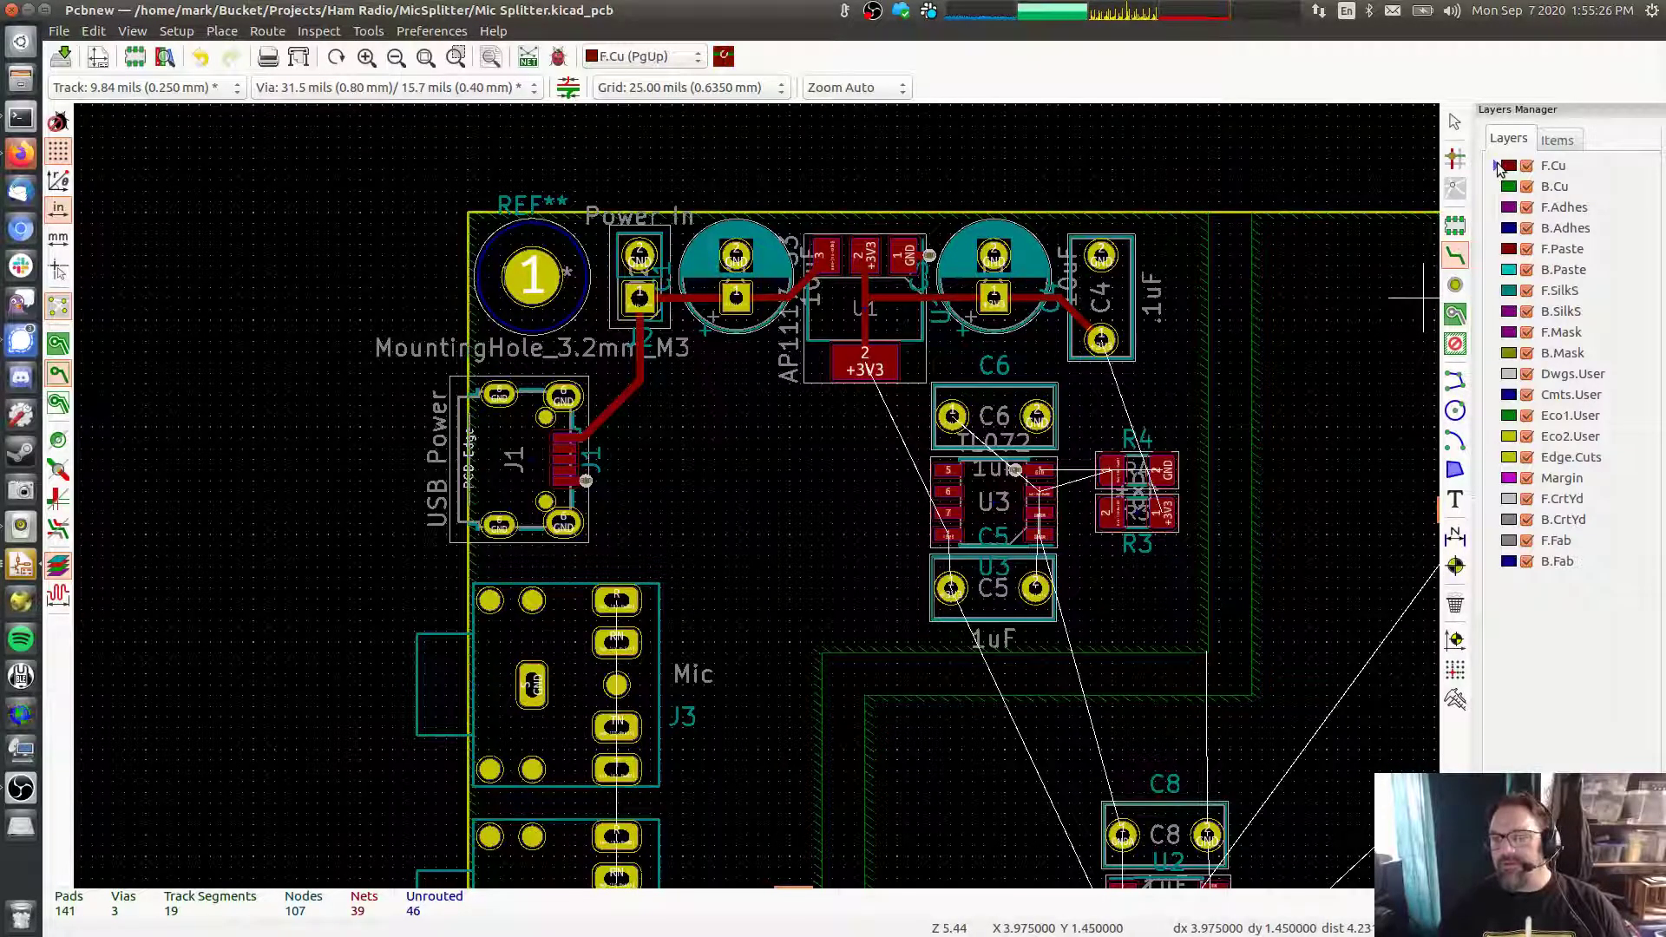
{"action": "left_click", "coordinate": [1456, 314]}
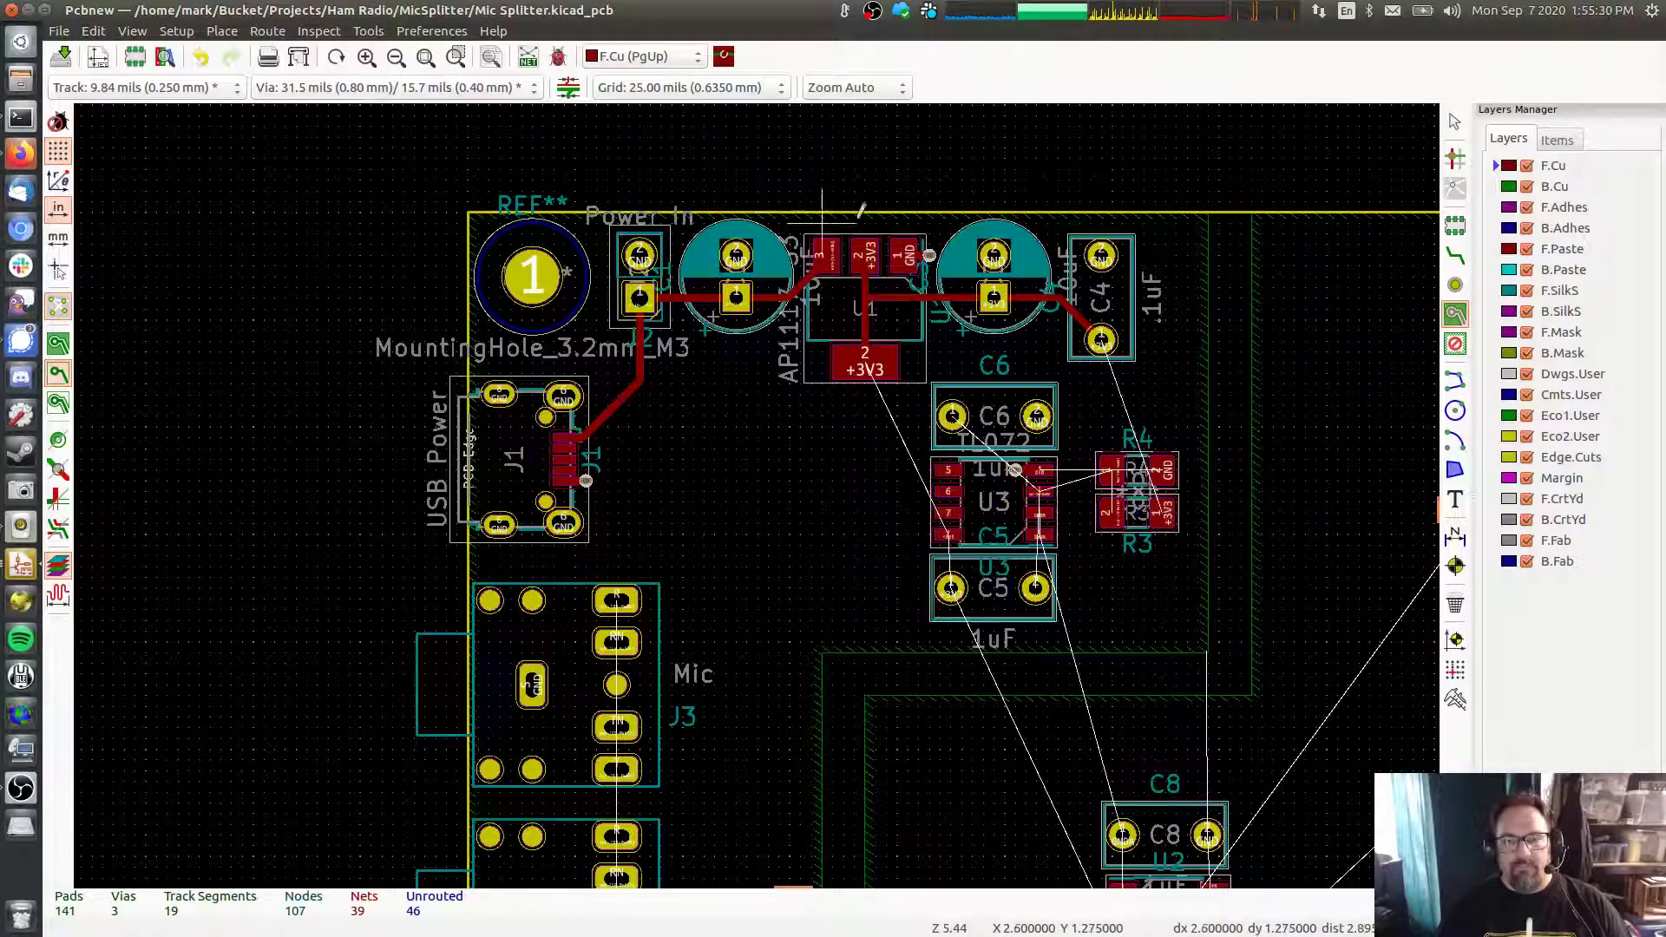
{"action": "left_click", "coordinate": [1060, 210]}
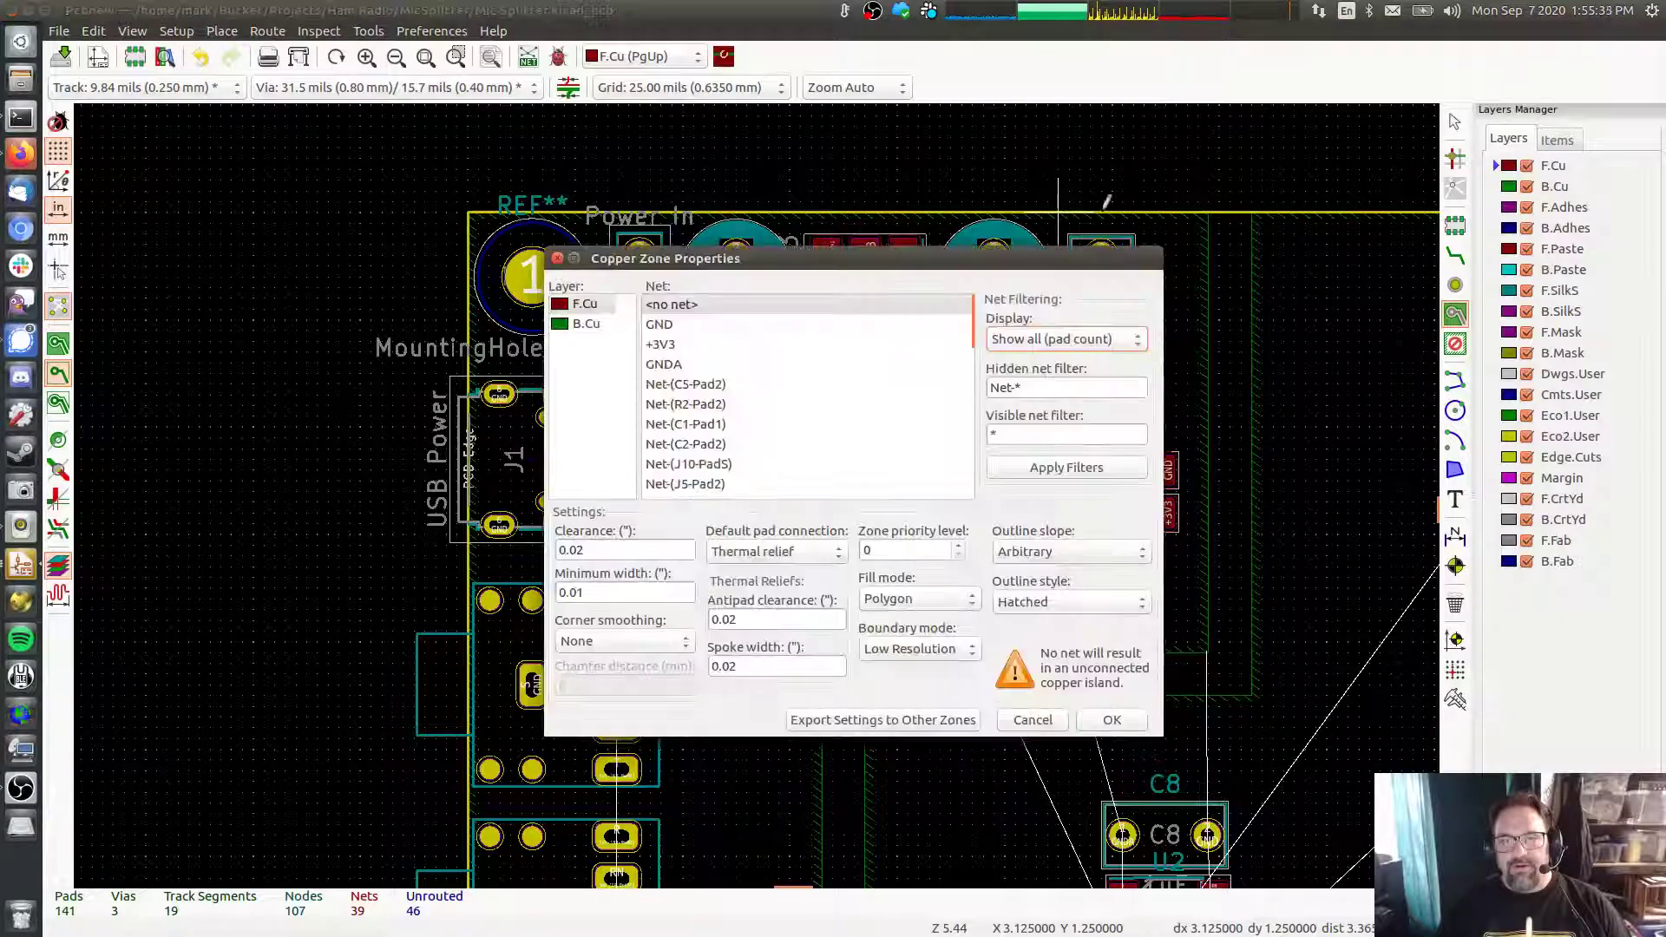
{"action": "left_click", "coordinate": [658, 350]}
{"action": "left_click", "coordinate": [1111, 720]}
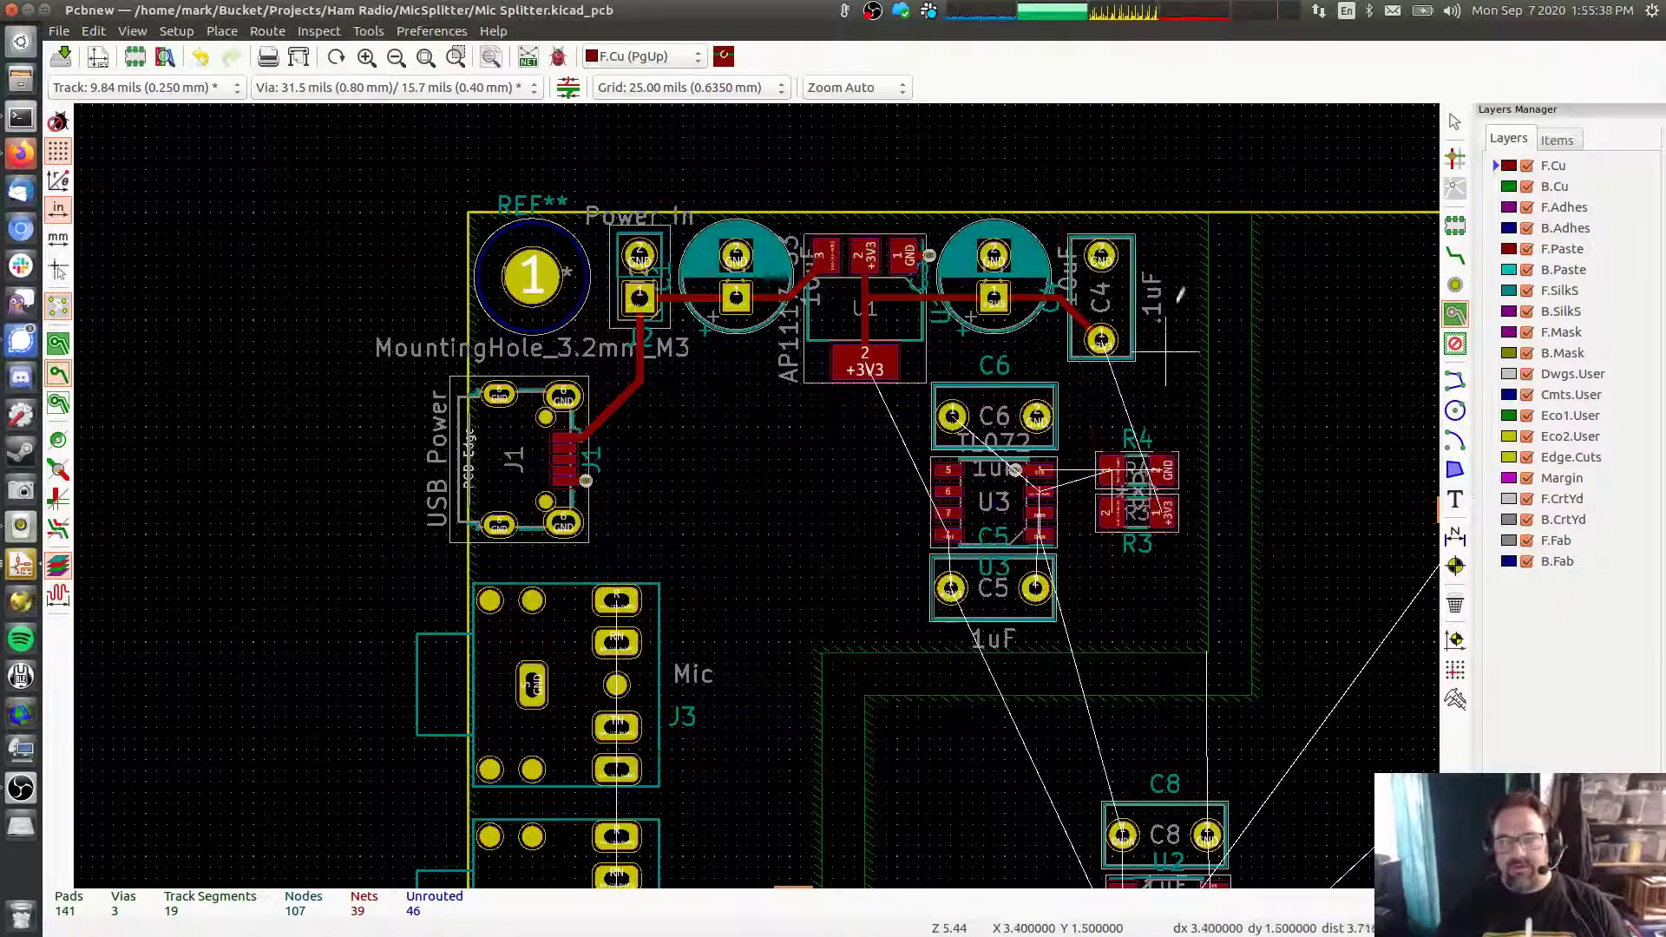
Outline the +3V3 zone along the GND zone's inner edge, around C5, U3, C6, R3 and R4, and close it beside C4
{"action": "left_click", "coordinate": [1208, 210]}
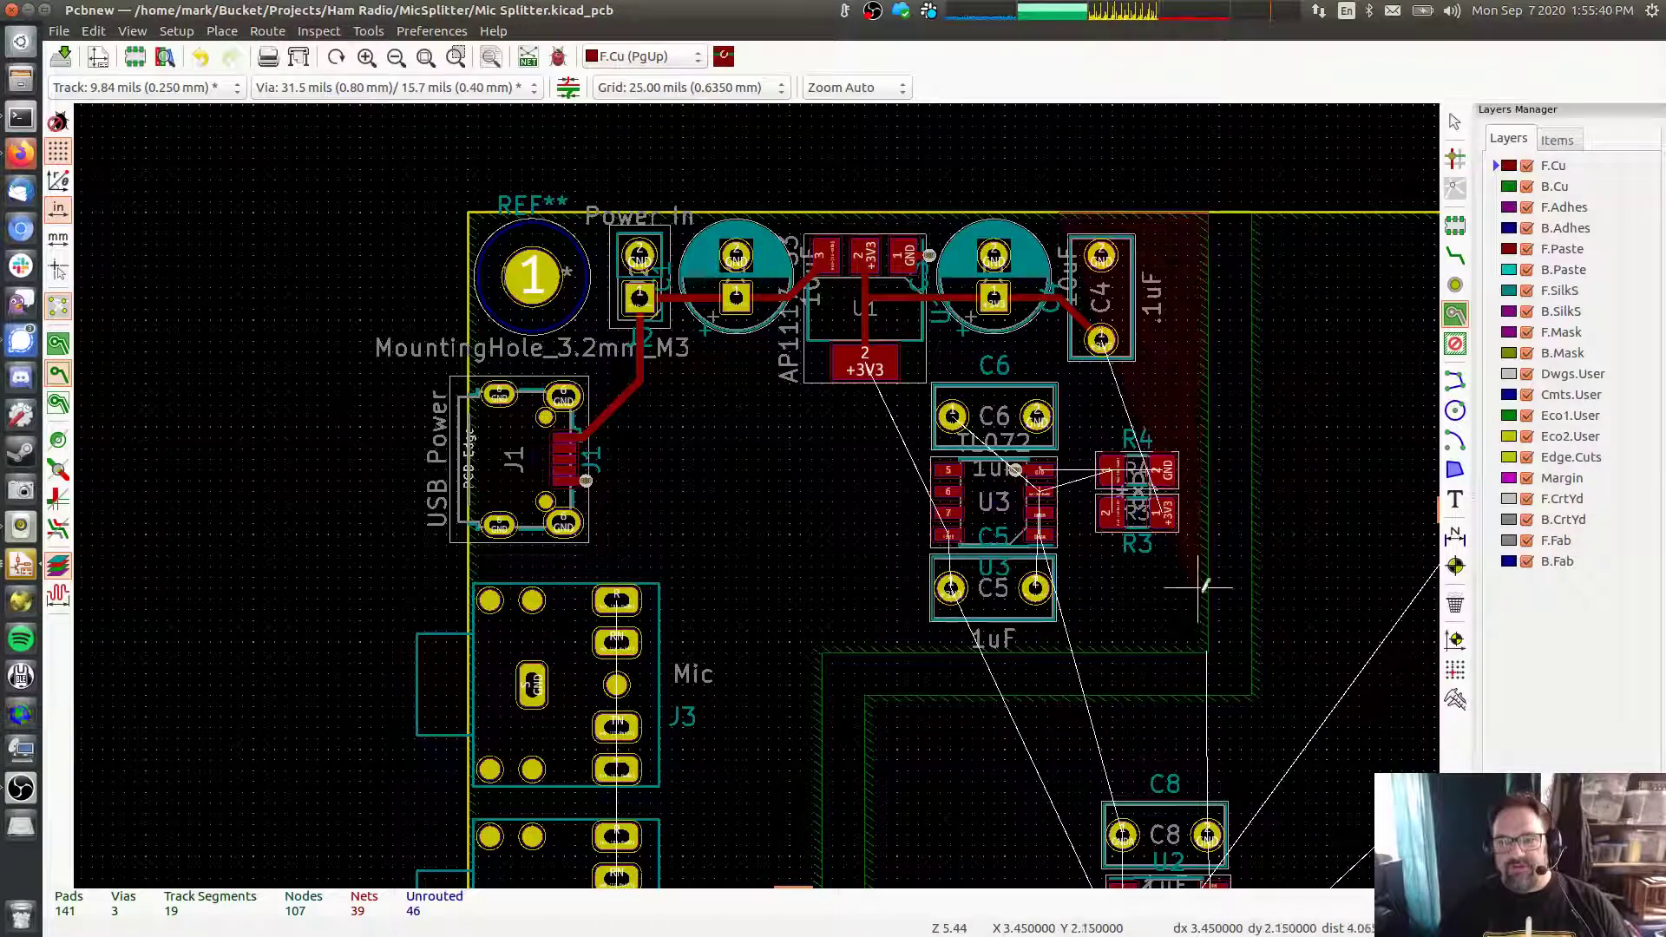
{"action": "left_click", "coordinate": [1208, 652]}
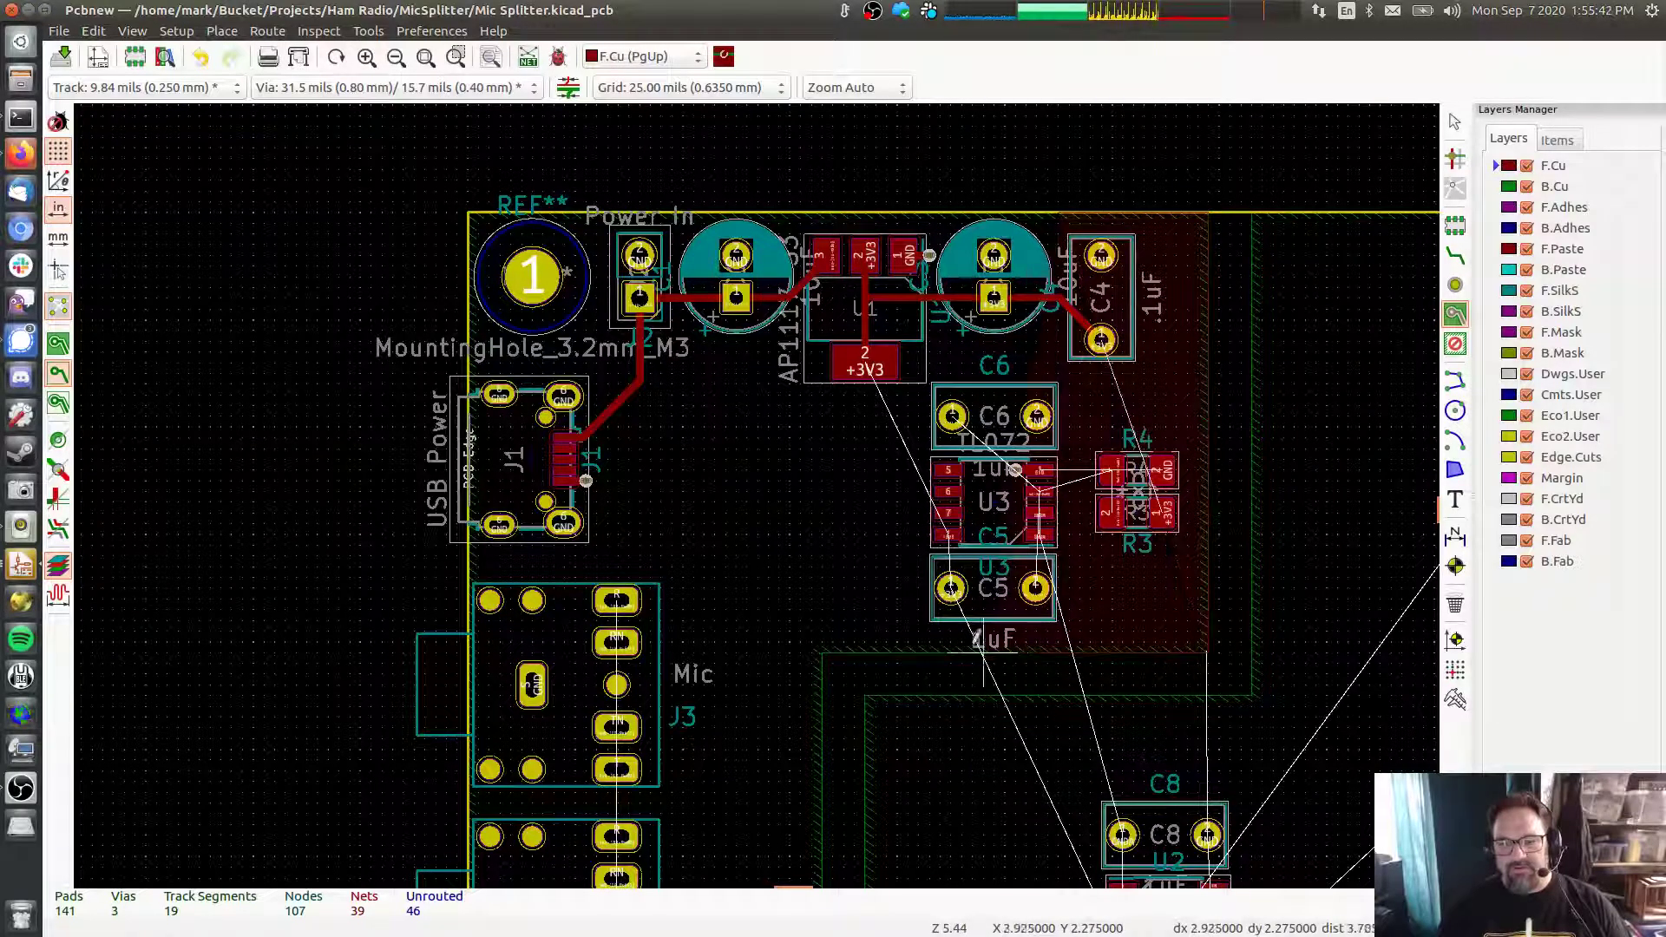
{"action": "left_click", "coordinate": [846, 651]}
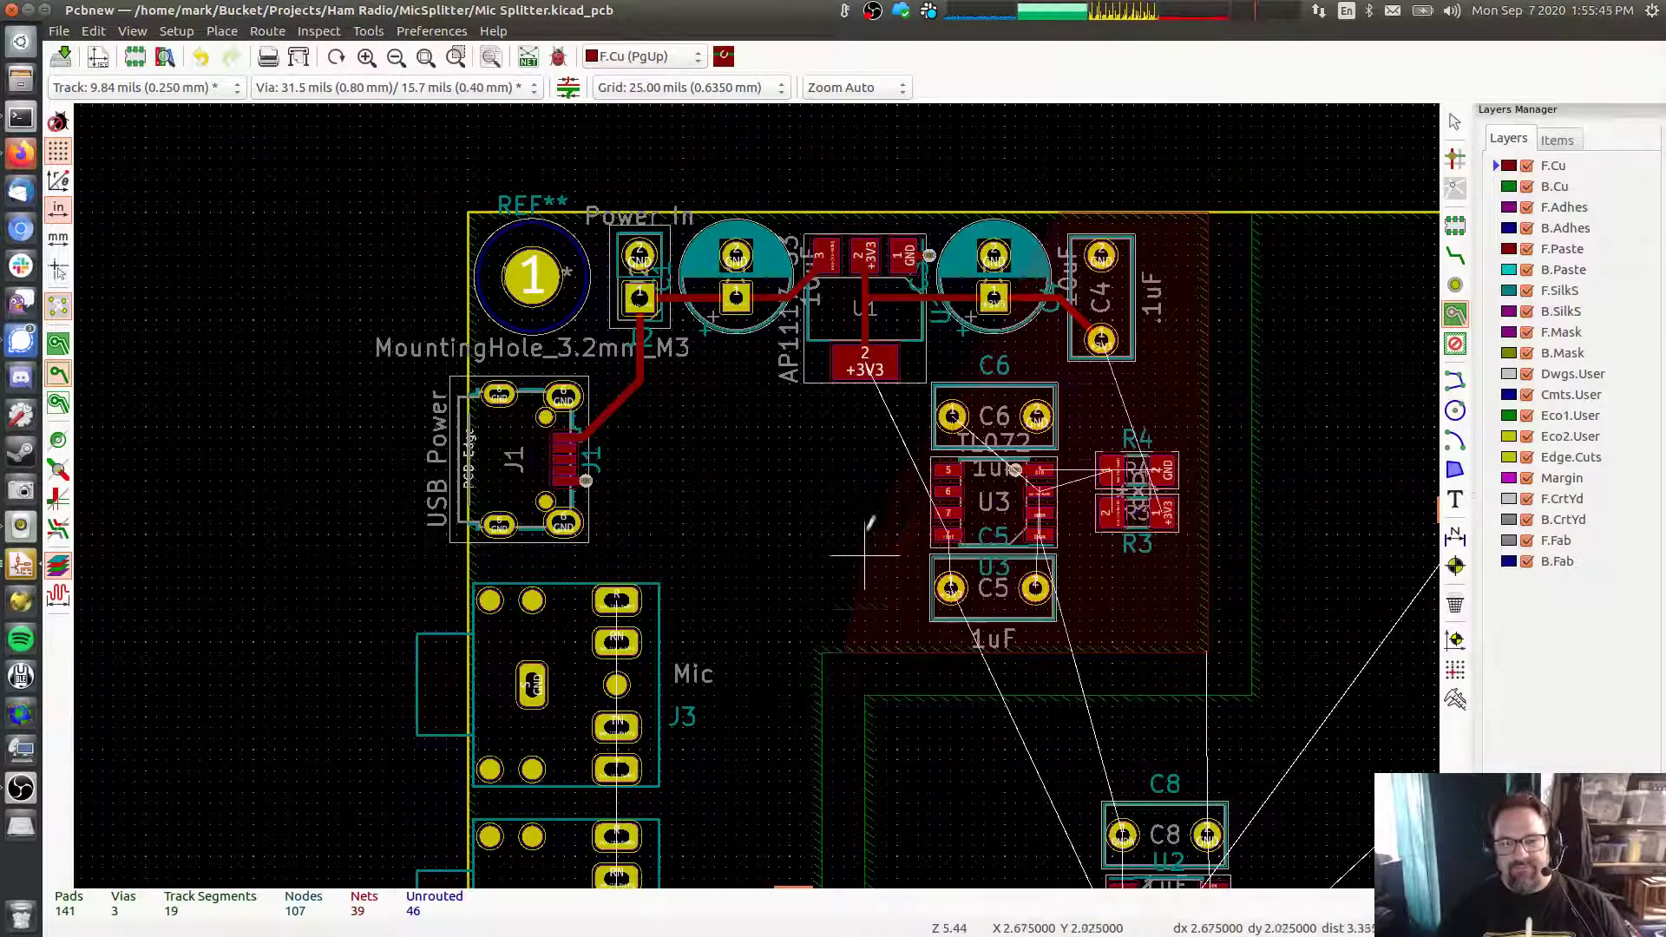
{"action": "left_click", "coordinate": [844, 404]}
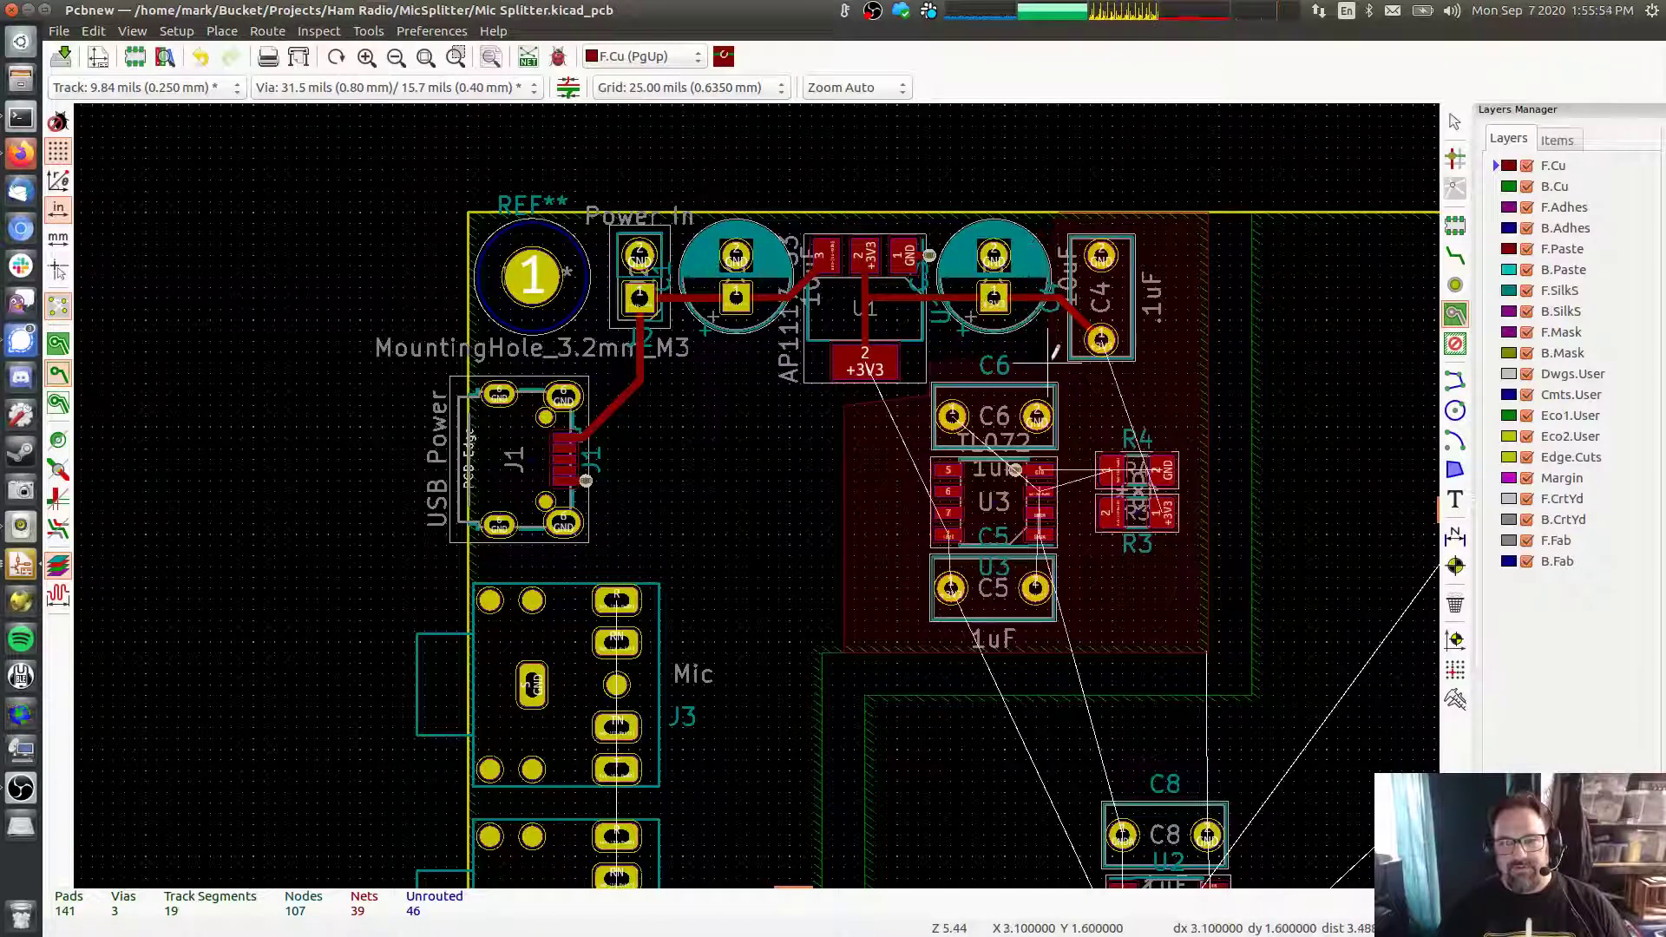
{"action": "double_click", "coordinate": [1061, 351]}
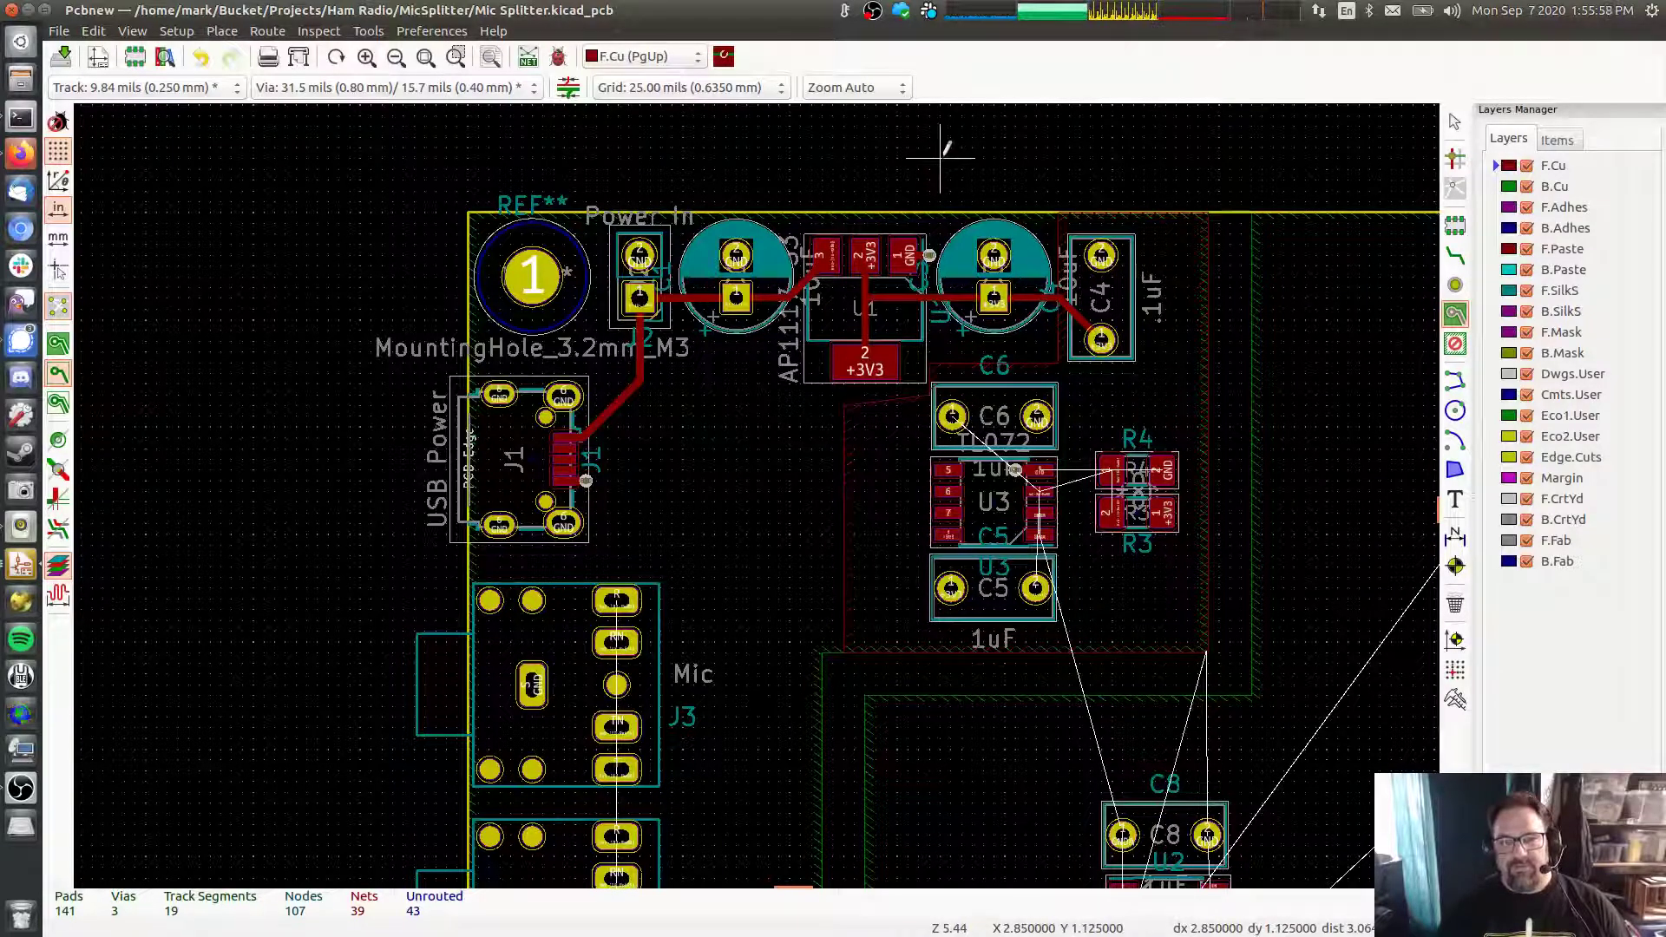
{"action": "key", "text": "Escape"}
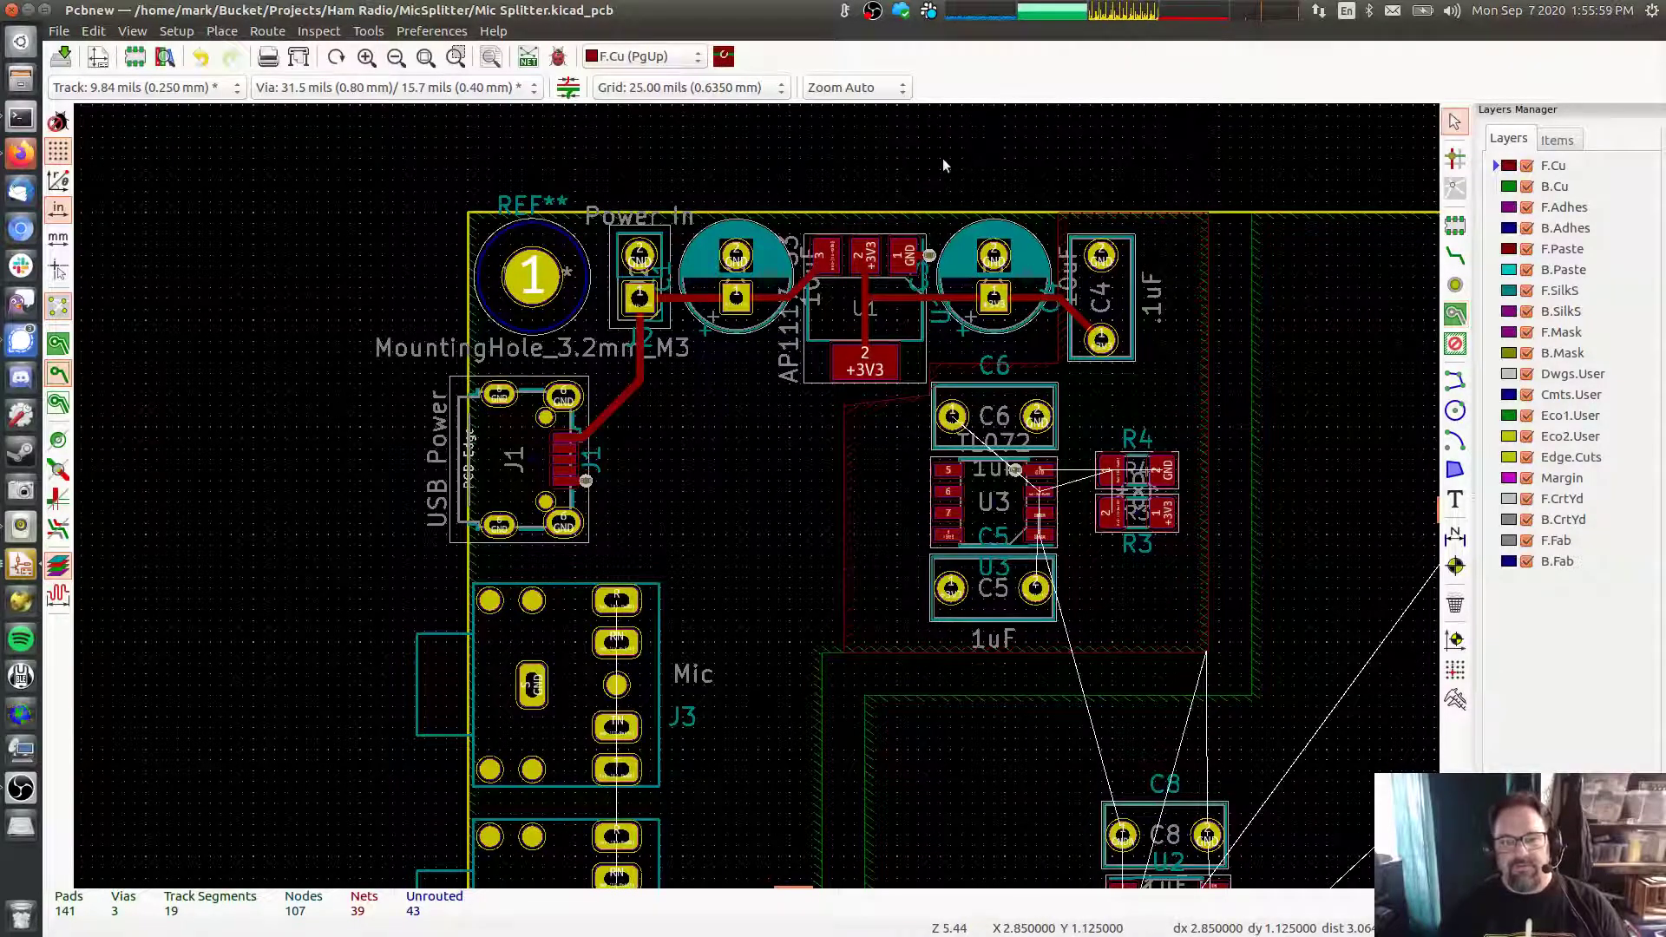
Move the +3V3 zone's corner below U1 up to level the sloping edge beside C6
{"action": "left_click", "coordinate": [845, 474]}
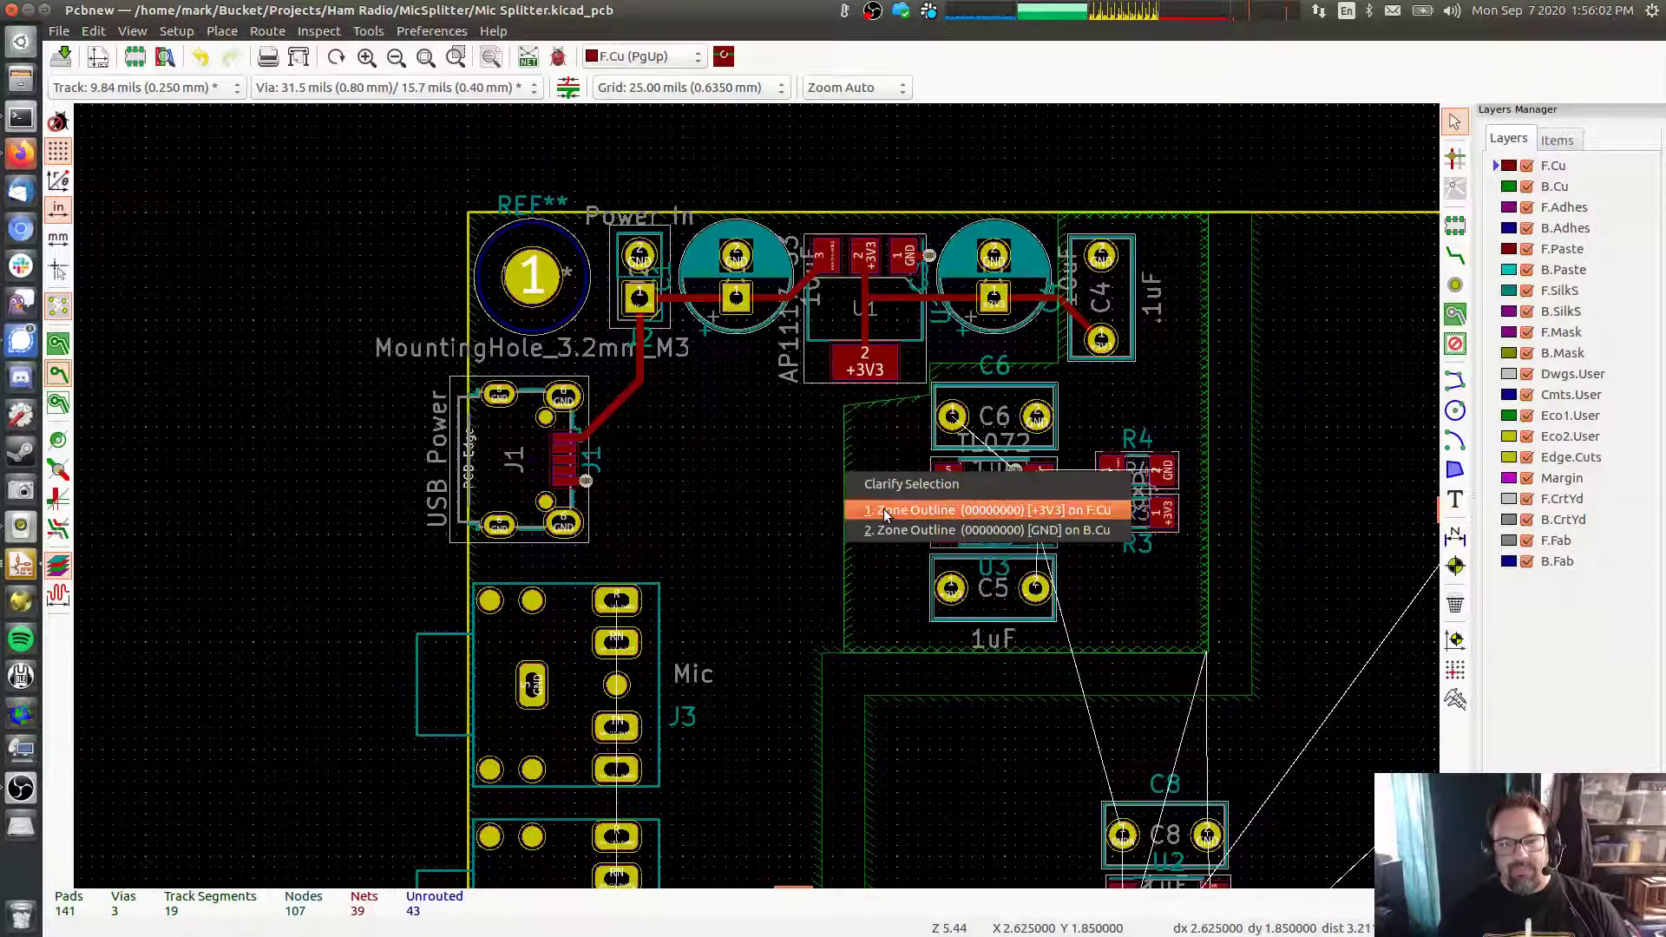
{"action": "left_click", "coordinate": [886, 513]}
{"action": "left_click_drag", "start_coordinate": [844, 412], "coordinate": [844, 398]}
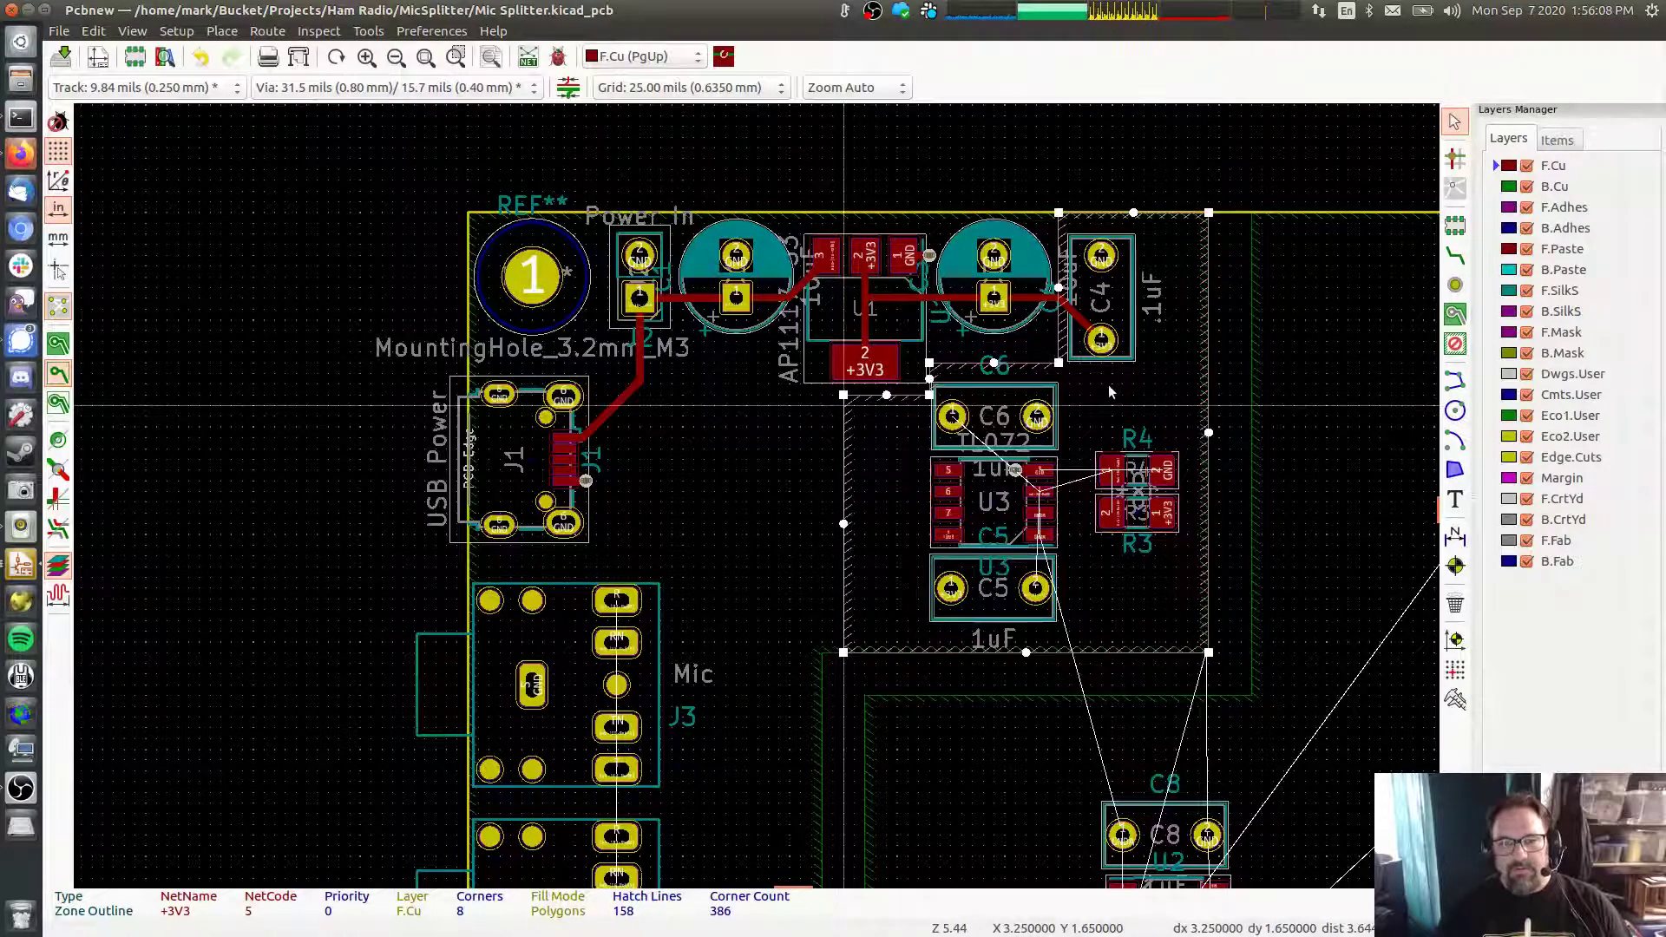
Route 9.84 mil tracks on F.Cu from R4 pad 1 to R3 pad 2 and from their junction to U3 pad 3
{"action": "middle_click_drag", "start_coordinate": [1108, 383], "coordinate": [1017, 391]}
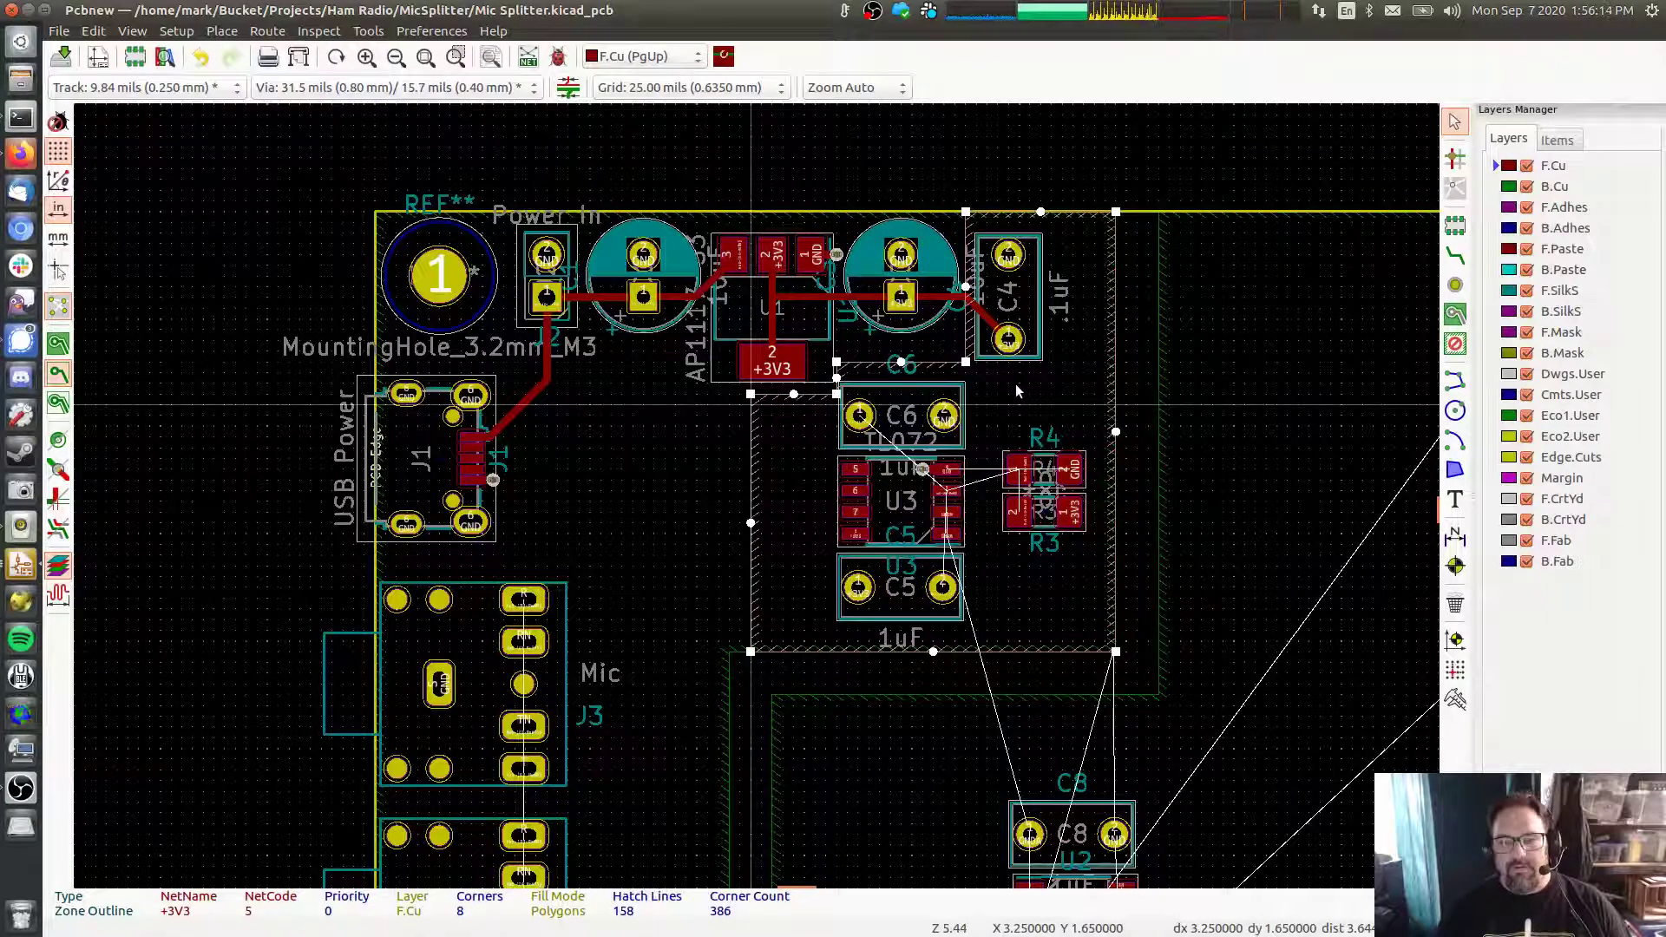
{"action": "scroll", "coordinate": [993, 386], "scroll_direction": "up", "scroll_amount": 2}
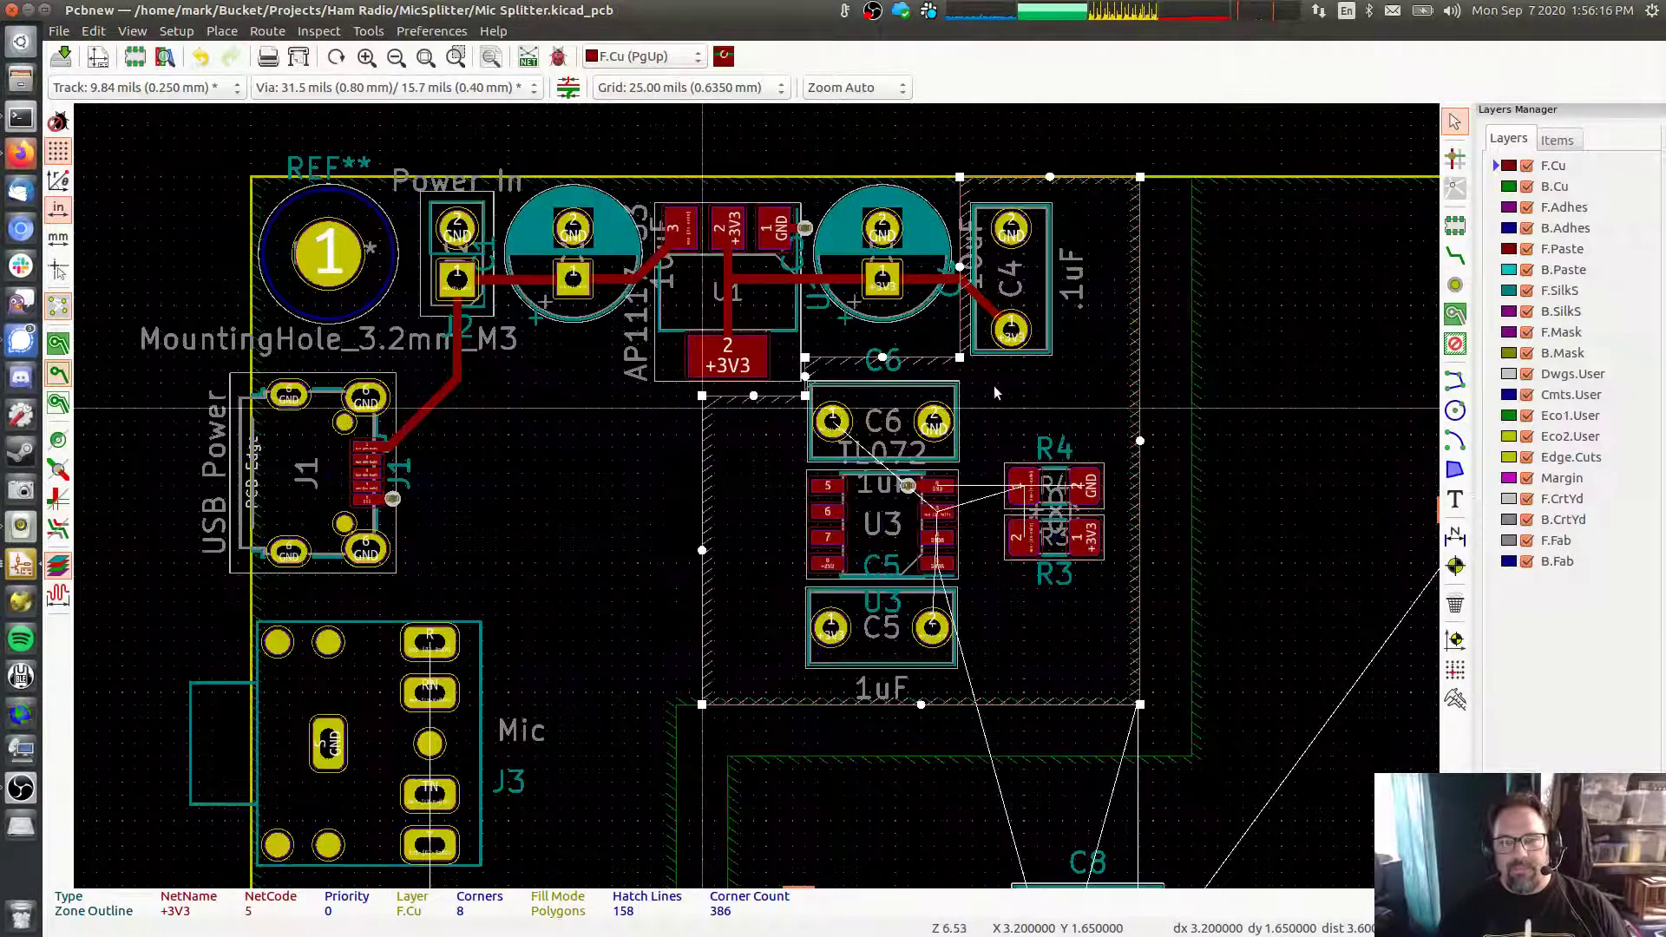
{"action": "middle_click_drag", "start_coordinate": [1019, 420], "coordinate": [948, 443]}
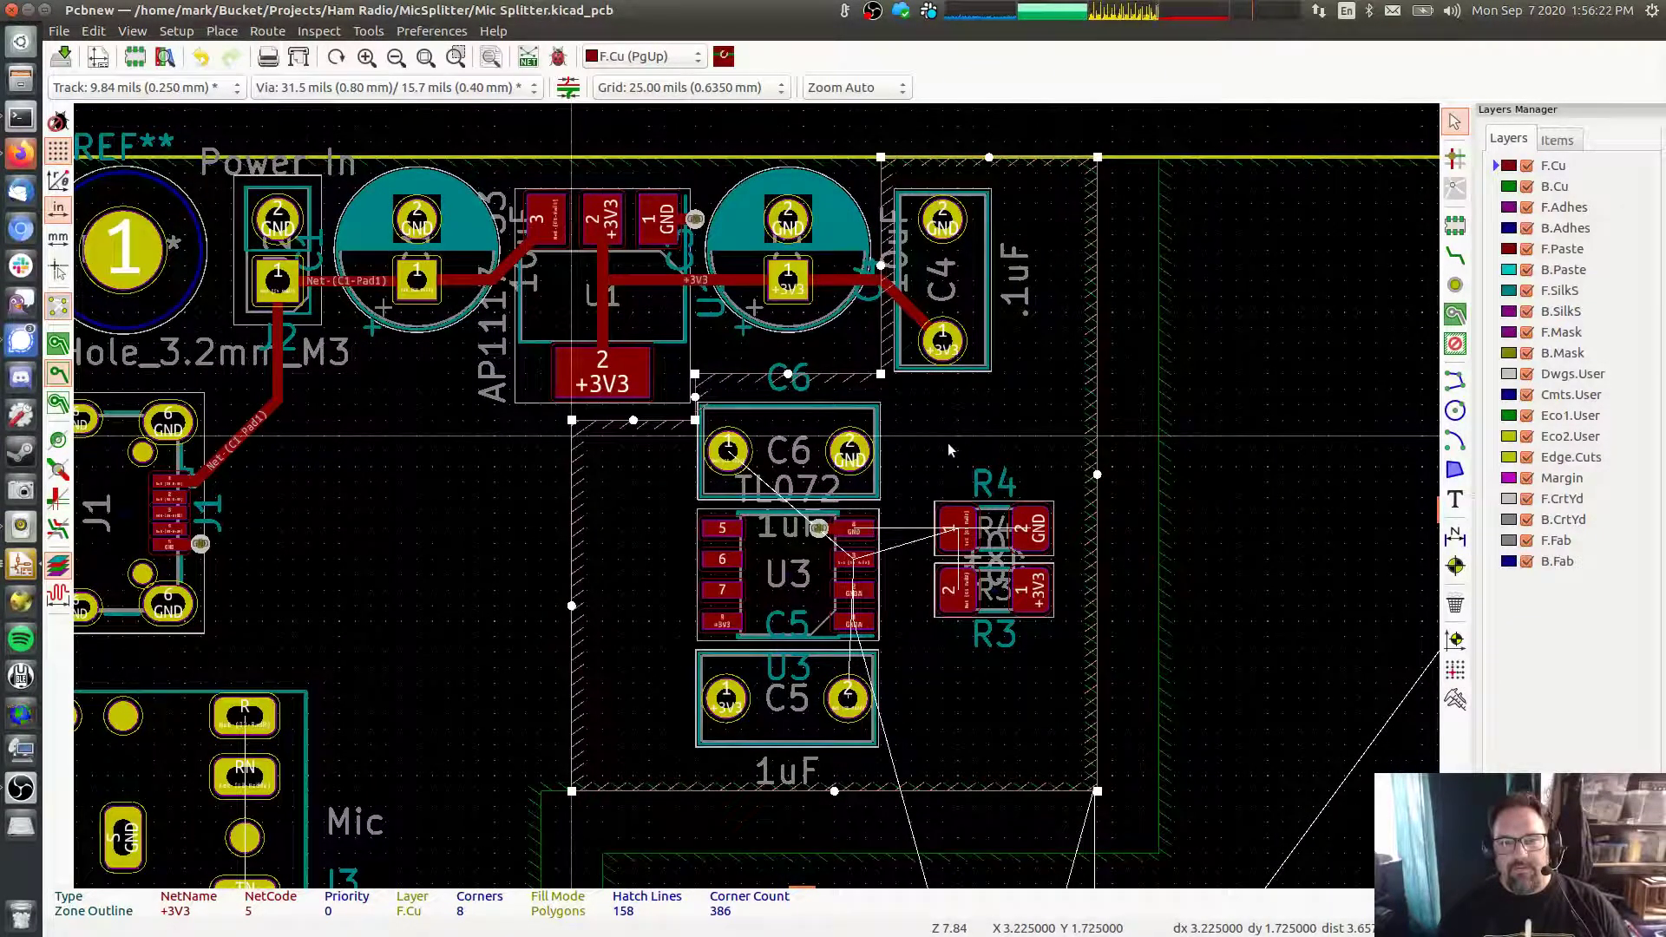
{"action": "middle_click_drag", "start_coordinate": [950, 434], "coordinate": [996, 358]}
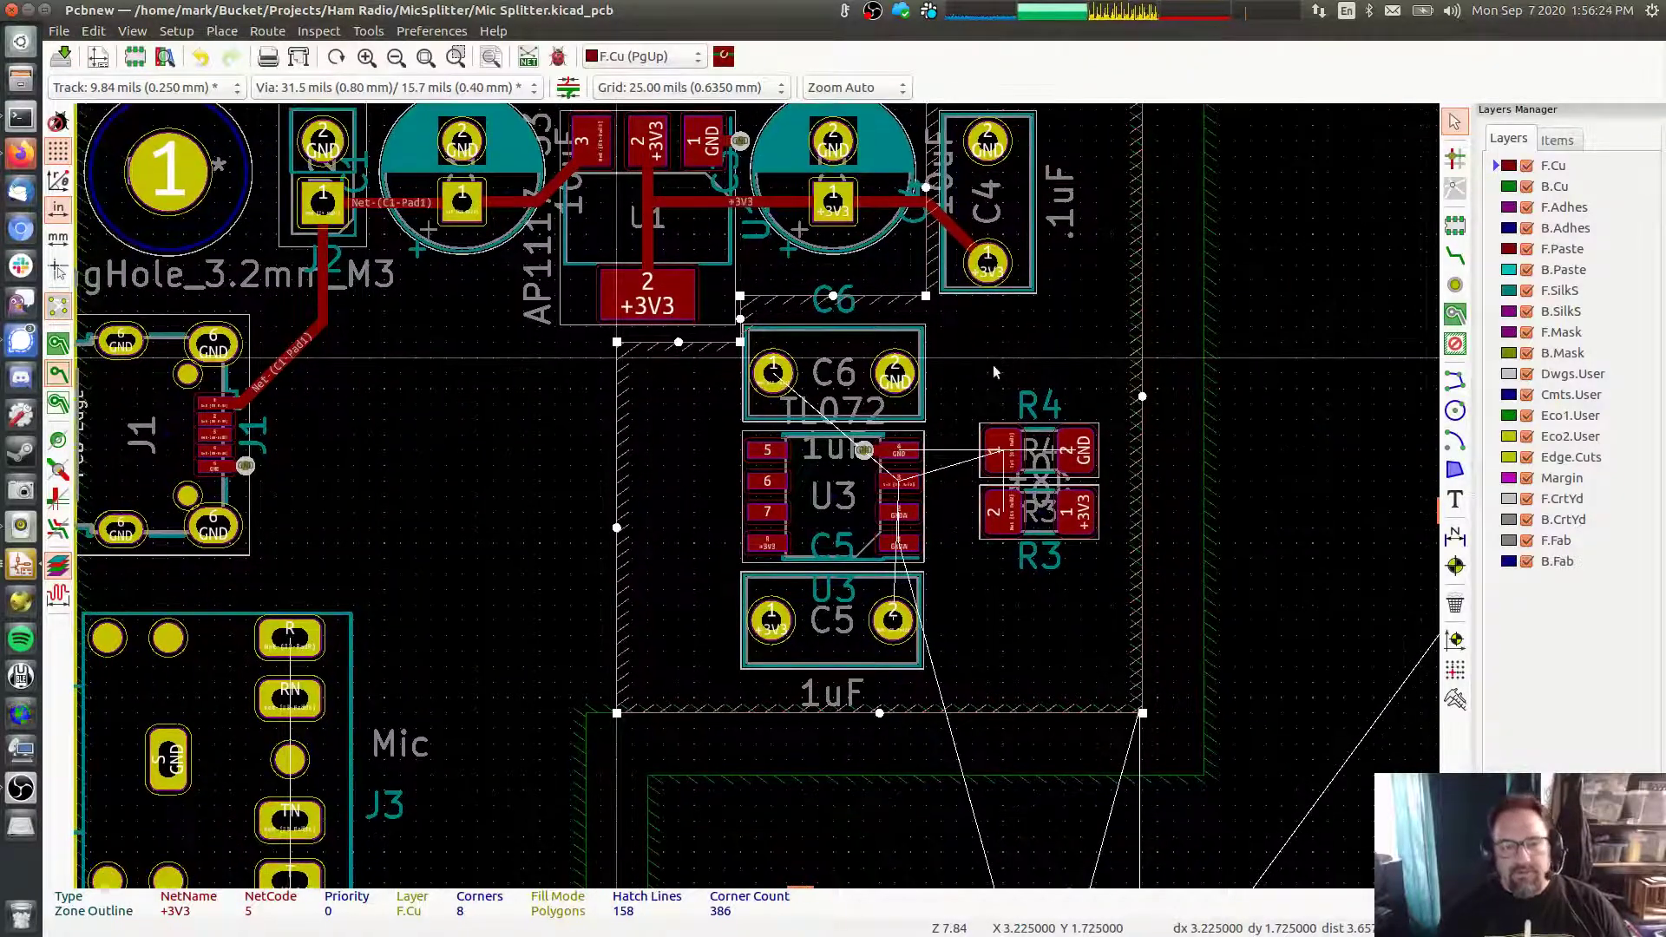
{"action": "scroll", "coordinate": [873, 489], "scroll_direction": "up", "scroll_amount": 3}
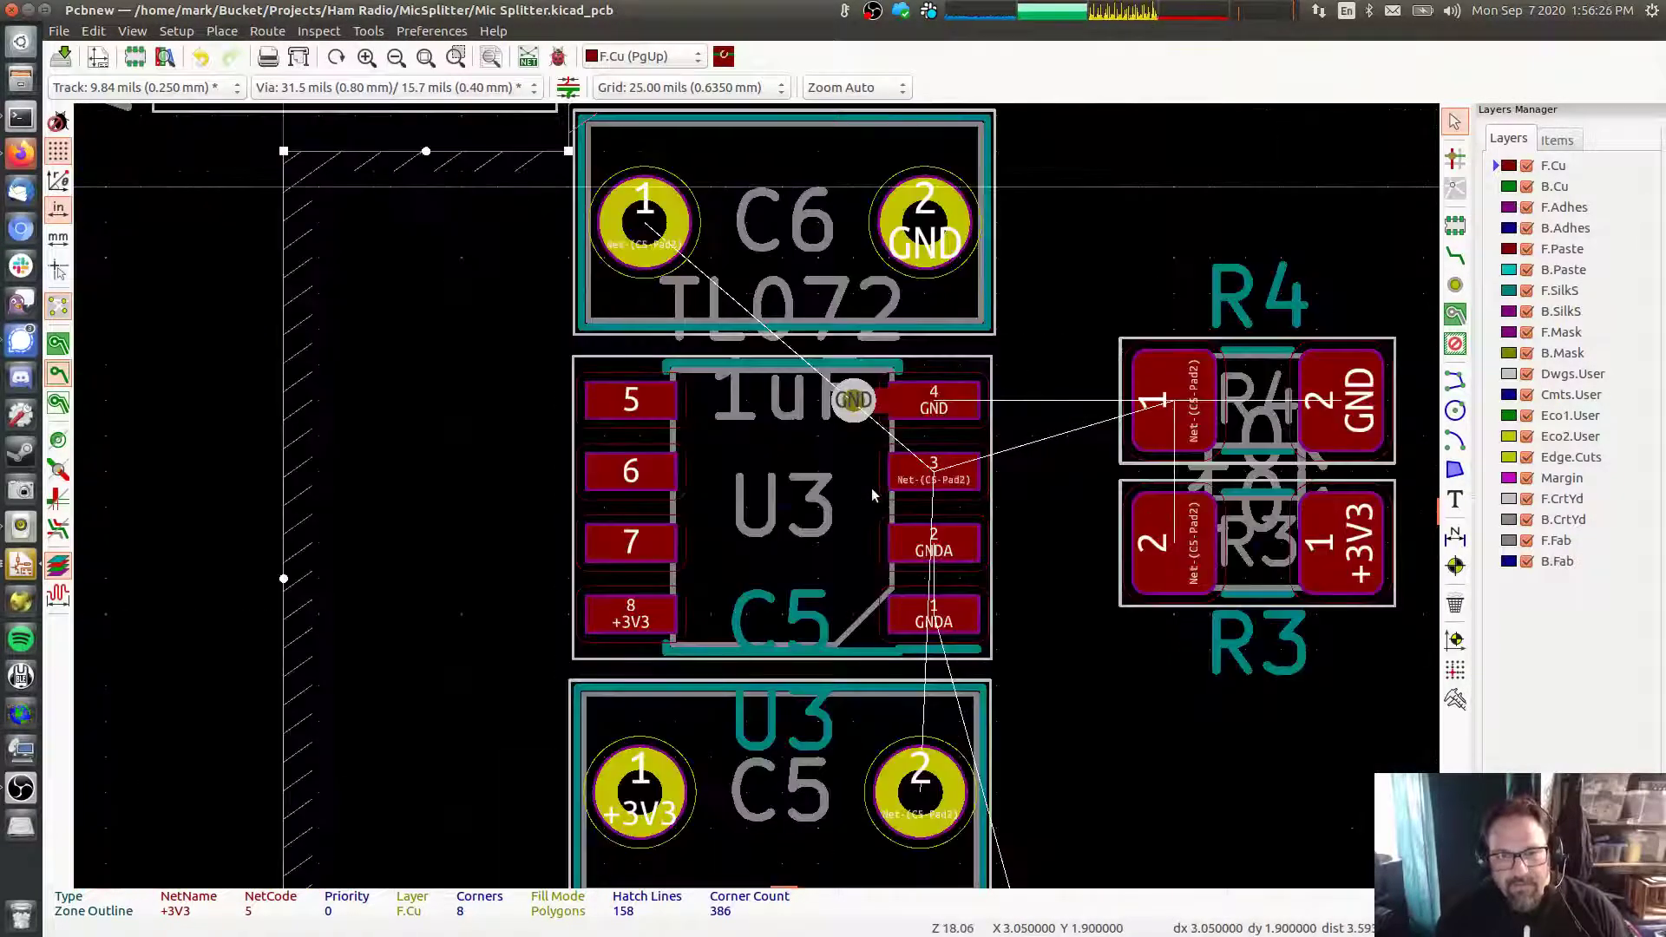
{"action": "left_click", "coordinate": [1455, 256]}
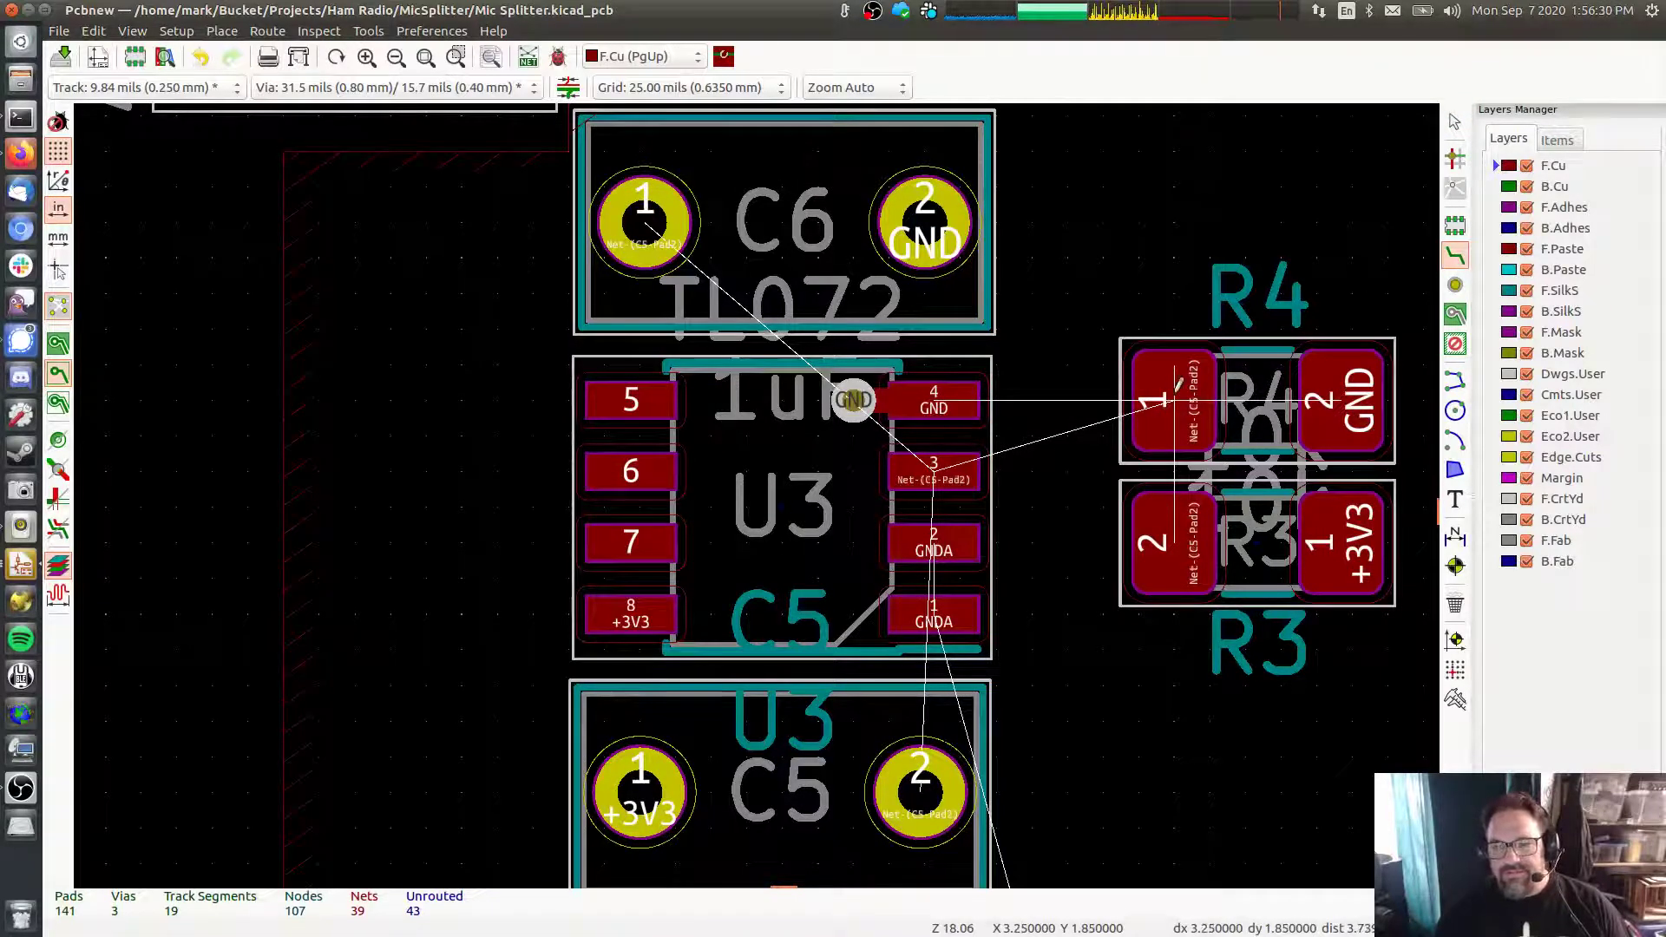
{"action": "left_click", "coordinate": [1178, 383]}
{"action": "left_click", "coordinate": [1181, 518]}
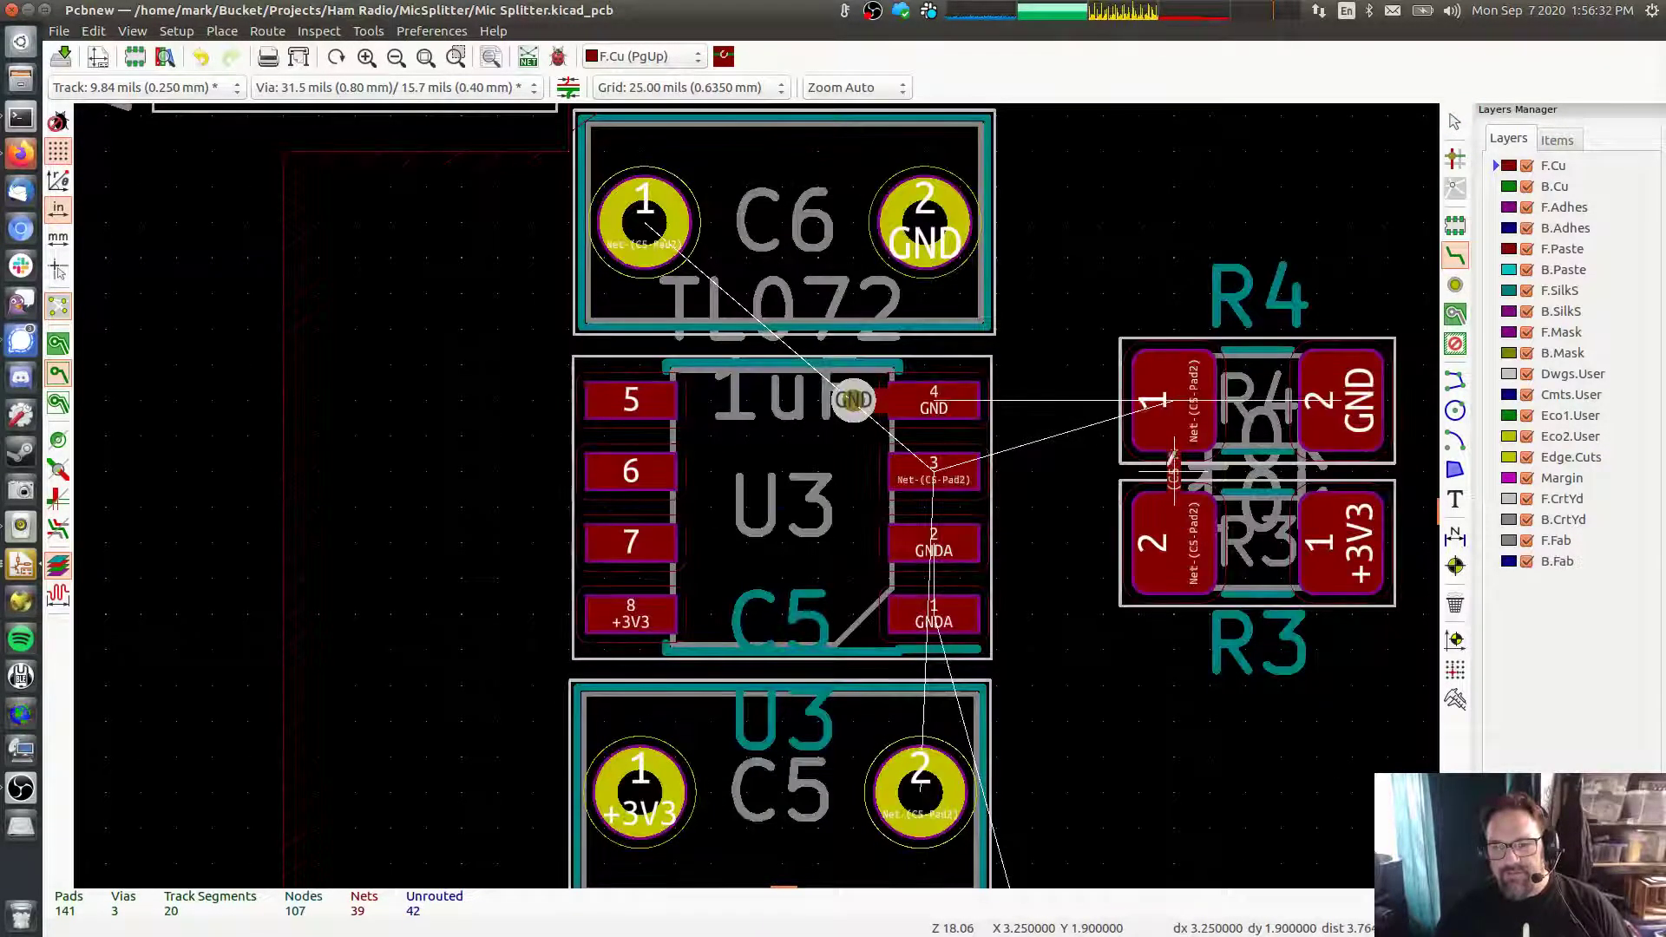
{"action": "left_click", "coordinate": [1176, 473]}
{"action": "left_click", "coordinate": [944, 461]}
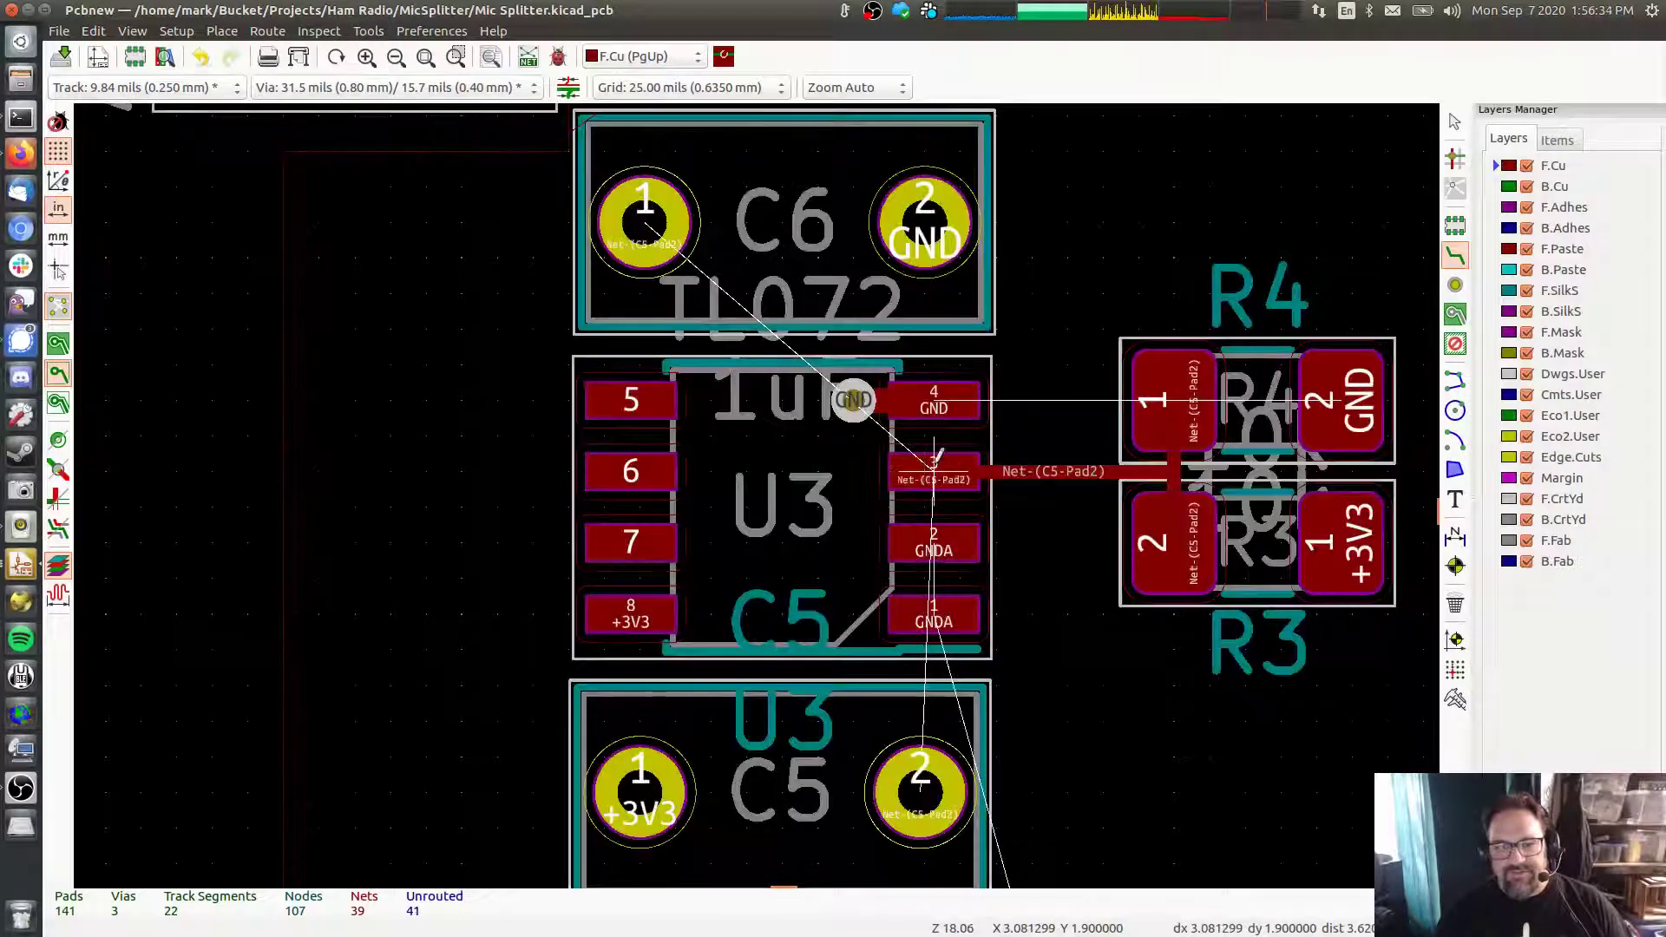
Try routing a track from U3 pad 3 to C6 pad 1, and delete it
{"action": "left_click", "coordinate": [941, 467]}
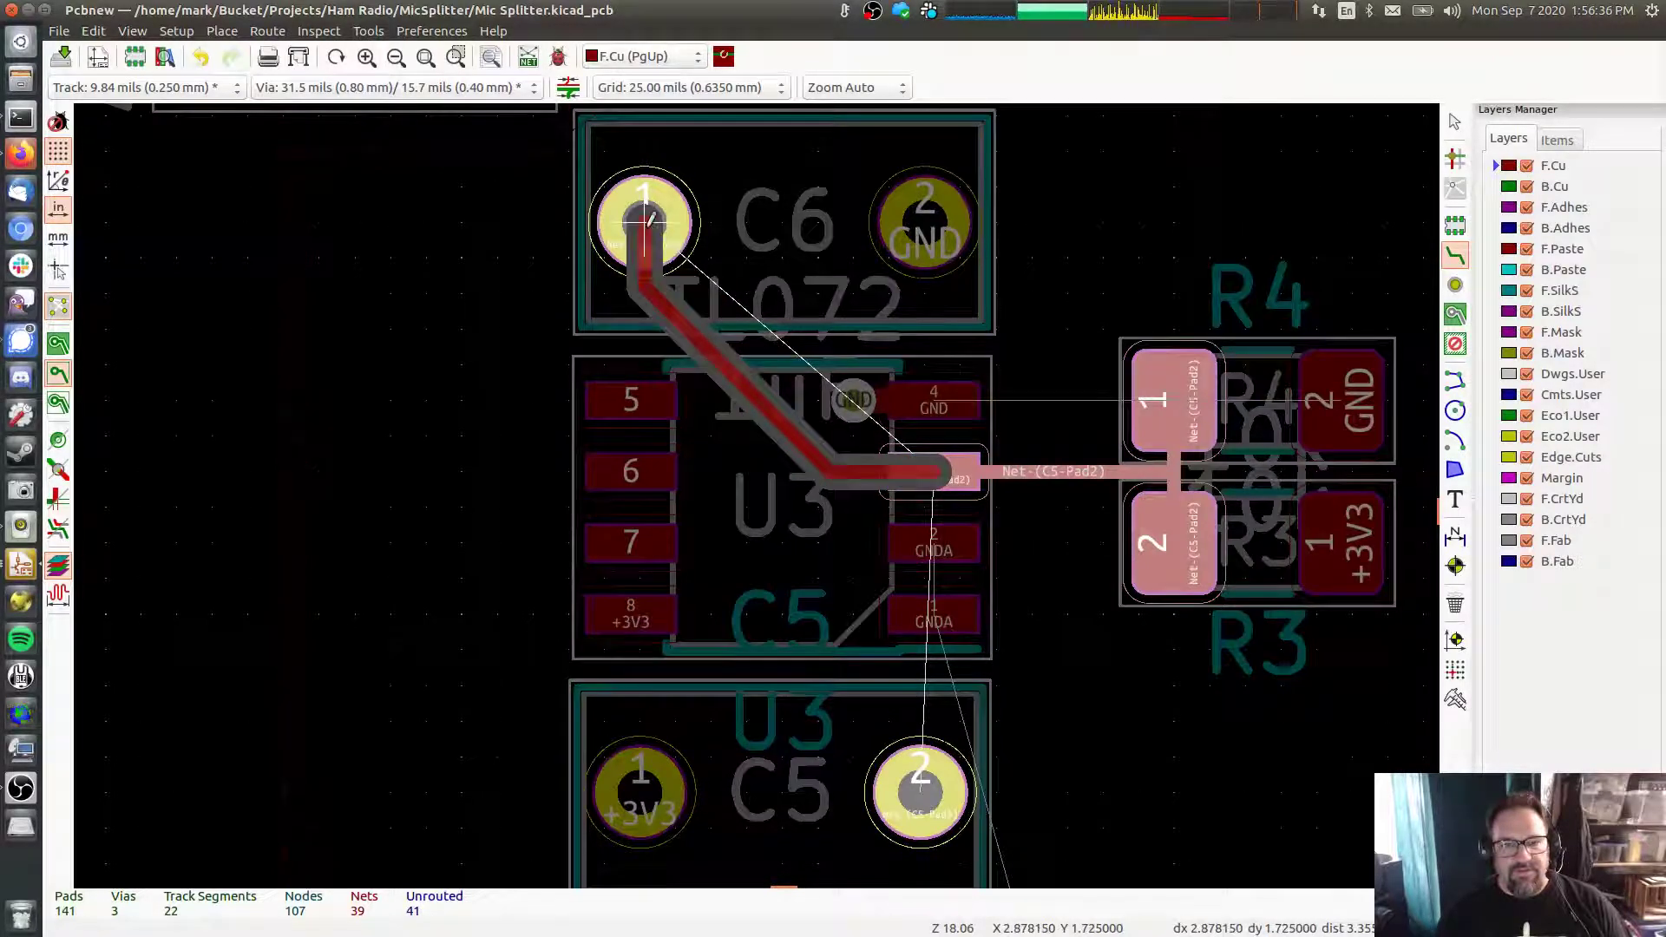
{"action": "left_click", "coordinate": [647, 222]}
{"action": "middle_click_drag", "start_coordinate": [1041, 399], "coordinate": [698, 403]}
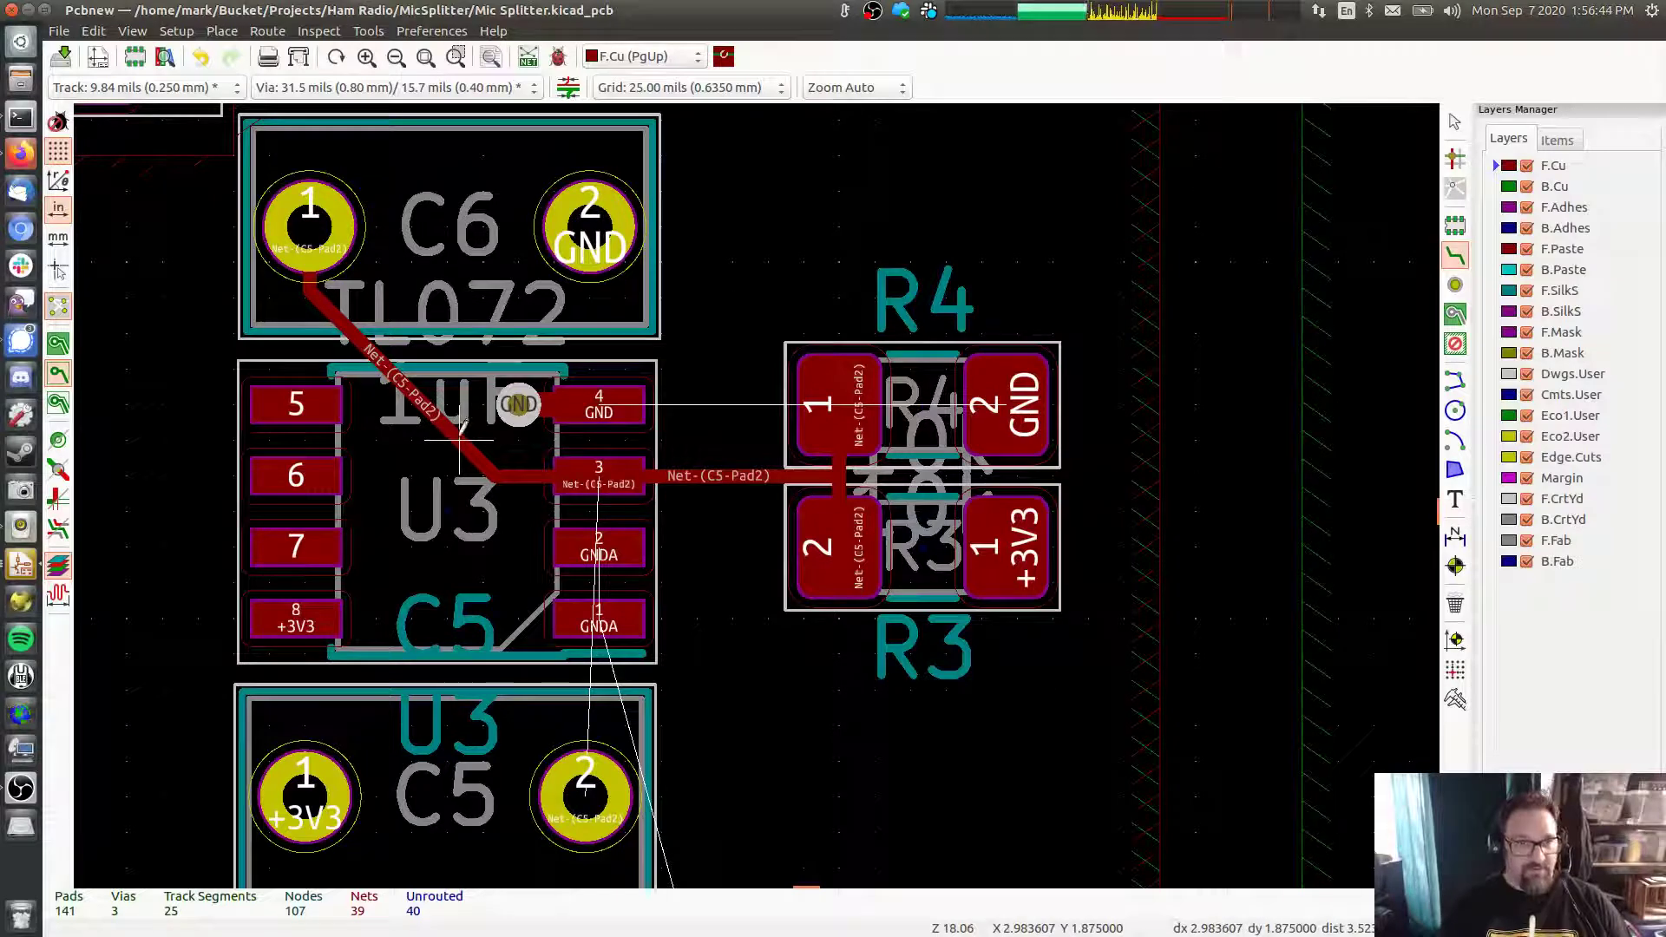
{"action": "key", "text": "Escape"}
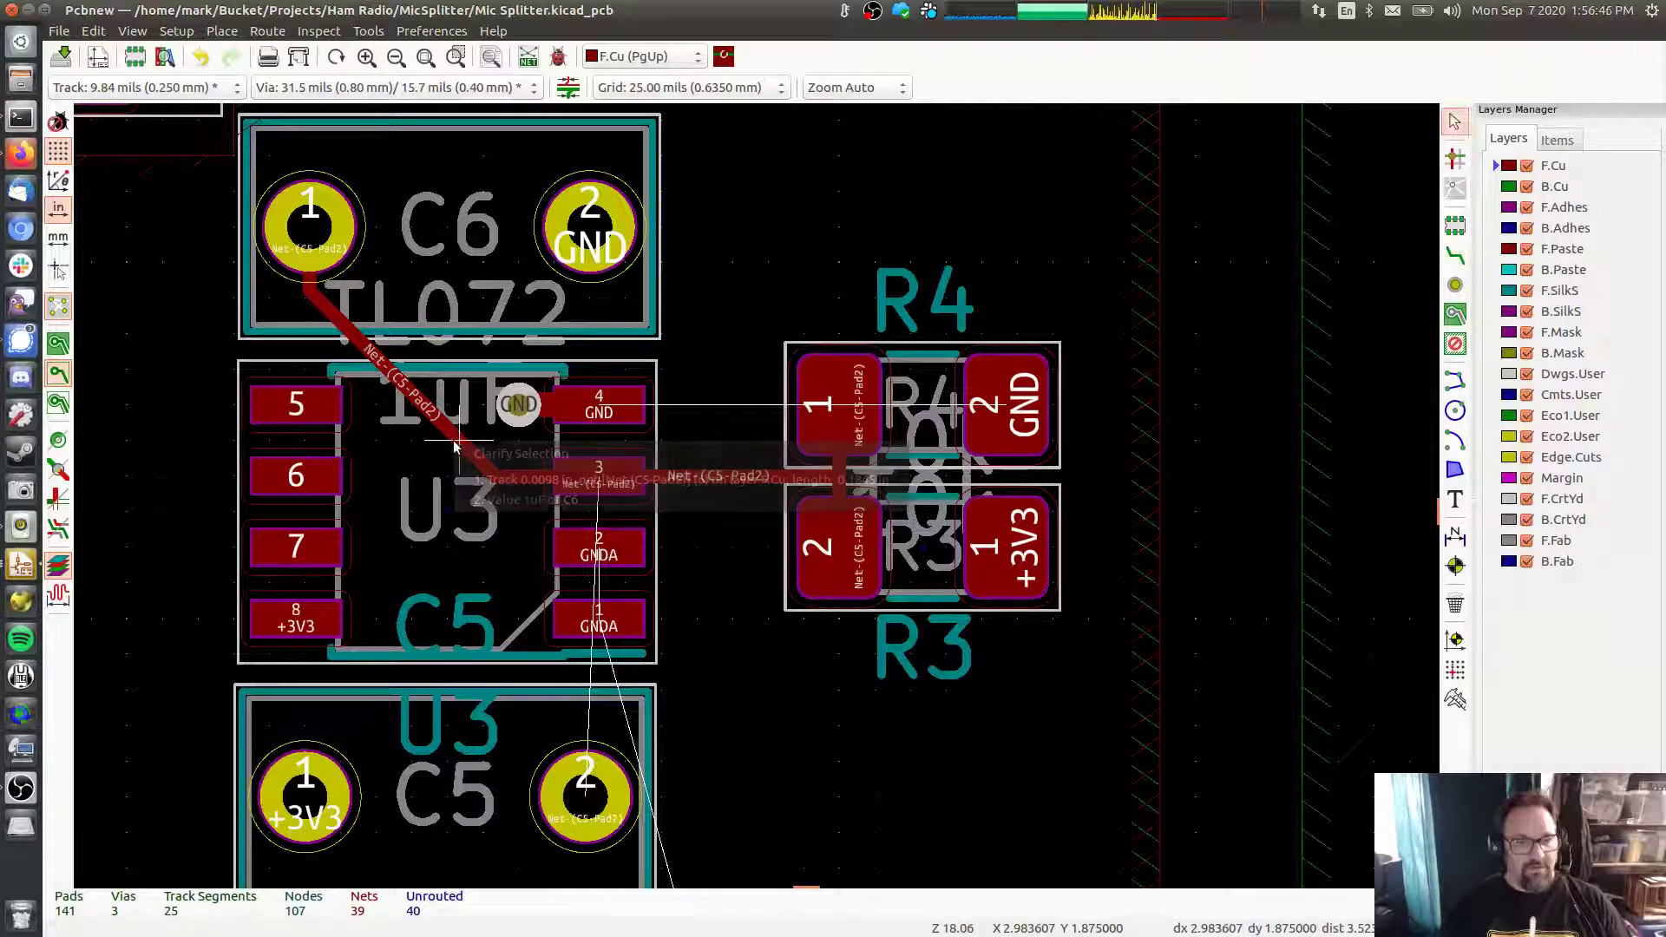
{"action": "left_click", "coordinate": [461, 447]}
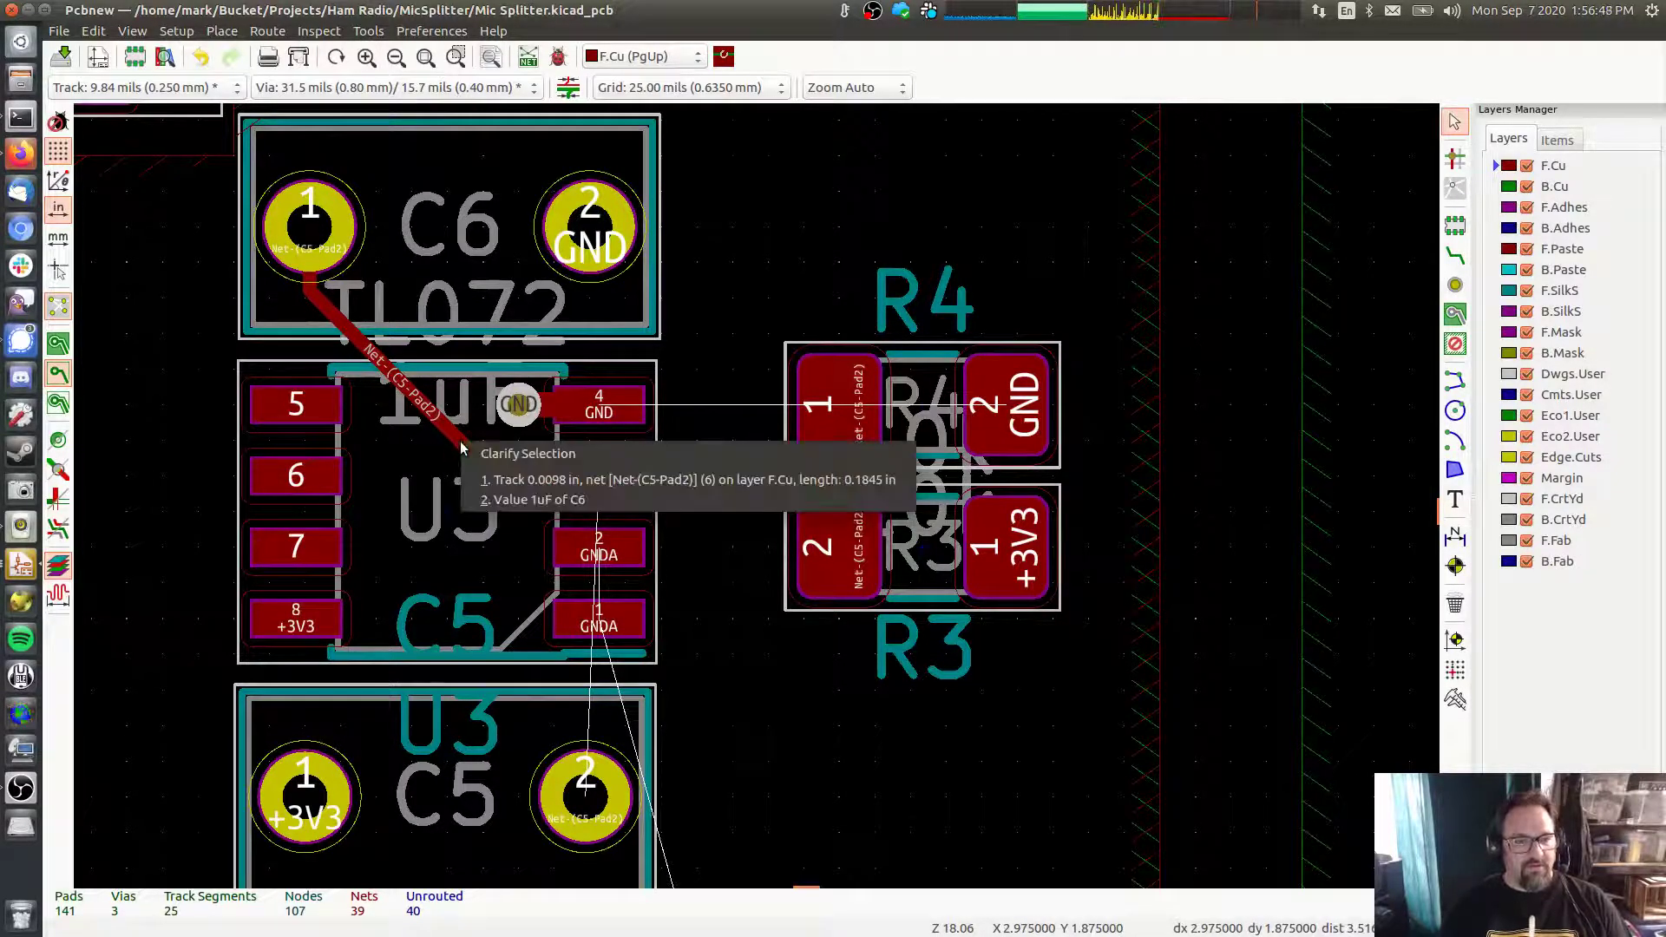
{"action": "left_click", "coordinate": [486, 480]}
{"action": "key", "text": "Delete"}
Move C6 directly above R4 and C5 directly below R3, rotating C5 by 180 degrees
{"action": "left_click_drag", "start_coordinate": [300, 230], "coordinate": [776, 234]}
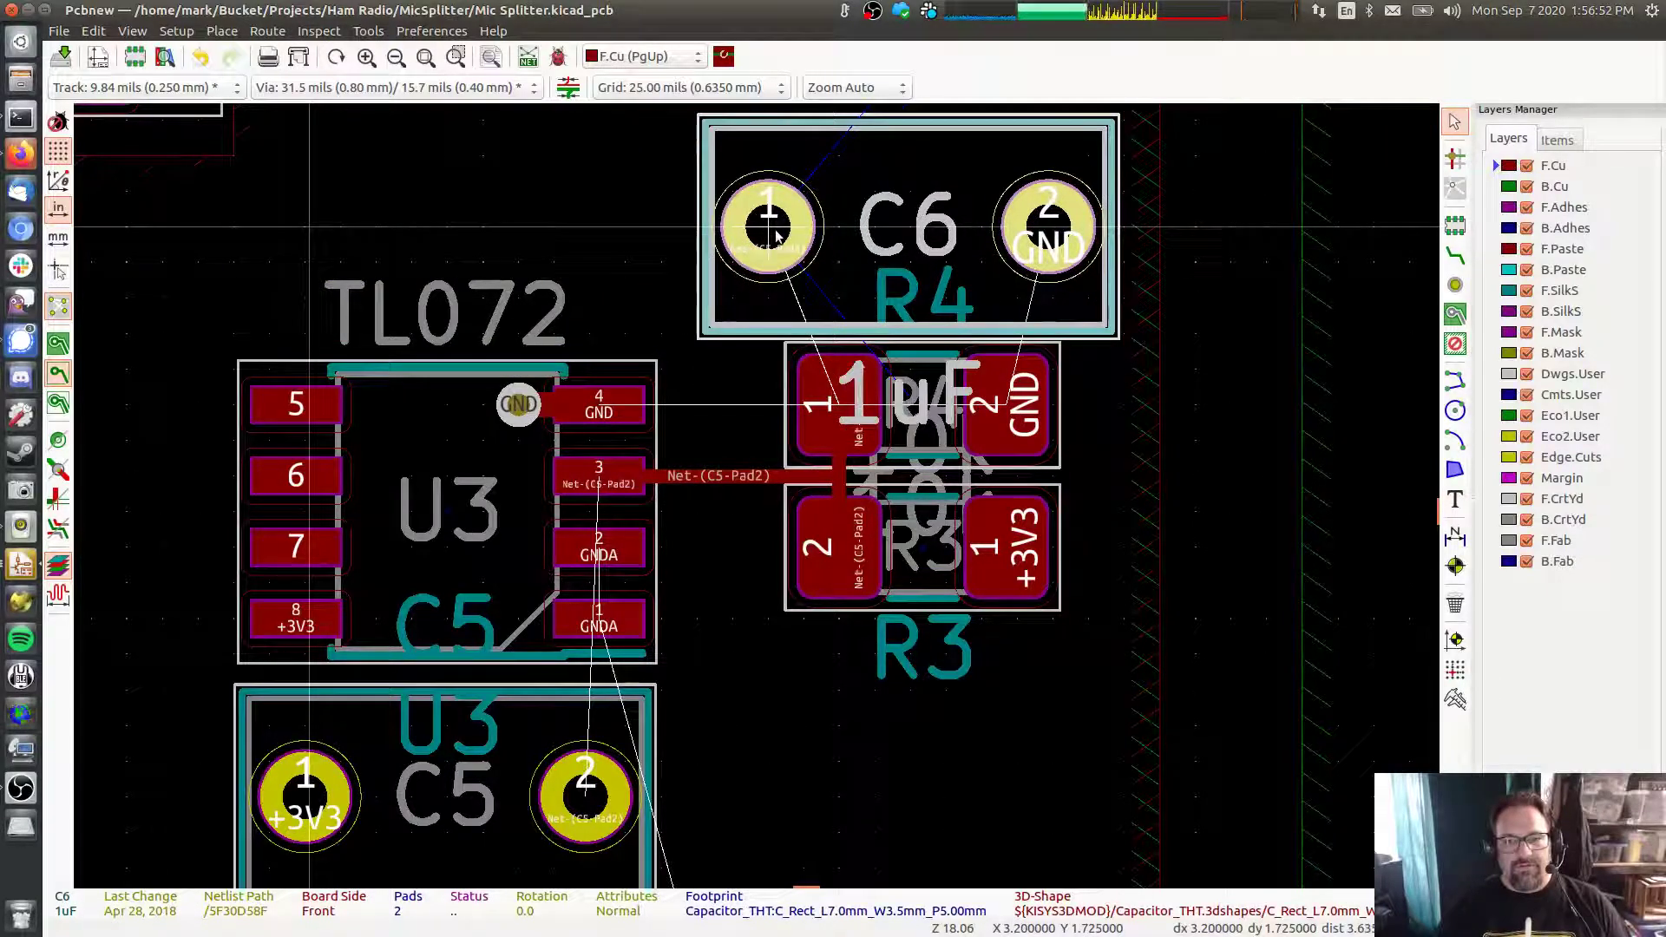
{"action": "key", "text": "Escape"}
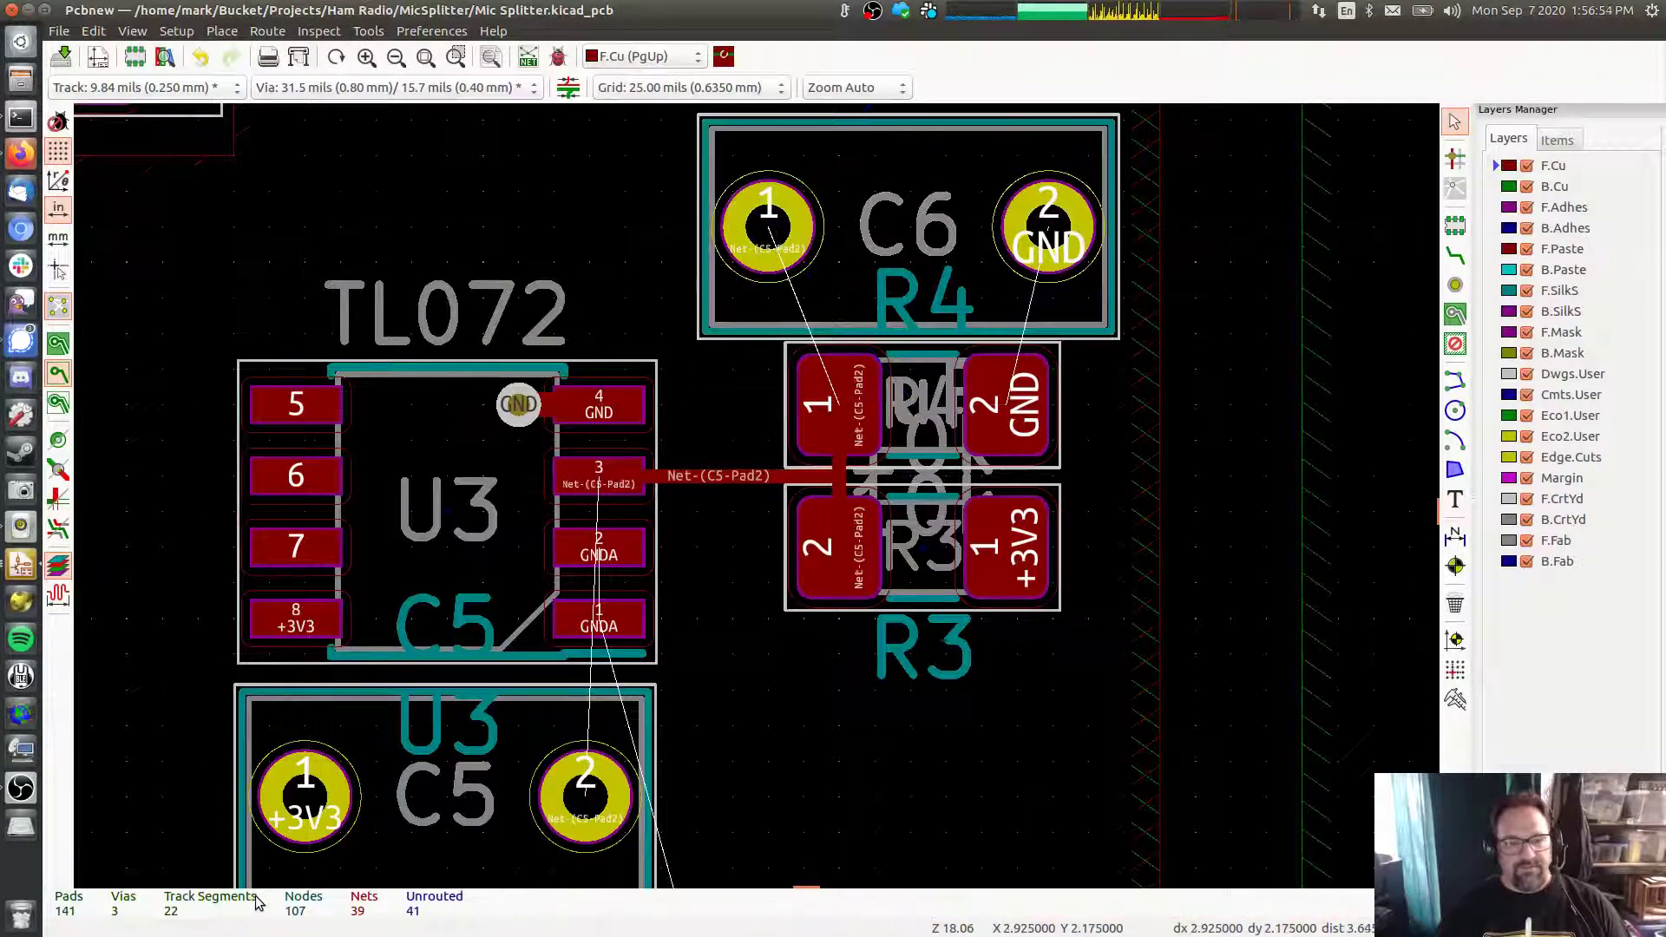
{"action": "left_click", "coordinate": [306, 803]}
{"action": "left_click_drag", "start_coordinate": [306, 803], "coordinate": [1047, 807]}
{"action": "key", "text": "r"}
{"action": "key", "text": "r"}
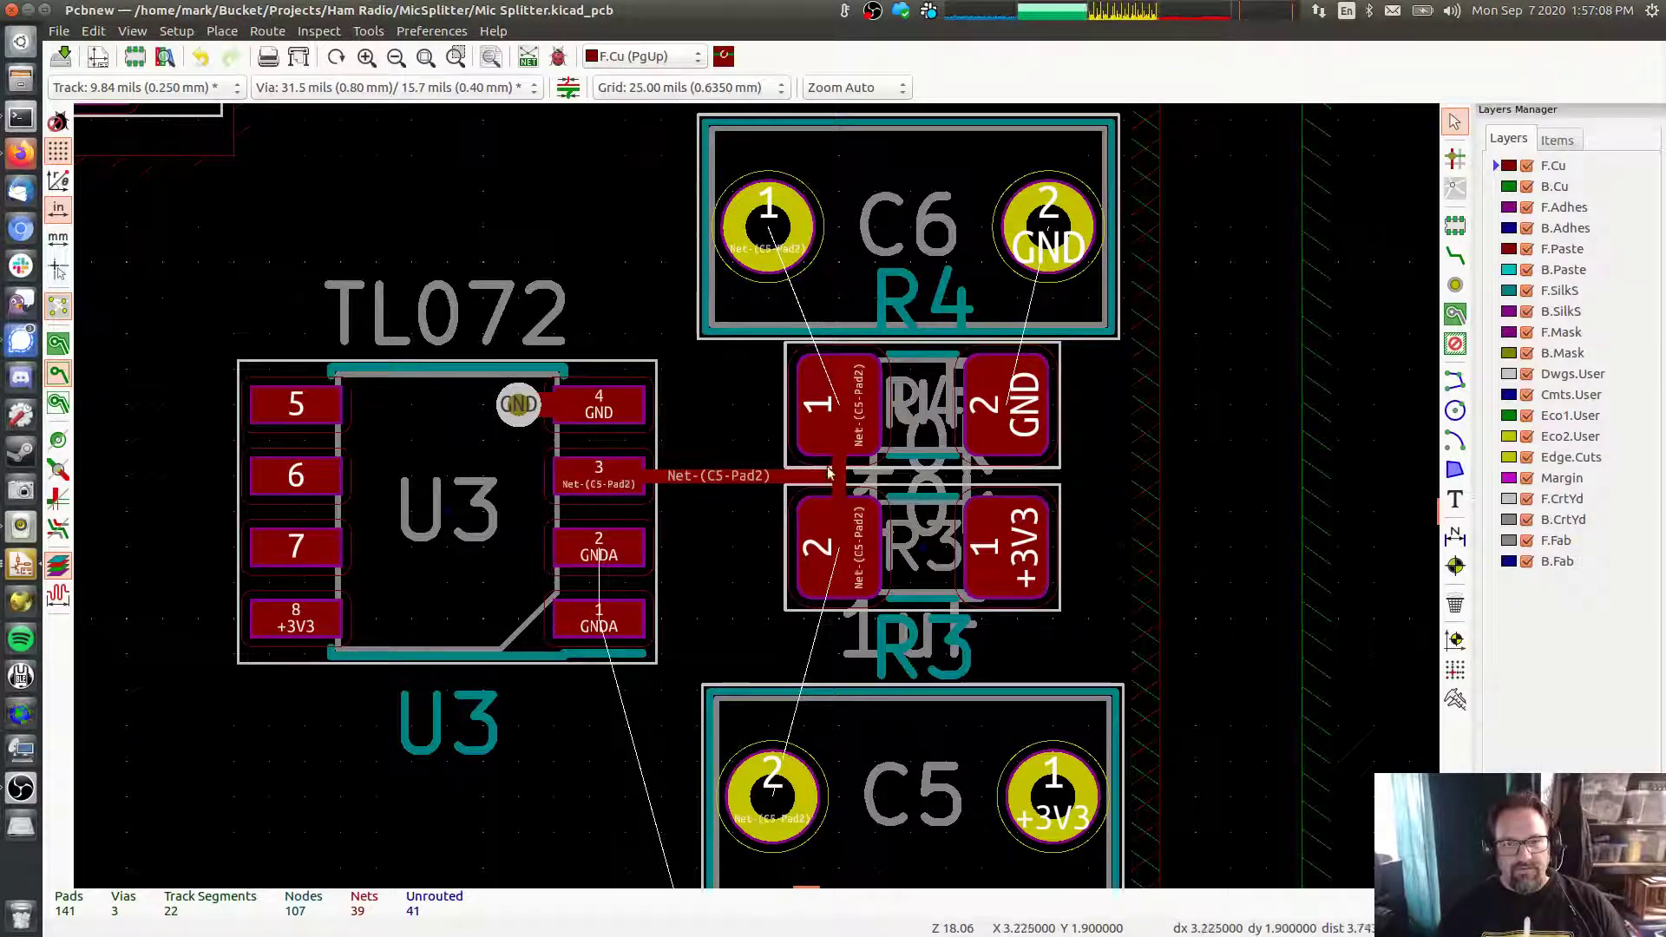
Route 17.70 mil tracks on F.Cu from R4 pad 2 to C6 pad 2 and from R3 pad 1 to C5 pad 1
{"action": "left_click", "coordinate": [1456, 256]}
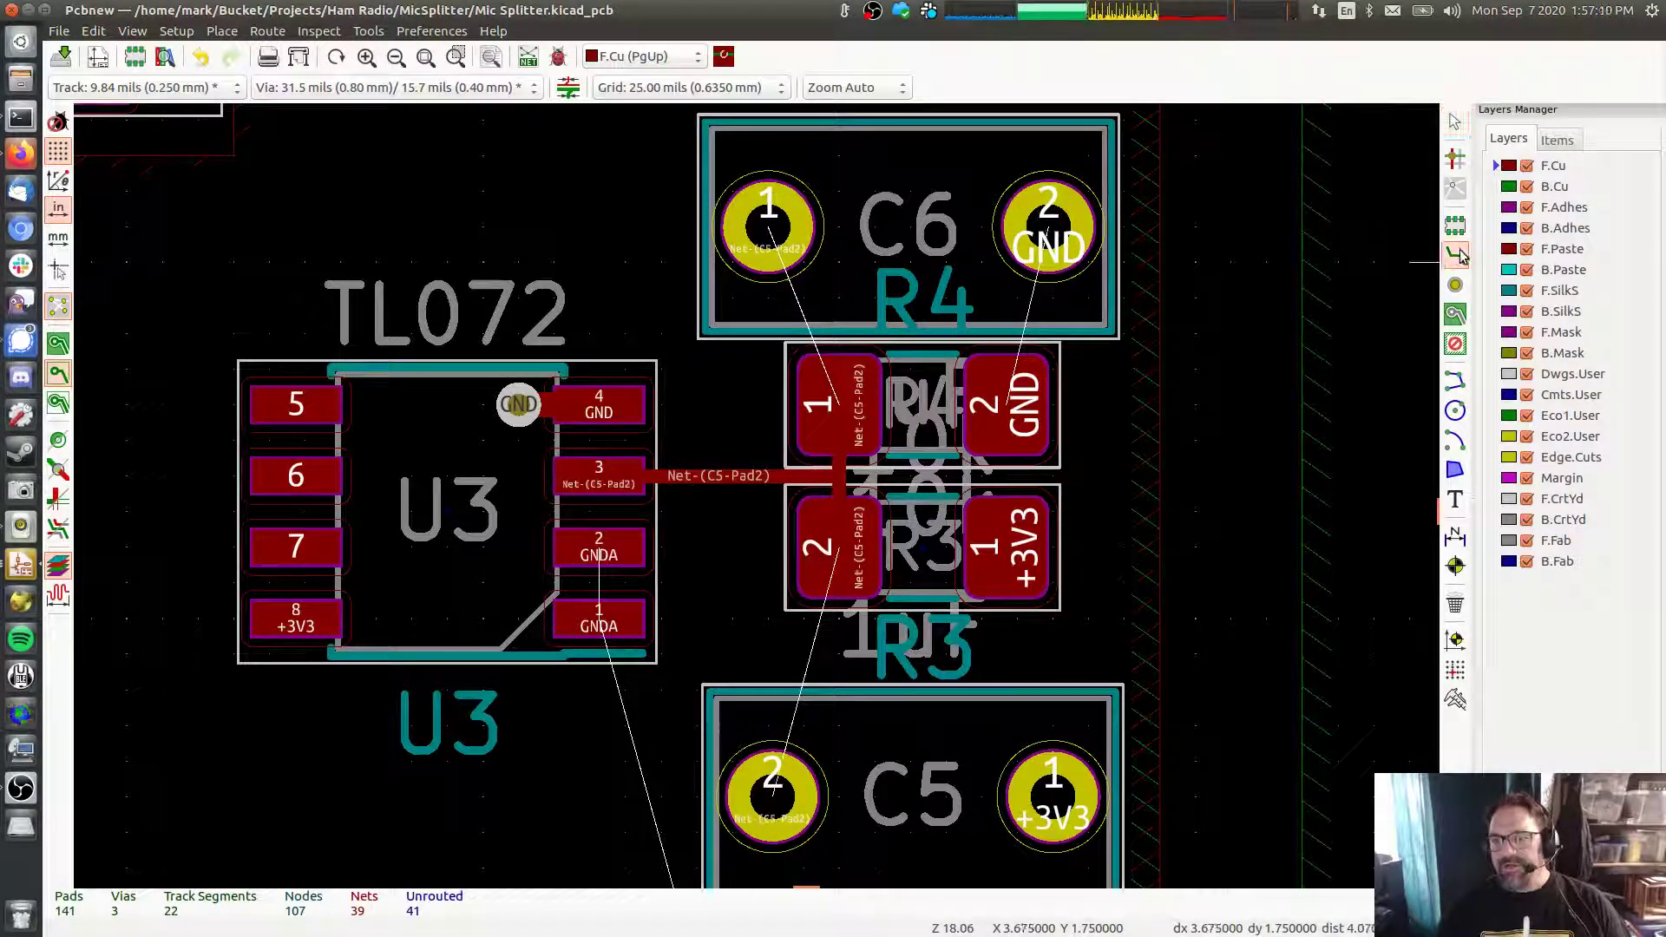
{"action": "left_click", "coordinate": [1013, 395]}
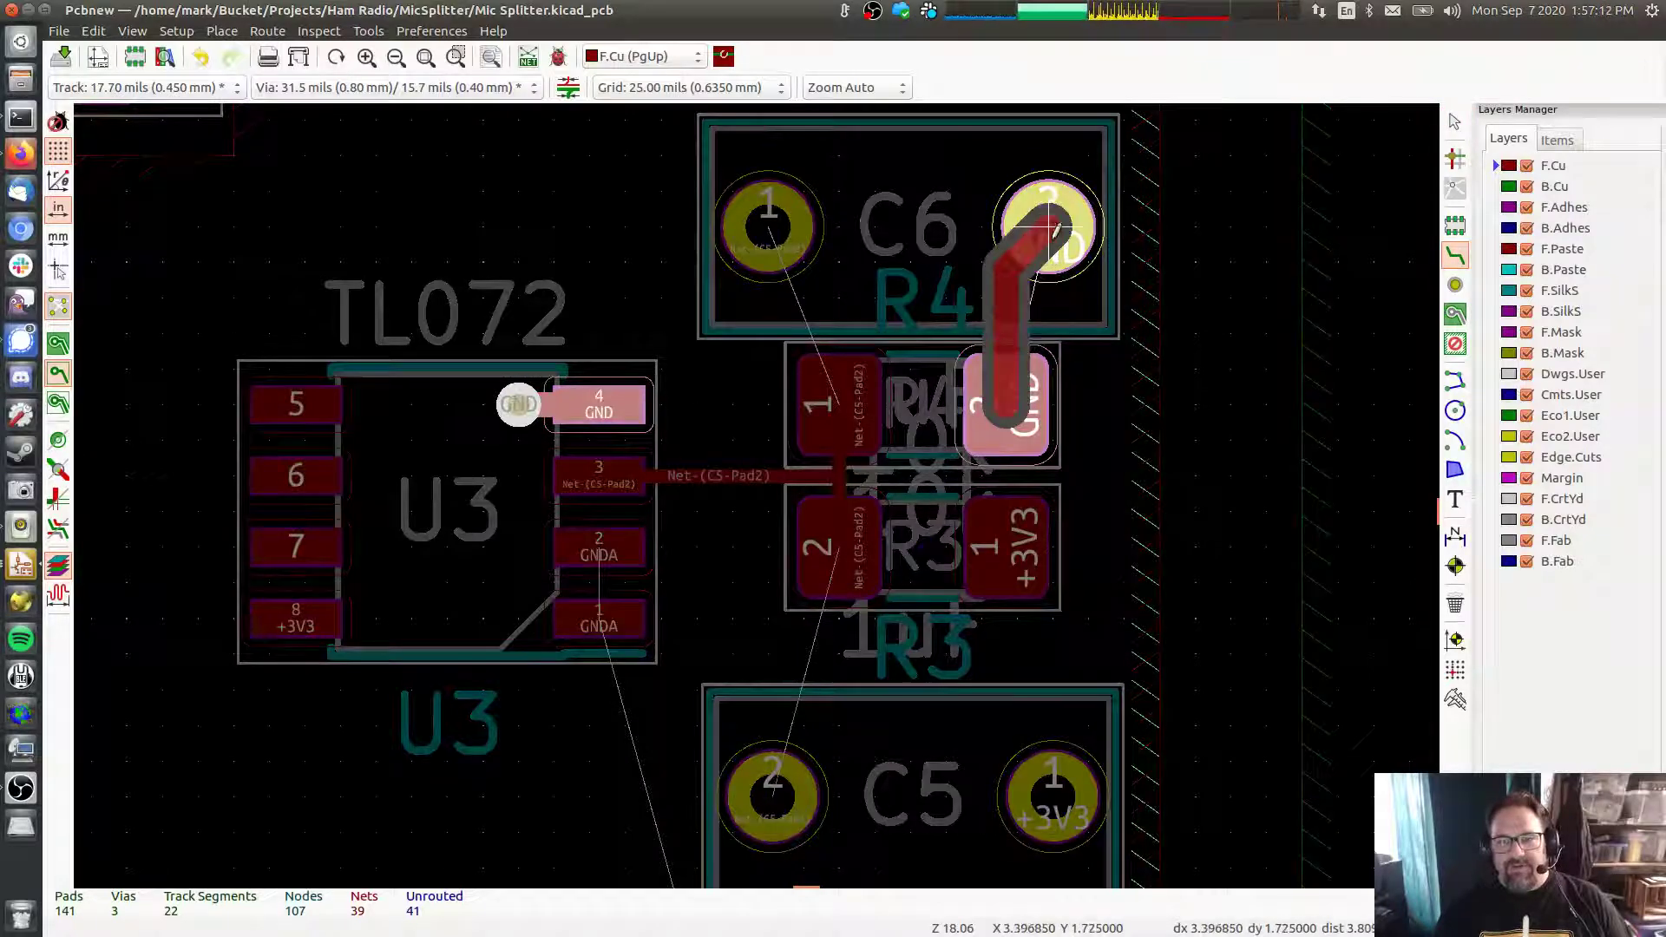
{"action": "left_click", "coordinate": [1045, 239]}
{"action": "left_click", "coordinate": [1019, 529]}
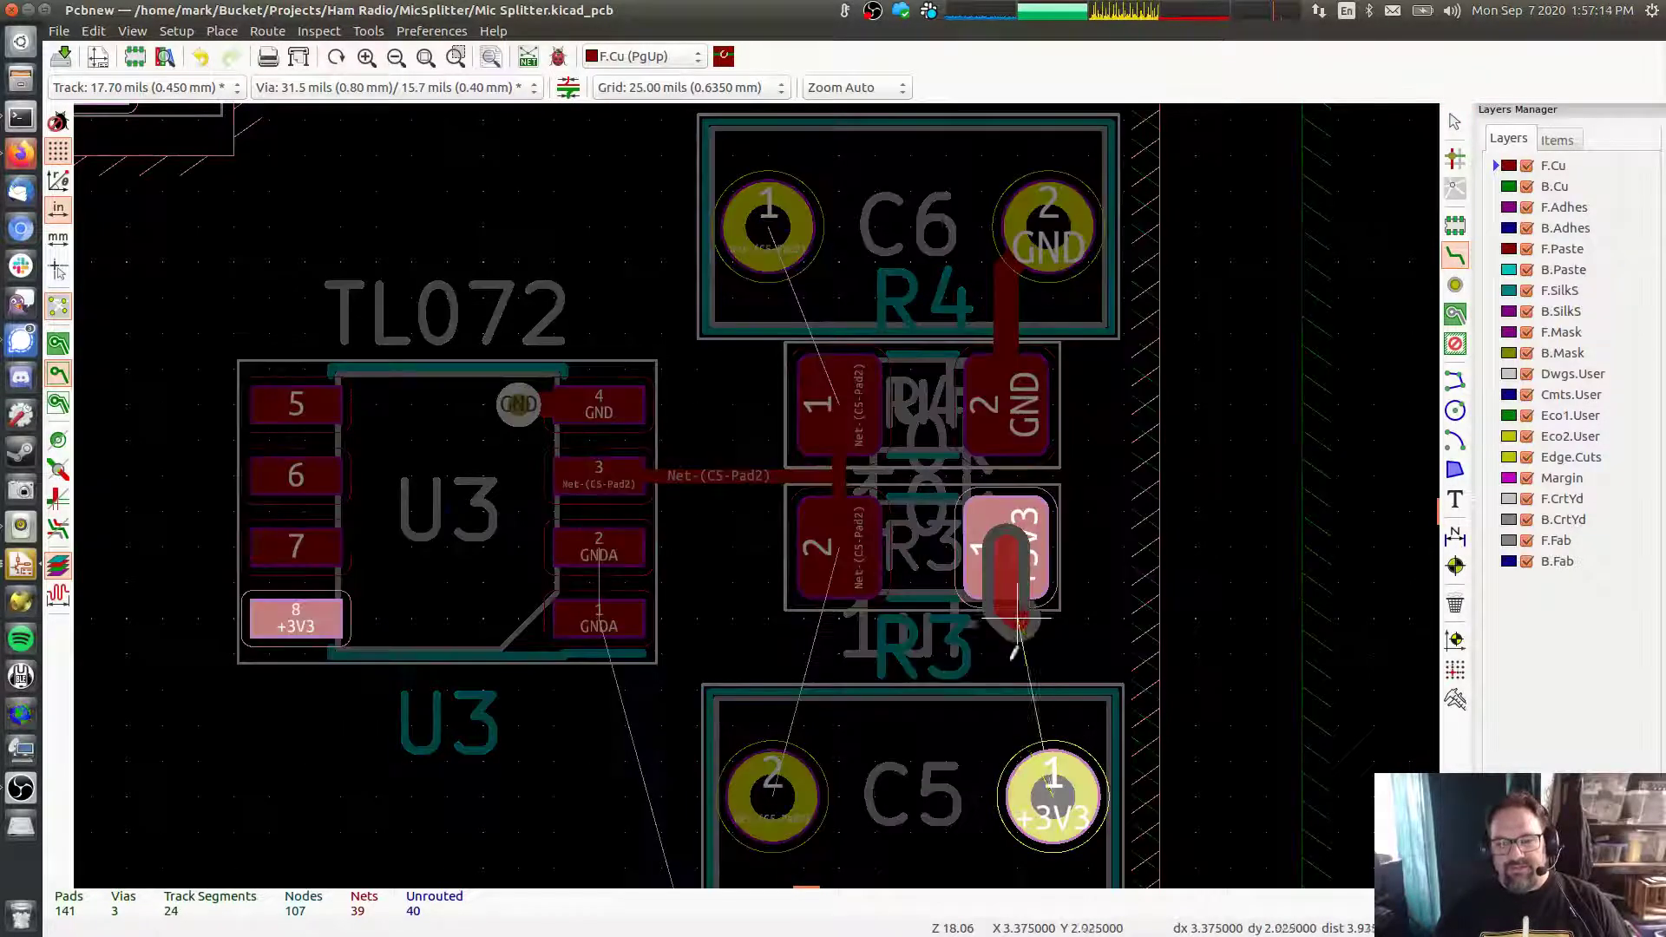
{"action": "left_click", "coordinate": [1042, 795]}
Route 9.84 mil tracks on F.Cu from R4 pad 1 to C6 pad 1 and from R3 pad 2 to C5 pad 2
{"action": "left_click", "coordinate": [833, 395]}
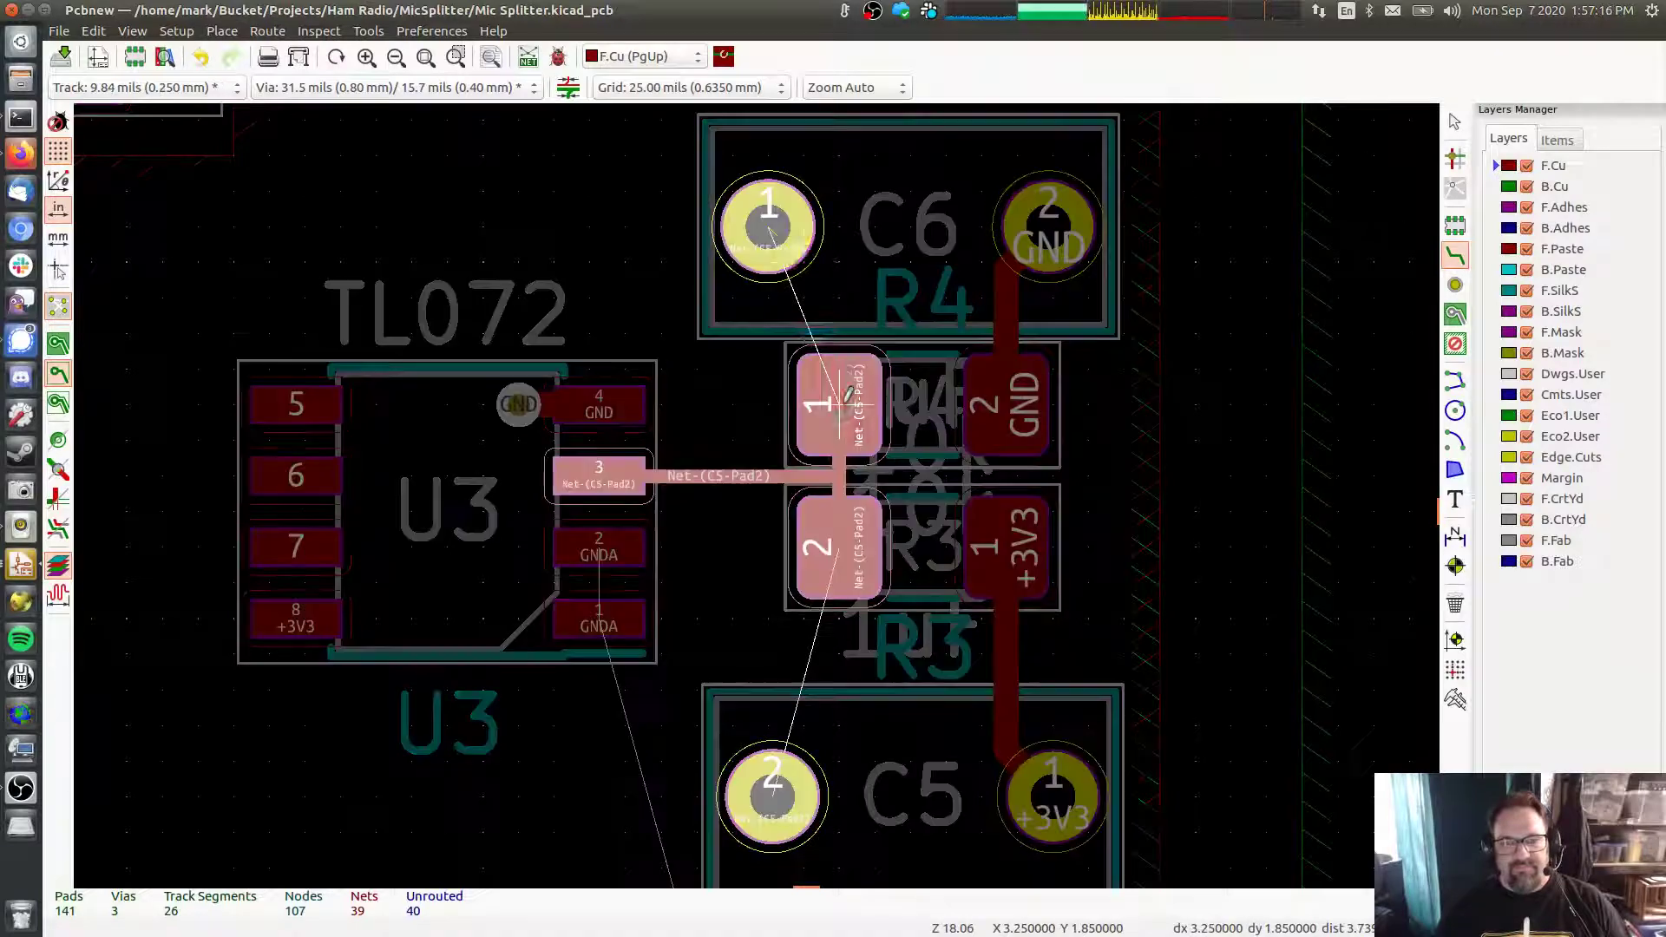
{"action": "left_click", "coordinate": [769, 230]}
{"action": "left_click", "coordinate": [837, 542]}
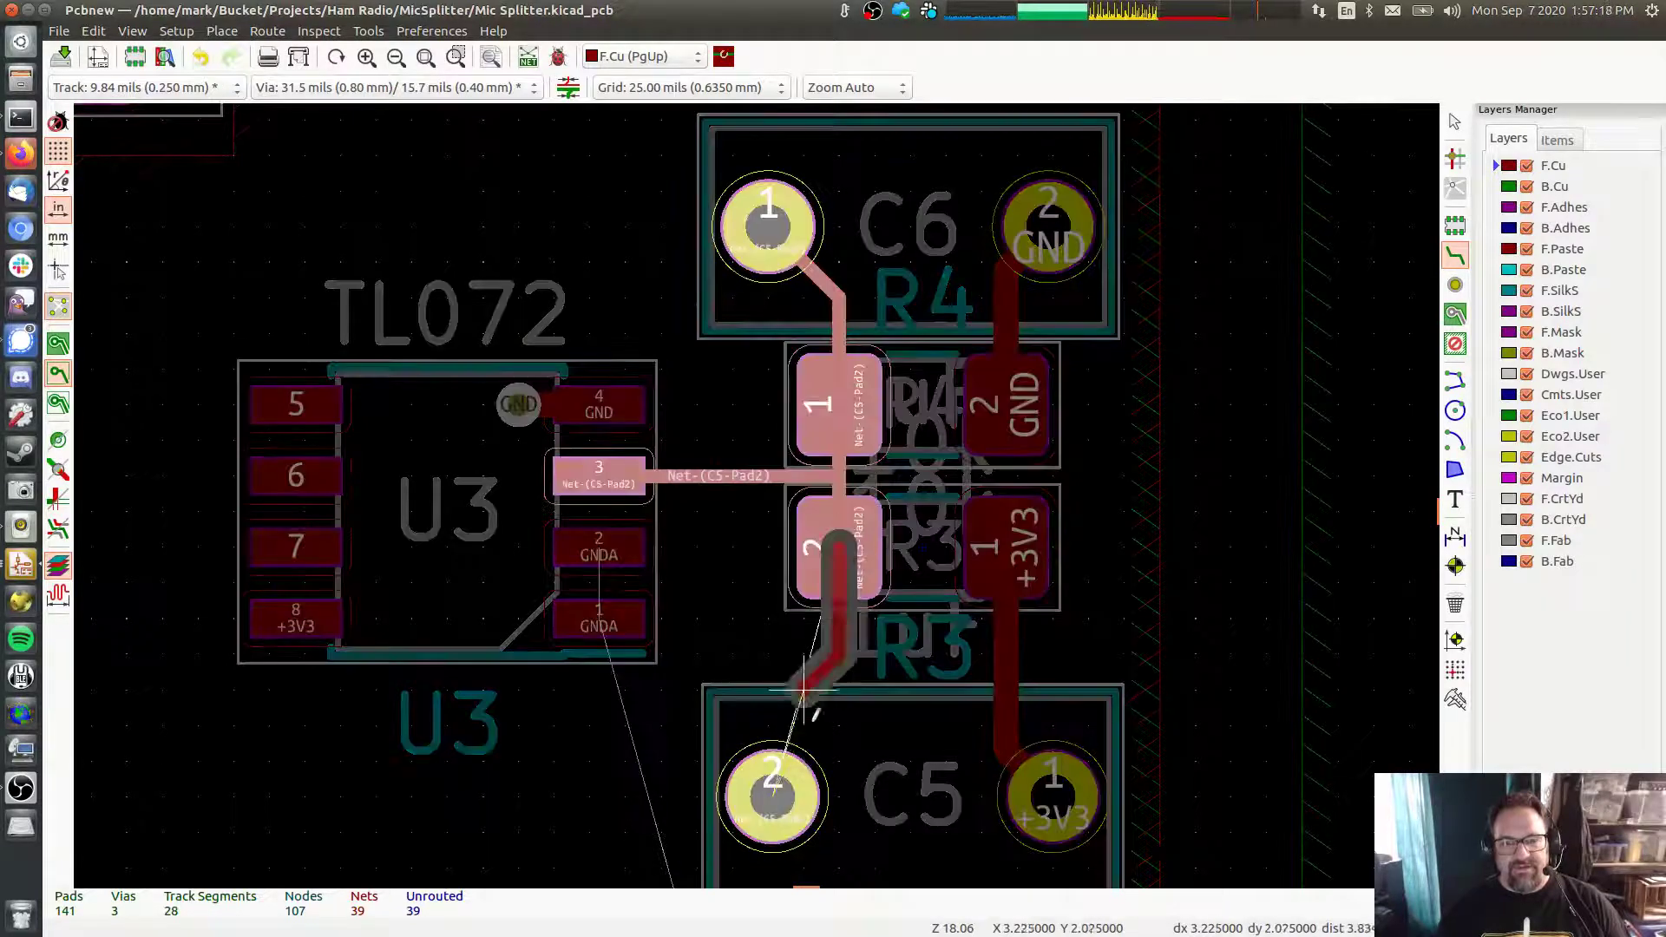
{"action": "left_click", "coordinate": [772, 791]}
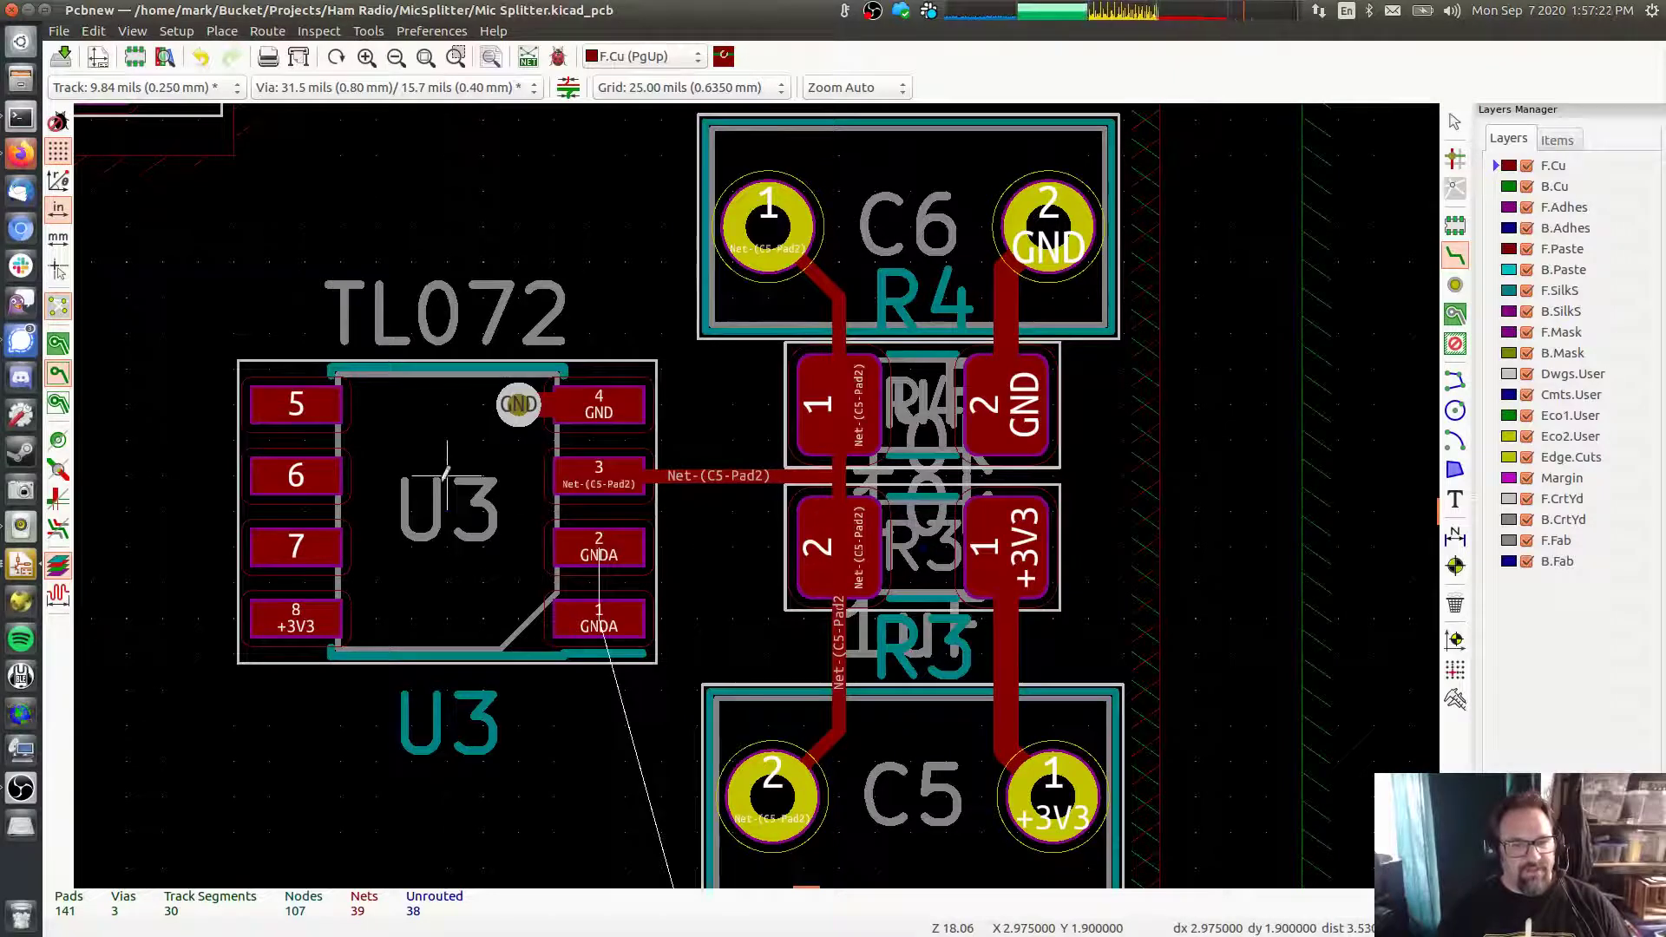
Route a 9.84 mil GNDA track on F.Cu between U3 pads 2 and 1
{"action": "left_click", "coordinate": [603, 538]}
{"action": "left_click", "coordinate": [606, 600]}
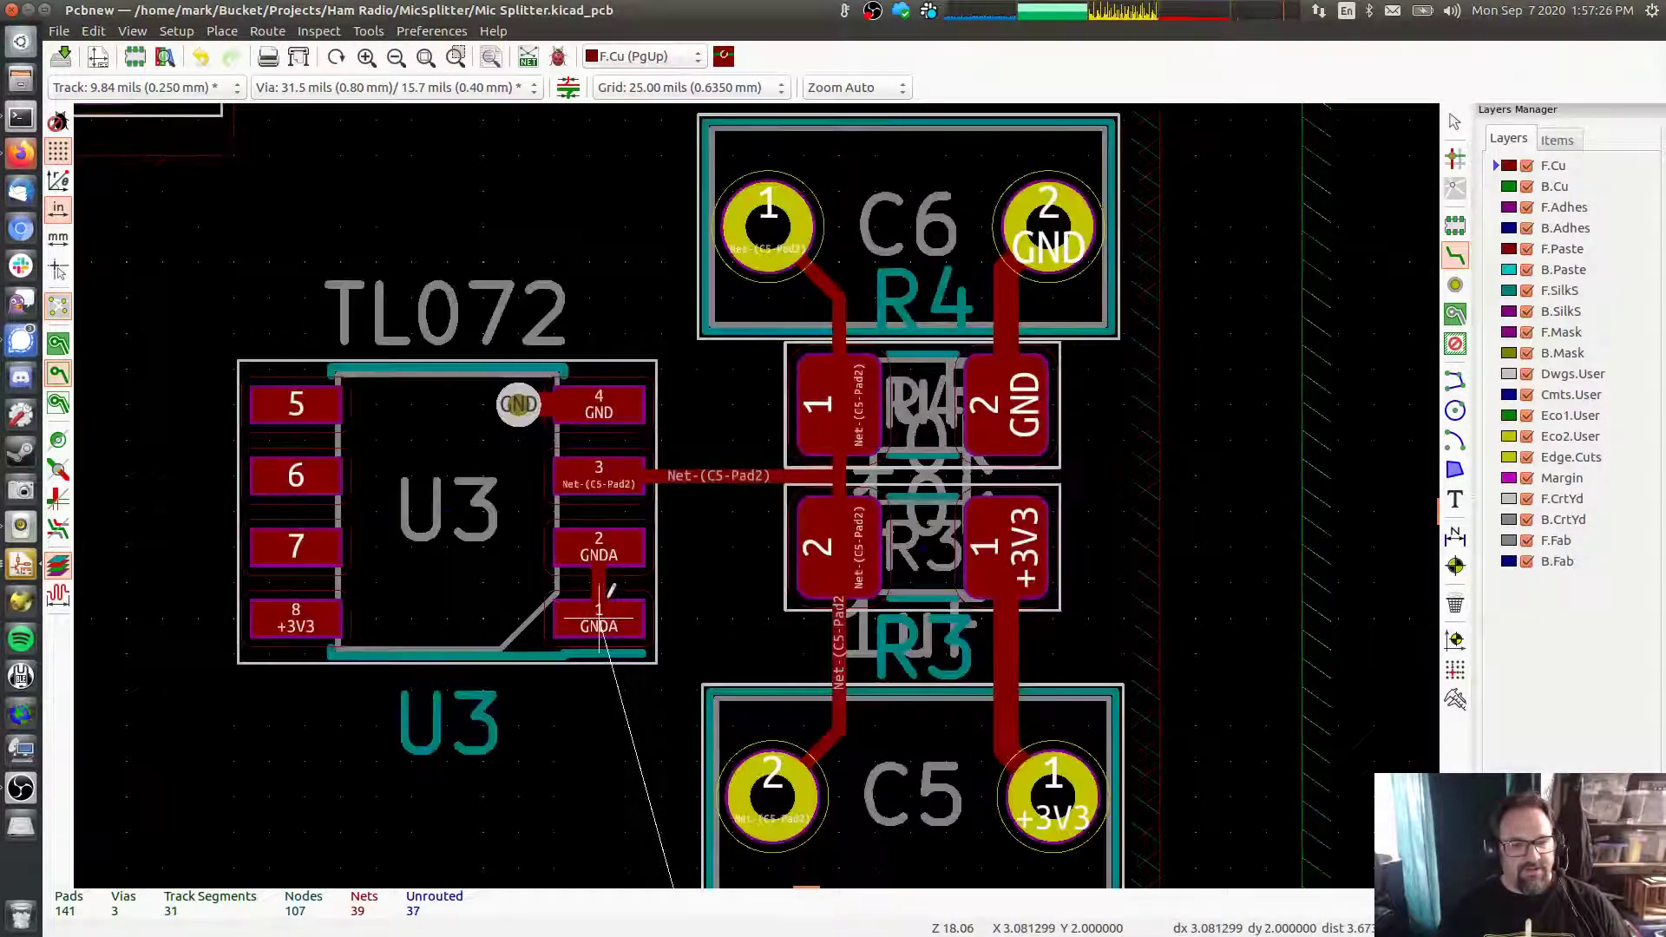
{"action": "scroll", "coordinate": [673, 588], "scroll_direction": "down", "scroll_amount": 5}
{"action": "middle_click_drag", "start_coordinate": [671, 586], "coordinate": [765, 371]}
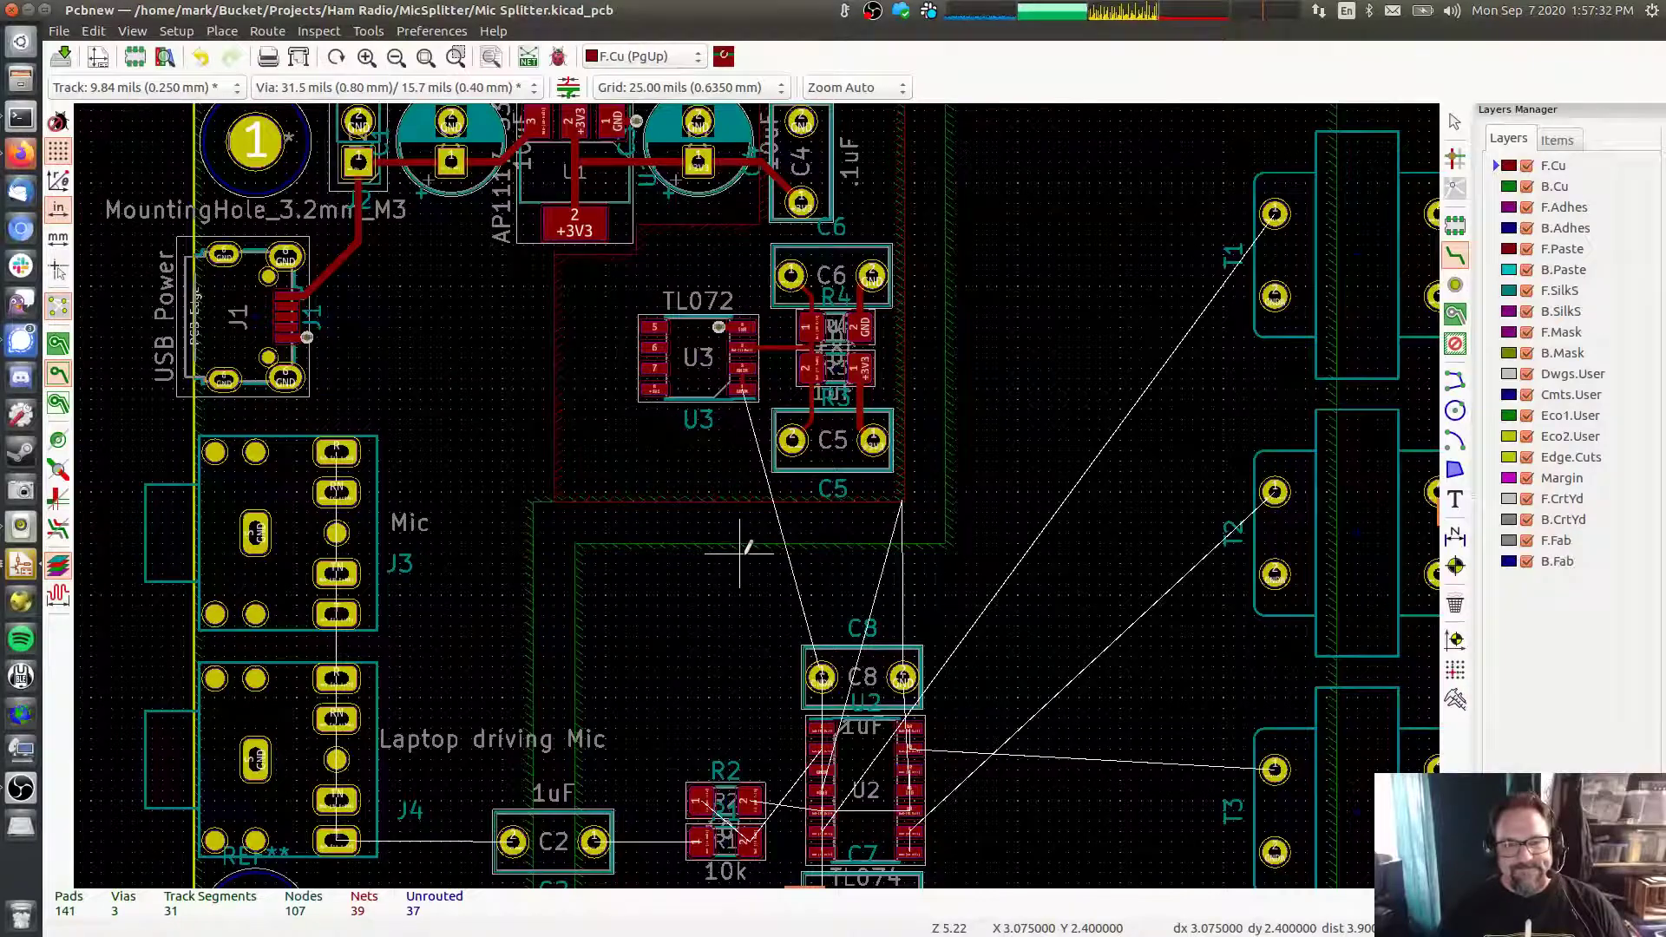
{"action": "middle_click_drag", "start_coordinate": [978, 551], "coordinate": [985, 483]}
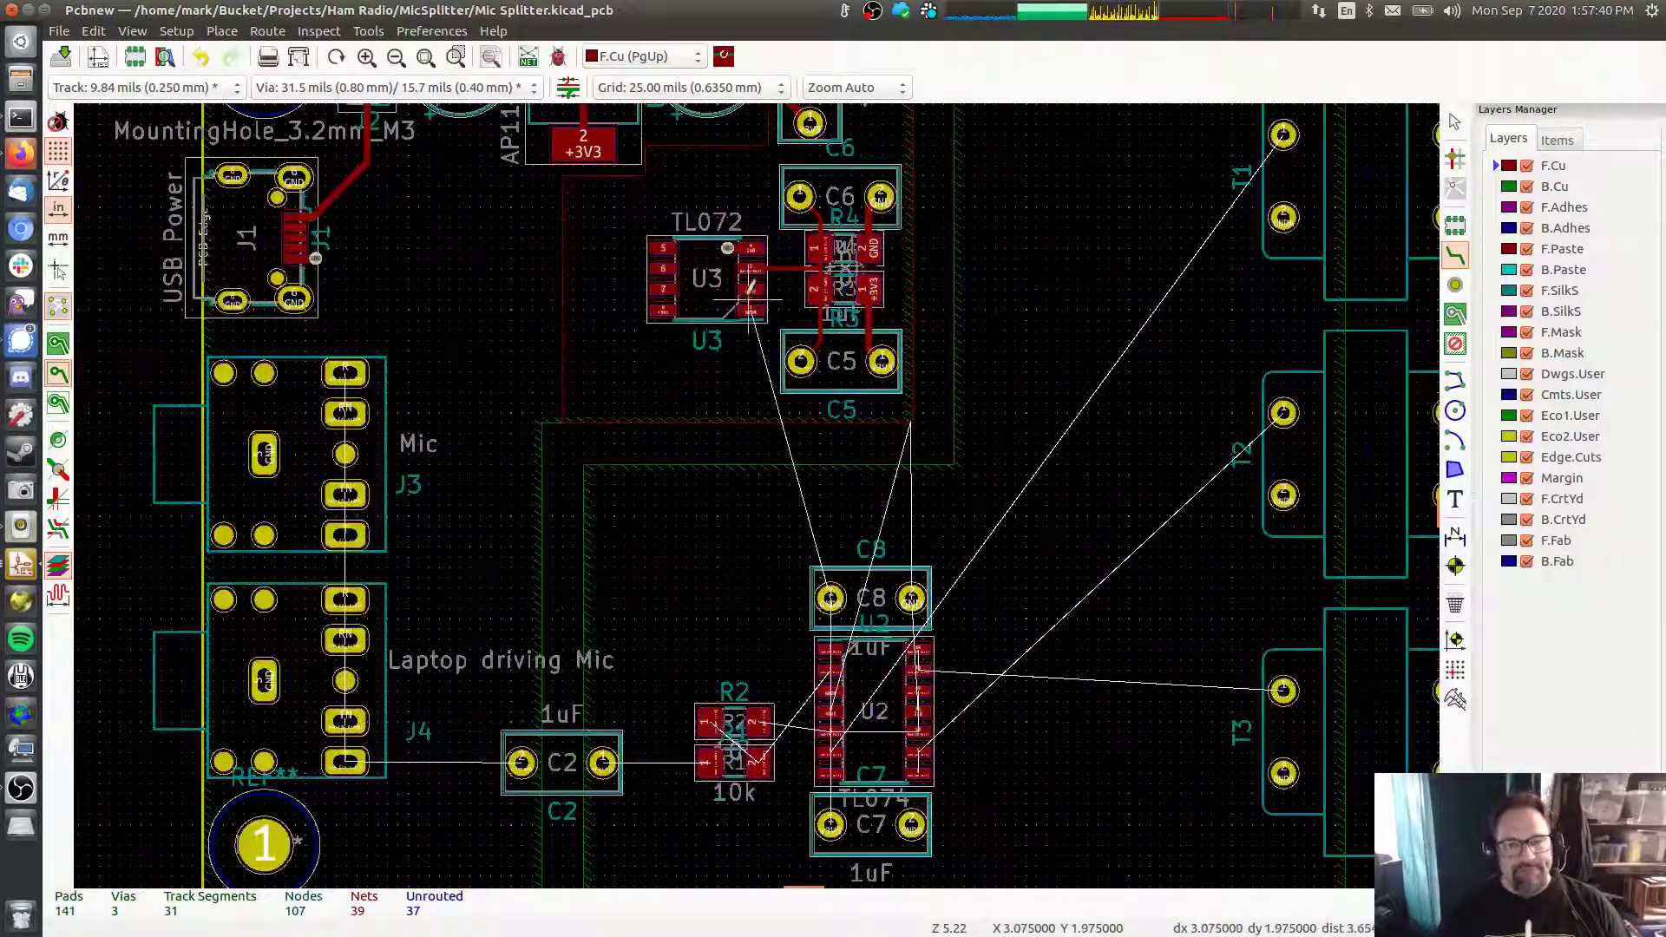
Assign the GNDA net to the Power net class in the design rules
{"action": "left_click", "coordinate": [176, 30]}
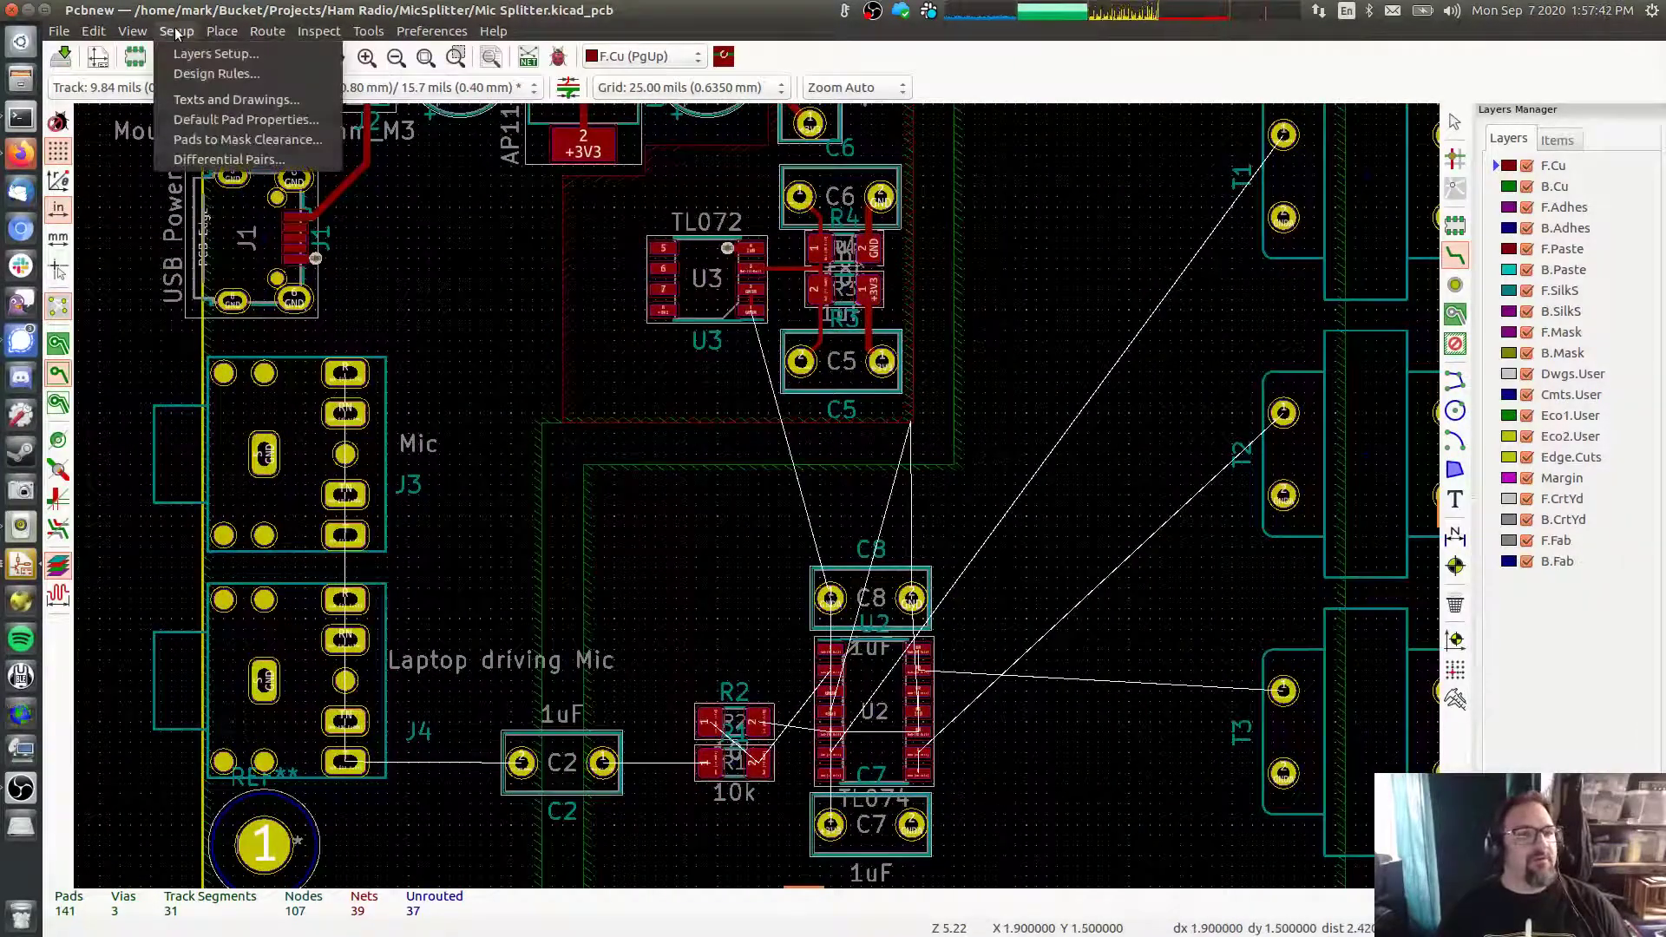
{"action": "left_click", "coordinate": [205, 78]}
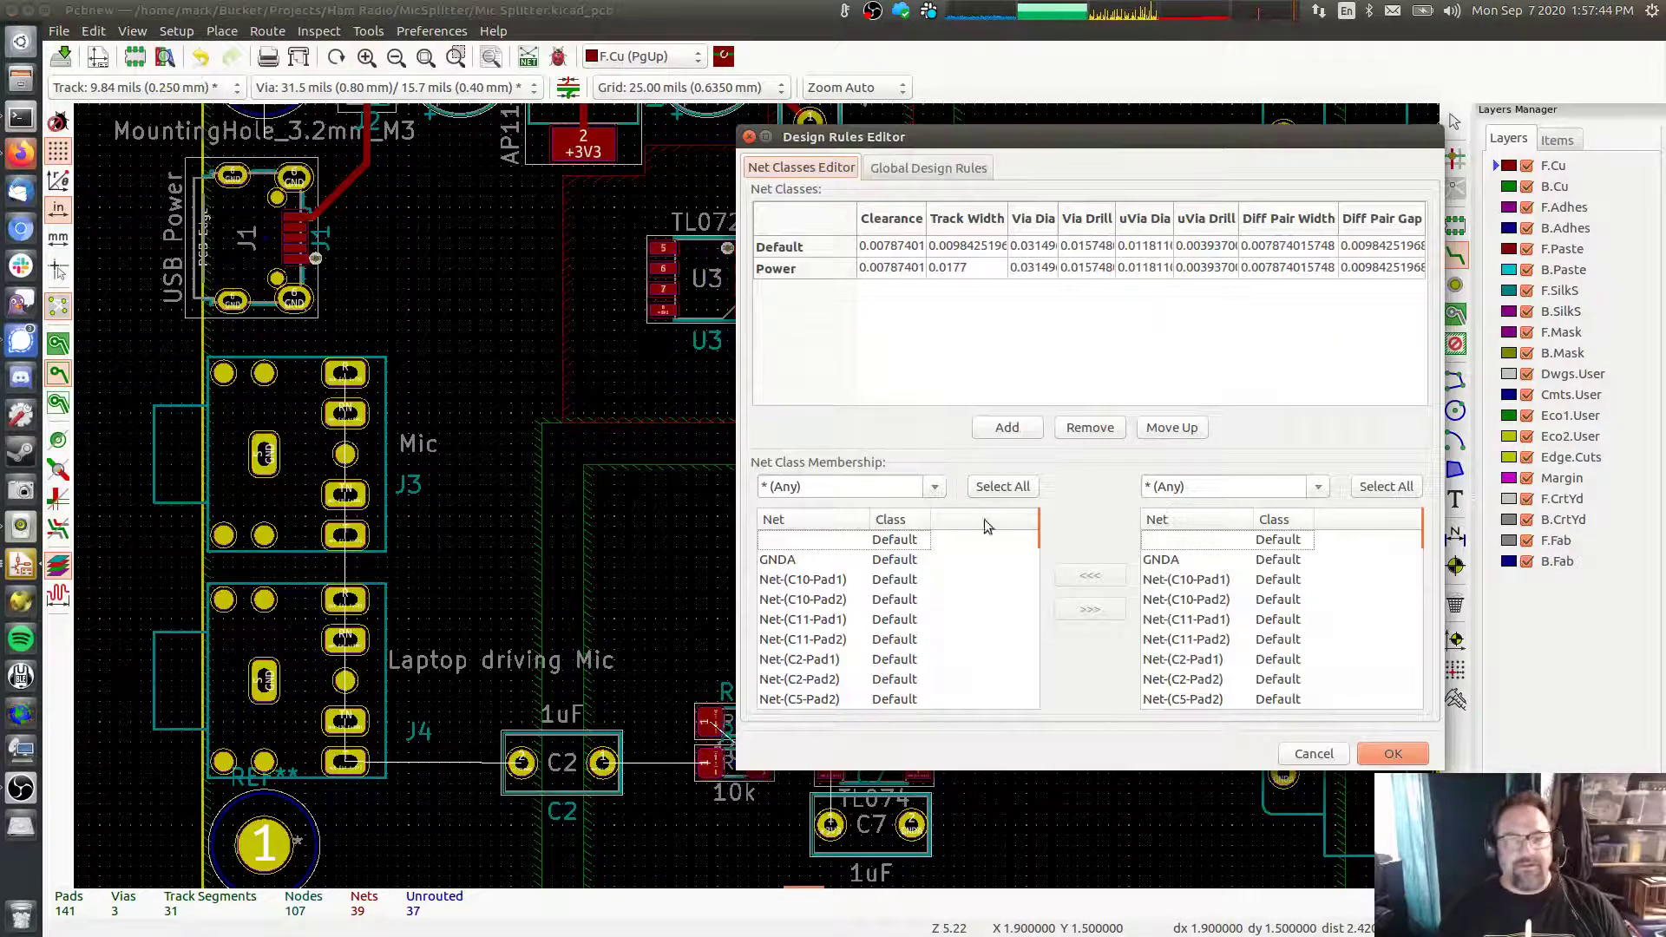
{"action": "left_click", "coordinate": [1318, 487]}
{"action": "left_click", "coordinate": [1206, 557]}
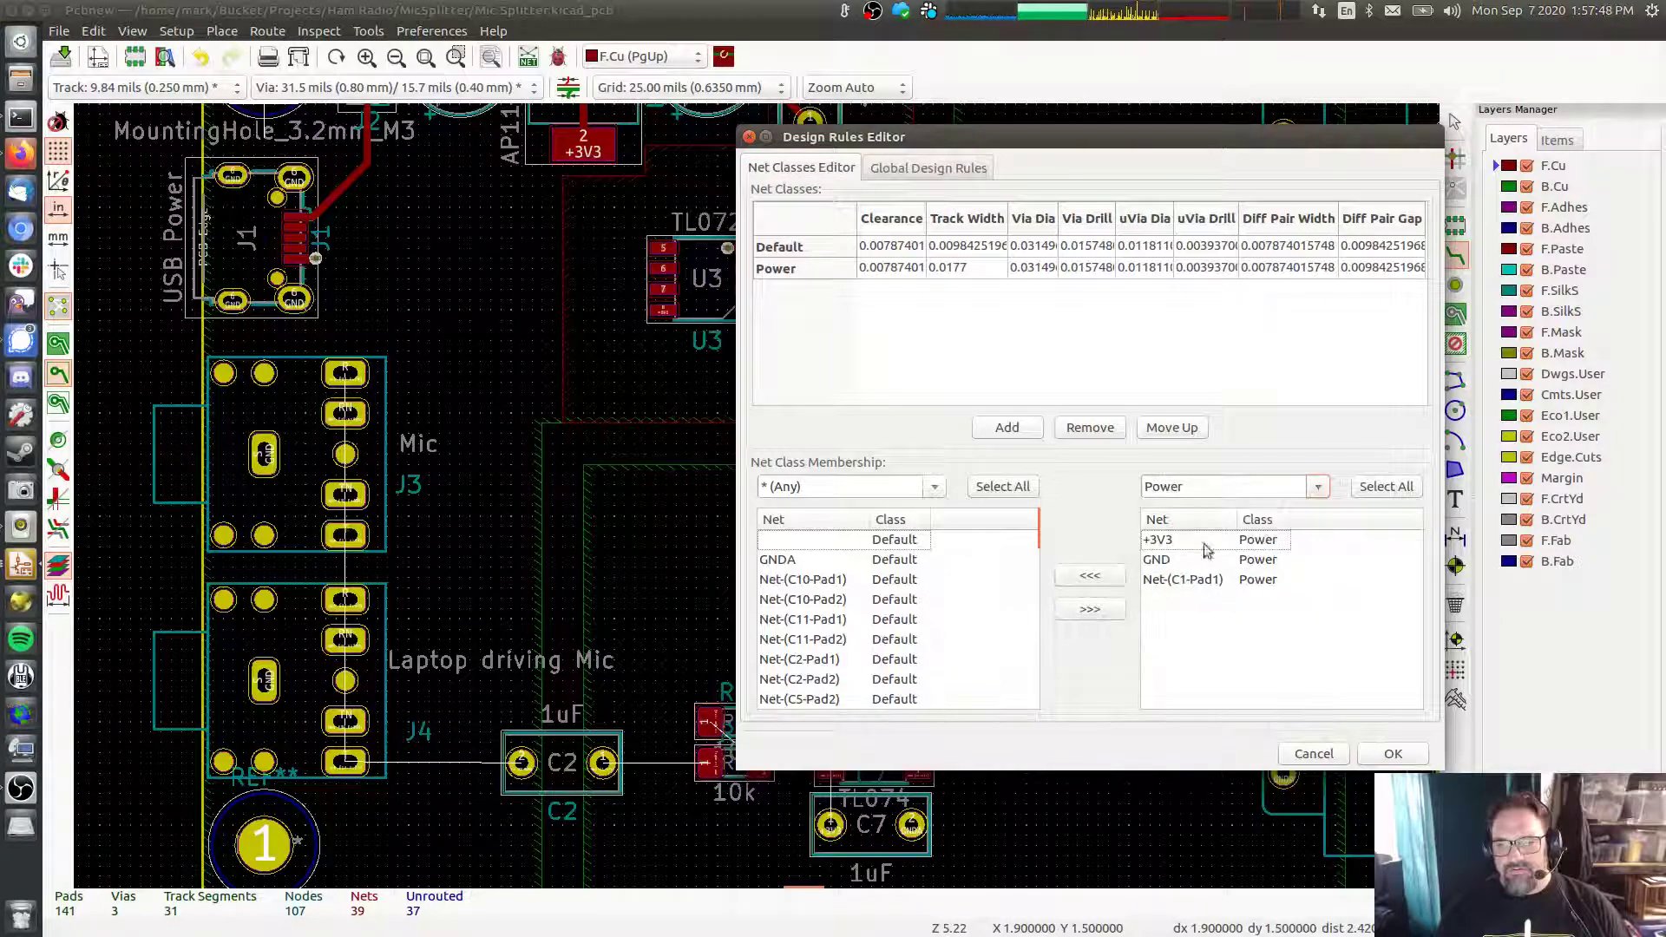
{"action": "left_click", "coordinate": [800, 560]}
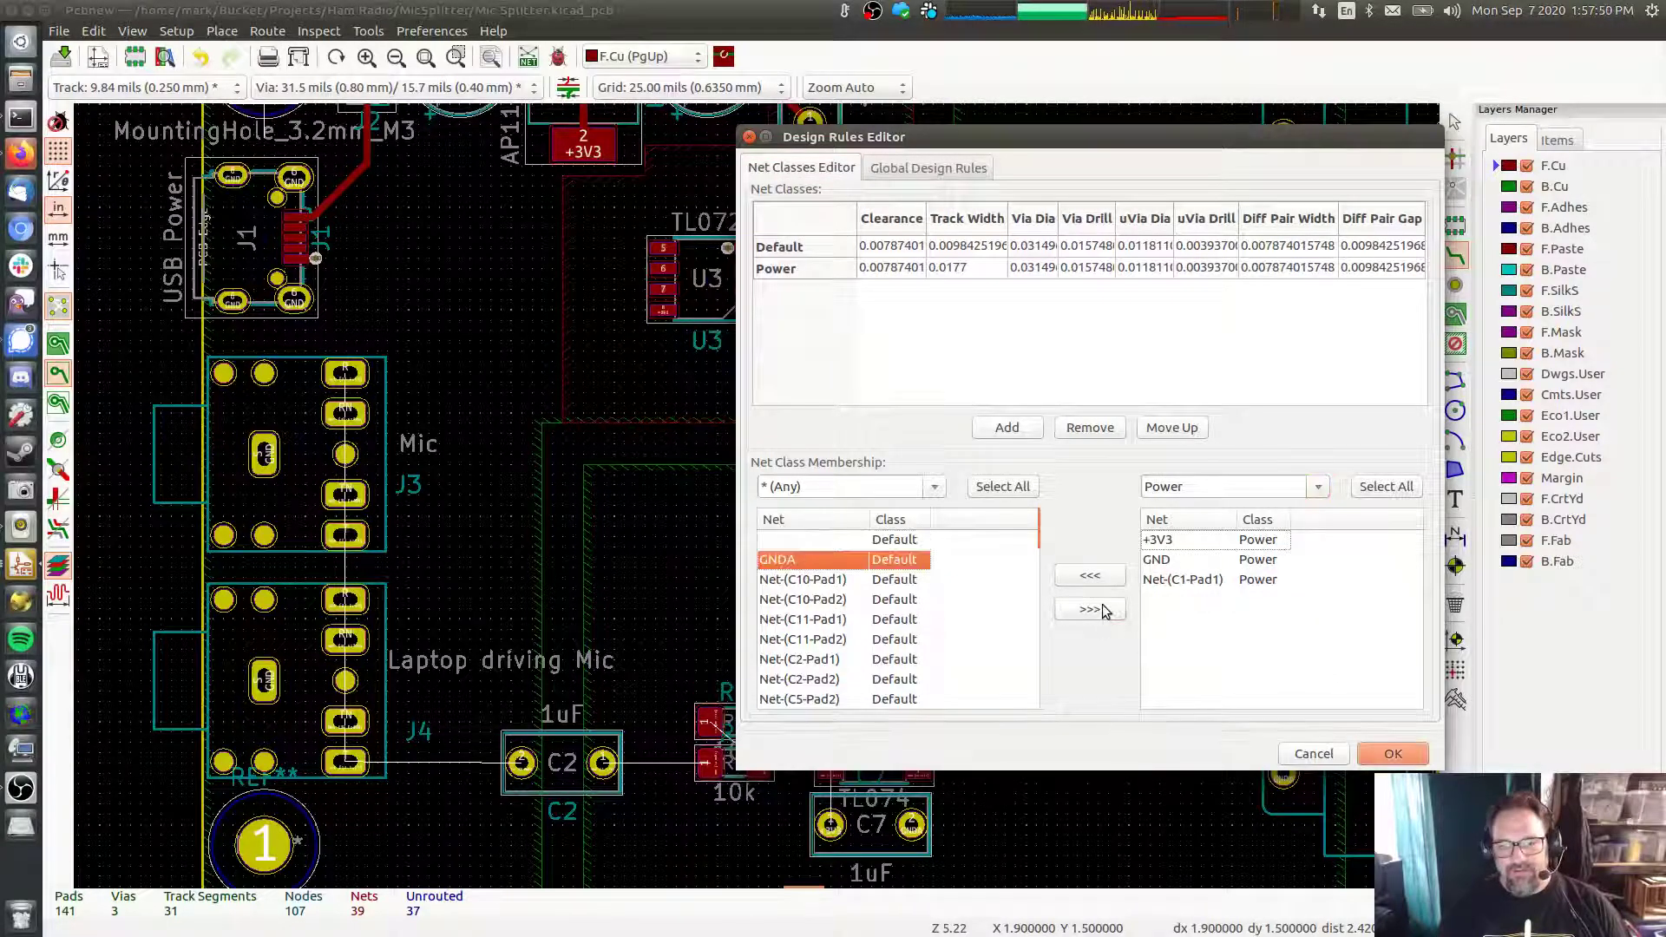
{"action": "left_click", "coordinate": [1090, 610]}
{"action": "left_click", "coordinate": [1392, 755]}
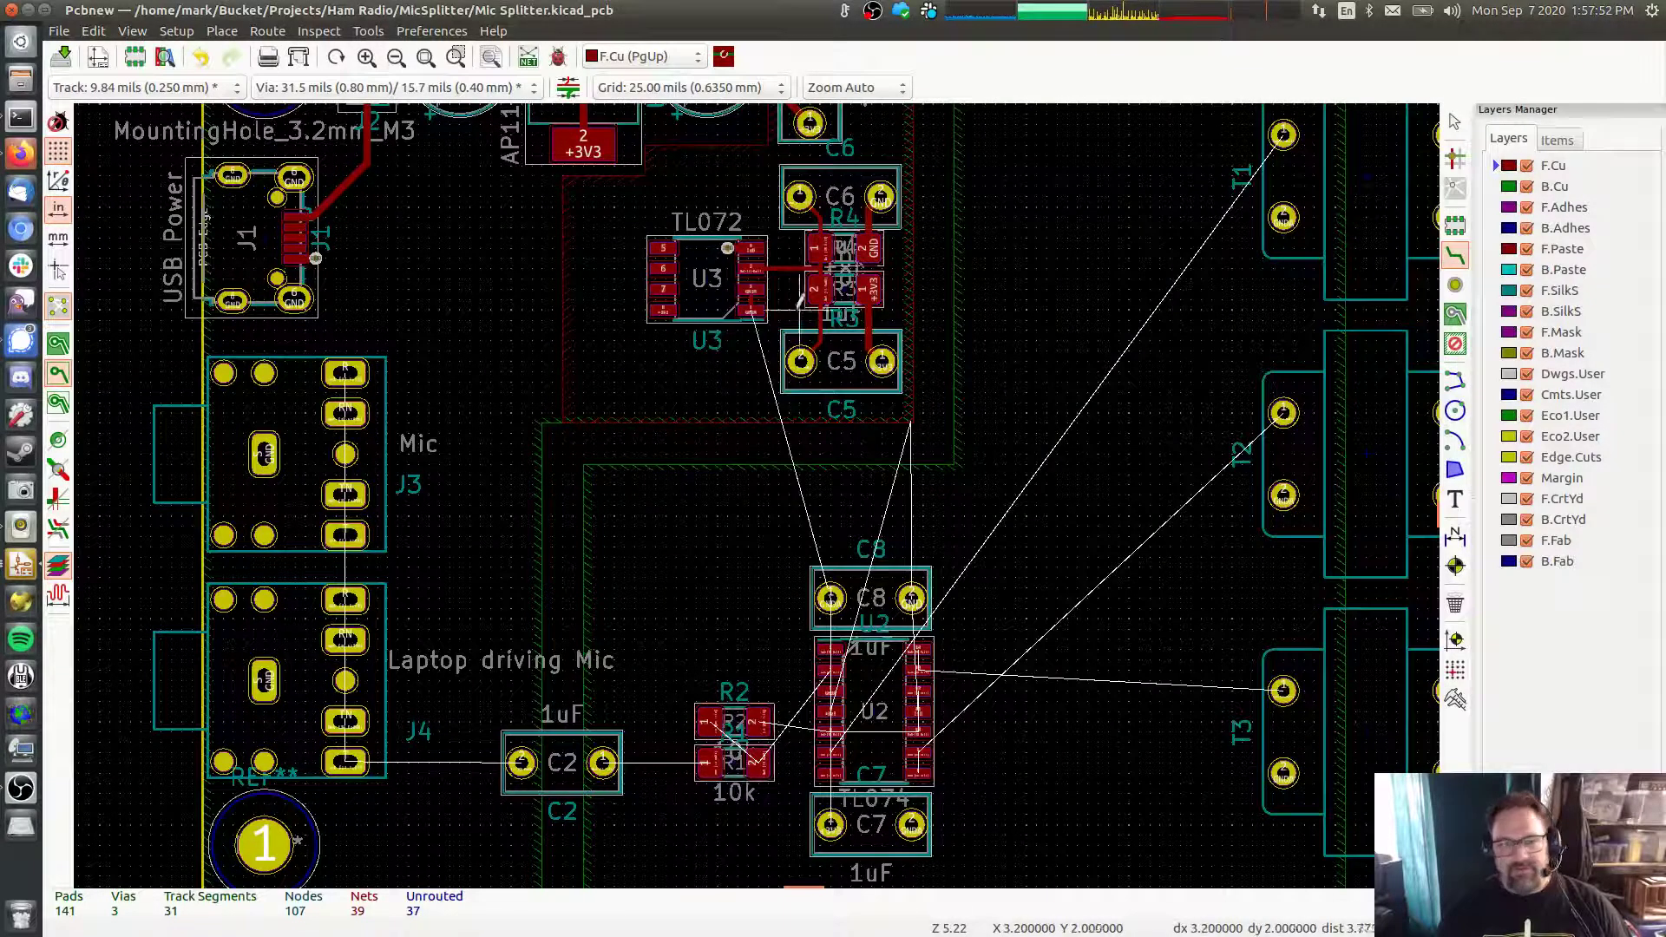
Replace the GNDA track between U3 pads 2 and 1 with a 17.70 mil track on F.Cu
{"action": "scroll", "coordinate": [769, 278], "scroll_direction": "up", "scroll_amount": 5}
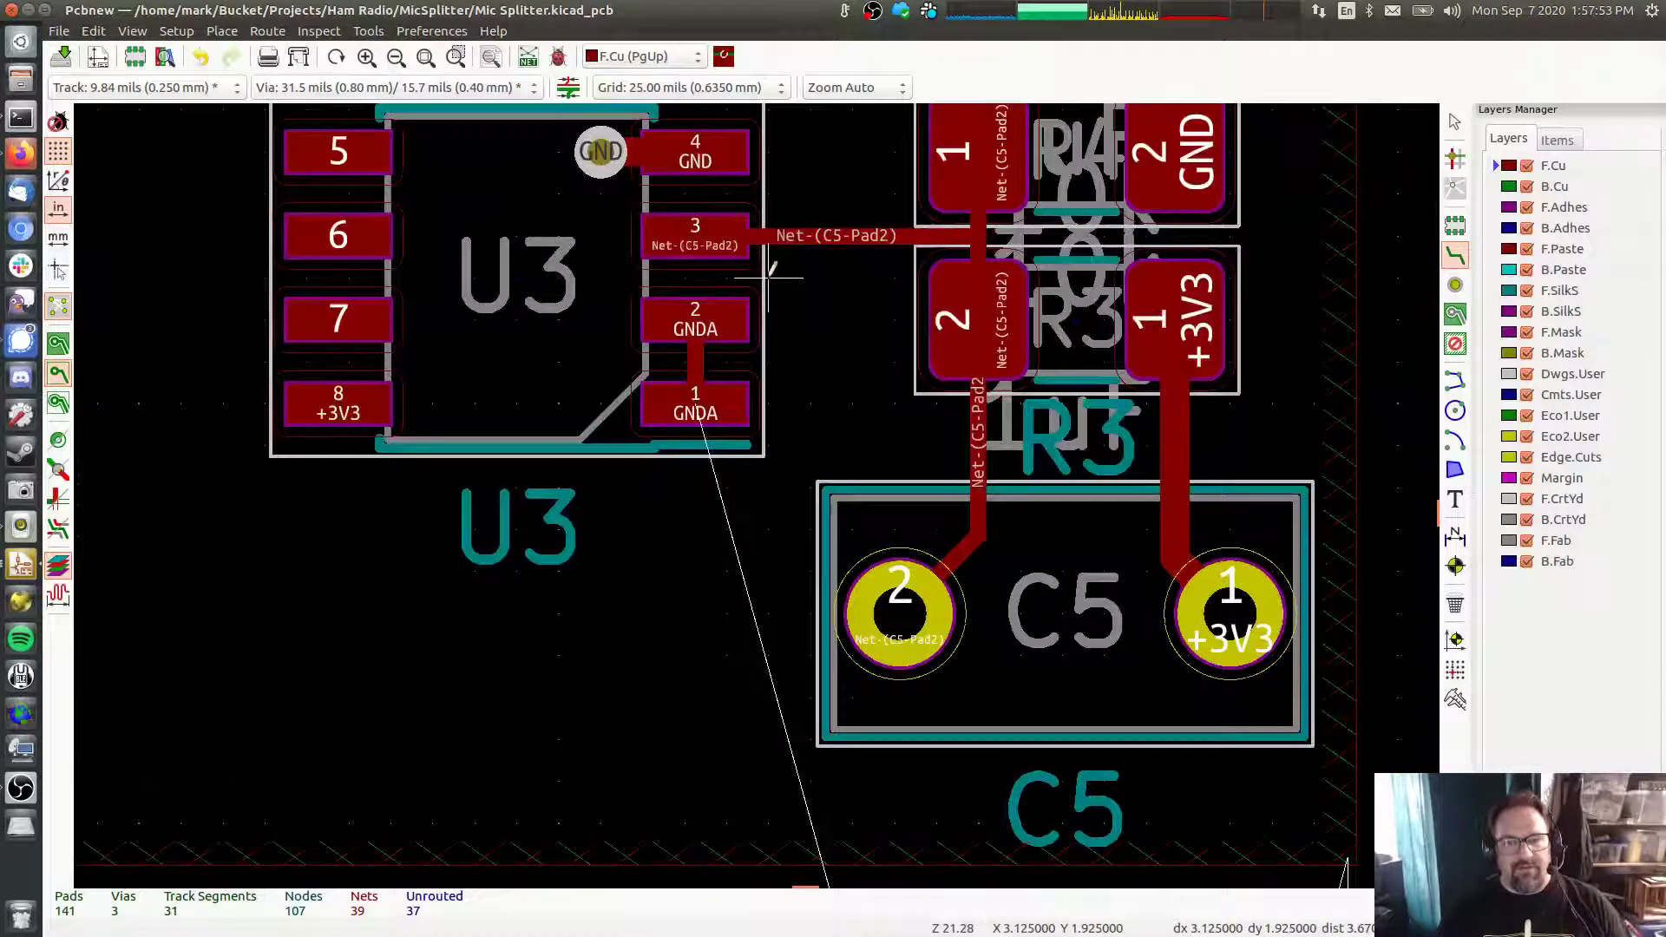
{"action": "left_click", "coordinate": [695, 361]}
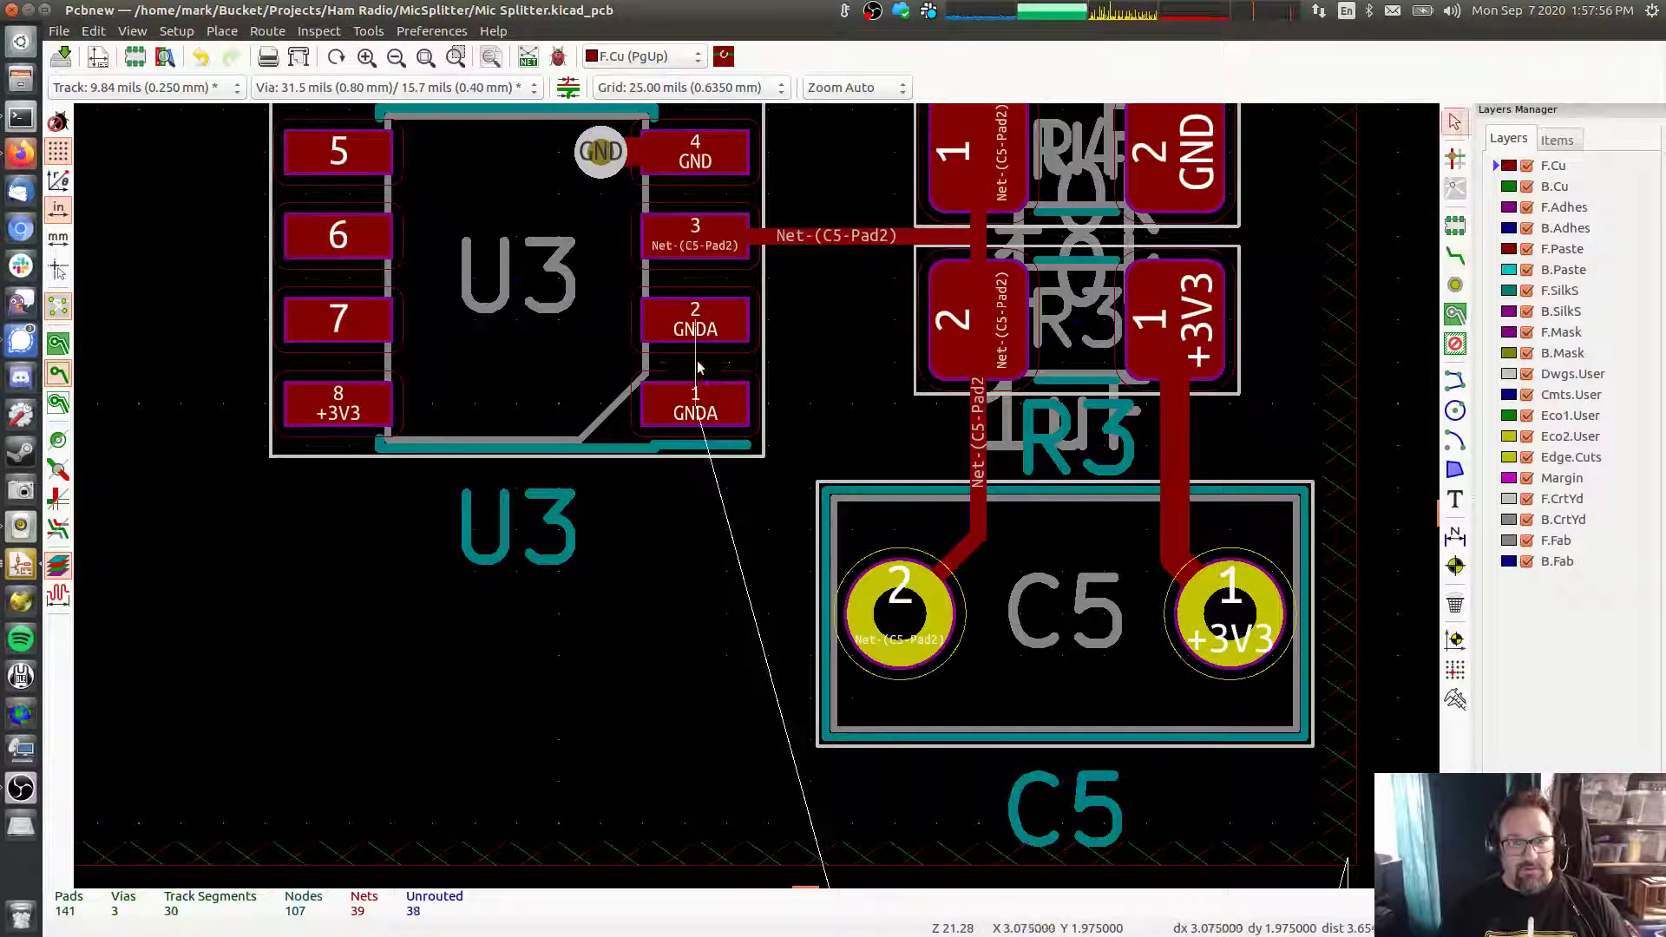
{"action": "key", "text": "Delete"}
{"action": "left_click", "coordinate": [1457, 257]}
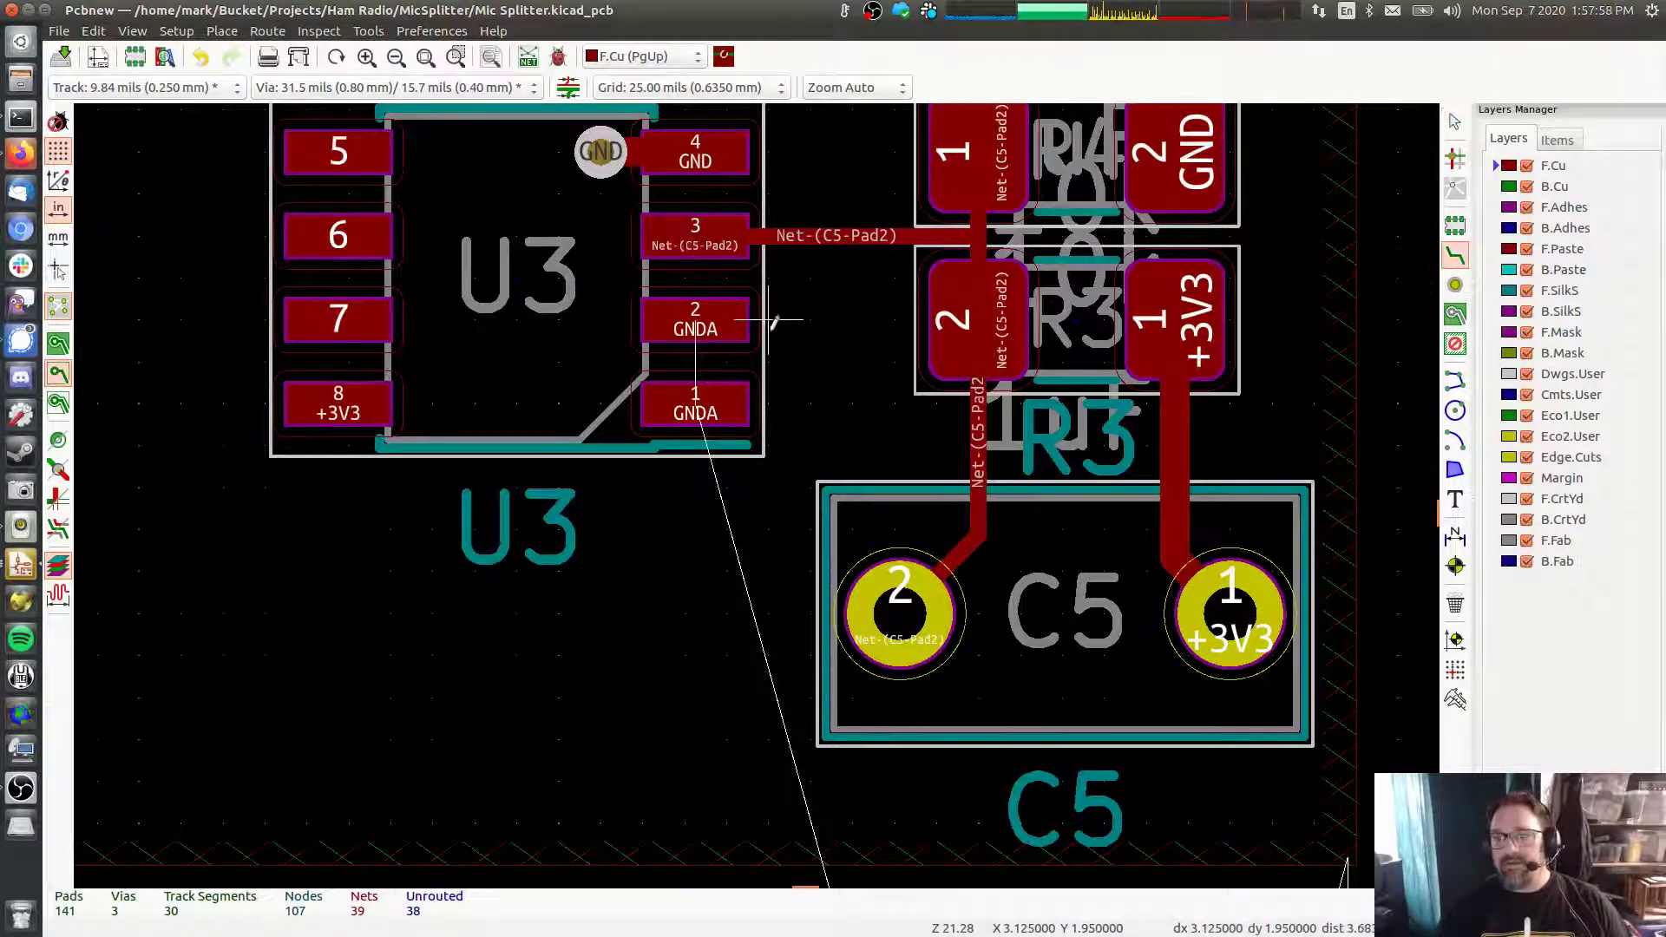
{"action": "left_click", "coordinate": [695, 320]}
{"action": "left_click", "coordinate": [693, 395]}
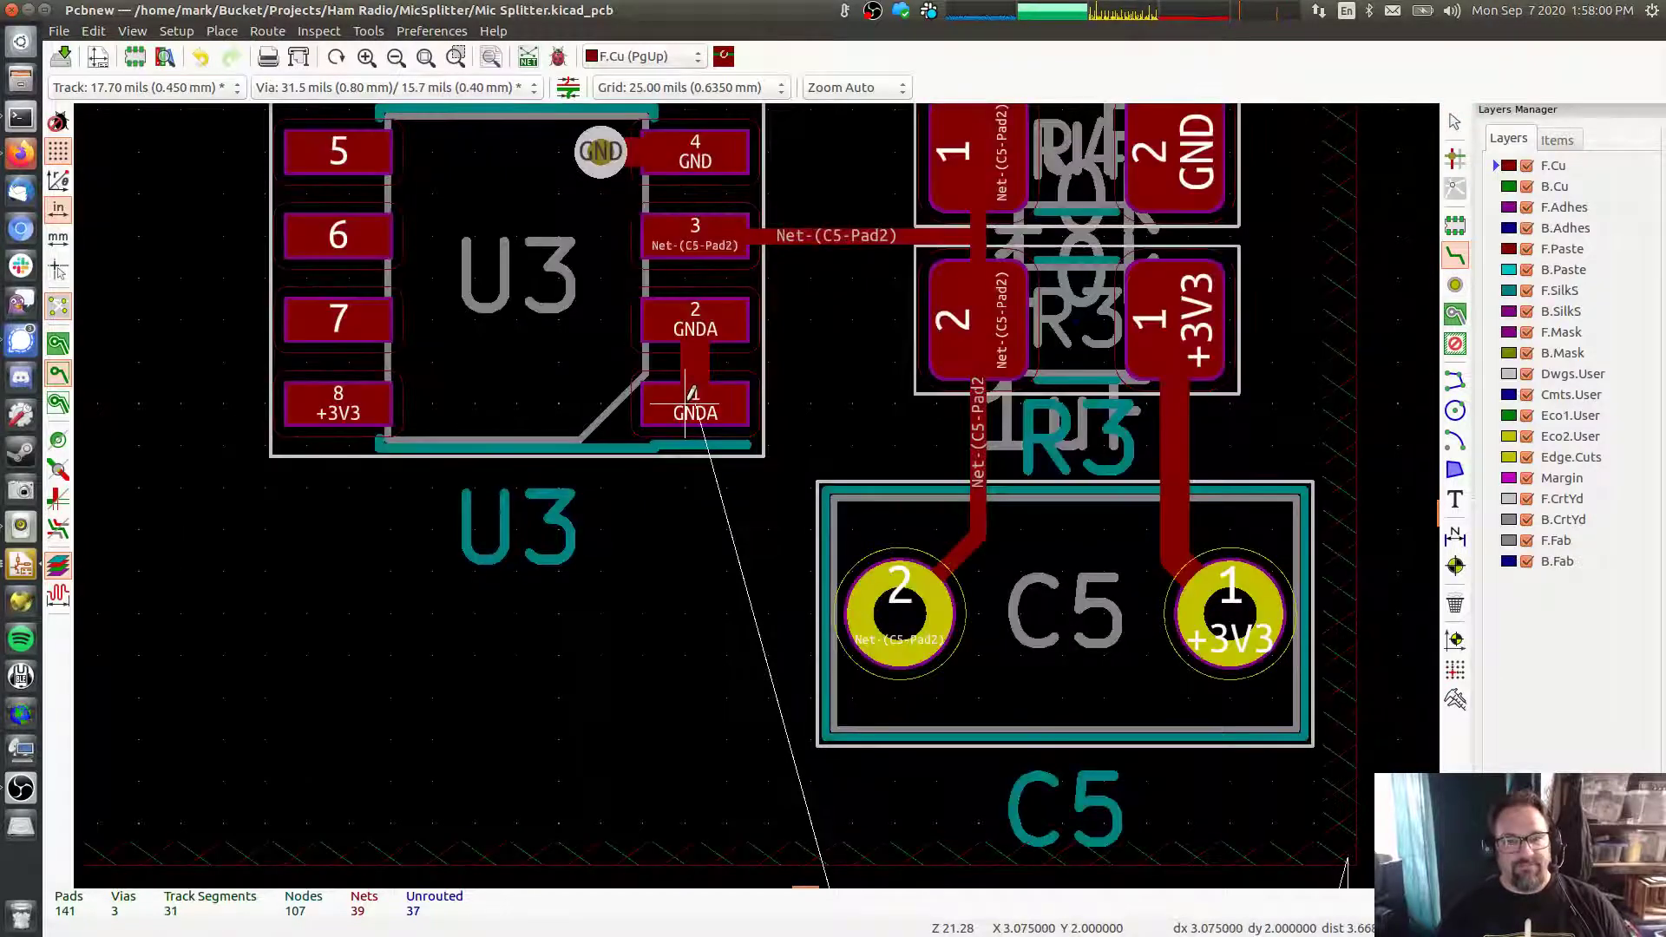
{"action": "scroll", "coordinate": [810, 444], "scroll_direction": "down", "scroll_amount": 2}
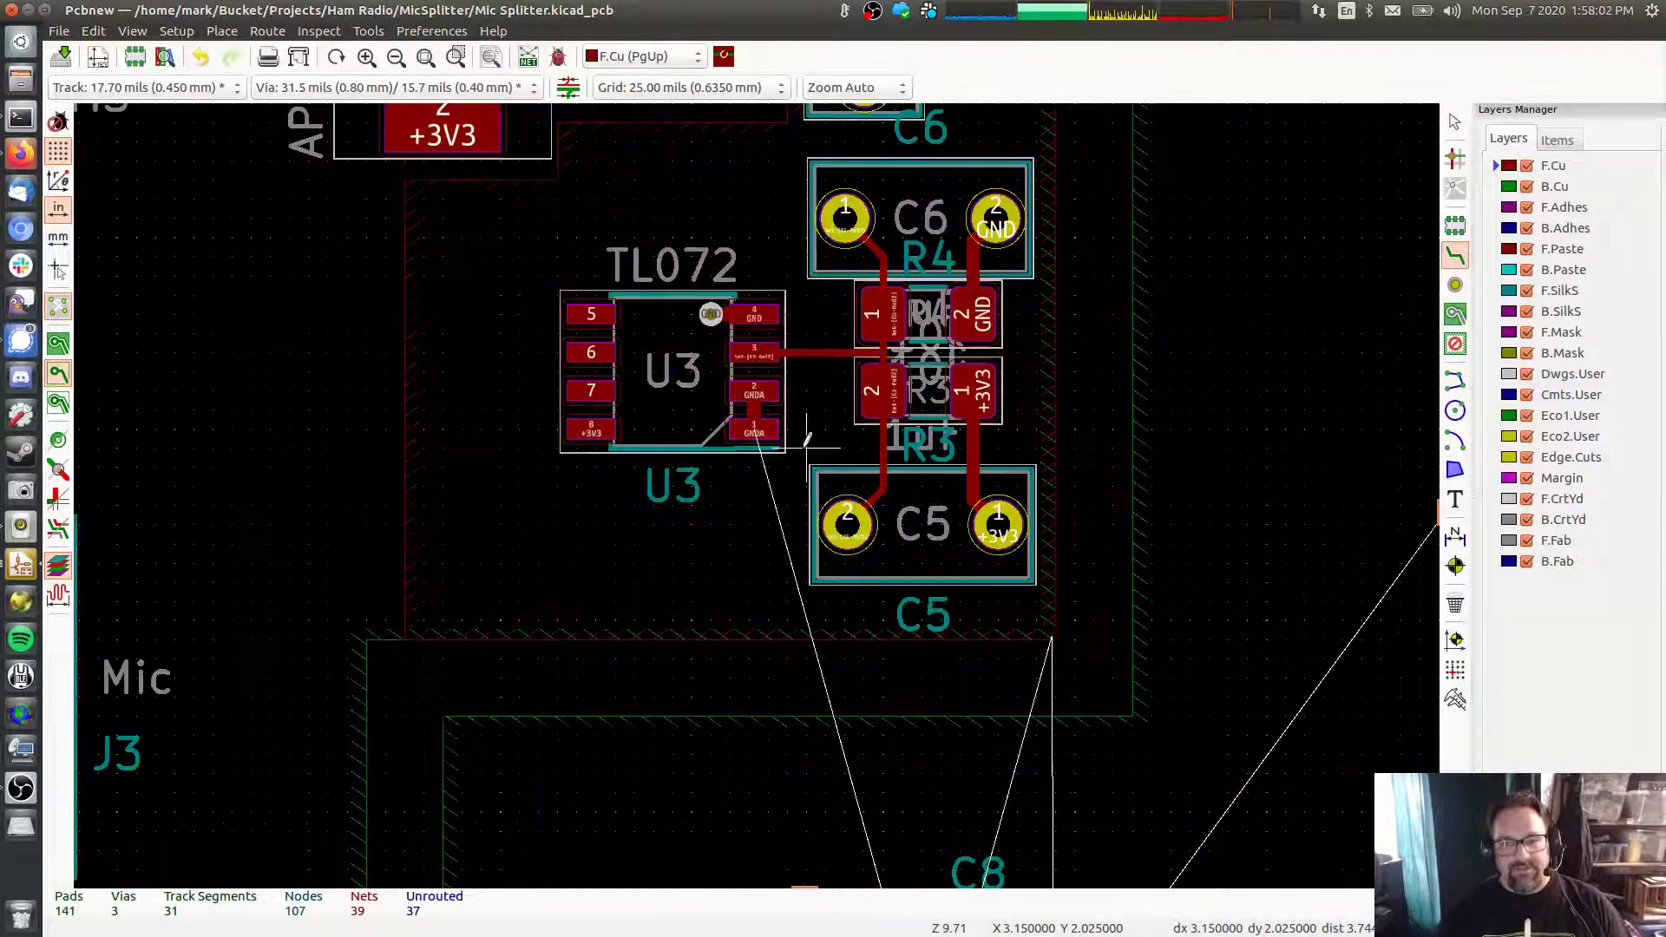
{"action": "middle_click_drag", "start_coordinate": [807, 446], "coordinate": [775, 235]}
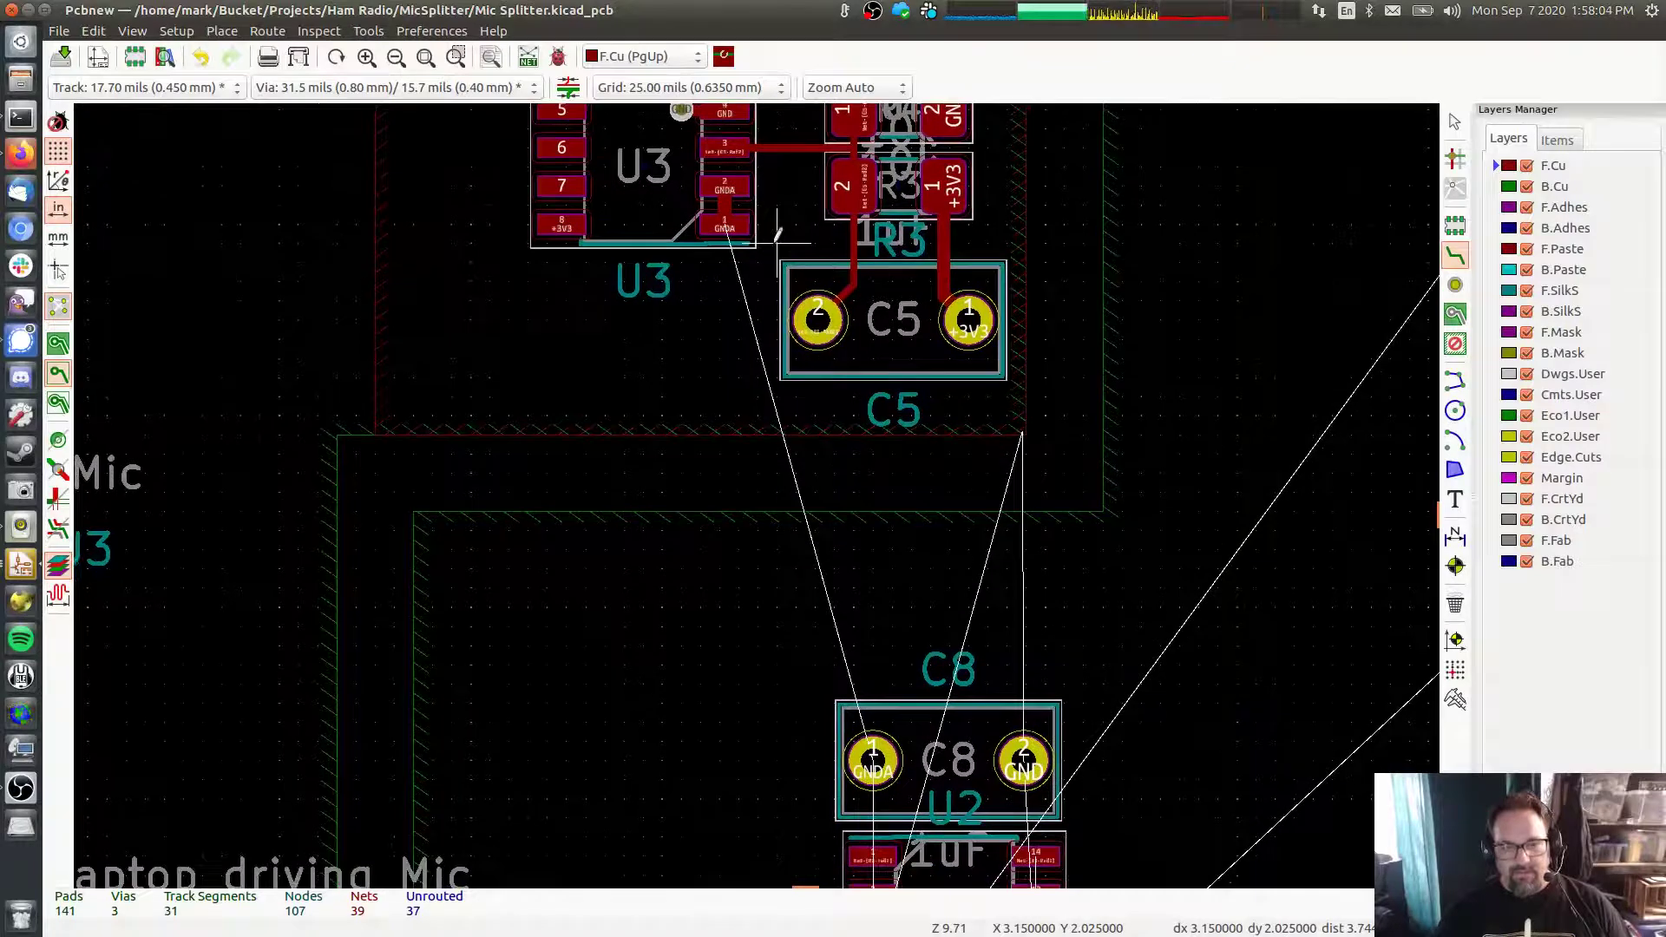
Route a 17.70 mil GNDA track on F.Cu from U3 pad 1 down to a new via at X 3.075, Y 2.425
{"action": "left_click", "coordinate": [726, 225]}
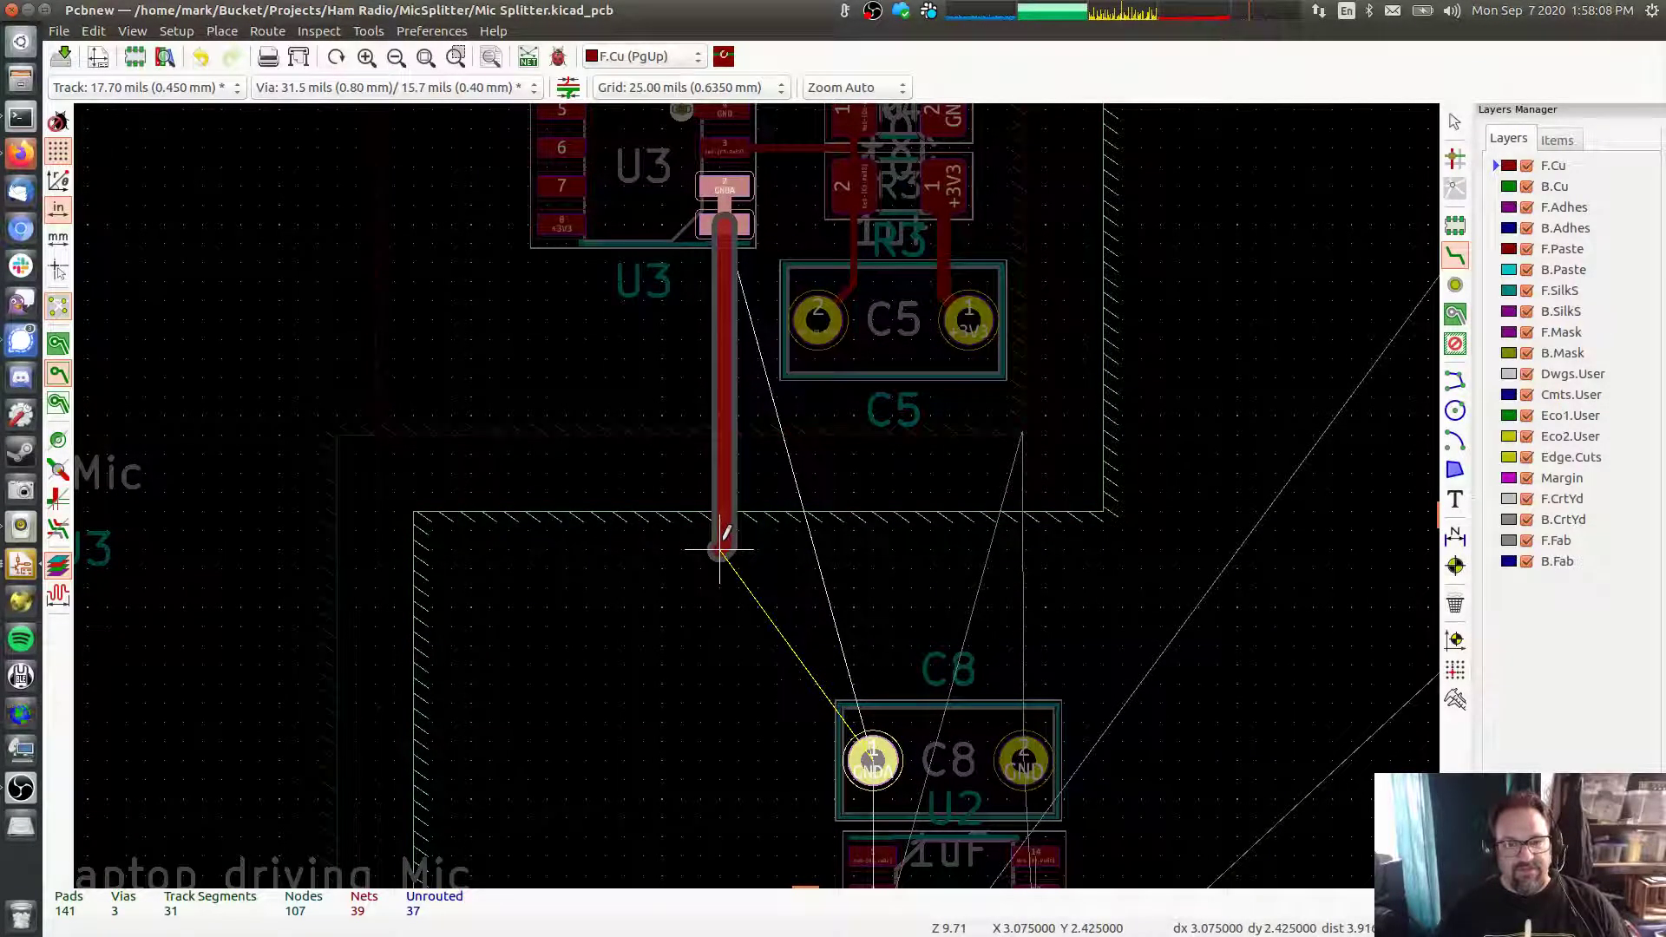
{"action": "key", "text": "v"}
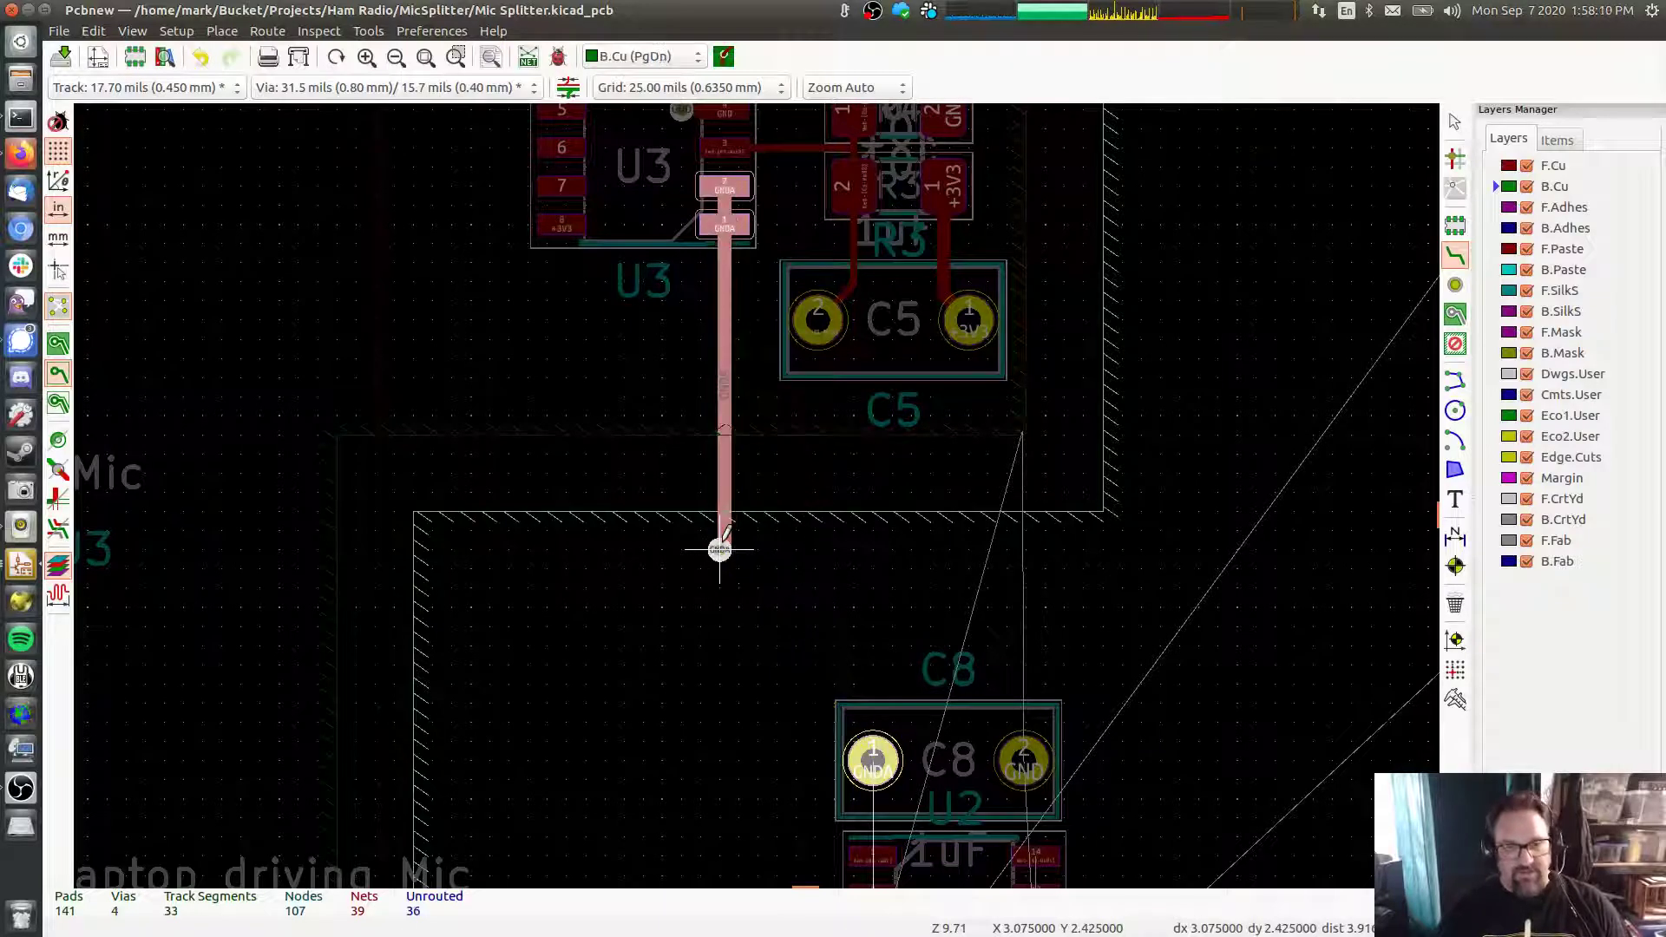
{"action": "double_click", "coordinate": [719, 550]}
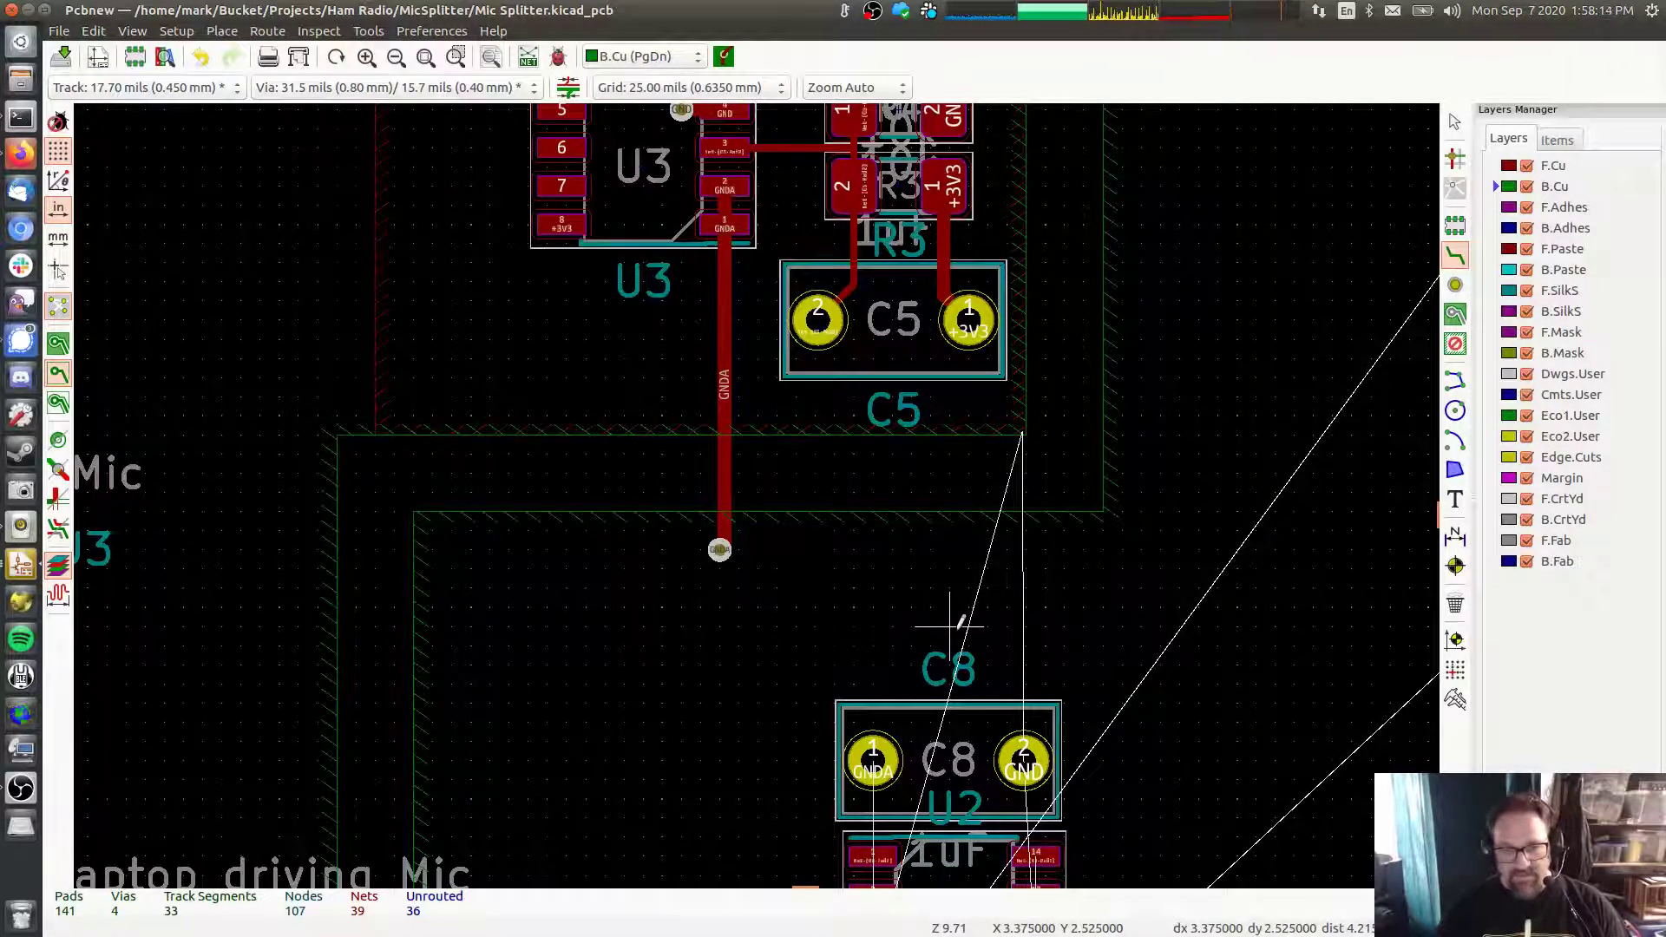
Route a 9.84 mil track on F.Cu from J4 pad T to C2 pad 2
{"action": "middle_click_drag", "start_coordinate": [930, 558], "coordinate": [907, 127]}
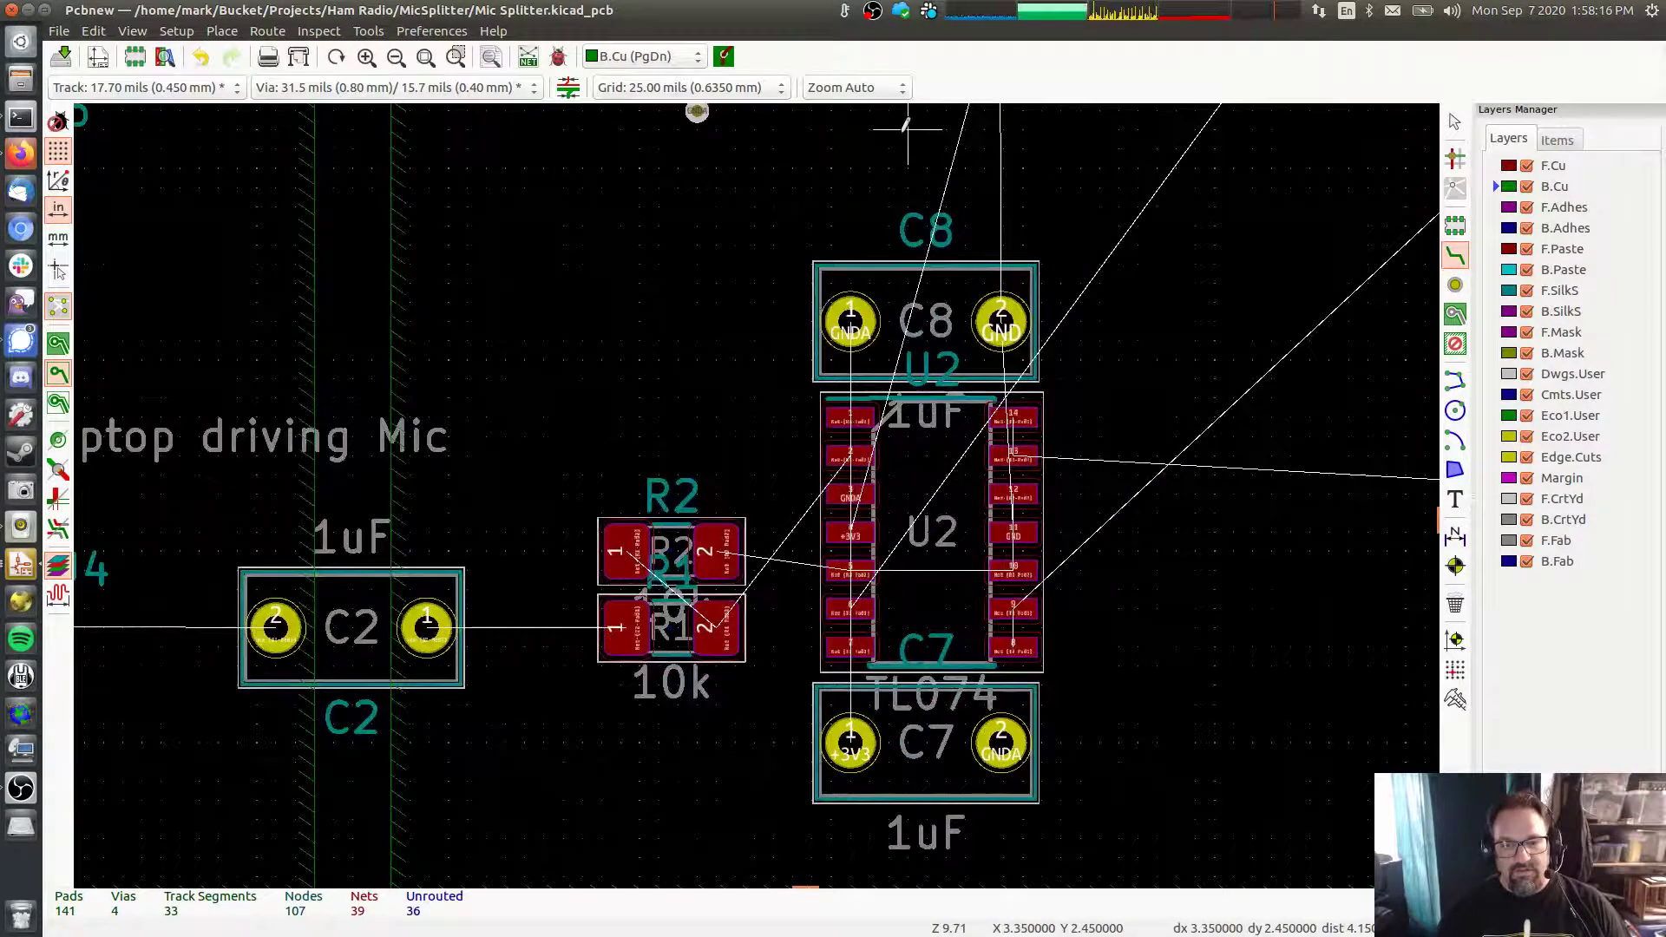
{"action": "middle_click_drag", "start_coordinate": [506, 492], "coordinate": [1284, 372]}
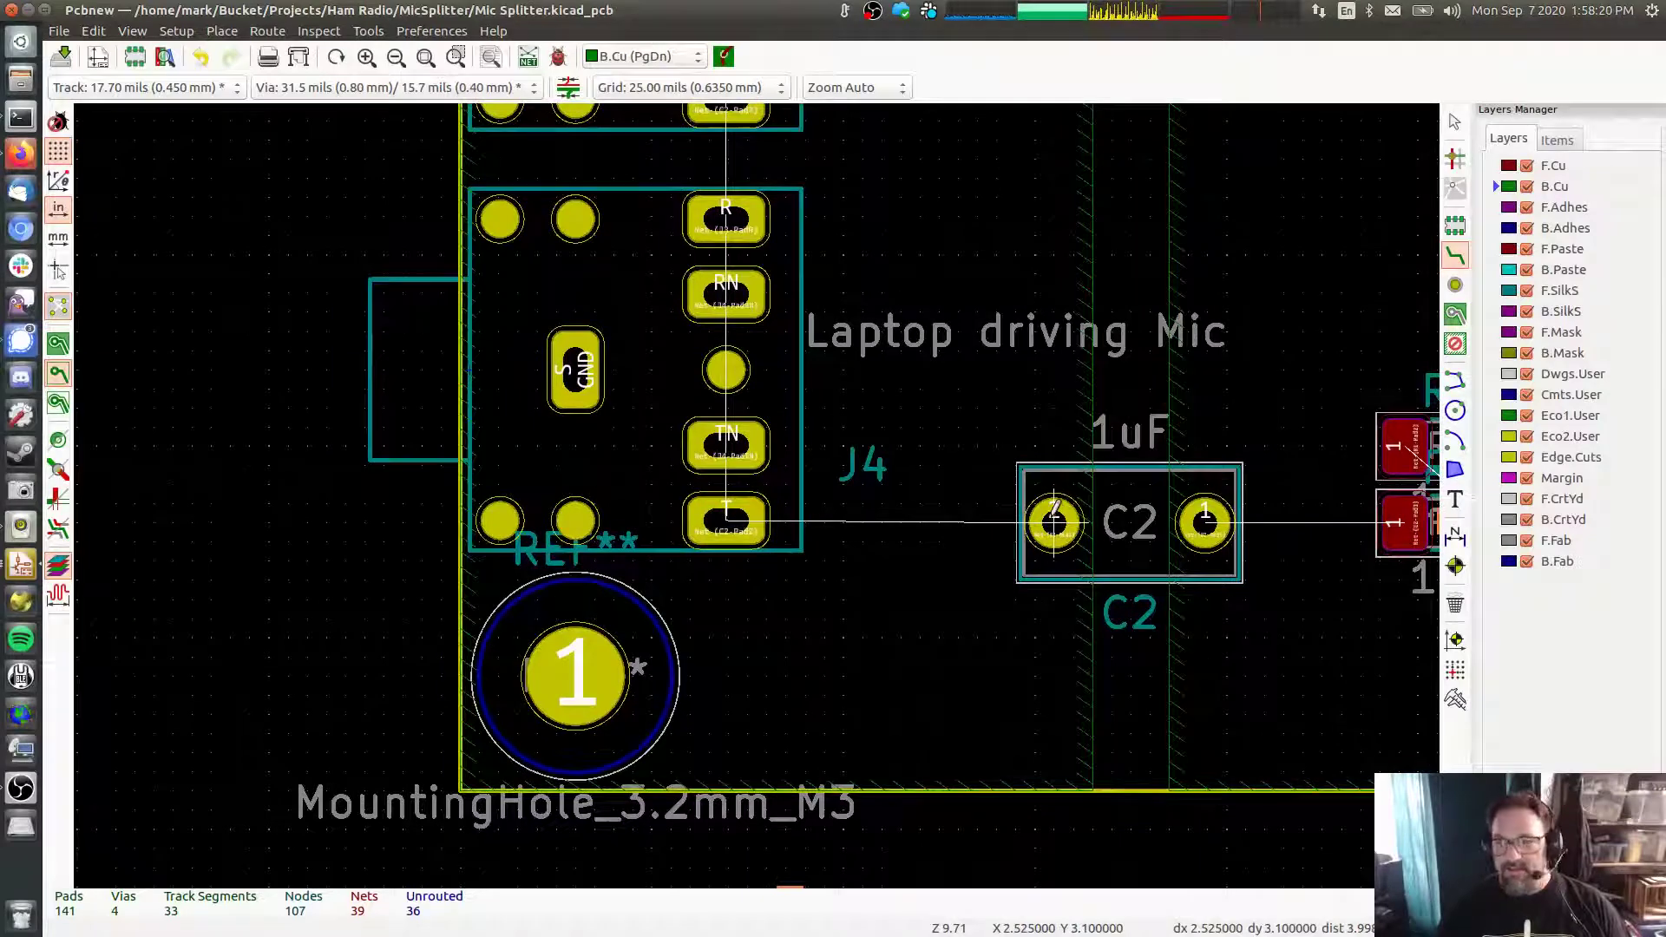
{"action": "left_click", "coordinate": [1494, 166]}
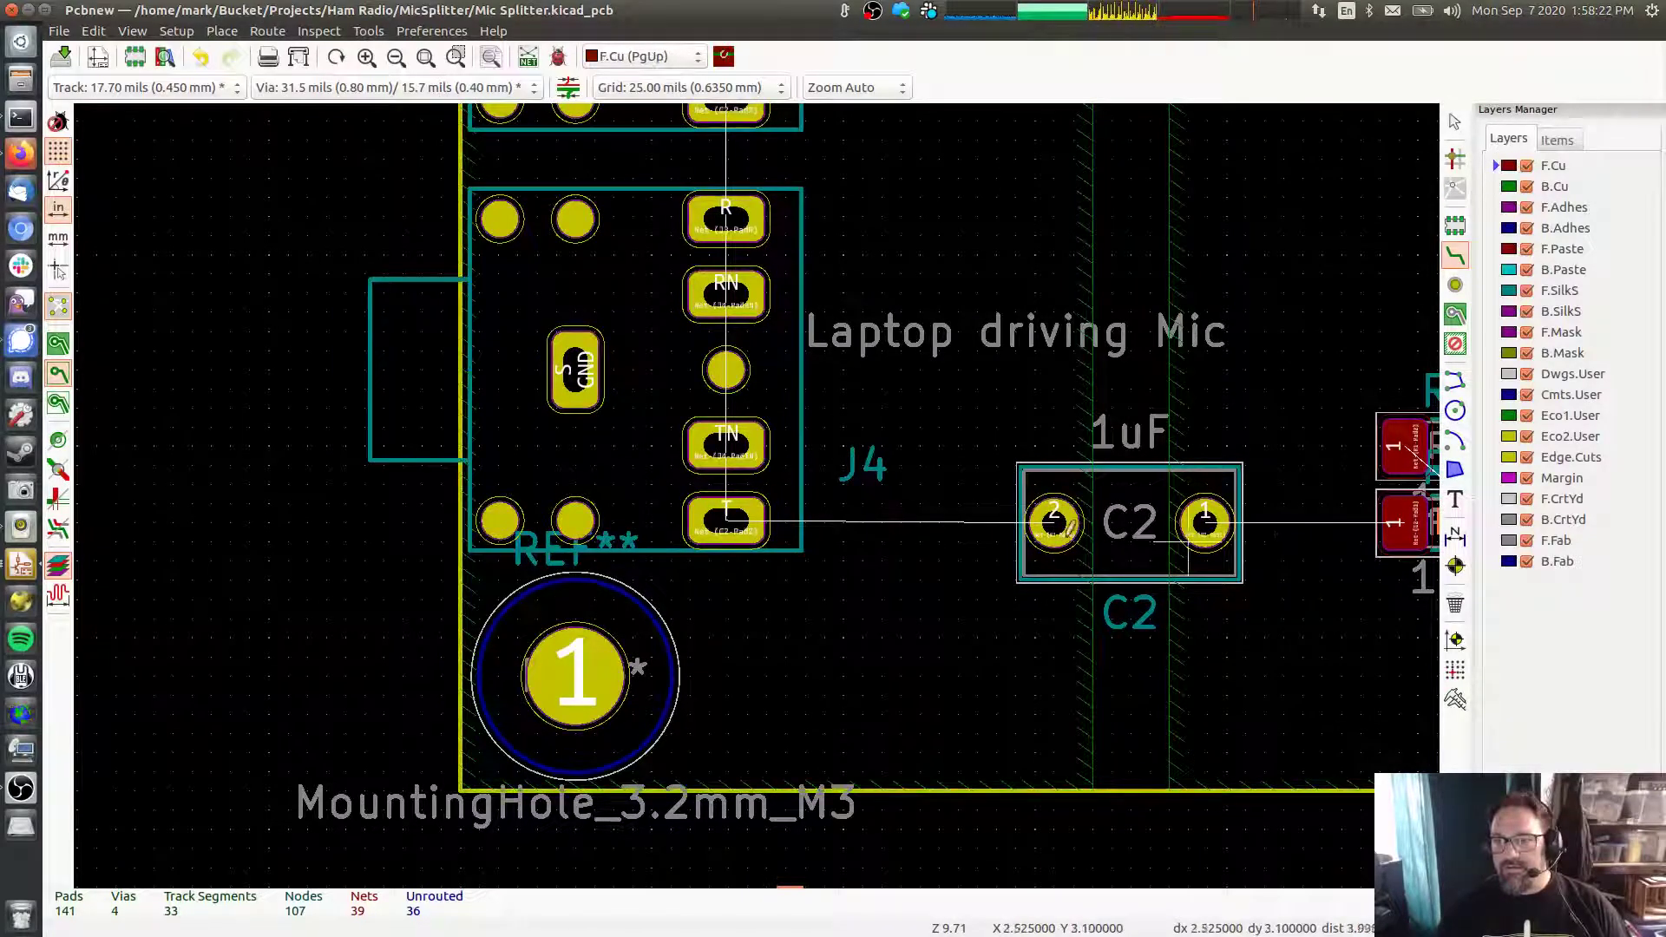
{"action": "left_click", "coordinate": [728, 512]}
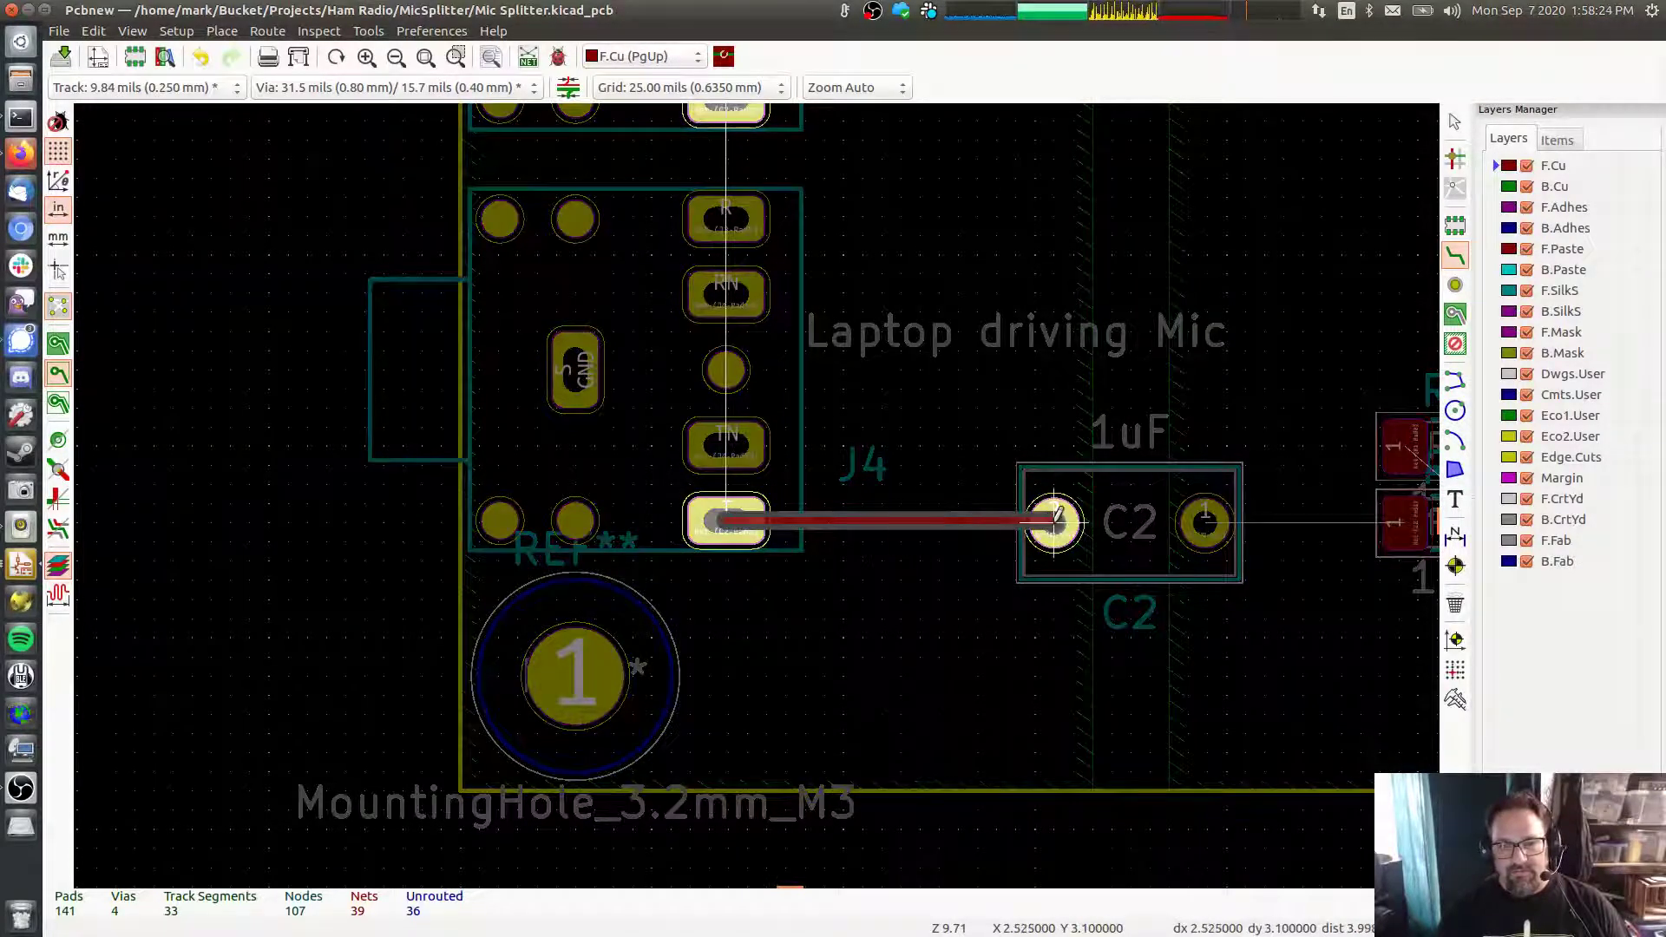
{"action": "key", "text": "w"}
{"action": "left_click", "coordinate": [1054, 519]}
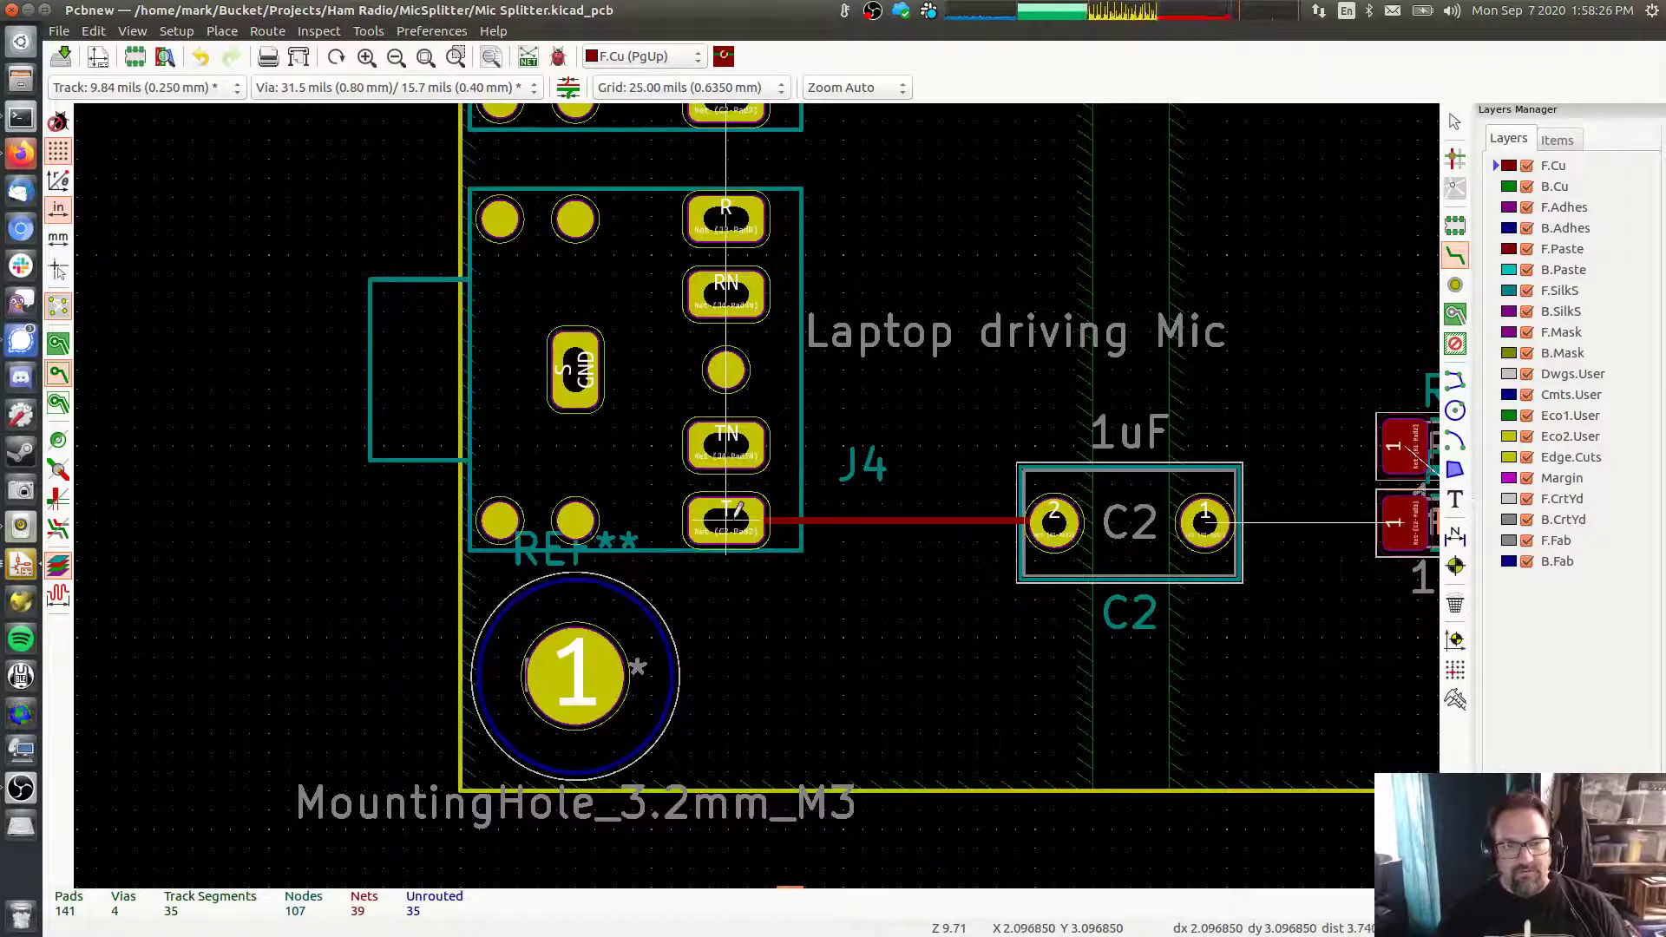
Route a 9.84 mil track on F.Cu from J4 pad T around the outer side of the pad column to J3 pad T
{"action": "left_click", "coordinate": [733, 512]}
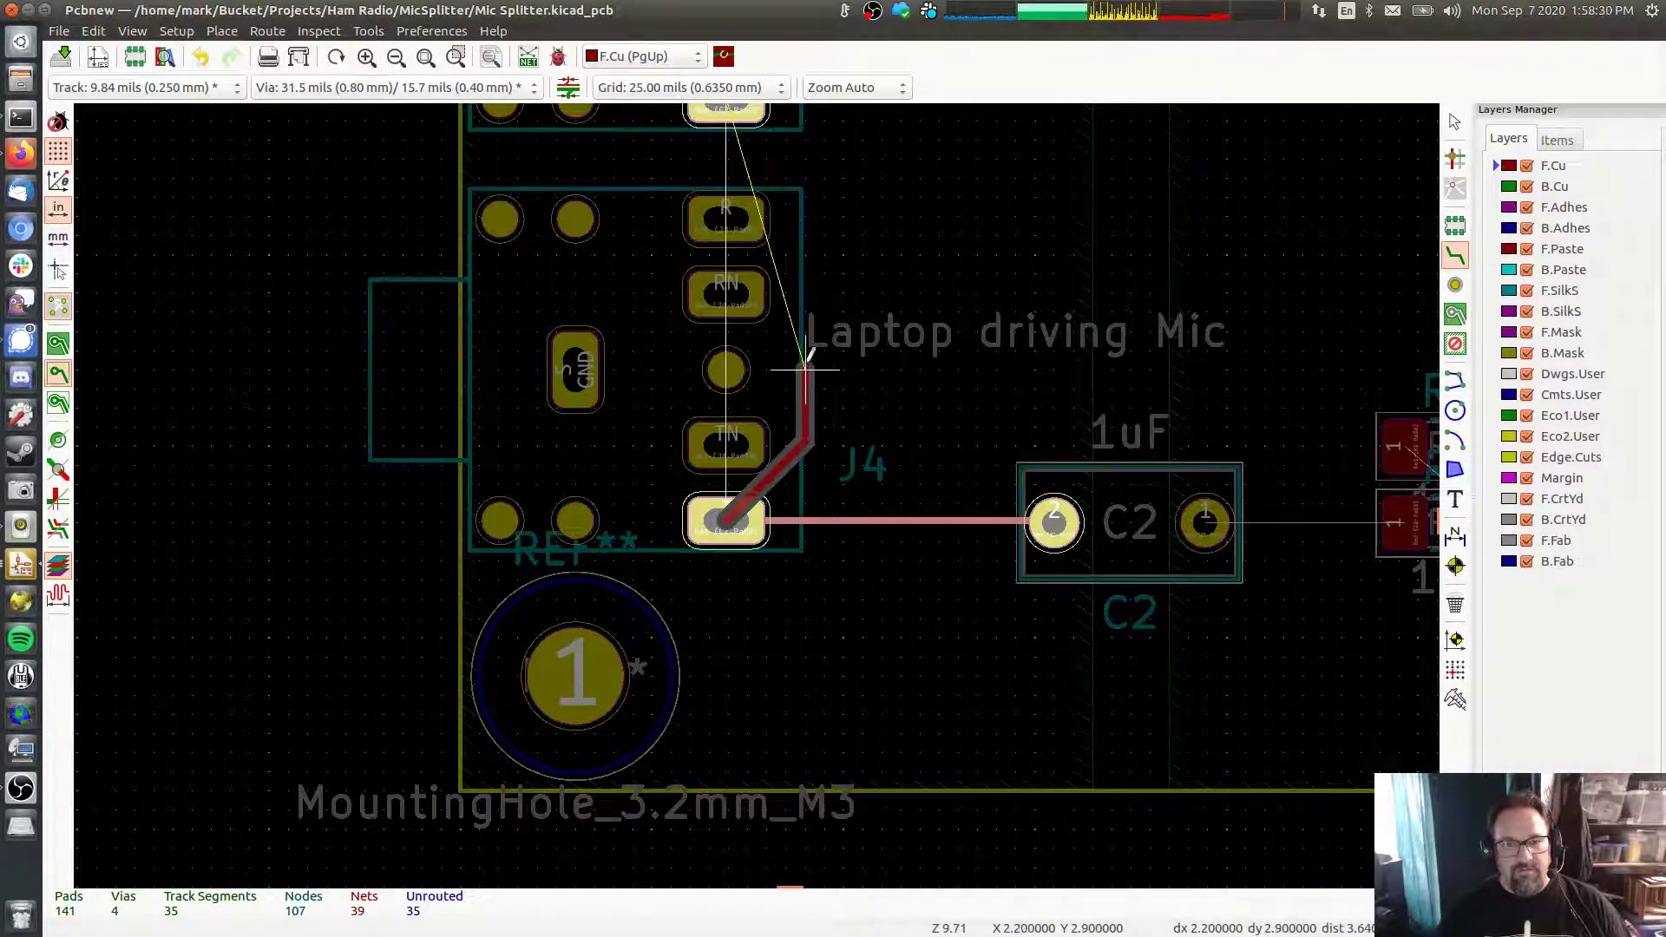
{"action": "scroll", "coordinate": [805, 369], "scroll_direction": "up", "scroll_amount": 3}
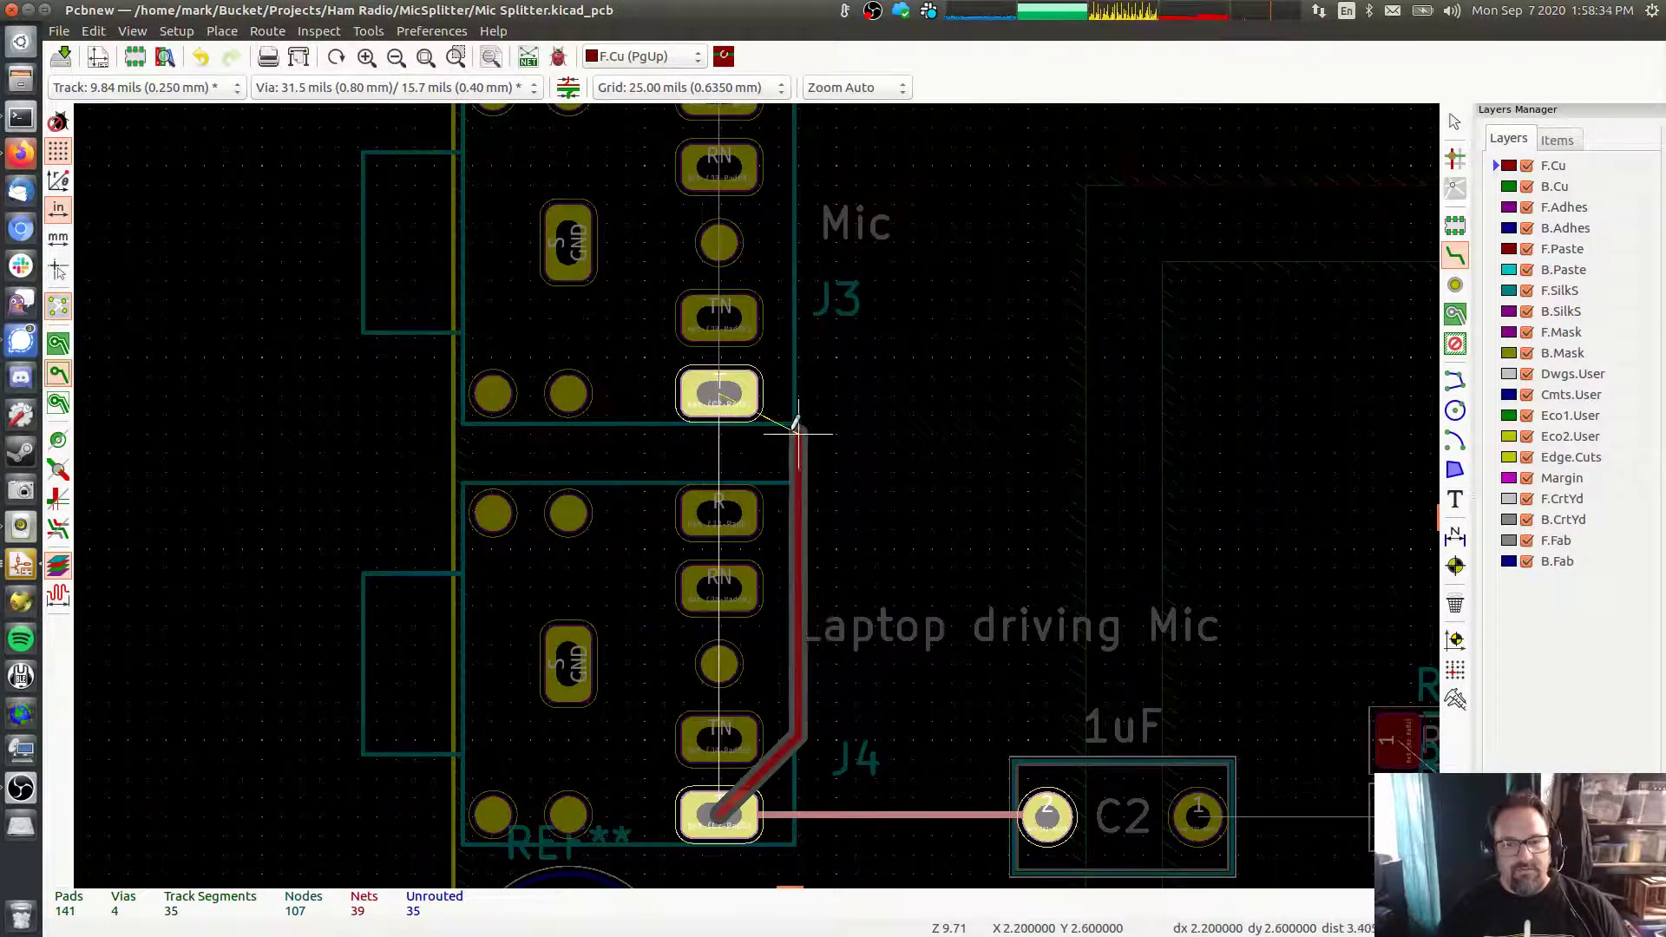
{"action": "left_click", "coordinate": [793, 424]}
{"action": "left_click", "coordinate": [720, 390]}
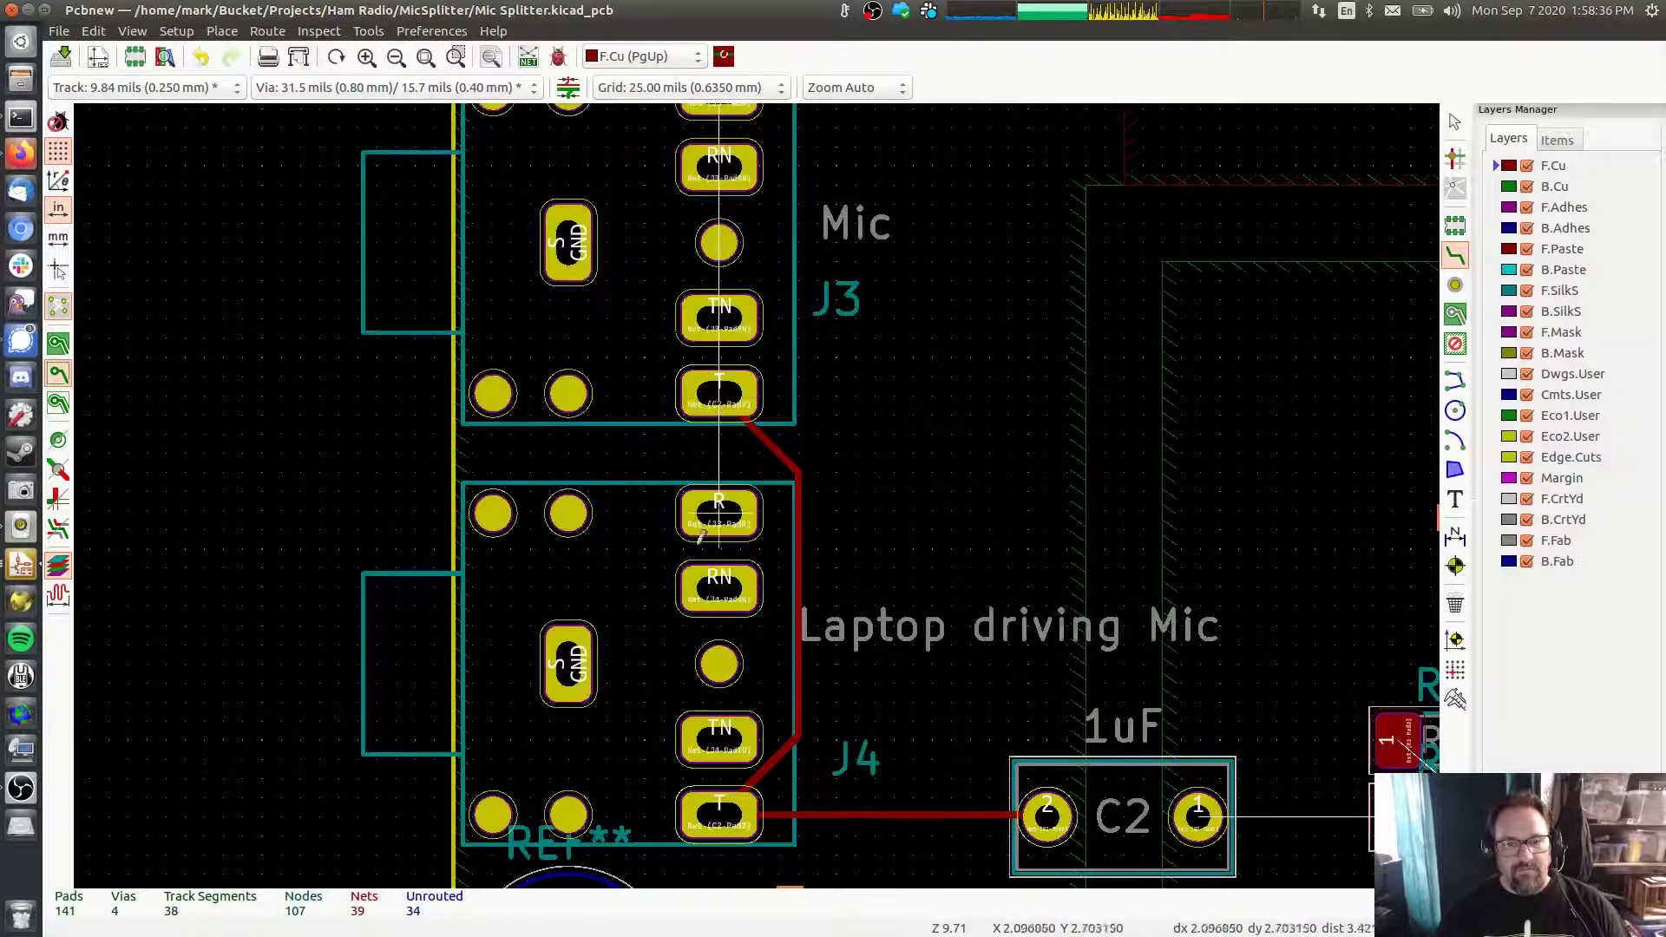
Route a 9.84 mil track on F.Cu from J4 pad R to J3 pad R, passing between J3's S pad and its pad column
{"action": "left_click", "coordinate": [717, 499]}
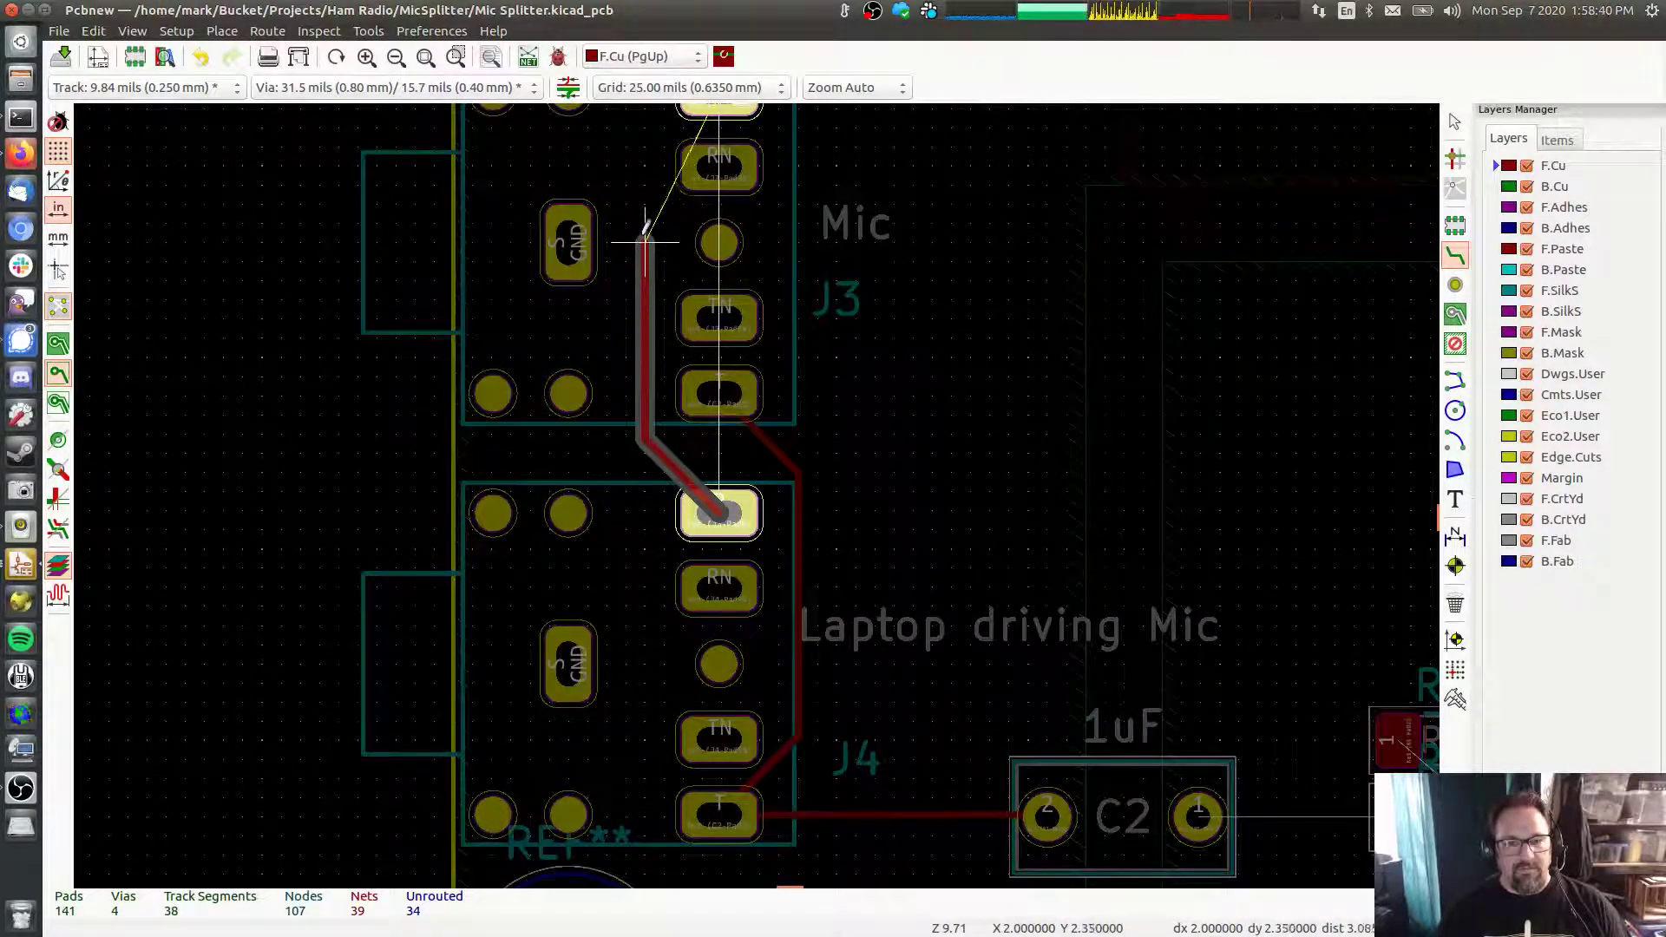
{"action": "middle_click_drag", "start_coordinate": [645, 187], "coordinate": [622, 434]}
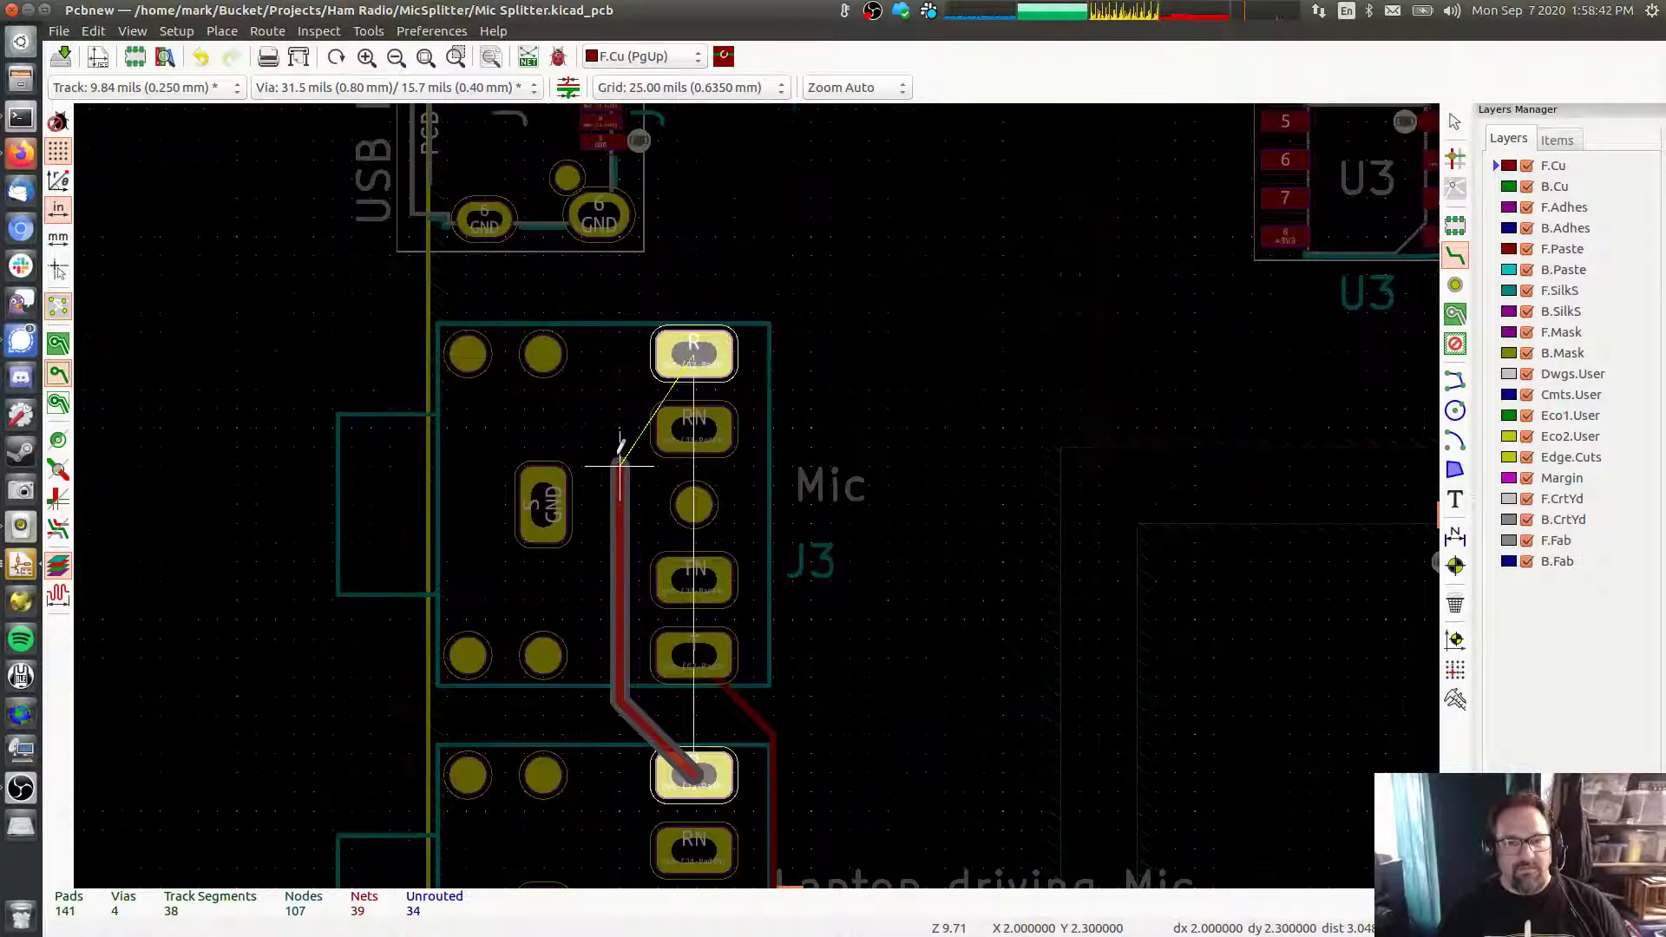
{"action": "left_click", "coordinate": [621, 424]}
{"action": "left_click", "coordinate": [692, 352]}
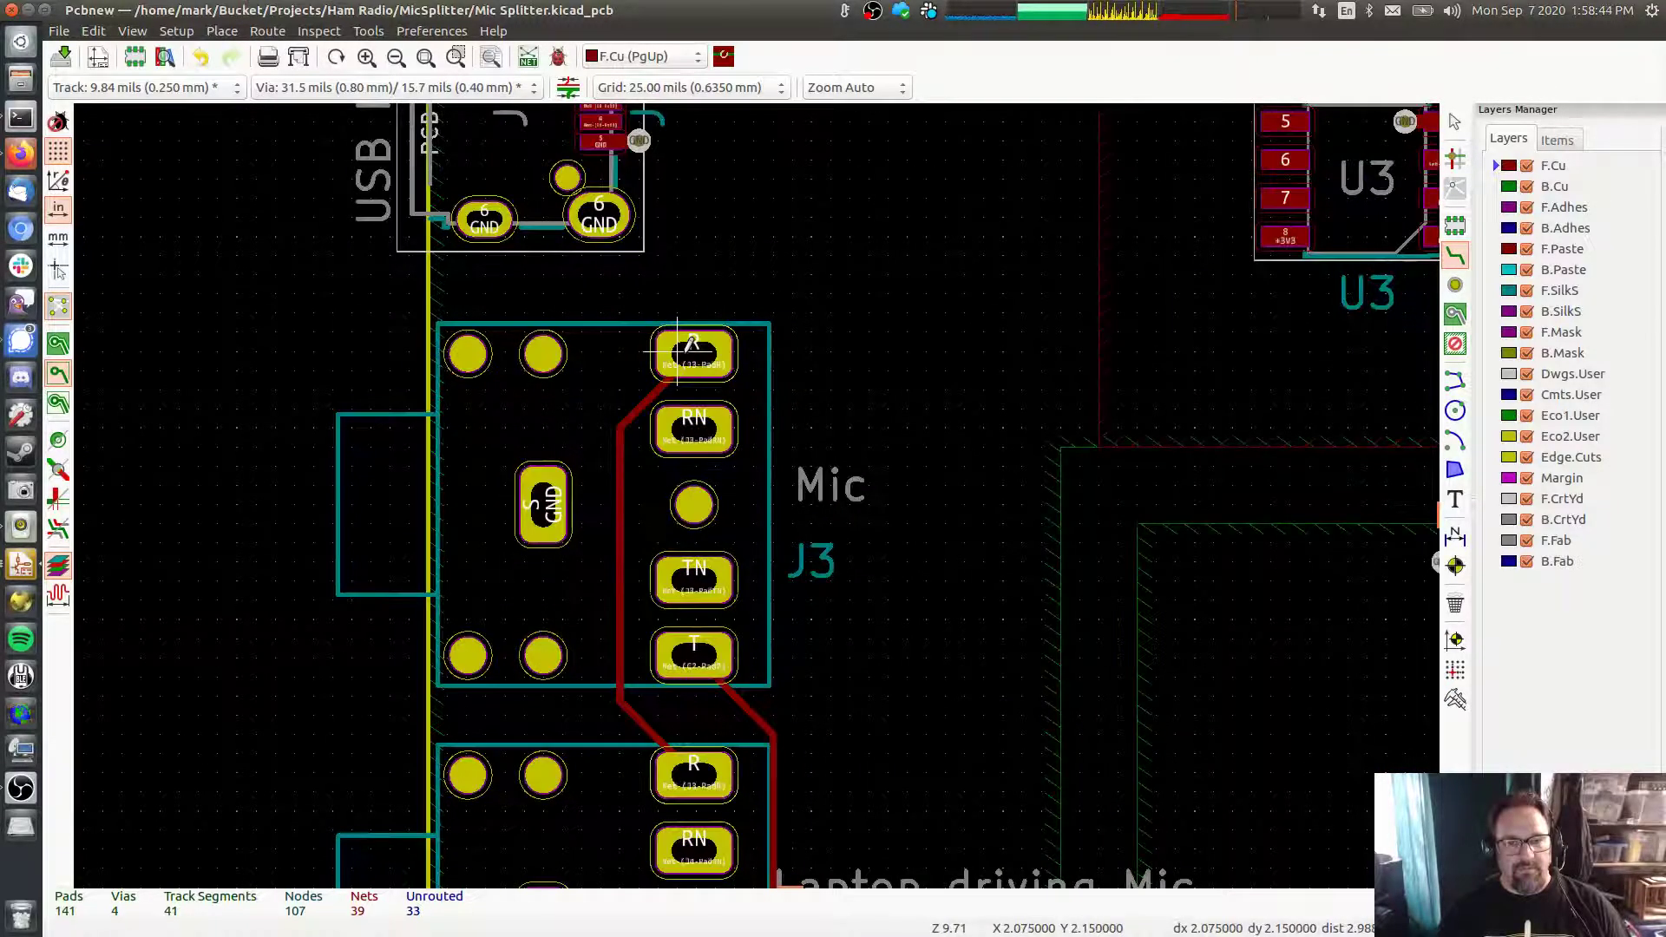
Route 9.84 mil tracks on F.Cu from C2 pad 1 to R1 pad 1 and from R1 pad 2 to R2 pad 1
{"action": "scroll", "coordinate": [868, 454], "scroll_direction": "down", "scroll_amount": 4}
{"action": "middle_click_drag", "start_coordinate": [874, 395], "coordinate": [406, 223]}
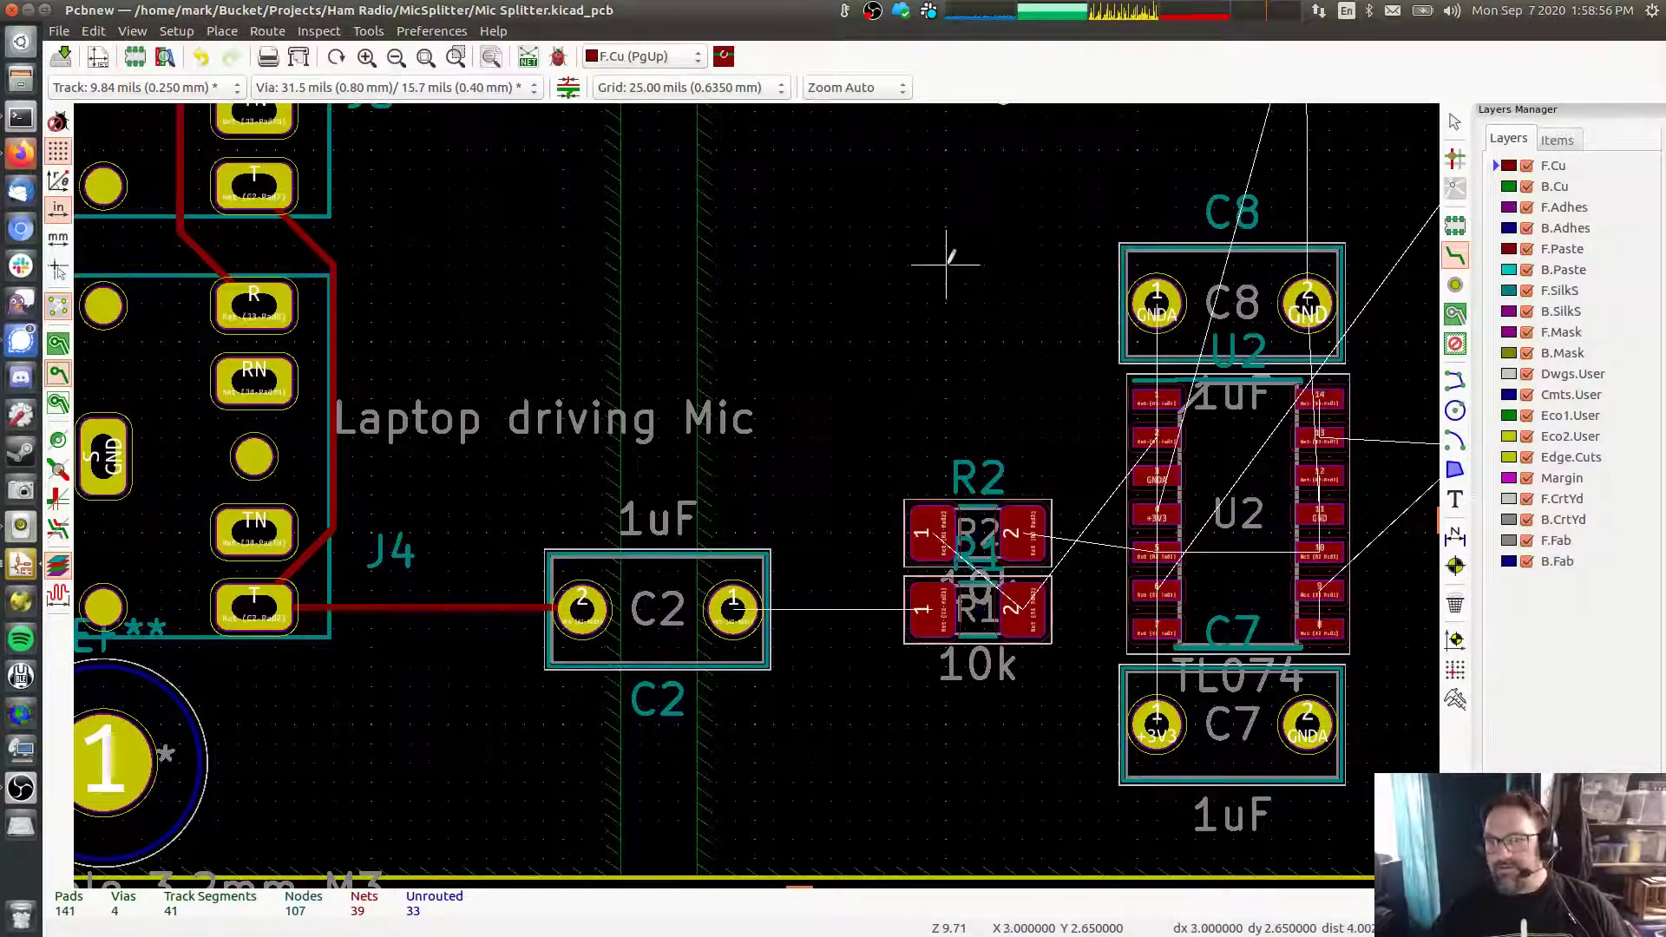
{"action": "middle_click_drag", "start_coordinate": [952, 260], "coordinate": [729, 261]}
{"action": "left_click", "coordinate": [518, 612]}
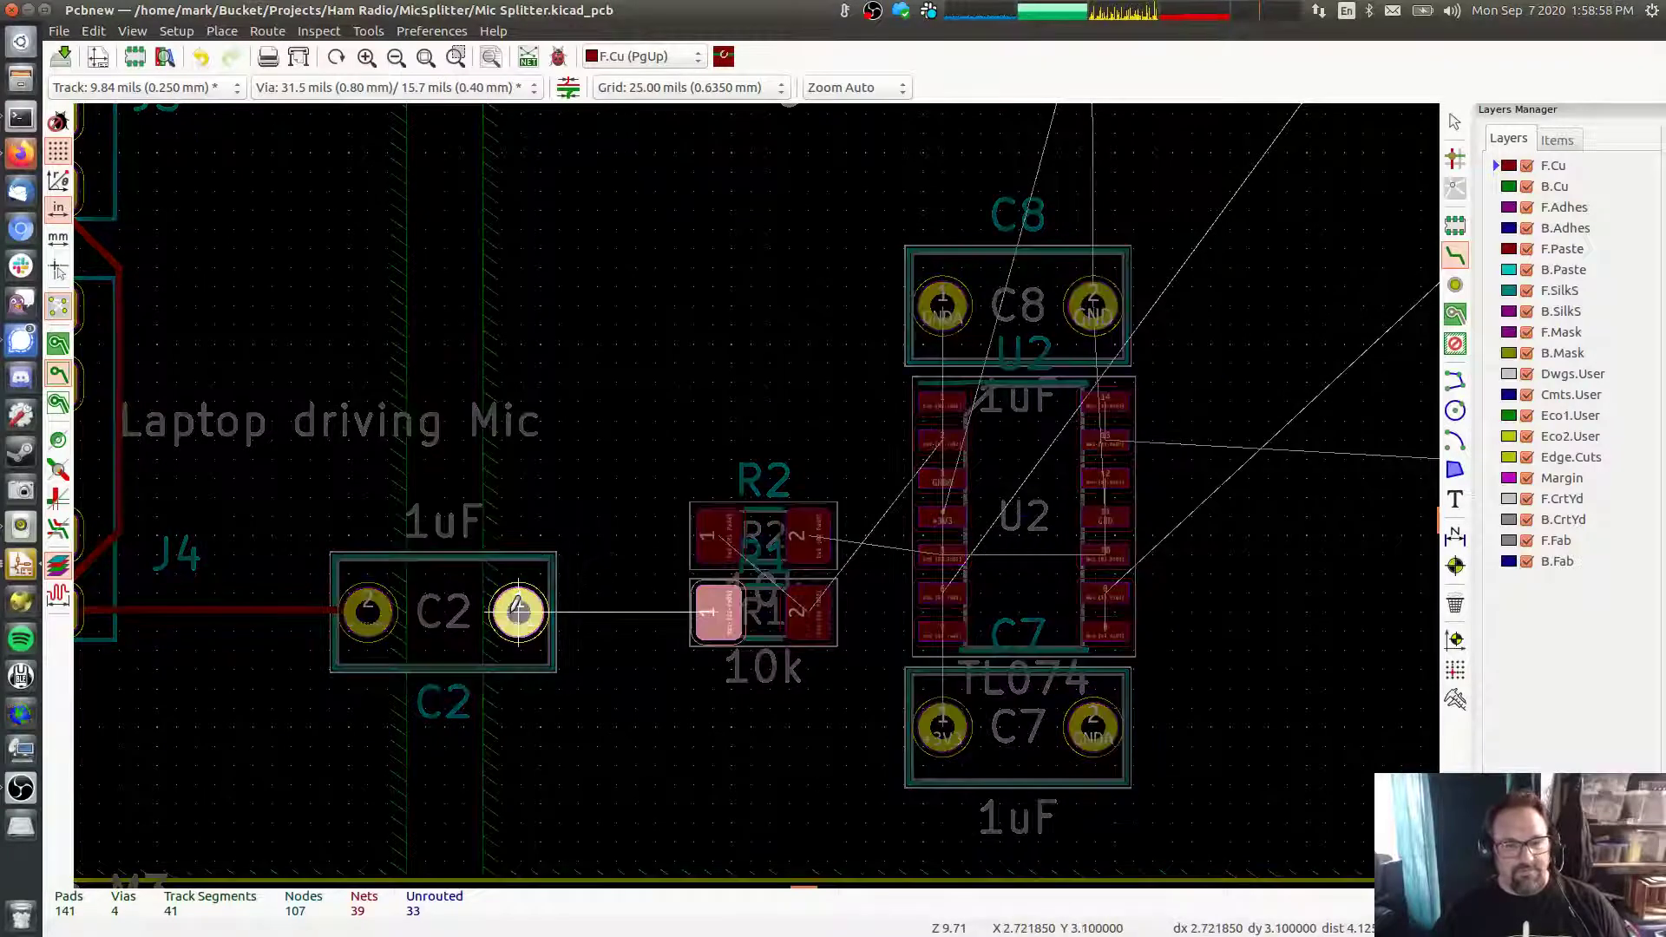
{"action": "left_click", "coordinate": [707, 612]}
{"action": "left_click", "coordinate": [820, 599]}
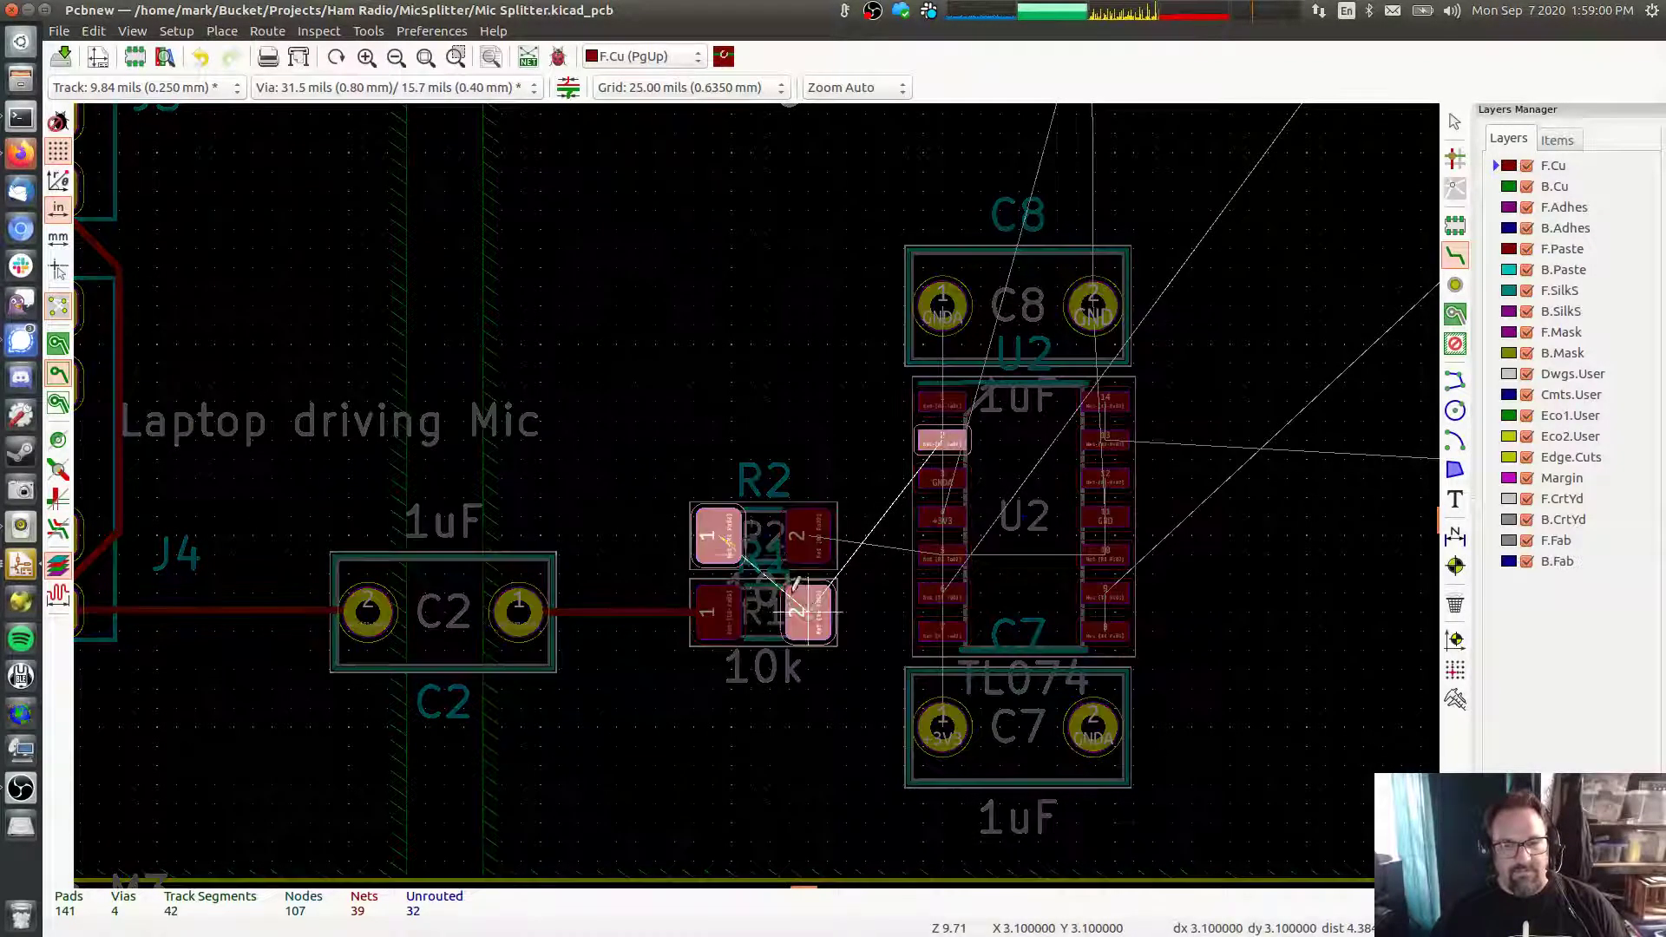
{"action": "left_click", "coordinate": [727, 525]}
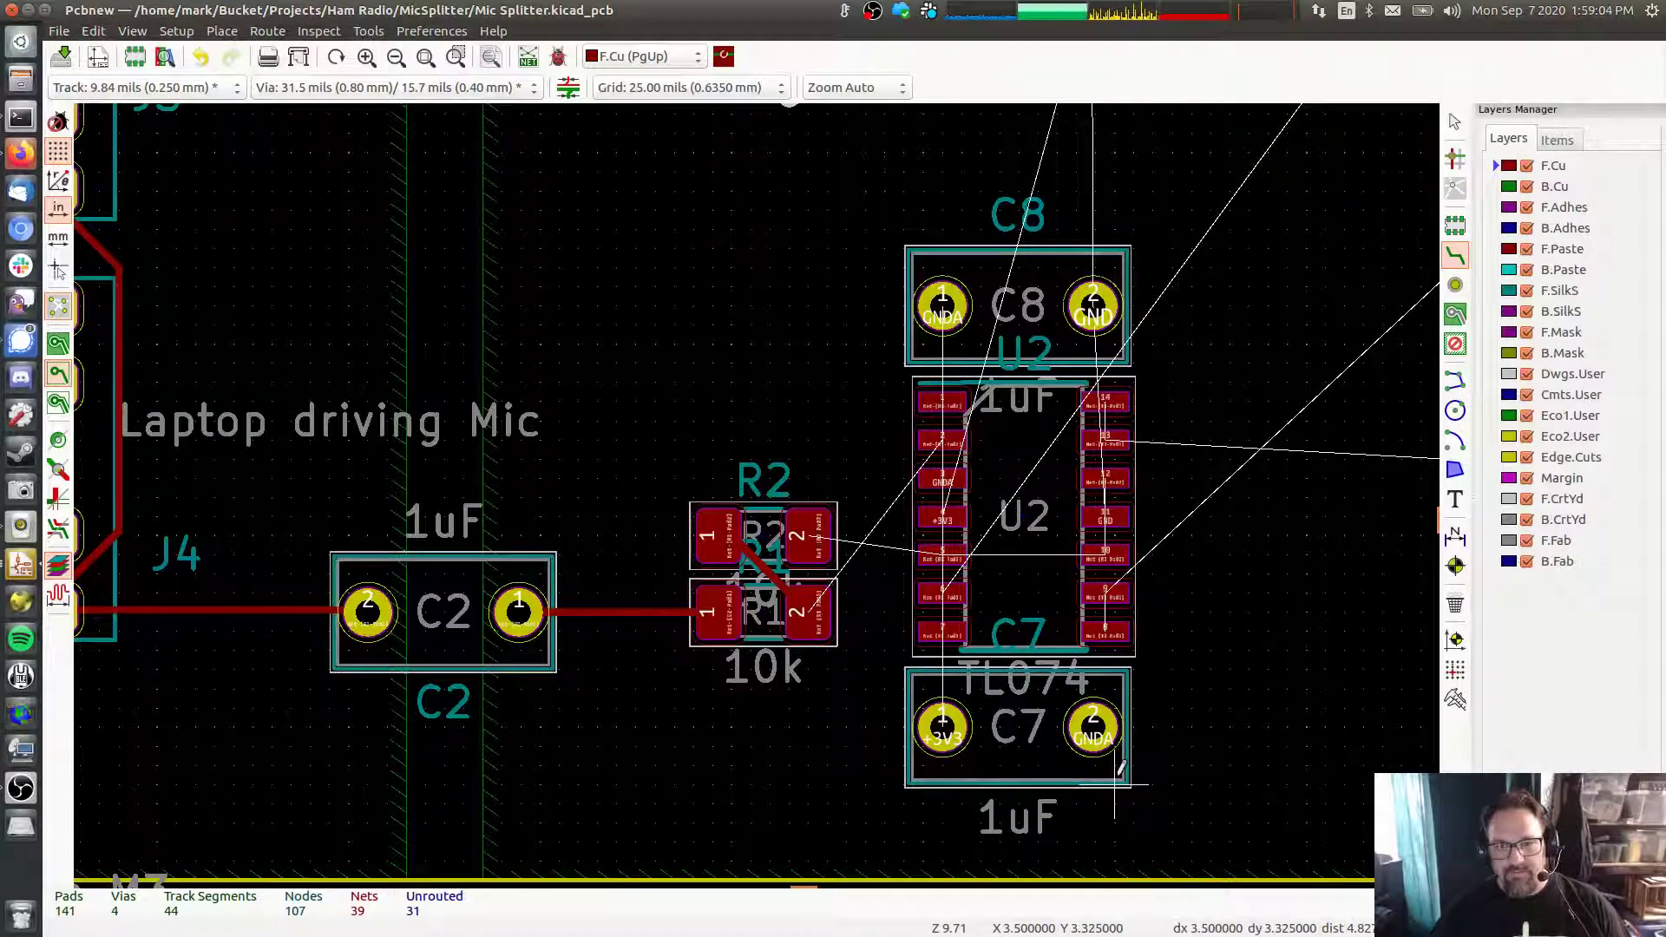
Move C8, U2 and C7 together up by one 25 mil grid step so U2 pad 5 lines up with R2 pad 2
{"action": "key", "text": "Escape"}
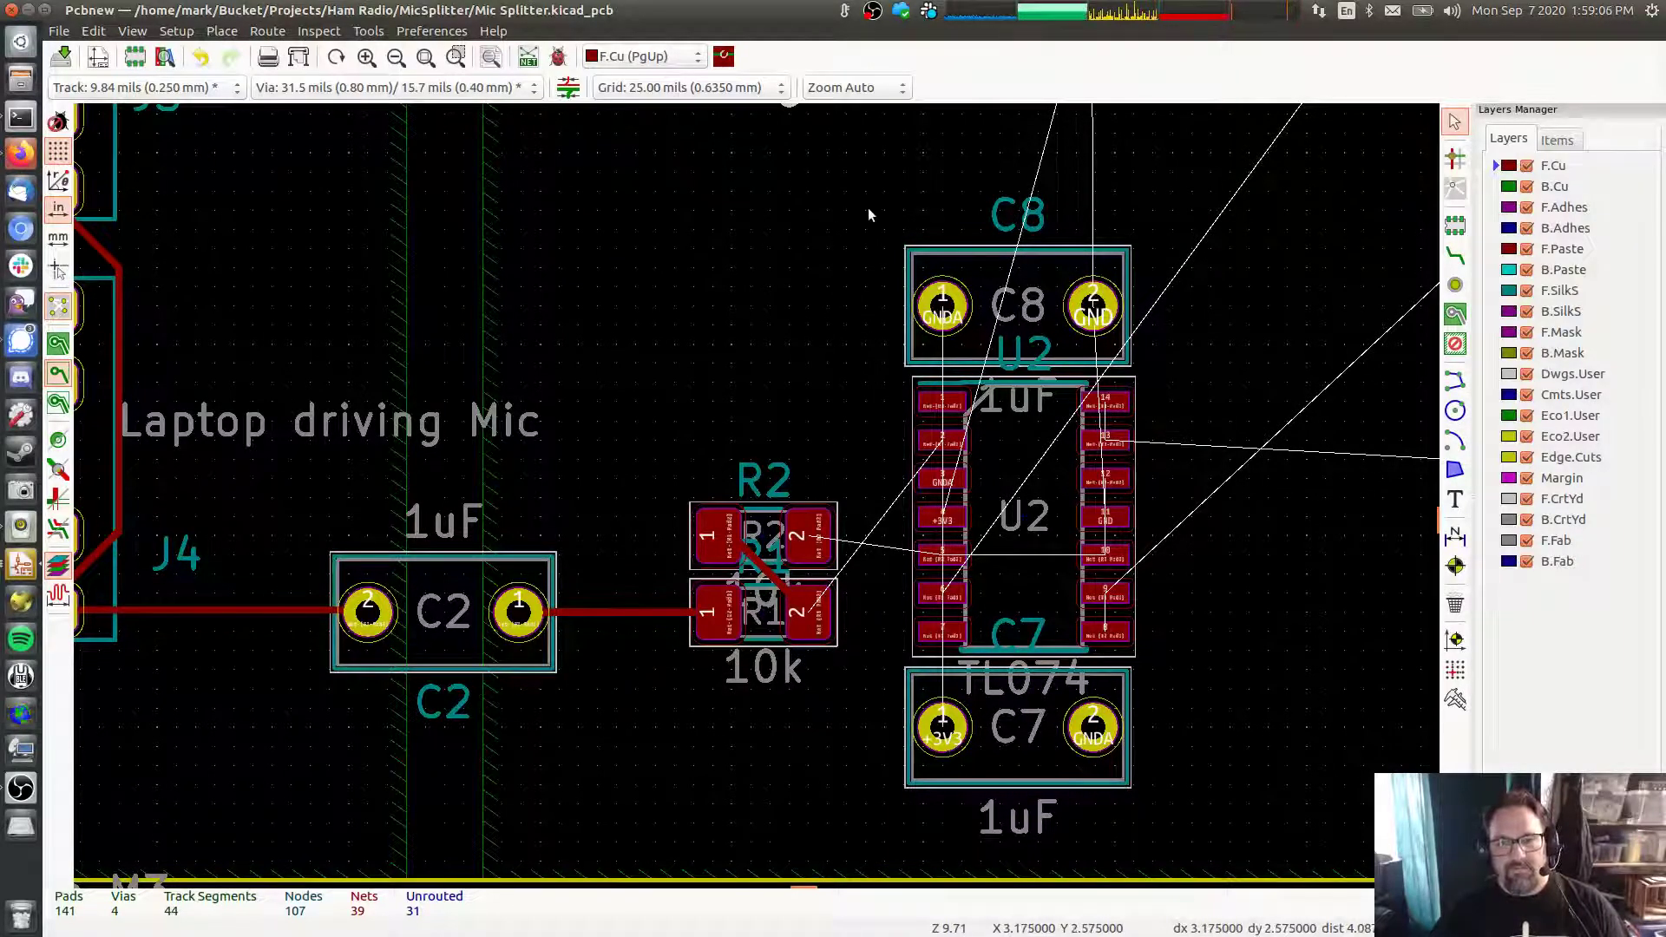
{"action": "left_click_drag", "start_coordinate": [868, 206], "coordinate": [1218, 821]}
{"action": "key", "text": "m"}
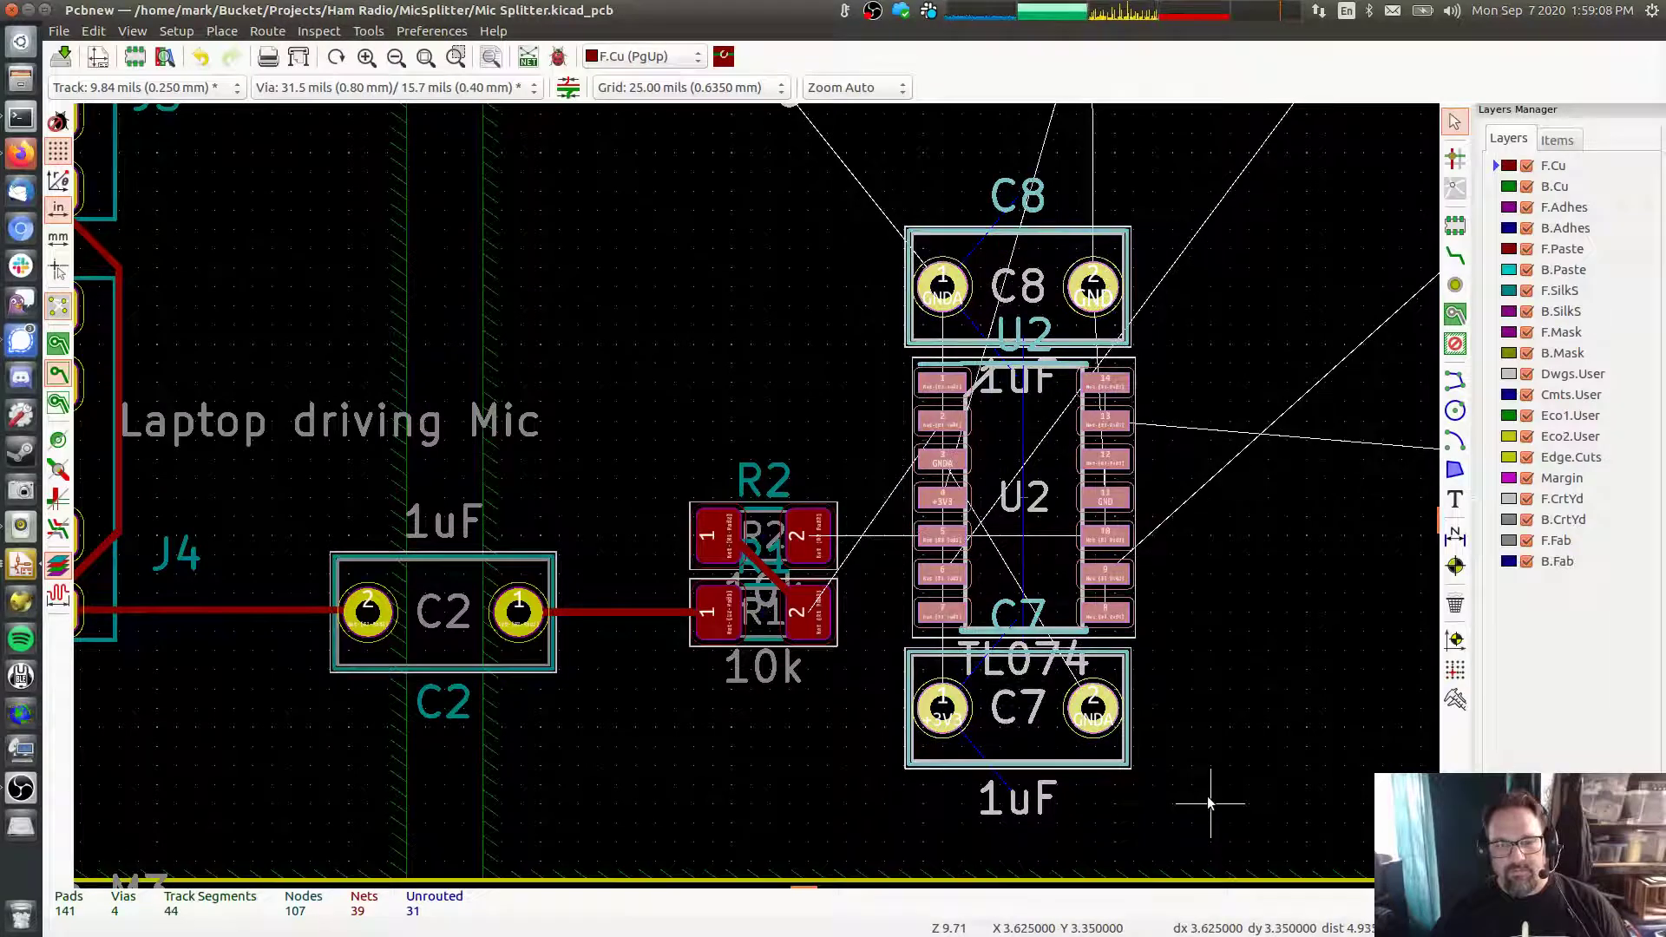
{"action": "left_click", "coordinate": [1050, 599]}
{"action": "left_click", "coordinate": [785, 324]}
Route a straight 9.84 mil track on F.Cu from R2 pad 2 through U2 pad 5 to U2 pad 10
{"action": "left_click", "coordinate": [1456, 256]}
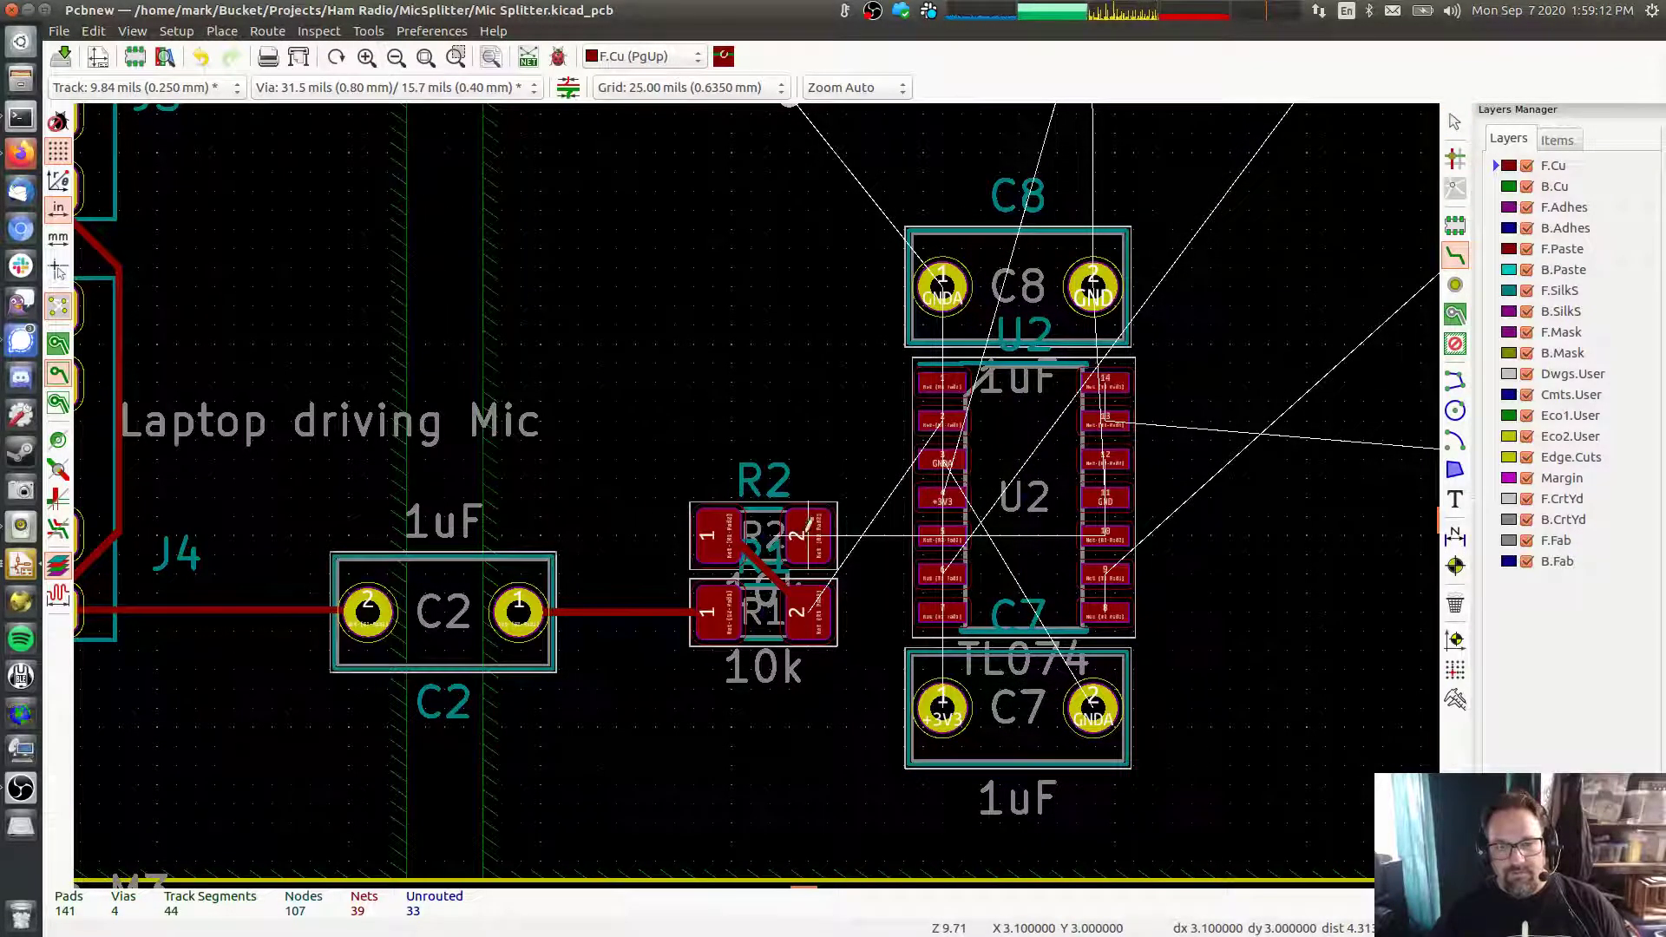
{"action": "left_click", "coordinate": [808, 525]}
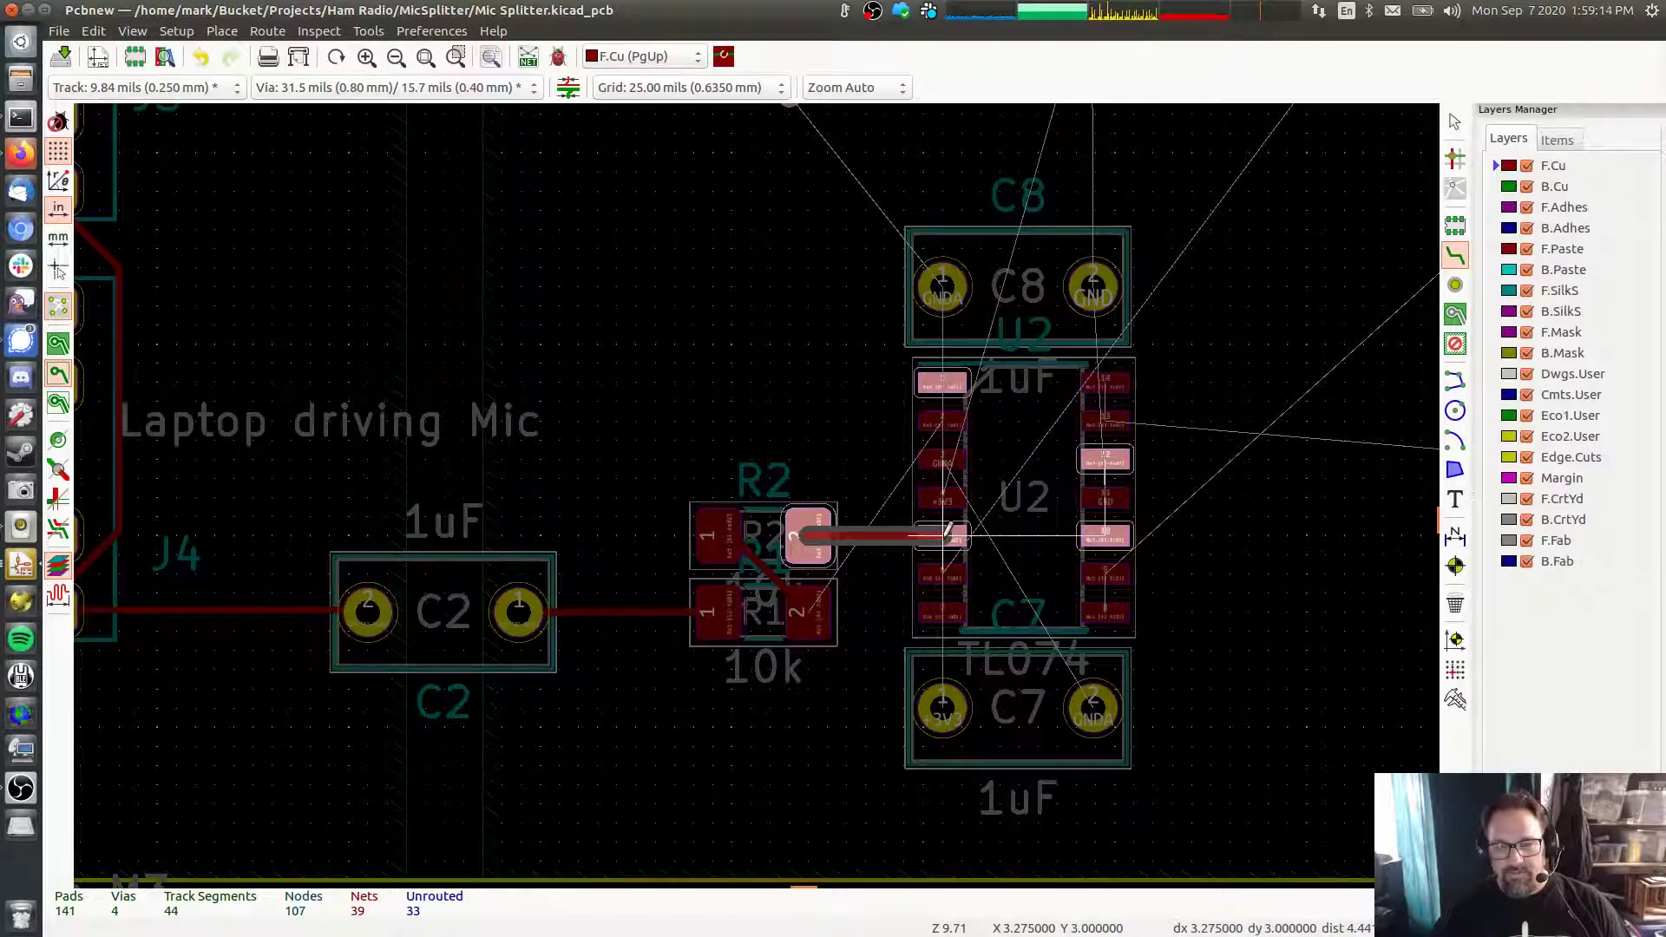
{"action": "left_click", "coordinate": [948, 531]}
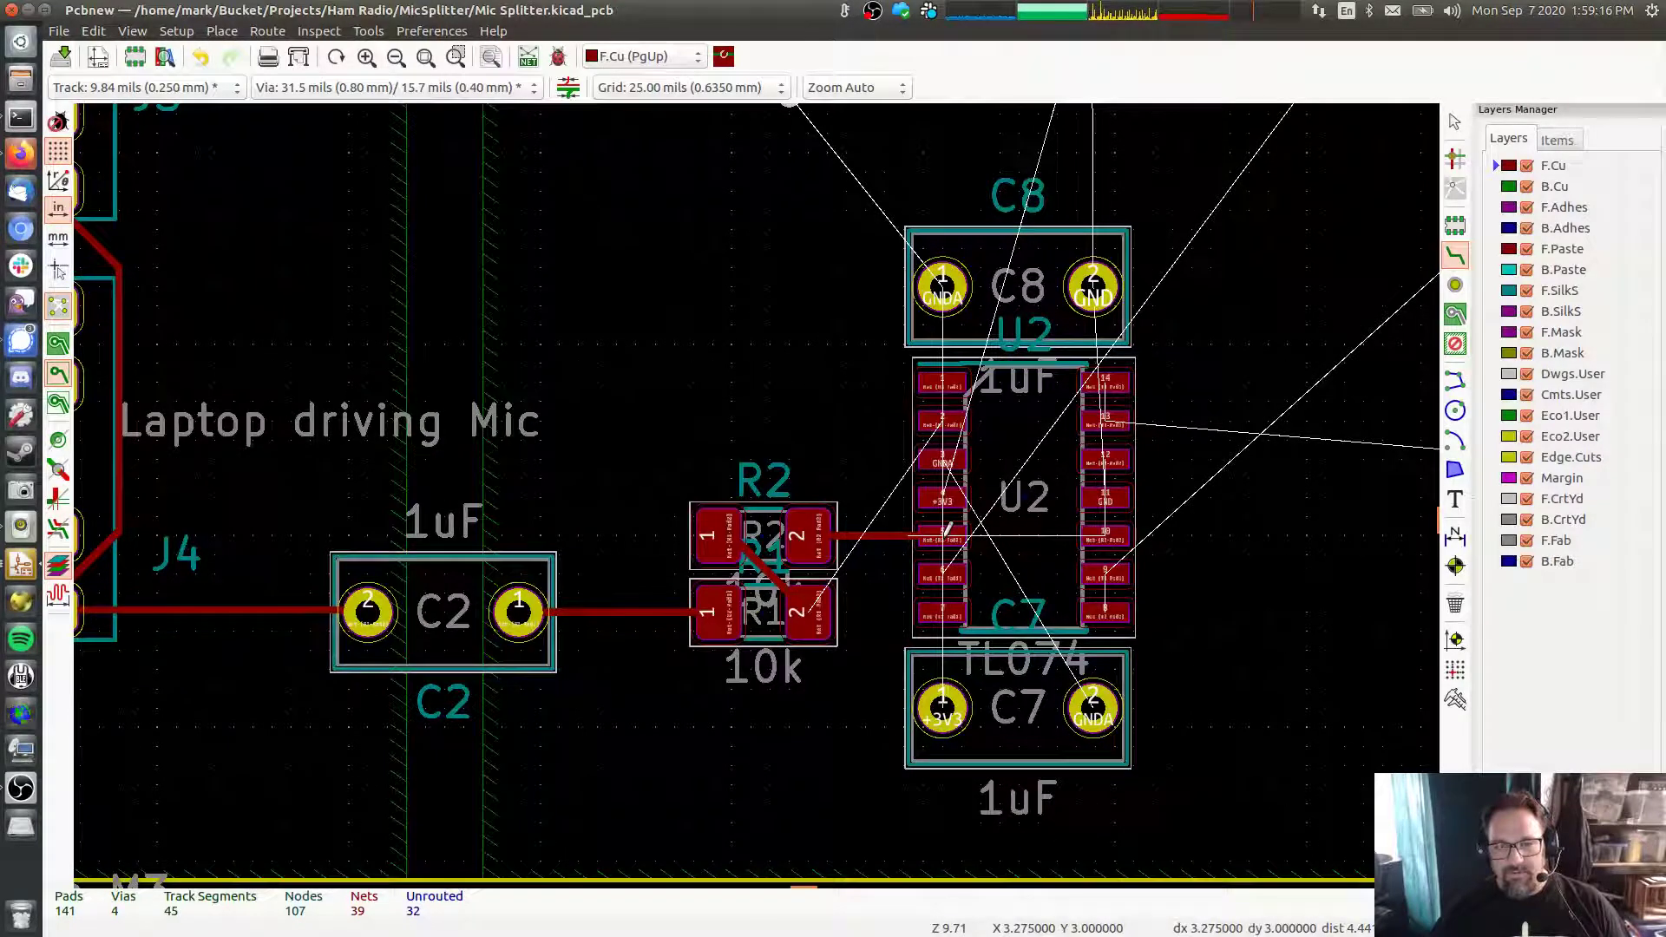
{"action": "left_click", "coordinate": [949, 531]}
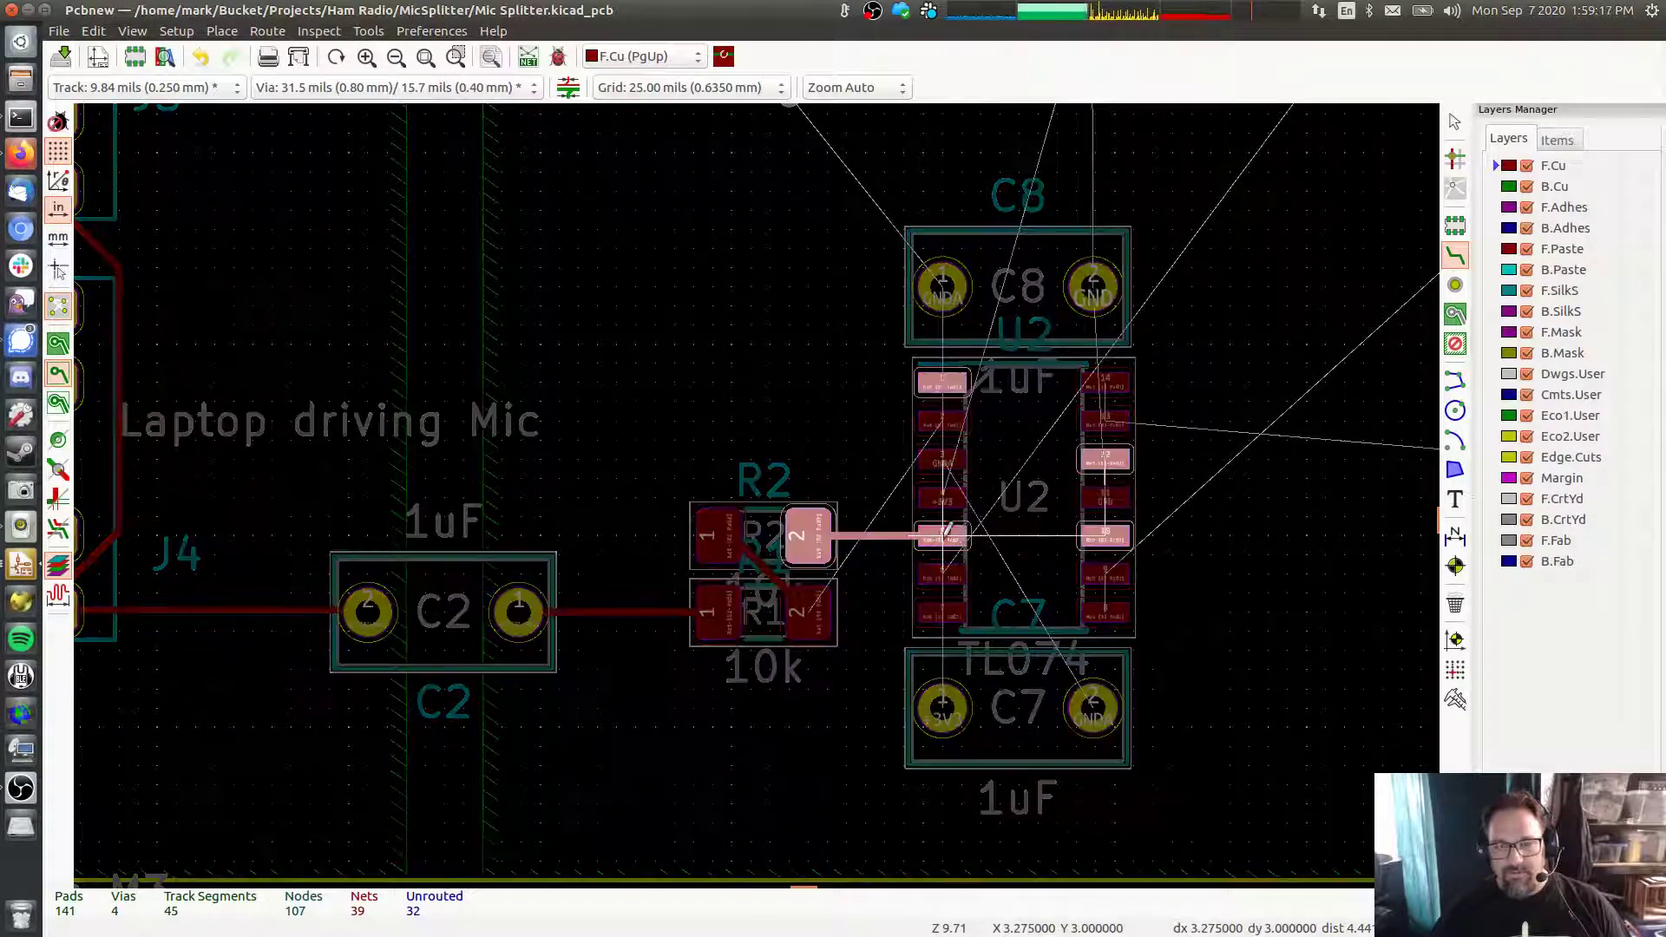
{"action": "left_click", "coordinate": [1111, 535]}
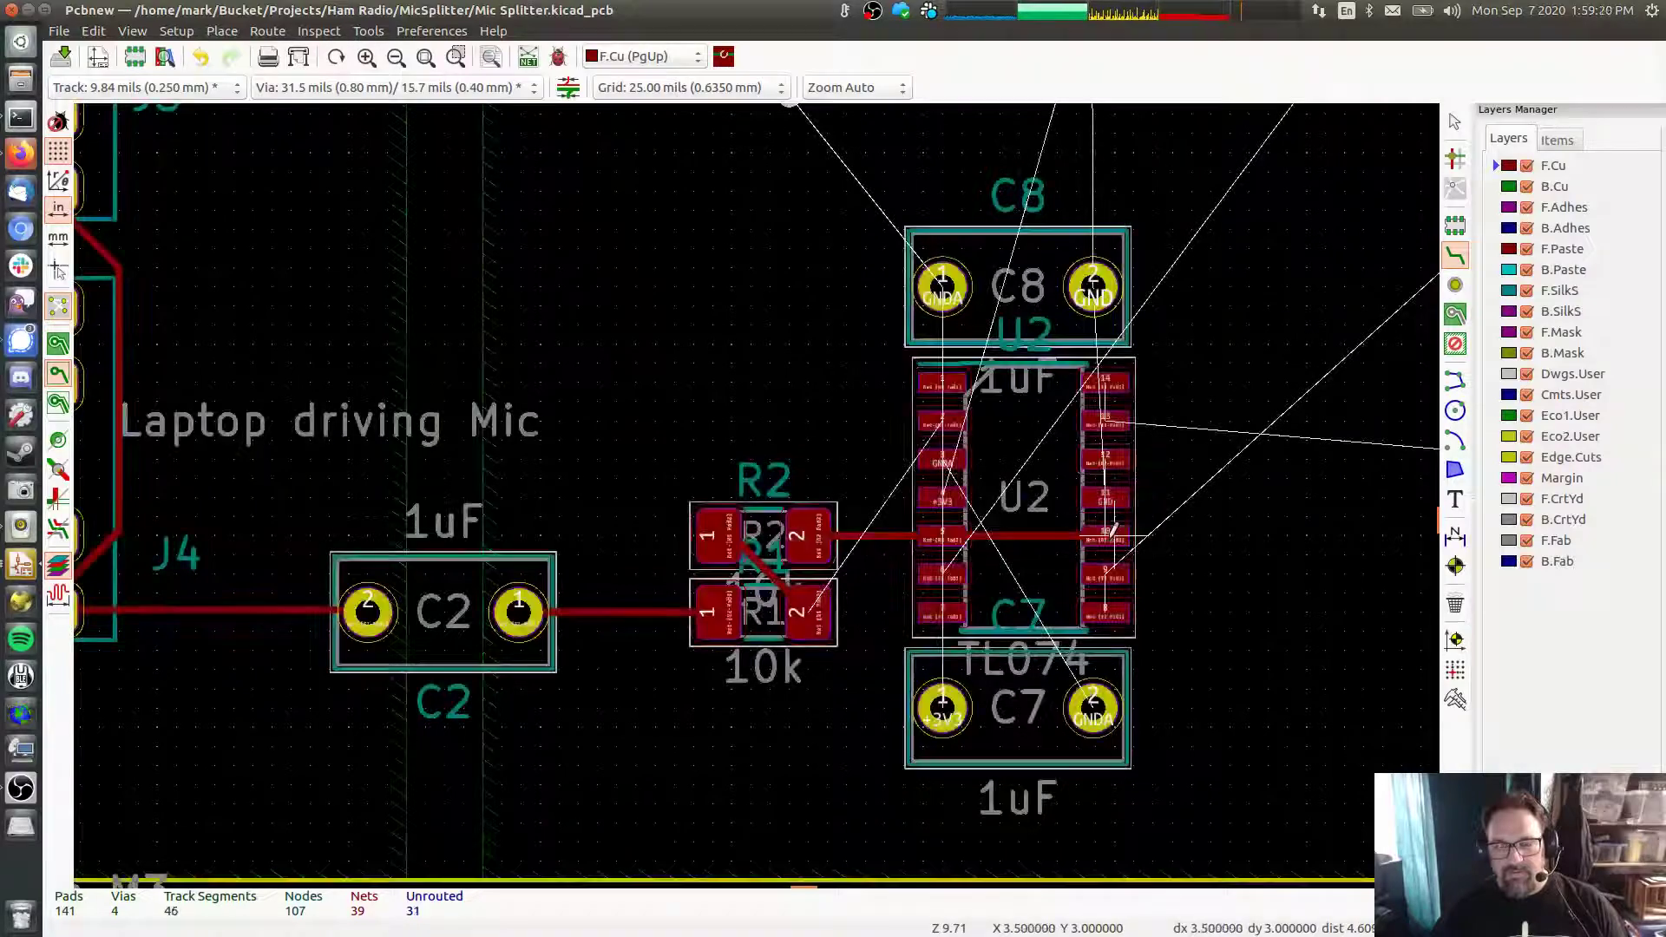
Branch 9.84 mil tracks on F.Cu from the track between U2 pads 5 and 10 to U2 pads 12 and 1
{"action": "left_click", "coordinate": [1037, 531]}
{"action": "left_click", "coordinate": [1098, 452]}
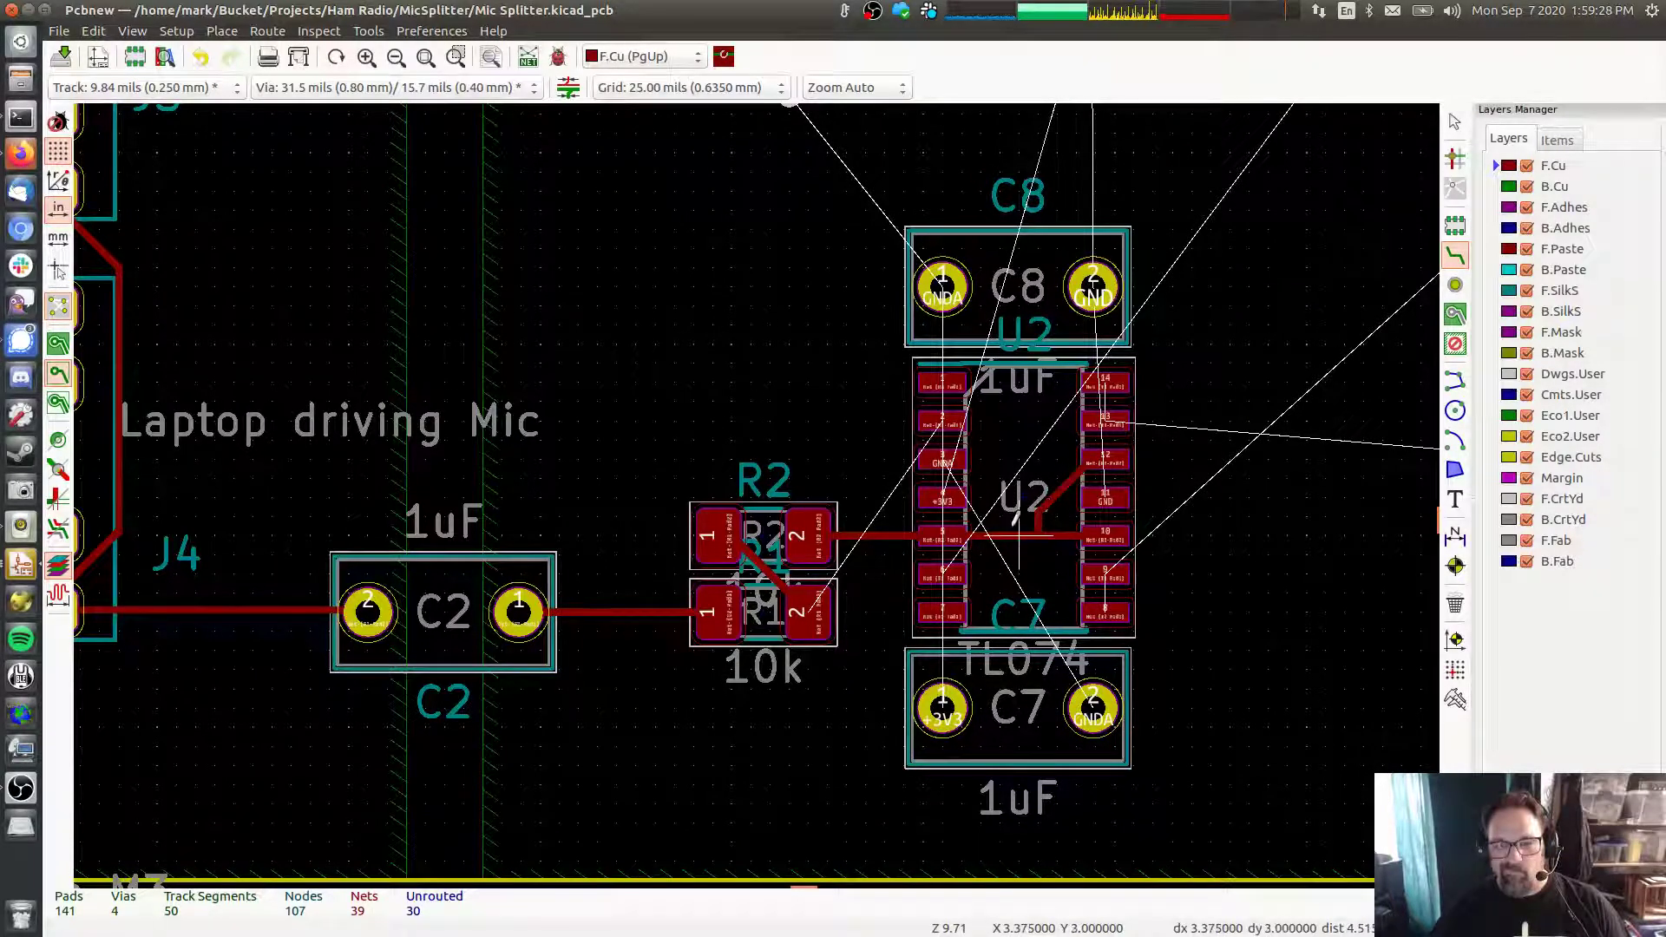
{"action": "left_click", "coordinate": [1003, 526]}
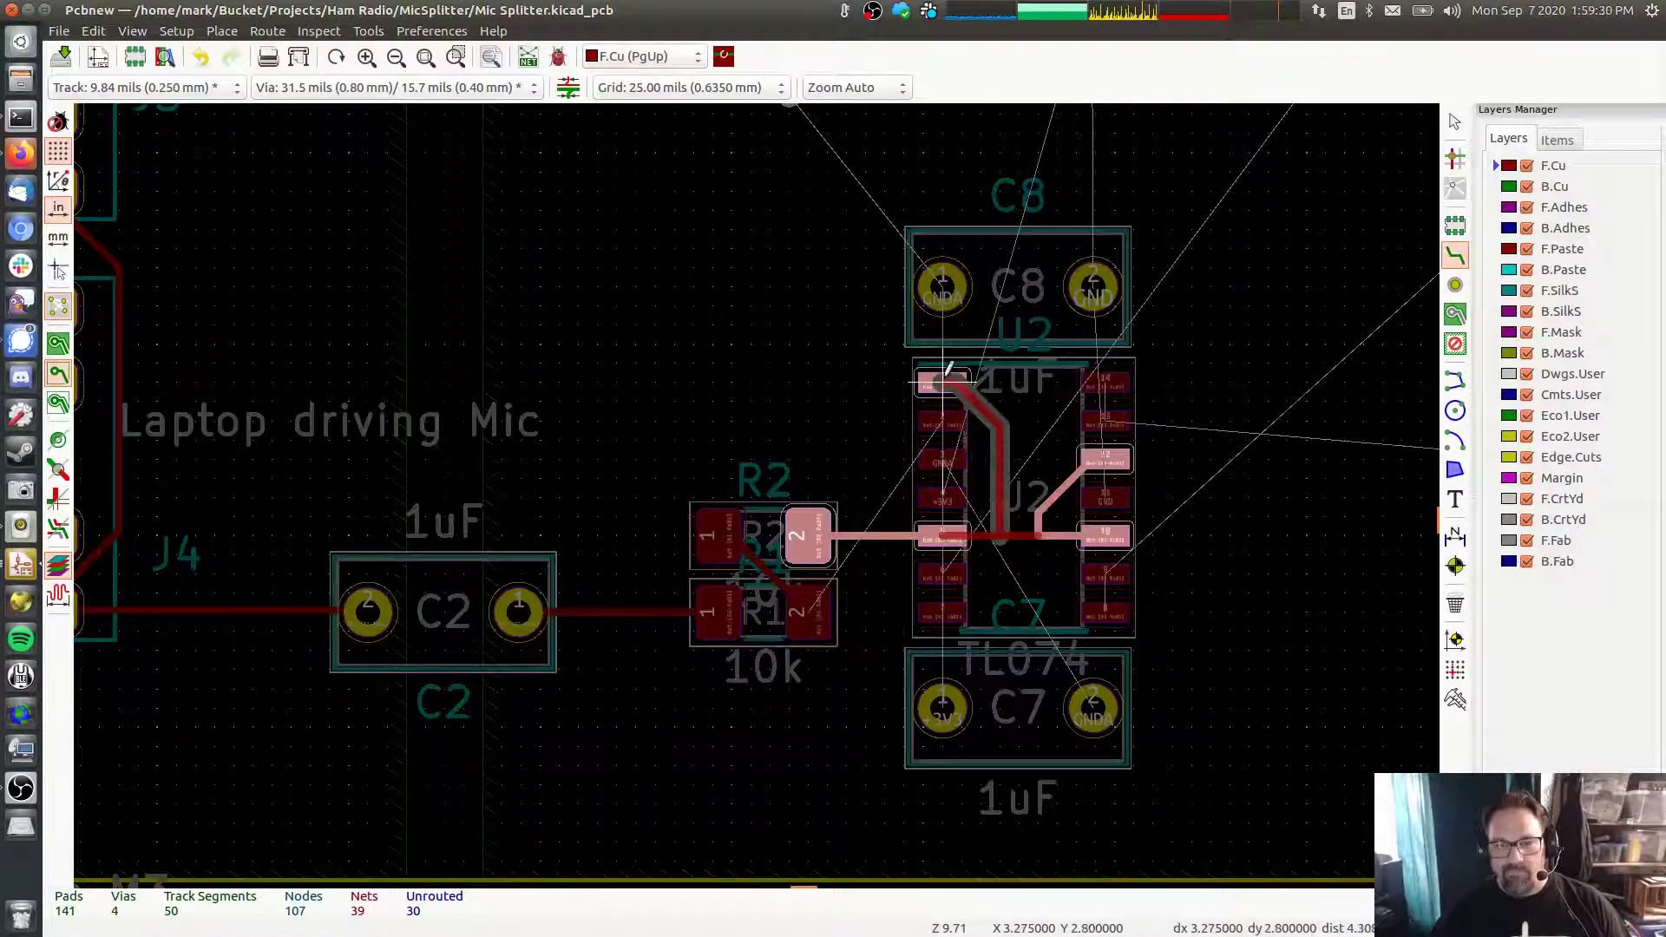
{"action": "left_click", "coordinate": [944, 382]}
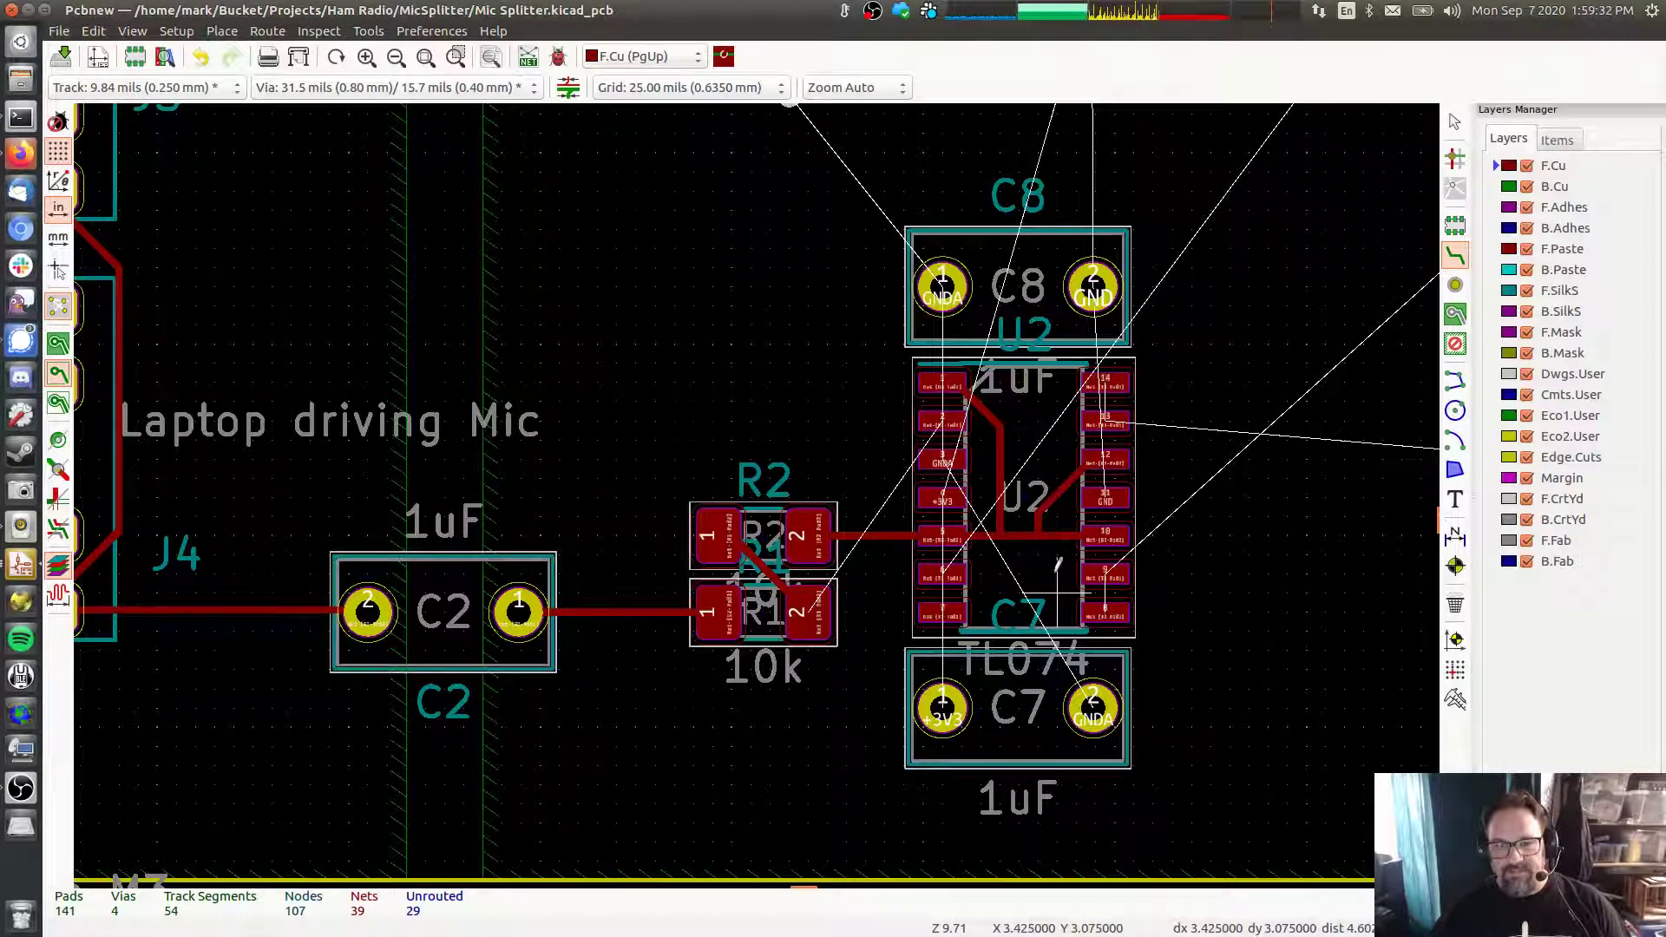
Route a short 17.70 mil GNDA track on F.Cu from U2 pad 3 outward to a new via at X 3.225, Y 2.900
{"action": "scroll", "coordinate": [1058, 594], "scroll_direction": "right", "scroll_amount": 3}
{"action": "scroll", "coordinate": [1057, 594], "scroll_direction": "up", "scroll_amount": 1}
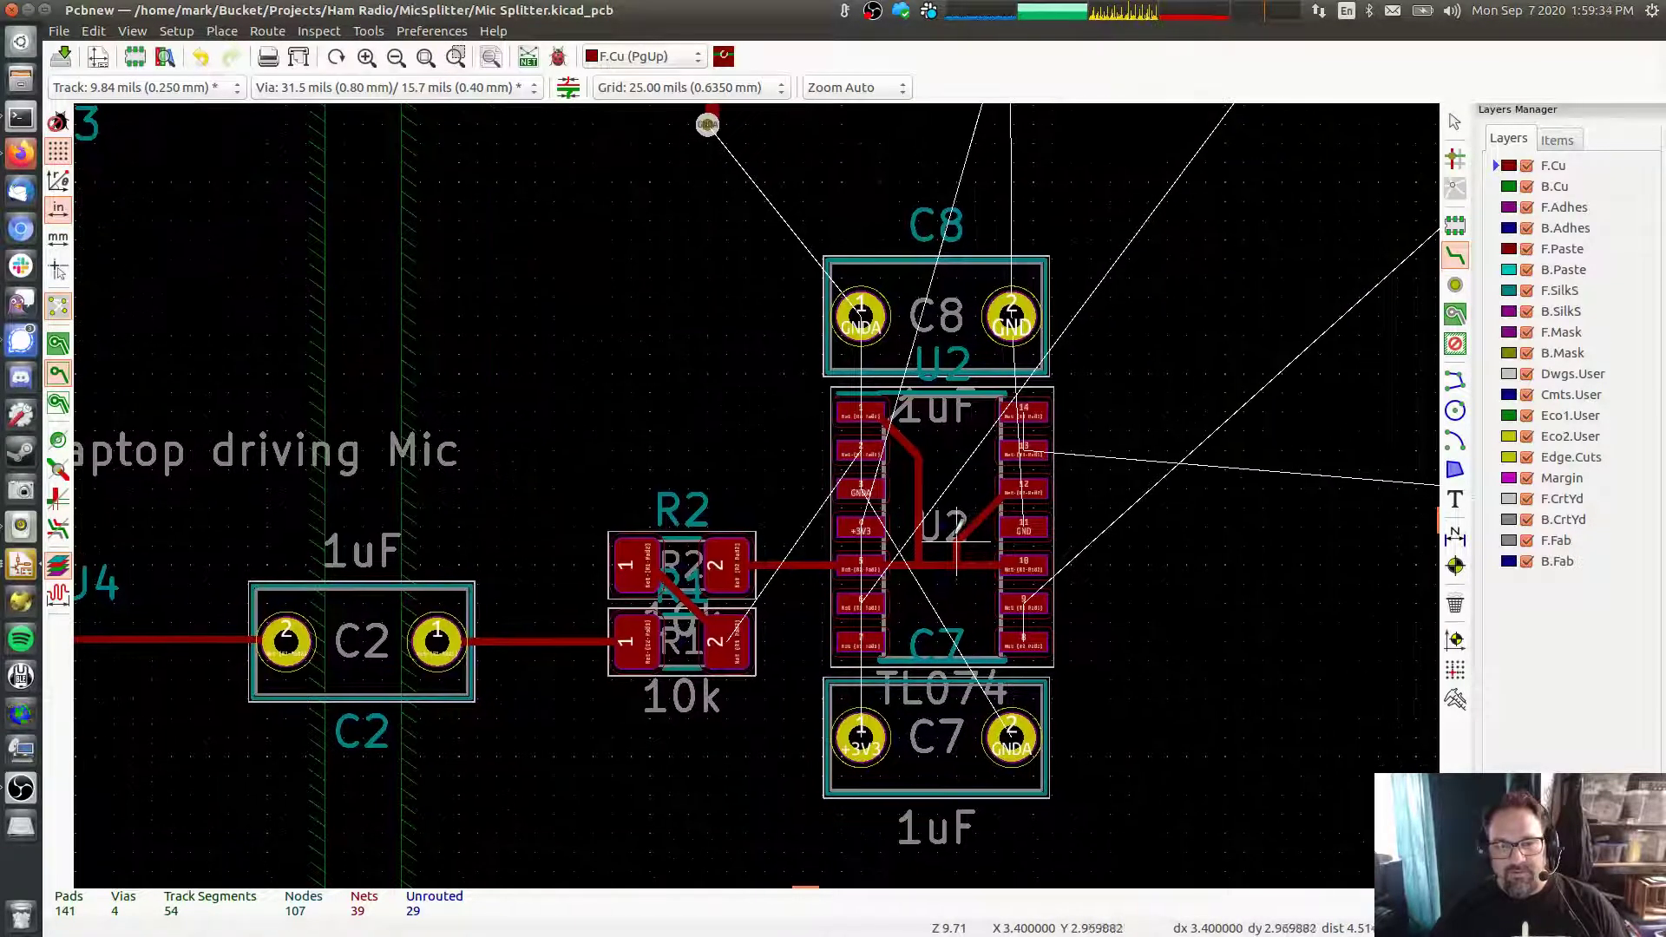
{"action": "left_click", "coordinate": [861, 489]}
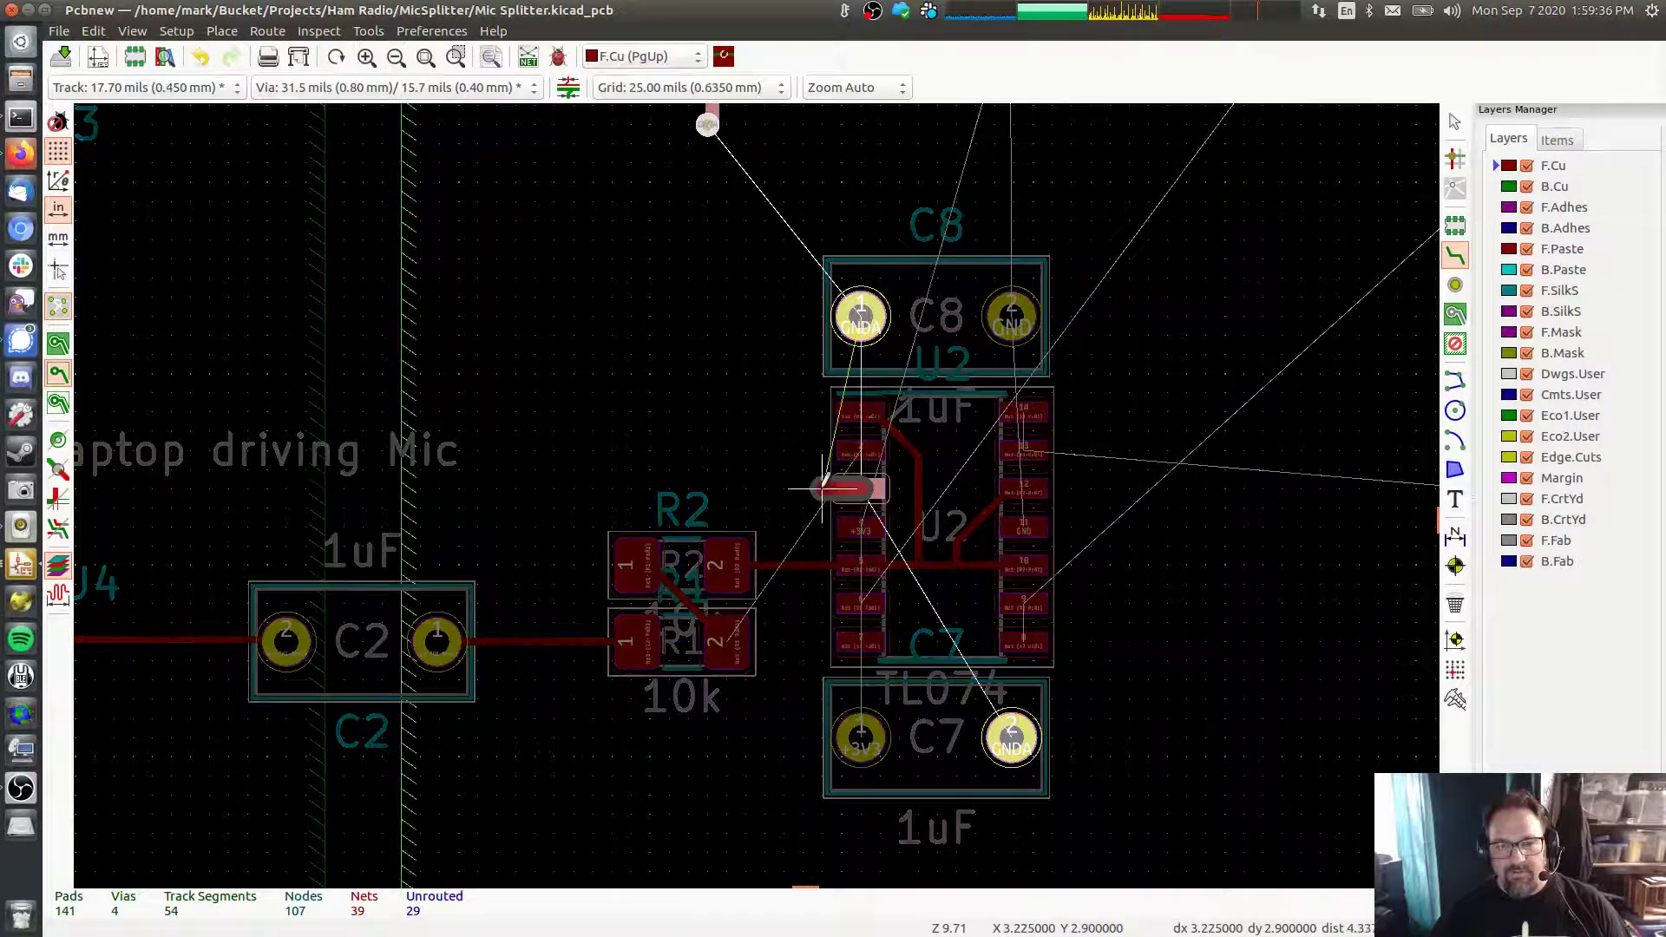
{"action": "key", "text": "v"}
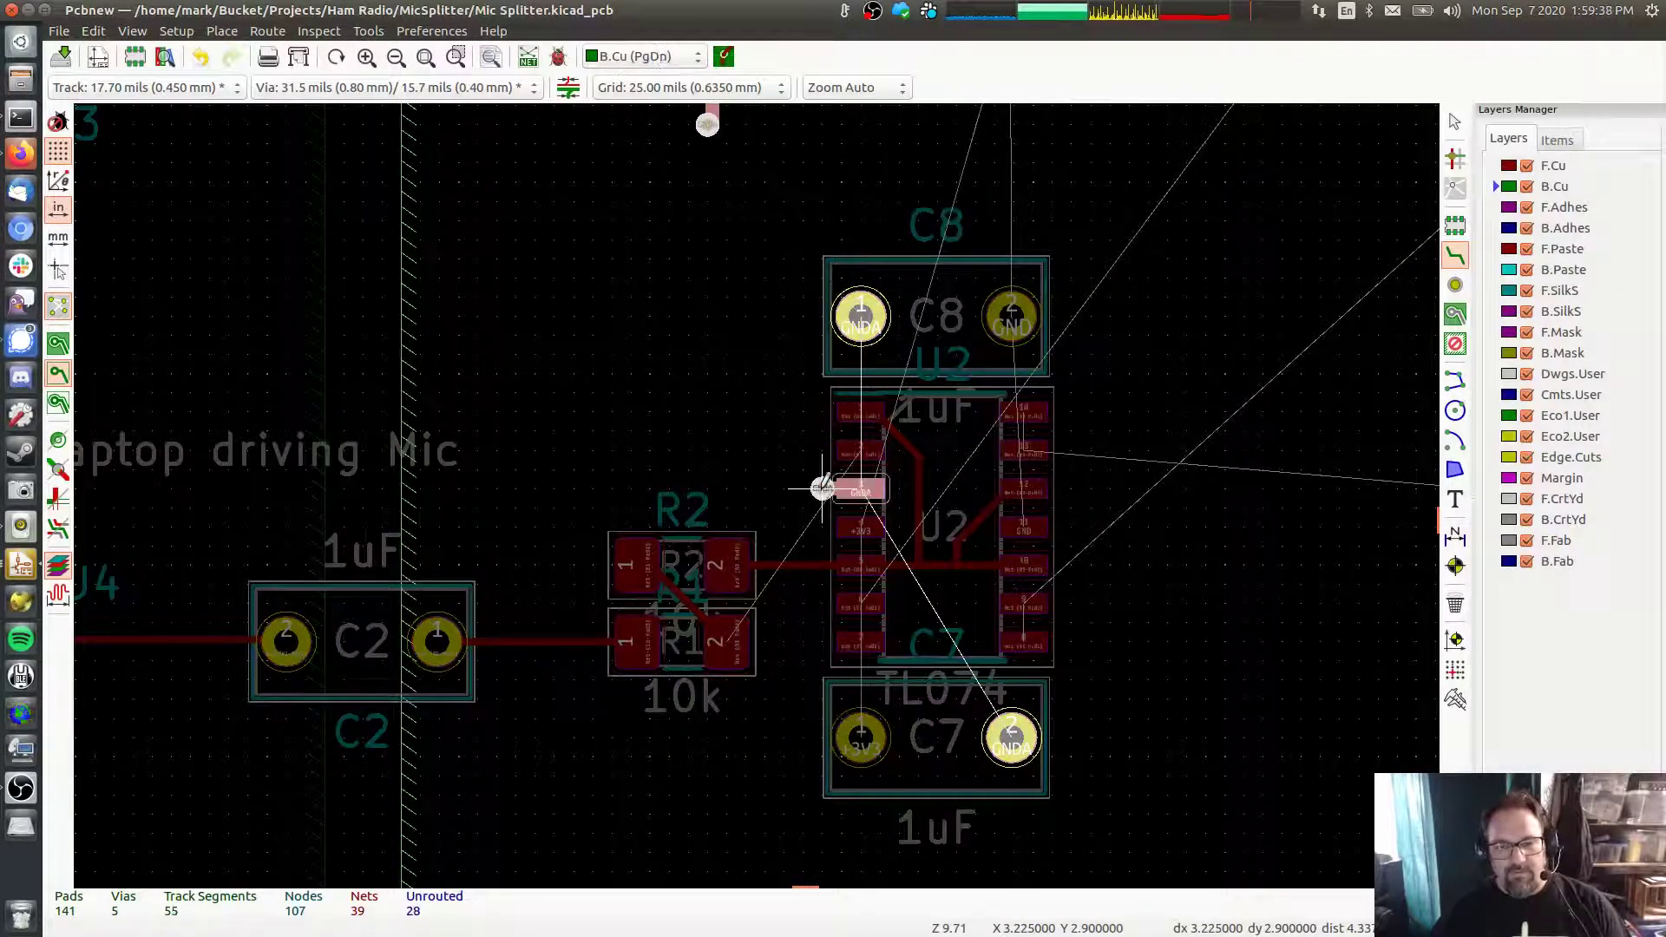
{"action": "left_click", "coordinate": [822, 488]}
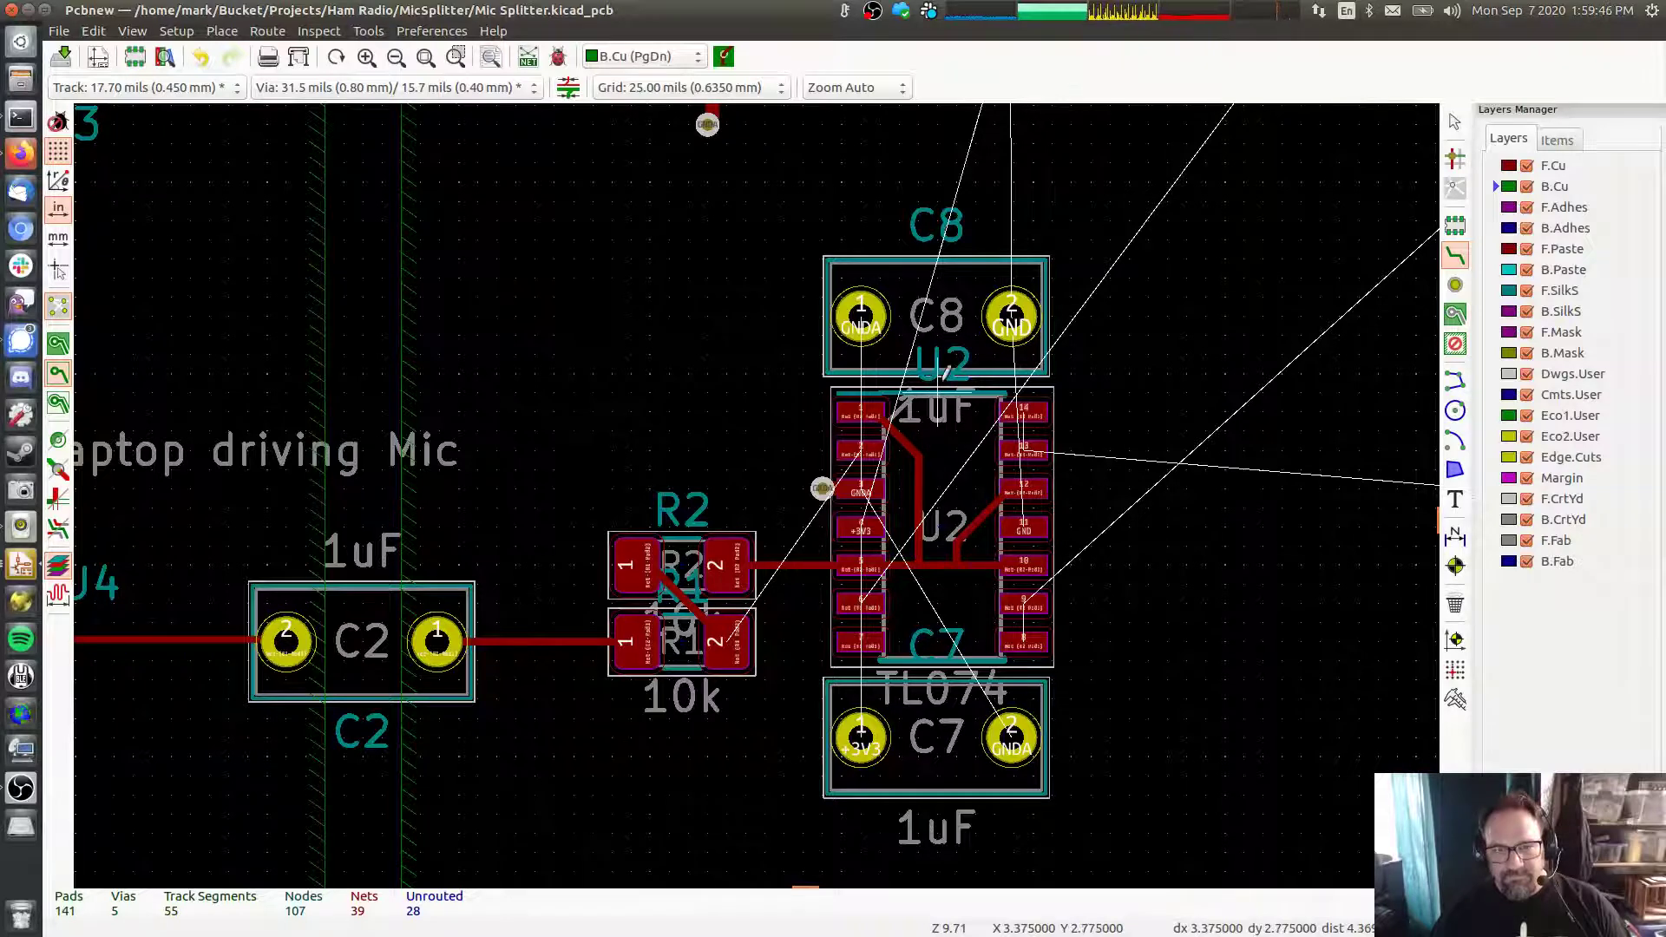
Rotate C7 by 180 degrees and move it back directly below U2, with its GNDA pad at X 3.275, Y 3.225
{"action": "middle_click_drag", "start_coordinate": [946, 373], "coordinate": [927, 417]}
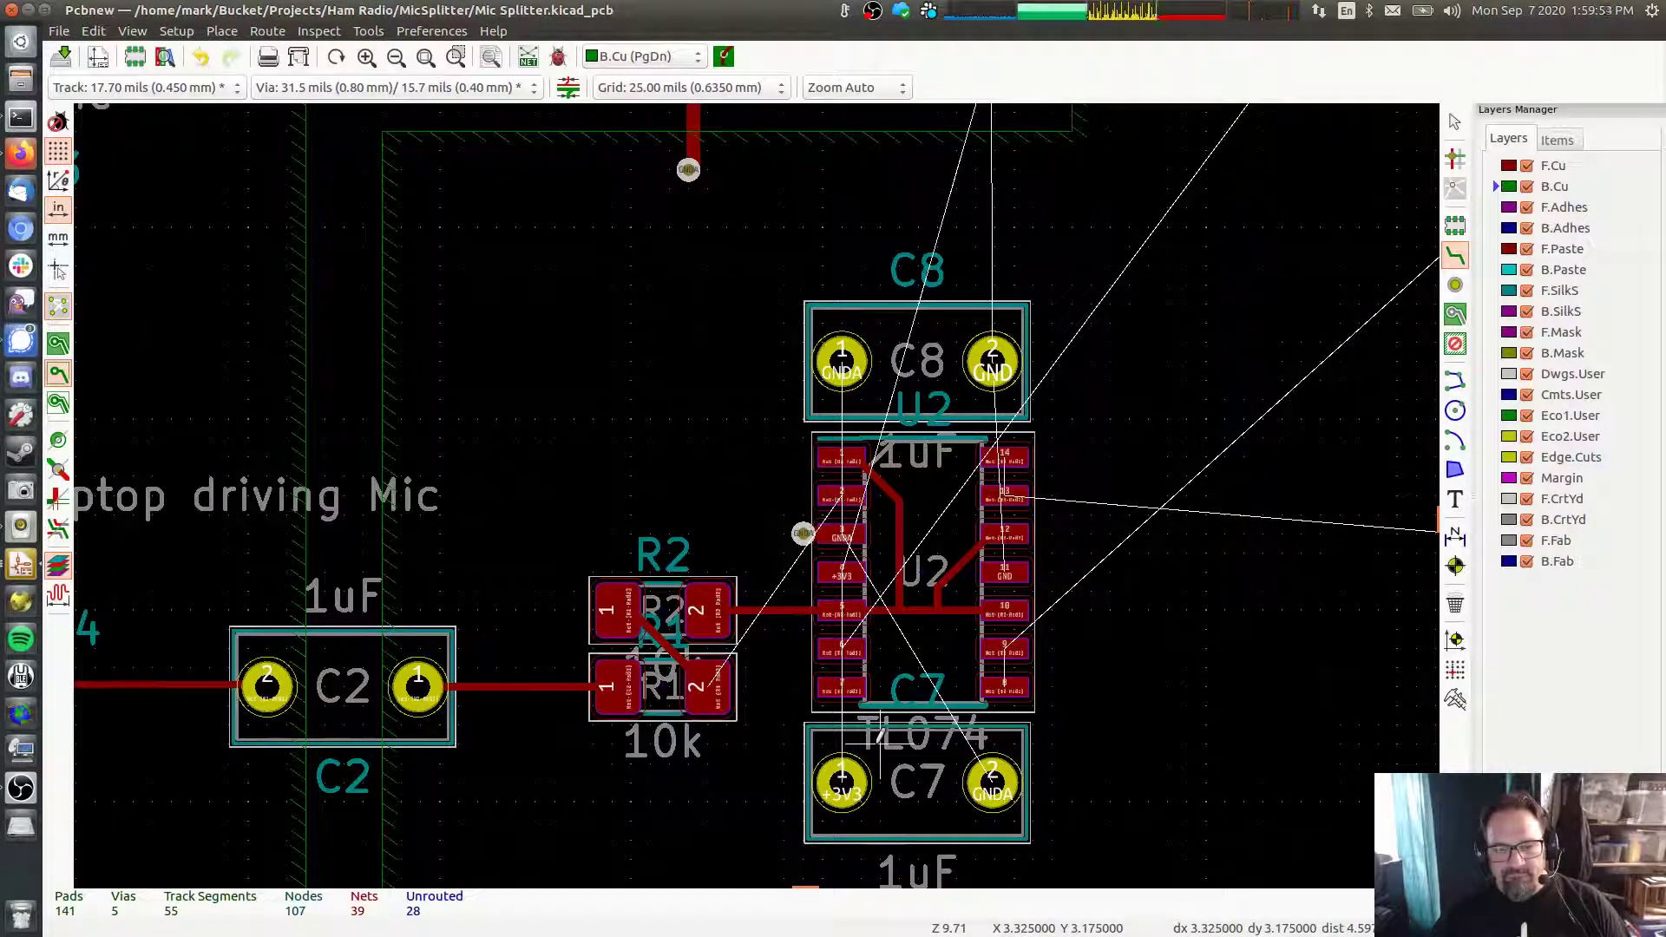
{"action": "left_click", "coordinate": [992, 784]}
{"action": "key", "text": "r"}
{"action": "key", "text": "r"}
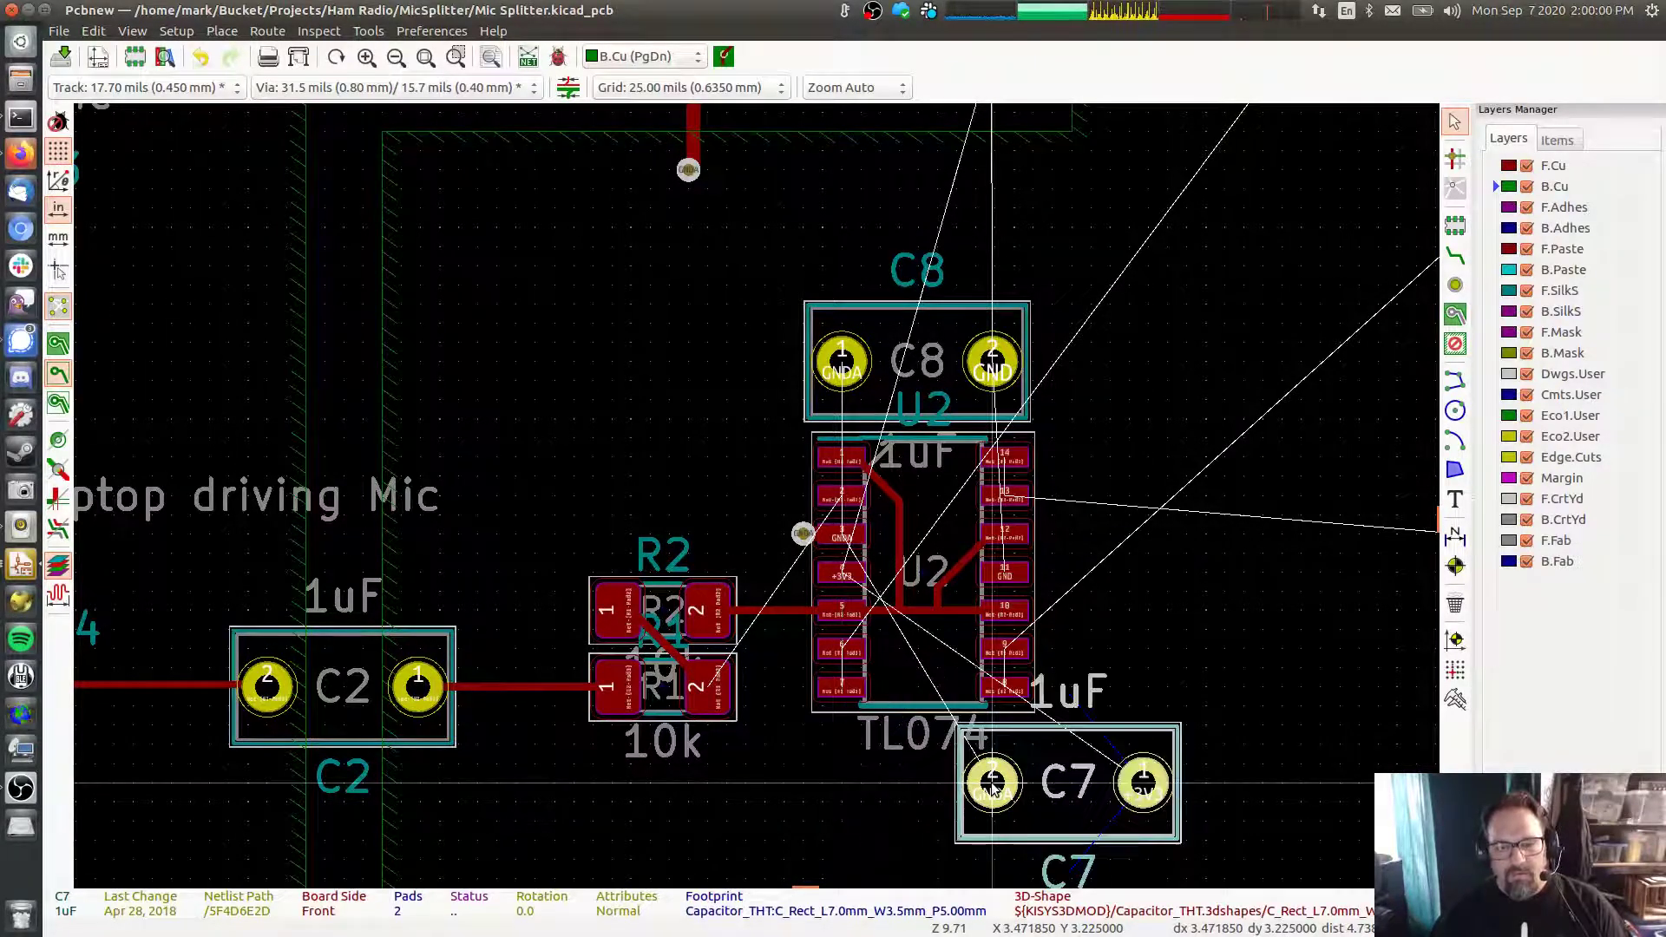
{"action": "left_click_drag", "start_coordinate": [992, 783], "coordinate": [842, 783]}
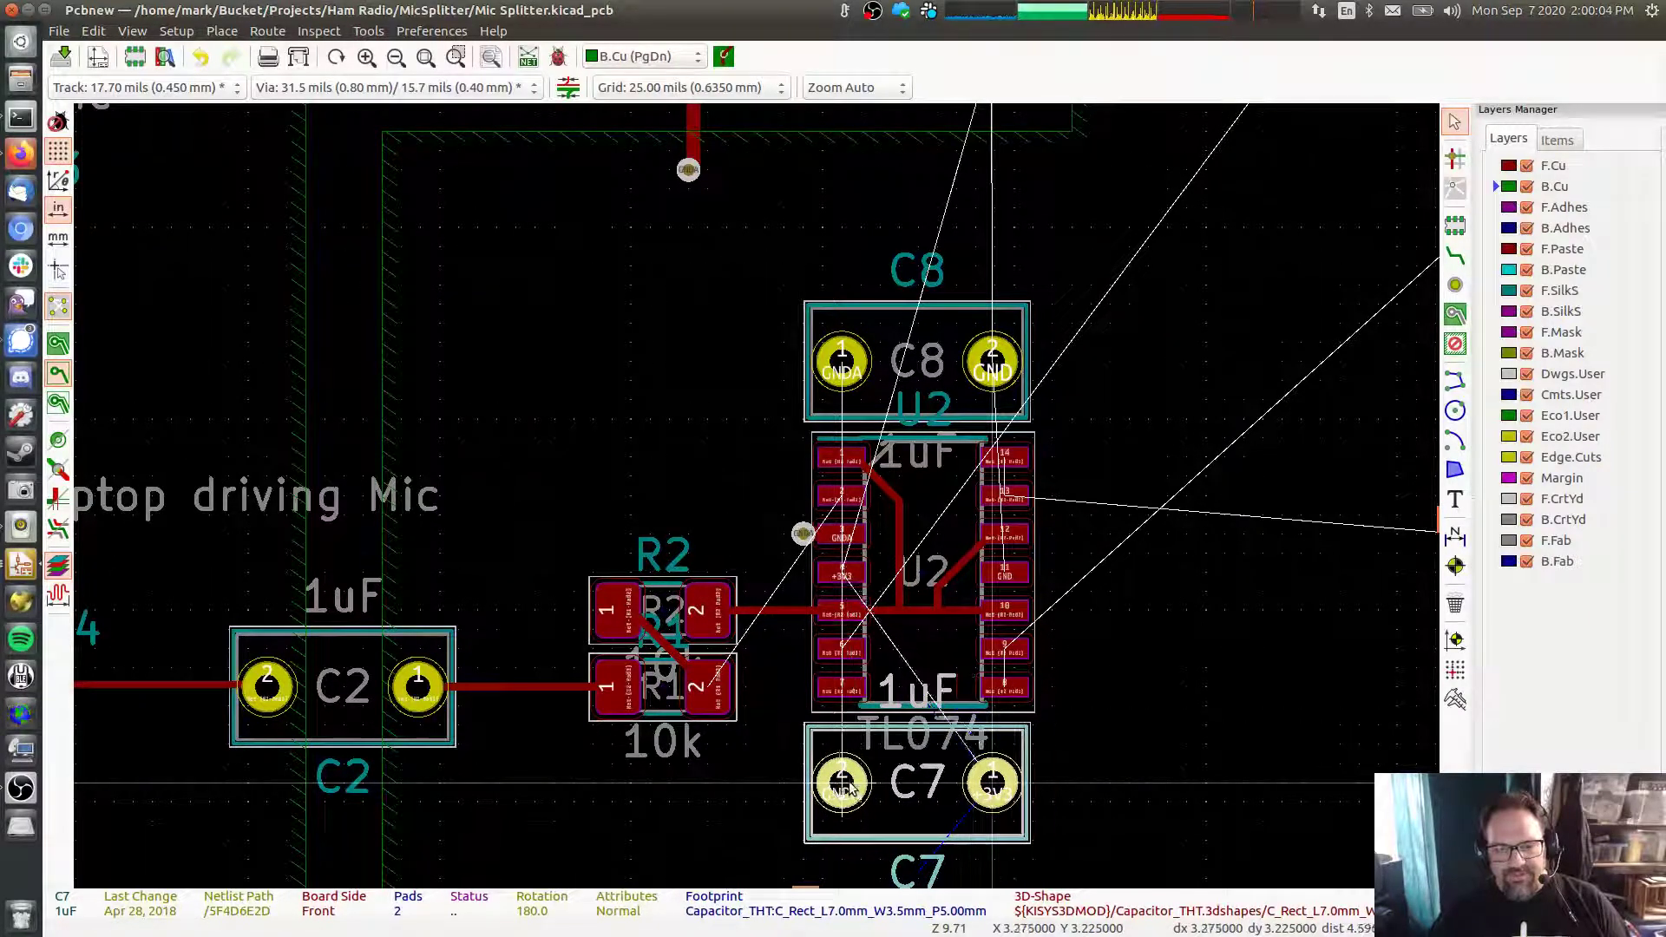
Delete the F.Cu tracks inside U2 that join pads 5 and 10 and branch to pads 12 and 1
{"action": "key", "text": "Escape"}
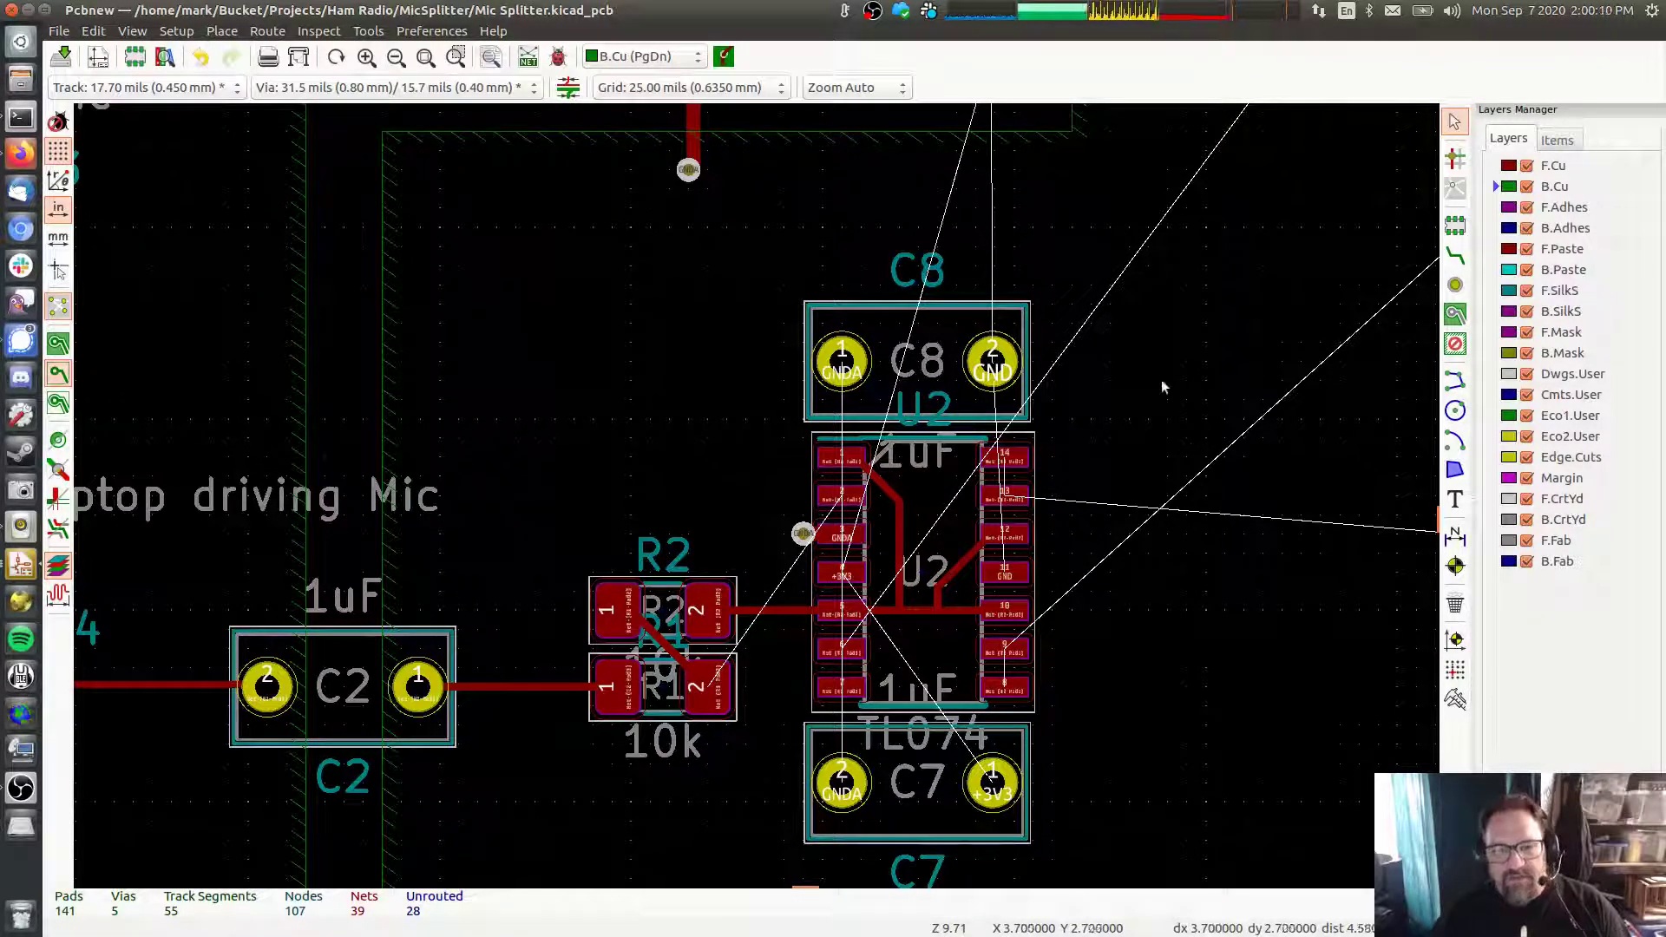
{"action": "left_click", "coordinate": [879, 308]}
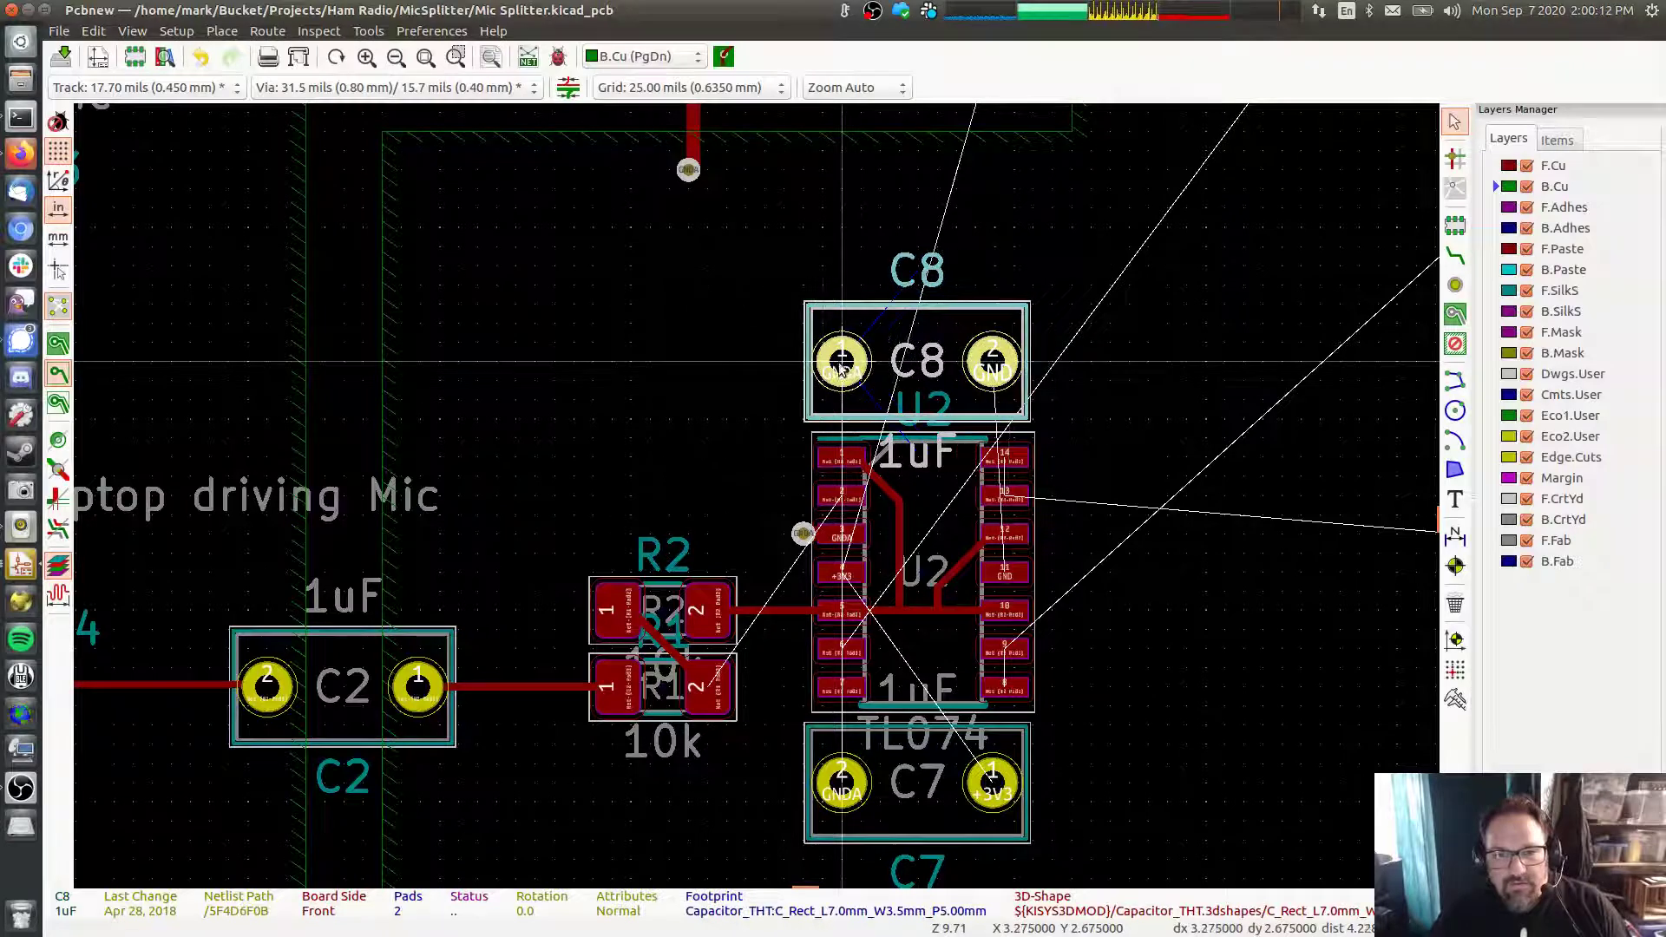
{"action": "key", "text": "Escape"}
{"action": "left_click", "coordinate": [902, 613]}
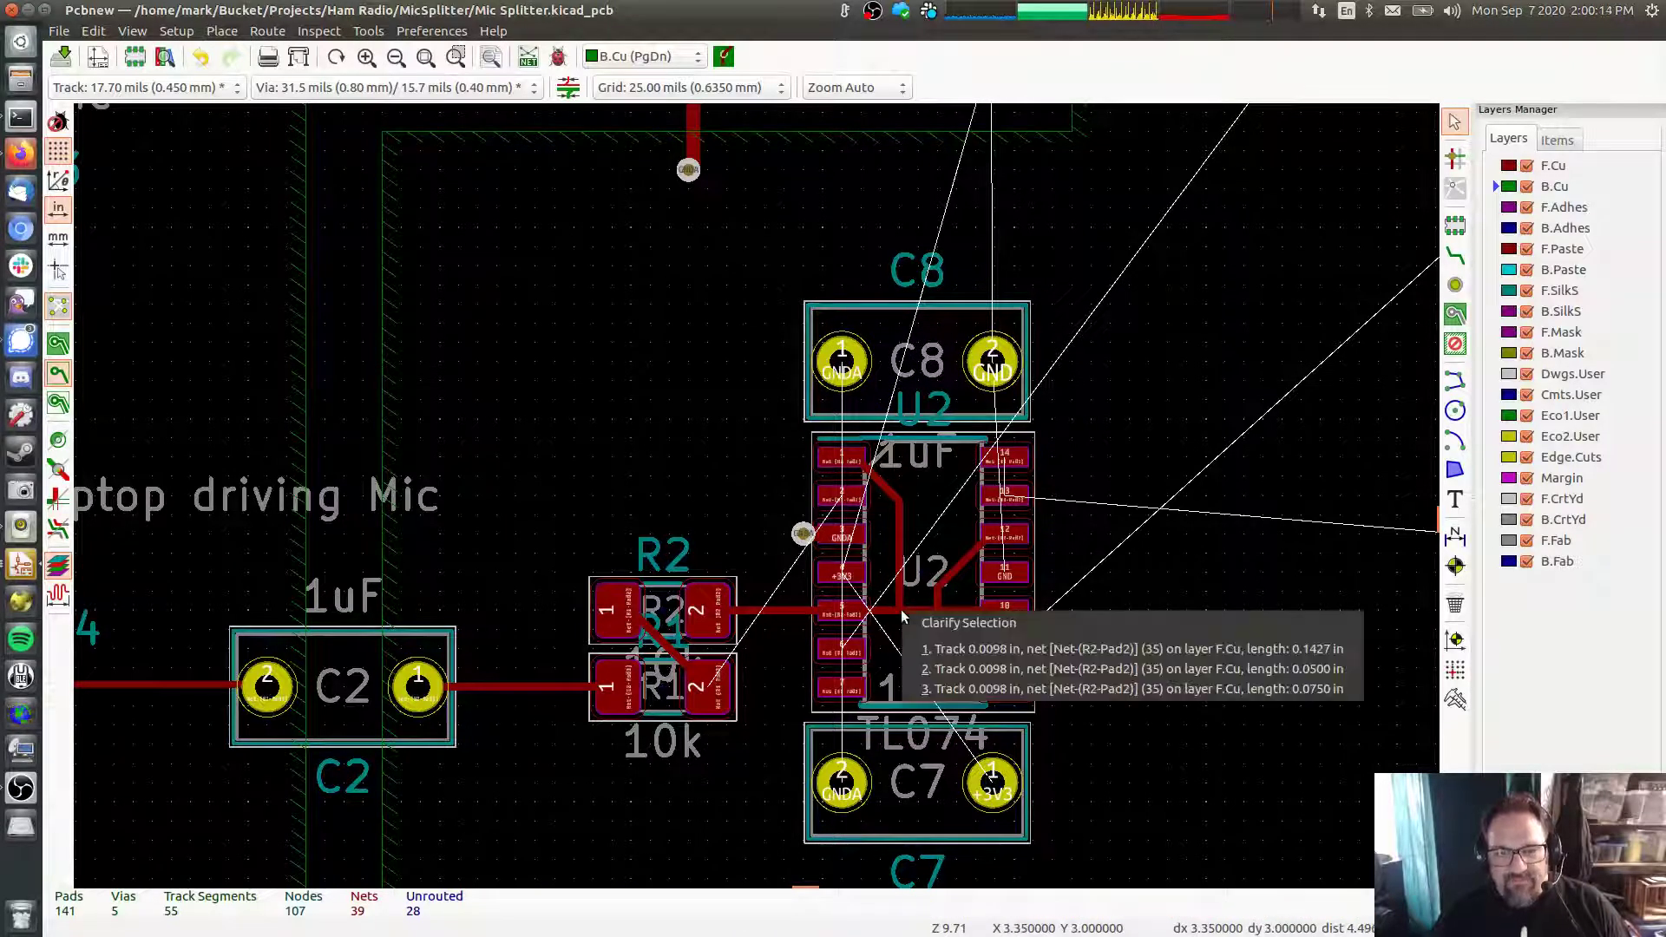
{"action": "left_click", "coordinate": [942, 652]}
{"action": "key", "text": "Delete"}
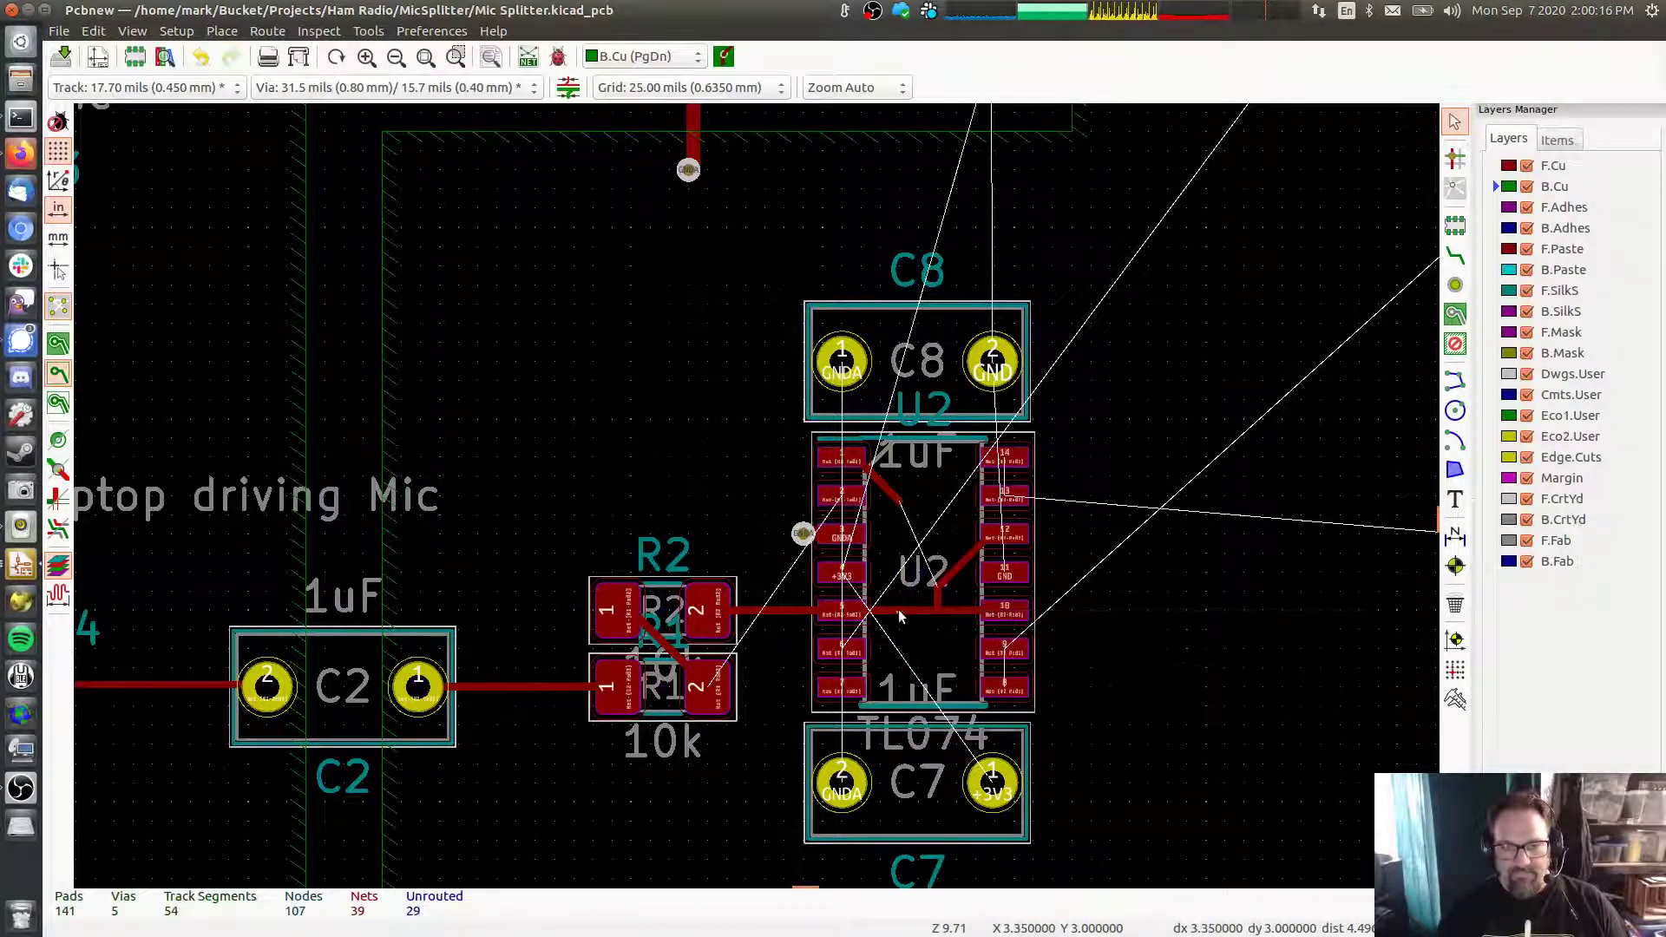
{"action": "left_click", "coordinate": [898, 610]}
{"action": "left_click", "coordinate": [898, 609]}
{"action": "left_click", "coordinate": [931, 595]}
{"action": "key", "text": "Delete"}
{"action": "left_click", "coordinate": [879, 491]}
{"action": "key", "text": "Delete"}
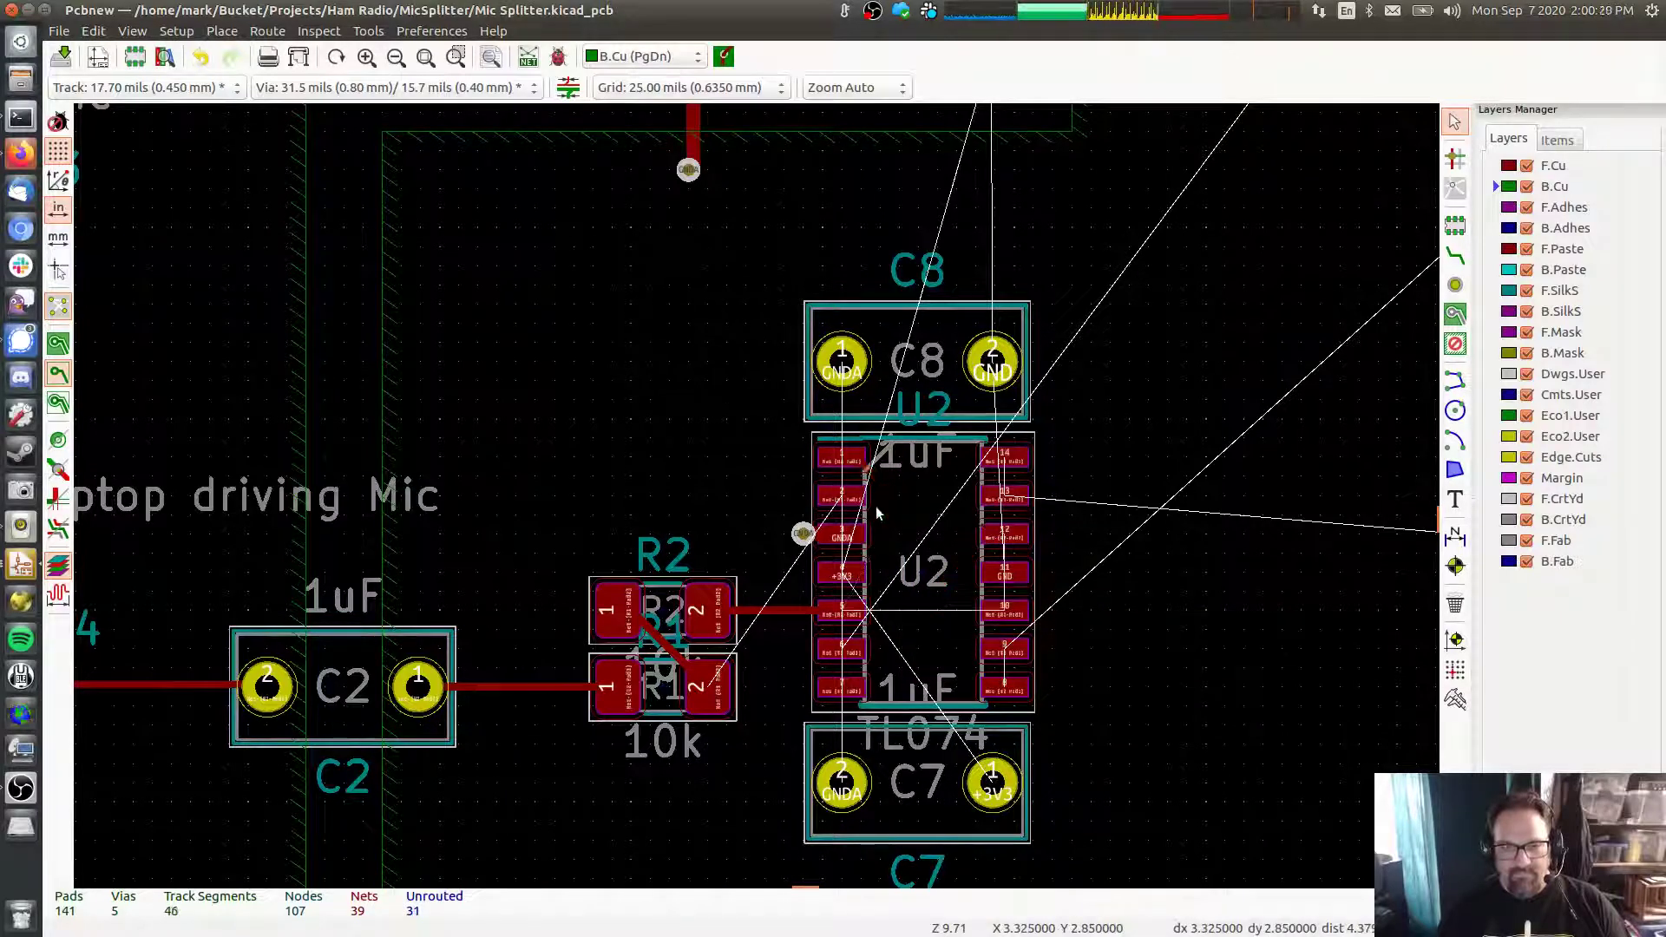
Delete the track from R2 pad 2 to U2 pad 5 and the GNDA via with its short track at U2 pad 3
{"action": "left_click", "coordinate": [796, 615]}
{"action": "key", "text": "Delete"}
{"action": "left_click", "coordinate": [804, 533]}
{"action": "key", "text": "Delete"}
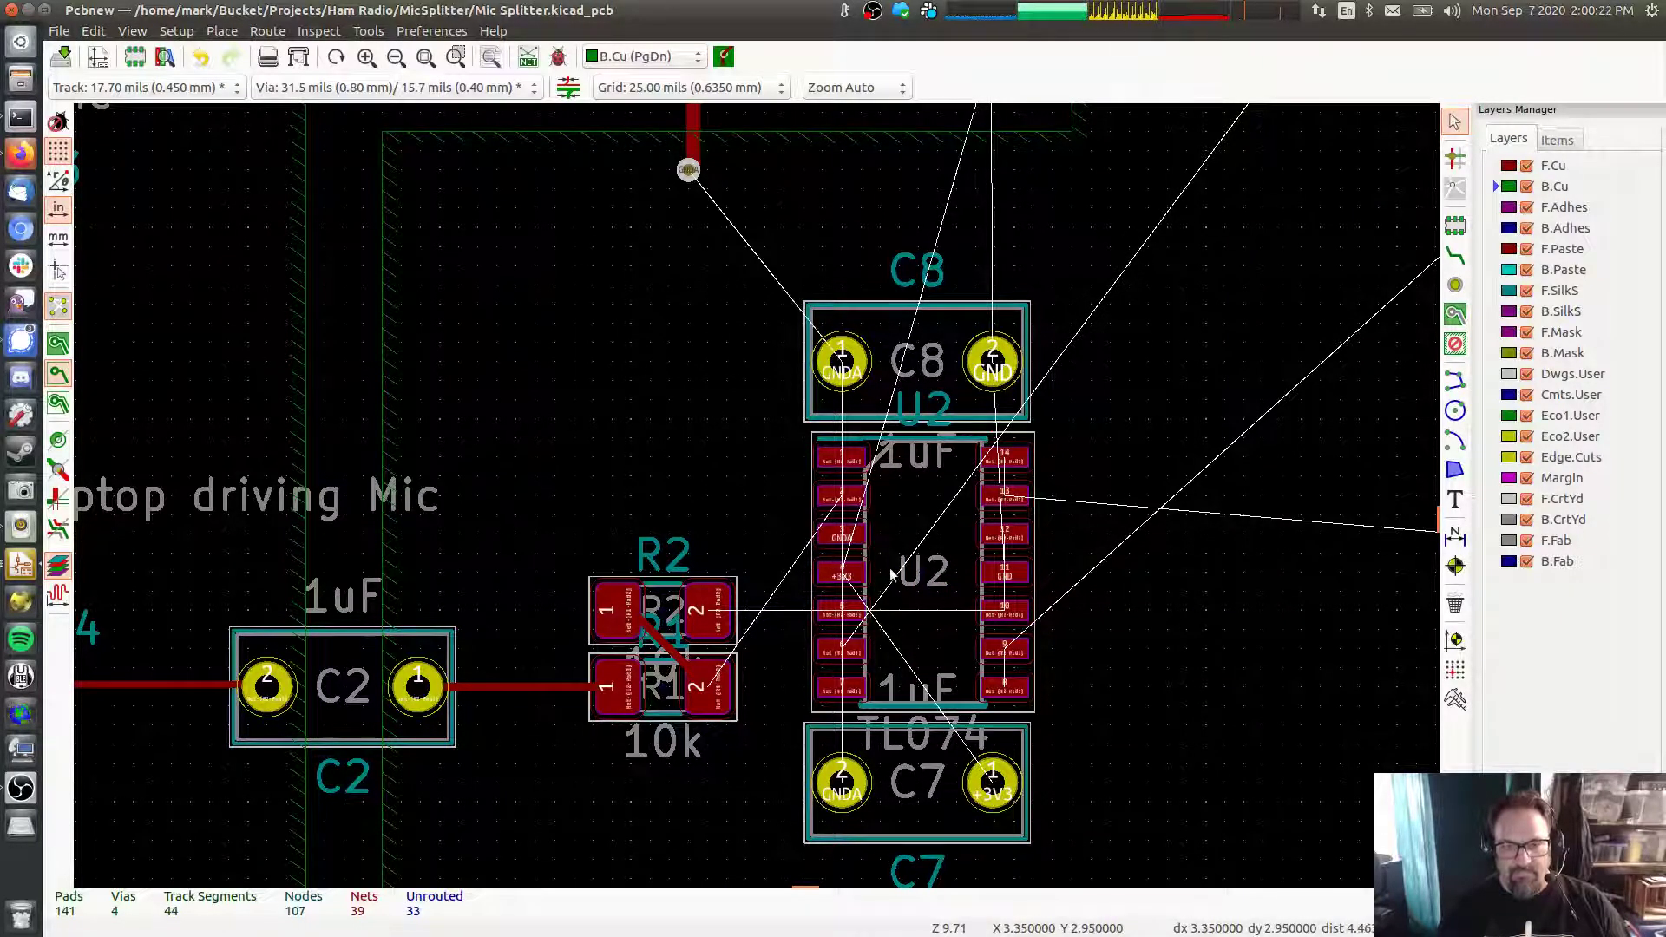
Nudge U2 sideways to line up with C7 and C8, and place its fabrication-layer reference text at the footprint's centre
{"action": "left_click", "coordinate": [920, 577]}
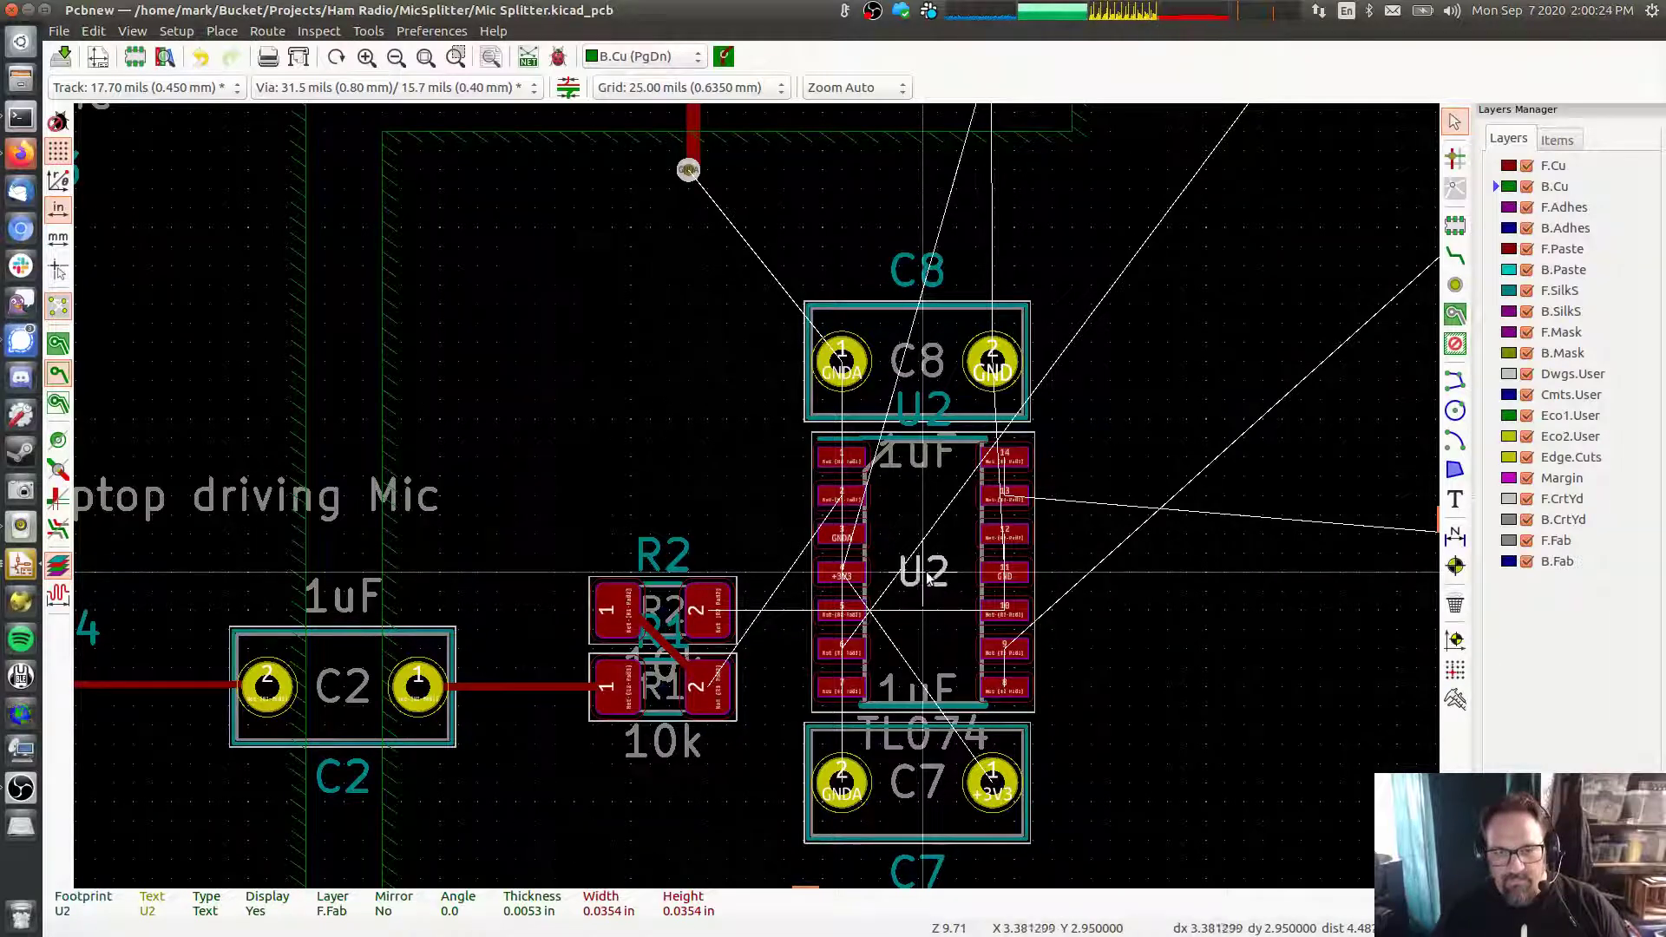
{"action": "mouse_move", "coordinate": [922, 579]}
{"action": "left_mouse_down"}
{"action": "mouse_move", "coordinate": [922, 612]}
{"action": "mouse_move", "coordinate": [906, 558]}
{"action": "left_mouse_up"}
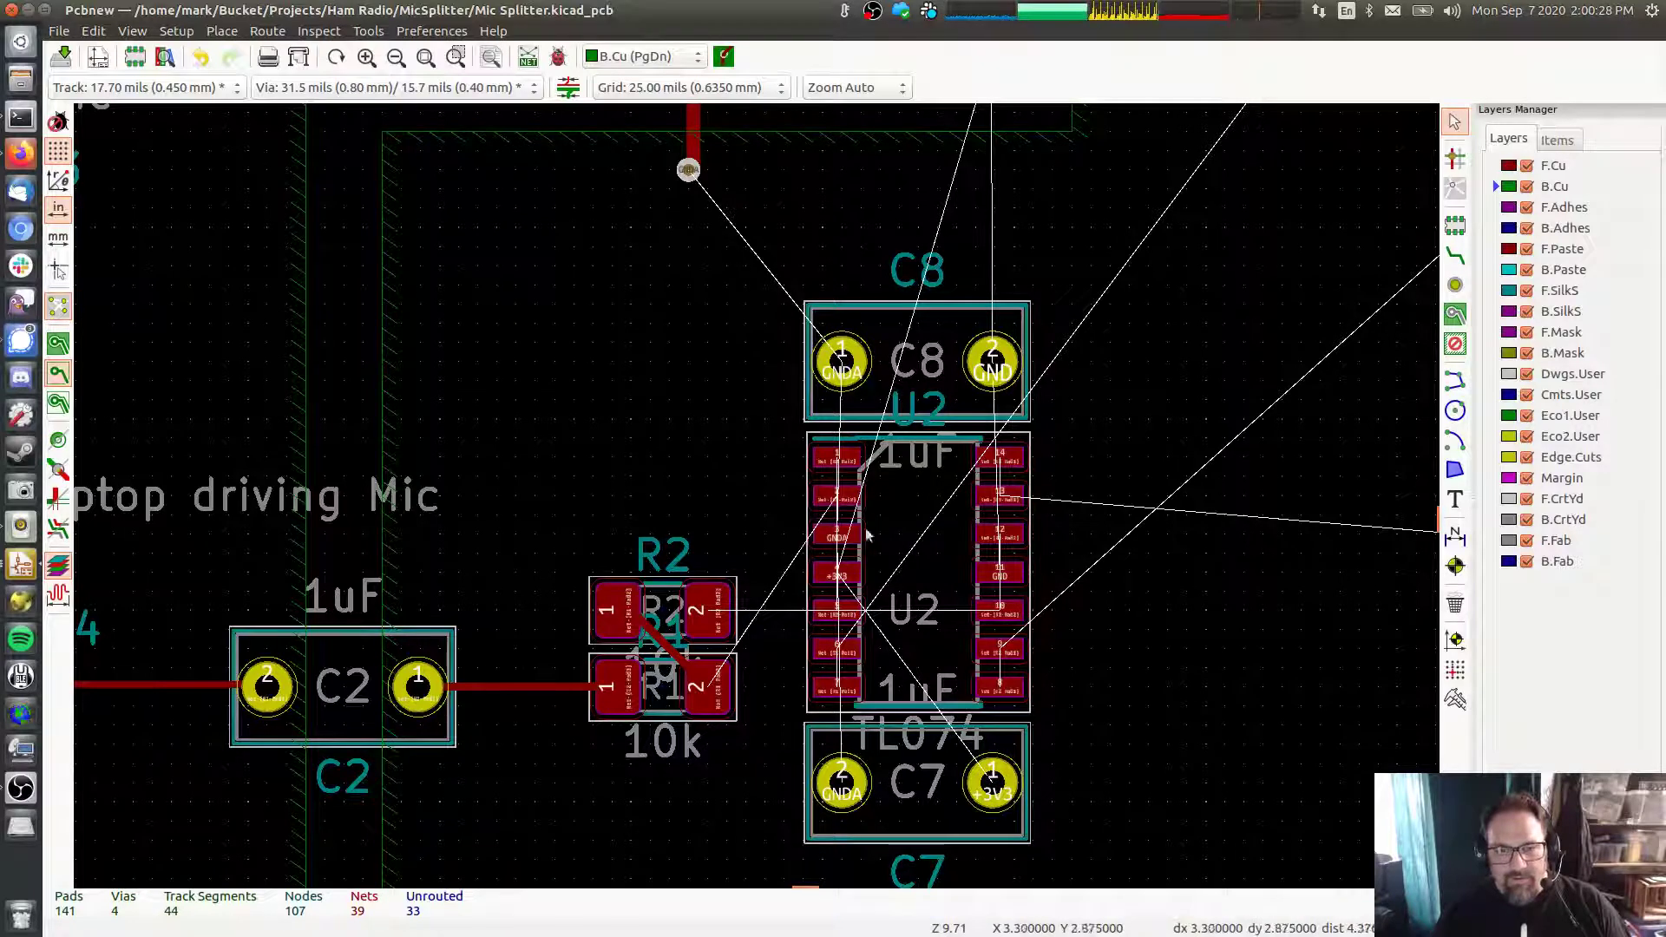
{"action": "left_click_drag", "start_coordinate": [911, 616], "coordinate": [925, 581]}
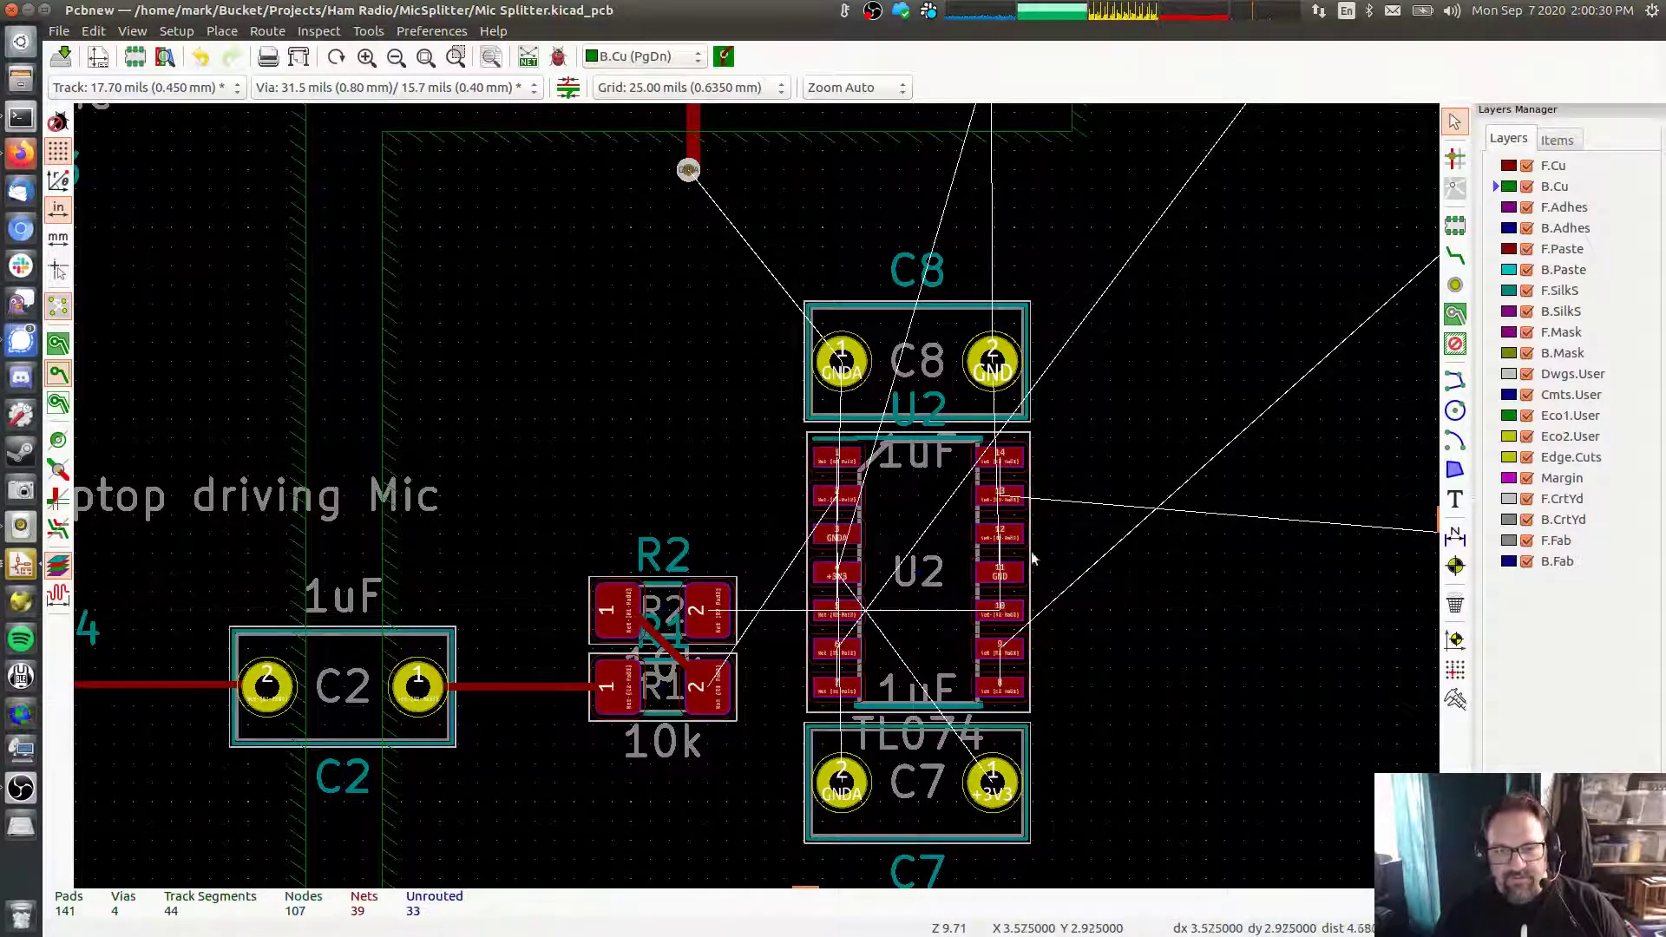
Route a straight 9.84 mil track on F.Cu from R2 pad 2 to U2 pad 5 and across to pad 10
{"action": "left_click", "coordinate": [1456, 257]}
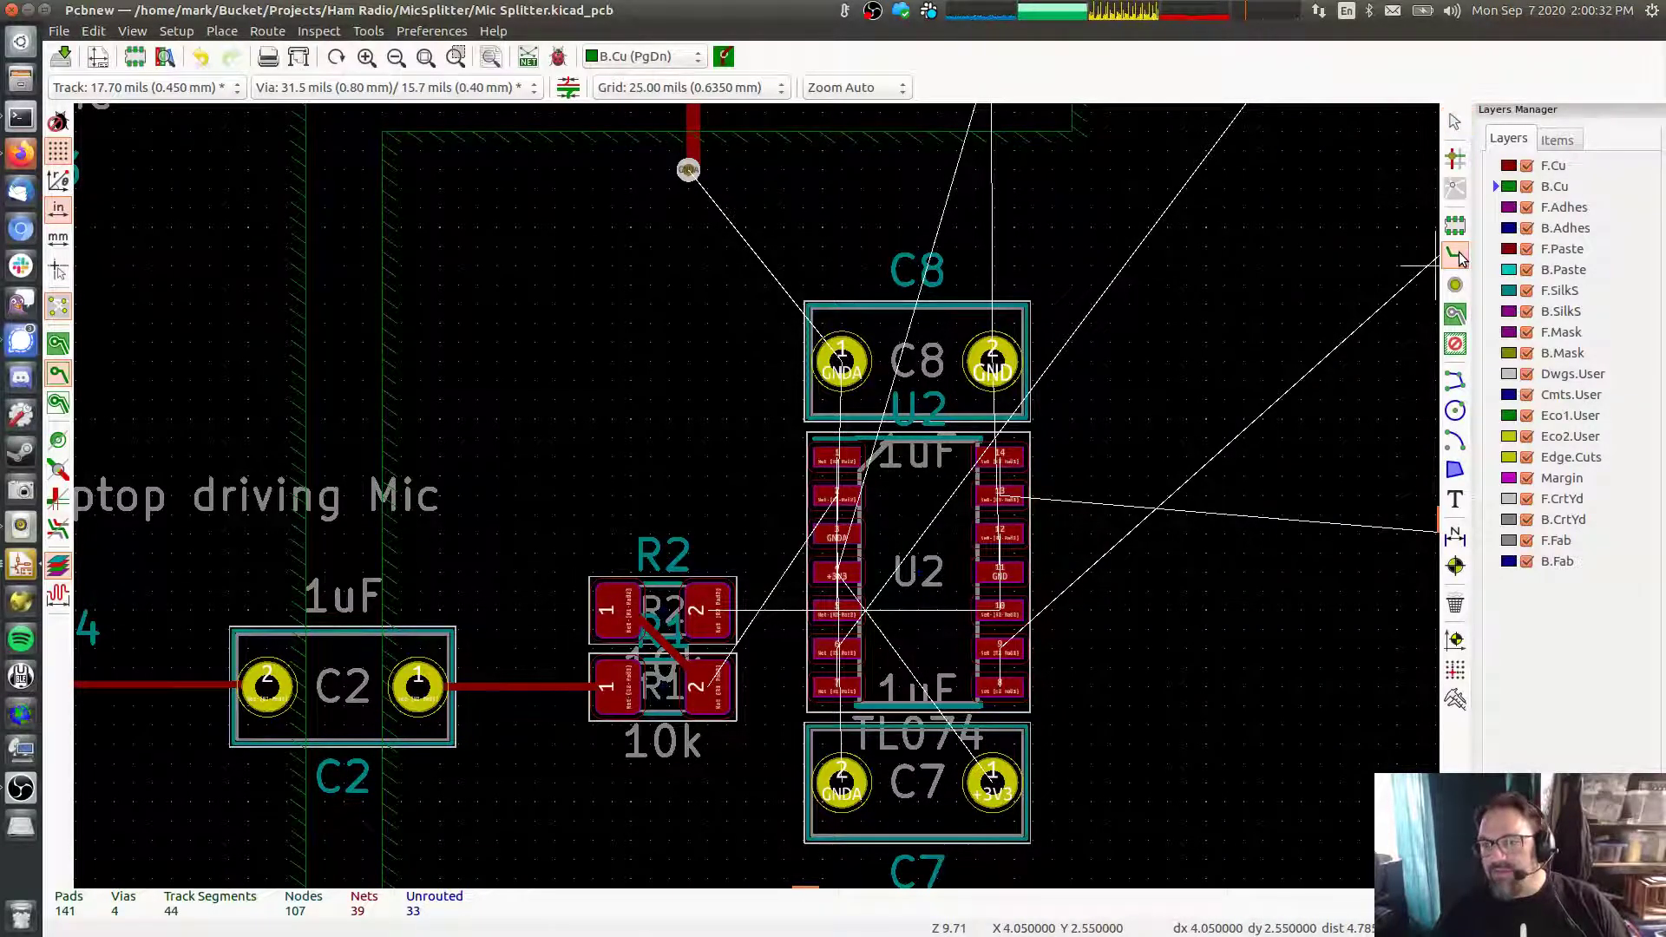
{"action": "left_click", "coordinate": [1496, 169]}
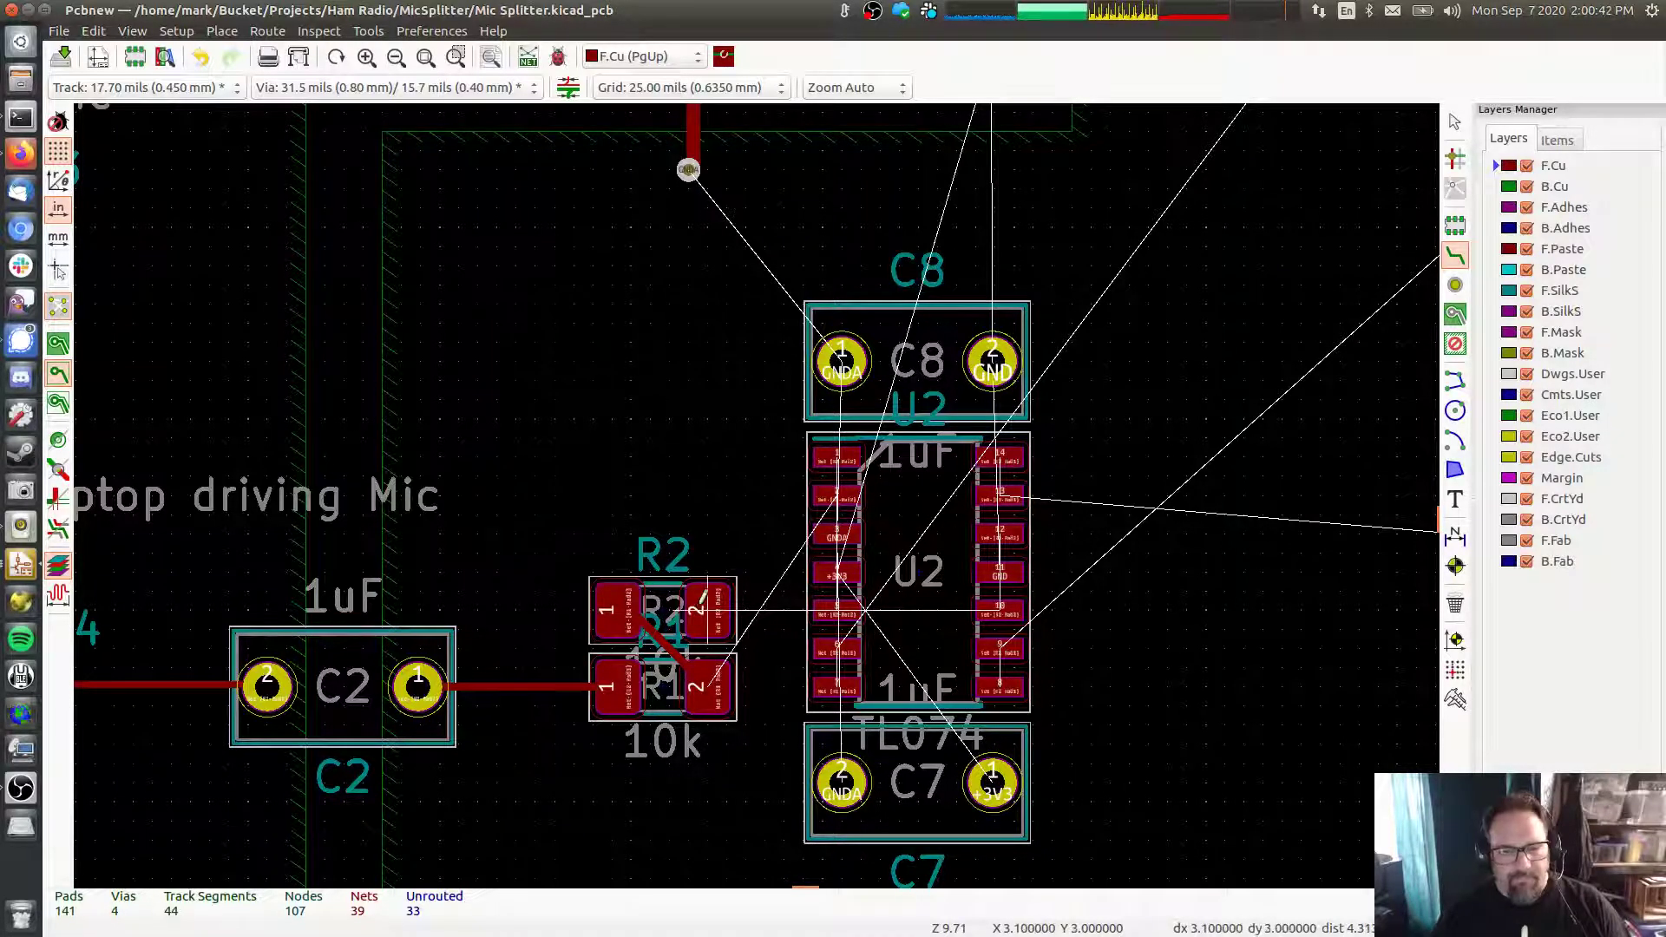
{"action": "left_click", "coordinate": [708, 610]}
{"action": "left_click", "coordinate": [838, 610]}
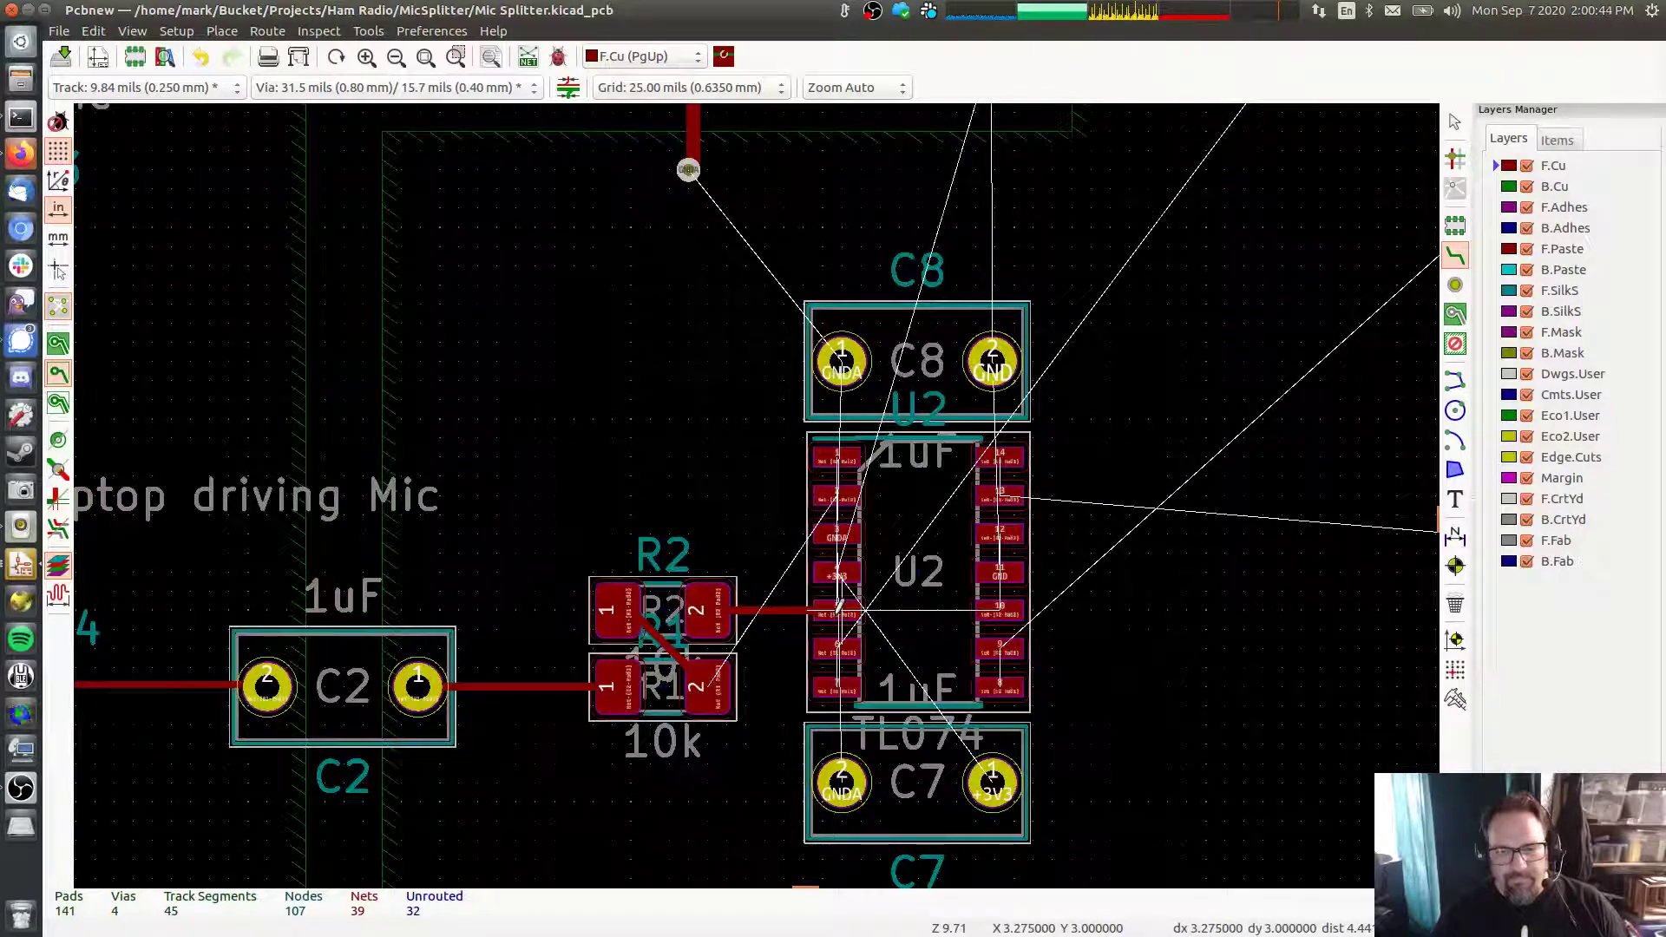
{"action": "left_click", "coordinate": [839, 610]}
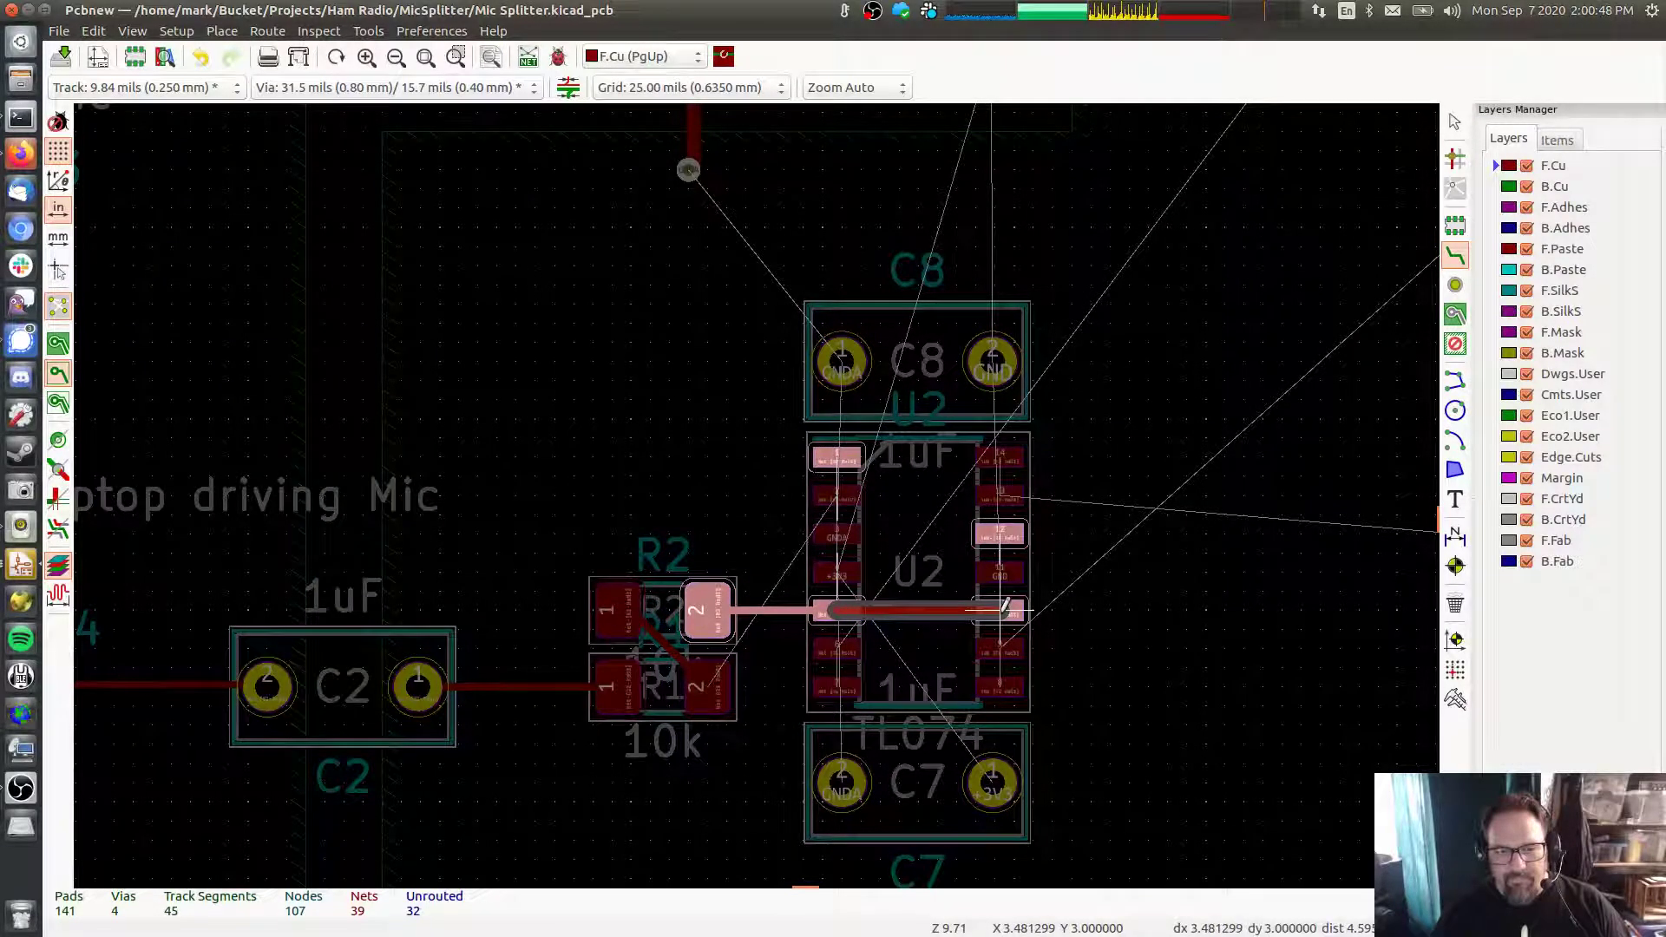
{"action": "left_click", "coordinate": [1004, 611]}
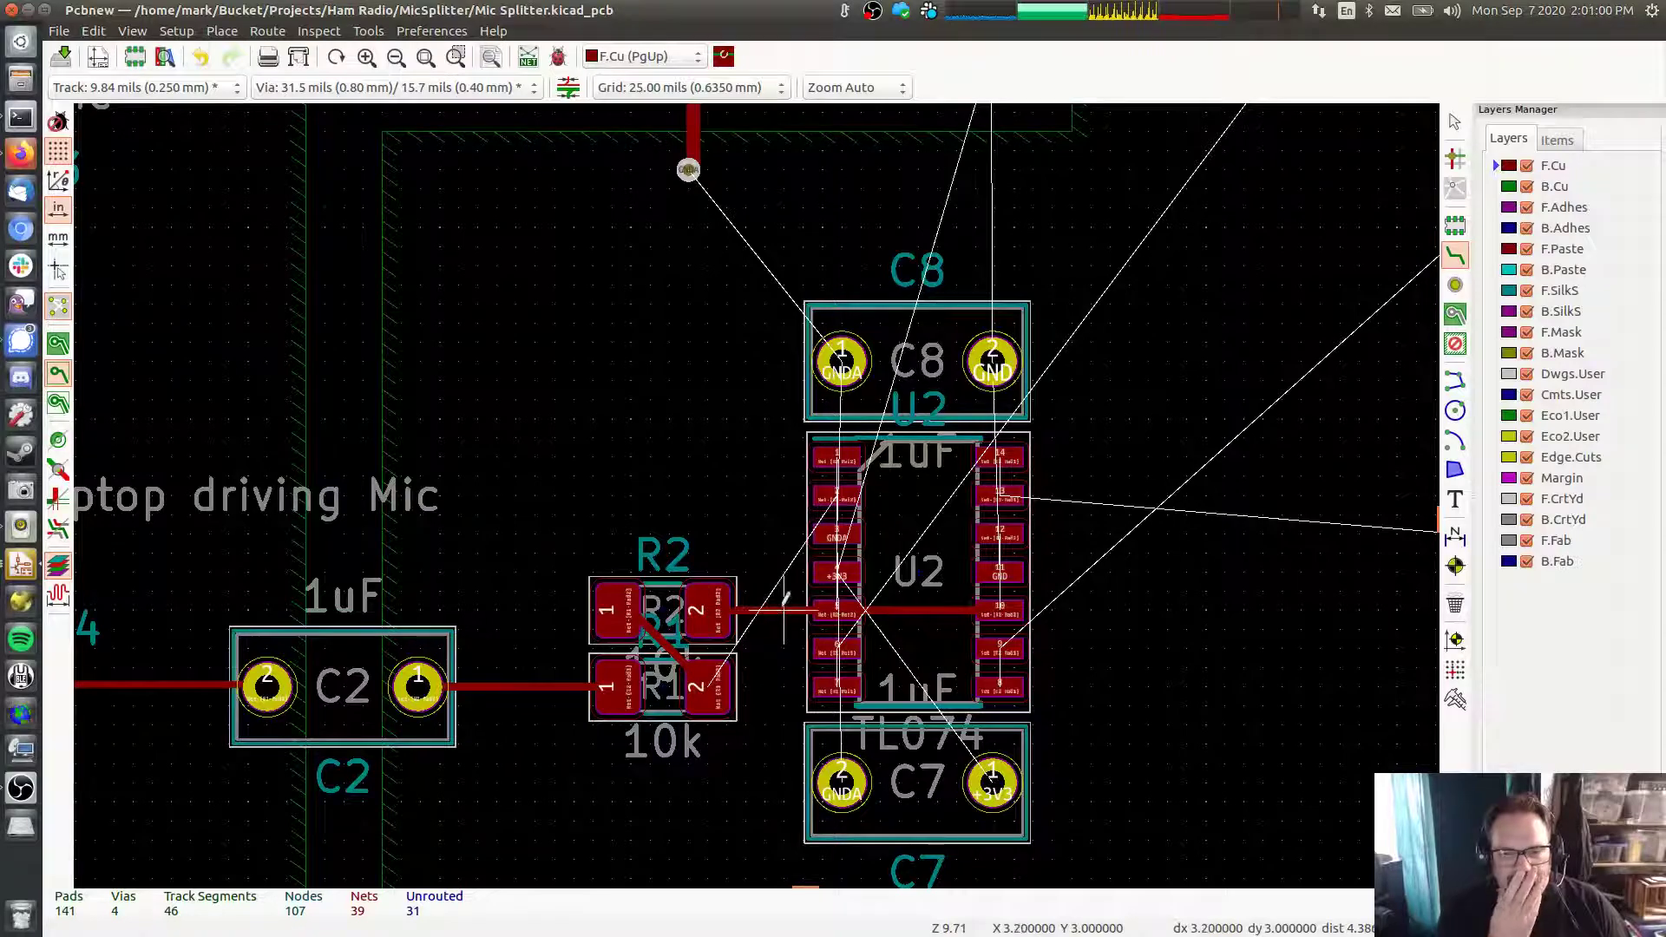
Delete the newly routed tracks from R2 pad 2 to U2 pad 5 and from pad 5 to pad 10
{"action": "key", "text": "Escape"}
{"action": "key", "text": "Delete"}
{"action": "key", "text": "Delete"}
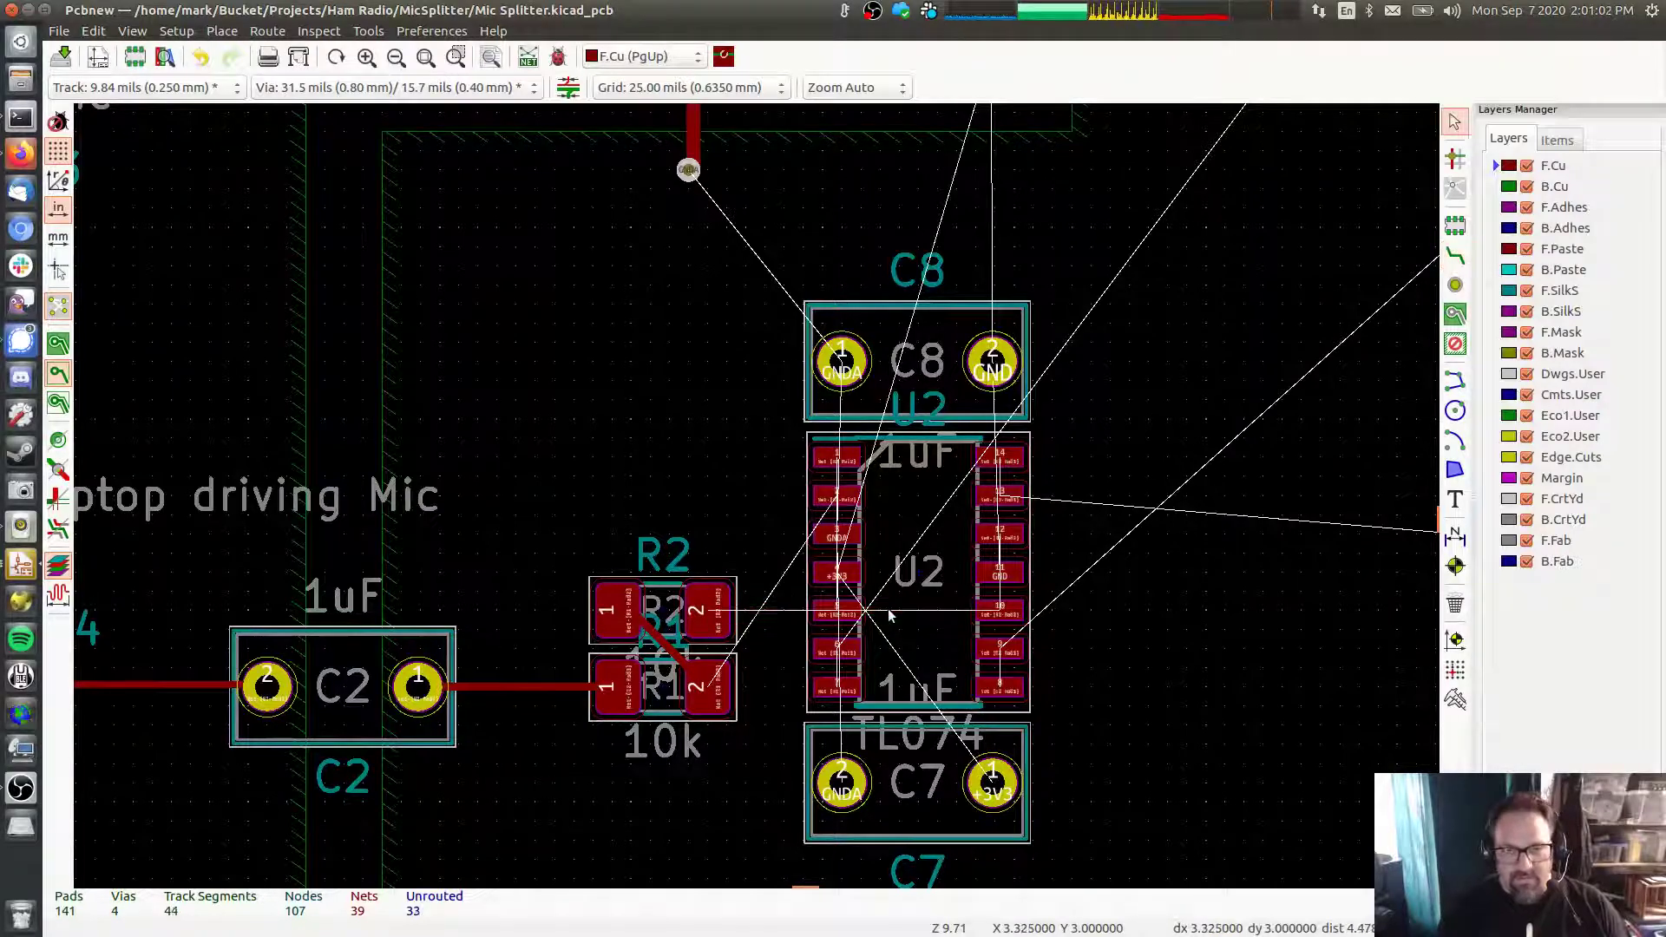
Move C8, U2 and C7 together straight down, placing C7 just above the board's lower edge
{"action": "scroll", "coordinate": [803, 217], "scroll_direction": "down", "scroll_amount": 3}
{"action": "middle_click_drag", "start_coordinate": [815, 47], "coordinate": [868, 221]}
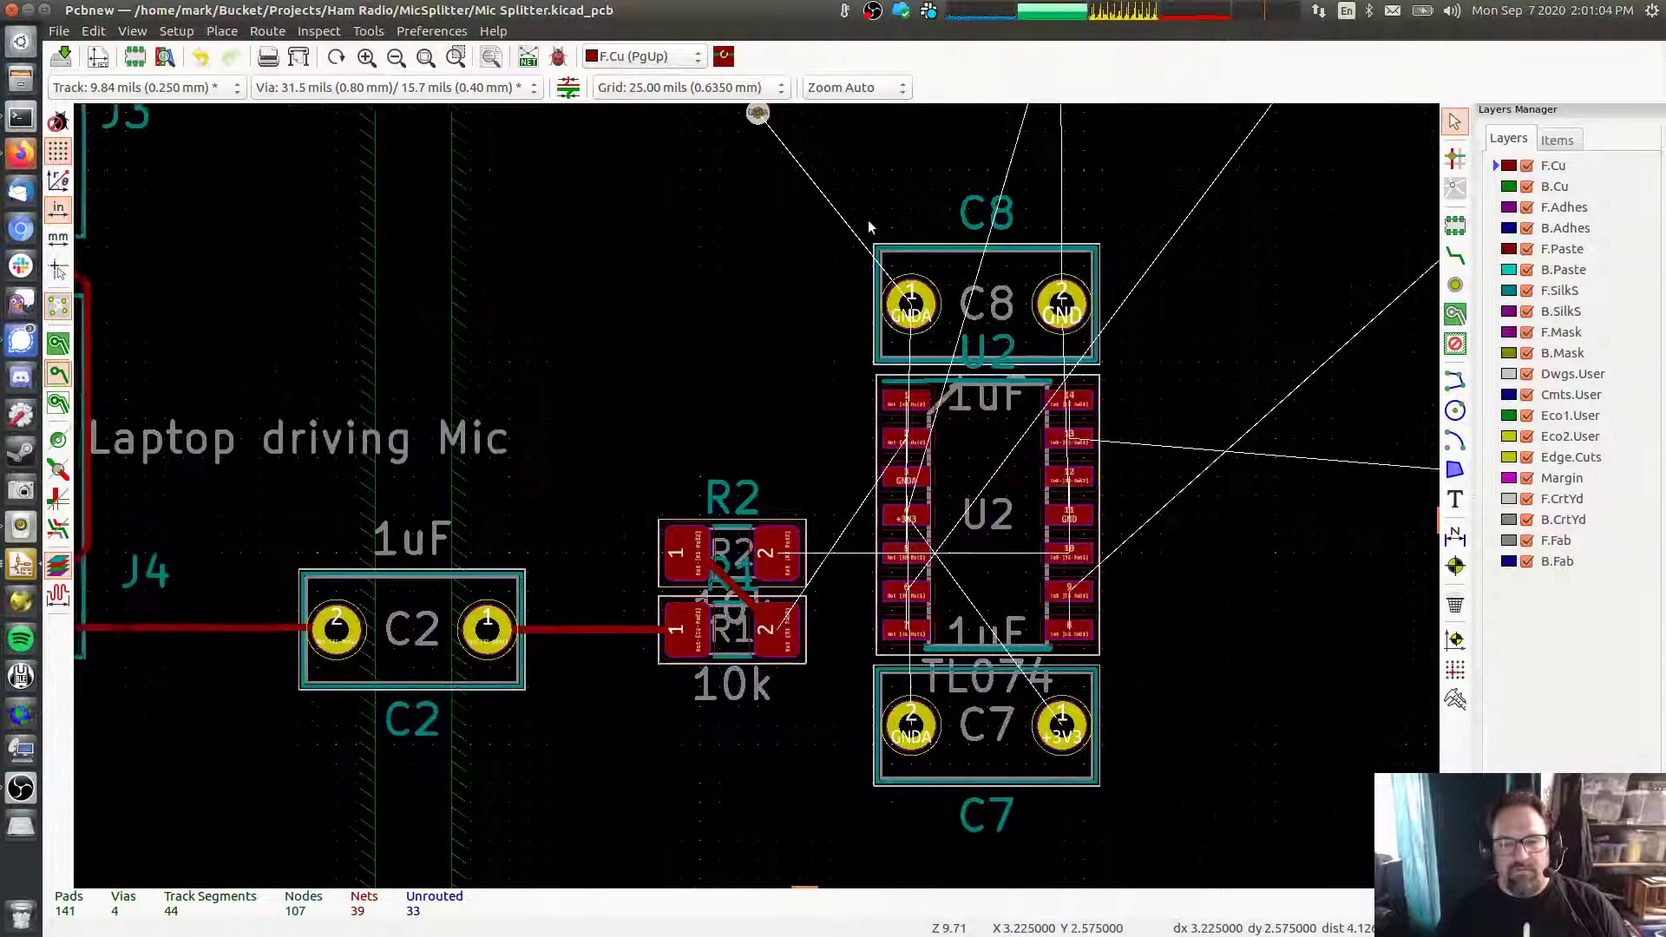
{"action": "left_click_drag", "start_coordinate": [842, 204], "coordinate": [1169, 814]}
{"action": "key", "text": "m"}
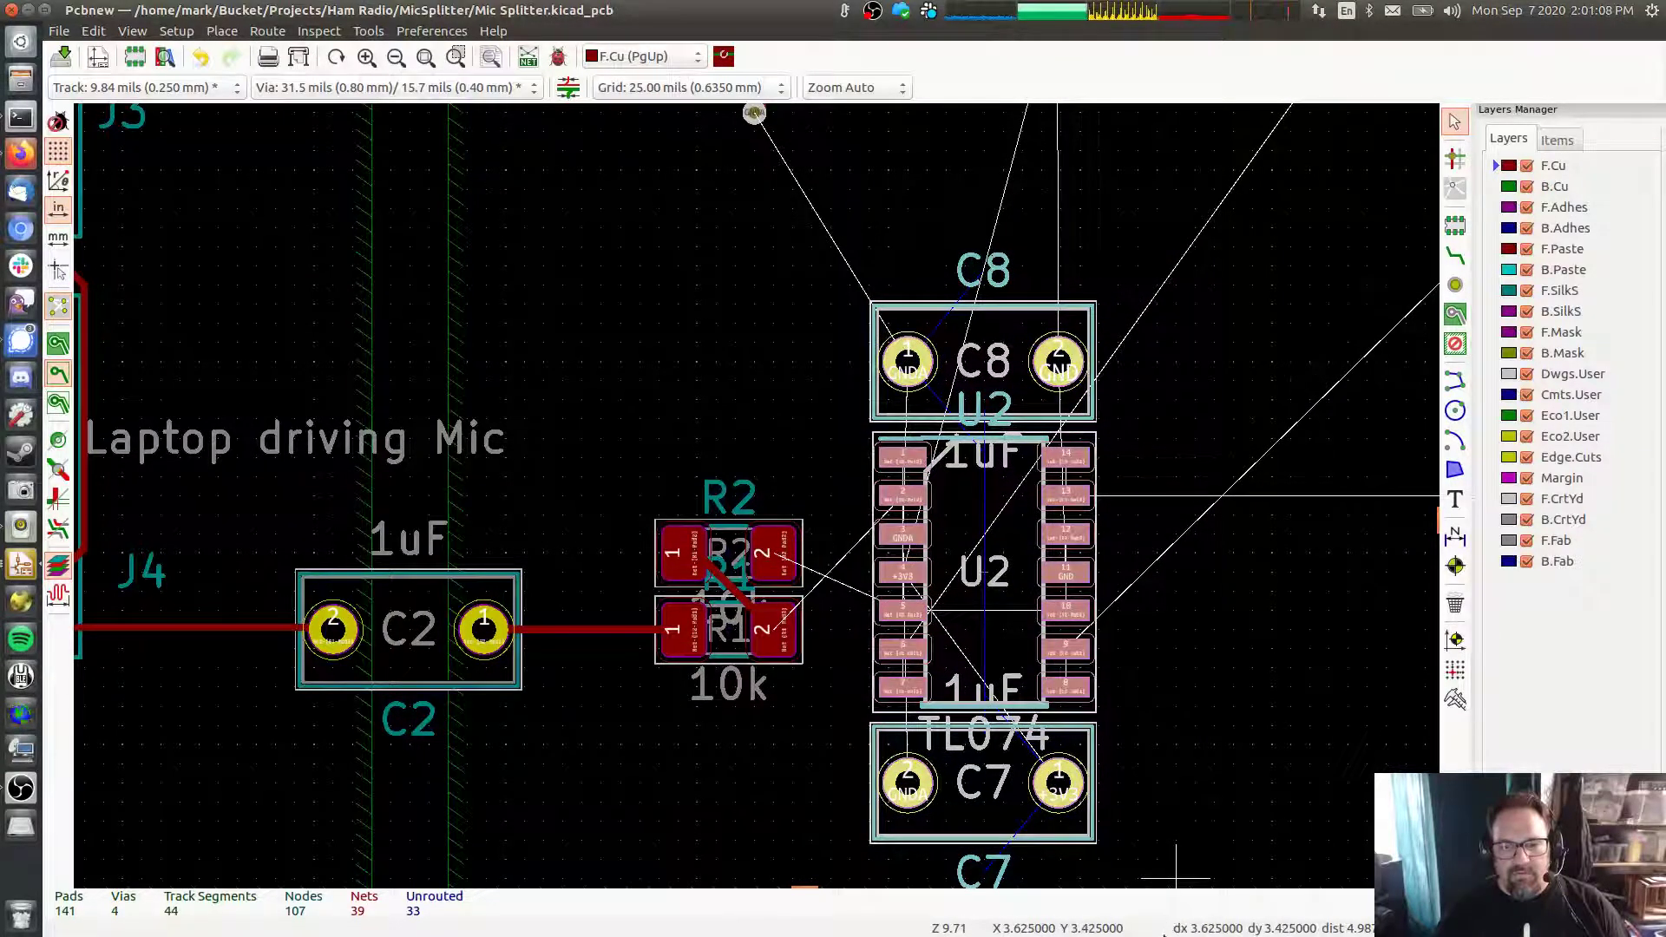
{"action": "middle_click_drag", "start_coordinate": [1170, 784], "coordinate": [1163, 475]}
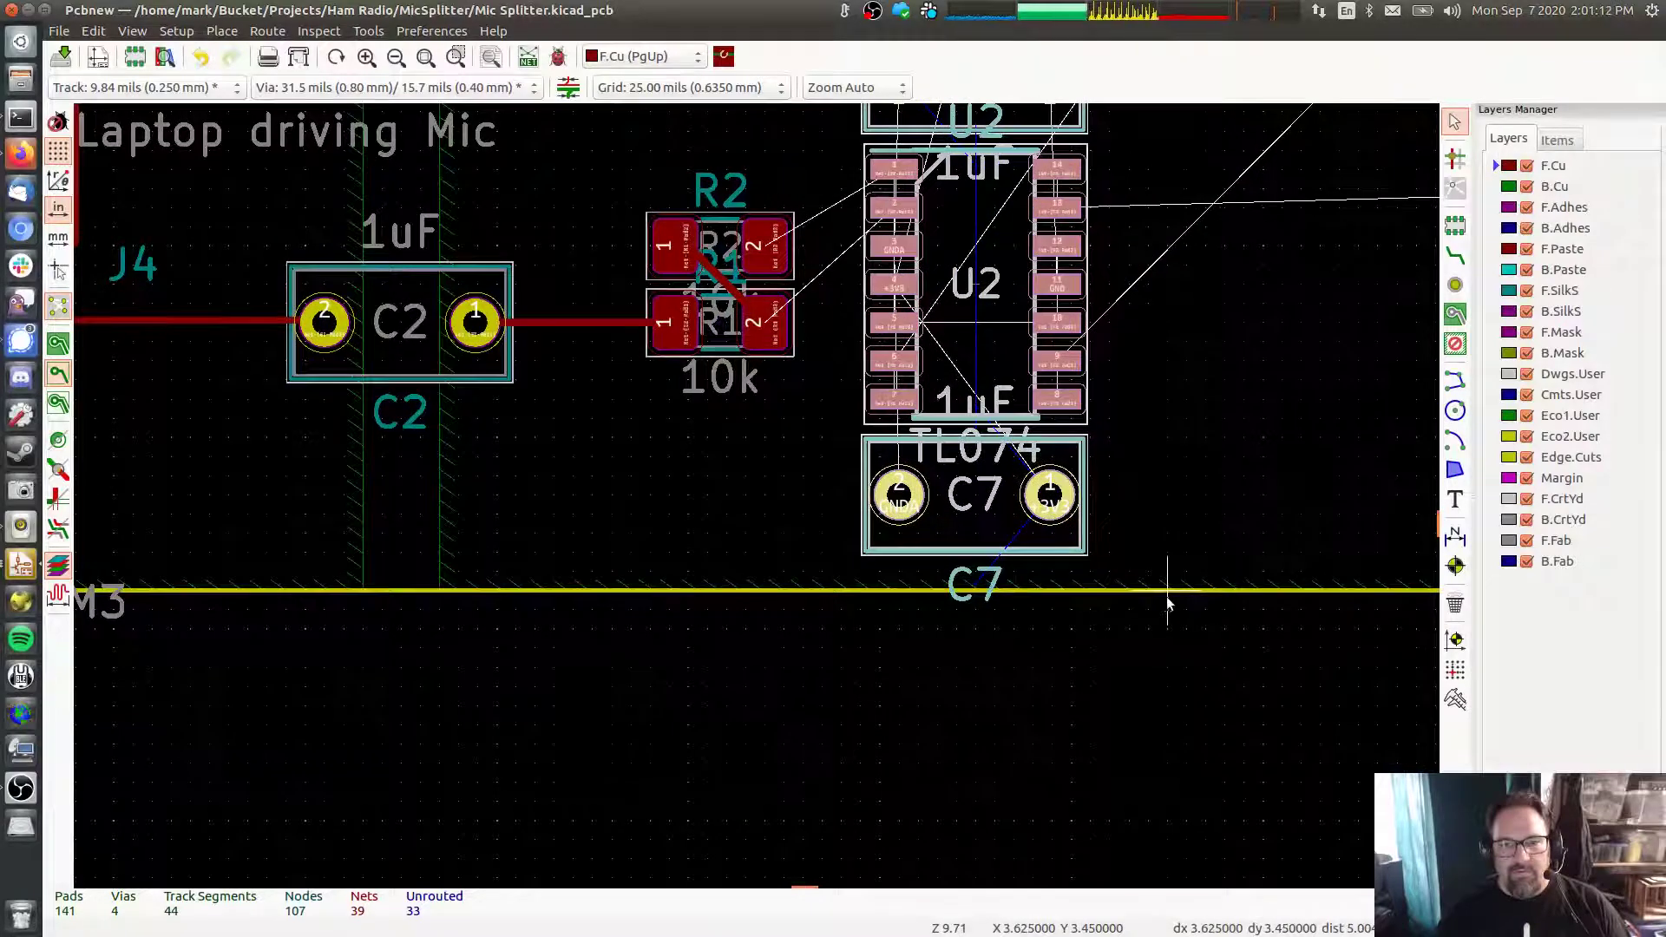
{"action": "middle_click_drag", "start_coordinate": [1174, 224], "coordinate": [1234, 483]}
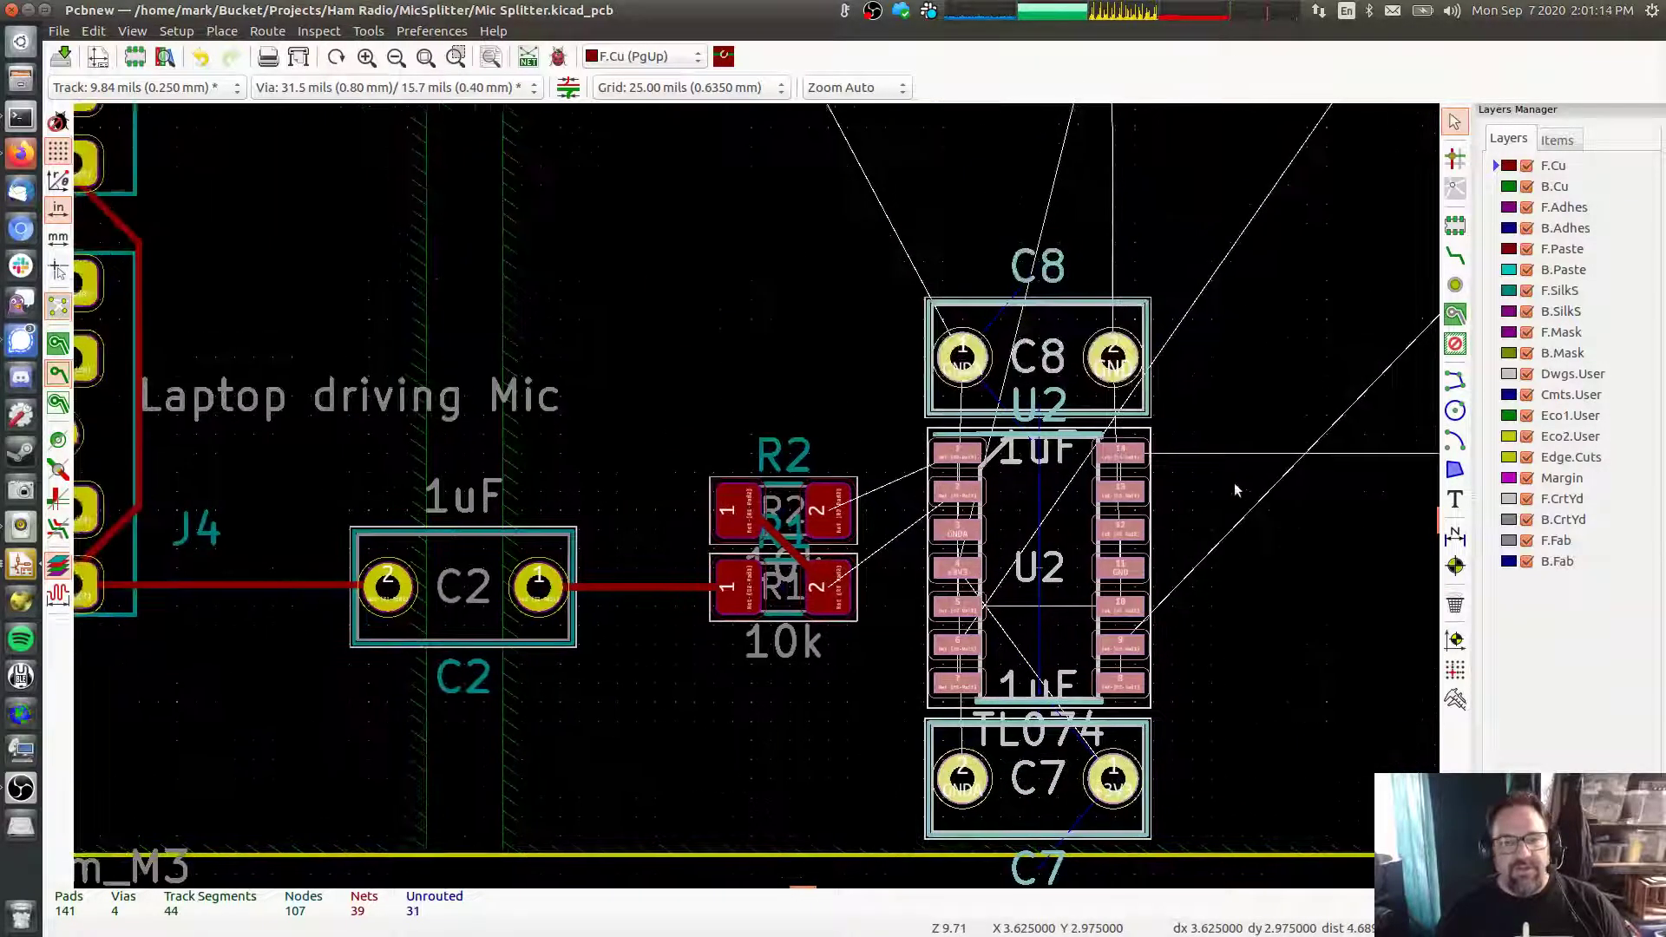
{"action": "left_click", "coordinate": [1234, 482]}
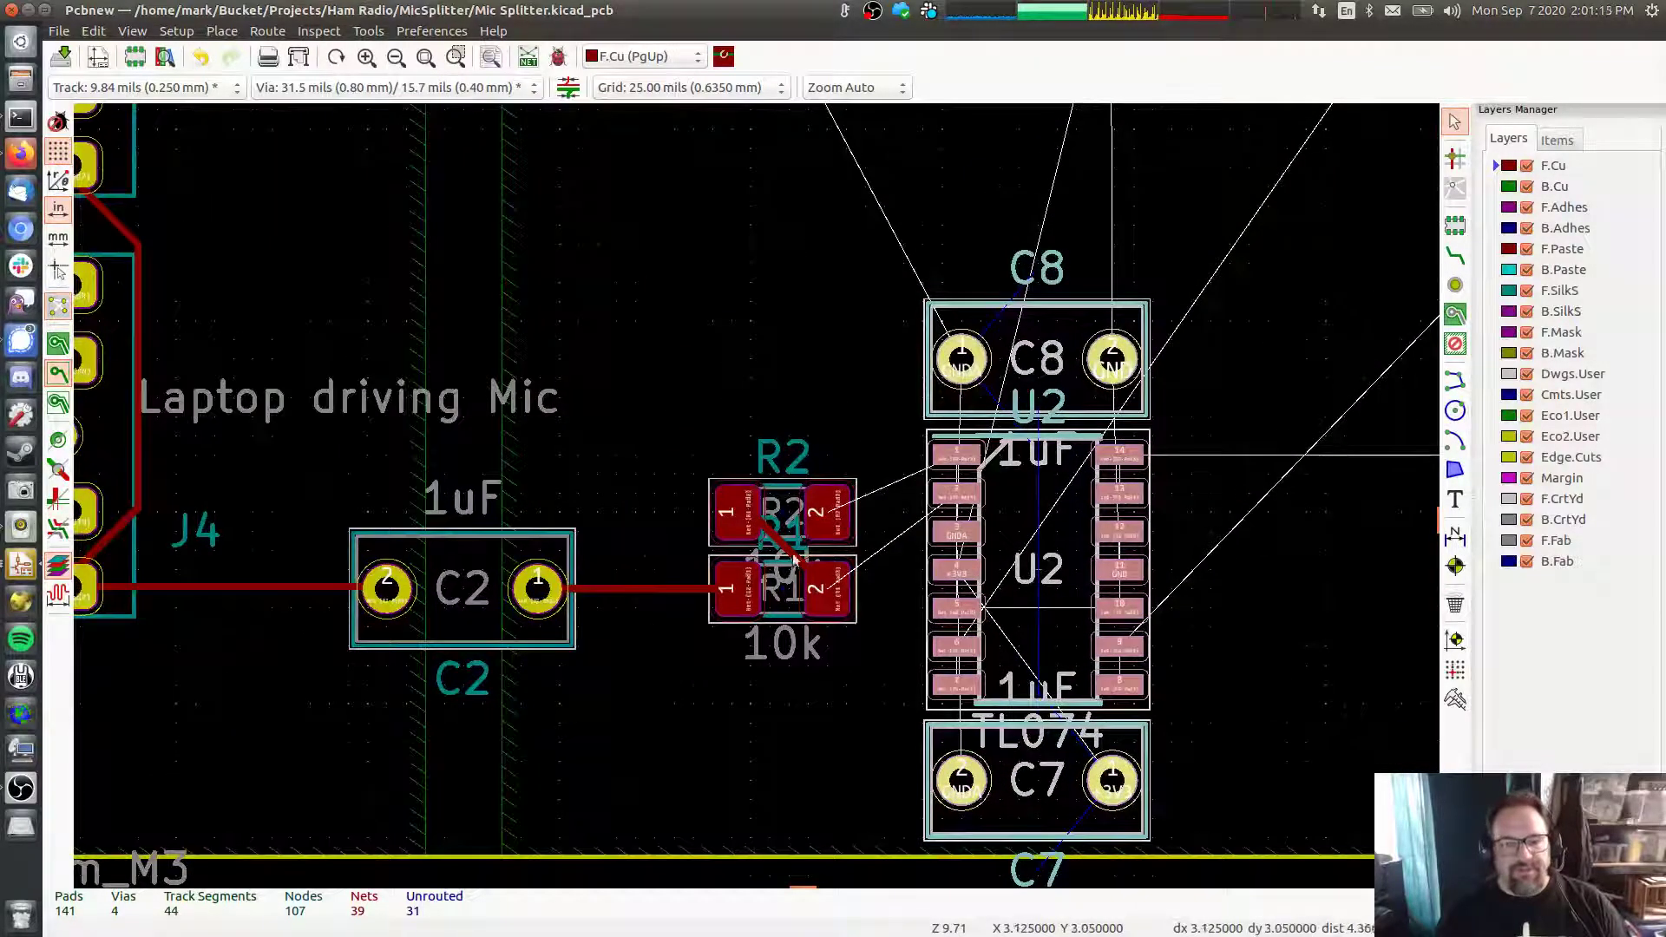
Delete the track between C2 pad 1 and R1 pad 1, and move R1 and R2 together straight up about 0.35 in
{"action": "left_click", "coordinate": [650, 587]}
{"action": "key", "text": "Delete"}
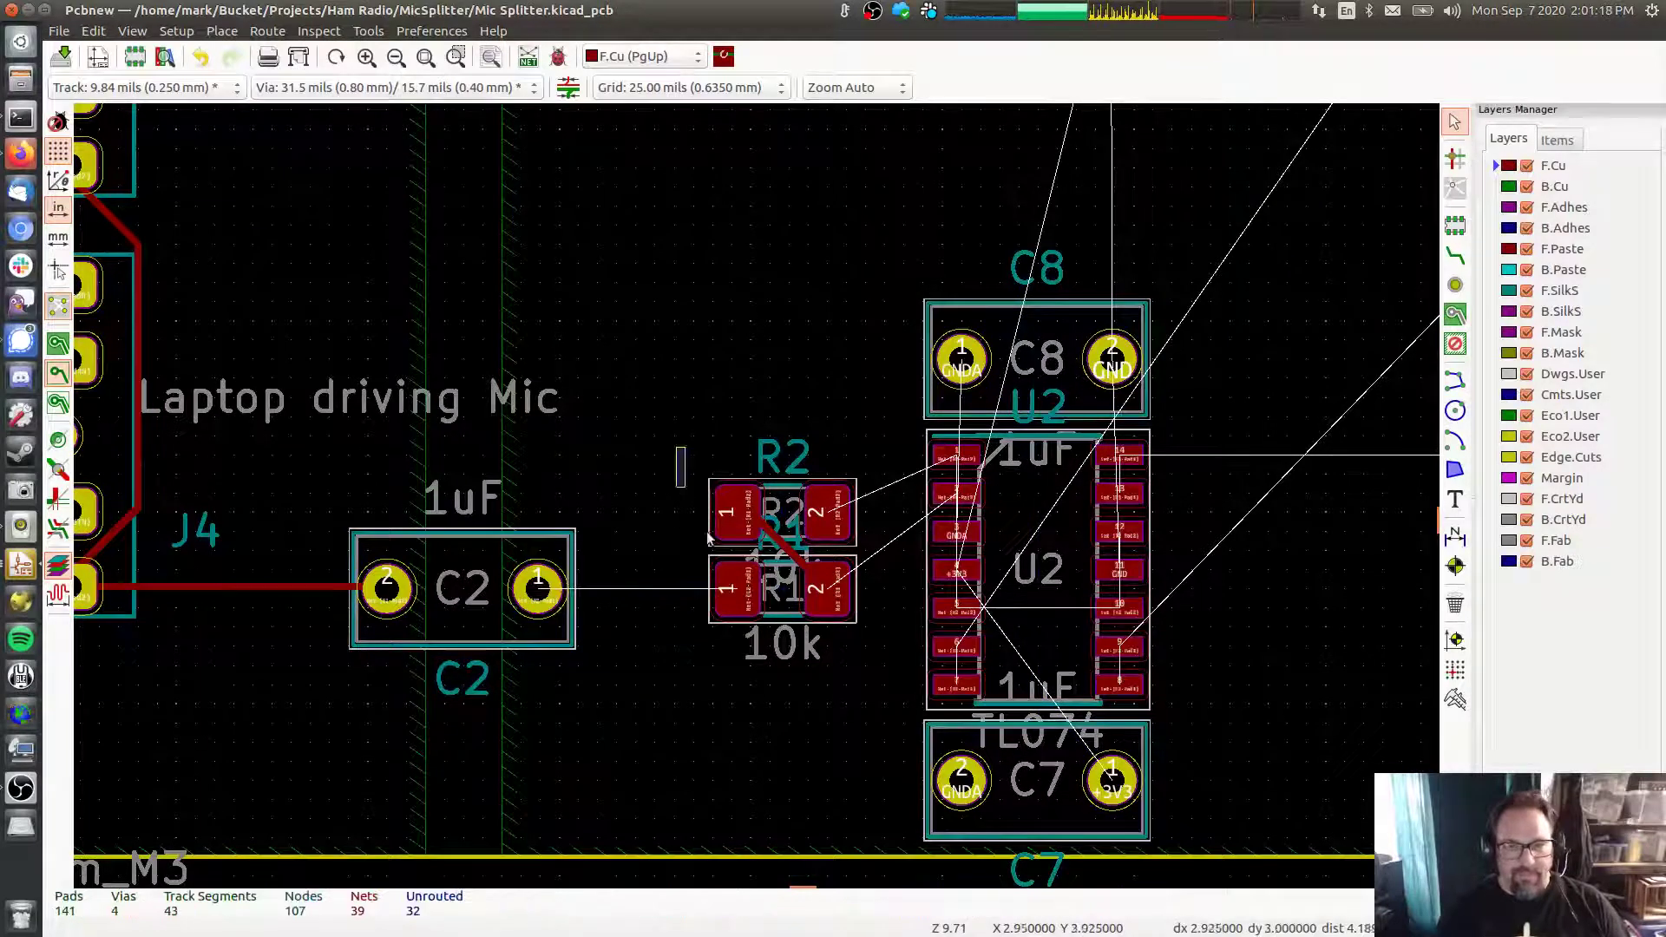
{"action": "left_click_drag", "start_coordinate": [677, 453], "coordinate": [890, 676]}
{"action": "key", "text": "m"}
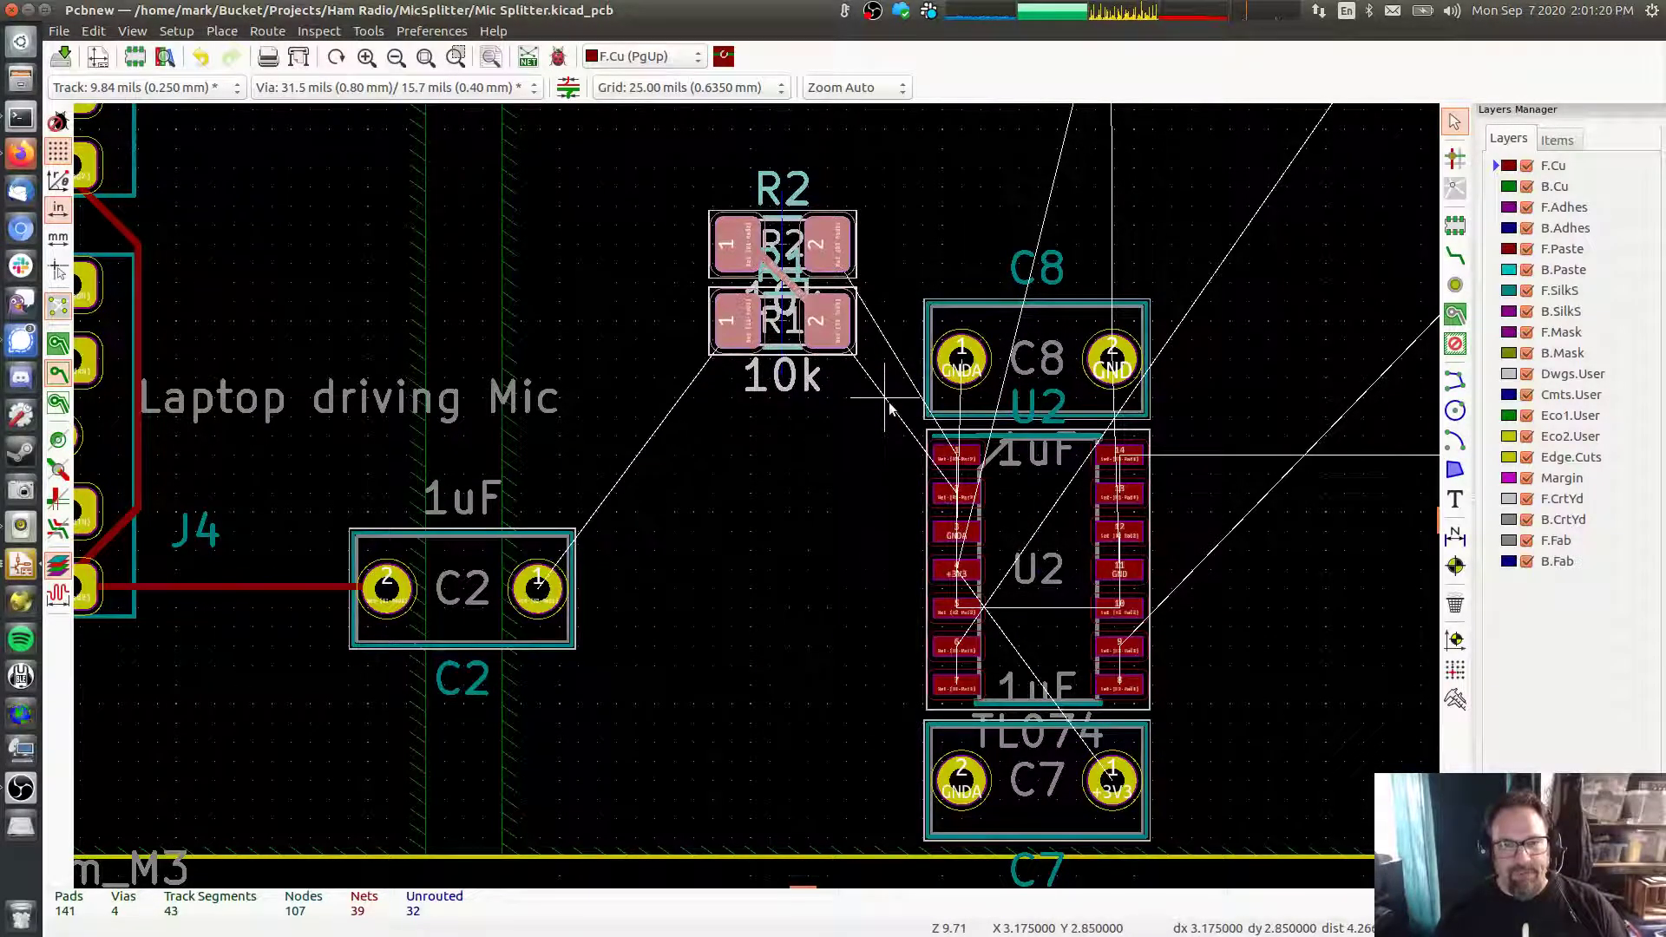
{"action": "left_click", "coordinate": [903, 253]}
Move C8, U2 and C7 together straight up so that U2 pads 1 and 2 sit beside R2 and R1
{"action": "left_click_drag", "start_coordinate": [903, 258], "coordinate": [1161, 846]}
{"action": "key", "text": "m"}
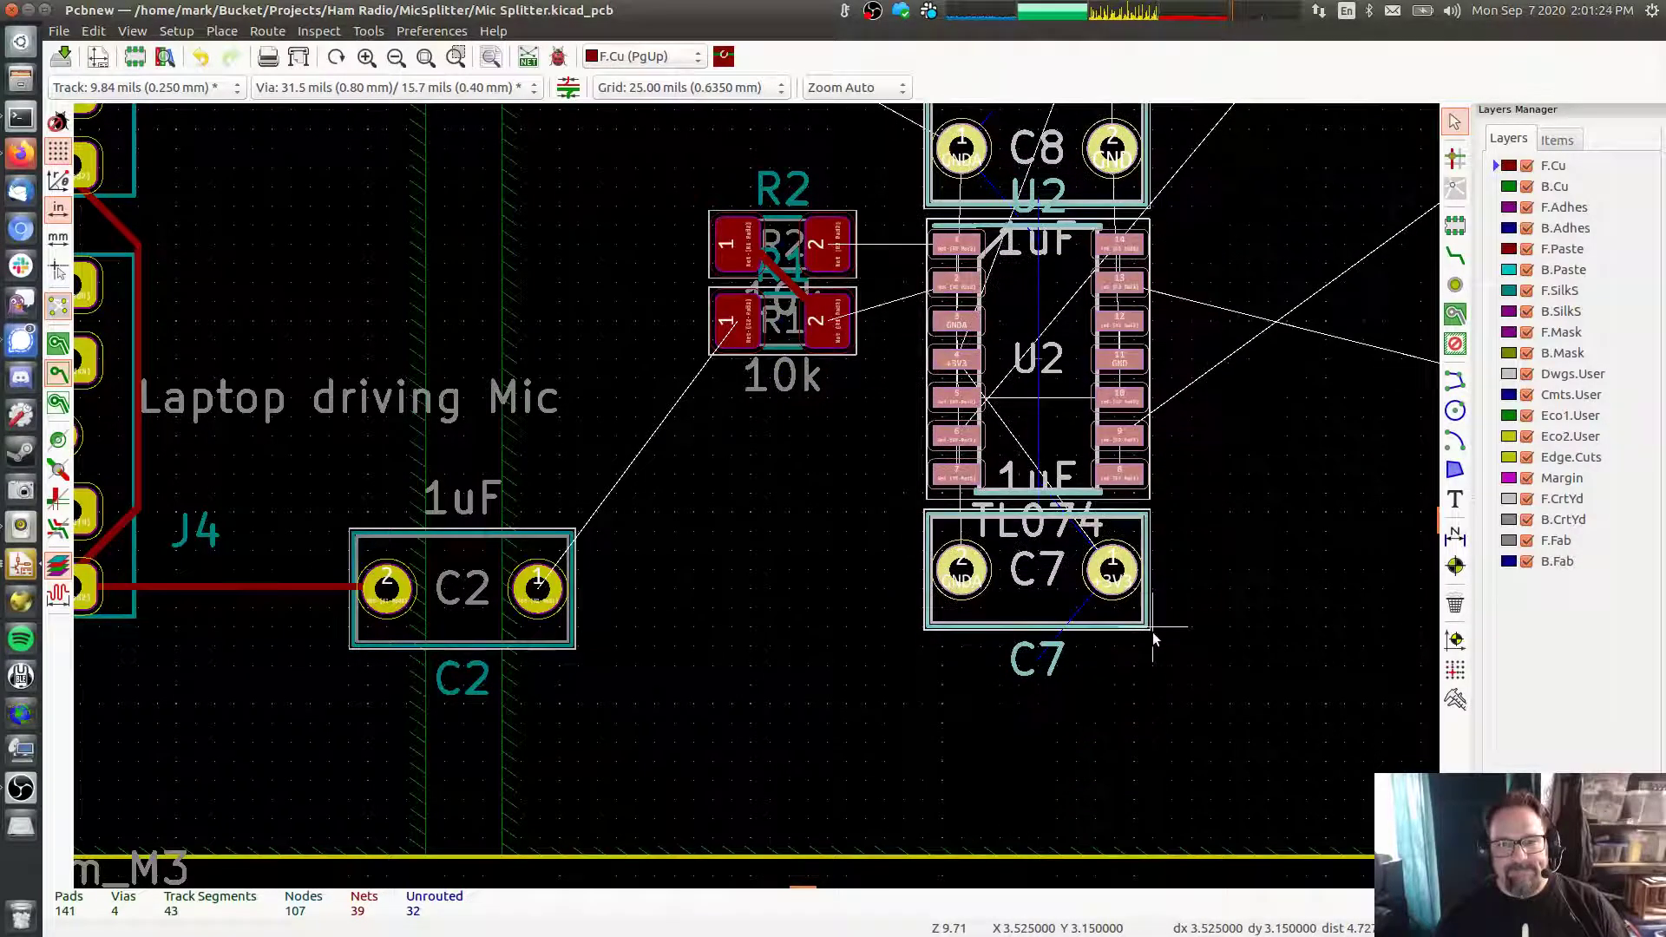
{"action": "left_click", "coordinate": [1157, 653]}
Route a 9.84 mil track on F.Cu from C2 pad 1 diagonally up to R1 pad 1
{"action": "middle_click_drag", "start_coordinate": [1268, 304], "coordinate": [1219, 533]}
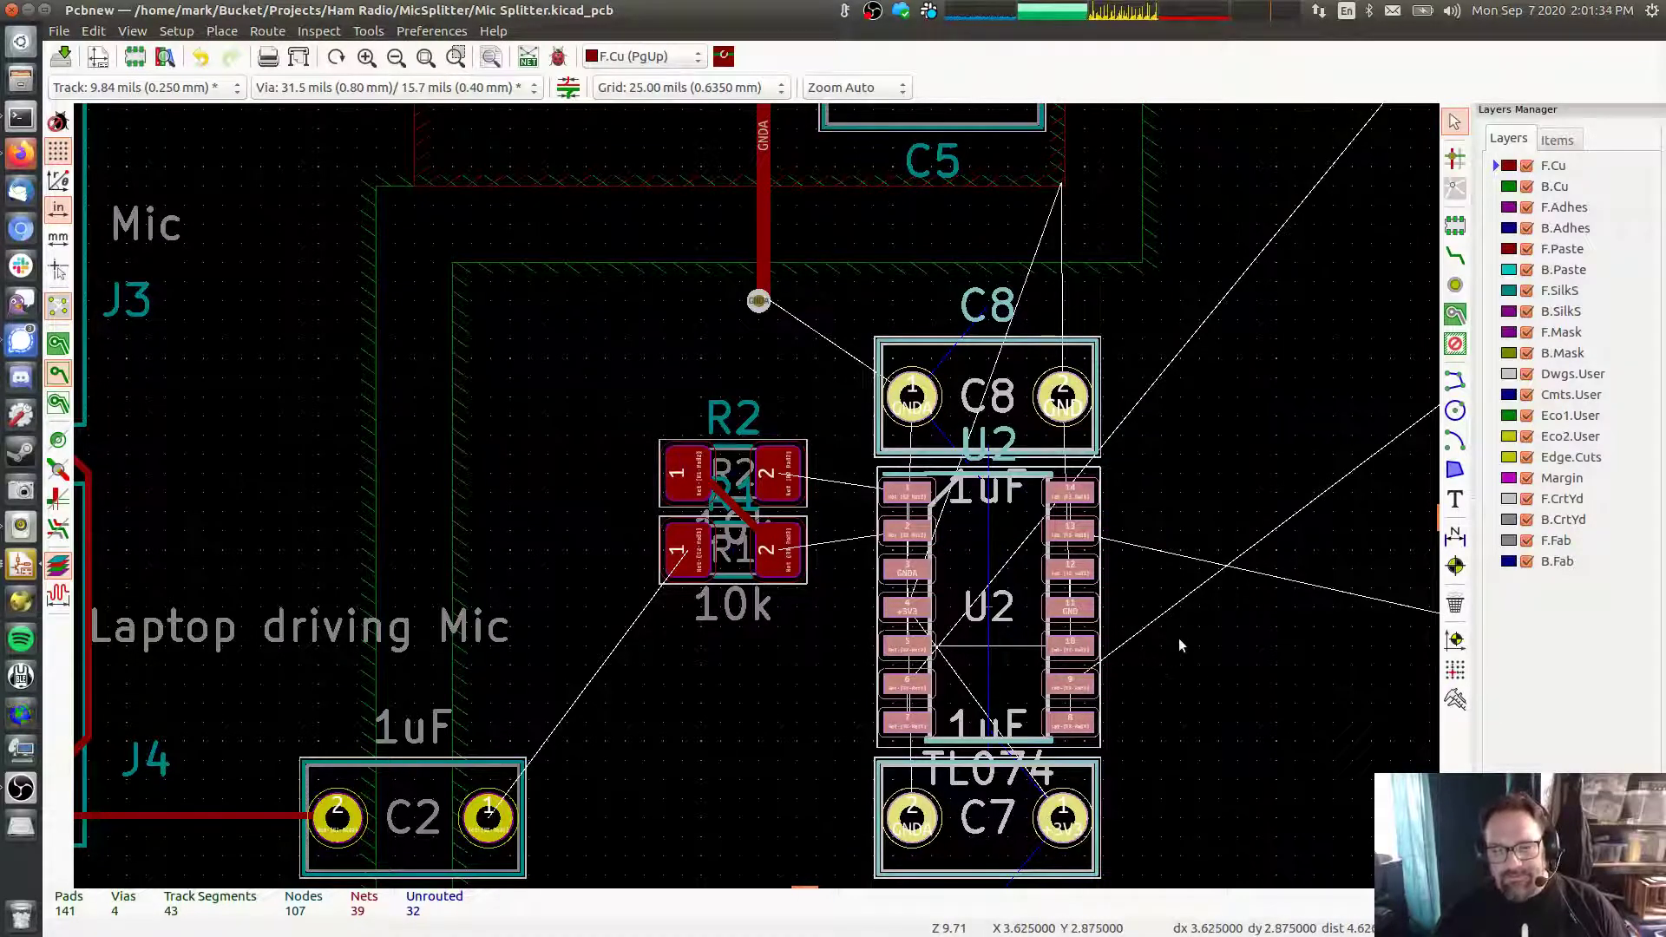
{"action": "middle_click_drag", "start_coordinate": [1179, 646], "coordinate": [1164, 606]}
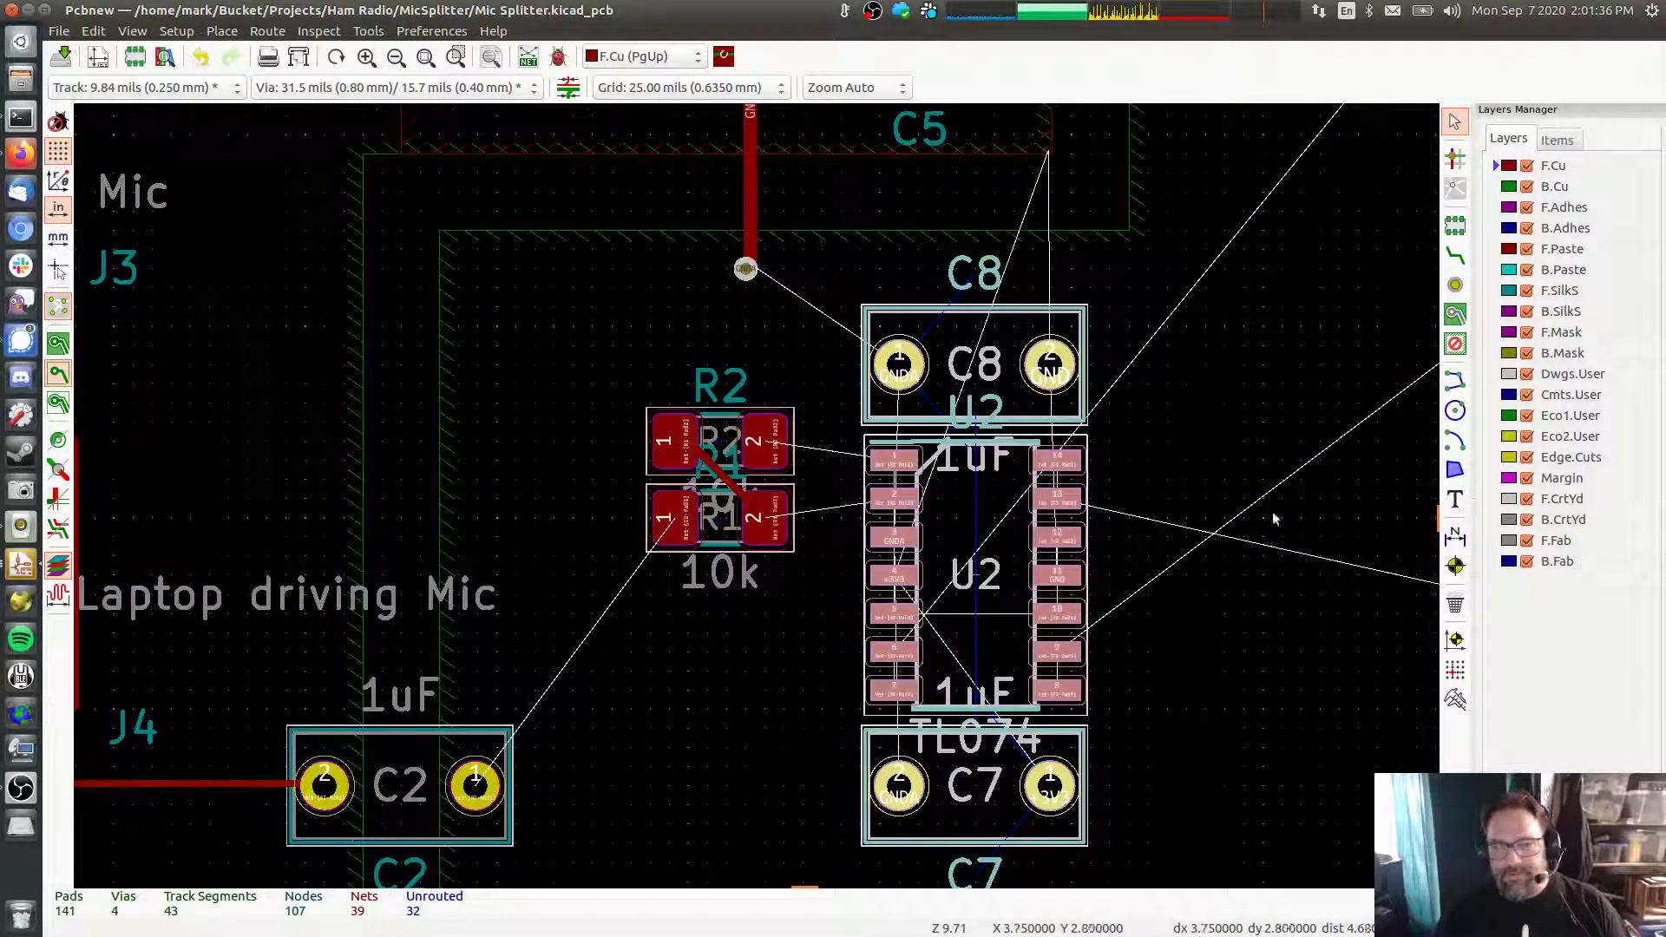
{"action": "left_click", "coordinate": [1455, 257]}
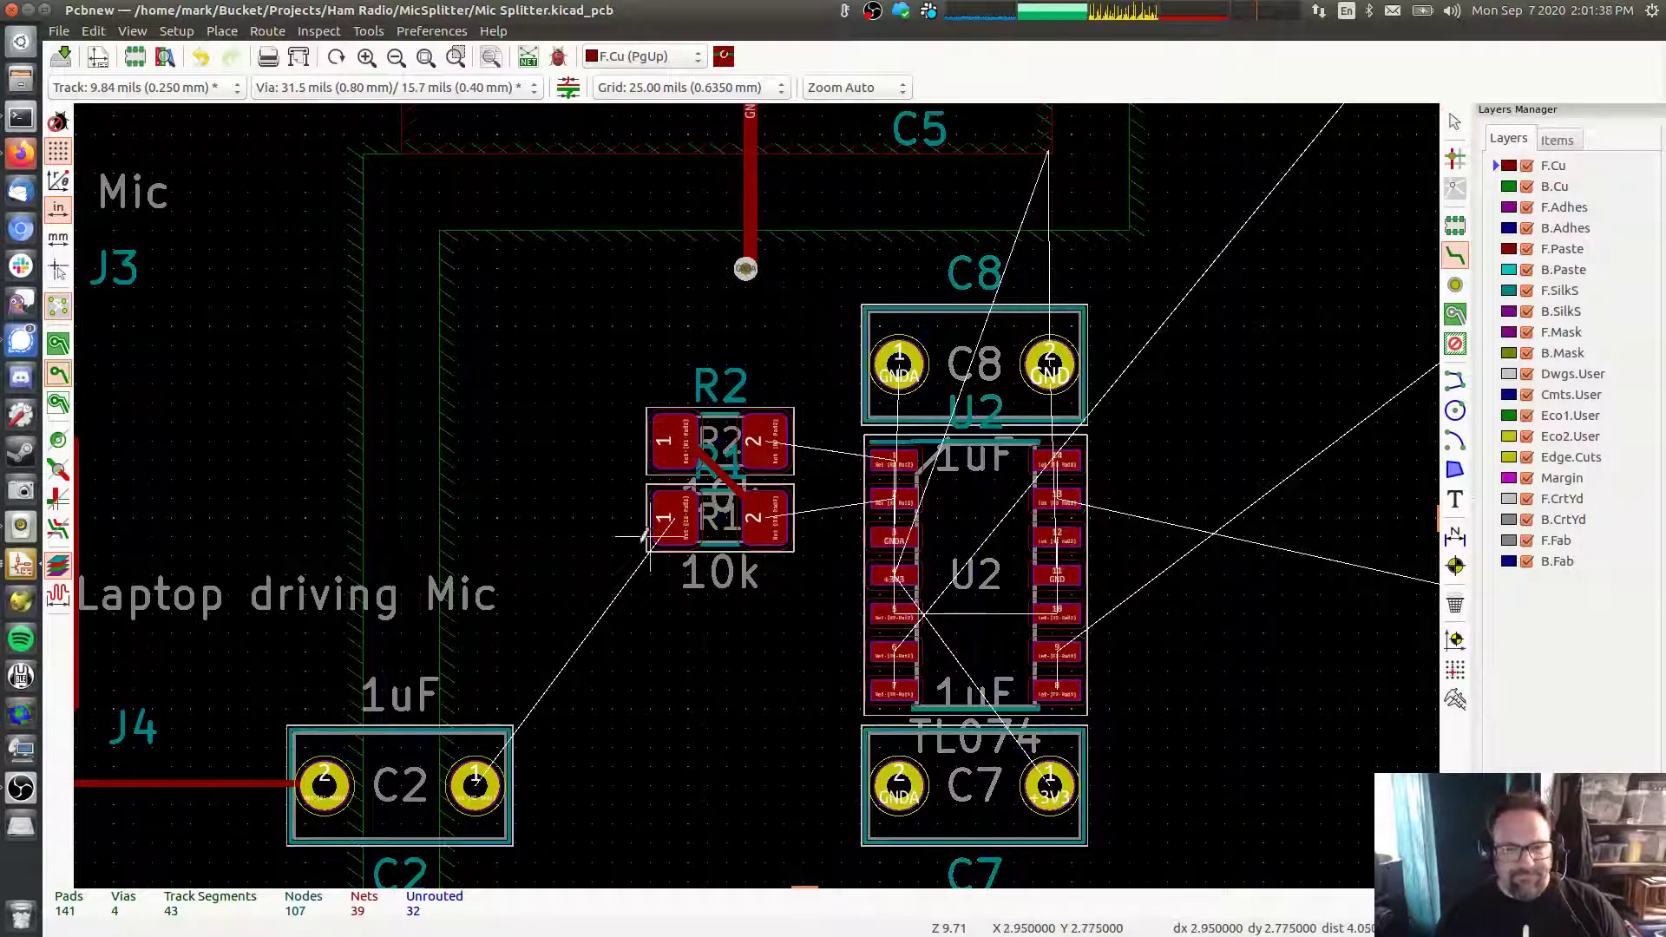
{"action": "left_click", "coordinate": [475, 785]}
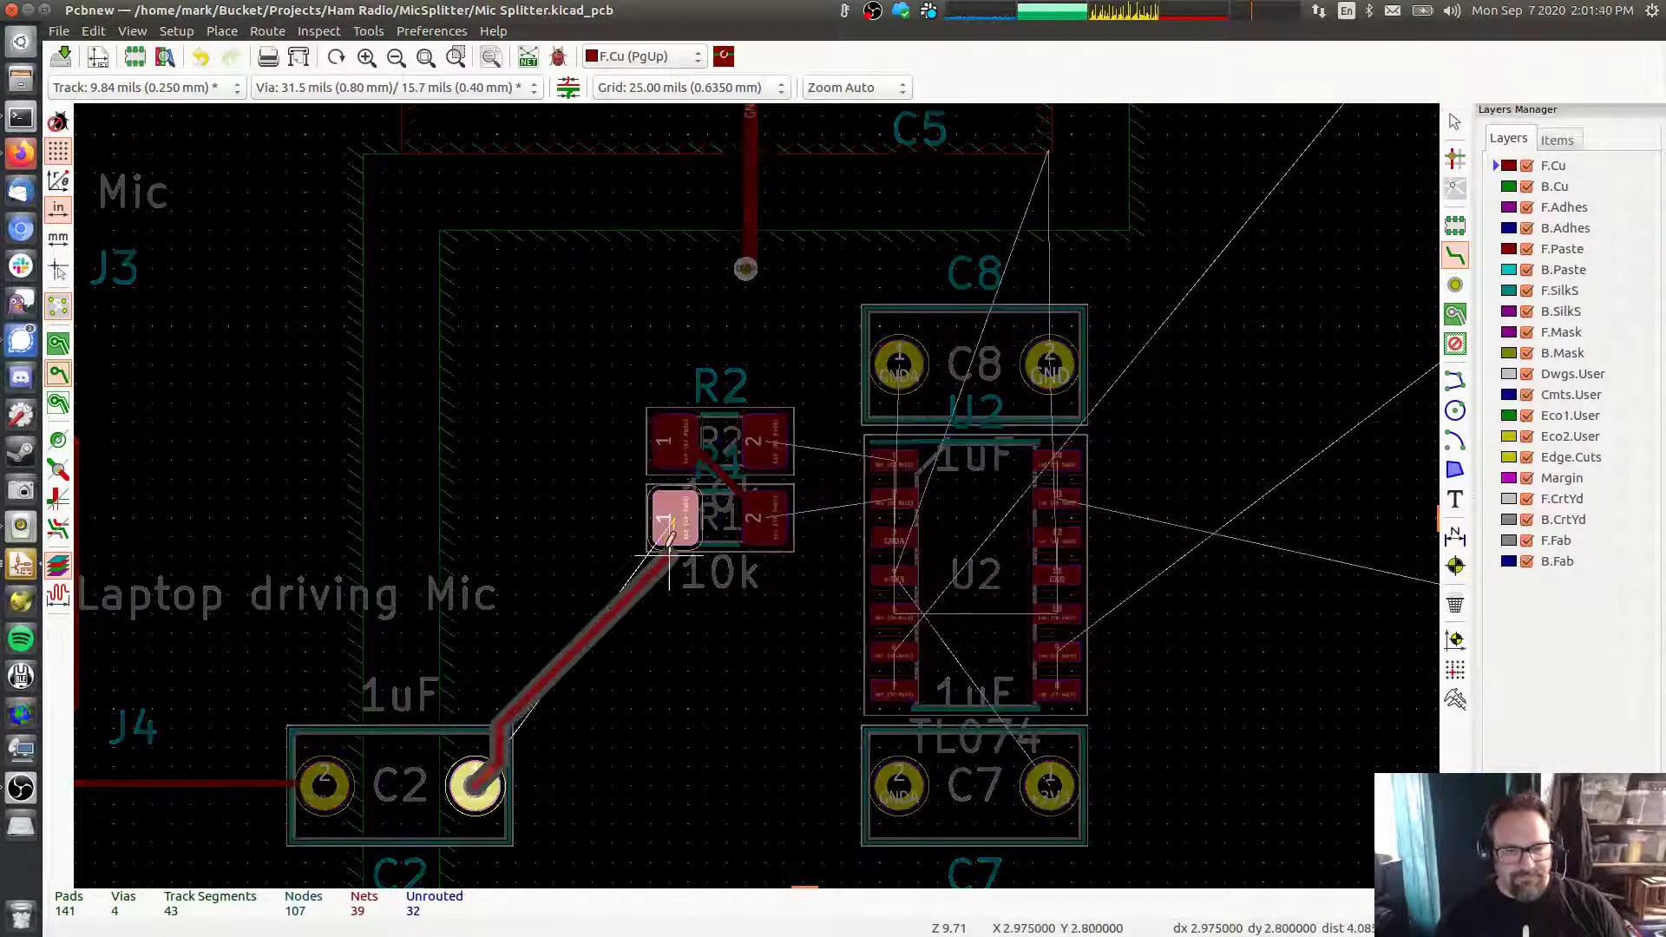
{"action": "left_click", "coordinate": [672, 518]}
Route 9.84 mil tracks on F.Cu between R1 pad 2 and U2 pad 2, and between R2 pad 2 and U2 pad 1
{"action": "left_click", "coordinate": [772, 507]}
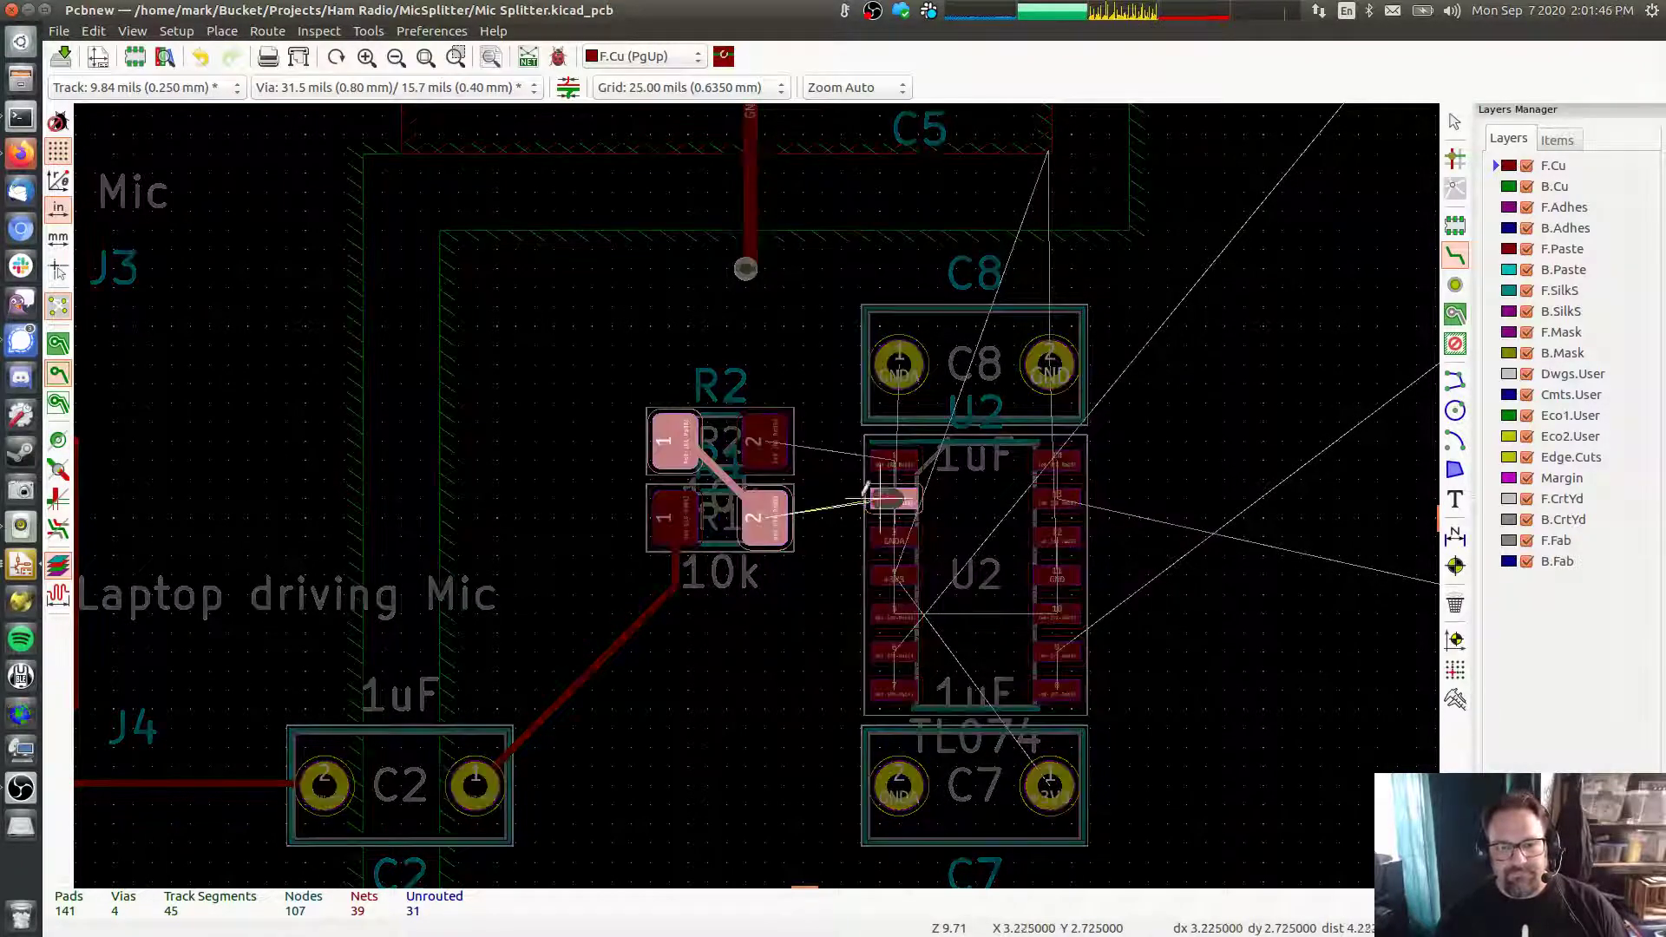
{"action": "left_click", "coordinate": [875, 499]}
{"action": "left_click", "coordinate": [877, 453]}
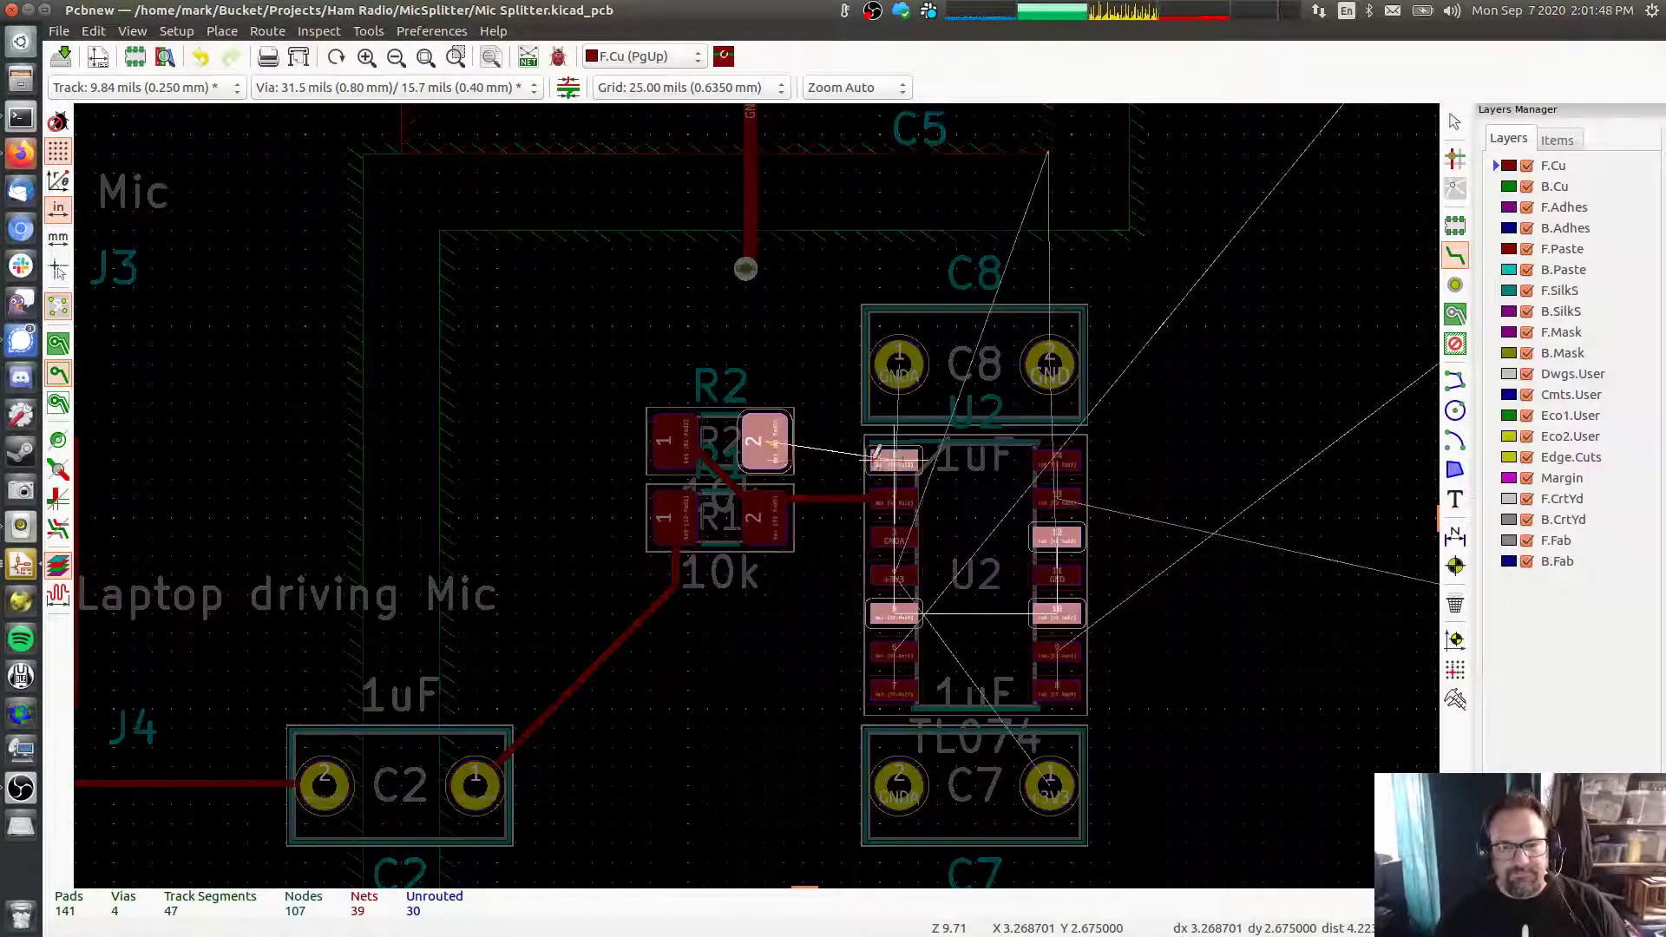
{"action": "left_click", "coordinate": [770, 444]}
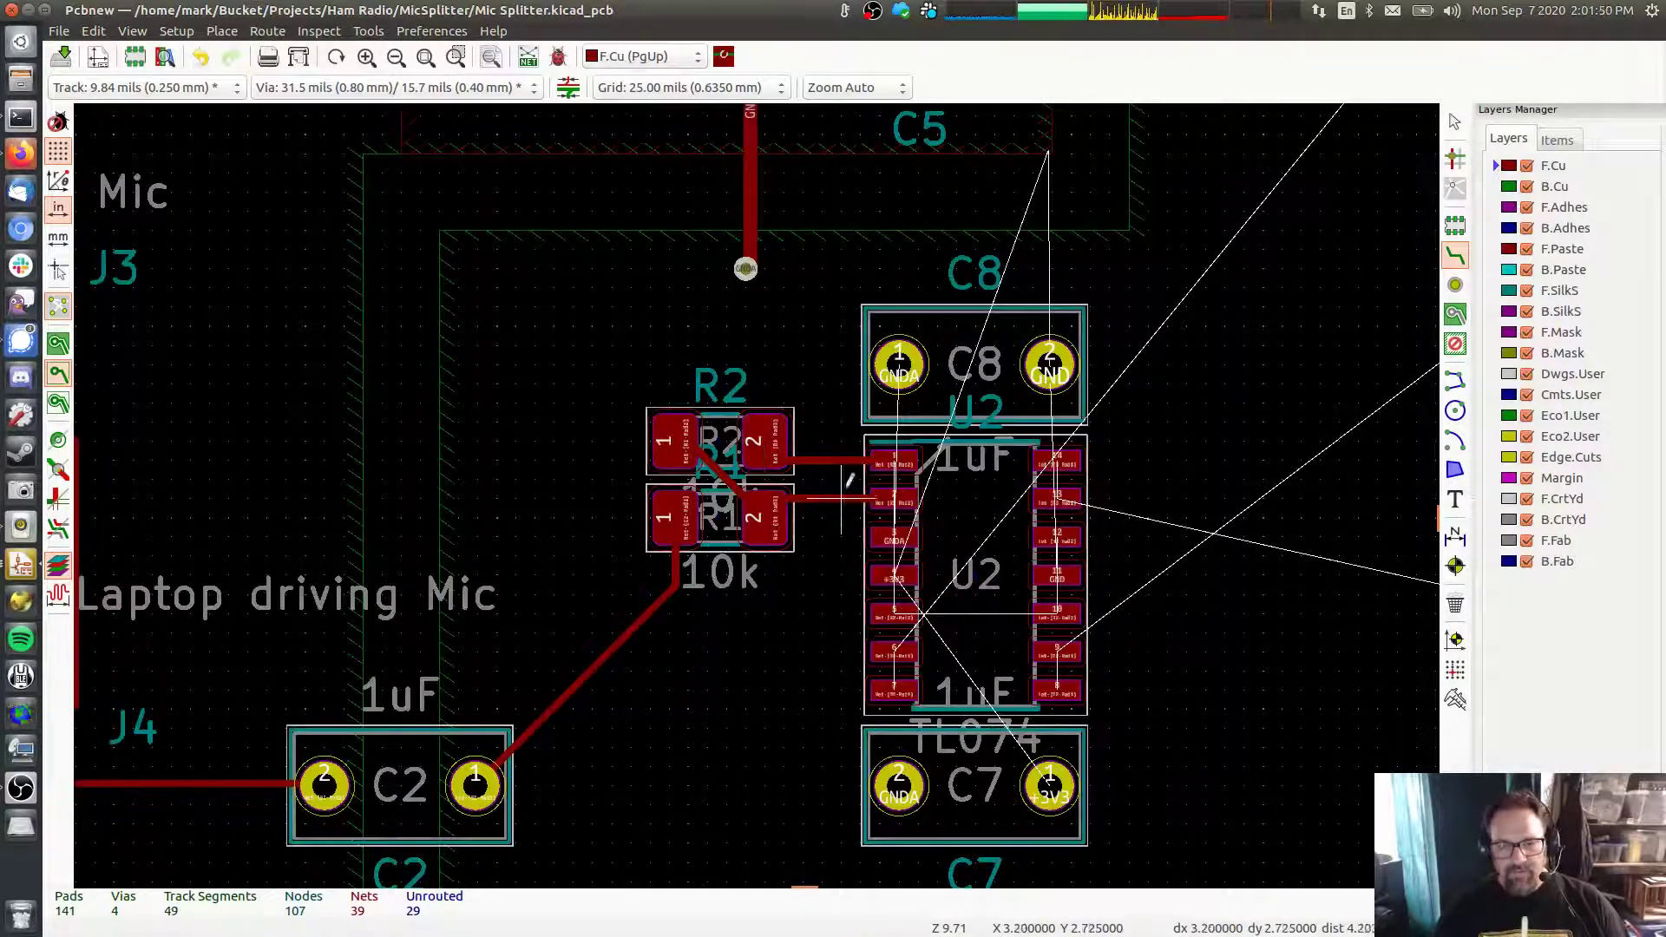
Route a short 17.70 mil GNDA track on F.Cu from U2 pad 3 outward to a new via at X 3.200, Y 2.775
{"action": "left_click", "coordinate": [896, 529]}
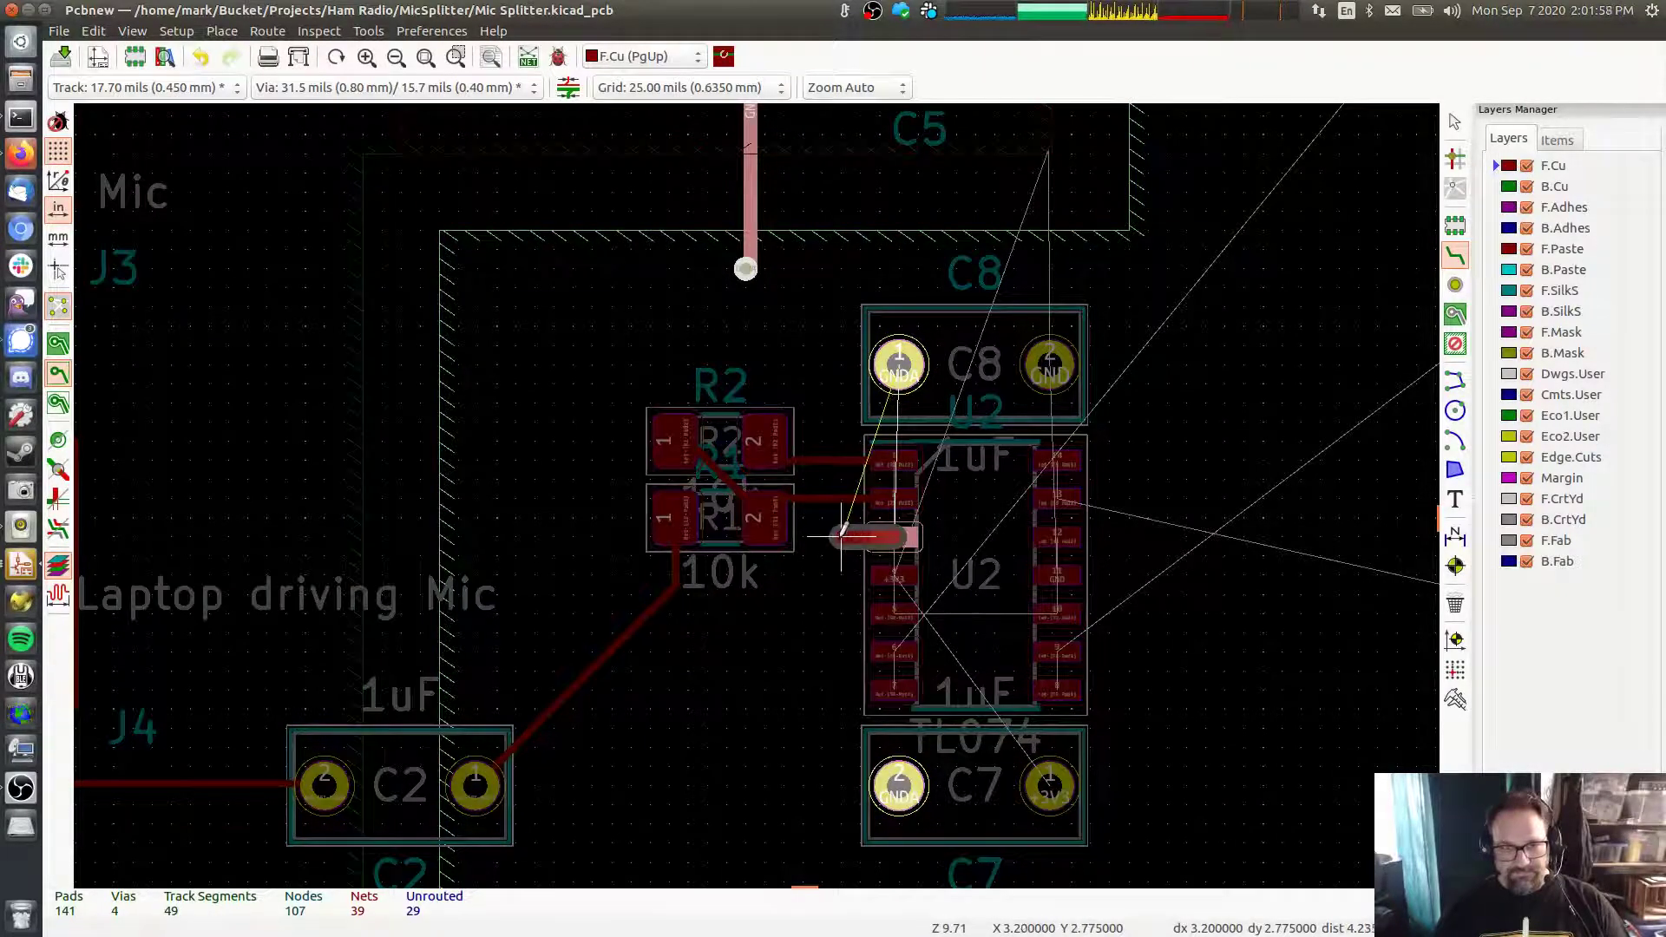
{"action": "key", "text": "v"}
{"action": "left_click", "coordinate": [842, 537]}
{"action": "key", "text": "Escape"}
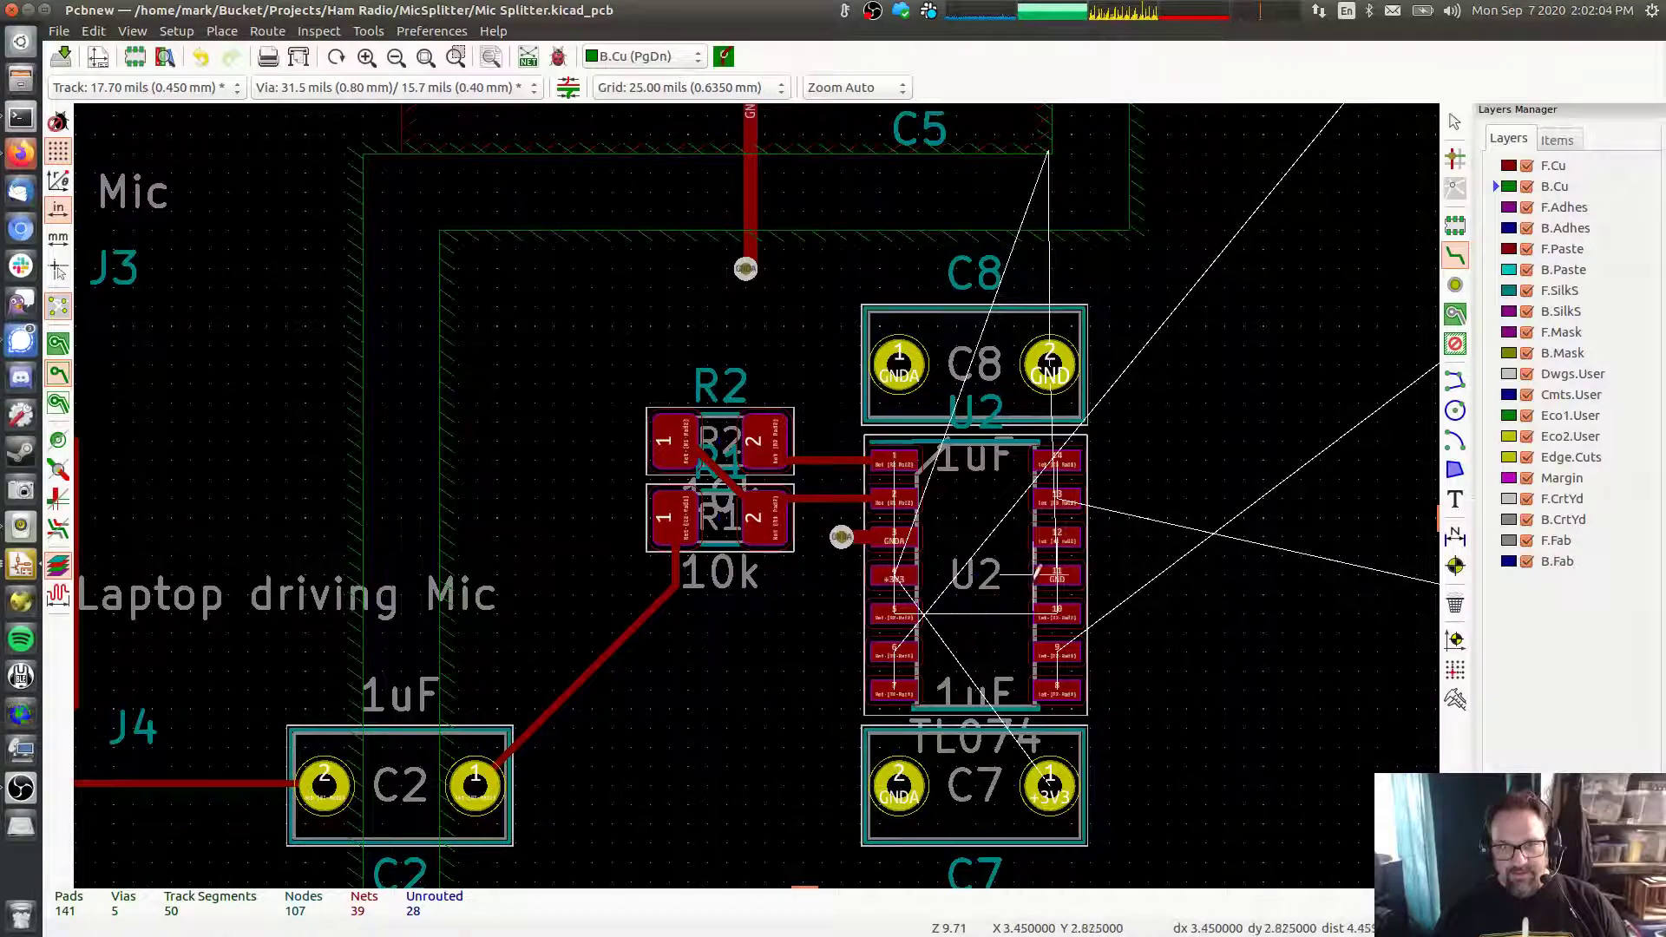
Make F.Cu the active layer and examine the unrouted connections from U2 to C8, C7 and transformers T2 and T3
{"action": "middle_click_drag", "start_coordinate": [1131, 278], "coordinate": [1032, 316]}
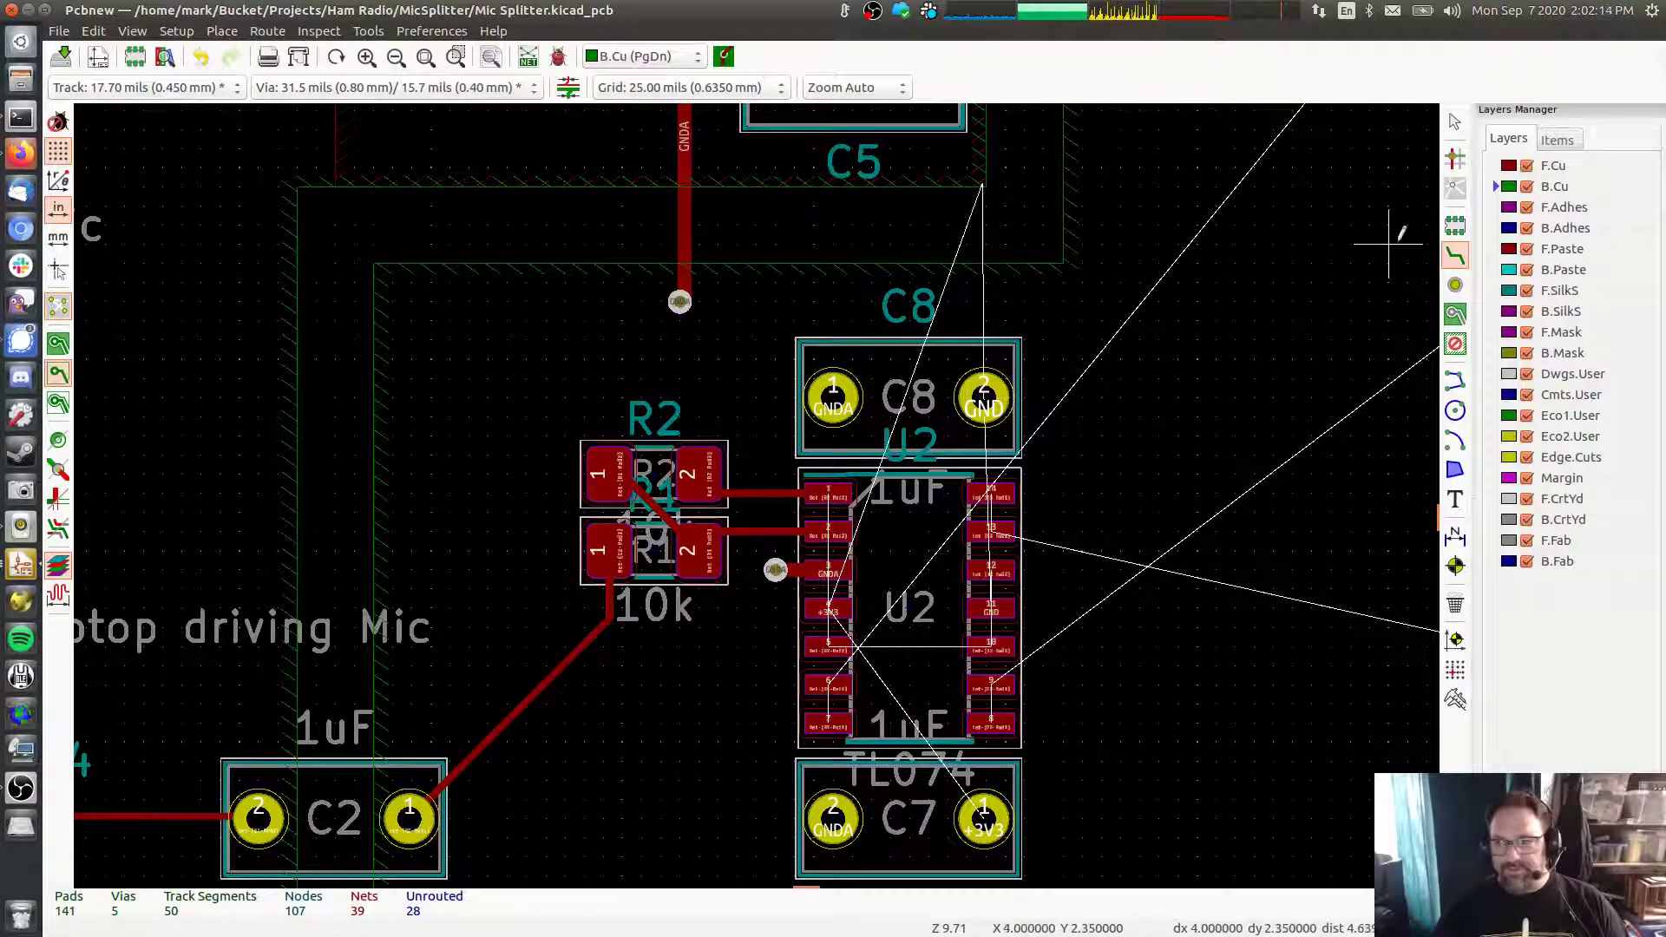
{"action": "left_click", "coordinate": [1499, 167]}
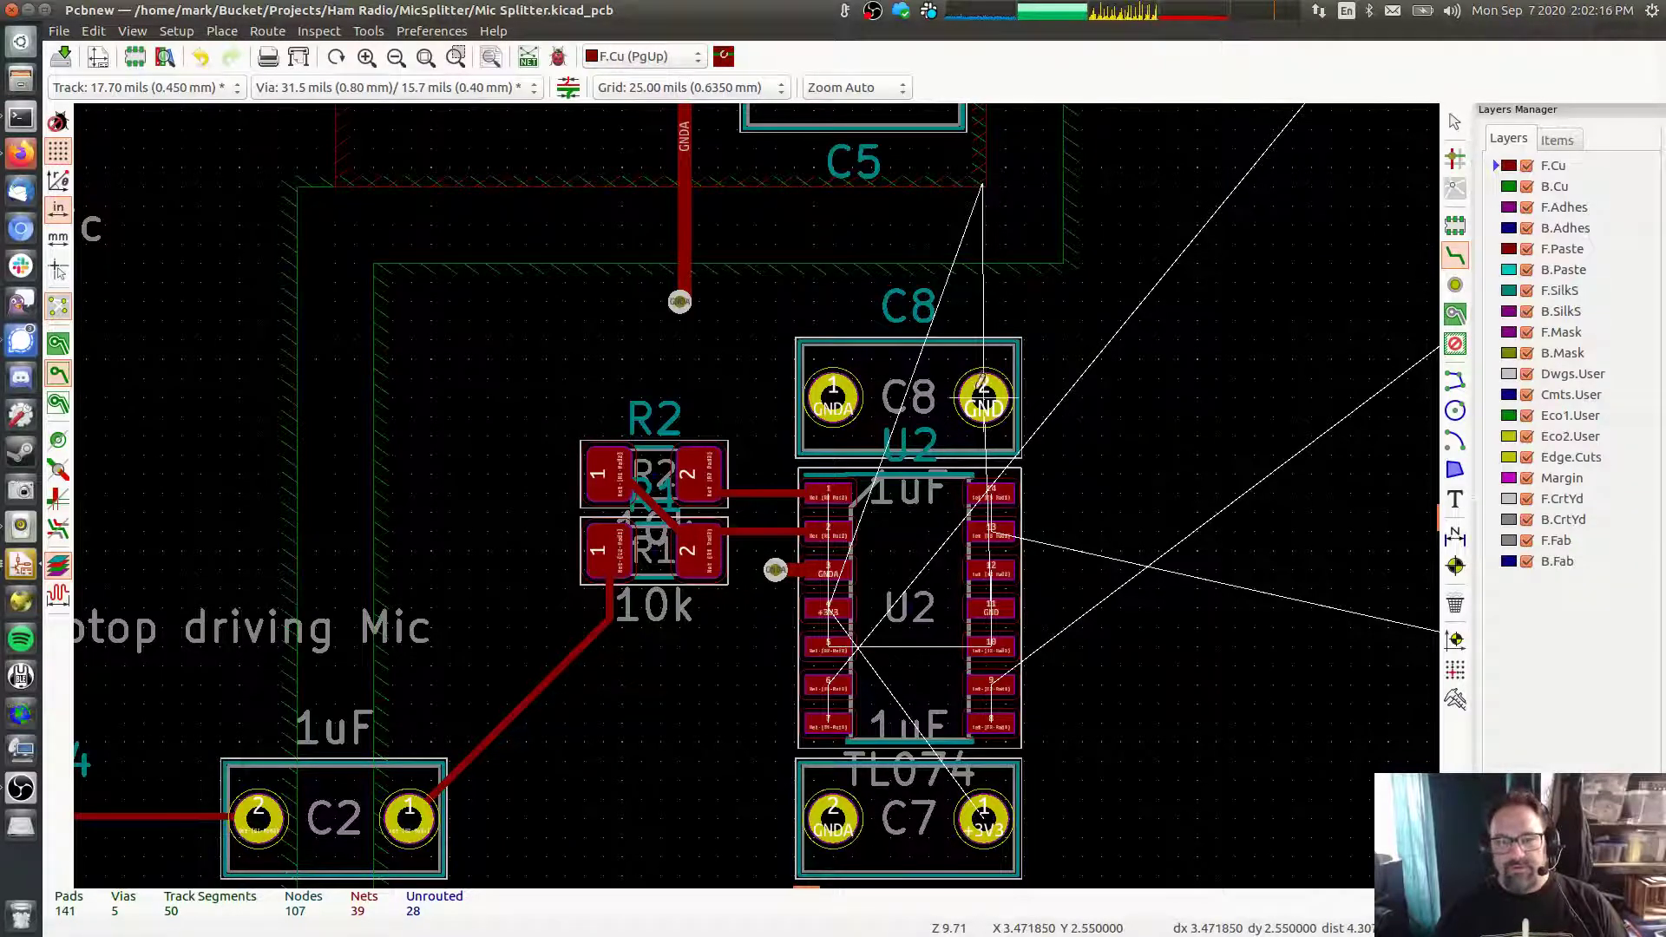
{"action": "middle_click_drag", "start_coordinate": [984, 391], "coordinate": [947, 625]}
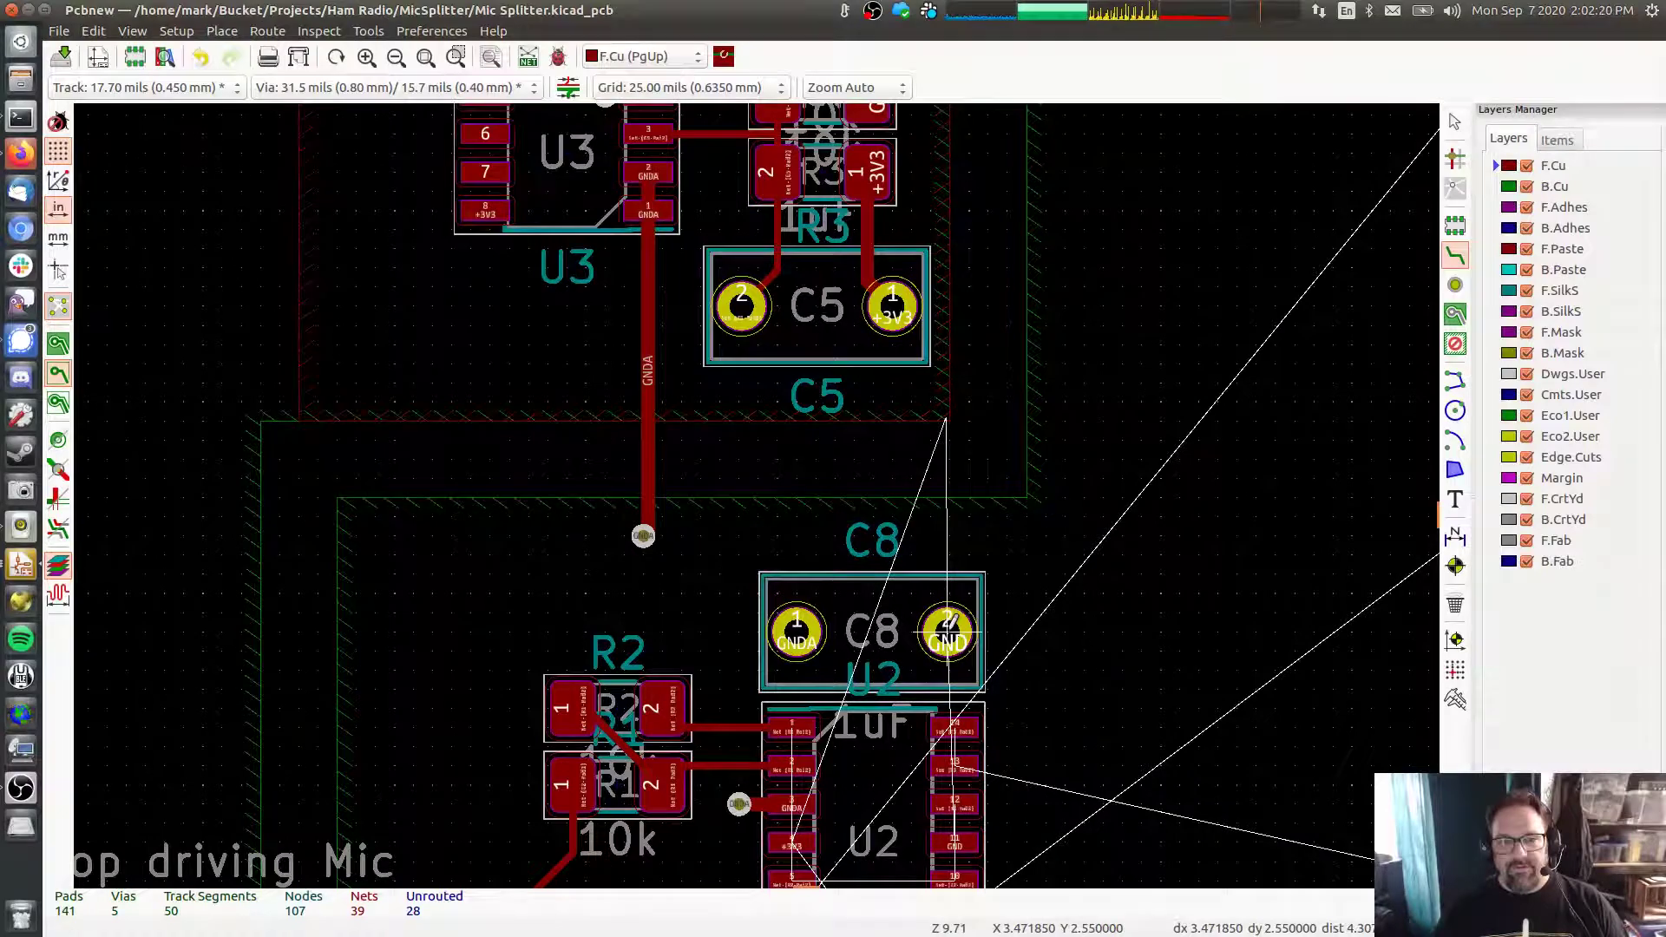
{"action": "middle_click_drag", "start_coordinate": [948, 625], "coordinate": [902, 927]}
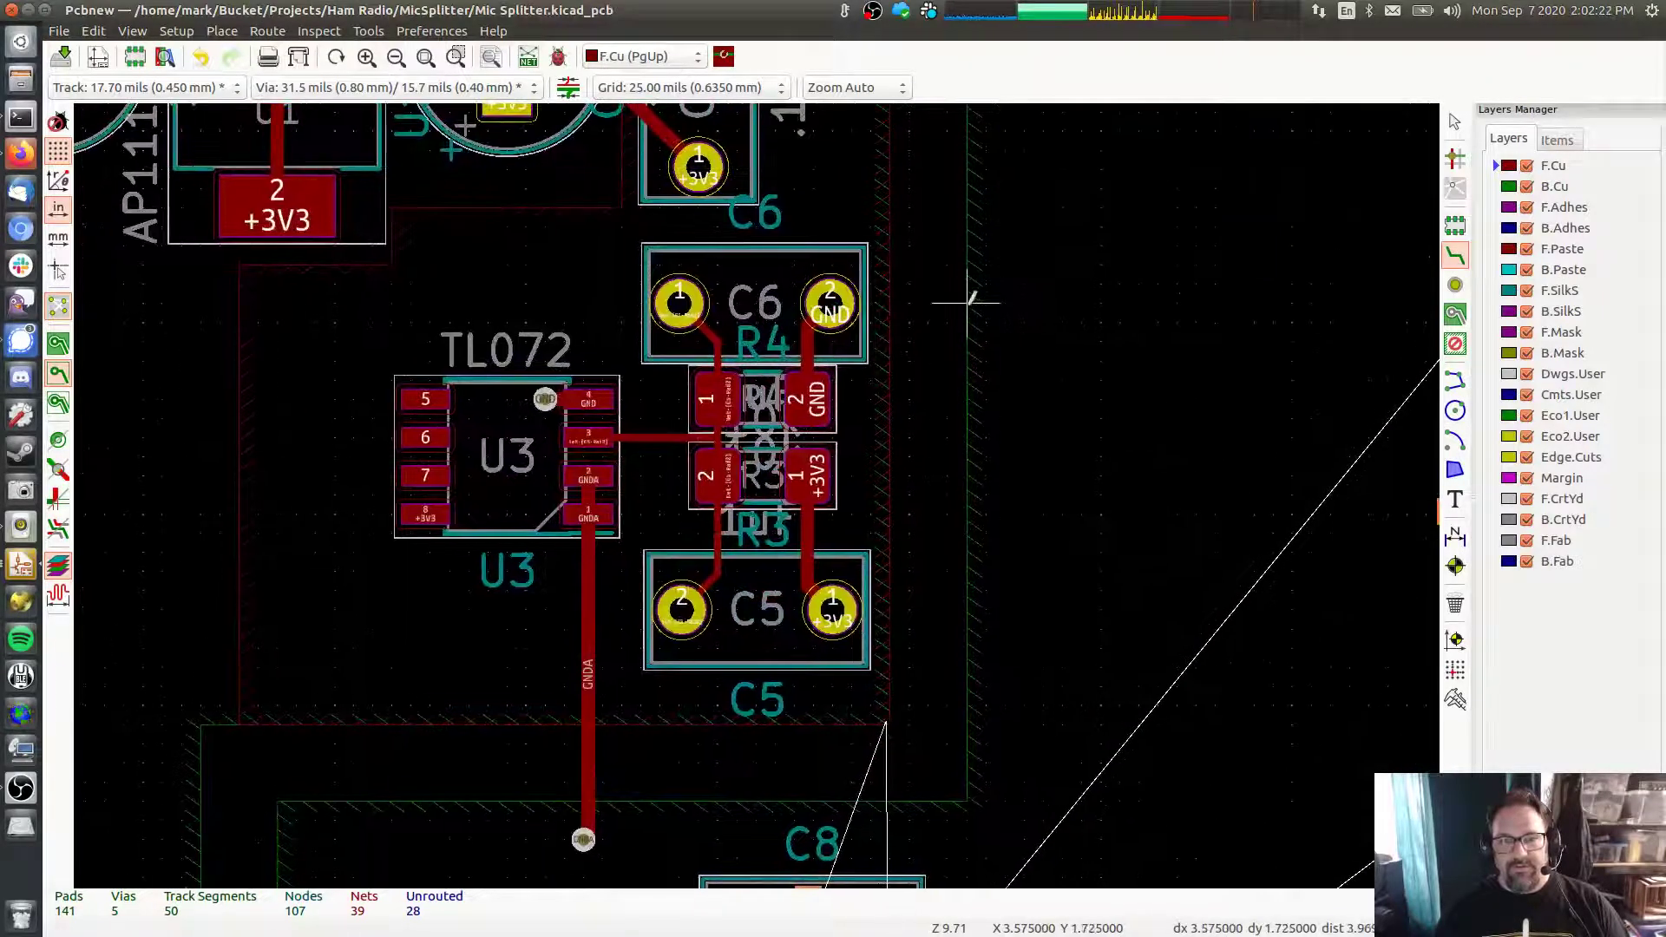
{"action": "middle_click_drag", "start_coordinate": [971, 293], "coordinate": [1079, 138]}
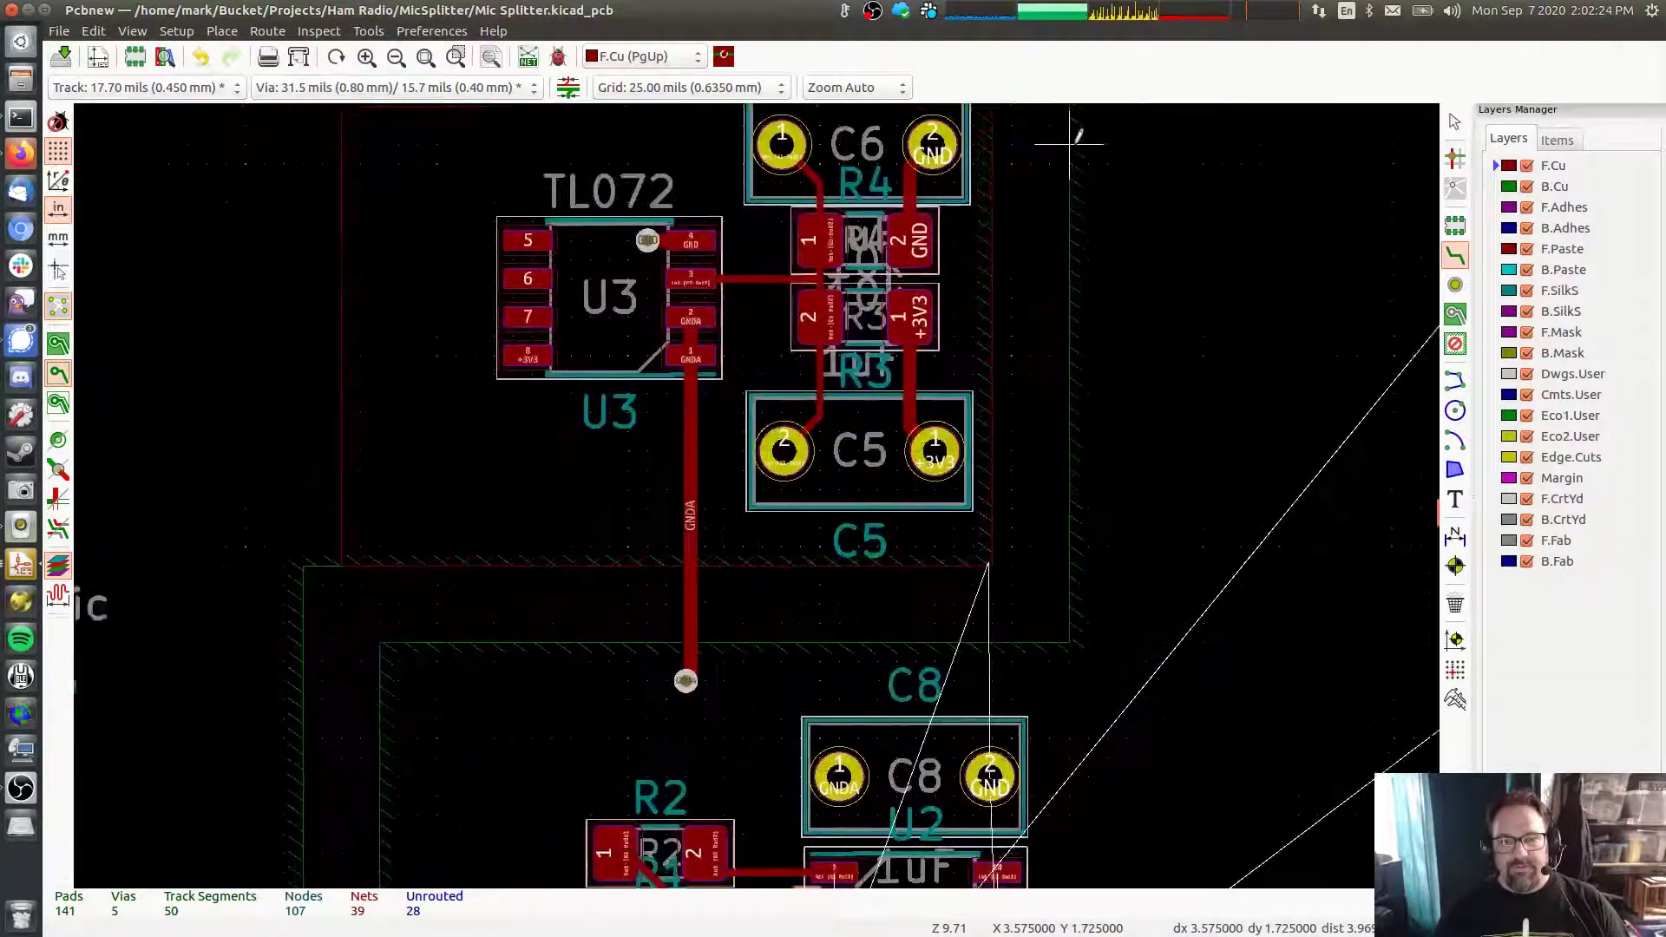
{"action": "middle_click_drag", "start_coordinate": [984, 565], "coordinate": [930, 398]}
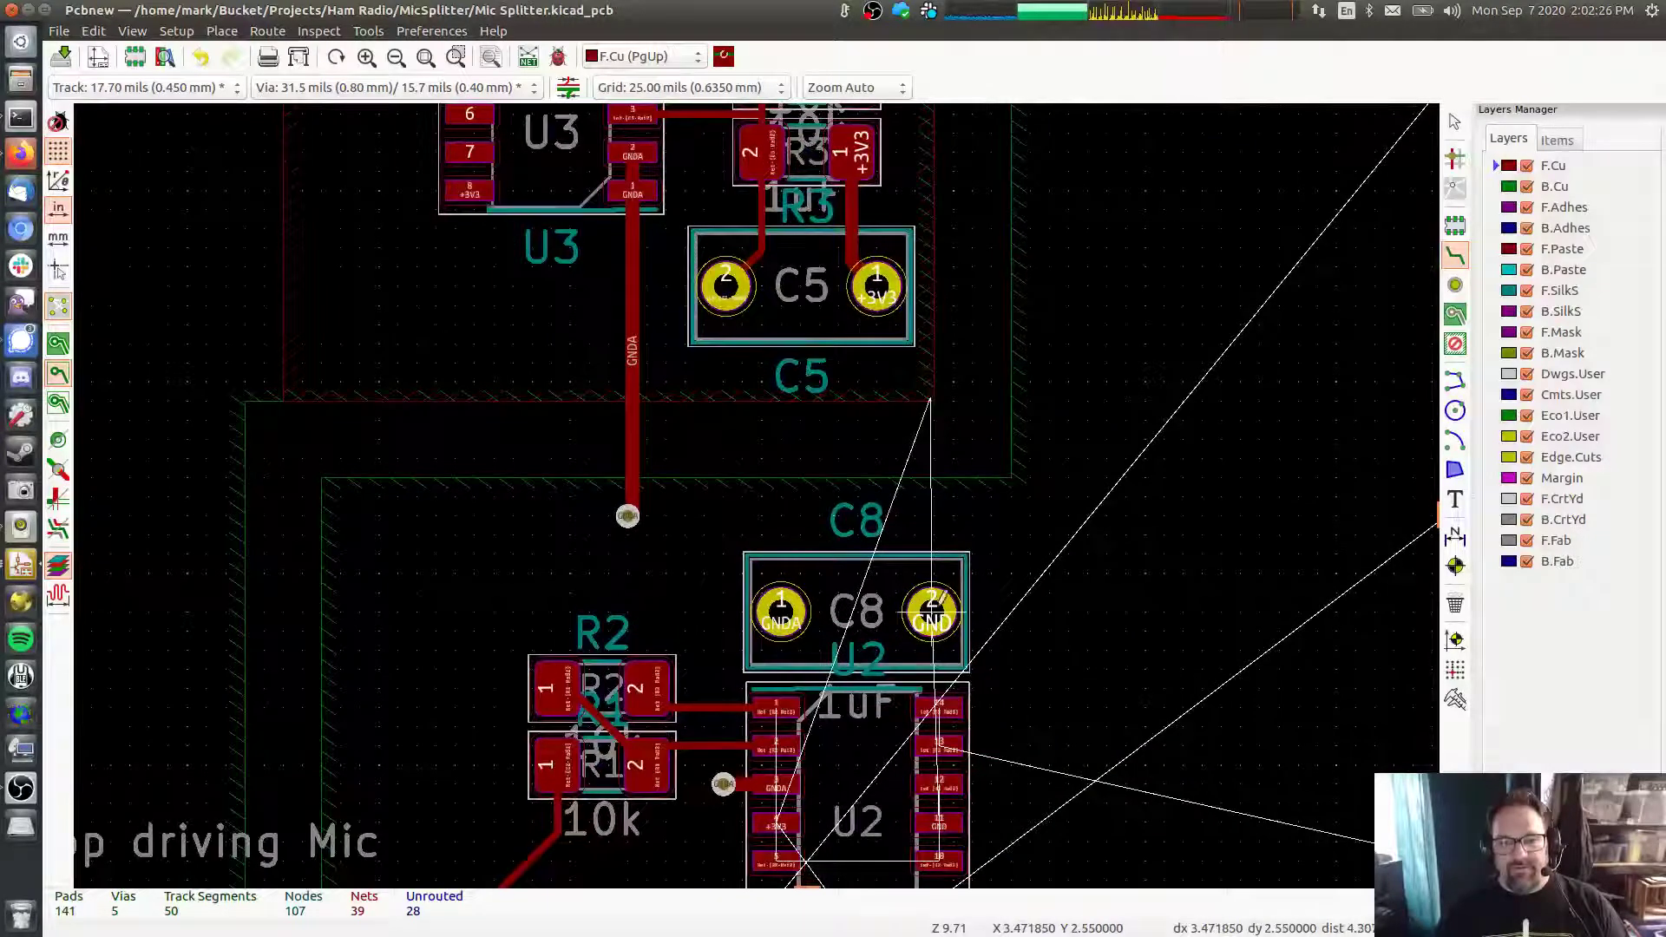
{"action": "middle_click_drag", "start_coordinate": [972, 547], "coordinate": [992, 186]}
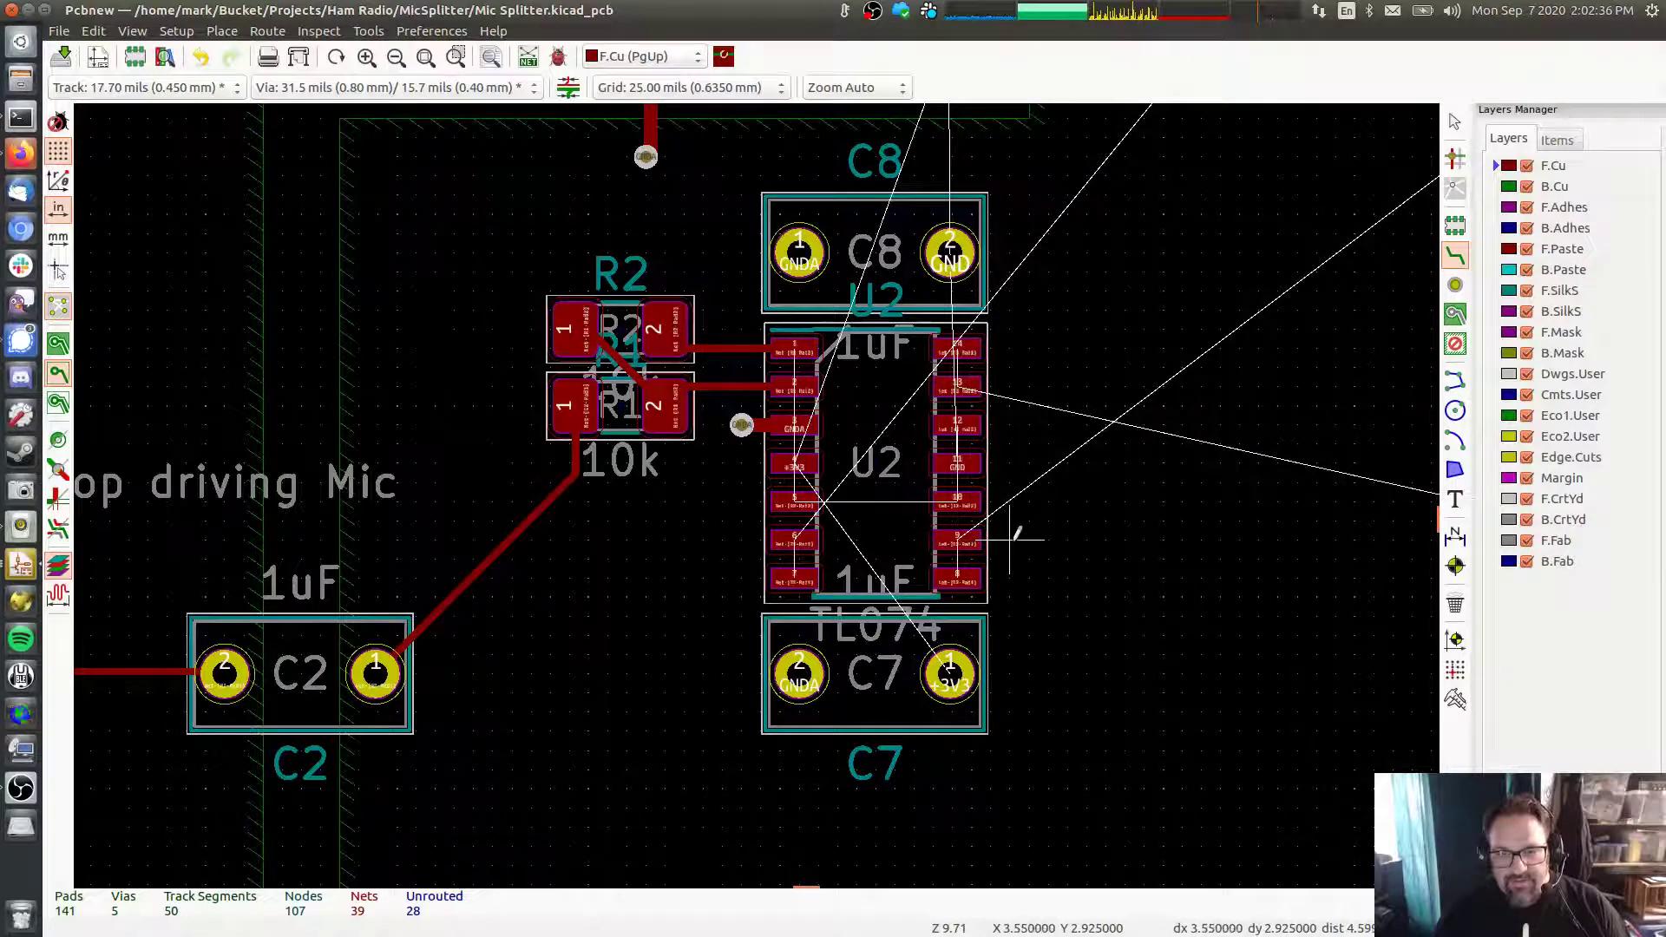
{"action": "middle_click_drag", "start_coordinate": [1012, 527], "coordinate": [588, 584]}
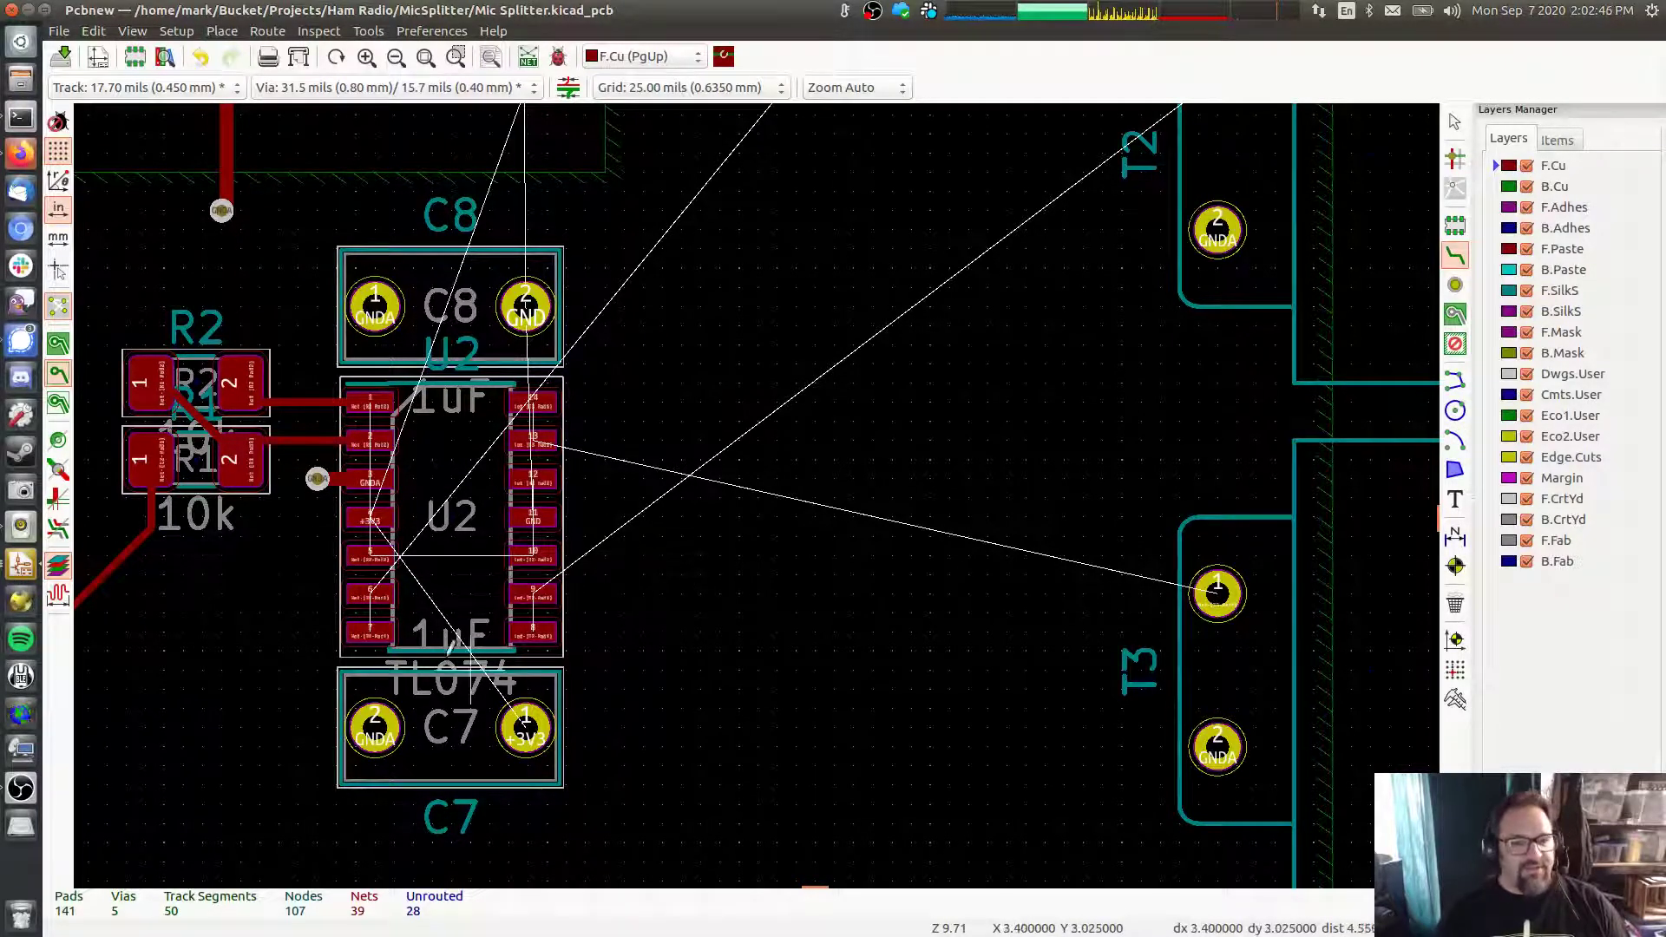
{"action": "scroll", "coordinate": [444, 536], "scroll_direction": "up", "scroll_amount": 2}
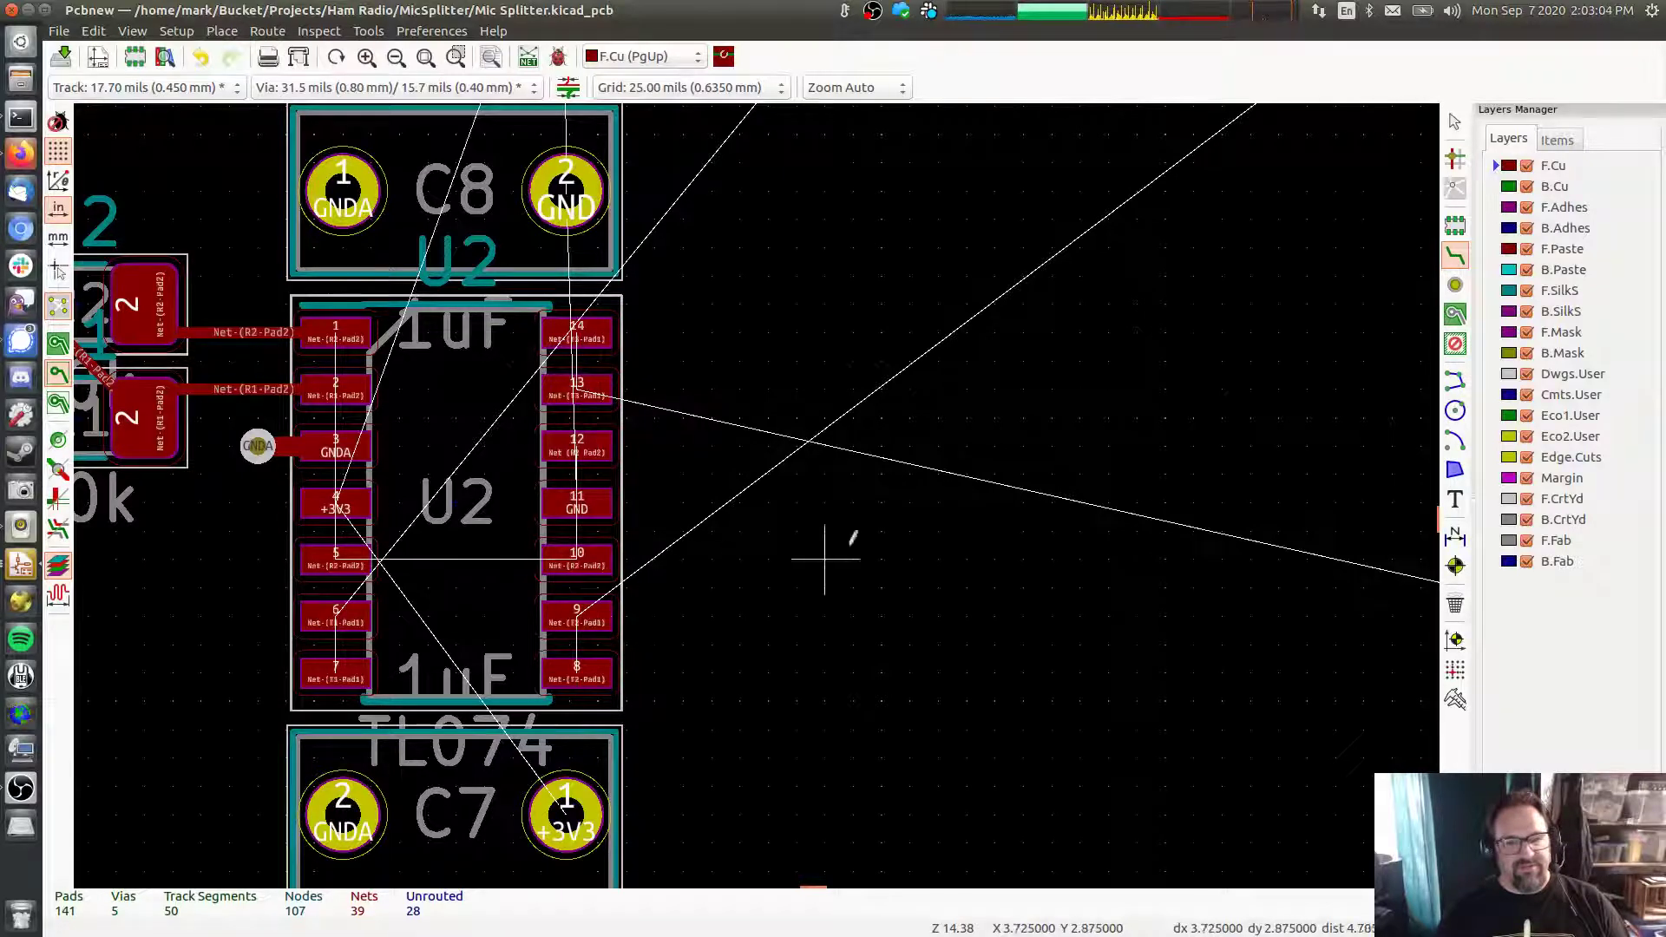
{"action": "middle_click_drag", "start_coordinate": [998, 560], "coordinate": [1183, 539]}
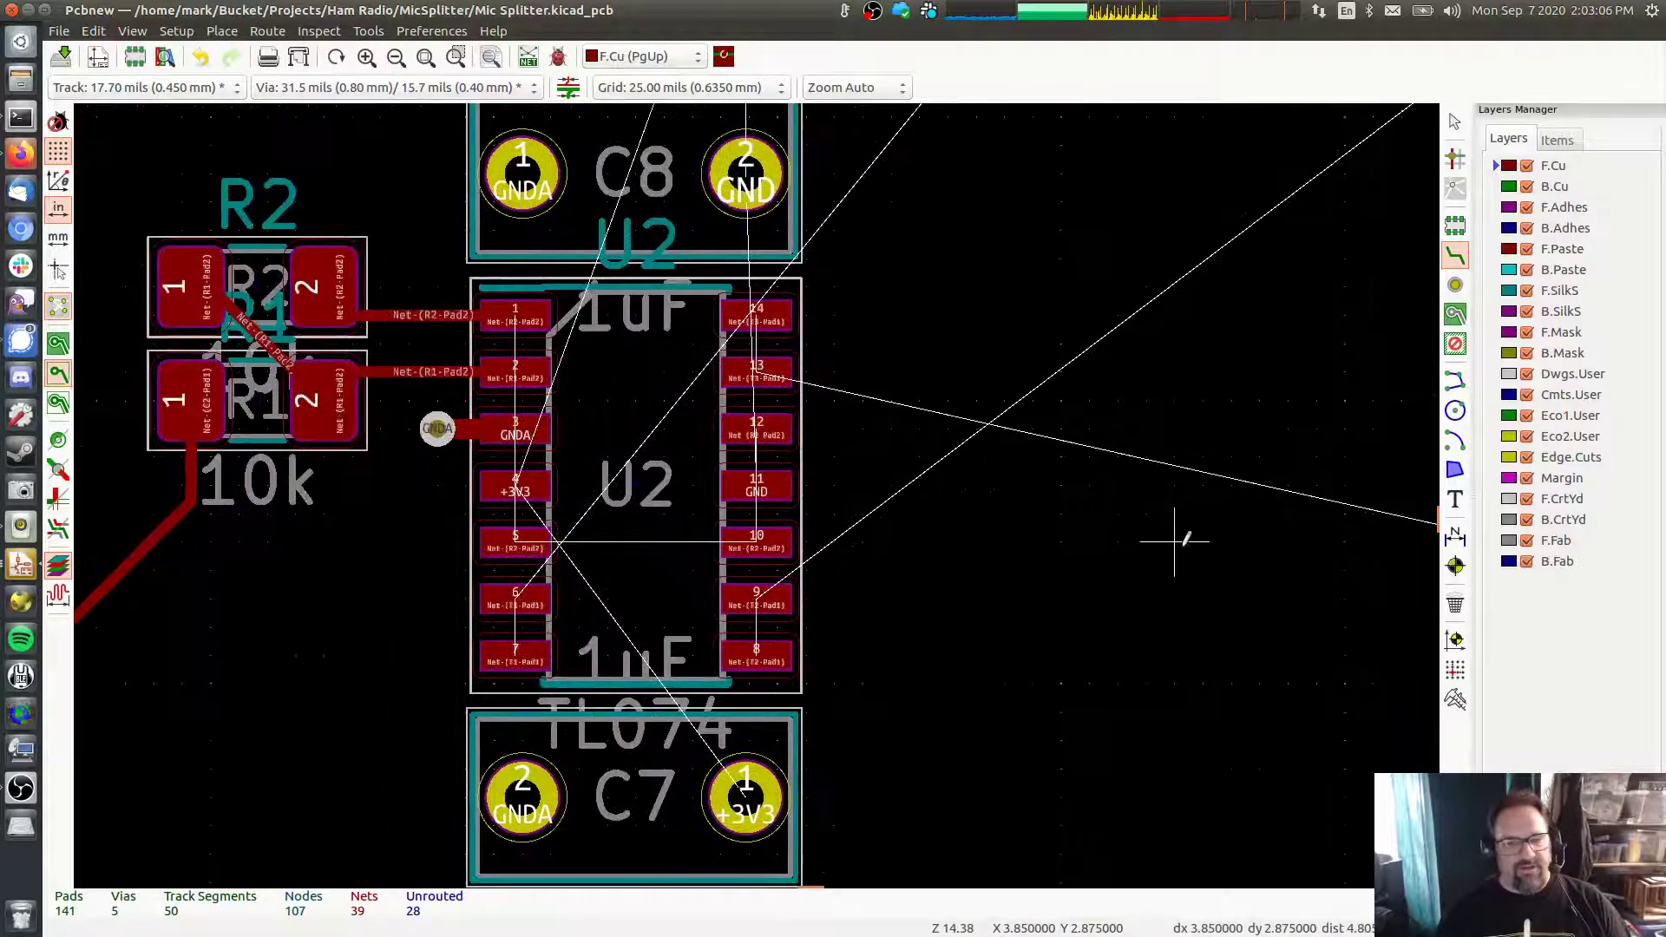
Switch to the schematic in Eeschema and swap op-amp units U2A and U2B, putting U2B beside R1 and U2A in front of T1
{"action": "left_click", "coordinate": [20, 565]}
{"action": "left_click", "coordinate": [487, 295]}
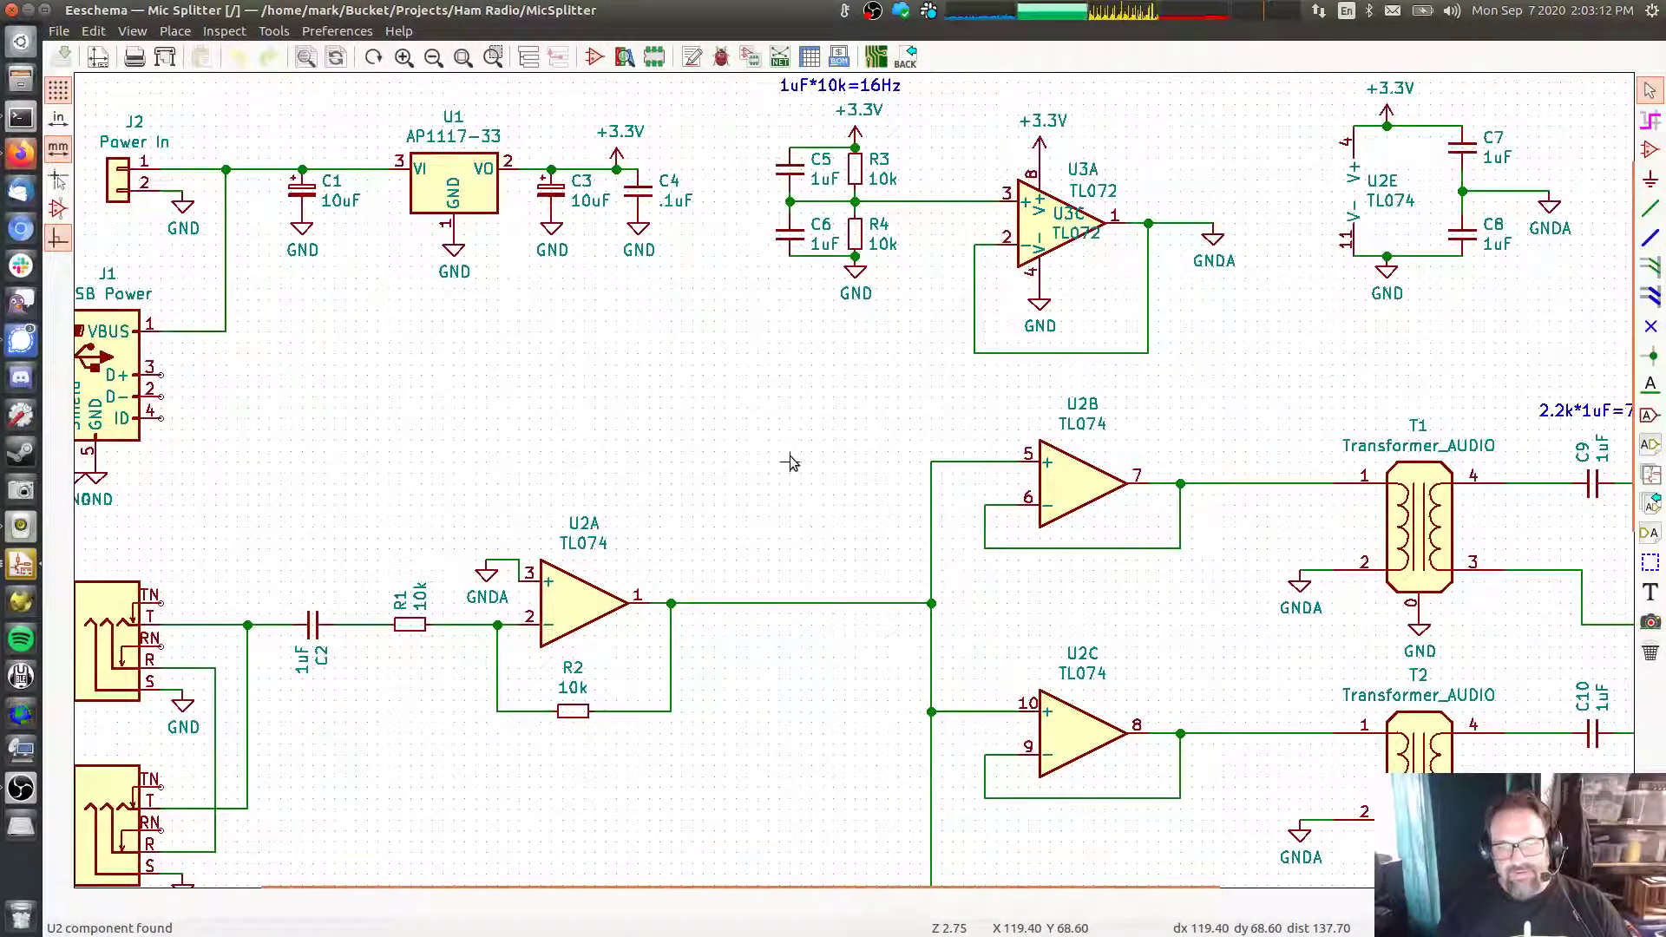
{"action": "left_click", "coordinate": [546, 638]}
{"action": "left_click_drag", "start_coordinate": [547, 638], "coordinate": [601, 442]}
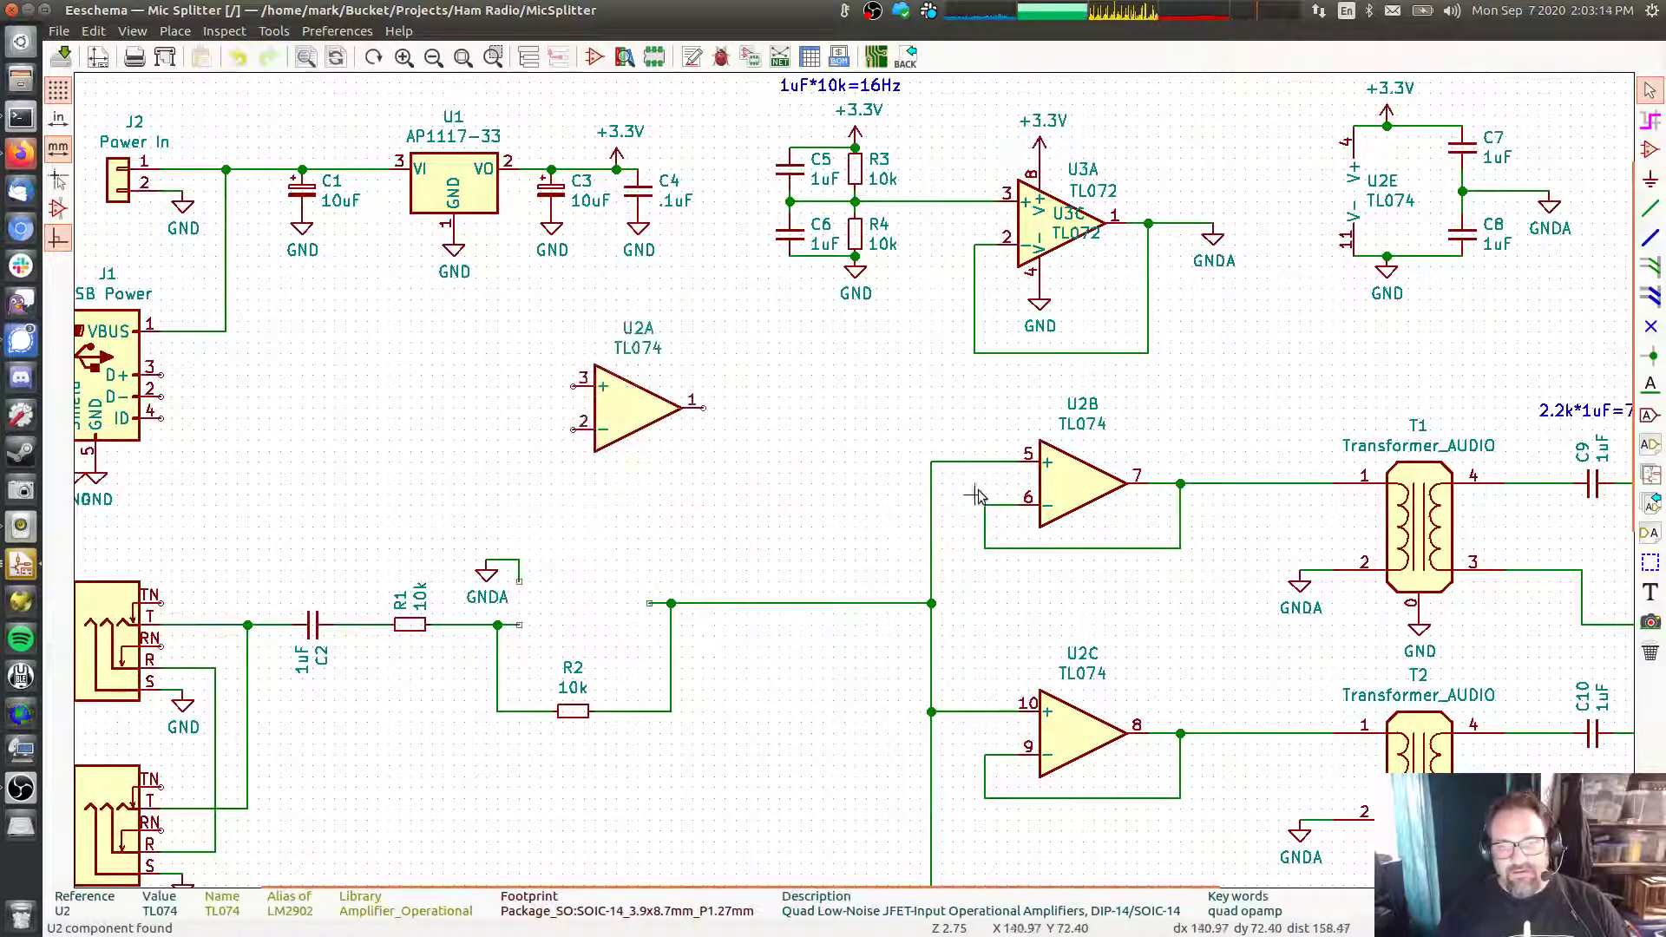
{"action": "left_click_drag", "start_coordinate": [1061, 480], "coordinate": [561, 598]}
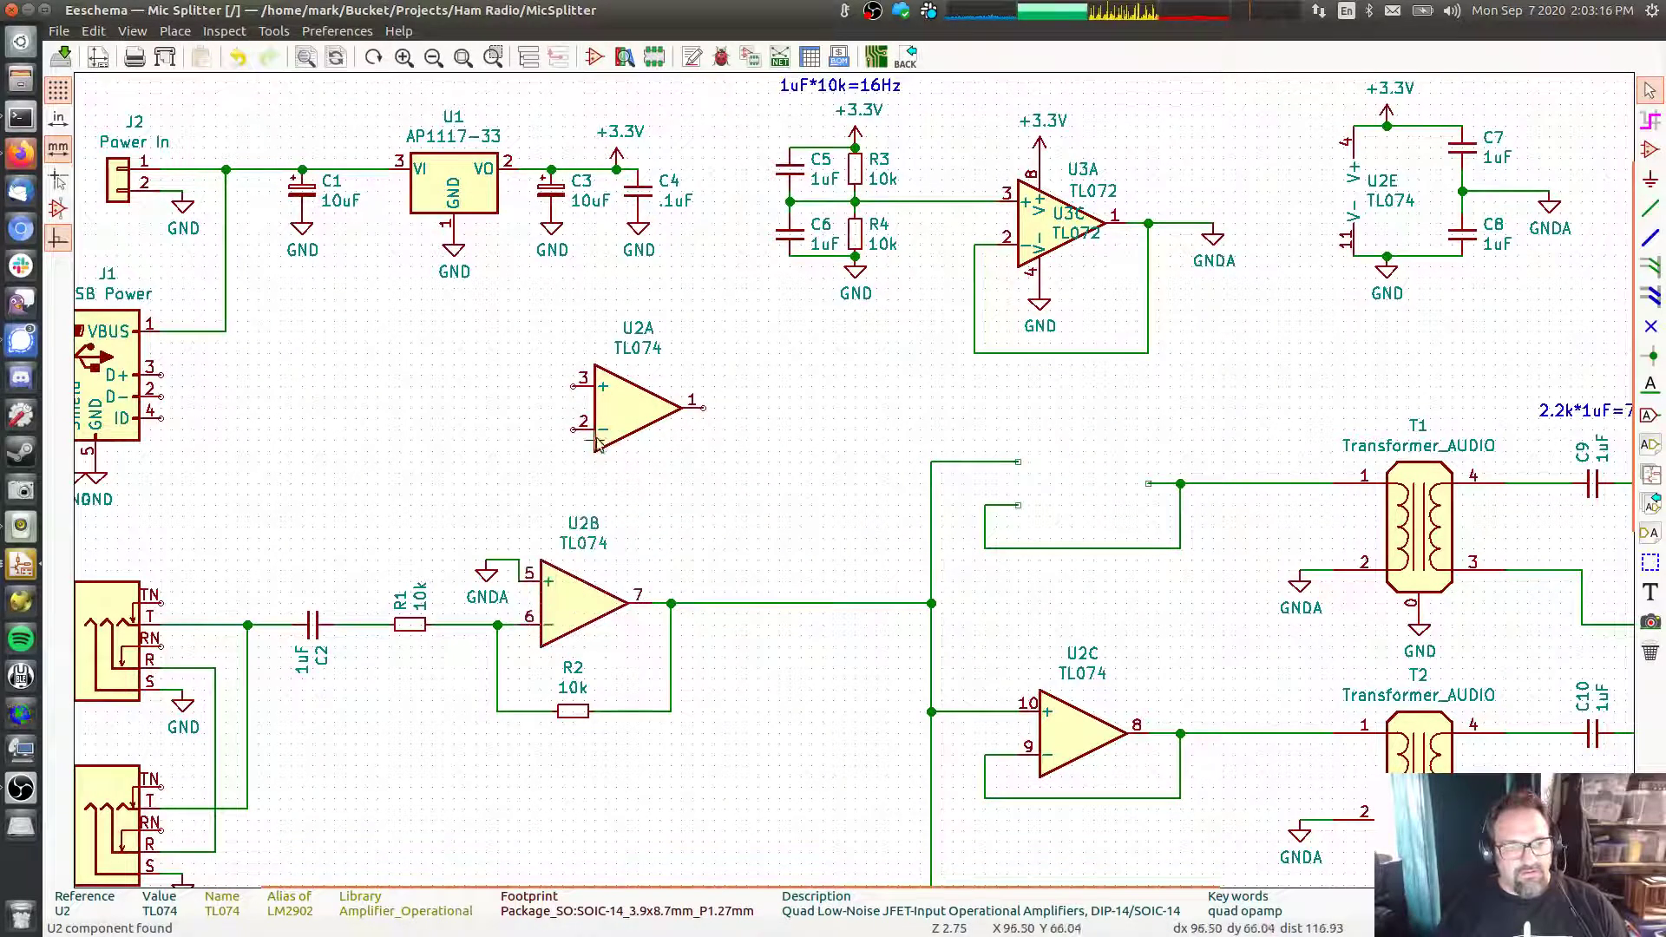
{"action": "left_click_drag", "start_coordinate": [680, 409], "coordinate": [1128, 483]}
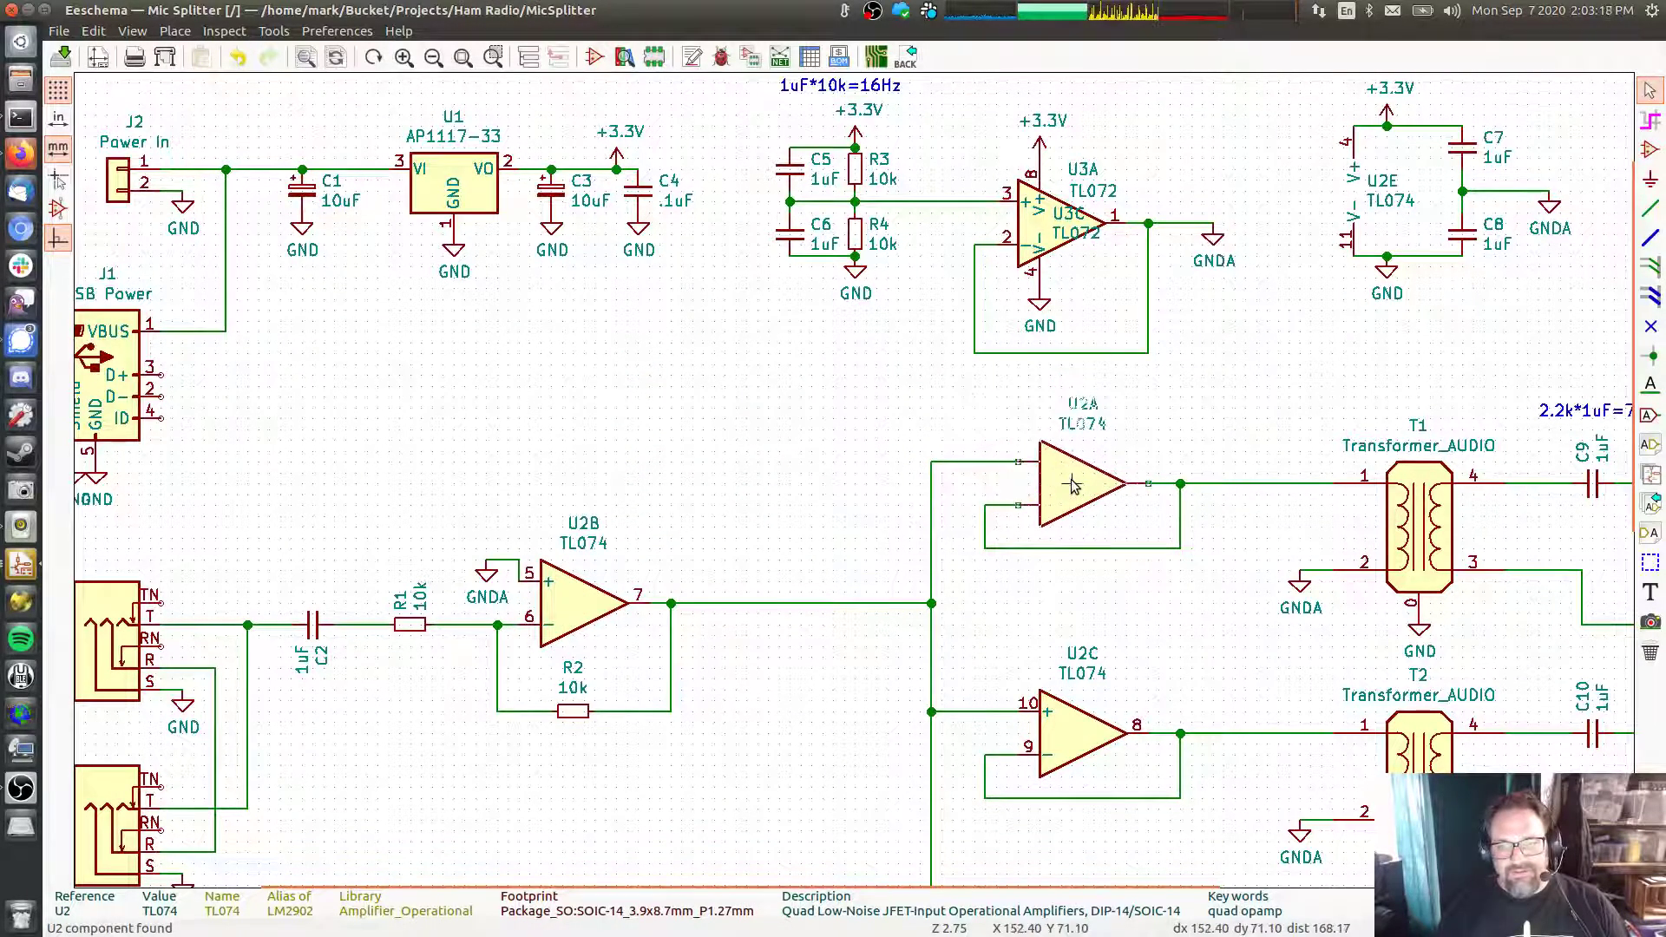
Swap op-amp units U2C and U2D so that U2D feeds T2 and U2C feeds T3
{"action": "middle_click_drag", "start_coordinate": [825, 463], "coordinate": [662, 141]}
{"action": "left_click", "coordinate": [920, 419]}
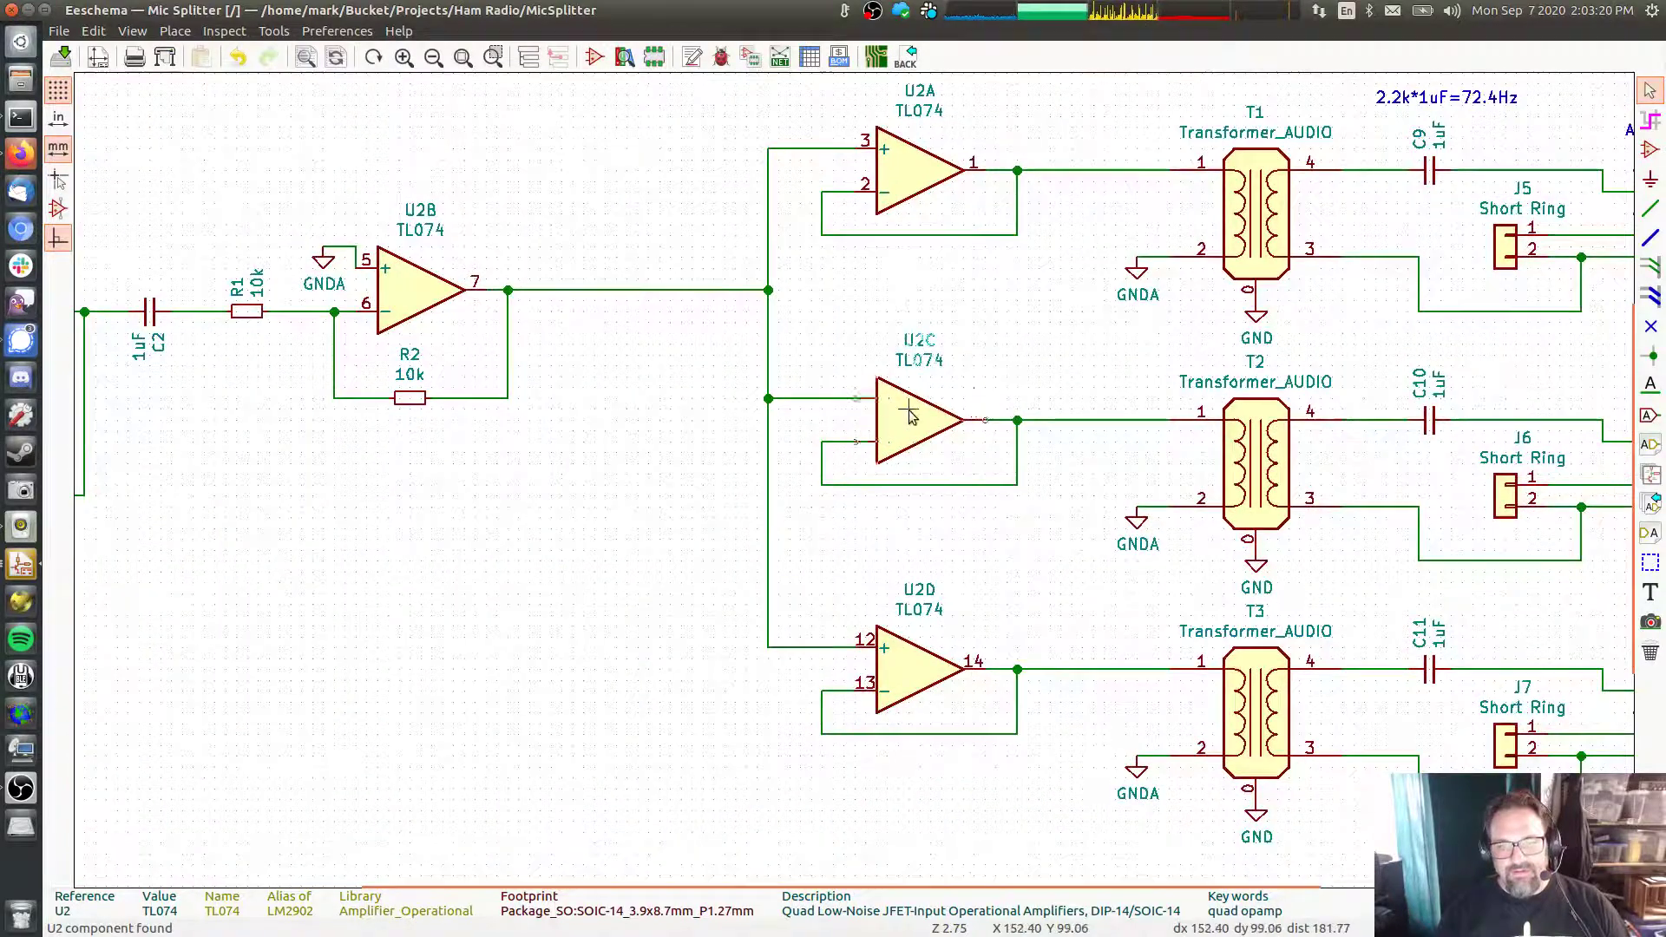
{"action": "left_click_drag", "start_coordinate": [920, 419], "coordinate": [583, 580]}
{"action": "left_click", "coordinate": [583, 580]}
{"action": "left_click_drag", "start_coordinate": [898, 671], "coordinate": [898, 423]}
{"action": "left_click", "coordinate": [899, 422]}
{"action": "left_click_drag", "start_coordinate": [599, 580], "coordinate": [929, 663]}
{"action": "left_click", "coordinate": [929, 664]}
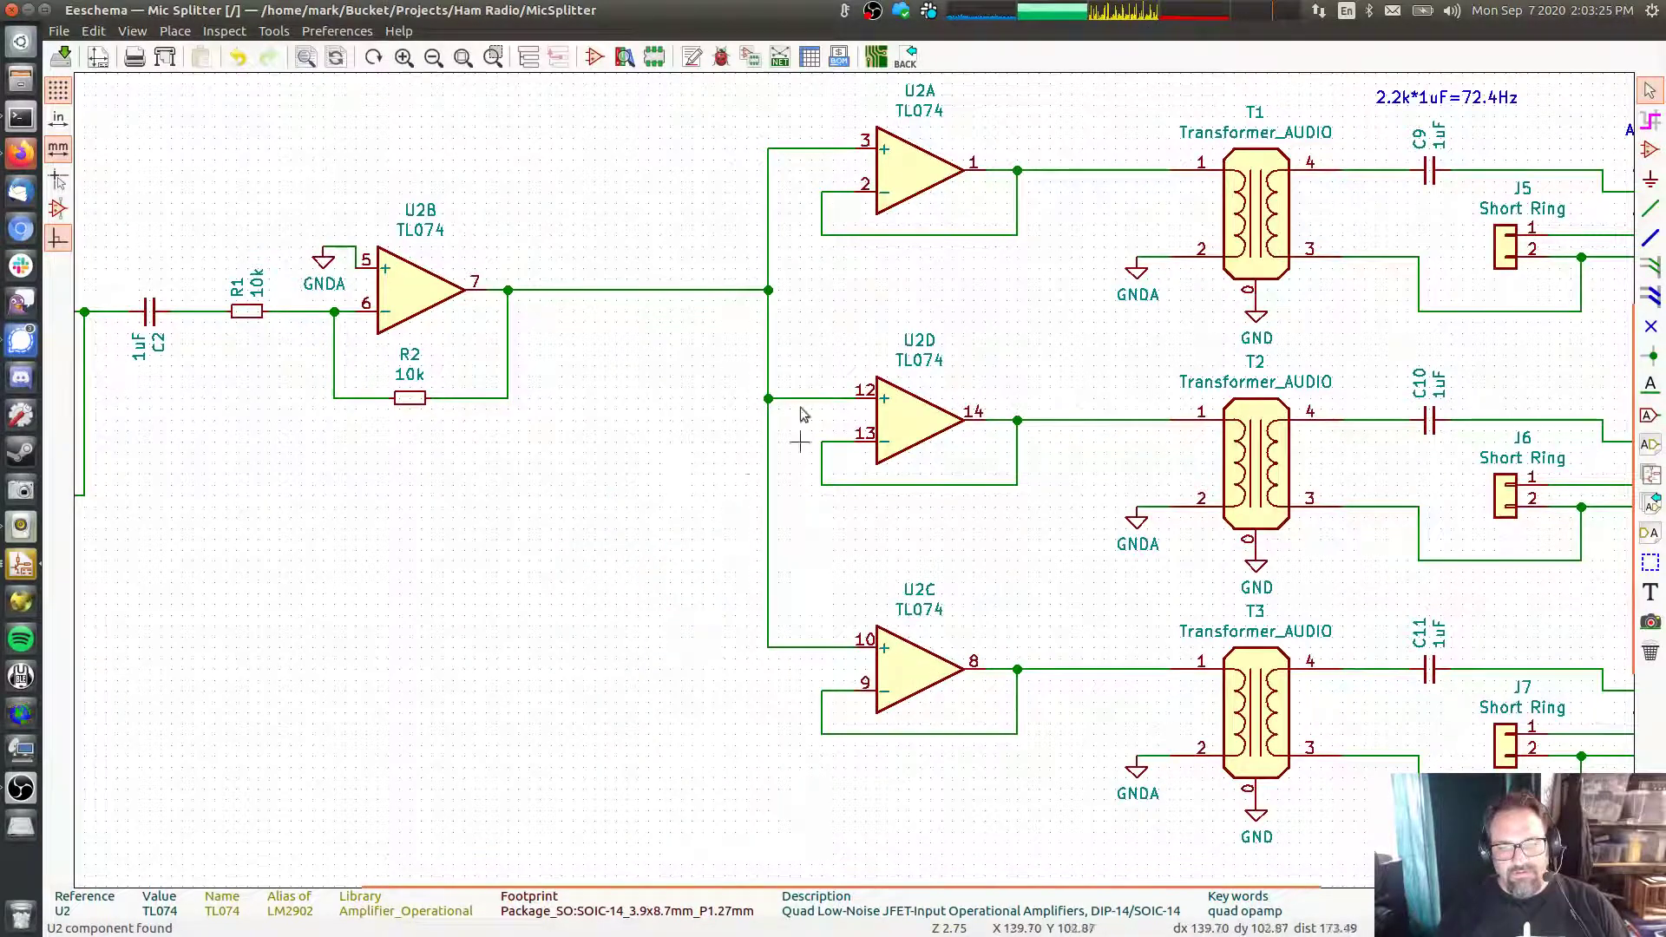
Save the schematic and generate the netlist in the default Pcbnew format as Mic Splitter.net
{"action": "left_click", "coordinate": [60, 62]}
{"action": "left_click", "coordinate": [779, 57]}
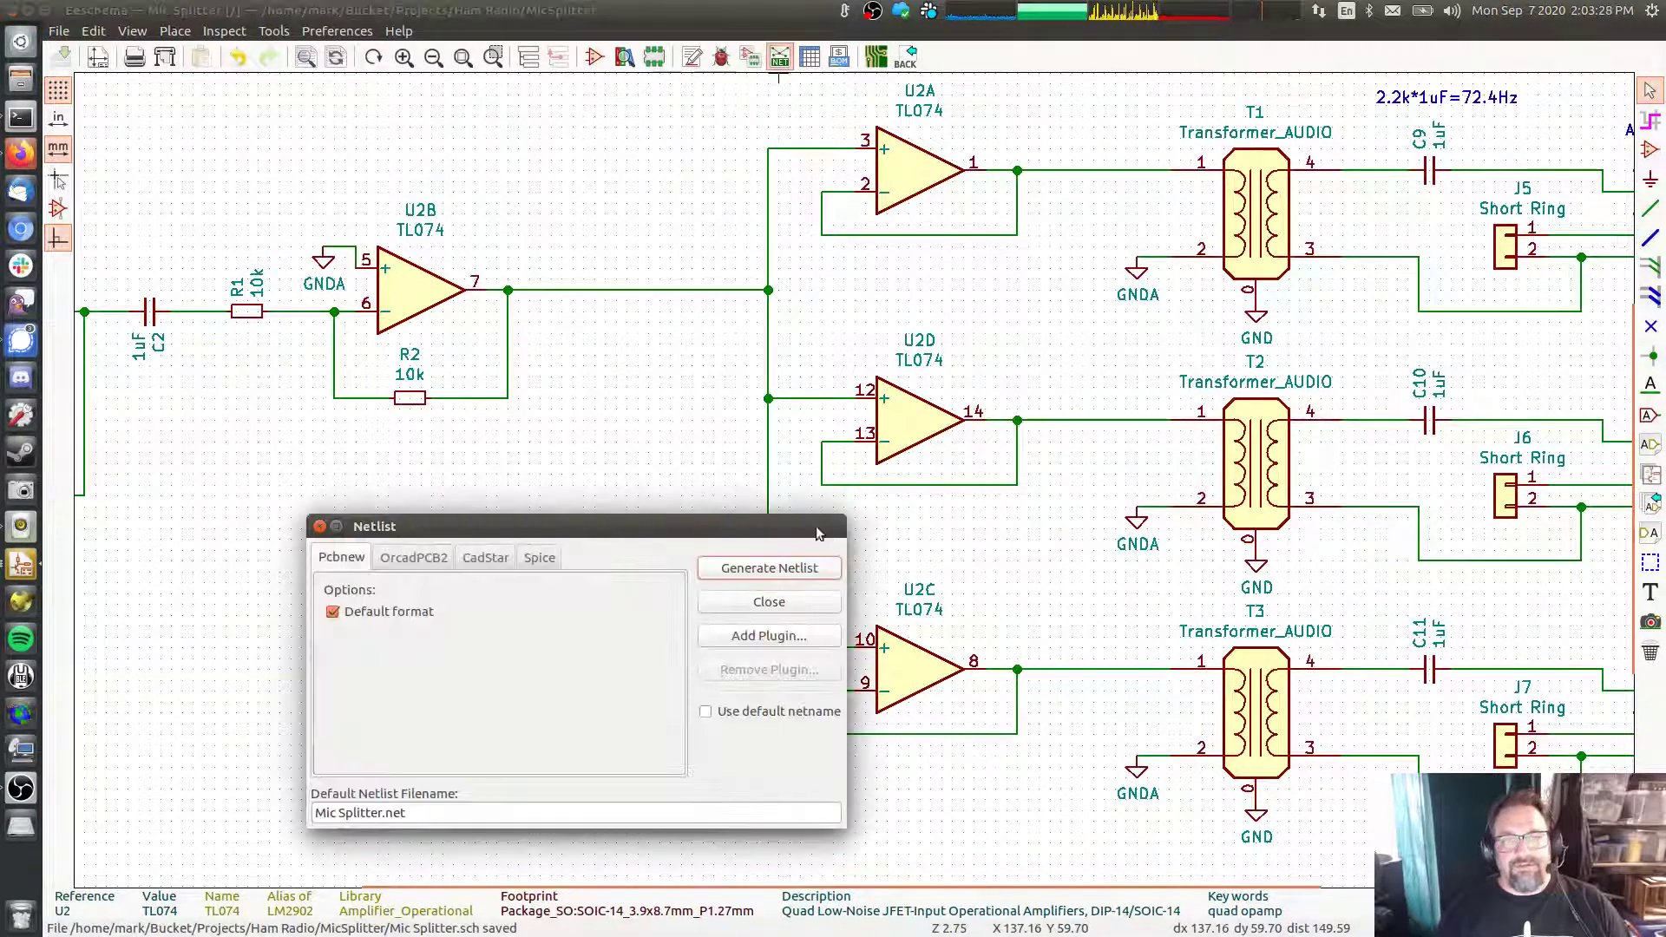
{"action": "left_click", "coordinate": [769, 568]}
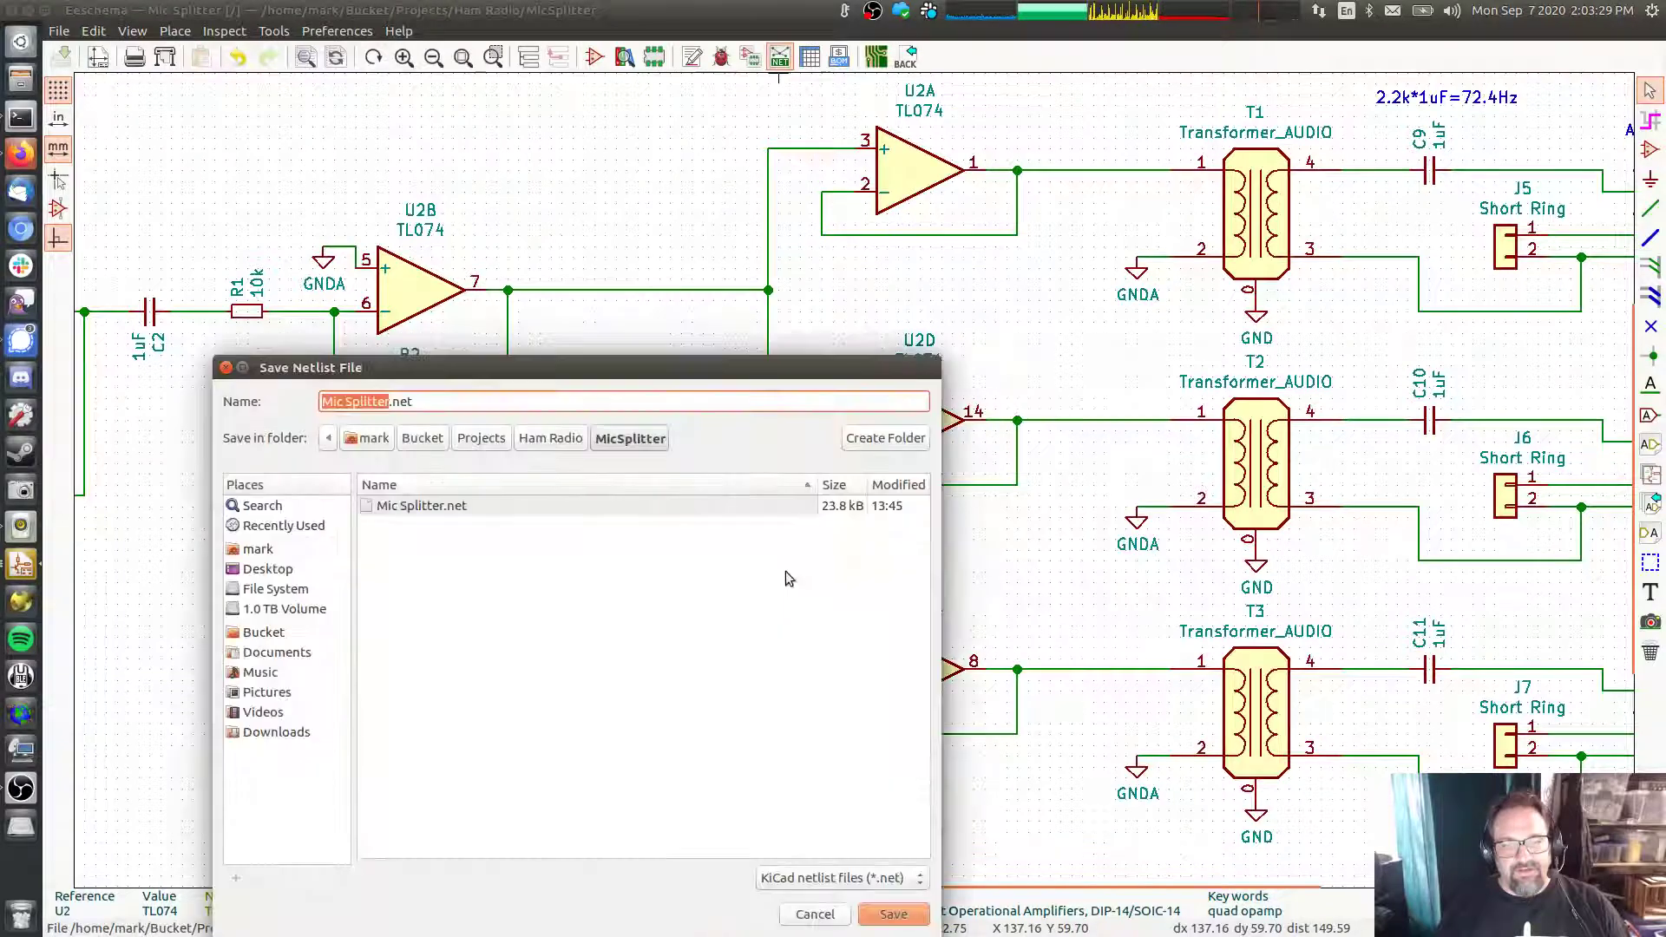
{"action": "left_click", "coordinate": [894, 917]}
Return to the board in Pcbnew and read the current netlist, keeping existing footprints and tracks
{"action": "left_click", "coordinate": [31, 12]}
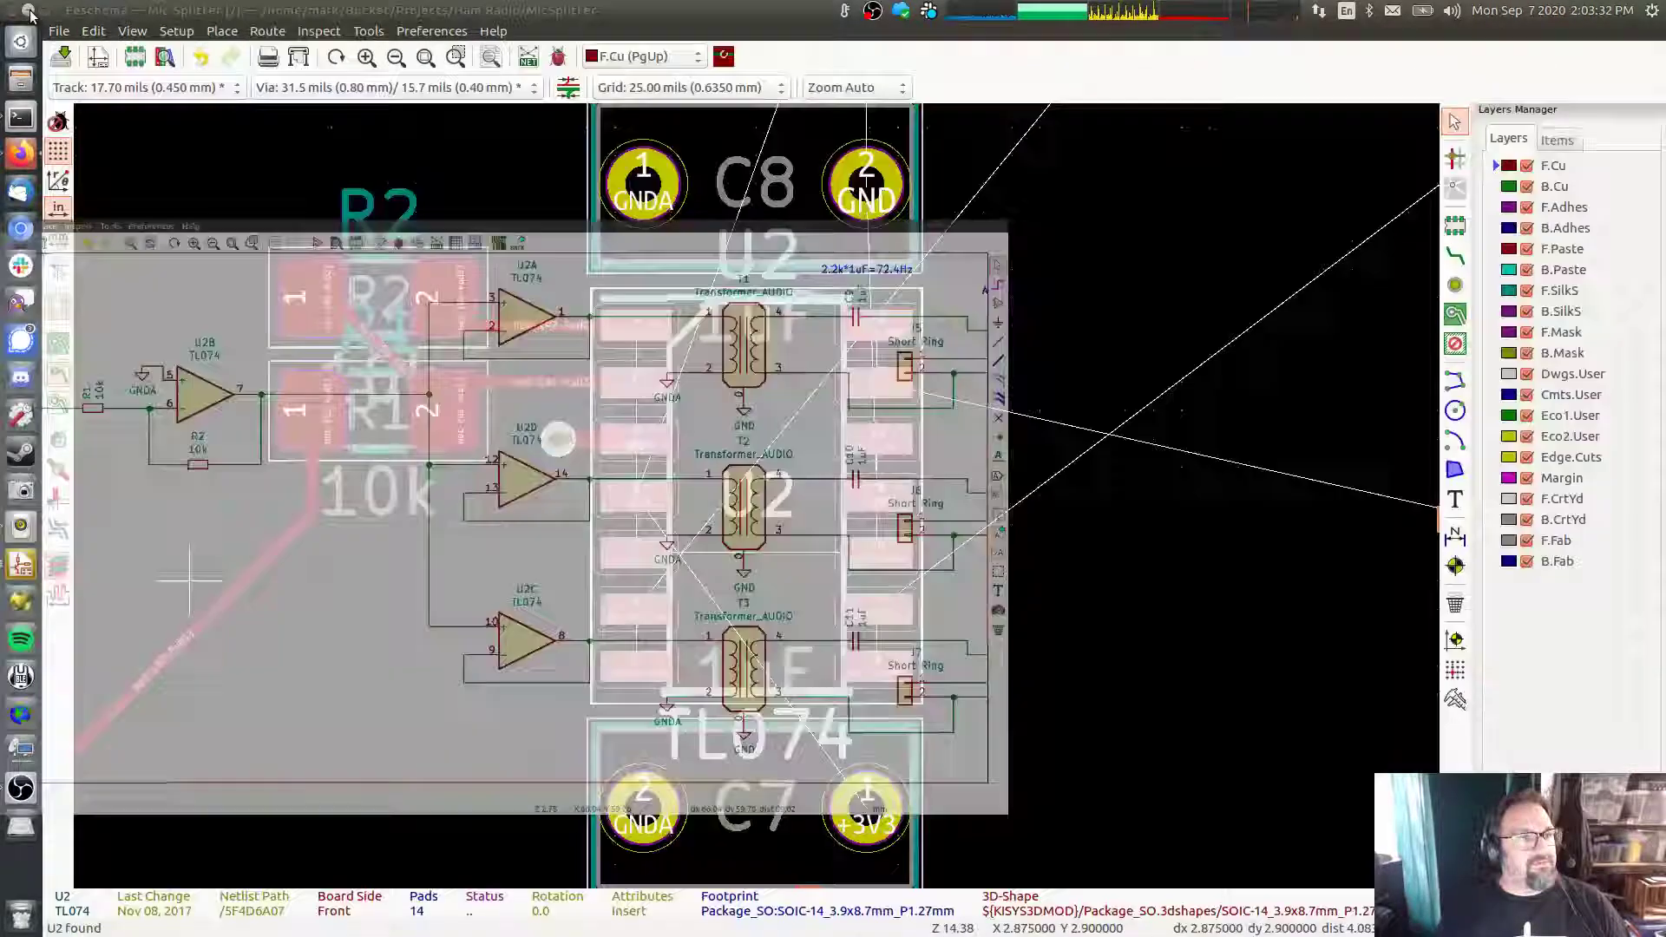
{"action": "left_click", "coordinate": [528, 56]}
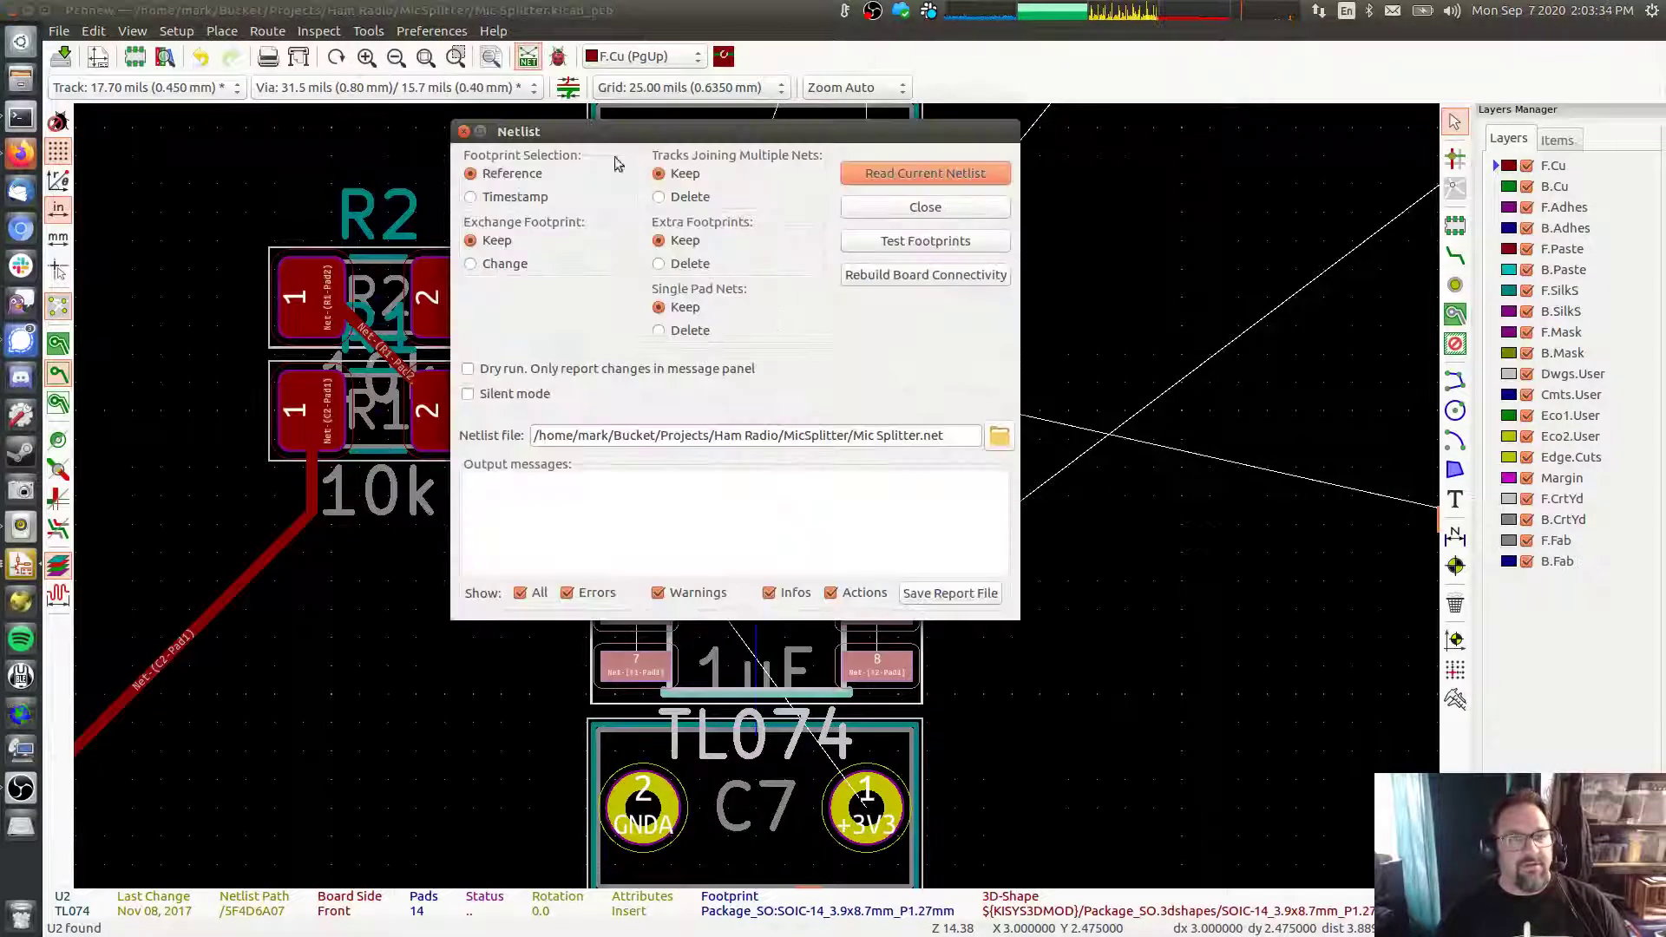
{"action": "left_click", "coordinate": [915, 172]}
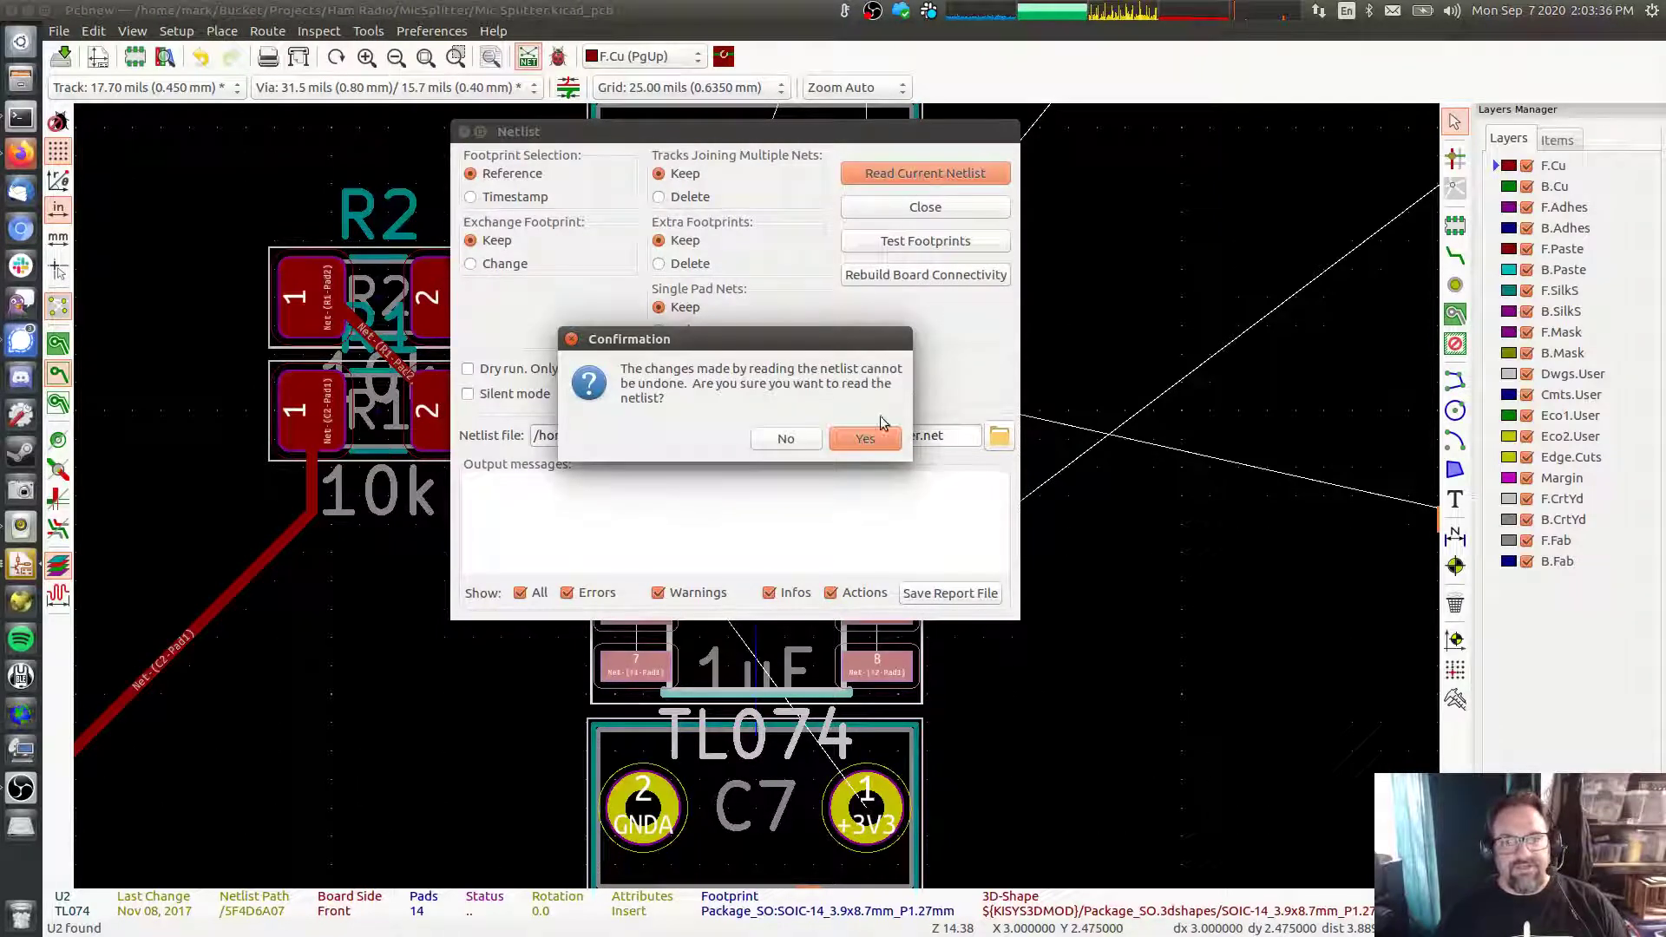
{"action": "left_click", "coordinate": [866, 440]}
{"action": "left_click", "coordinate": [922, 209]}
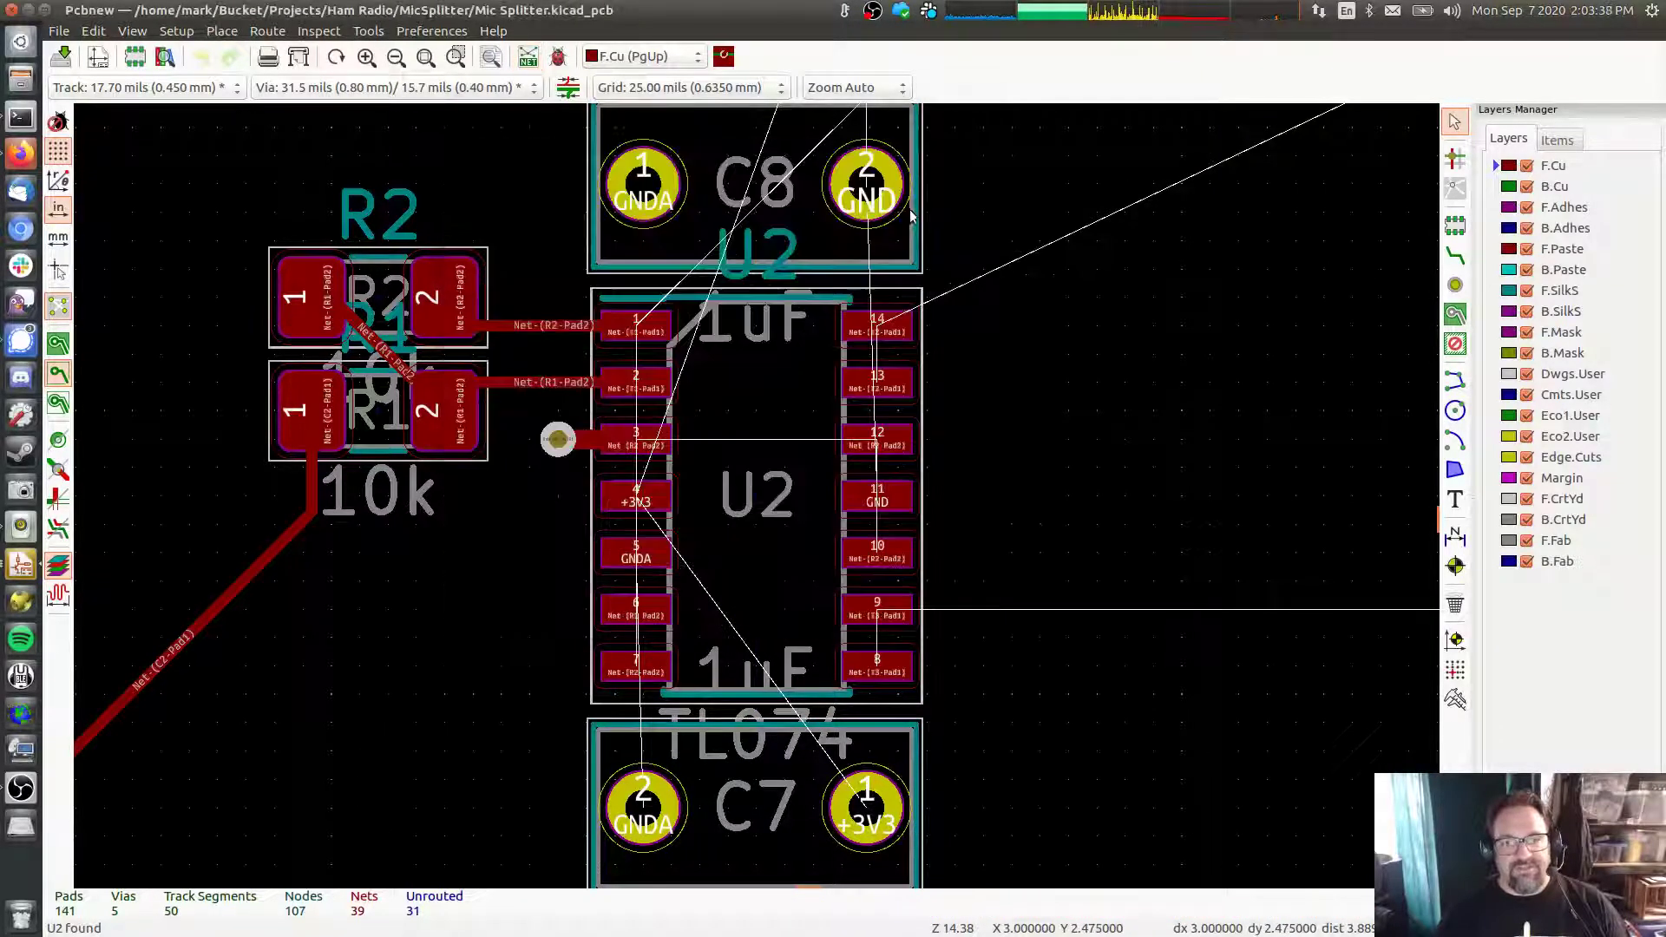
Delete the tracks from R2 pad 2 to U2 pad 1, R1 pad 2 to U2 pad 2, and C2 pad 1 to R1 pad 1
{"action": "left_click", "coordinate": [536, 325]}
{"action": "key", "text": "Delete"}
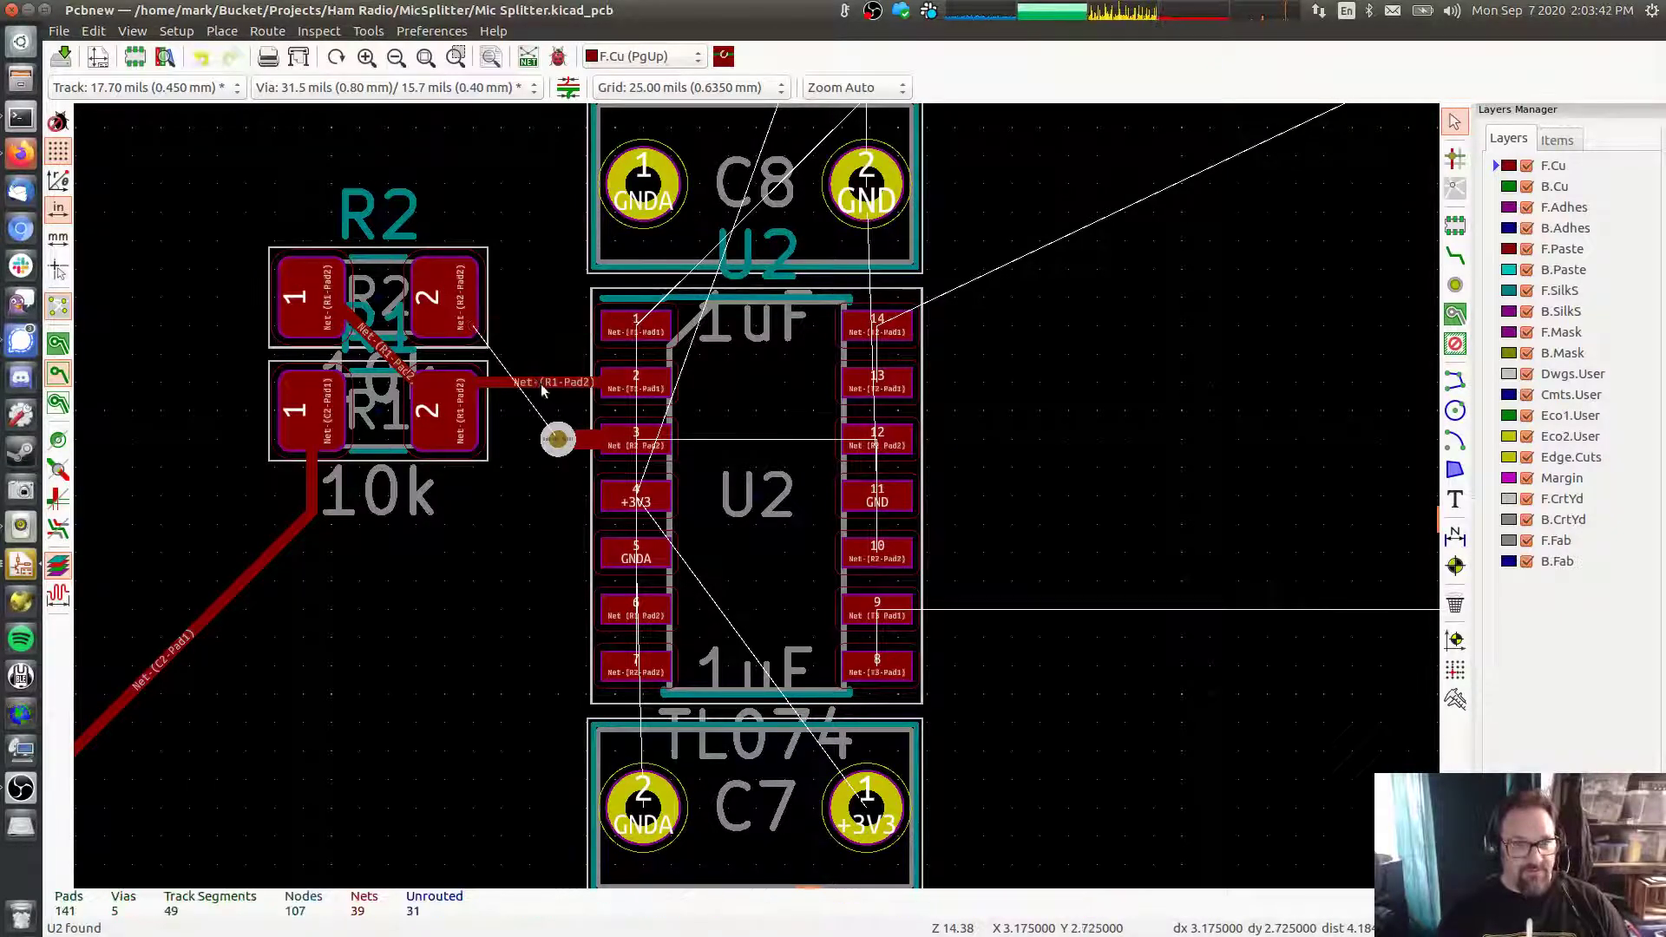
{"action": "left_click", "coordinate": [539, 384]}
{"action": "key", "text": "Delete"}
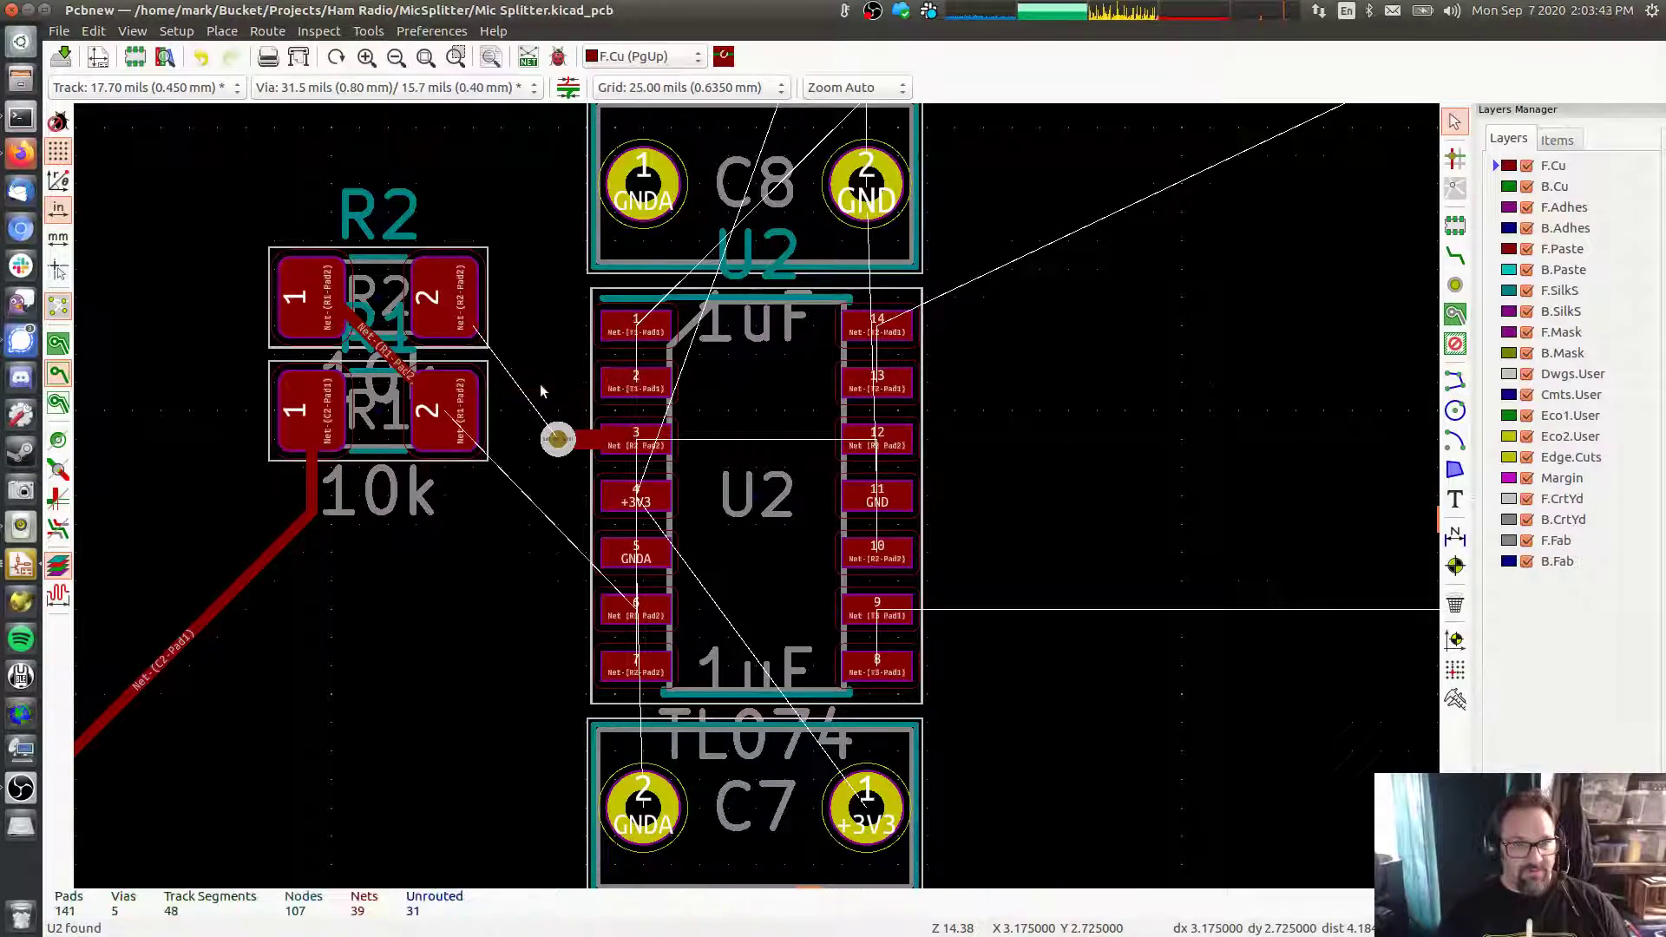
{"action": "left_click", "coordinate": [314, 497]}
{"action": "key", "text": "Delete"}
Move R1 and R2 together straight down until R1 lines up with U2 pad 6, and delete the diagonal track joining them
{"action": "left_click_drag", "start_coordinate": [205, 211], "coordinate": [511, 517]}
{"action": "key", "text": "m"}
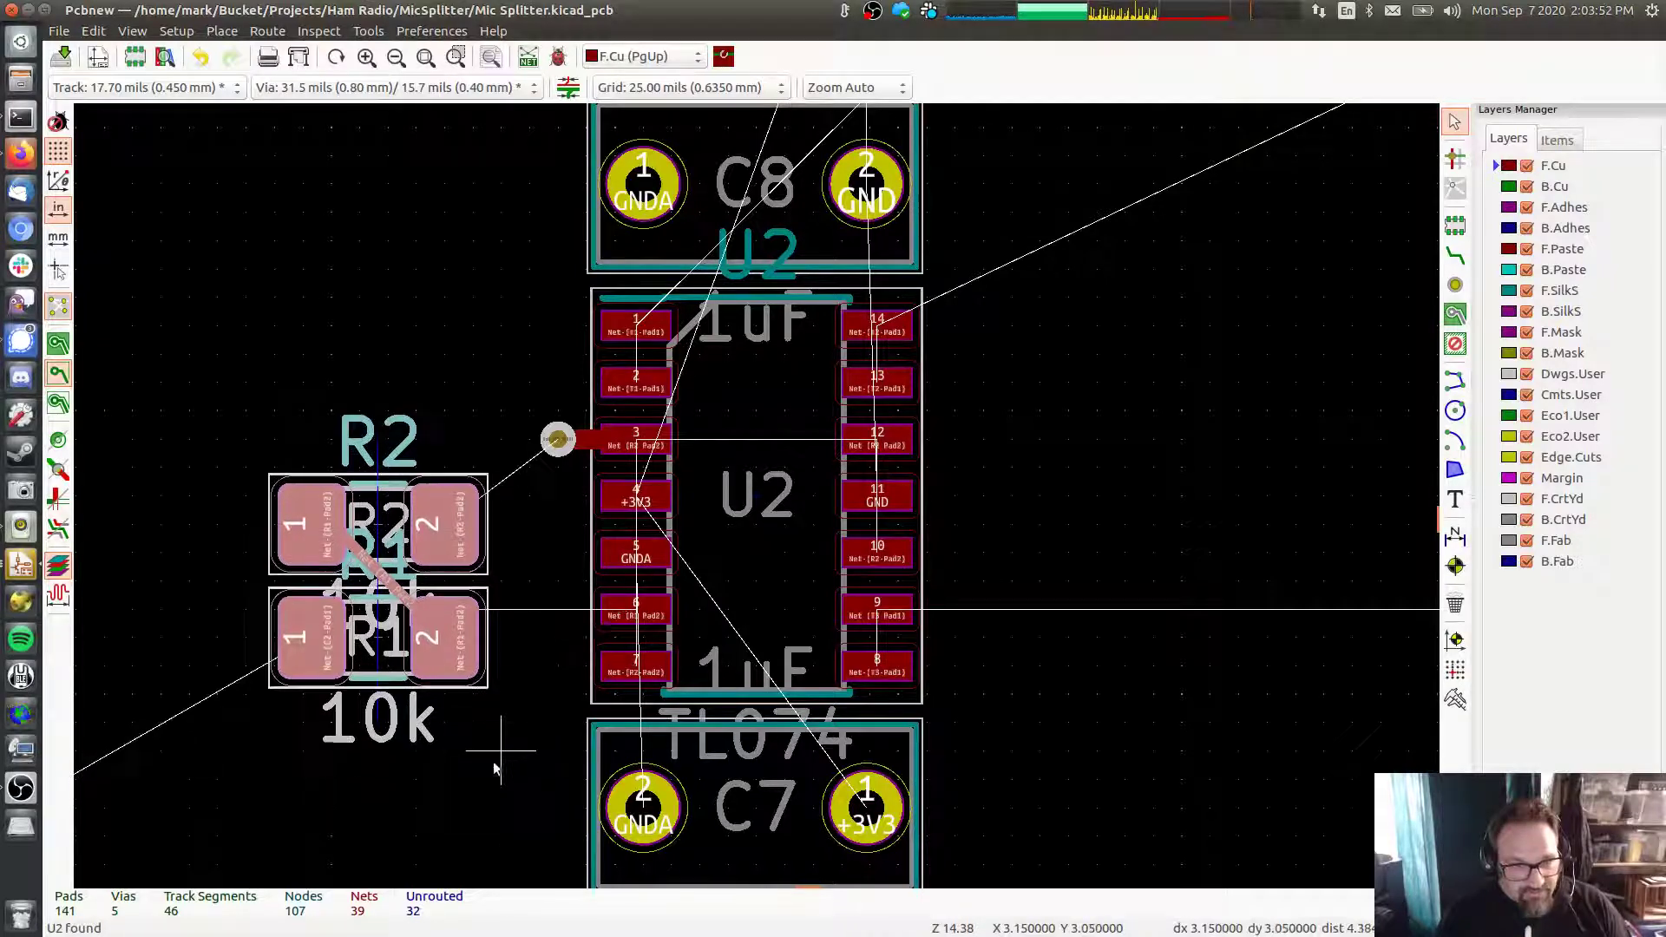
{"action": "left_click", "coordinate": [500, 727]}
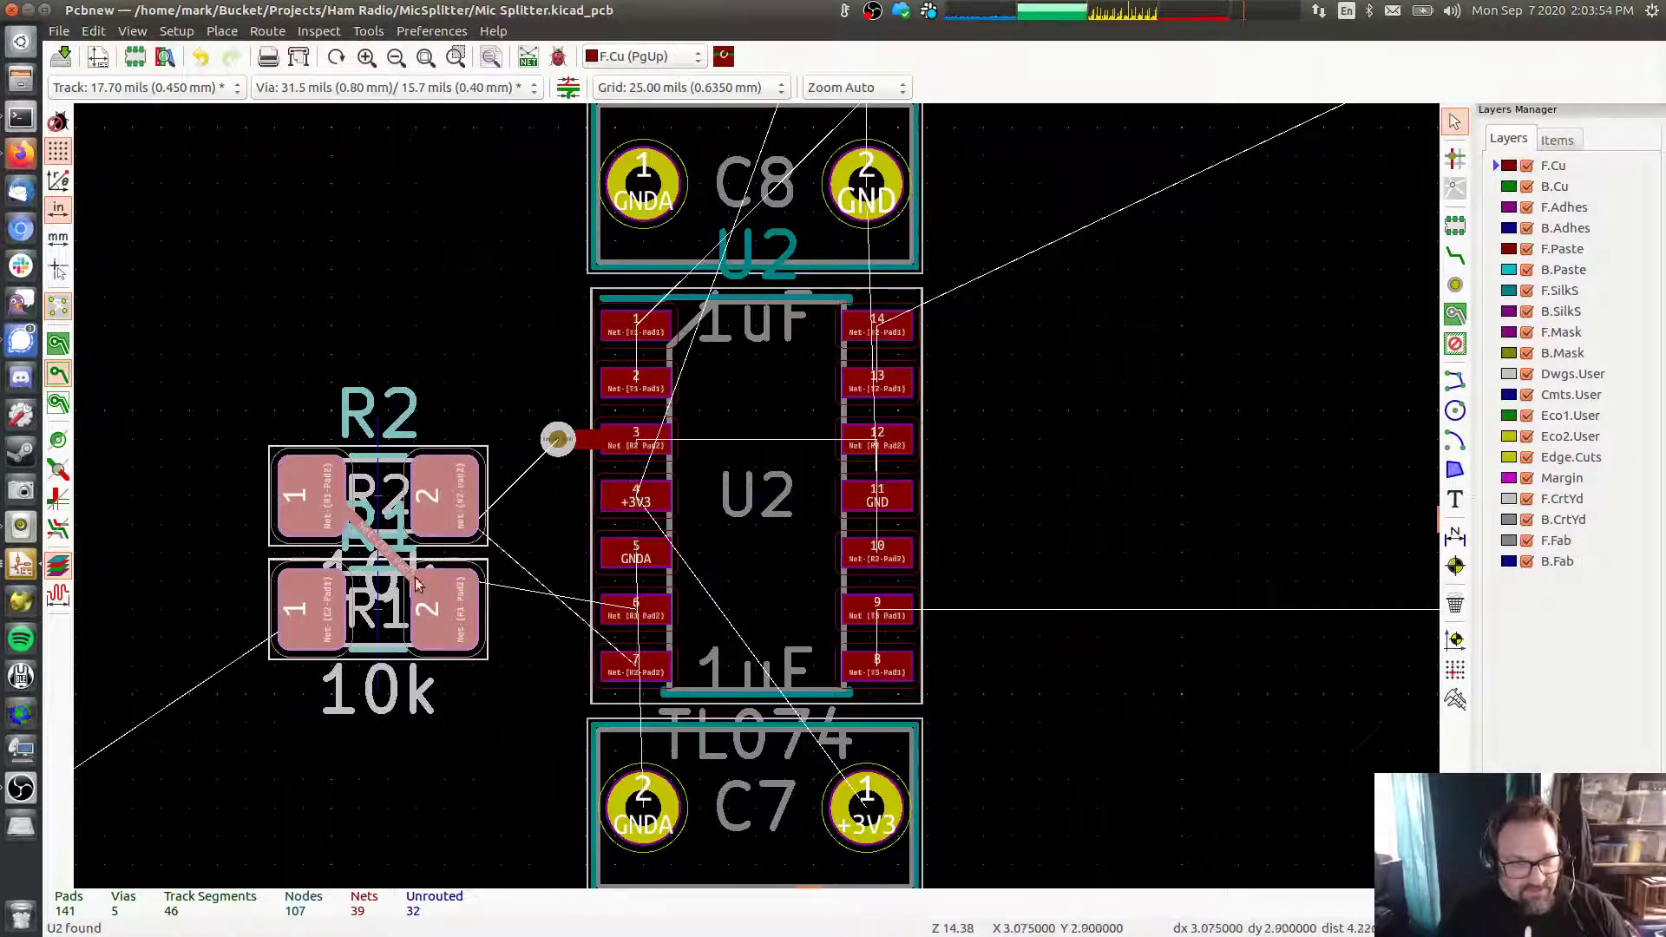
{"action": "left_click", "coordinate": [382, 548]}
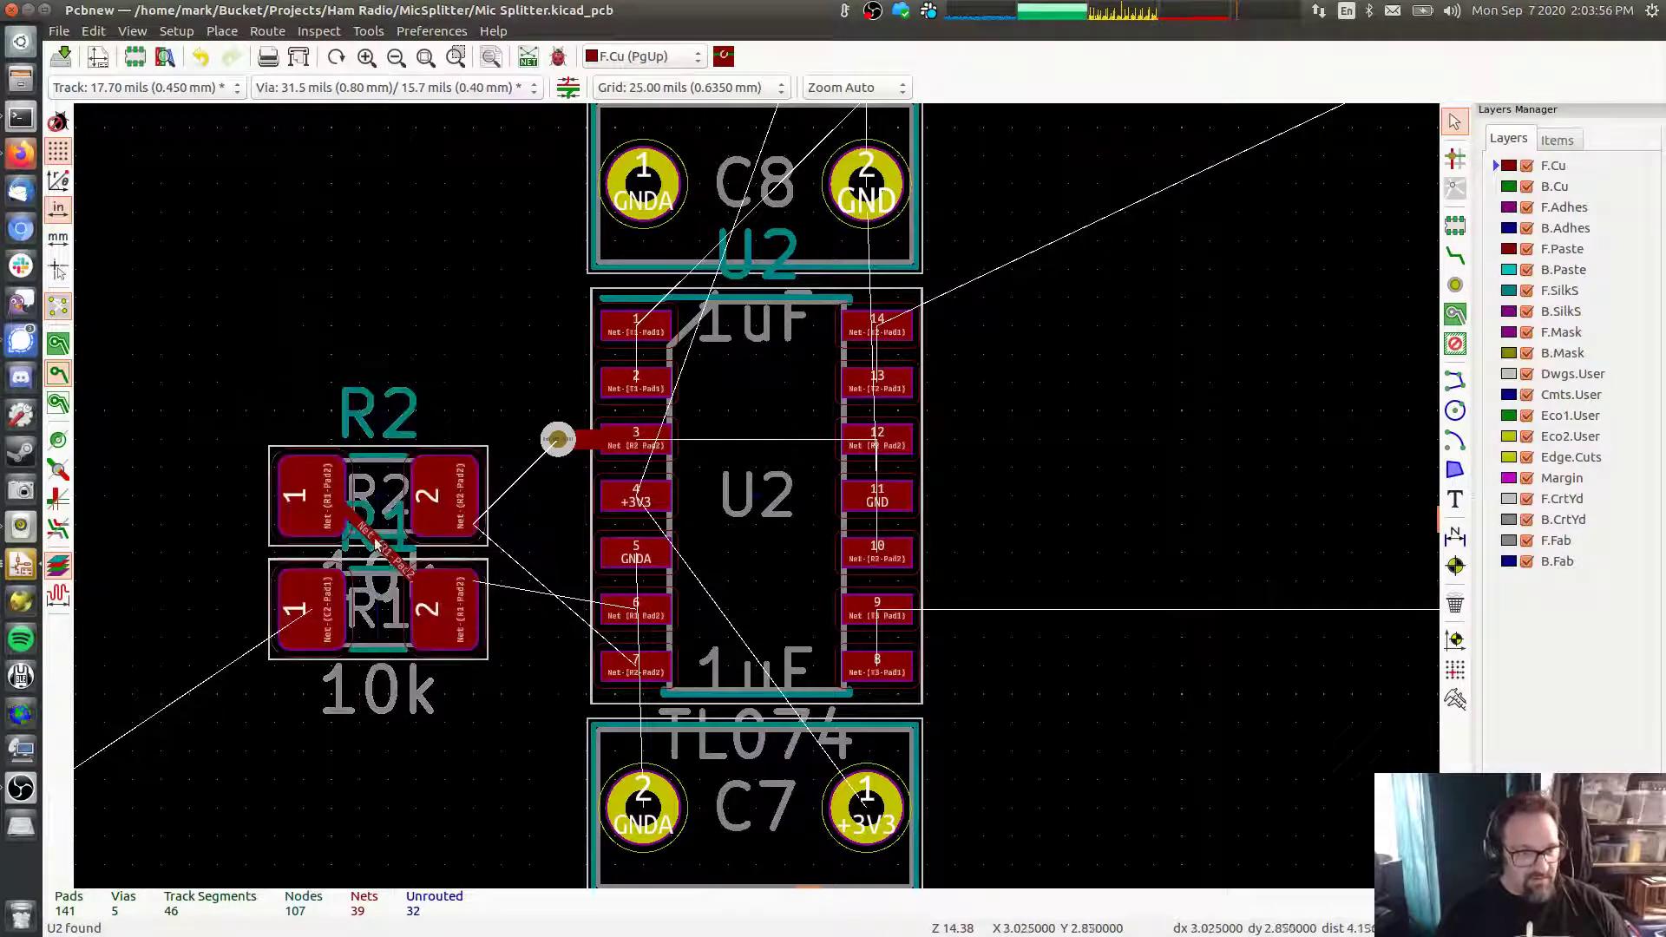
{"action": "key", "text": "Escape"}
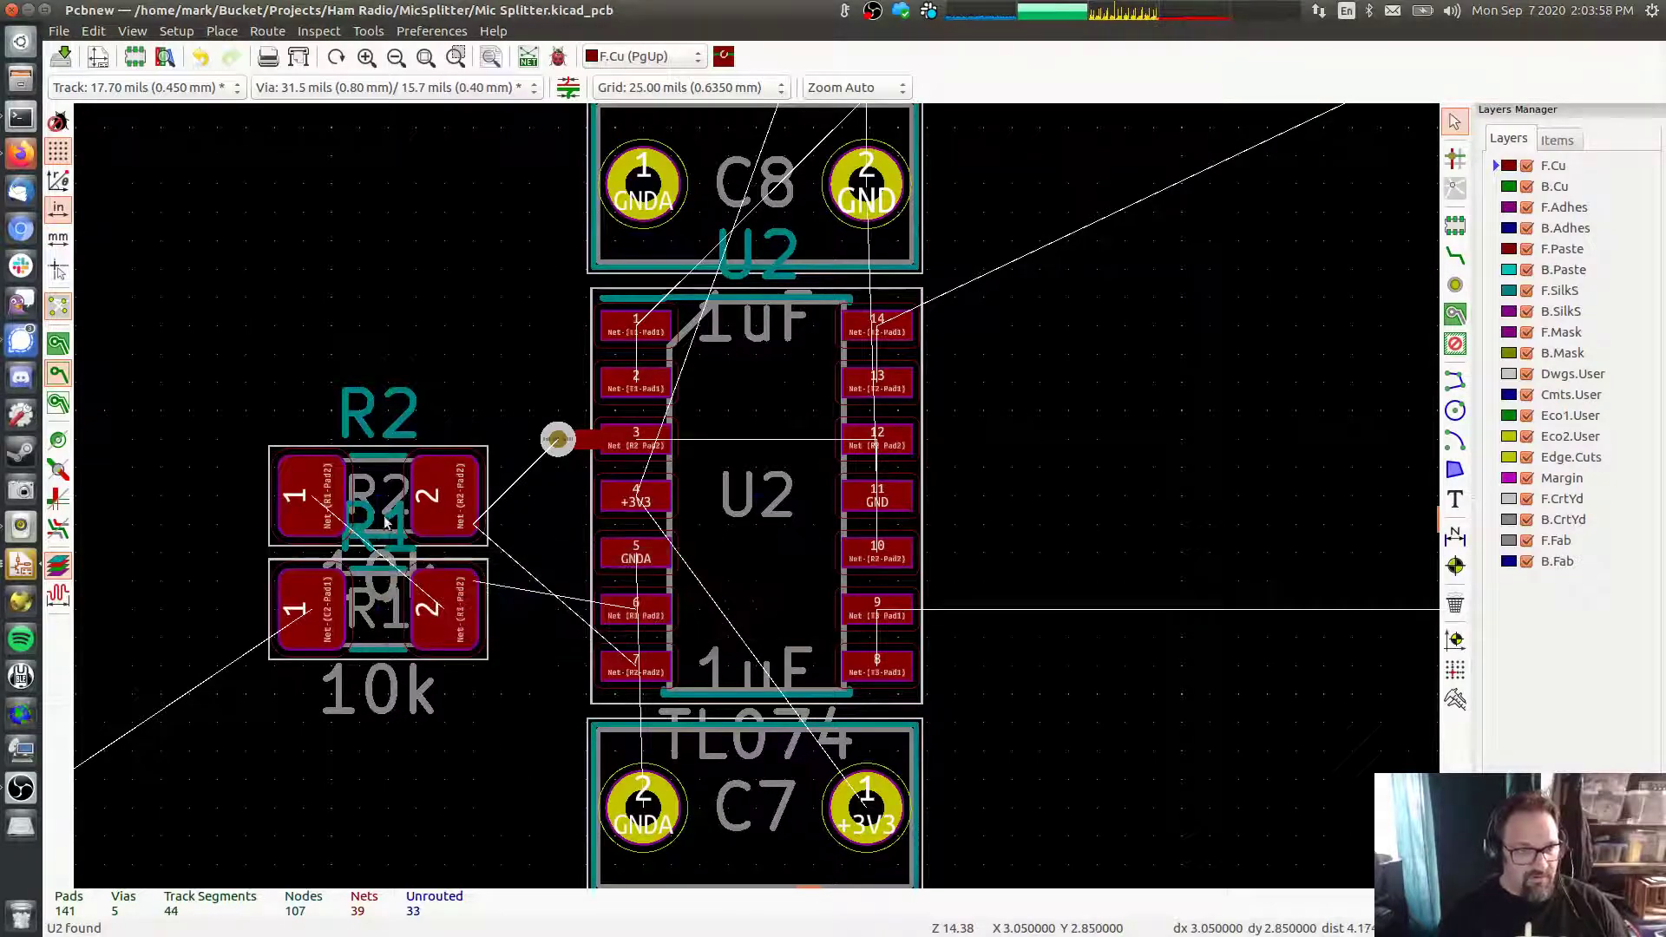
Move R2 directly below R1 and delete the leftover track stub at R2 pad 2's former position
{"action": "left_click", "coordinate": [460, 499]}
{"action": "left_click_drag", "start_coordinate": [460, 499], "coordinate": [455, 728]}
{"action": "key", "text": "Escape"}
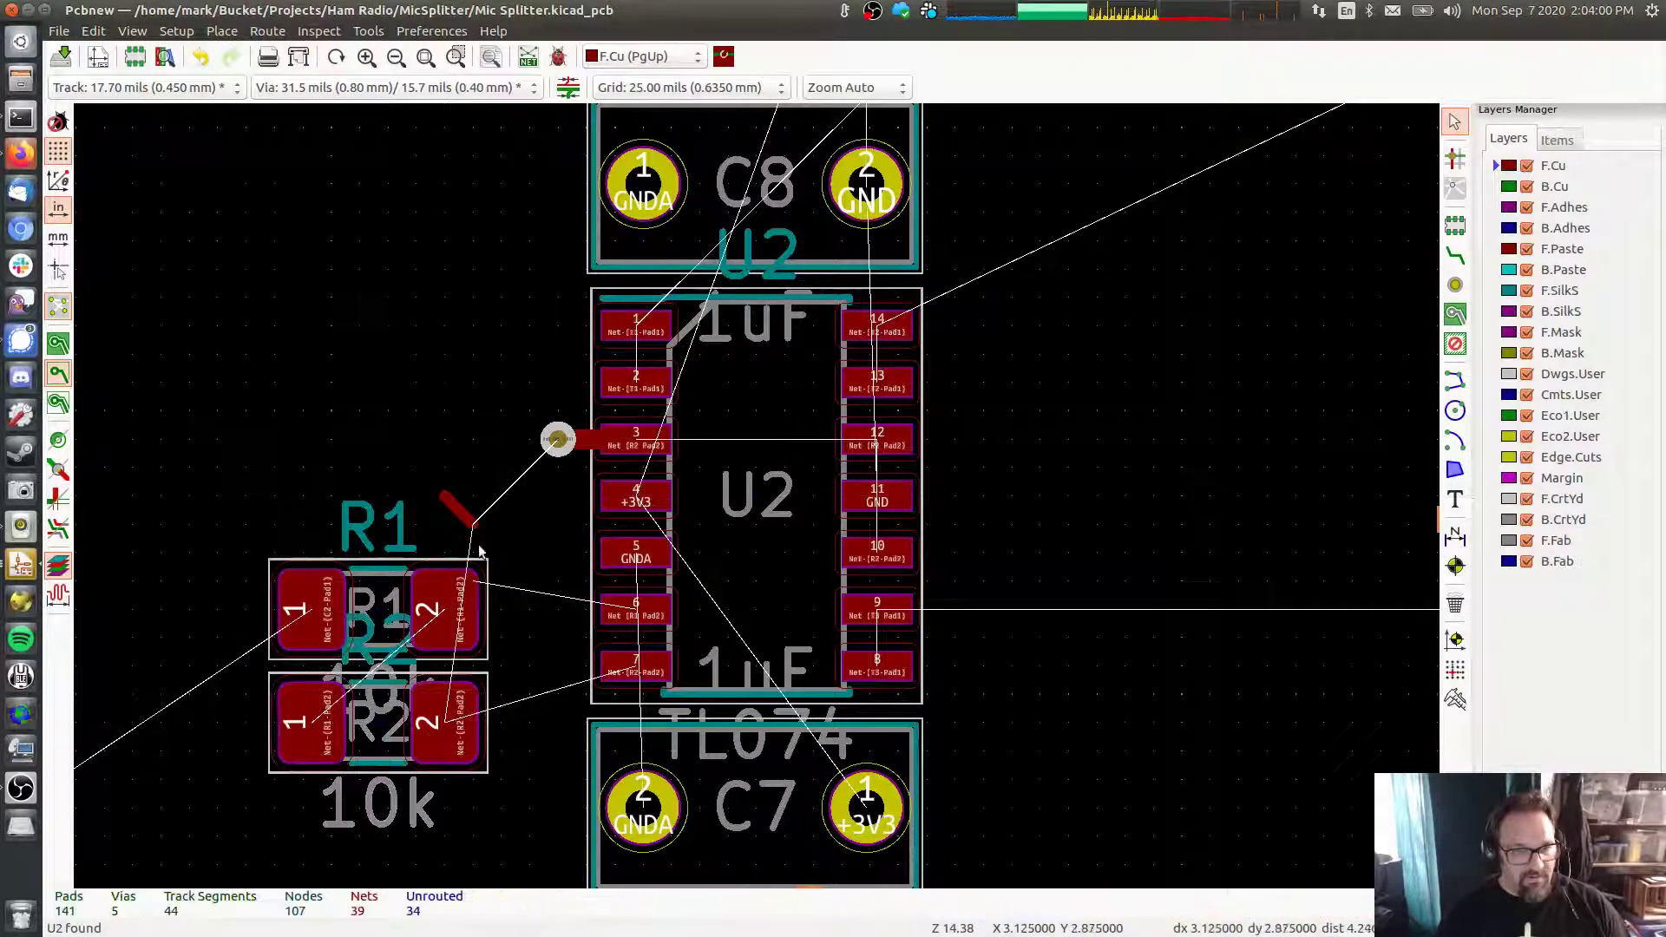
{"action": "key", "text": "Delete"}
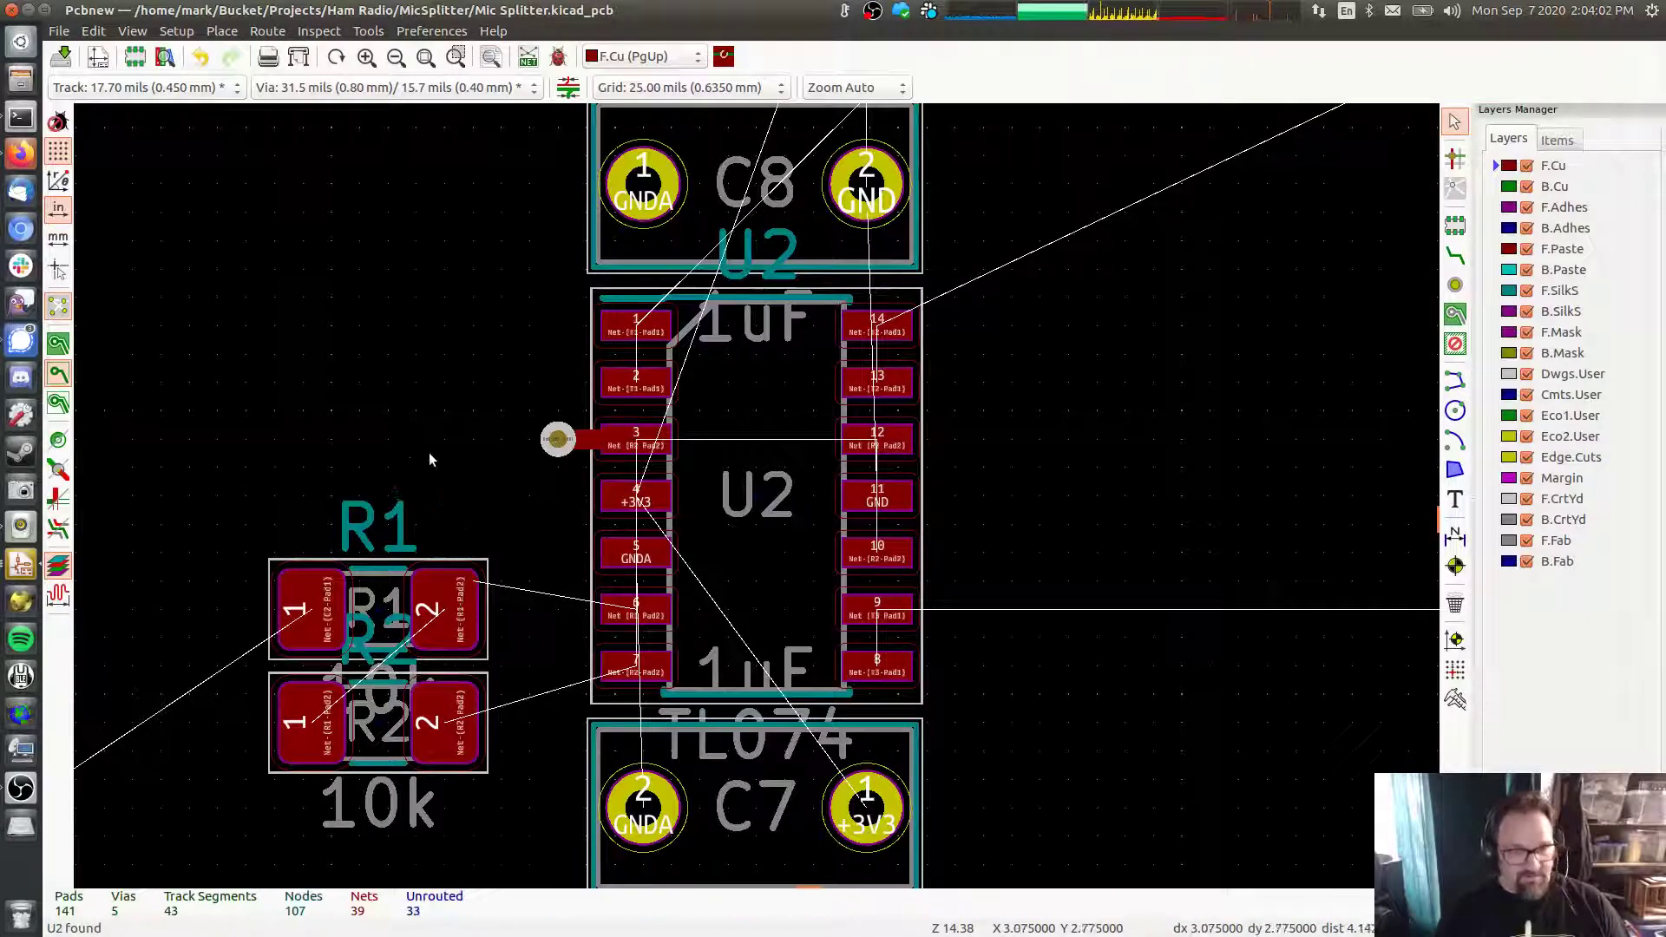
Move R1 and R2 together about 25 mils up beside U2 pads 6 and 7
{"action": "left_click_drag", "start_coordinate": [234, 500], "coordinate": [518, 815]}
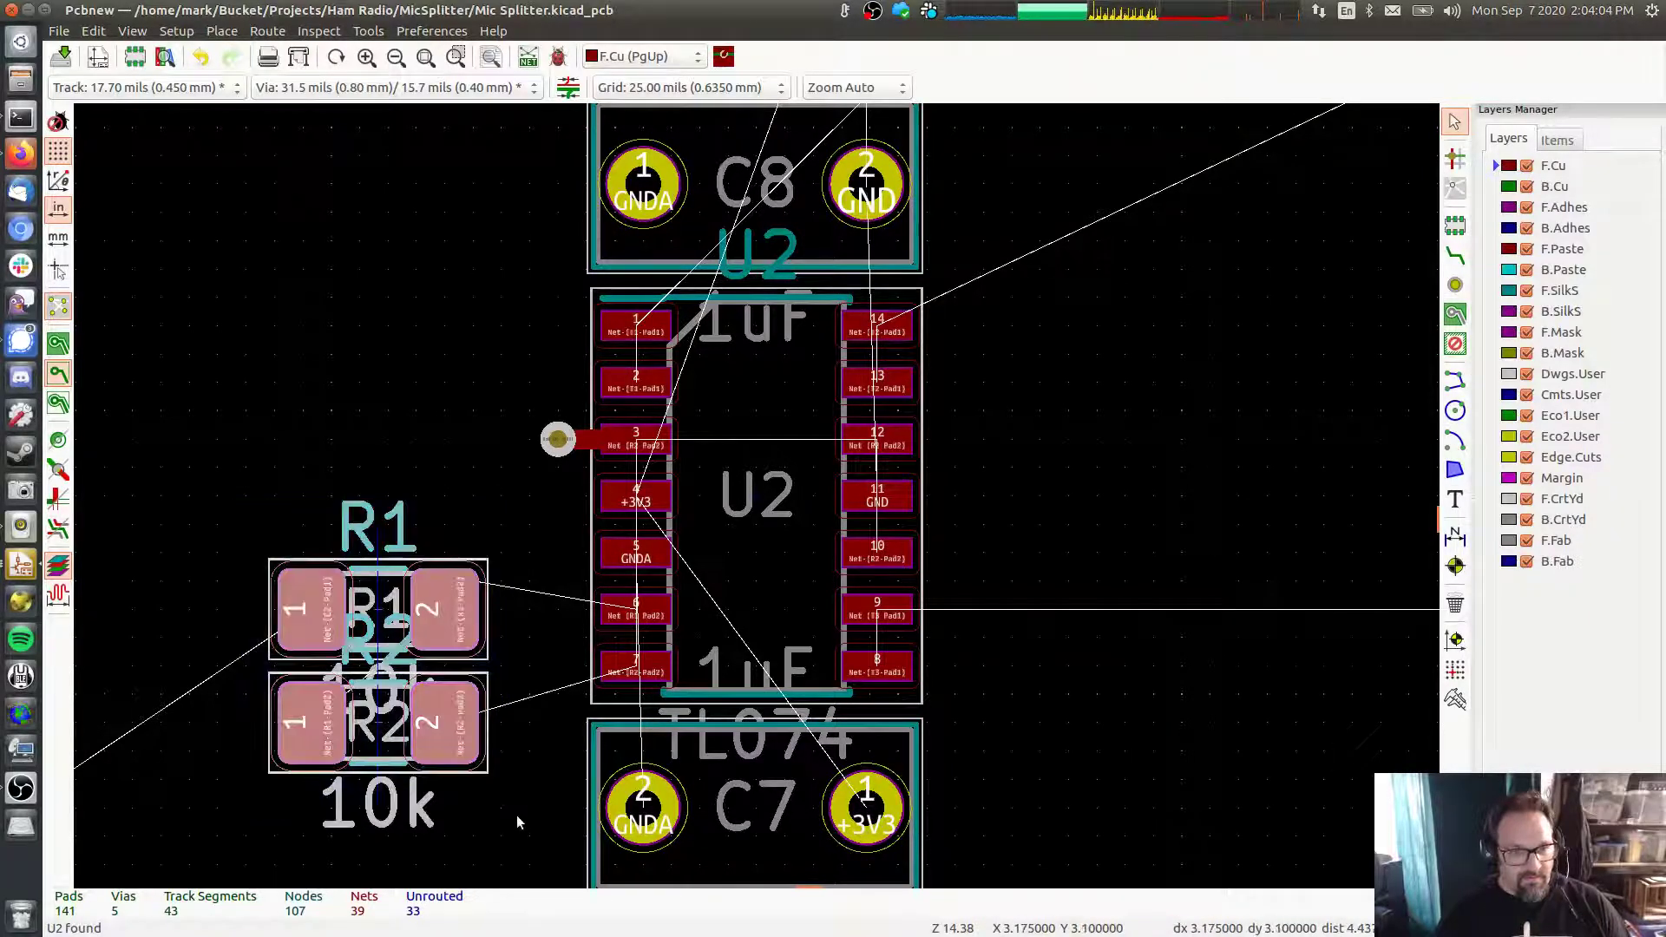
{"action": "key", "text": "m"}
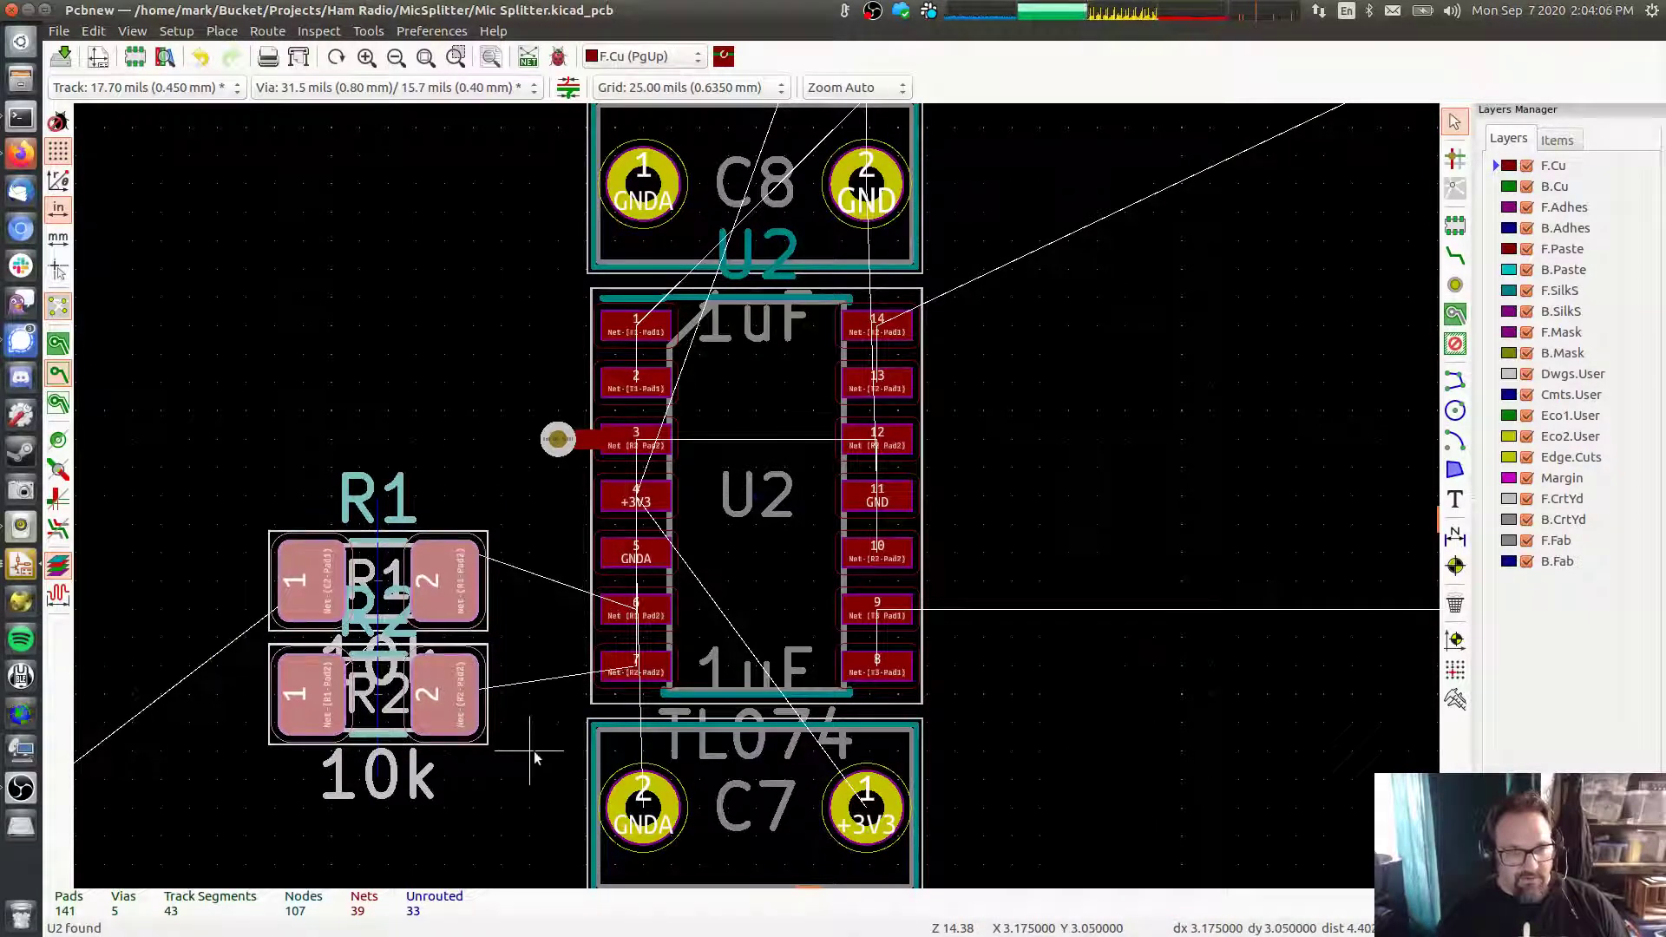
Move C8, U2, C7, R1 and R2 together straight down, with the via beside U2, until R1 lines up with C2
{"action": "middle_click_drag", "start_coordinate": [560, 580], "coordinate": [907, 609]}
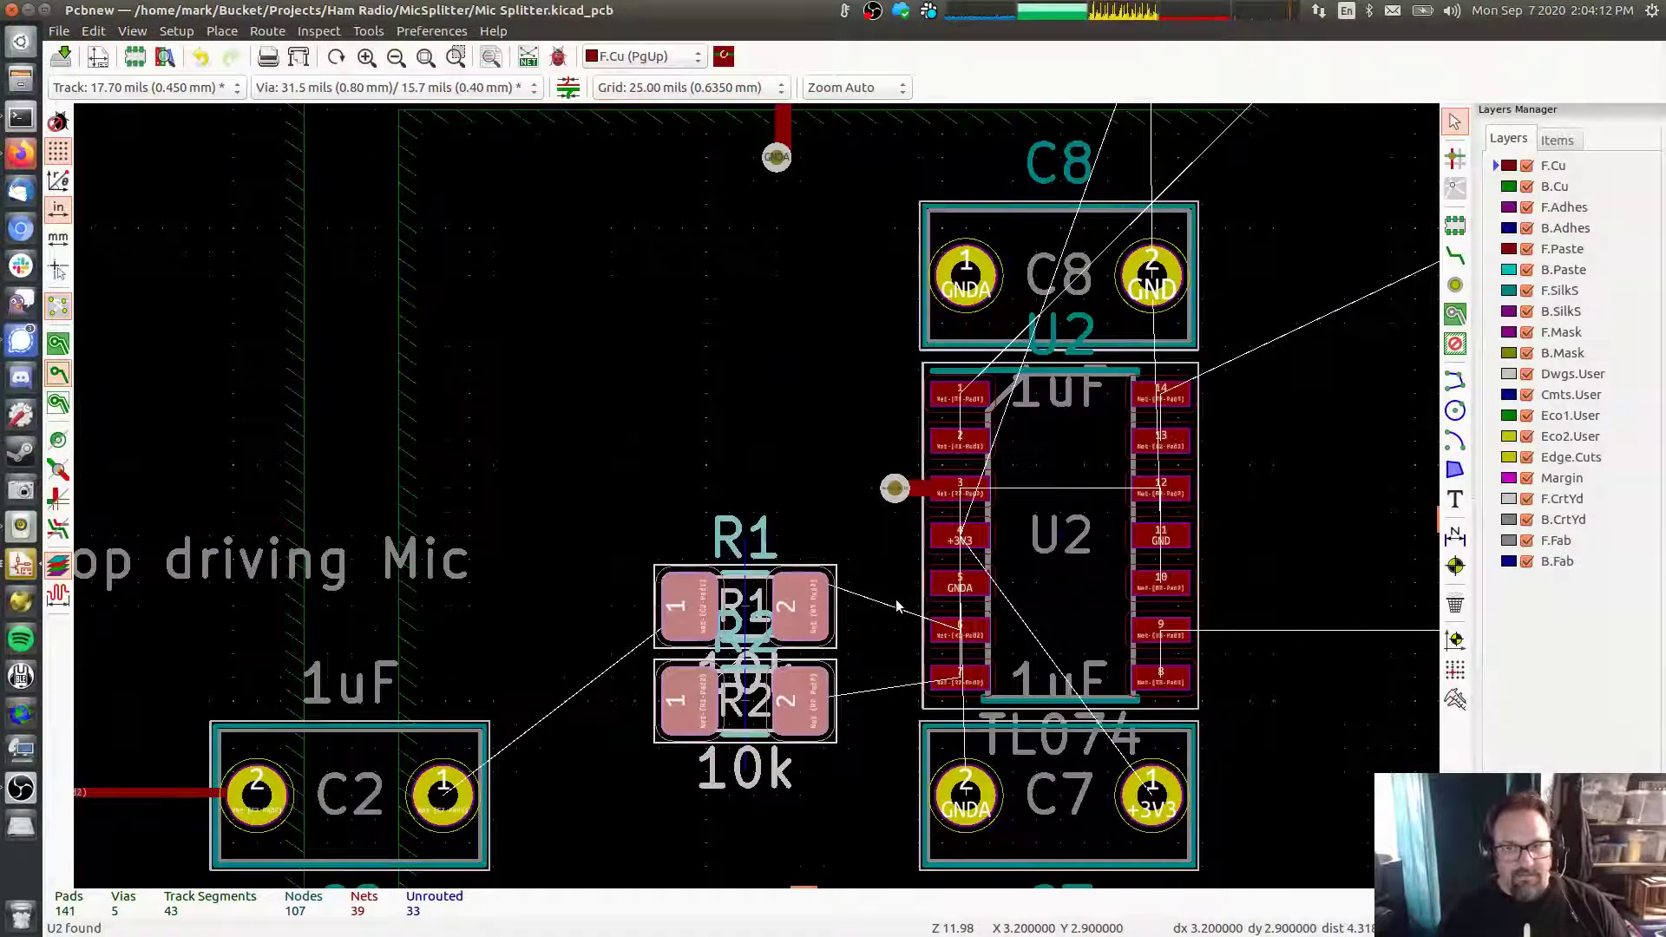
{"action": "scroll", "coordinate": [895, 599], "scroll_direction": "down", "scroll_amount": 1}
{"action": "middle_click_drag", "start_coordinate": [896, 598], "coordinate": [789, 547]}
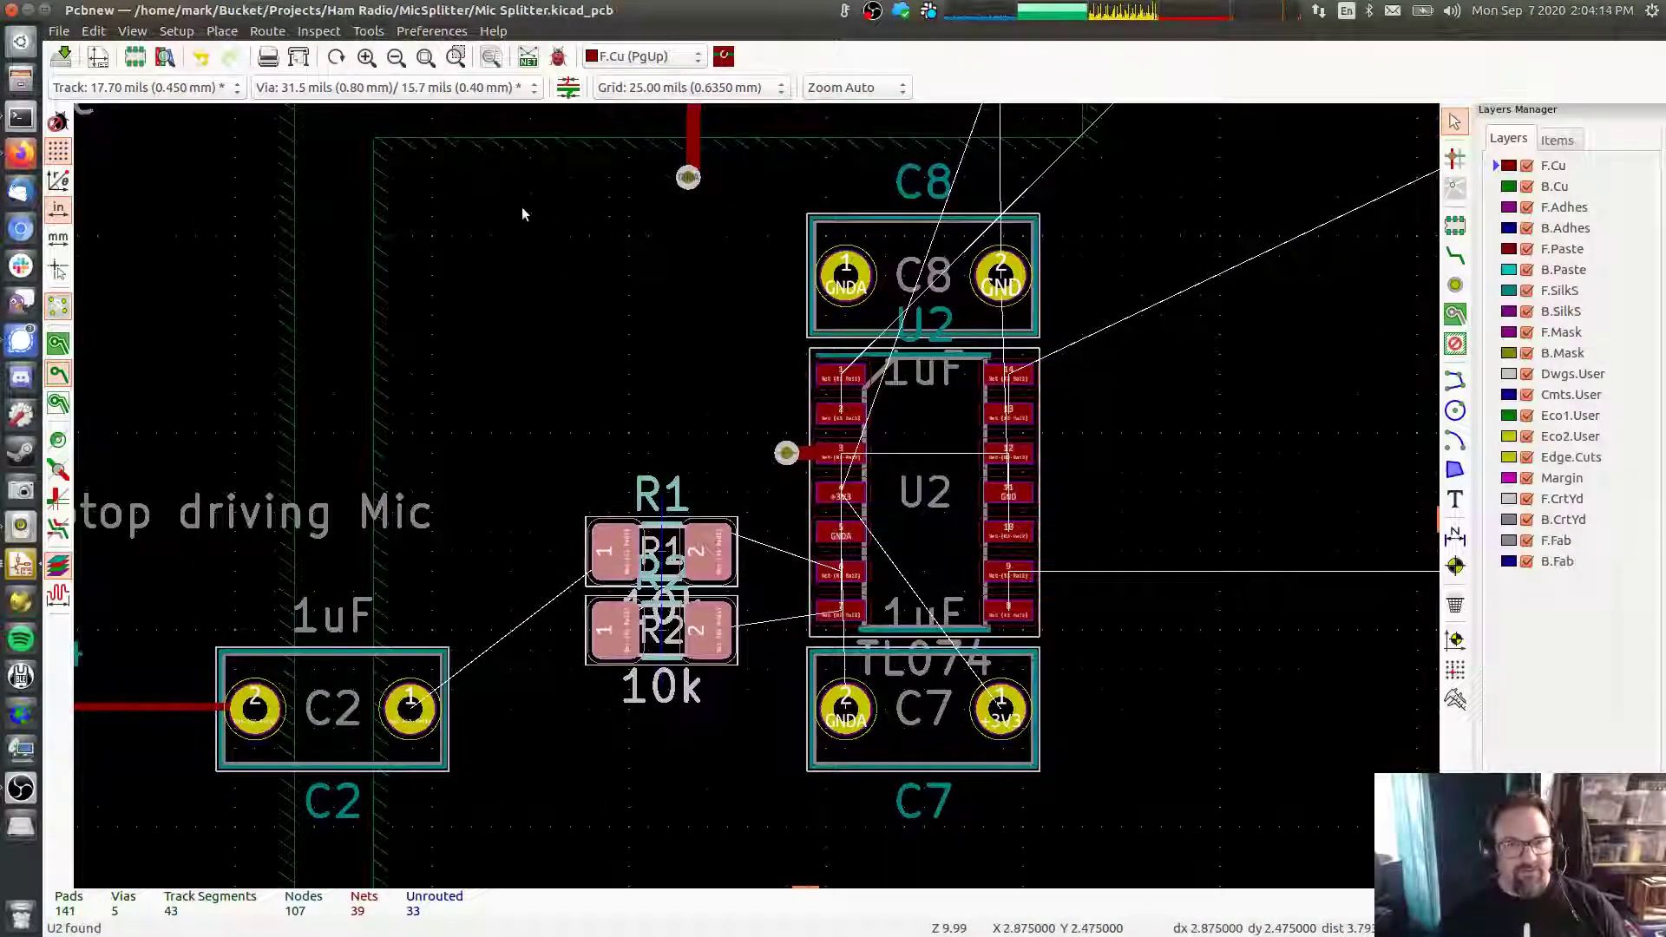
{"action": "left_click_drag", "start_coordinate": [518, 195], "coordinate": [1082, 831]}
{"action": "key", "text": "m"}
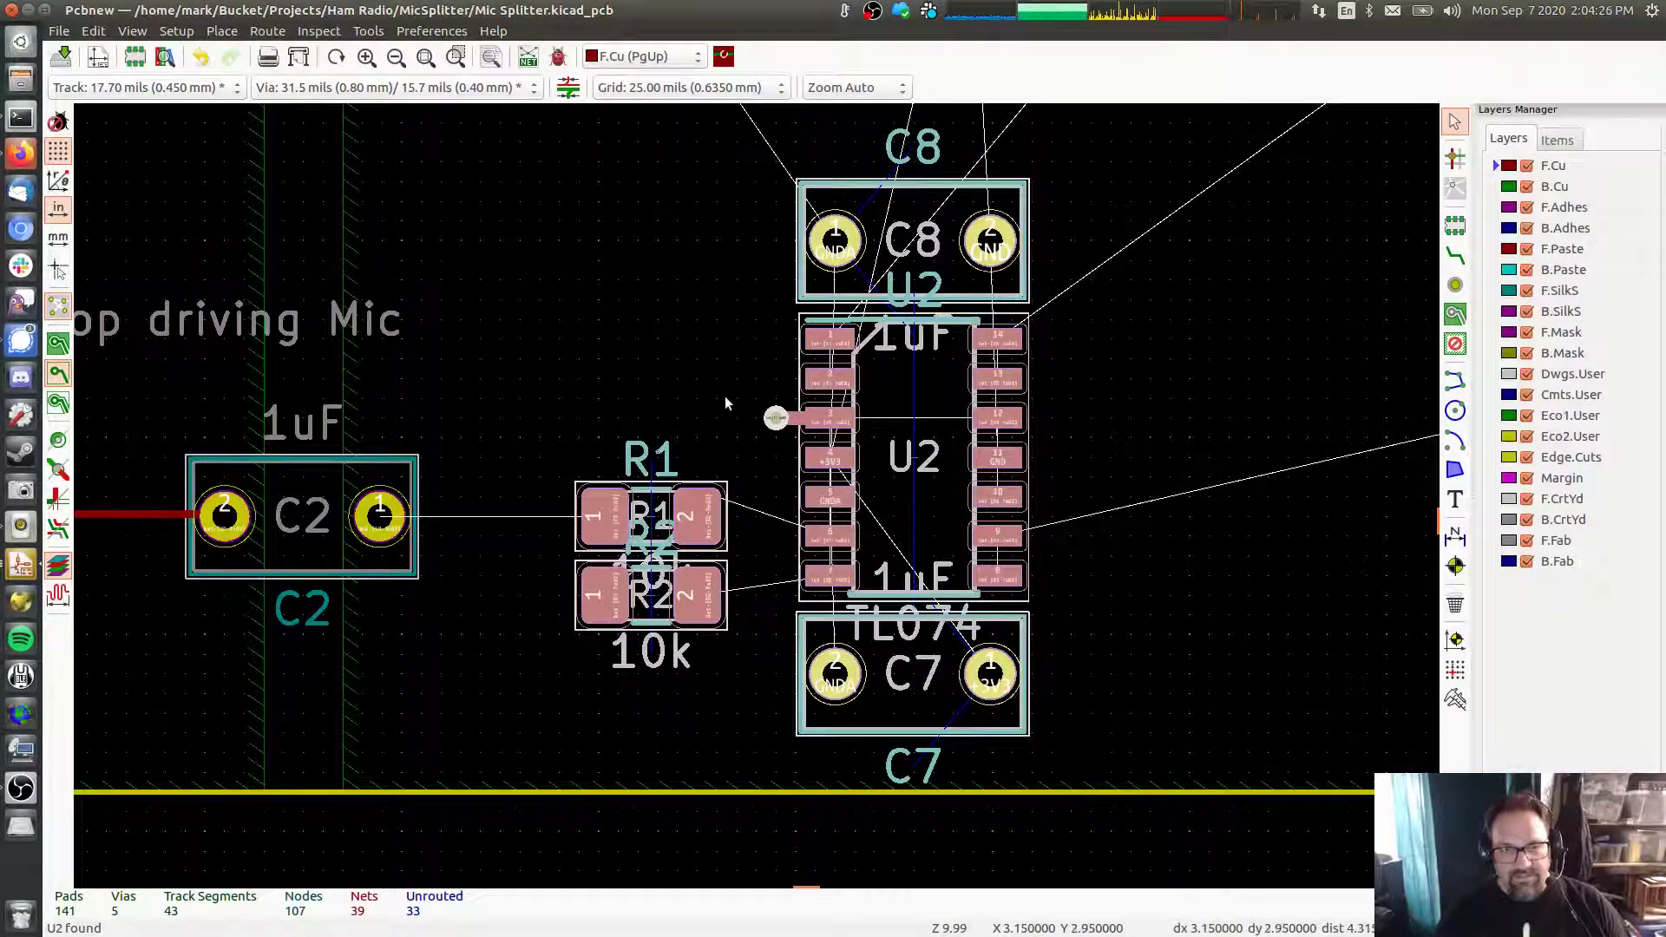
Move R1 aside, delete the leftover track stub at its pad 2, and move R1 back directly above R2
{"action": "left_click", "coordinate": [687, 348]}
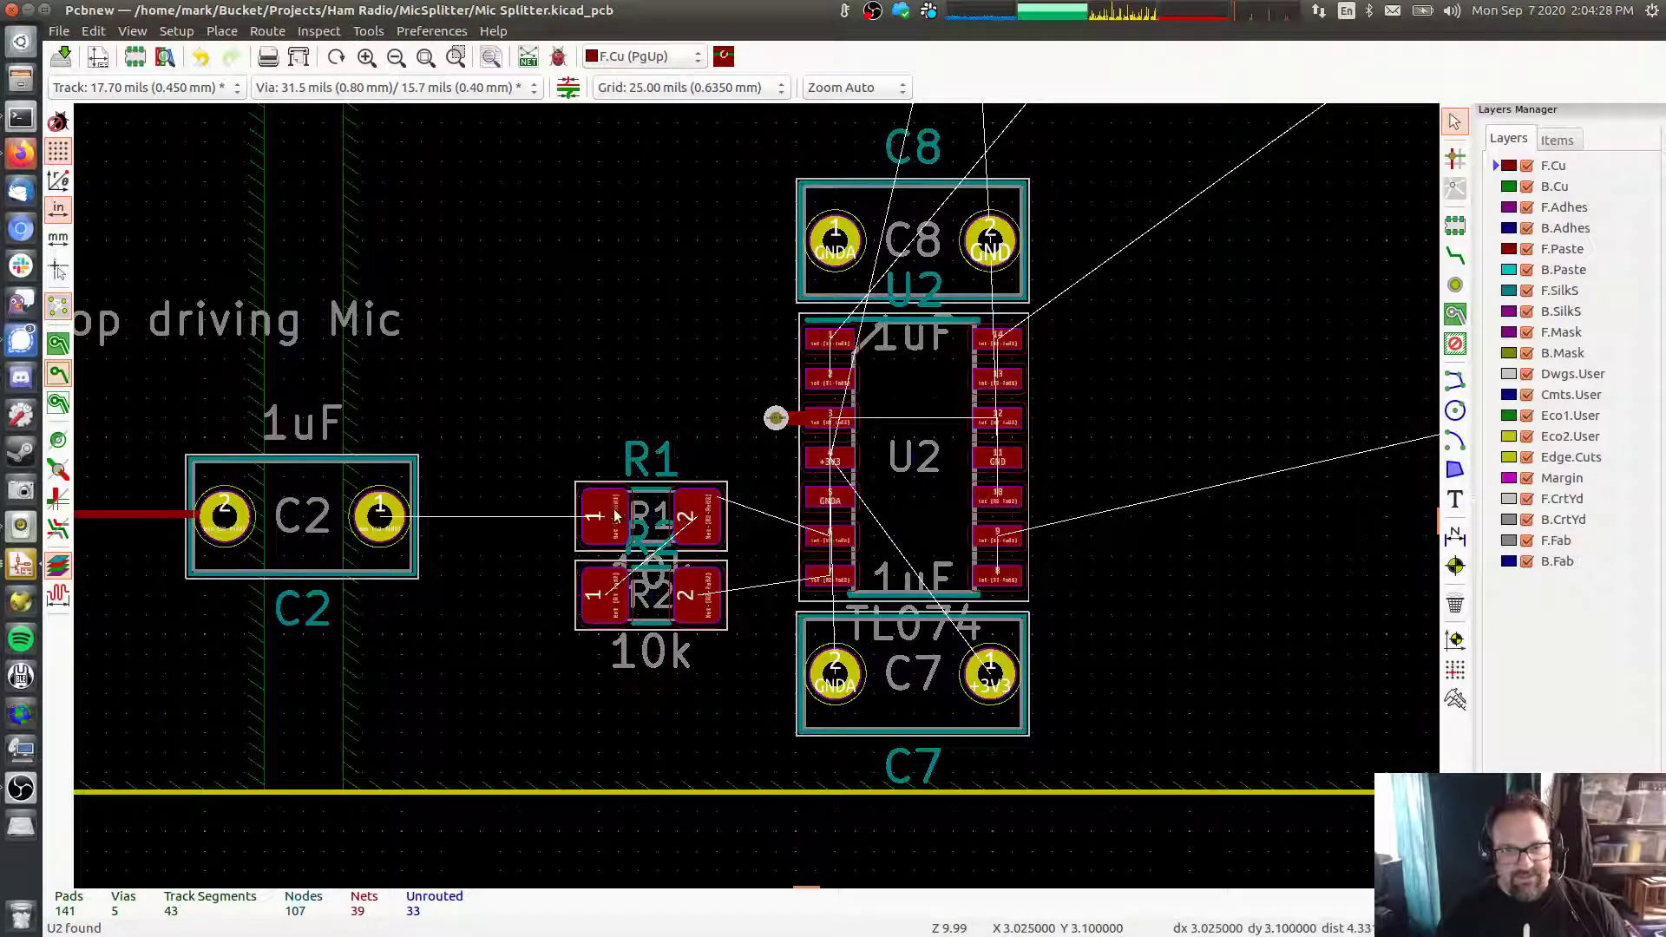
{"action": "left_click_drag", "start_coordinate": [615, 524], "coordinate": [568, 345]}
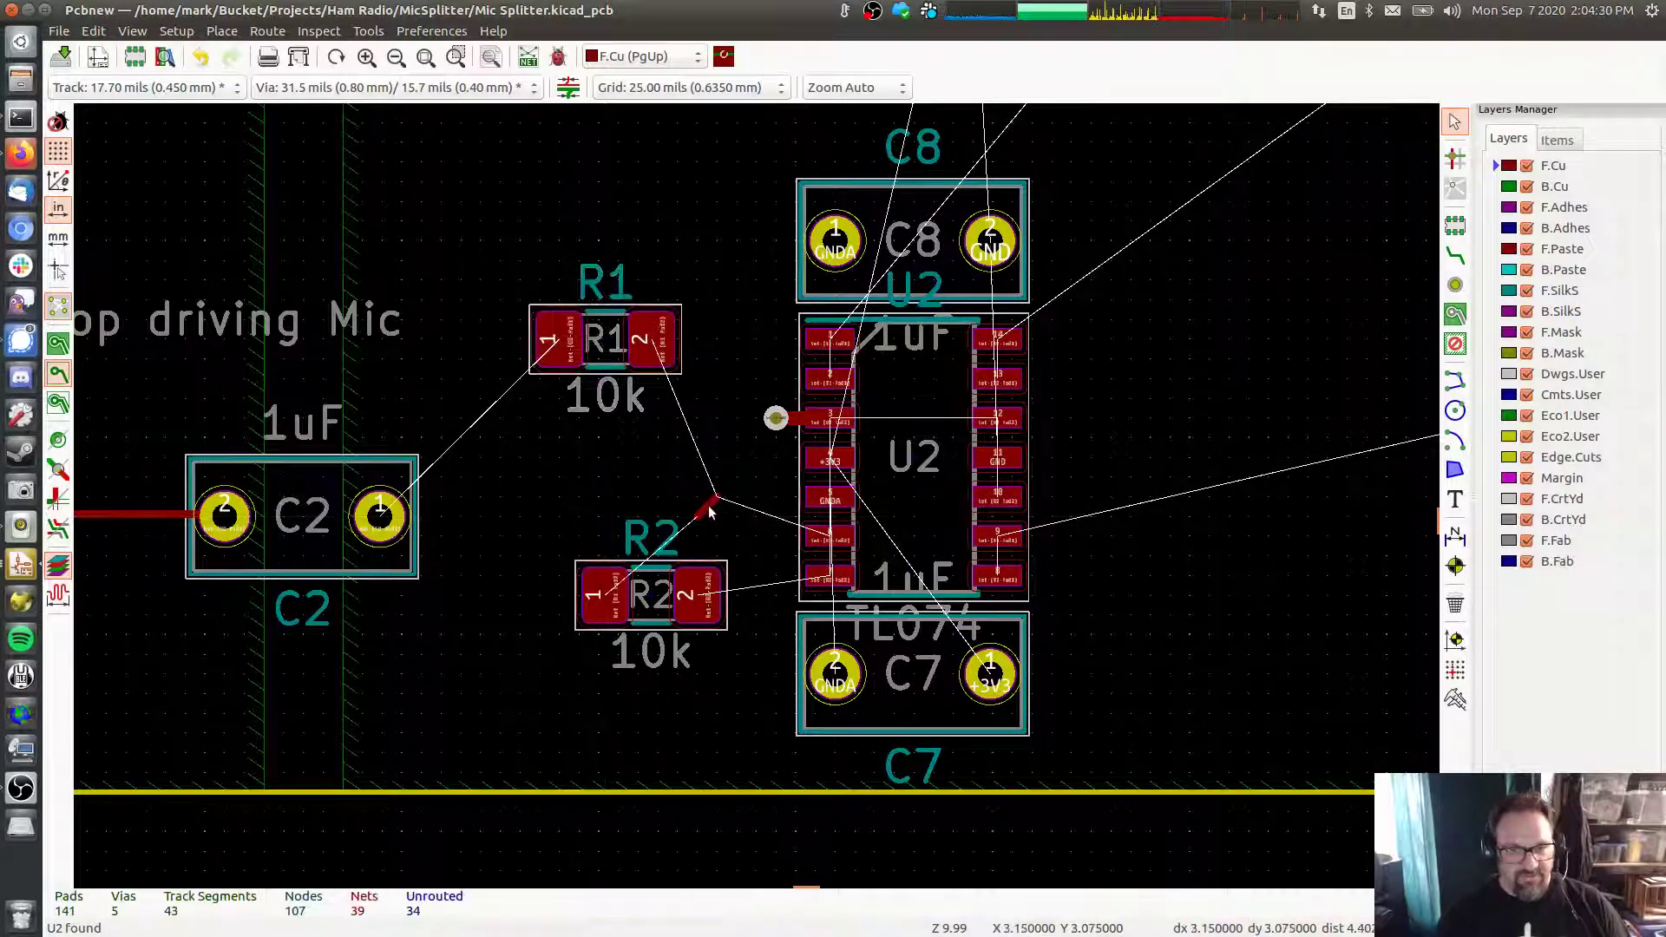
{"action": "key", "text": "Delete"}
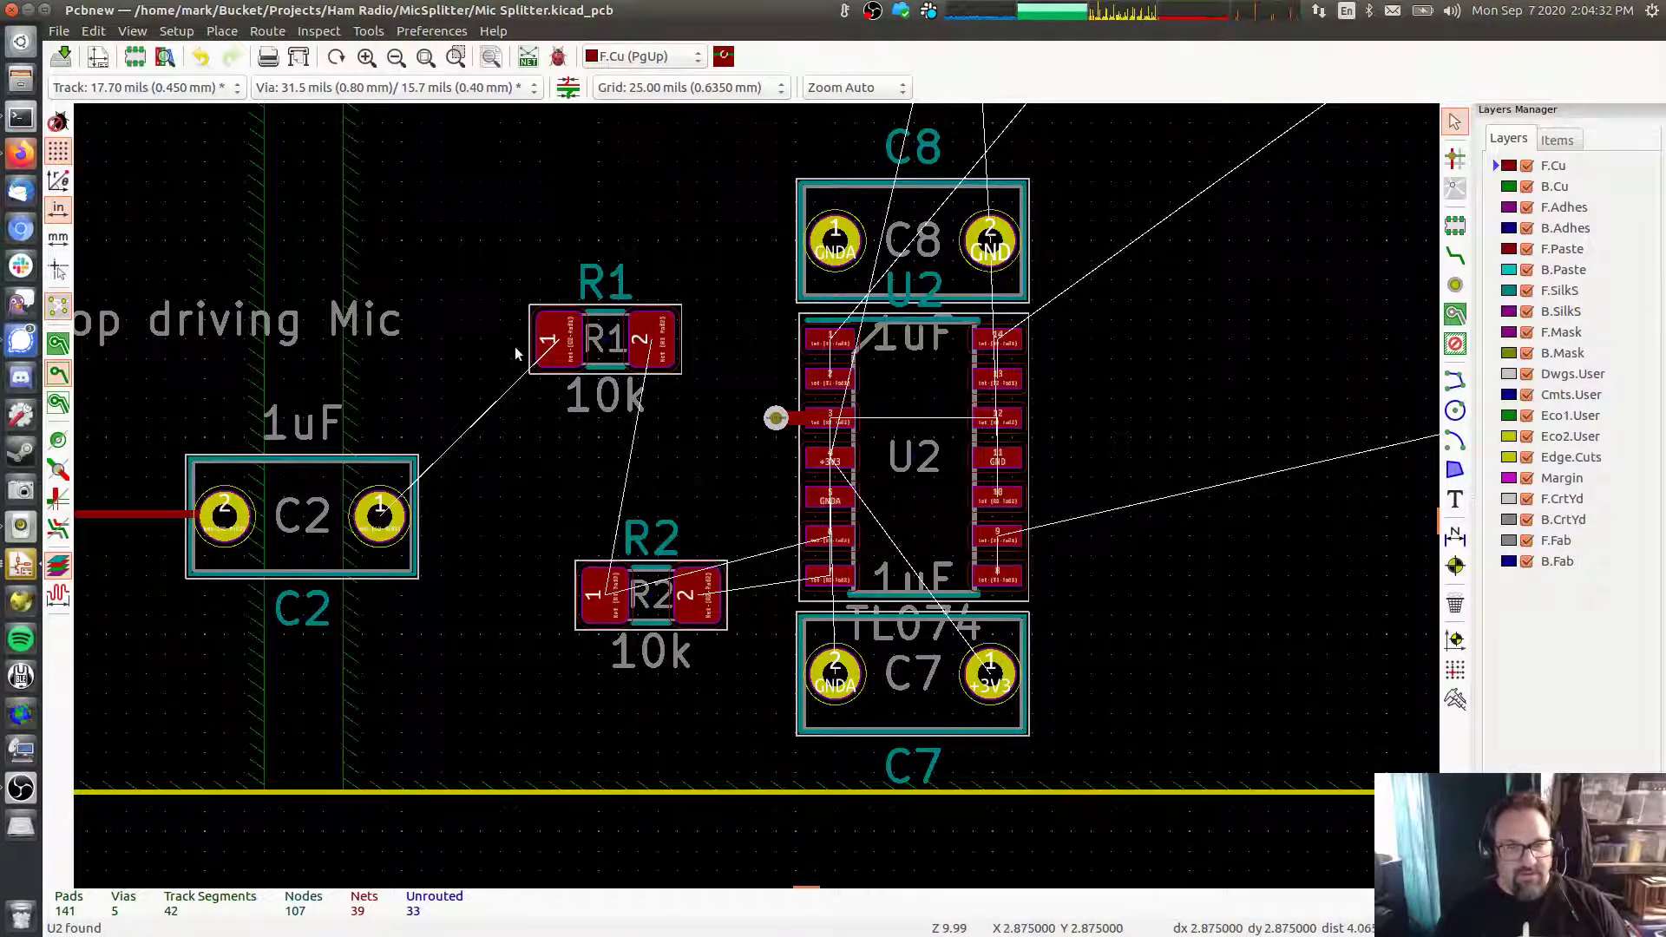
{"action": "left_click", "coordinate": [657, 348]}
{"action": "left_click_drag", "start_coordinate": [657, 348], "coordinate": [703, 525]}
{"action": "left_click", "coordinate": [708, 597]}
{"action": "key", "text": "Escape"}
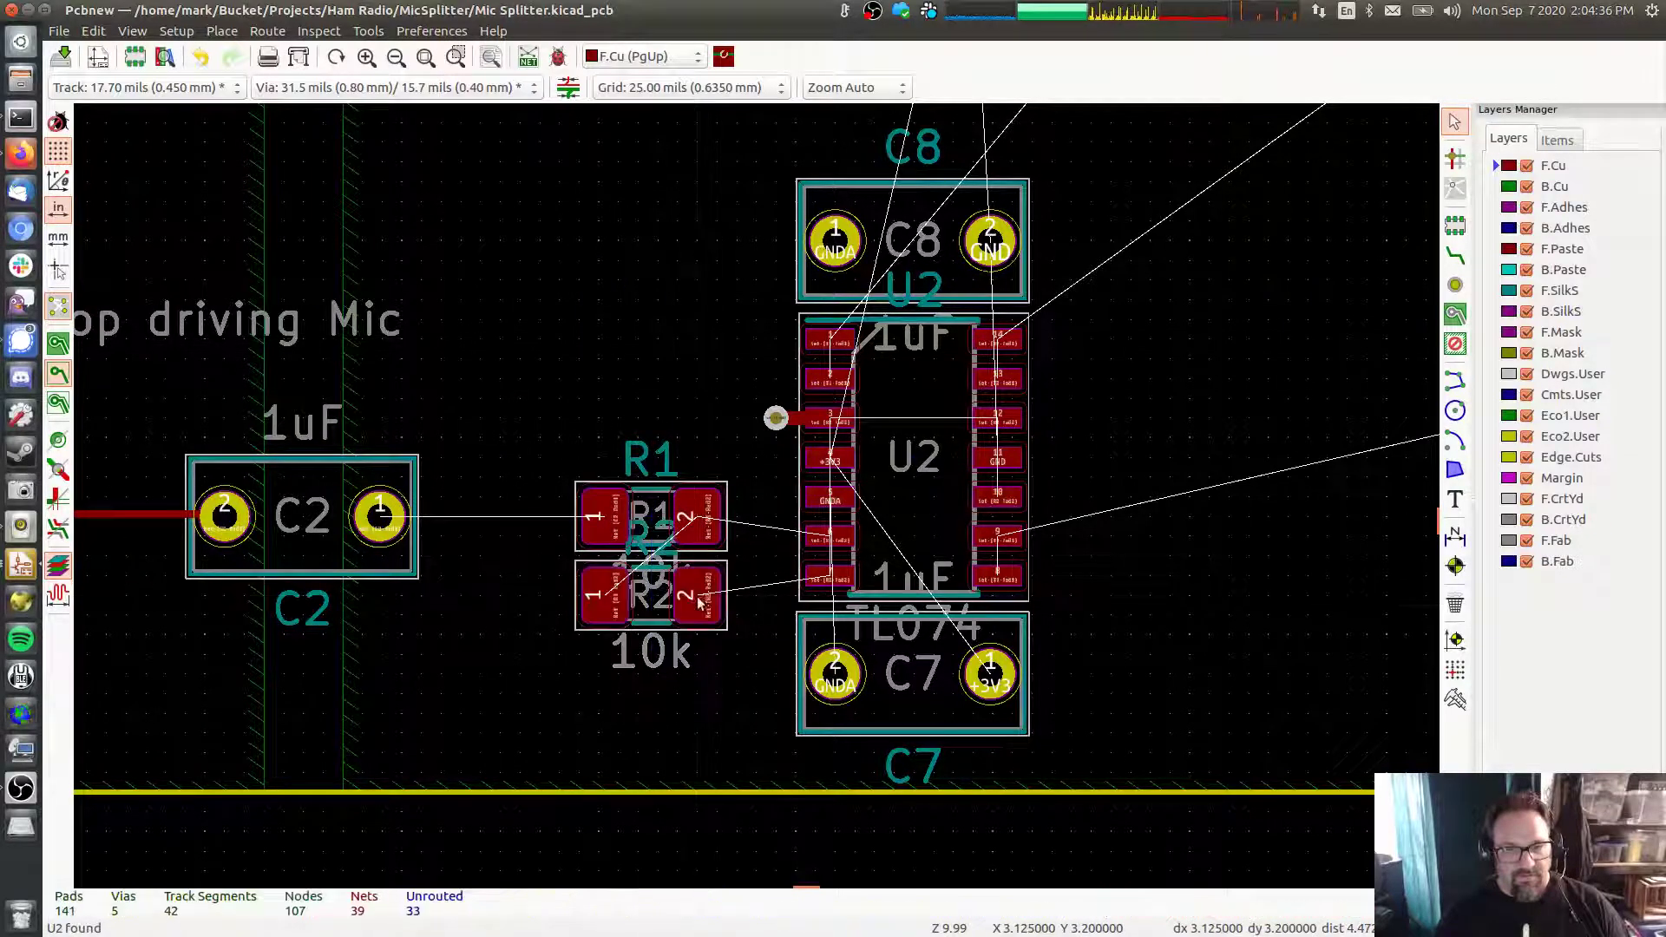
Route front-copper tracks from C2 pad 1 to R1 pad 1 and from R2 pad 1 diagonally to R1 pad 2
{"action": "middle_click_drag", "start_coordinate": [971, 493], "coordinate": [852, 492]}
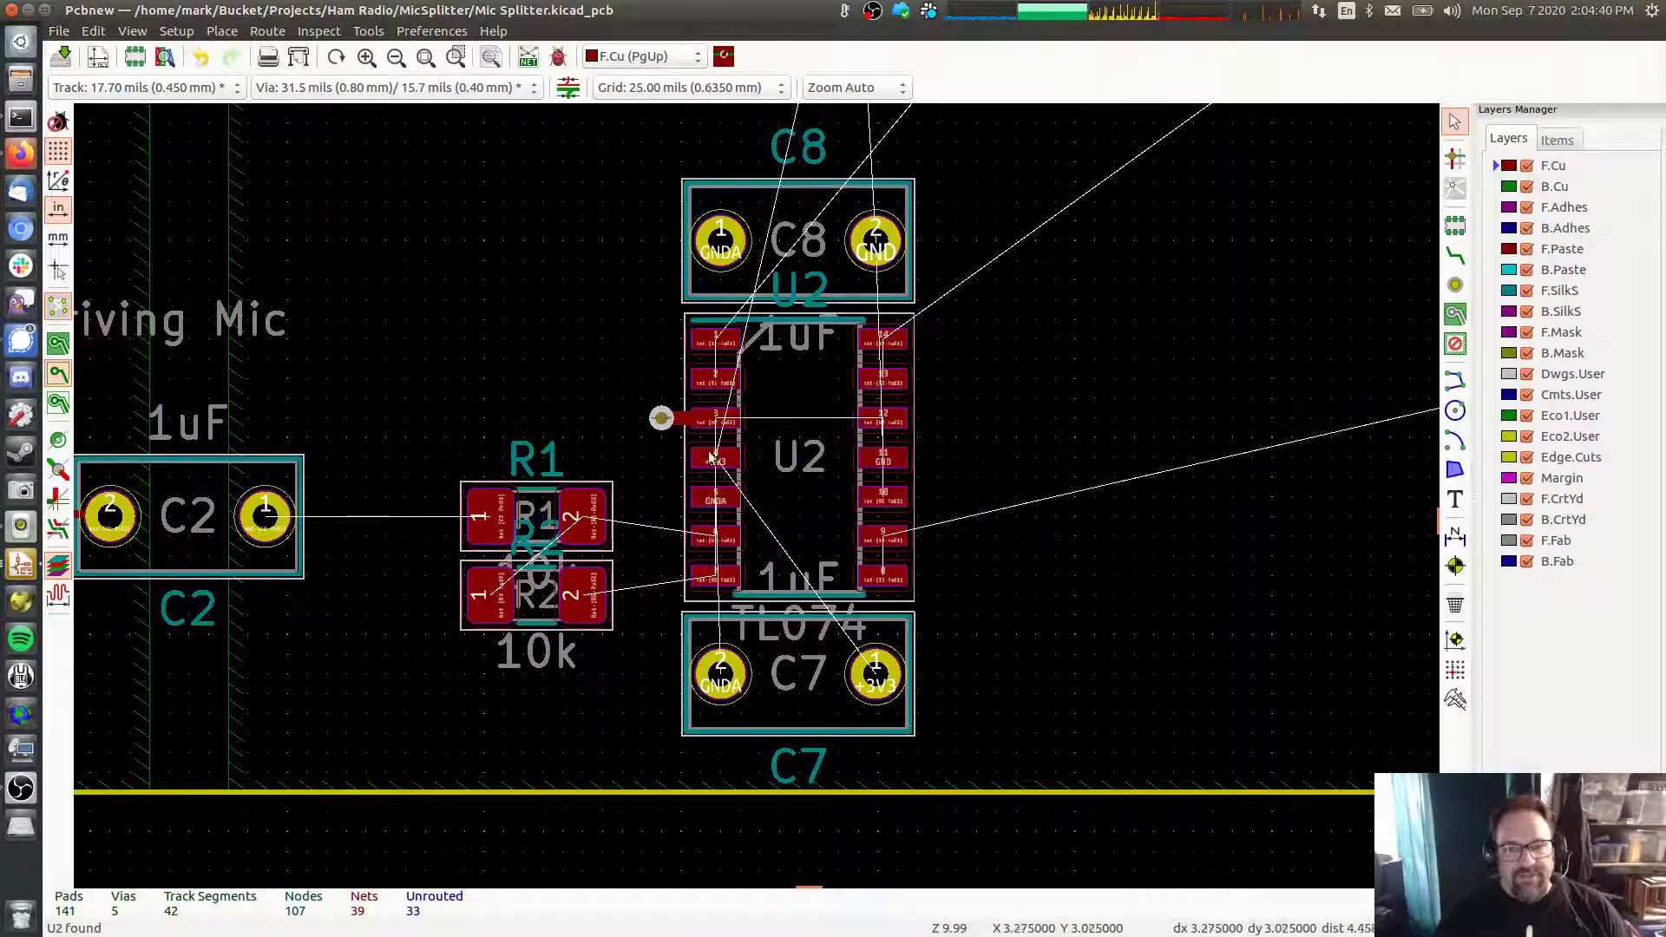
{"action": "middle_click_drag", "start_coordinate": [800, 451], "coordinate": [897, 508]}
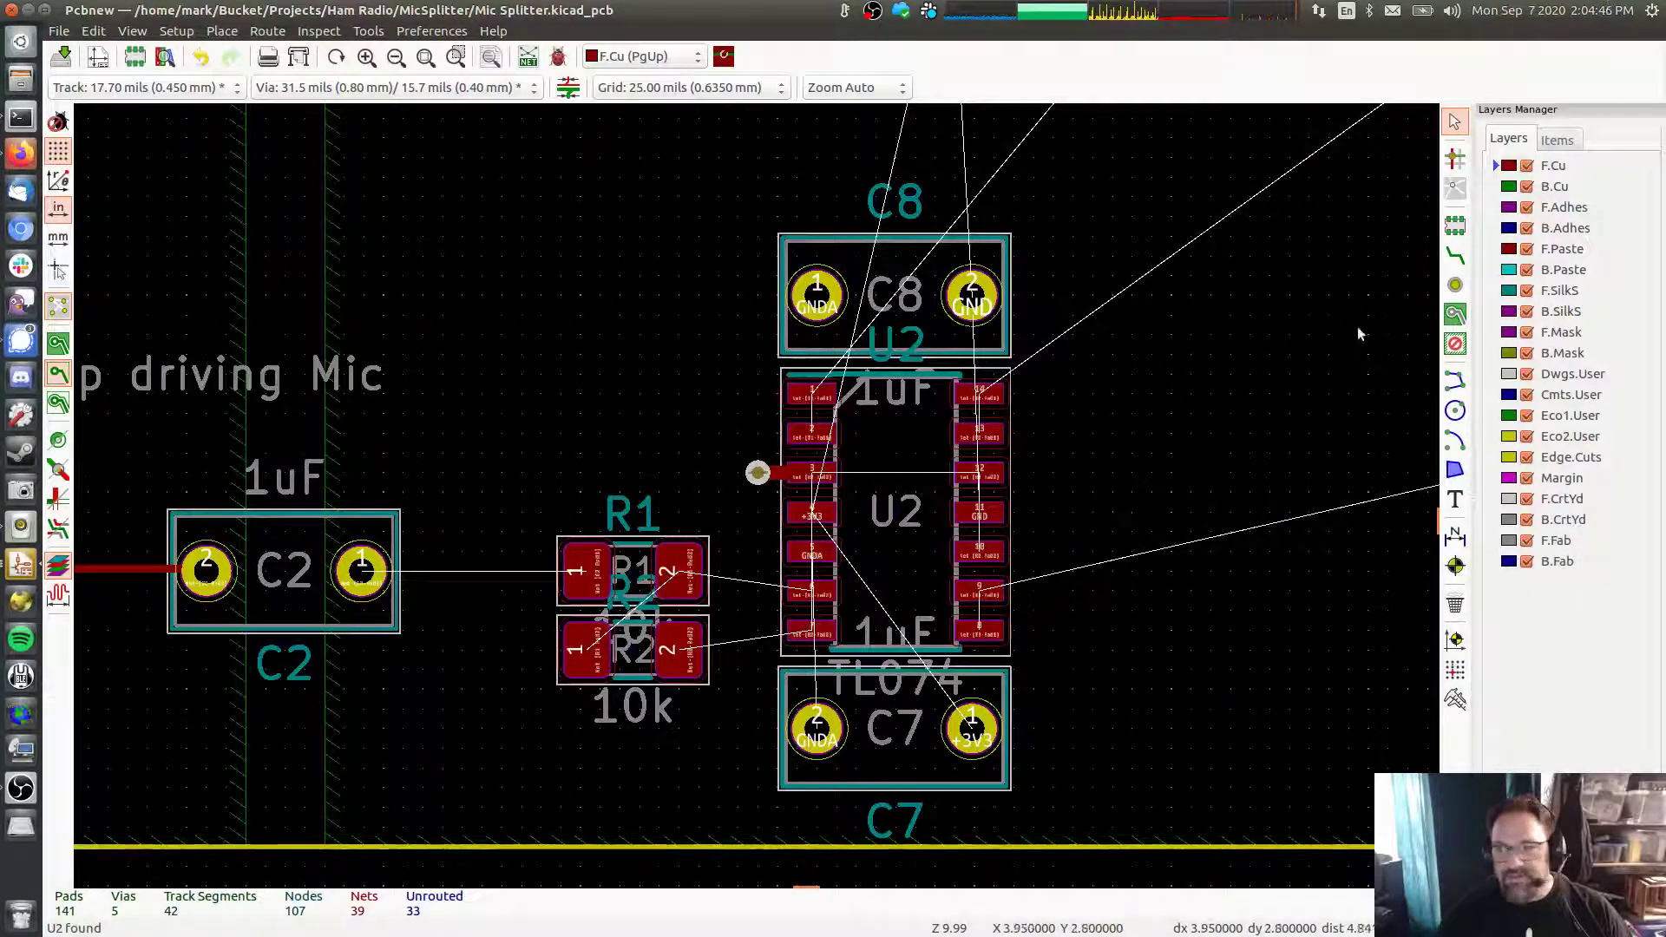
{"action": "left_click", "coordinate": [1455, 256]}
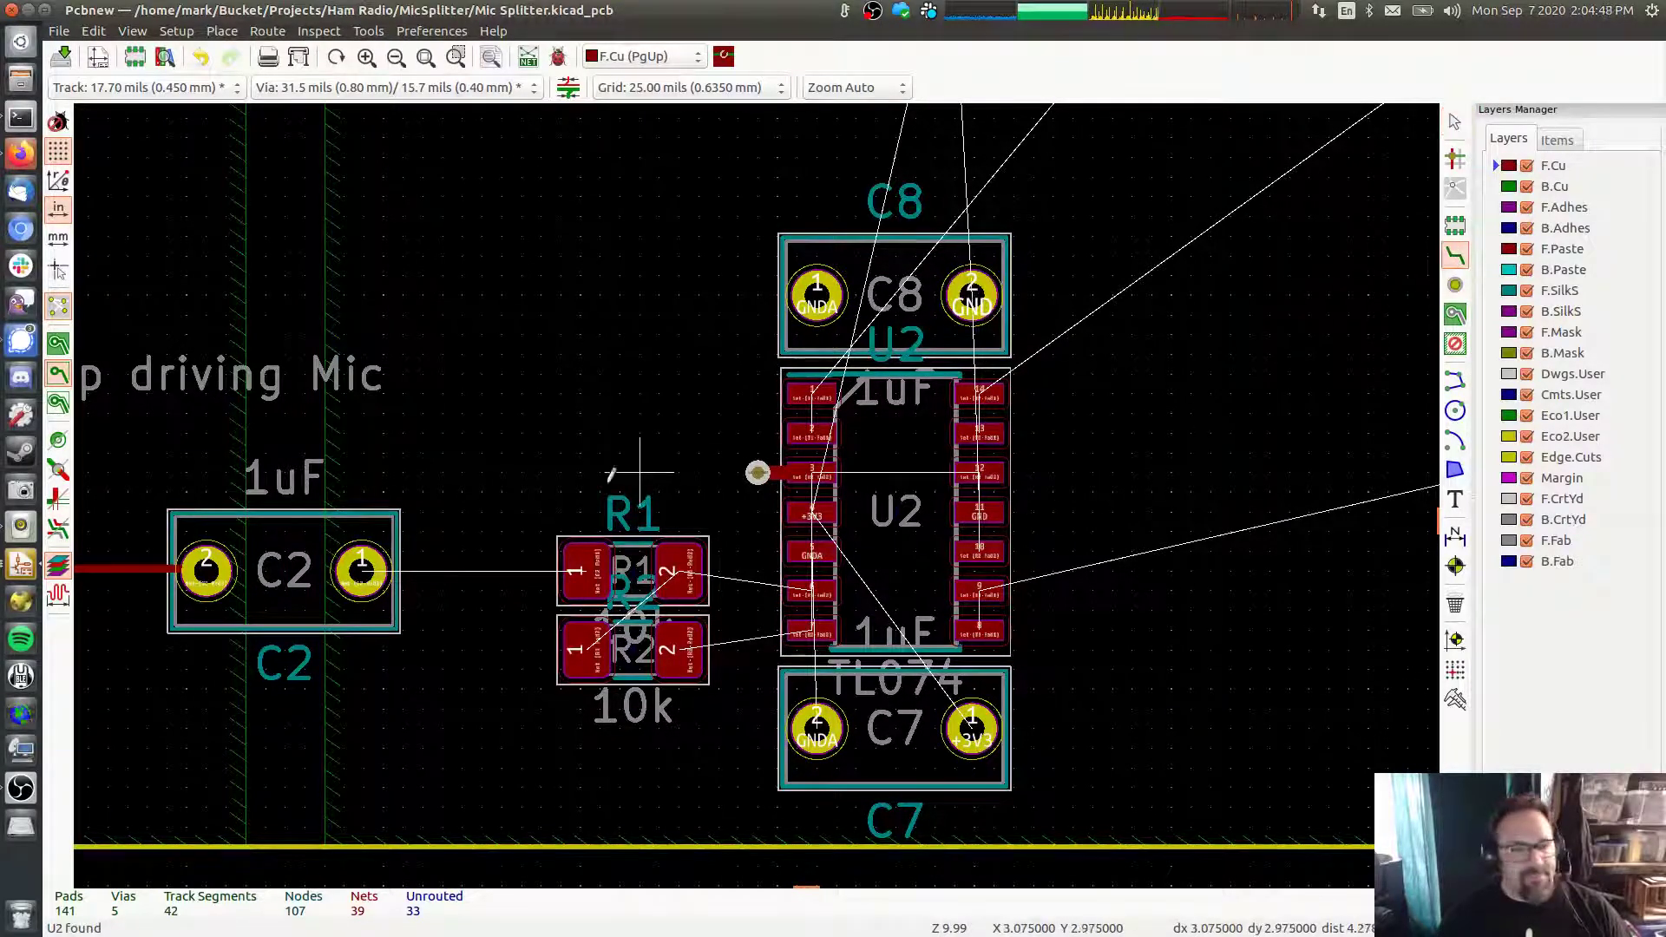
{"action": "left_click", "coordinate": [362, 570]}
{"action": "left_click", "coordinate": [573, 570]}
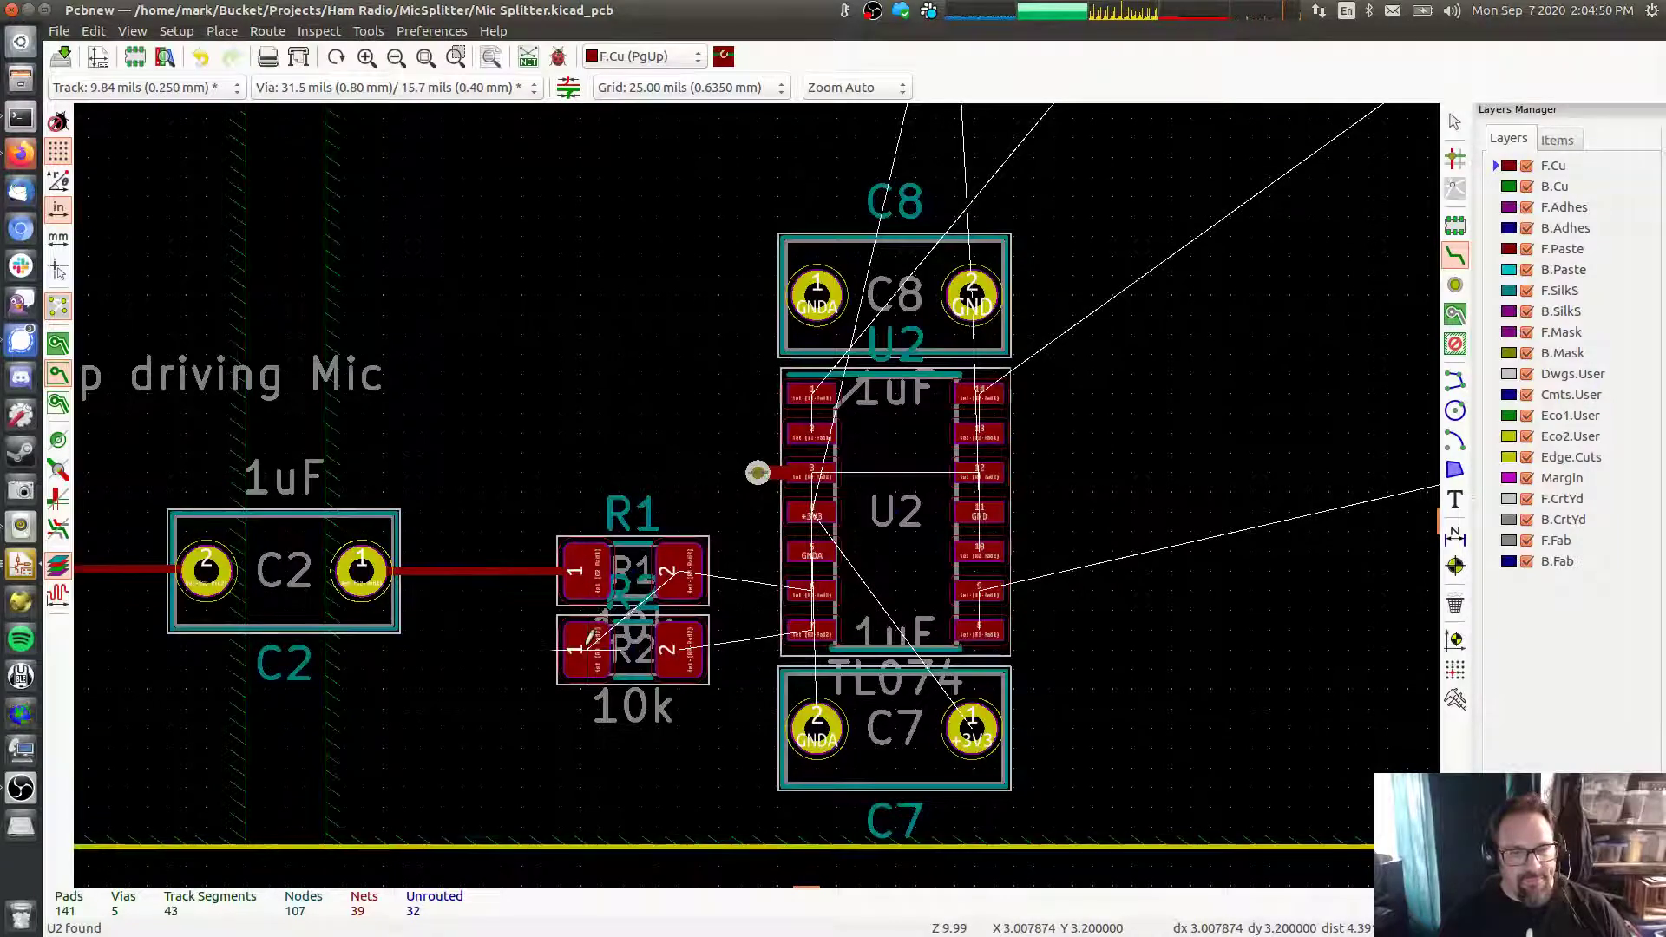
{"action": "left_click", "coordinate": [597, 624]}
{"action": "left_click", "coordinate": [680, 568]}
Route front-copper tracks from U2 pad 7 to R2 pad 2 and from U2 pad 6 to R1 pad 2
{"action": "left_click", "coordinate": [682, 647]}
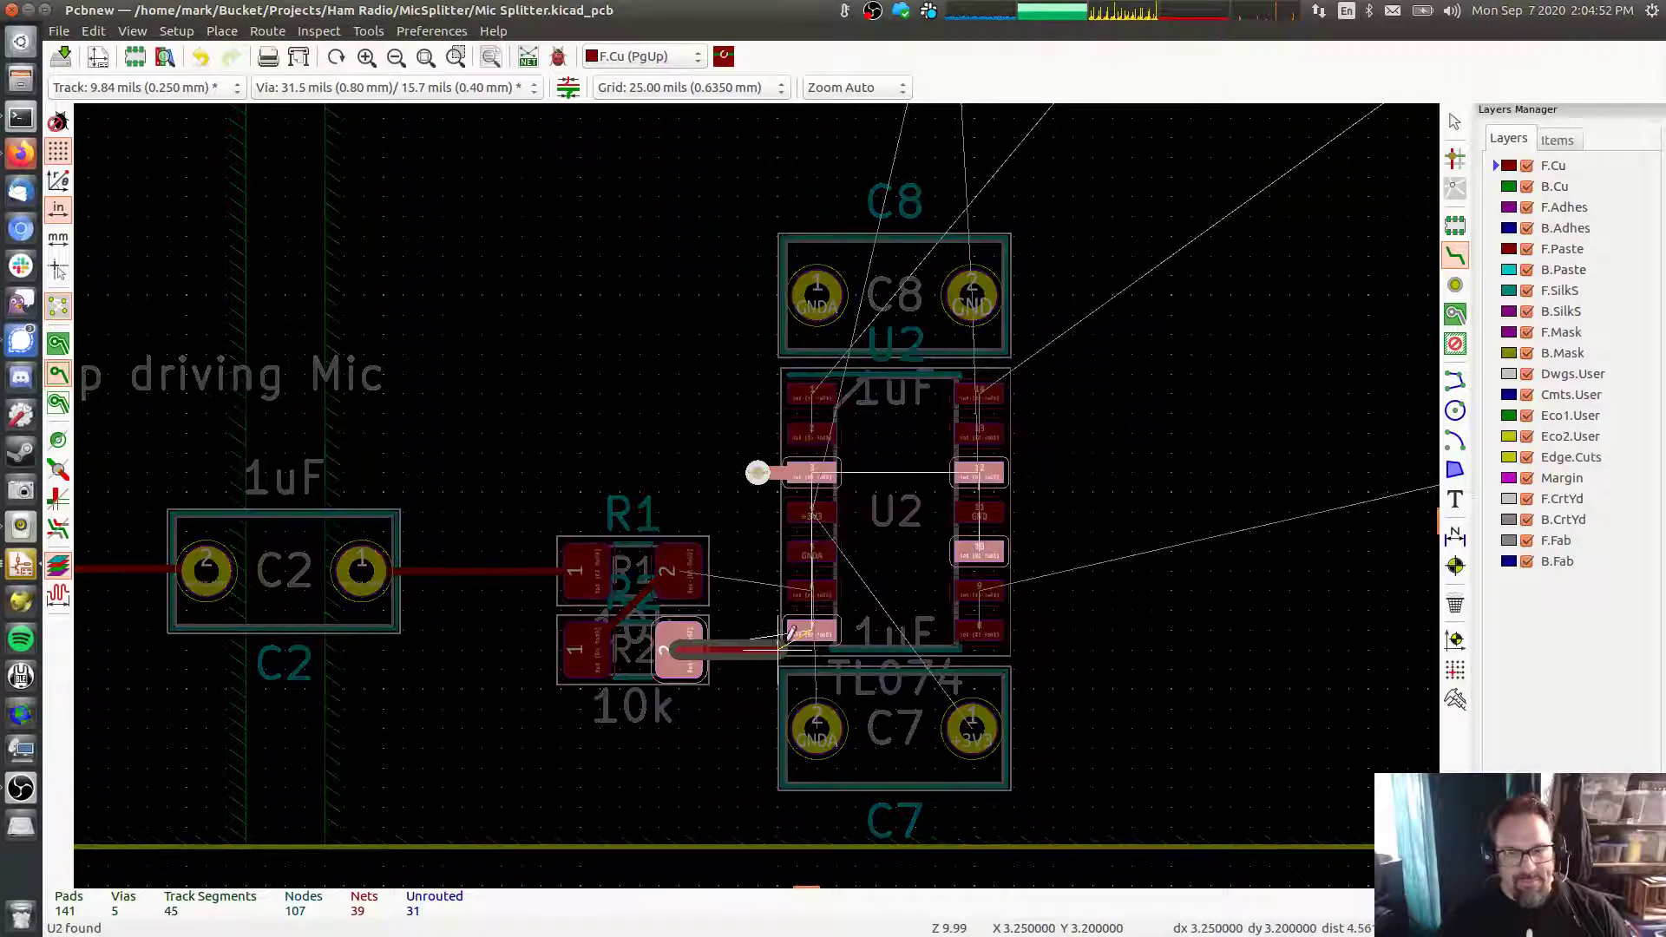
{"action": "key", "text": "Escape"}
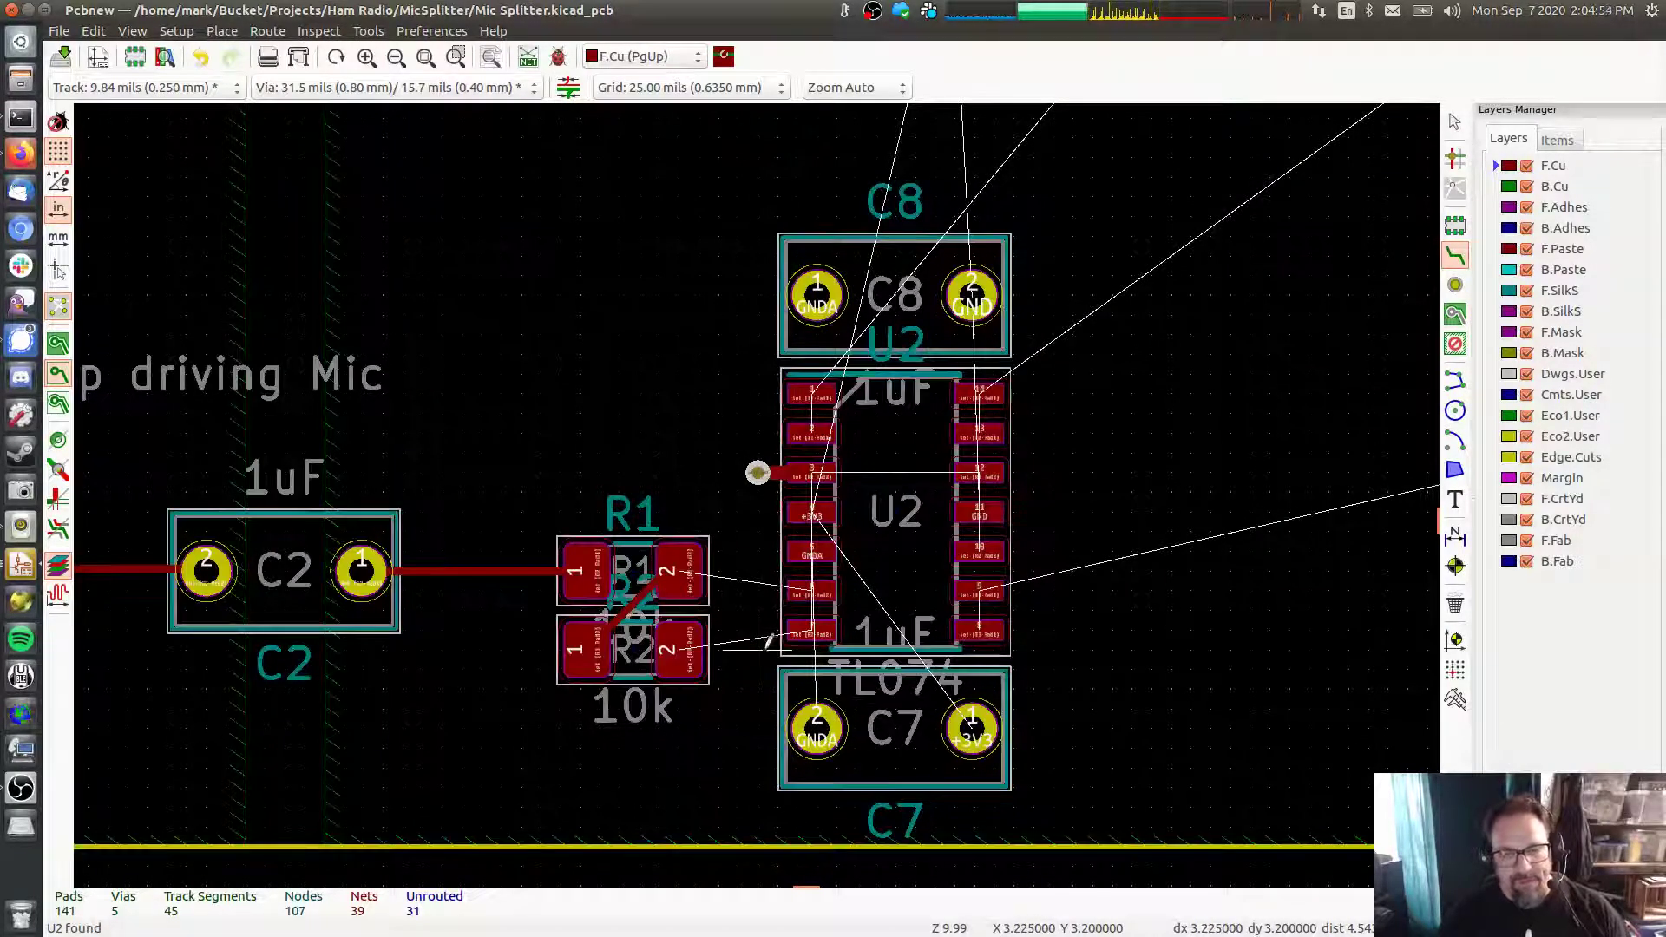
{"action": "left_click", "coordinate": [808, 632]}
{"action": "left_click", "coordinate": [683, 646]}
{"action": "left_click", "coordinate": [798, 588]}
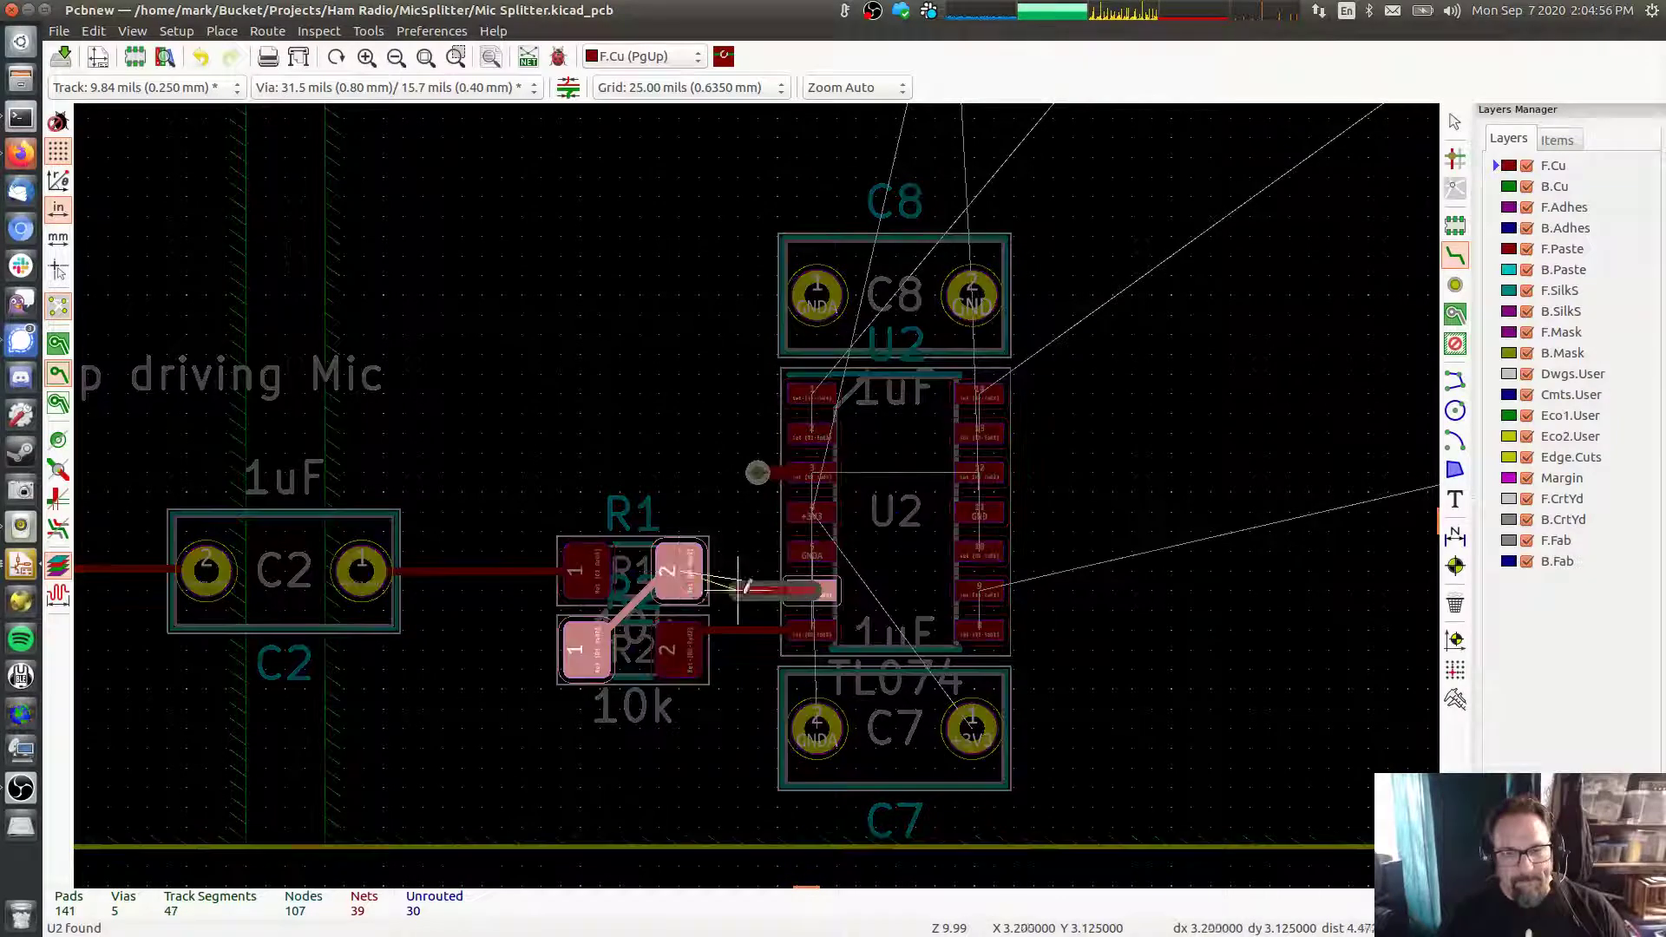
{"action": "left_click", "coordinate": [682, 587]}
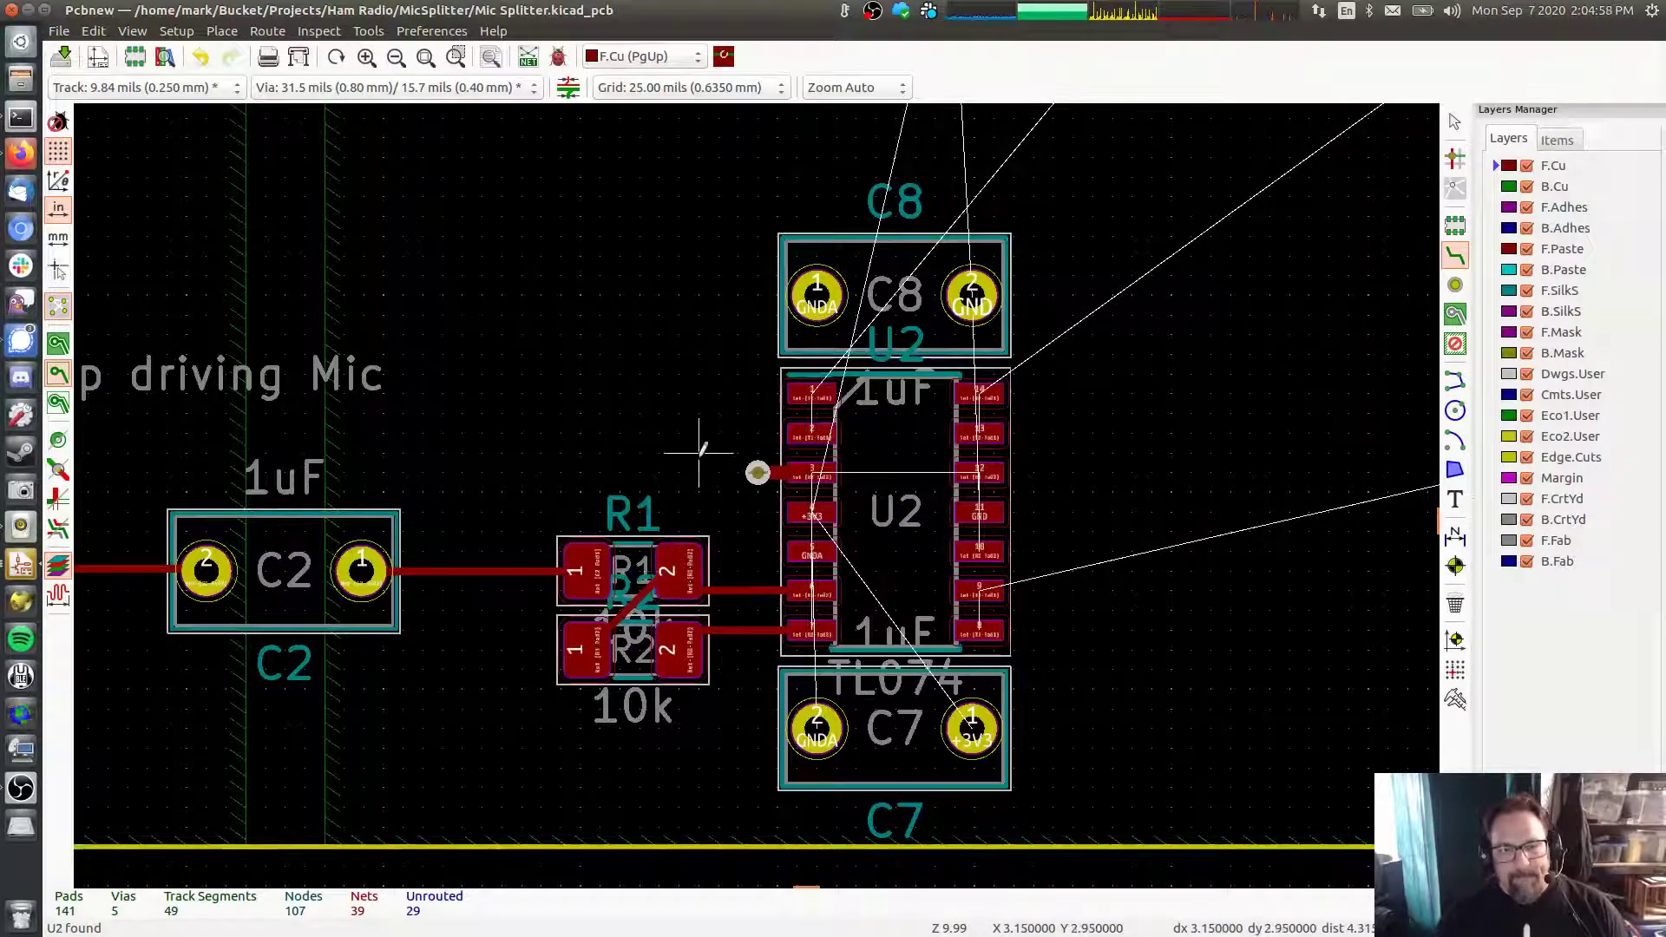
Delete the via and short track beside U2 pad 3
{"action": "middle_click_drag", "start_coordinate": [744, 446], "coordinate": [543, 471]}
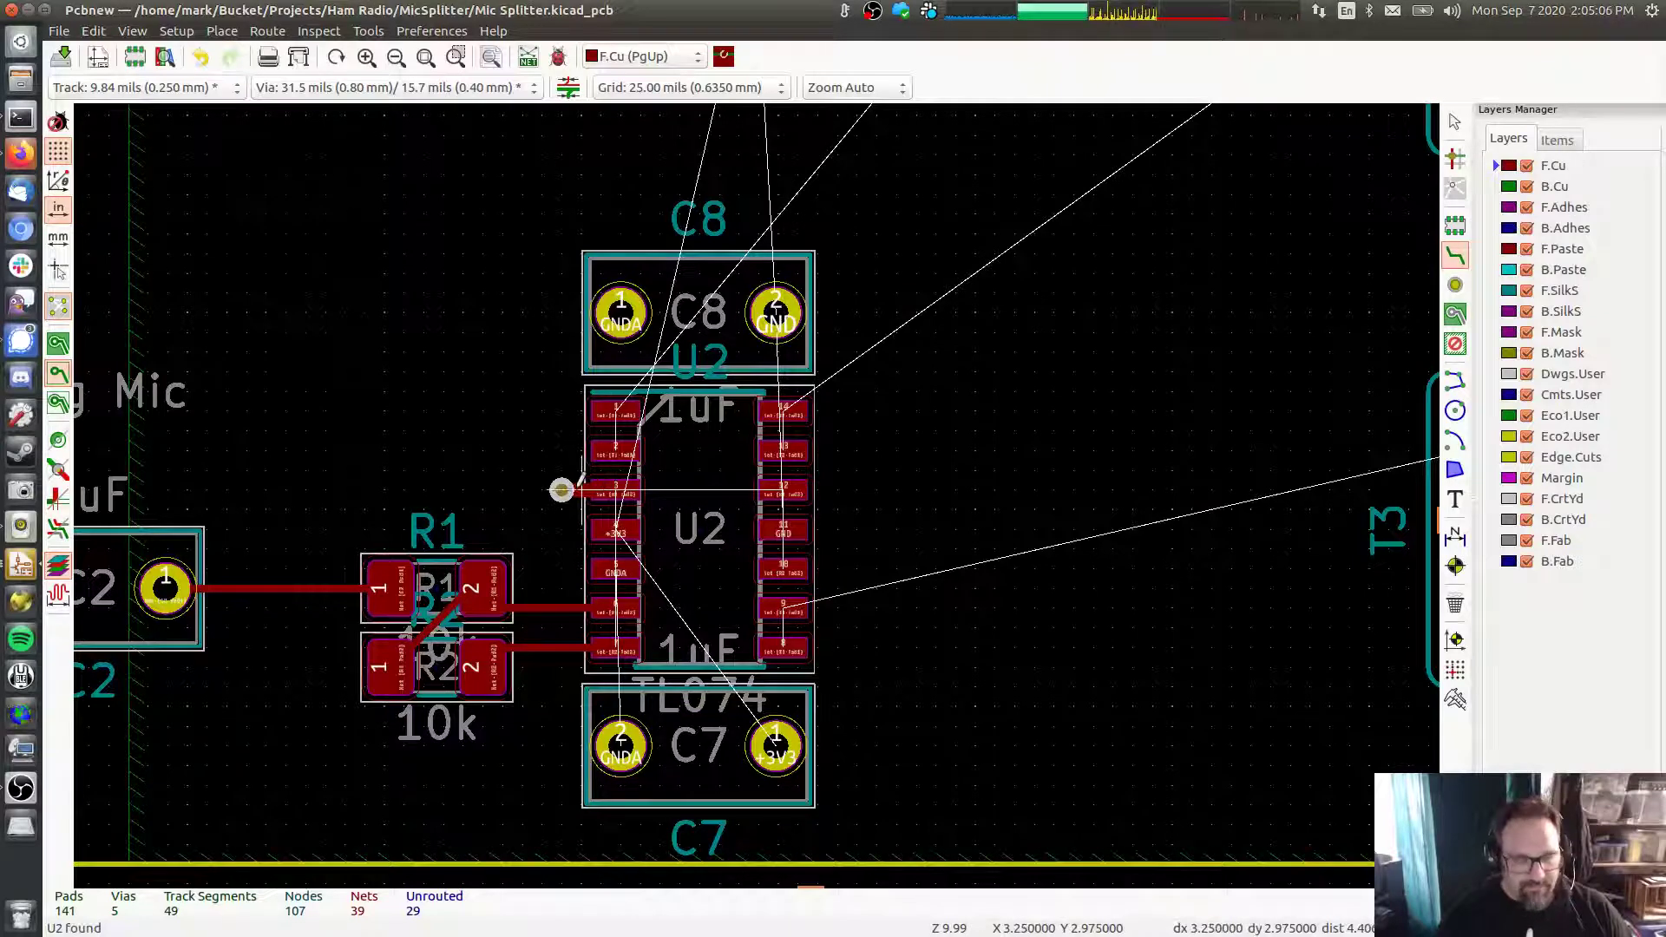
{"action": "key", "text": "Escape"}
{"action": "key", "text": "Escape"}
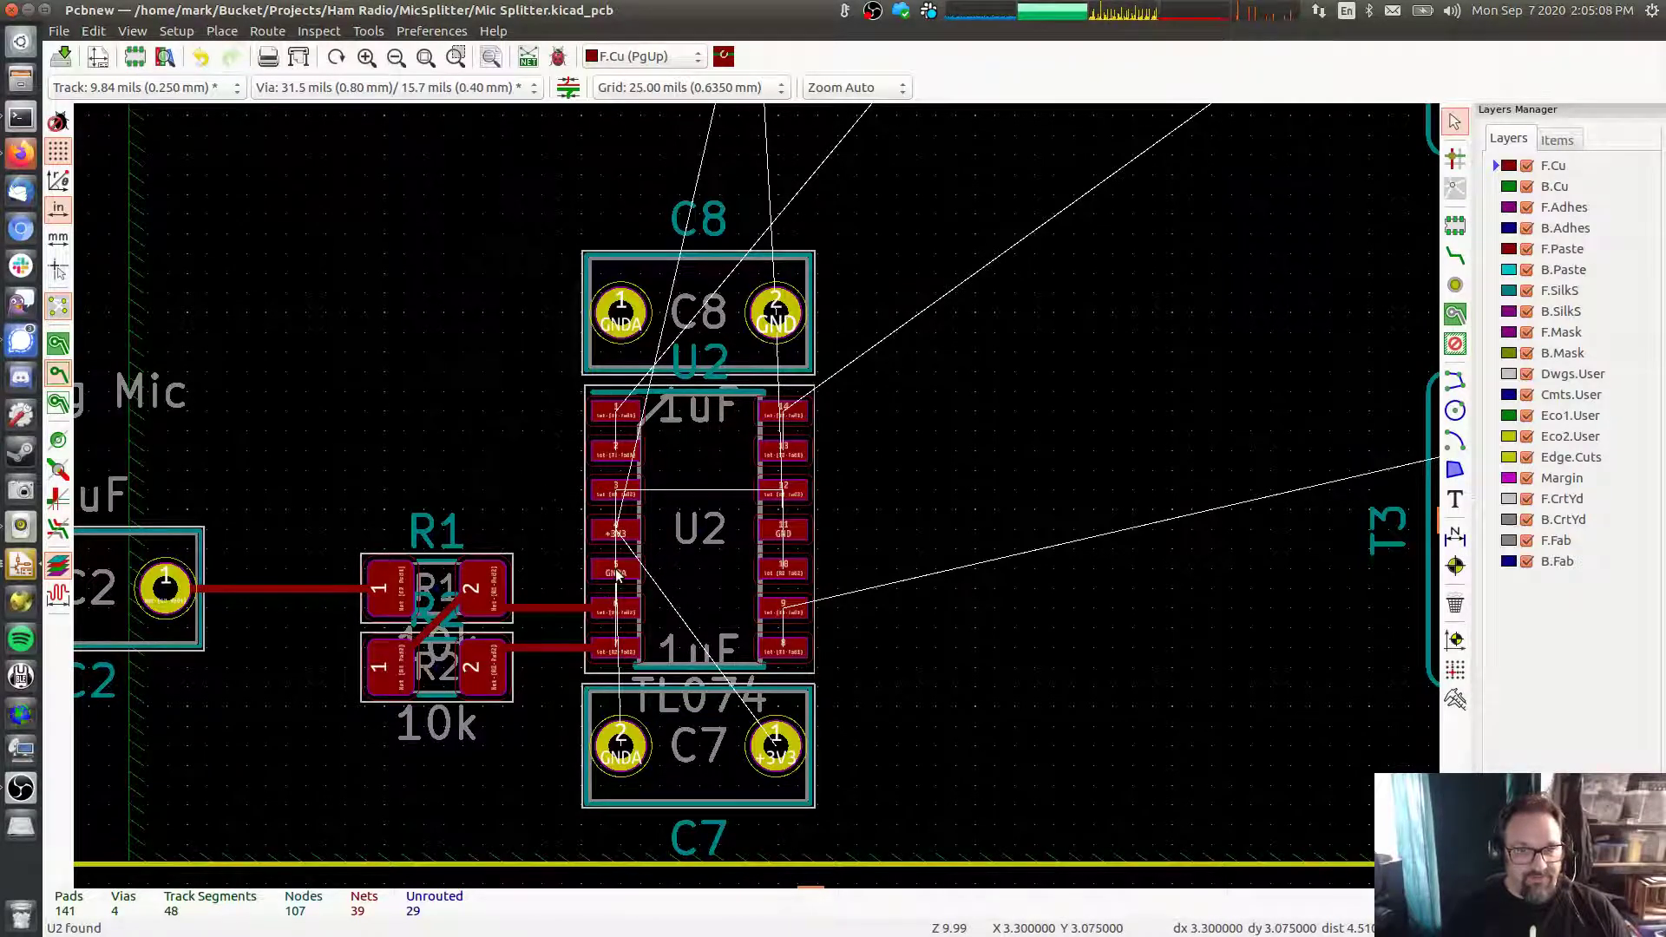
Route a short front-copper track from U2's GNDA pad 5 outward, away from the chip body, and end it with a via
{"action": "left_click", "coordinate": [1456, 256]}
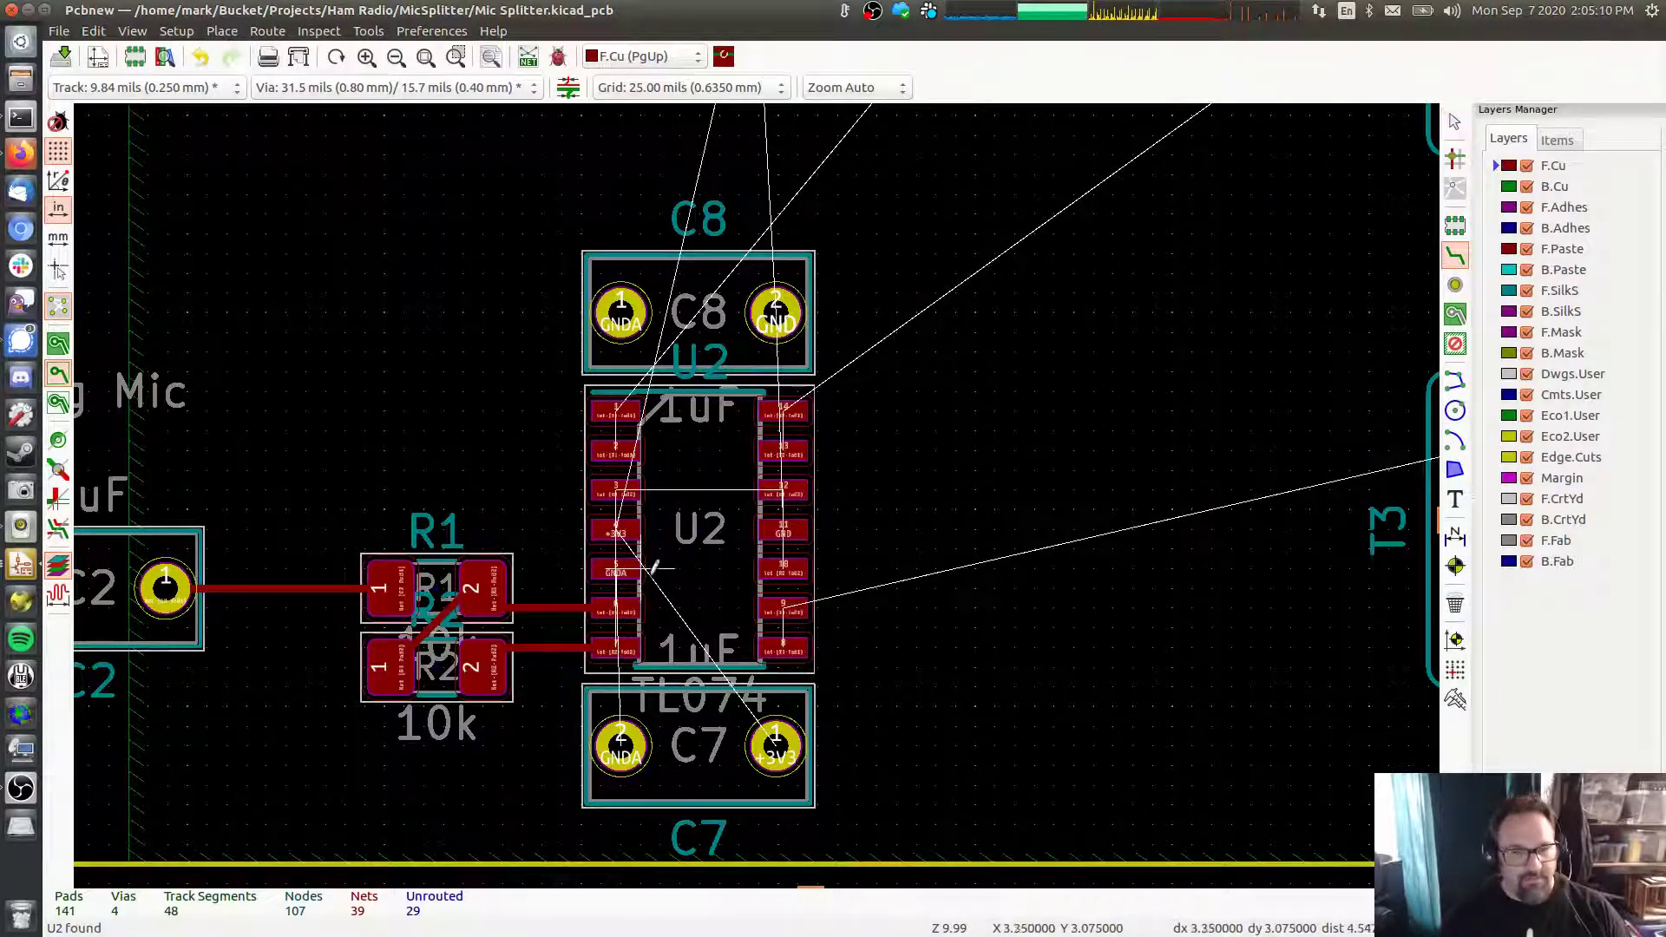
{"action": "left_click", "coordinate": [618, 568]}
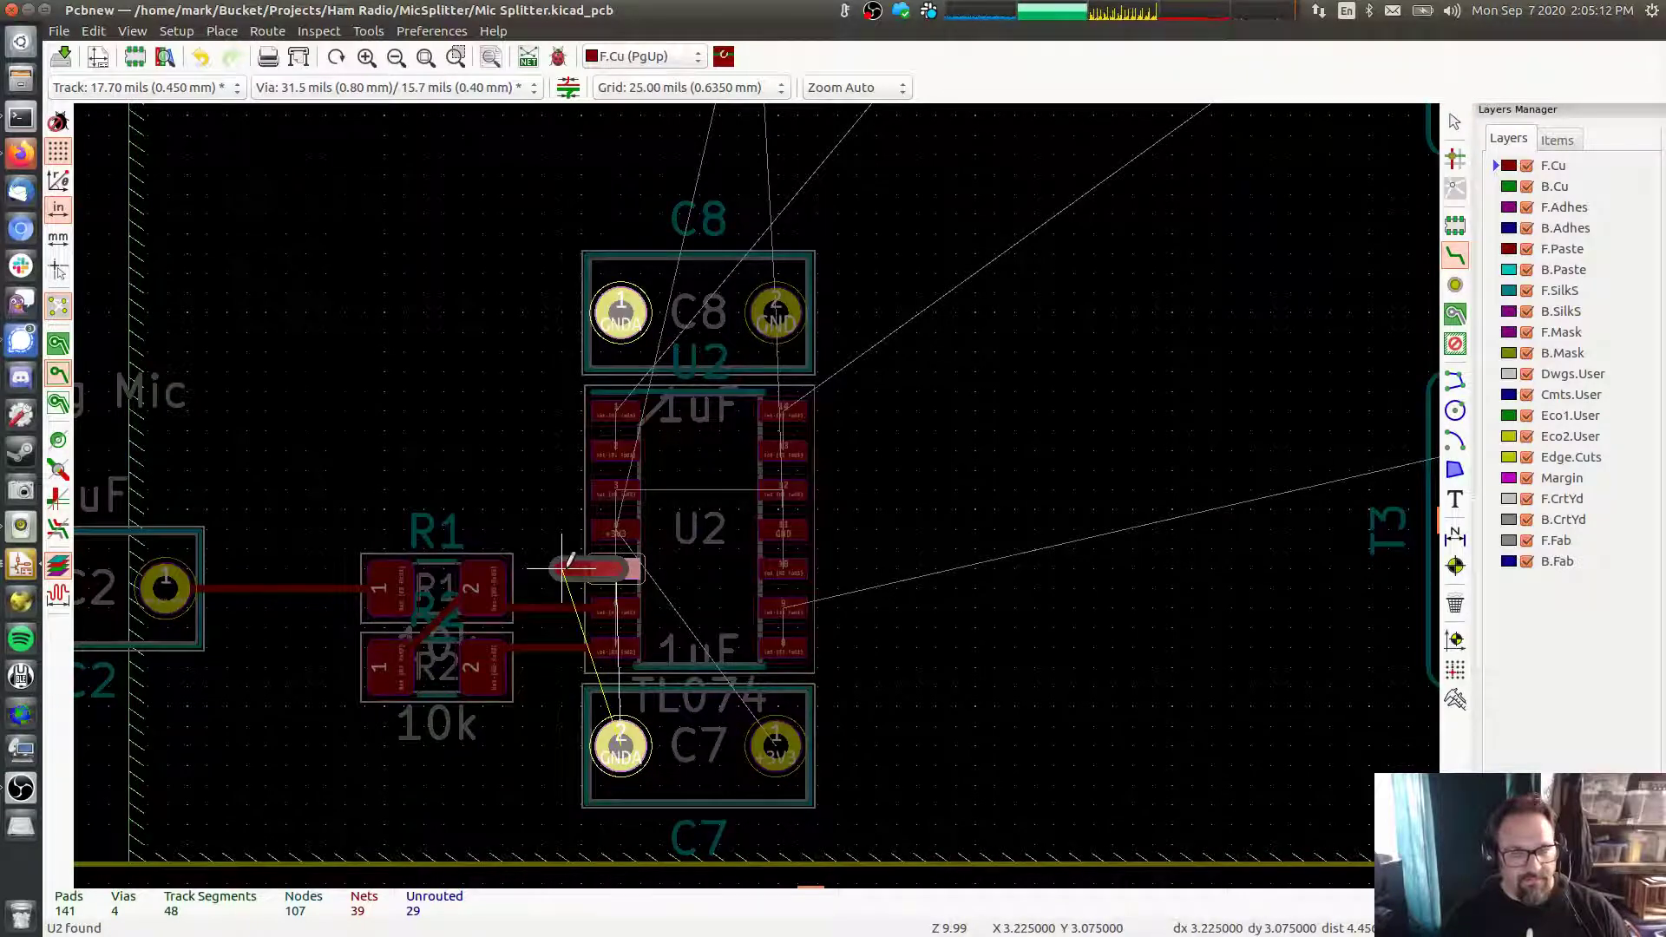
{"action": "key", "text": "v"}
{"action": "double_click", "coordinate": [562, 569]}
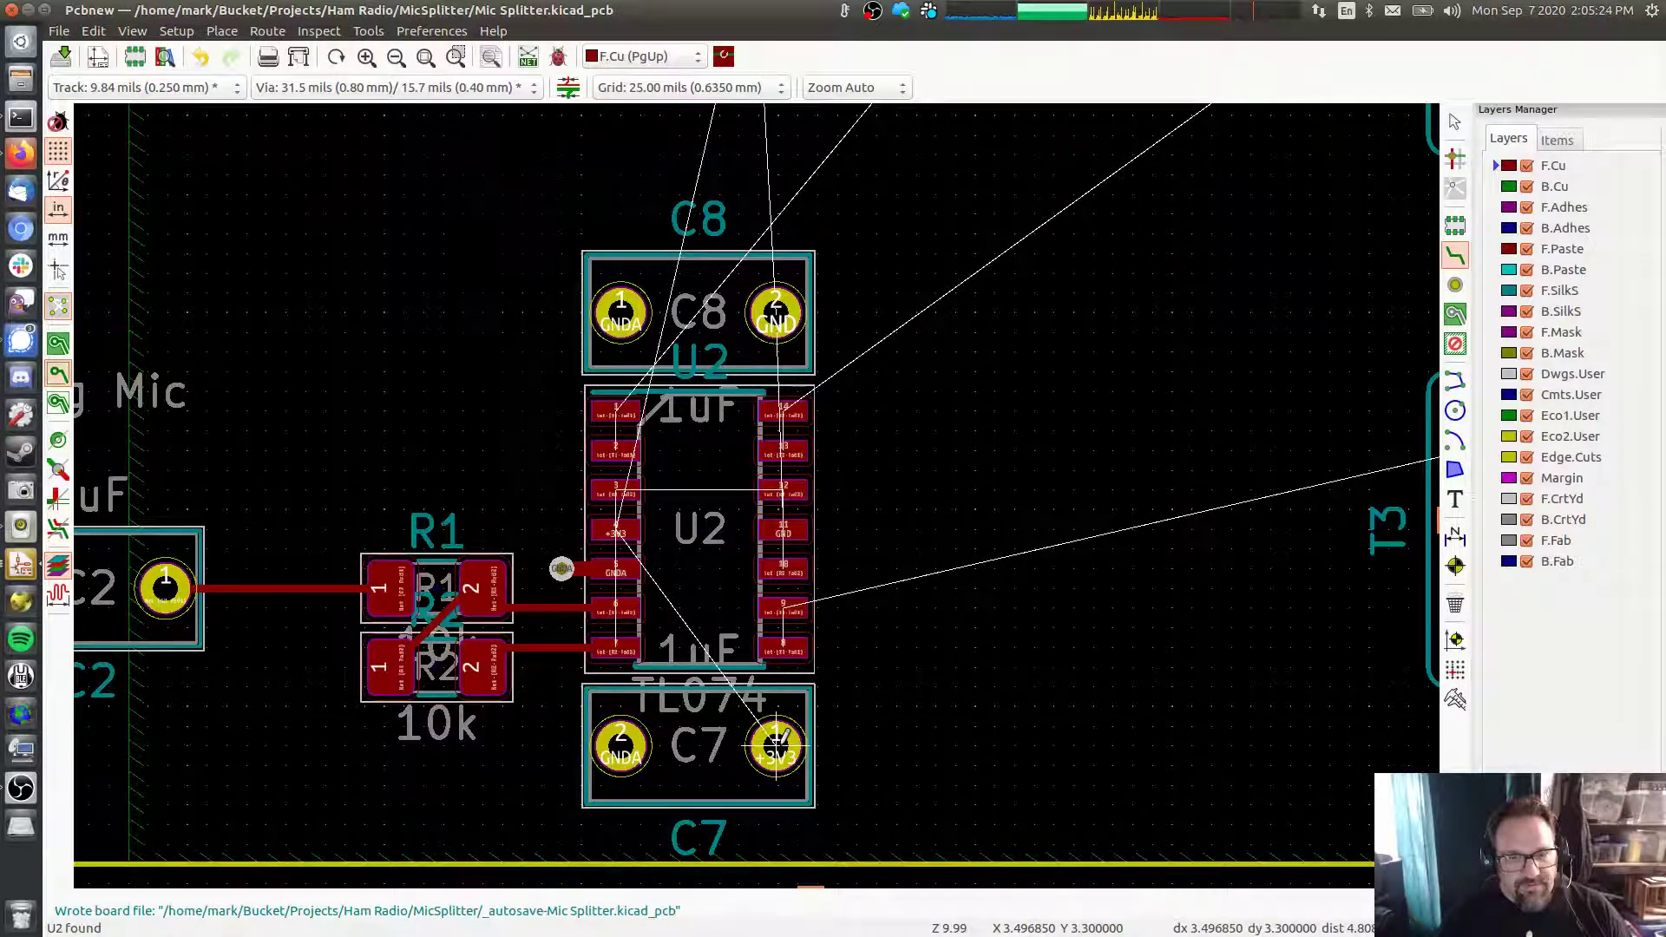
Move C7 directly above C8 and rotate it 180 degrees so its +3V3 pad sits above C8's GNDA pad
{"action": "left_click_drag", "start_coordinate": [776, 744], "coordinate": [626, 207]}
{"action": "key", "text": "r"}
{"action": "key", "text": "r"}
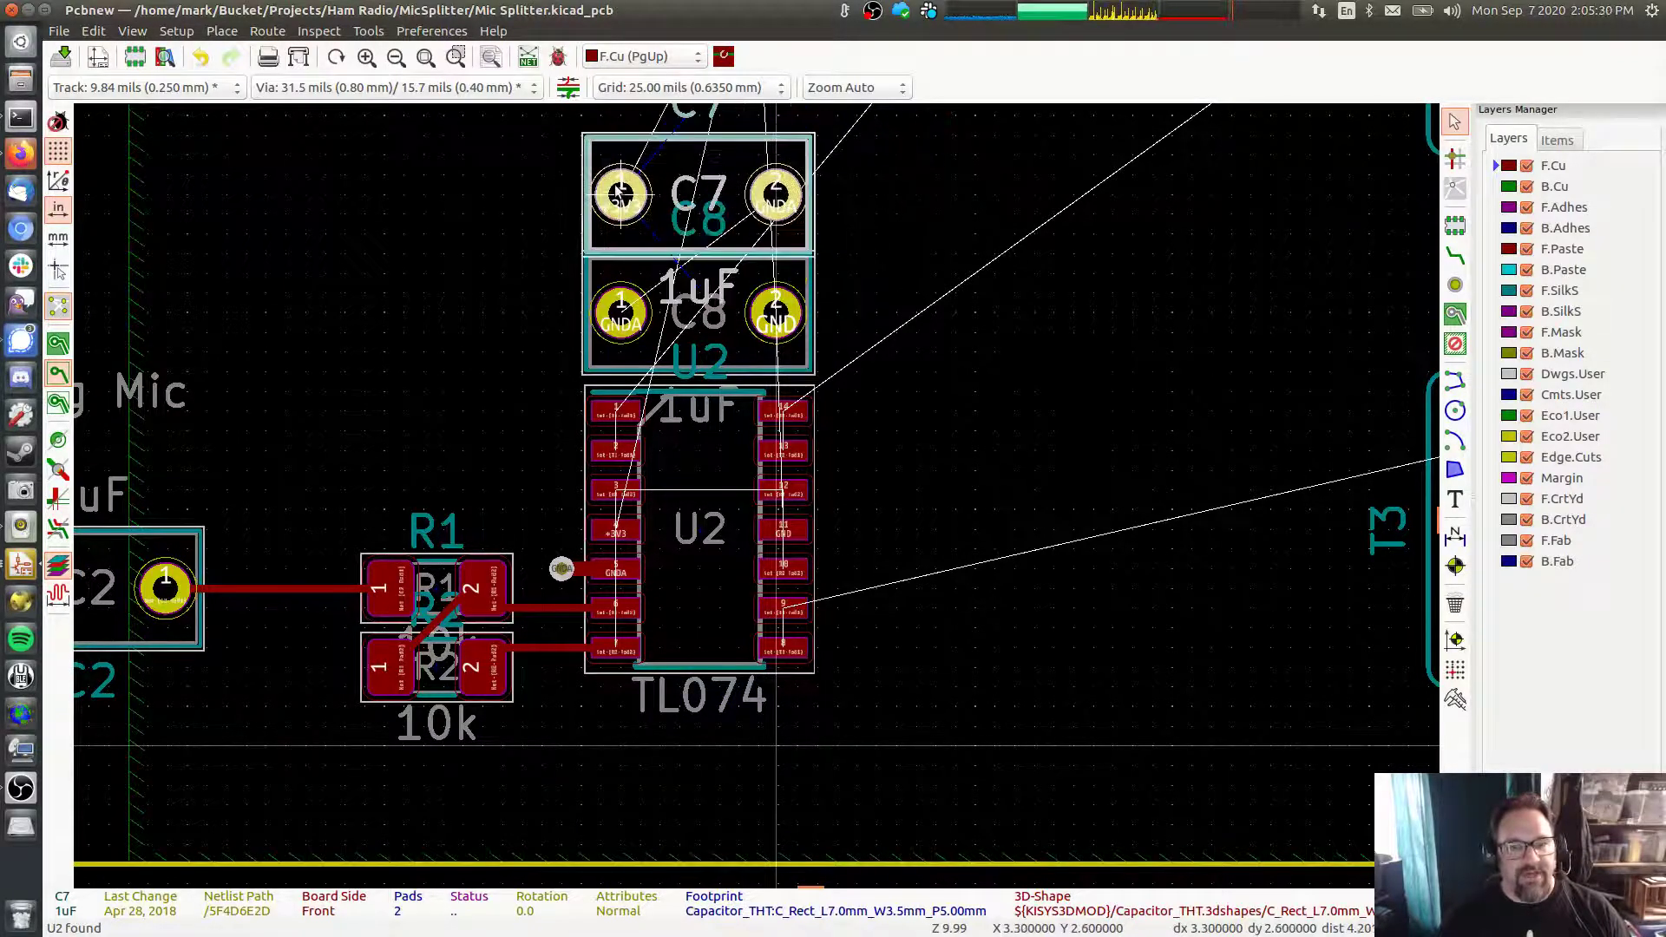
{"action": "left_click", "coordinate": [900, 260]}
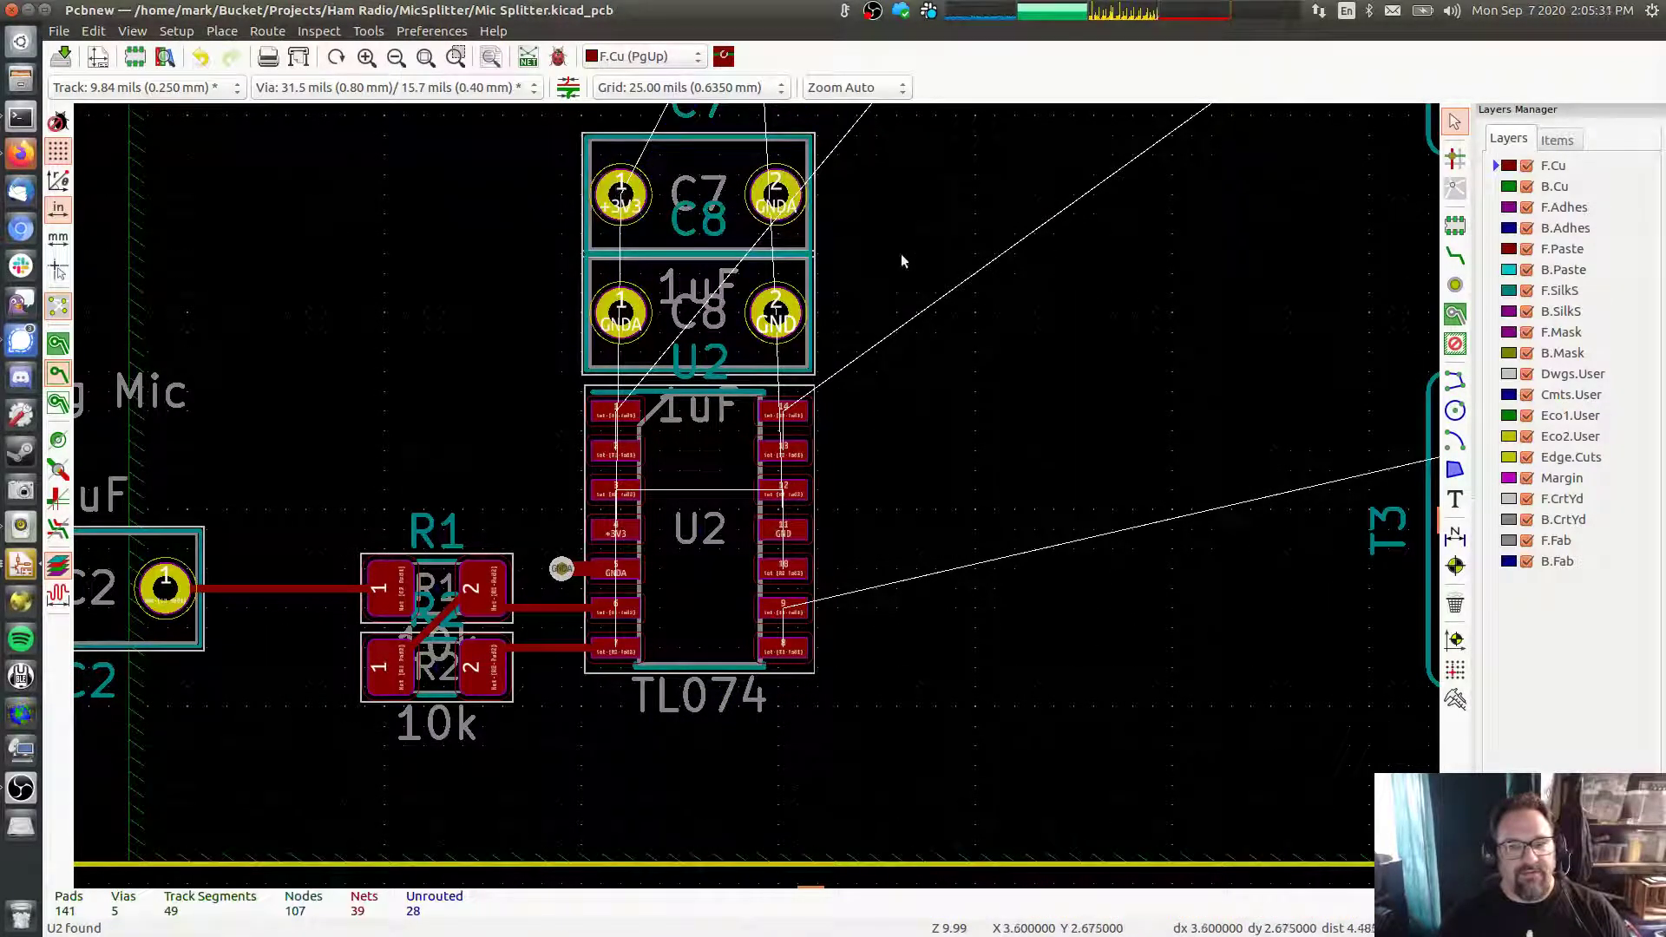
Route GND from C8 pad 2 on B.Cu down to a via beside U2 pad 11, and connect the via to the pad on F.Cu
{"action": "left_click", "coordinate": [1455, 256]}
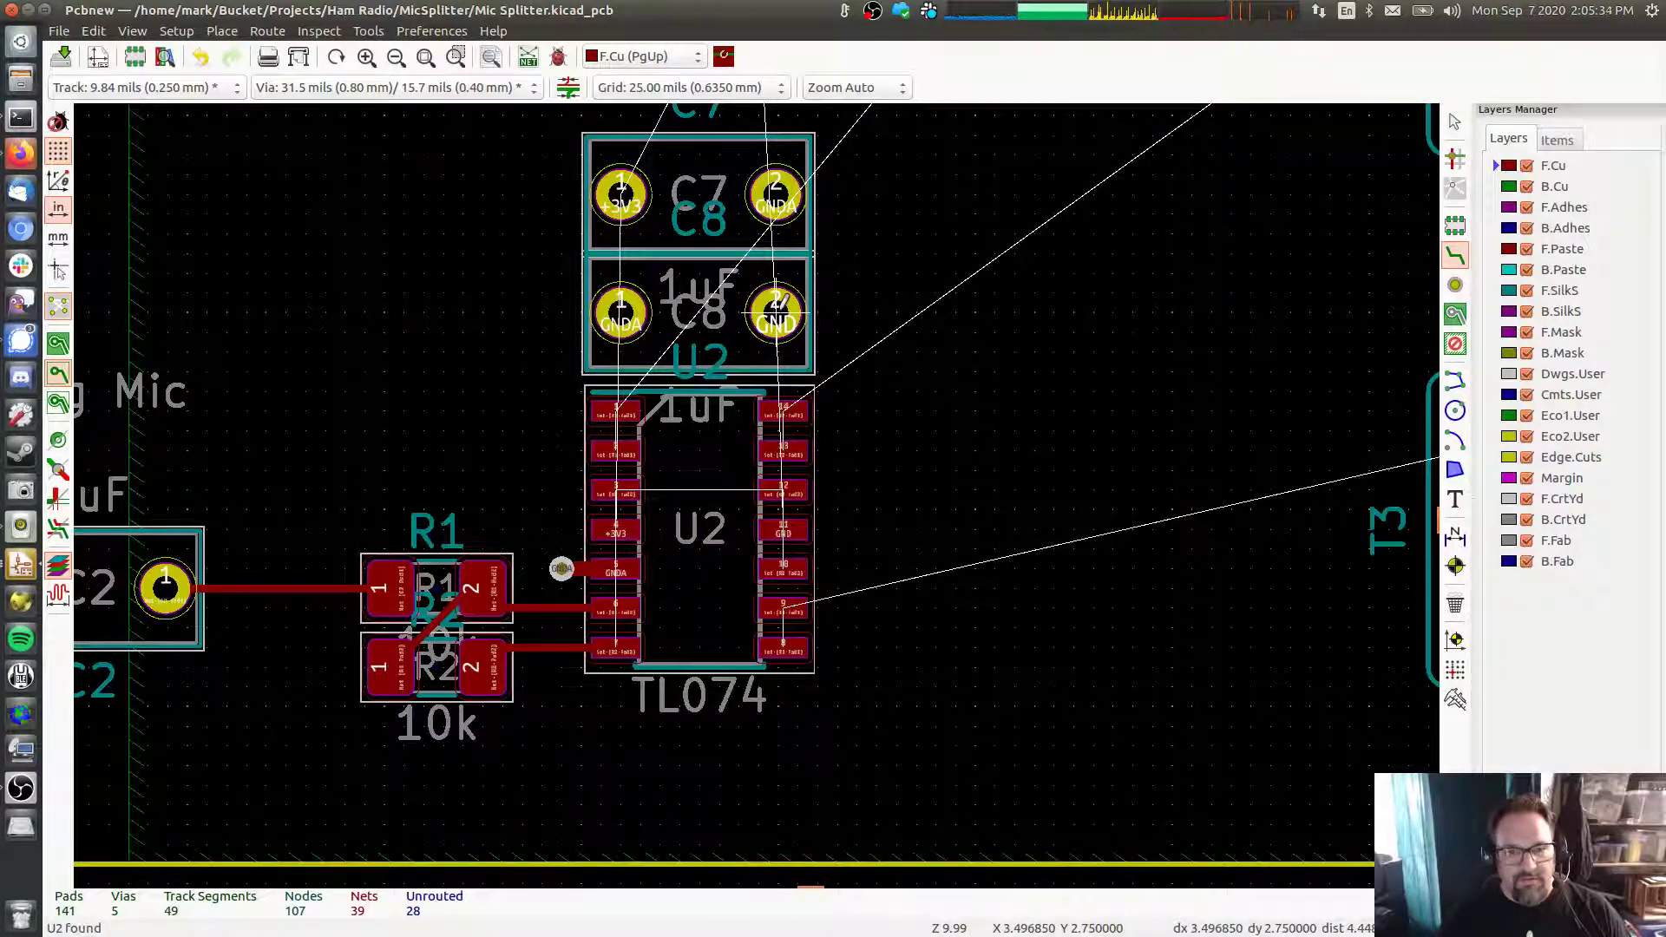
{"action": "left_click", "coordinate": [1495, 186]}
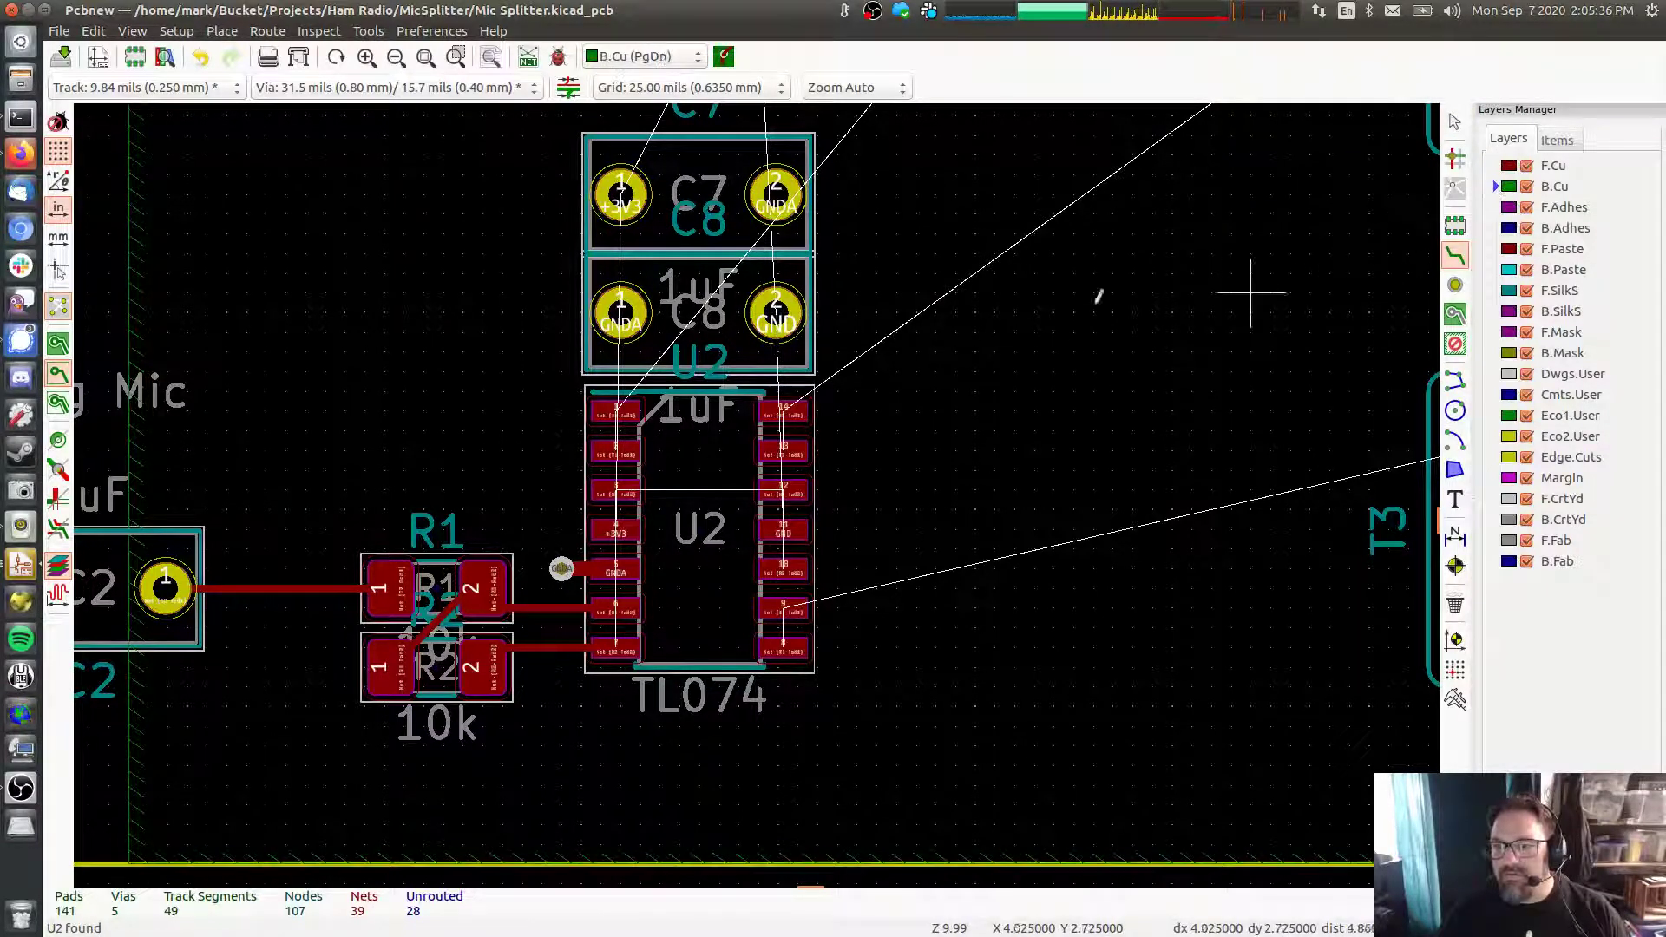
{"action": "left_click", "coordinate": [777, 303]}
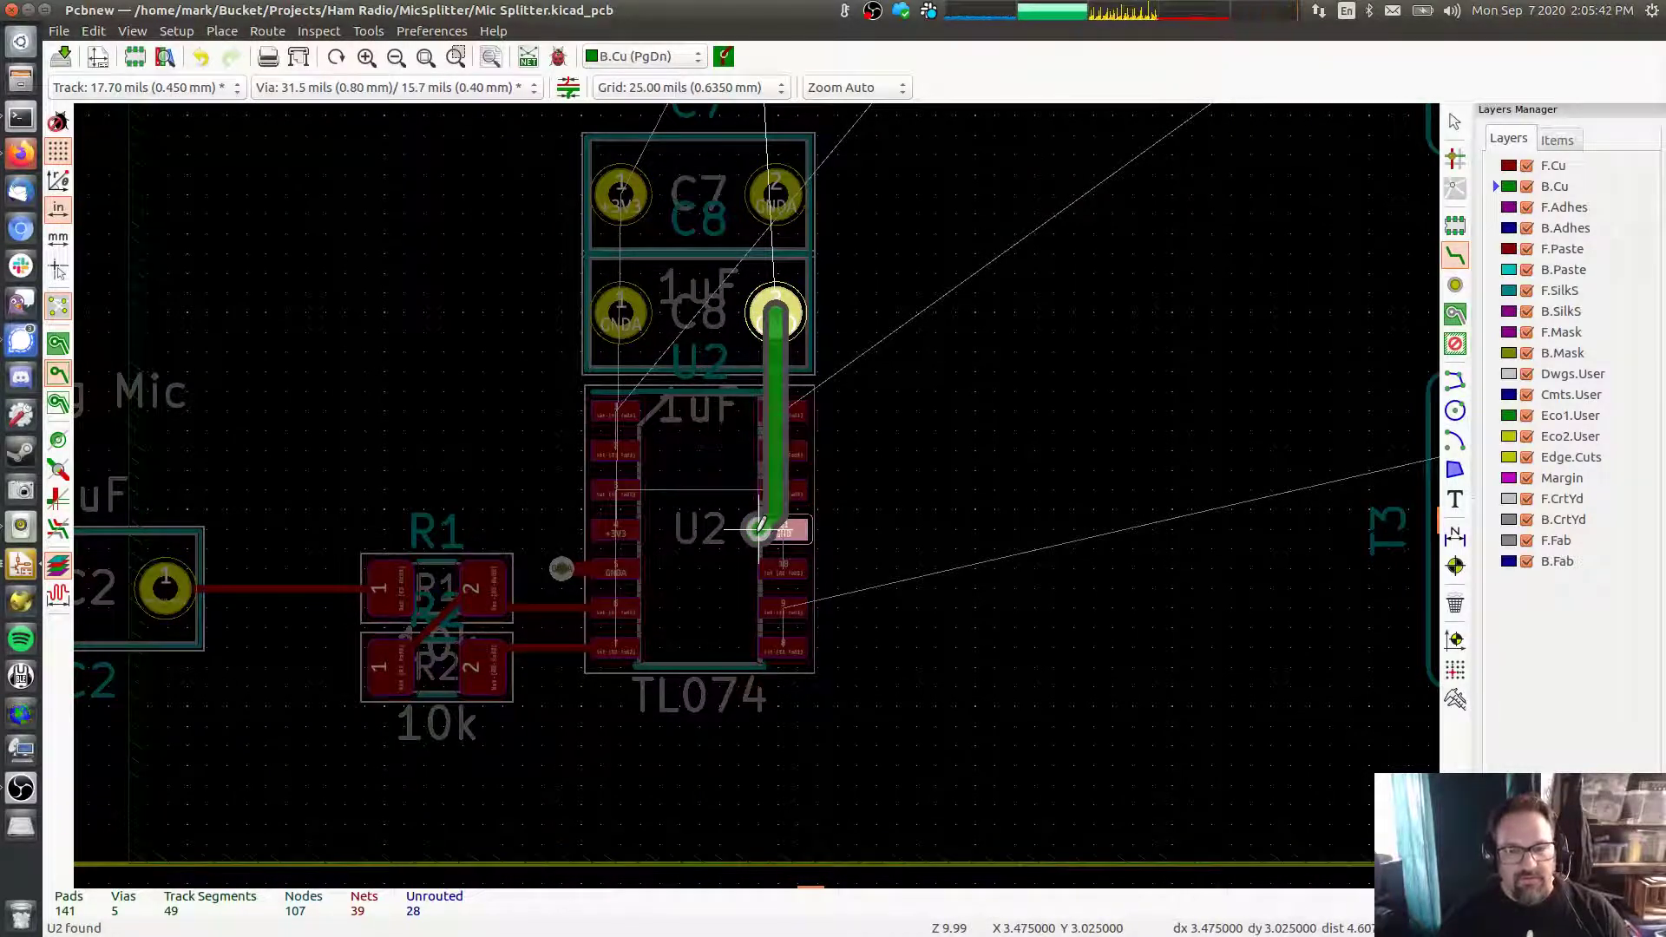
{"action": "left_click", "coordinate": [763, 528]}
{"action": "left_click", "coordinate": [784, 528]}
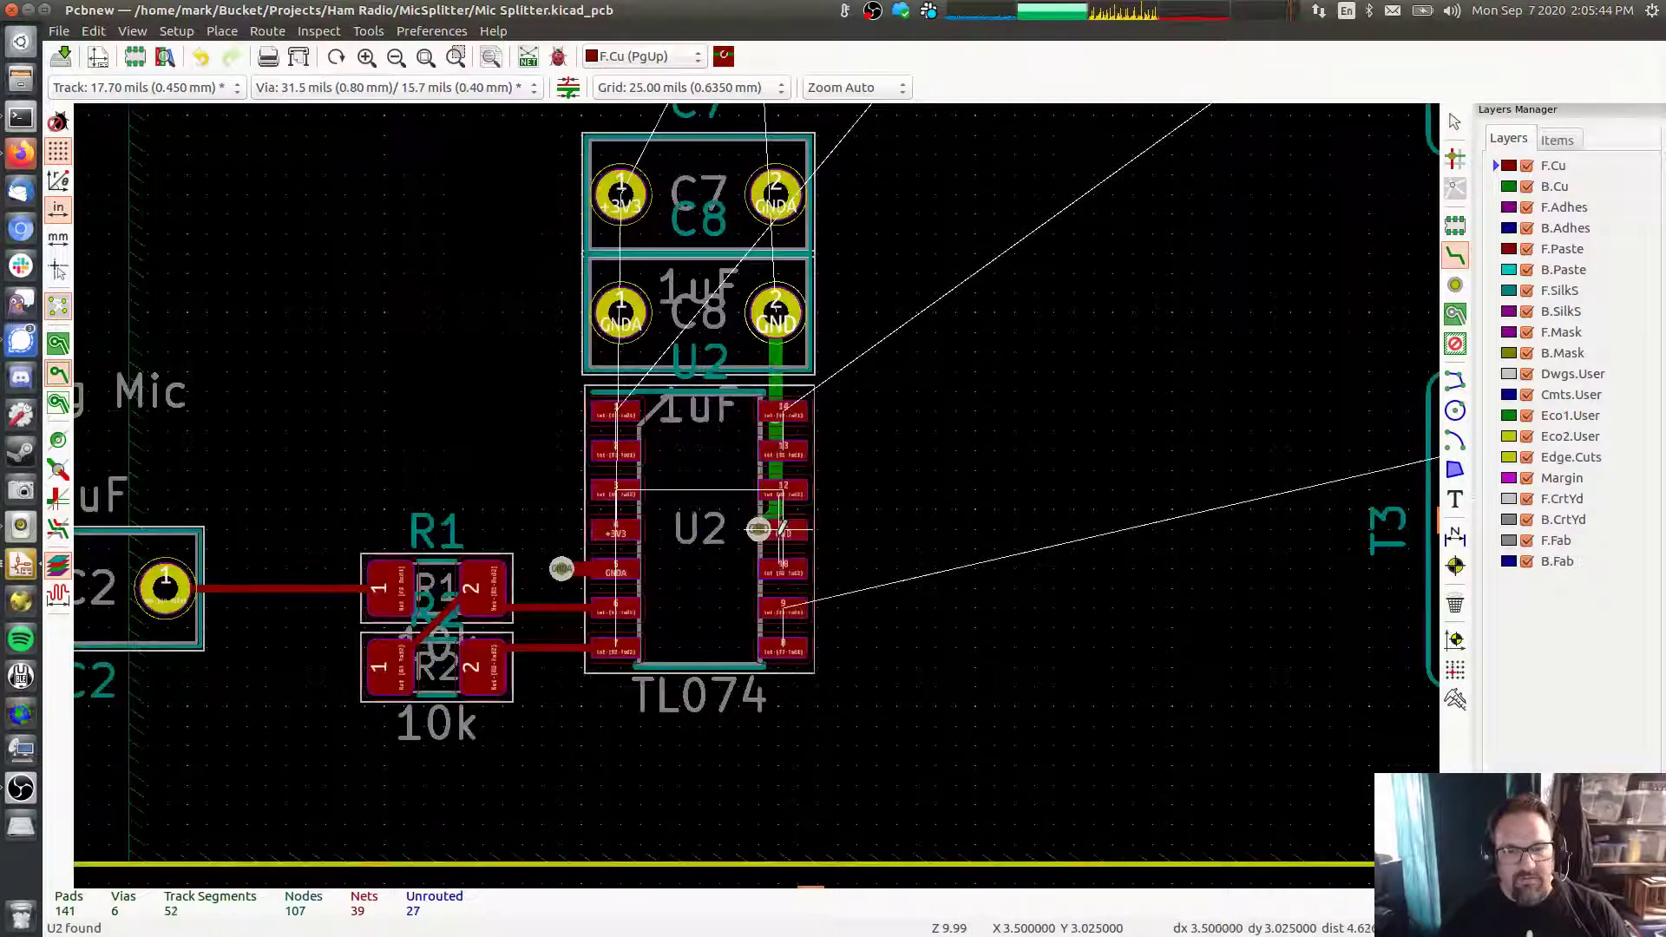
Route +3V3 from C7 pad 1 on B.Cu around C8 pad 1 to a via beside U2 pad 4, and finish to the pad on F.Cu
{"action": "left_click", "coordinate": [623, 189]}
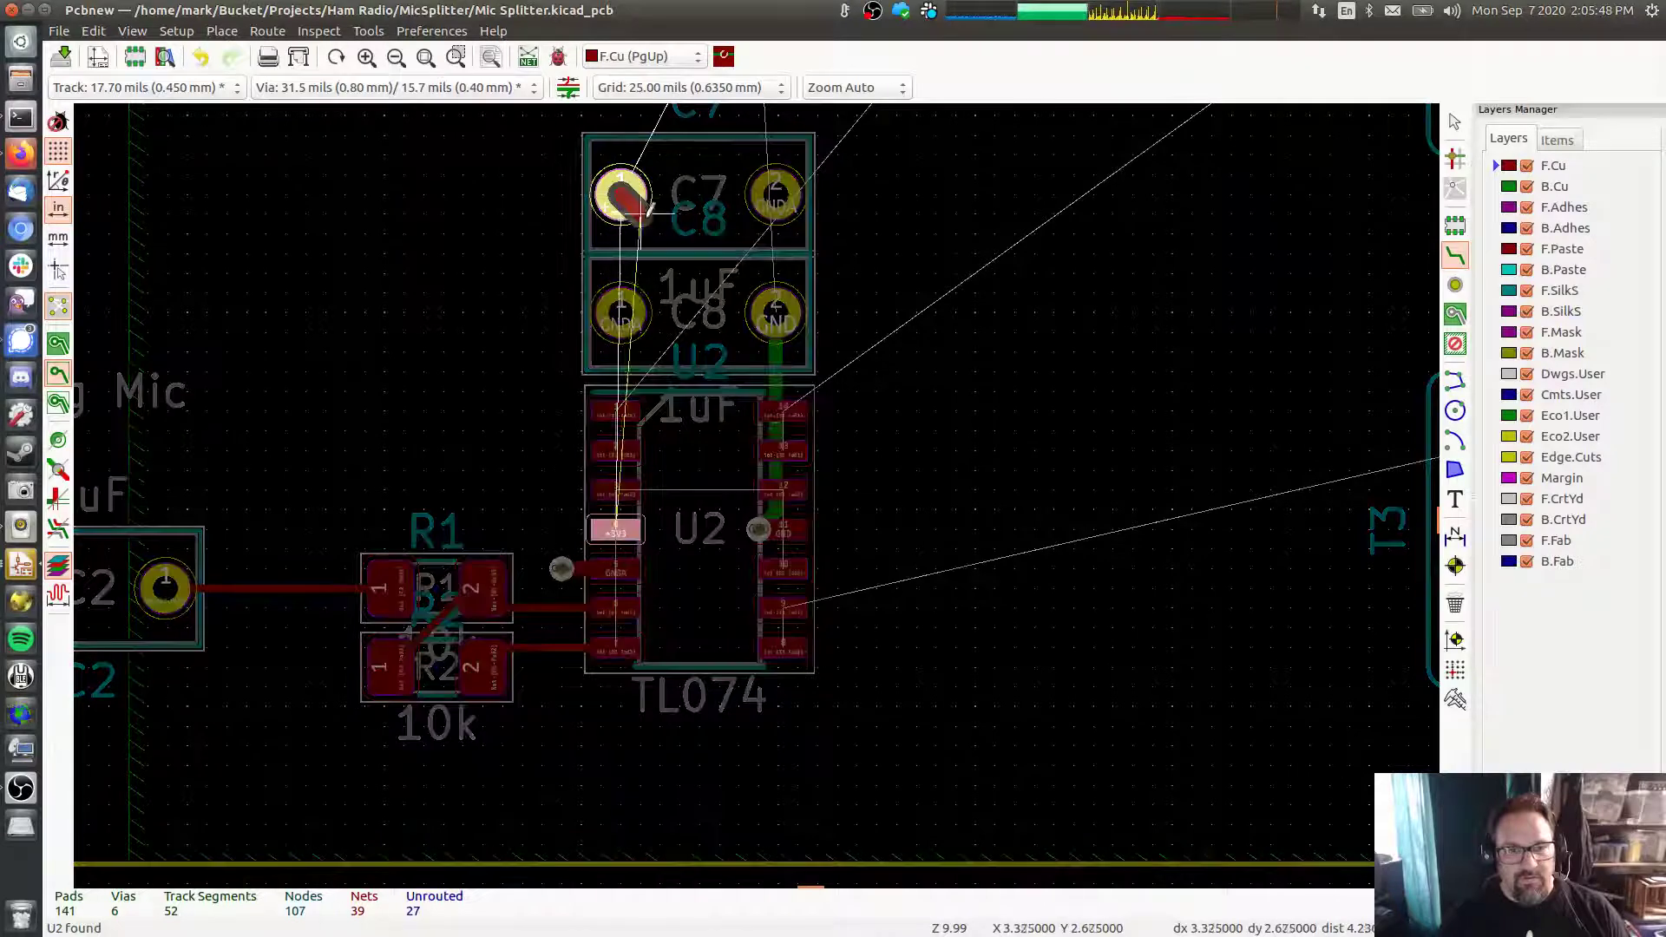
{"action": "key", "text": "Escape"}
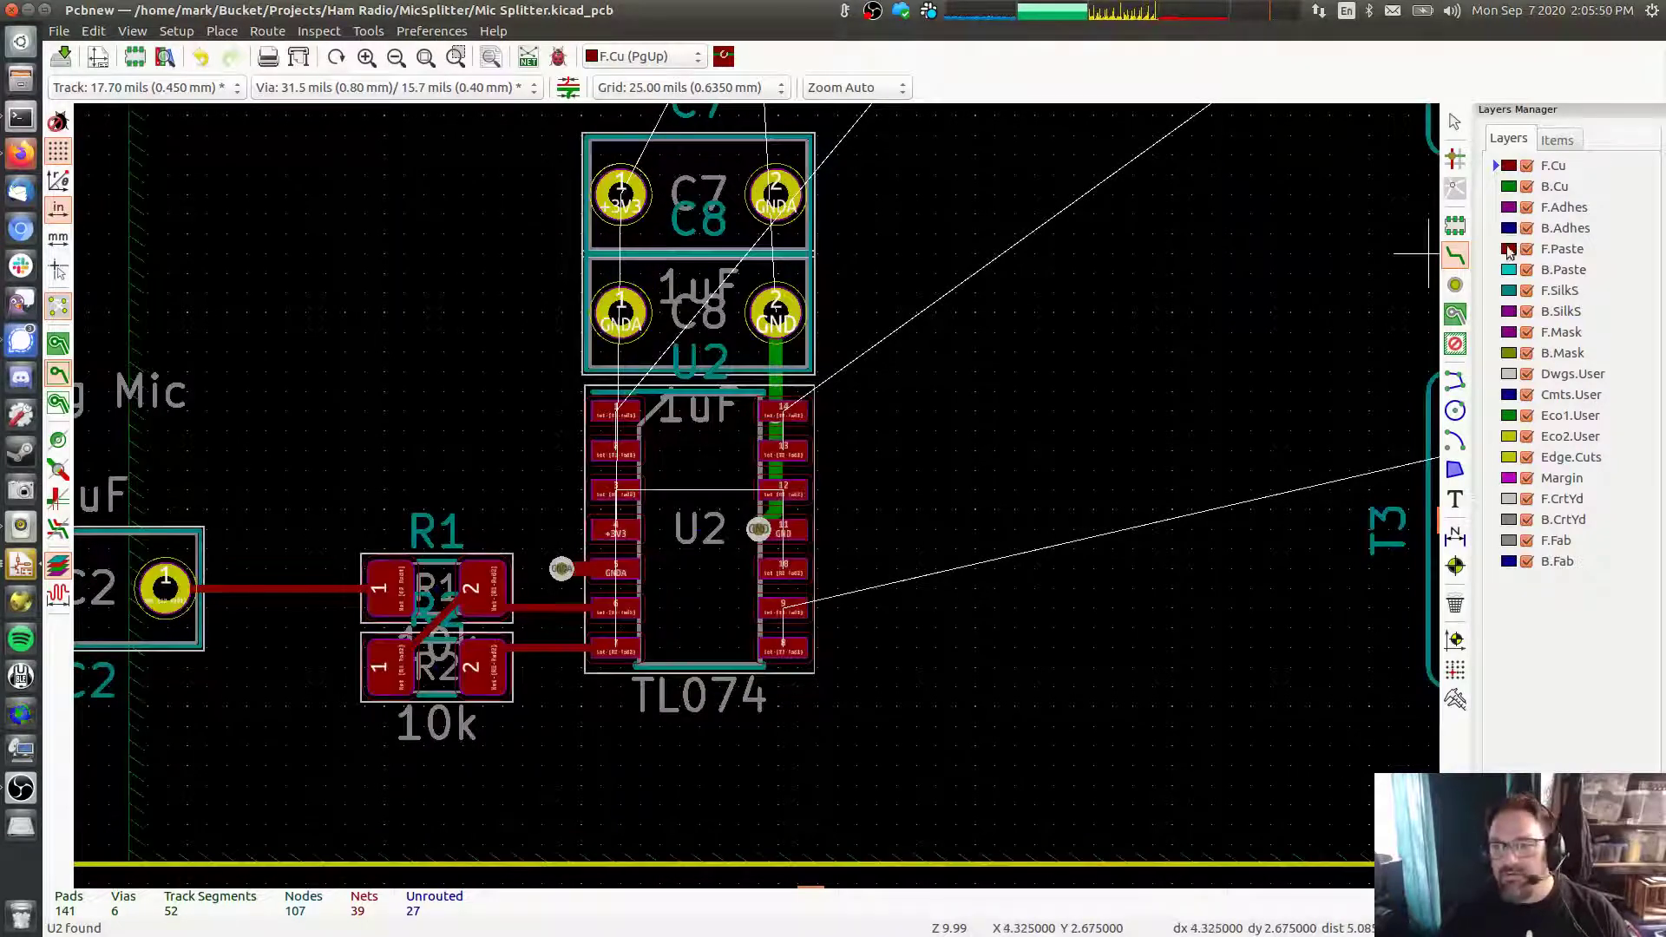
{"action": "key", "text": "Page_Down"}
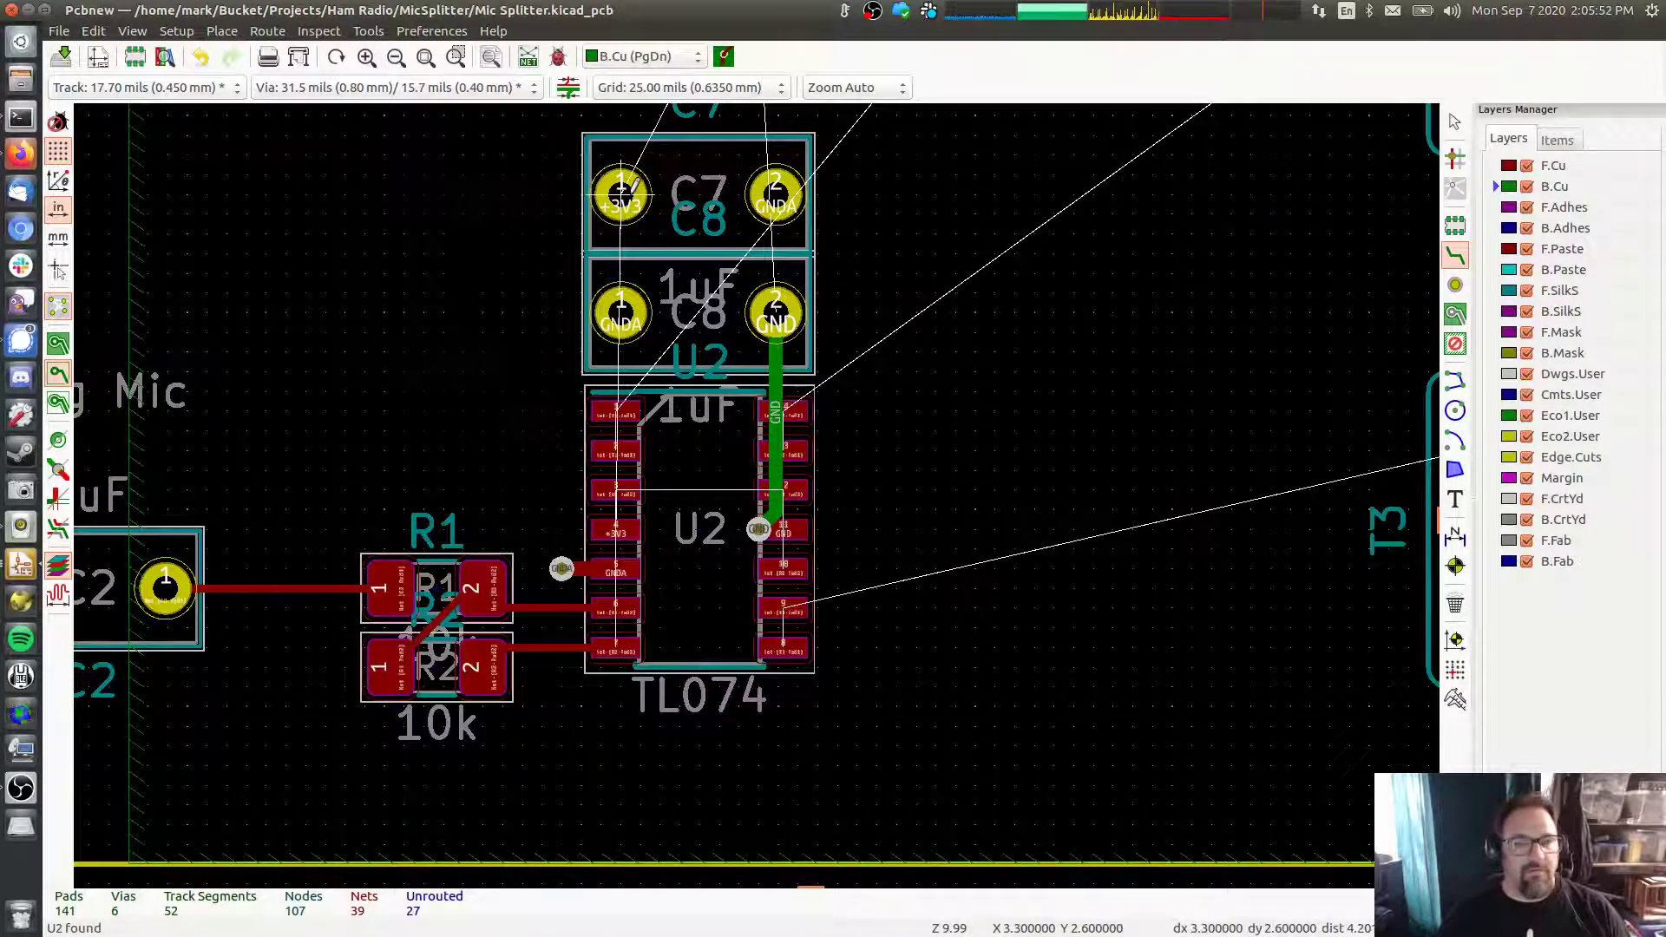
{"action": "left_click", "coordinate": [624, 191]}
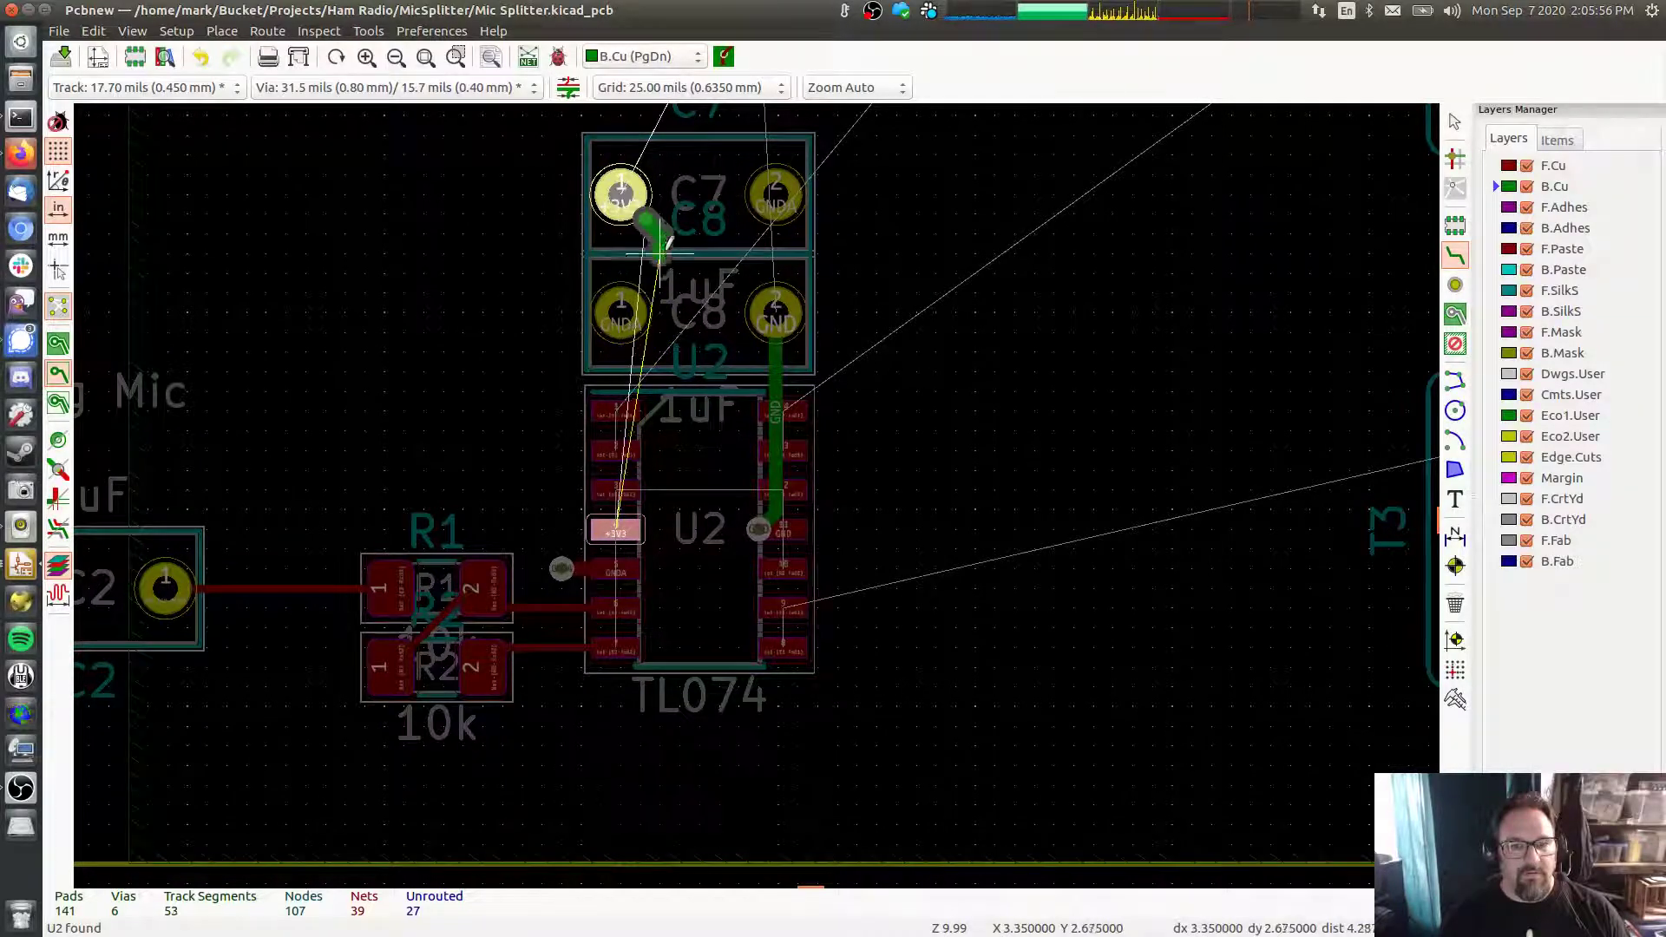
{"action": "left_click", "coordinate": [670, 351]}
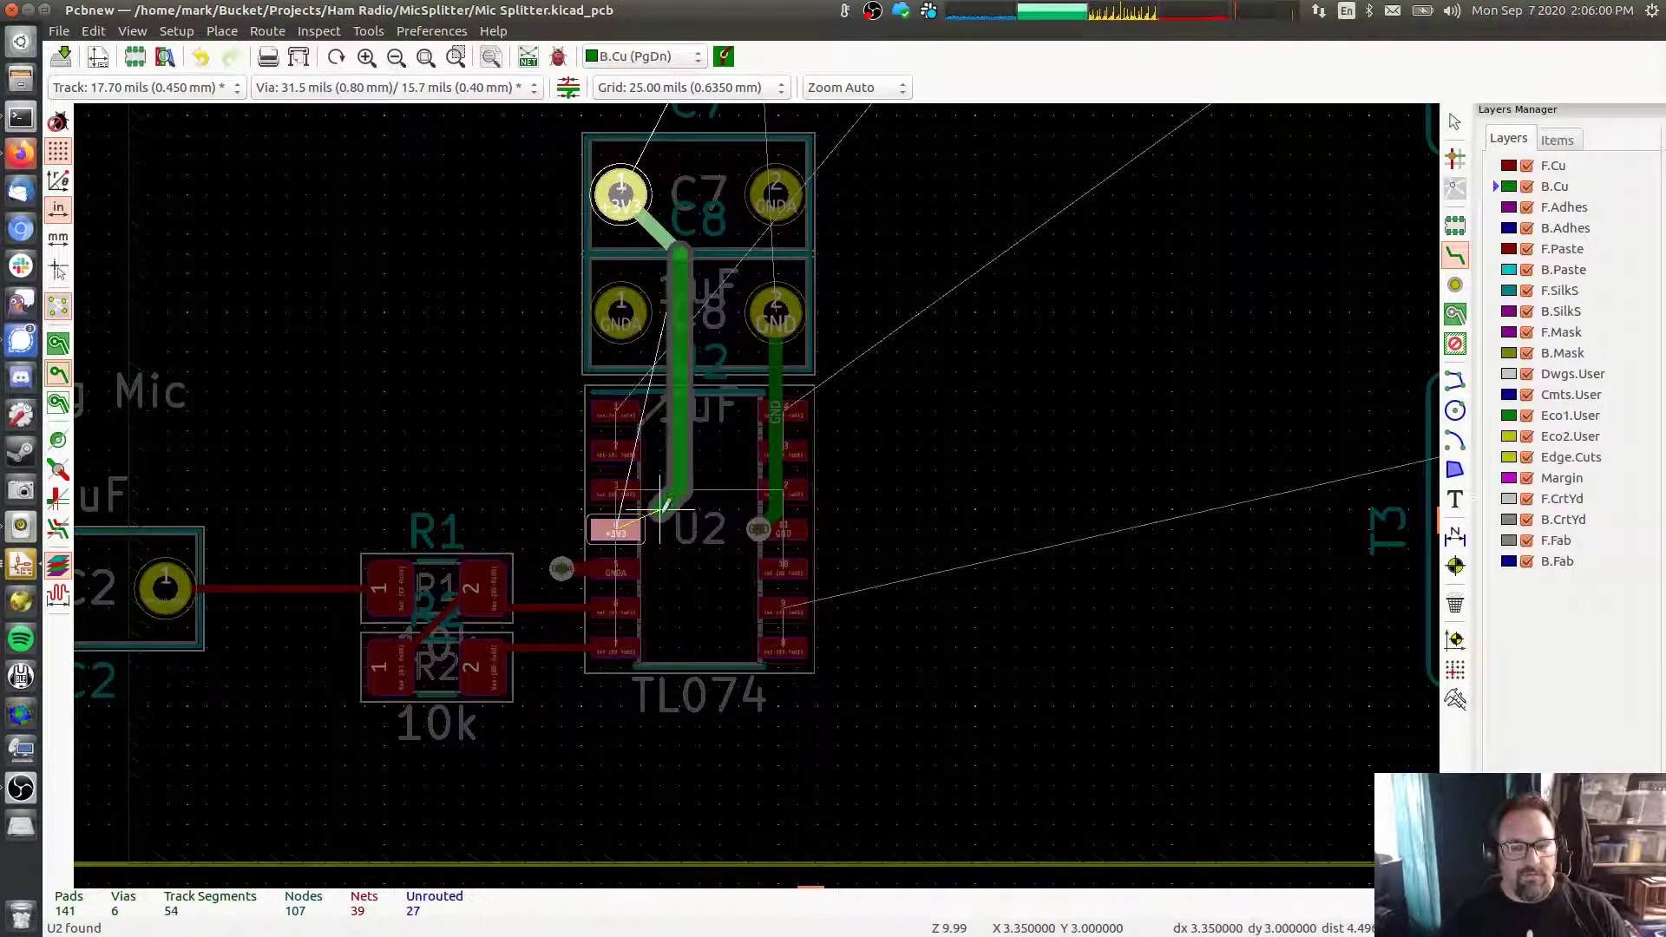
{"action": "left_click", "coordinate": [652, 521]}
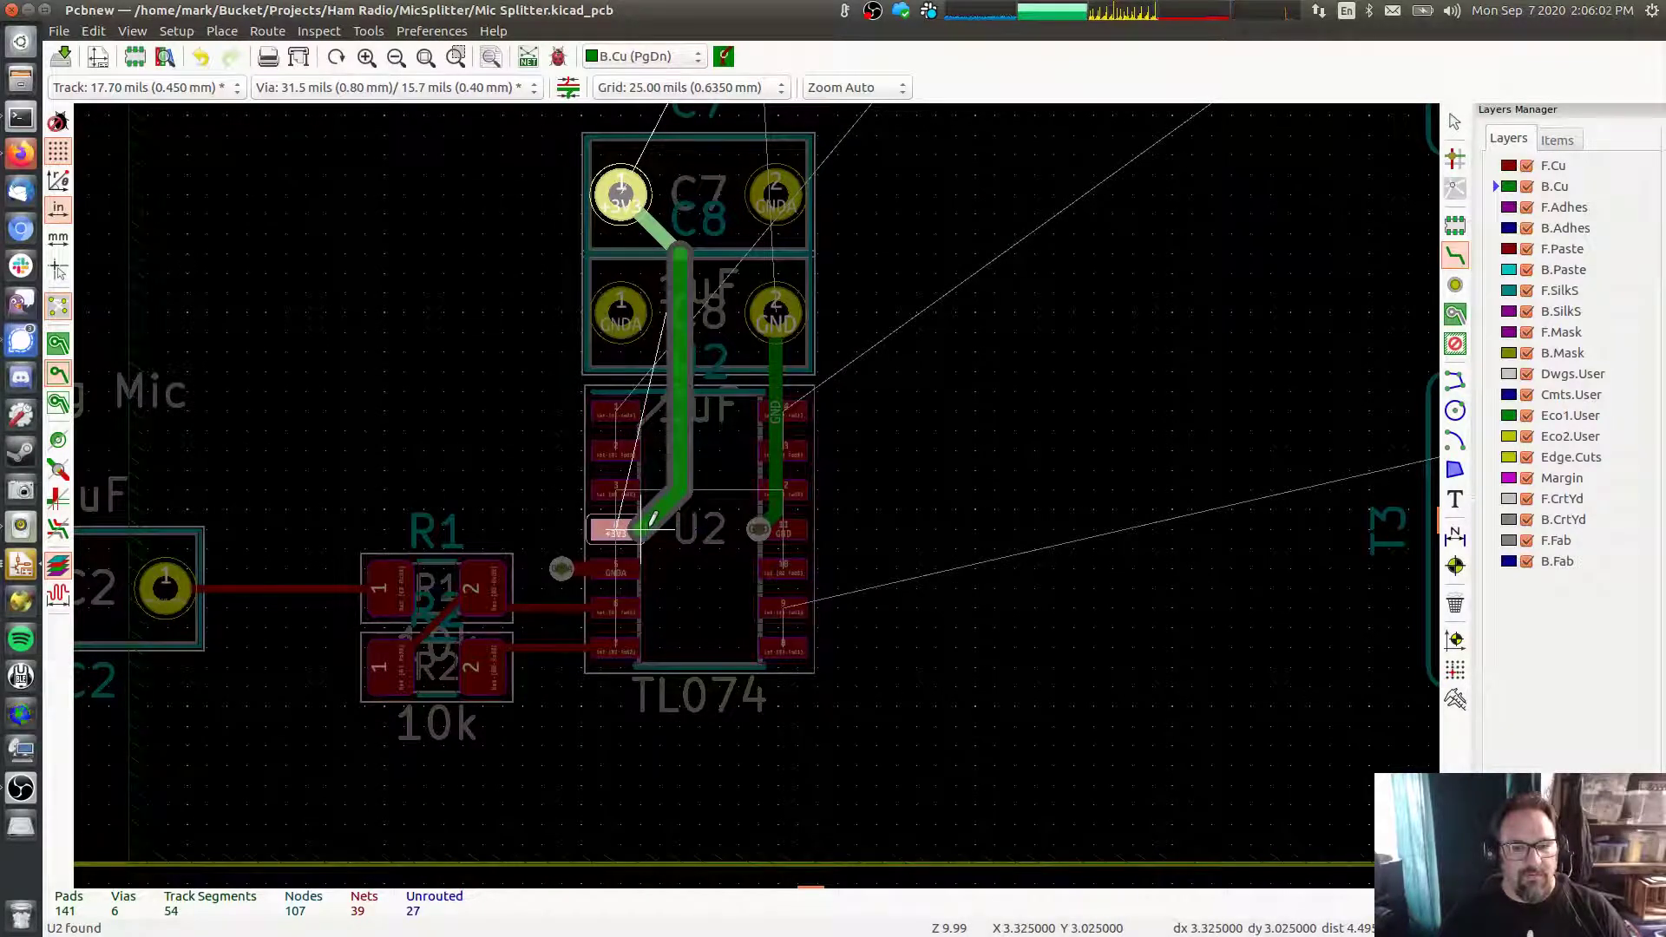
{"action": "key", "text": "Page_Up"}
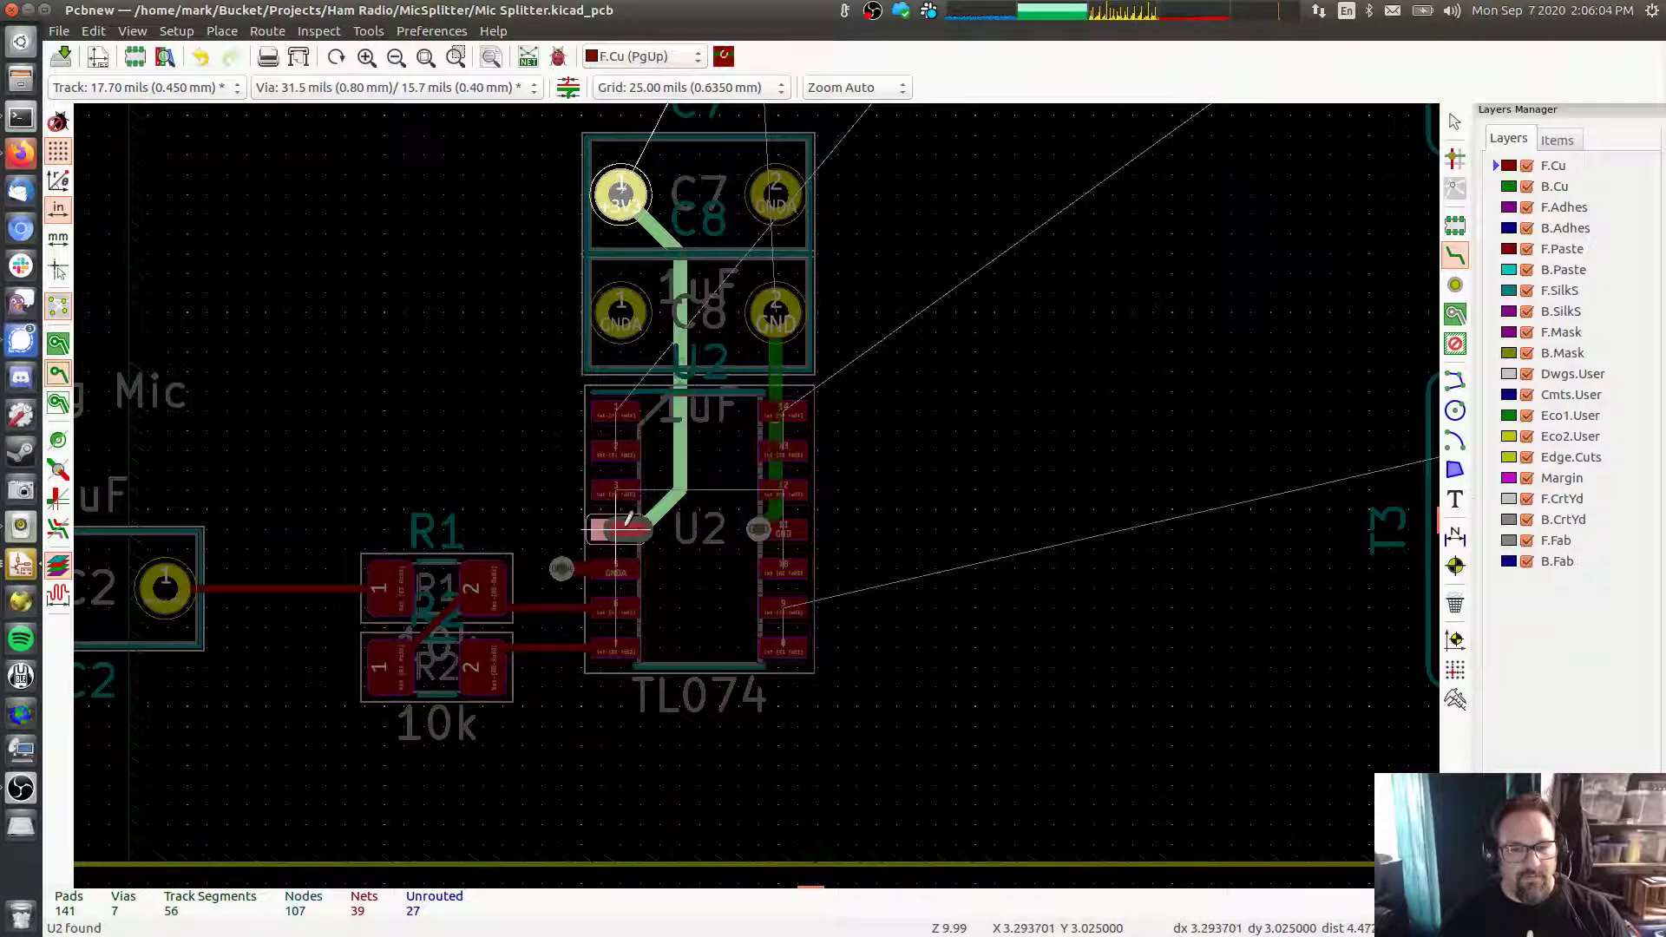
{"action": "left_click", "coordinate": [626, 520]}
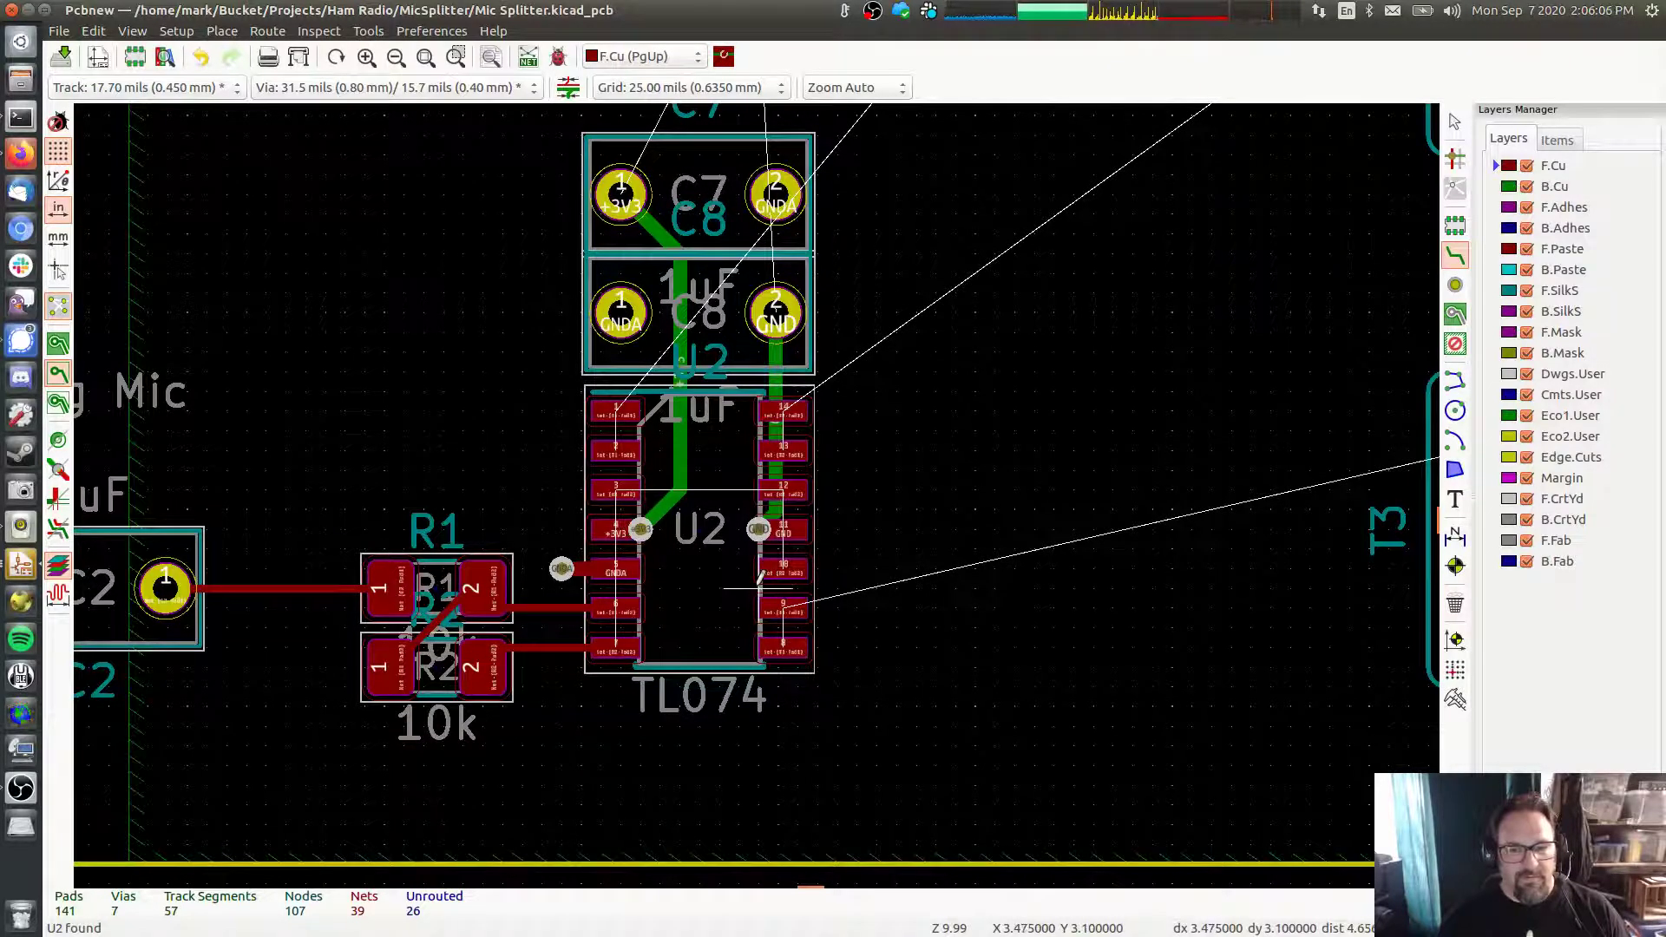
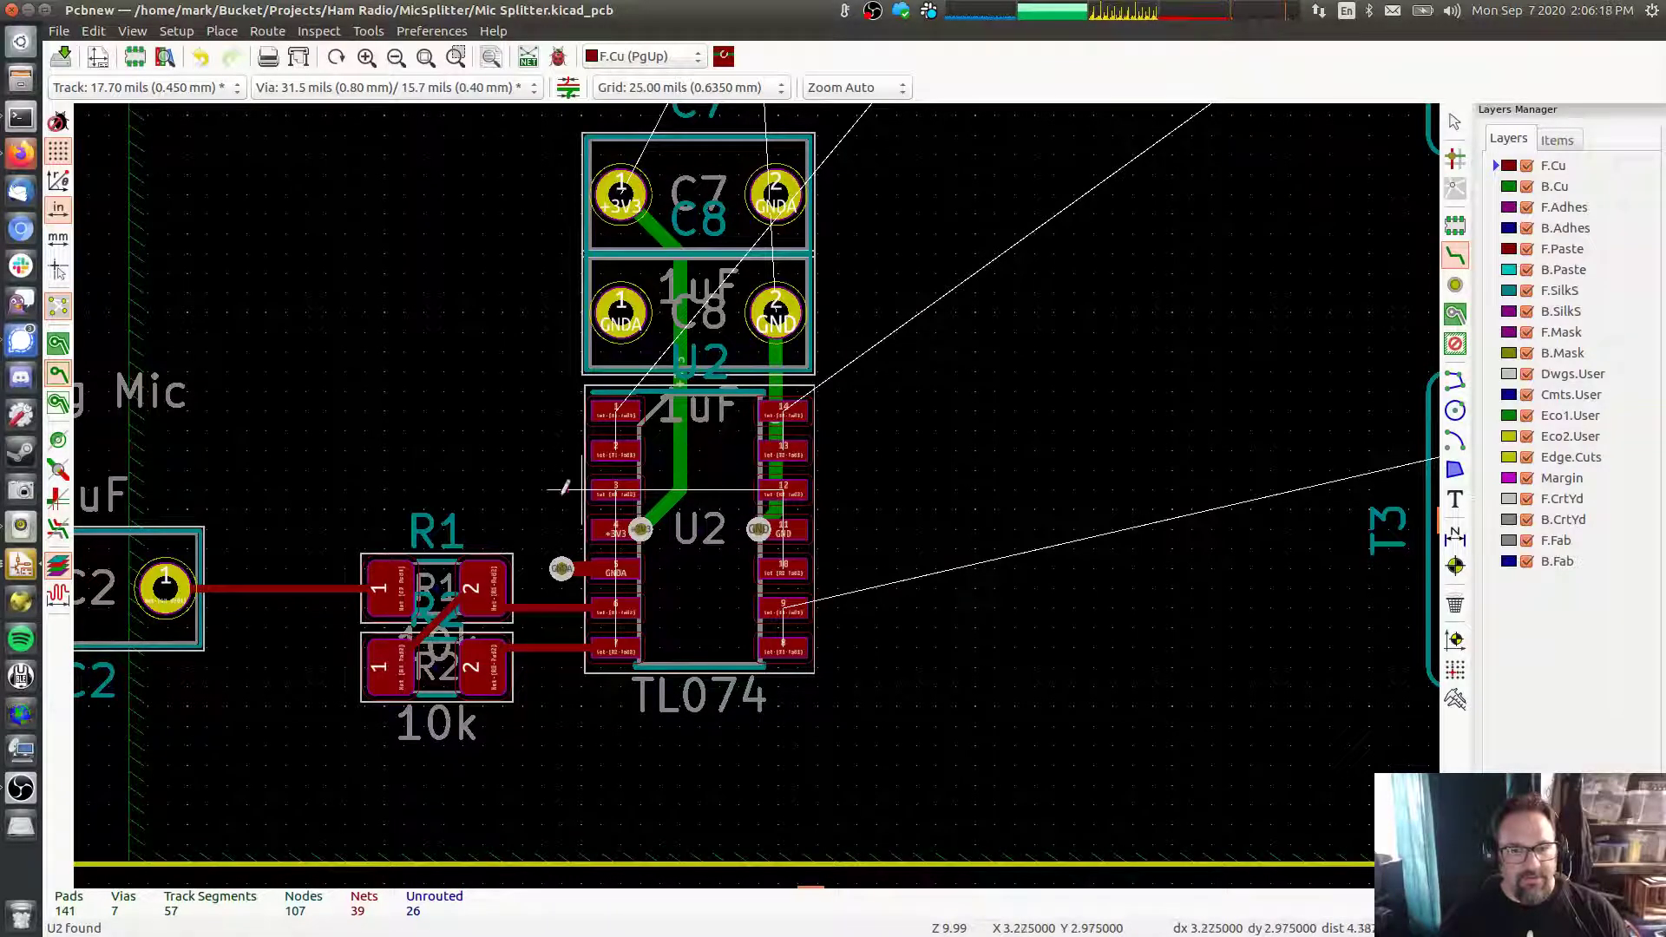
Route a 9.84 mil (0.250 mm) F.Cu track from U2 pad 7 diagonally under the chip body to pad 10
{"action": "scroll", "coordinate": [547, 486], "scroll_direction": "up", "scroll_amount": 2}
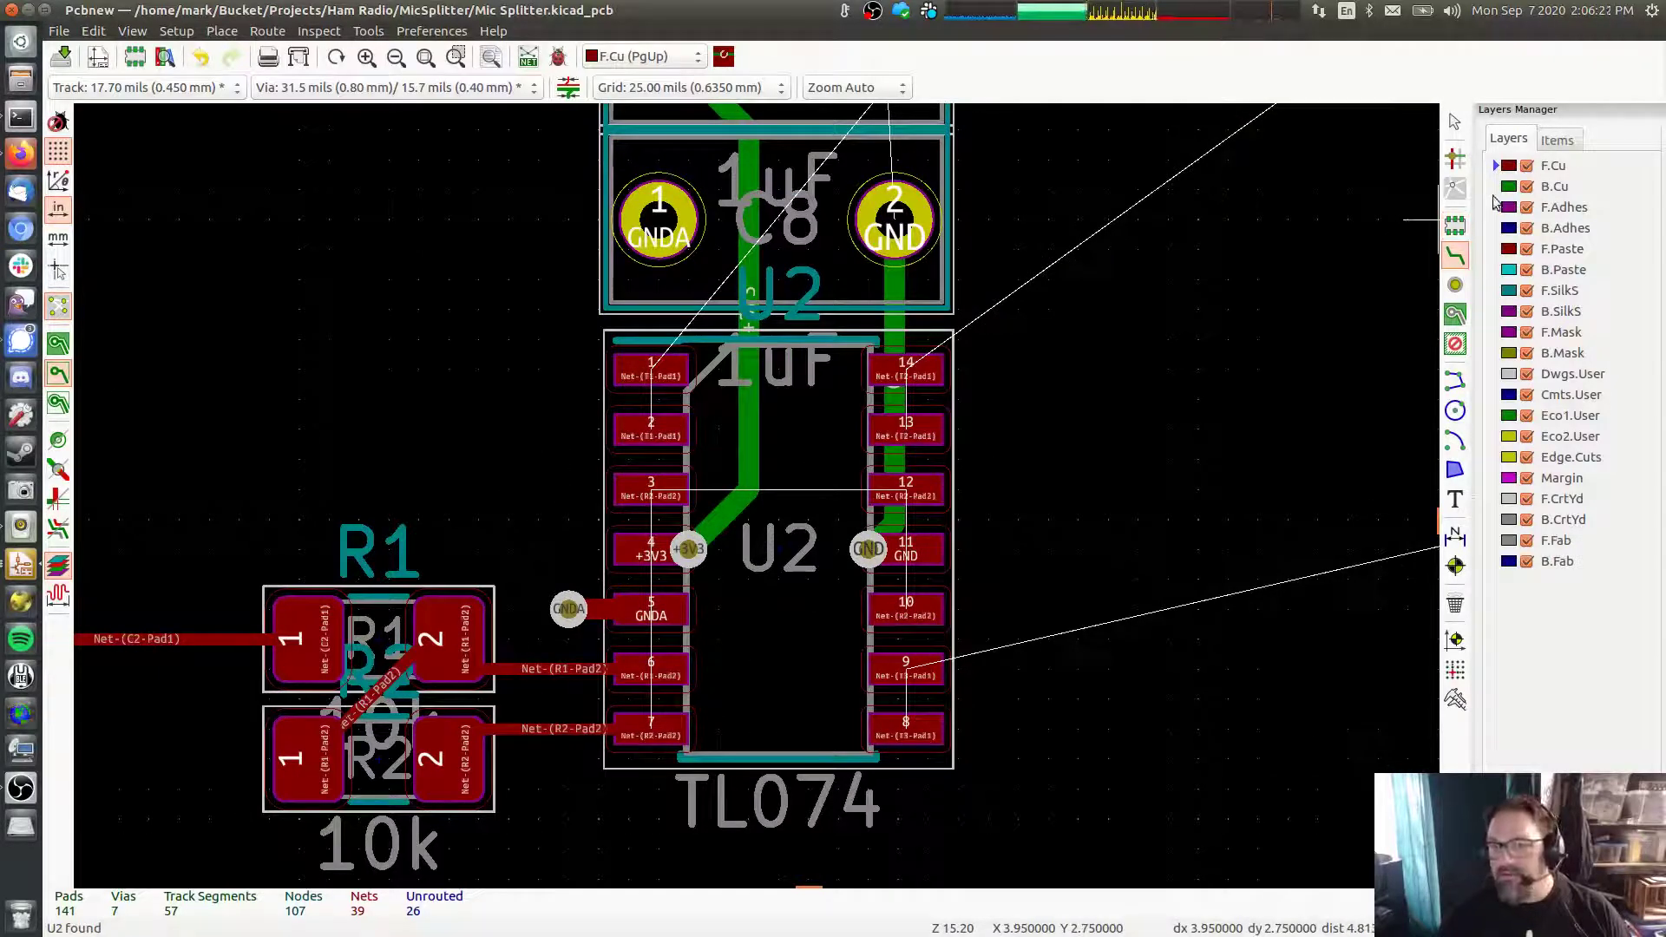
{"action": "key", "text": "grave"}
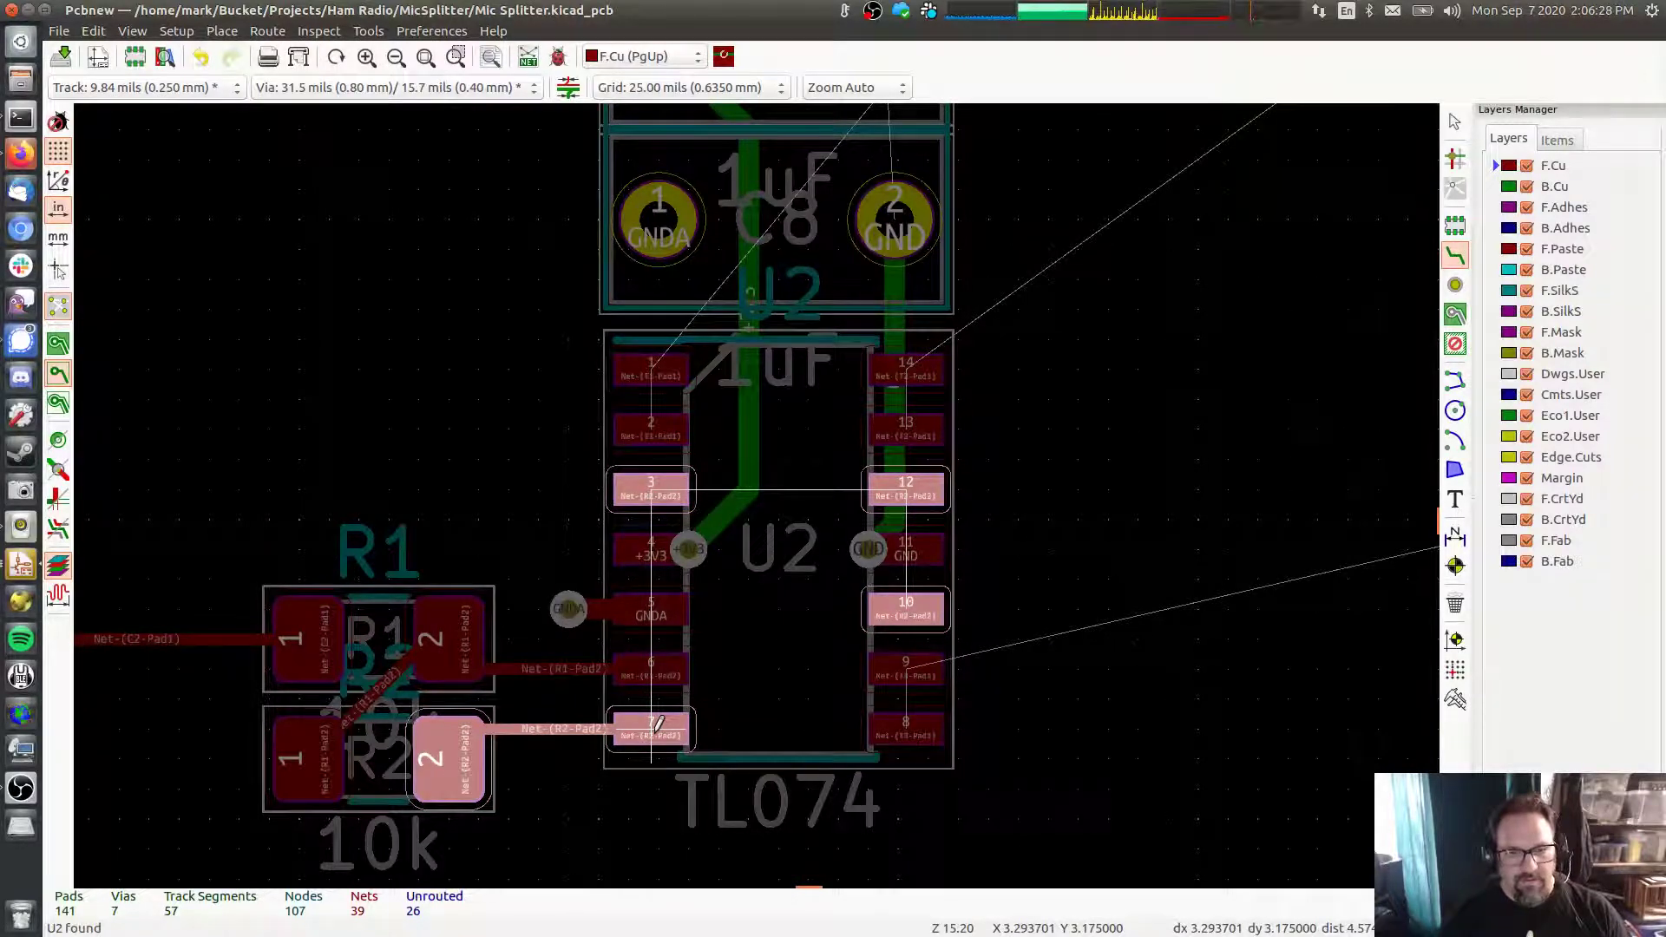
{"action": "left_click", "coordinate": [660, 725]}
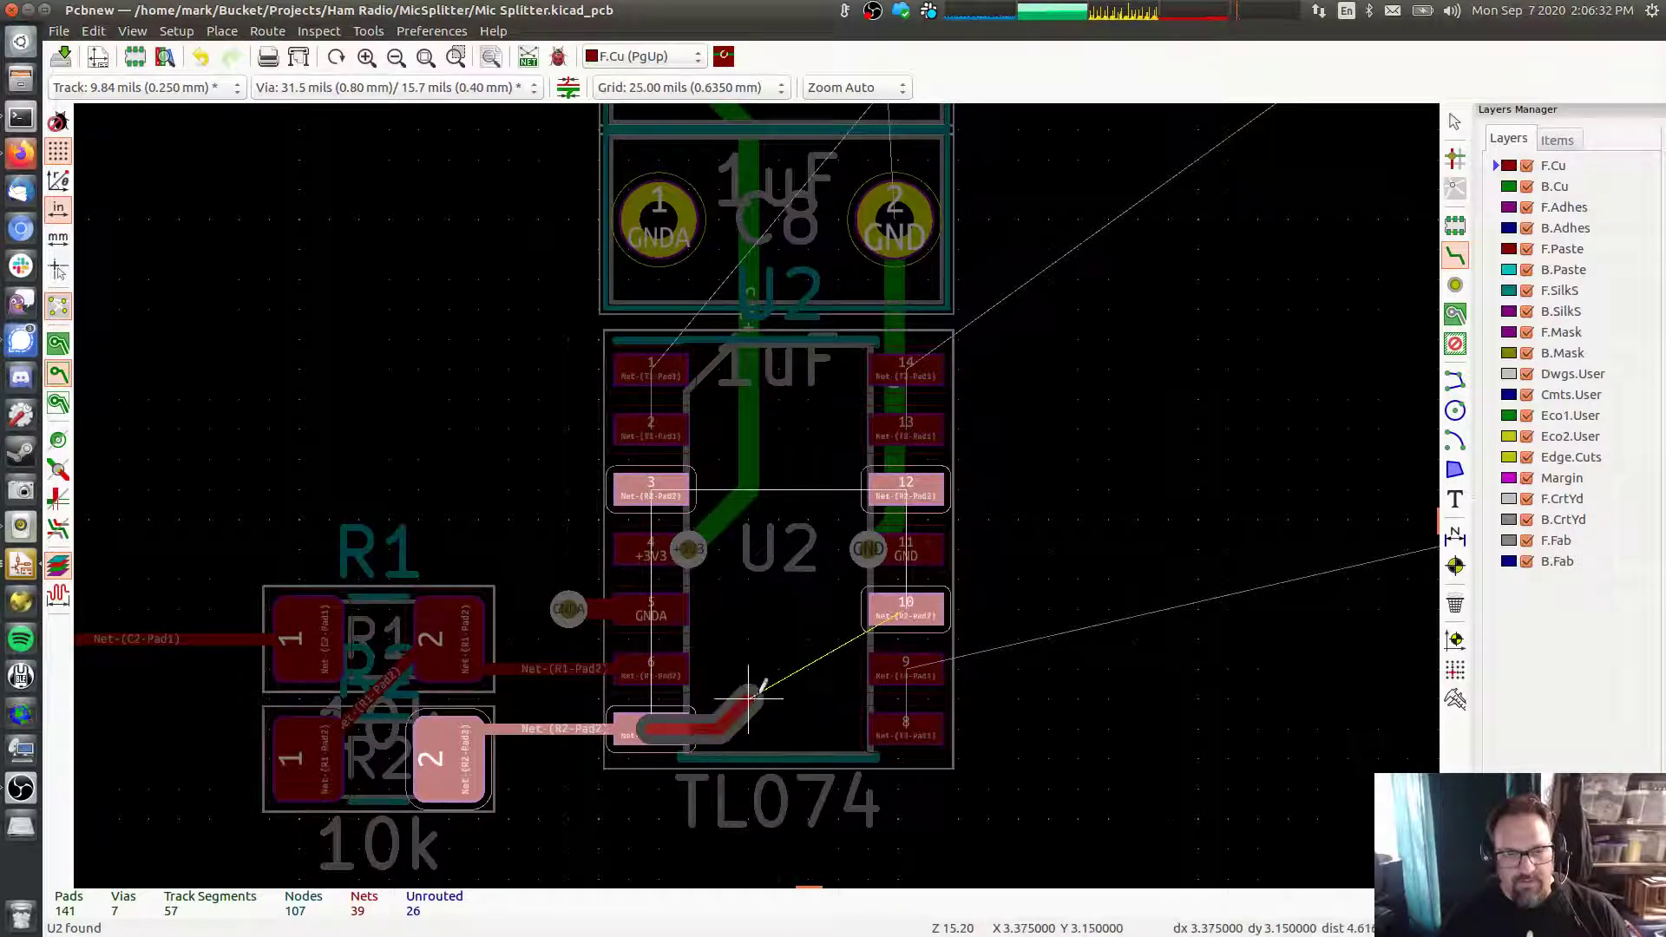
{"action": "left_click", "coordinate": [778, 667]}
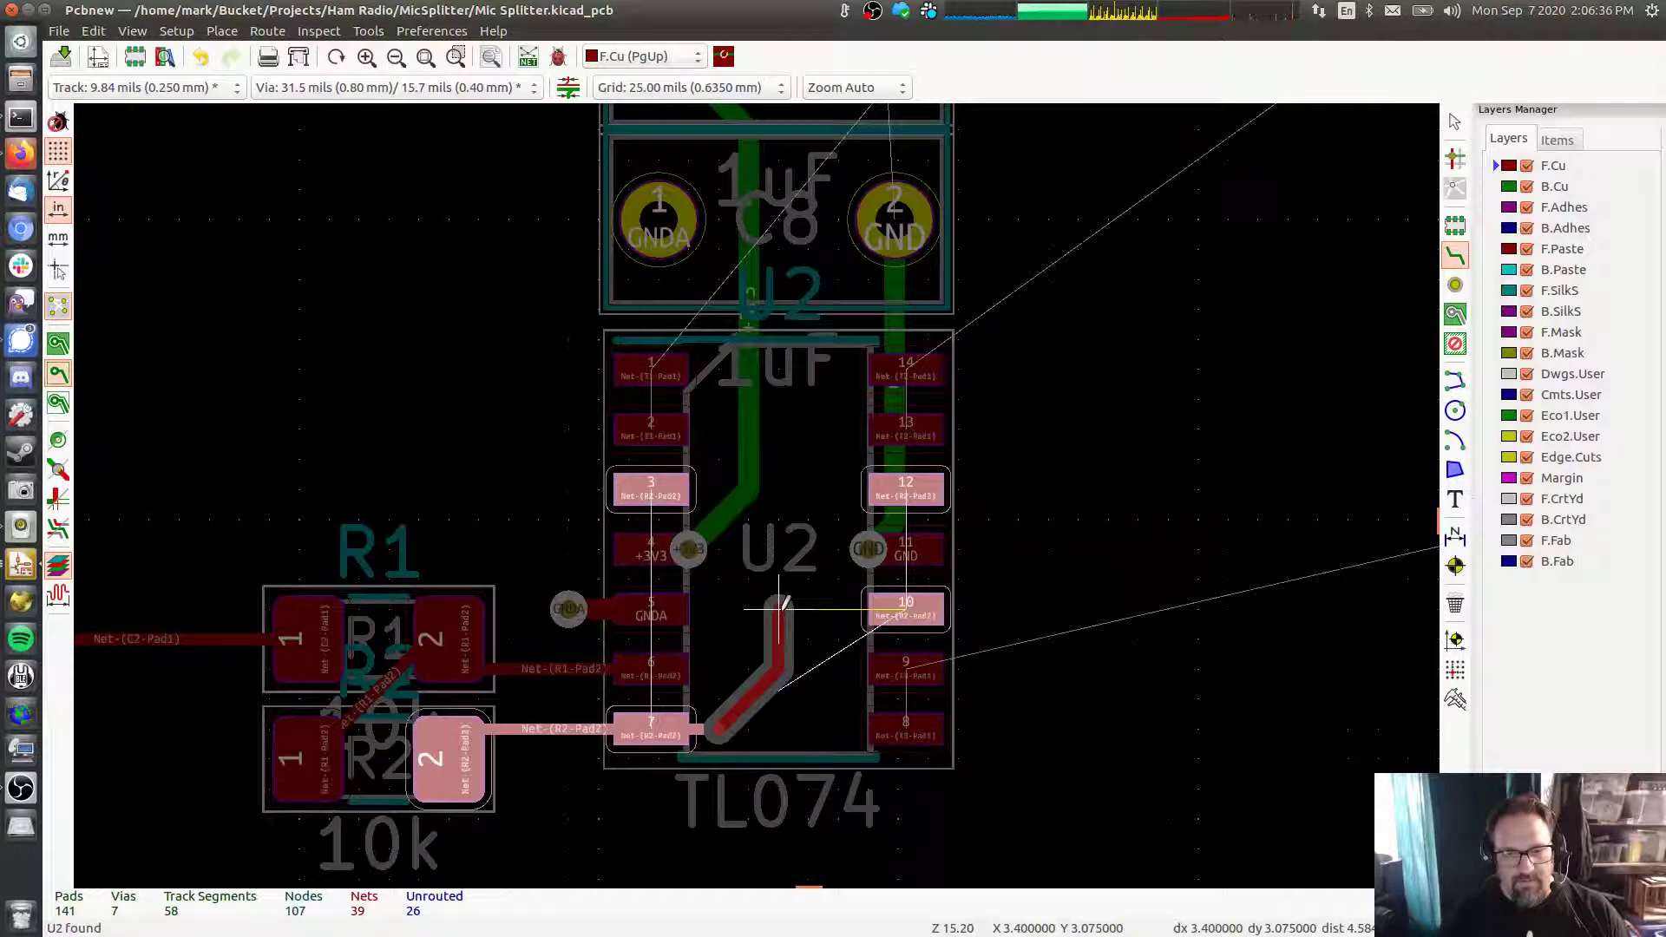
{"action": "left_click", "coordinate": [784, 601]}
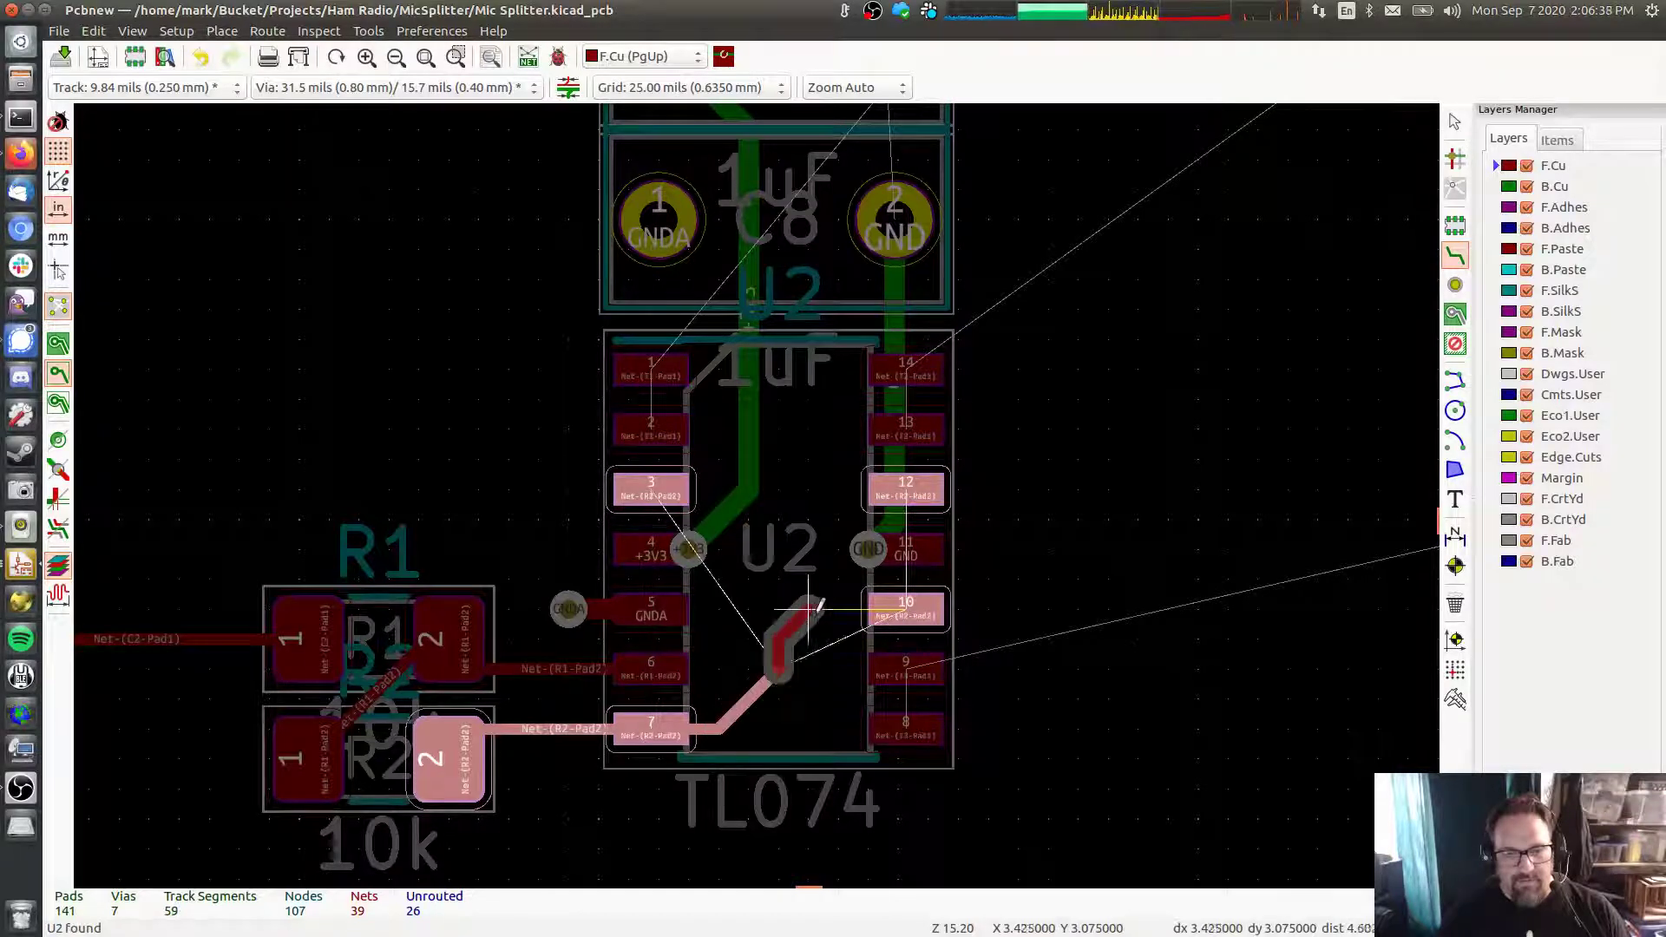
{"action": "left_click", "coordinate": [894, 608]}
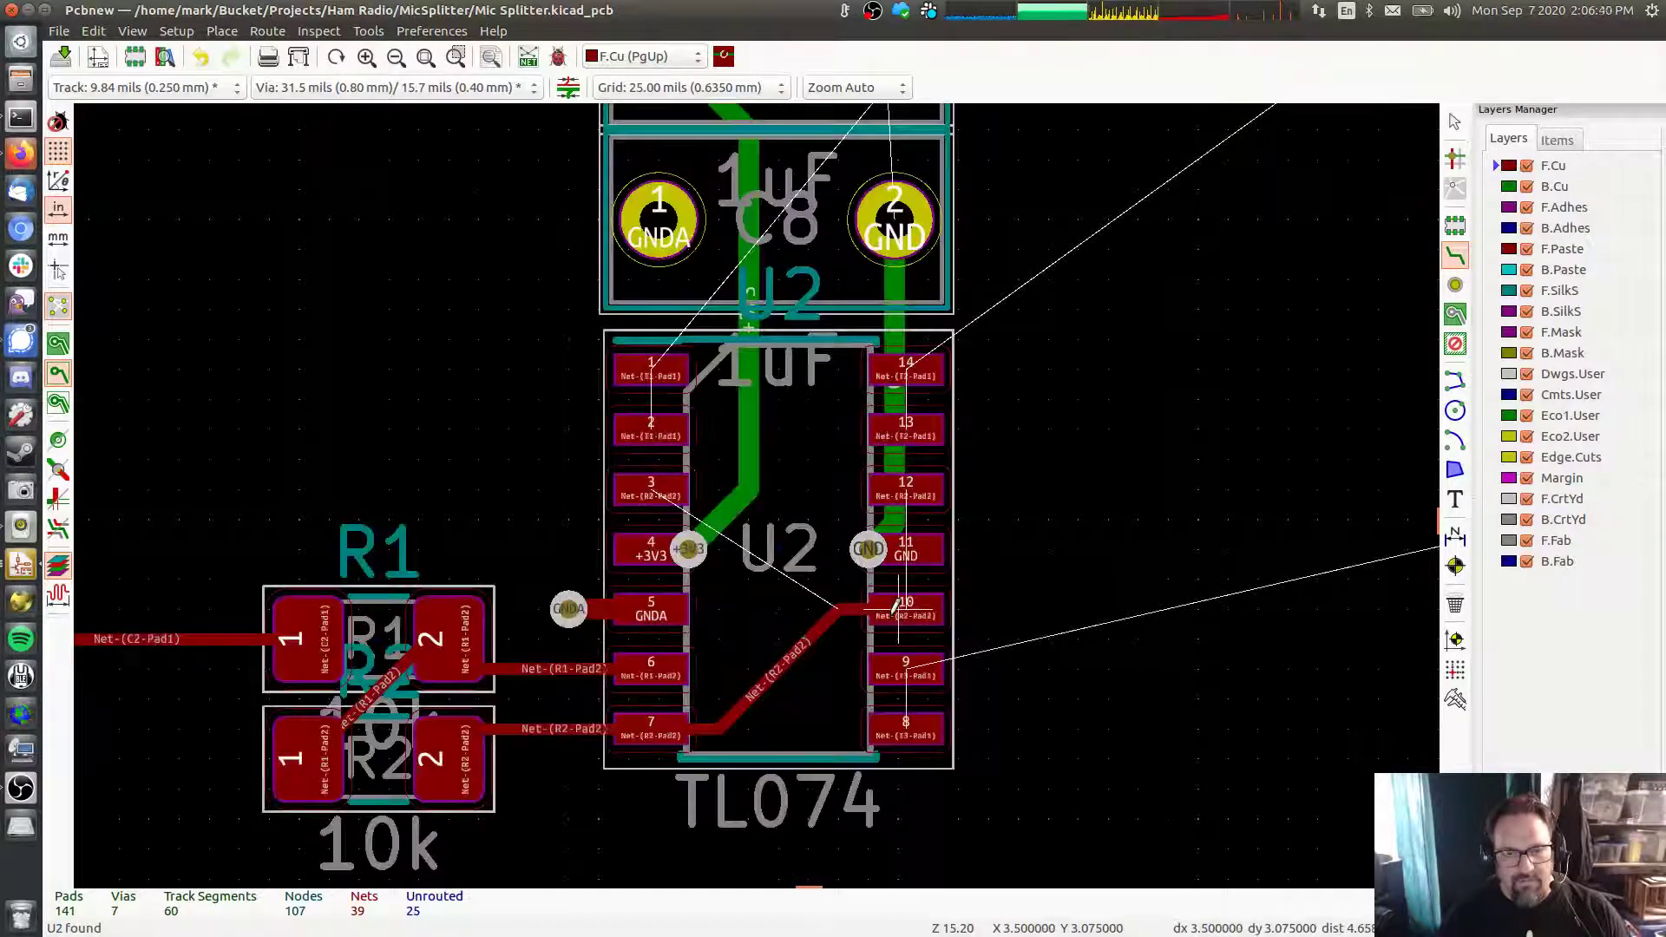
Route a straight F.Cu track between U2 pads 12 and 3, and branch it vertically down to the pad 7 to pad 10 track
{"action": "left_click", "coordinate": [903, 489]}
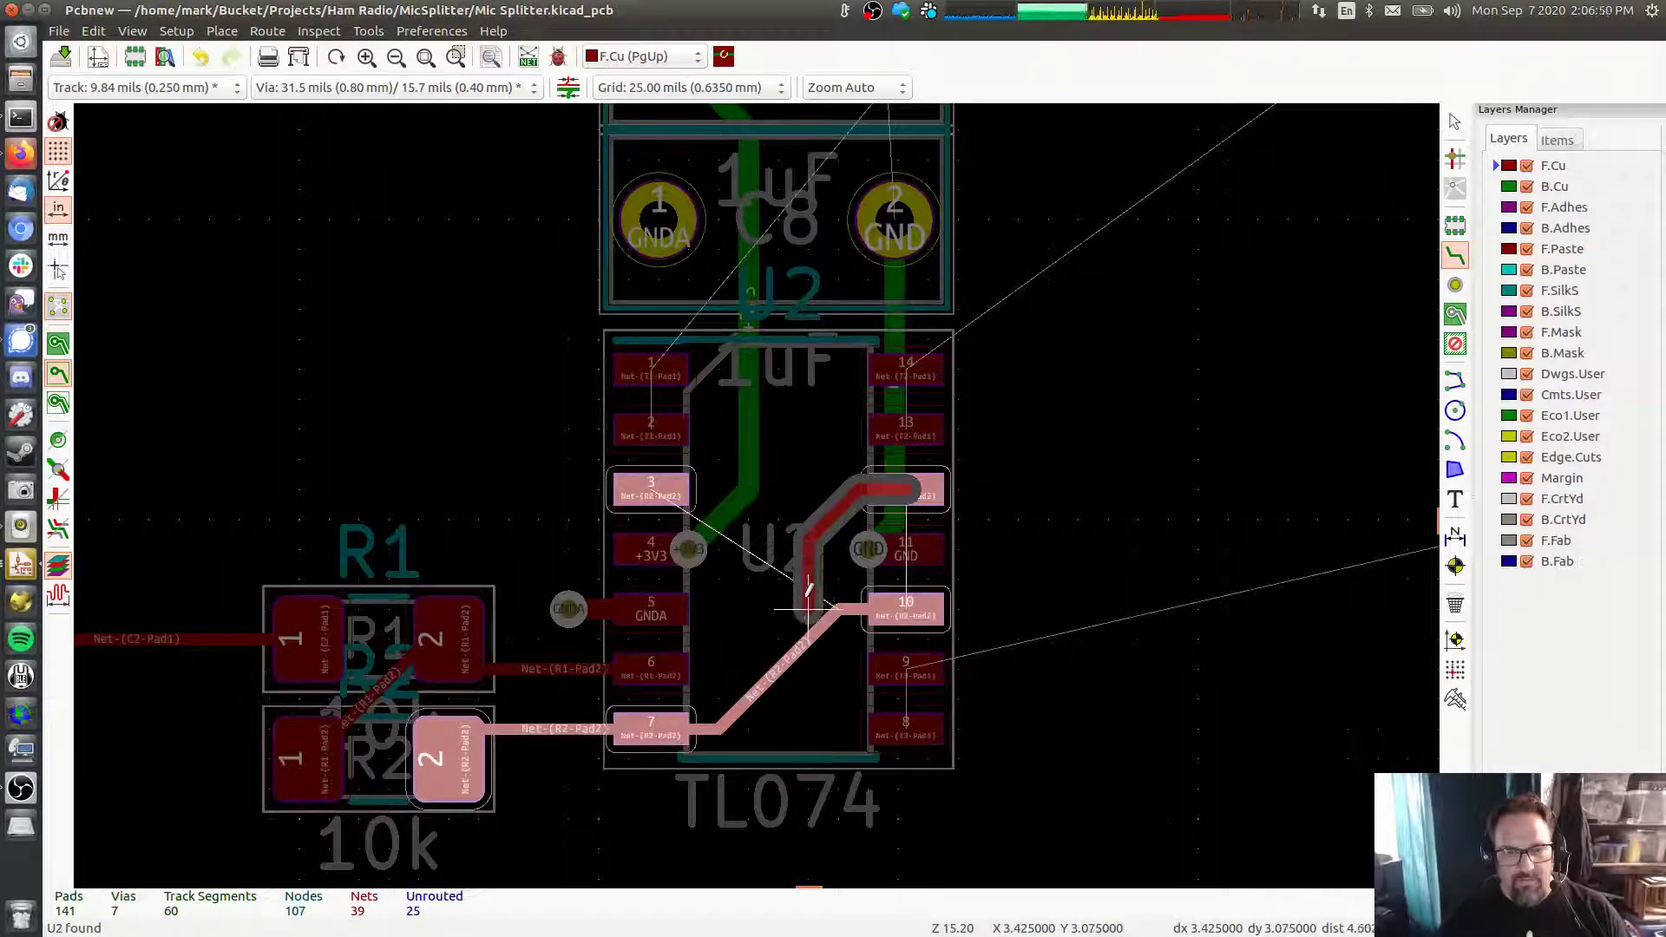
{"action": "left_click", "coordinate": [671, 482]}
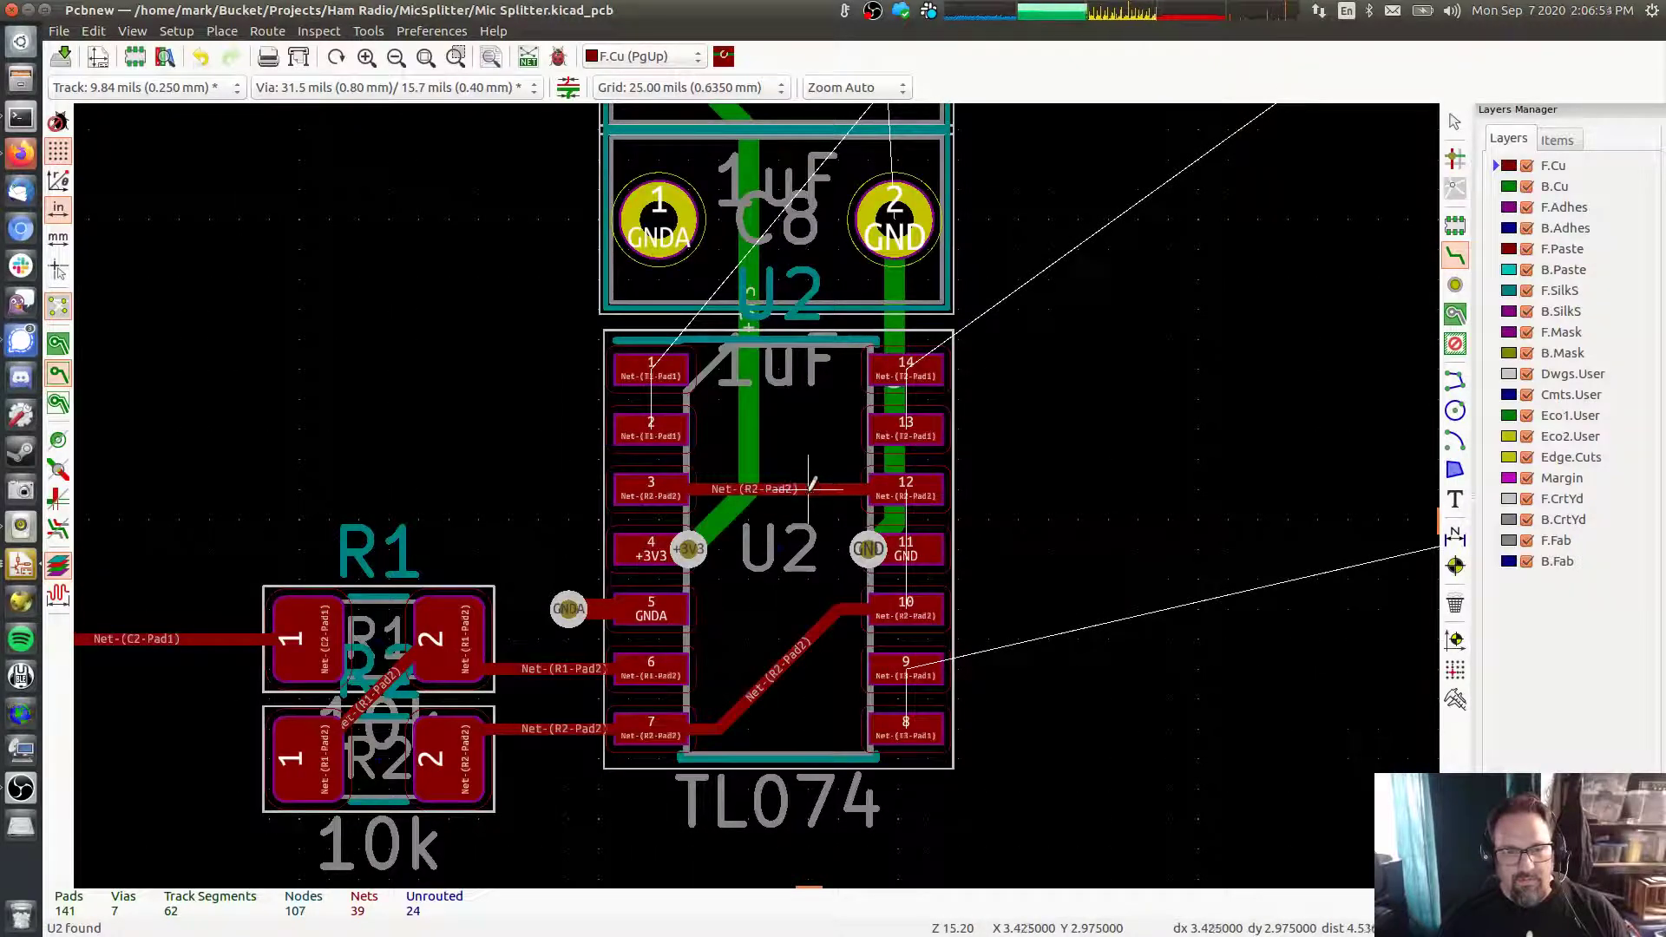
{"action": "left_click", "coordinate": [808, 488]}
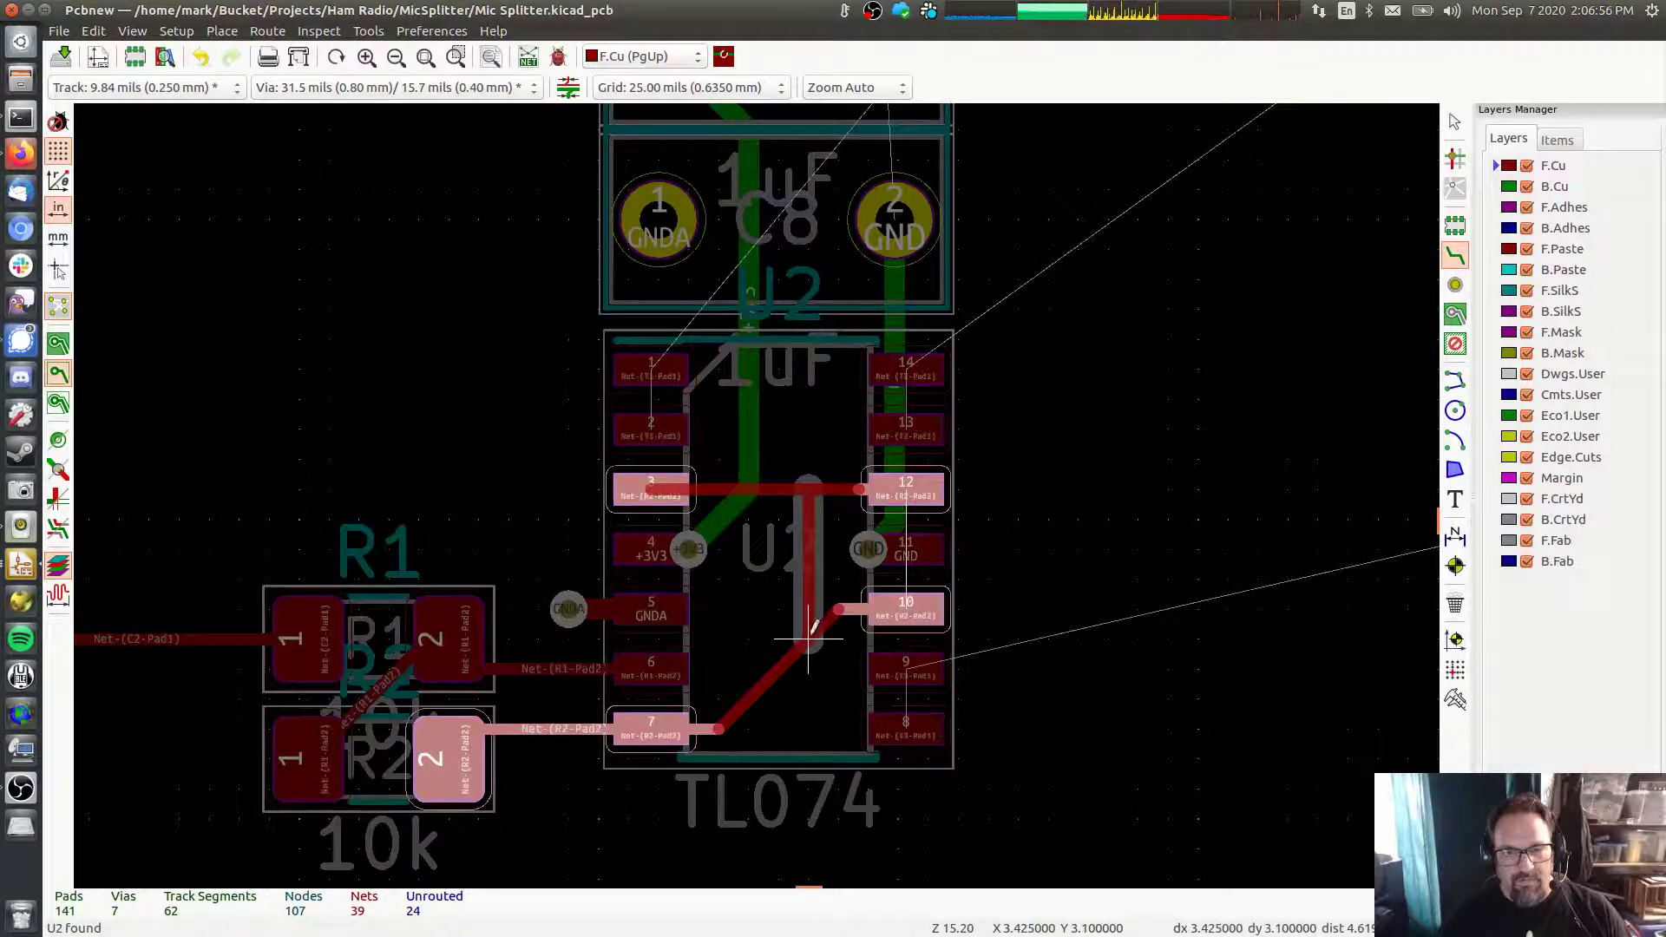
{"action": "left_click", "coordinate": [808, 607]}
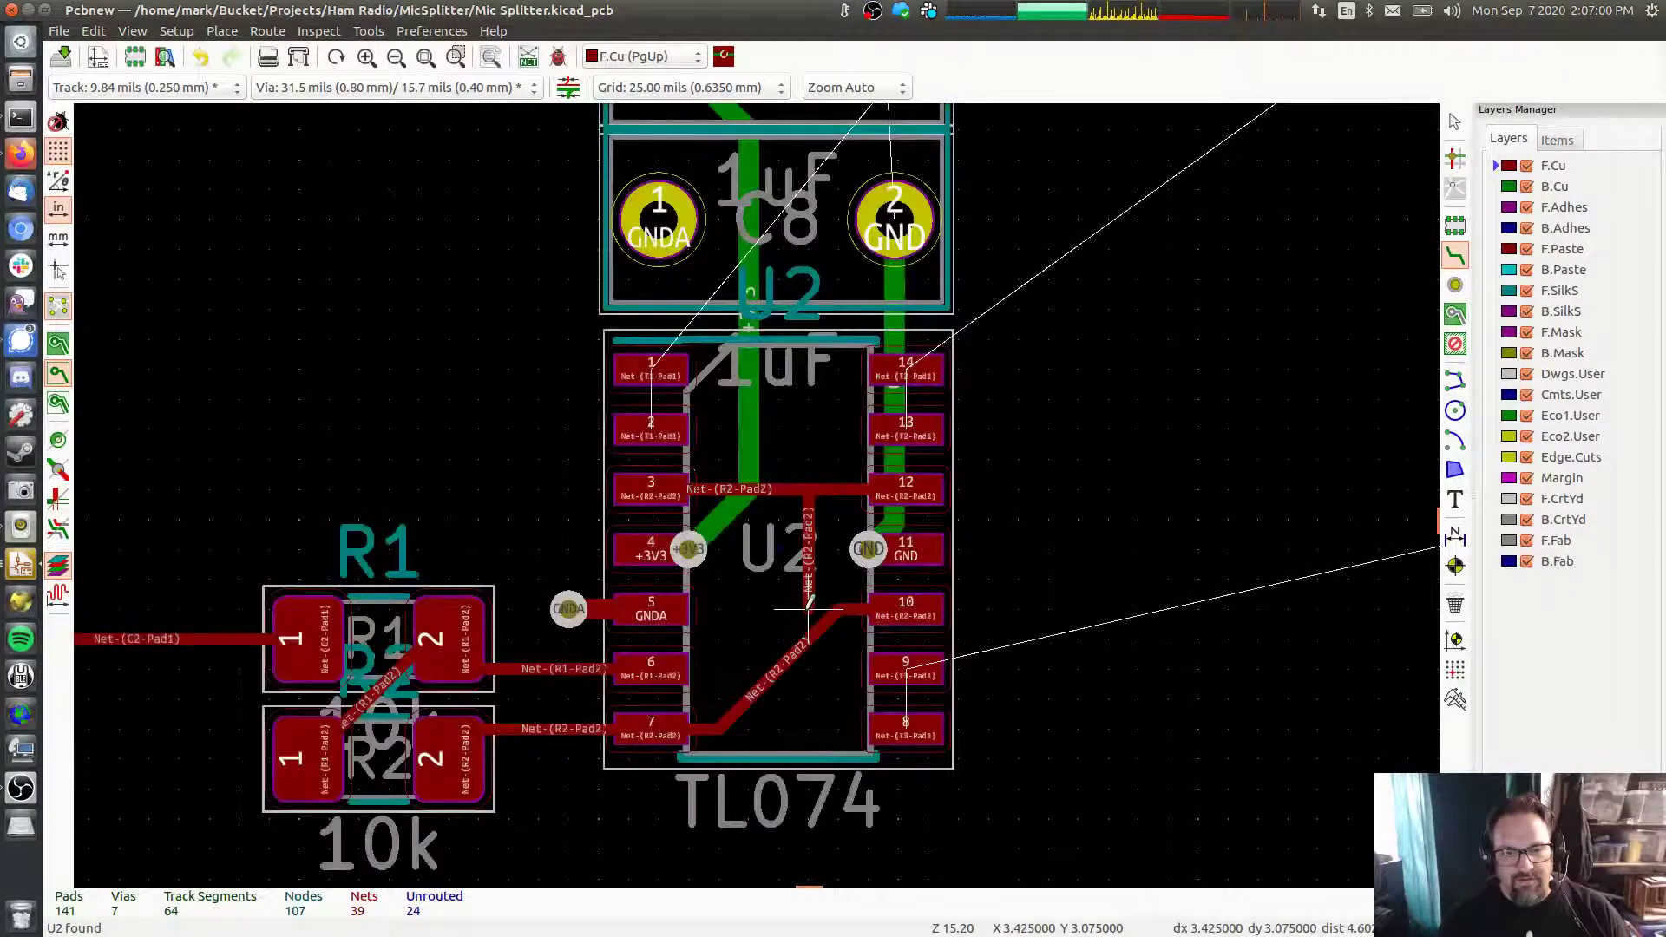
Move the pad 7 to pad 10 track's corner onto the vertical branch, and break its diagonal section to reshape it to 45 degrees
{"action": "left_click", "coordinate": [836, 608]}
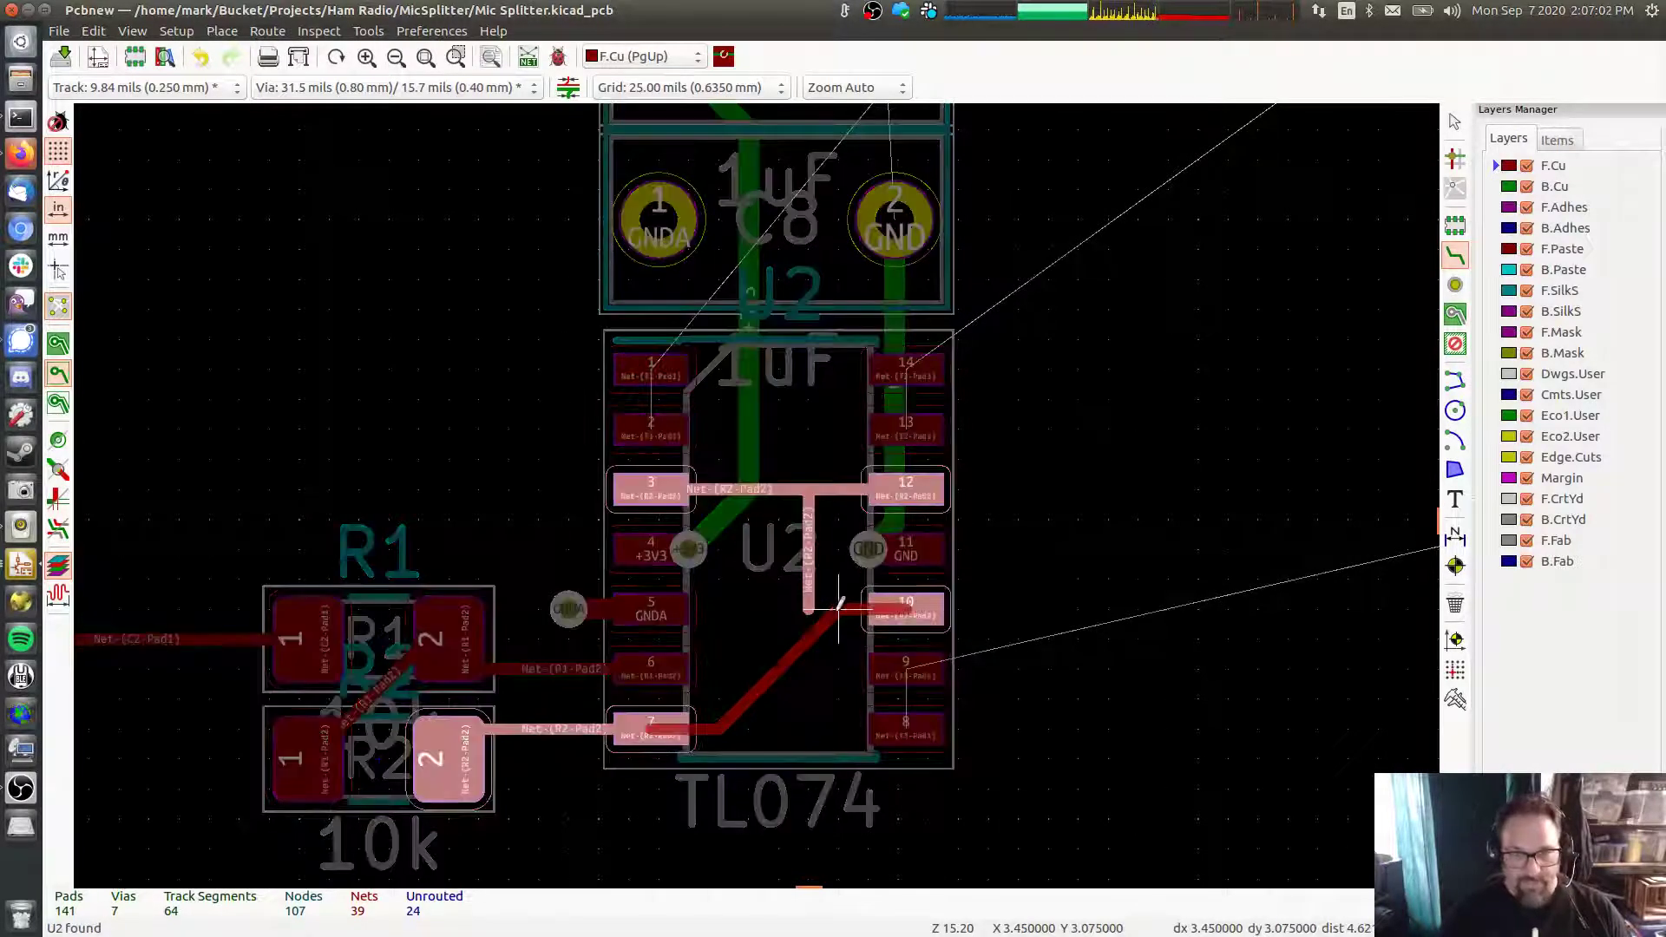
{"action": "left_click", "coordinate": [810, 605]}
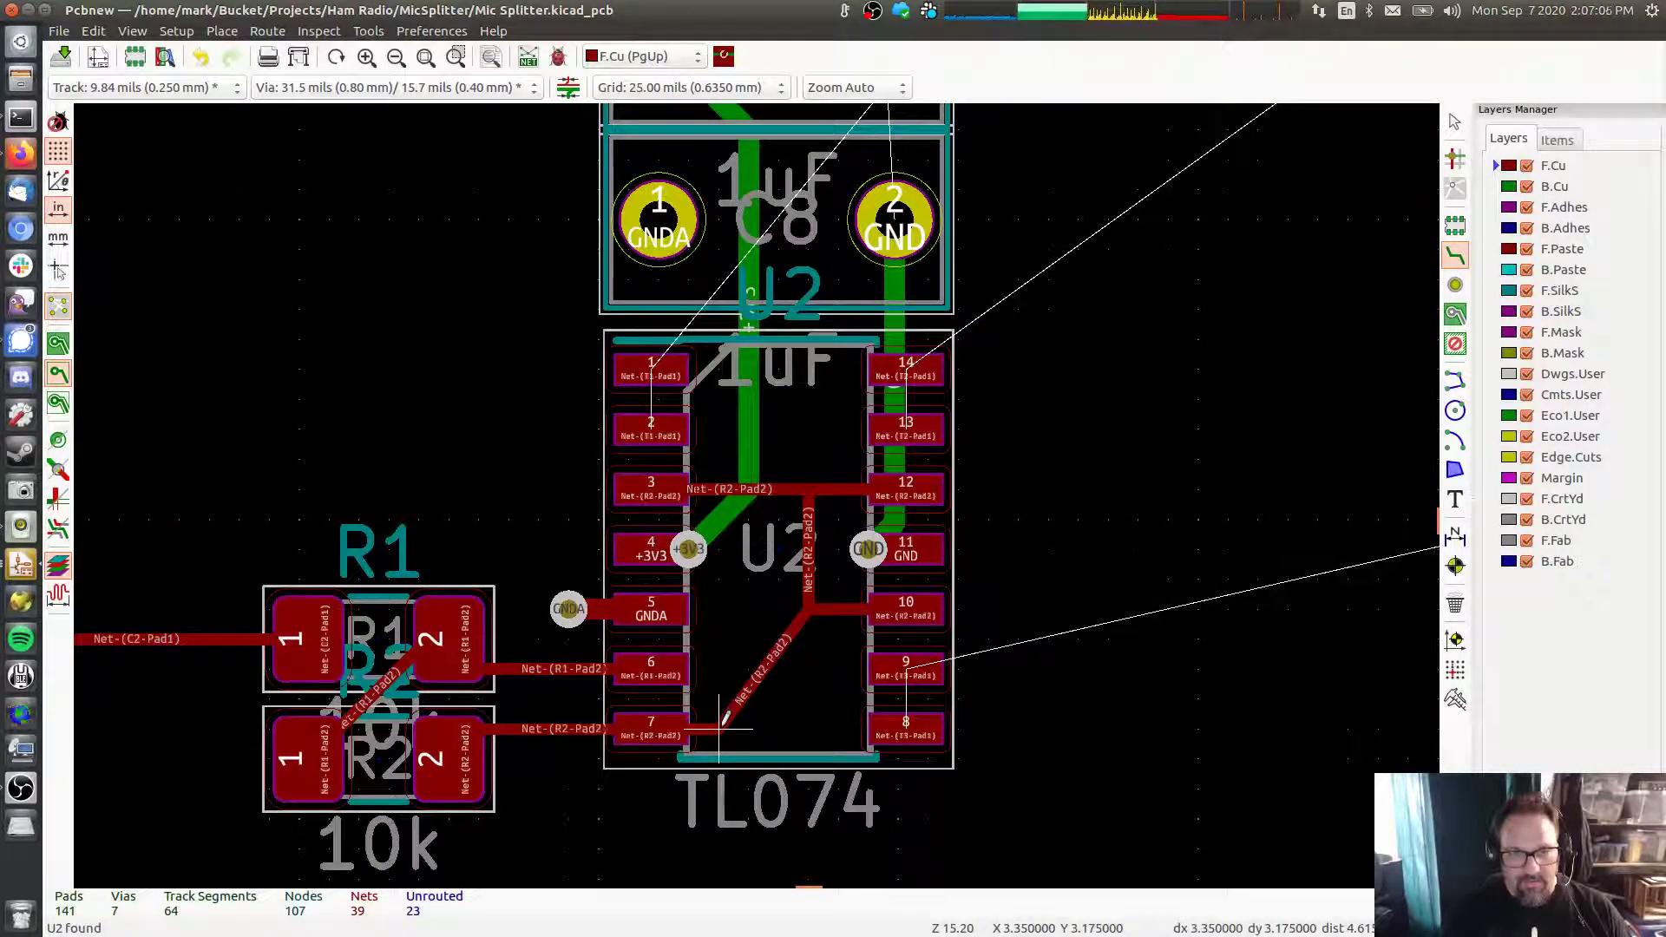
{"action": "right_click", "coordinate": [762, 674]}
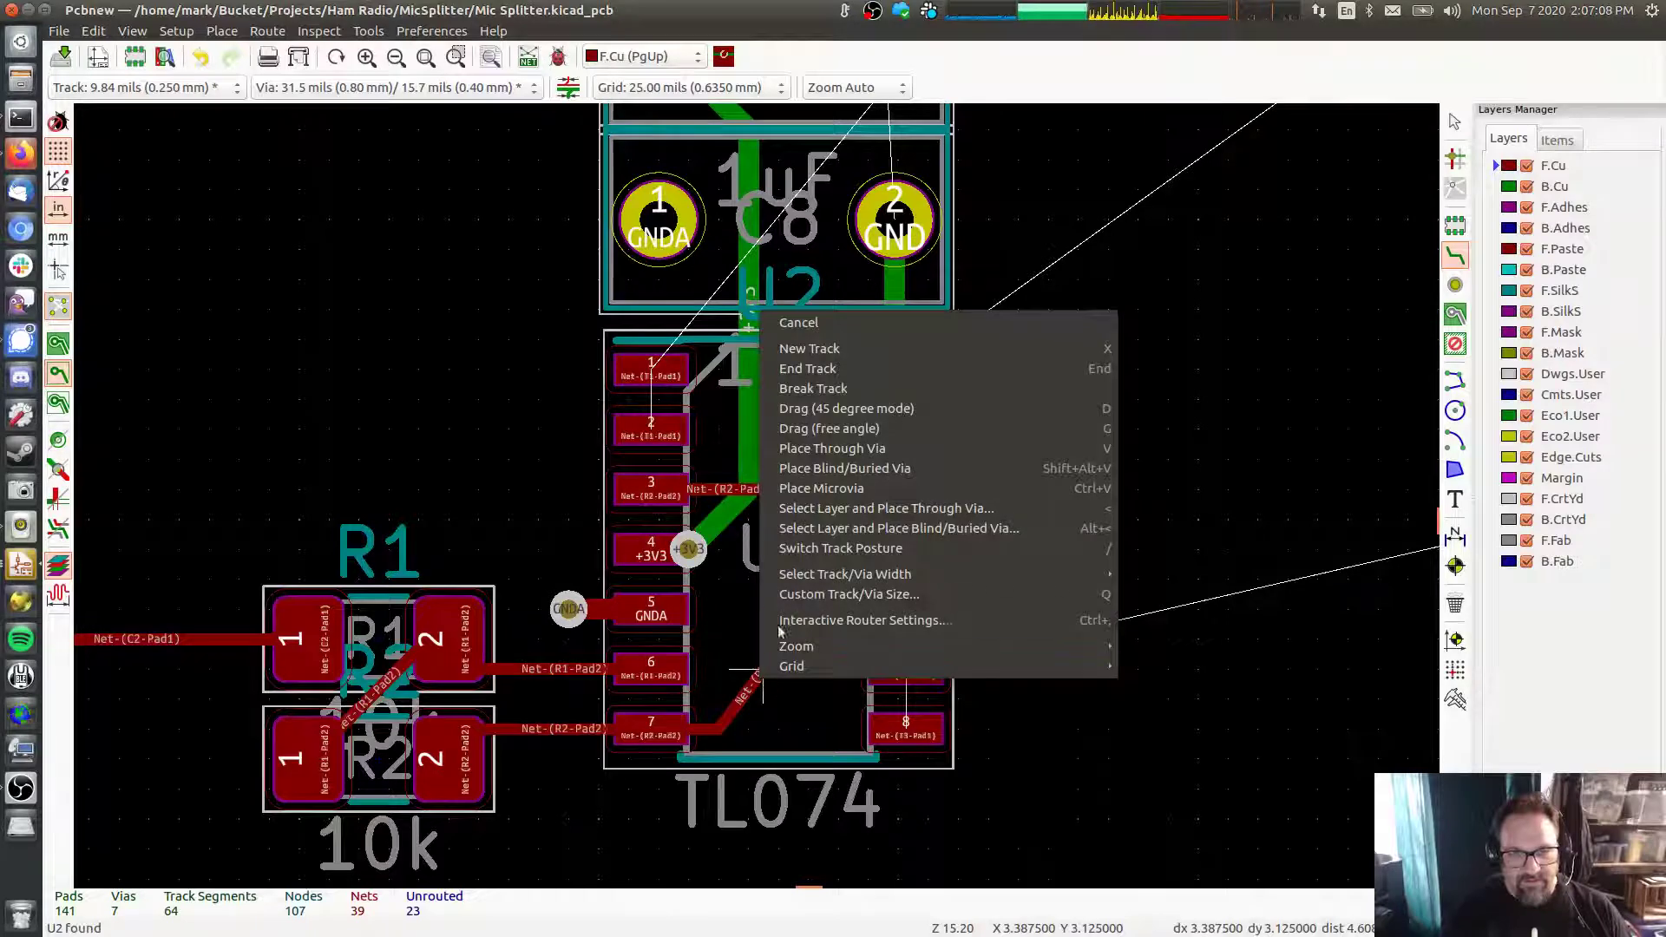
{"action": "left_click", "coordinate": [799, 389]}
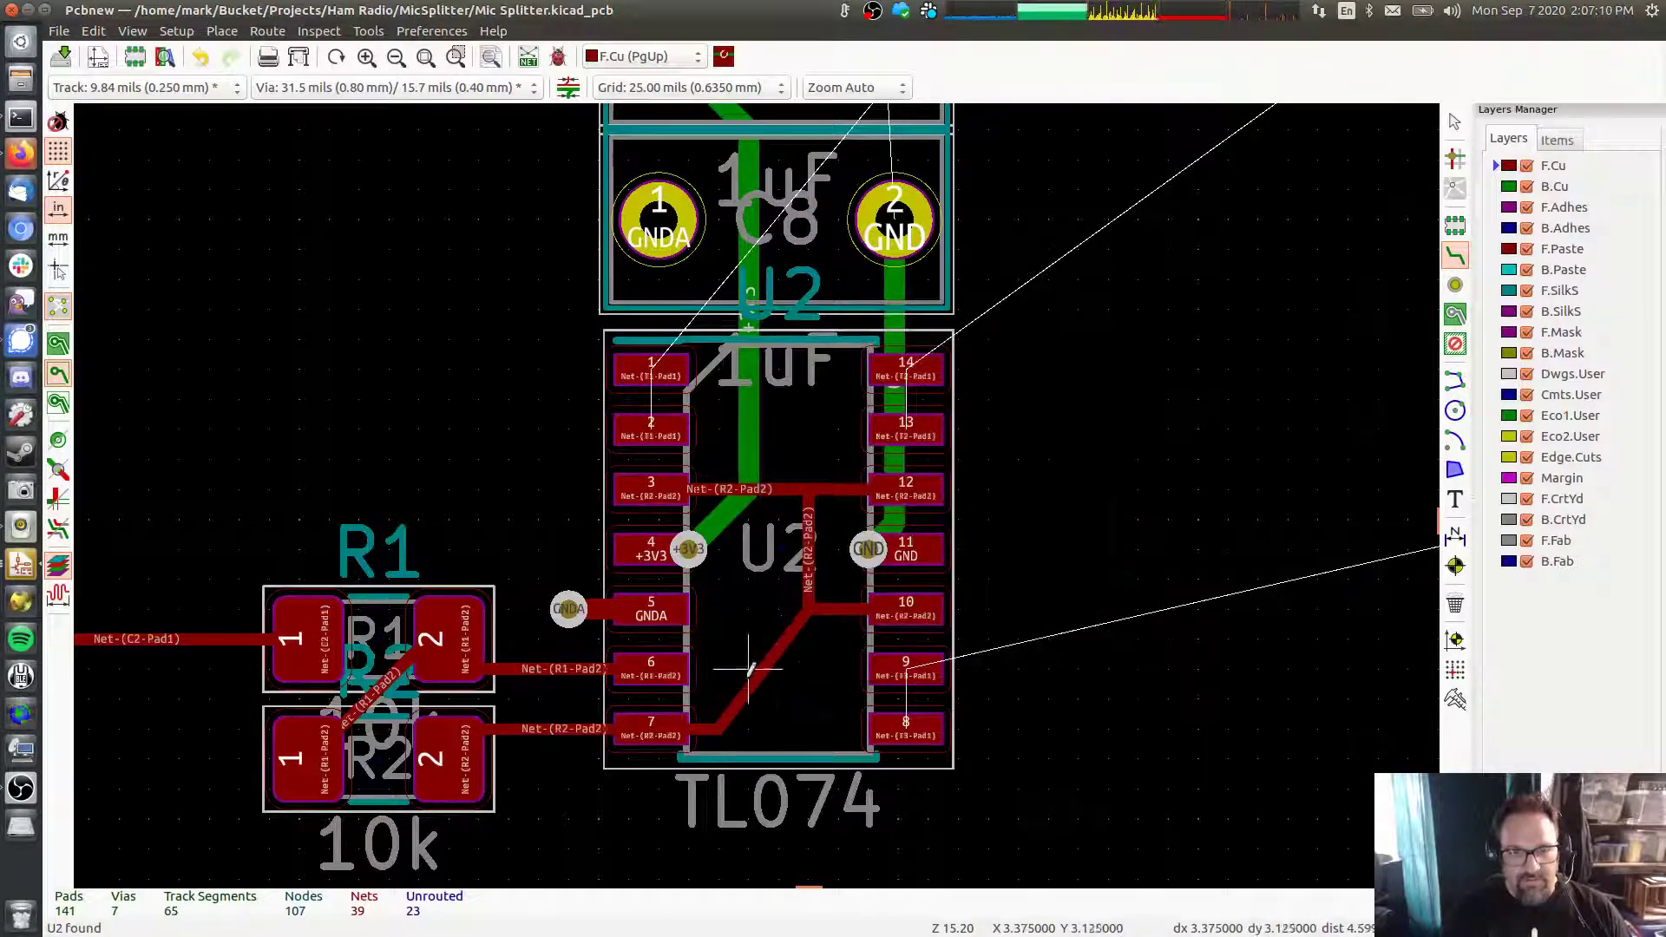
{"action": "left_click", "coordinate": [779, 698]}
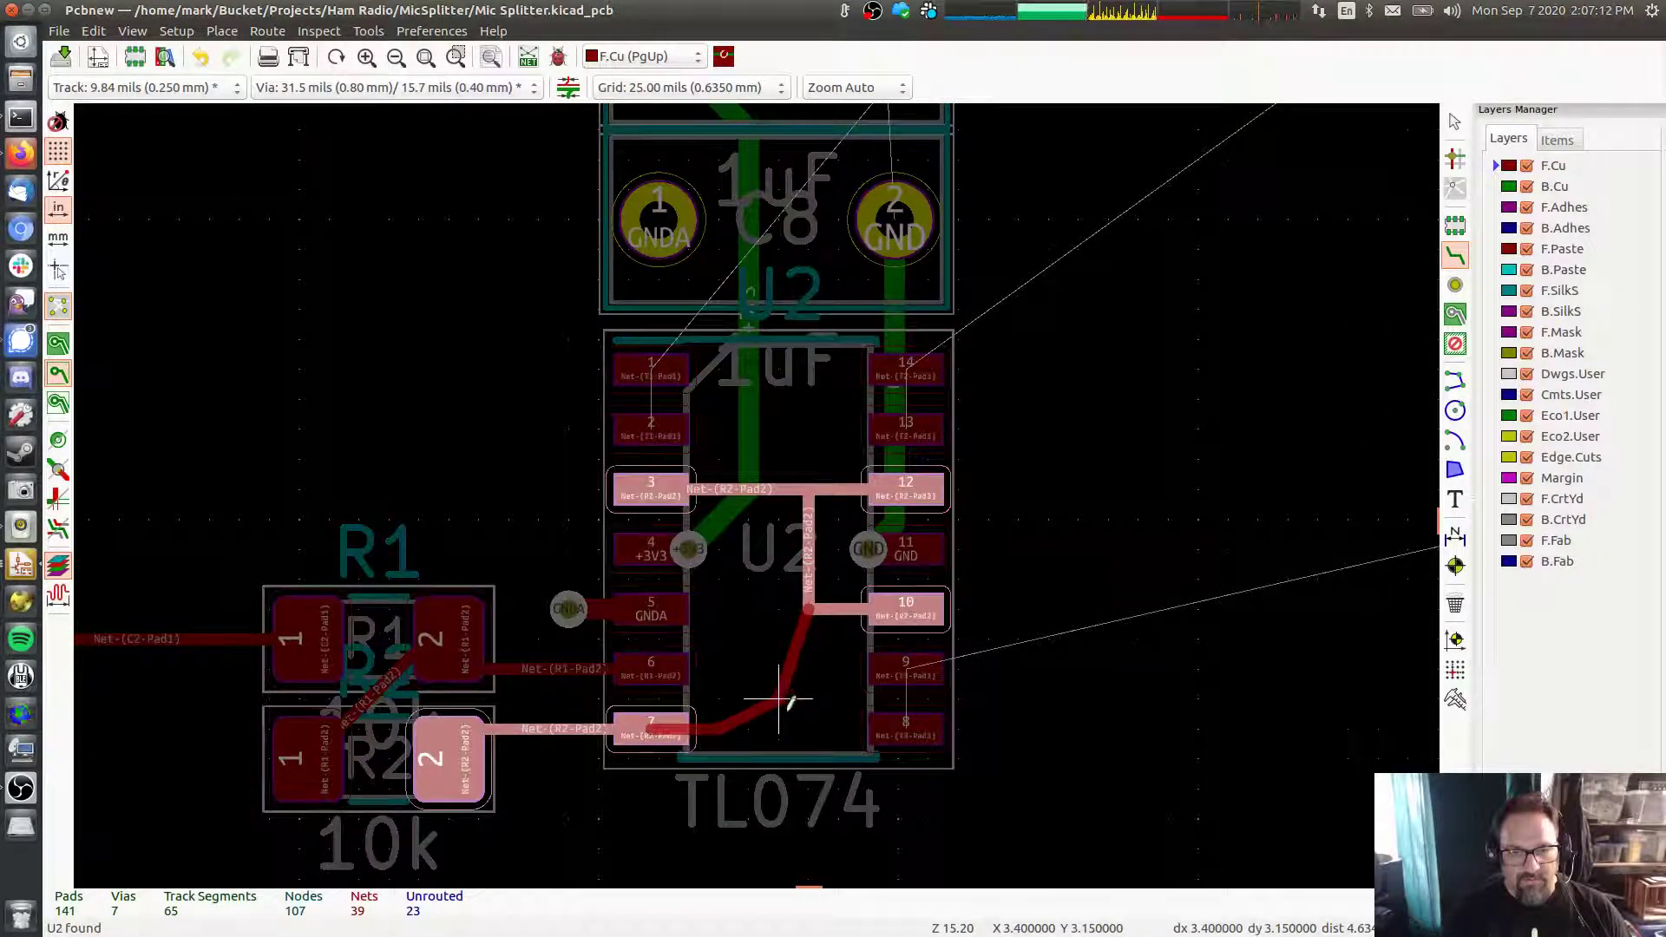
{"action": "left_click_drag", "start_coordinate": [779, 699], "coordinate": [808, 641]}
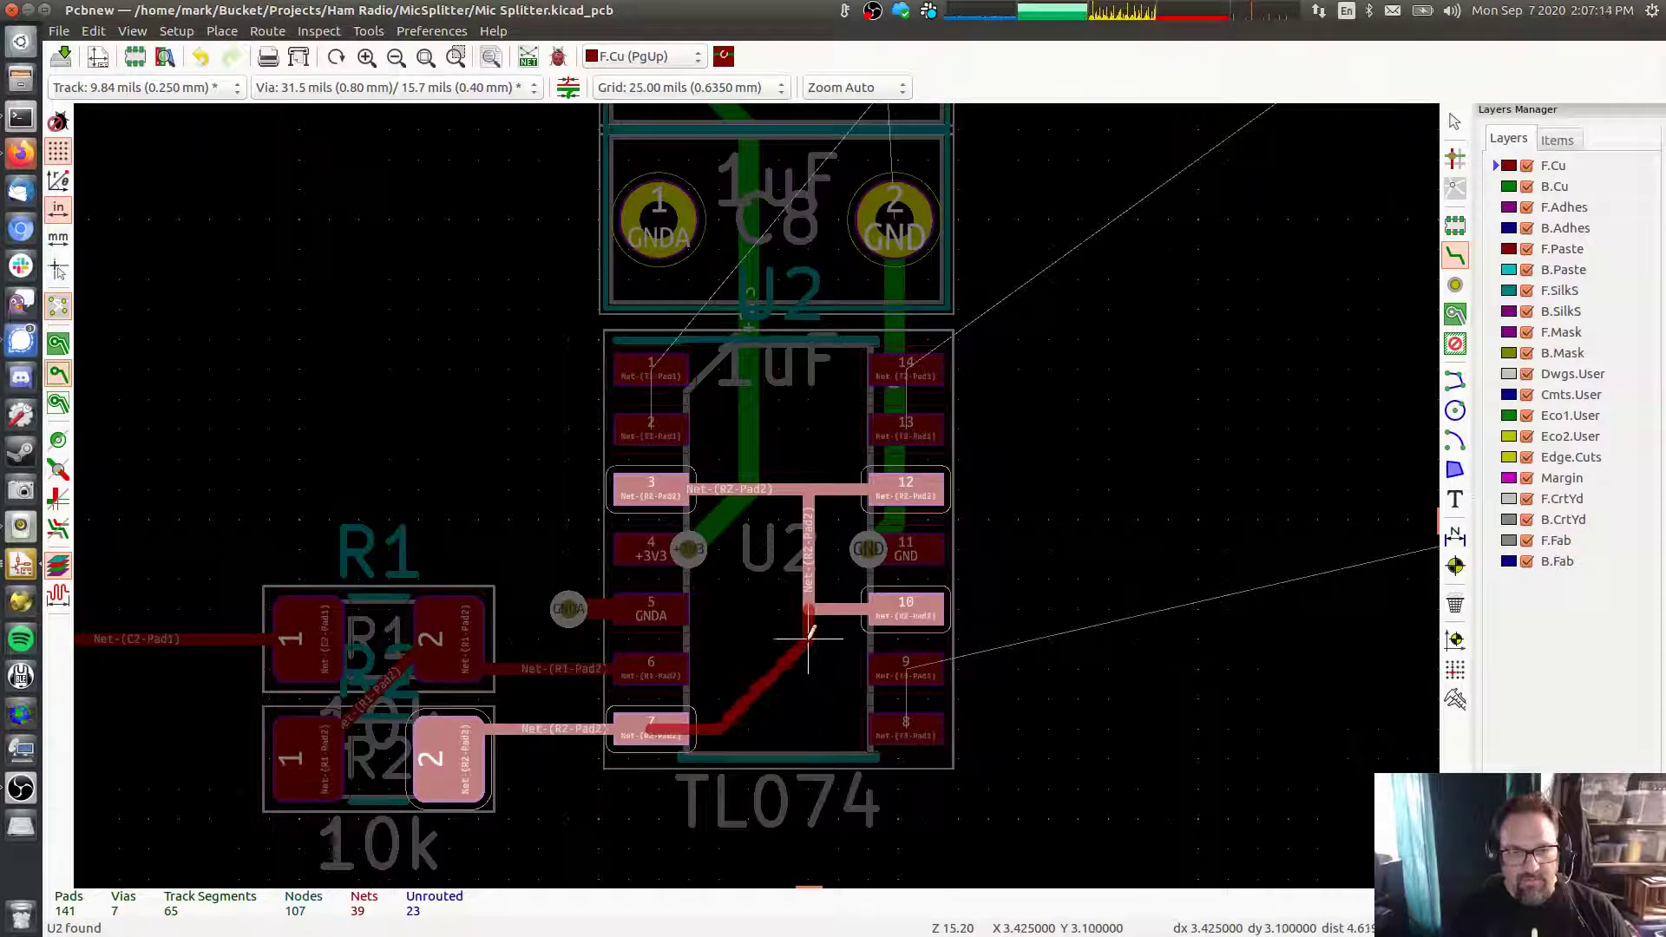
{"action": "left_click", "coordinate": [808, 640]}
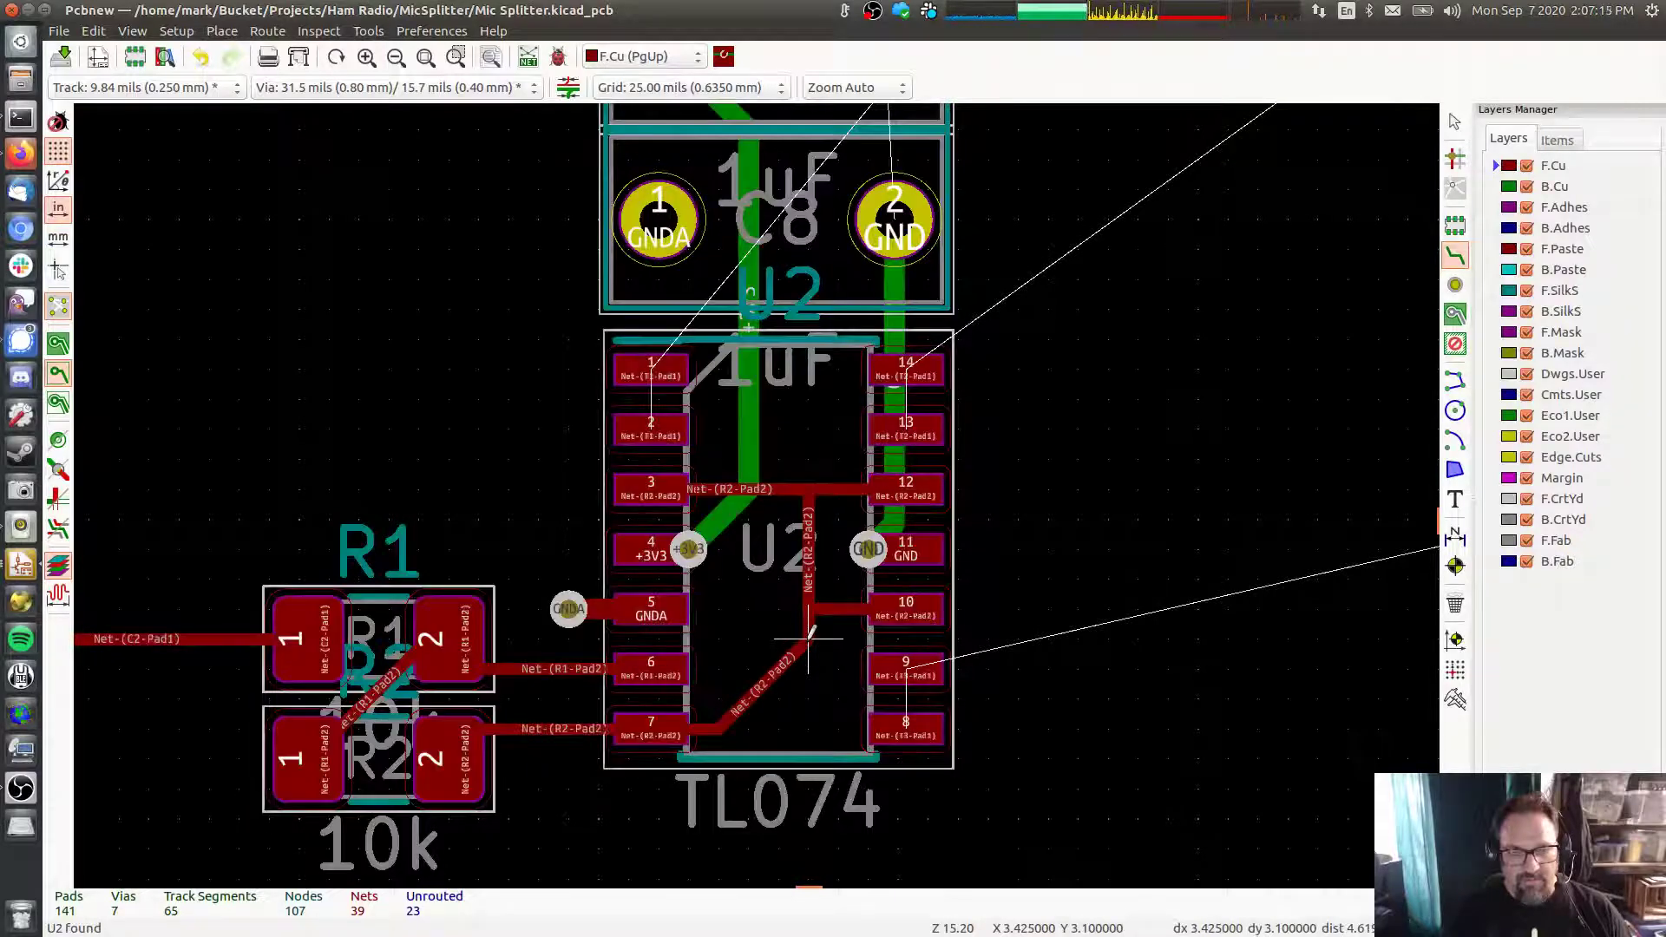
{"action": "left_click", "coordinate": [719, 729]}
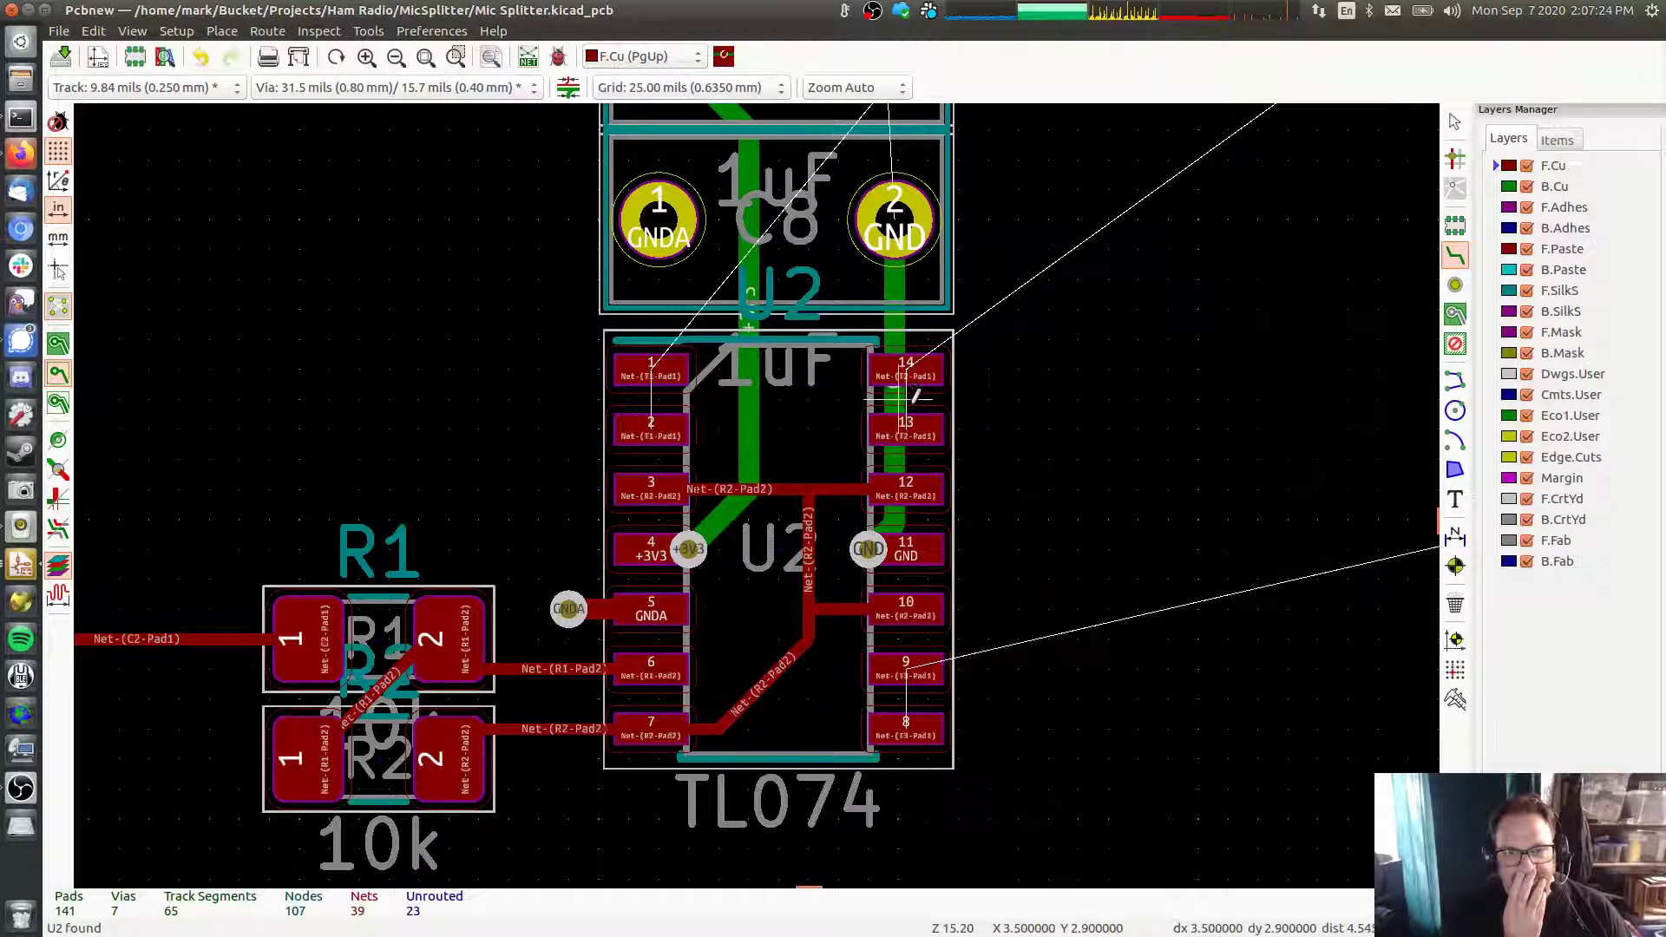
Join U2's adjacent pads on F.Cu with short straight tracks: 1 to 2, 14 to 13, and 9 to 8
{"action": "left_click", "coordinate": [657, 363]}
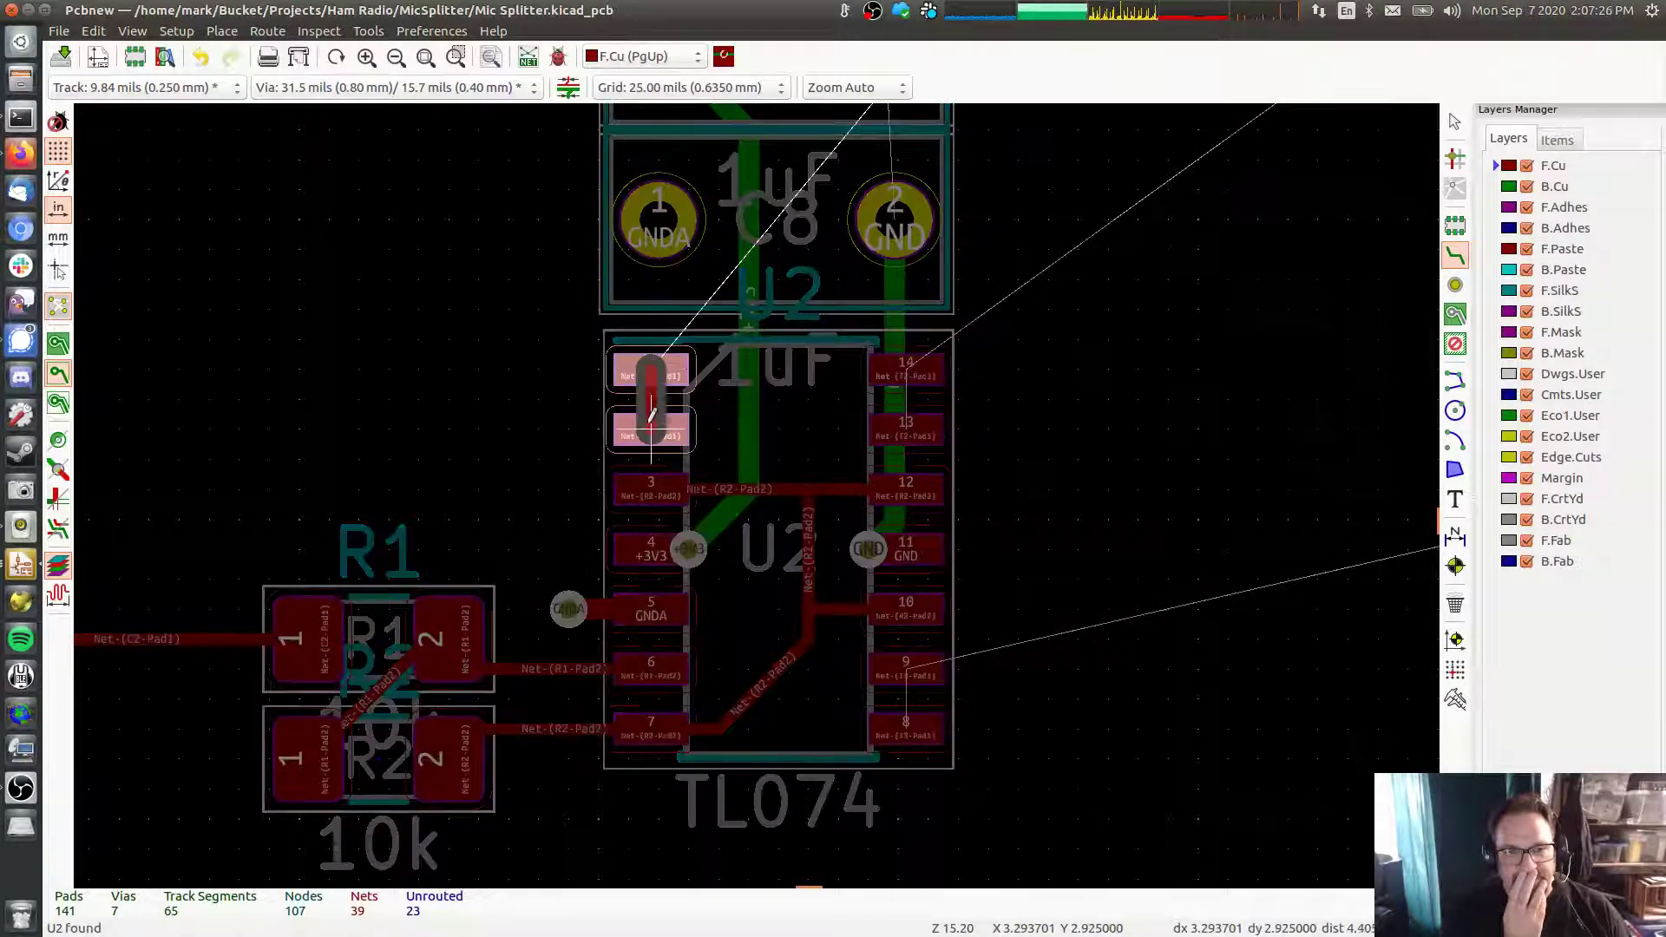
{"action": "left_click", "coordinate": [652, 424]}
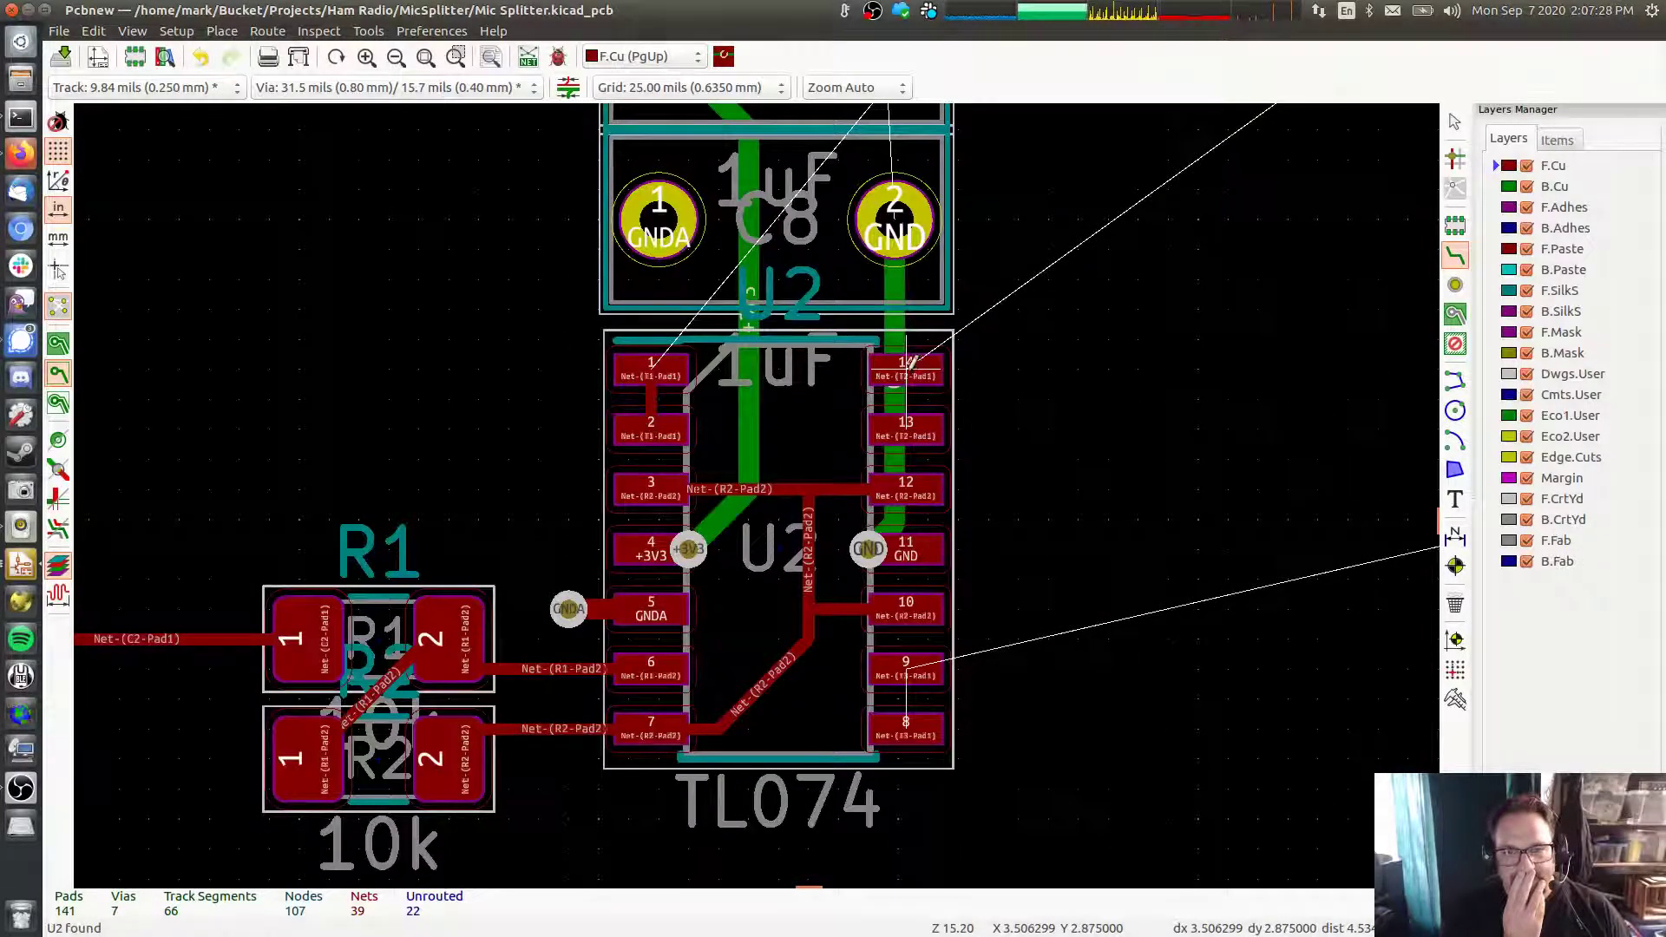
{"action": "left_click", "coordinate": [906, 362]}
{"action": "left_click", "coordinate": [906, 424]}
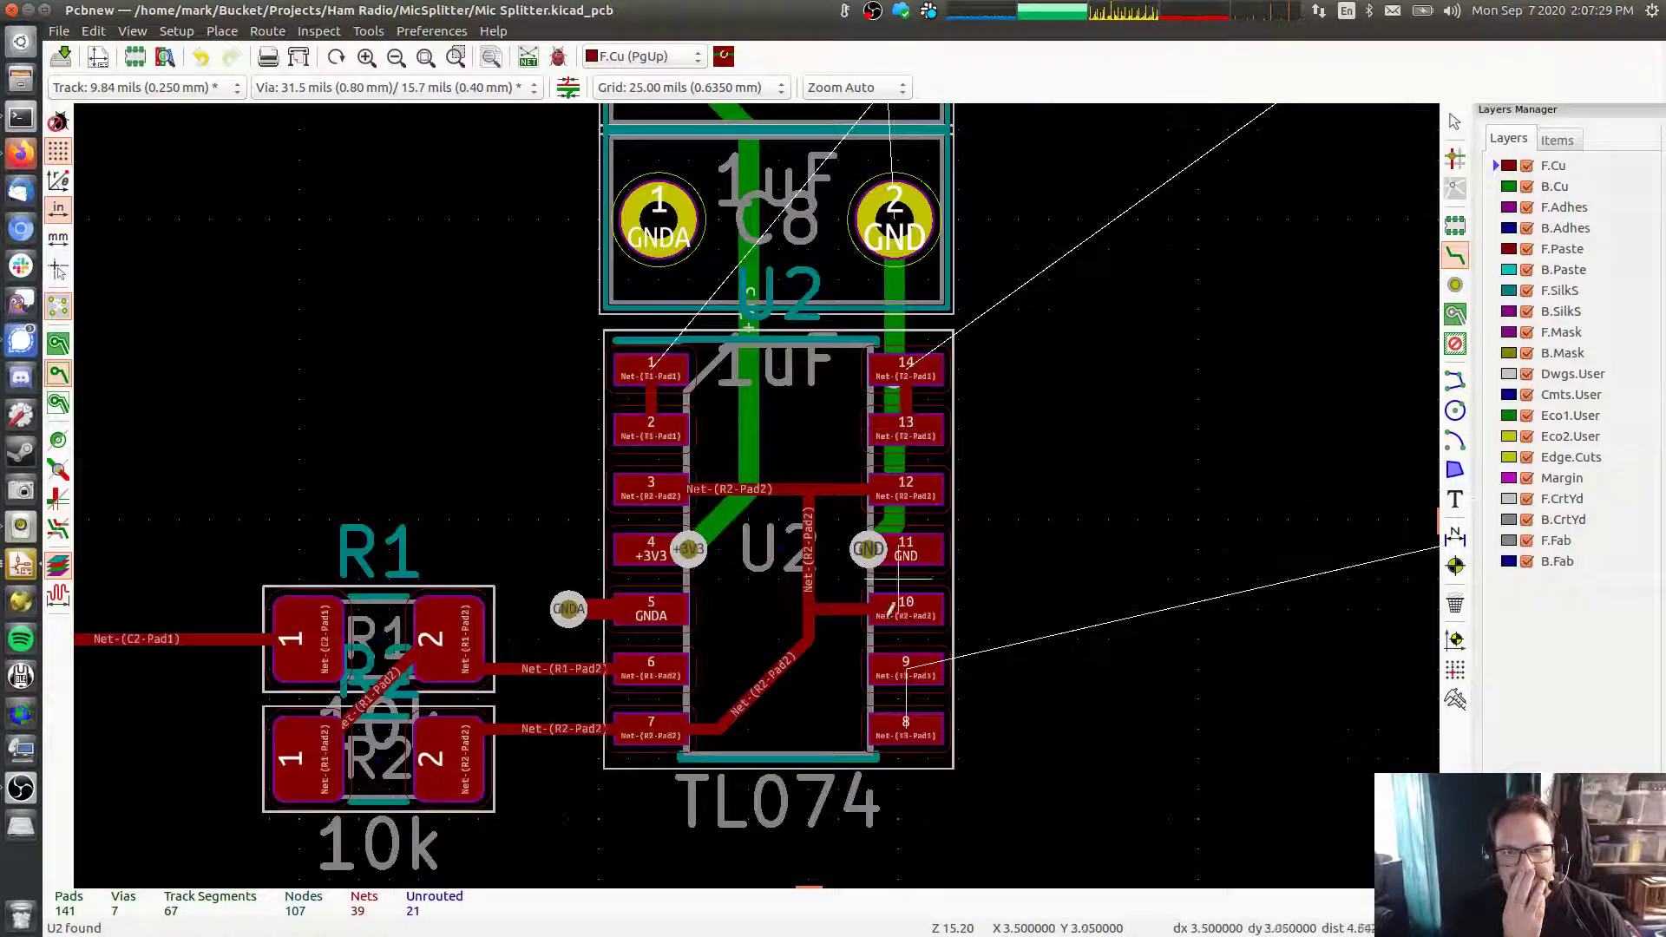
{"action": "left_click", "coordinate": [908, 663]}
{"action": "left_click", "coordinate": [906, 721]}
Route an F.Cu track from U2 pad 9 horizontally toward T3, then diagonally up to T3 pad 1
{"action": "scroll", "coordinate": [1048, 489], "scroll_direction": "down", "scroll_amount": 3}
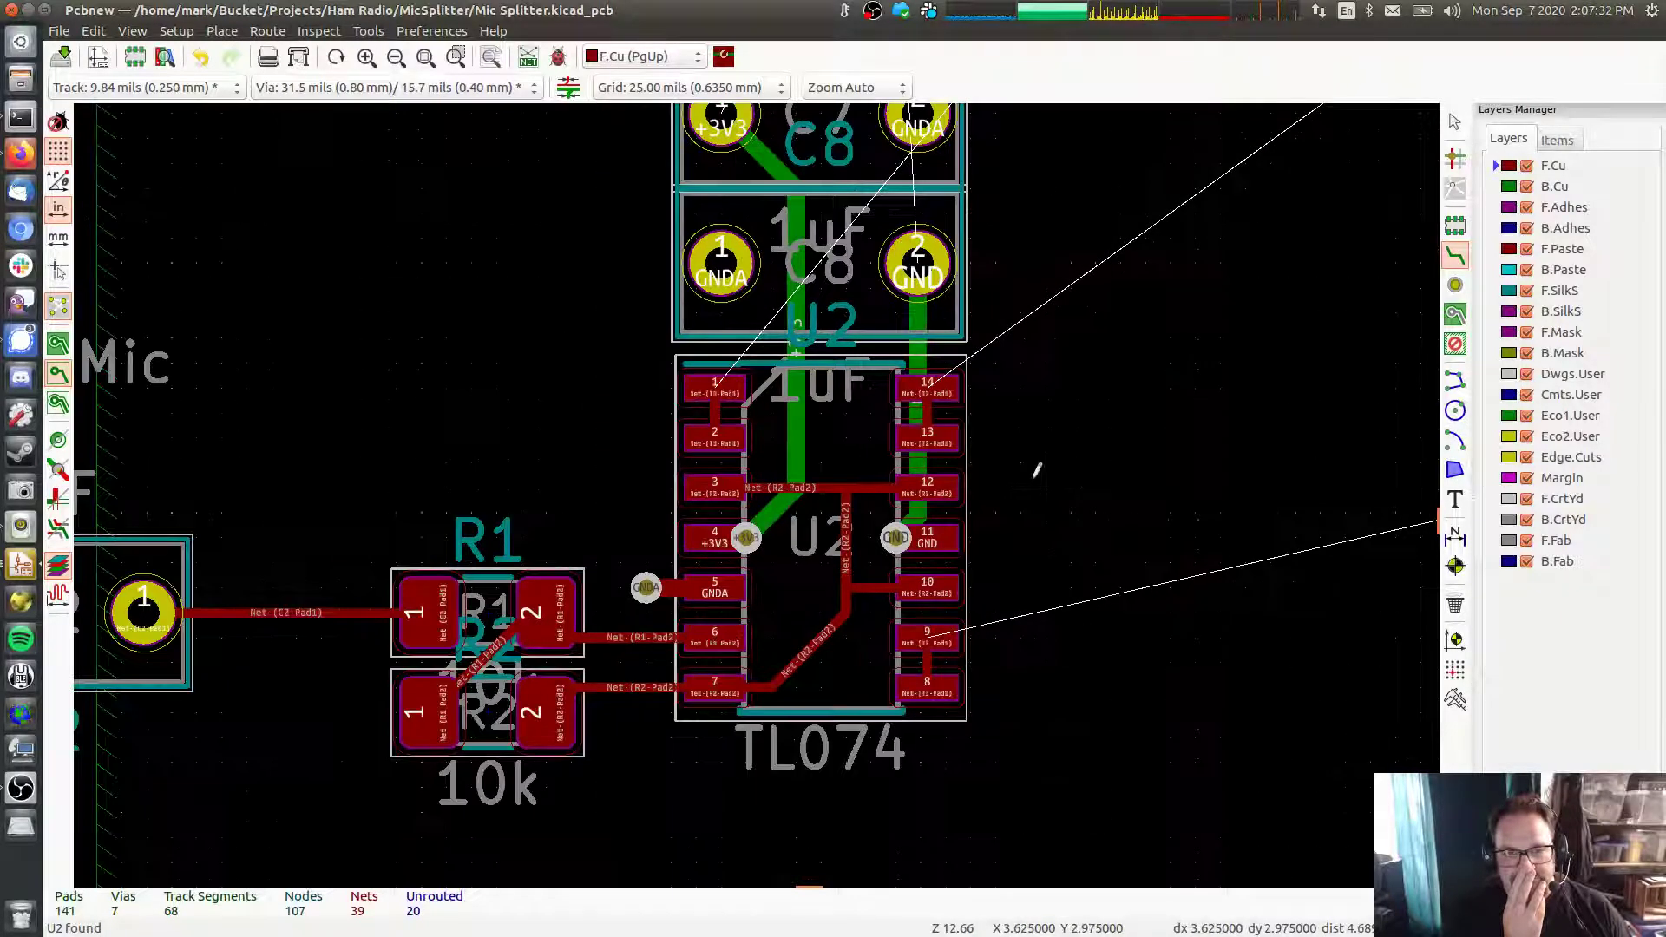
{"action": "scroll", "coordinate": [1004, 492], "scroll_direction": "up", "scroll_amount": 2}
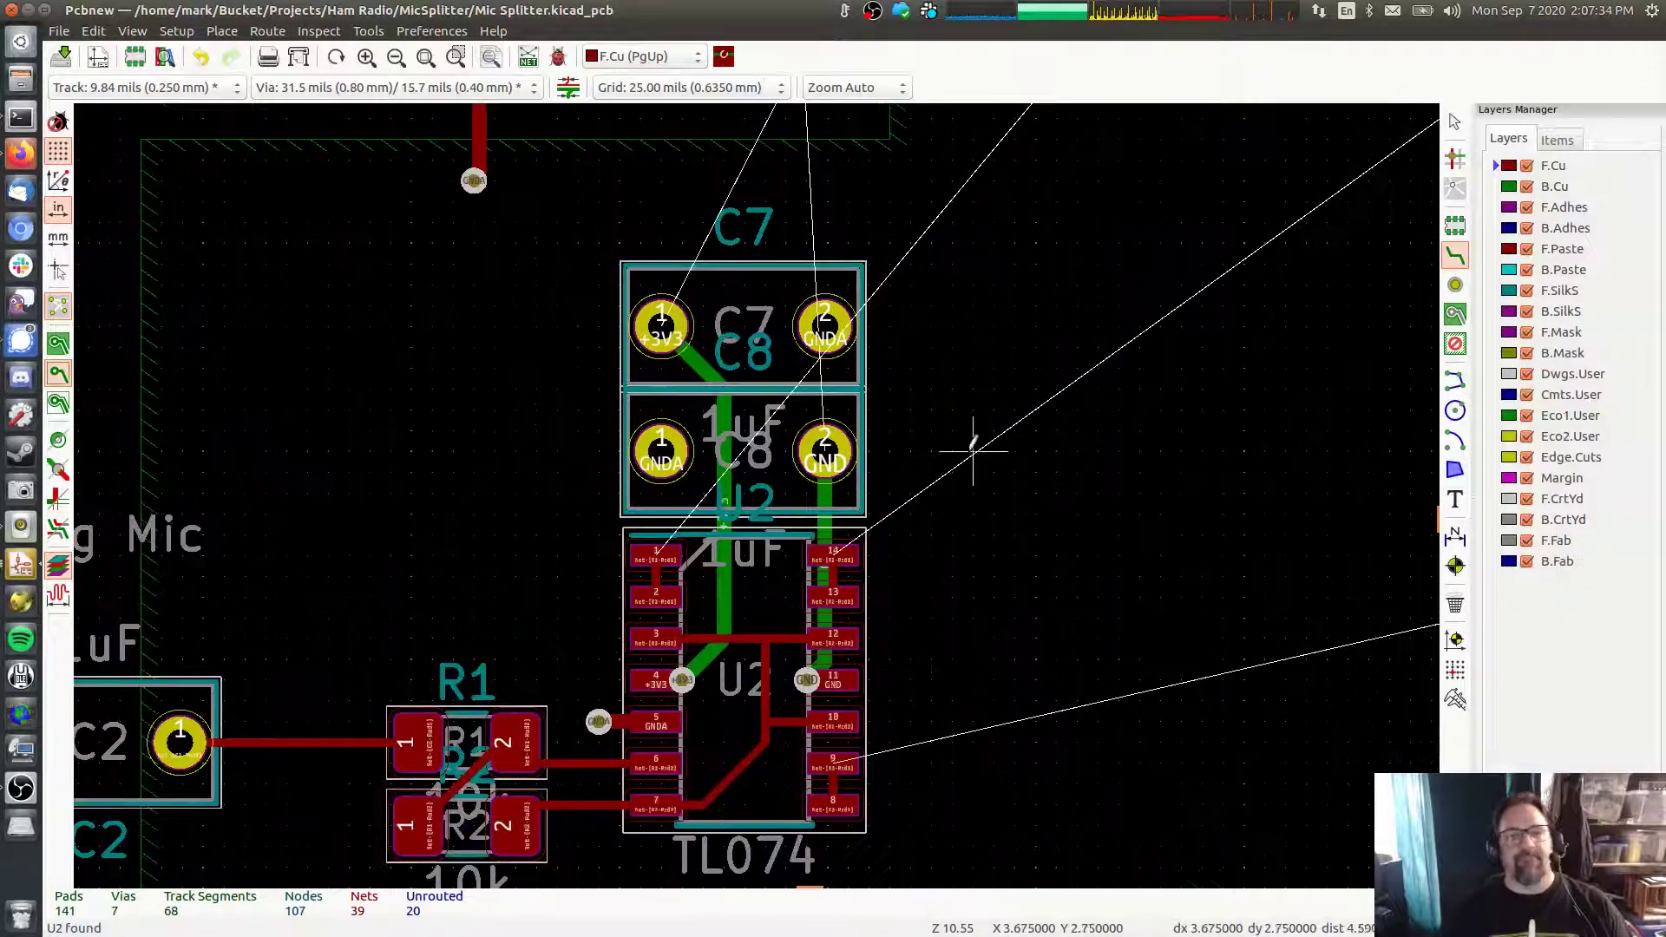
{"action": "scroll", "coordinate": [996, 531], "scroll_direction": "down", "scroll_amount": 3}
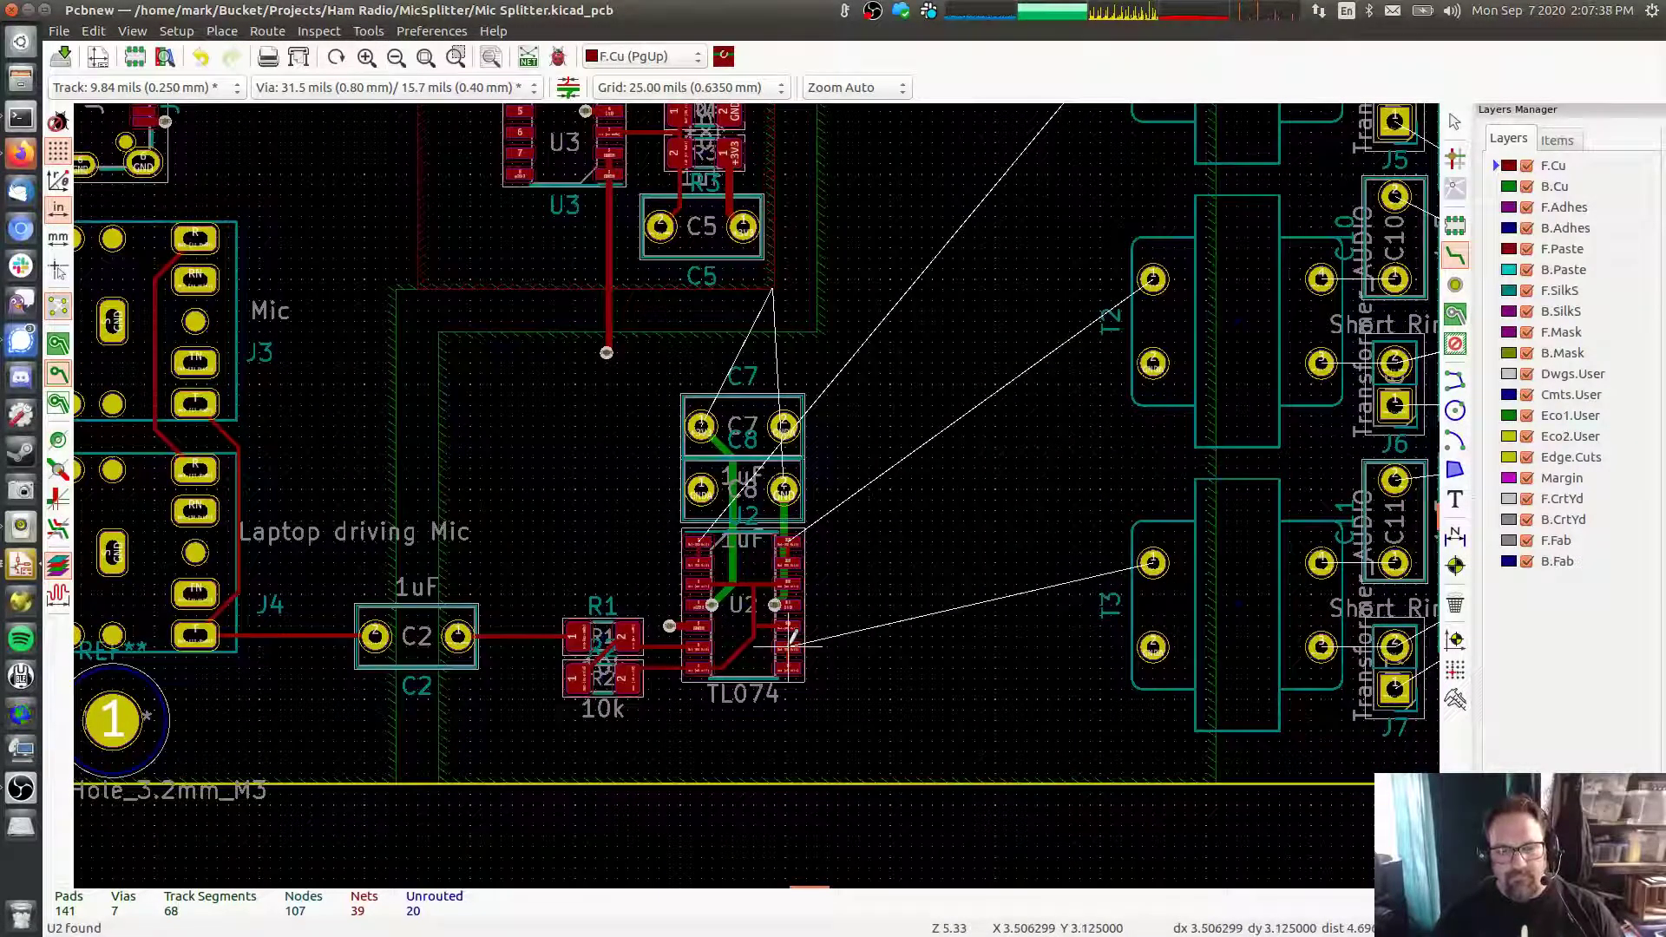
{"action": "left_click", "coordinate": [788, 646]}
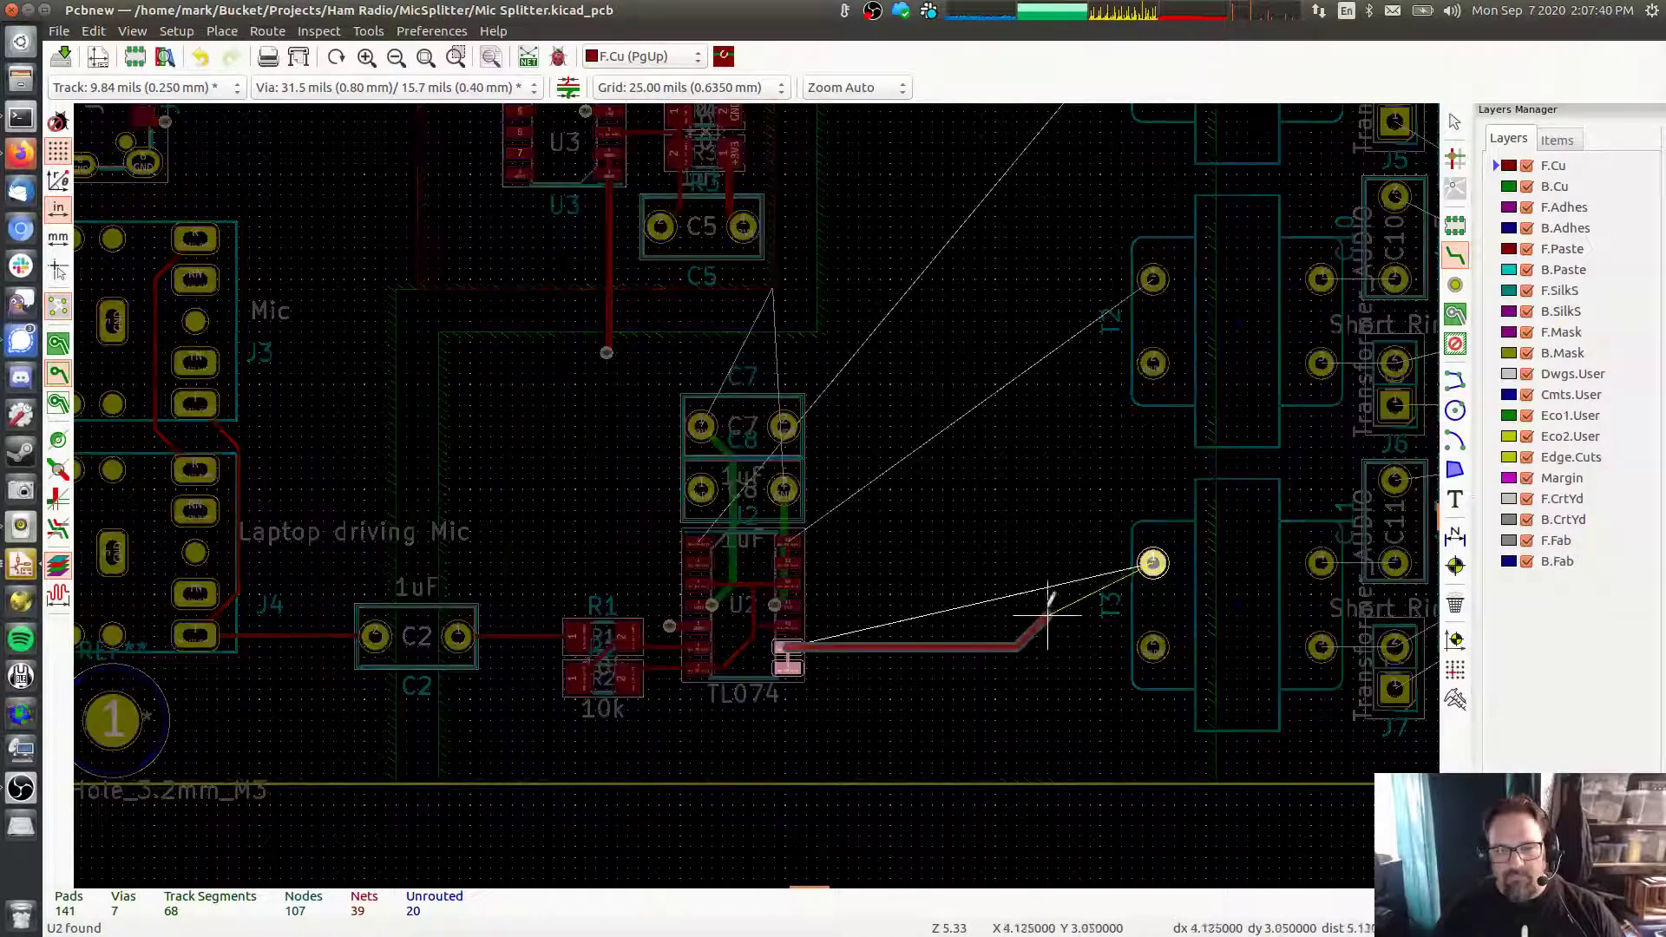
{"action": "left_click", "coordinate": [1153, 564]}
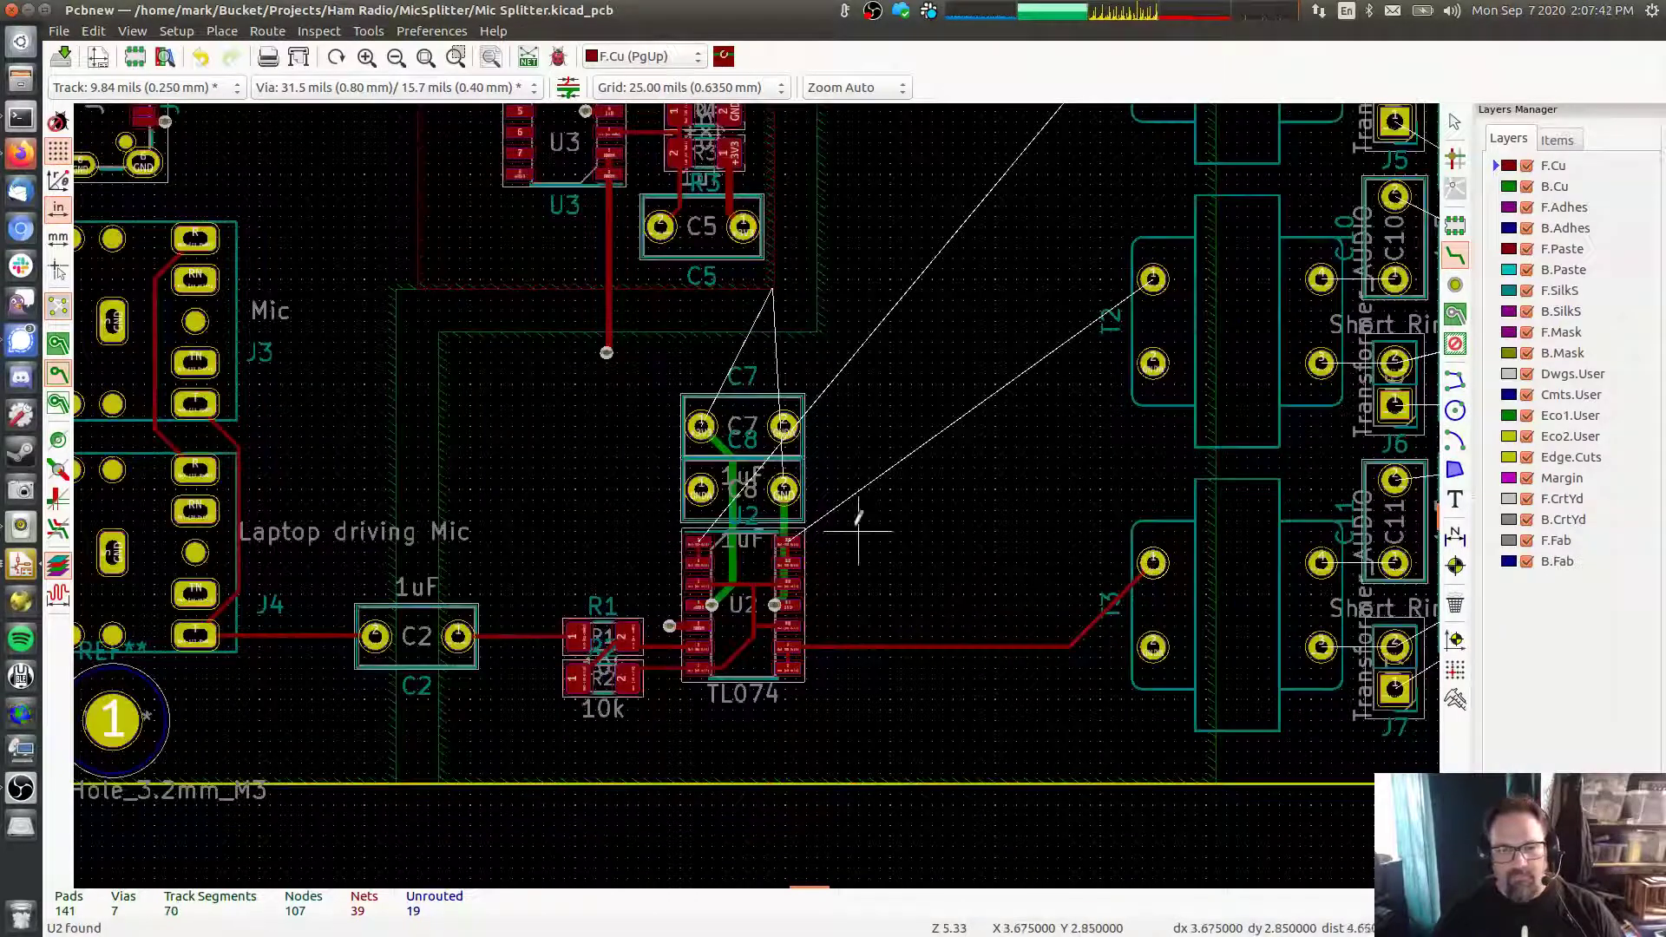
Route an F.Cu track from U2 pad 14 diagonally up and across to T2 pad 1
{"action": "left_click", "coordinate": [787, 538]}
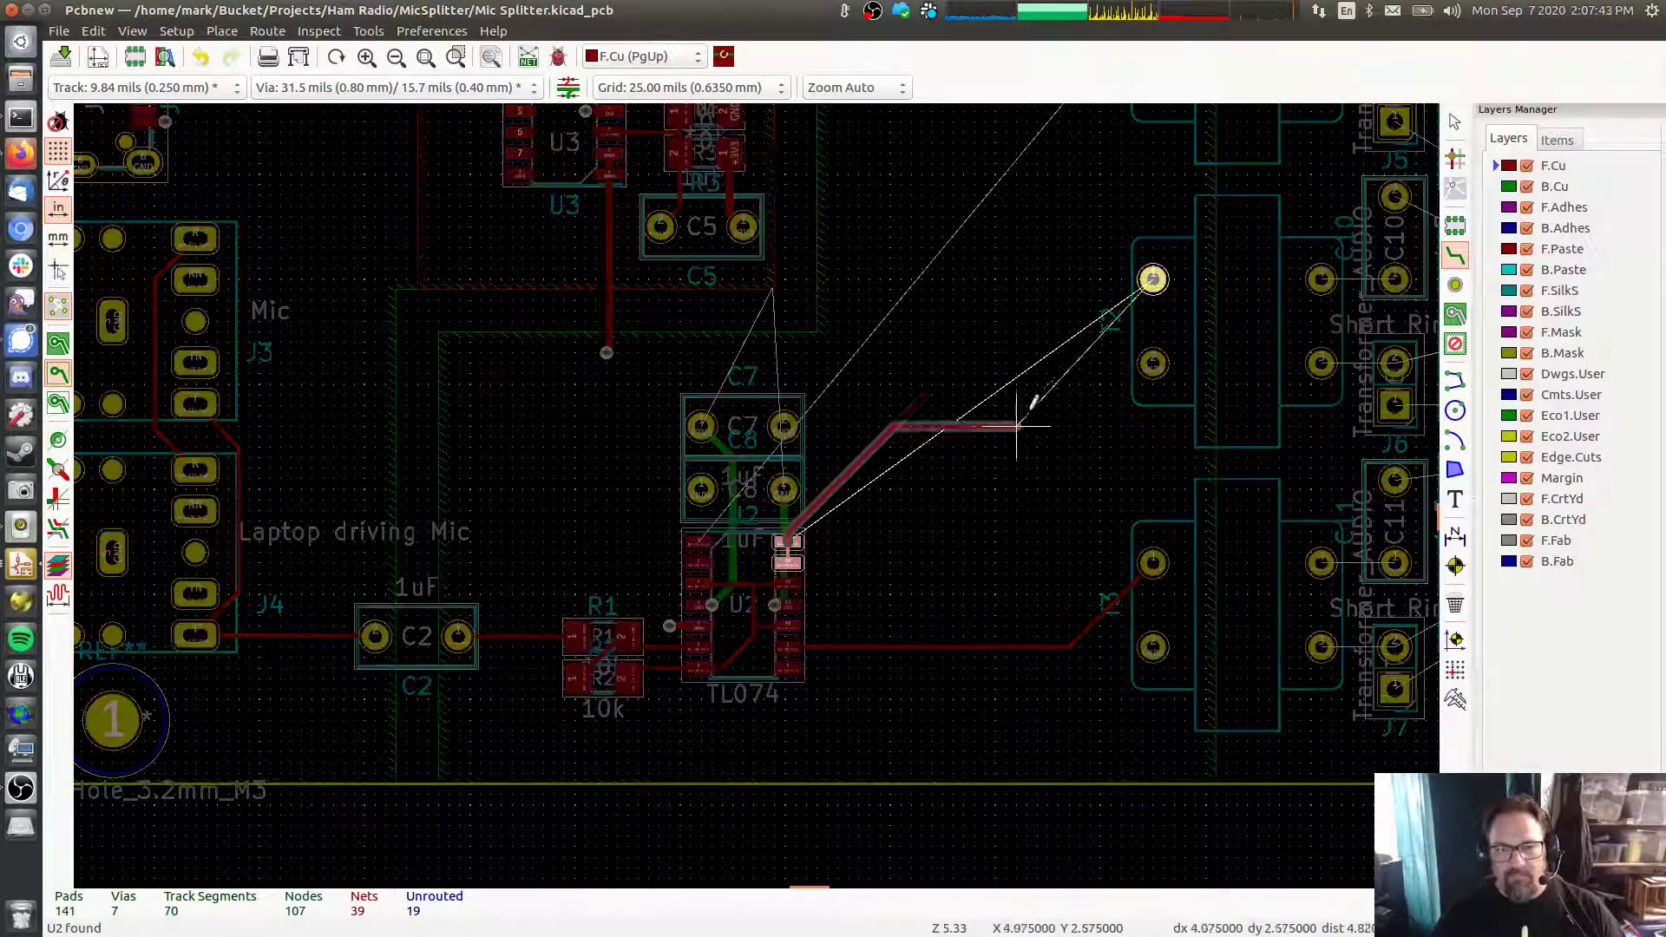
{"action": "left_click", "coordinate": [1154, 279]}
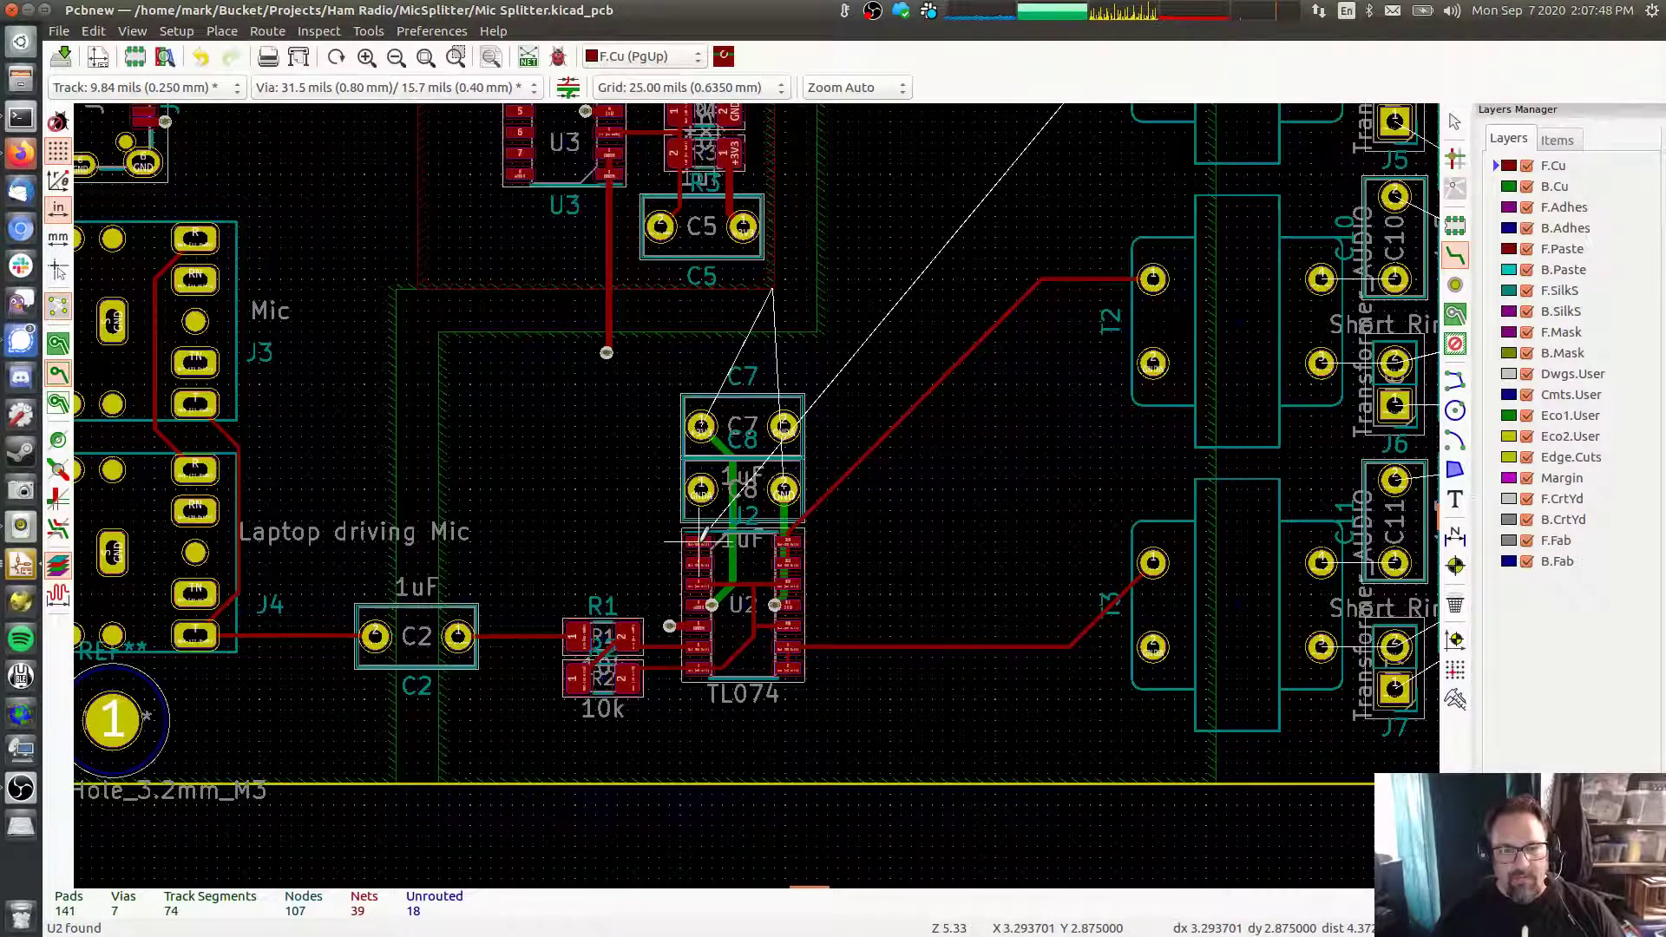
Try to route U2 pad 1 on F.Cu below C8's GND pad toward T1, and remove the track from U2 pad 14 to T2
{"action": "left_click", "coordinate": [699, 542]}
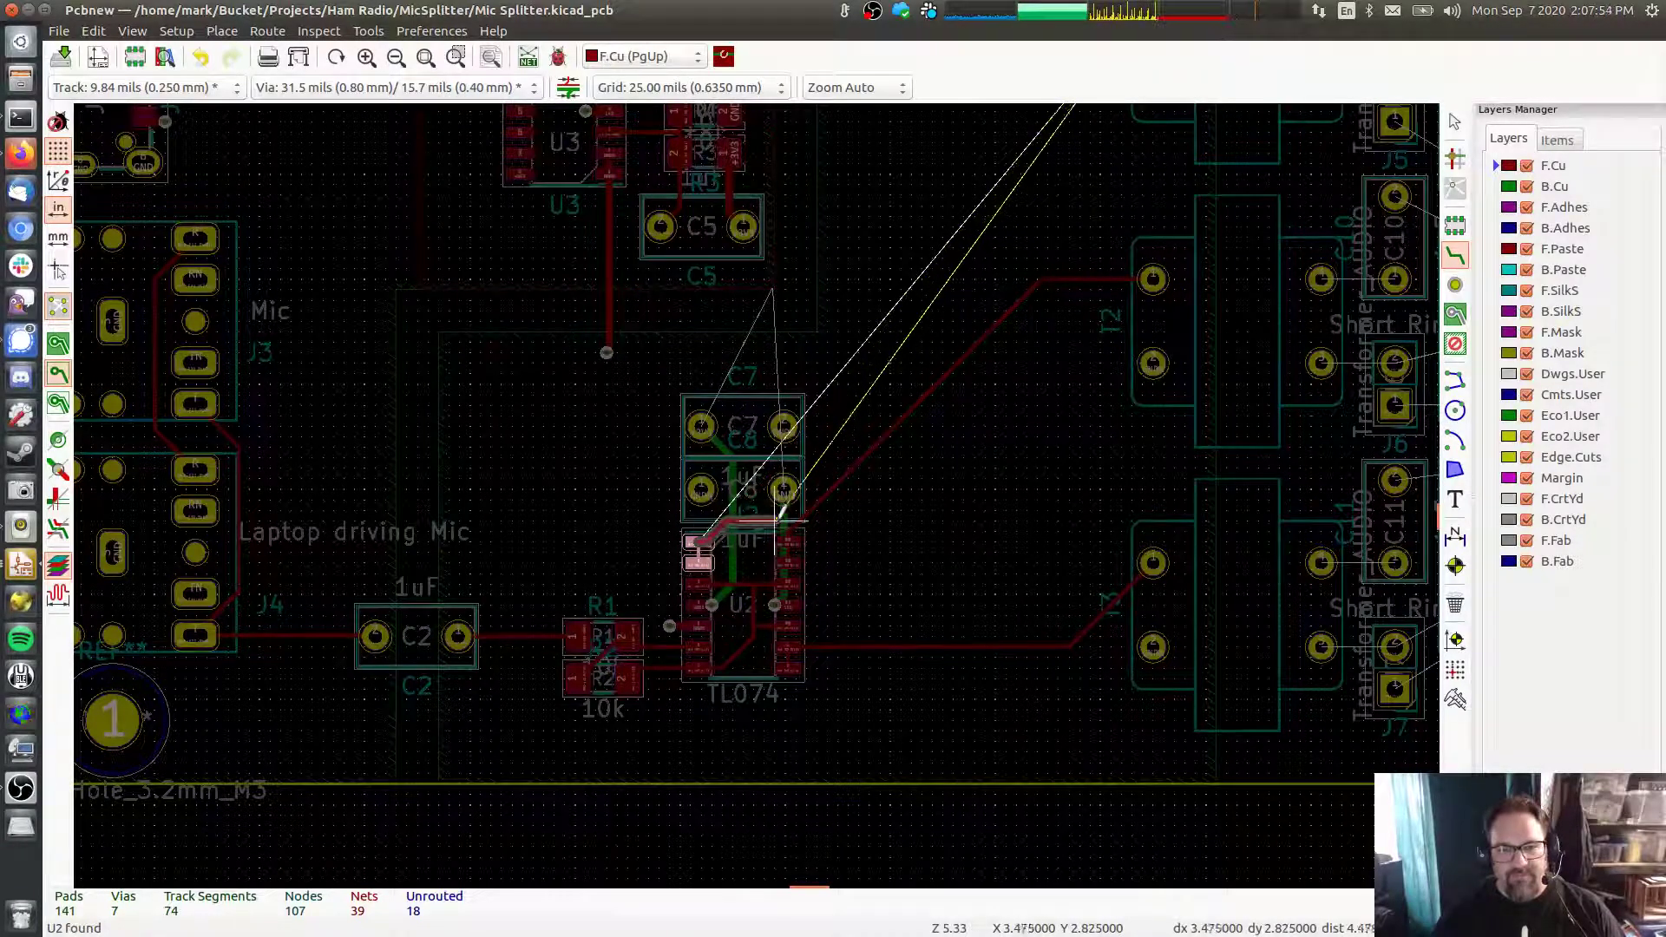
{"action": "key", "text": "Escape"}
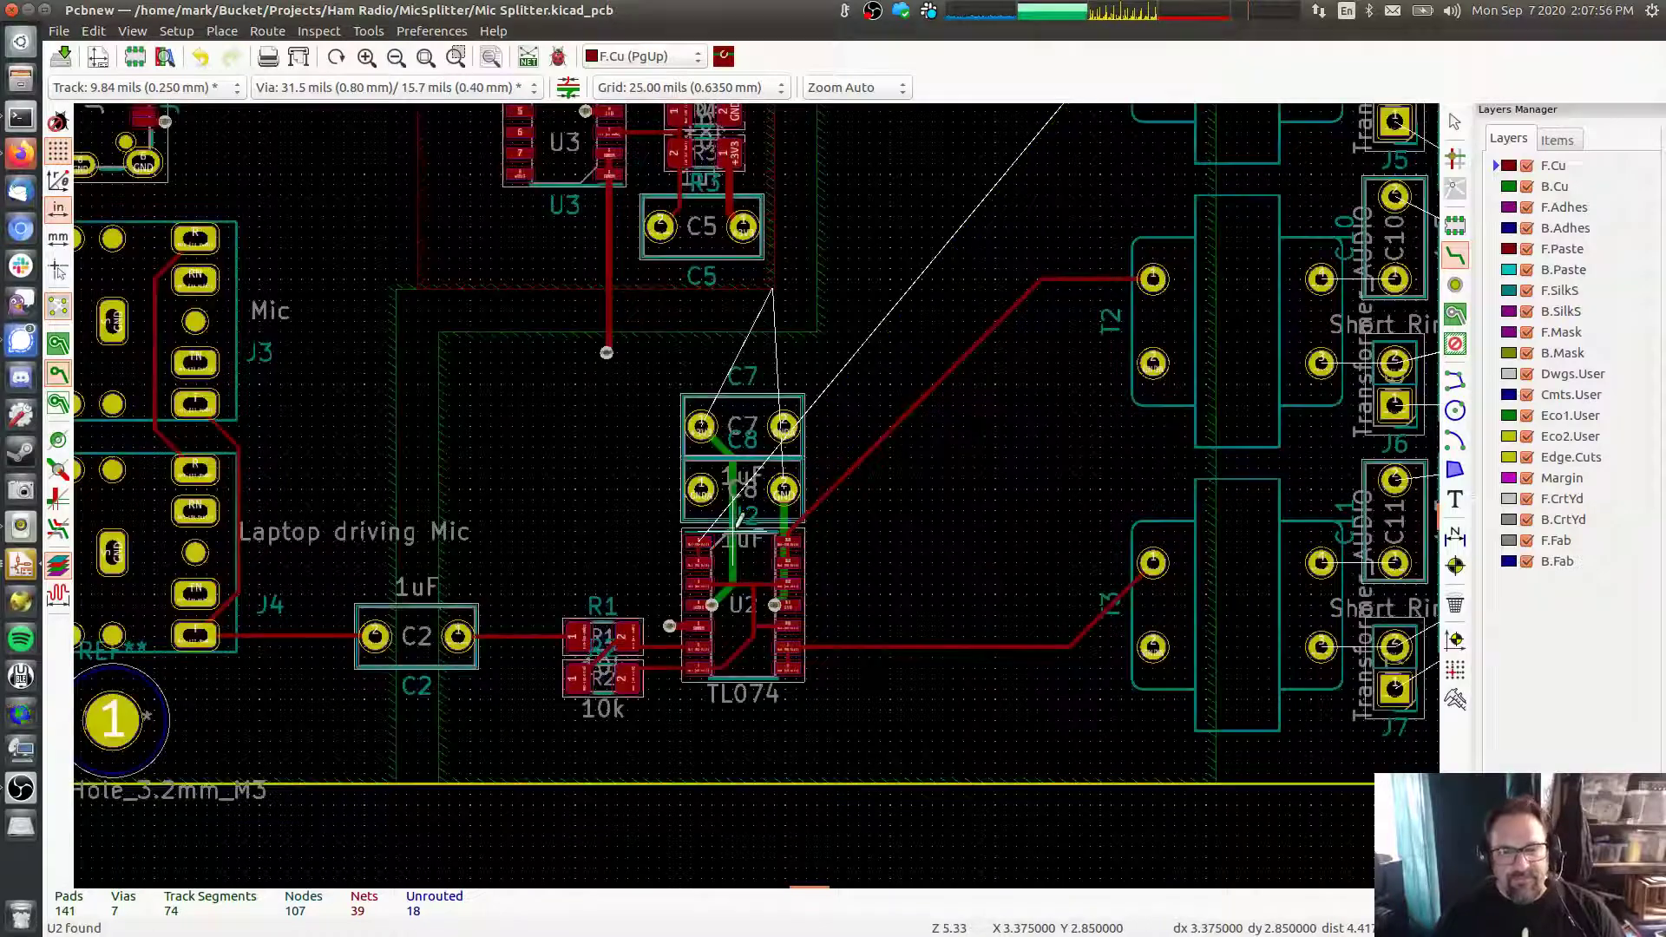
{"action": "scroll", "coordinate": [707, 540], "scroll_direction": "up", "scroll_amount": 8}
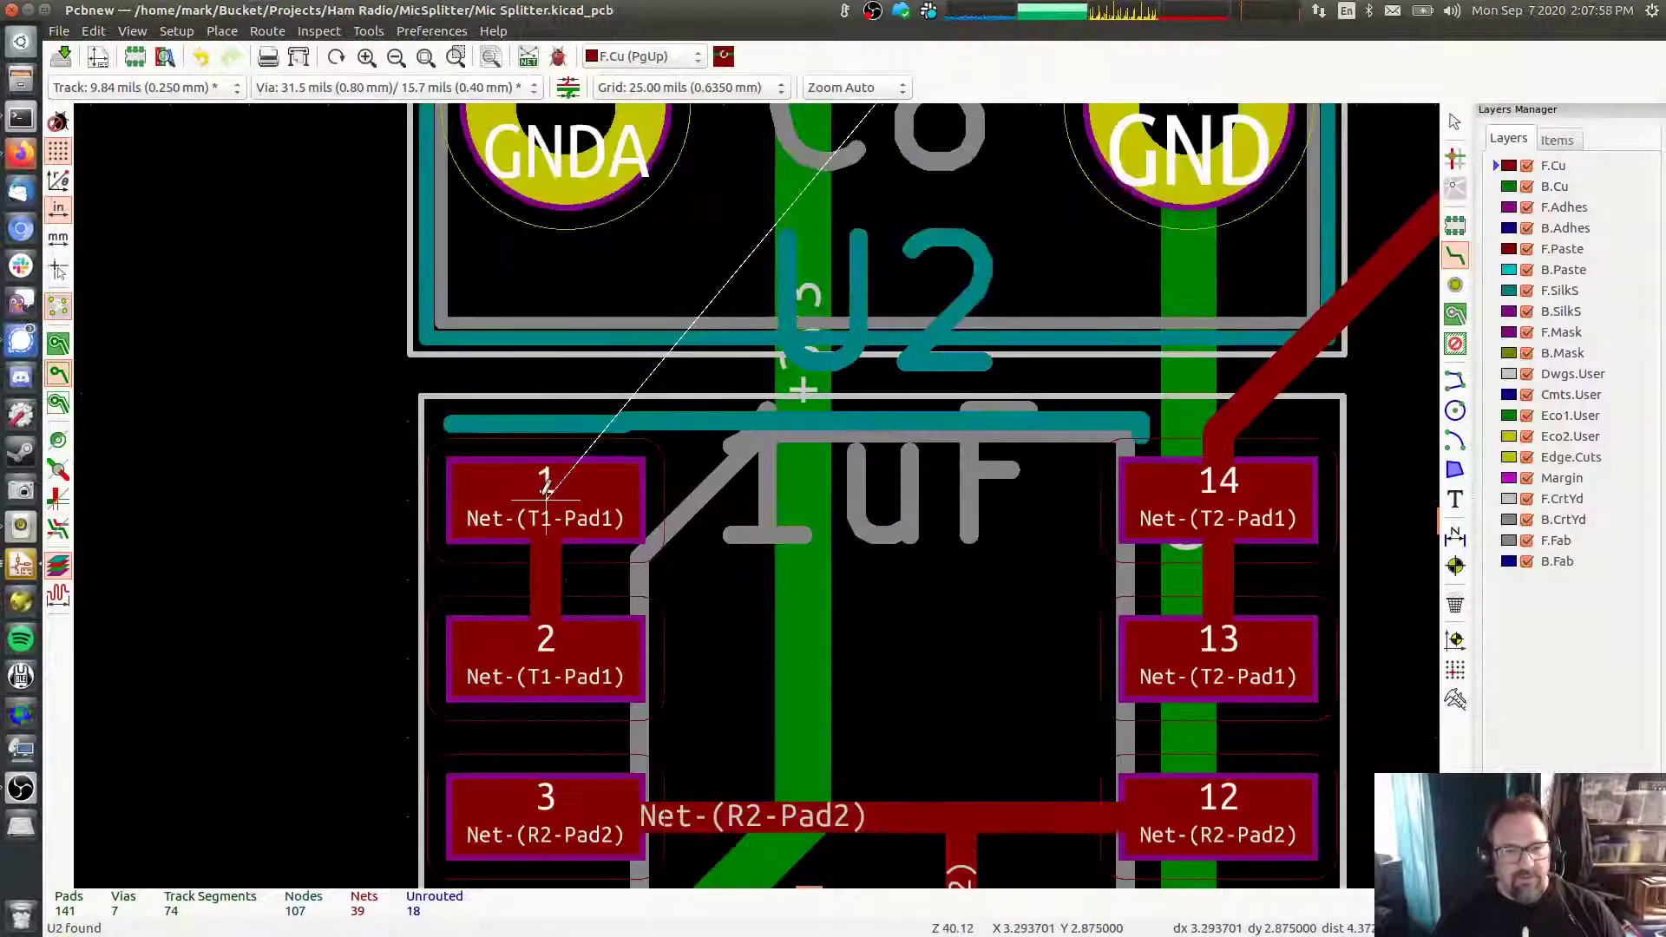
{"action": "left_click", "coordinate": [547, 499]}
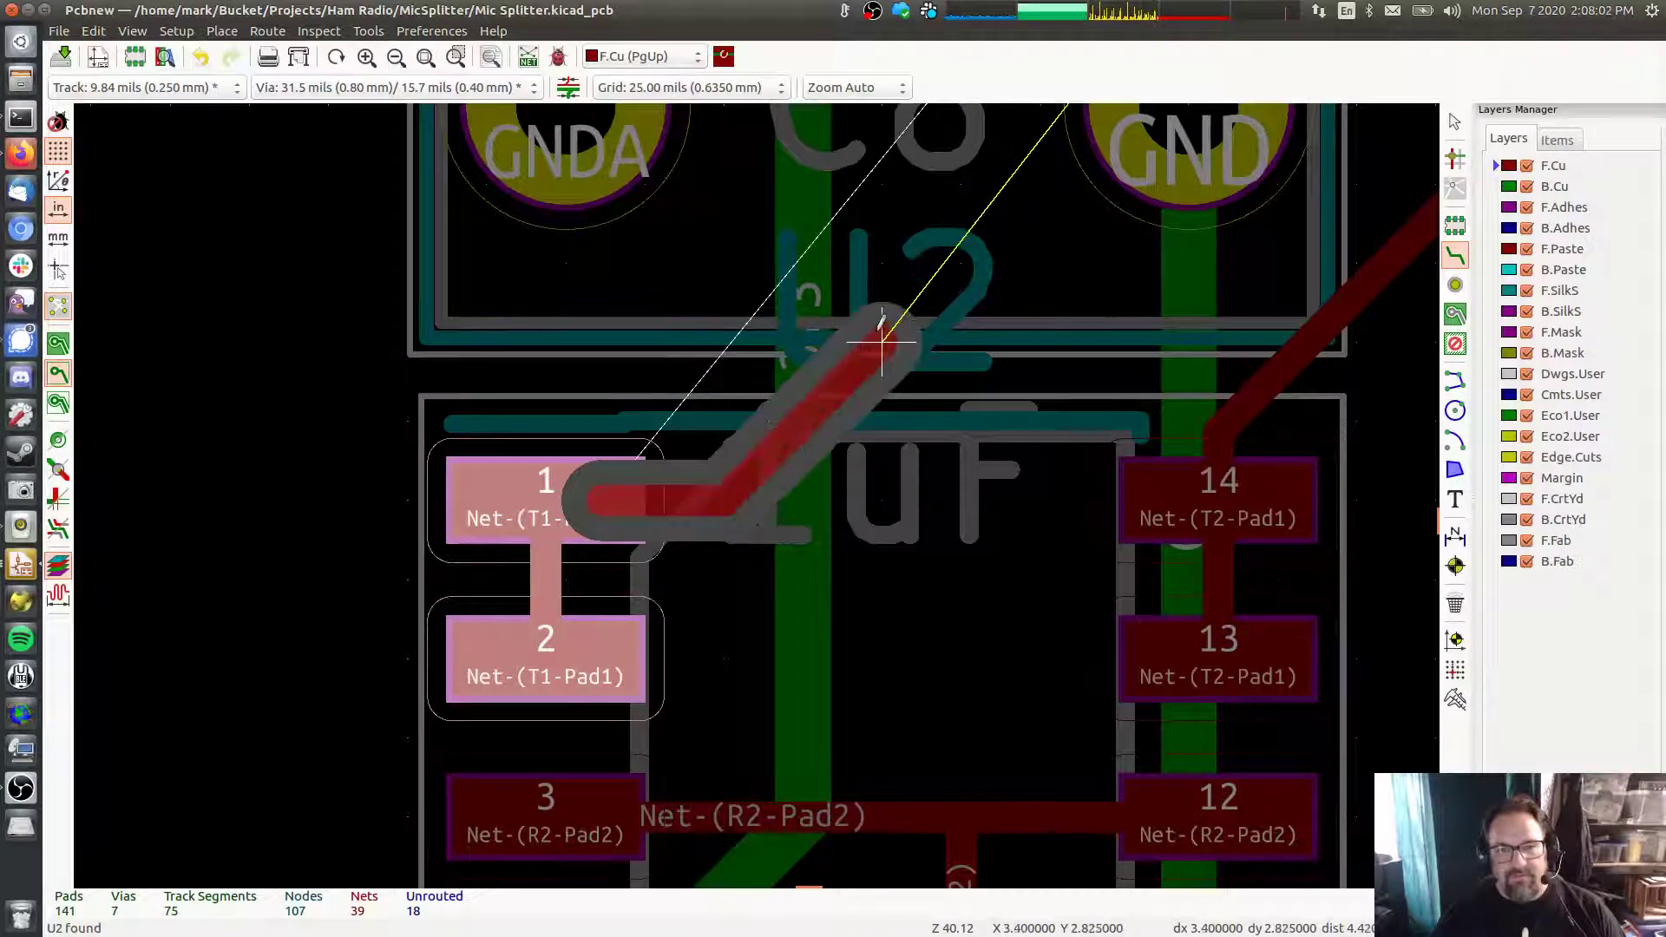
{"action": "left_click", "coordinate": [883, 260]}
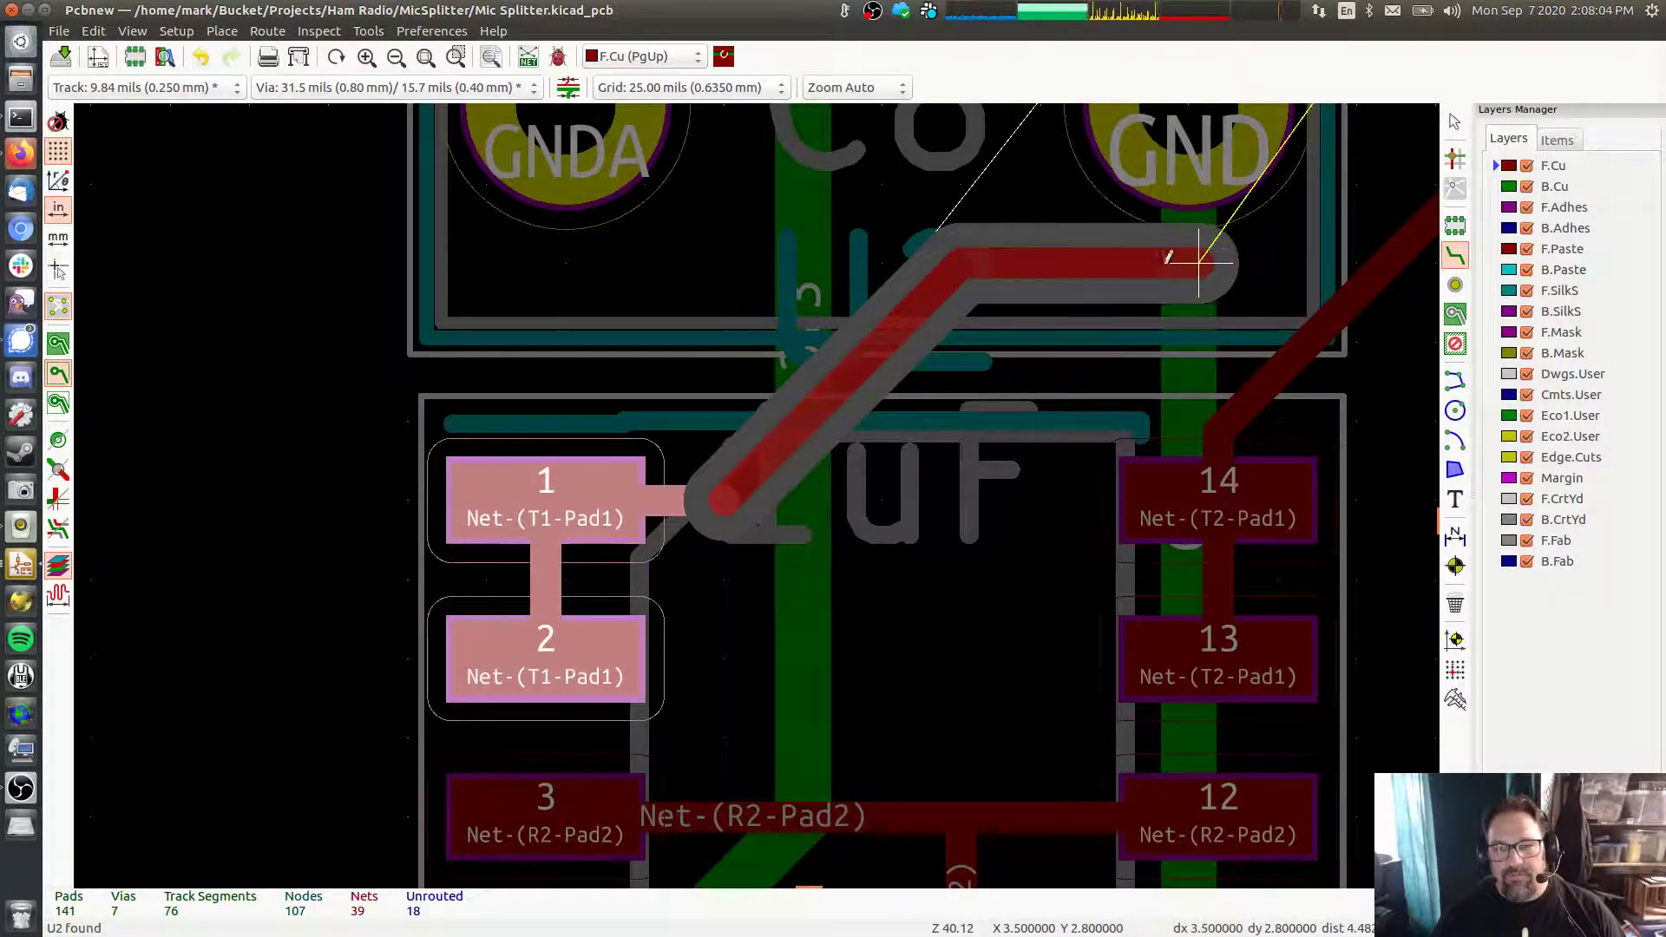
{"action": "key", "text": "F4"}
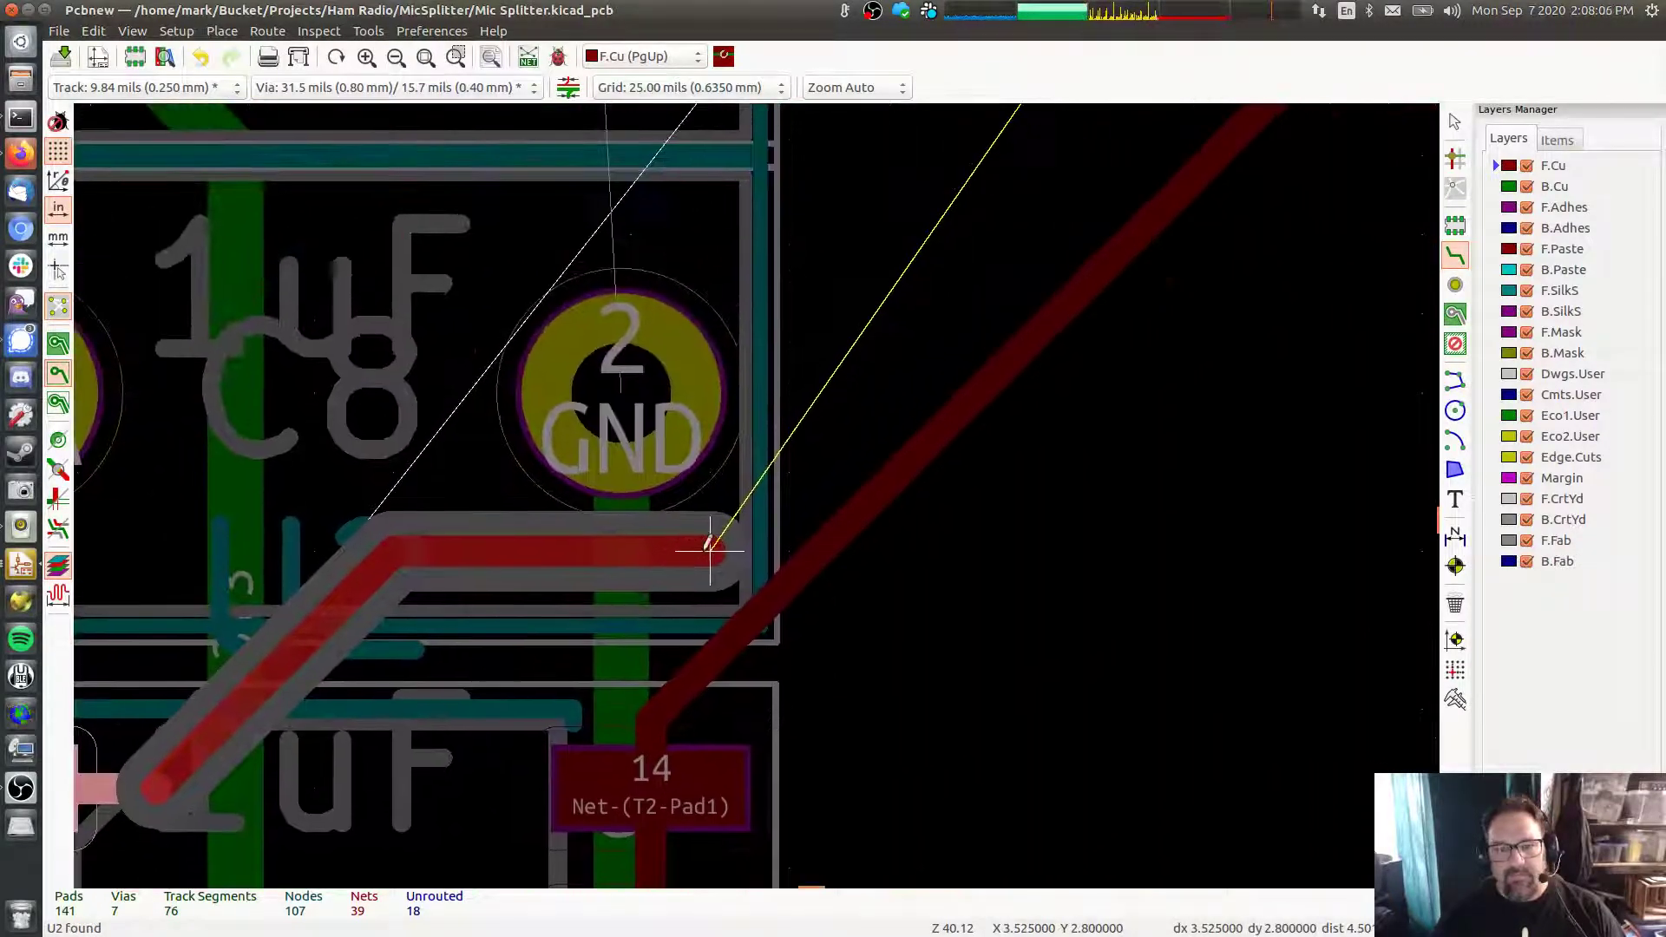
{"action": "key", "text": "Escape"}
{"action": "key", "text": "Escape"}
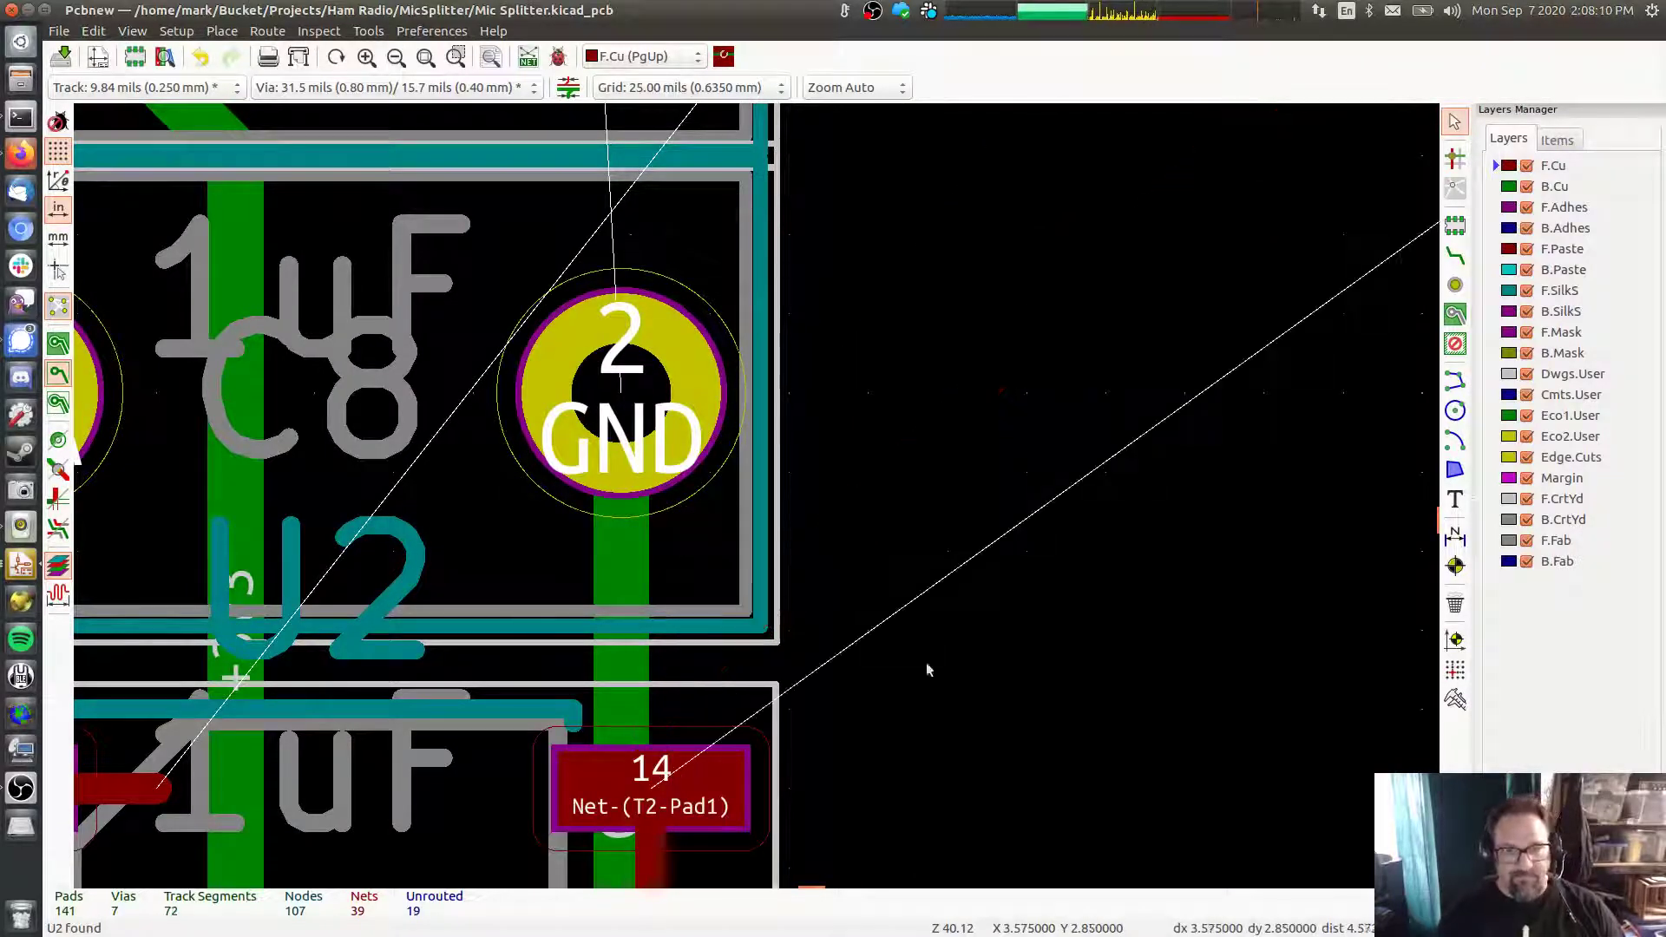
Route an F.Cu track from U2 pad 14 horizontally toward the transformers, then diagonally up to T2 pad 1
{"action": "left_click", "coordinate": [1454, 256]}
{"action": "scroll", "coordinate": [1197, 361], "scroll_direction": "down", "scroll_amount": 5}
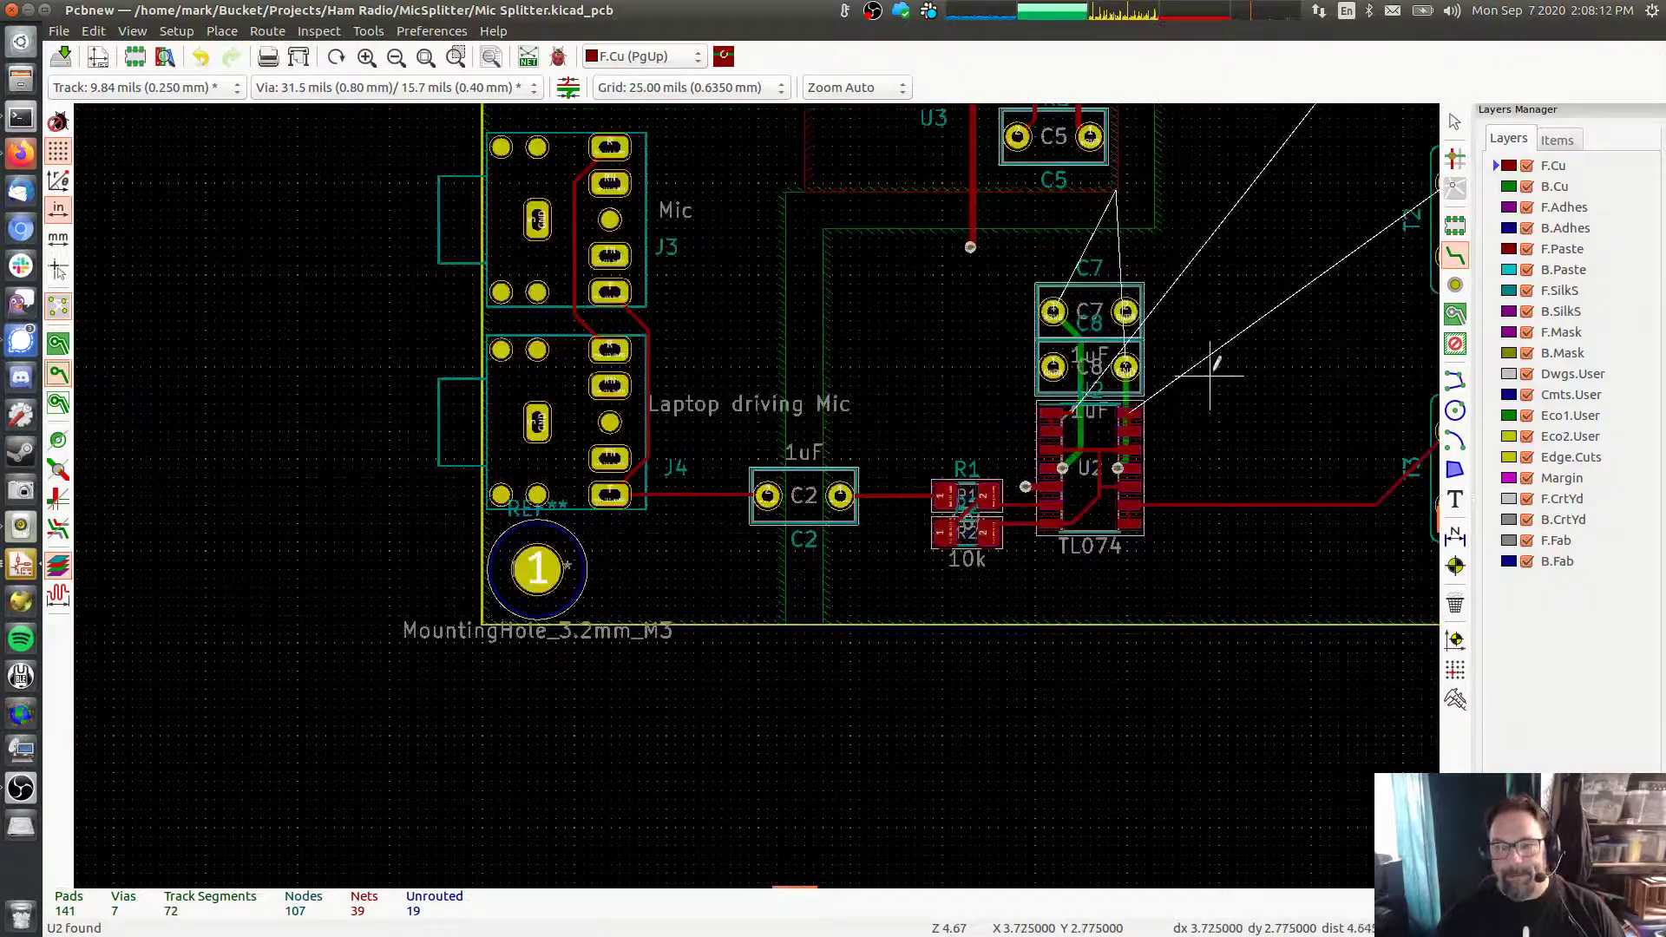
{"action": "scroll", "coordinate": [1213, 364], "scroll_direction": "up", "scroll_amount": 1}
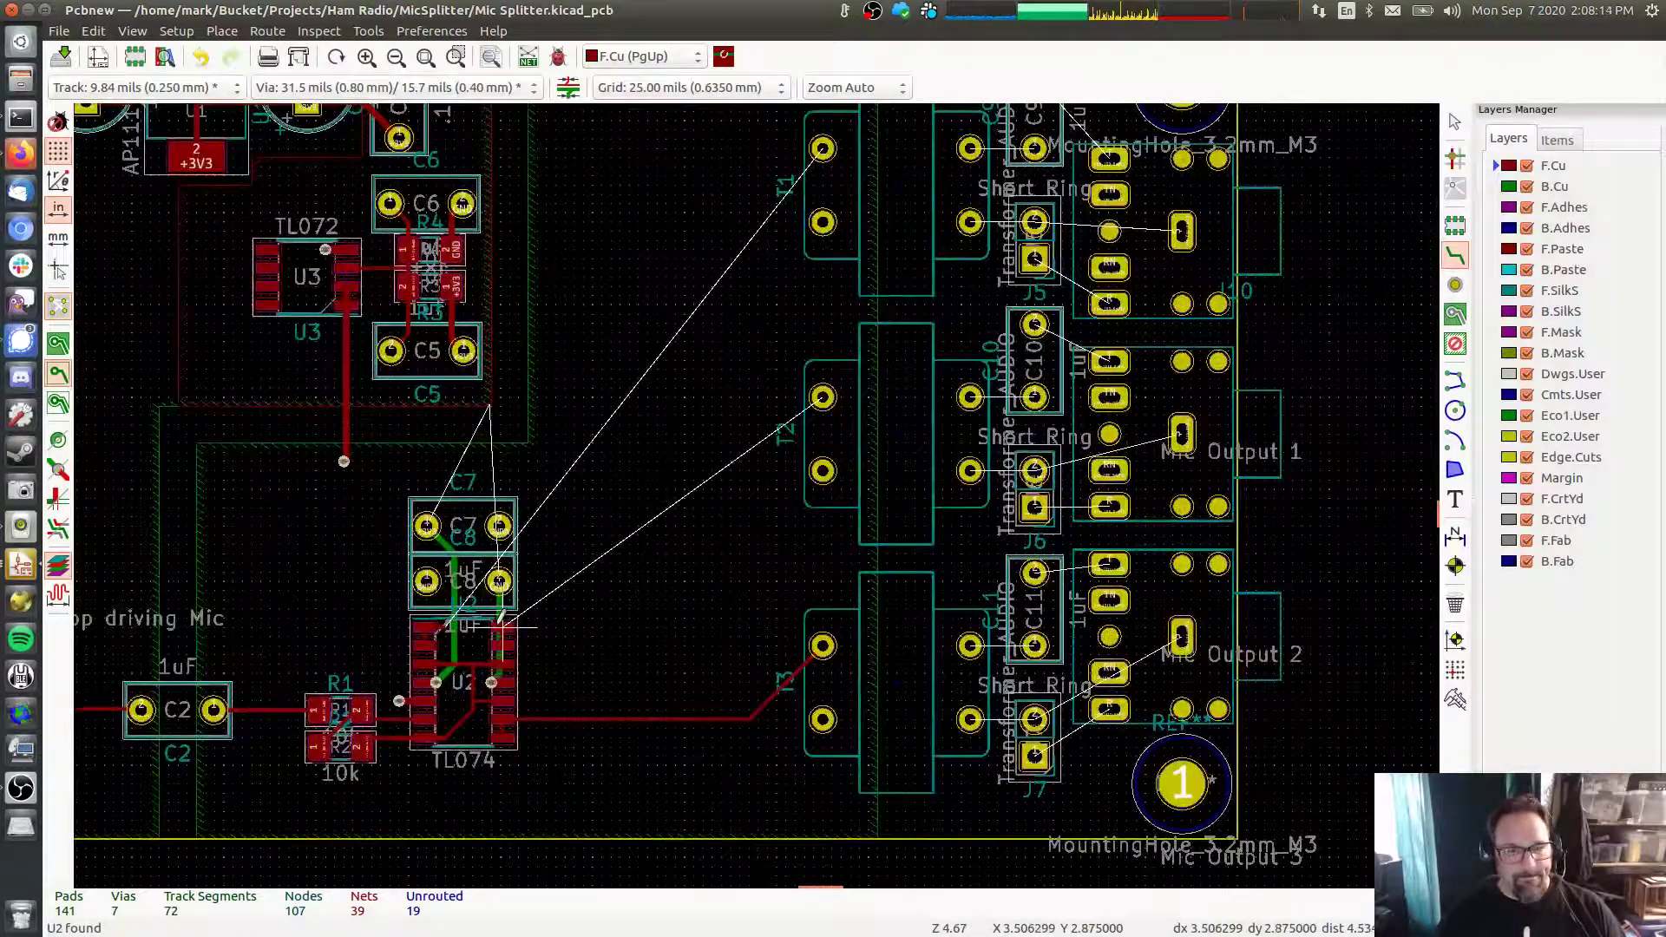
{"action": "left_click", "coordinate": [502, 624]}
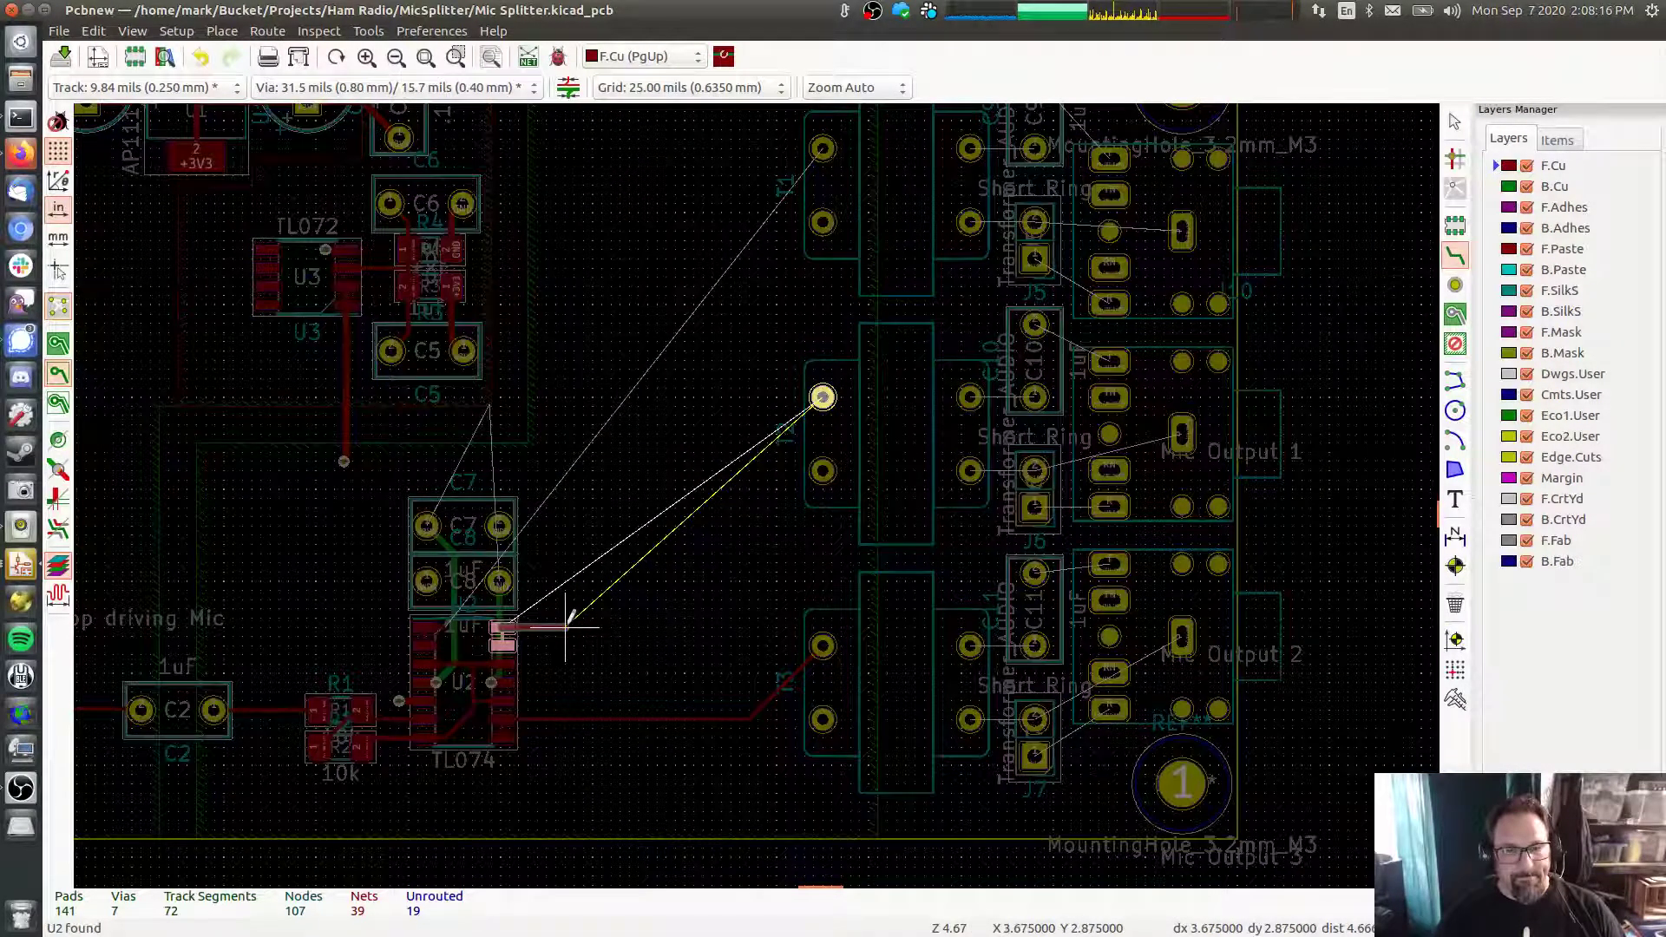
{"action": "left_click", "coordinate": [562, 625]}
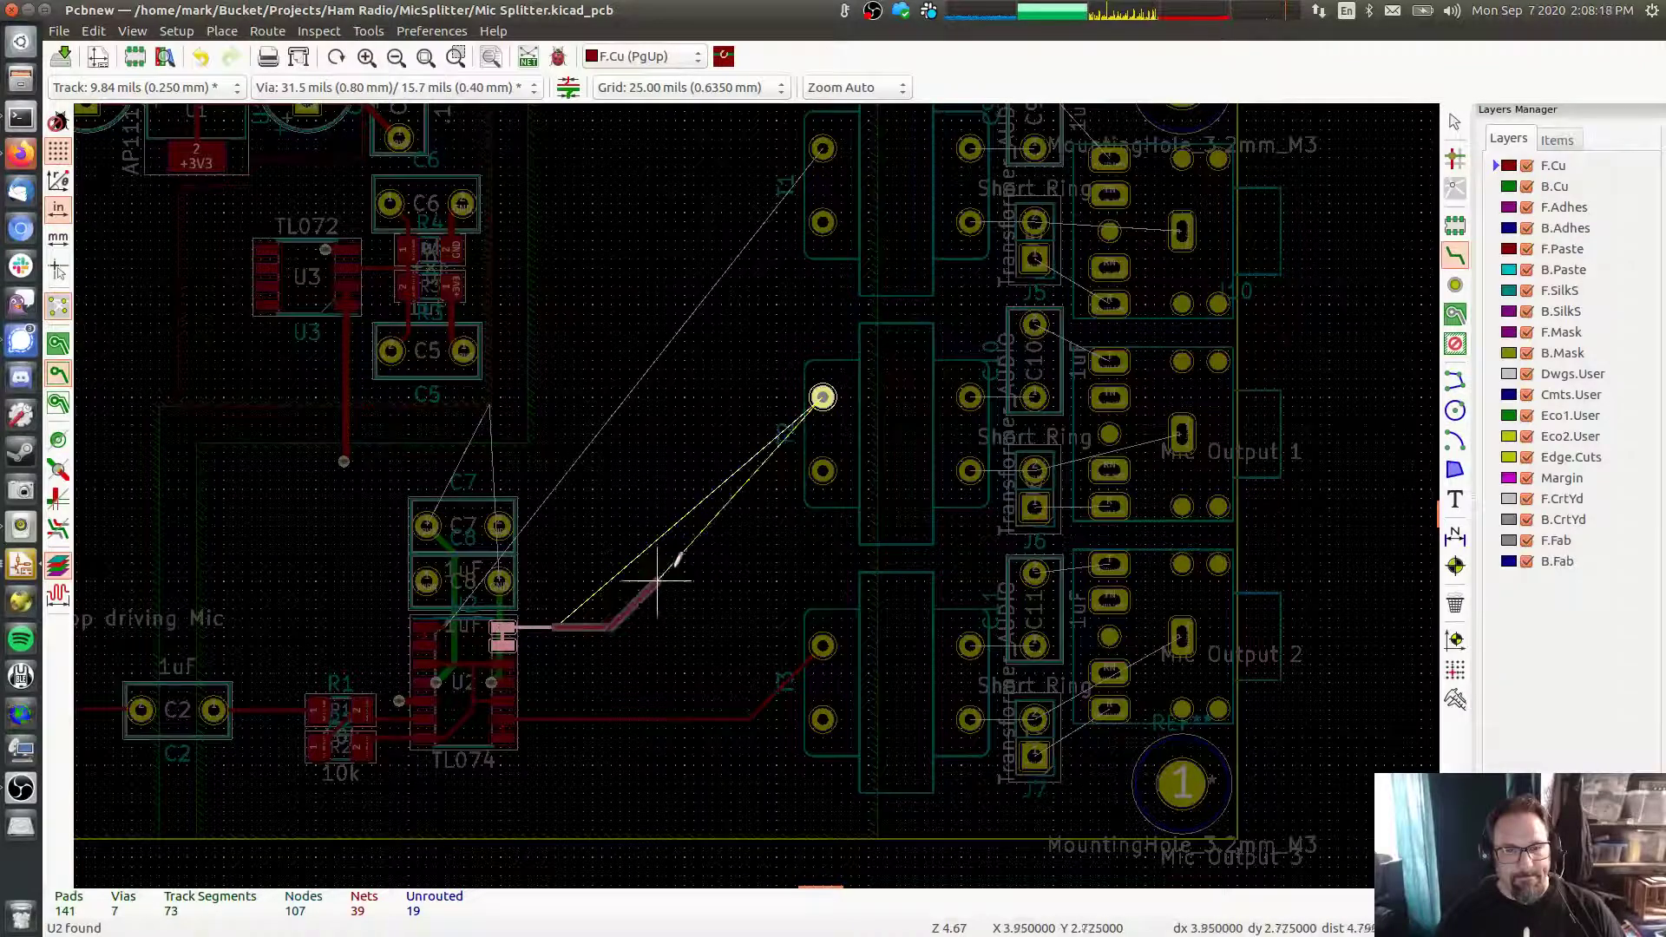
{"action": "left_click", "coordinate": [823, 397]}
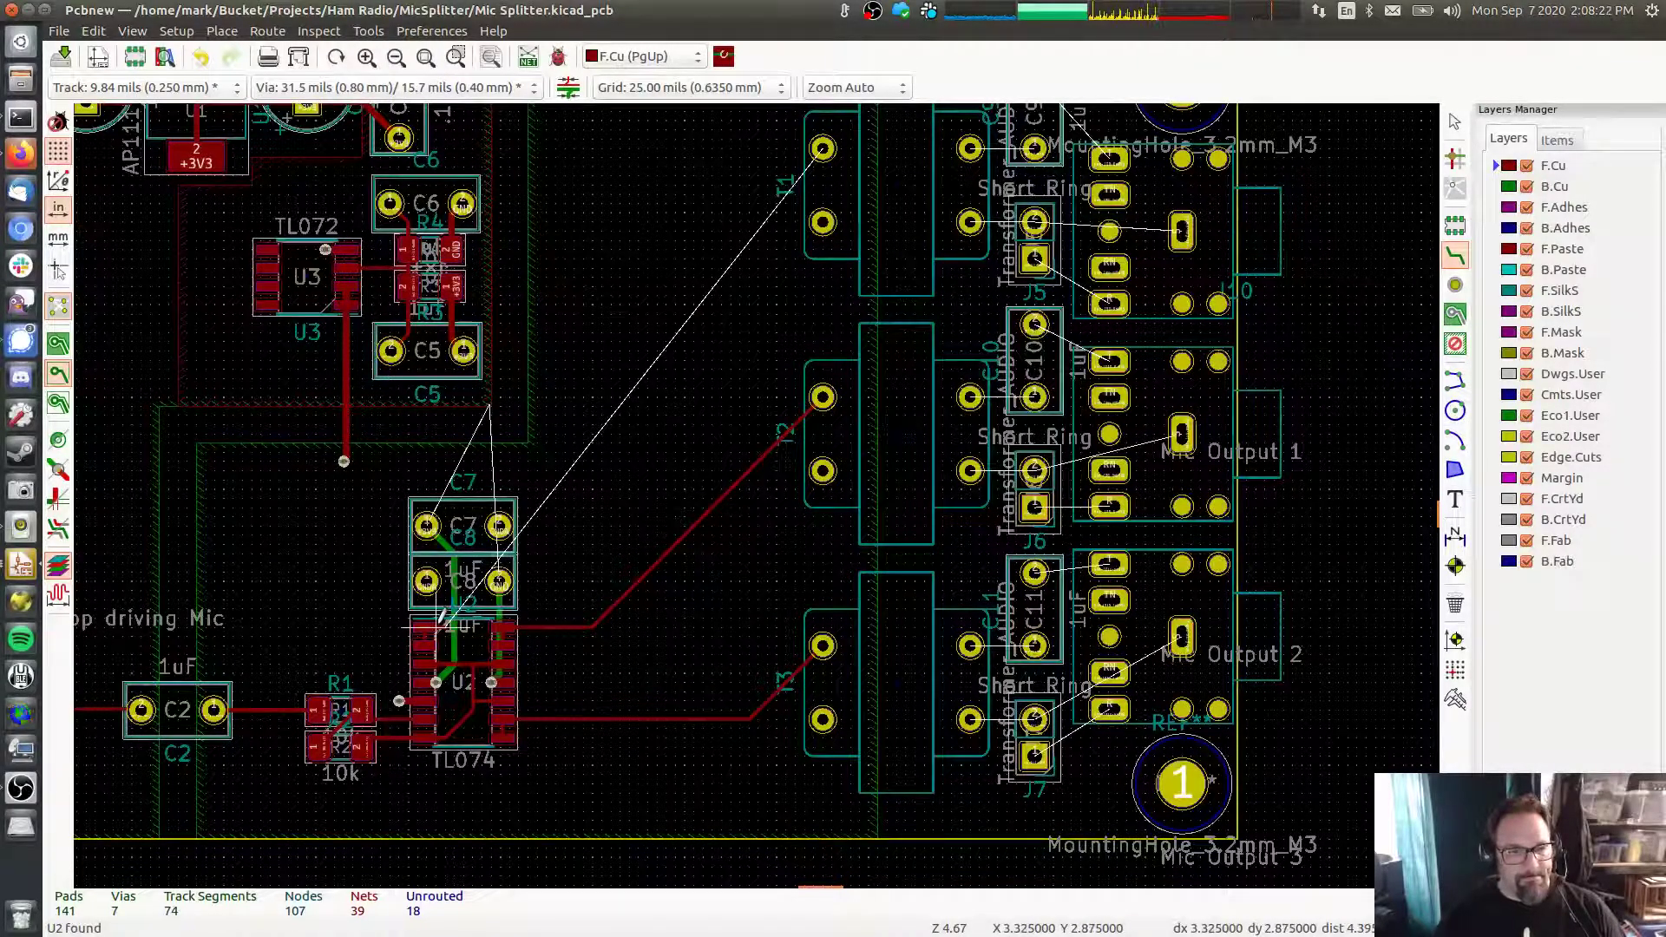
Continue U2 pad 1's F.Cu track between C8's GND pad and U2 pad 14, diagonally past T2, then vertically up to T1 pad 1
{"action": "scroll", "coordinate": [443, 617], "scroll_direction": "up", "scroll_amount": 4}
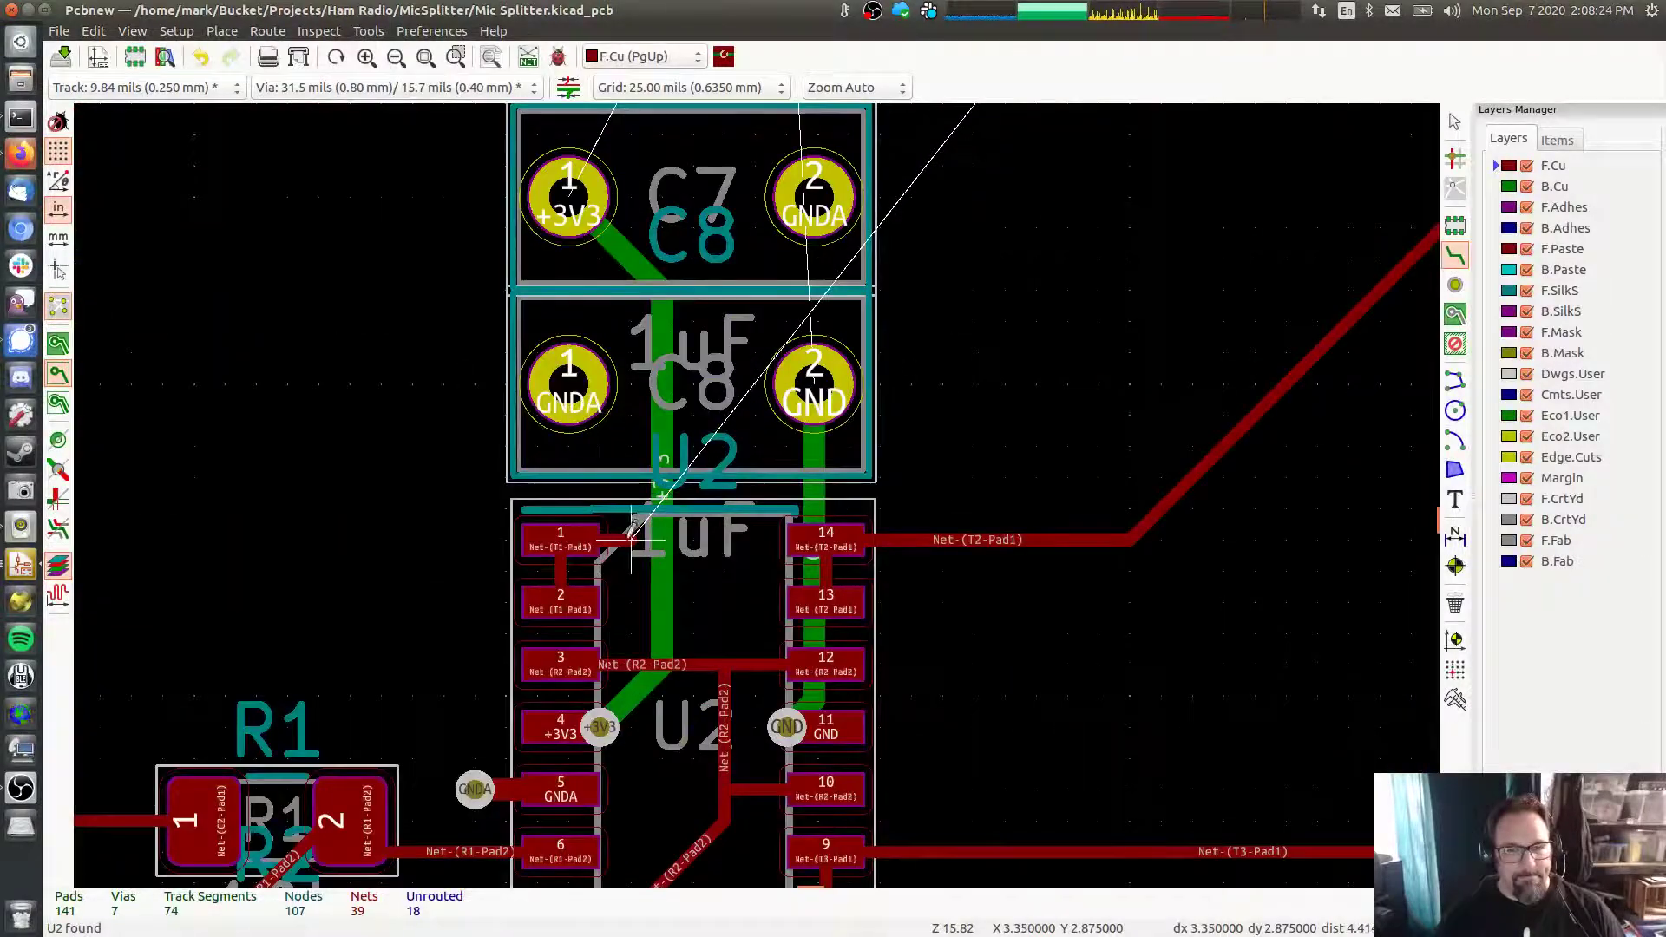
{"action": "left_click", "coordinate": [633, 539]}
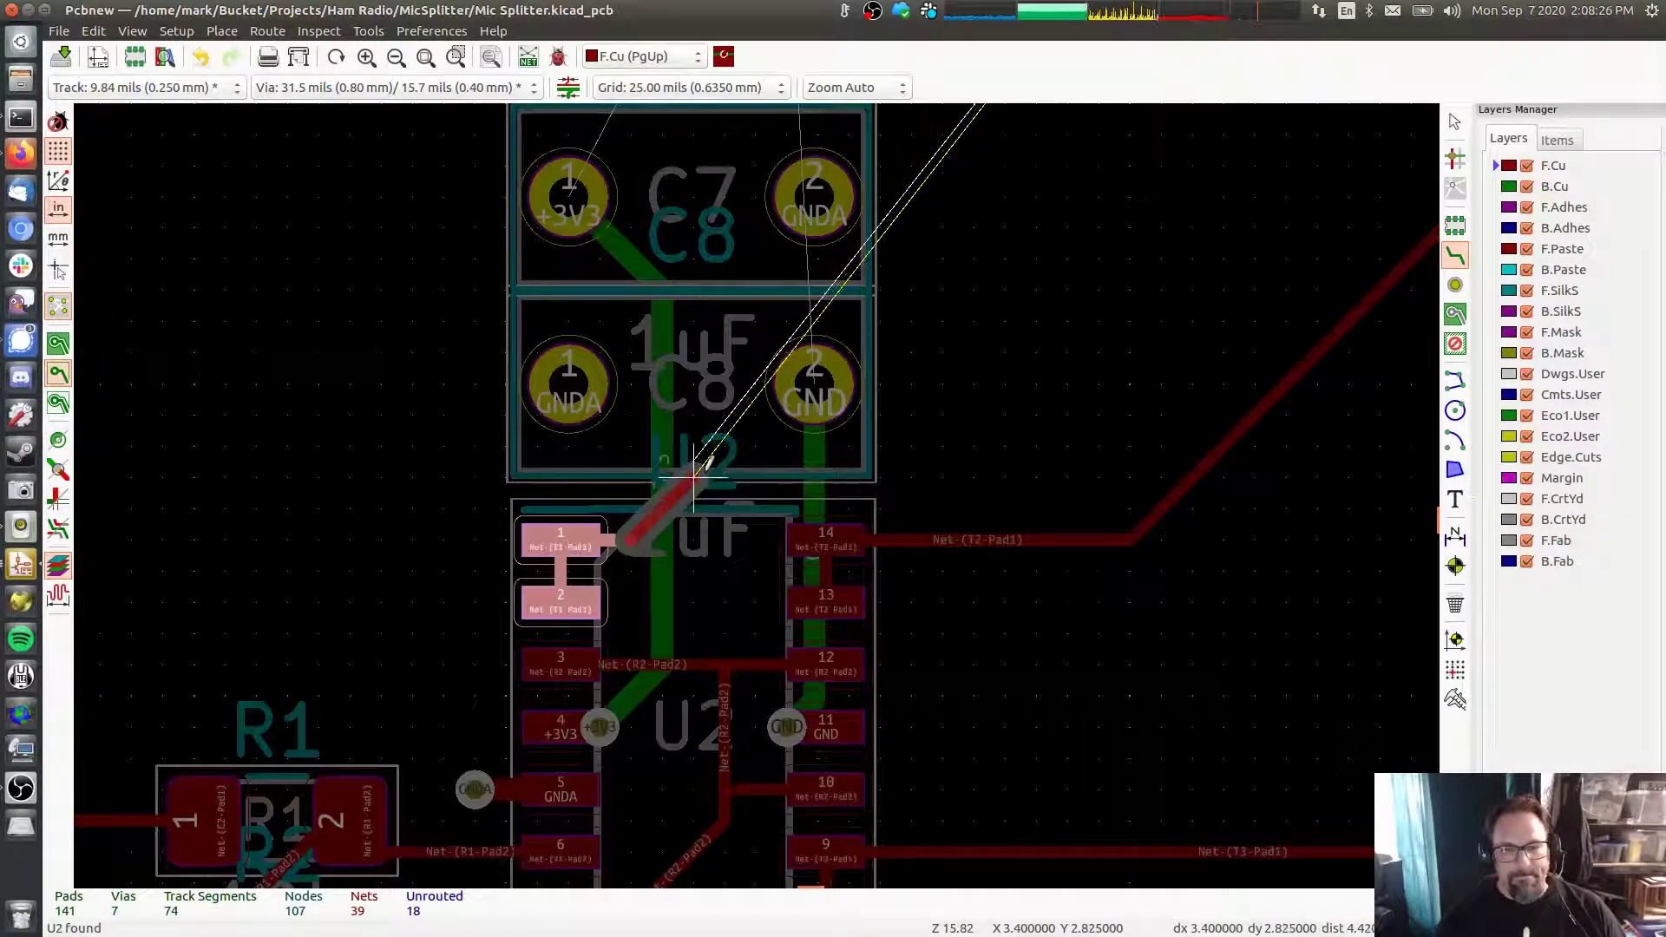
{"action": "left_click", "coordinate": [693, 479]}
{"action": "left_click", "coordinate": [912, 476]}
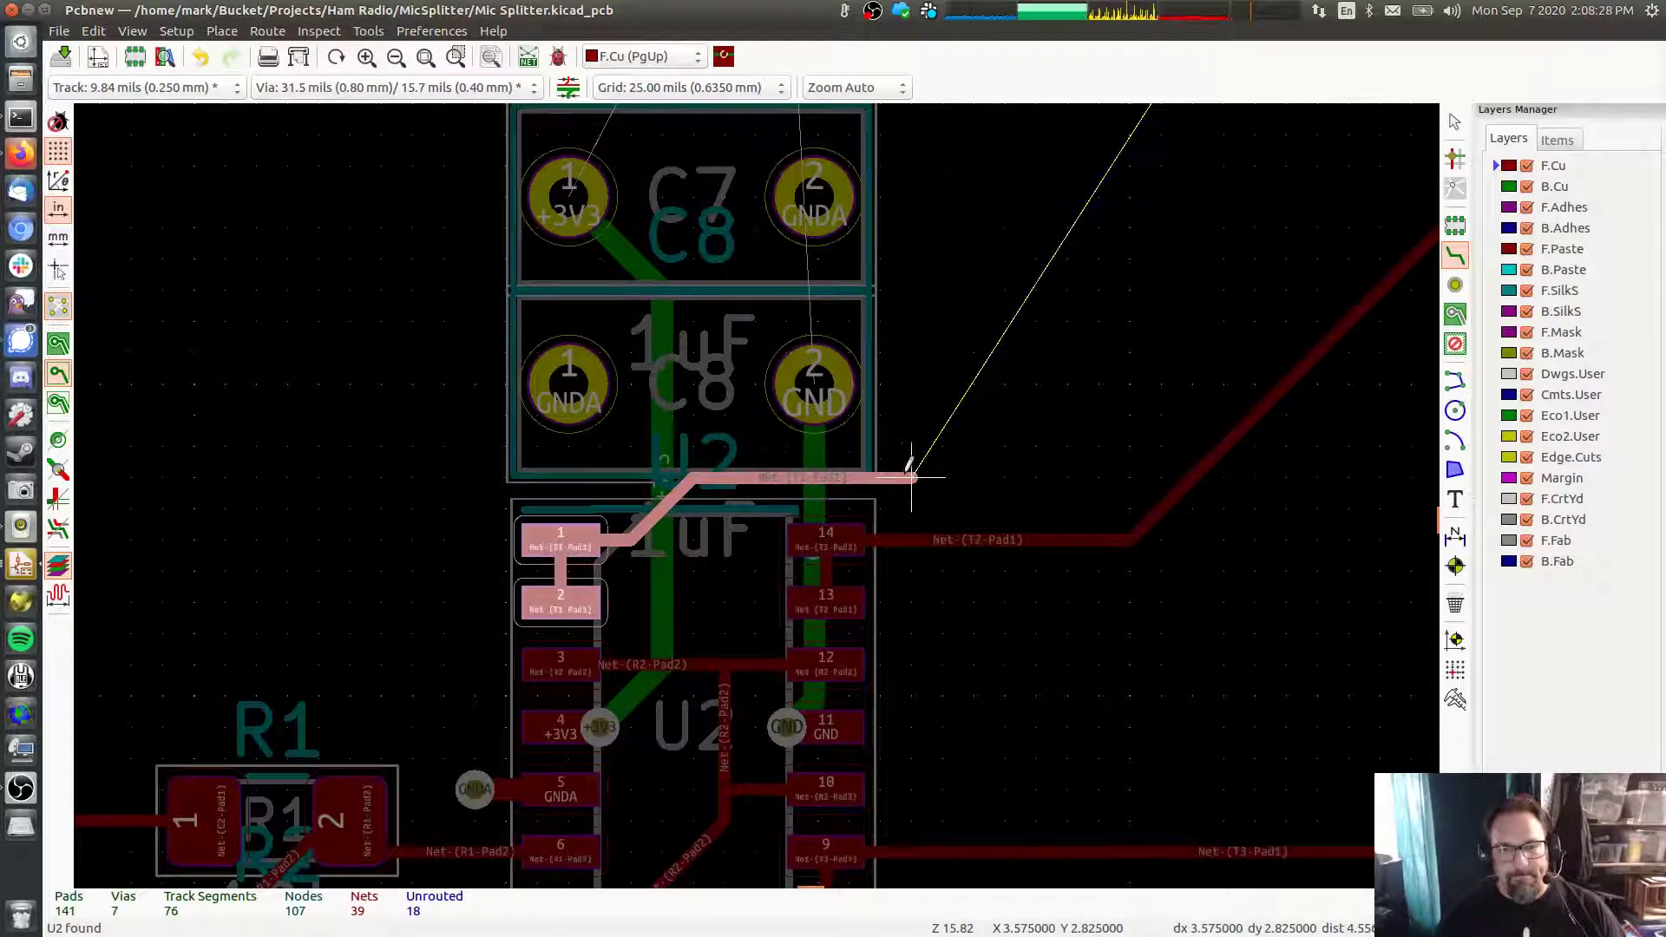
{"action": "scroll", "coordinate": [531, 864], "scroll_direction": "down", "scroll_amount": 5}
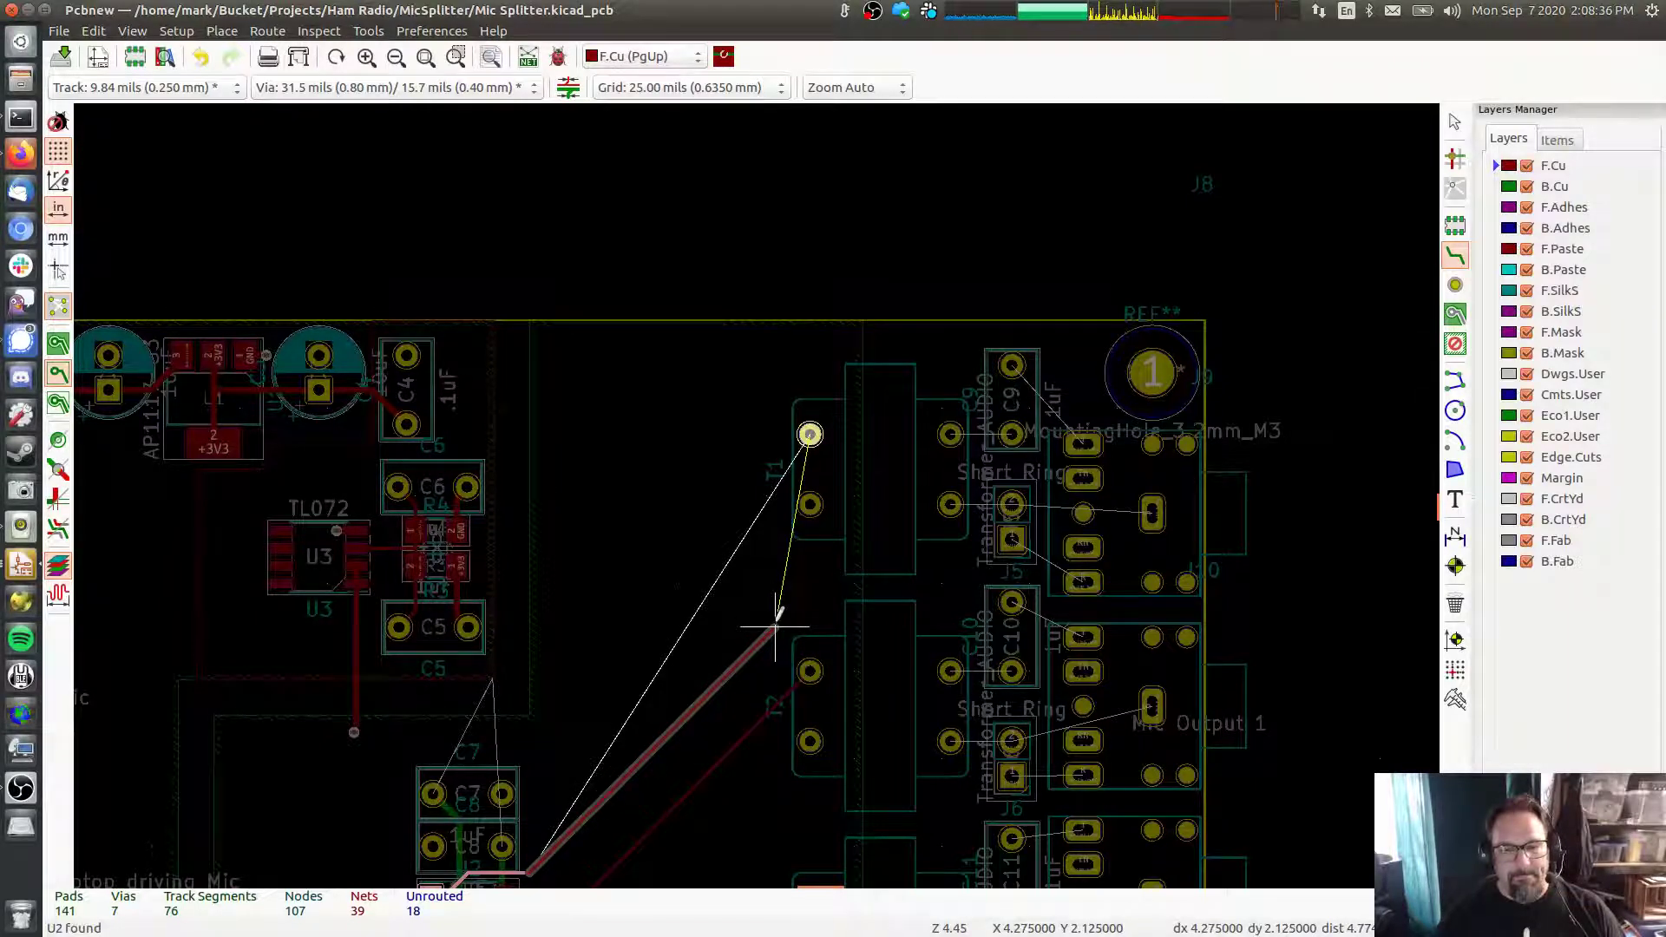
{"action": "left_click", "coordinate": [775, 627]}
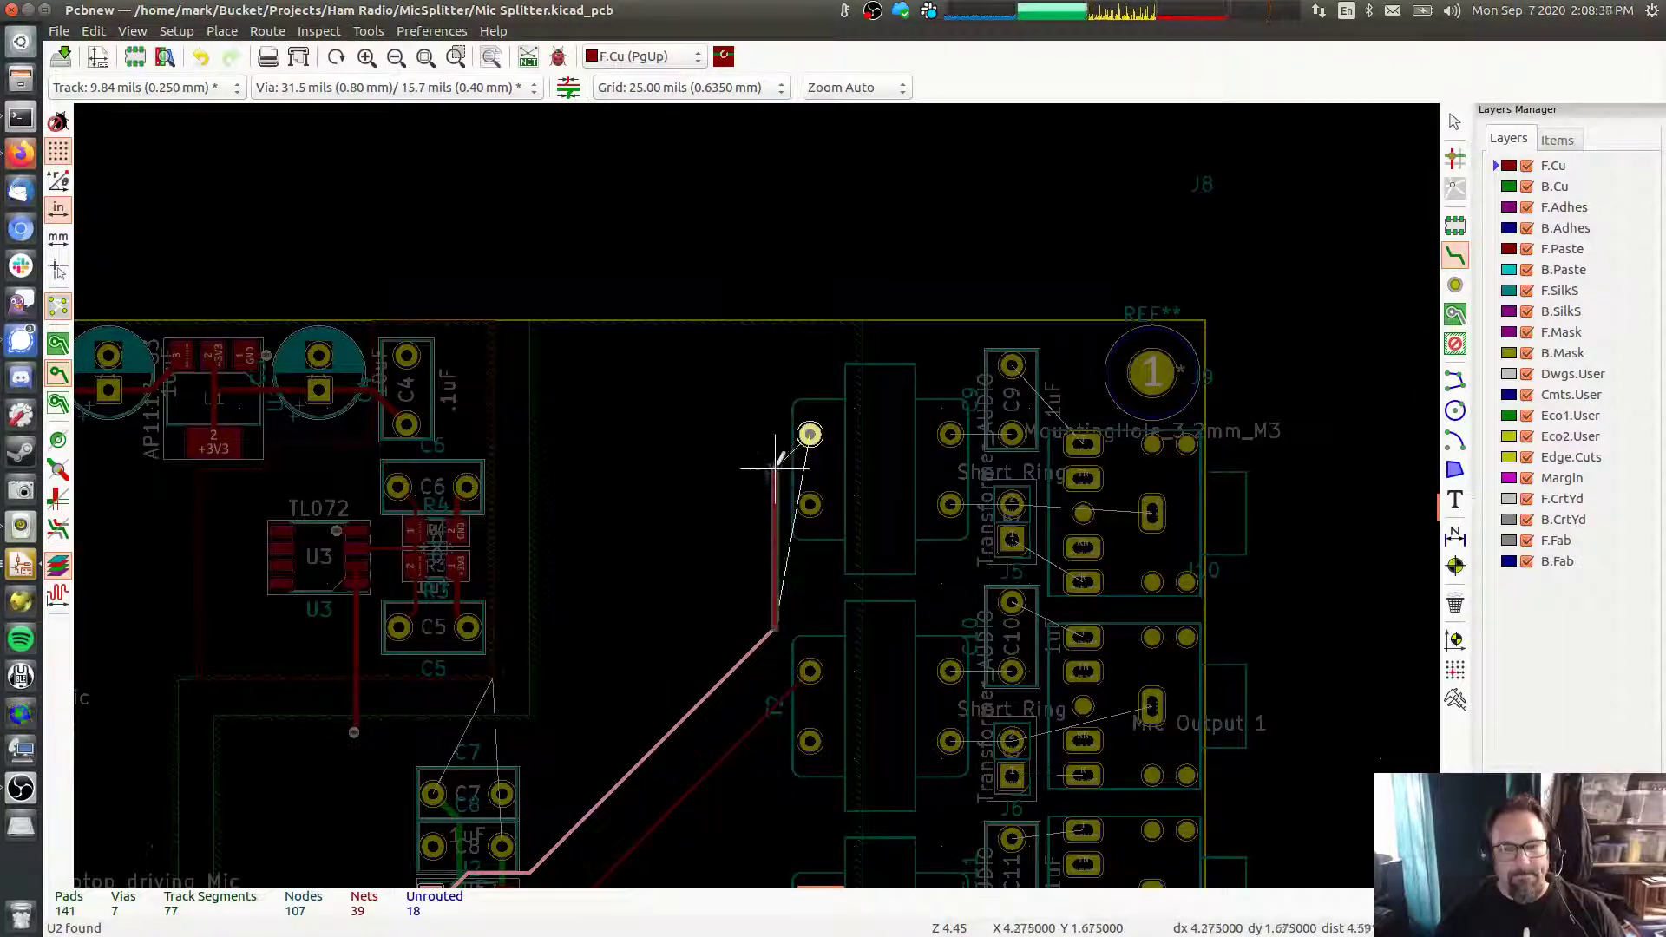
{"action": "scroll", "coordinate": [775, 476], "scroll_direction": "up", "scroll_amount": 5}
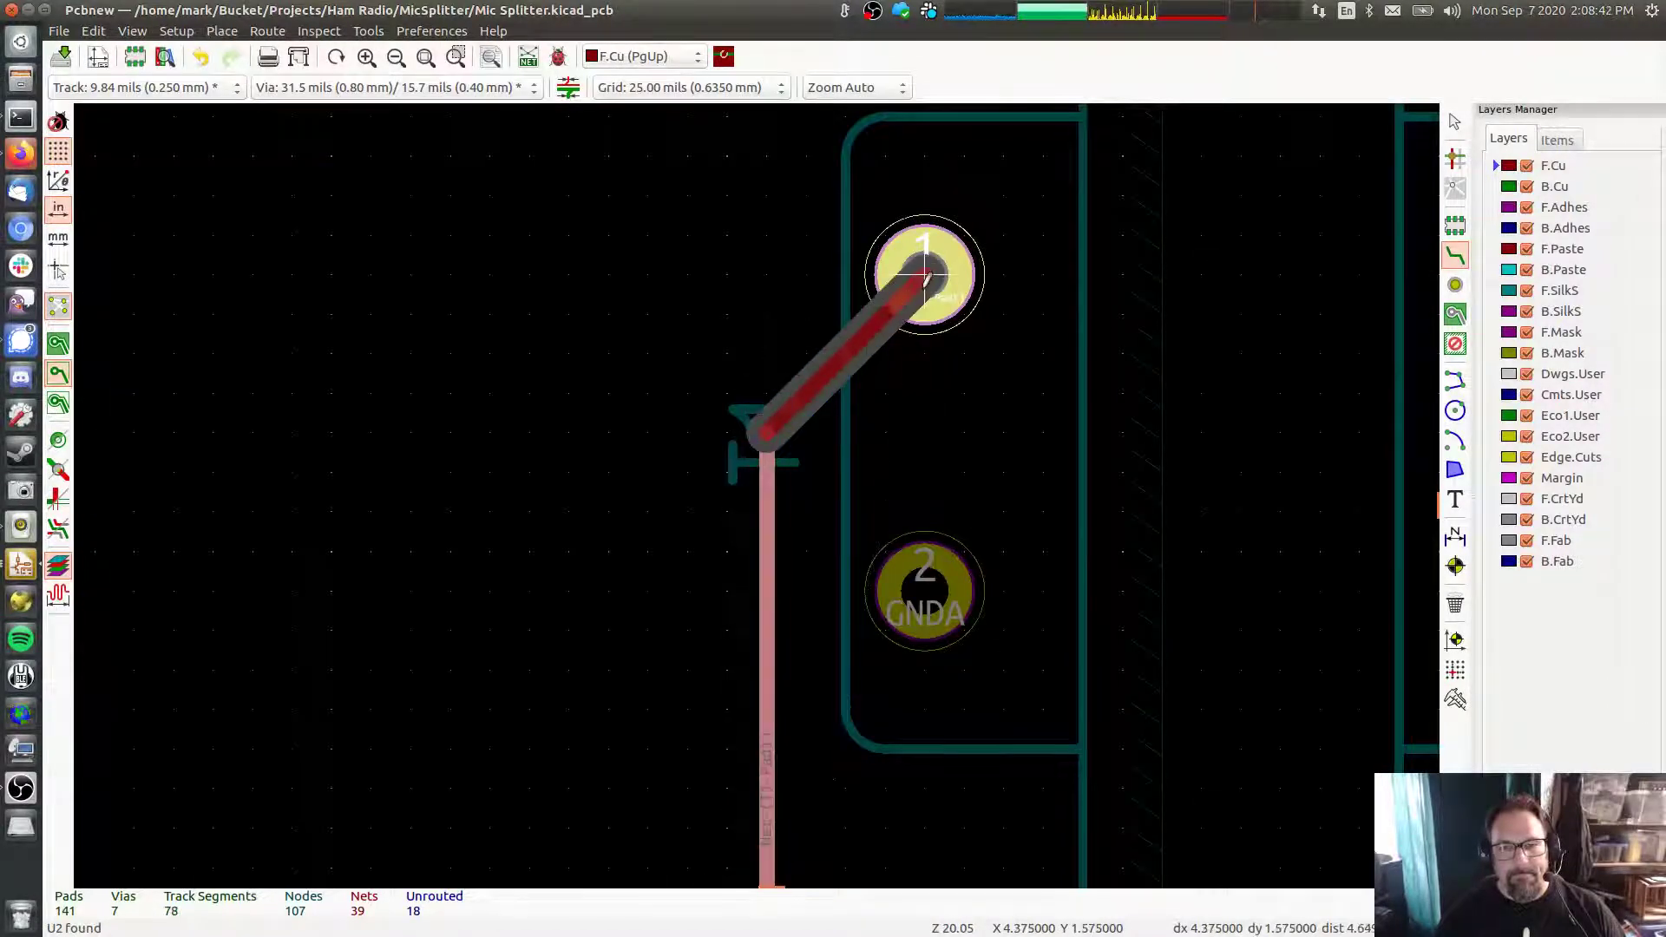
Finish the front copper track at pad 1 of transformer T1
{"action": "left_click", "coordinate": [925, 276]}
{"action": "scroll", "coordinate": [925, 276], "scroll_direction": "down", "scroll_amount": 8}
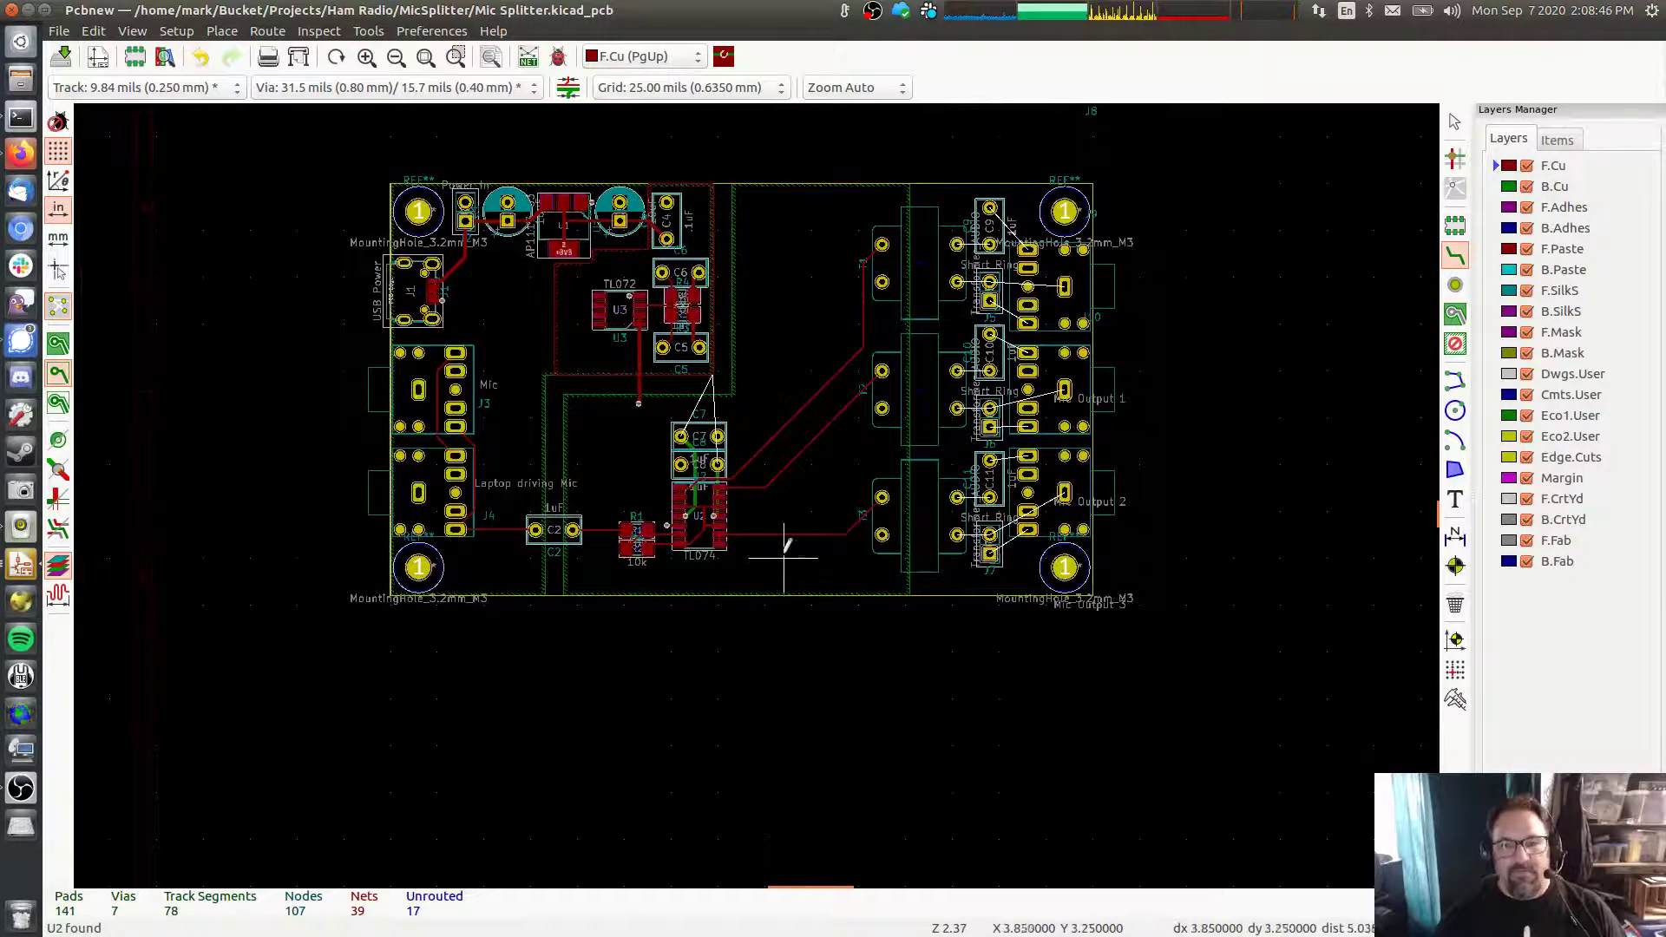
Route an F.Cu track from C7's +3V3 pad straight up to a new via just below C5
{"action": "scroll", "coordinate": [699, 460], "scroll_direction": "up", "scroll_amount": 5}
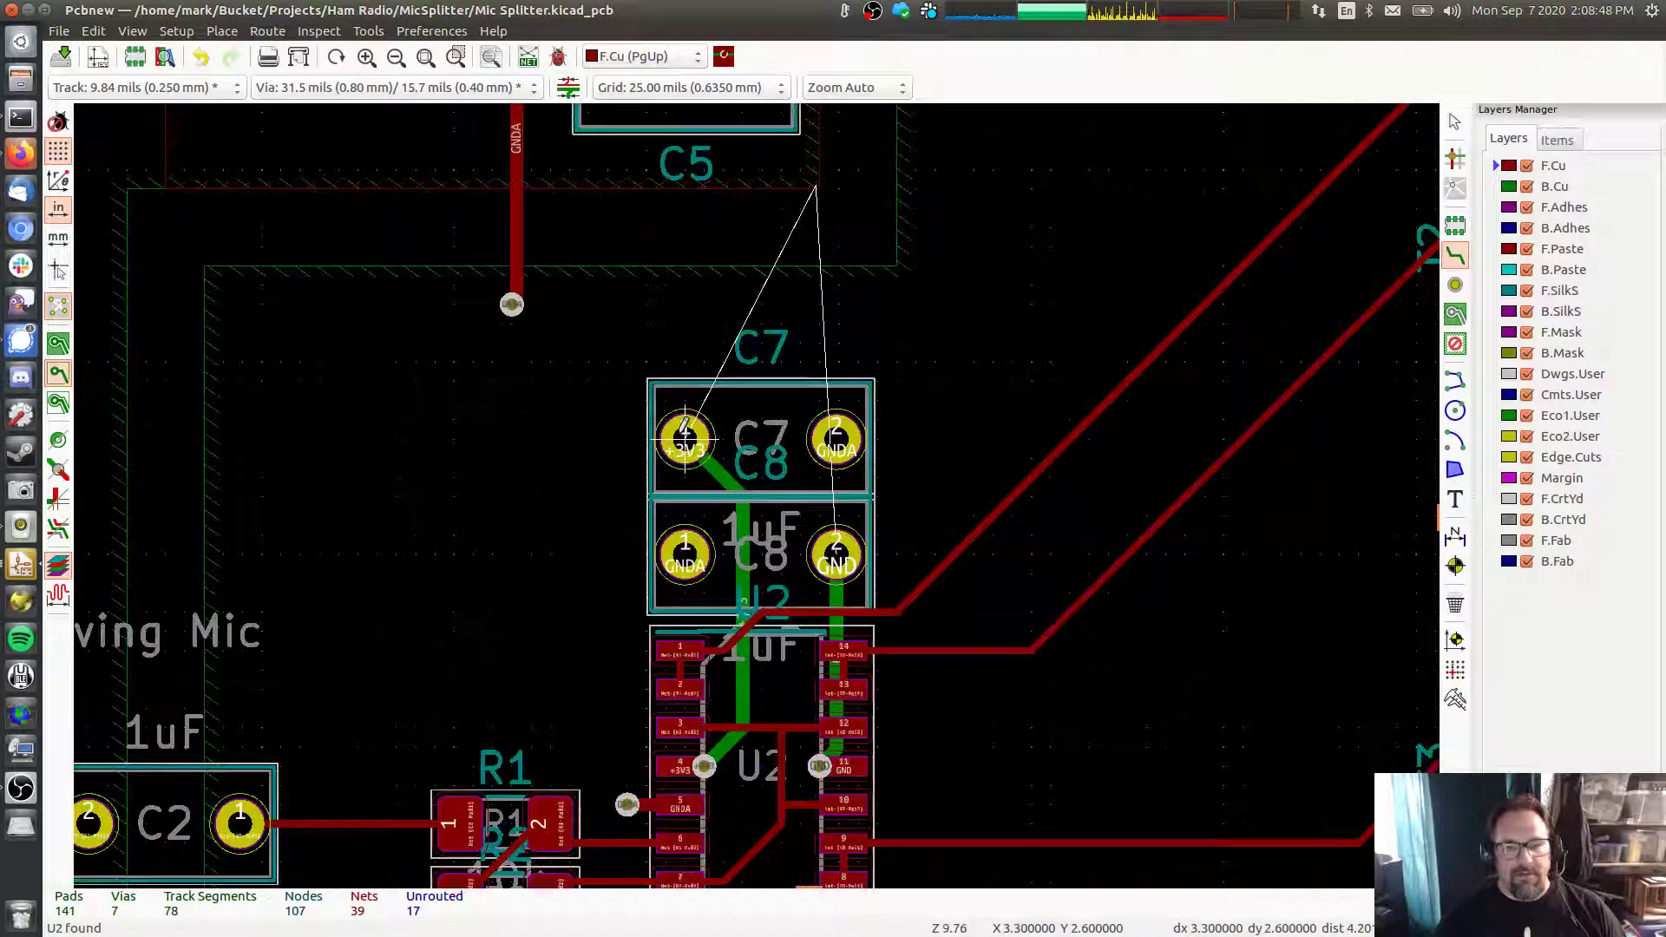
{"action": "middle_click_drag", "start_coordinate": [738, 451], "coordinate": [757, 670]}
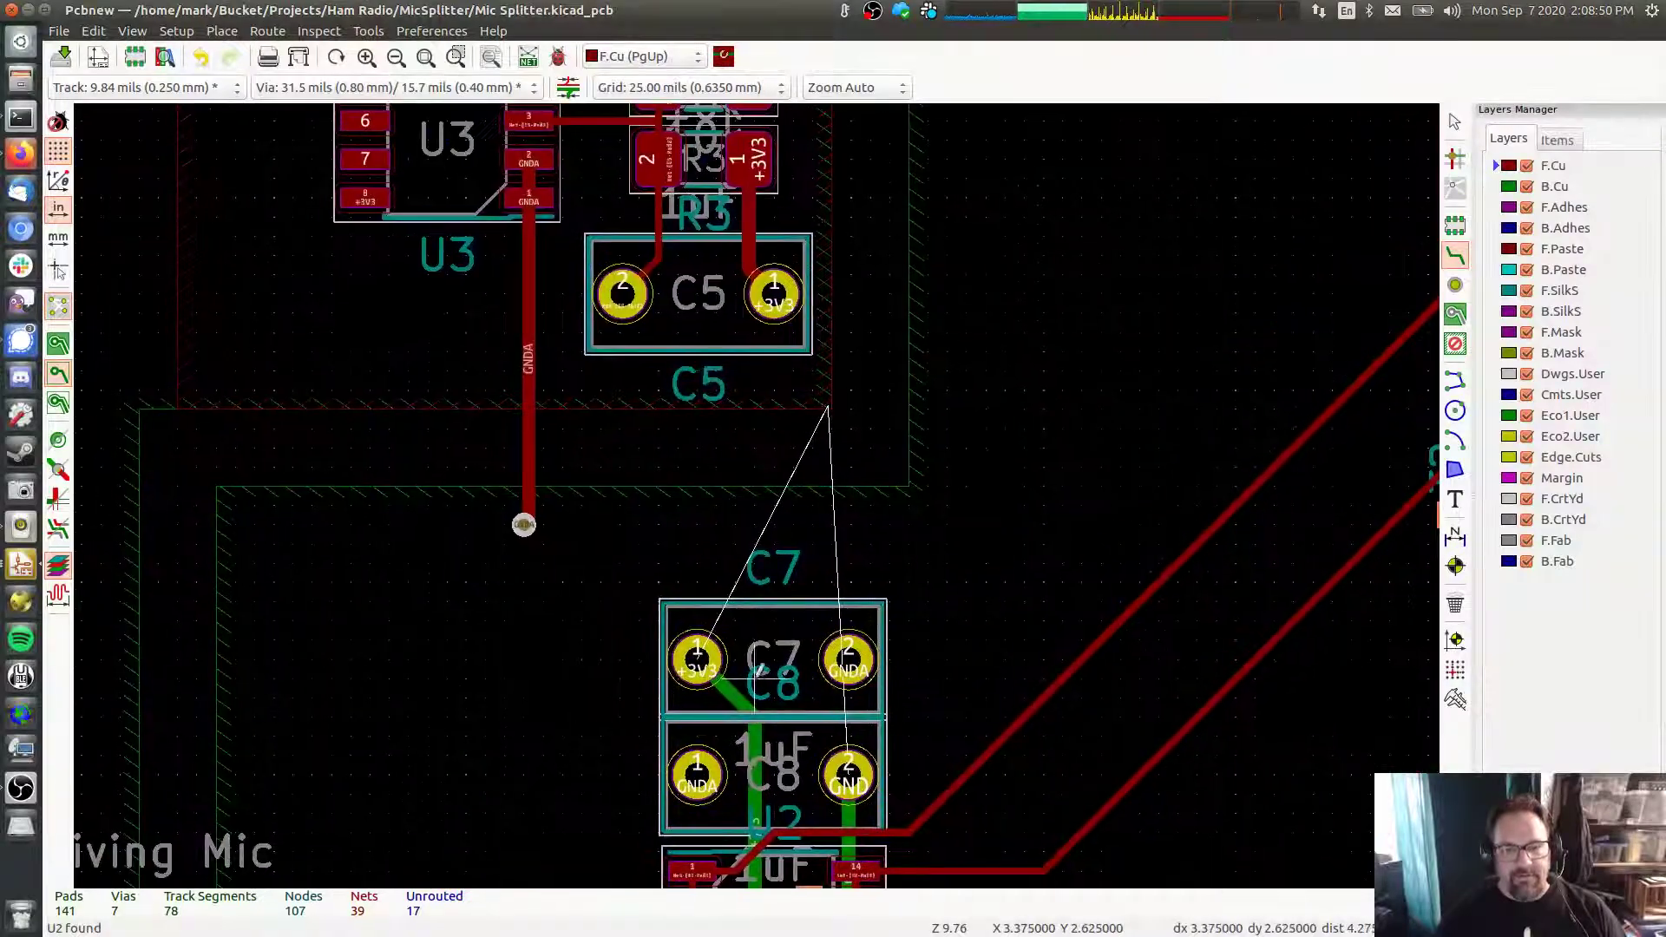
{"action": "left_click", "coordinate": [697, 659]}
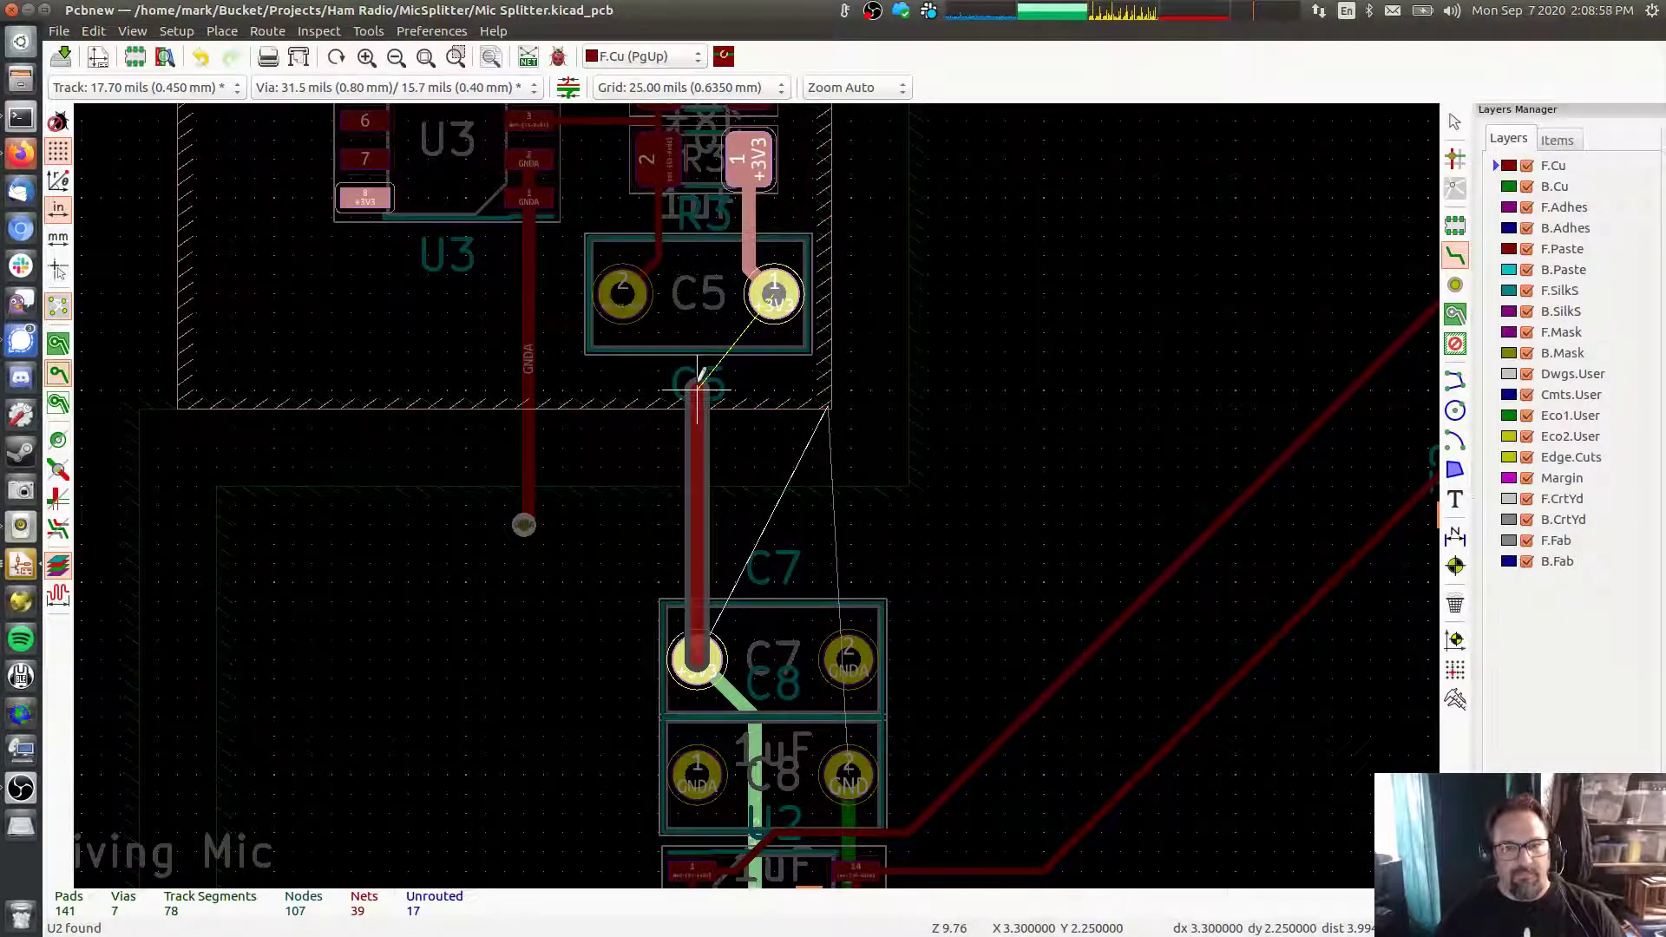
{"action": "key", "text": "v"}
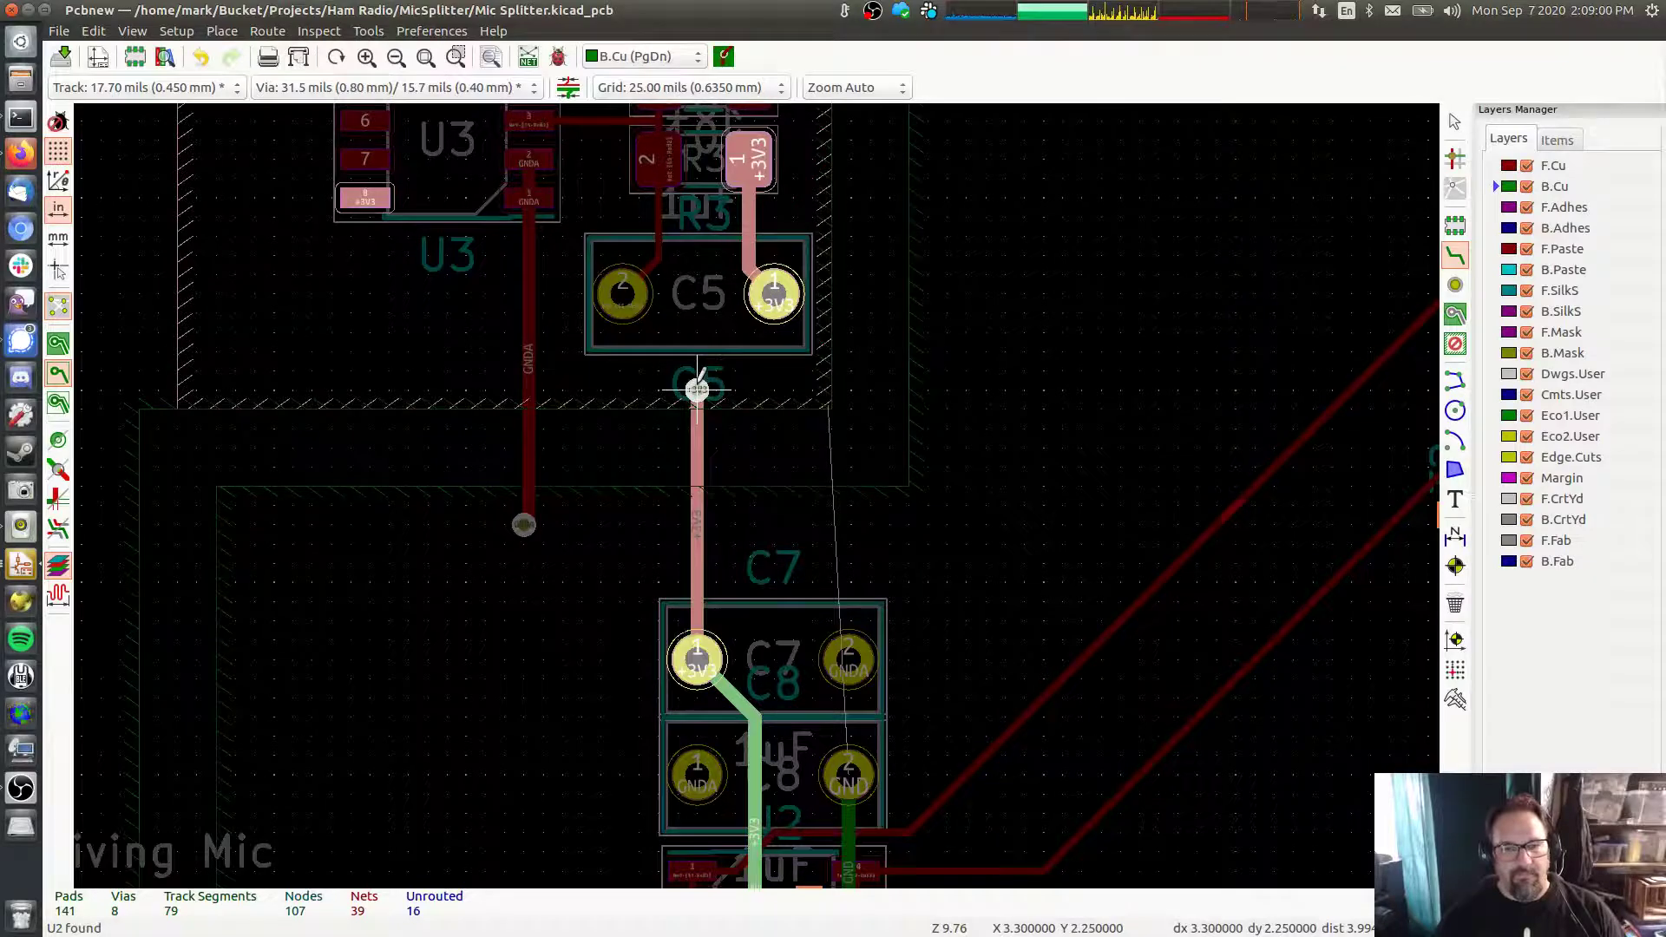
{"action": "double_click", "coordinate": [697, 390]}
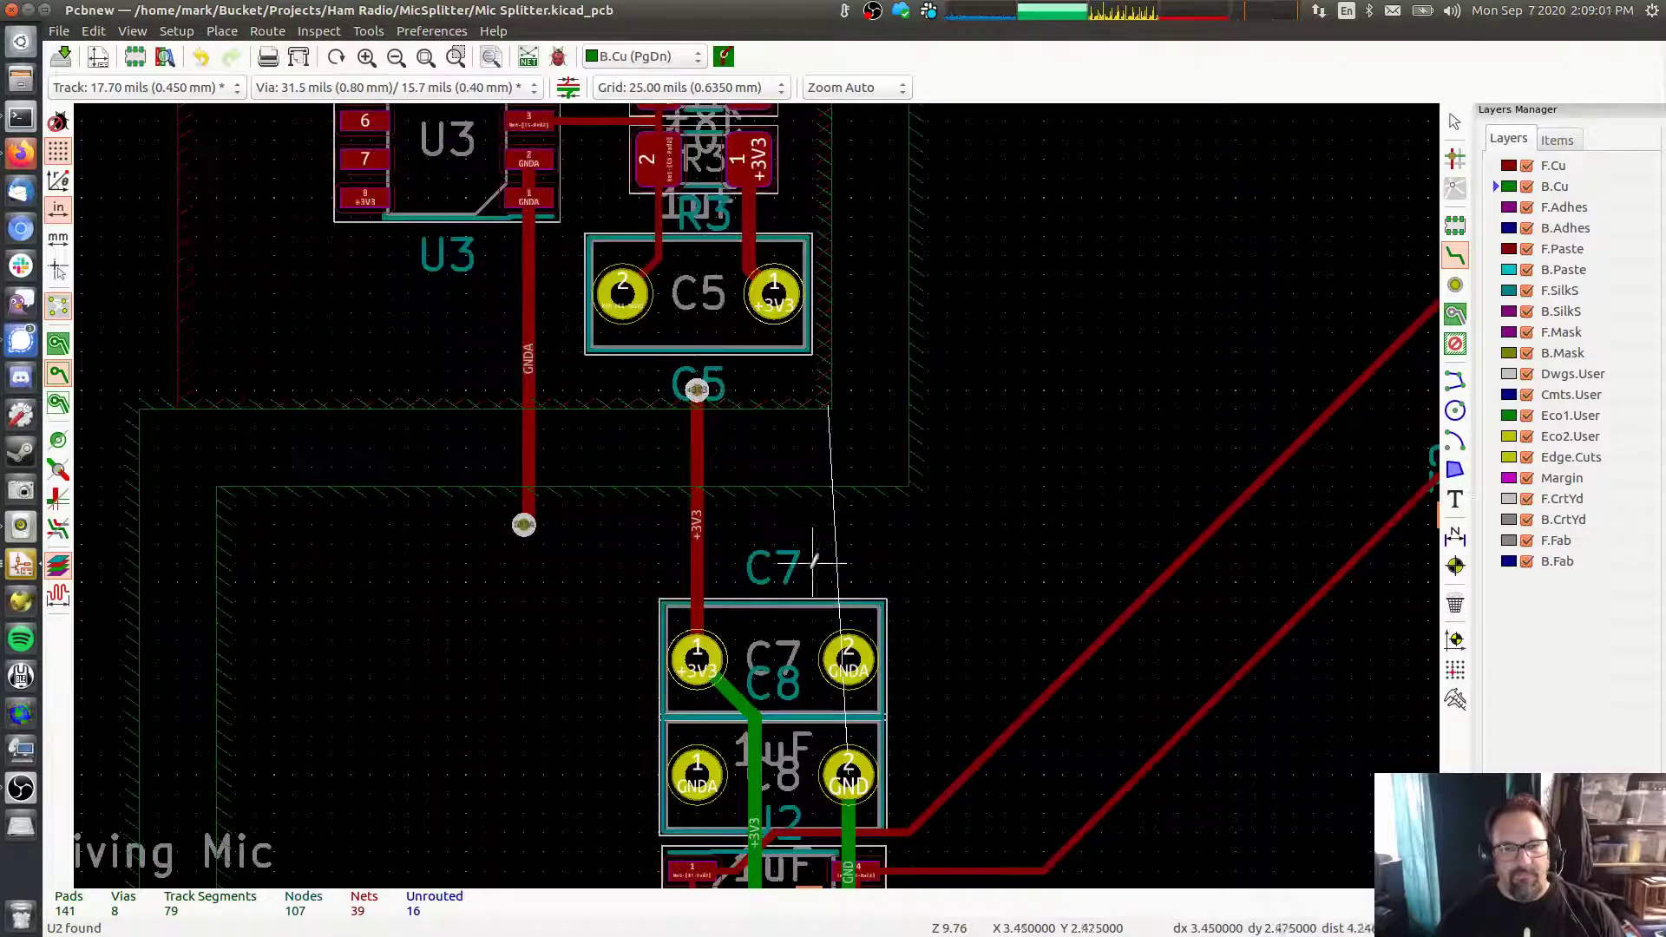
{"action": "left_click", "coordinate": [849, 764]}
{"action": "key", "text": "Escape"}
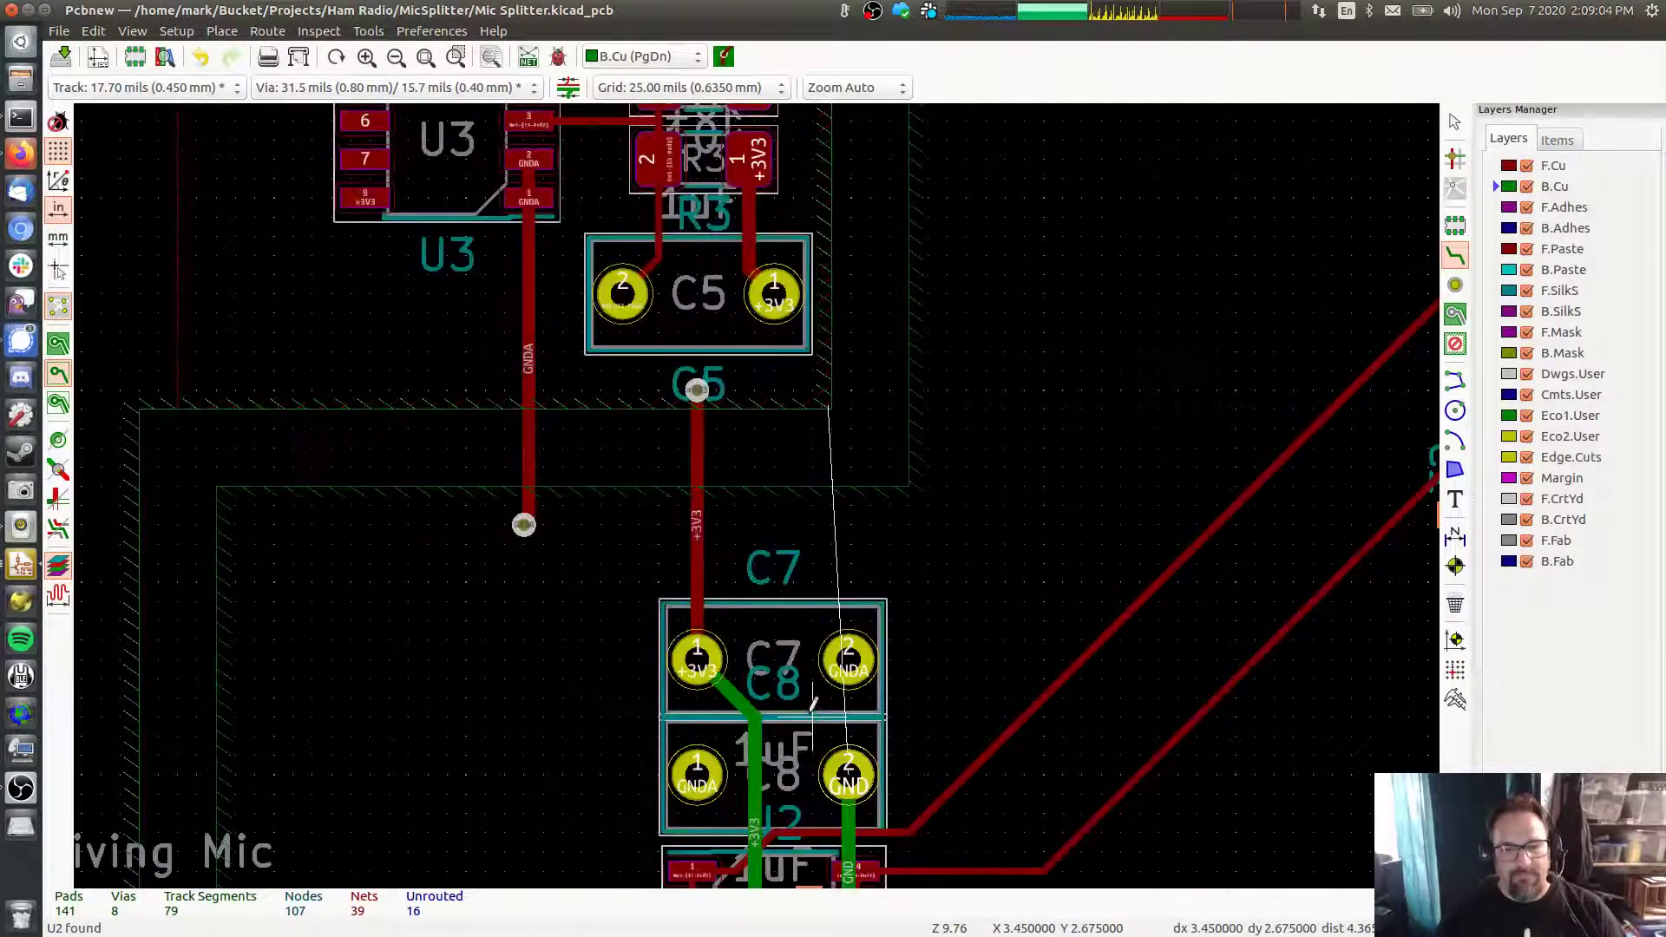
{"action": "key", "text": "Escape"}
Make F.Cu the active layer and route C8's GND pad up to a new via beside the +3V3 via below C5
{"action": "key", "text": "Page_Up"}
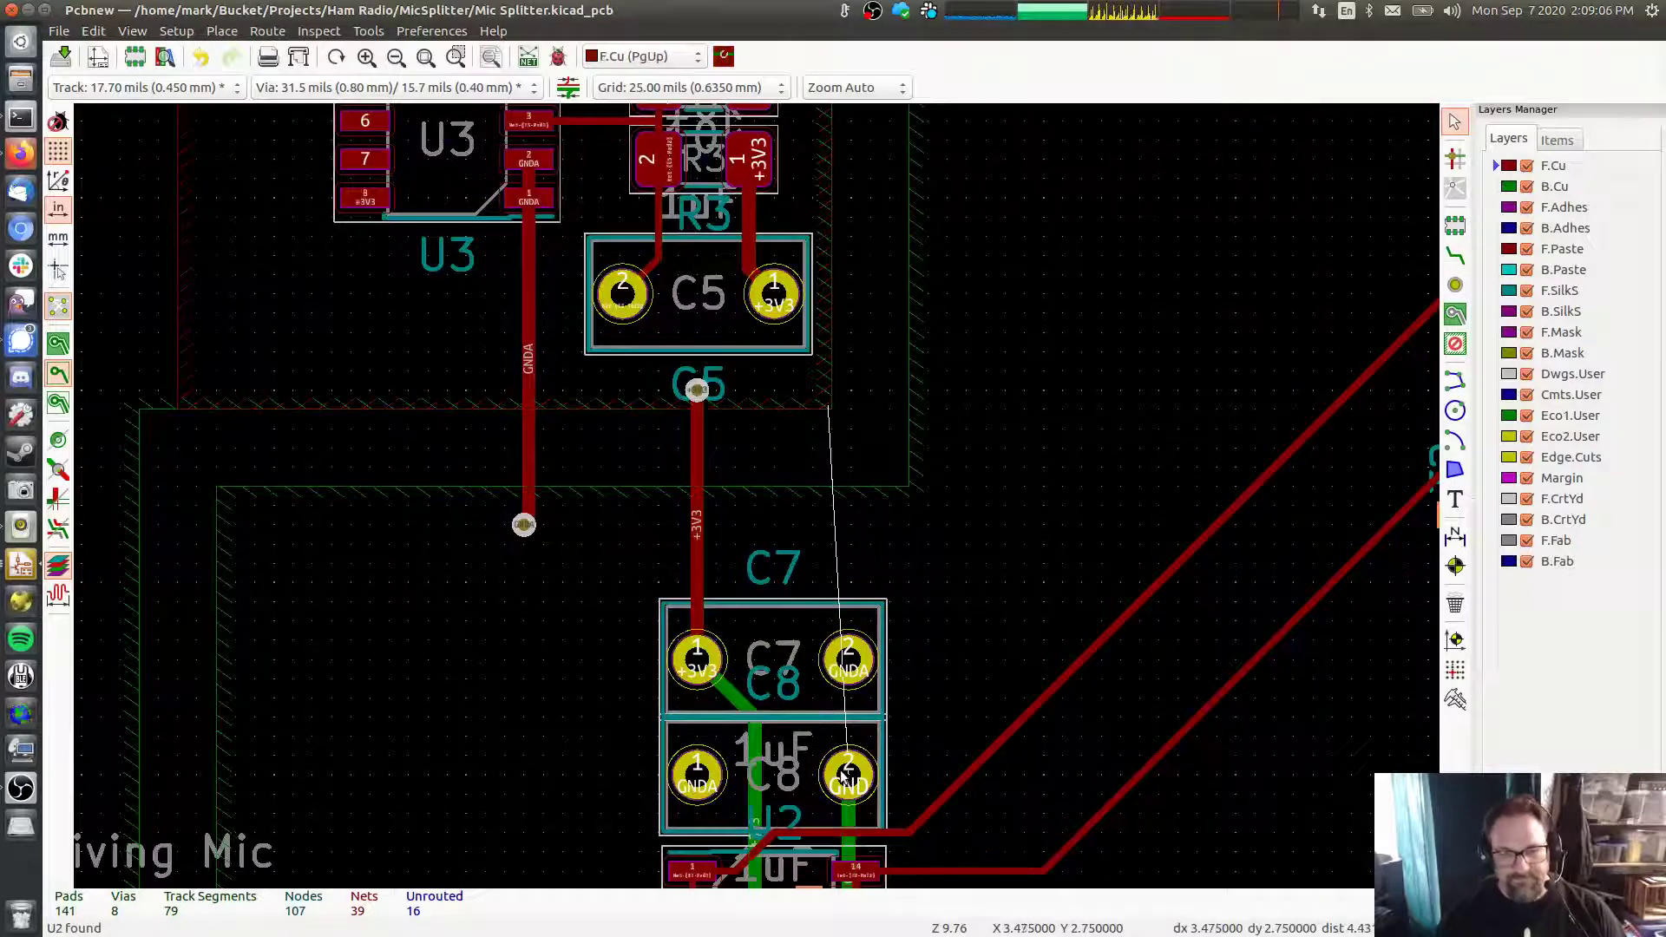
{"action": "left_click", "coordinate": [844, 773]}
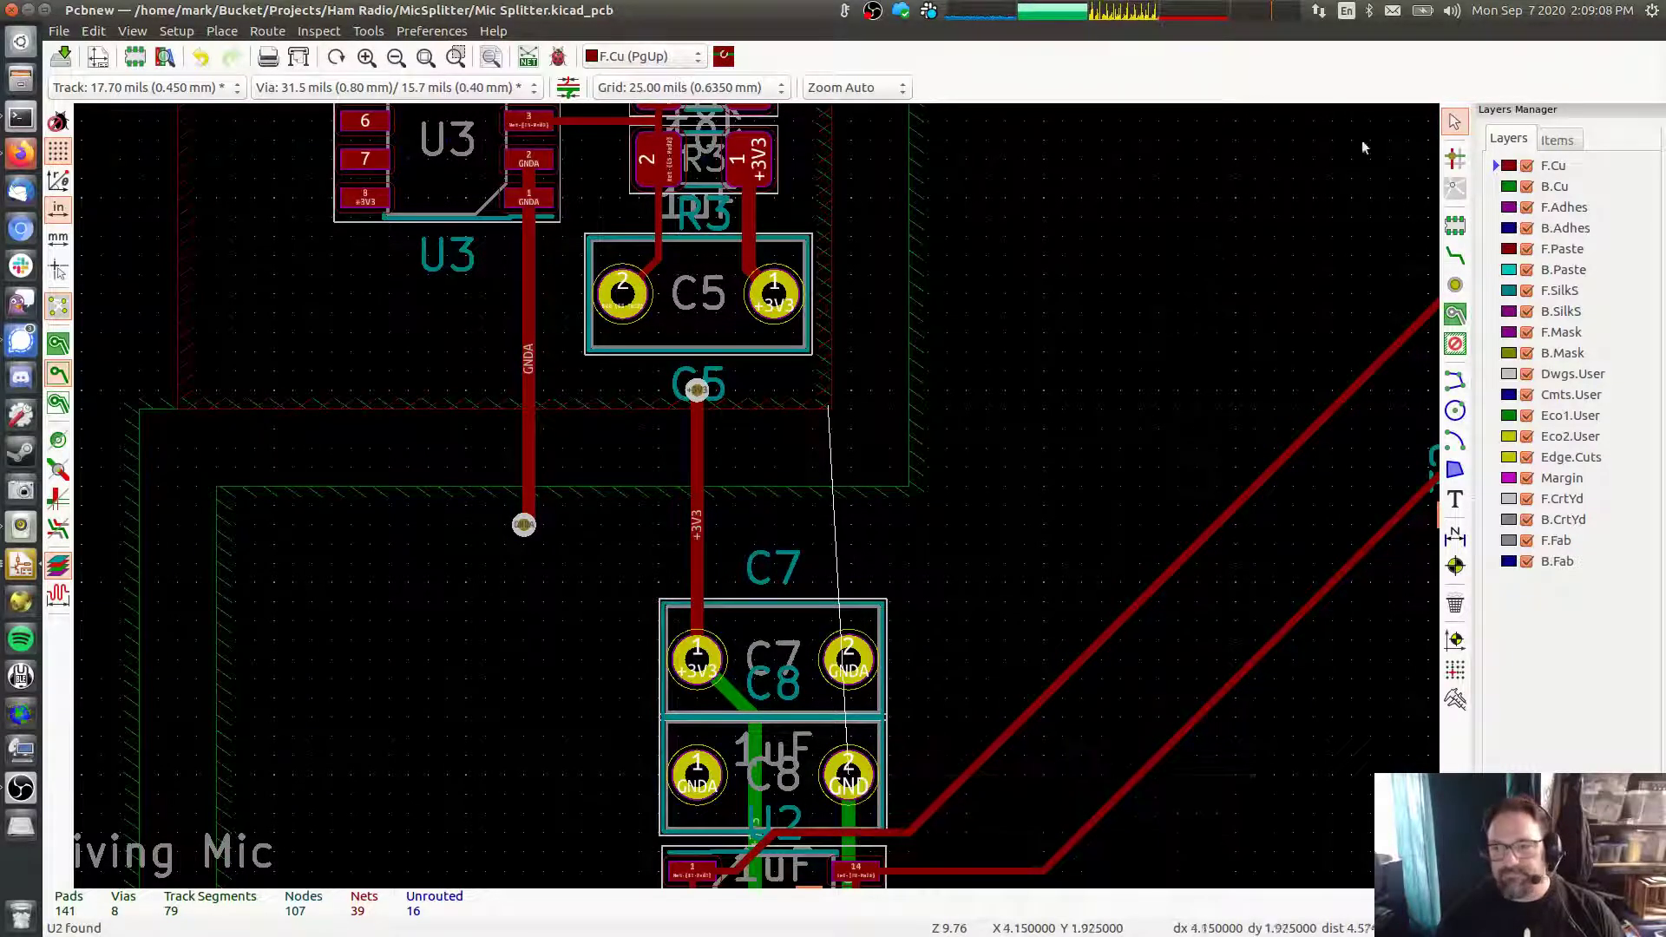
{"action": "key", "text": "x"}
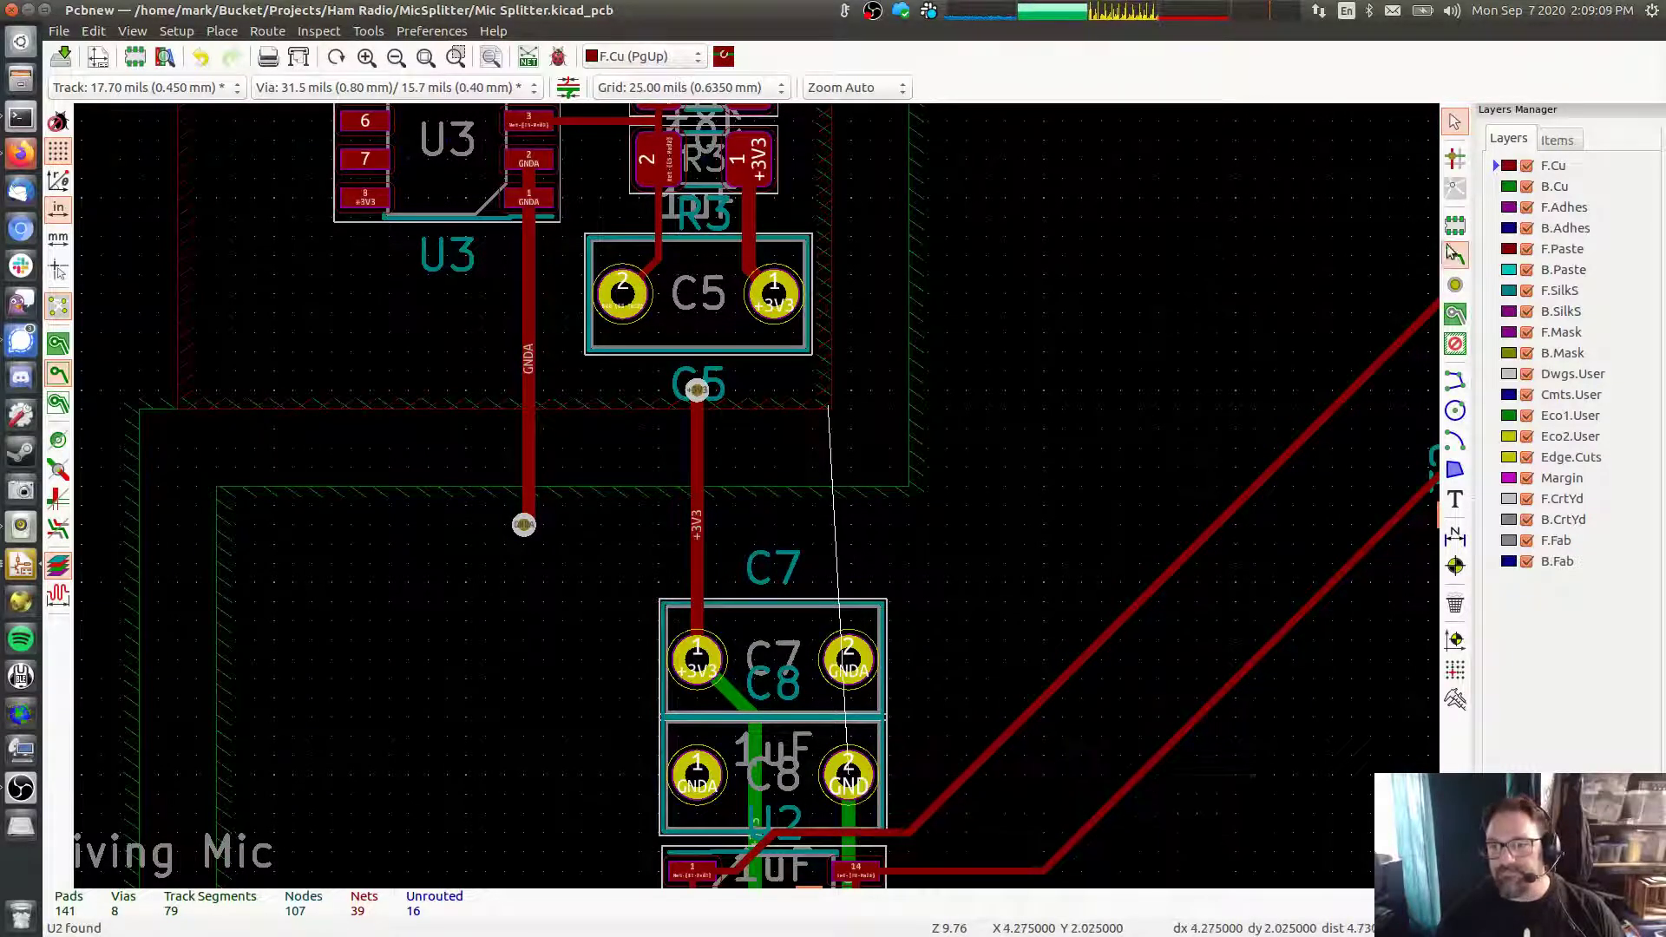
{"action": "left_click", "coordinate": [849, 771]}
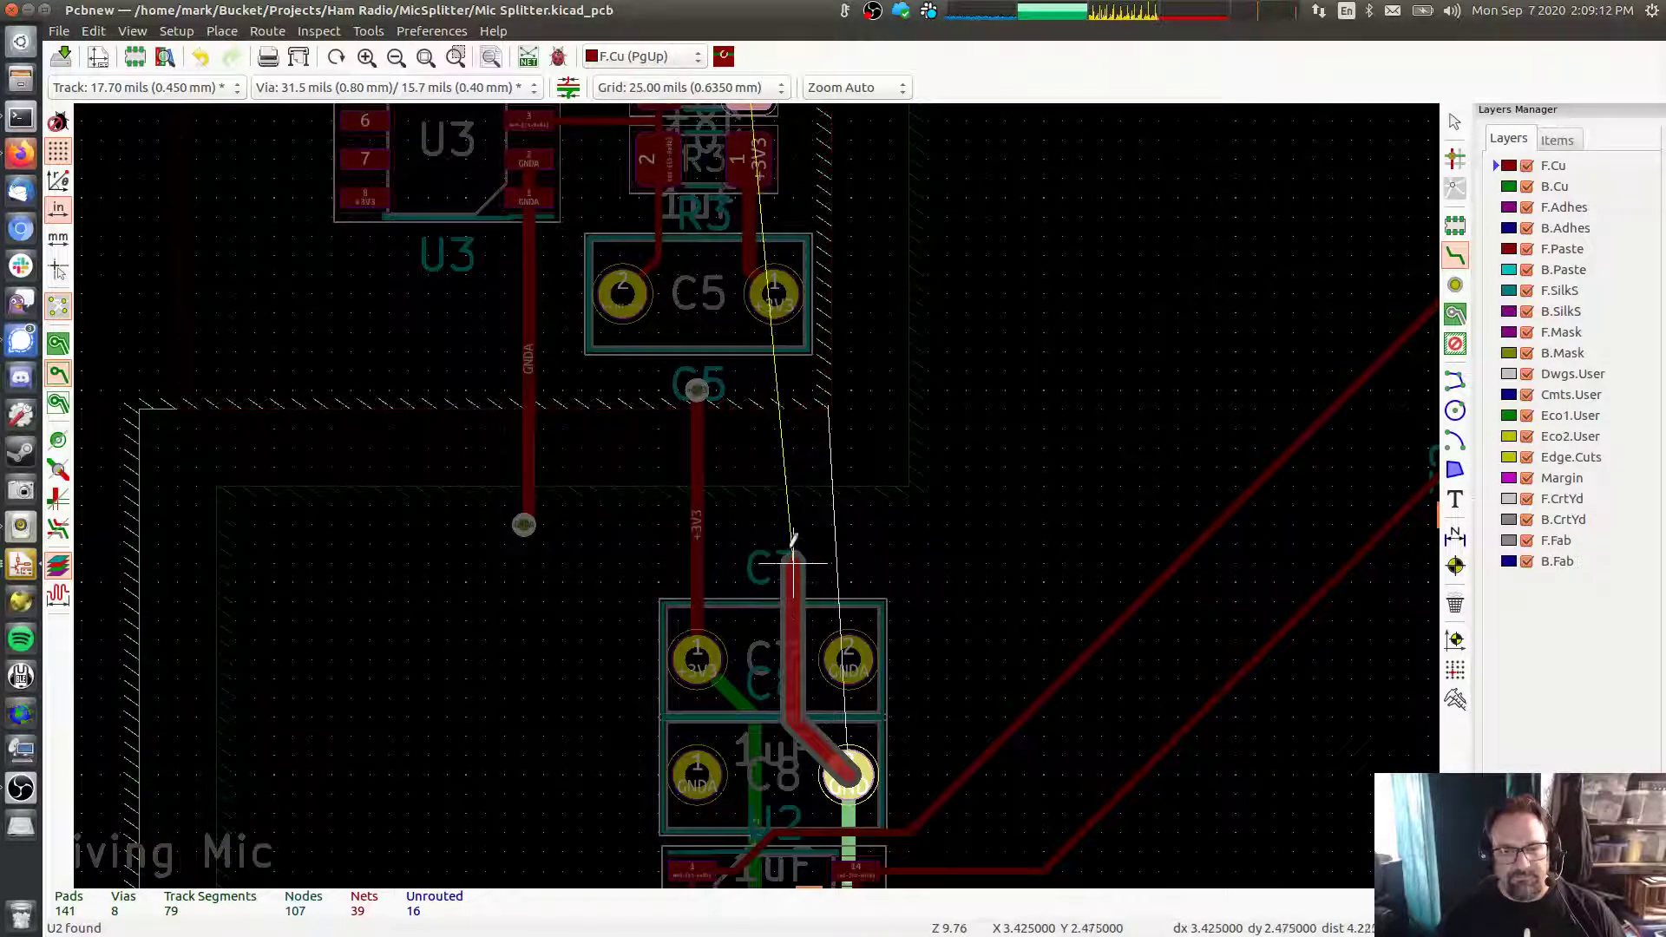
{"action": "key", "text": "v"}
{"action": "double_click", "coordinate": [793, 389]}
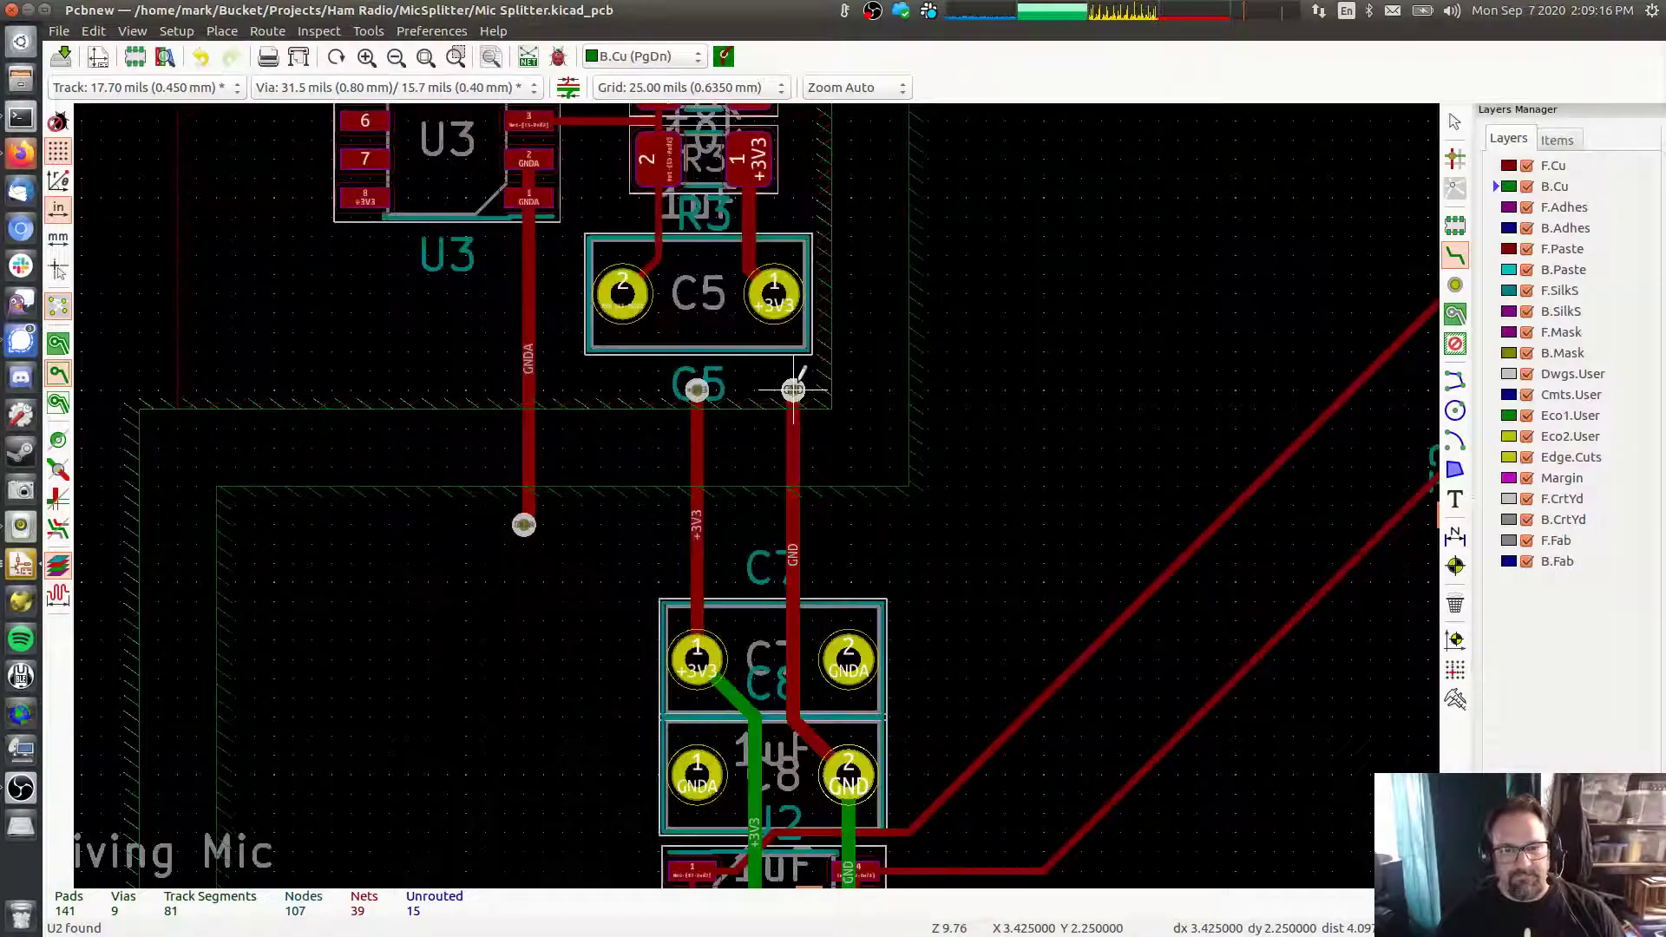
On F.Cu, route T1 pad 3 to J5 pad 2 and continue to the S pad of the adjacent output jack
{"action": "scroll", "coordinate": [928, 447], "scroll_direction": "down", "scroll_amount": 3}
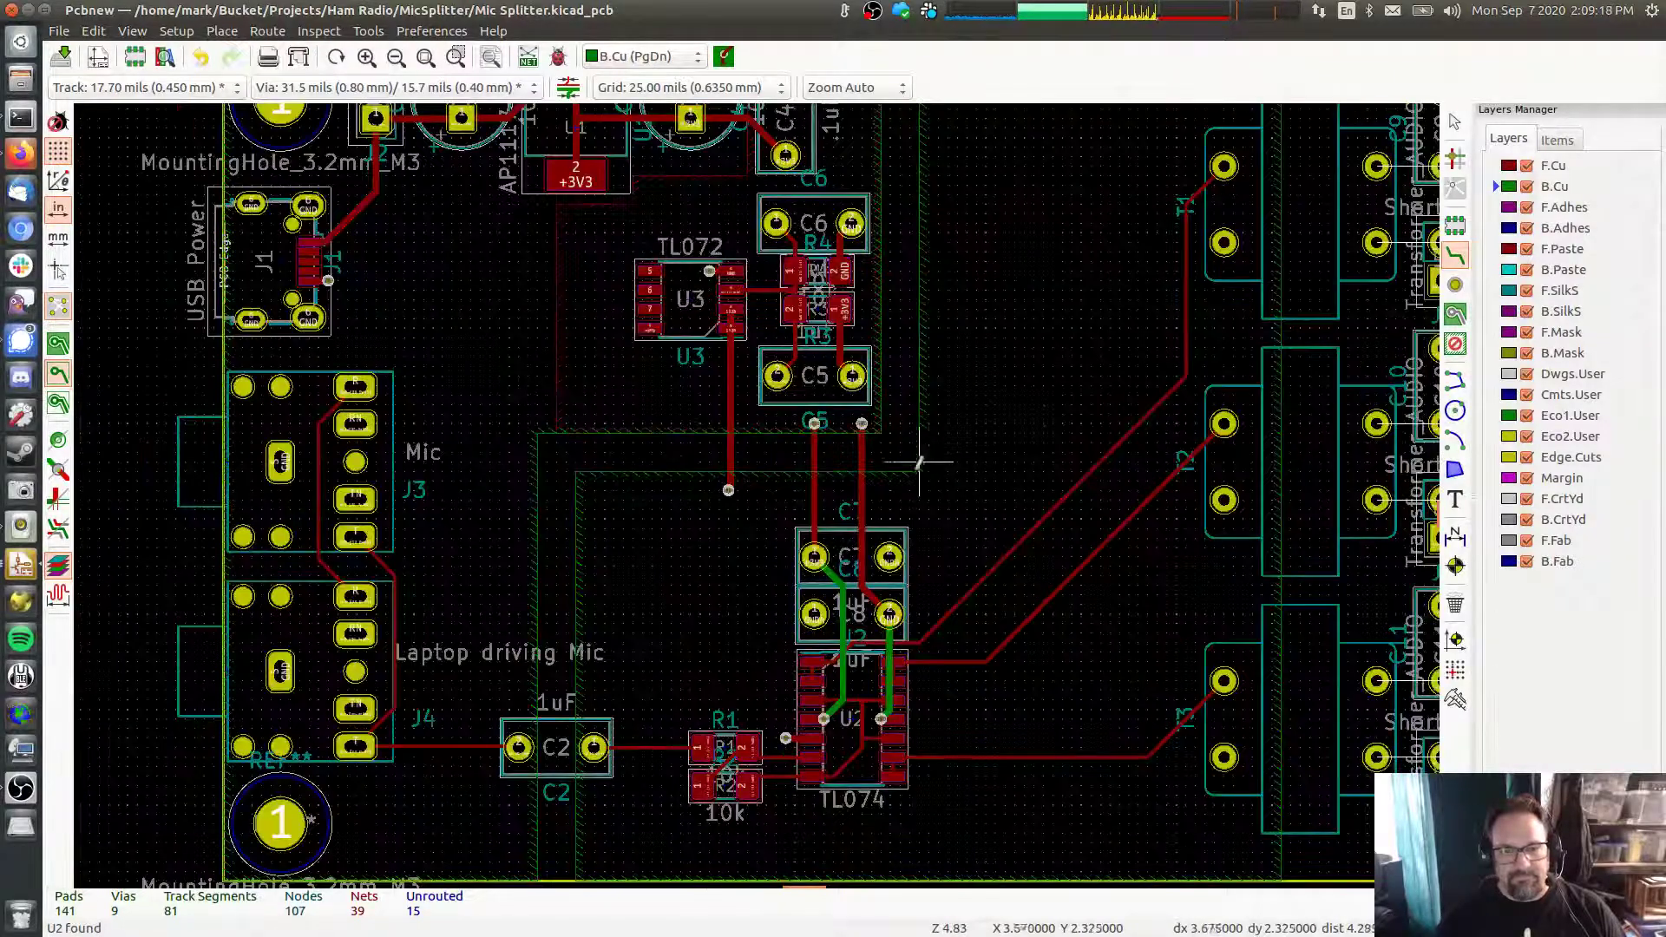
{"action": "scroll", "coordinate": [949, 387], "scroll_direction": "up", "scroll_amount": 3}
{"action": "scroll", "coordinate": [948, 386], "scroll_direction": "right", "scroll_amount": 3}
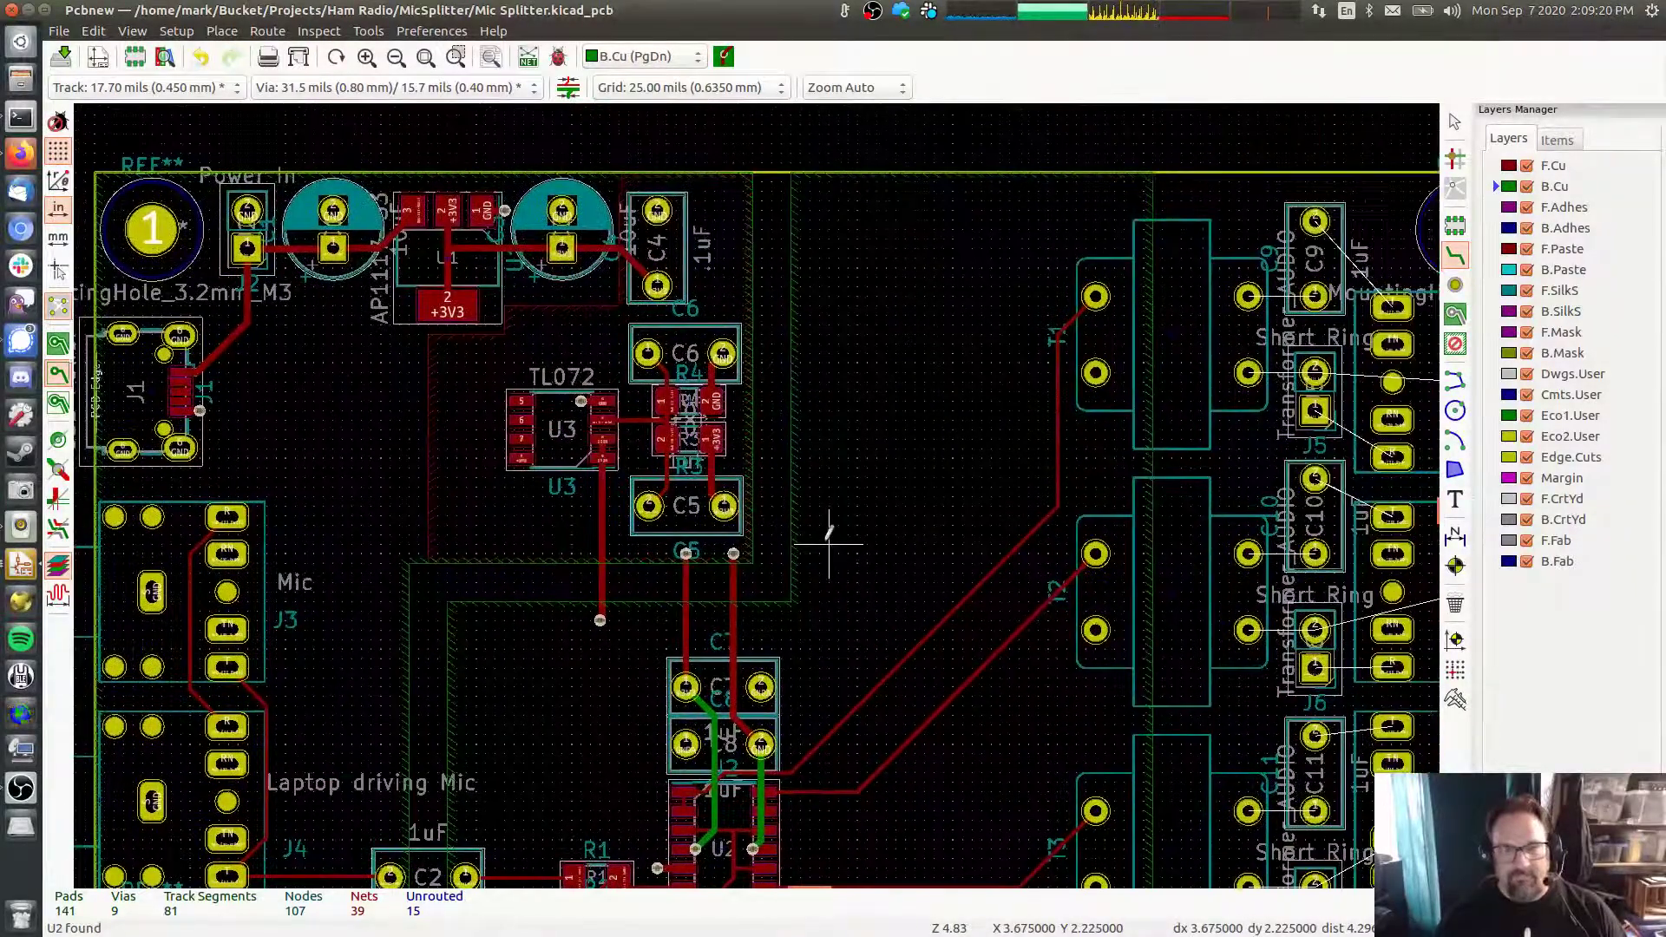
{"action": "middle_click_drag", "start_coordinate": [829, 544], "coordinate": [339, 513]}
{"action": "scroll", "coordinate": [979, 334], "scroll_direction": "up", "scroll_amount": 3}
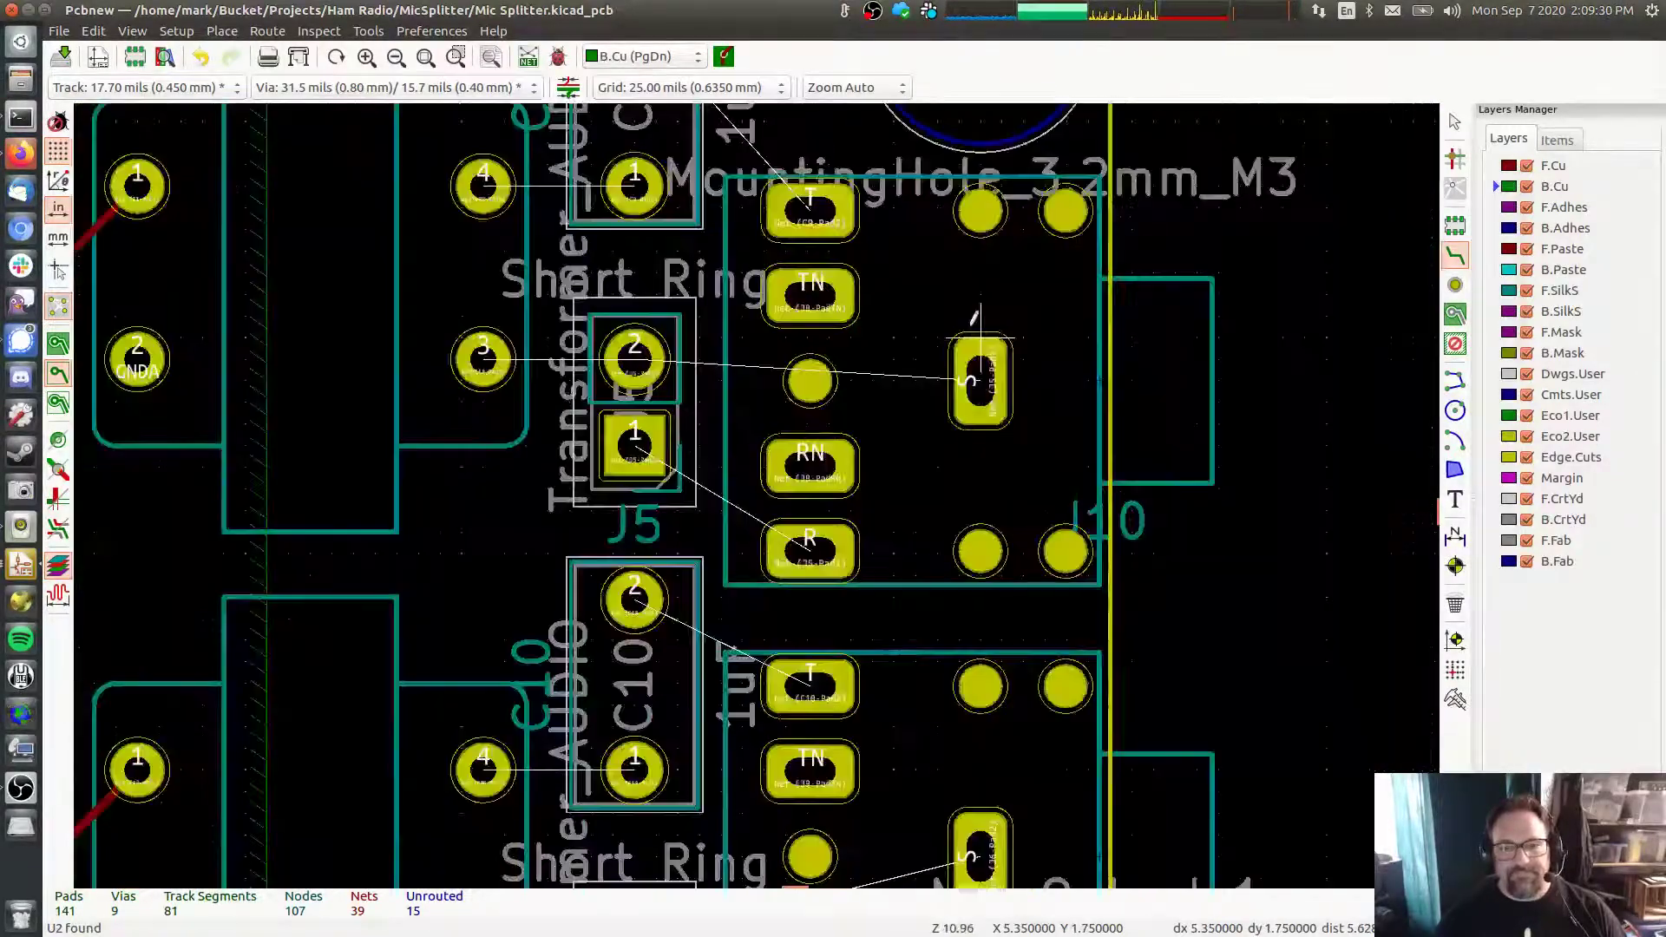
{"action": "middle_click_drag", "start_coordinate": [981, 338], "coordinate": [1107, 479]}
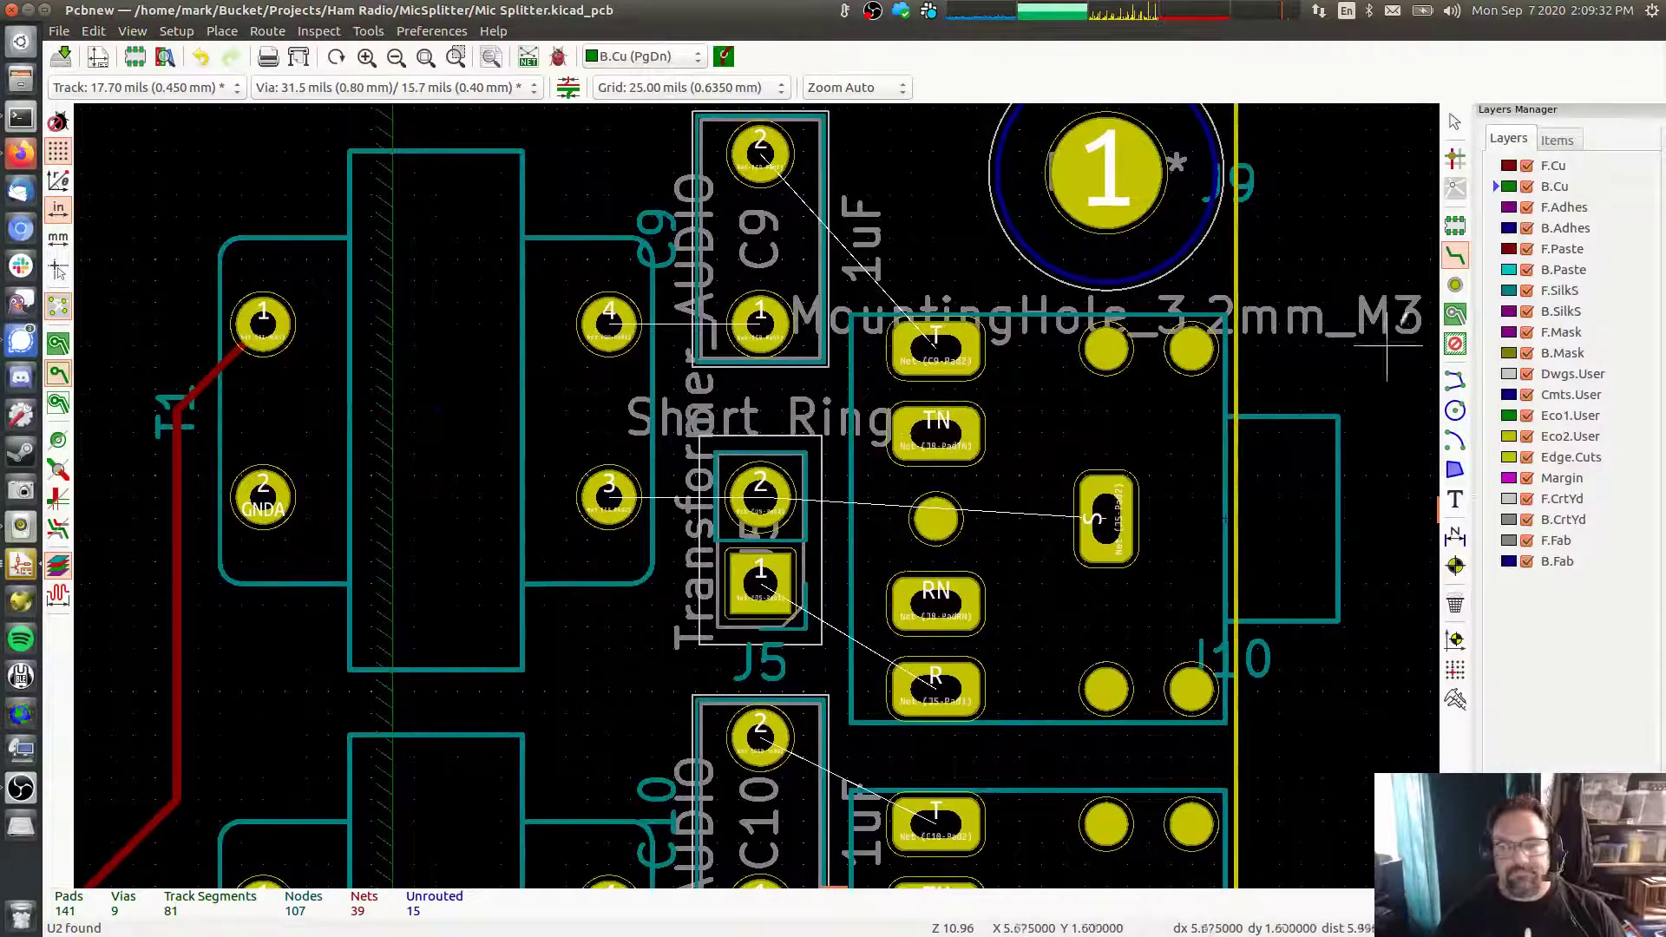
{"action": "left_click", "coordinate": [1493, 166]}
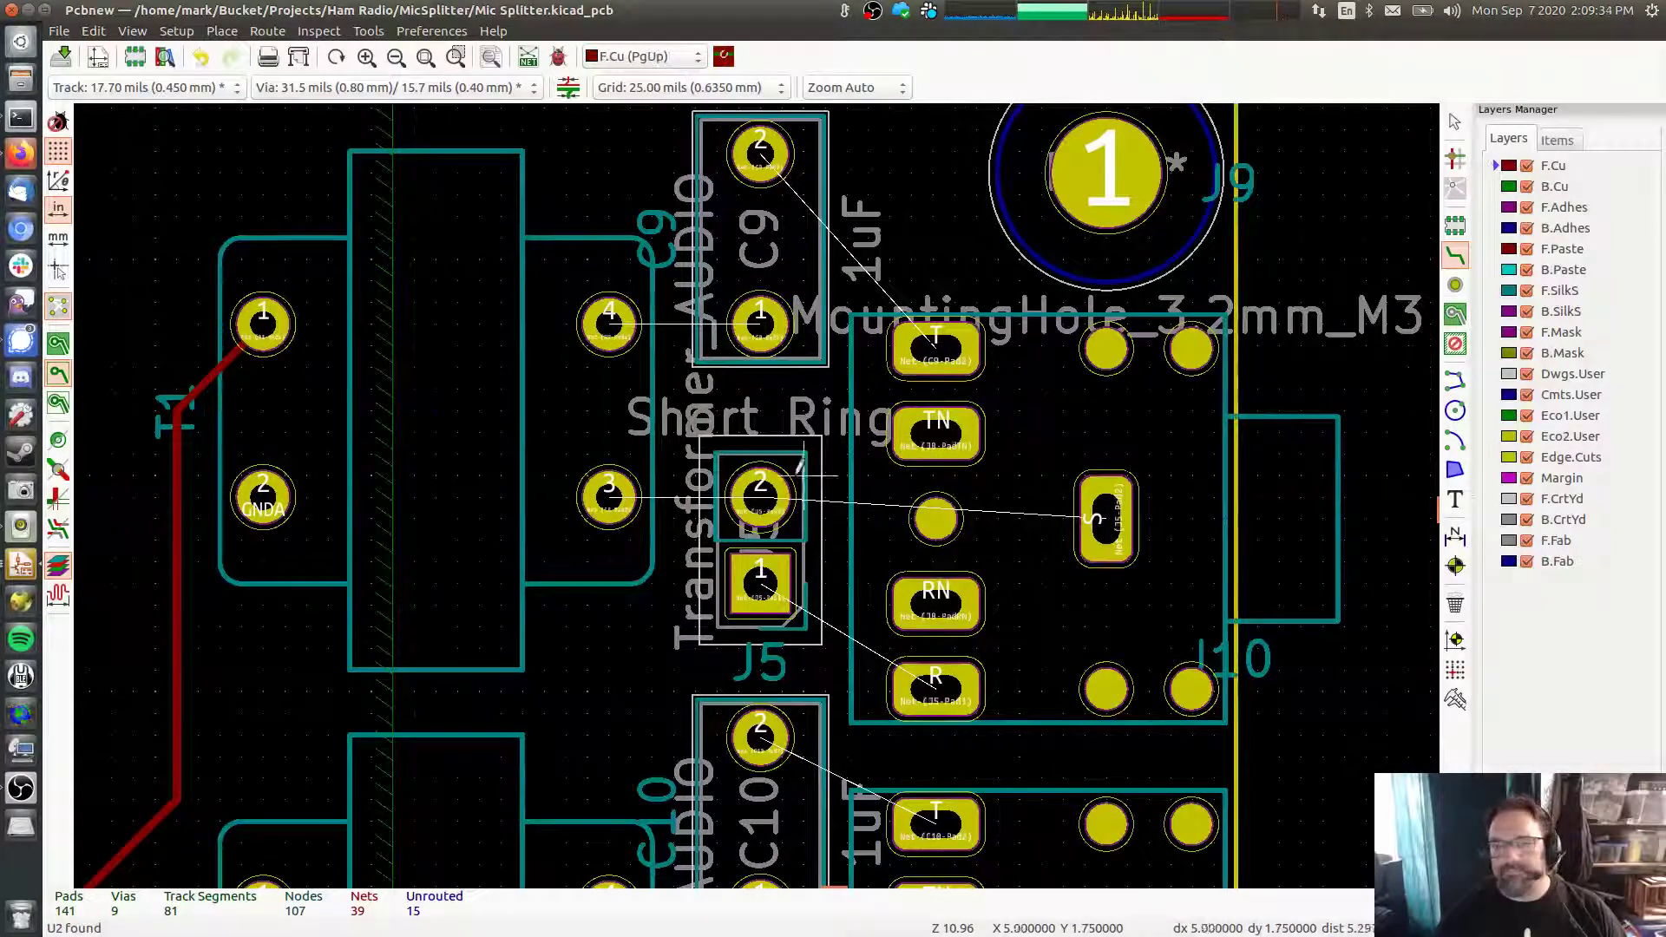
{"action": "left_click", "coordinate": [610, 493]}
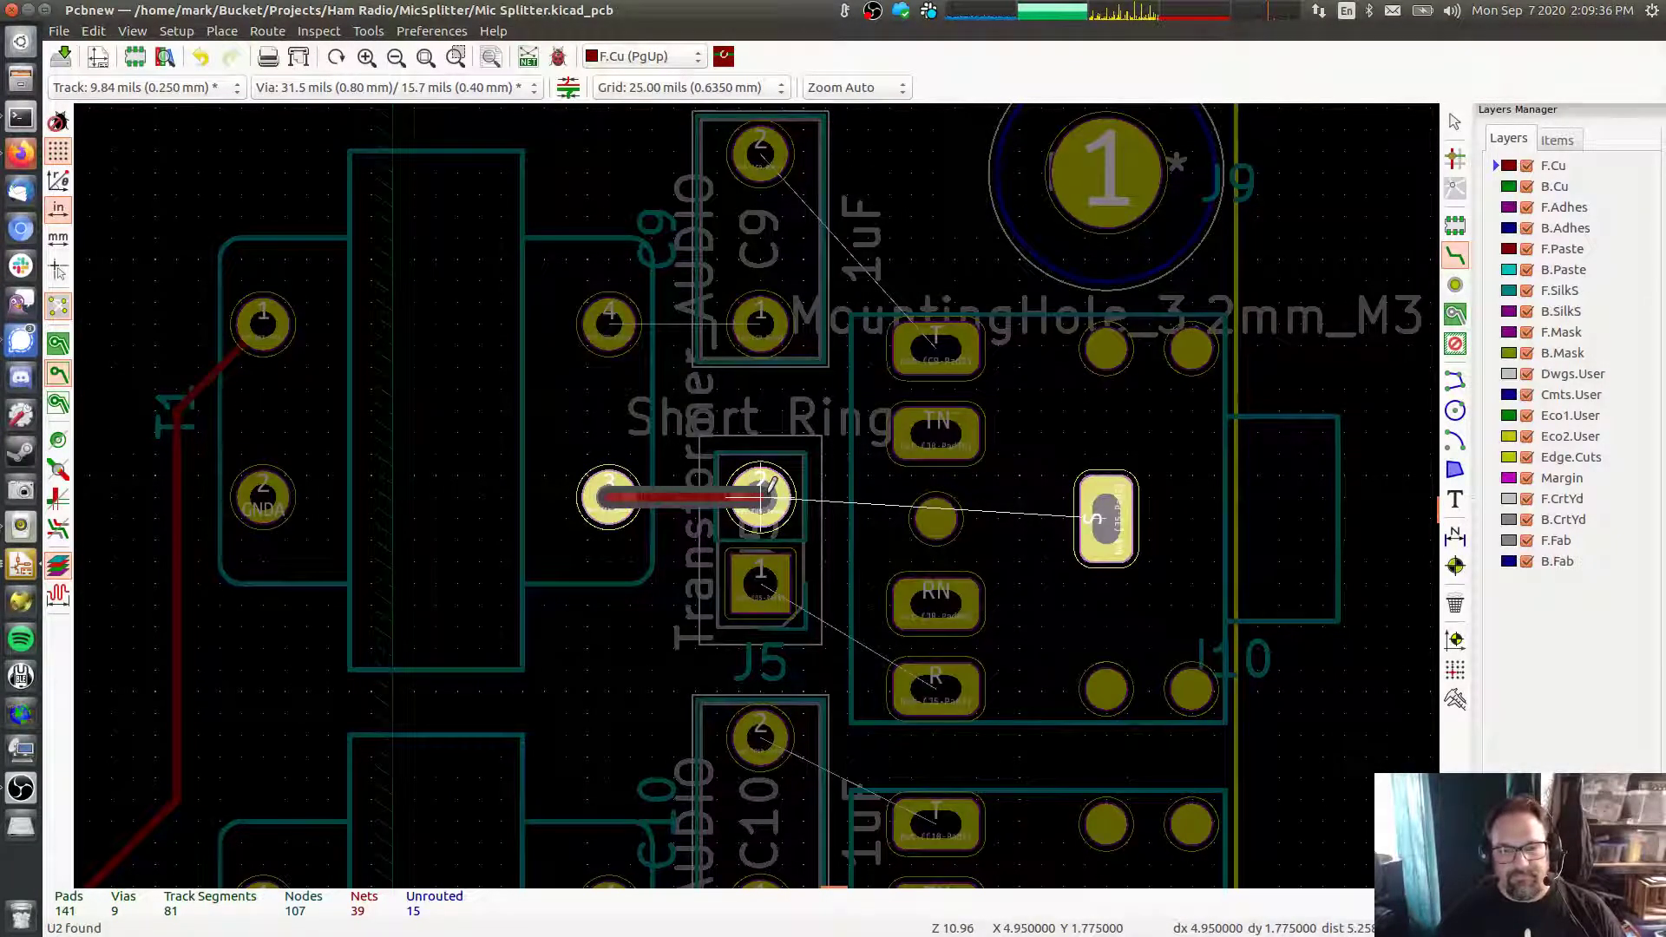
{"action": "left_click", "coordinate": [763, 492]}
{"action": "left_click", "coordinate": [763, 493]}
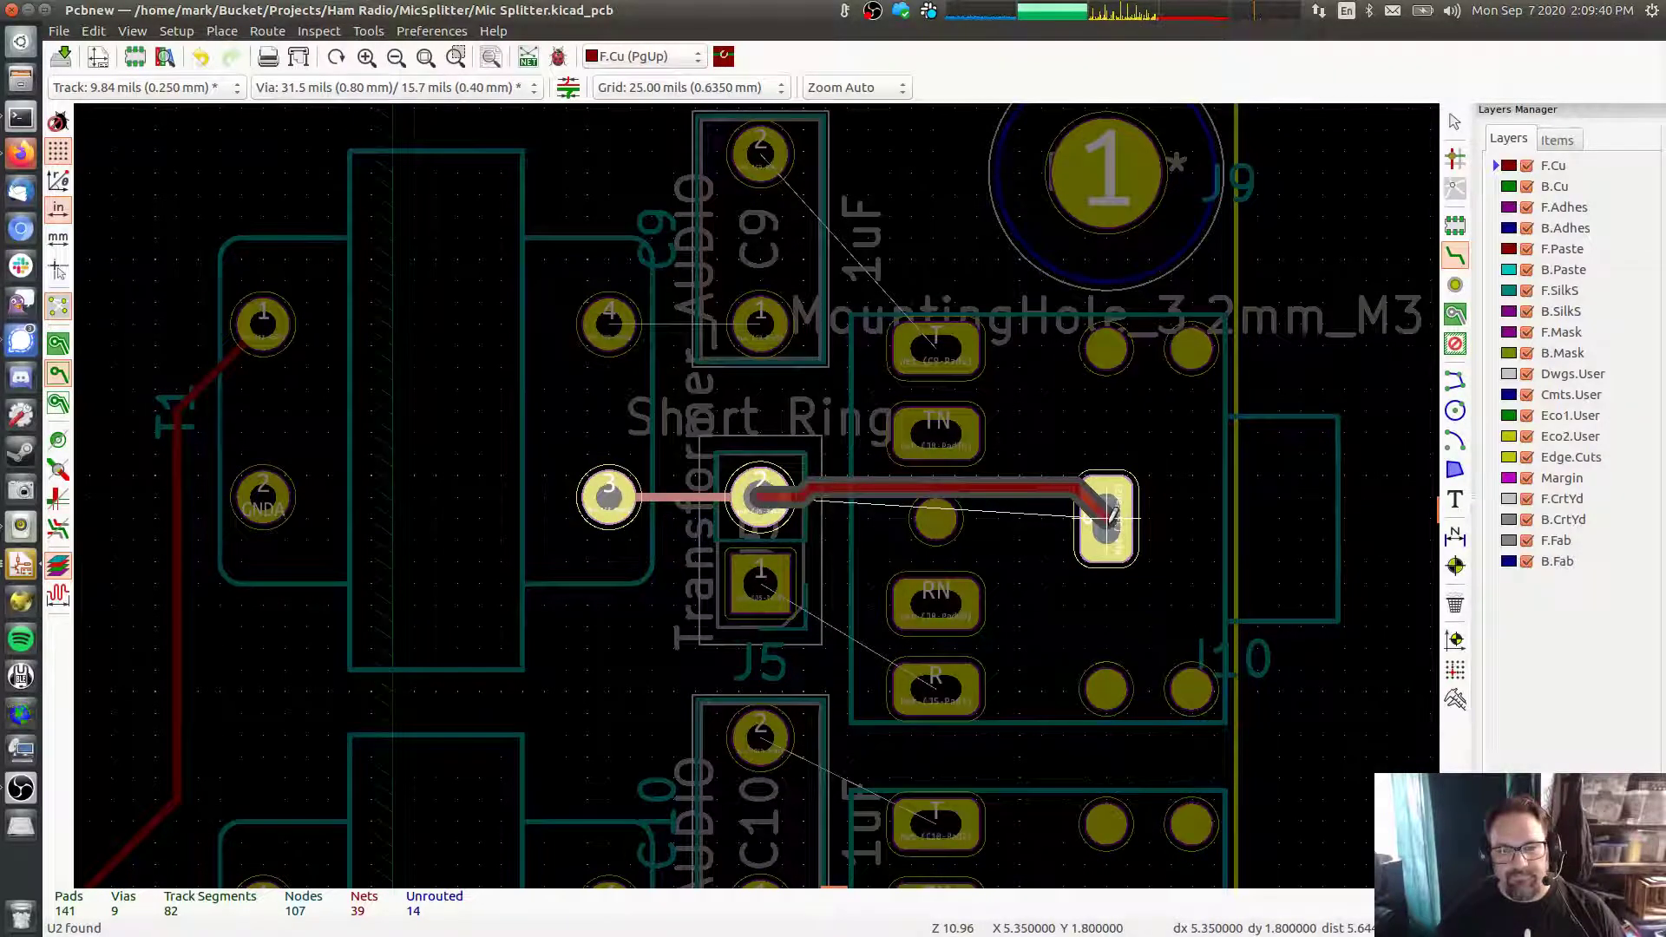
{"action": "left_click", "coordinate": [1111, 518]}
Route an F.Cu track from J5 pad 1 to the R pad of the adjacent output jack
{"action": "left_click", "coordinate": [762, 583]}
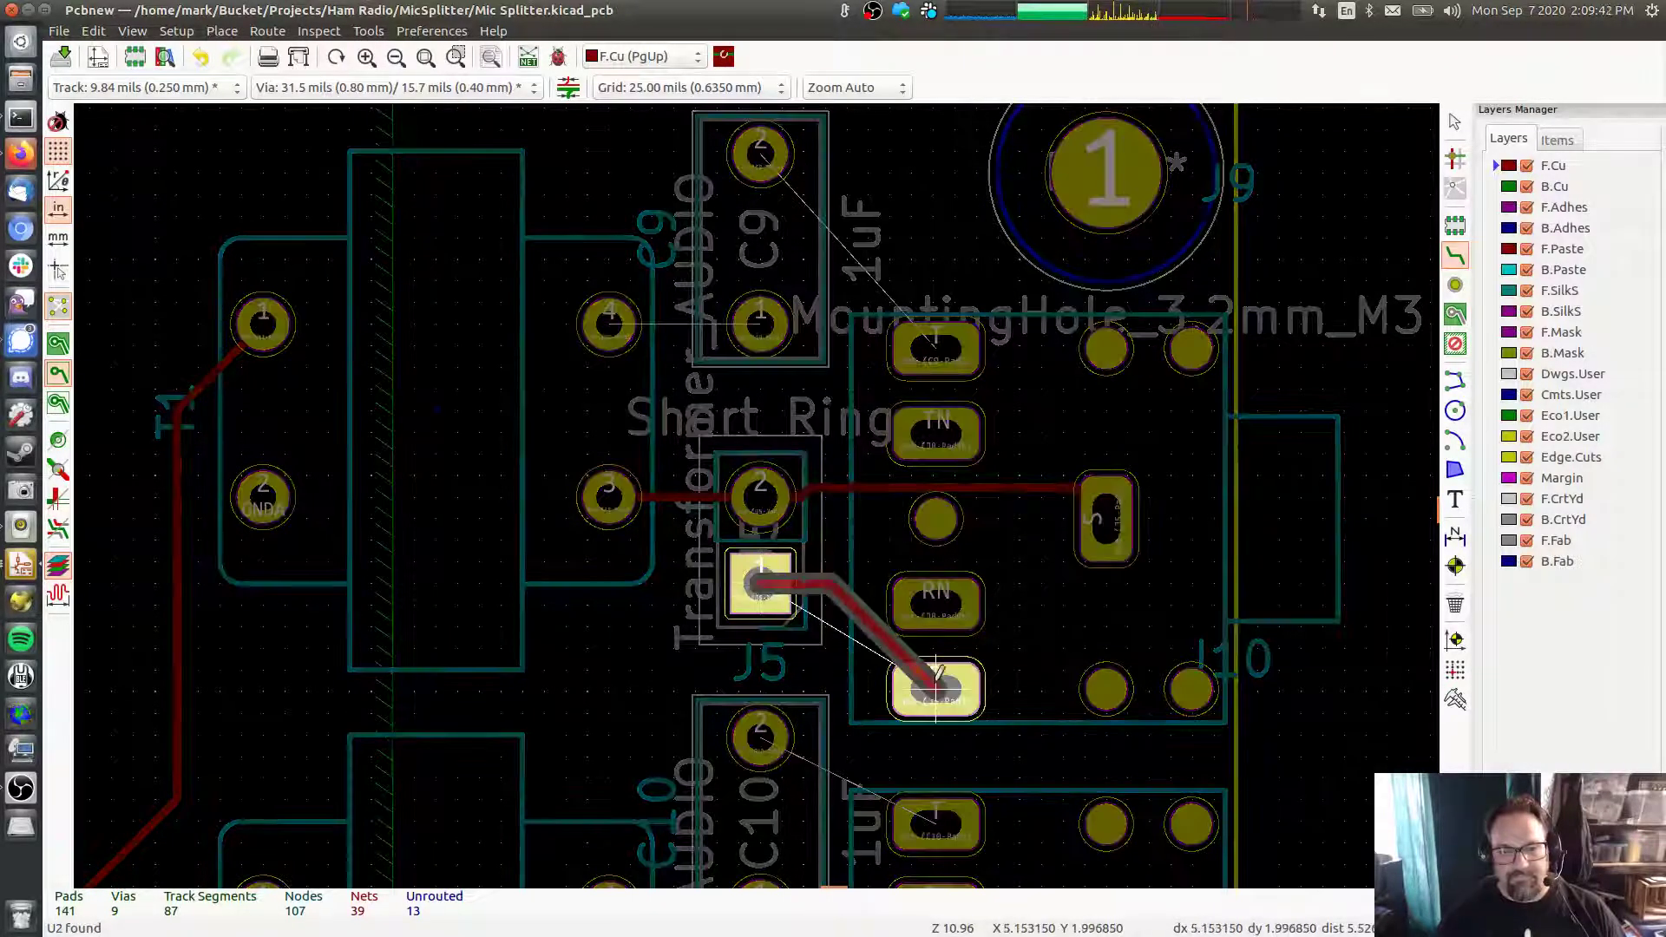
{"action": "key", "text": "Escape"}
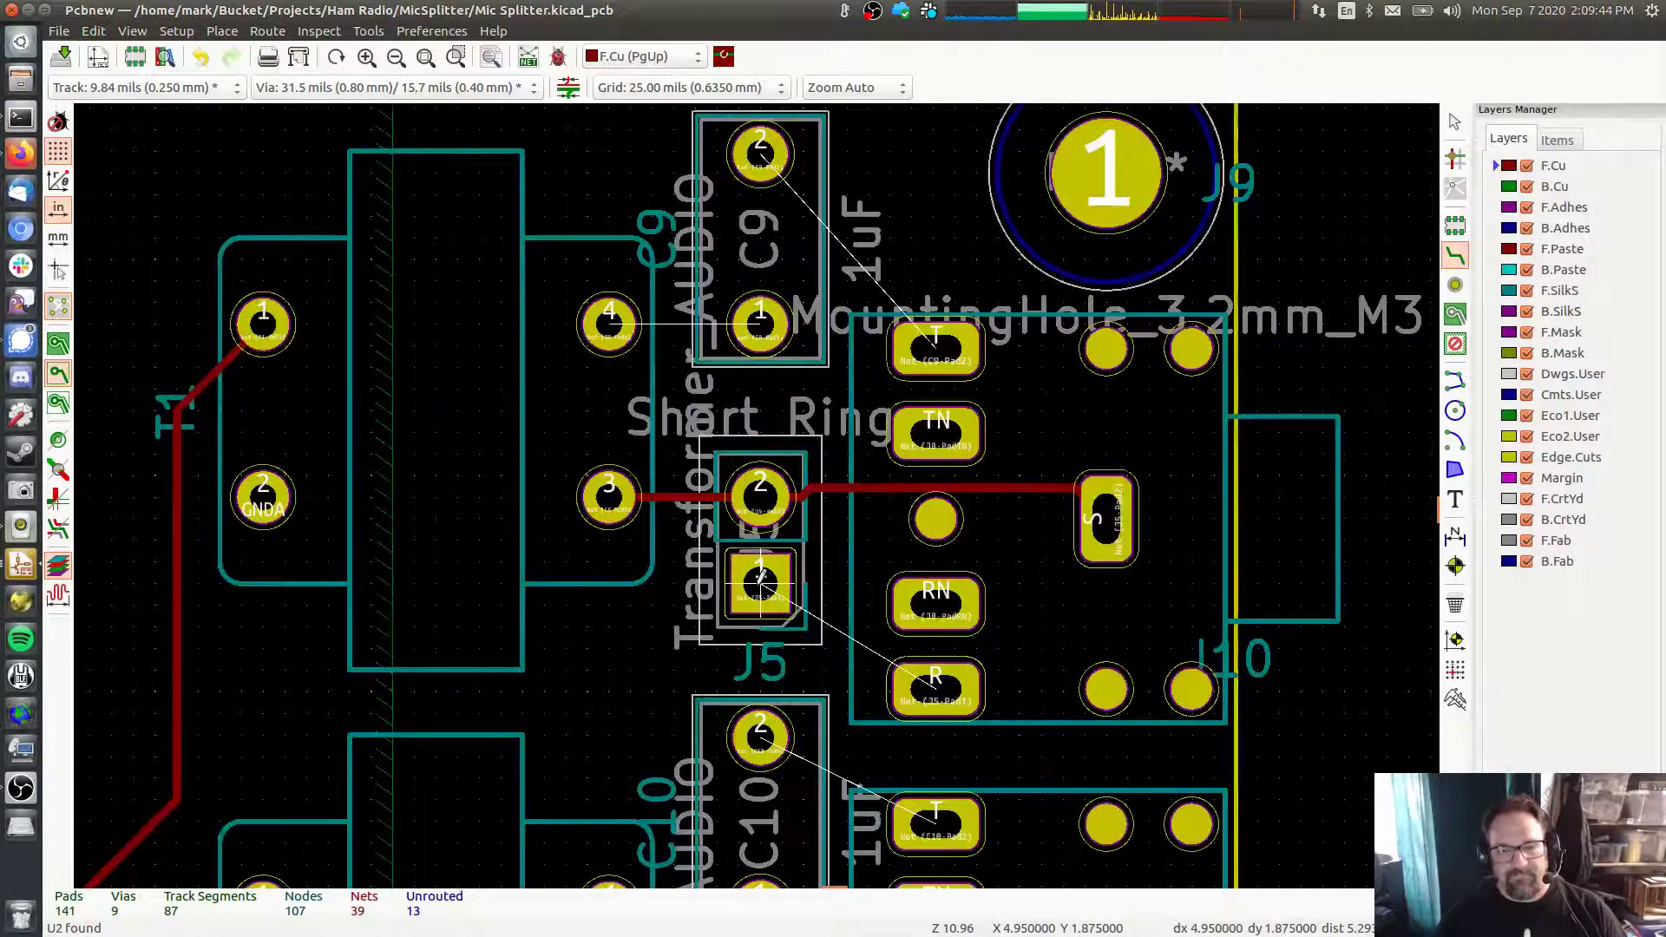
{"action": "left_click", "coordinate": [762, 582]}
{"action": "left_click", "coordinate": [942, 690]}
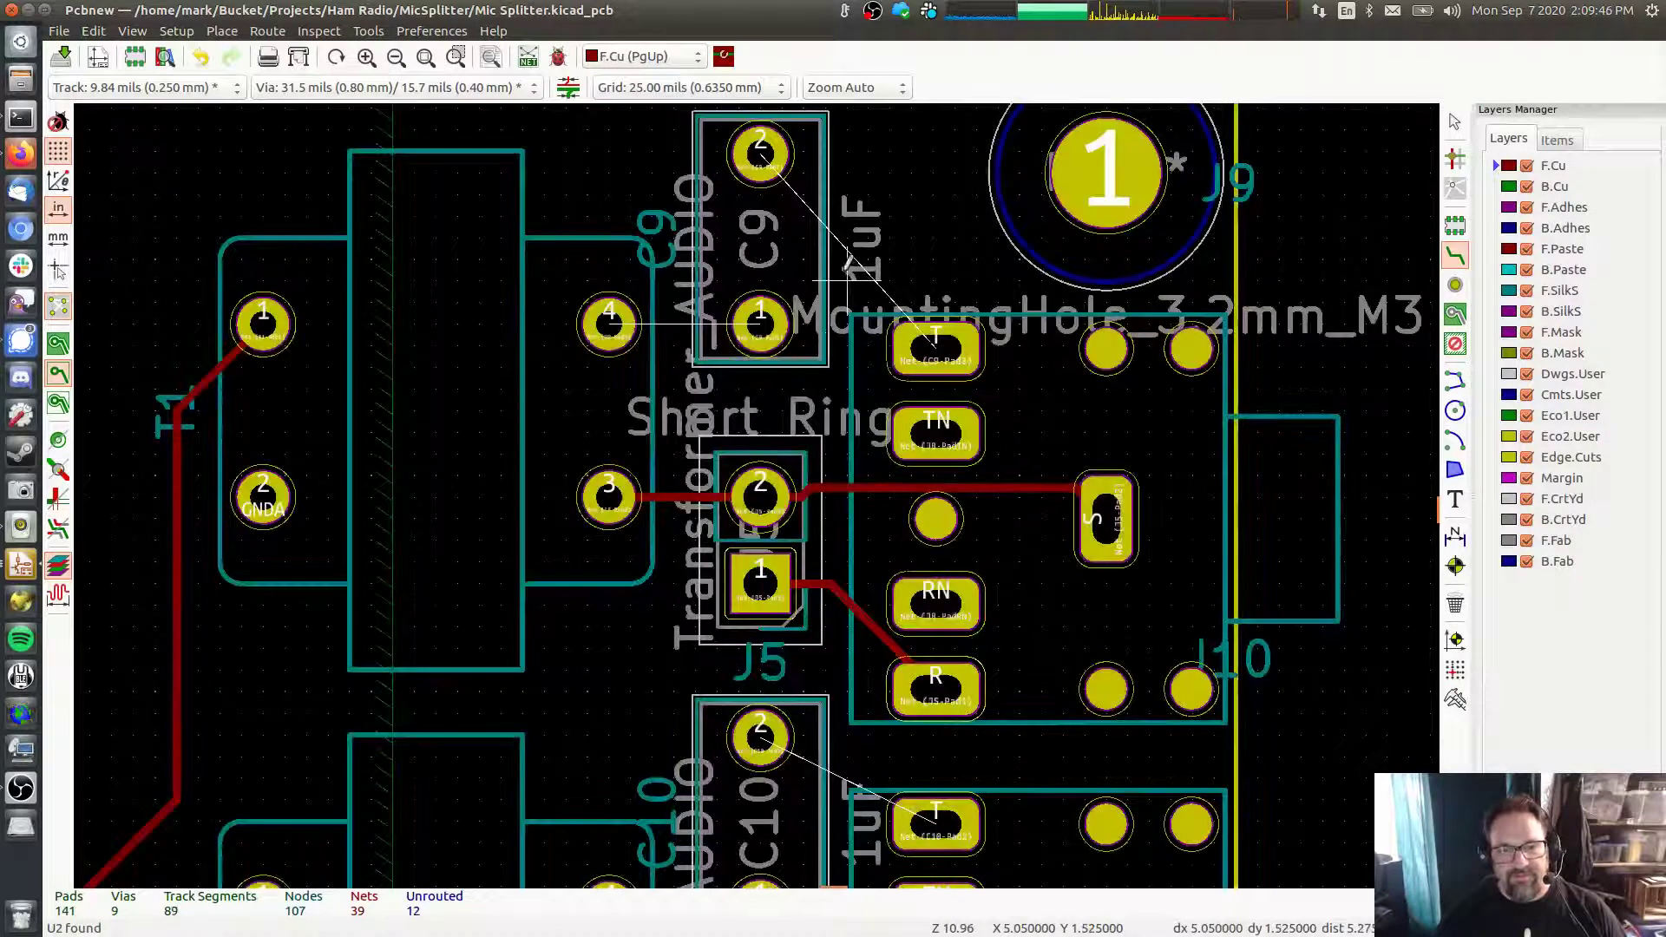
Route T1 pad 4 to C9 pad 1, and C9 pad 2 to the T pad of the output jack beside J5
{"action": "left_click", "coordinate": [609, 323]}
{"action": "left_click", "coordinate": [760, 323]}
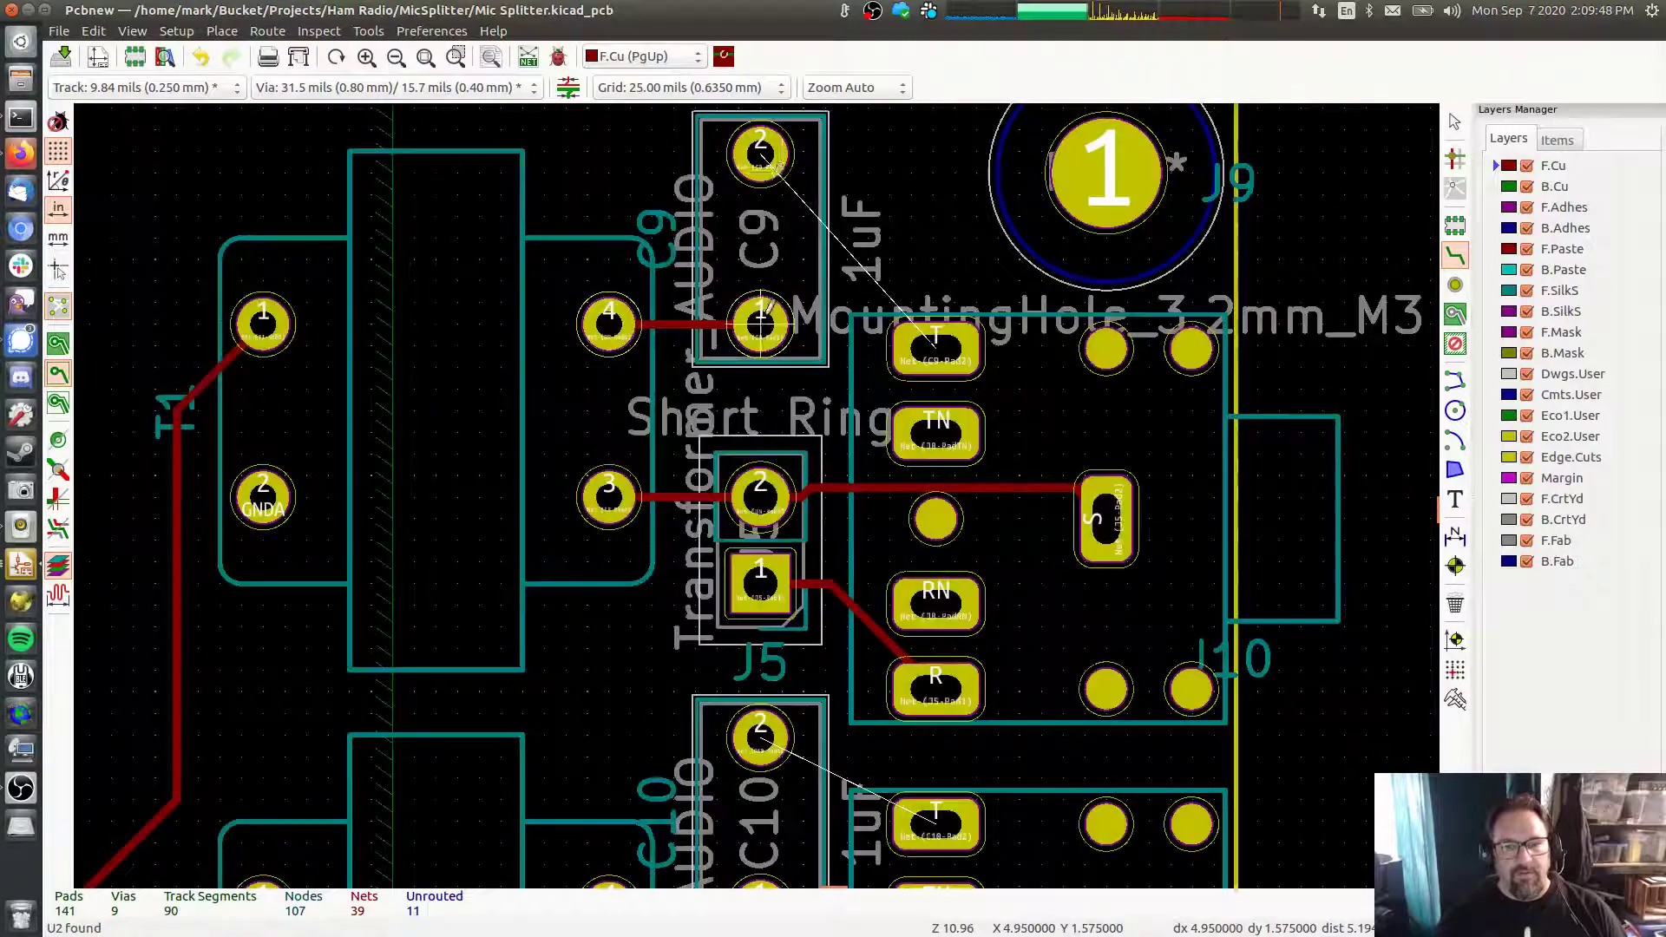
{"action": "left_click", "coordinate": [761, 155]}
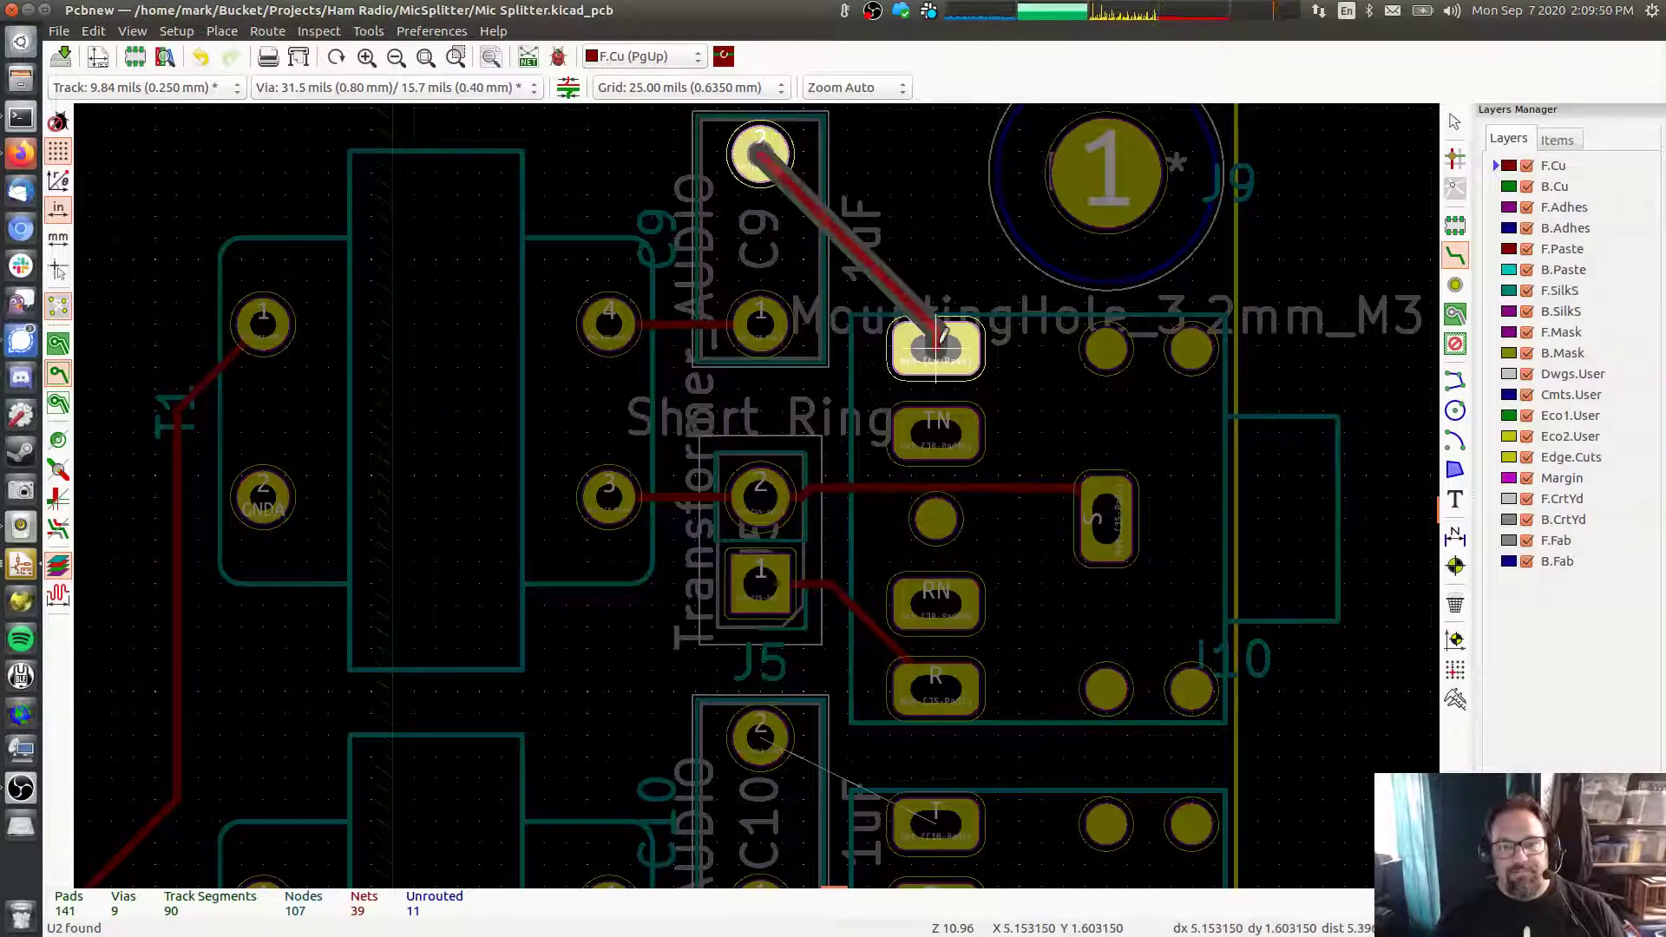
{"action": "left_click", "coordinate": [943, 335]}
Route an F.Cu track from pad 4 of transformer T2 to C10 pad 1
{"action": "scroll", "coordinate": [860, 354], "scroll_direction": "down", "scroll_amount": 5}
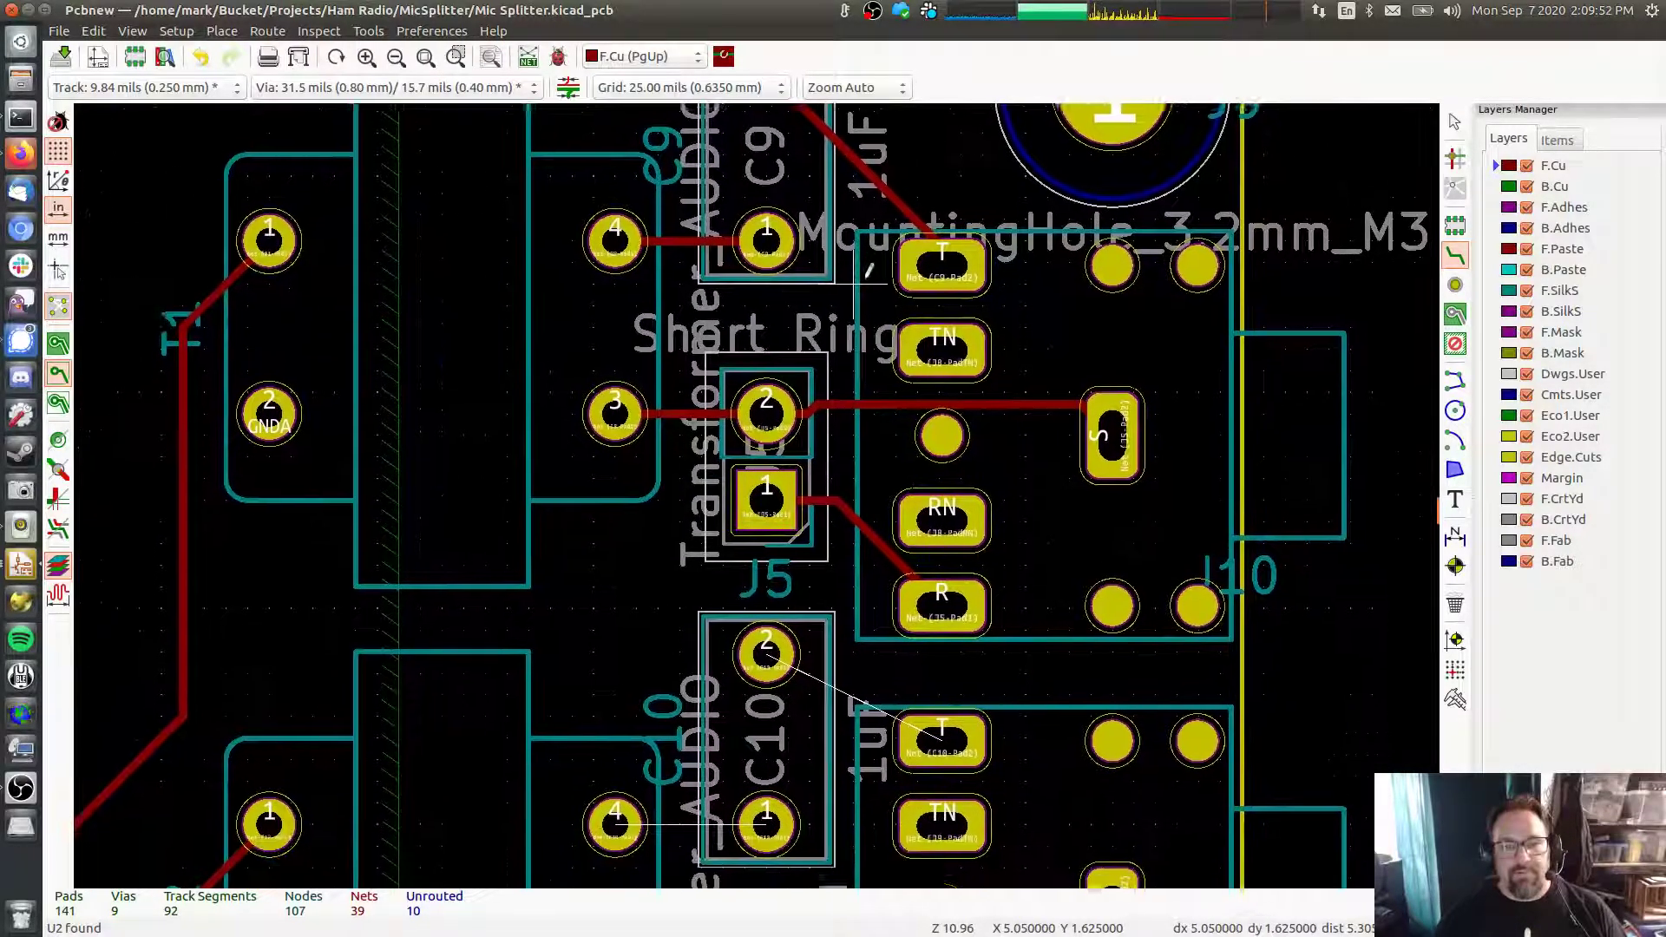
{"action": "scroll", "coordinate": [868, 504], "scroll_direction": "down", "scroll_amount": 5}
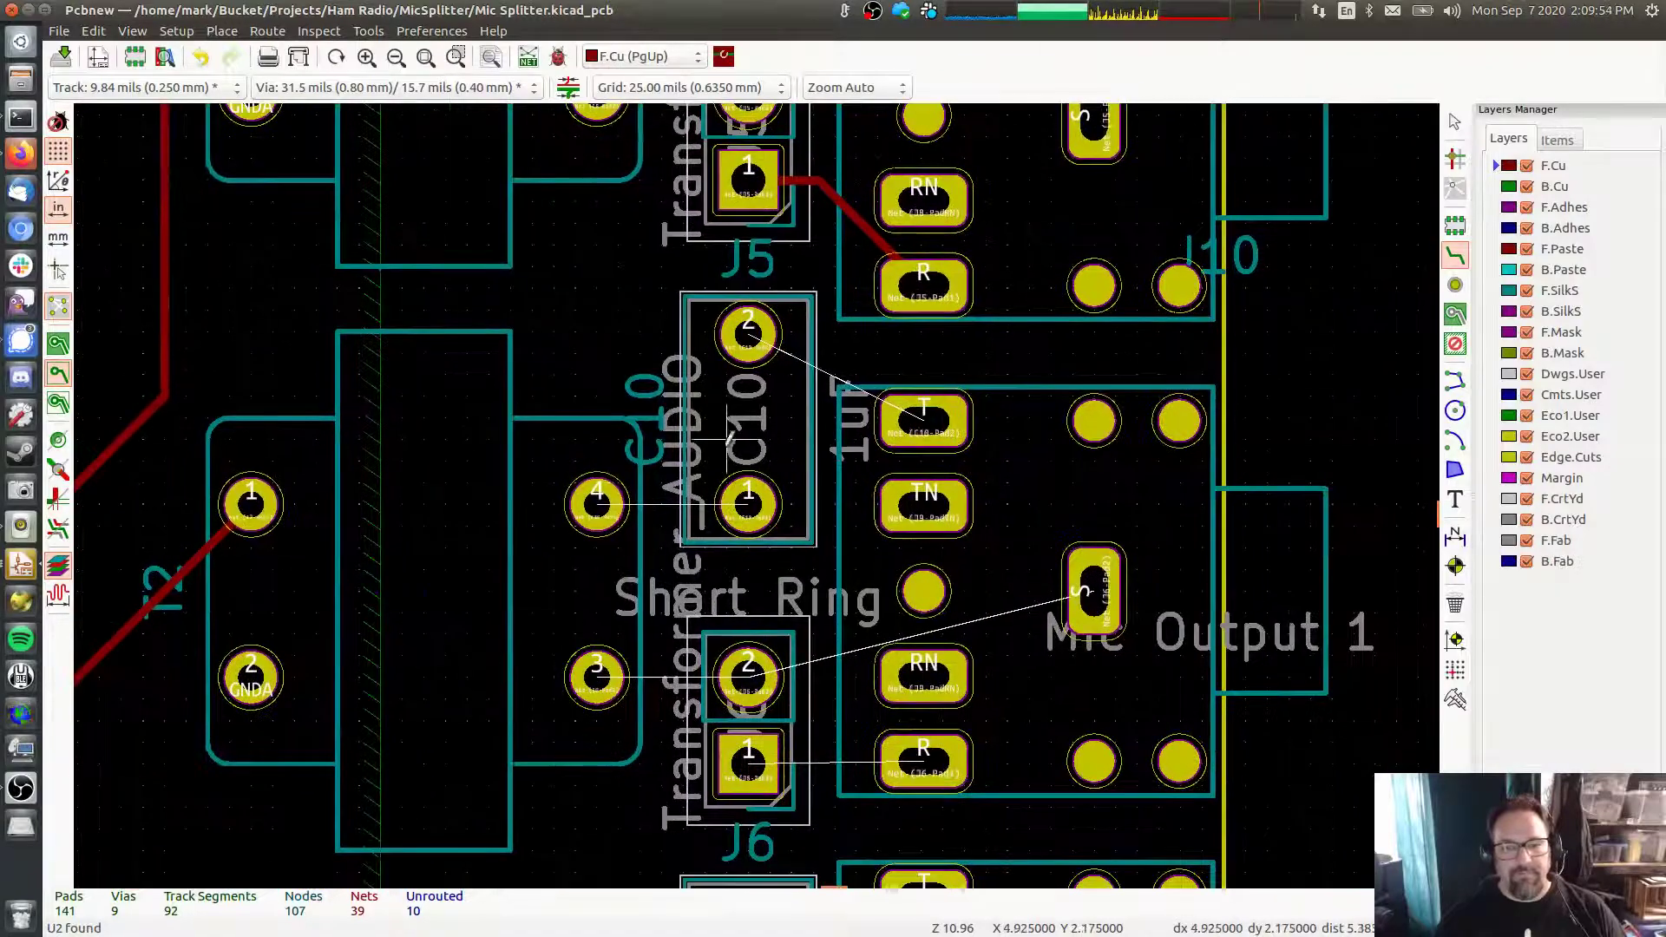
{"action": "left_click", "coordinate": [597, 503]}
{"action": "left_click", "coordinate": [748, 503]}
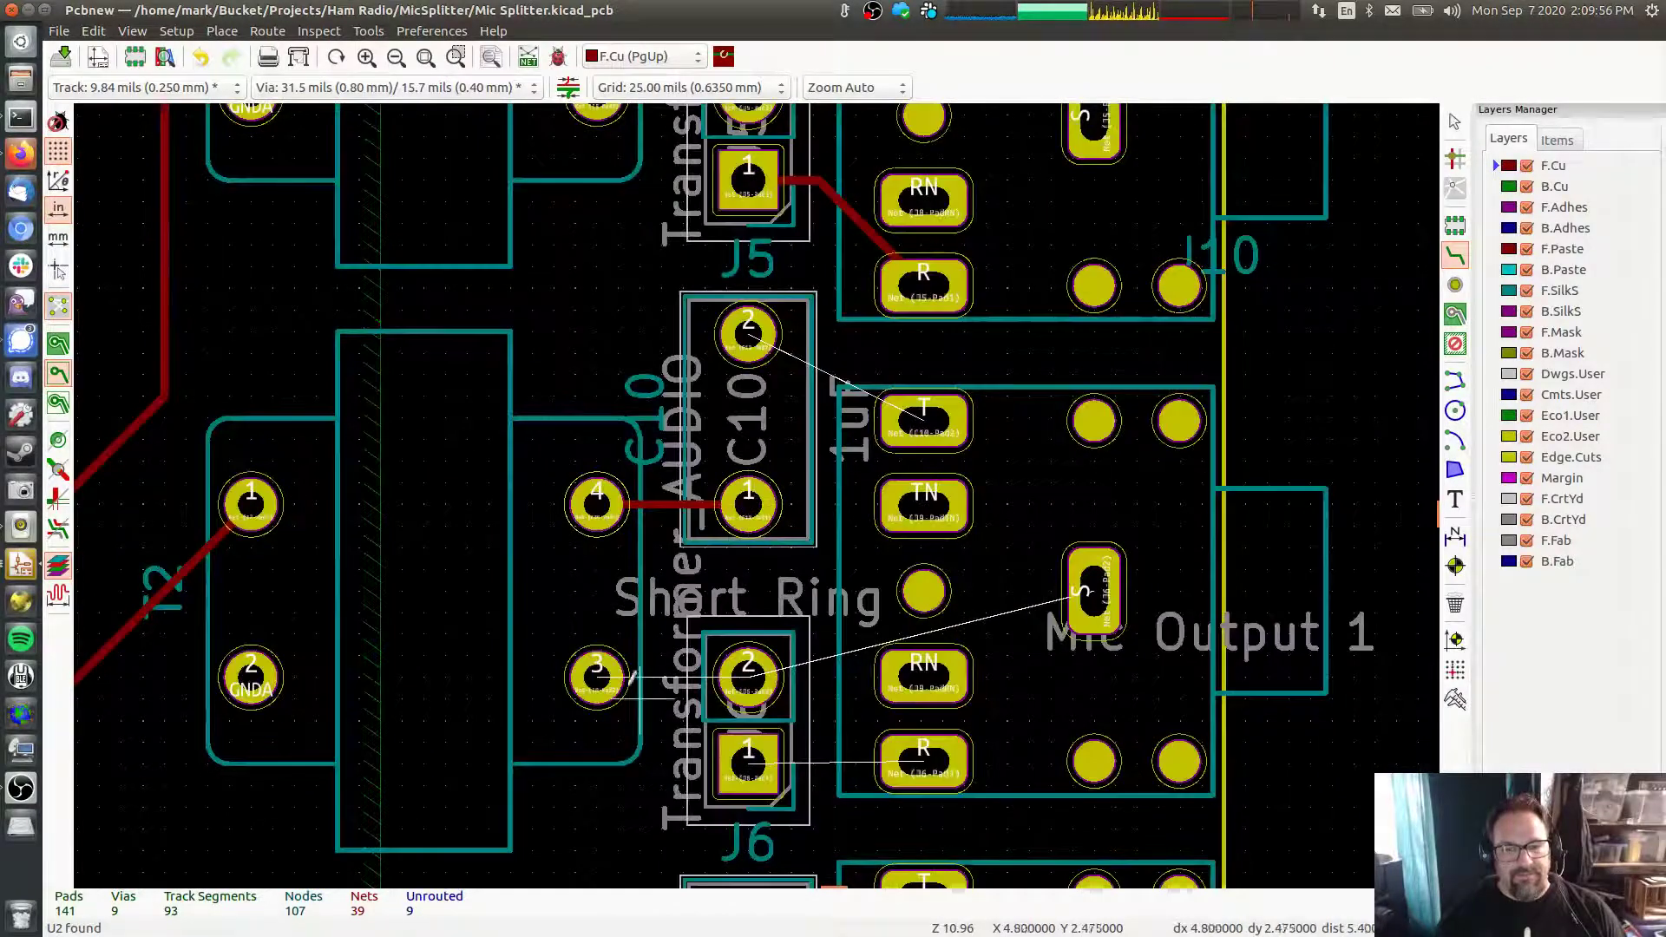
Route T2 pad 3 to J6 pad 2 and continue to the S pad of the middle output jack
{"action": "left_click", "coordinate": [597, 675]}
{"action": "left_click", "coordinate": [748, 675]}
{"action": "left_click", "coordinate": [748, 676]}
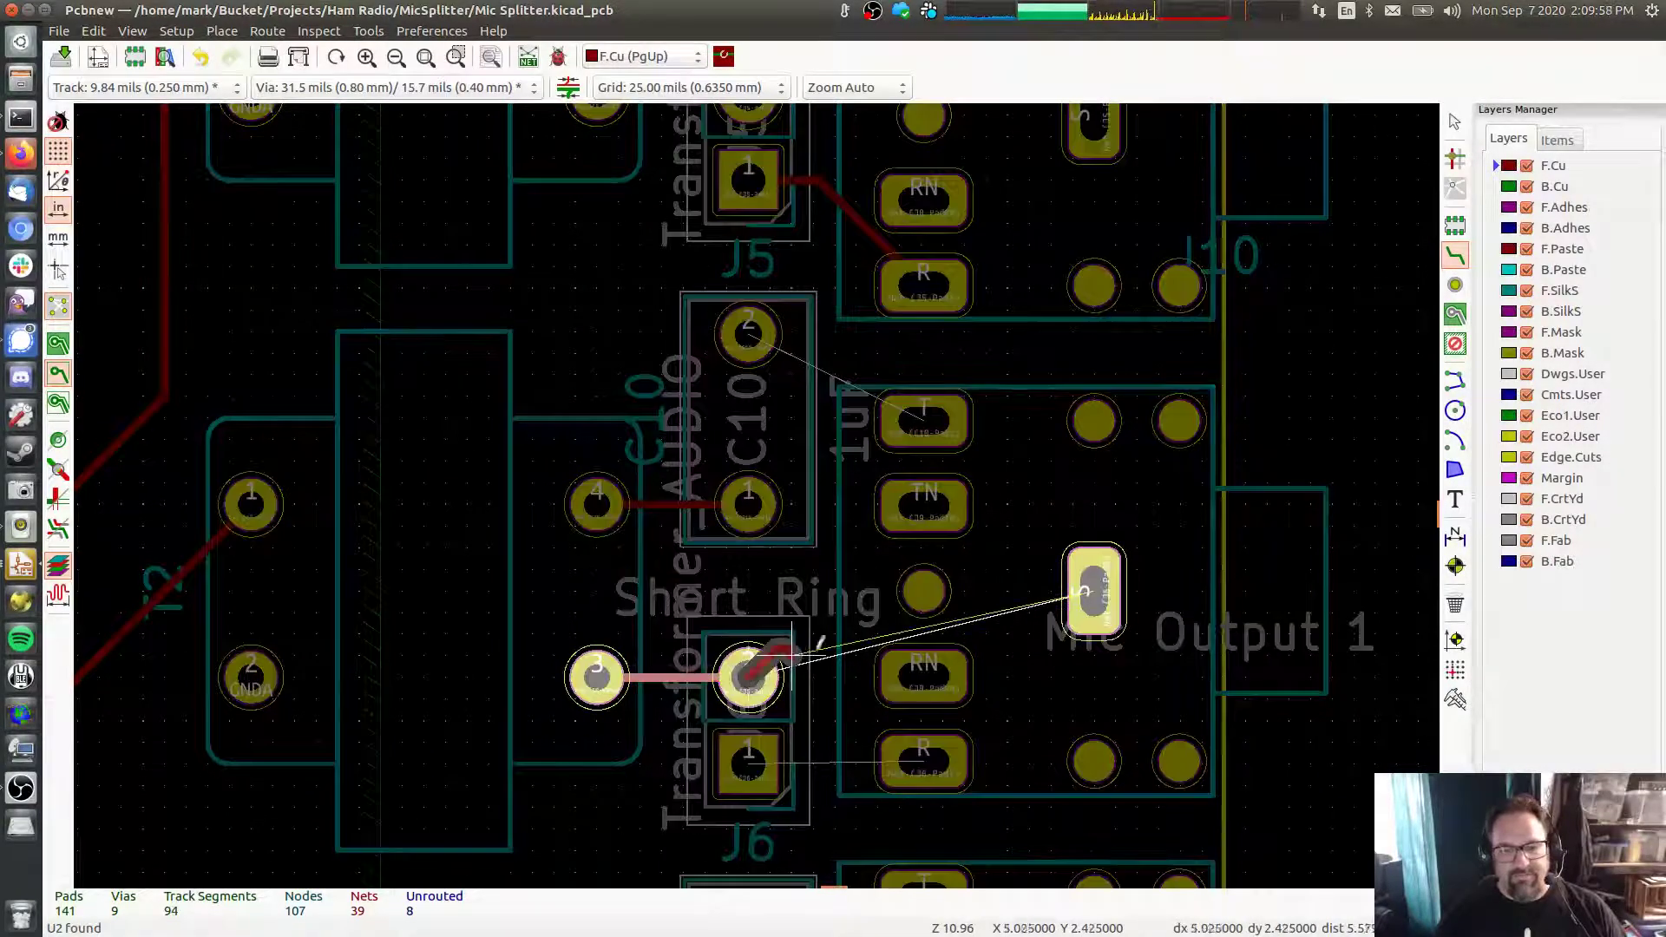
{"action": "left_click", "coordinate": [1092, 589]}
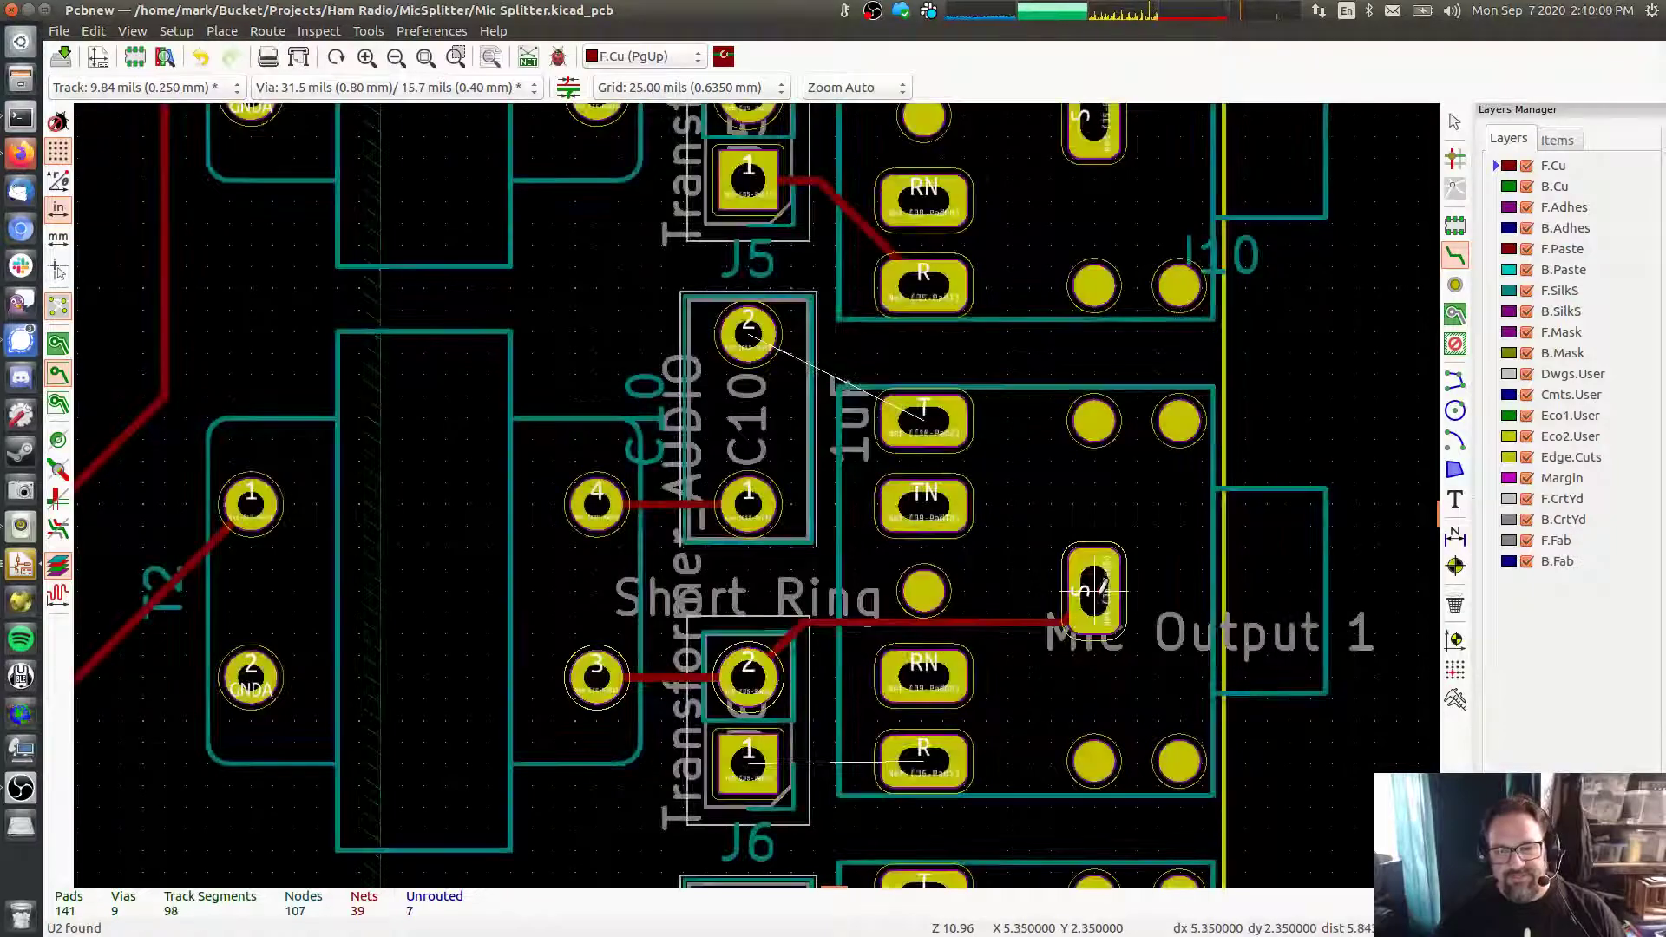
Connect C10 pad 2 to the middle output jack's T pad, and J6 pad 1 to the same jack's R pad
{"action": "left_click", "coordinate": [748, 333]}
{"action": "left_click", "coordinate": [930, 408]}
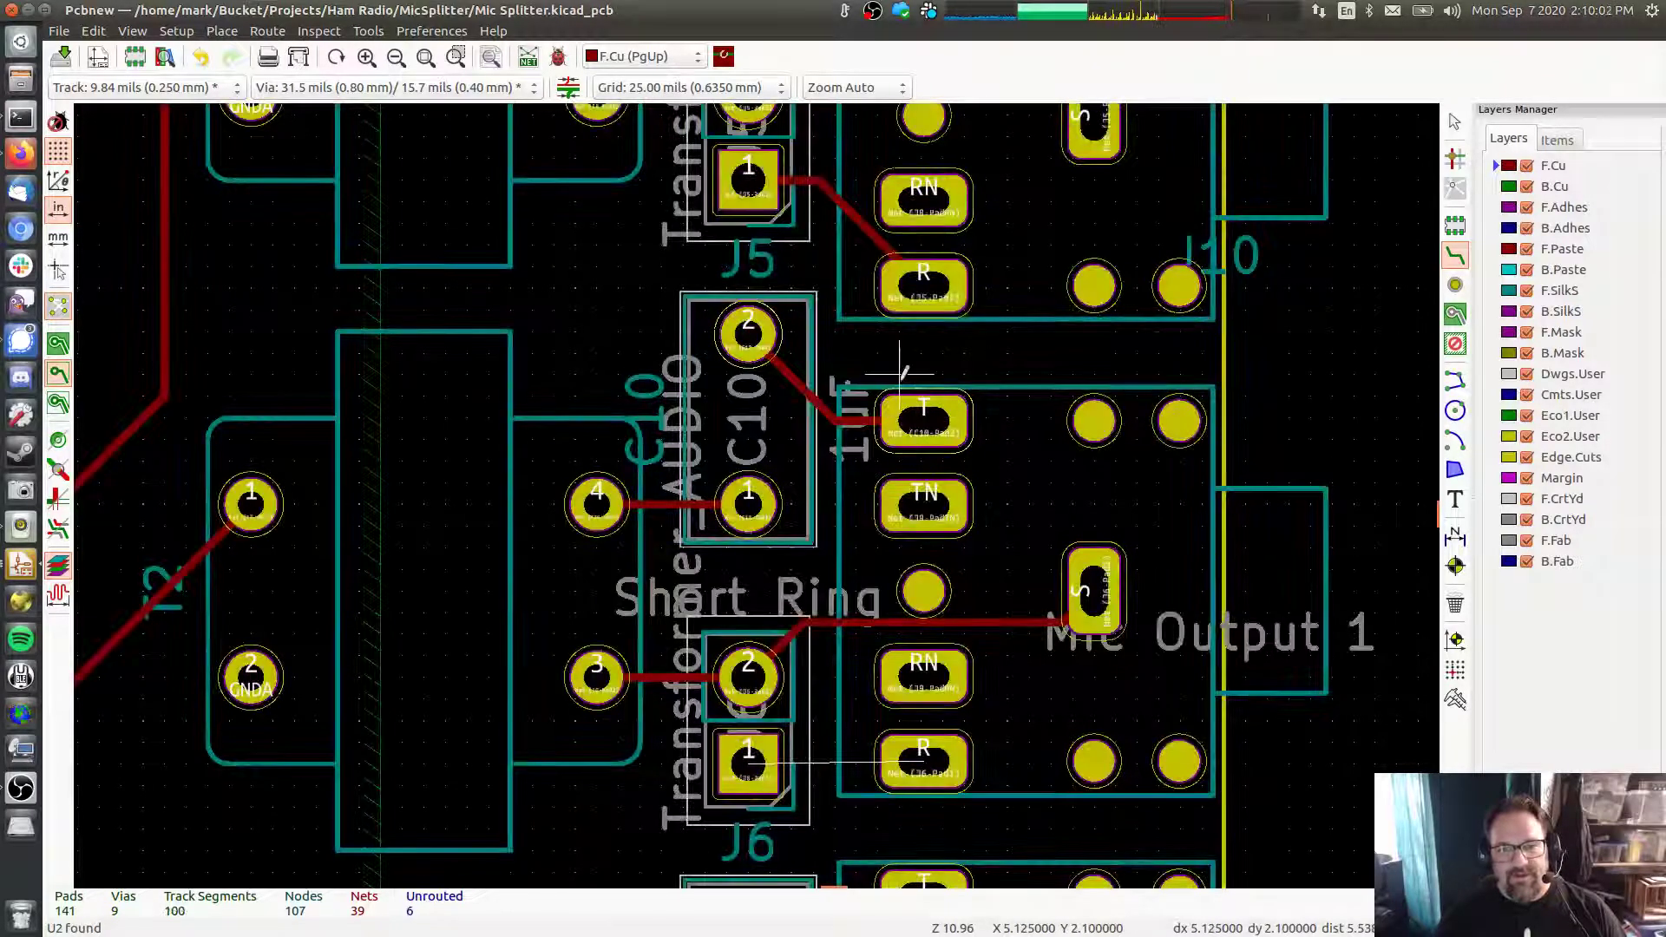
{"action": "scroll", "coordinate": [931, 408], "scroll_direction": "up", "scroll_amount": 5}
{"action": "scroll", "coordinate": [920, 382], "scroll_direction": "down", "scroll_amount": 5}
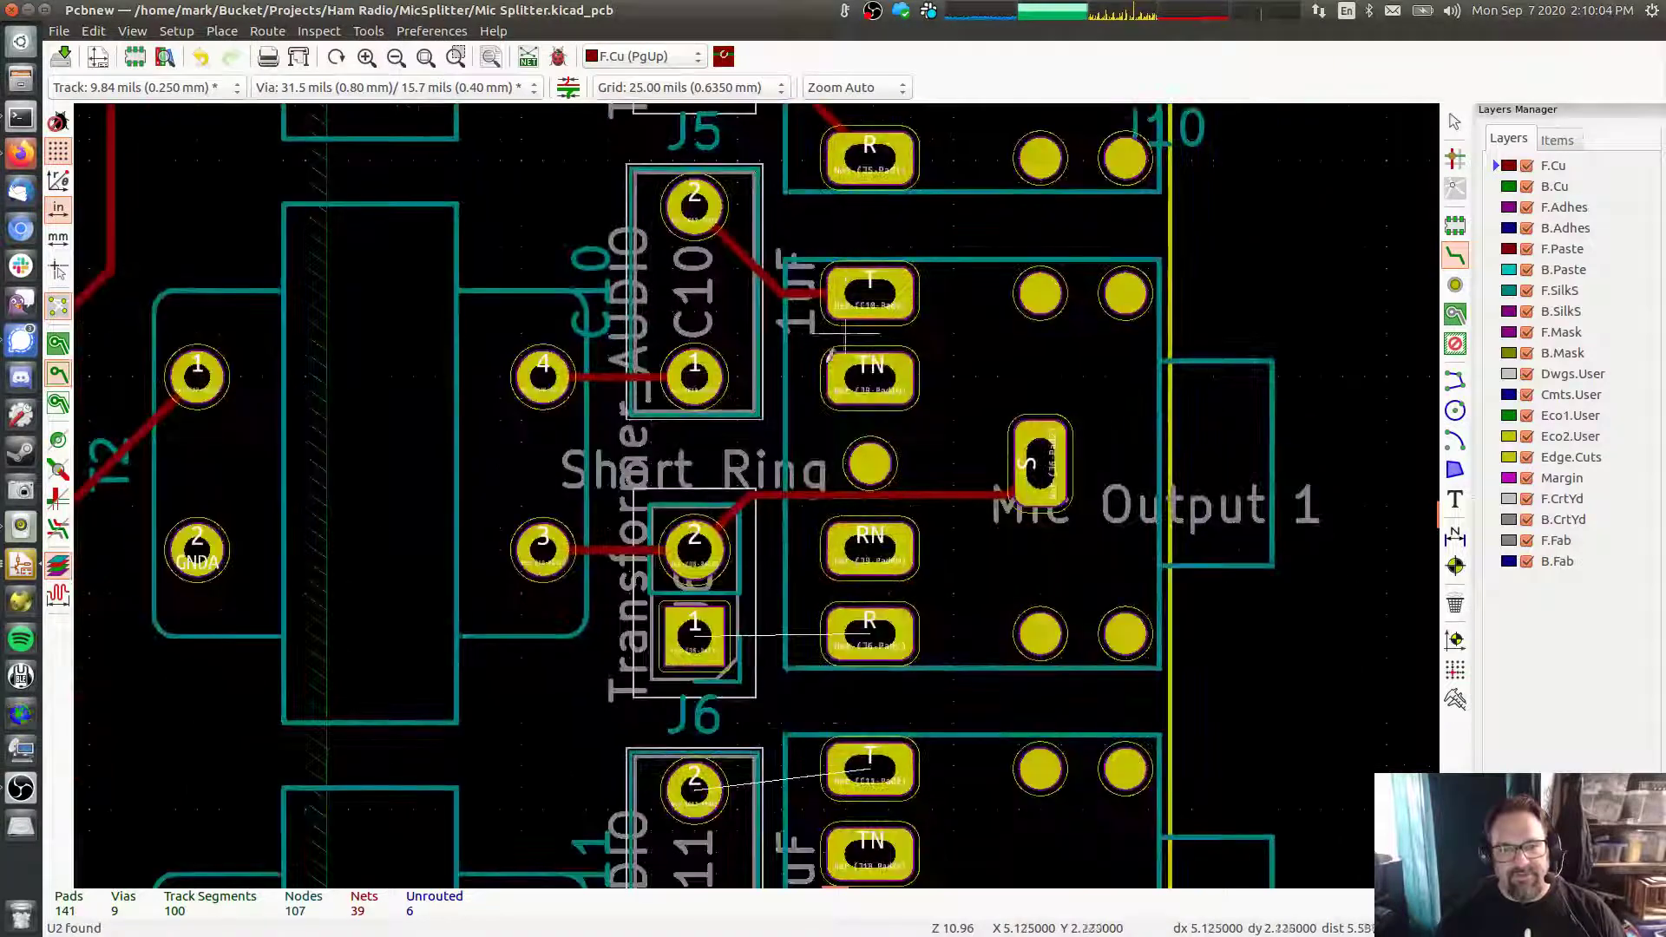
{"action": "left_click", "coordinate": [693, 636]}
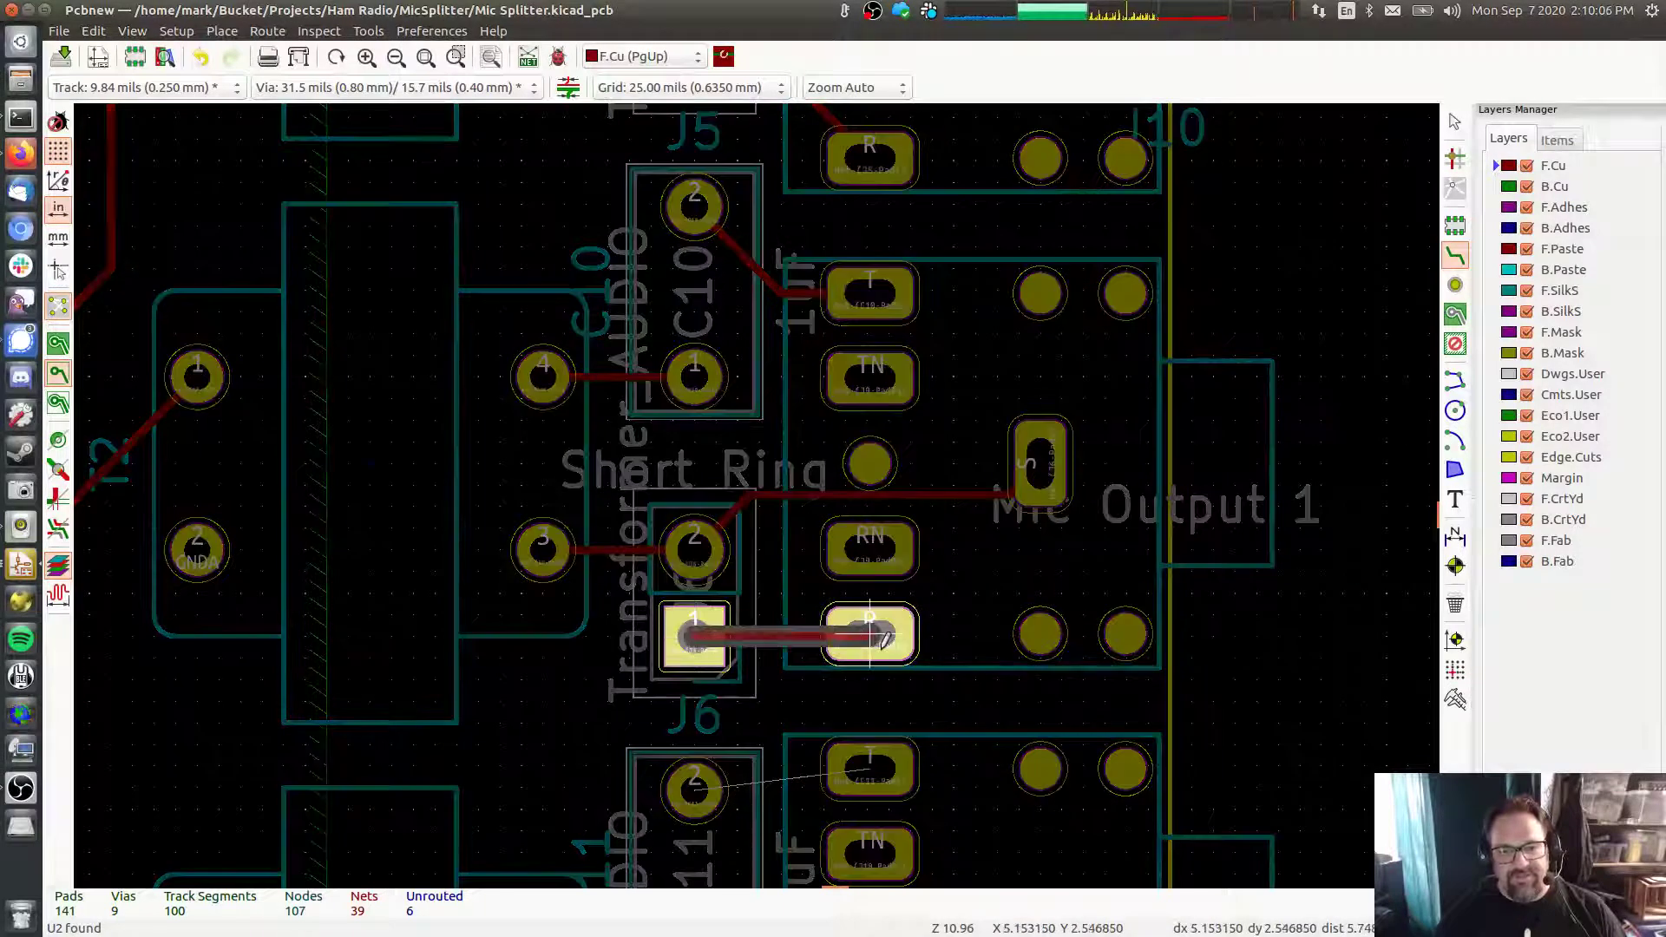
{"action": "left_click", "coordinate": [869, 636]}
Route C11 pad 2 to the T pad of the output jack beside it, and T3 pad 4 to C11 pad 1
{"action": "scroll", "coordinate": [870, 636], "scroll_direction": "down", "scroll_amount": 5}
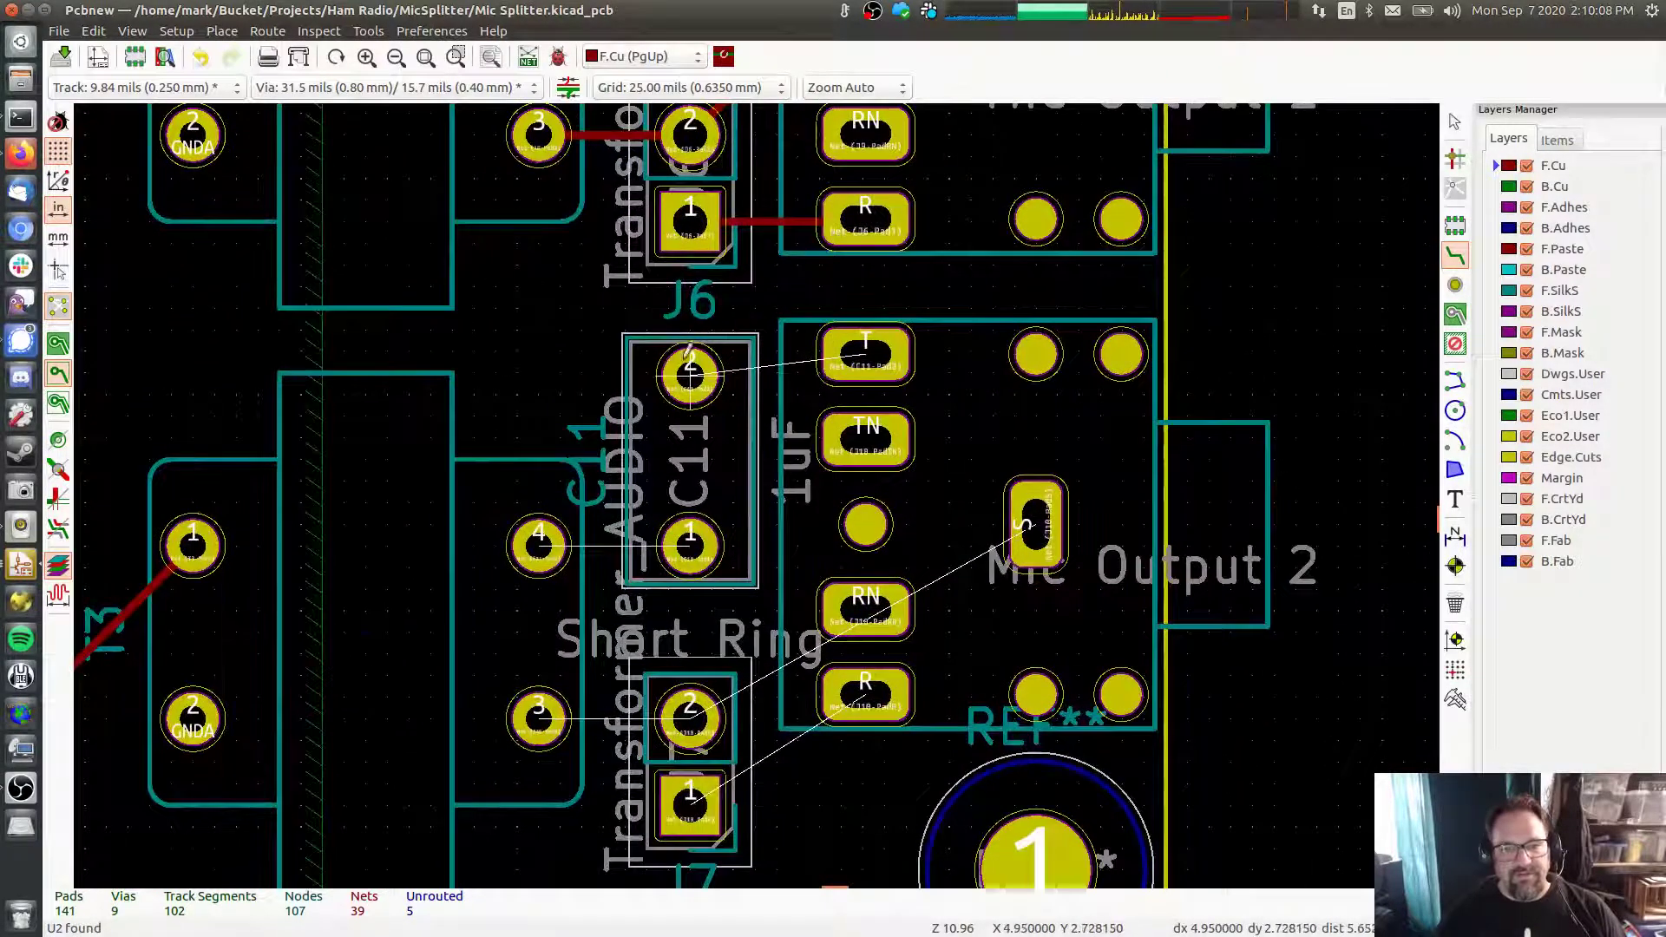
{"action": "left_click", "coordinate": [690, 375]}
{"action": "left_click", "coordinate": [866, 356]}
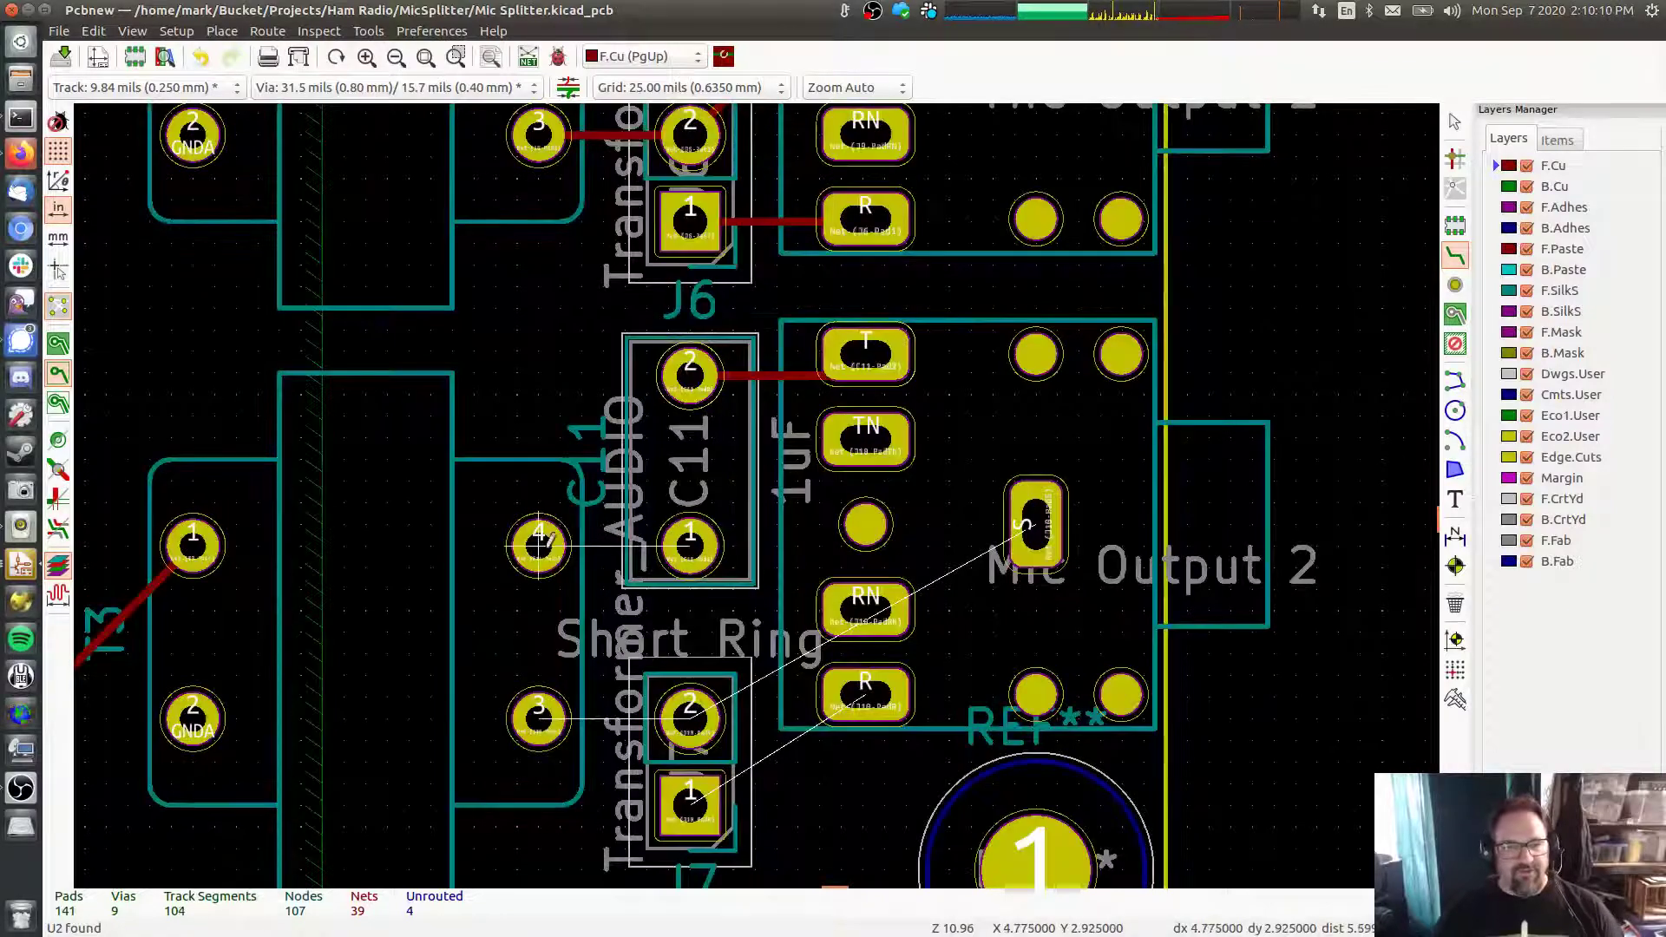
{"action": "left_click", "coordinate": [539, 544]}
{"action": "left_click", "coordinate": [690, 544]}
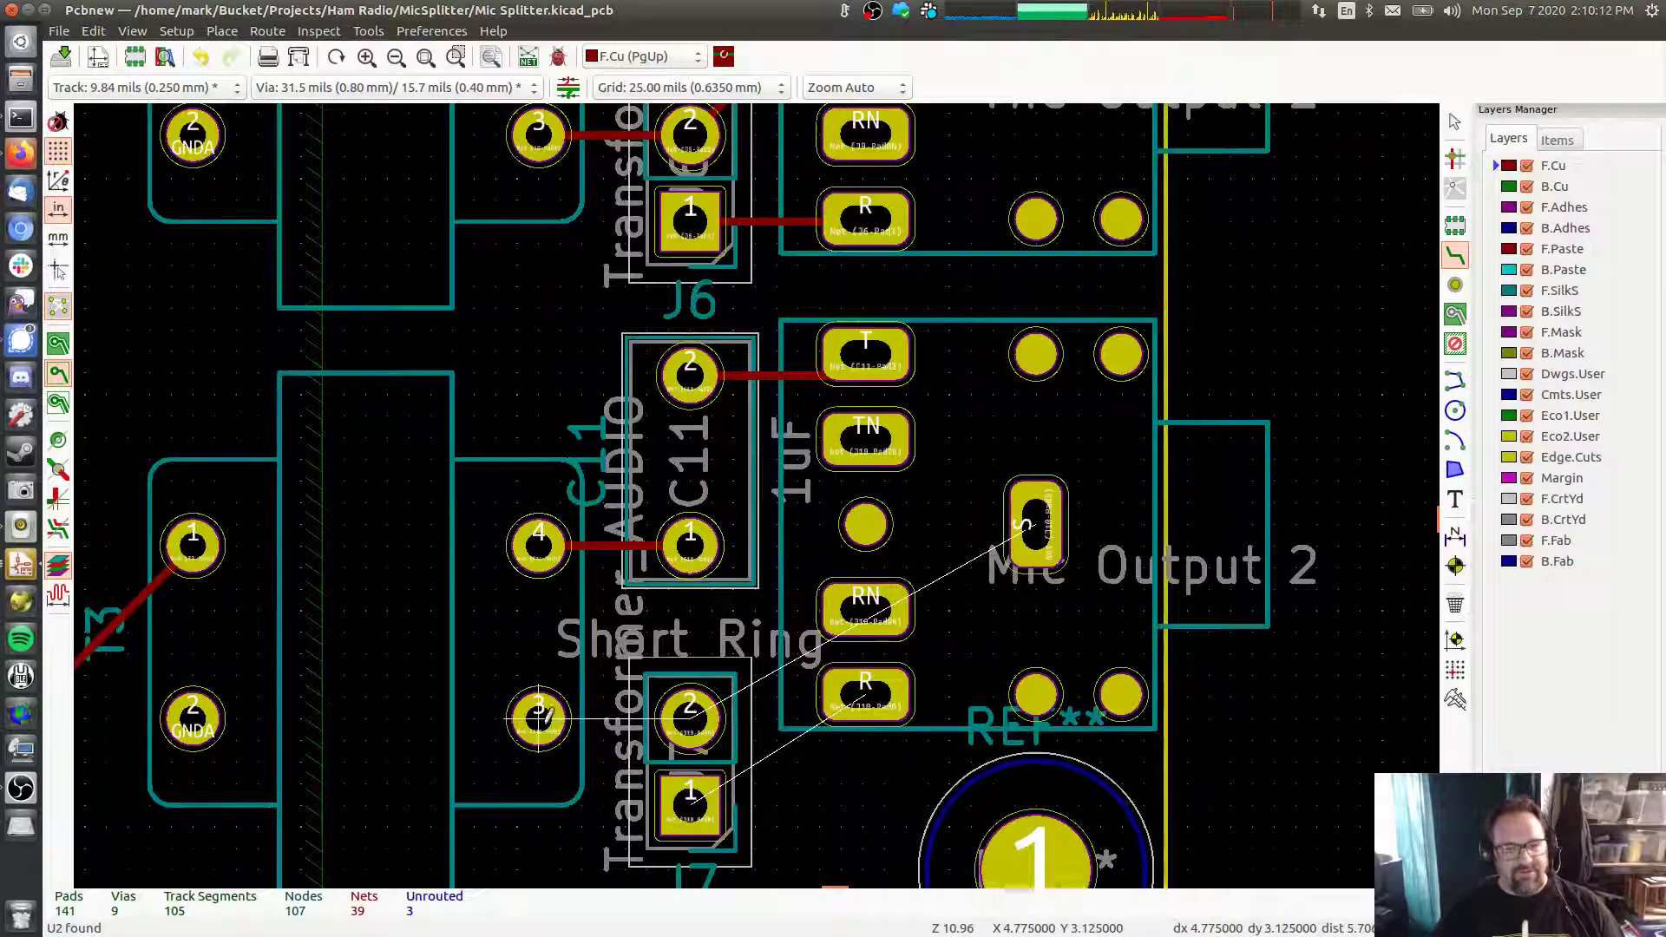
Route an F.Cu track from T3 pad 3 to J7 pad 2 and continue to the S pad of the lowest output jack
{"action": "left_click", "coordinate": [539, 717]}
{"action": "left_click", "coordinate": [690, 717]}
{"action": "left_click", "coordinate": [691, 718]}
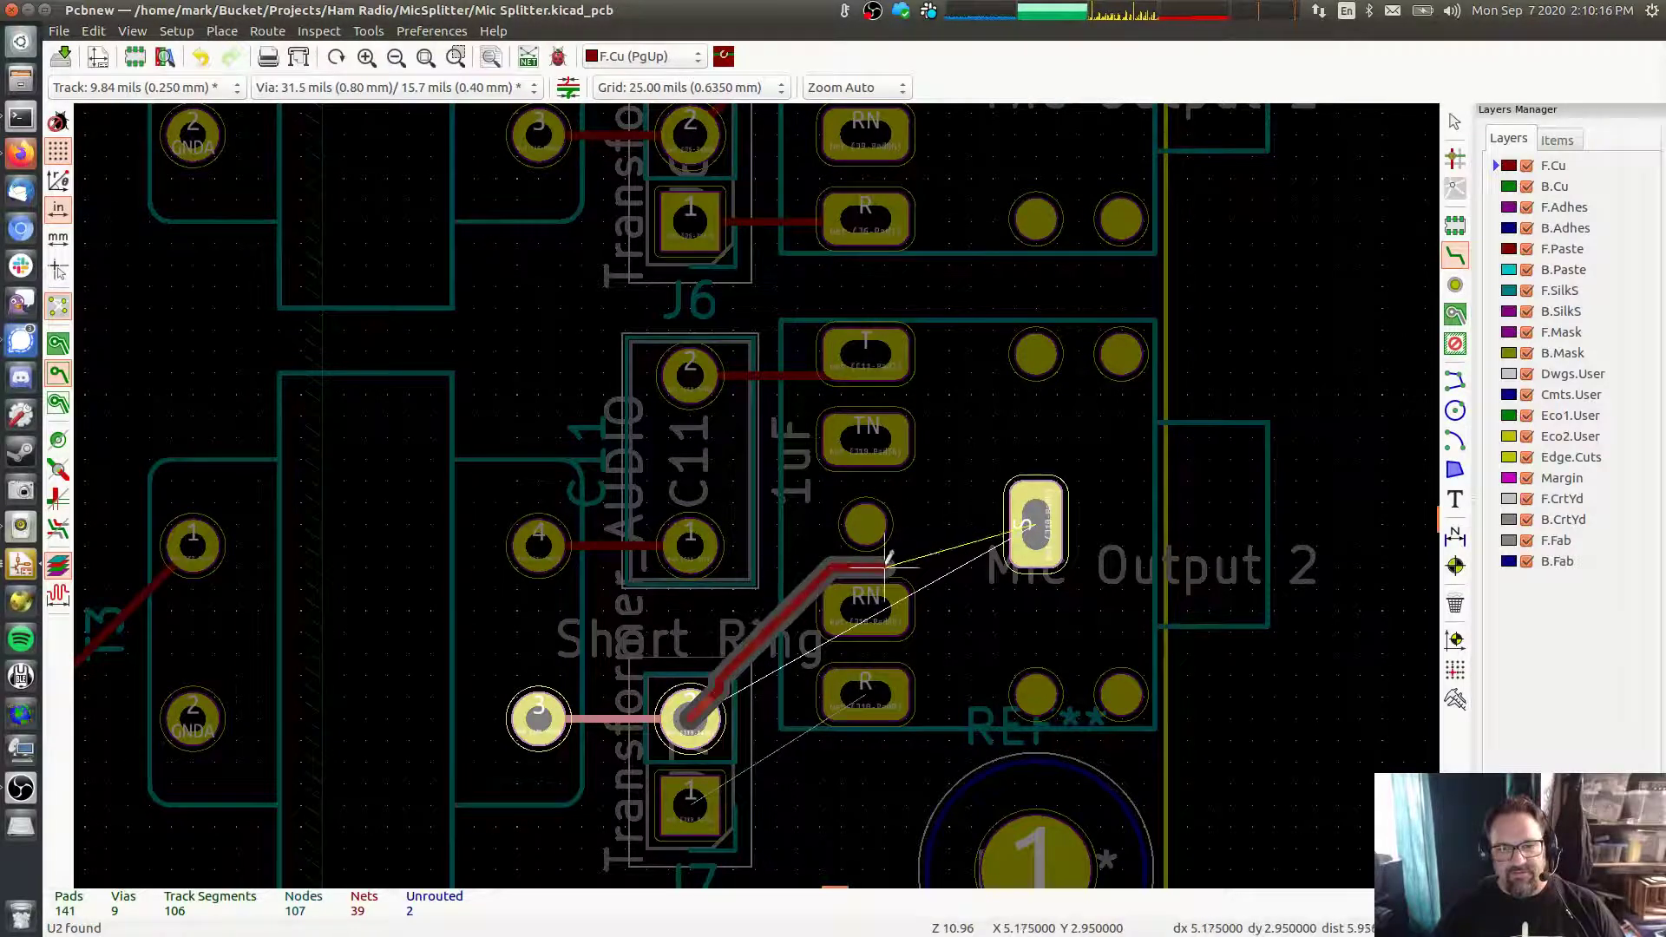
{"action": "left_click", "coordinate": [1033, 524]}
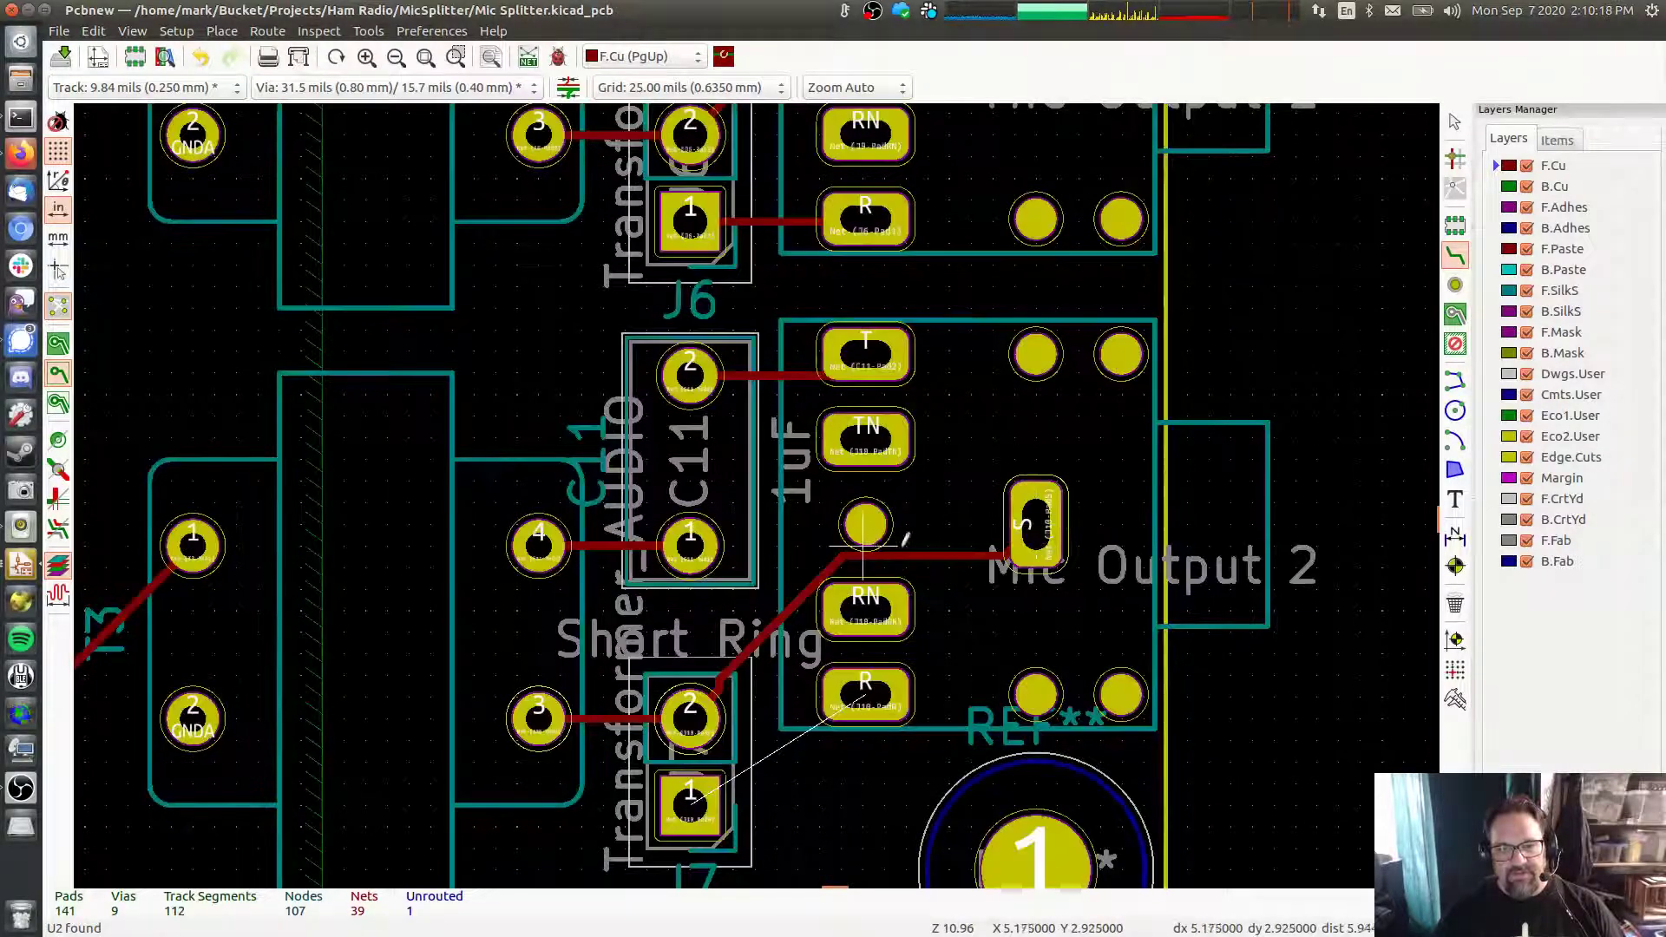
Route J7 pad 1 to the R pad of the lowest output jack
{"action": "middle_click_drag", "start_coordinate": [1032, 524], "coordinate": [927, 249]}
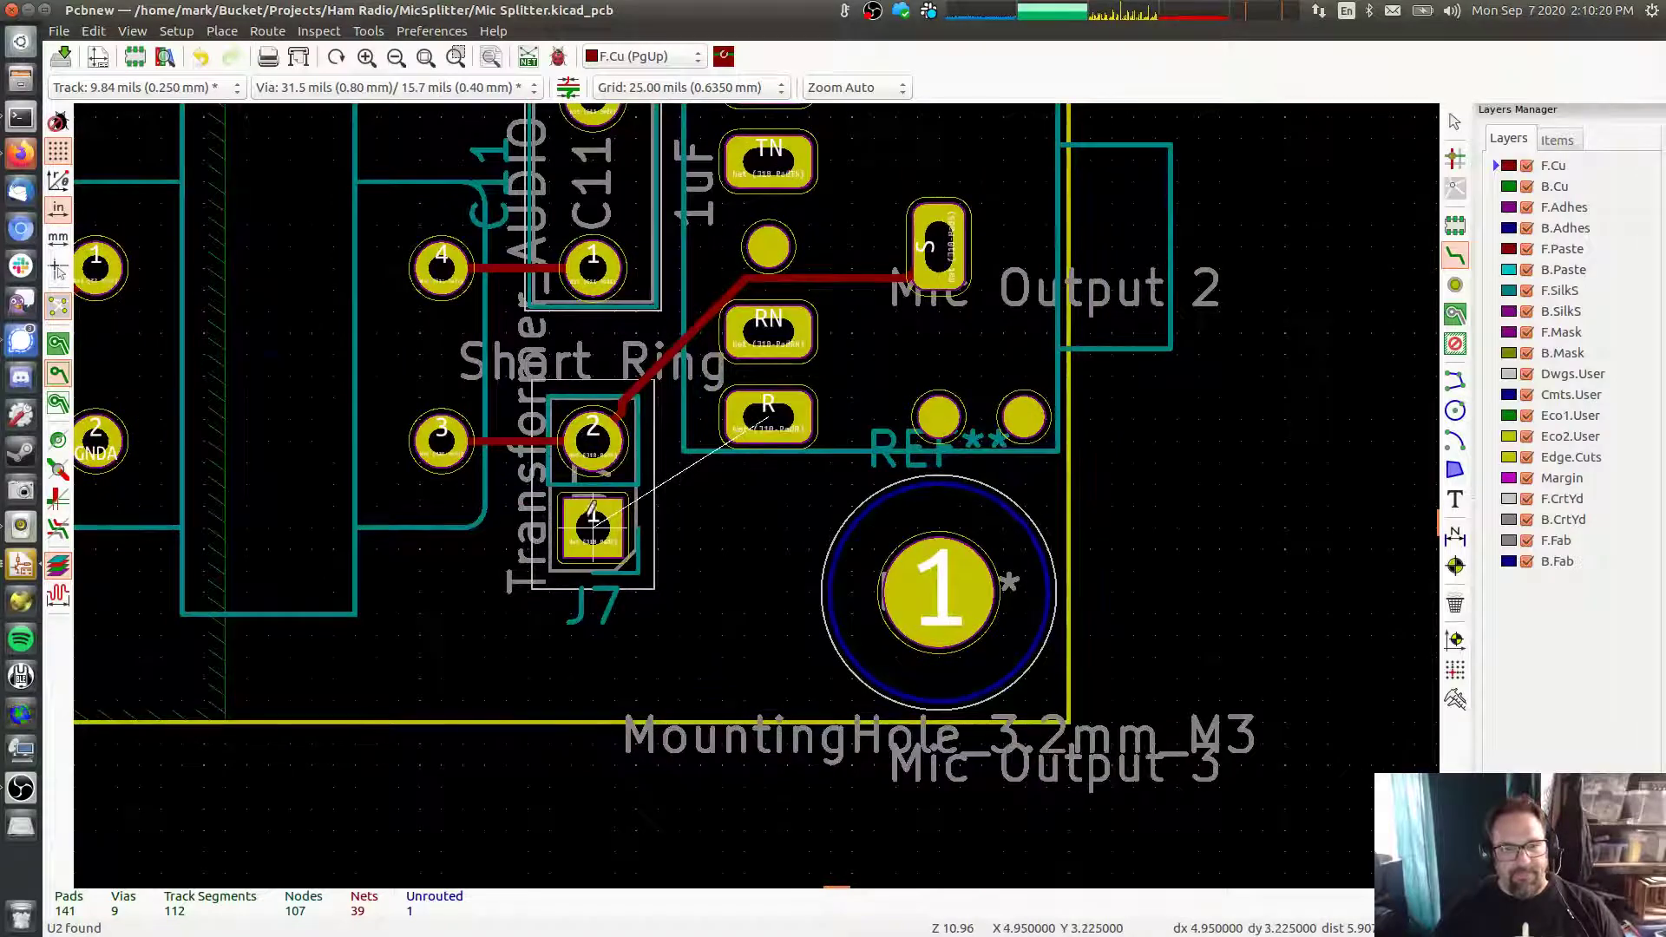
{"action": "left_click", "coordinate": [596, 520]}
{"action": "left_click", "coordinate": [766, 420]}
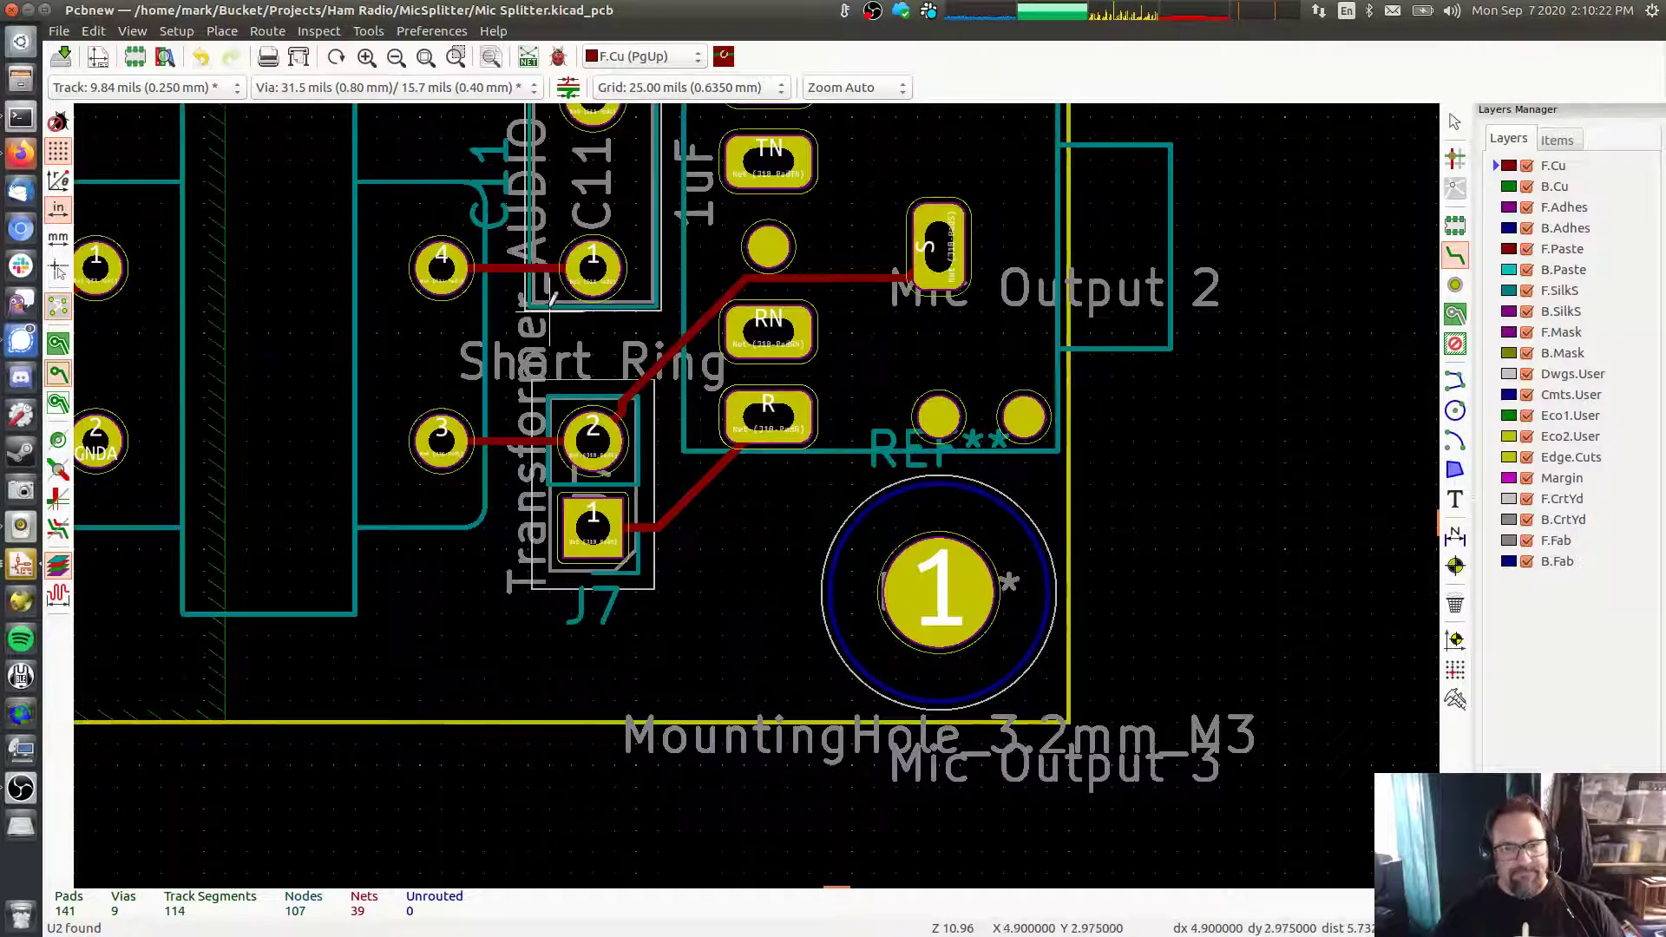
Review the routed board's power section, from USB connector J1 through regulator U1 to the TL072 circuit around U3
{"action": "scroll", "coordinate": [1225, 714], "scroll_direction": "down", "scroll_amount": 5}
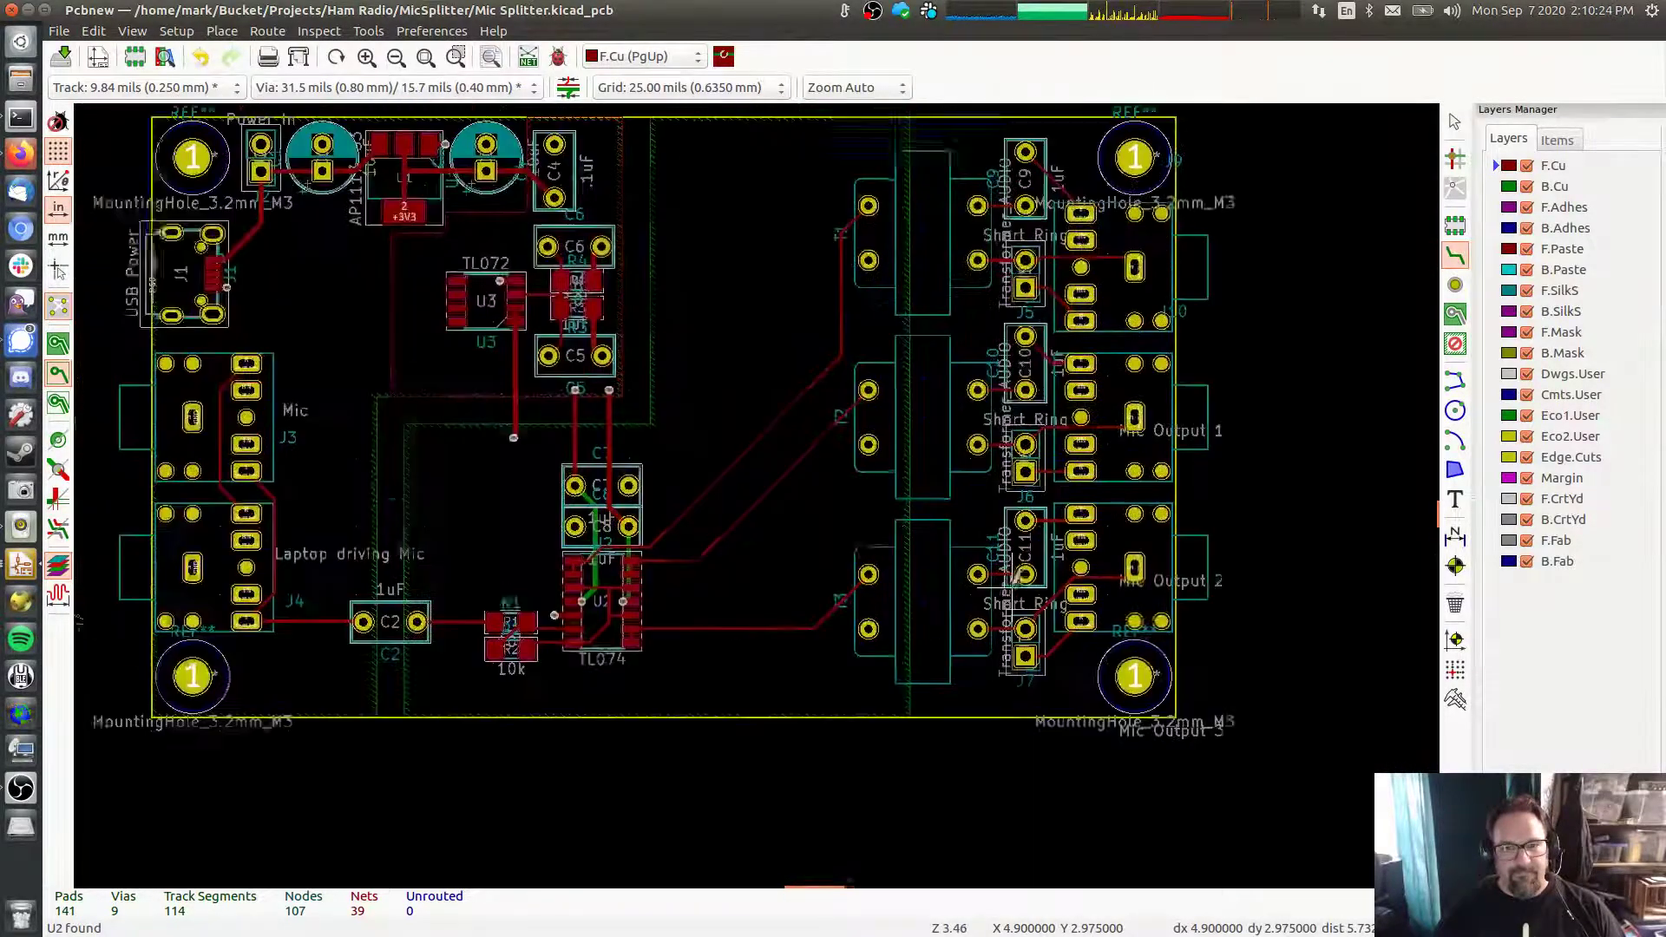
{"action": "middle_click_drag", "start_coordinate": [1018, 576], "coordinate": [1150, 618]}
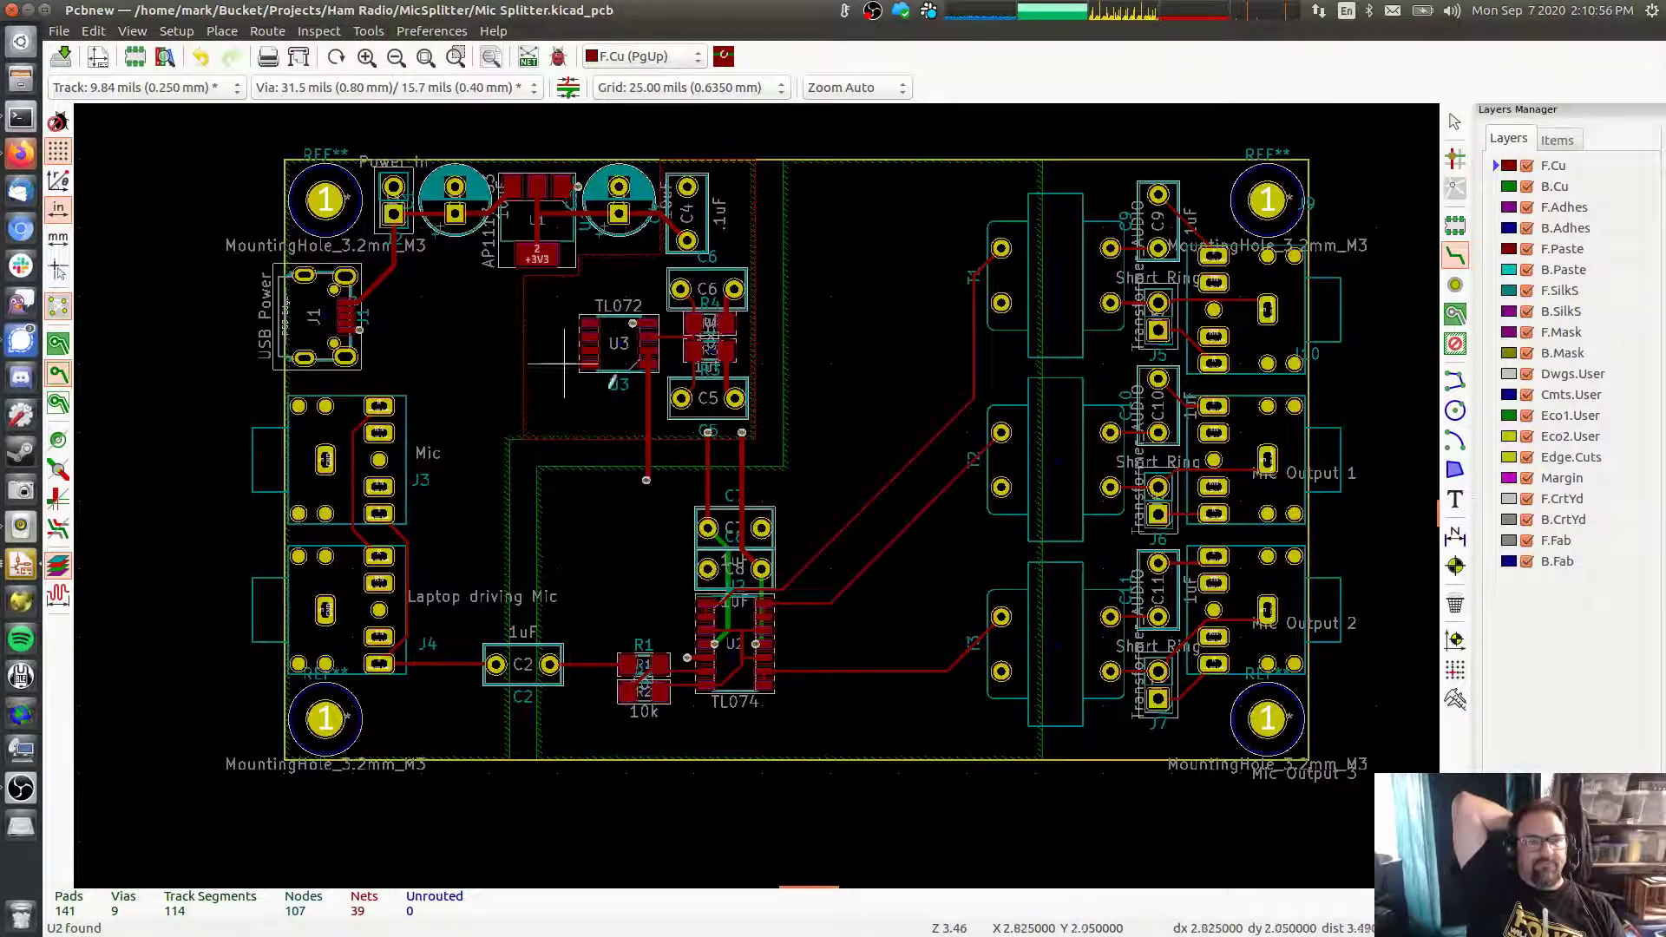
{"action": "scroll", "coordinate": [729, 391], "scroll_direction": "right", "scroll_amount": 1, "text": "ctrl"}
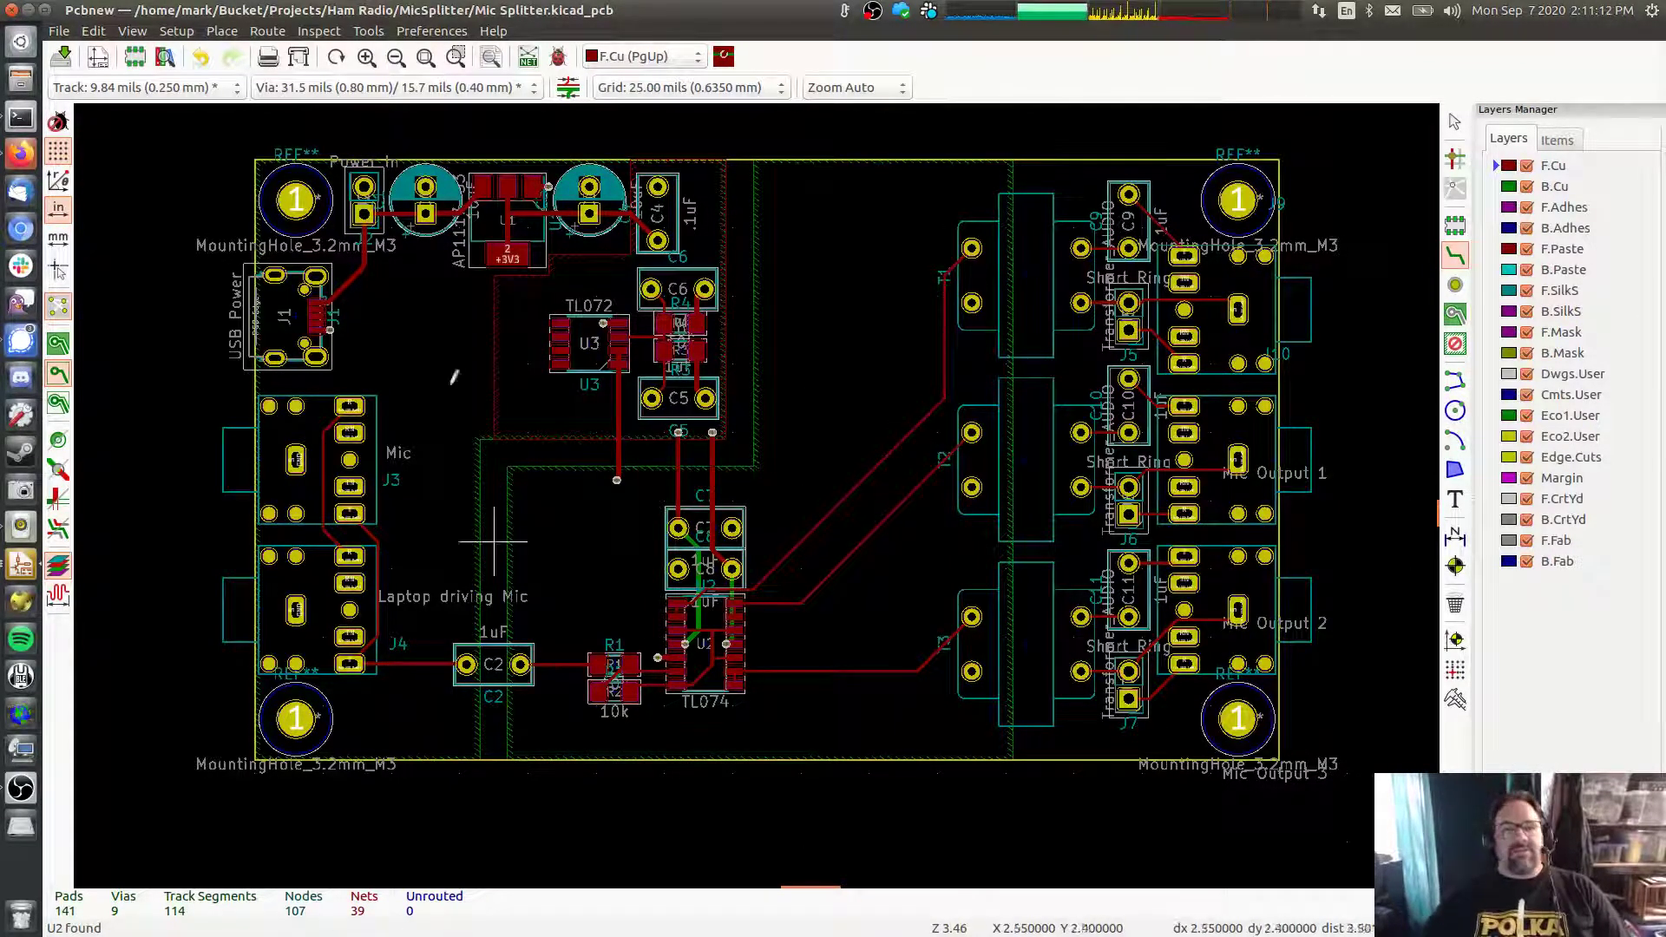
{"action": "scroll", "coordinate": [258, 215], "scroll_direction": "up", "scroll_amount": 1}
{"action": "scroll", "coordinate": [260, 212], "scroll_direction": "up", "scroll_amount": 3}
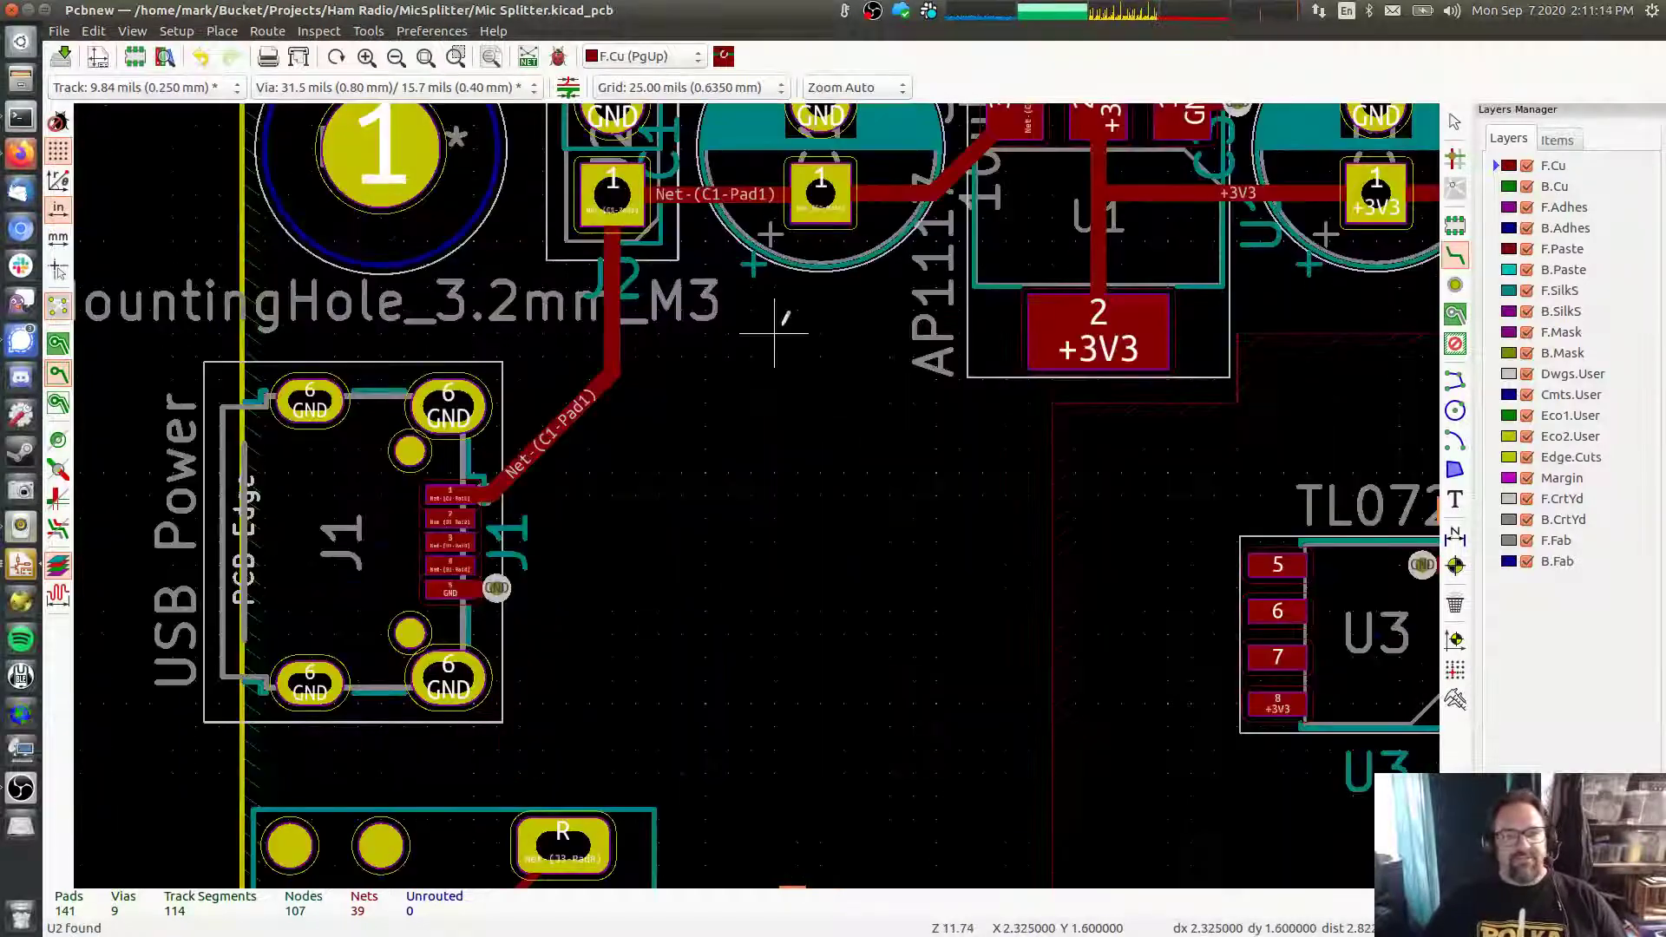
{"action": "scroll", "coordinate": [762, 322], "scroll_direction": "down", "scroll_amount": 1}
{"action": "scroll", "coordinate": [779, 443], "scroll_direction": "down", "scroll_amount": 1}
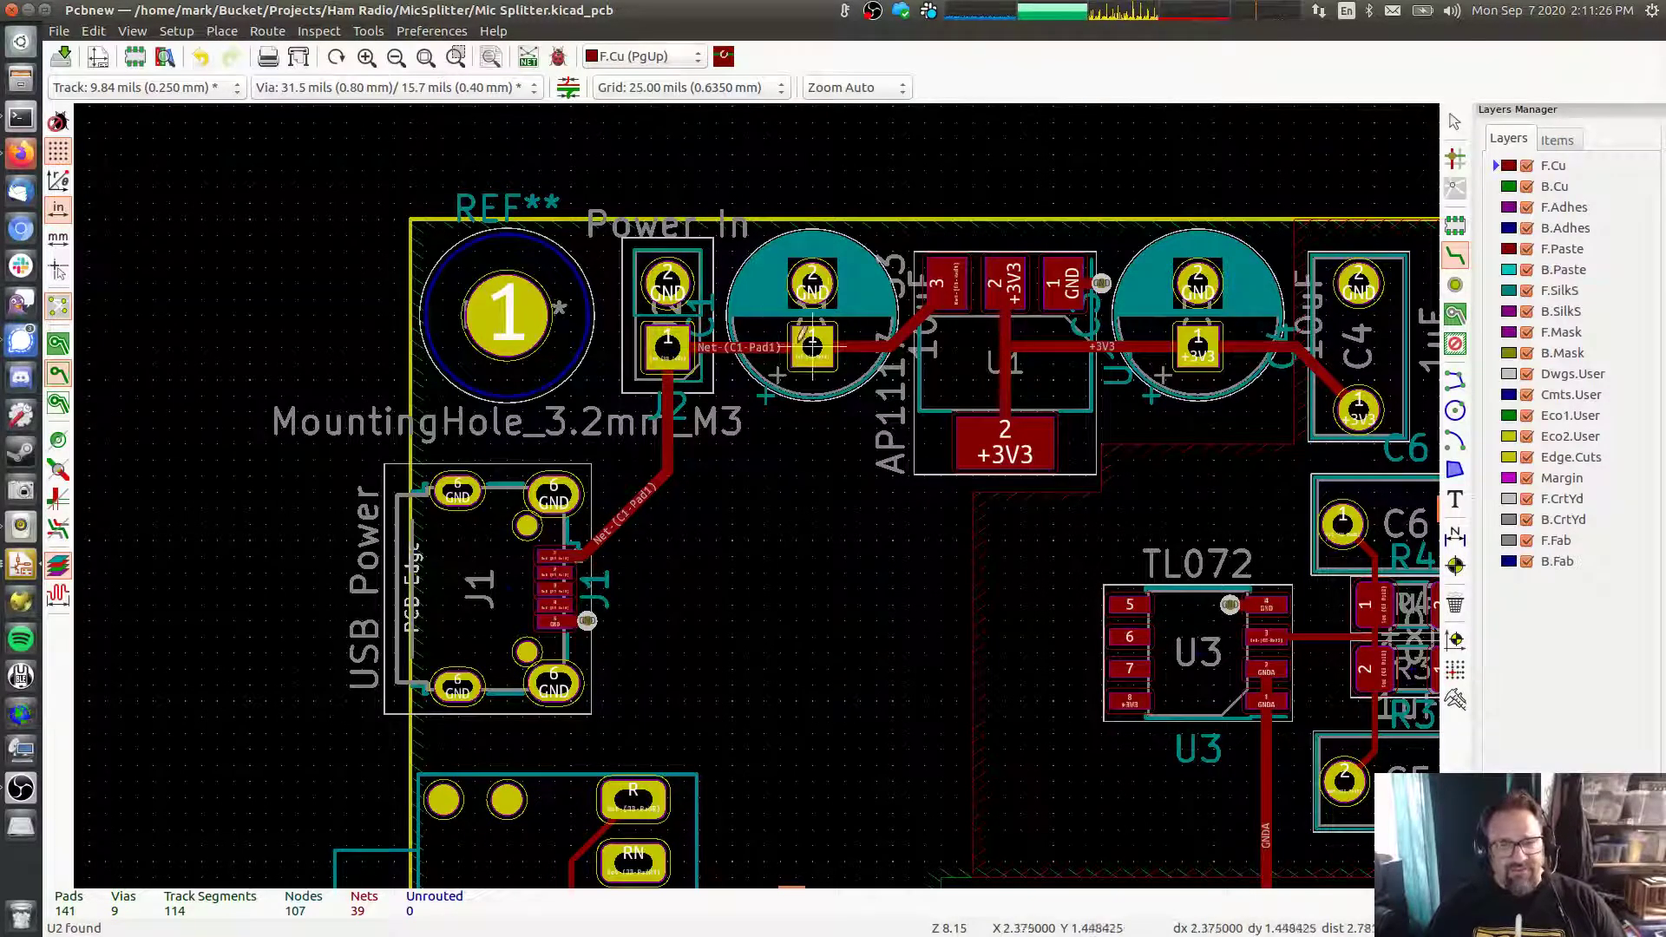
{"action": "middle_click_drag", "start_coordinate": [815, 308], "coordinate": [540, 344]}
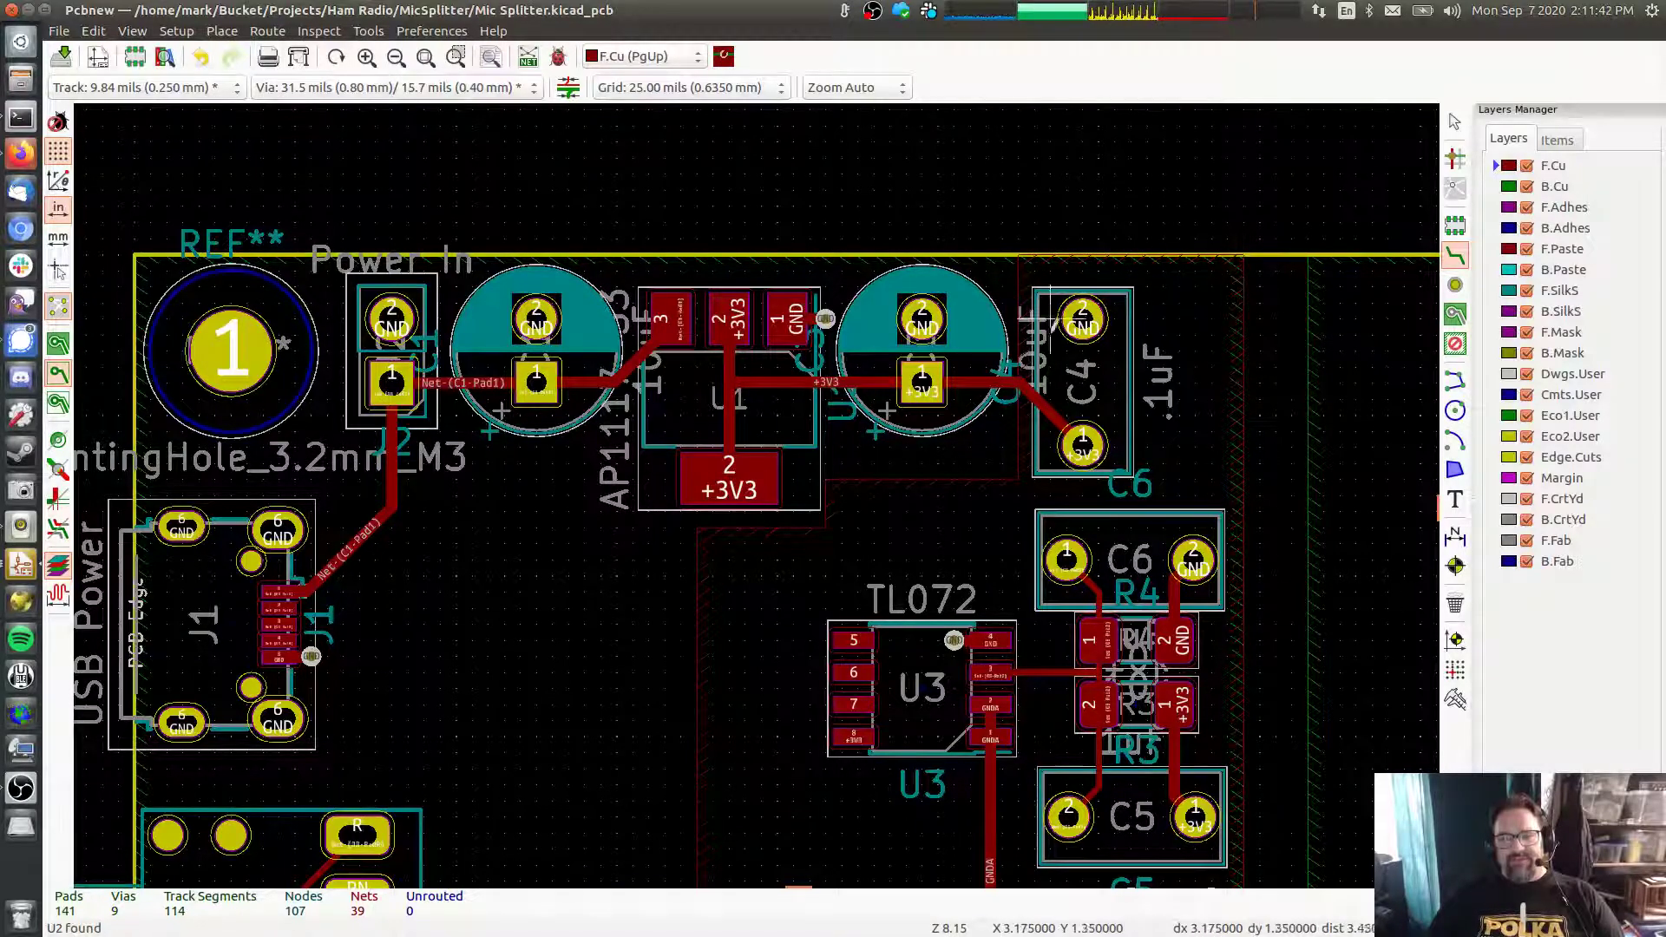
{"action": "middle_click_drag", "start_coordinate": [1069, 610], "coordinate": [795, 442]}
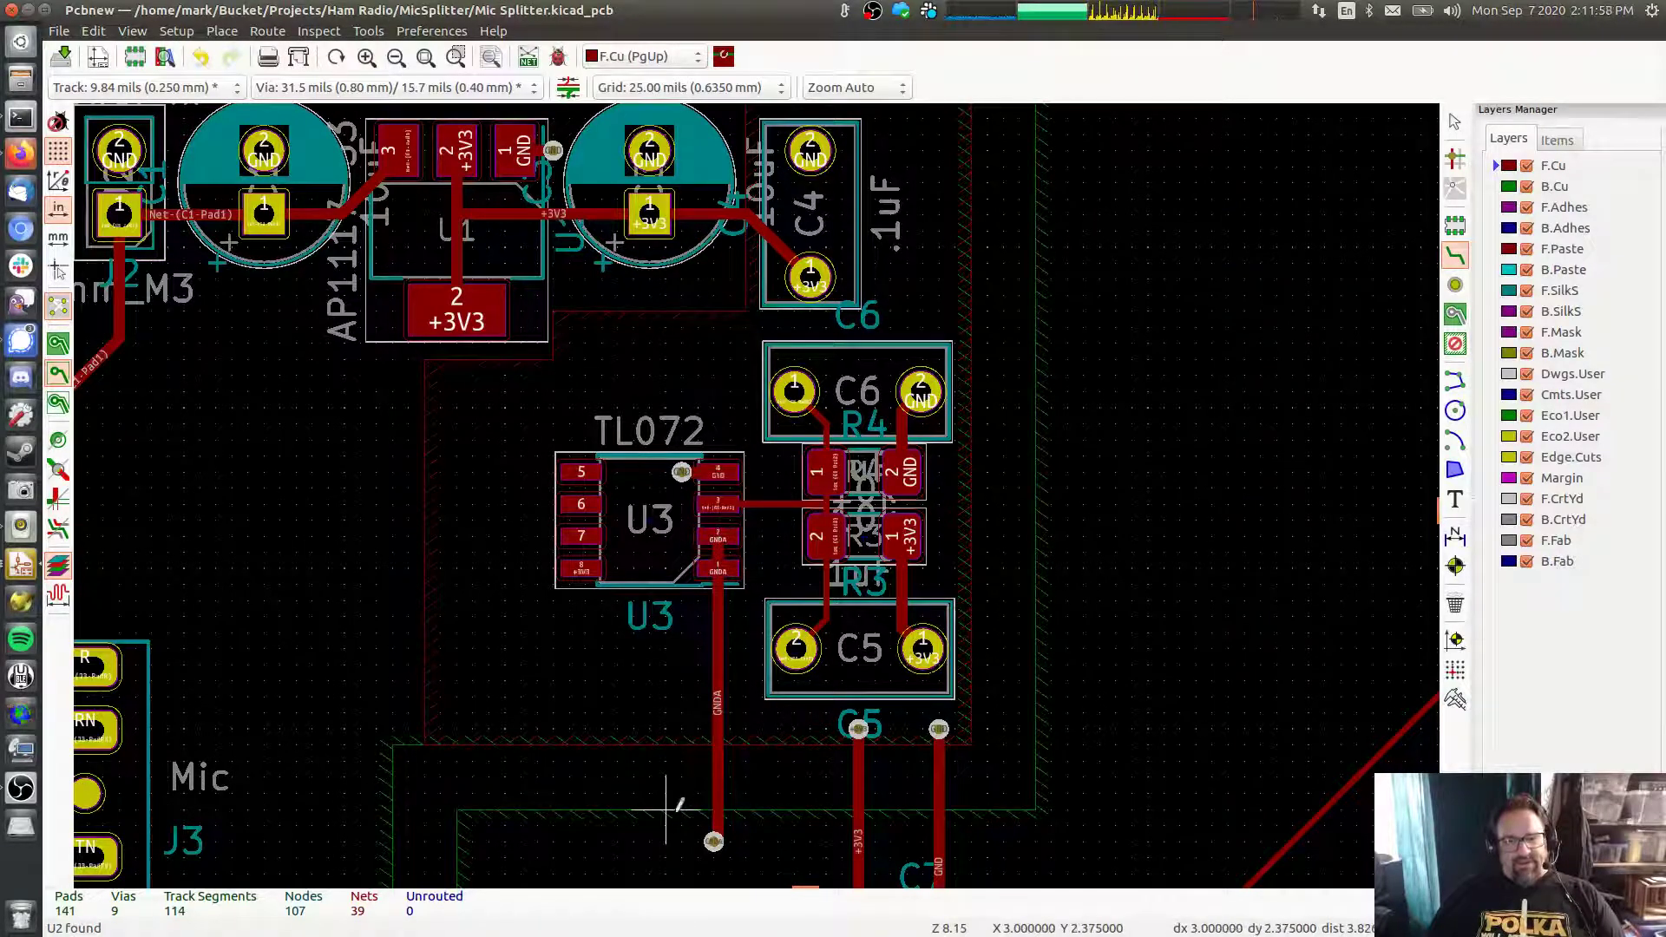
{"action": "scroll", "coordinate": [1277, 455], "scroll_direction": "down", "scroll_amount": 3}
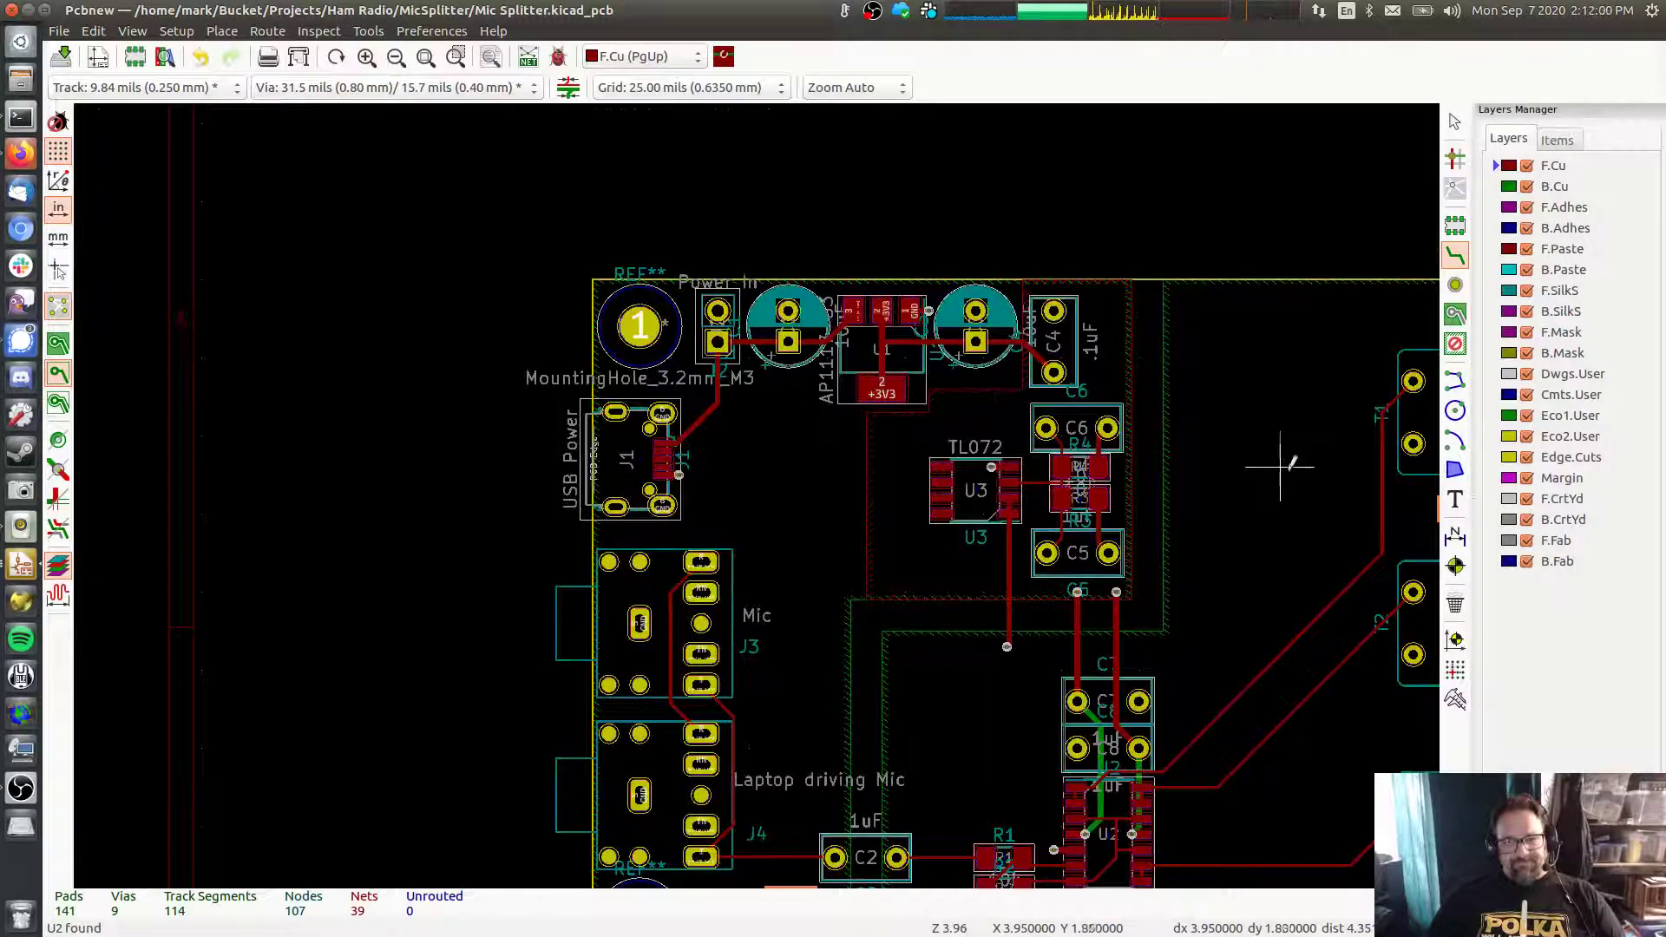
{"action": "middle_click_drag", "start_coordinate": [1279, 466], "coordinate": [1036, 289]}
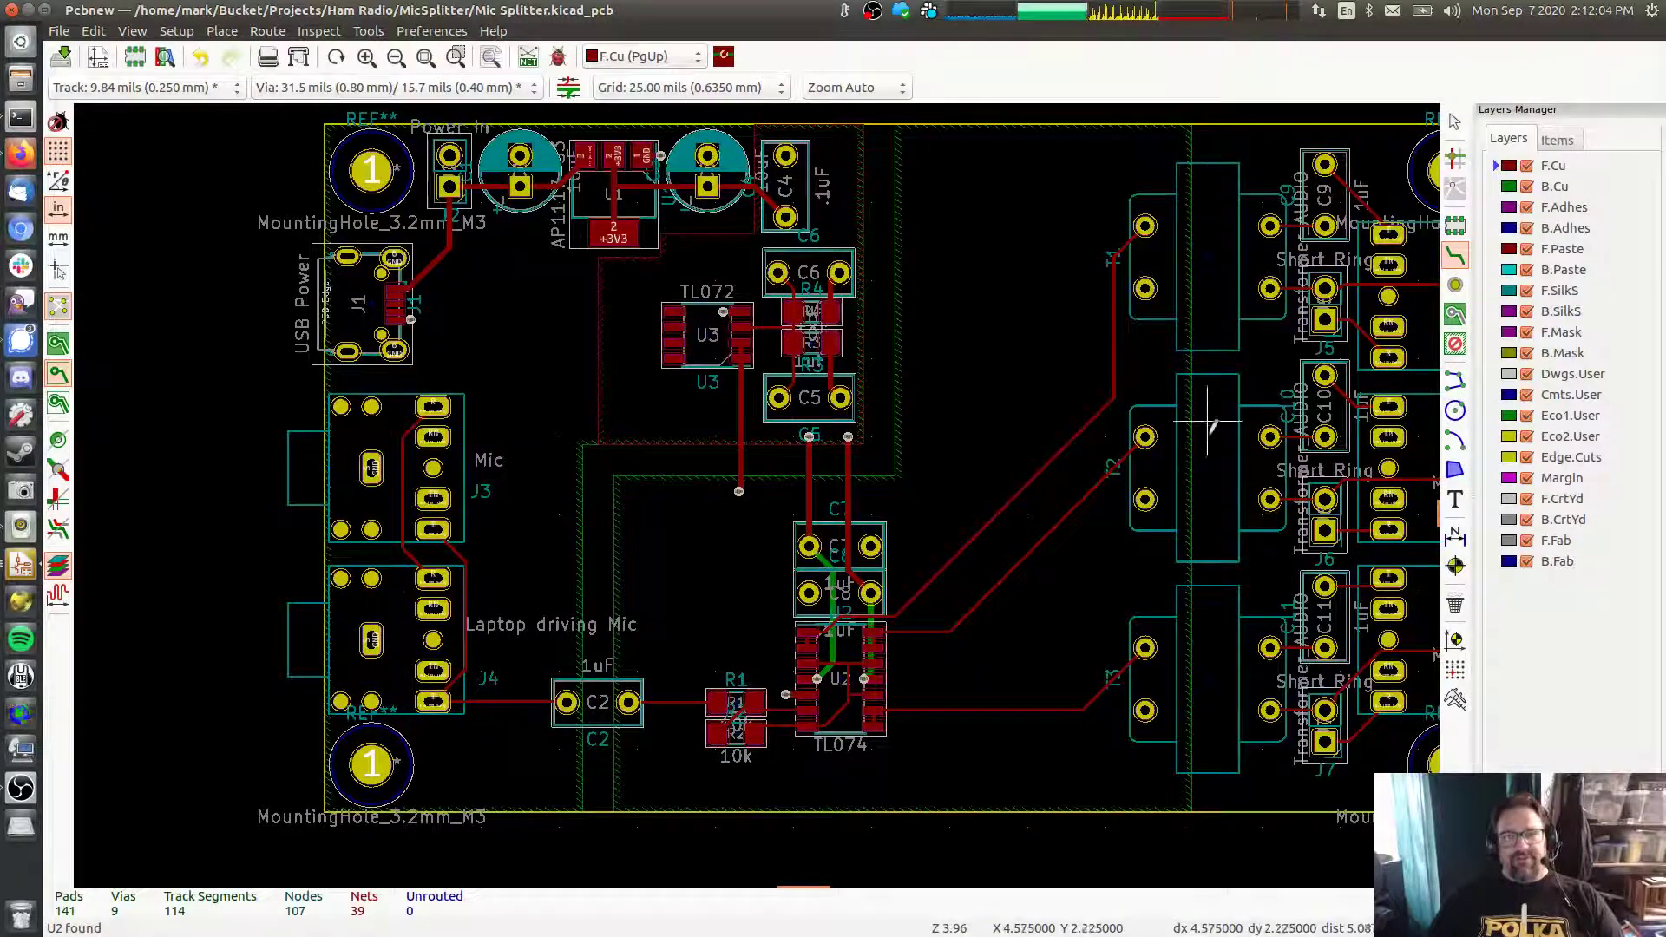
Examine the routing of input jacks J3 and J4 and the signal path through C2 to R1
{"action": "middle_click_drag", "start_coordinate": [989, 607], "coordinate": [1183, 576]}
{"action": "scroll", "coordinate": [692, 518], "scroll_direction": "up", "scroll_amount": 1}
{"action": "scroll", "coordinate": [691, 519], "scroll_direction": "up", "scroll_amount": 2}
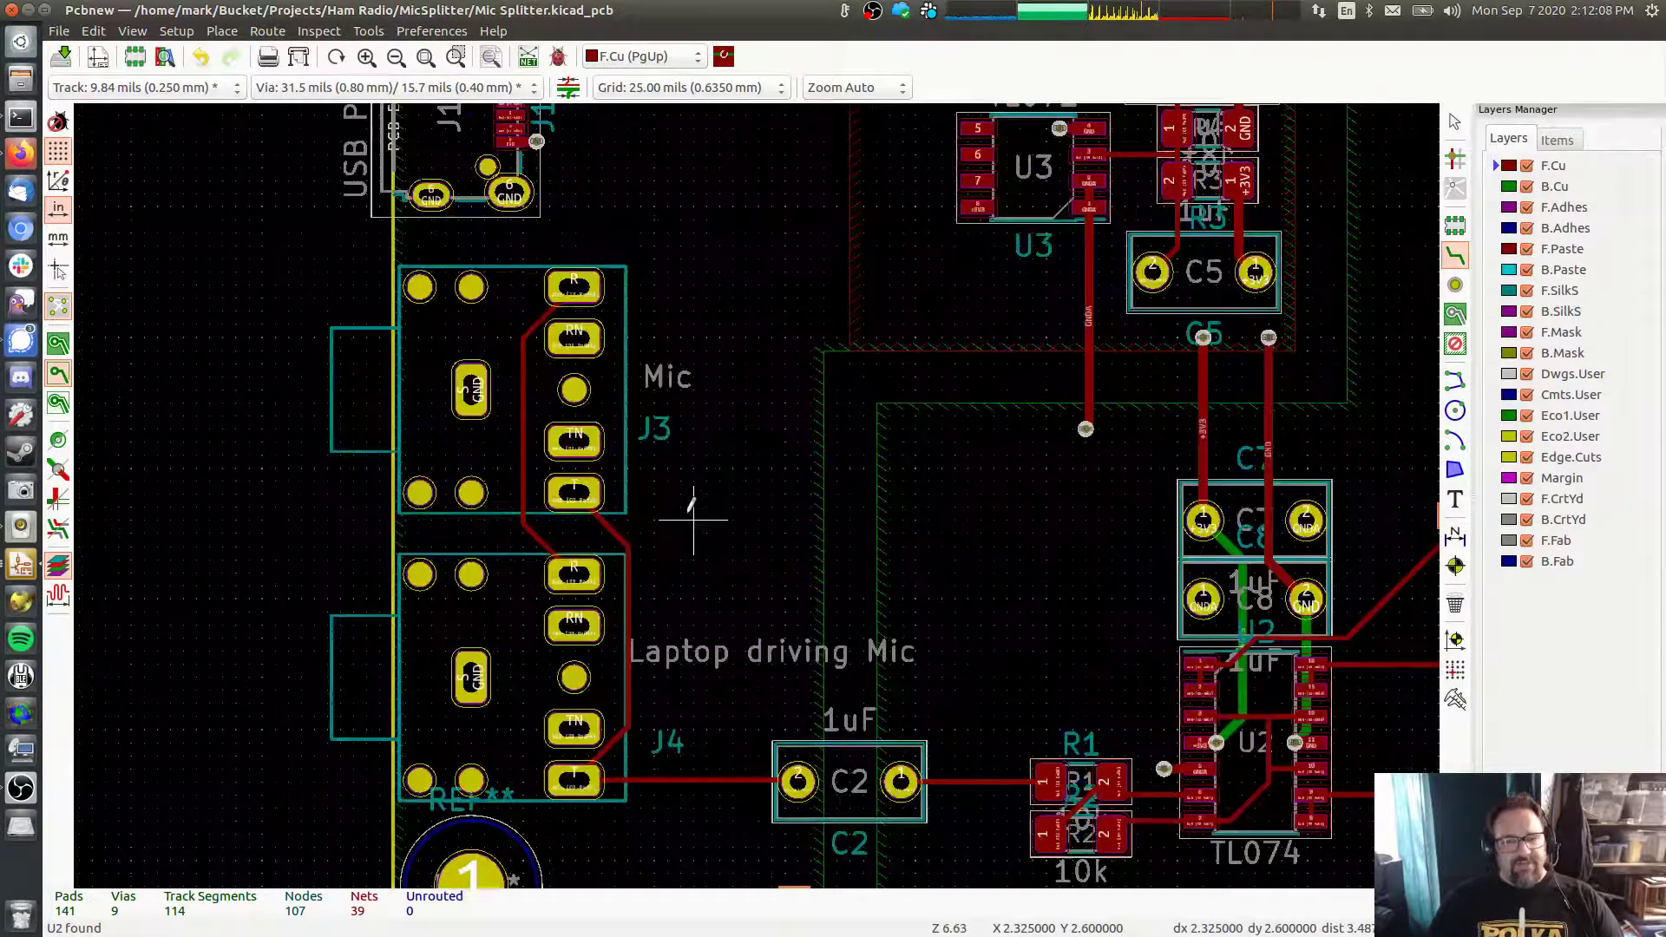
{"action": "middle_click_drag", "start_coordinate": [681, 528], "coordinate": [861, 434]}
{"action": "middle_click_drag", "start_coordinate": [705, 308], "coordinate": [714, 457]}
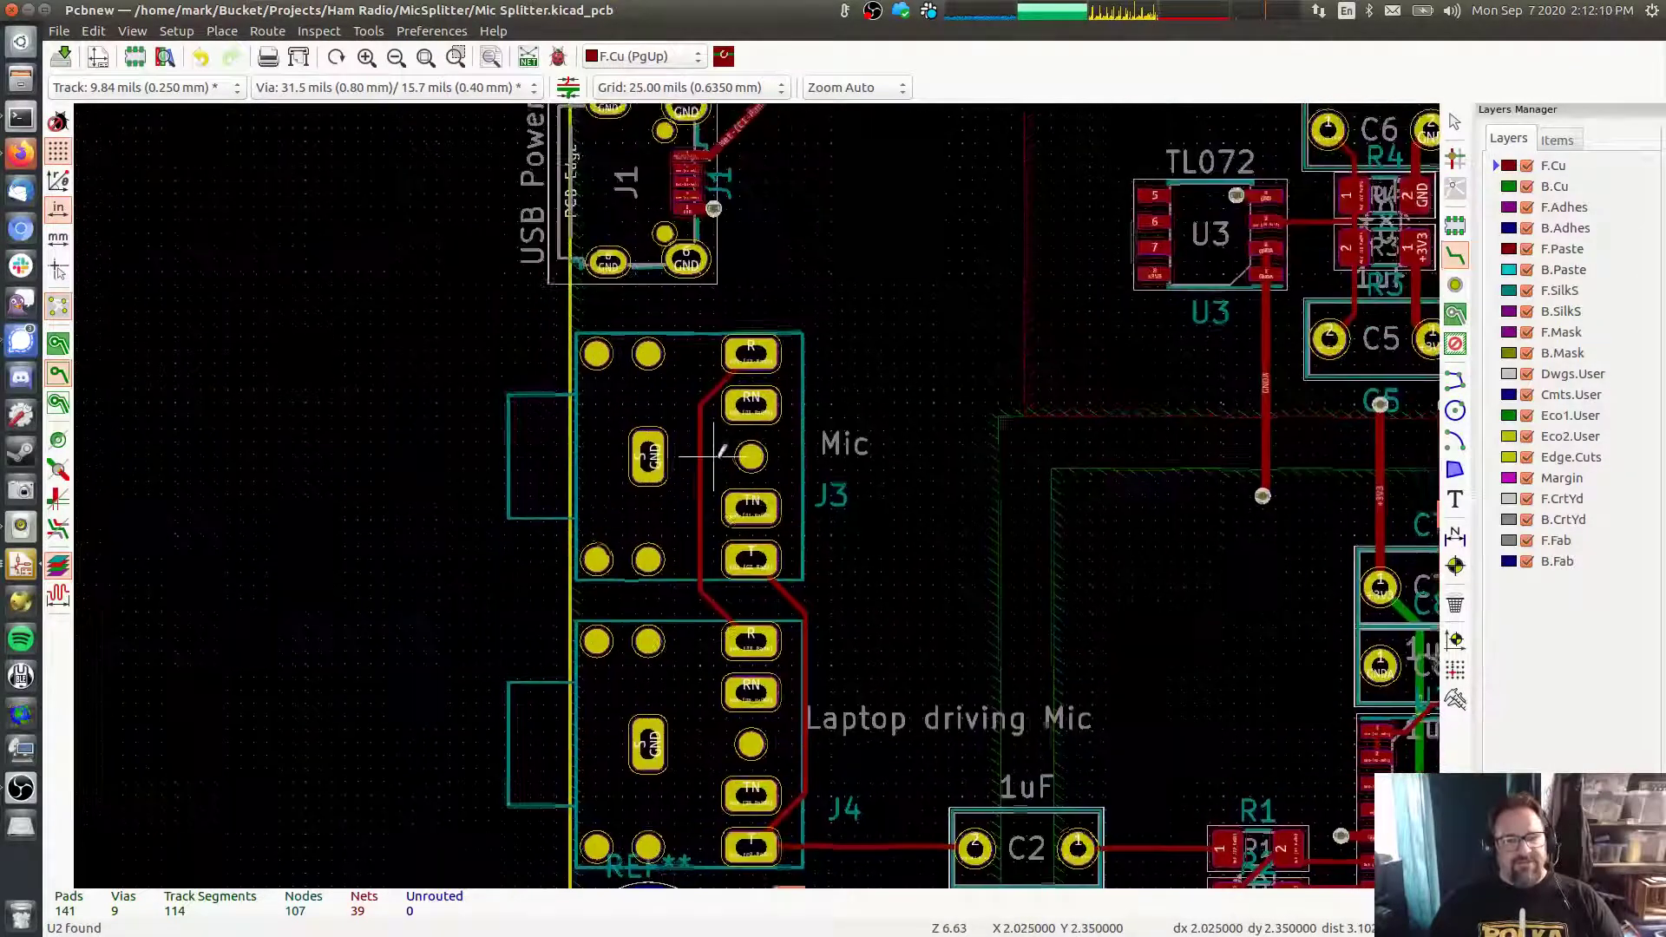
{"action": "middle_click_drag", "start_coordinate": [806, 586], "coordinate": [805, 477]}
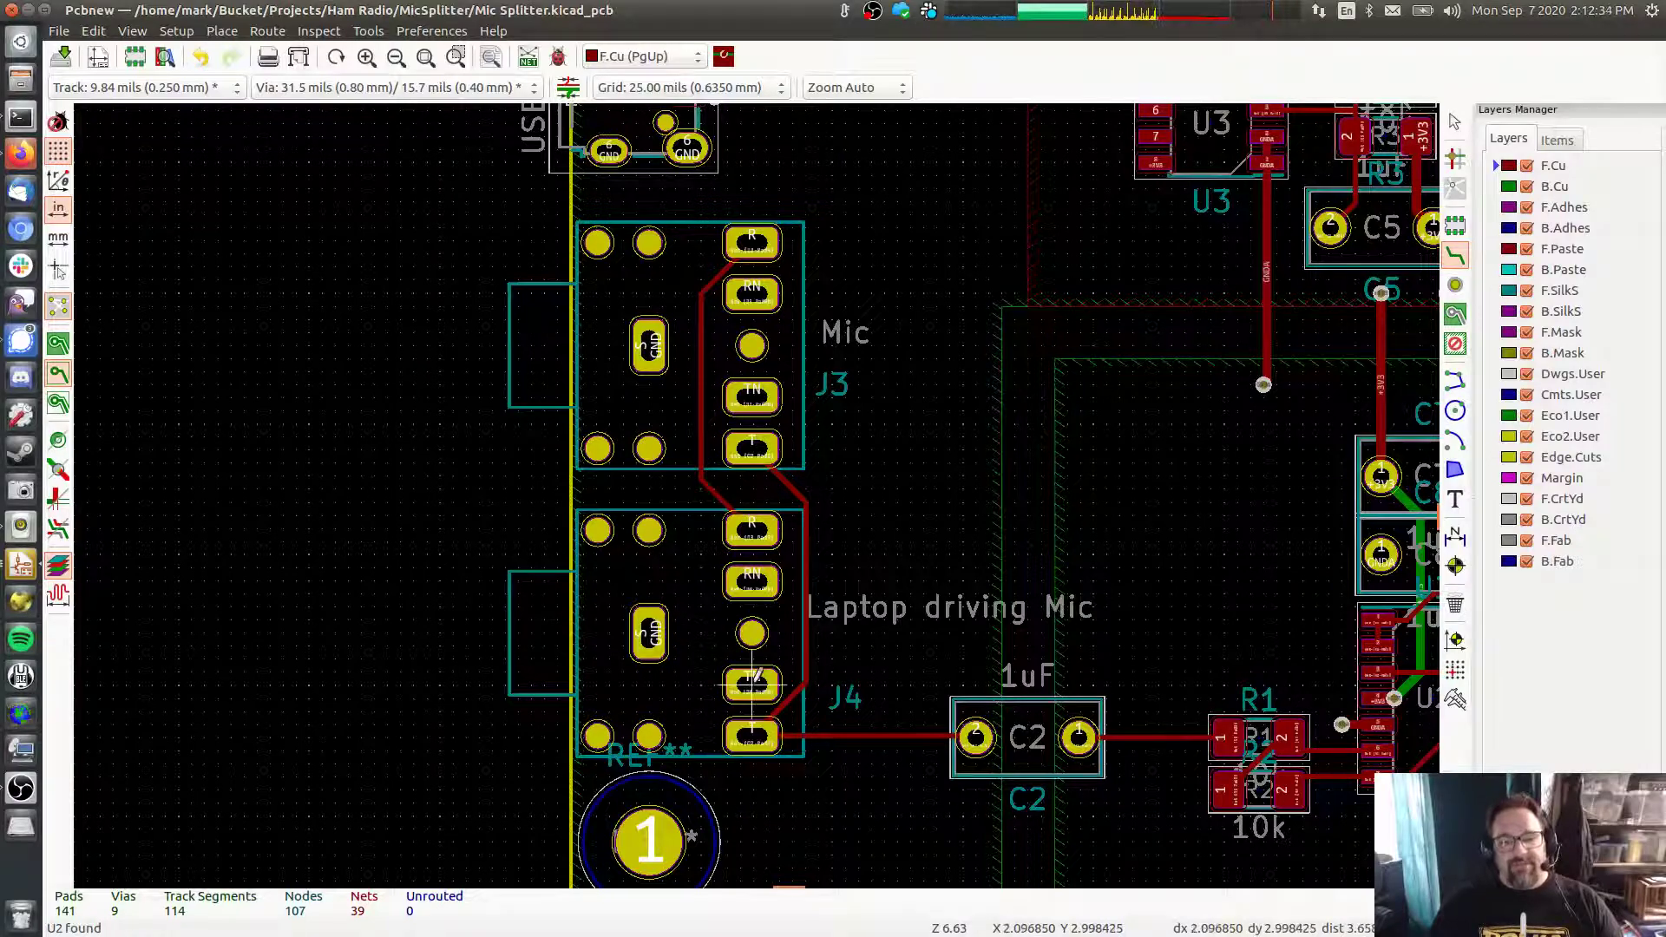
{"action": "middle_click_drag", "start_coordinate": [764, 685], "coordinate": [534, 598]}
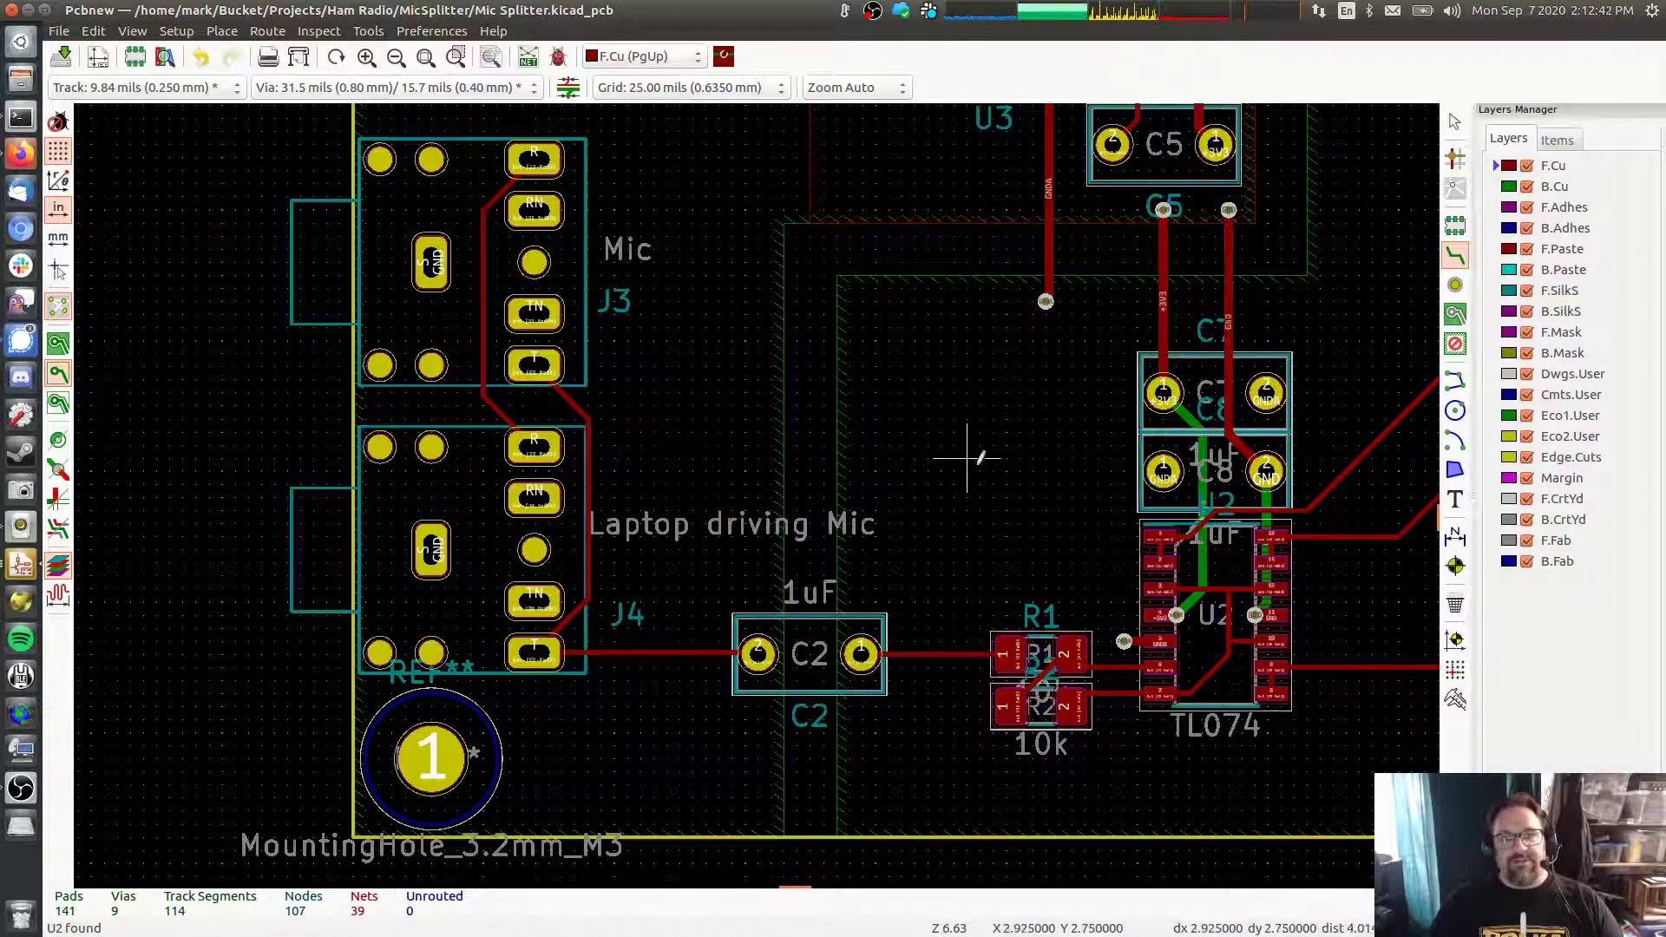
{"action": "middle_click_drag", "start_coordinate": [1007, 495], "coordinate": [565, 469]}
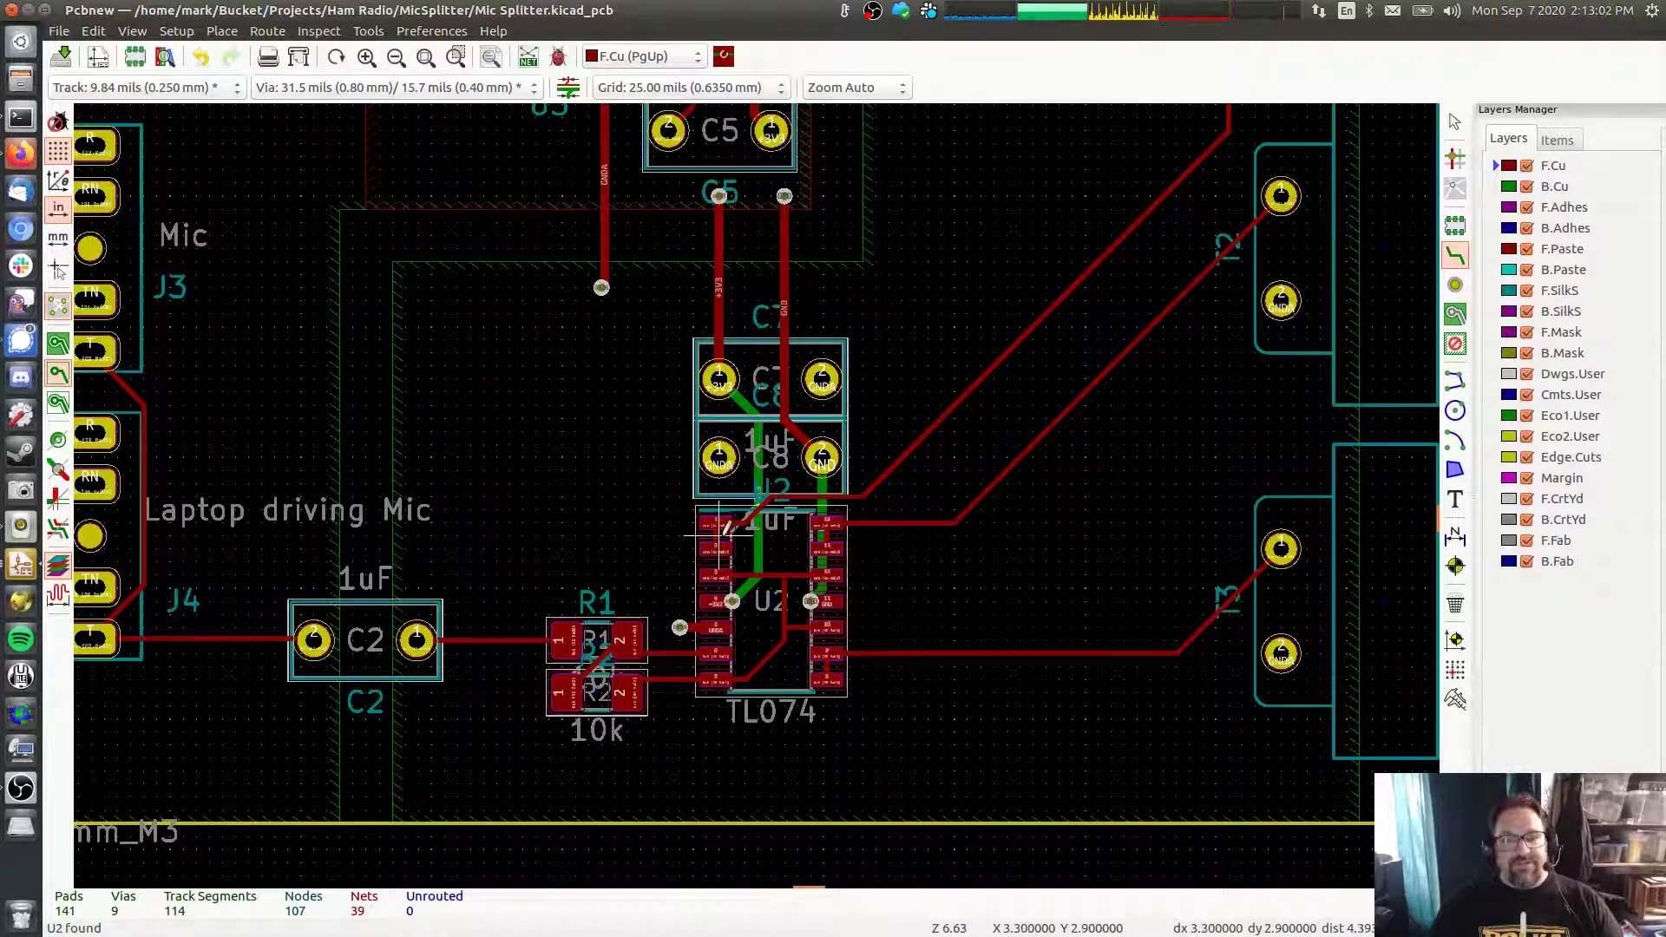
Inspect the tracks around U2 and follow the signal through transformer T3 to the output jack, comparing the J6 and J7 routing
{"action": "scroll", "coordinate": [722, 531], "scroll_direction": "up", "scroll_amount": 3}
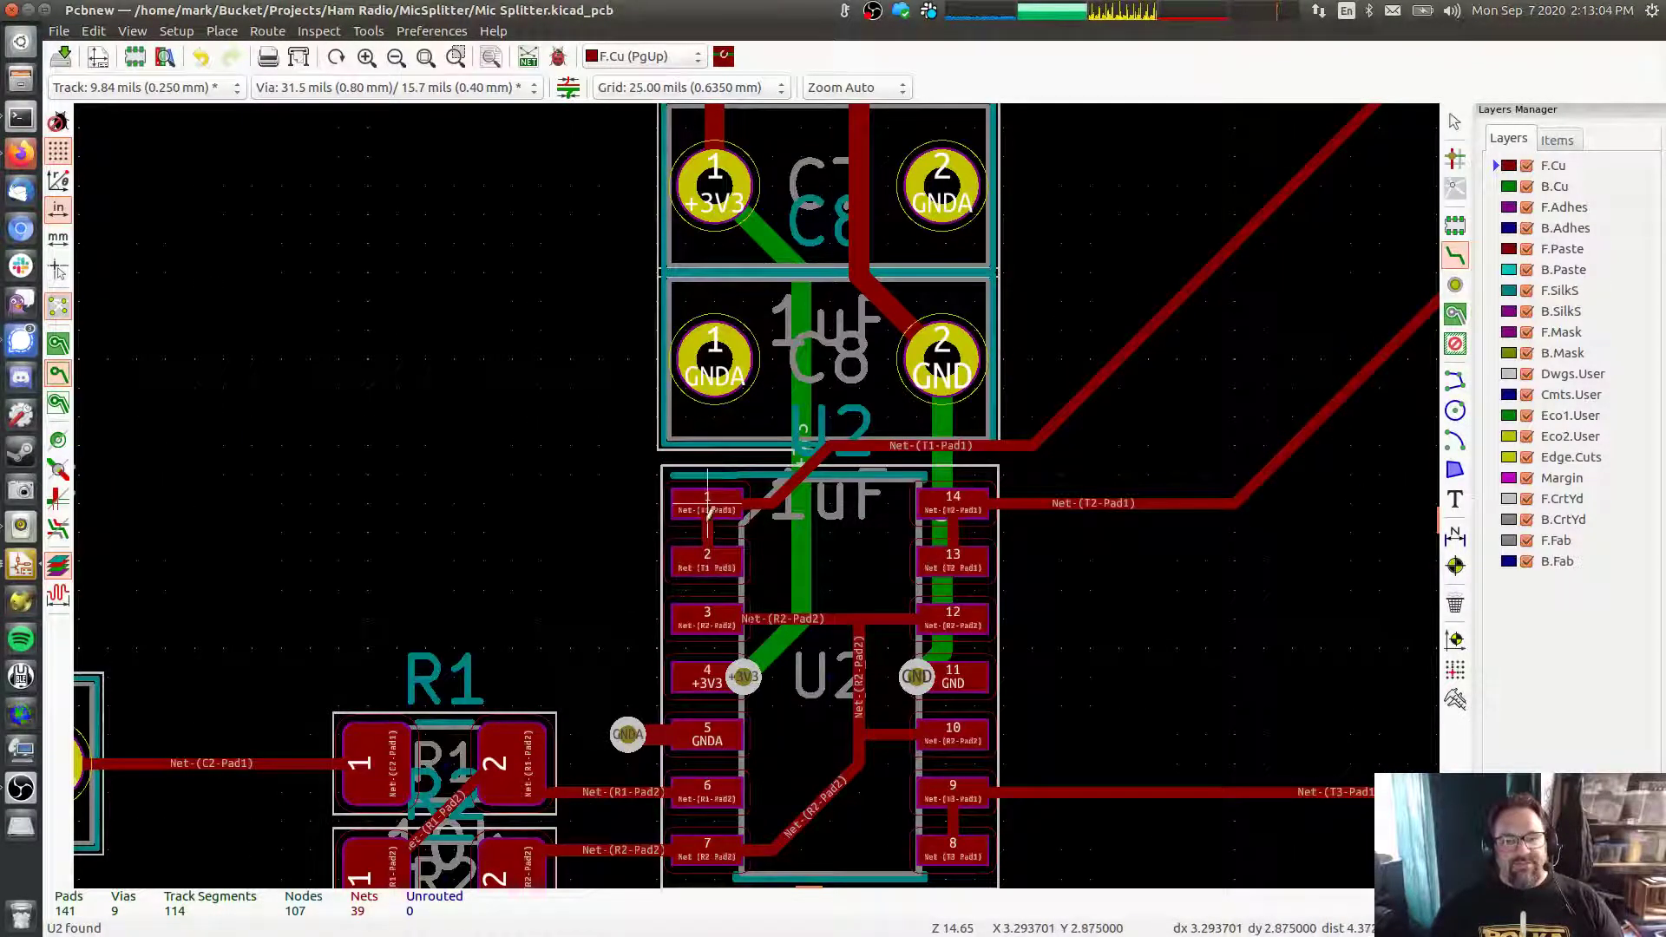
{"action": "scroll", "coordinate": [1033, 561], "scroll_direction": "down", "scroll_amount": 2}
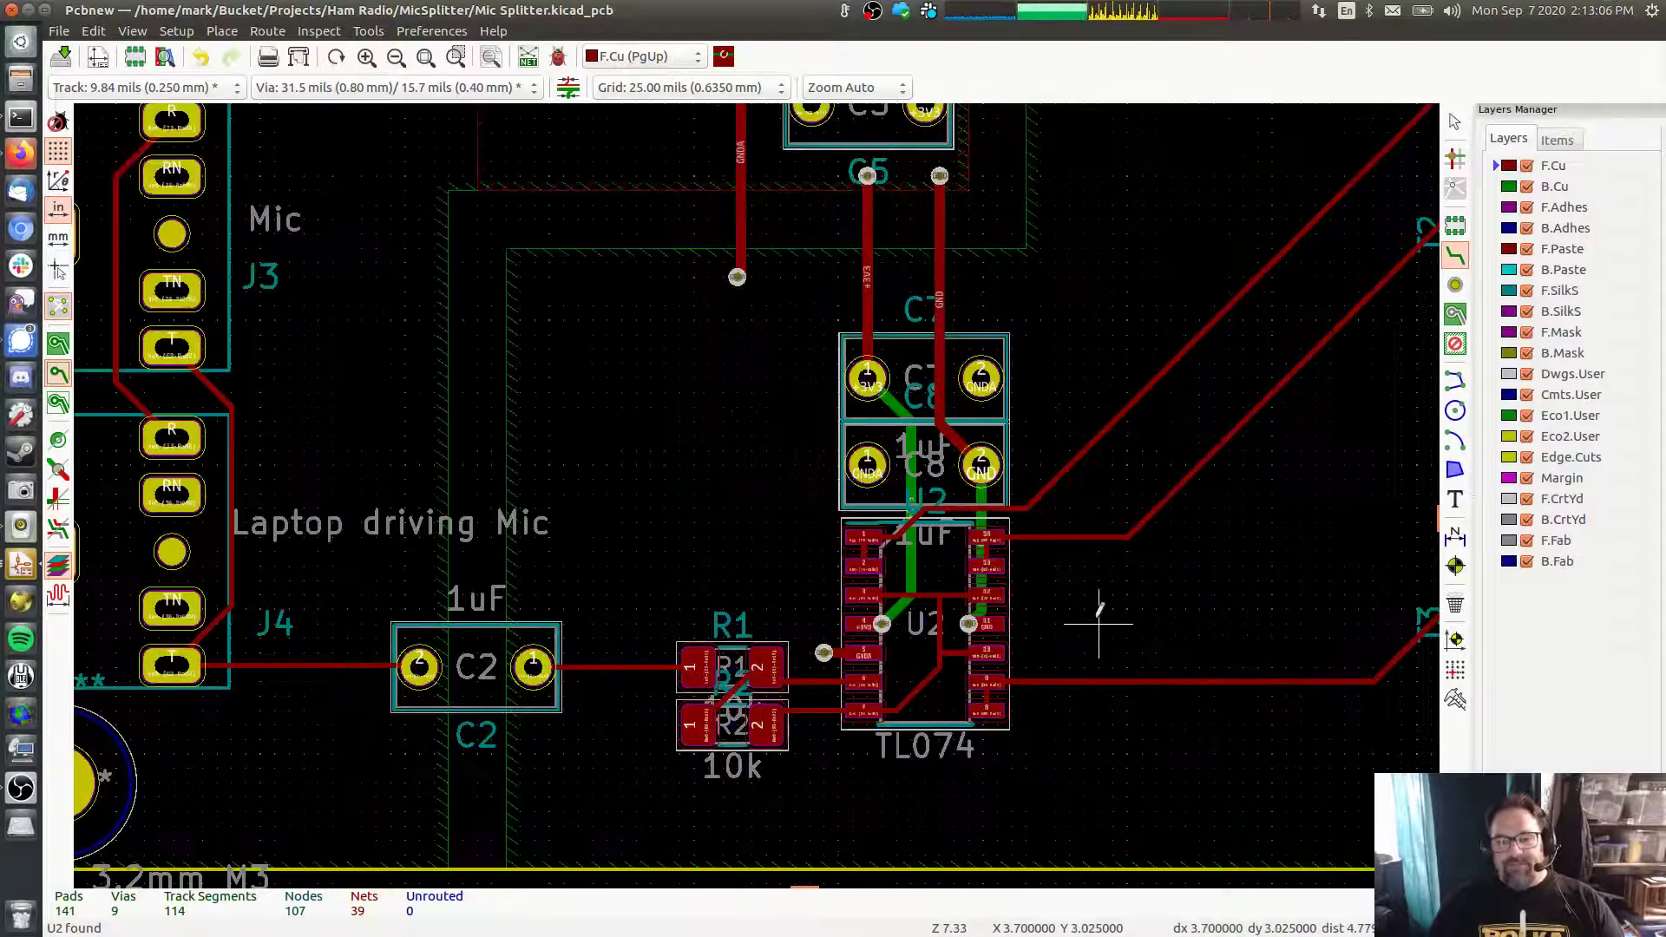
{"action": "middle_click_drag", "start_coordinate": [1097, 602], "coordinate": [729, 550]}
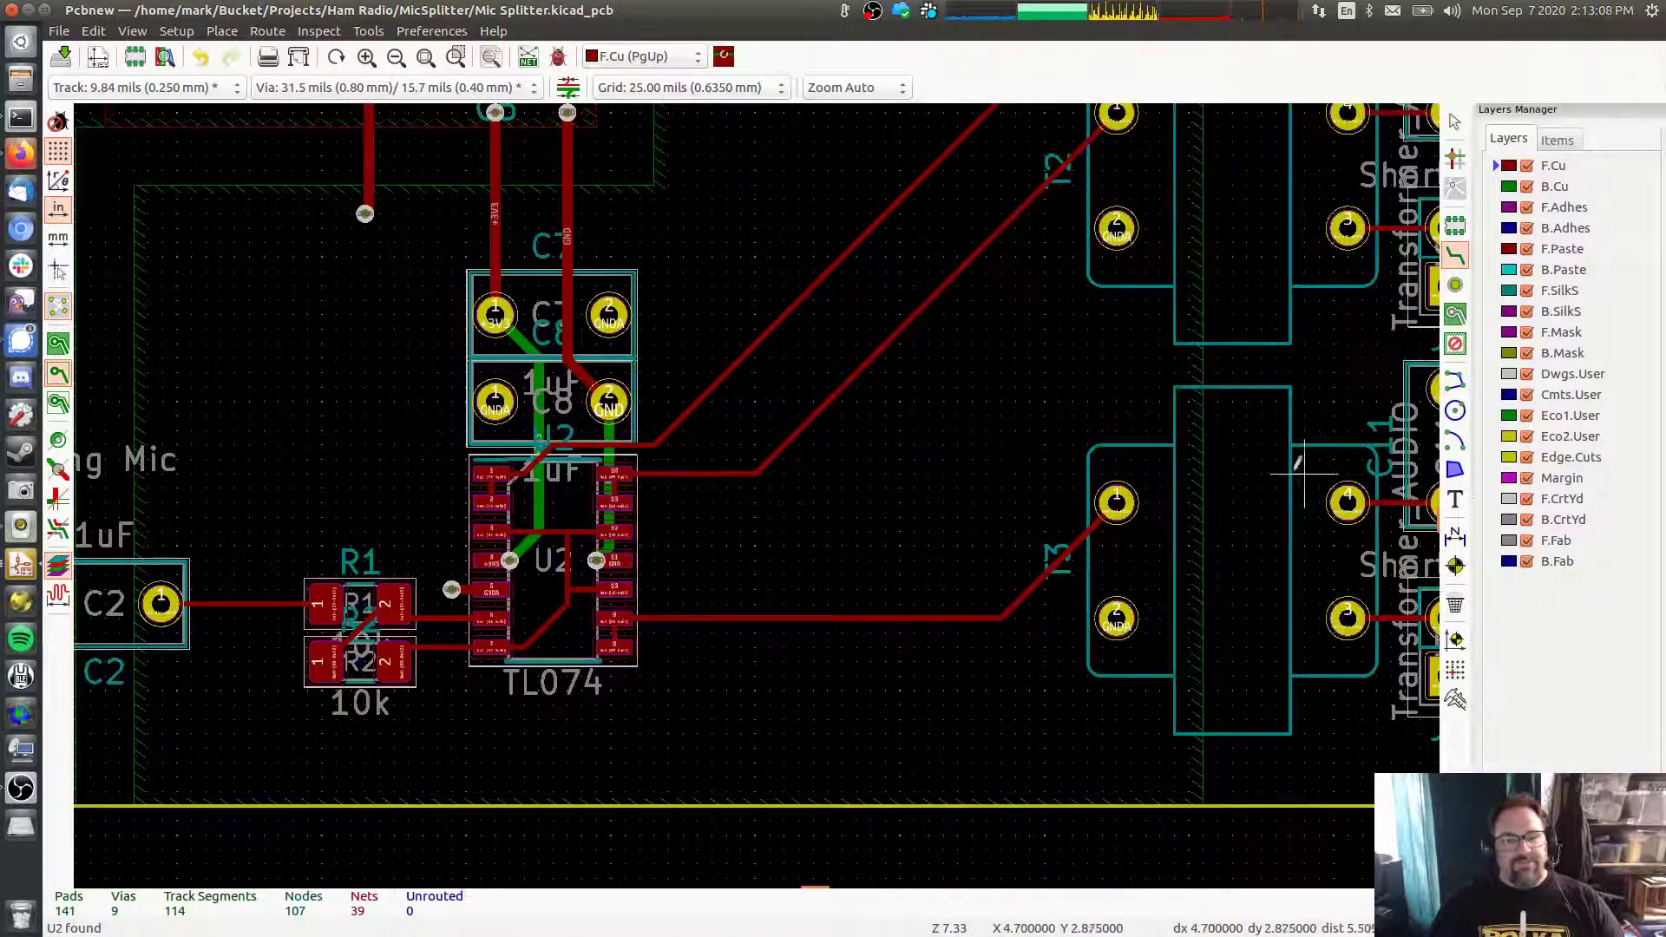
{"action": "middle_click_drag", "start_coordinate": [518, 160], "coordinate": [610, 265]}
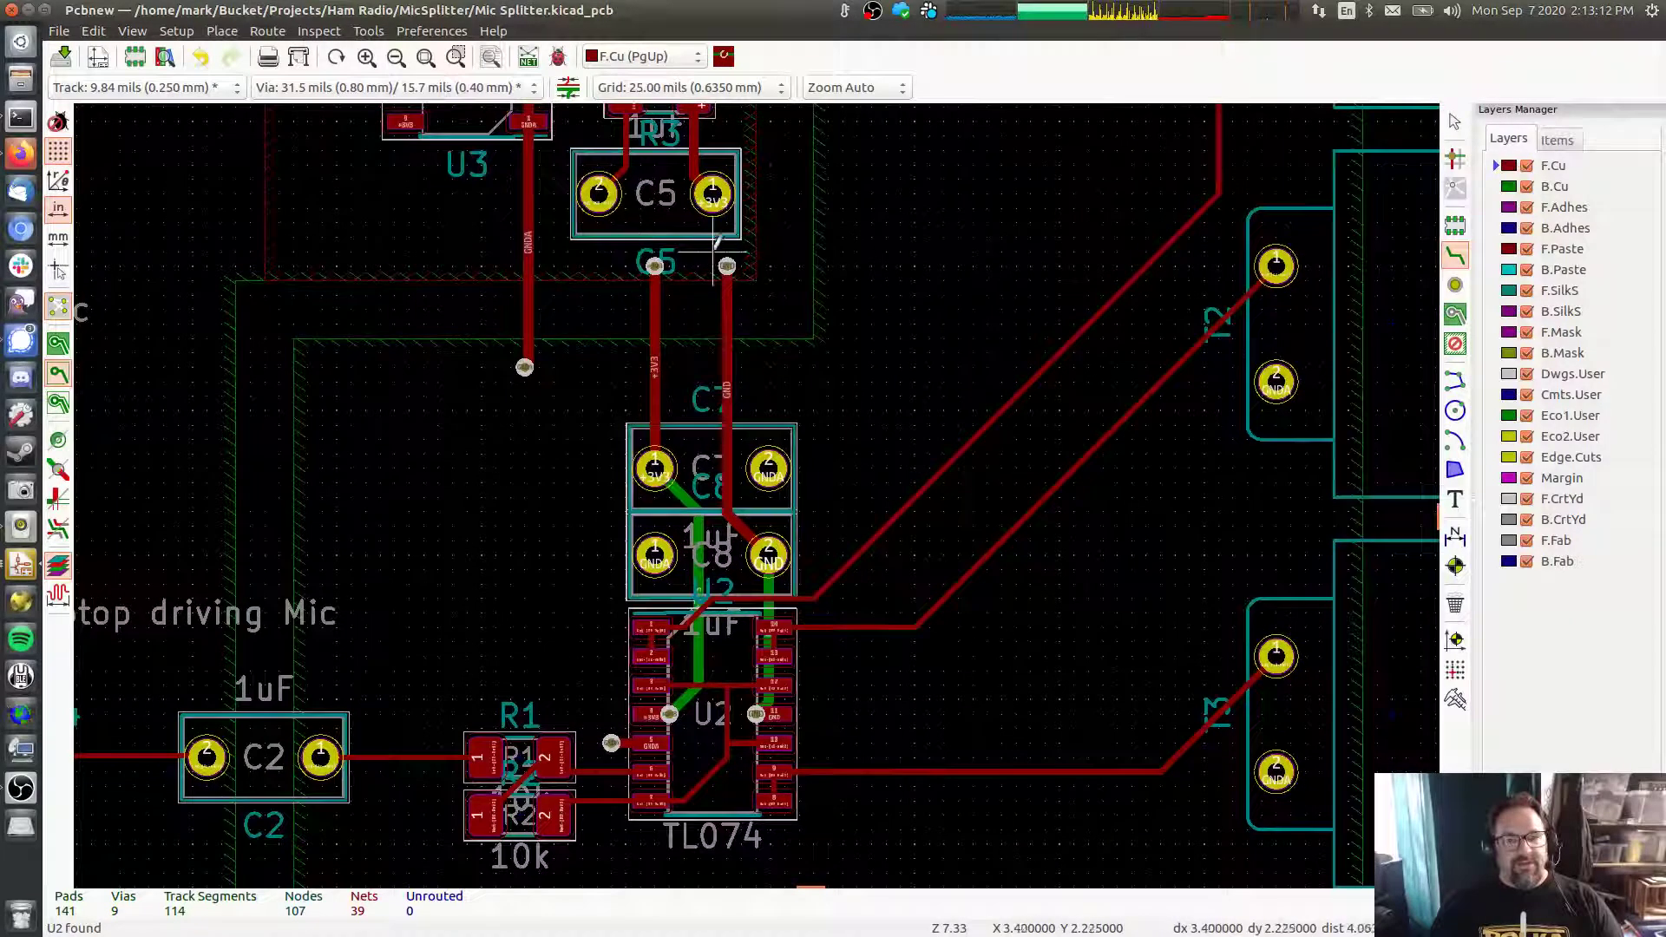
{"action": "scroll", "coordinate": [593, 198], "scroll_direction": "down", "scroll_amount": 4}
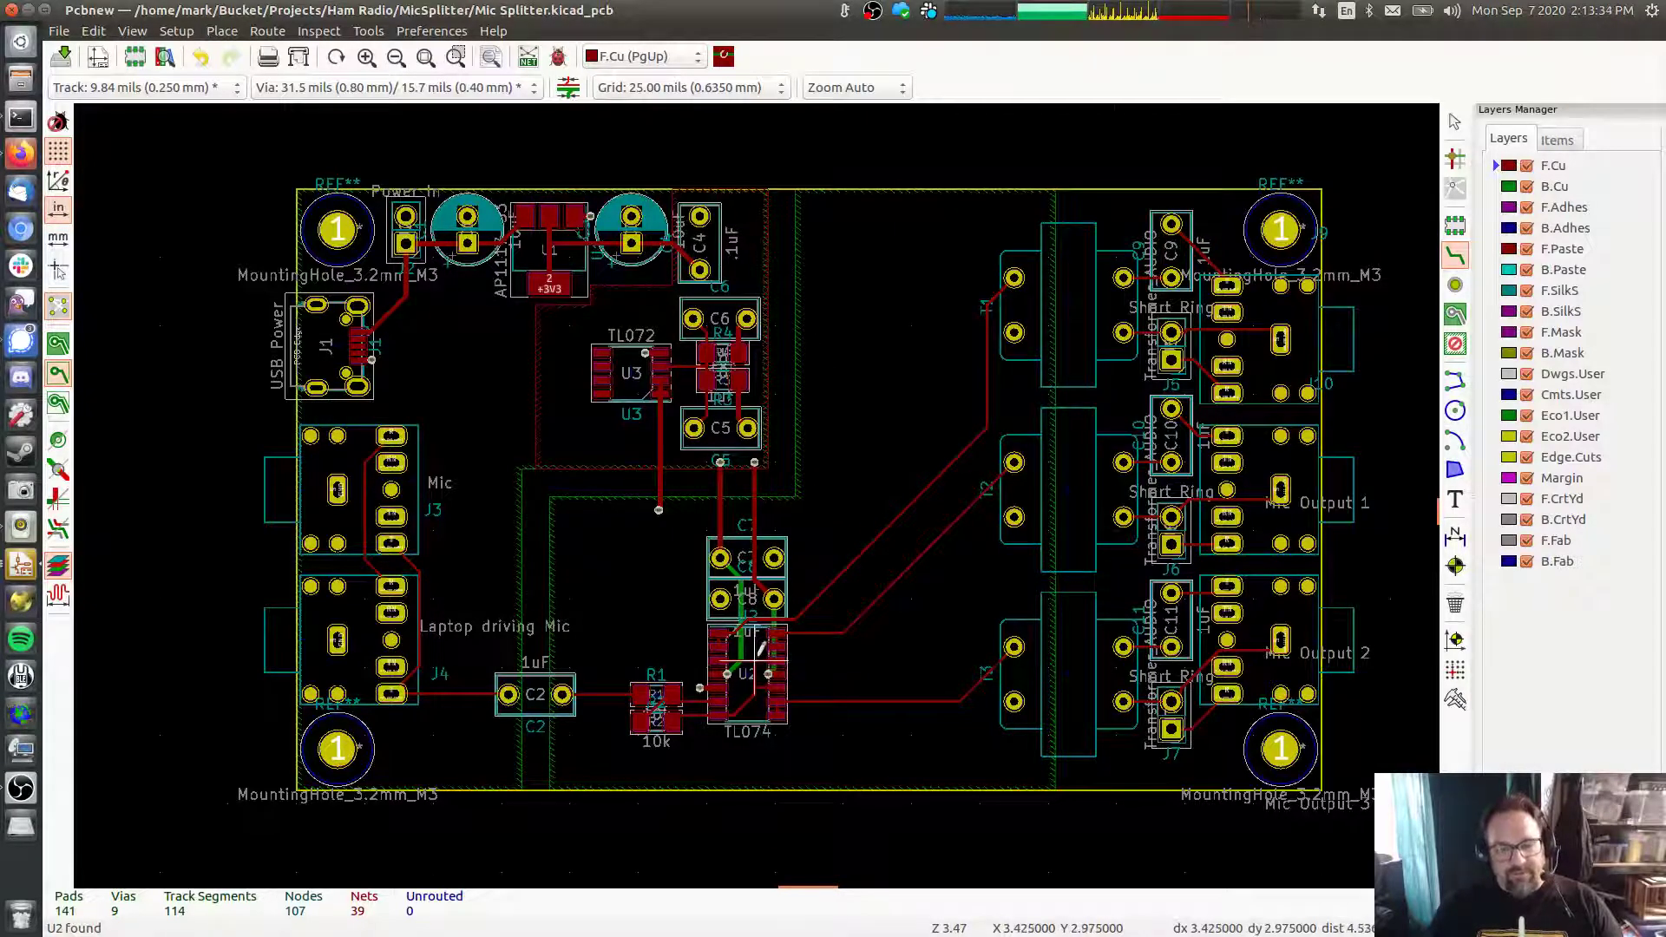
{"action": "scroll", "coordinate": [763, 649], "scroll_direction": "up", "scroll_amount": 5}
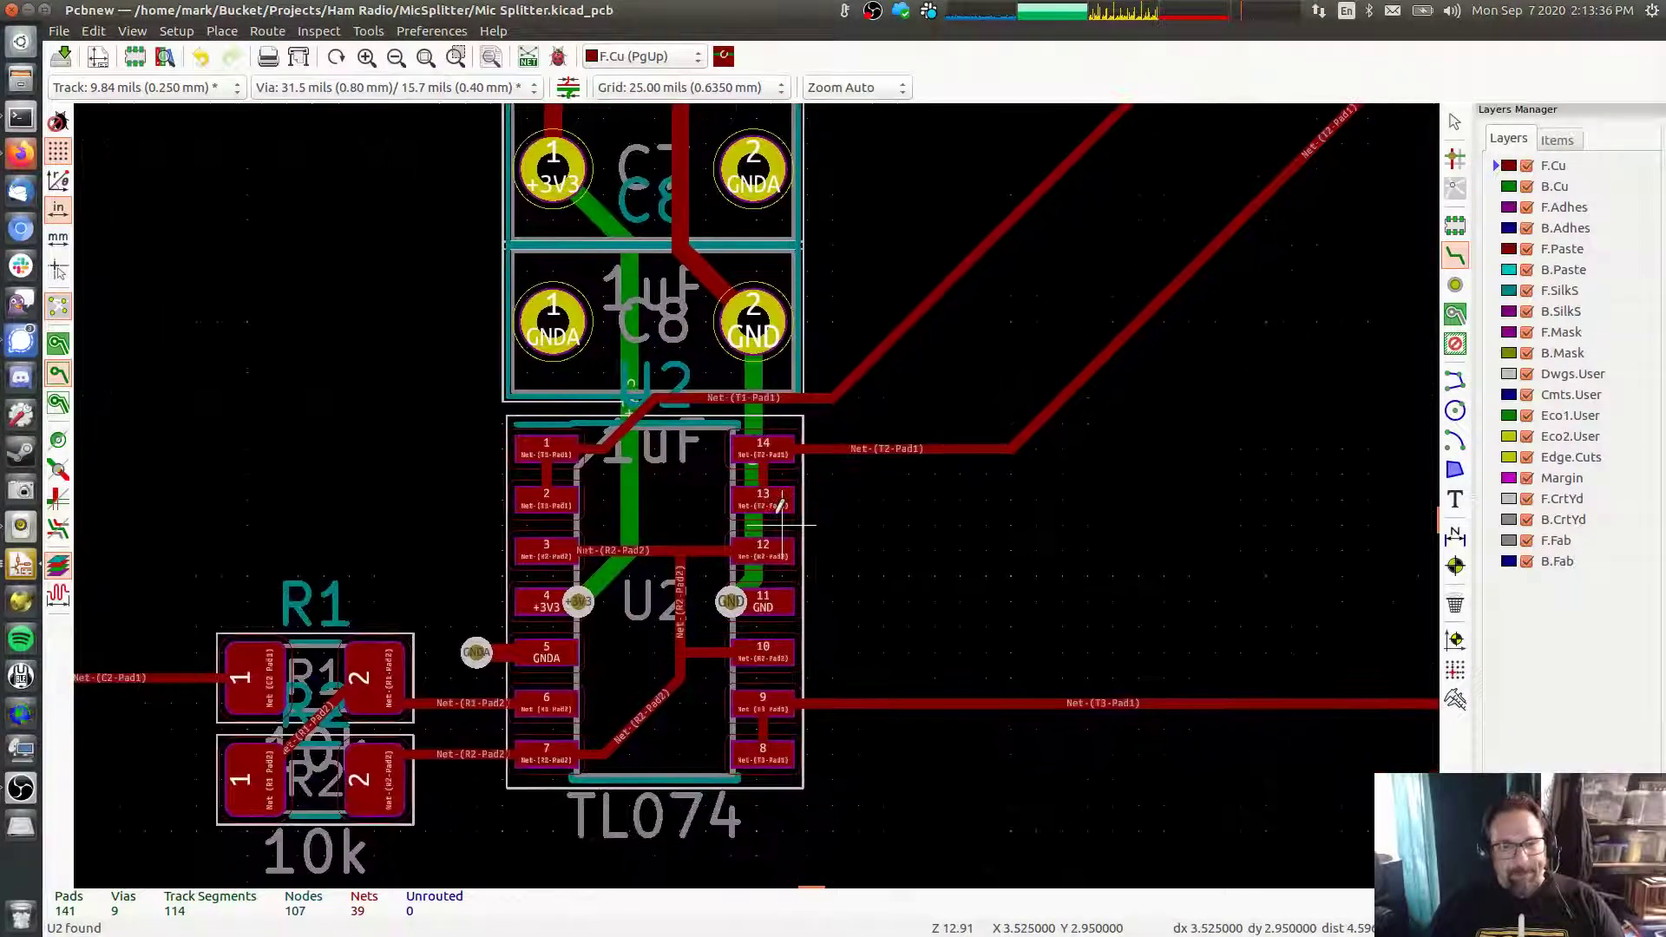
{"action": "middle_click_drag", "start_coordinate": [782, 524], "coordinate": [431, 632]}
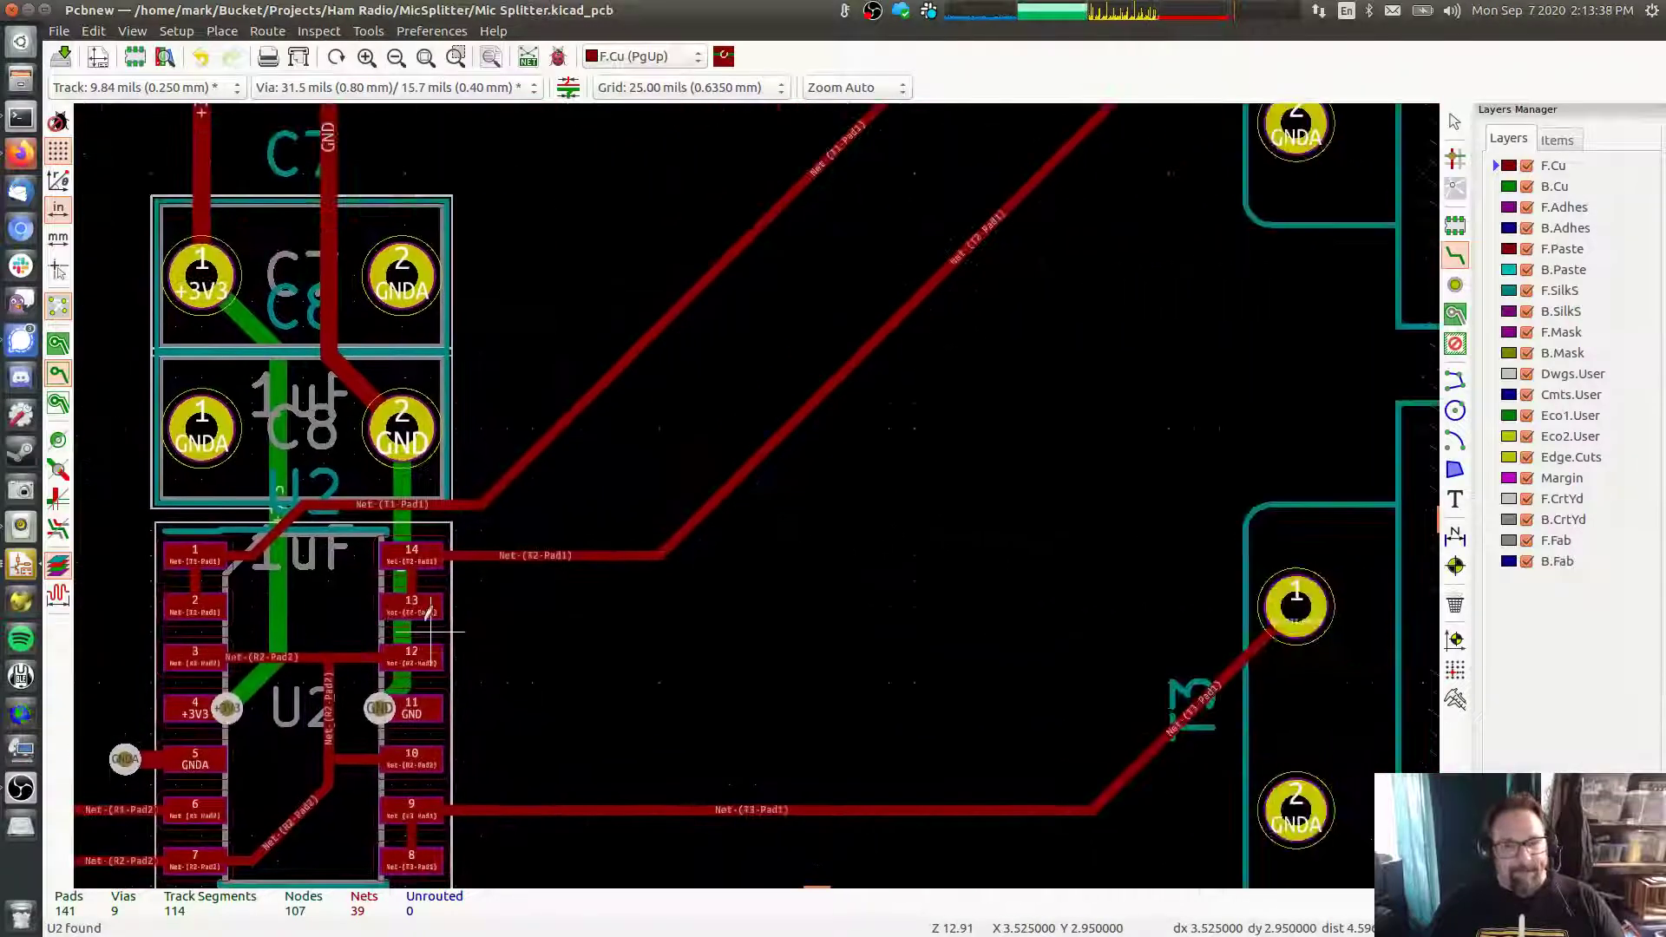
{"action": "middle_click_drag", "start_coordinate": [1296, 608], "coordinate": [407, 364]}
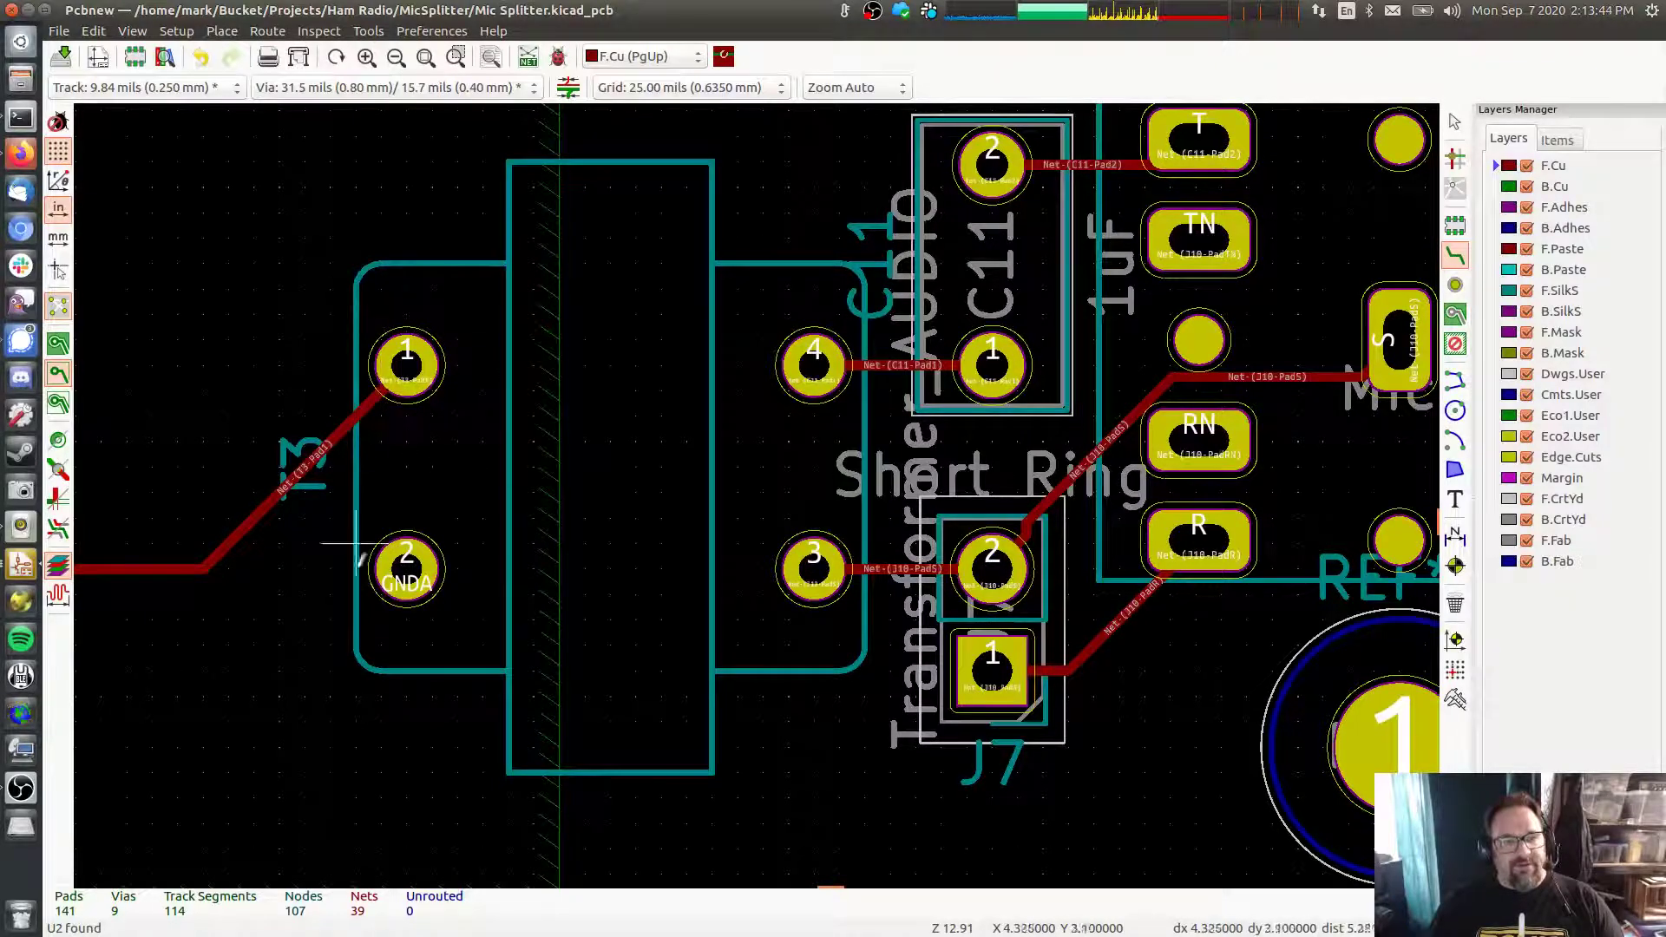
{"action": "middle_click_drag", "start_coordinate": [1136, 409], "coordinate": [832, 437]}
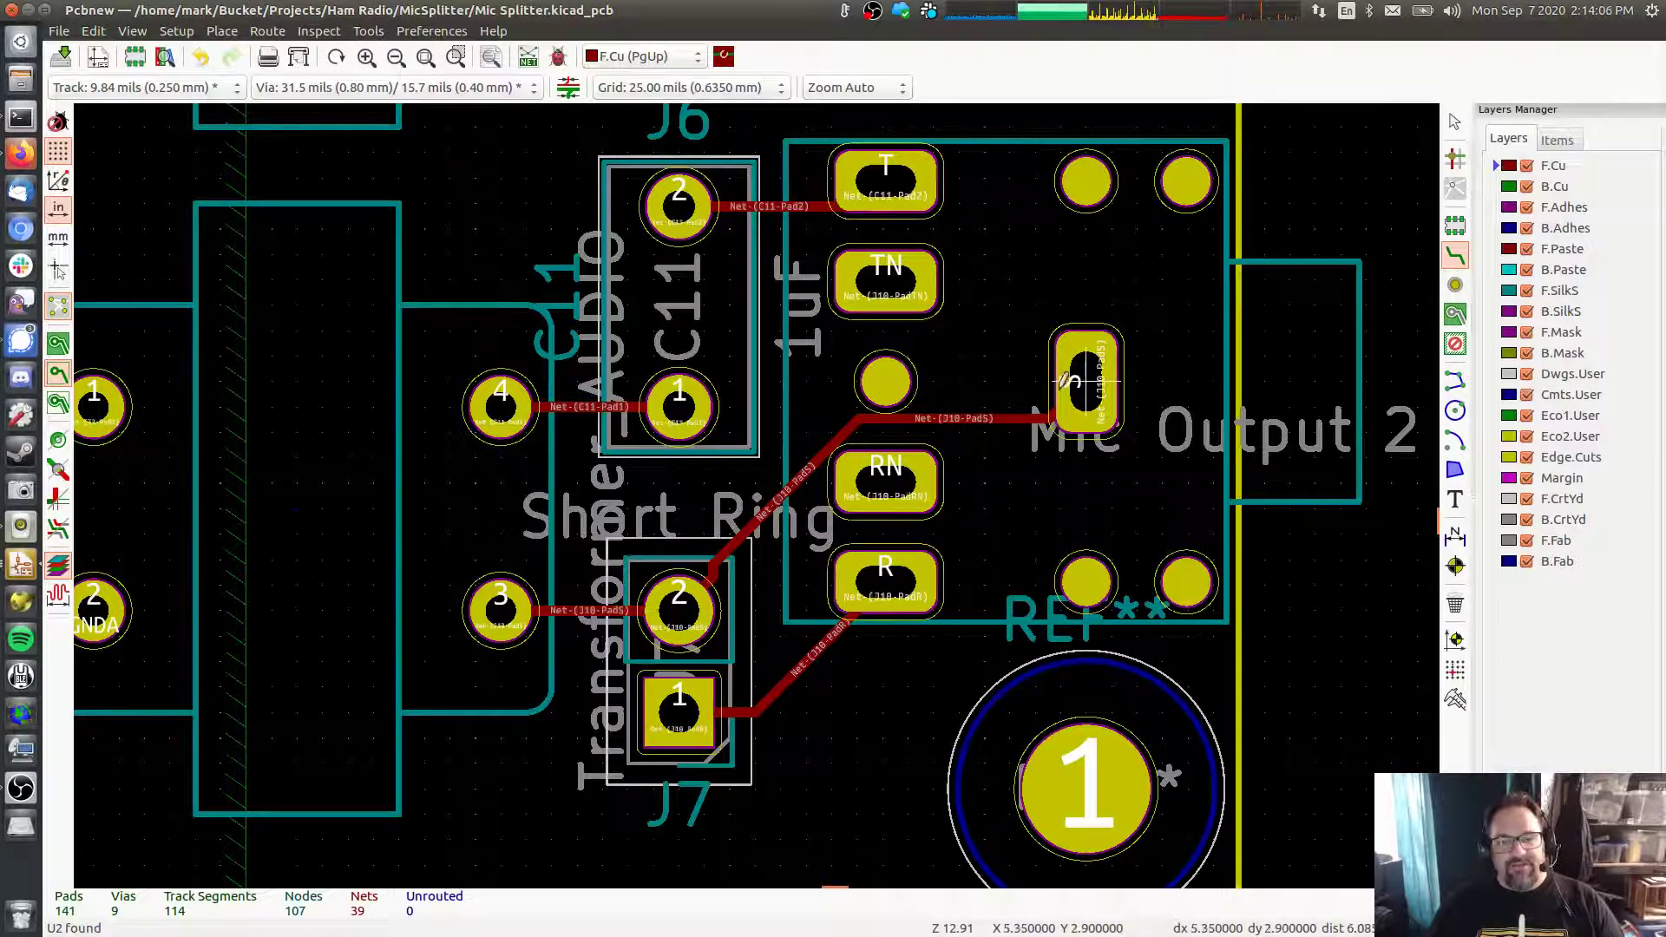
{"action": "scroll", "coordinate": [721, 608], "scroll_direction": "up", "scroll_amount": 2, "text": "shift"}
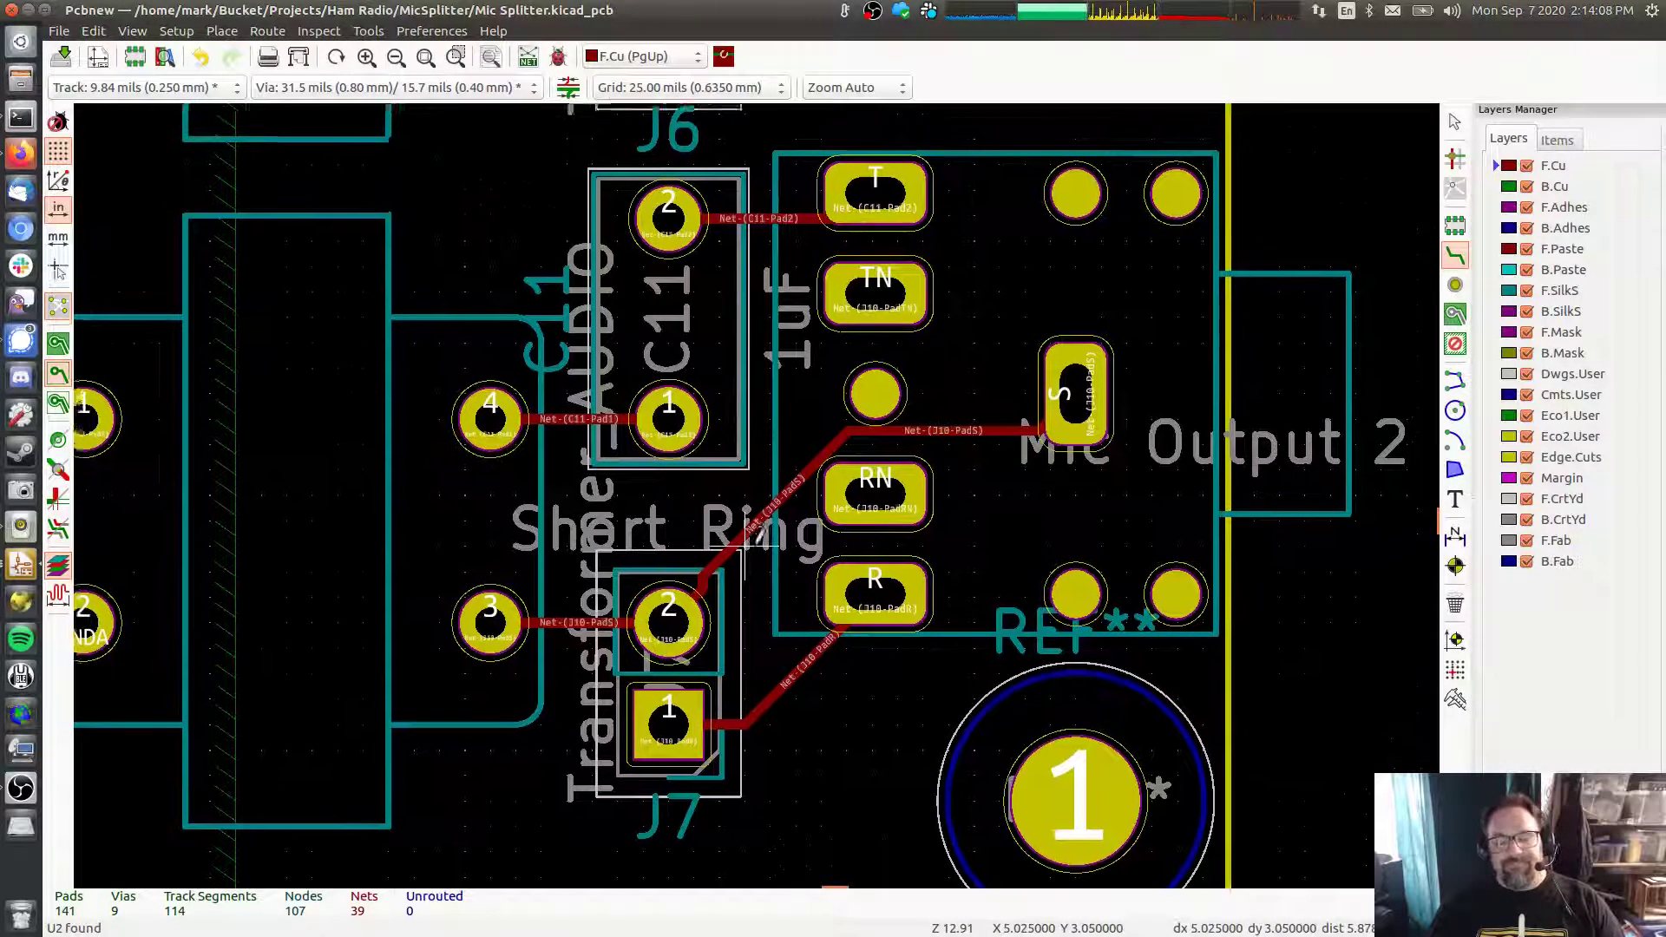
{"action": "scroll", "coordinate": [755, 673], "scroll_direction": "up", "scroll_amount": 3, "text": "shift"}
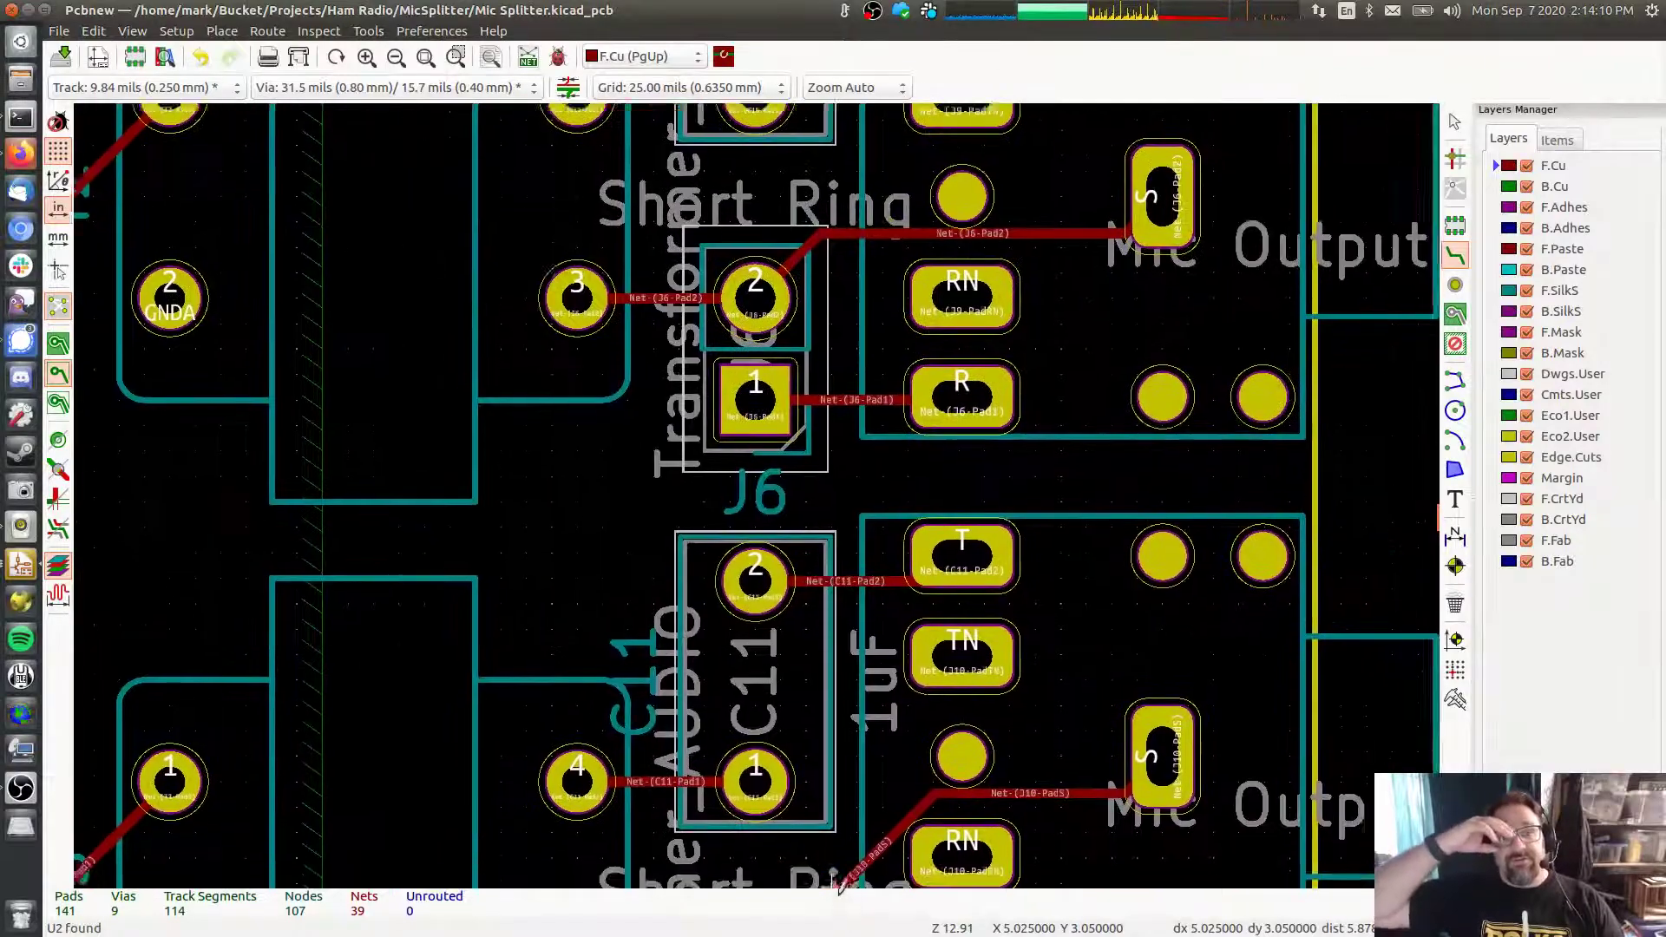
{"action": "scroll", "coordinate": [755, 673], "scroll_direction": "down", "scroll_amount": 3, "text": "shift"}
{"action": "scroll", "coordinate": [803, 755], "scroll_direction": "down", "scroll_amount": 1, "text": "shift"}
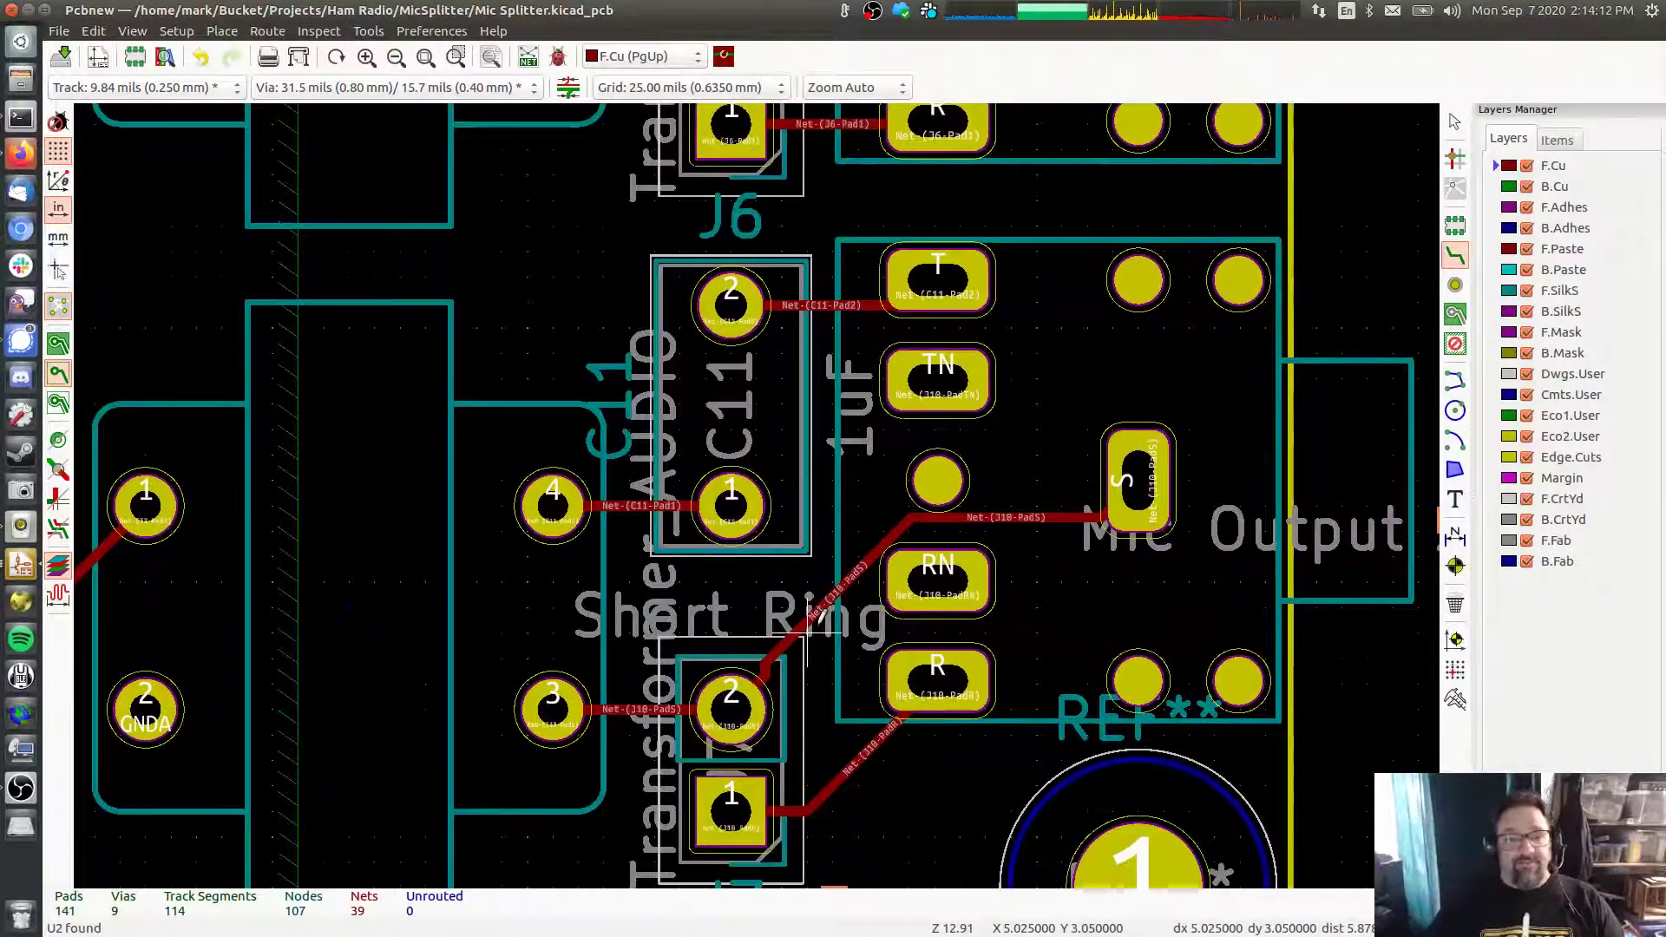
Reroute the track between J7 pad 2 and the output jack's S pad so its horizontal run passes closer to the RN pad
{"action": "middle_click_drag", "start_coordinate": [808, 638], "coordinate": [794, 599]}
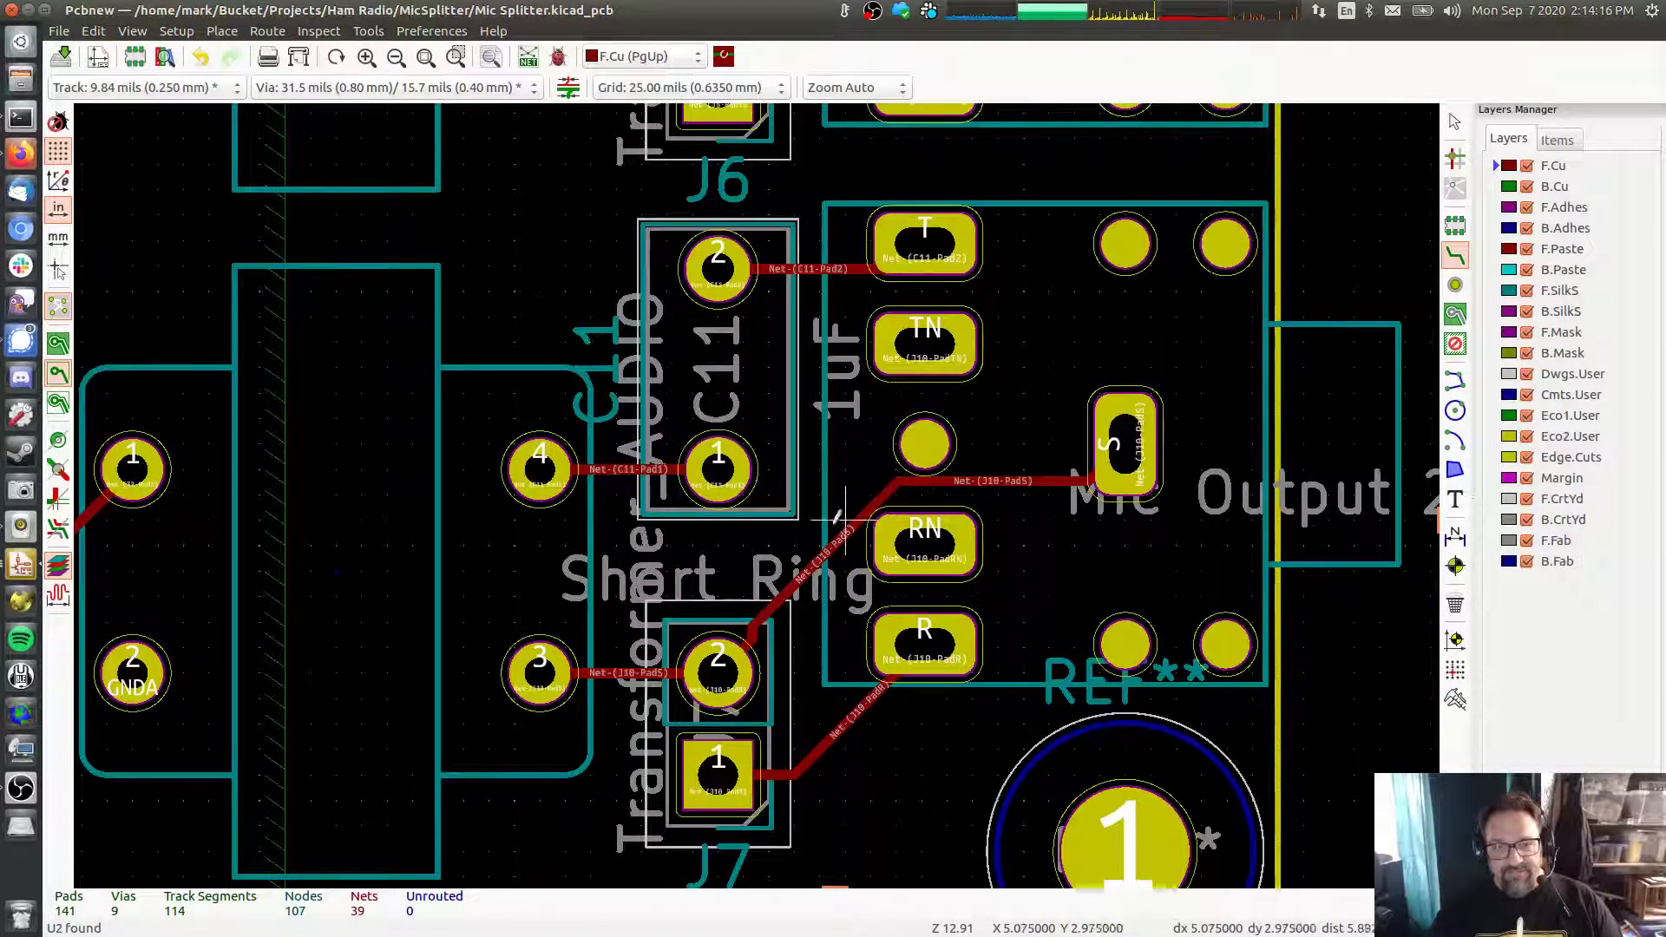
{"action": "left_click", "coordinate": [755, 618]}
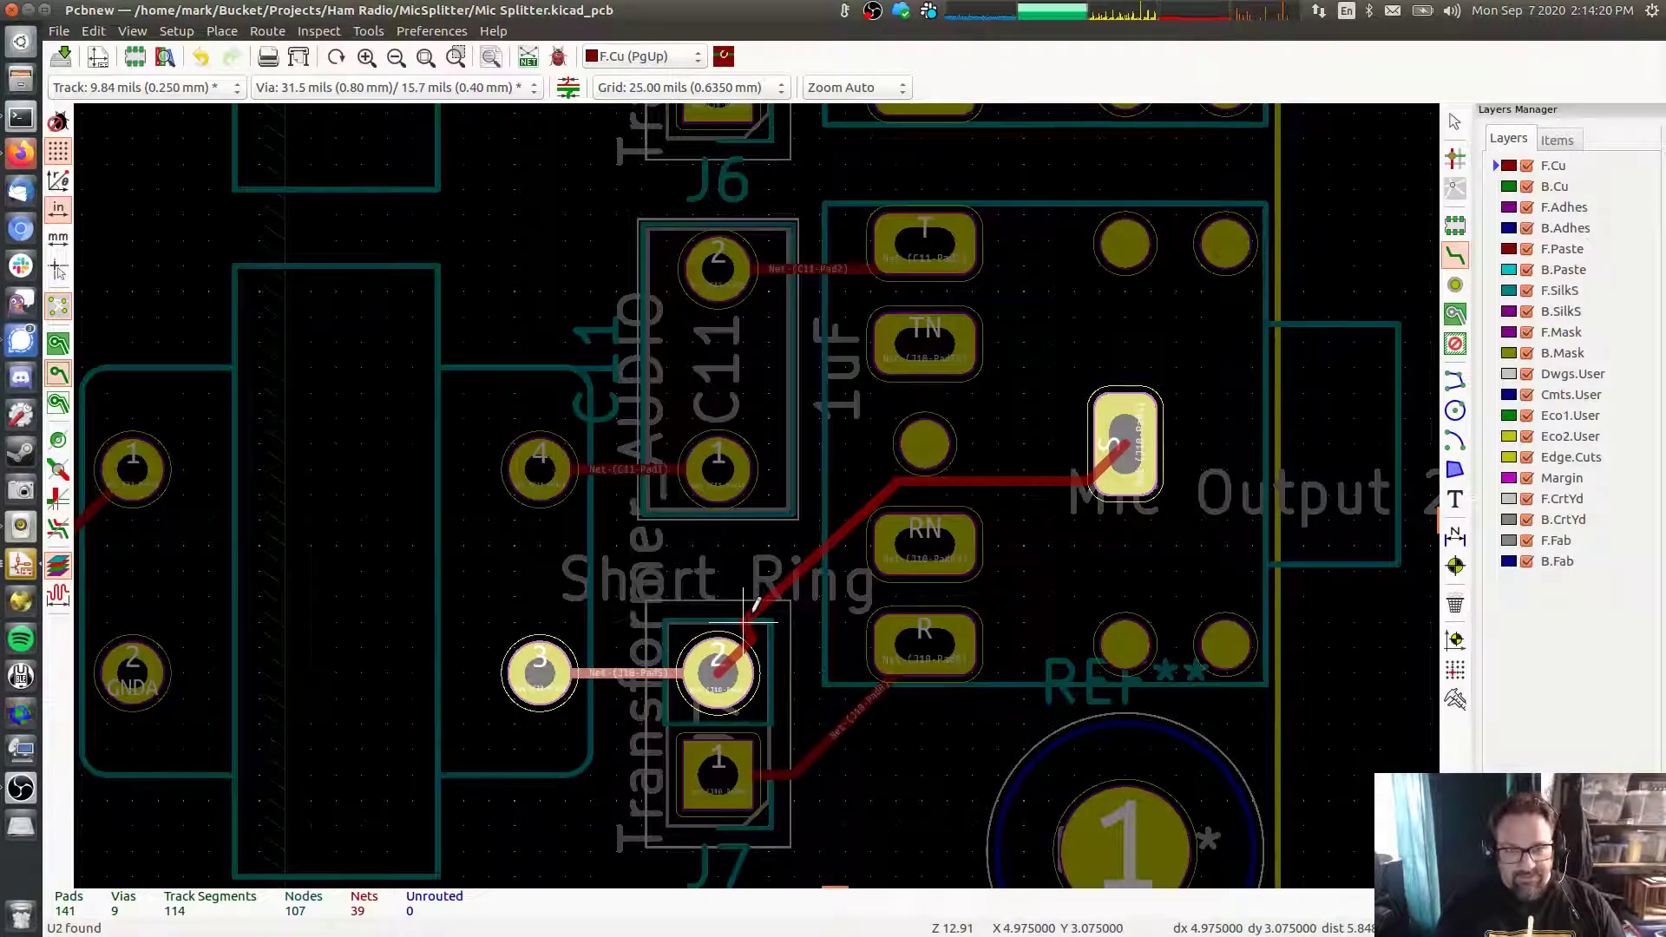
{"action": "left_click", "coordinate": [744, 621]}
{"action": "left_click_drag", "start_coordinate": [900, 477], "coordinate": [881, 479]}
{"action": "mouse_move", "coordinate": [1076, 482]}
{"action": "left_mouse_down"}
{"action": "mouse_move", "coordinate": [1105, 472]}
{"action": "mouse_move", "coordinate": [1095, 482]}
{"action": "left_mouse_up"}
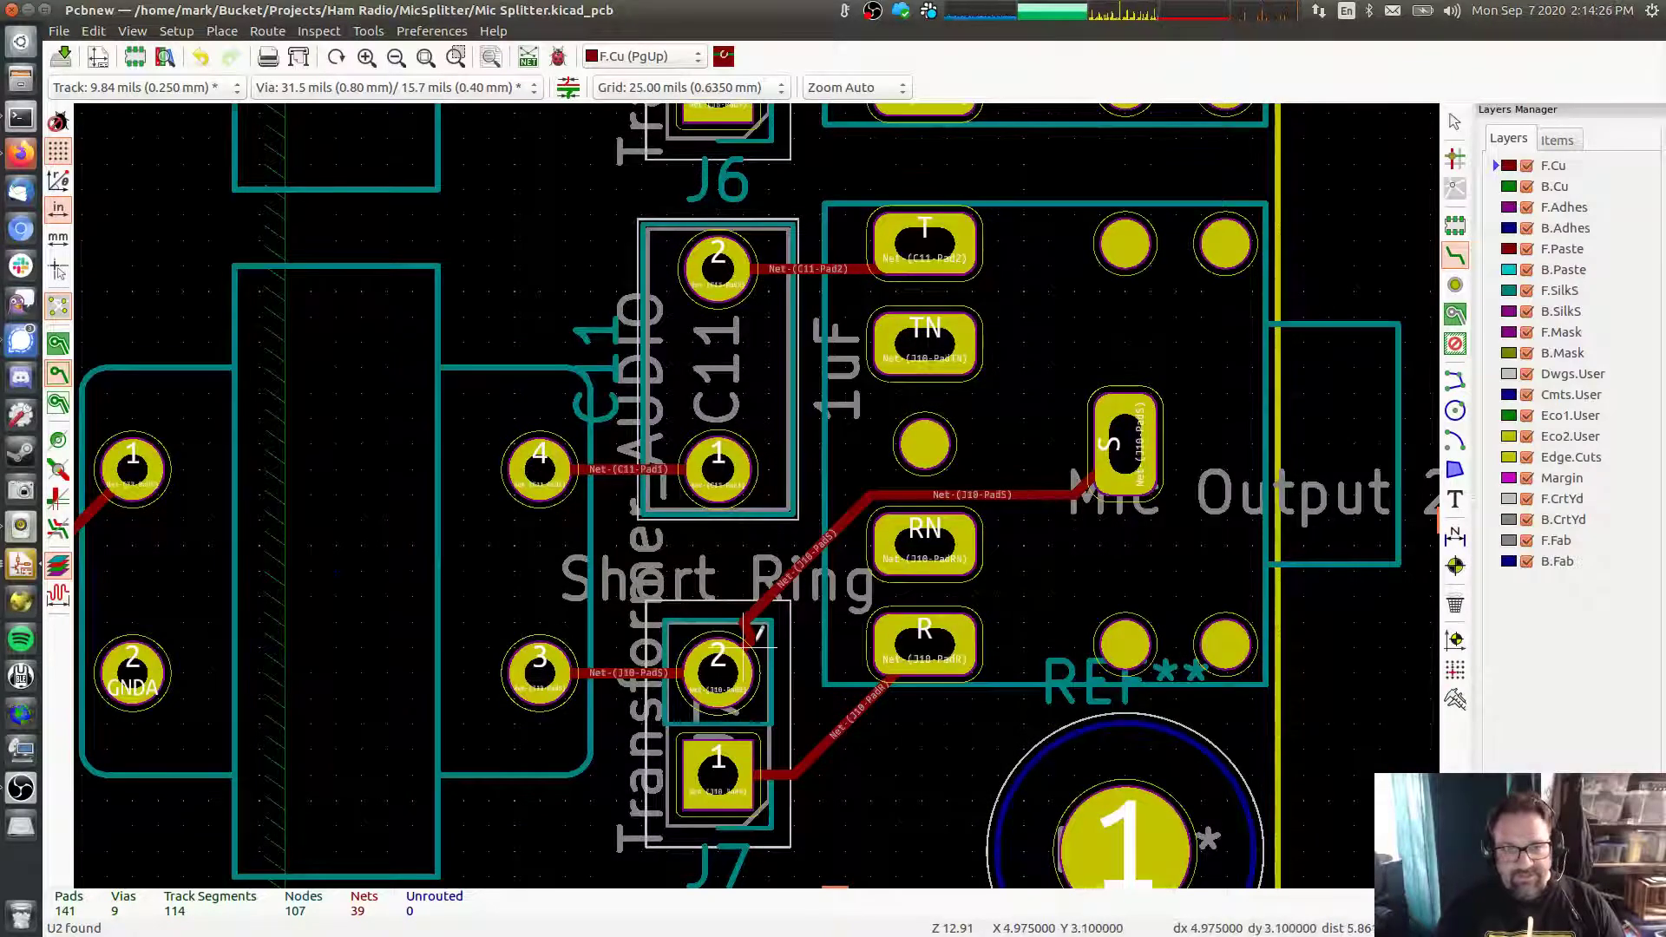
{"action": "mouse_move", "coordinate": [761, 631]}
{"action": "left_mouse_down"}
{"action": "mouse_move", "coordinate": [734, 654]}
{"action": "mouse_move", "coordinate": [767, 679]}
{"action": "left_mouse_up"}
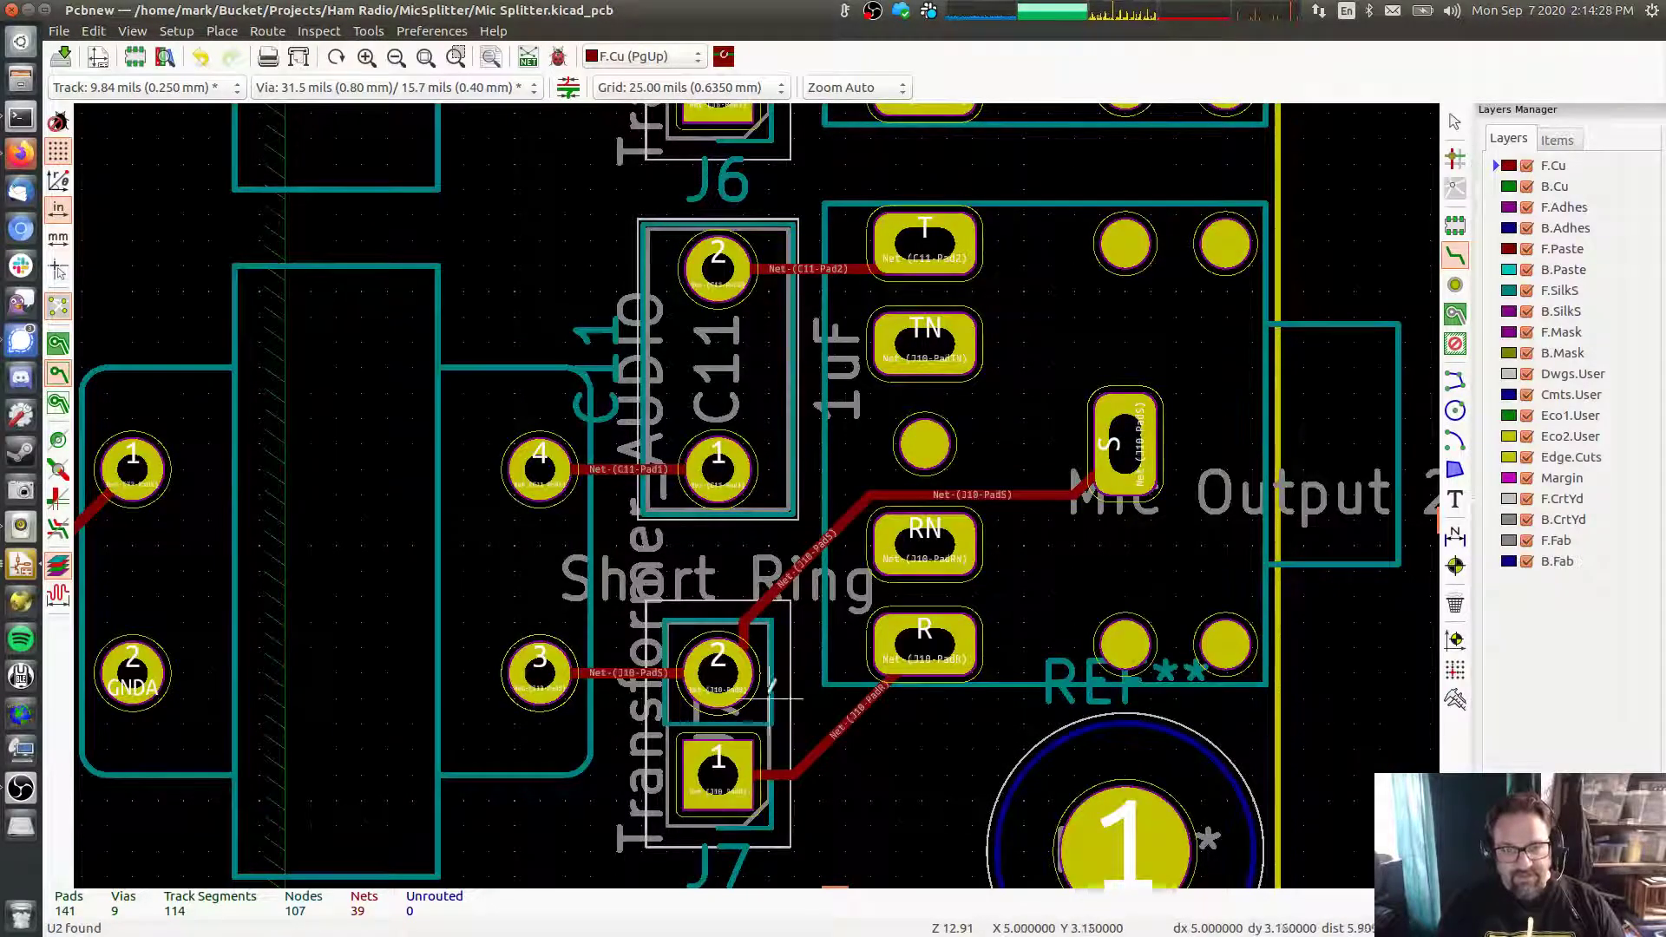
{"action": "scroll", "coordinate": [925, 444], "scroll_direction": "up", "scroll_amount": 5}
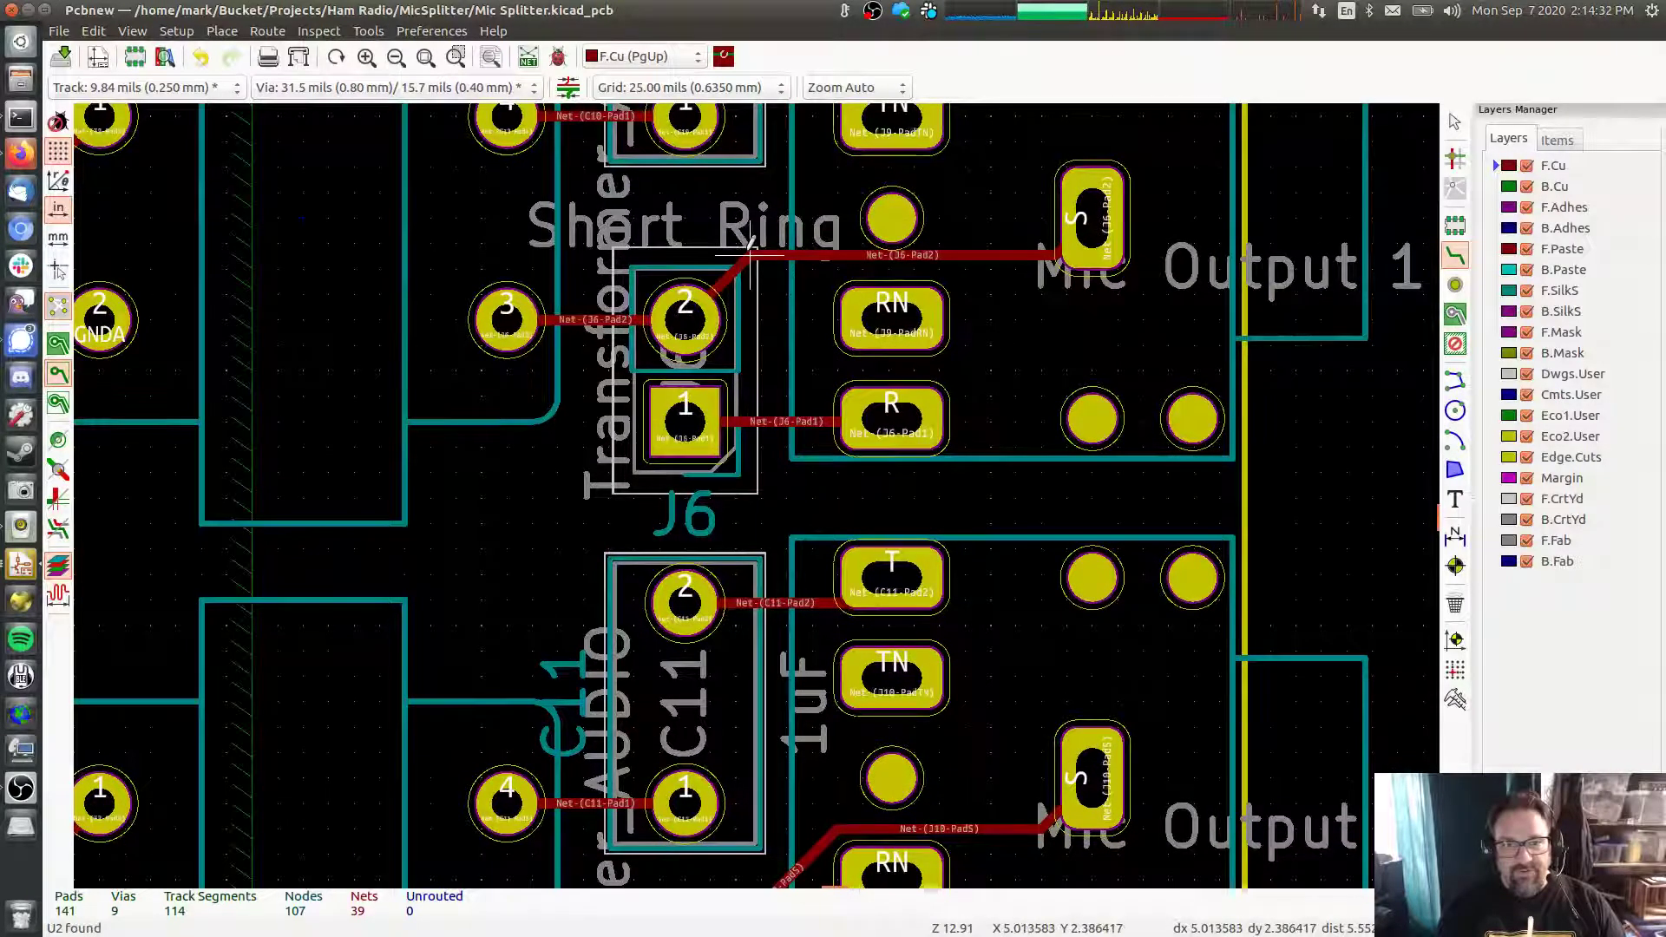
Shift the J6 pad 2 track's horizontal run closer to the RN pad and the J5 pad 2 track's run closer to the TN pad
{"action": "left_click_drag", "start_coordinate": [1007, 256], "coordinate": [1042, 269]}
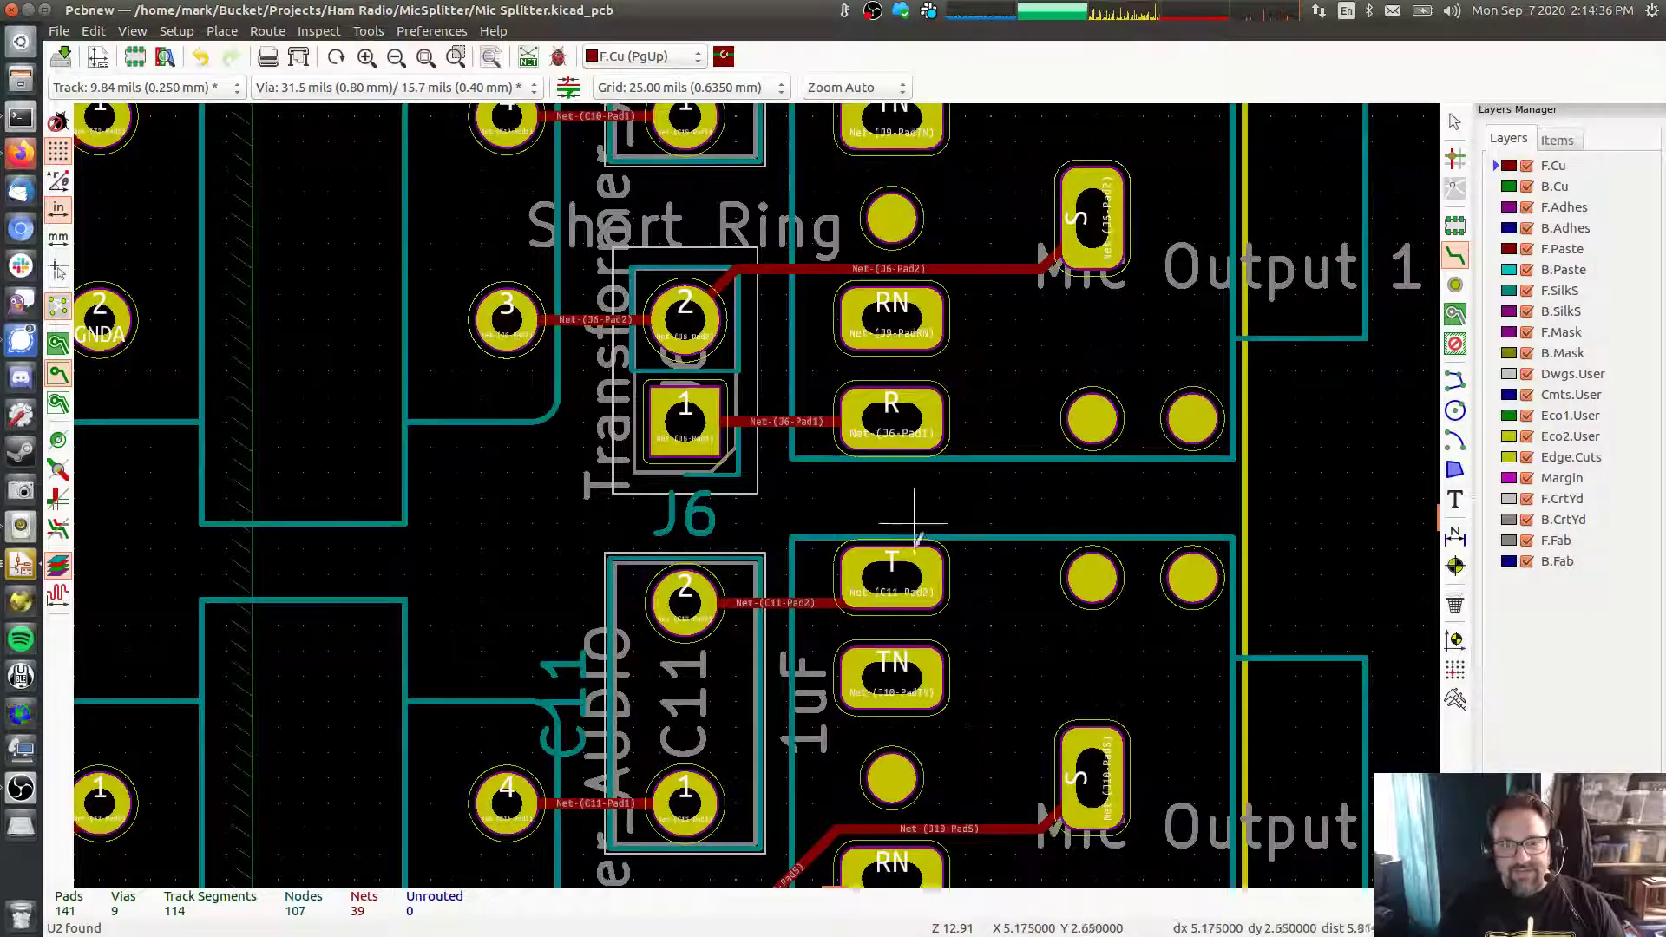
{"action": "scroll", "coordinate": [892, 321], "scroll_direction": "up", "scroll_amount": 4, "text": "shift"}
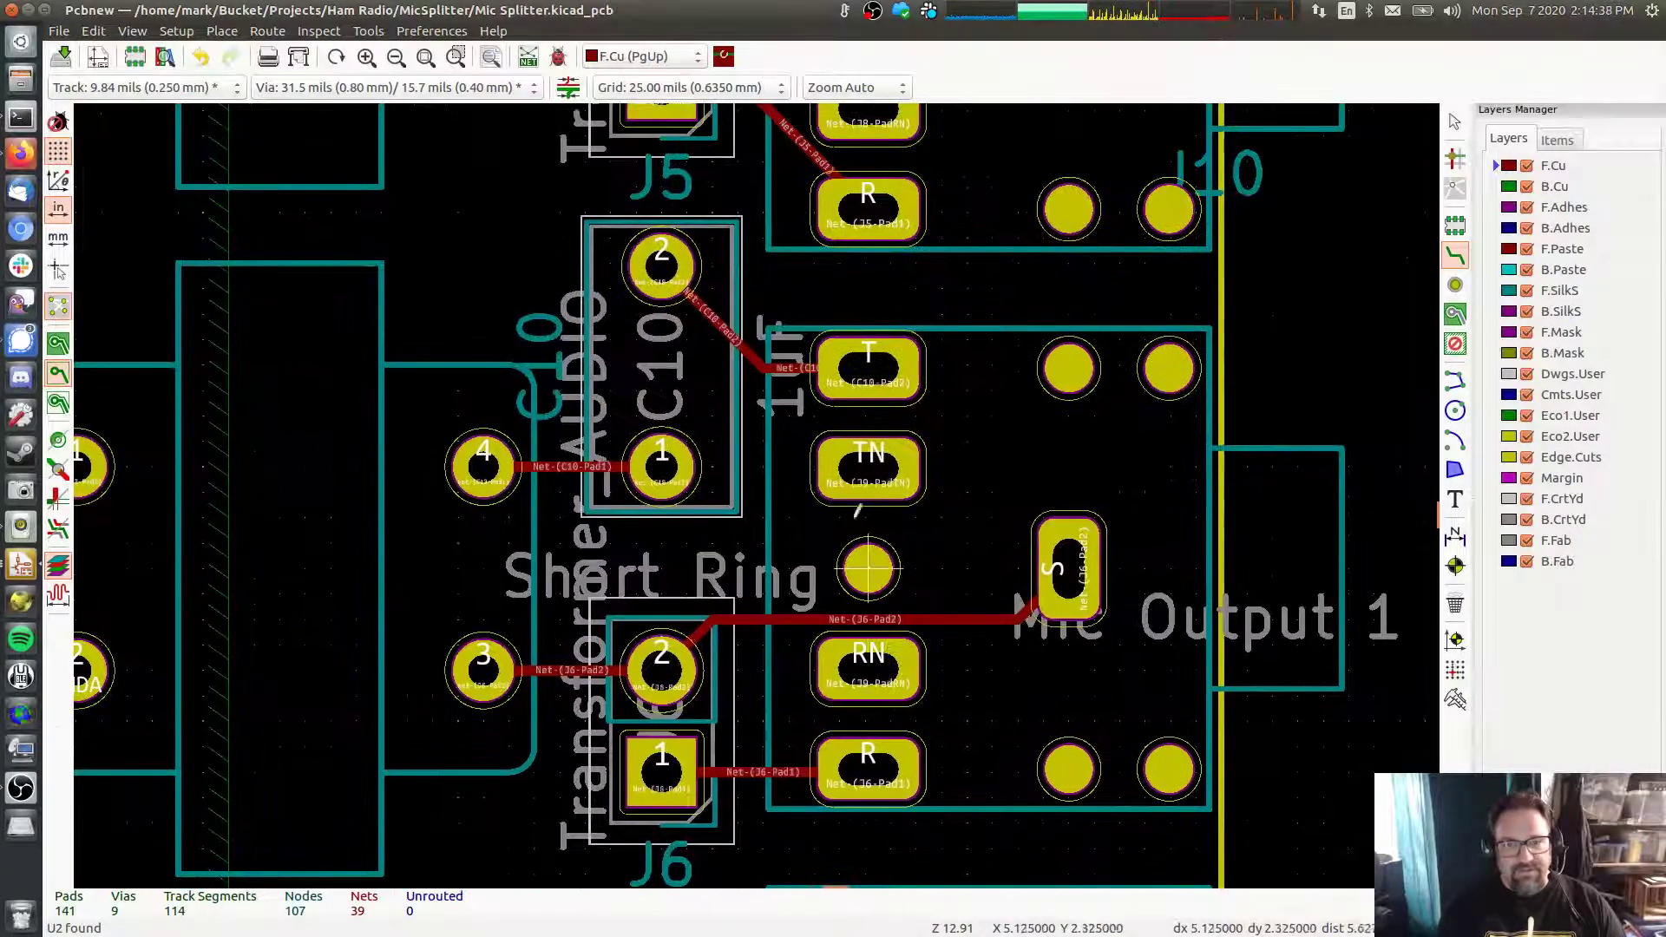
{"action": "scroll", "coordinate": [868, 208], "scroll_direction": "up", "scroll_amount": 4, "text": "shift"}
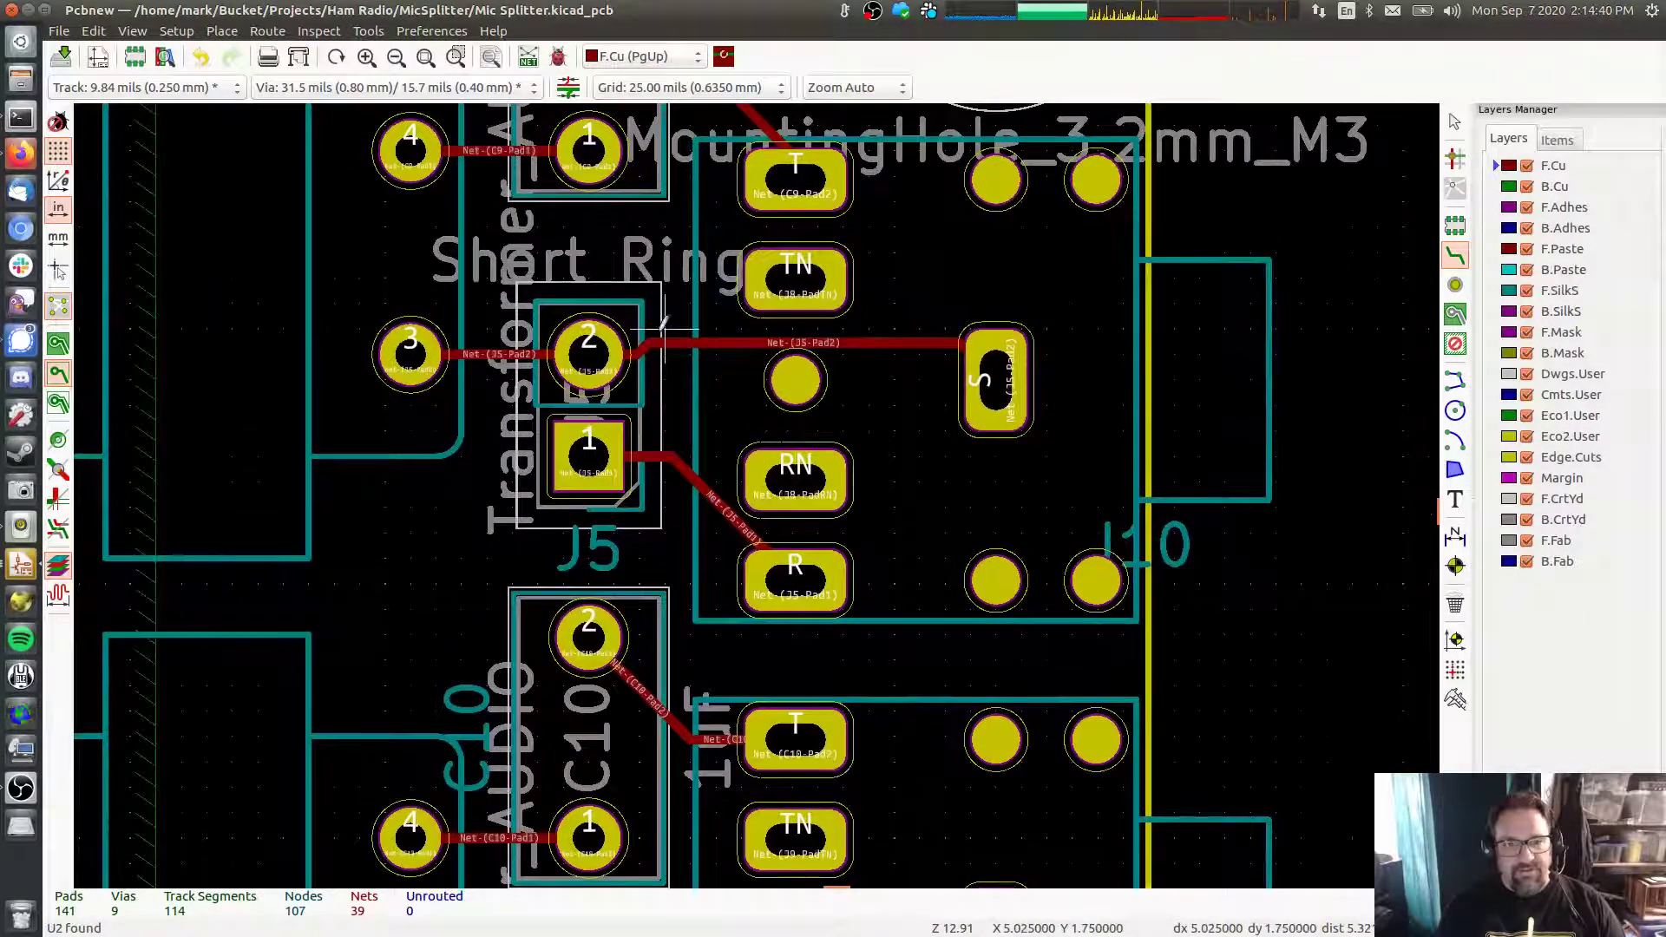
{"action": "left_click_drag", "start_coordinate": [653, 340], "coordinate": [666, 329]}
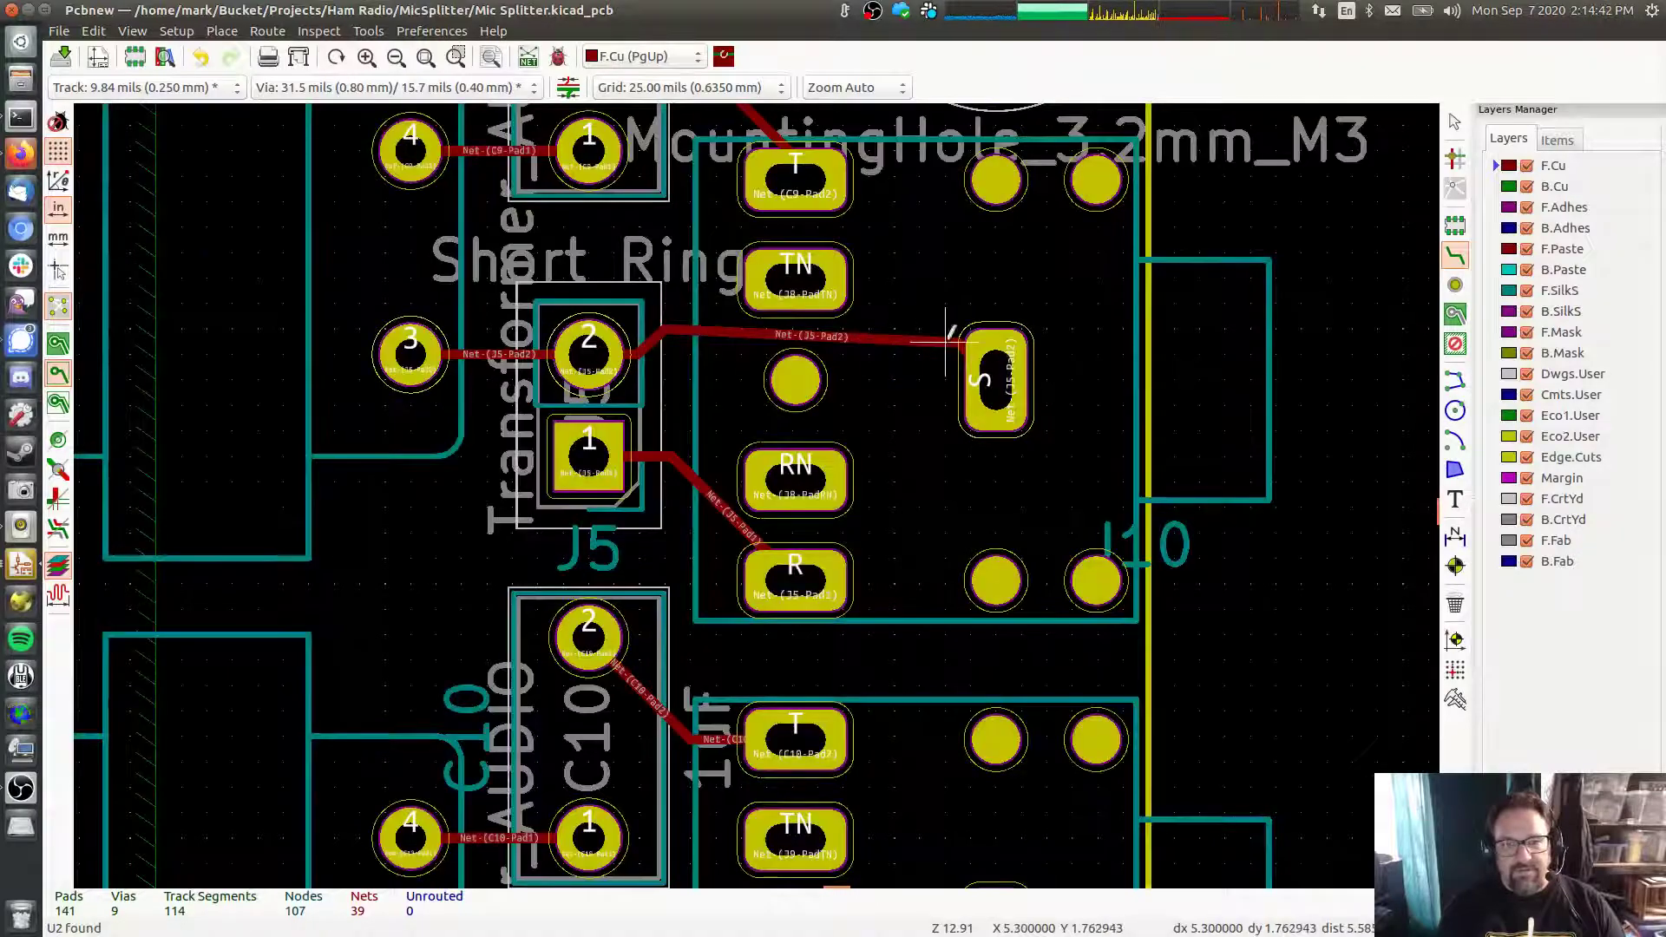
{"action": "left_click_drag", "start_coordinate": [961, 340], "coordinate": [948, 329]}
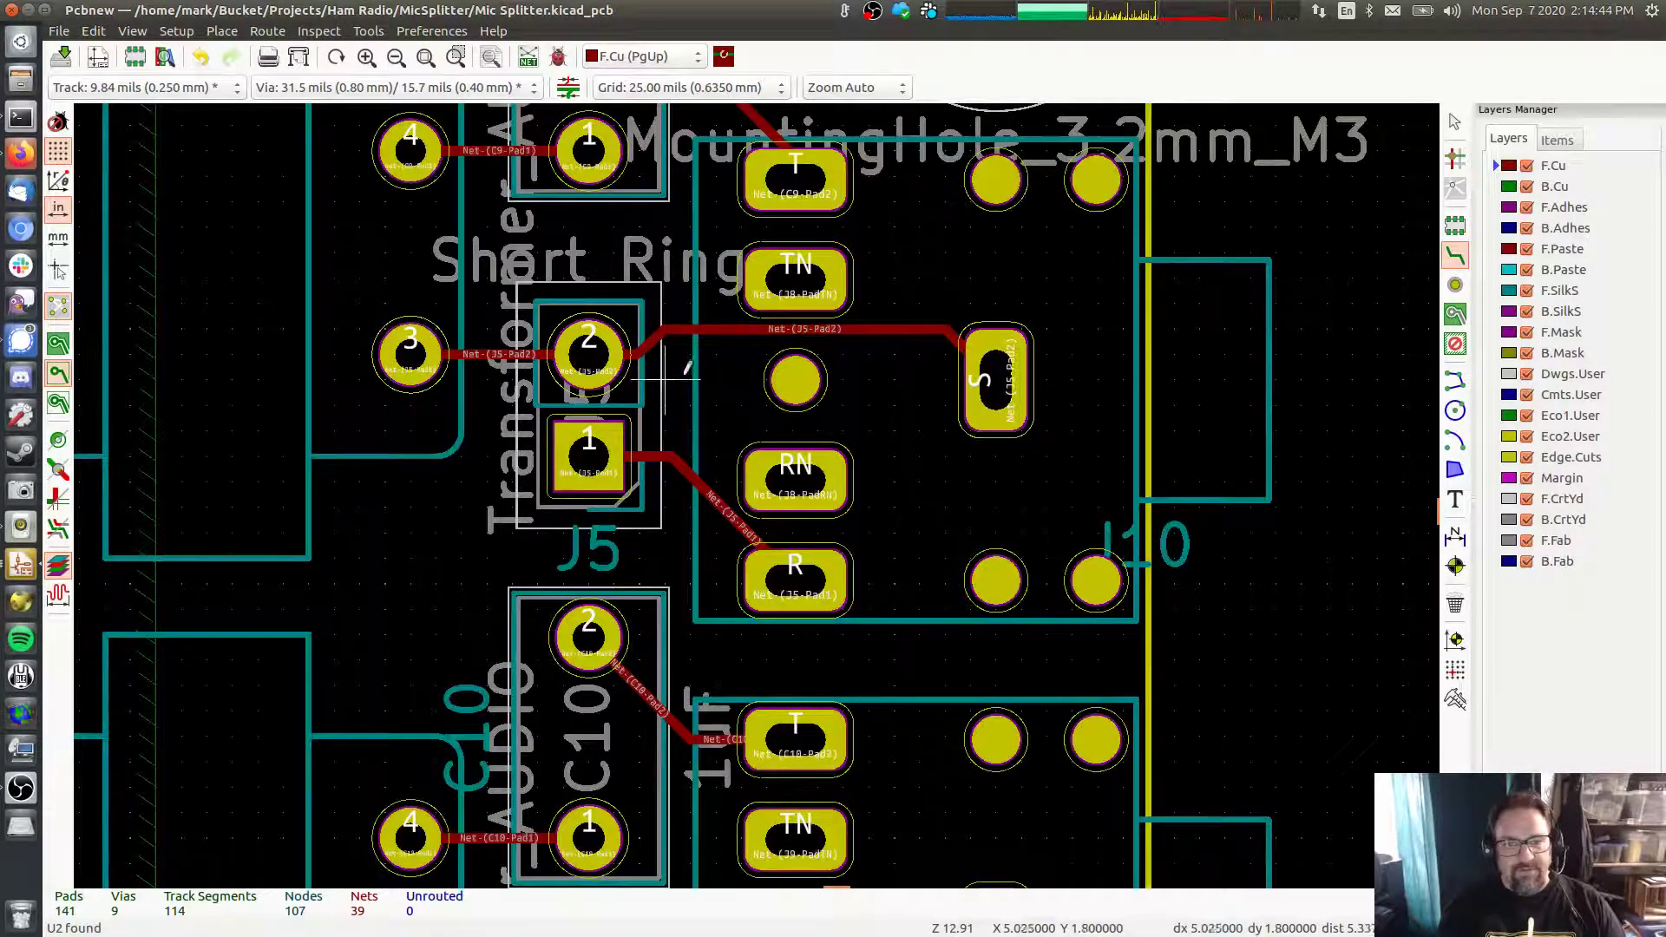
Review the J5 and J6 output routing and the layout of the whole board
{"action": "scroll", "coordinate": [740, 402], "scroll_direction": "up", "scroll_amount": 2, "text": "shift"}
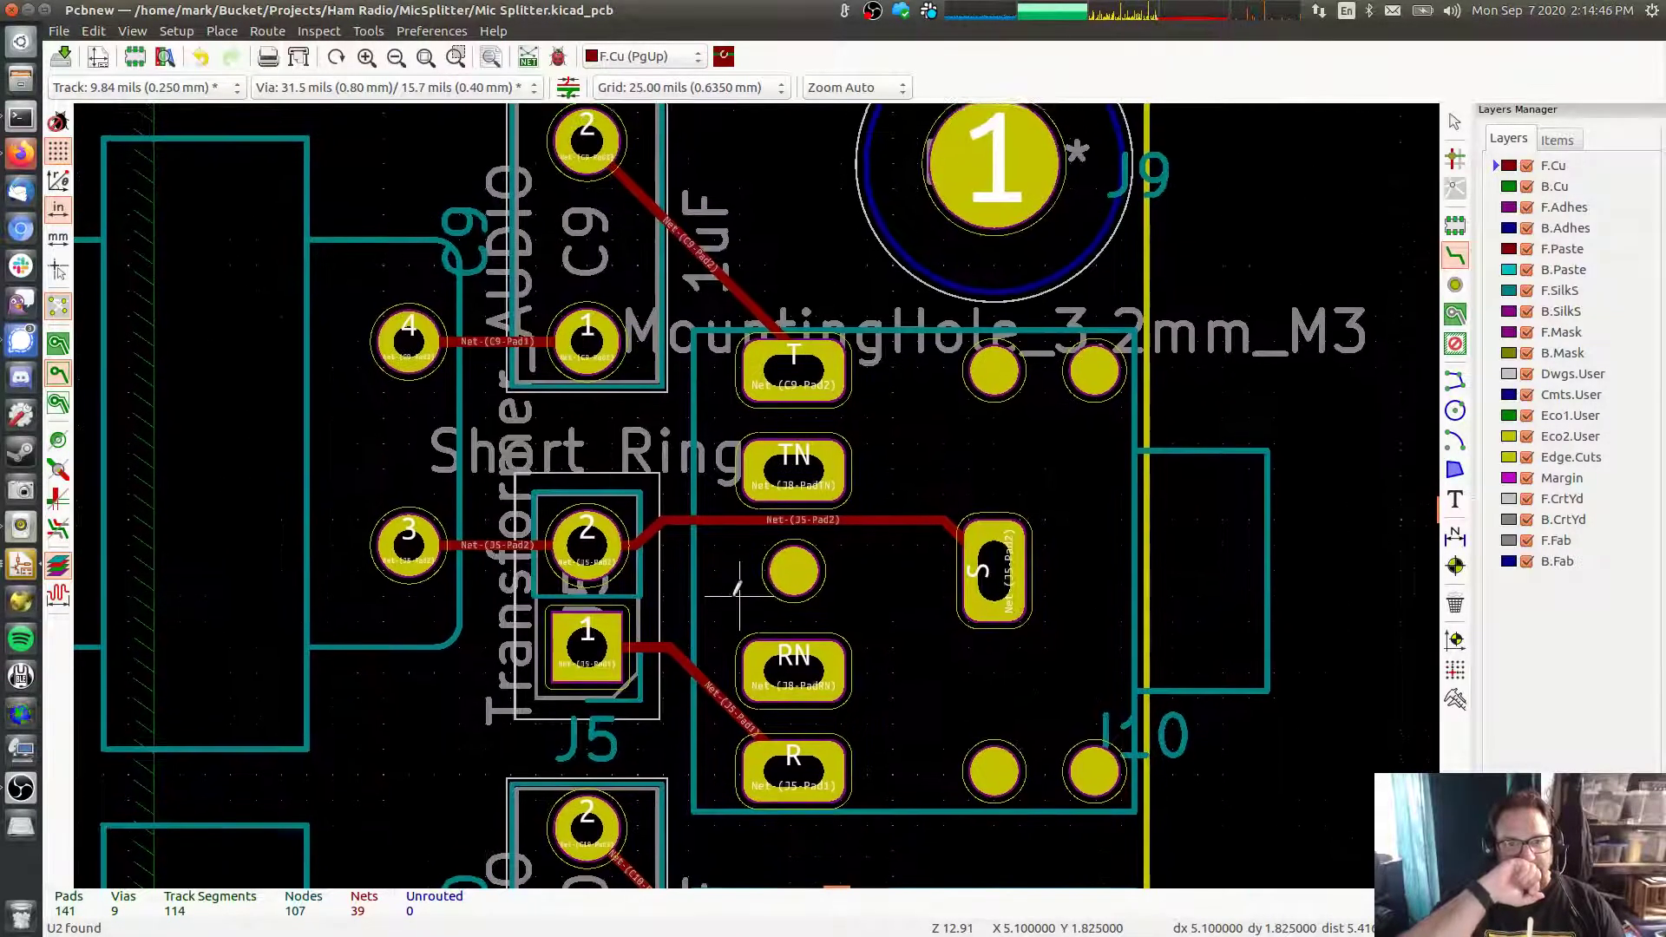
{"action": "scroll", "coordinate": [764, 412], "scroll_direction": "down", "scroll_amount": 1, "text": "shift"}
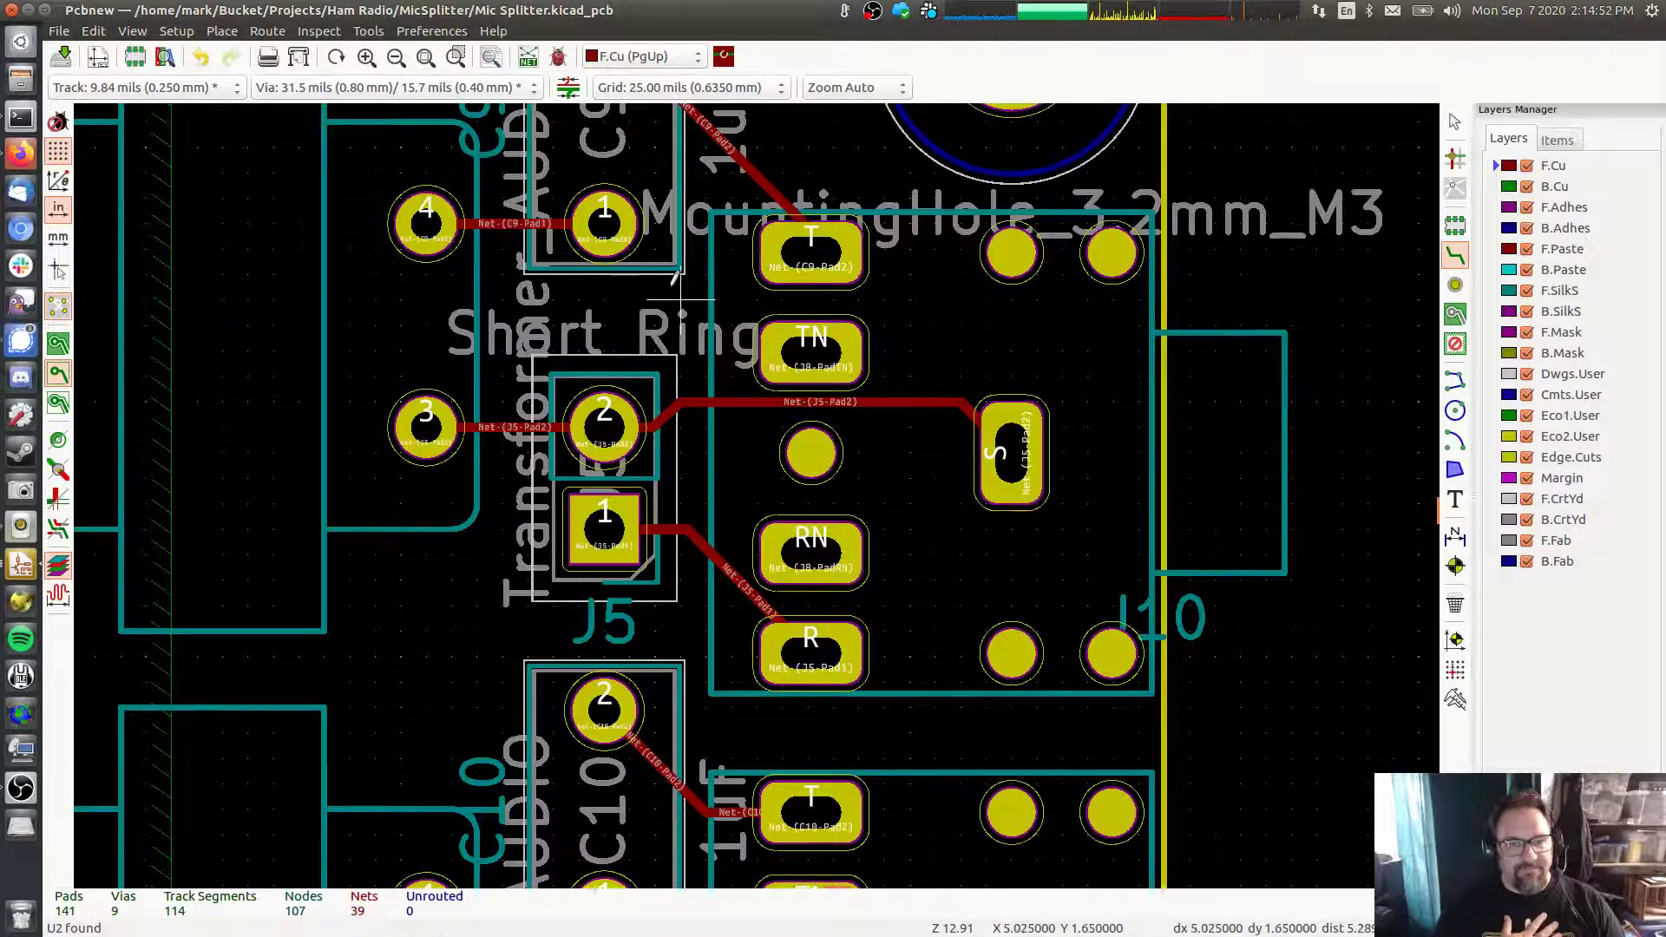
{"action": "left_click", "coordinate": [668, 427]}
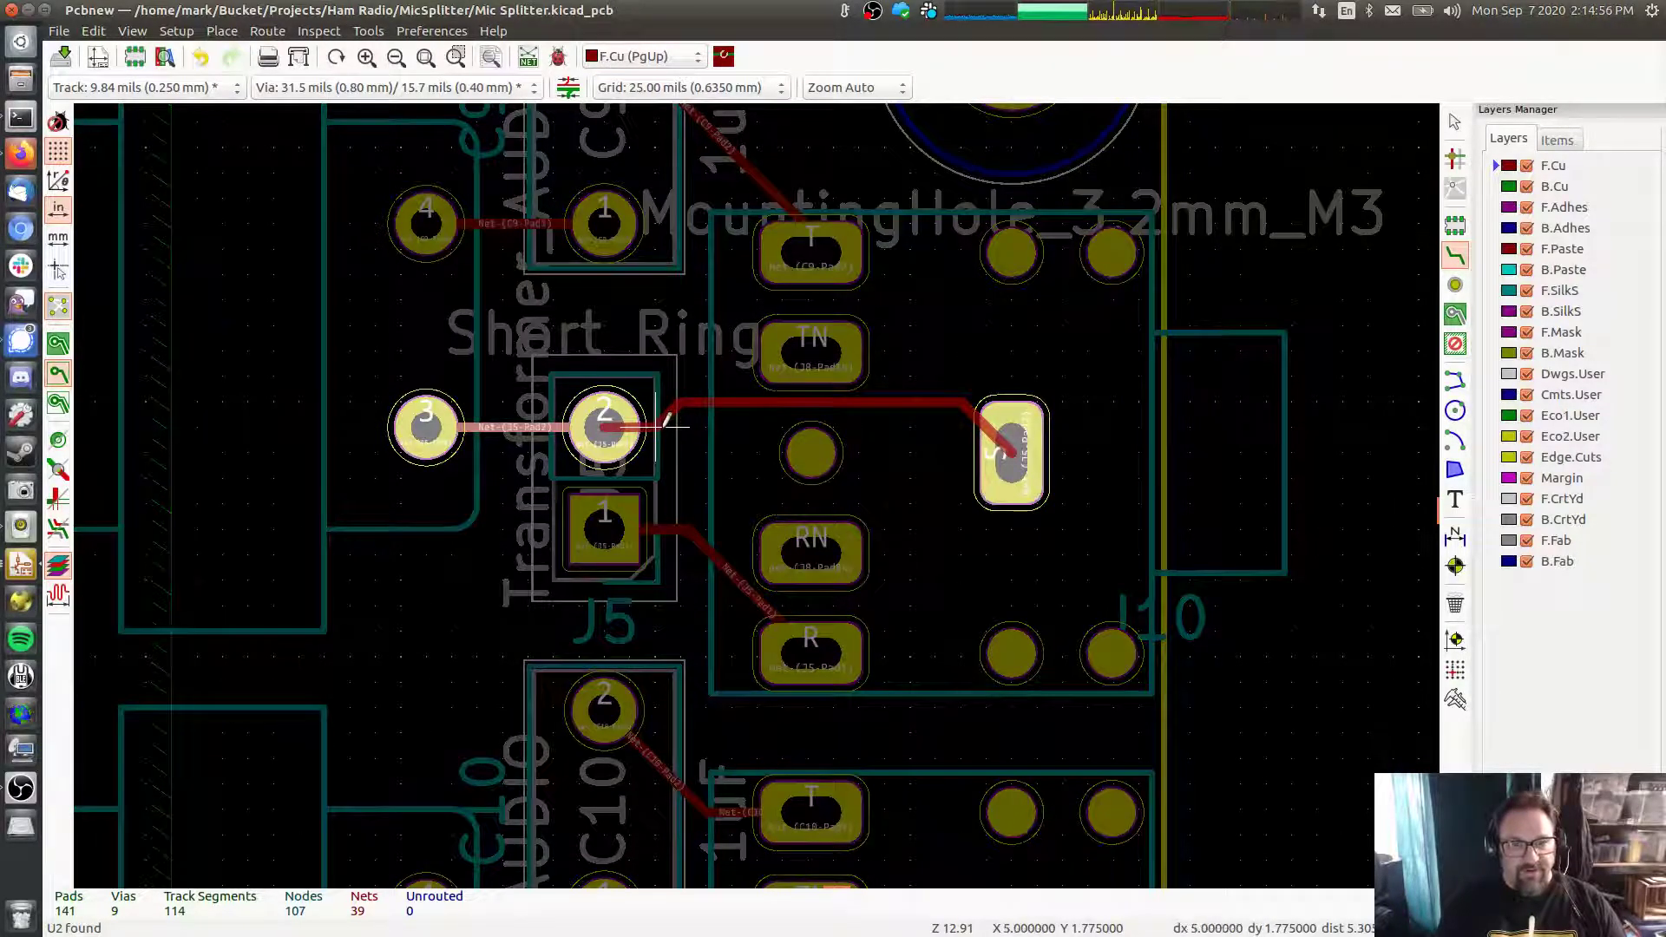
{"action": "key", "text": "Escape"}
{"action": "middle_click_drag", "start_coordinate": [733, 582], "coordinate": [734, 295]}
{"action": "scroll", "coordinate": [733, 295], "scroll_direction": "down", "scroll_amount": 5}
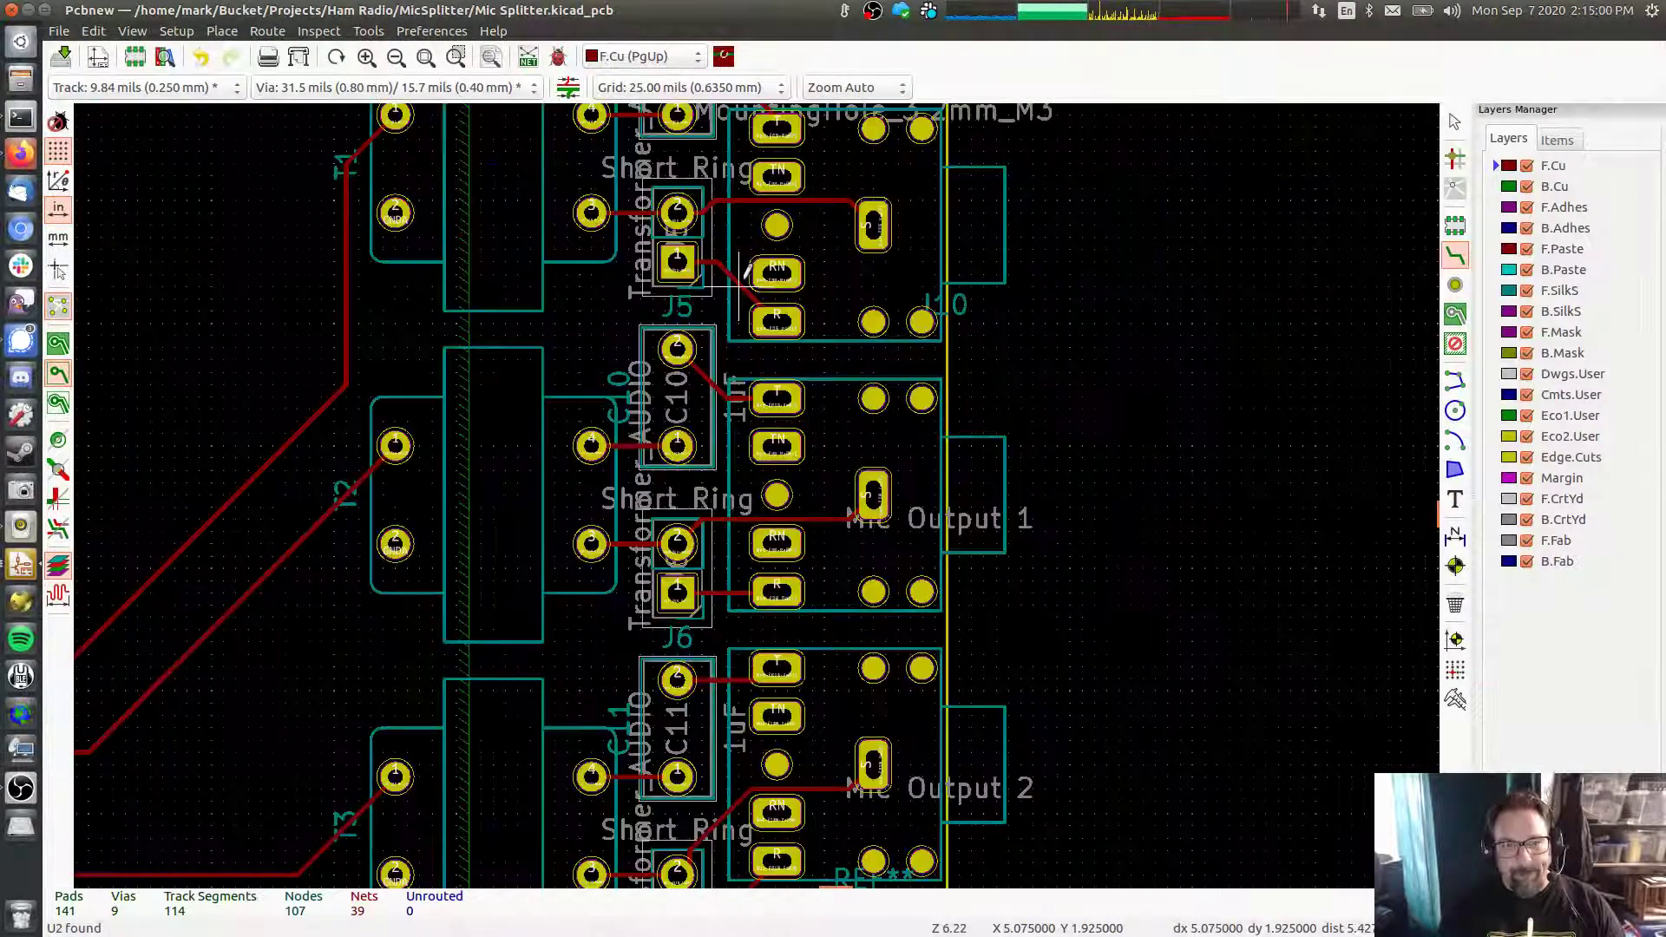
{"action": "scroll", "coordinate": [1031, 404], "scroll_direction": "up", "scroll_amount": 2}
{"action": "middle_click_drag", "start_coordinate": [1031, 403], "coordinate": [1020, 268]}
{"action": "scroll", "coordinate": [906, 227], "scroll_direction": "down", "scroll_amount": 1}
{"action": "middle_click_drag", "start_coordinate": [906, 228], "coordinate": [1168, 386]}
{"action": "scroll", "coordinate": [738, 478], "scroll_direction": "down", "scroll_amount": 3}
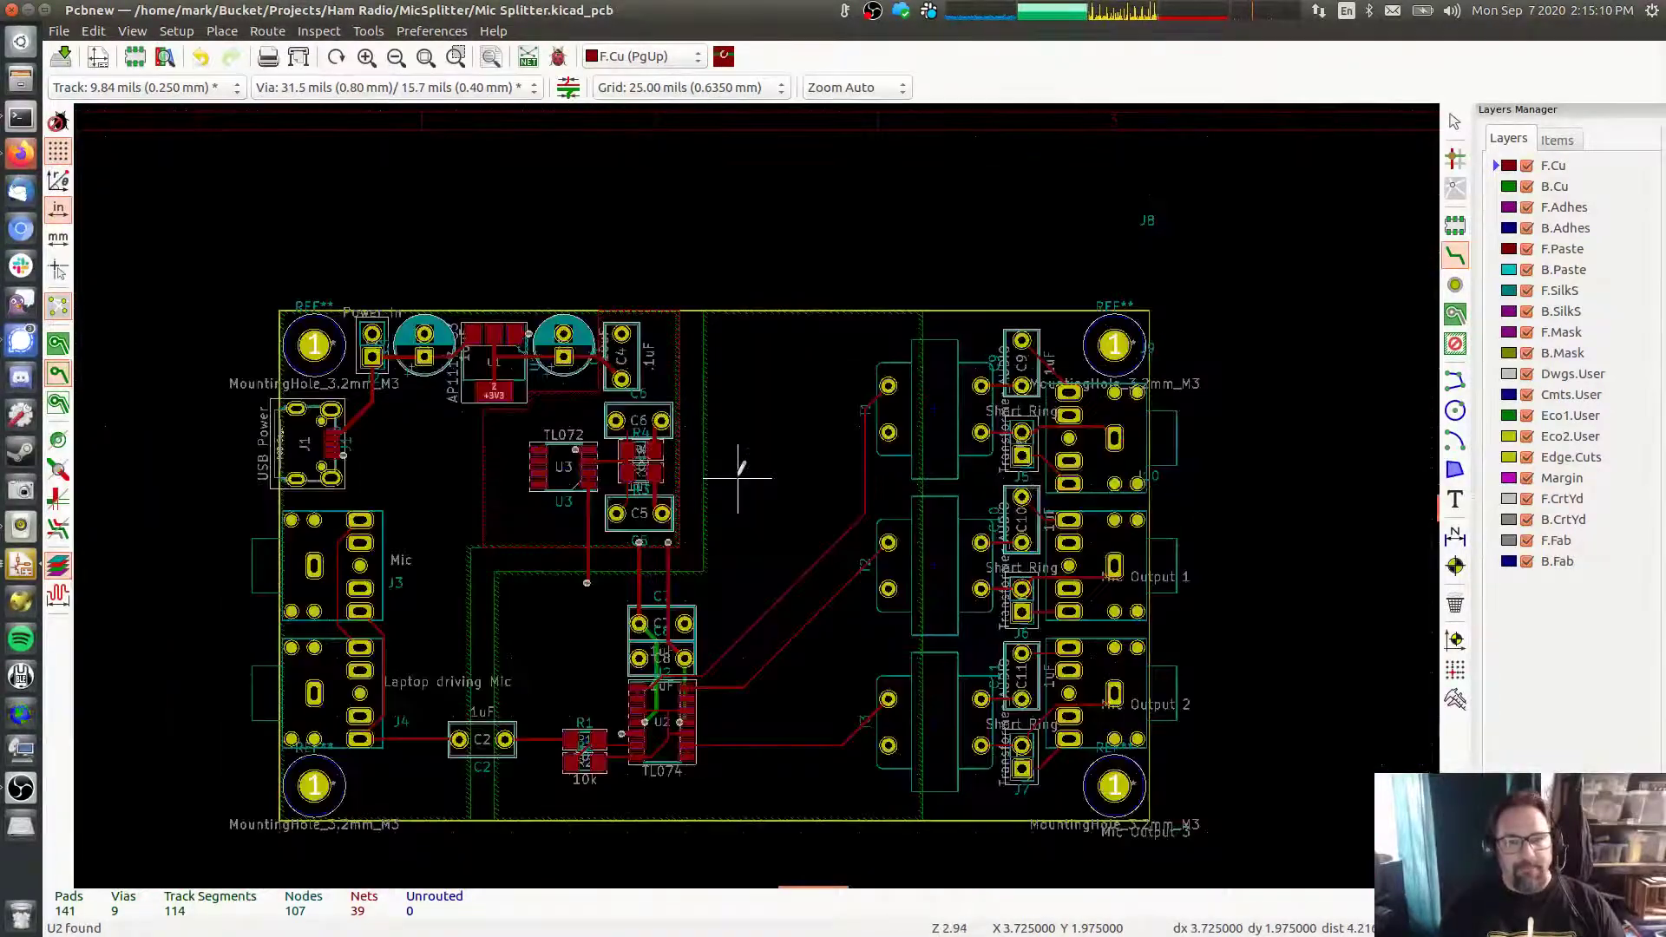
{"action": "middle_click_drag", "start_coordinate": [737, 477], "coordinate": [851, 361]}
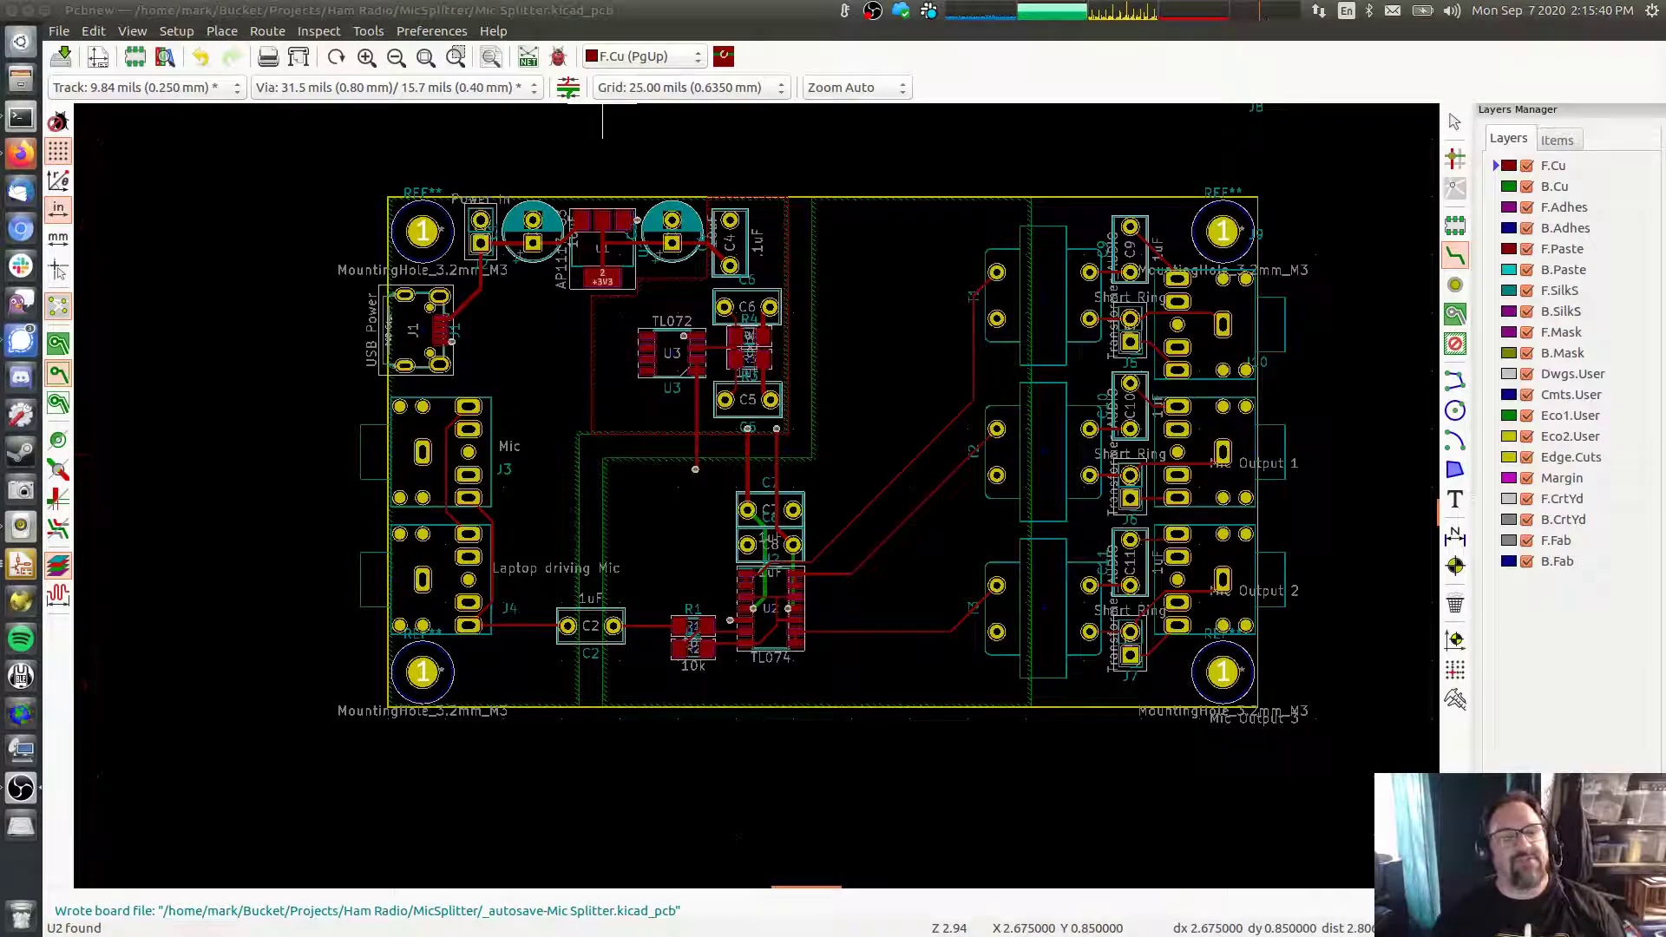
Move the upper-left mounting hole's silkscreen REF** and MountingHole_3.2mm_M3 texts and the Power In label above the board's upper edge
{"action": "scroll", "coordinate": [457, 231], "scroll_direction": "up", "scroll_amount": 5}
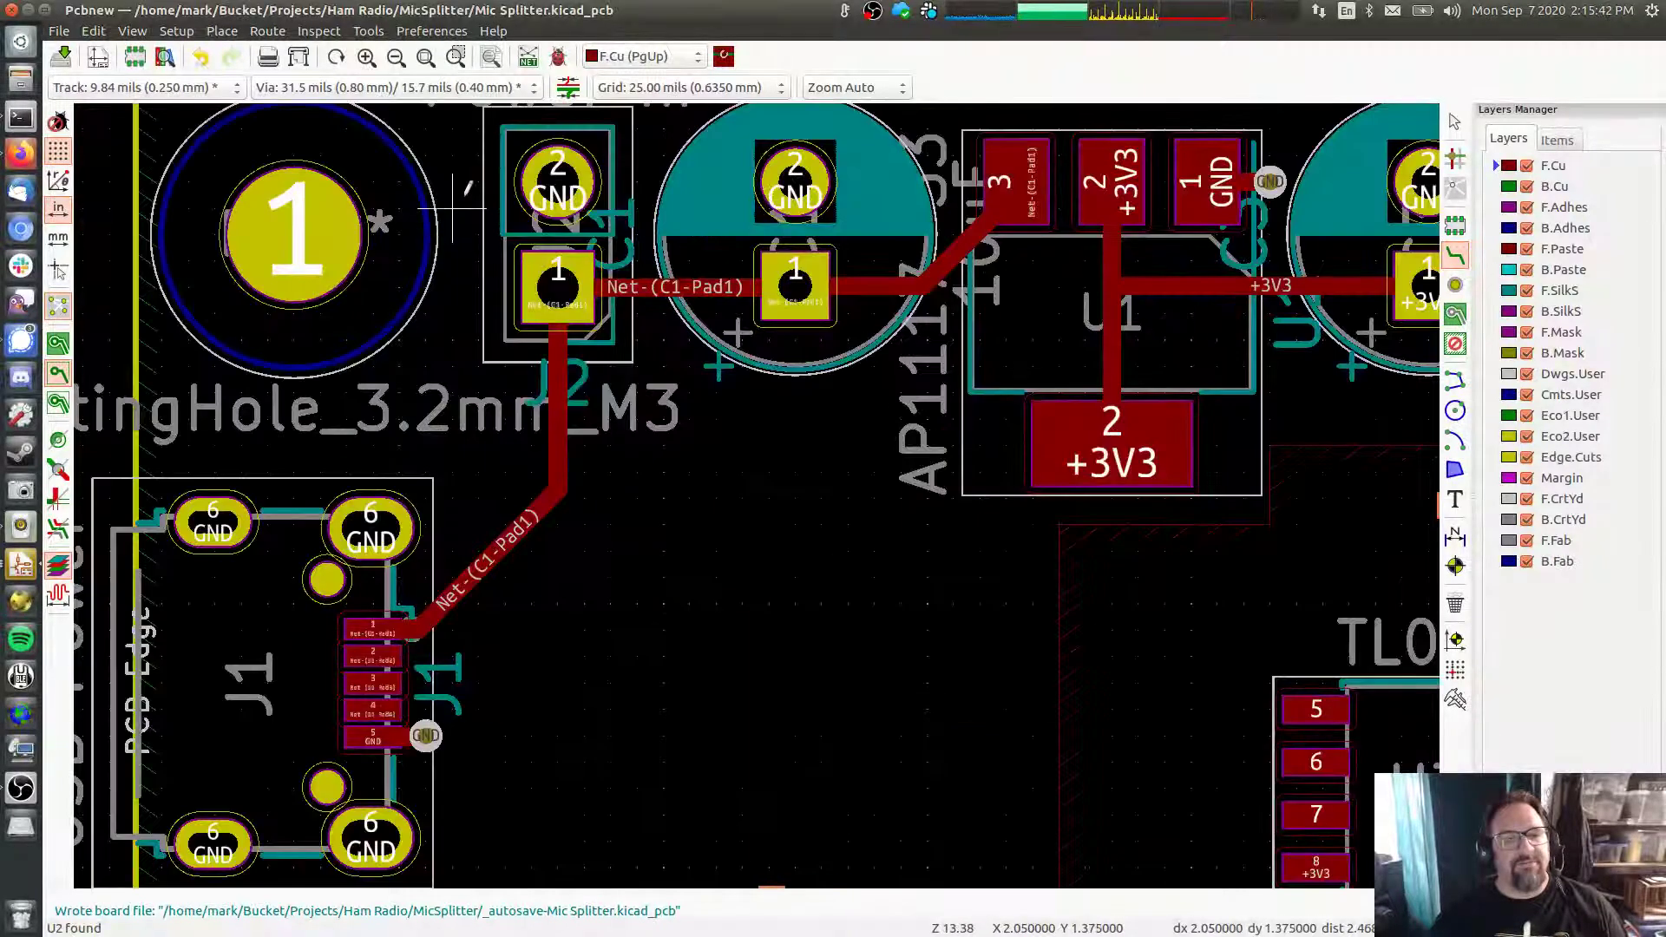
{"action": "middle_click_drag", "start_coordinate": [466, 187], "coordinate": [651, 438]}
{"action": "left_click", "coordinate": [480, 274]}
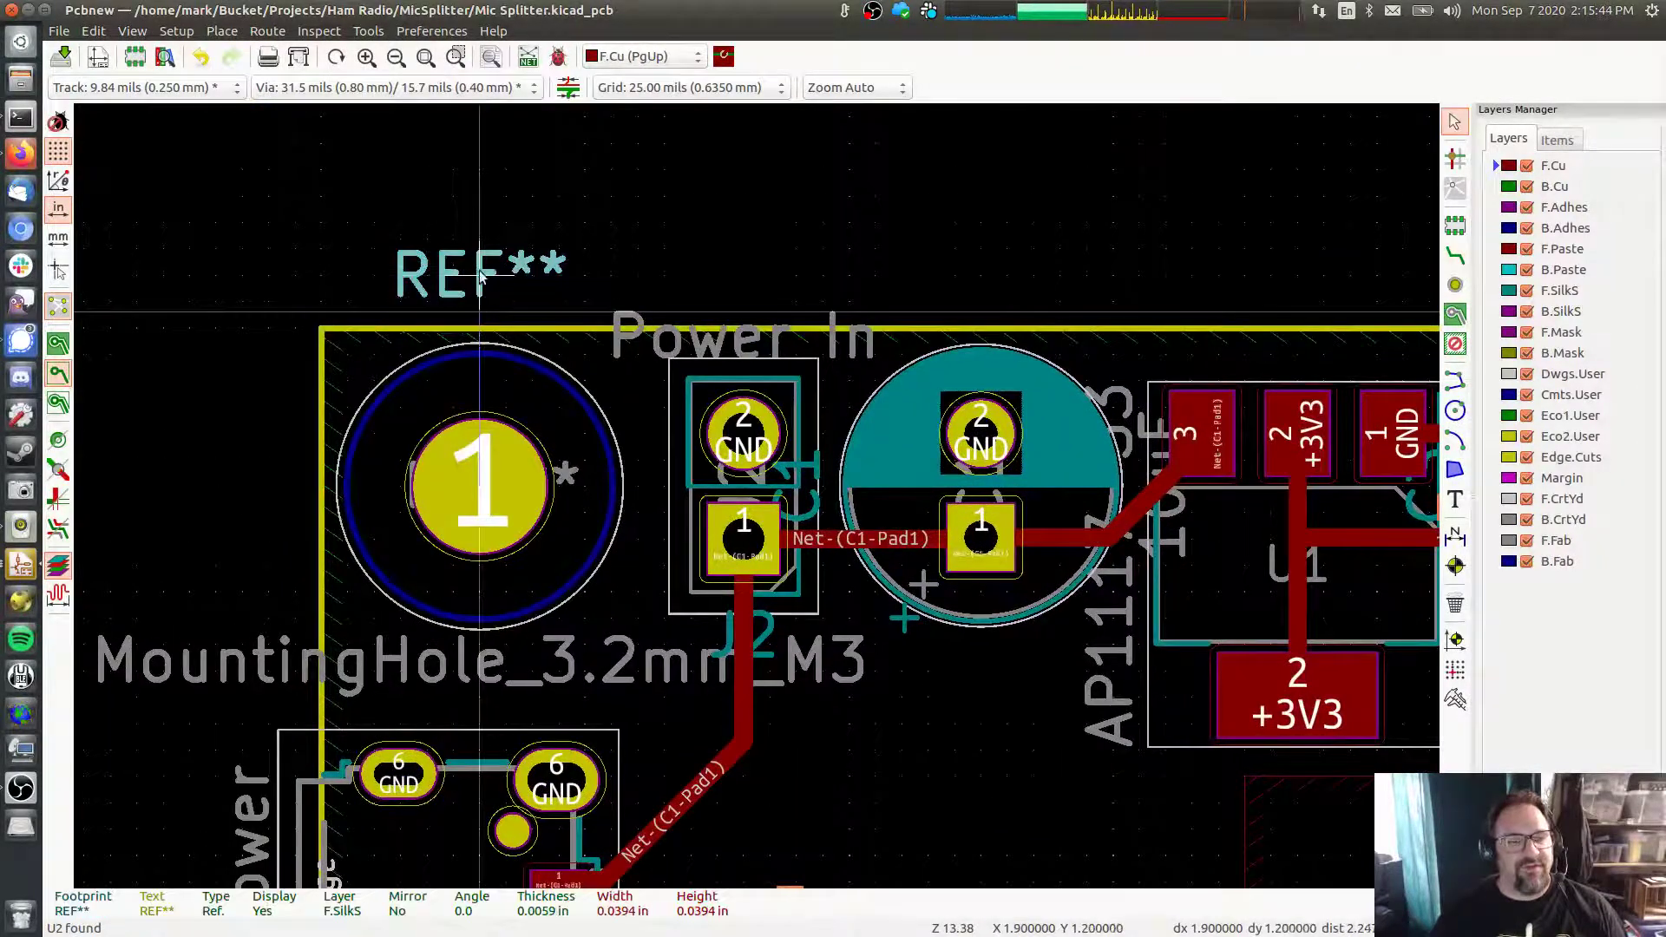
{"action": "left_click", "coordinate": [391, 618]}
{"action": "left_click_drag", "start_coordinate": [462, 680], "coordinate": [594, 267]}
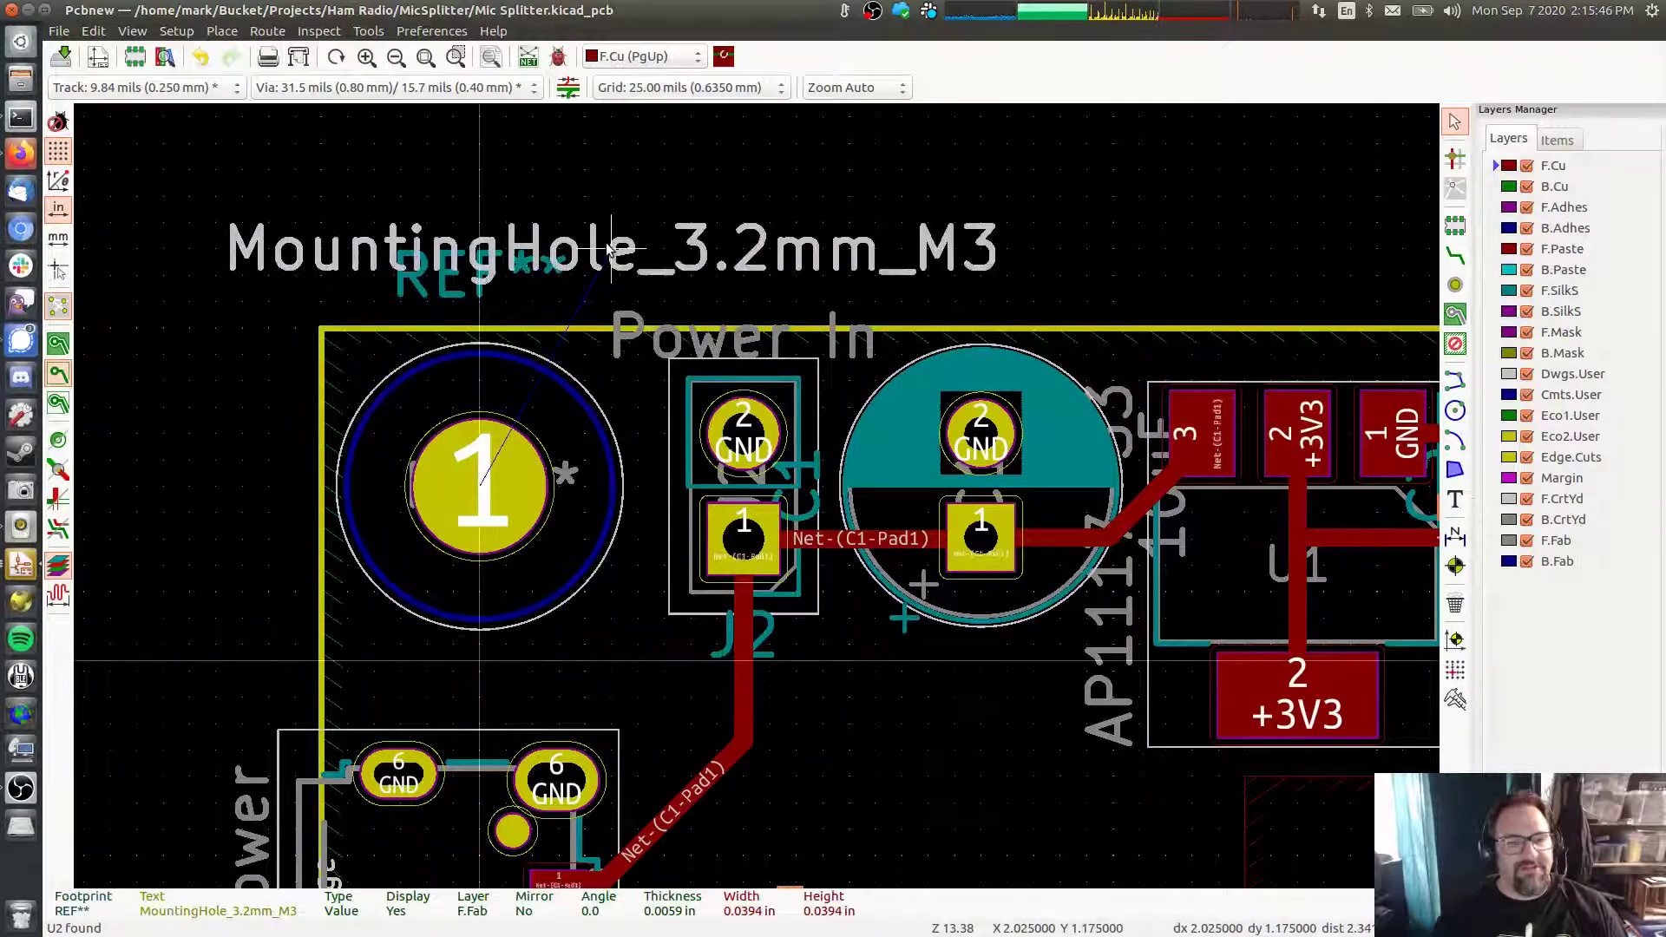
{"action": "left_click", "coordinate": [755, 272]}
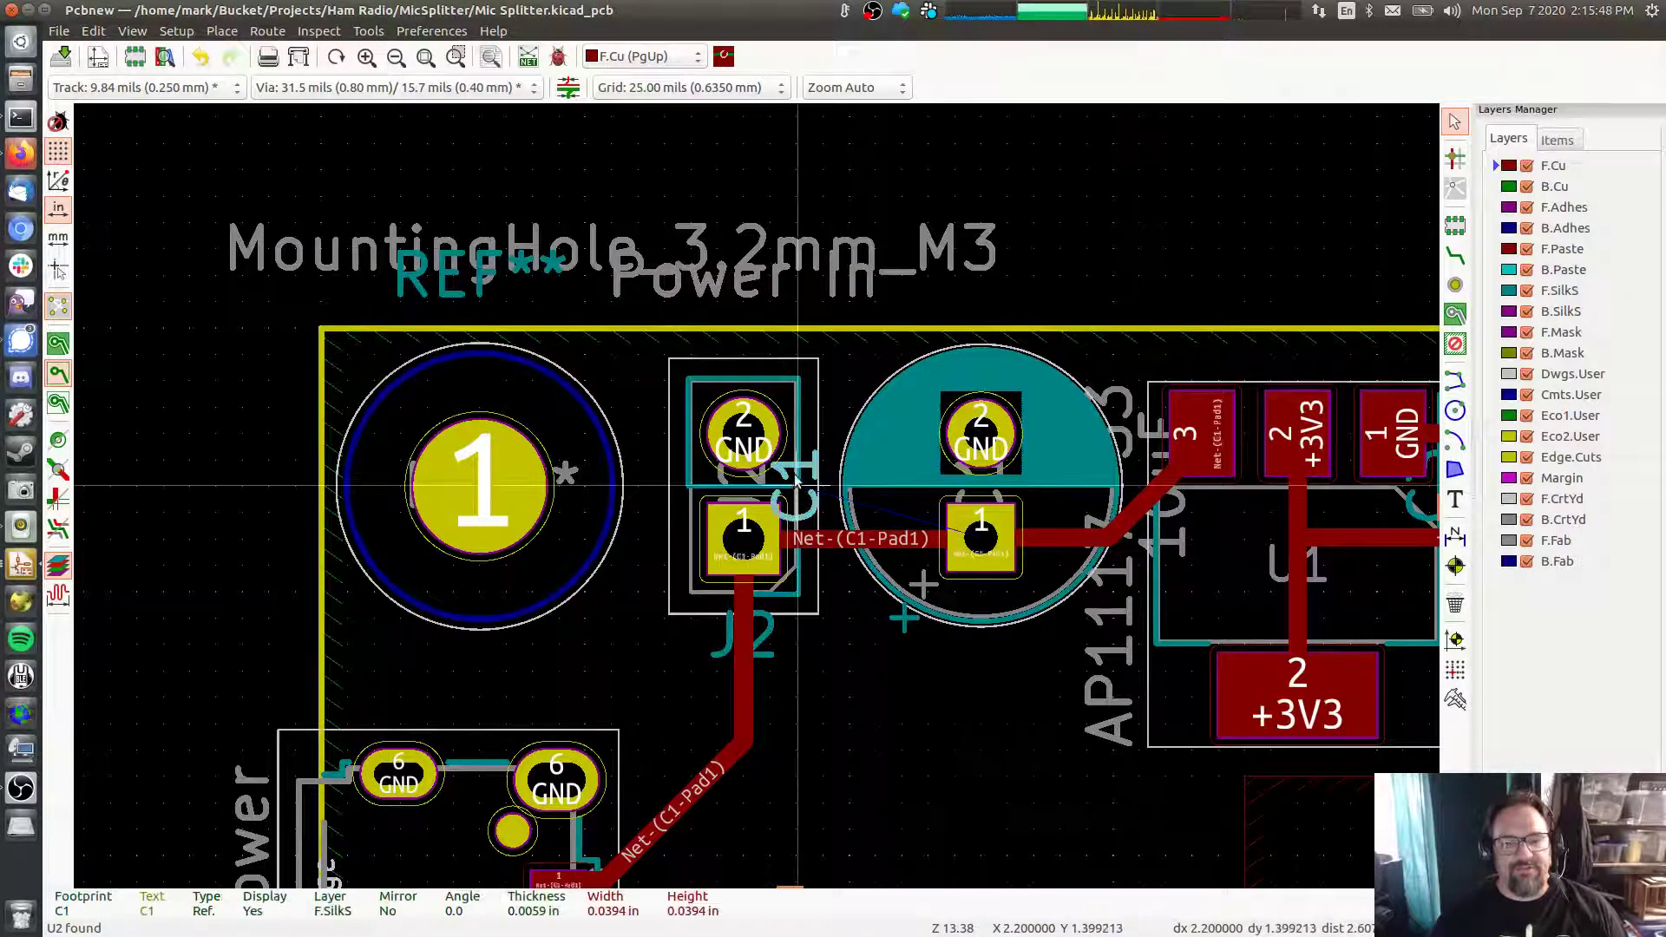
Move the silkscreen references C1 and J2 off the parts to above the board's upper edge
{"action": "left_click_drag", "start_coordinate": [794, 486], "coordinate": [847, 238]}
{"action": "left_click", "coordinate": [792, 564]}
{"action": "left_click_drag", "start_coordinate": [772, 646], "coordinate": [780, 258]}
{"action": "left_click", "coordinate": [1042, 413]}
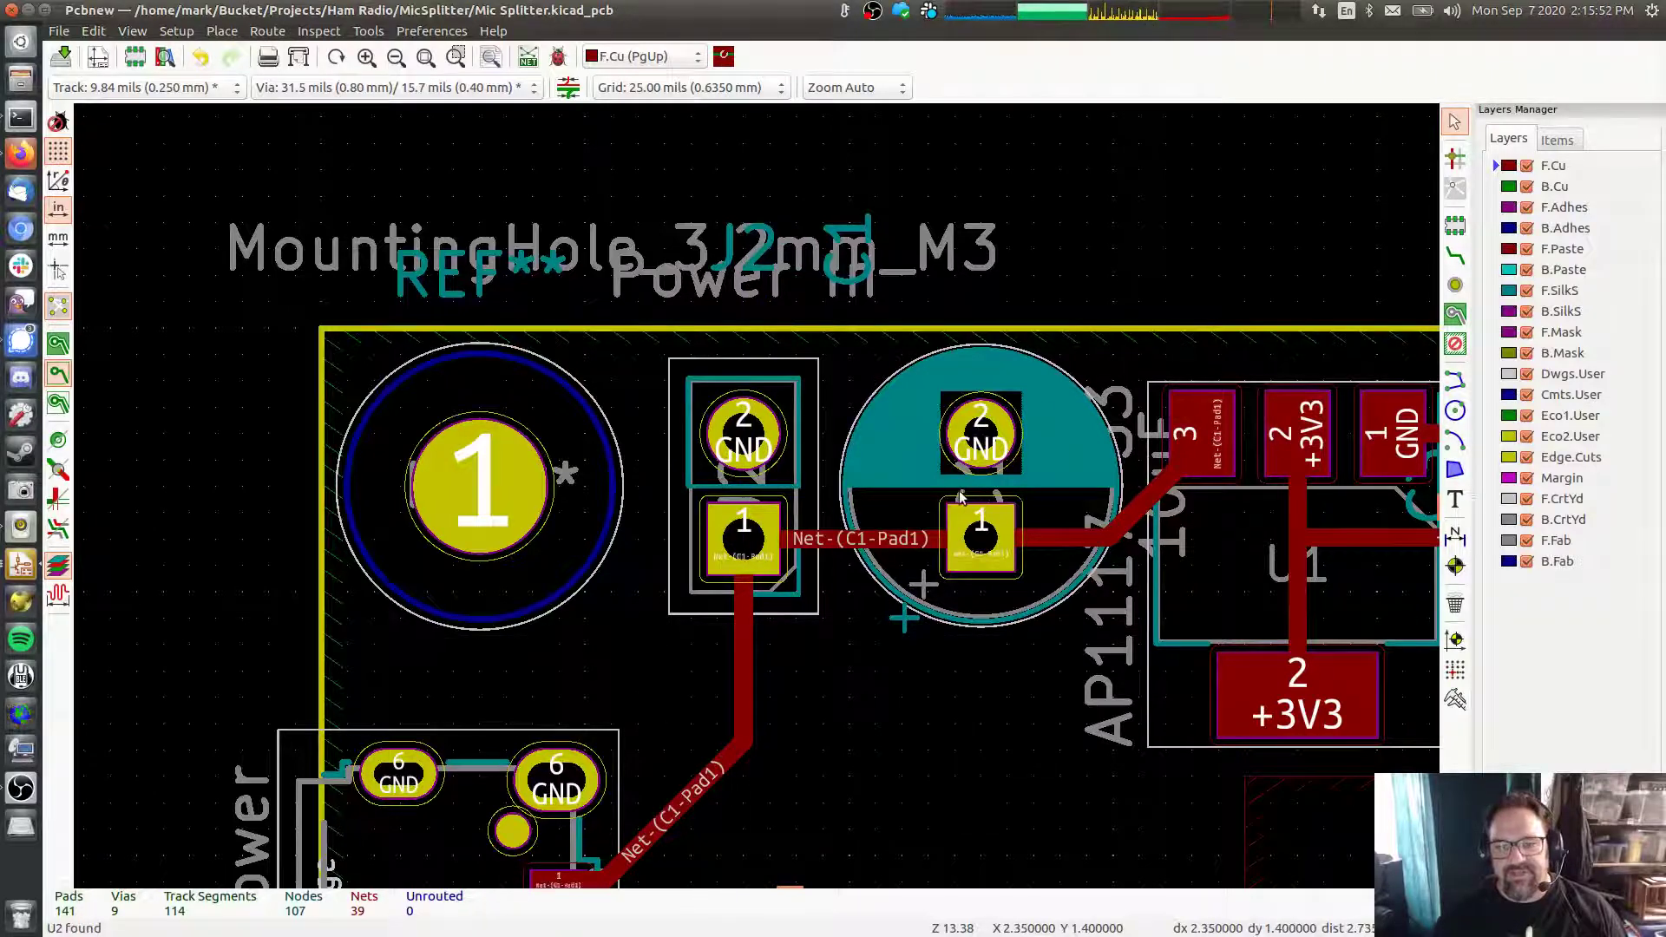
Move the fabrication-layer texts C1, J2 and the mounting hole's REF** above the board's upper edge
{"action": "left_click_drag", "start_coordinate": [961, 497], "coordinate": [961, 279]}
{"action": "left_click", "coordinate": [865, 310]}
{"action": "left_click_drag", "start_coordinate": [747, 486], "coordinate": [773, 215]}
{"action": "left_click_drag", "start_coordinate": [494, 486], "coordinate": [512, 278]}
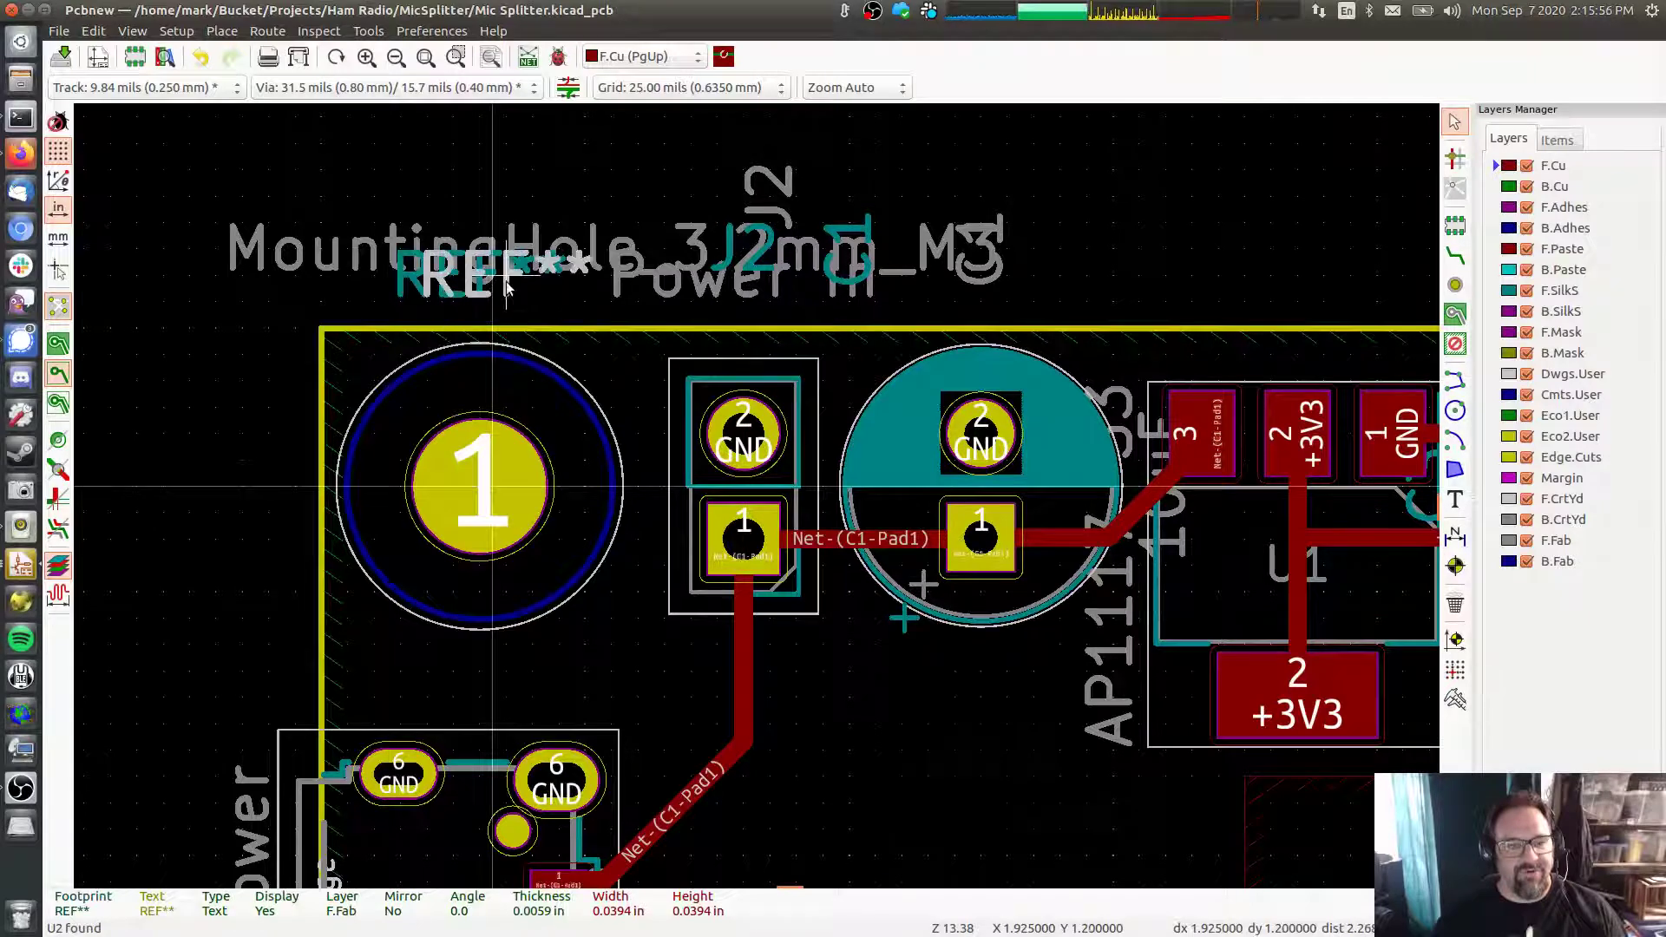
Move the AP1117-33 value outside the board's left edge, and C1's 10uF value and the U1 fabrication text above the upper edge
{"action": "left_click_drag", "start_coordinate": [1128, 668], "coordinate": [187, 456]}
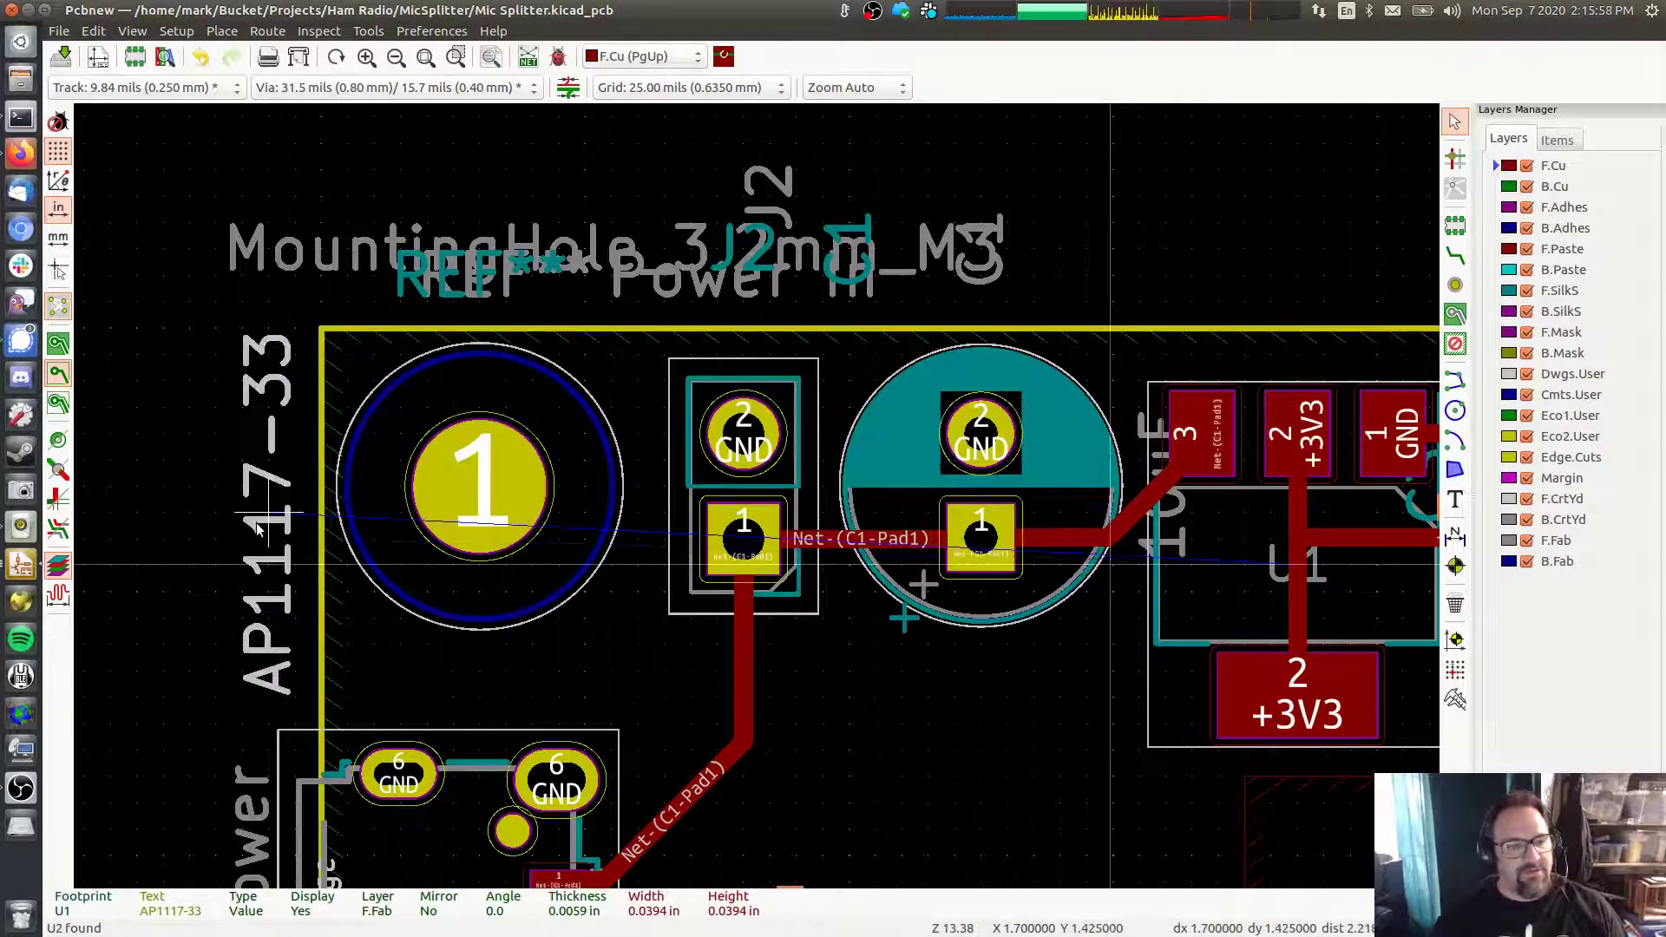
{"action": "left_click", "coordinate": [1167, 491]}
{"action": "left_click_drag", "start_coordinate": [1167, 490], "coordinate": [1138, 226]}
{"action": "left_click", "coordinate": [1278, 581]}
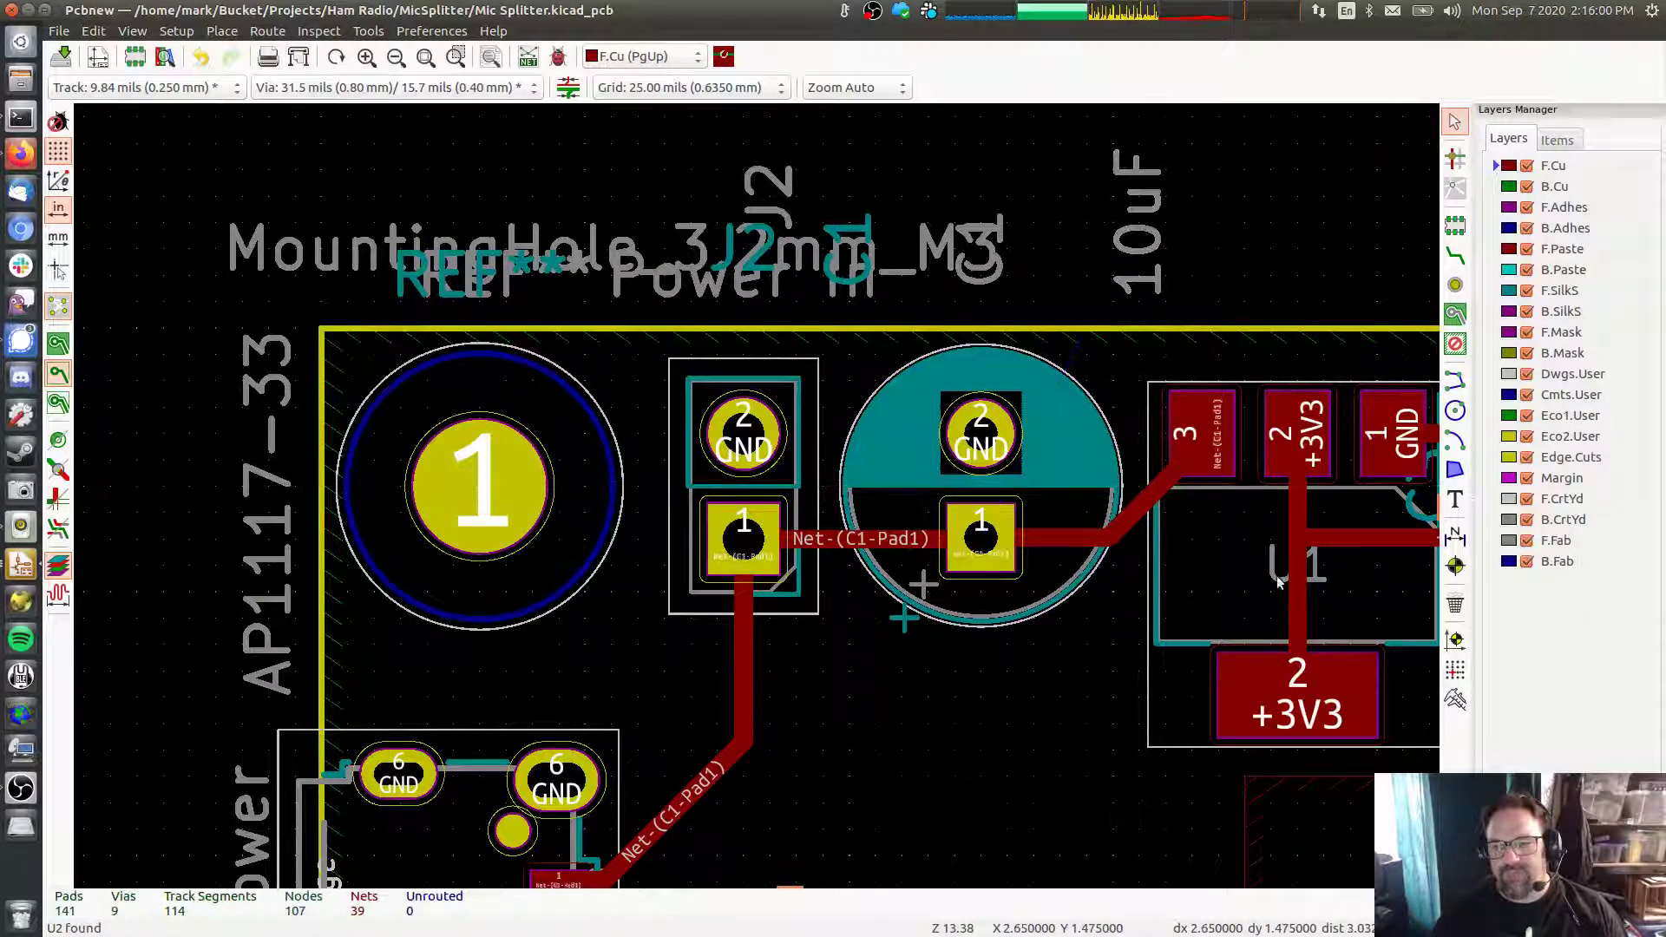
{"action": "key", "text": "F4"}
{"action": "left_click_drag", "start_coordinate": [771, 514], "coordinate": [719, 197]}
{"action": "key", "text": "Escape"}
Move the silkscreen references C3, U1 and C4 above the board's upper edge
{"action": "left_click", "coordinate": [927, 422]}
{"action": "left_click_drag", "start_coordinate": [927, 422], "coordinate": [925, 186]}
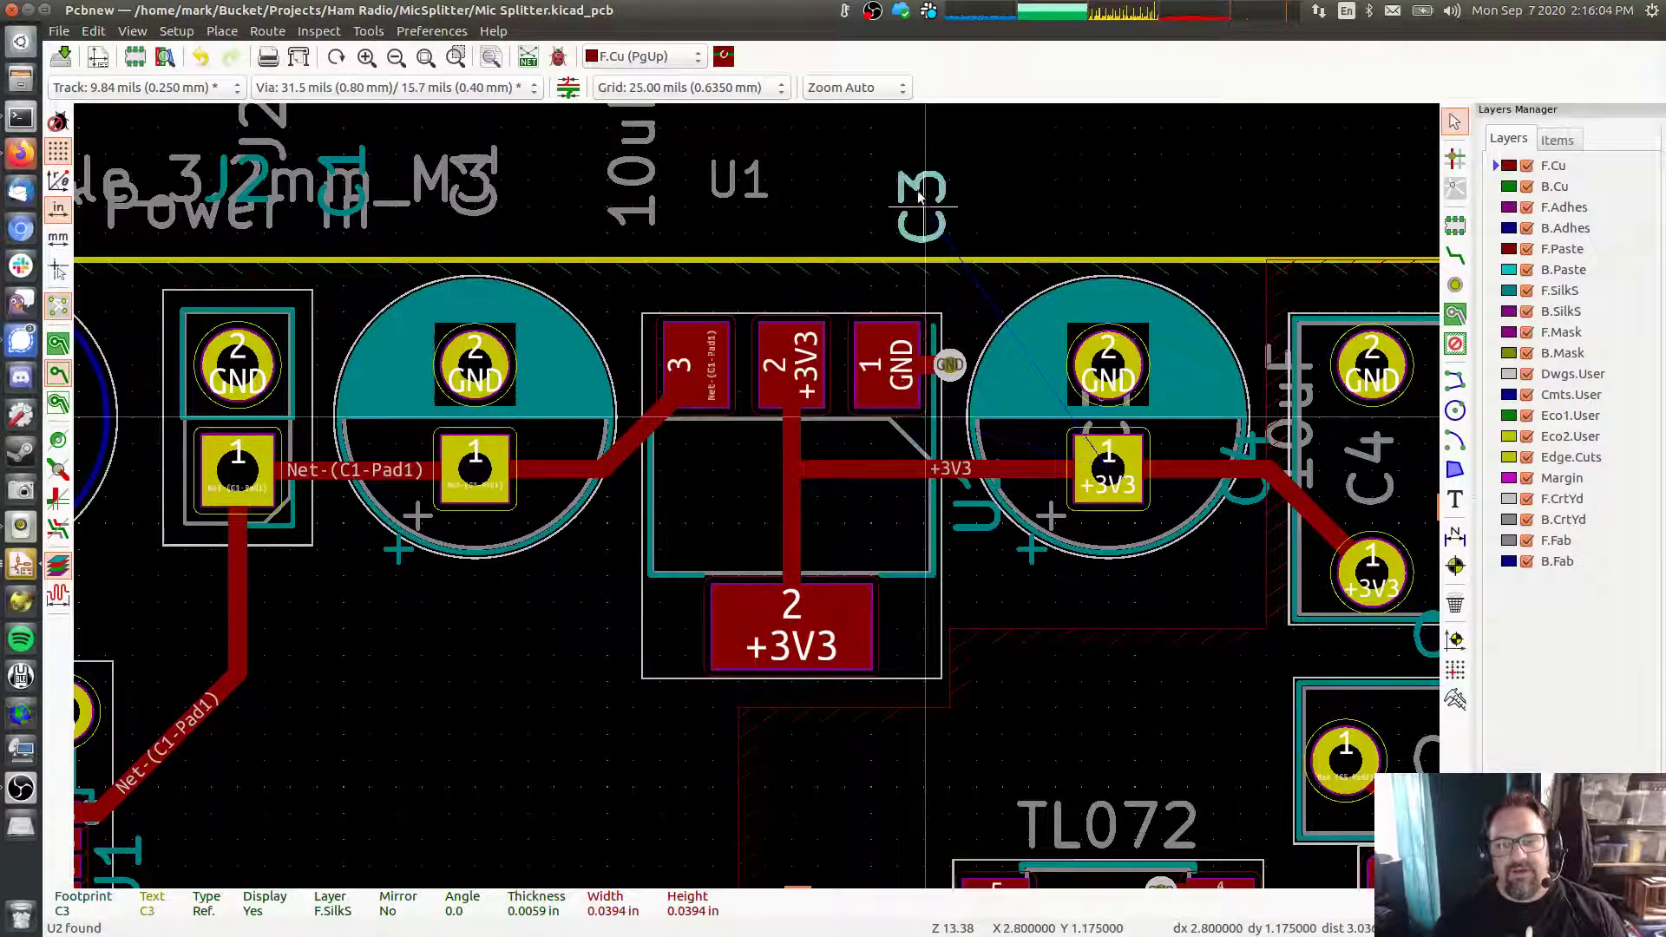
{"action": "key", "text": "Escape"}
{"action": "left_click_drag", "start_coordinate": [964, 499], "coordinate": [948, 128]}
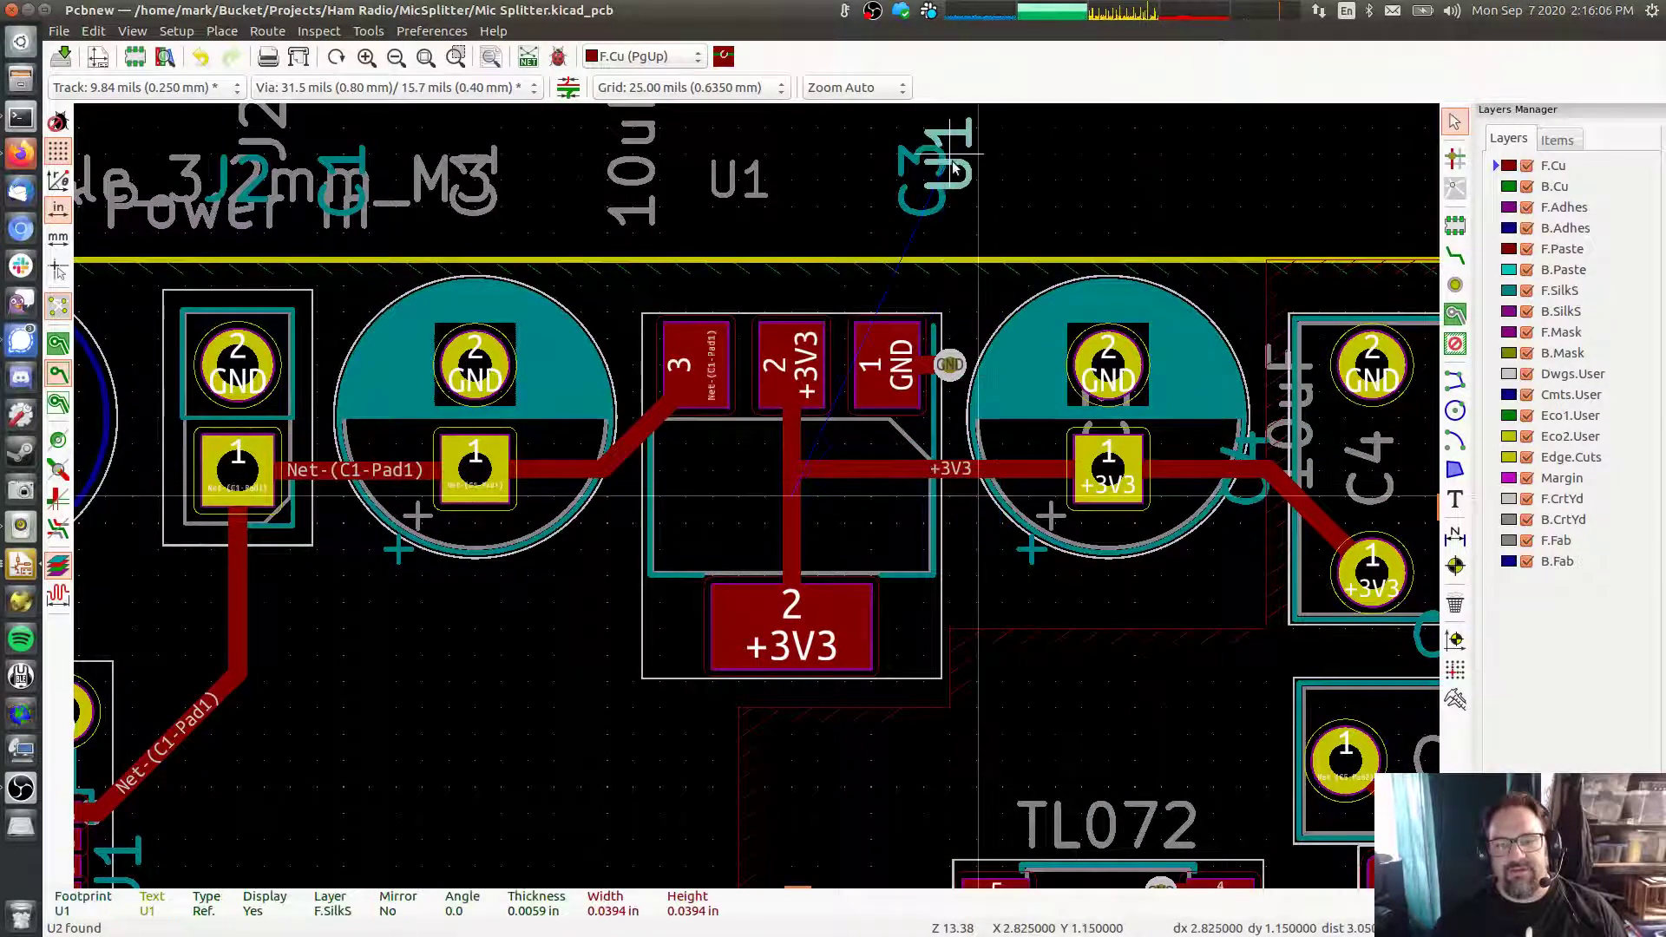
{"action": "key", "text": "Escape"}
{"action": "left_click", "coordinate": [1263, 501]}
{"action": "left_click_drag", "start_coordinate": [1263, 501], "coordinate": [1233, 187]}
{"action": "key", "text": "Escape"}
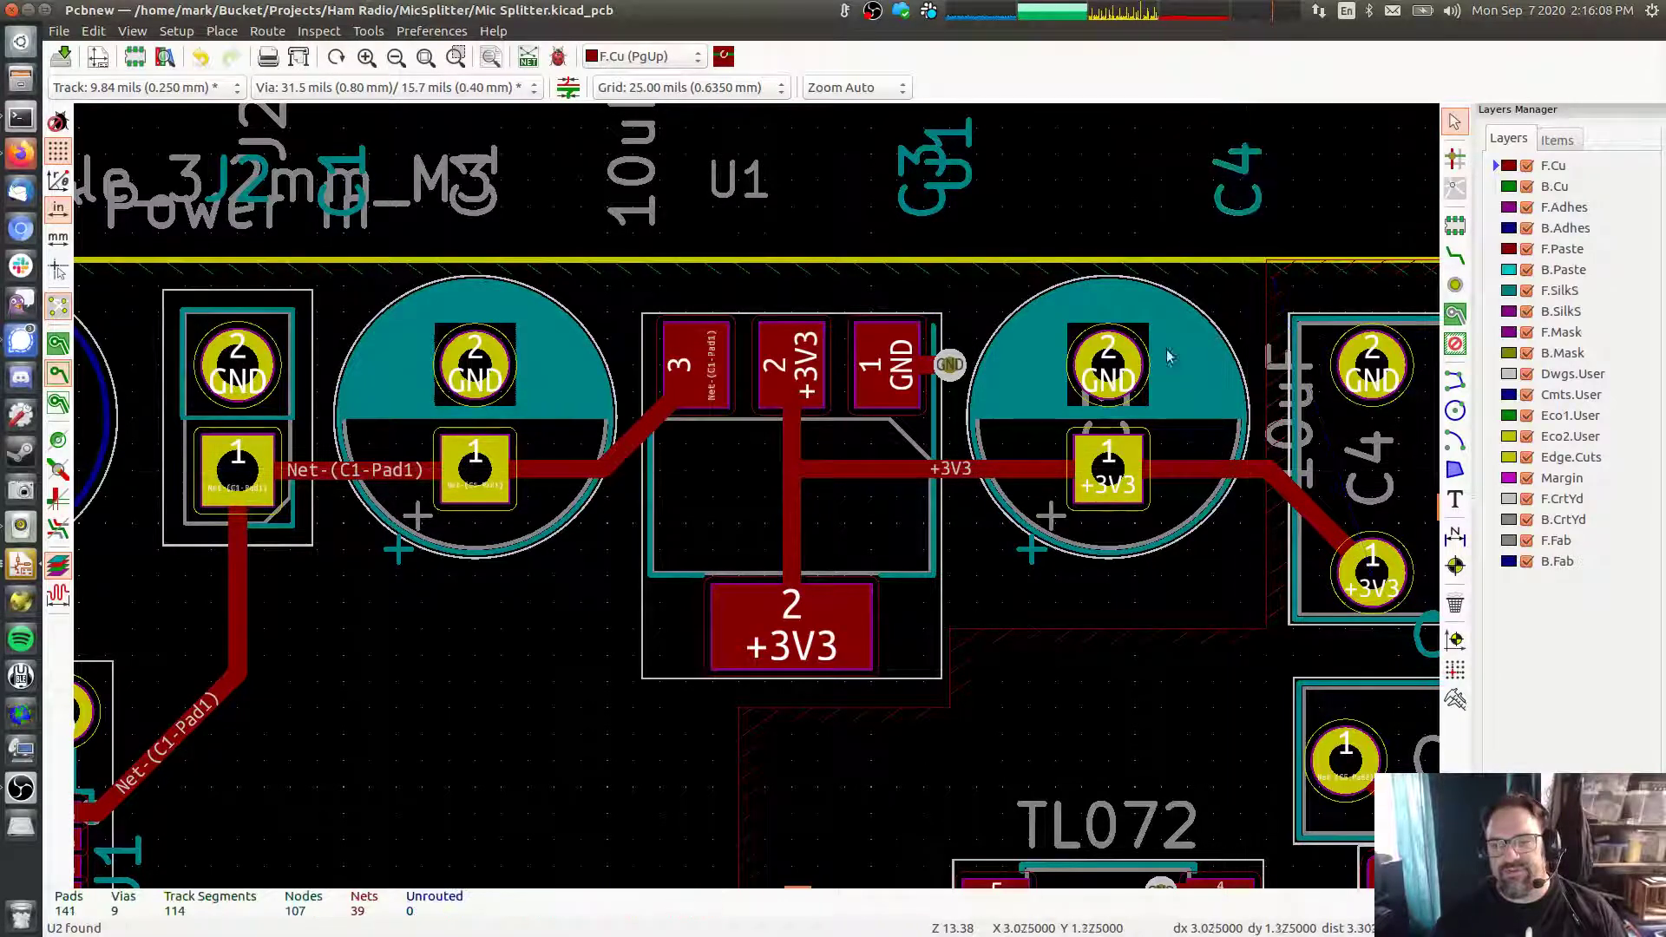
Move the fabrication-layer texts C3 and C4 off their capacitors to above the board's upper edge
{"action": "left_click", "coordinate": [1120, 368]}
{"action": "left_click_drag", "start_coordinate": [1119, 369], "coordinate": [1095, 165]}
{"action": "key", "text": "Escape"}
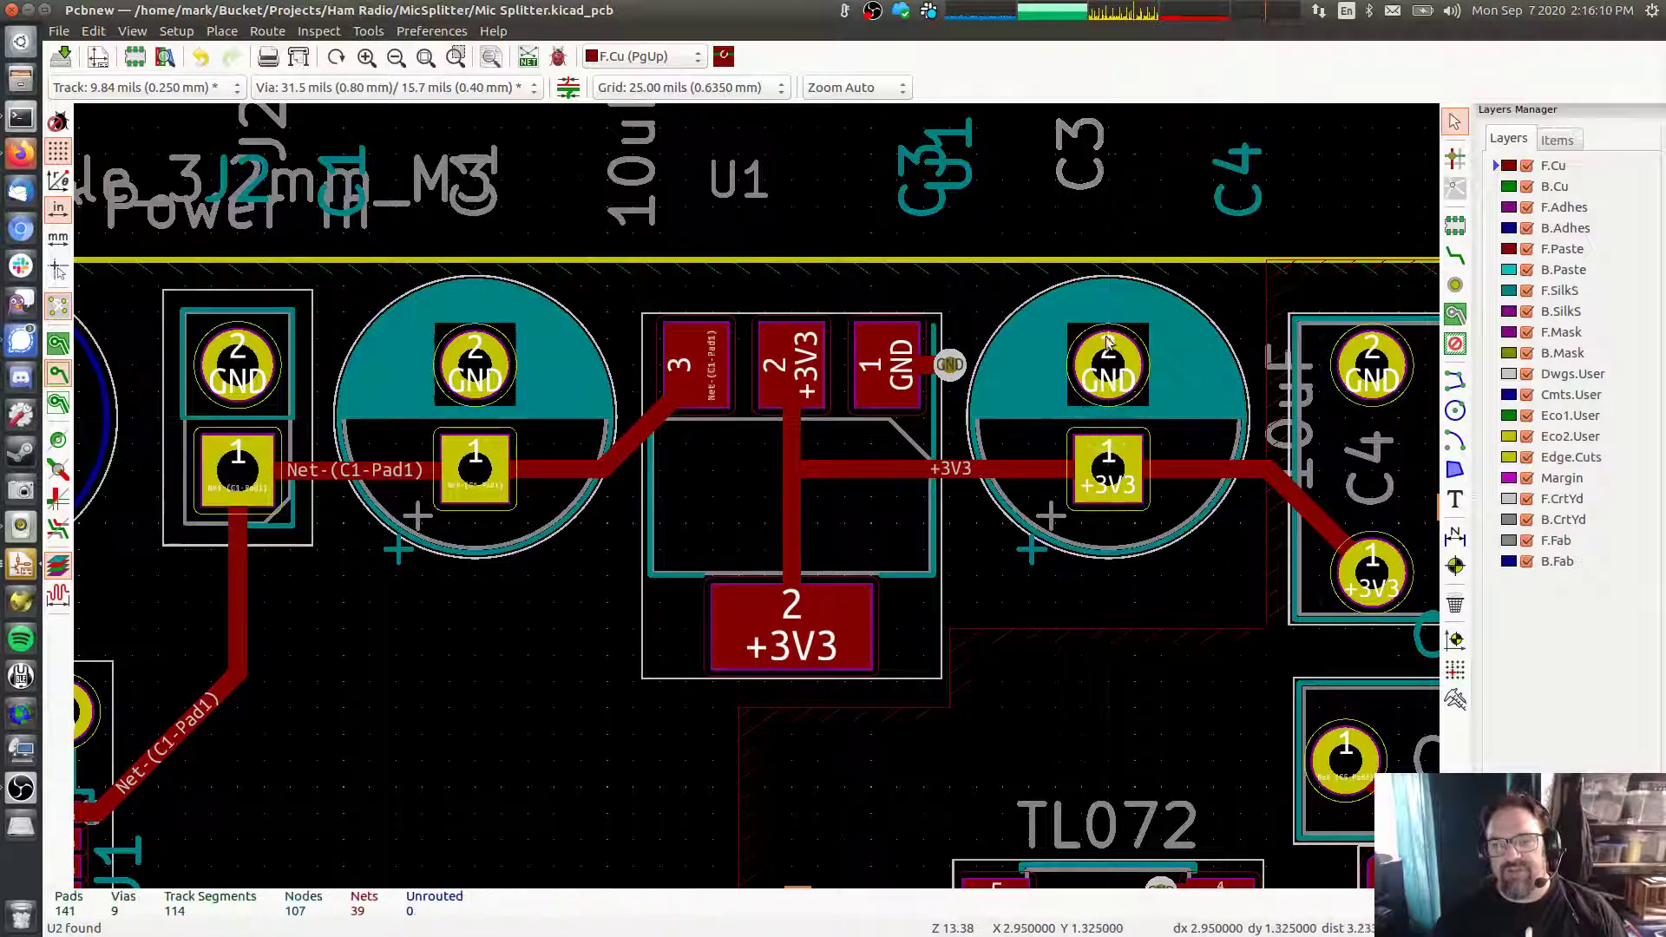
{"action": "middle_click_drag", "start_coordinate": [1237, 356], "coordinate": [480, 256]}
{"action": "left_click", "coordinate": [601, 382]}
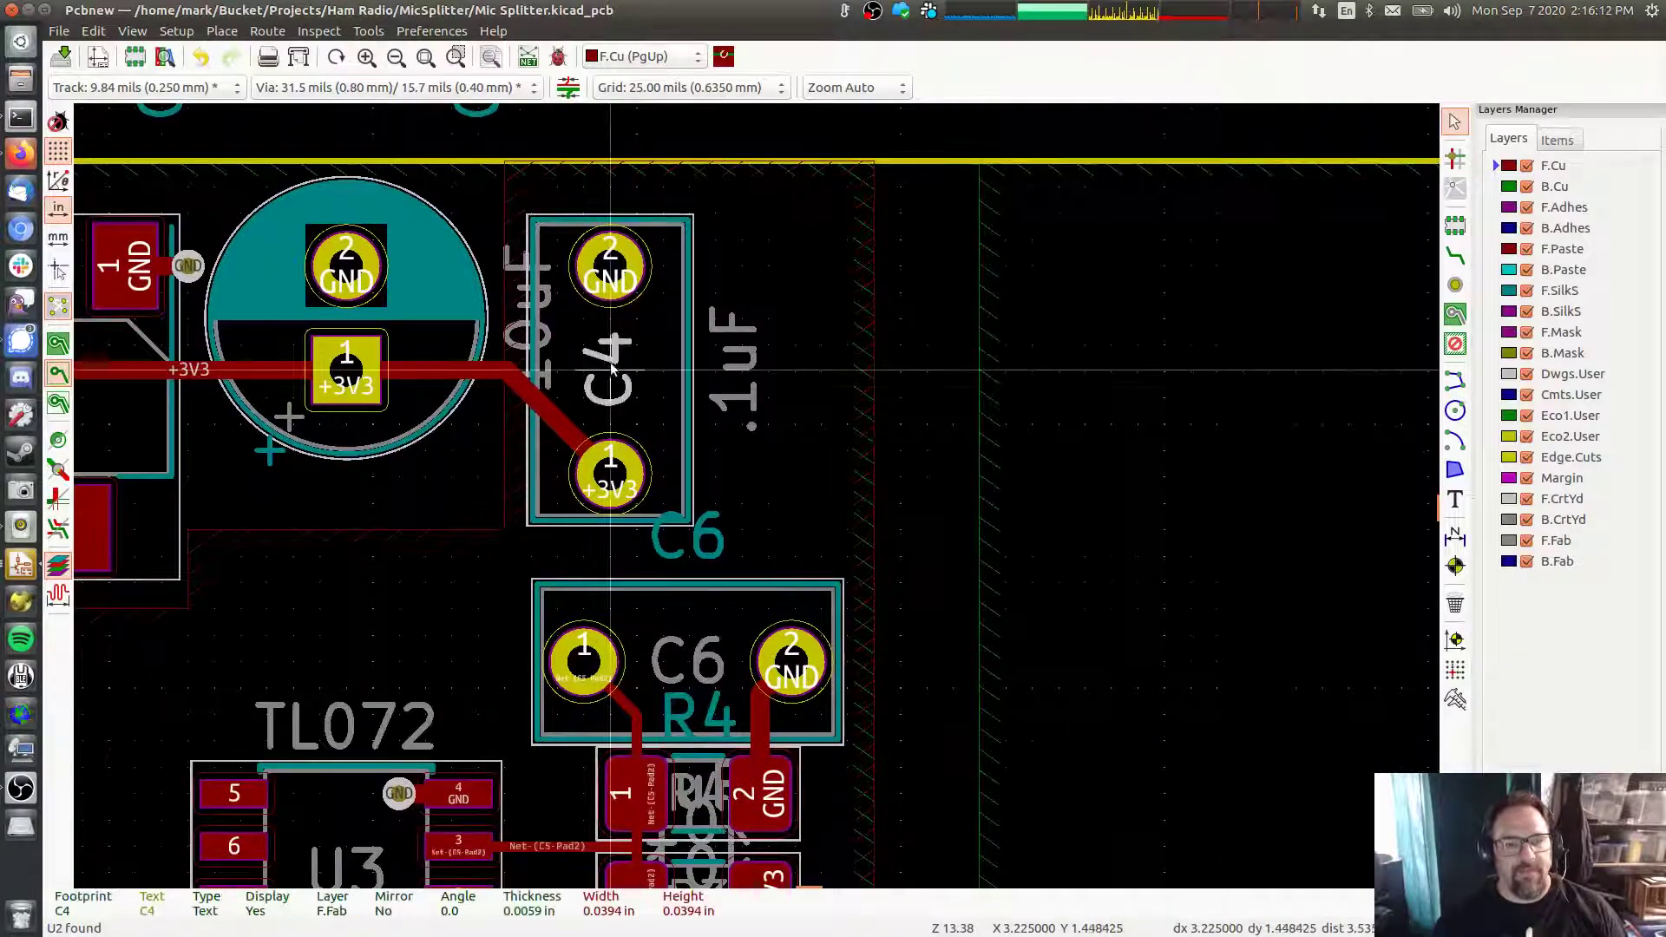
{"action": "left_click_drag", "start_coordinate": [602, 382], "coordinate": [673, 239]}
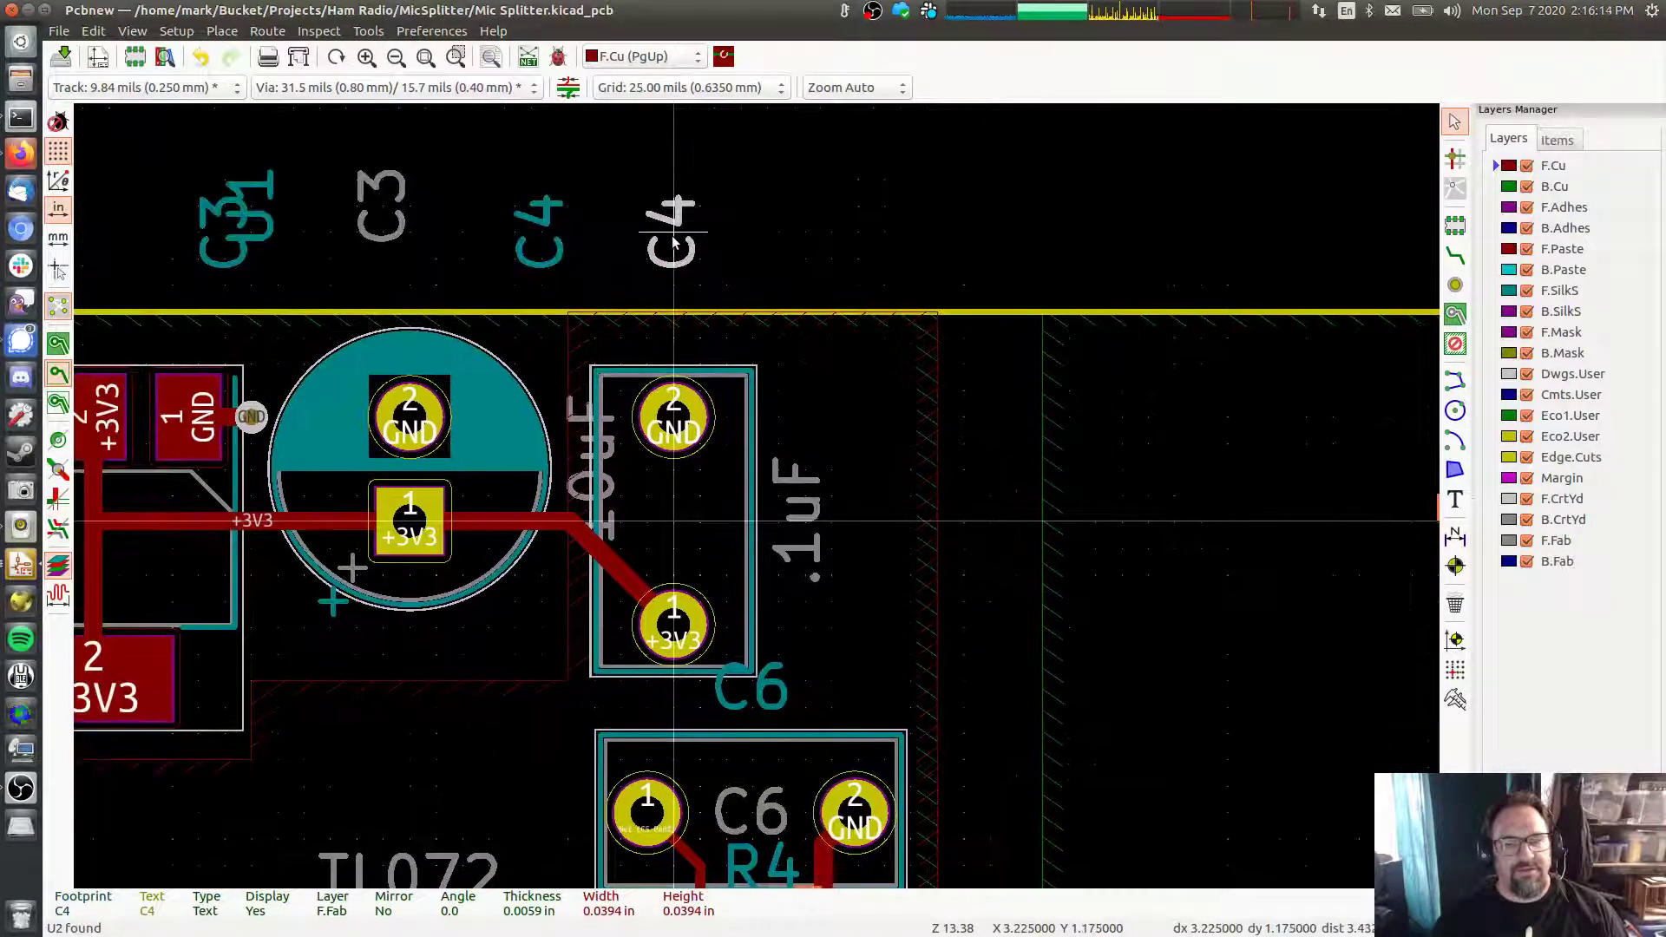
{"action": "key", "text": "Escape"}
Move C3's 10uF value and C4's .1uF value above the board's upper edge
{"action": "left_click", "coordinate": [583, 486]}
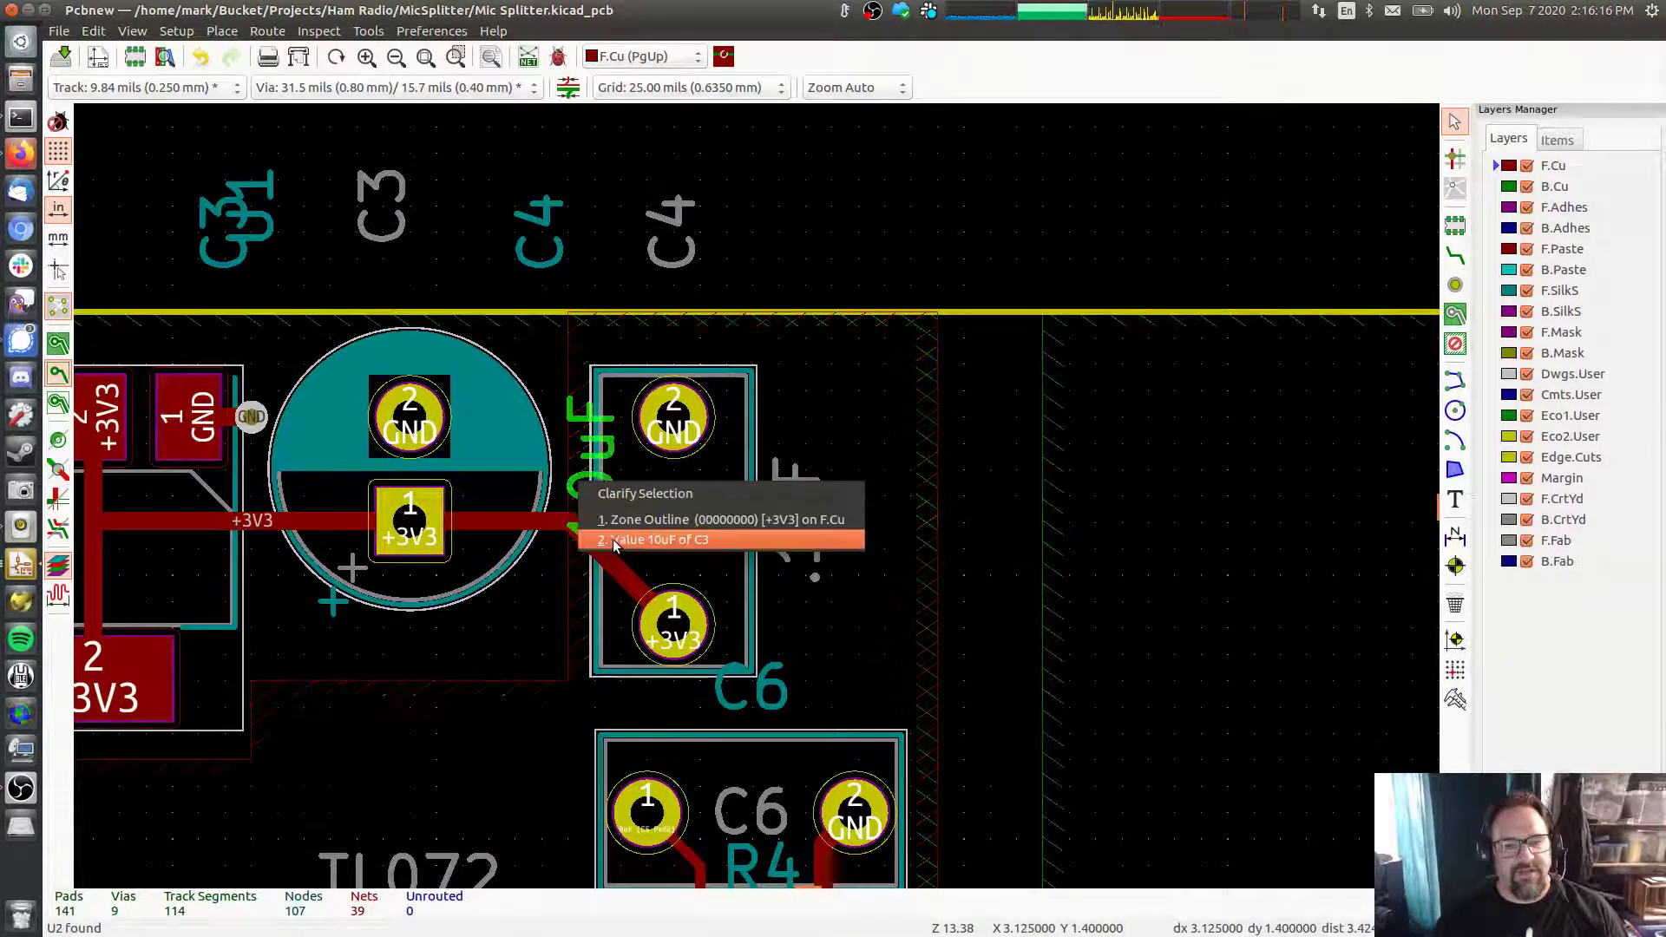
{"action": "left_click", "coordinate": [652, 540]}
{"action": "left_click_drag", "start_coordinate": [596, 400], "coordinate": [614, 209]}
{"action": "key", "text": "Escape"}
{"action": "left_click", "coordinate": [819, 497]}
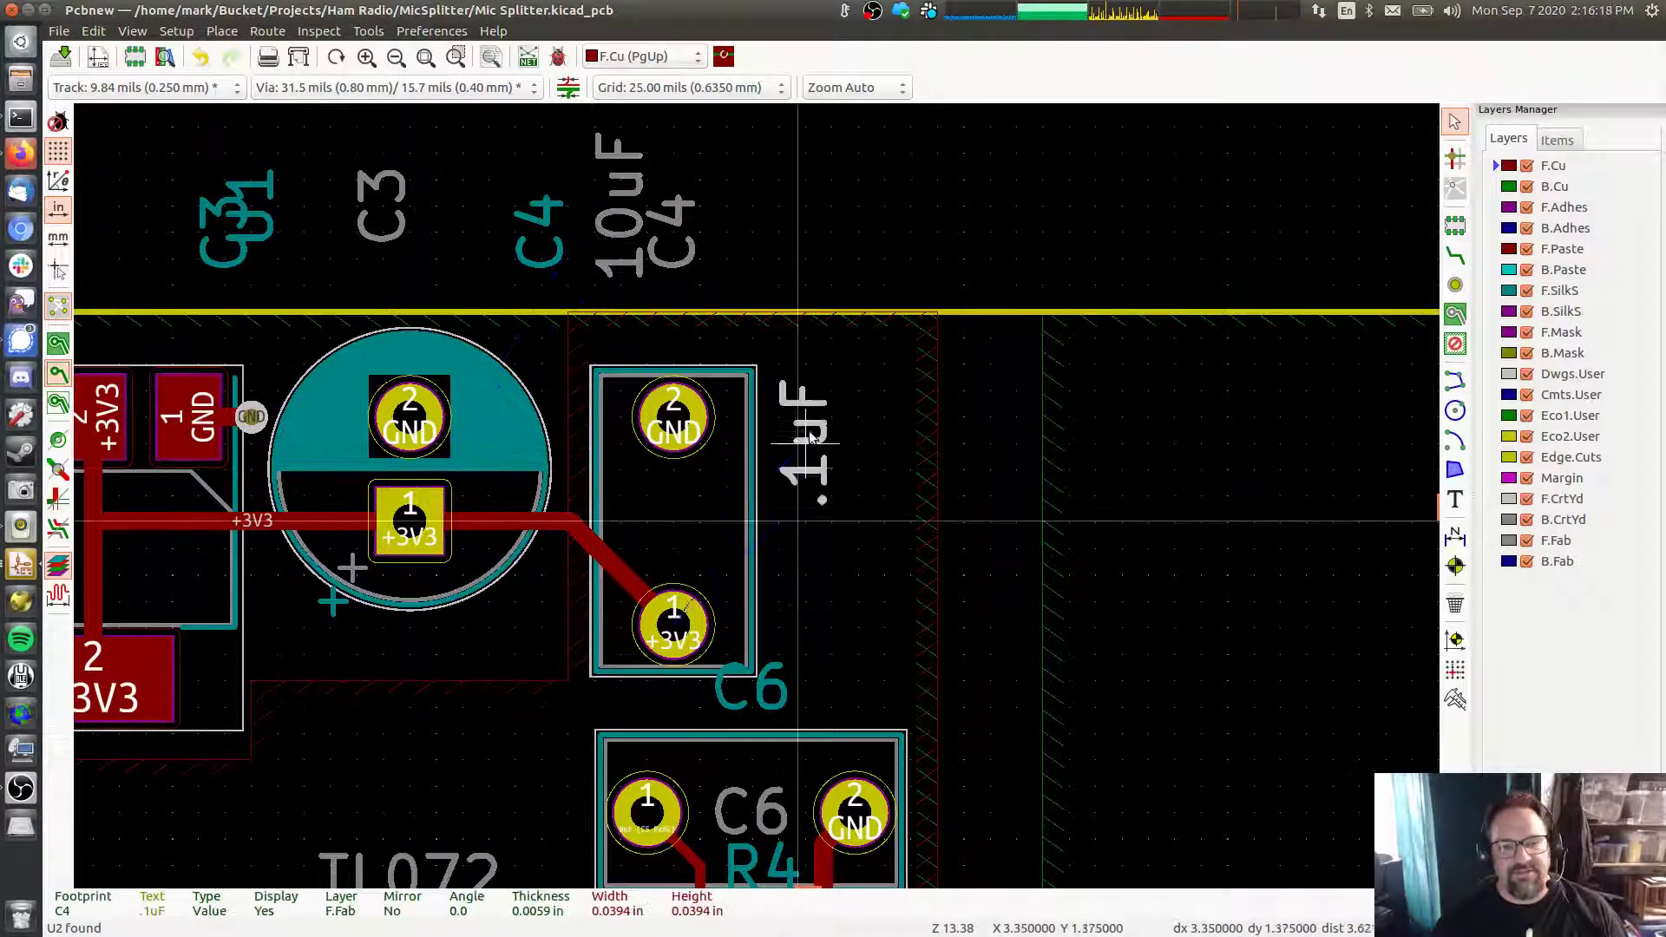
{"action": "left_click_drag", "start_coordinate": [819, 497], "coordinate": [820, 163]}
{"action": "key", "text": "Escape"}
Move C6's silkscreen reference and fabrication text above the board's upper edge
{"action": "left_click_drag", "start_coordinate": [791, 694], "coordinate": [755, 265]}
{"action": "key", "text": "Escape"}
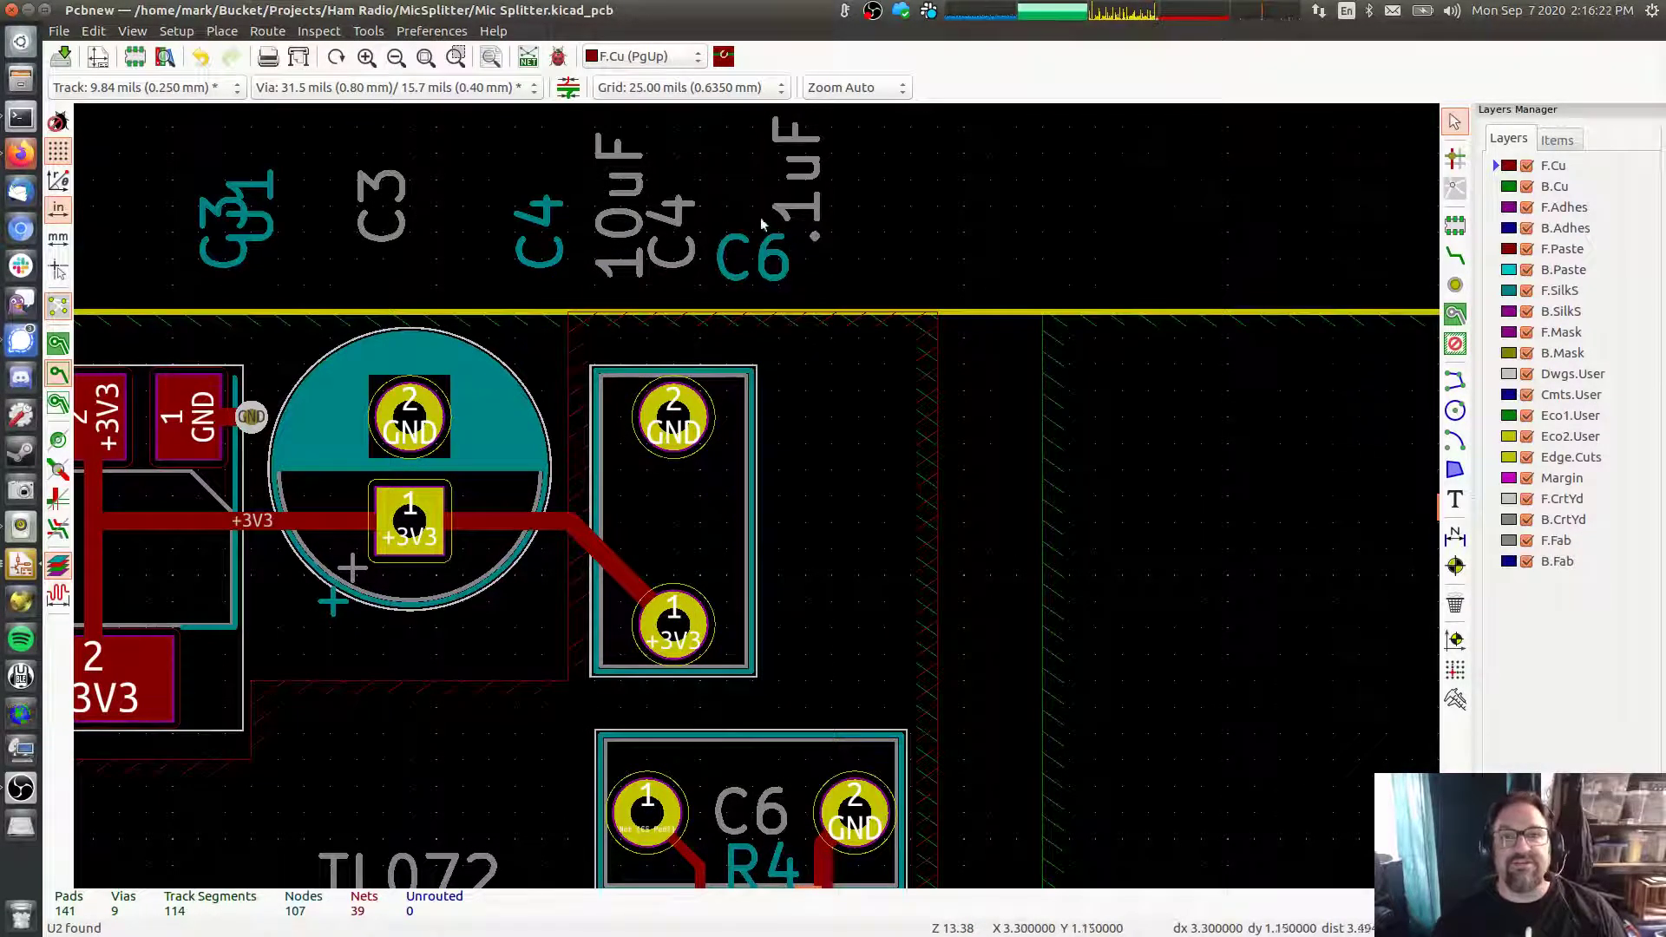
{"action": "middle_click_drag", "start_coordinate": [834, 601], "coordinate": [802, 381]}
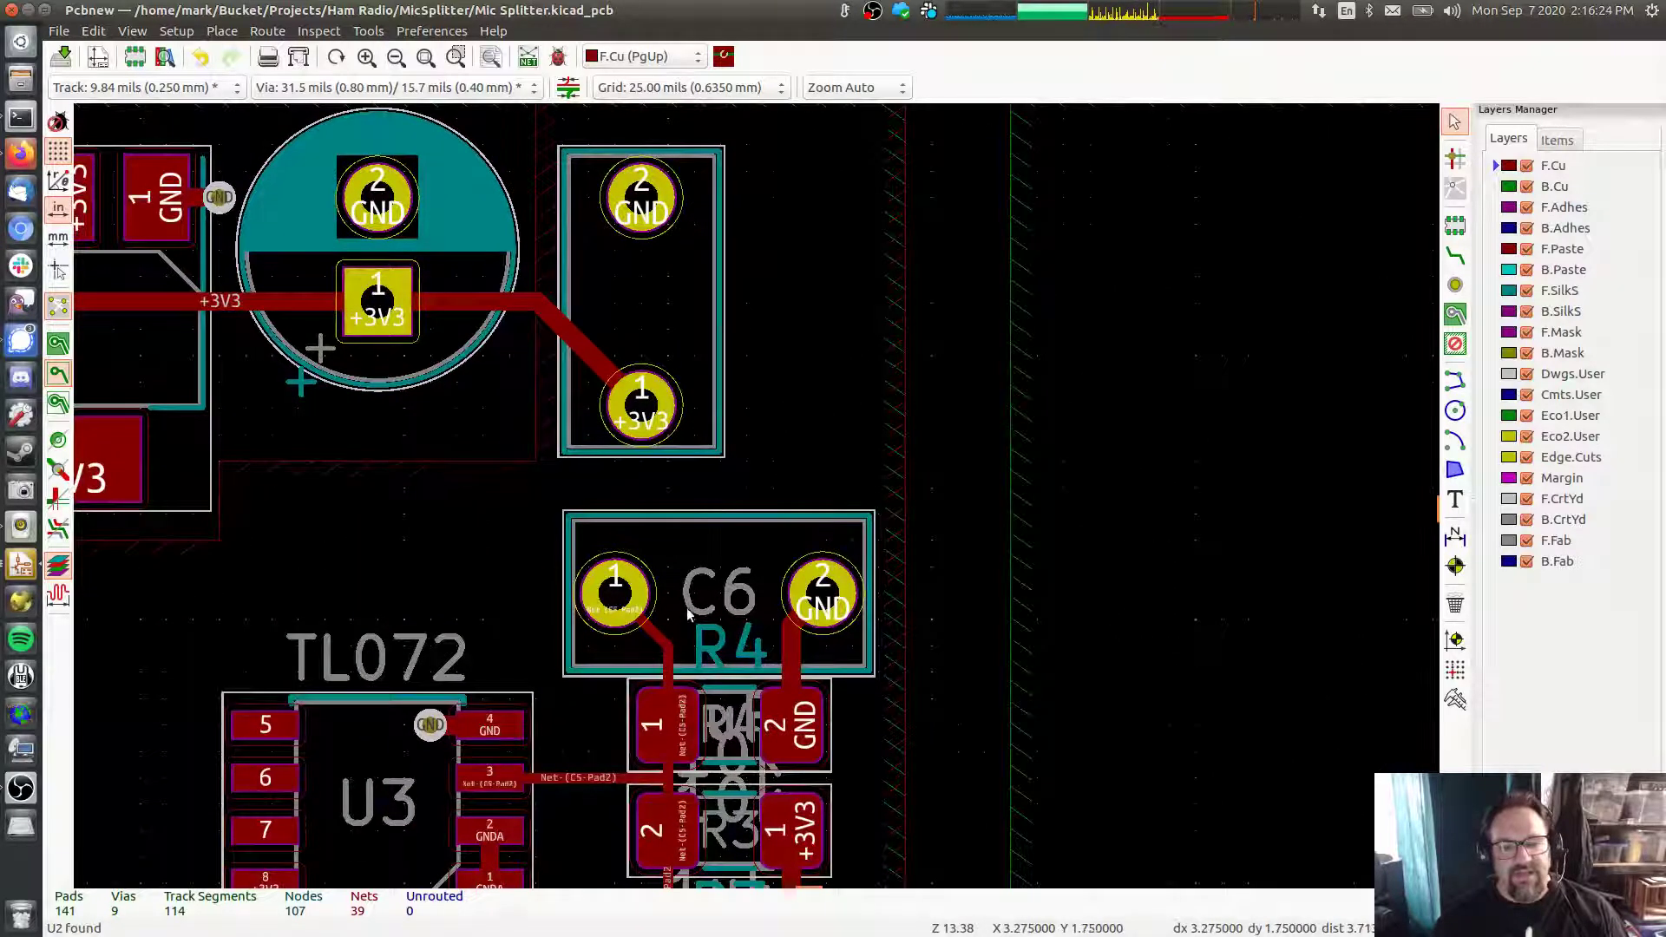
{"action": "left_click", "coordinate": [718, 595]}
{"action": "left_click_drag", "start_coordinate": [718, 596], "coordinate": [831, 59]}
{"action": "left_click_drag", "start_coordinate": [842, 143], "coordinate": [740, 340]}
Move U3's TL072 value, fabrication text and silkscreen reference above the board's upper edge
{"action": "scroll", "coordinate": [737, 337], "scroll_direction": "down", "scroll_amount": 2}
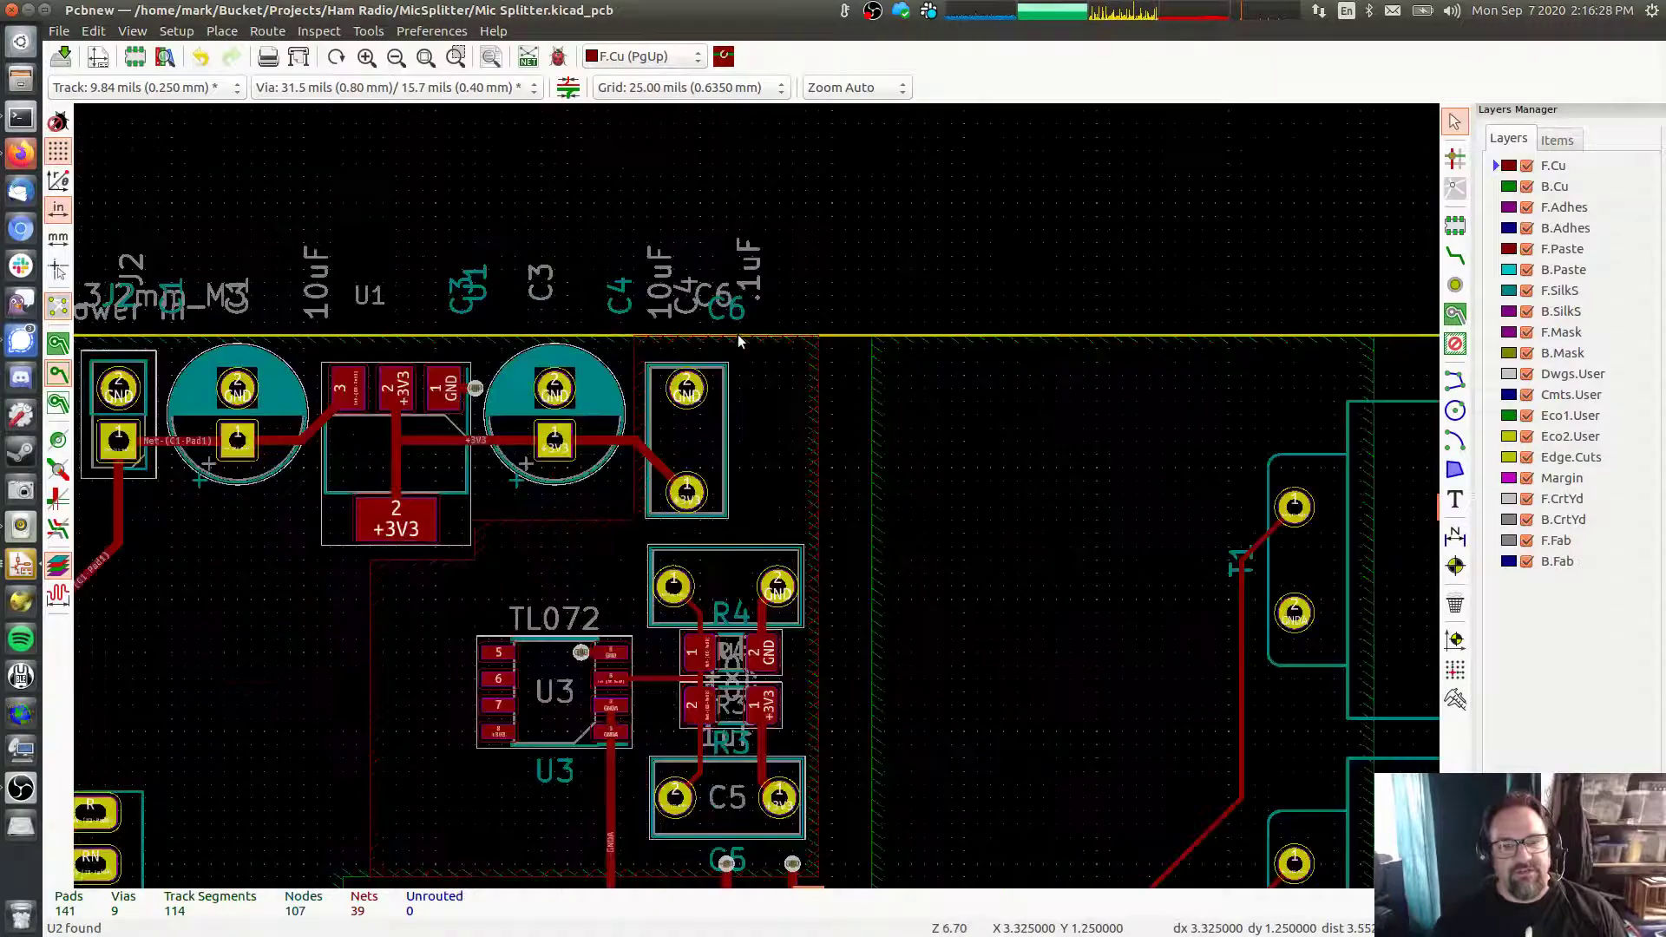
{"action": "middle_click_drag", "start_coordinate": [738, 335], "coordinate": [794, 179]}
{"action": "left_click_drag", "start_coordinate": [623, 457], "coordinate": [610, 134]}
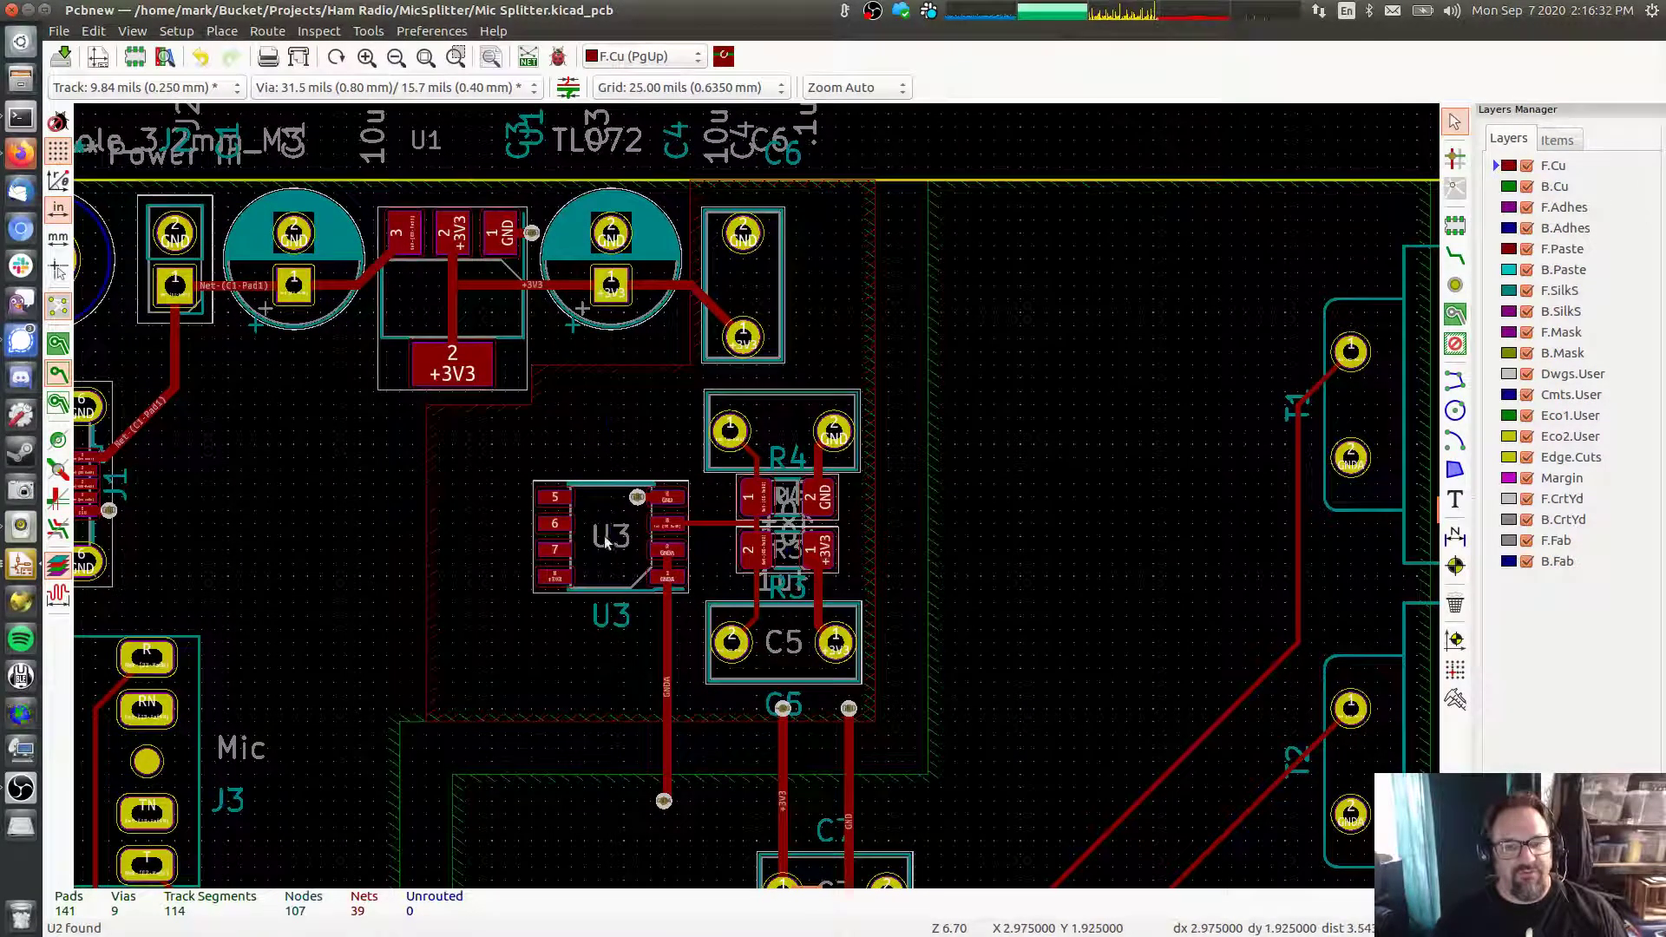
{"action": "left_click_drag", "start_coordinate": [608, 540], "coordinate": [605, 141]}
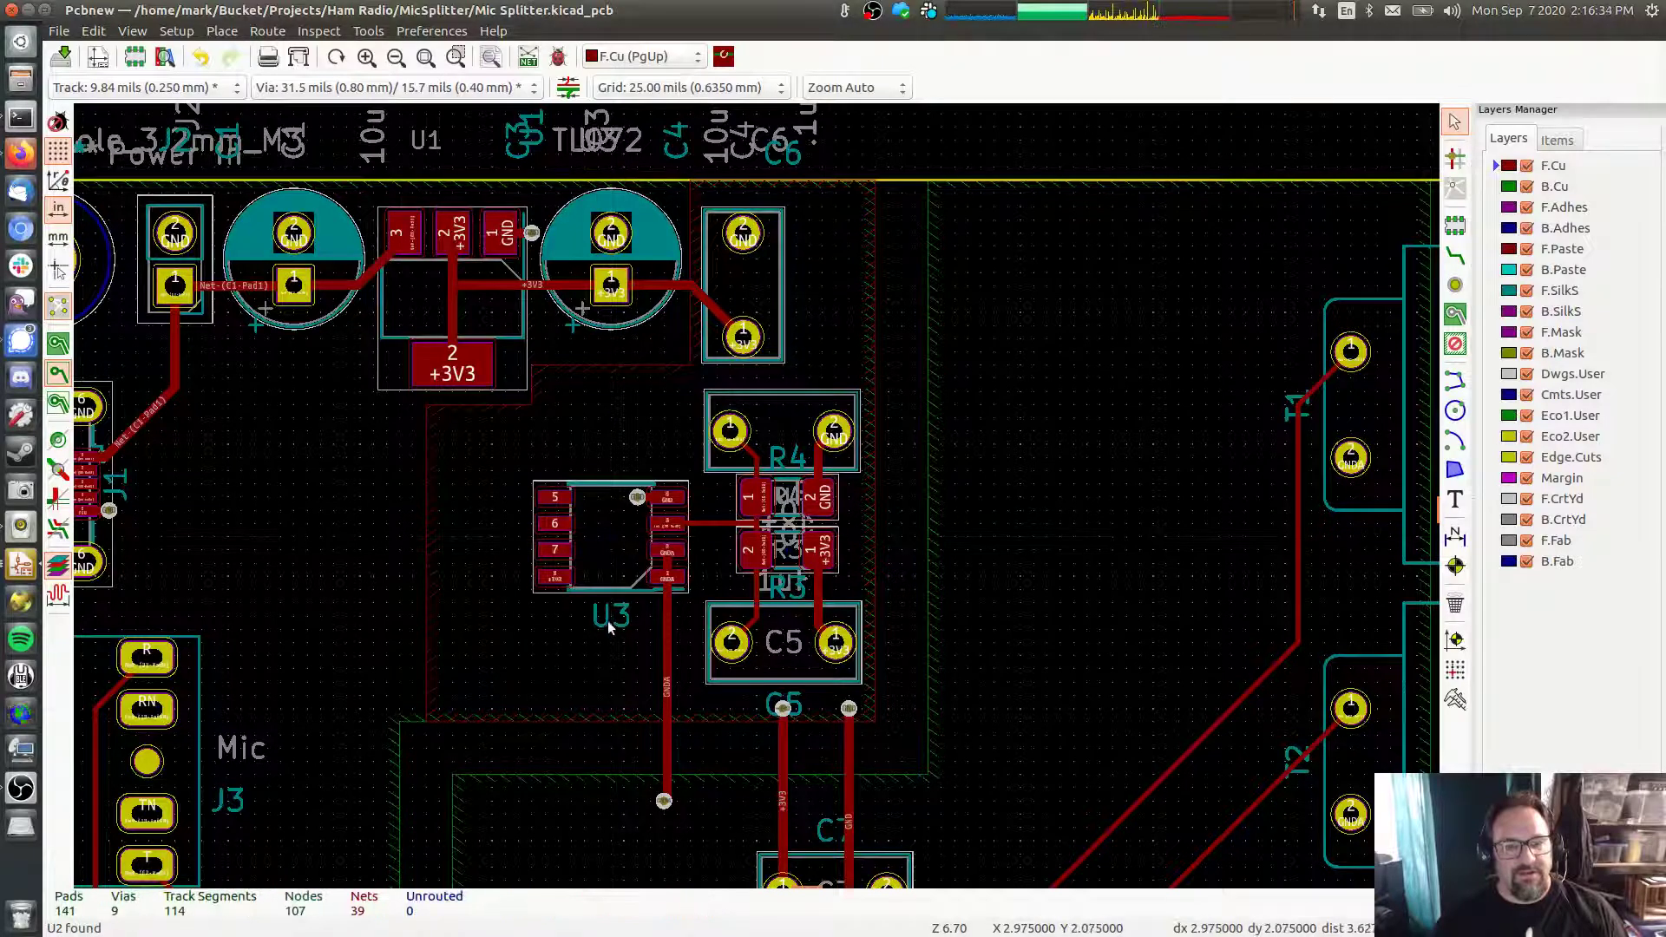
{"action": "left_click_drag", "start_coordinate": [610, 627], "coordinate": [599, 146]}
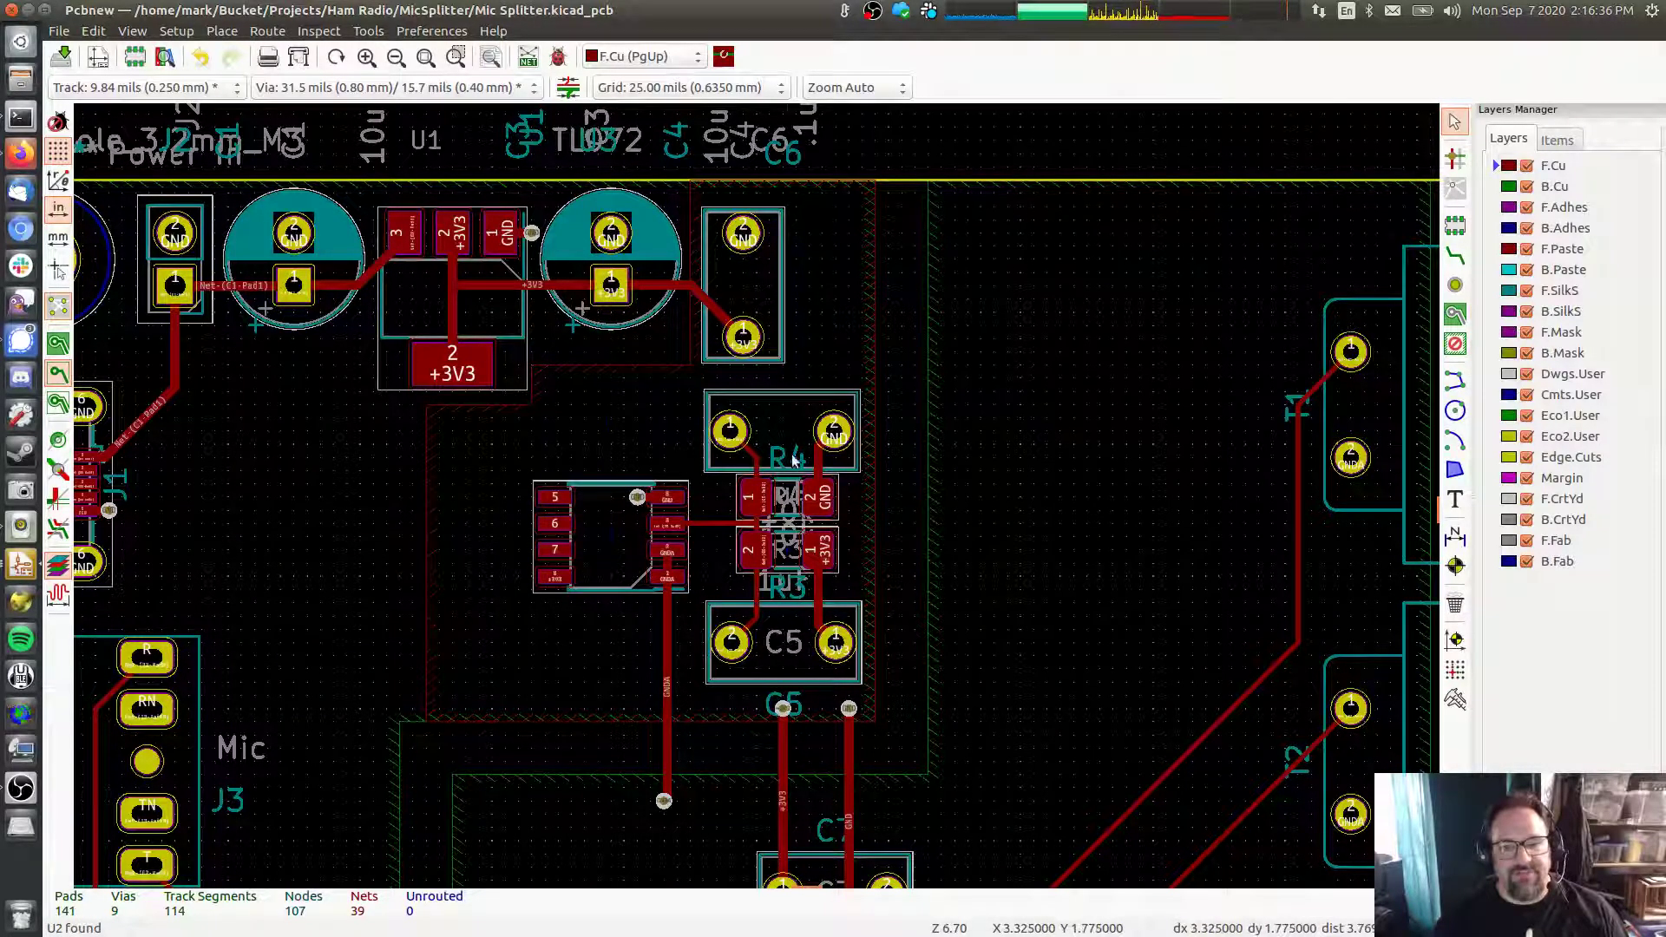
Move R4's silkscreen reference and fabrication text above the board's upper edge
{"action": "left_click_drag", "start_coordinate": [793, 460], "coordinate": [786, 142]}
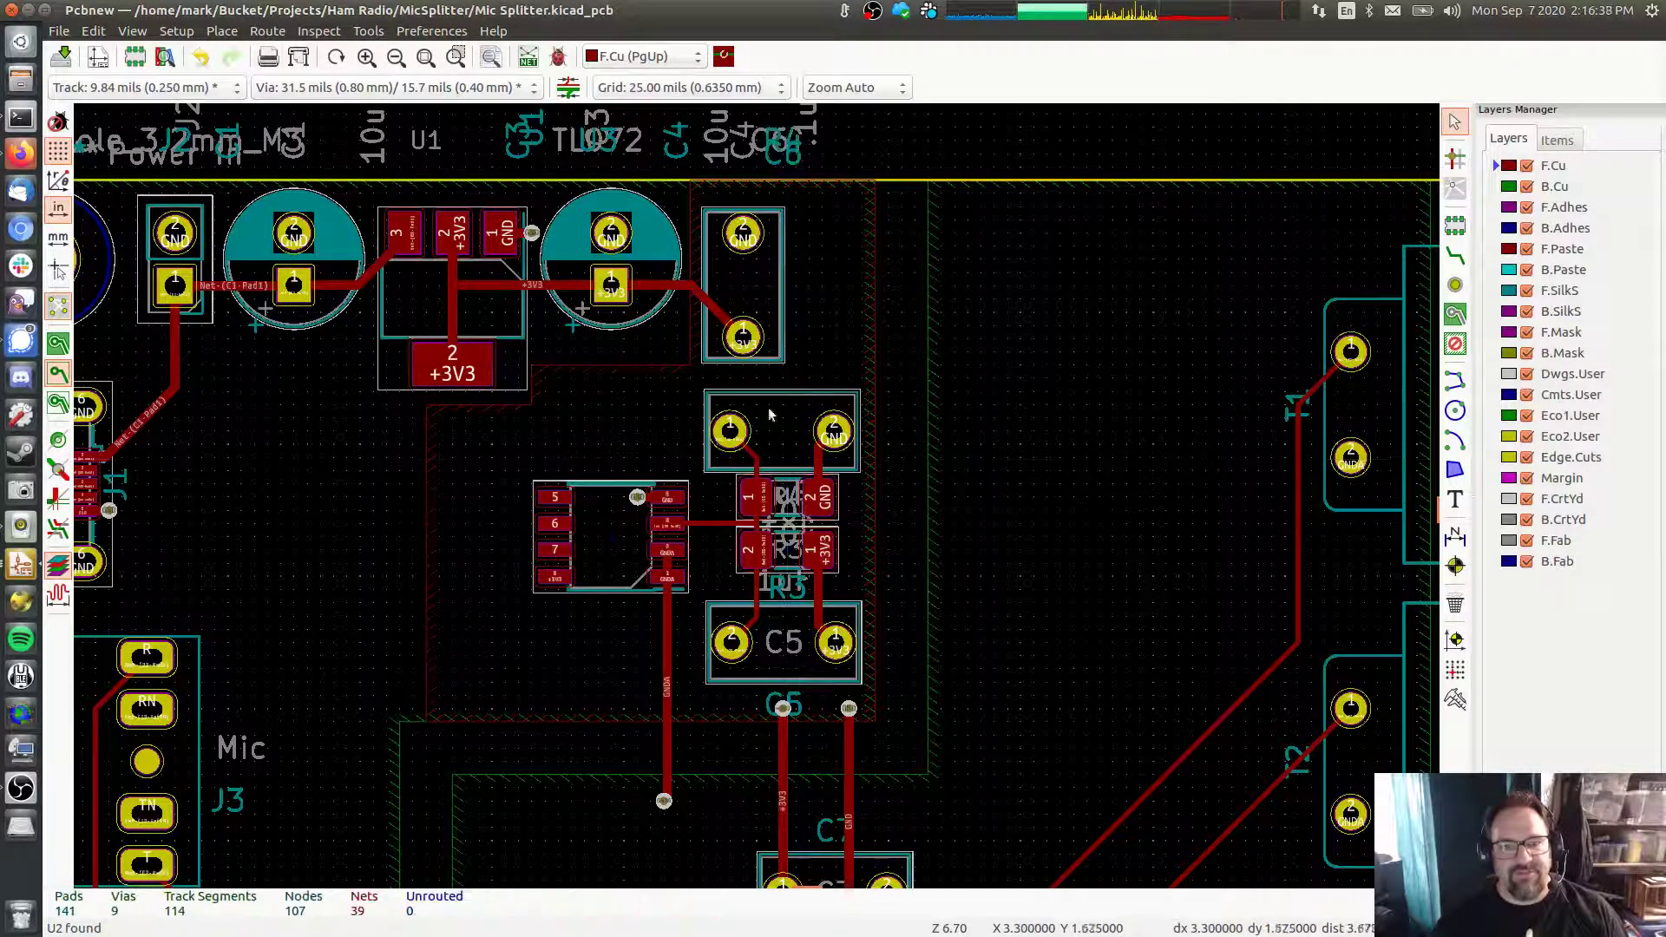
{"action": "left_click", "coordinate": [794, 497]}
{"action": "left_click", "coordinate": [833, 532]}
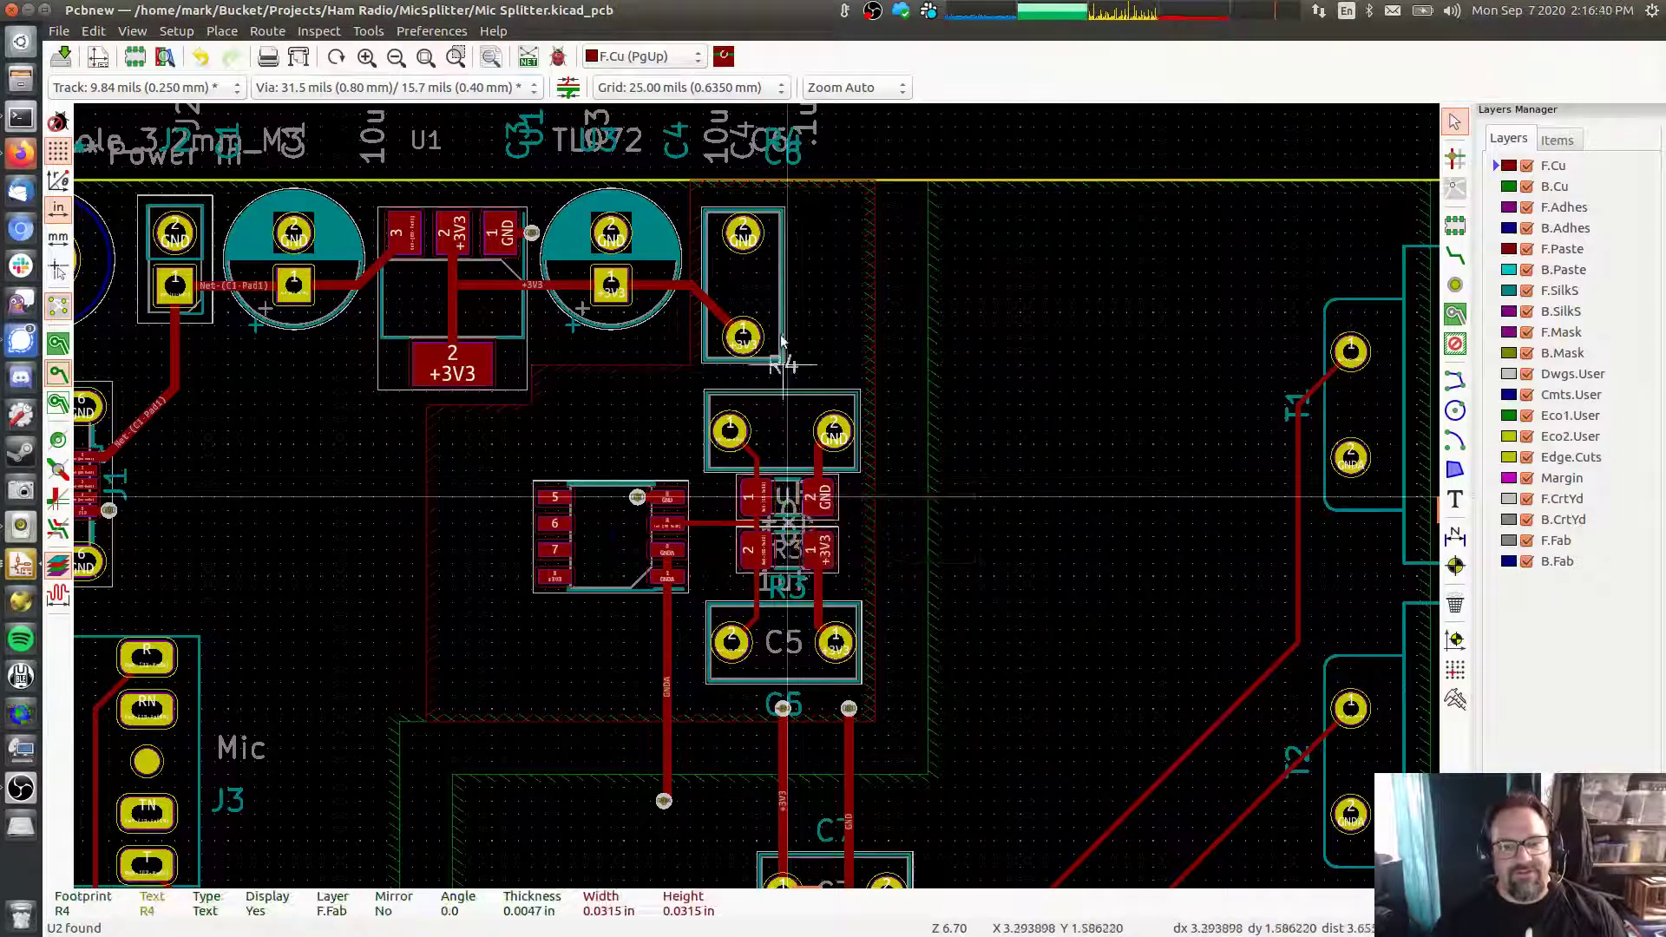
{"action": "left_click", "coordinate": [784, 165]}
Move C6's 1uF value and R3's 10k value above the board's upper edge
{"action": "left_click", "coordinate": [789, 504]}
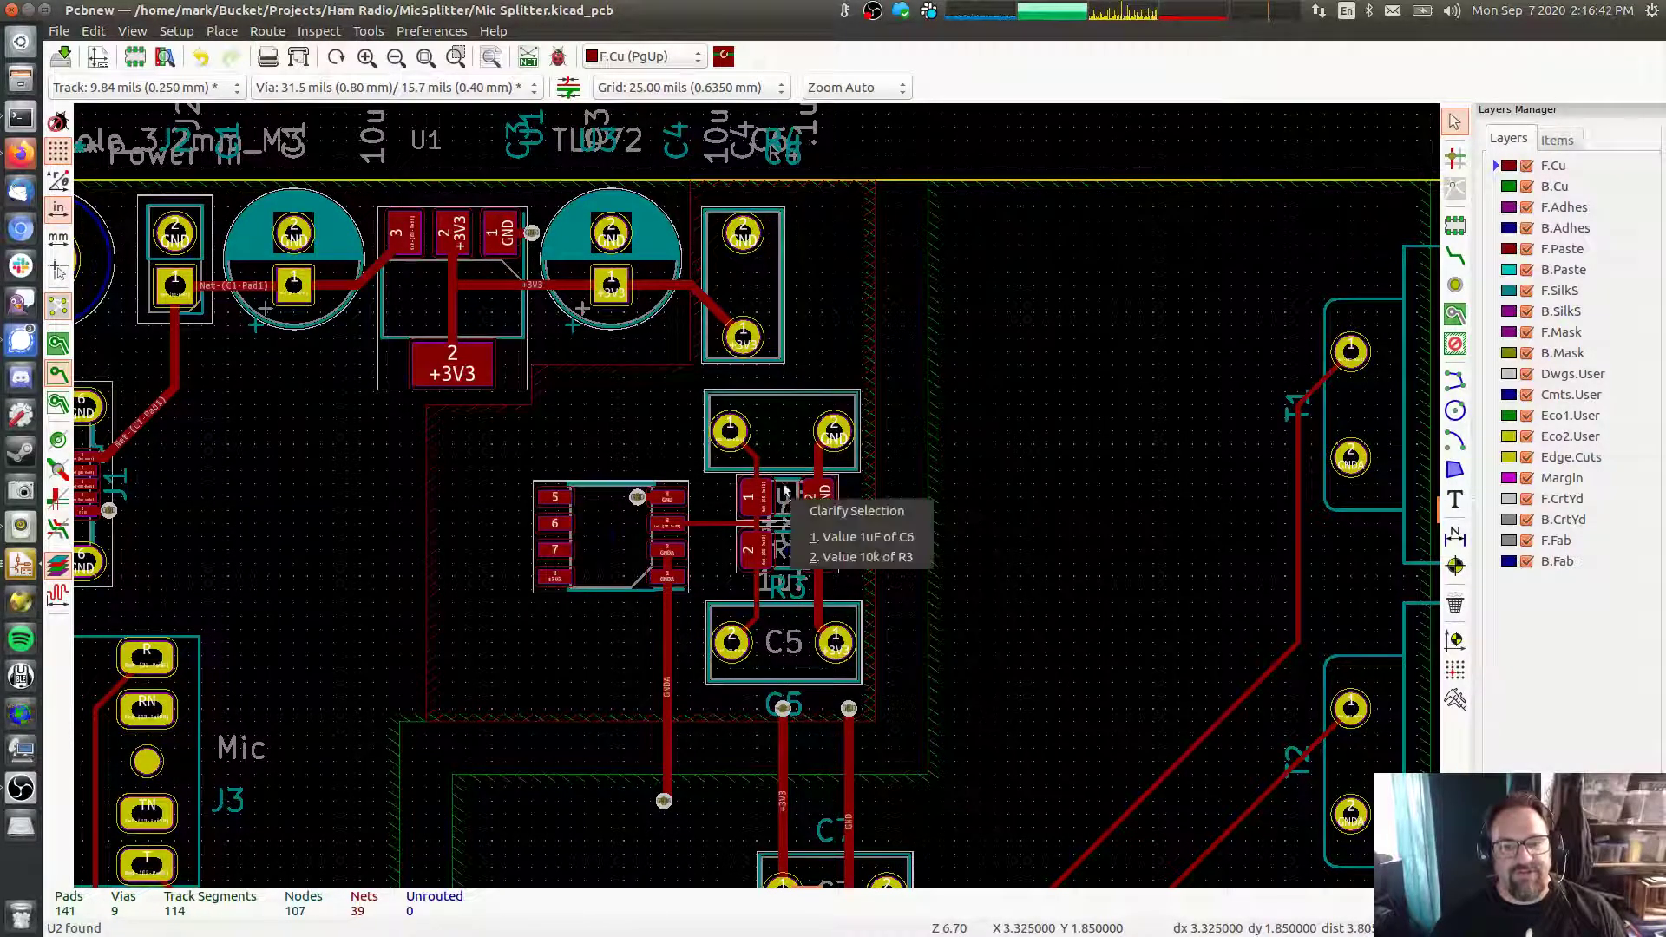
{"action": "left_click", "coordinate": [833, 534]}
{"action": "left_click", "coordinate": [762, 144]}
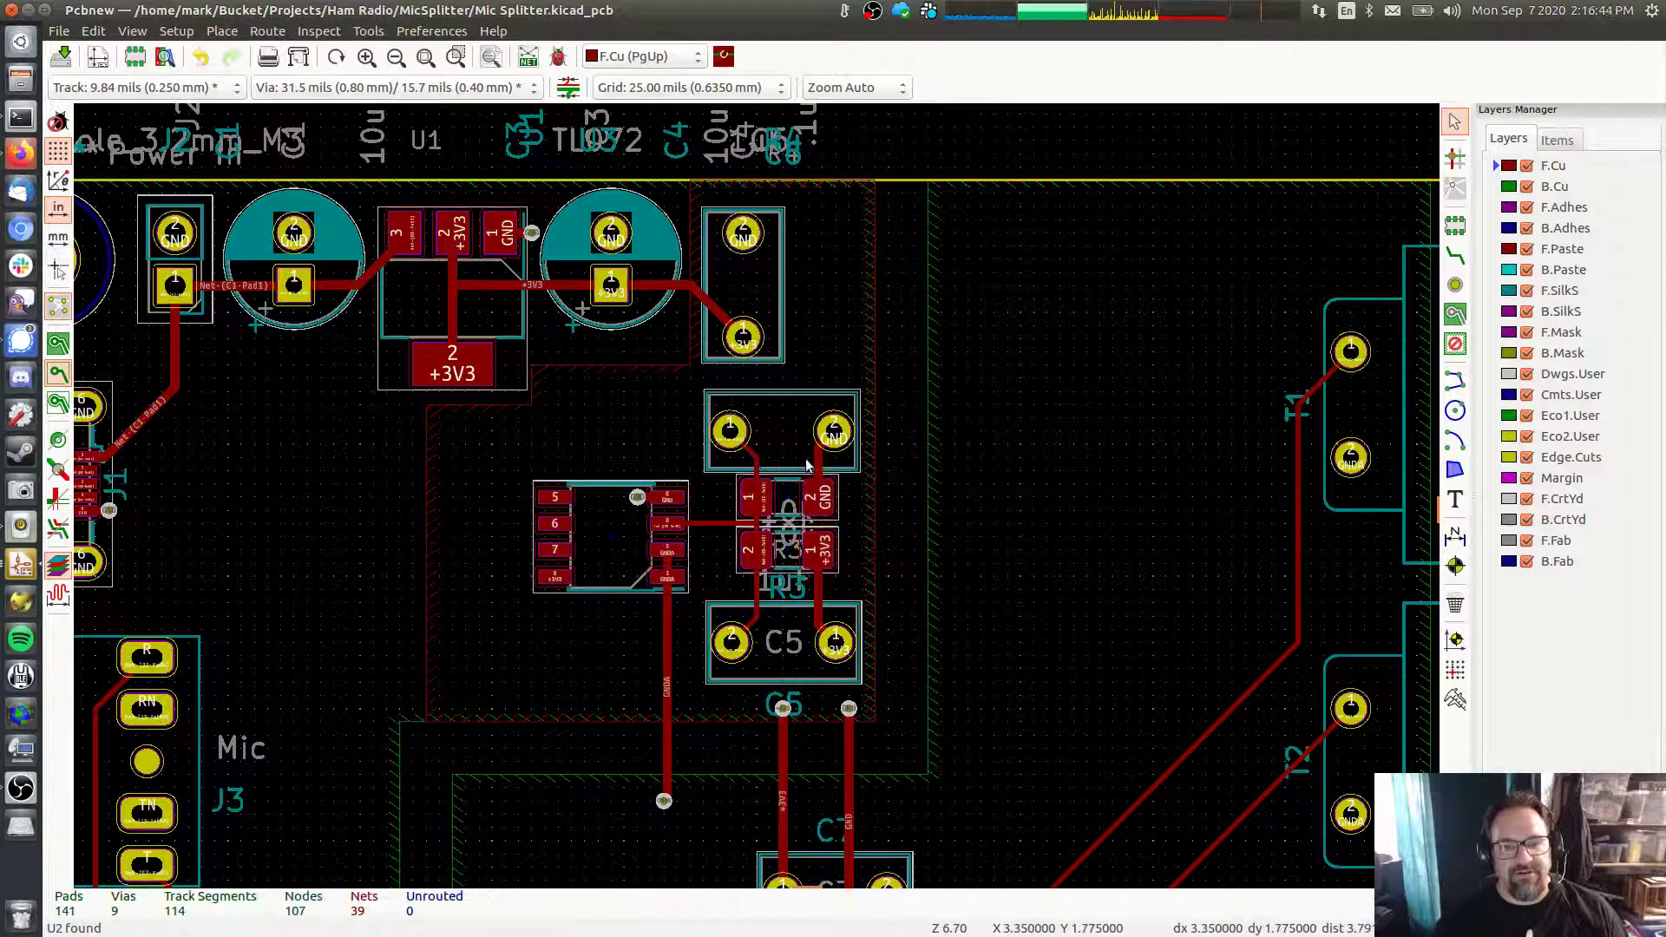
{"action": "left_click", "coordinate": [789, 512]}
{"action": "key", "text": "m"}
{"action": "left_click", "coordinate": [761, 149]}
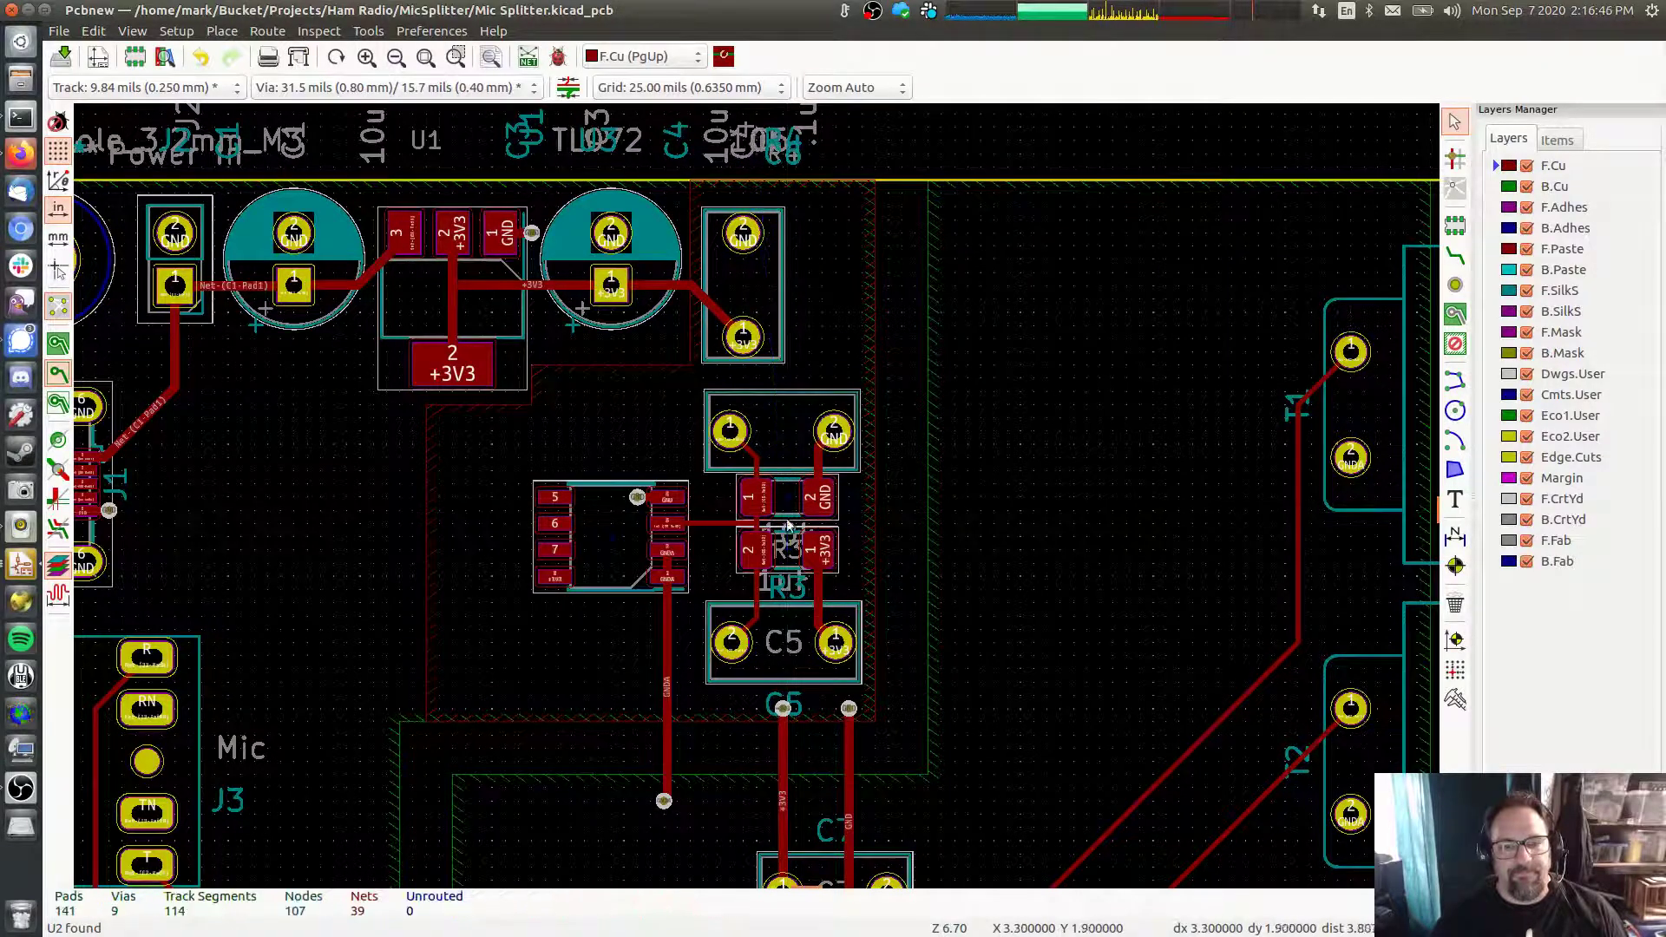
Move R4's 10k value and R3's fabrication text above the board's upper edge
{"action": "left_click", "coordinate": [788, 556]}
{"action": "left_click", "coordinate": [815, 587]}
{"action": "key", "text": "m"}
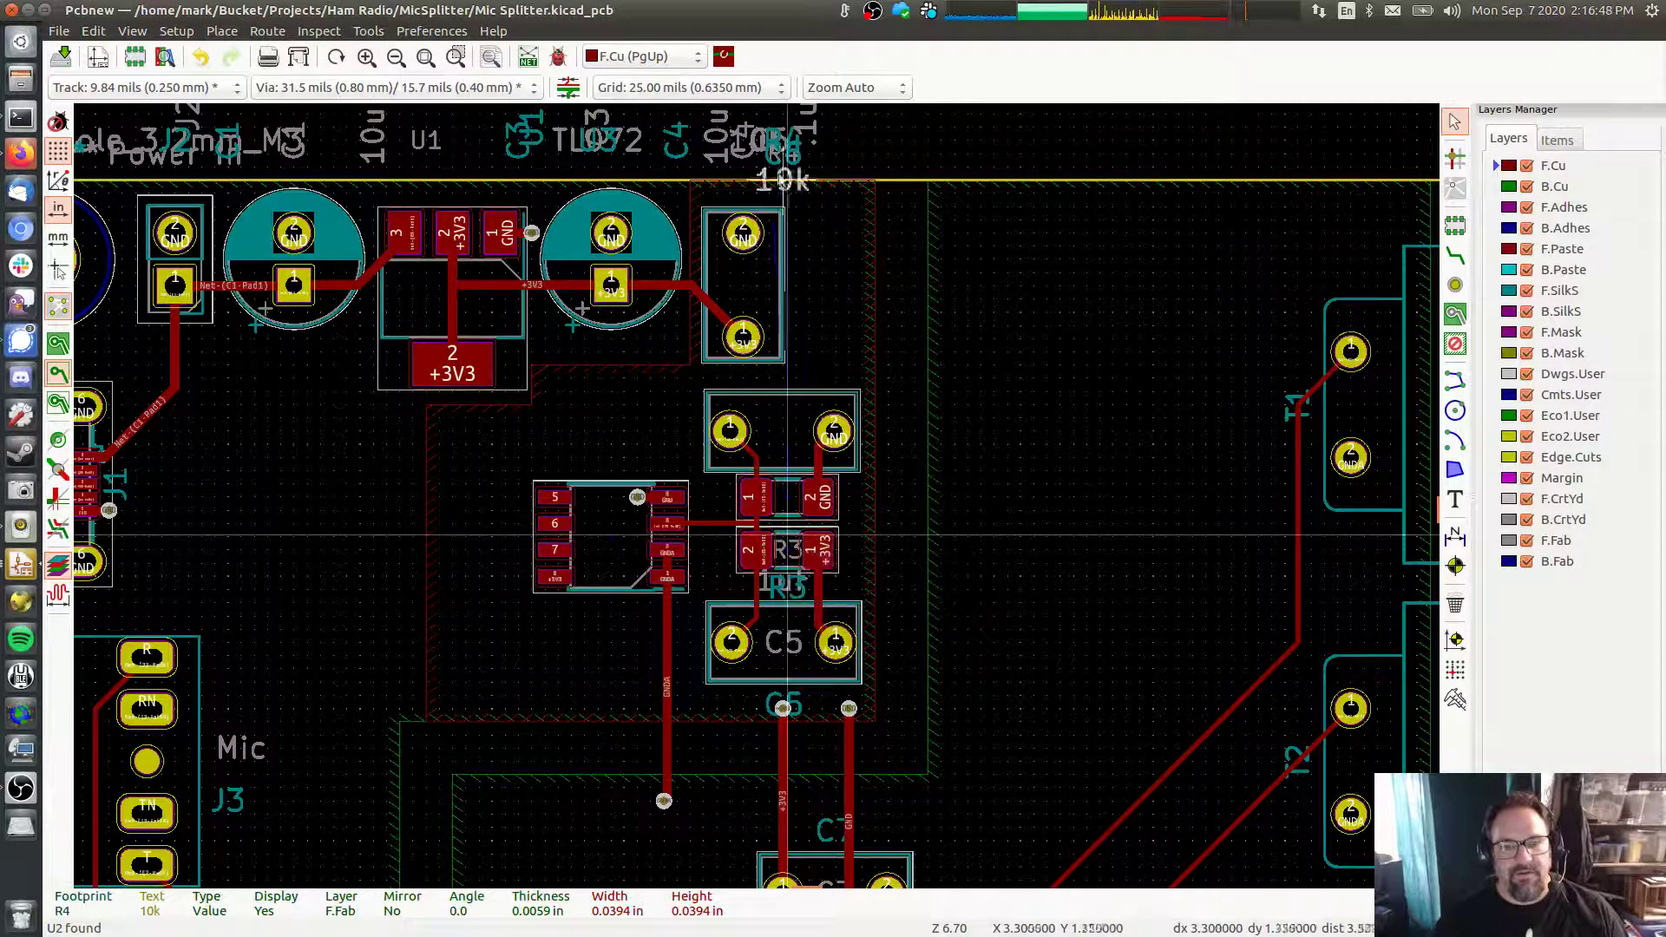
{"action": "left_click", "coordinate": [777, 152]}
{"action": "left_click", "coordinate": [776, 547]}
{"action": "key", "text": "m"}
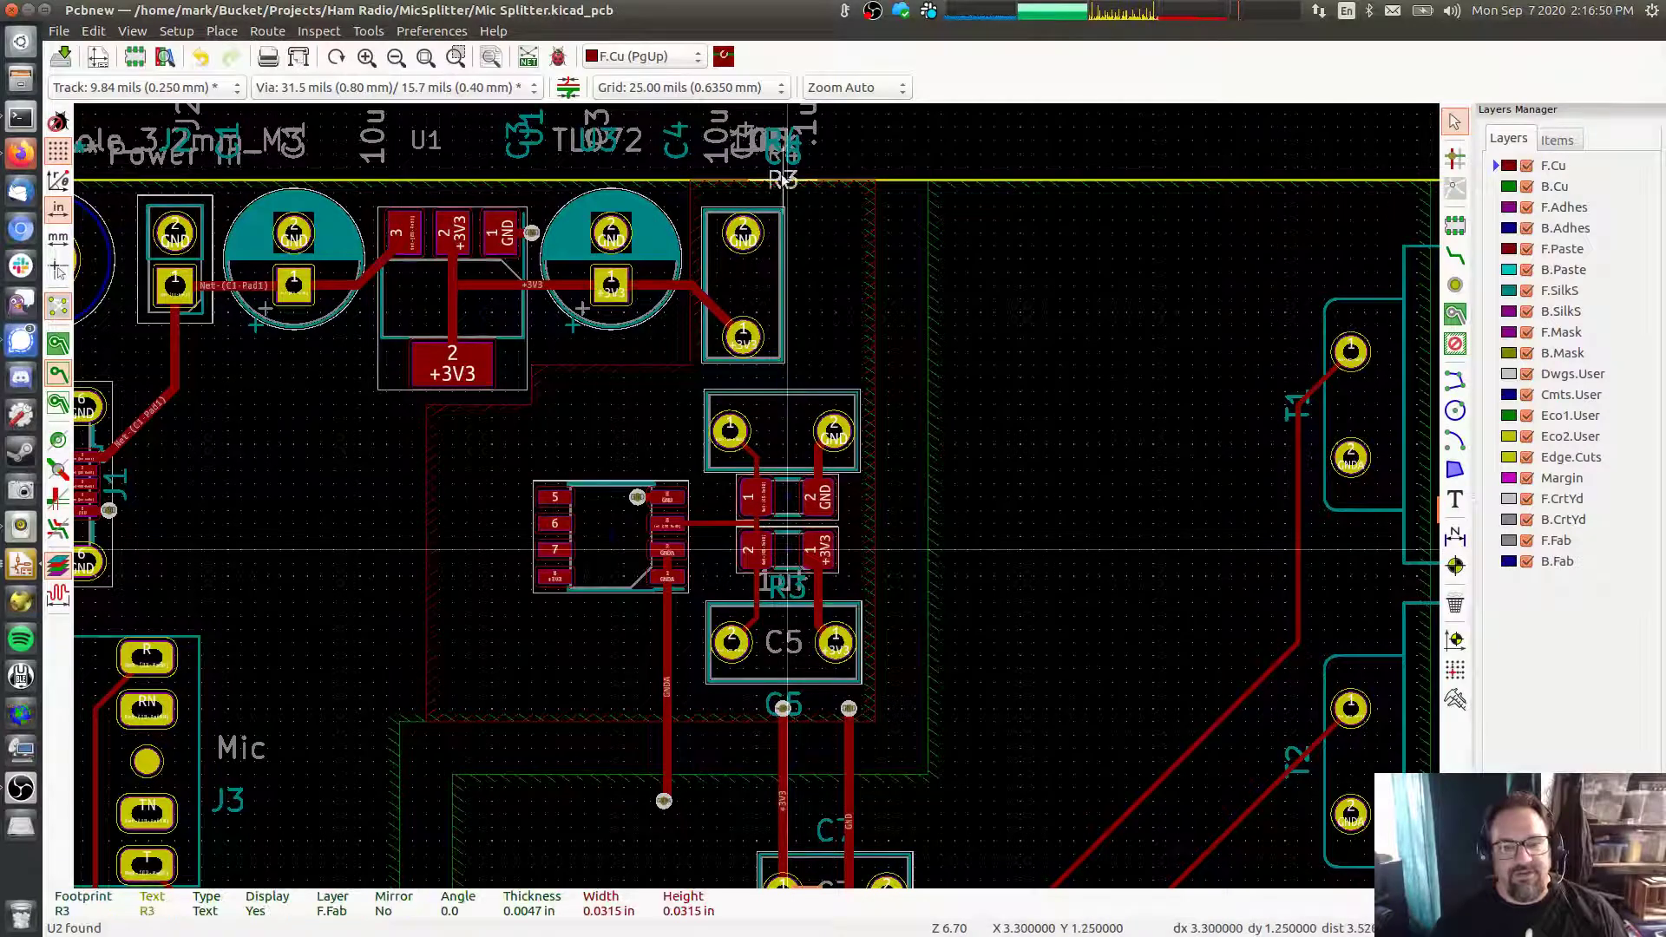
{"action": "left_click", "coordinate": [781, 156]}
Move R3's silkscreen reference above the board's upper edge
{"action": "left_click", "coordinate": [786, 597]}
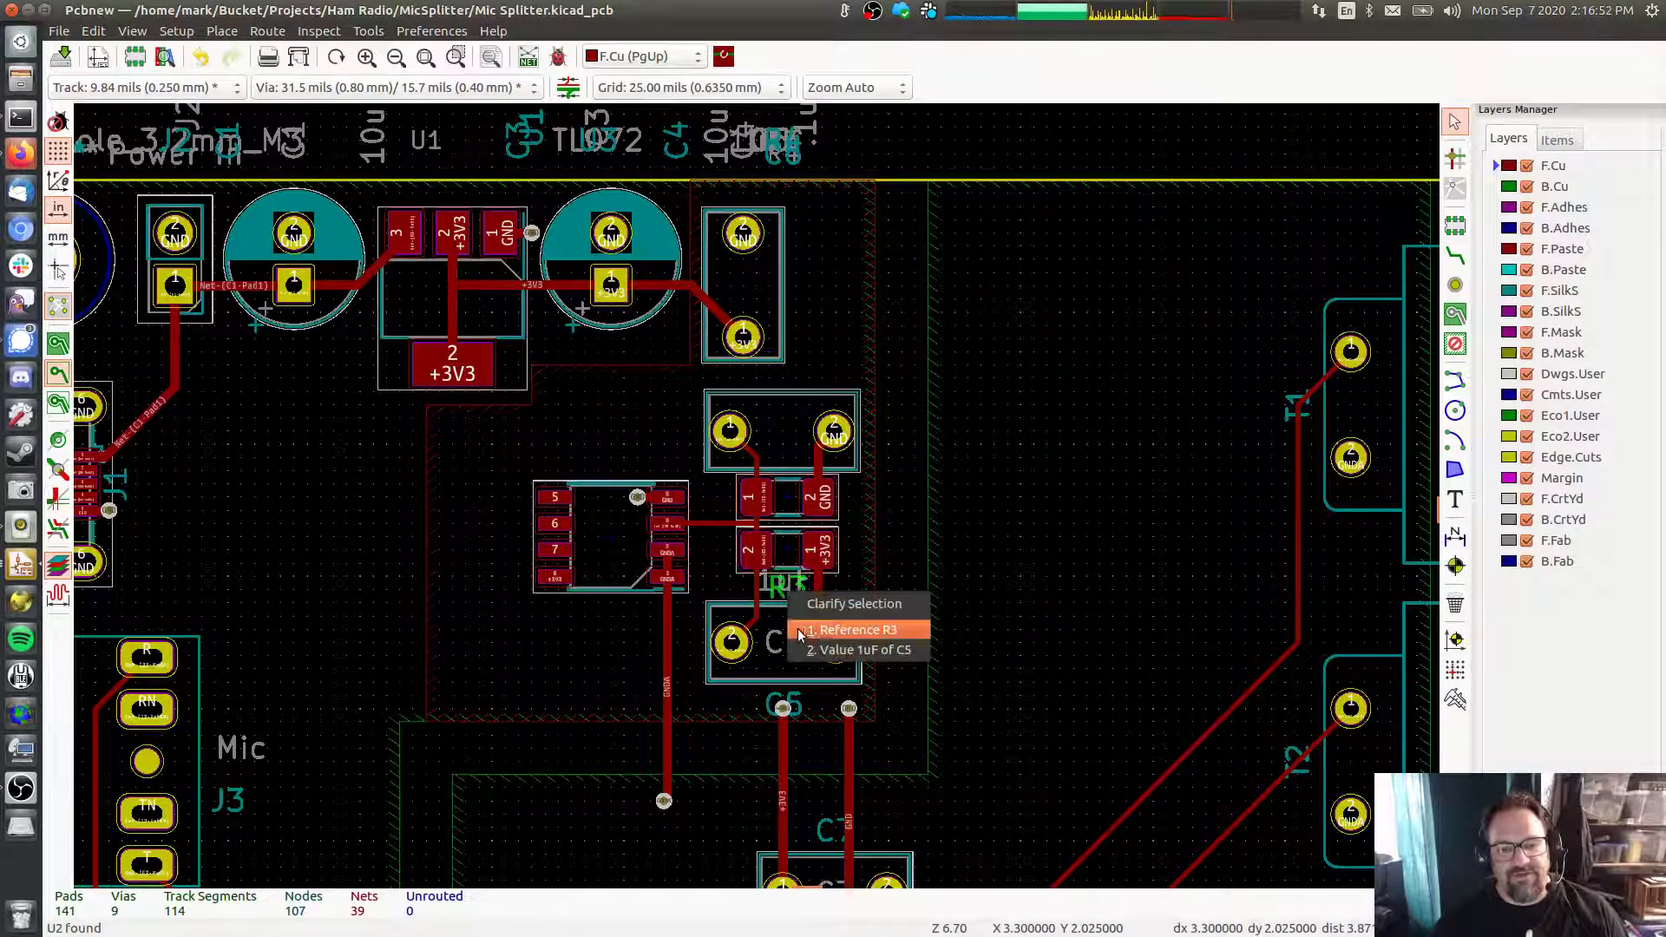
{"action": "left_click", "coordinate": [834, 629]}
{"action": "key", "text": "m"}
{"action": "left_click", "coordinate": [829, 146]}
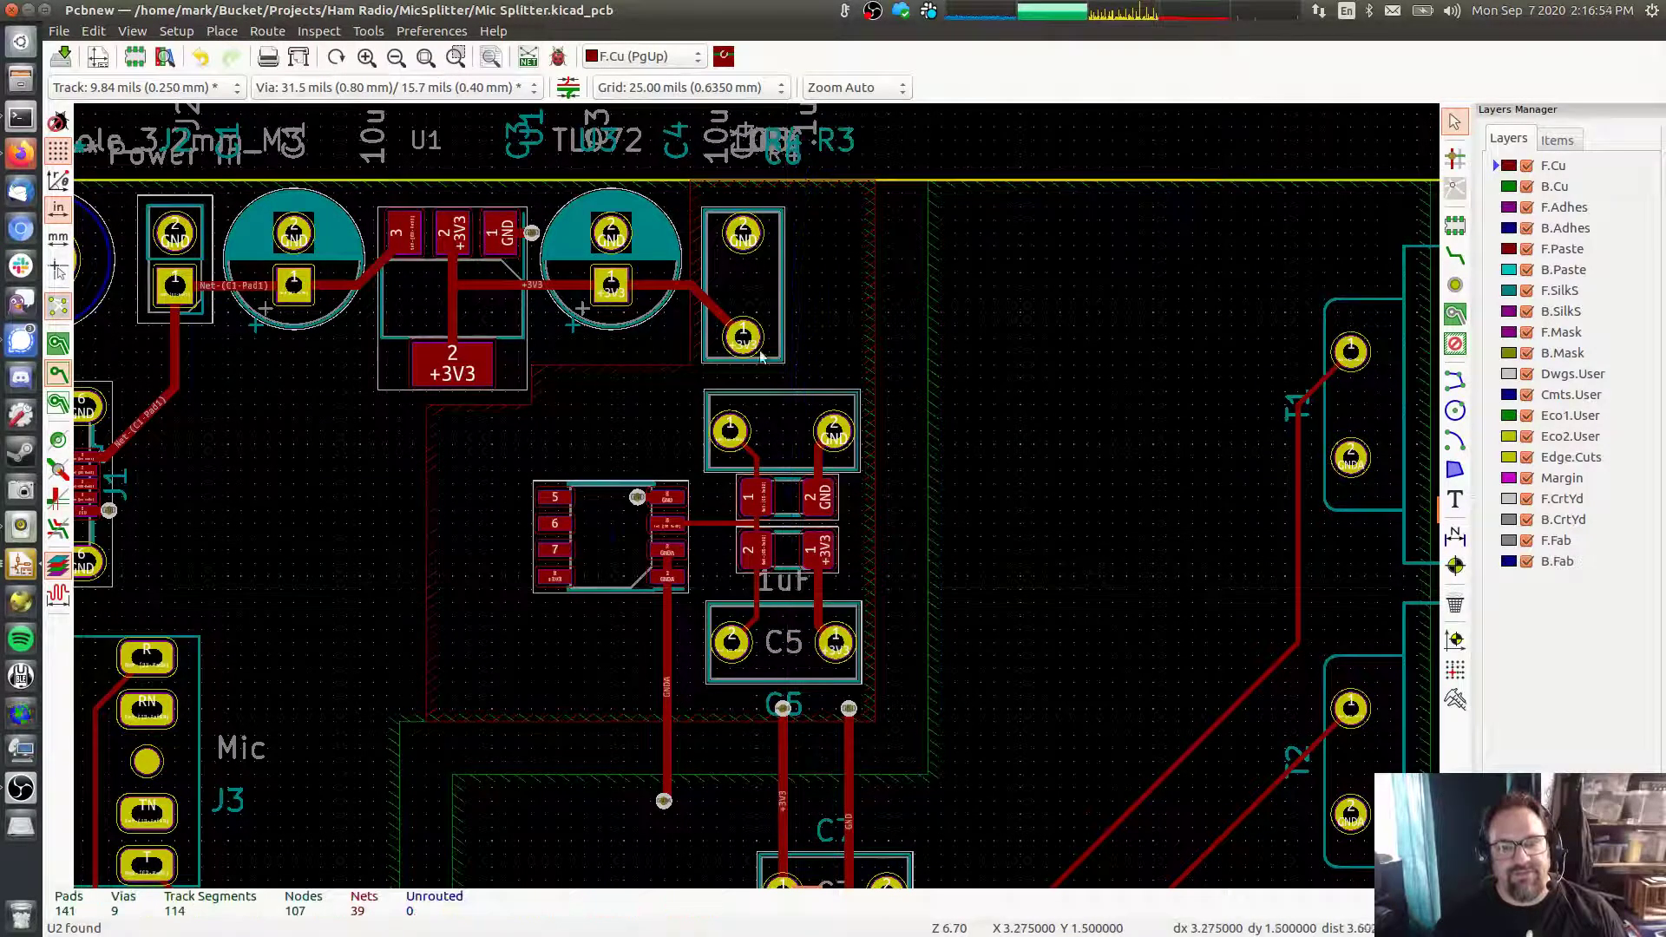
Move C5's 1uF value, fabrication text and silkscreen reference above the board's upper edge
{"action": "left_click", "coordinate": [784, 582]}
{"action": "key", "text": "m"}
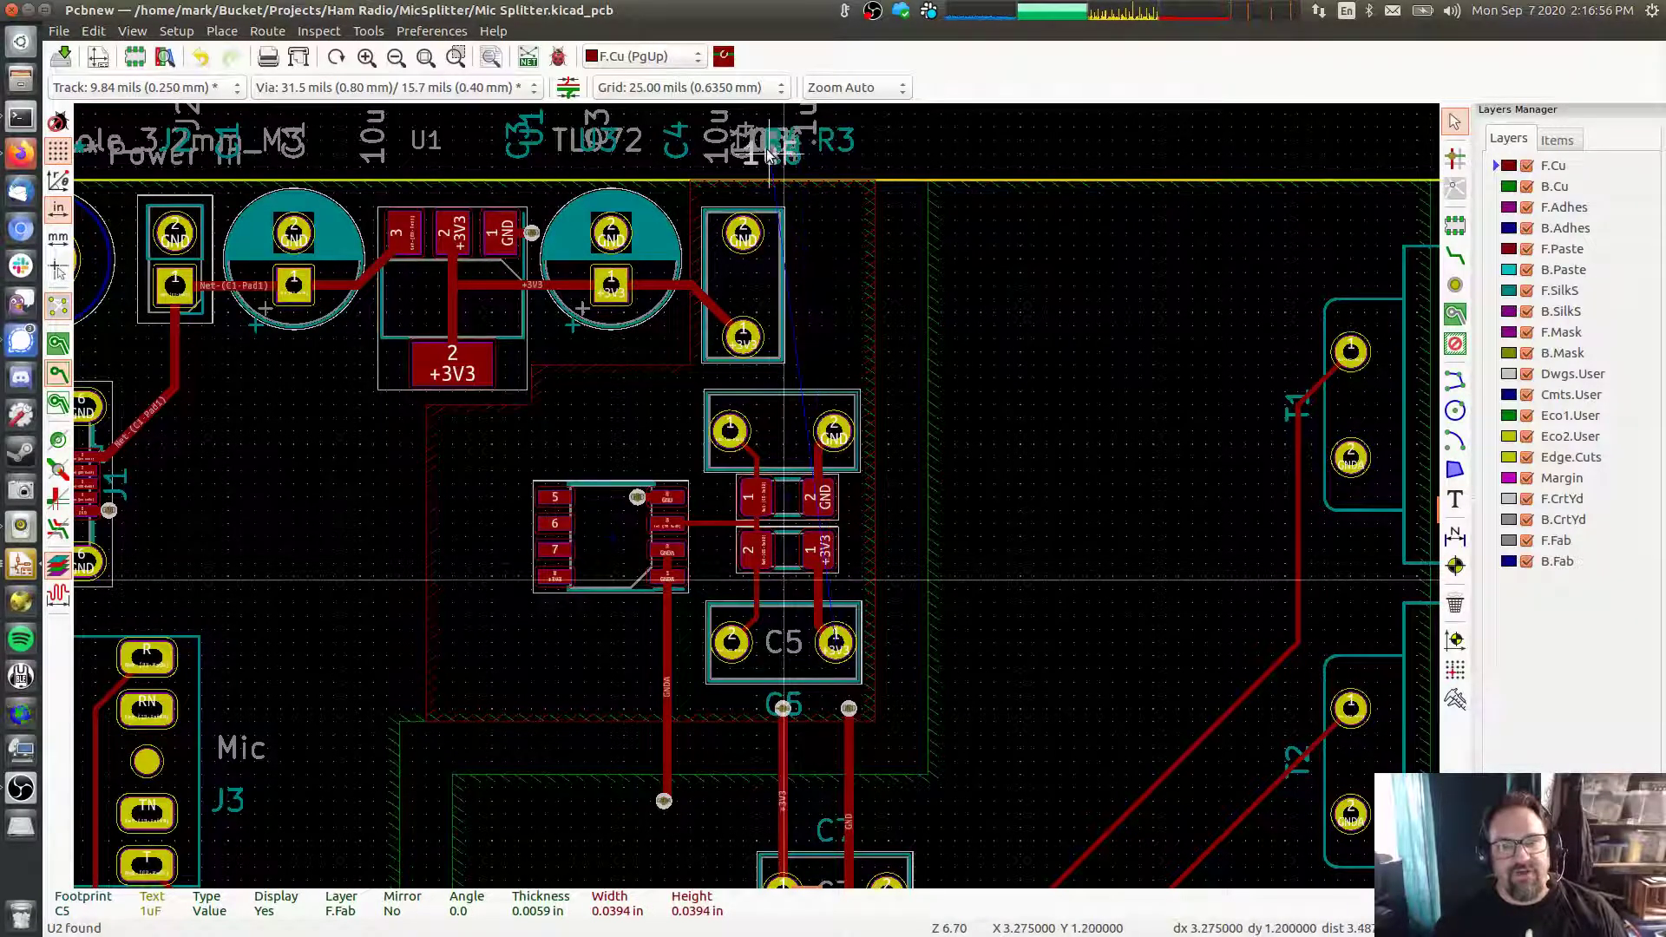
{"action": "left_click", "coordinate": [781, 149]}
{"action": "left_click", "coordinate": [779, 638]}
{"action": "key", "text": "m"}
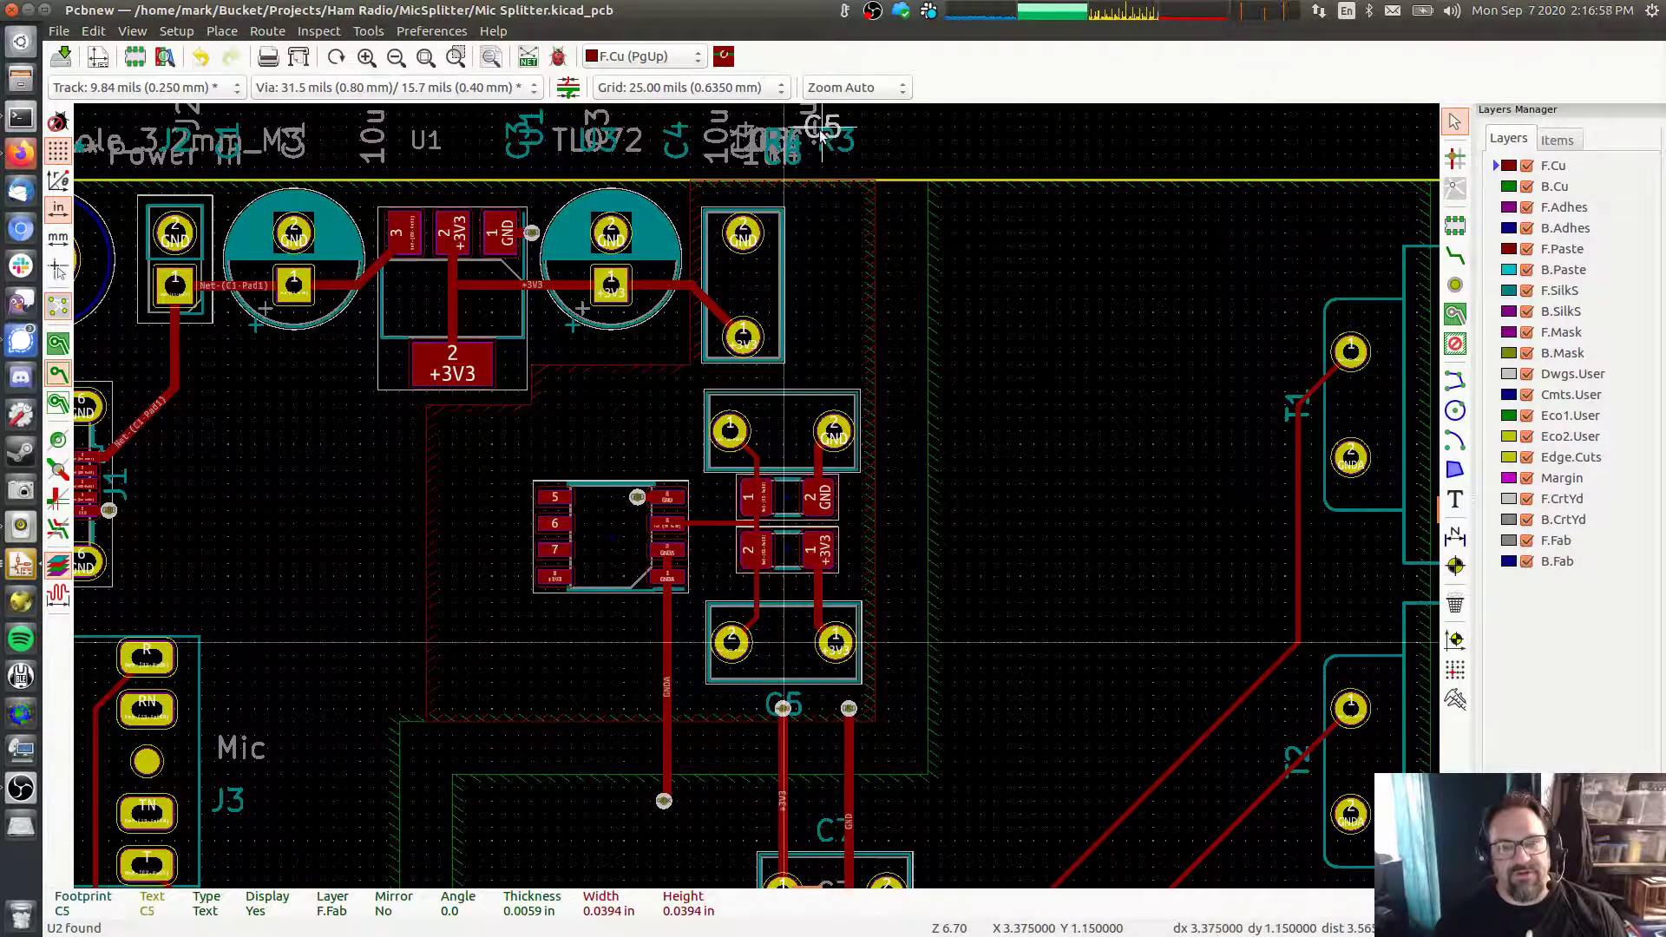
{"action": "left_click", "coordinate": [822, 130]}
{"action": "left_click", "coordinate": [781, 705]}
{"action": "key", "text": "m"}
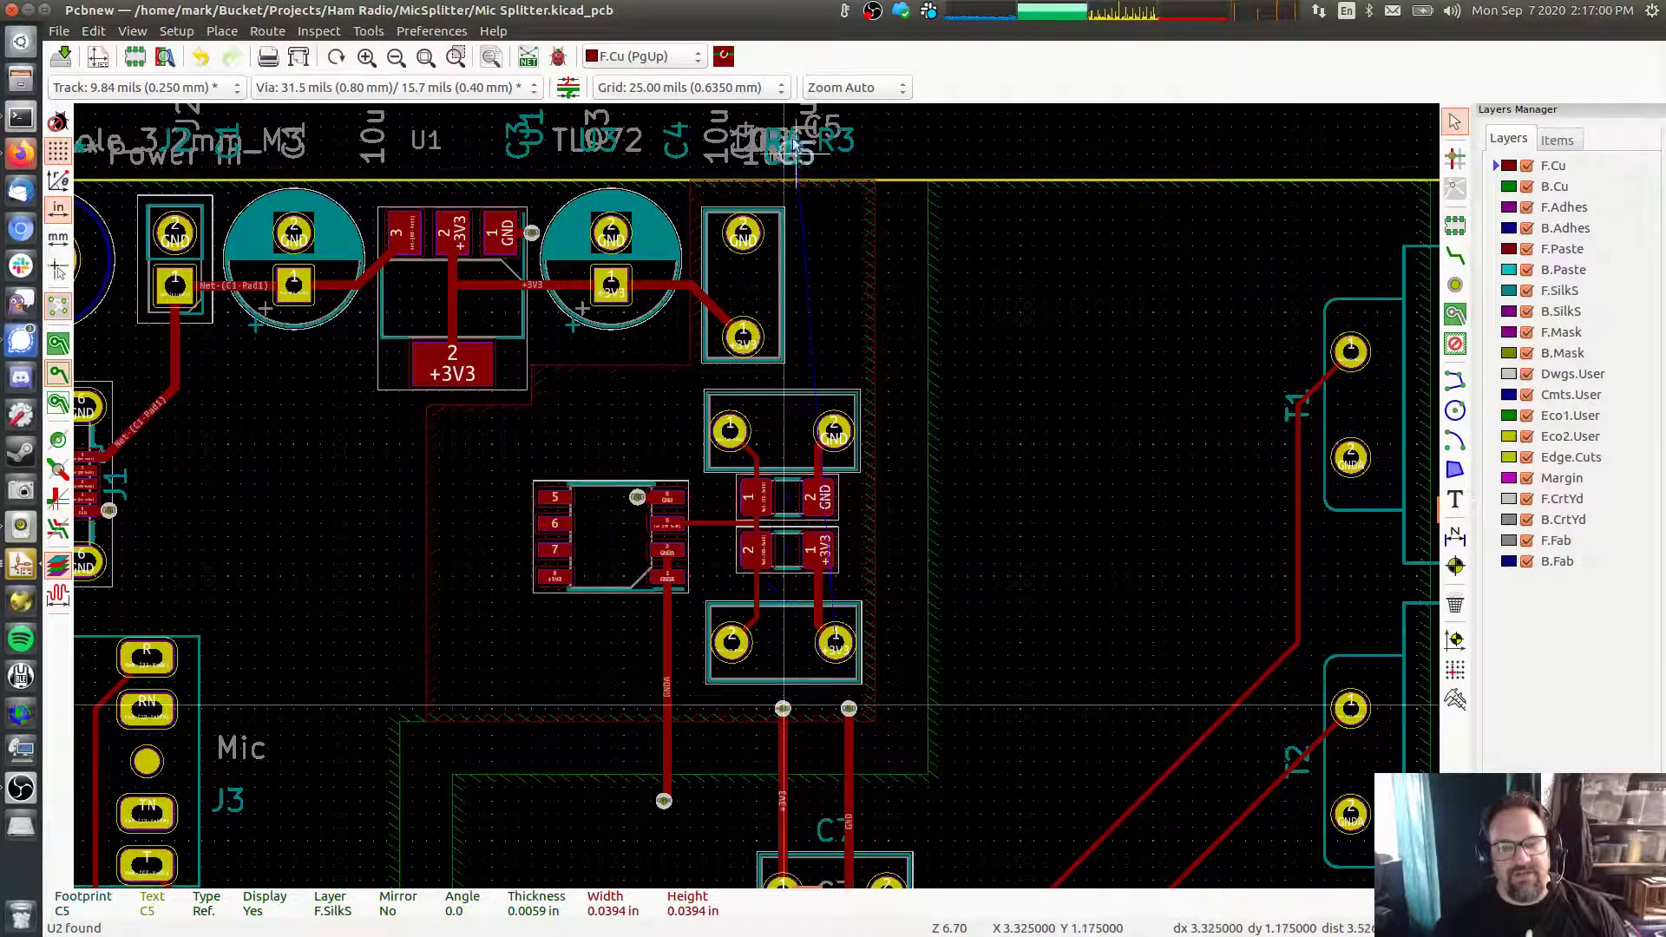
{"action": "left_click", "coordinate": [804, 144]}
Move U2's TL074 value and fabrication text below the board's lower edge
{"action": "scroll", "coordinate": [779, 475], "scroll_direction": "down", "scroll_amount": 5}
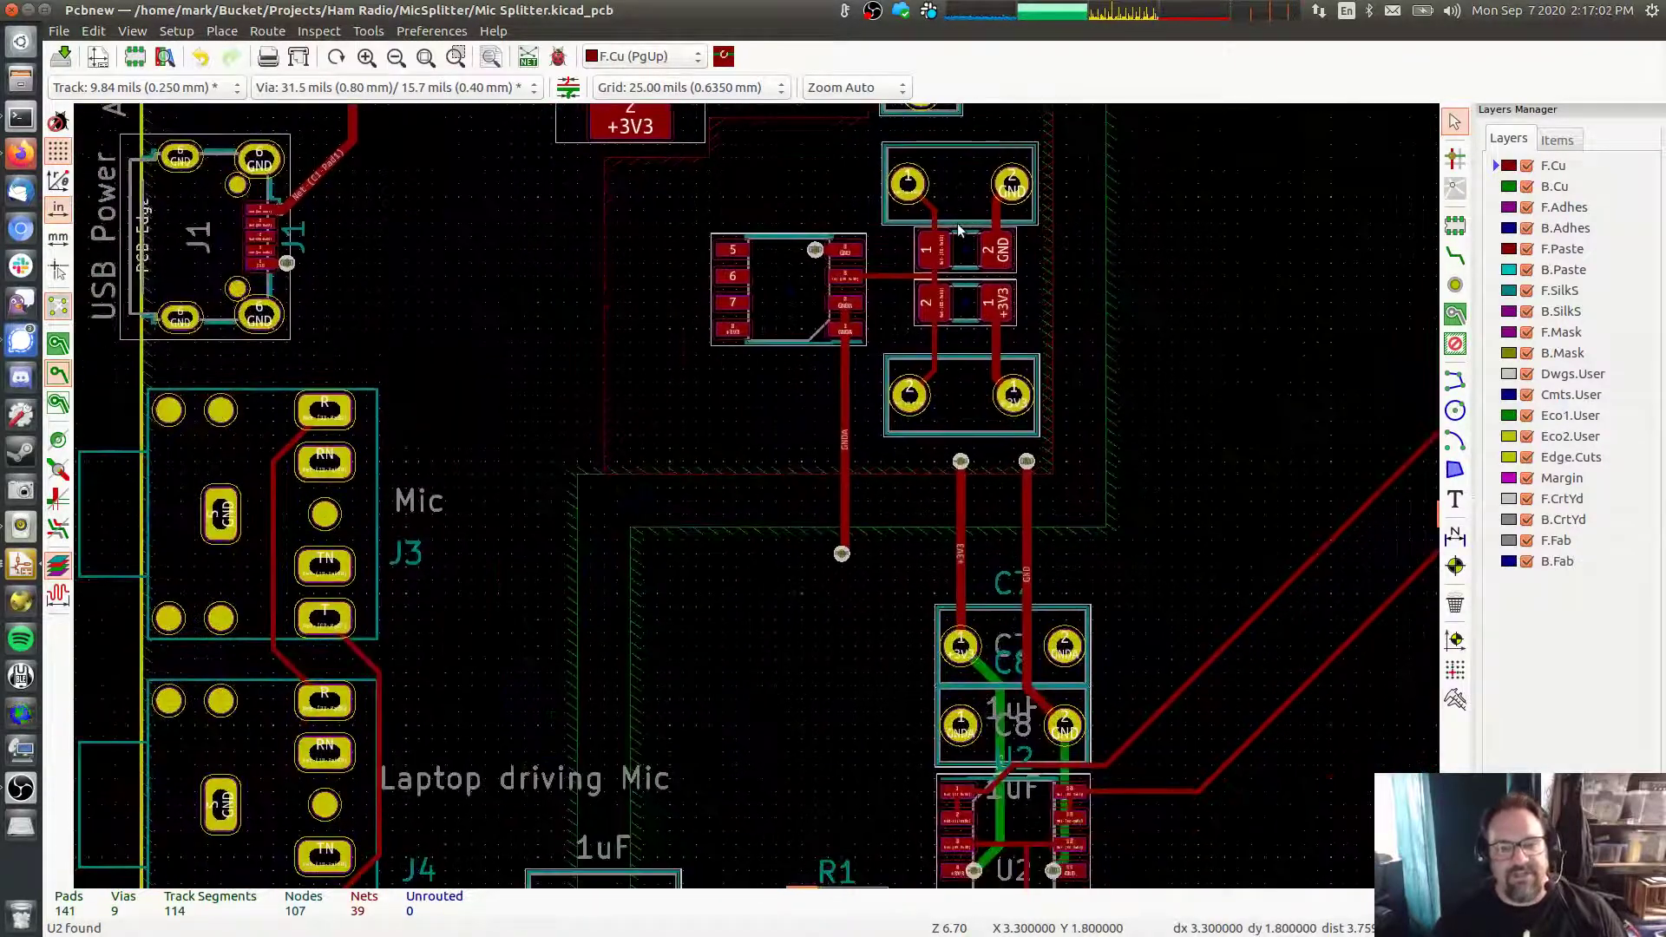
{"action": "scroll", "coordinate": [810, 653], "scroll_direction": "down", "scroll_amount": 4}
{"action": "scroll", "coordinate": [847, 520], "scroll_direction": "down", "scroll_amount": 2}
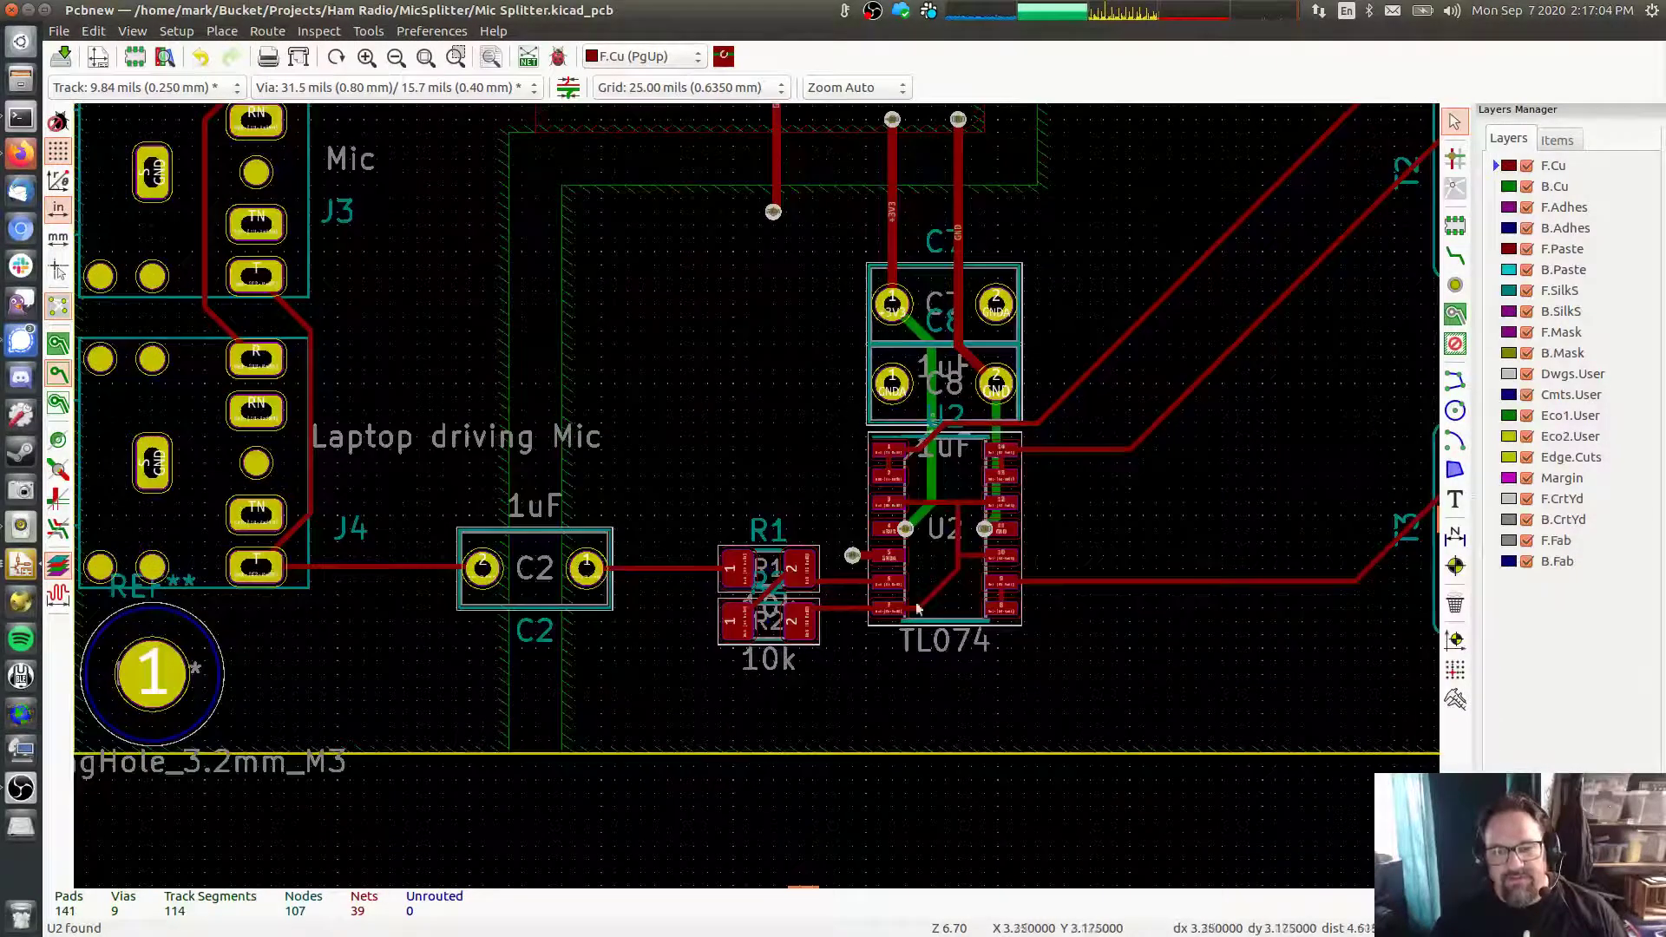
{"action": "left_click", "coordinate": [945, 640]}
{"action": "key", "text": "m"}
{"action": "left_click", "coordinate": [930, 802]}
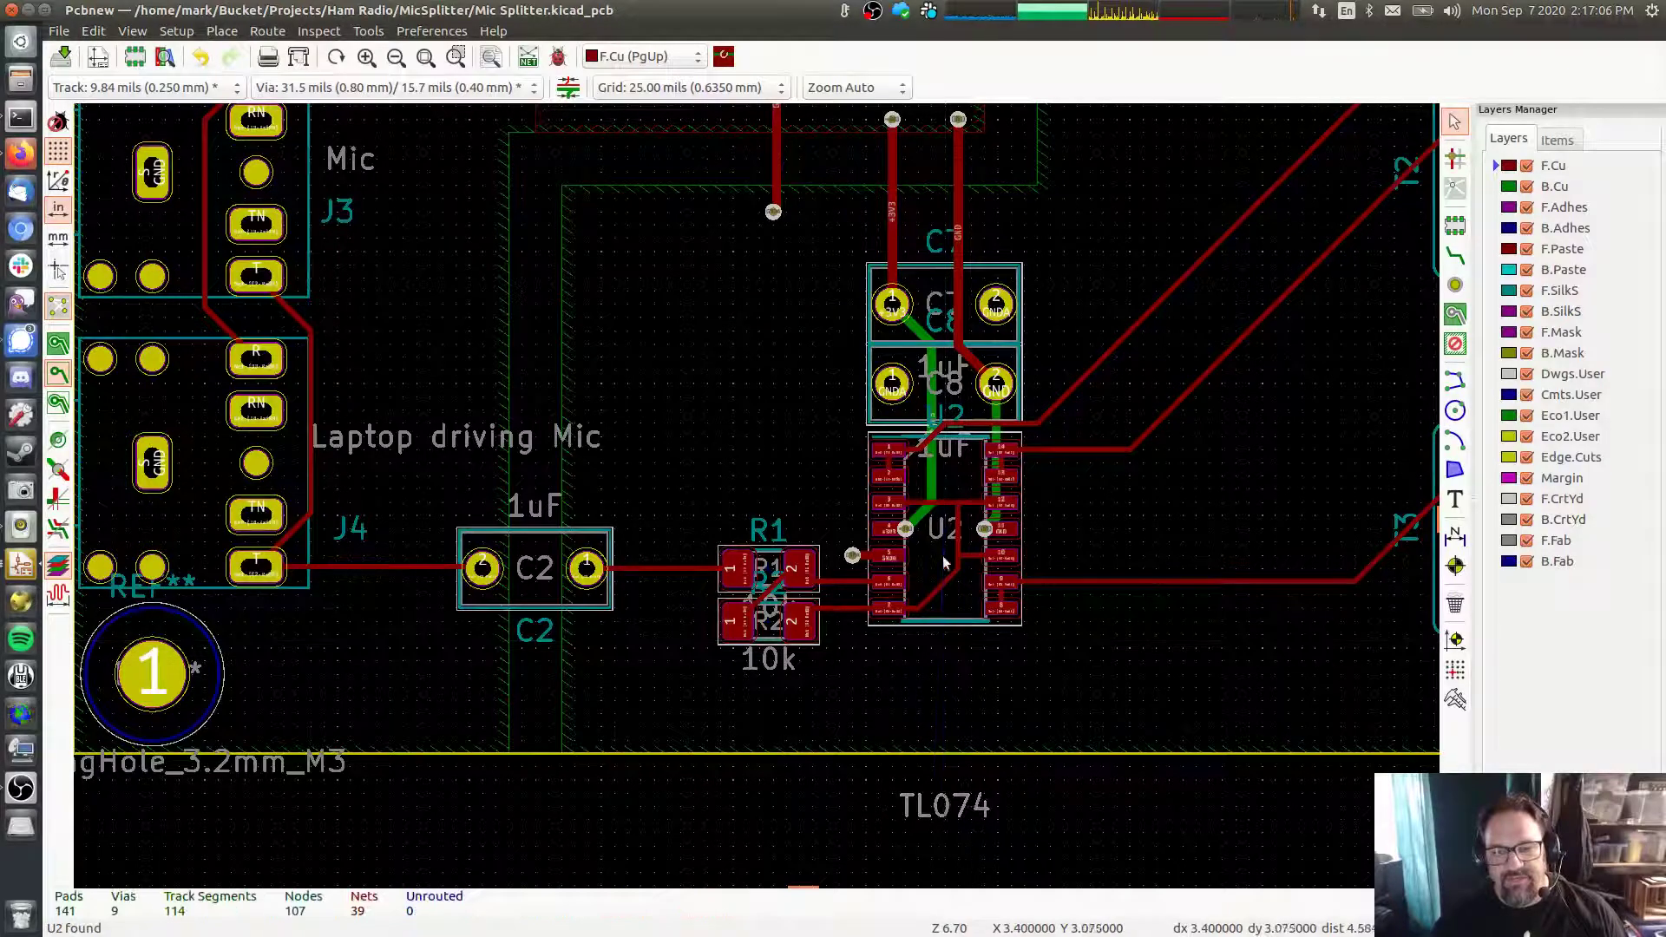
{"action": "left_click", "coordinate": [946, 528]}
{"action": "key", "text": "m"}
{"action": "left_click", "coordinate": [930, 802]}
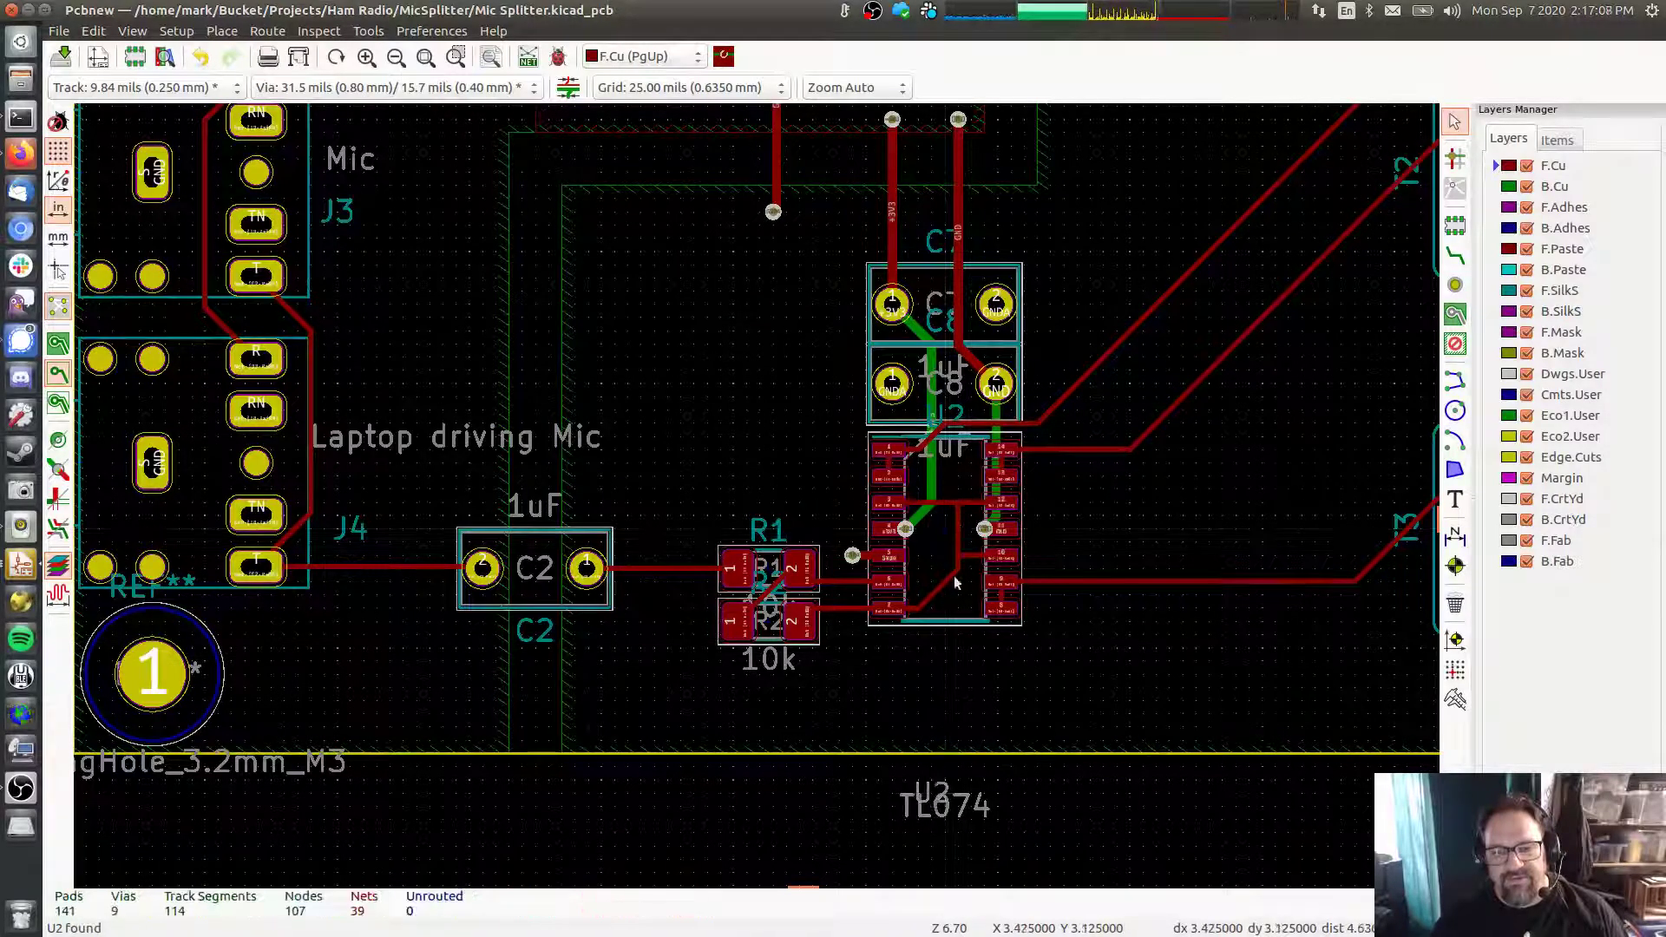
Move the 1uF values of C8 and C7 and U2's silkscreen reference below the board's lower edge
{"action": "left_click", "coordinate": [951, 467]}
{"action": "key", "text": "m"}
{"action": "left_click", "coordinate": [930, 794]}
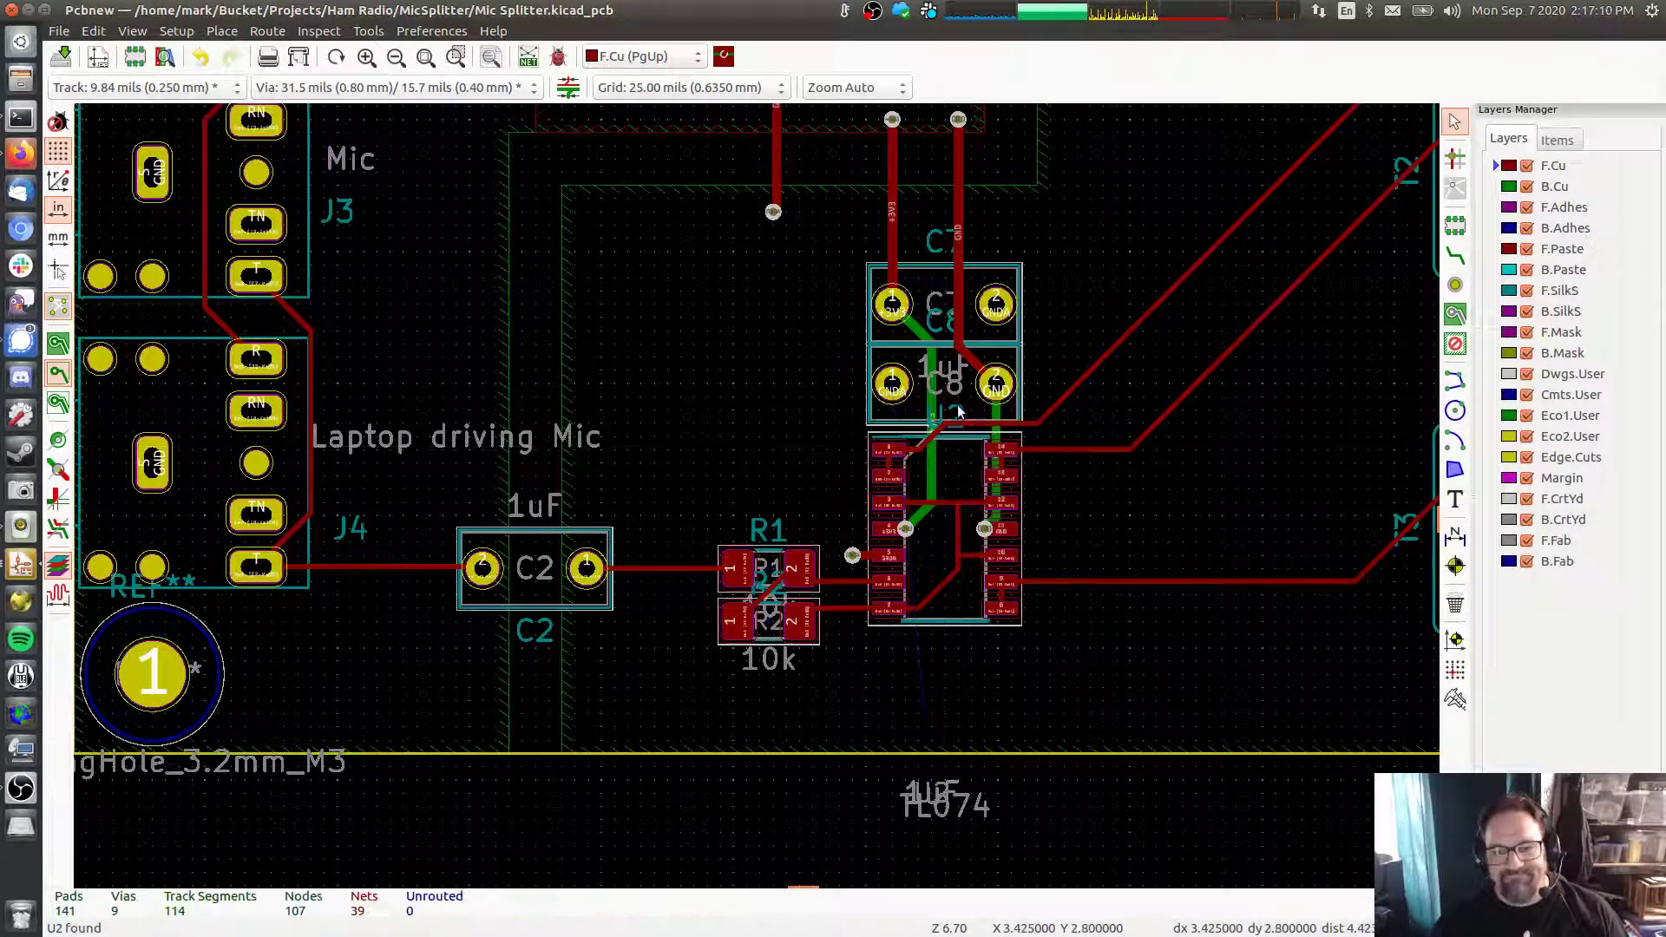
{"action": "left_click", "coordinate": [949, 398]}
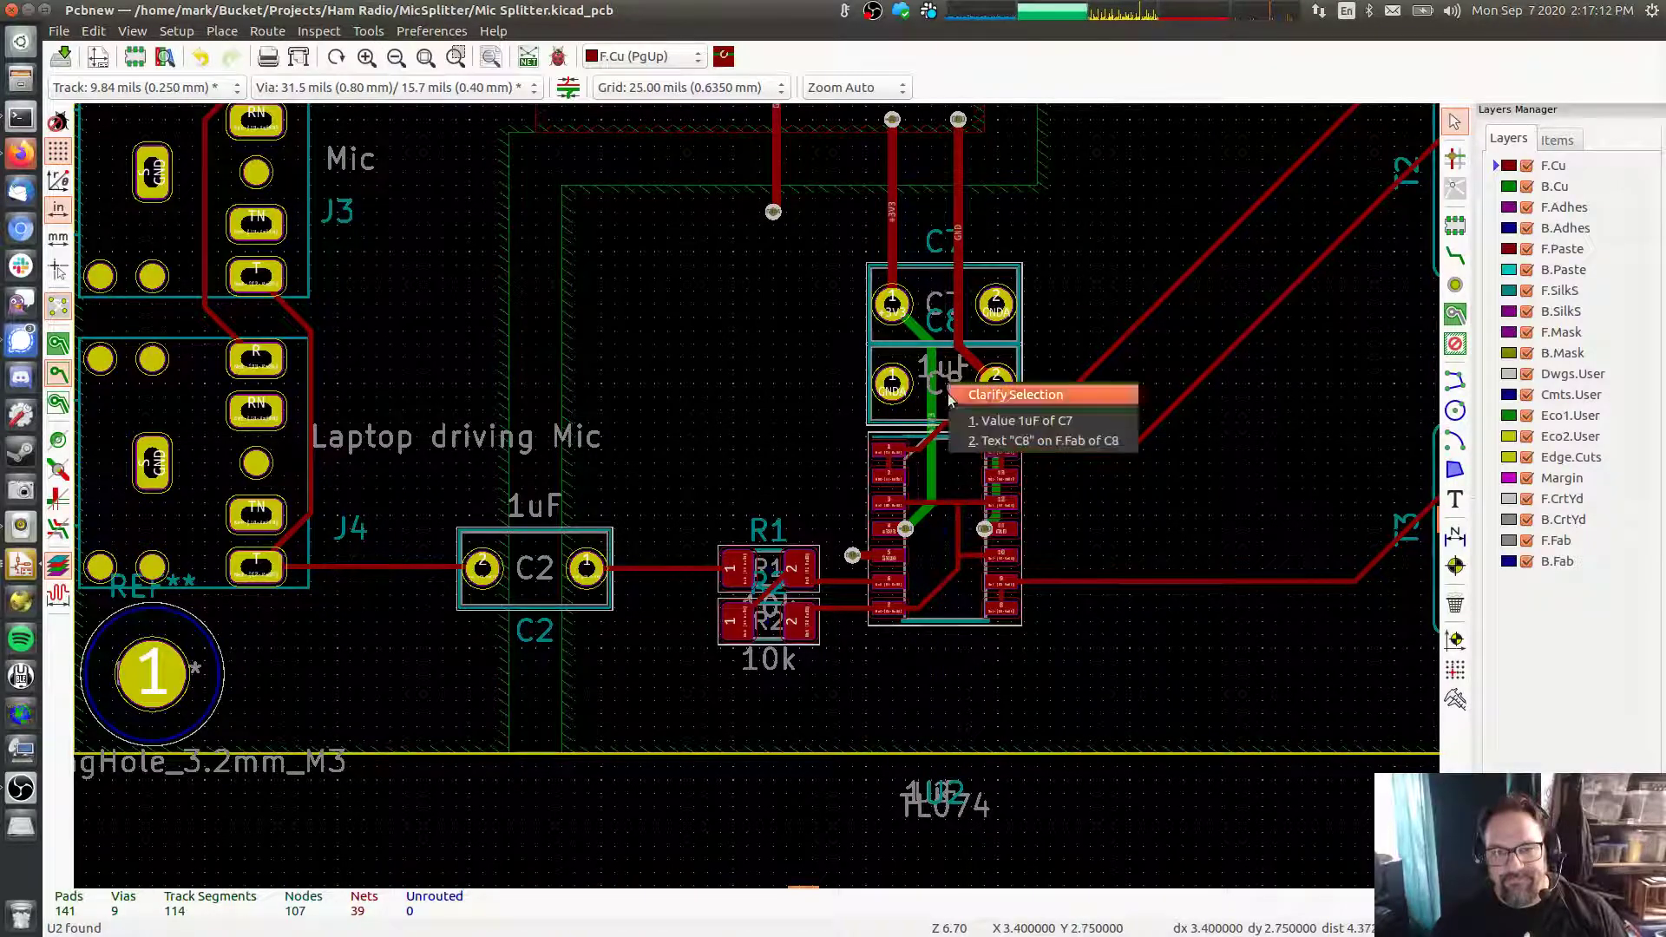
{"action": "left_click", "coordinate": [1024, 420]}
{"action": "key", "text": "m"}
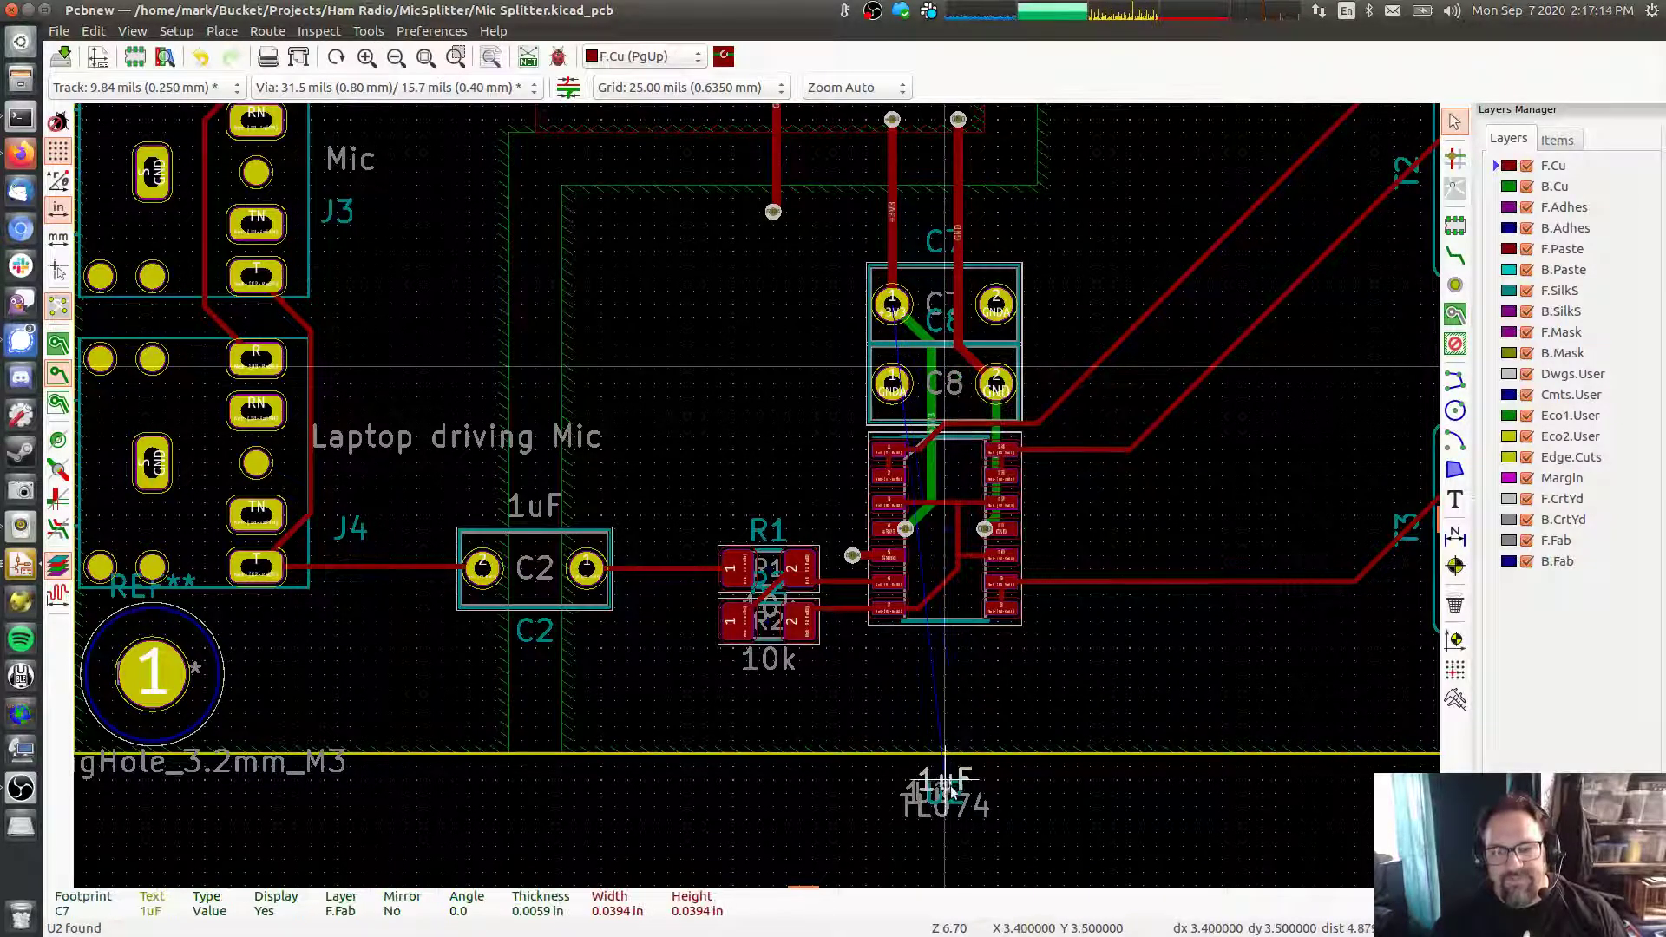
{"action": "left_click", "coordinate": [952, 791]}
Move the fabrication texts of C8 and C7 off their capacitors to below the board's lower edge
{"action": "key", "text": "m"}
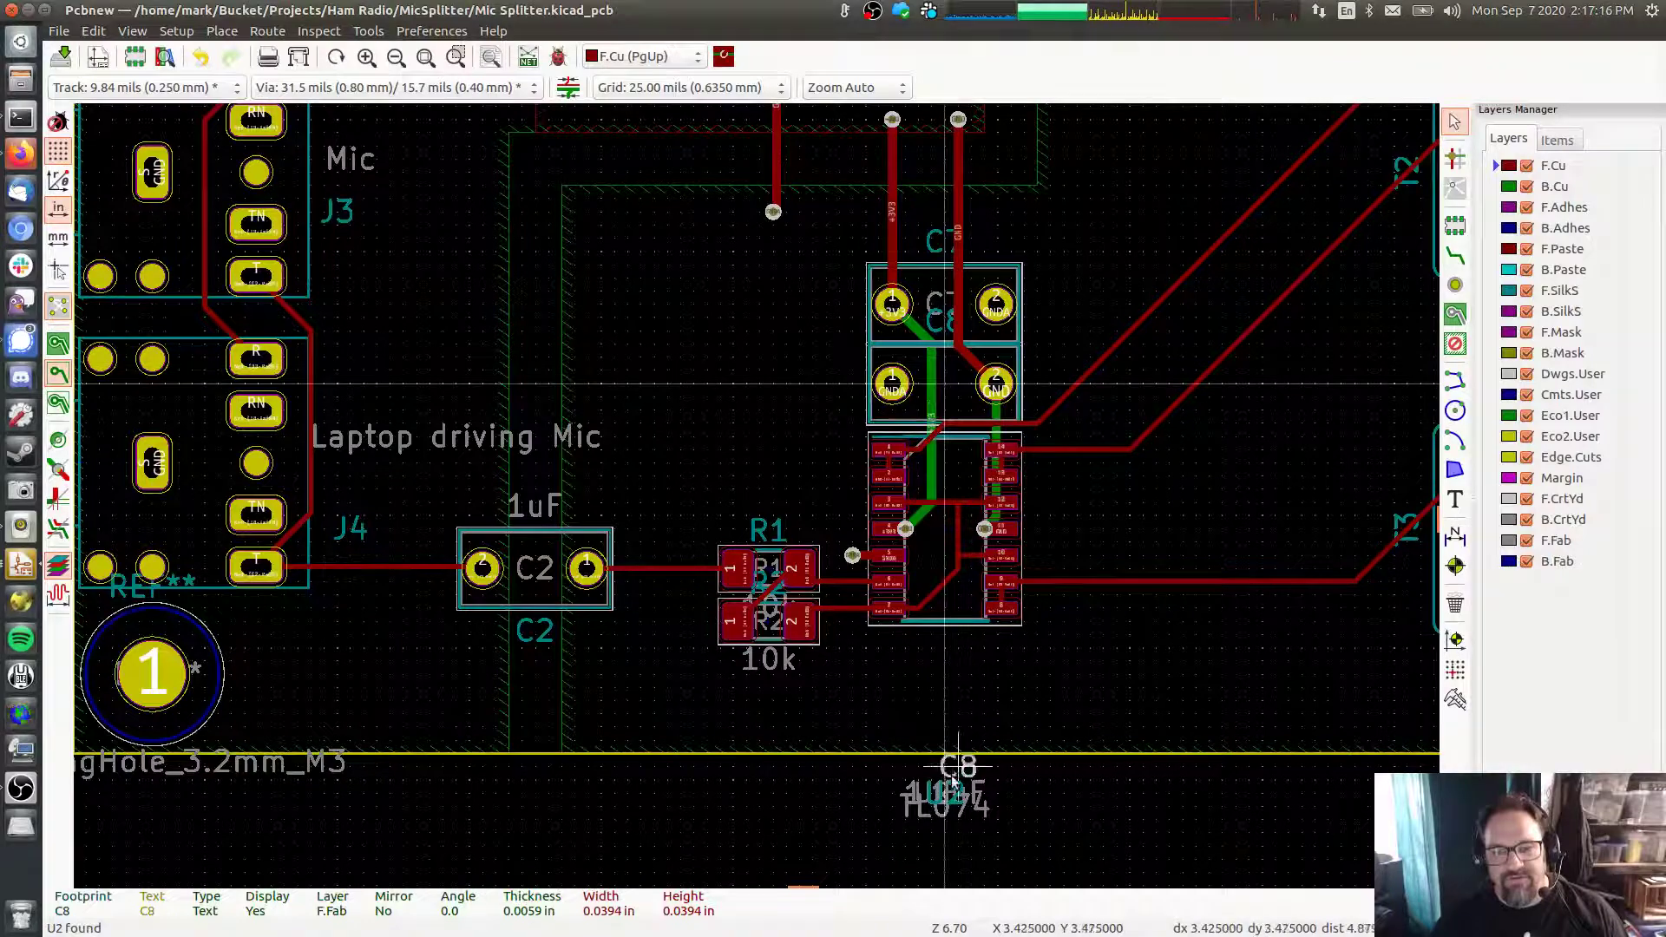
{"action": "left_click", "coordinate": [956, 793]}
{"action": "left_click", "coordinate": [931, 329]}
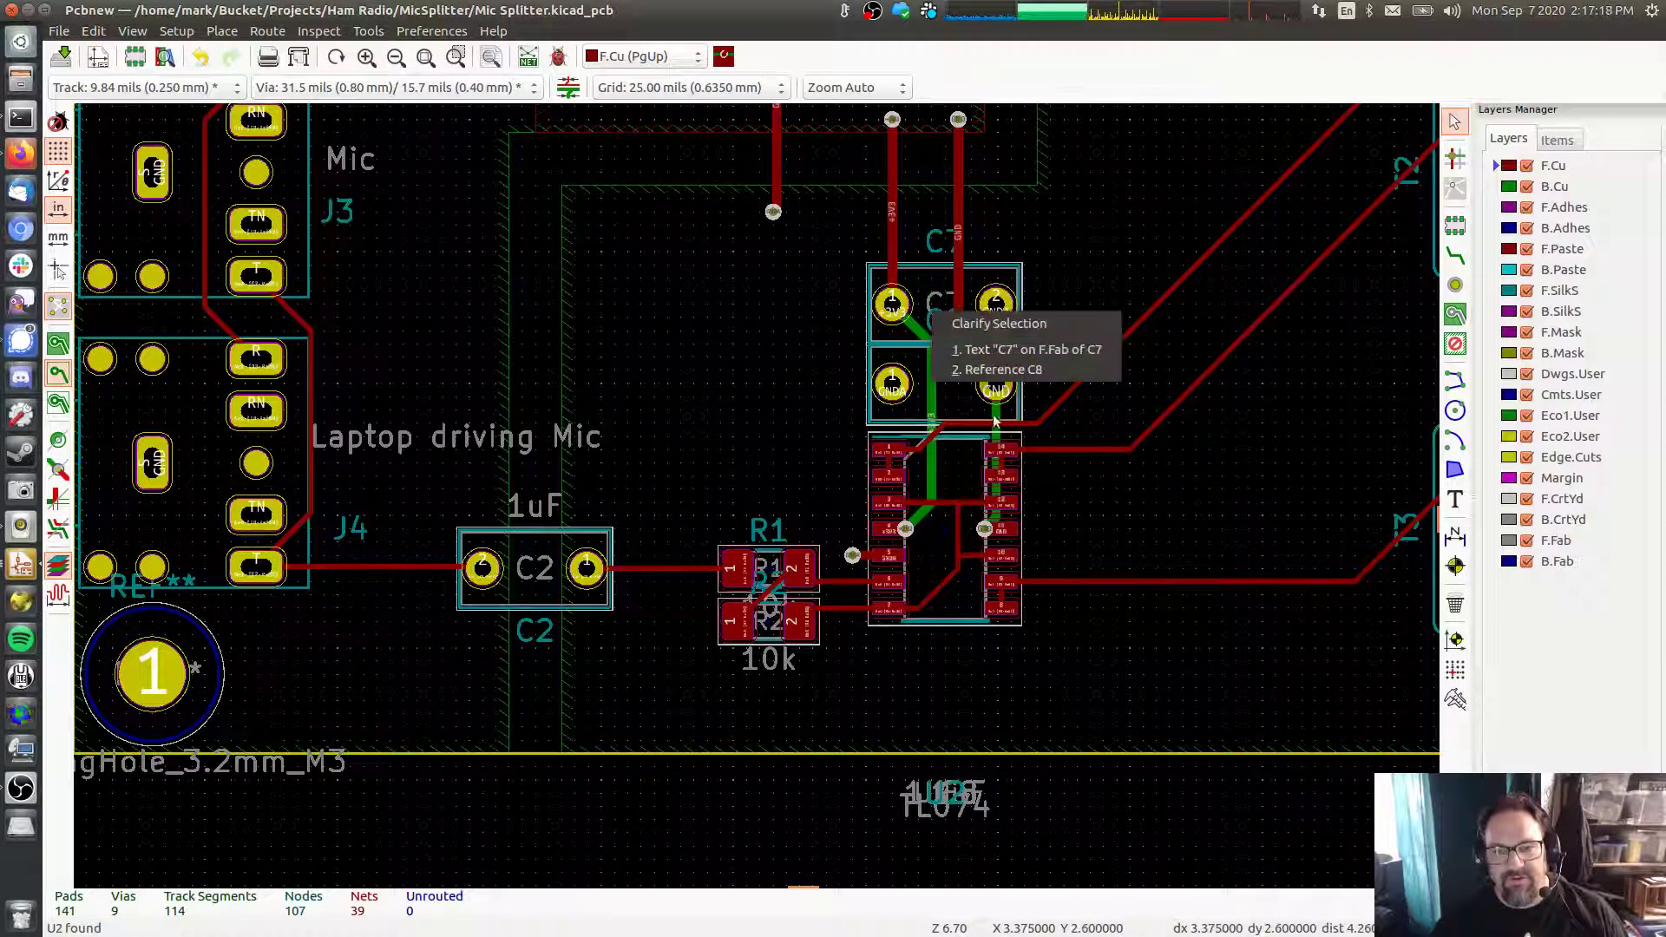
{"action": "left_click", "coordinate": [1003, 369]}
{"action": "key", "text": "ctrl+z"}
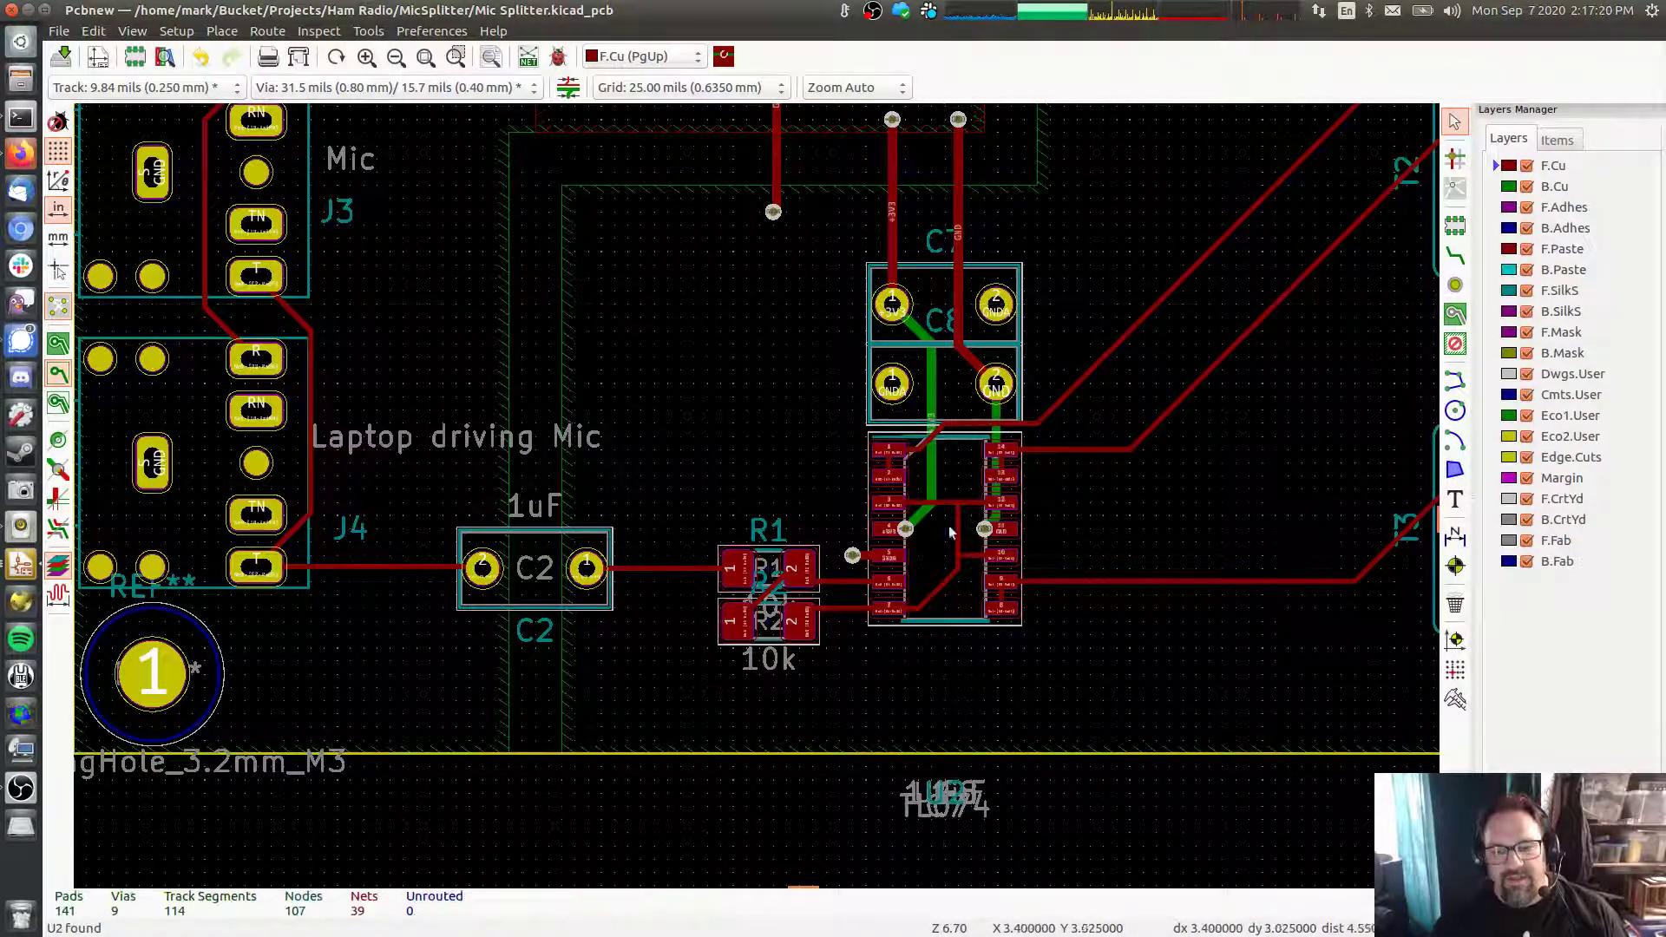
Move the silkscreen references of C8 and C7 below the board's lower edge
{"action": "key", "text": "m"}
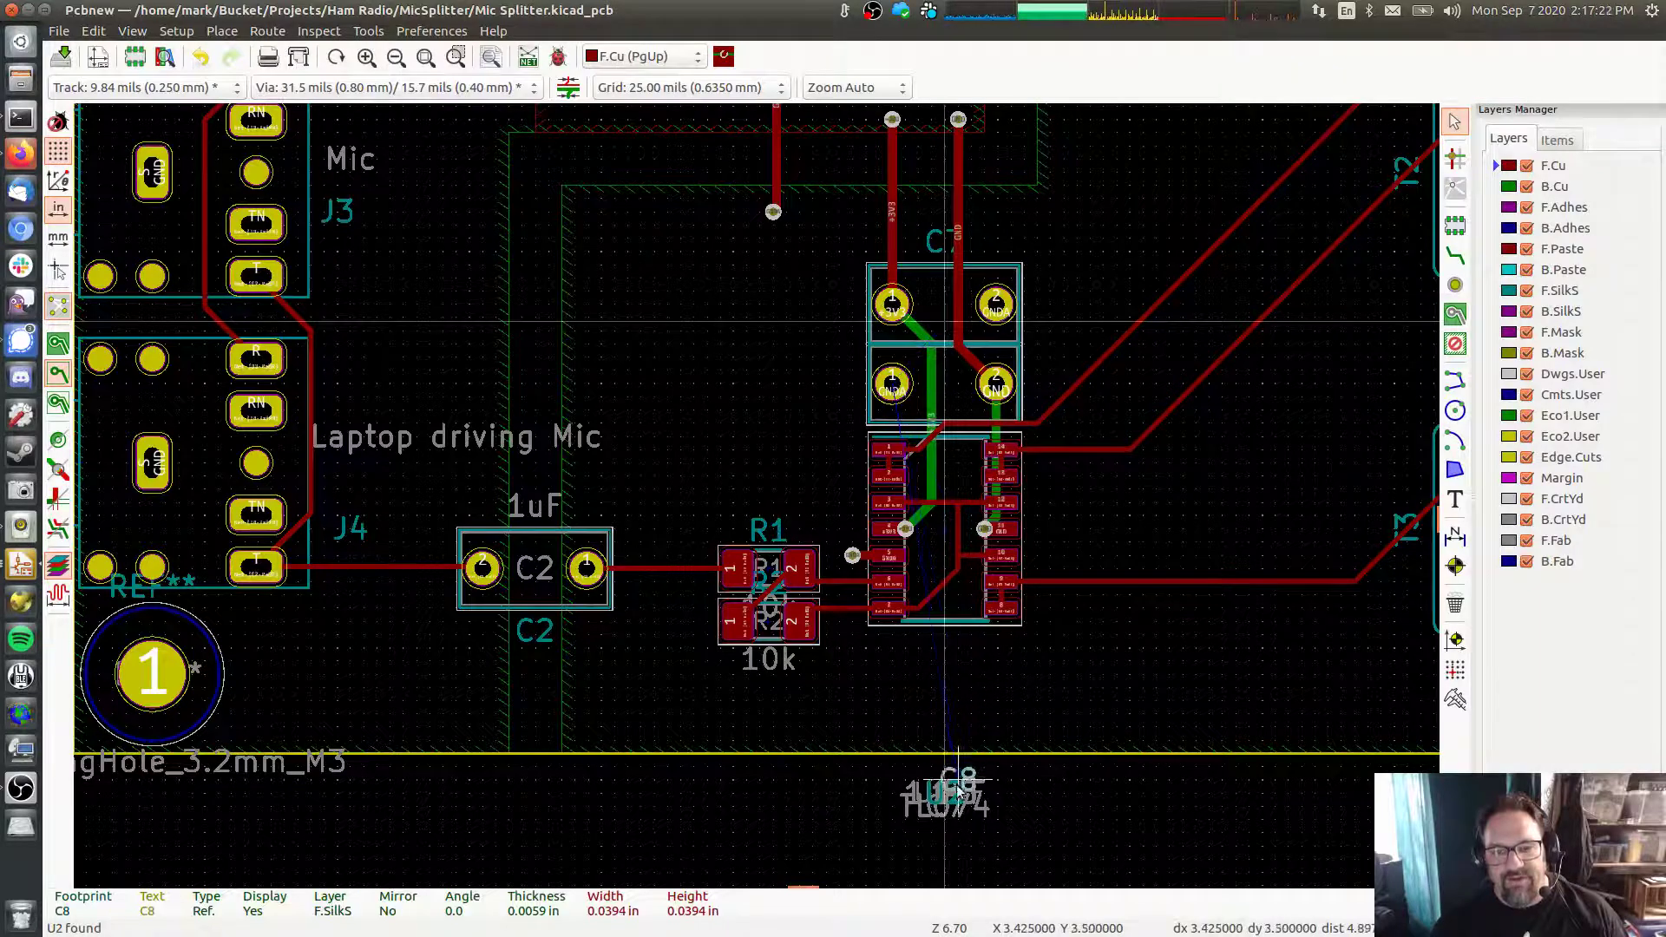
{"action": "left_click", "coordinate": [959, 791]}
{"action": "key", "text": "m"}
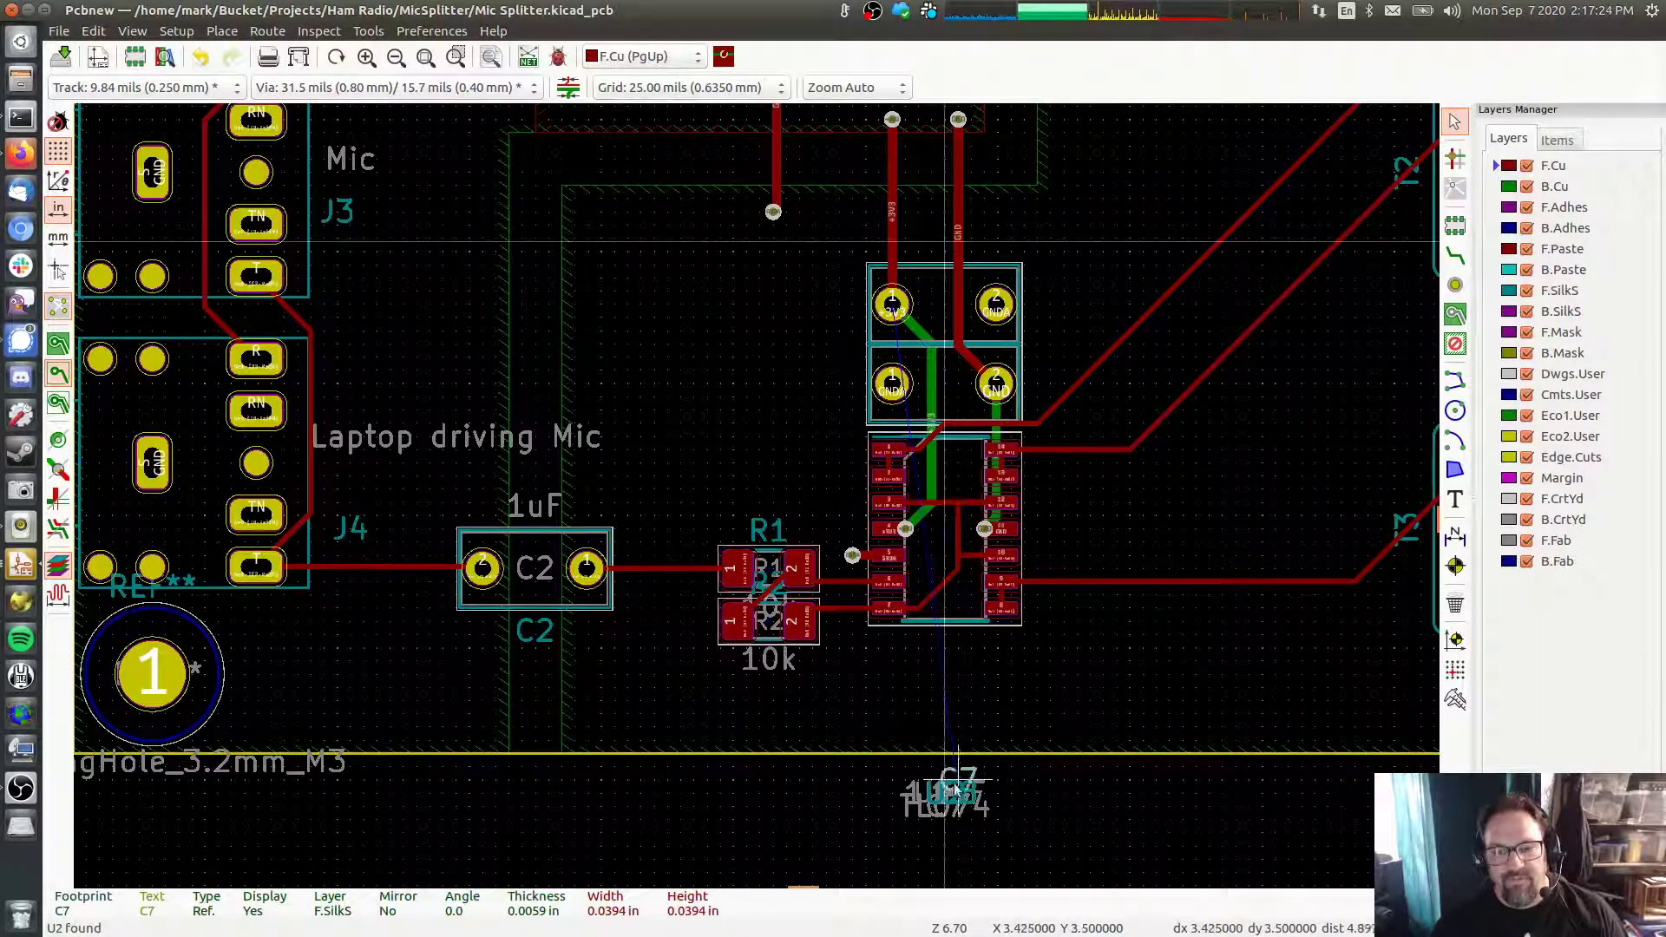
{"action": "left_click", "coordinate": [955, 790]}
Move R2's 10k value and R1's silkscreen reference and fabrication text below the board's lower edge
{"action": "scroll", "coordinate": [944, 310], "scroll_direction": "up", "scroll_amount": 5}
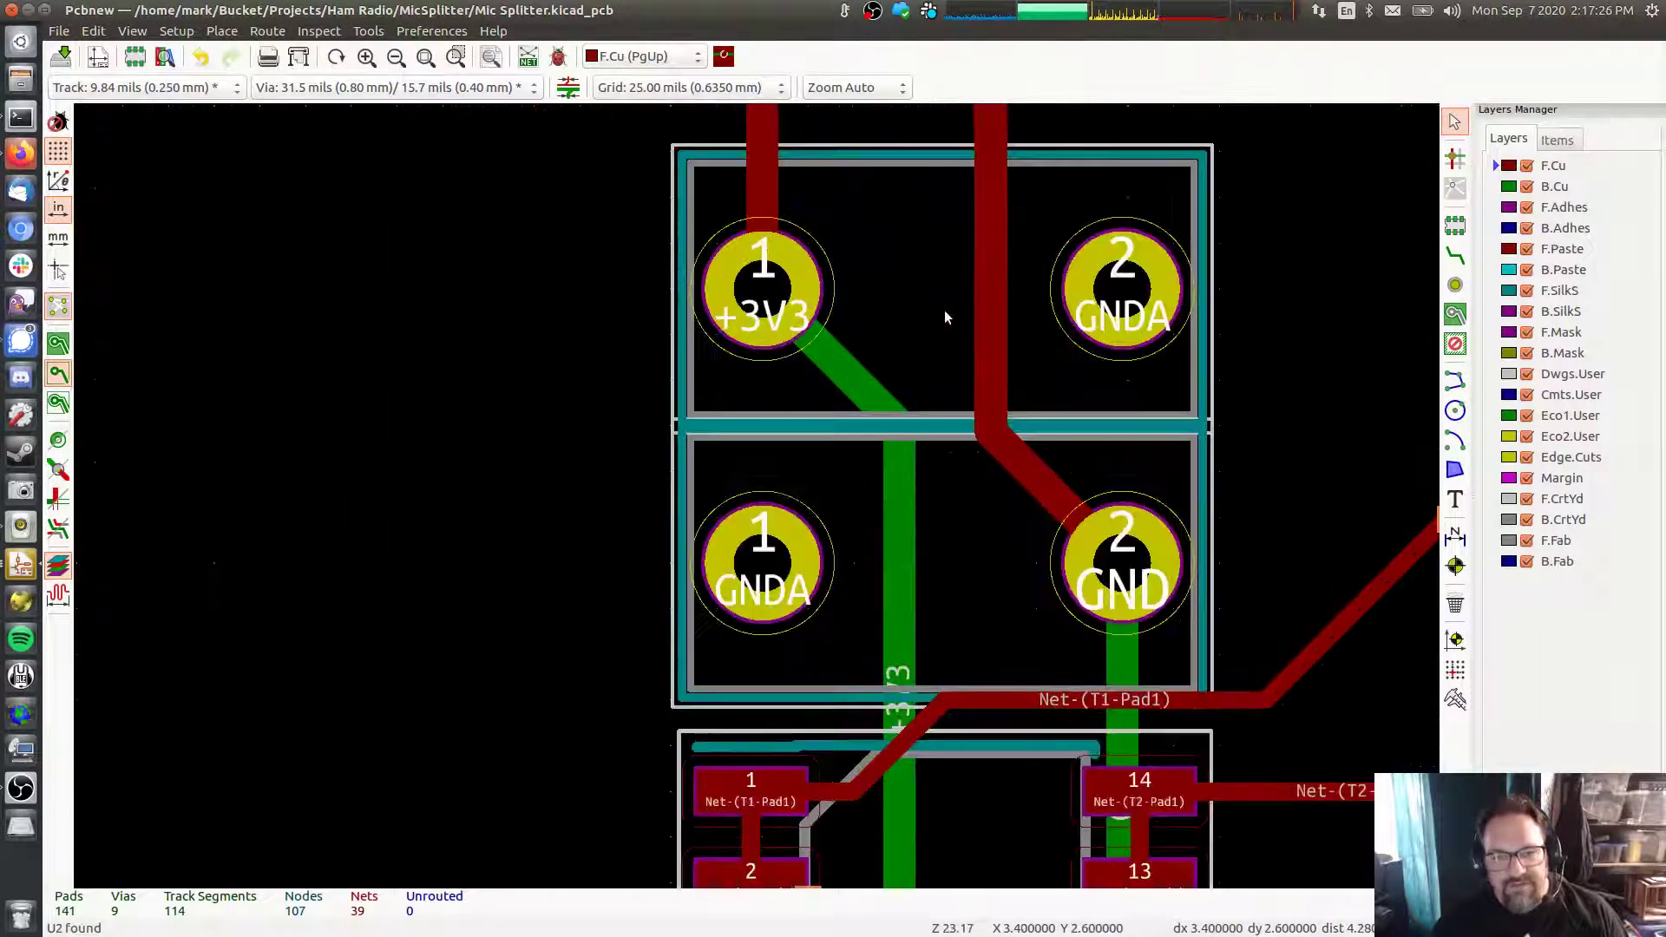
{"action": "scroll", "coordinate": [944, 310], "scroll_direction": "down", "scroll_amount": 7}
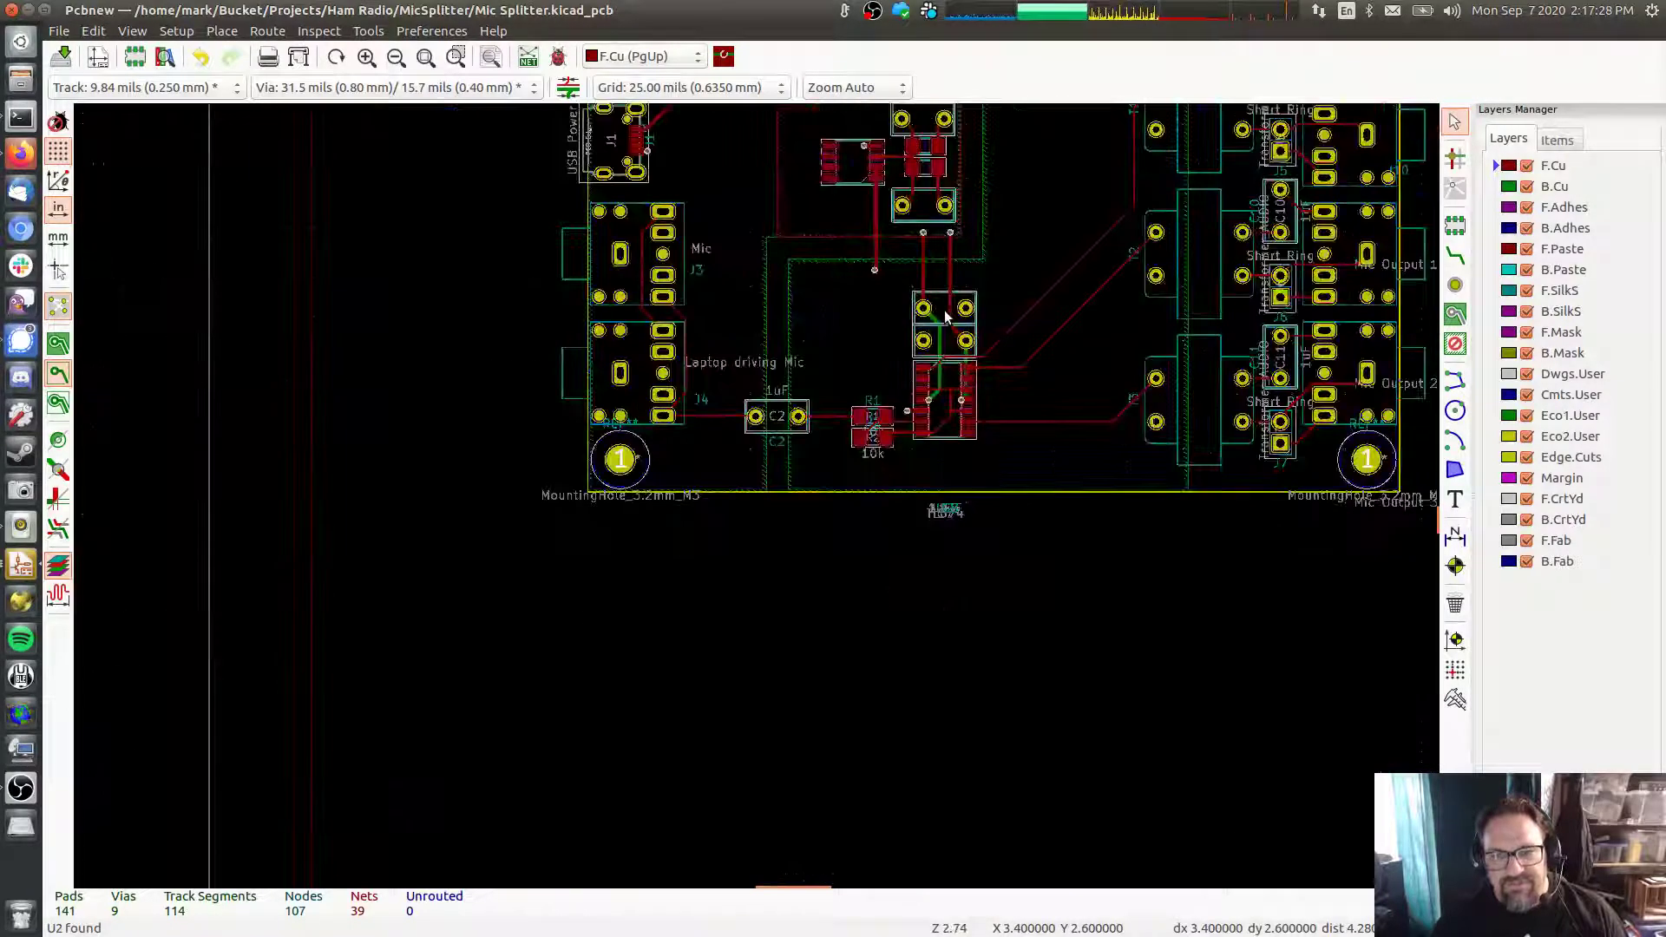
{"action": "scroll", "coordinate": [944, 310], "scroll_direction": "up", "scroll_amount": 3}
{"action": "scroll", "coordinate": [700, 447], "scroll_direction": "down", "scroll_amount": 2}
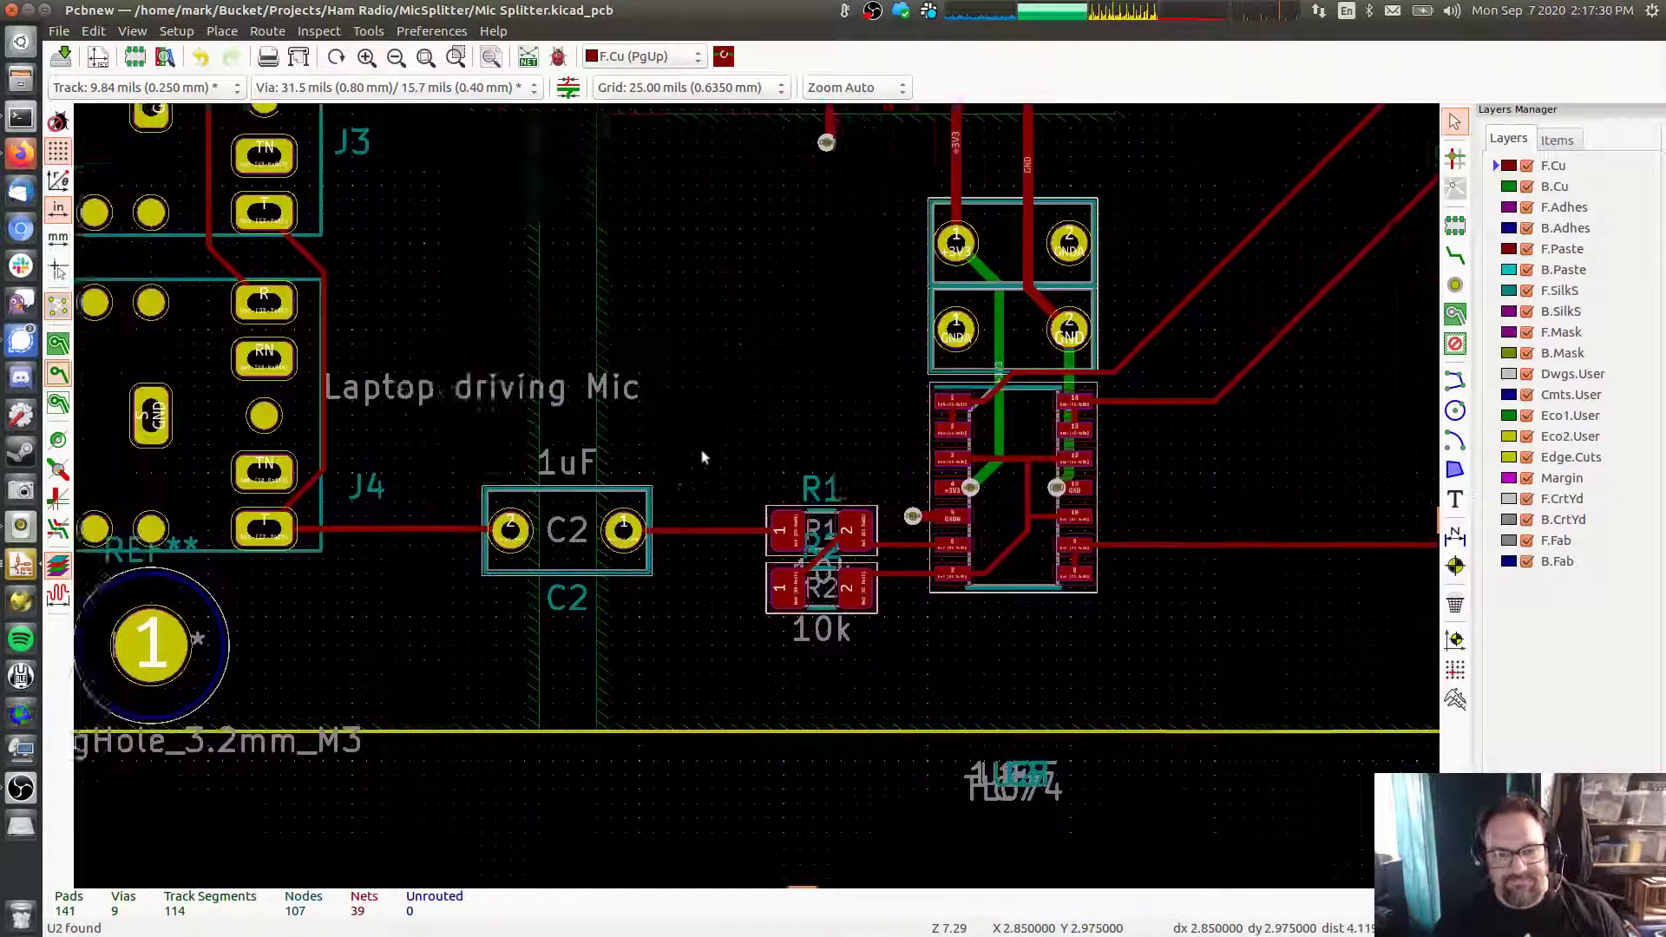
{"action": "scroll", "coordinate": [792, 580], "scroll_direction": "left", "scroll_amount": 3}
{"action": "left_click", "coordinate": [872, 803]}
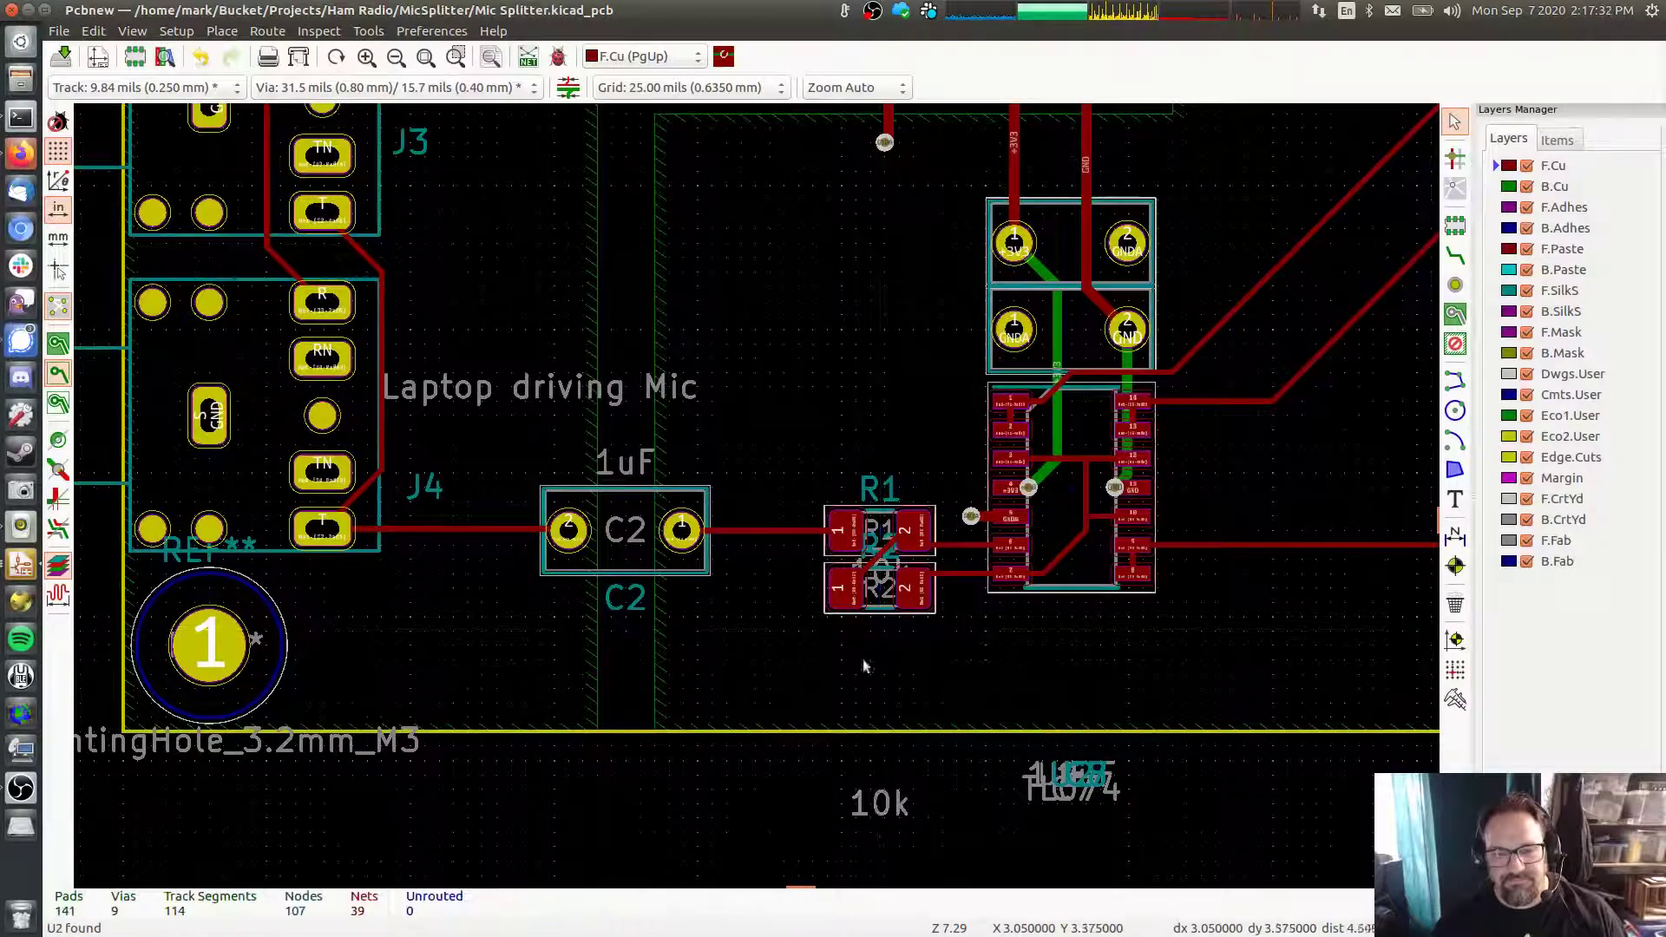
{"action": "left_click_drag", "start_coordinate": [872, 499], "coordinate": [873, 785]}
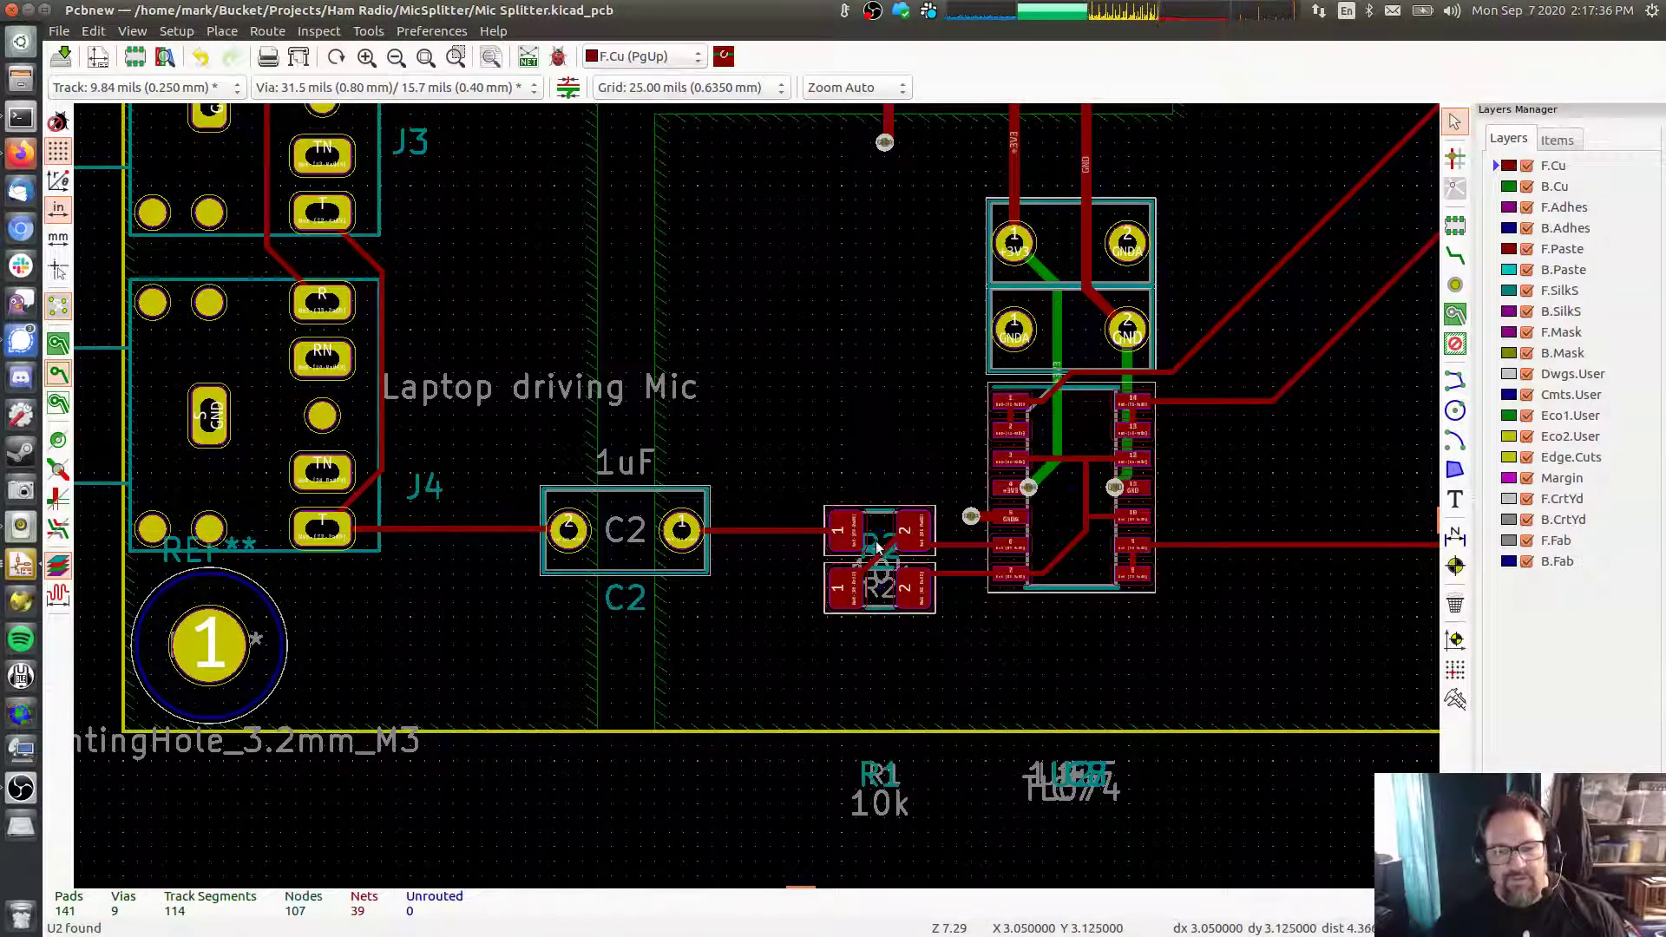
Move R2's silkscreen reference and fabrication text and R1's 10k value below the board's lower edge
{"action": "left_click_drag", "start_coordinate": [880, 583], "coordinate": [882, 773]}
{"action": "left_click", "coordinate": [883, 593]}
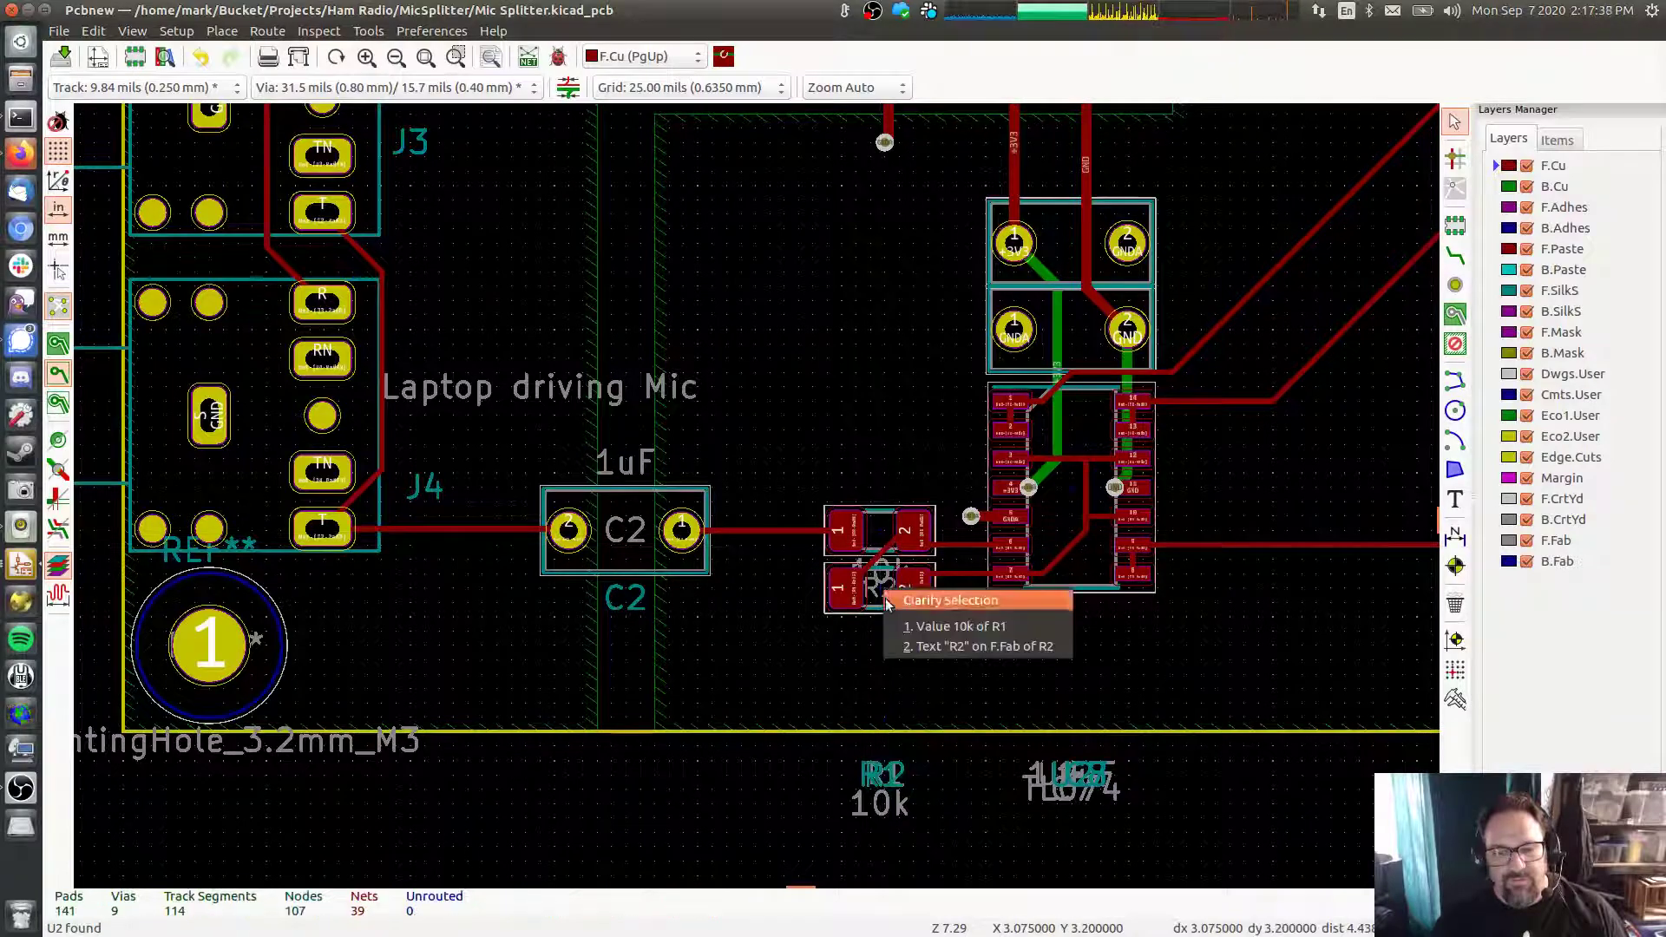
{"action": "key", "text": "Return"}
{"action": "left_click_drag", "start_coordinate": [881, 577], "coordinate": [885, 762]}
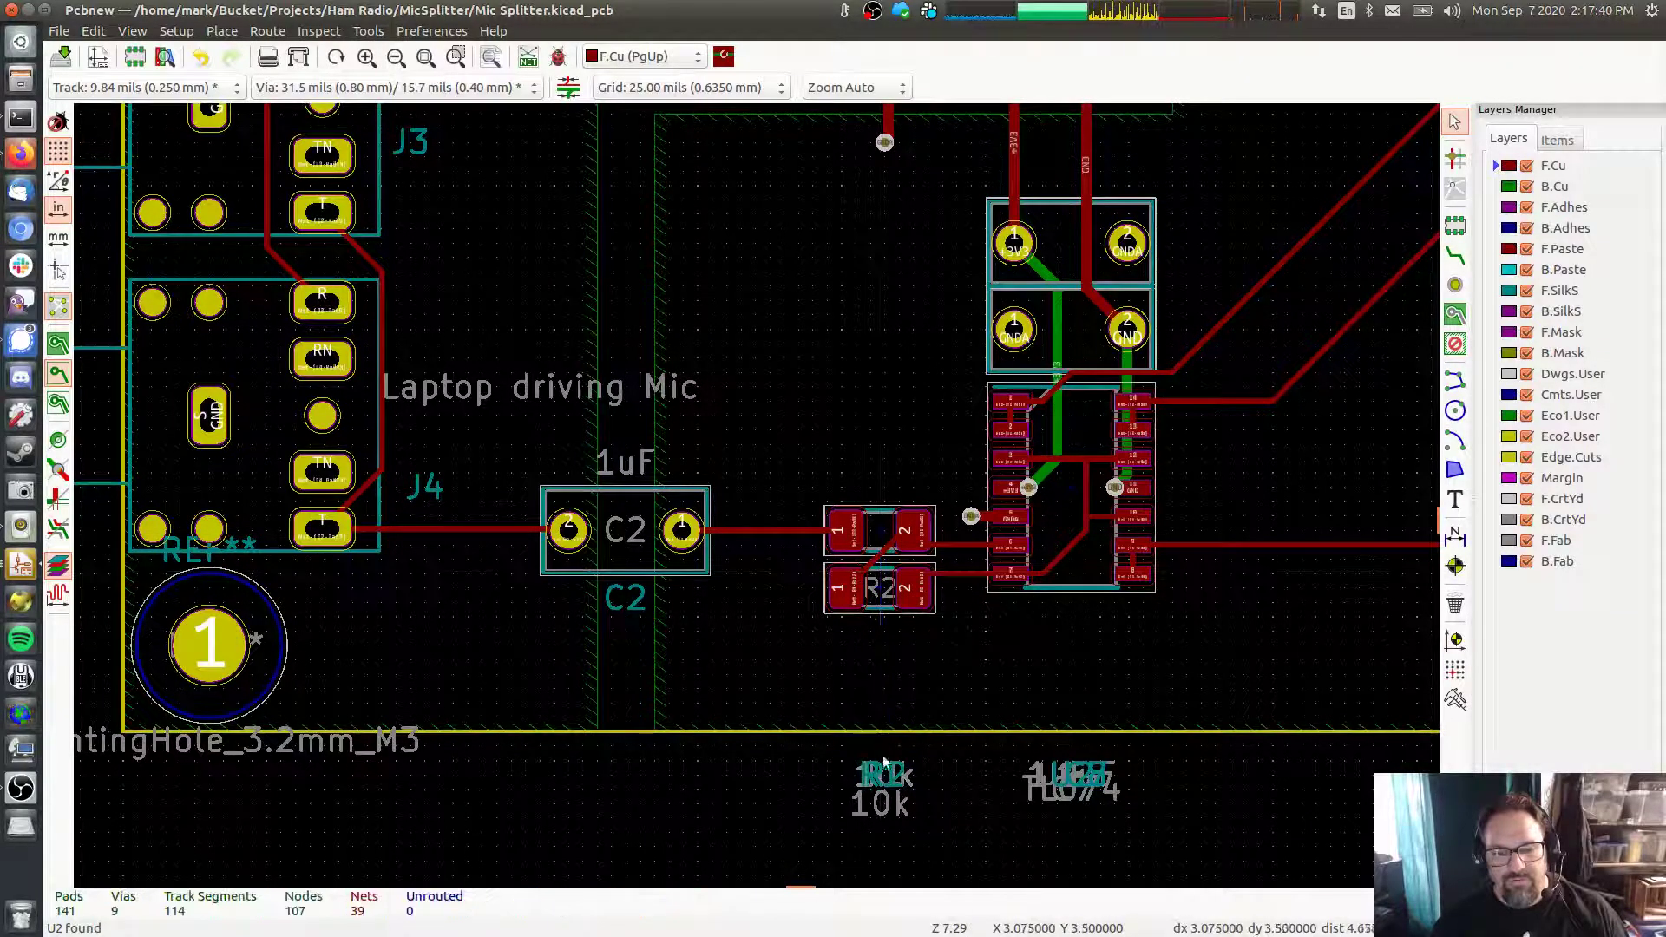
{"action": "left_click_drag", "start_coordinate": [881, 592], "coordinate": [881, 775]}
Move C2's silkscreen reference below the board's lower edge
{"action": "left_click", "coordinate": [738, 501]}
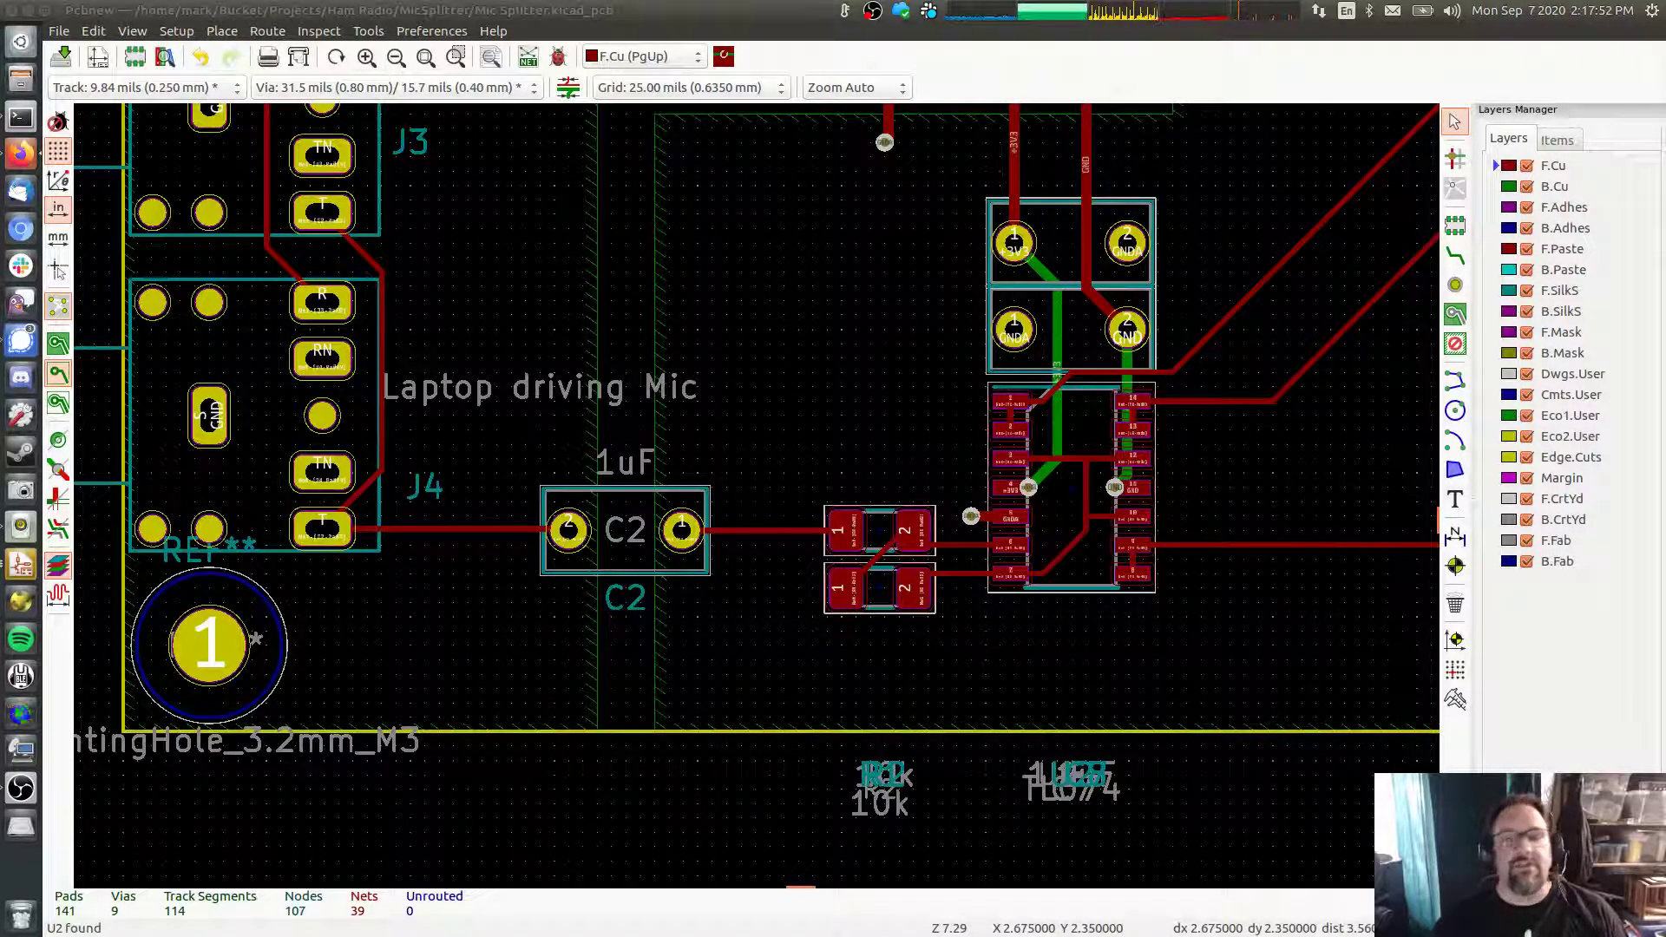
{"action": "left_click_drag", "start_coordinate": [625, 598], "coordinate": [640, 775]}
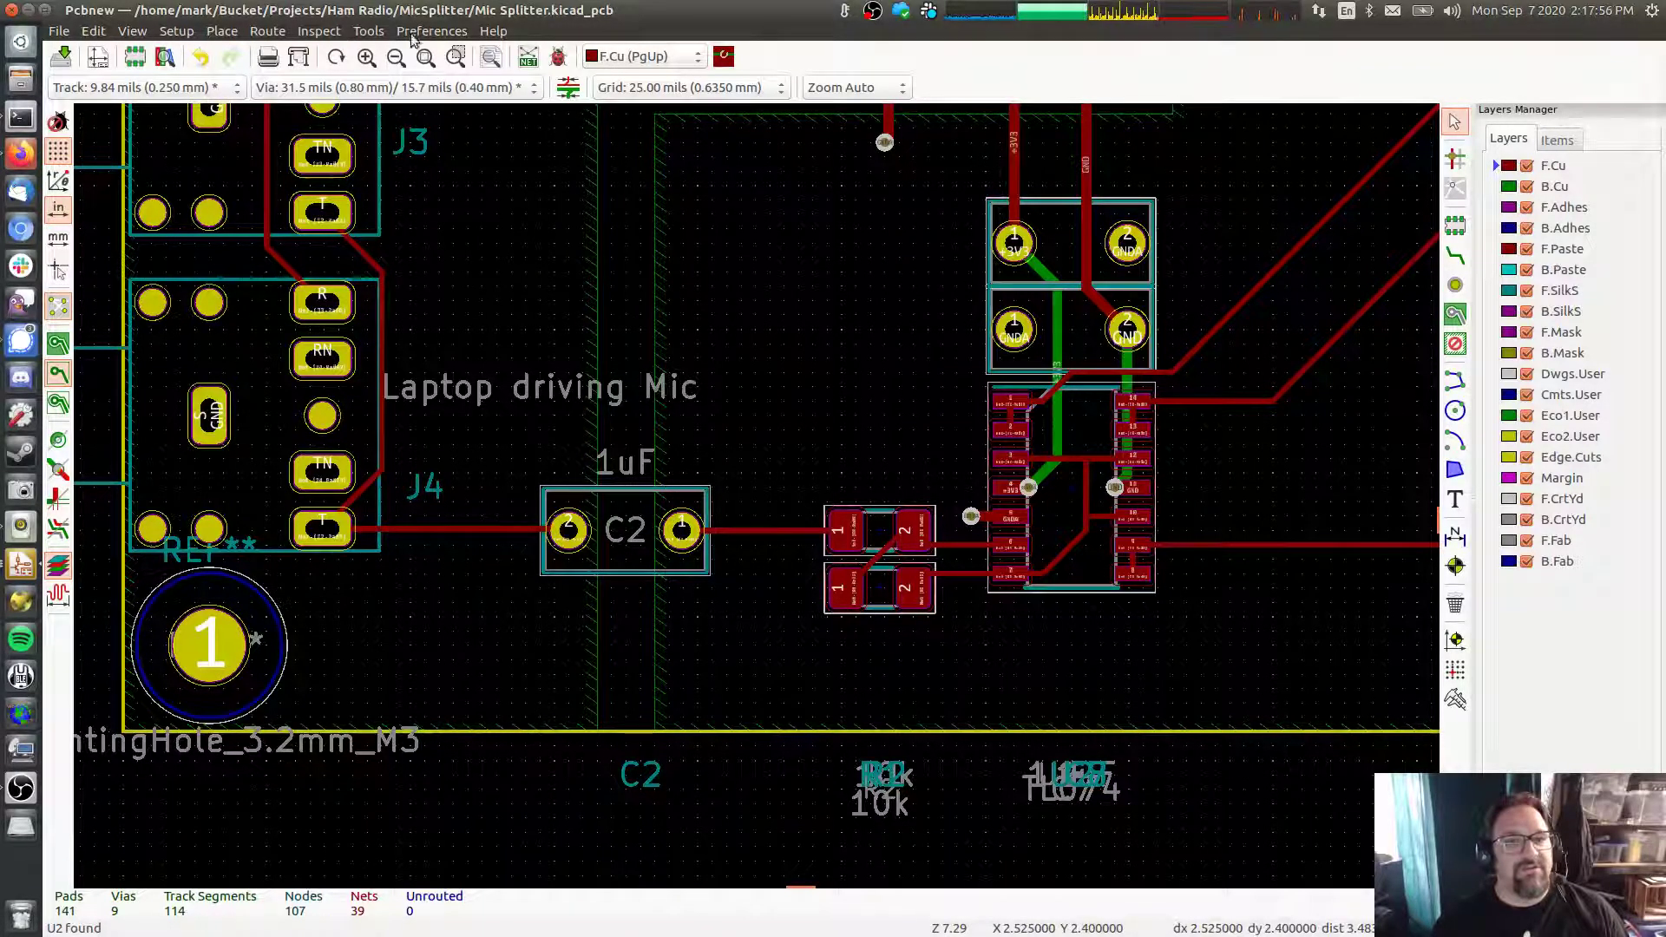
Run the design rules check, refill the out-of-date zones, and close the check
{"action": "left_click", "coordinate": [558, 56]}
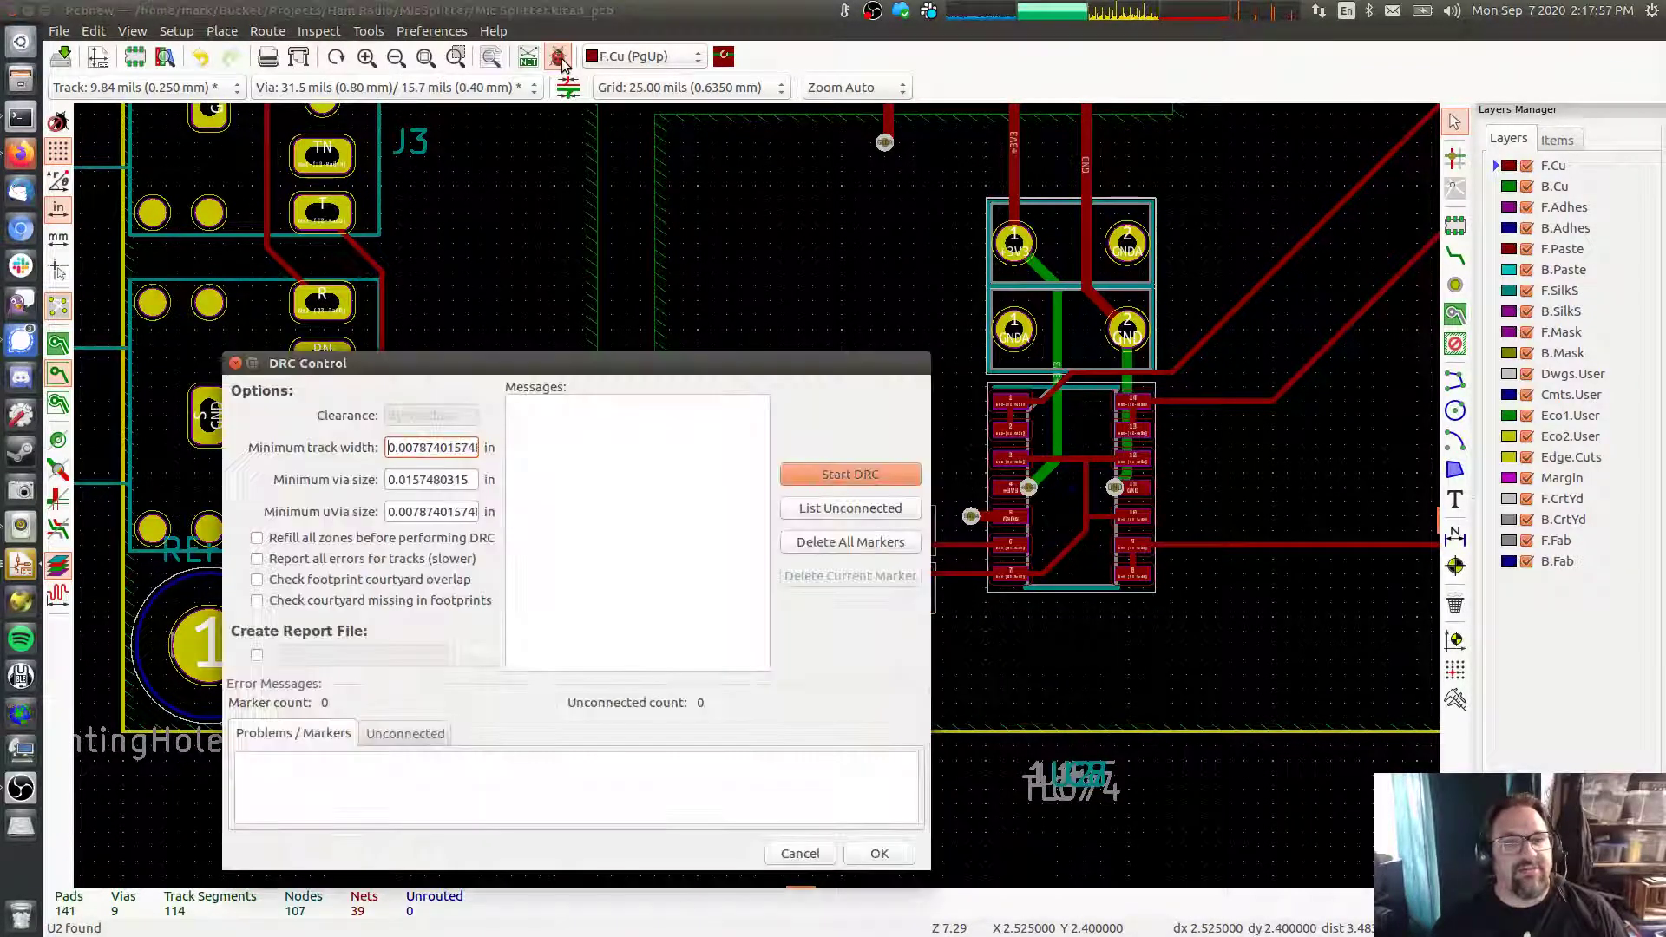
{"action": "left_click", "coordinate": [887, 474]}
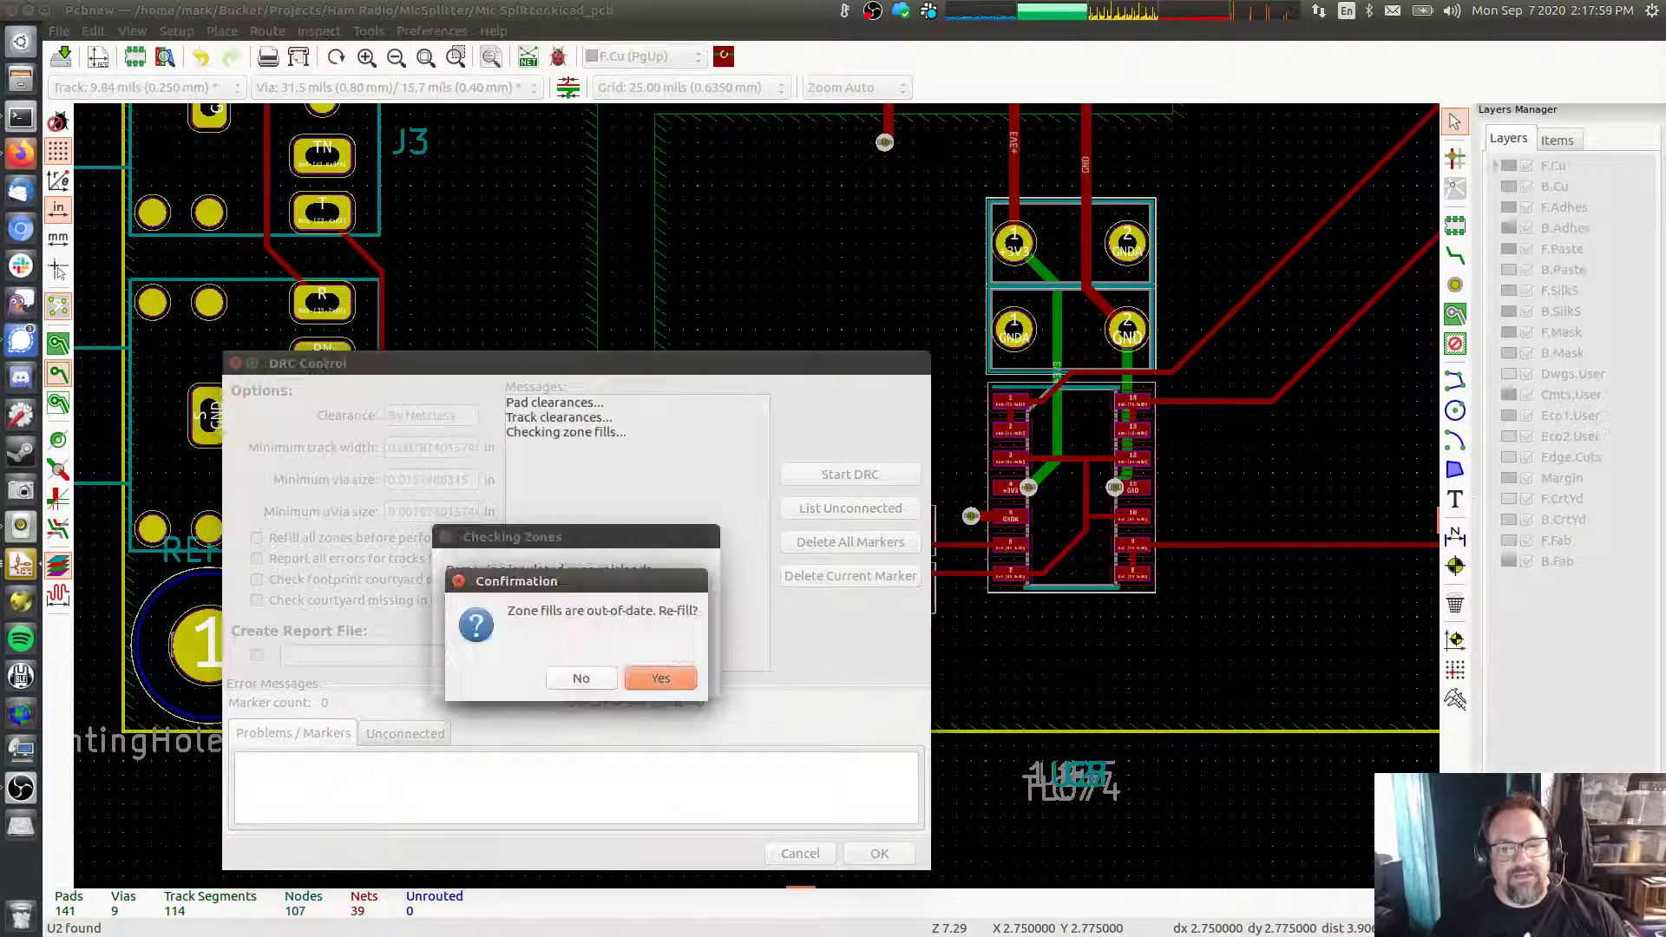
{"action": "left_click", "coordinate": [660, 679]}
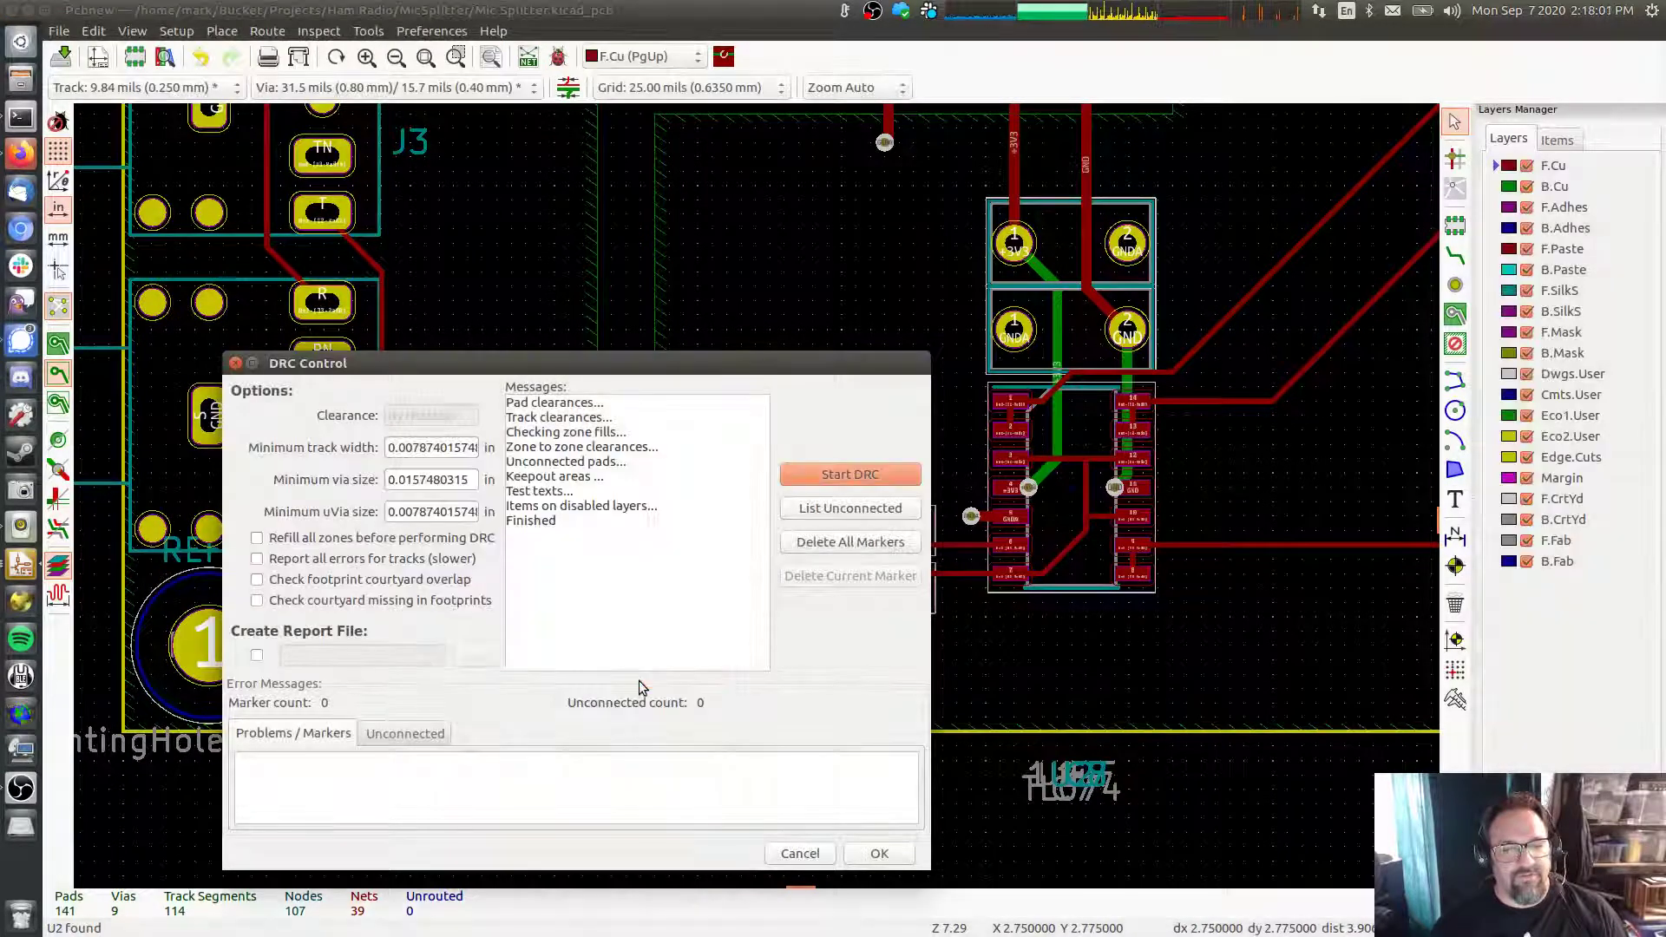
{"action": "left_click", "coordinate": [315, 737]}
{"action": "left_click", "coordinate": [880, 854]}
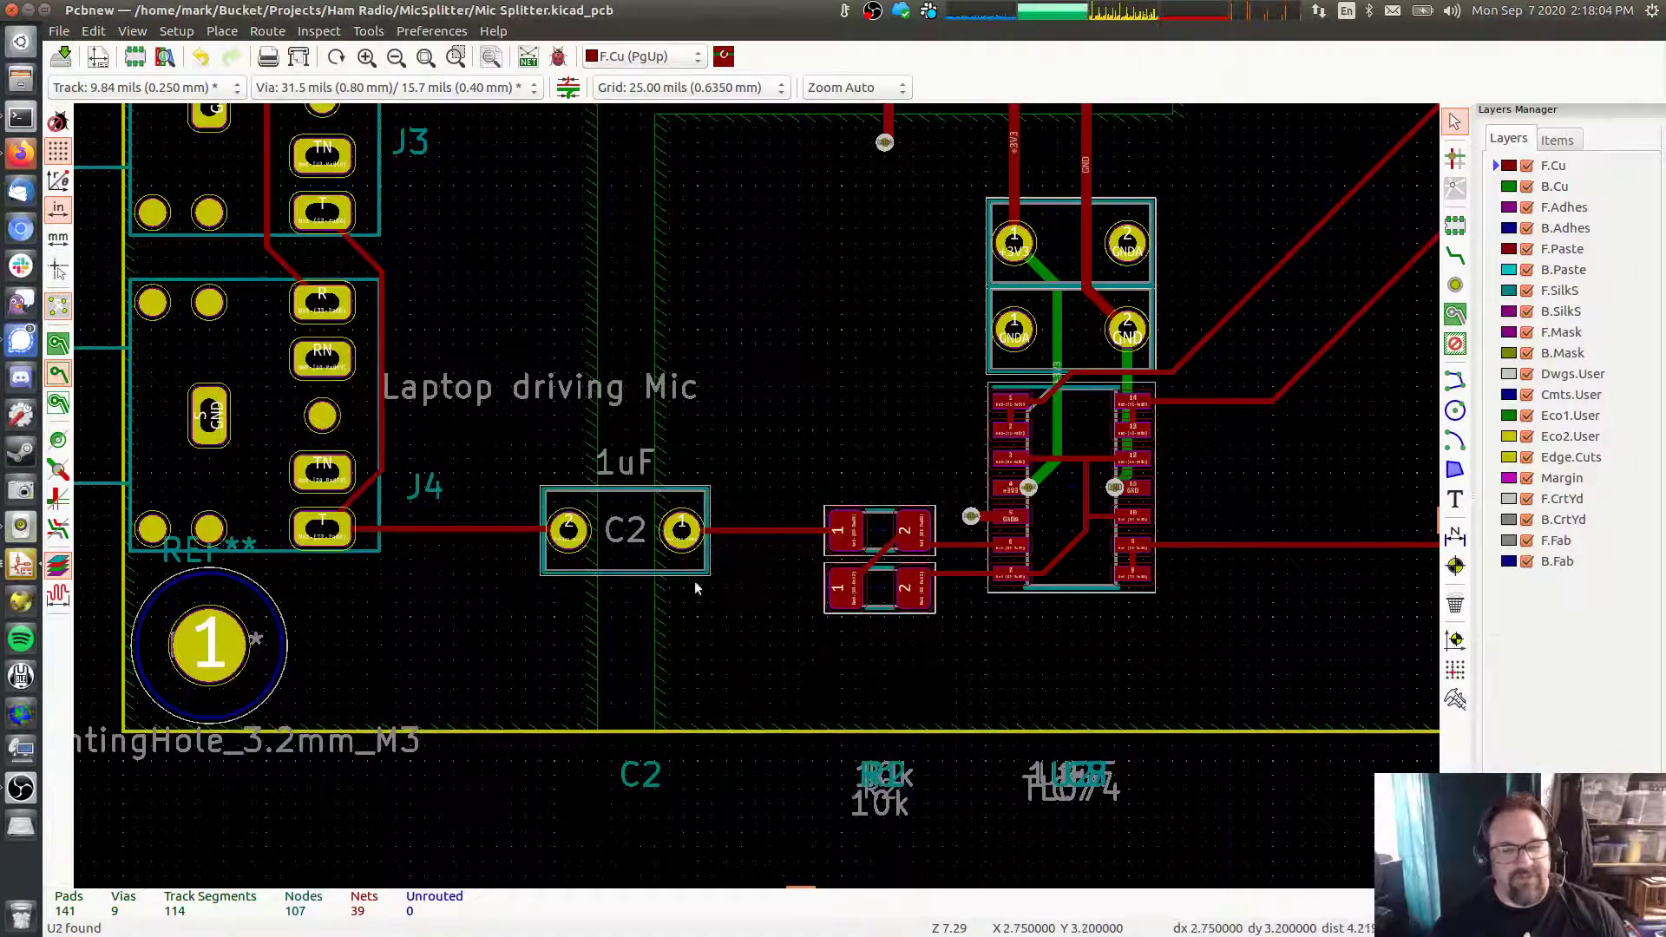
Move C2's fabrication reference and 1uF value below the board's lower edge
{"action": "left_click", "coordinate": [633, 789]}
{"action": "left_click", "coordinate": [620, 616]}
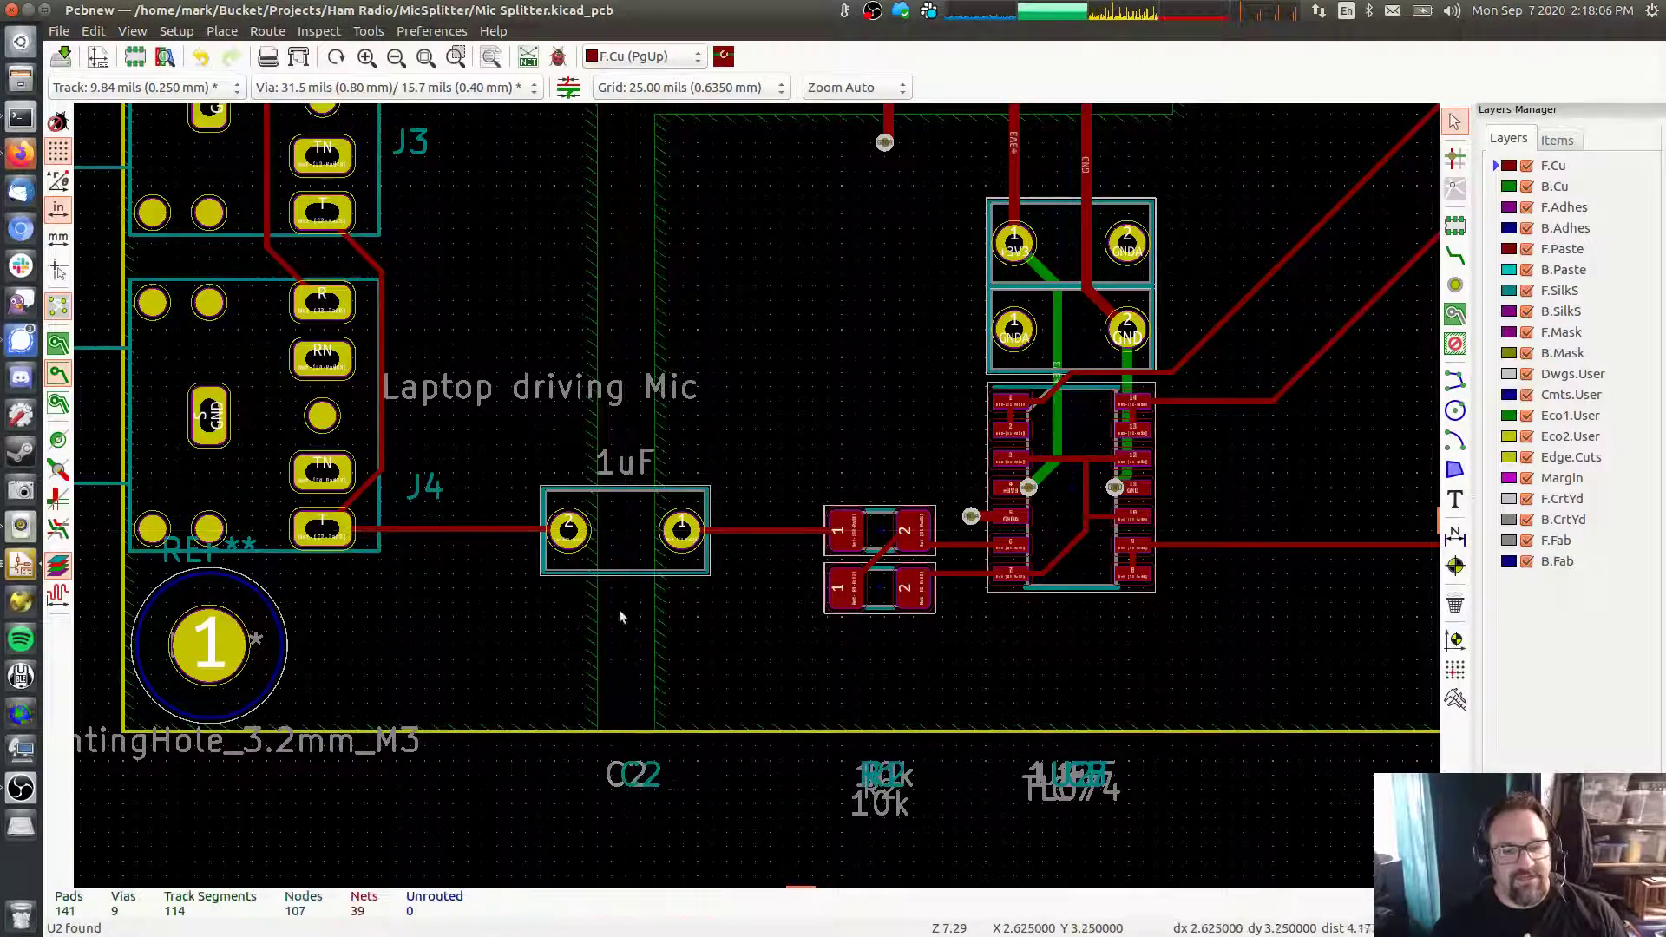
{"action": "key", "text": "ctrl+z"}
{"action": "left_click", "coordinate": [763, 556]}
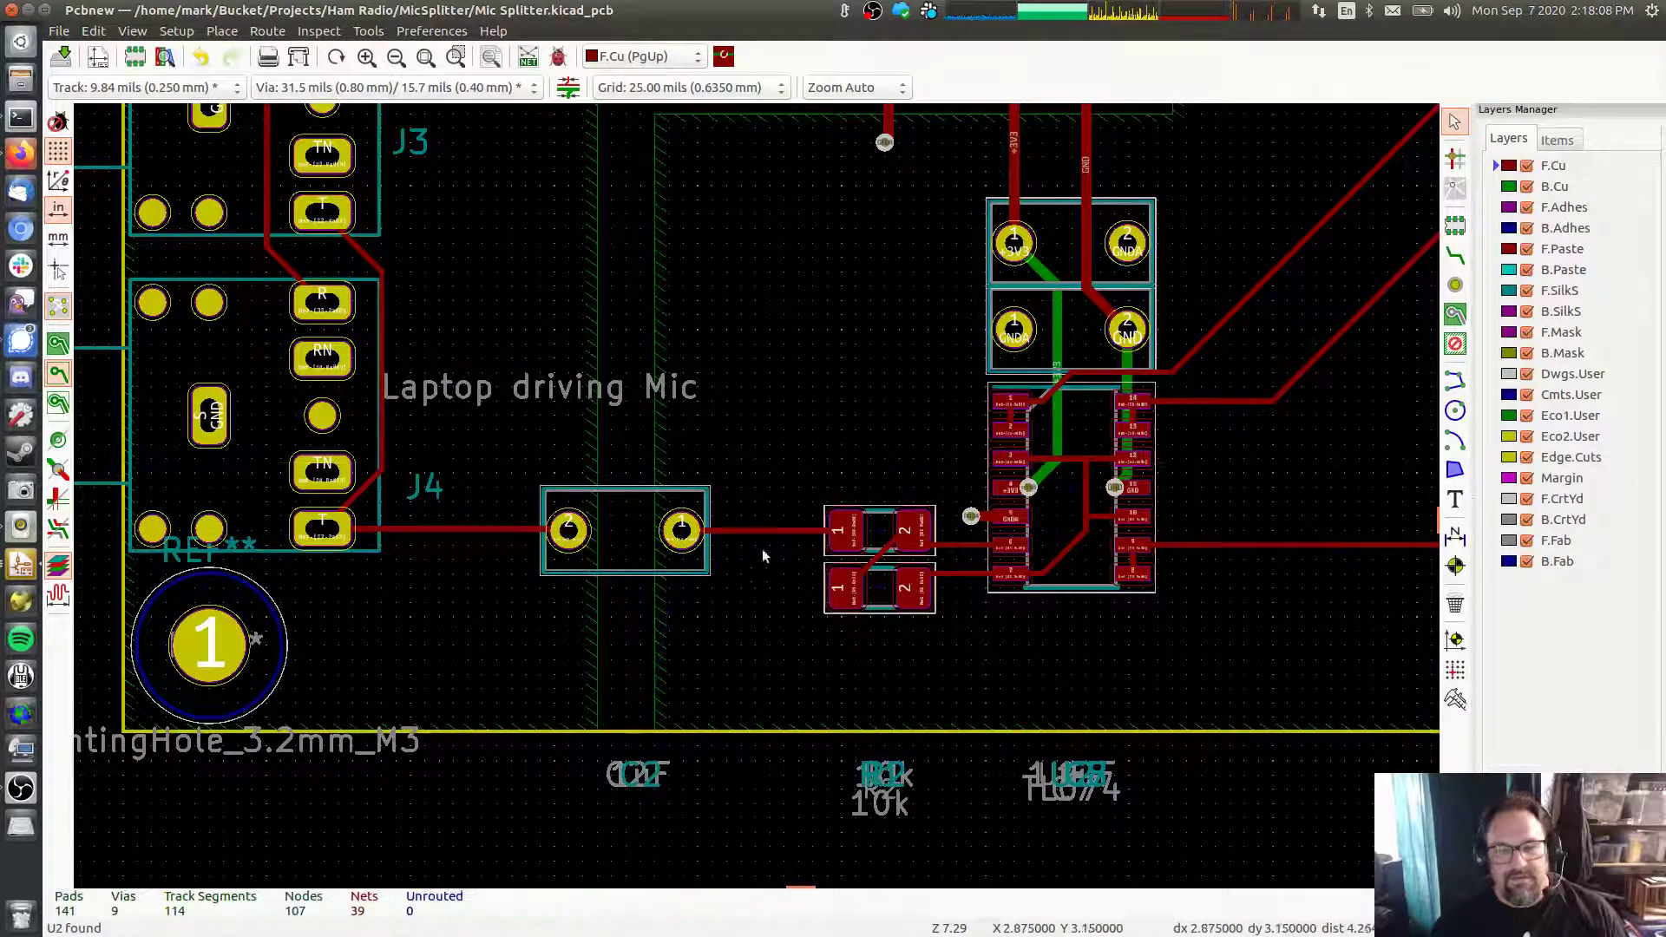
Move J4's reference and the lower-left mounting hole's value and reference texts below the board's lower edge
{"action": "middle_click_drag", "start_coordinate": [887, 424], "coordinate": [1278, 491]}
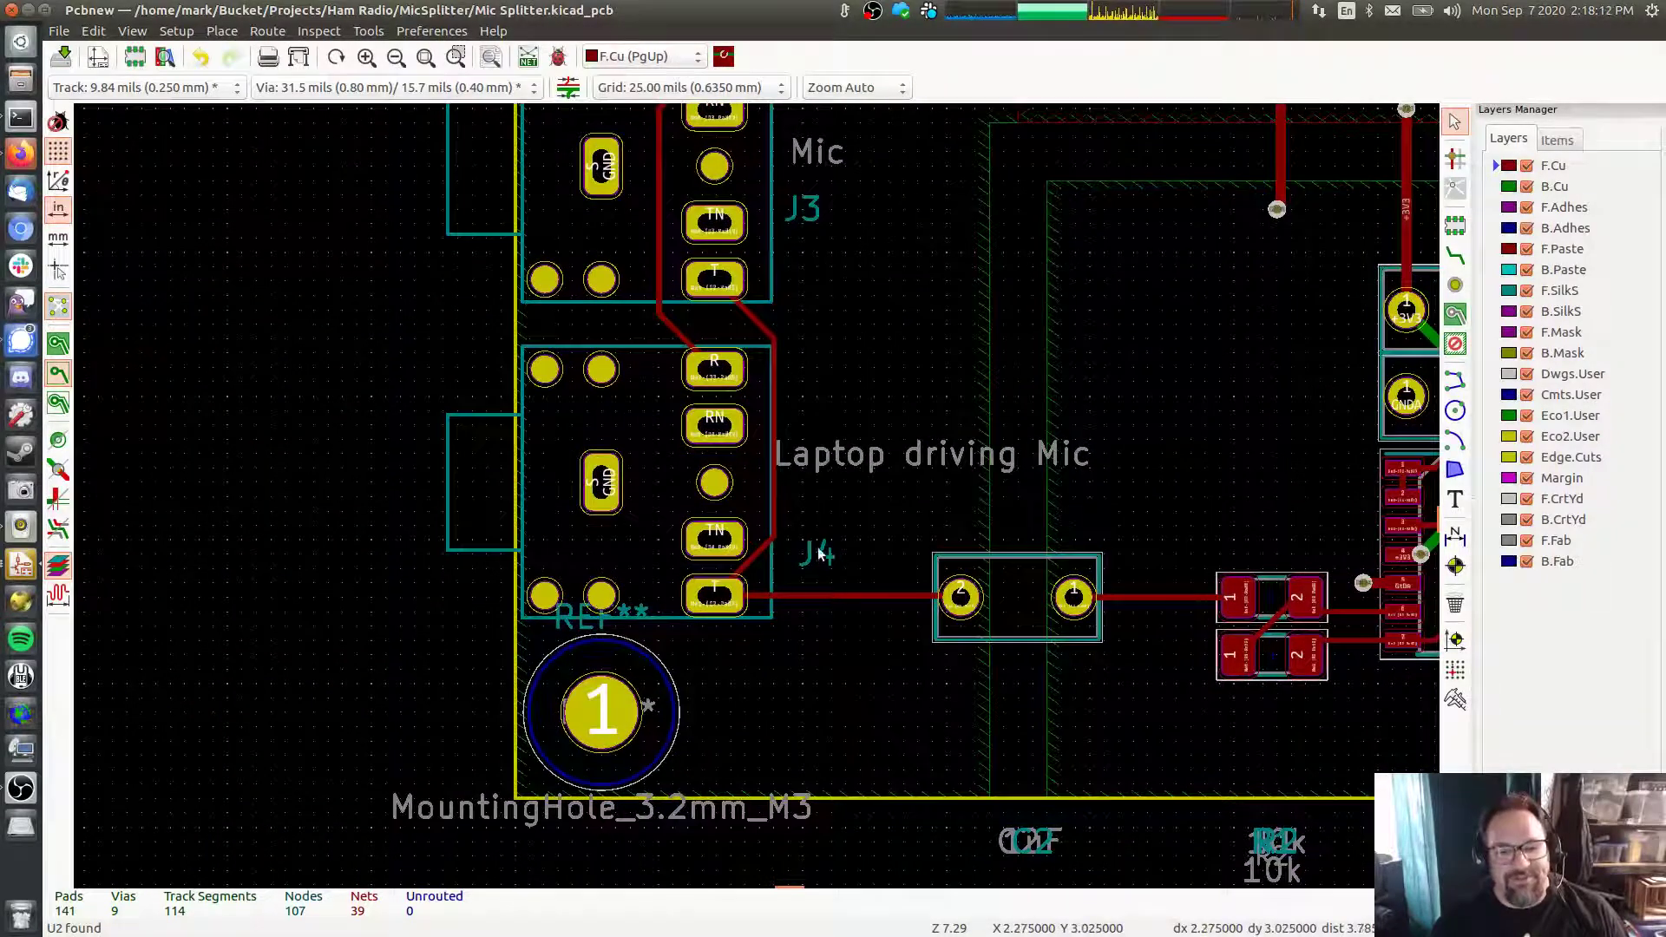
{"action": "left_click_drag", "start_coordinate": [818, 555], "coordinate": [806, 829]}
{"action": "left_click_drag", "start_coordinate": [608, 827], "coordinate": [604, 828]}
{"action": "left_click_drag", "start_coordinate": [577, 630], "coordinate": [596, 820]}
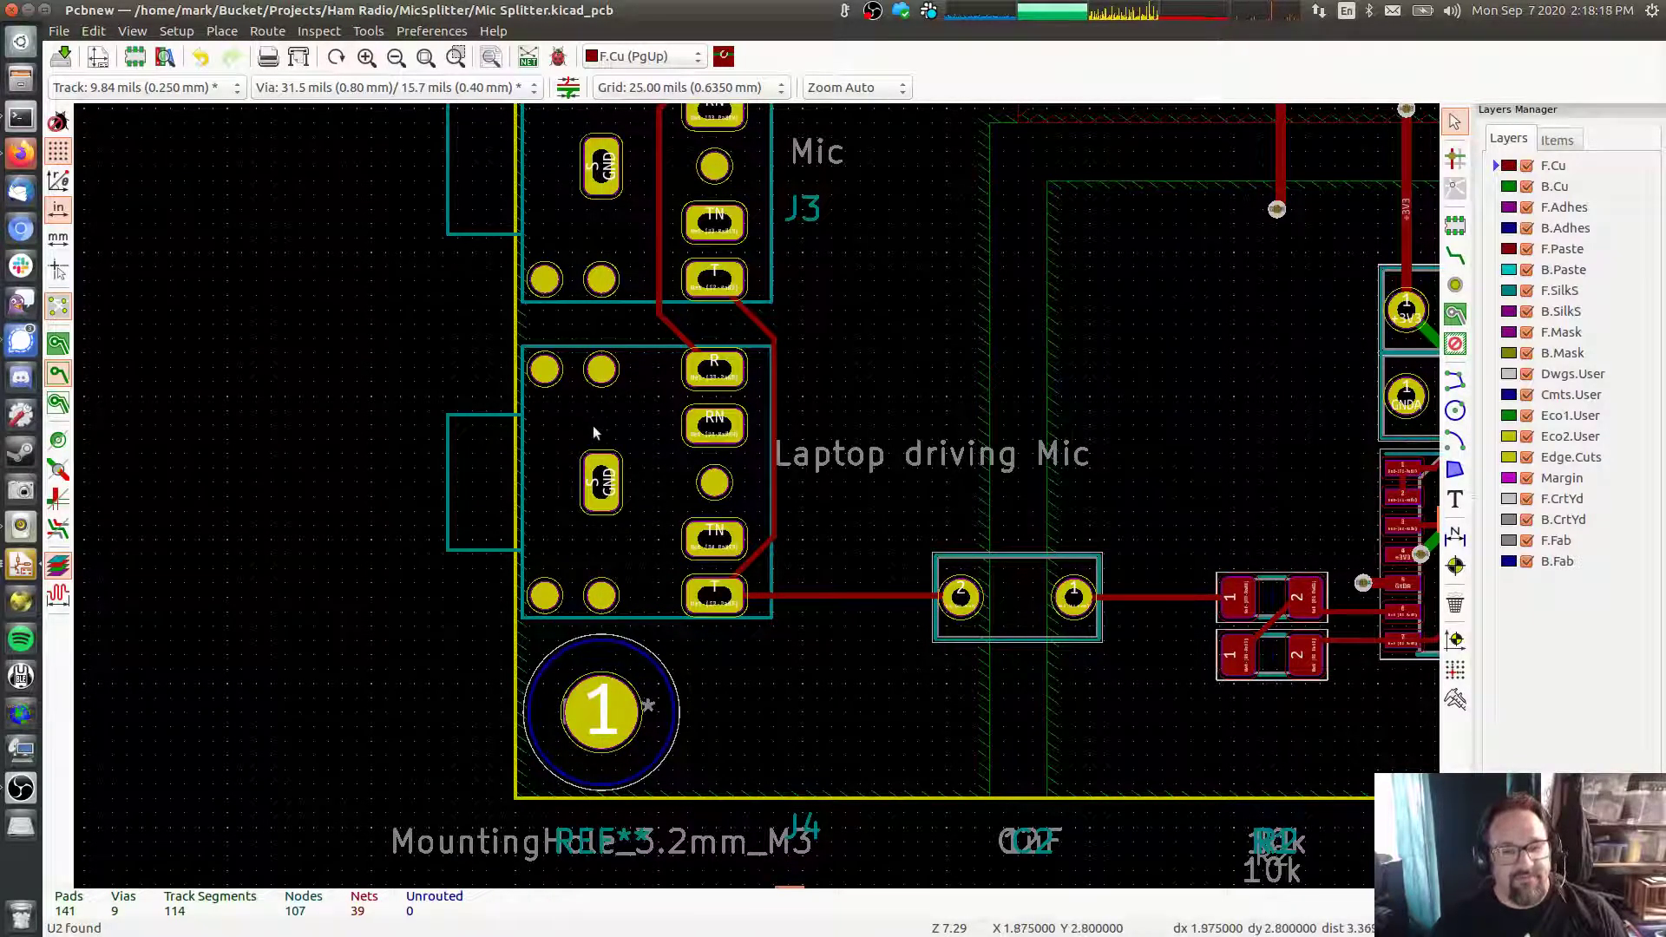
Move the Laptop driving Mic text, J3's reference and the Mic text below the board's lower edge
{"action": "left_click_drag", "start_coordinate": [855, 460], "coordinate": [682, 848]}
{"action": "left_click_drag", "start_coordinate": [823, 204], "coordinate": [709, 853]}
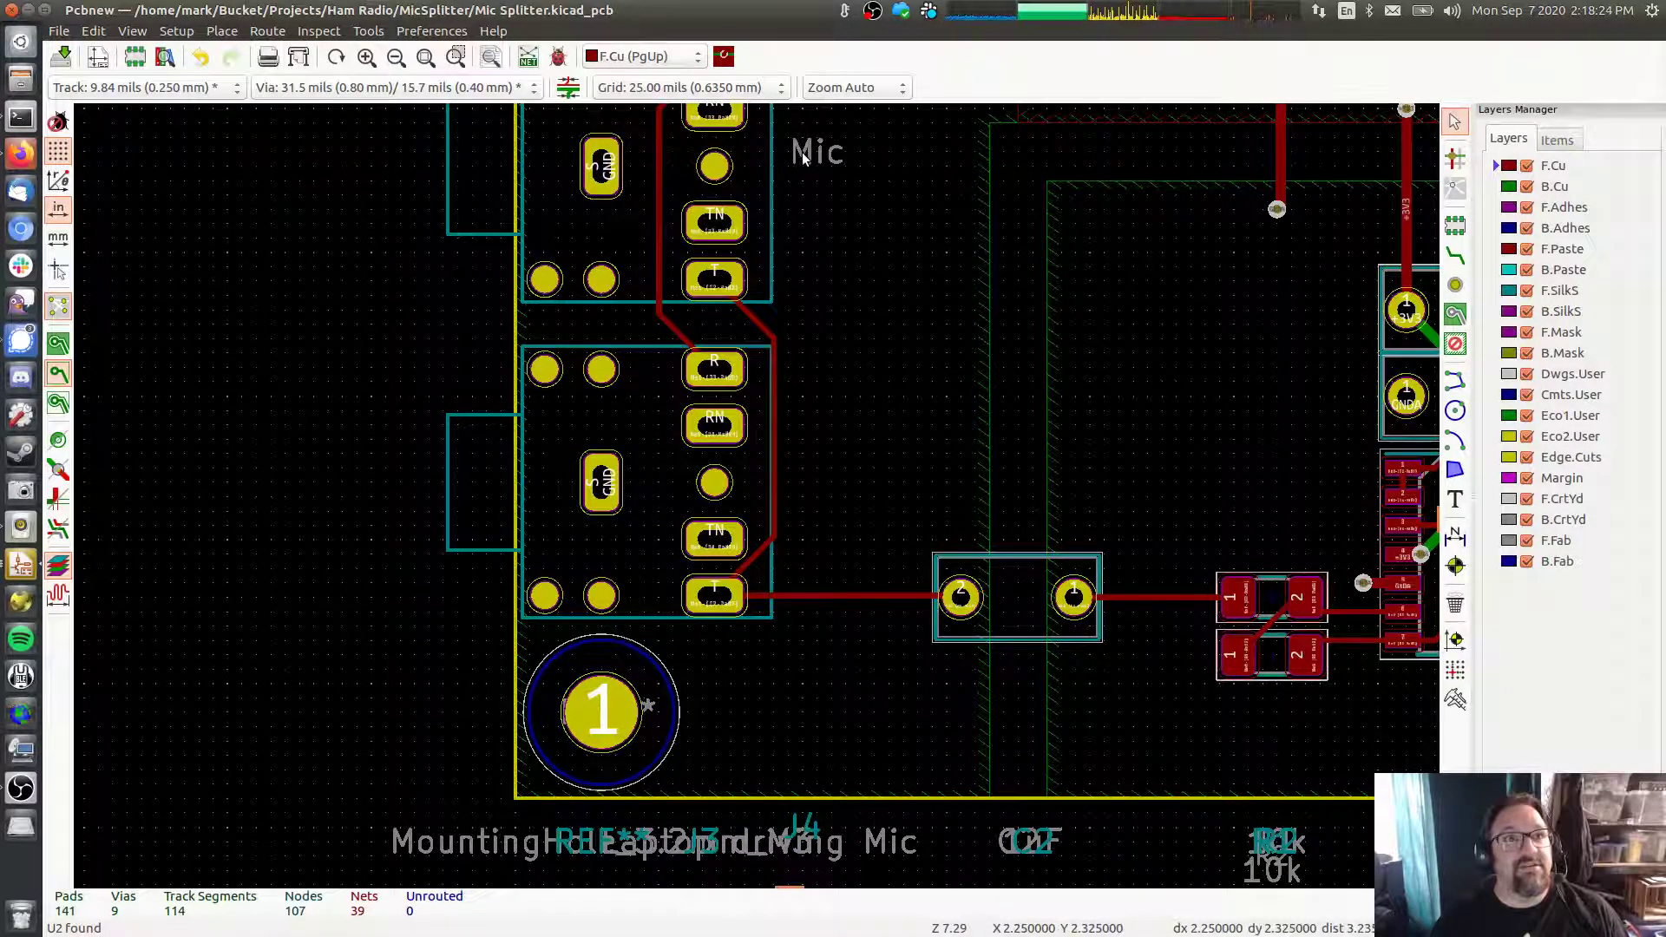
{"action": "left_click_drag", "start_coordinate": [819, 157], "coordinate": [734, 847]}
Move J1's fabrication and silkscreen references out past the board's left edge, onto the USB Power text
{"action": "scroll", "coordinate": [867, 332], "scroll_direction": "up", "scroll_amount": 4}
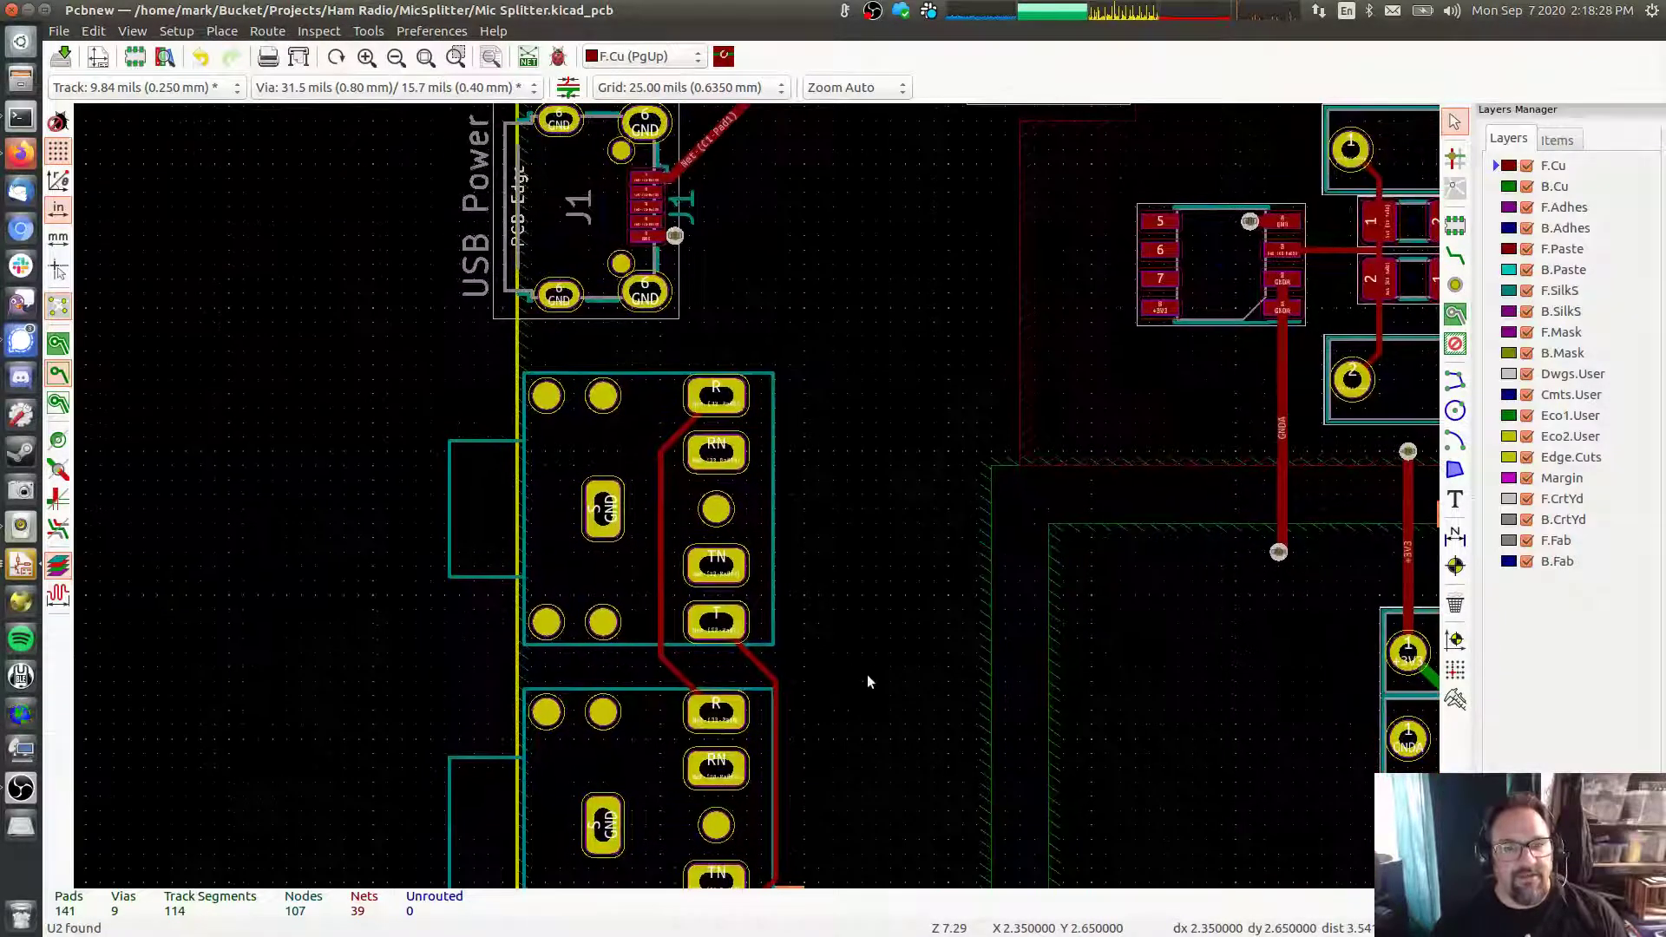
{"action": "middle_click_drag", "start_coordinate": [825, 310], "coordinate": [947, 616]}
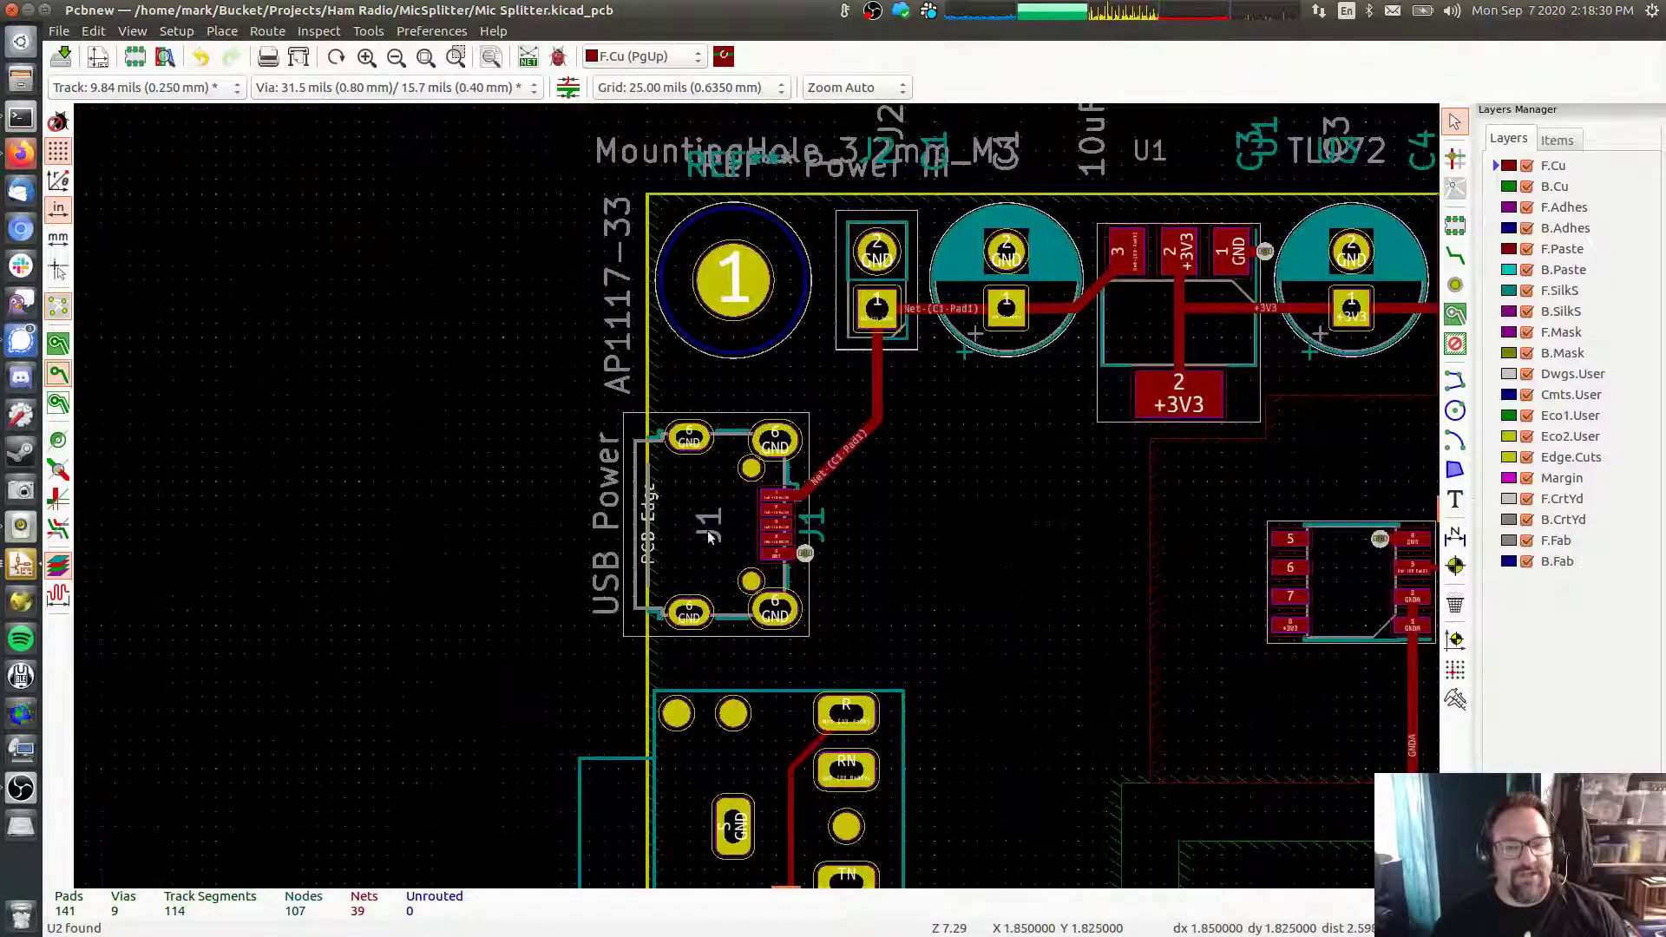
{"action": "left_click_drag", "start_coordinate": [707, 529], "coordinate": [591, 518]}
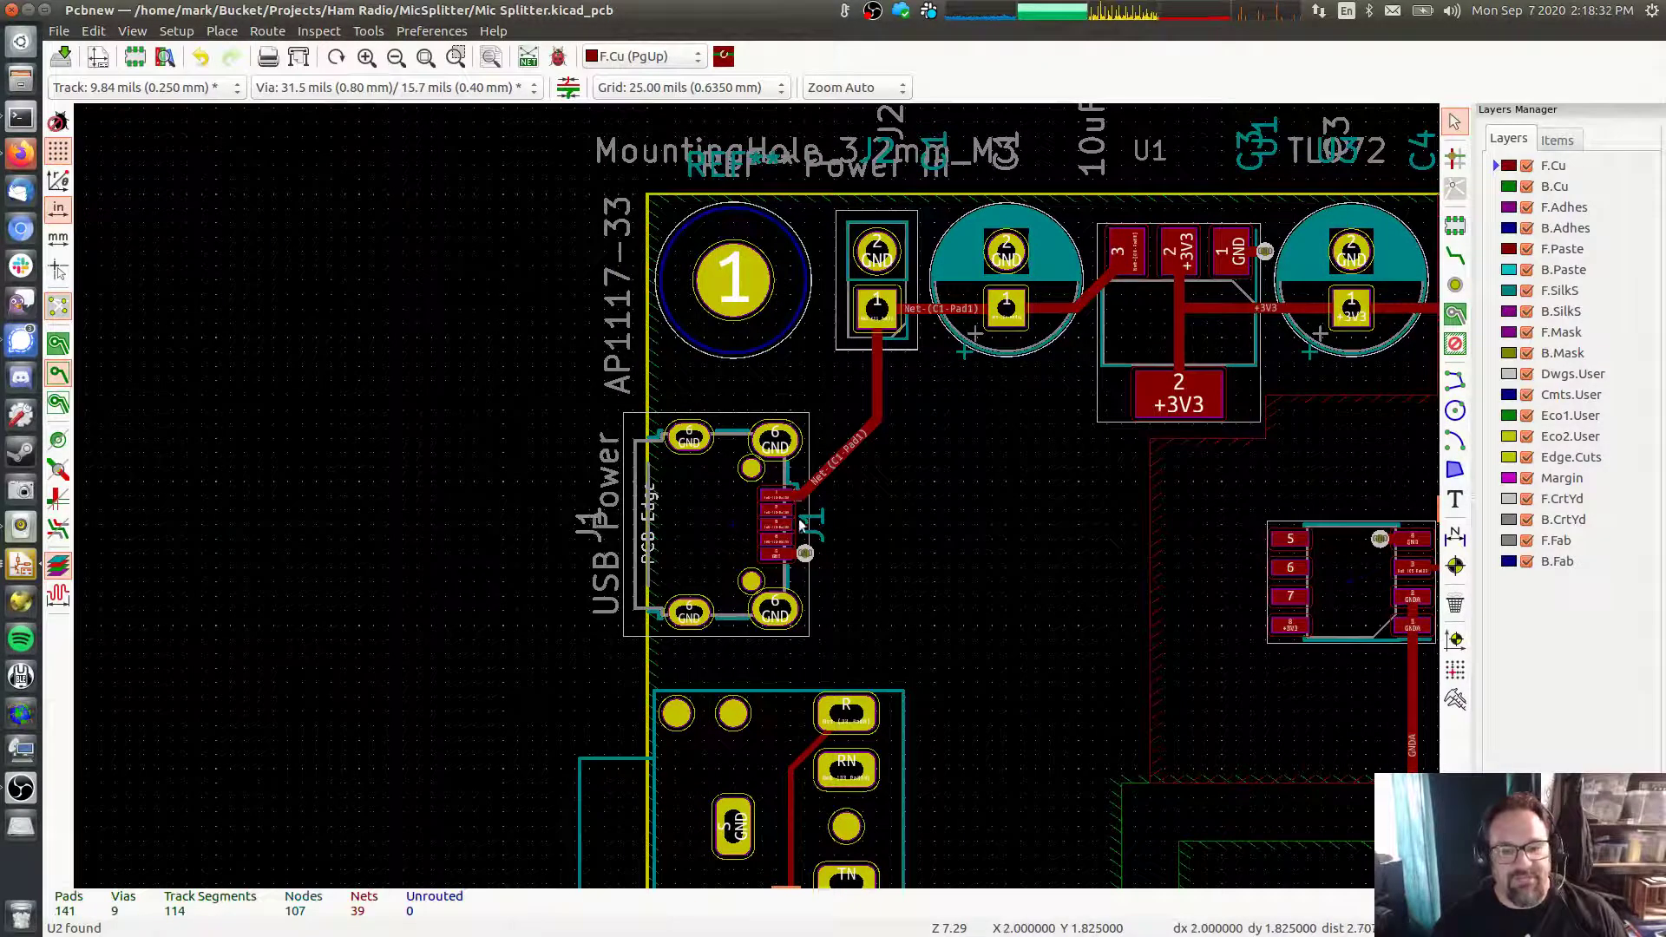
{"action": "left_click_drag", "start_coordinate": [800, 523], "coordinate": [606, 521]}
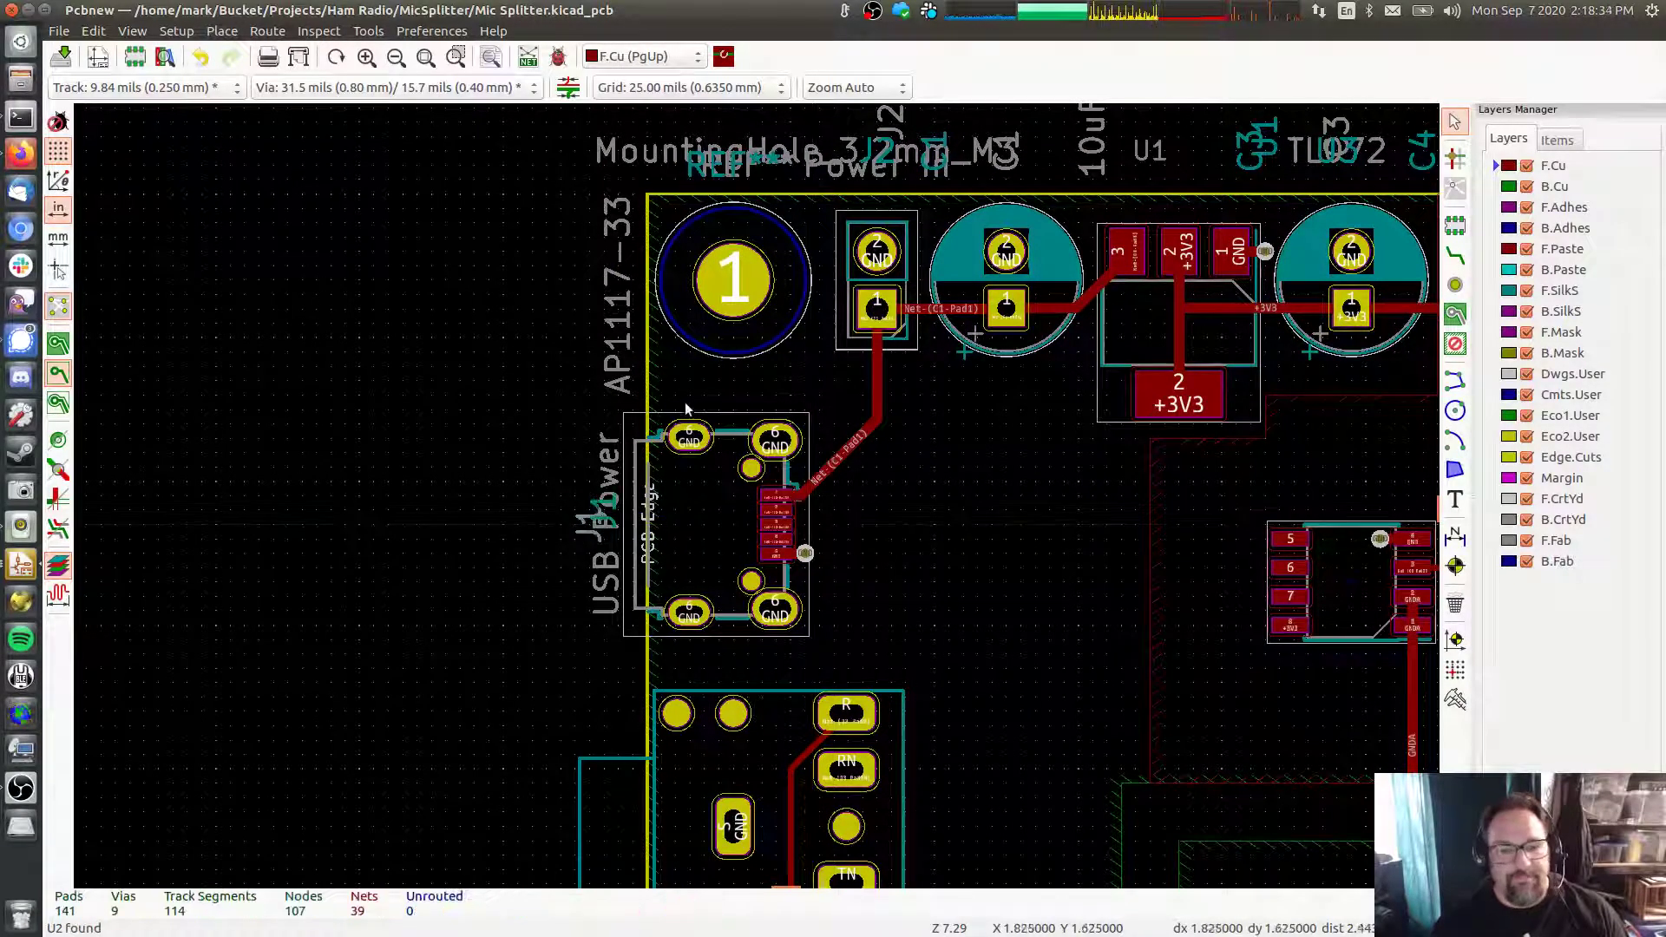
Move J9's texts and the upper-right mounting hole's REF** text outside the board outline
{"action": "middle_click_drag", "start_coordinate": [1016, 507], "coordinate": [258, 460]}
{"action": "middle_click_drag", "start_coordinate": [988, 441], "coordinate": [190, 451]}
{"action": "left_click_drag", "start_coordinate": [1301, 334], "coordinate": [1215, 110]}
{"action": "left_click", "coordinate": [1261, 251]}
{"action": "left_click_drag", "start_coordinate": [1261, 252], "coordinate": [1292, 158]}
{"action": "left_click_drag", "start_coordinate": [1167, 150], "coordinate": [1157, 122]}
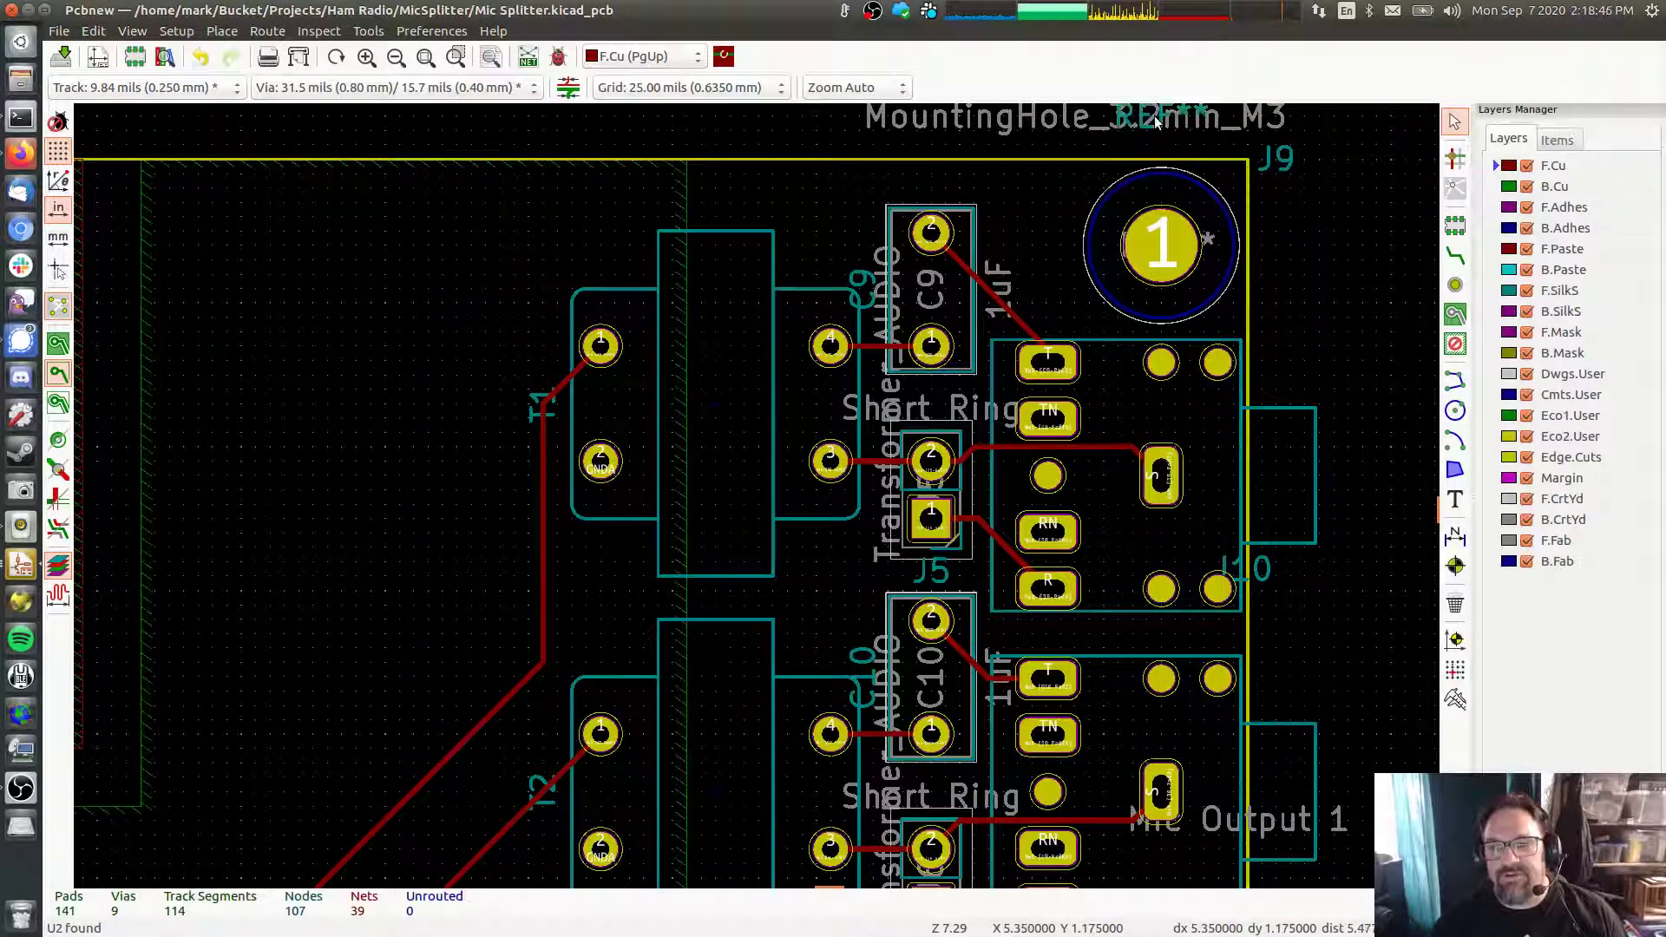
Move C9's 1uF value and both references, plus T1's Transformer_AUDIO value, past the board's right edge
{"action": "left_click_drag", "start_coordinate": [1007, 284], "coordinate": [1310, 272]}
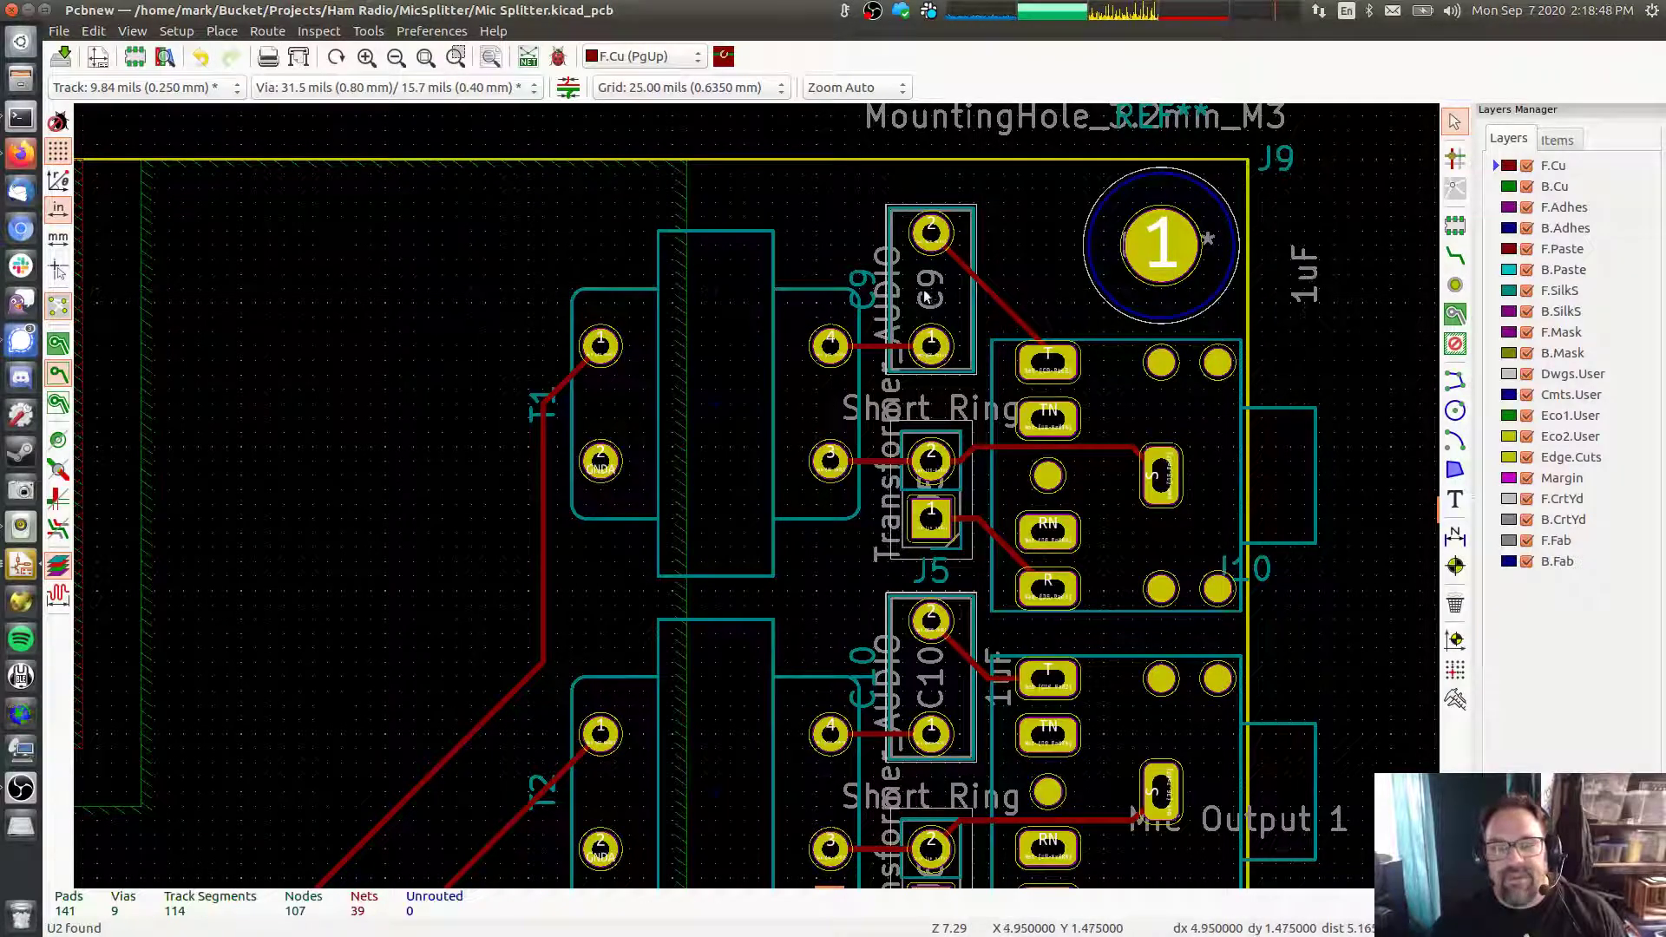
{"action": "left_click_drag", "start_coordinate": [925, 296], "coordinate": [1305, 278]}
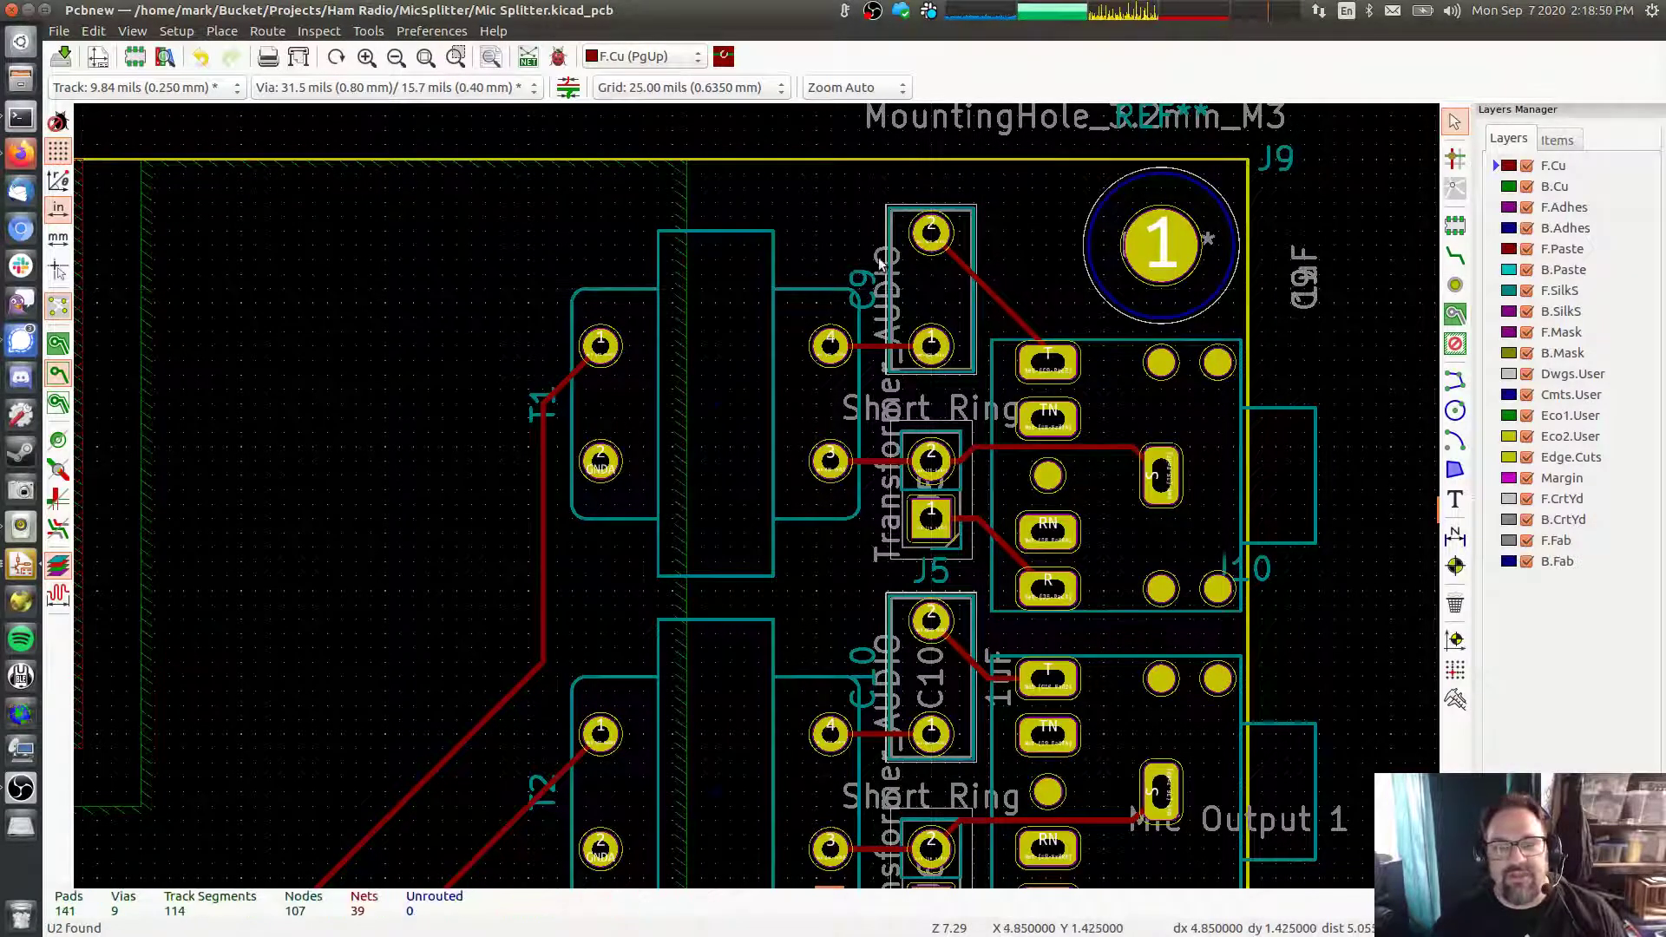
{"action": "left_click_drag", "start_coordinate": [879, 265], "coordinate": [1305, 375]}
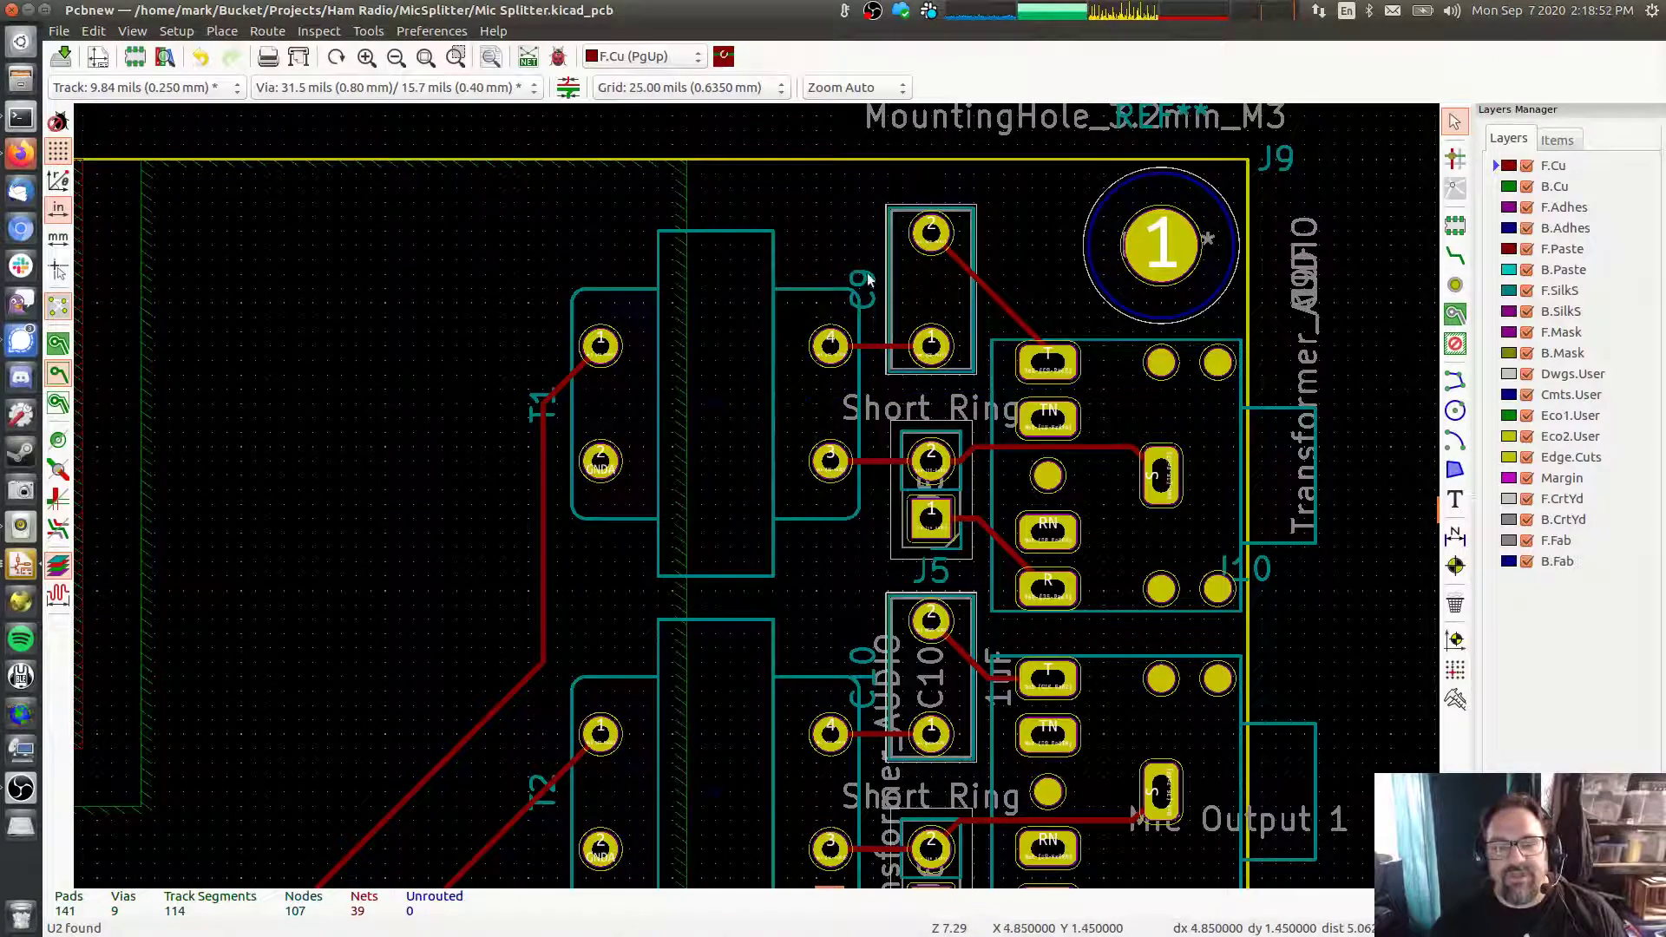
{"action": "left_click_drag", "start_coordinate": [868, 280], "coordinate": [1282, 293]}
Move J10's silkscreen reference fully past the board's right edge
{"action": "left_click", "coordinate": [1263, 573]}
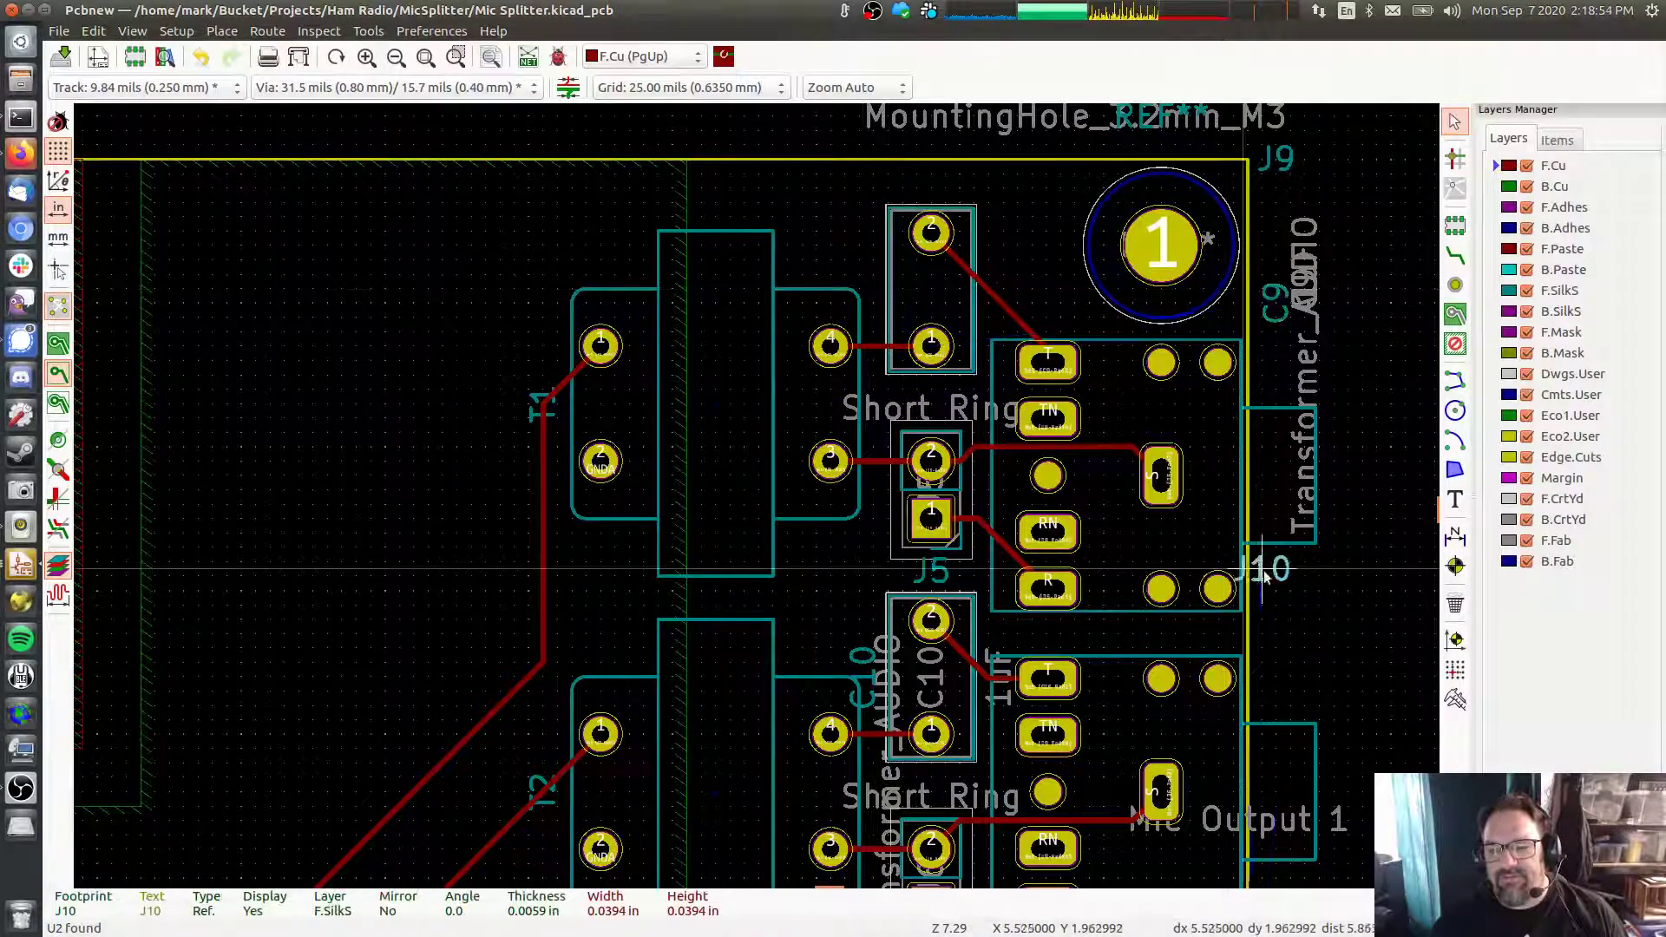
{"action": "left_click_drag", "start_coordinate": [1264, 578], "coordinate": [1320, 585]}
{"action": "key", "text": "Escape"}
Move J5's Short Ring value above the board's upper edge and its fabrication and silkscreen references past the right edge
{"action": "left_click_drag", "start_coordinate": [957, 410], "coordinate": [914, 132]}
{"action": "left_click_drag", "start_coordinate": [922, 480], "coordinate": [1281, 322]}
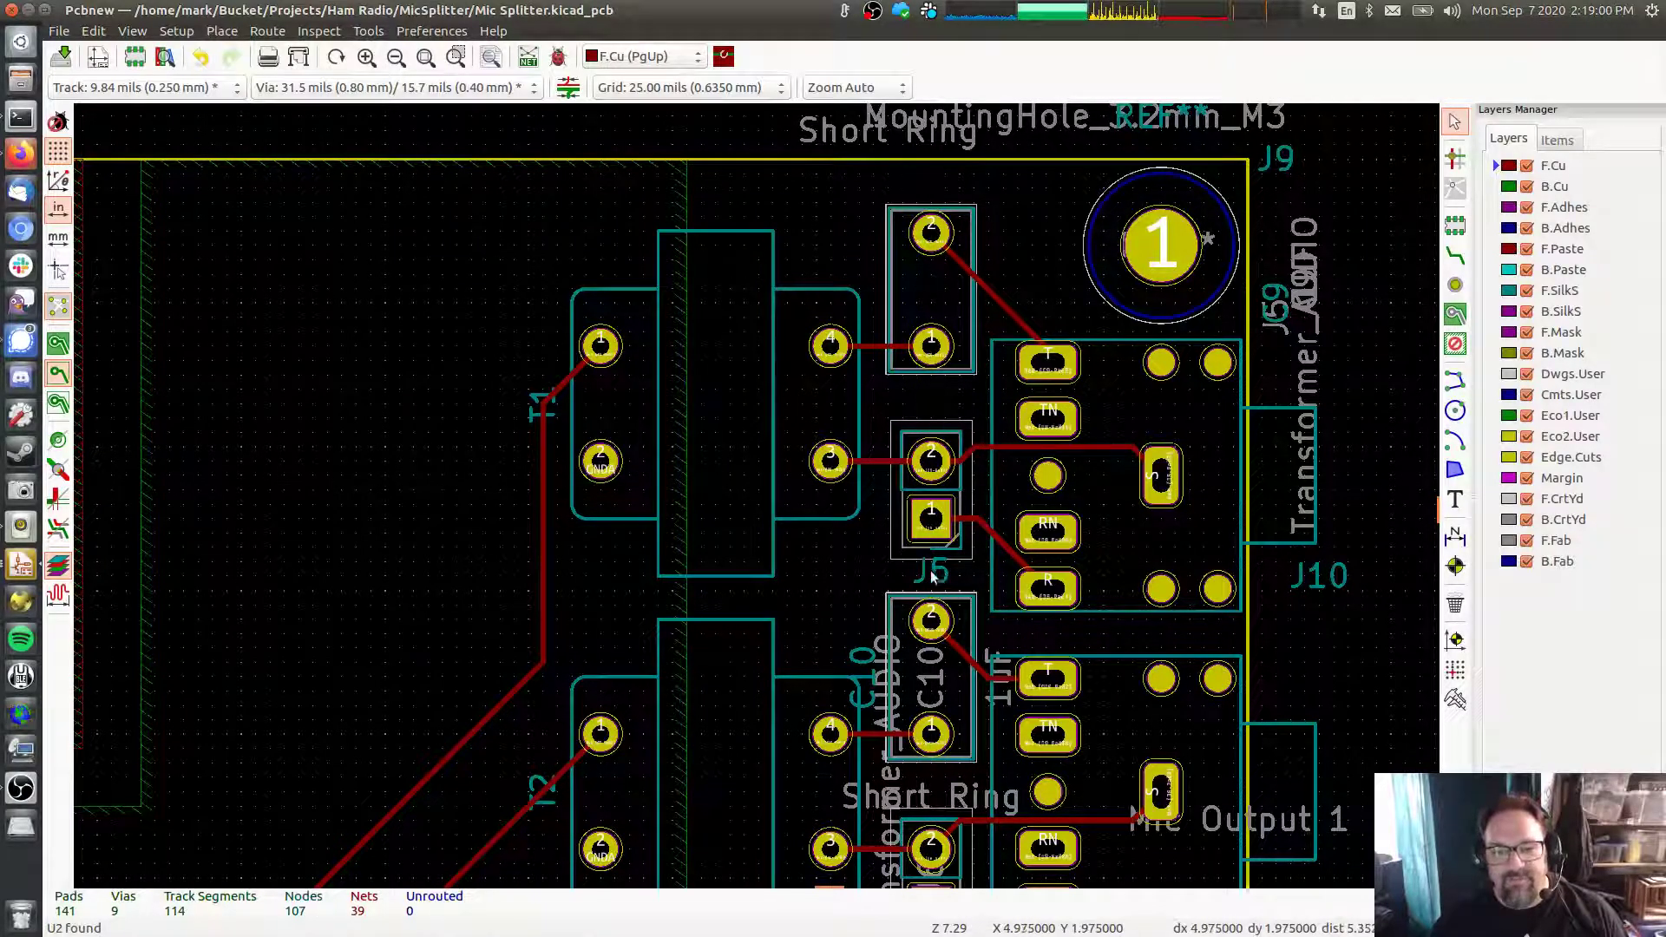
{"action": "left_click_drag", "start_coordinate": [939, 585], "coordinate": [1300, 588]}
{"action": "key", "text": "Escape"}
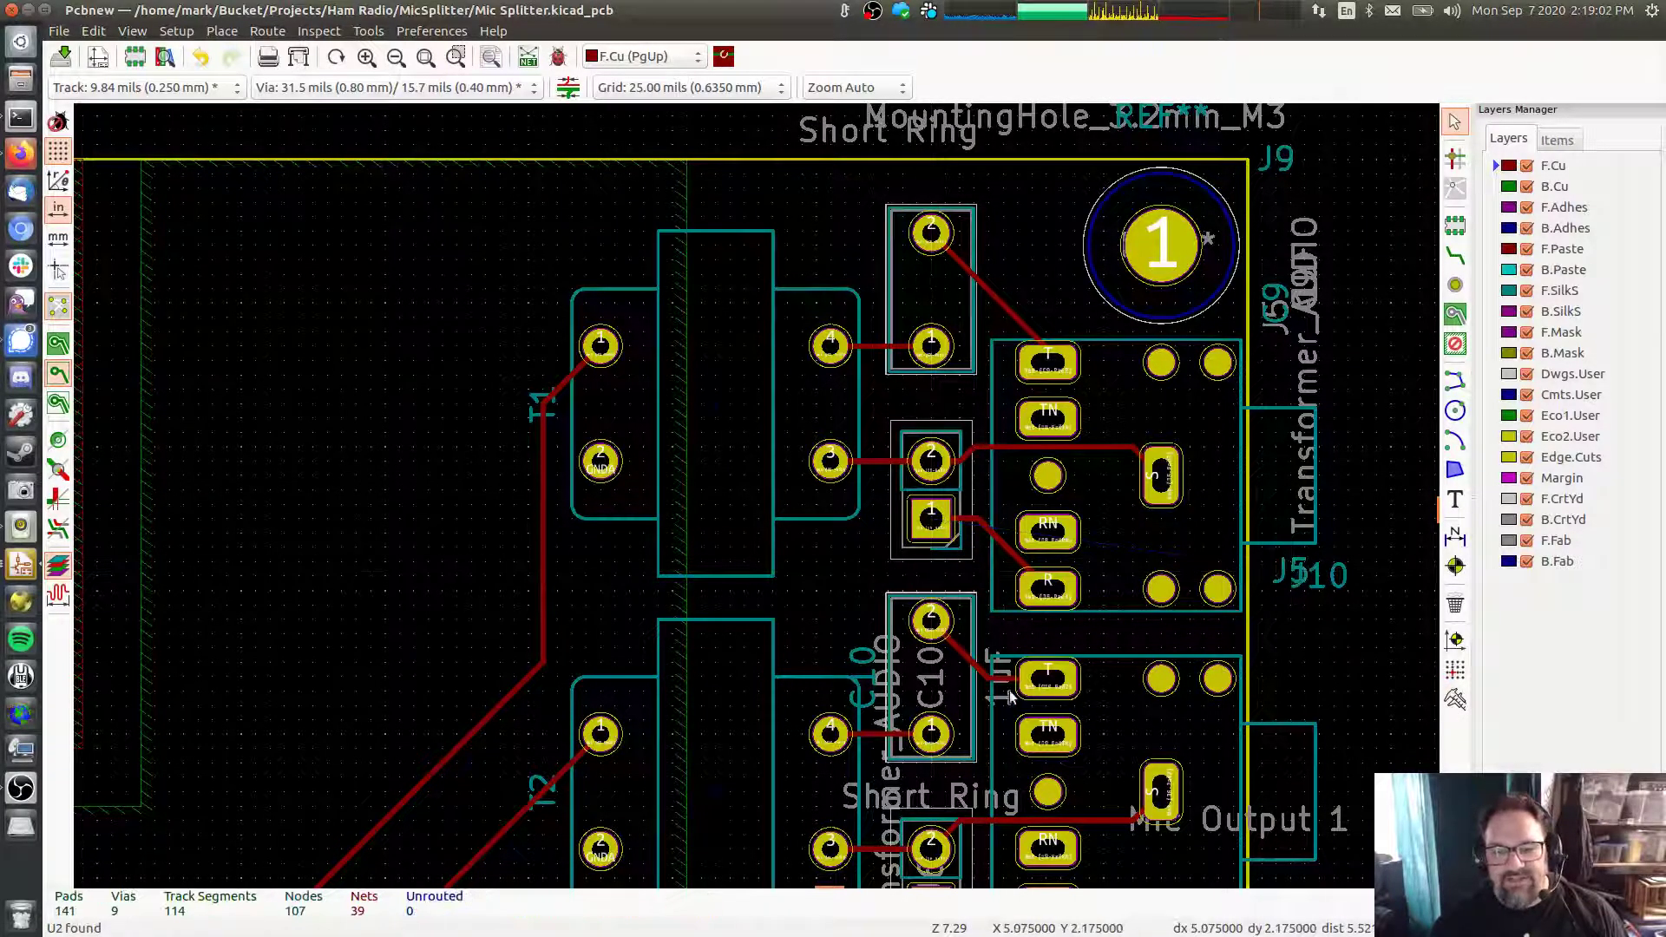
Move C10's 1uF value and both references, plus T2's Transformer_AUDIO value, past the board's right edge
{"action": "left_click_drag", "start_coordinate": [1006, 696], "coordinate": [1312, 698]}
{"action": "key", "text": "Escape"}
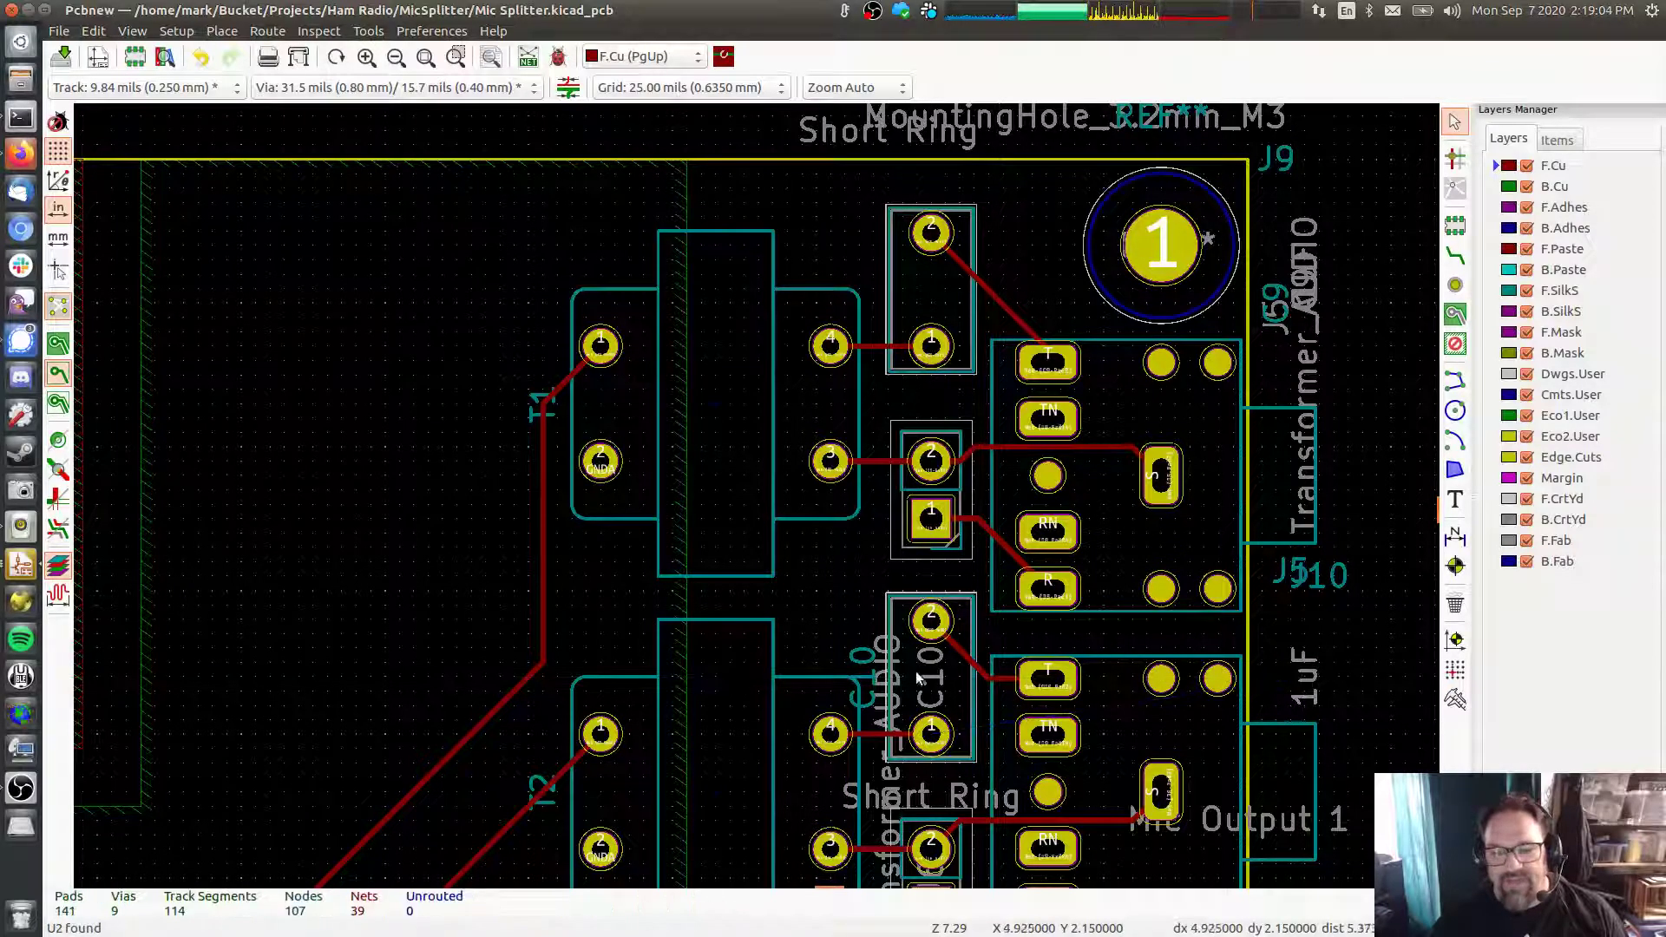
{"action": "left_click_drag", "start_coordinate": [918, 678], "coordinate": [1290, 669]}
{"action": "key", "text": "Escape"}
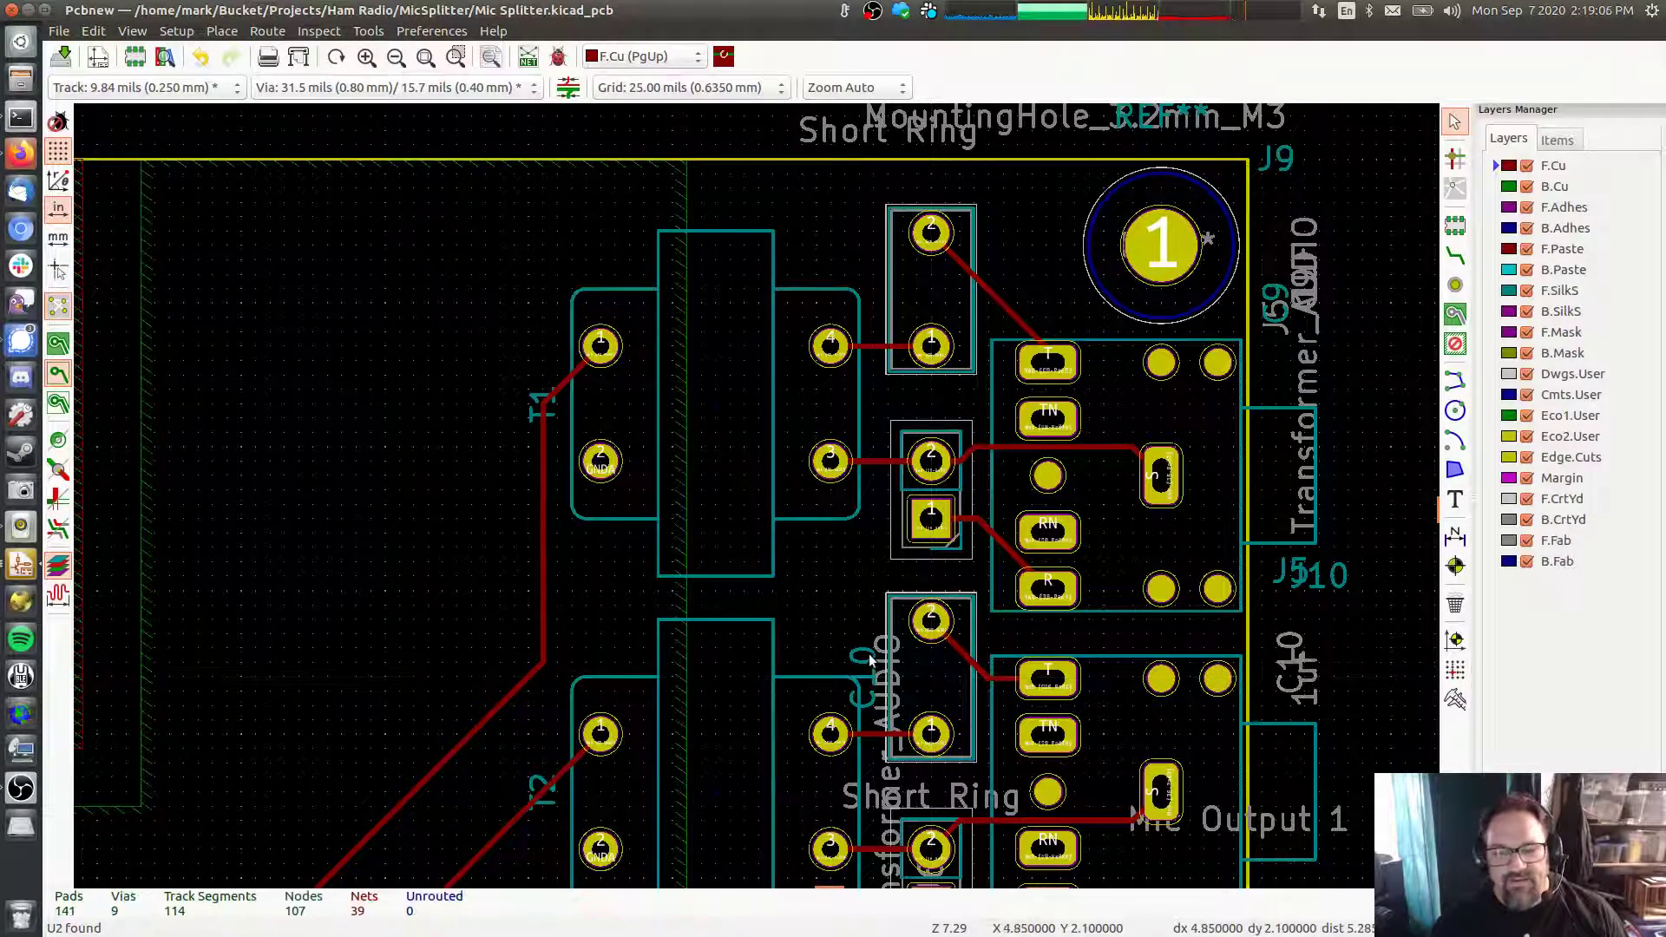
{"action": "left_click_drag", "start_coordinate": [870, 660], "coordinate": [1331, 708]}
{"action": "key", "text": "Escape"}
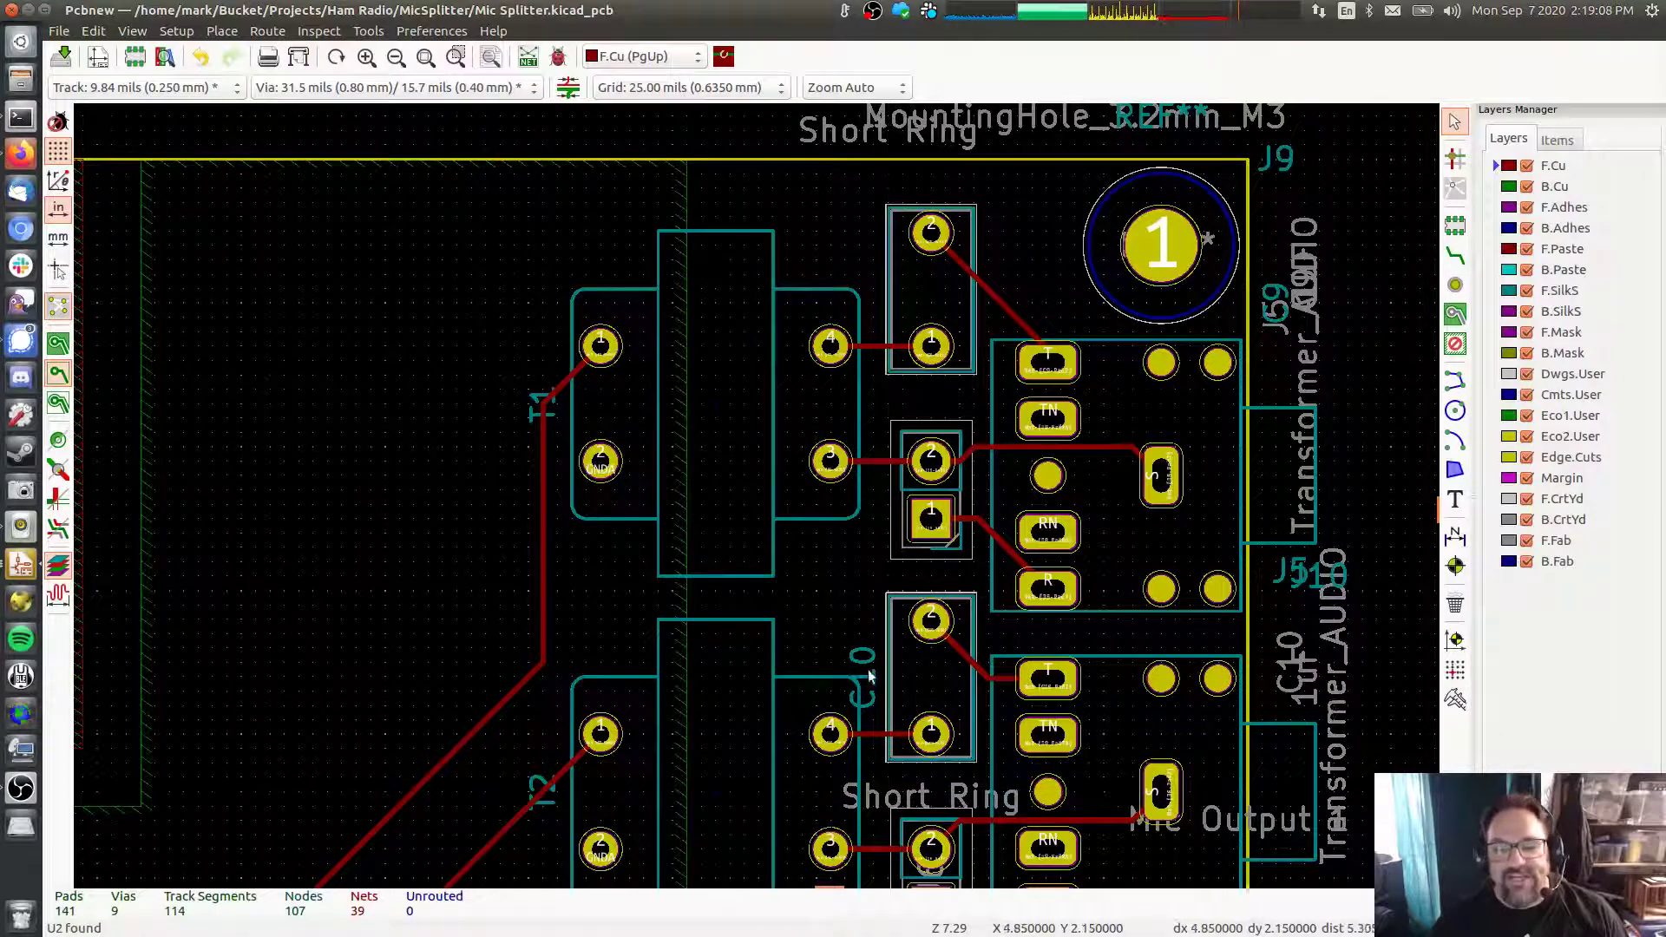
{"action": "left_click_drag", "start_coordinate": [864, 655], "coordinate": [1295, 657]}
{"action": "key", "text": "Escape"}
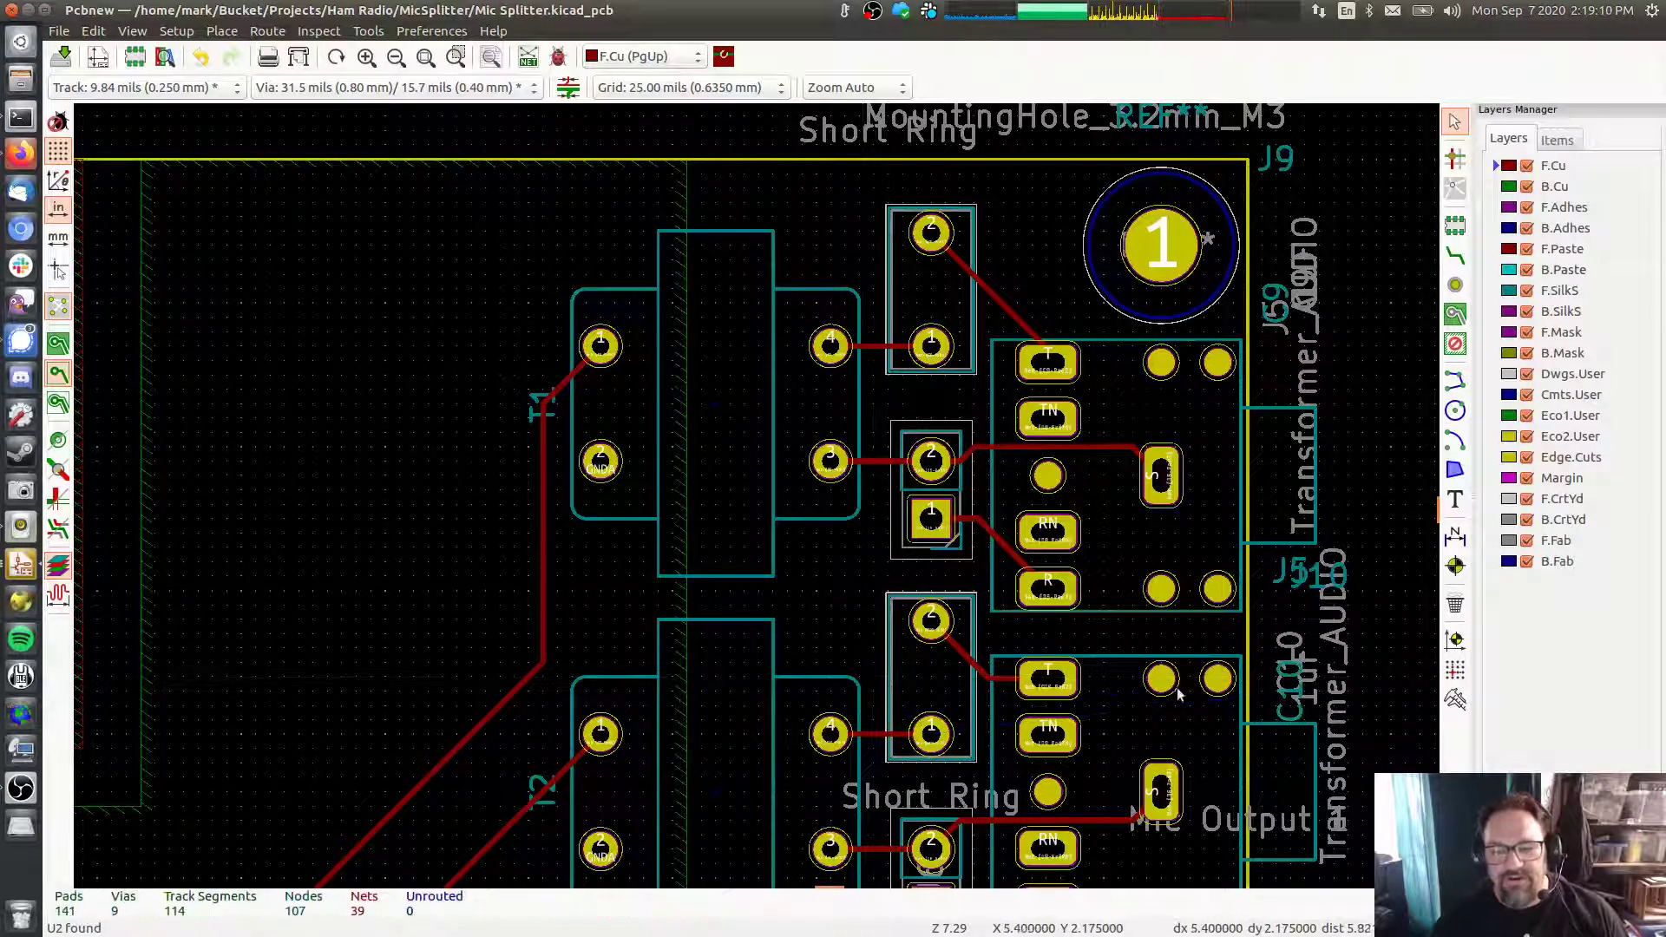
Move the silkscreen references of transformers T1 and T2 past the board's right edge
{"action": "middle_click_drag", "start_coordinate": [1093, 657], "coordinate": [1066, 523]}
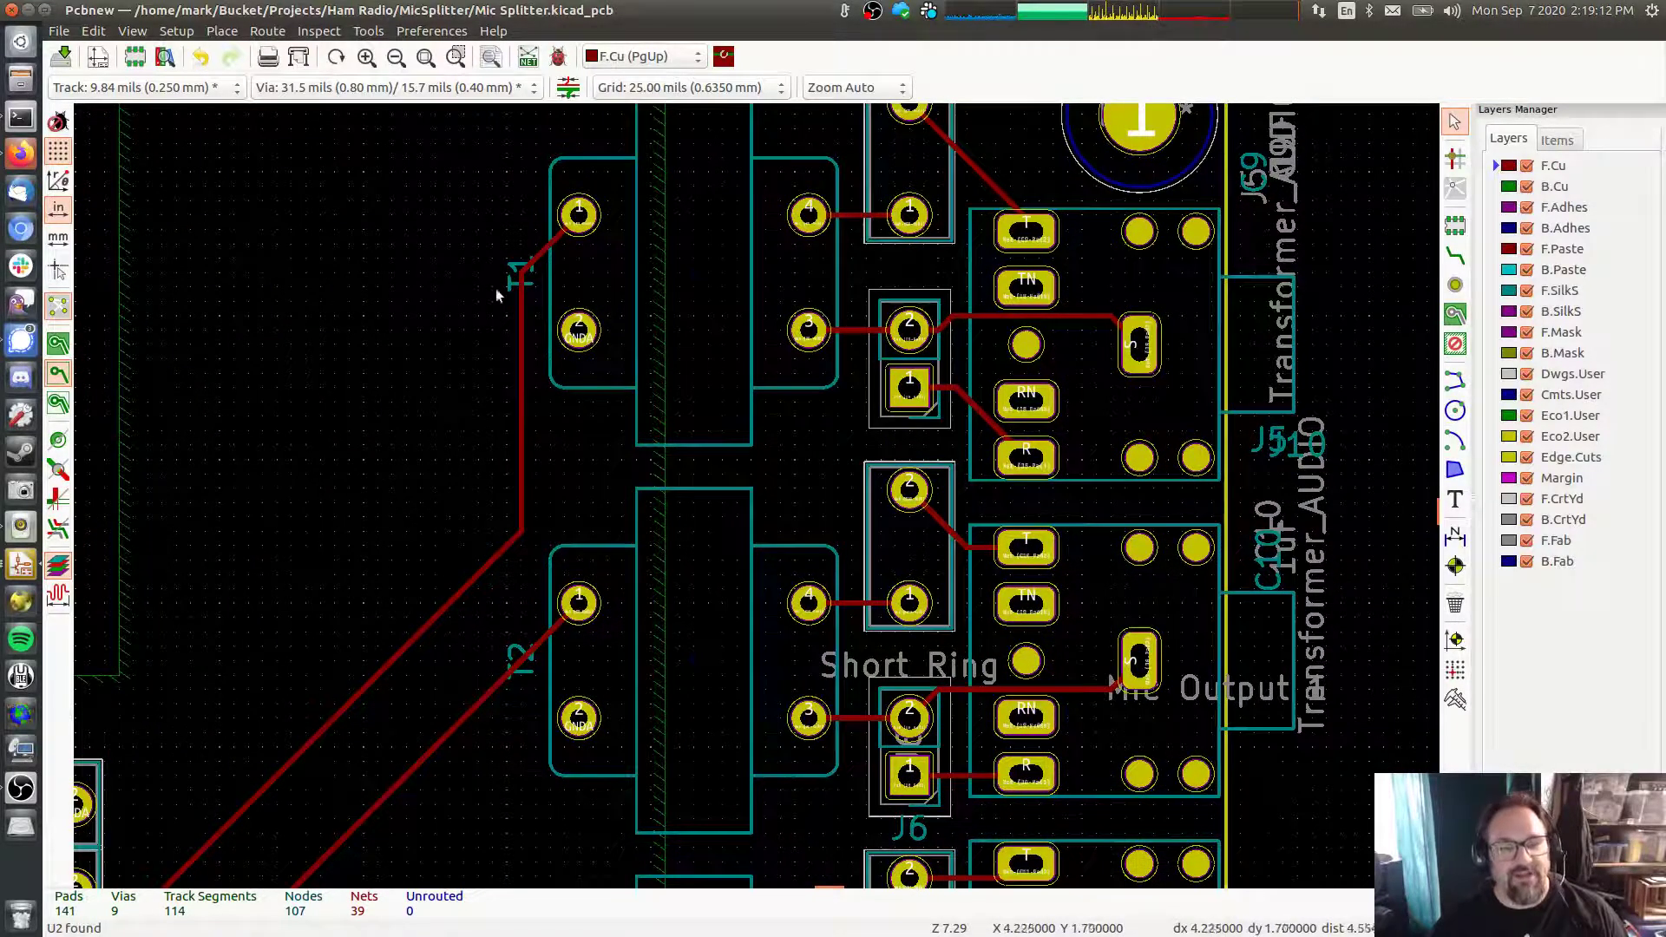
{"action": "left_click_drag", "start_coordinate": [505, 265], "coordinate": [1275, 265]}
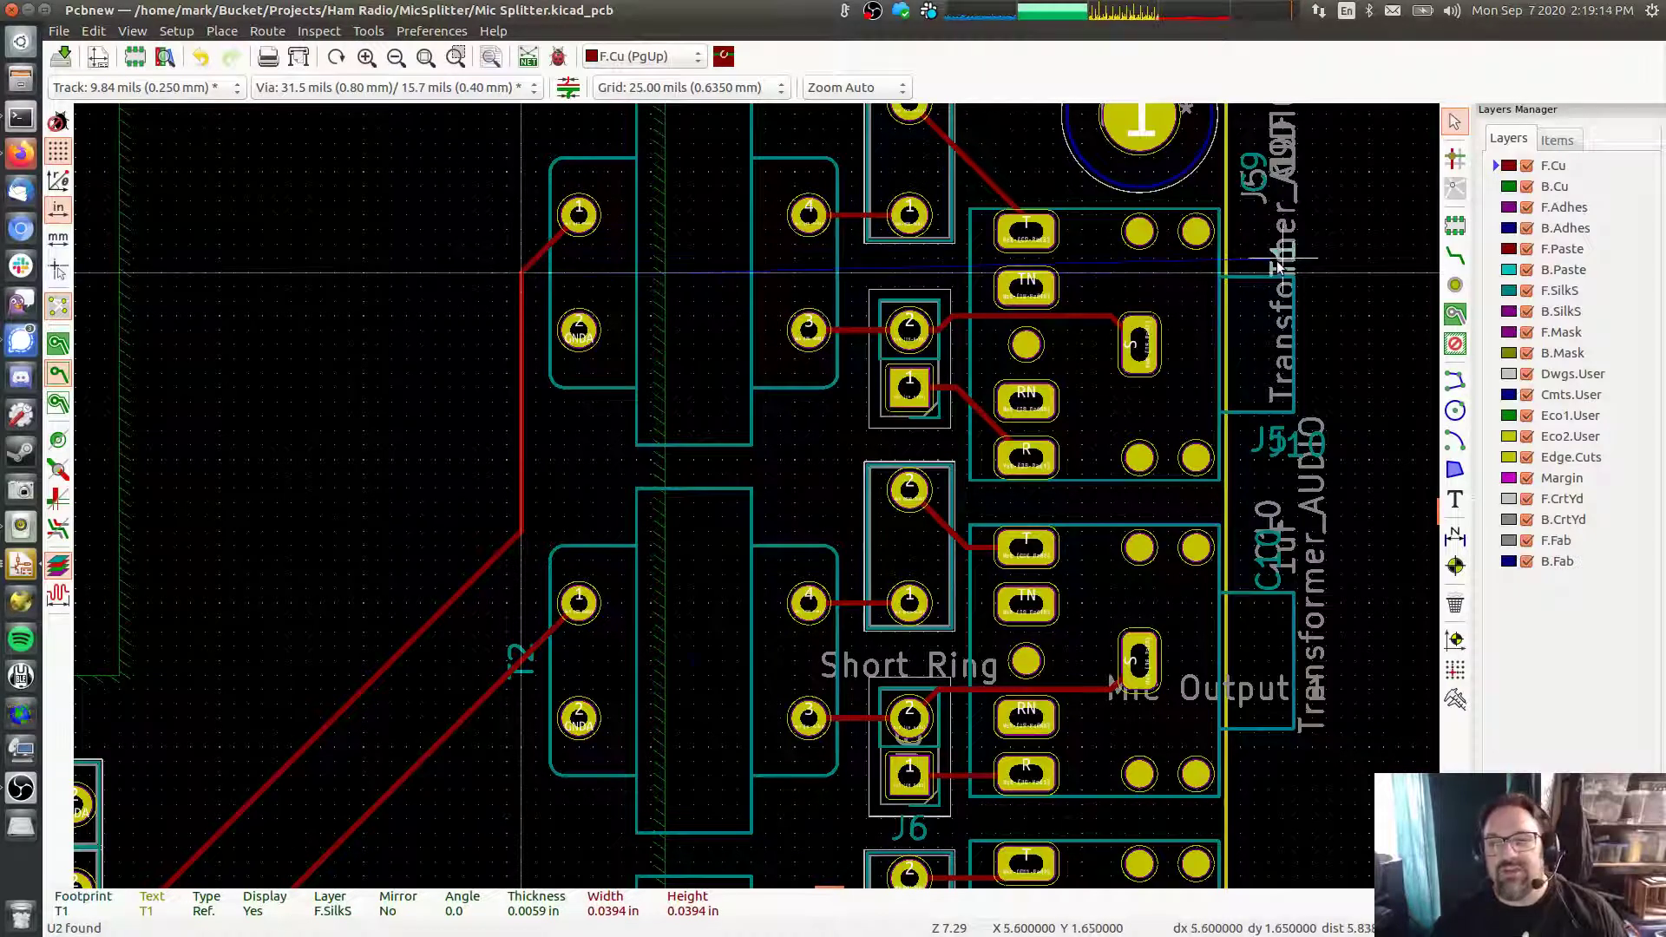
{"action": "key", "text": "Escape"}
{"action": "left_click_drag", "start_coordinate": [502, 660], "coordinate": [1252, 640]}
{"action": "key", "text": "Escape"}
Move J6's Short Ring value and the Mic Output 1 text past the board's right edge
{"action": "left_click_drag", "start_coordinate": [1016, 662], "coordinate": [1357, 520]}
{"action": "key", "text": "Escape"}
{"action": "left_click_drag", "start_coordinate": [1130, 695], "coordinate": [1356, 664]}
{"action": "key", "text": "Escape"}
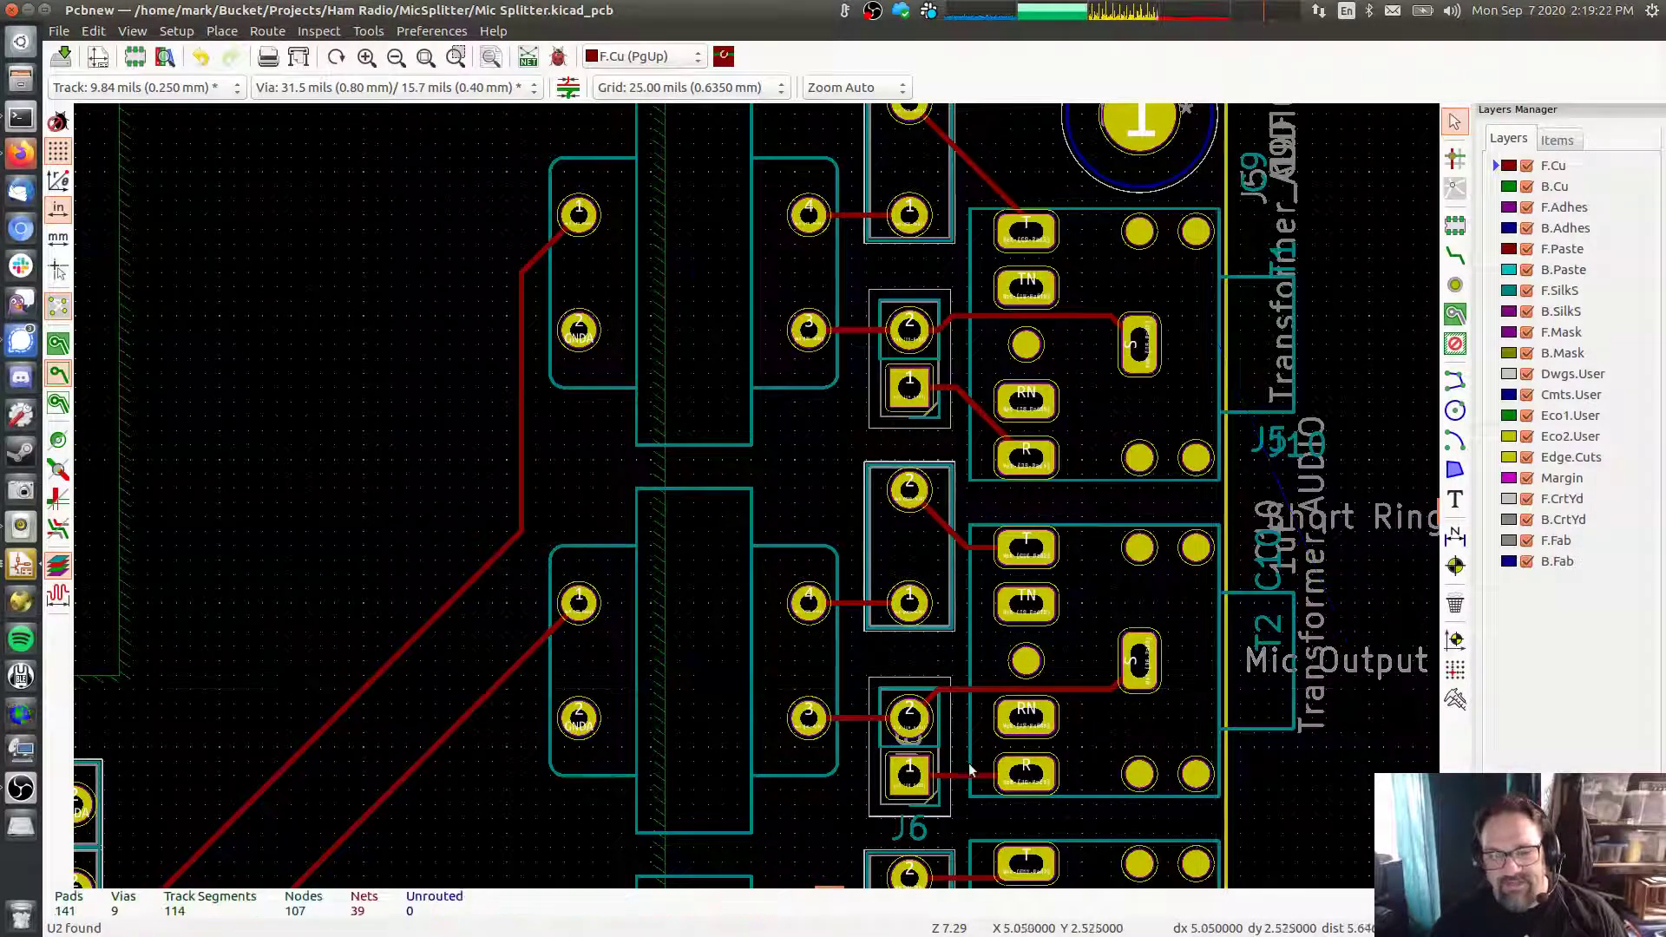
Move J6's fabrication and silkscreen references past the board's right edge
{"action": "left_click", "coordinate": [910, 720]}
{"action": "key", "text": "Escape"}
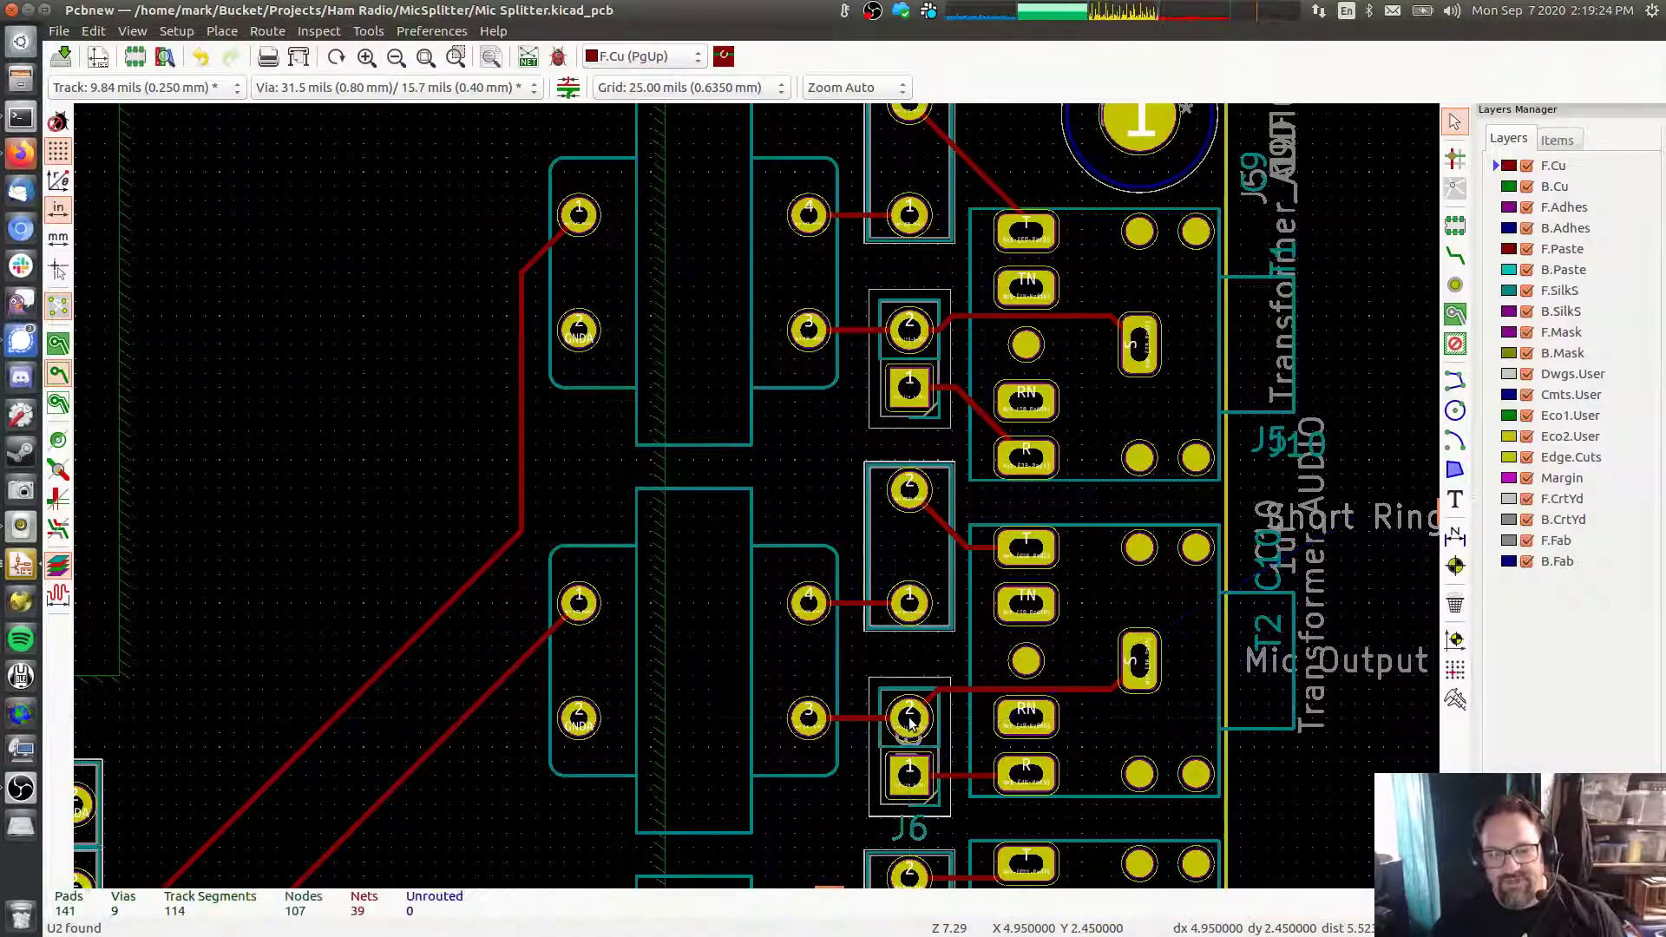
{"action": "left_click_drag", "start_coordinate": [902, 749], "coordinate": [1254, 746]}
{"action": "left_click_drag", "start_coordinate": [985, 848], "coordinate": [1358, 807]}
Move the Mic Output 2 text, the lower-right mounting hole's REF** text and J7's Short Ring value below the board's lower edge
{"action": "middle_click_drag", "start_coordinate": [1161, 658], "coordinate": [1059, 232]}
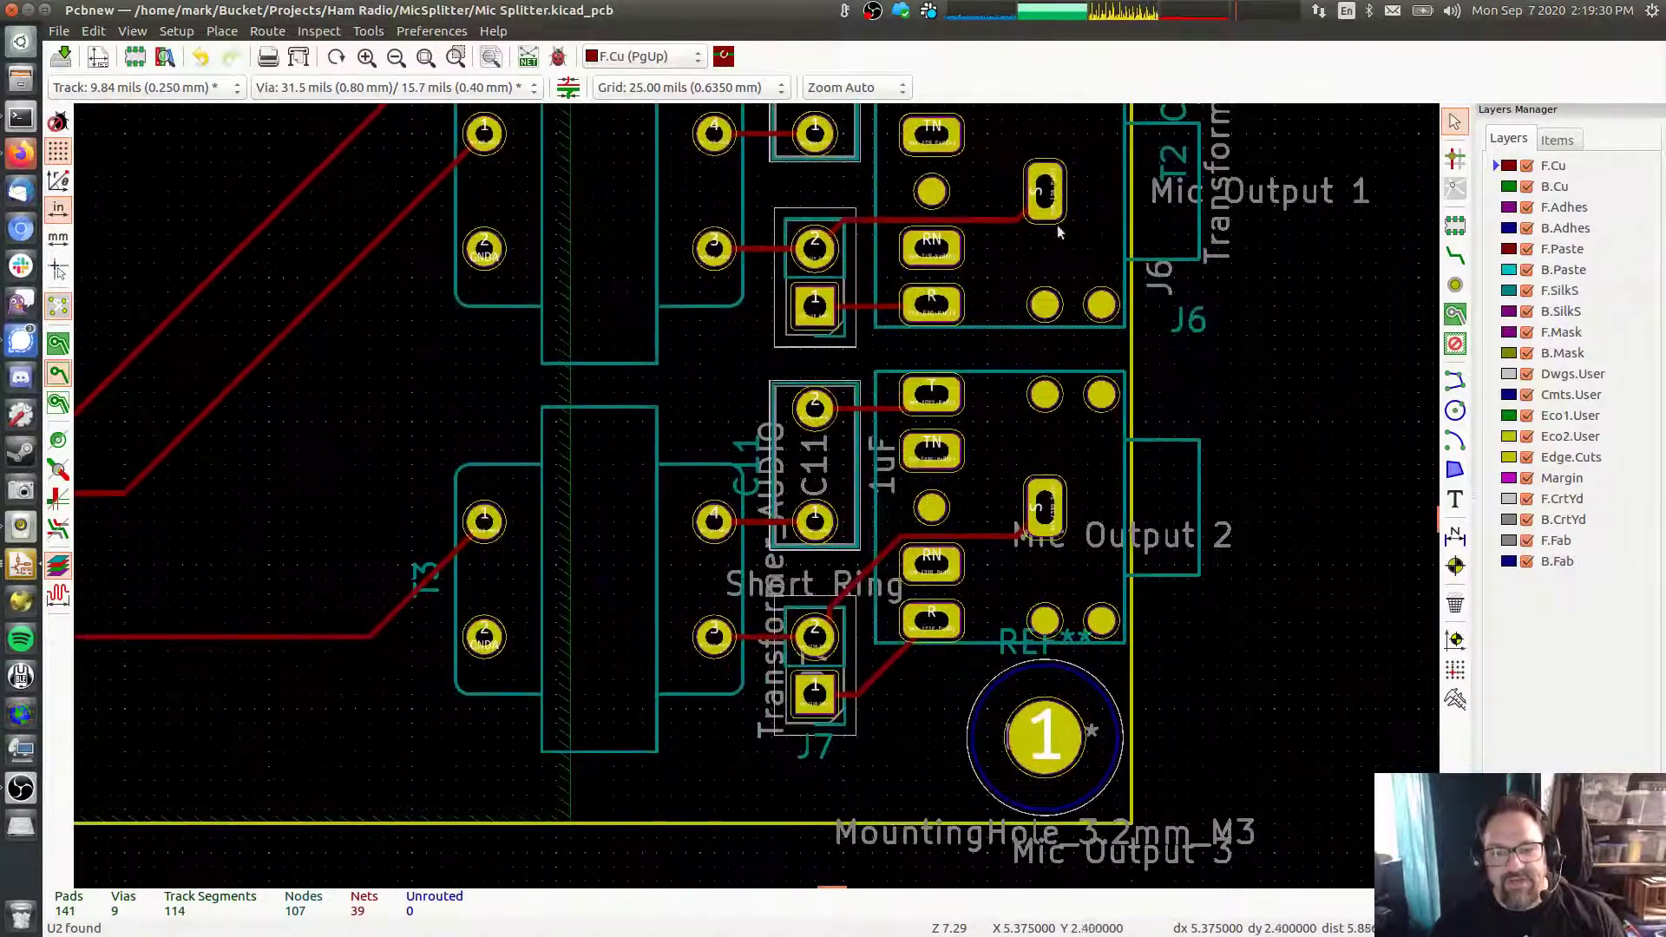
{"action": "left_click_drag", "start_coordinate": [1085, 527], "coordinate": [1046, 857]}
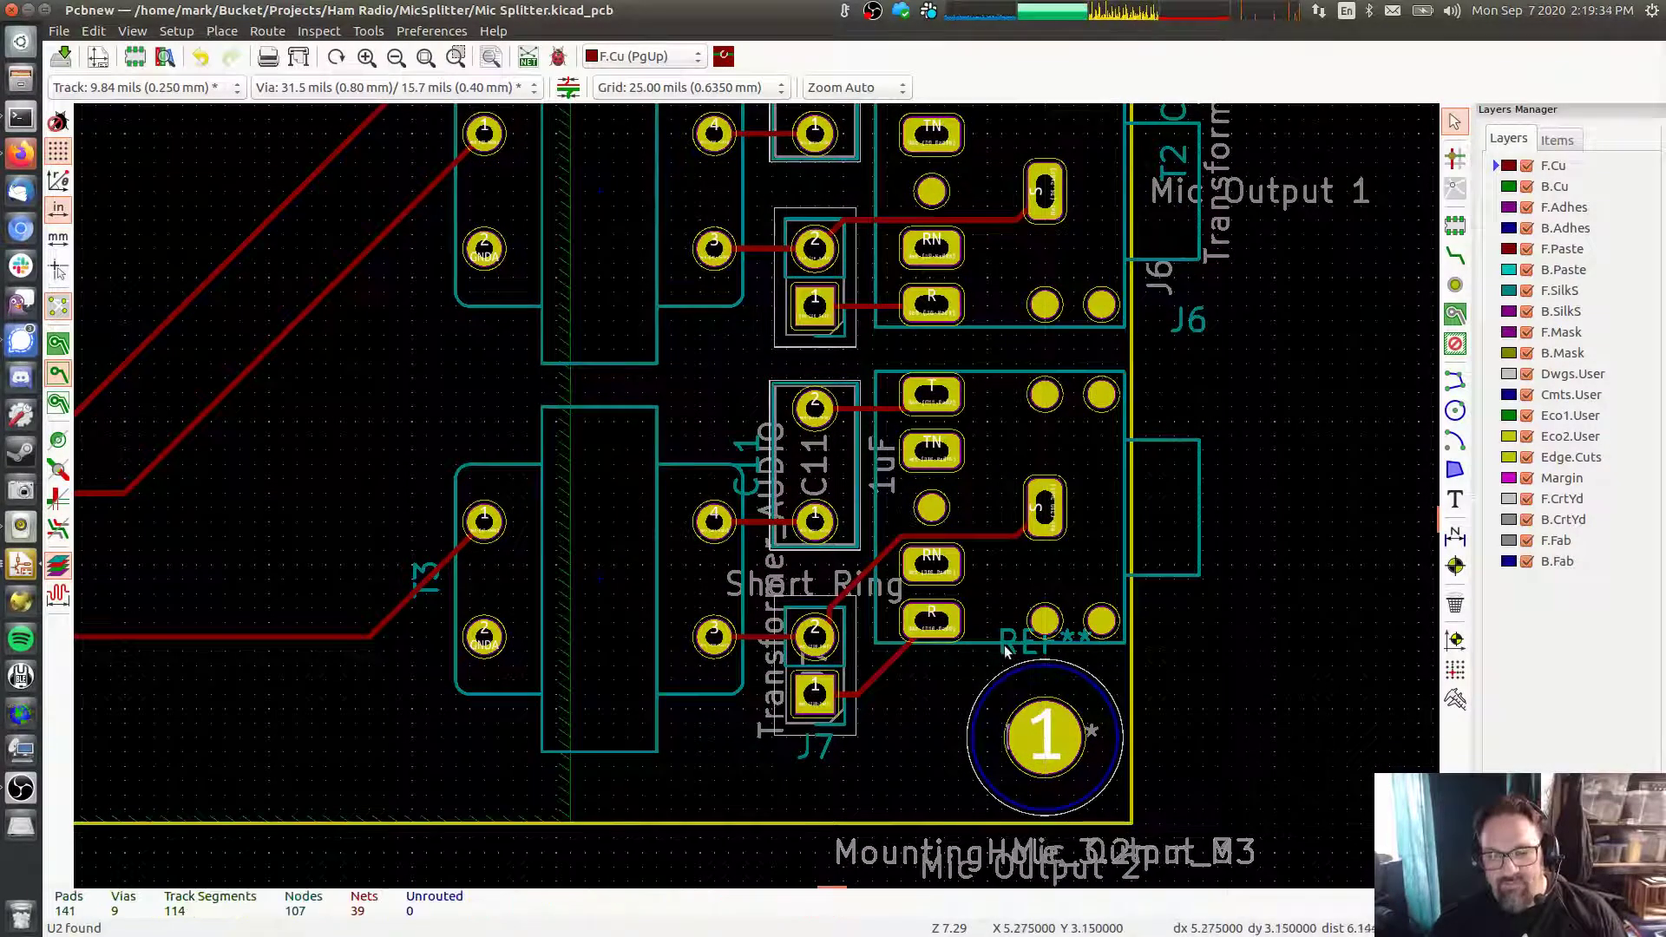
{"action": "left_click_drag", "start_coordinate": [1005, 651], "coordinate": [1040, 859]}
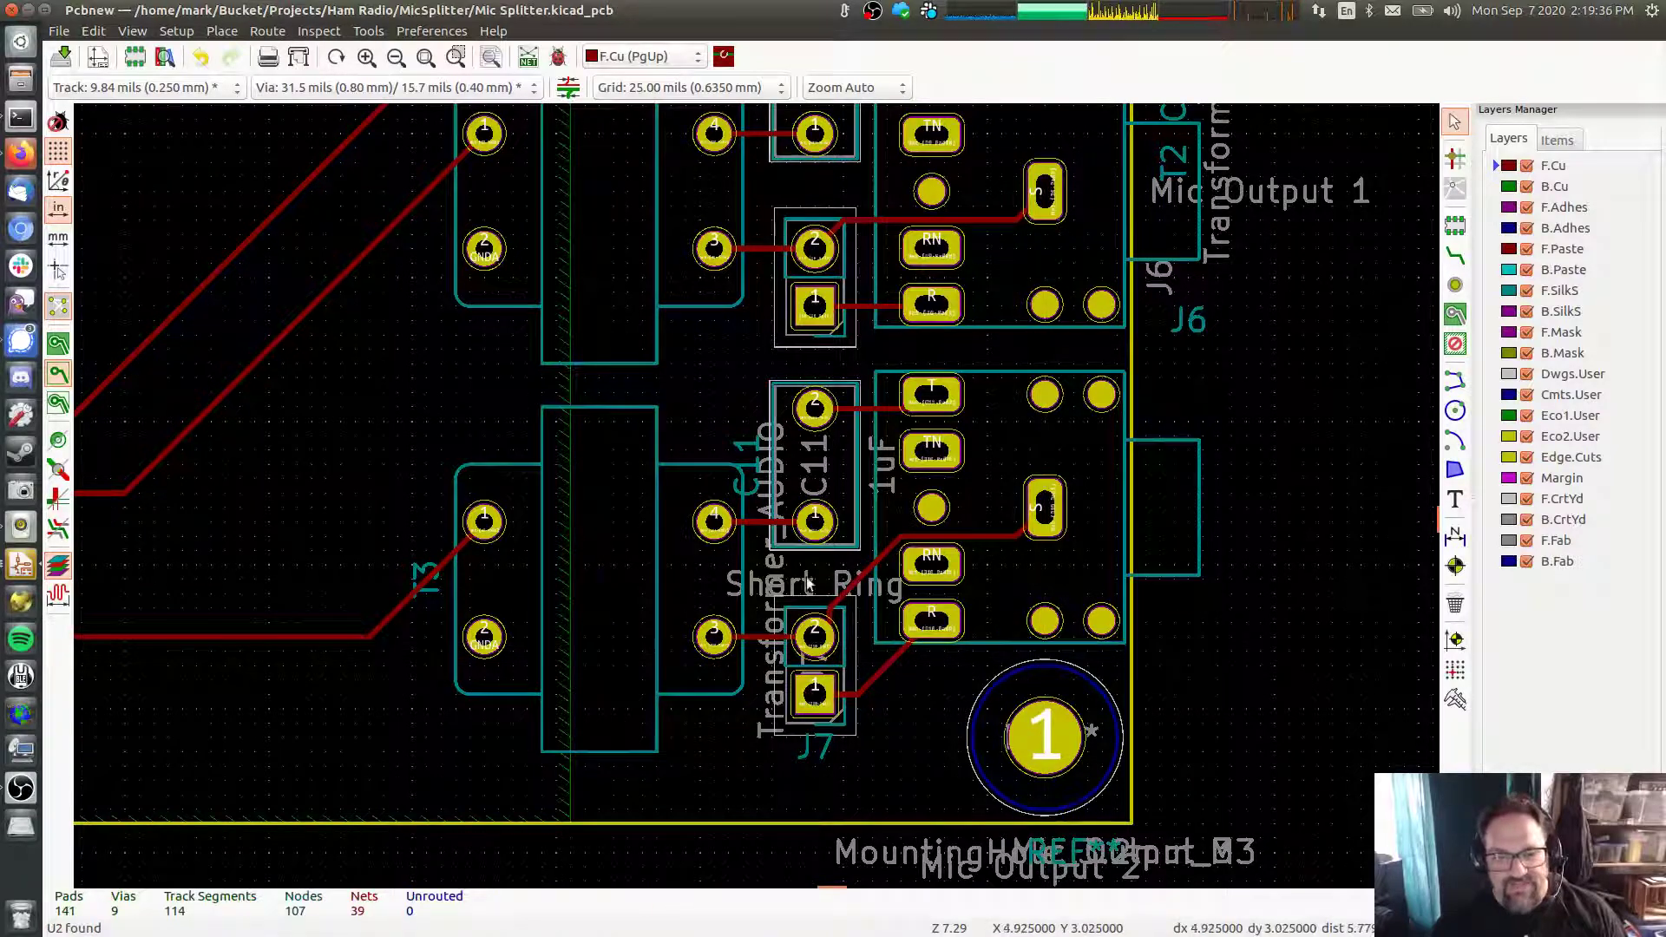
{"action": "left_click_drag", "start_coordinate": [808, 584], "coordinate": [797, 866]}
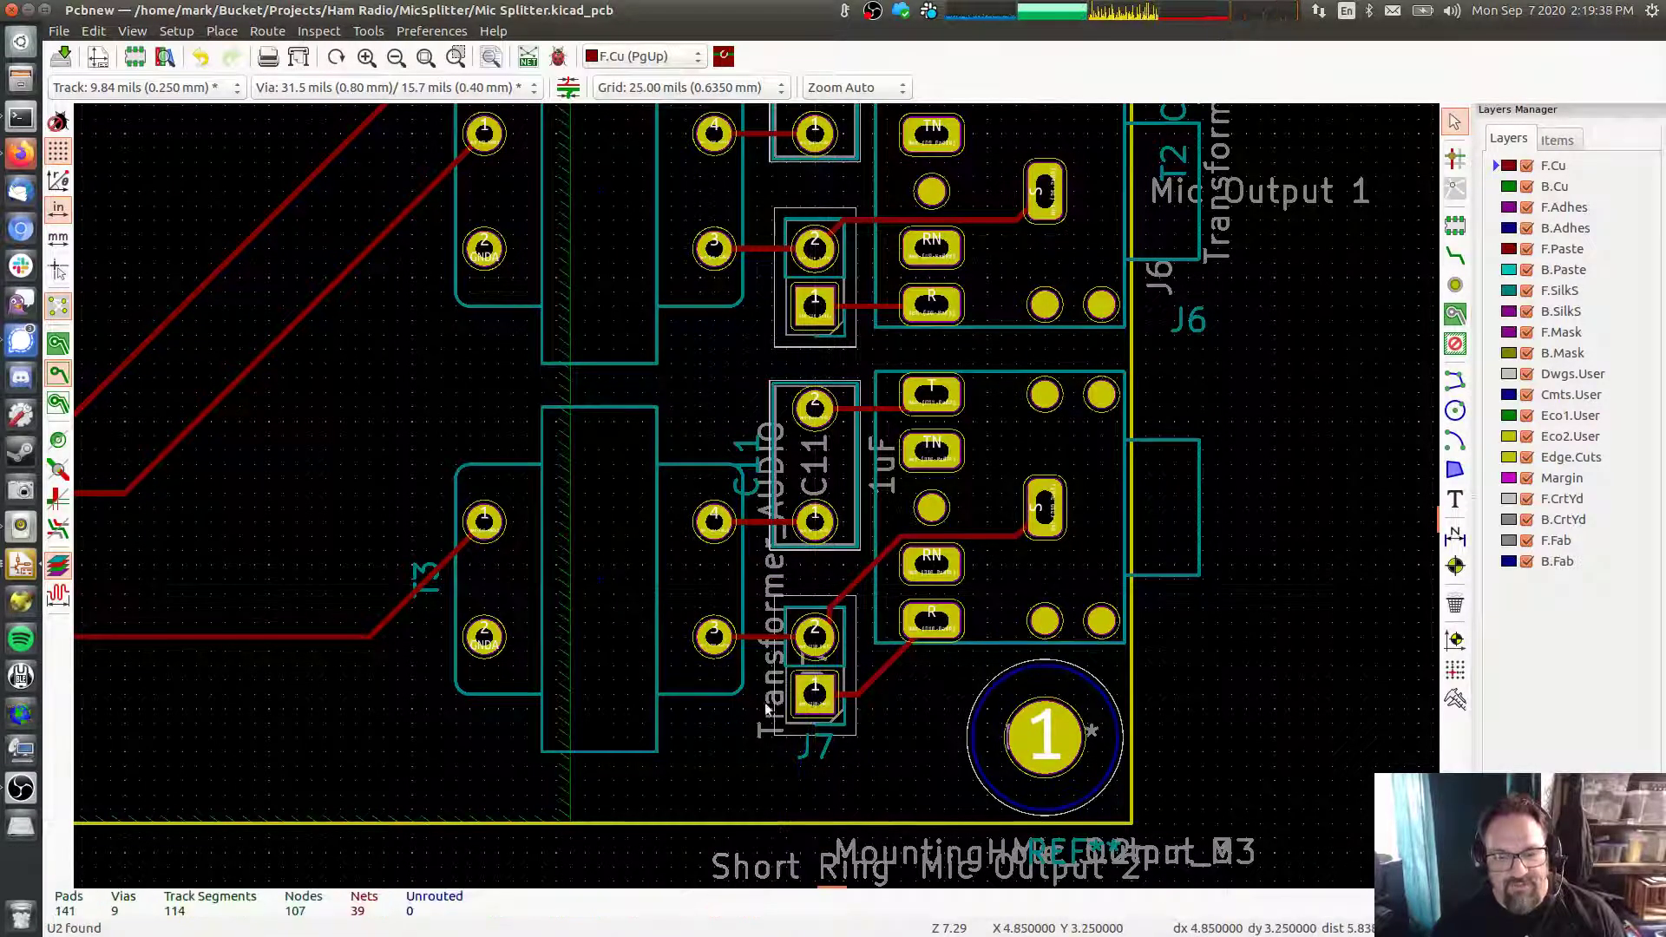
Move T3's Transformer_AUDIO value and C11's 1uF value and fabrication reference past the board's right edge
{"action": "left_click_drag", "start_coordinate": [767, 710], "coordinate": [1169, 588]}
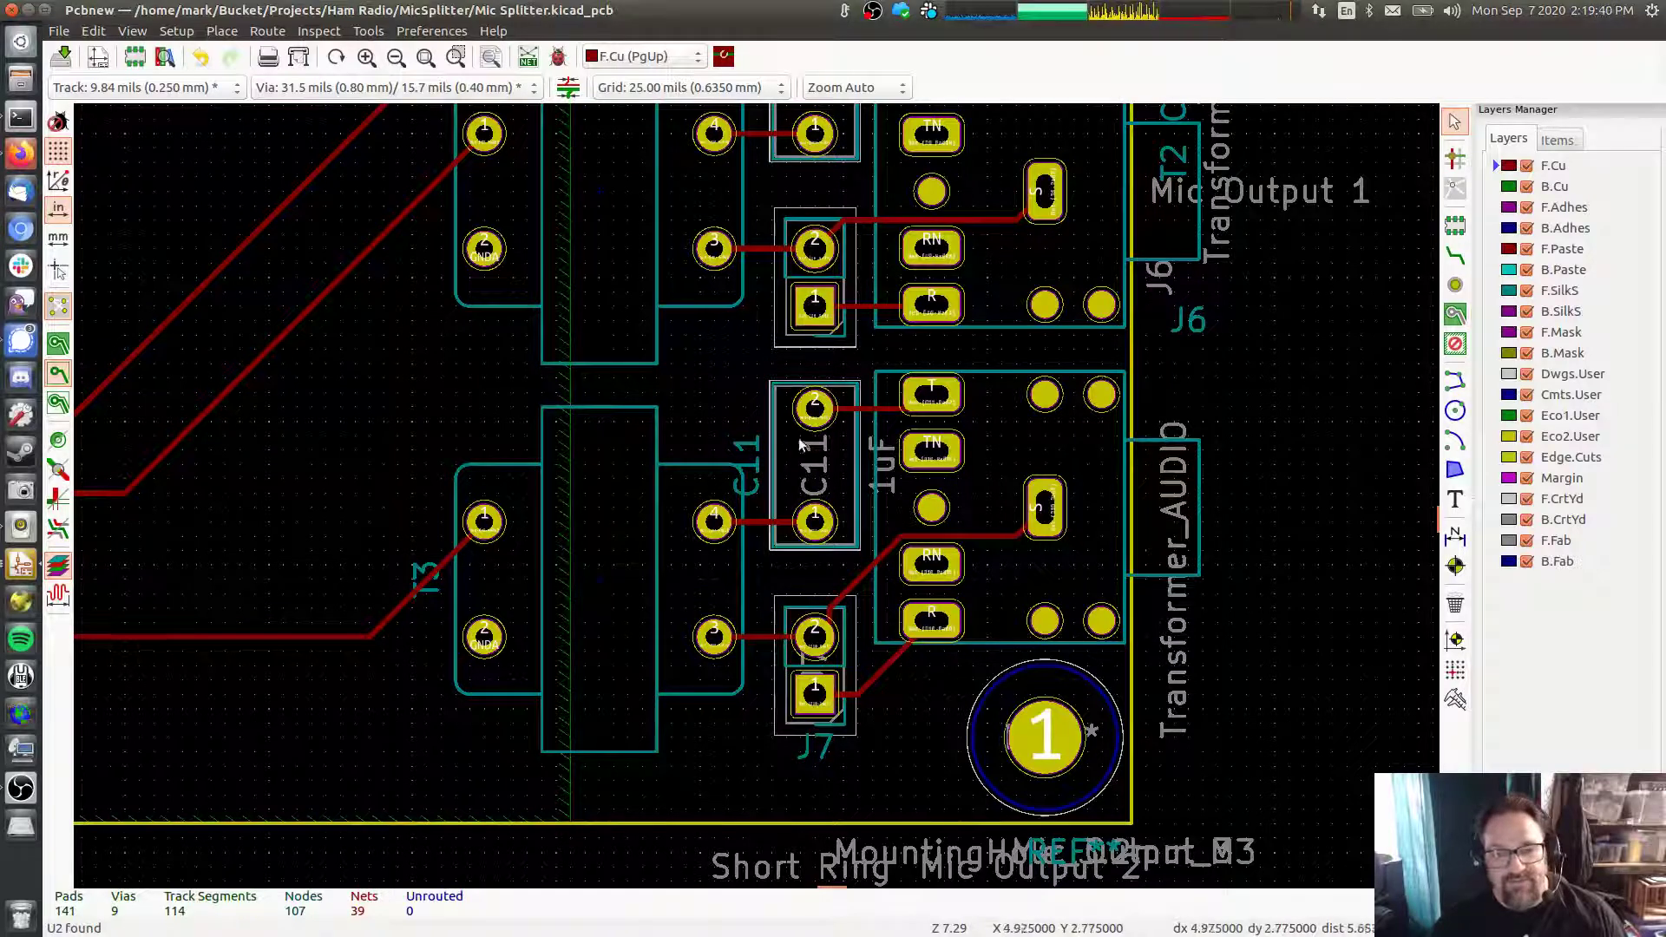
{"action": "left_click_drag", "start_coordinate": [887, 469], "coordinate": [1186, 477]}
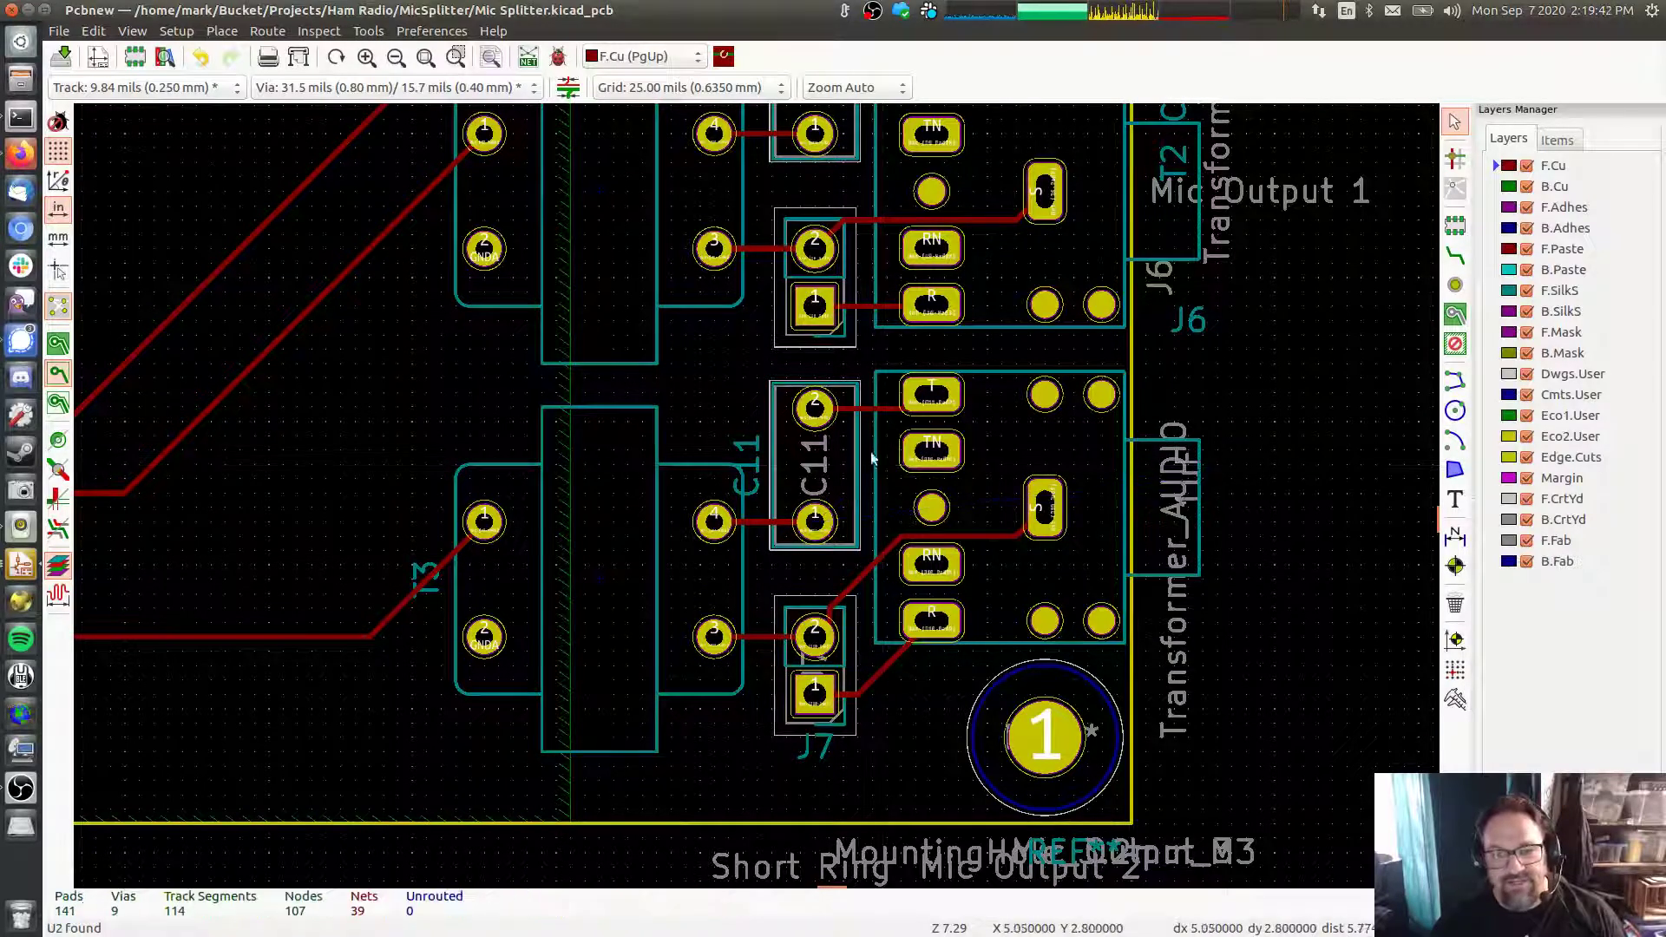
{"action": "left_click_drag", "start_coordinate": [818, 469], "coordinate": [1198, 486]}
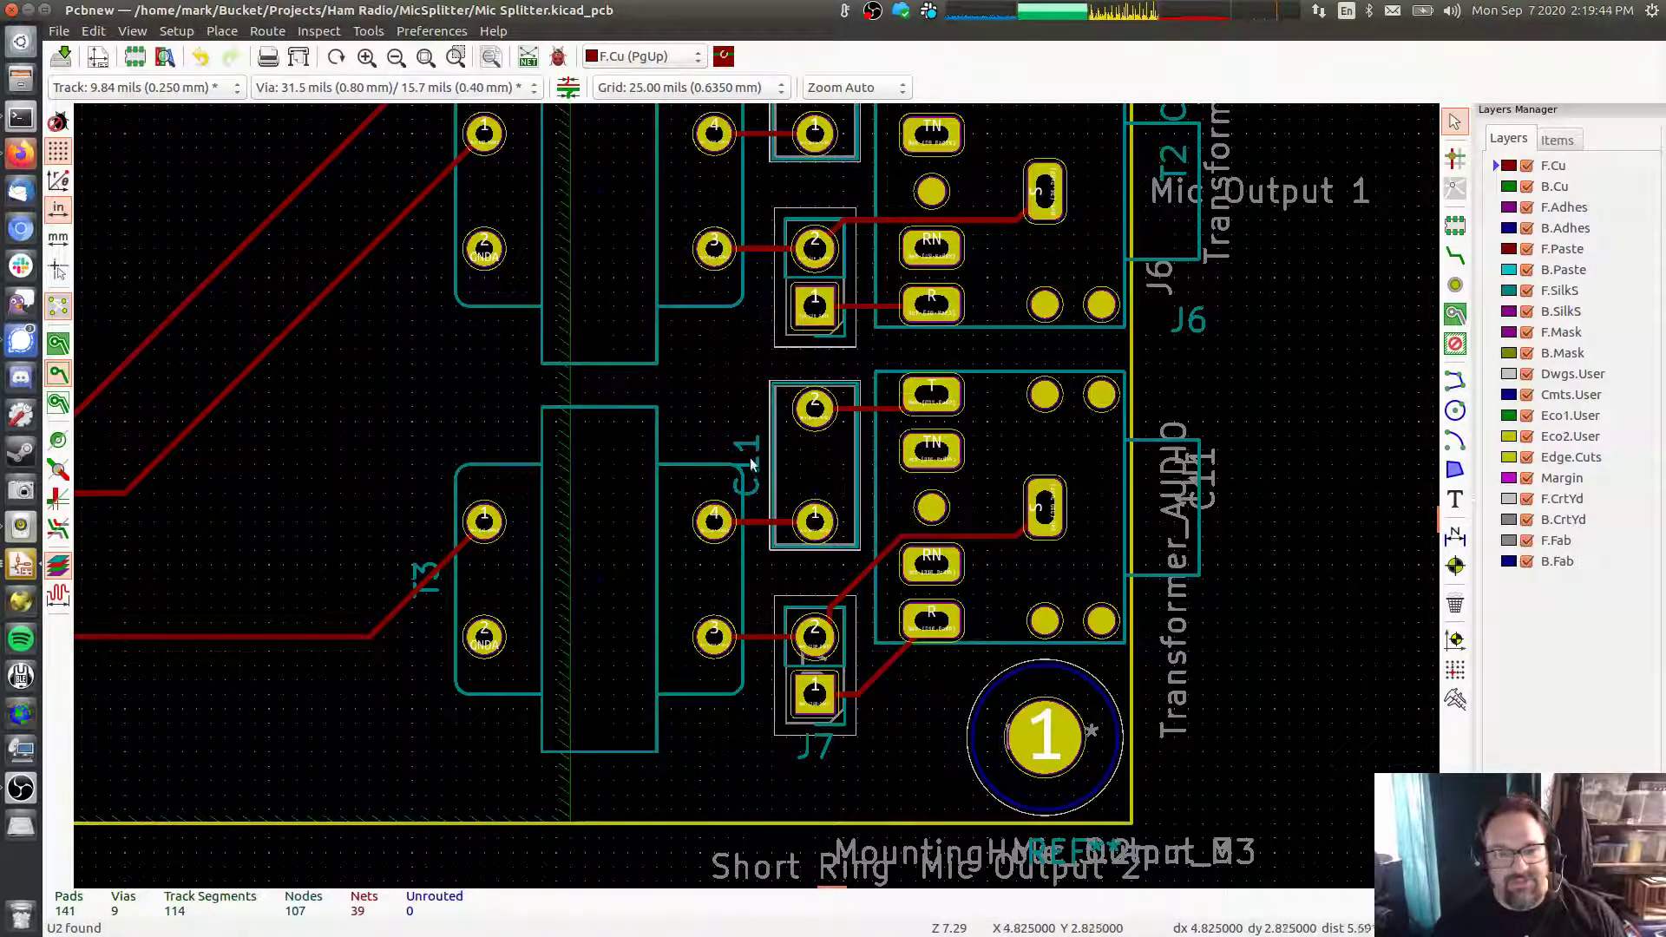
Move the silkscreen references of C11, J7 and T3 and J7's fabrication reference past the board's right edge
{"action": "left_click_drag", "start_coordinate": [752, 465], "coordinate": [1189, 521]}
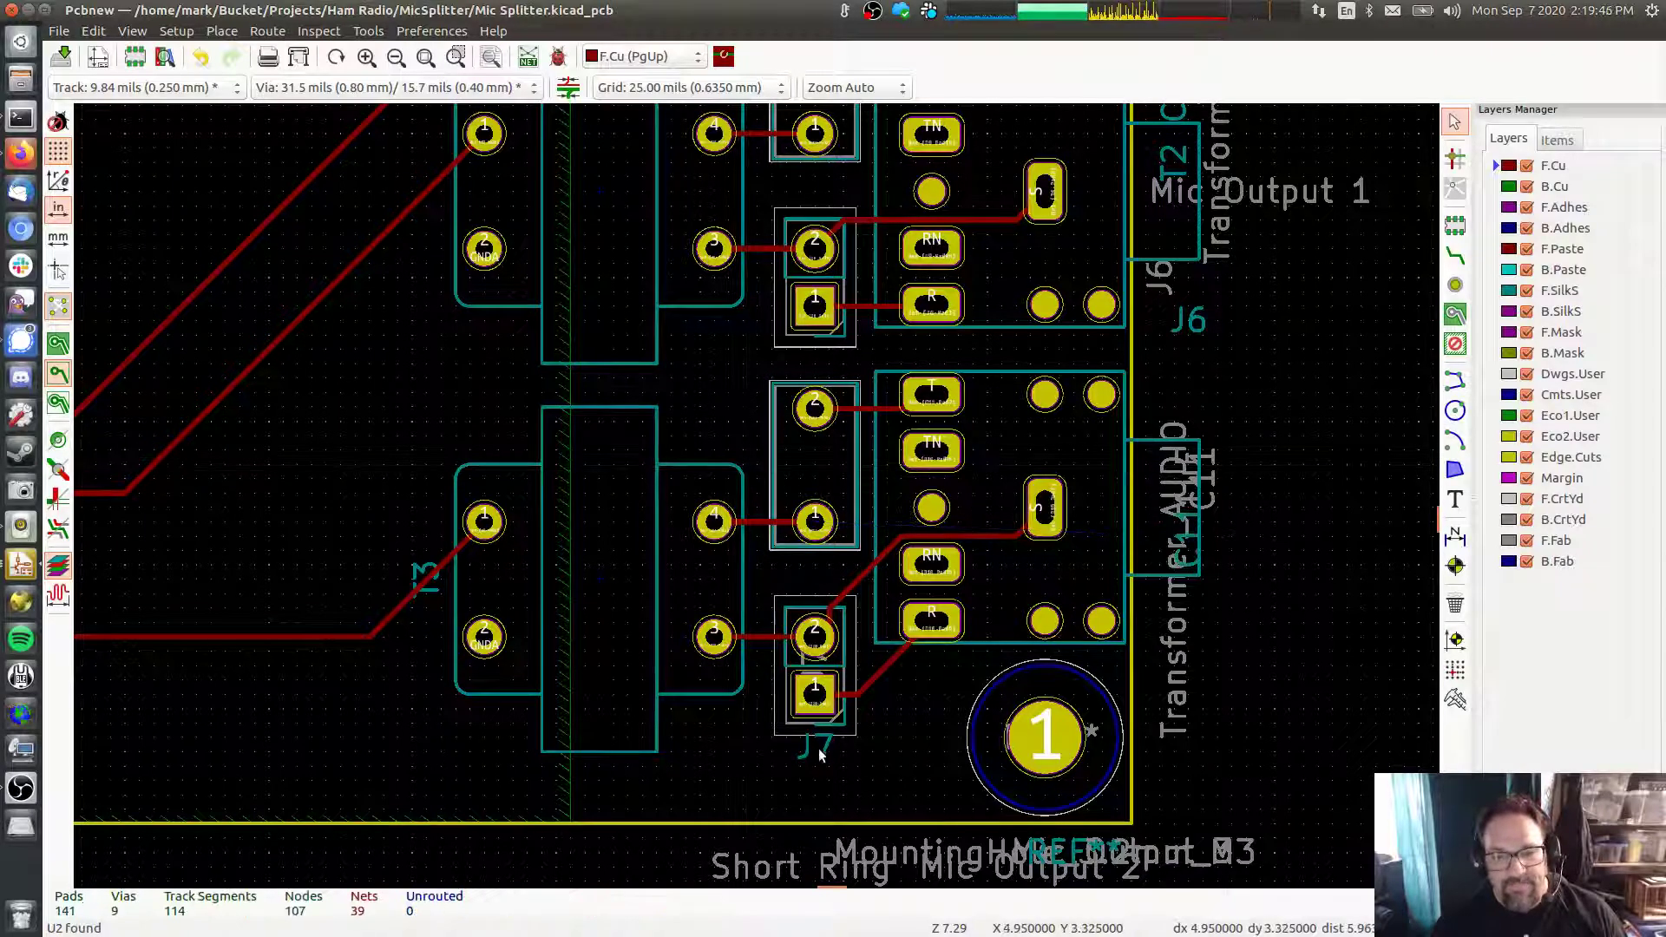
{"action": "left_click_drag", "start_coordinate": [820, 755], "coordinate": [1160, 732]}
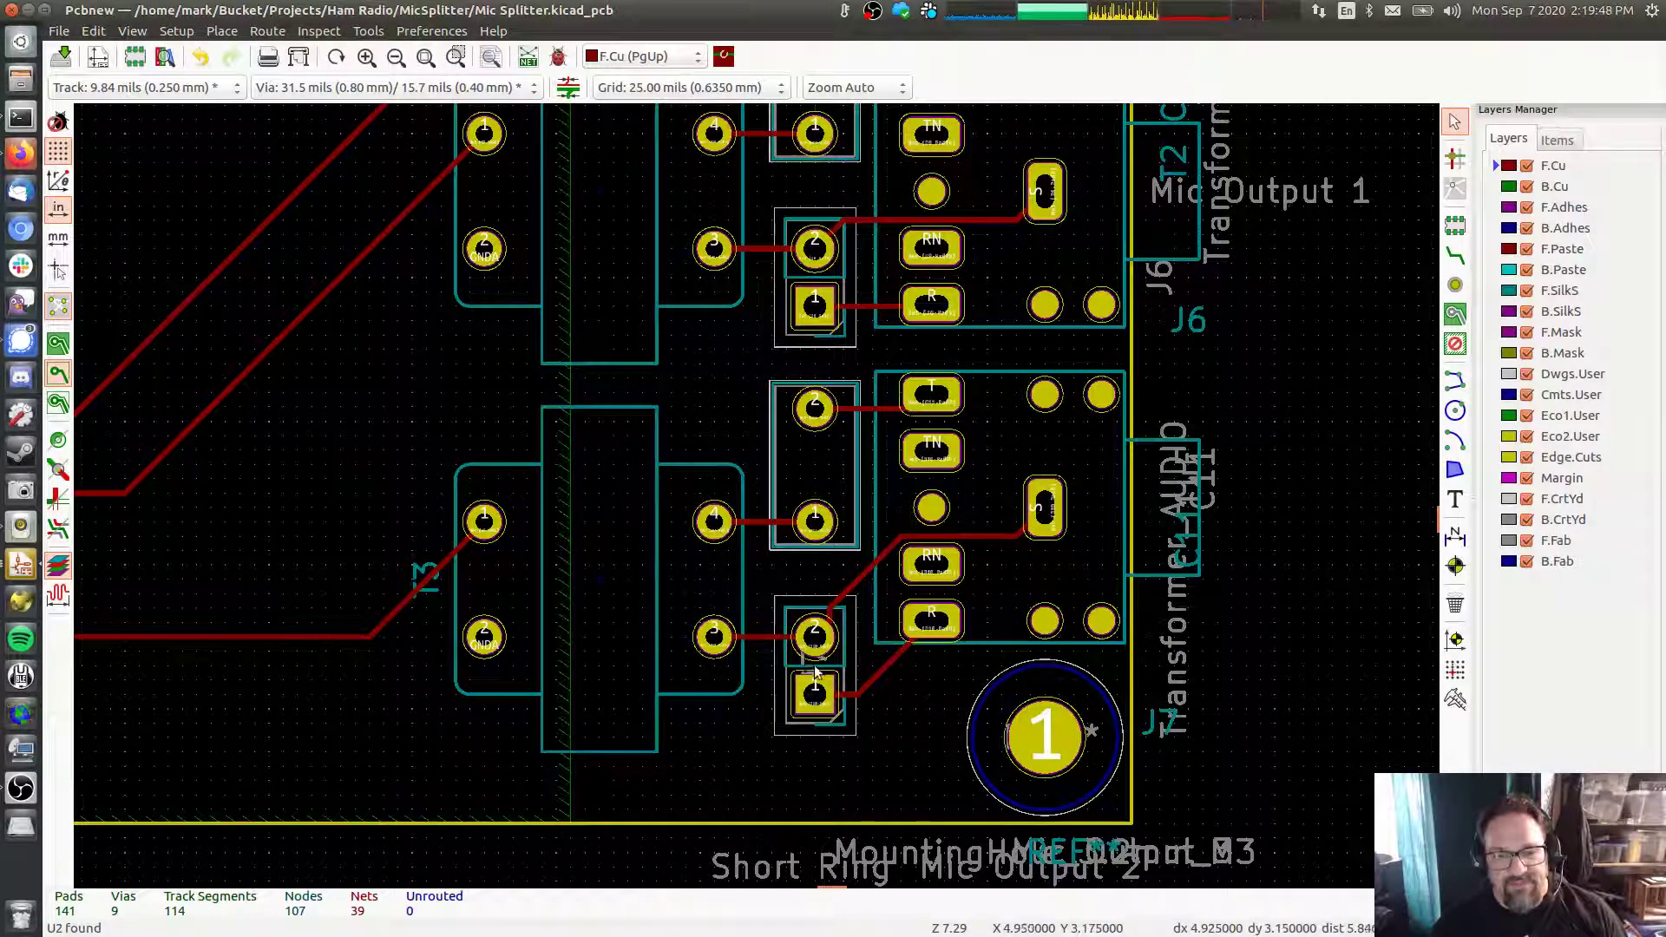
{"action": "left_click_drag", "start_coordinate": [836, 681], "coordinate": [1204, 681]}
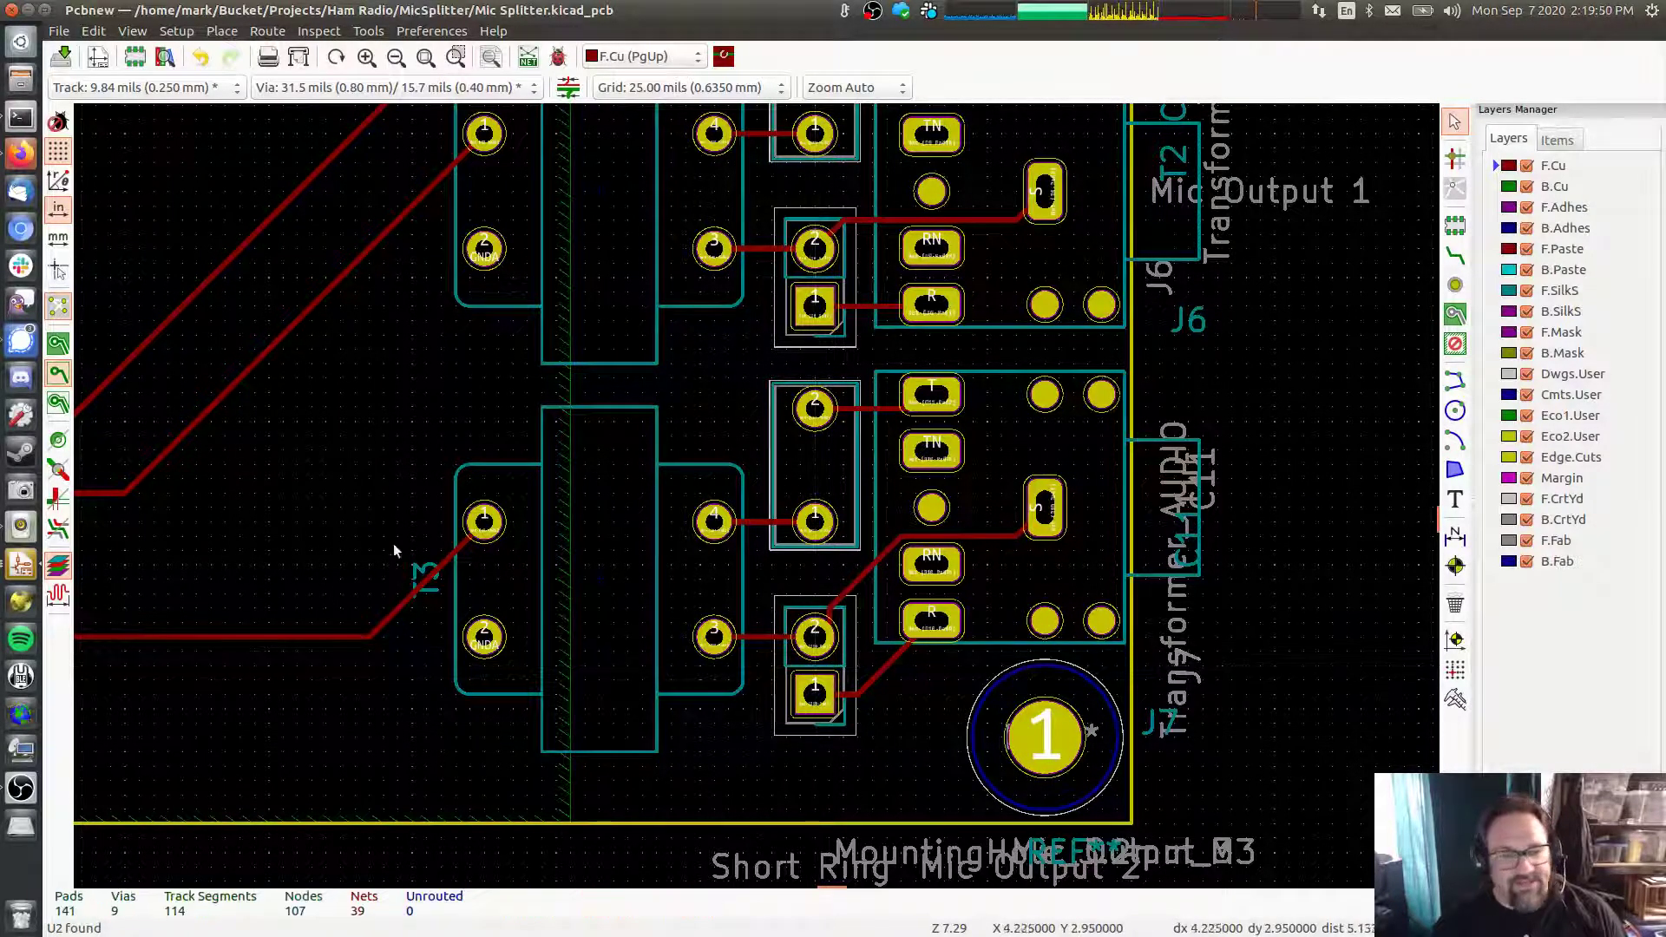
{"action": "left_click_drag", "start_coordinate": [394, 551], "coordinate": [1167, 555]}
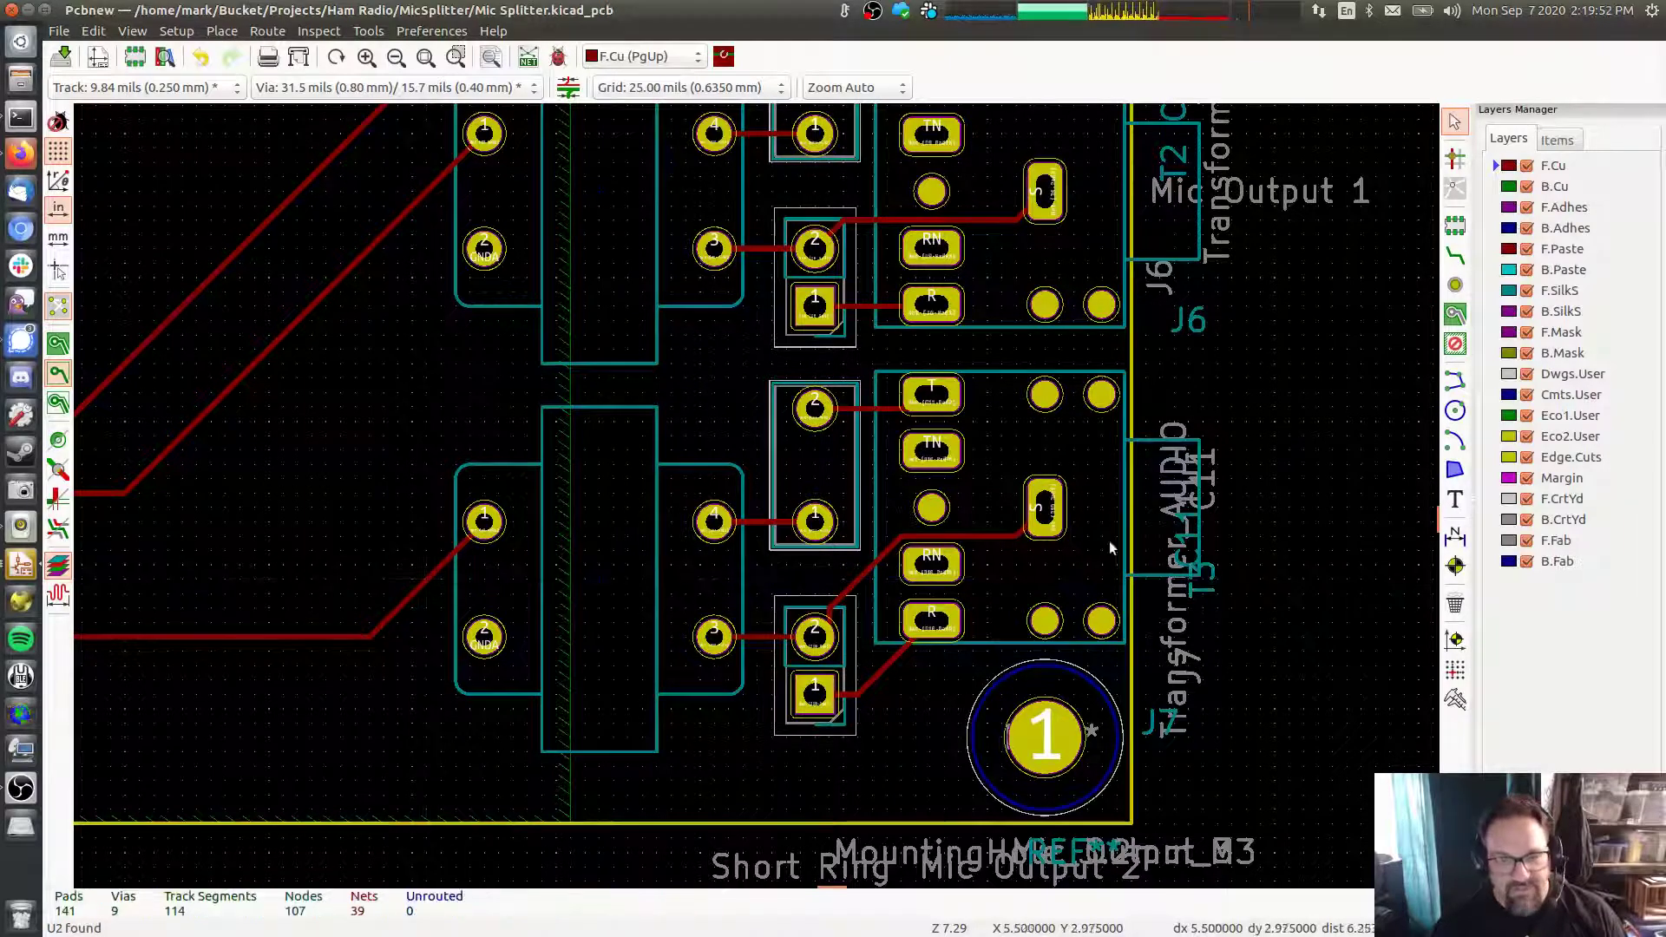
Check the whole board for component texts still lying on parts inside the outline
{"action": "scroll", "coordinate": [1111, 547], "scroll_direction": "up", "scroll_amount": 3, "text": "shift"}
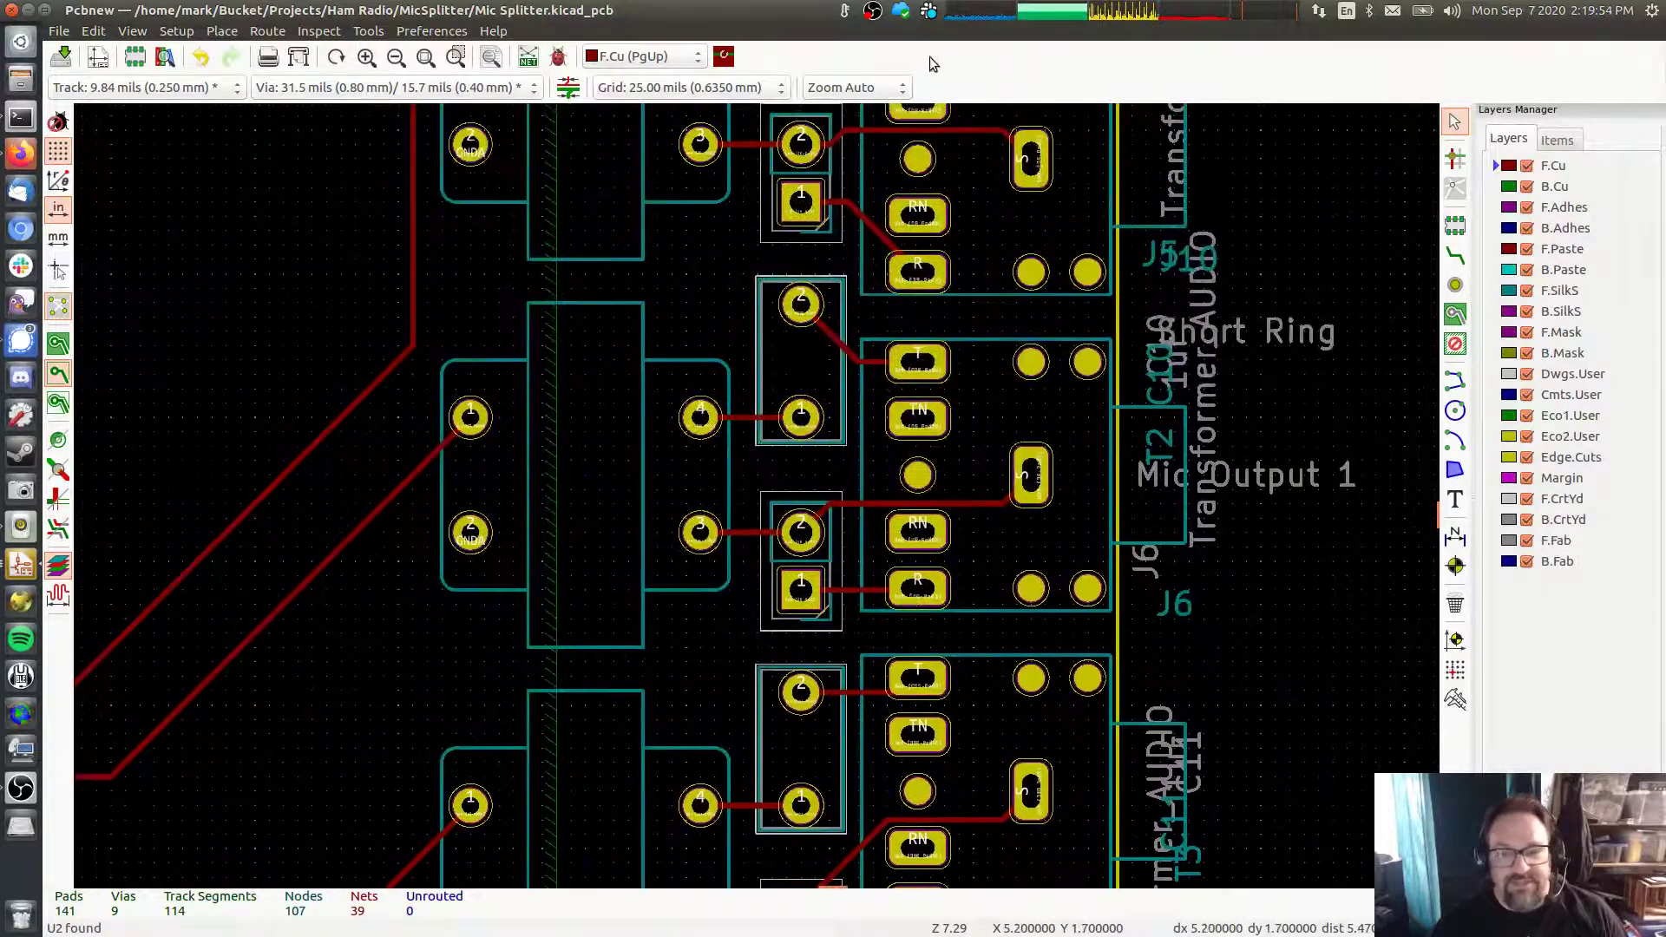
{"action": "scroll", "coordinate": [995, 348], "scroll_direction": "up", "scroll_amount": 1}
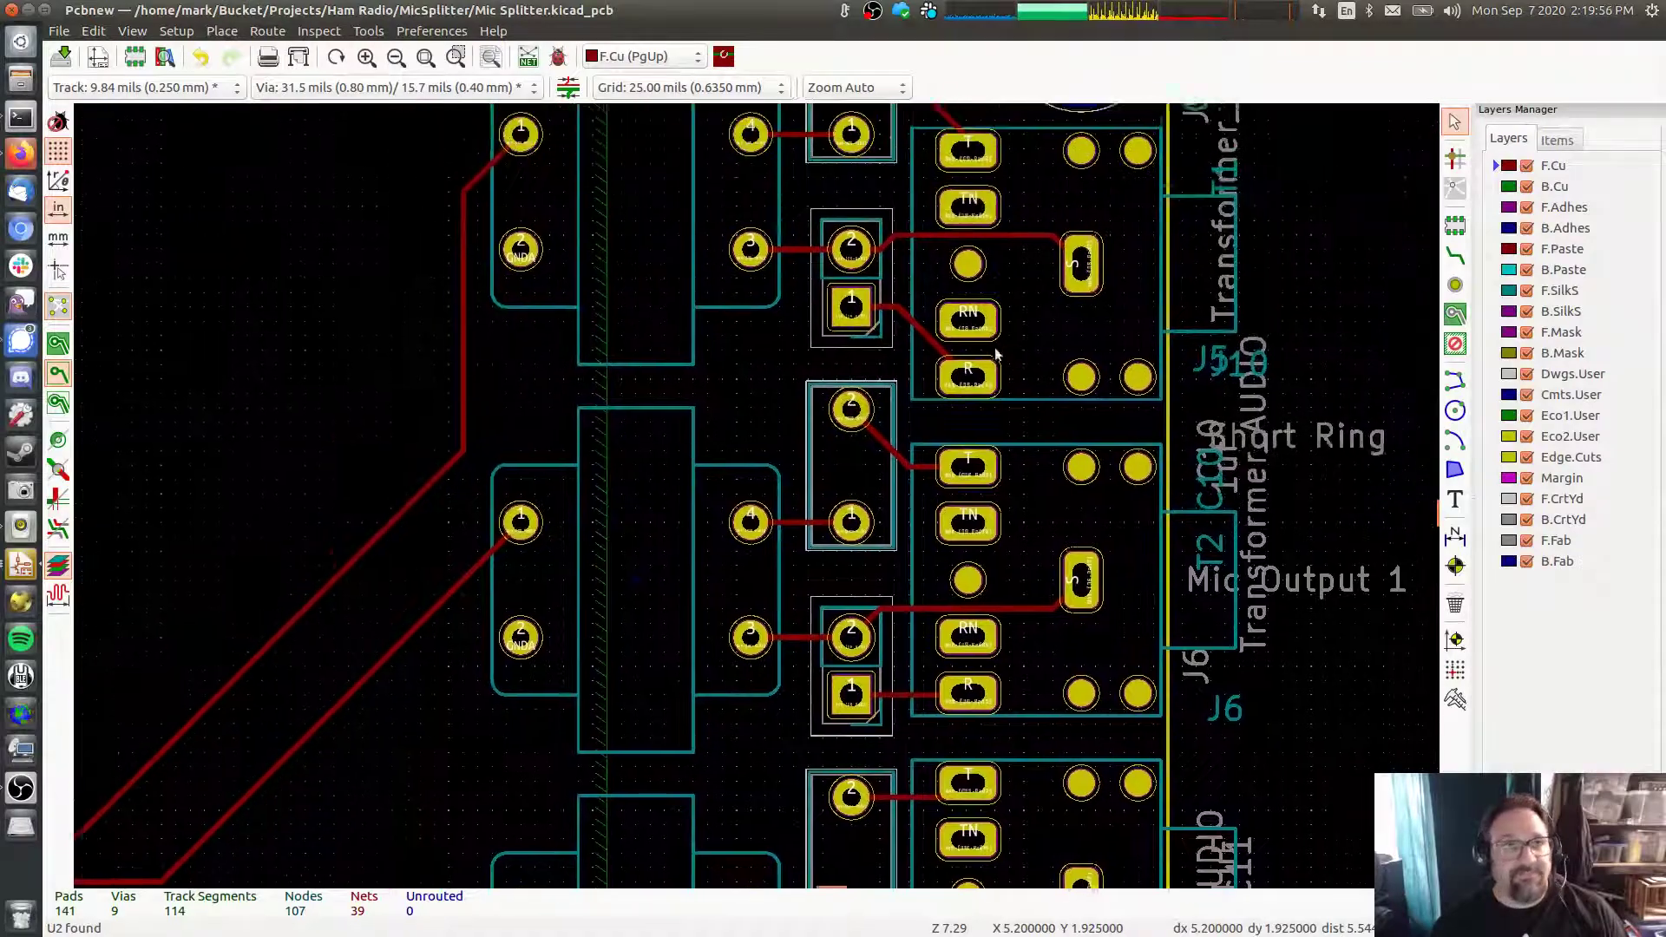
{"action": "middle_click_drag", "start_coordinate": [995, 347], "coordinate": [1099, 448]}
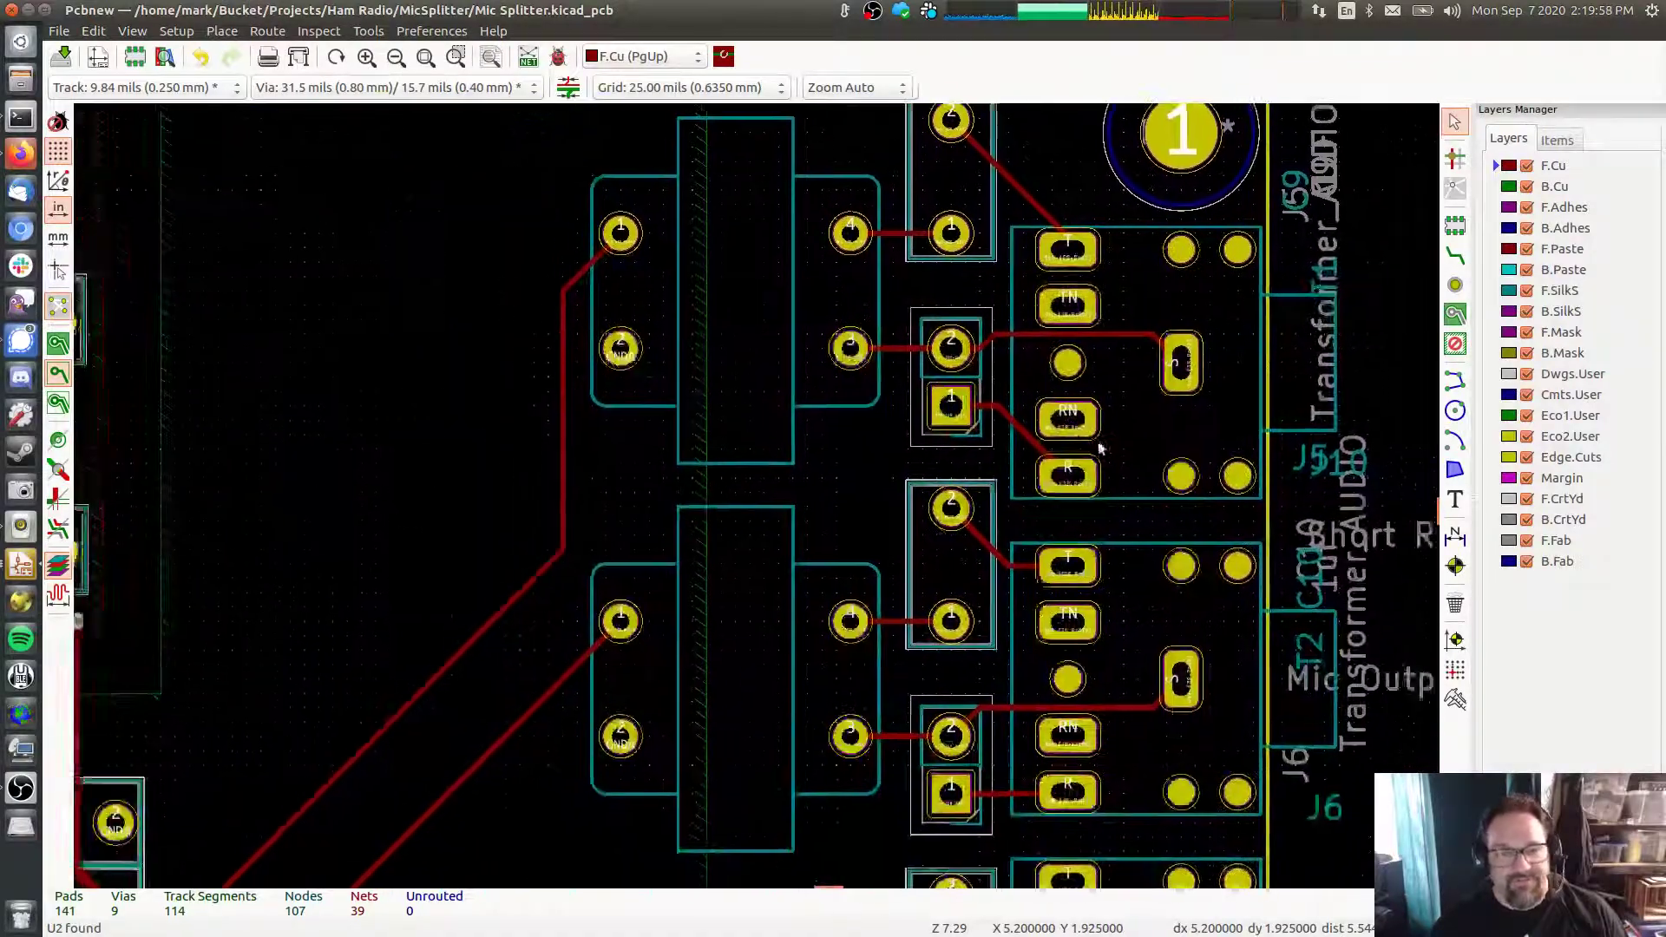
{"action": "scroll", "coordinate": [1099, 449], "scroll_direction": "down", "scroll_amount": 1}
{"action": "scroll", "coordinate": [1052, 573], "scroll_direction": "down", "scroll_amount": 1}
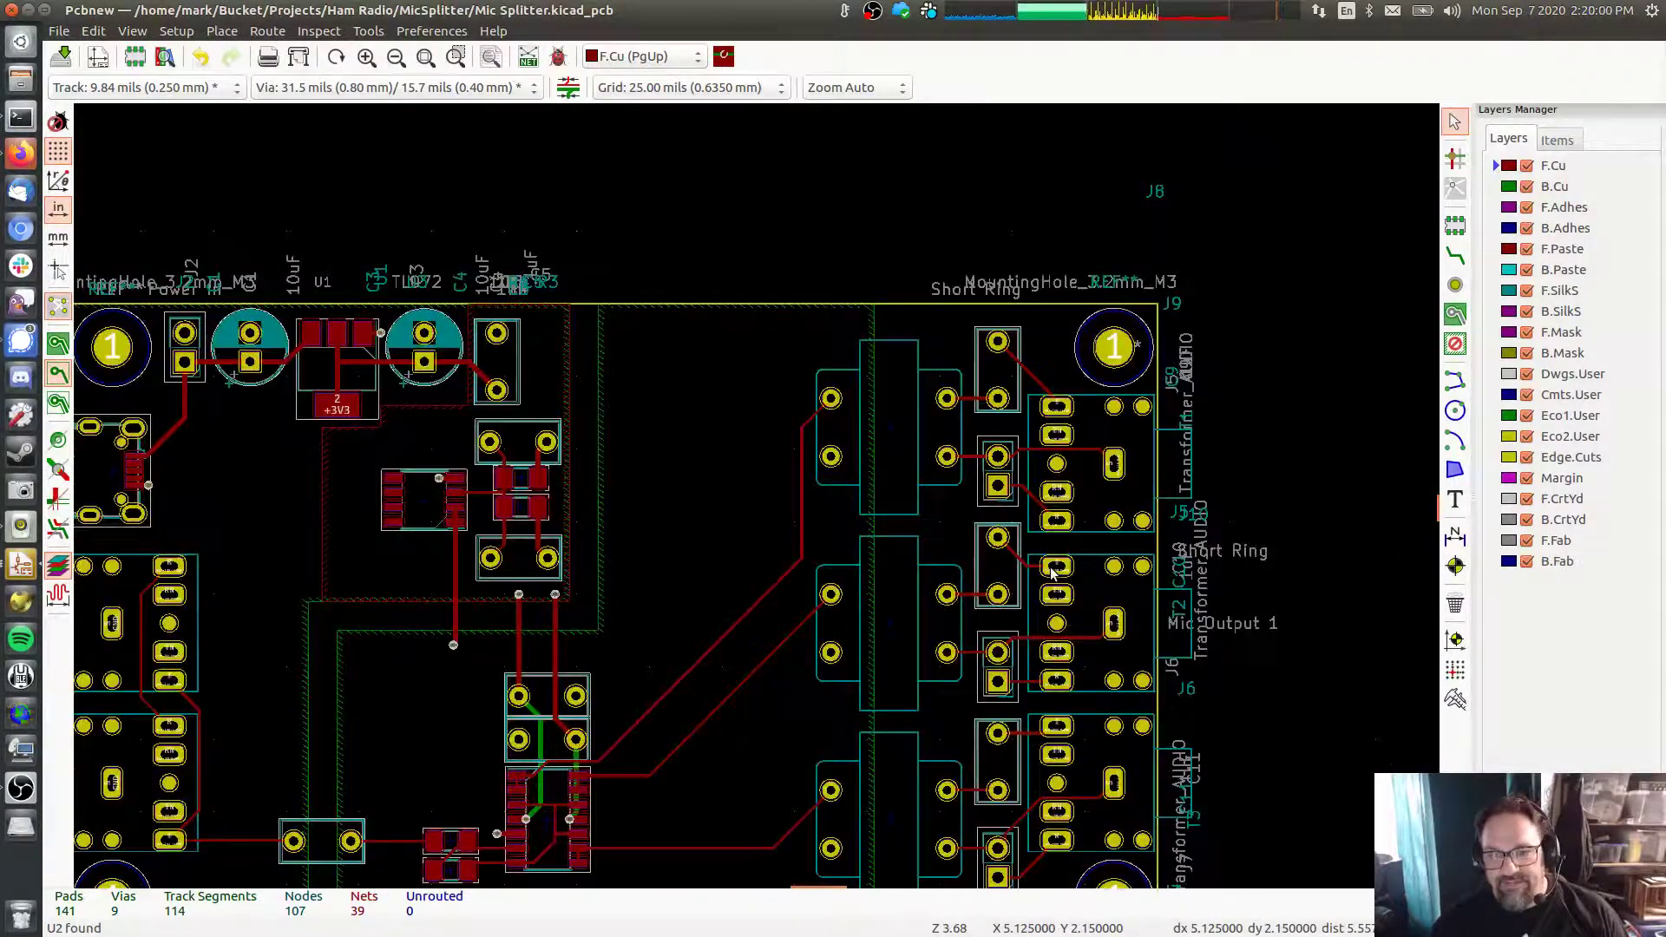
{"action": "middle_click_drag", "start_coordinate": [943, 618], "coordinate": [901, 338]}
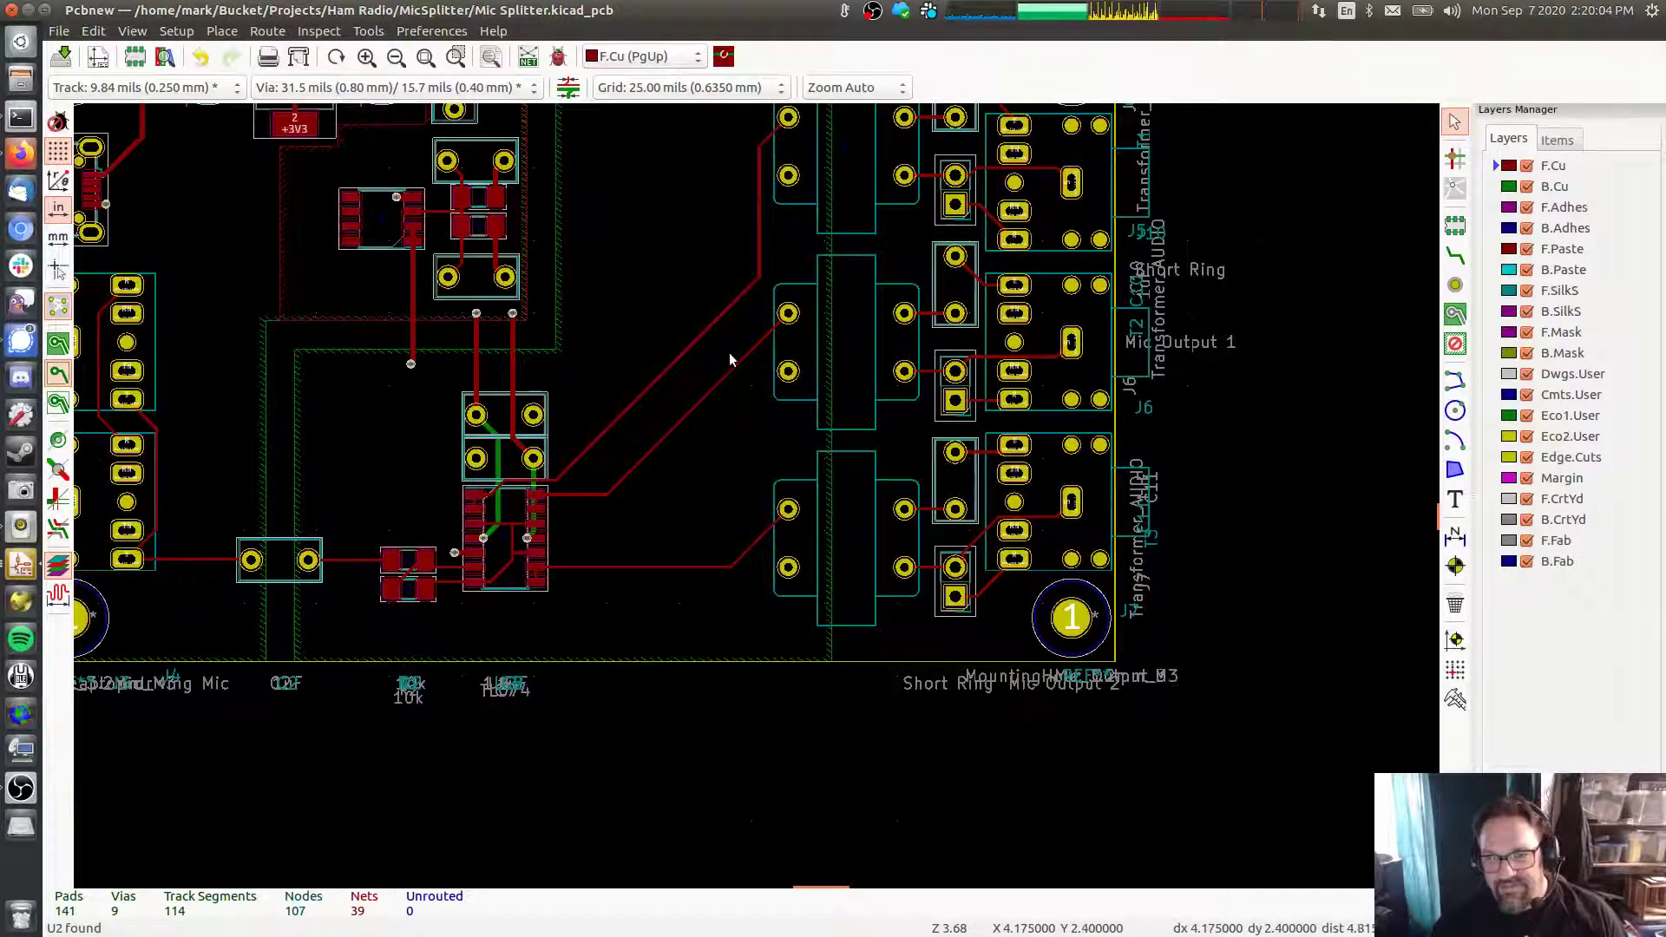
{"action": "middle_click_drag", "start_coordinate": [748, 156], "coordinate": [1017, 337]}
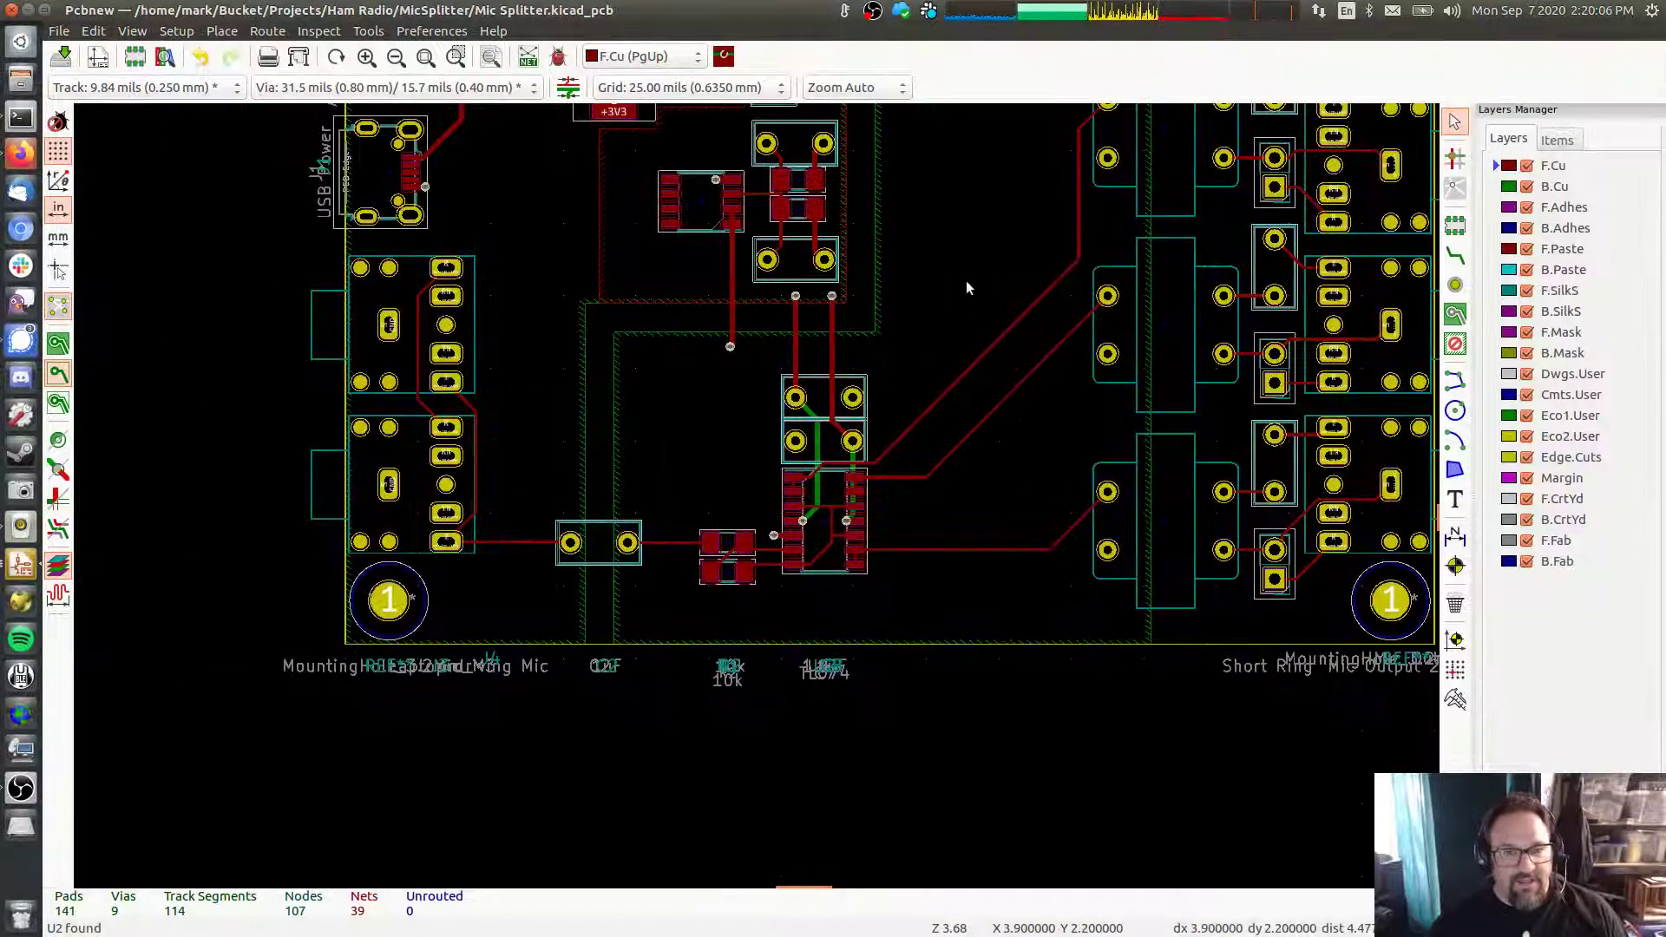
{"action": "middle_click_drag", "start_coordinate": [916, 486], "coordinate": [811, 439]}
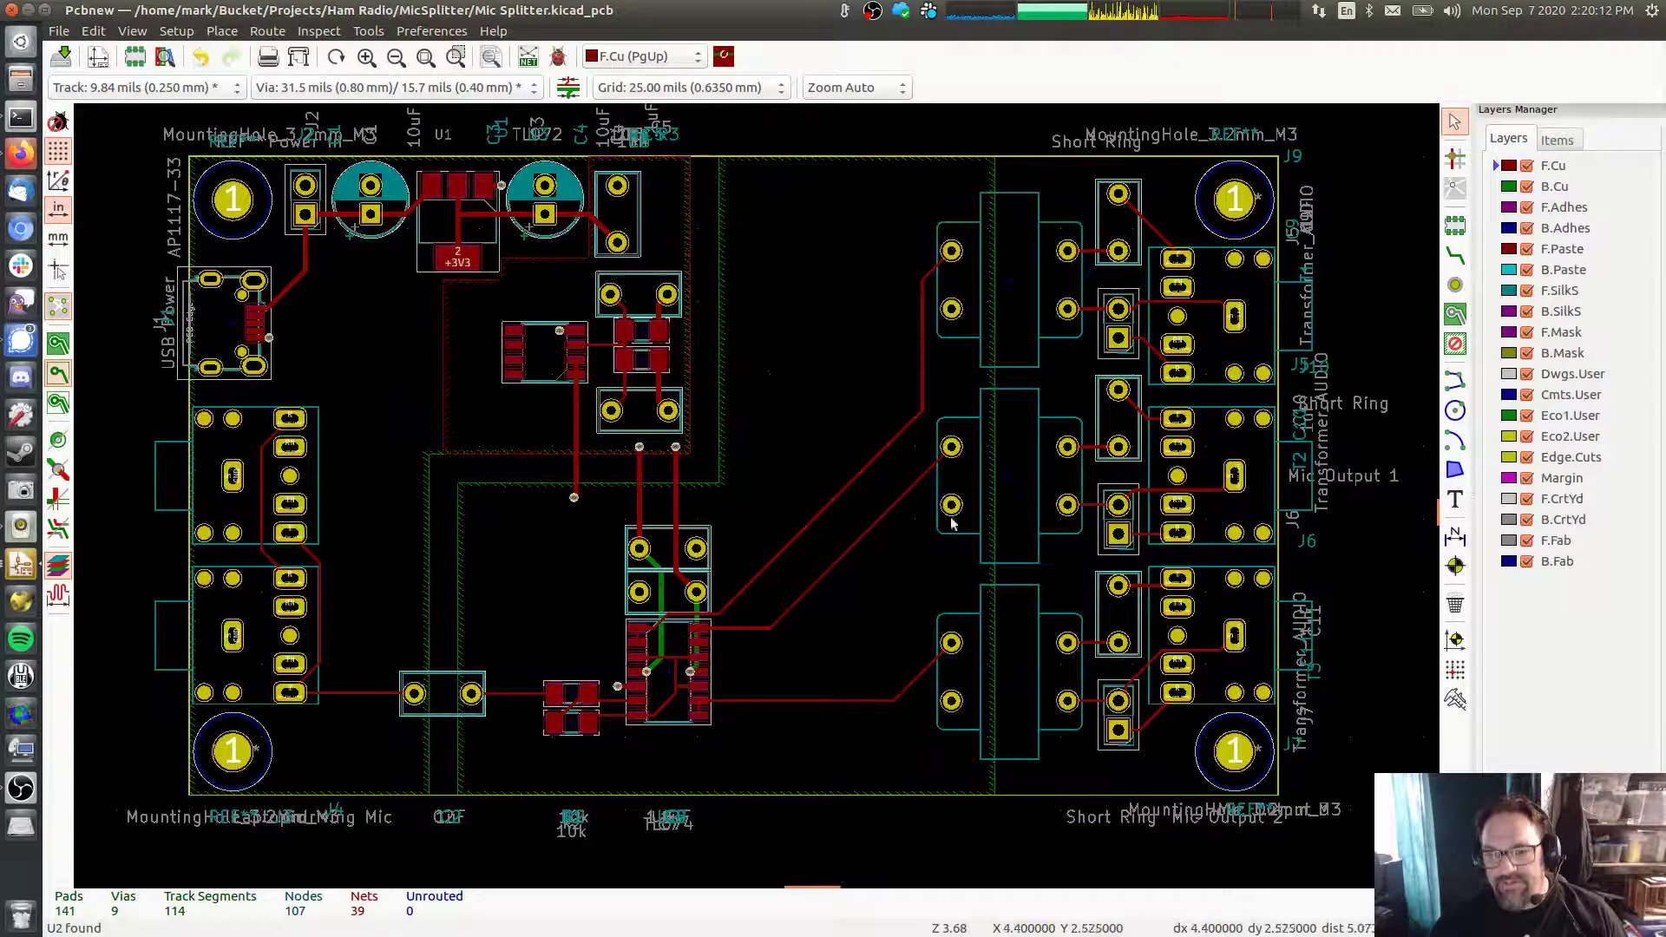
{"action": "middle_click_drag", "start_coordinate": [412, 373], "coordinate": [491, 382]}
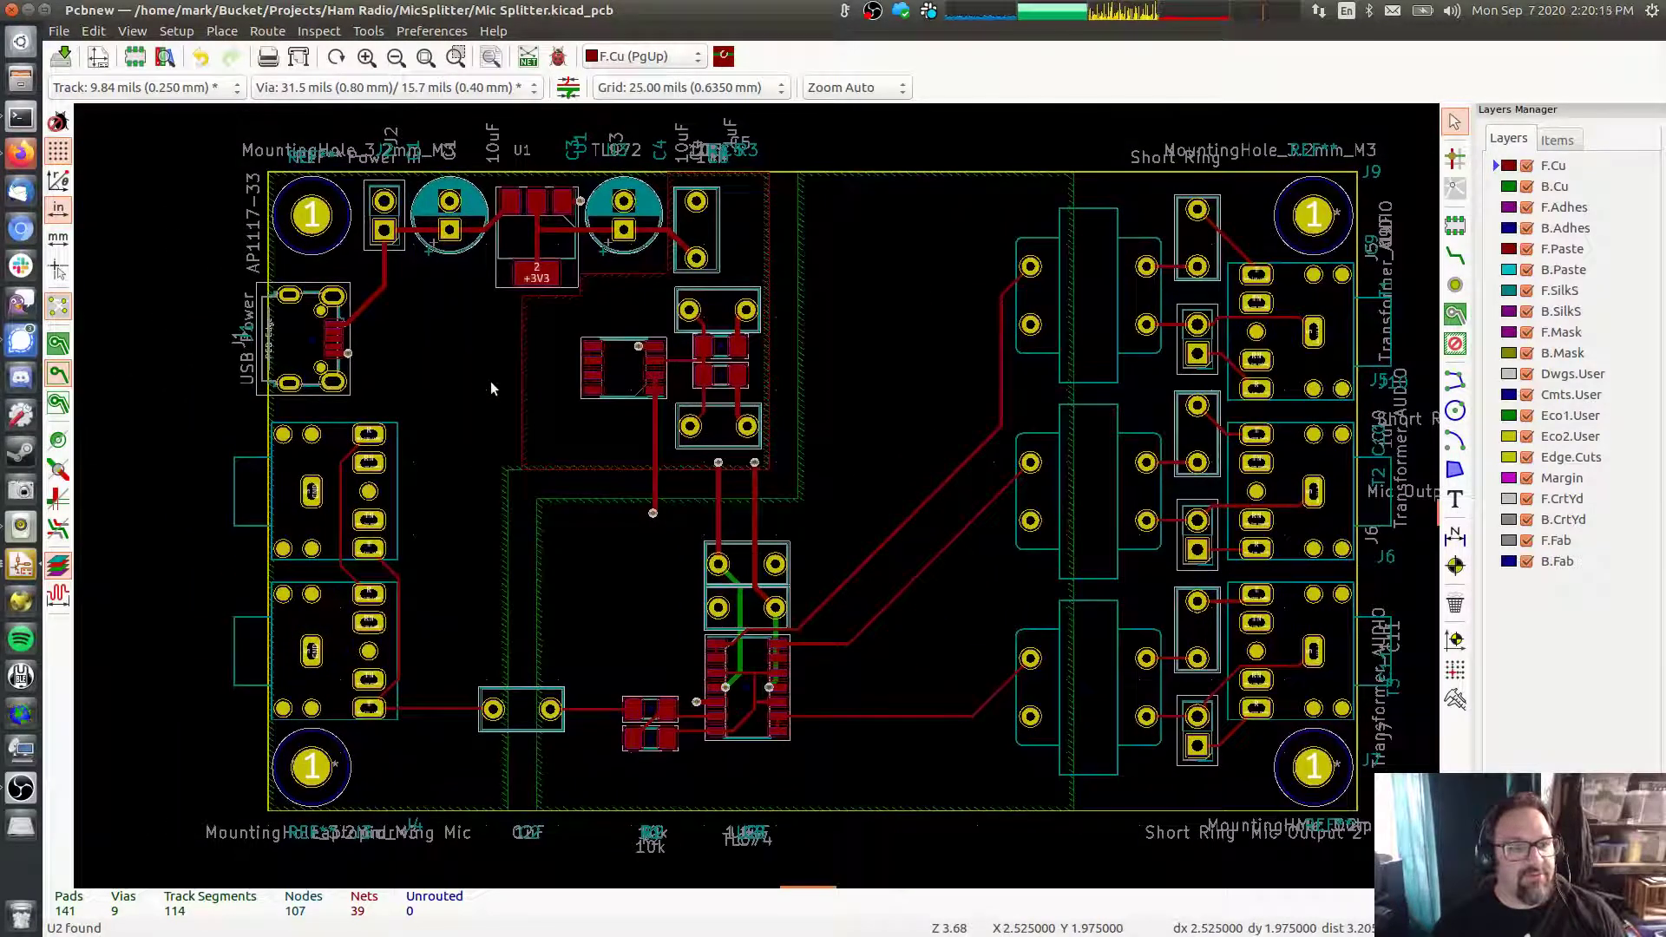
Add a 10uF text on F.SilkS with width and height 0.05 in and thickness 0.0075 in below the round capacitor nearest the USB connector
{"action": "left_click", "coordinate": [1455, 499]}
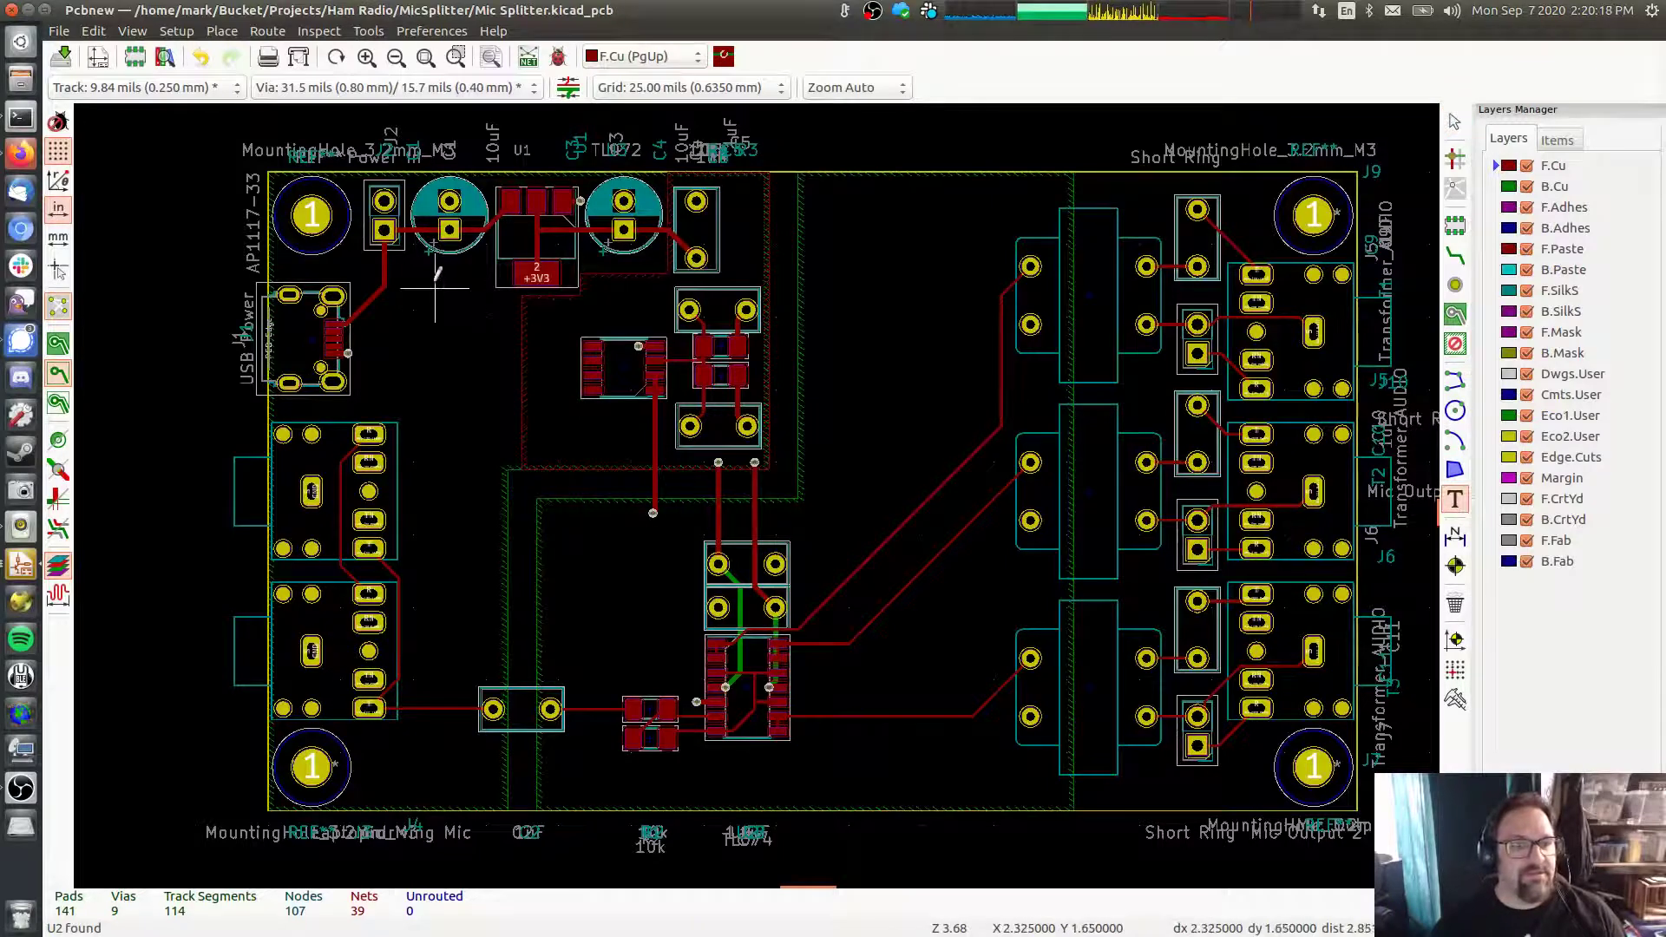
{"action": "left_click", "coordinate": [436, 289]}
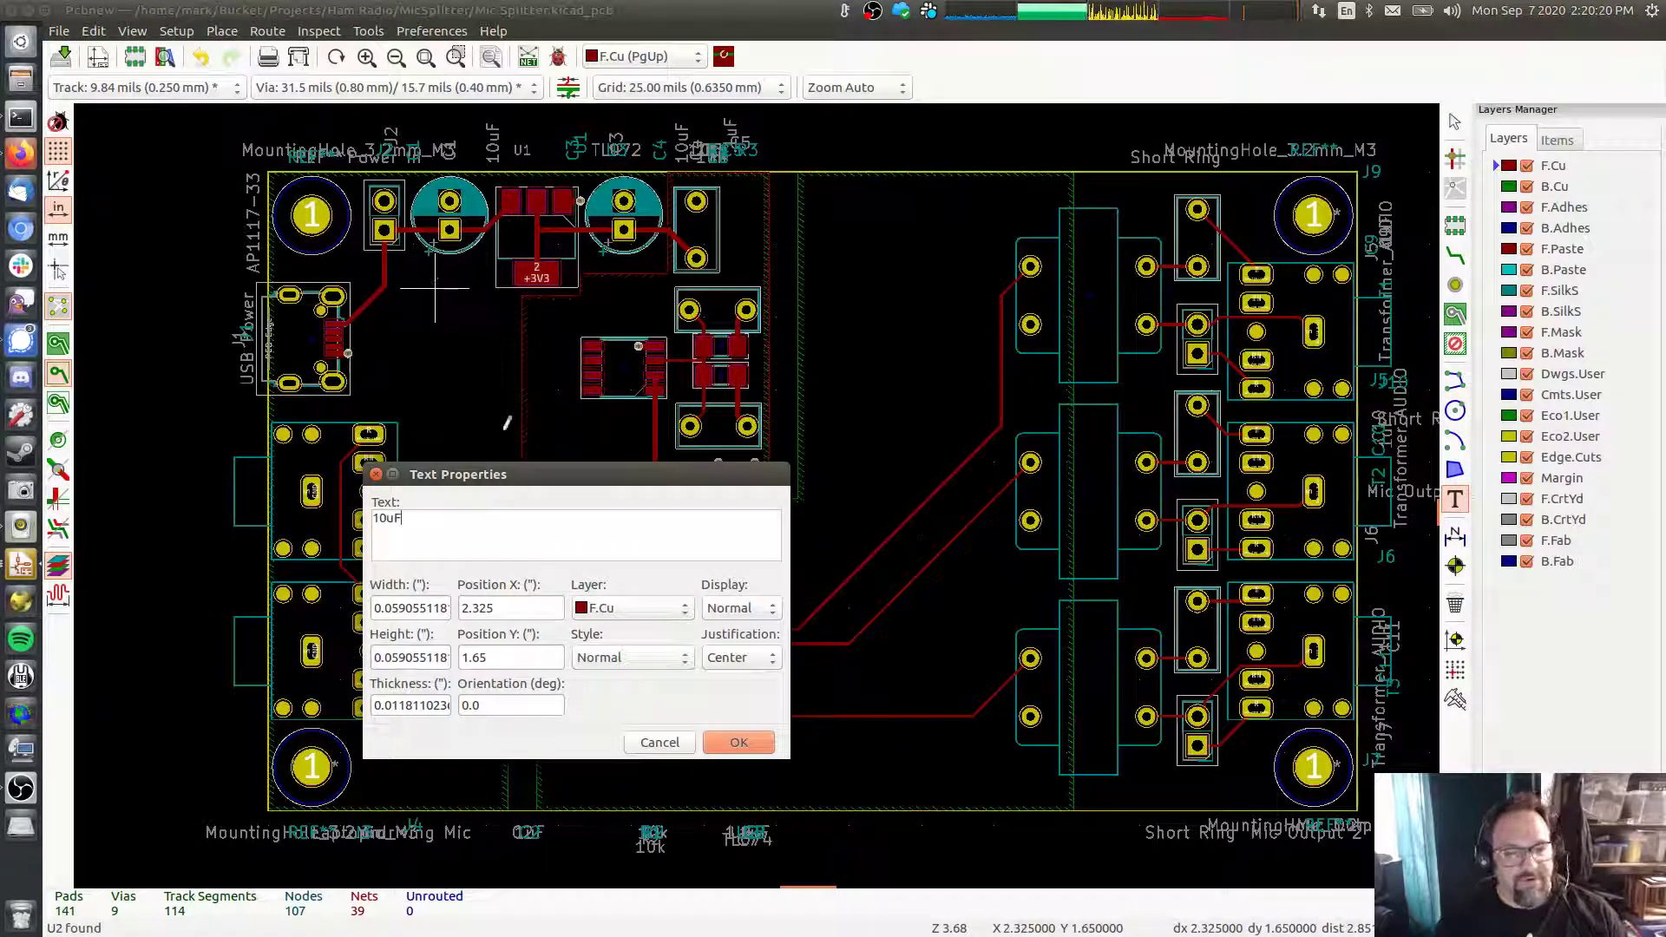
{"action": "left_click", "coordinate": [605, 610]}
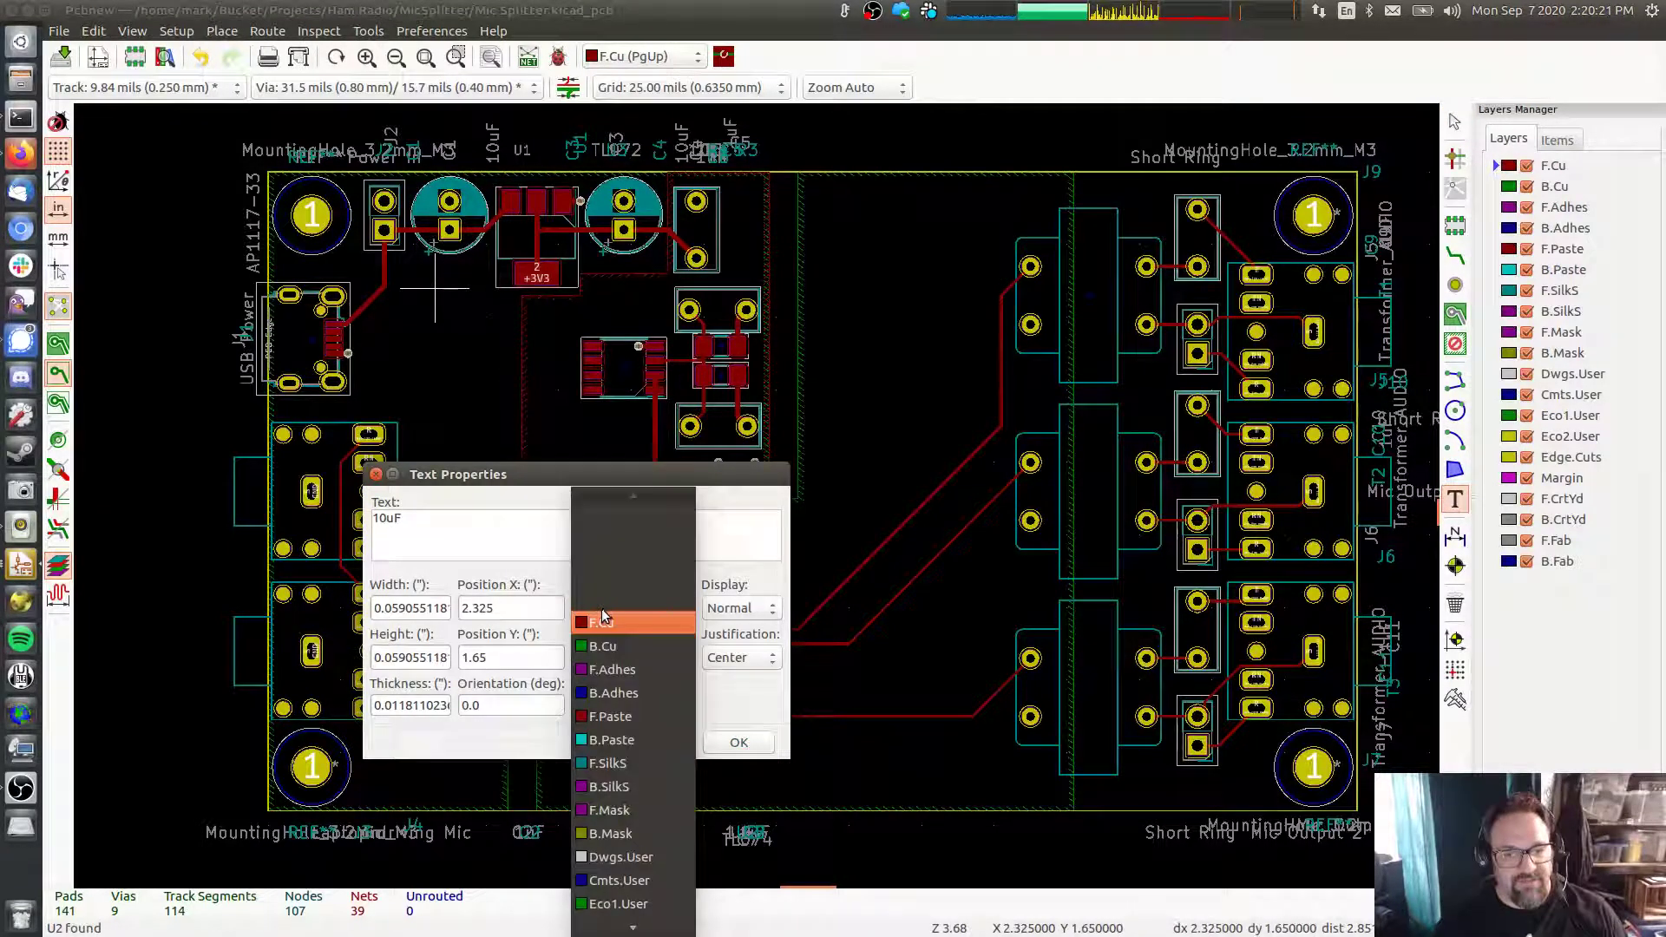
{"action": "left_click", "coordinate": [614, 785]}
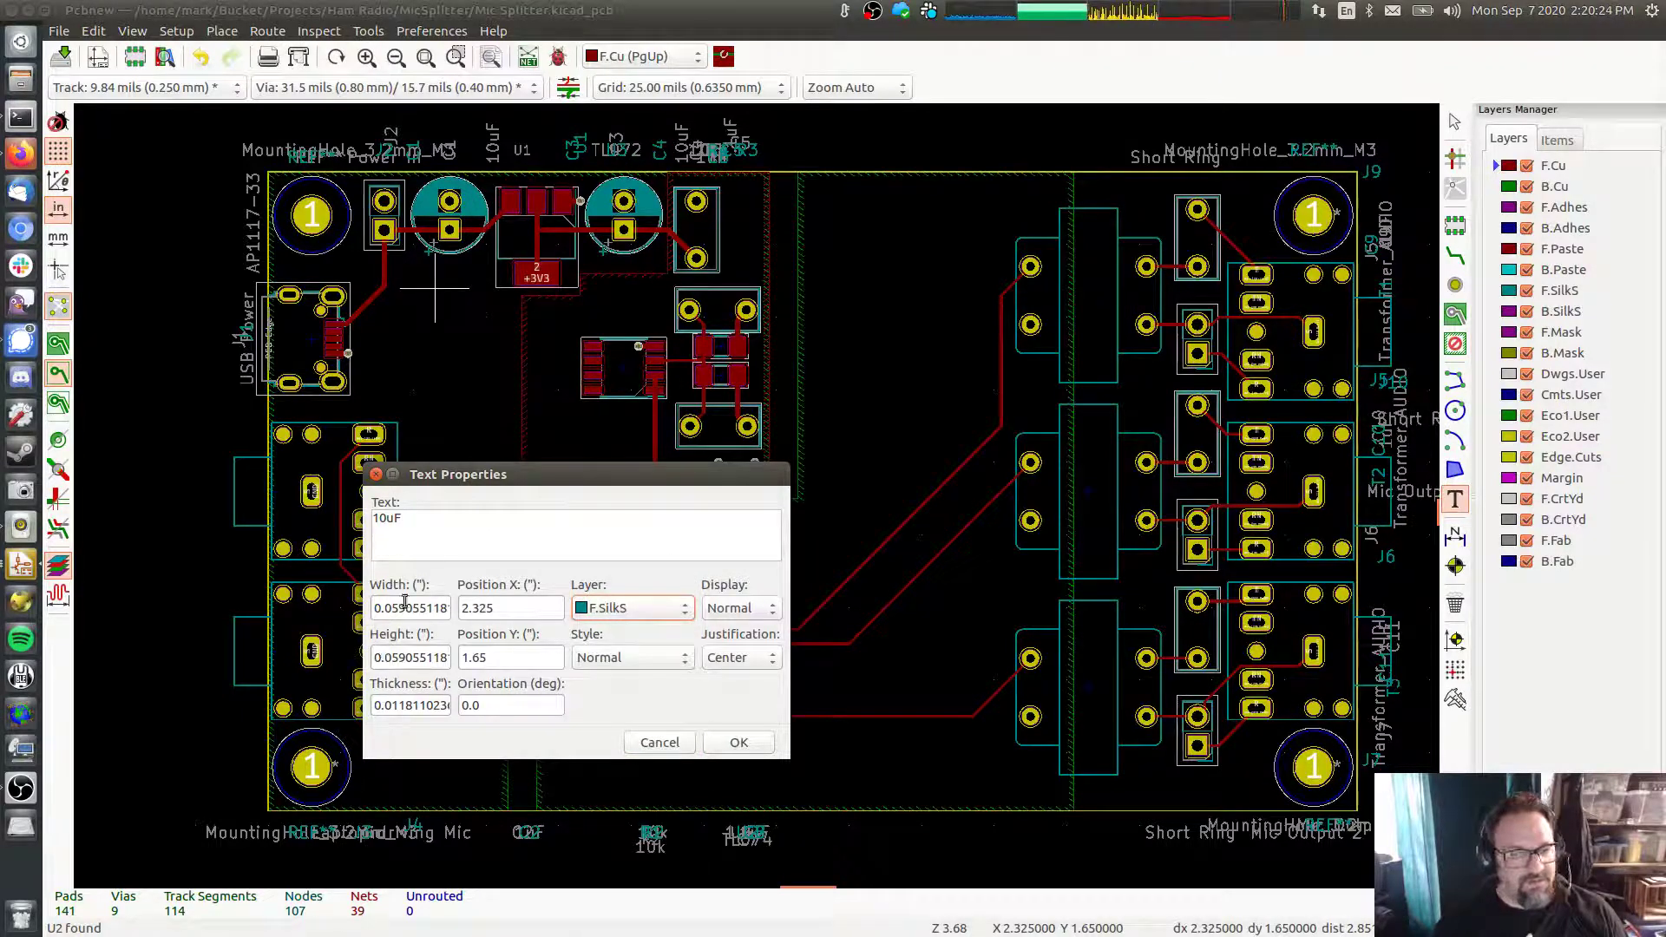
{"action": "left_click_drag", "start_coordinate": [398, 610], "coordinate": [486, 616]}
{"action": "key", "text": "BackSpace"}
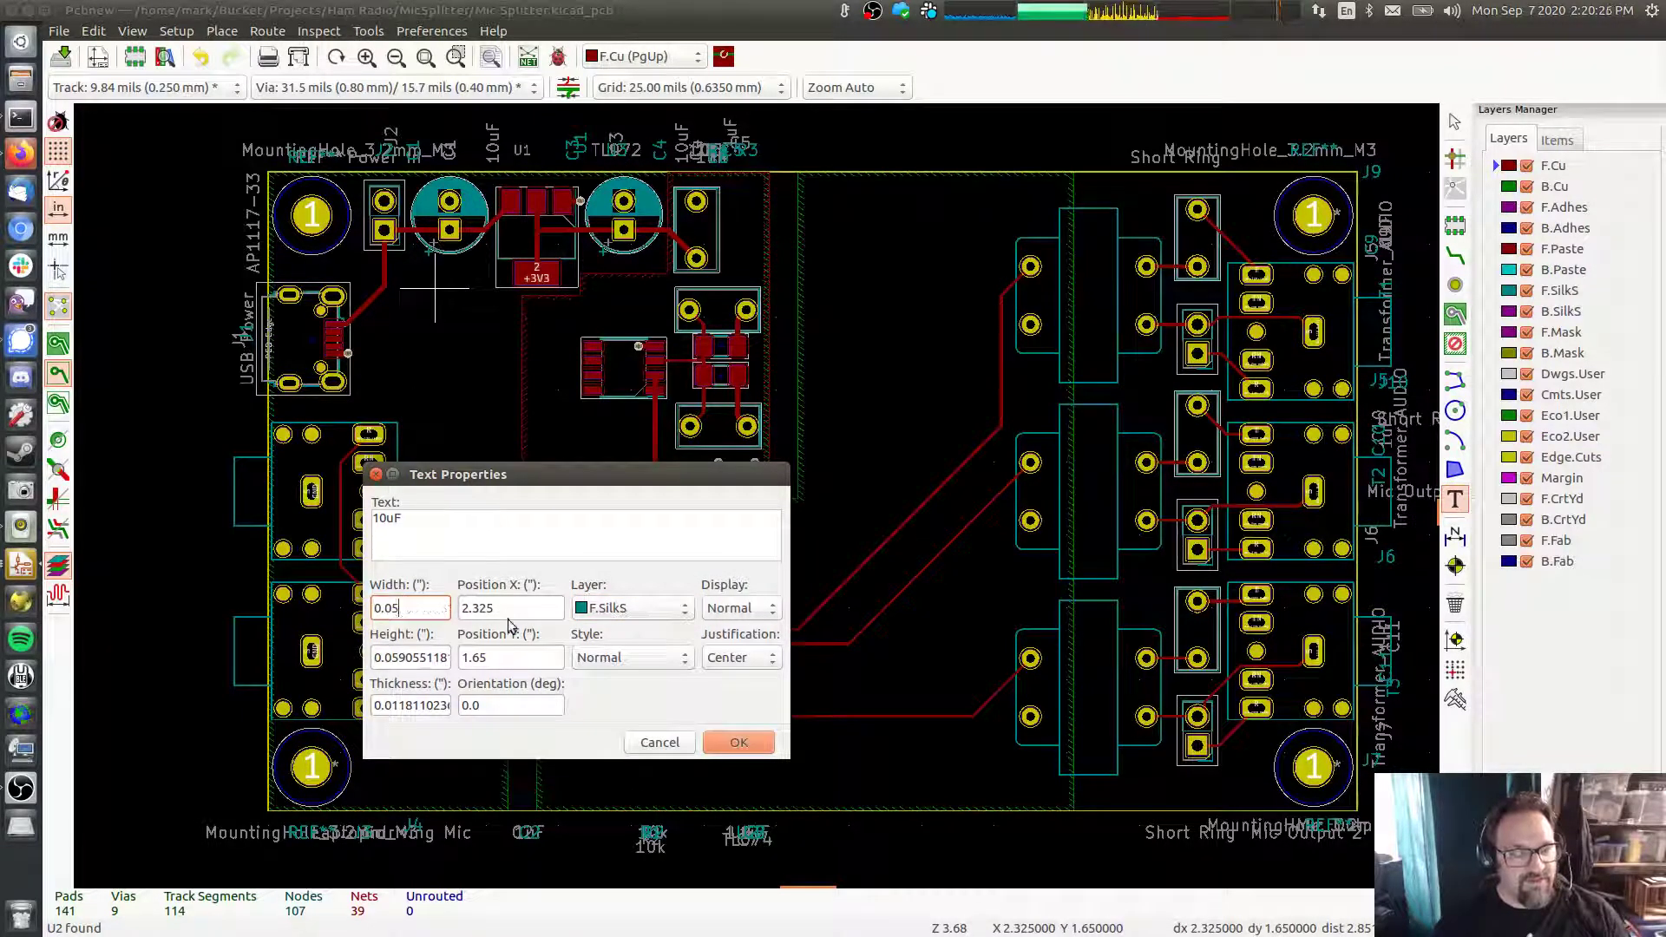
{"action": "key", "text": "Tab"}
{"action": "type", "text": "0.05"}
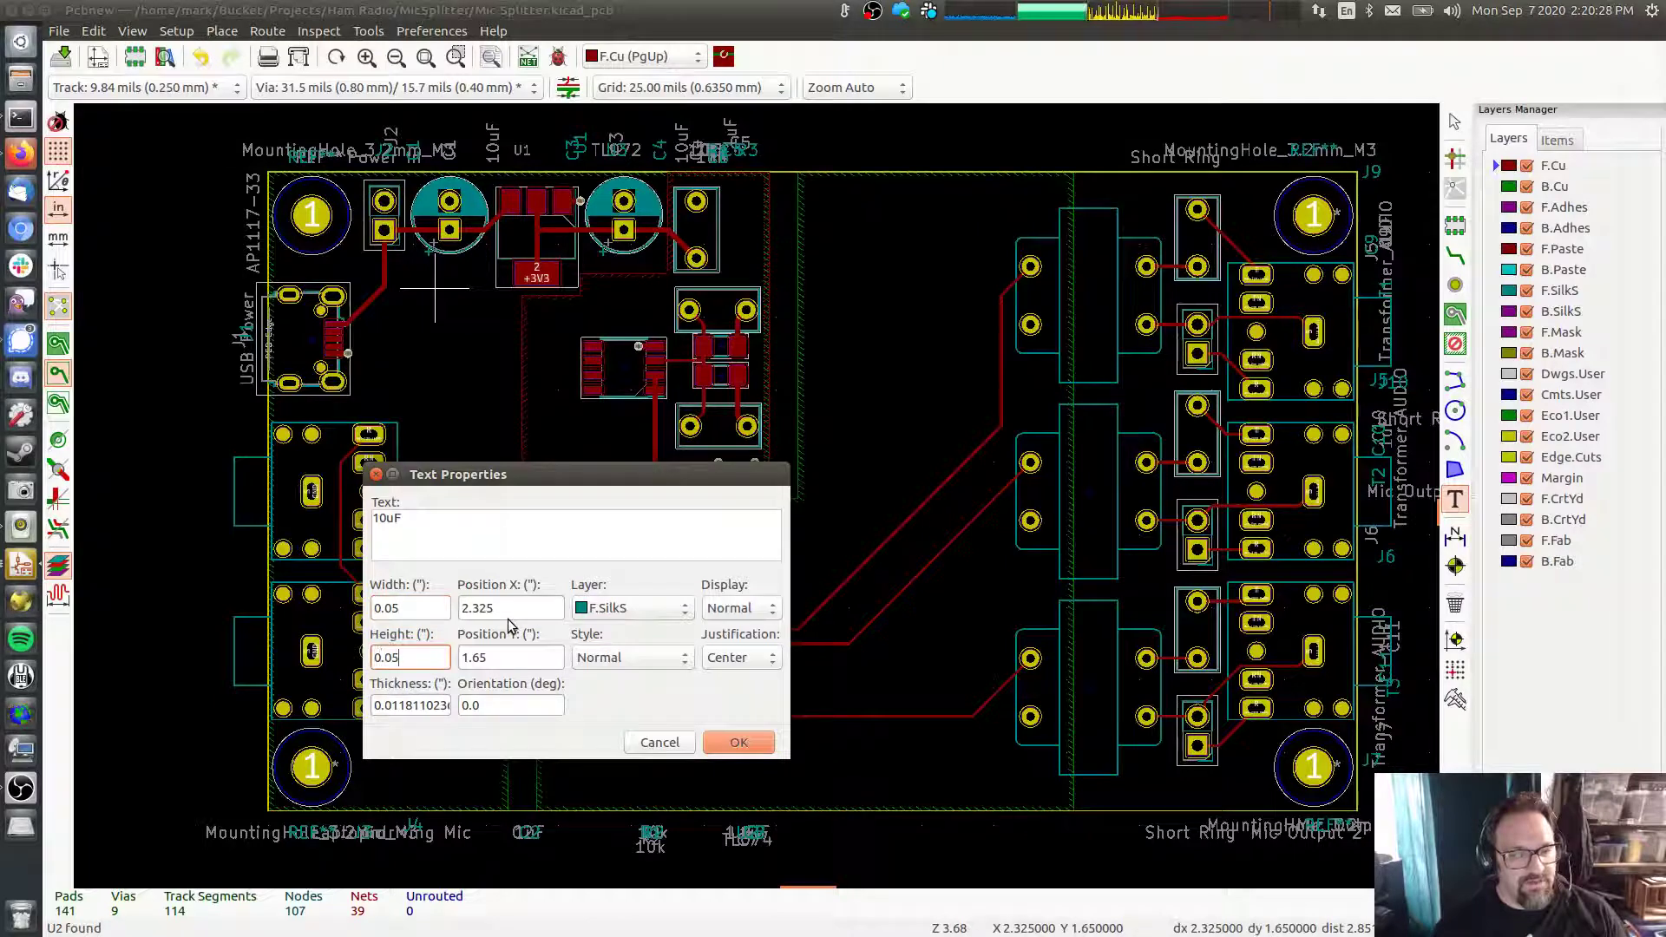
{"action": "key", "text": "Tab"}
{"action": "type", "text": "0.0075"}
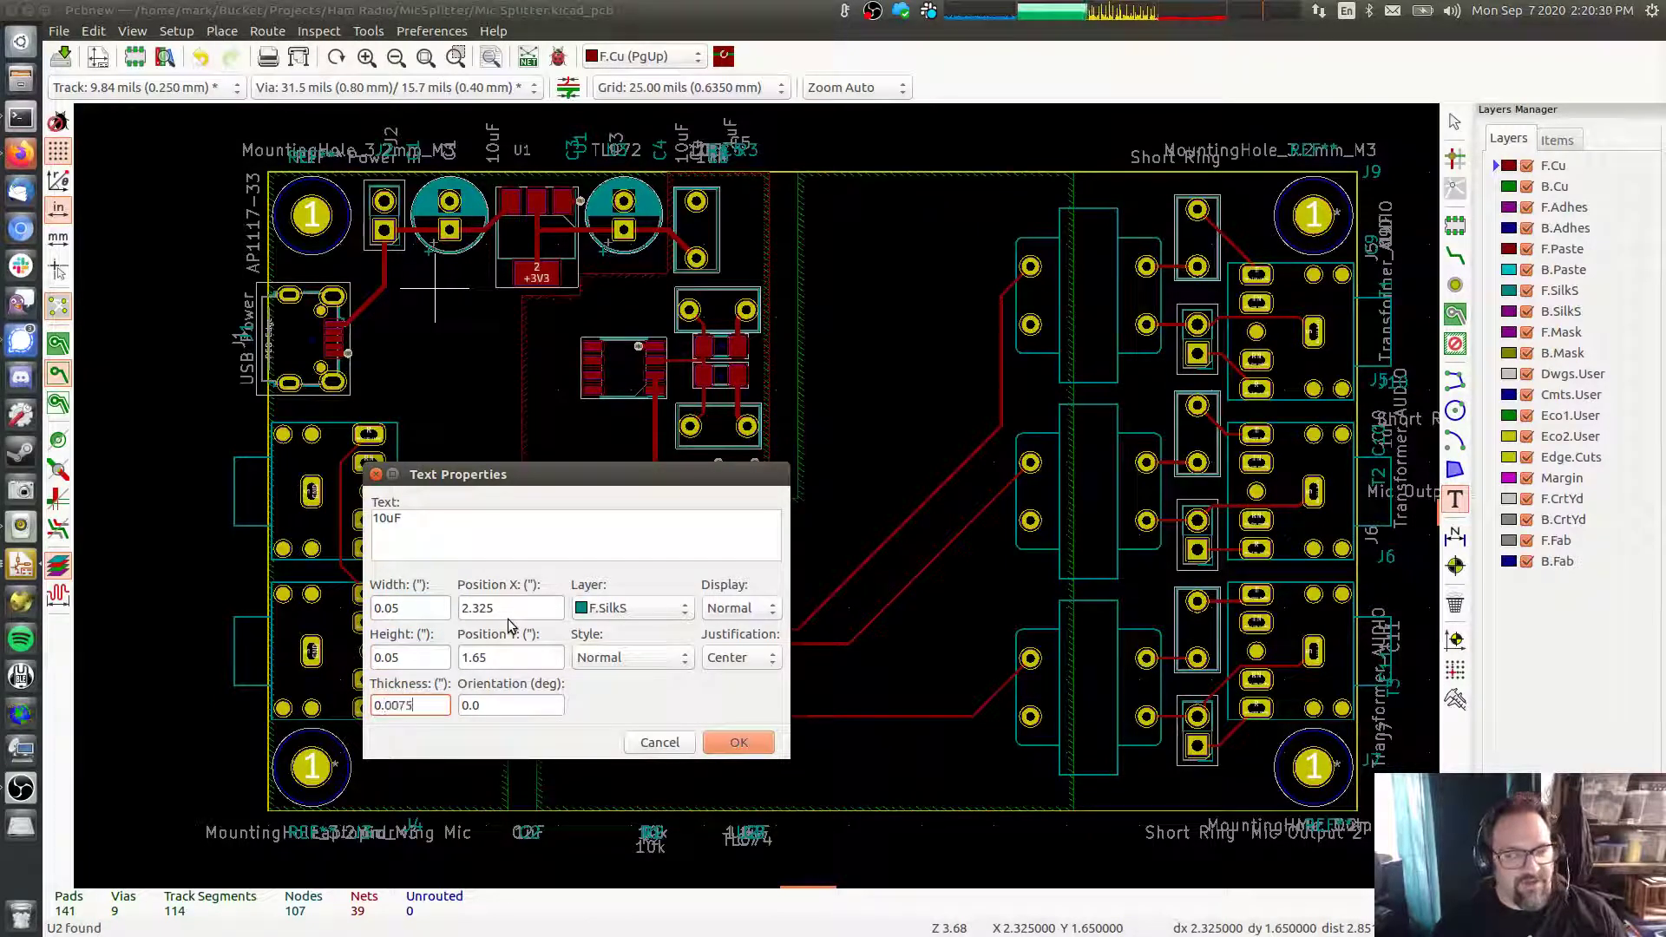
{"action": "left_click", "coordinate": [738, 742]}
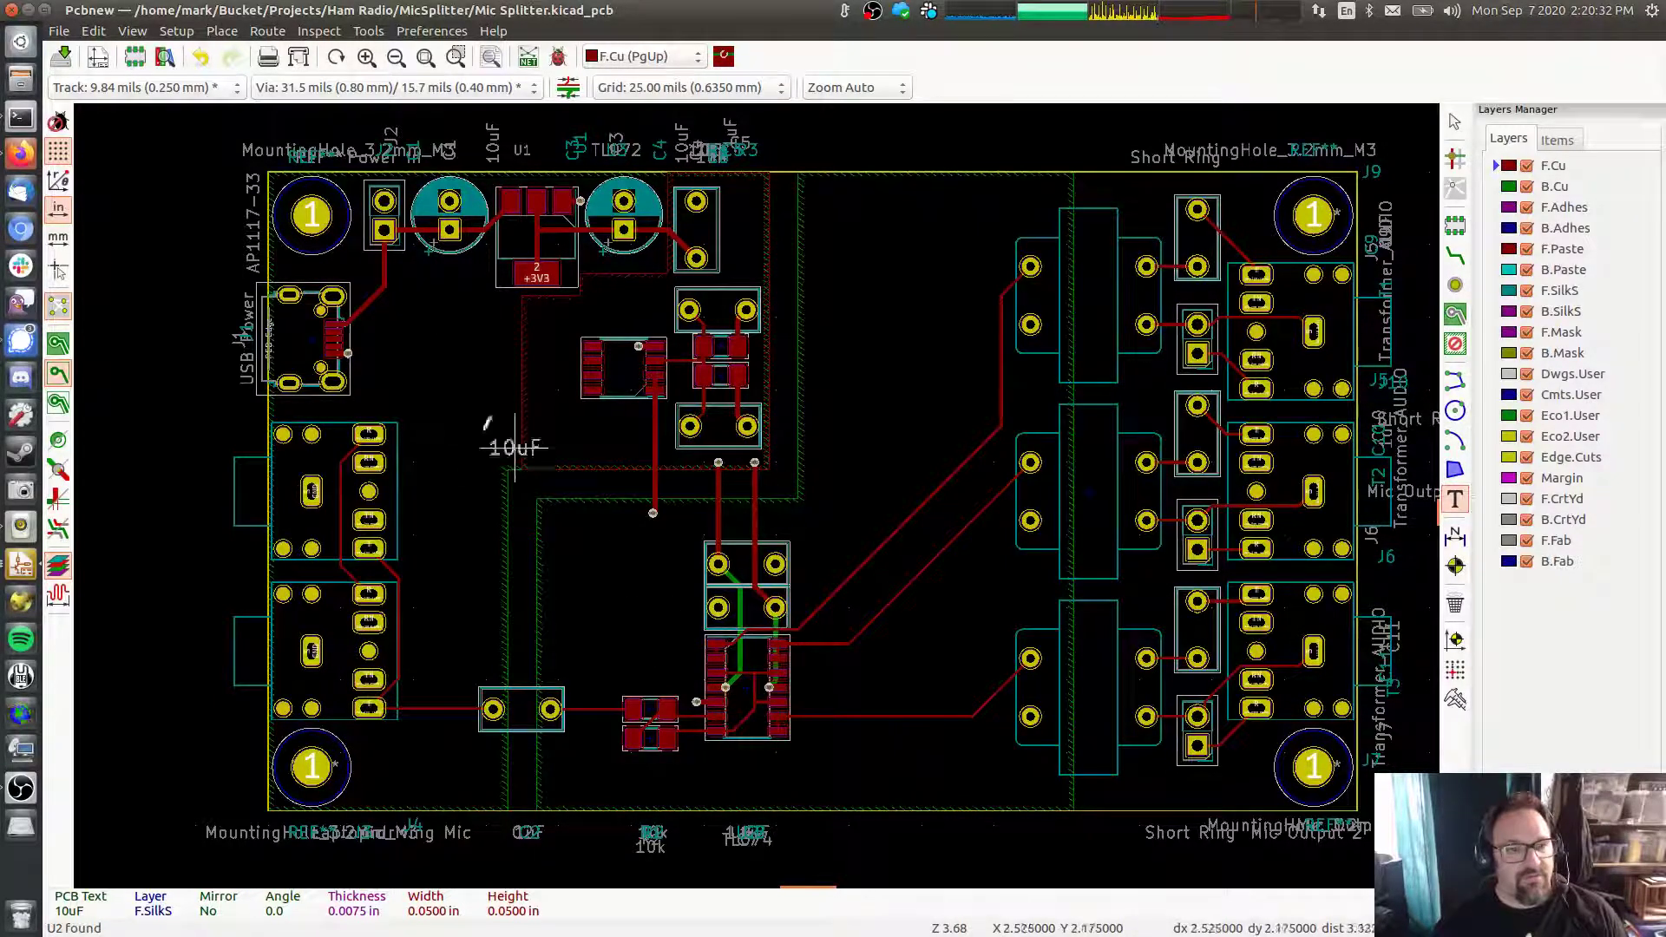
{"action": "left_click", "coordinate": [450, 267]}
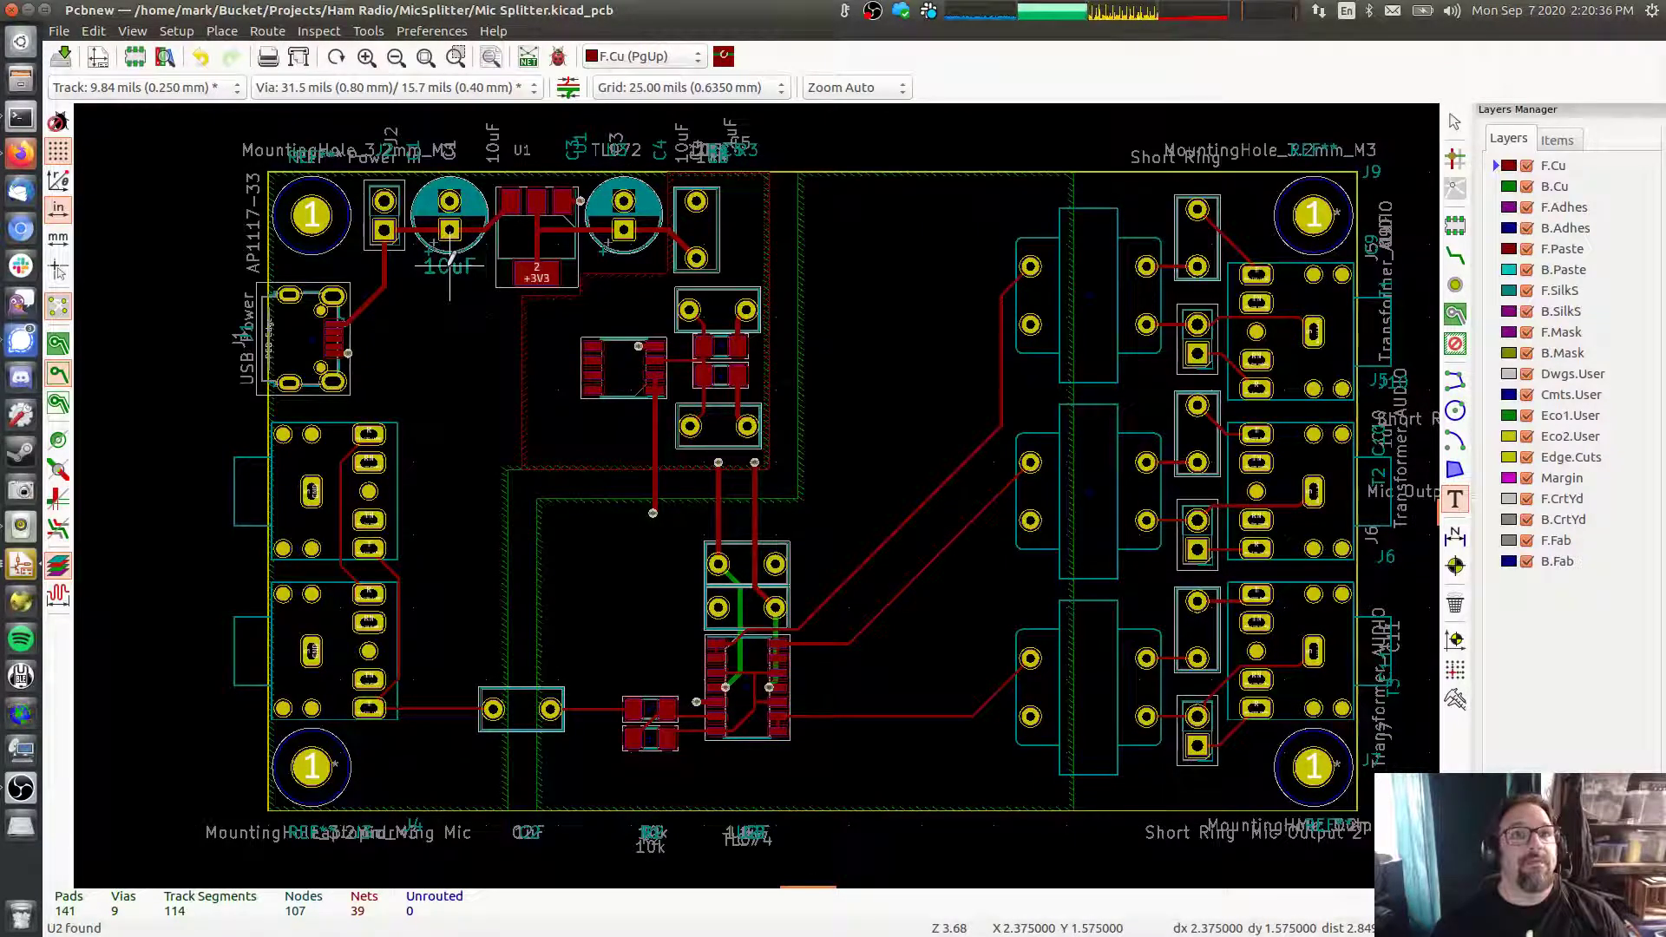
Copy the 10uF silkscreen text and place the copy below the second round capacitor, beyond the regulator
{"action": "key", "text": "ctrl+c"}
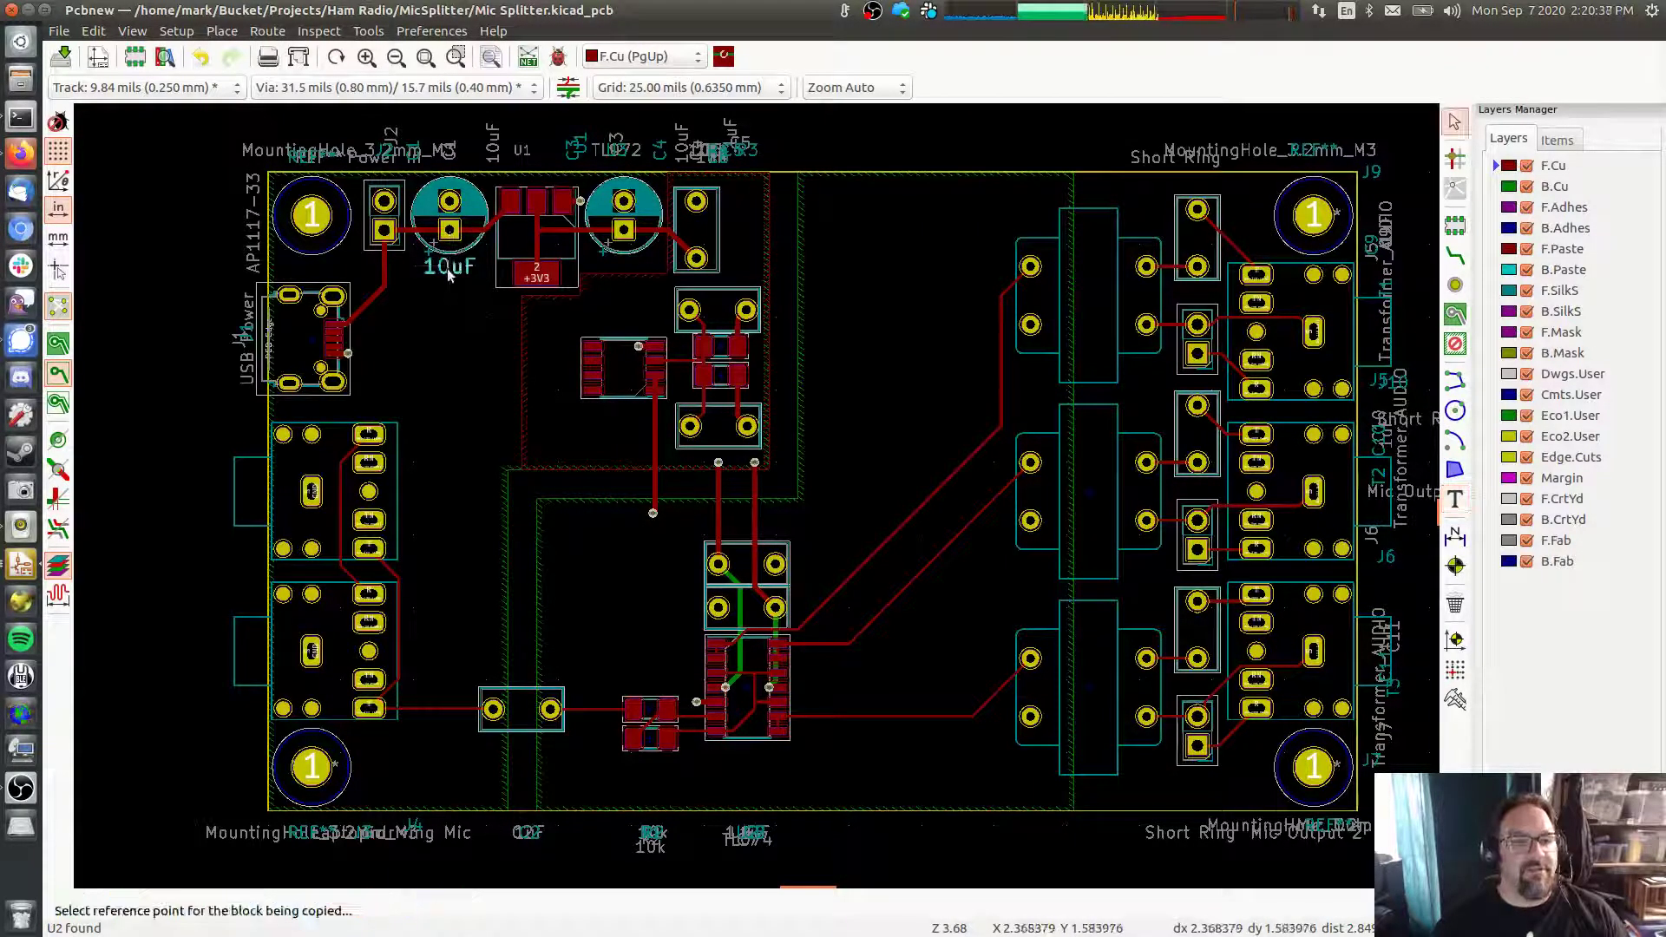
{"action": "left_click", "coordinate": [452, 268]}
{"action": "key", "text": "ctrl+v"}
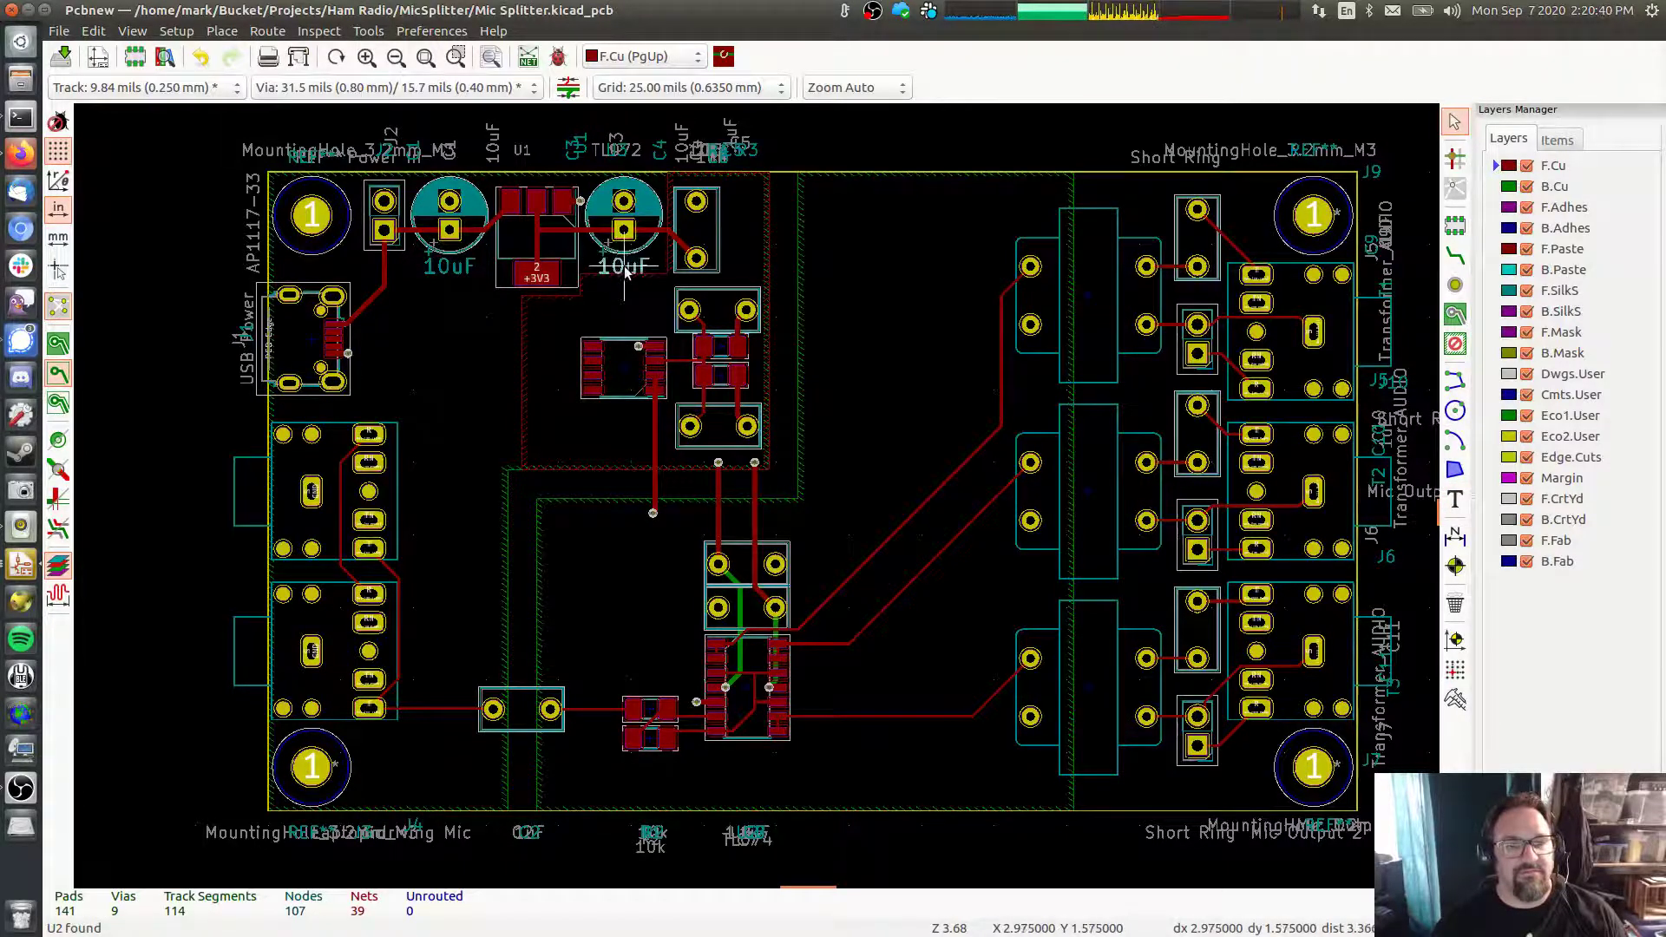
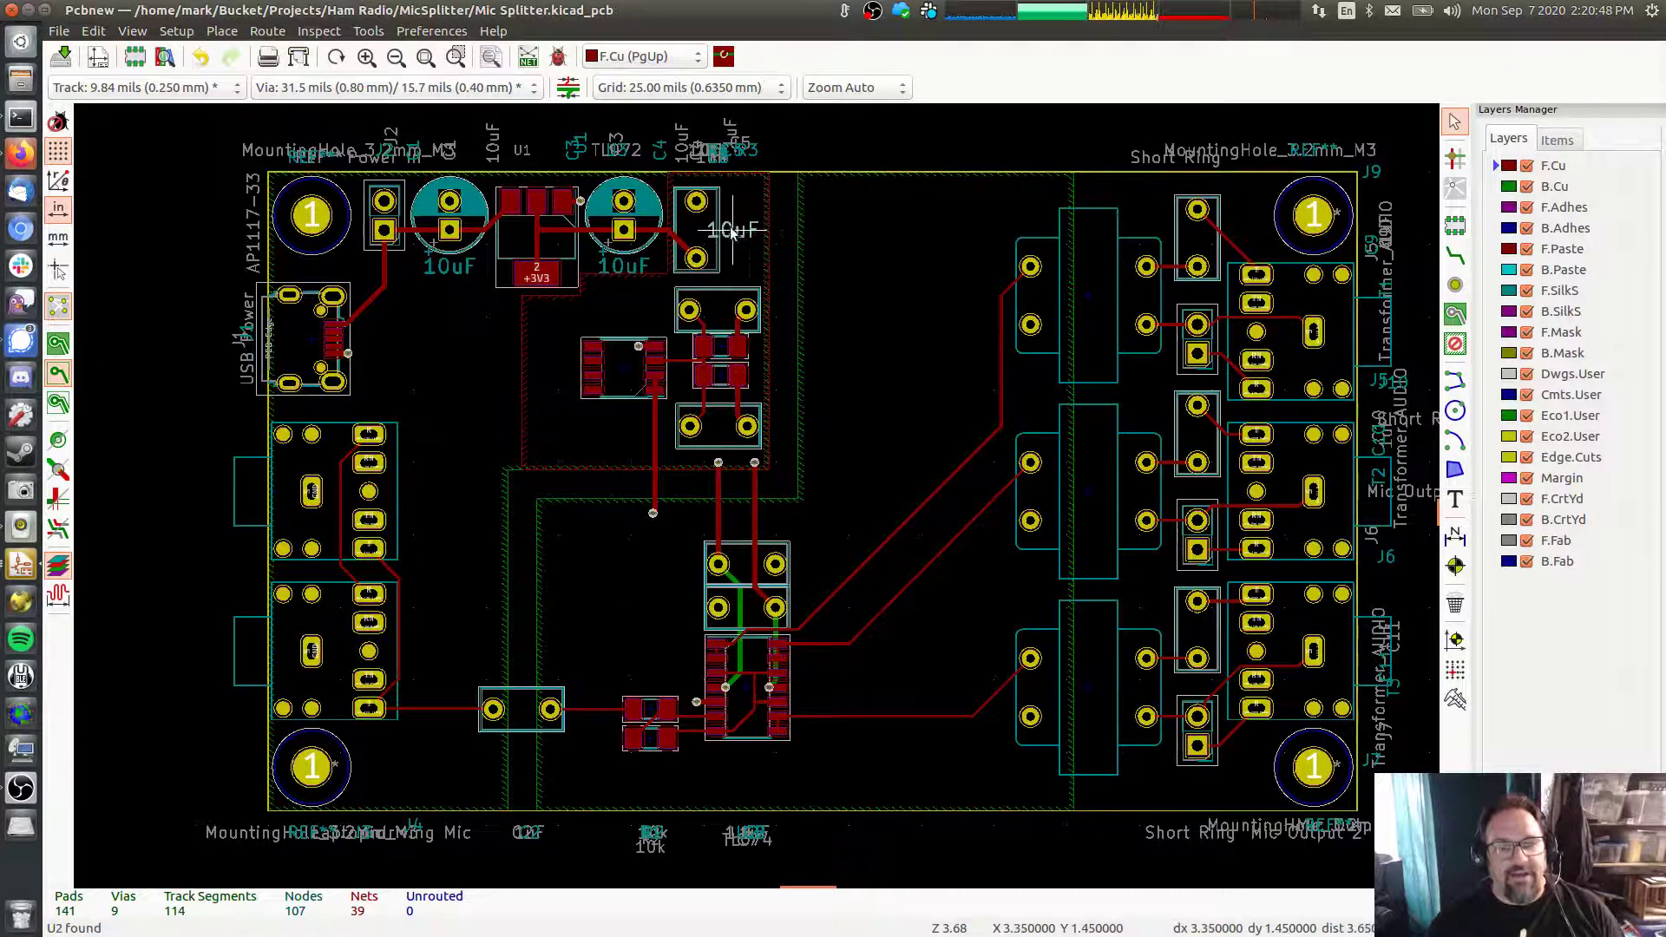
Place another copy of the 10uF text, change it to 1uF, and position it inside the neighbouring rectangular capacitor's outline
{"action": "left_click", "coordinate": [752, 234]}
{"action": "key", "text": "e"}
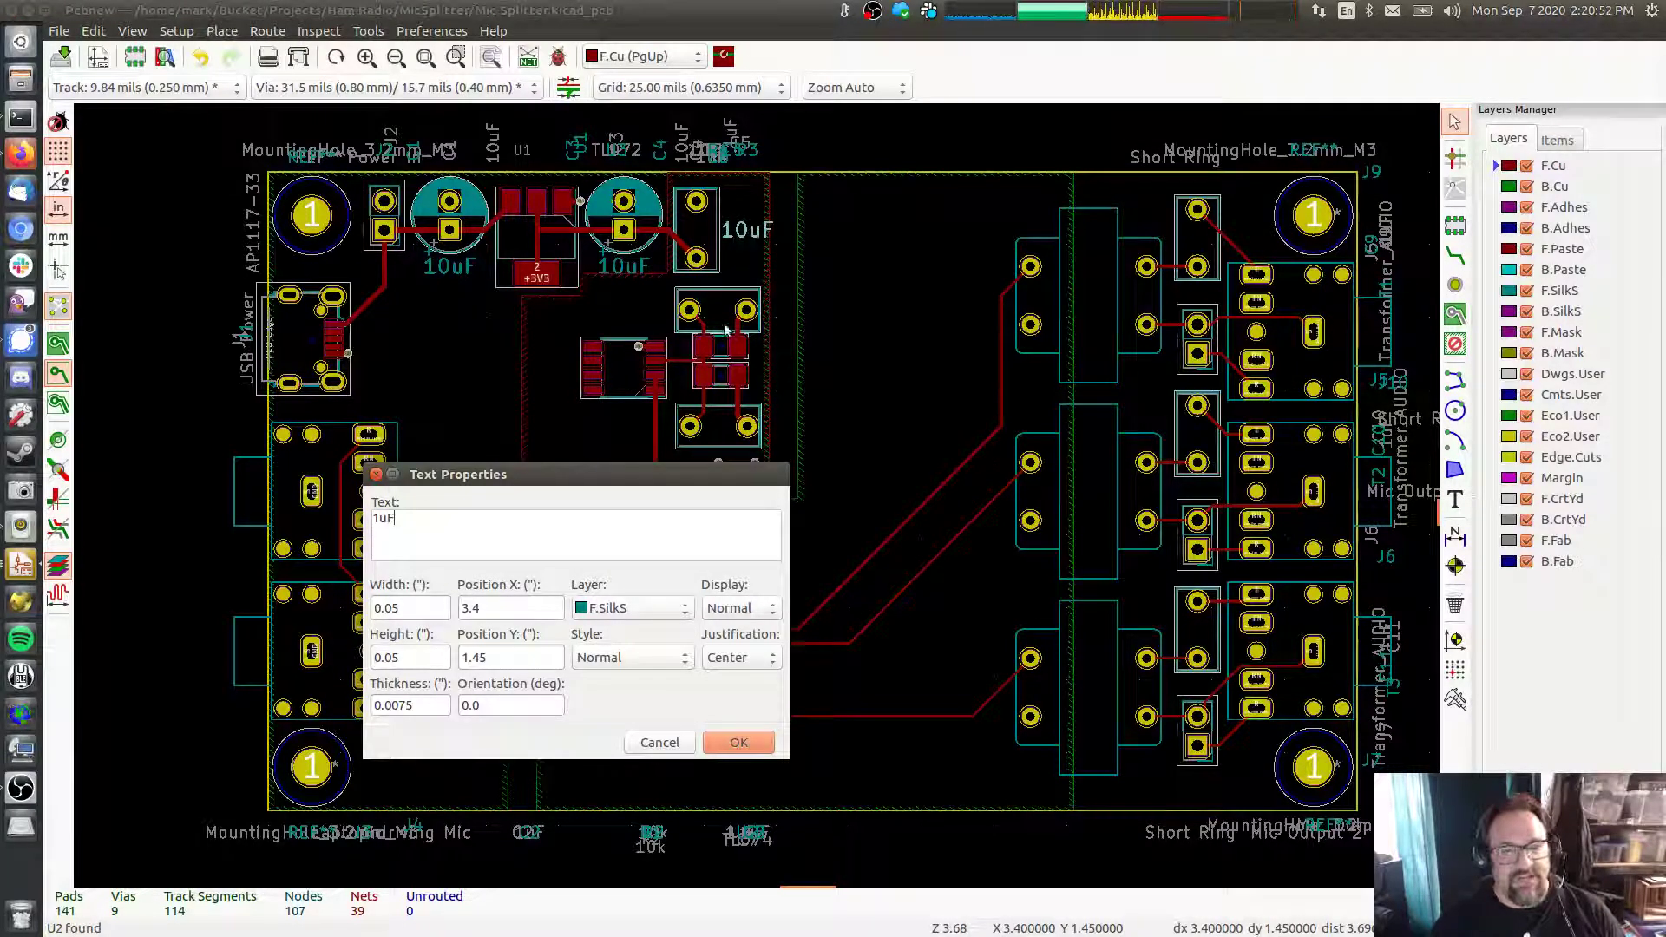
{"action": "left_click", "coordinate": [736, 743]}
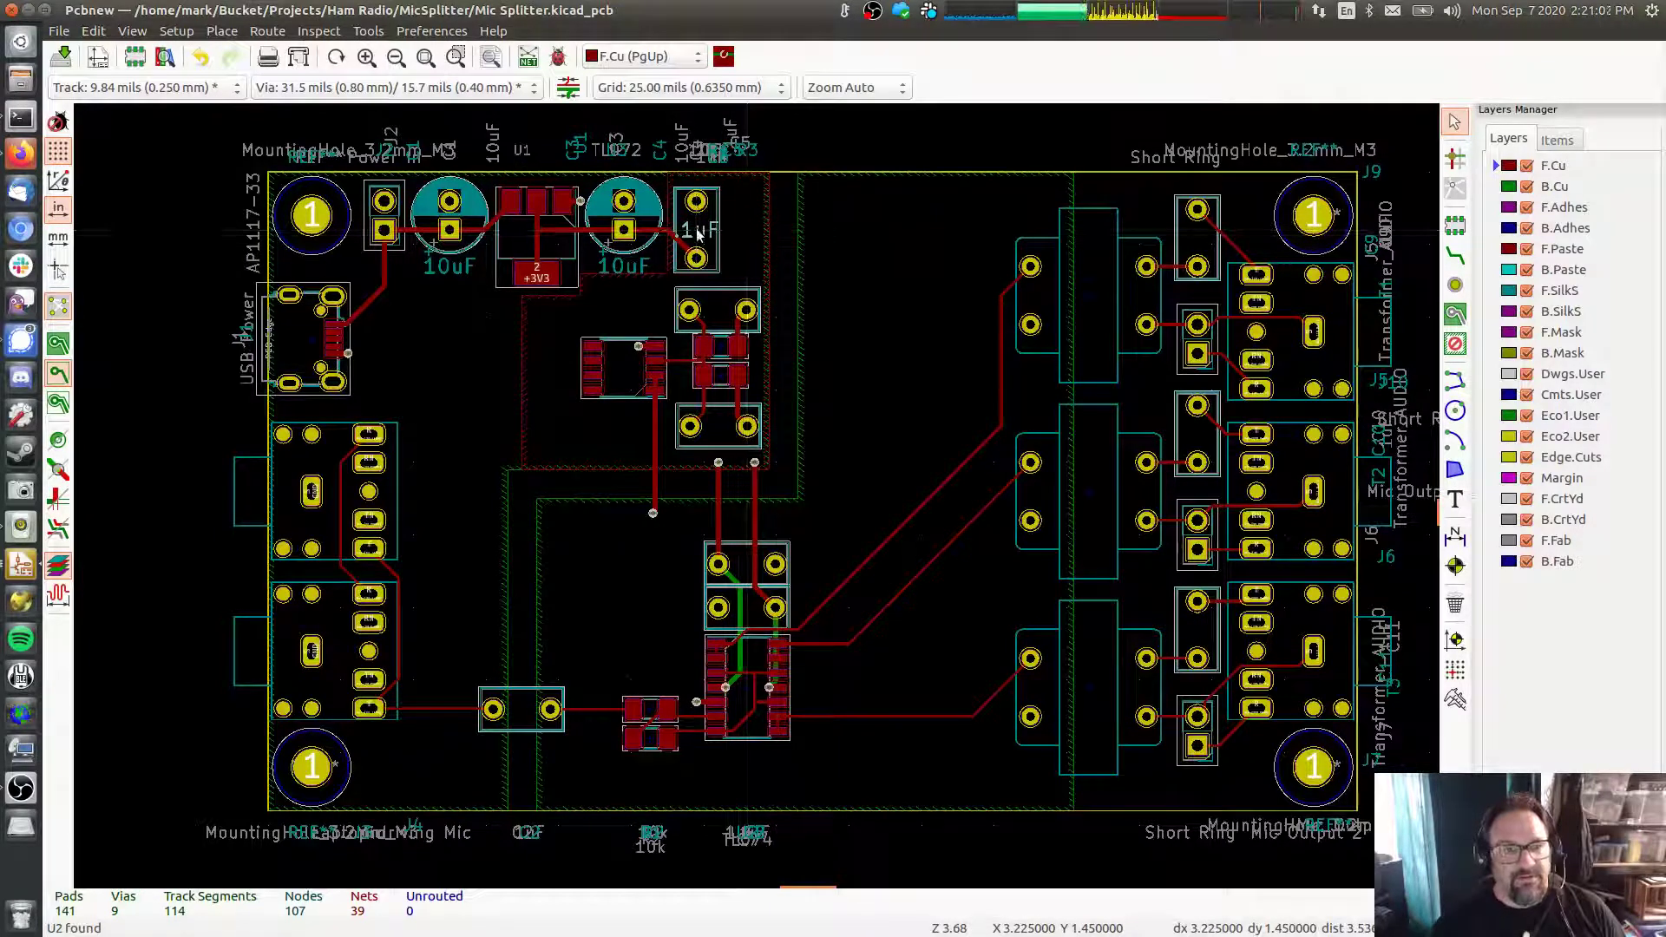
{"action": "left_click", "coordinate": [699, 235]}
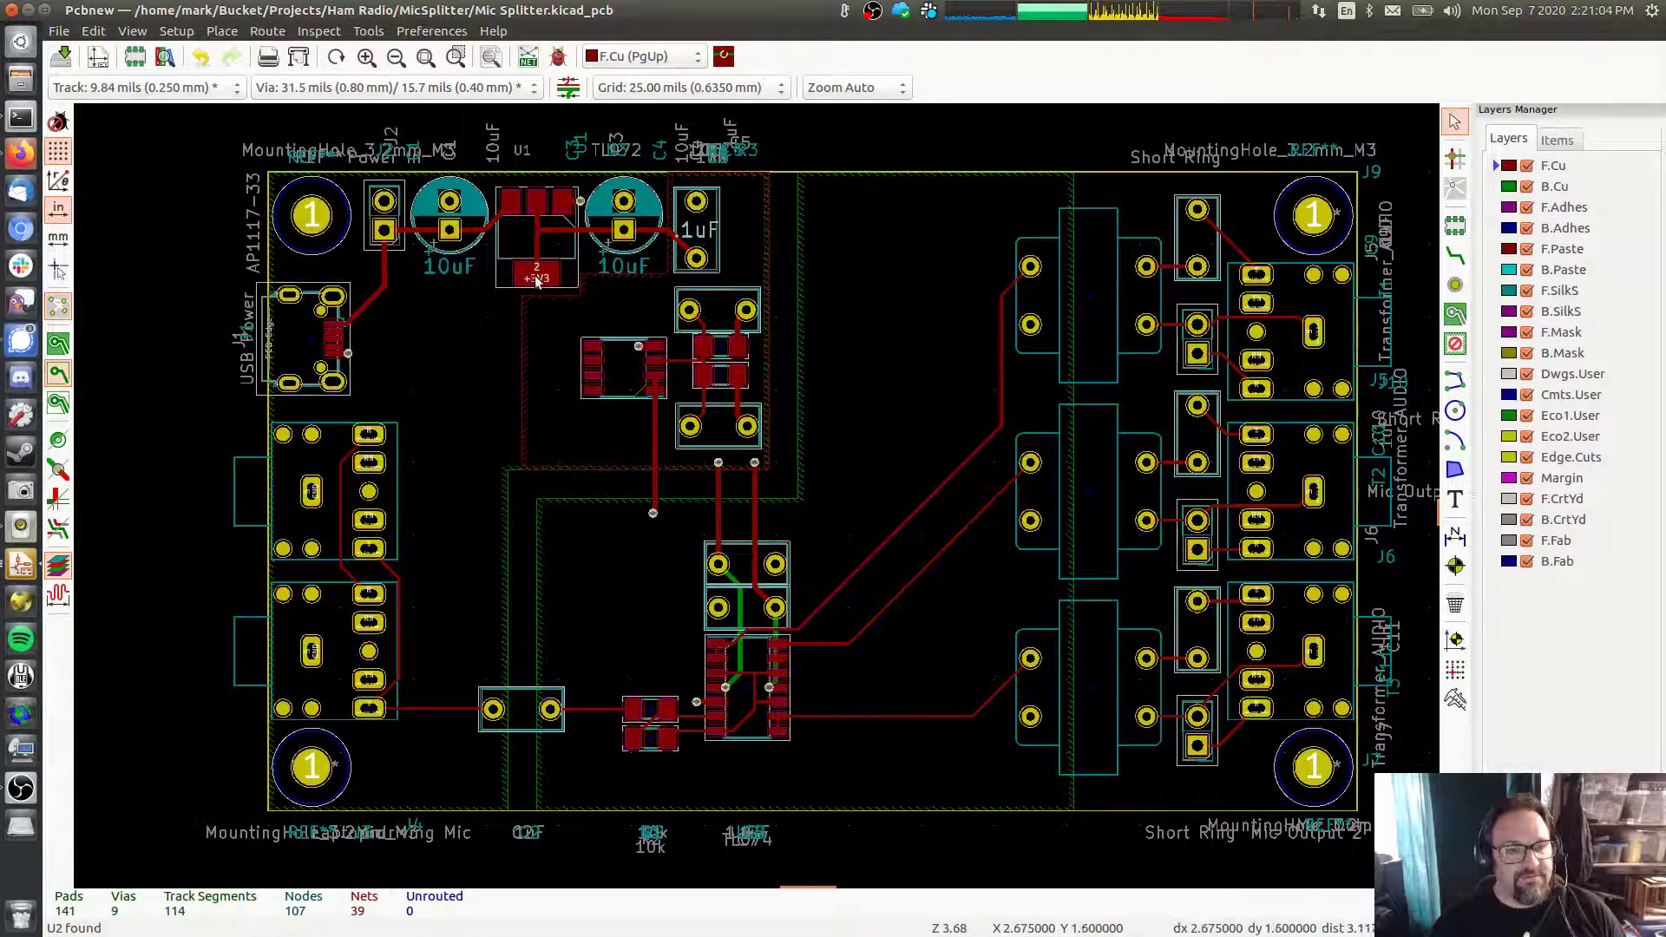
Place a copy of the 10uF silkscreen text below the regulator and change it to LM1117-3.3
{"action": "left_click", "coordinate": [455, 264]}
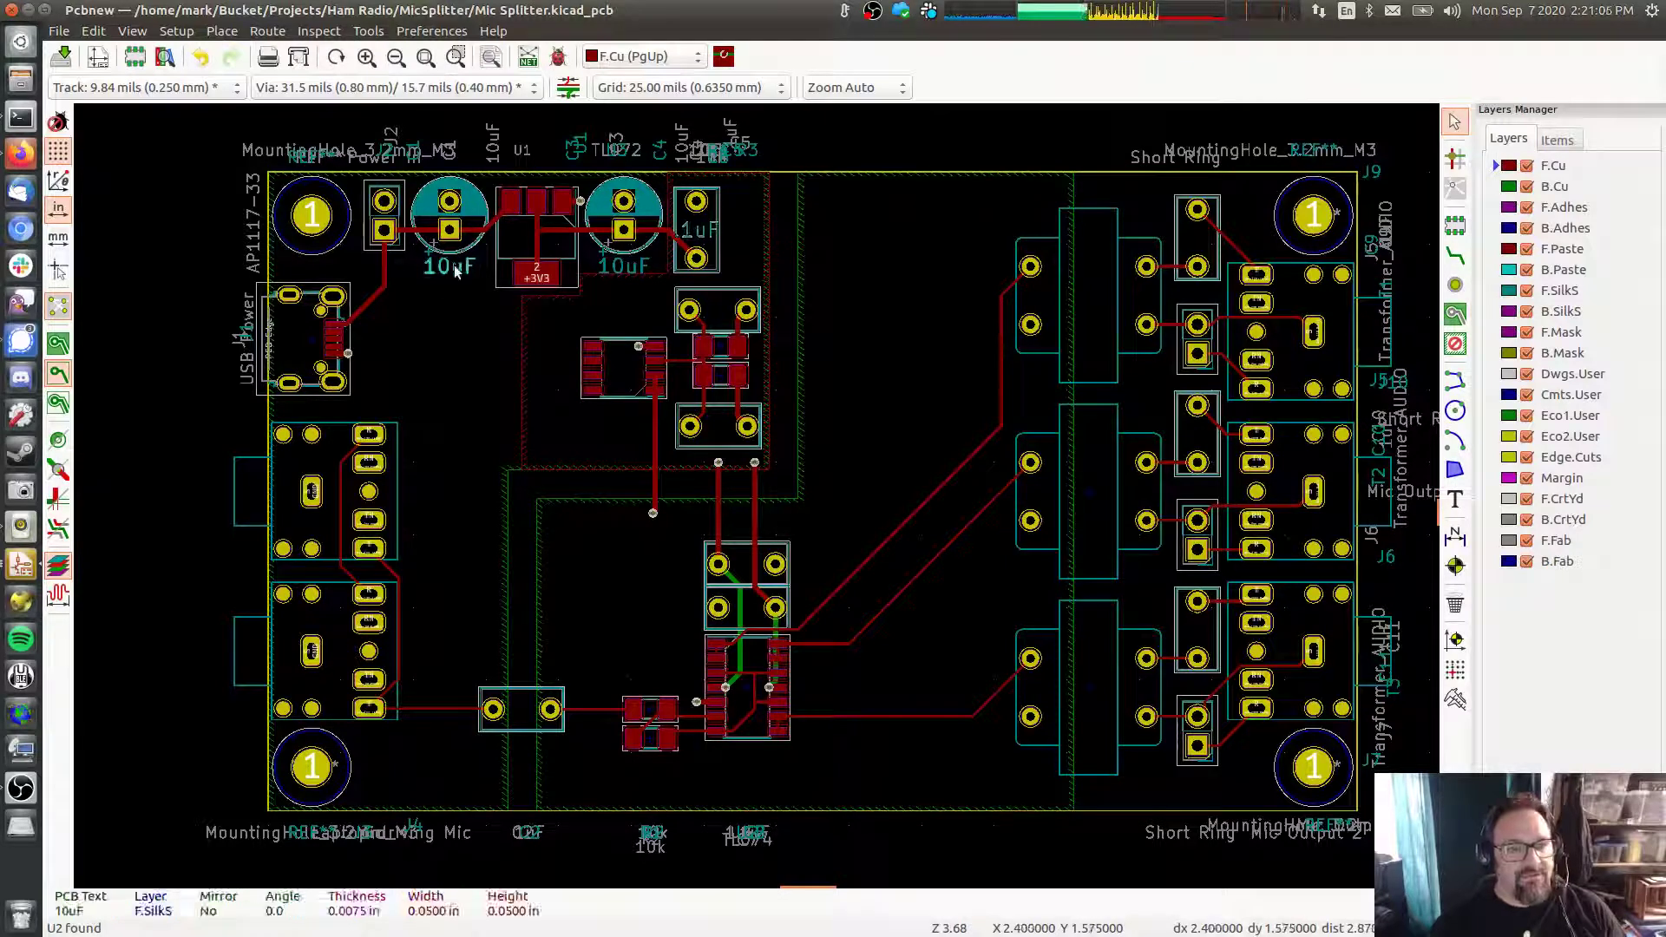
{"action": "key", "text": "m"}
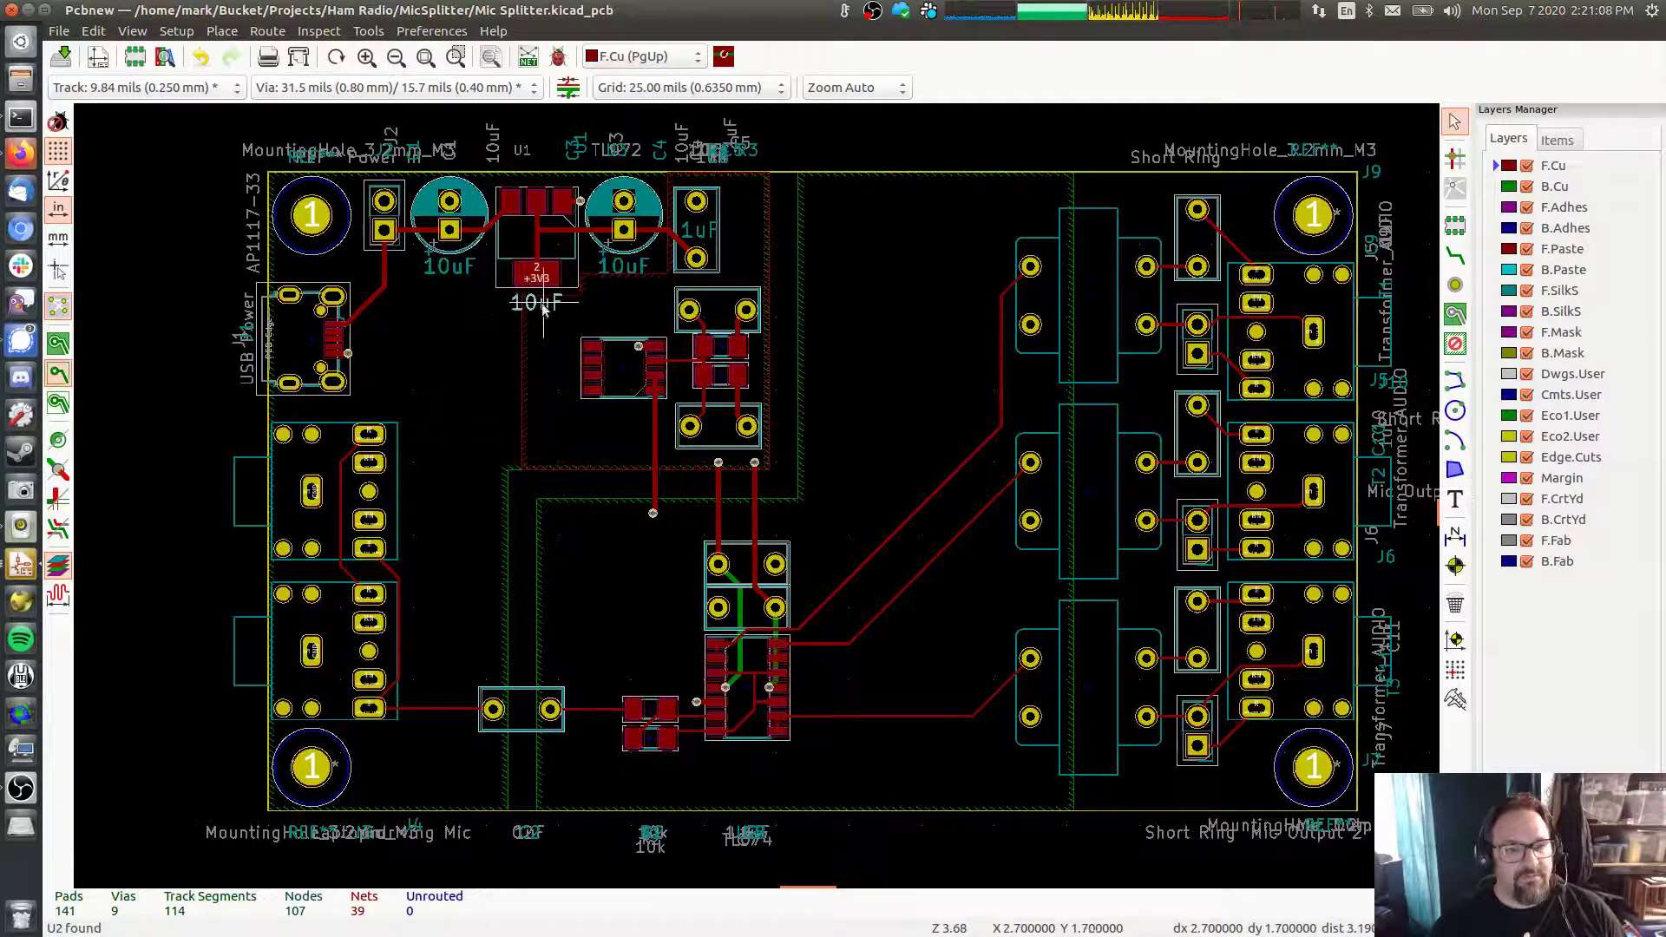
{"action": "type", "text": "e"}
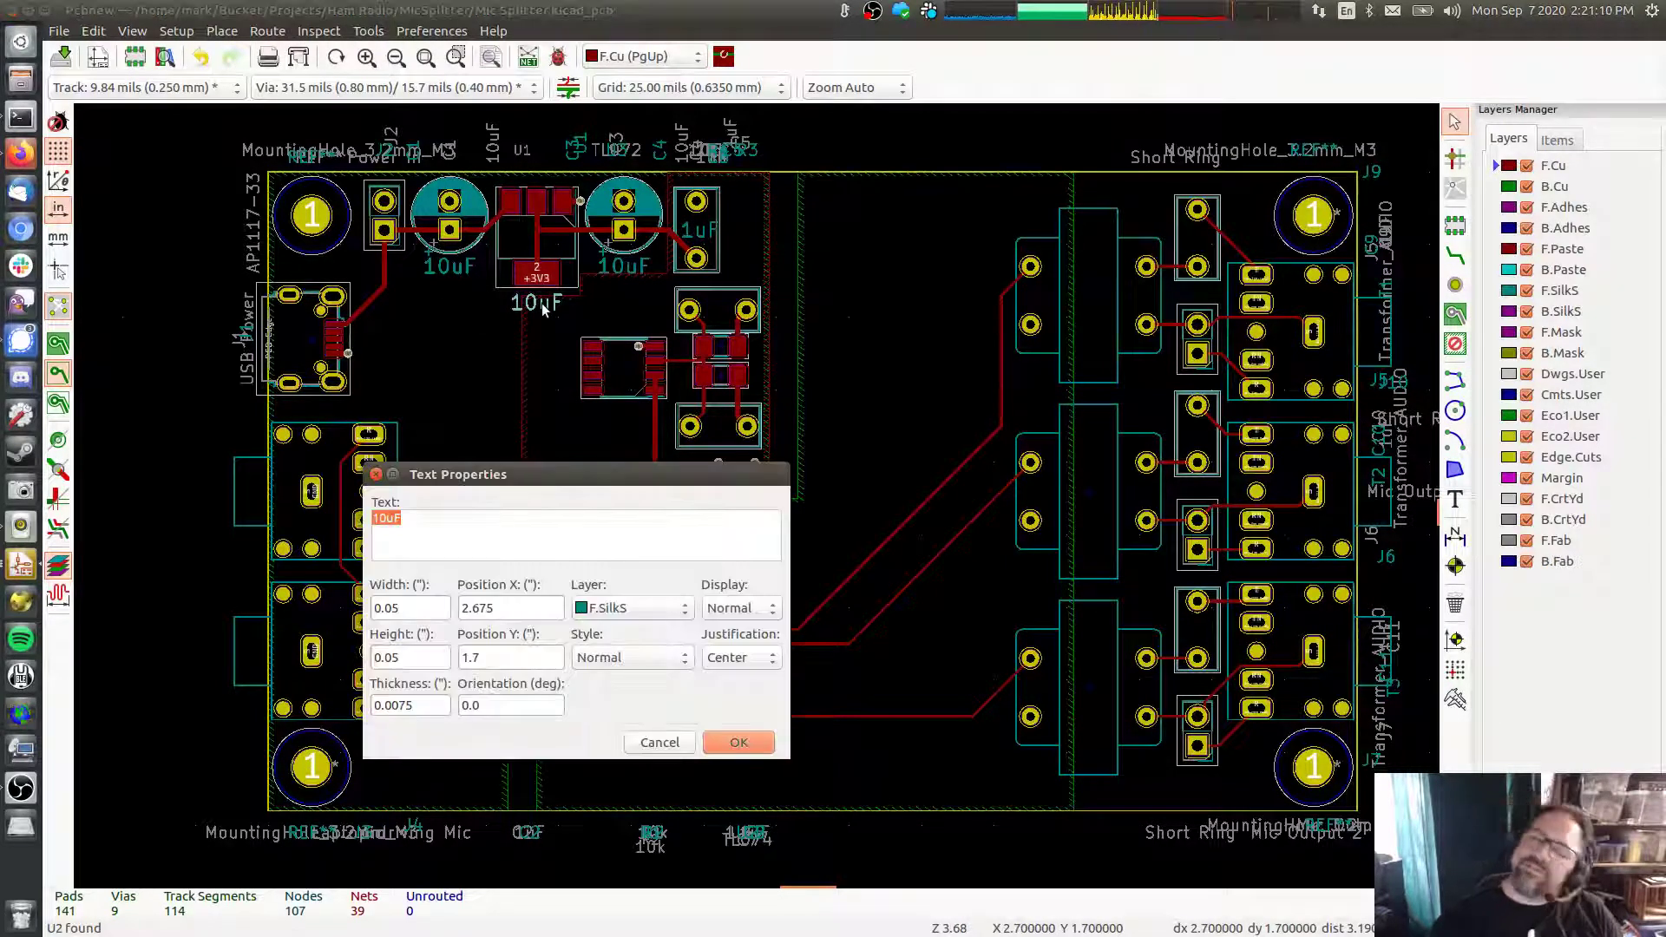
{"action": "type", "text": "LM1117-3"}
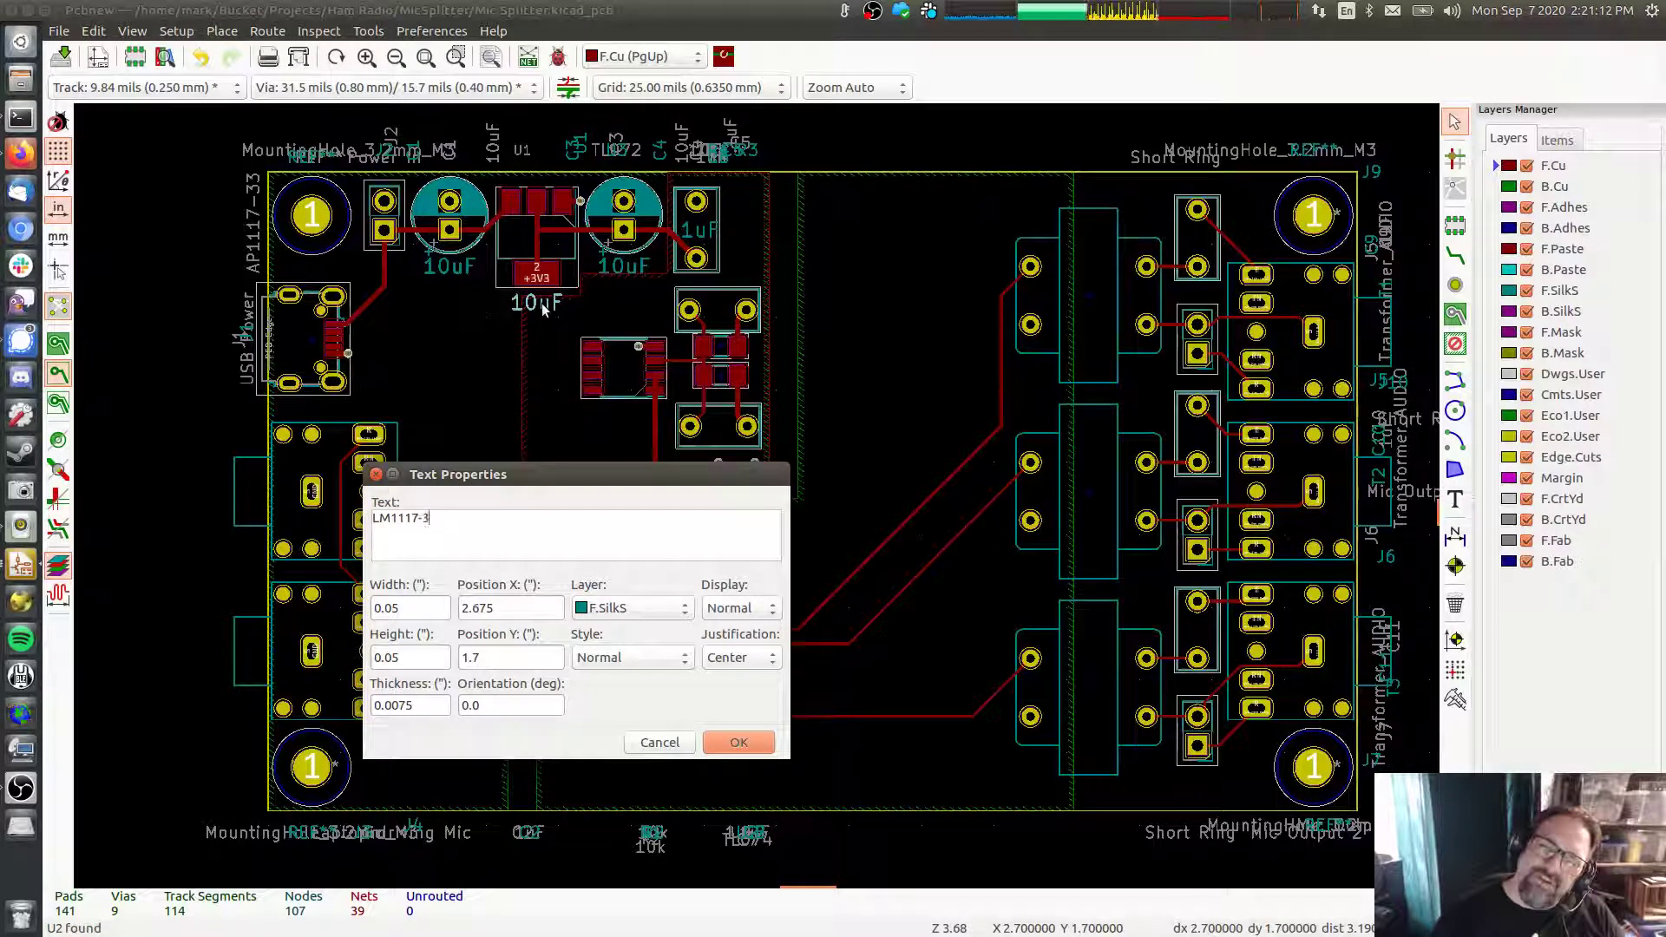
{"action": "type", "text": ".3"}
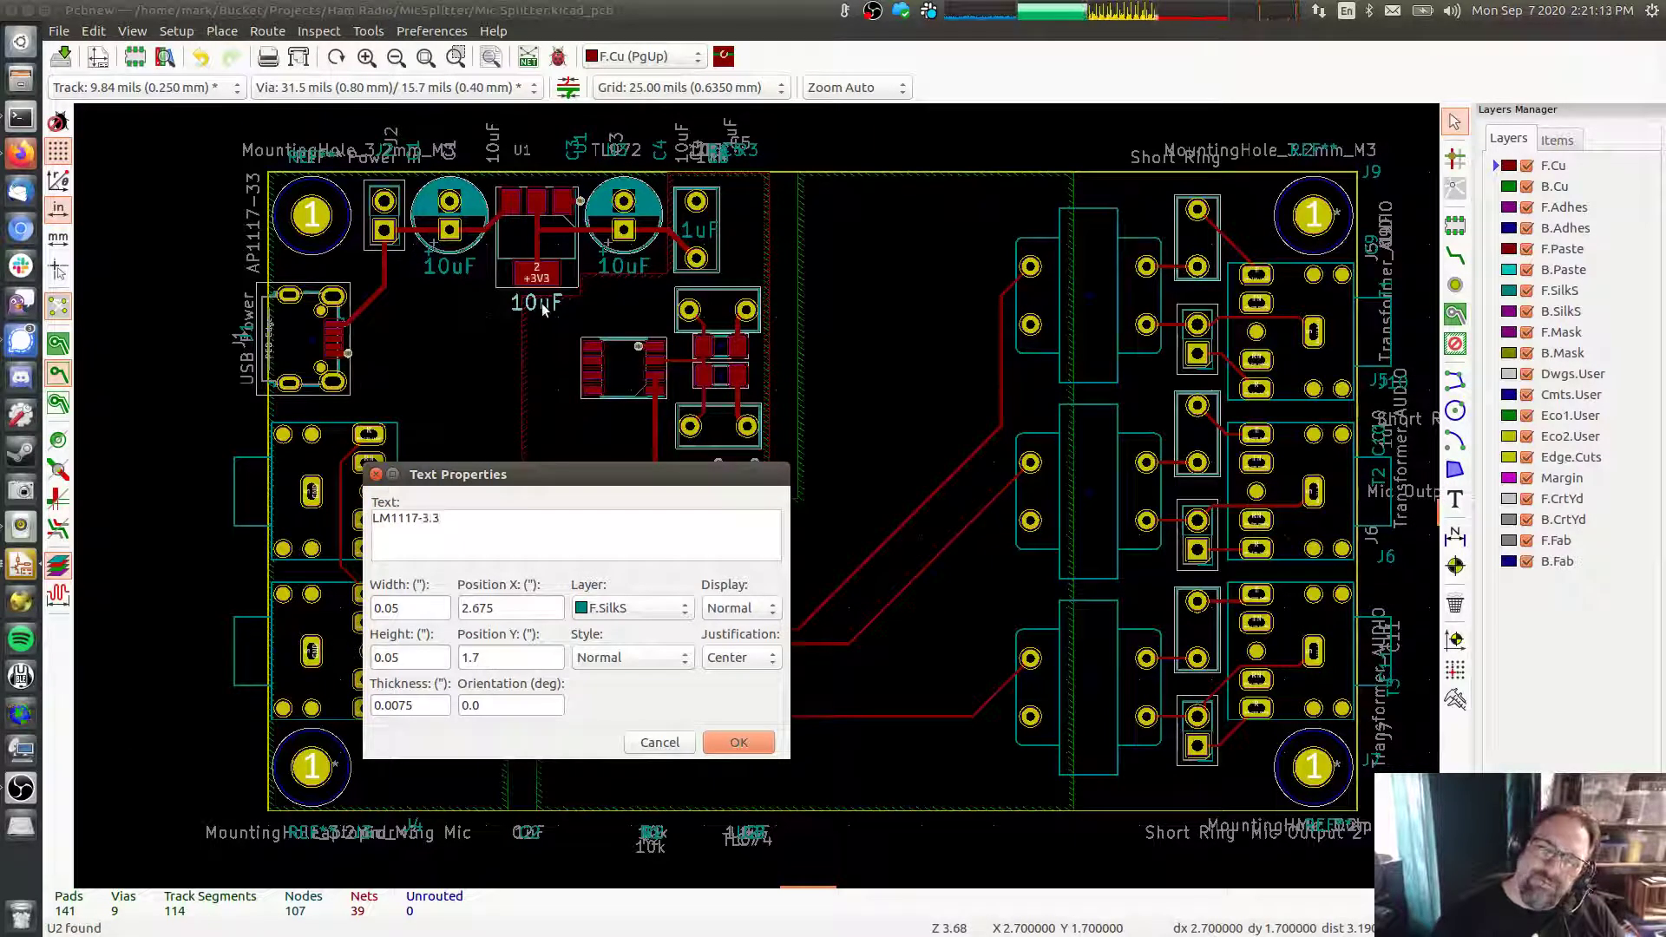
{"action": "left_click", "coordinate": [741, 741]}
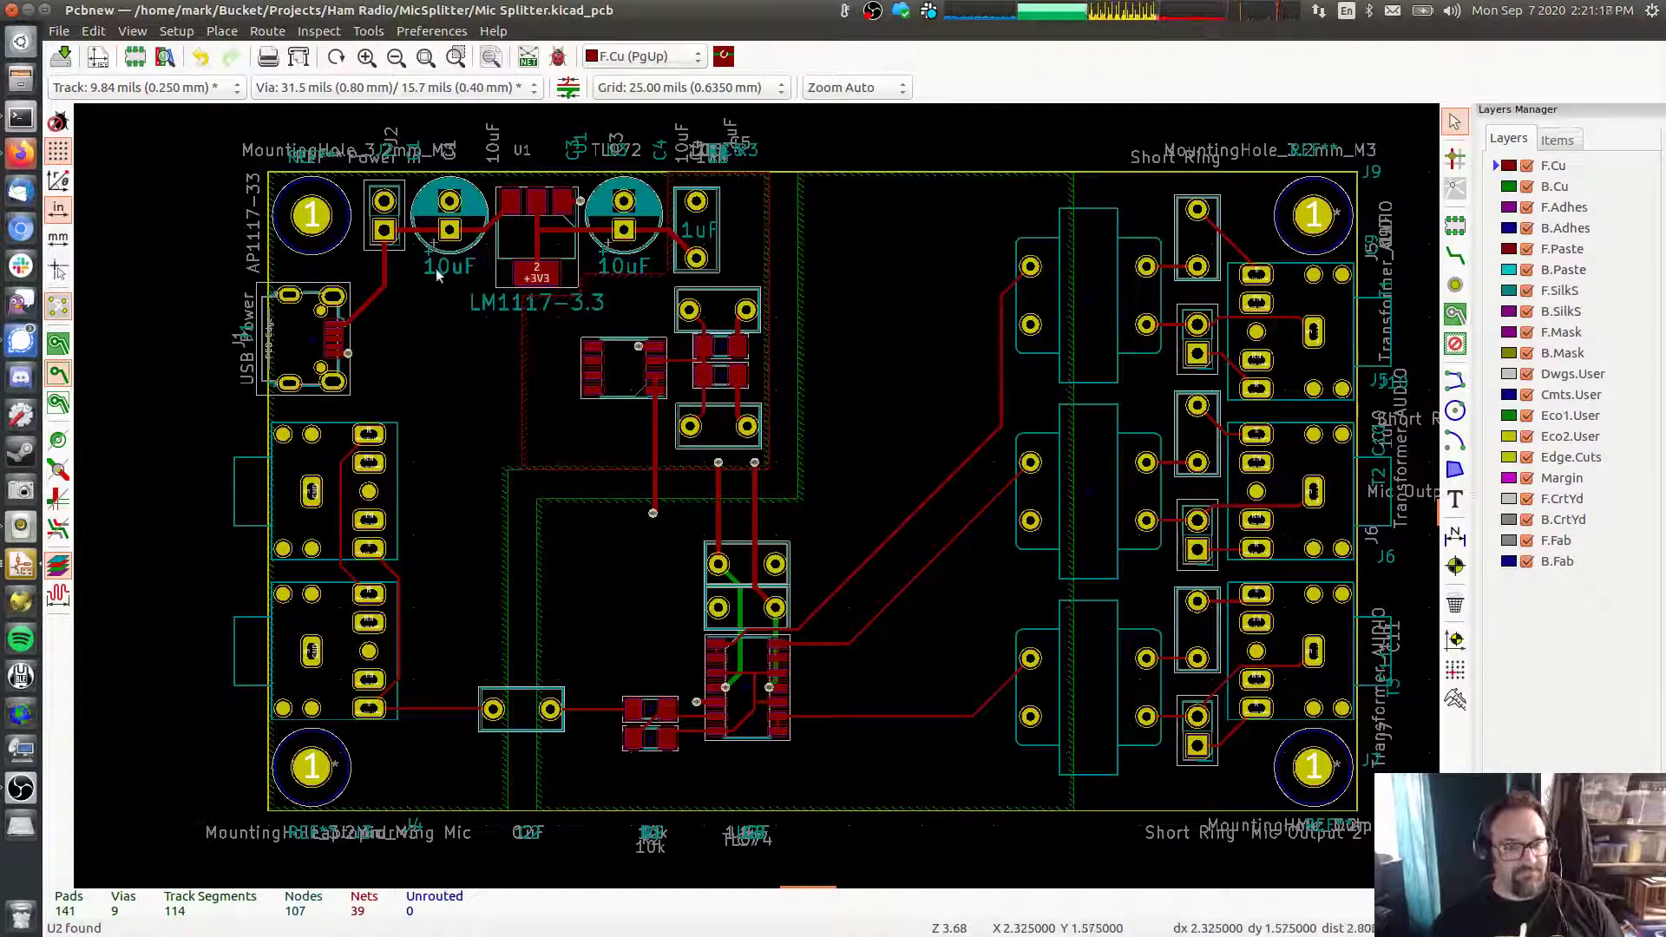
Place the copied 10uF silkscreen text beside the USB connector and change it to two lines, "USB" and "(Power Only)"
{"action": "key", "text": "m"}
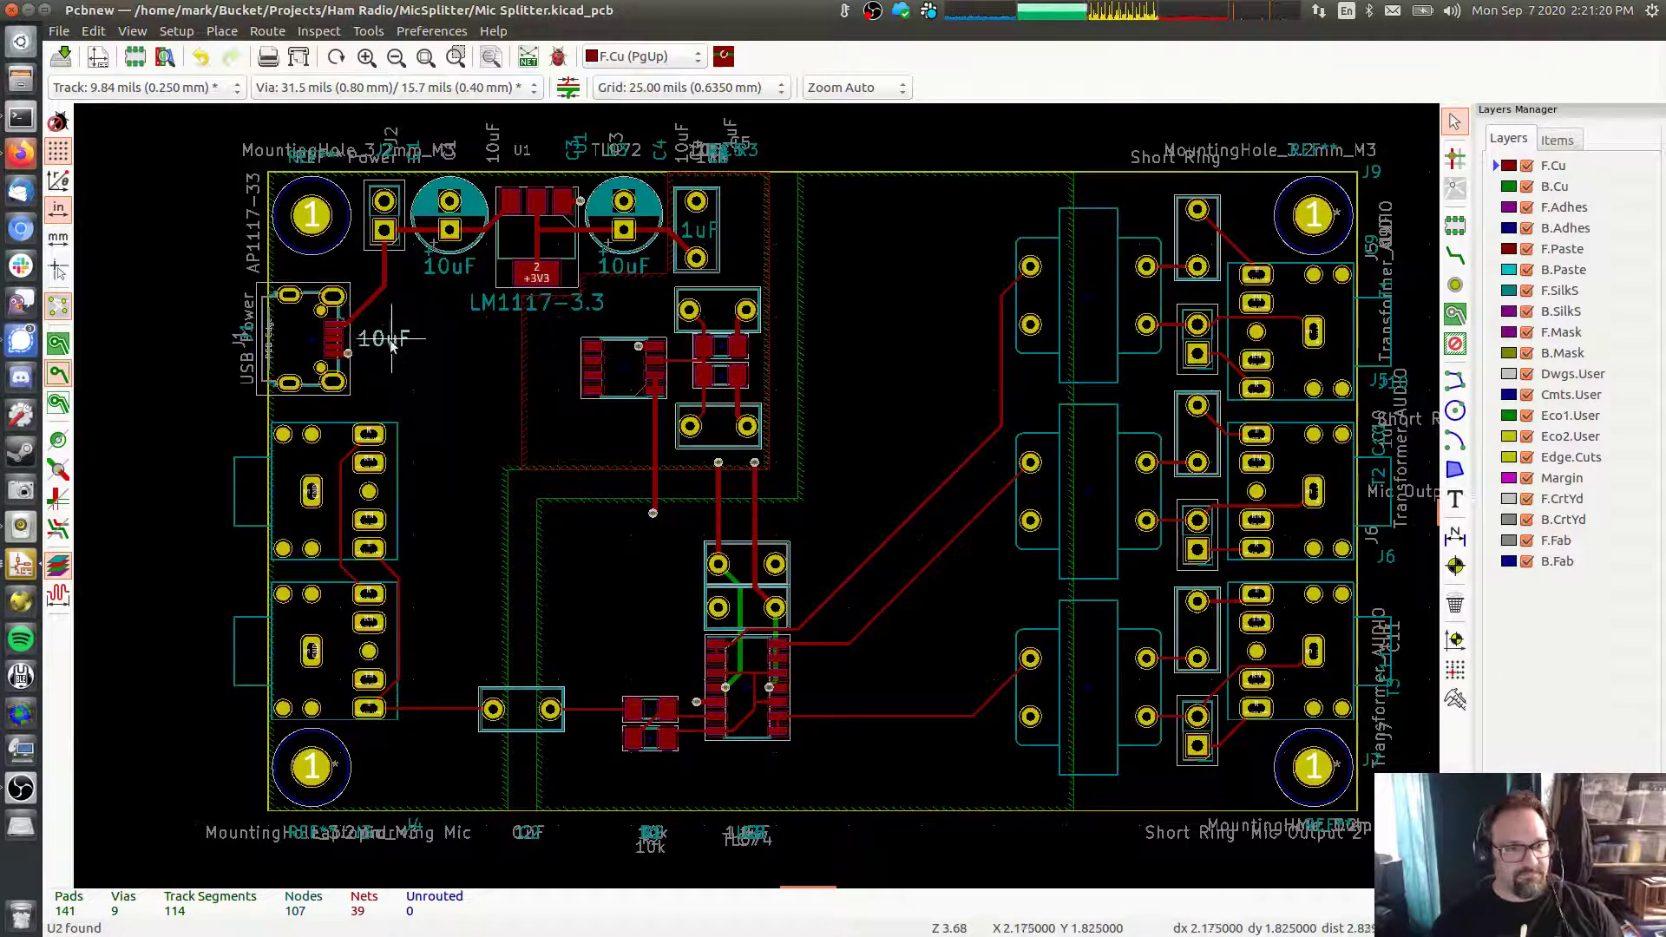
{"action": "left_click", "coordinate": [391, 340]}
{"action": "type", "text": "e"}
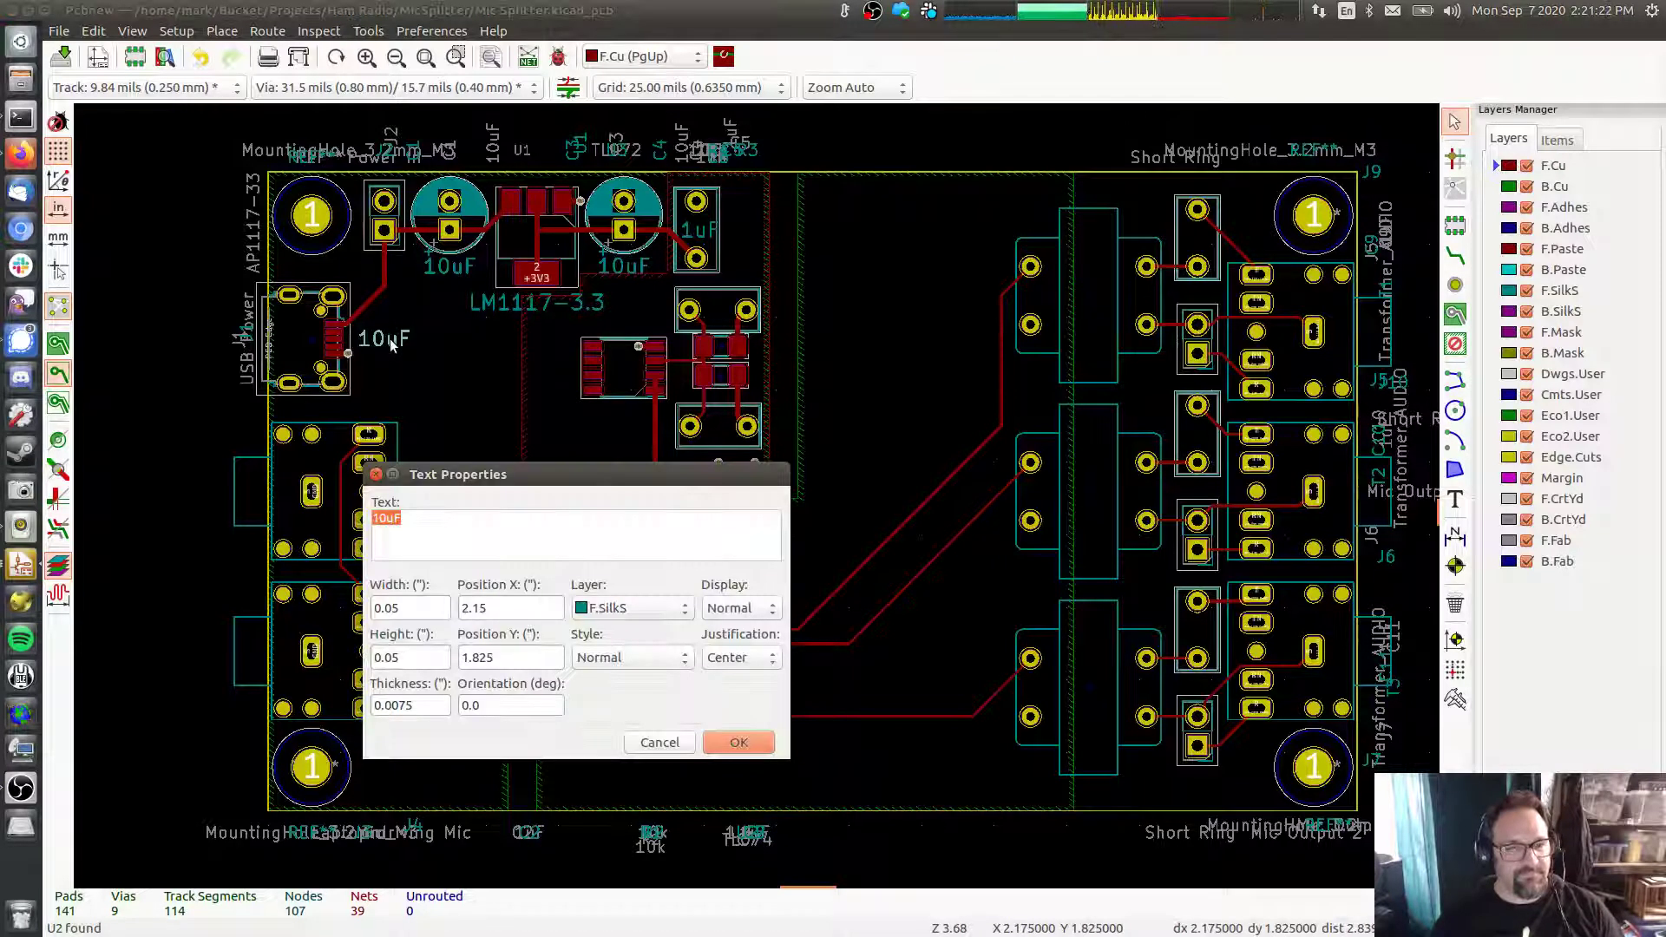
{"action": "type", "text": "USB"}
{"action": "key", "text": "Return"}
{"action": "type", "text": "("}
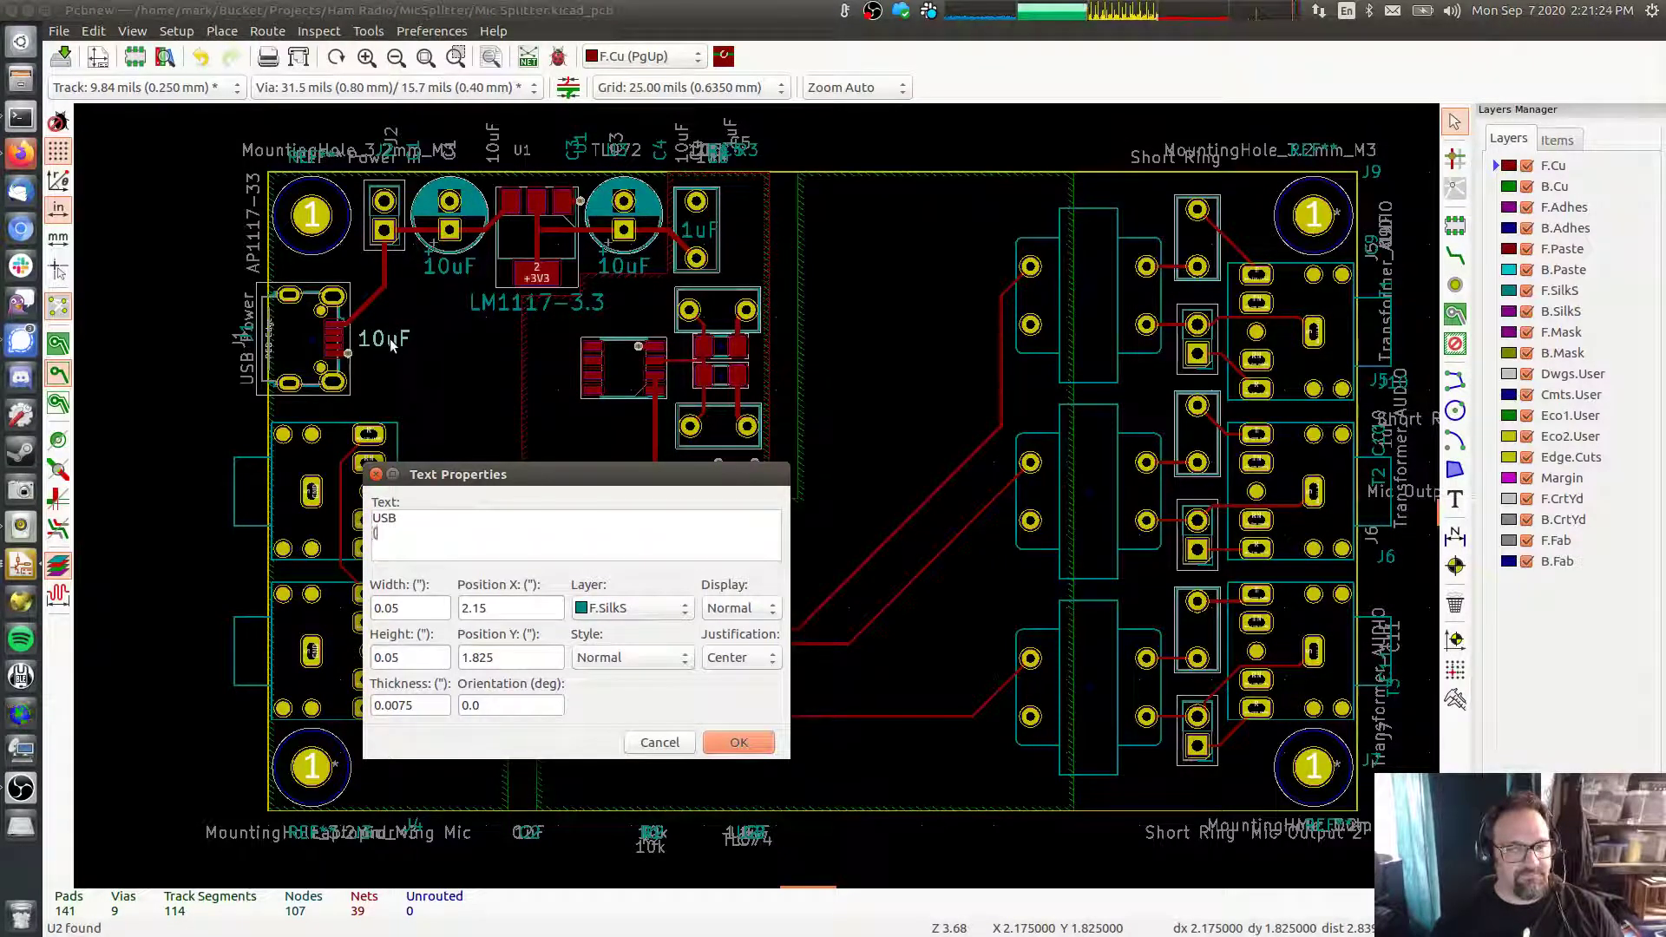
{"action": "type", "text": "Power Only)"}
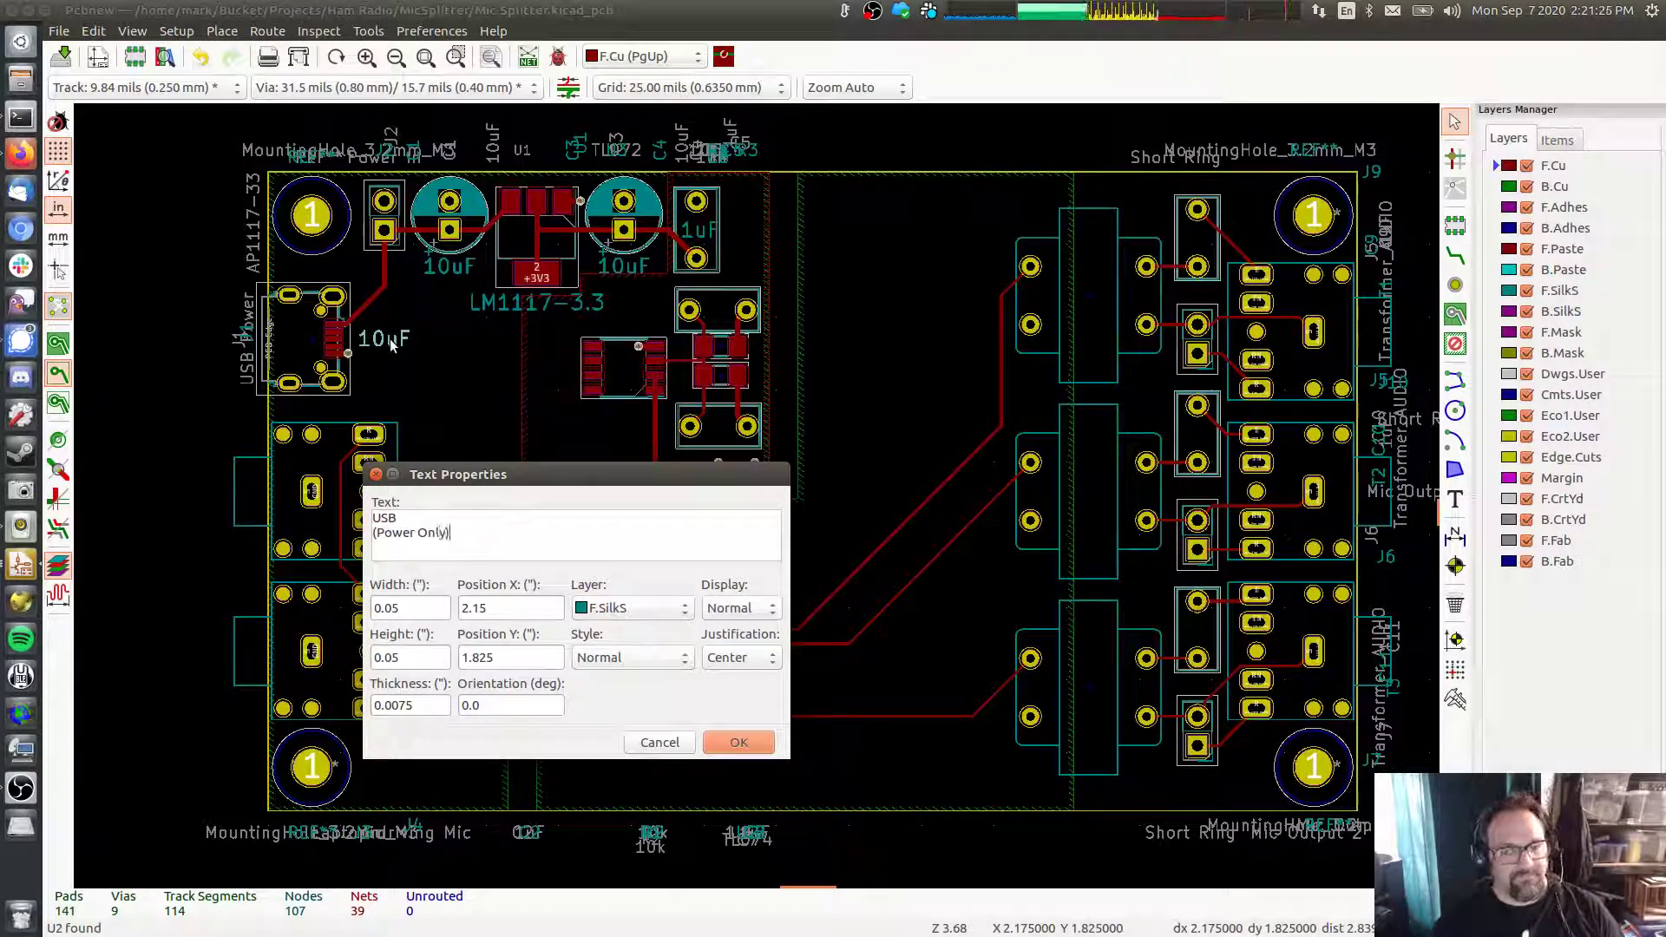
{"action": "left_click", "coordinate": [731, 746]}
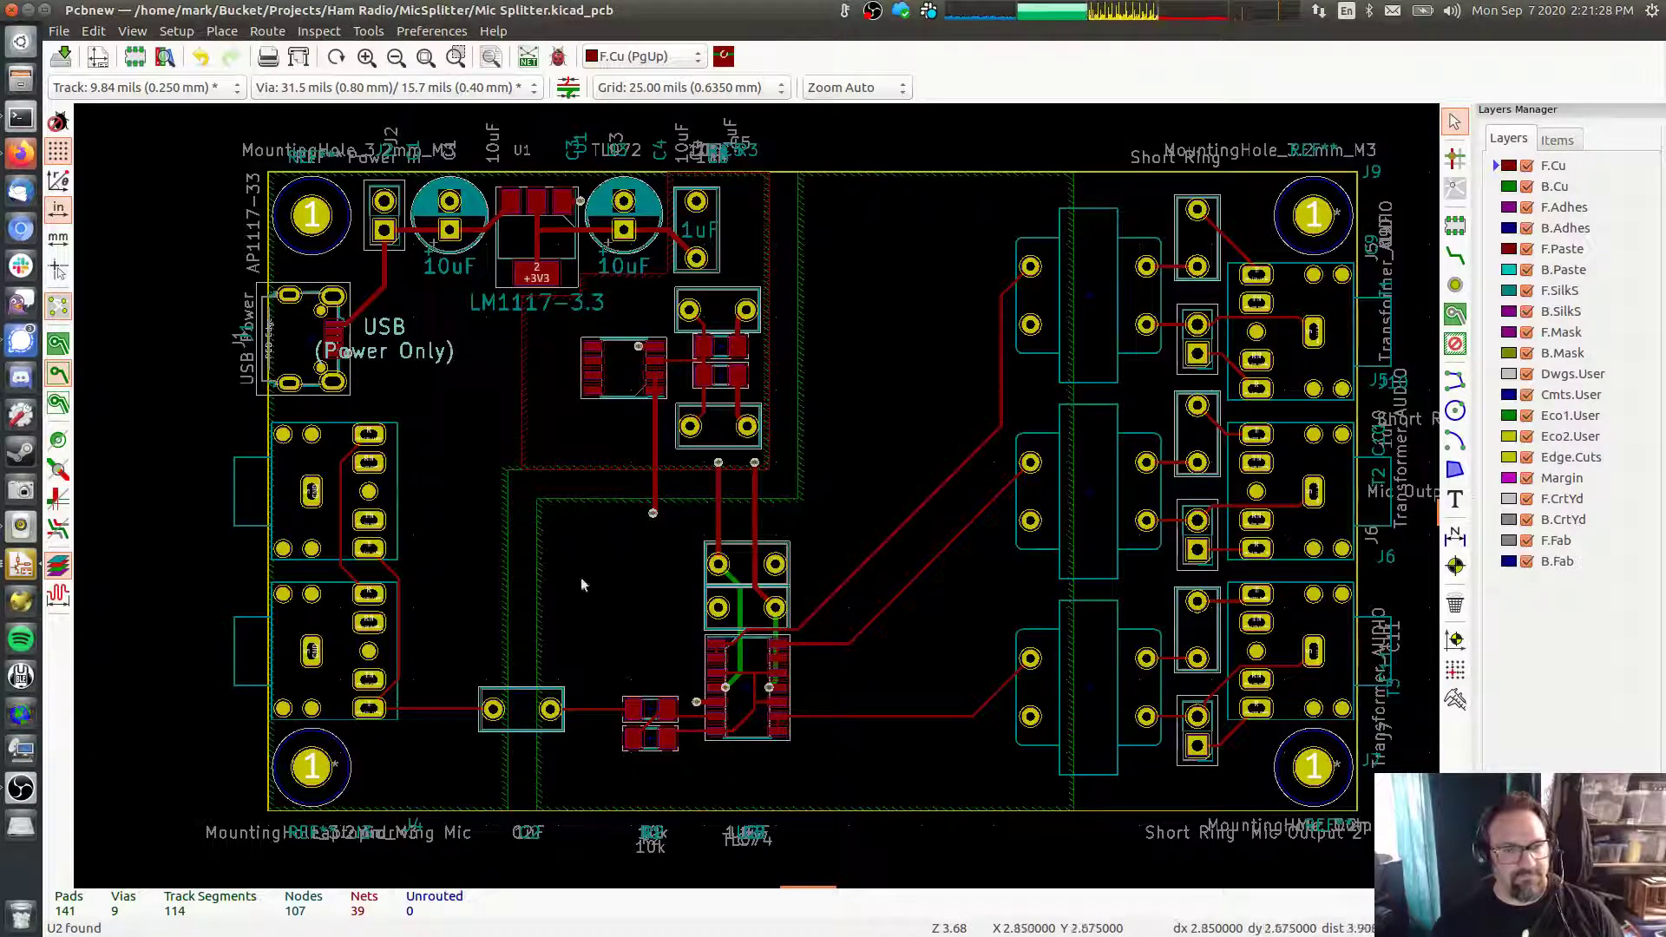
Set the USB (Power Only) text to left justification and position it just beside the USB connector's outline
{"action": "key", "text": "m"}
{"action": "left_click", "coordinate": [419, 341]}
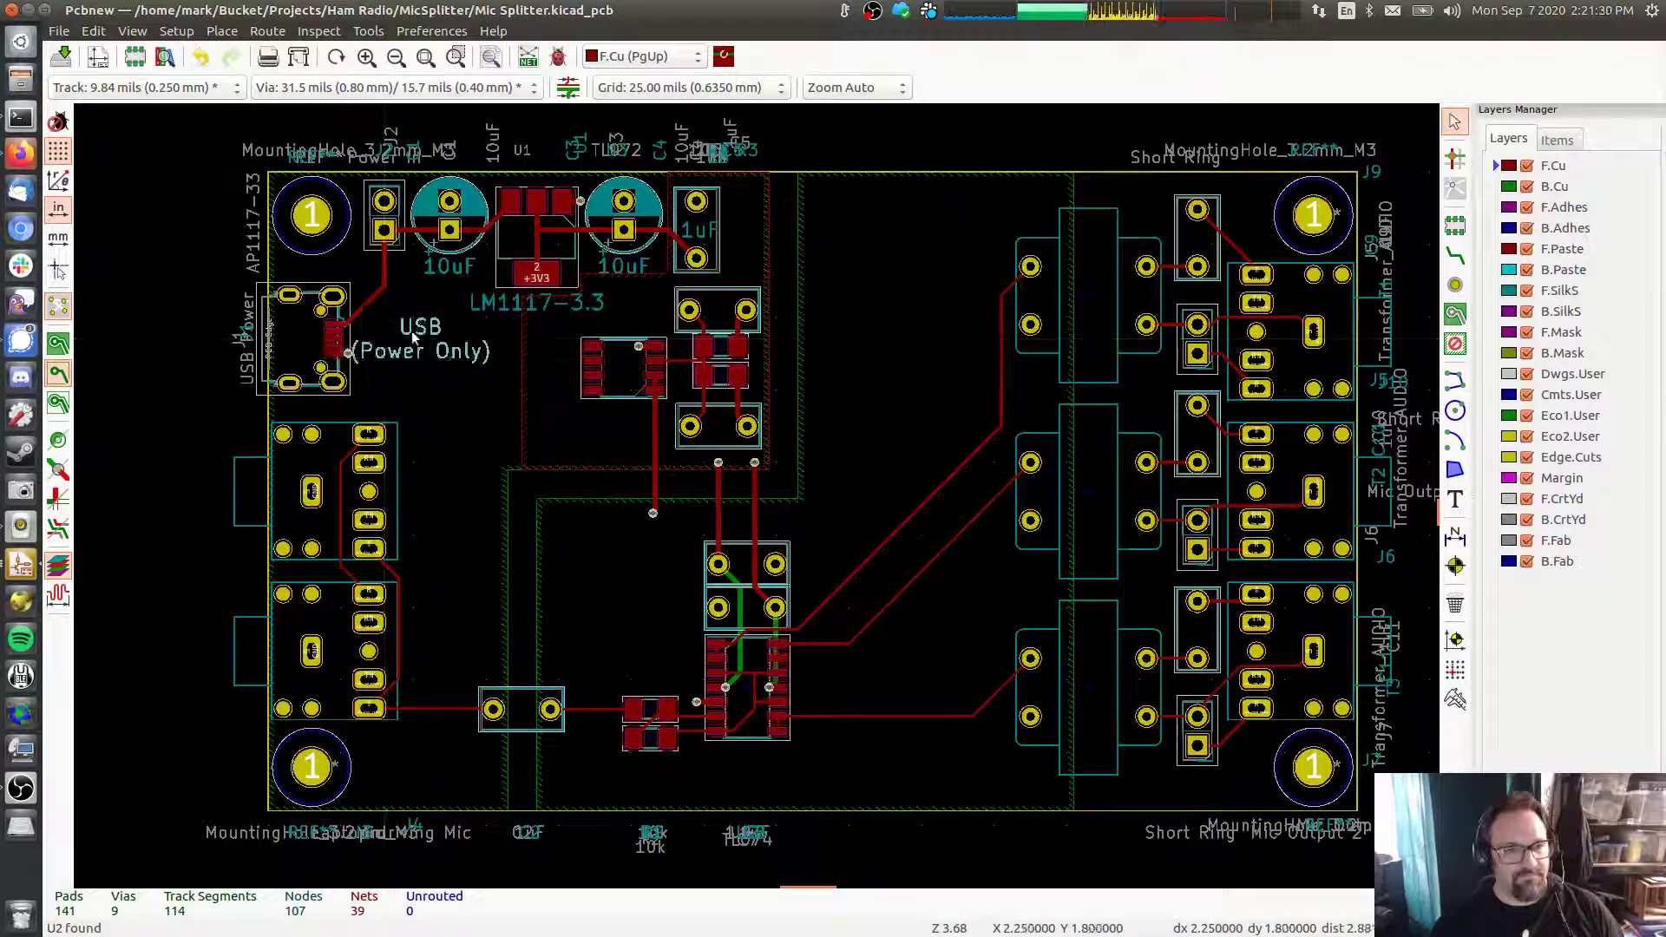
{"action": "double_click", "coordinate": [412, 330]}
{"action": "left_click", "coordinate": [732, 659]}
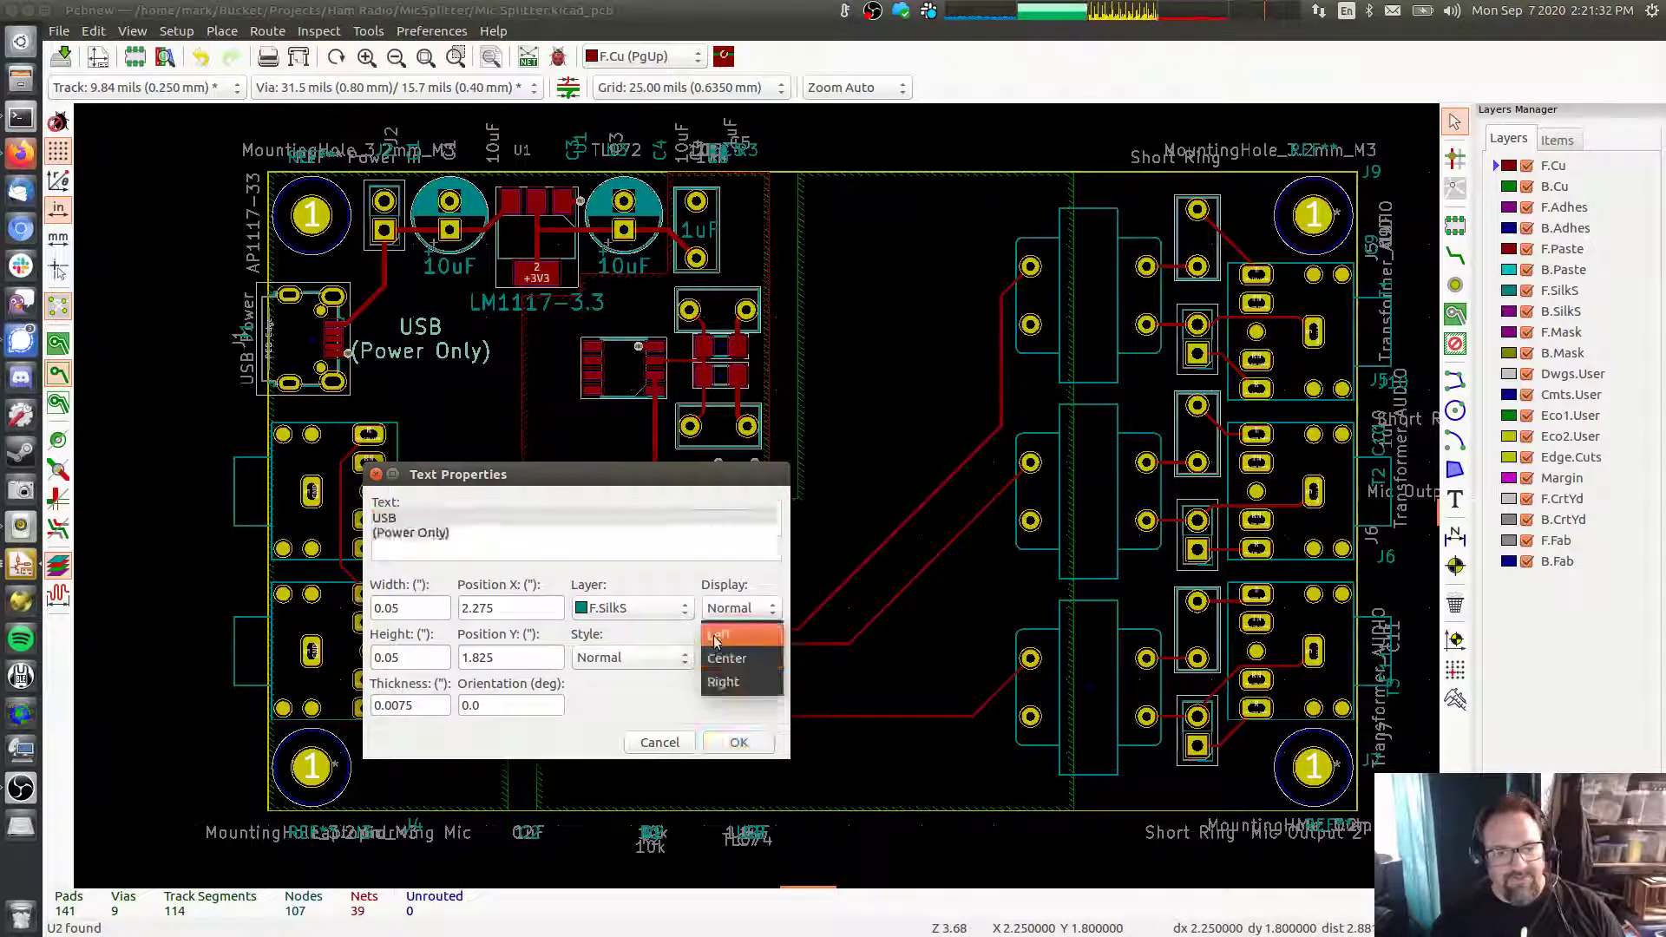
{"action": "left_click", "coordinate": [729, 636]}
{"action": "left_click", "coordinate": [720, 743]}
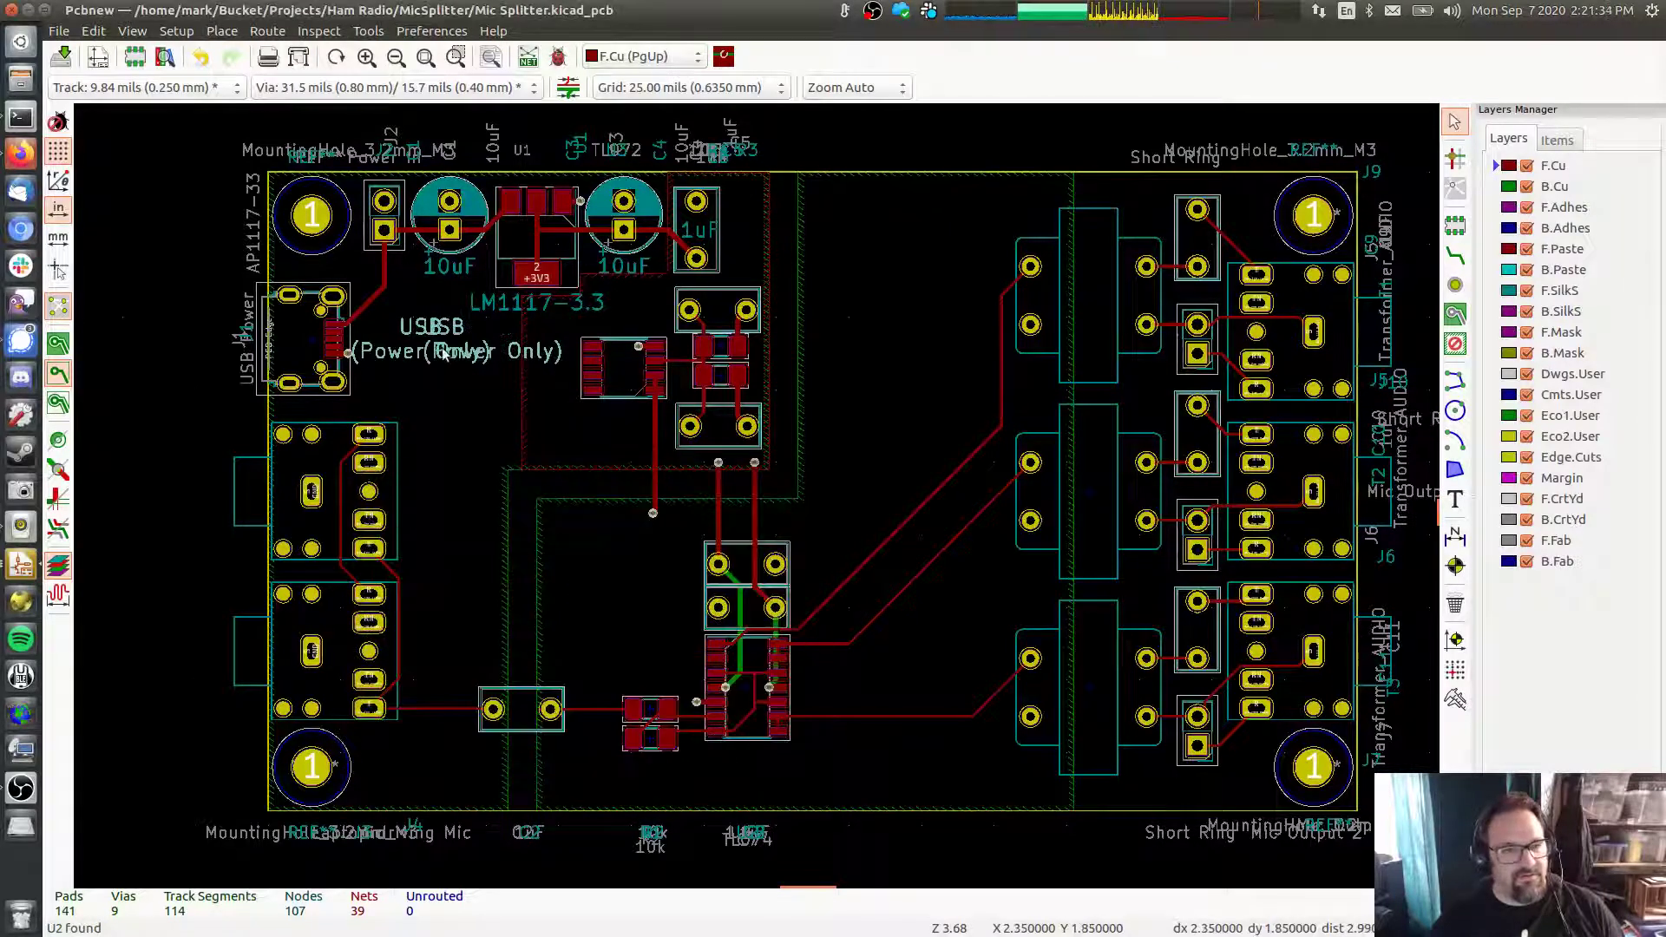
{"action": "key", "text": "m"}
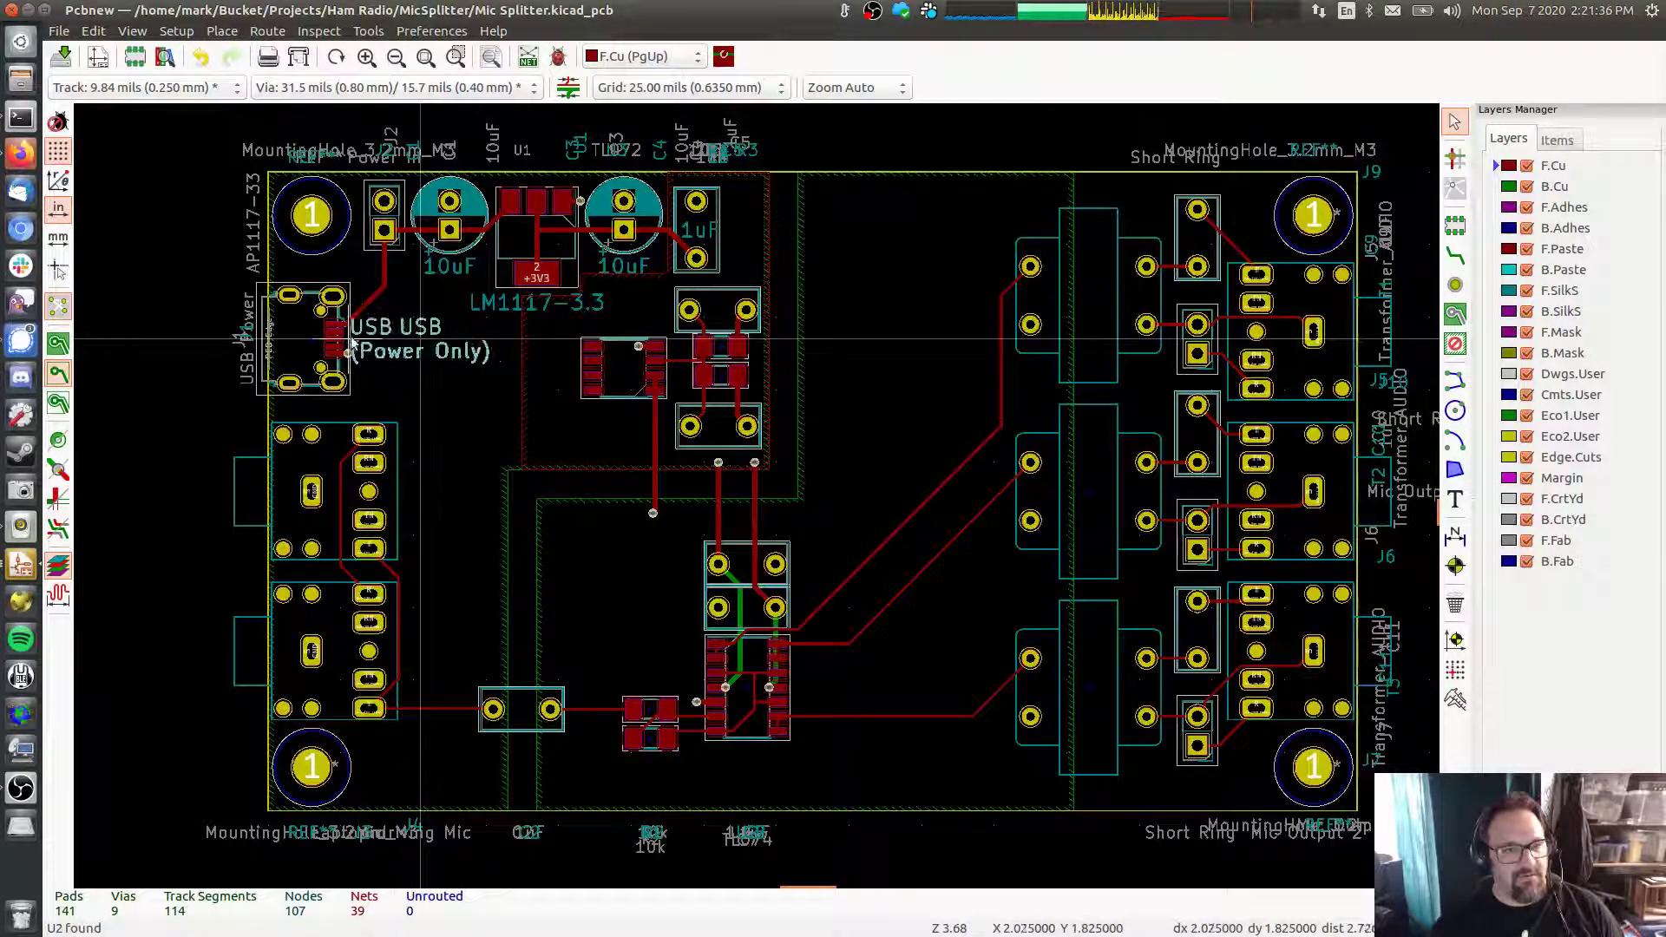
{"action": "left_click", "coordinate": [359, 344]}
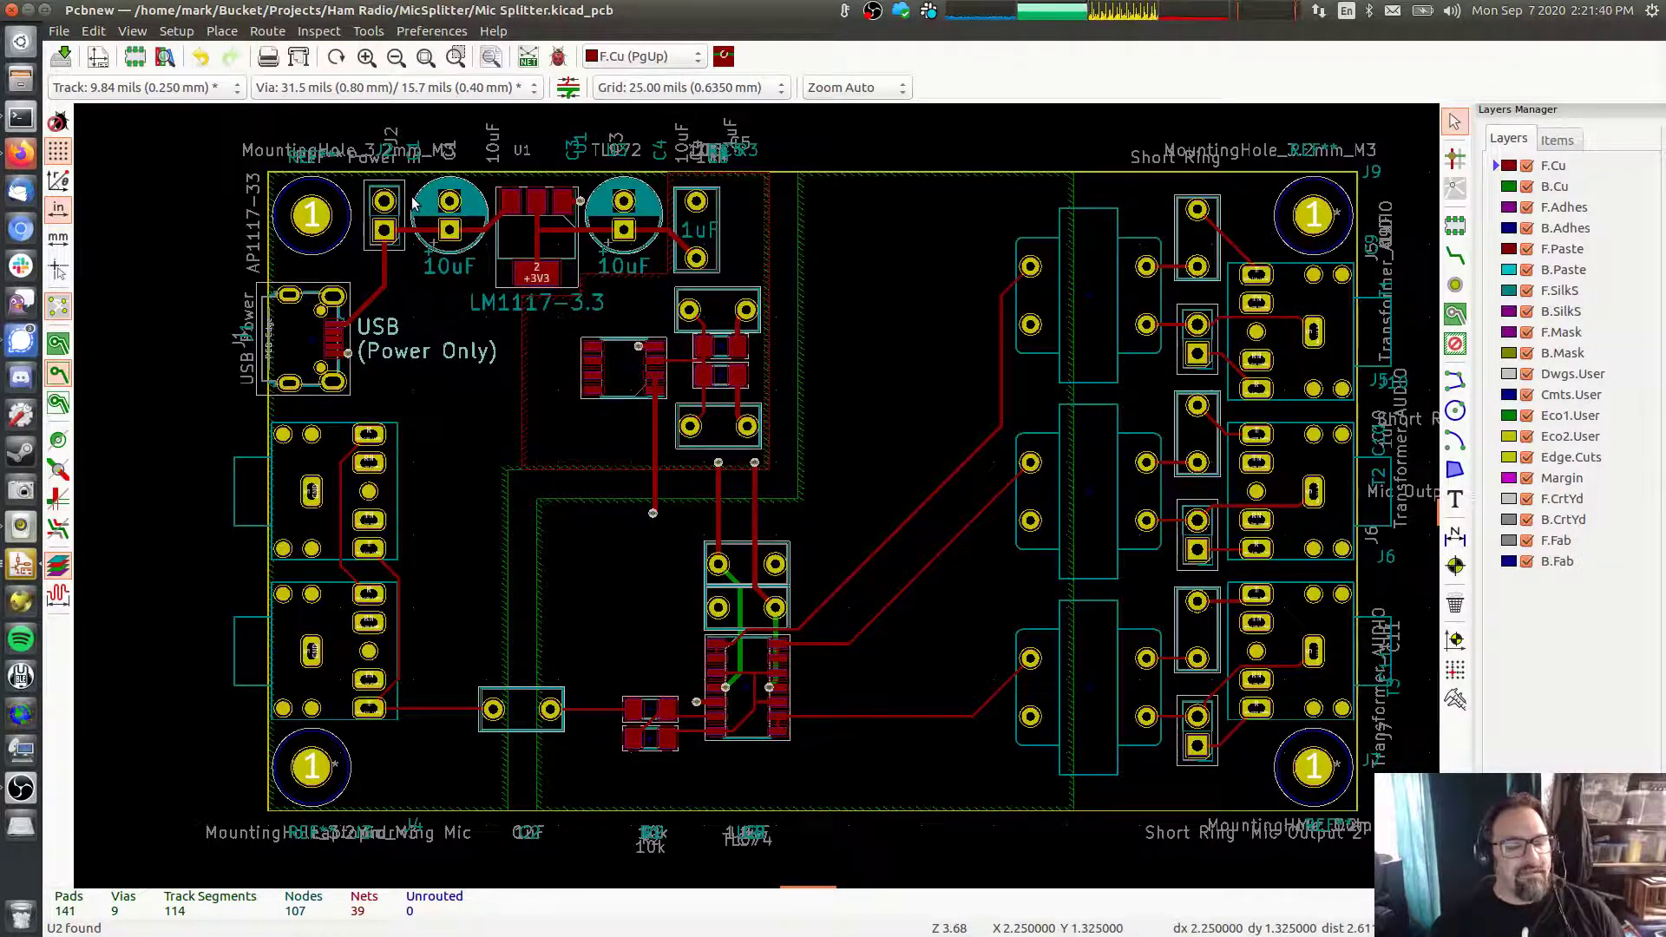
Copy the 10uF silkscreen text, place the copy below the two-pin power header, and change it to +12
{"action": "left_click", "coordinate": [446, 268]}
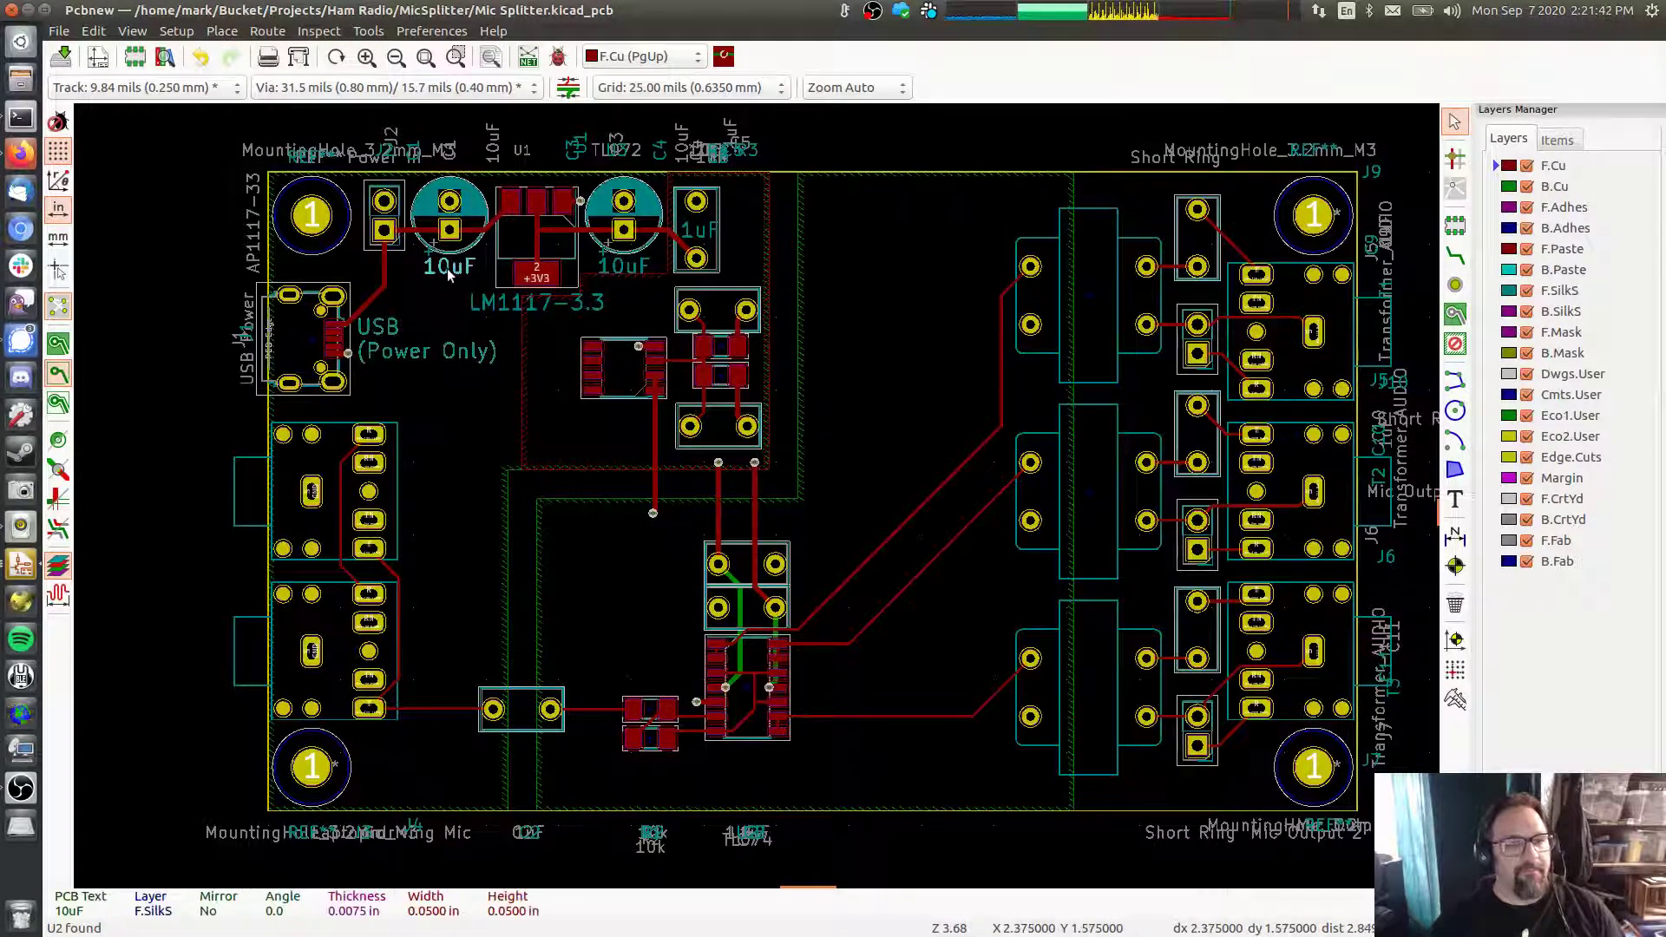
{"action": "key", "text": "ctrl+c"}
{"action": "left_click", "coordinate": [450, 263]}
{"action": "key", "text": "ctrl+v"}
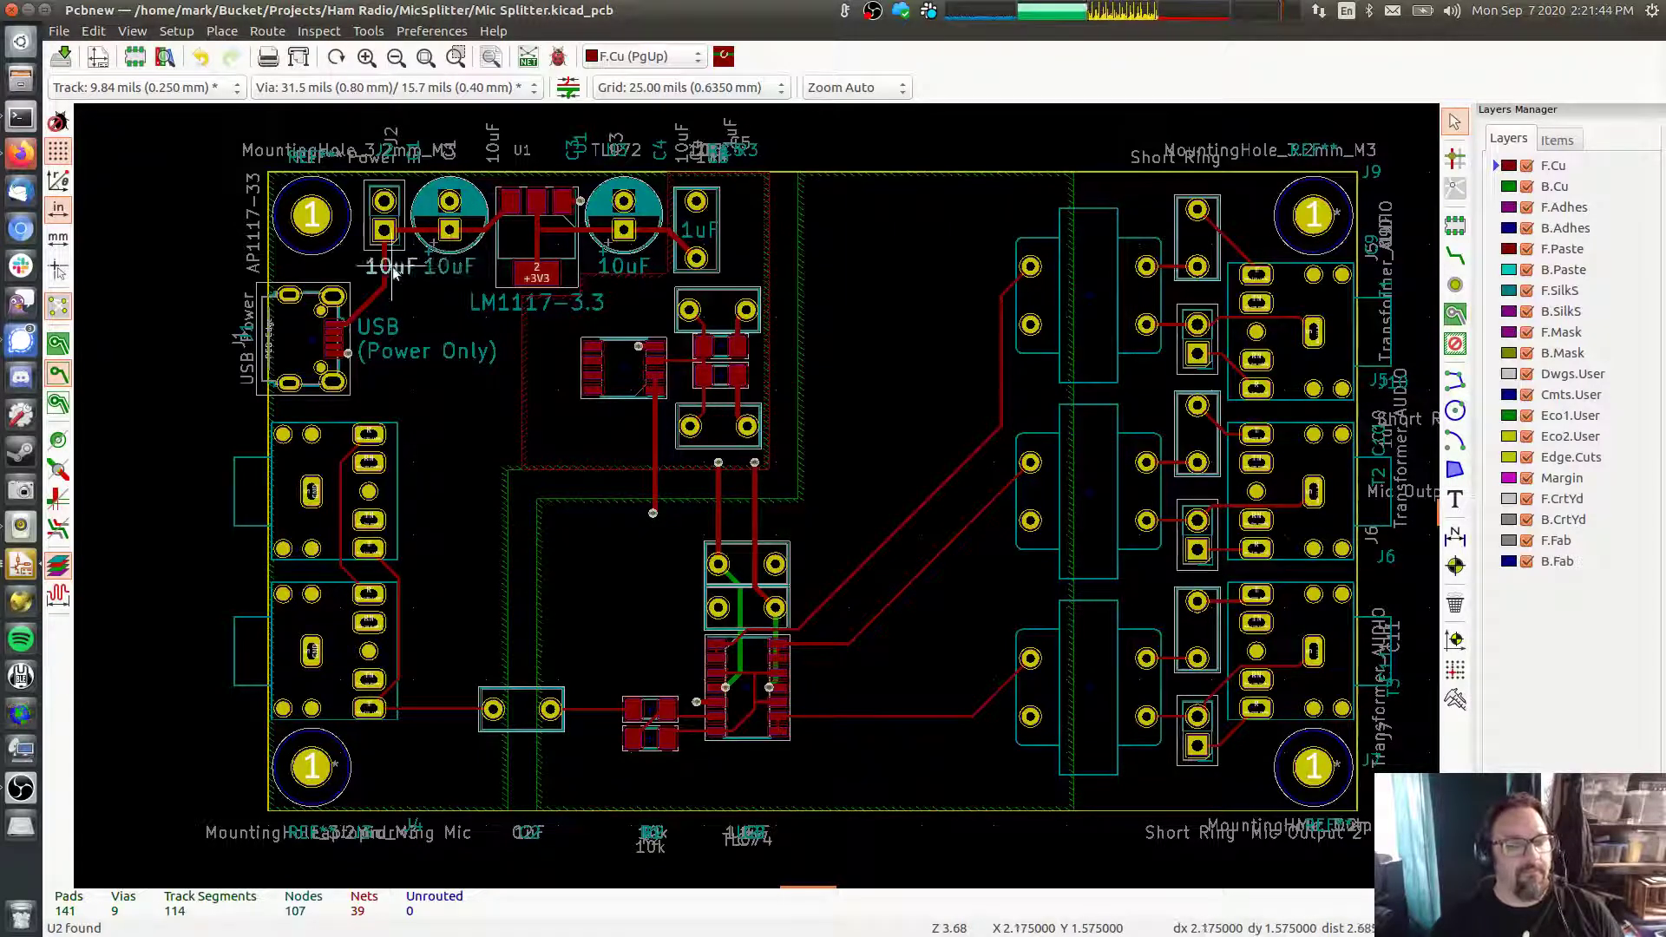
{"action": "left_click", "coordinate": [383, 269]}
{"action": "double_click", "coordinate": [383, 271]}
{"action": "type", "text": "+12"}
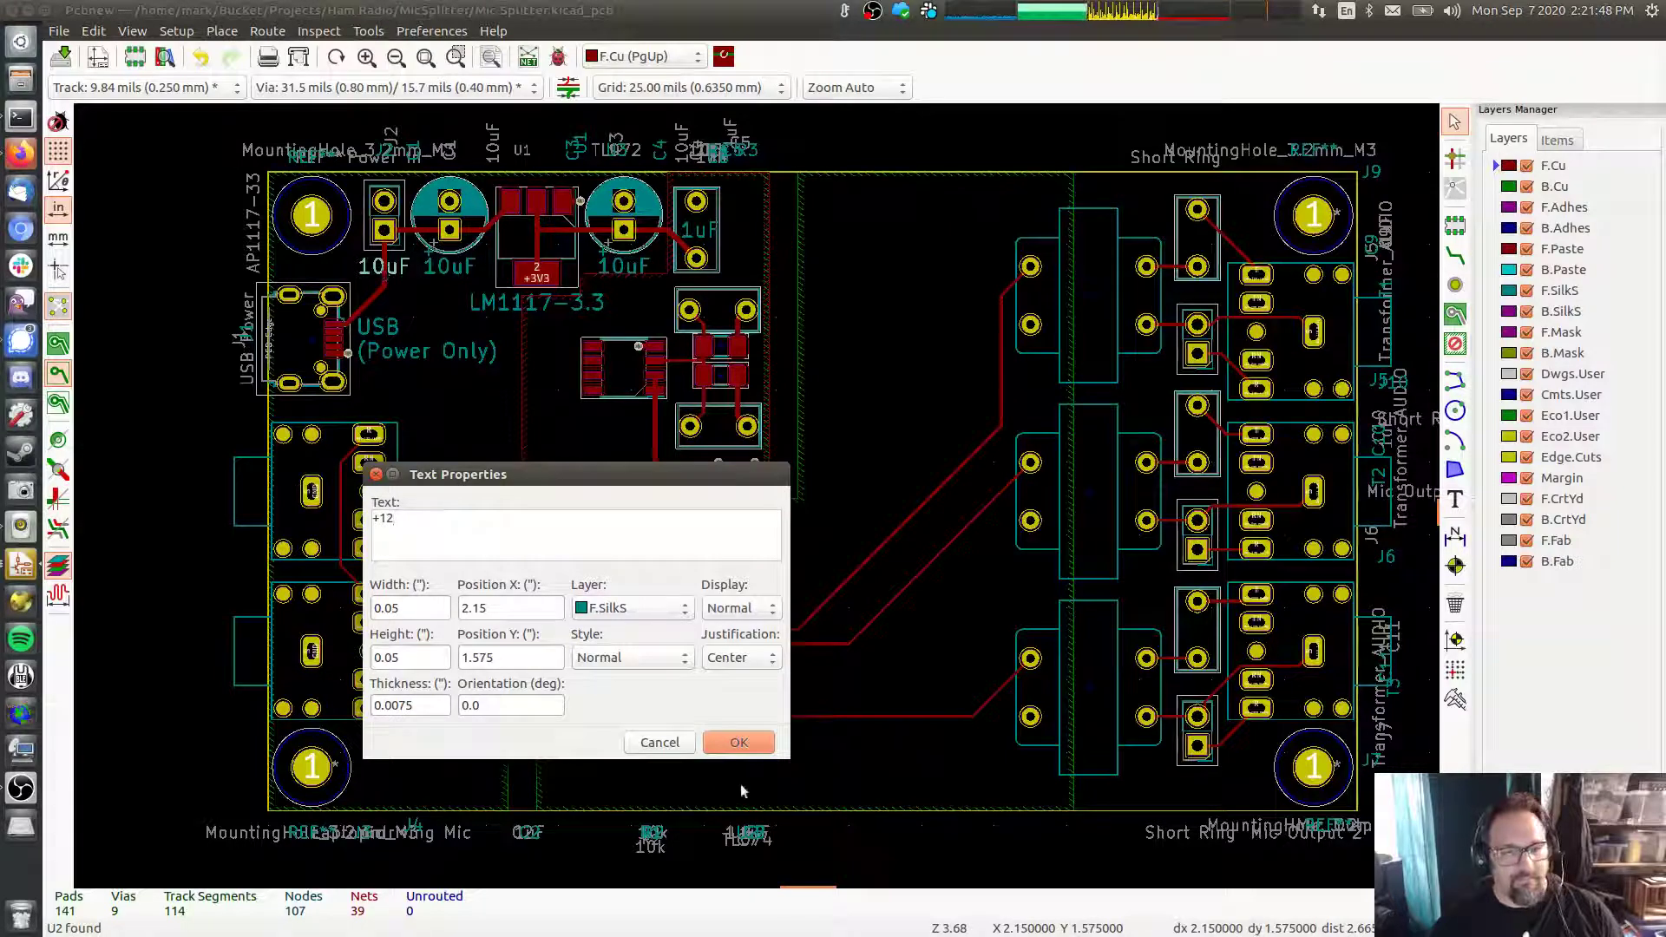
{"action": "left_click", "coordinate": [748, 740]}
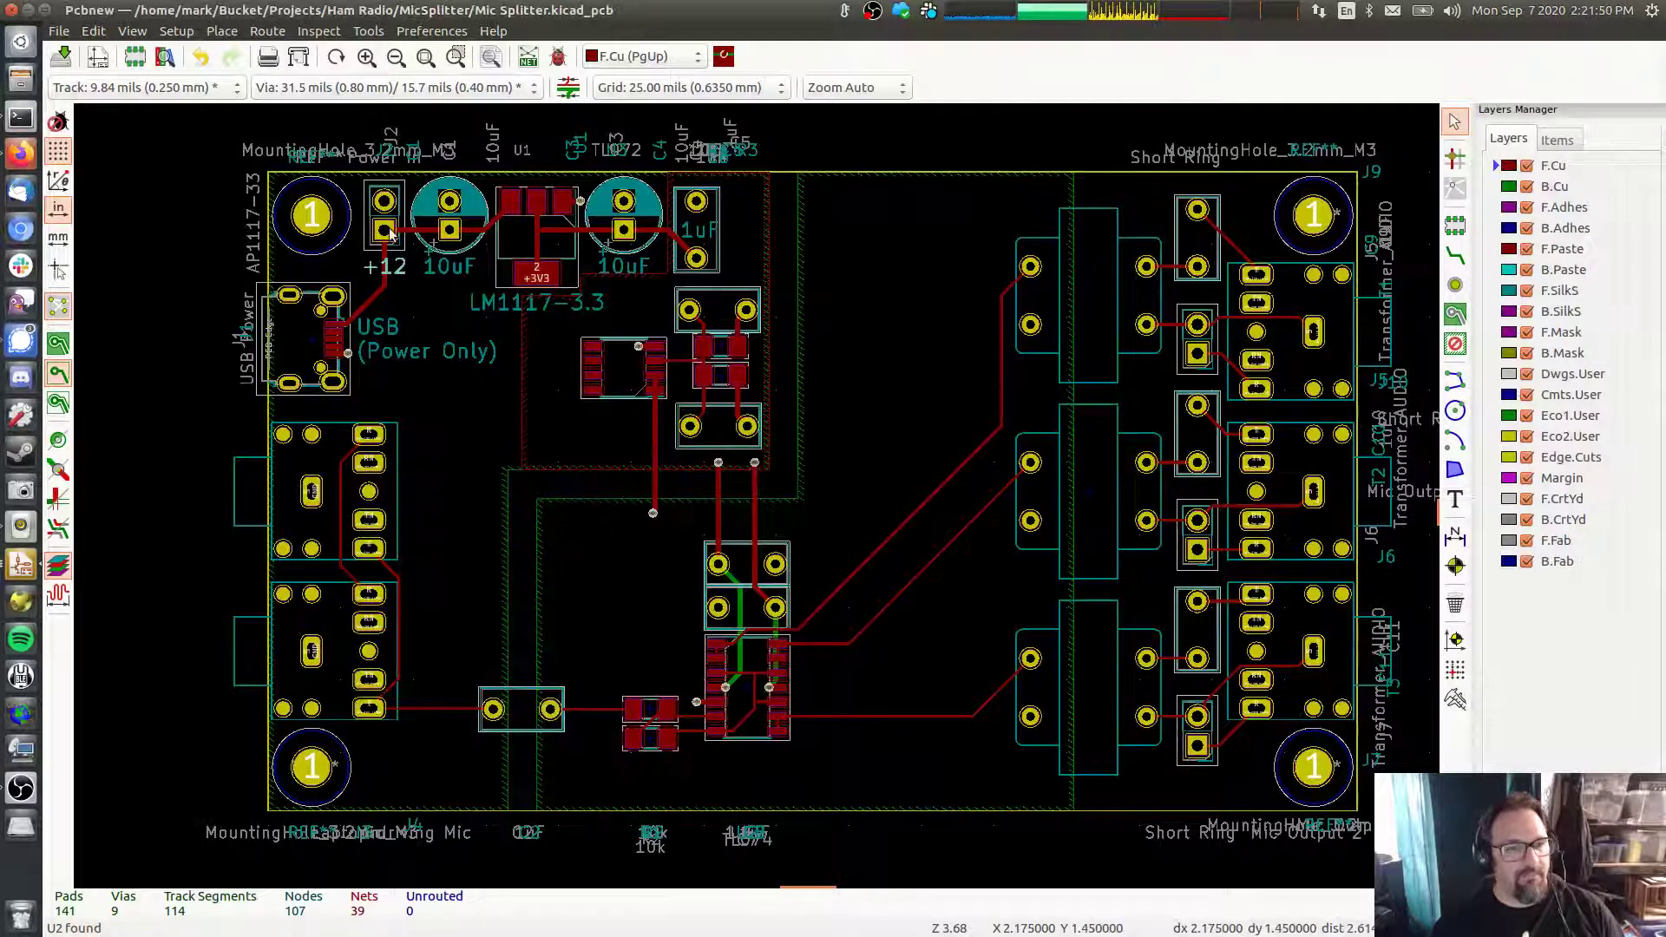
Duplicate the +12 text, change the duplicate to G, and place it beside the power header's GND pad
{"action": "scroll", "coordinate": [390, 234], "scroll_direction": "up", "scroll_amount": 6}
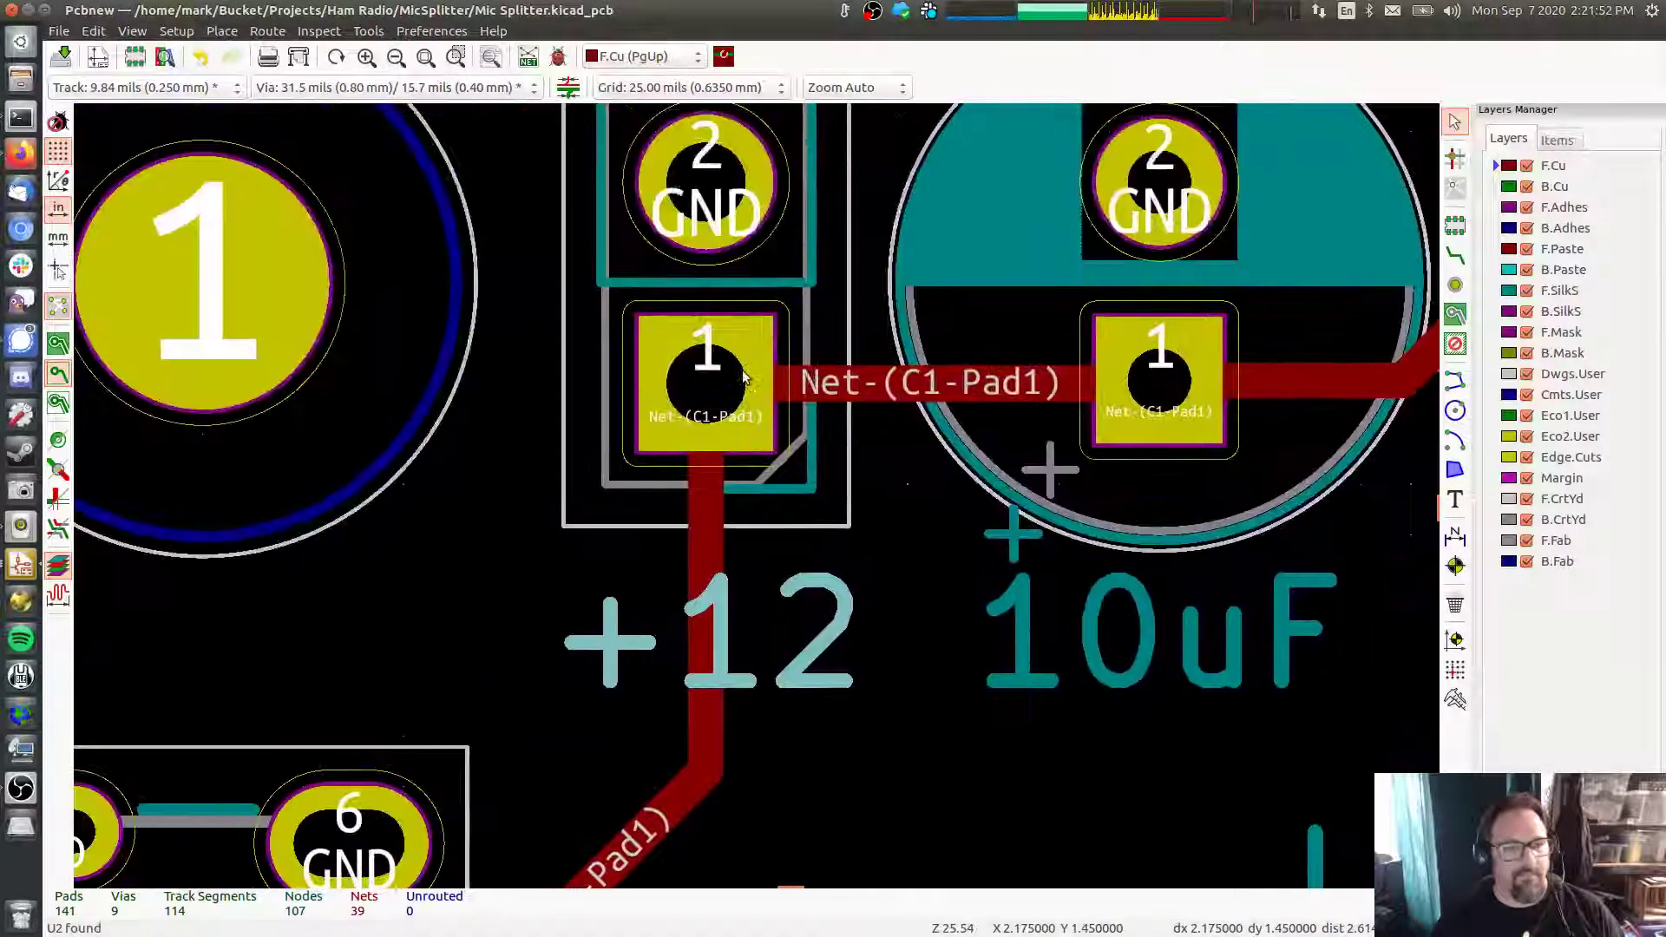
{"action": "scroll", "coordinate": [742, 369], "scroll_direction": "down", "scroll_amount": 2}
{"action": "key", "text": "ctrl+d"}
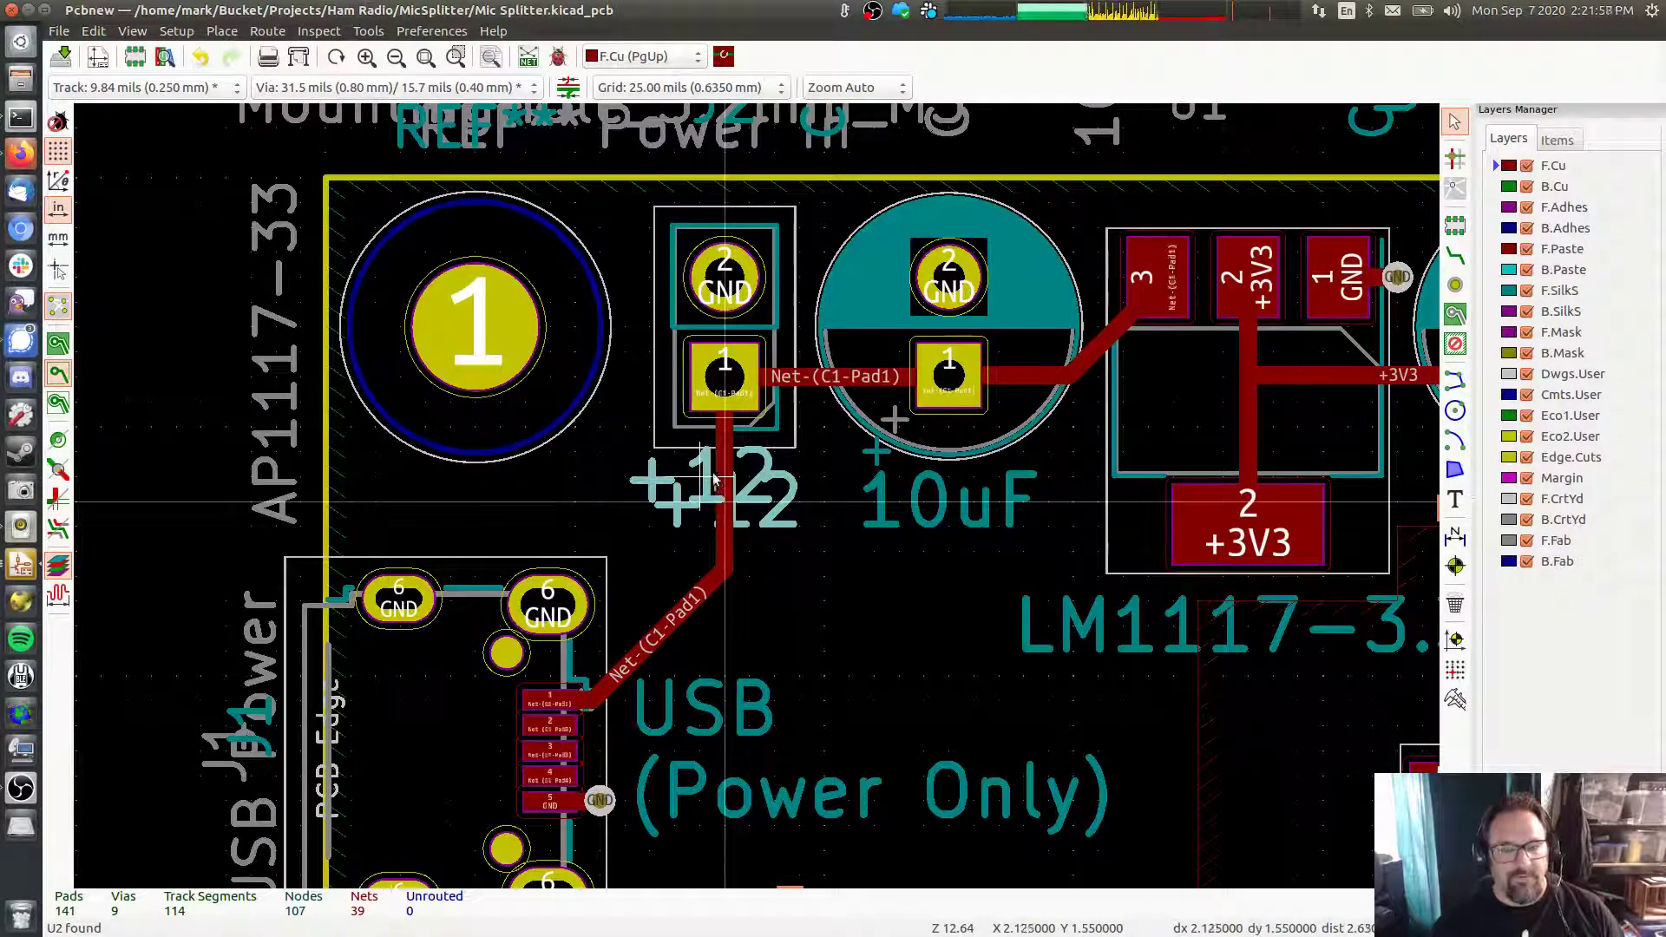
{"action": "key", "text": "Escape"}
{"action": "key", "text": "ctrl+d"}
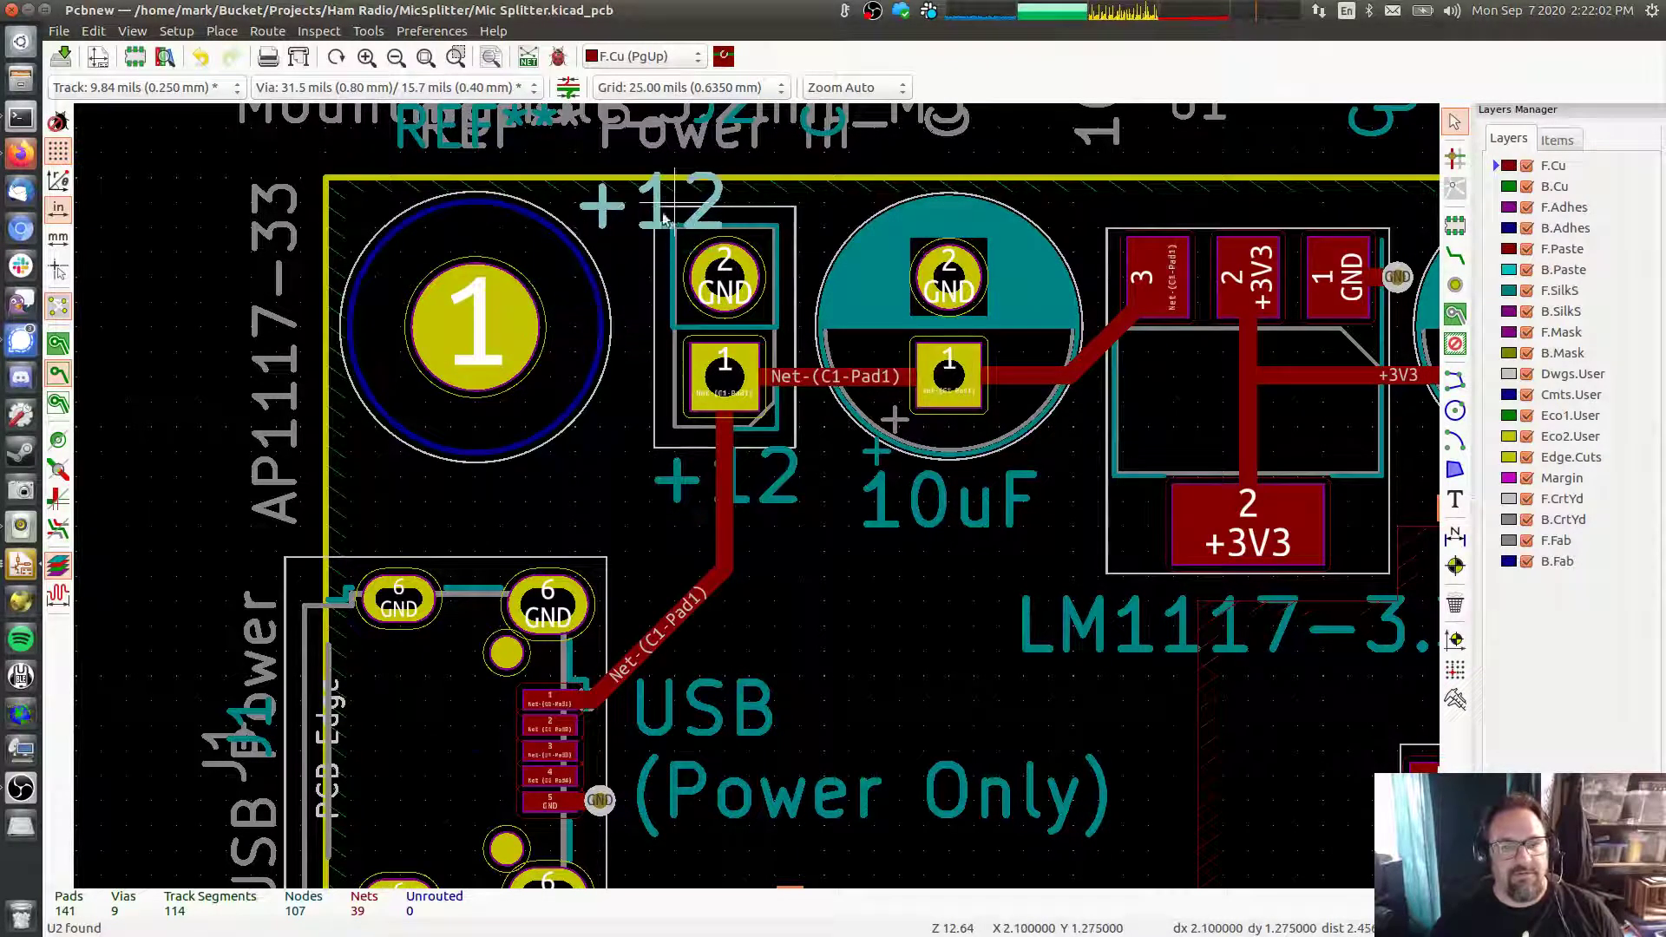
{"action": "type", "text": "eG"}
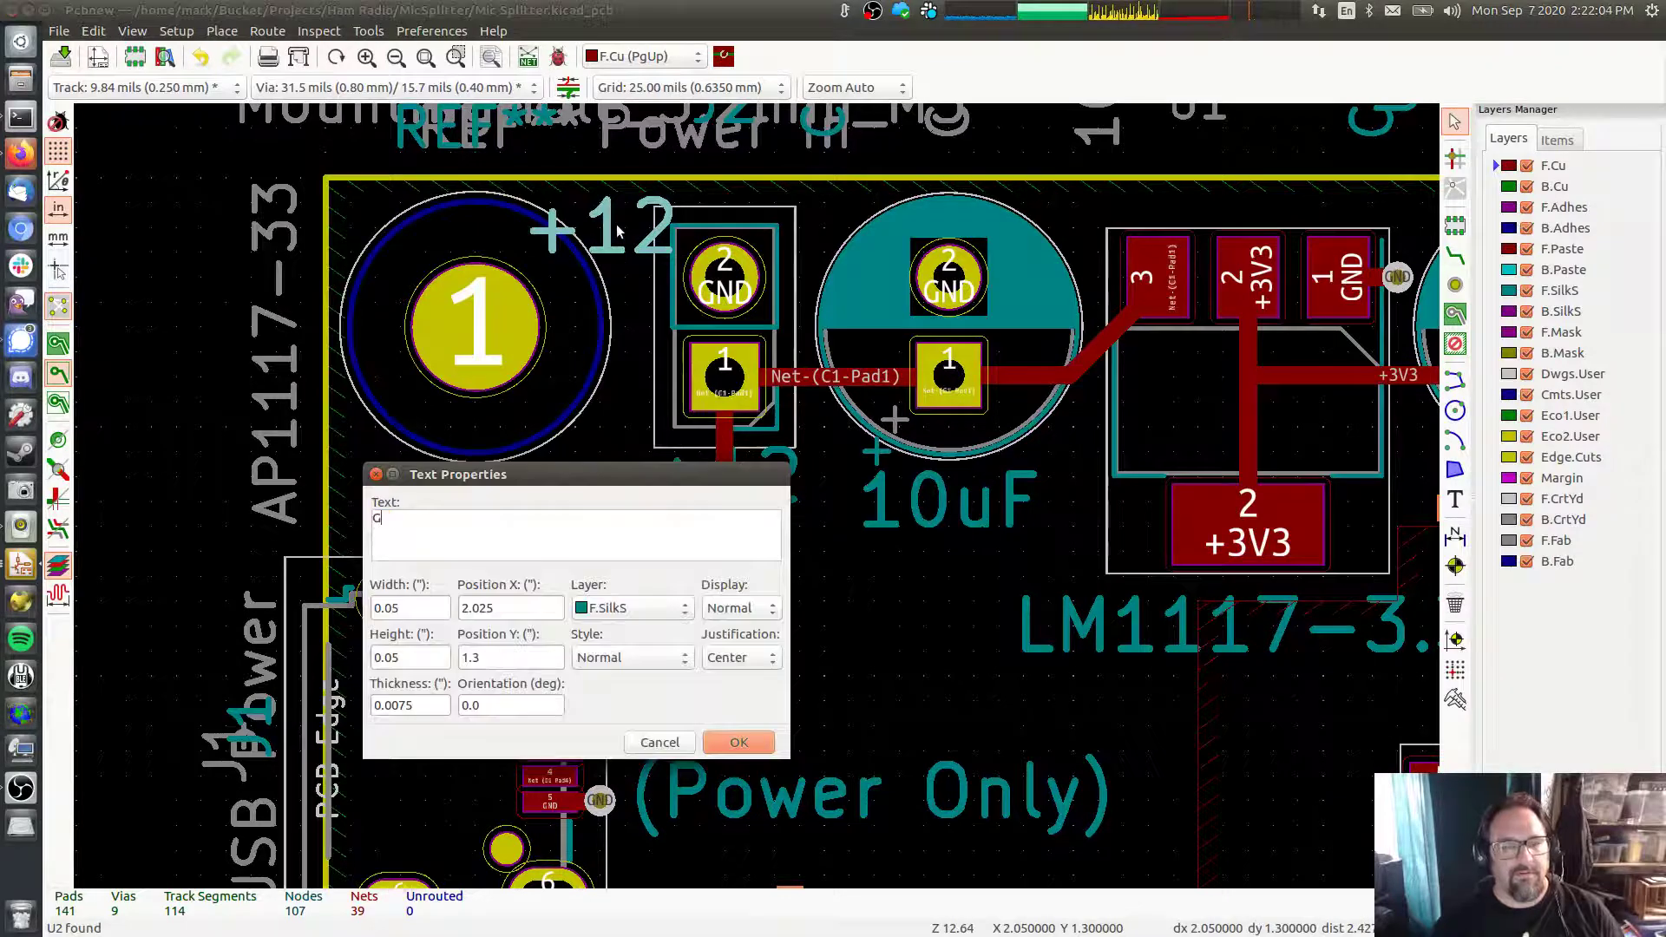
{"action": "left_click", "coordinate": [738, 742]}
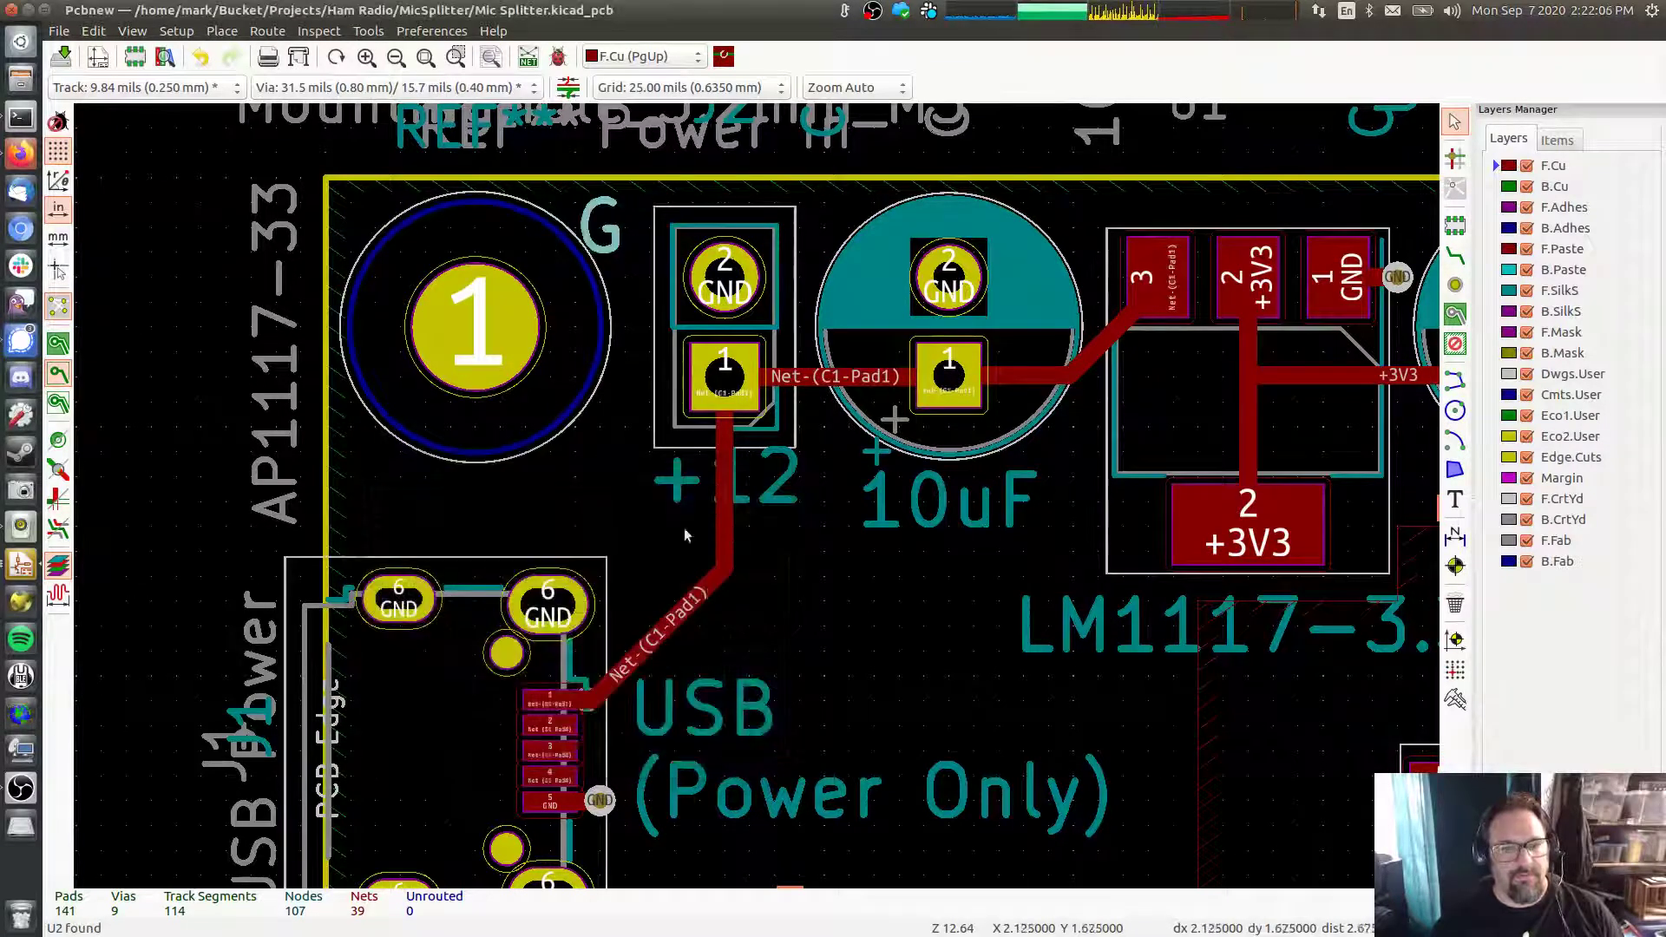
{"action": "left_click", "coordinate": [648, 280]}
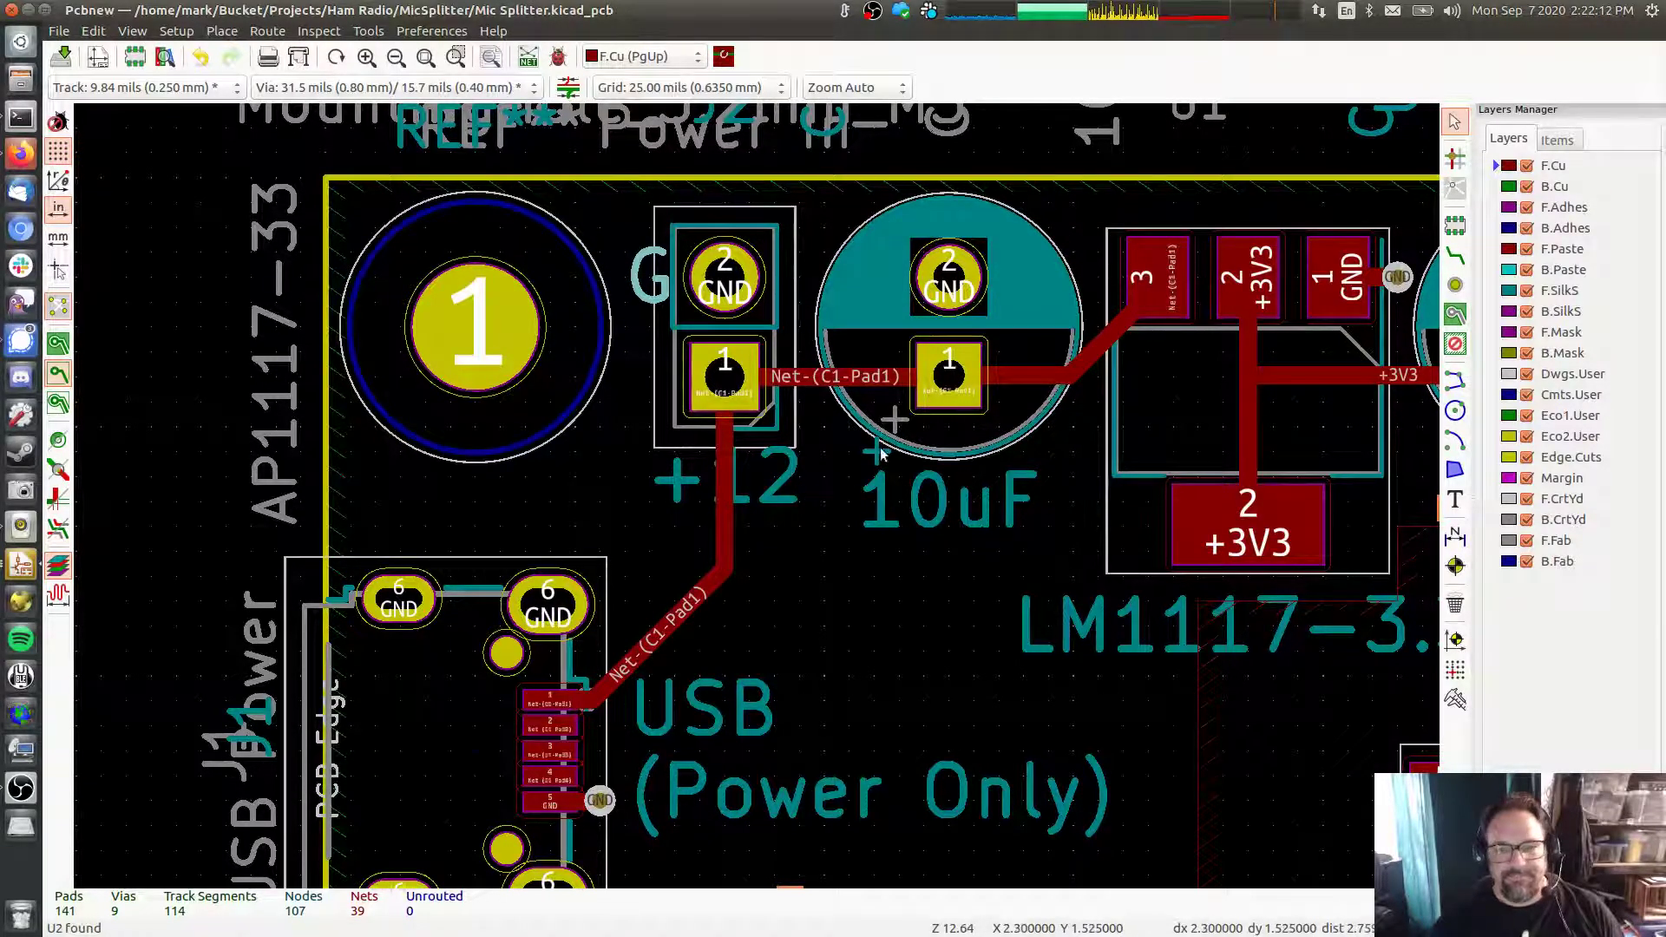
{"action": "scroll", "coordinate": [892, 462], "scroll_direction": "down", "scroll_amount": 3}
{"action": "middle_click_drag", "start_coordinate": [892, 462], "coordinate": [573, 276]}
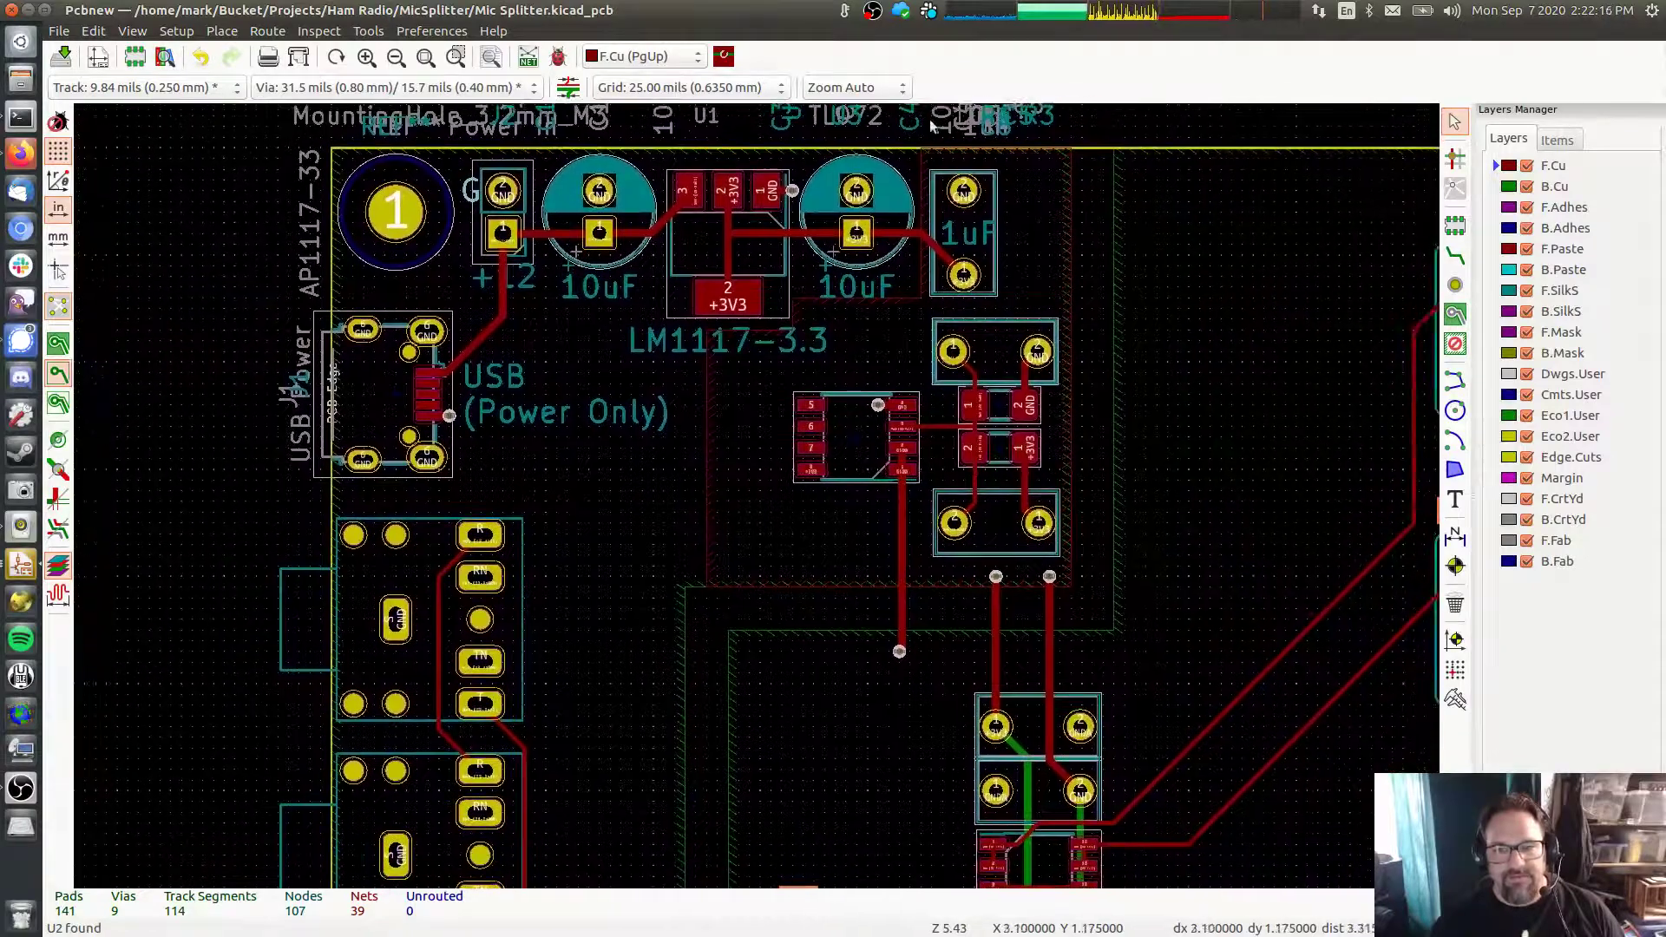
{"action": "left_click", "coordinate": [964, 236]}
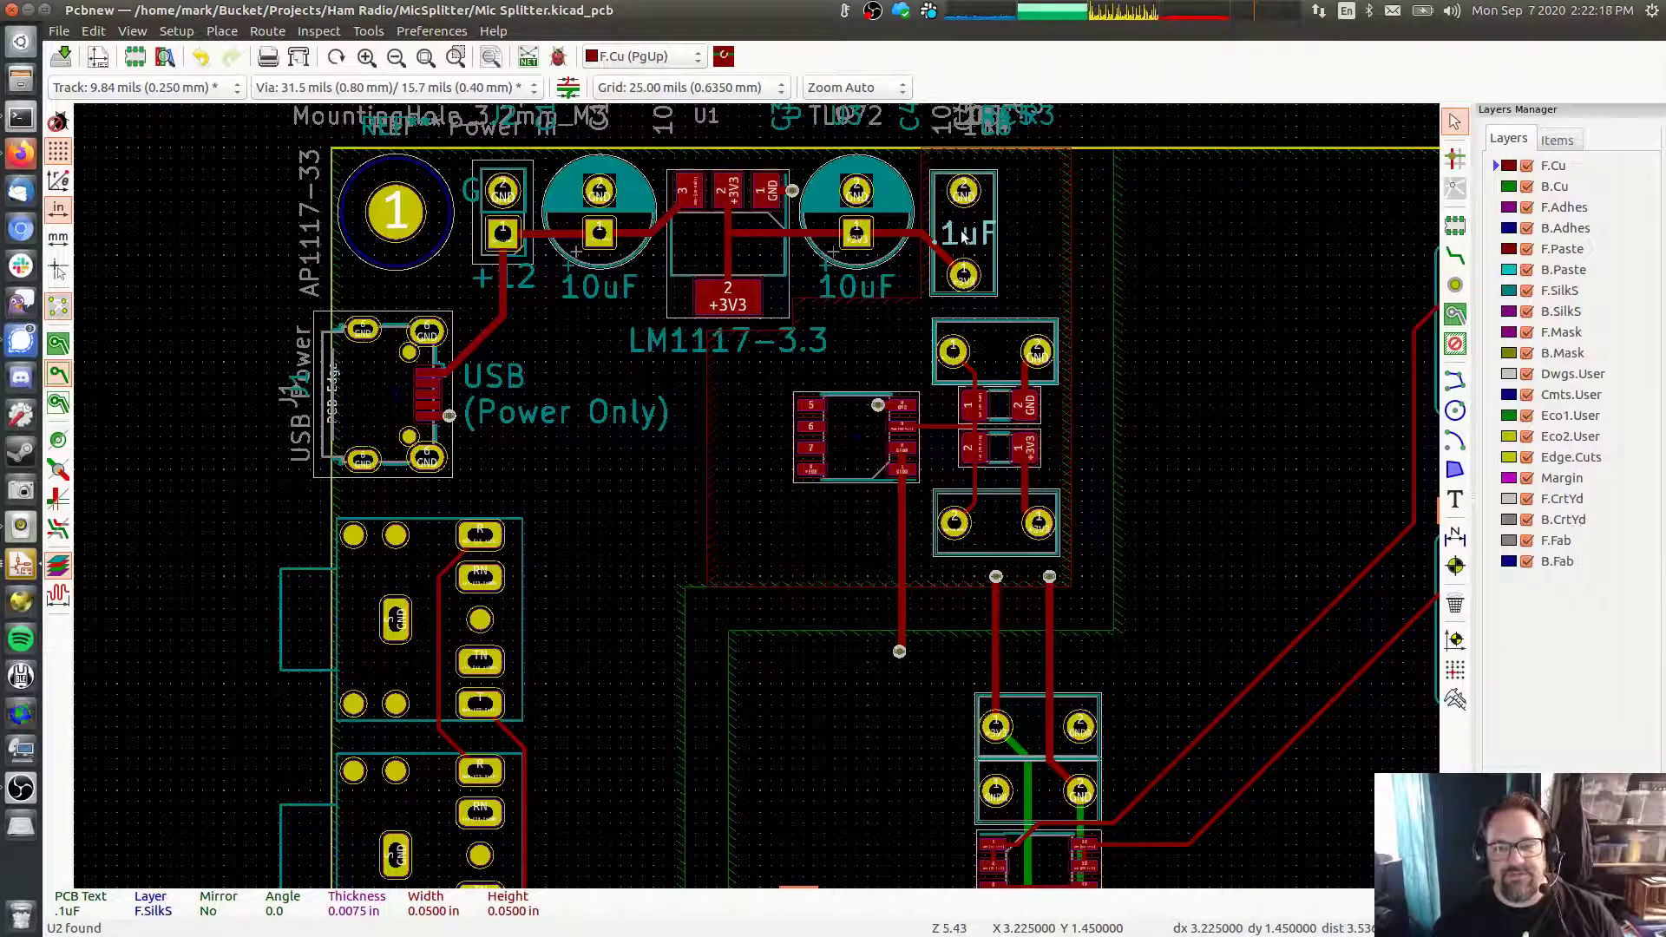
{"action": "key", "text": "Escape"}
{"action": "left_click_drag", "start_coordinate": [966, 239], "coordinate": [1164, 269]}
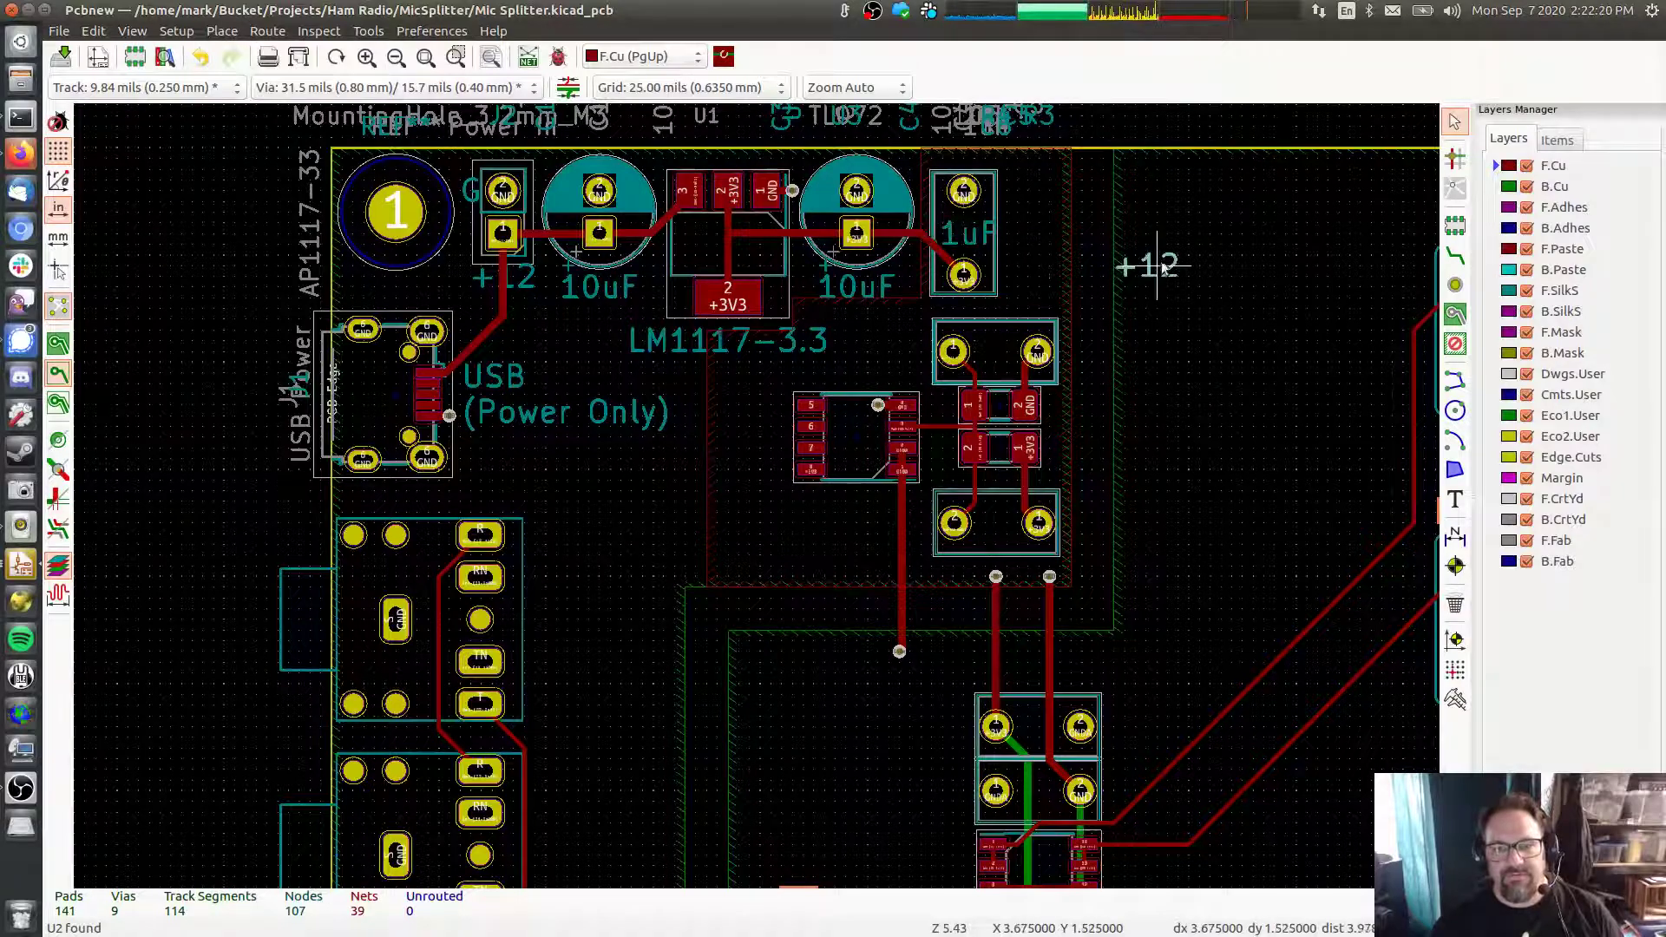
Copy the .1uF text, set the copy's width and height to 0.04 in, and place it inside the horizontal capacitor above the two resistors
{"action": "left_click", "coordinate": [971, 247]}
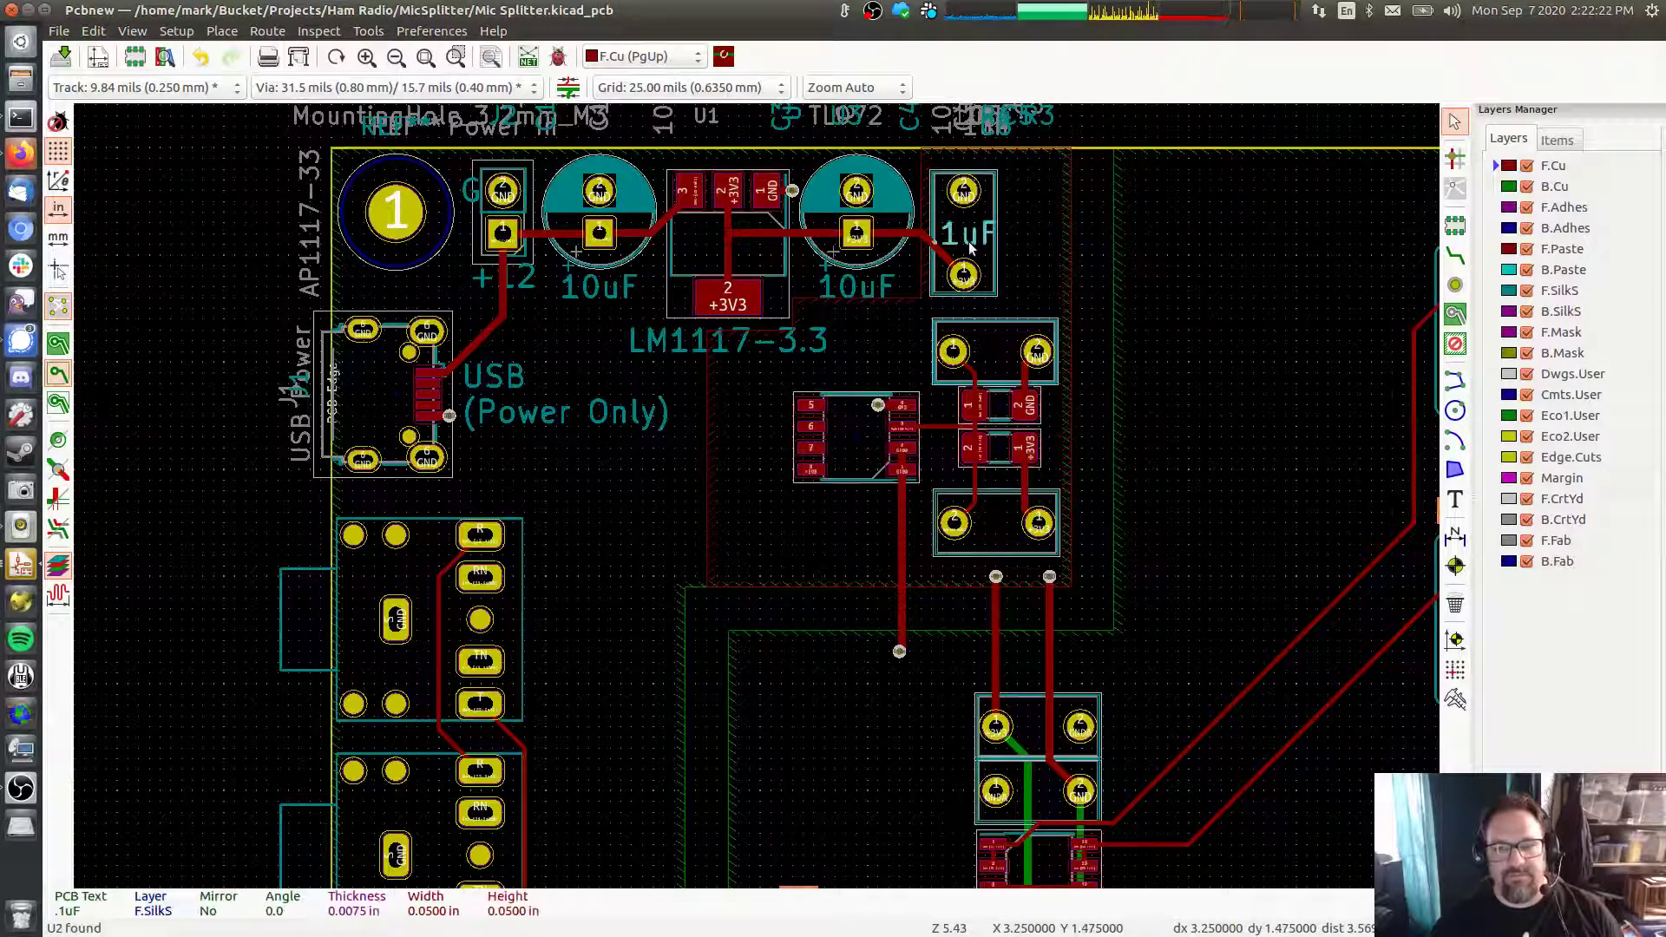
{"action": "key", "text": "ctrl+c"}
{"action": "left_click", "coordinate": [972, 249]}
{"action": "key", "text": "ctrl+v"}
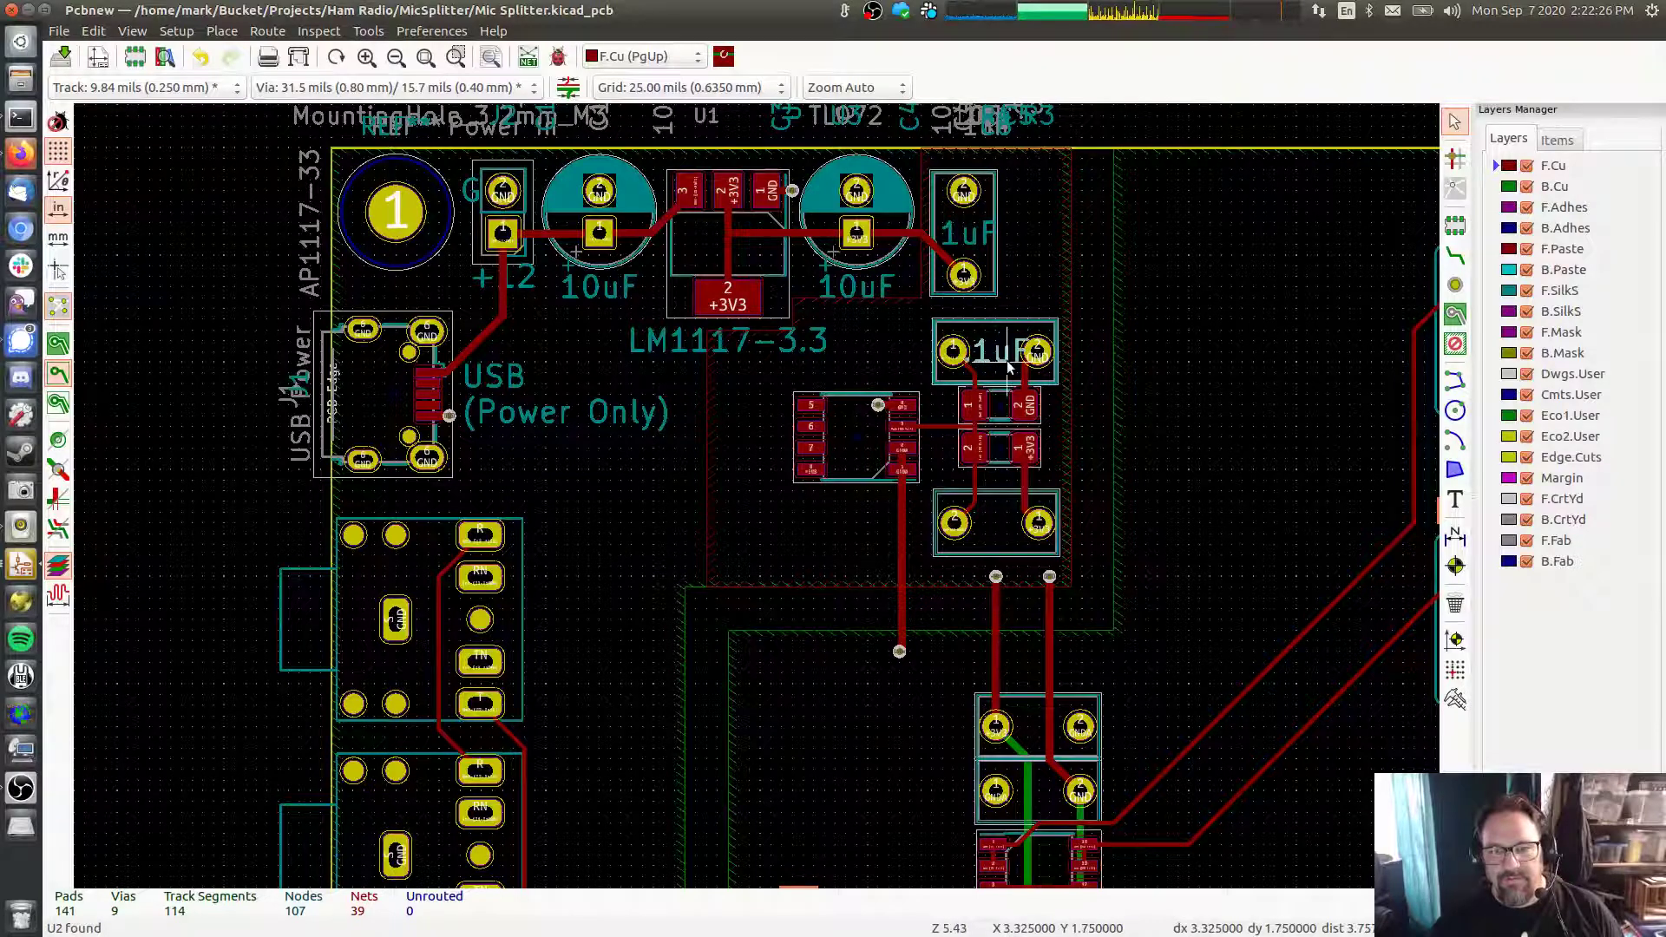
{"action": "double_click", "coordinate": [1231, 266]}
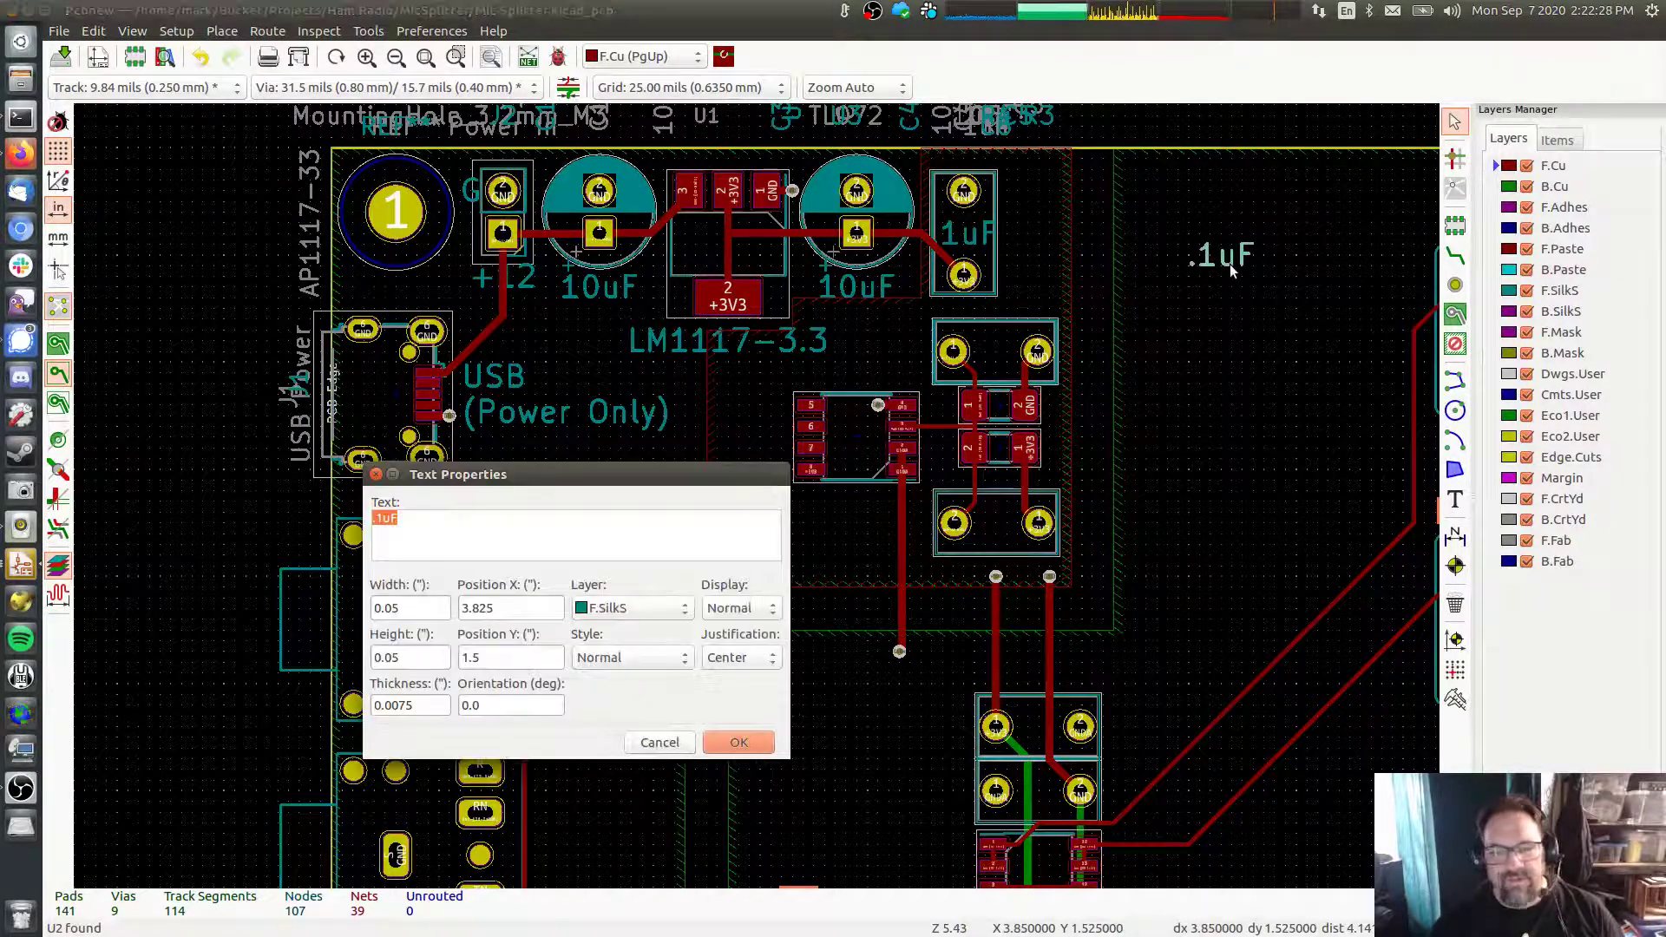
{"action": "left_click", "coordinate": [406, 610]}
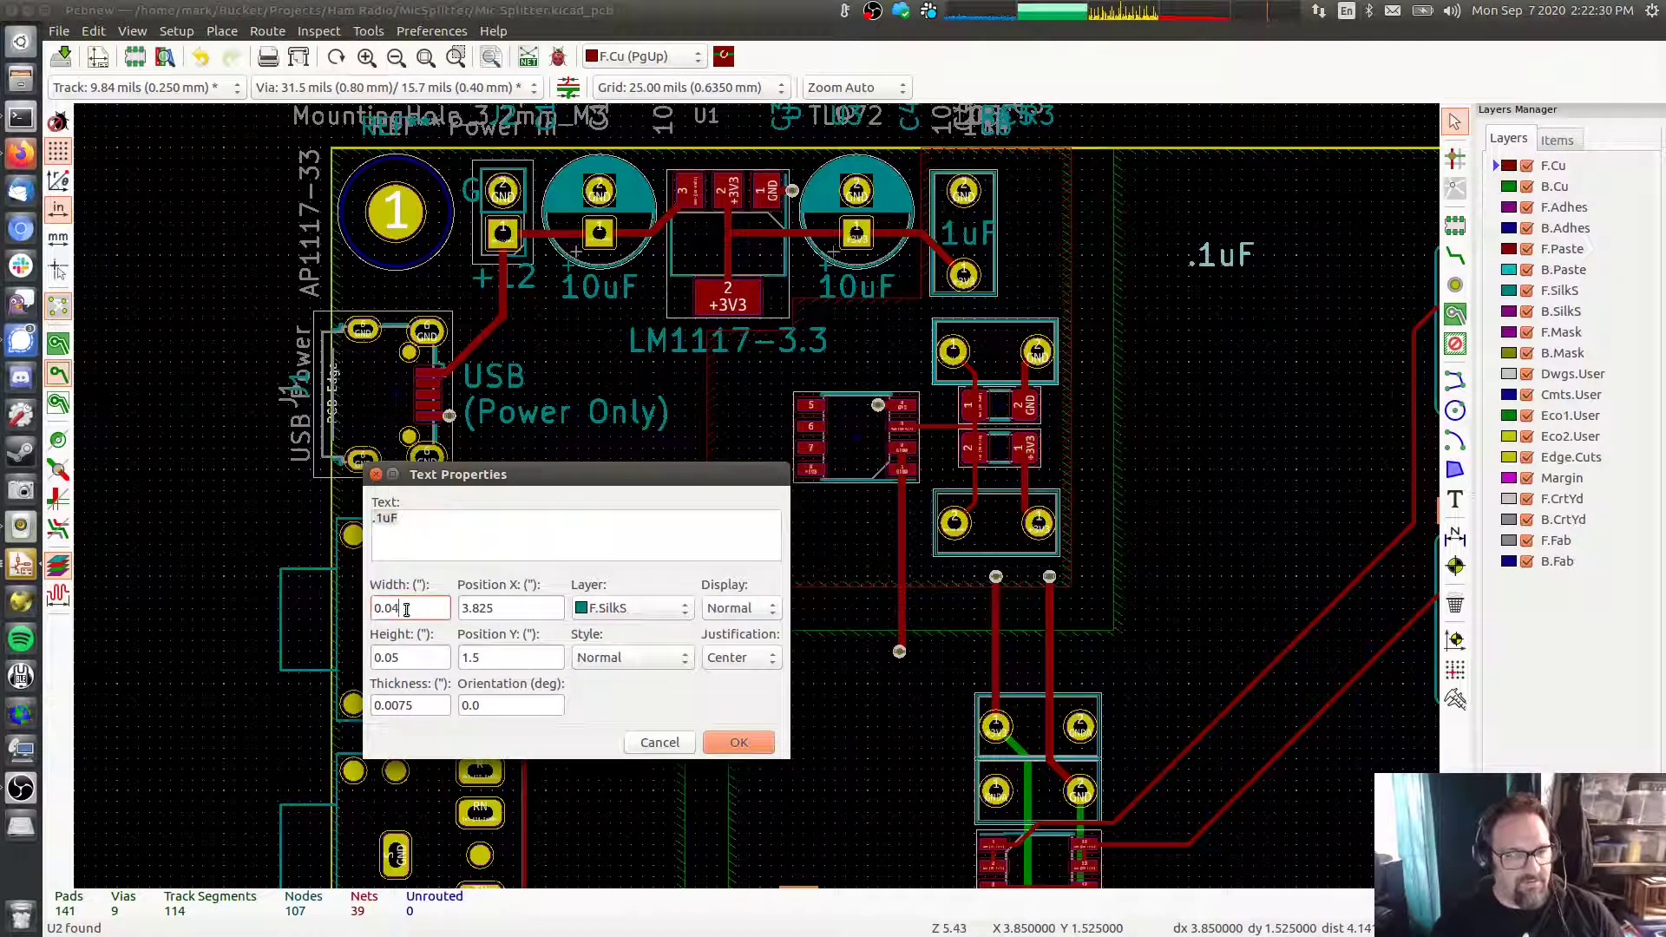
{"action": "key", "text": "Tab"}
{"action": "type", "text": "0"}
{"action": "key", "text": "Return"}
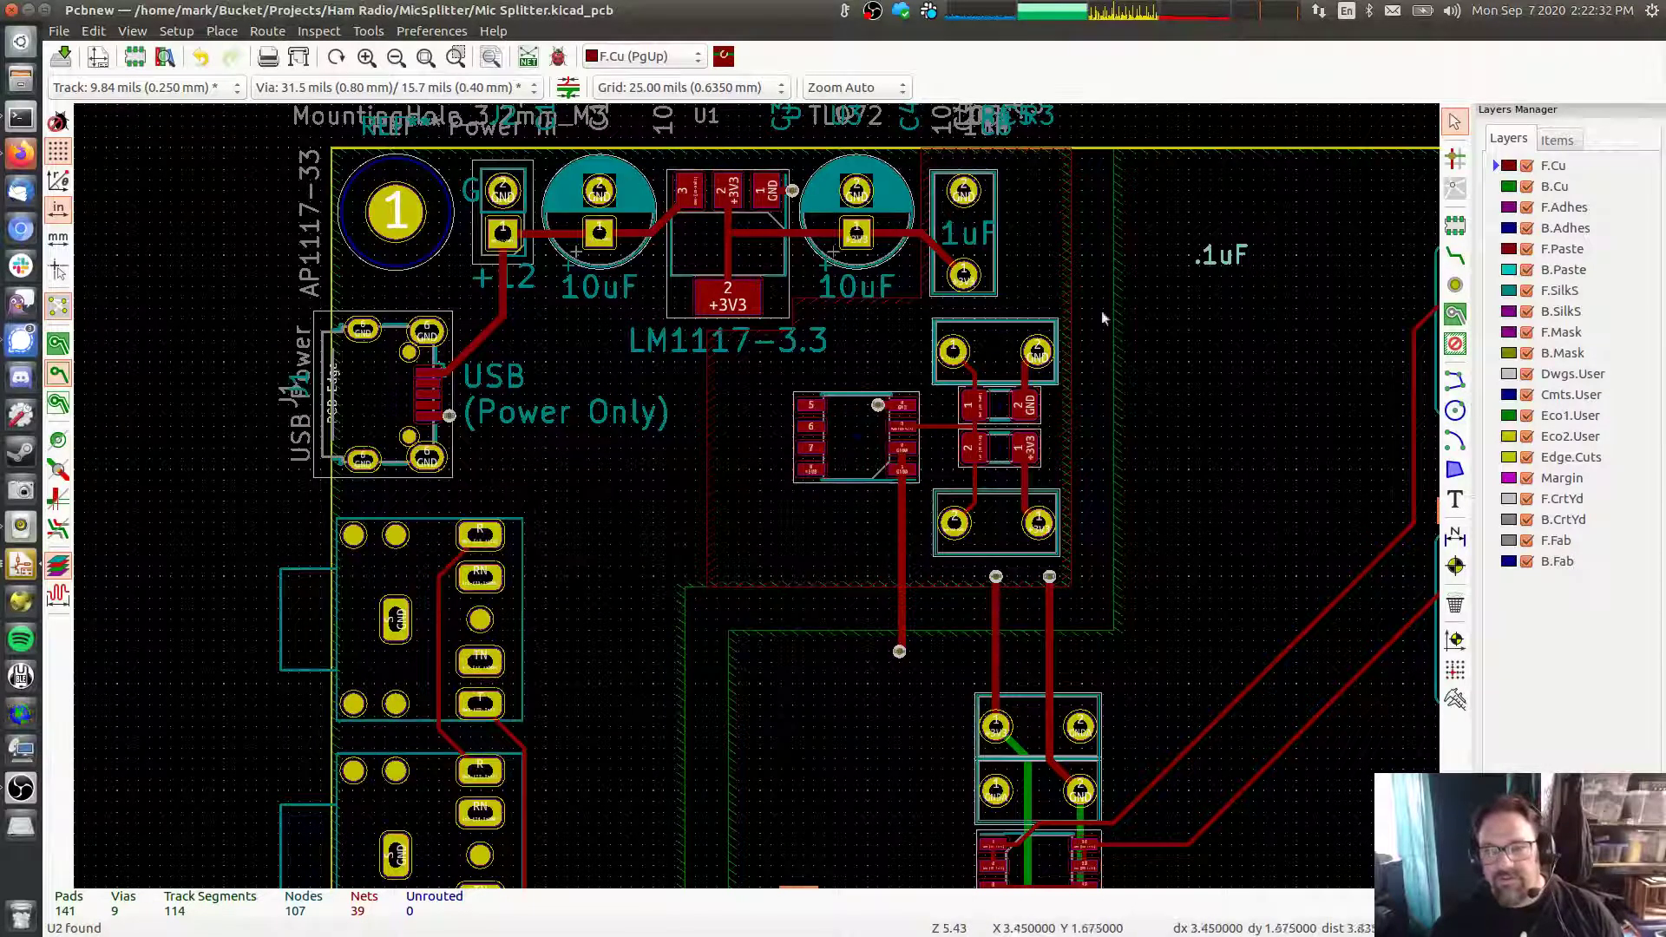
{"action": "left_click_drag", "start_coordinate": [1215, 254], "coordinate": [972, 361]}
{"action": "left_click", "coordinate": [972, 360]}
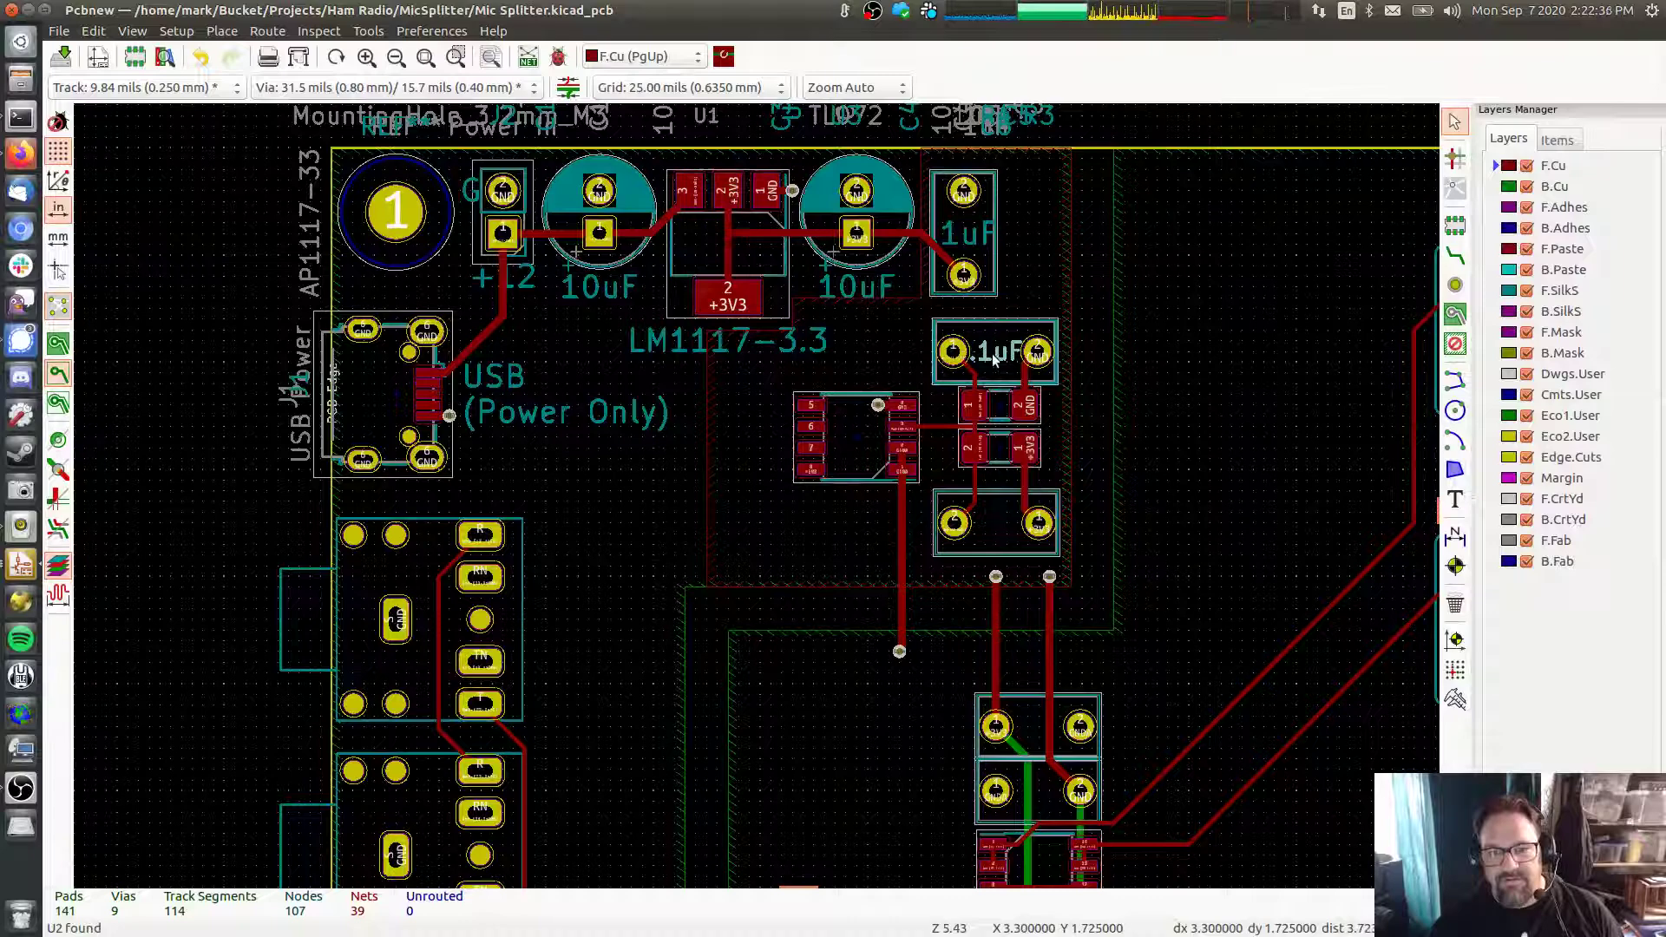
Set the width and height of the original .1uF text in the vertical capacitor's outline to 0.04 in
{"action": "double_click", "coordinate": [966, 239]}
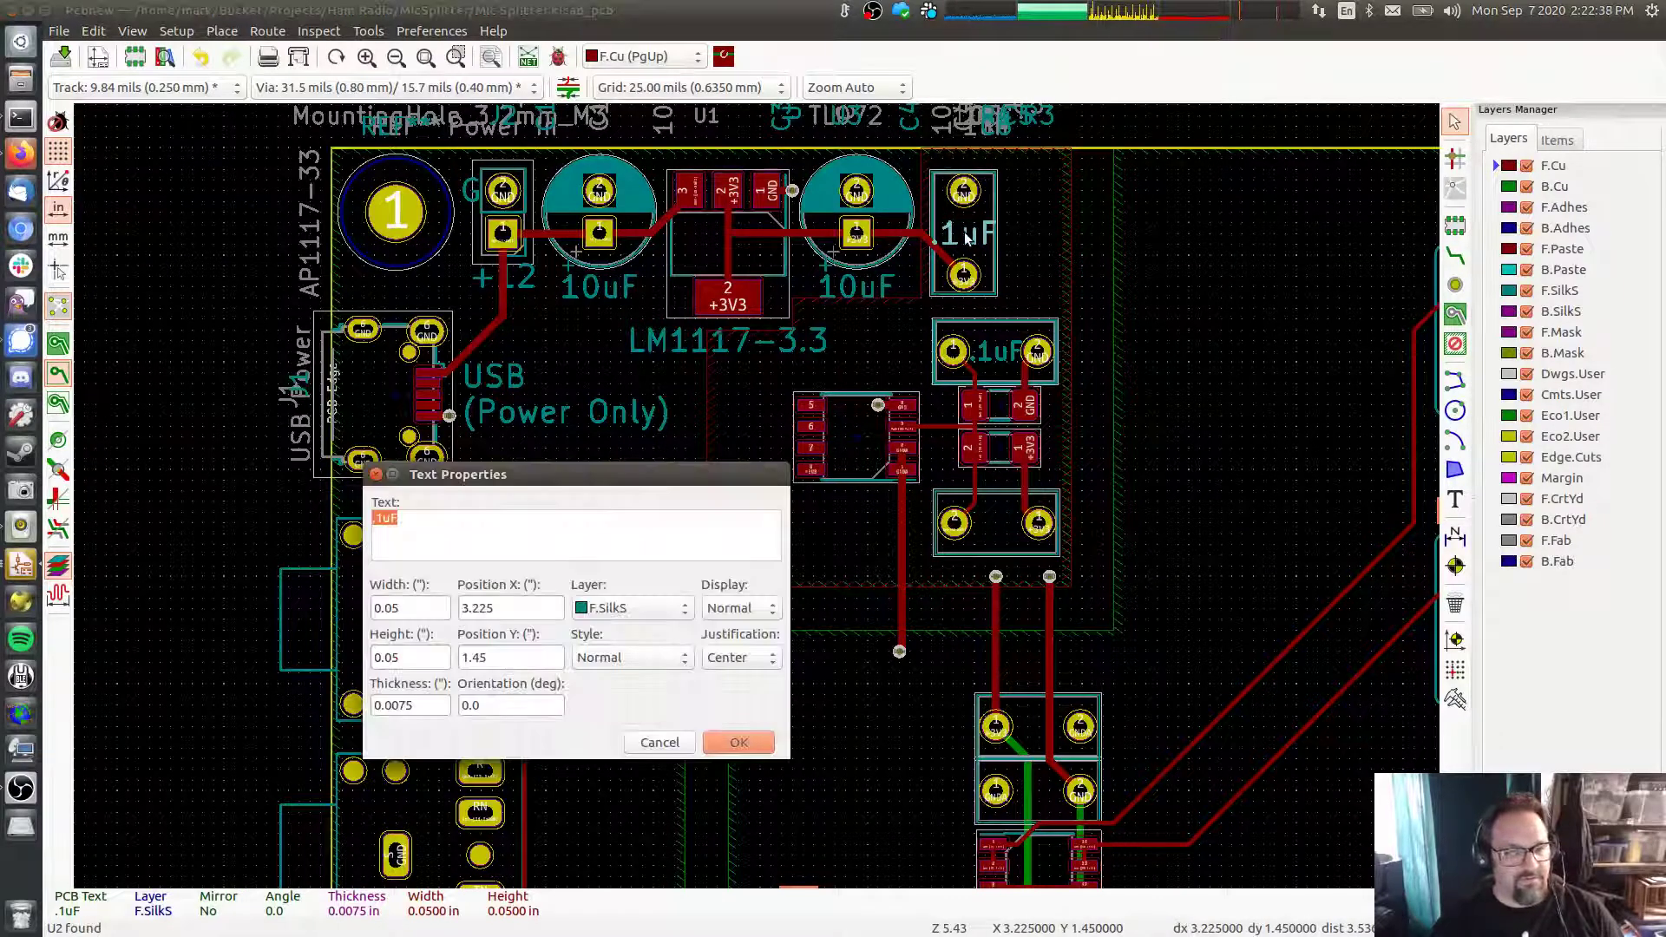
{"action": "key", "text": "Tab"}
{"action": "type", "text": "0.04"}
{"action": "key", "text": "Tab"}
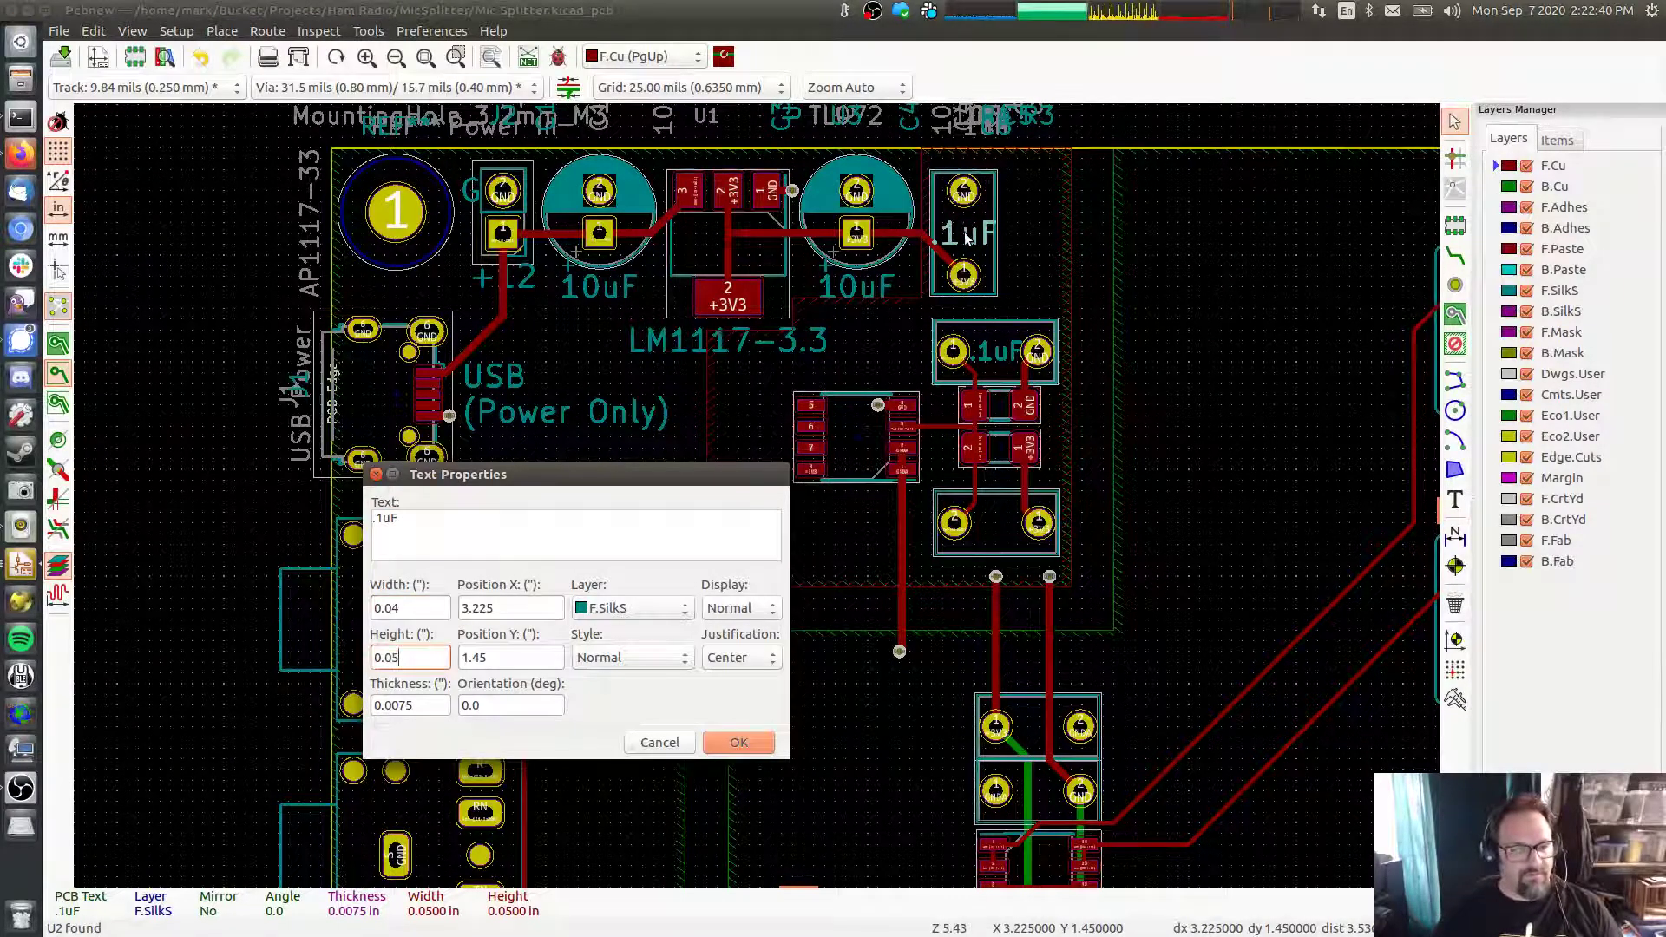
{"action": "type", "text": "0.04"}
{"action": "key", "text": "Return"}
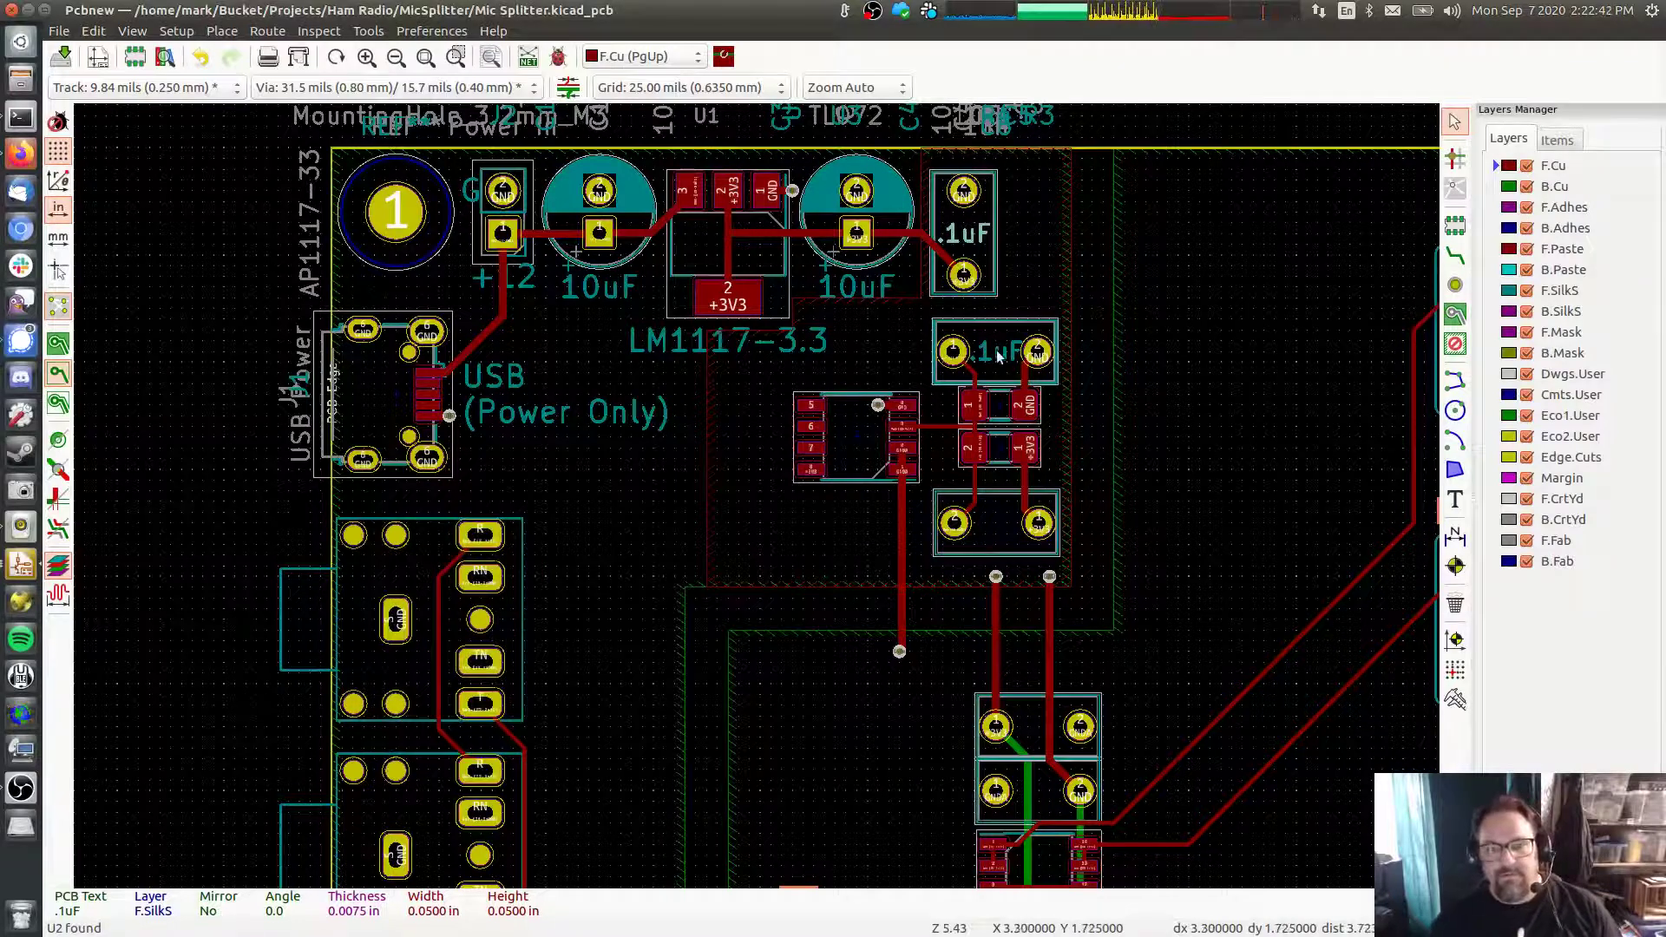
Place copies of the smaller .1uF text inside the capacitor below the two resistors and the two stacked capacitors above the lower IC
{"action": "key", "text": "ctrl+c"}
{"action": "left_click", "coordinate": [985, 291]}
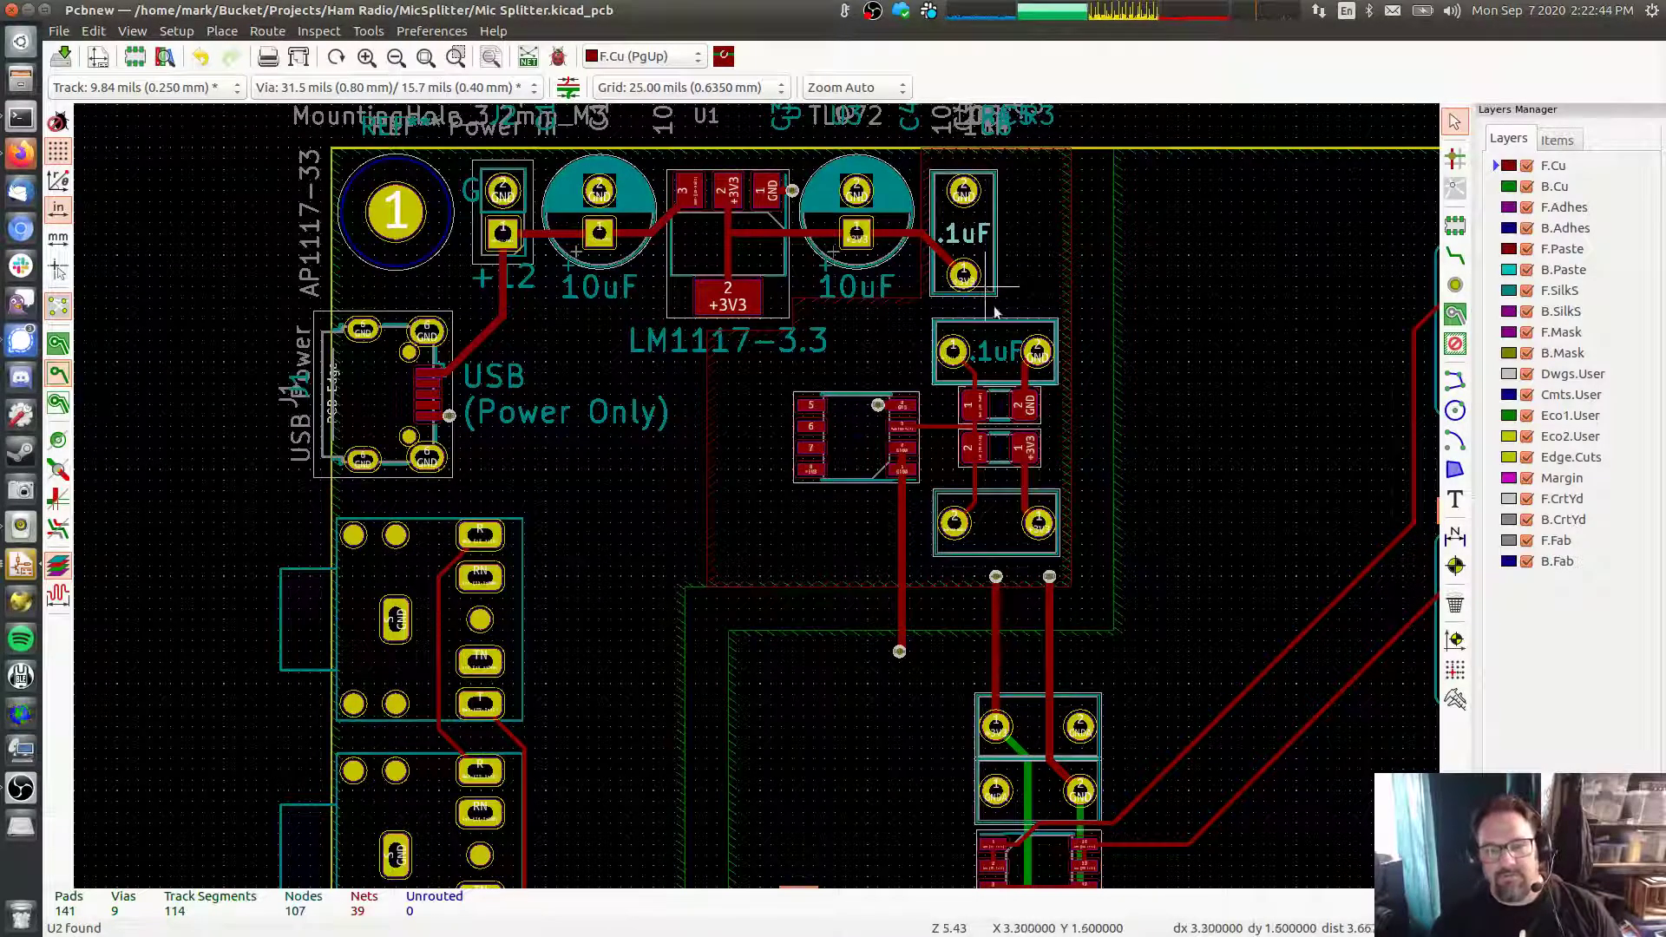
{"action": "key", "text": "ctrl+v"}
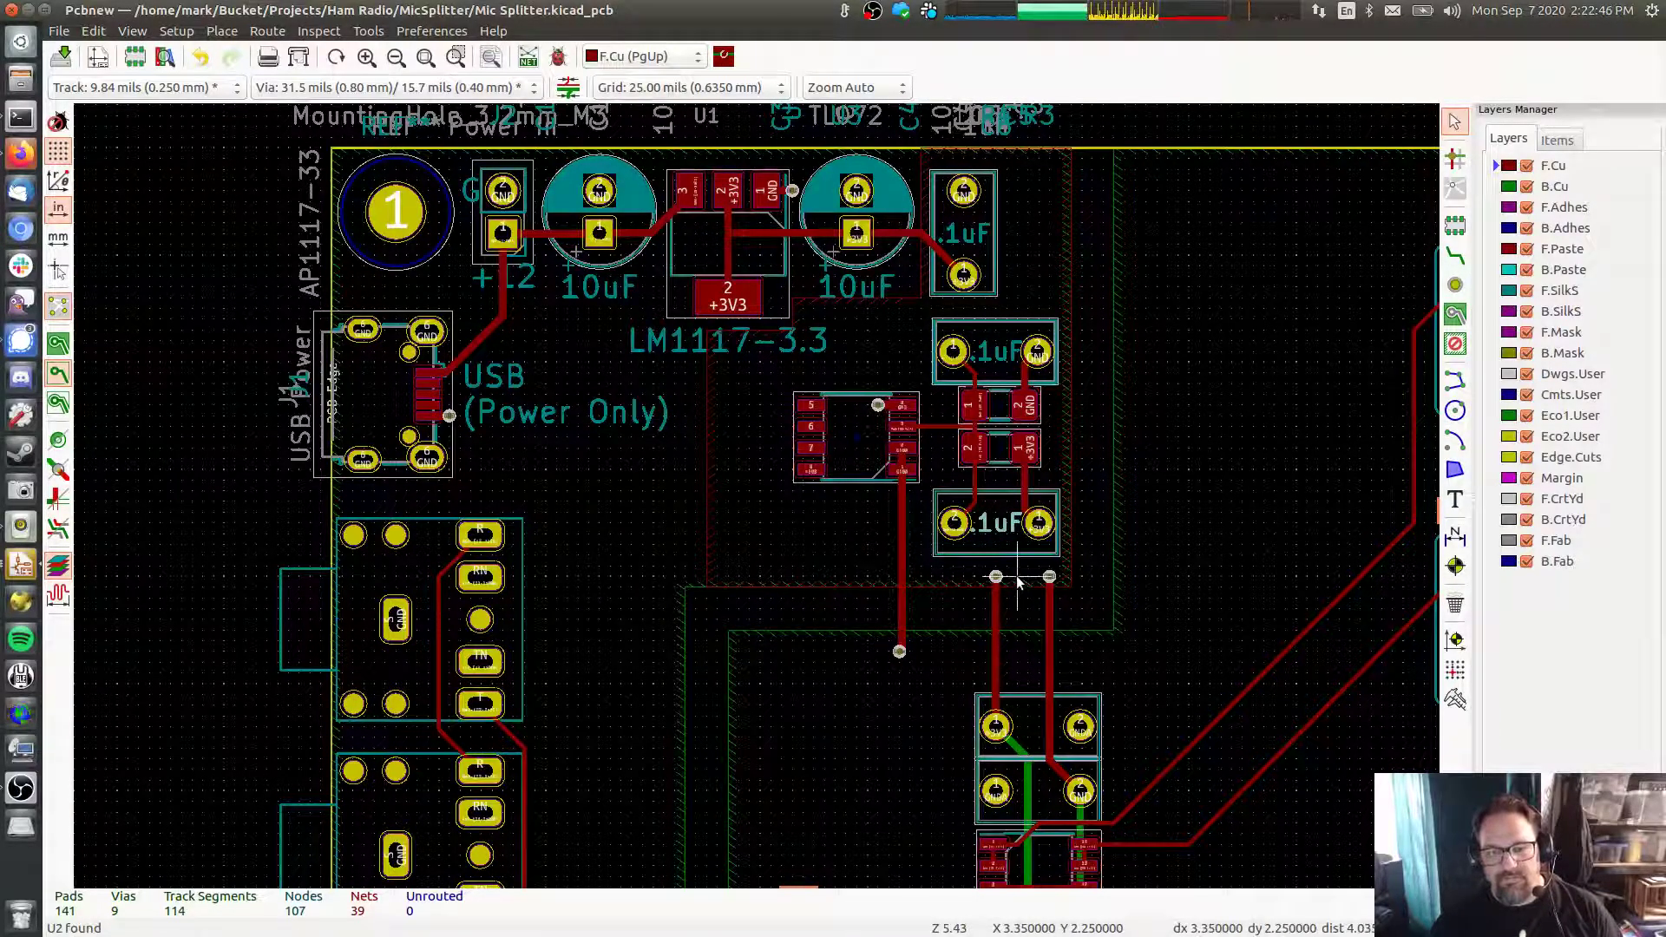
{"action": "left_click", "coordinate": [1061, 793]}
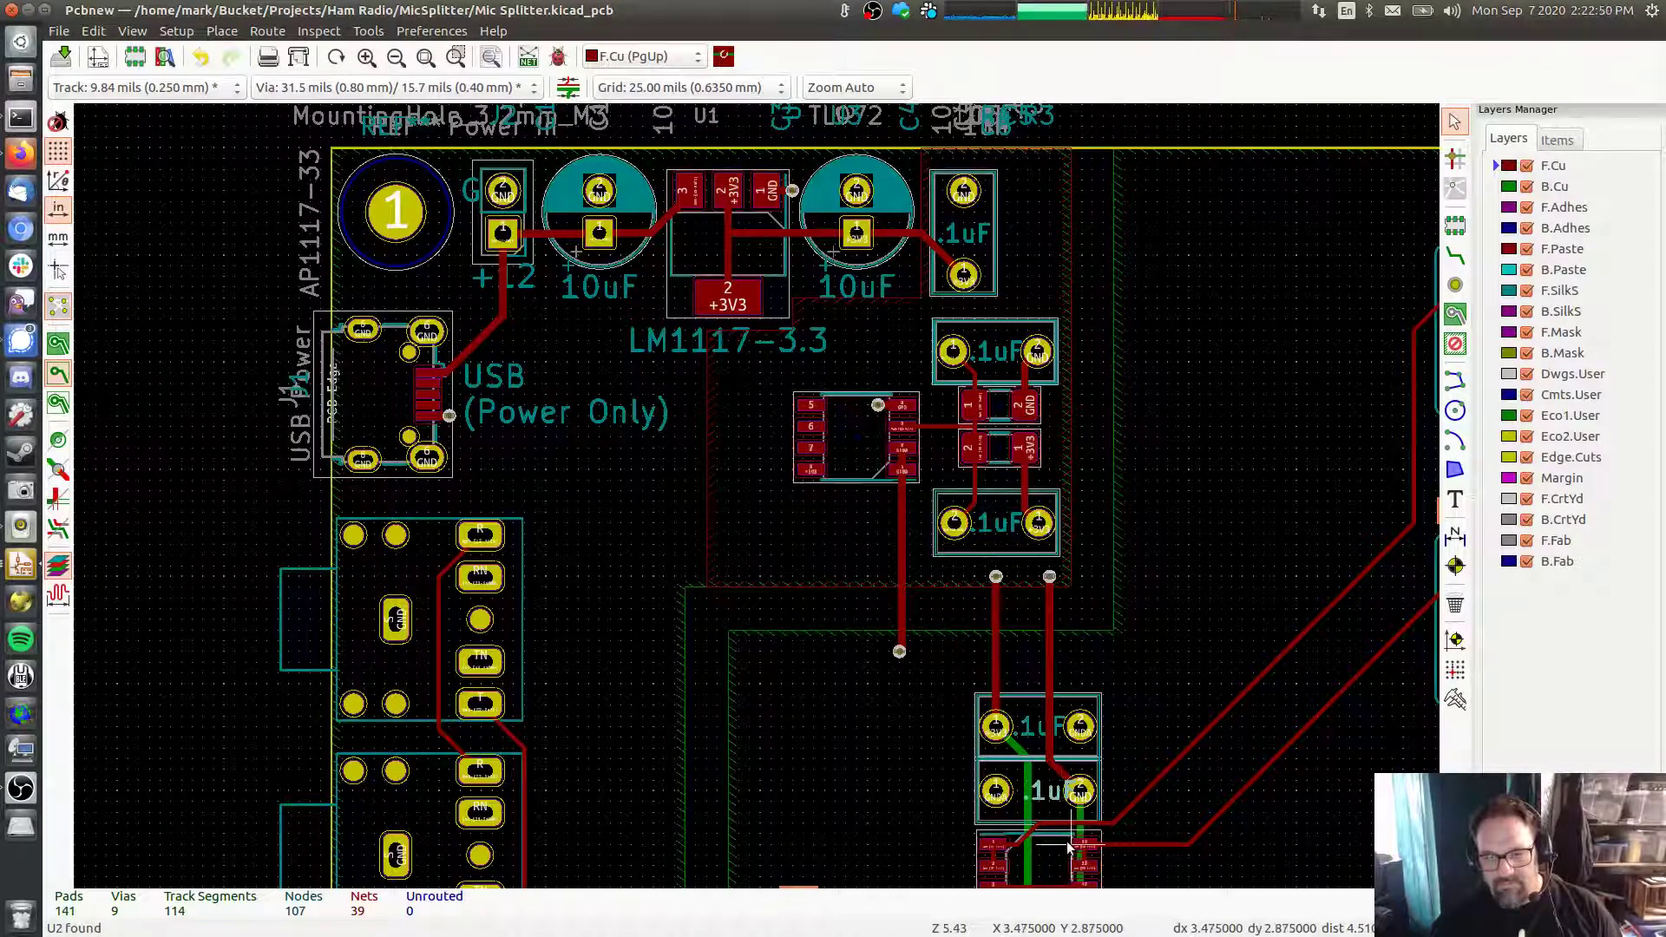
Switch to the Eeschema schematic to check the capacitor values in the power and op-amp circuits, and return to the PCB in Pcbnew
{"action": "middle_click_drag", "start_coordinate": [1169, 405], "coordinate": [1099, 392]}
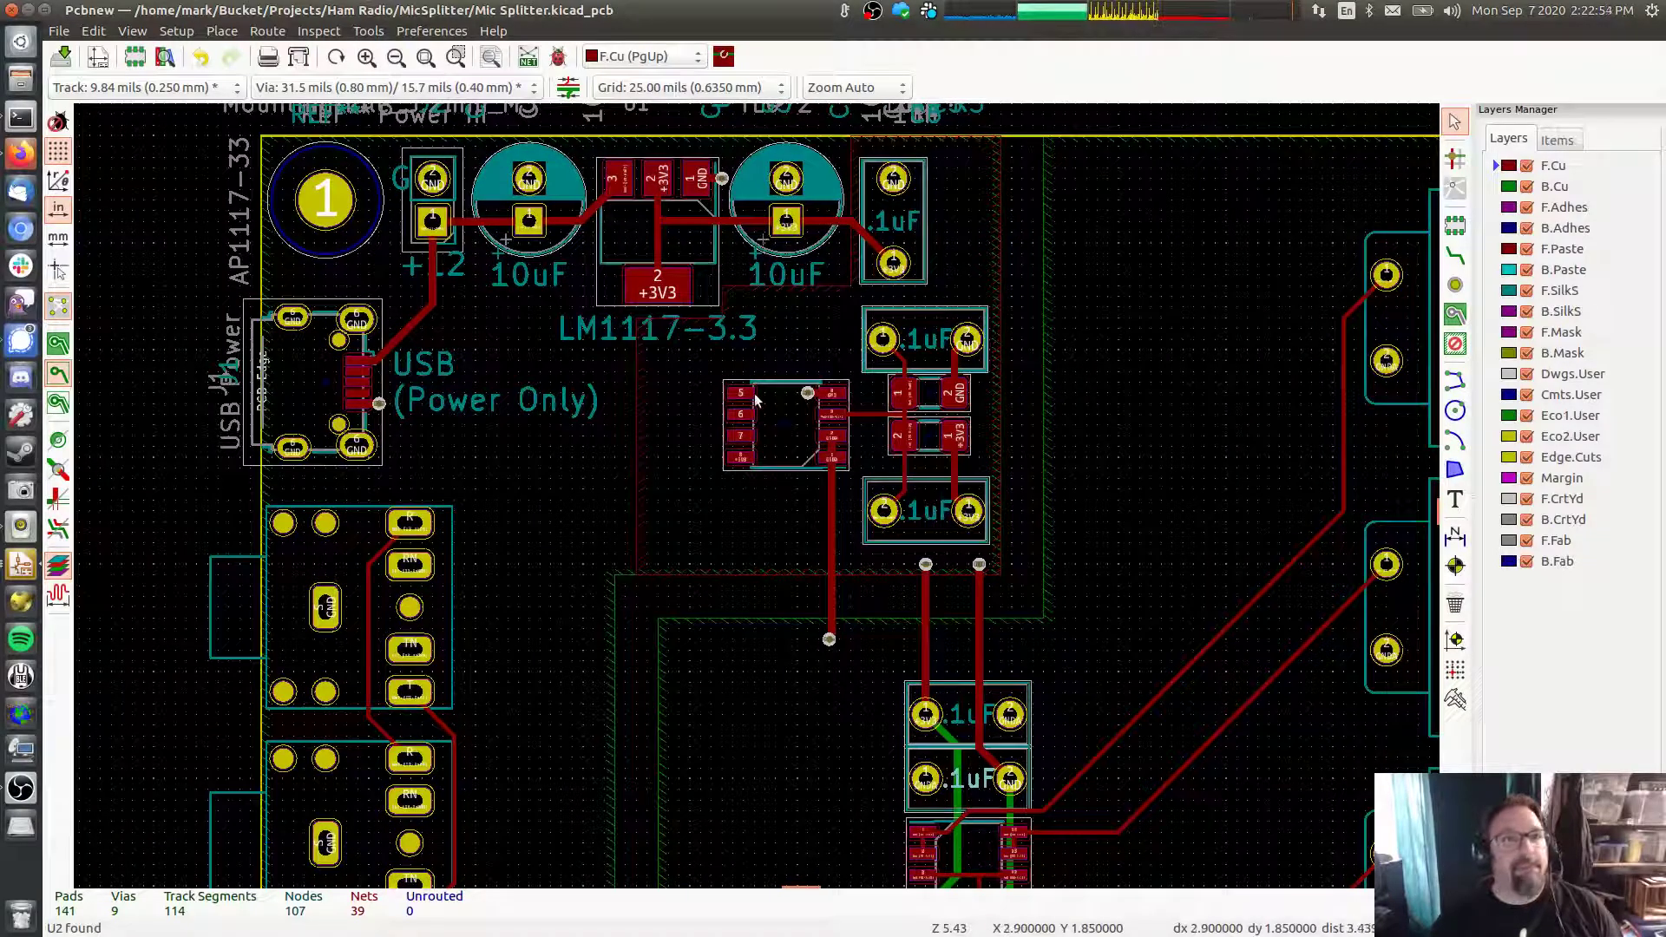
{"action": "left_click", "coordinate": [21, 566]}
{"action": "left_click", "coordinate": [607, 306]}
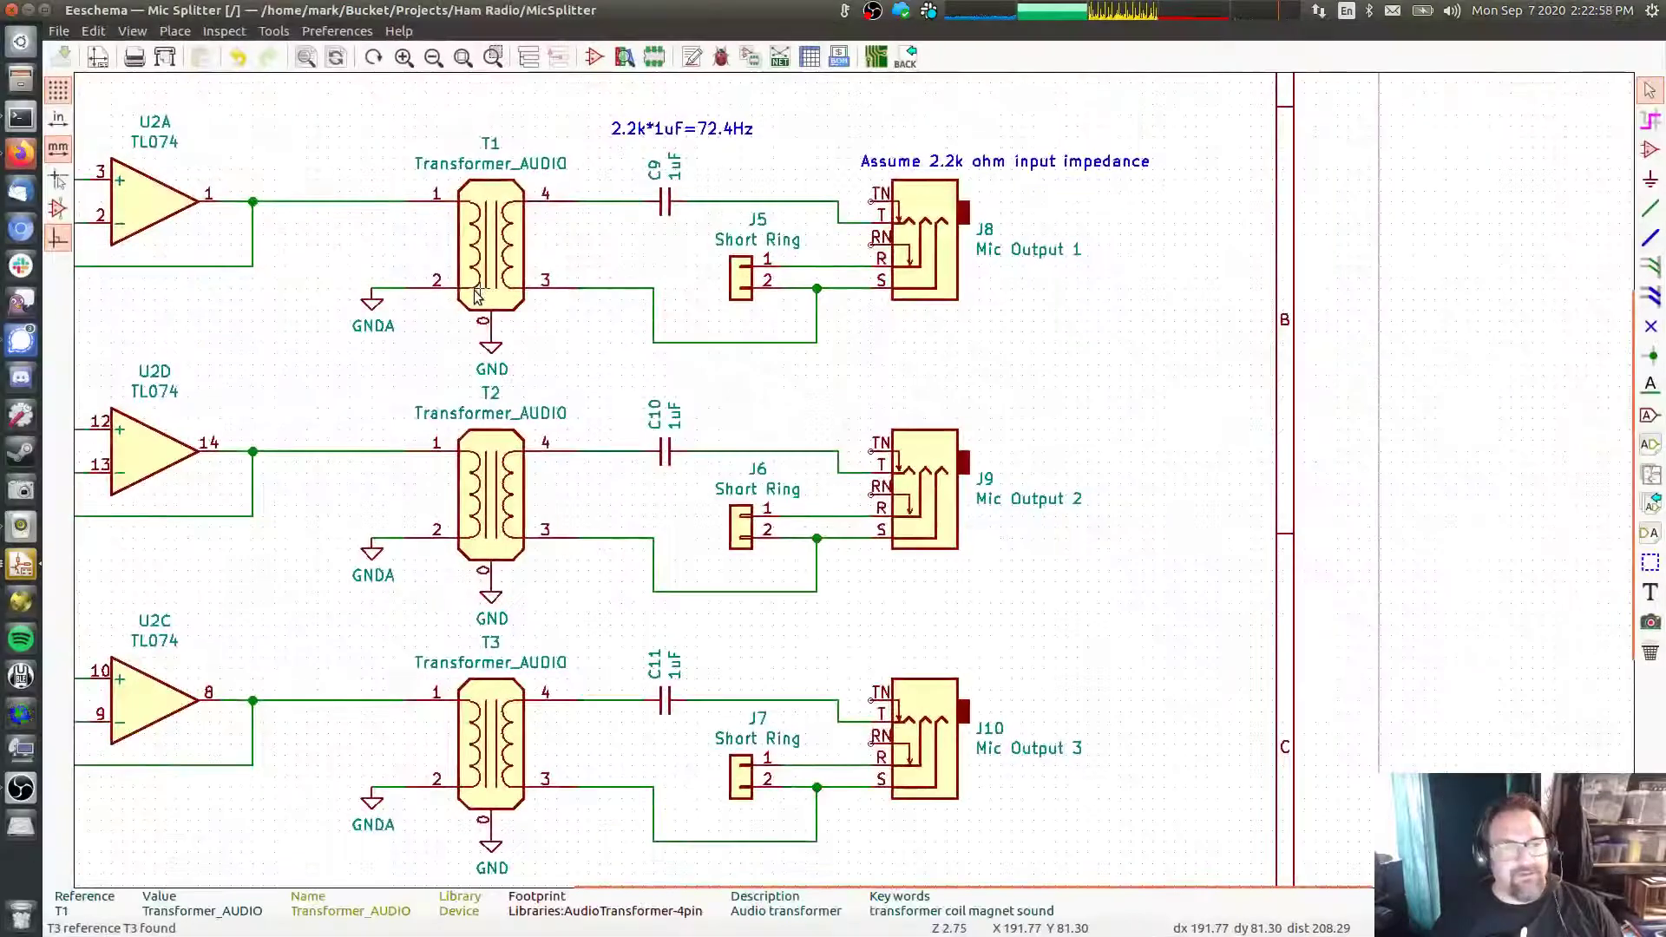
{"action": "mouse_move", "coordinate": [490, 287]}
{"action": "middle_mouse_down"}
{"action": "mouse_move", "coordinate": [981, 416]}
{"action": "mouse_move", "coordinate": [1234, 194]}
{"action": "mouse_move", "coordinate": [1310, 354]}
{"action": "mouse_move", "coordinate": [1328, 643]}
{"action": "middle_mouse_up"}
{"action": "middle_click_drag", "start_coordinate": [1012, 168], "coordinate": [969, 647]}
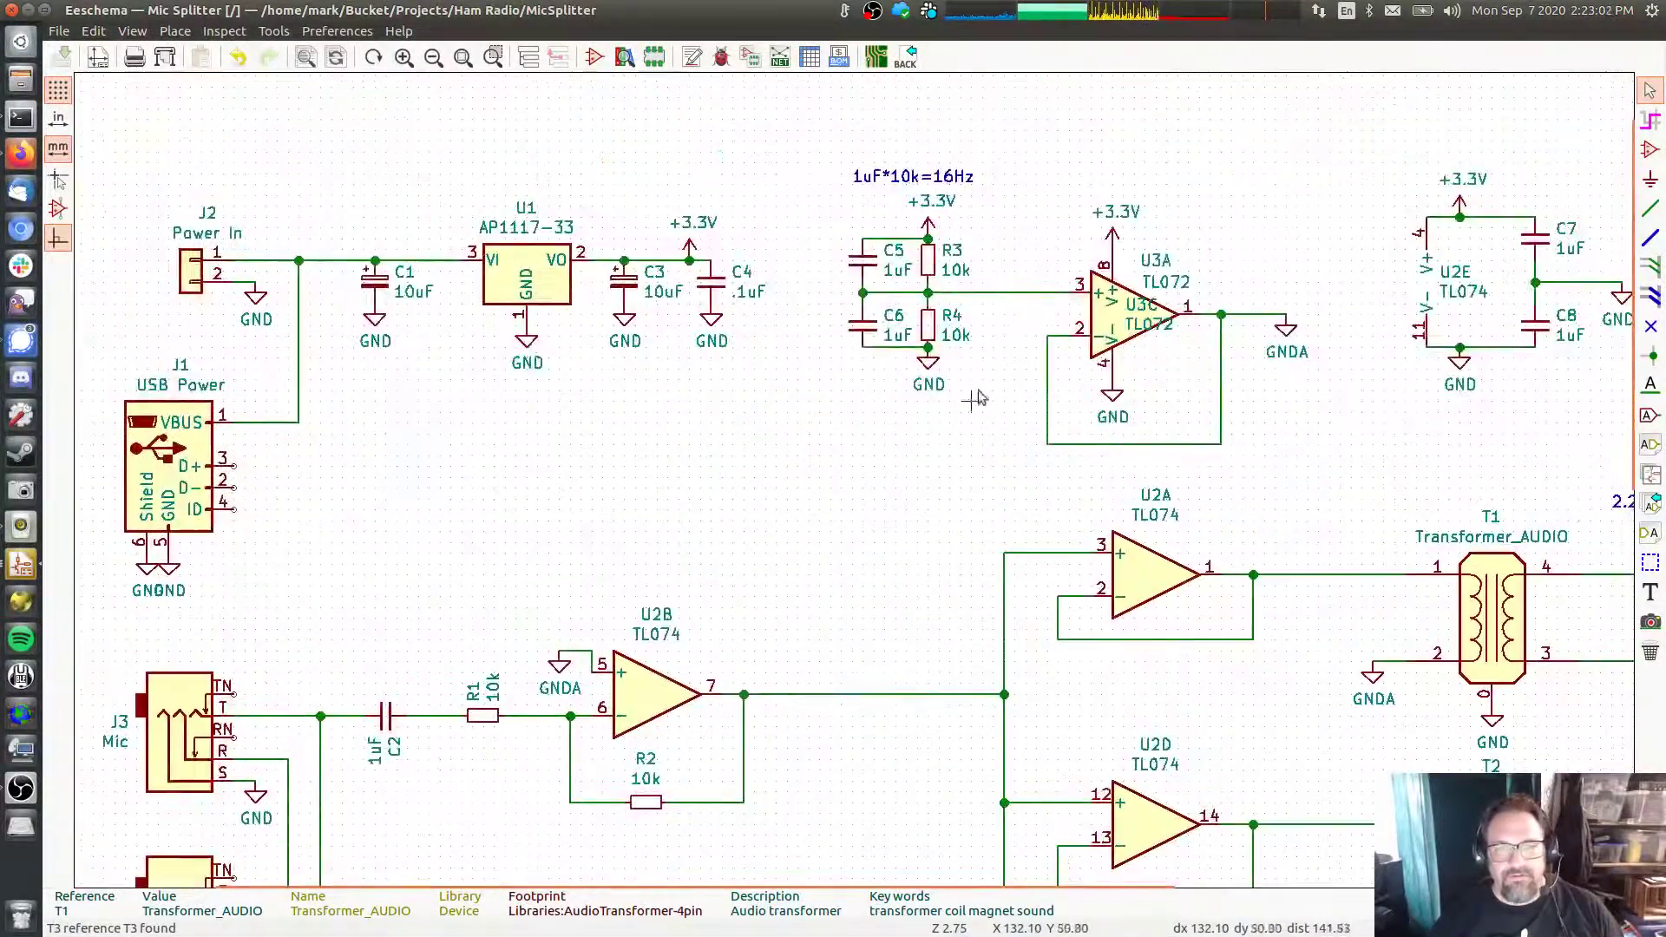
{"action": "middle_click_drag", "start_coordinate": [1038, 282], "coordinate": [831, 384]}
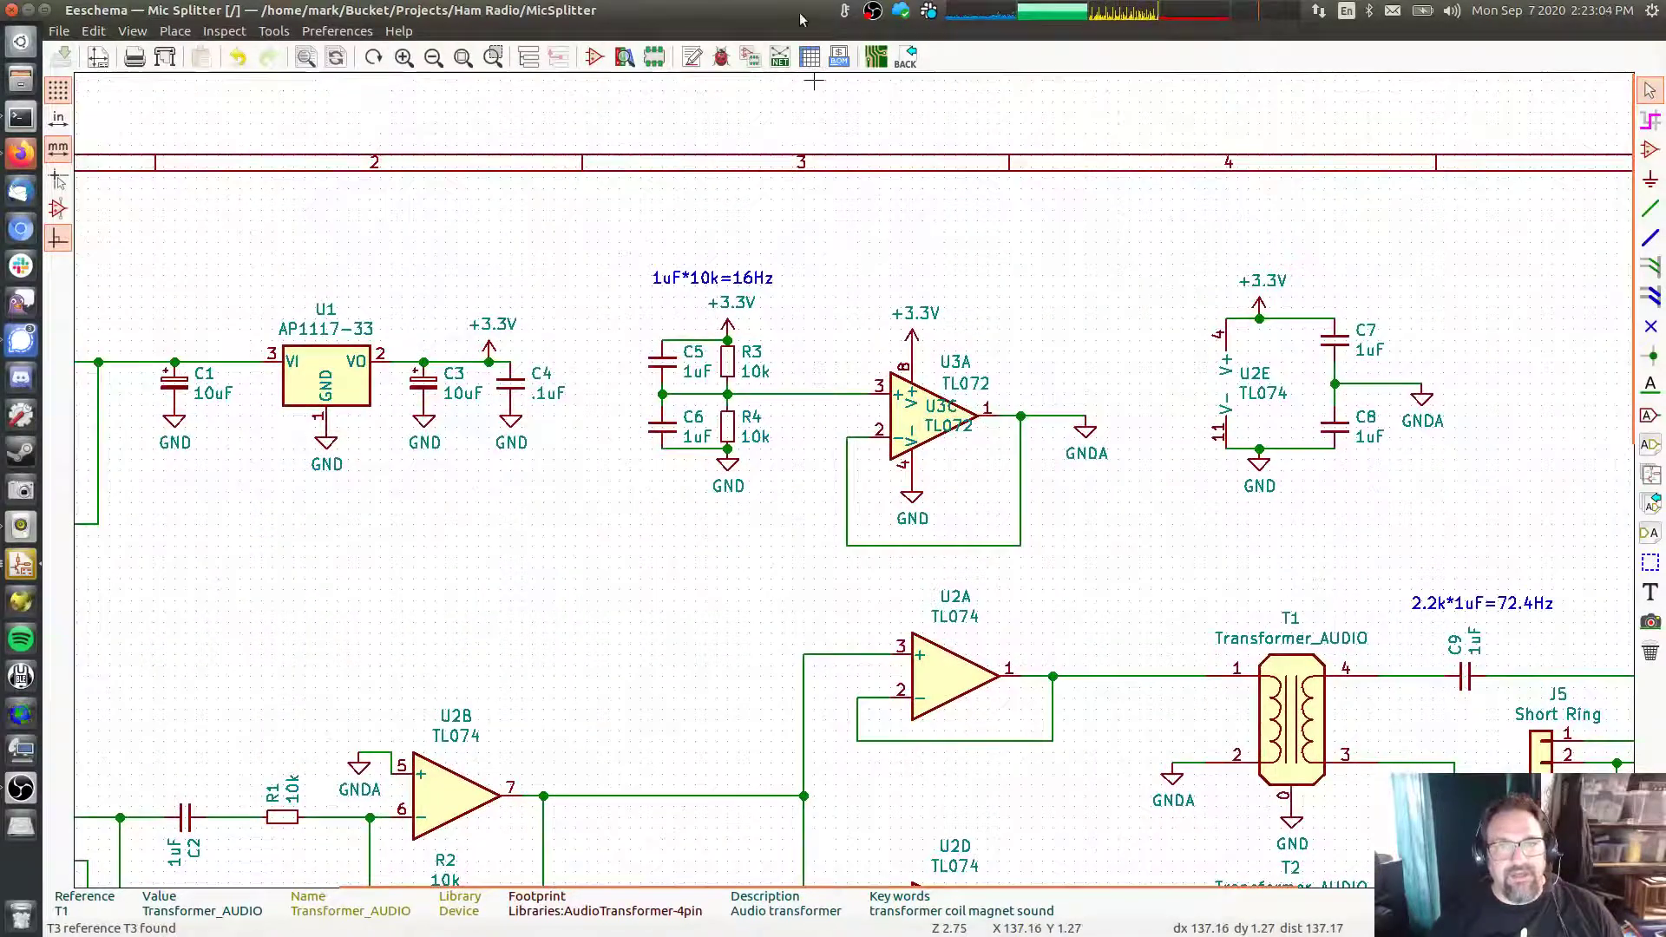
{"action": "left_click", "coordinate": [877, 56]}
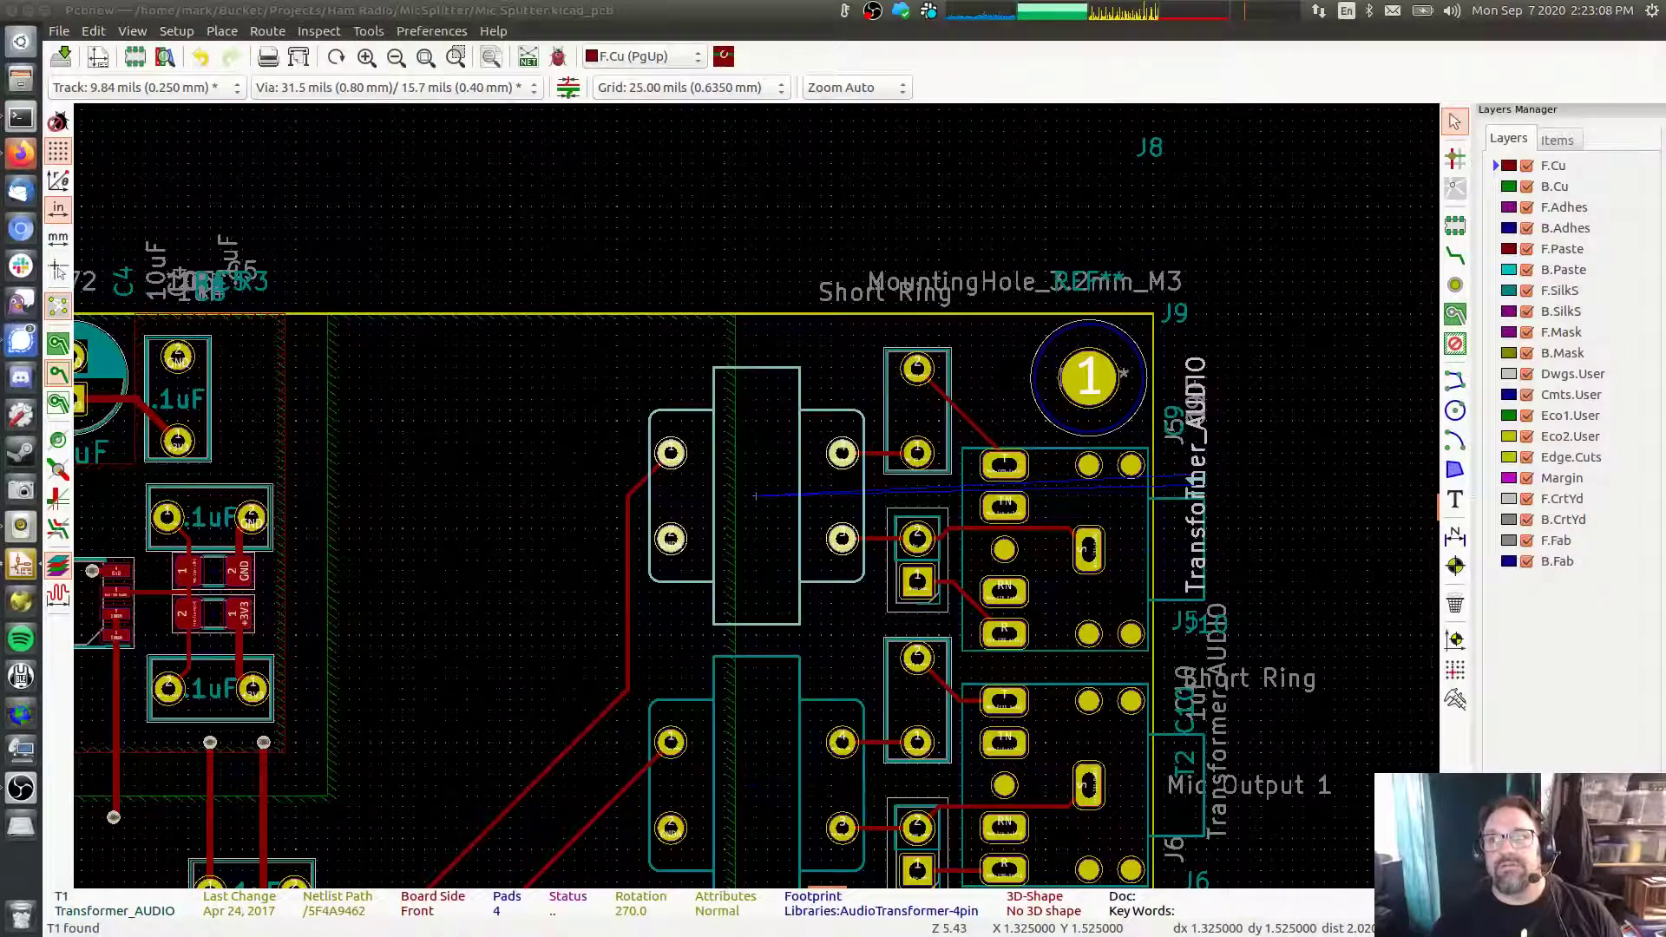
Change the .1uF text to 1uF in the vertical capacitor and in the capacitors above and below the upper resistor pair
{"action": "middle_click_drag", "start_coordinate": [434, 288], "coordinate": [835, 176]}
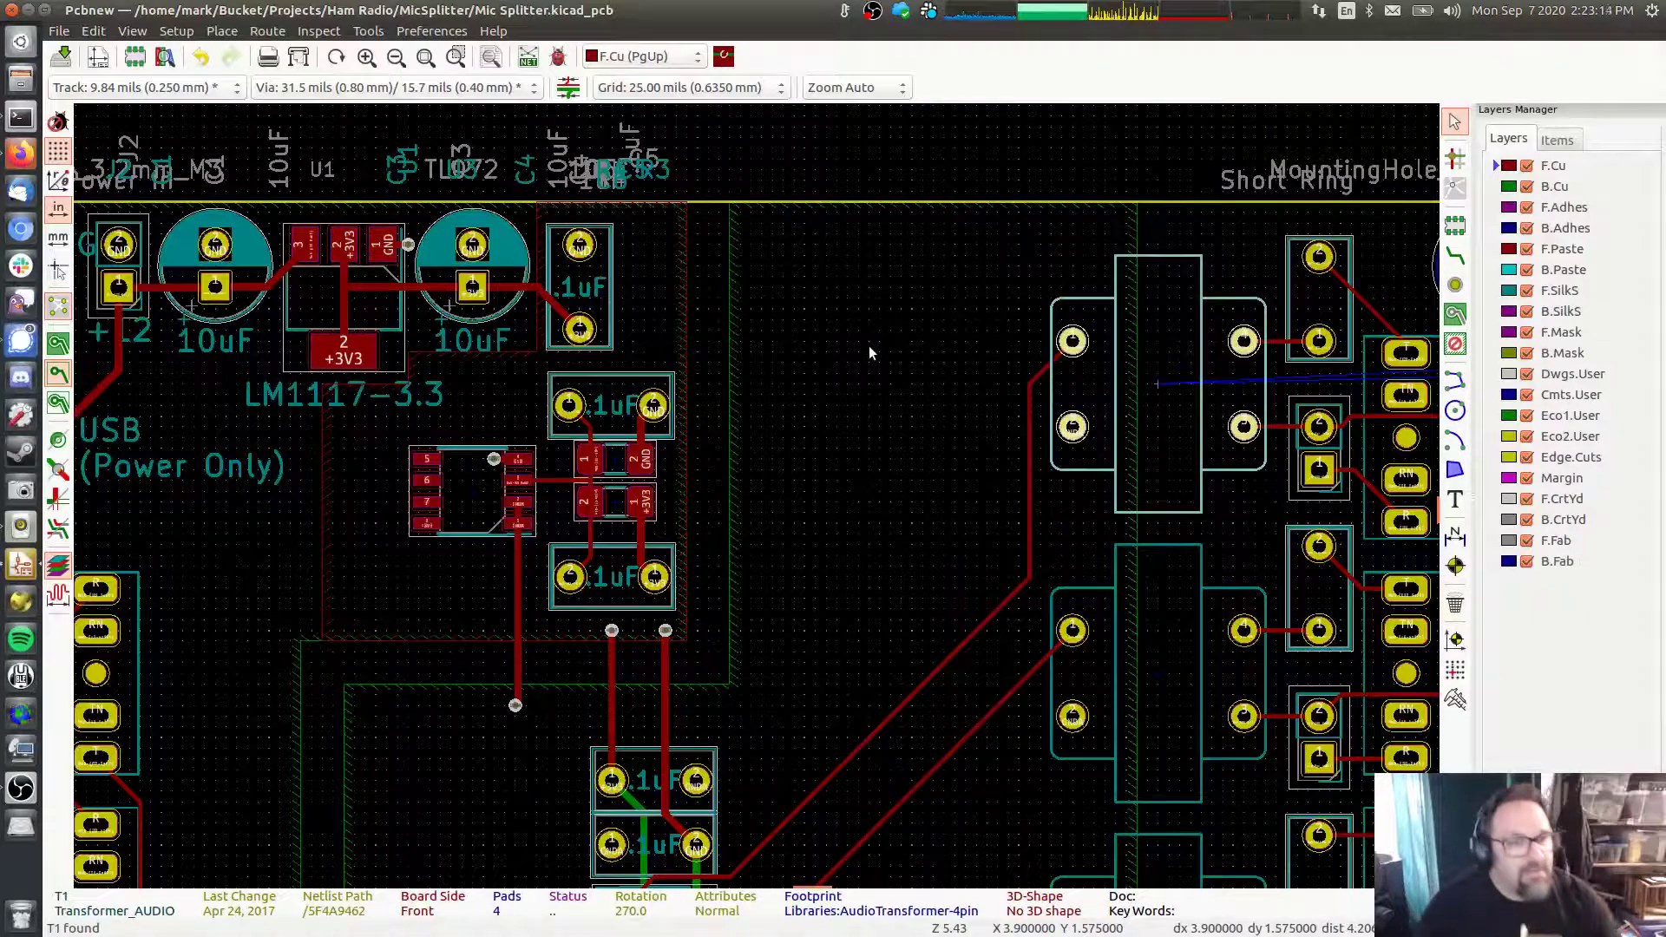
{"action": "left_click", "coordinate": [584, 289]}
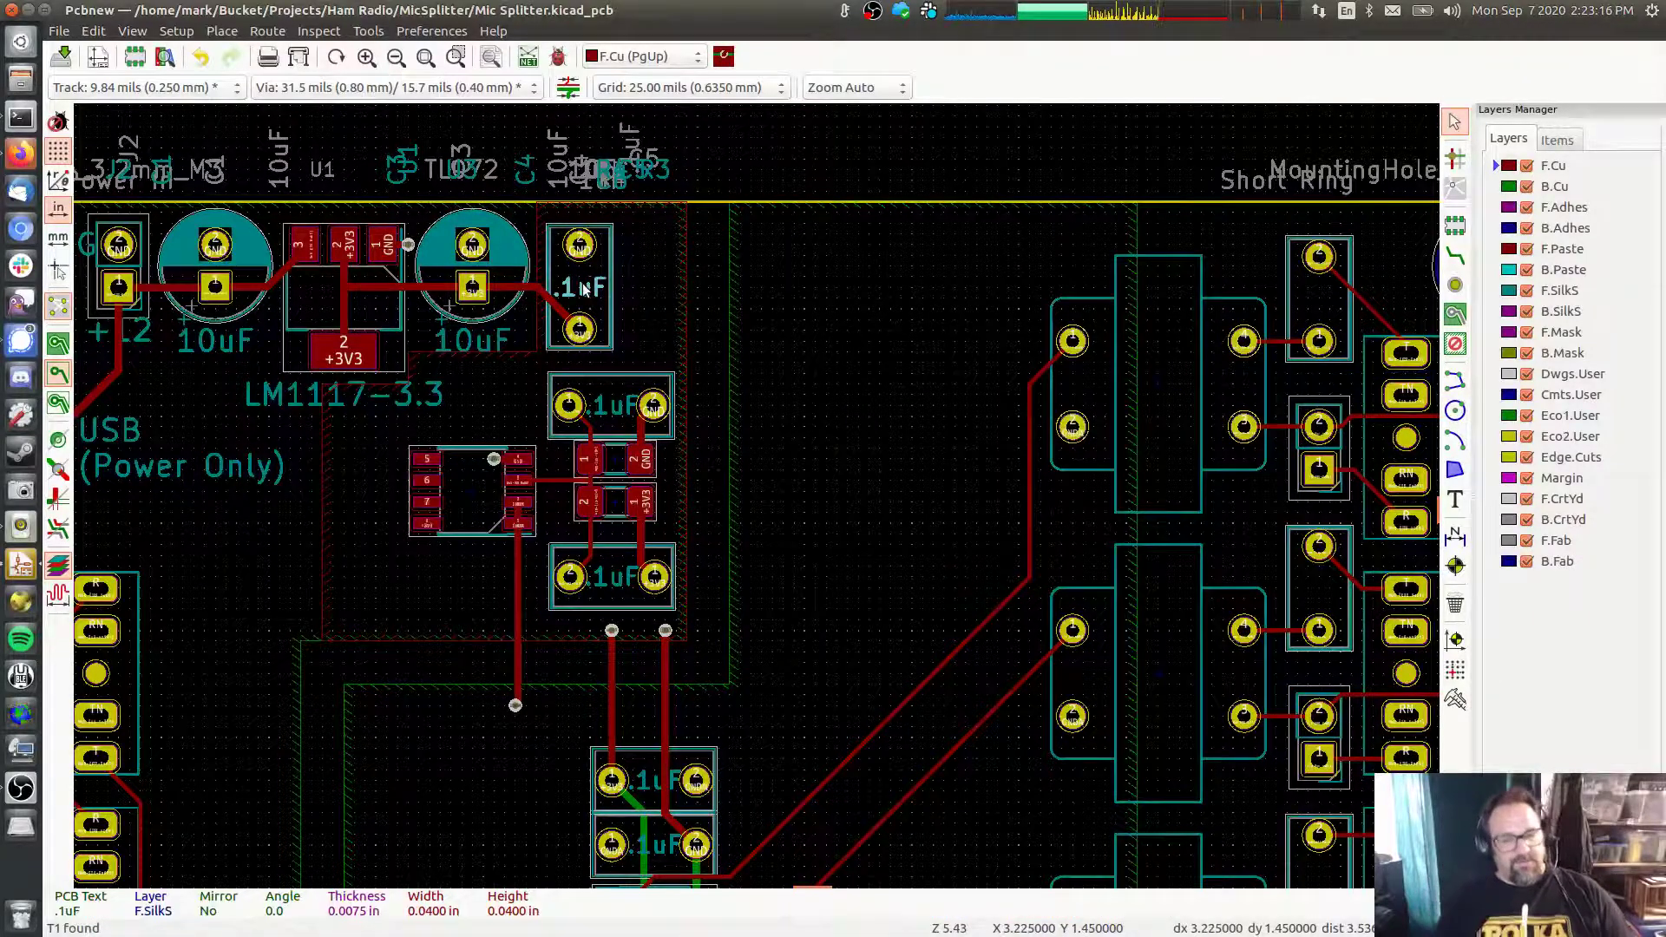
{"action": "double_click", "coordinate": [584, 289]}
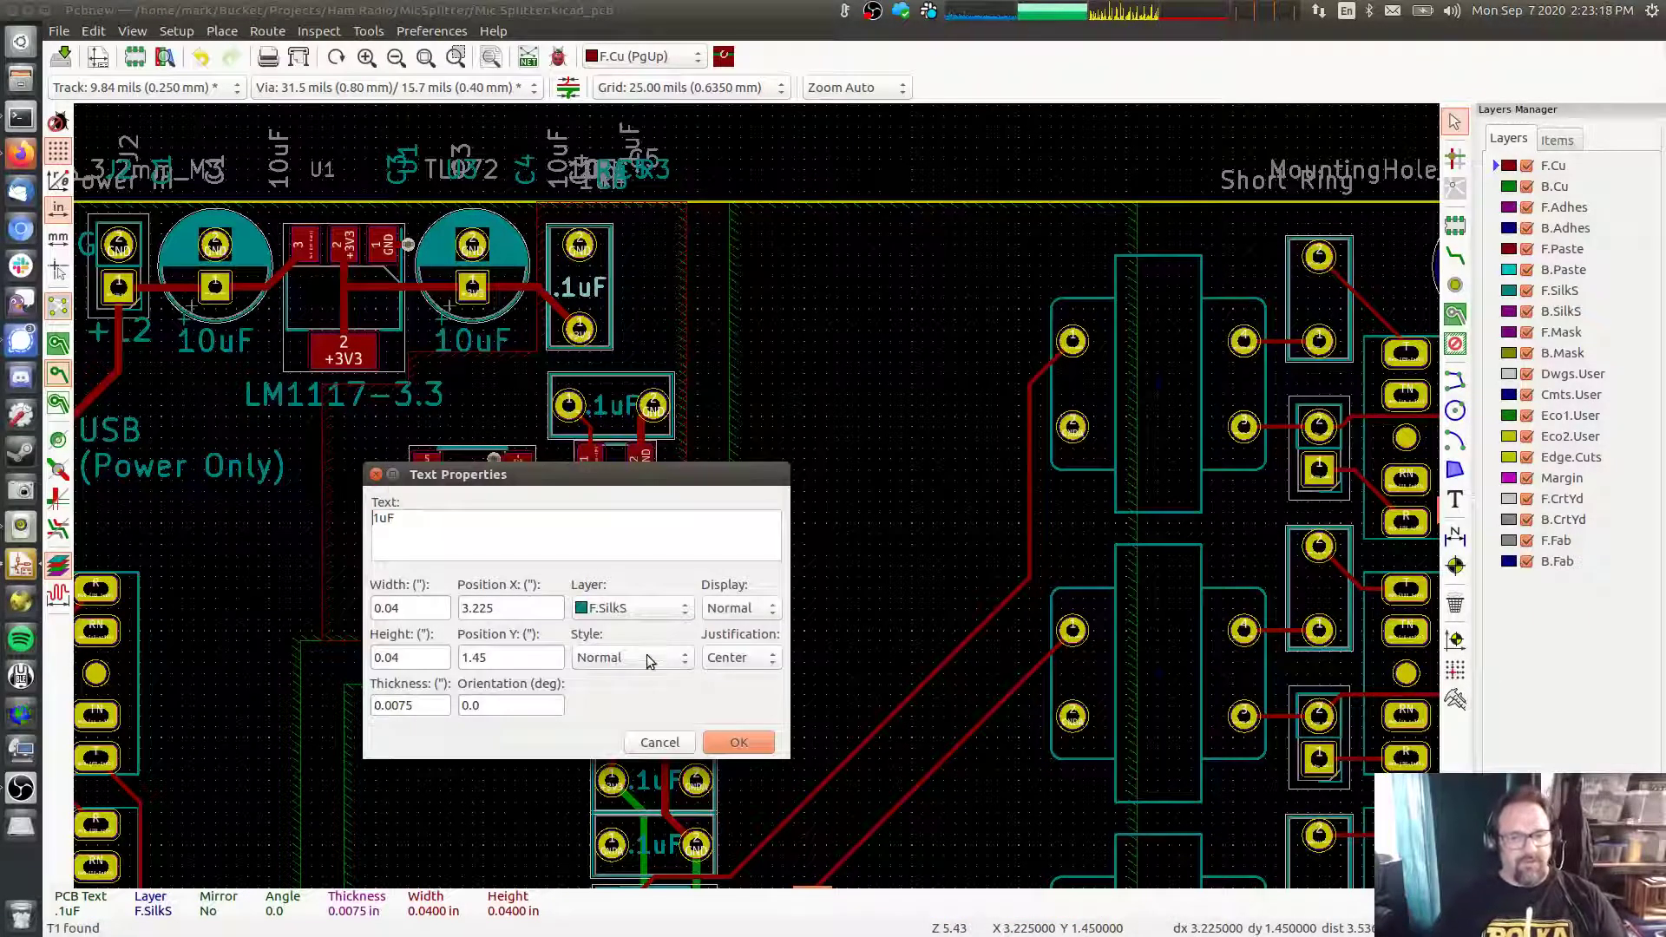
{"action": "left_click", "coordinate": [725, 745]}
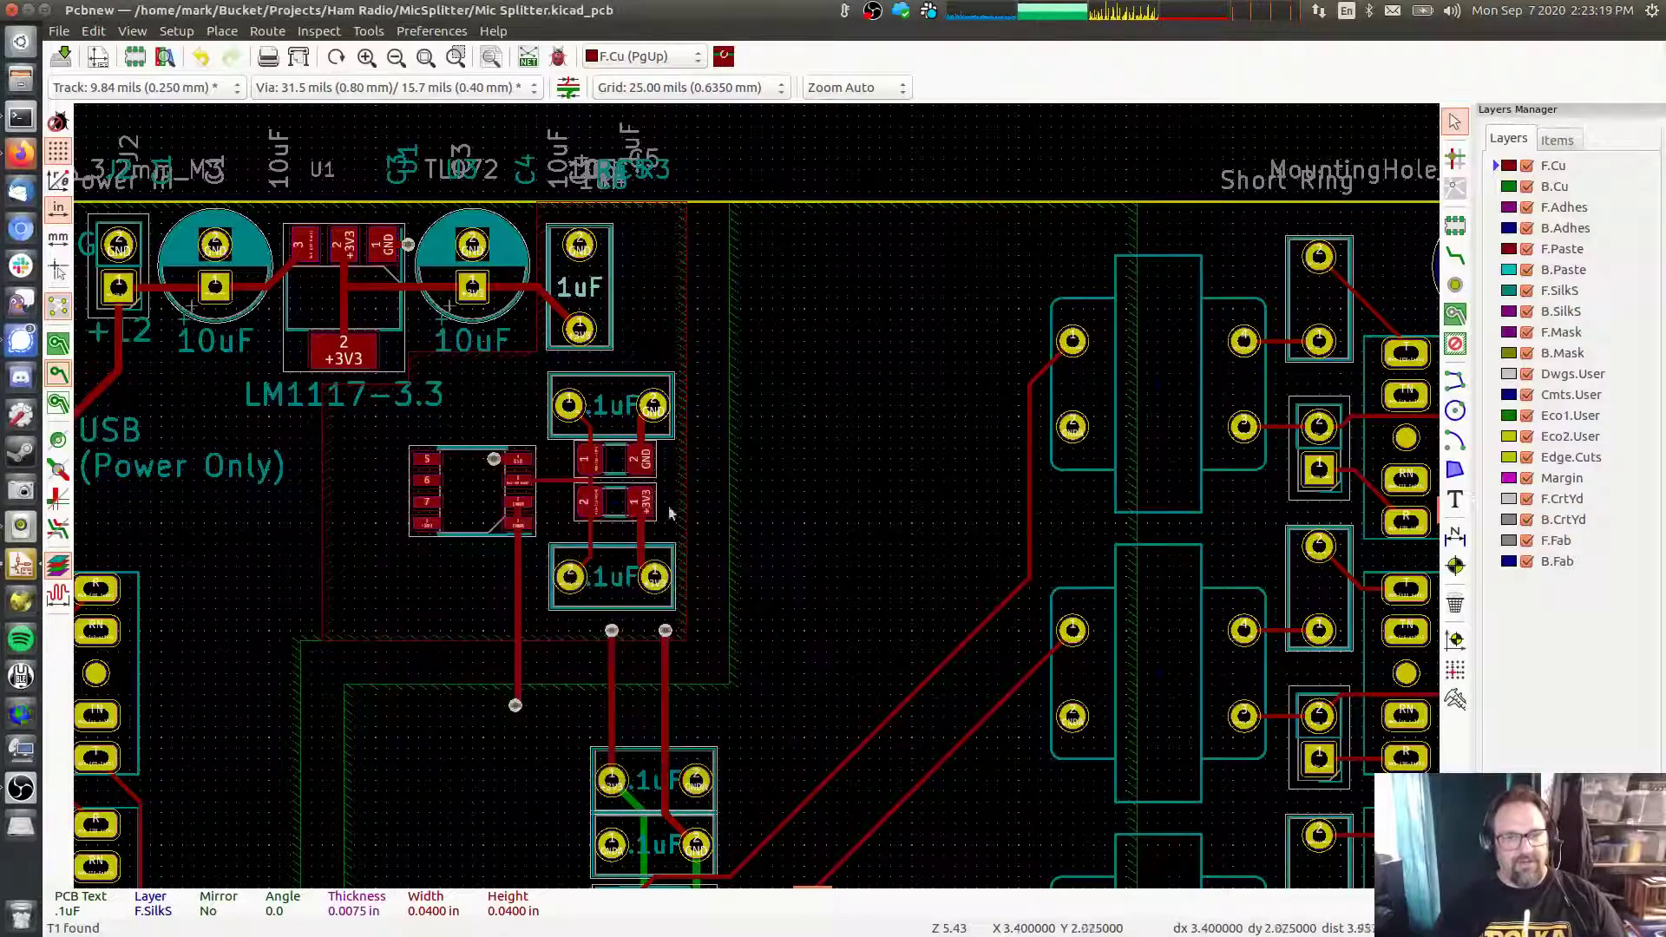
{"action": "double_click", "coordinate": [611, 414]}
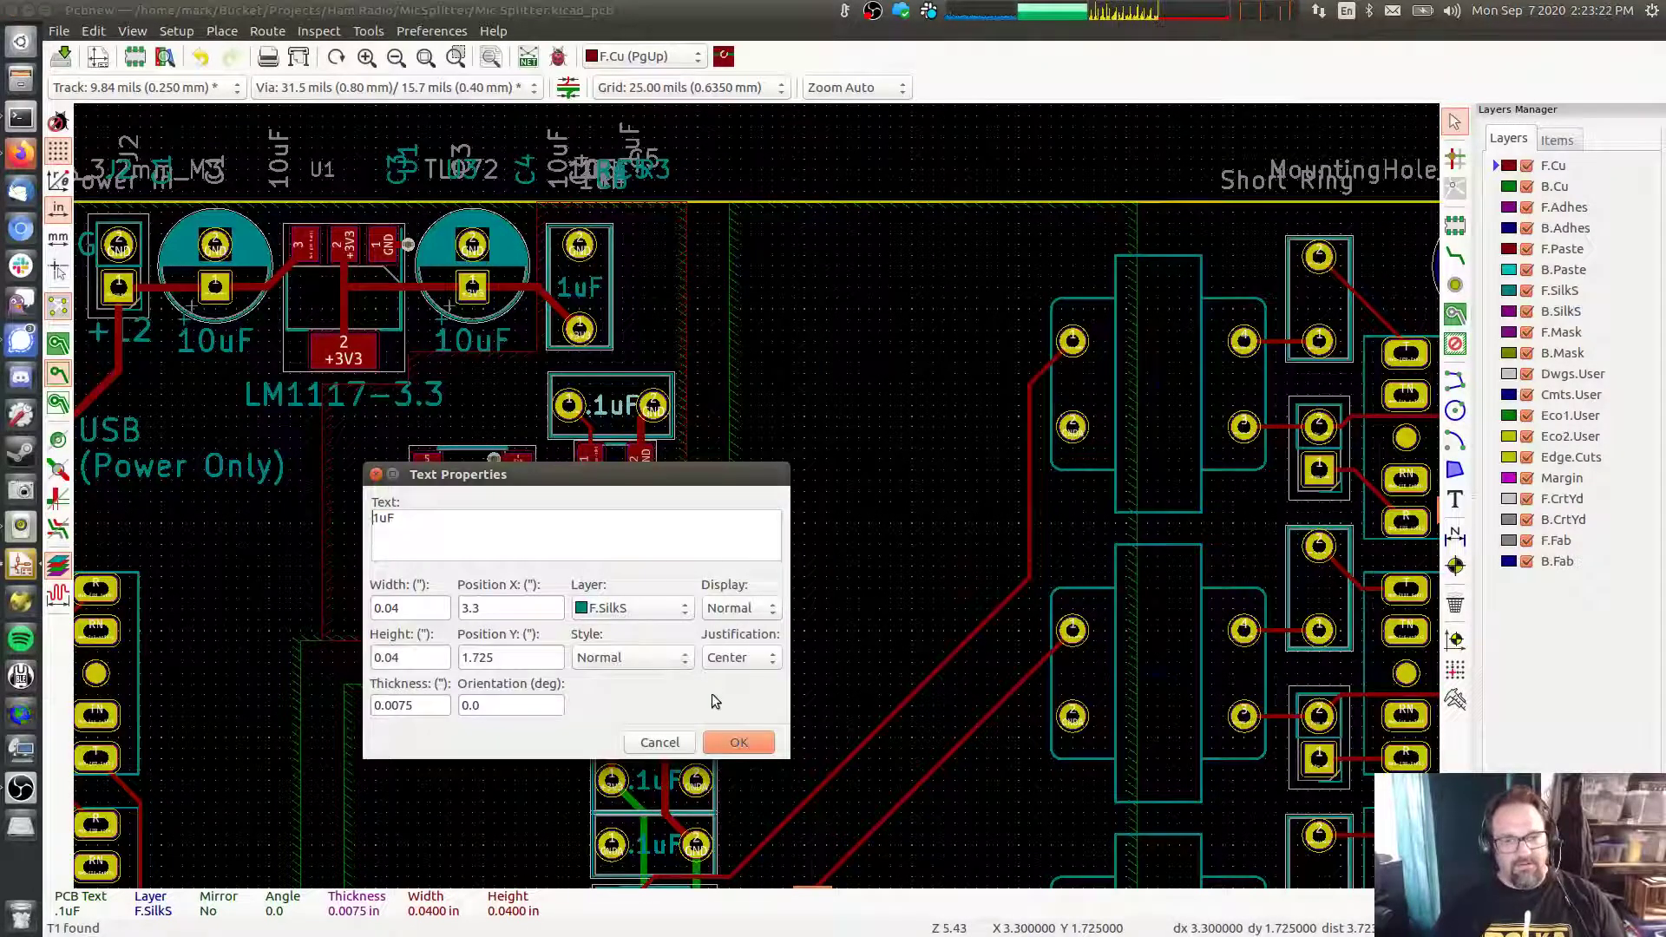
{"action": "left_click", "coordinate": [737, 744]}
{"action": "double_click", "coordinate": [614, 579]}
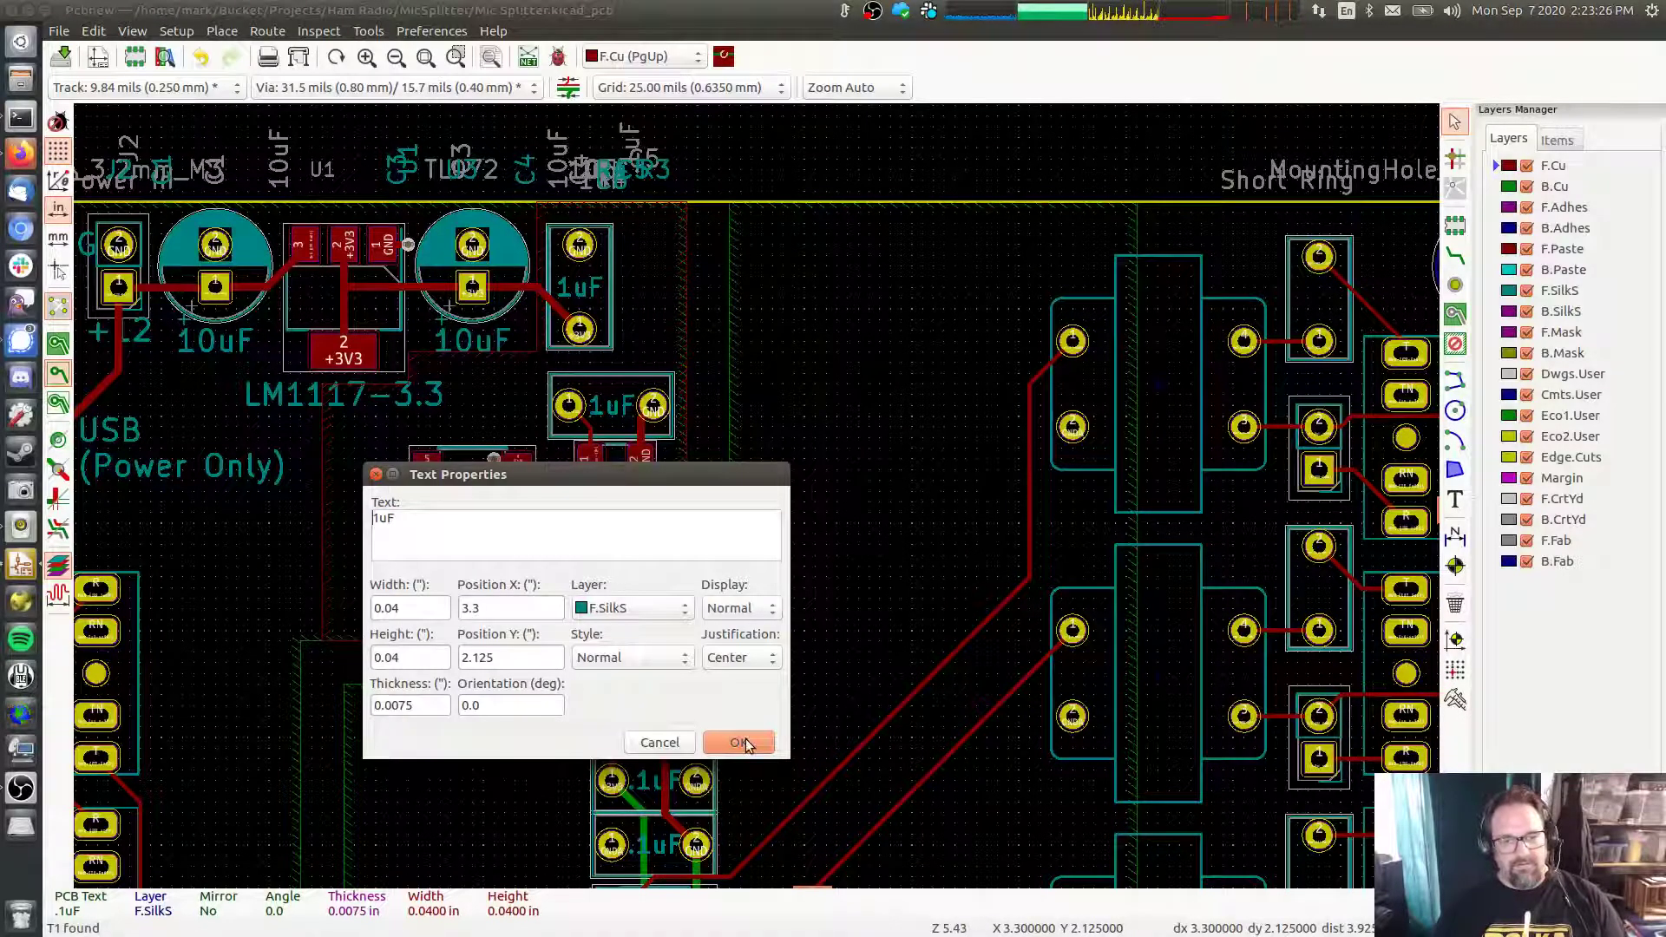
{"action": "left_click", "coordinate": [739, 743]}
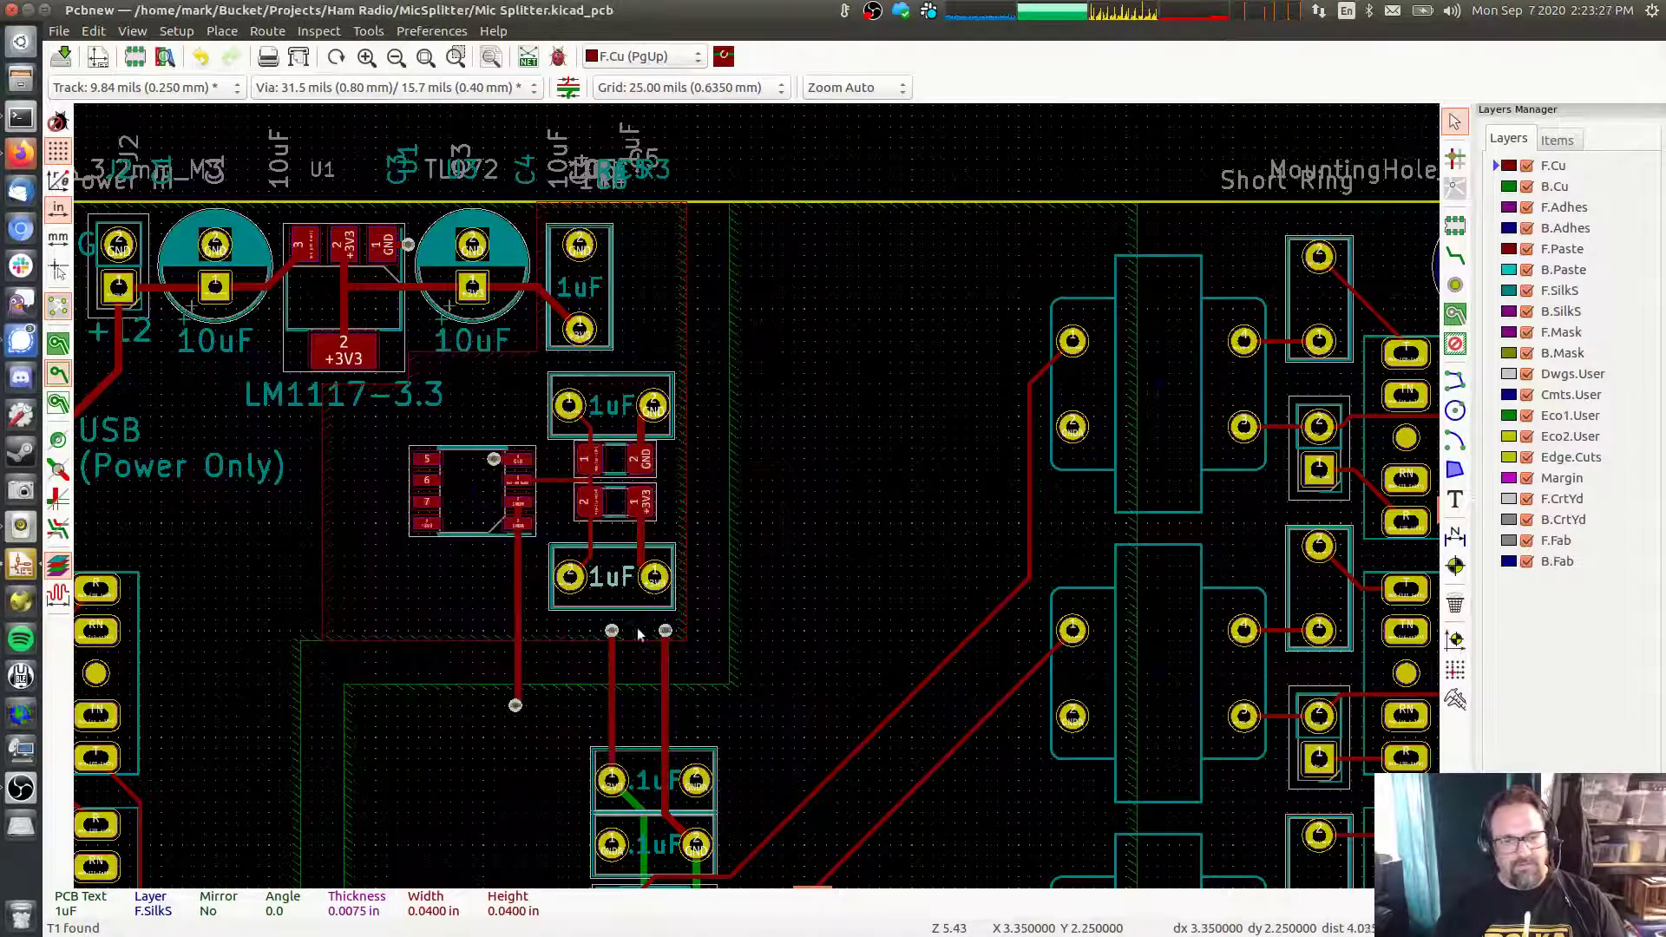
Change the .1uF text to 1uF in both stacked capacitors above the lower IC
{"action": "double_click", "coordinate": [655, 782]}
{"action": "key", "text": "Delete"}
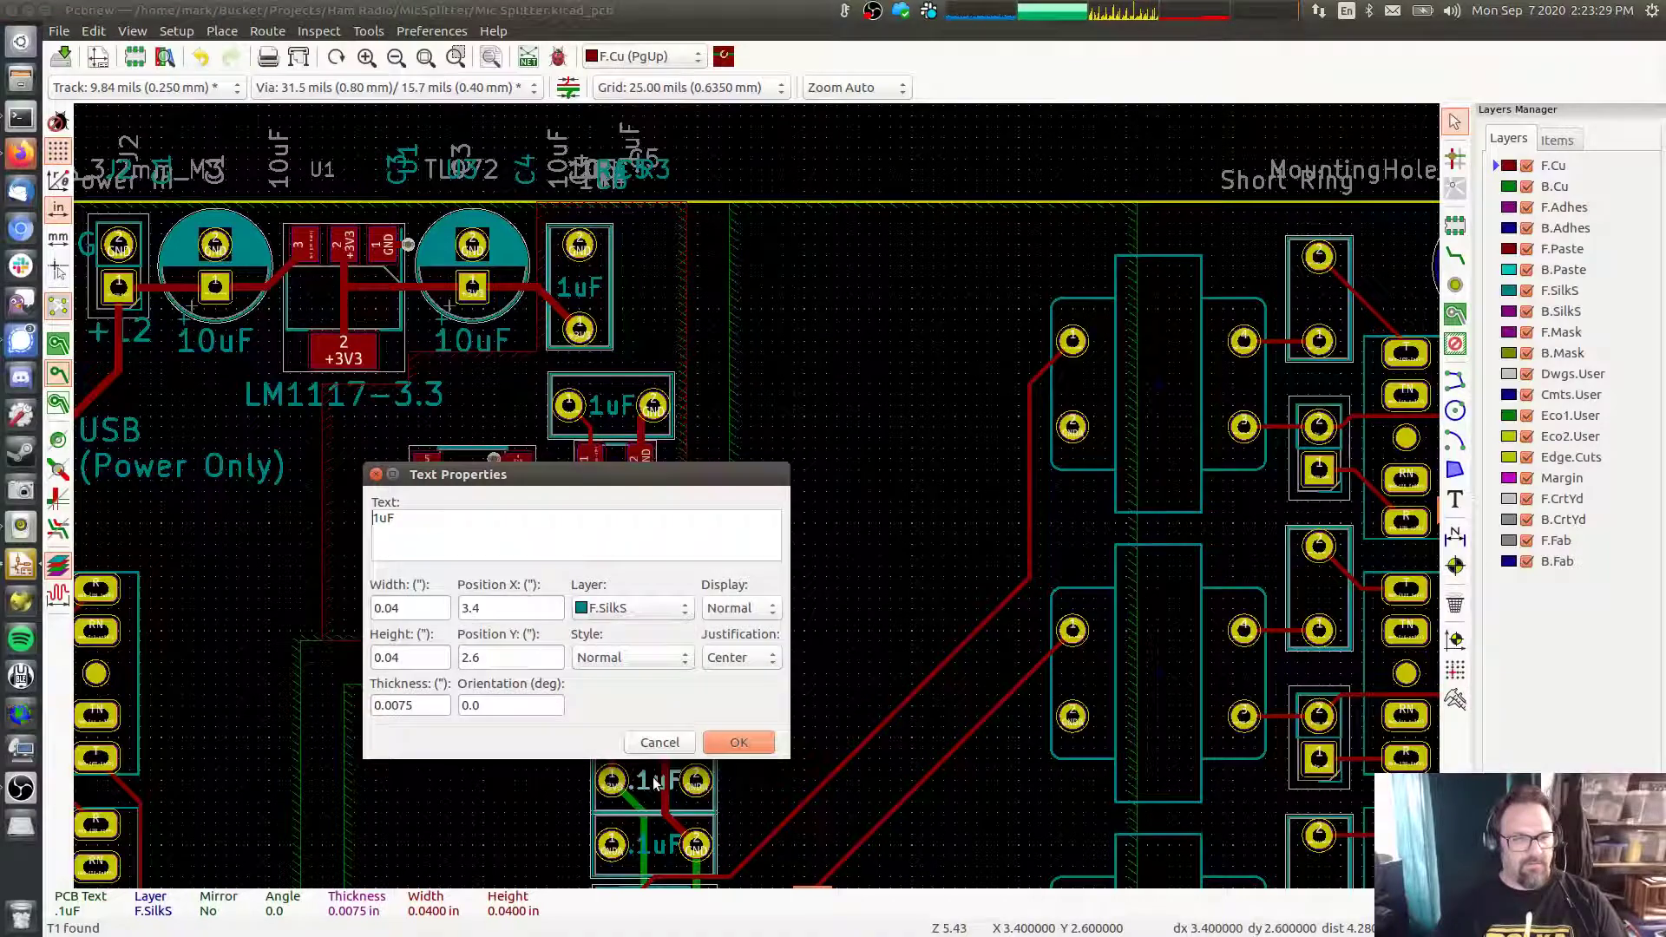
{"action": "left_click", "coordinate": [738, 744]}
{"action": "scroll", "coordinate": [778, 684], "scroll_direction": "down", "scroll_amount": 3}
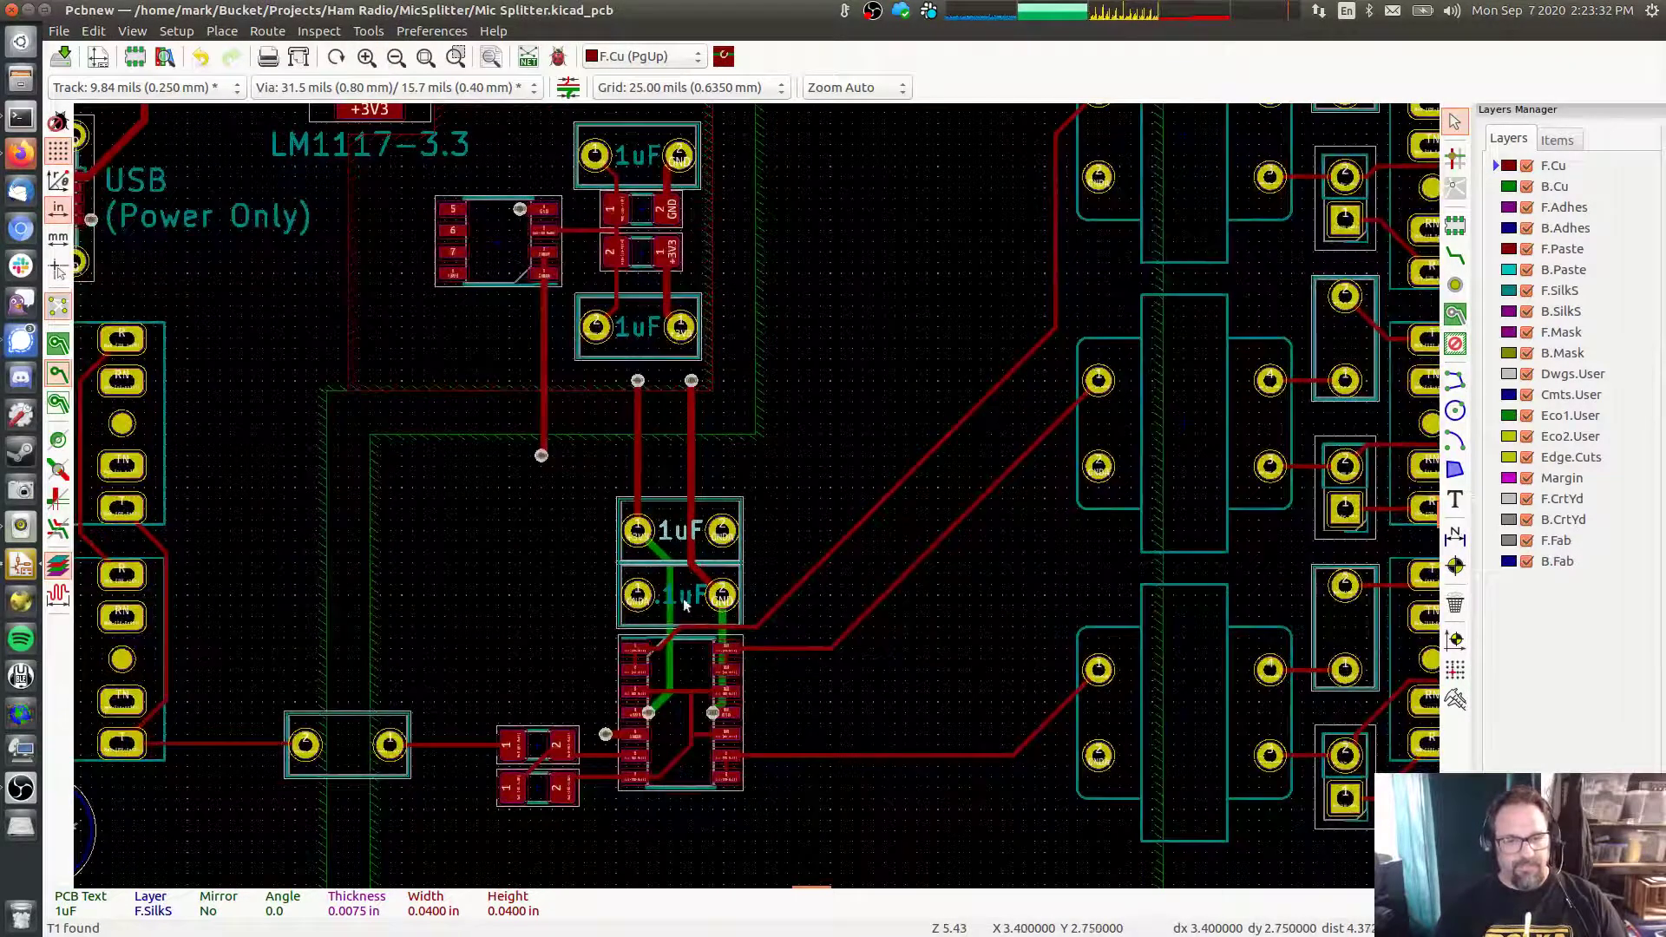
{"action": "double_click", "coordinate": [684, 605]}
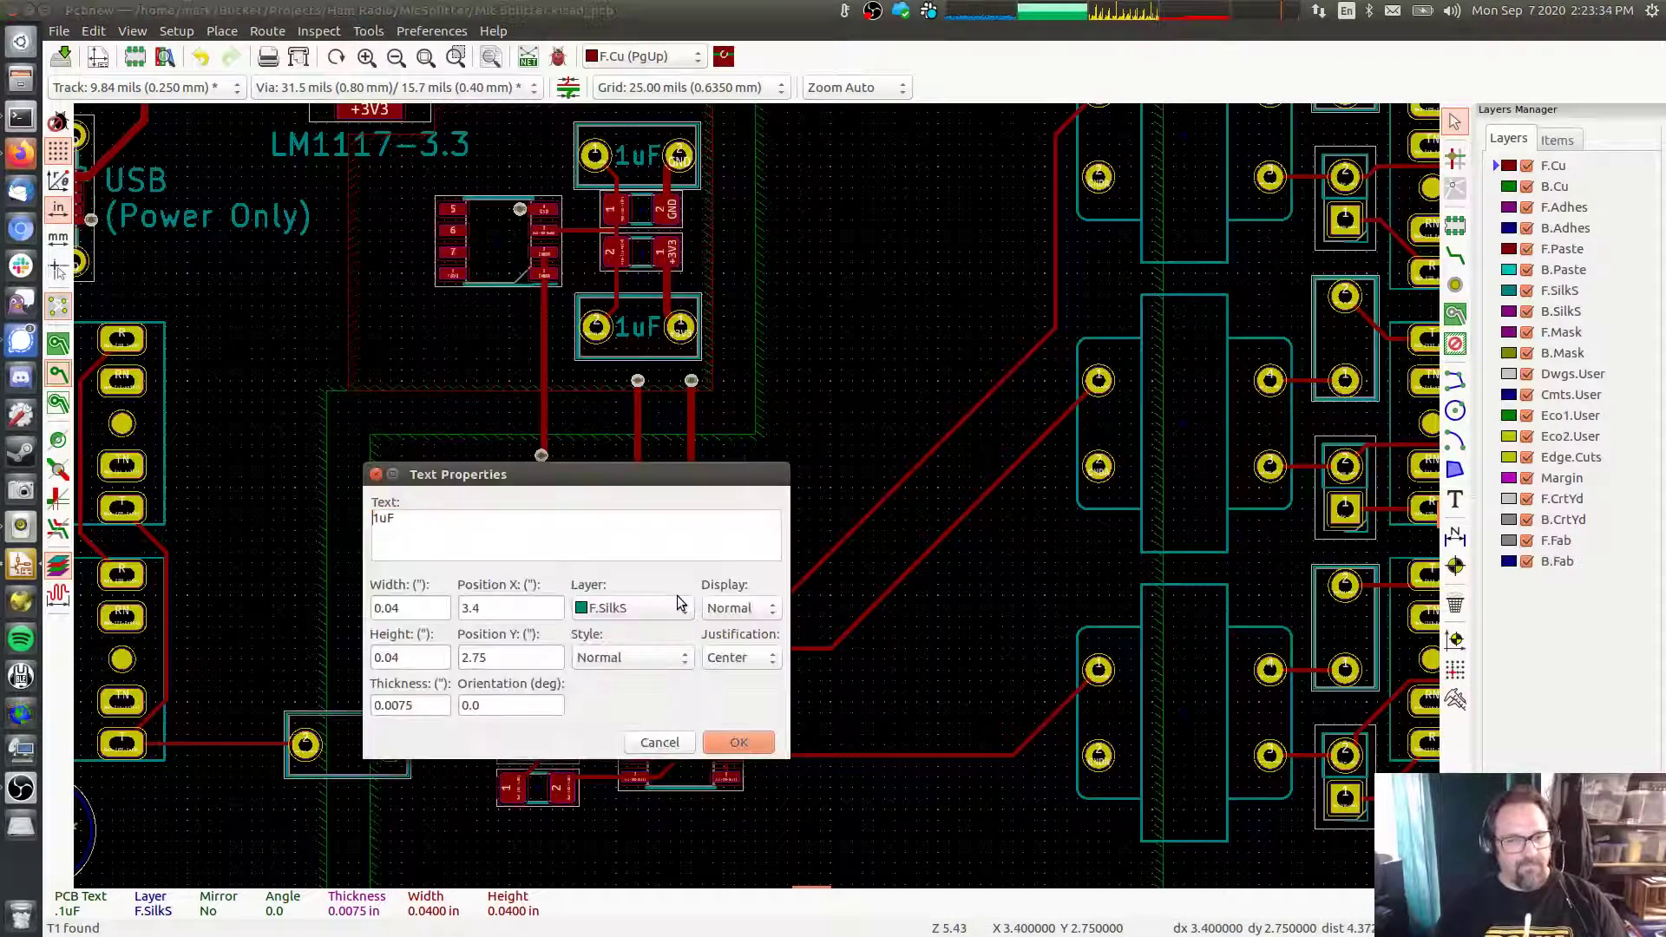
{"action": "left_click", "coordinate": [745, 748]}
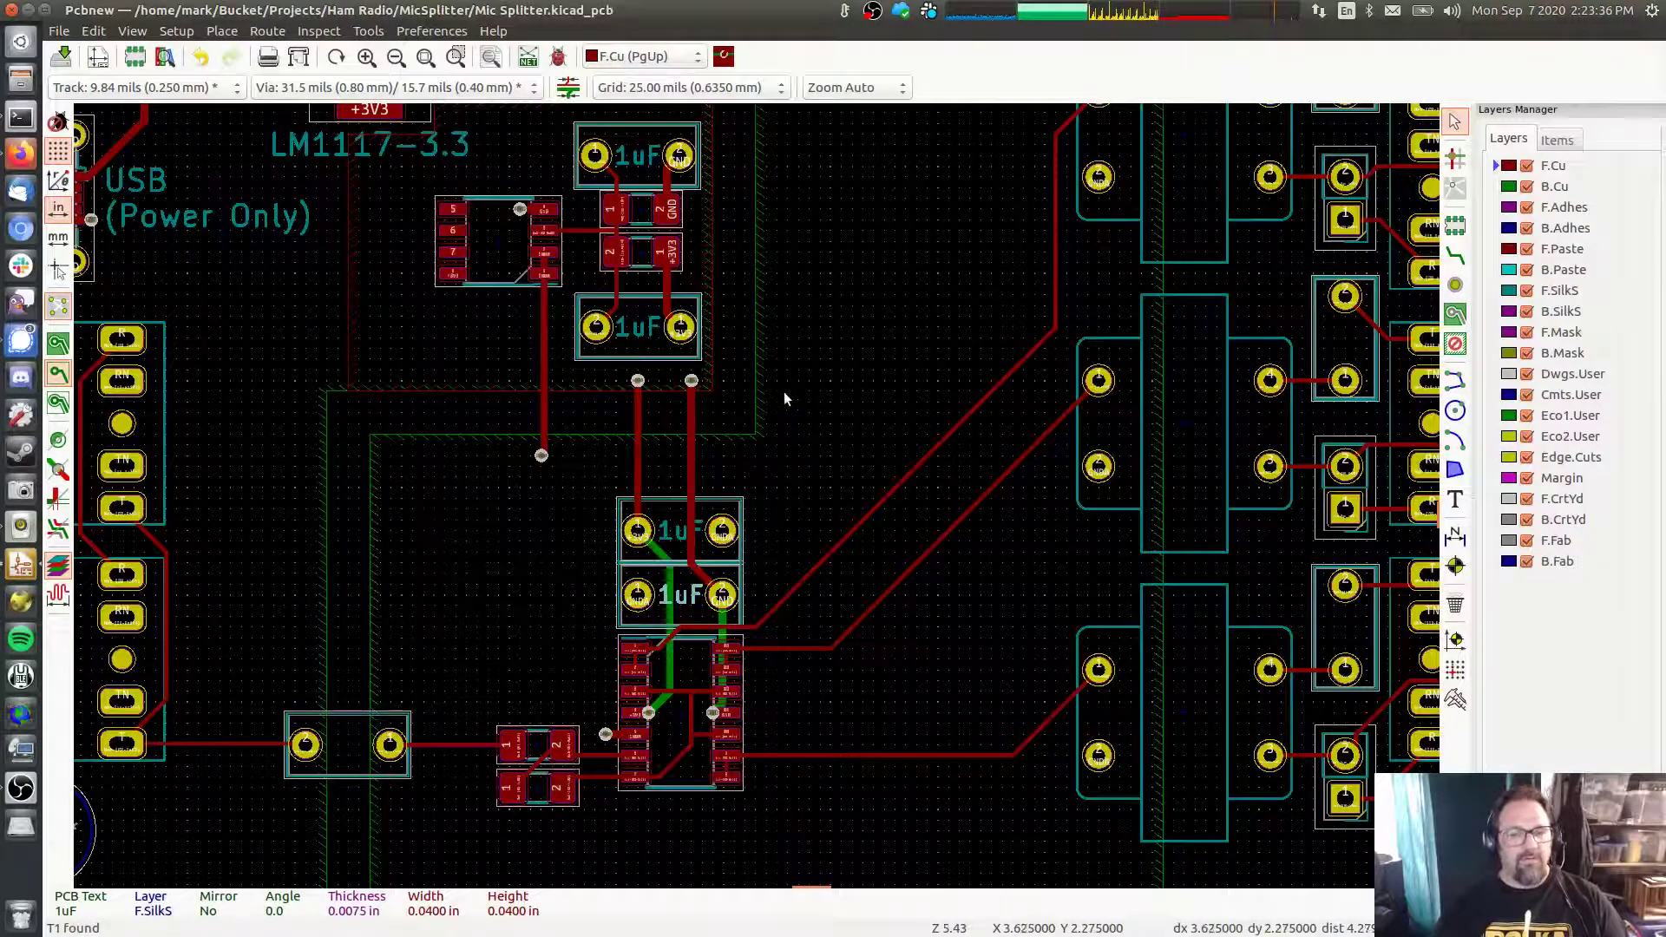
Copy a 1uF text and place the copy inside the horizontal capacitor beside the lower resistor pair
{"action": "middle_click_drag", "start_coordinate": [800, 372], "coordinate": [844, 314]}
{"action": "key", "text": "ctrl+c"}
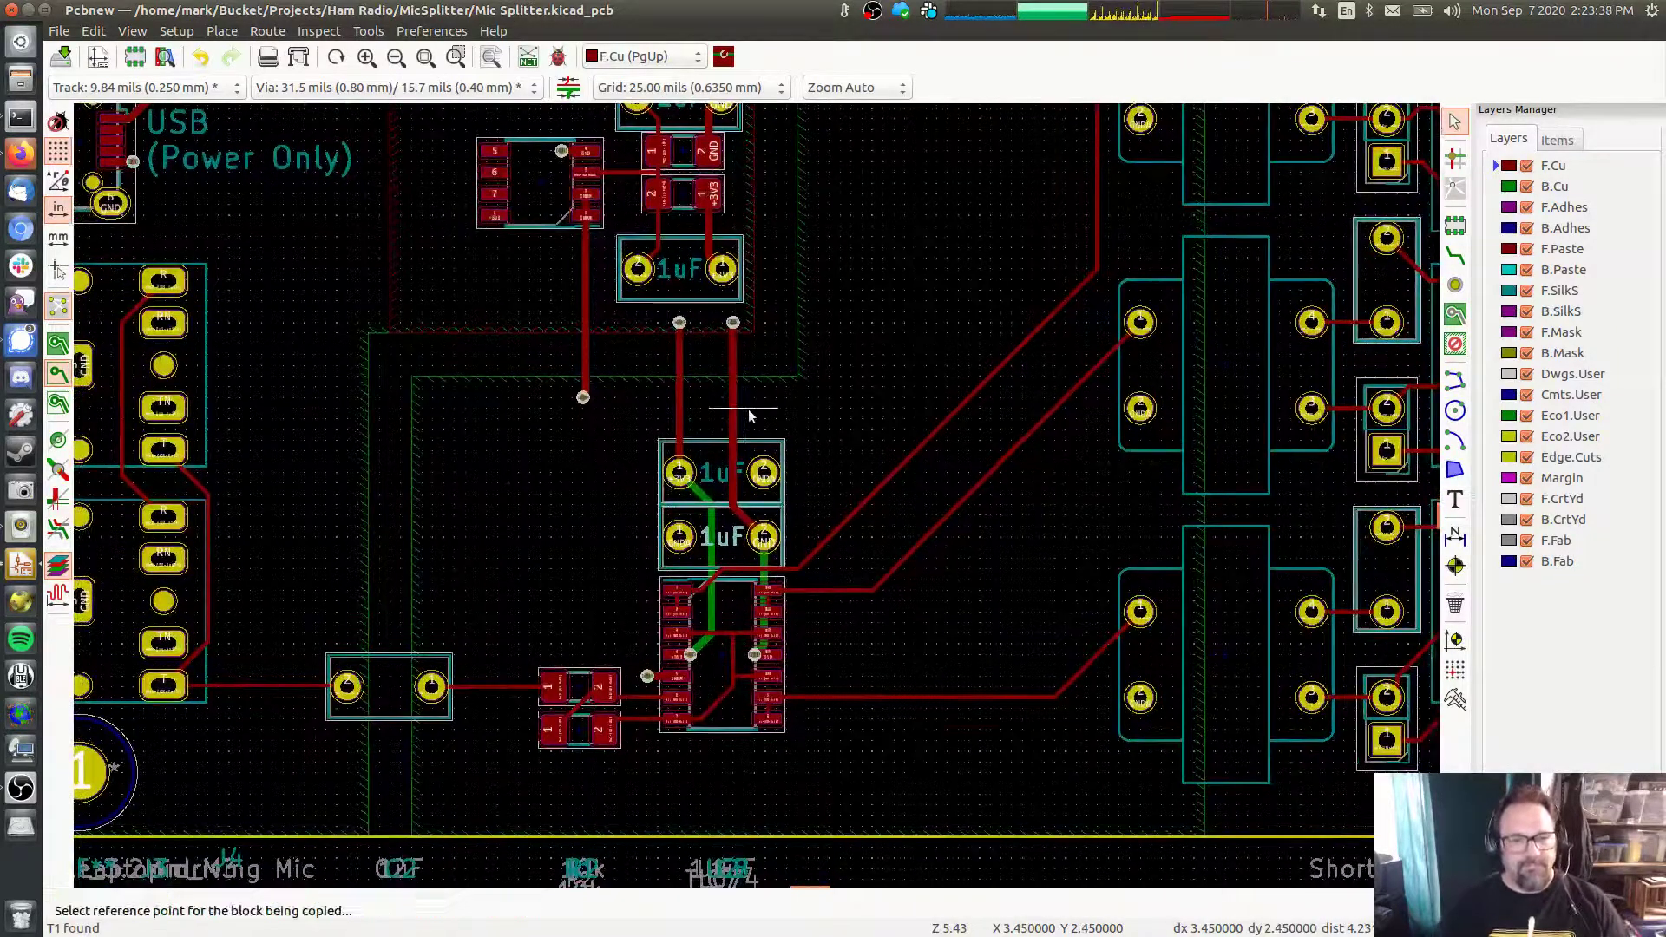
{"action": "left_click", "coordinate": [748, 409]}
{"action": "key", "text": "ctrl+v"}
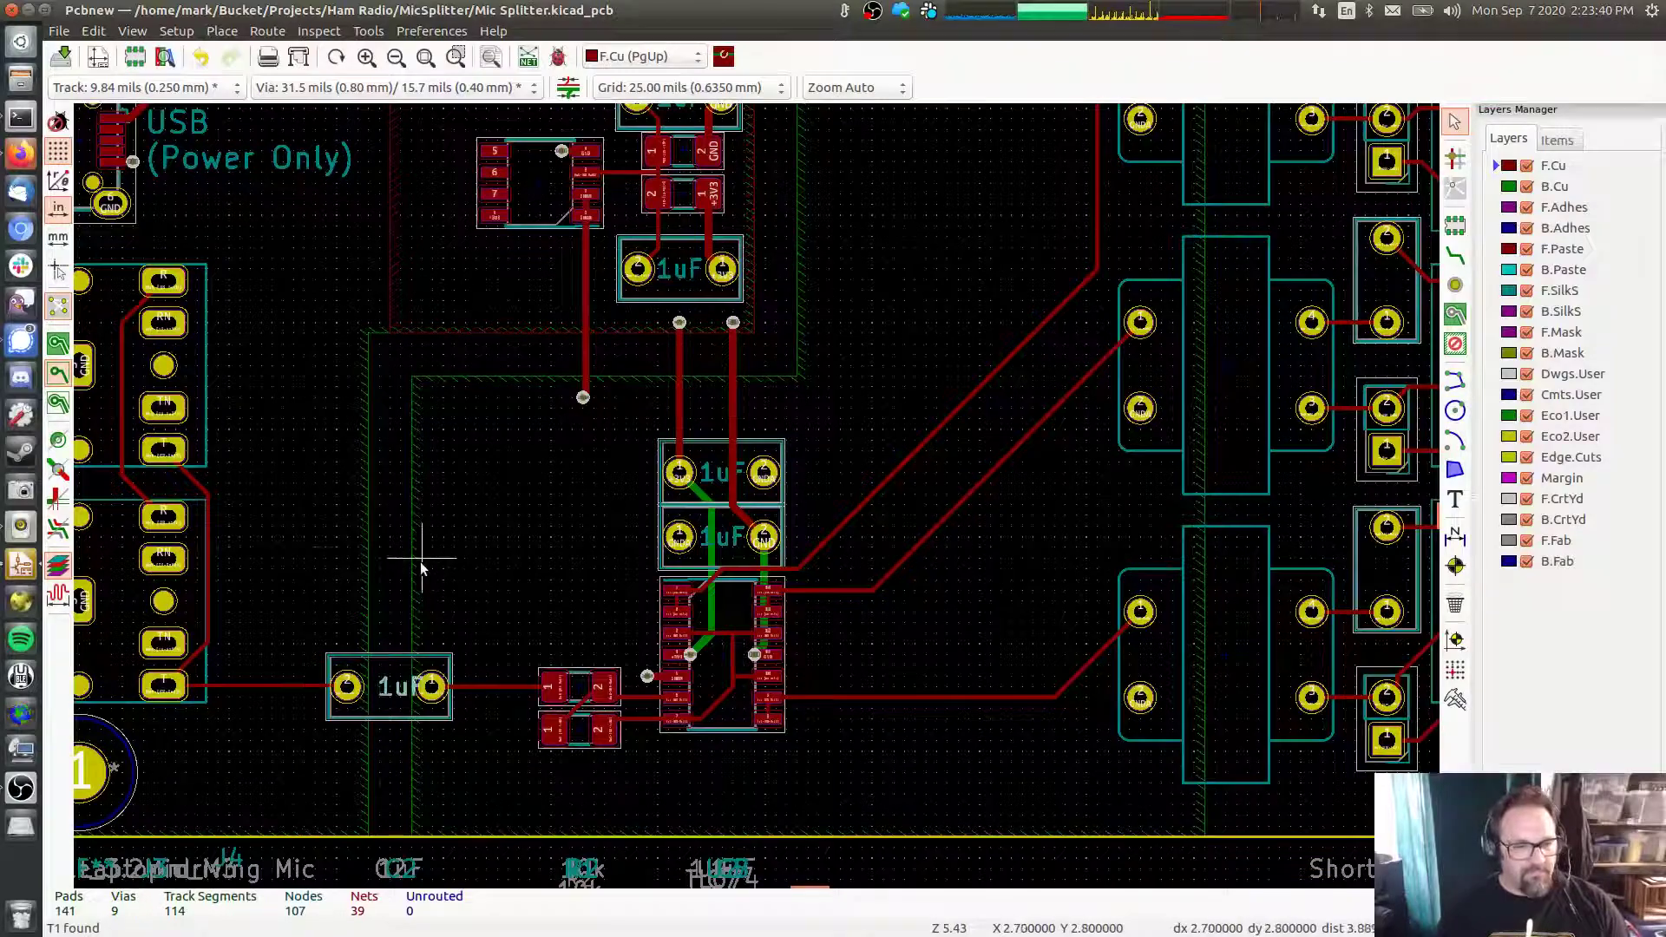
Place copies of the 1uF text inside the three vertical capacitors between the transformers and the output jacks
{"action": "middle_click_drag", "start_coordinate": [934, 353], "coordinate": [331, 617]}
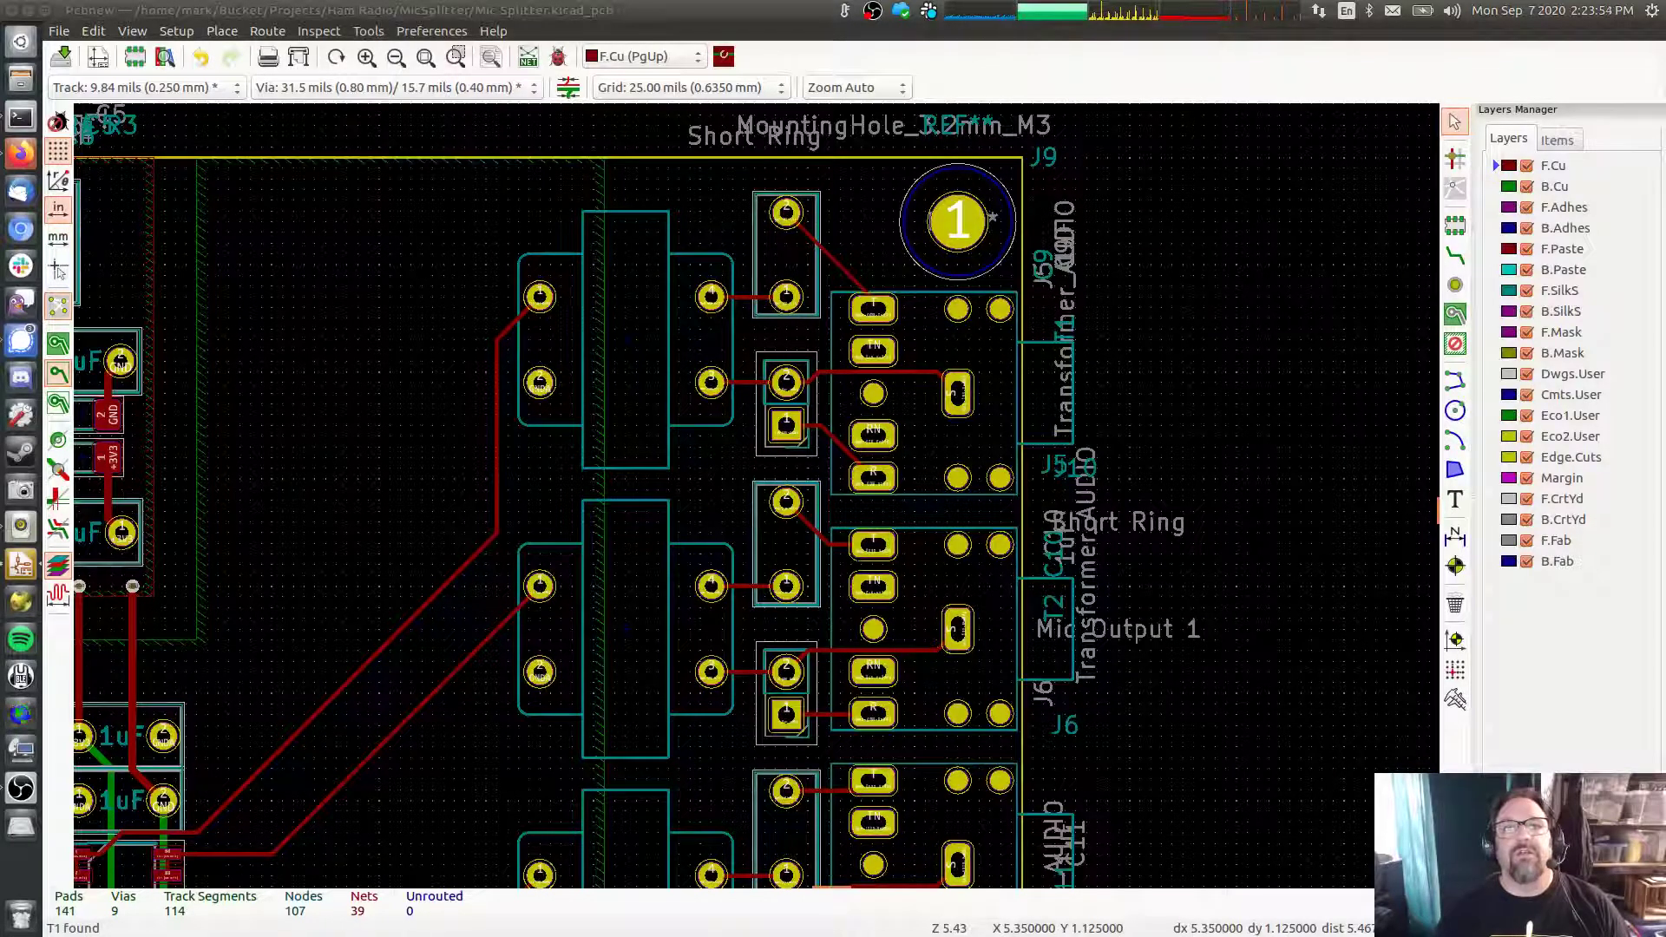
{"action": "key", "text": "Return"}
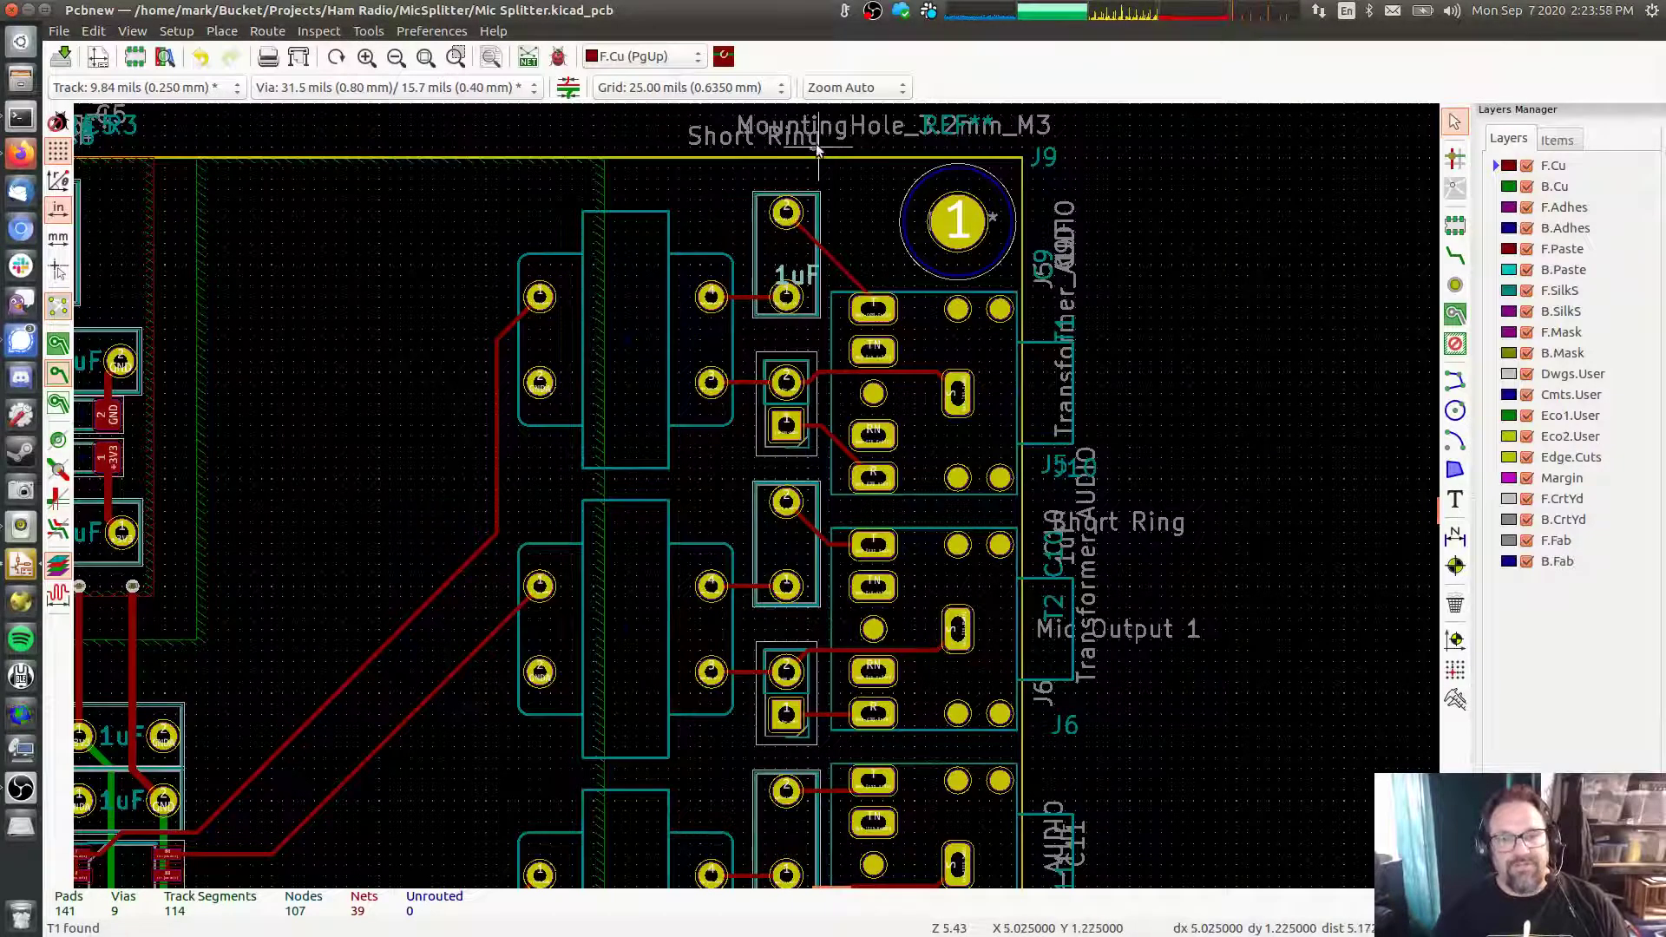
{"action": "left_click", "coordinate": [785, 265]}
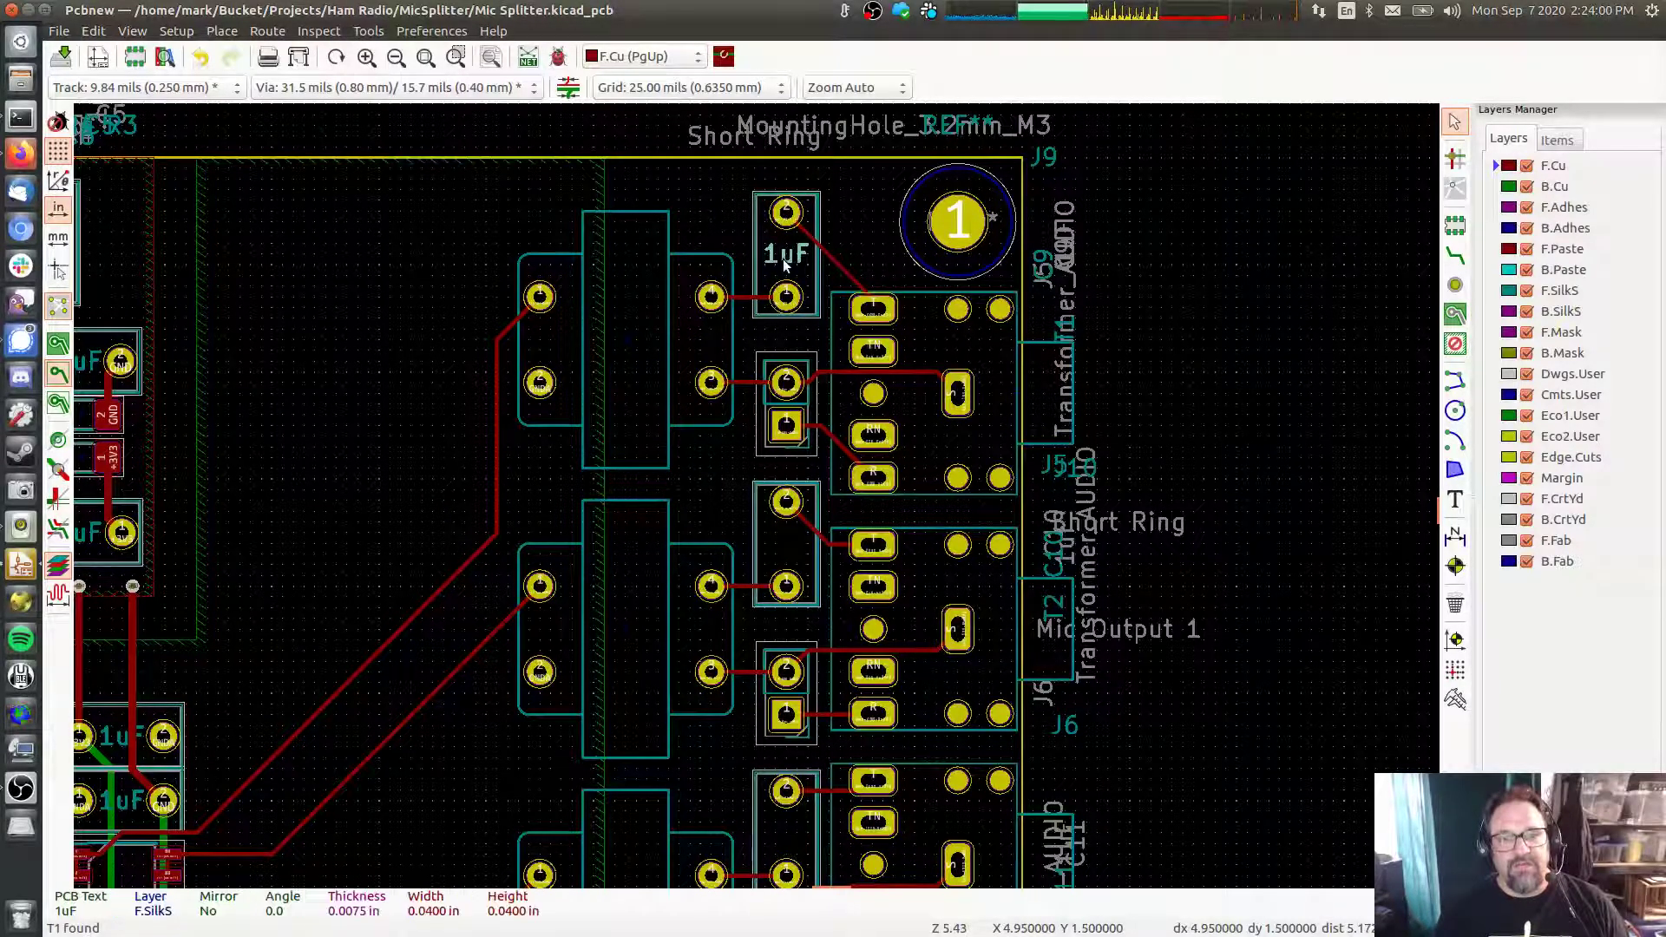
{"action": "key", "text": "ctrl+c"}
{"action": "left_click", "coordinate": [787, 270]}
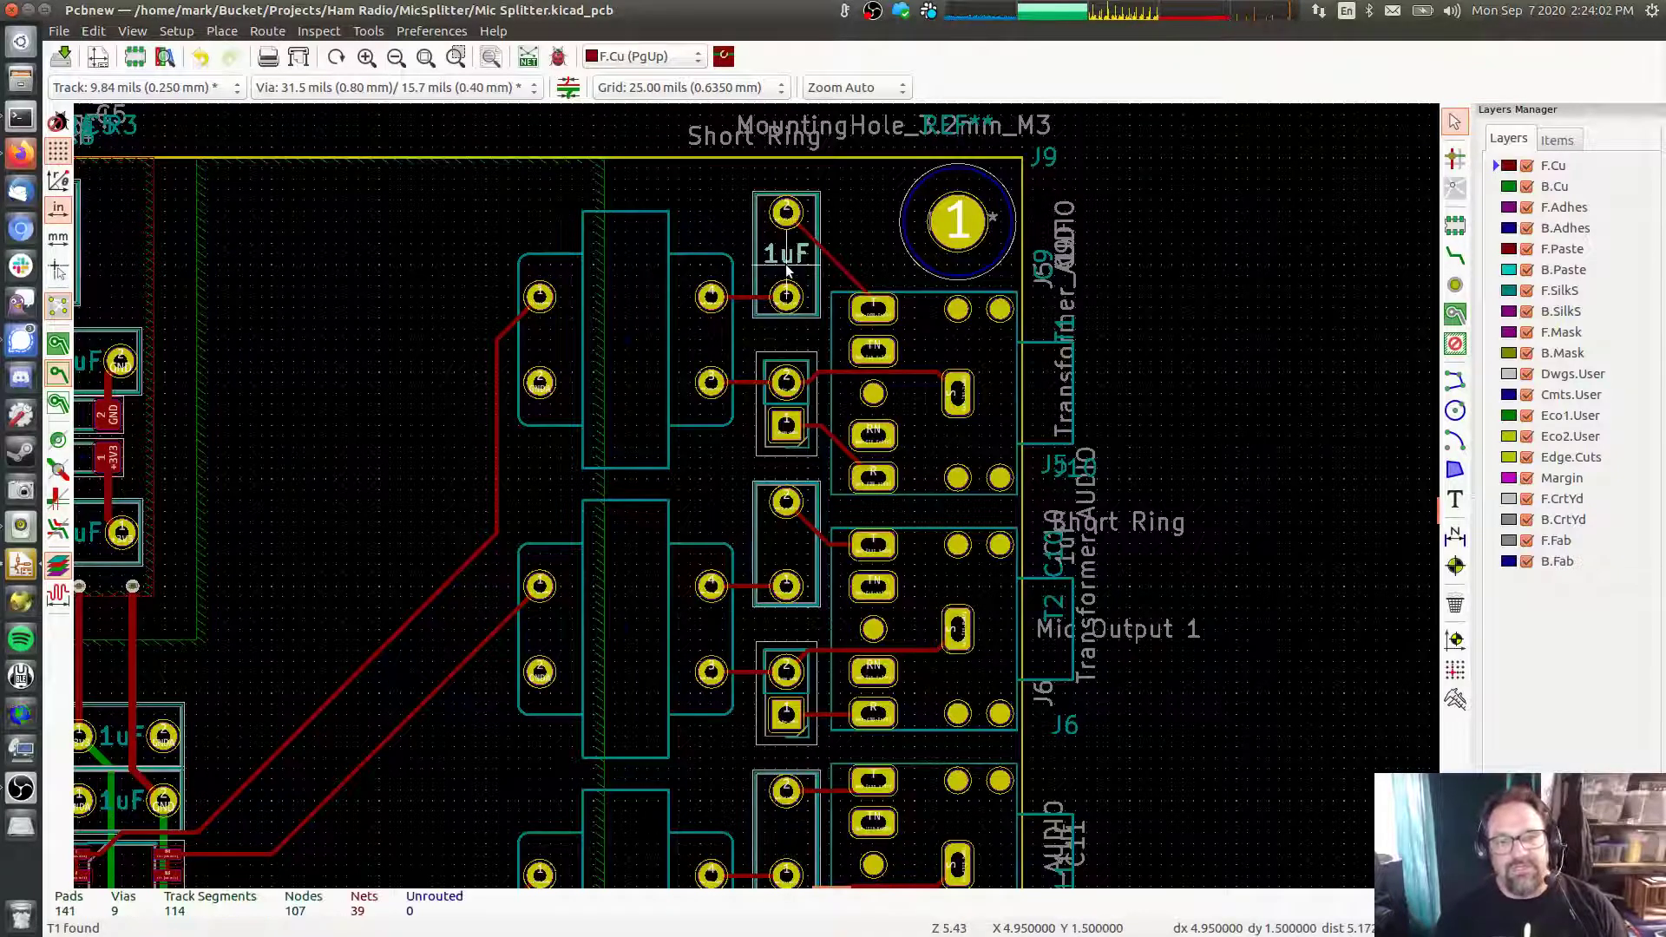
{"action": "left_click", "coordinate": [788, 562]}
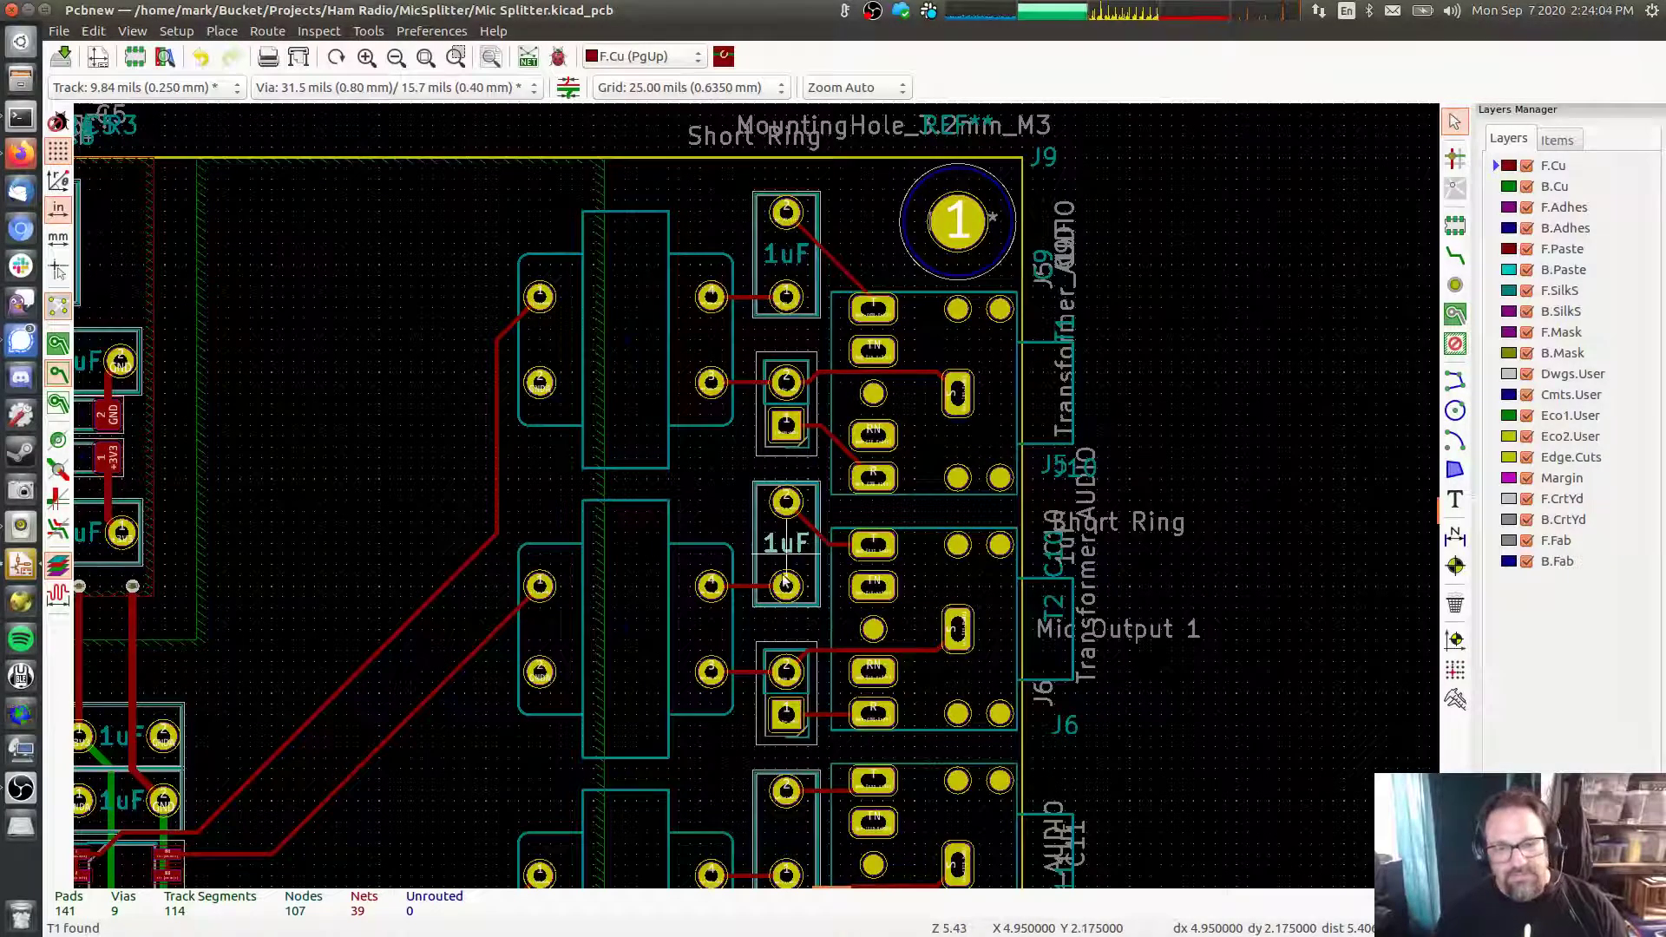
{"action": "key", "text": "ctrl+v"}
{"action": "left_click", "coordinate": [787, 831]}
Paste another 1uF text near the lower resistor pair, change it to 10k, and position it above the pair
{"action": "middle_click_drag", "start_coordinate": [530, 642], "coordinate": [1022, 509]}
{"action": "middle_click_drag", "start_coordinate": [550, 532], "coordinate": [773, 467]}
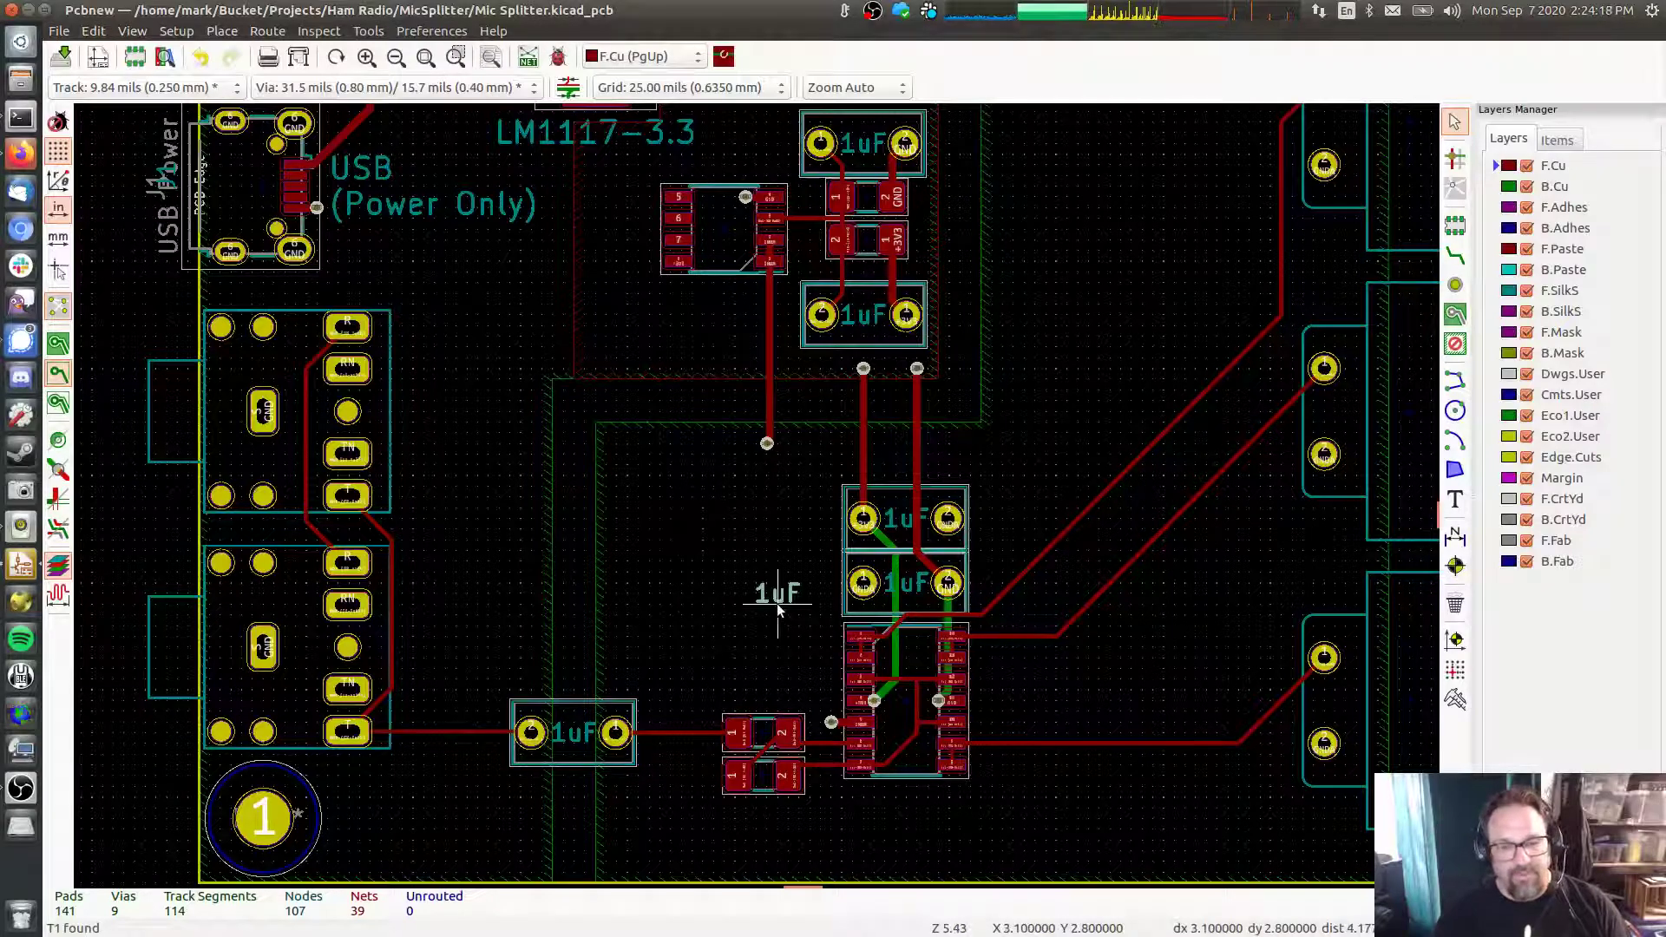
{"action": "double_click", "coordinate": [778, 603]}
{"action": "type", "text": "10k"}
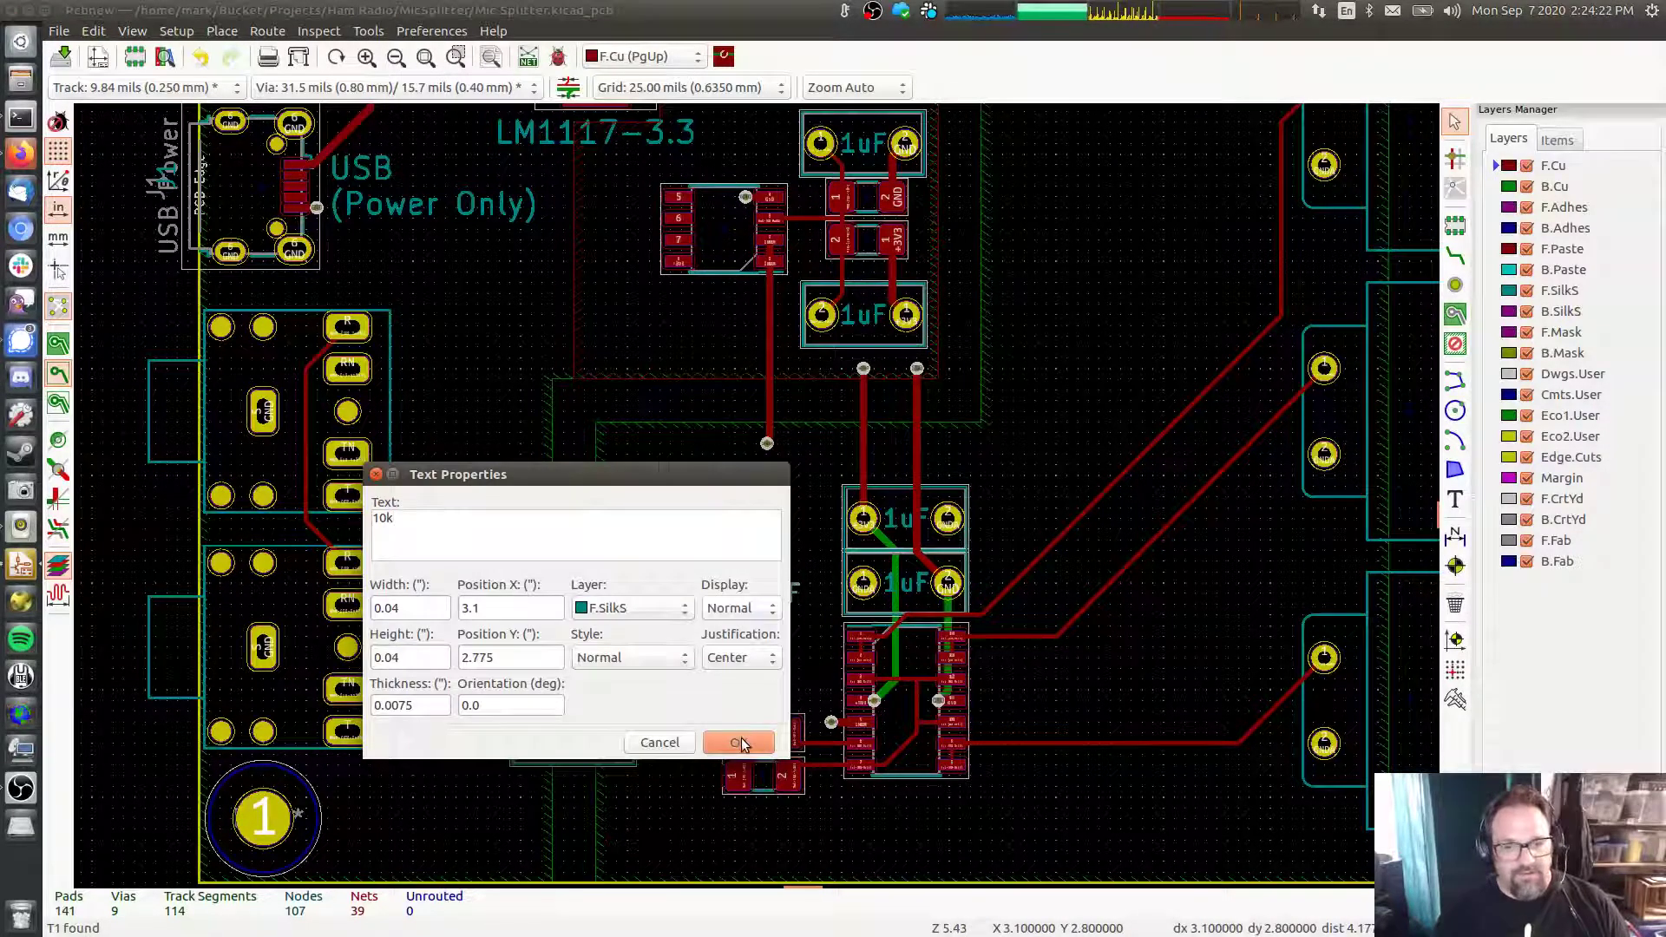
{"action": "left_click", "coordinate": [739, 743]}
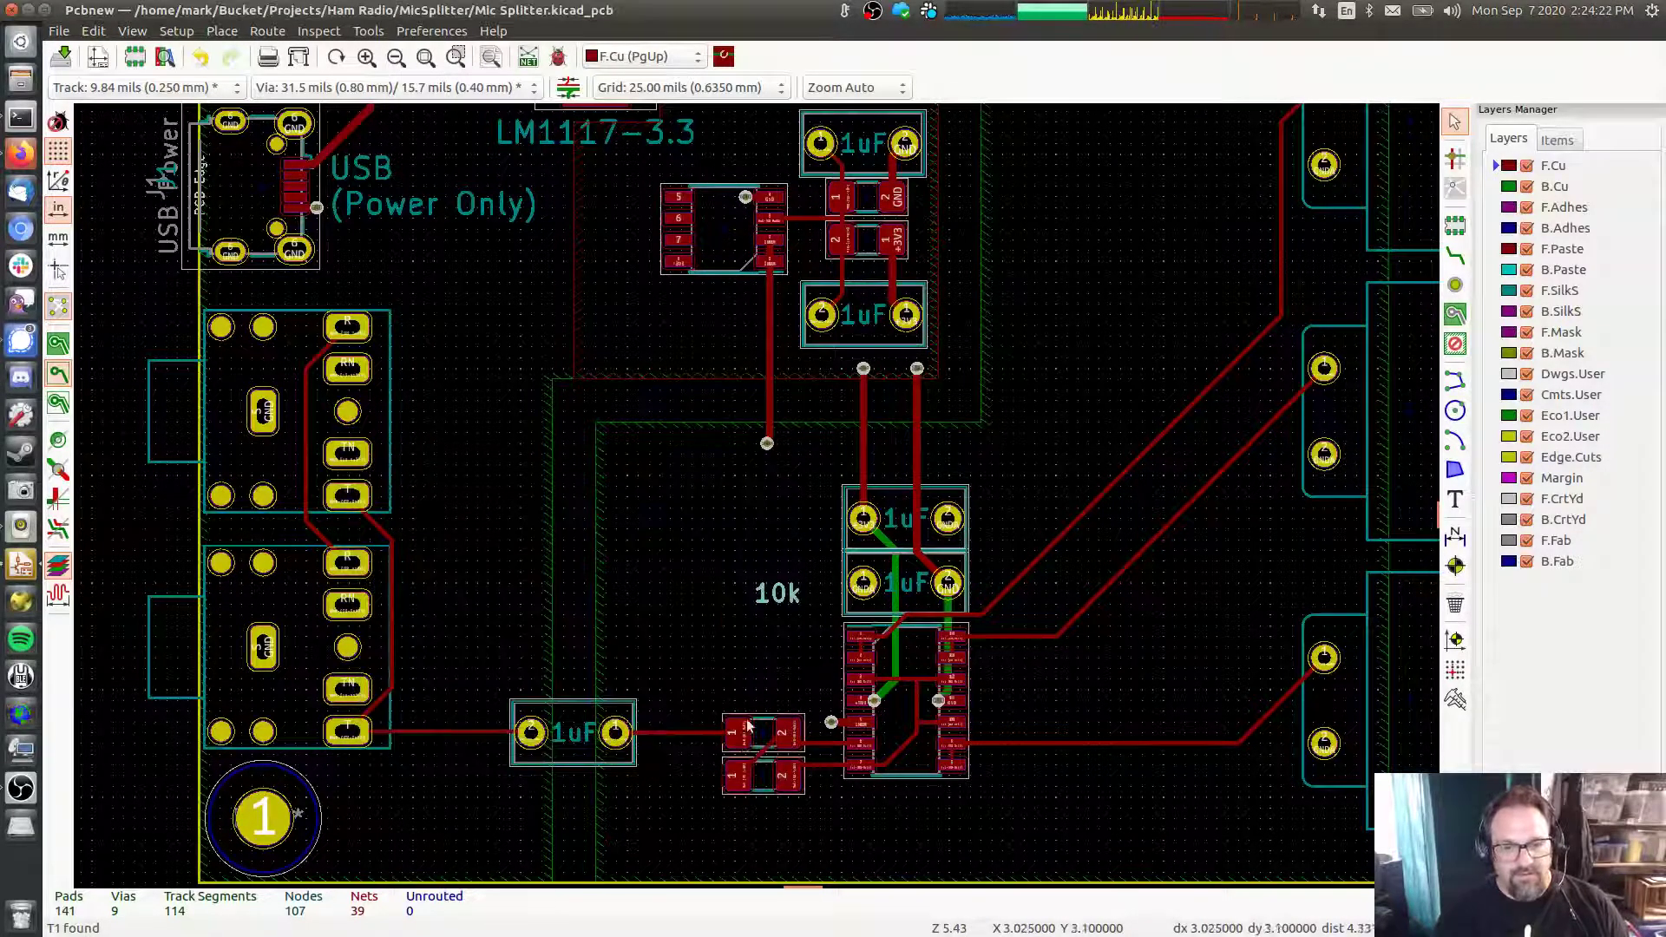
{"action": "key", "text": "ctrl+d"}
{"action": "left_click", "coordinate": [765, 702]}
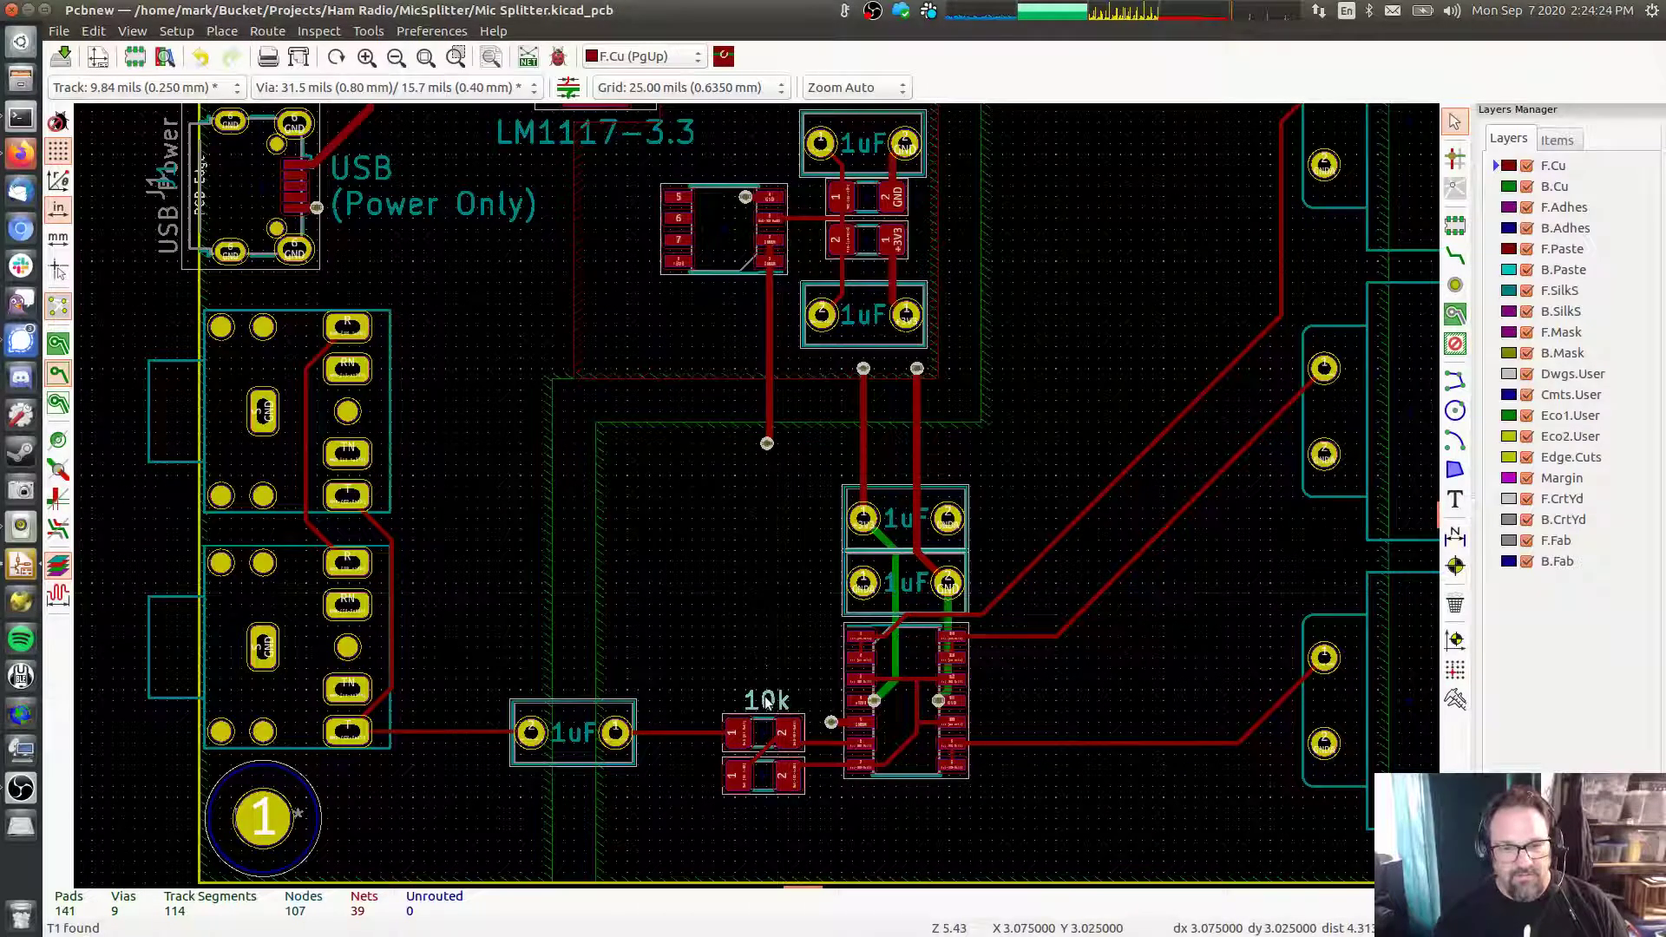
Duplicate the 10k text below the lower resistor pair and beside each of the two upper resistors
{"action": "key", "text": "ctrl+d"}
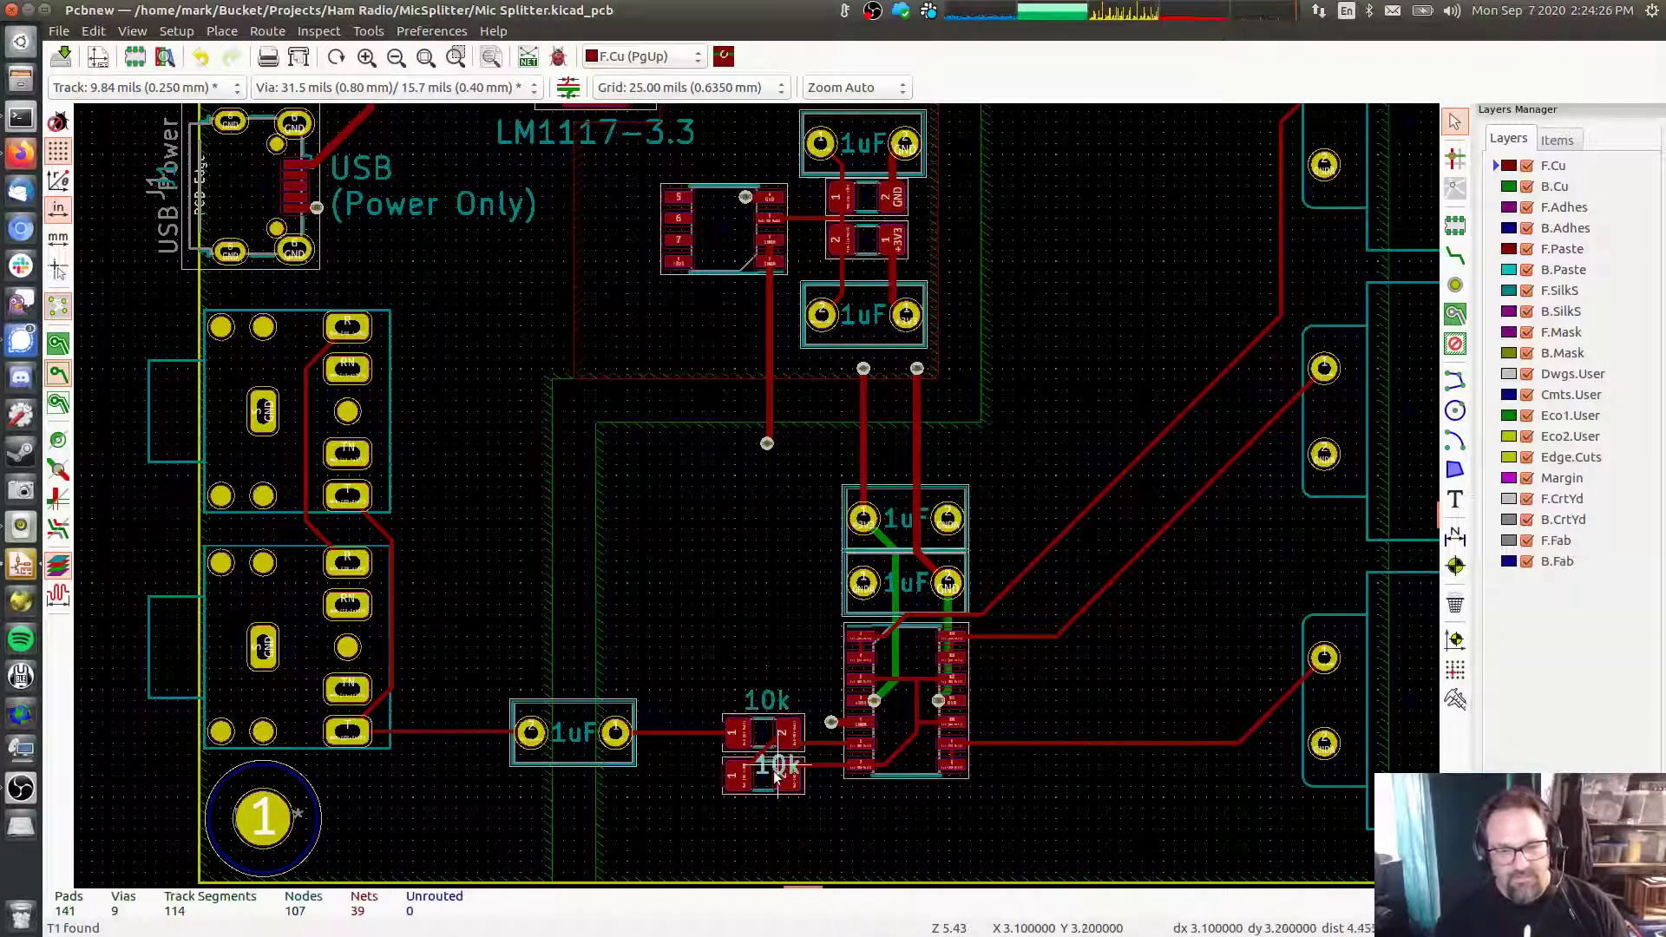
{"action": "left_click", "coordinate": [765, 815]}
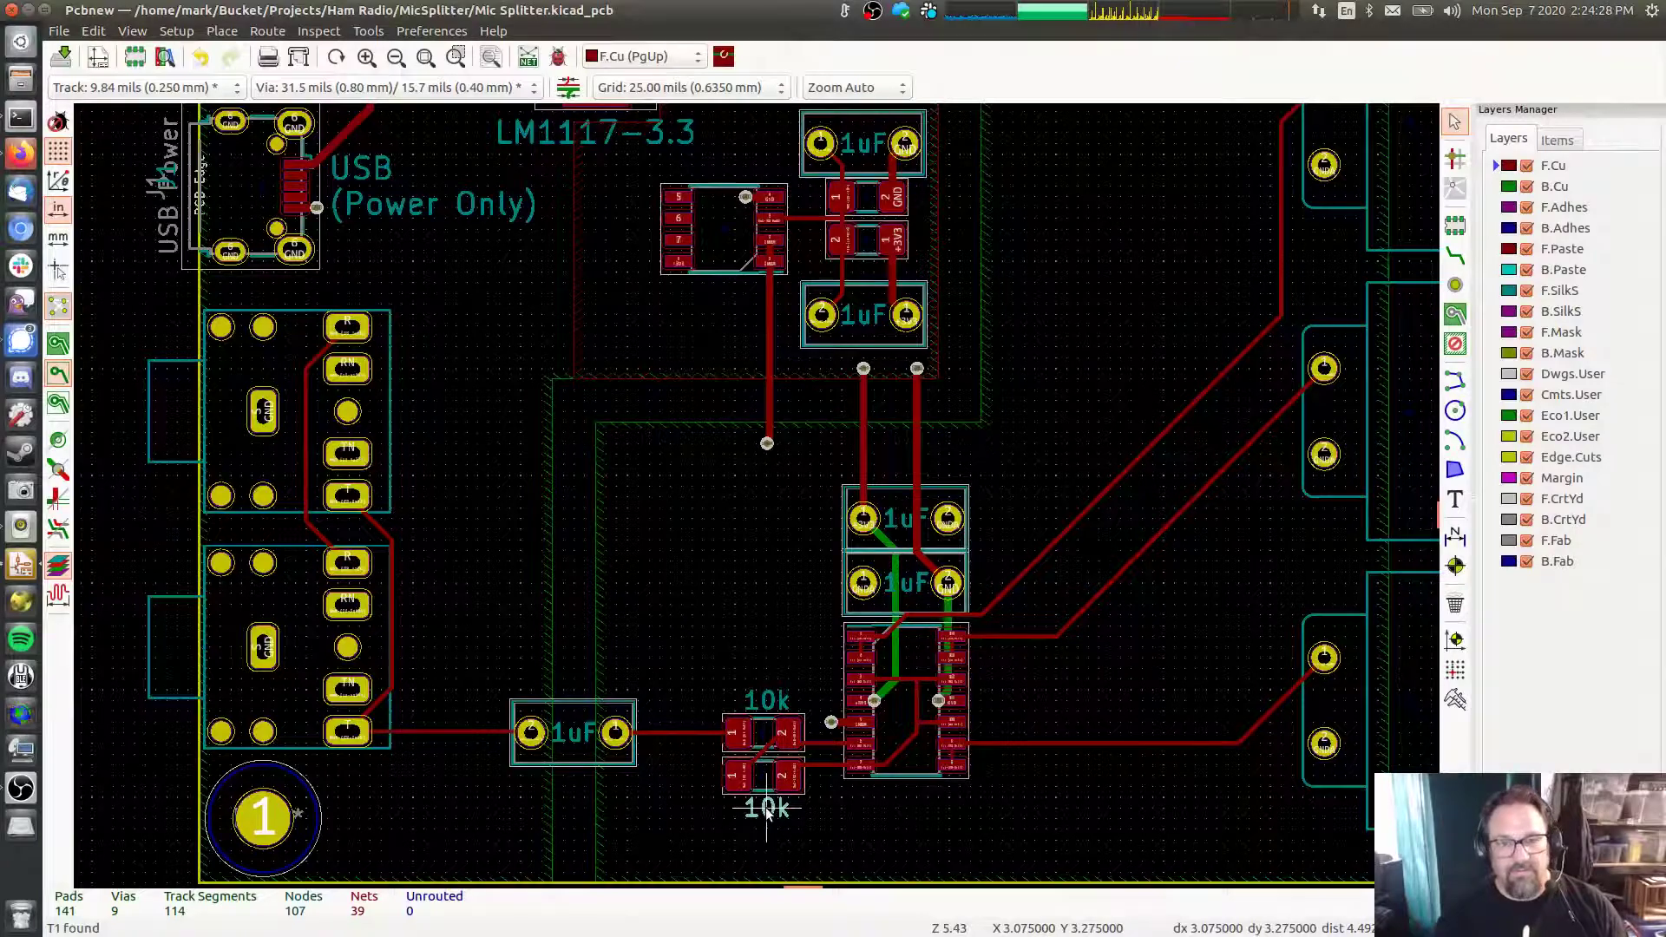
{"action": "key", "text": "ctrl+d"}
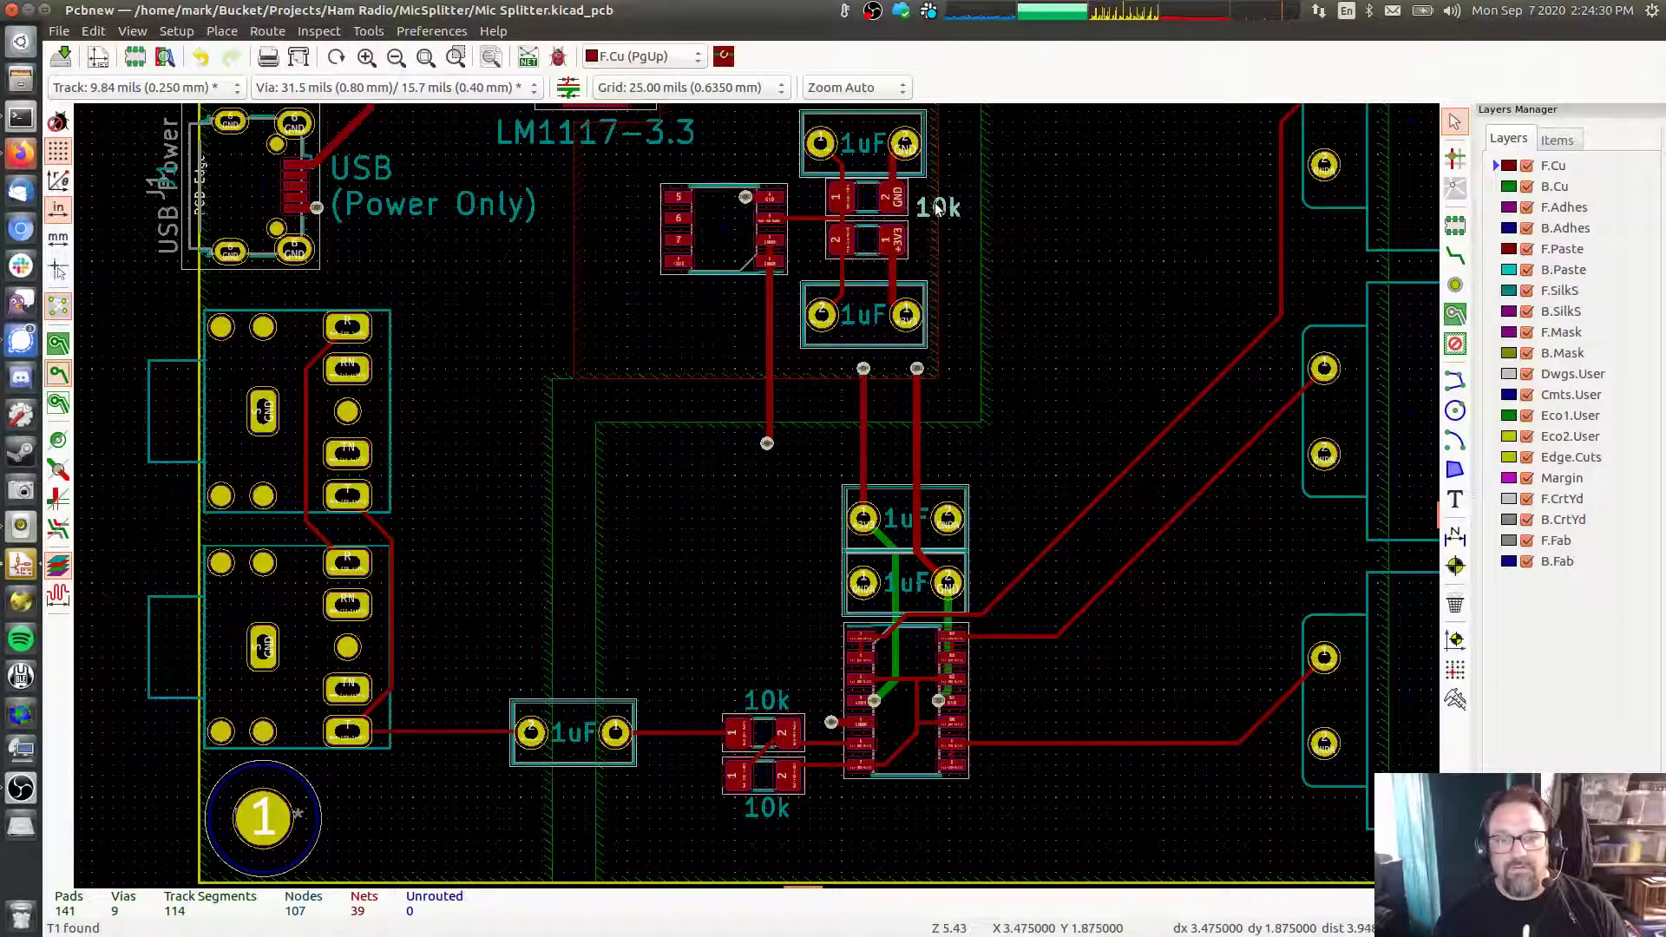
{"action": "left_click", "coordinate": [939, 199]}
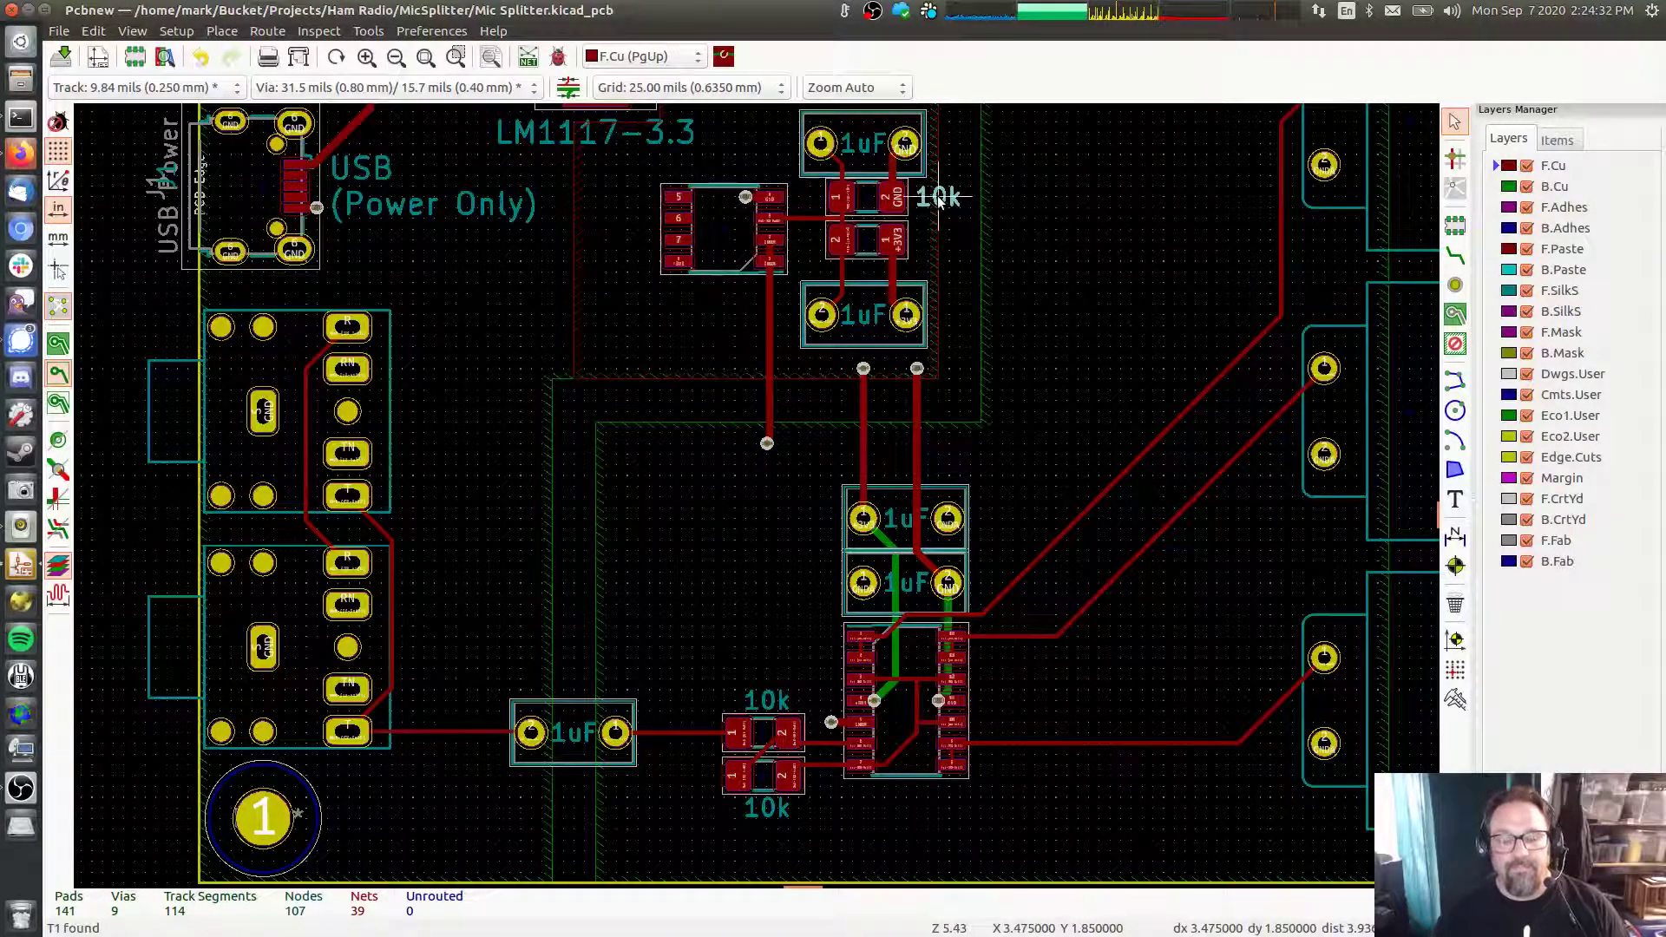
{"action": "key", "text": "ctrl+d"}
{"action": "left_click", "coordinate": [937, 245]}
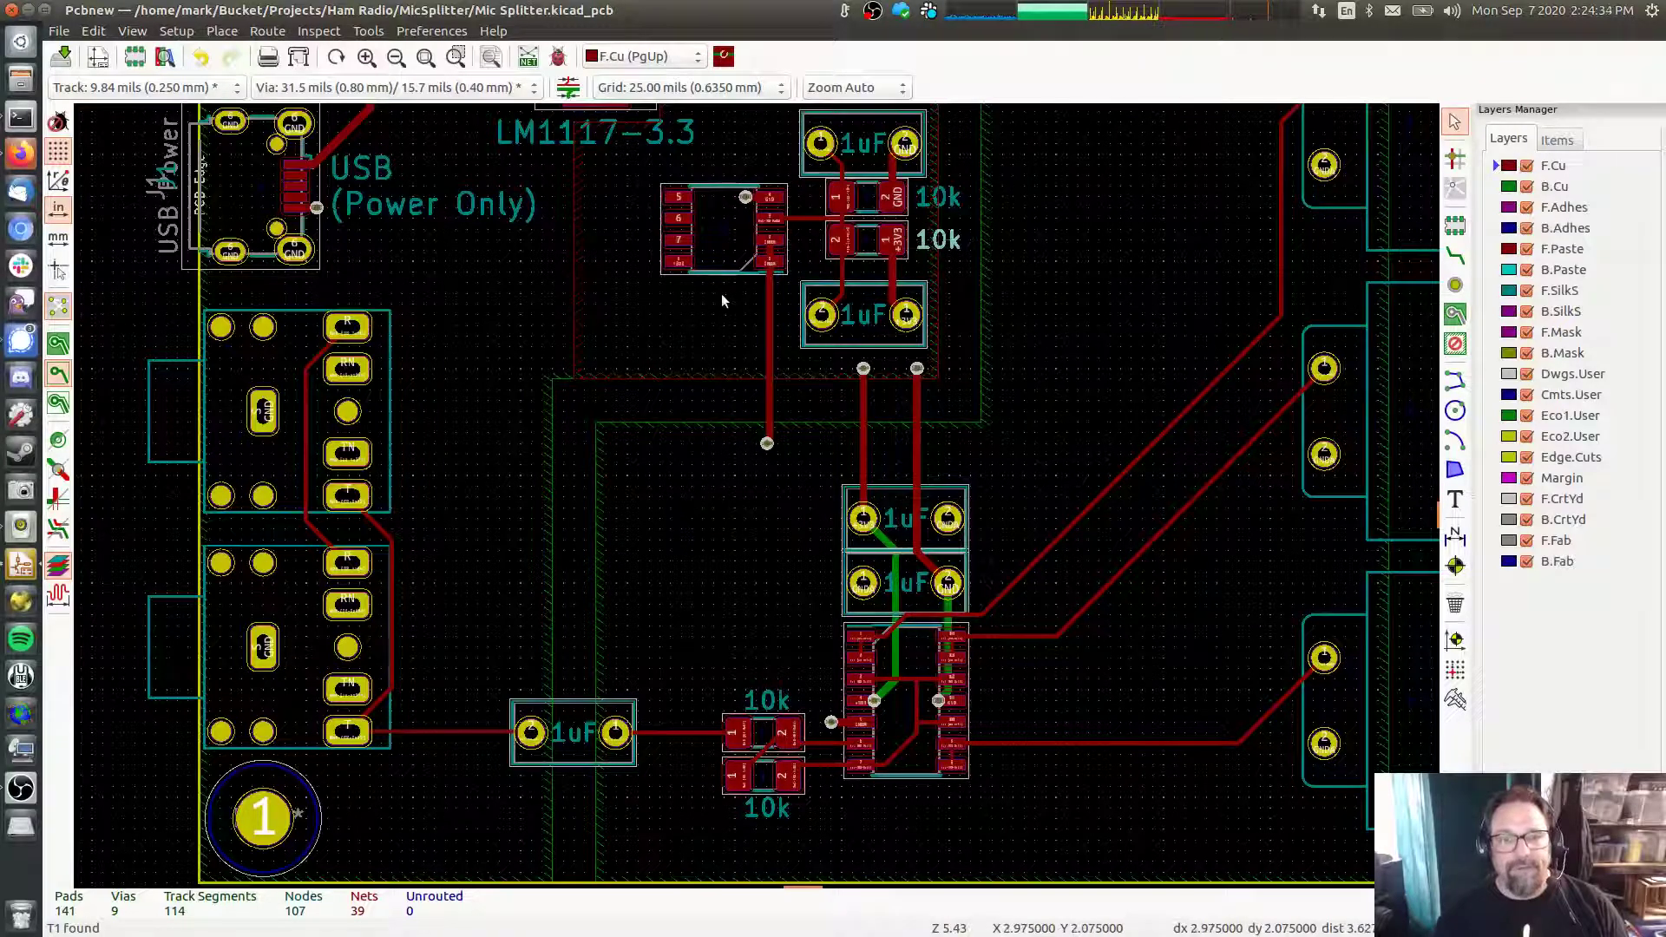
Copy the LM1117-3.3 text below the 8-pin IC, change it to TL072, and position it just beneath the IC
{"action": "middle_click_drag", "start_coordinate": [721, 295], "coordinate": [673, 468]}
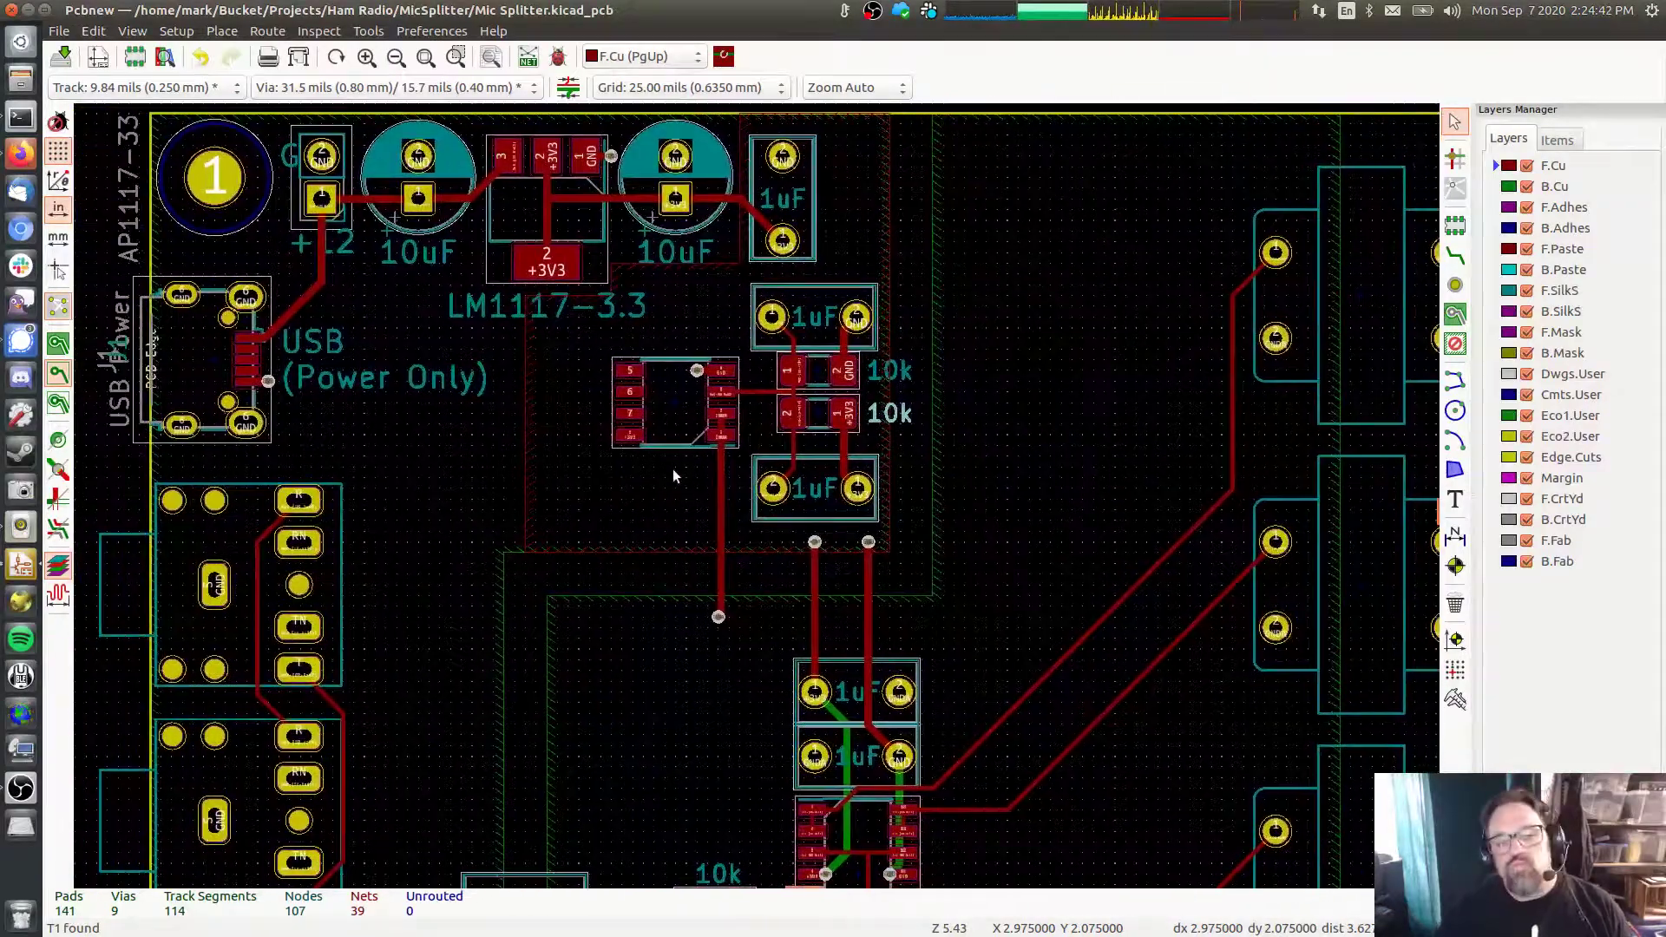
{"action": "left_click", "coordinate": [486, 315]}
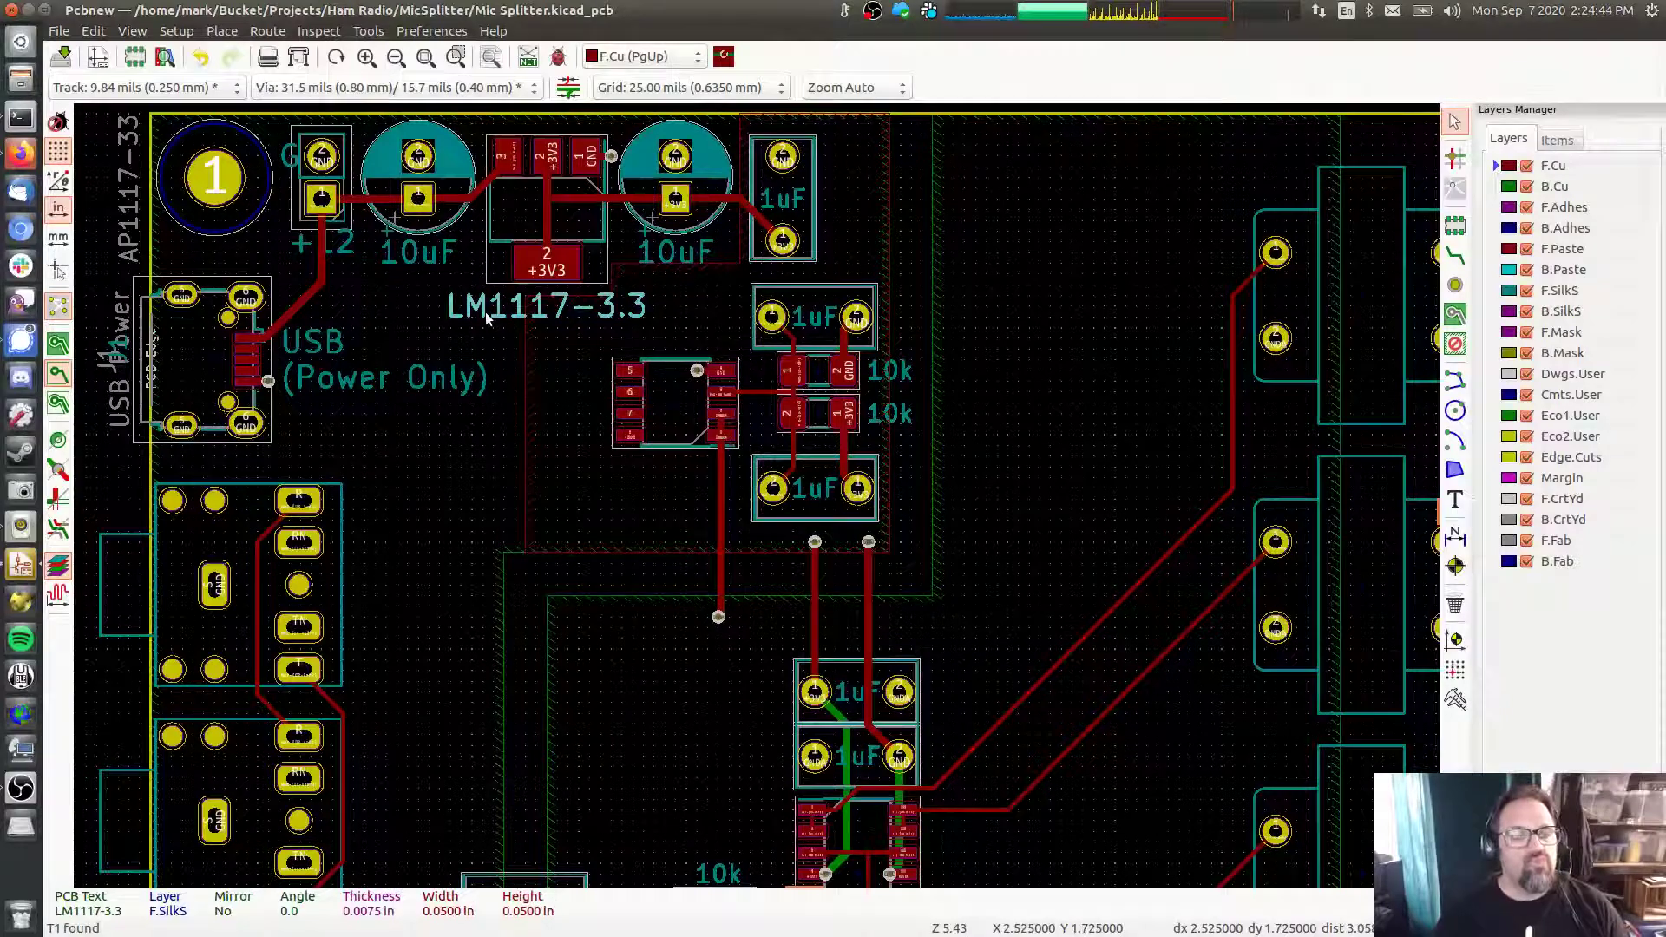
{"action": "key", "text": "ctrl+c"}
{"action": "left_click", "coordinate": [482, 316]}
{"action": "key", "text": "ctrl+v"}
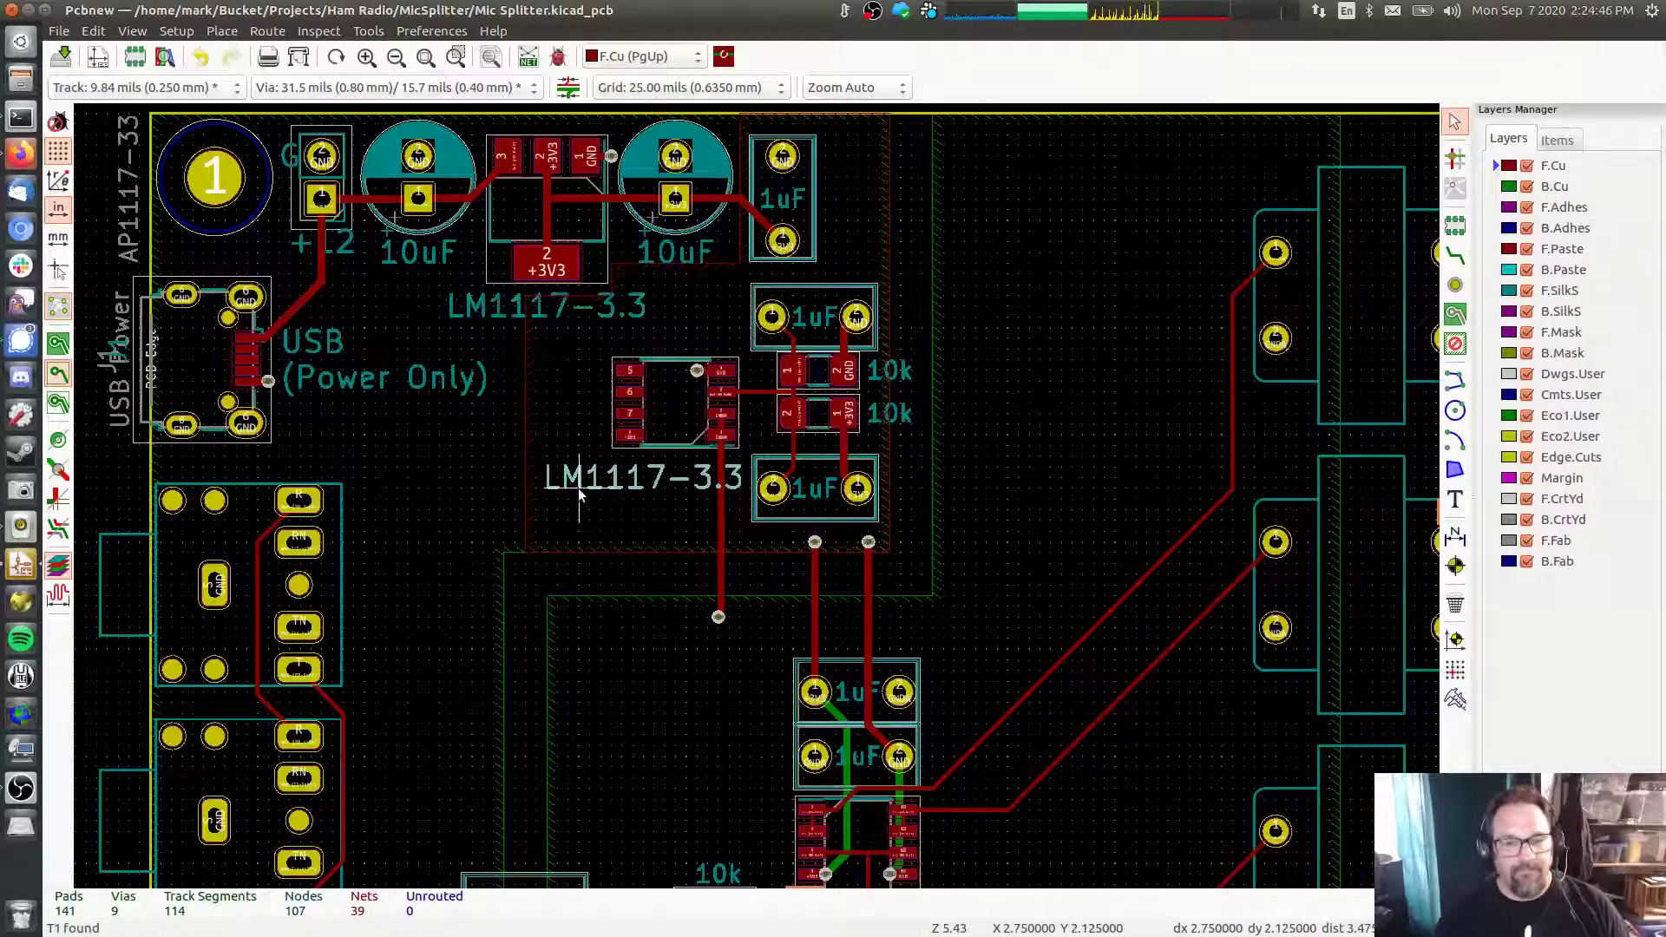
{"action": "double_click", "coordinate": [582, 486]}
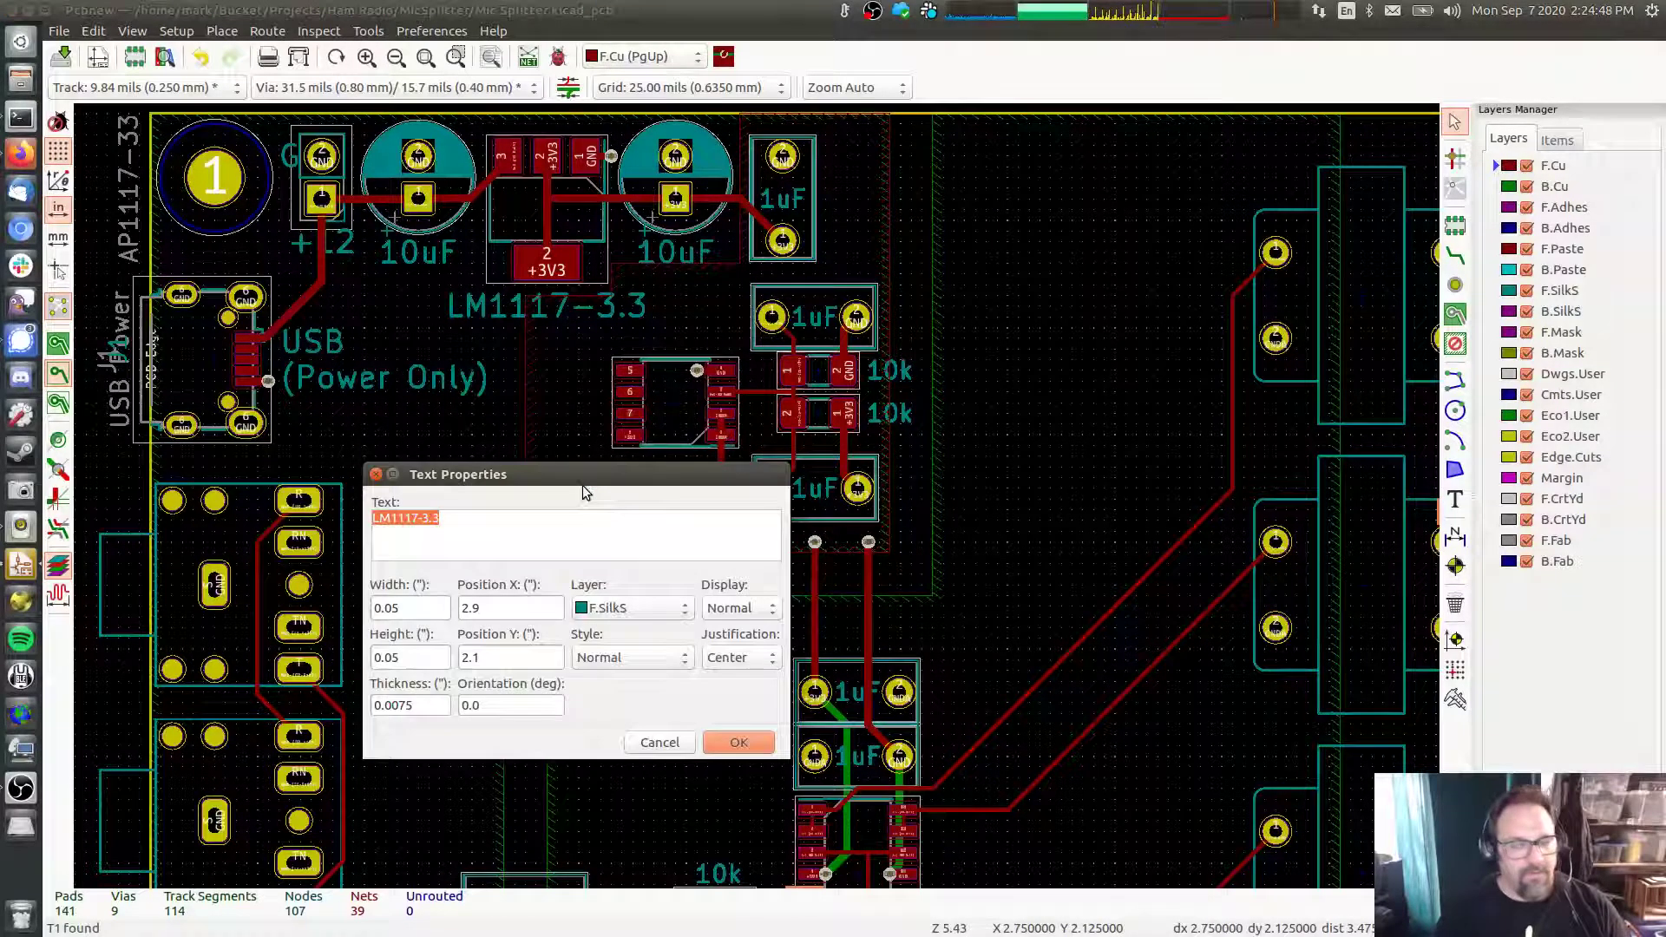
{"action": "type", "text": "TL072"}
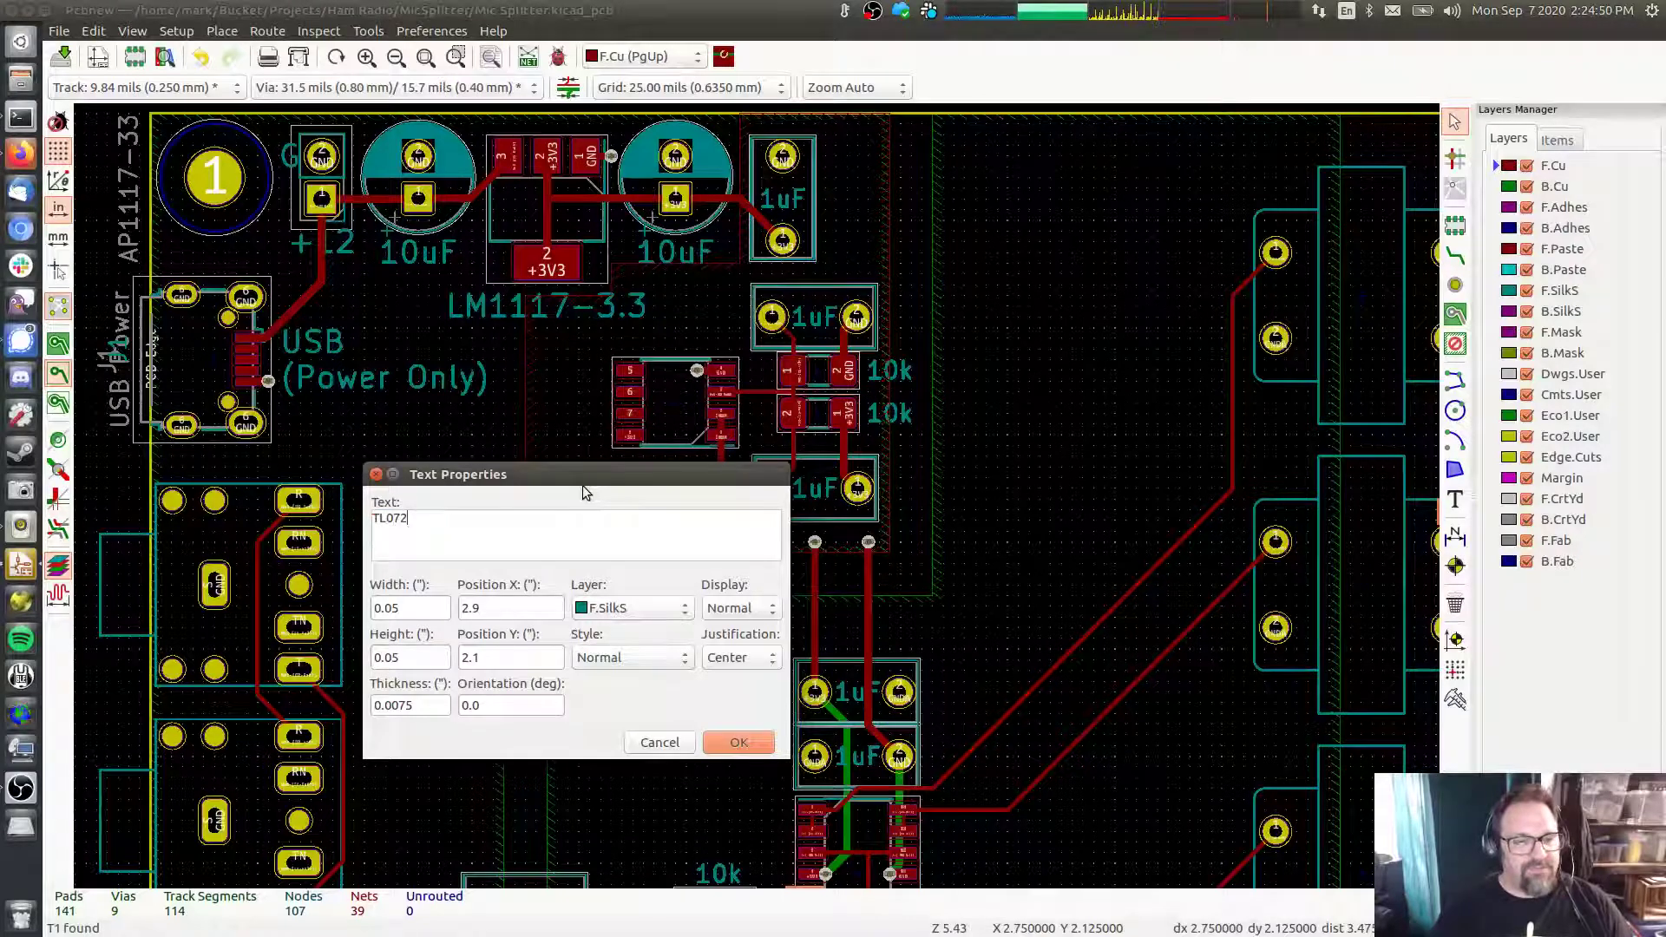
{"action": "left_click", "coordinate": [735, 738]}
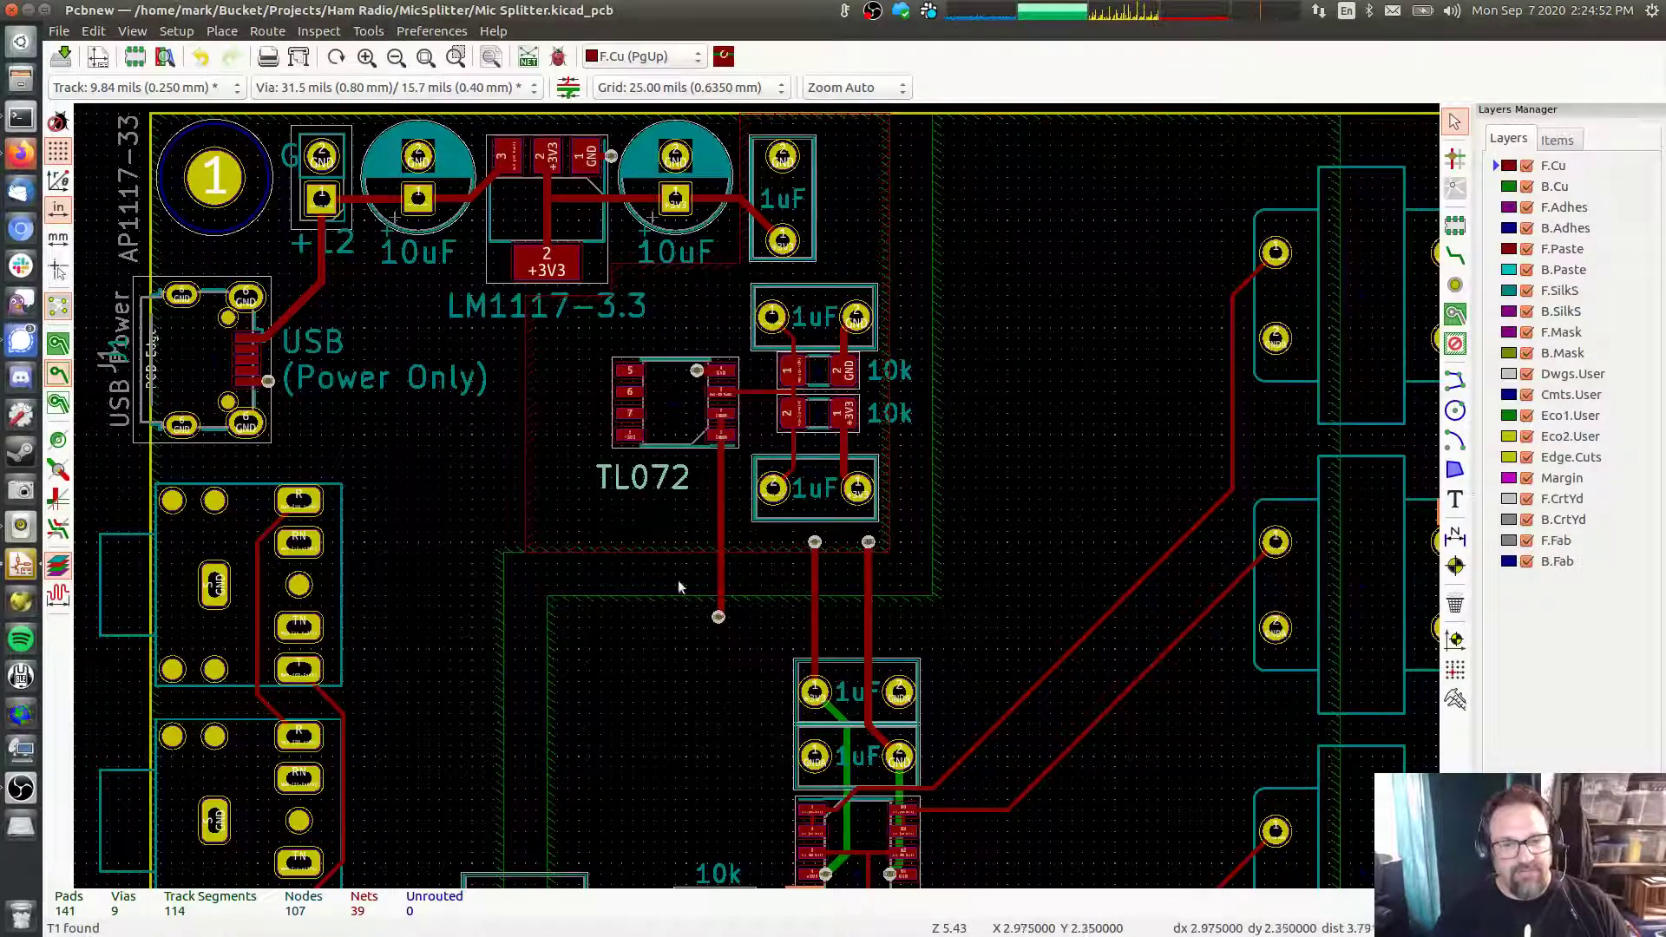
{"action": "key", "text": "ctrl+d"}
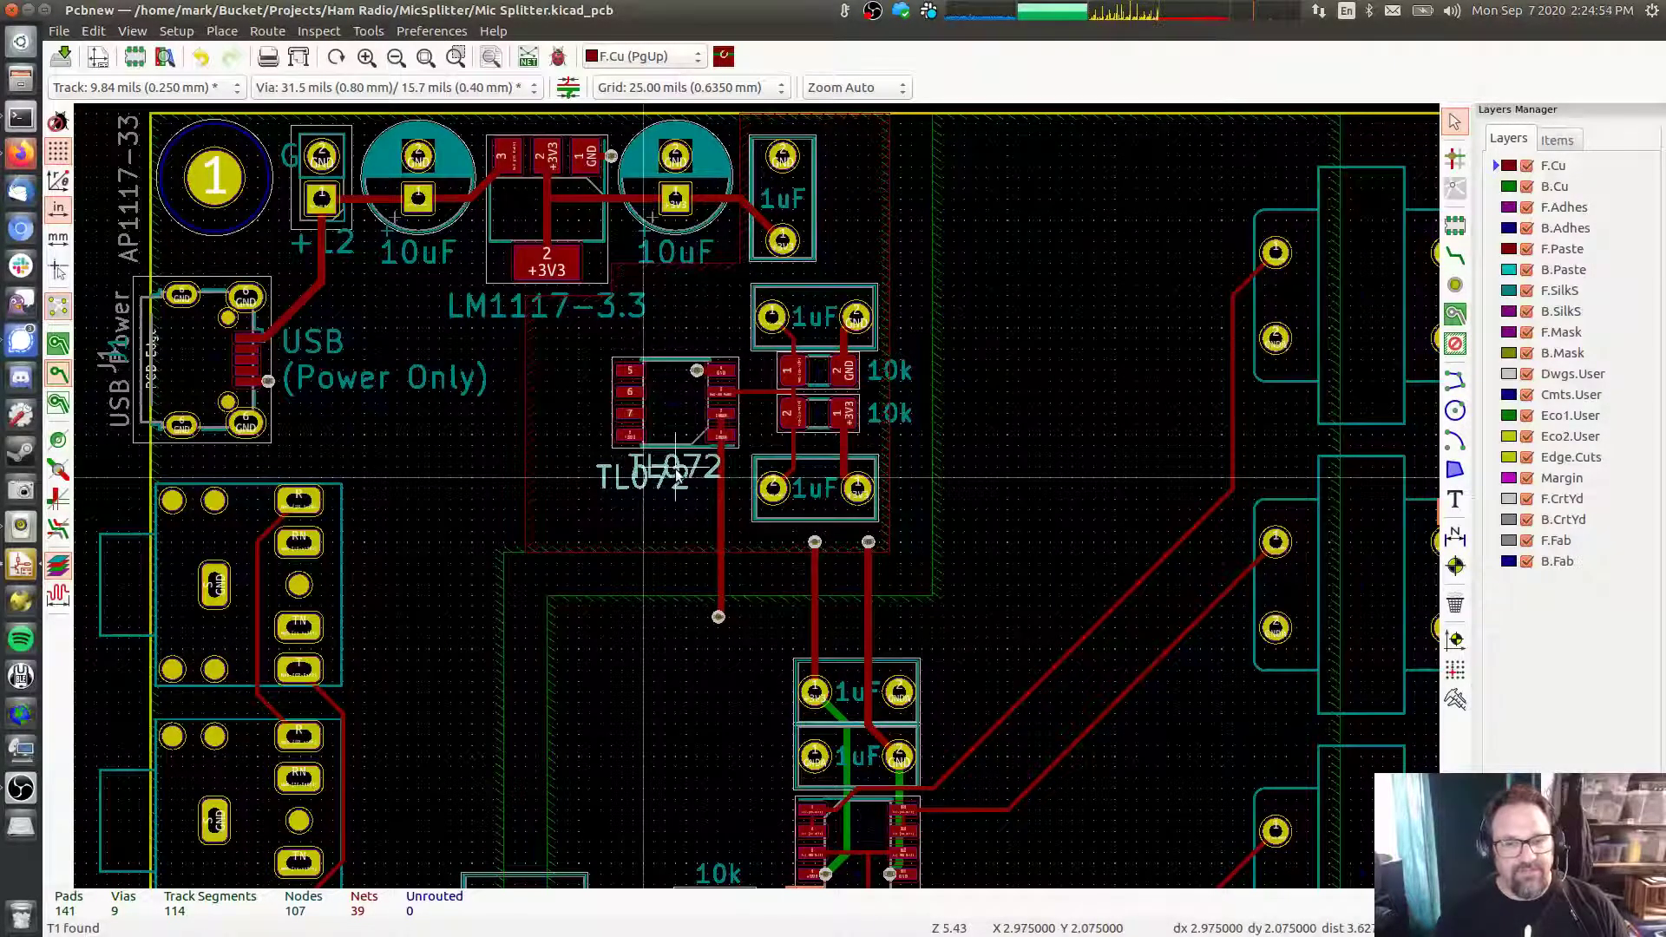
{"action": "left_click", "coordinate": [676, 475]}
Copy the TL072 text beneath the 14-pin IC near the board's lower edge and change it to TL074
{"action": "key", "text": "ctrl+c"}
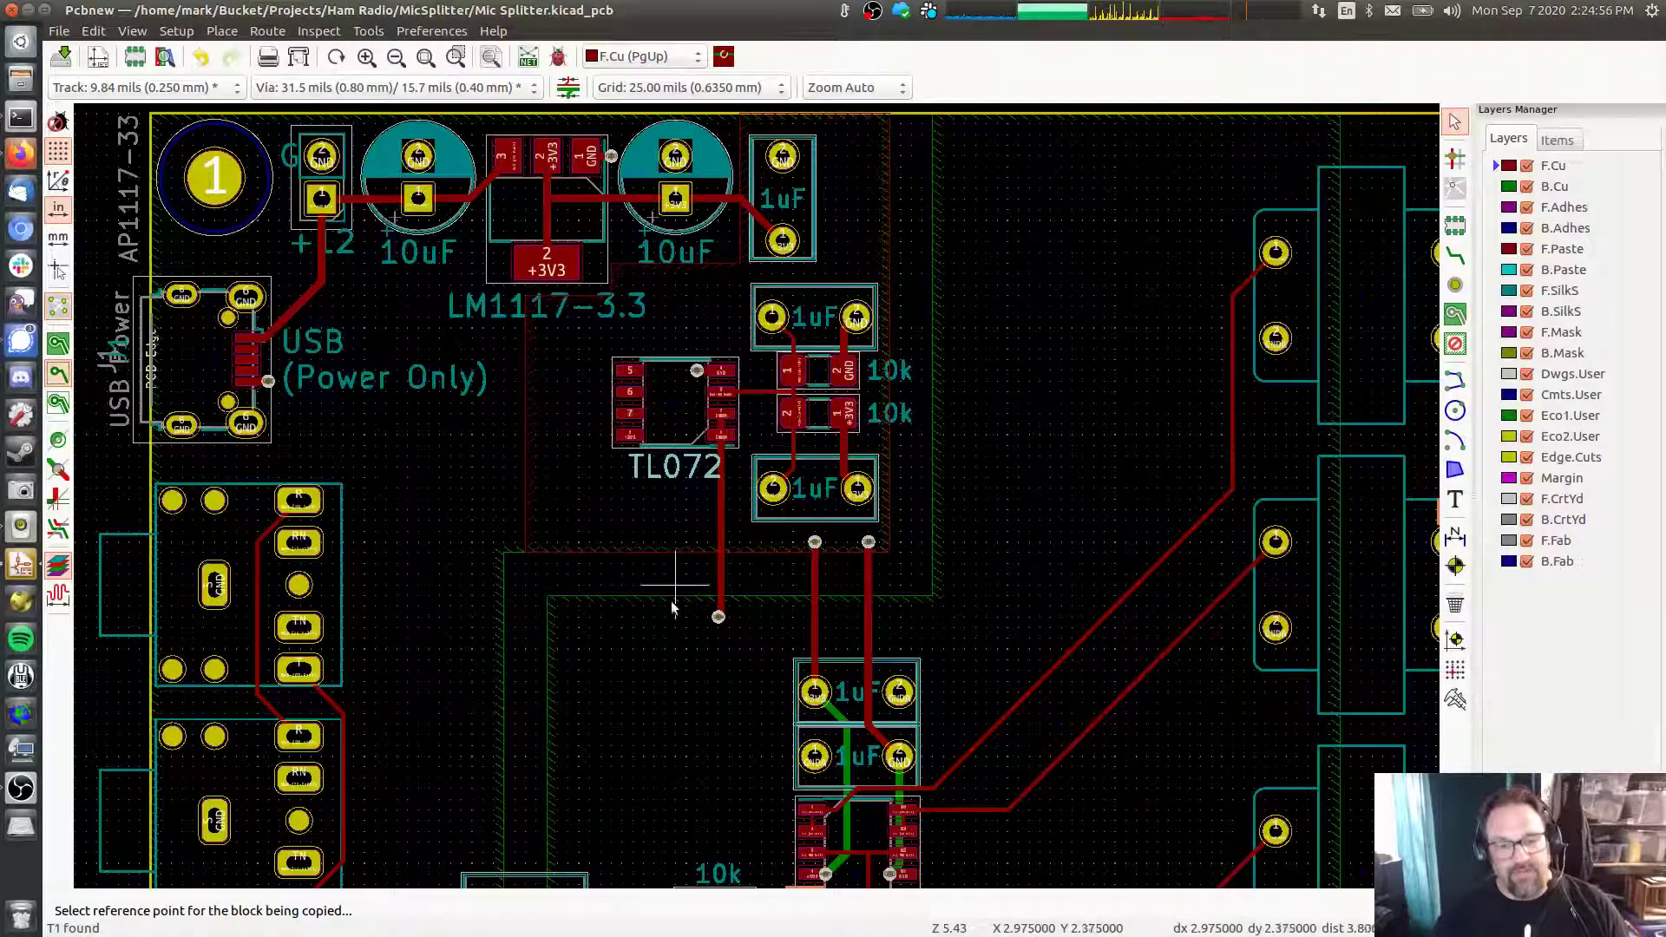
{"action": "left_click", "coordinate": [674, 607]}
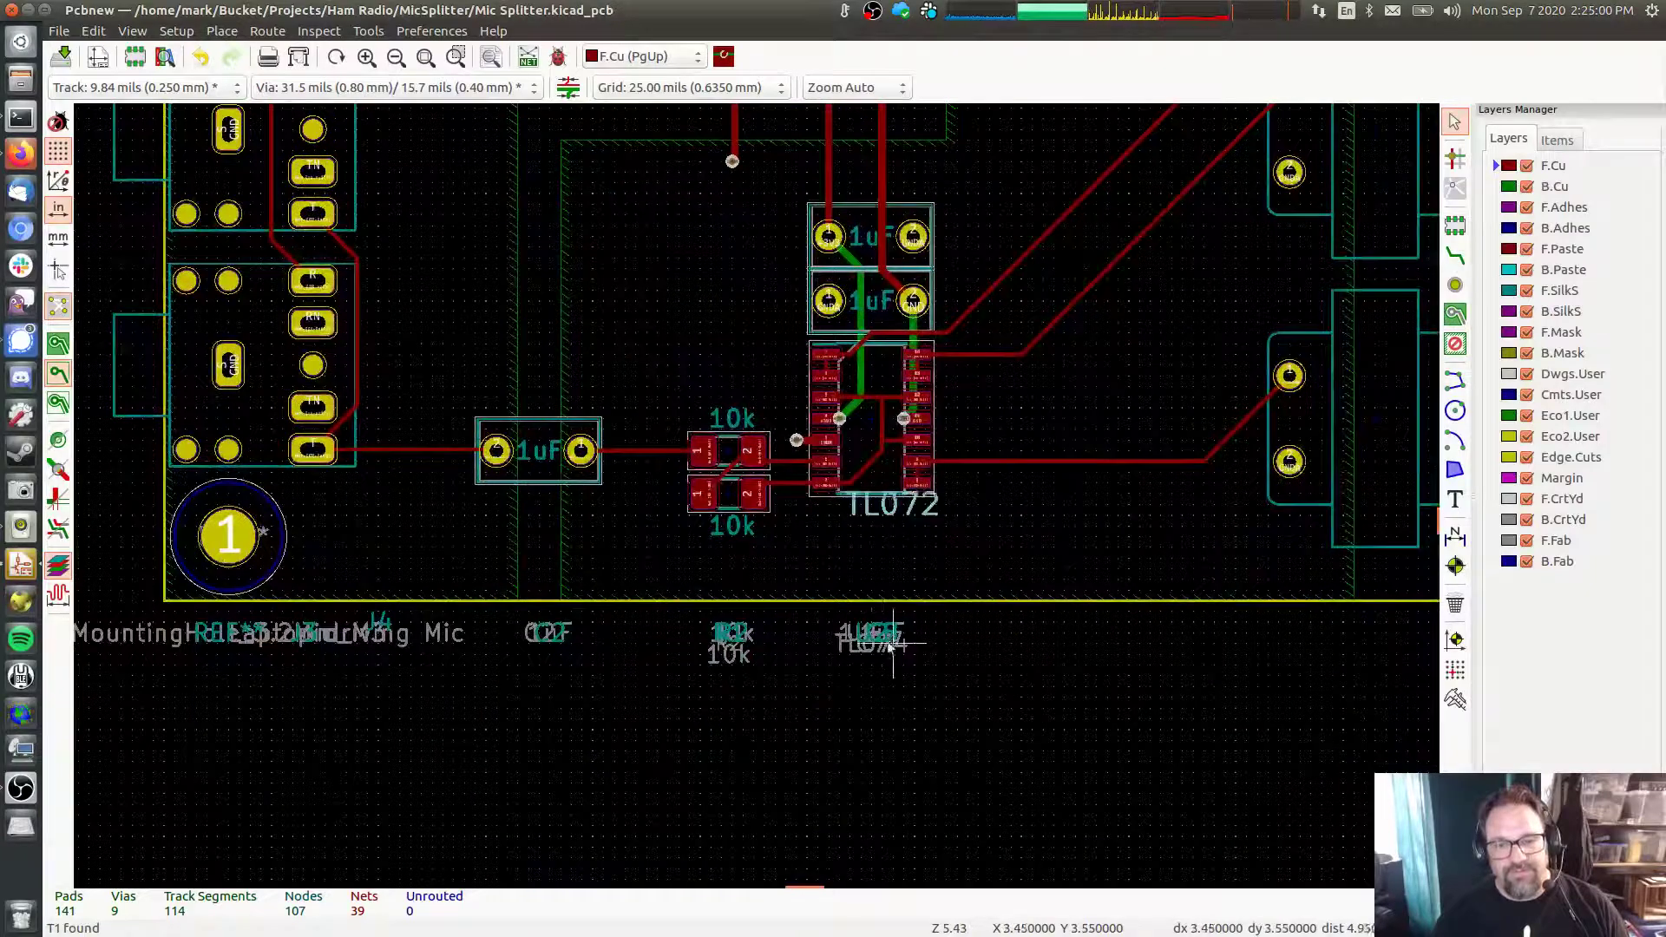
{"action": "double_click", "coordinate": [875, 654]}
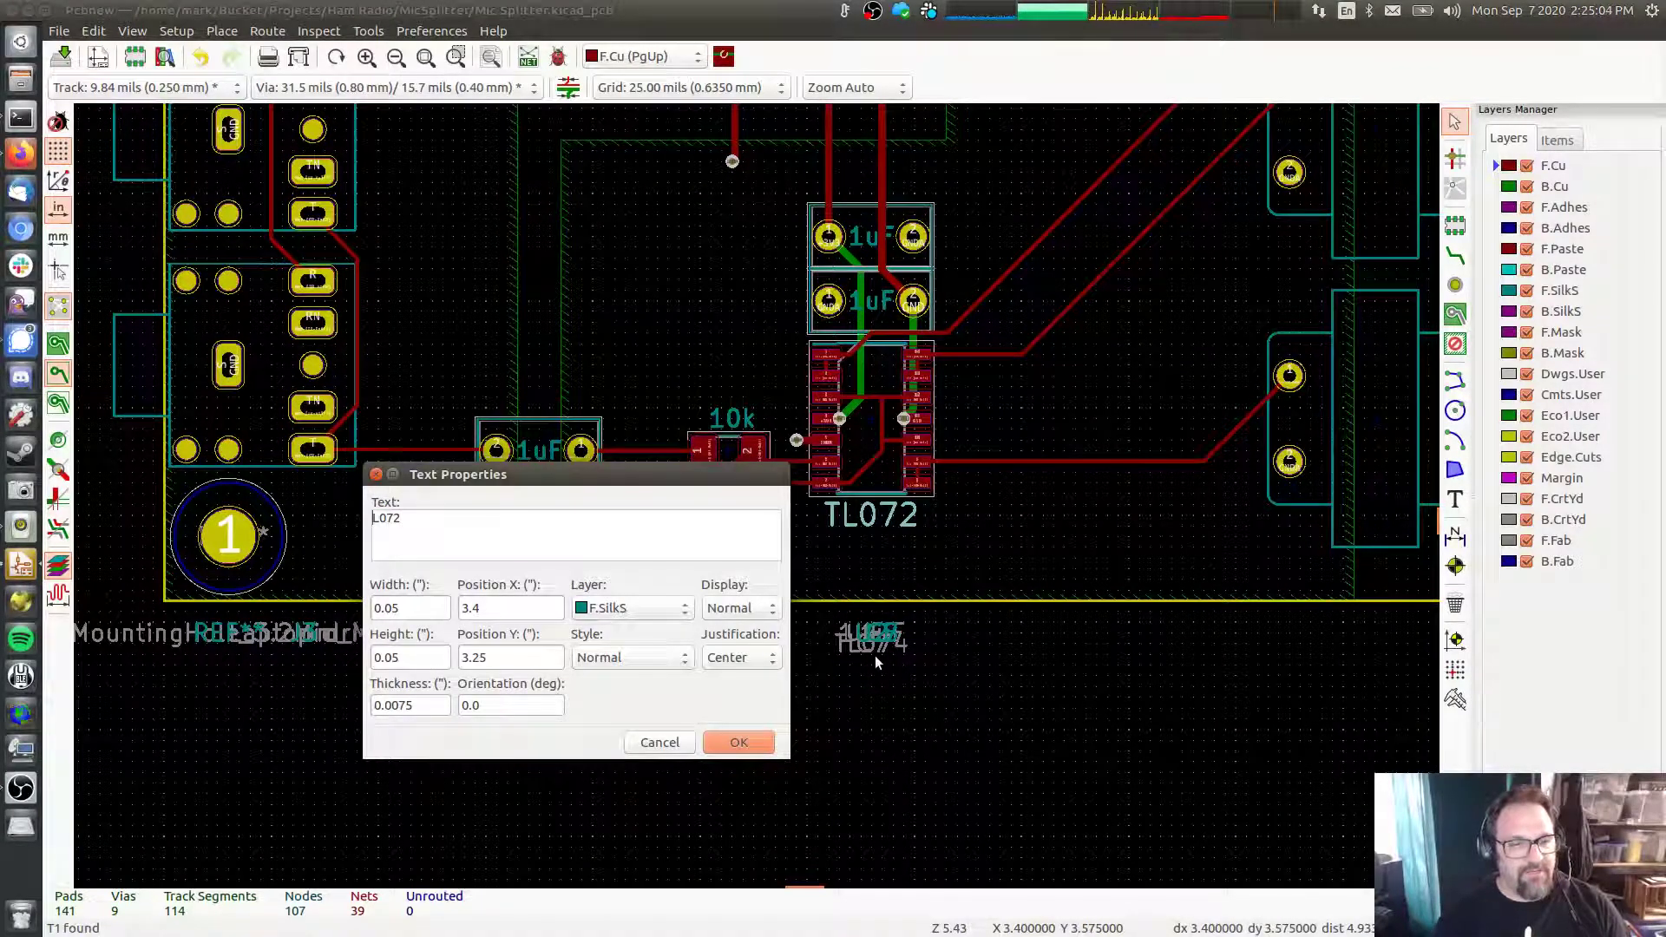
{"action": "type", "text": "T"}
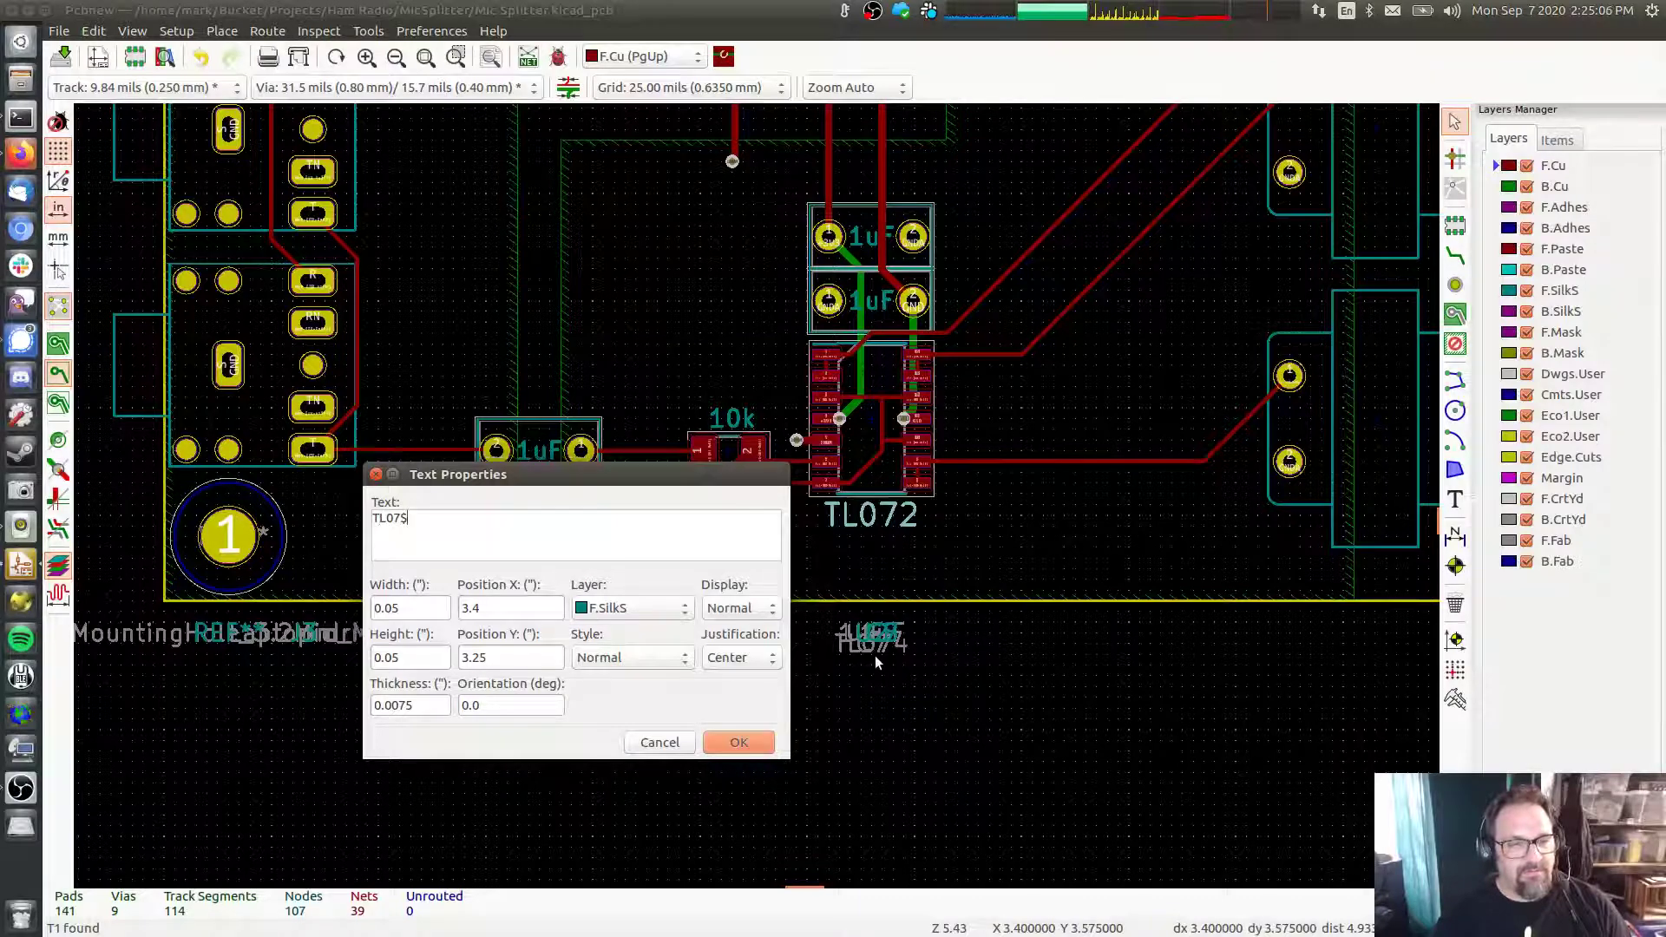
{"action": "left_click", "coordinate": [760, 743]}
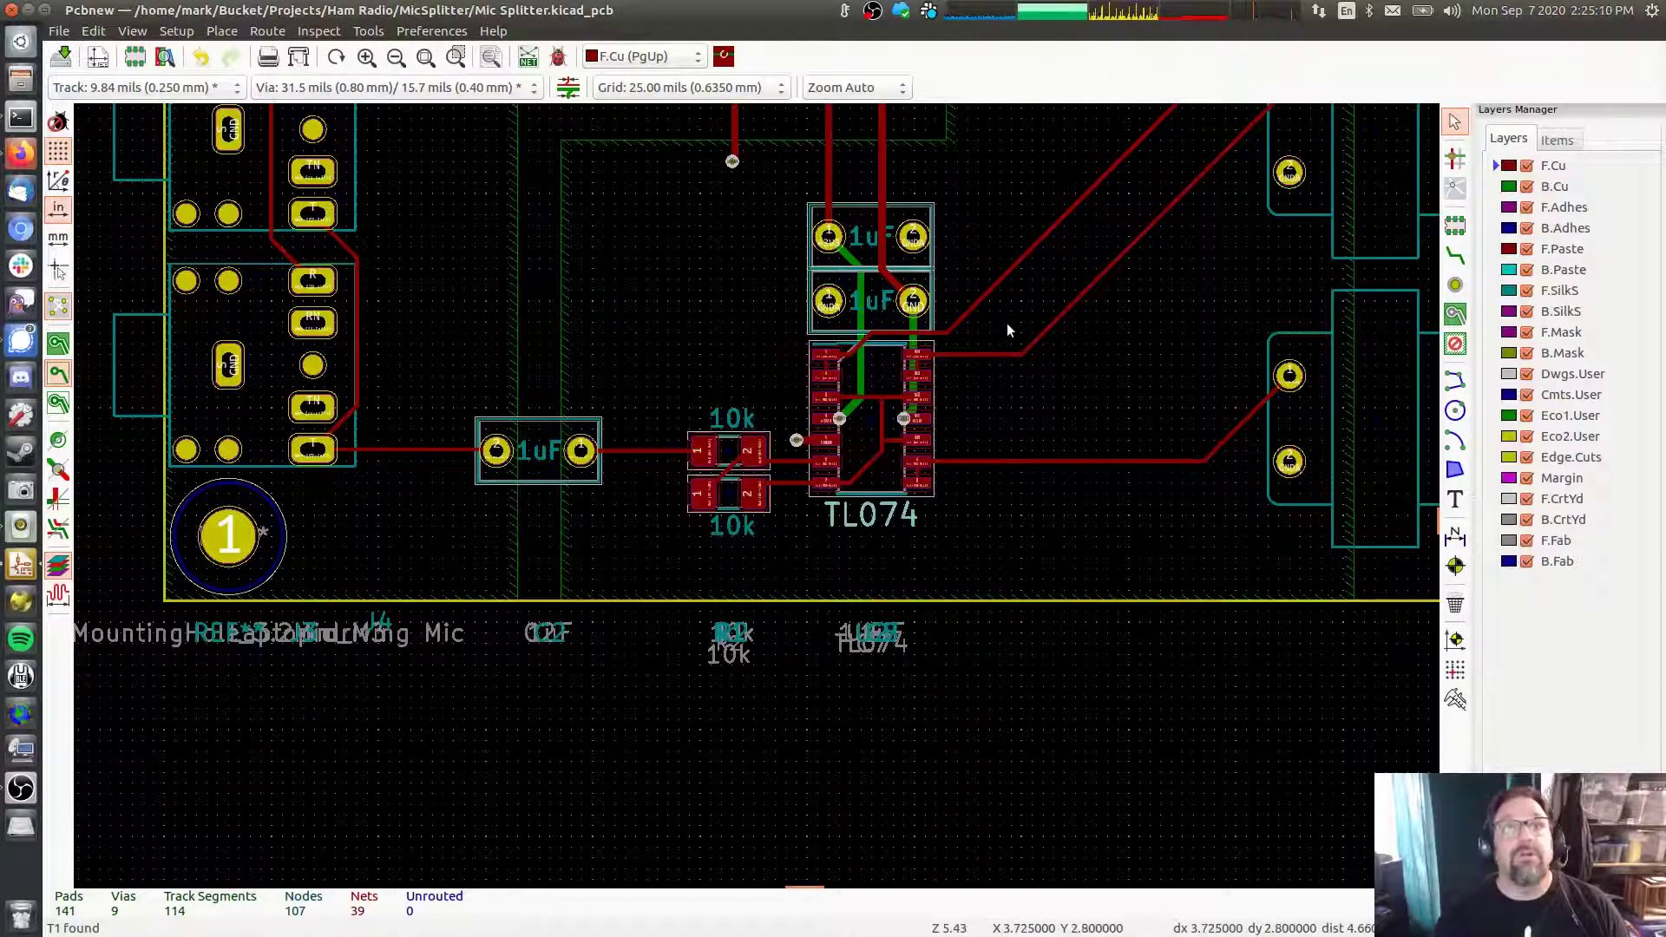
Copy a 1uF text beside the uppermost two-pin output jumper and change it to Short Ring on two lines
{"action": "middle_click_drag", "start_coordinate": [1009, 331], "coordinate": [979, 394]}
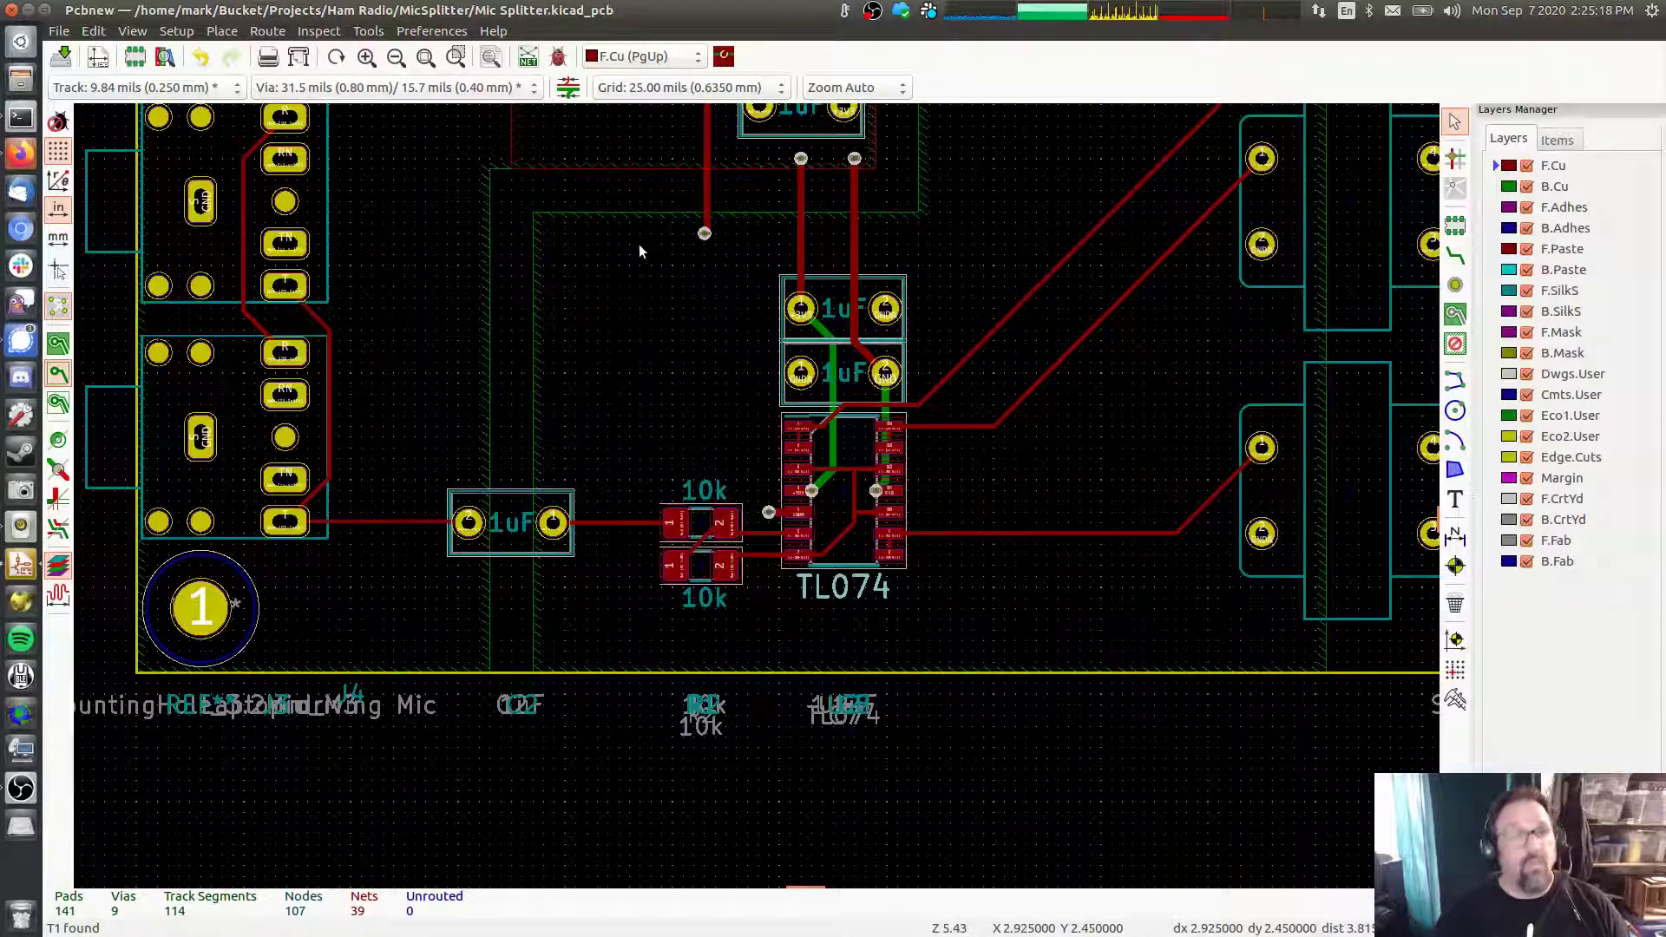
{"action": "scroll", "coordinate": [564, 194], "scroll_direction": "down", "scroll_amount": 3}
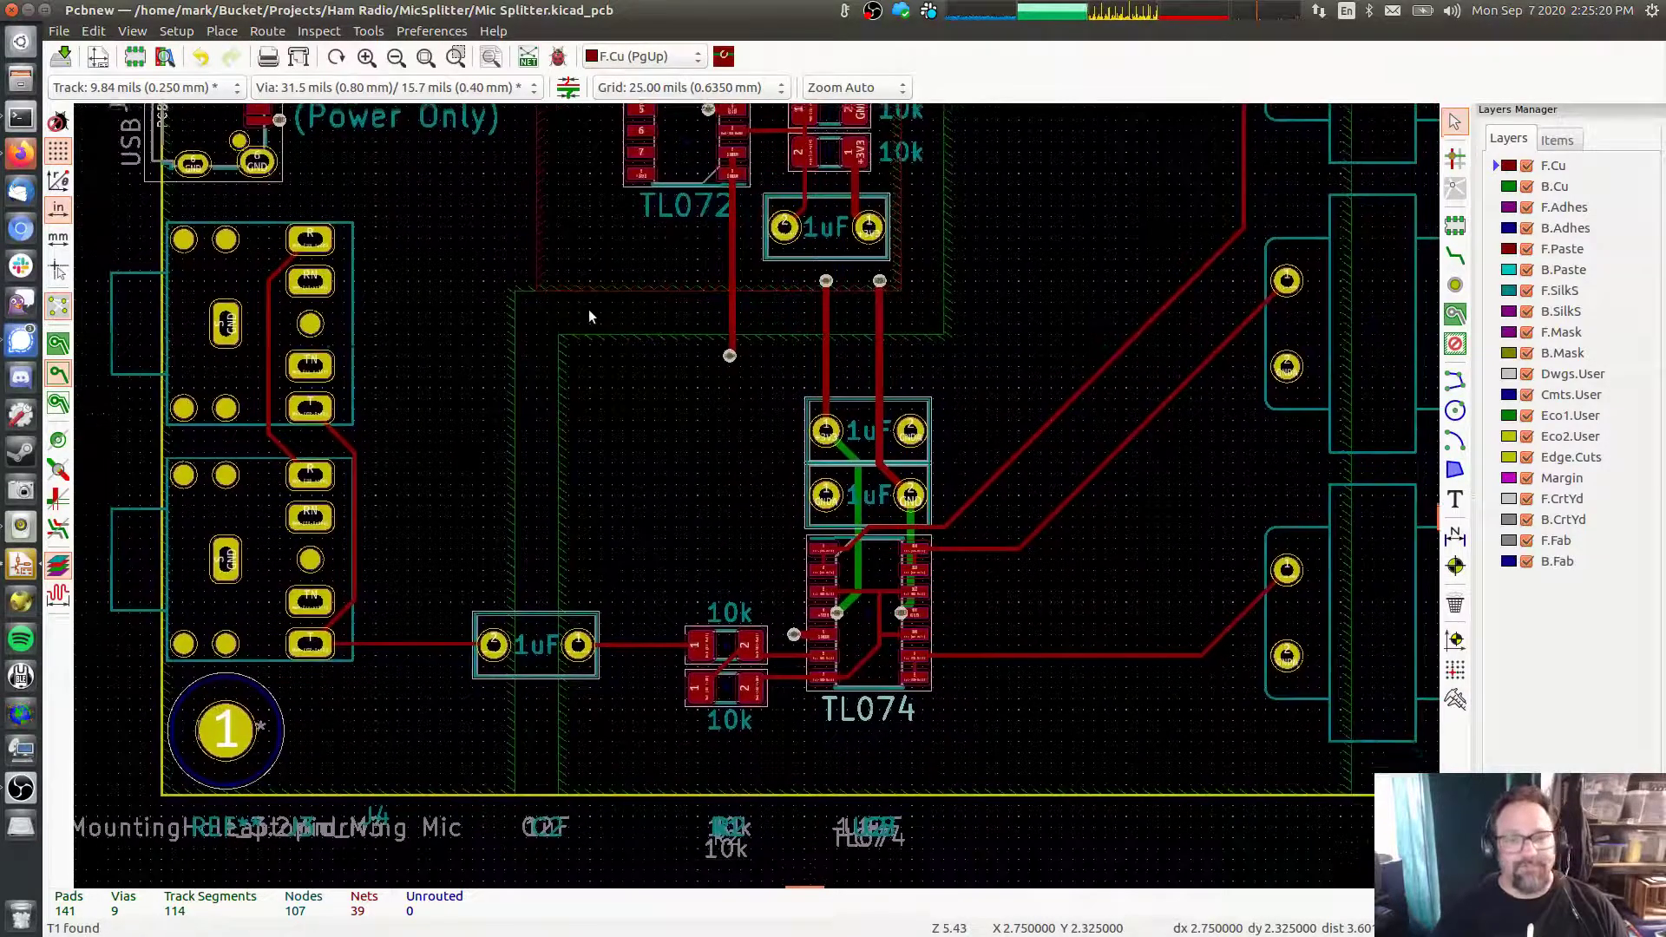
{"action": "middle_click_drag", "start_coordinate": [589, 307], "coordinate": [574, 413]}
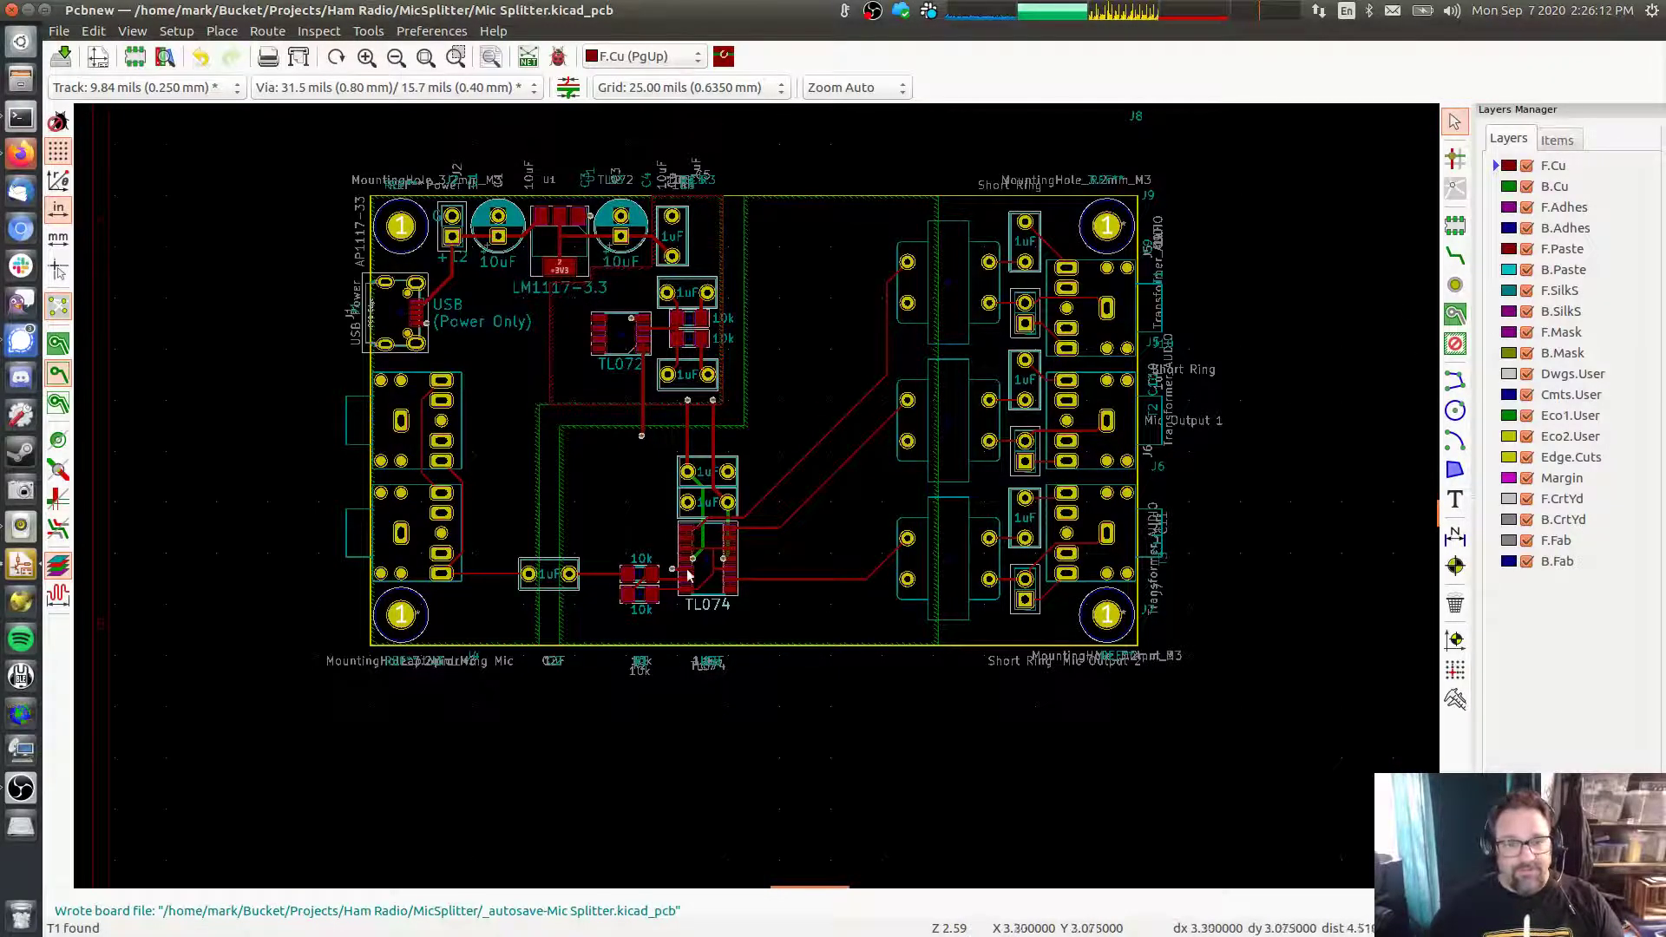
{"action": "left_click", "coordinate": [716, 510]}
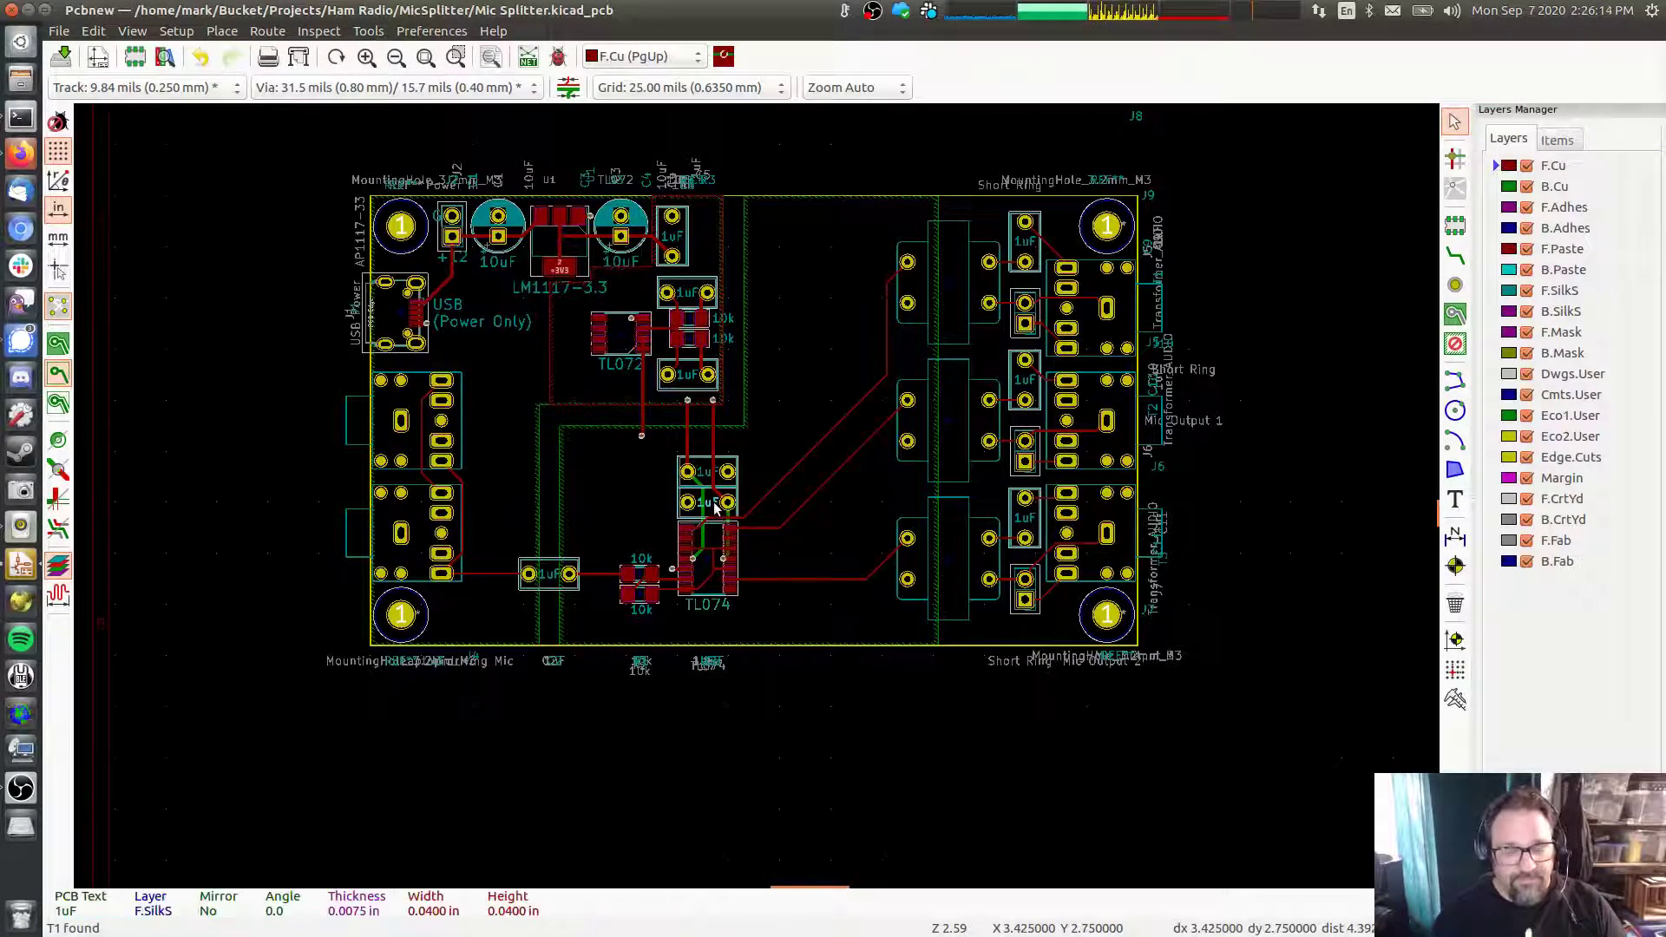
{"action": "key", "text": "ctrl+c"}
{"action": "left_click", "coordinate": [716, 509]}
{"action": "key", "text": "ctrl+v"}
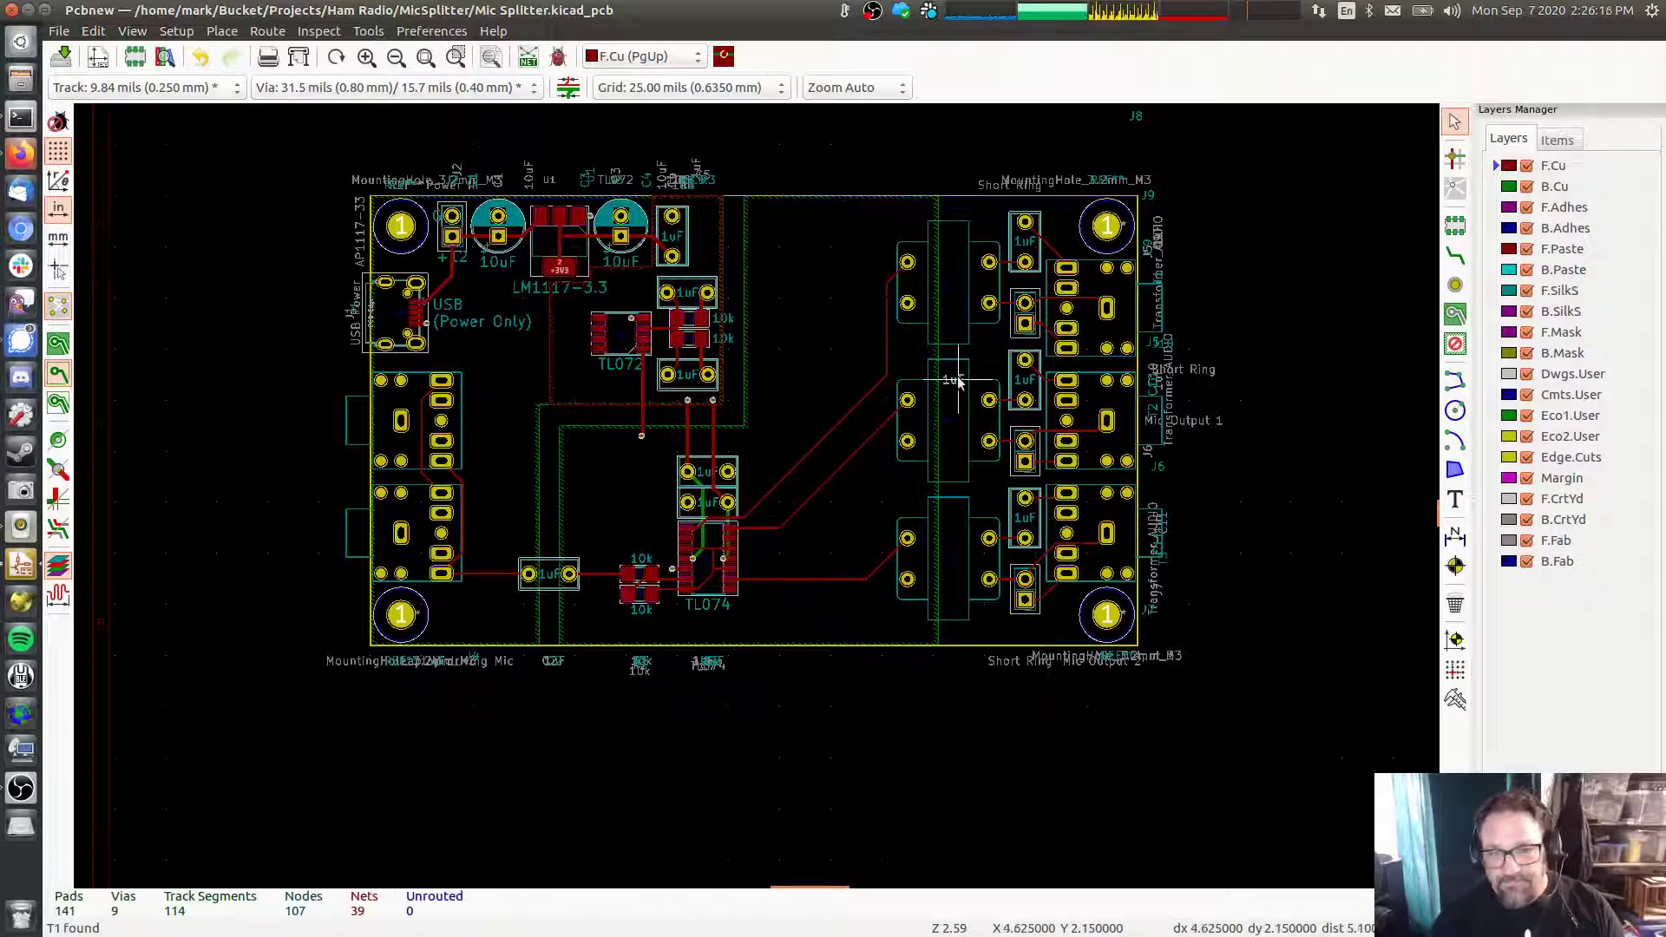
{"action": "double_click", "coordinate": [995, 332]}
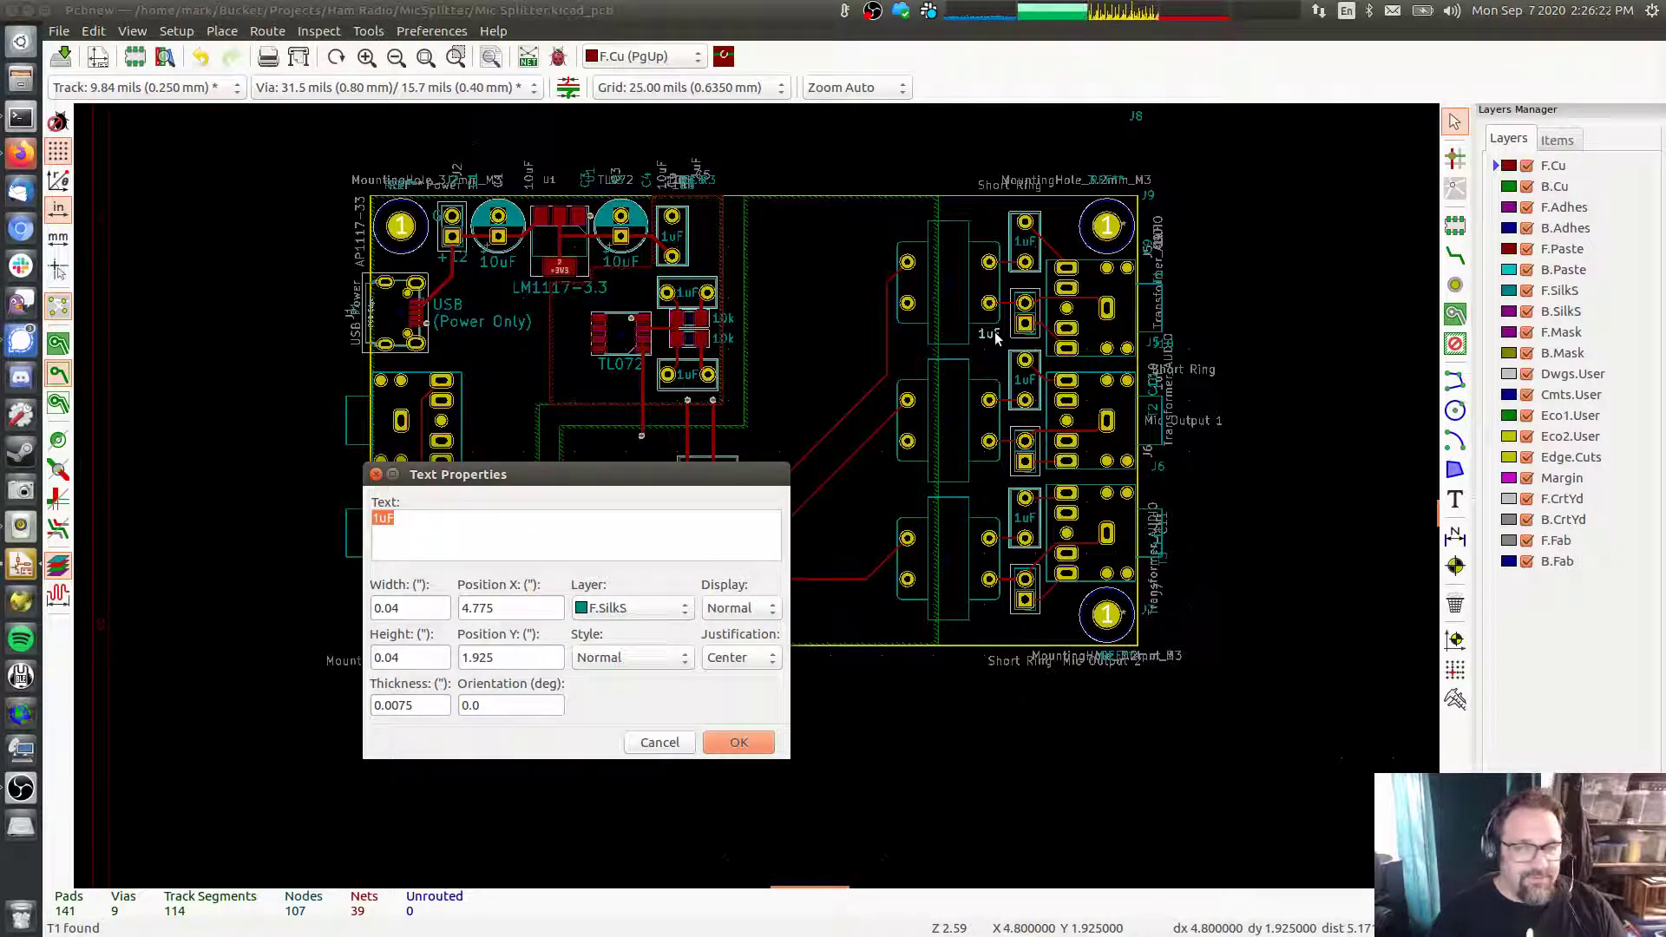
{"action": "type", "text": "Short"}
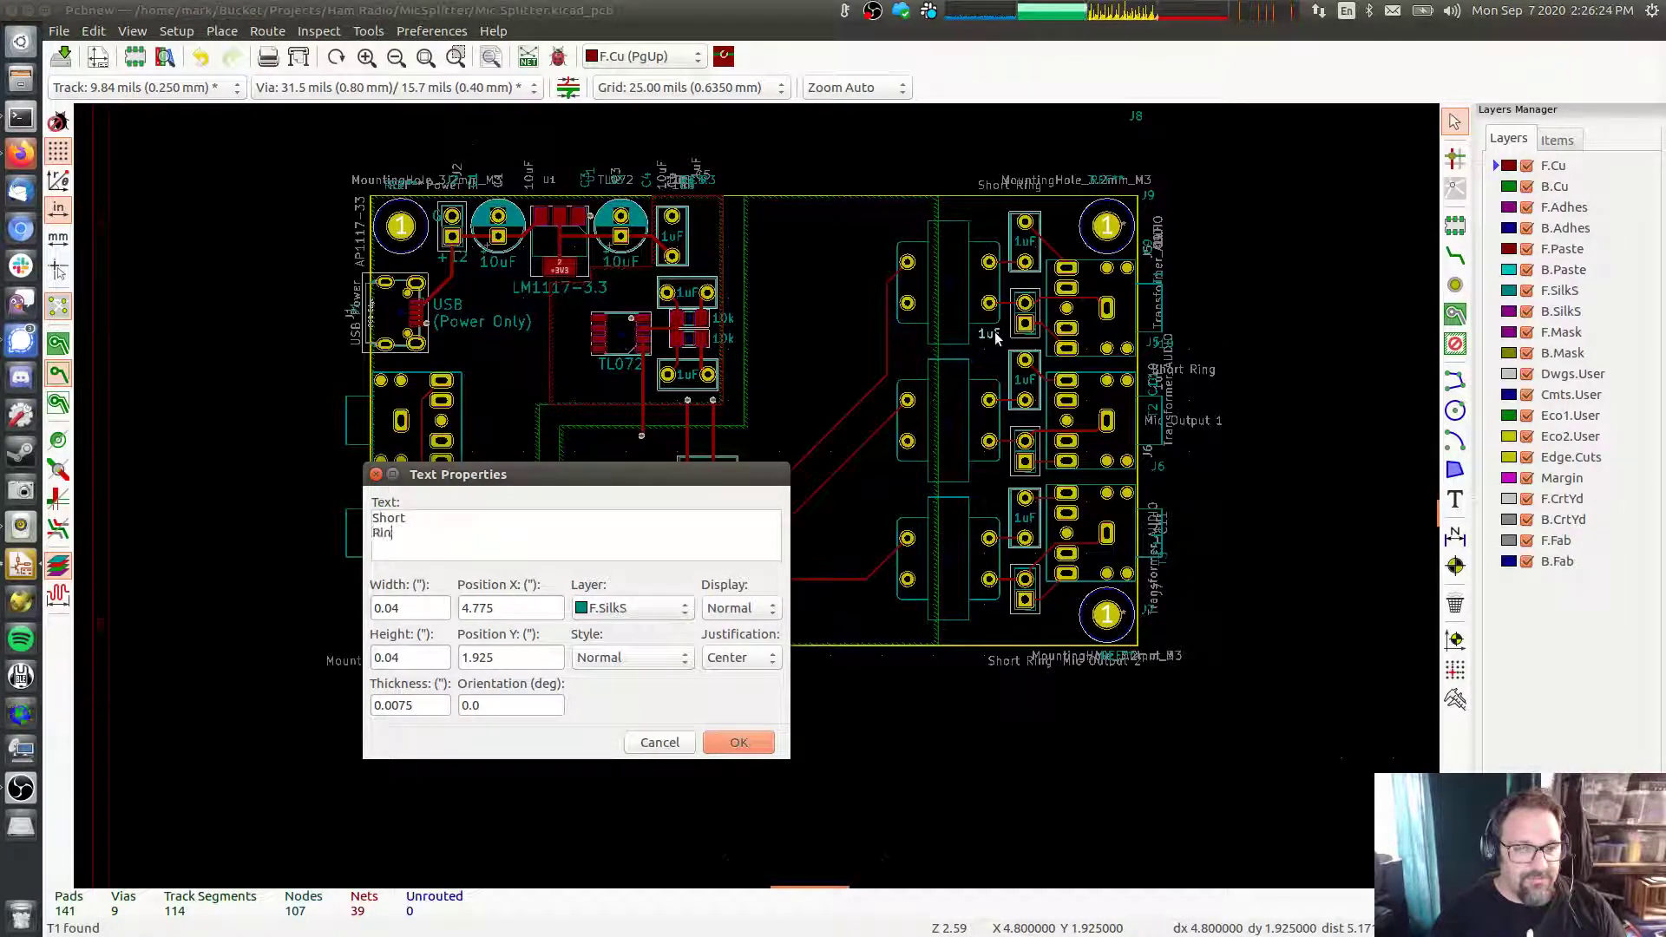
{"action": "type", "text": " Ring"}
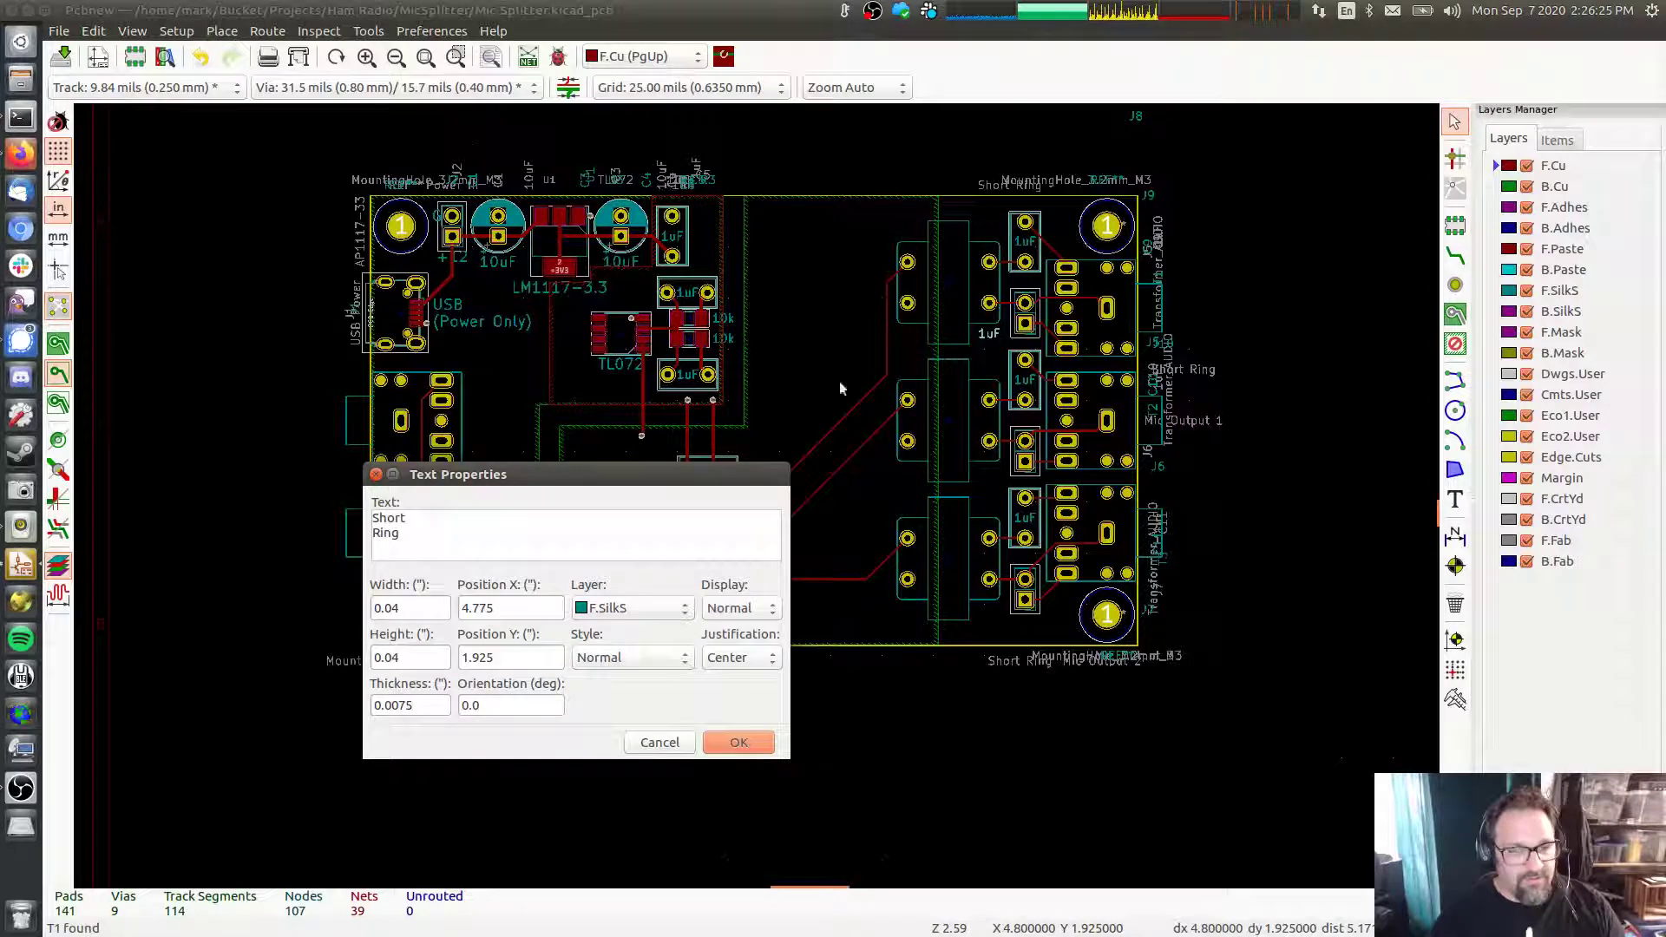
{"action": "left_click", "coordinate": [733, 744]}
{"action": "key", "text": "m"}
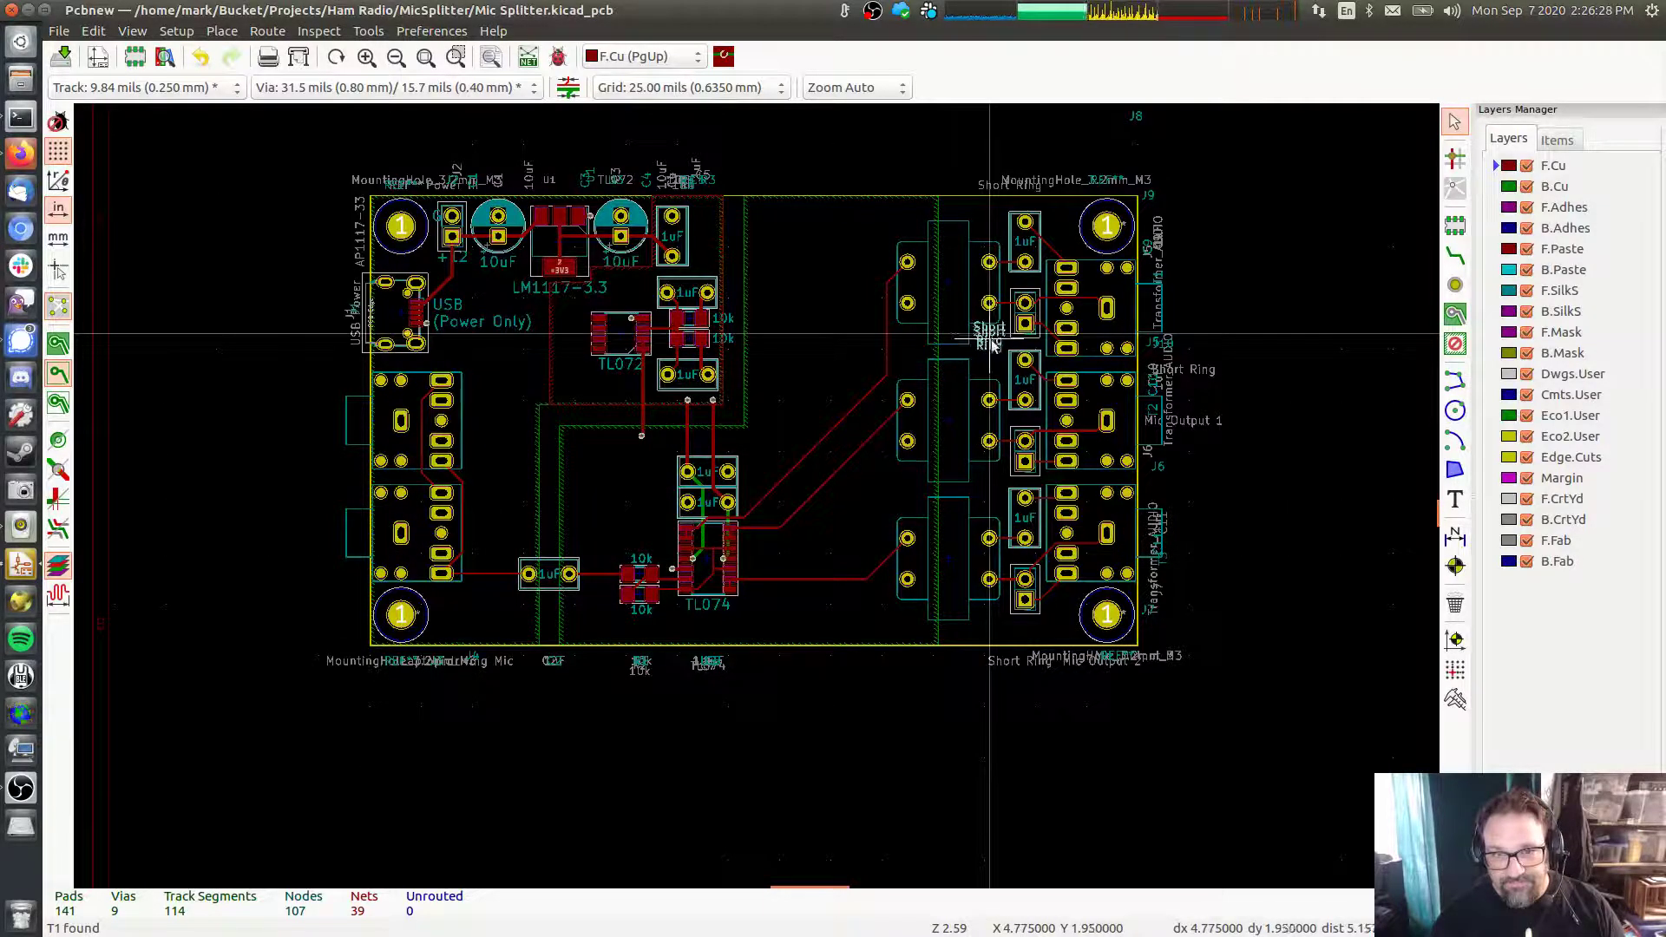
Place copies of the Short Ring text beside the middle and lowest two-pin output jumpers
{"action": "key", "text": "ctrl+c"}
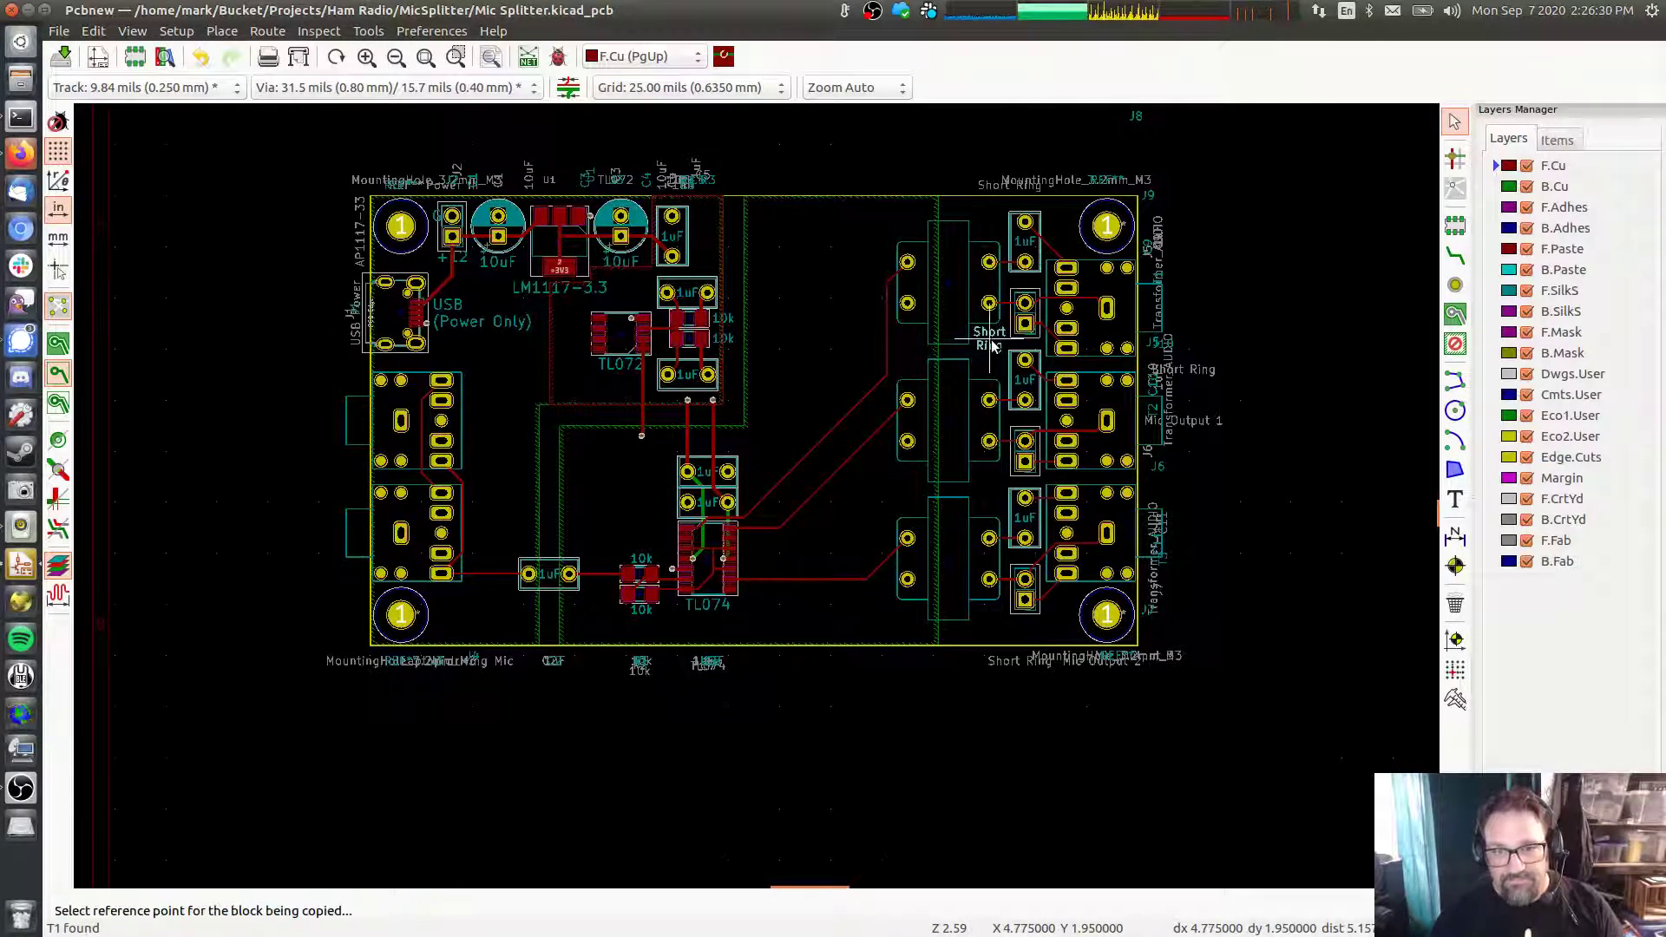
{"action": "left_click", "coordinate": [992, 346]}
{"action": "key", "text": "ctrl+v"}
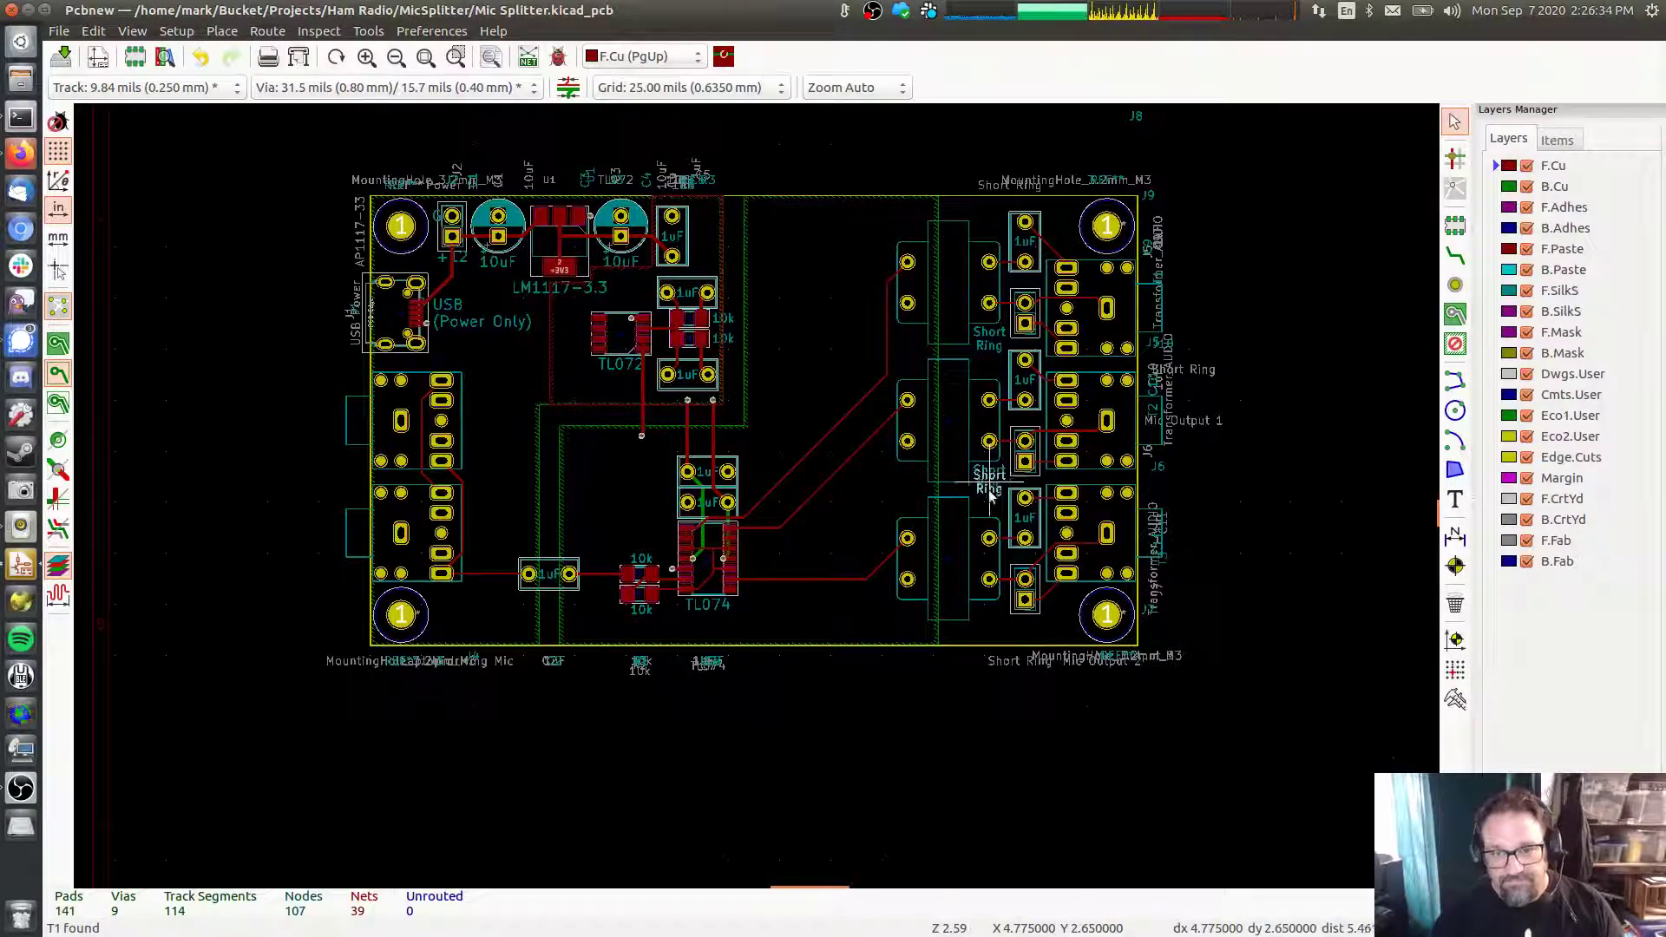
{"action": "left_click", "coordinate": [990, 627]}
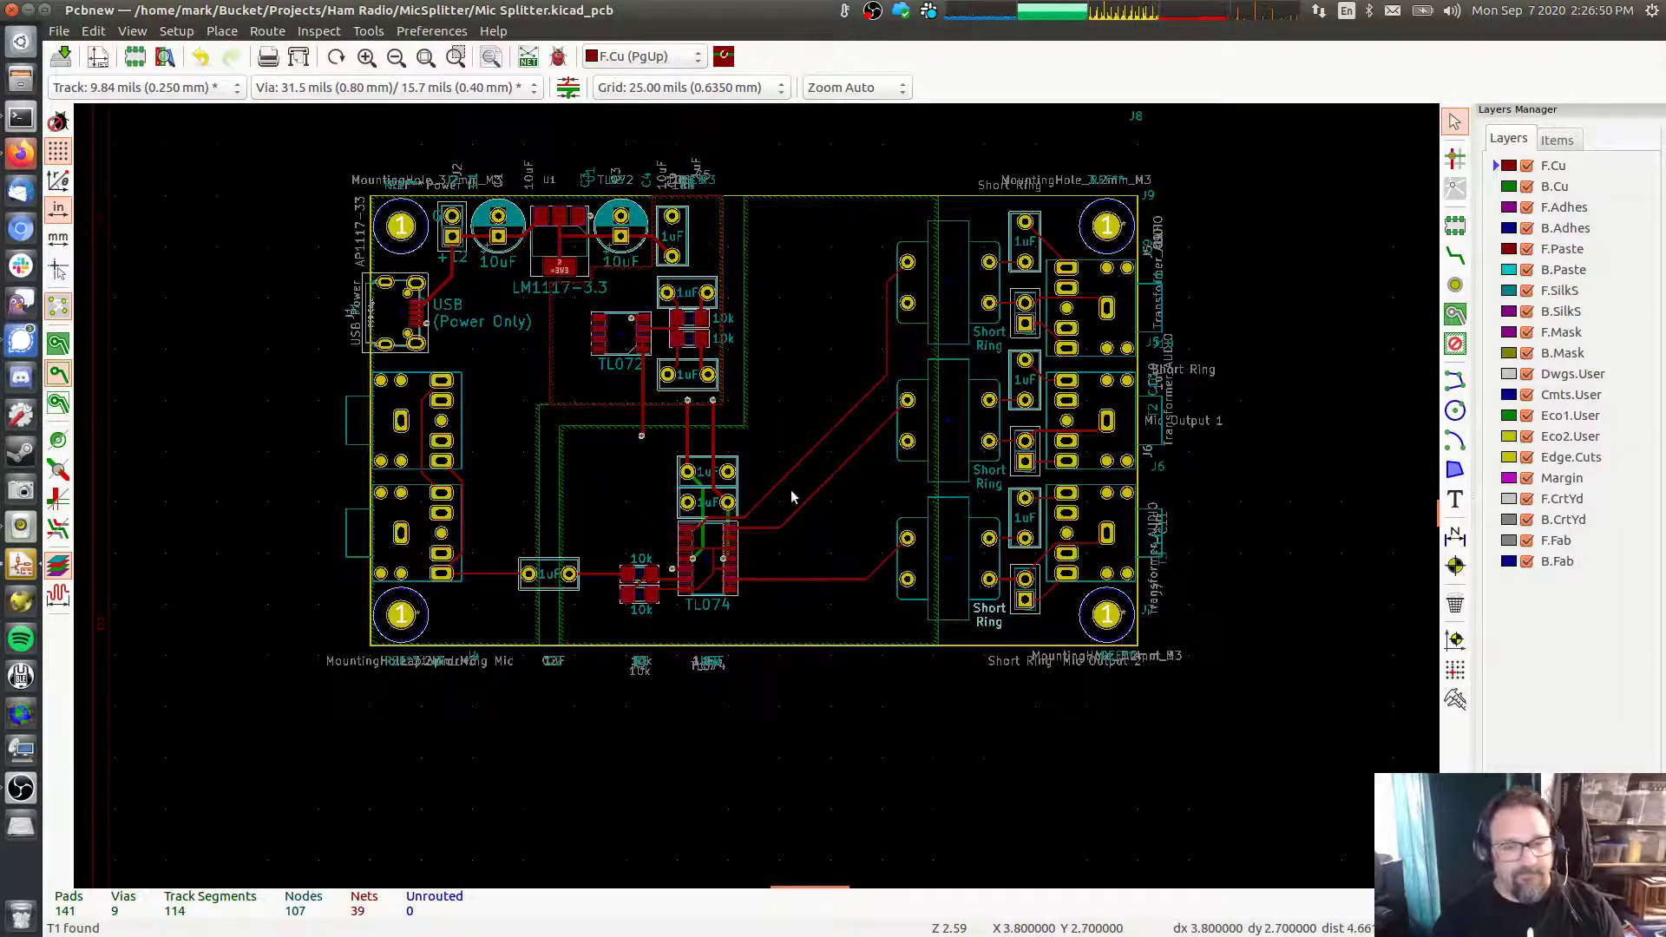
Place a Short Ring text copy beside the upper left-edge audio jack, rotate it to 90 degrees, and set its justification to Left
{"action": "key", "text": "m"}
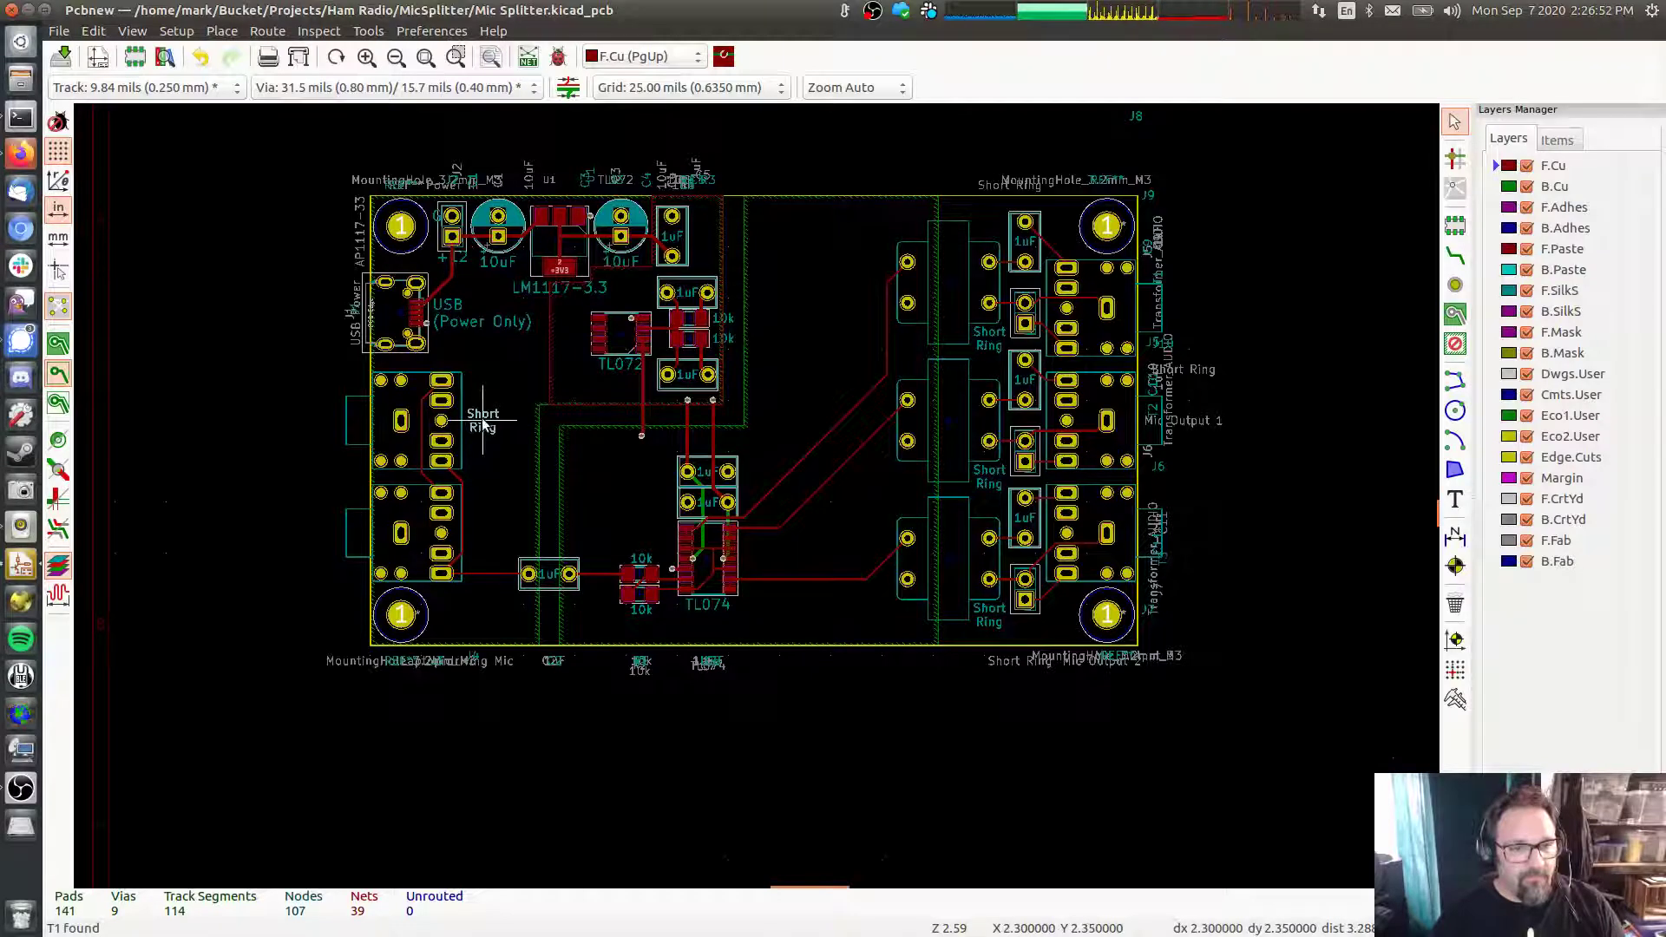
{"action": "key", "text": "r"}
{"action": "key", "text": "e"}
{"action": "left_click", "coordinate": [739, 608]}
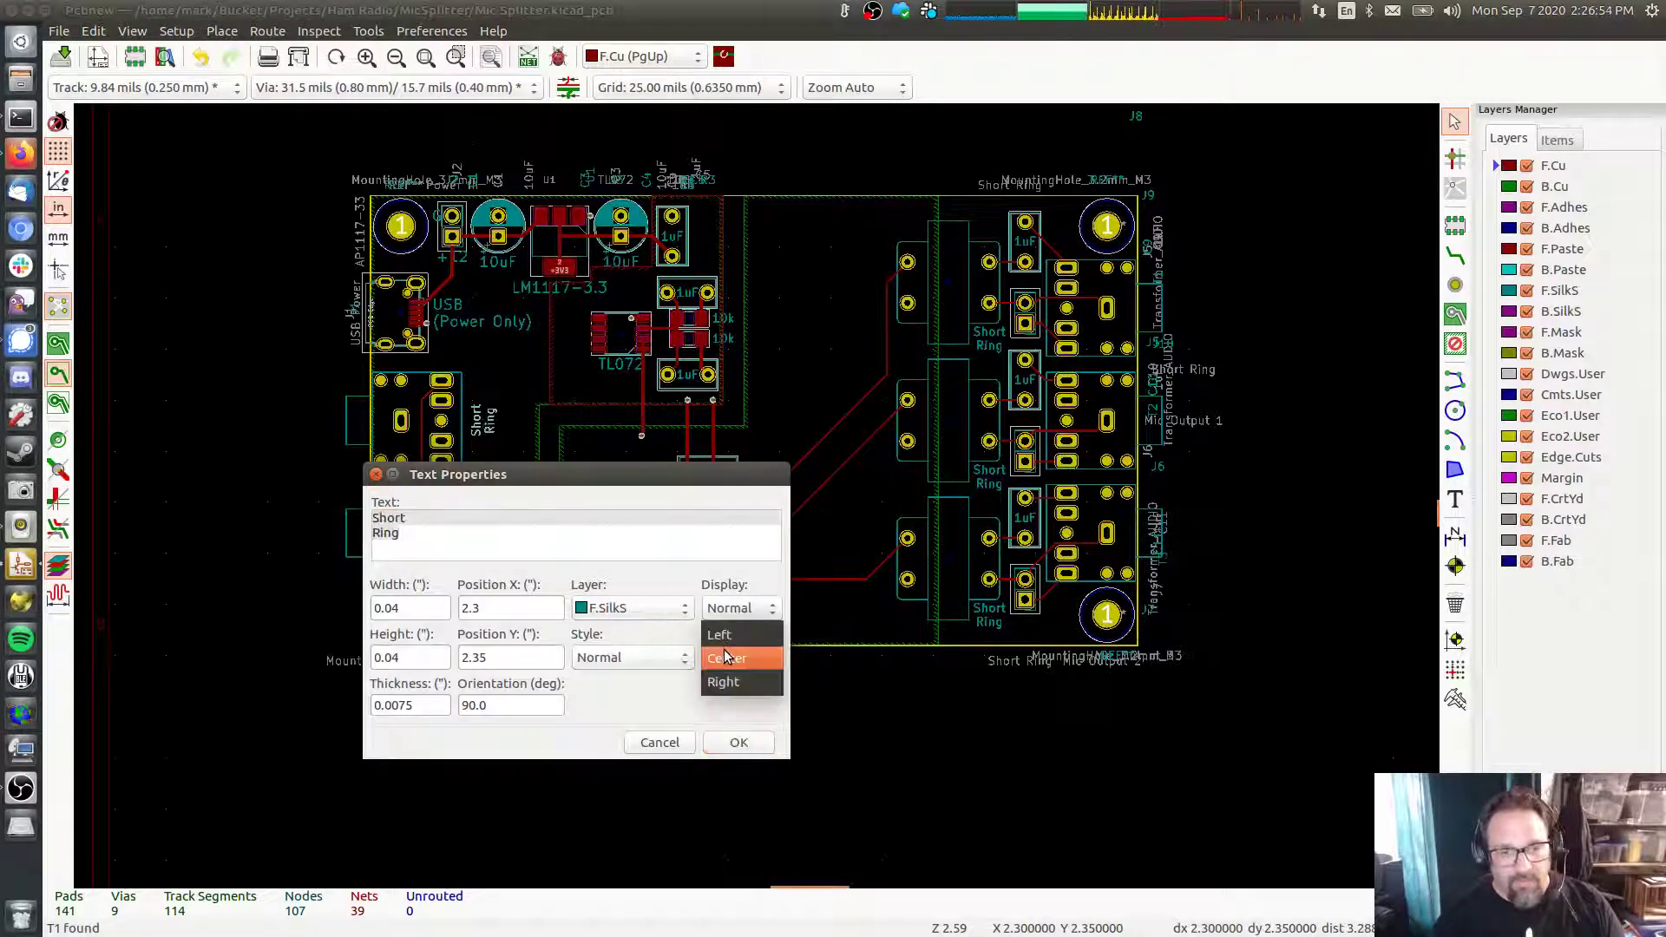
{"action": "left_click", "coordinate": [724, 636]}
Replace the wording of the rotated text beside the upper left-edge jack with Computer Mic In on two lines
{"action": "left_click", "coordinate": [626, 522]}
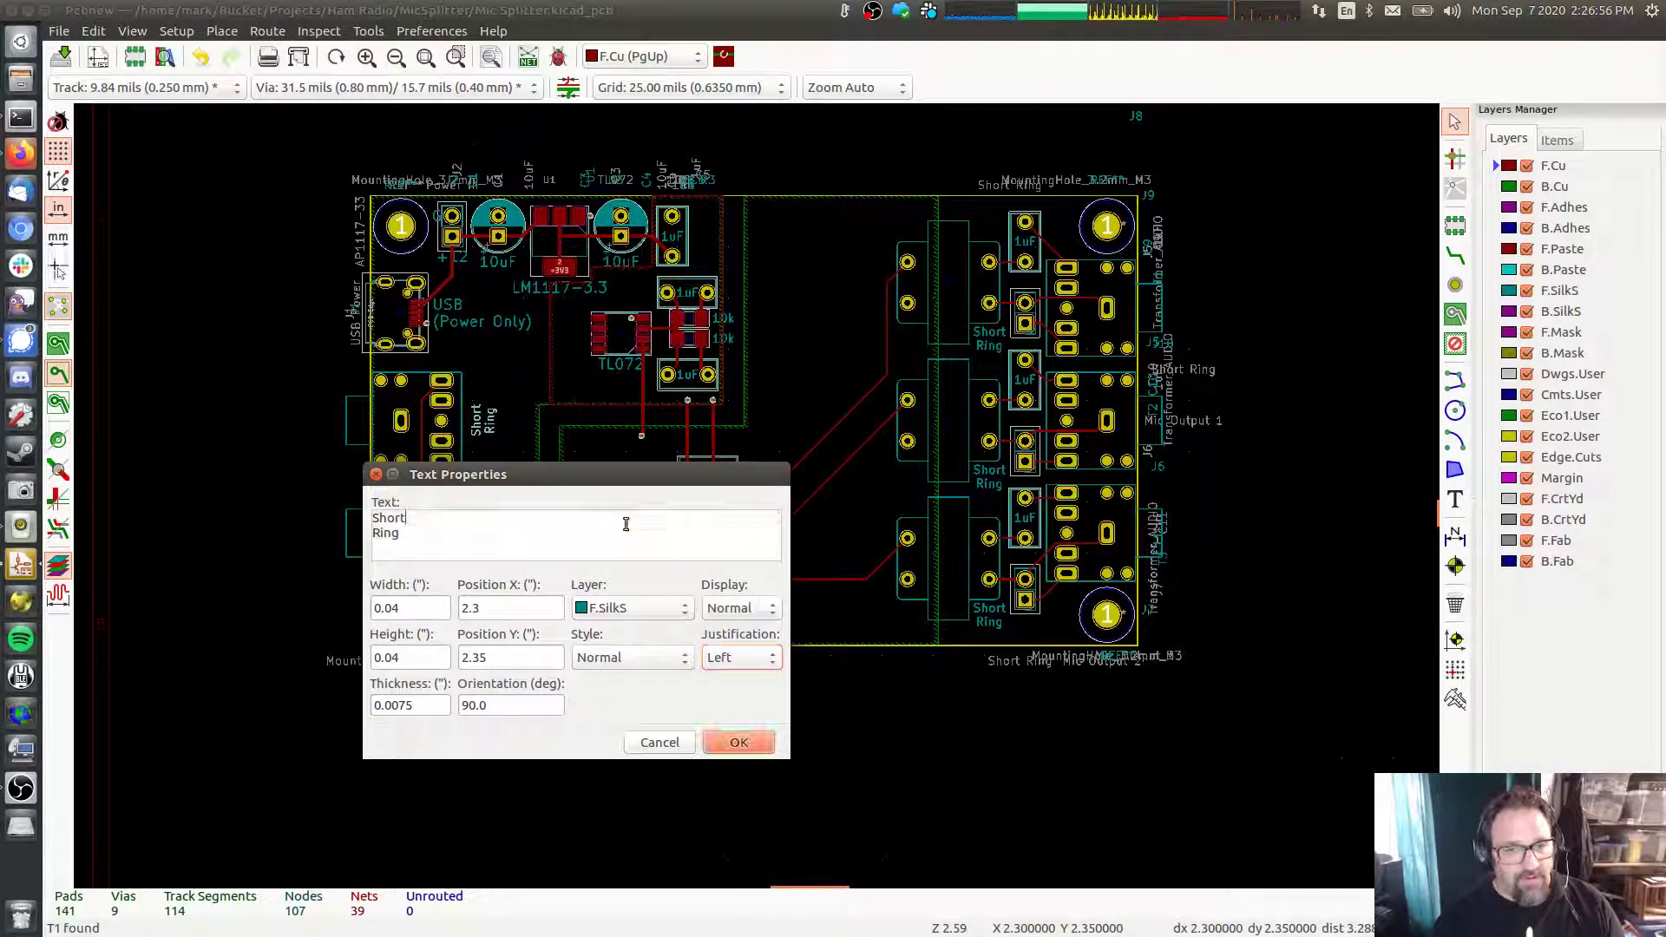
{"action": "key", "text": "ctrl+a"}
{"action": "key", "text": "BackSpace"}
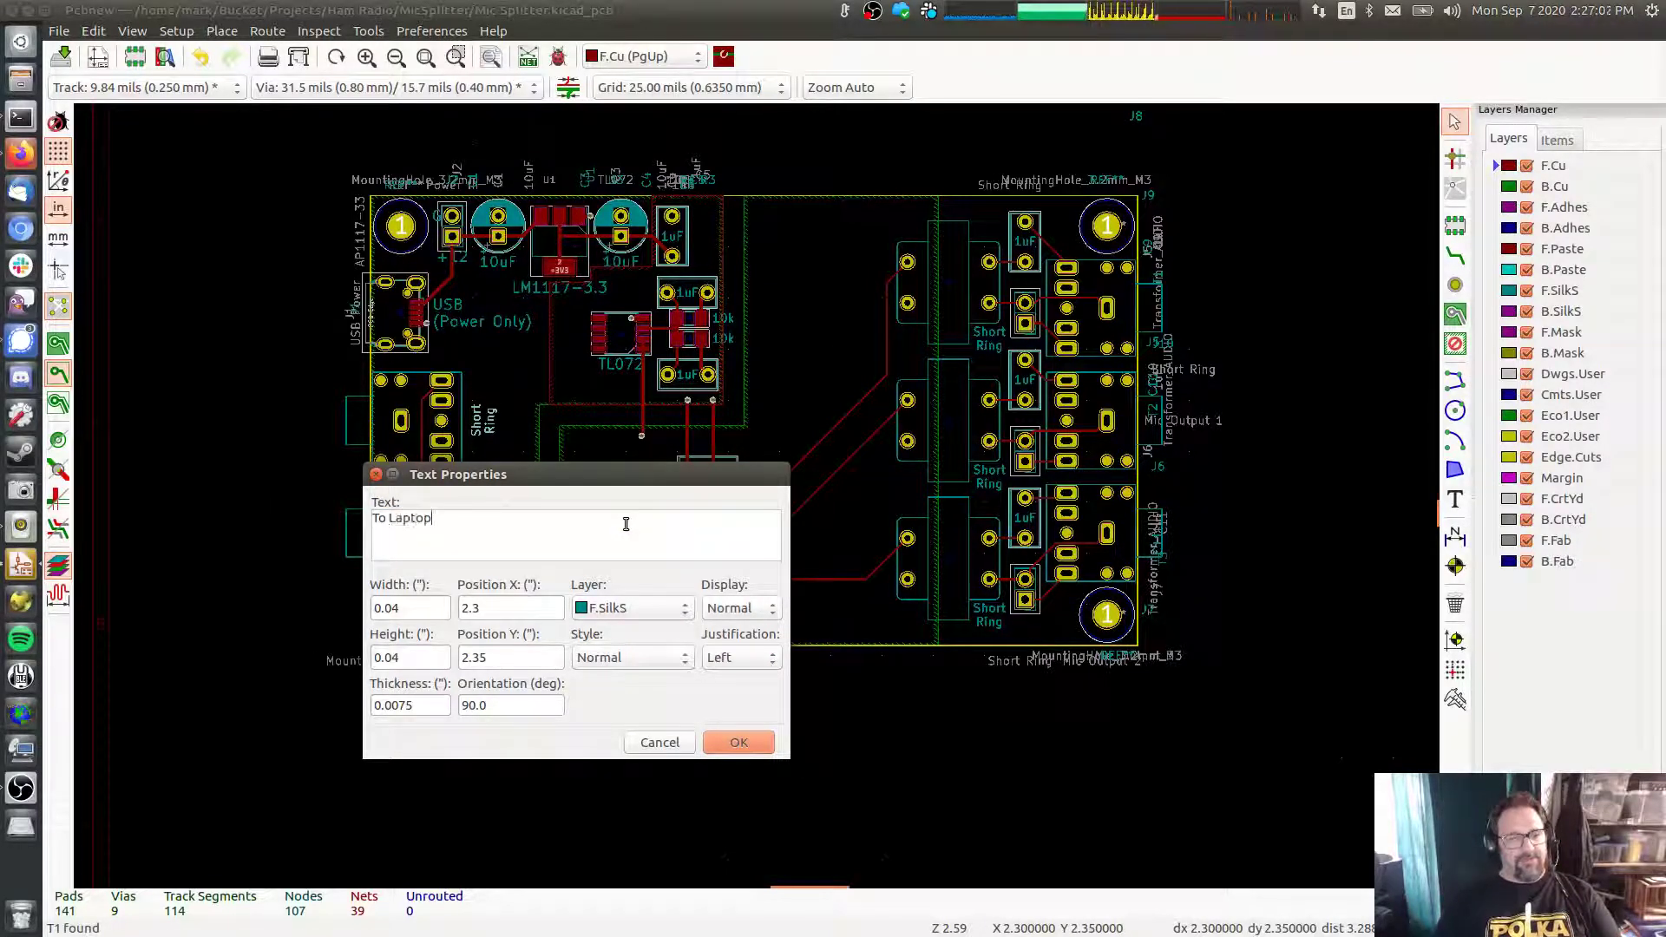
{"action": "key", "text": "ctrl+a"}
{"action": "key", "text": "BackSpace"}
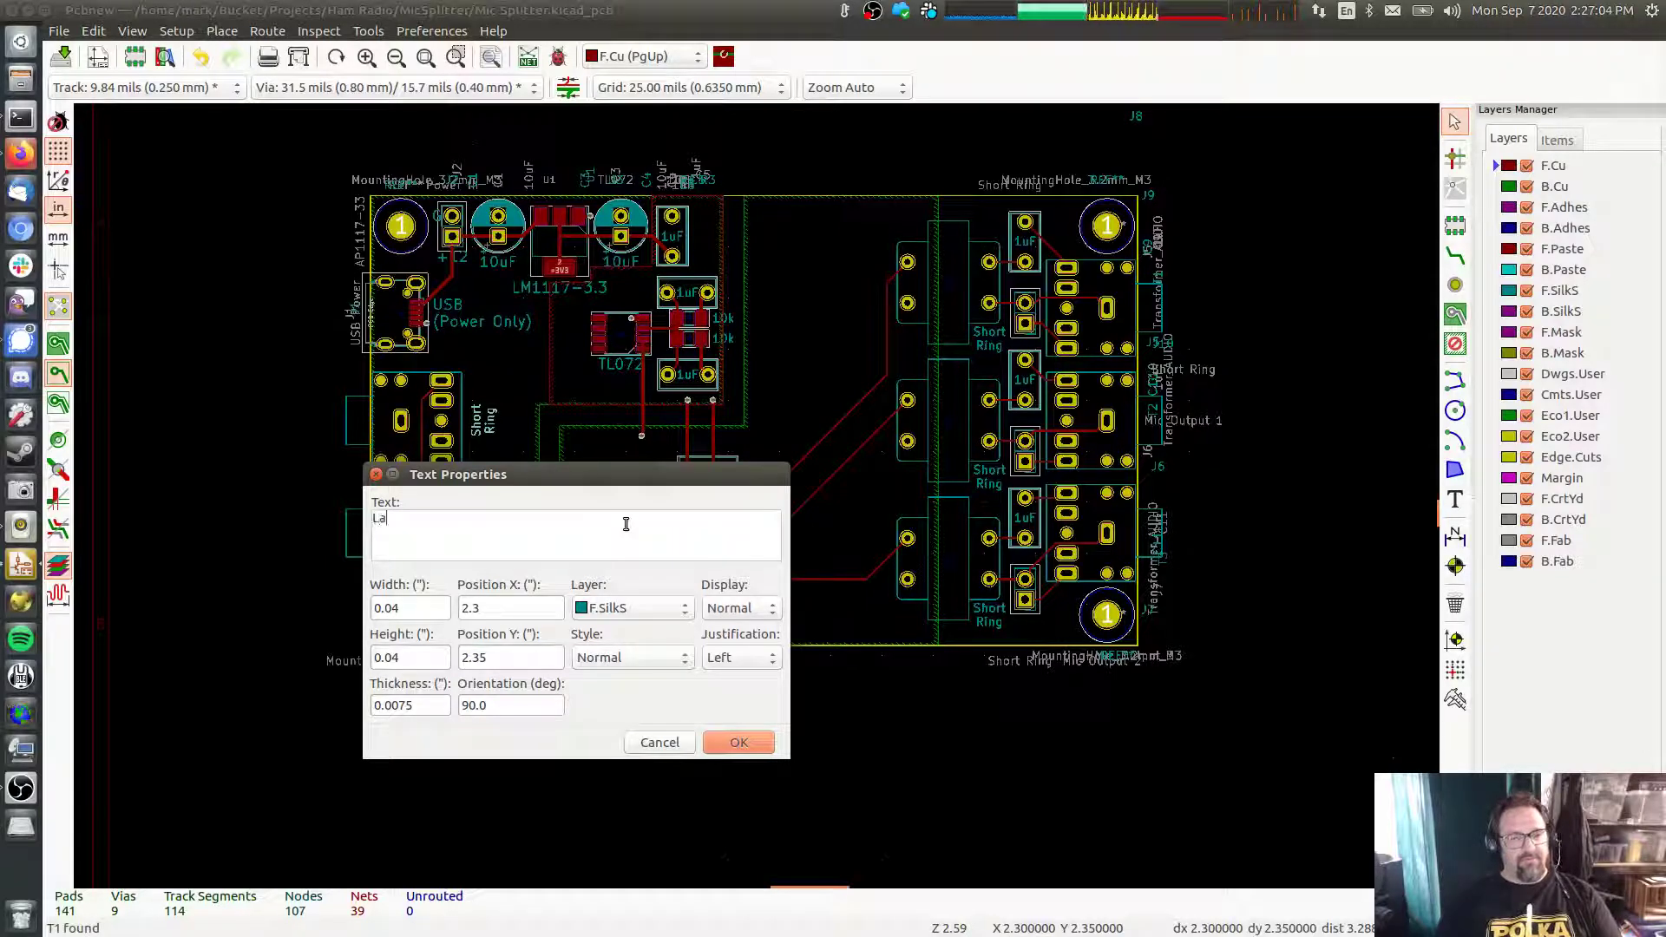
{"action": "type", "text": "Laptop"}
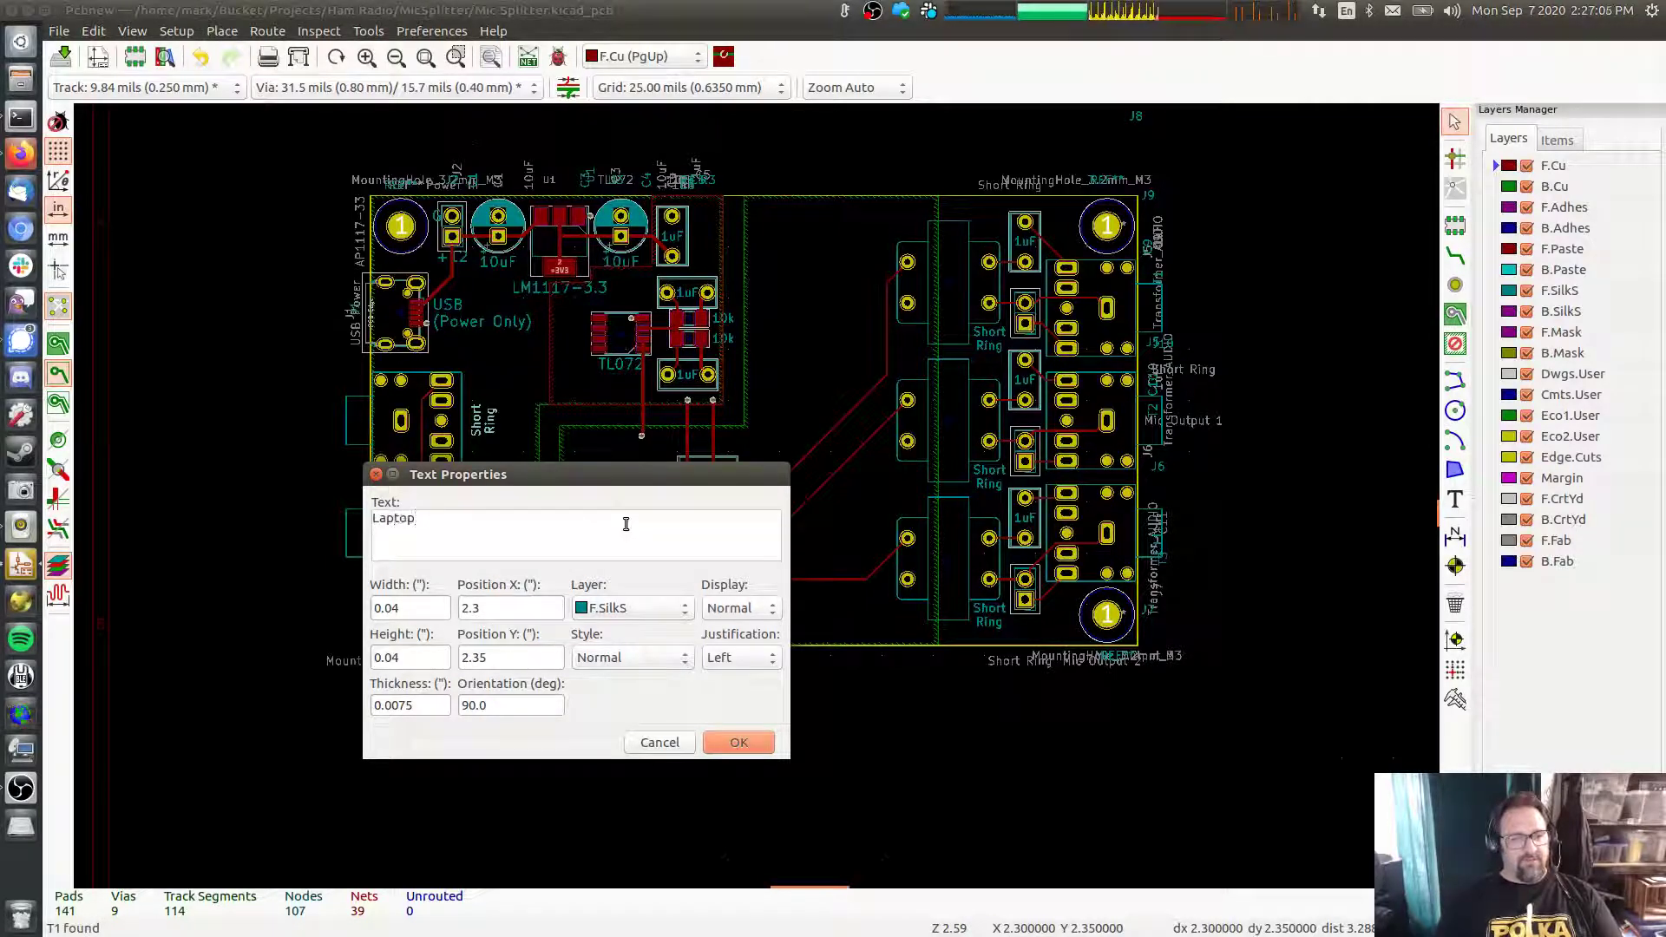
{"action": "key", "text": "ctrl+a"}
{"action": "type", "text": "Comput"}
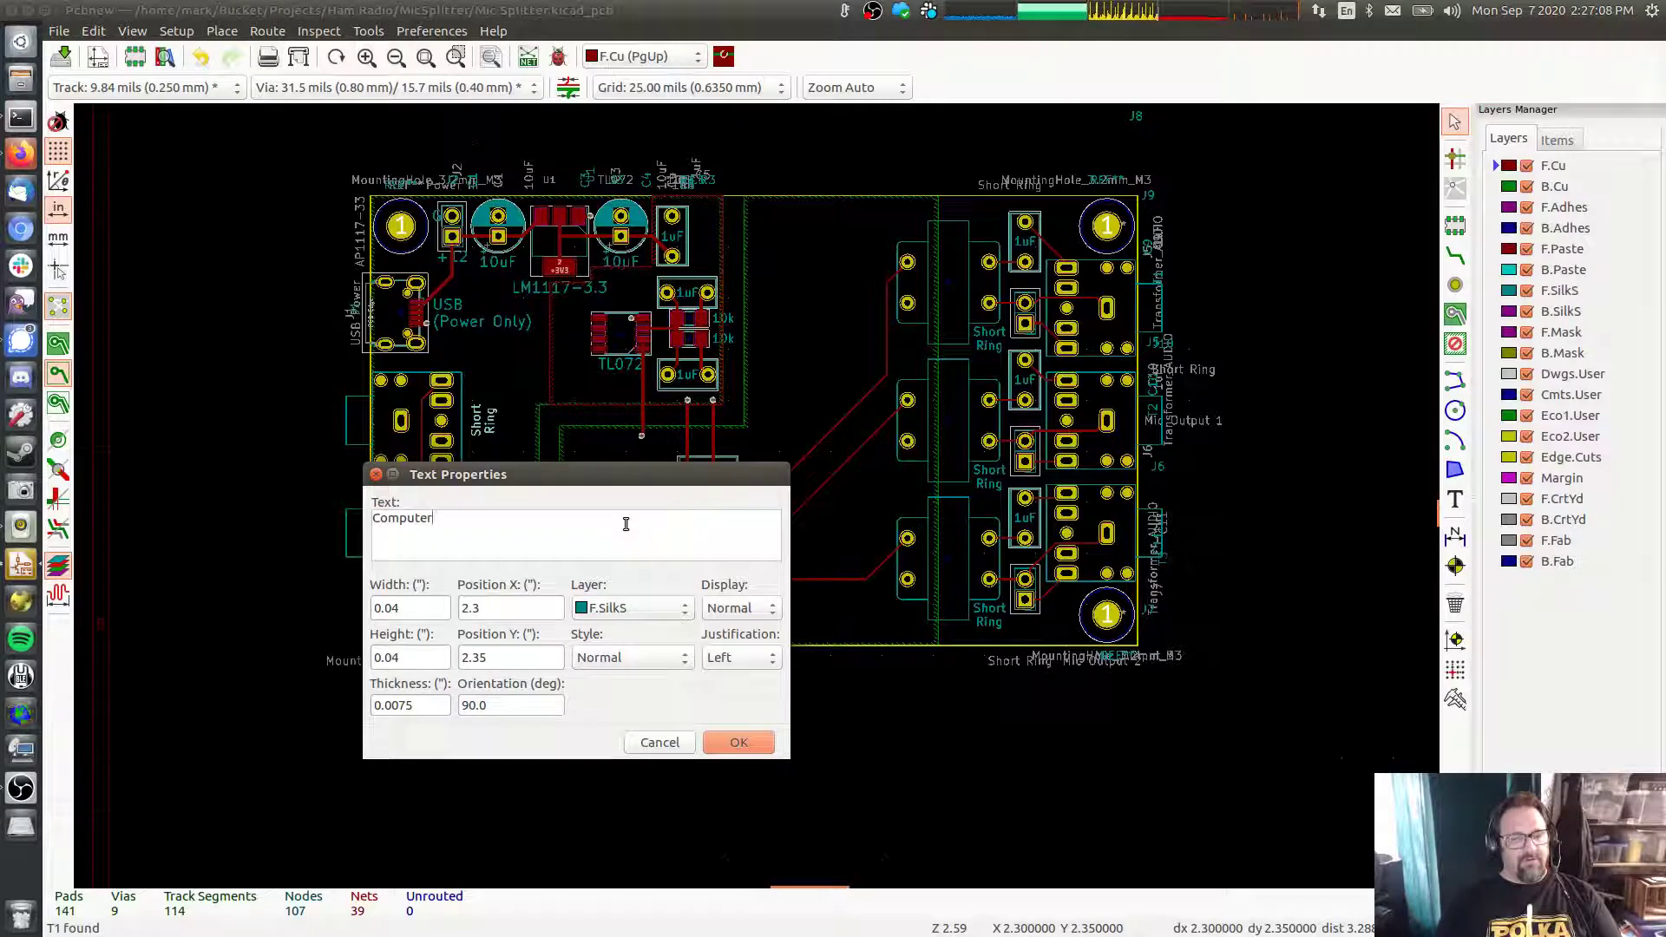
{"action": "type", "text": "er Mic"}
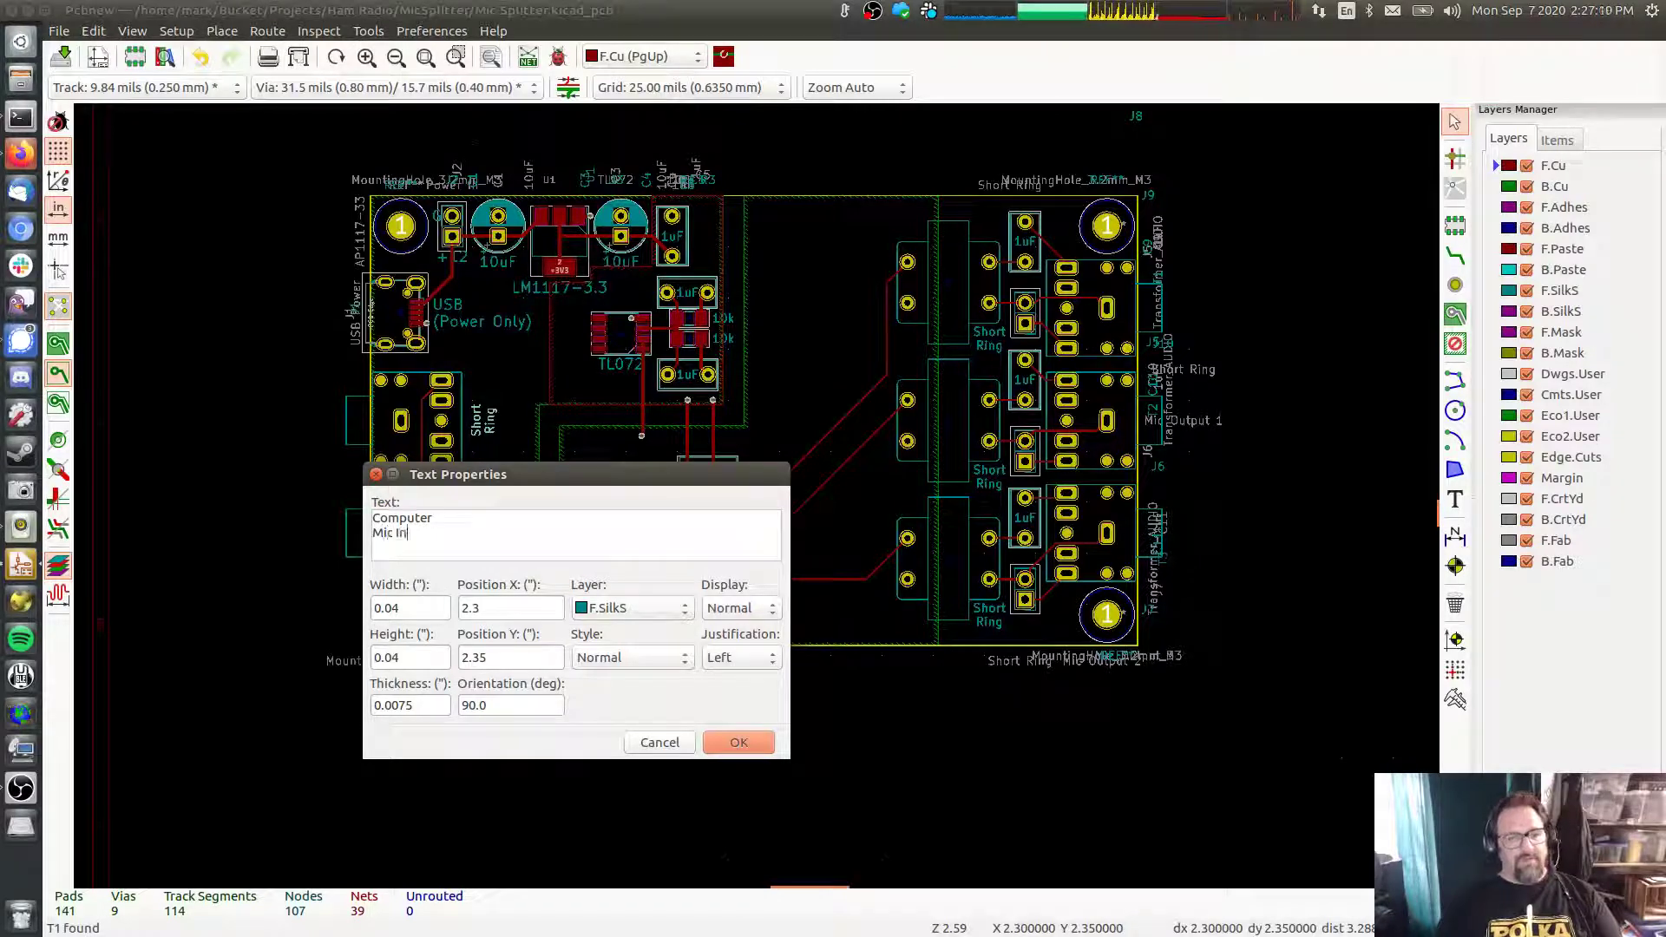
{"action": "left_click", "coordinate": [736, 743]}
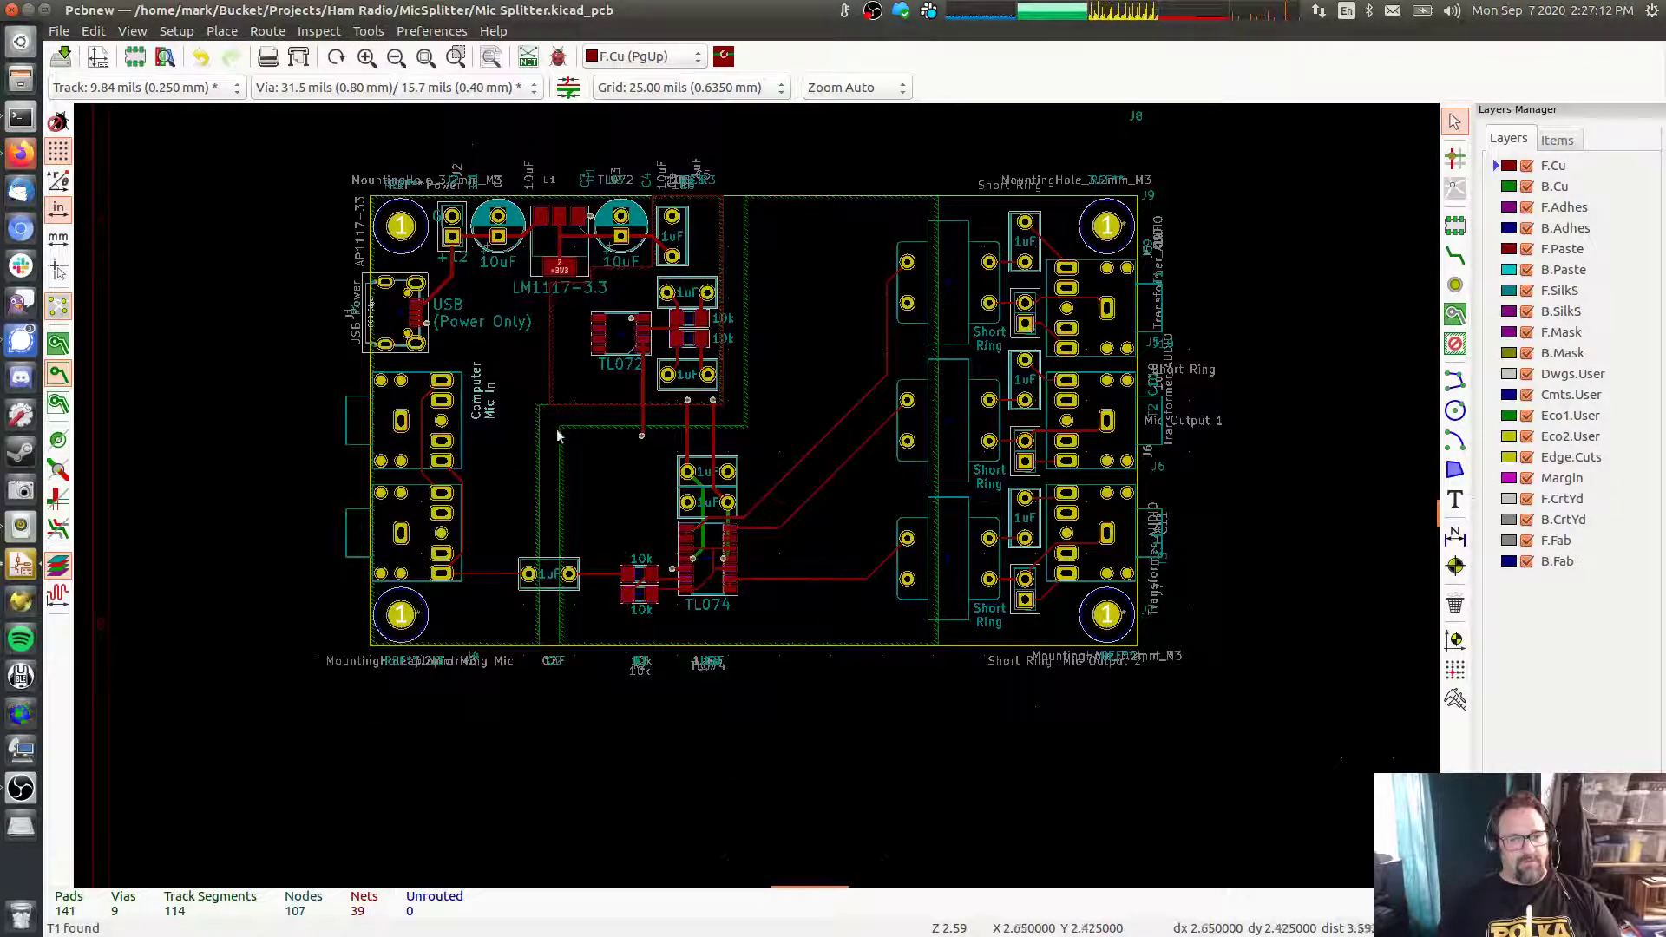
Set the Computer Mic In text's orientation to 0 and position it horizontally beside the upper left-edge audio jack
{"action": "double_click", "coordinate": [478, 411]}
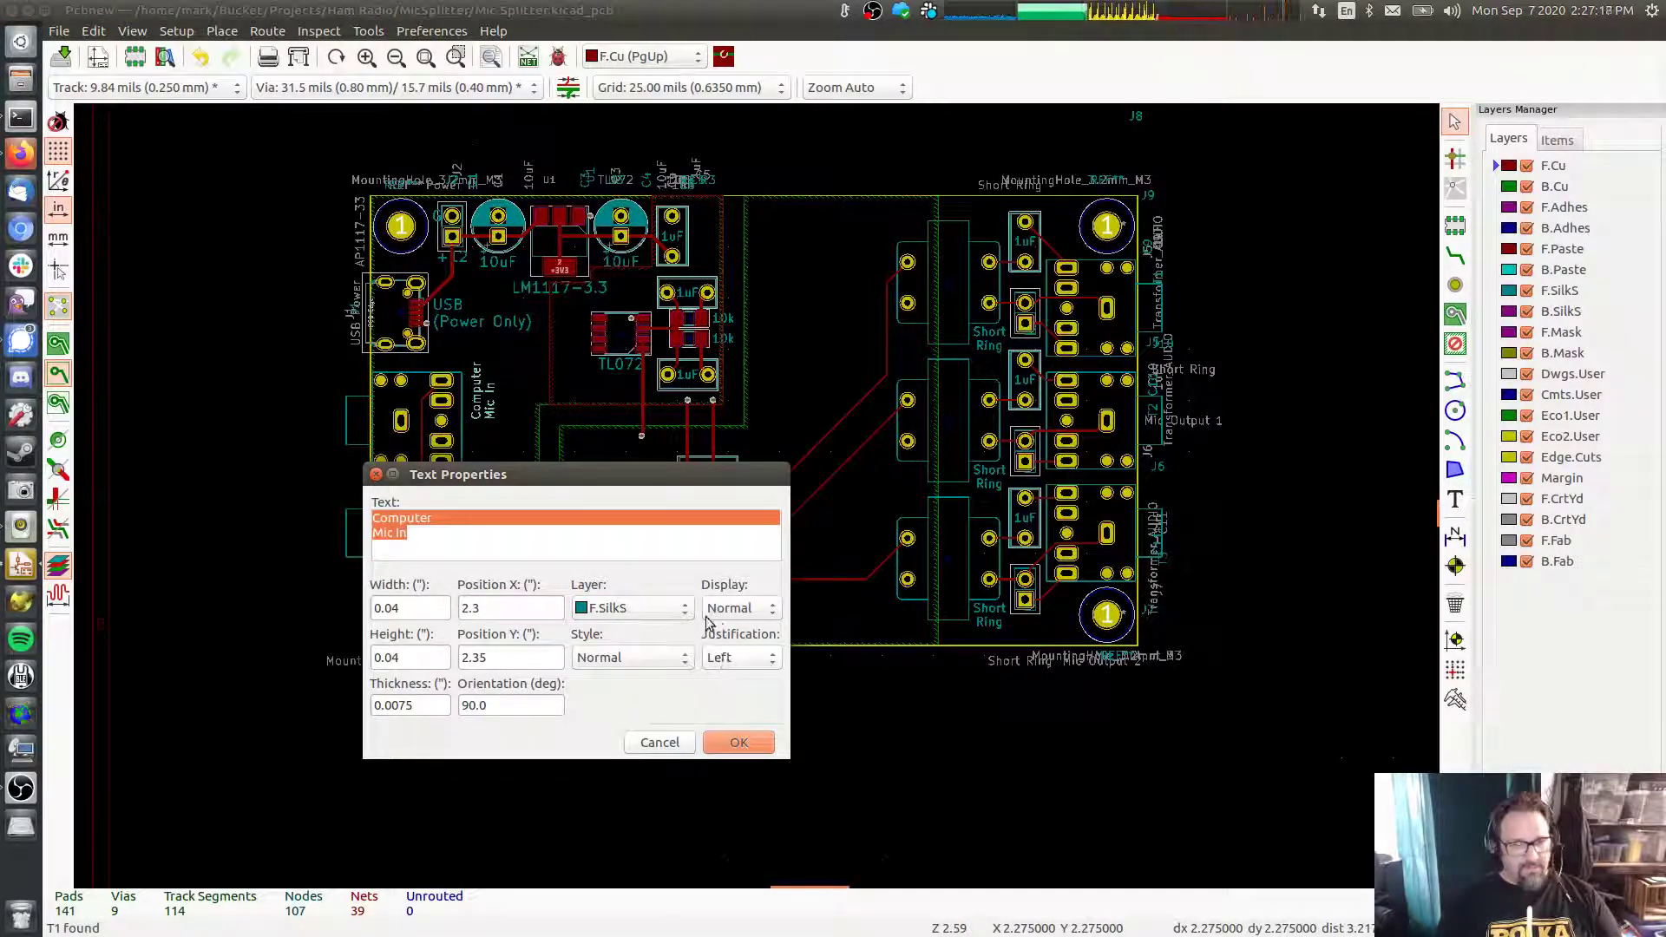
{"action": "left_click", "coordinate": [511, 705]}
{"action": "double_click", "coordinate": [512, 705]}
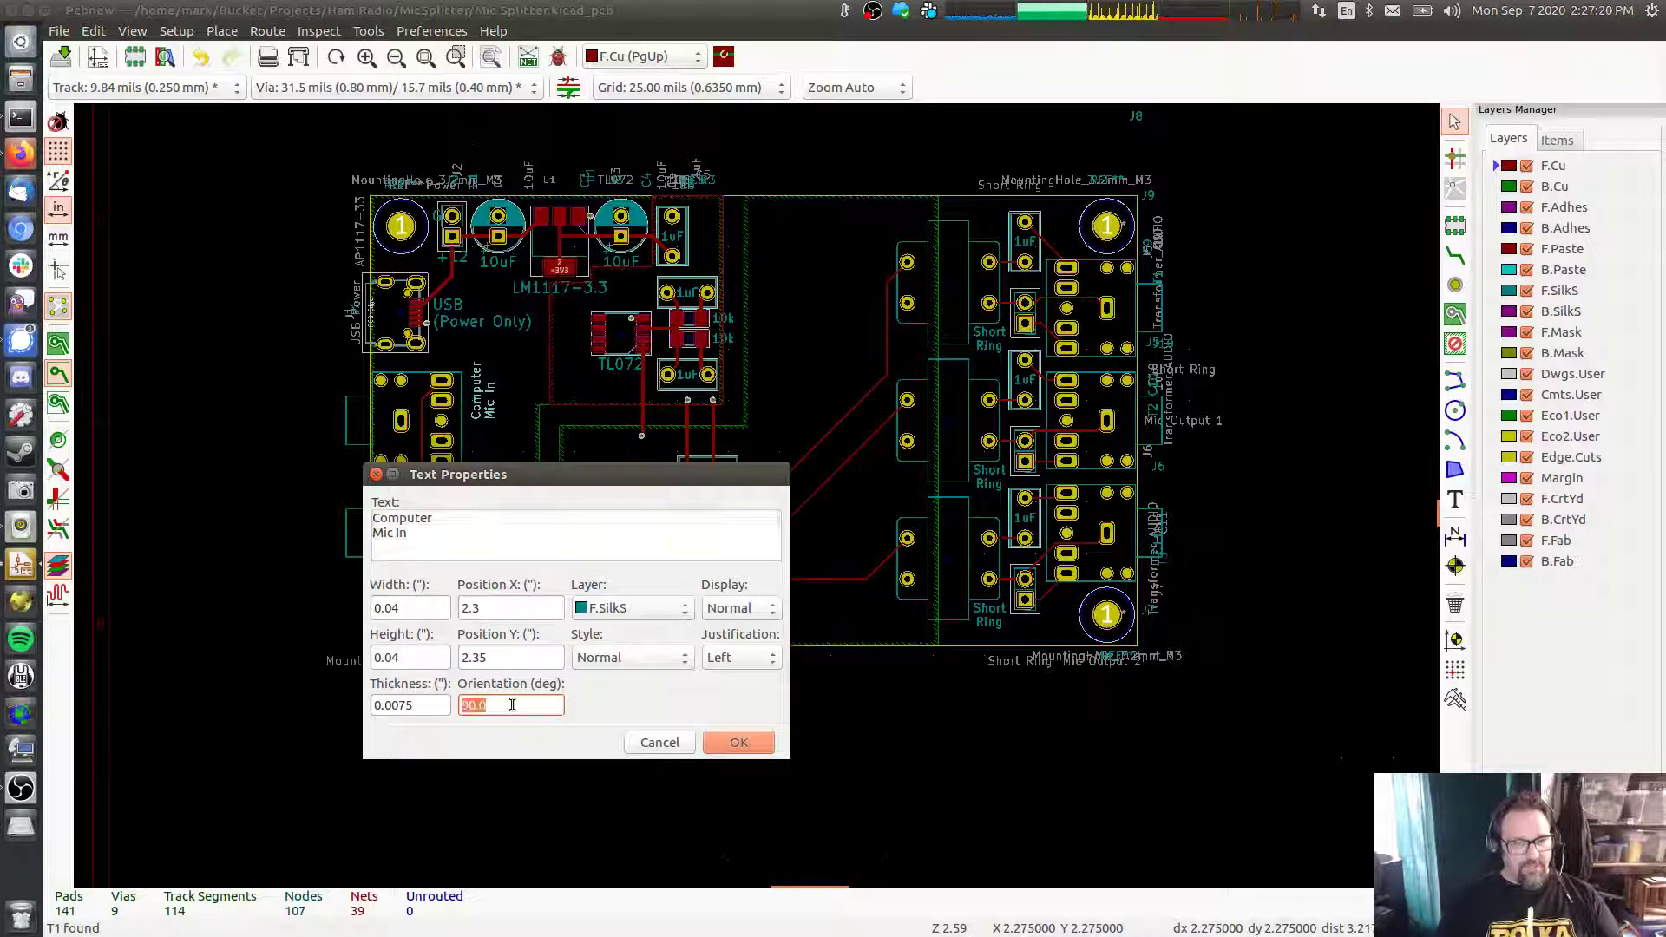
{"action": "type", "text": "0"}
{"action": "left_click", "coordinate": [738, 744]}
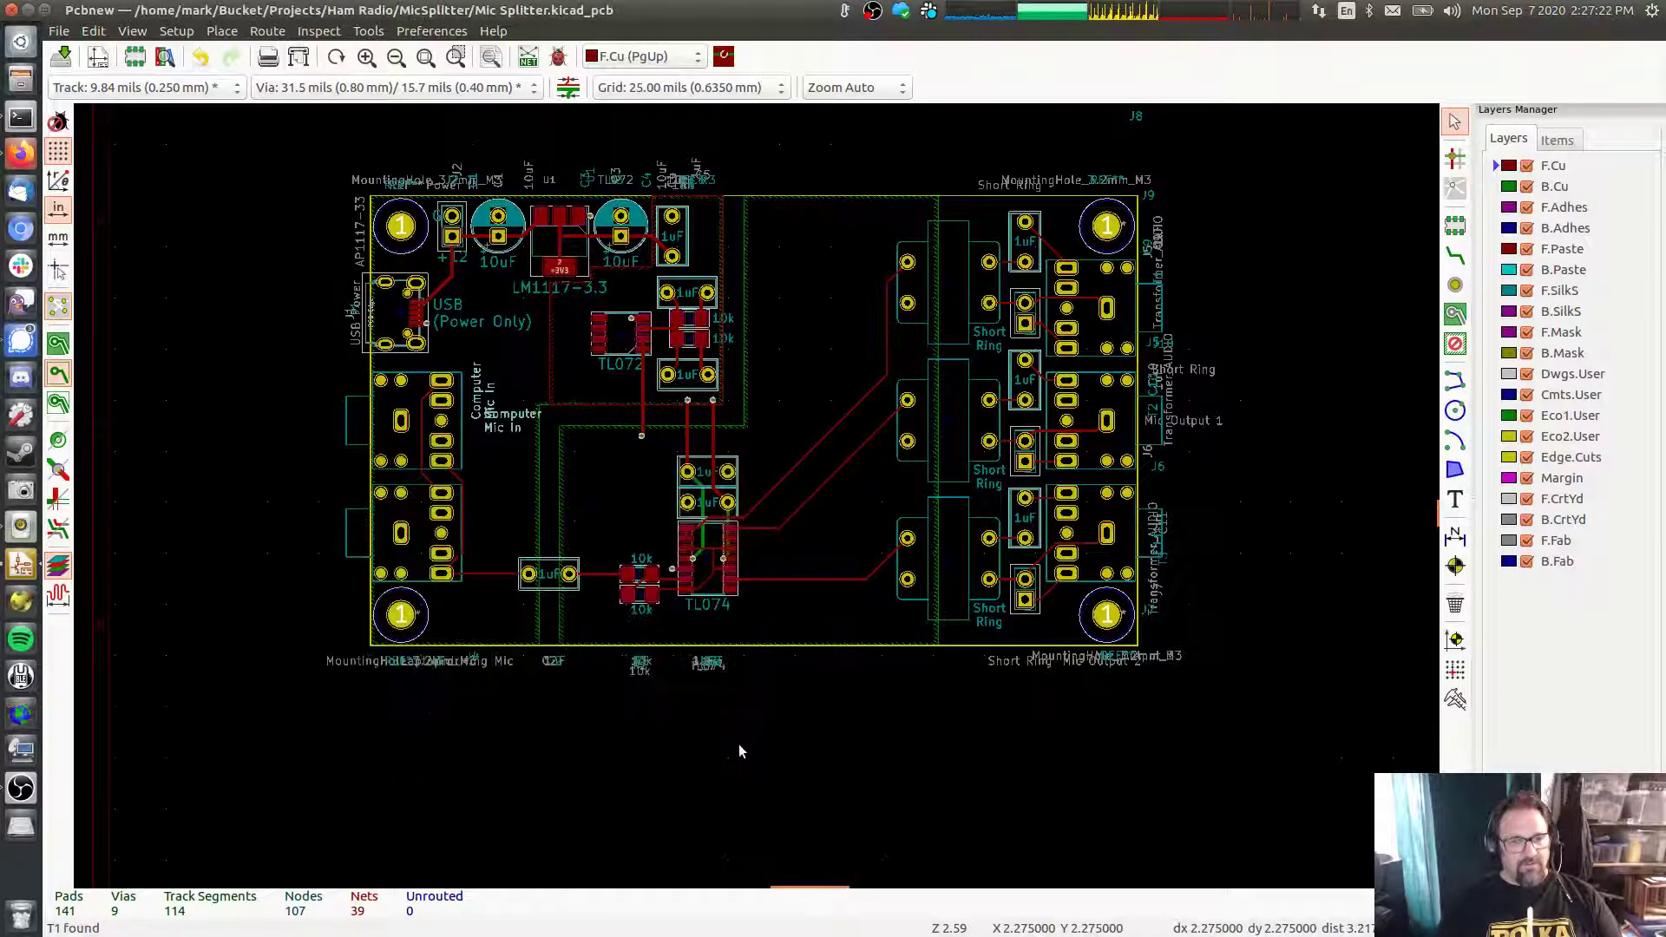
{"action": "left_click_drag", "start_coordinate": [490, 419], "coordinate": [470, 428]}
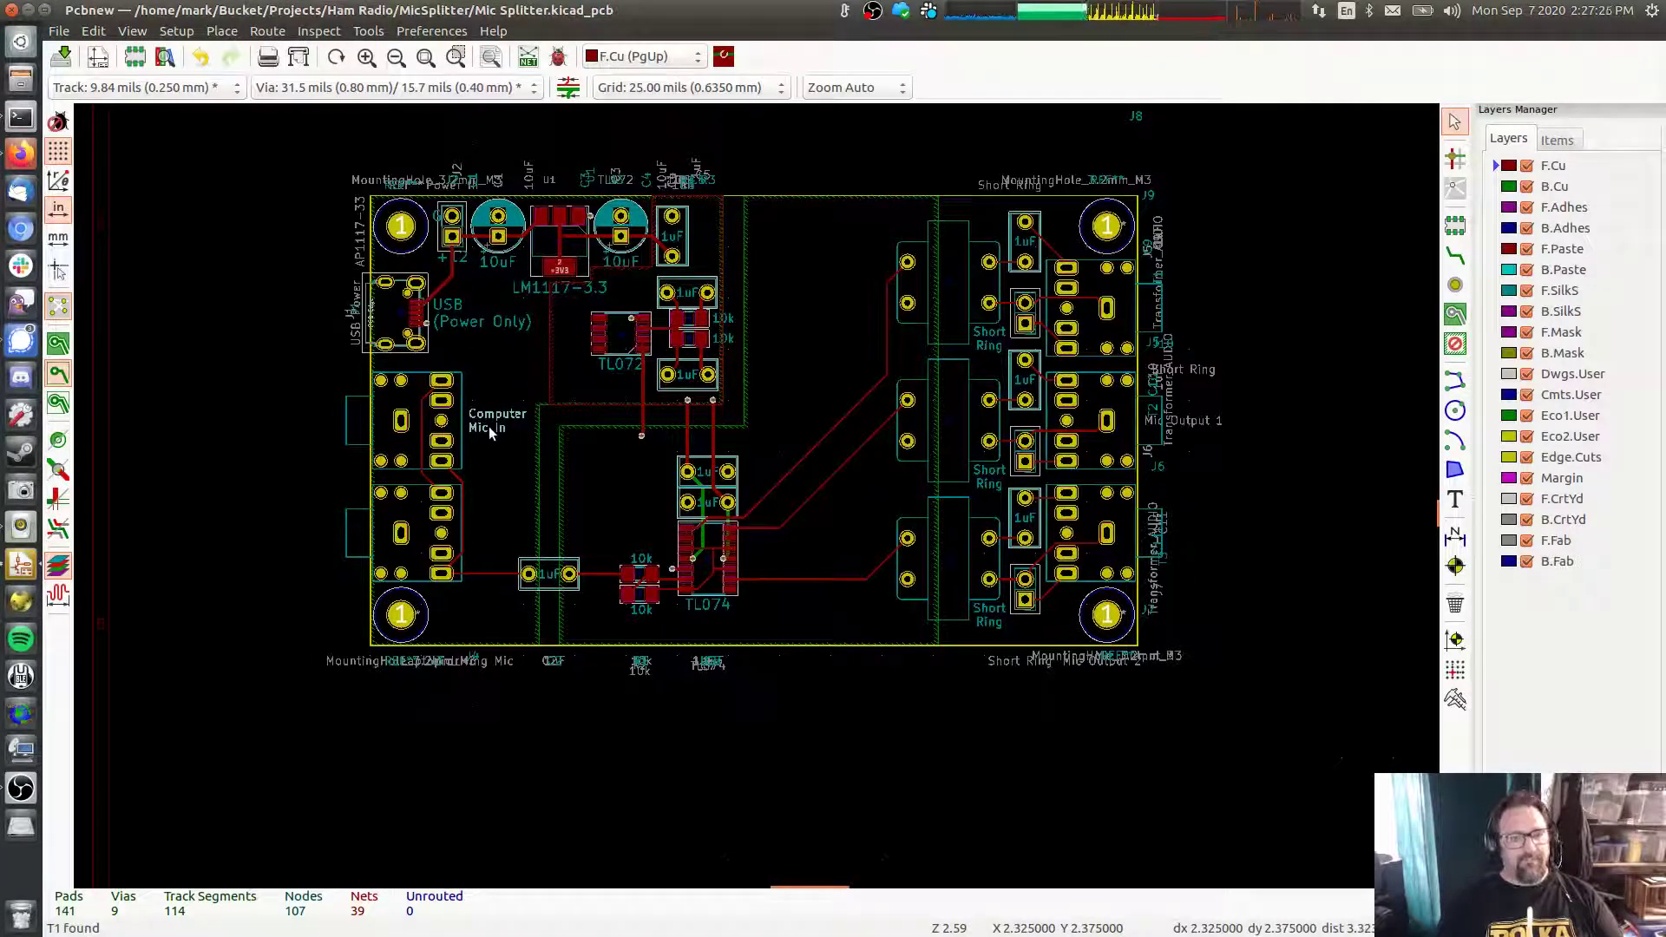
Place a copy of the Computer Mic In text beside the lower left-edge audio jack and change its wording to Microphone
{"action": "key", "text": "ctrl+c"}
{"action": "left_click", "coordinate": [488, 425]}
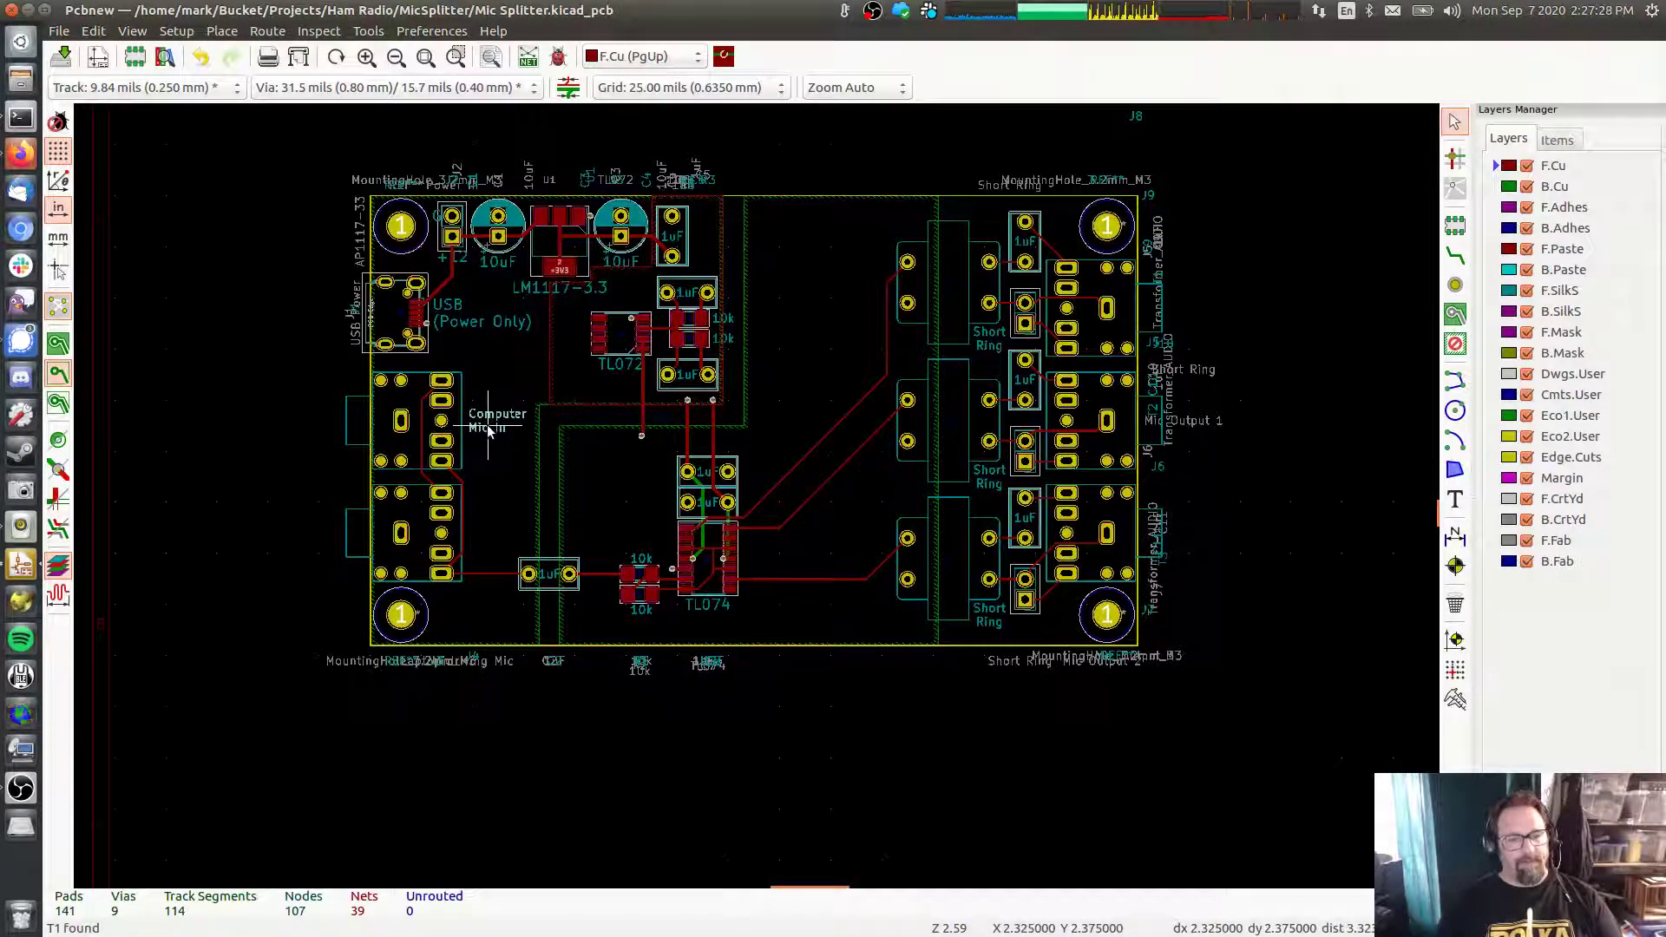
{"action": "key", "text": "ctrl+v"}
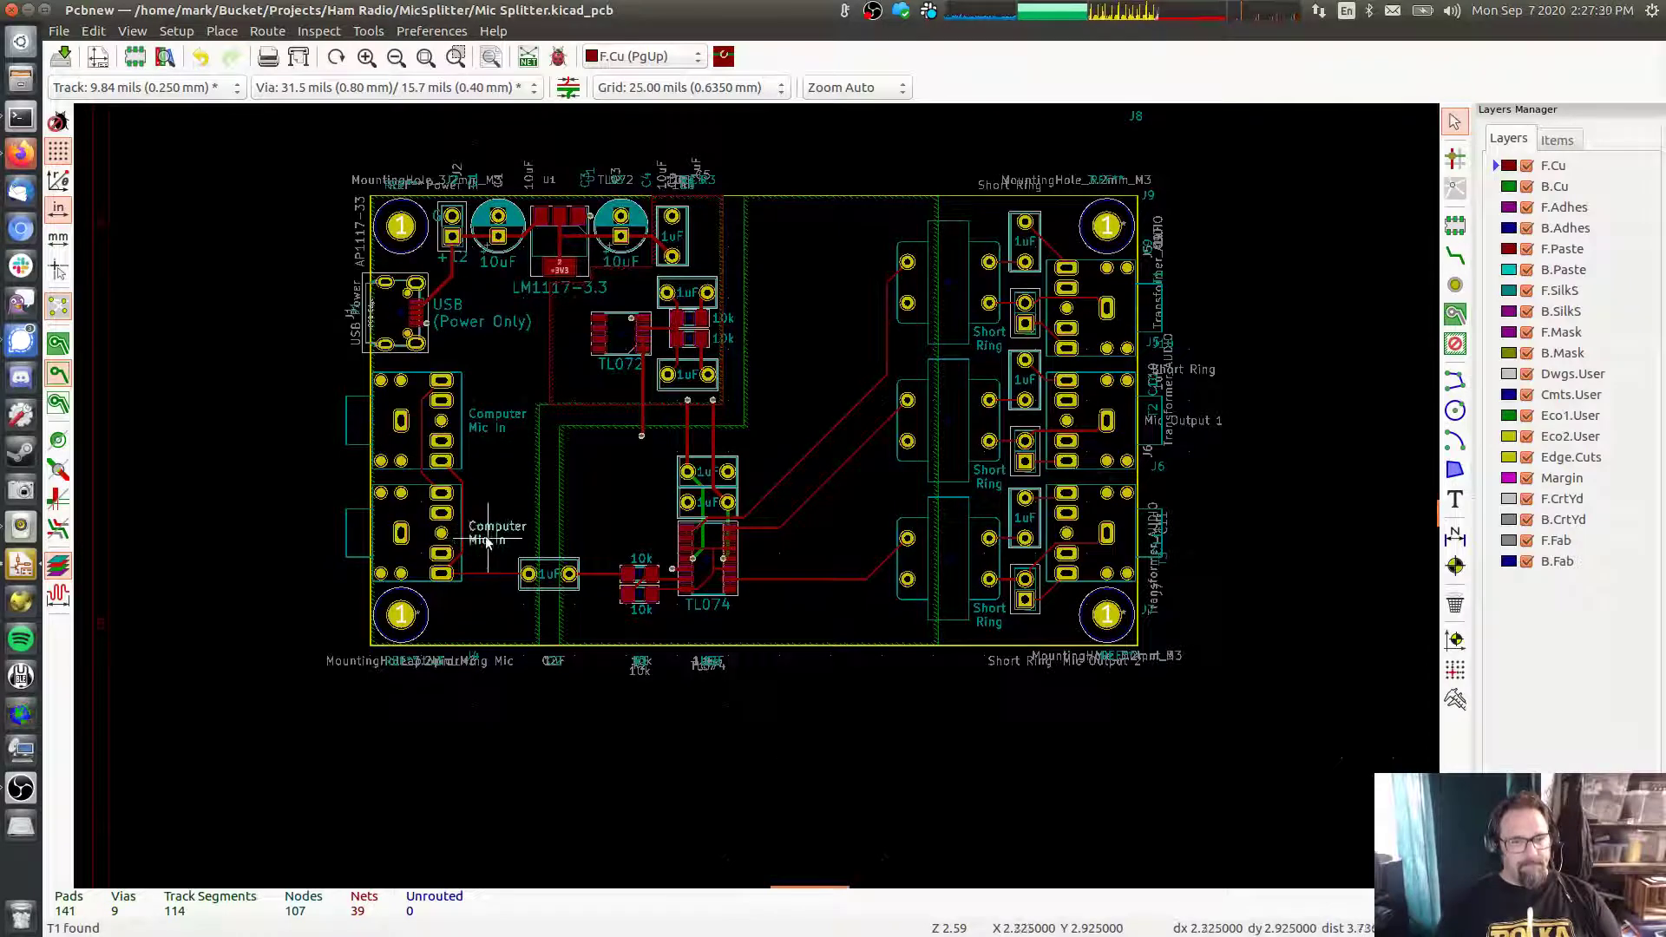
{"action": "left_click", "coordinate": [487, 542]}
{"action": "type", "text": "Microphone"}
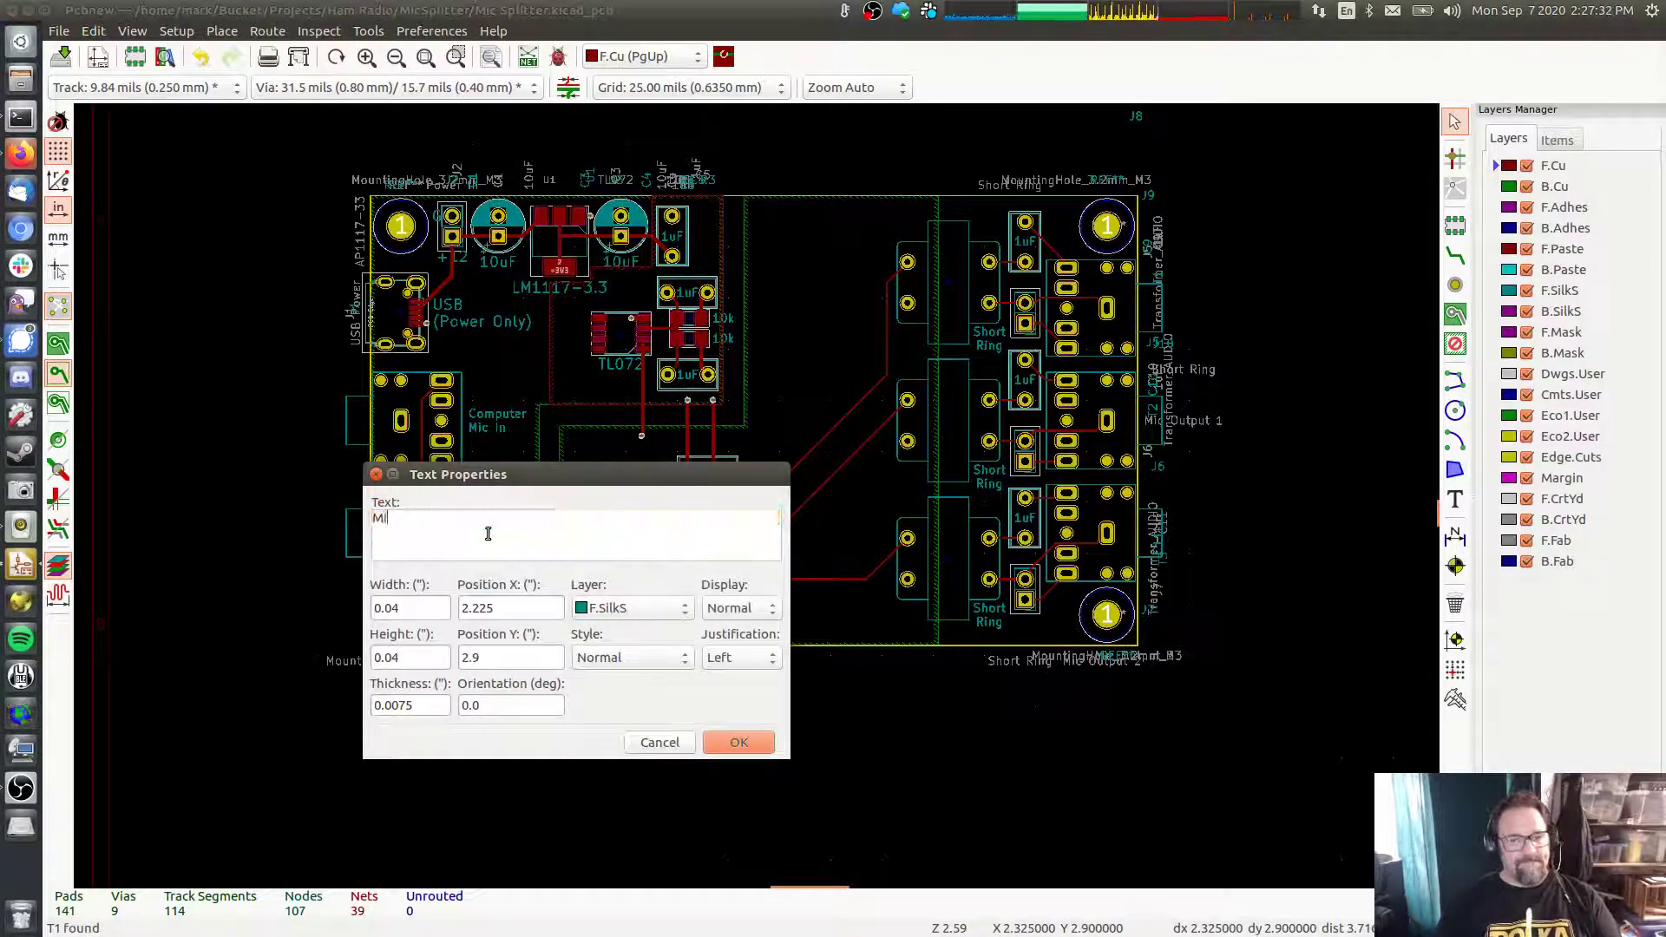
{"action": "left_click", "coordinate": [745, 742]}
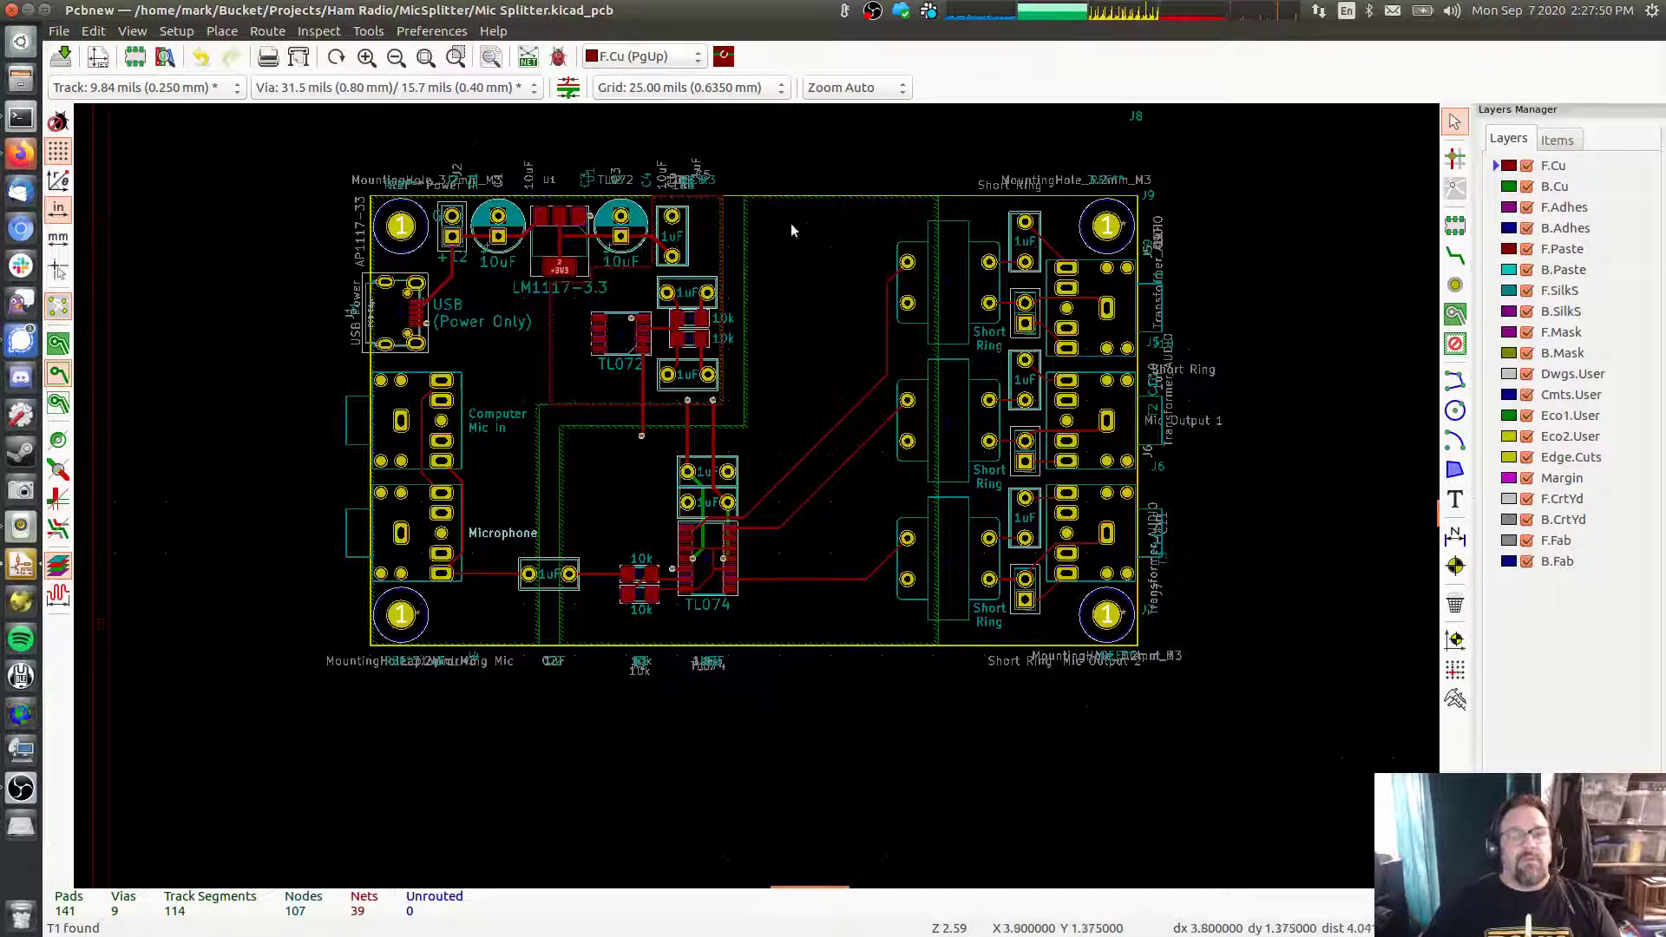
Place a copy of the Microphone text in the open area near the board's upper edge, before the transformers
{"action": "left_click", "coordinate": [498, 537]}
{"action": "key", "text": "ctrl+c"}
{"action": "left_click", "coordinate": [498, 536]}
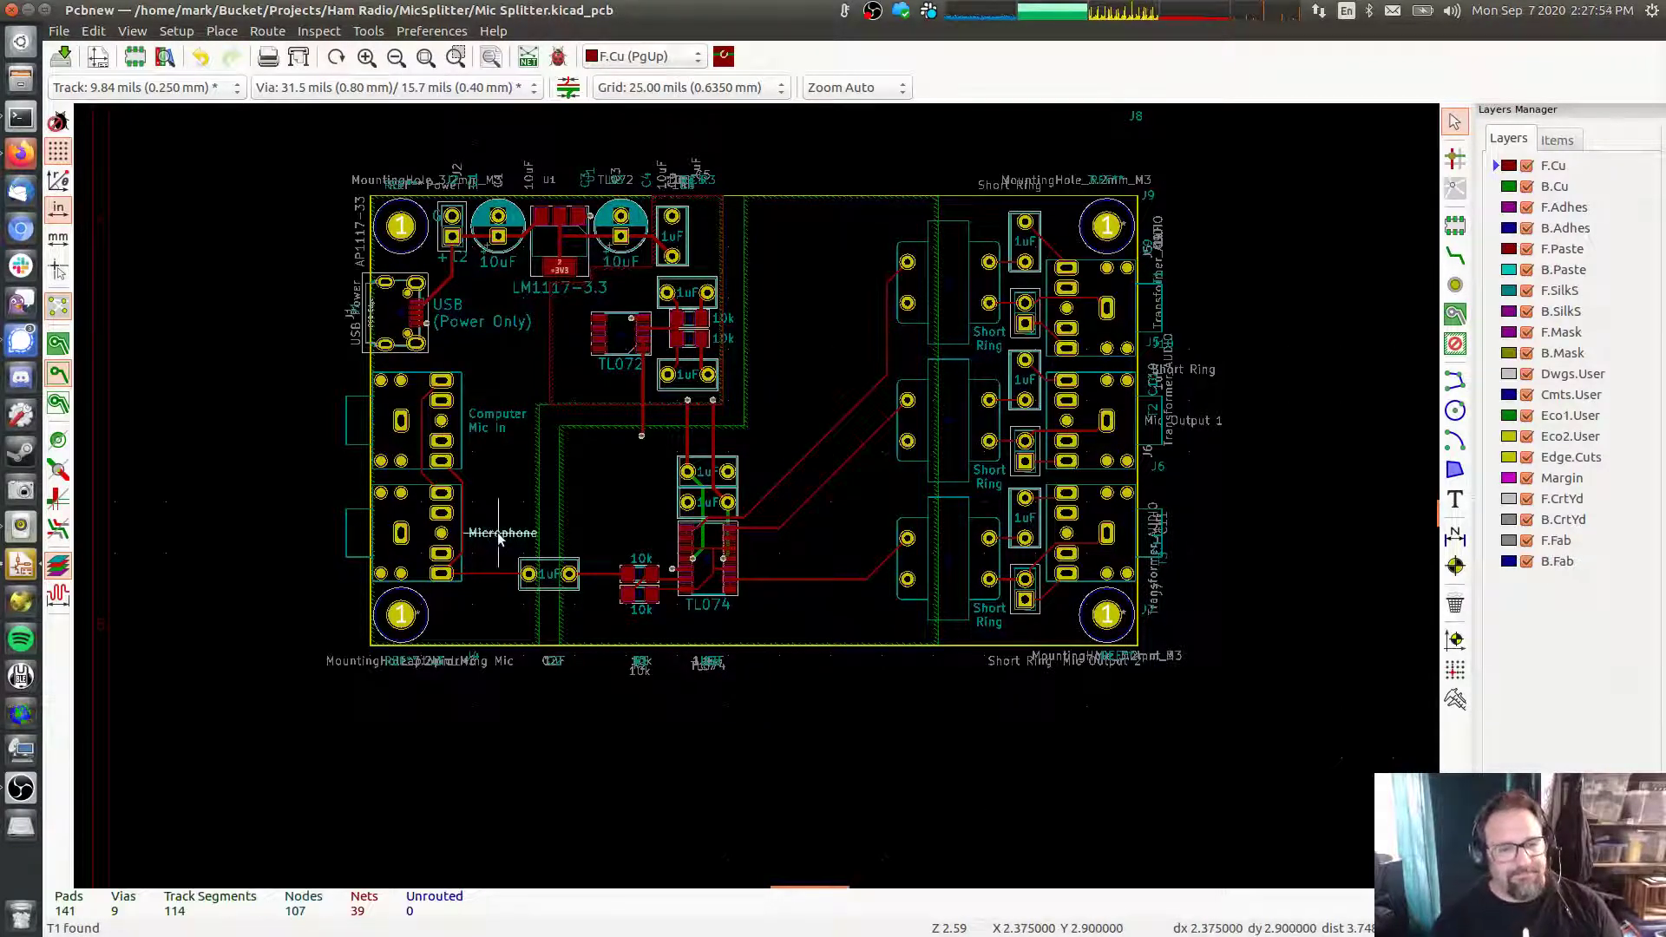
{"action": "key", "text": "ctrl+v"}
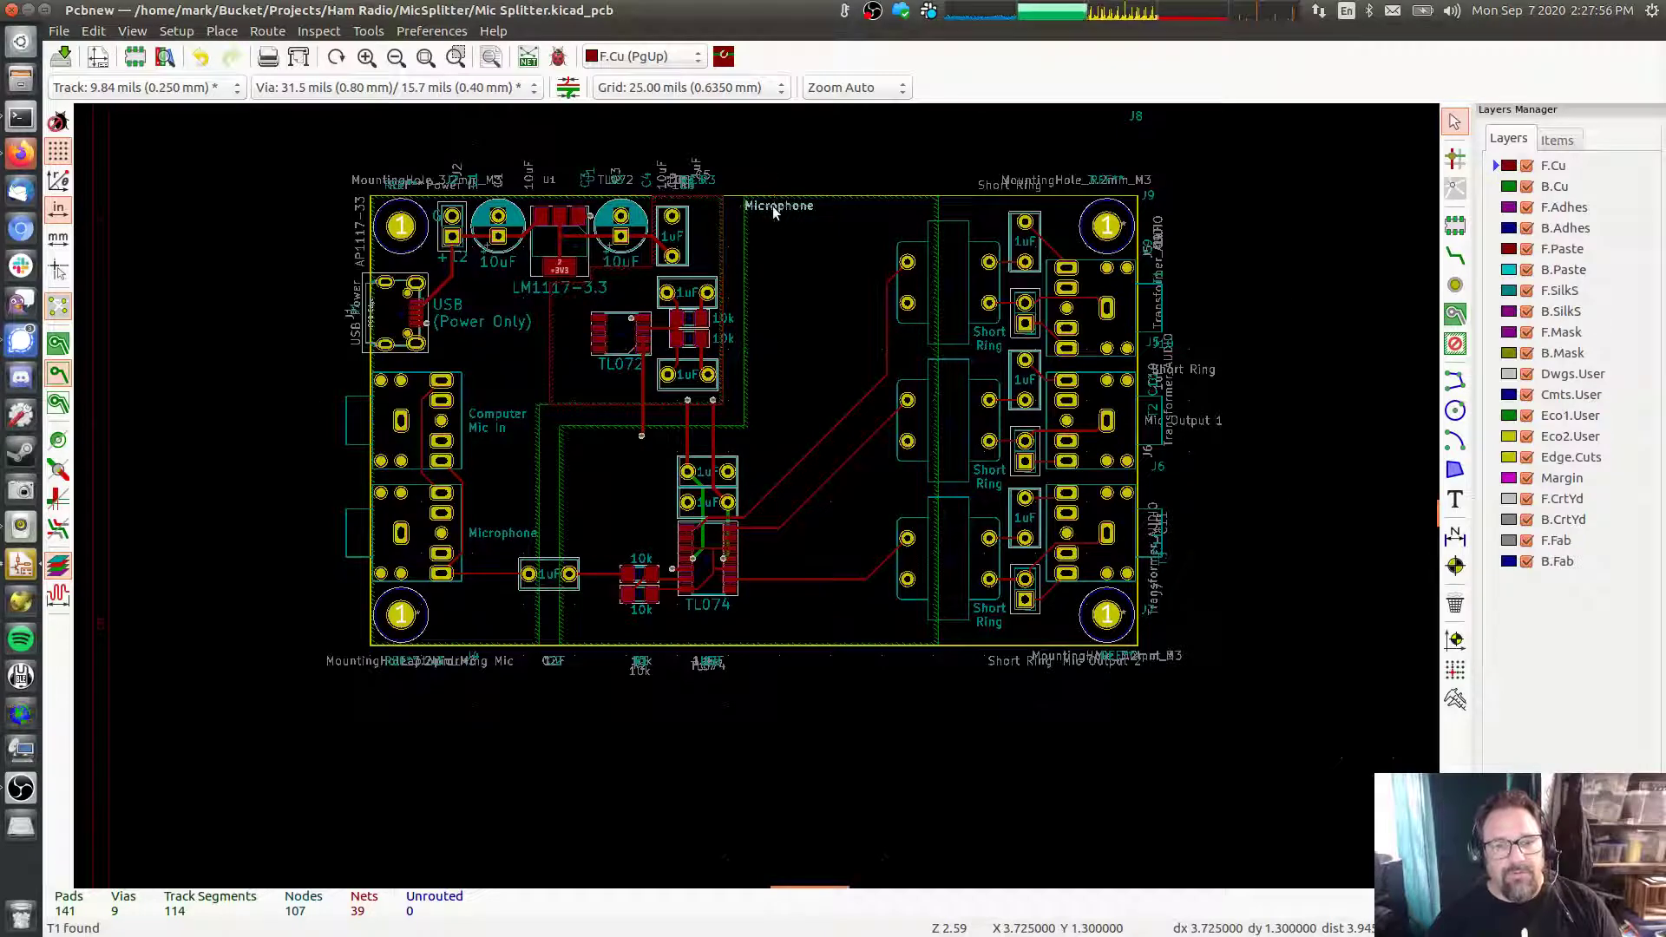
{"action": "double_click", "coordinate": [772, 206]}
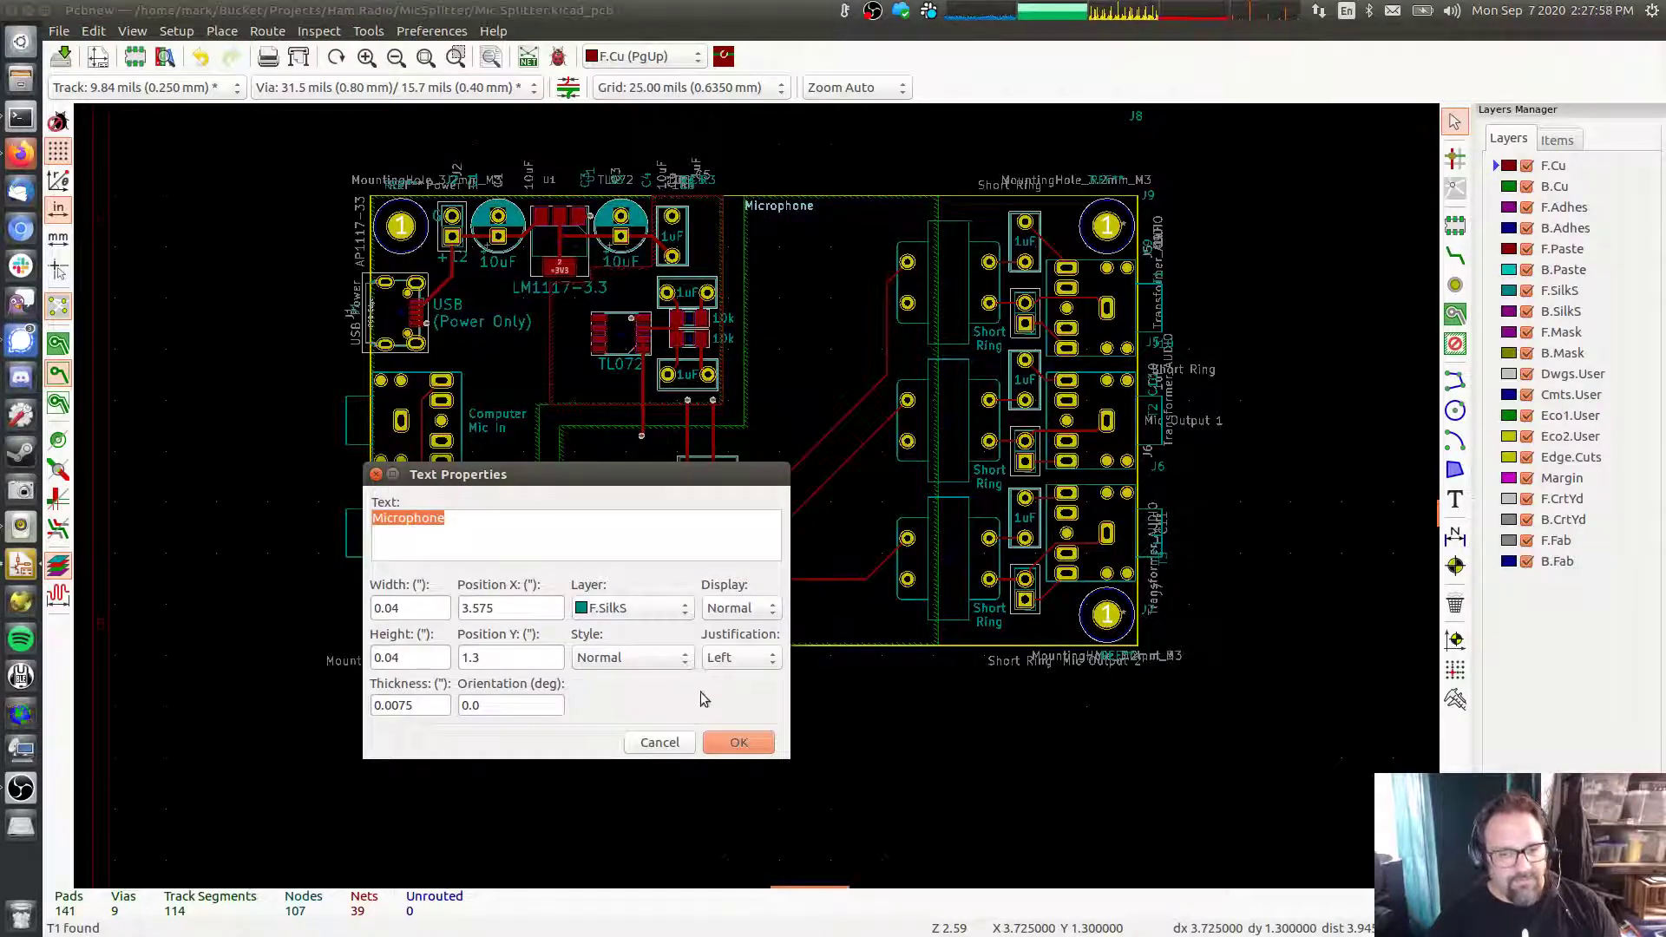
Replace the wording of the Microphone copy near the board's upper edge with Mic Splitter v1.0a
{"action": "left_click", "coordinate": [765, 664]}
{"action": "left_click", "coordinate": [763, 661]}
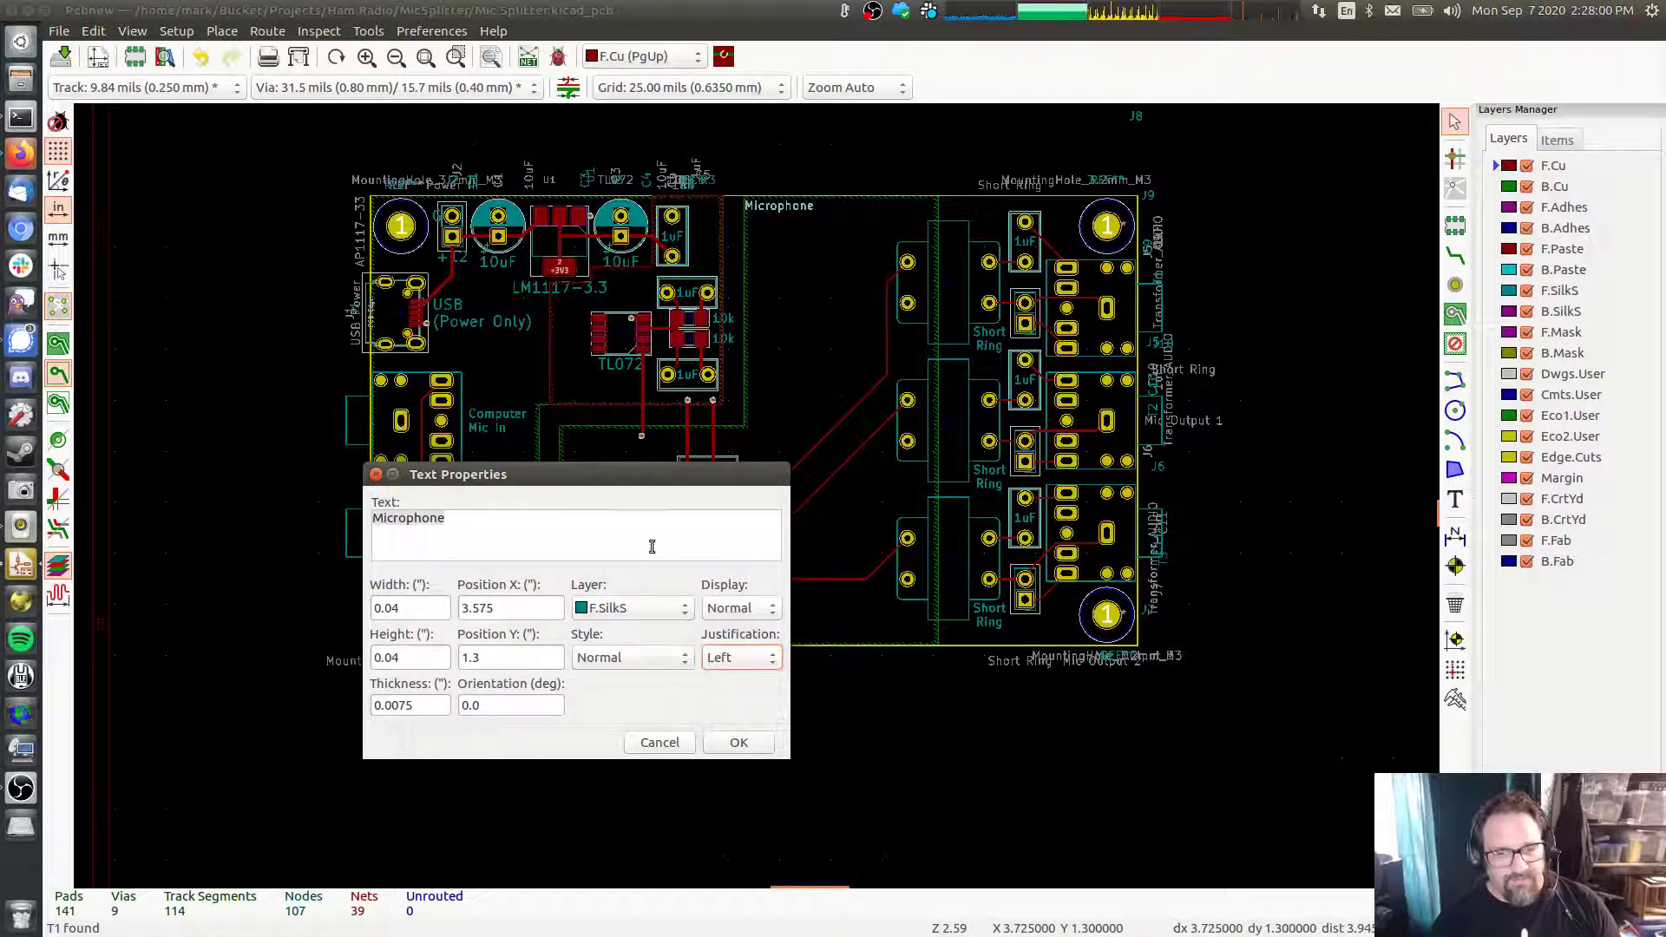
{"action": "left_click", "coordinate": [616, 521]}
{"action": "key", "text": "ctrl+a"}
{"action": "key", "text": "BackSpace"}
{"action": "type", "text": "Mic"}
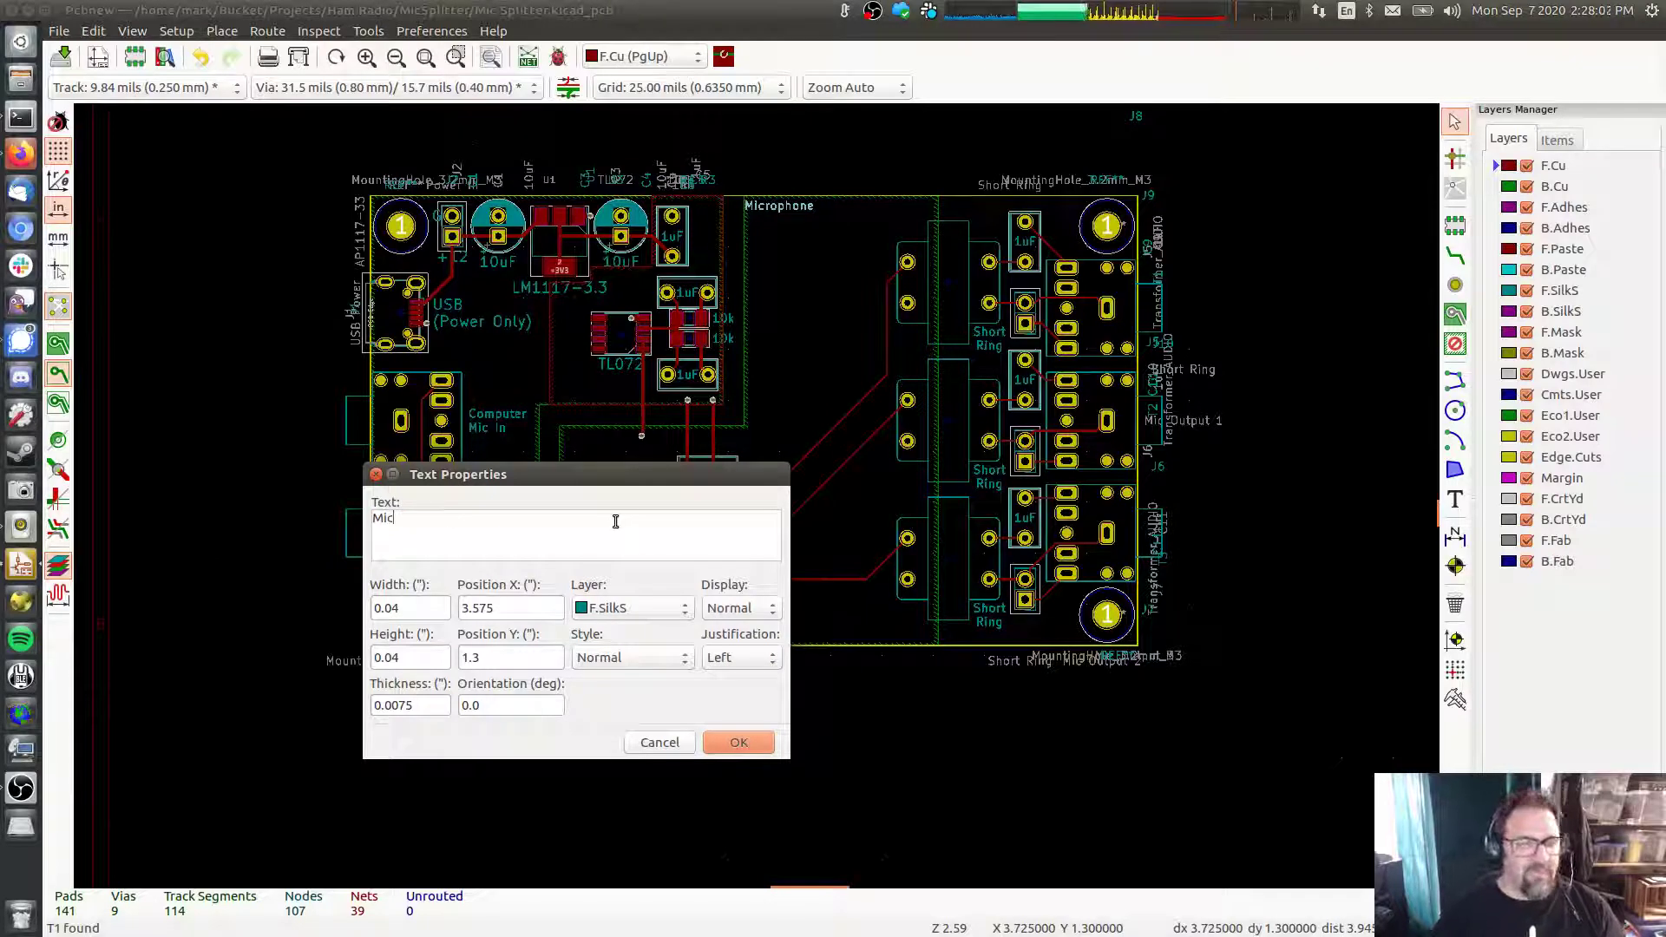
{"action": "type", "text": " Splitter"}
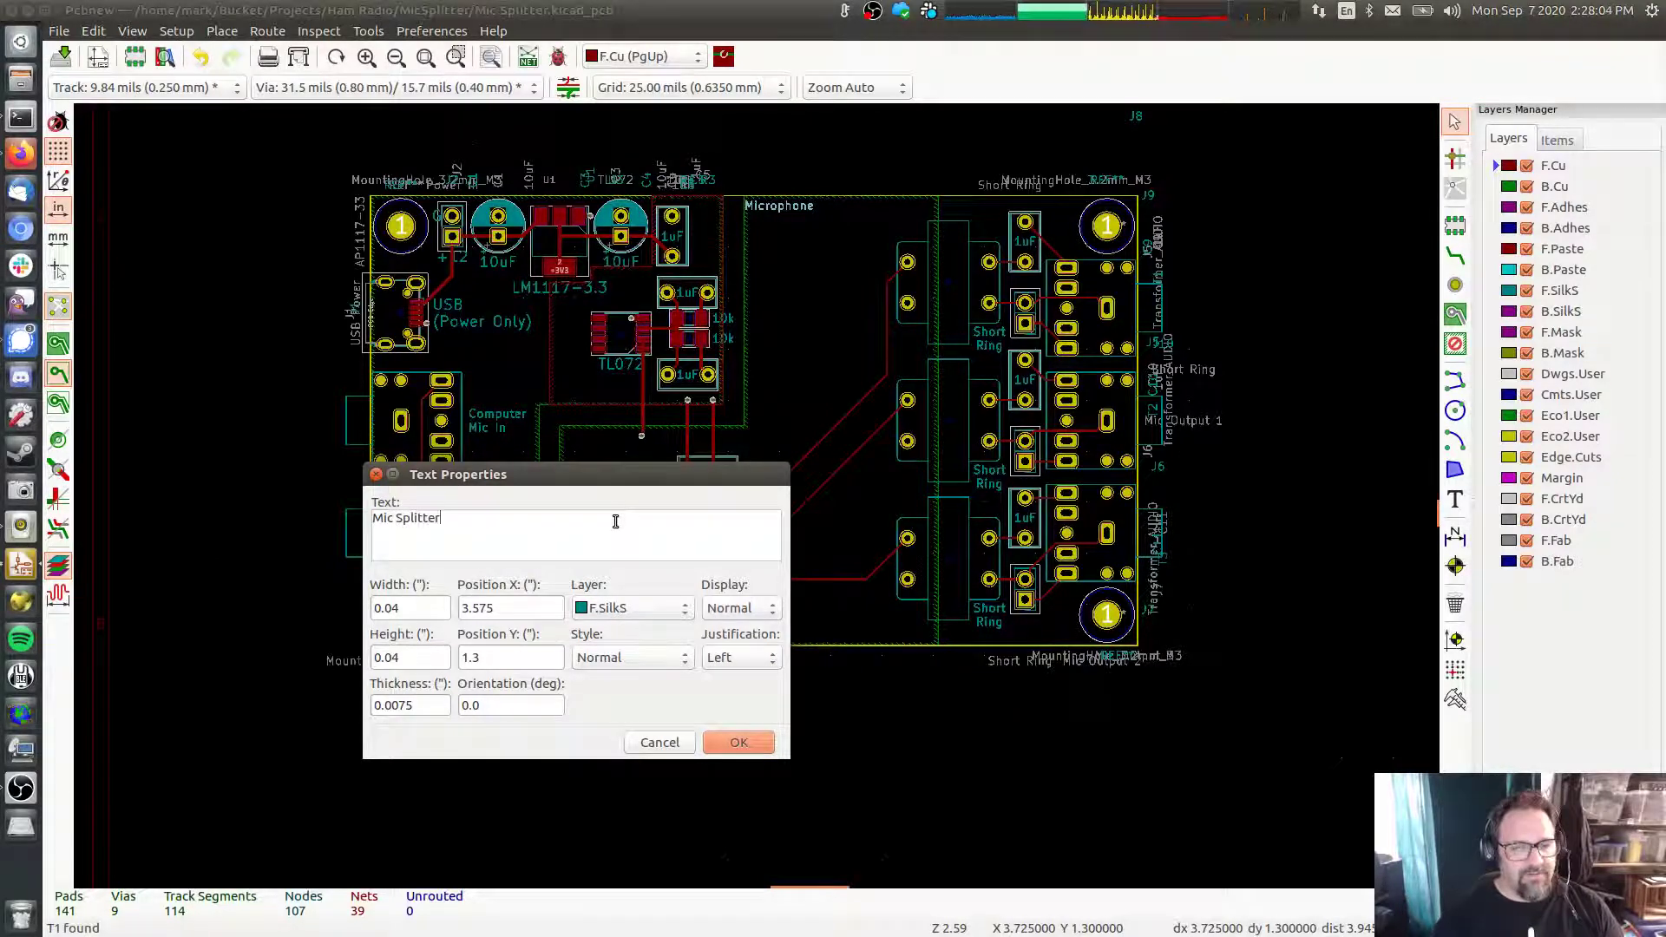
{"action": "type", "text": " v1.0a"}
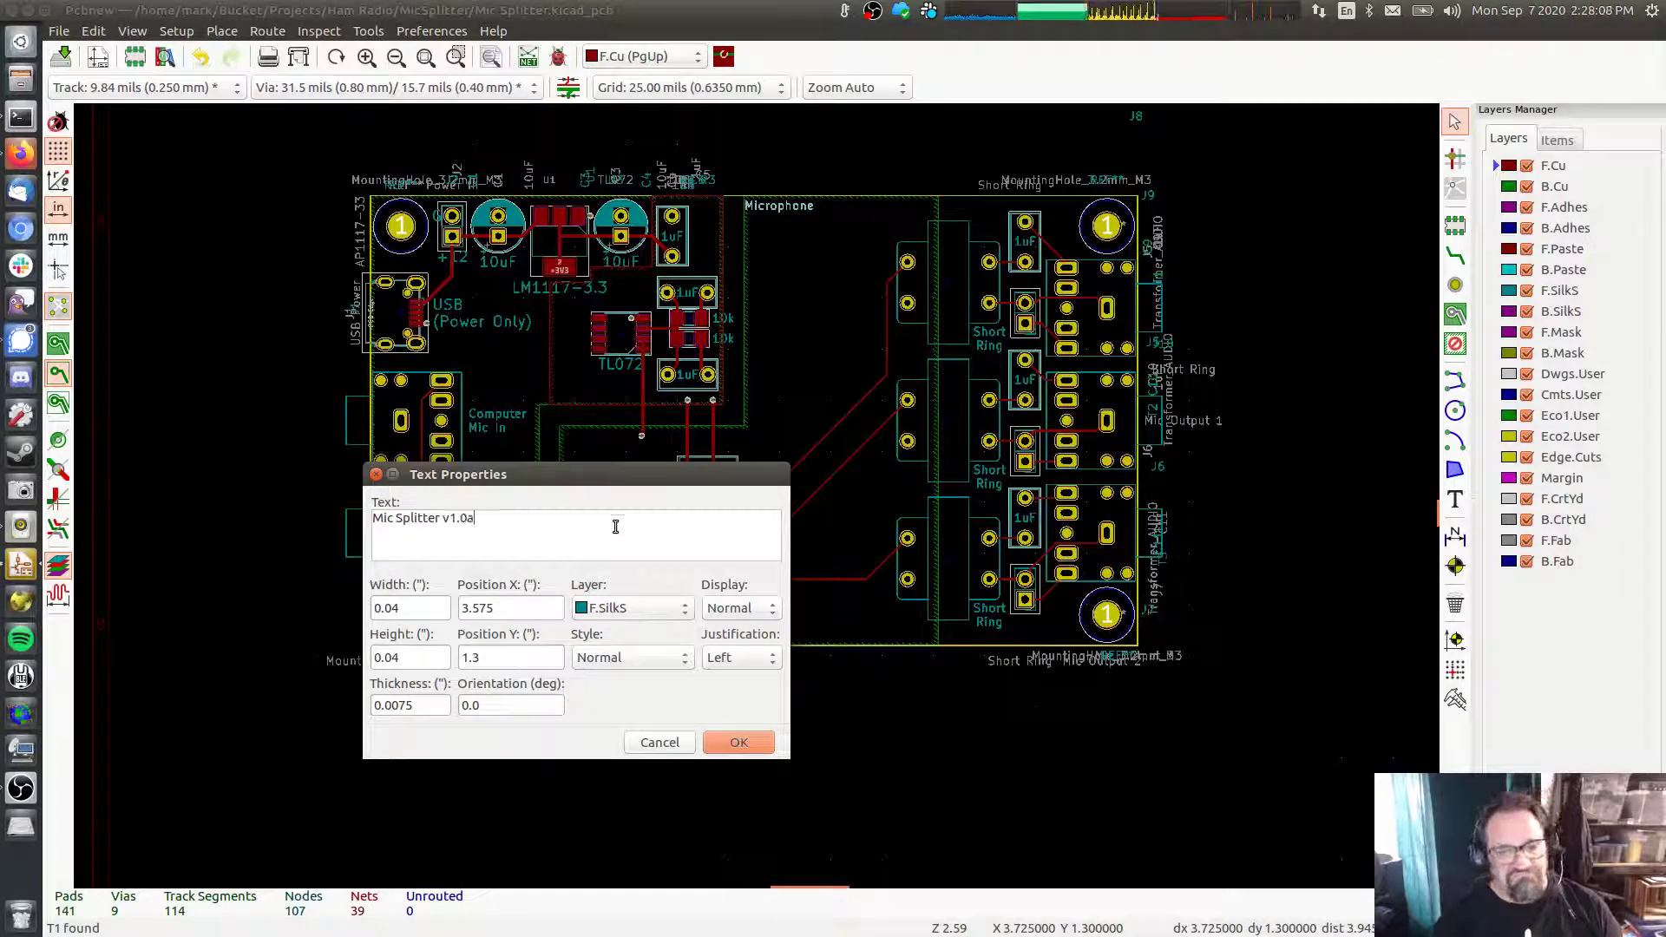
{"action": "left_click", "coordinate": [743, 744]}
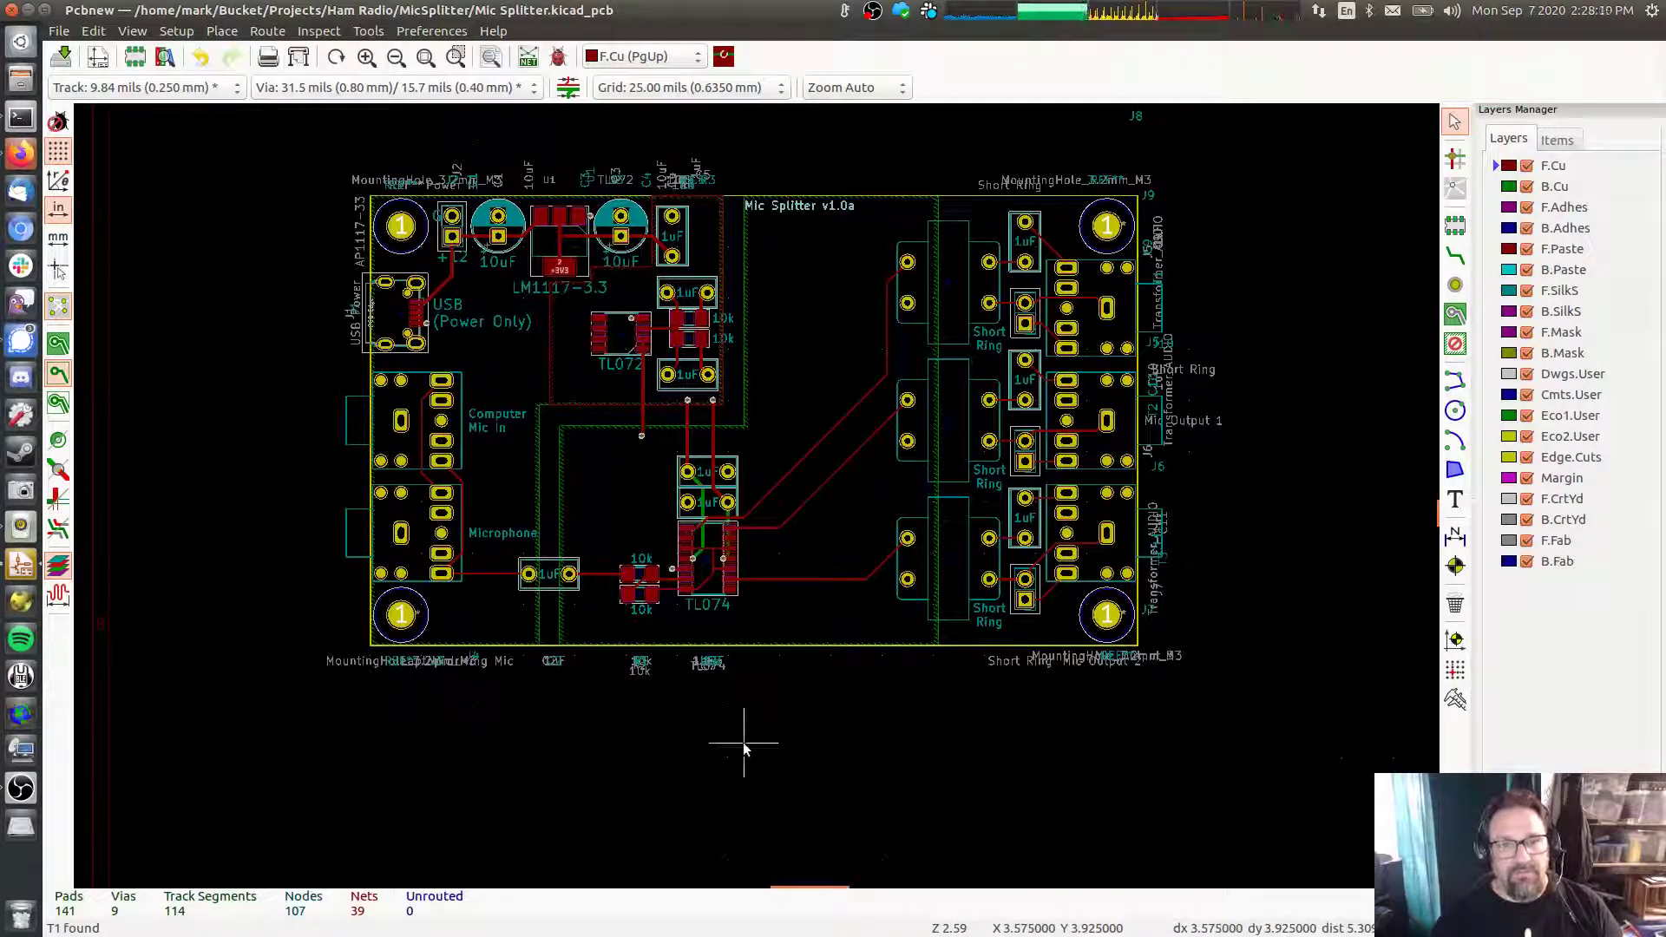
Duplicate the Mic Splitter v1.0a title directly below itself and change the copy to "by" followed by the author's handle
{"action": "key", "text": "ctrl+d"}
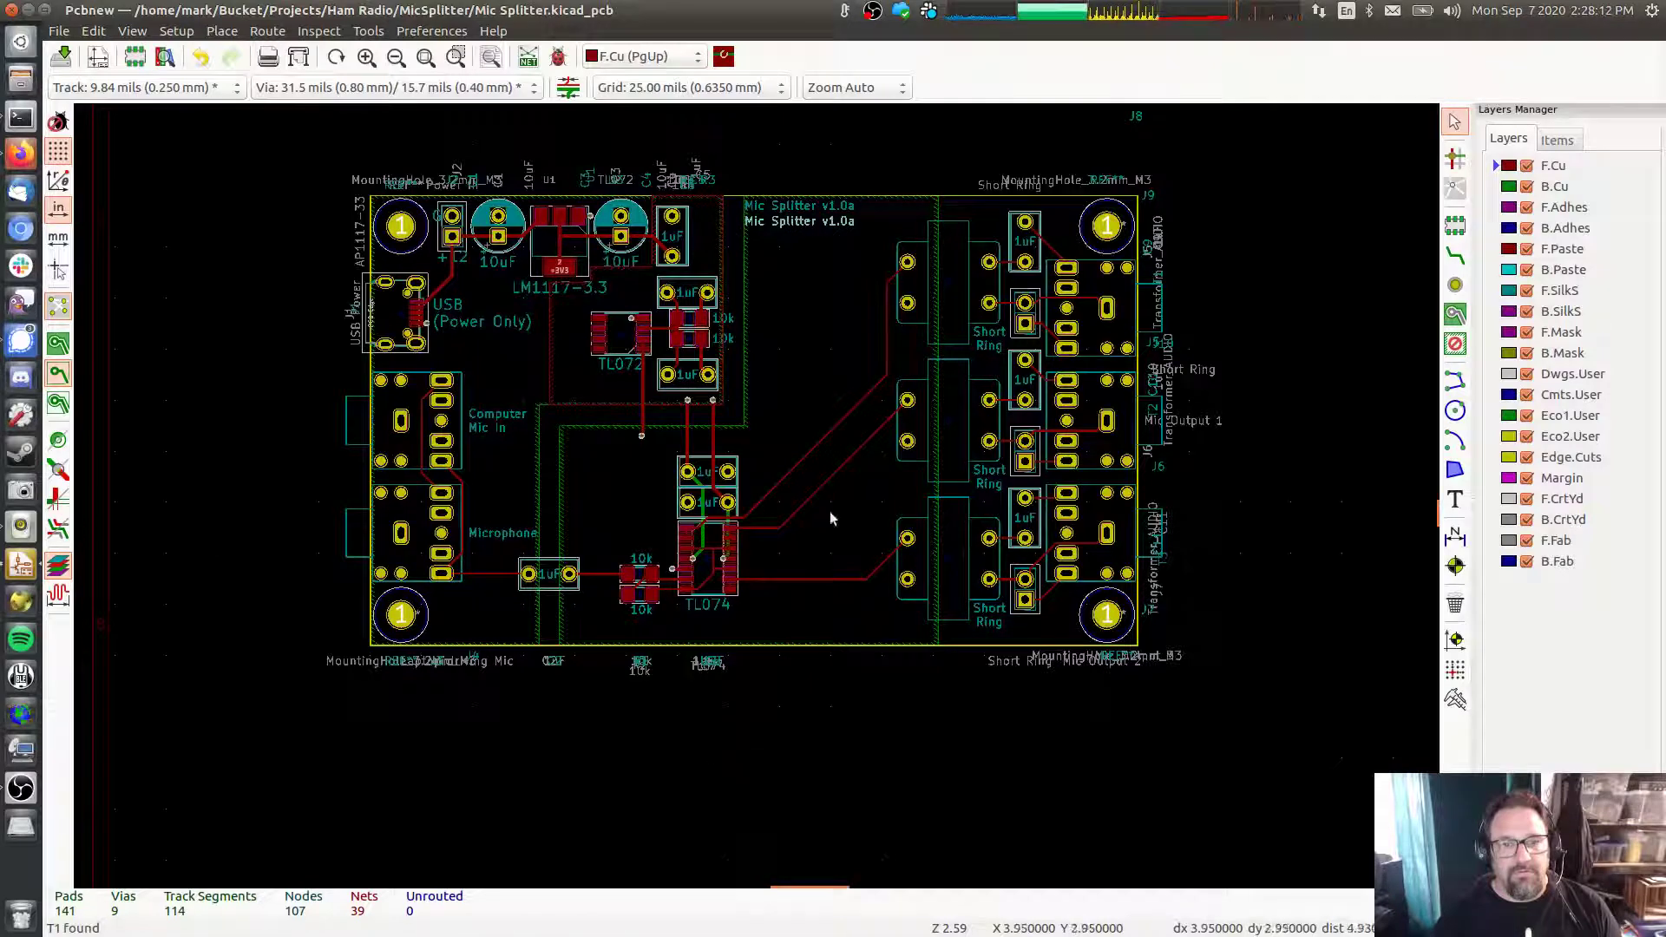
{"action": "left_click", "coordinate": [784, 228]}
{"action": "double_click", "coordinate": [786, 228]}
{"action": "type", "text": "b"}
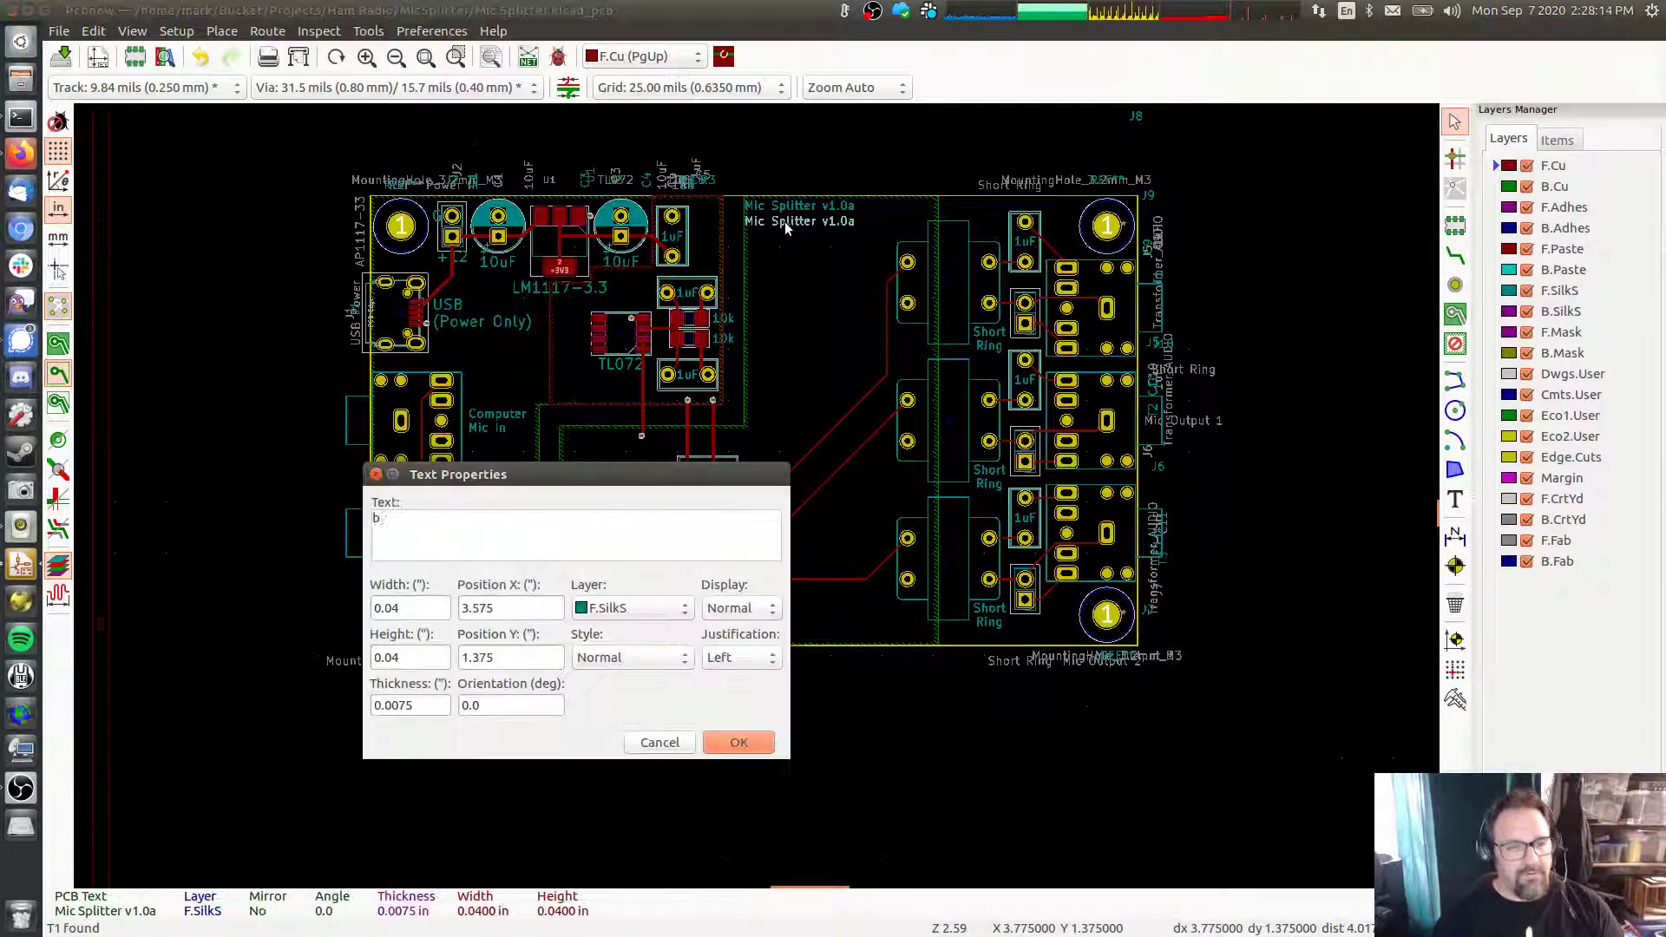
{"action": "type", "text": "y @SmittyHalibut"}
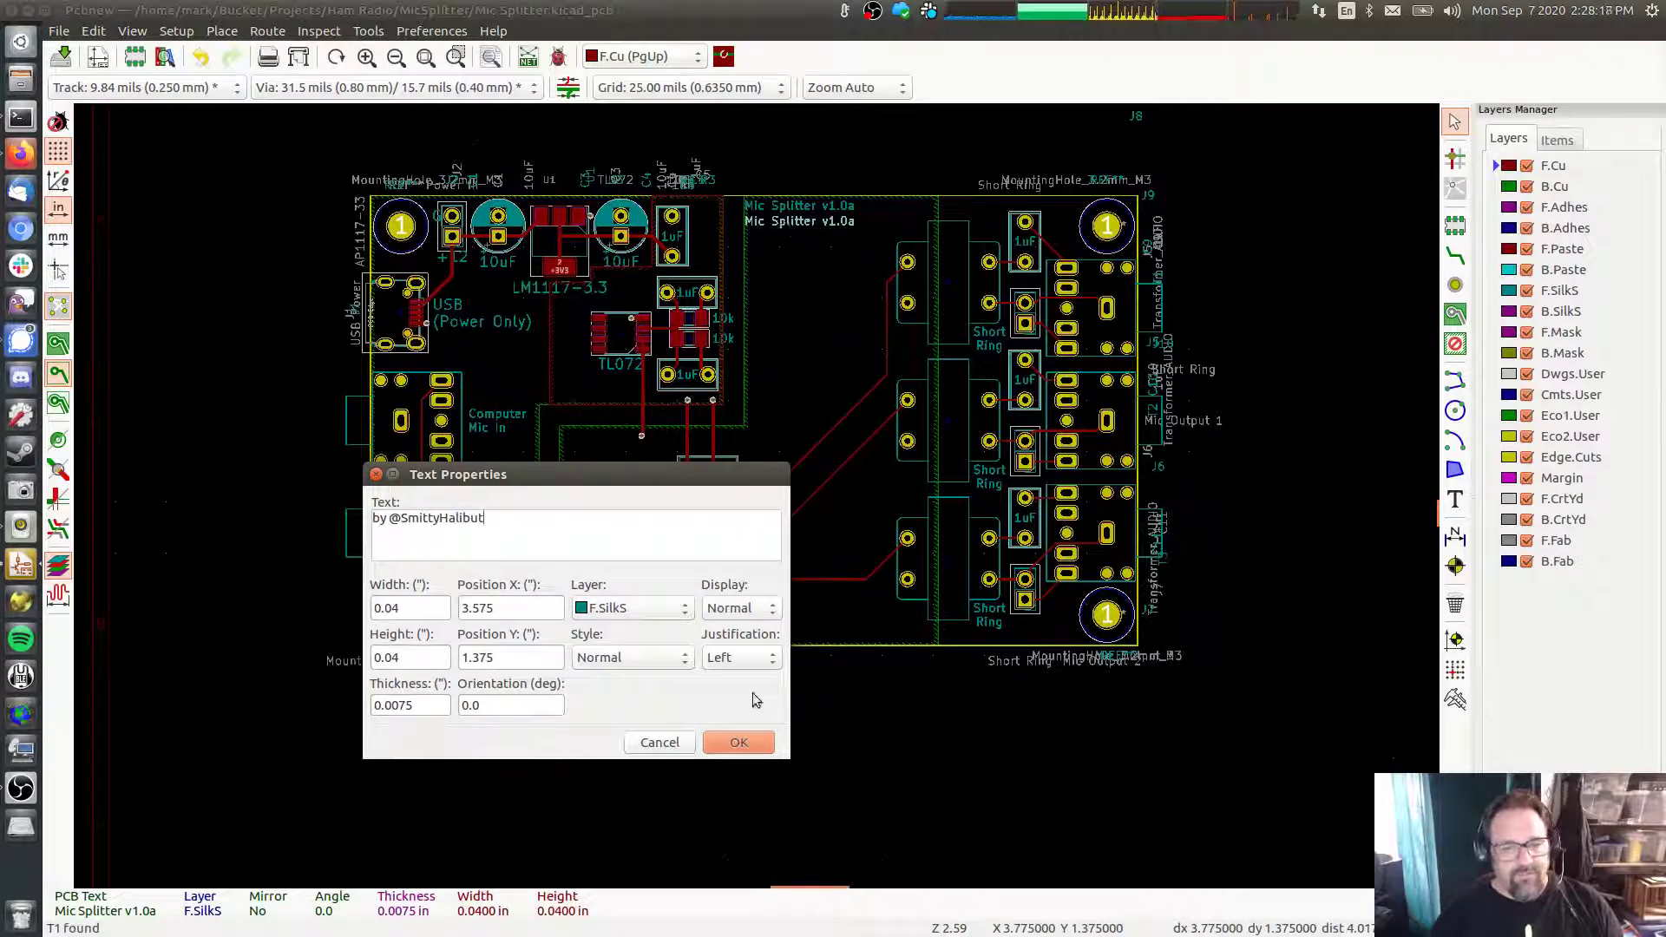
{"action": "left_click", "coordinate": [739, 745]}
{"action": "left_click", "coordinate": [739, 757]}
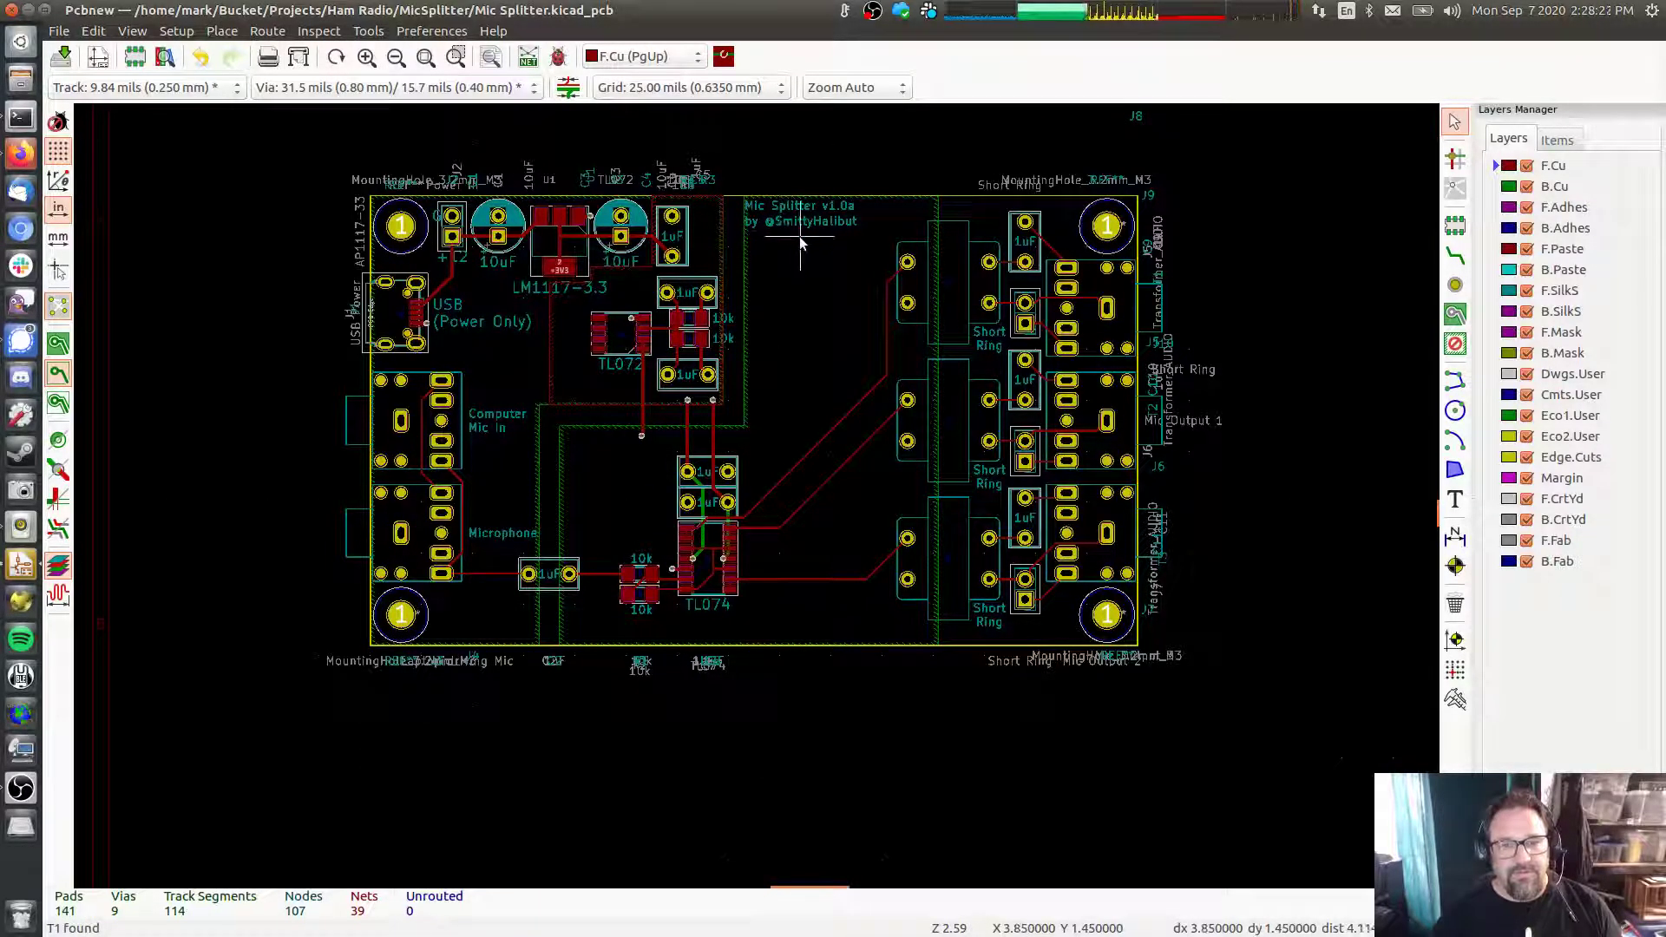
Place a copy of the author line directly beneath it and change its wording to CC BY-NC-SA 2020
{"action": "left_click", "coordinate": [804, 228]}
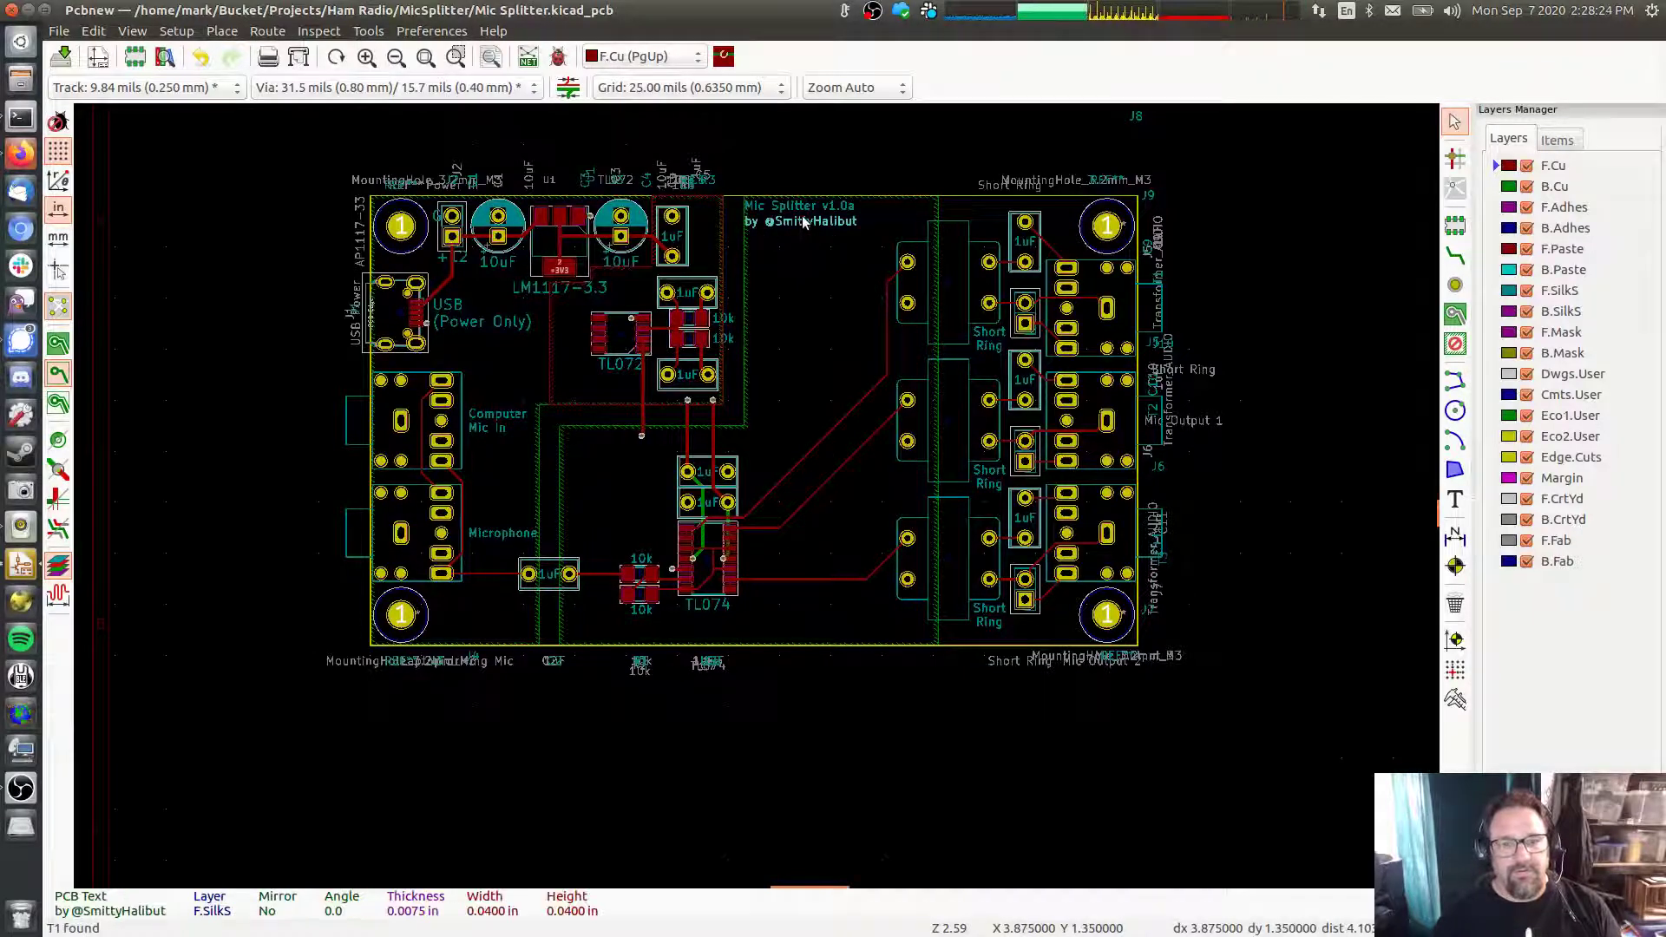
{"action": "key", "text": "ctrl+c"}
{"action": "left_click", "coordinate": [805, 221]}
{"action": "key", "text": "ctrl+v"}
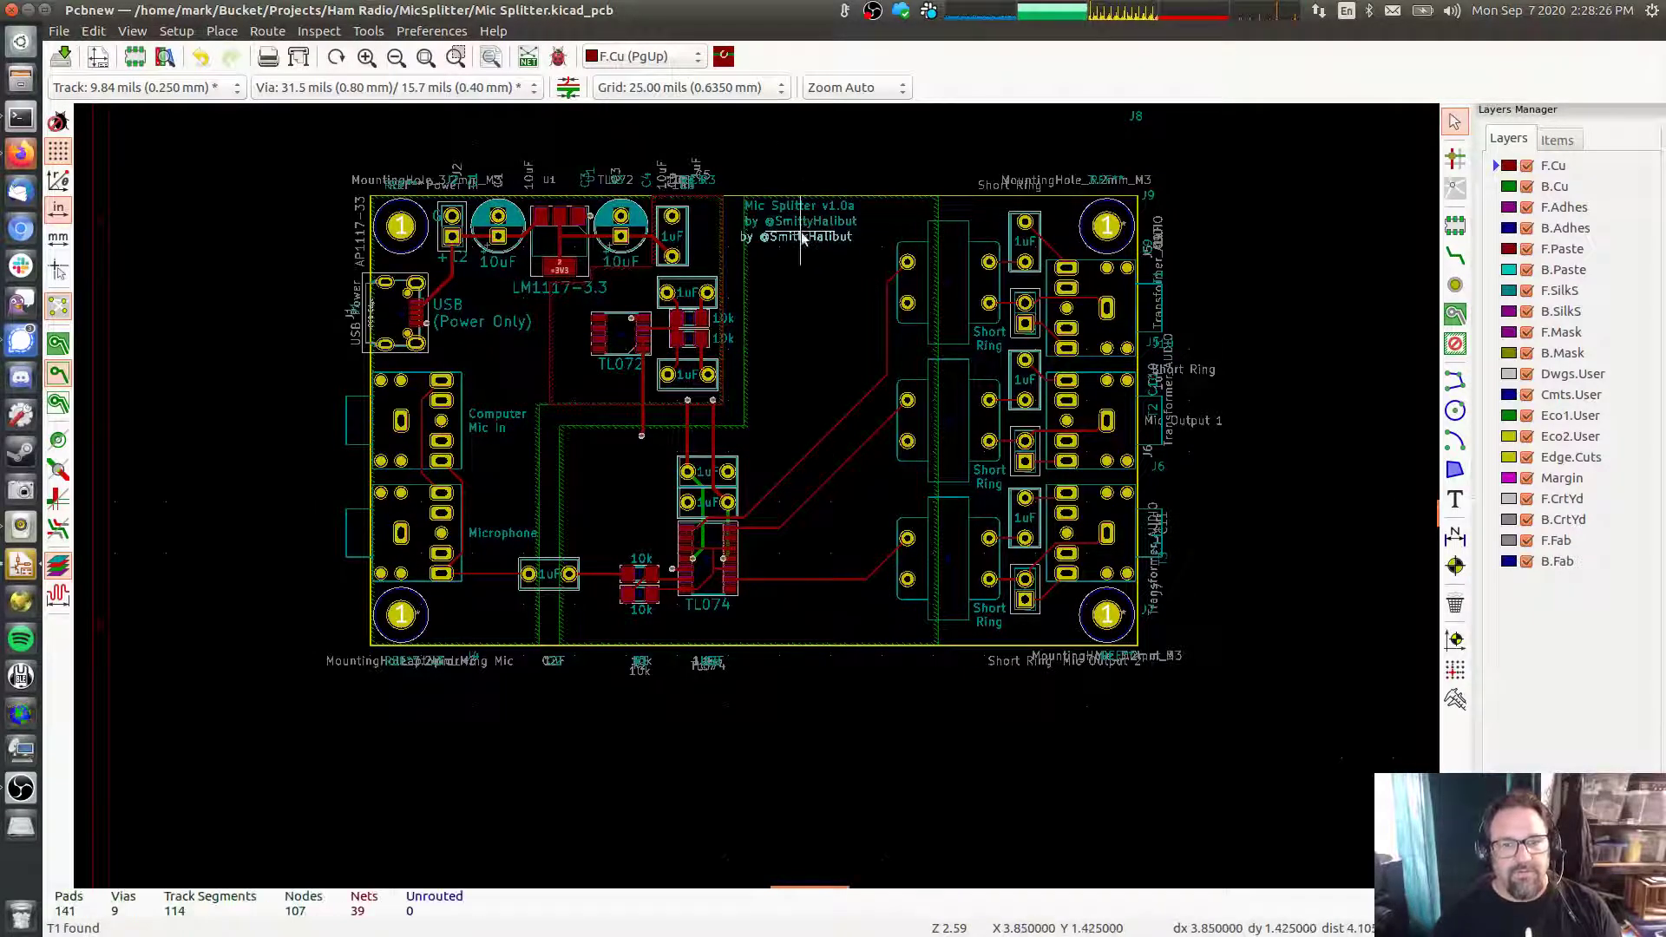
{"action": "left_click", "coordinate": [804, 237]}
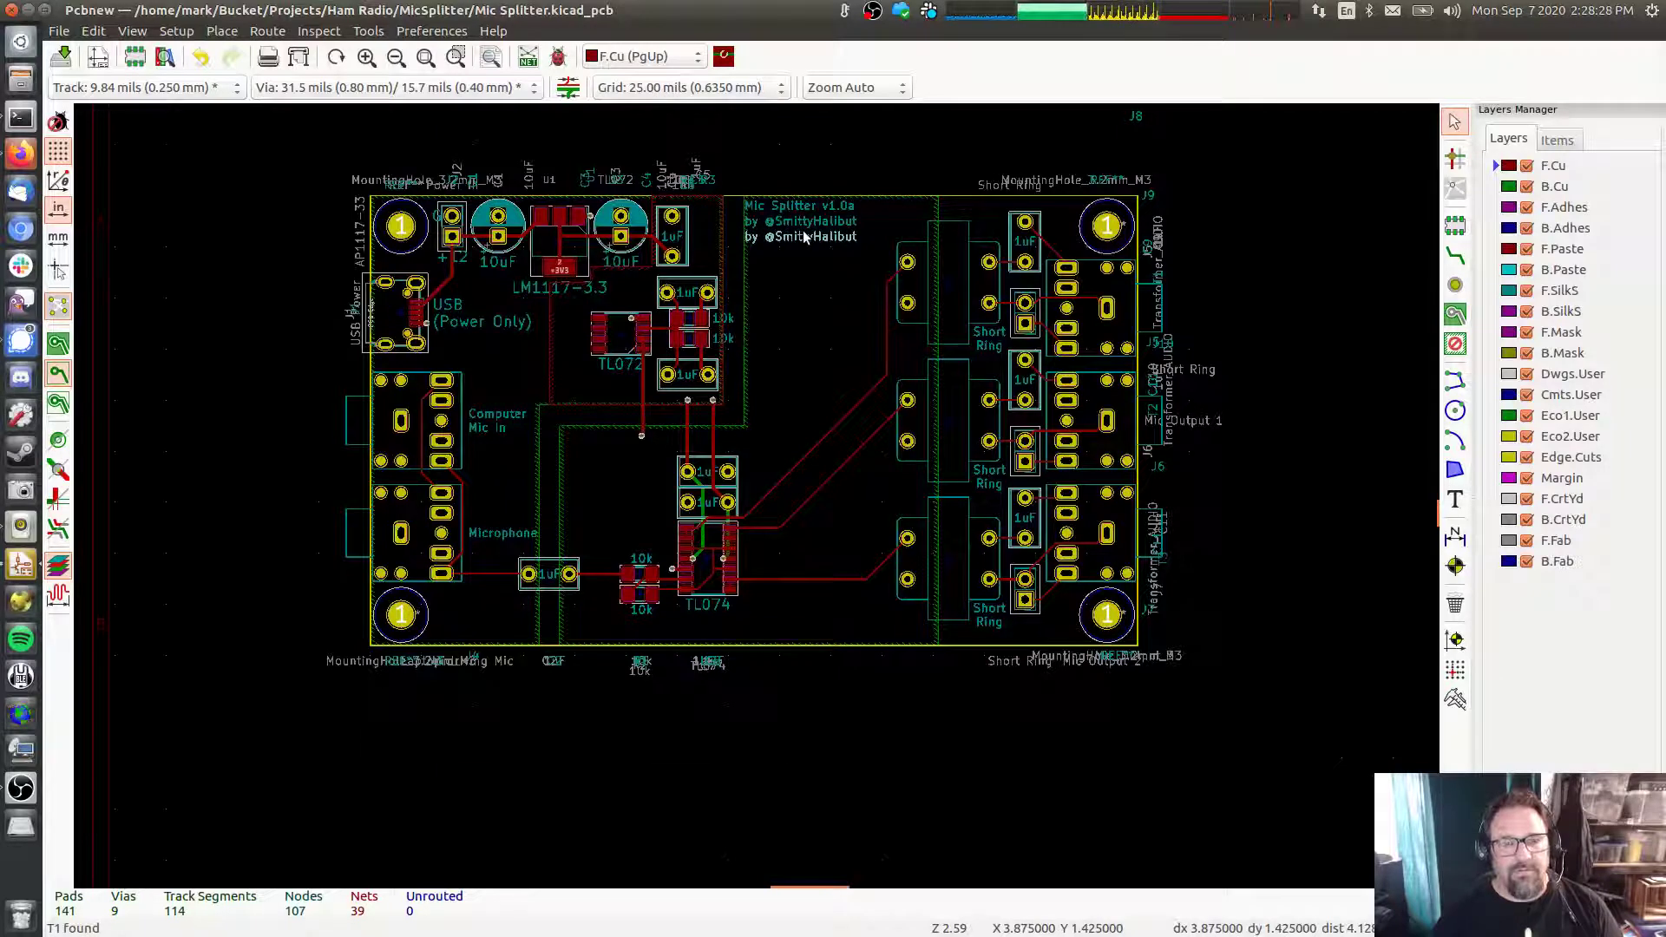
{"action": "double_click", "coordinate": [803, 237]}
{"action": "type", "text": "CC"}
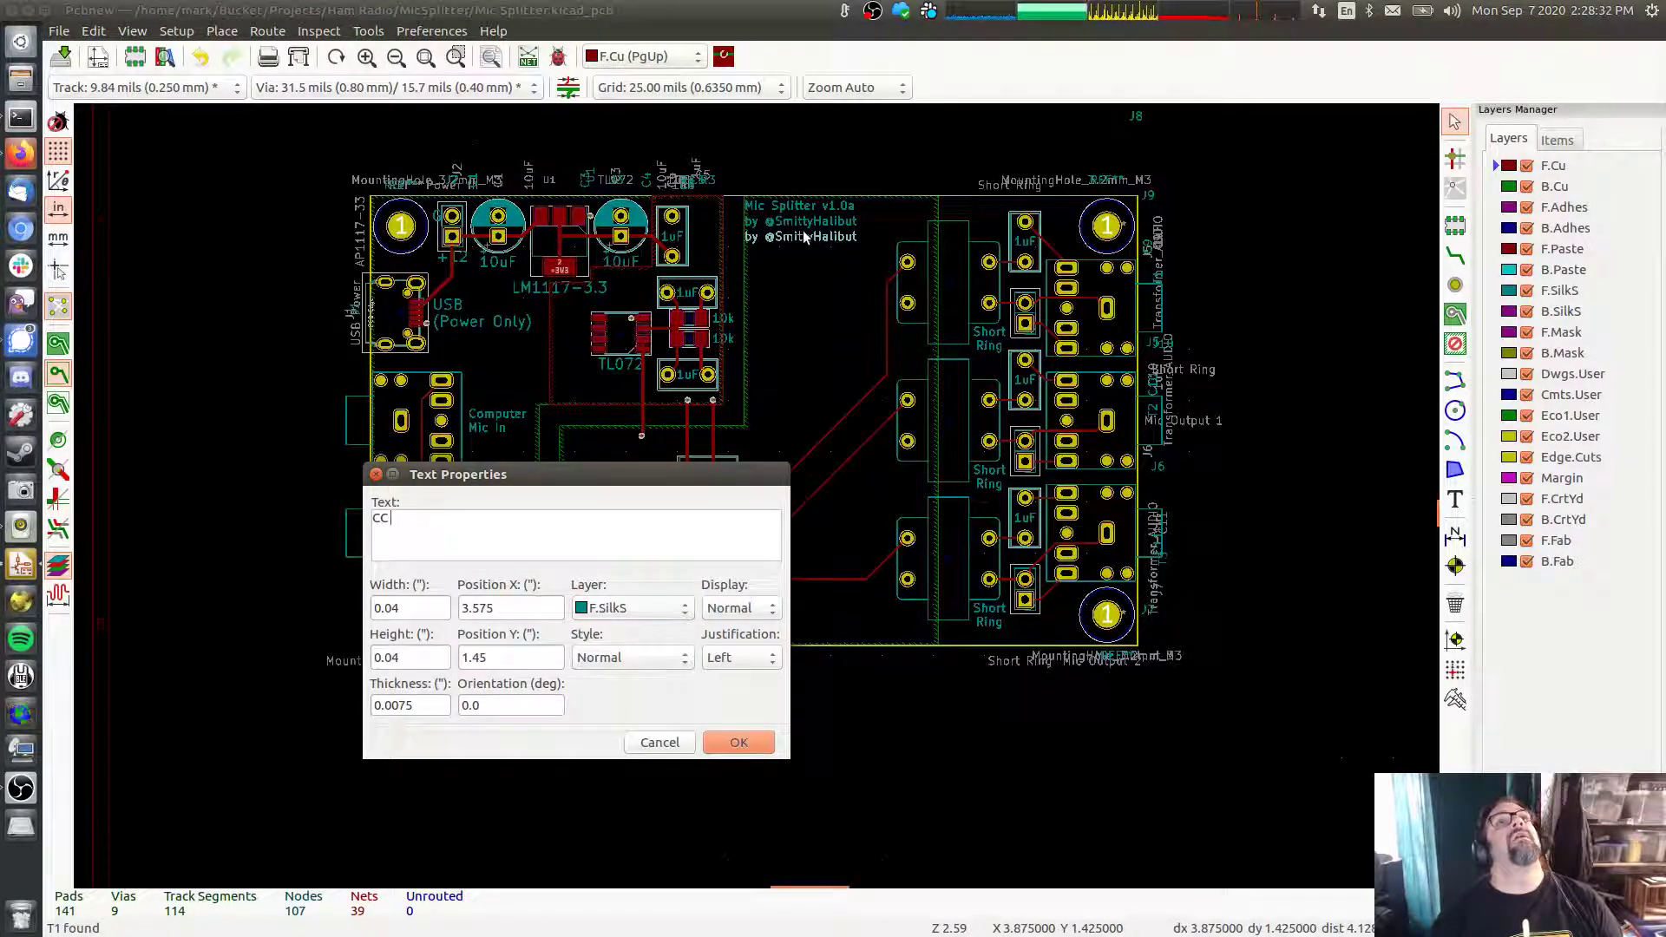
{"action": "type", "text": " BY"}
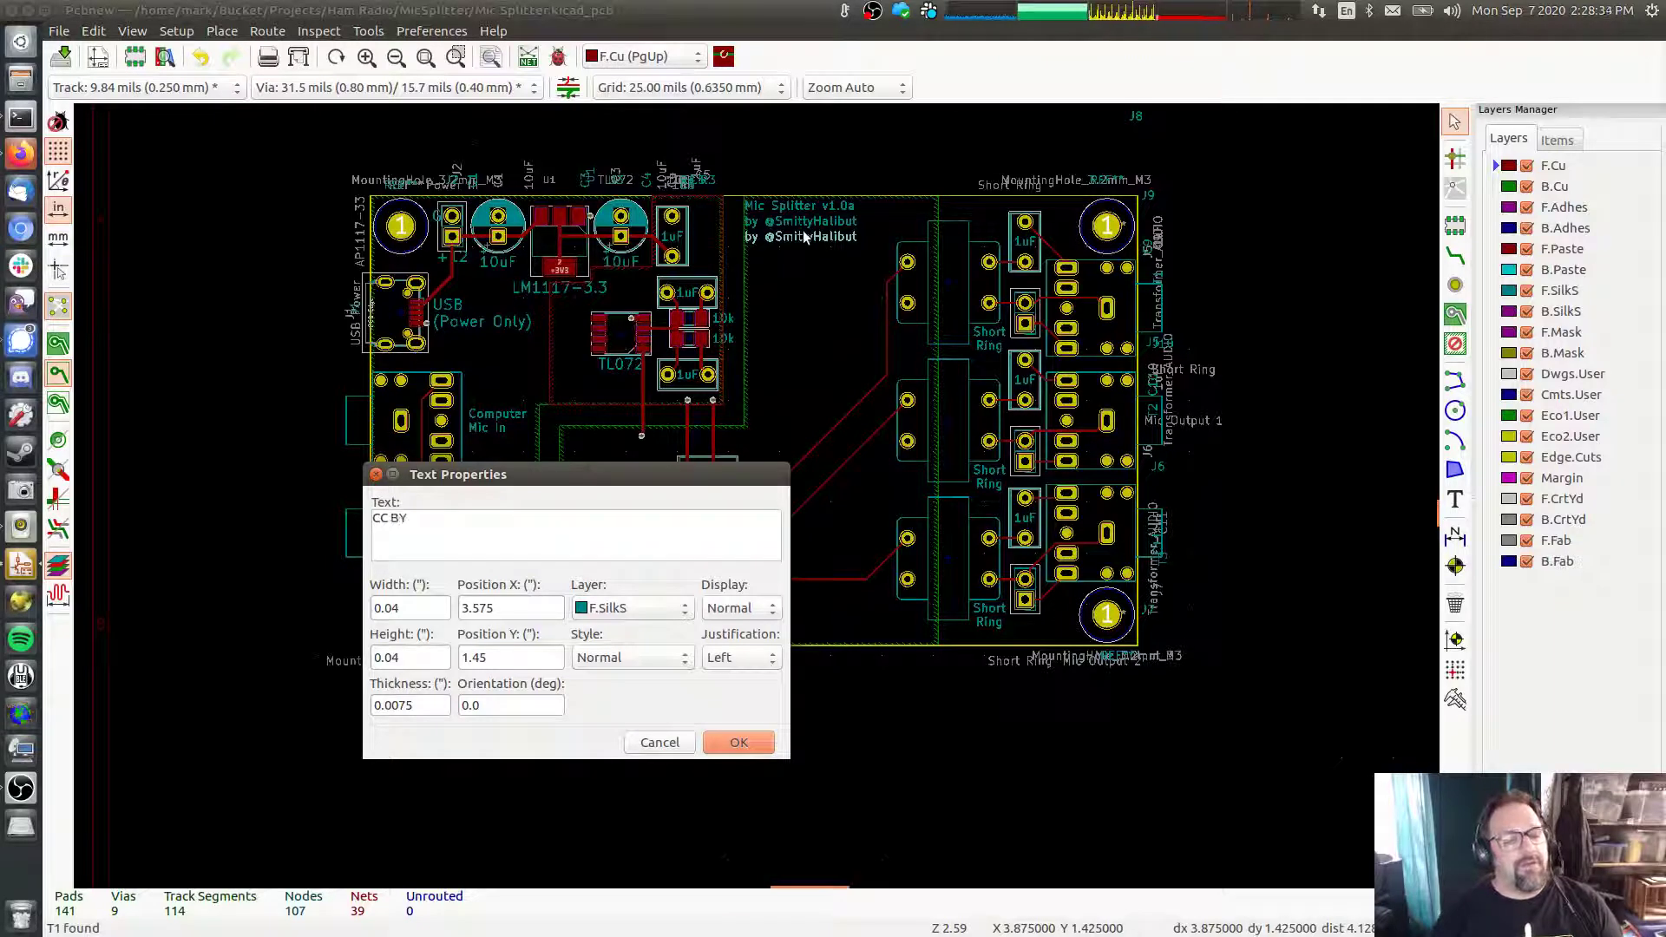
{"action": "type", "text": "-NC-SA 2020"}
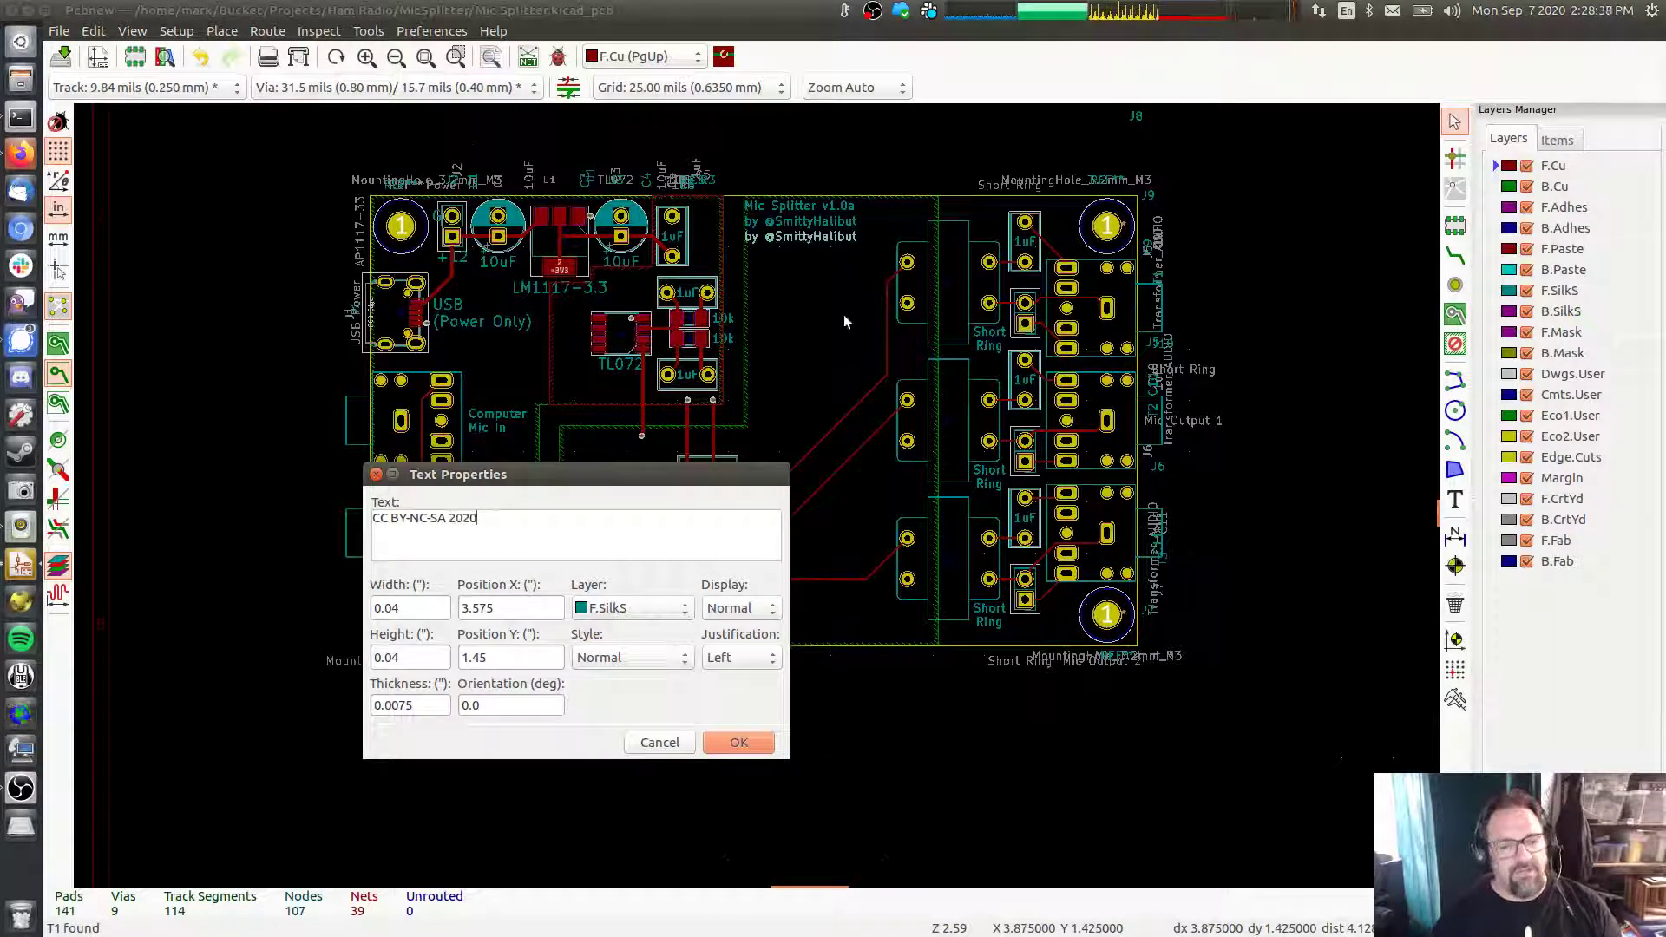
{"action": "left_click", "coordinate": [744, 742]}
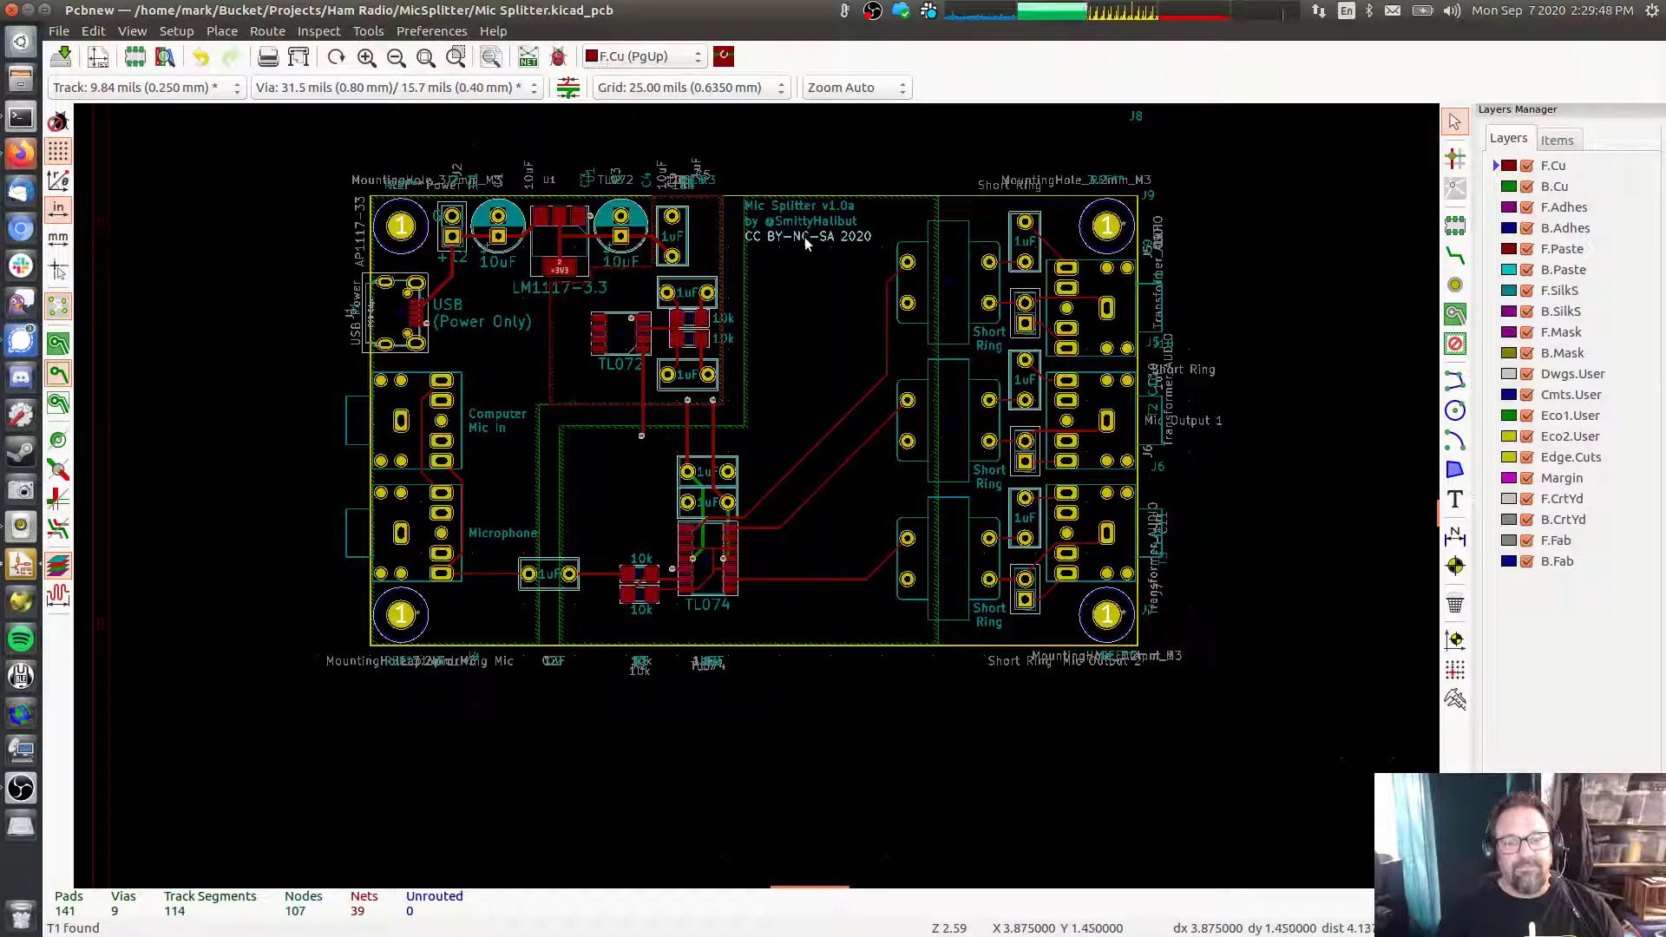
Start a new board text between the TL074 and the transformers, containing the copied YouTube playlist URL, on the B.SilkS layer
{"action": "left_click", "coordinate": [1455, 499]}
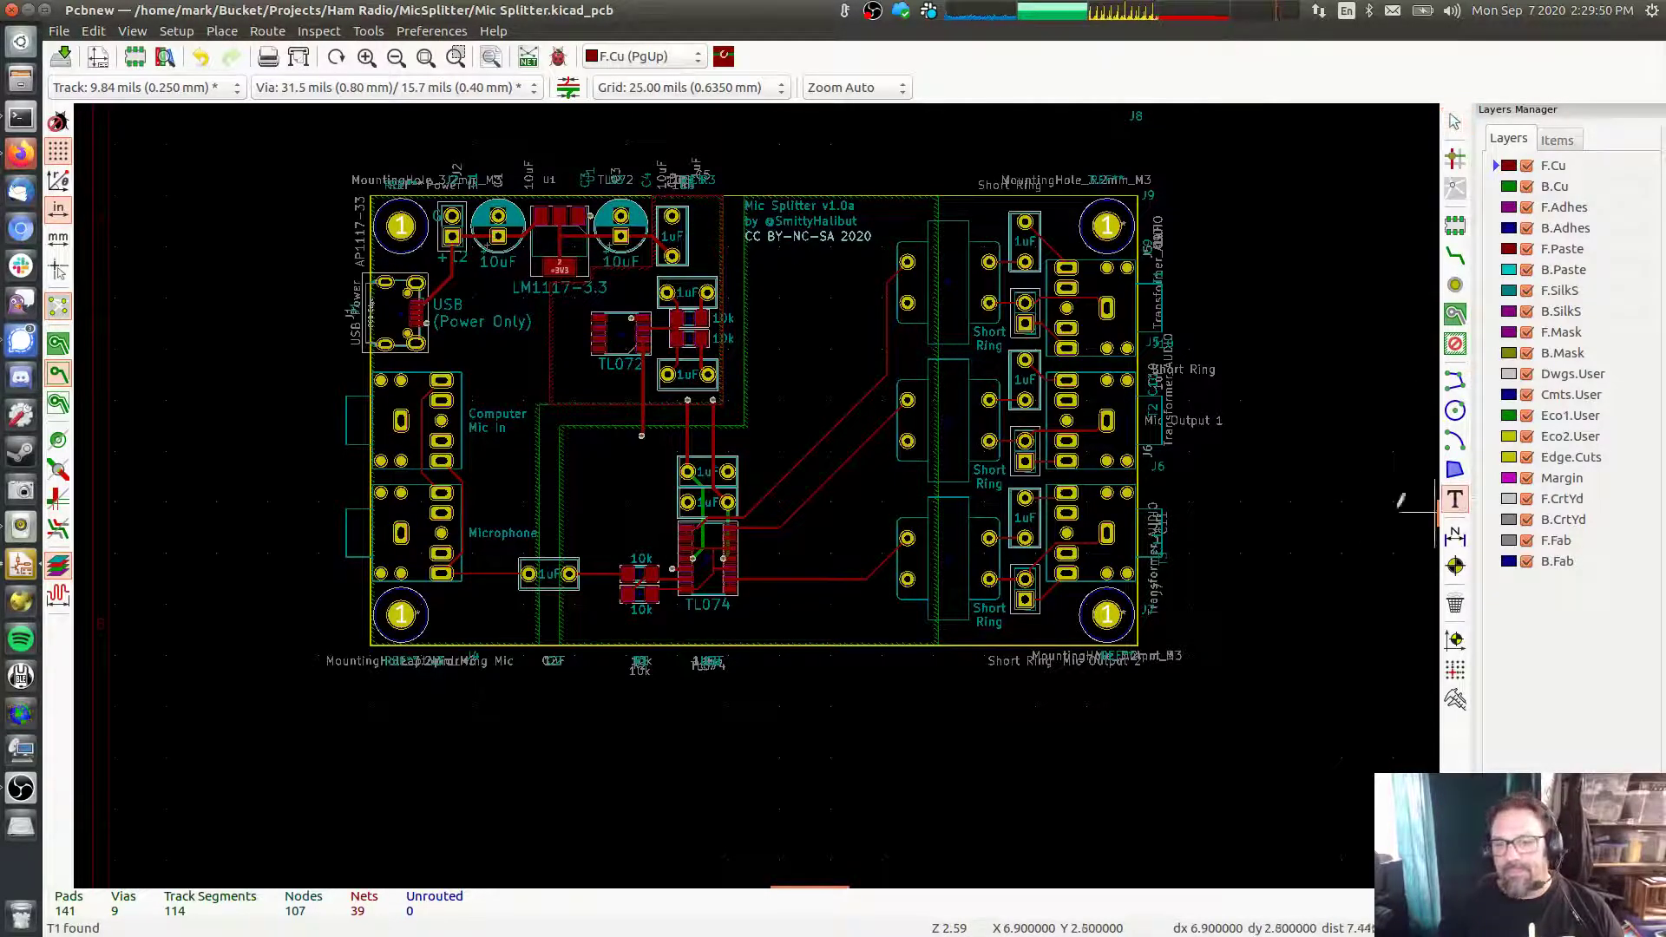
{"action": "left_click", "coordinate": [776, 544]}
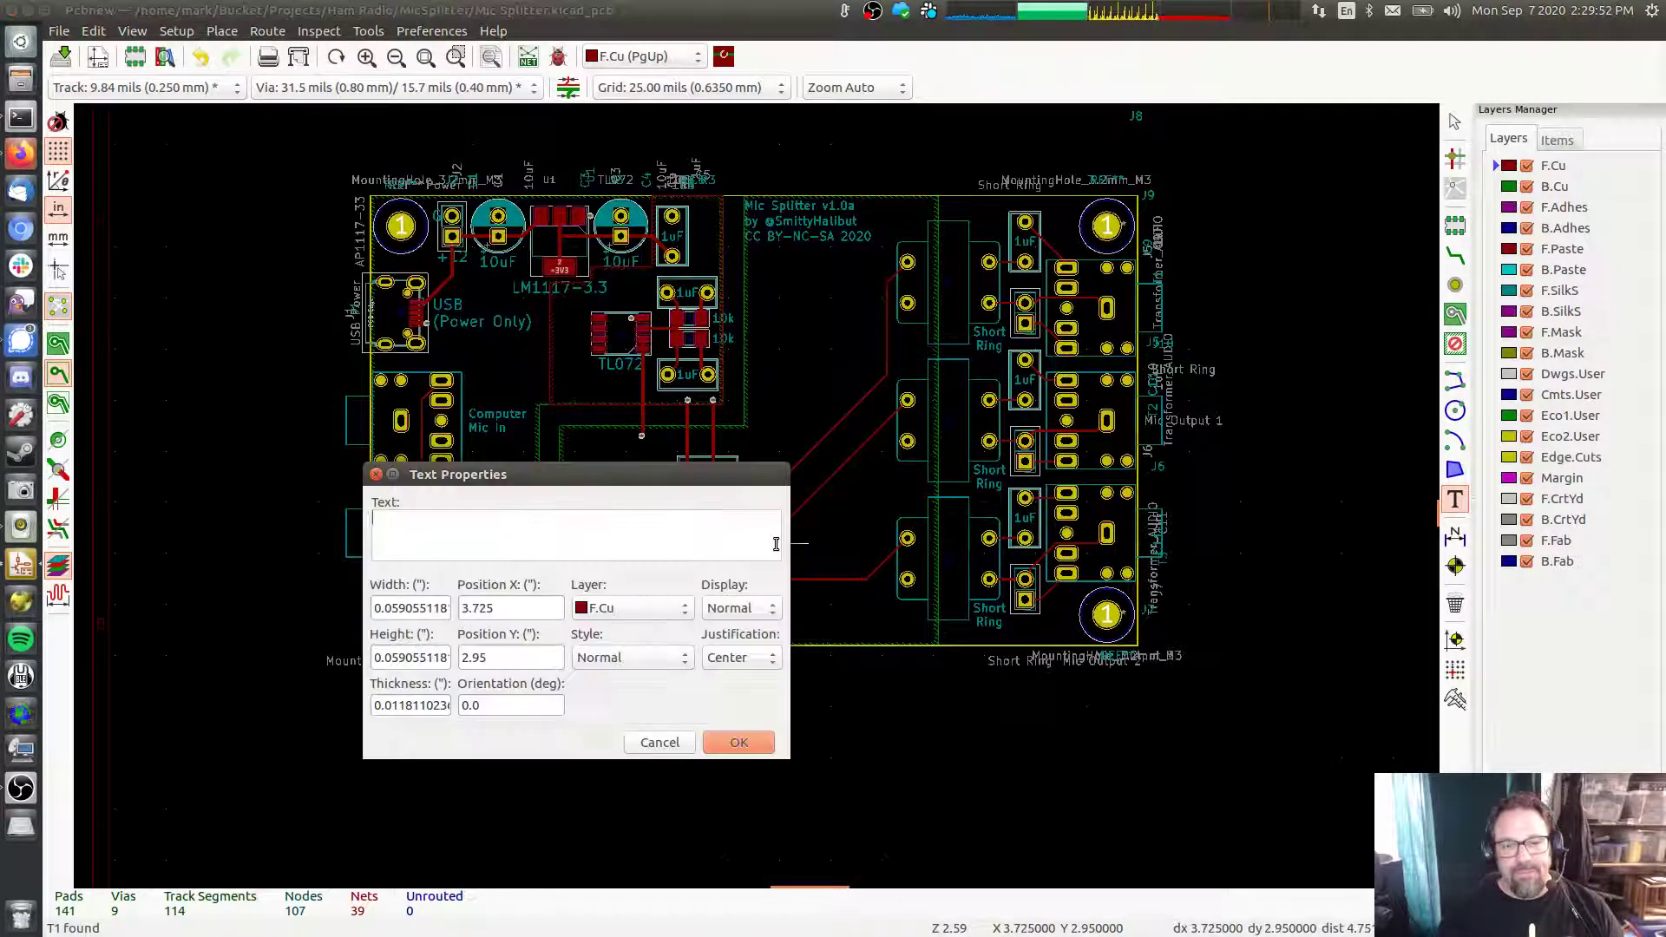
{"action": "key", "text": "ctrl+v"}
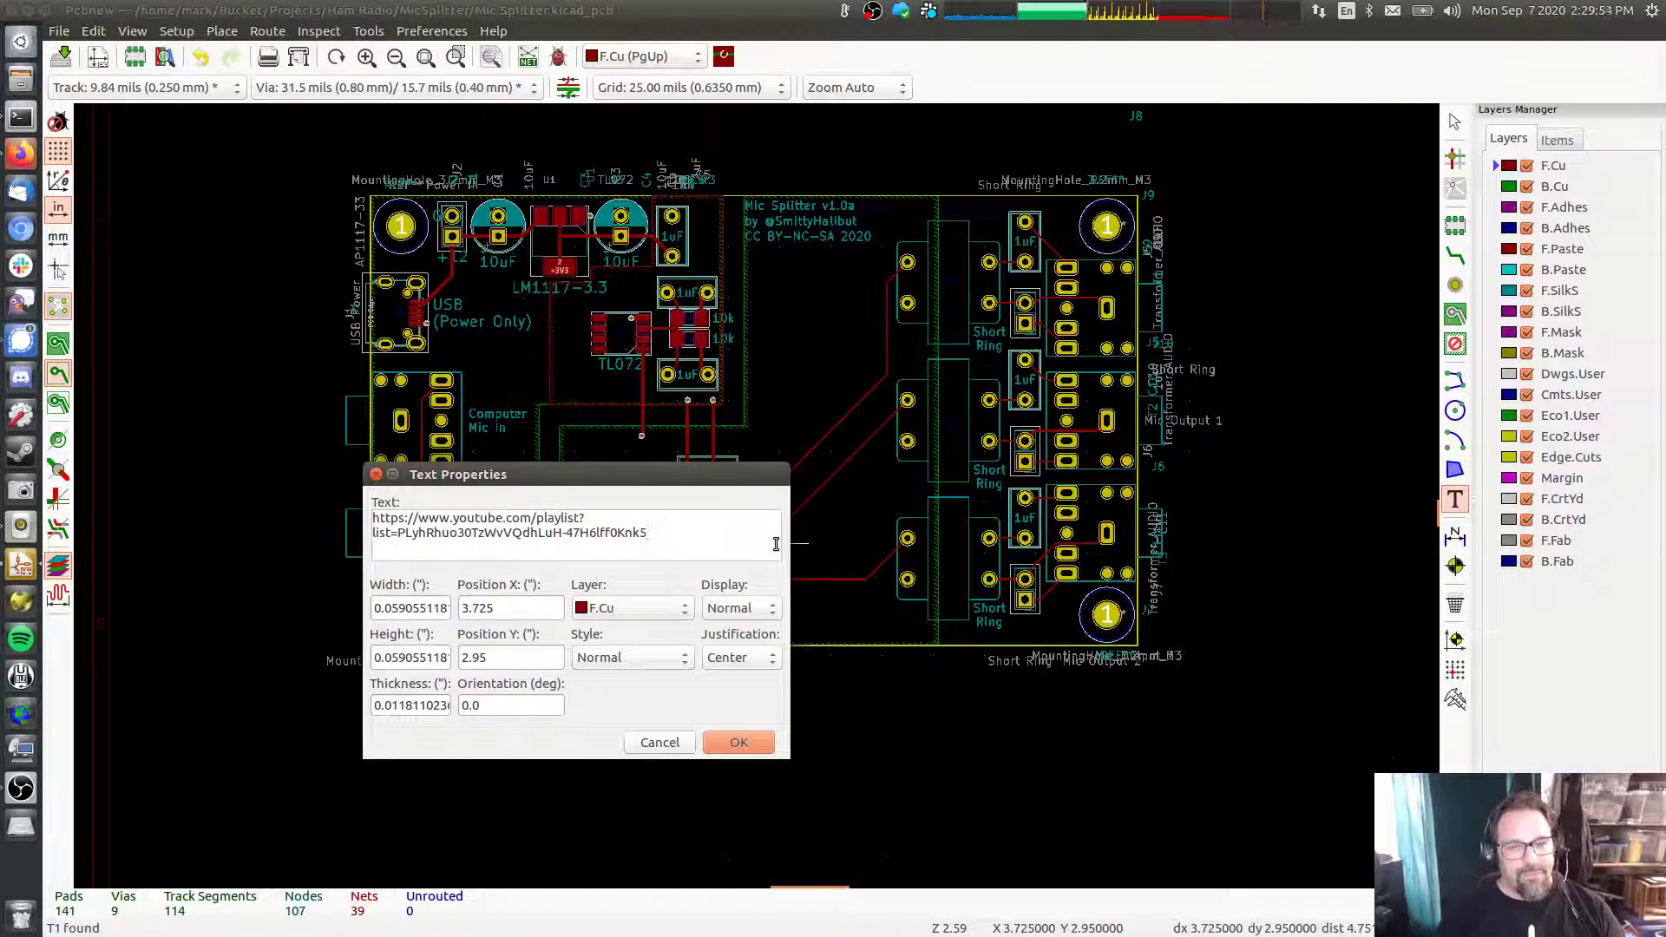
{"action": "left_click_drag", "start_coordinate": [788, 532], "coordinate": [1256, 522]}
{"action": "left_click", "coordinate": [1012, 617]}
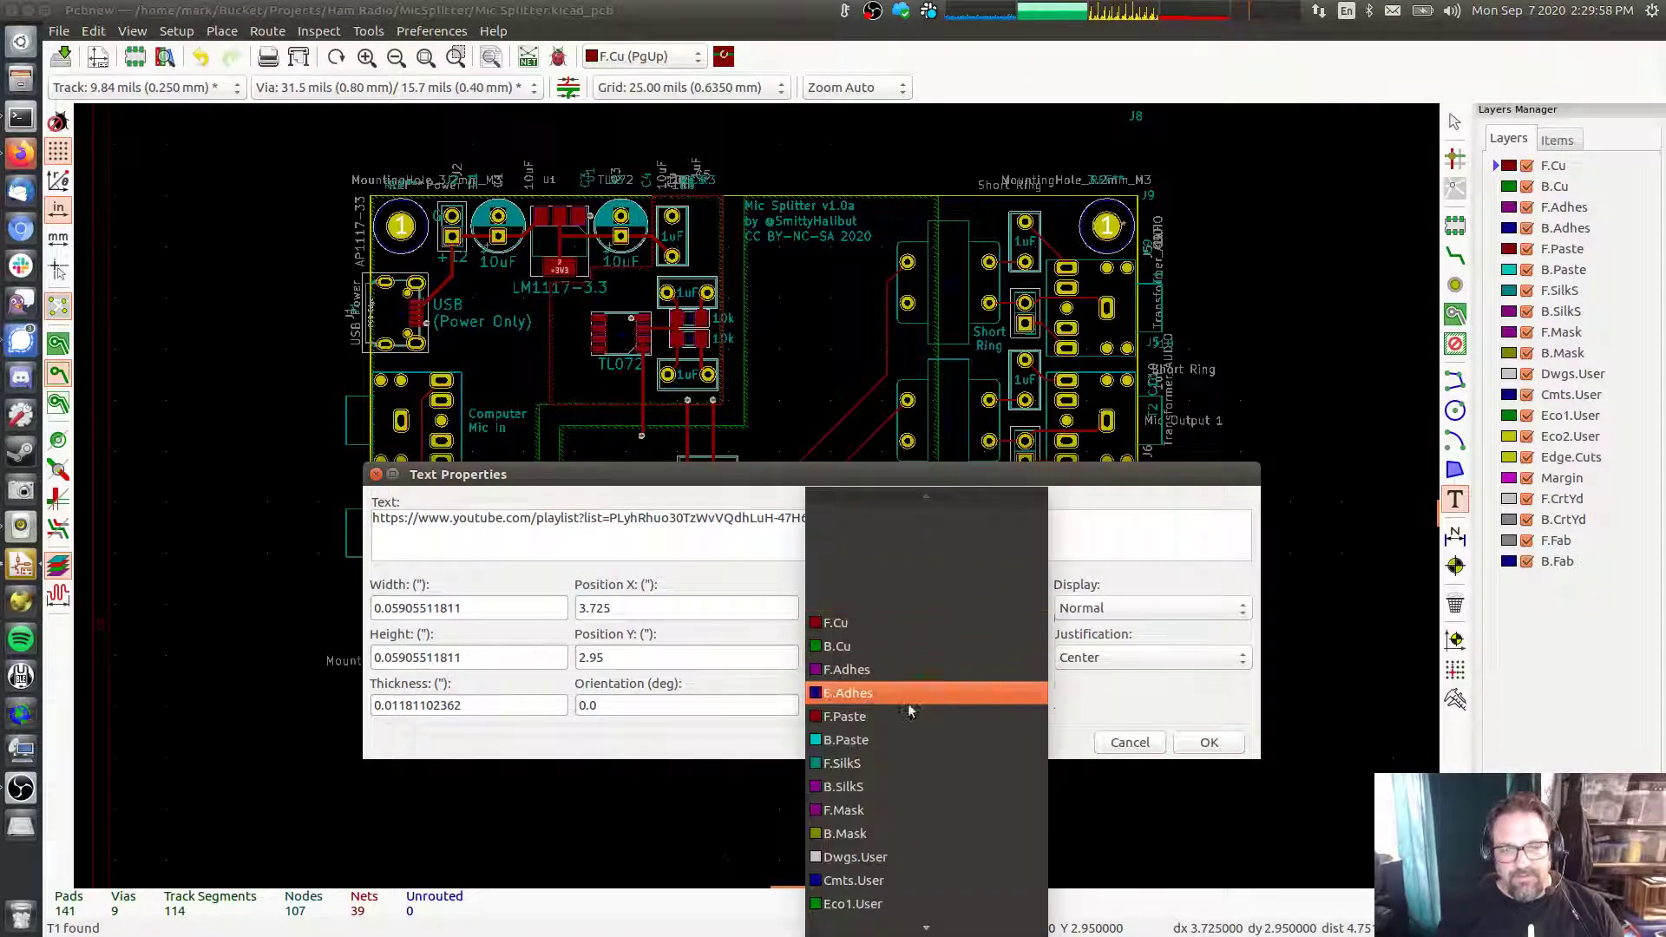
{"action": "left_click", "coordinate": [877, 785]}
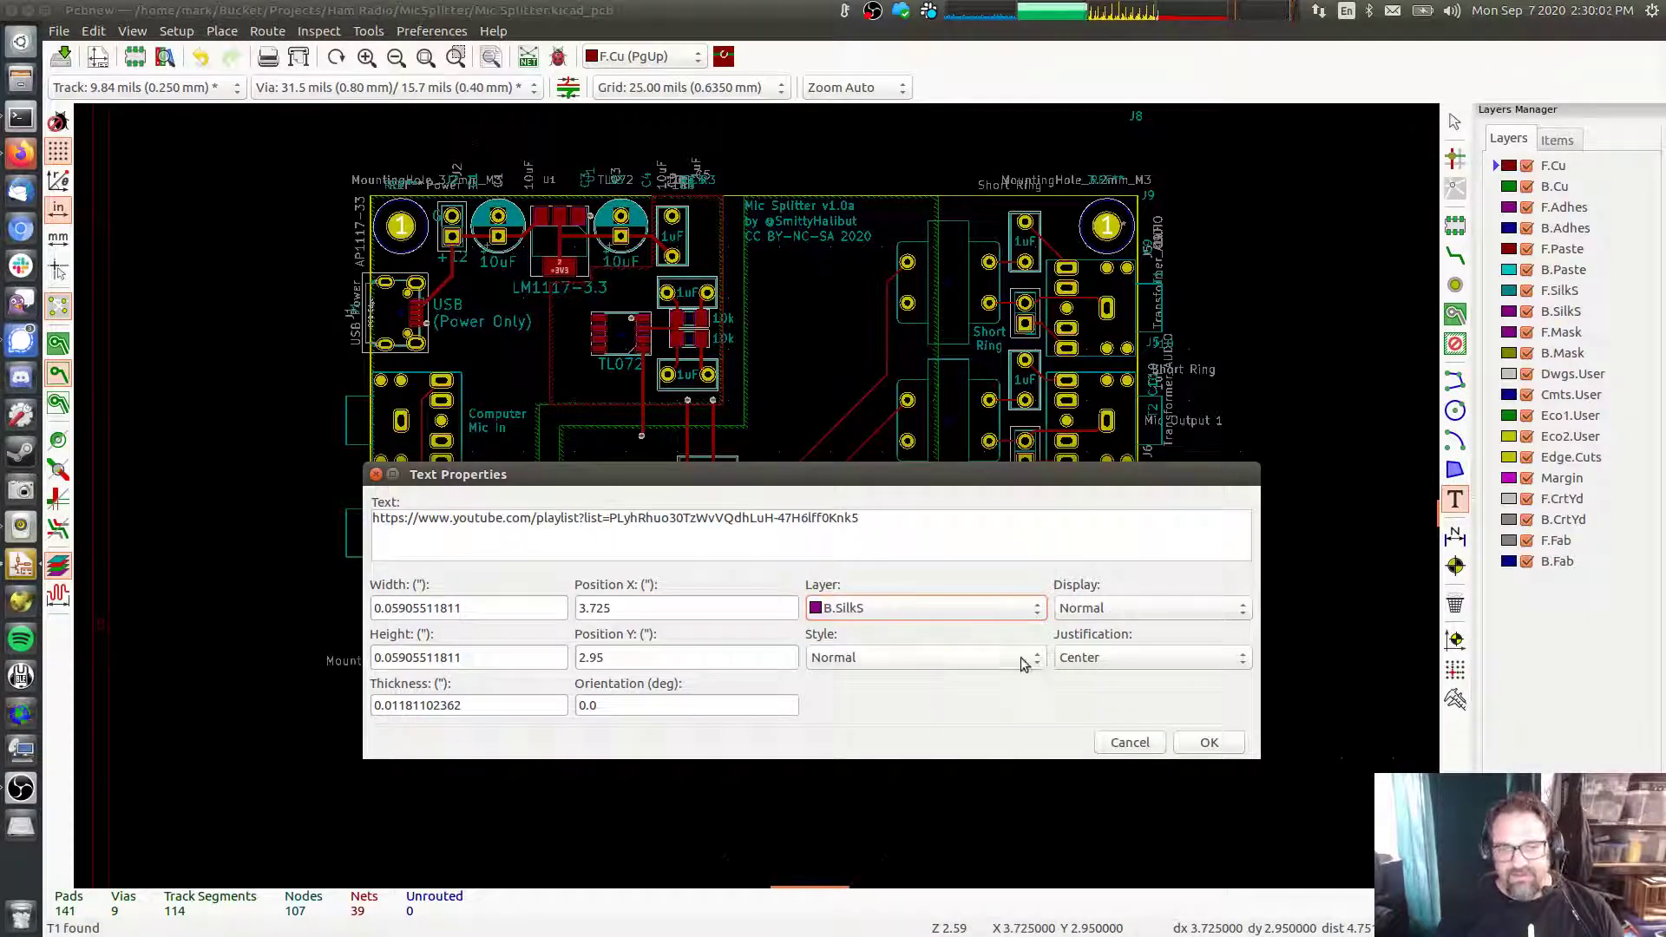
Mirror the playlist URL text, size it 0.04 by 0.04 in with 0.0075 in thickness, and place it along the board's lower edge
{"action": "left_click", "coordinate": [1101, 611]}
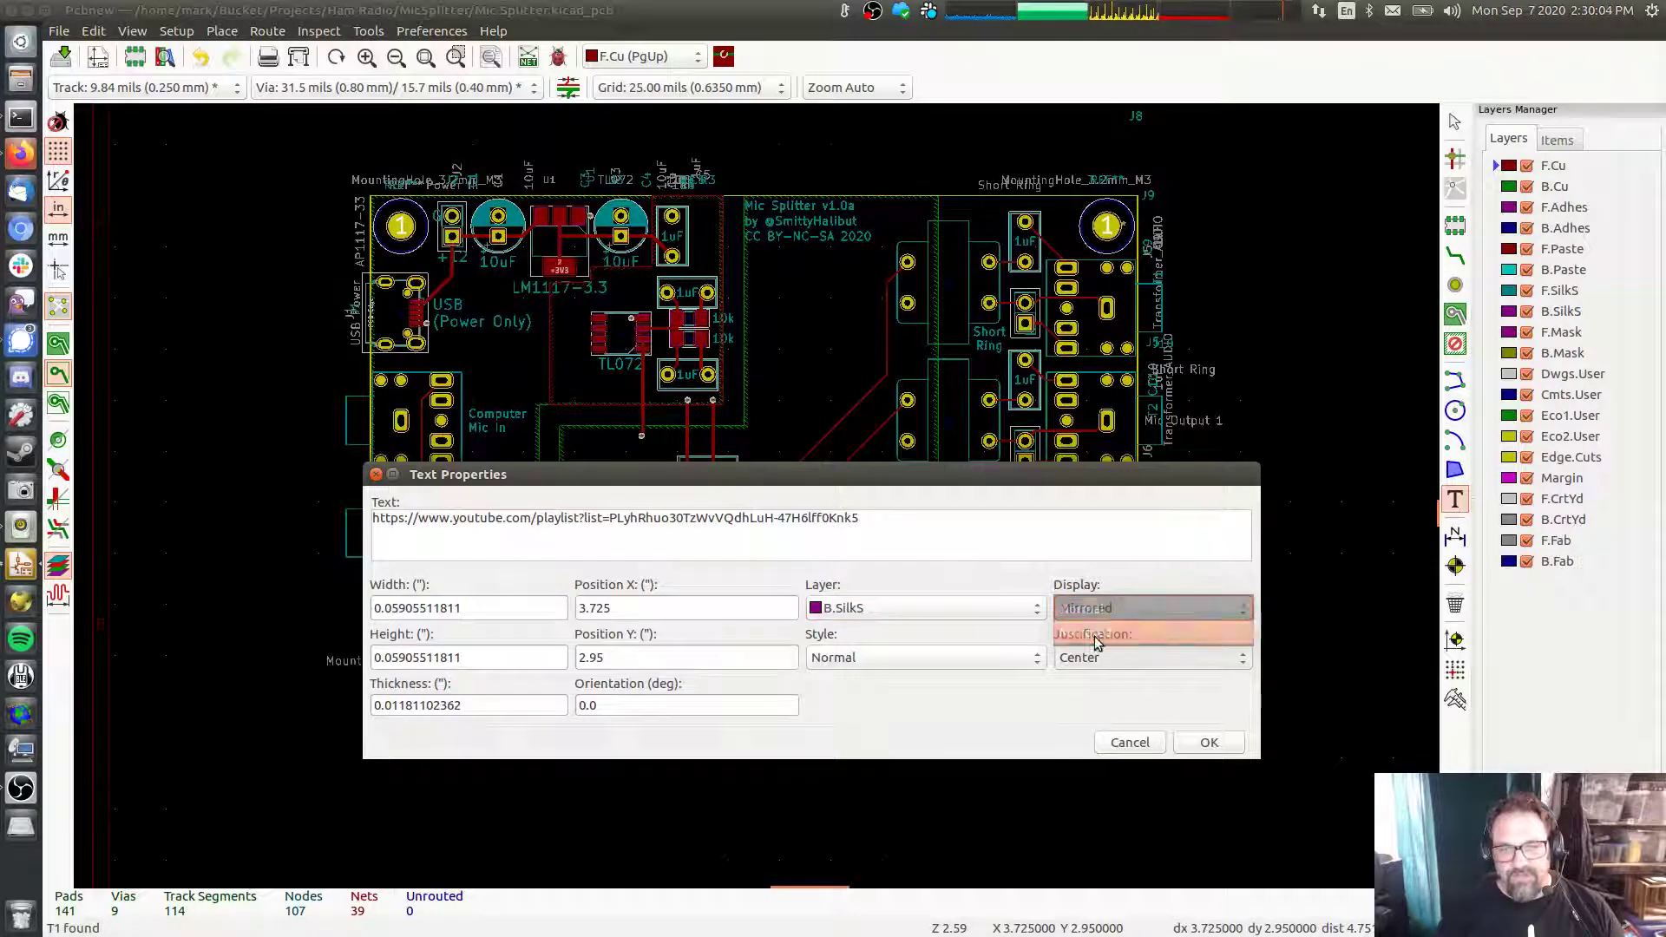
{"action": "left_click", "coordinate": [1095, 637]}
{"action": "double_click", "coordinate": [393, 611]}
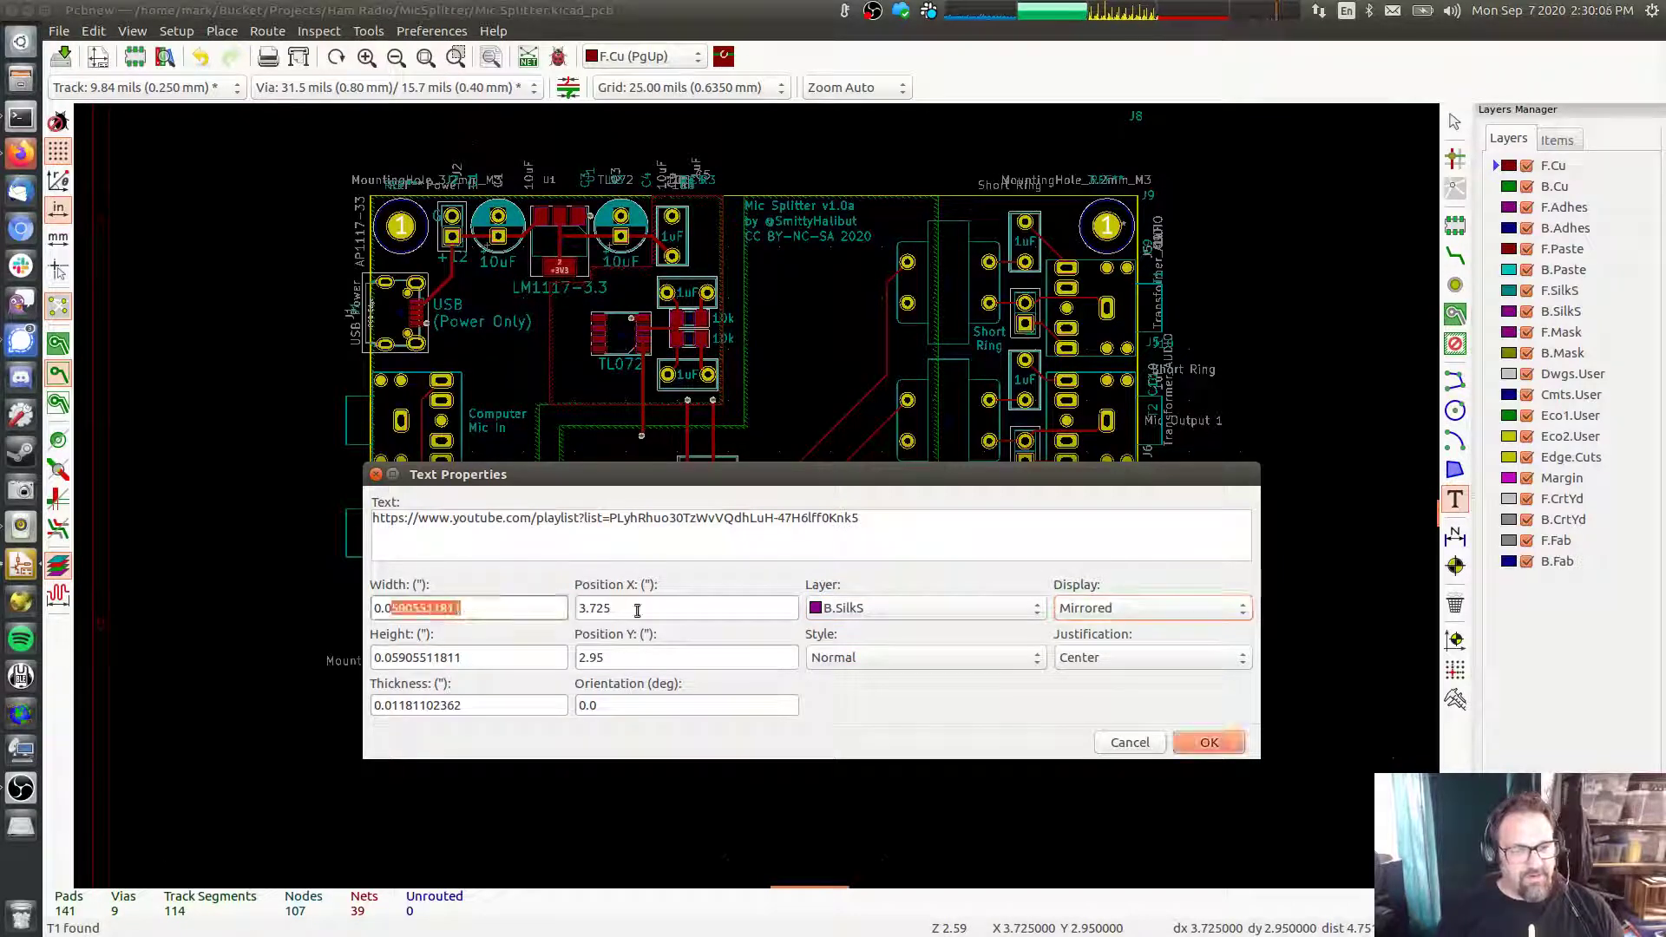
{"action": "type", "text": "0.04"}
{"action": "key", "text": "Tab"}
{"action": "type", "text": "0.04"}
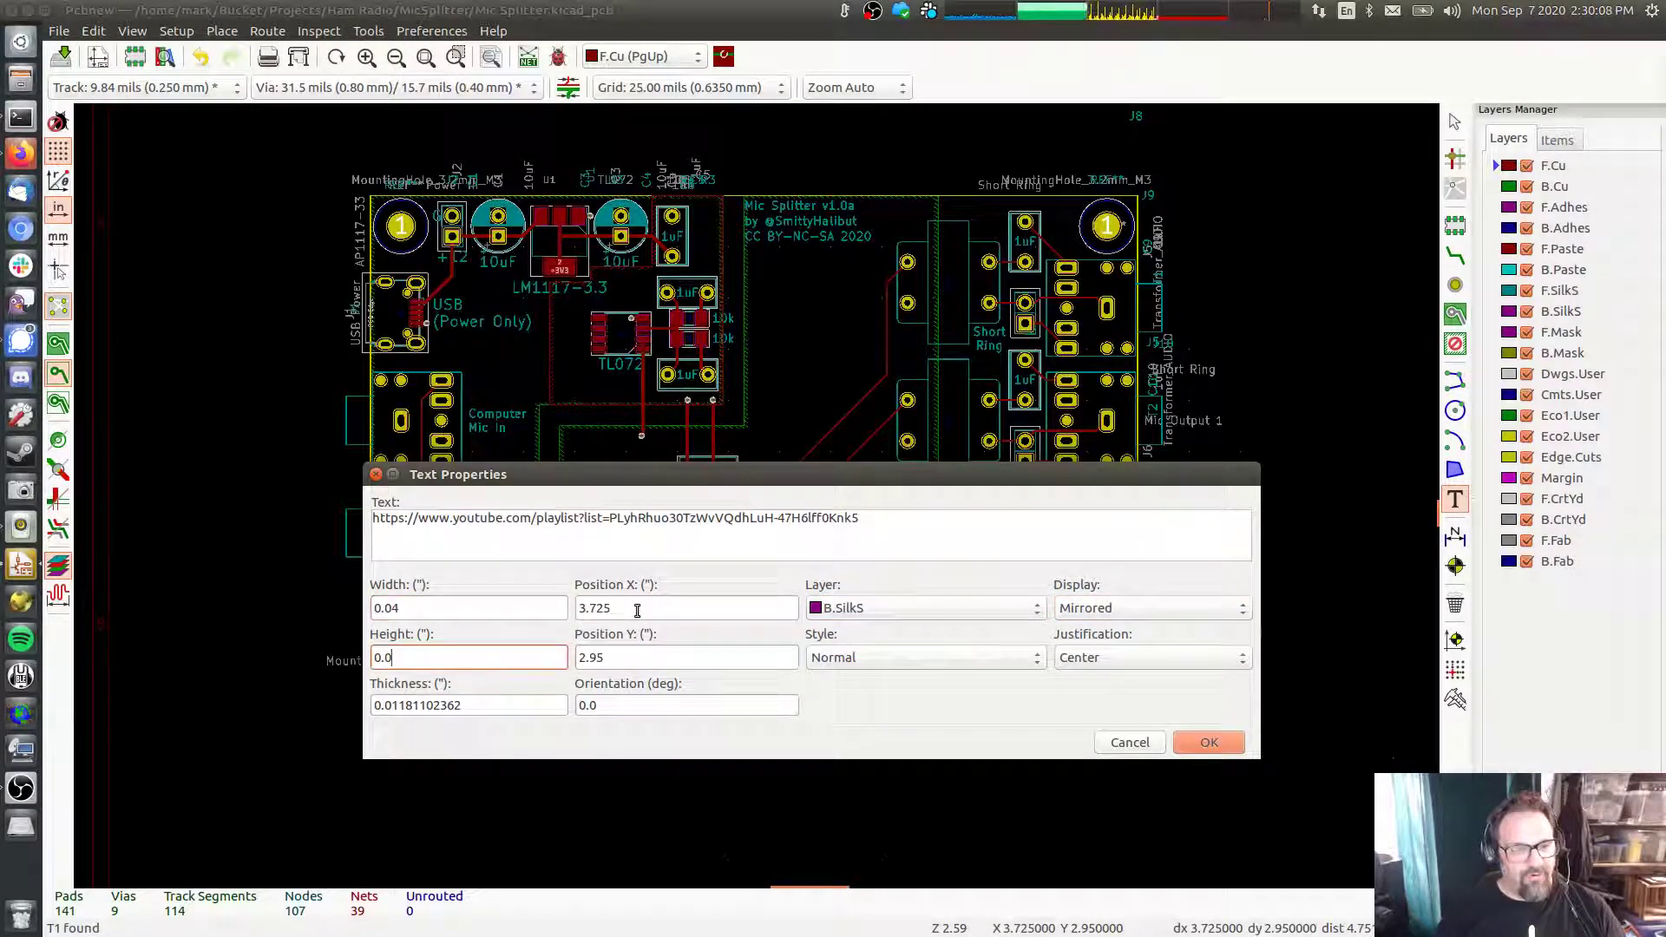
{"action": "key", "text": "Tab"}
{"action": "type", "text": "0.0075"}
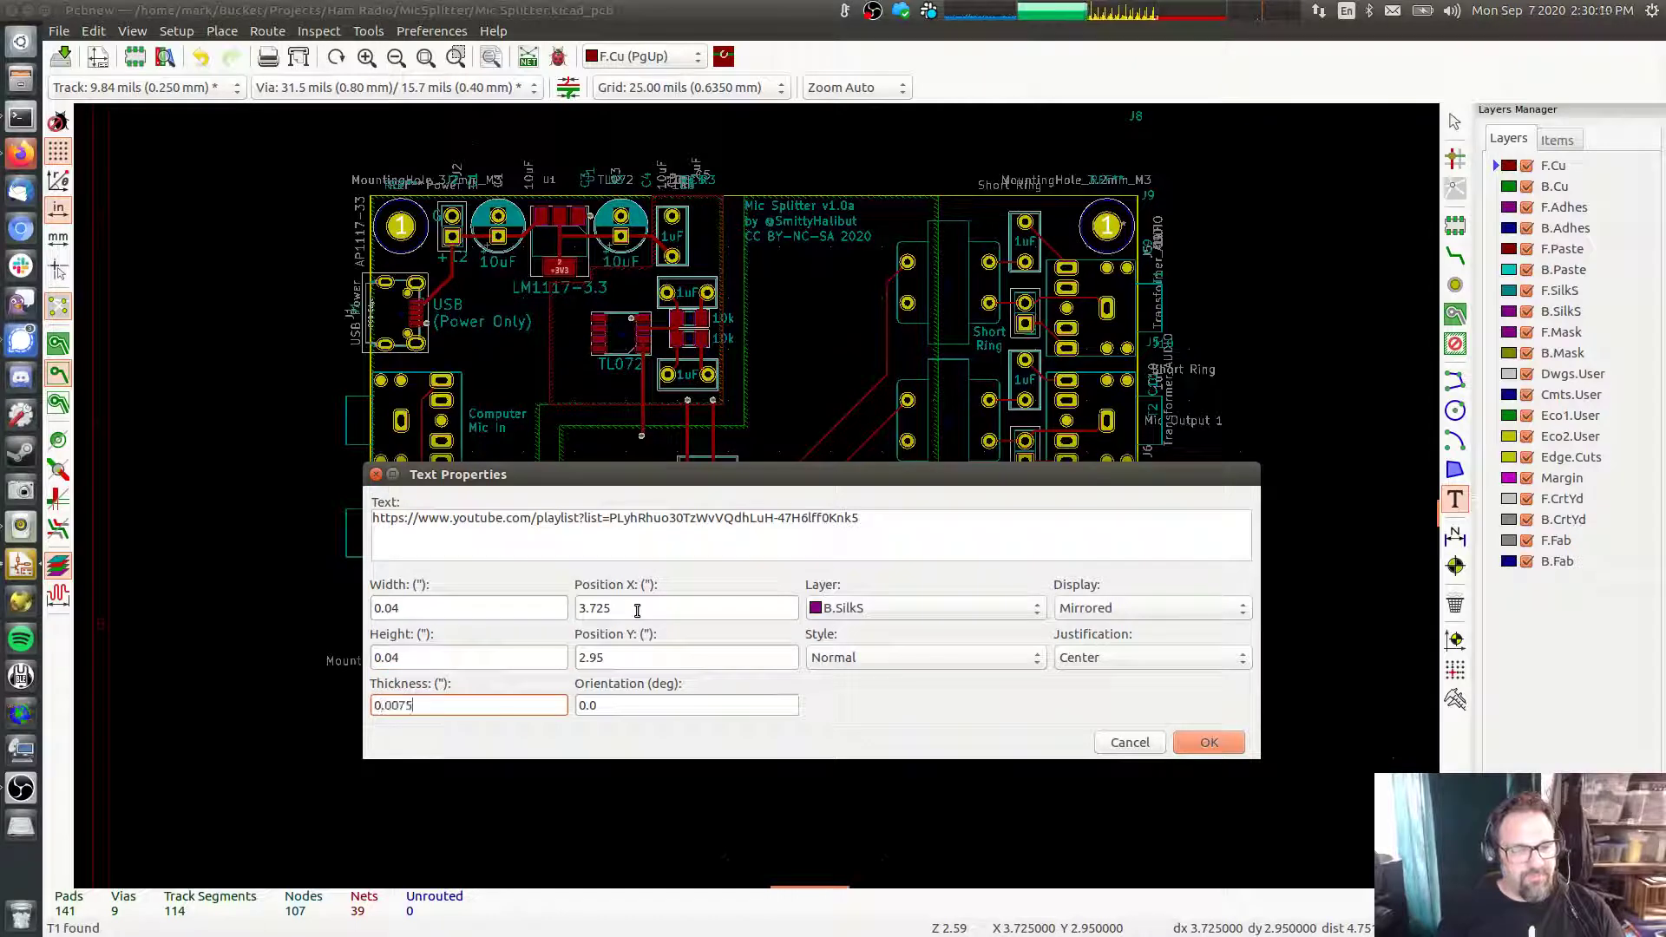
{"action": "left_click", "coordinate": [1207, 740]}
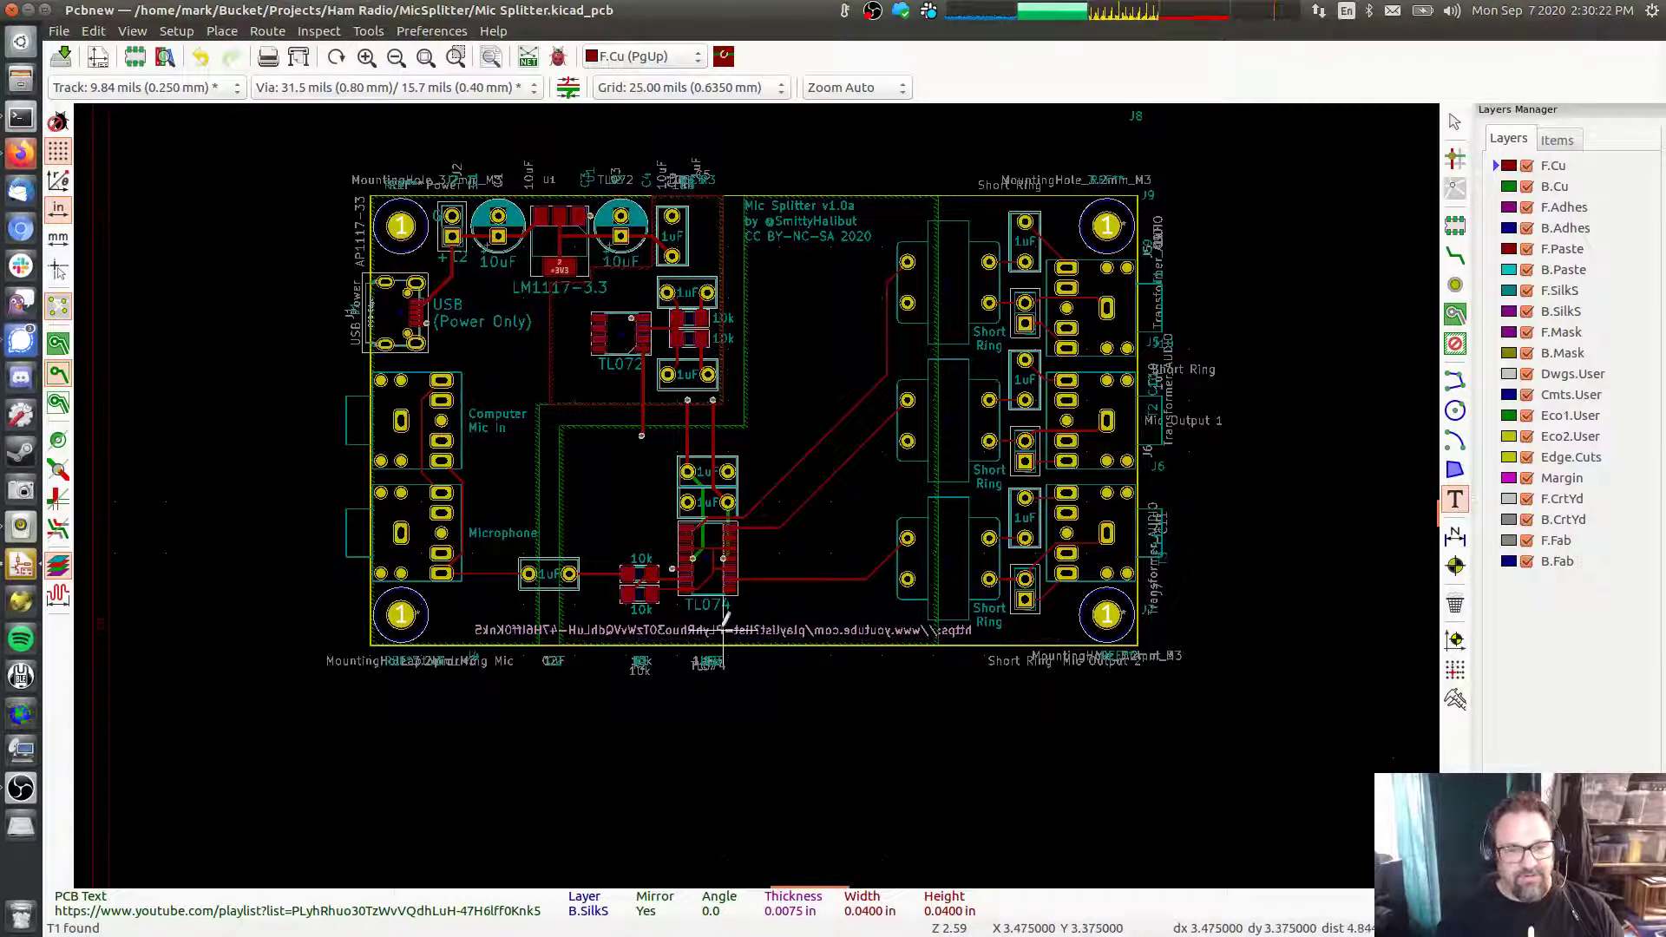
{"action": "left_click", "coordinate": [695, 622]}
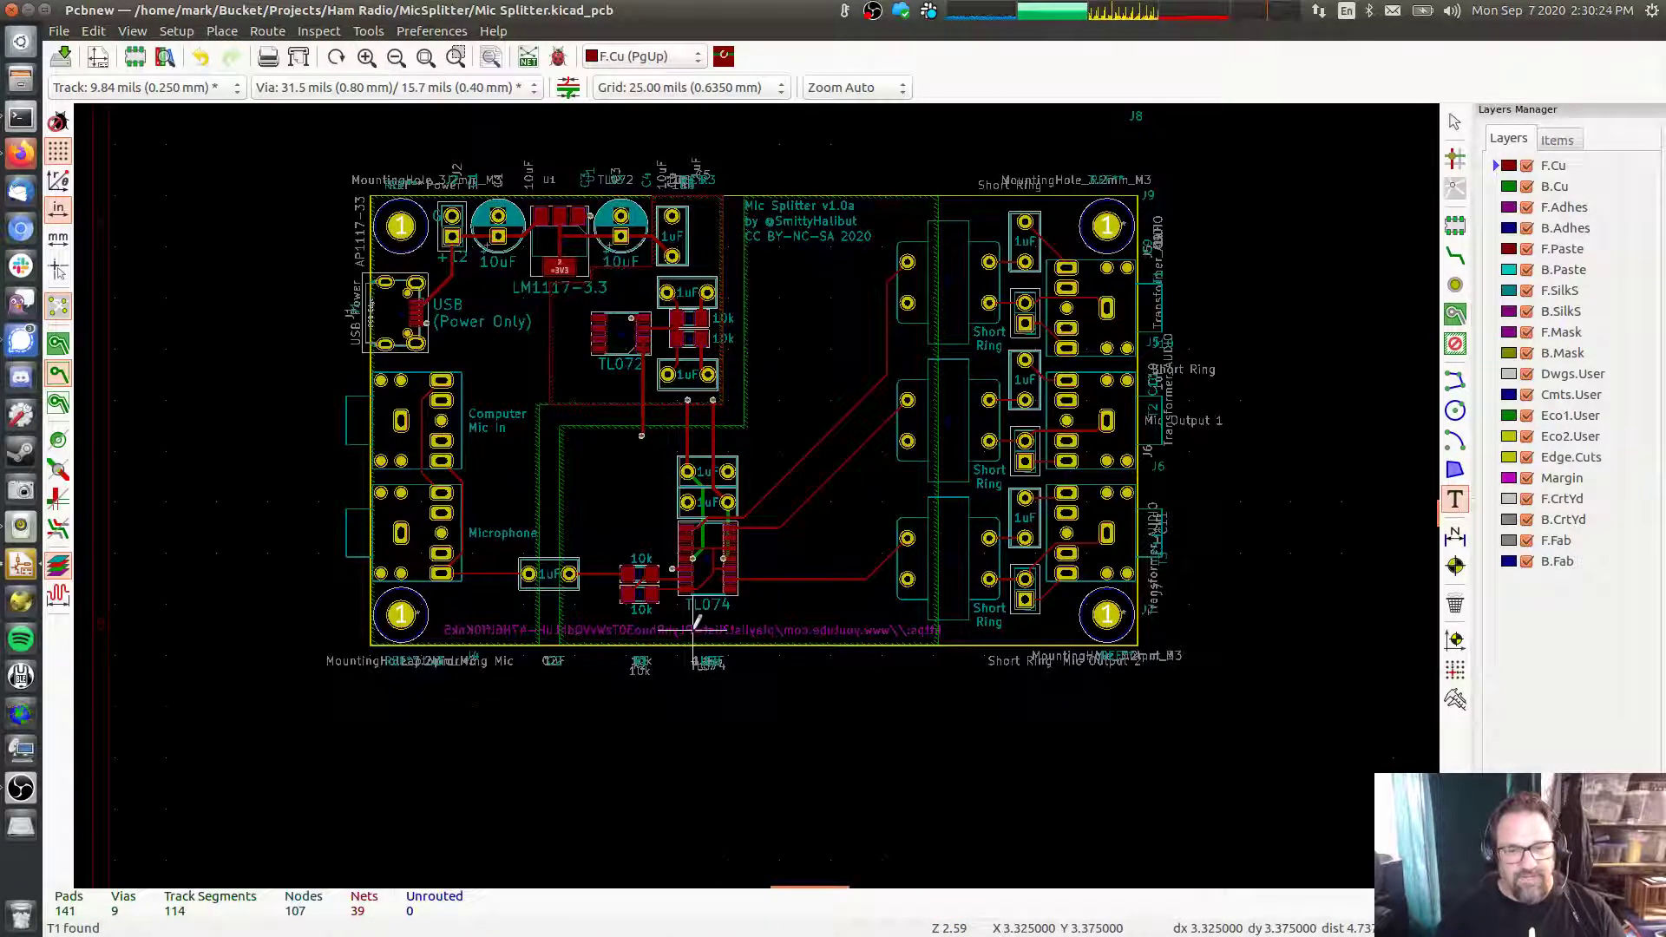
Switch the playlist URL text to the F.SilkS layer with Normal display
{"action": "double_click", "coordinate": [696, 622]}
{"action": "left_click", "coordinate": [632, 610]}
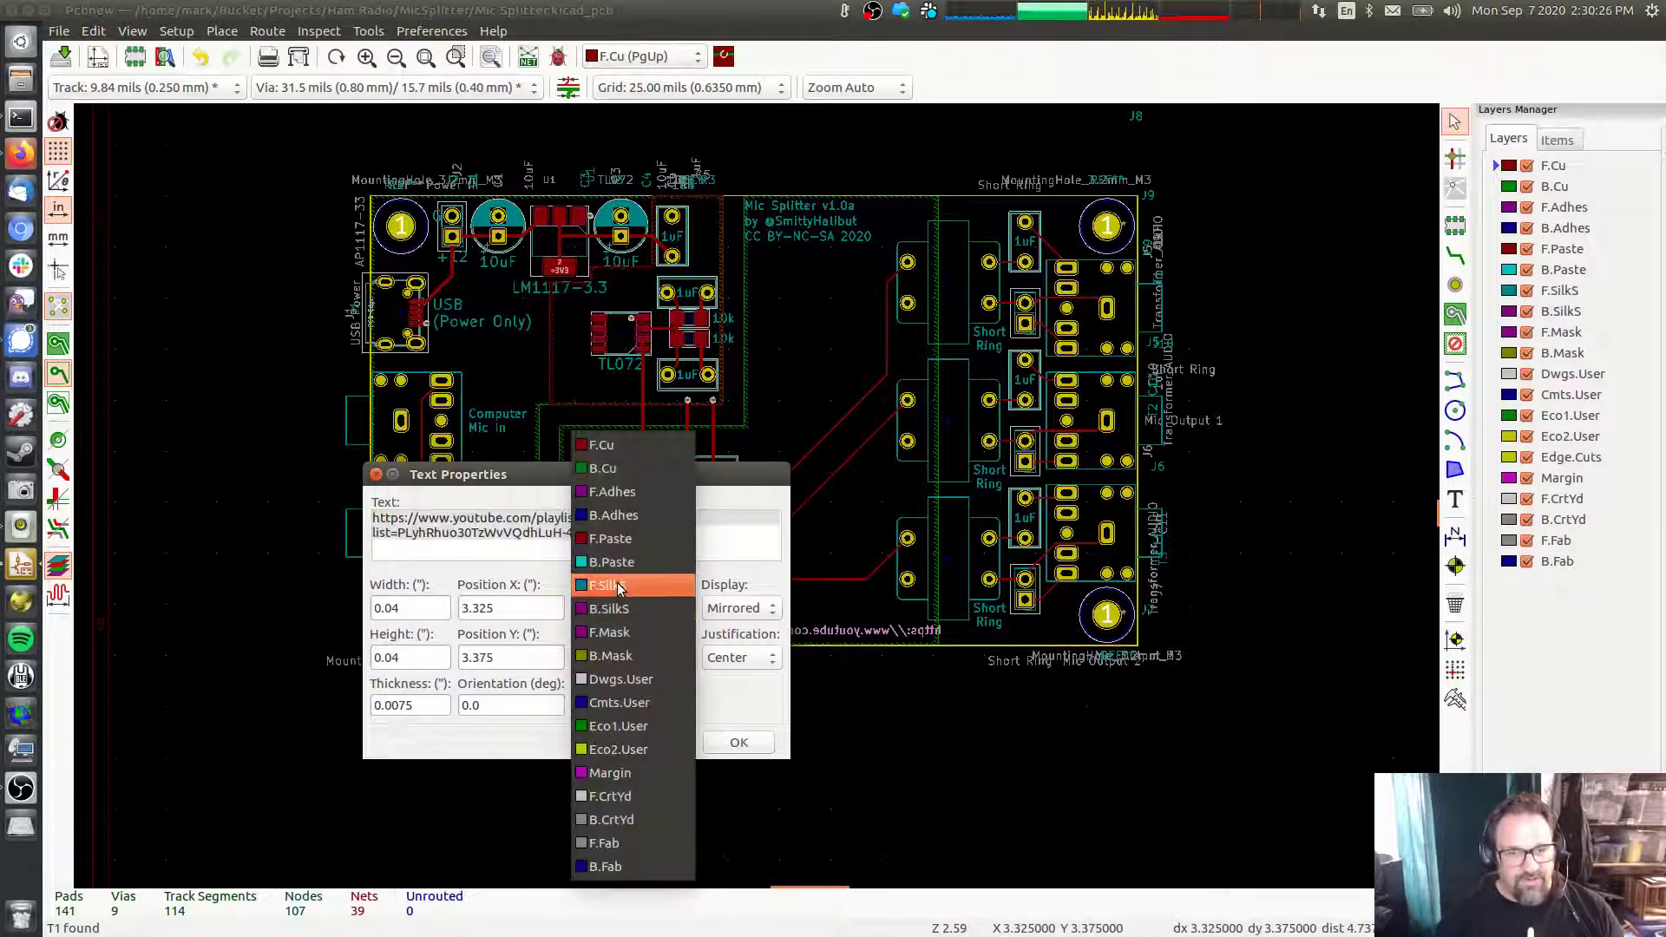
{"action": "left_click", "coordinate": [618, 589]}
{"action": "left_click", "coordinate": [733, 612]}
{"action": "left_click", "coordinate": [733, 586]}
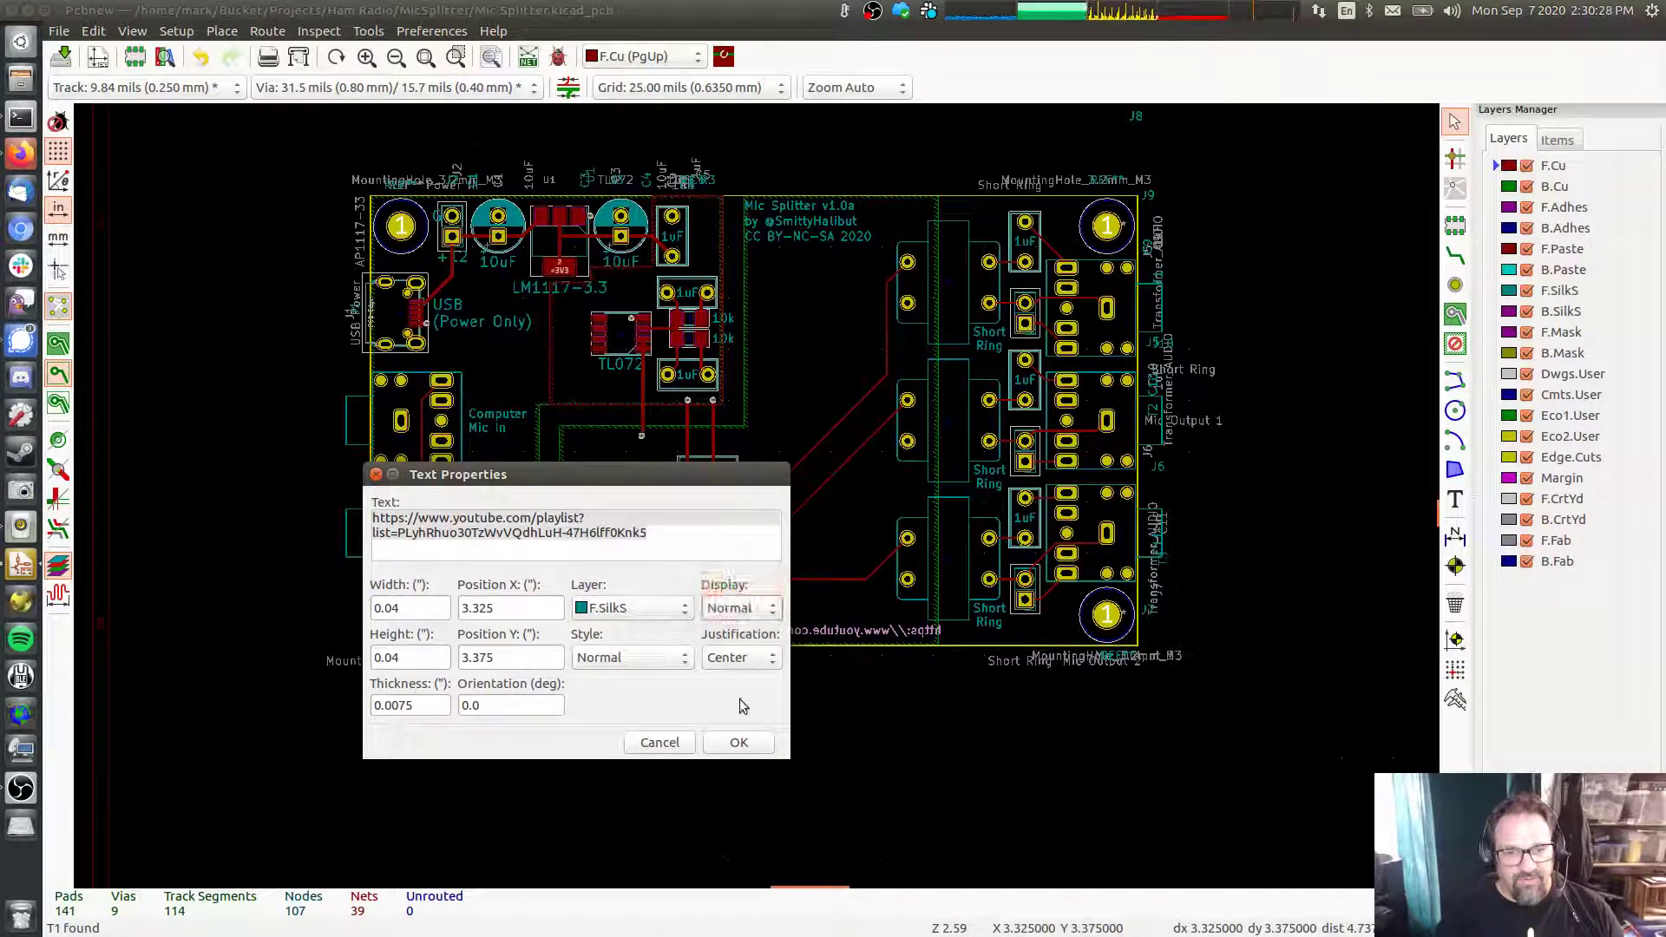
{"action": "left_click", "coordinate": [739, 742]}
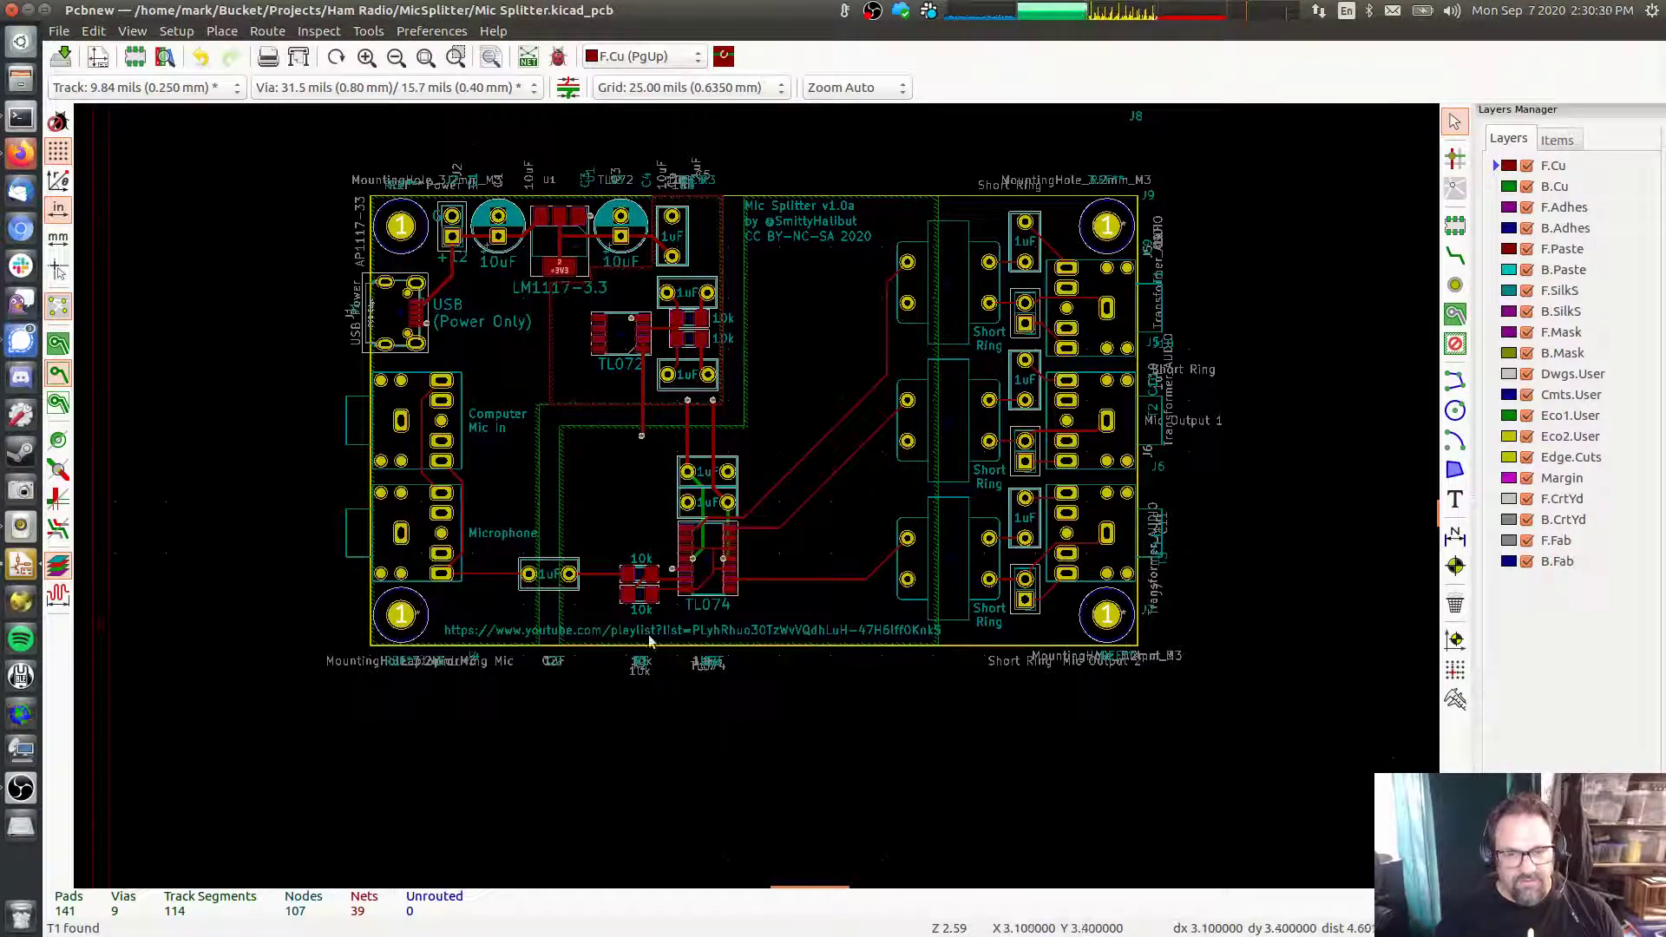
Nudge the playlist URL text slightly closer to the board's lower edge
{"action": "left_click", "coordinate": [683, 633]}
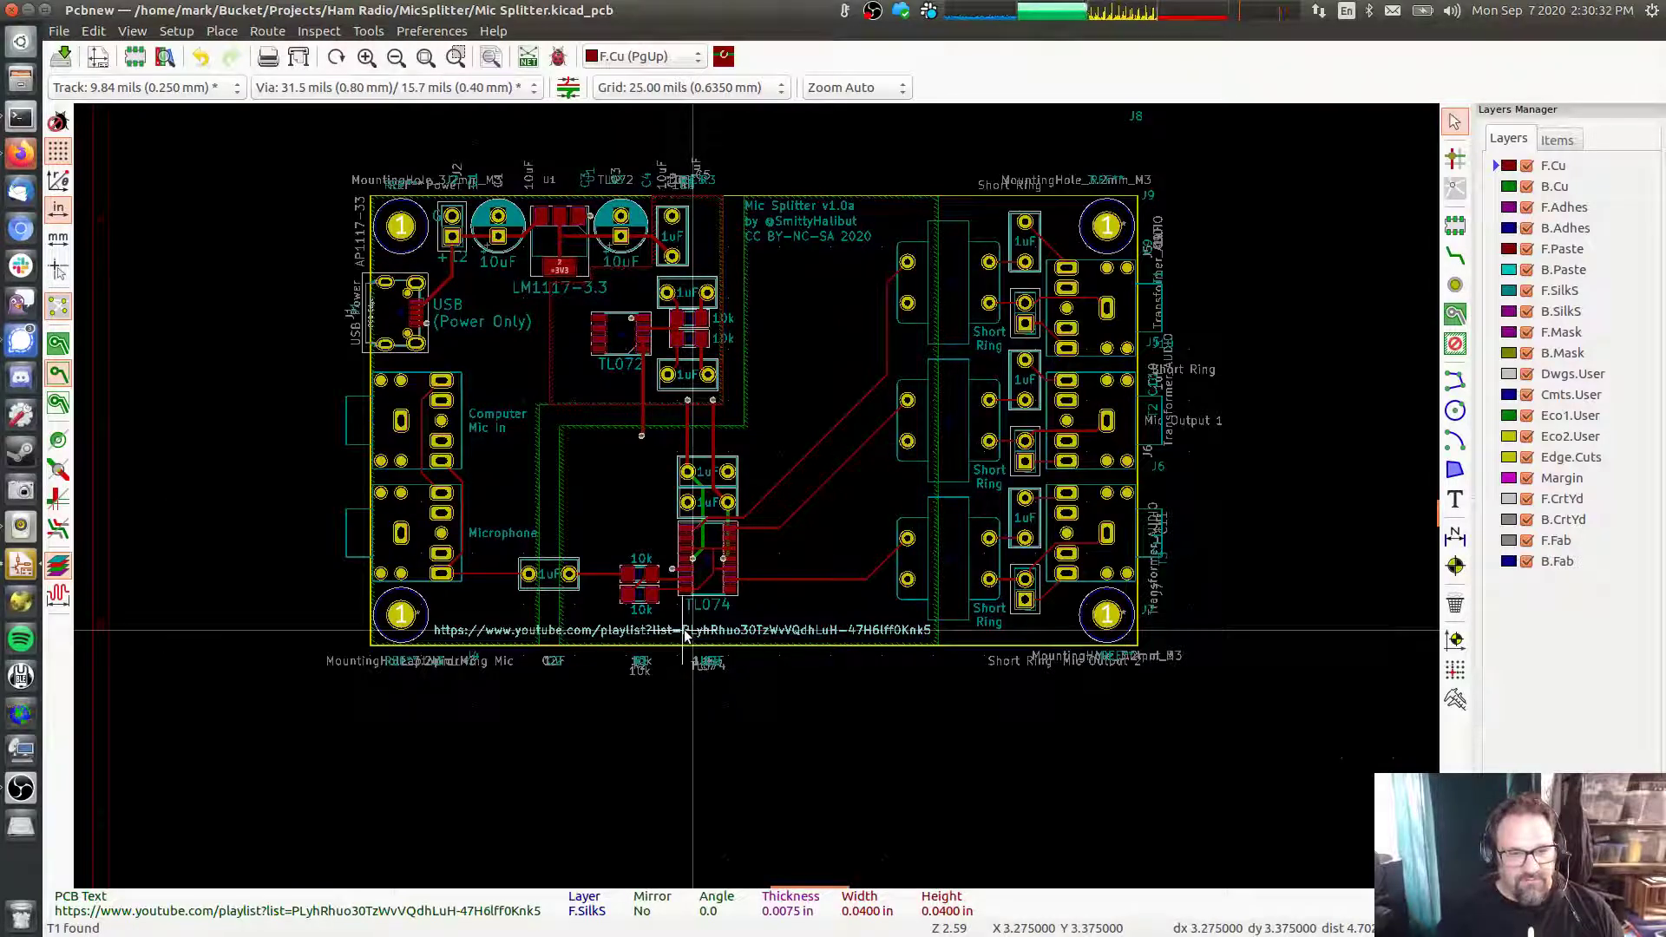
{"action": "left_click_drag", "start_coordinate": [684, 636], "coordinate": [693, 640]}
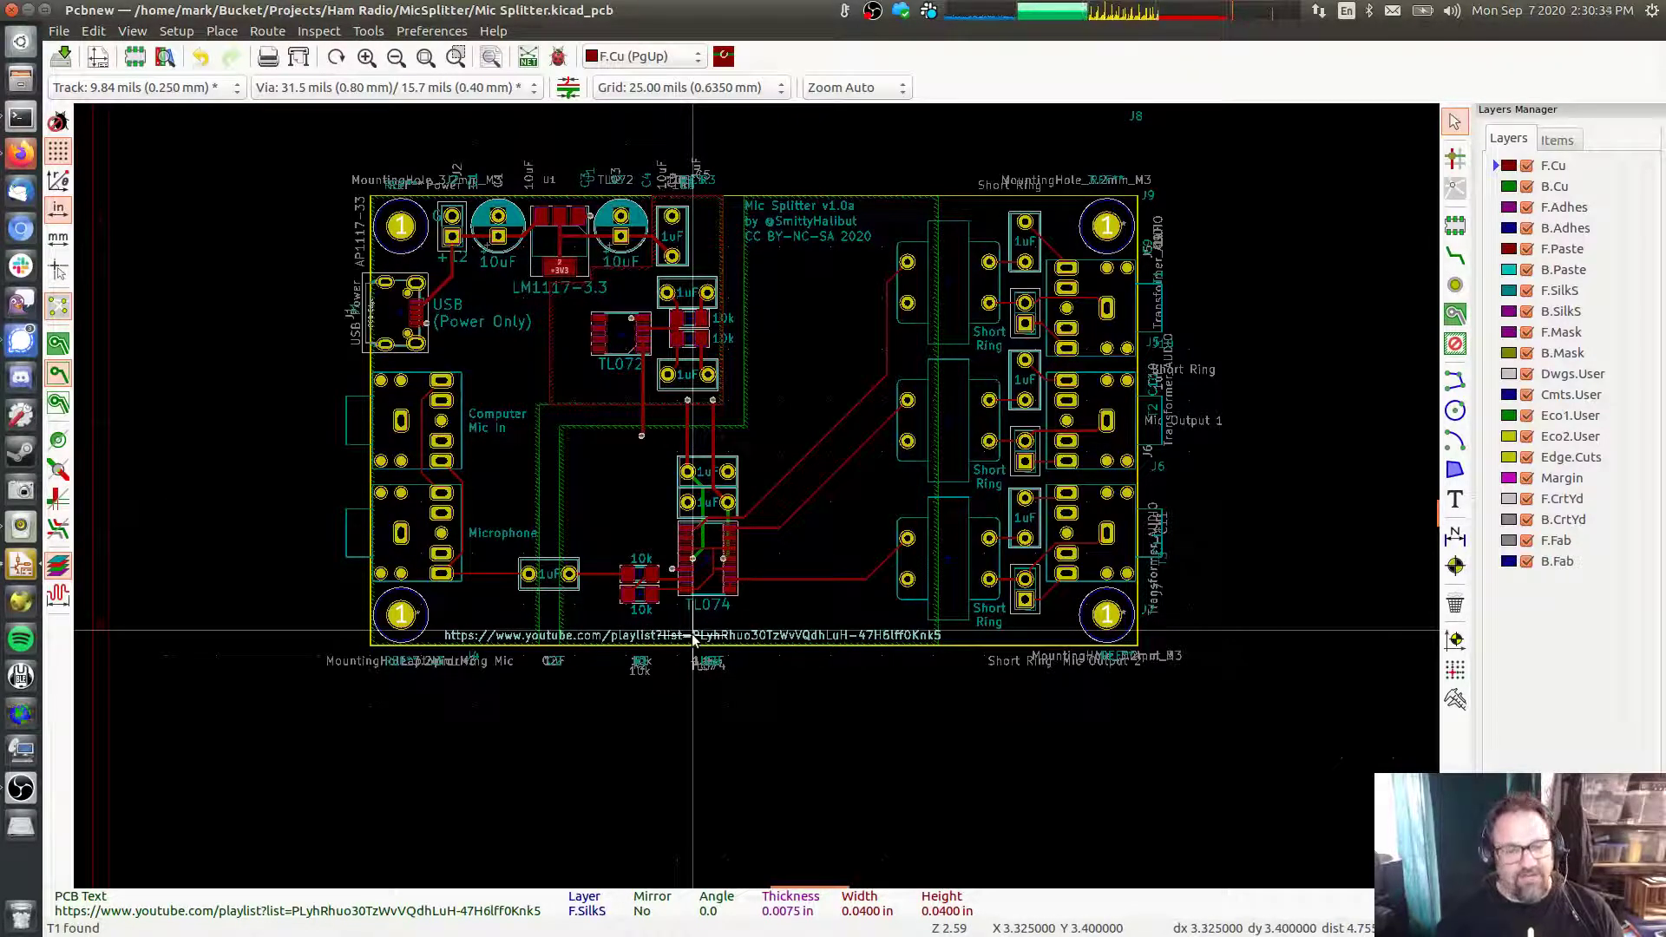
{"action": "key", "text": "Escape"}
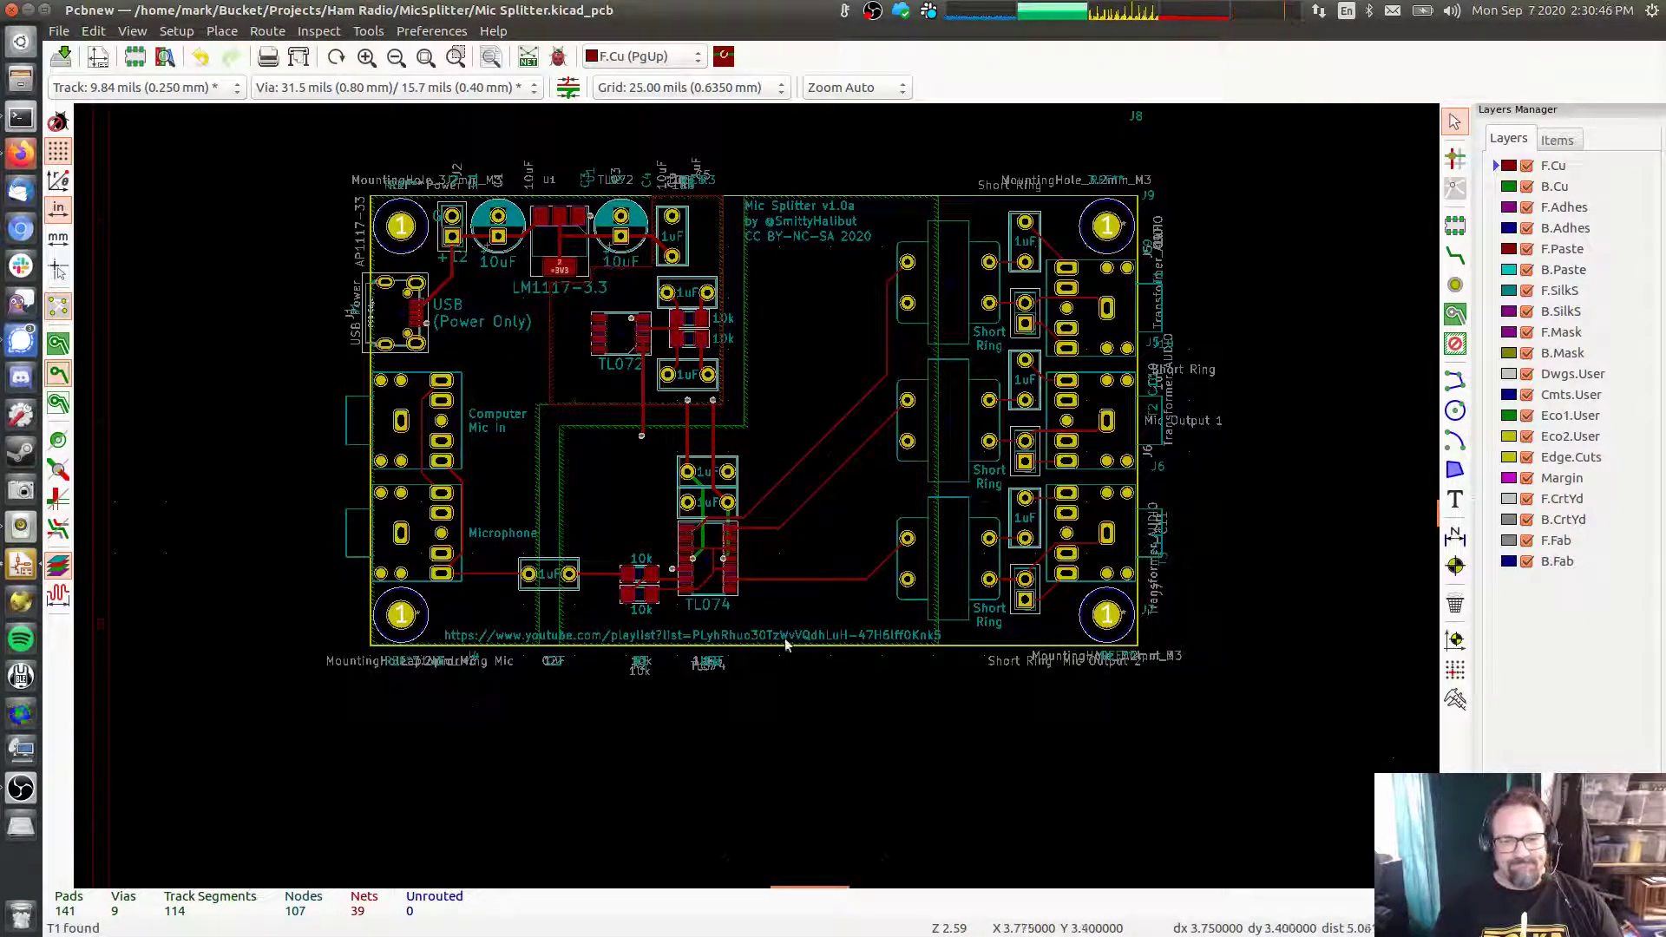
Start a new board text reading ><> between the TL074 and the transformers, mirrored on the B.Mask layer
{"action": "scroll", "coordinate": [688, 611], "scroll_direction": "up", "scroll_amount": 3}
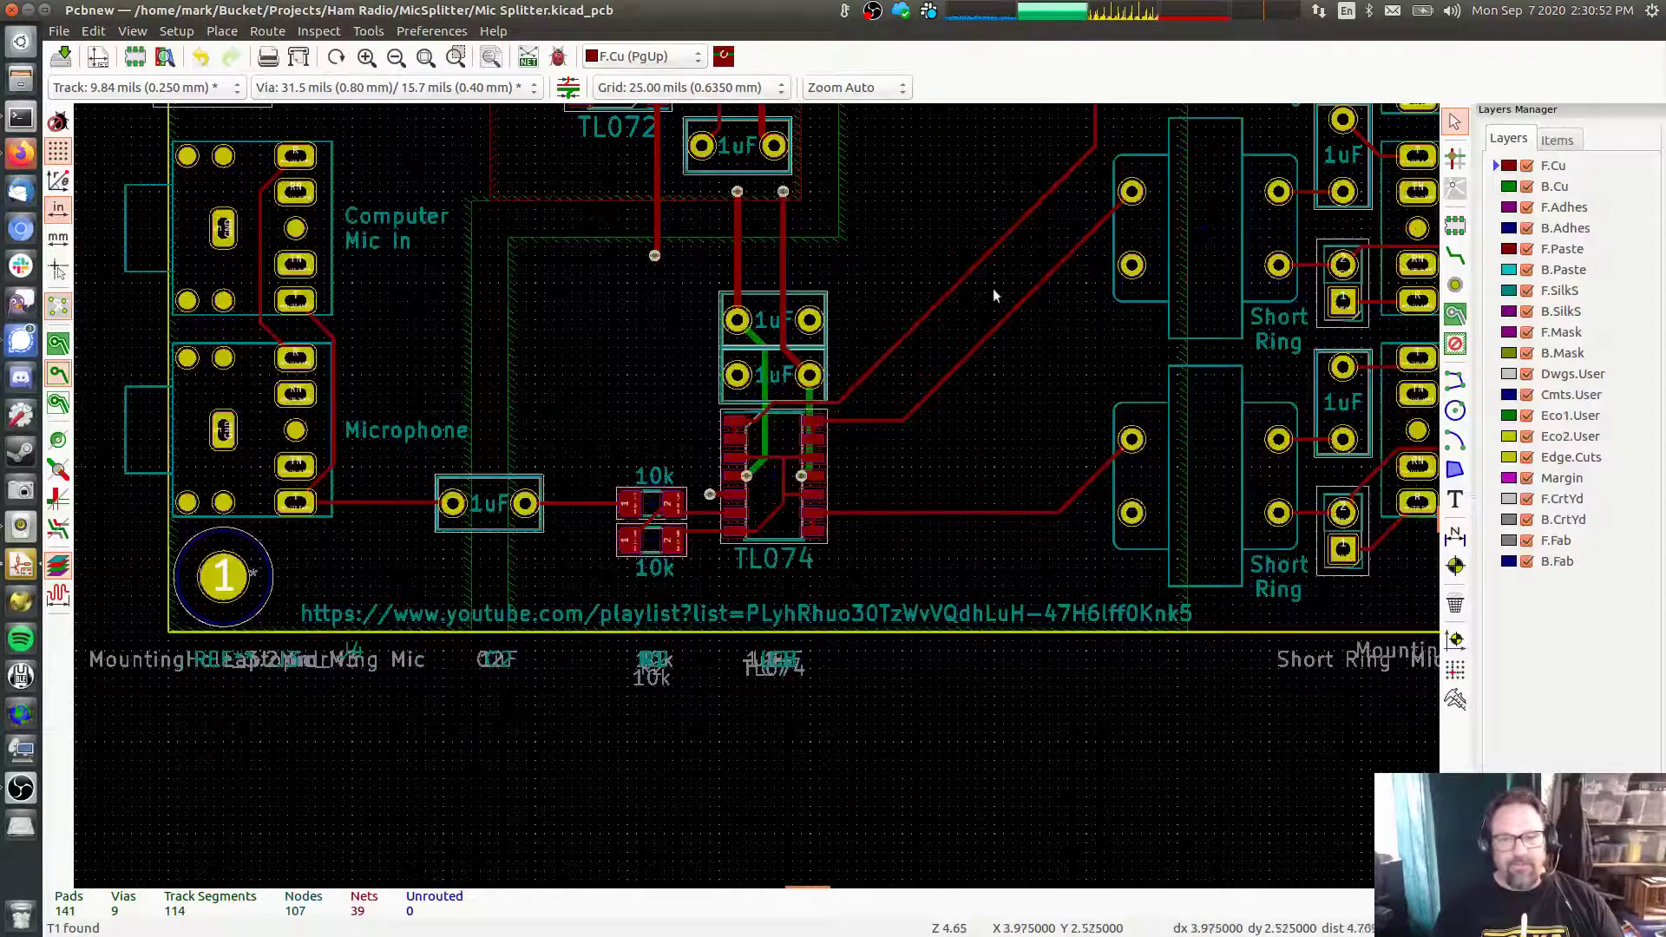
{"action": "left_click", "coordinate": [1456, 500]}
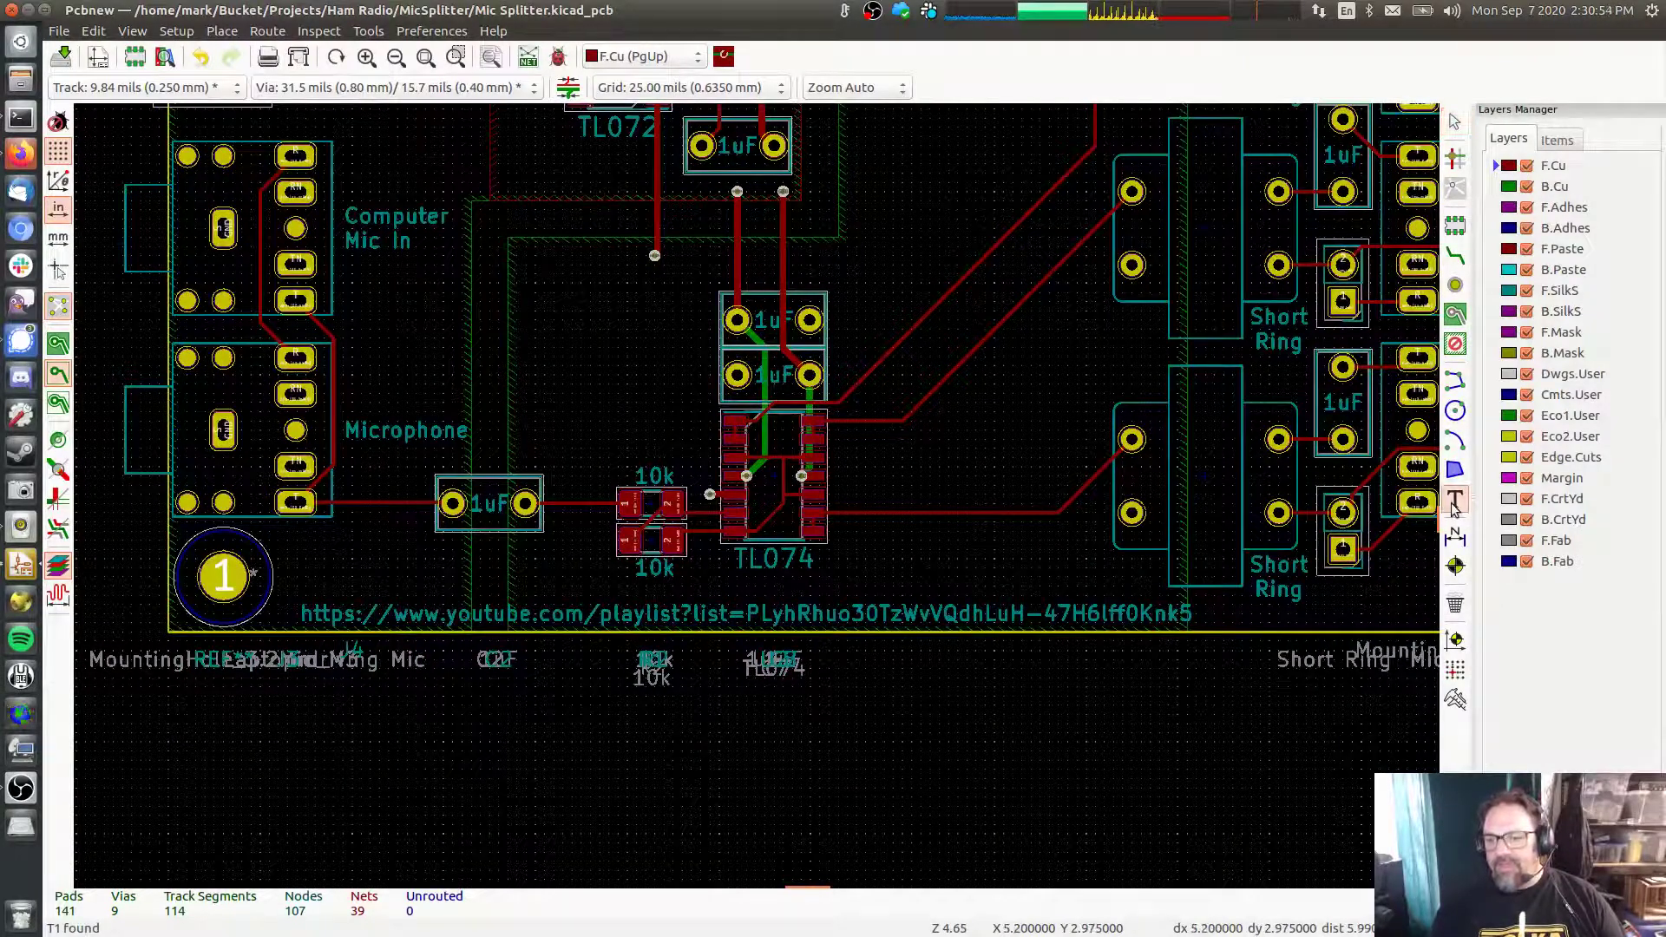
{"action": "left_click", "coordinate": [1096, 430]}
{"action": "type", "text": "><>"}
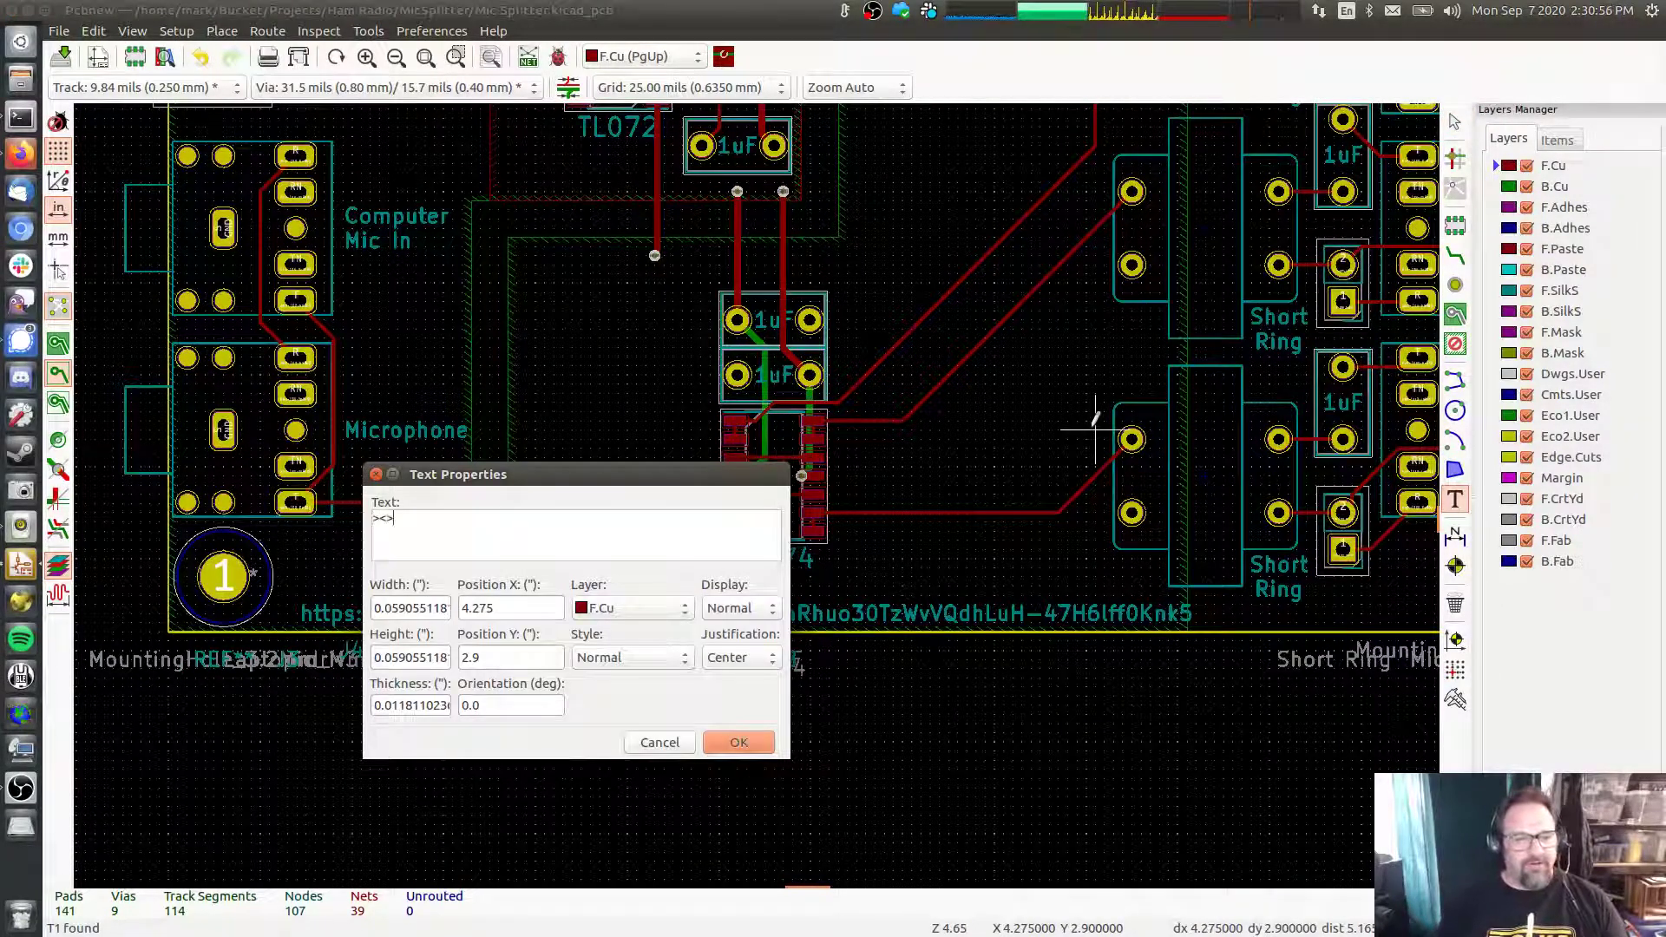
{"action": "left_click", "coordinate": [653, 613]}
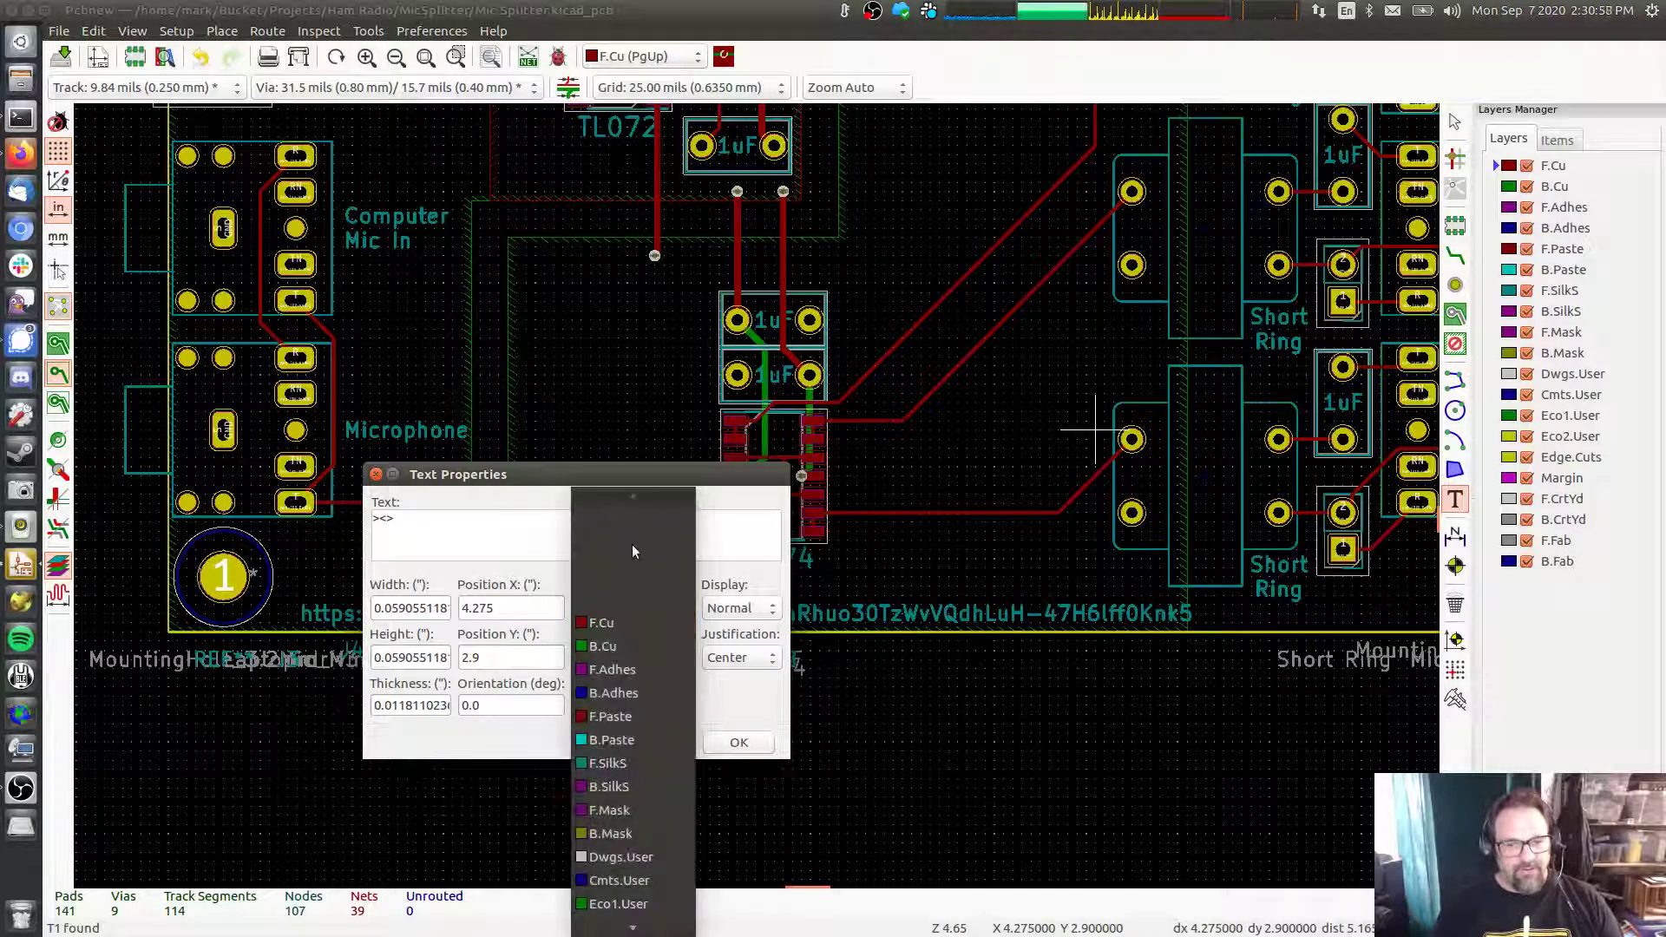
{"action": "left_click", "coordinate": [610, 834]}
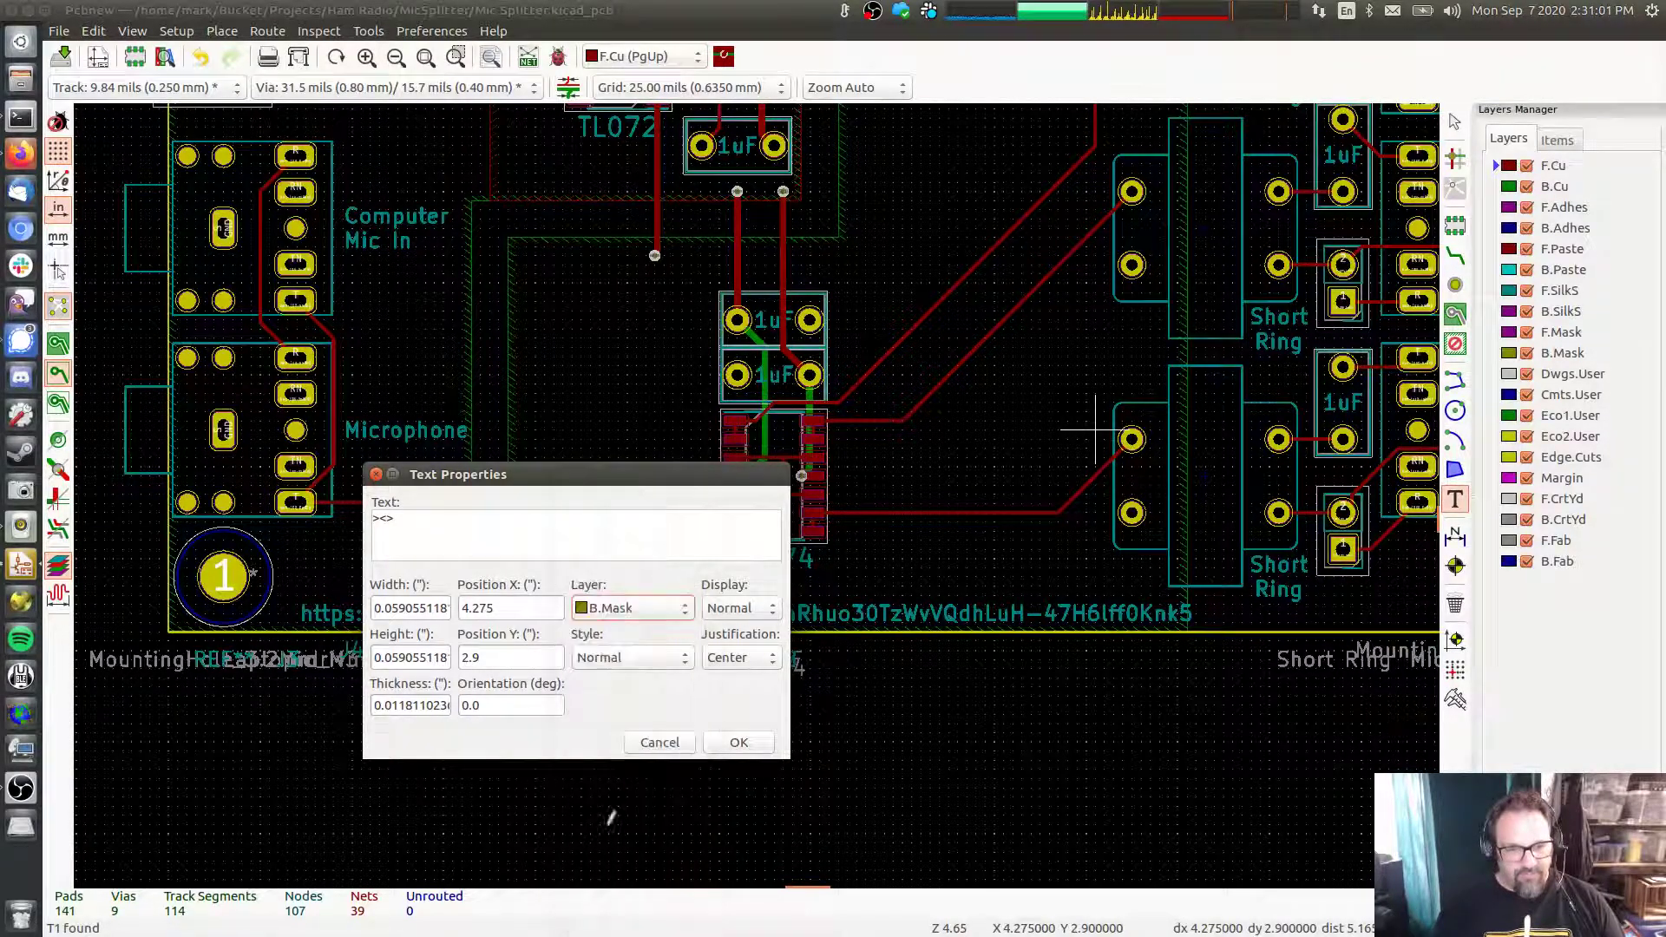
{"action": "left_click", "coordinate": [751, 608]}
{"action": "left_click", "coordinate": [733, 632]}
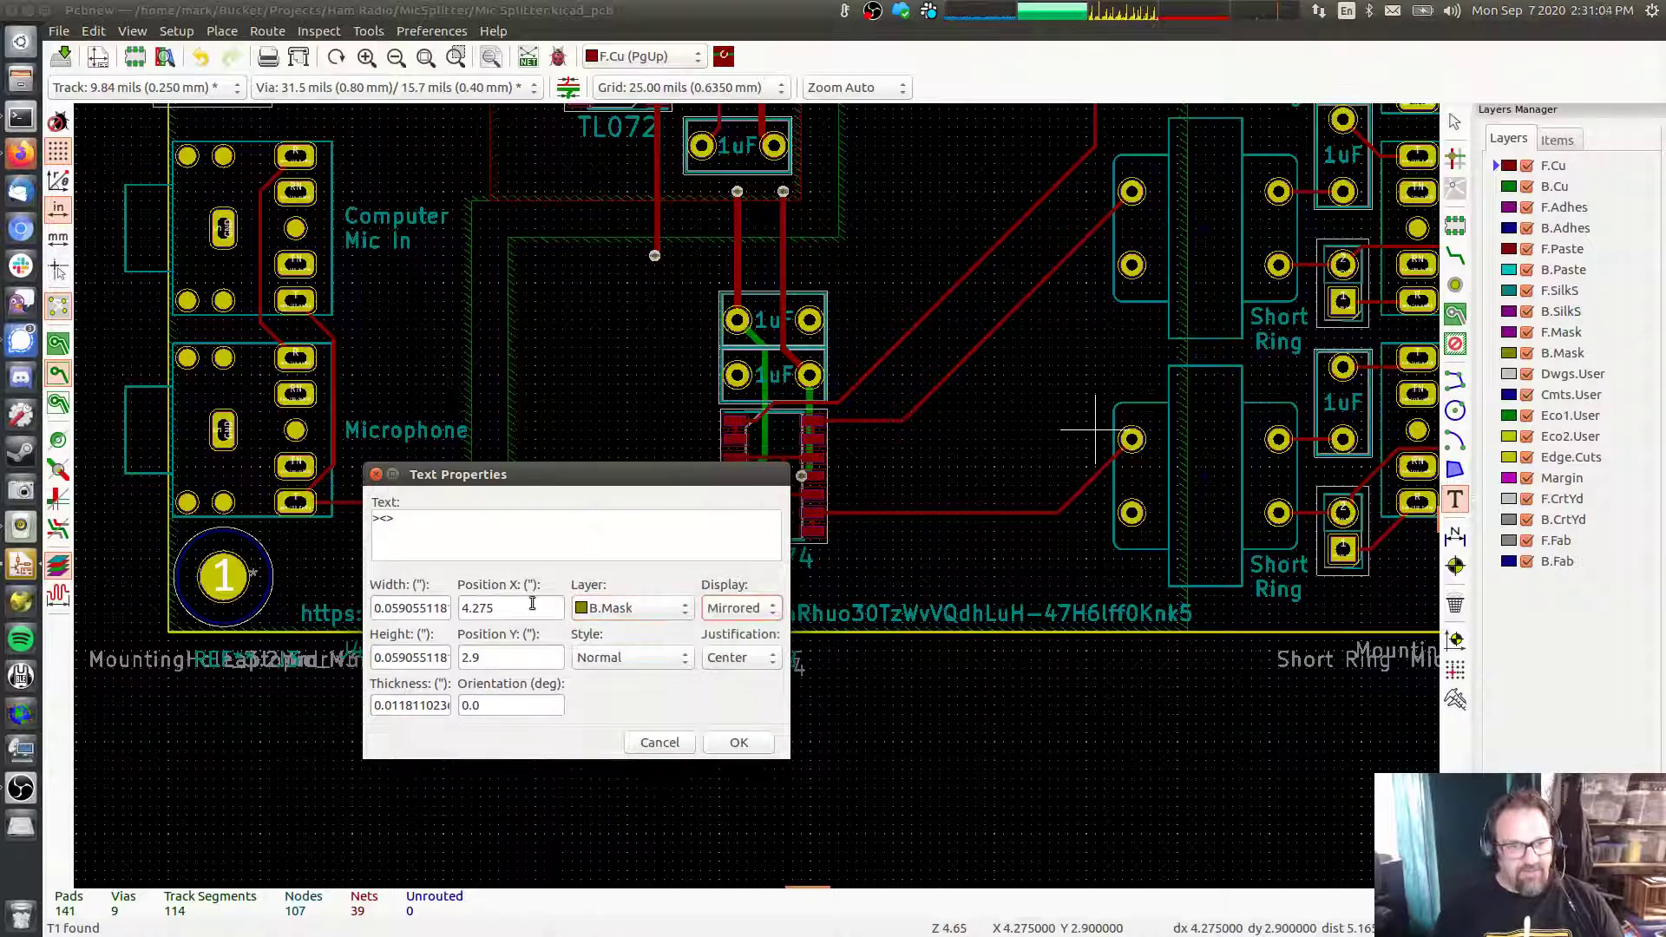
Size the ><> text 0.05 by 0.05 in with 0.0075 in thickness and place it just above the URL, between the TL074 and the transformers
{"action": "left_click", "coordinate": [401, 608]}
{"action": "double_click", "coordinate": [434, 609]}
{"action": "type", "text": "0.05"}
{"action": "key", "text": "Tab"}
{"action": "type", "text": "0.05"}
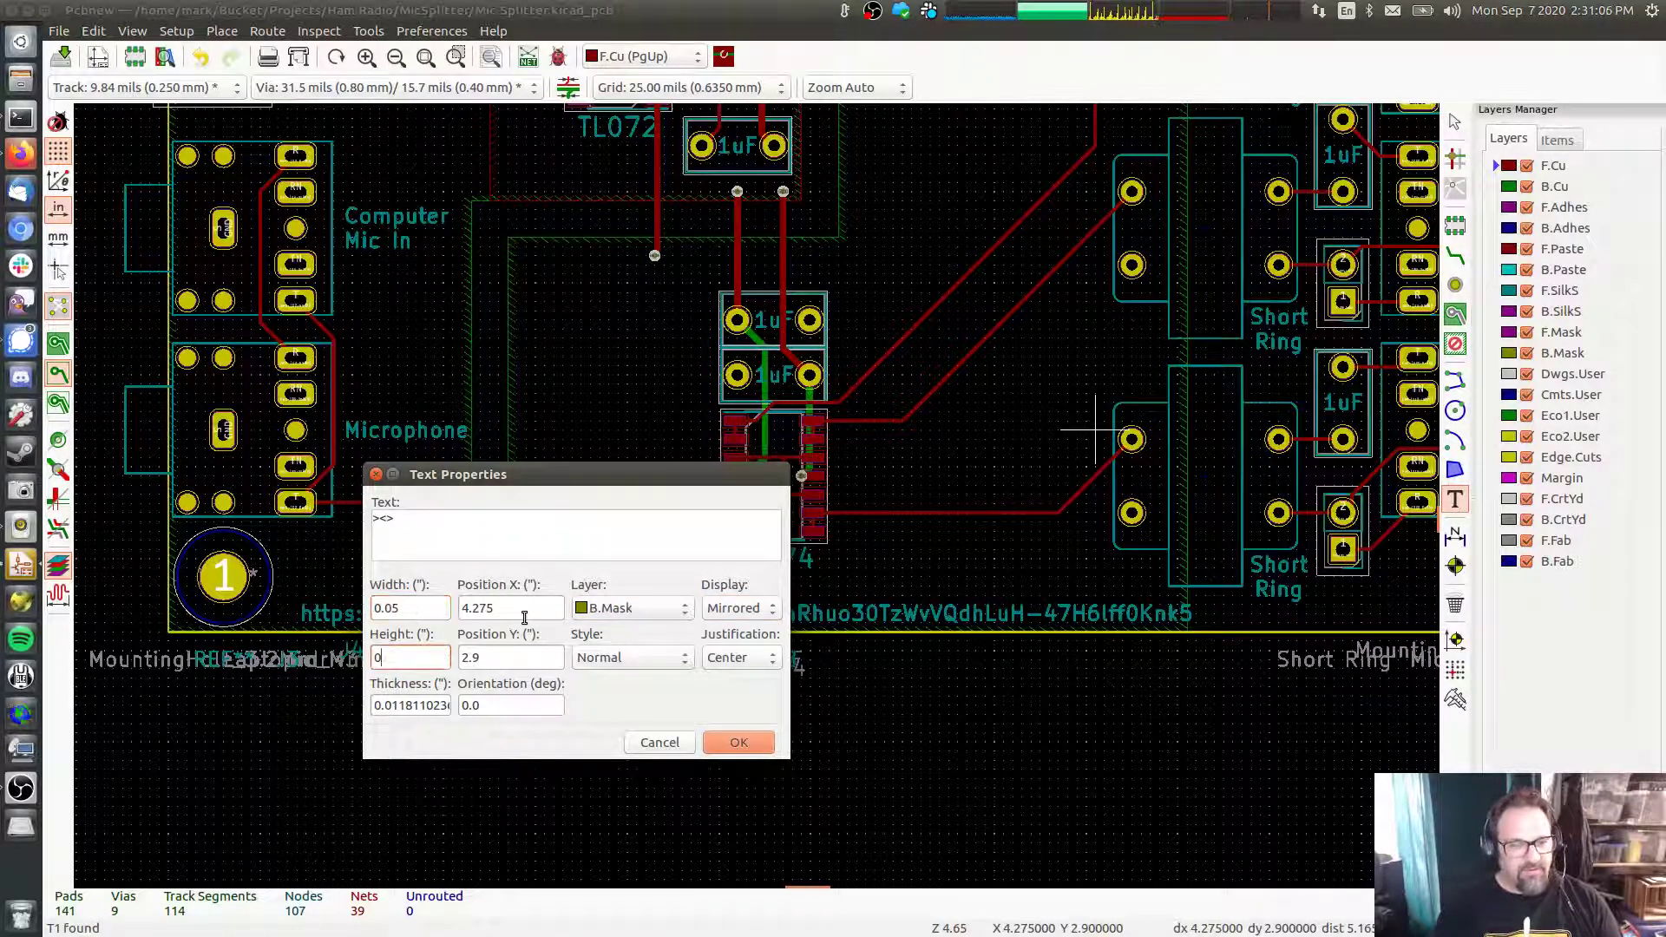
{"action": "key", "text": "Tab"}
{"action": "type", "text": "0.0075"}
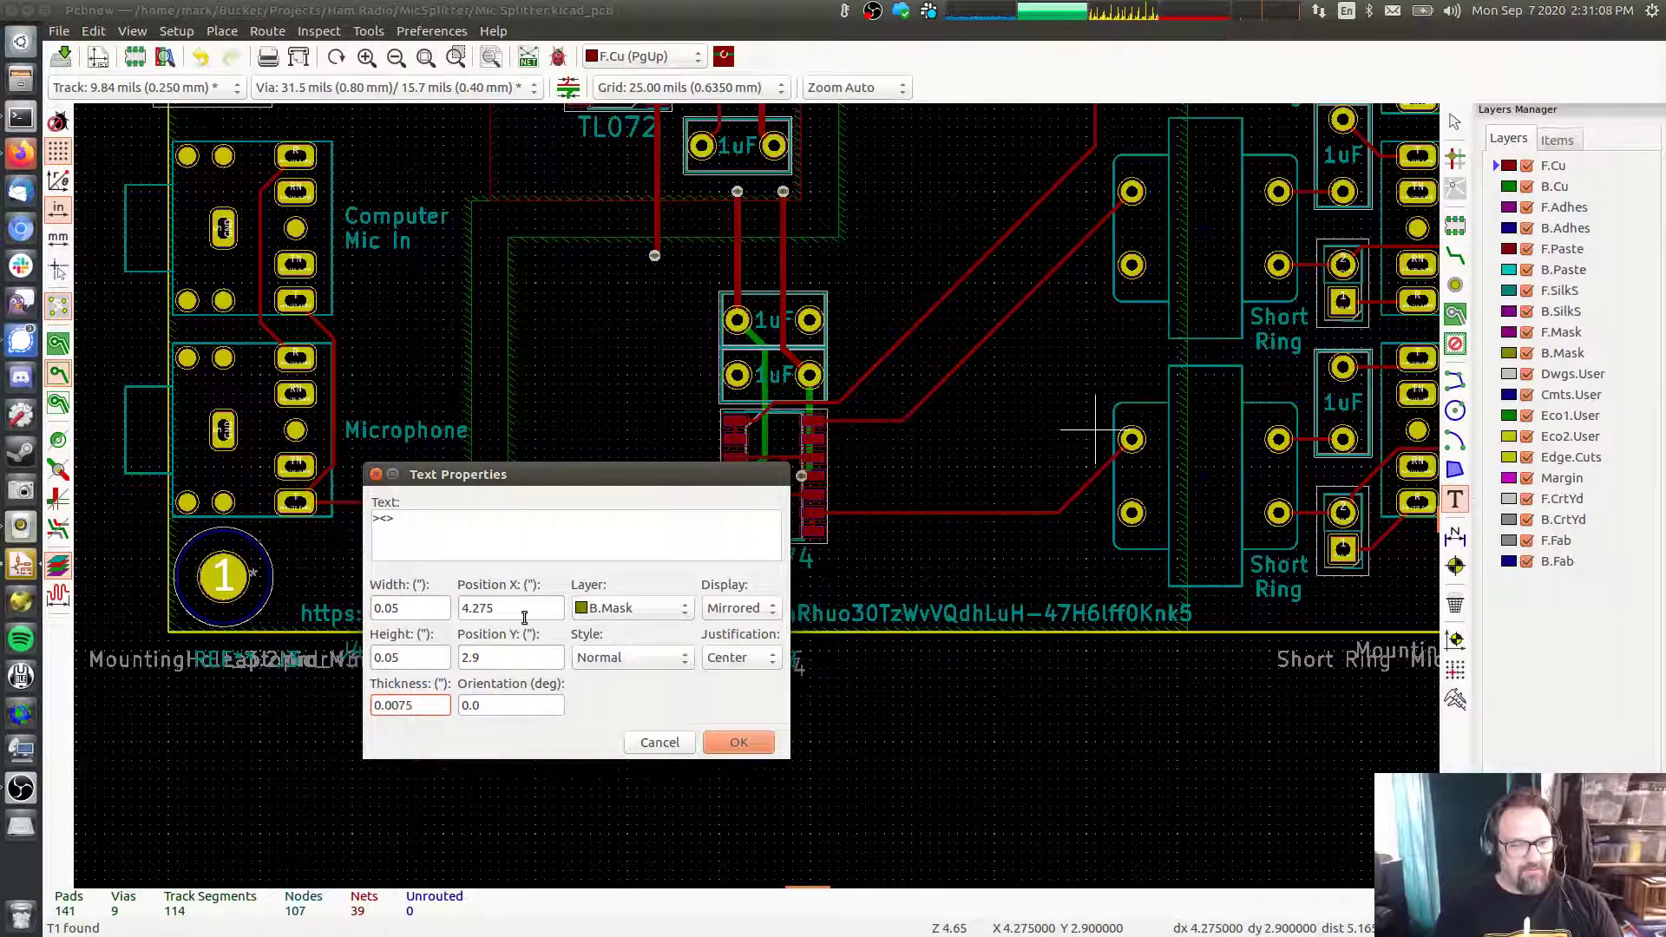
{"action": "key", "text": "Return"}
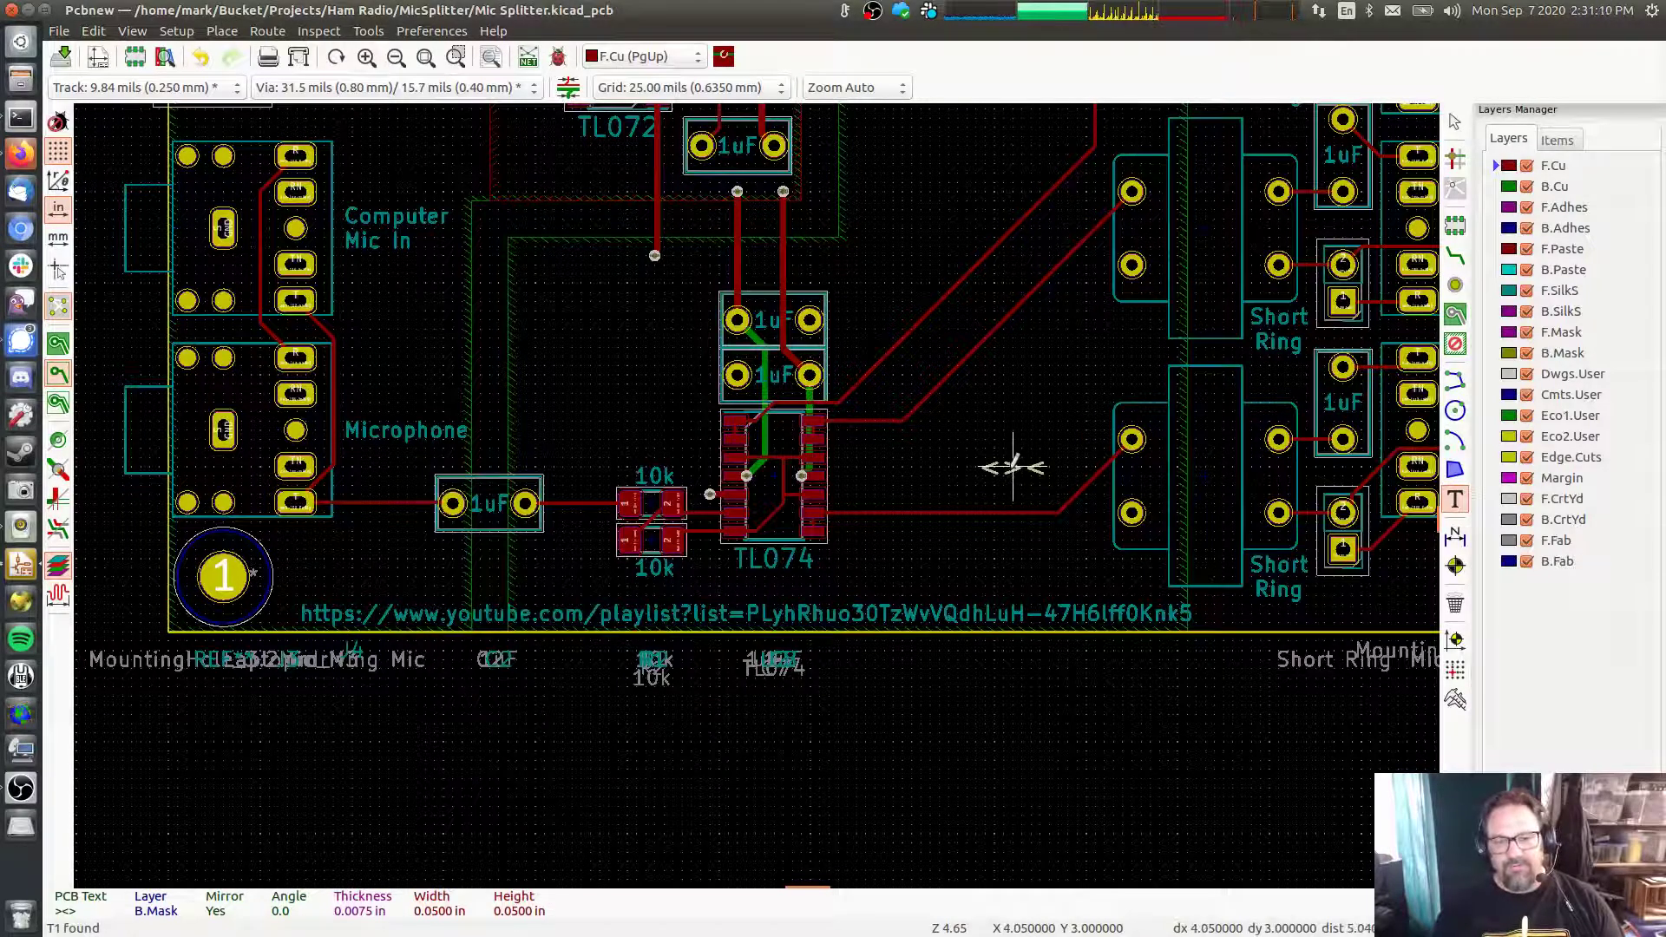
{"action": "left_click", "coordinate": [1016, 560]}
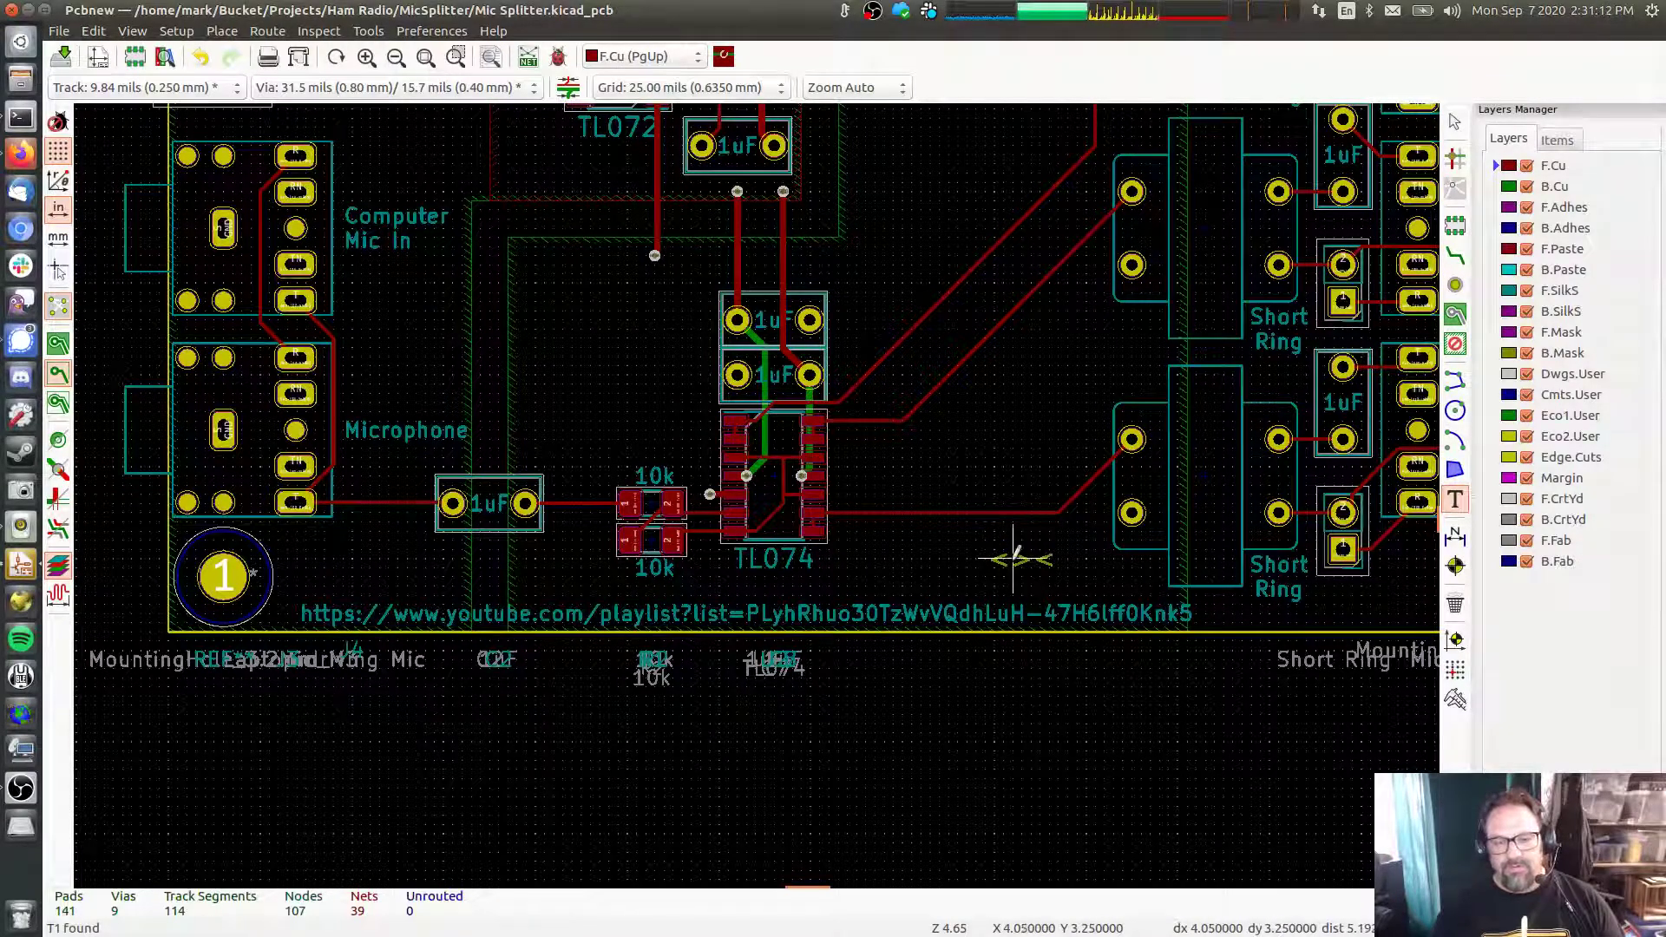
{"action": "key", "text": "e"}
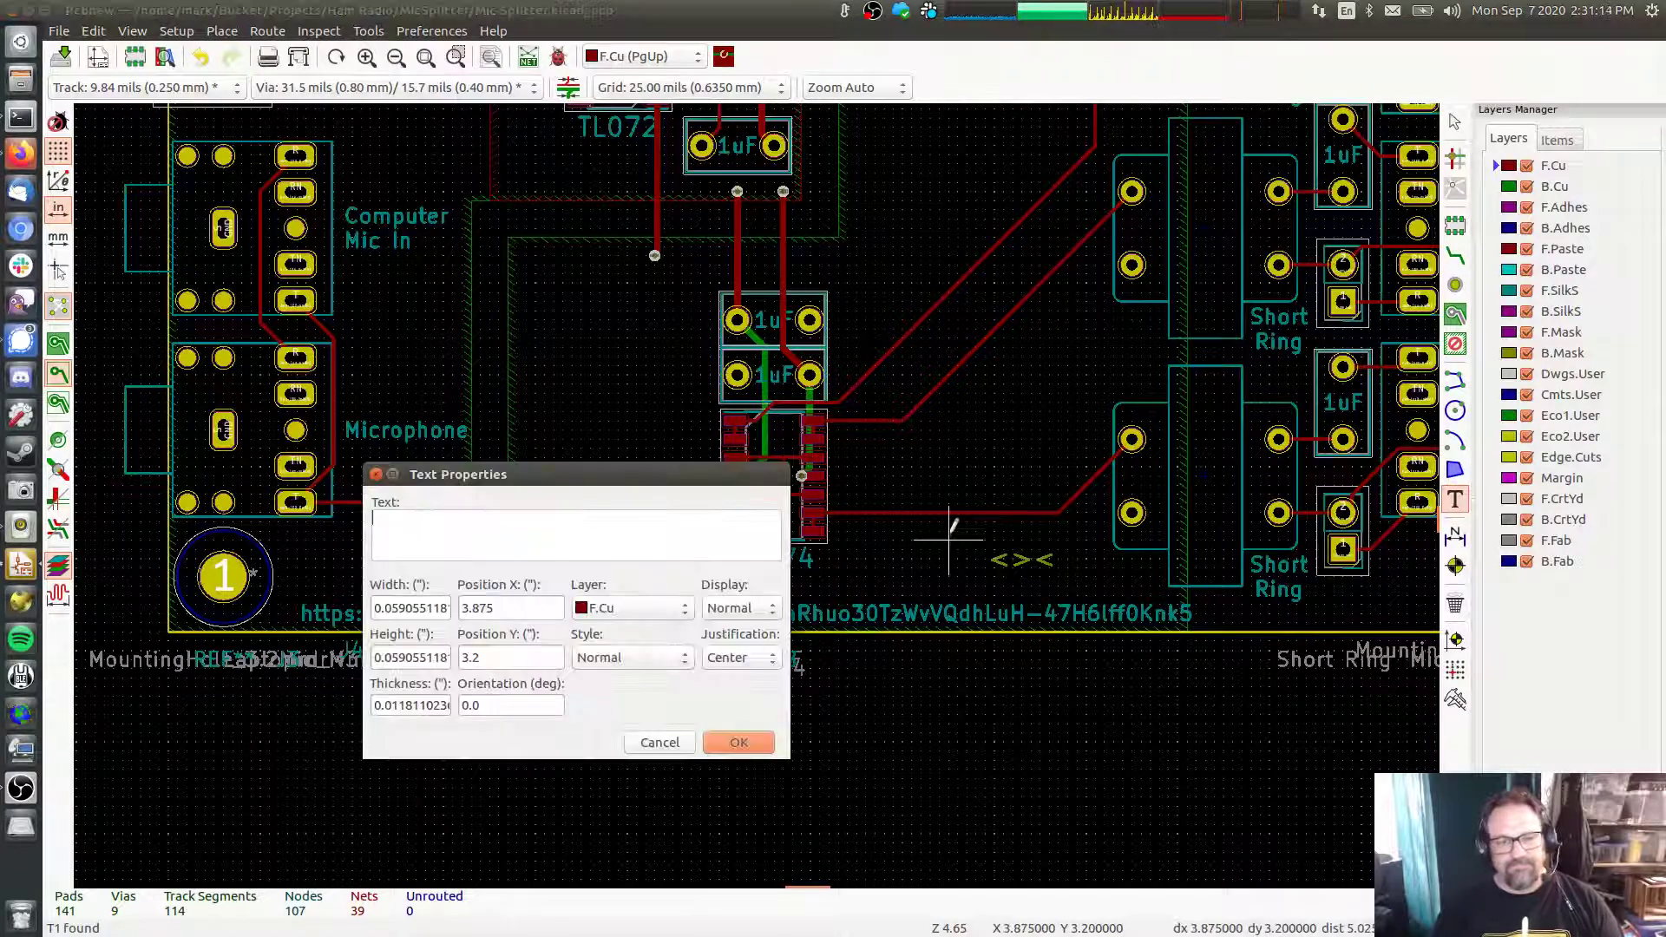
{"action": "left_click", "coordinate": [668, 740]}
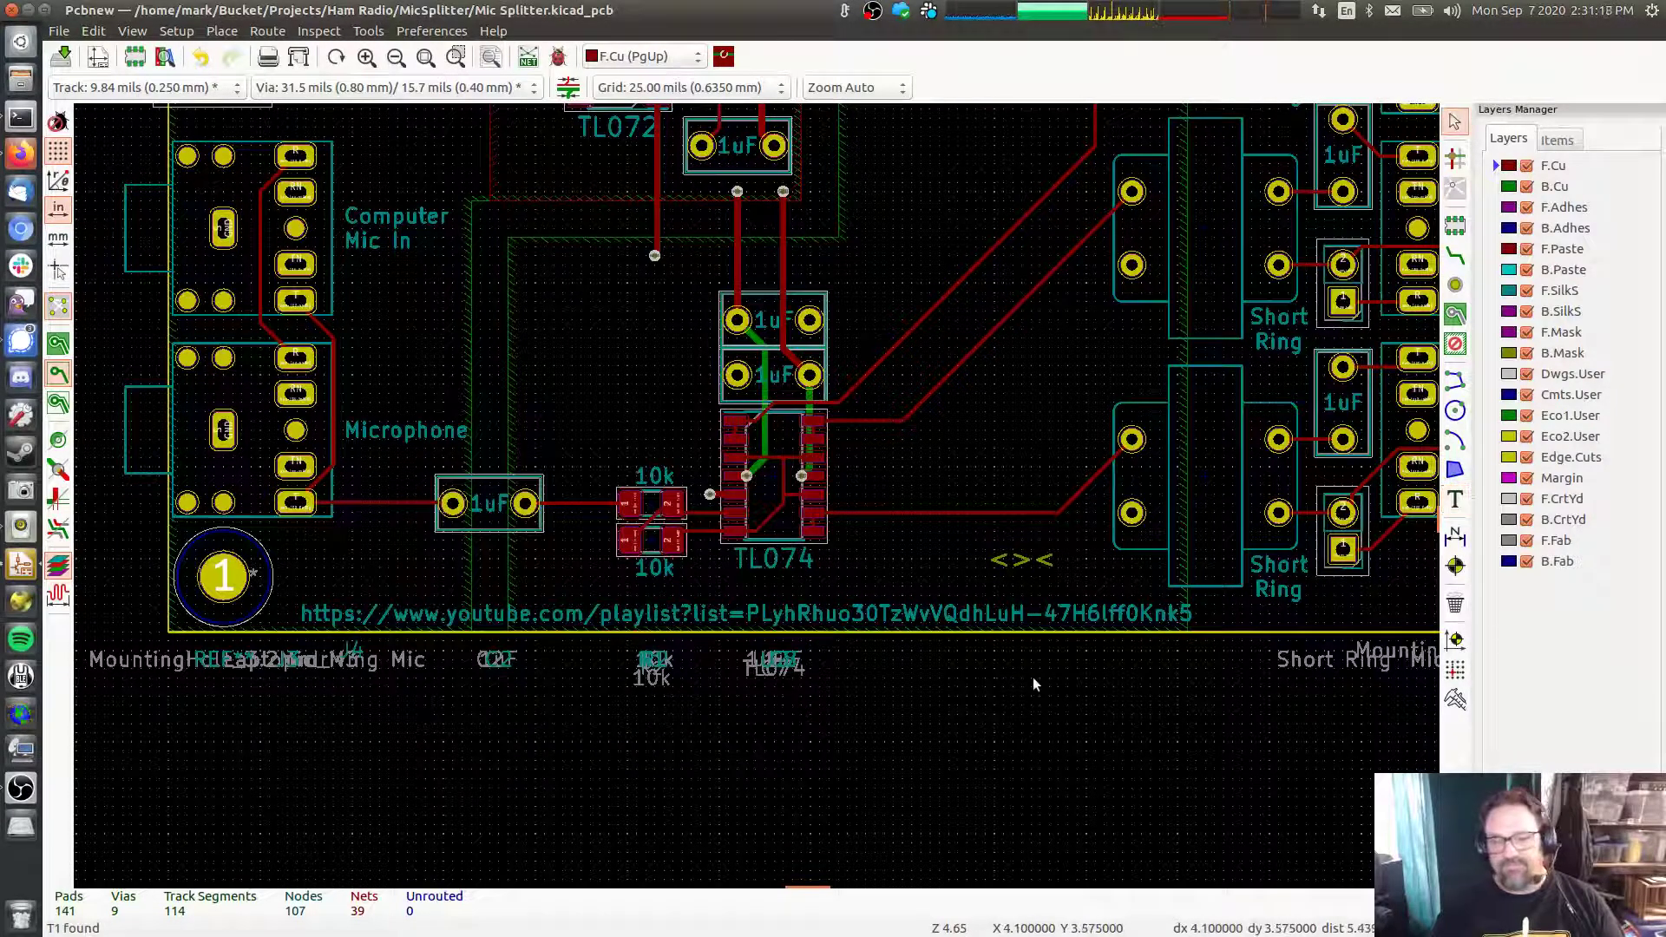
Place a copy of the fish text up and to its left, and change the copy's wording to <><
{"action": "left_click", "coordinate": [1013, 561]}
{"action": "key", "text": "ctrl+c"}
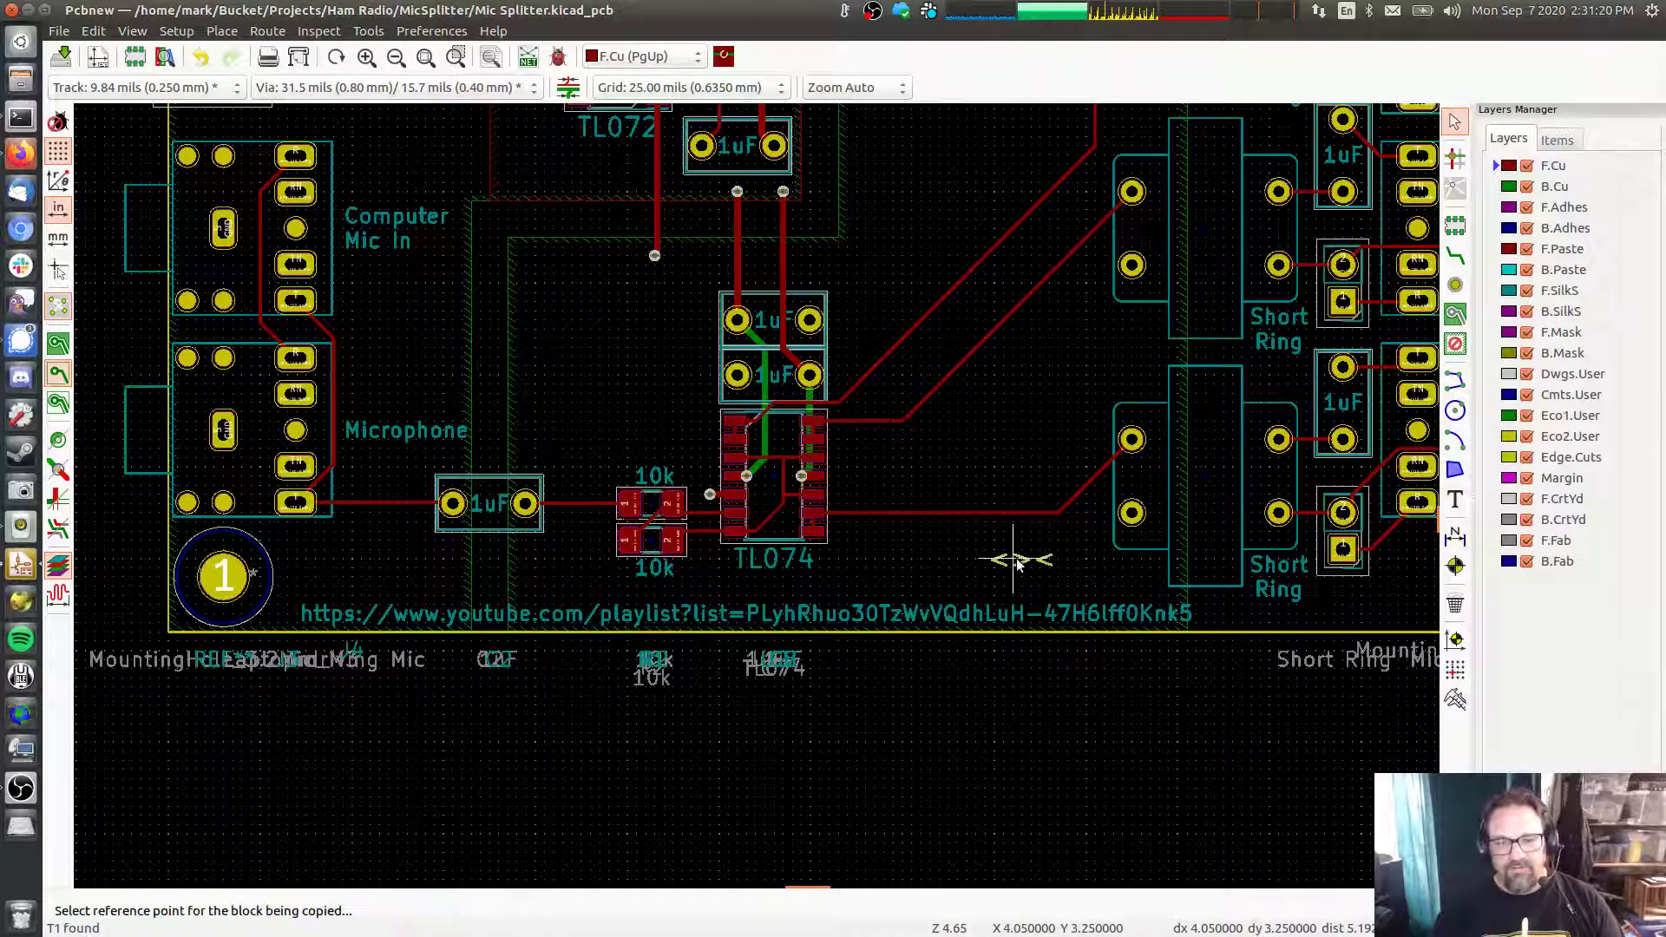
{"action": "left_click", "coordinate": [1013, 563]}
{"action": "key", "text": "ctrl+v"}
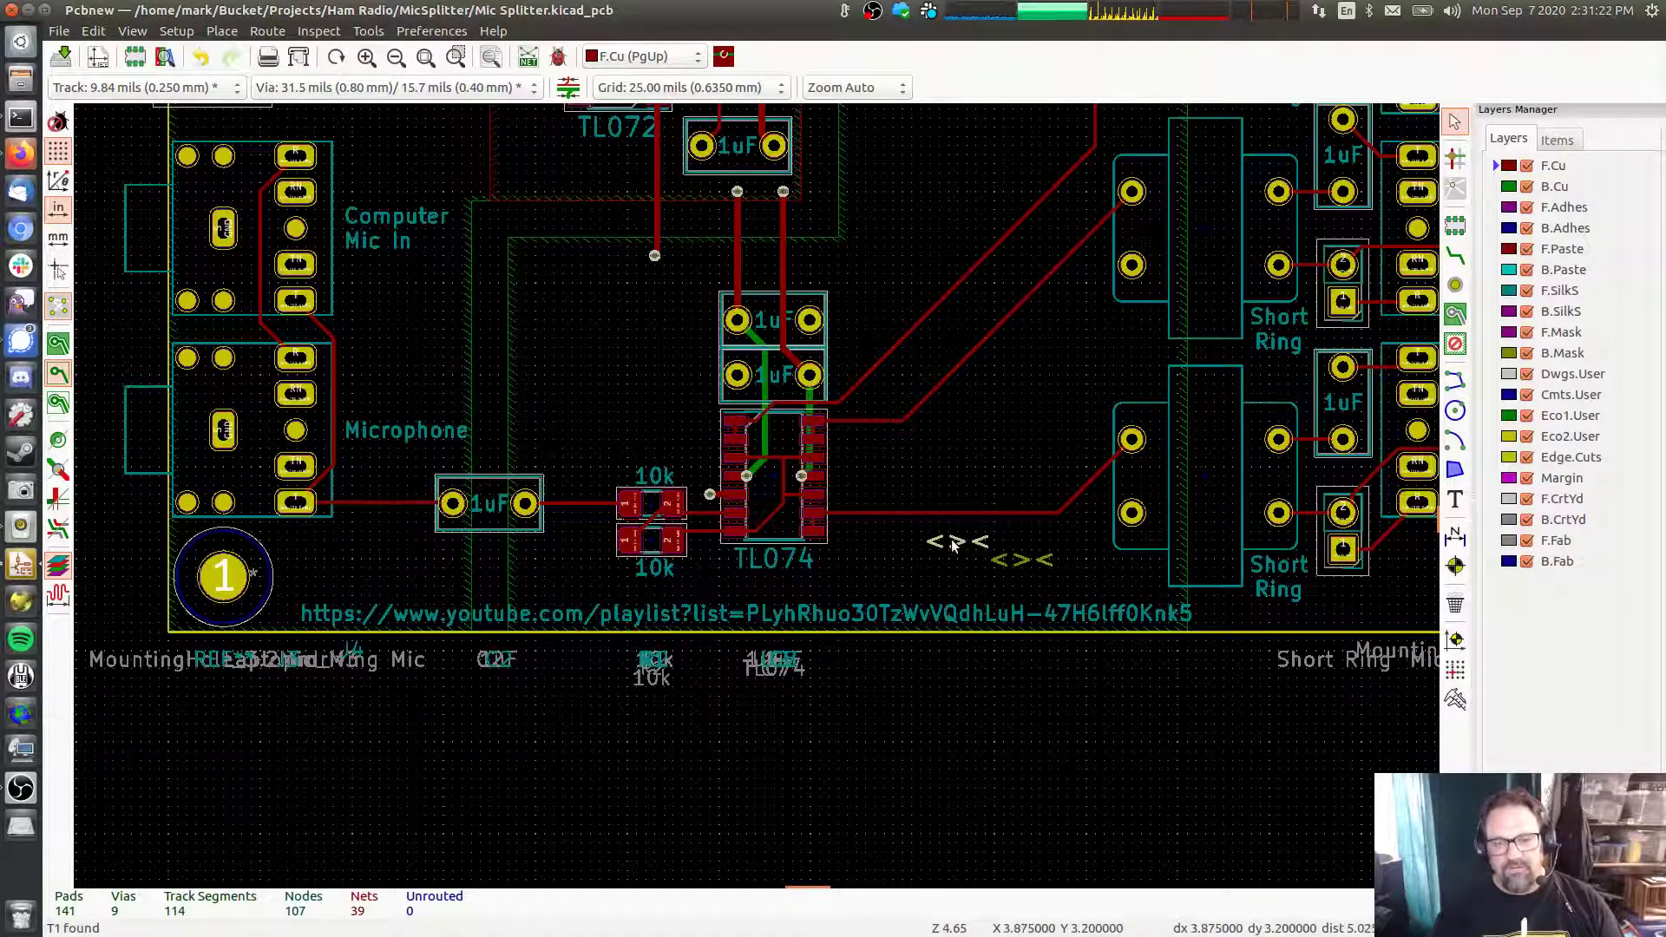
{"action": "left_click", "coordinate": [952, 545]}
{"action": "type", "text": "e<><"}
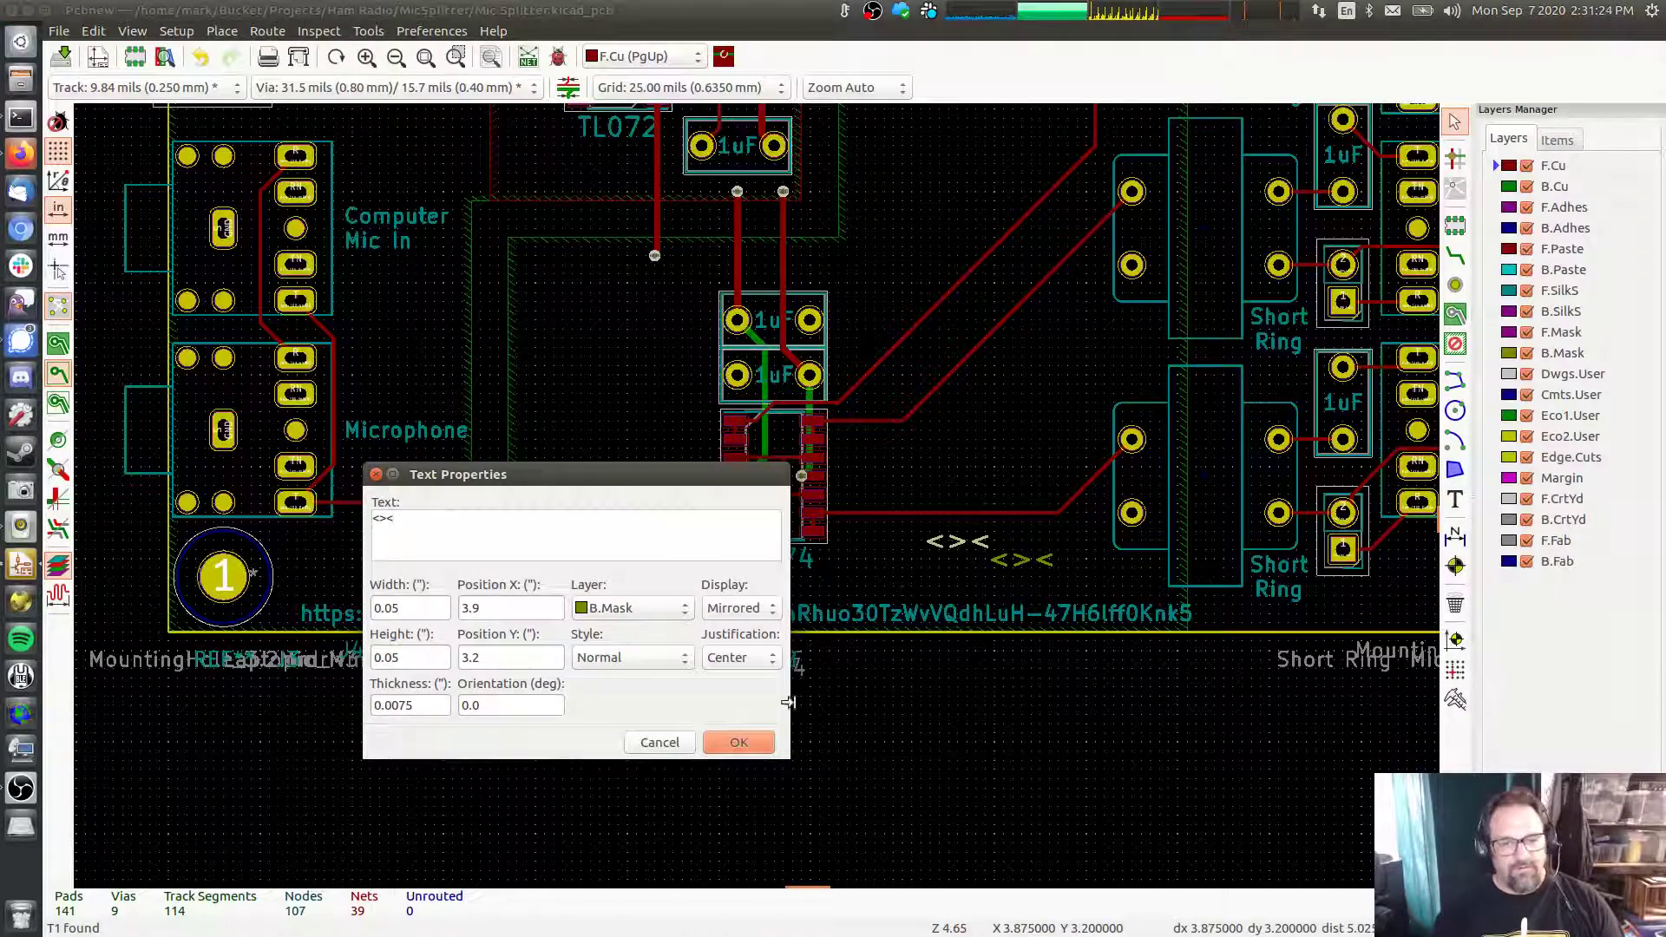
{"action": "left_click", "coordinate": [740, 742]}
Place another fish copy just above the two fish and change its wording to a lowercase o as a bubble
{"action": "key", "text": "ctrl+v"}
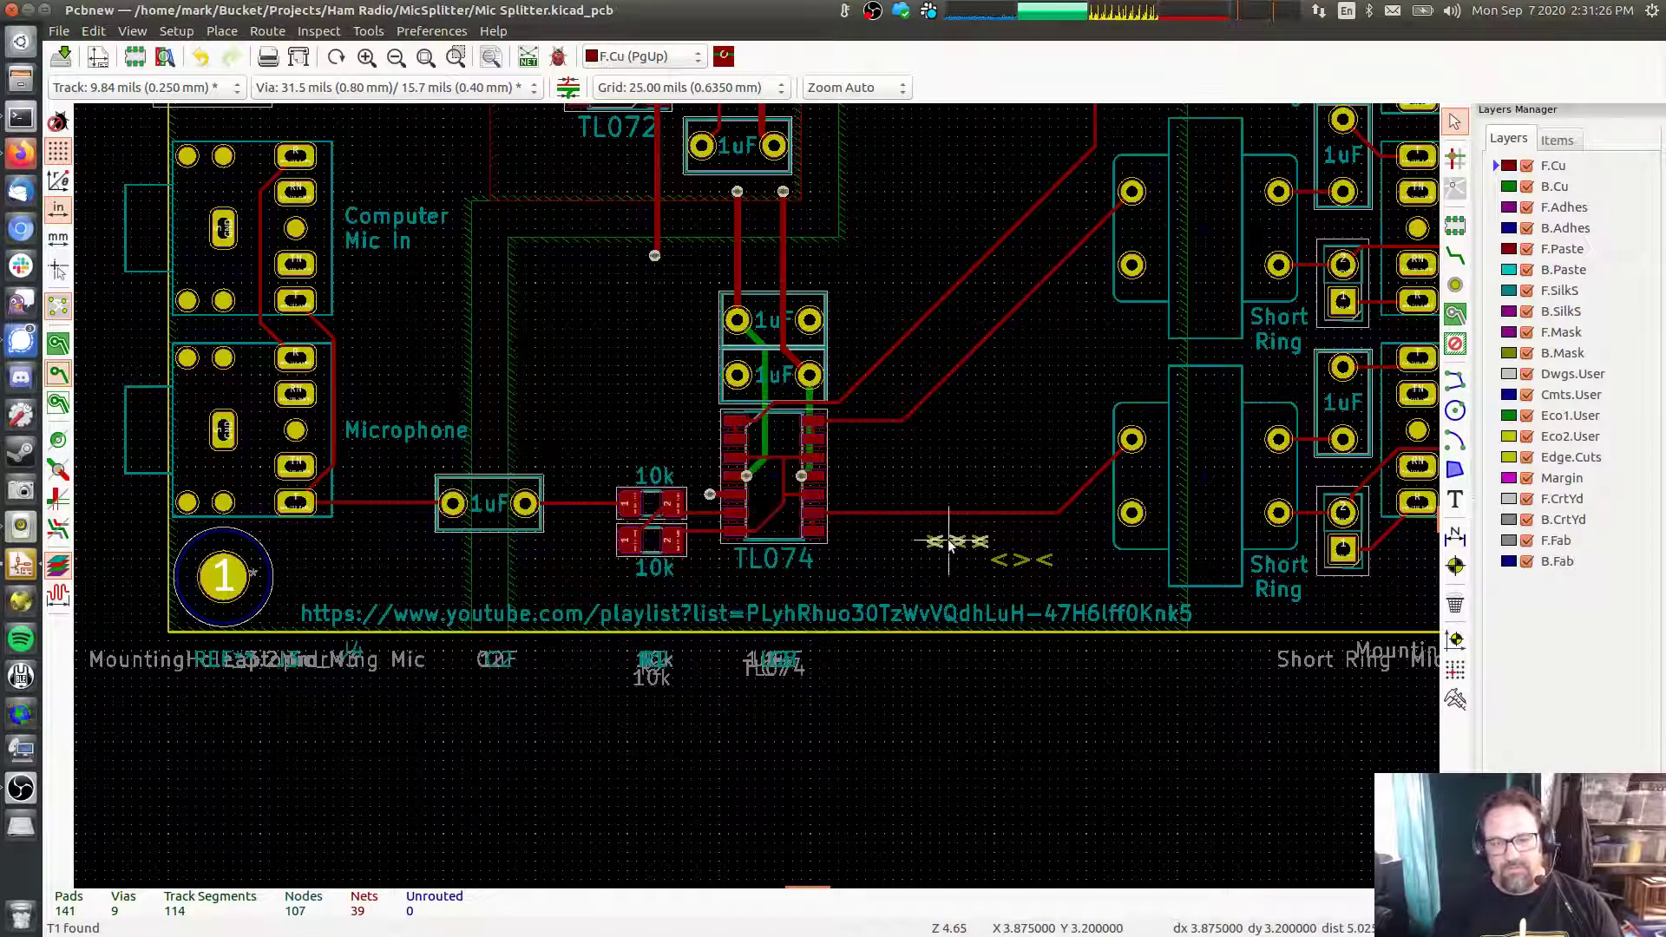
{"action": "left_click", "coordinate": [990, 530]}
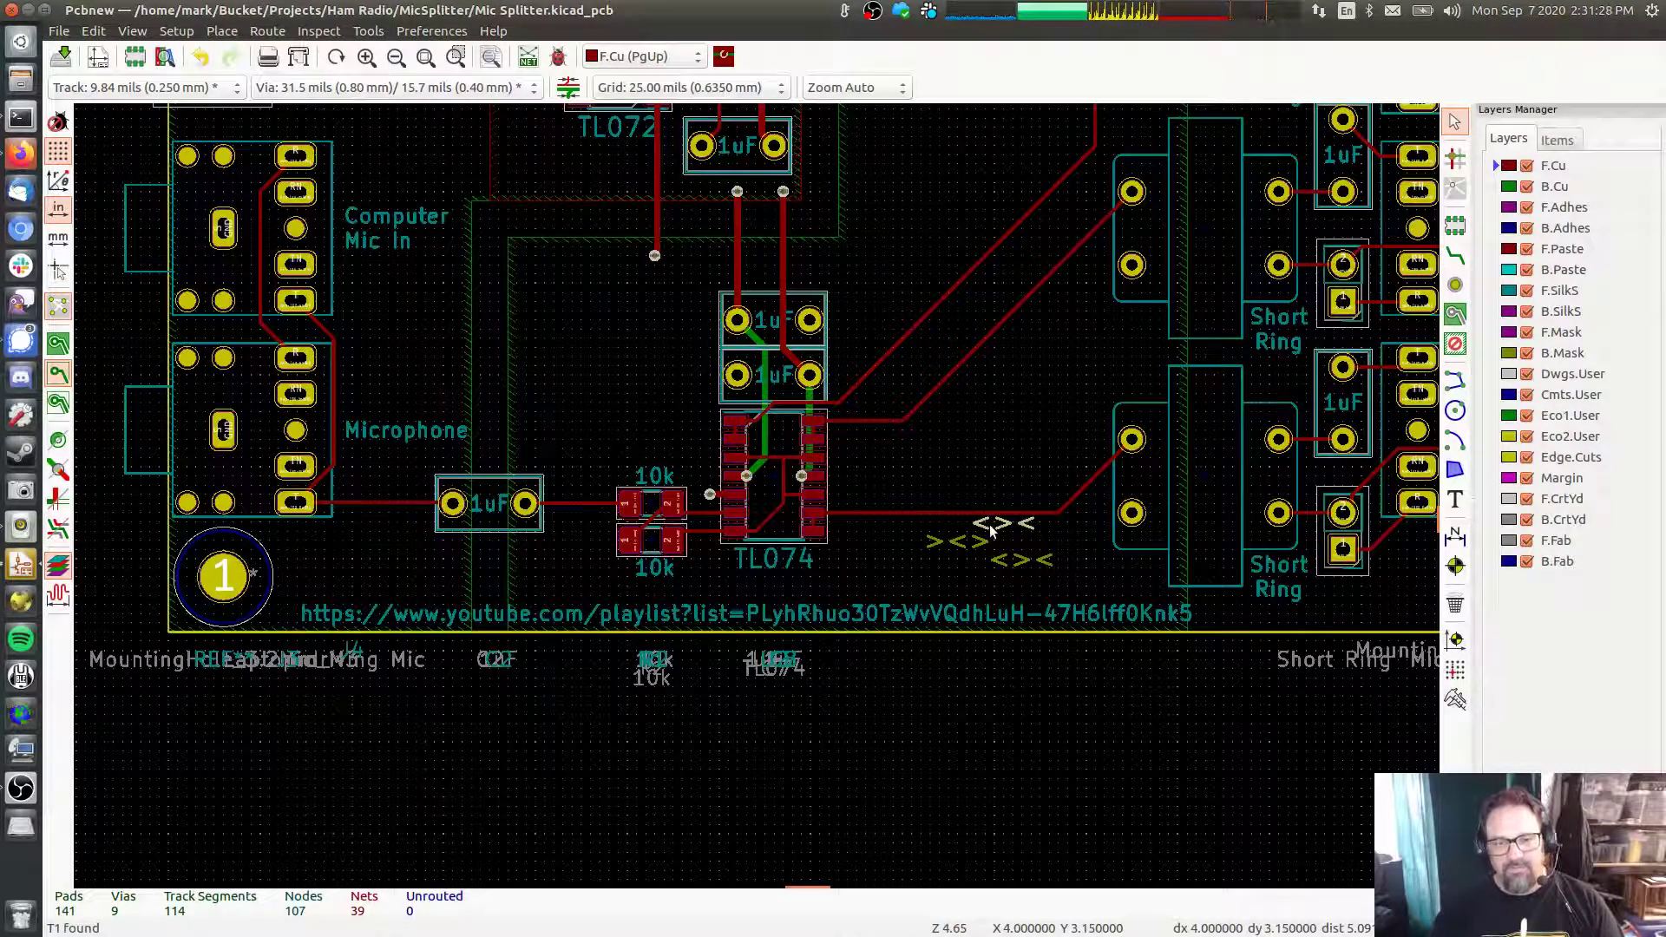
{"action": "type", "text": "e0"}
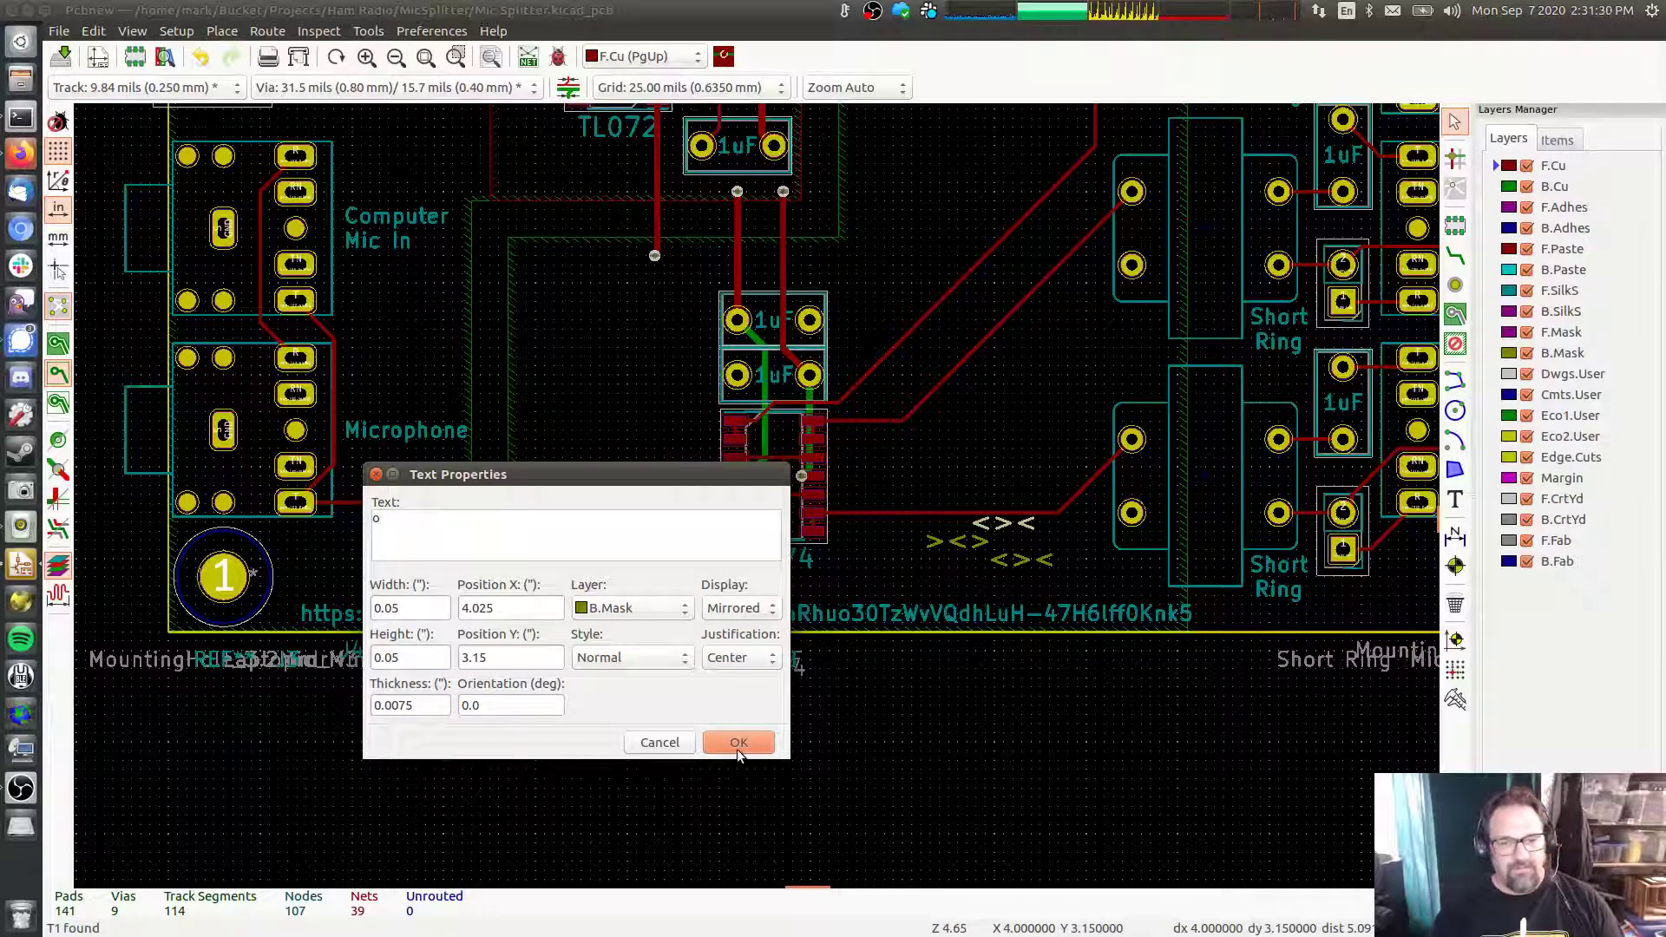
{"action": "left_click", "coordinate": [738, 745]}
Duplicate the lowercase o bubble slightly above and to the left of the first one
{"action": "key", "text": "ctrl+c"}
{"action": "left_click", "coordinate": [852, 671]}
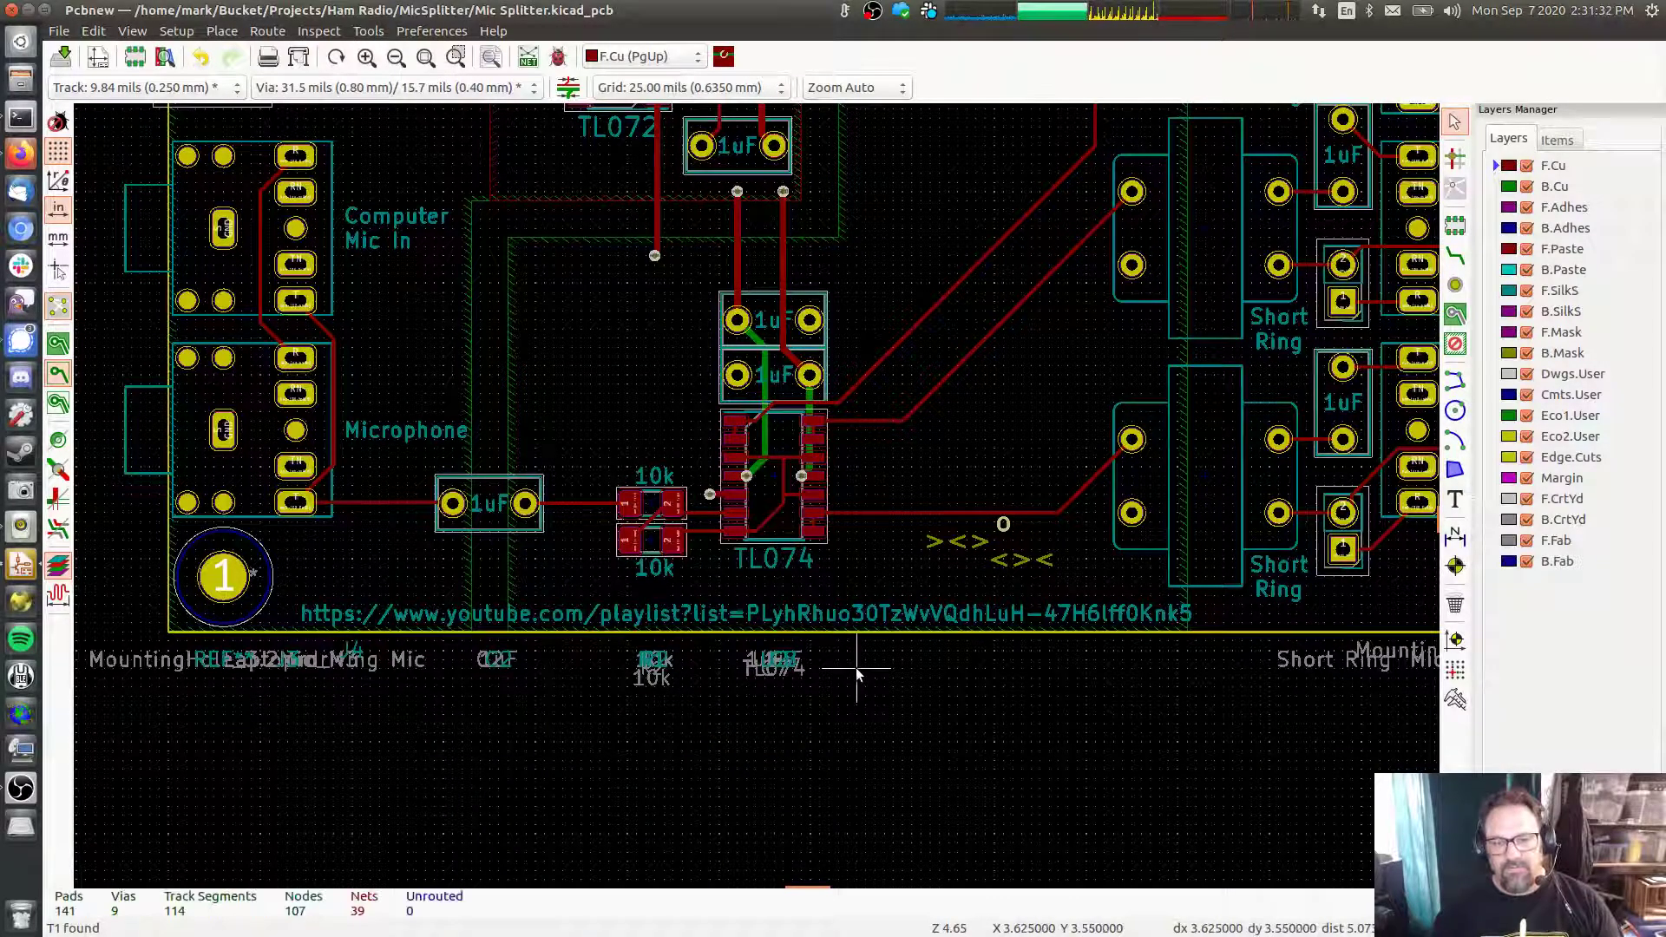
{"action": "key", "text": "ctrl+v"}
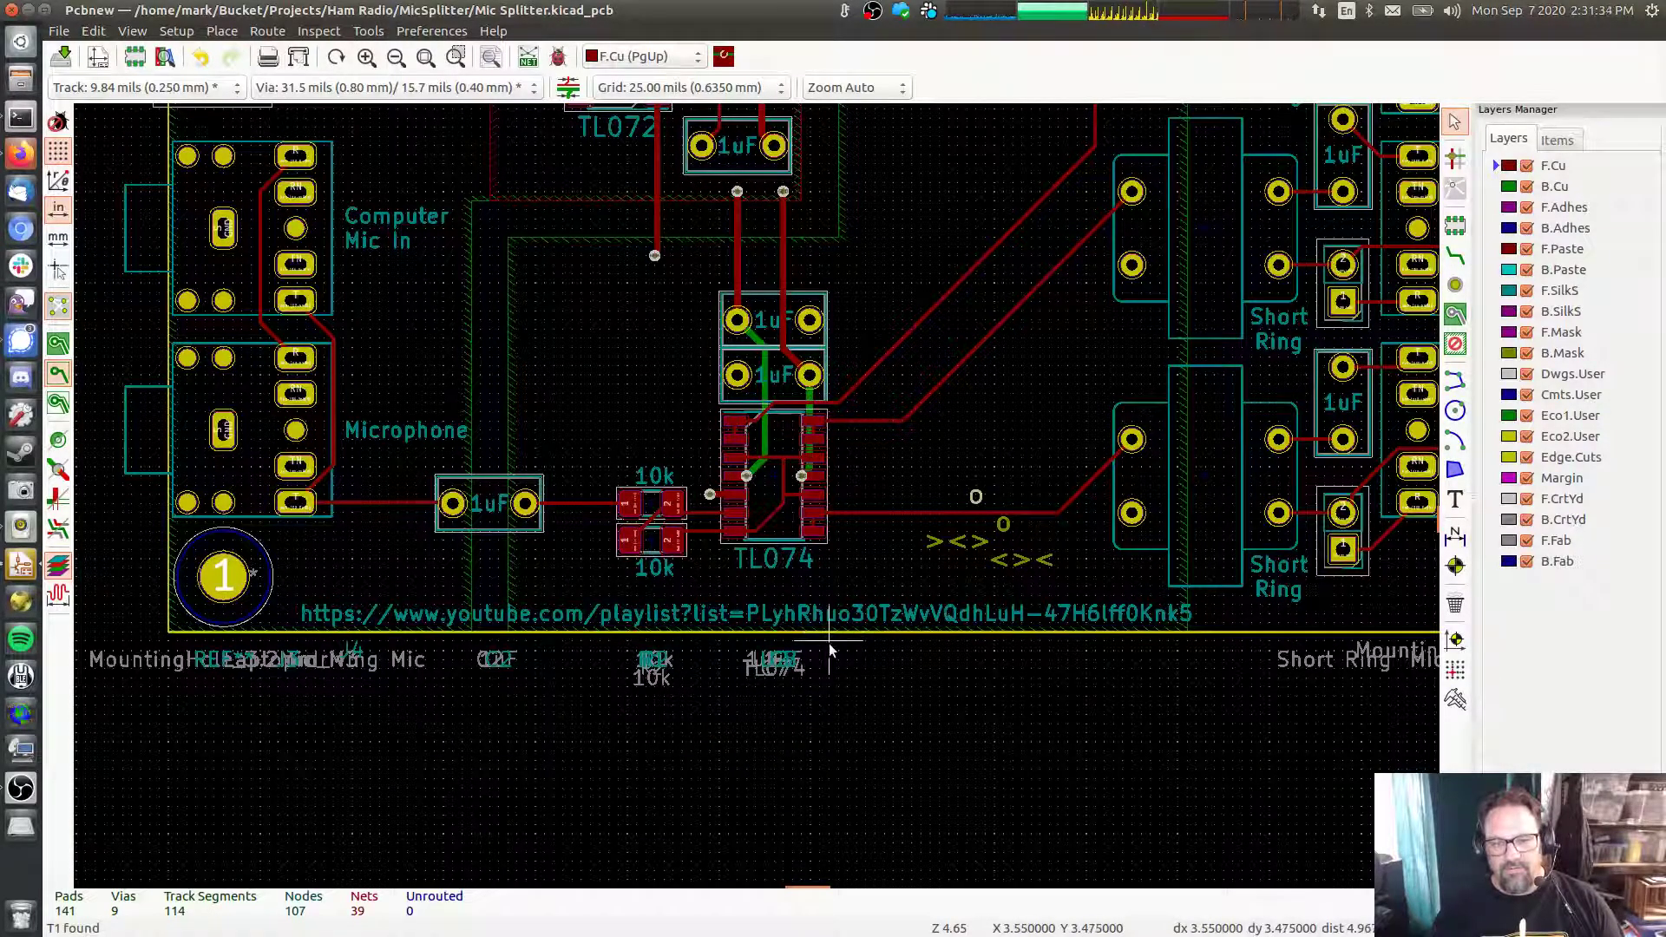
{"action": "left_click", "coordinate": [829, 649]}
Place a third bubble copy above the other two and change its wording to a capital O
{"action": "key", "text": "ctrl+v"}
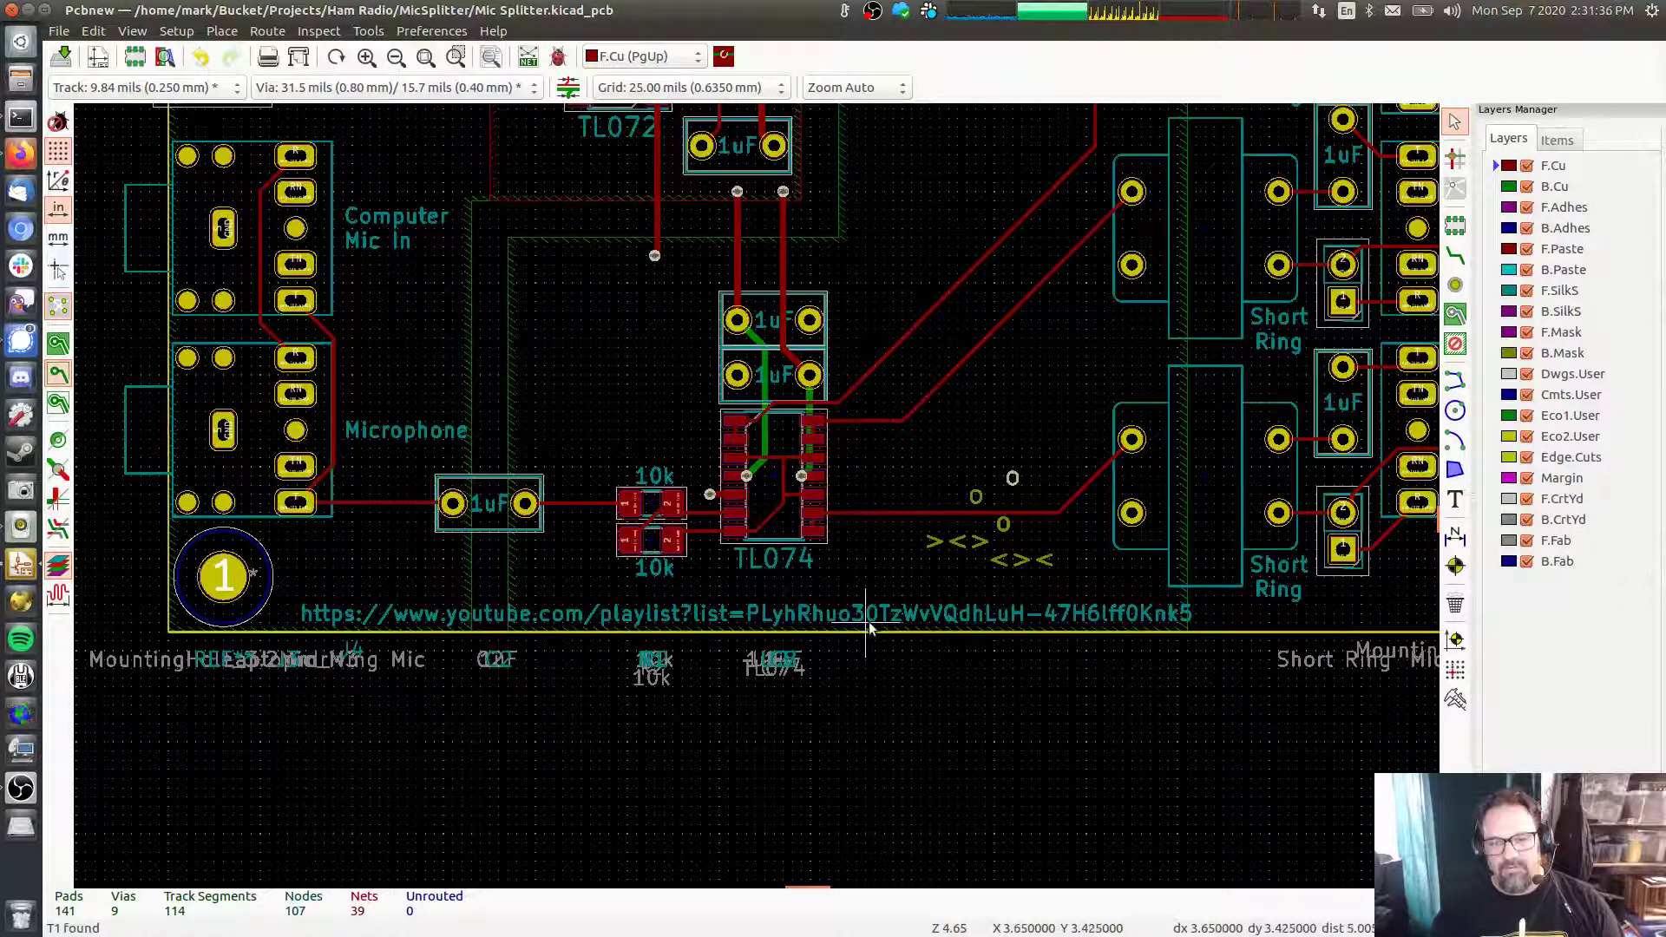
{"action": "key", "text": "e"}
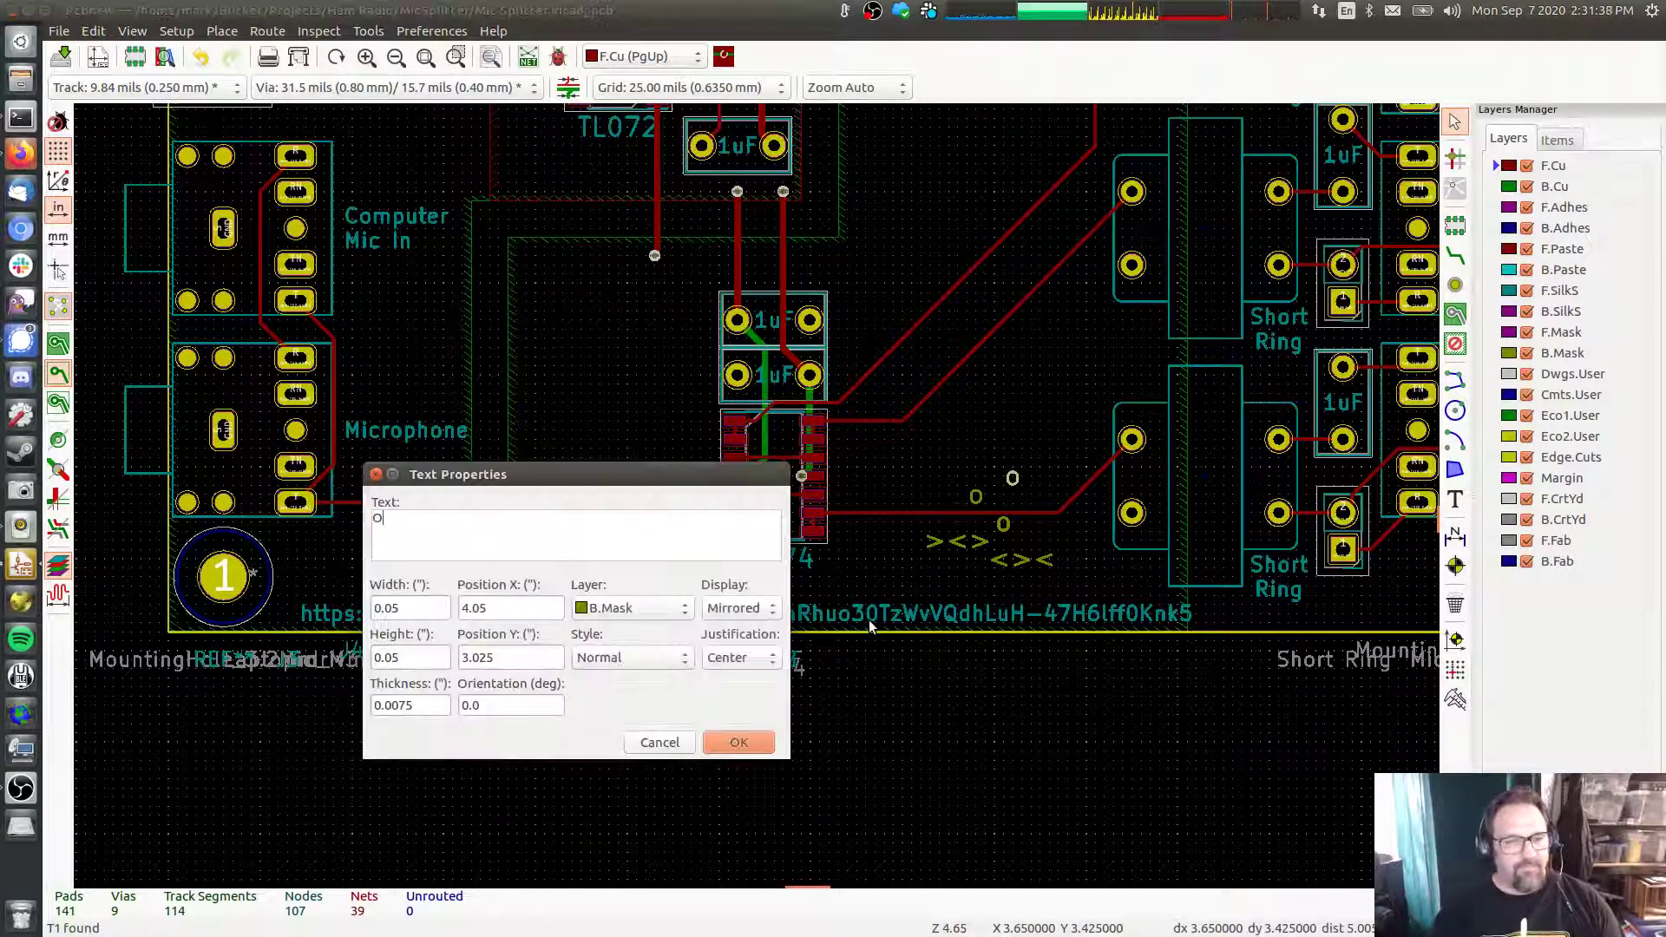
{"action": "left_click", "coordinate": [738, 743]}
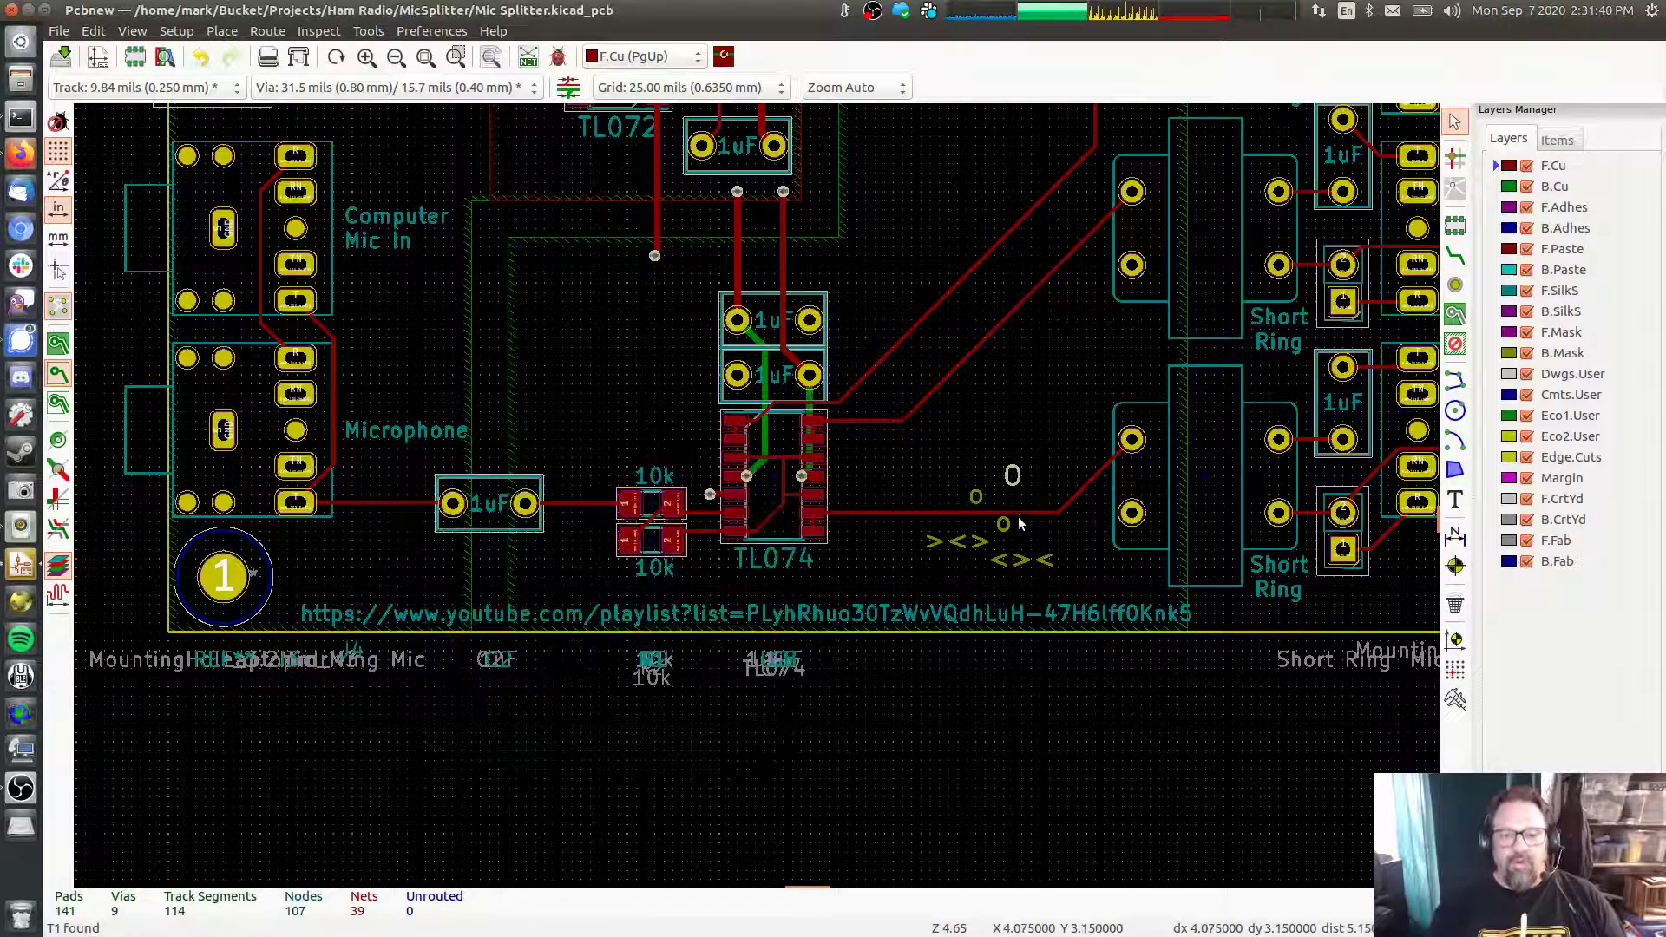
Review the text properties of the lower fish on the back mask without changing them
{"action": "scroll", "coordinate": [1003, 503], "scroll_direction": "up", "scroll_amount": 2}
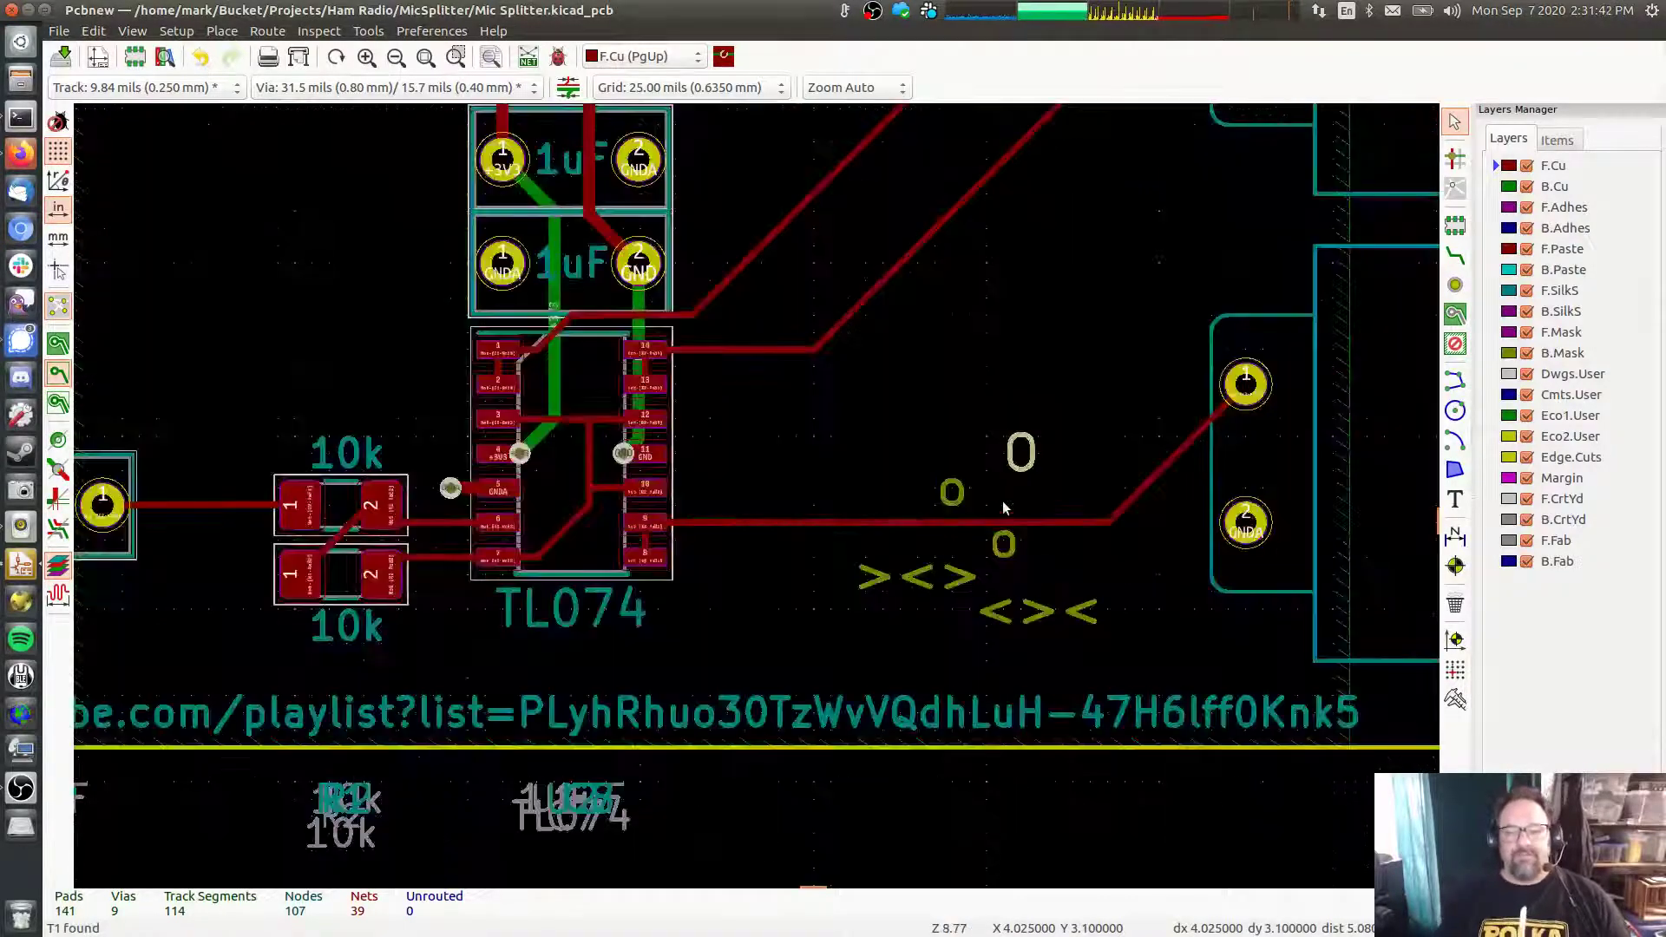
{"action": "middle_click_drag", "start_coordinate": [1040, 526], "coordinate": [861, 400]}
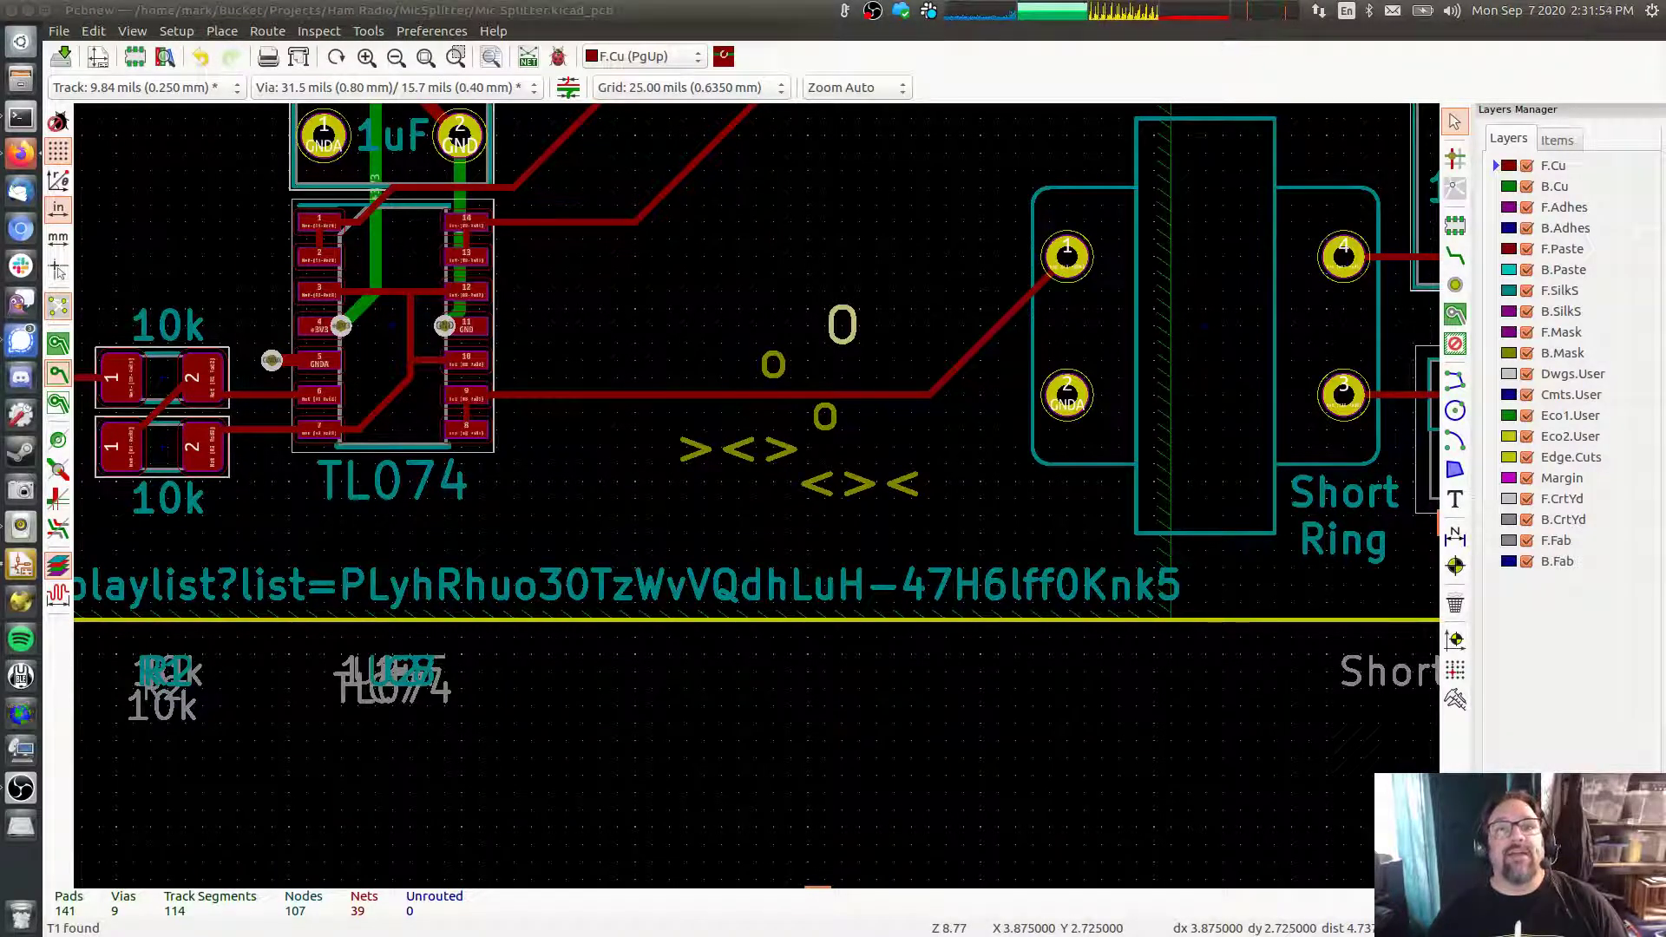
{"action": "left_click", "coordinate": [601, 178]}
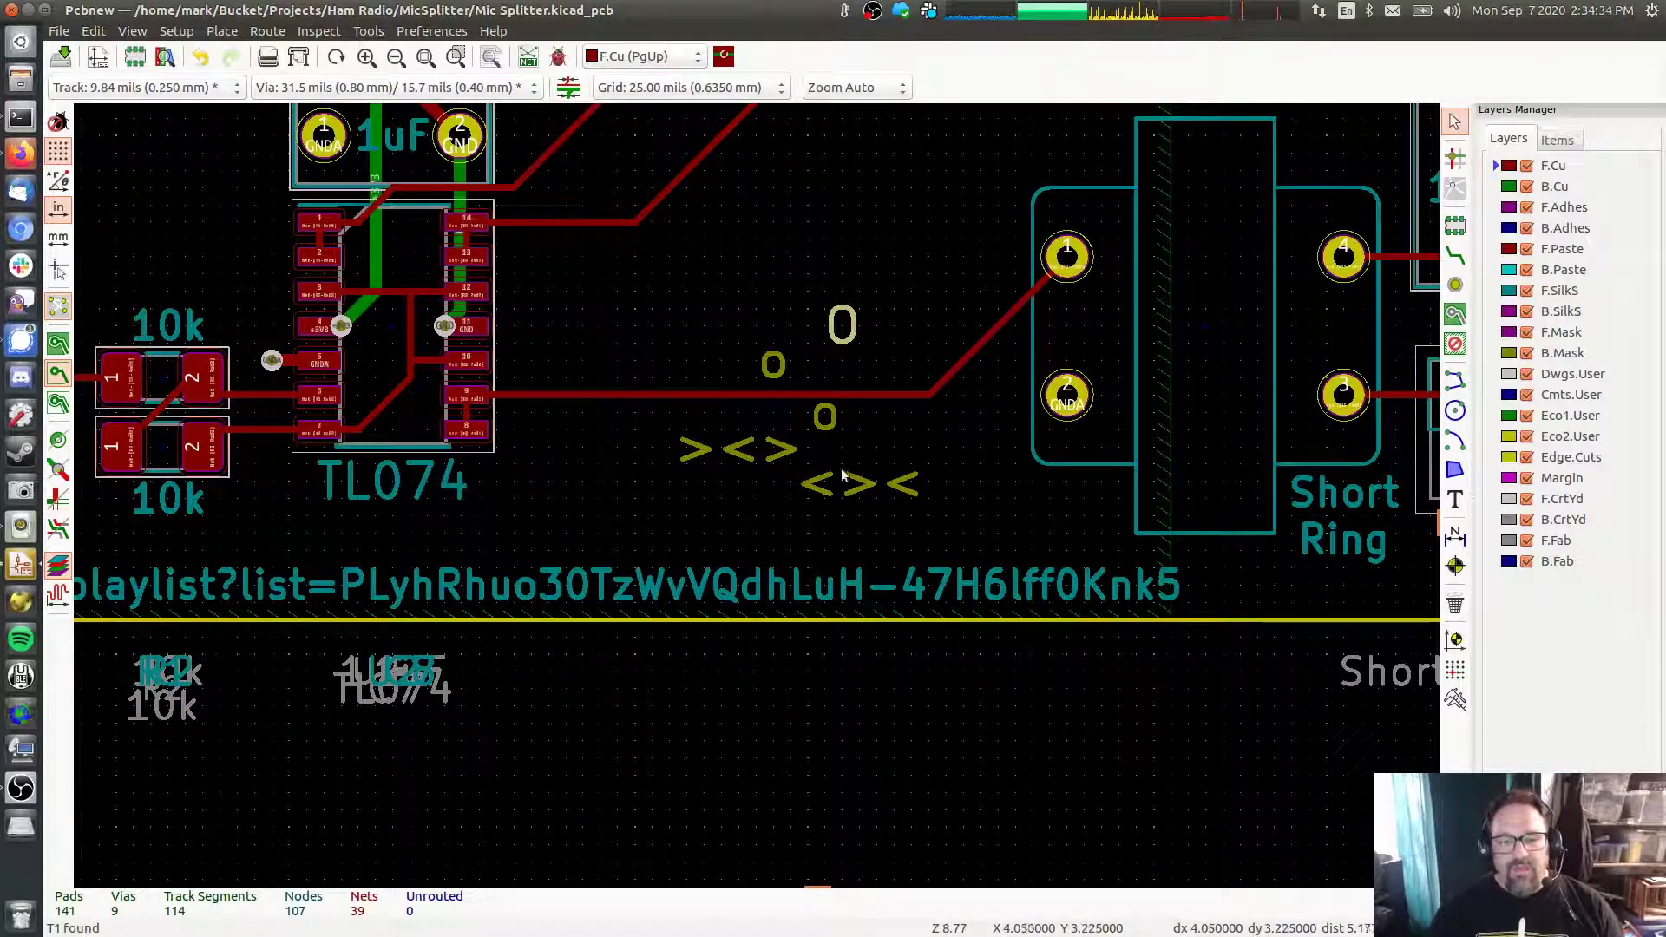
{"action": "scroll", "coordinate": [784, 319], "scroll_direction": "down", "scroll_amount": 5}
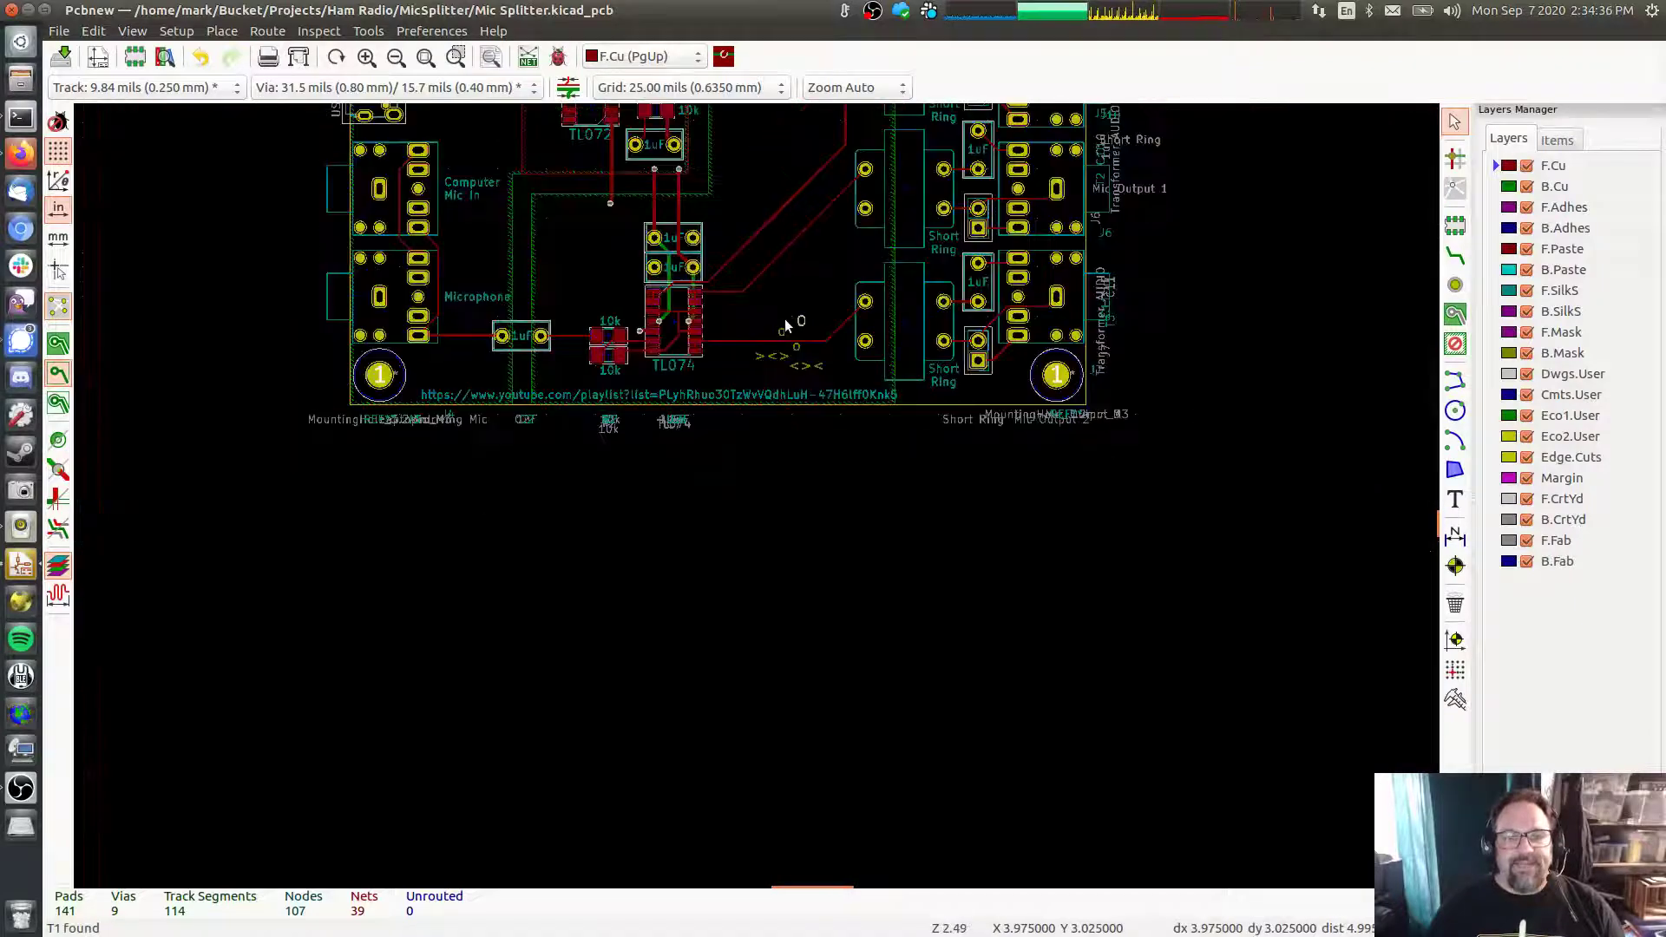
{"action": "middle_click_drag", "start_coordinate": [788, 300], "coordinate": [878, 590]}
{"action": "scroll", "coordinate": [882, 593], "scroll_direction": "up", "scroll_amount": 5}
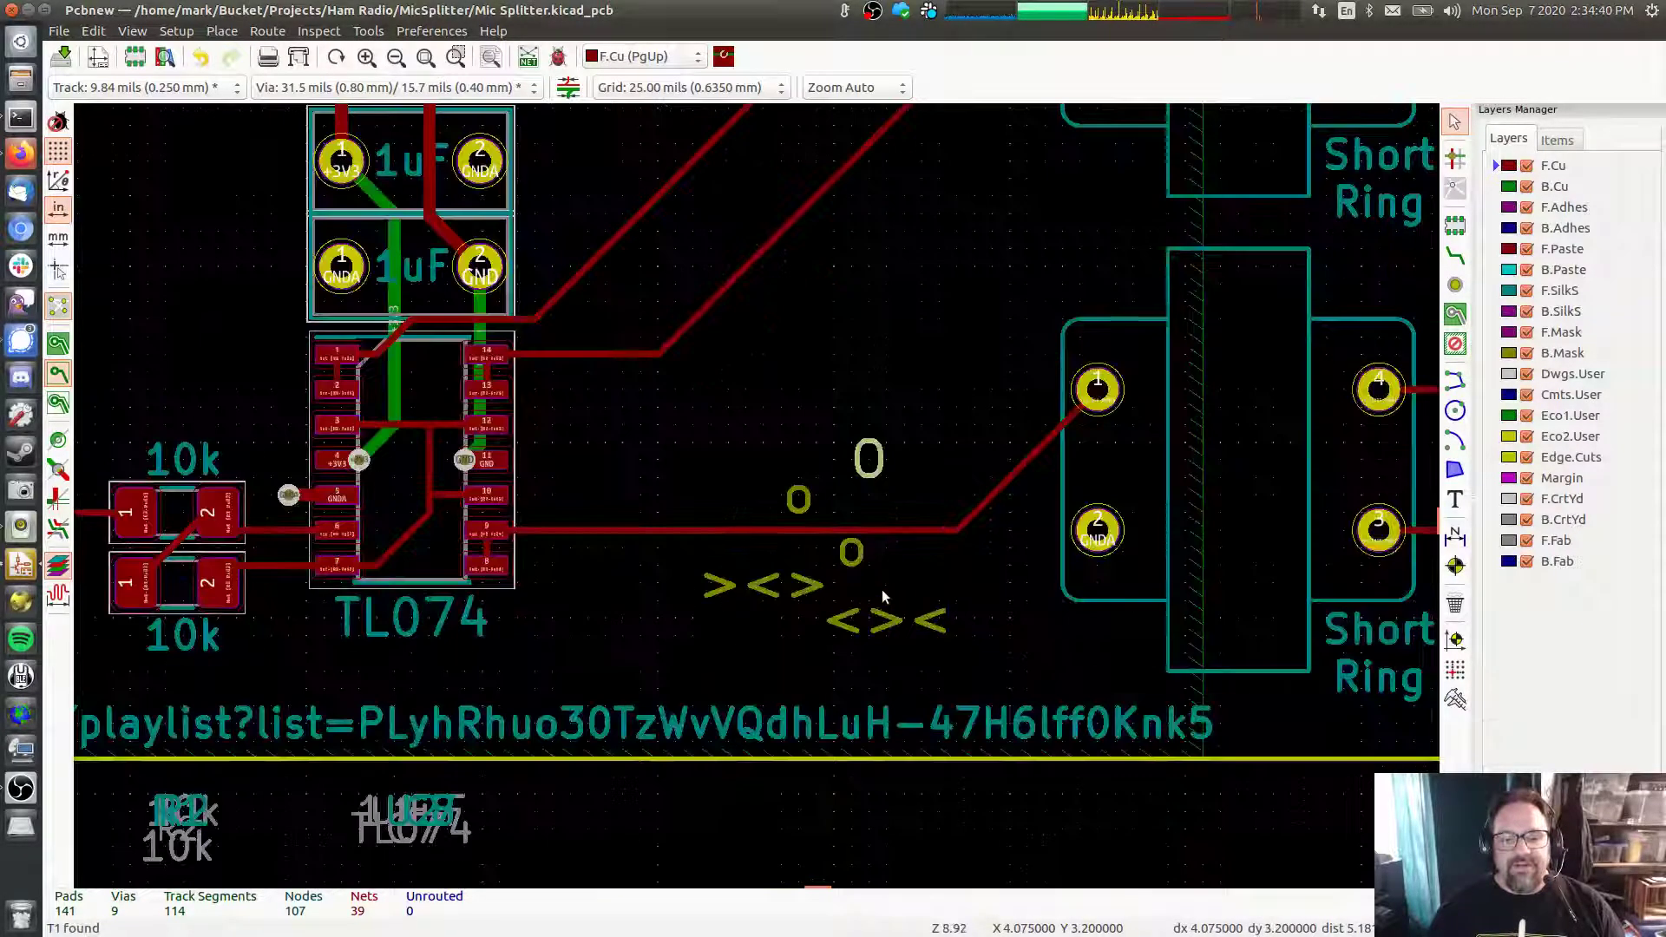
{"action": "left_click", "coordinate": [896, 621]}
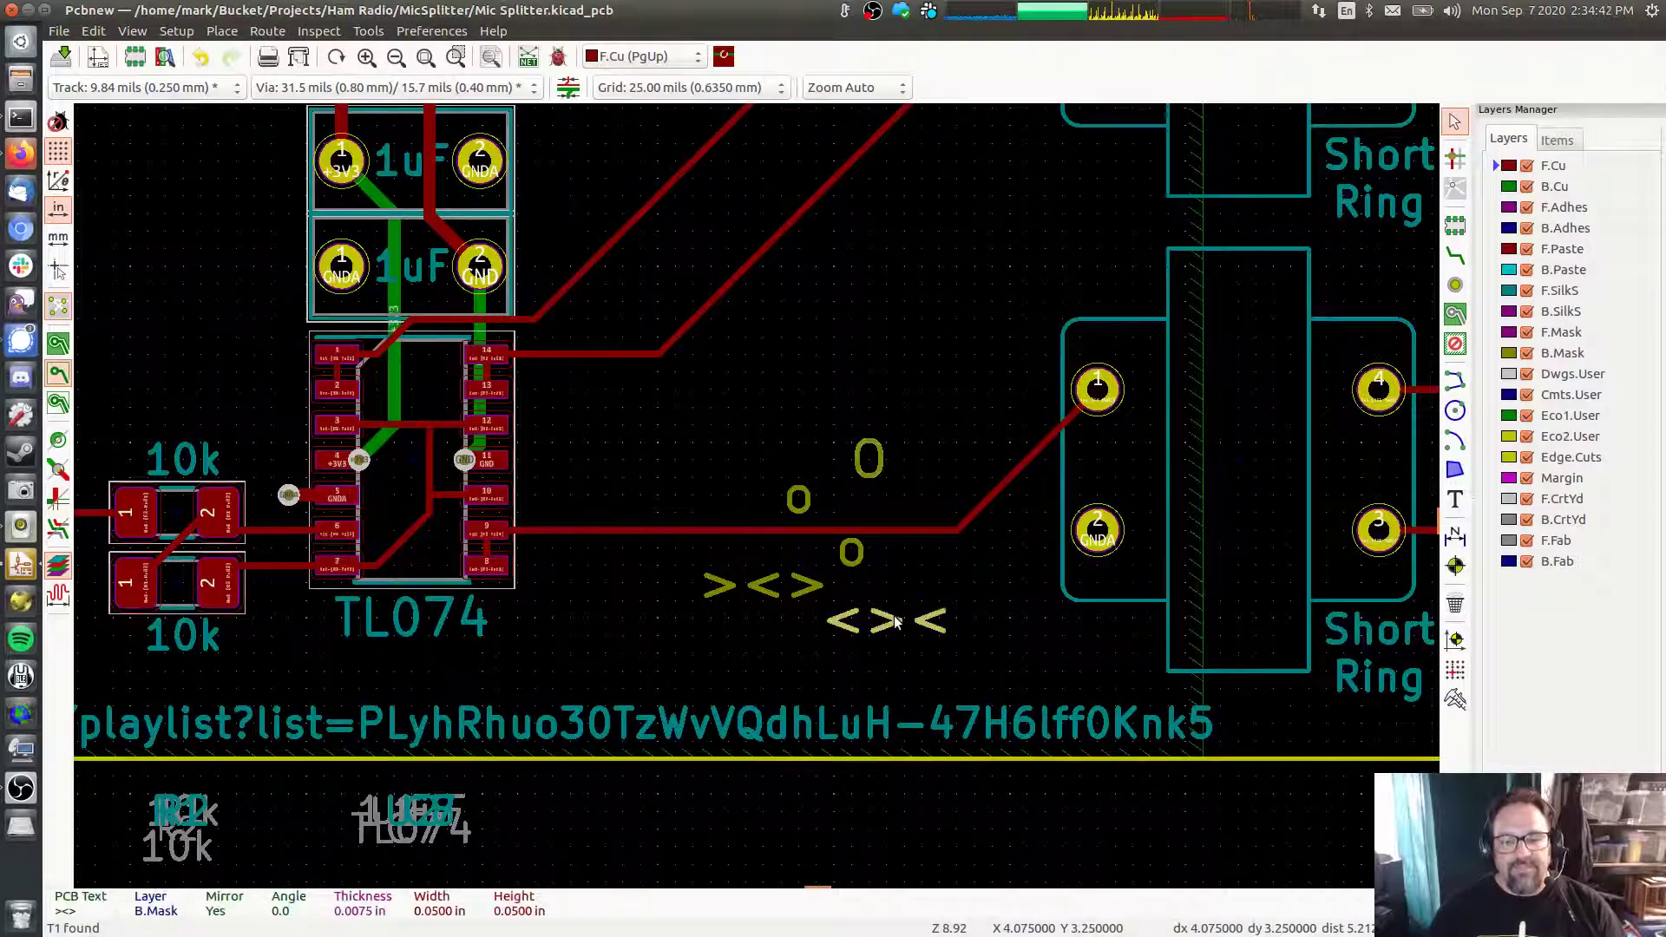
{"action": "double_click", "coordinate": [897, 621]}
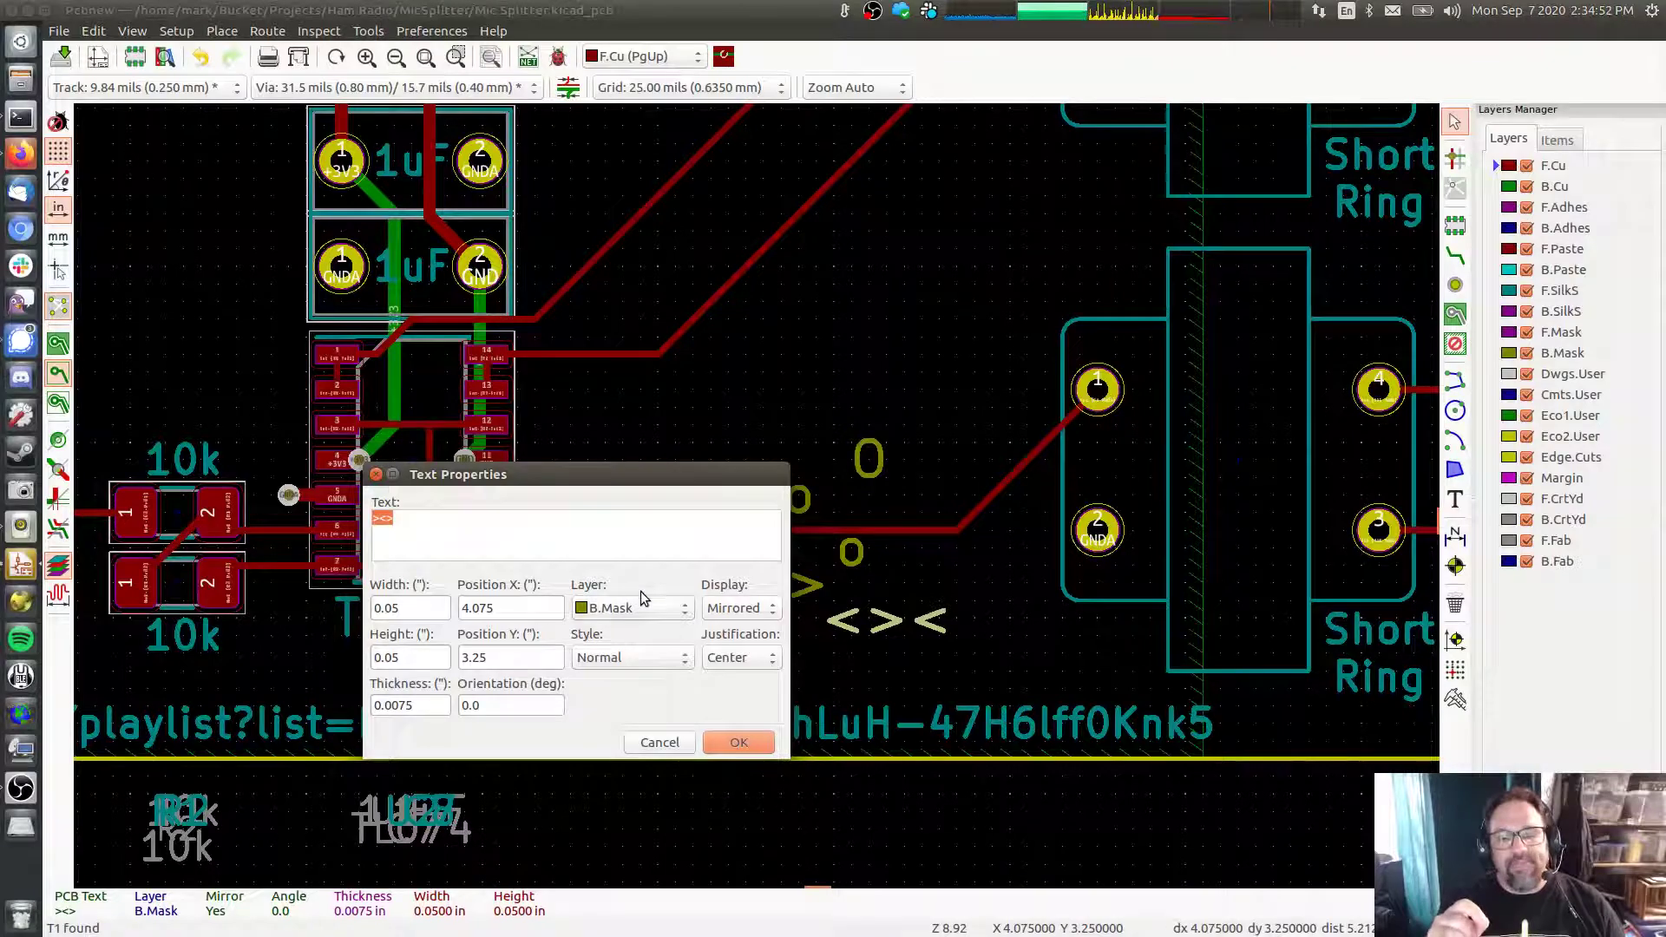
{"action": "left_click", "coordinate": [661, 741]}
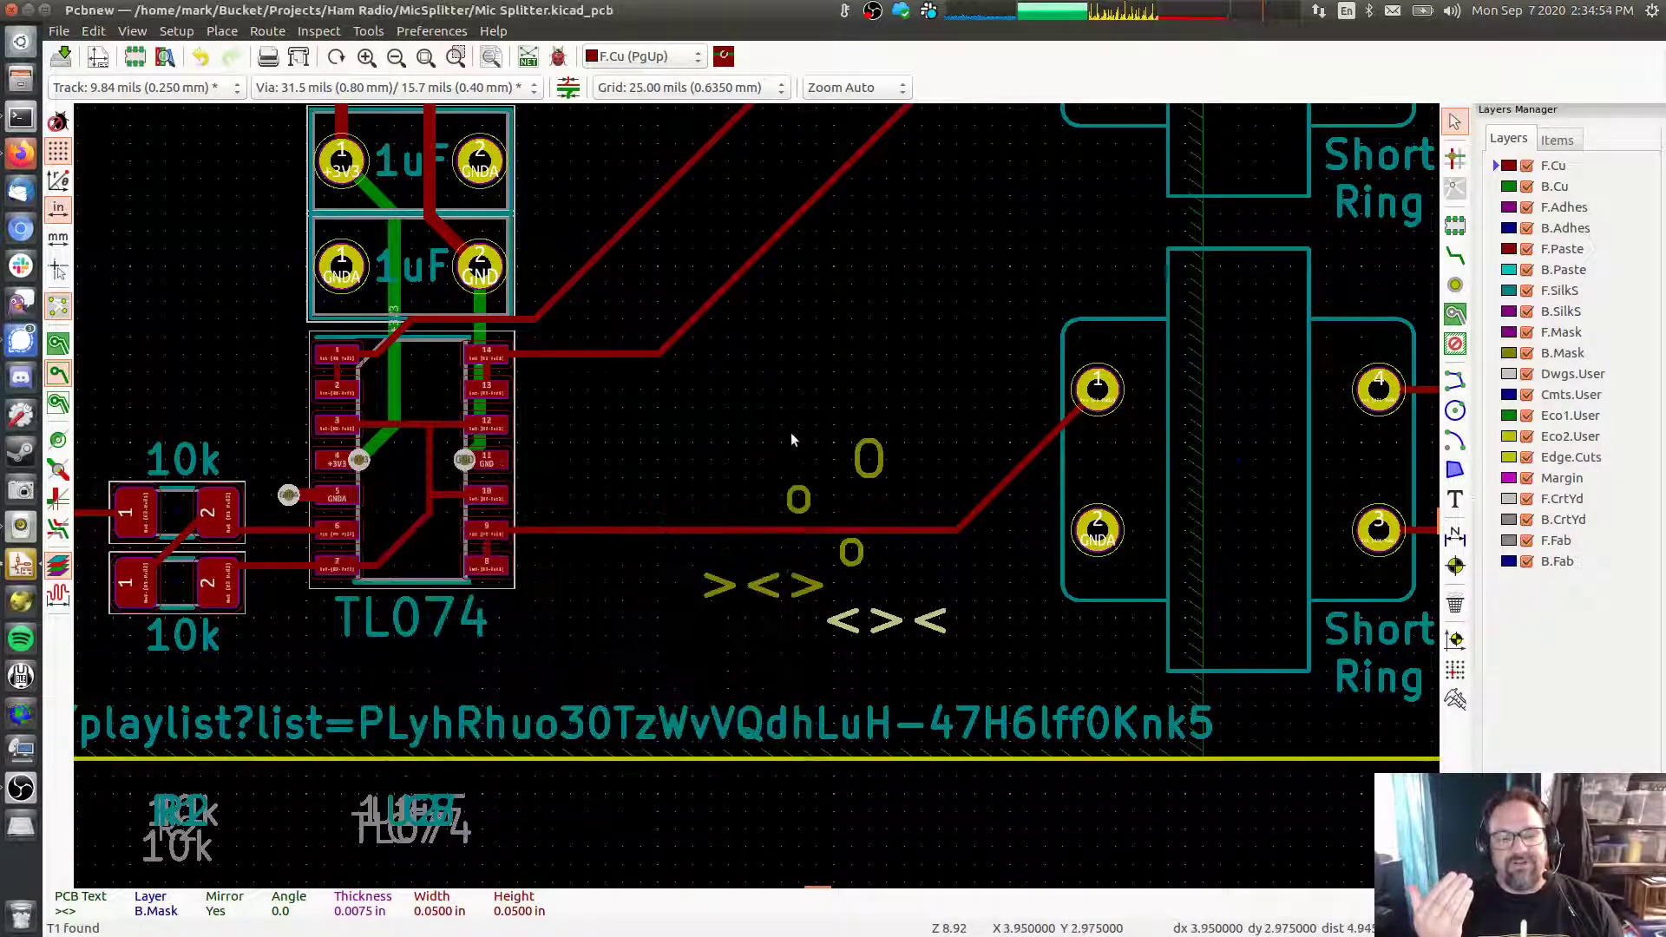
Save the finished board layout
{"action": "scroll", "coordinate": [789, 433], "scroll_direction": "down", "scroll_amount": 1}
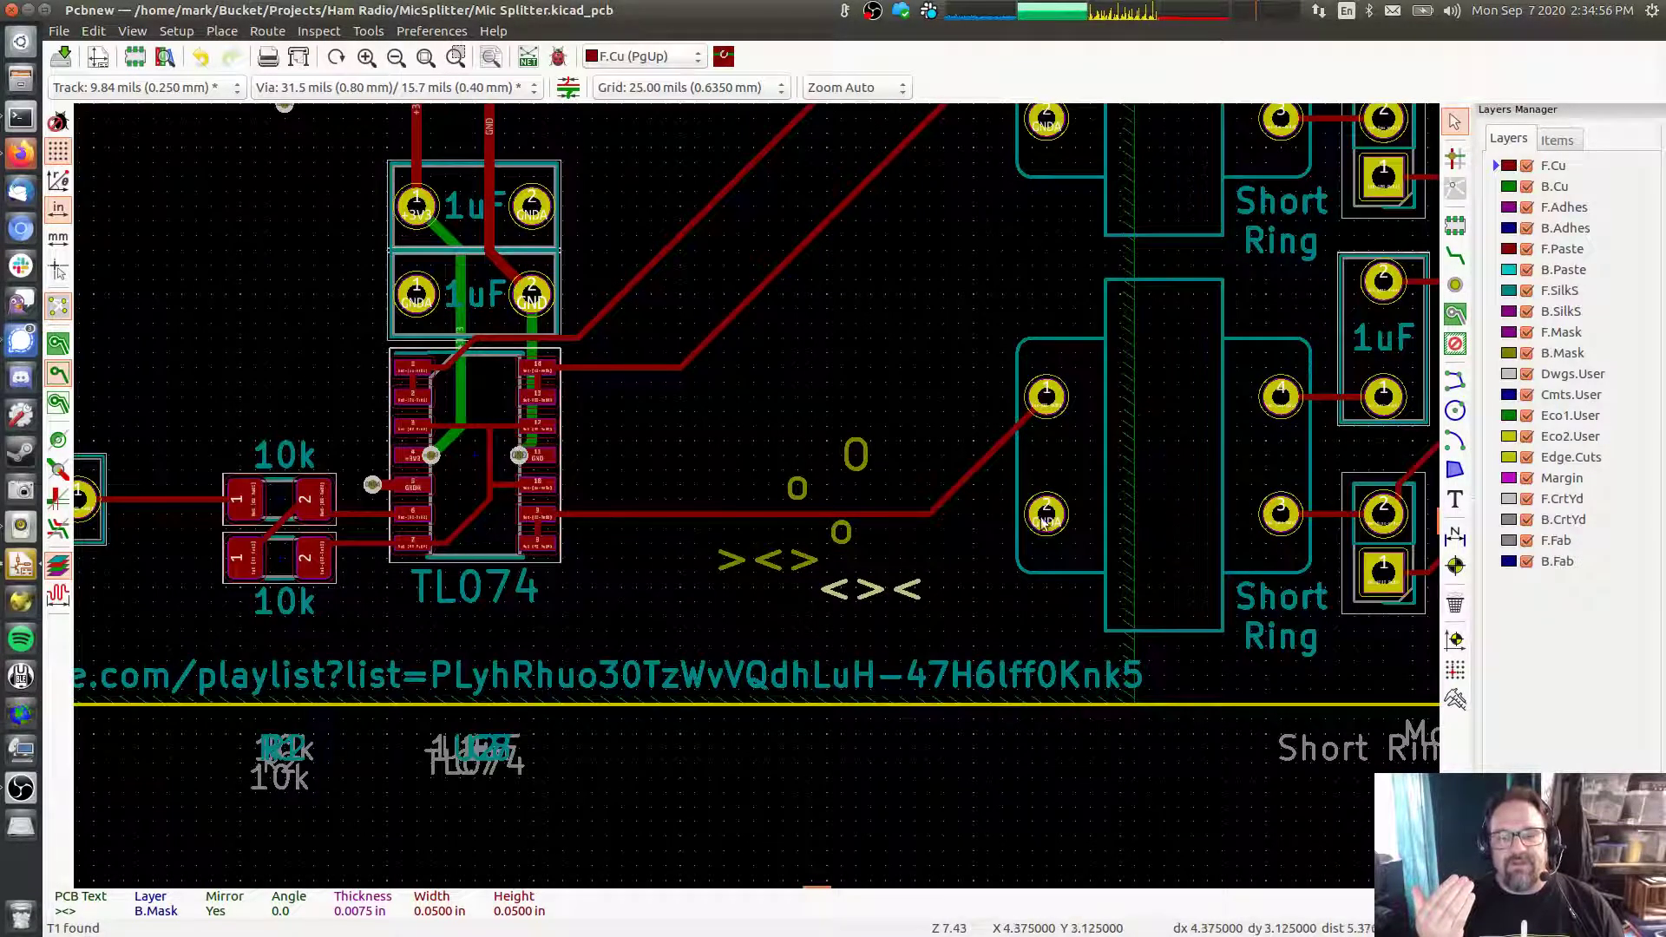
{"action": "scroll", "coordinate": [934, 504], "scroll_direction": "down", "scroll_amount": 4}
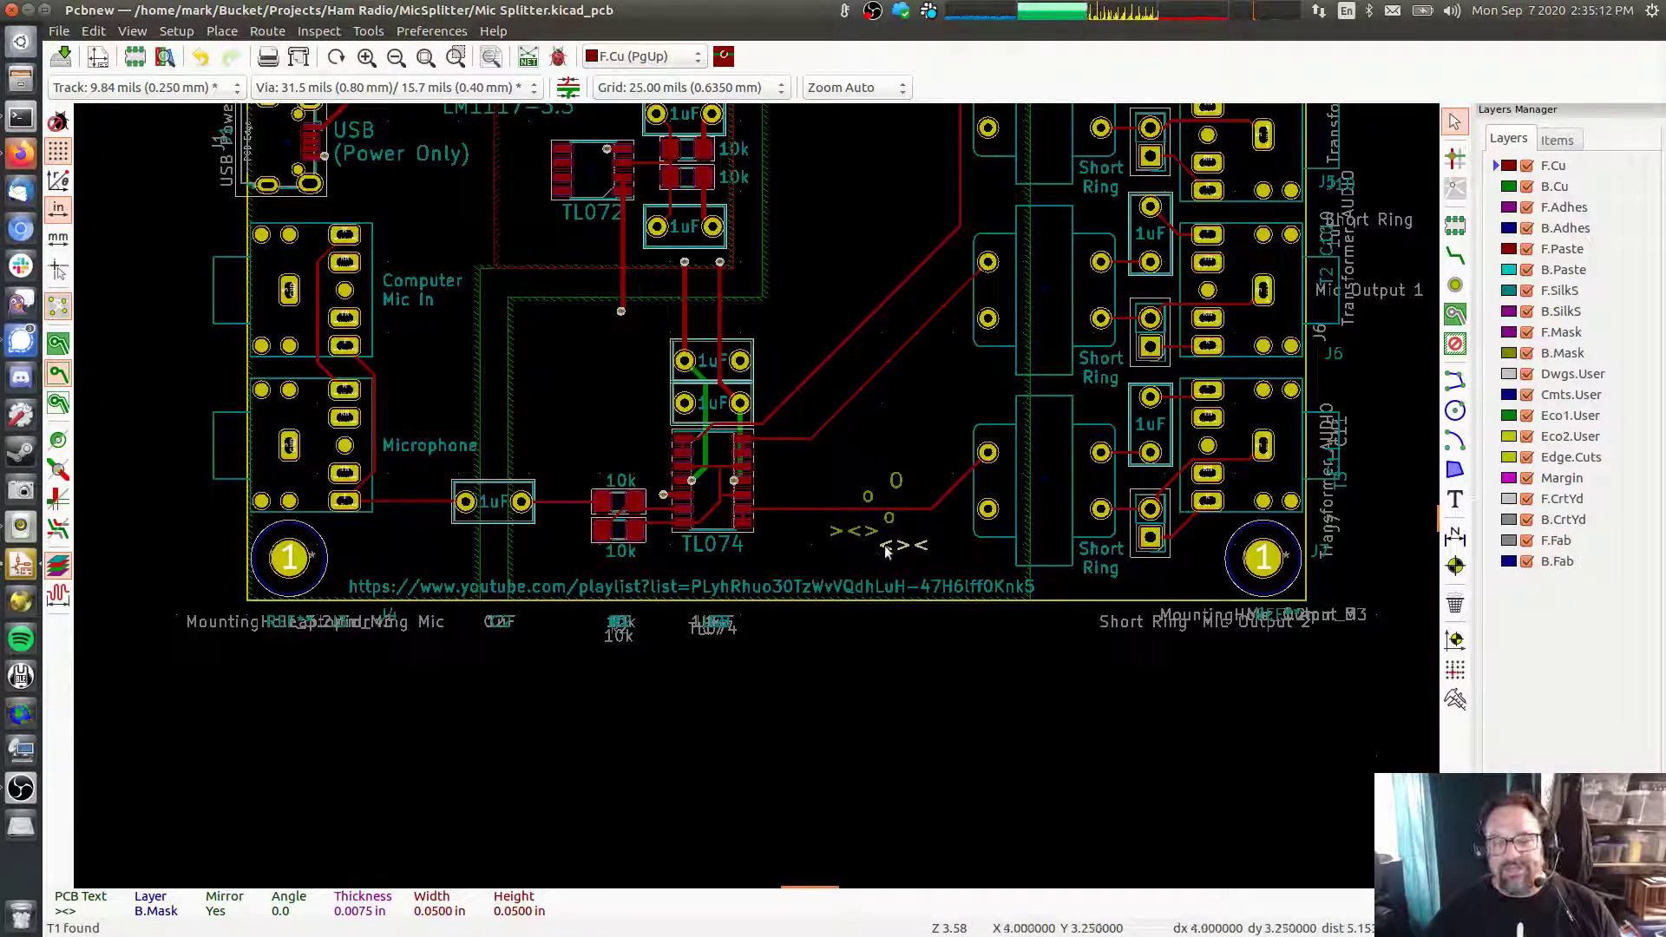
{"action": "middle_click_drag", "start_coordinate": [904, 418], "coordinate": [935, 574]}
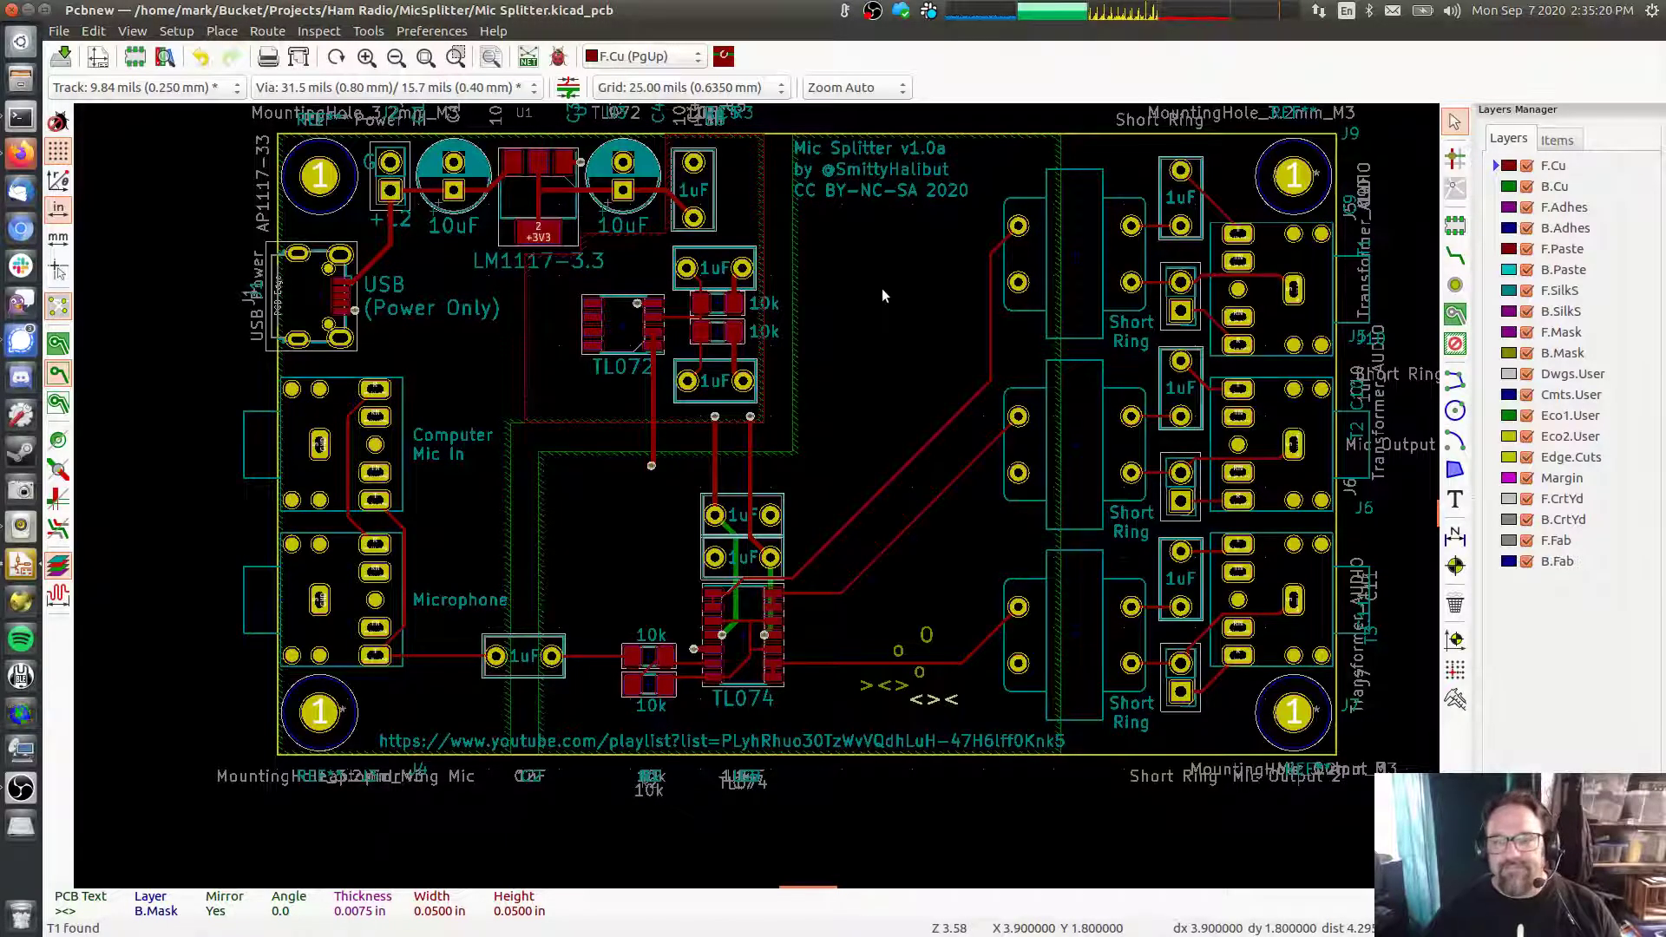
{"action": "middle_click_drag", "start_coordinate": [882, 288], "coordinate": [855, 321]}
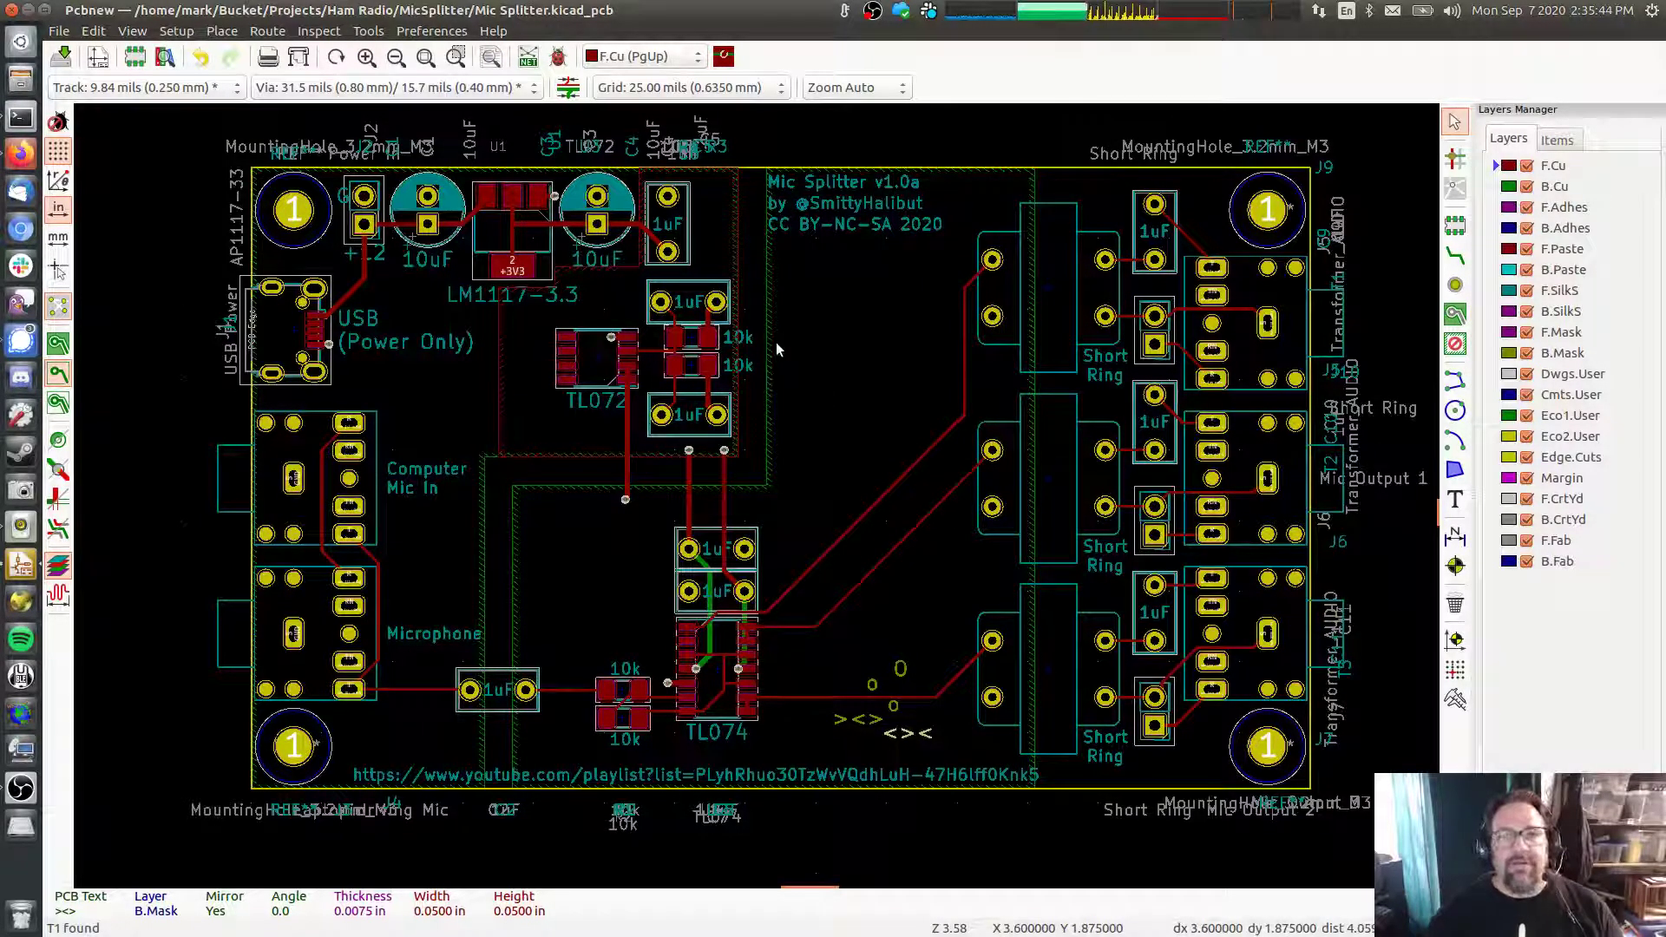
{"action": "left_click", "coordinate": [61, 57]}
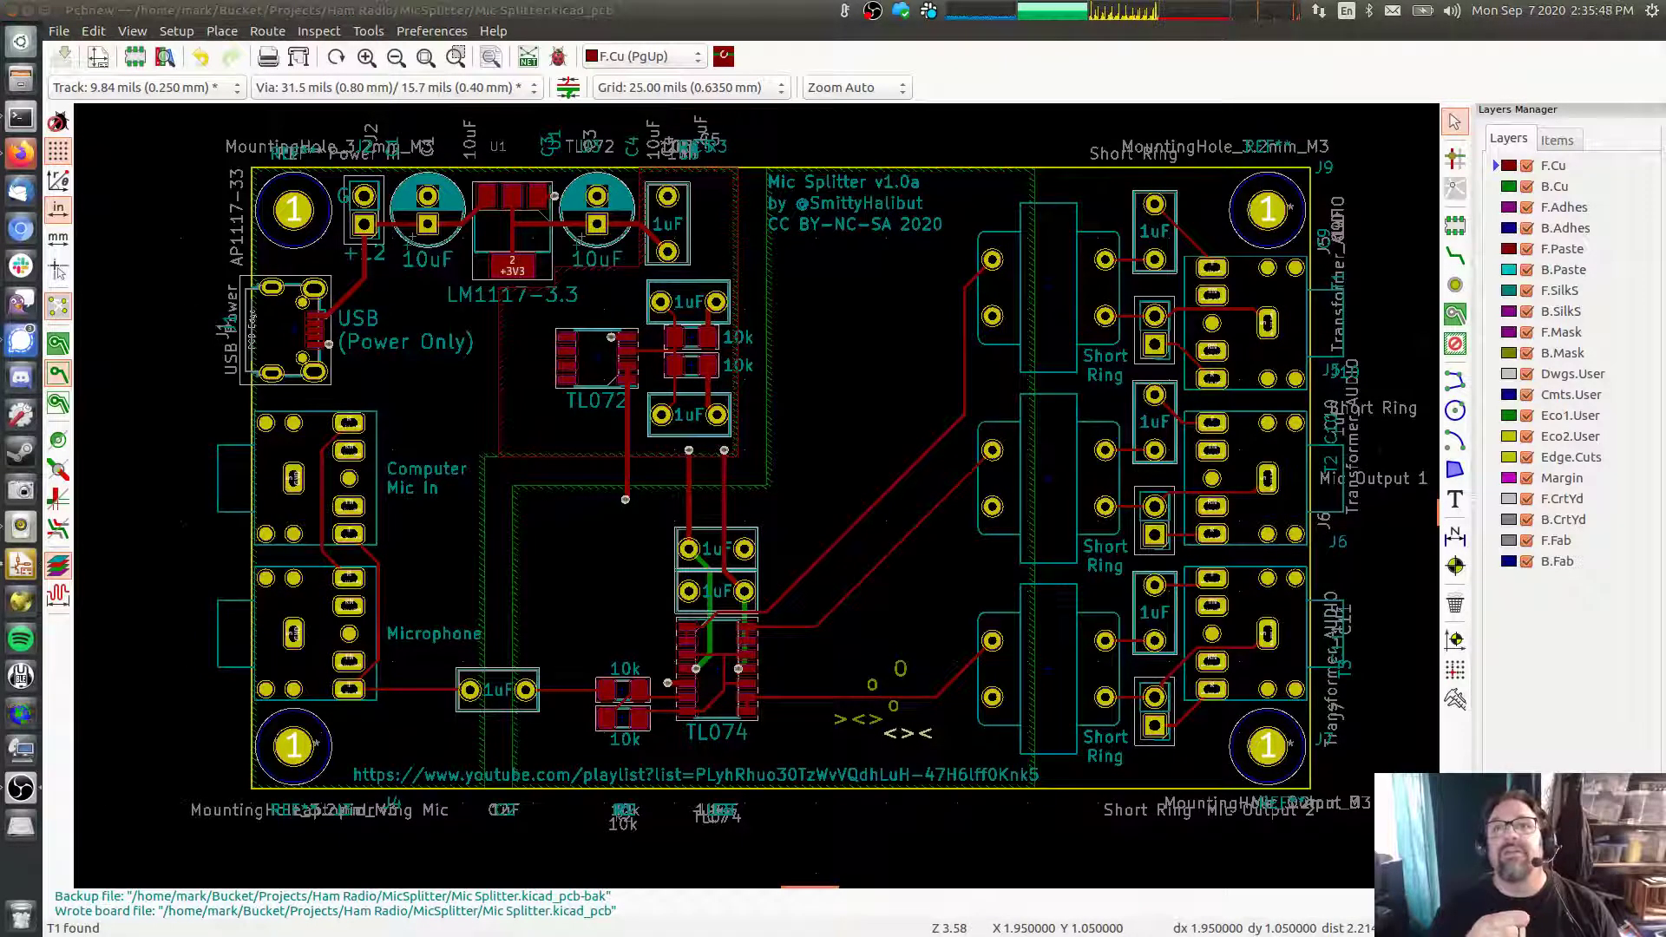